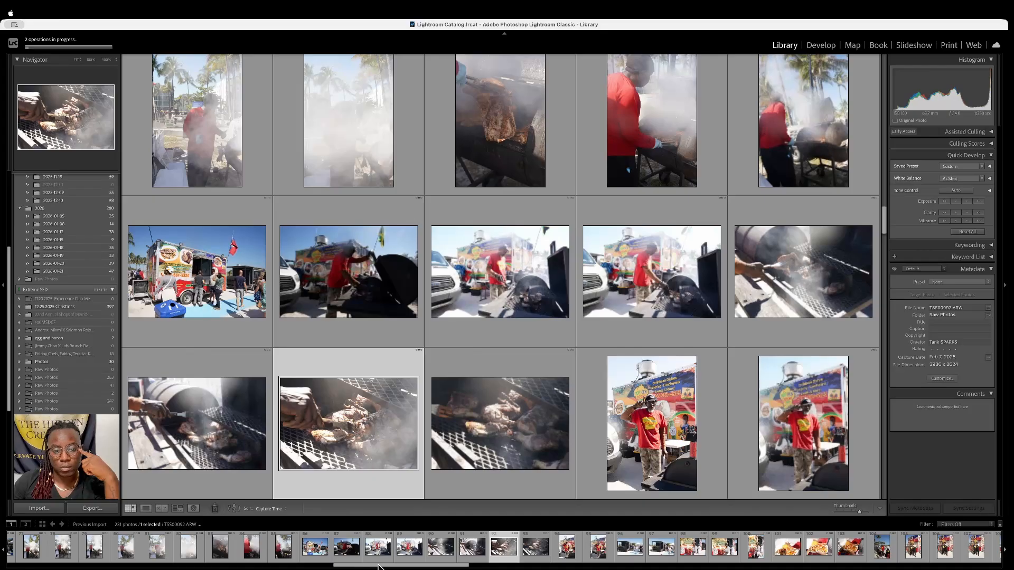
Look through the imported festival photos from the start, and select the vertical shot of the man in a hat standing by the smoker
scroll(418, 275, "up", 15)
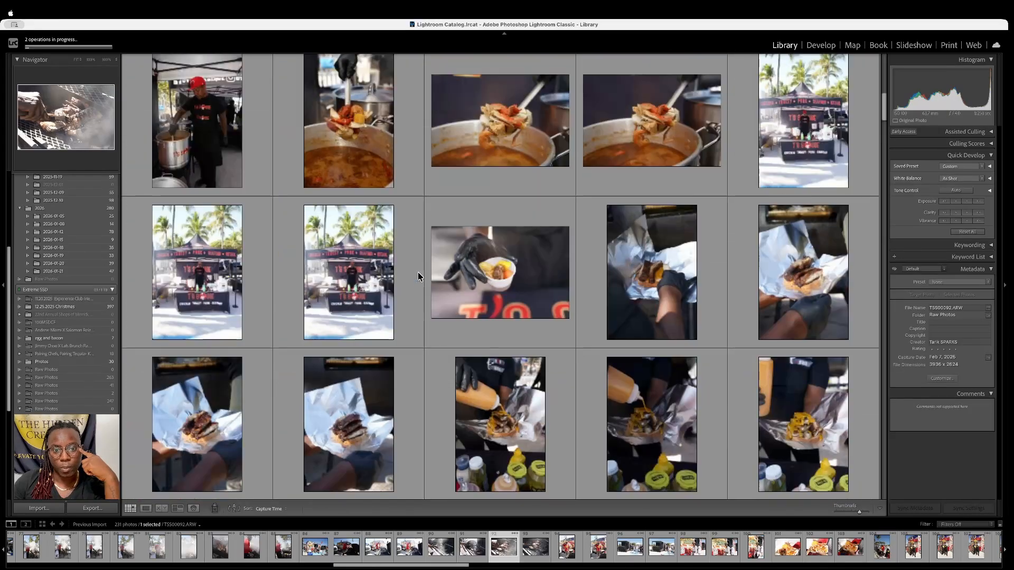
scroll(417, 272, "up", 10)
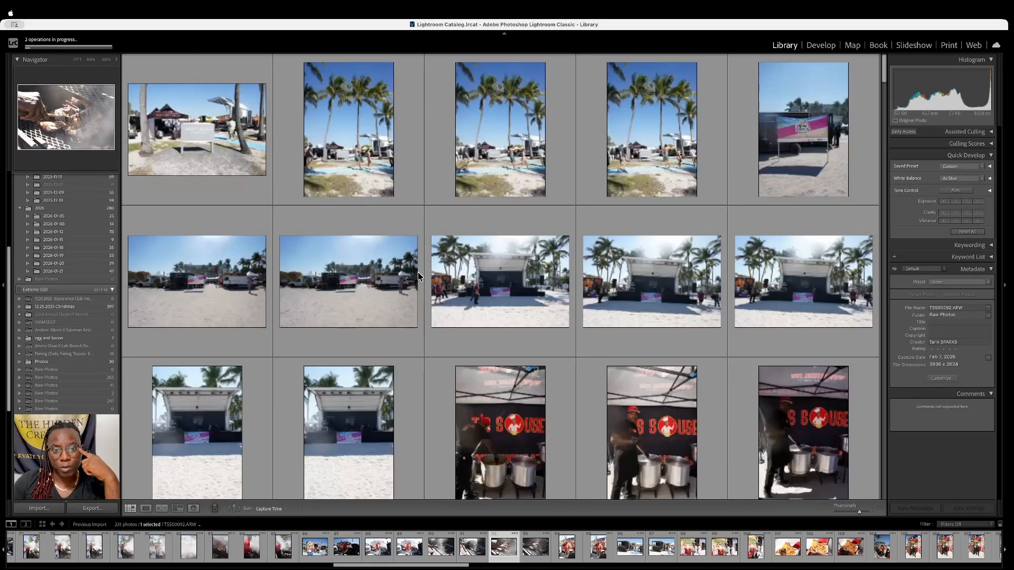
scroll(418, 275, "down", 5)
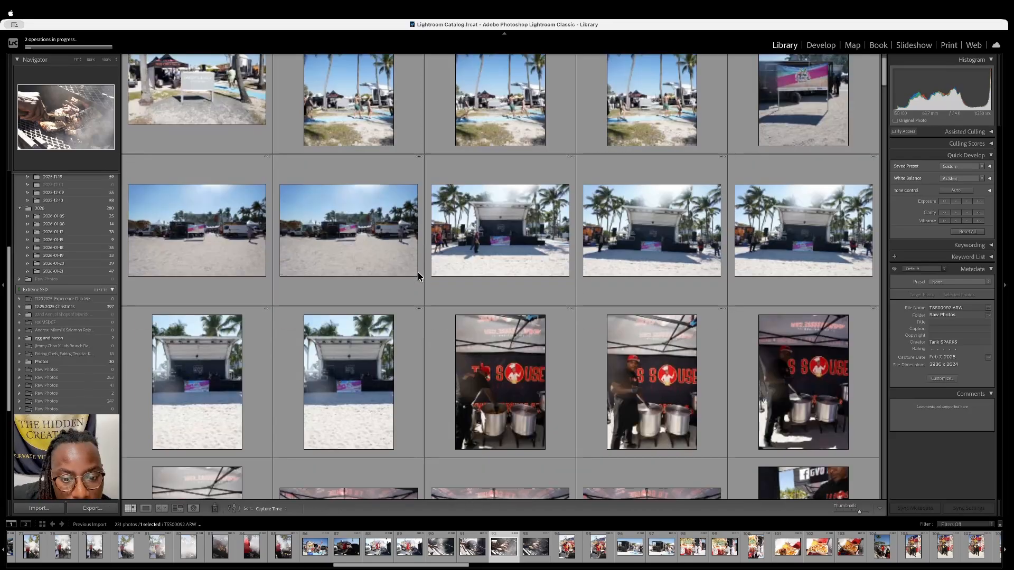
scroll(418, 276, "down", 8)
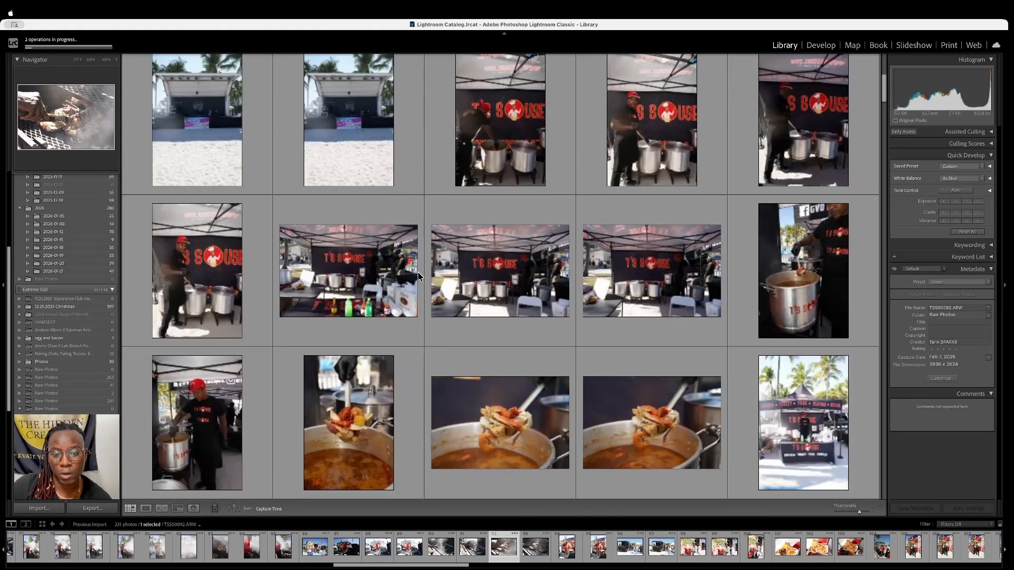
scroll(418, 275, "down", 4)
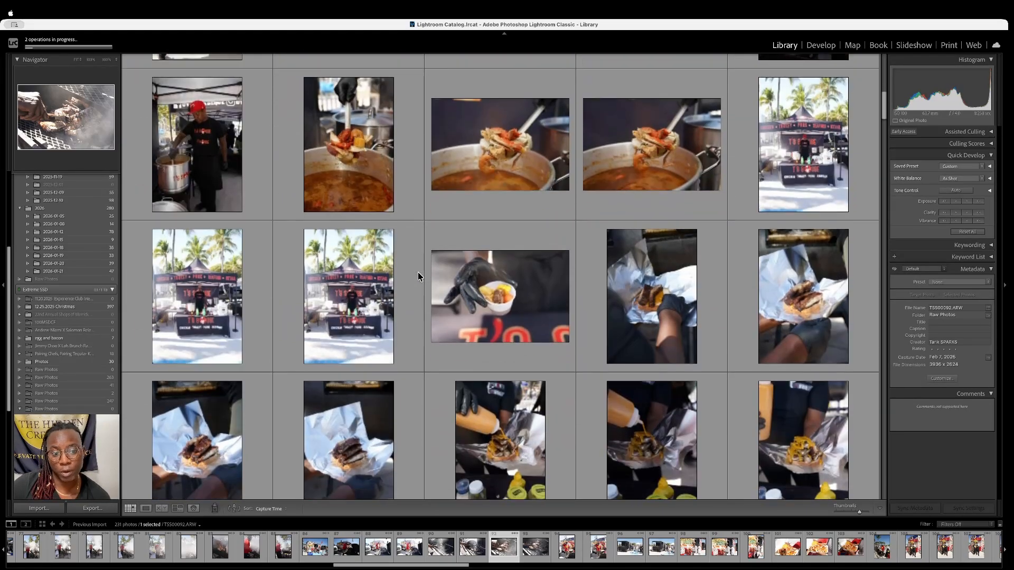
scroll(417, 271, "down", 2)
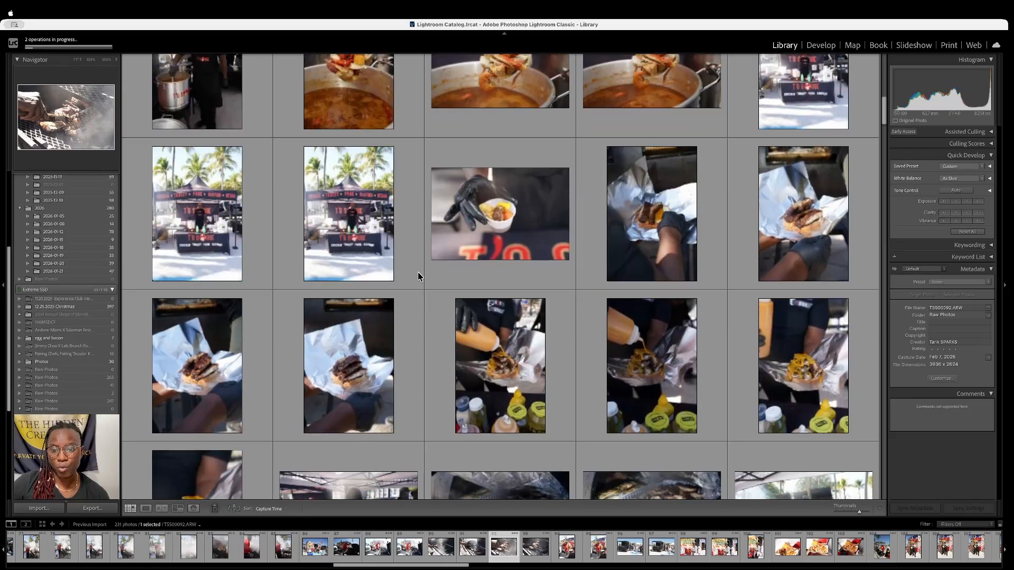
scroll(418, 276, "down", 5)
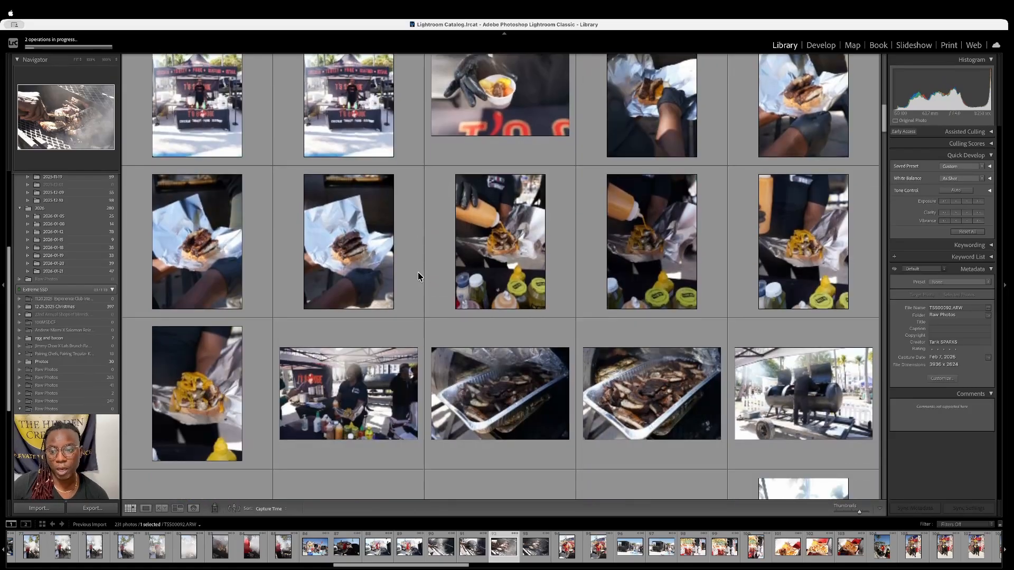
scroll(417, 271, "down", 8)
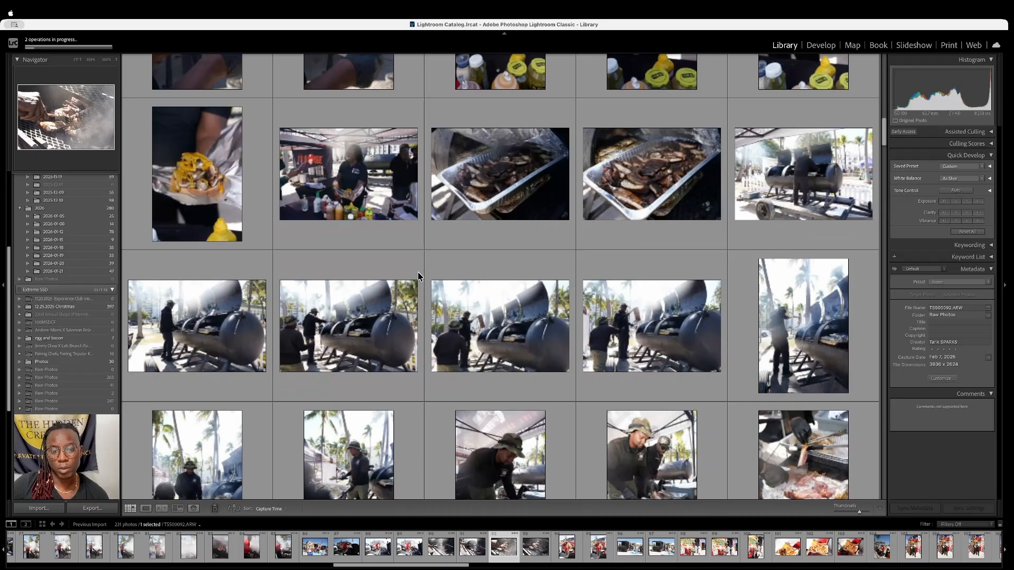
scroll(417, 275, "down", 2)
scroll(418, 276, "down", 2)
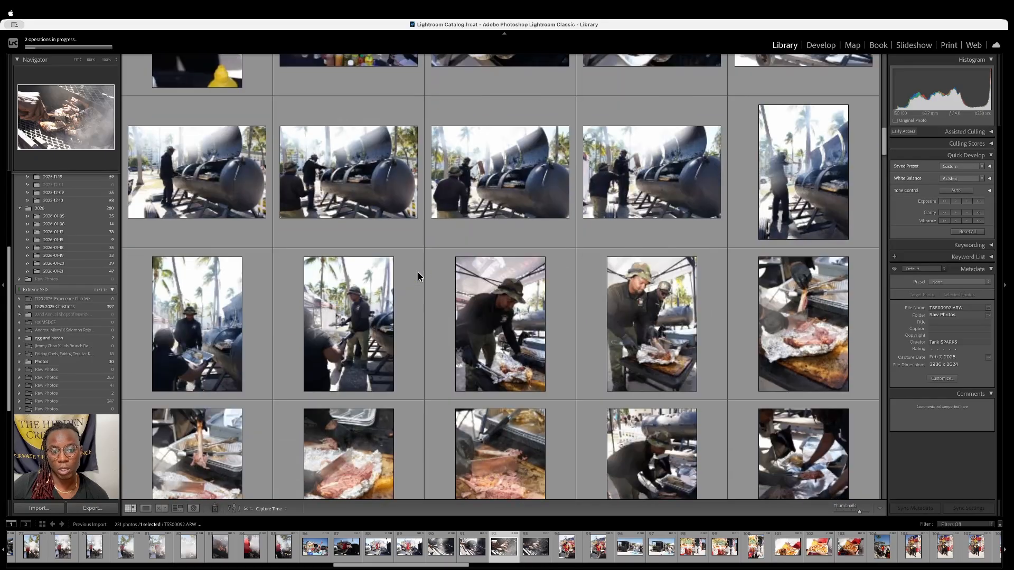
scroll(417, 275, "down", 2)
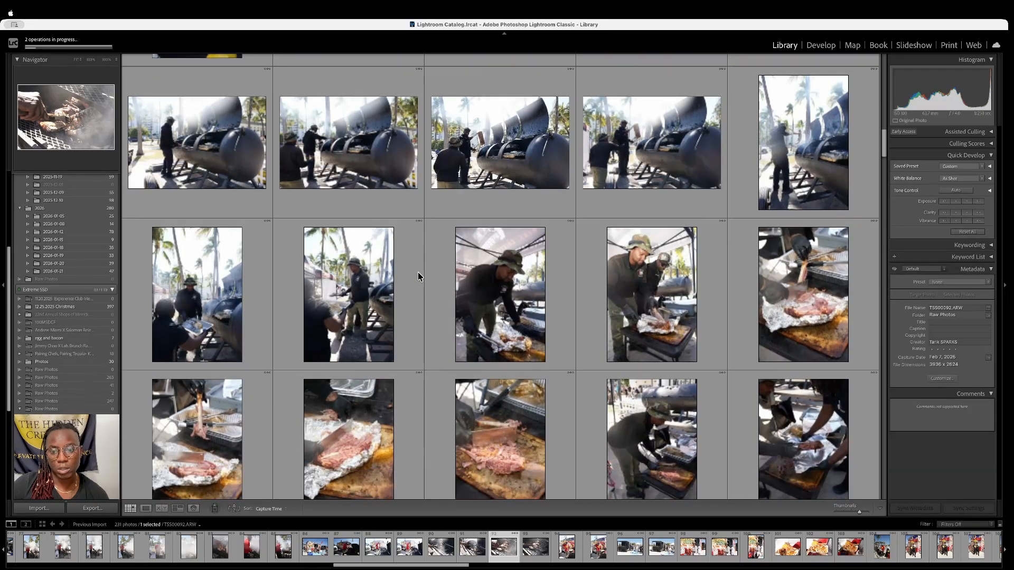
scroll(418, 275, "down", 1)
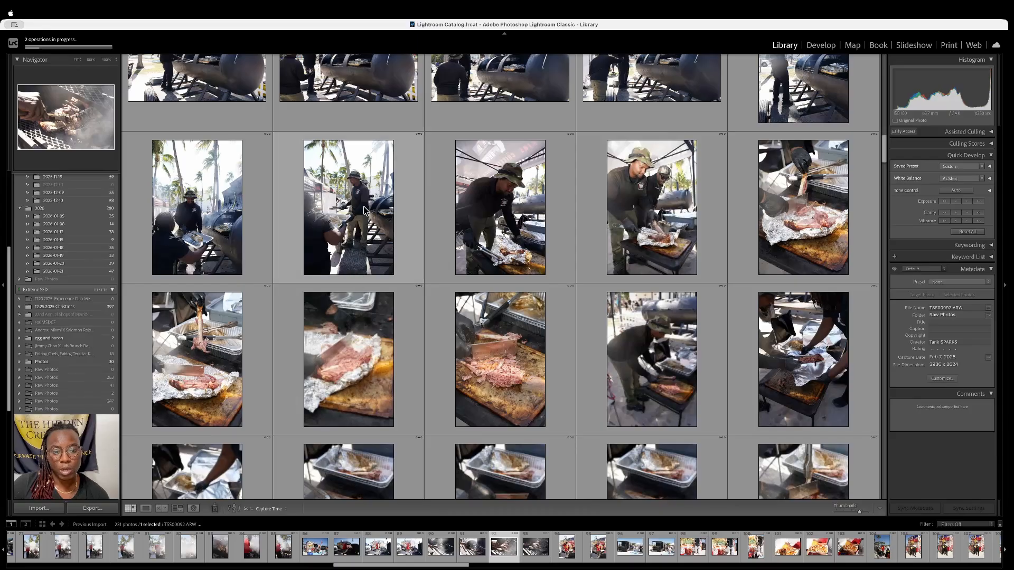
left_click(376, 217)
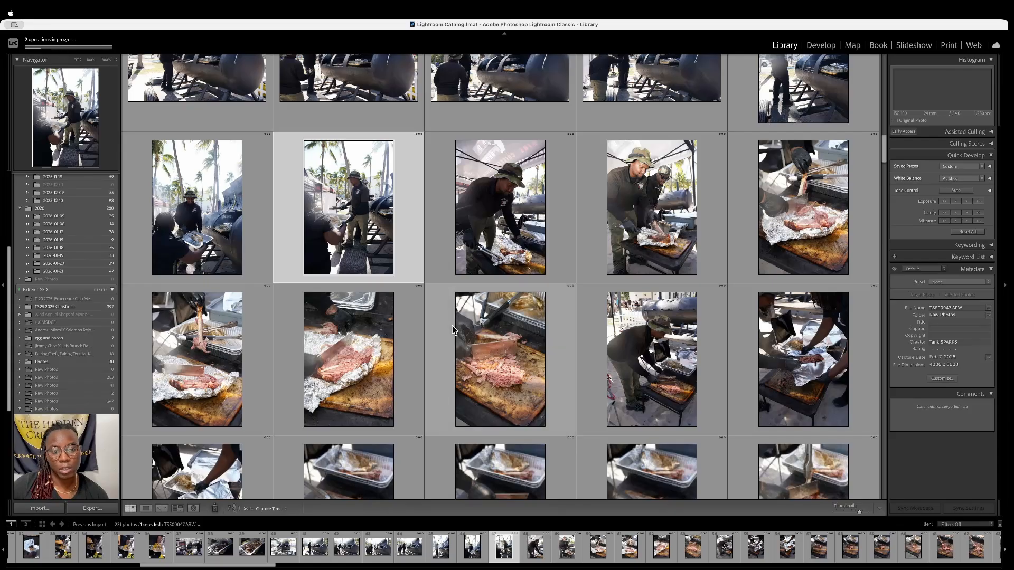
Return to the first photos of the import and enlarge the grid thumbnails to three per row
scroll(419, 268, "up", 8)
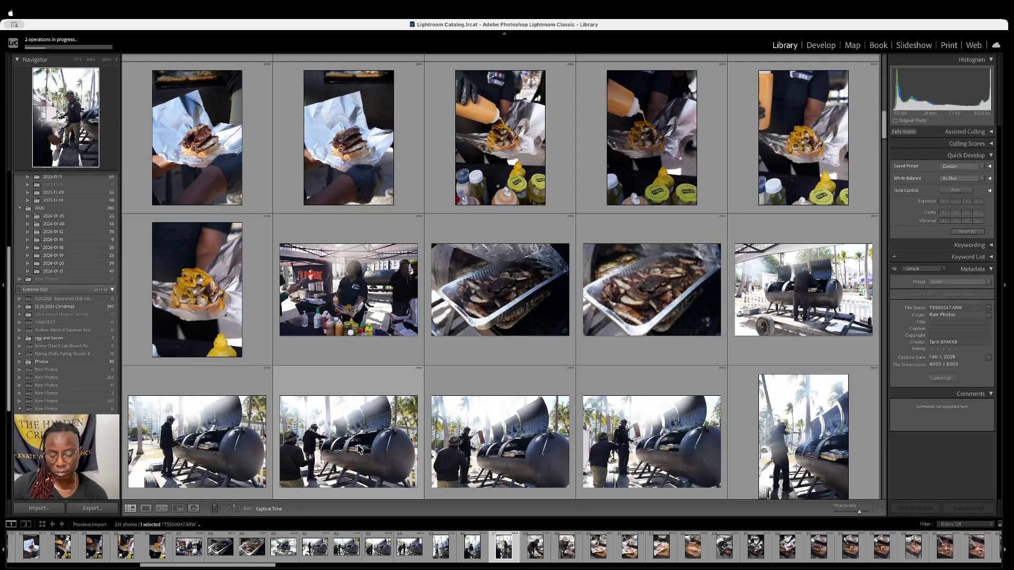
scroll(357, 447, "up", 1)
scroll(358, 447, "up", 10)
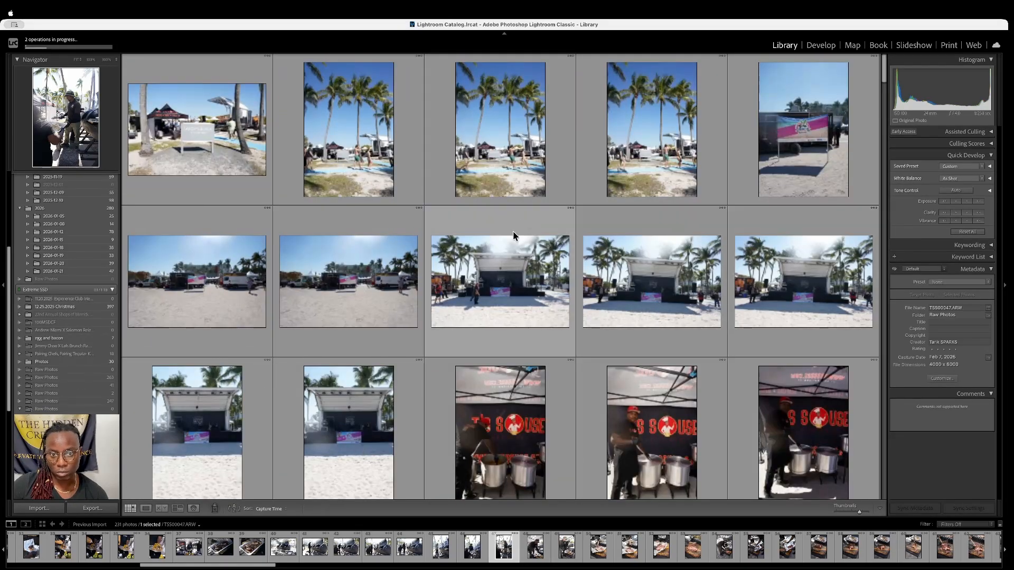
scroll(511, 233, "down", 2)
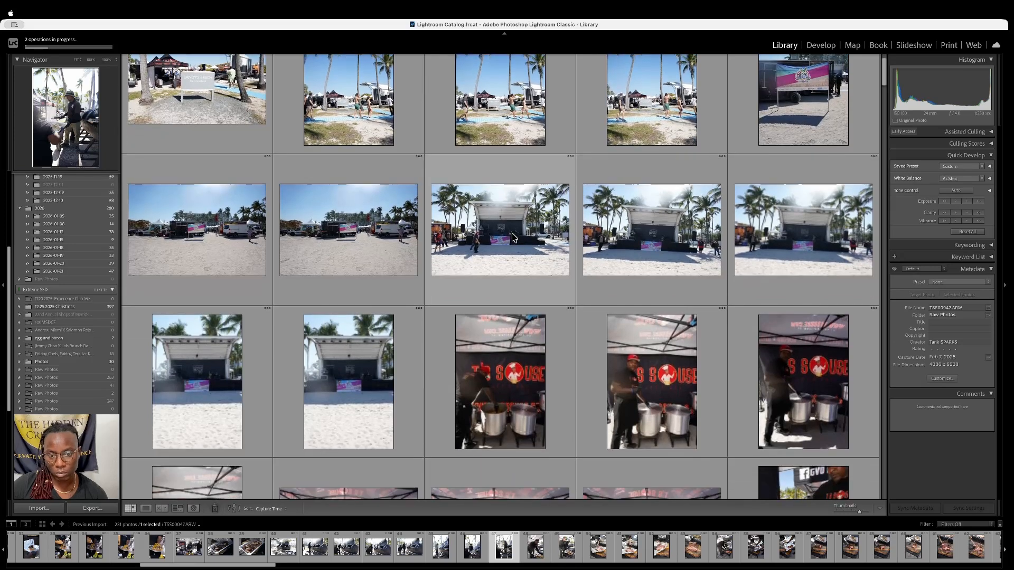
scroll(512, 232, "down", 1)
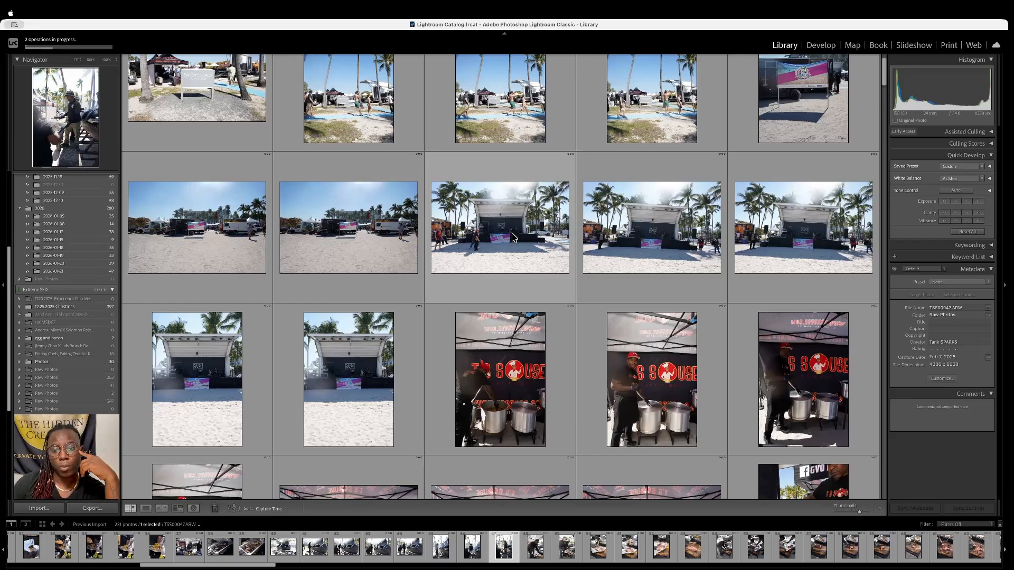
scroll(511, 233, "down", 2)
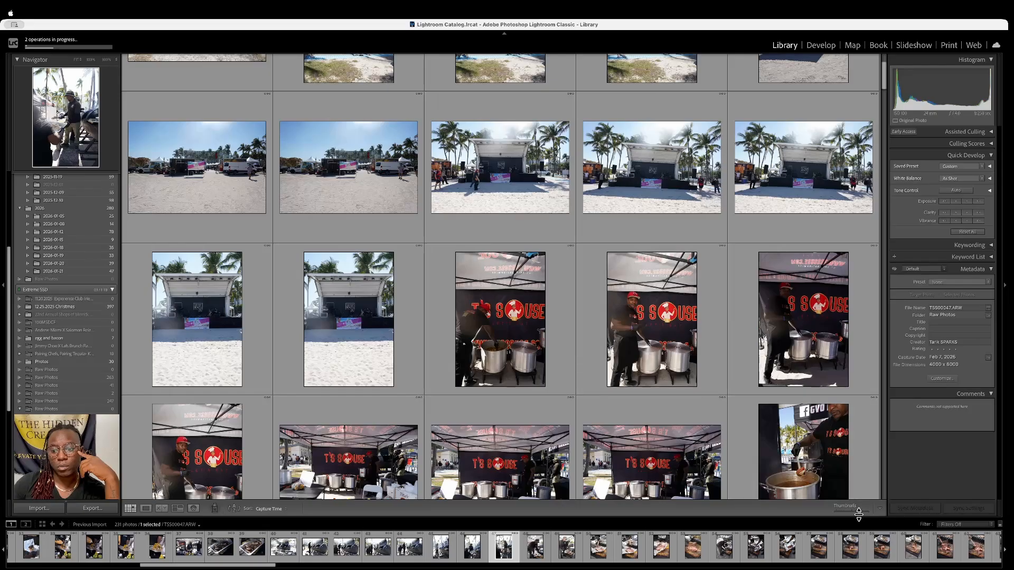
left_click_drag(861, 512, 867, 512)
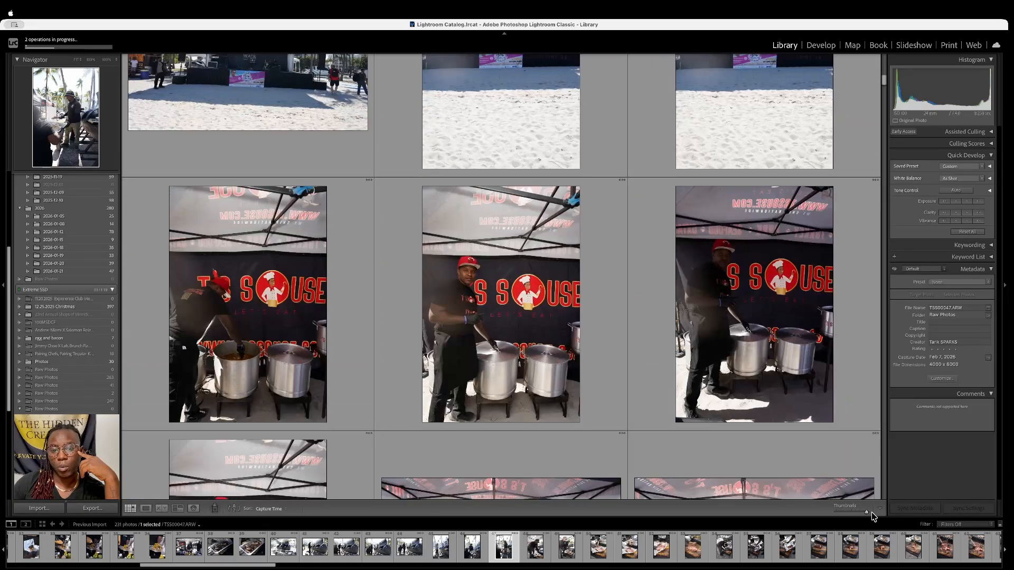
Examine the enlarged opening shots of the palm trees, festival banner, beach and stage
scroll(694, 379, "up", 13)
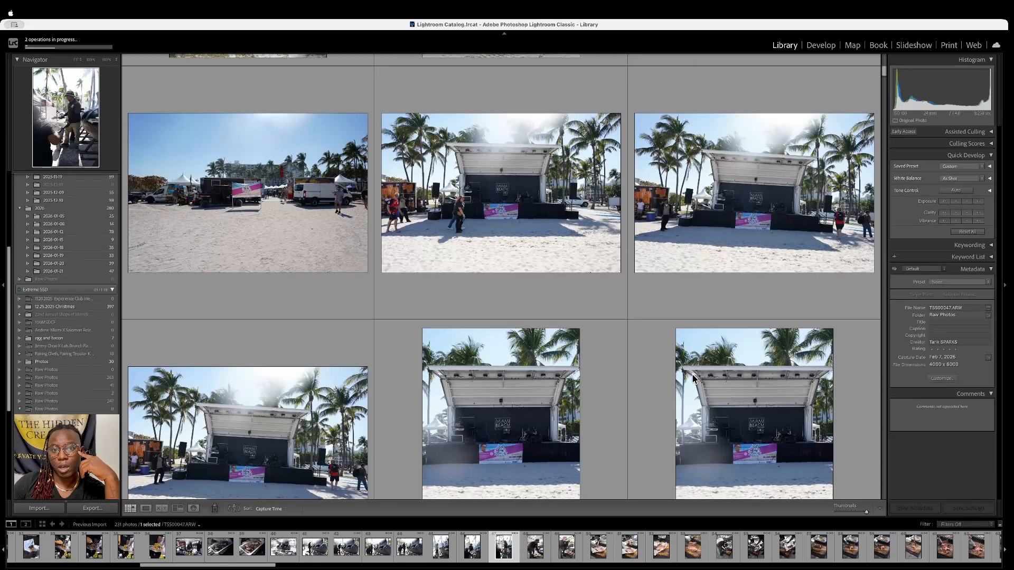
scroll(694, 378, "up", 9)
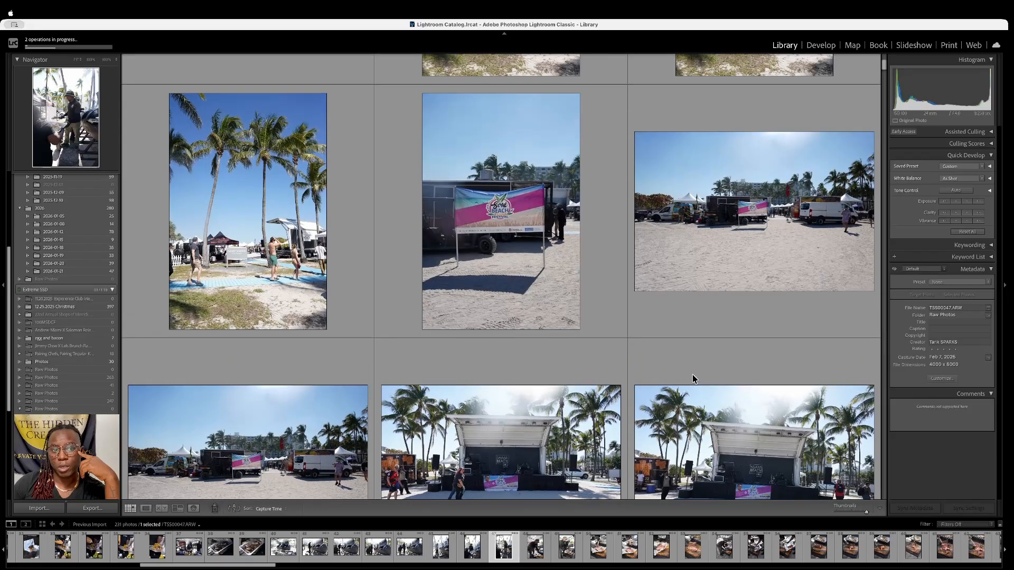
scroll(692, 375, "up", 3)
scroll(692, 374, "down", 2)
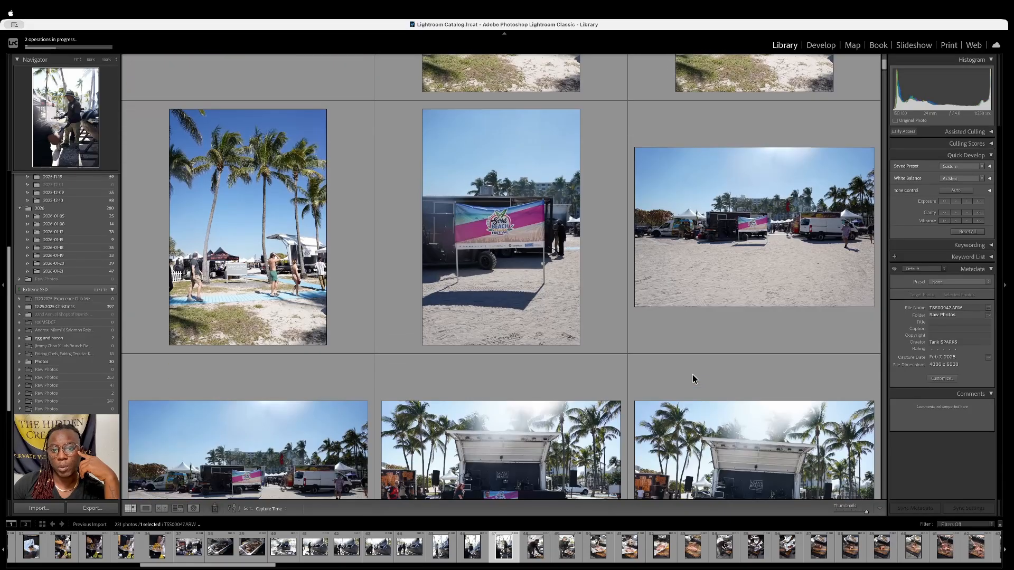
scroll(692, 374, "down", 2)
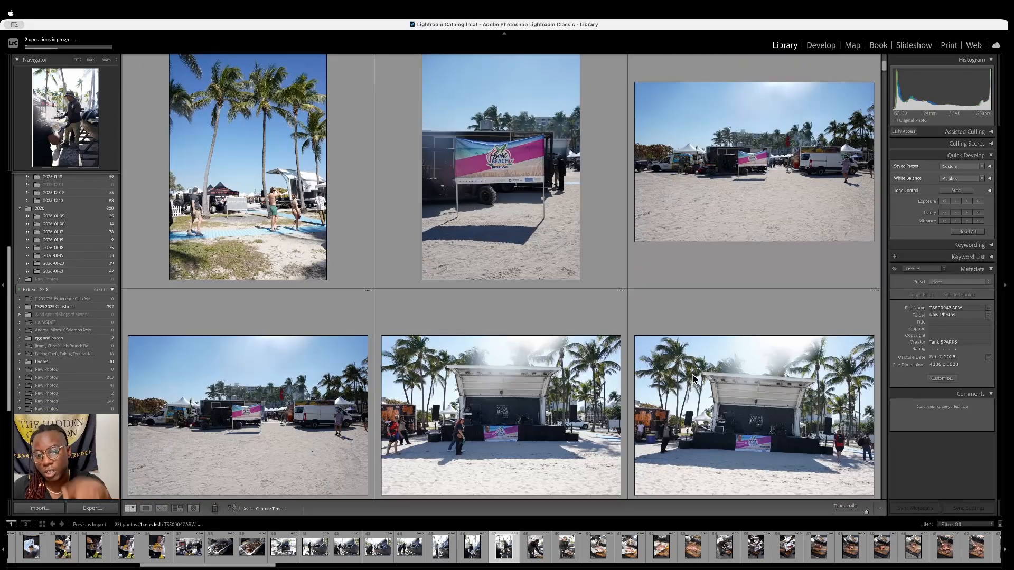
scroll(692, 378, "down", 1)
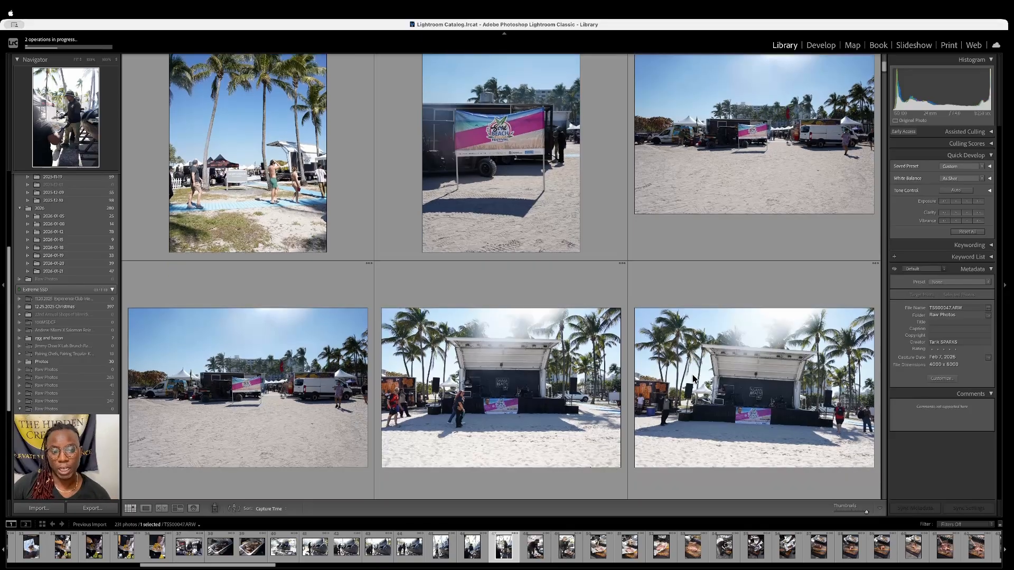
scroll(693, 378, "down", 1)
scroll(693, 378, "down", 7)
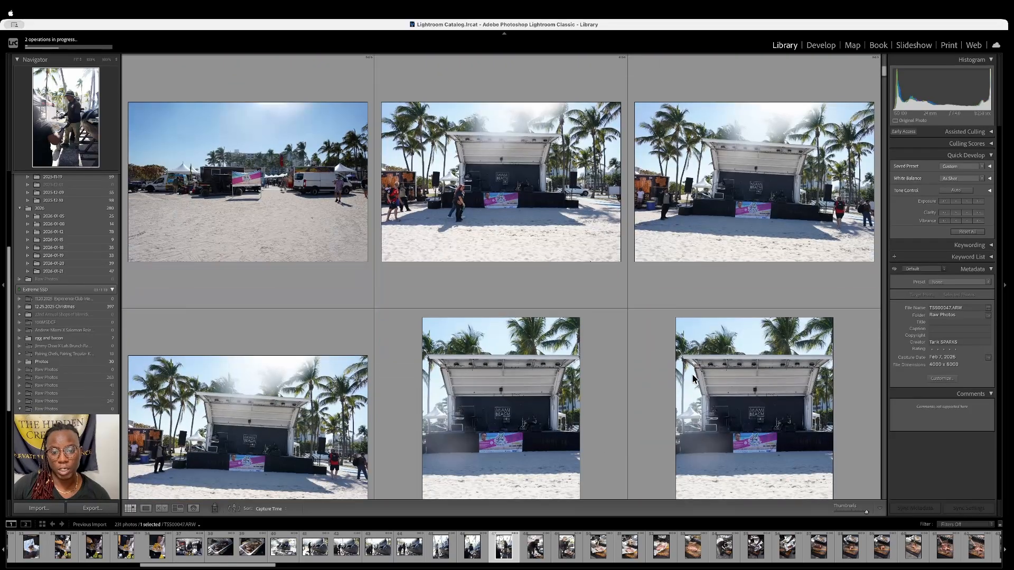
Examine the T's Souse booth photos, comparing the cook portraits, the tent views and the seafood pot close-ups
scroll(693, 378, "down", 3)
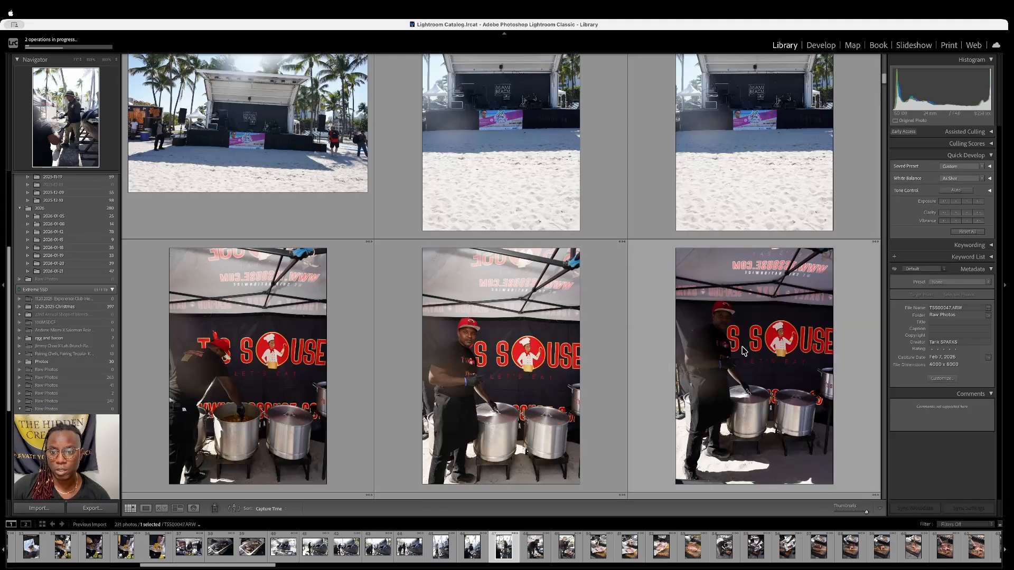
scroll(747, 321, "down", 2)
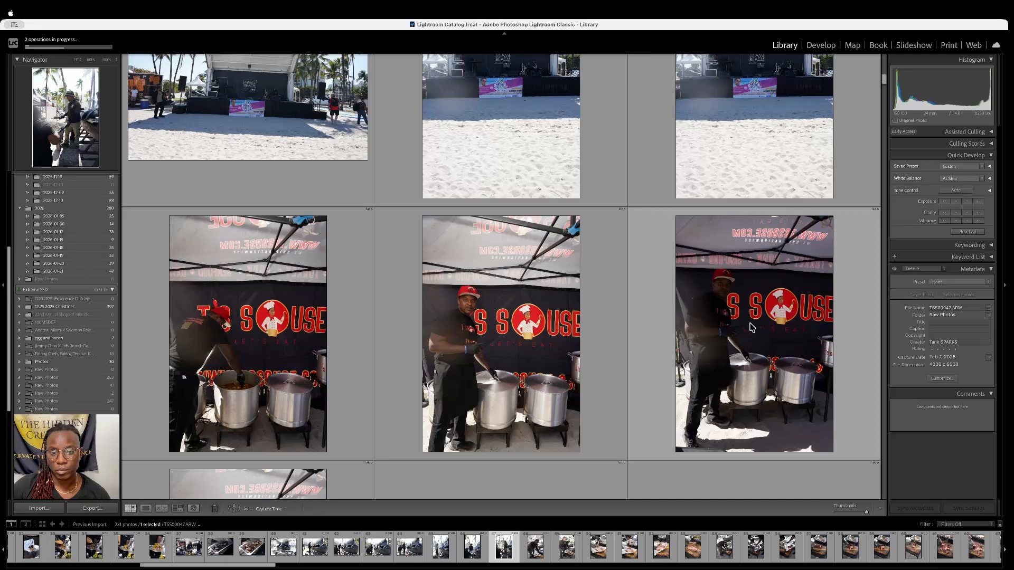
scroll(752, 328, "down", 8)
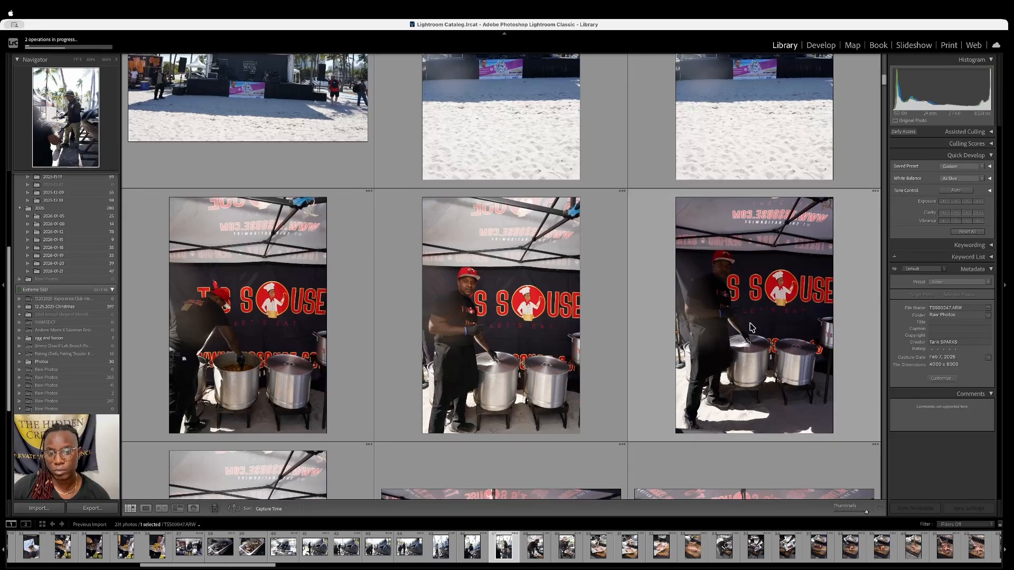
scroll(752, 327, "down", 2)
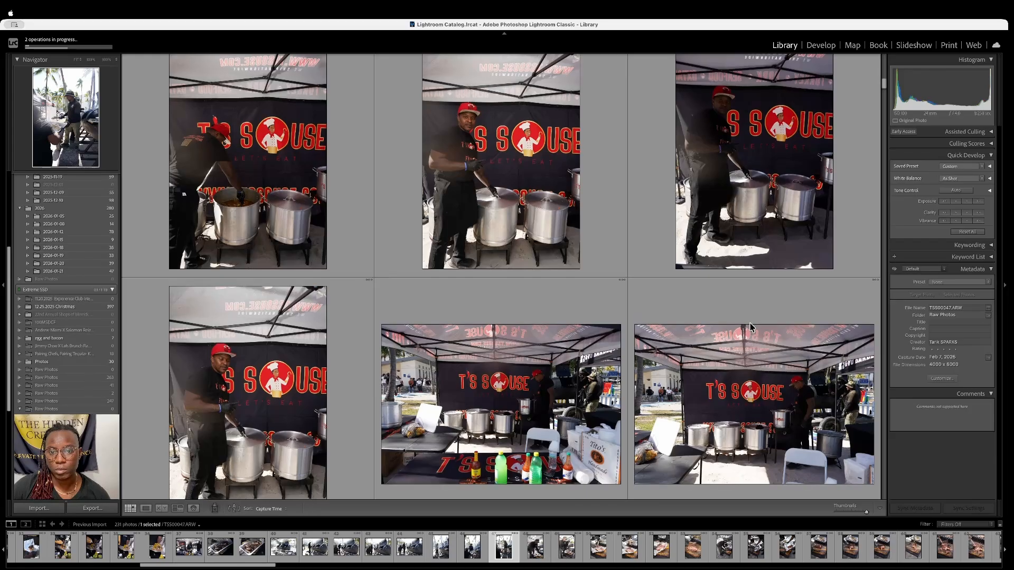
scroll(752, 328, "up", 8)
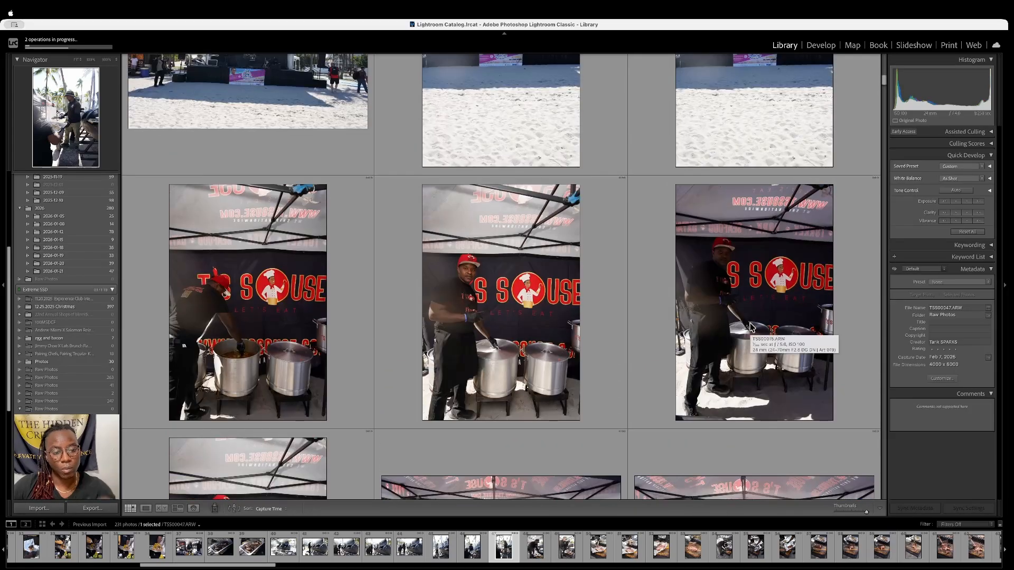
scroll(752, 328, "up", 2)
scroll(752, 328, "down", 4)
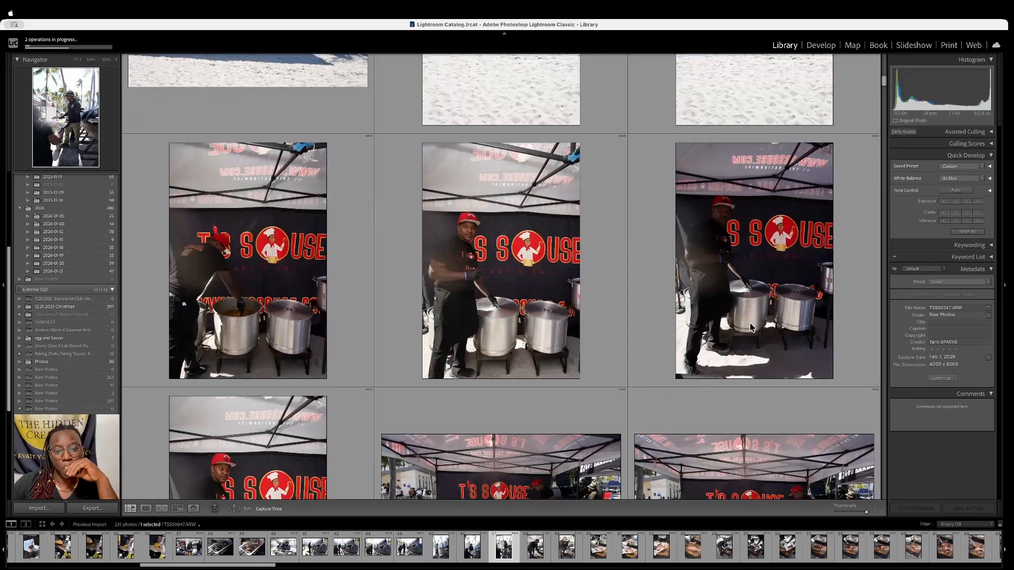
scroll(752, 327, "down", 14)
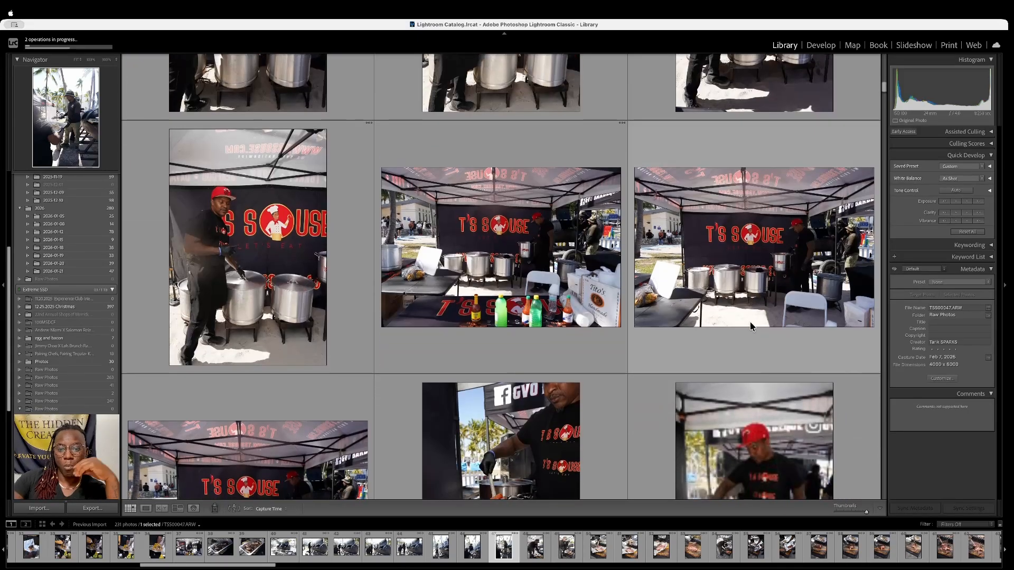
scroll(749, 321, "down", 8)
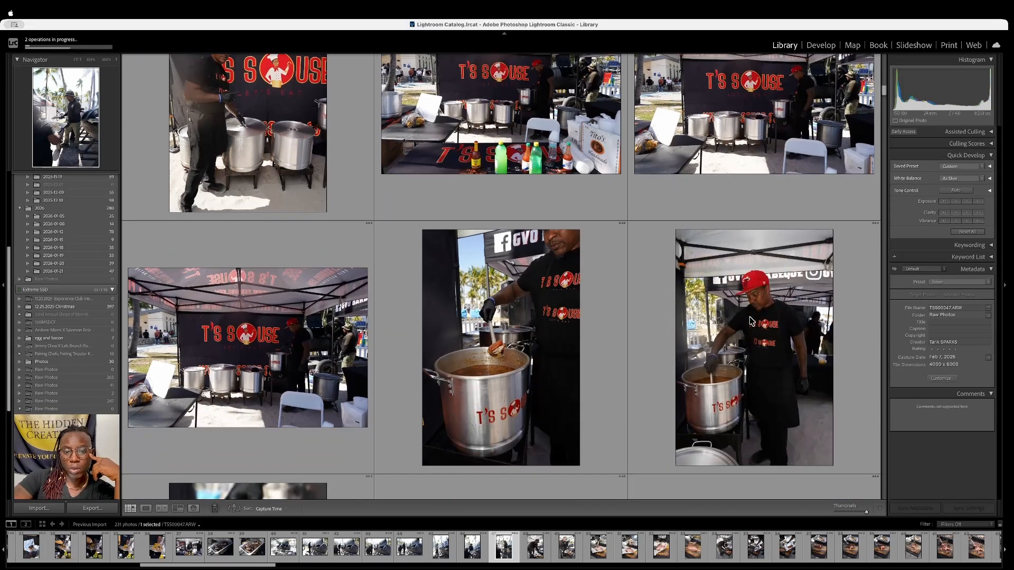
scroll(752, 320, "down", 2)
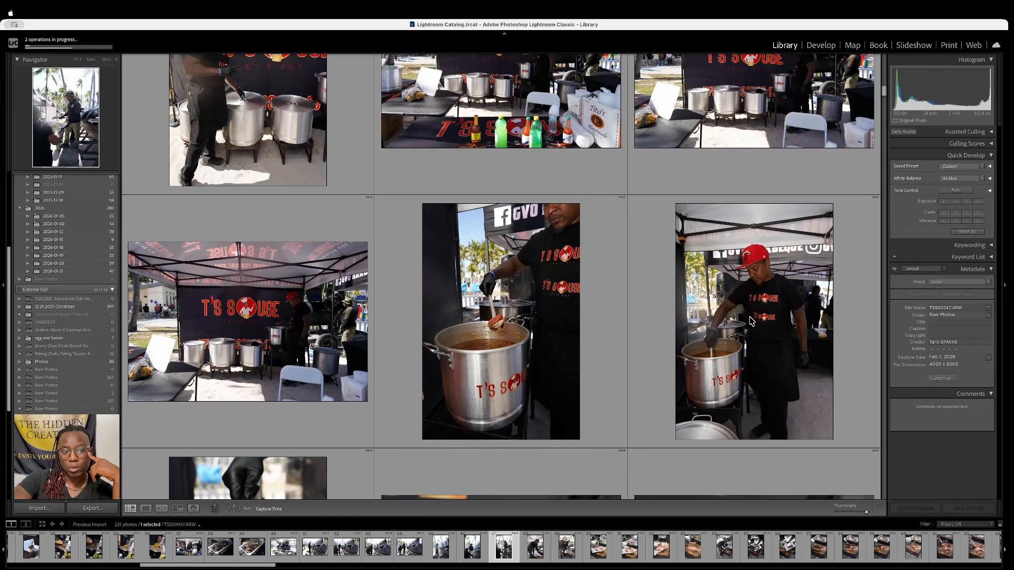
scroll(752, 321, "down", 9)
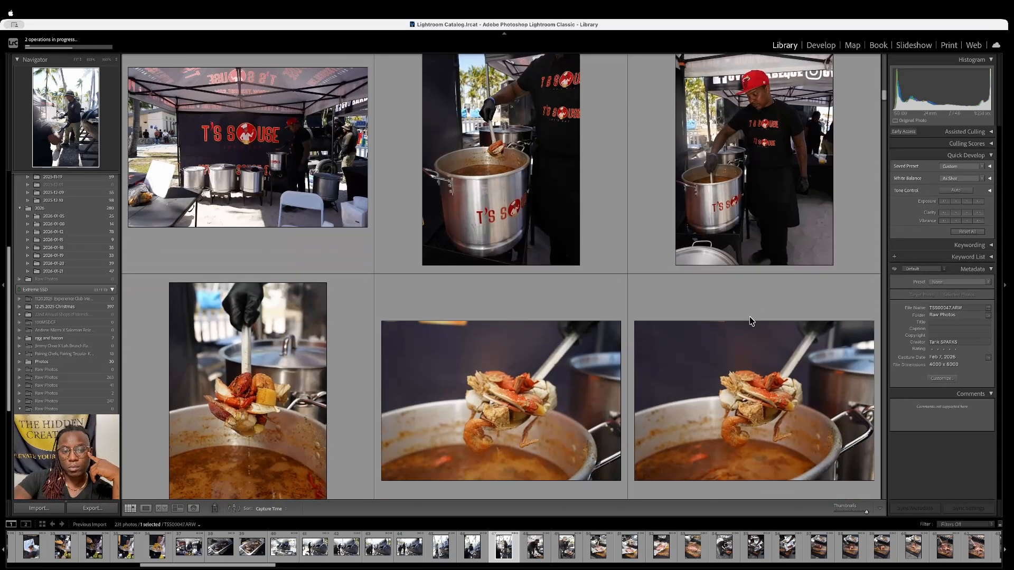
scroll(750, 320, "down", 3)
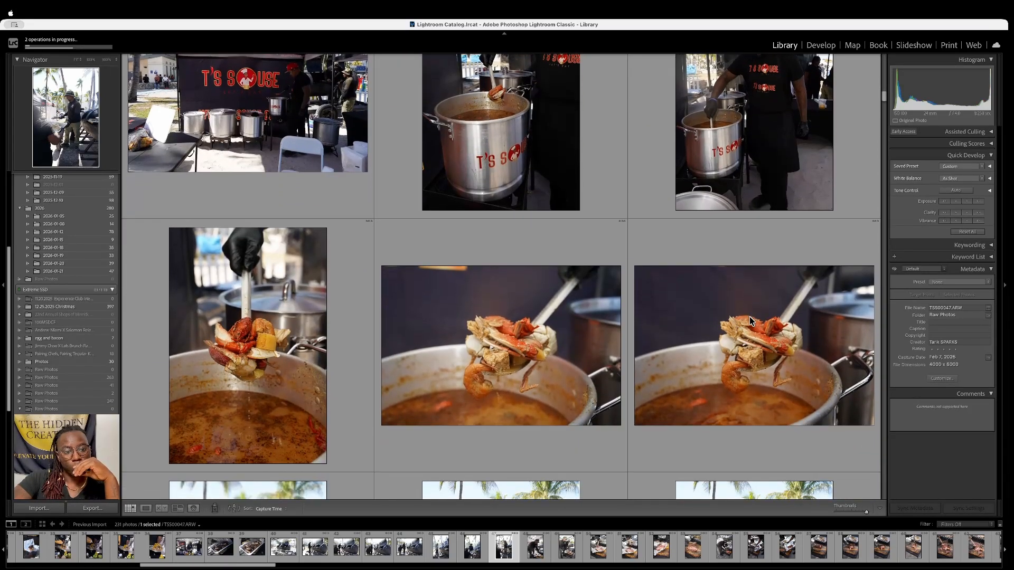
Examine the seafood pot close-ups and the three vertical shots of the full T's Souse booth under the palm trees
scroll(750, 320, "down", 3)
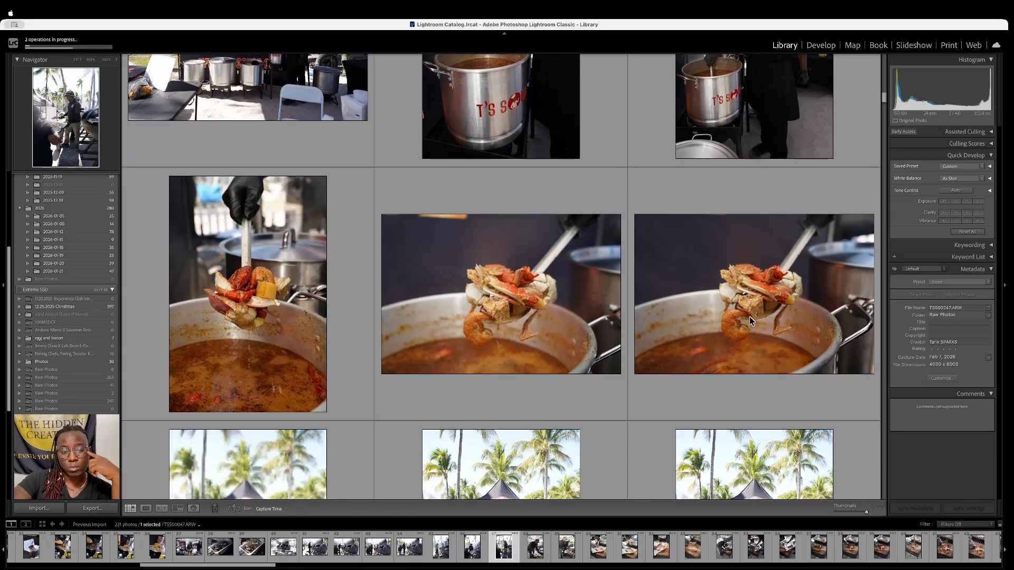
scroll(752, 321, "down", 5)
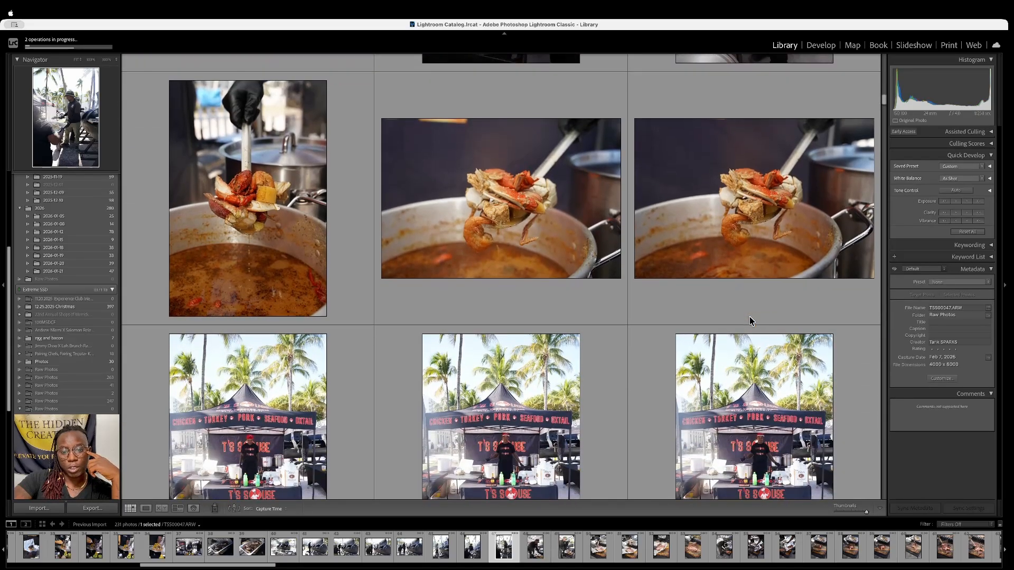
scroll(750, 320, "down", 7)
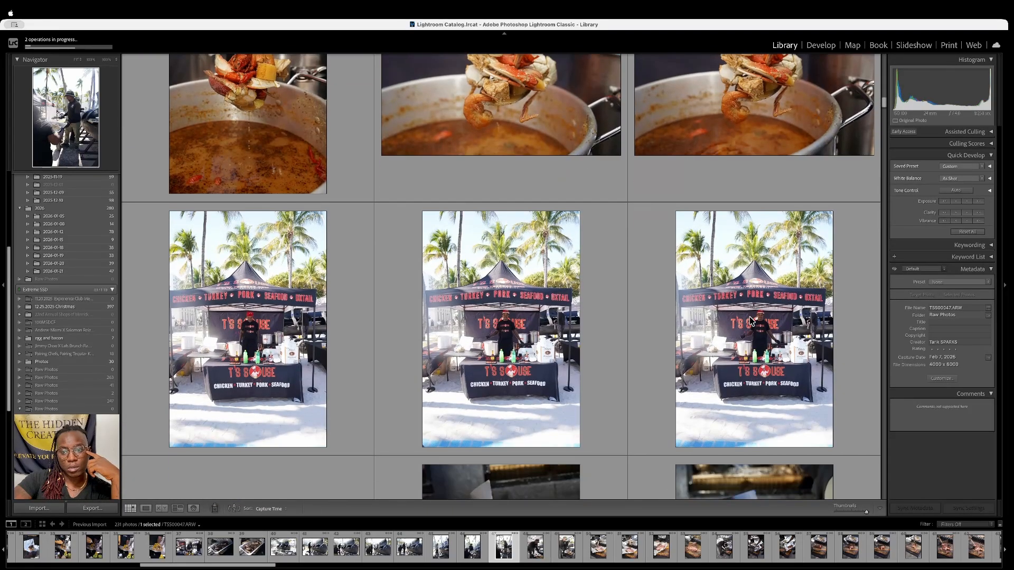
scroll(750, 320, "down", 1)
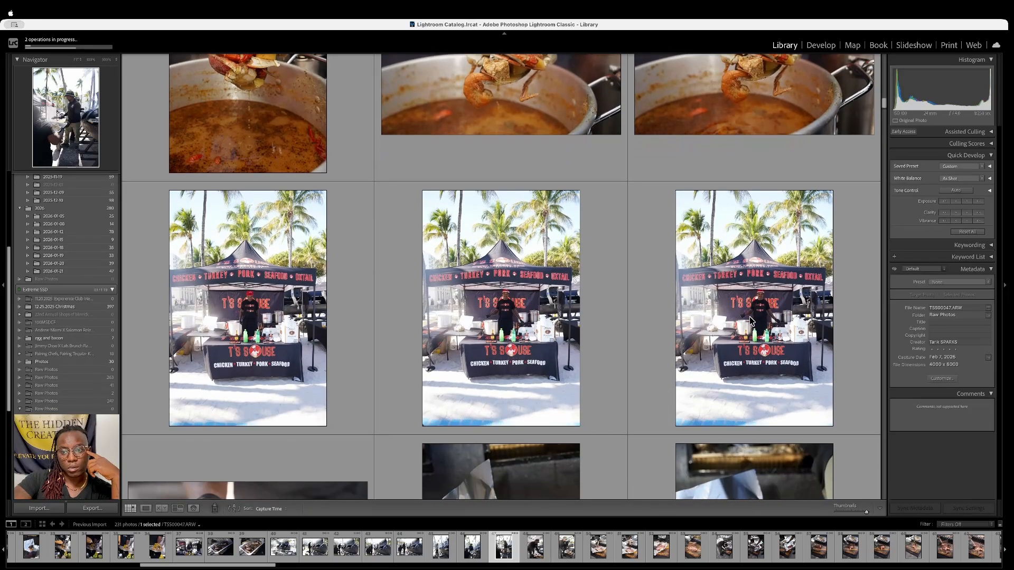
scroll(752, 320, "down", 1)
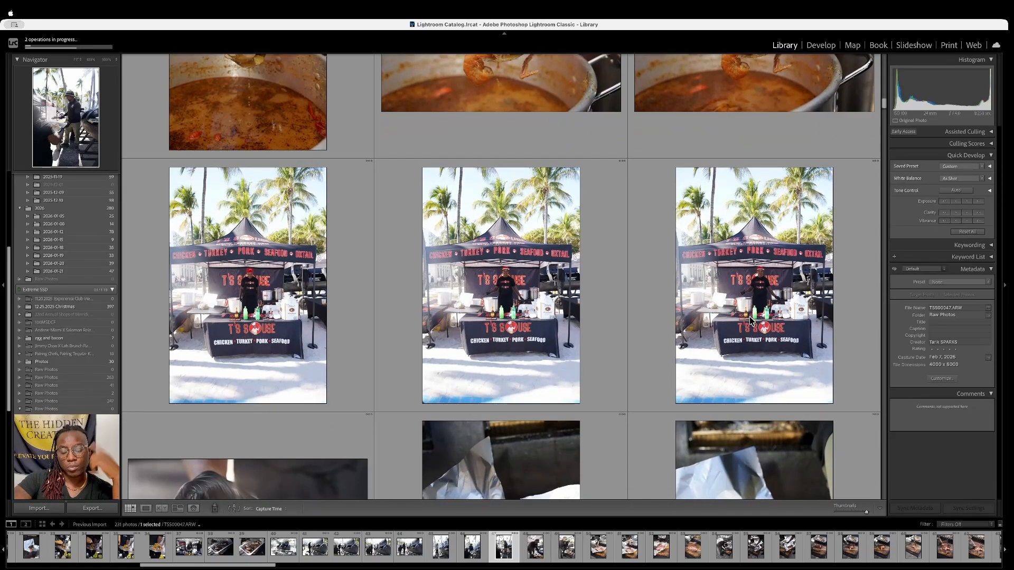
Examine the sample cup photo and compare the foil-wrapped rib sandwich shots, including the ones with mustard sauce being poured
scroll(750, 320, "down", 10)
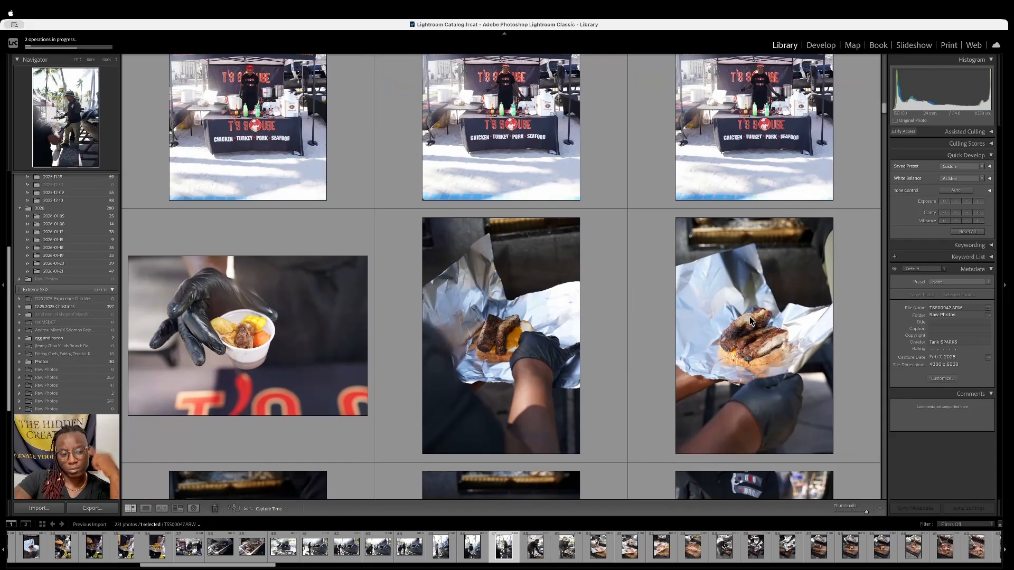
scroll(749, 320, "down", 2)
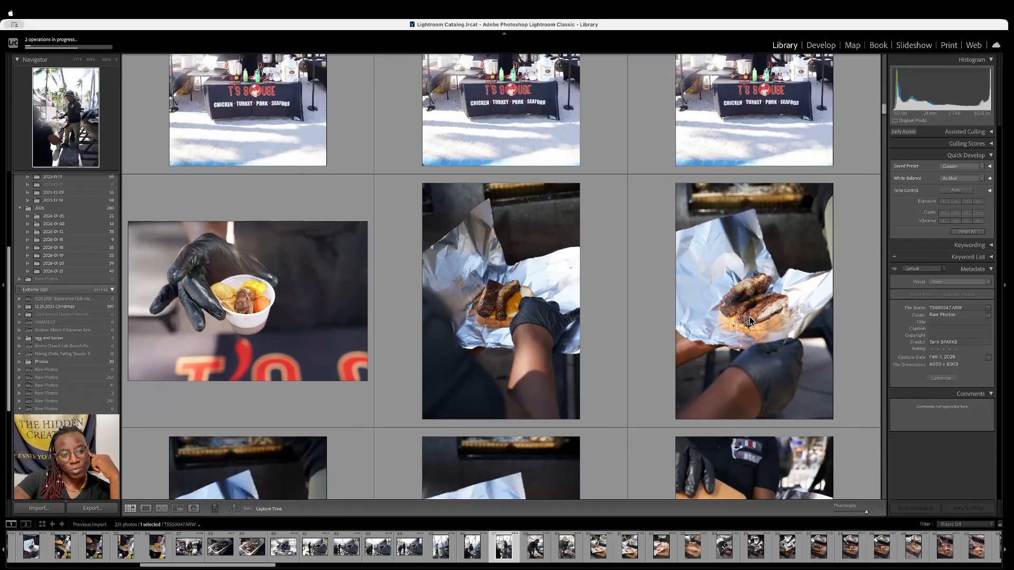
scroll(750, 320, "down", 6)
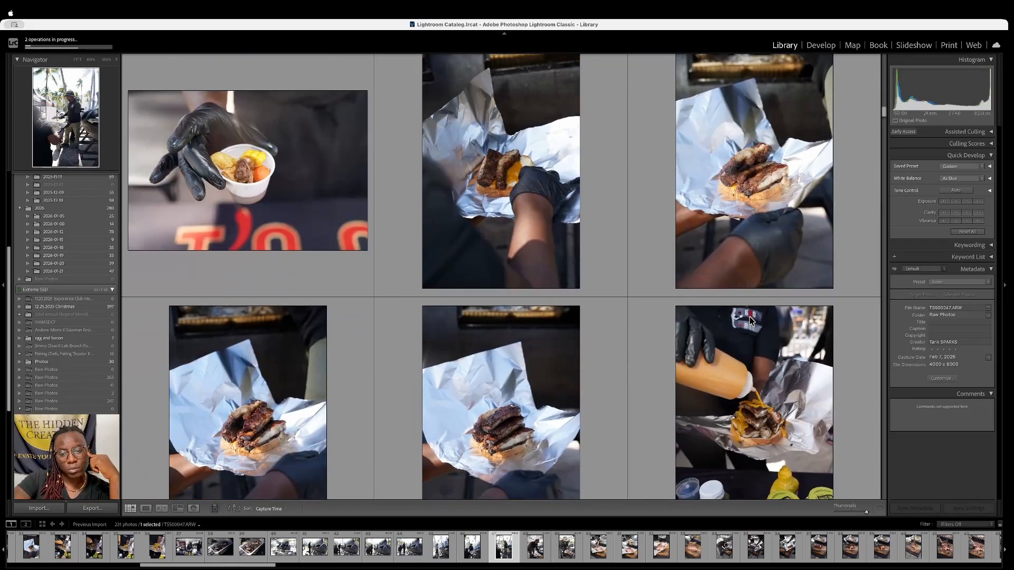
scroll(749, 320, "down", 3)
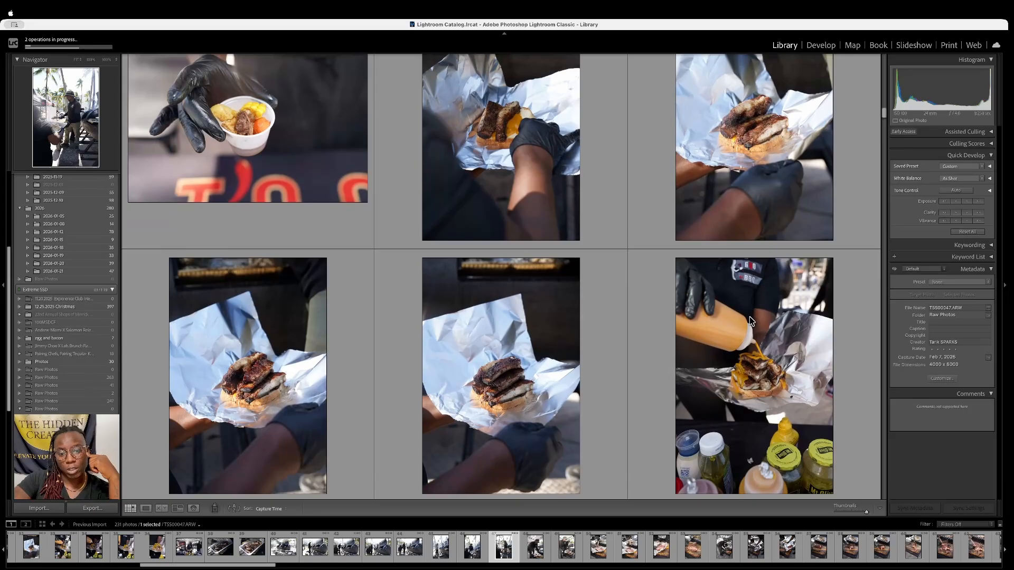
scroll(750, 320, "down", 4)
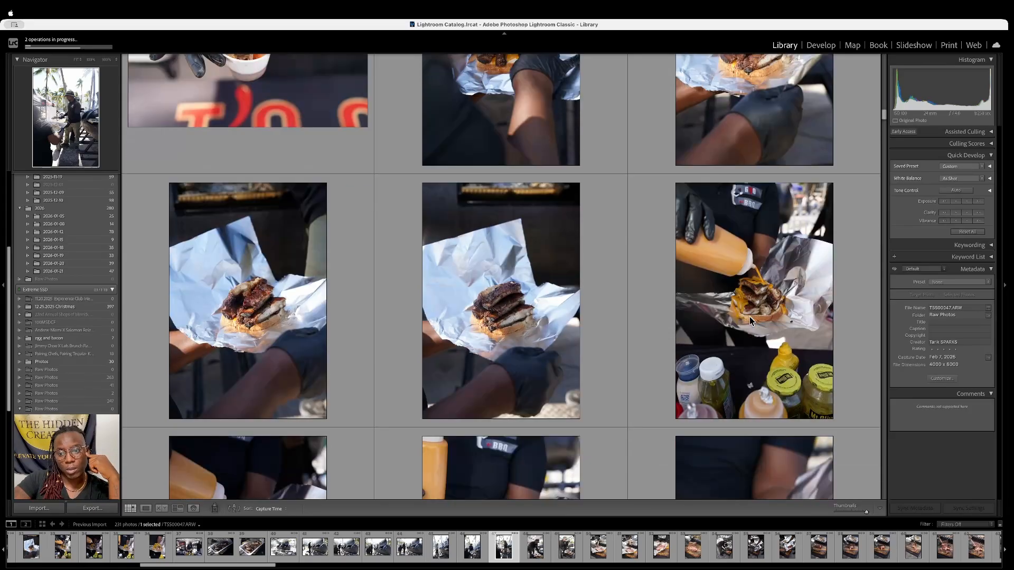
scroll(749, 317, "down", 7)
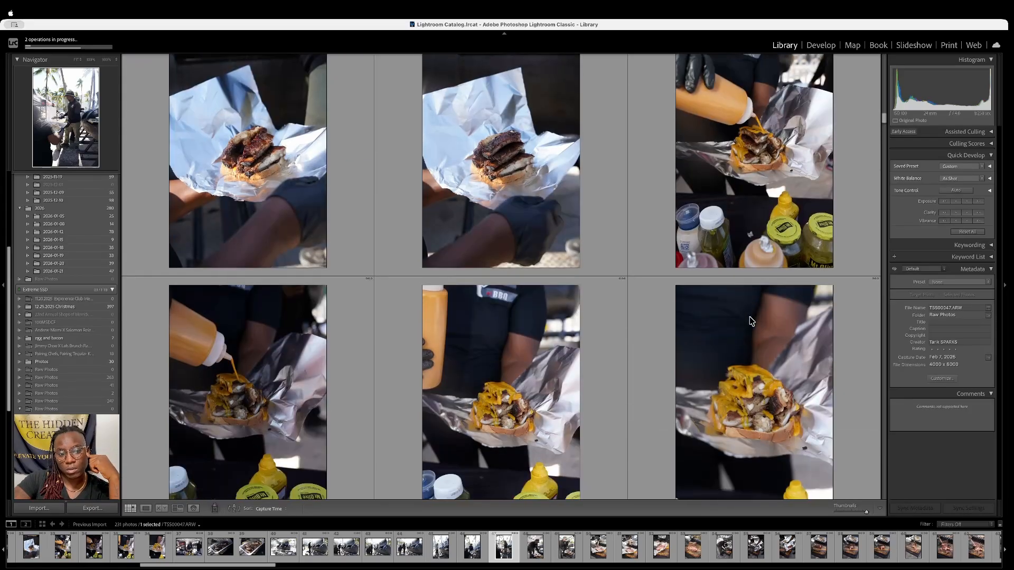
scroll(751, 320, "down", 6)
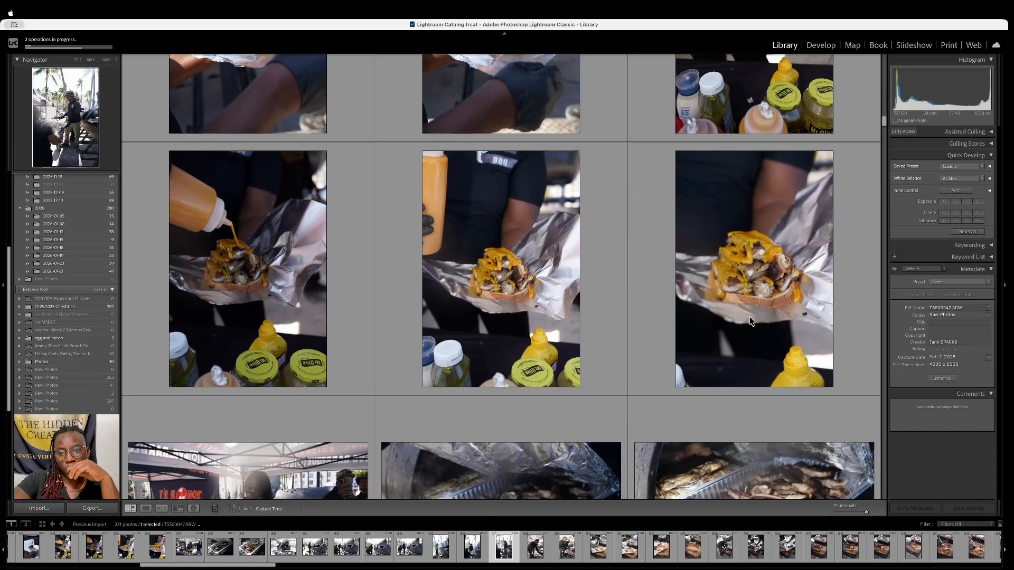
Examine the condiment table, rib tray and large smoker photos, comparing the horizontal and vertical shots of the men at work
scroll(750, 320, "down", 10)
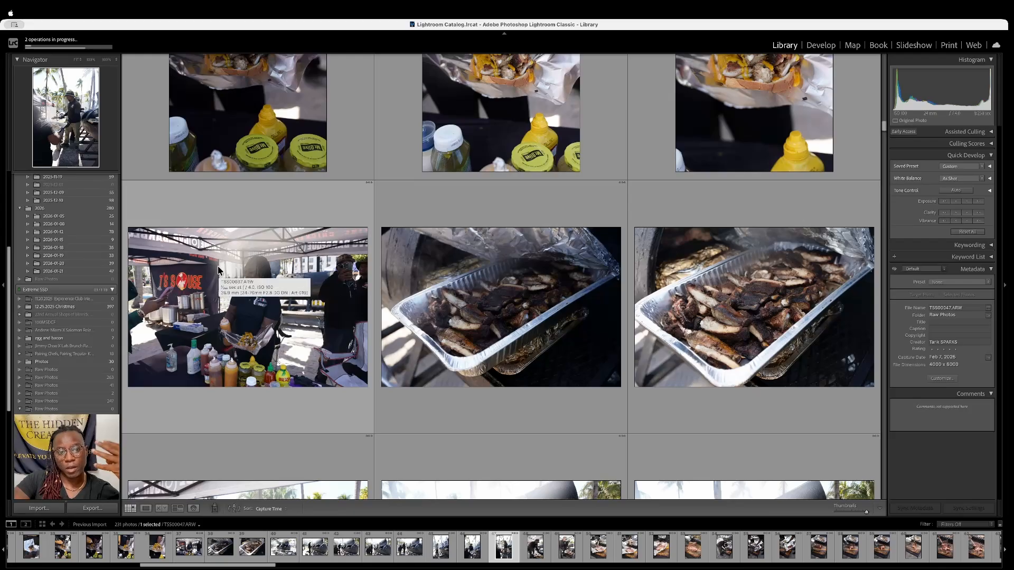
scroll(453, 374, "down", 5)
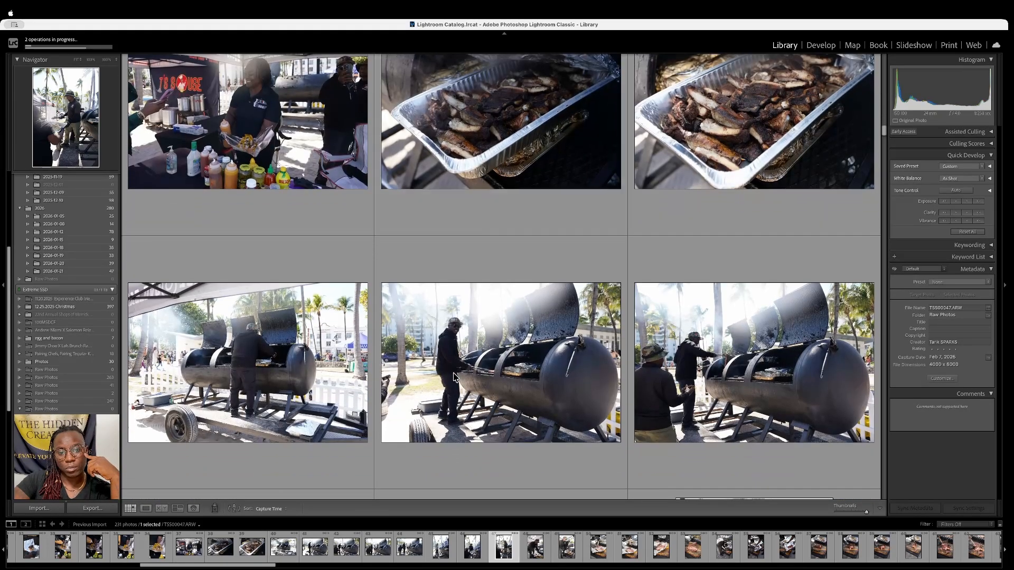
scroll(453, 375, "down", 1)
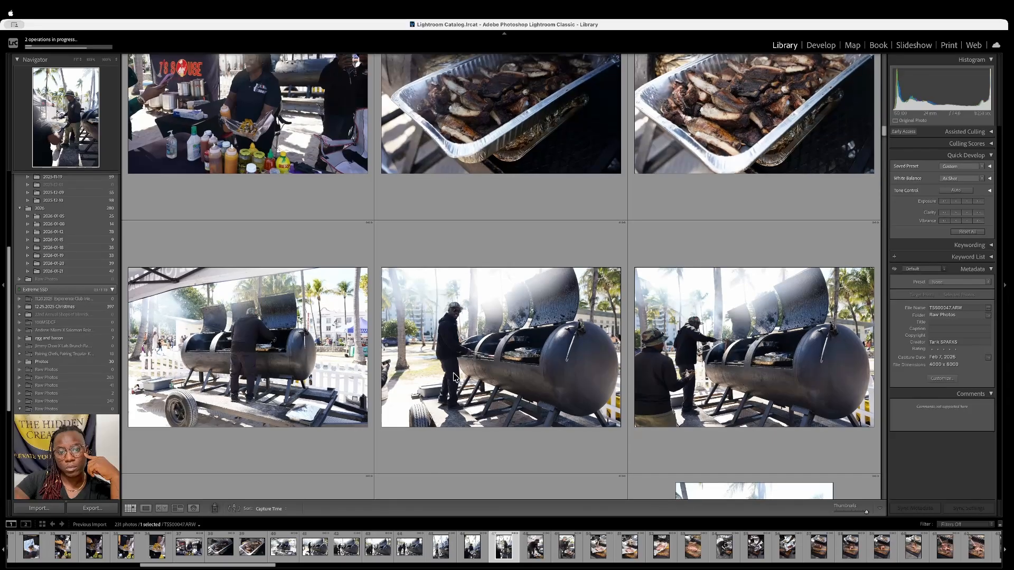
scroll(453, 375, "down", 1)
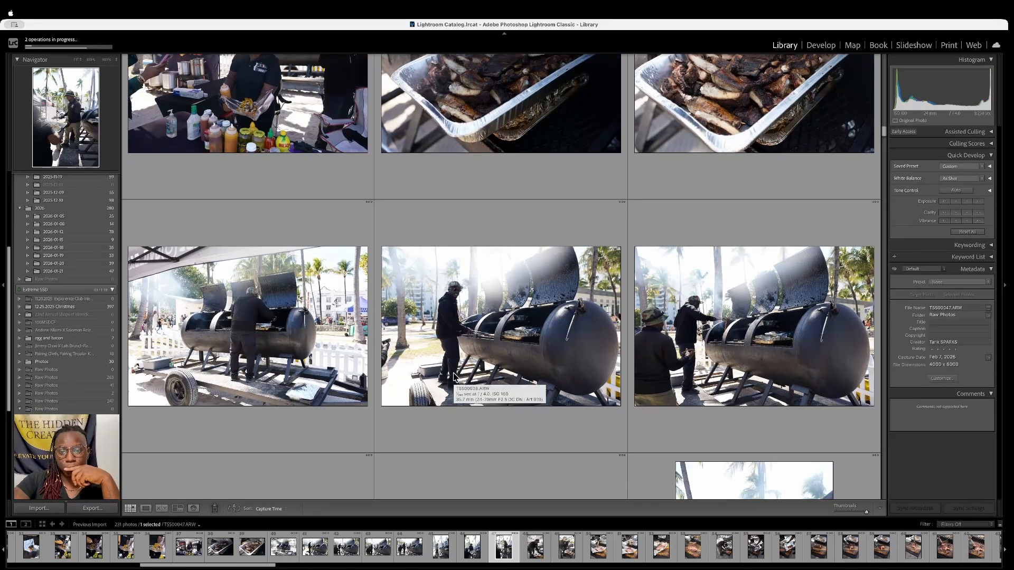
scroll(452, 375, "down", 7)
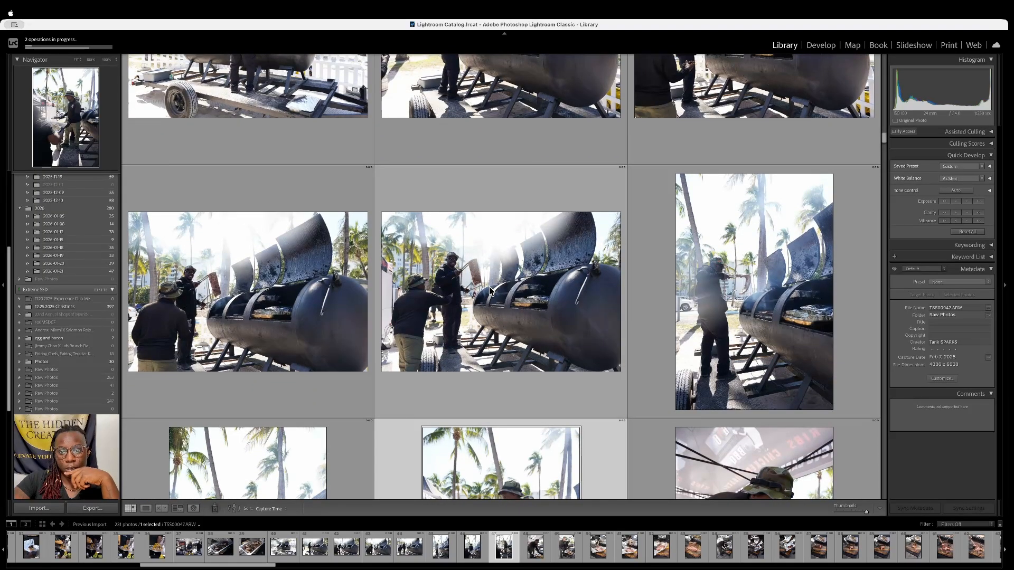
scroll(489, 288, "down", 2)
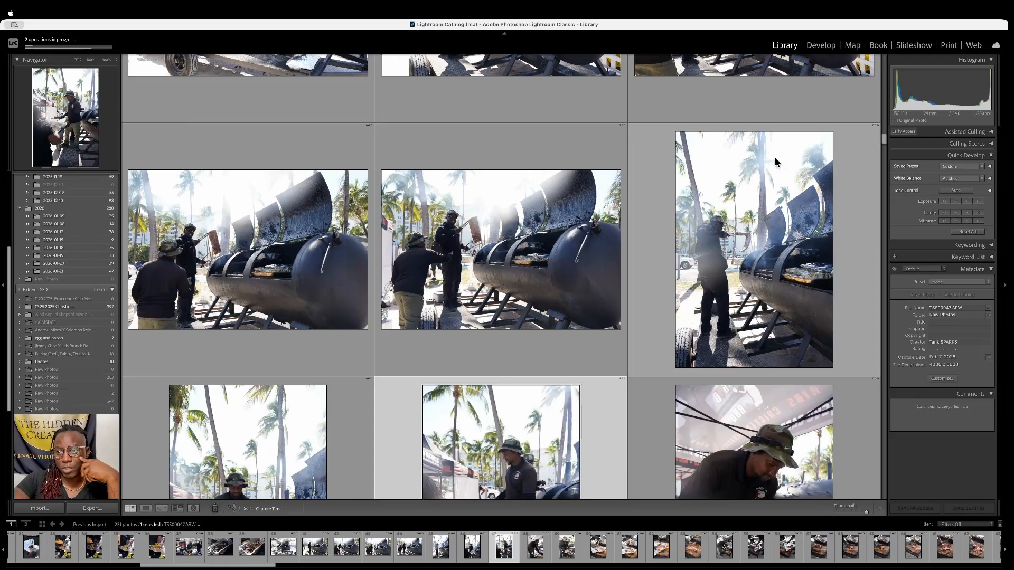
scroll(743, 172, "down", 5)
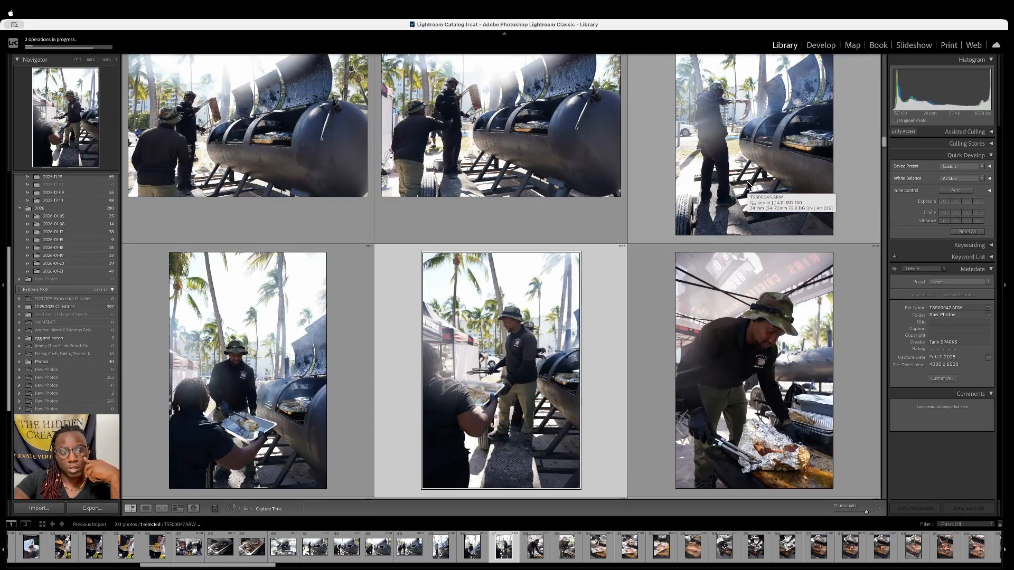
scroll(747, 182, "down", 3)
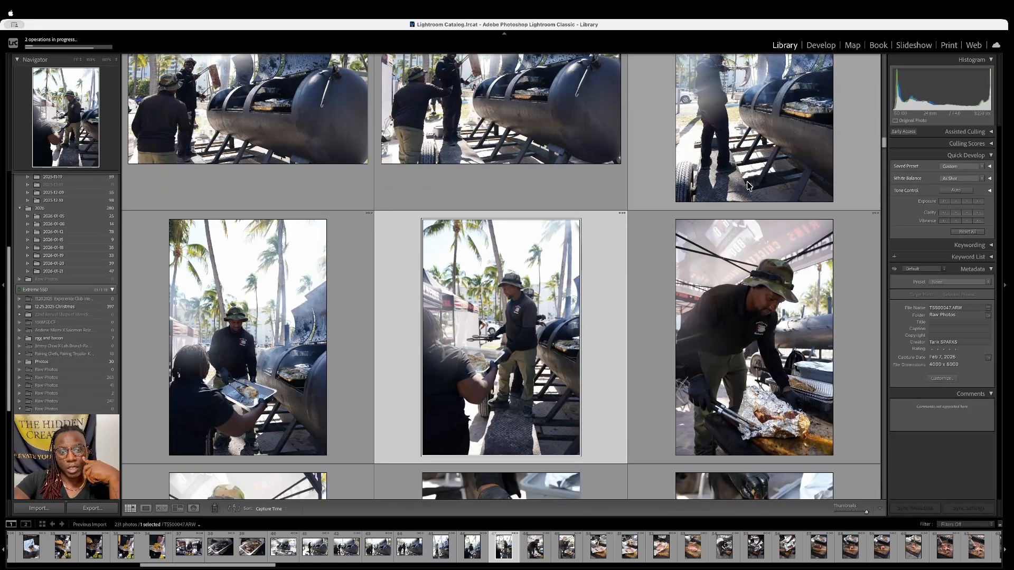
Compare the shots of the man in the camouflage hat and the close-ups of meat being chopped on the board
scroll(746, 182, "down", 5)
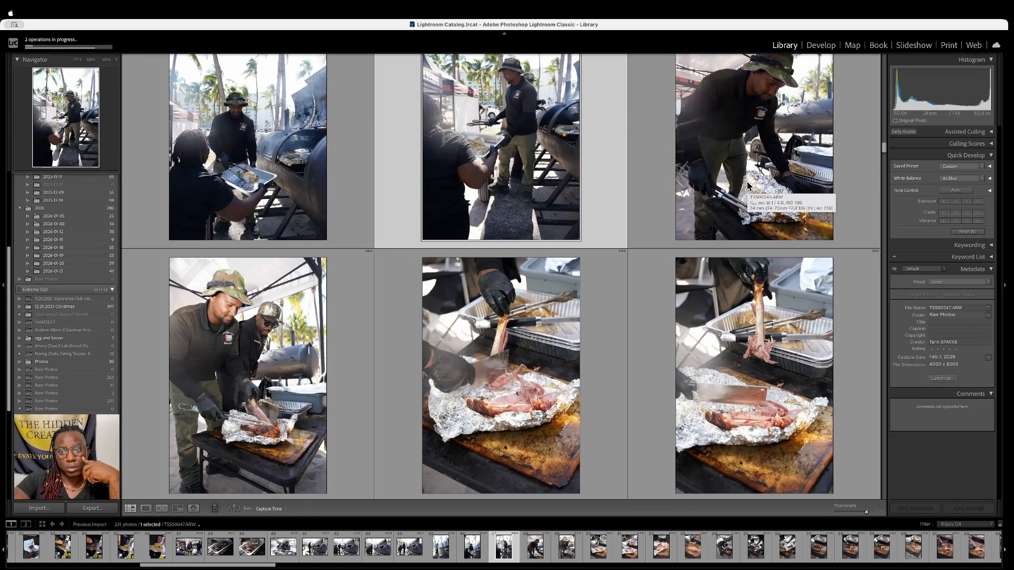
scroll(747, 185, "down", 1)
scroll(746, 184, "down", 4)
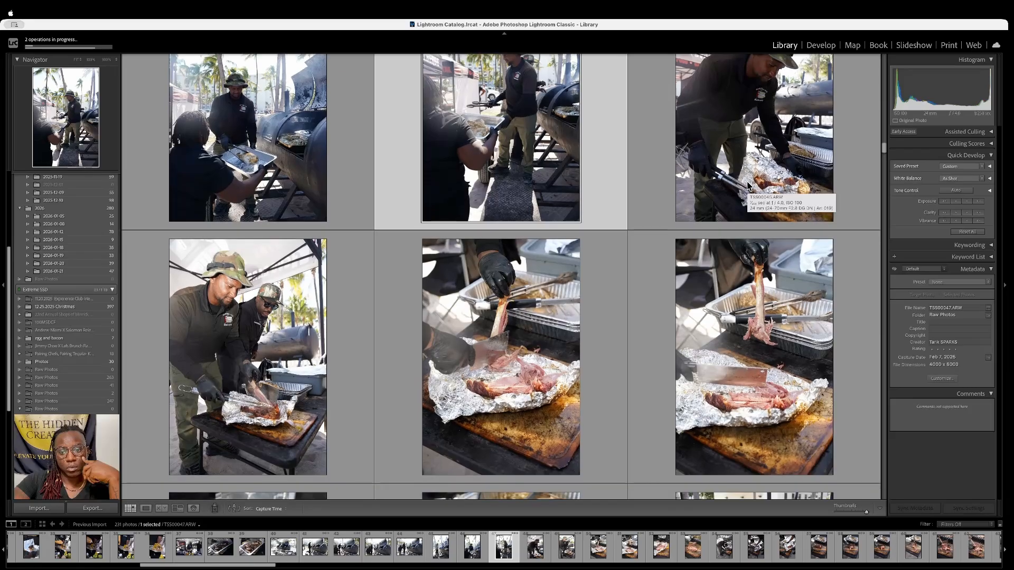
scroll(746, 181, "down", 3)
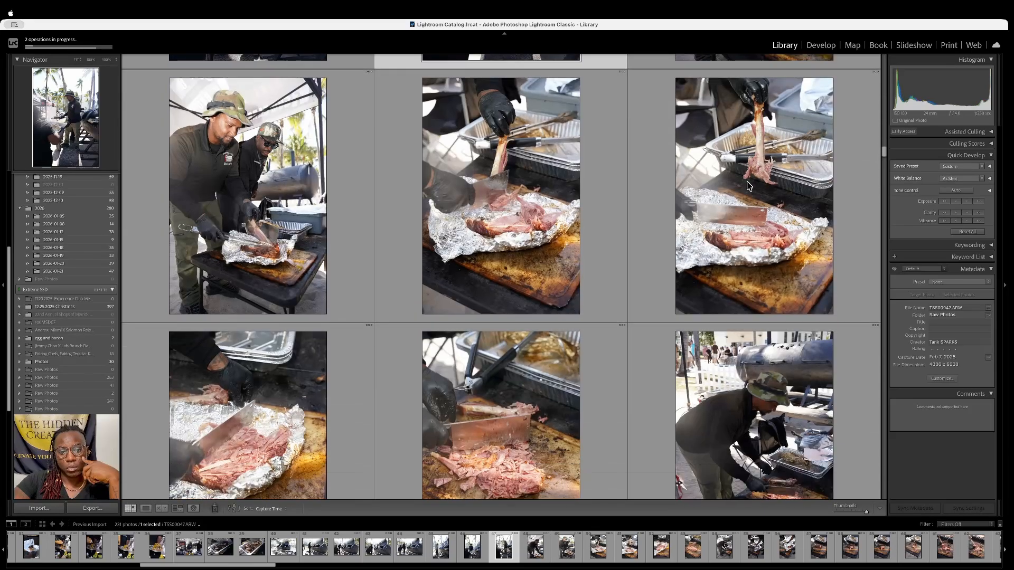
scroll(746, 184, "down", 2)
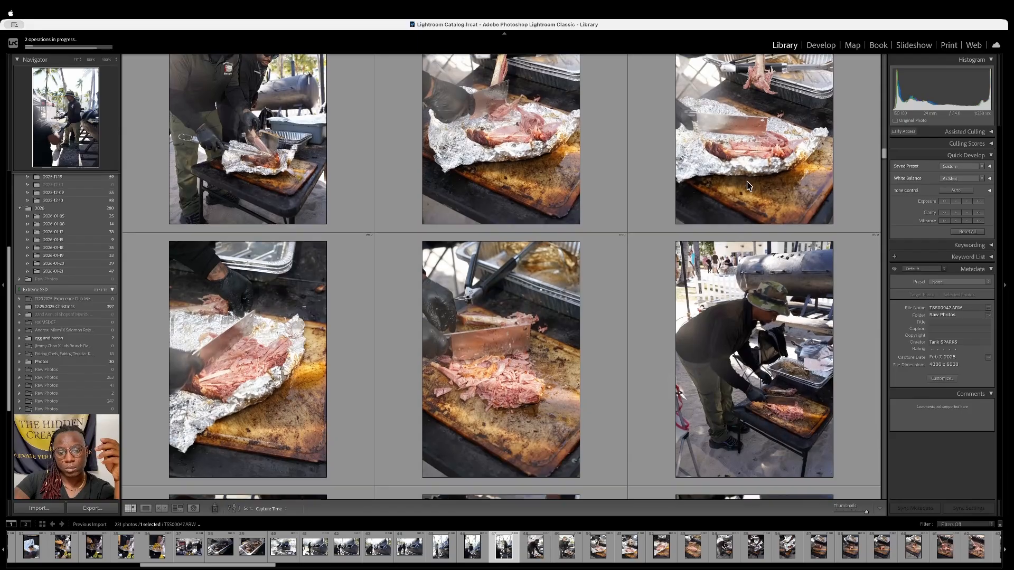
scroll(746, 184, "down", 3)
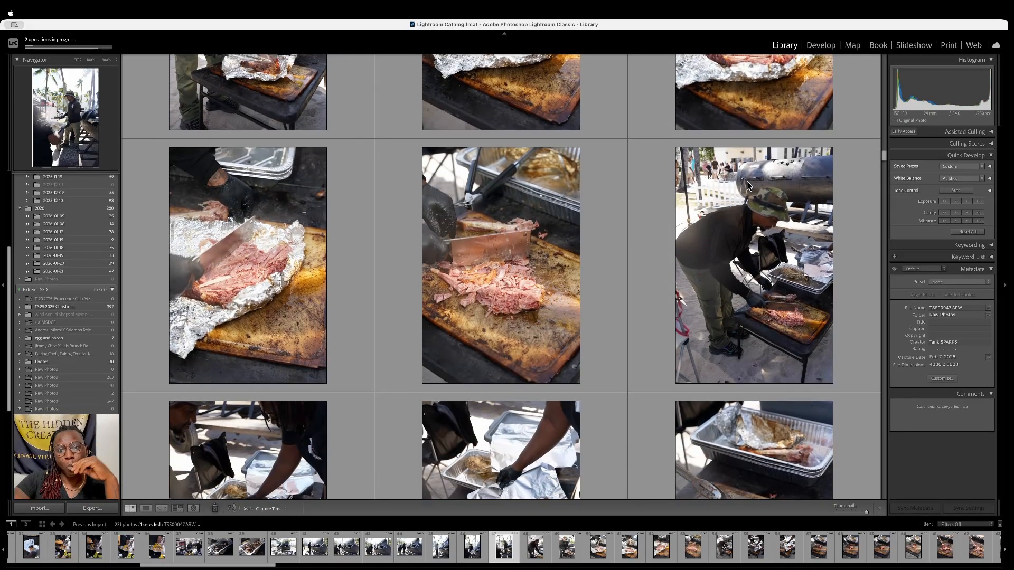
scroll(748, 185, "down", 1)
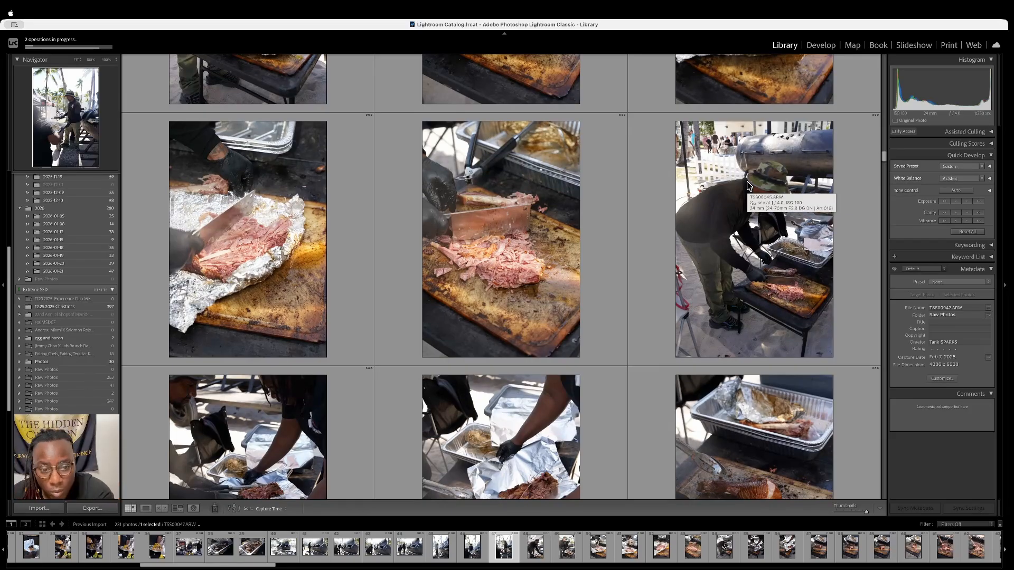
Examine the foil wrapping photos and compare the sequence of turkey leg shots being chopped with the cleaver
scroll(748, 186, "down", 3)
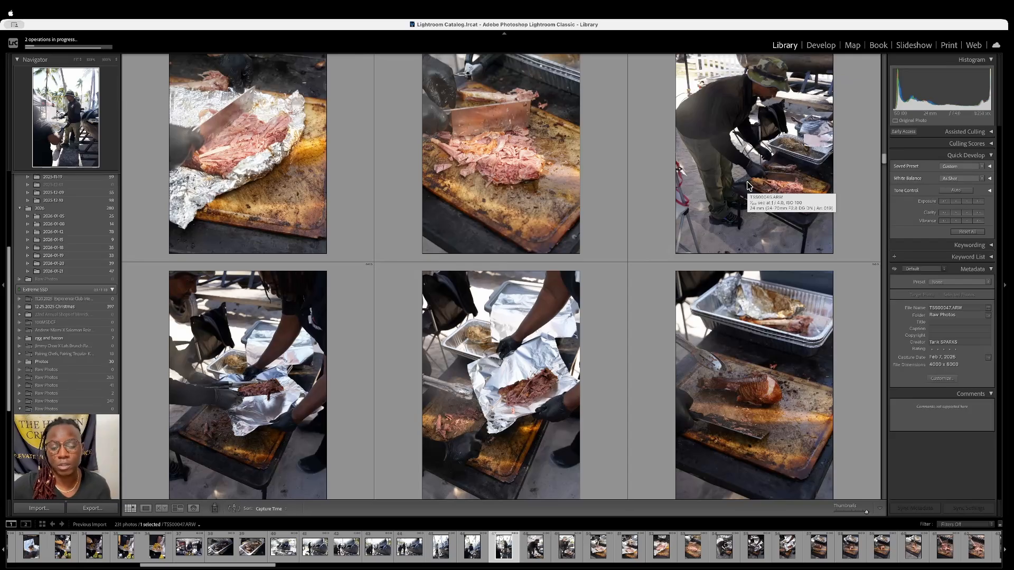
scroll(748, 186, "down", 4)
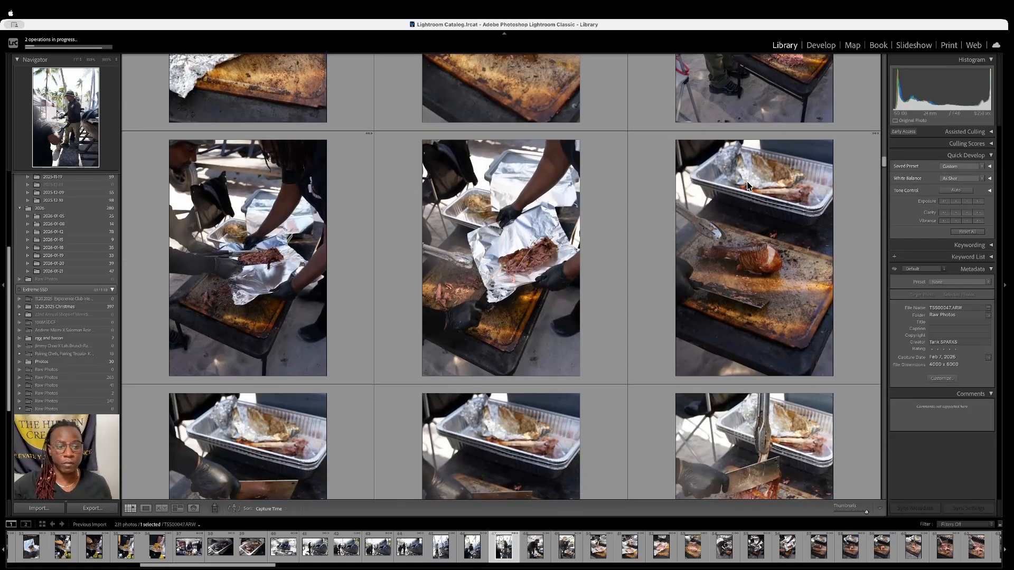
scroll(748, 186, "down", 2)
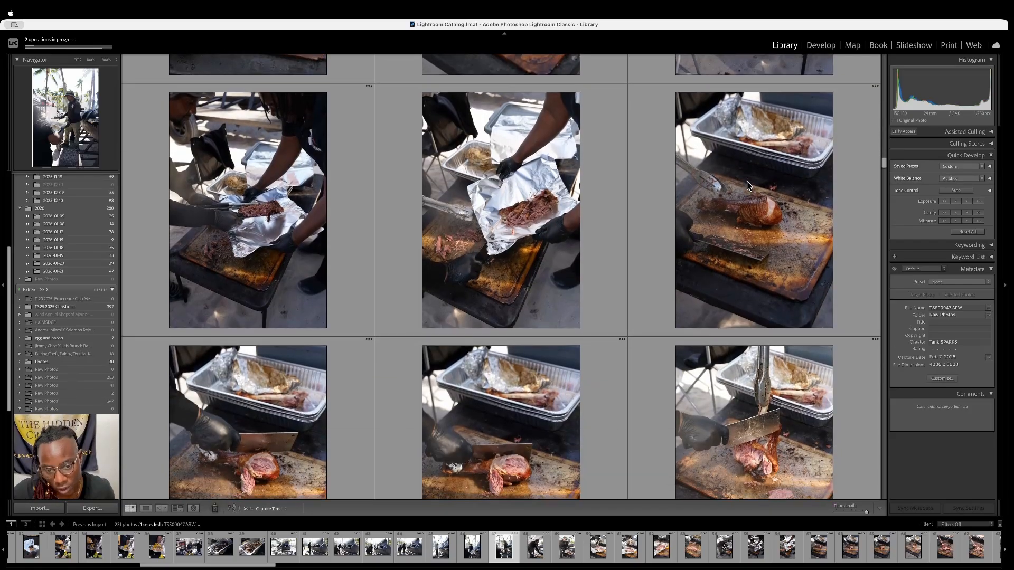
scroll(748, 186, "down", 3)
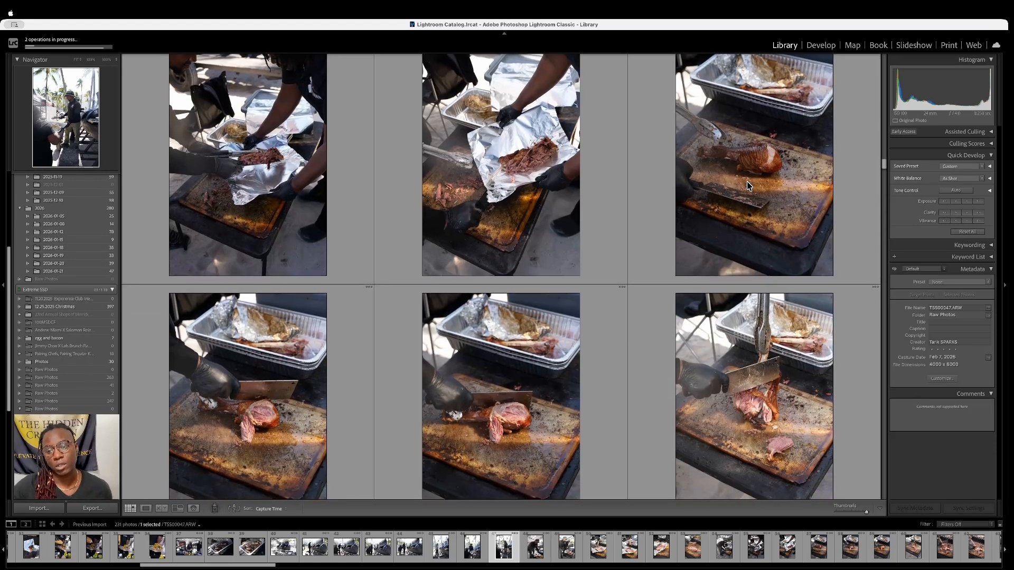
scroll(748, 186, "down", 1)
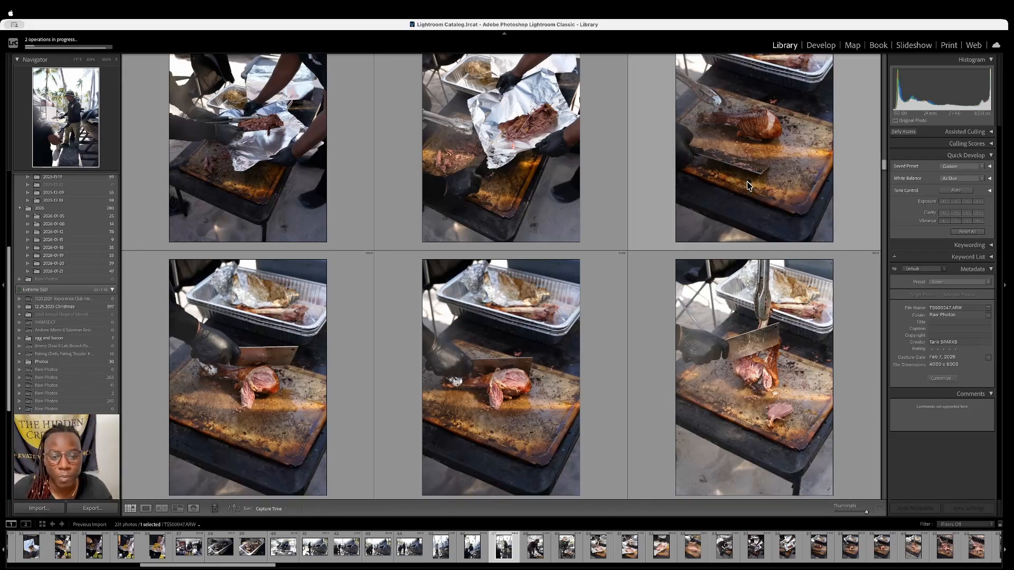
scroll(748, 185, "down", 2)
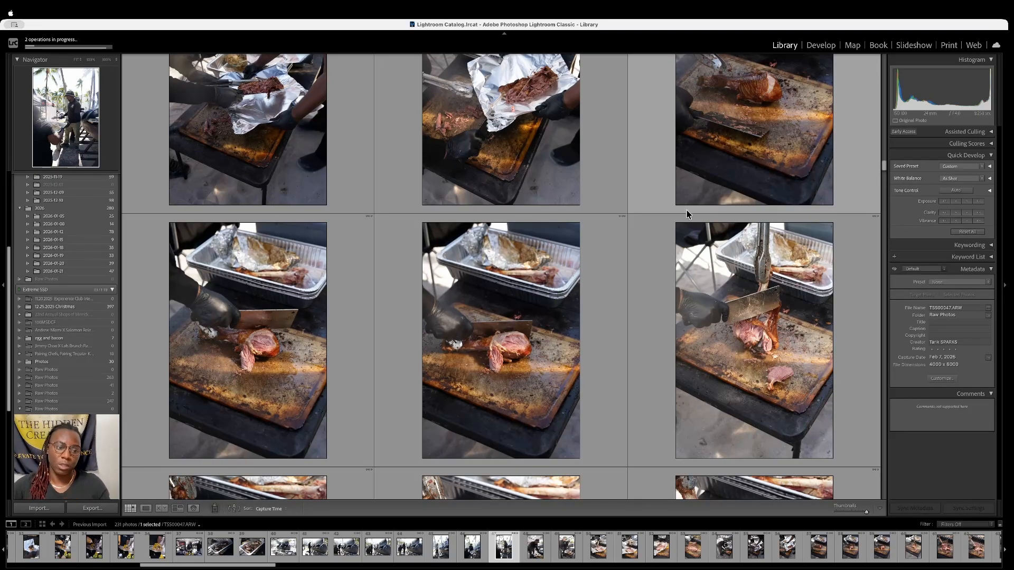
scroll(681, 217, "down", 3)
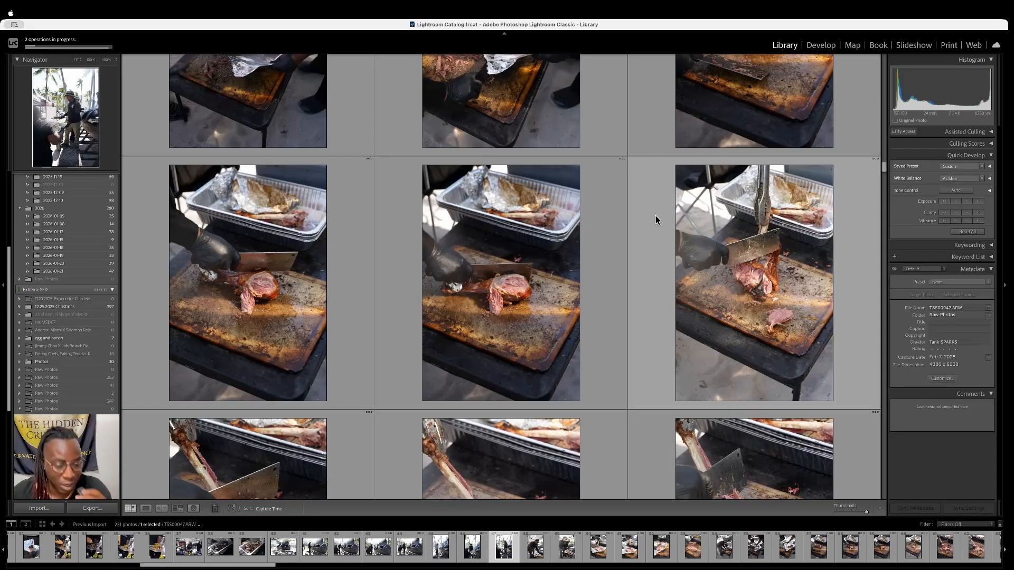
scroll(656, 220, "down", 8)
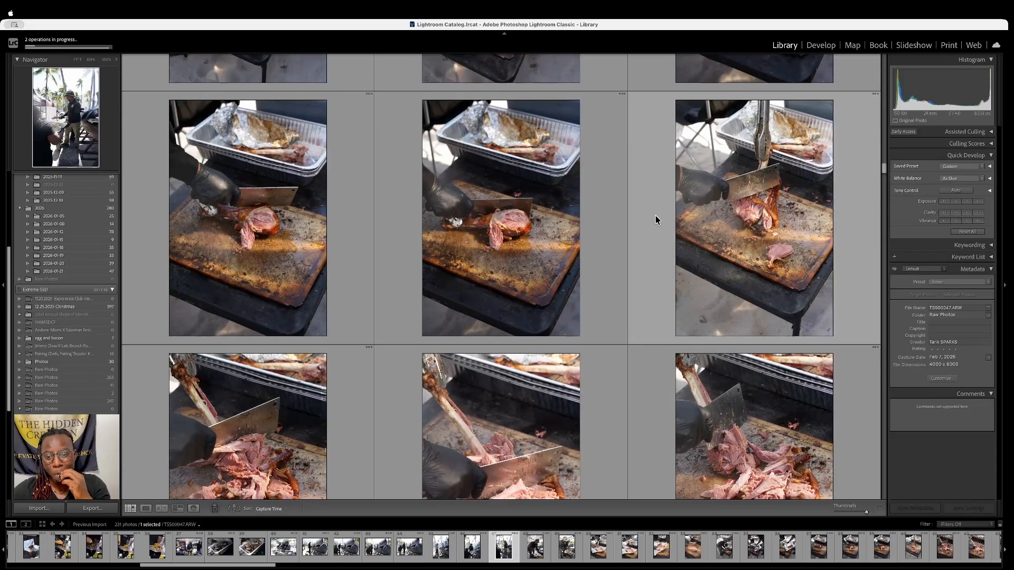
scroll(657, 219, "down", 4)
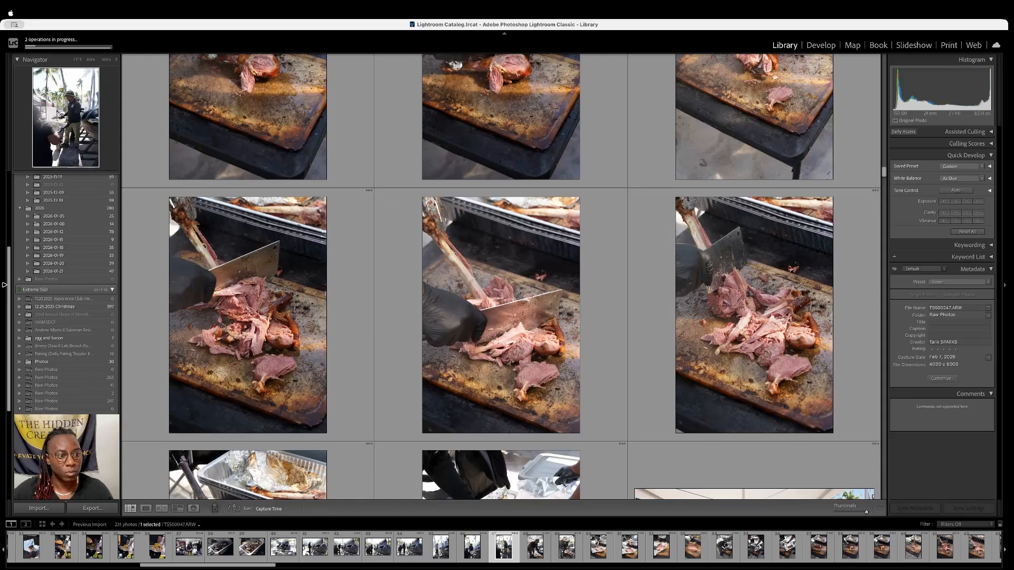
Hide both side panels to give the photo grid more room
left_click(4, 288)
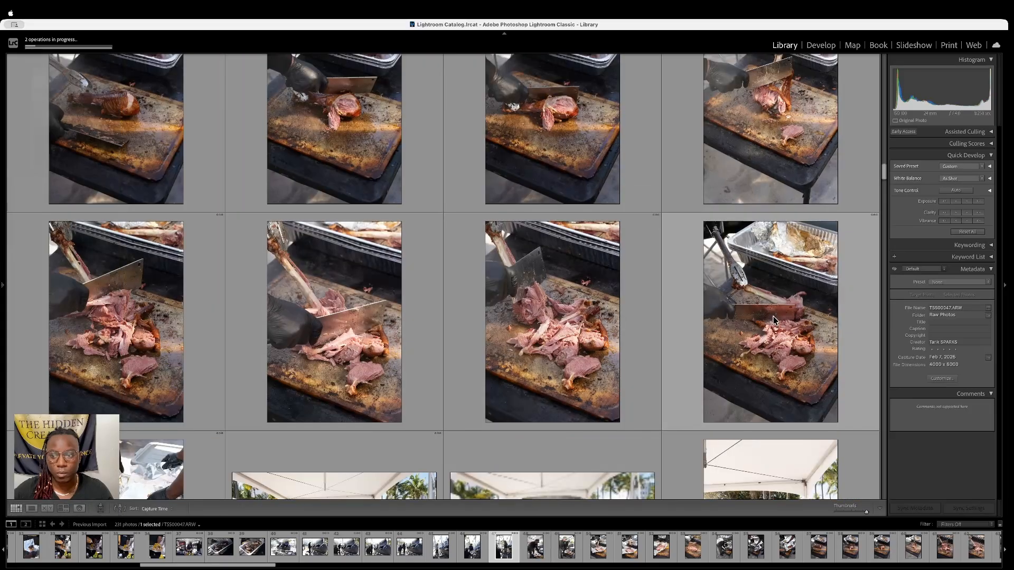
left_click(1006, 289)
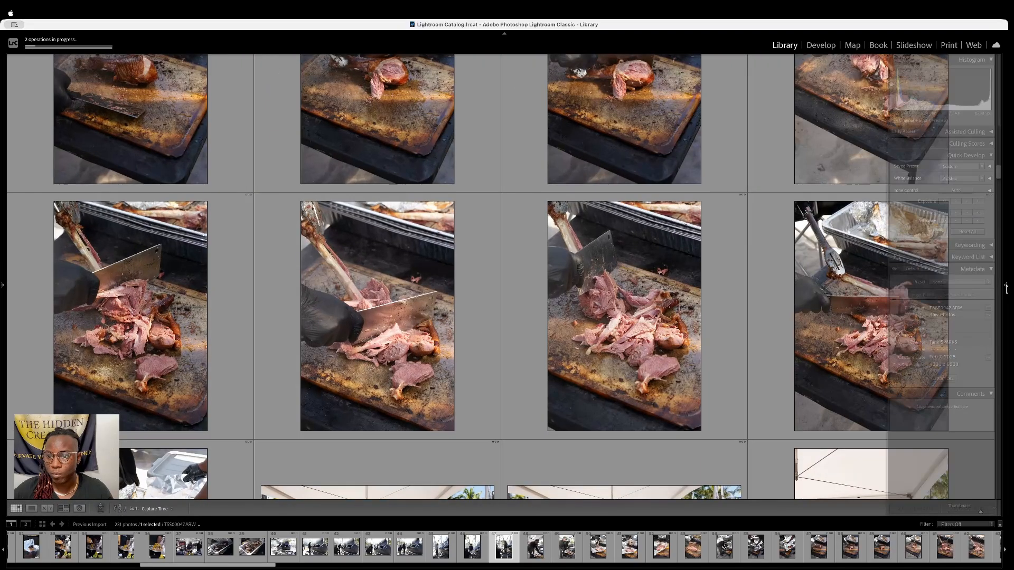
scroll(224, 412, "down", 2)
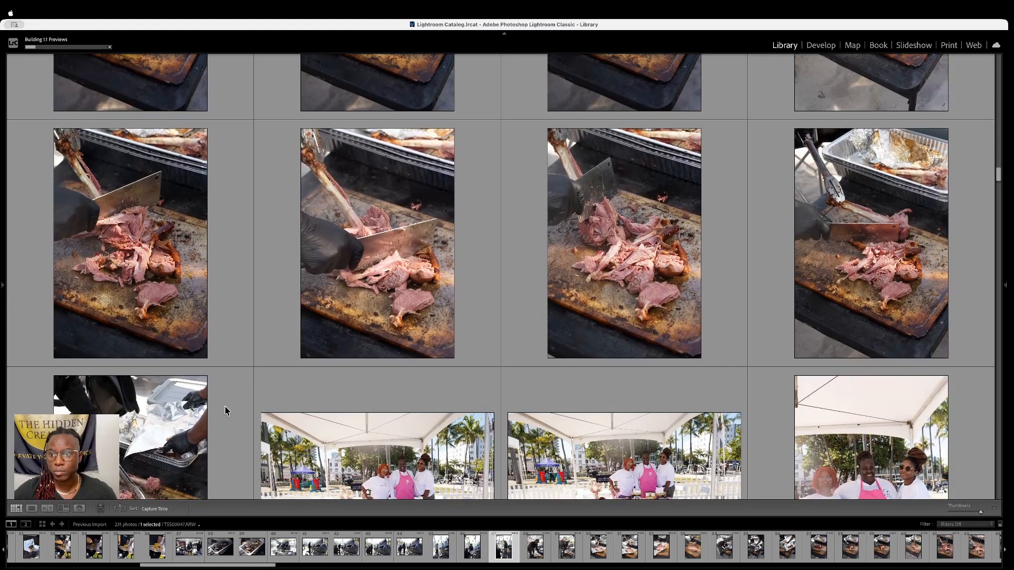
Examine the last meat chopping photo and compare the horizontal and vertical group shots at the pink dessert table
scroll(225, 411, "down", 2)
scroll(224, 410, "down", 3)
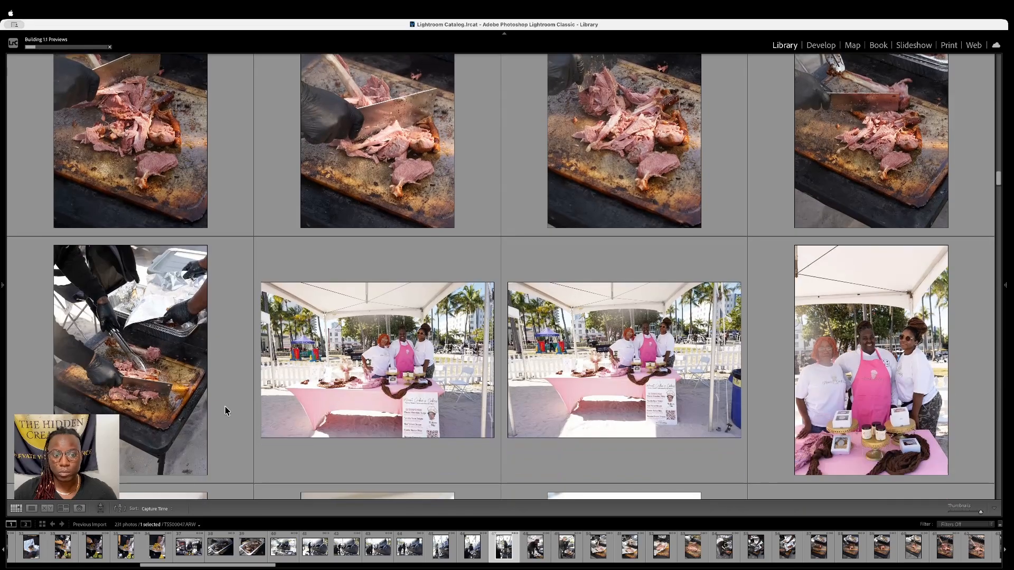
scroll(225, 410, "down", 1)
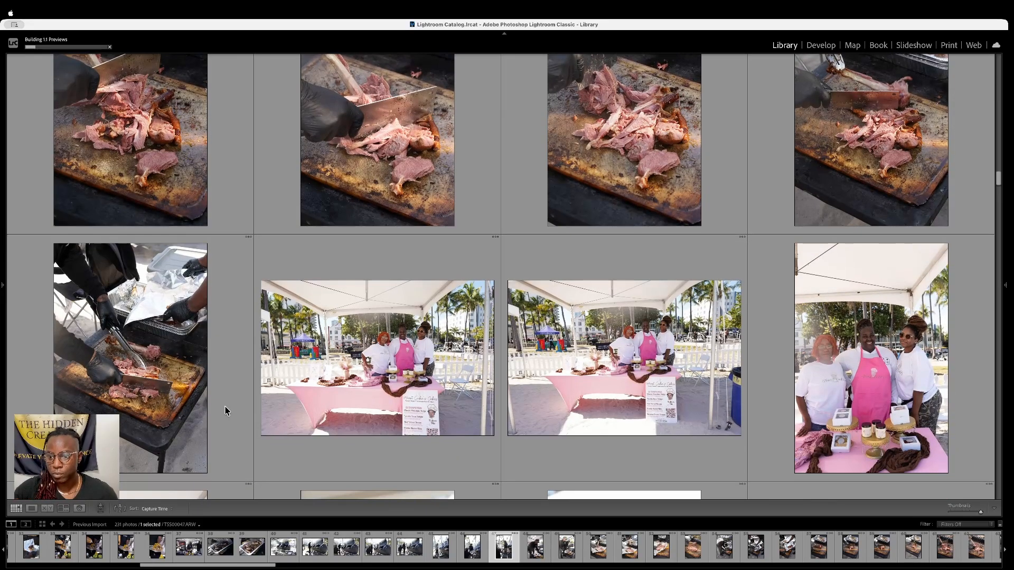
scroll(225, 410, "down", 6)
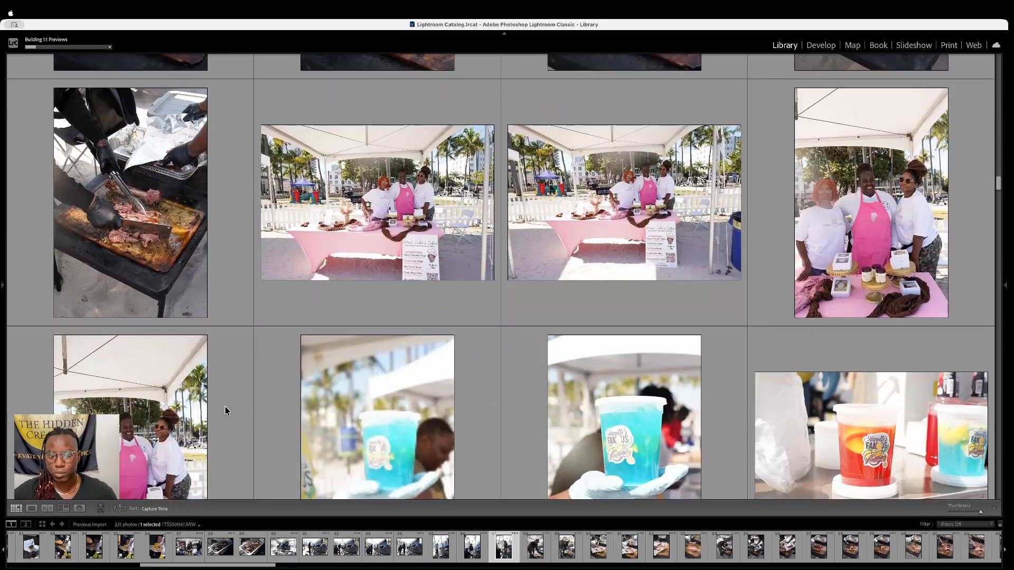
Compare the photos of the blue lemonade cup held in a gloved hand with the shot of cups on the counter
scroll(224, 411, "down", 2)
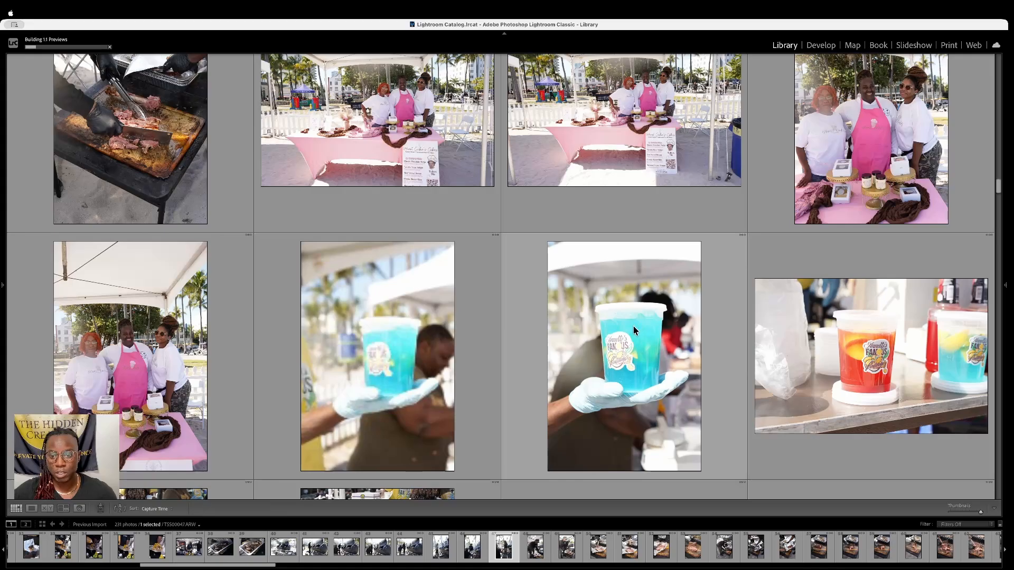
scroll(632, 327, "down", 5)
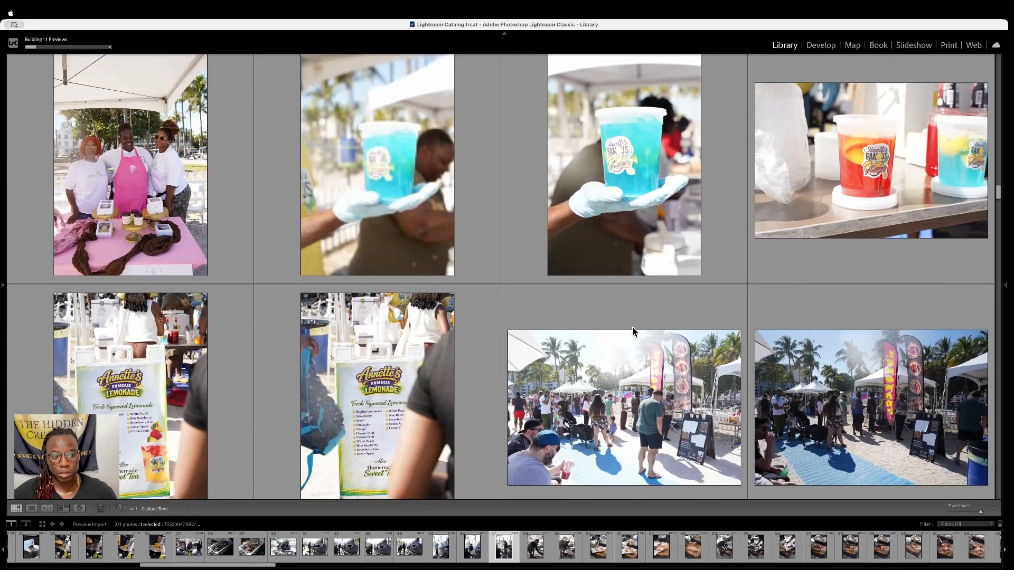
scroll(632, 327, "down", 5)
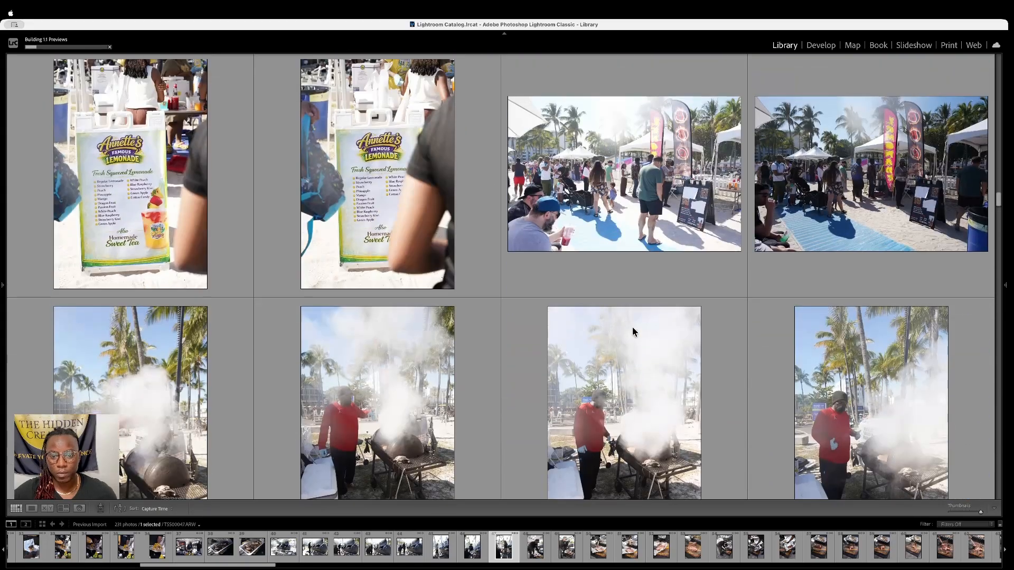
scroll(632, 326, "up", 7)
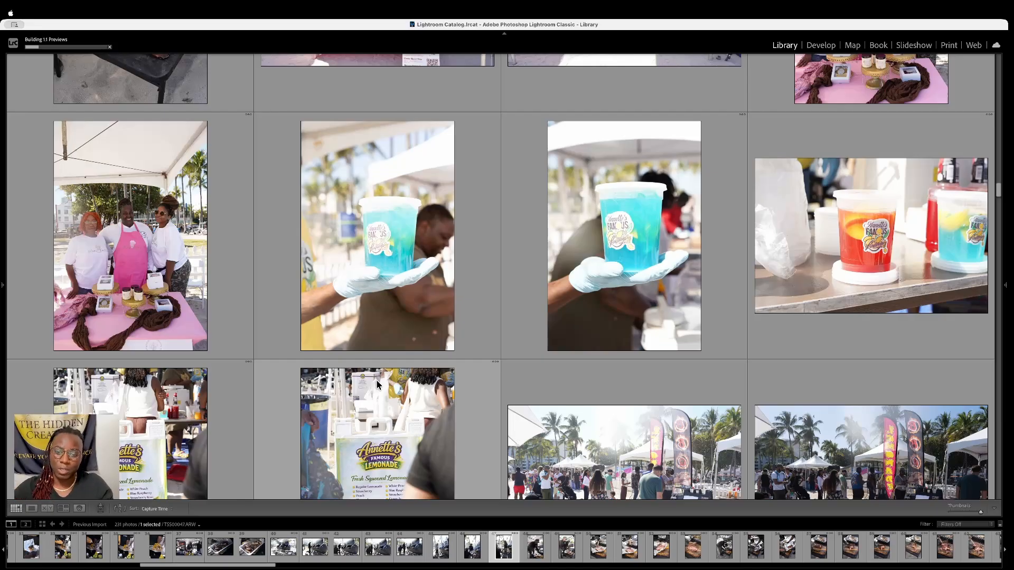
scroll(622, 319, "up", 1)
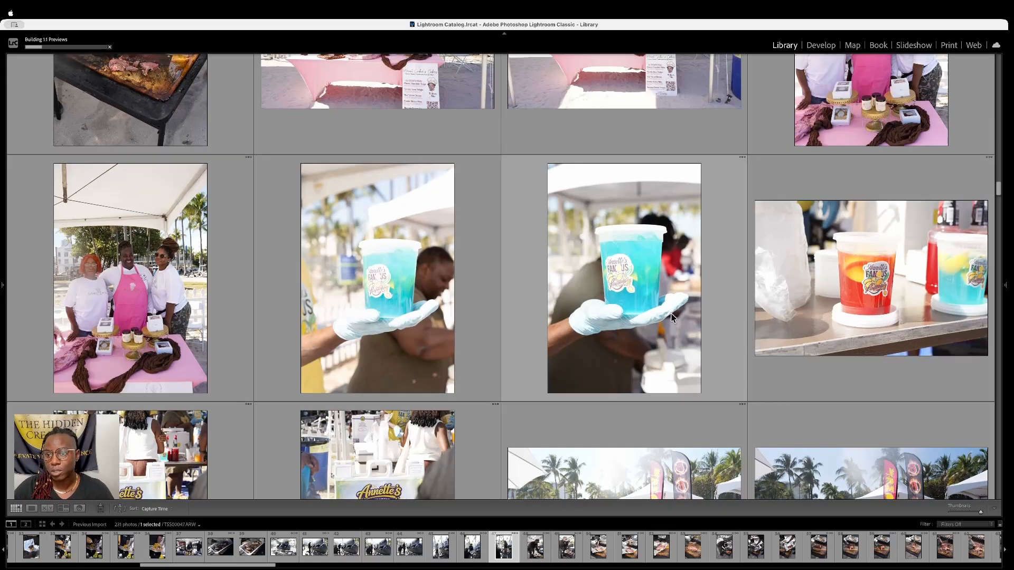
scroll(671, 317, "up", 1)
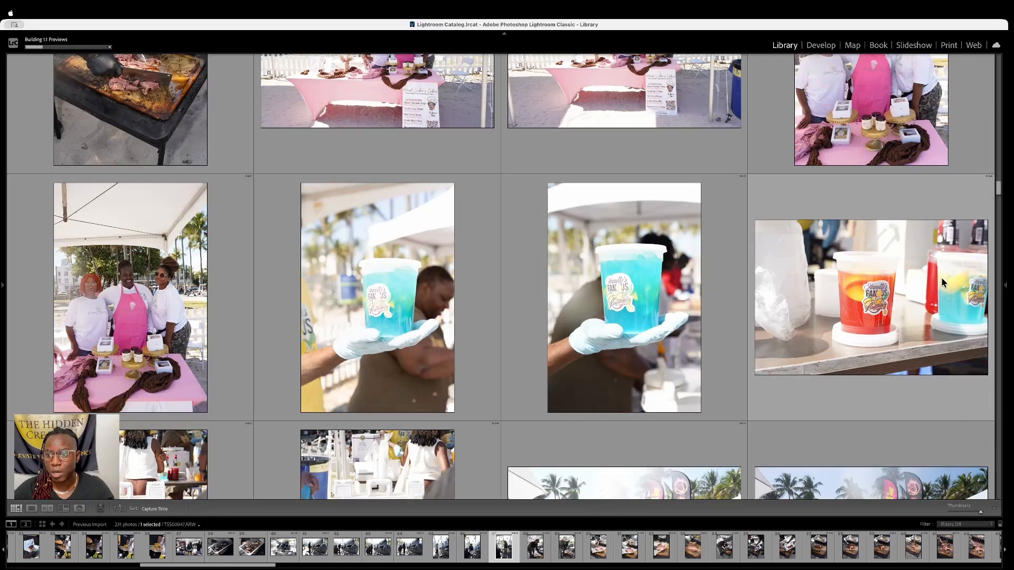
scroll(941, 277, "down", 1)
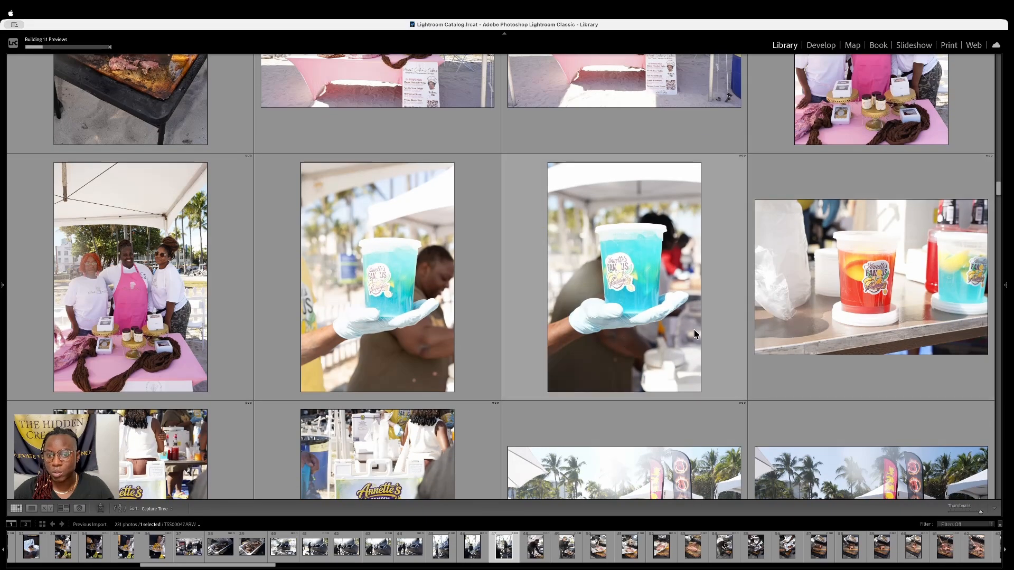
Compare the two Annette's Famous Lemonade sign photos and the two wide shots of the festival crowd
scroll(668, 241, "down", 5)
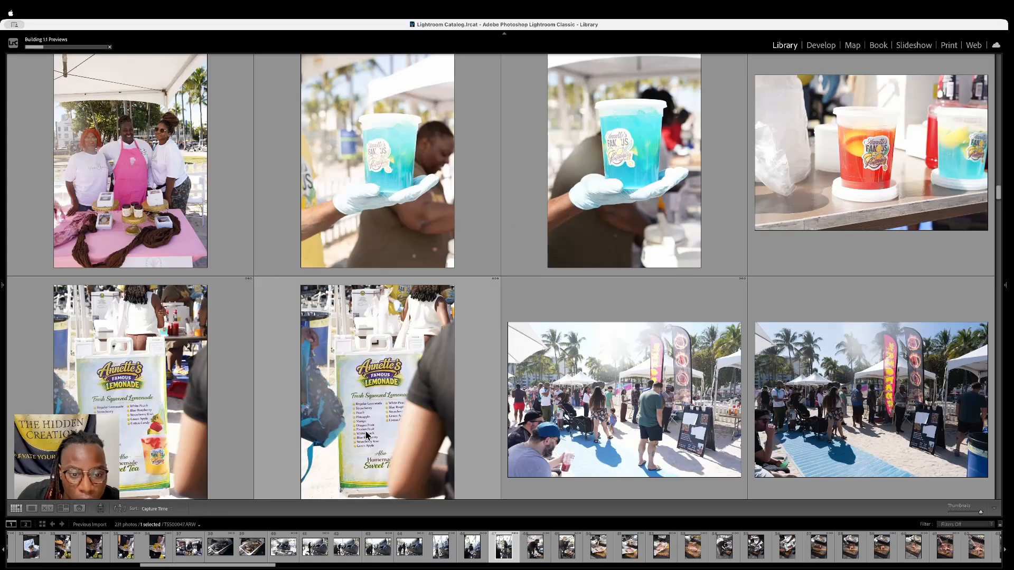
scroll(394, 422, "up", 2)
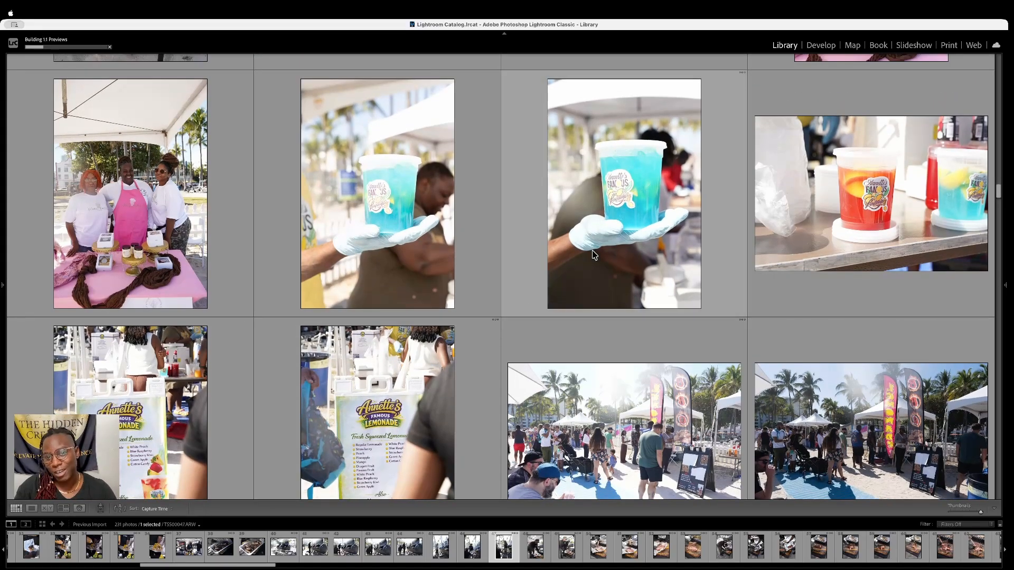
scroll(596, 256, "up", 1)
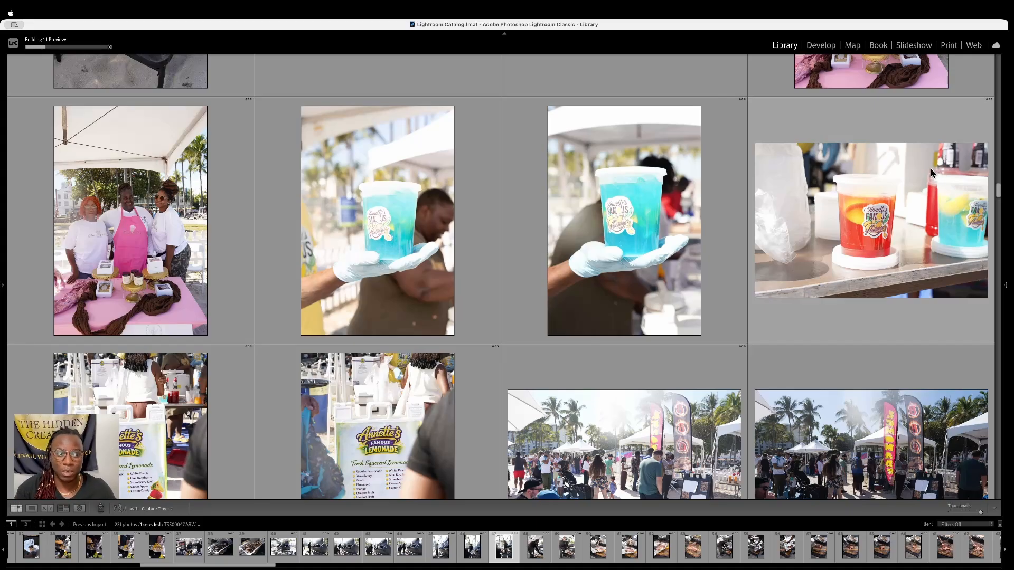
scroll(931, 168, "down", 4)
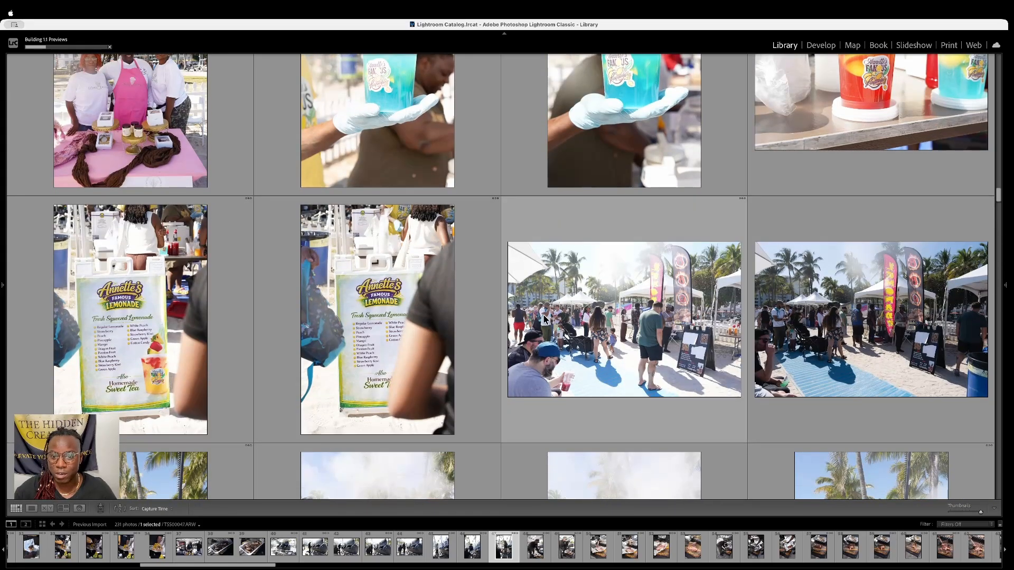
scroll(510, 286, "down", 1)
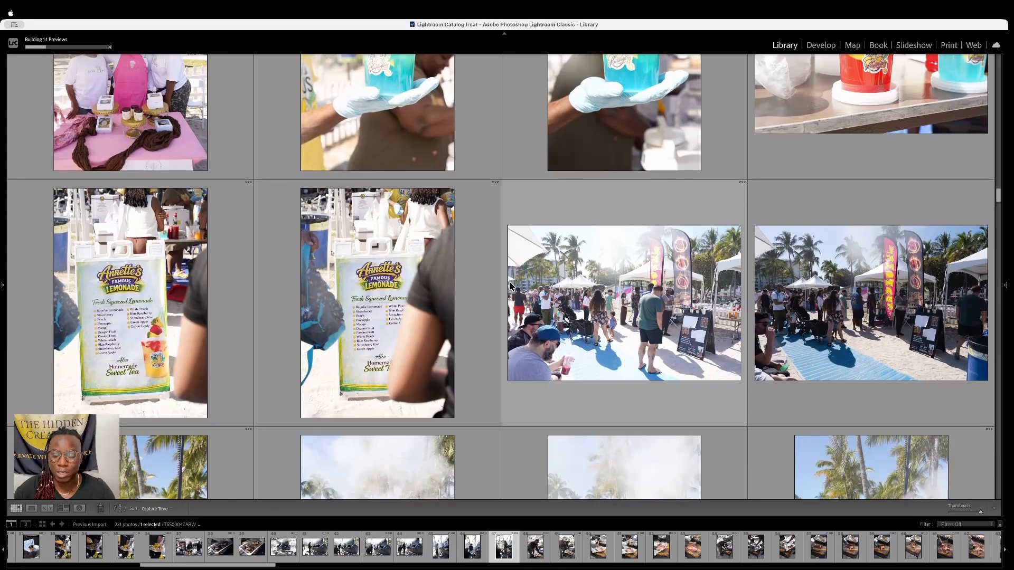
Compare the smoke-filled shots of the man in red at the grill, including the close-up of meat held in tongs
scroll(510, 285, "down", 5)
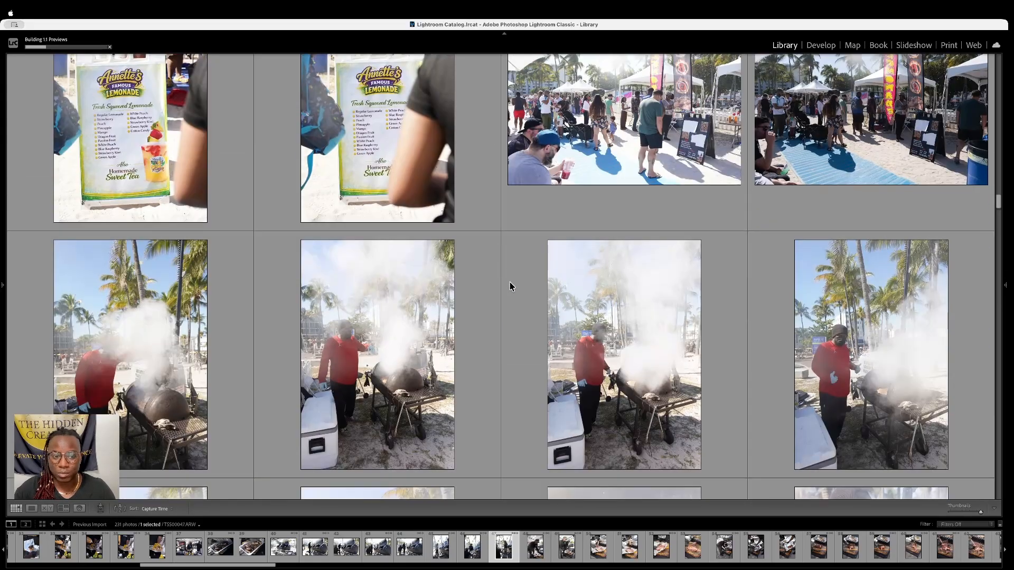
scroll(510, 286, "down", 2)
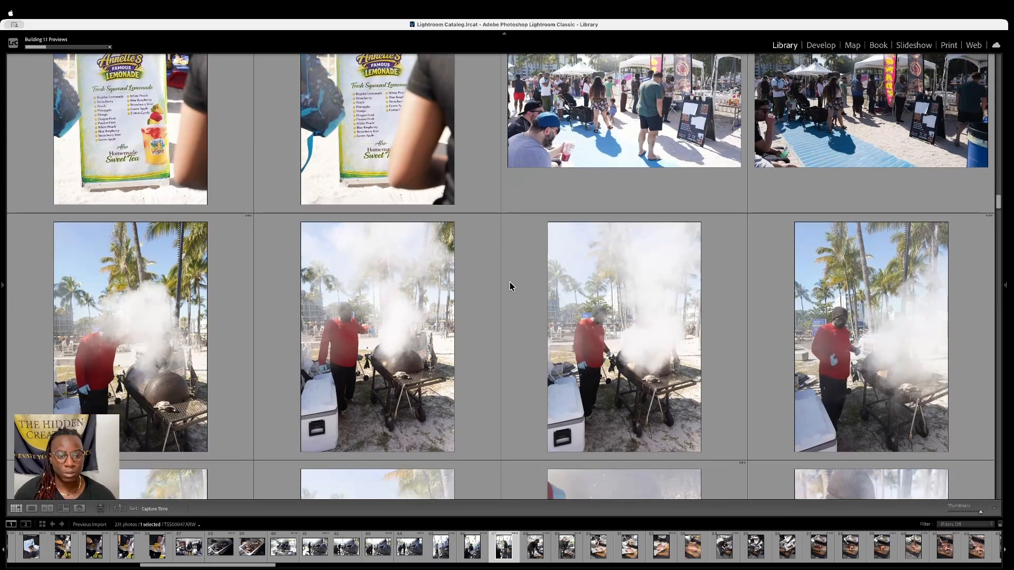
scroll(510, 286, "down", 2)
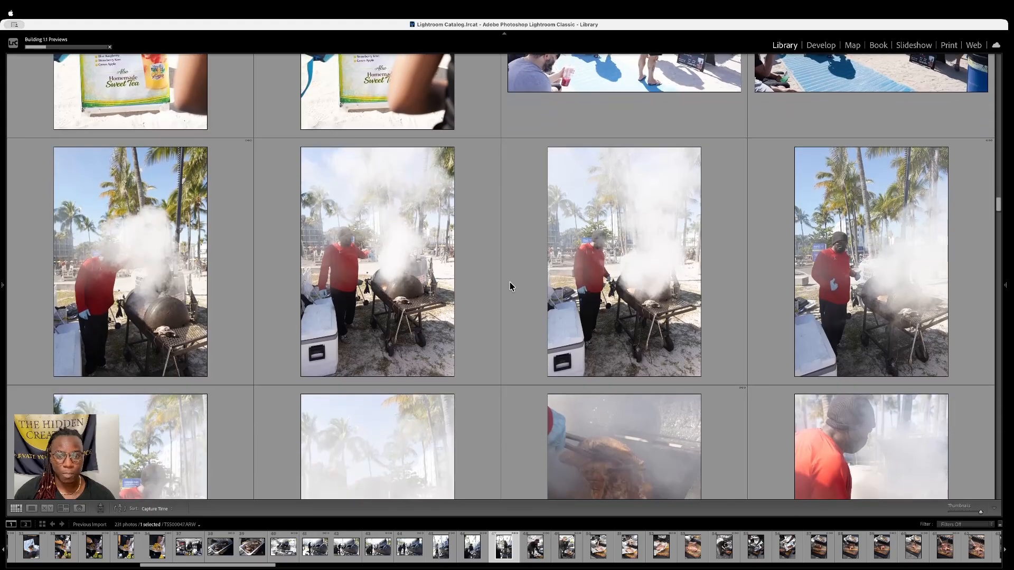
scroll(510, 285, "down", 3)
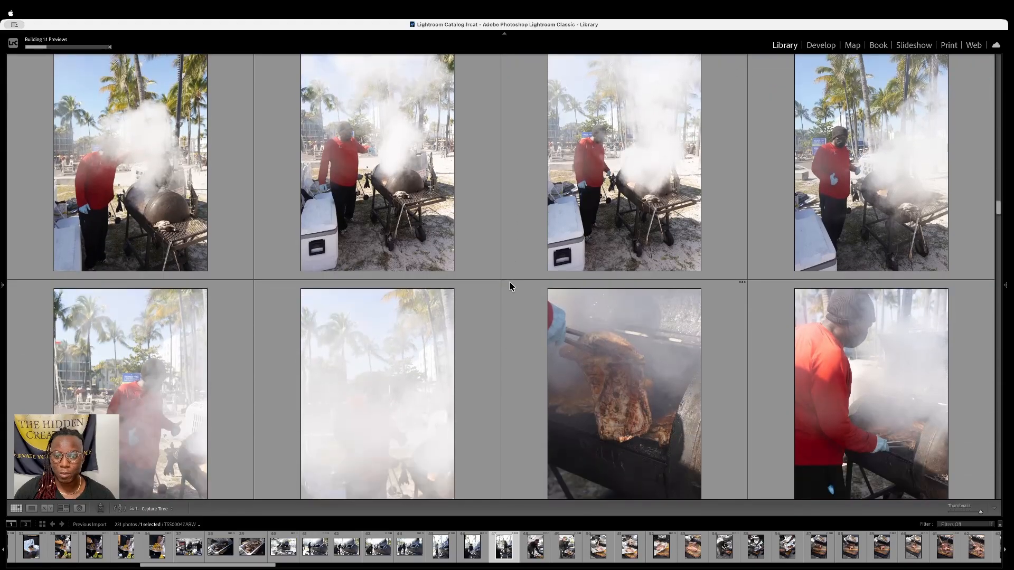
scroll(510, 285, "down", 1)
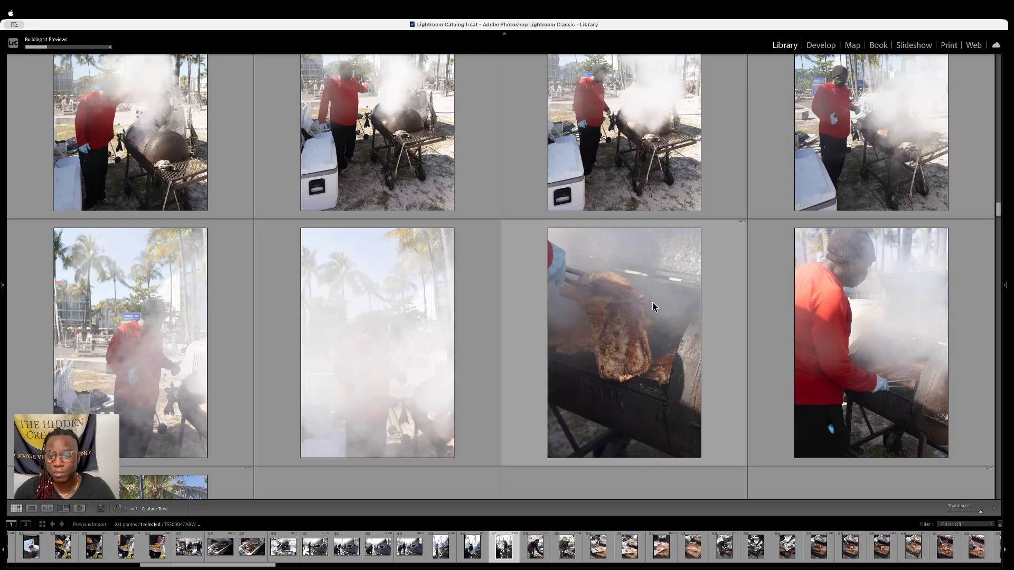
scroll(657, 325, "down", 5)
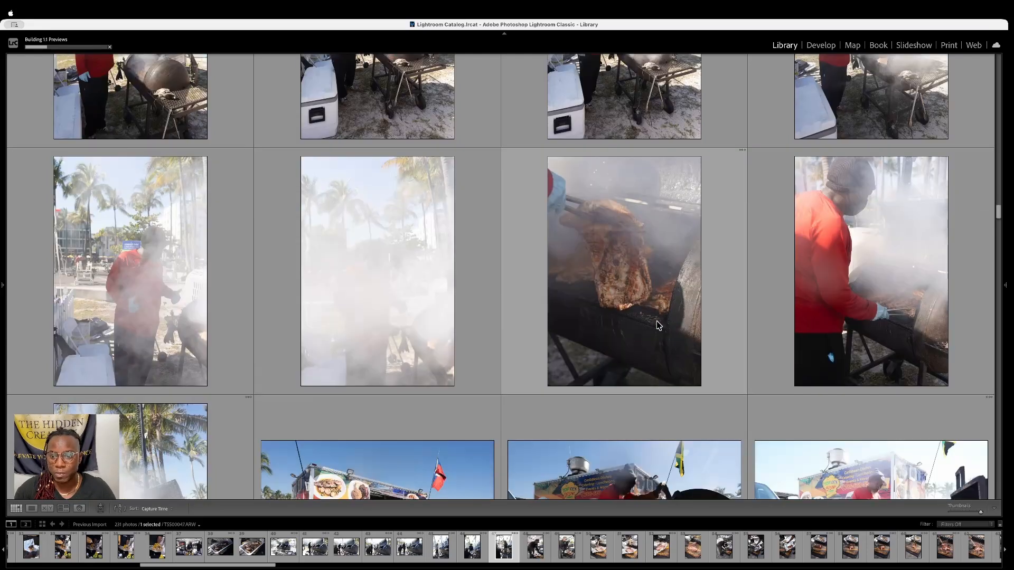
Examine the Caribbean food truck photos and compare the shots of chicken being turned on the smoking grill
scroll(657, 325, "down", 2)
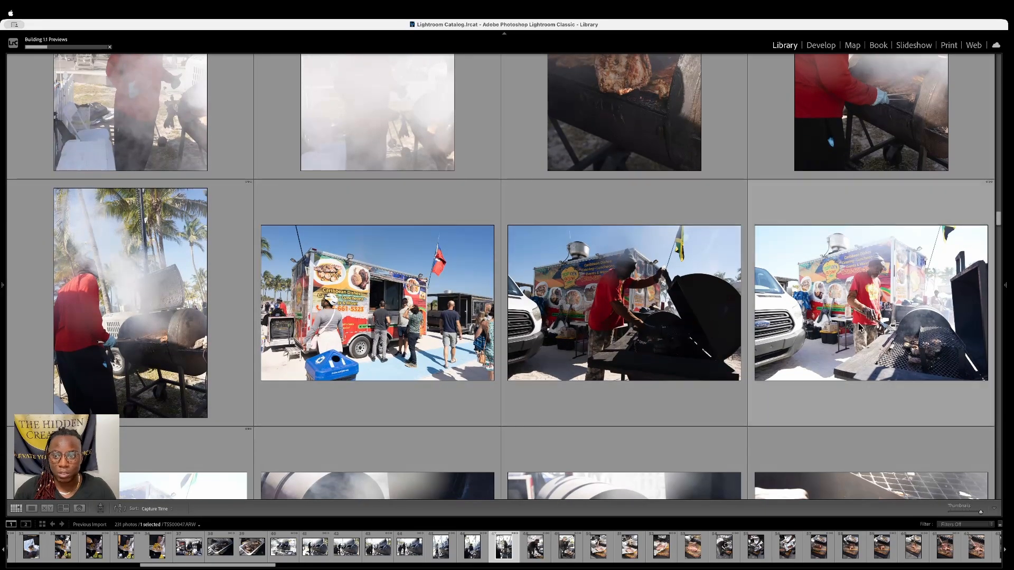
scroll(697, 325, "down", 1)
scroll(632, 320, "down", 5)
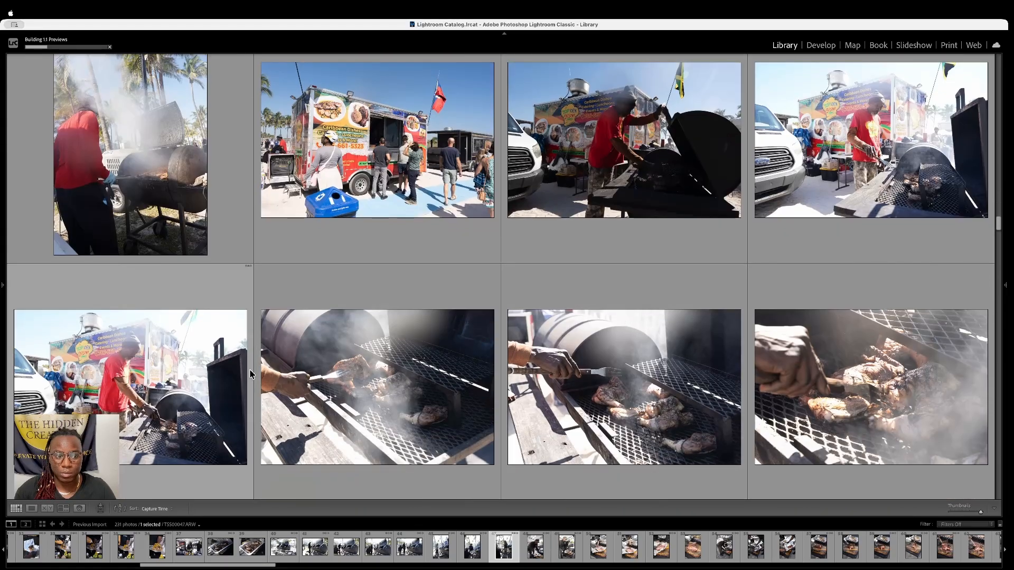
scroll(862, 382, "down", 2)
scroll(863, 387, "down", 6)
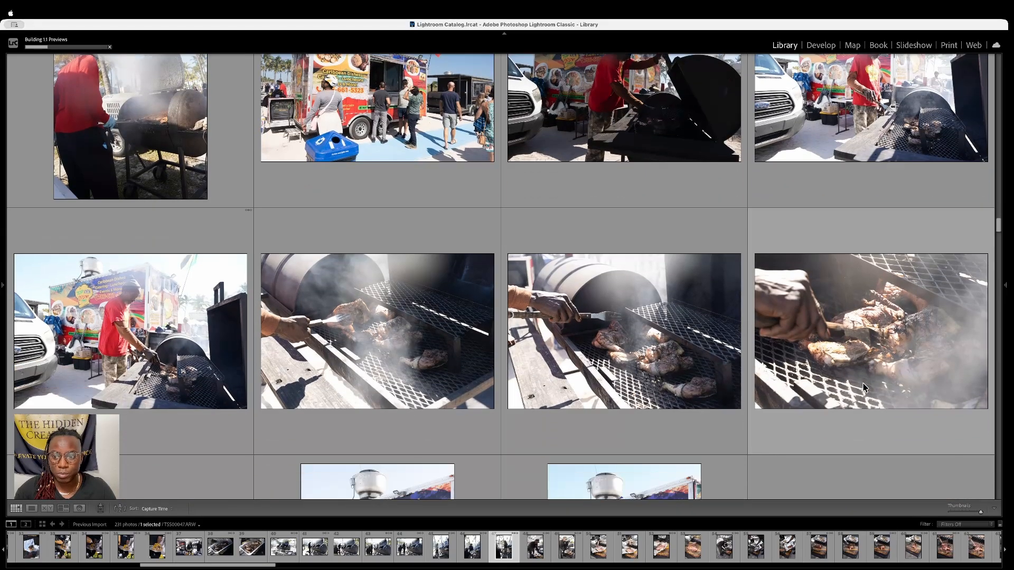
scroll(863, 388, "up", 2)
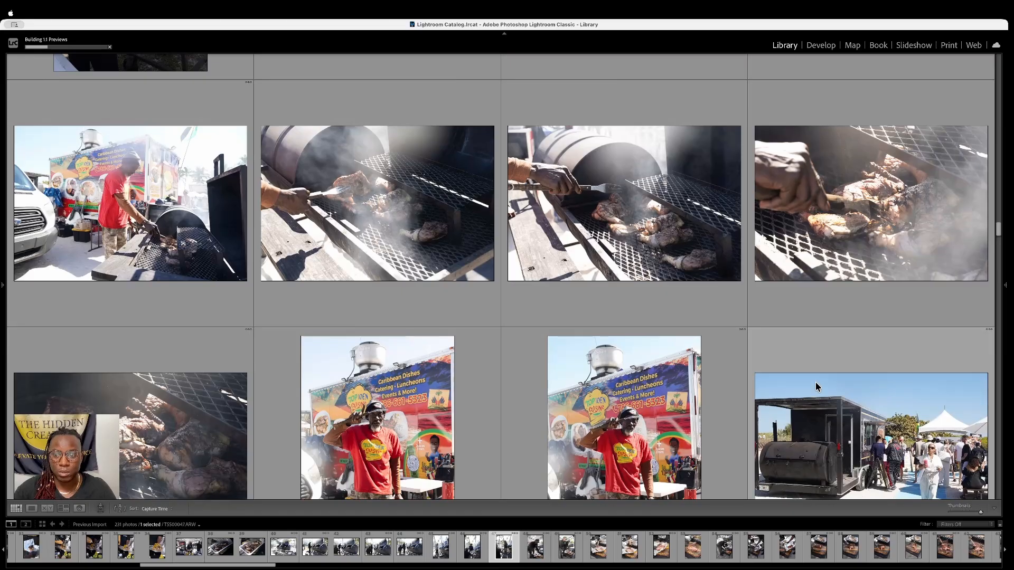
Examine the grilled chicken close-up, the two portraits of the saluting cook and the black smoker trailer photo
scroll(815, 383, "down", 3)
scroll(816, 387, "down", 1)
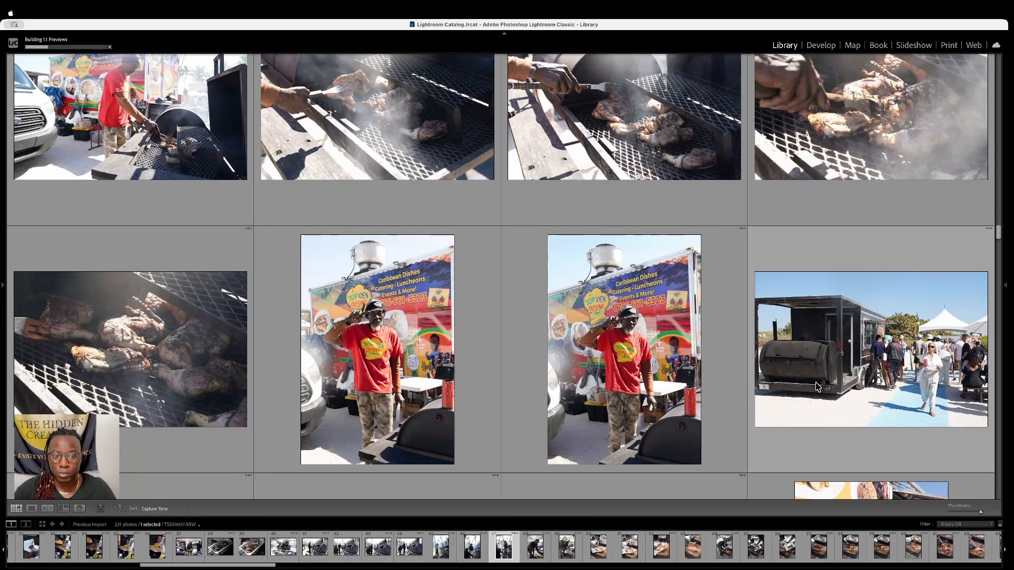
scroll(815, 386, "down", 1)
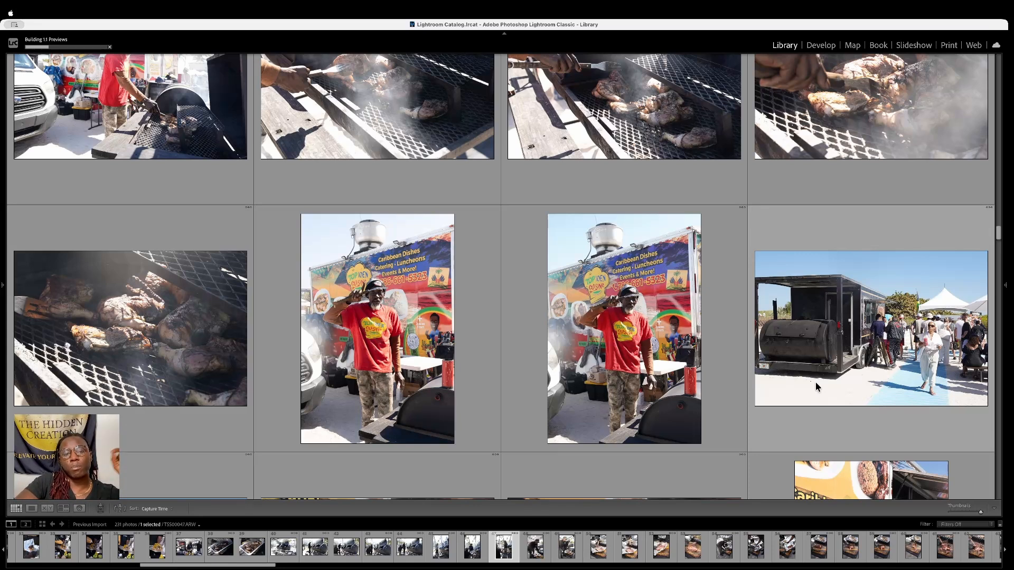
scroll(815, 387, "down", 1)
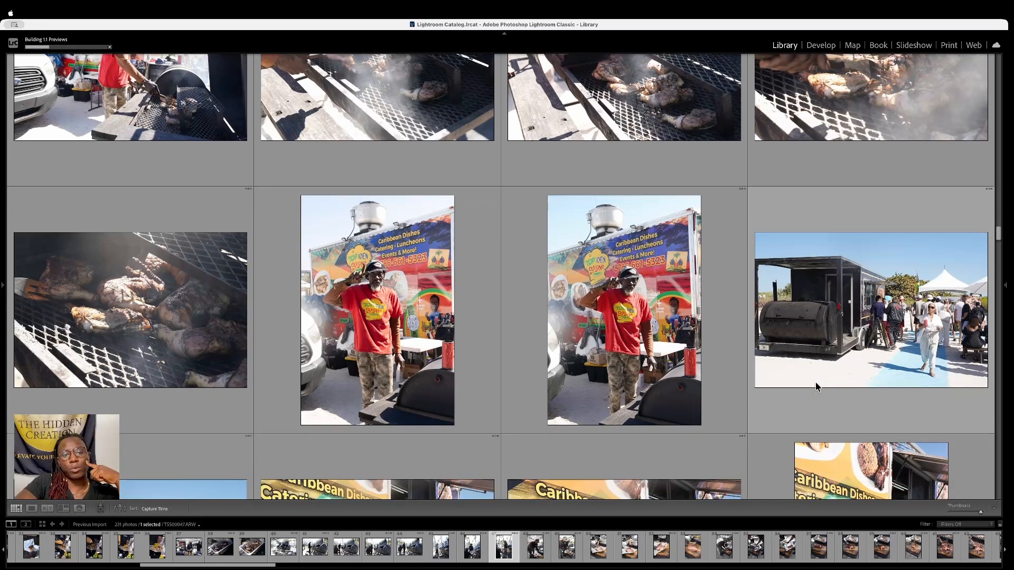
Compare the horizontal and vertical shots of the woman in a helmet holding her food beside the Caribbean food truck
scroll(816, 387, "down", 2)
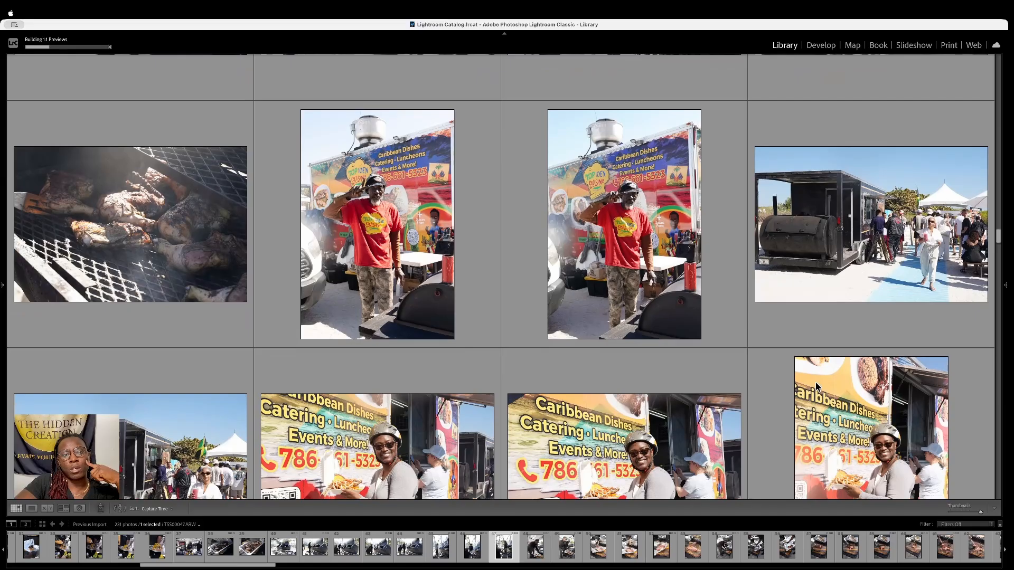
scroll(816, 387, "down", 3)
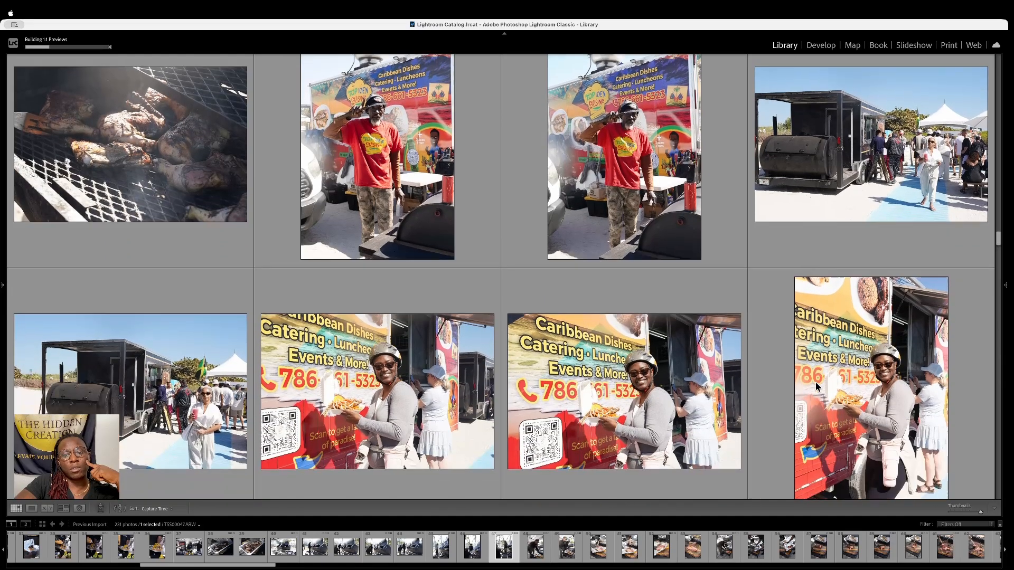
scroll(815, 387, "down", 1)
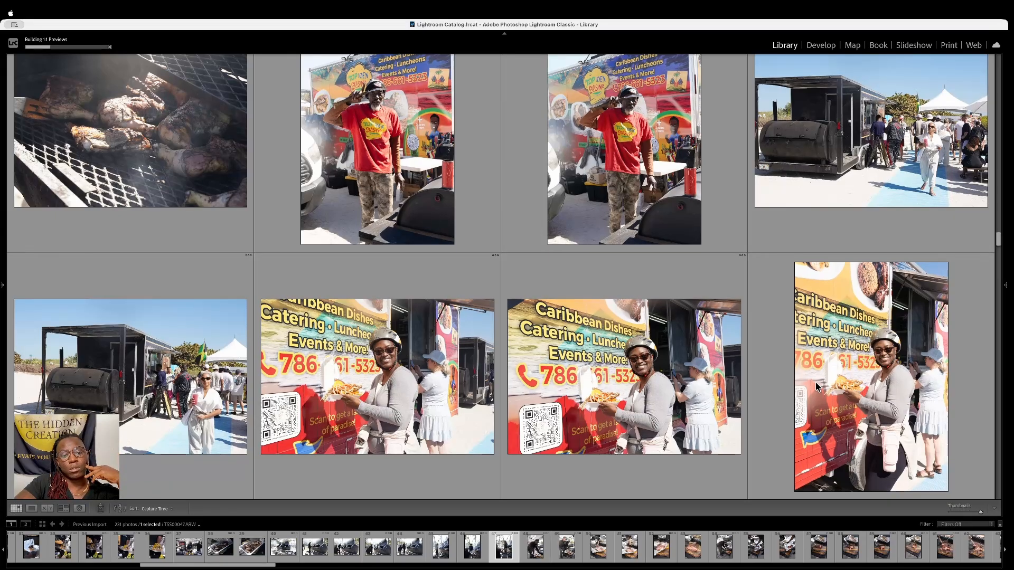
scroll(816, 386, "down", 6)
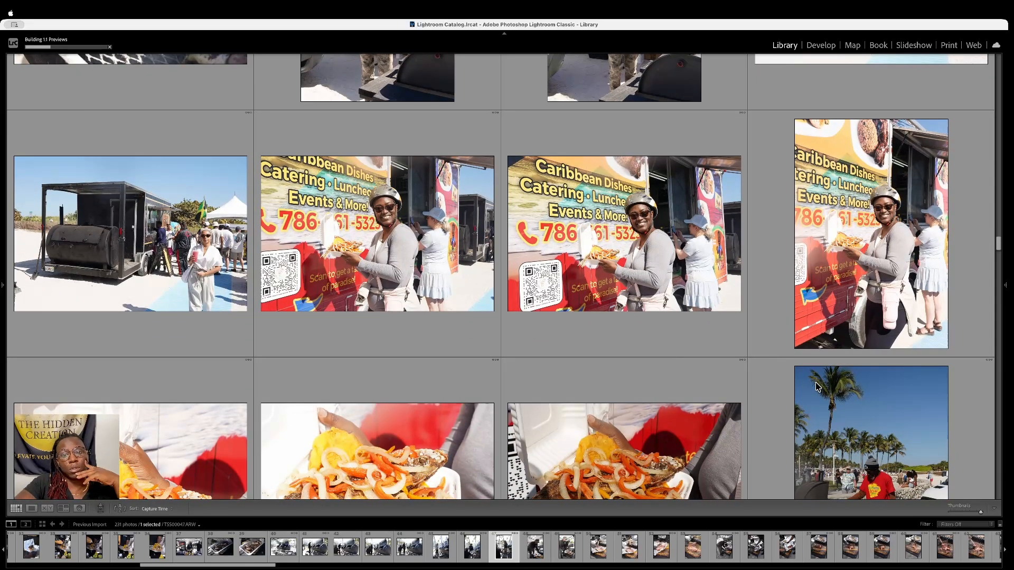
Select the first close-up of the fish plate topped with onions and peppers and compare it with the two similar shots beside it
scroll(792, 388, "down", 1)
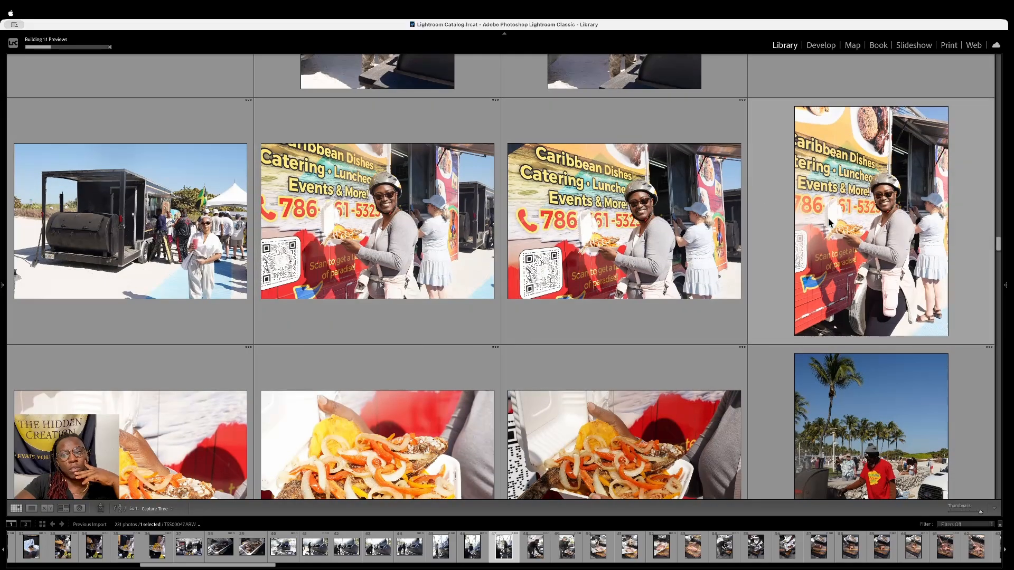
scroll(828, 224, "down", 5)
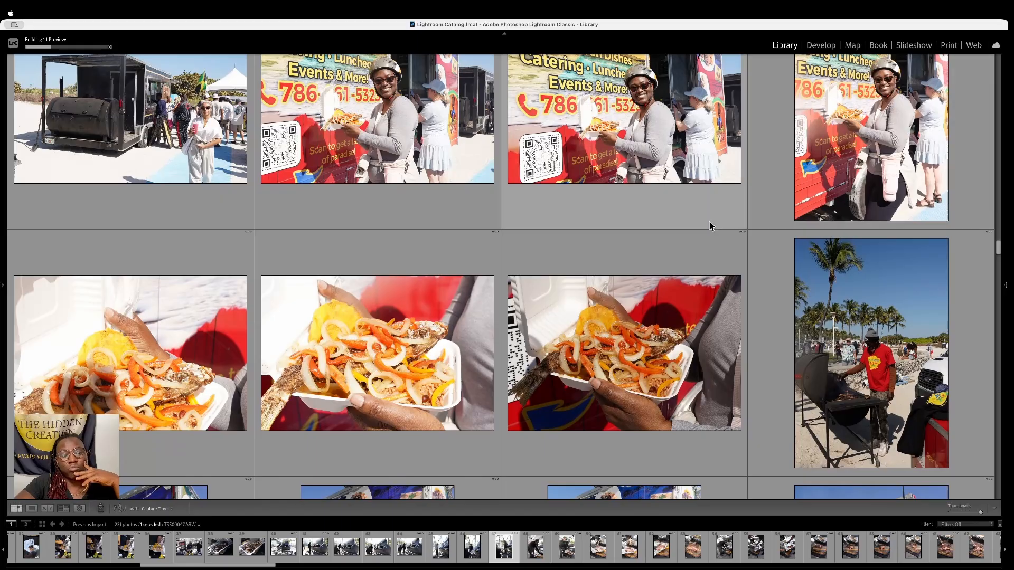
left_click(113, 410)
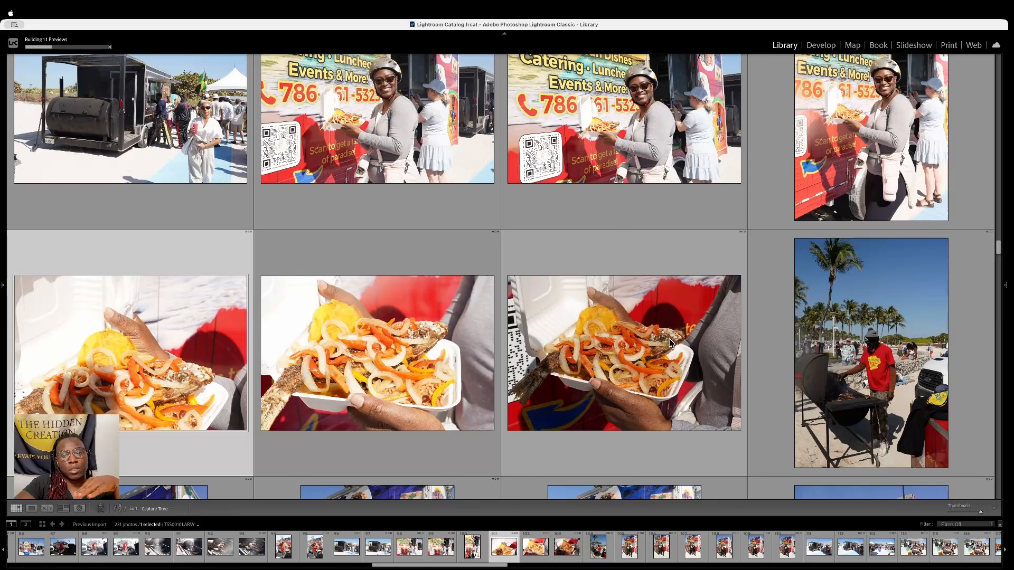
scroll(632, 362, "down", 3)
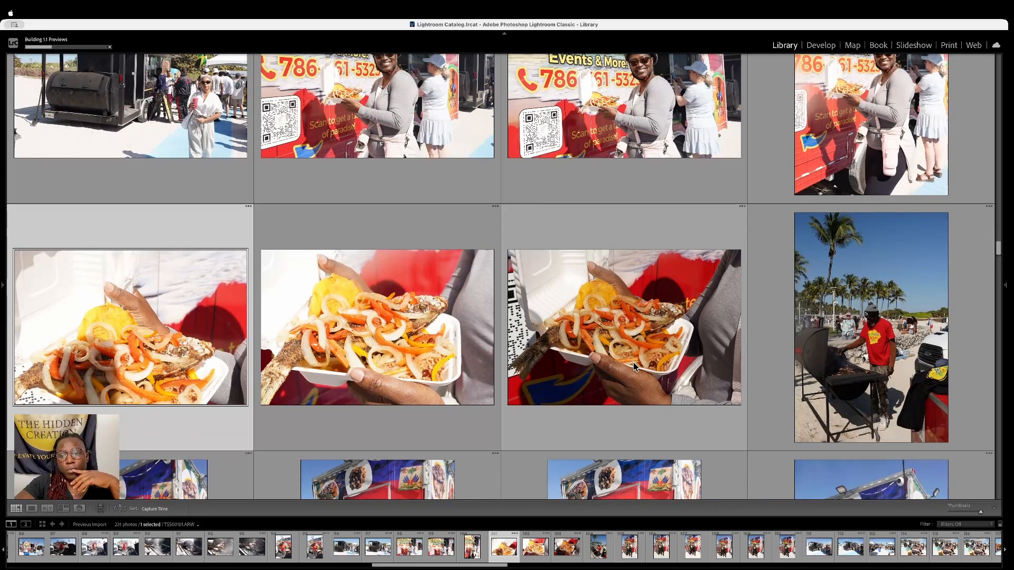
scroll(632, 362, "down", 3)
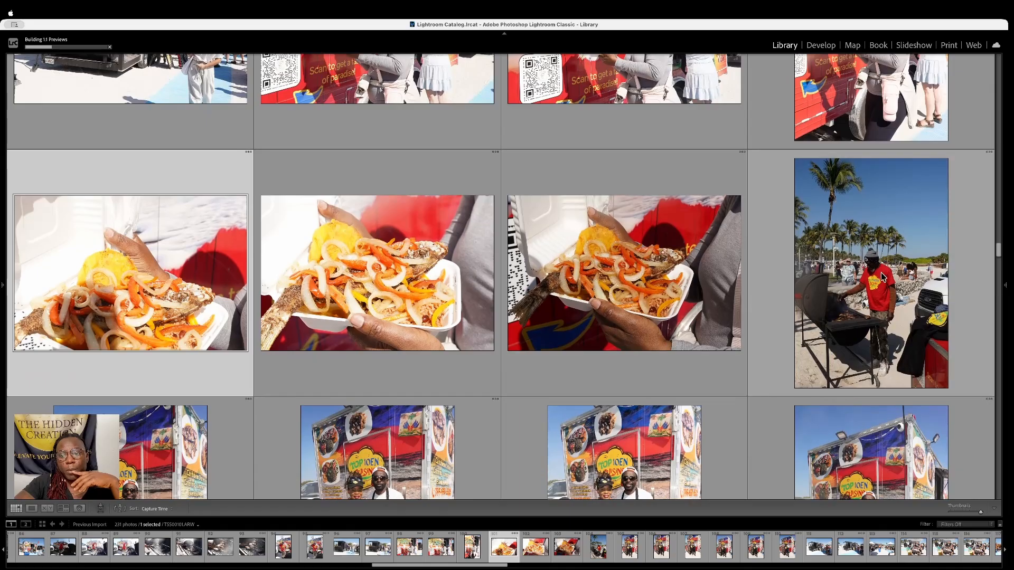
Compare the first four vertical portraits of the two vendors standing in front of the red and blue food truck
scroll(877, 275, "down", 6)
scroll(878, 283, "down", 2)
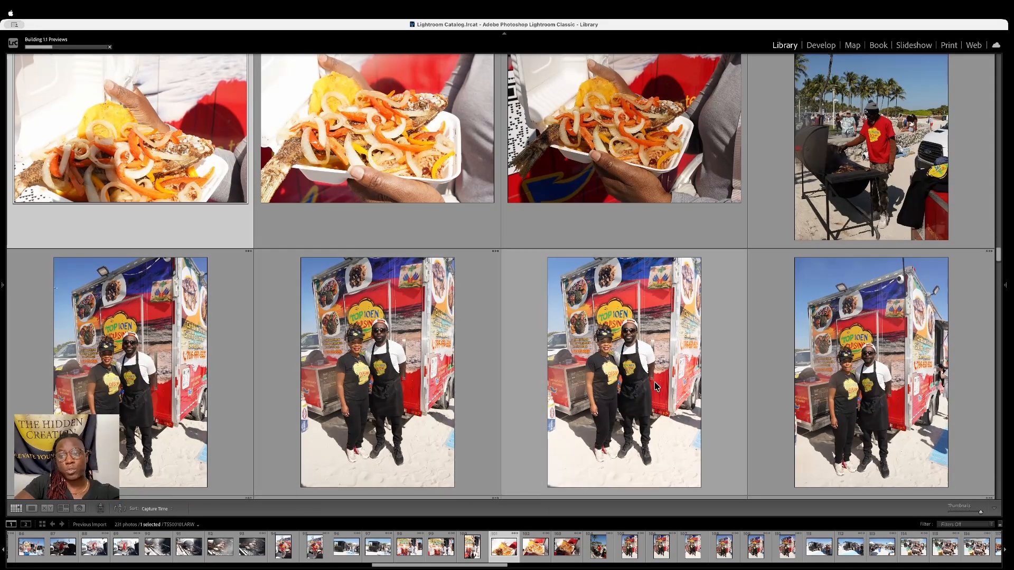
scroll(654, 386, "down", 1)
scroll(655, 386, "up", 1)
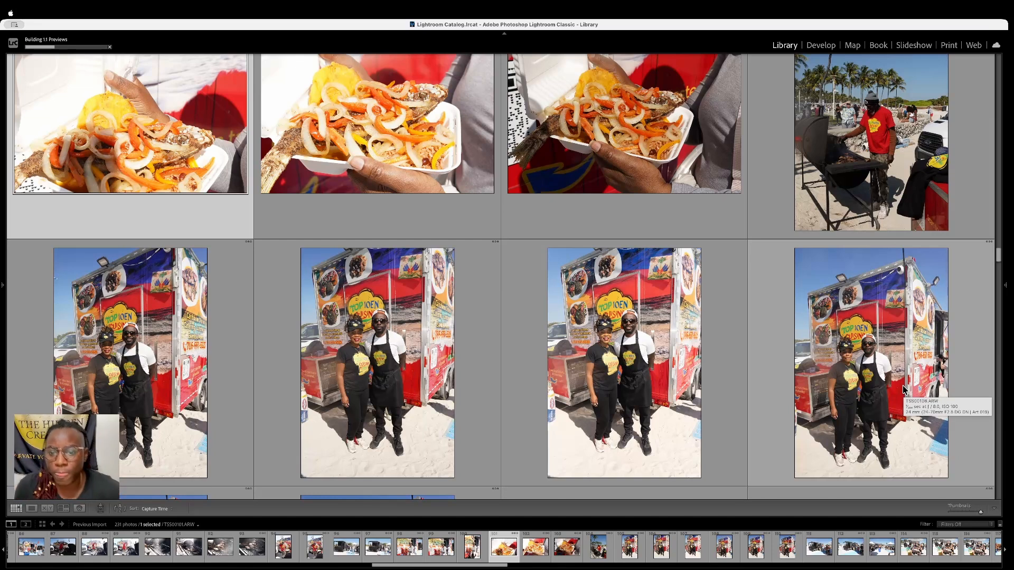
scroll(857, 383, "down", 5)
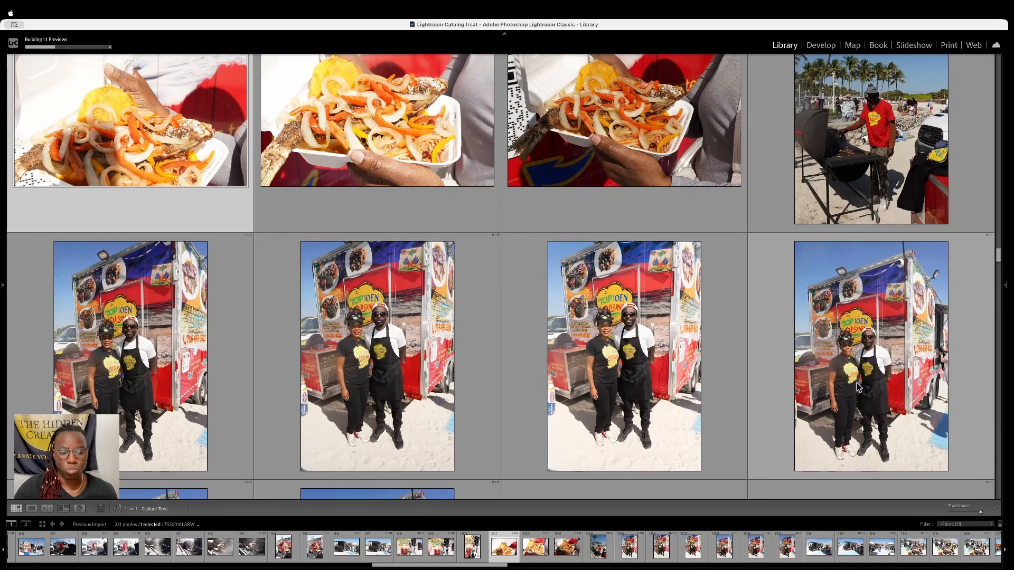
Compare the last two vertical vendor portraits by the food truck with the four earlier shots of the same pair
scroll(857, 387, "down", 1)
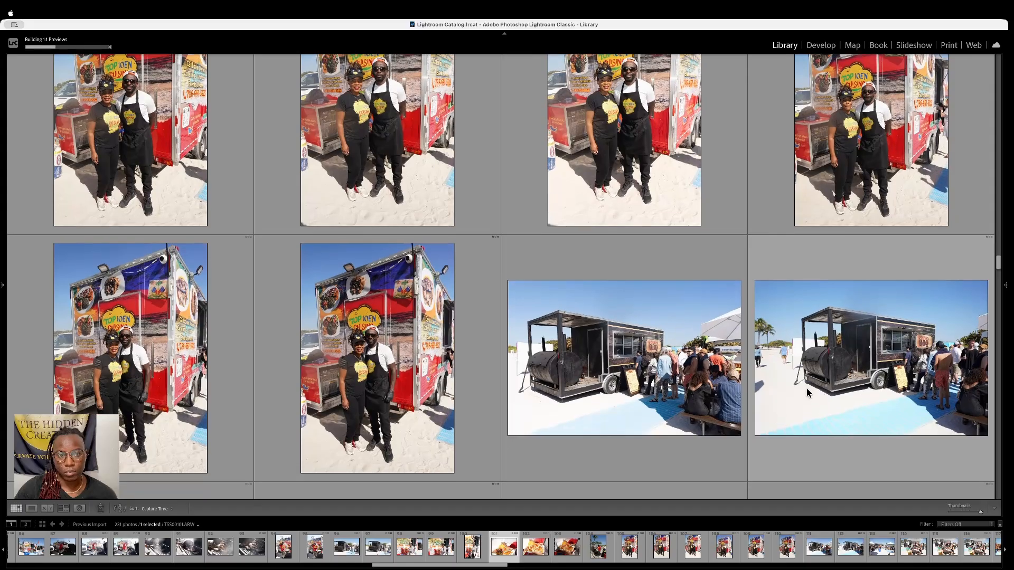
scroll(807, 388, "up", 1)
scroll(689, 334, "up", 1)
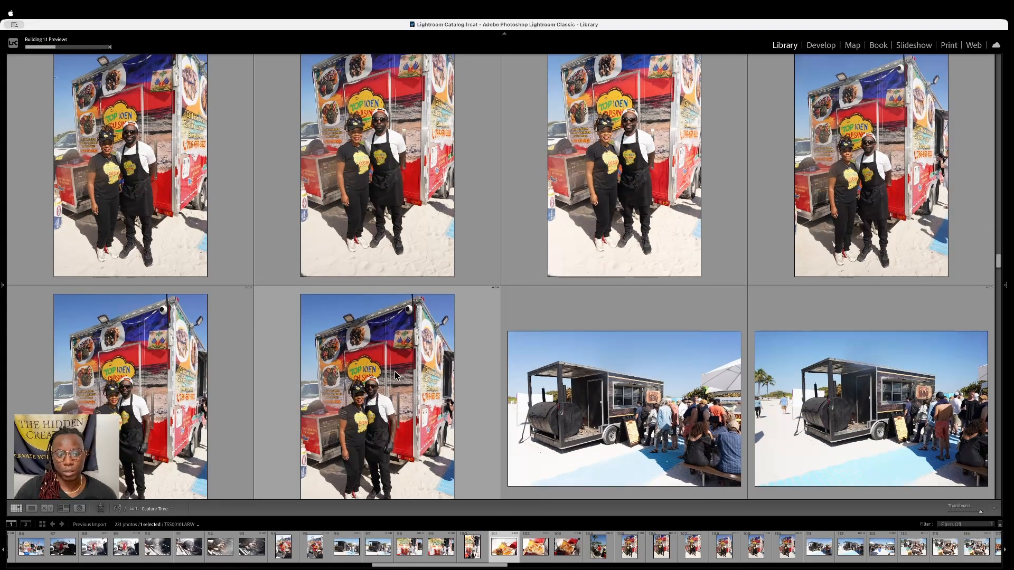
scroll(374, 399, "down", 1)
scroll(375, 399, "down", 1)
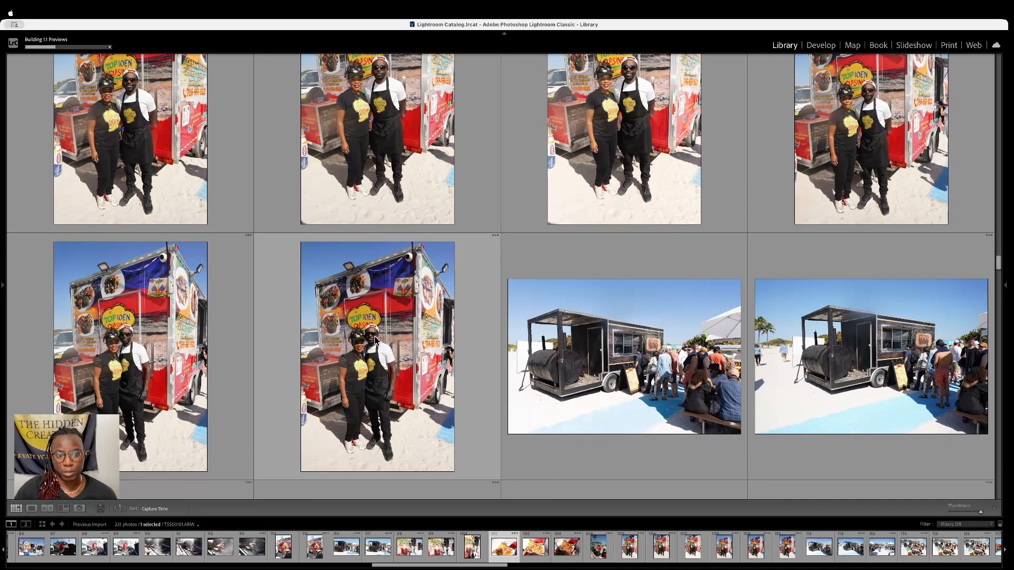
scroll(365, 350, "up", 1)
scroll(366, 350, "up", 2)
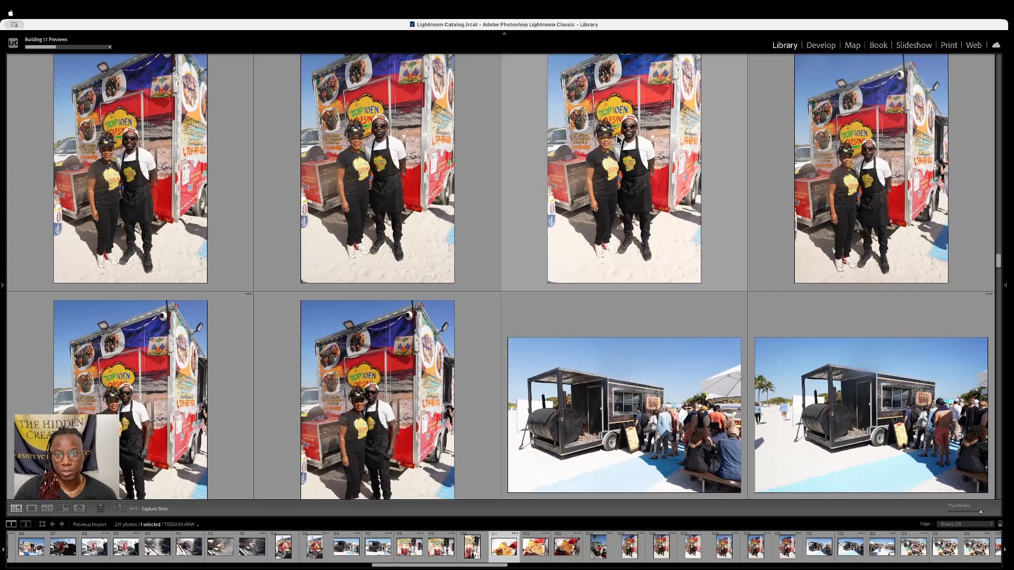
scroll(607, 143, "down", 4)
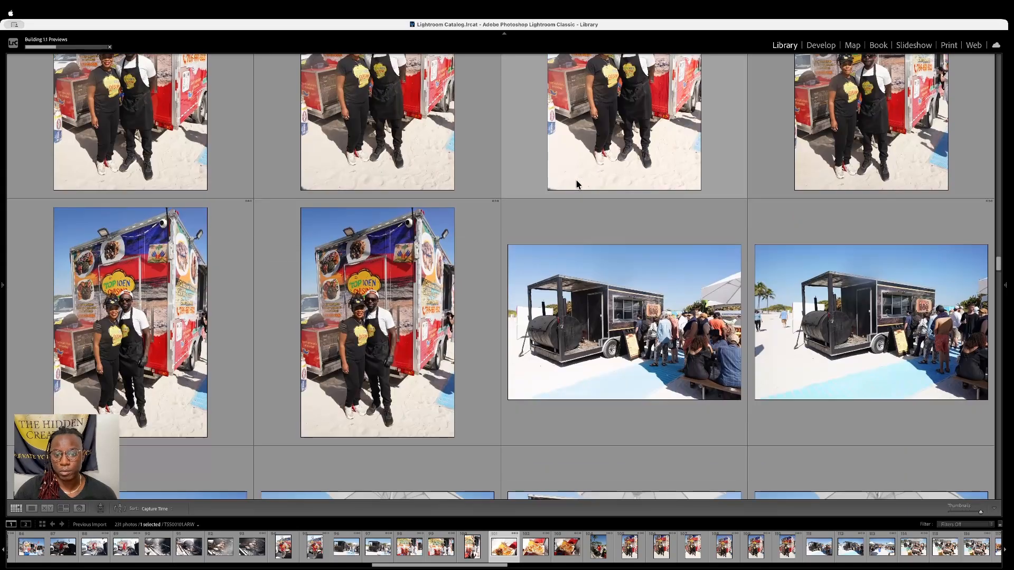
Examine the black BBQ trailer queue photos and compare the three shots of the group eating at the table under the umbrella
scroll(575, 179, "down", 2)
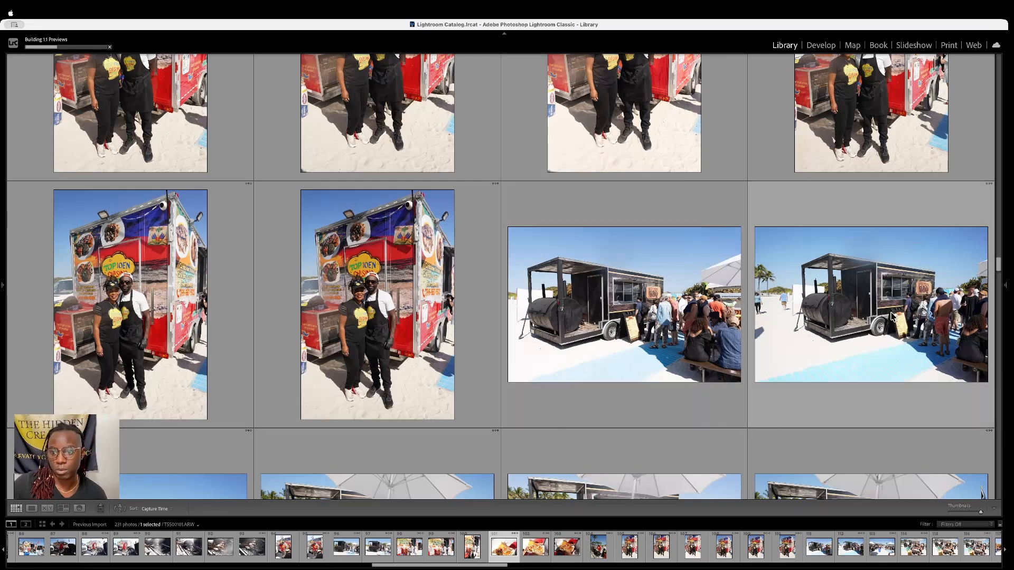
scroll(891, 317, "down", 5)
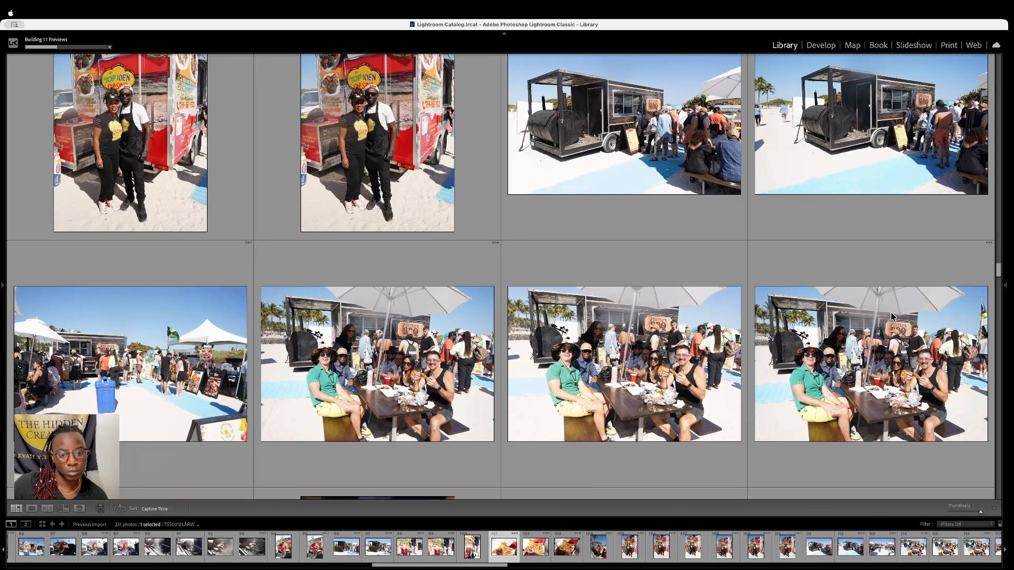
scroll(891, 317, "down", 1)
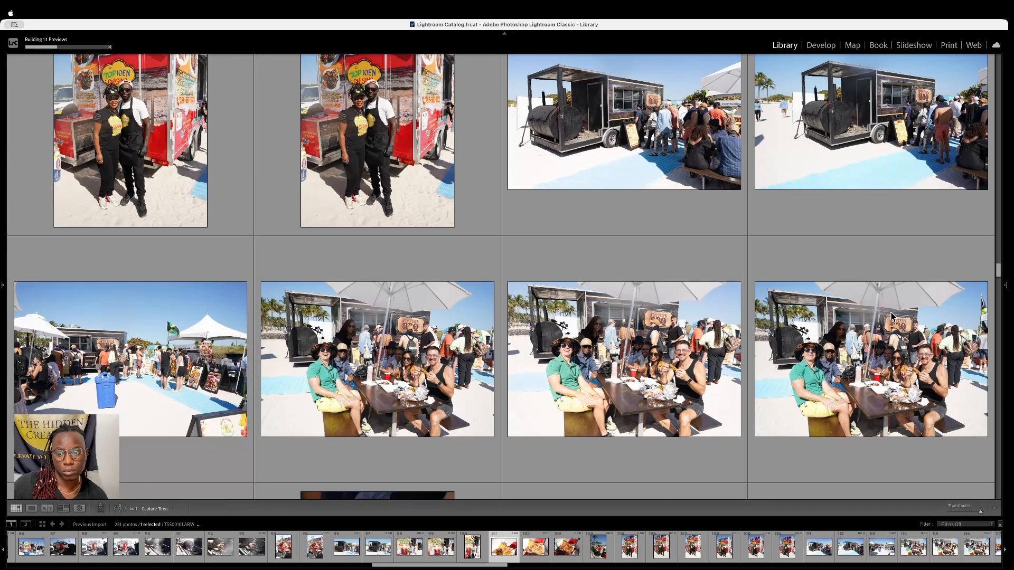
scroll(891, 317, "down", 1)
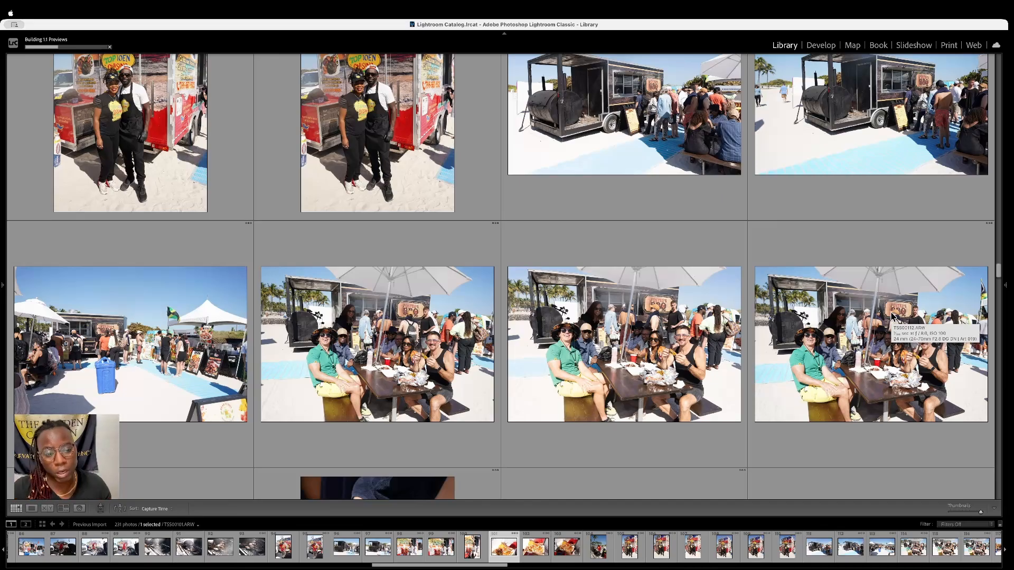
scroll(891, 316, "down", 2)
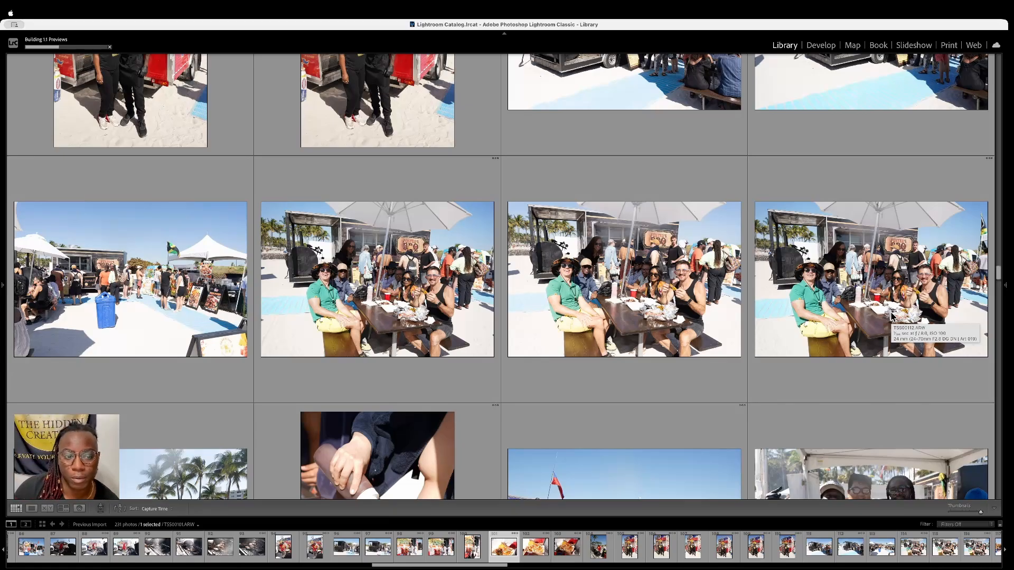
Examine the wide crowd scenes, the vertical shot of sauce being squeezed onto food and the dark vendor group photo
scroll(891, 315, "down", 4)
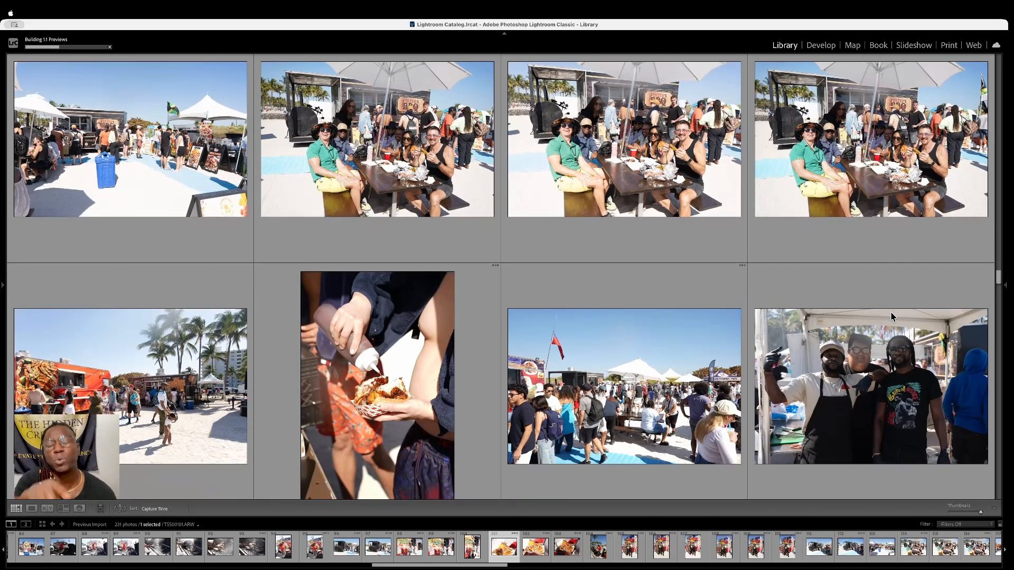
scroll(891, 316, "down", 1)
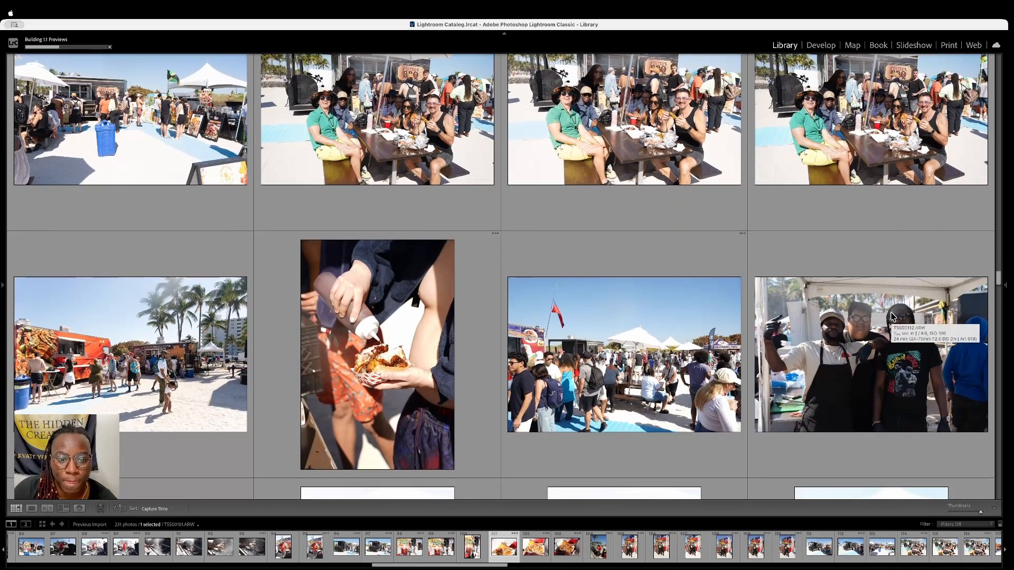
scroll(891, 316, "down", 2)
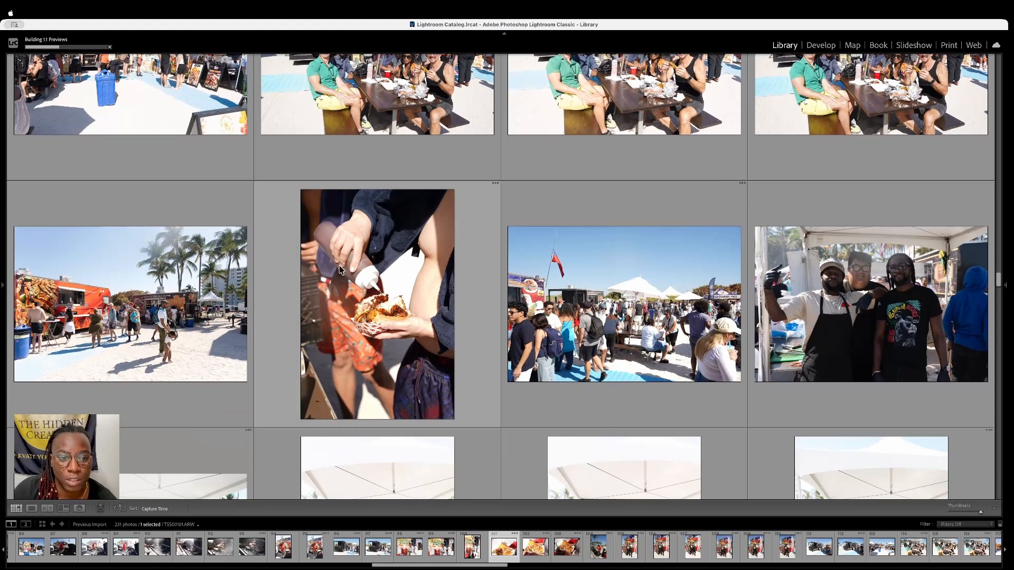
scroll(378, 337, "down", 1)
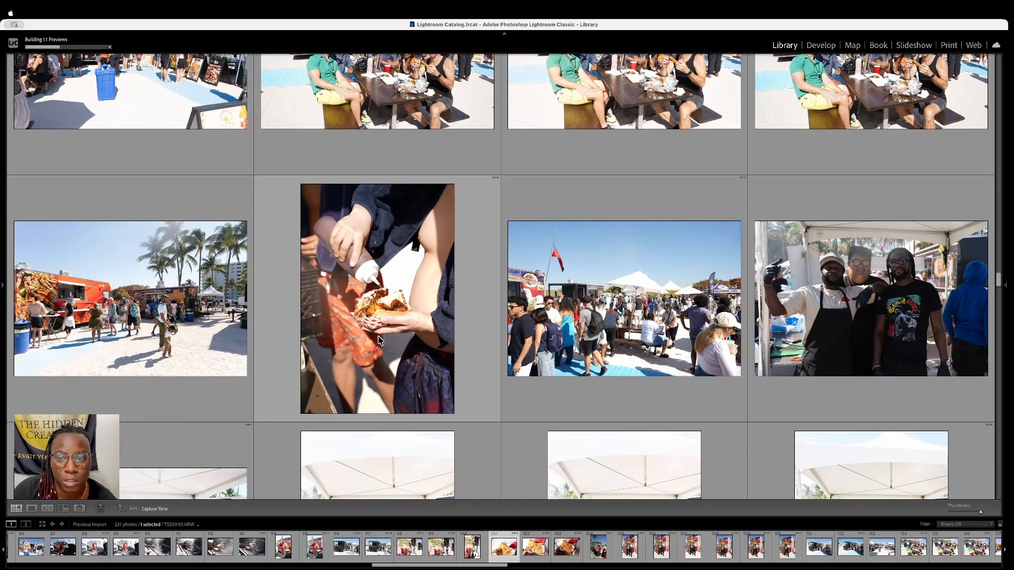
scroll(378, 339, "down", 1)
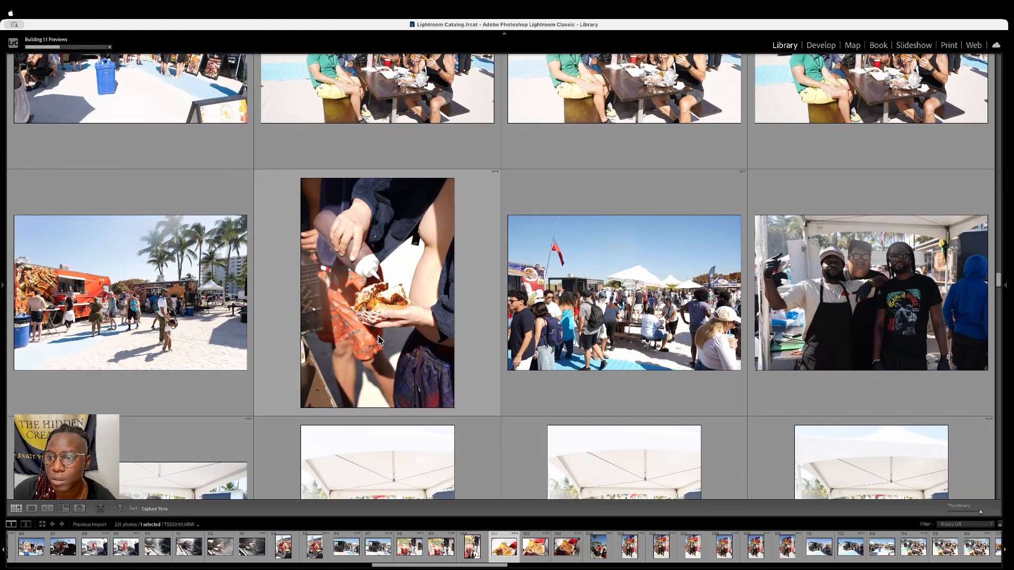
Compare the portraits of the three vendors under the white tent and the shots of the cook serving from the large pot
scroll(378, 339, "down", 3)
scroll(378, 339, "down", 10)
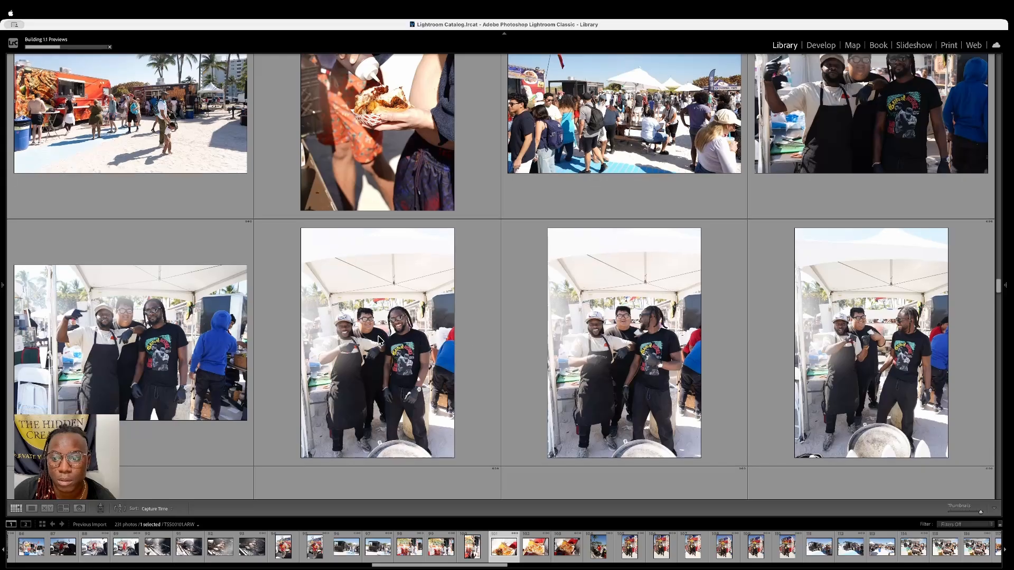
scroll(380, 339, "down", 12)
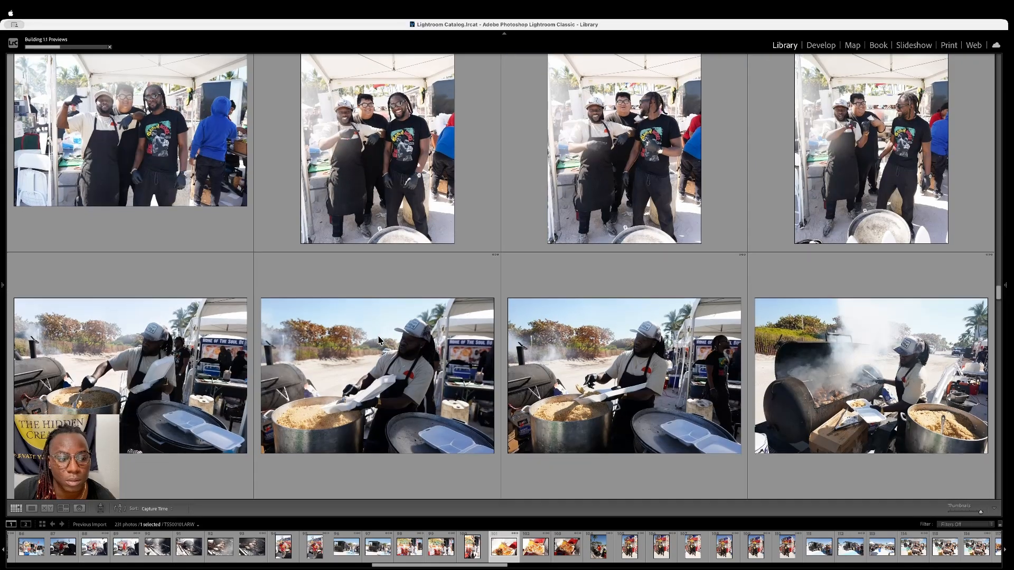
scroll(378, 339, "down", 1)
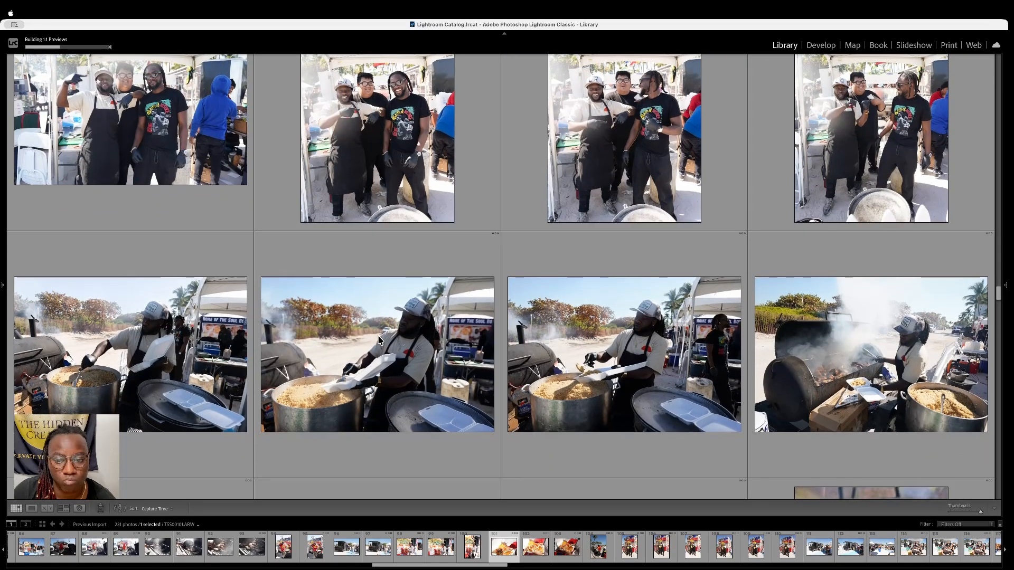
scroll(378, 339, "down", 1)
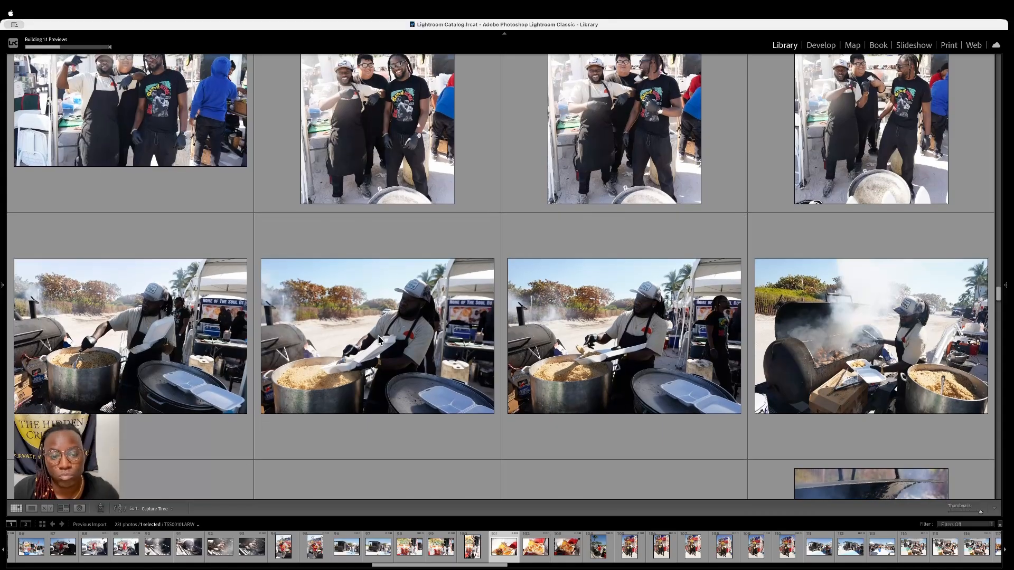
Compare the shots of the aproned cook beside the smoking grill, including the blurry frame and the vertical grilled meat photo
scroll(380, 339, "down", 3)
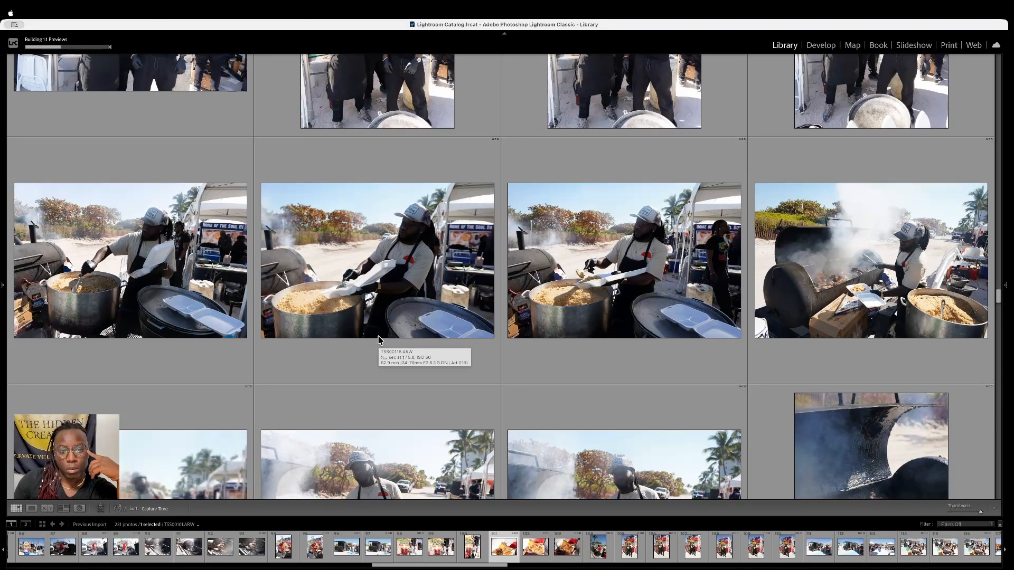
scroll(378, 338, "down", 4)
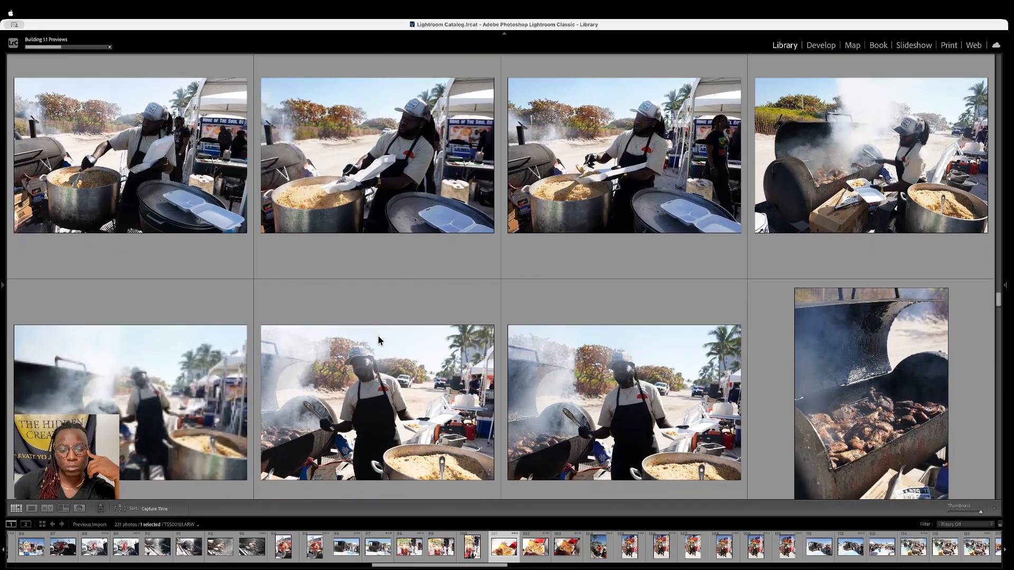
scroll(378, 336, "down", 2)
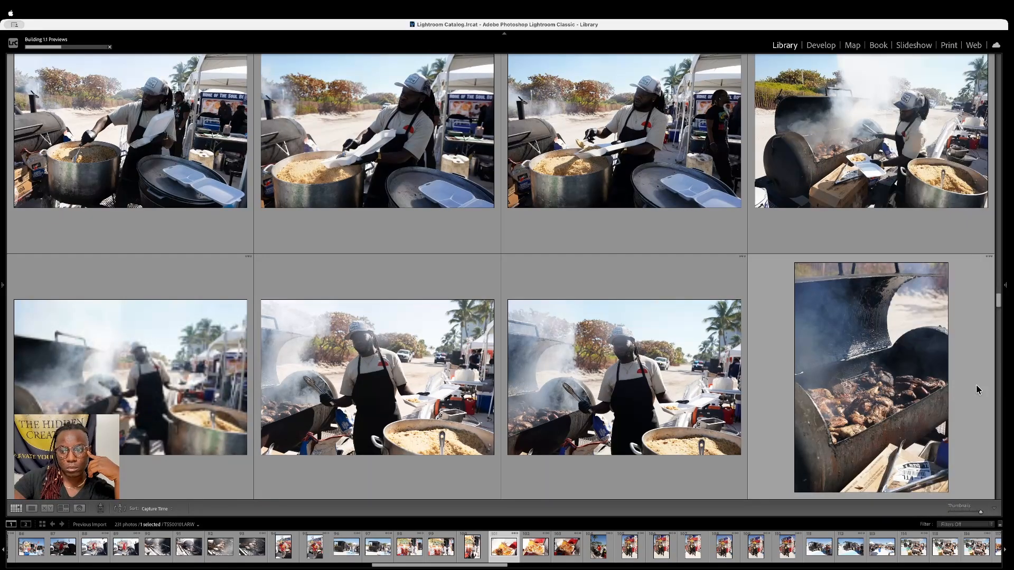
Examine the vertical shots of meat raised in tongs, the blurred green frame, the two smoky grill shots and the Kingston Delight tent photo
scroll(978, 390, "down", 5)
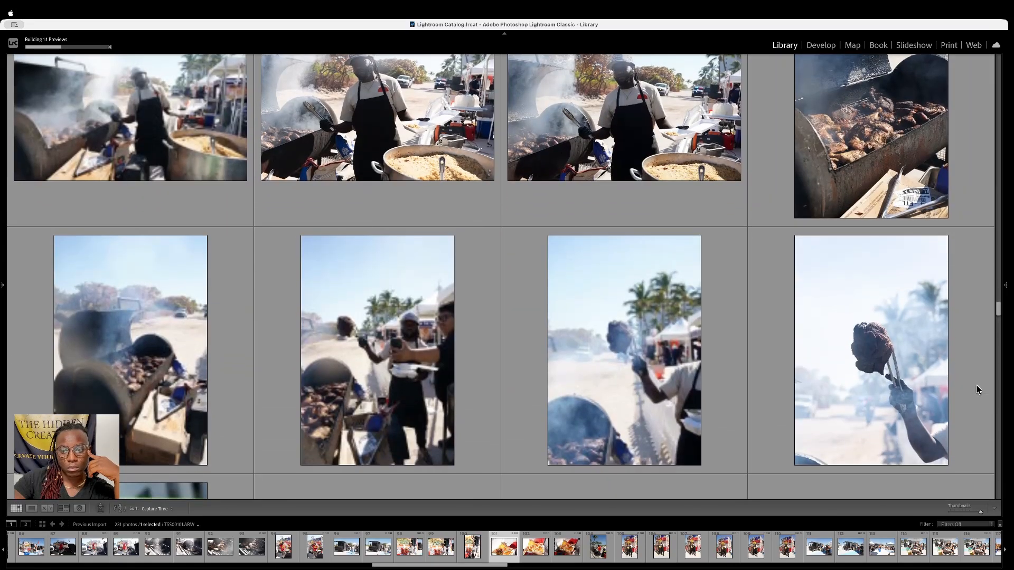
scroll(977, 390, "down", 1)
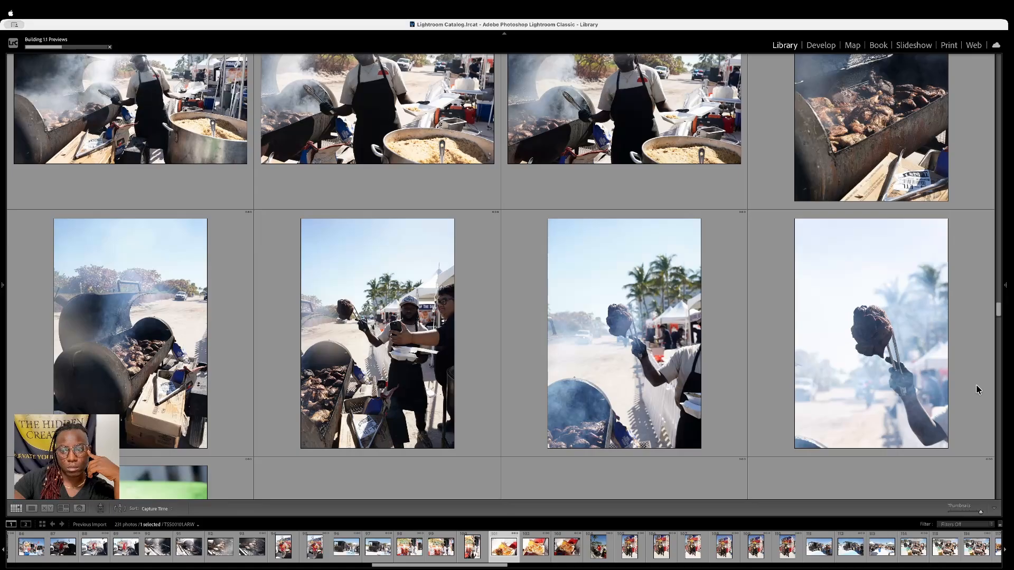
scroll(977, 390, "down", 2)
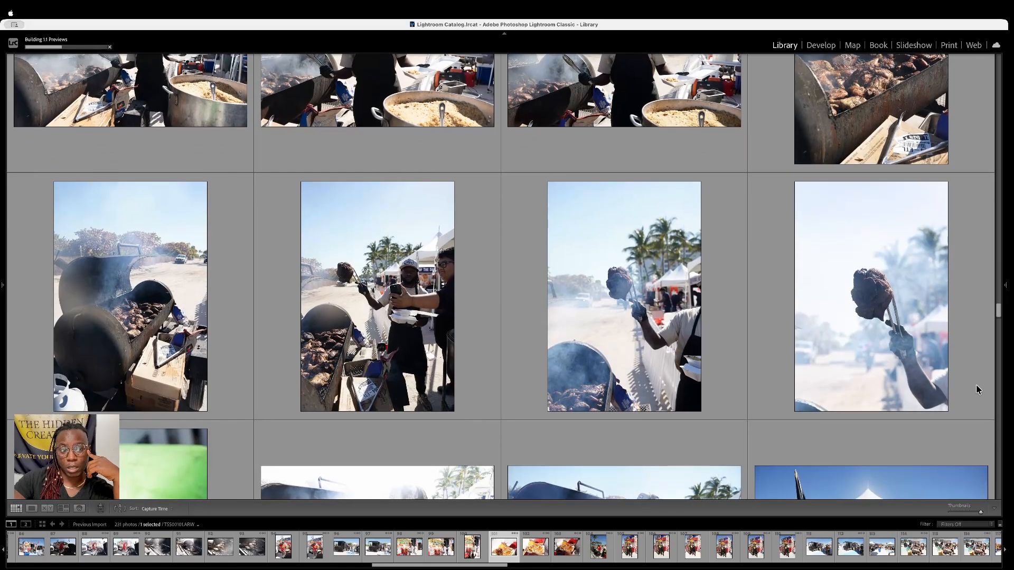
scroll(977, 390, "down", 5)
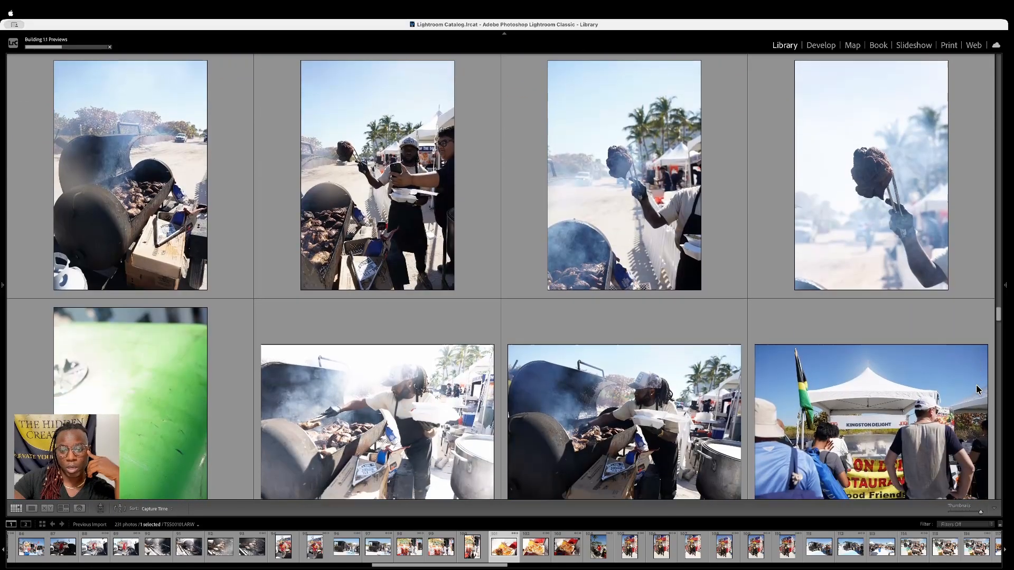
scroll(977, 390, "down", 3)
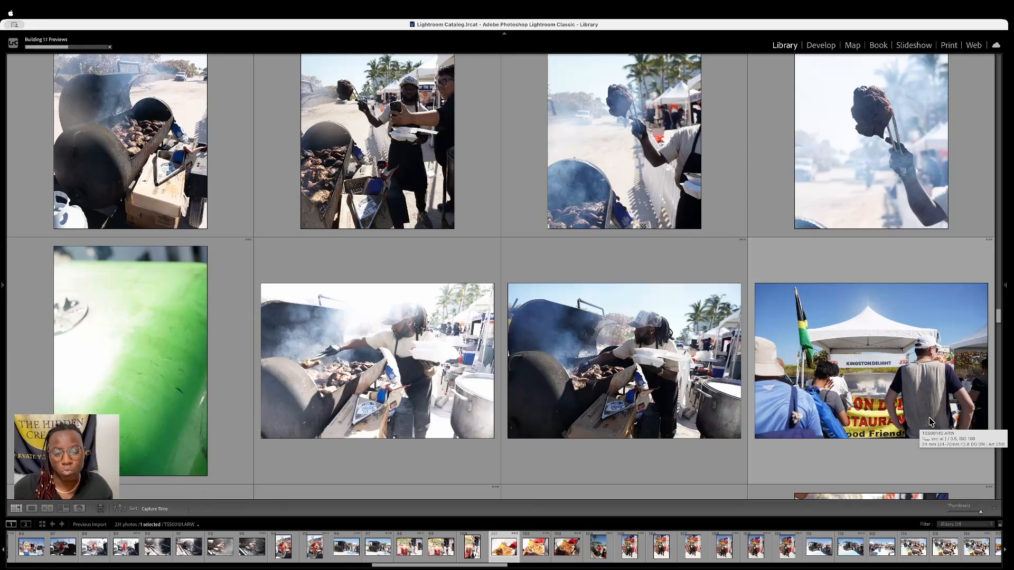
Compare the Kingston Delight tent photos and the two shots of the Georgia Maes tent
scroll(794, 425, "down", 3)
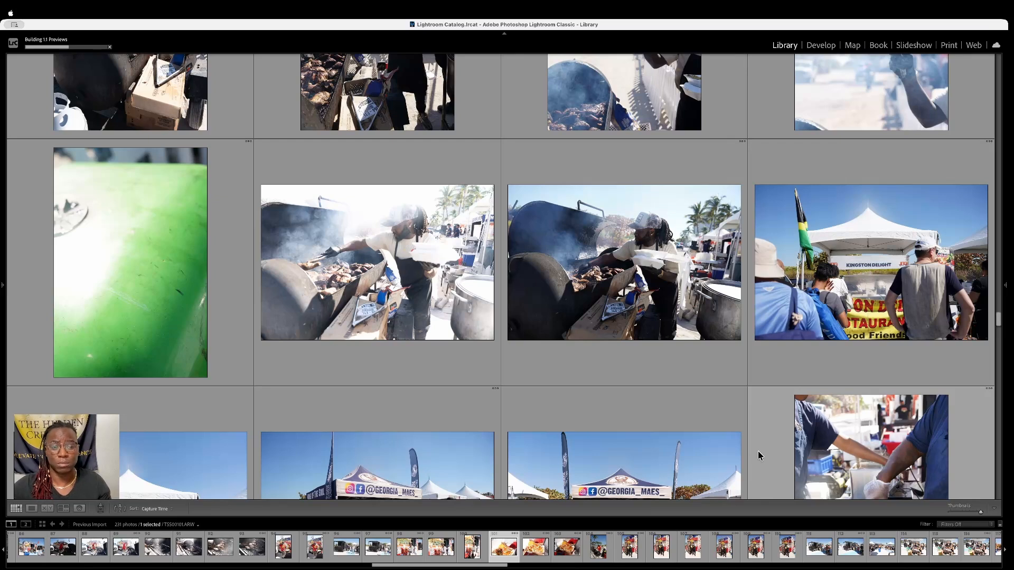
scroll(758, 452, "down", 3)
scroll(757, 453, "down", 1)
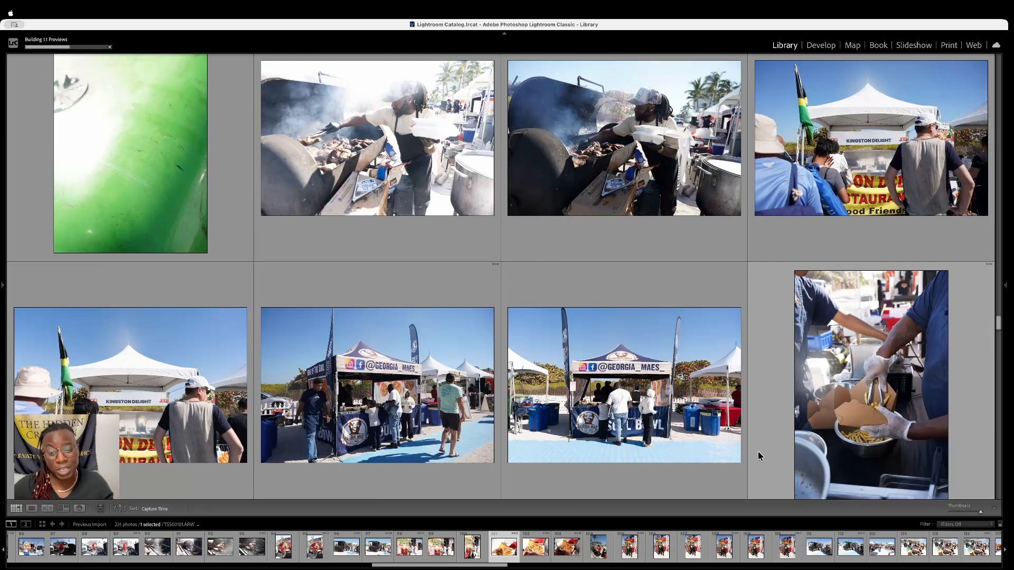
scroll(745, 464, "down", 1)
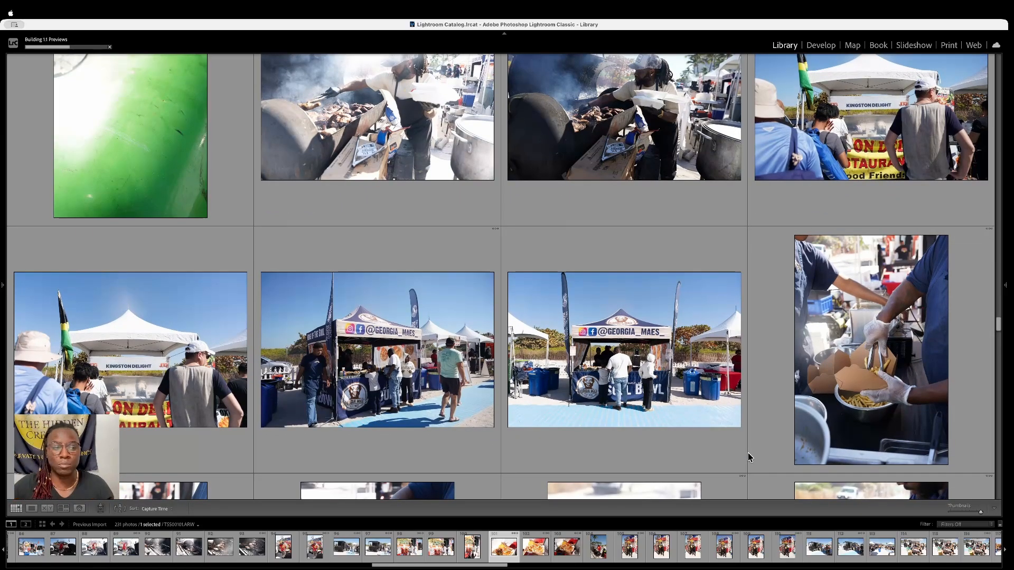
Compare the vertical shots of fries being boxed with tongs and seasoned by gloved hands
scroll(745, 412, "down", 6)
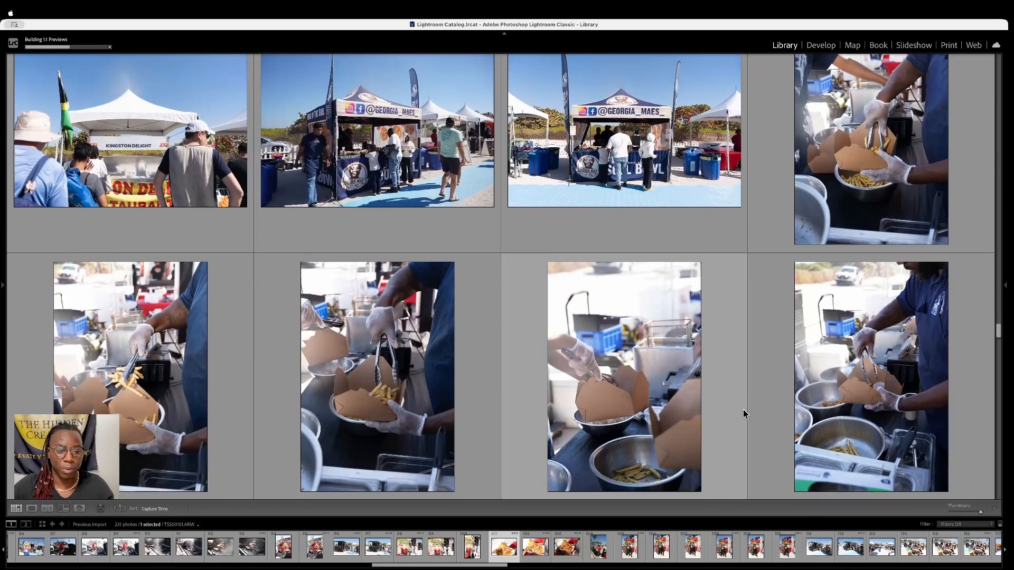
scroll(742, 410, "down", 1)
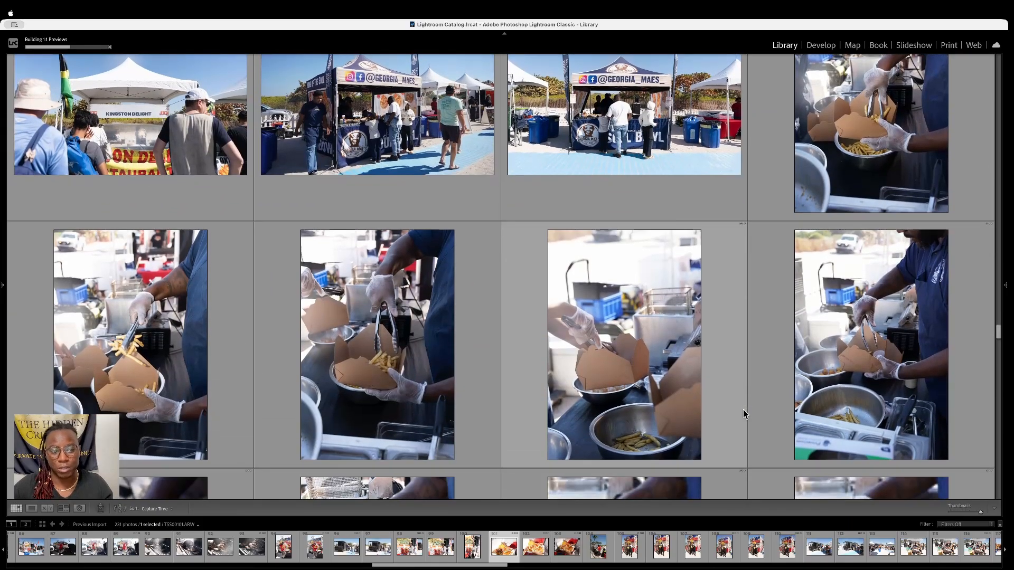
scroll(743, 410, "down", 1)
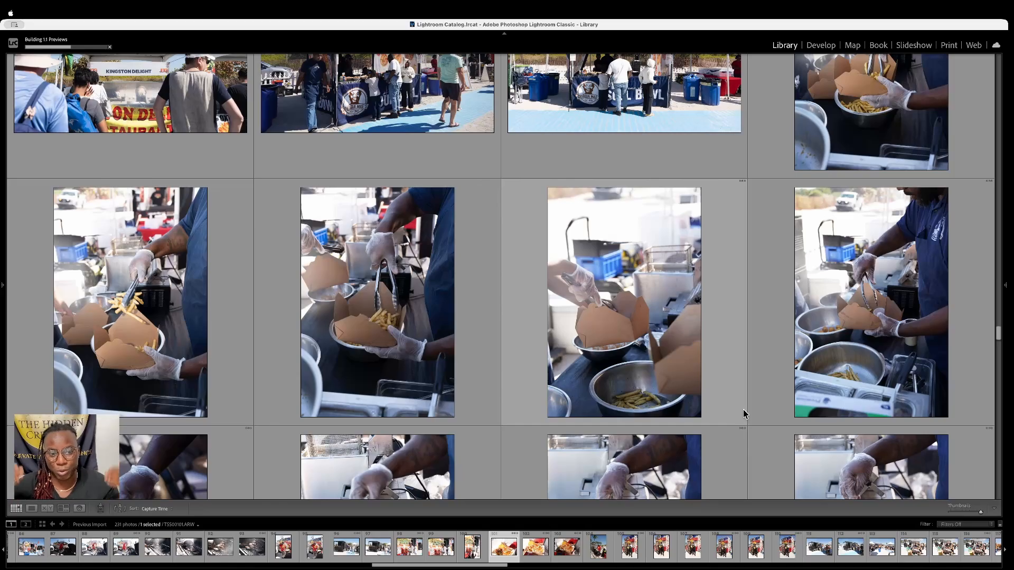
scroll(743, 413, "down", 2)
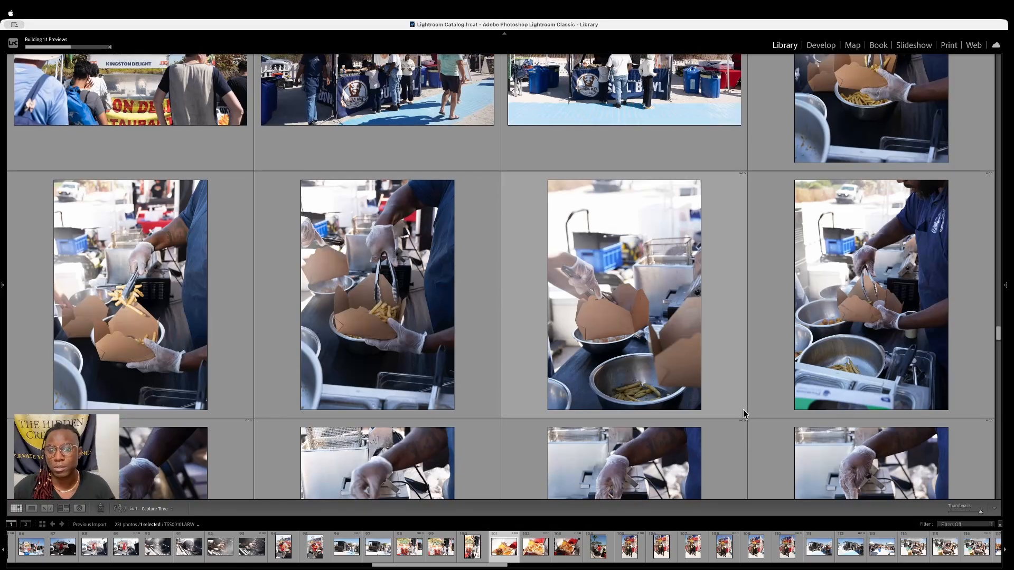
scroll(744, 415, "down", 2)
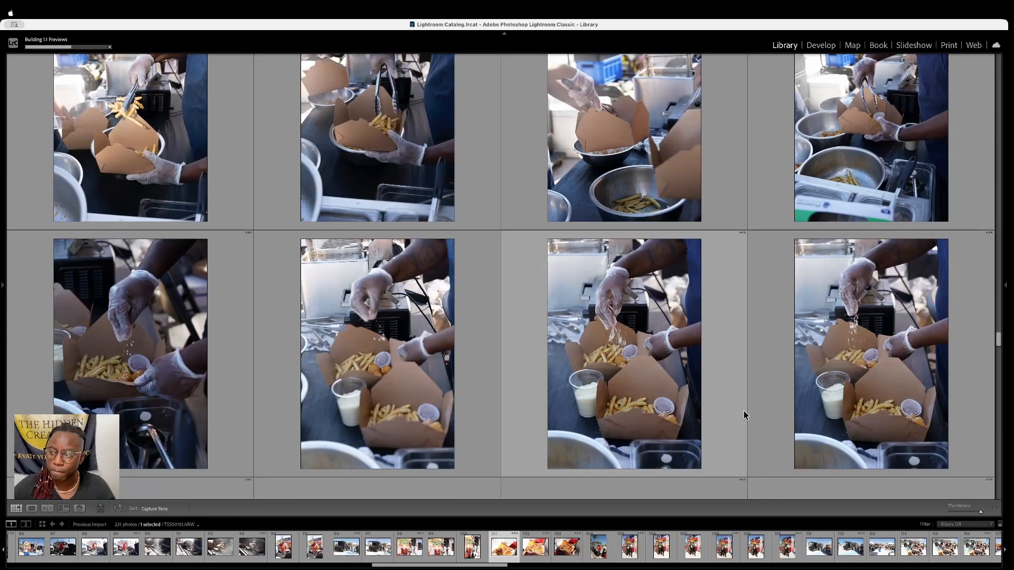
scroll(743, 412, "down", 1)
scroll(743, 411, "down", 1)
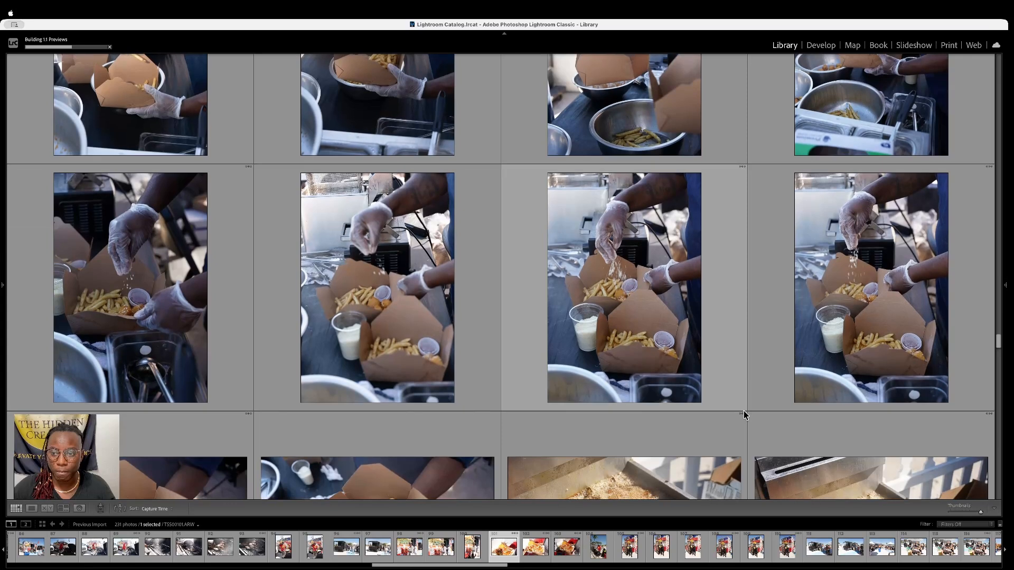
Compare the two overhead shots of the boxed fries and the two photos of food bubbling in the deep fryer
scroll(743, 411, "down", 2)
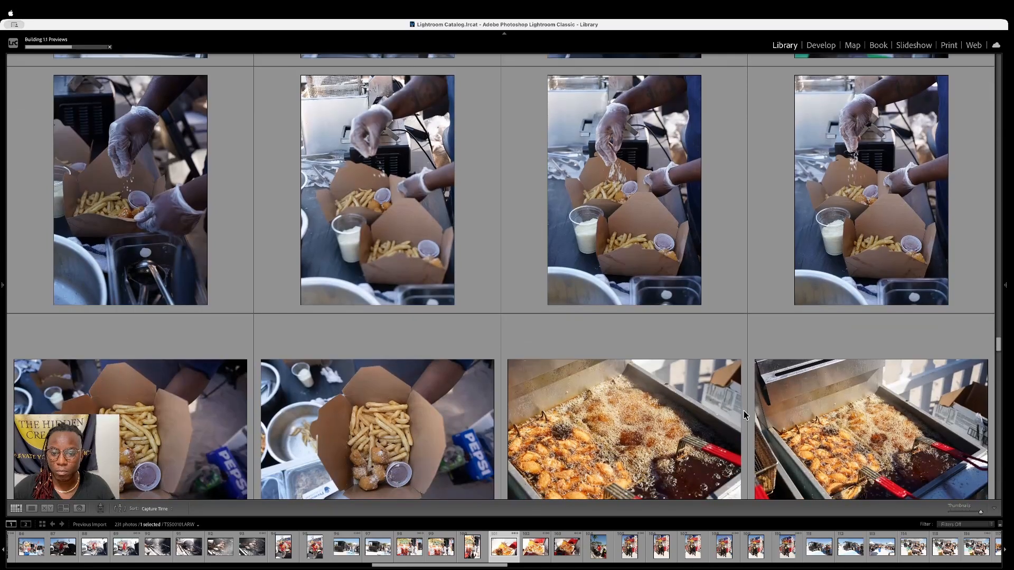
scroll(745, 416, "down", 1)
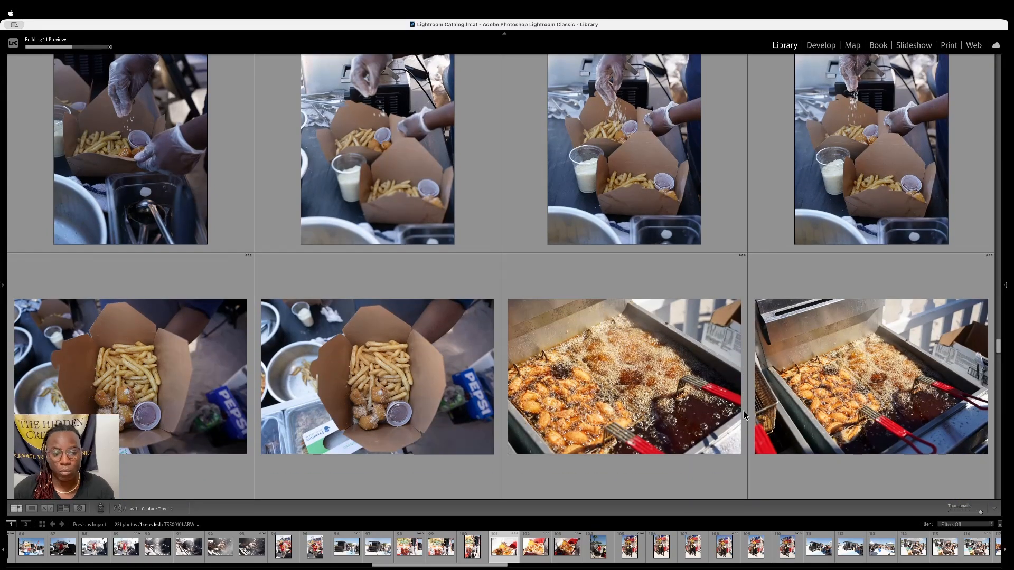
scroll(743, 411, "down", 1)
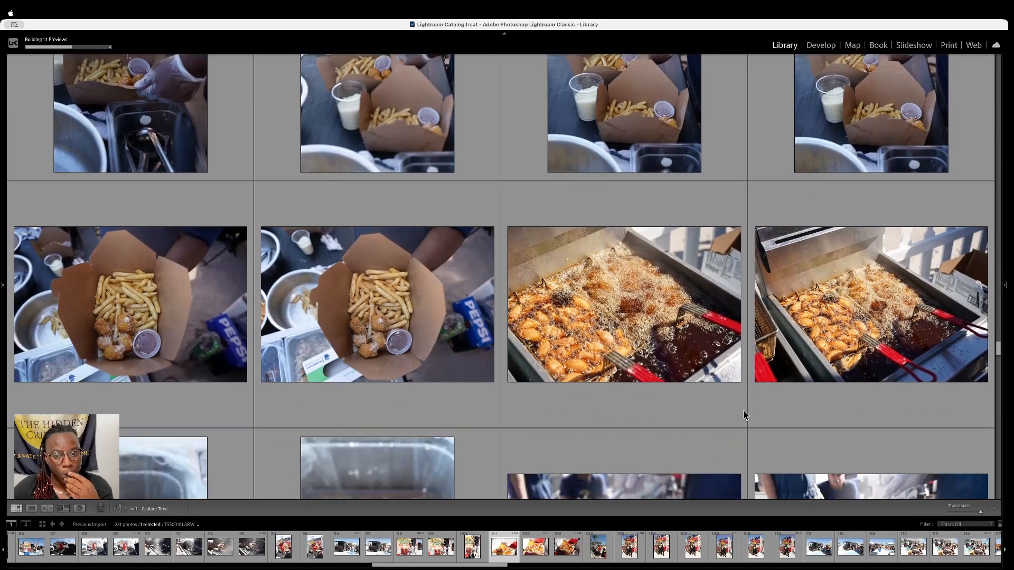
scroll(743, 415, "down", 1)
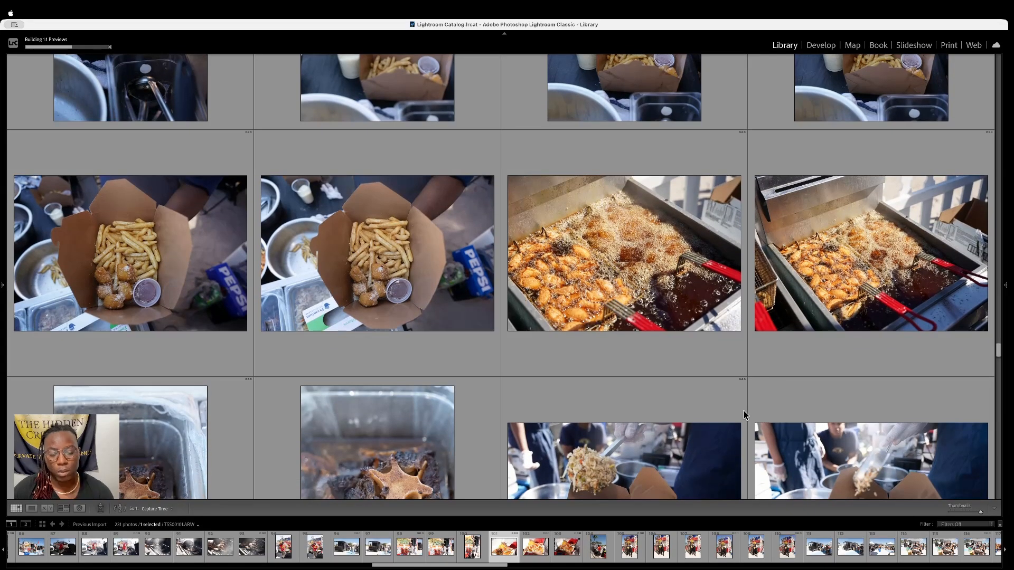
scroll(744, 411, "down", 1)
scroll(743, 411, "down", 2)
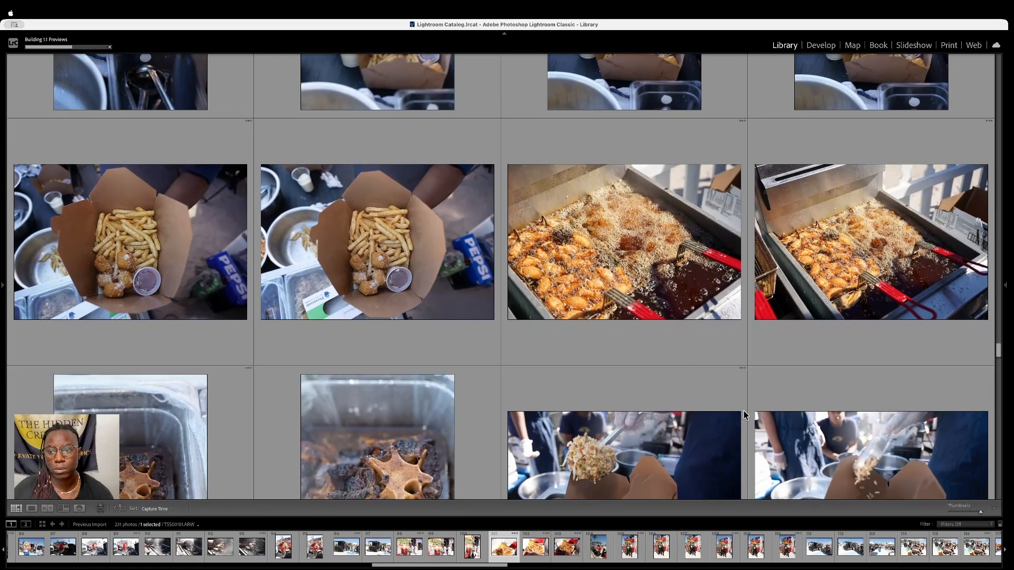
Examine the vertical stewed meat photos and compare the shots of boxes being filled with fried rice and meat
scroll(743, 411, "down", 2)
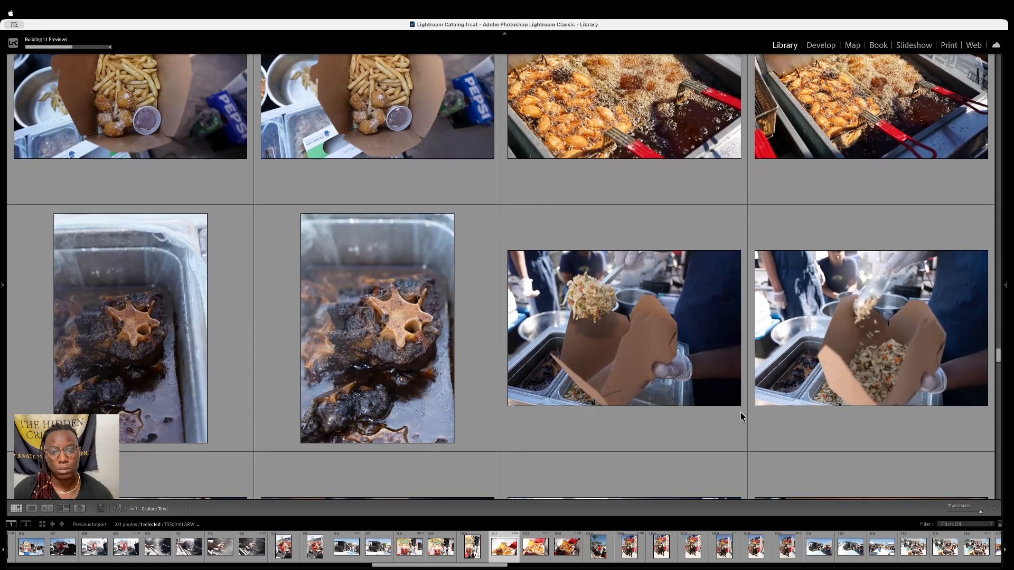
scroll(665, 351, "down", 1)
scroll(666, 350, "down", 4)
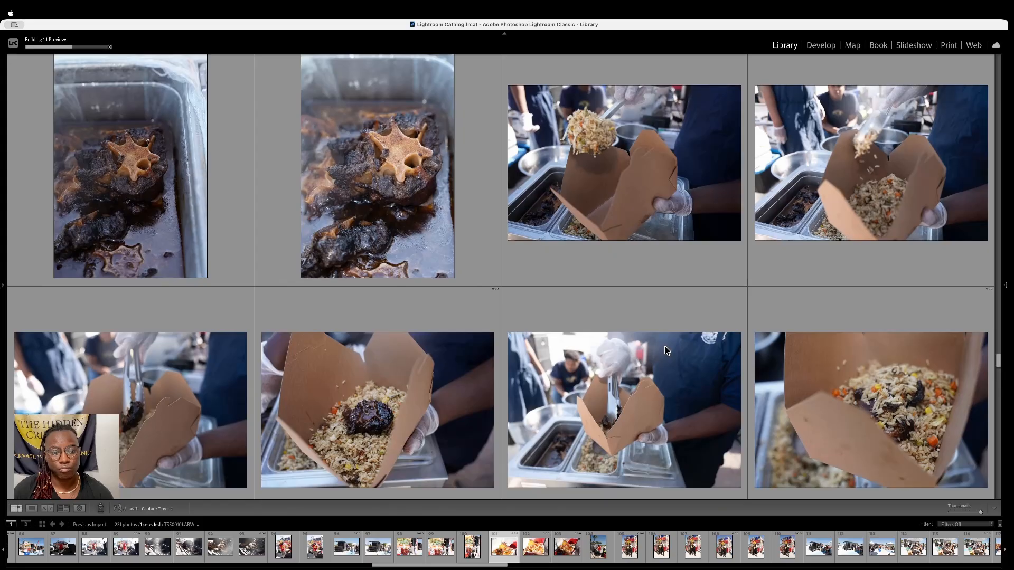
scroll(666, 351, "down", 4)
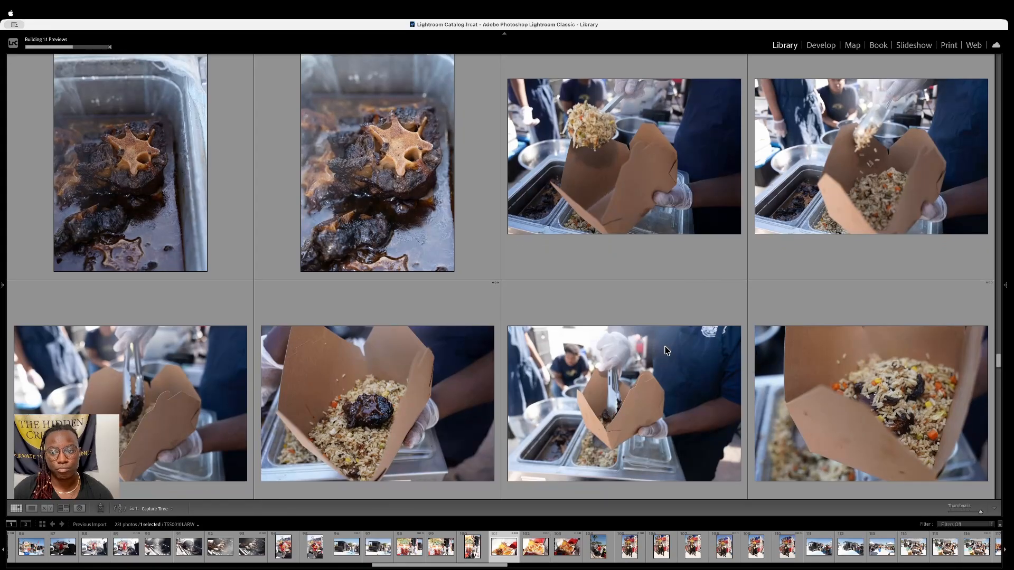
scroll(666, 351, "down", 2)
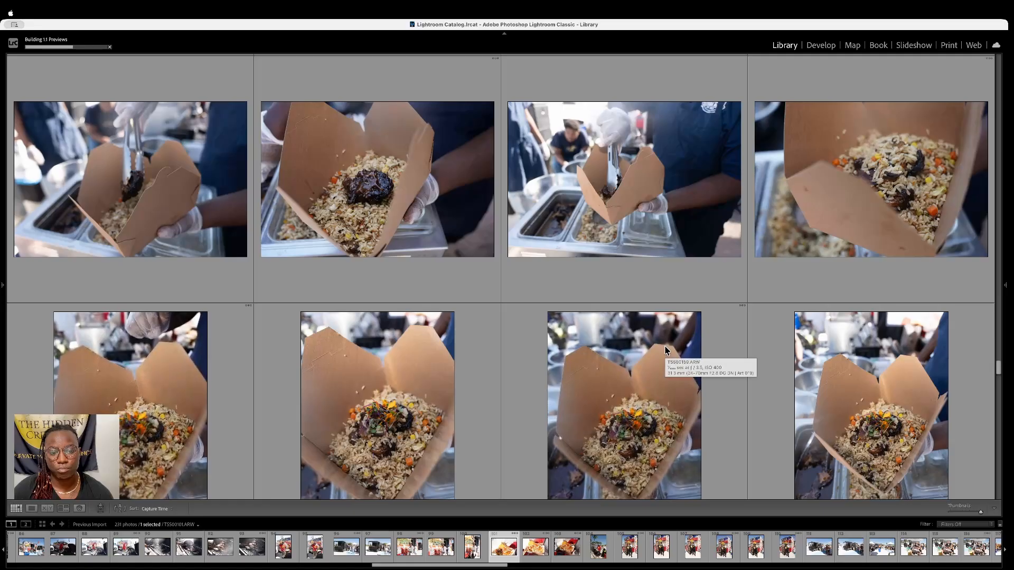
scroll(666, 351, "down", 1)
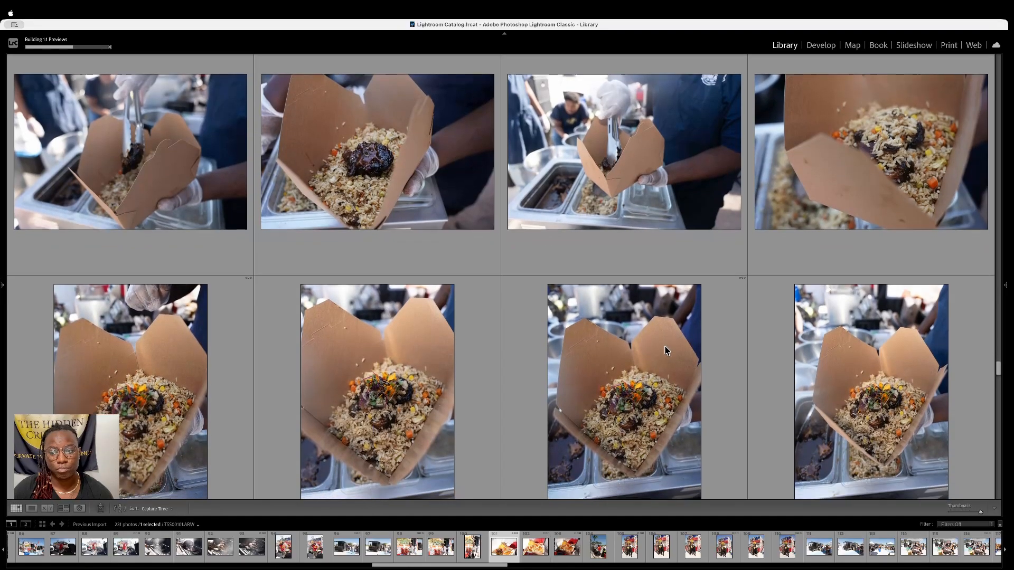
Compare the ice cream tent and counter photos with the darker and brighter portraits of the three vendors in red shirts
scroll(666, 351, "down", 6)
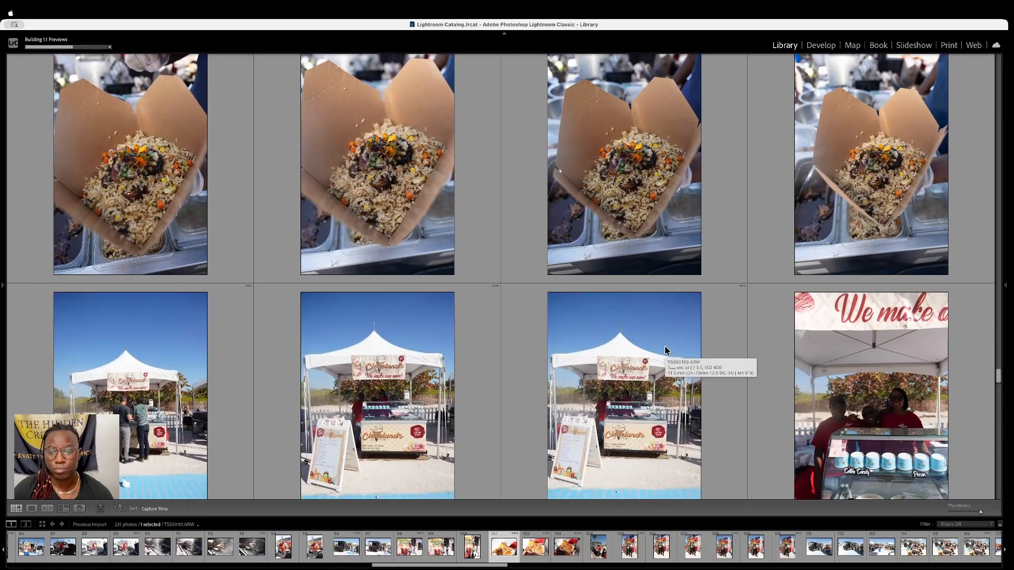
scroll(666, 351, "down", 5)
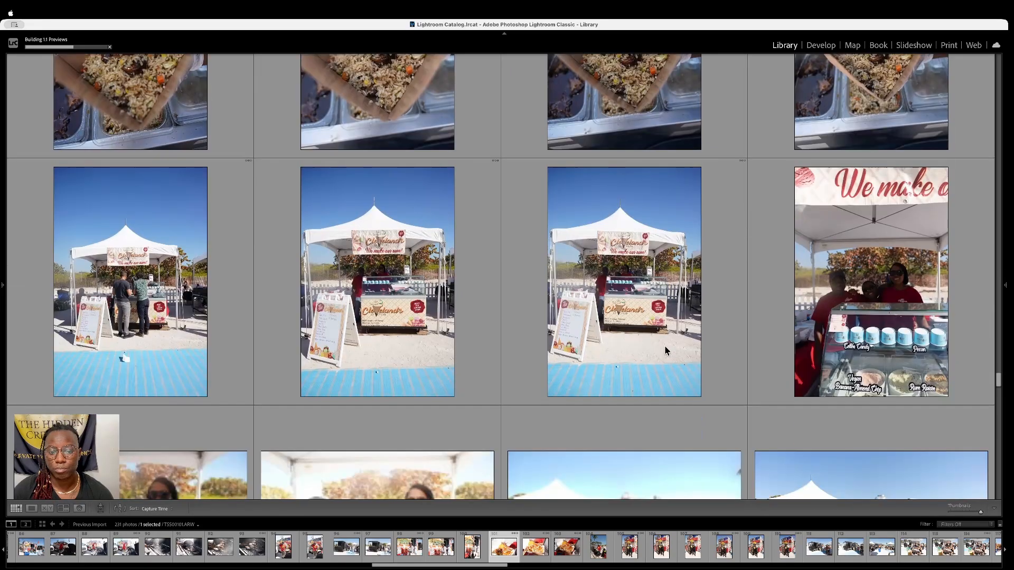
scroll(666, 351, "down", 2)
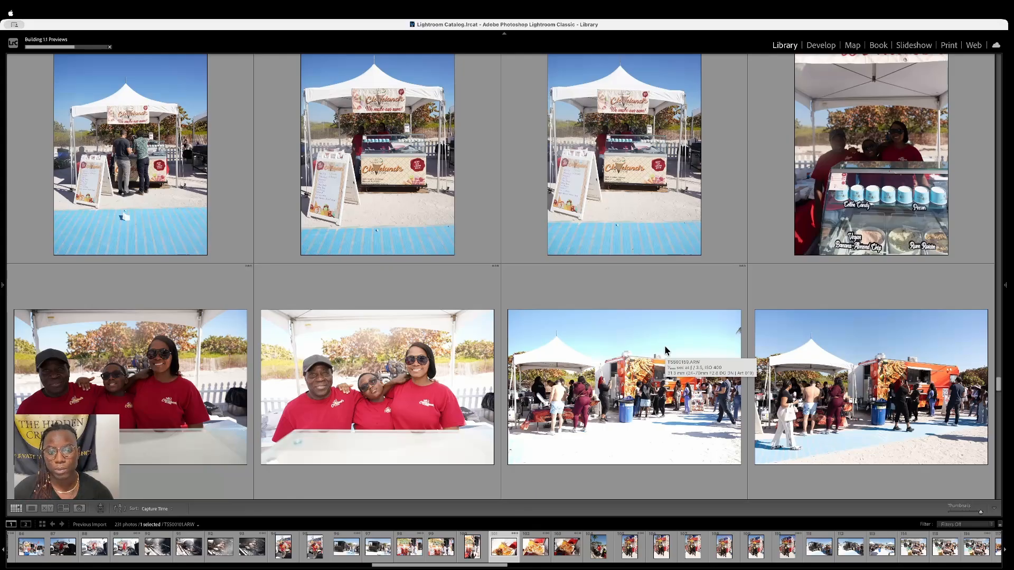
scroll(664, 346, "down", 1)
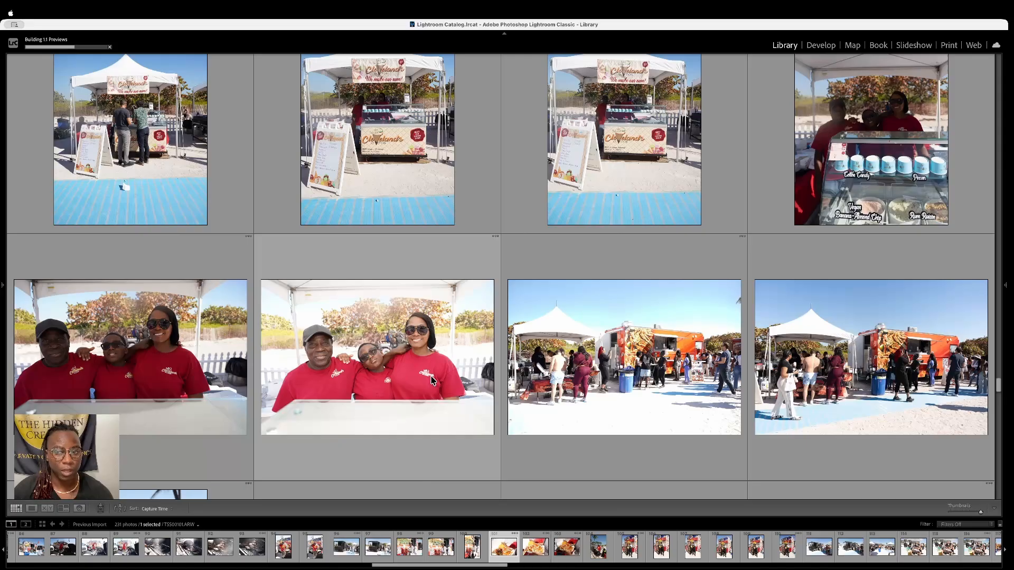
scroll(505, 138, "up", 1)
scroll(505, 137, "up", 2)
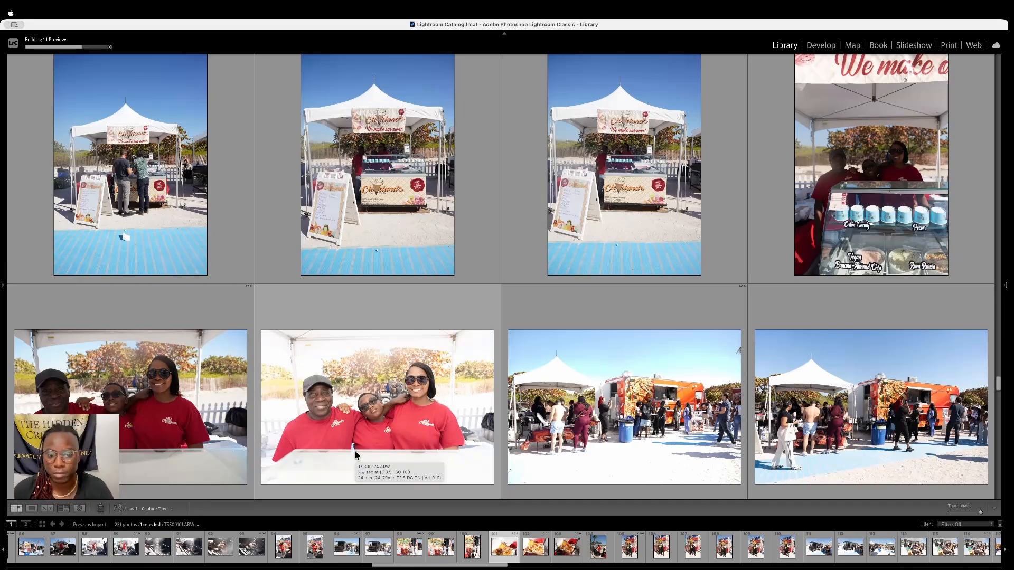
scroll(645, 404, "down", 1)
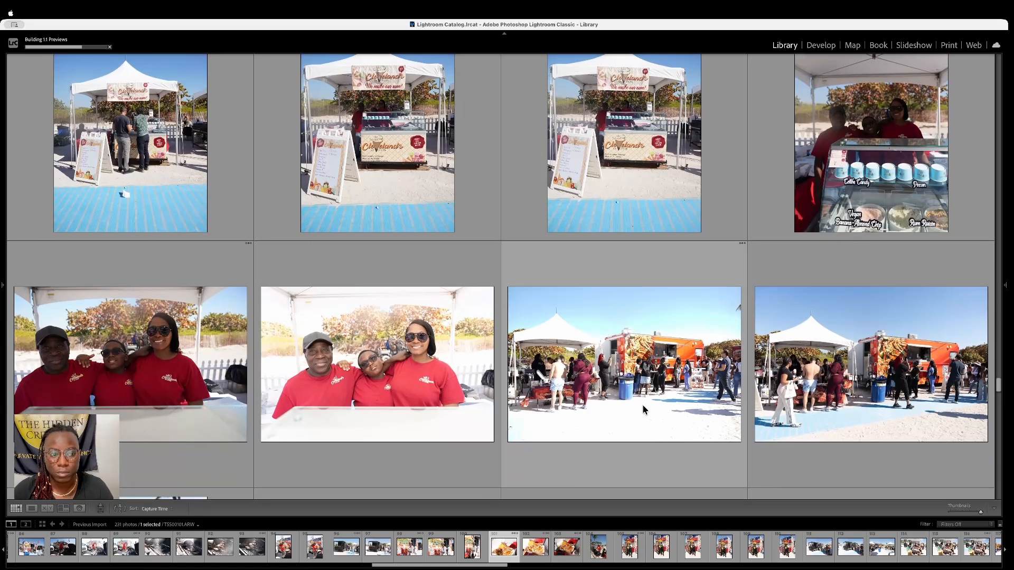
Examine the orange food truck crowd scenes and compare the group portraits of the black-shirted crew under the tent
scroll(643, 409, "down", 2)
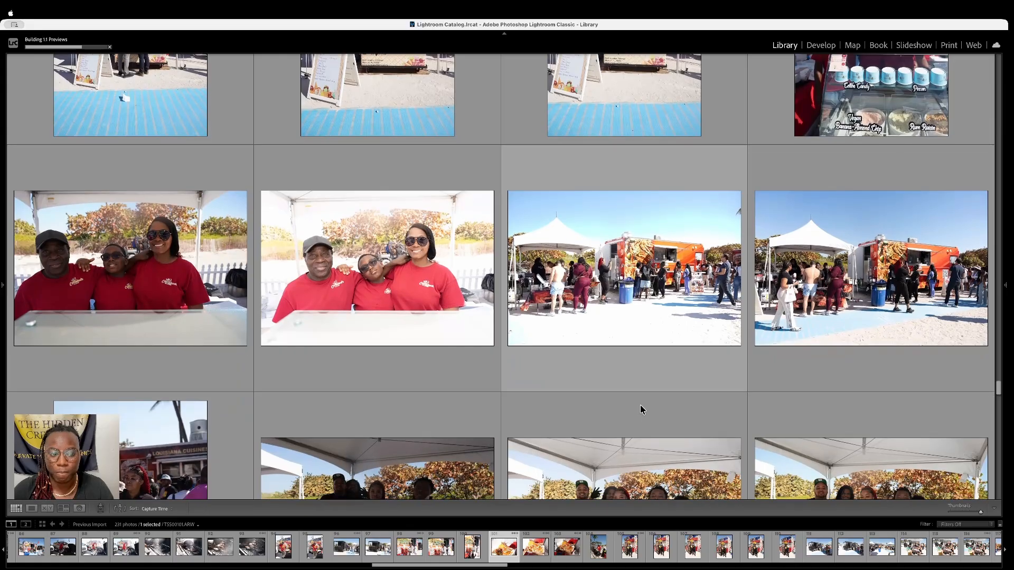
scroll(640, 406, "down", 3)
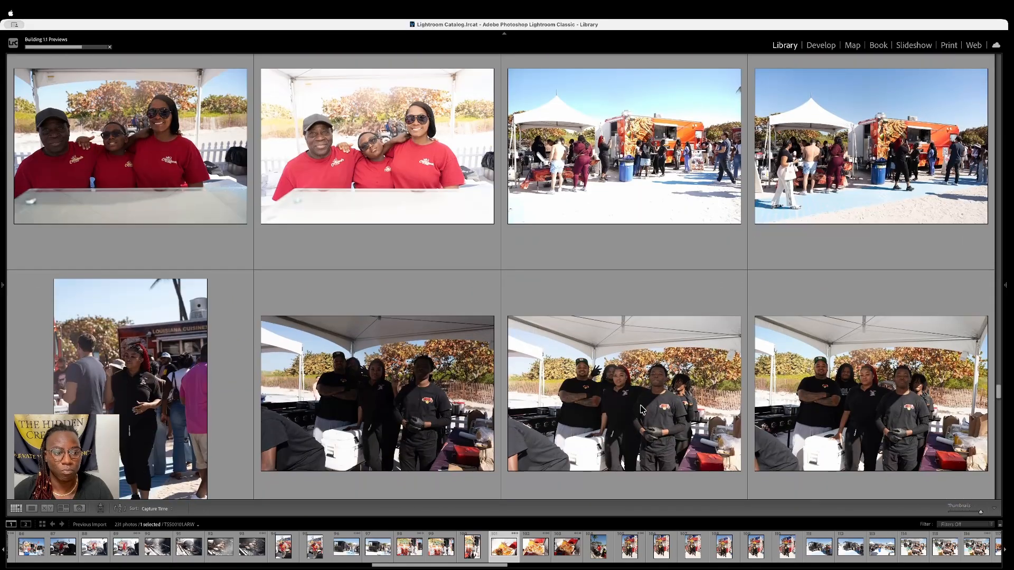
scroll(642, 409, "down", 1)
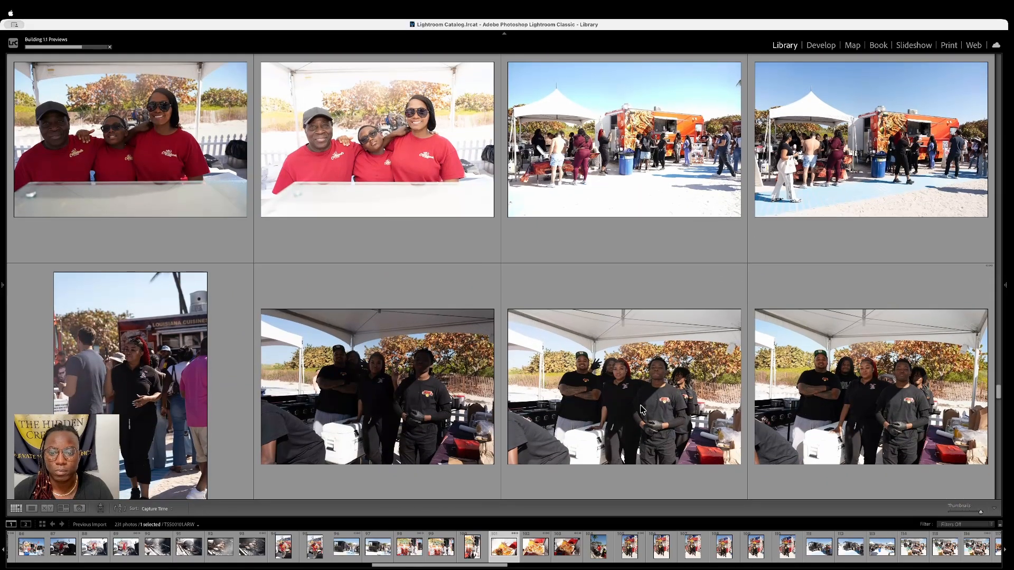
scroll(642, 409, "down", 1)
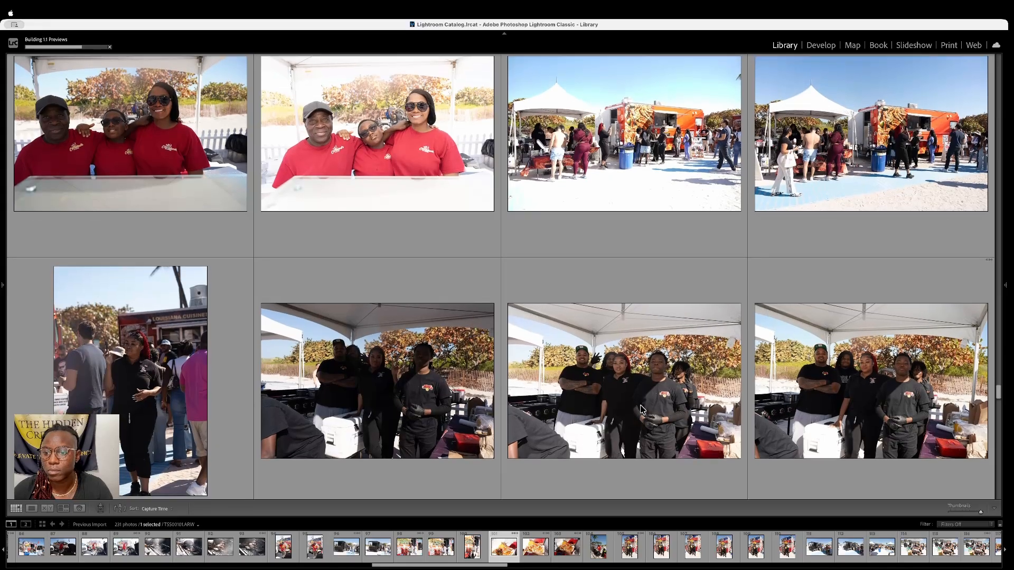
scroll(642, 409, "down", 2)
scroll(642, 409, "down", 1)
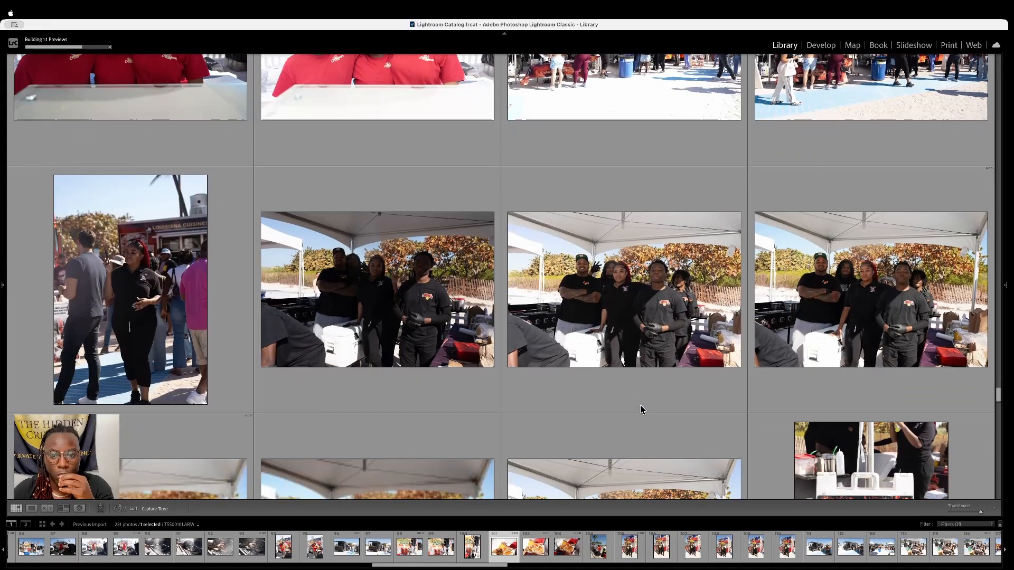
scroll(642, 409, "down", 1)
scroll(640, 409, "down", 3)
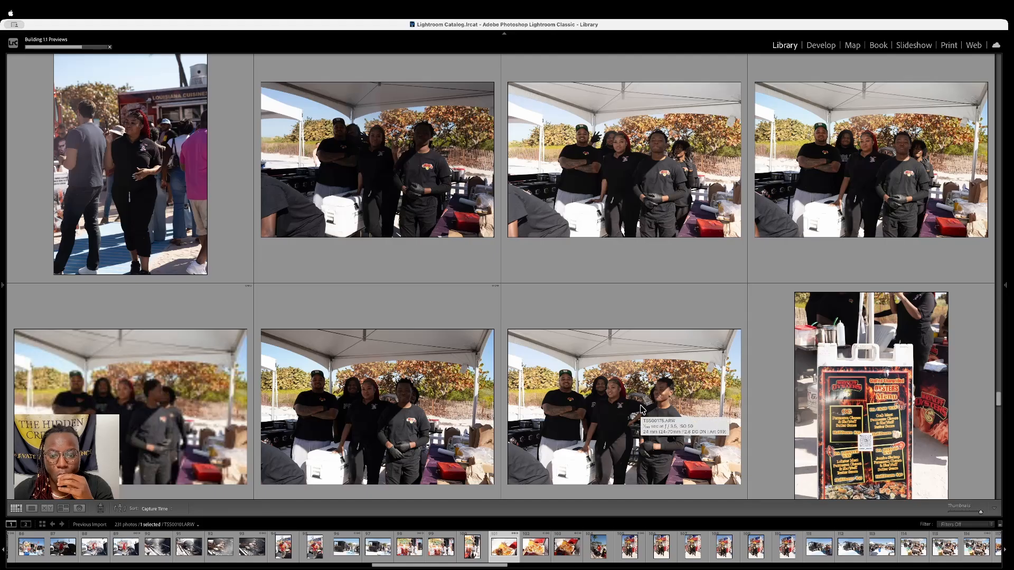
Examine the oyster menu sign and compare the shots of oysters on the grill, plain and topped with sauce from a ladle
scroll(641, 409, "down", 7)
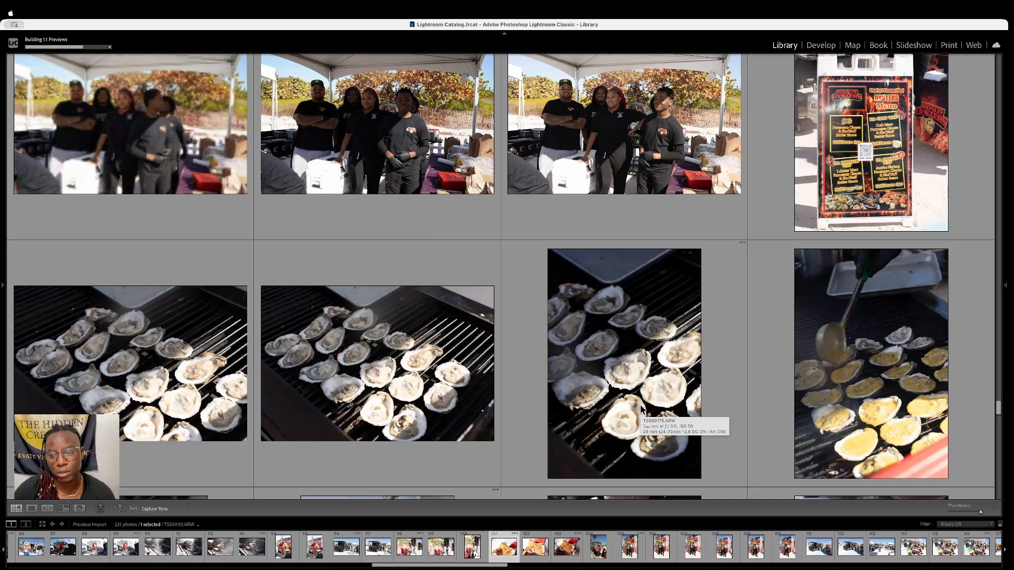
scroll(642, 409, "down", 1)
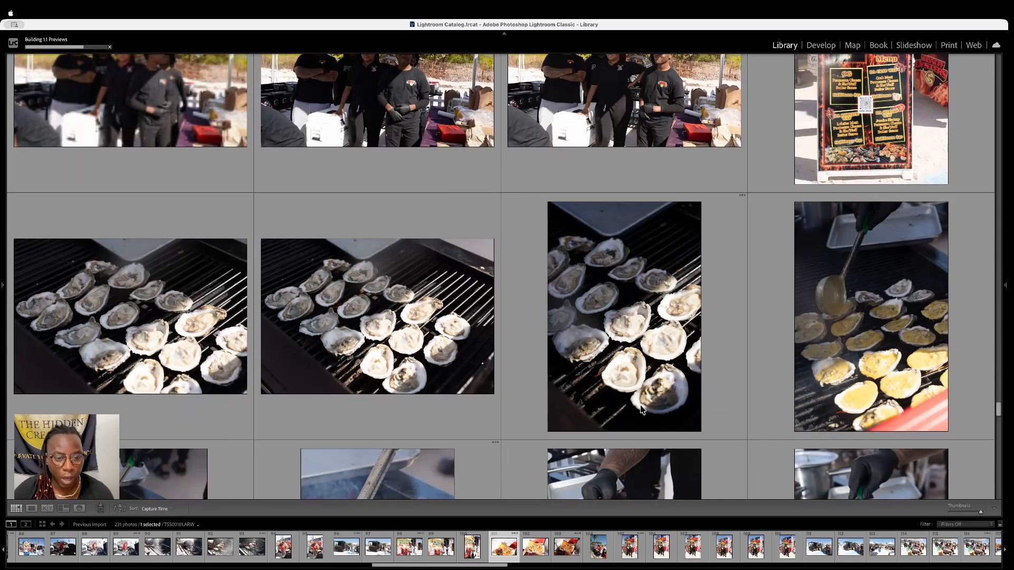
scroll(642, 409, "down", 2)
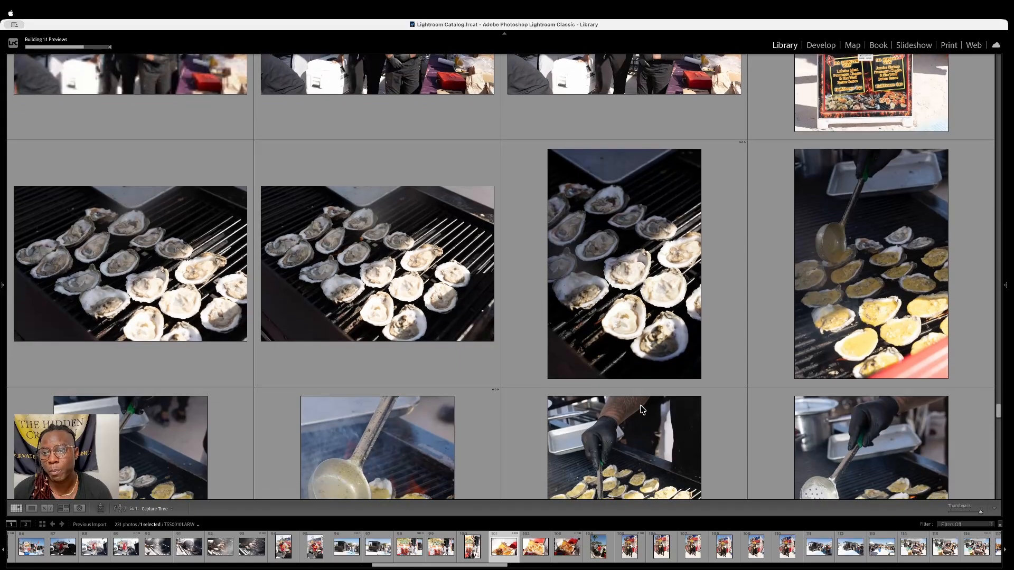
scroll(642, 410, "down", 3)
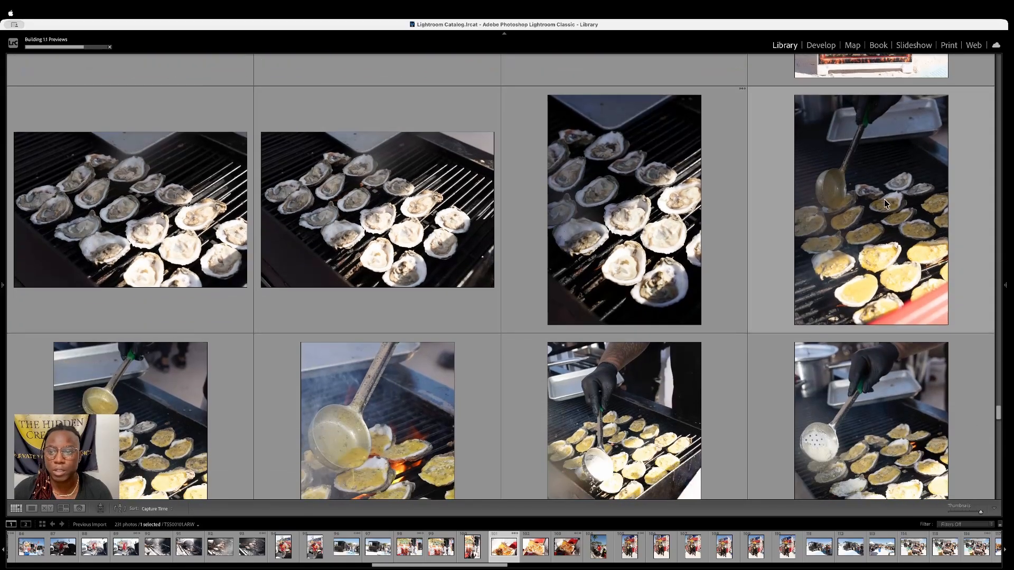
Compare the vertical shots of sauce being ladled over grilled oysters, including the close-up with flames
scroll(887, 206, "down", 3)
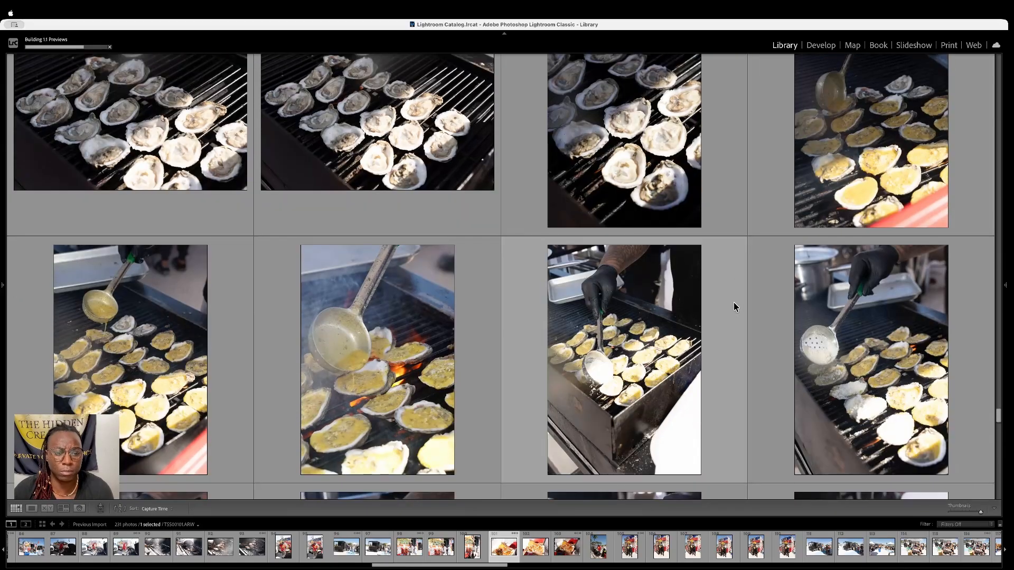
scroll(734, 306, "down", 2)
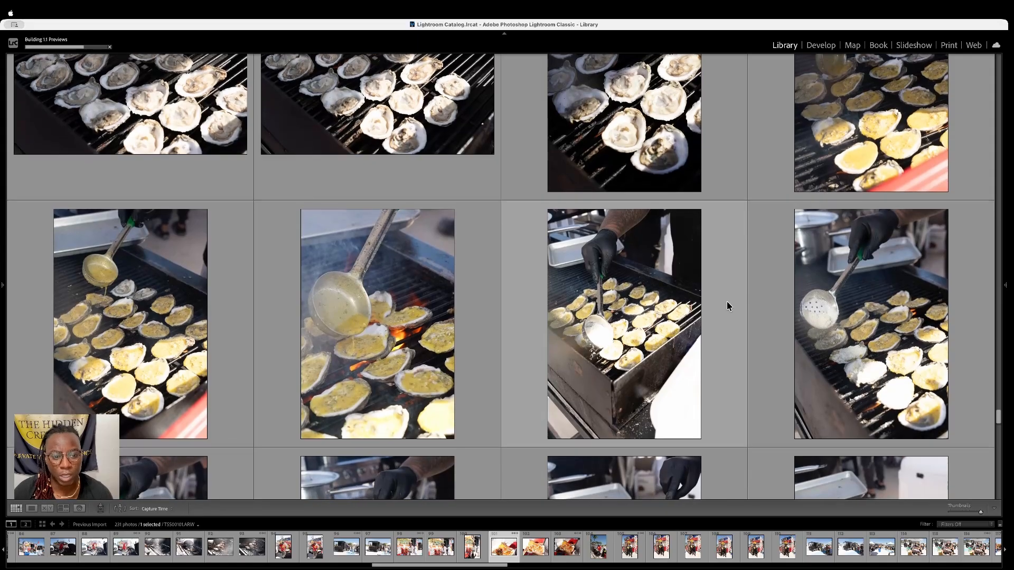
scroll(726, 305, "down", 1)
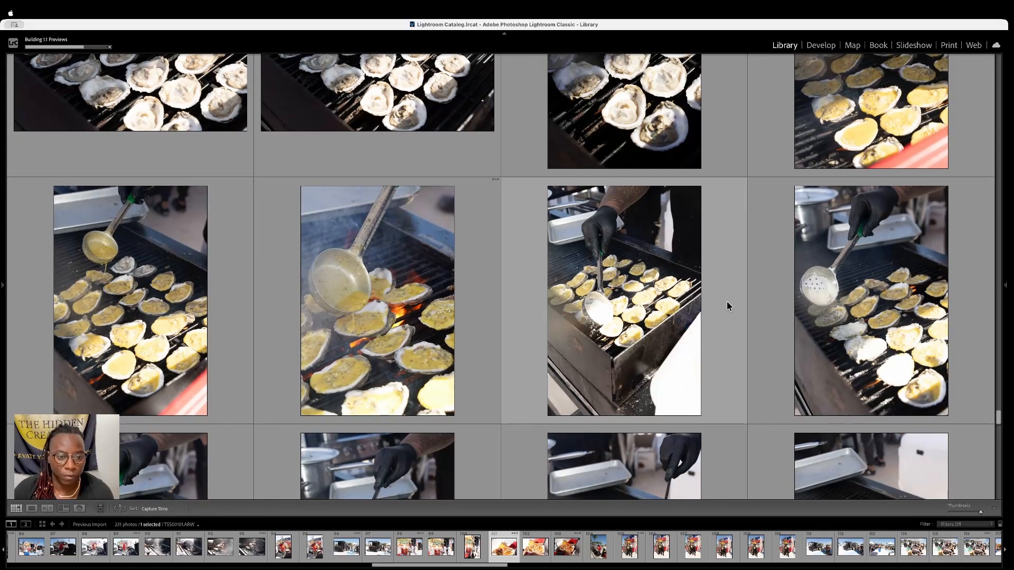
scroll(727, 302, "down", 1)
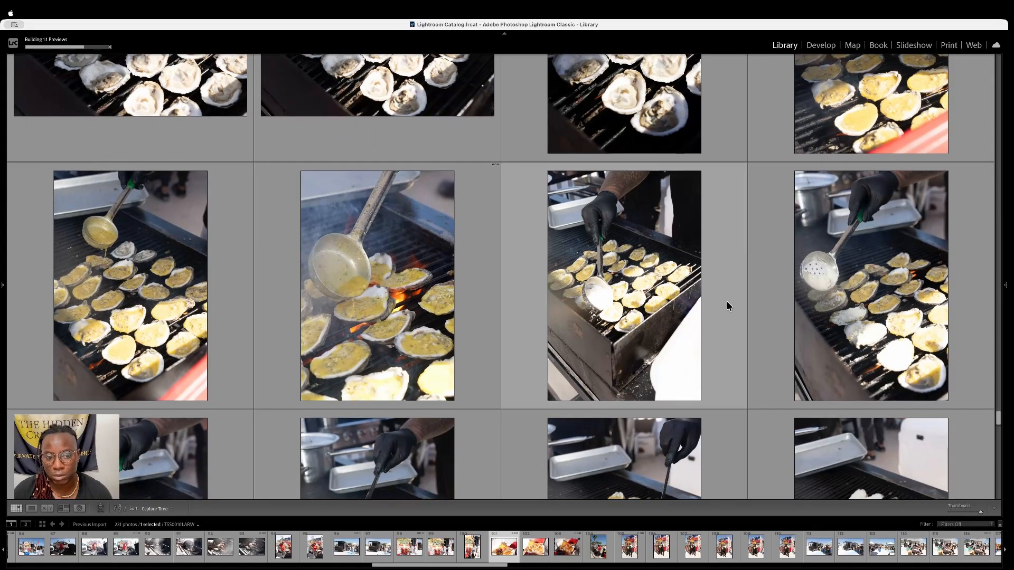
scroll(727, 305, "up", 1)
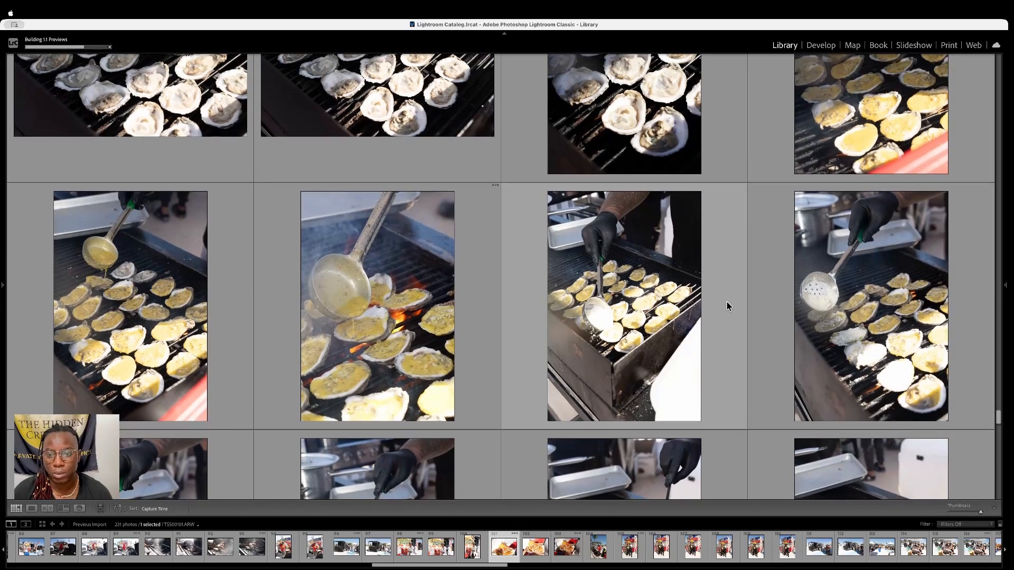
scroll(726, 306, "down", 2)
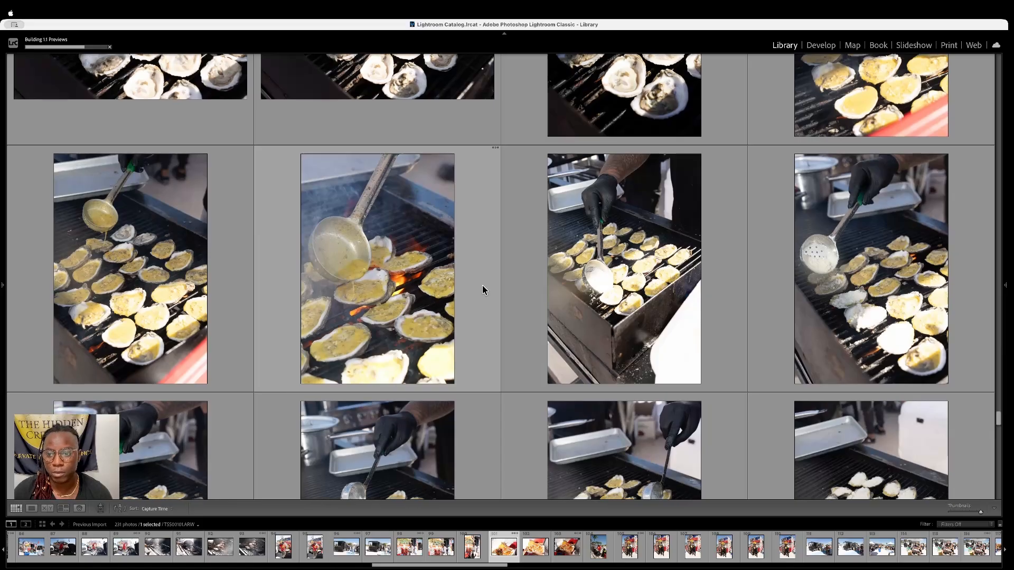
scroll(900, 293, "down", 2)
Compare the shots of cheese being spooned over the oysters with the frame of the fully topped oysters
scroll(900, 293, "down", 7)
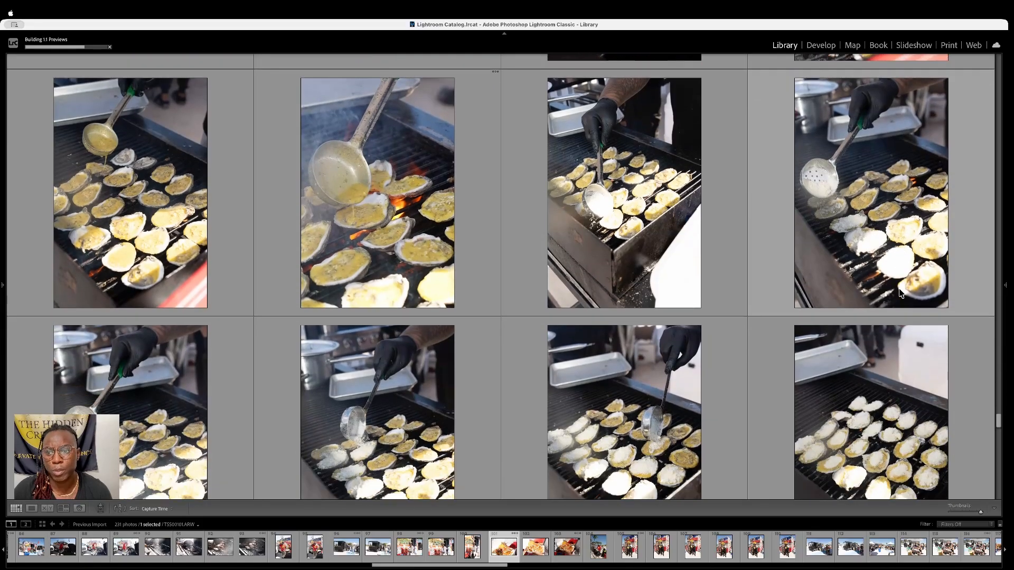
scroll(898, 288, "down", 3)
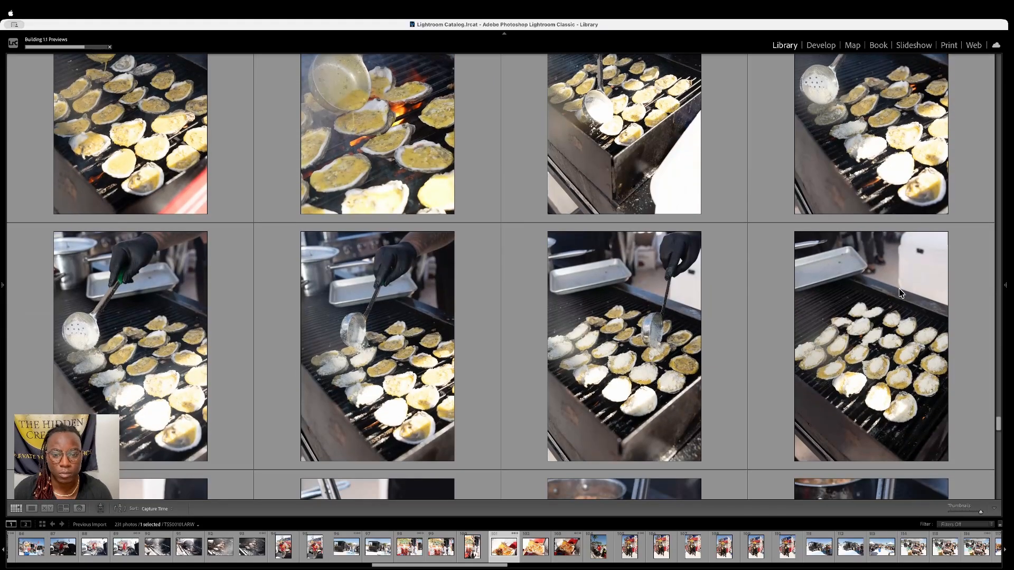
scroll(898, 288, "down", 1)
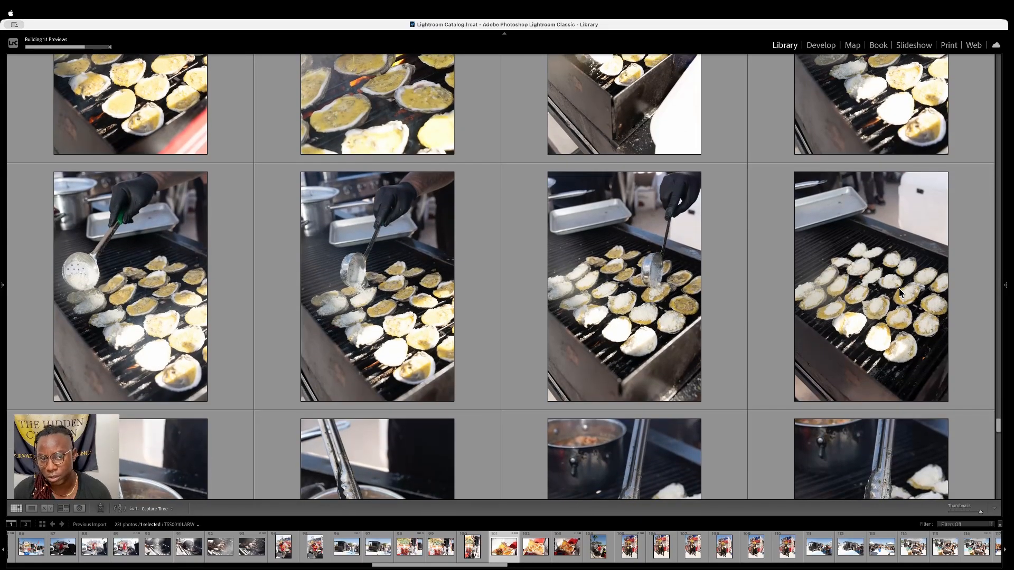
scroll(899, 291, "up", 3)
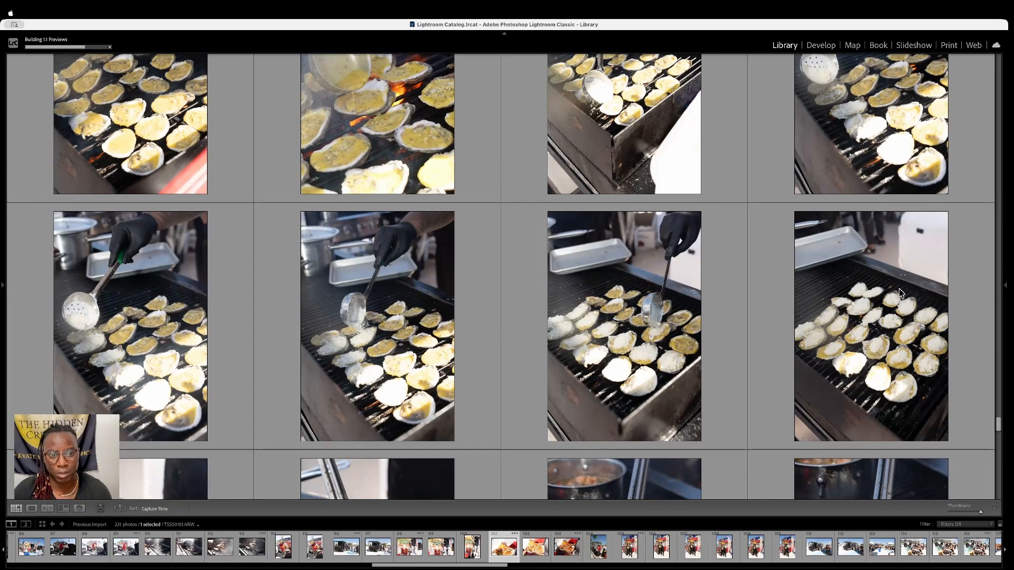
scroll(901, 294, "down", 6)
Examine the tongs-and-pot photos and compare the close-ups of red seafood topping being placed on the oysters
scroll(901, 293, "down", 4)
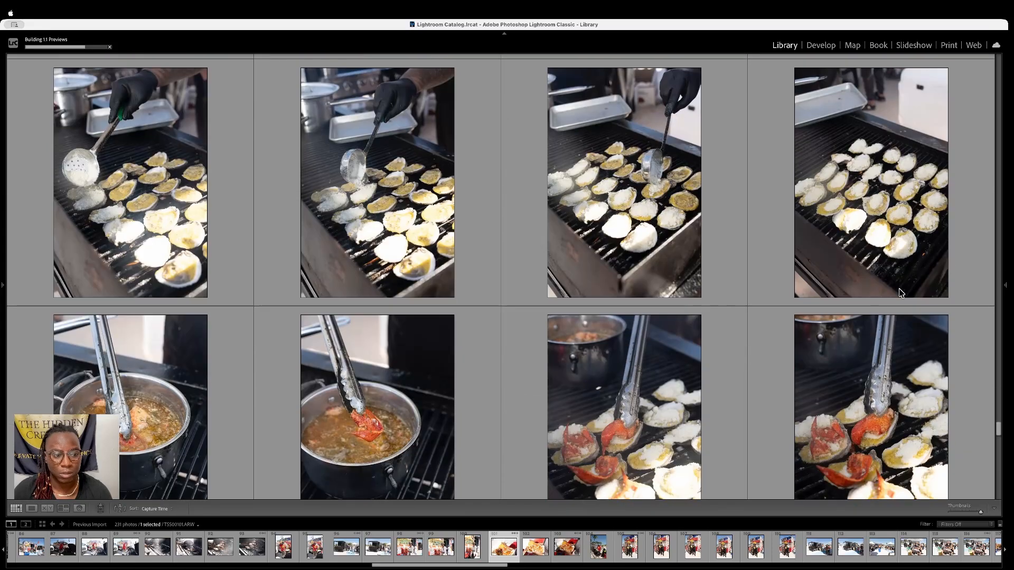
scroll(901, 294, "down", 2)
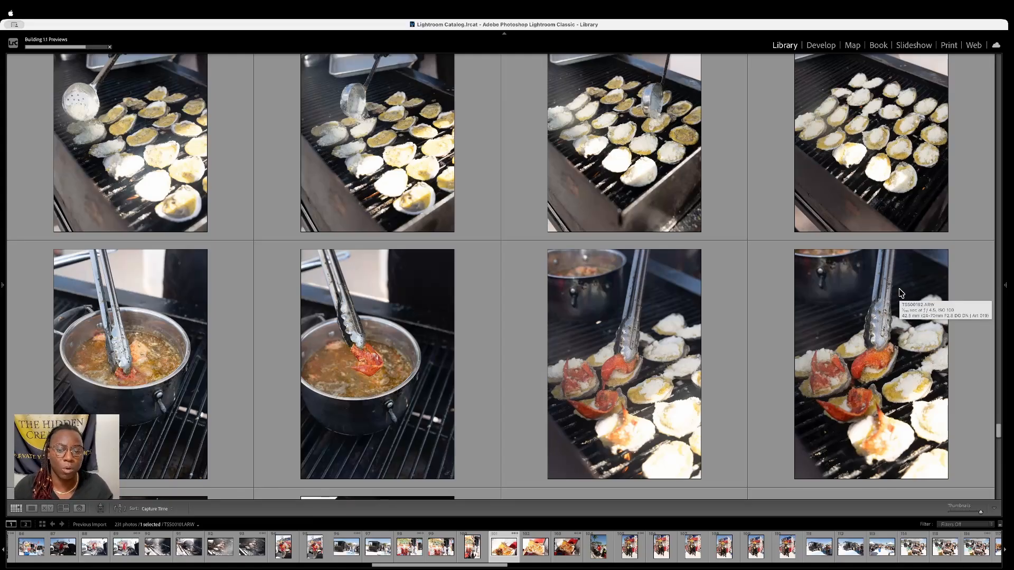
scroll(901, 294, "down", 1)
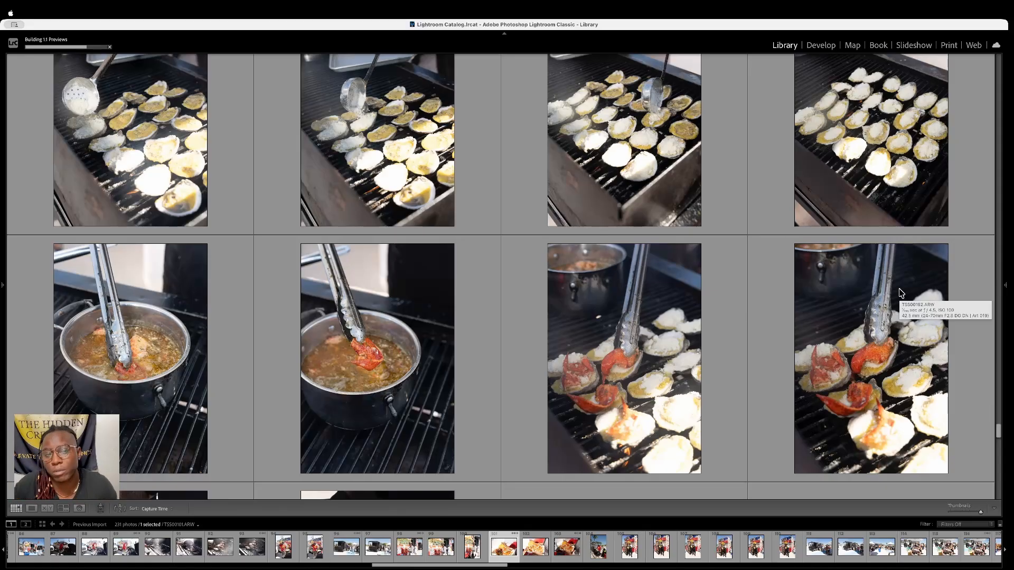
scroll(900, 293, "down", 3)
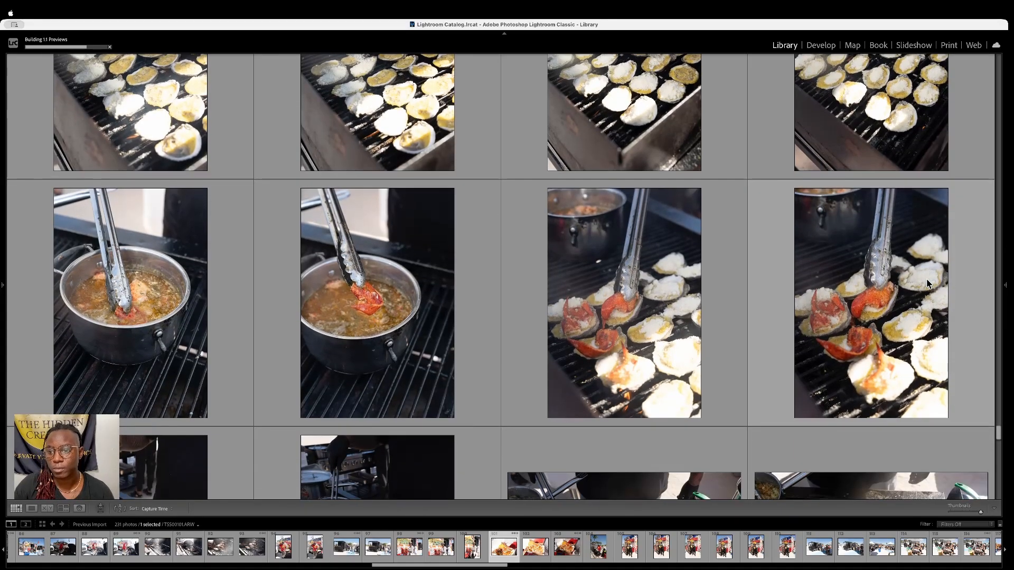
scroll(928, 284, "down", 1)
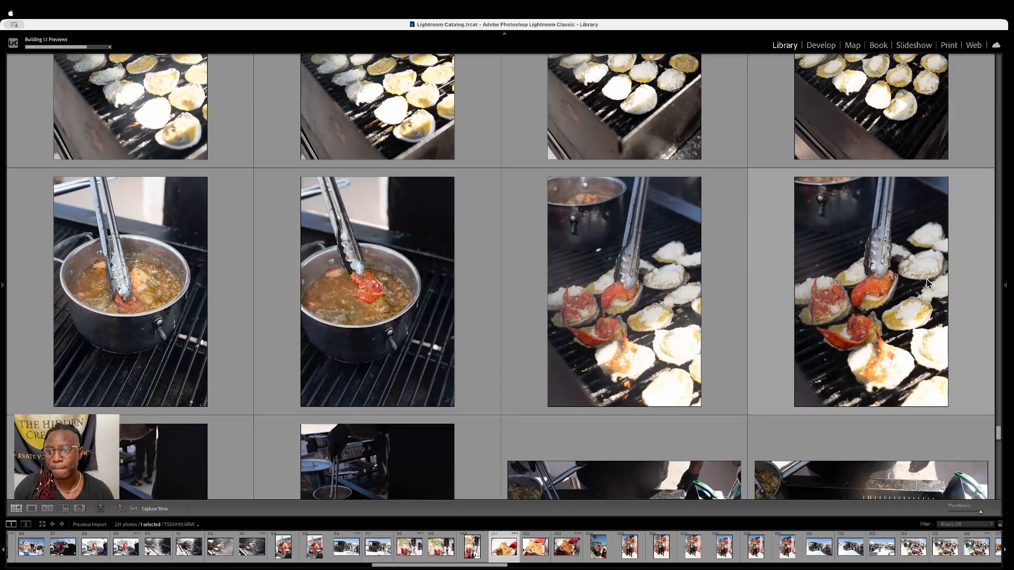
scroll(928, 283, "down", 5)
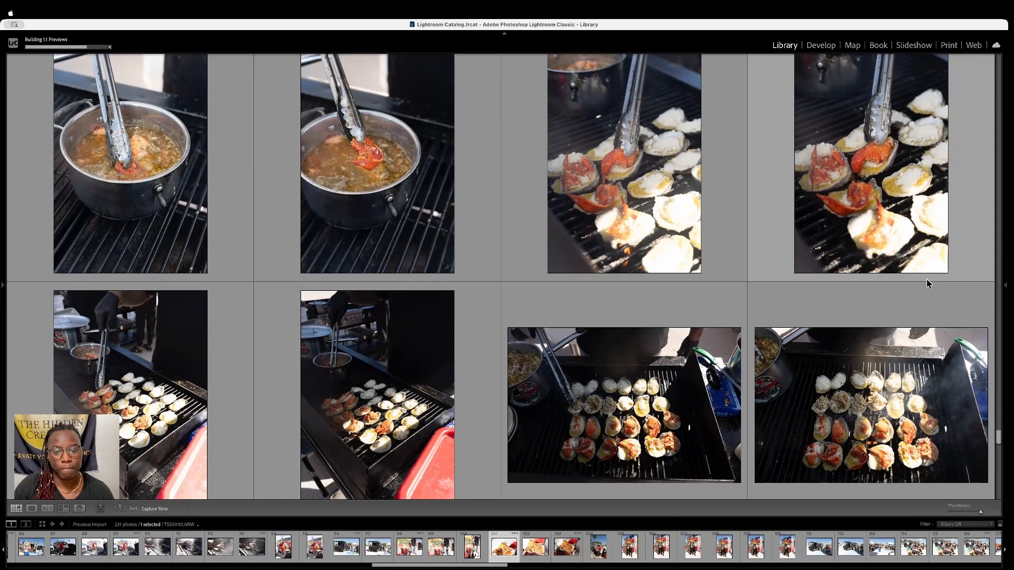
Compare the wide overhead shots of topped oysters in rows on the grill with the vertical view and close-up
scroll(927, 283, "down", 1)
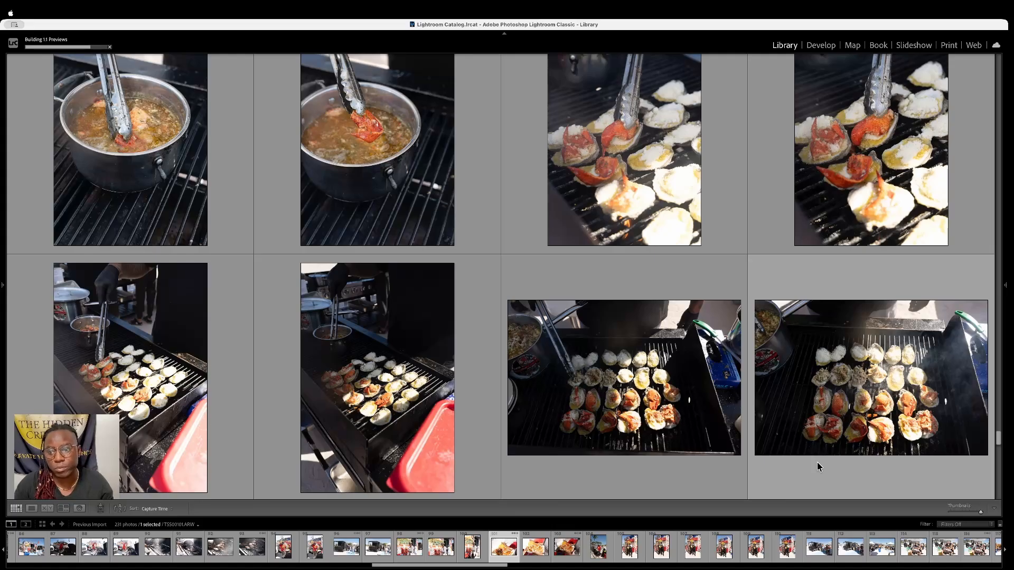
scroll(816, 466, "down", 5)
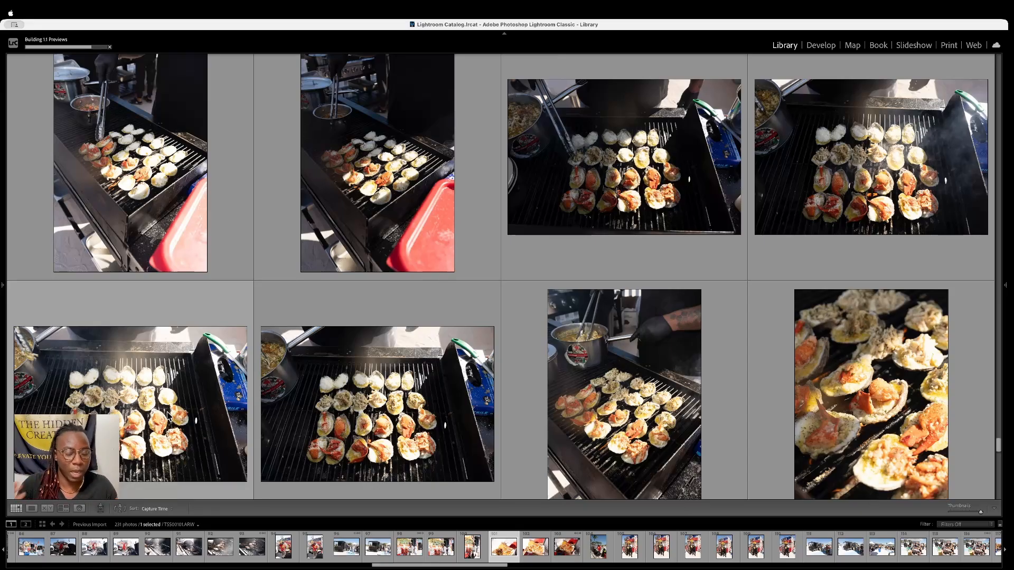
scroll(168, 415, "down", 1)
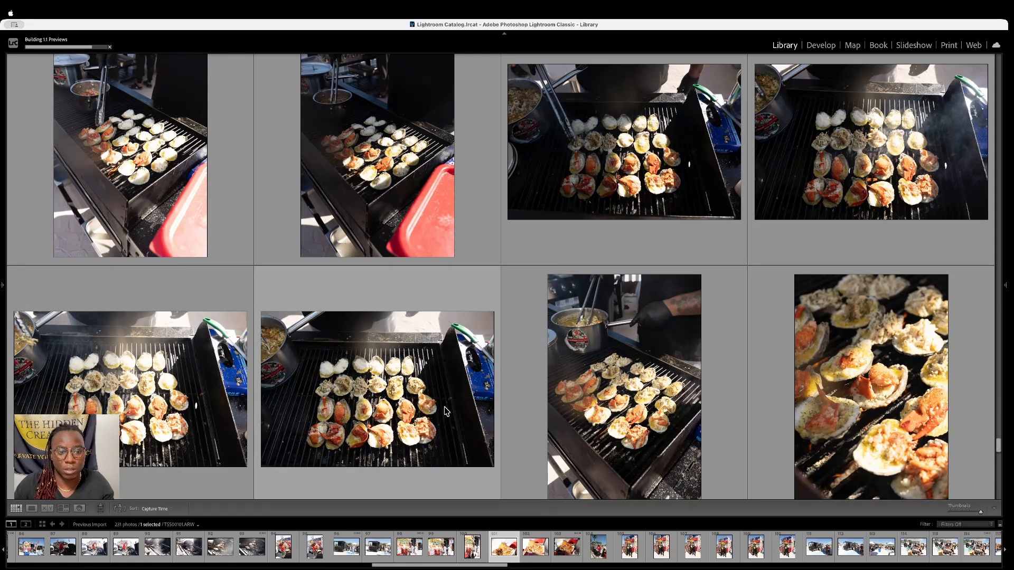
scroll(396, 378, "down", 2)
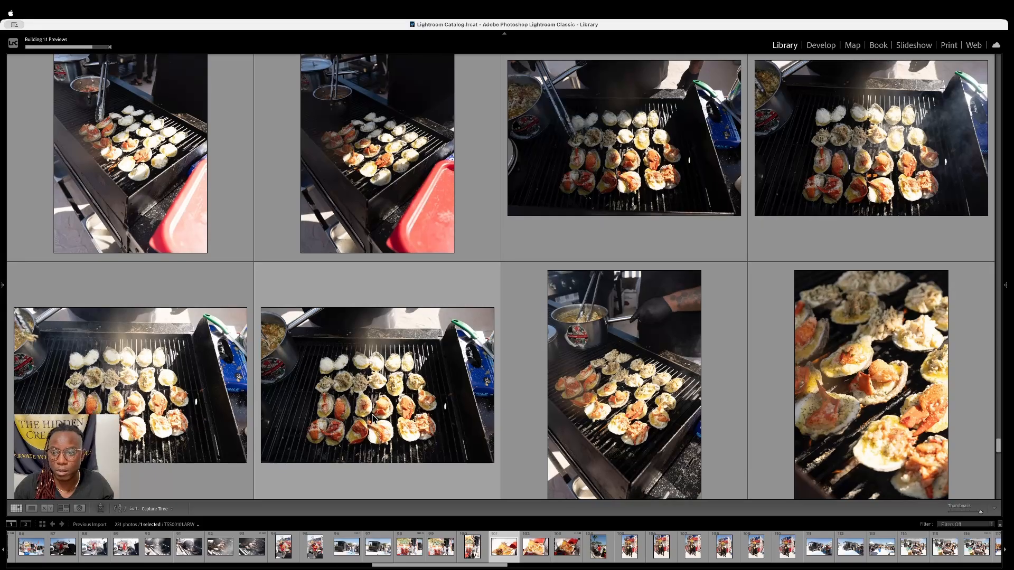
scroll(934, 359, "down", 3)
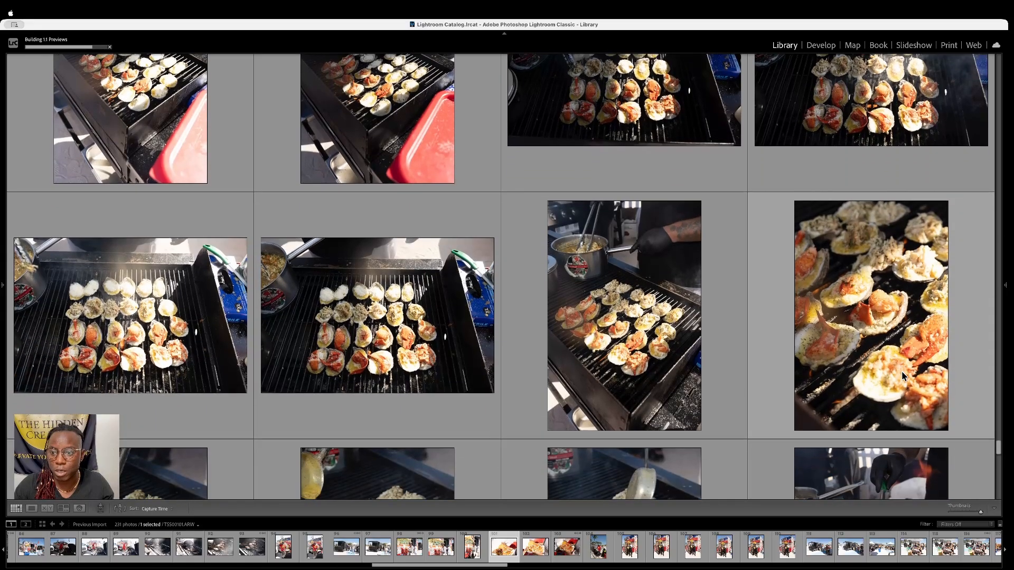
scroll(875, 330, "down", 8)
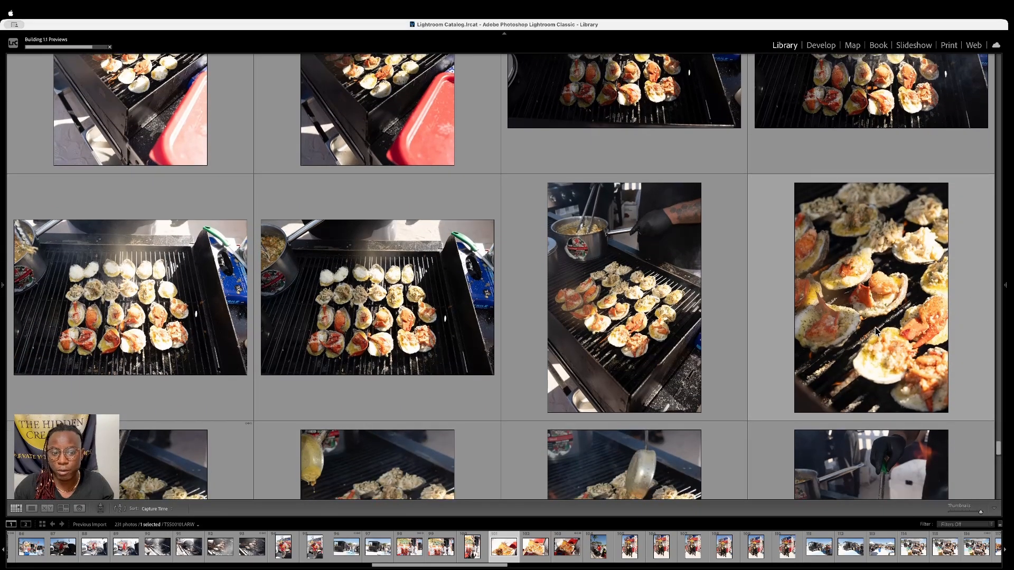
Compare the flaming grill shots of butter ladled over the topped oysters with those of seasoning being sprinkled
scroll(876, 331, "down", 1)
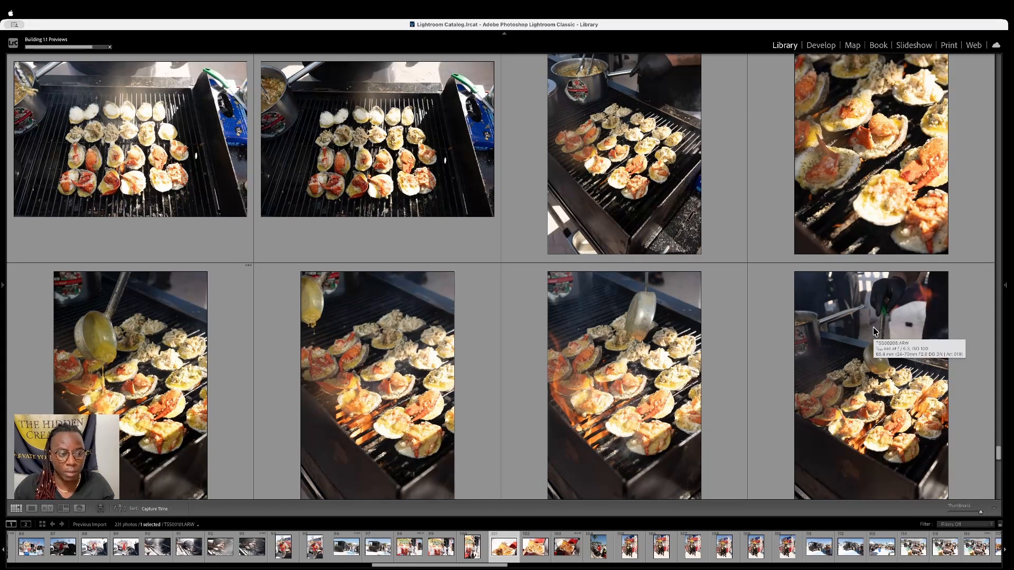
scroll(874, 332, "down", 2)
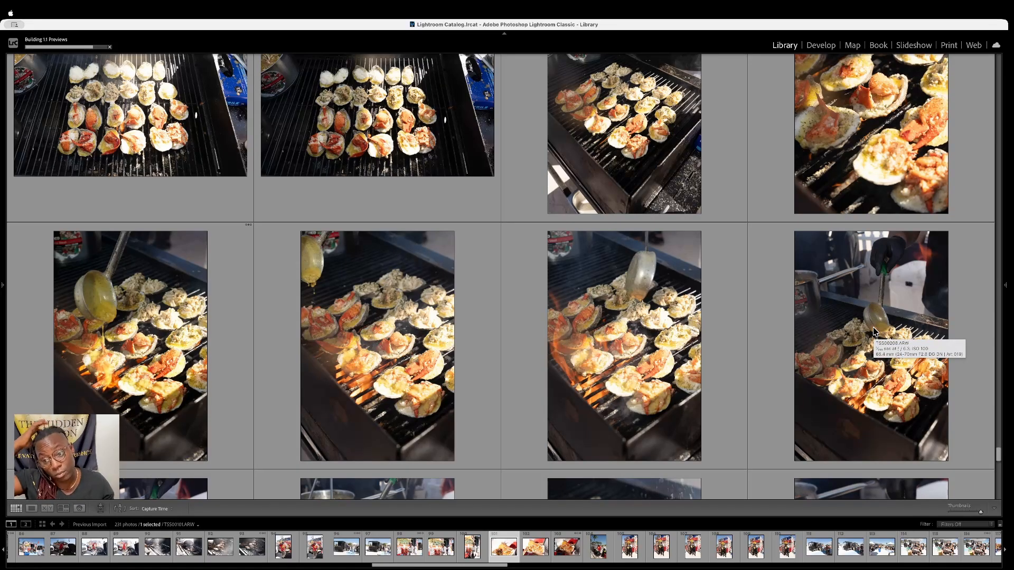
scroll(874, 330, "down", 4)
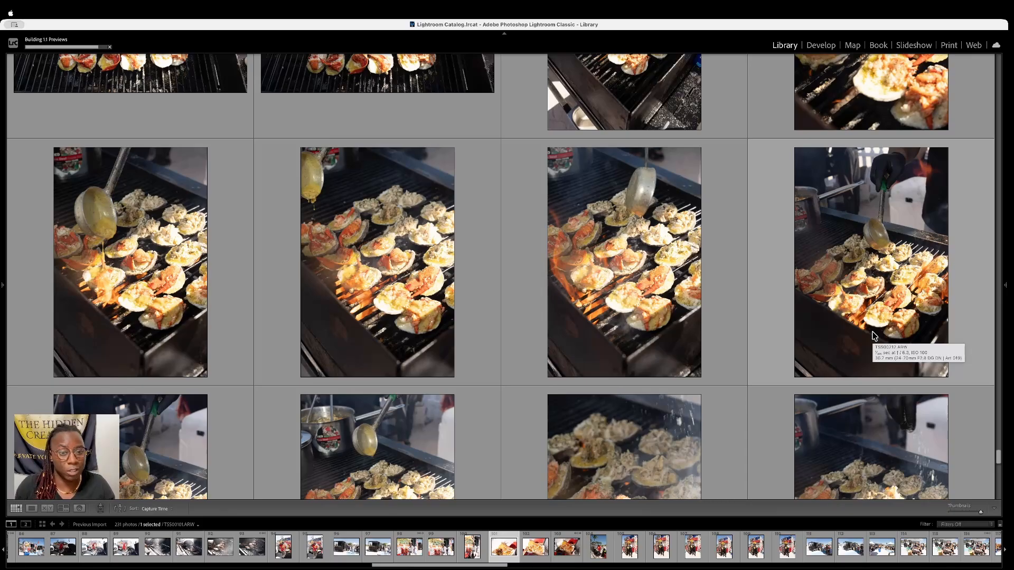
scroll(874, 336, "down", 5)
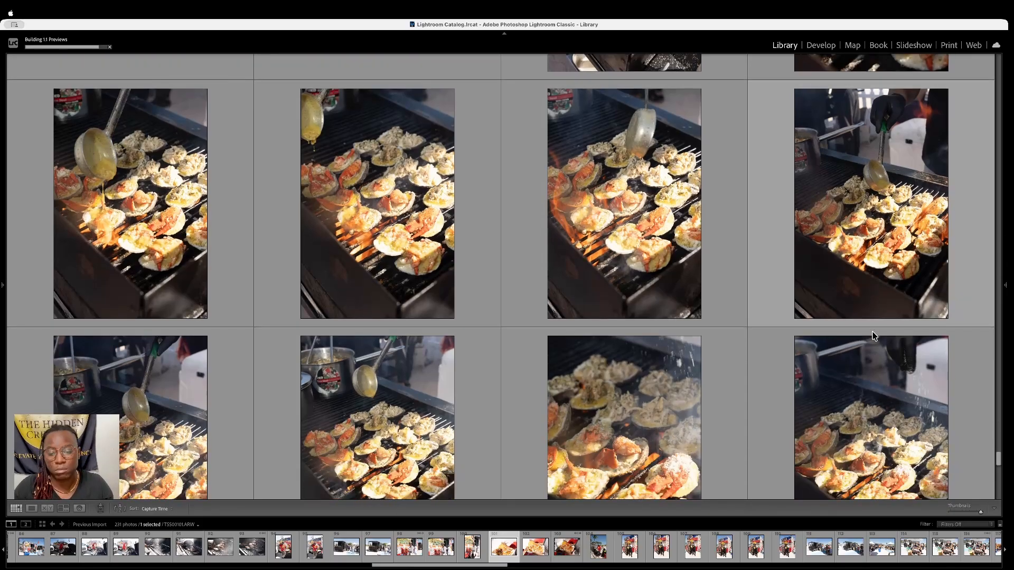
scroll(873, 335, "down", 4)
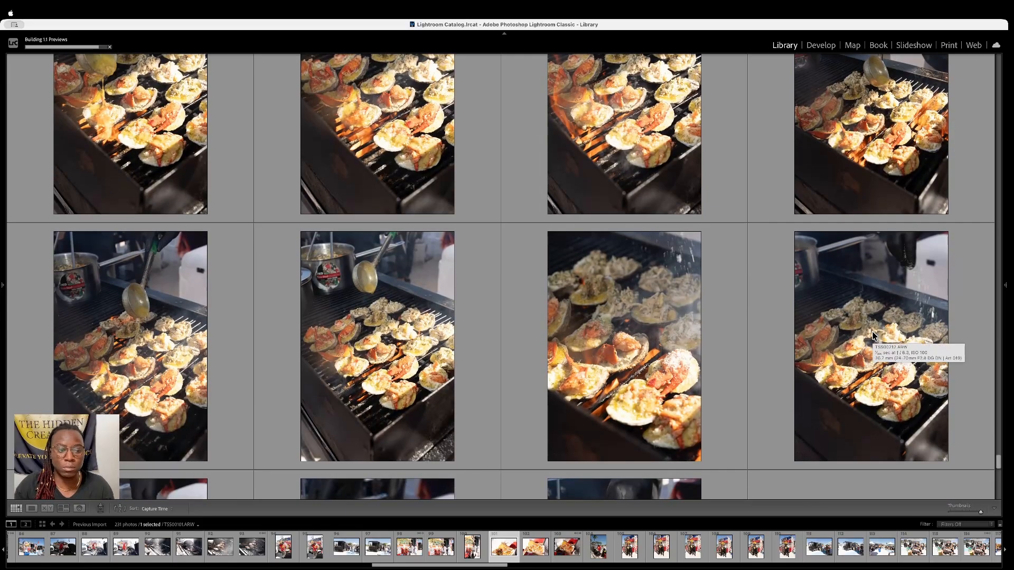
scroll(874, 335, "down", 5)
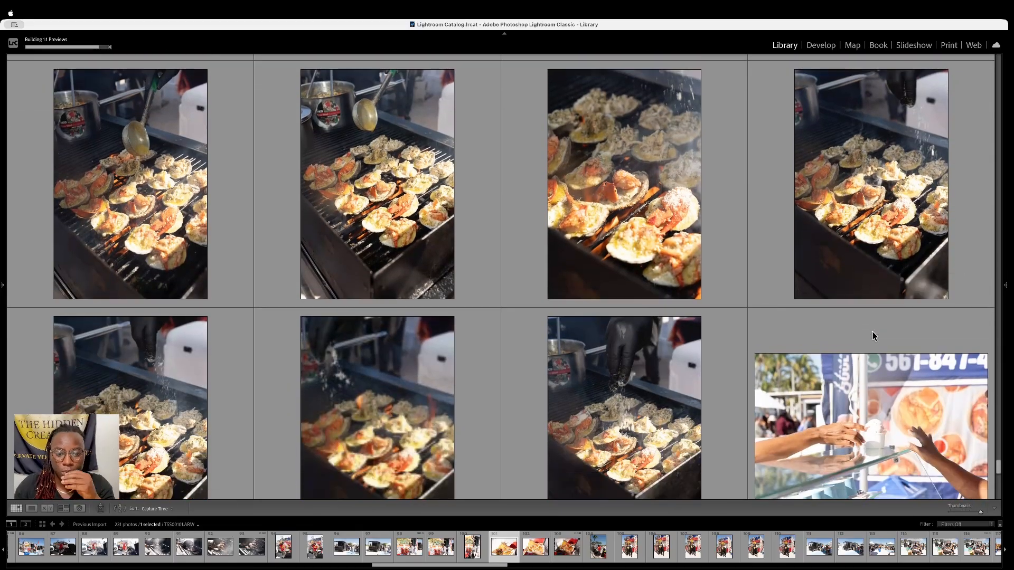
scroll(874, 336, "down", 2)
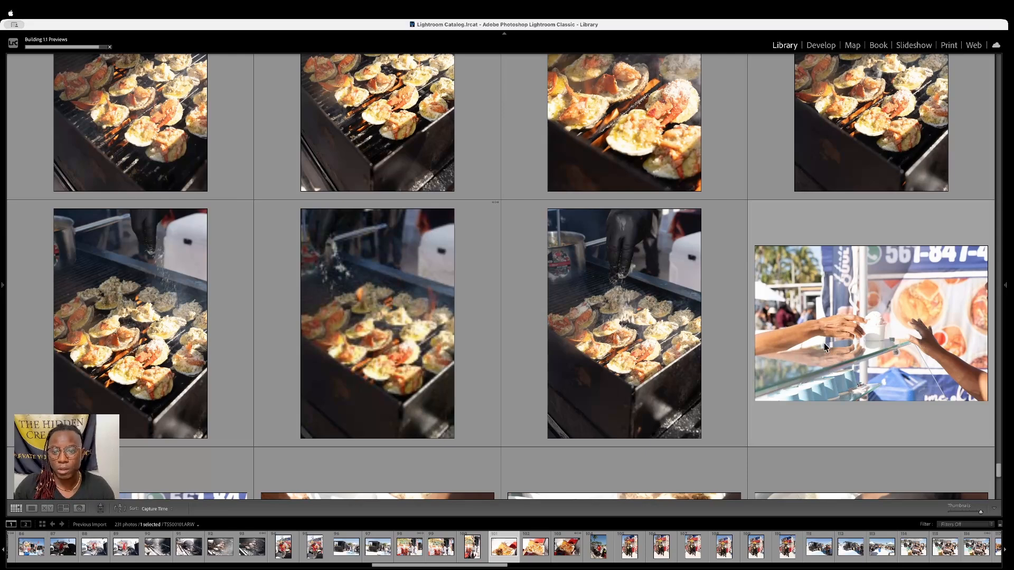
Revisit the ice cream tent and red-shirted vendor photos, and compare their coverage with the oyster grilling sequence
scroll(868, 346, "up", 10)
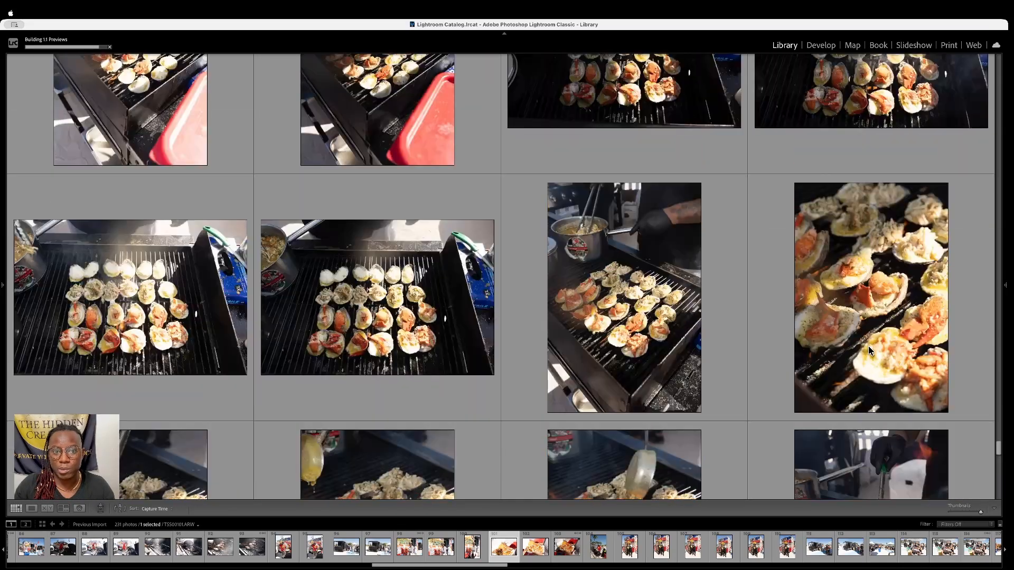
scroll(868, 347, "up", 10)
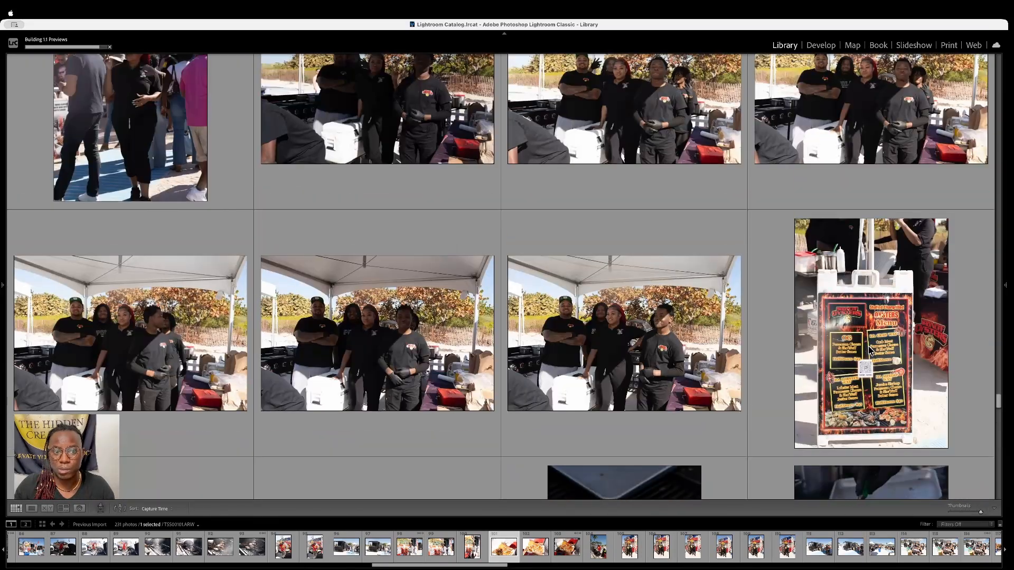
scroll(869, 348, "up", 8)
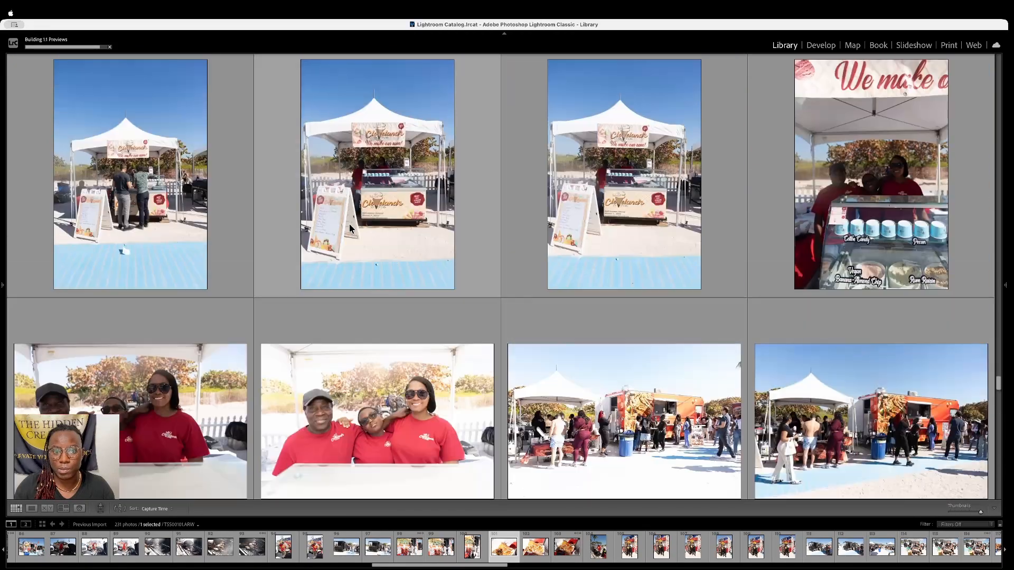
scroll(563, 345, "down", 1)
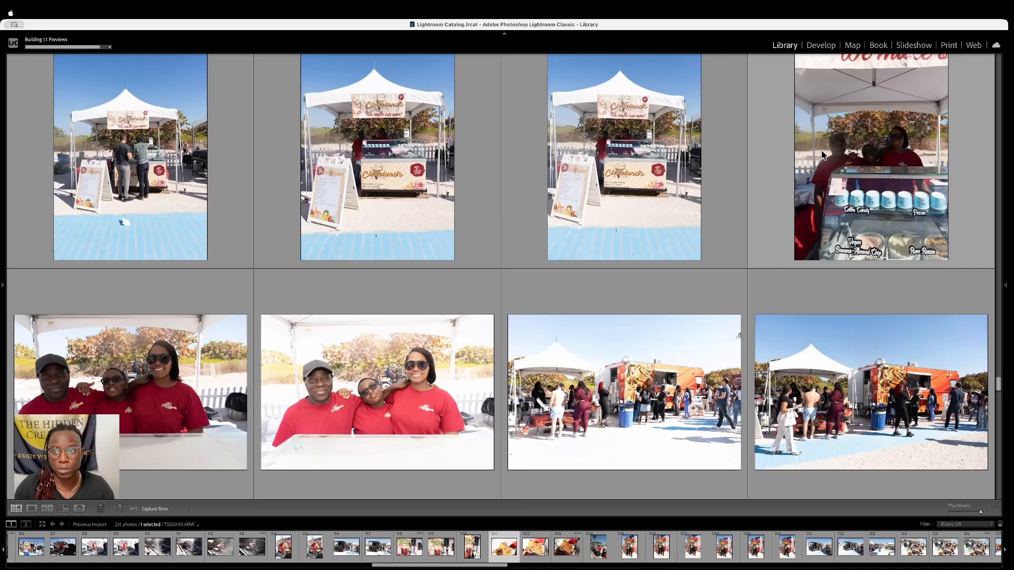
scroll(821, 154, "down", 10)
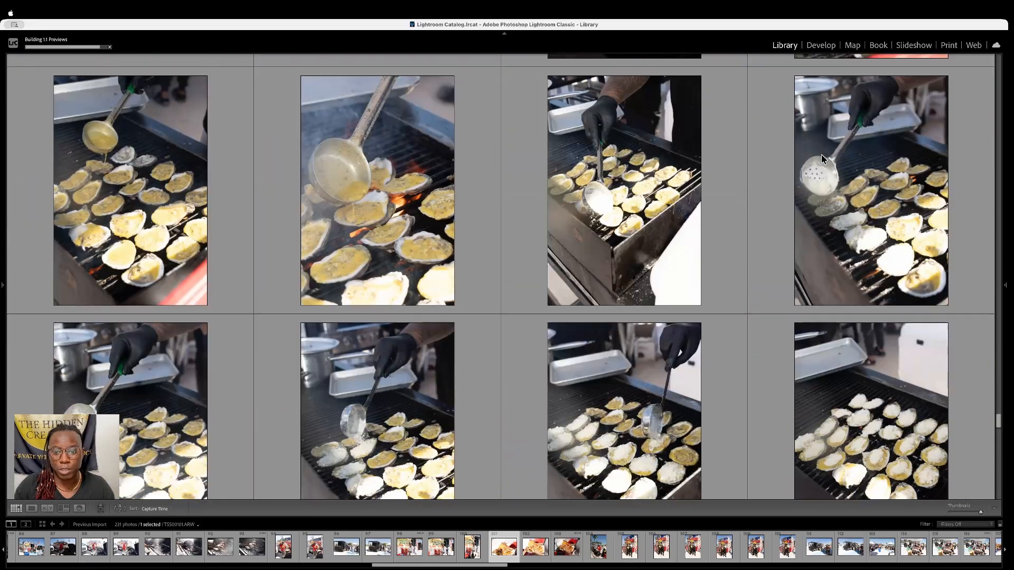
scroll(822, 154, "down", 10)
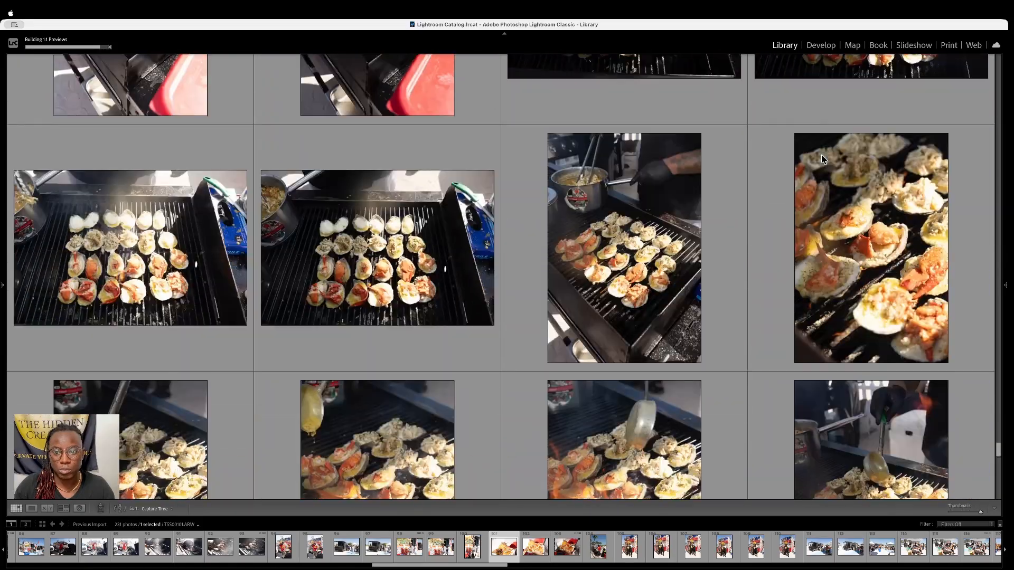
Examine the last photos of the import, comparing the ice cream scooping, cone handover, boxed lobster fries and wide beach crowd shots
scroll(822, 155, "down", 10)
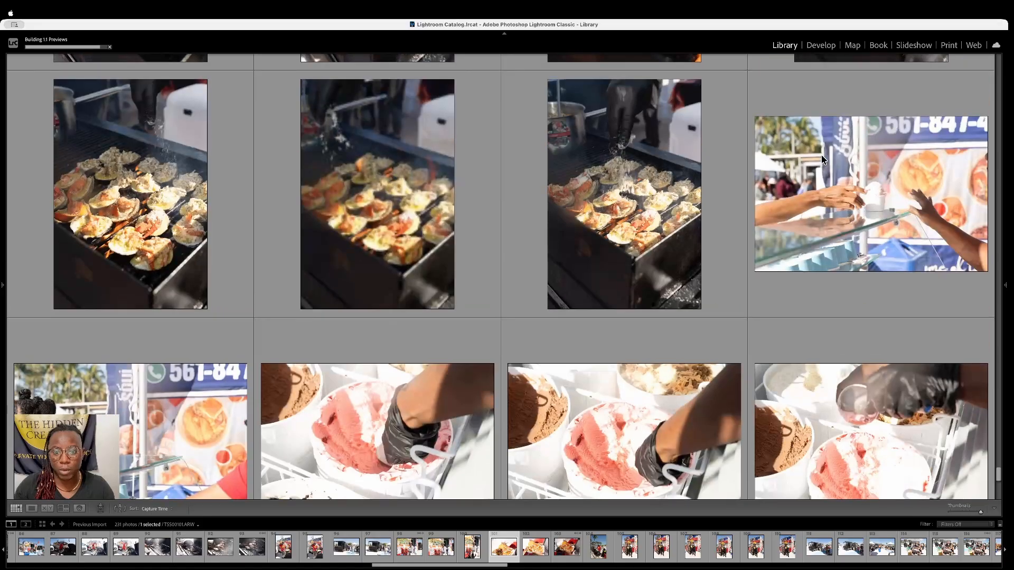
scroll(821, 154, "down", 2)
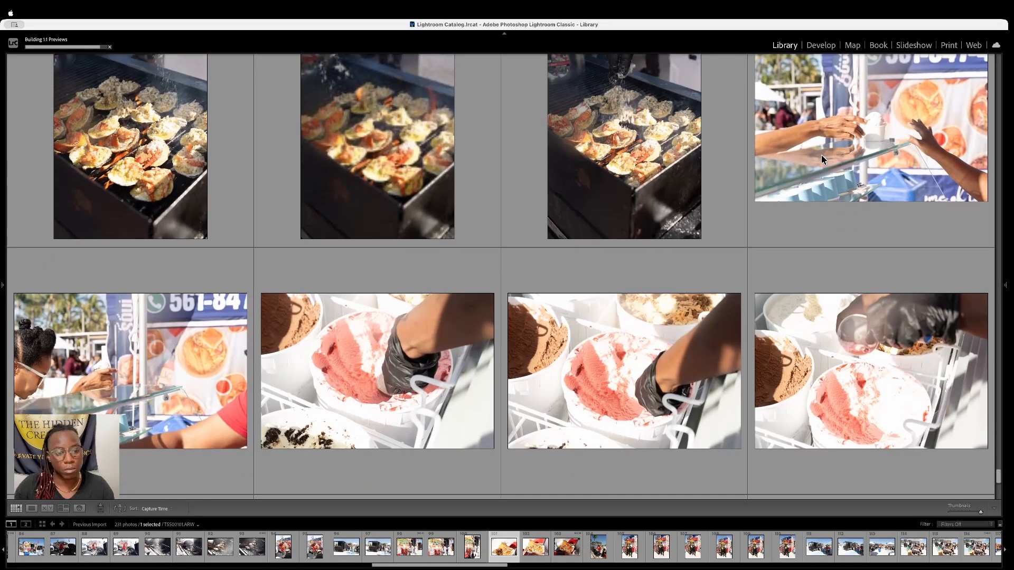
scroll(821, 154, "down", 5)
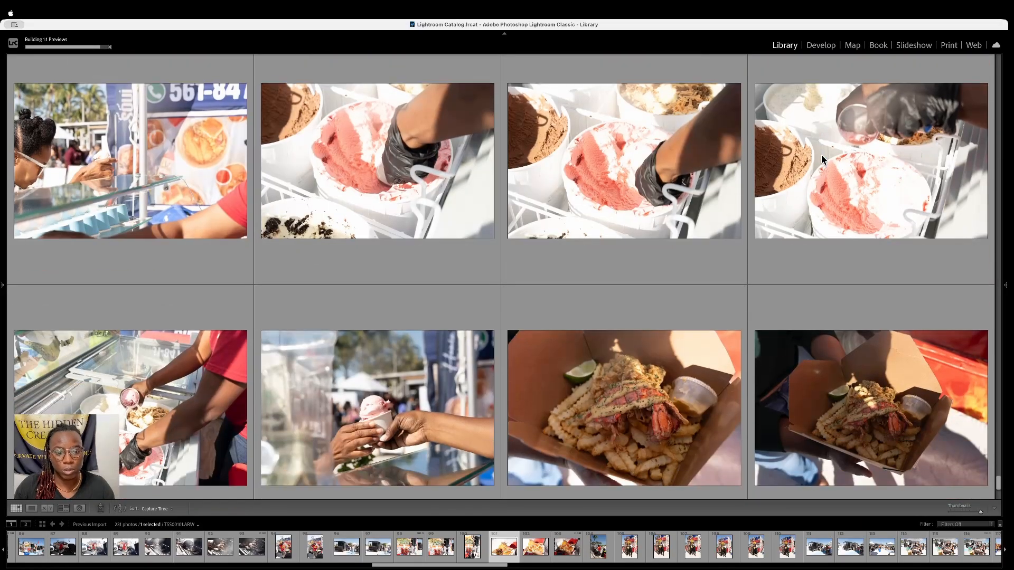
scroll(821, 154, "down", 1)
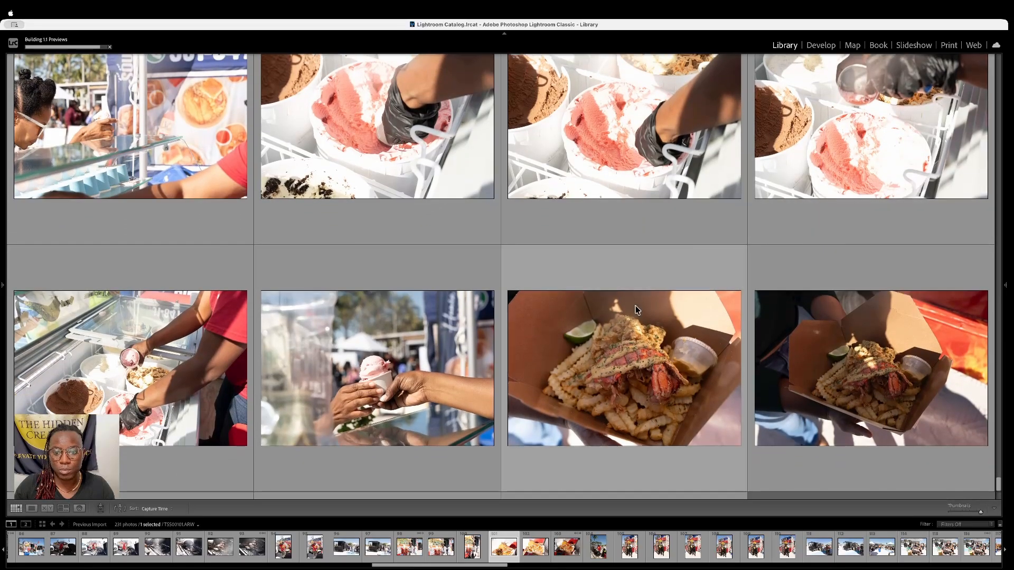
scroll(620, 318, "down", 5)
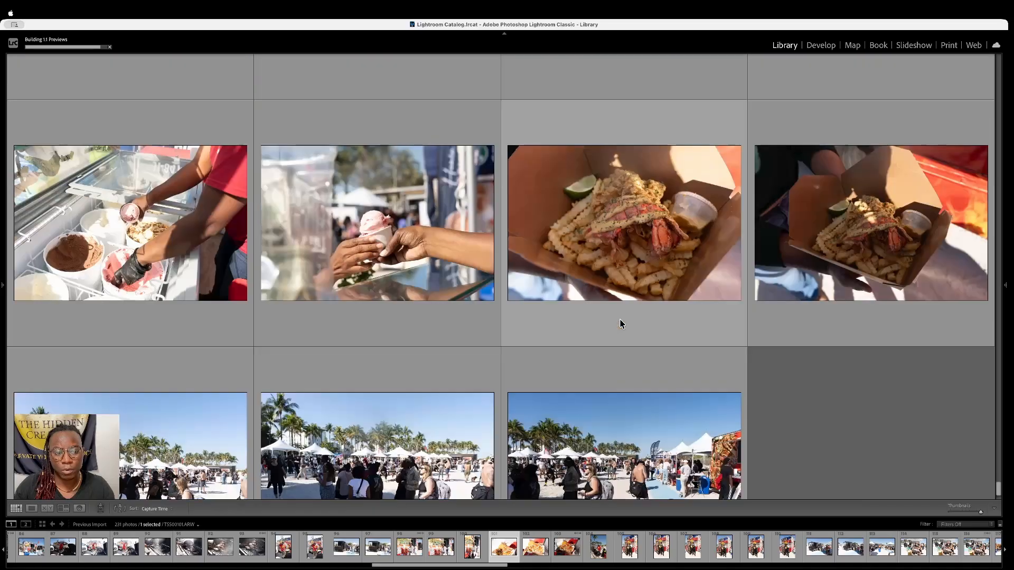
scroll(621, 323, "up", 6)
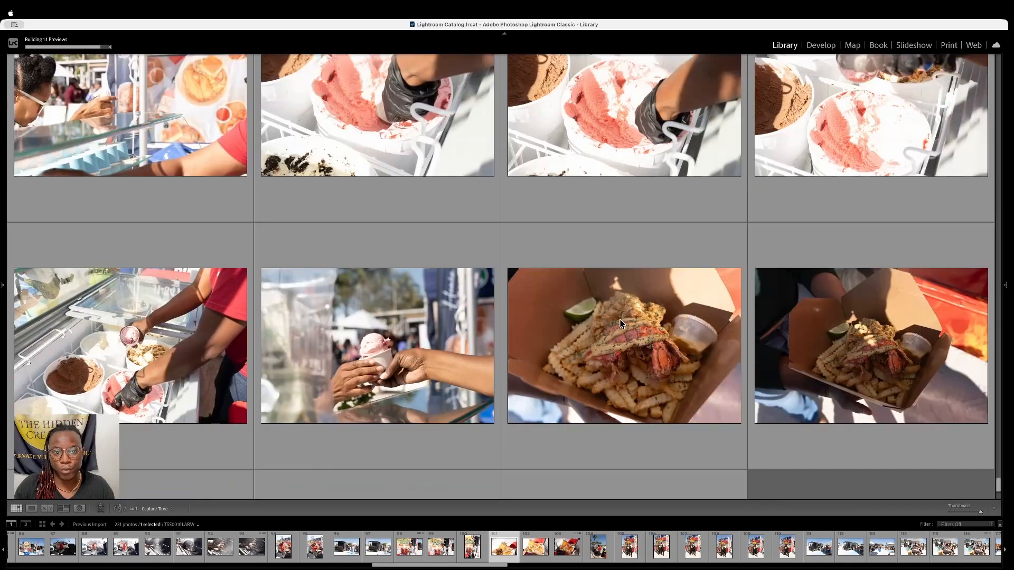
scroll(621, 323, "down", 3)
scroll(621, 323, "down", 4)
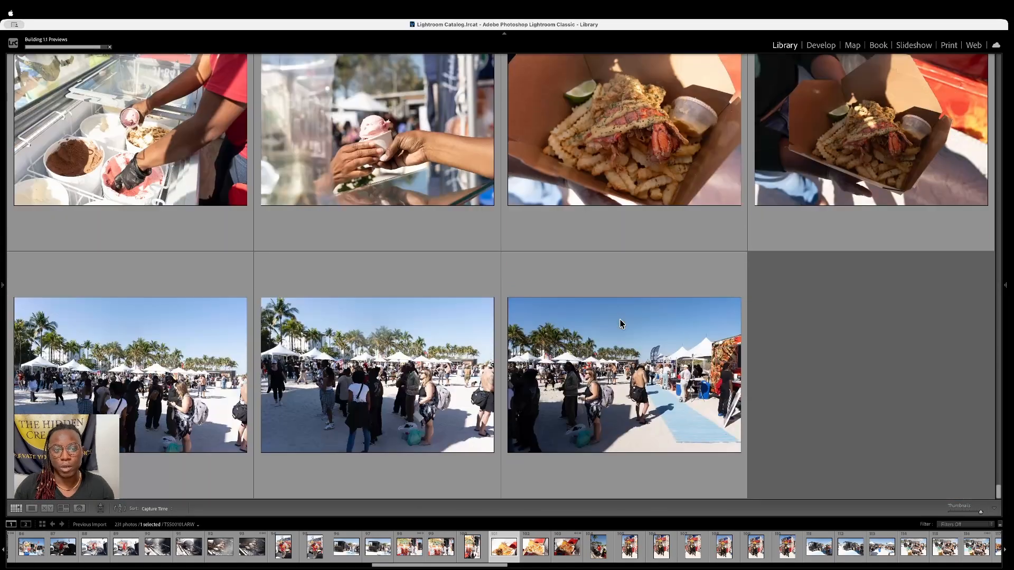
Go back to the overhead oyster grill photo with the tongs and inspect it enlarged and in full-screen preview
scroll(620, 323, "up", 10)
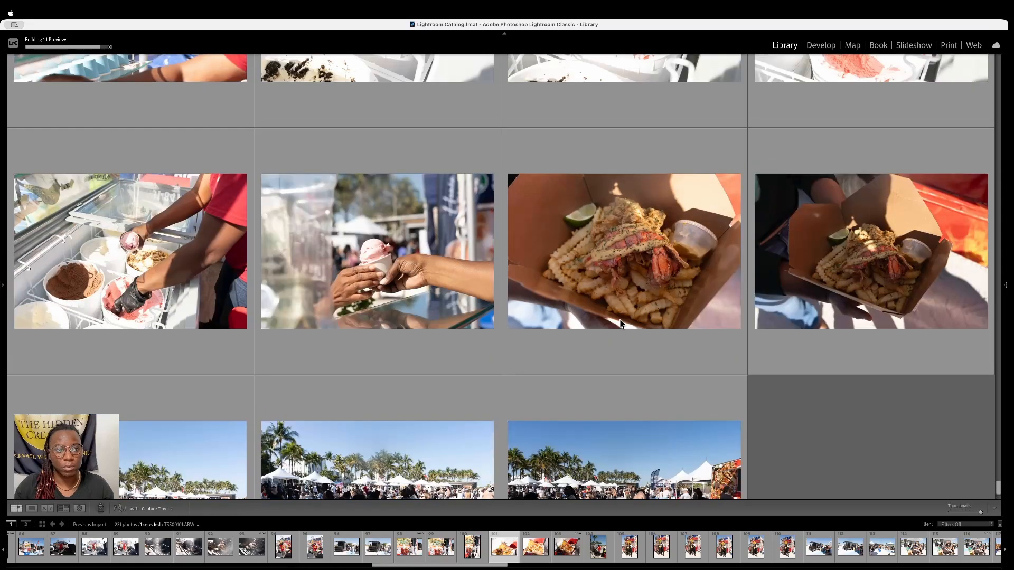
scroll(621, 323, "up", 4)
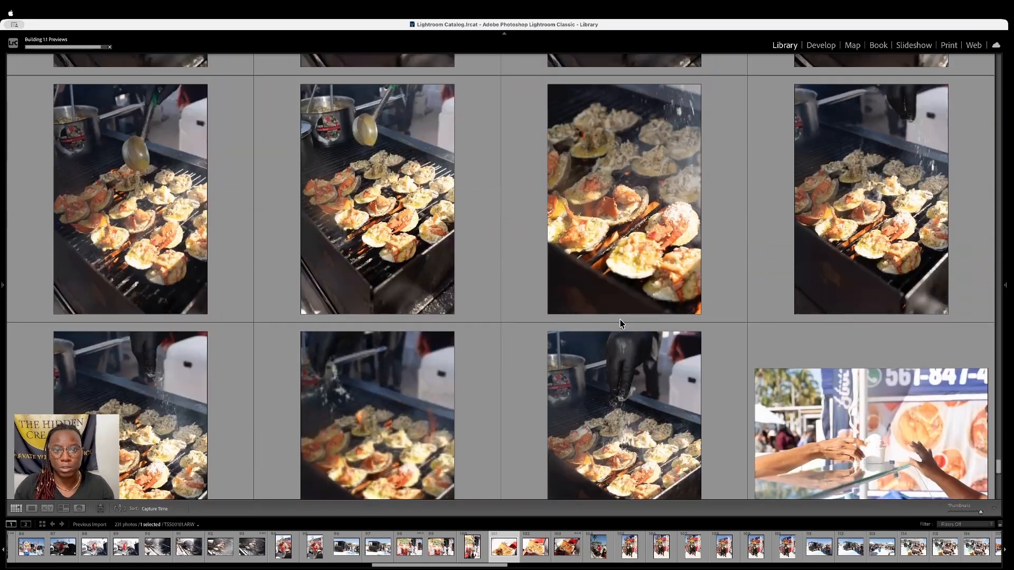
scroll(620, 323, "up", 5)
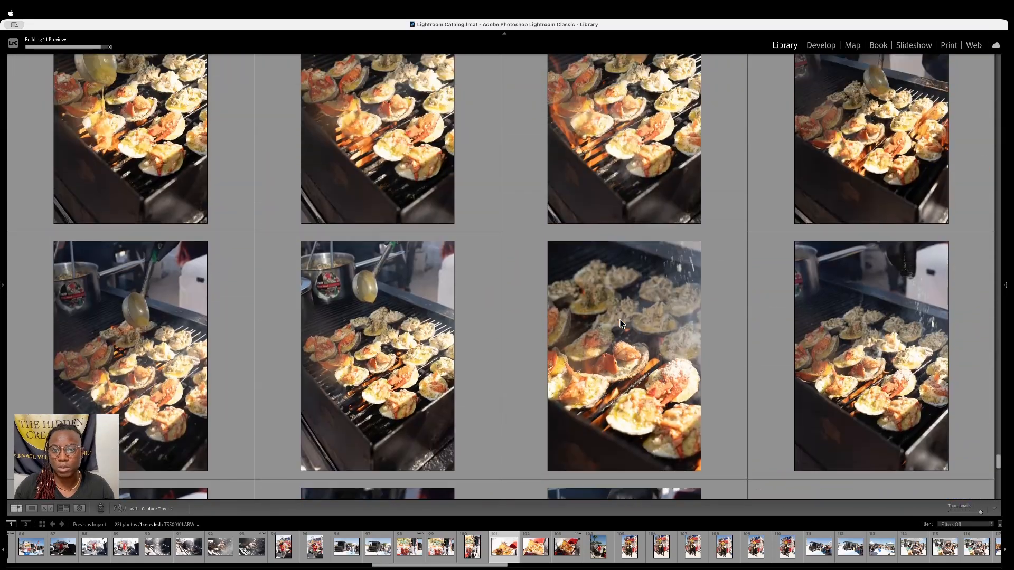
scroll(620, 323, "up", 4)
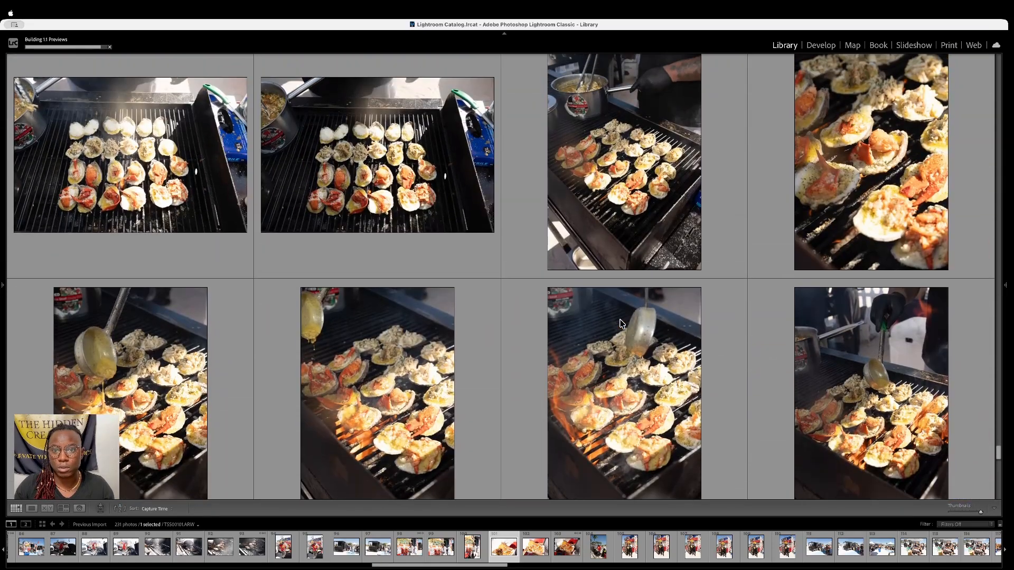
scroll(622, 324, "up", 1)
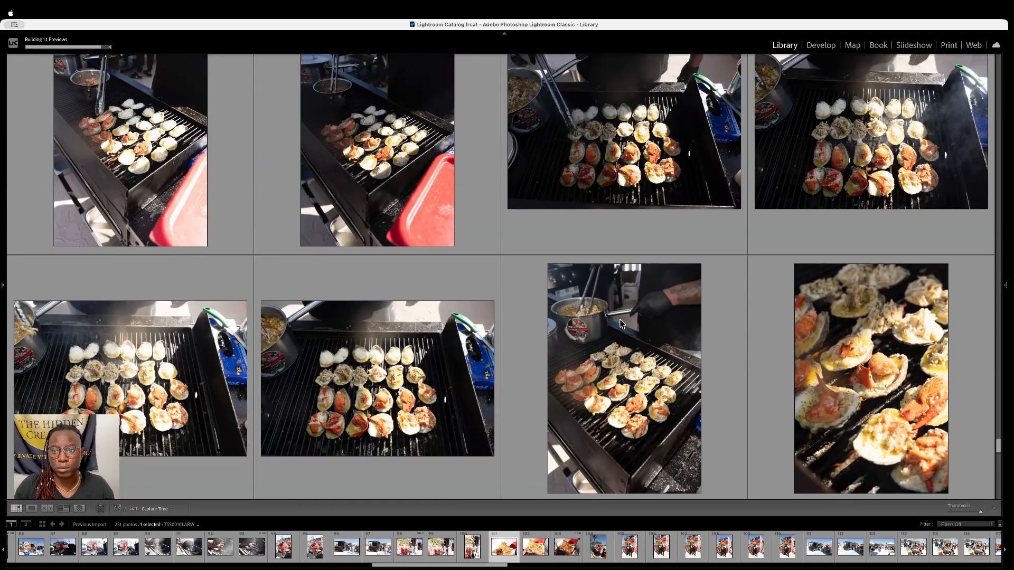
left_click(572, 119)
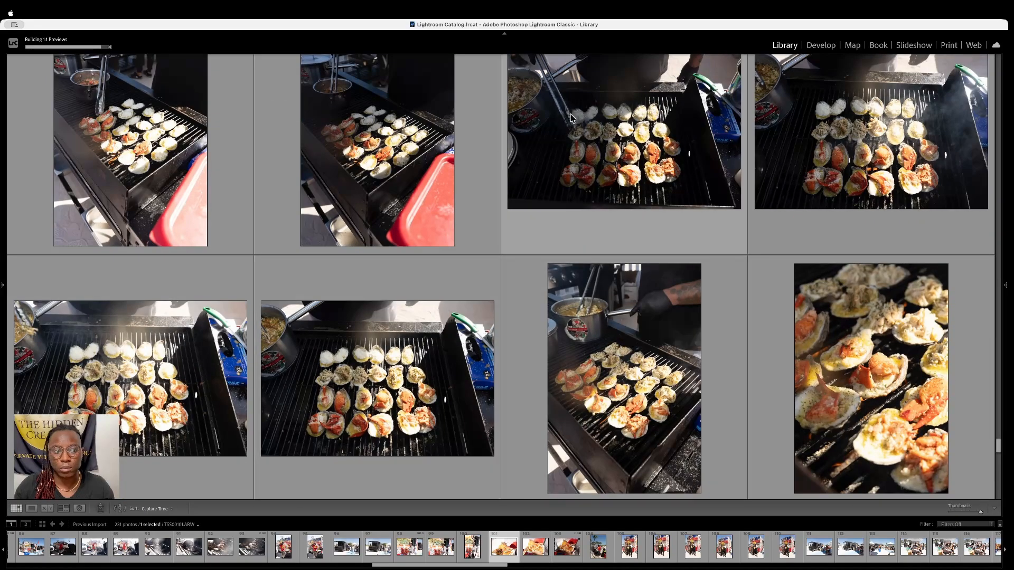
scroll(613, 138, "up", 2)
double_click(612, 139)
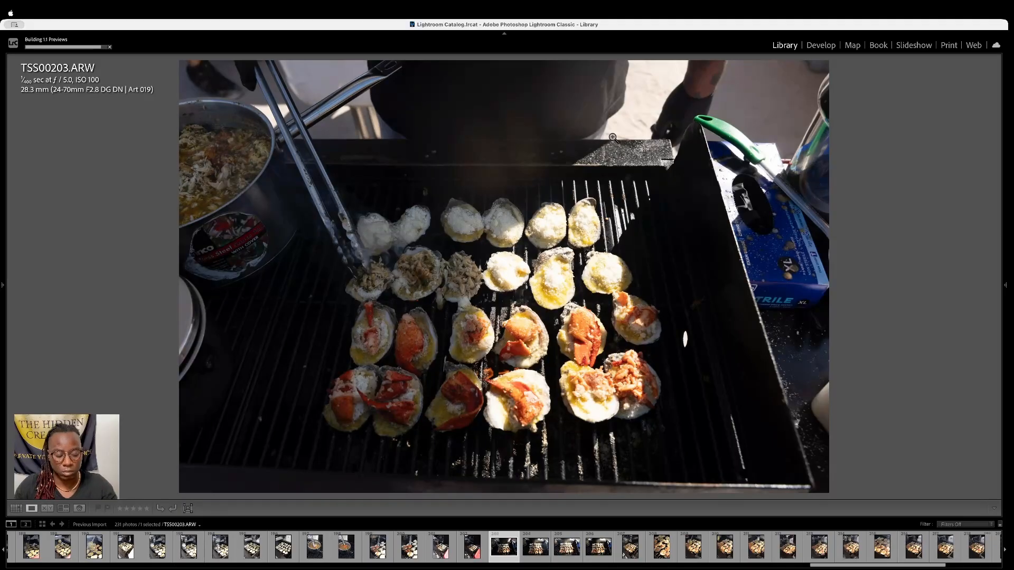
key("f")
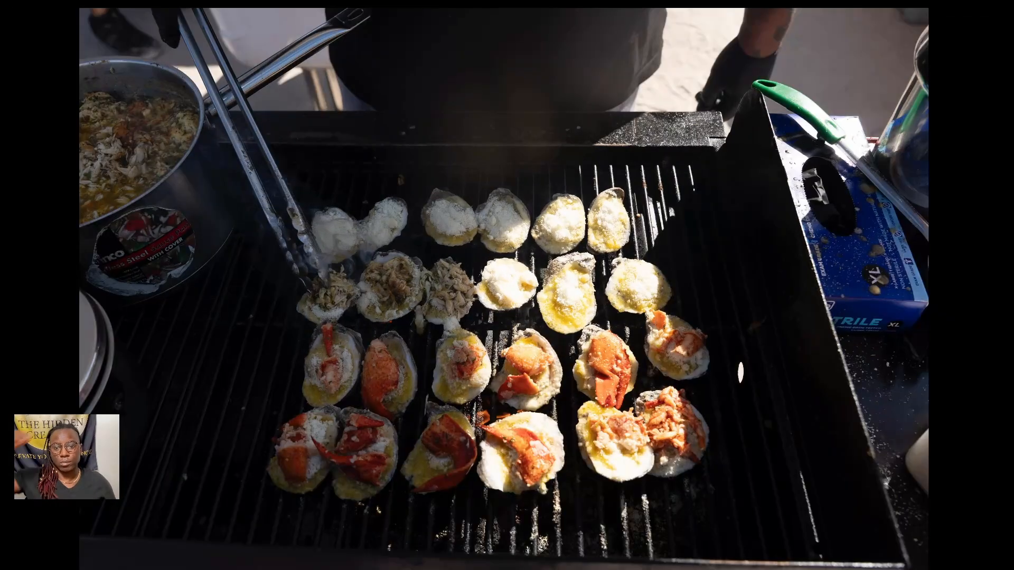
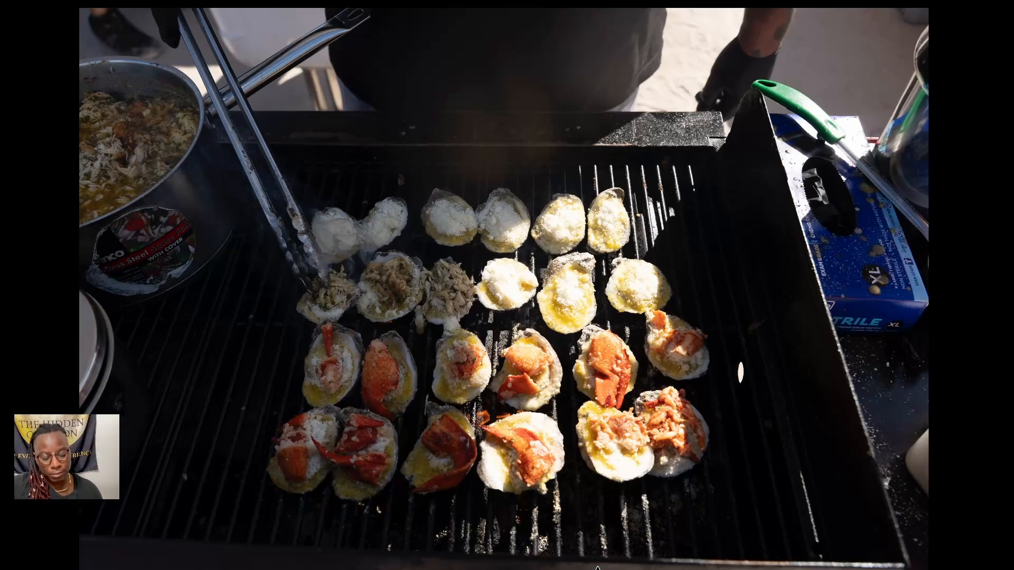
key("Escape")
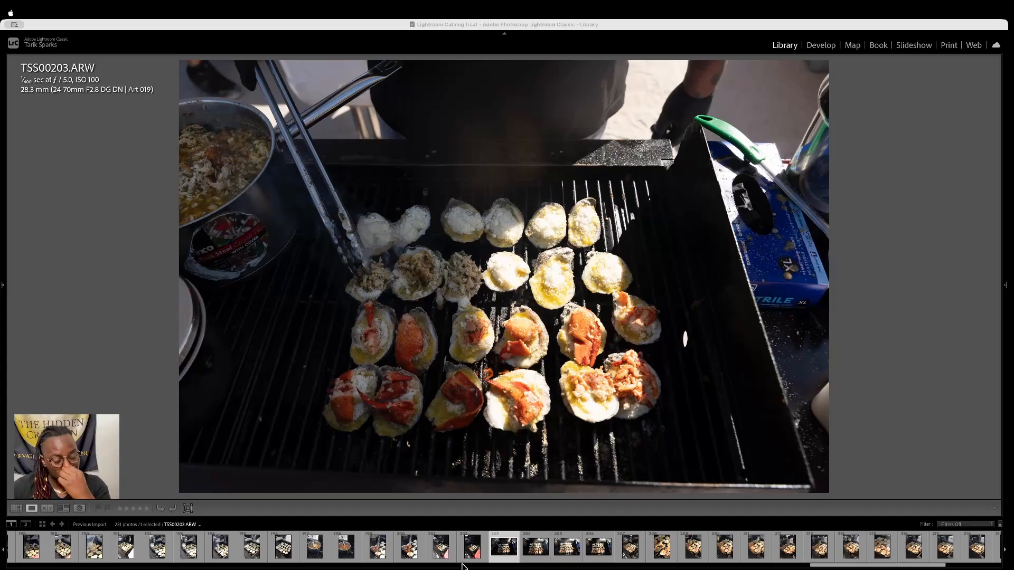
Return to the grid view and go back to the first photos of the import
left_click(378, 566)
key("g")
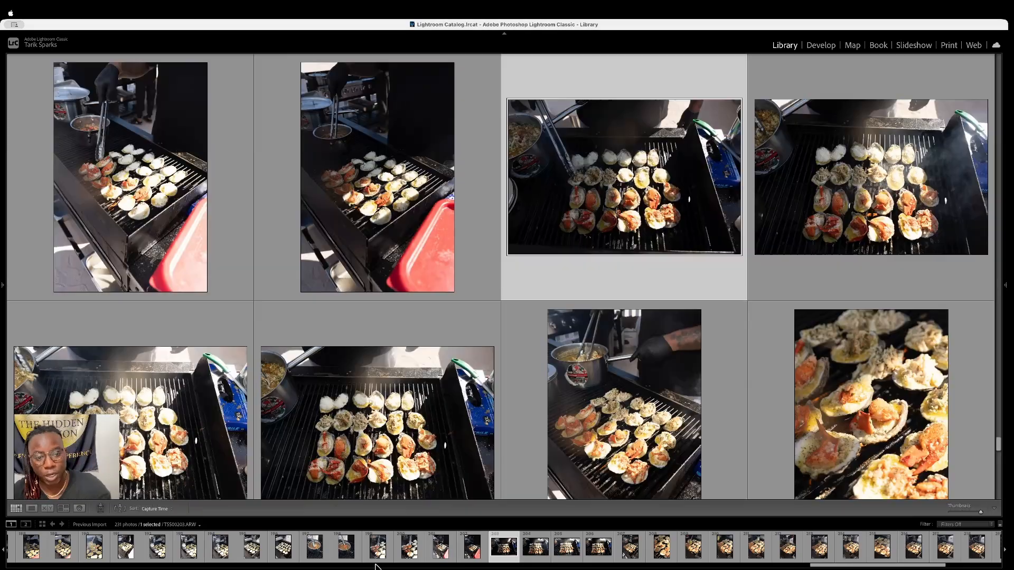
scroll(475, 407, "up", 5)
scroll(475, 406, "up", 15)
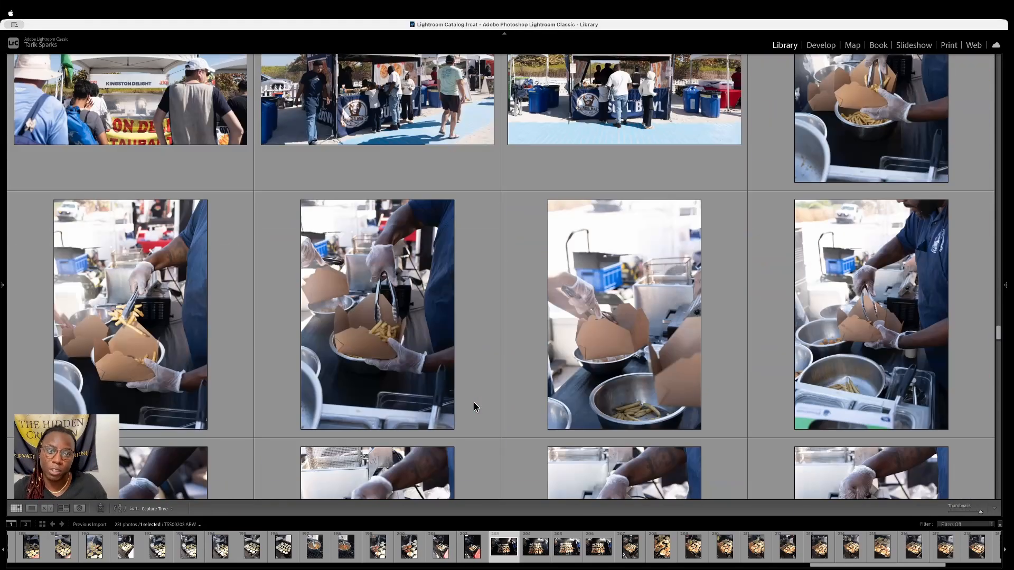
scroll(474, 402, "up", 10)
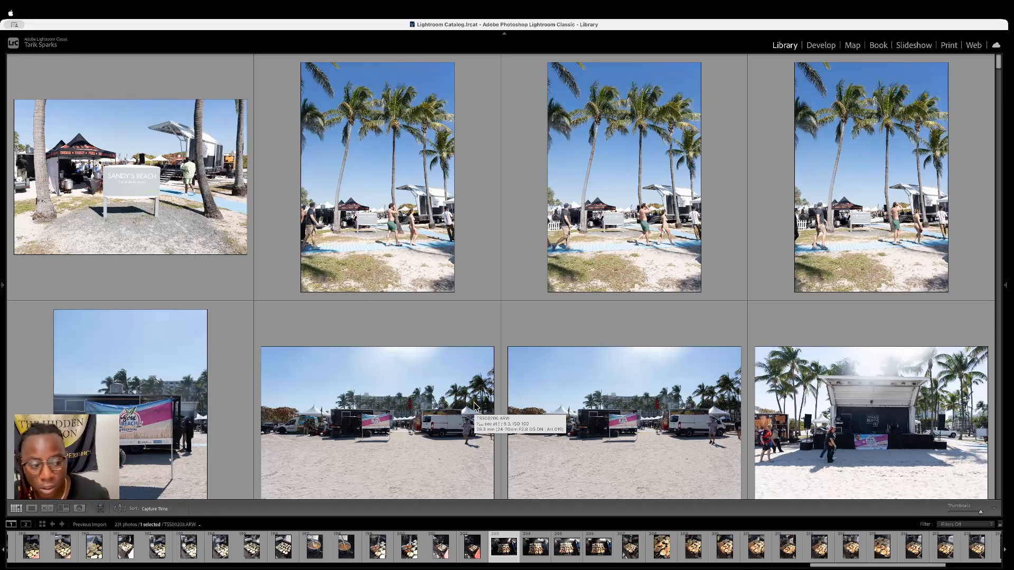
Open the vertical photo of the Soul Beach Food Festival banner and inspect its logo at close zoom
scroll(505, 292, "down", 3)
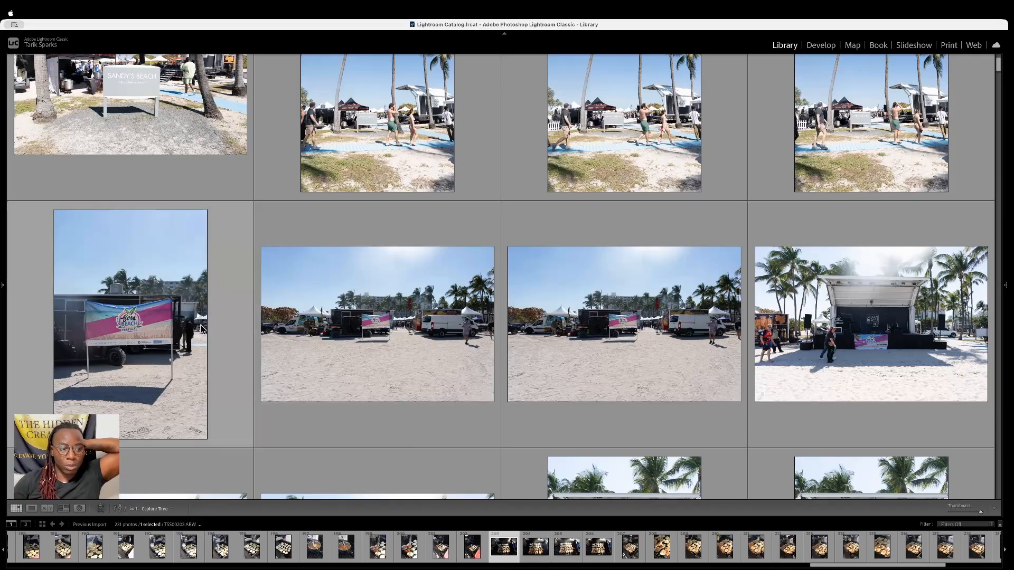
left_click(163, 318)
double_click(153, 320)
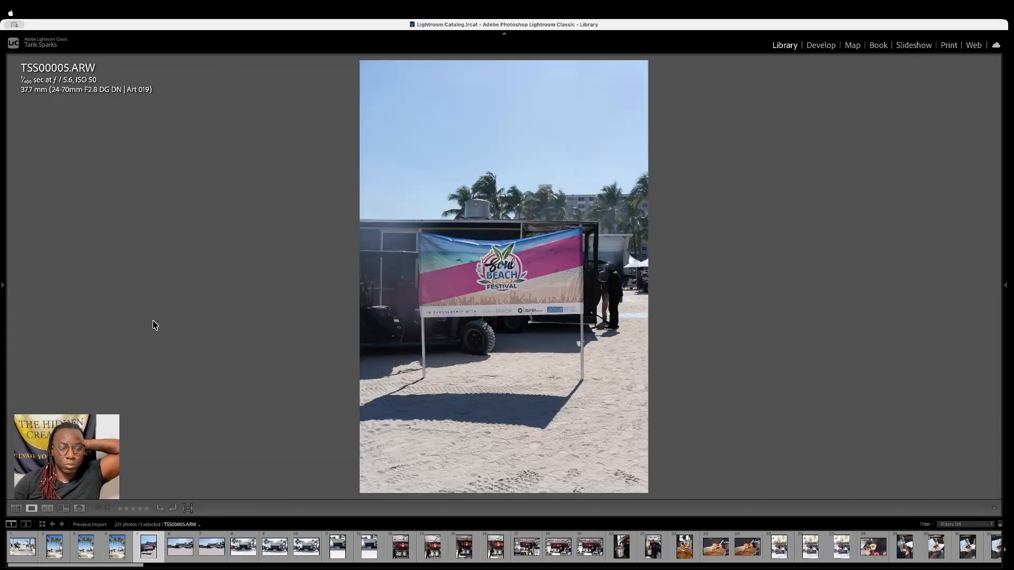
left_click(544, 264)
left_click_drag(561, 238, 701, 284)
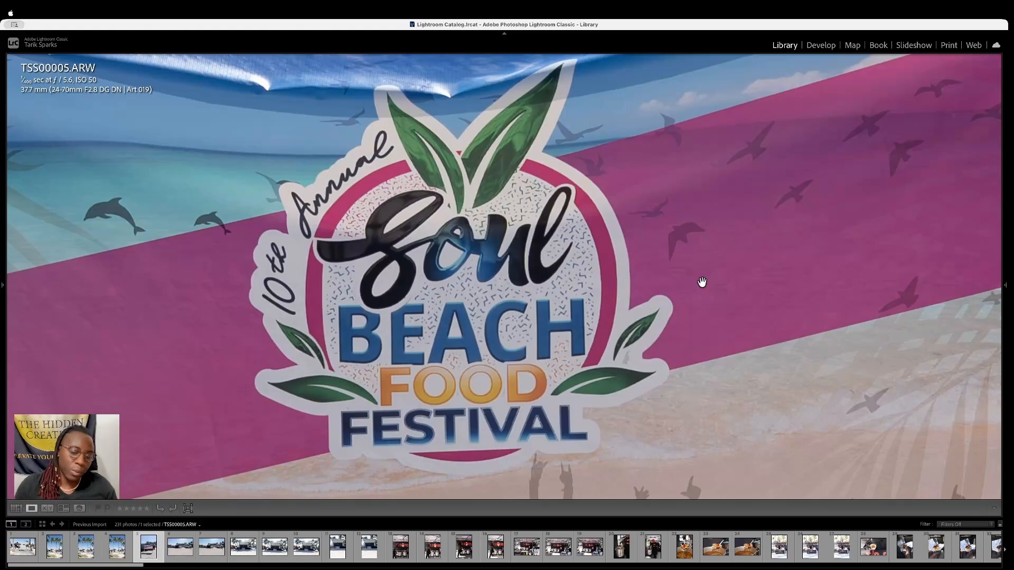
left_click(701, 282)
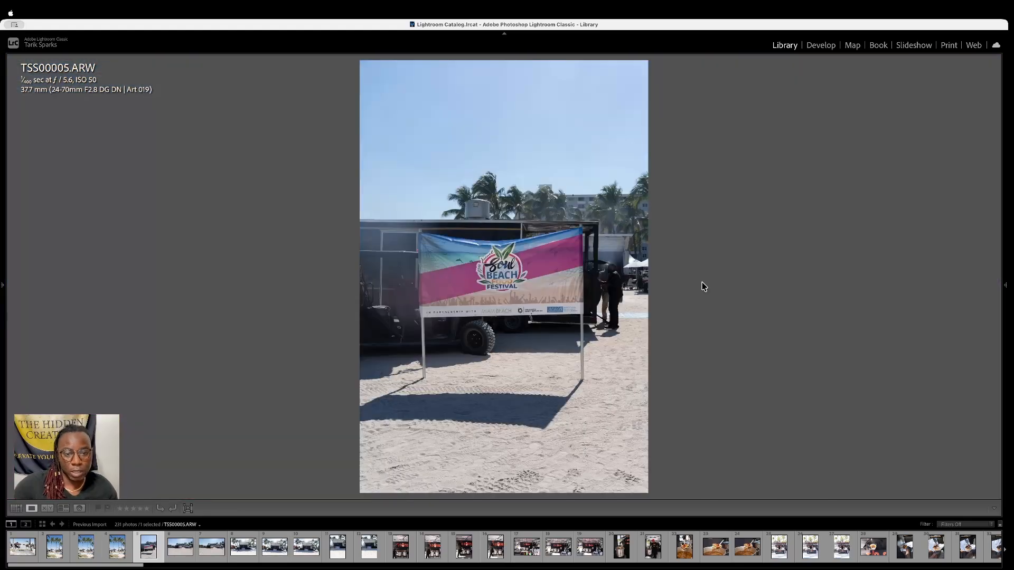
Return to the grid and open the first photo, the Sandy's Beach sign, in Loupe view
key("g")
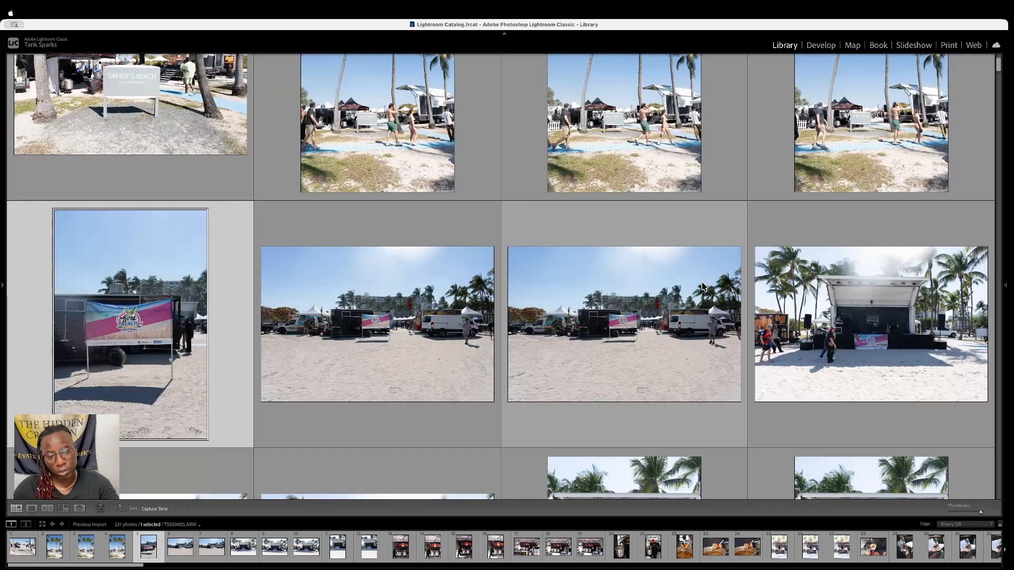
scroll(661, 301, "up", 2)
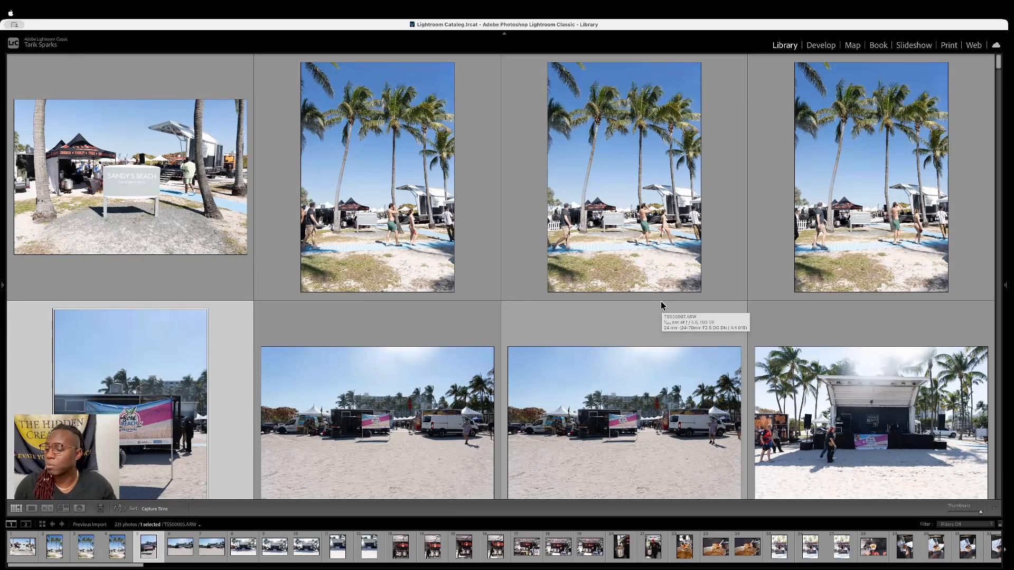
scroll(660, 301, "down", 1)
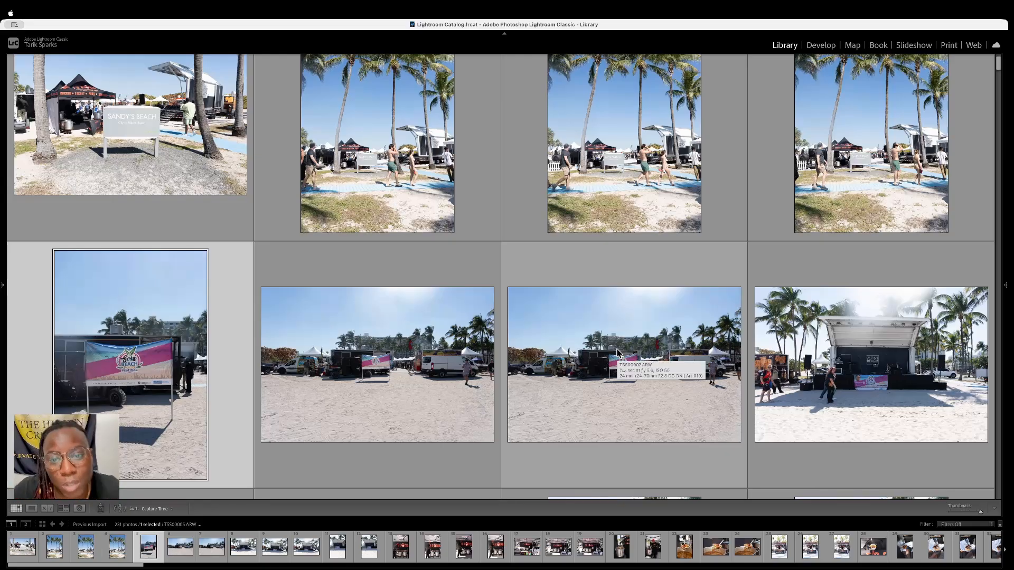
scroll(618, 353, "up", 1)
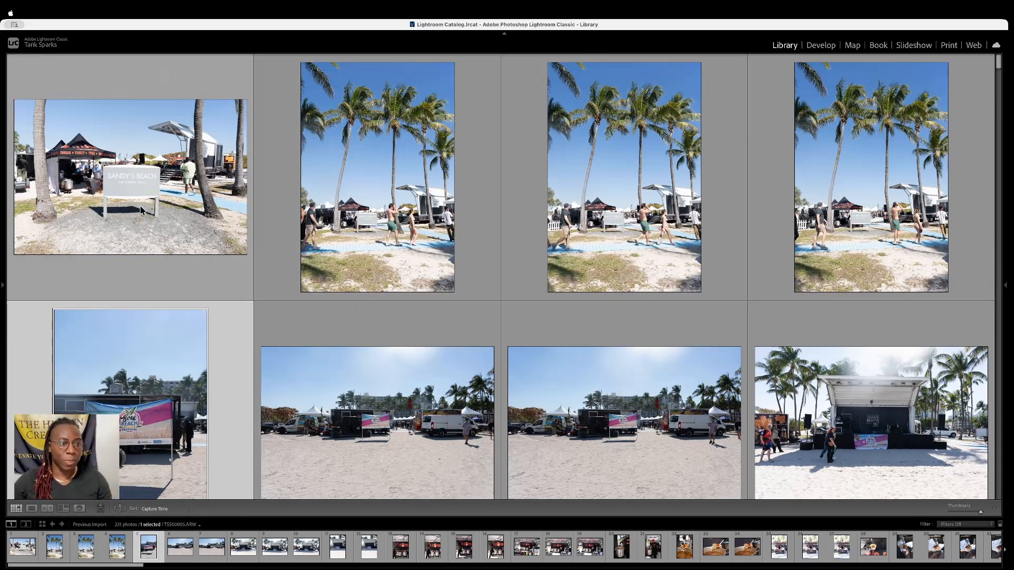
left_click(110, 190)
double_click(110, 191)
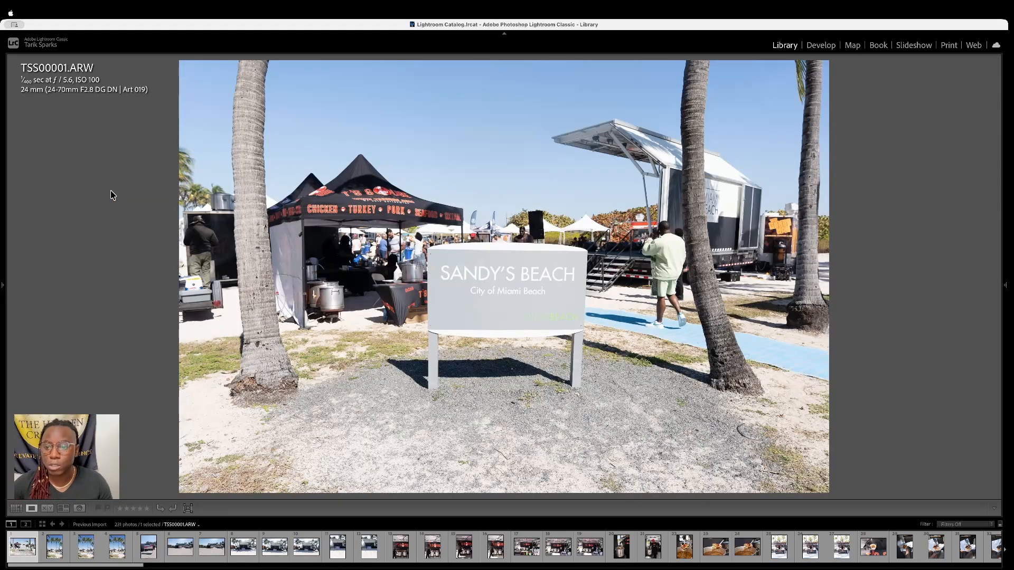
Try White as the background colour around the Sandy's Beach photo and settle on Black
right_click(869, 90)
left_click(858, 95)
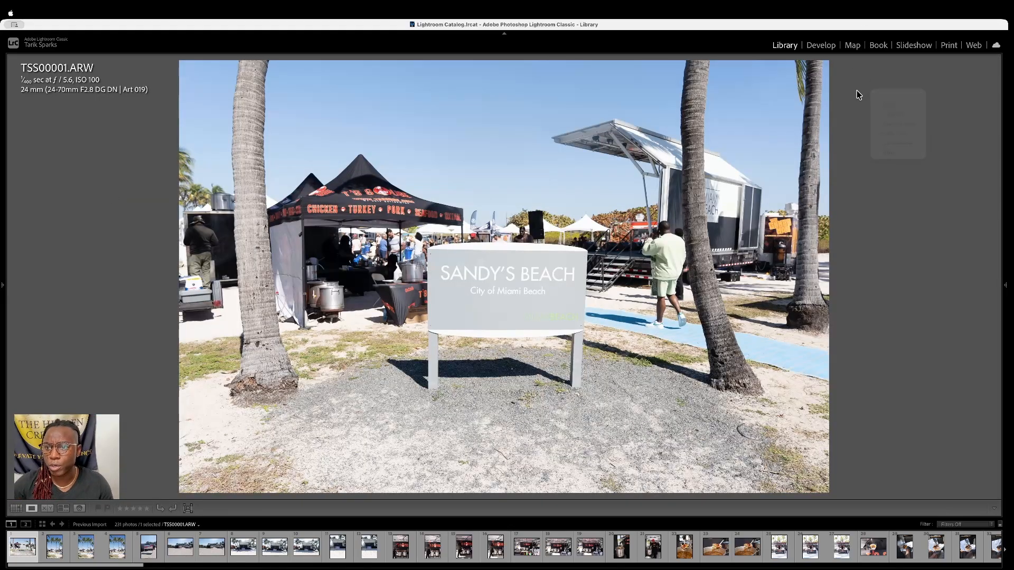
right_click(863, 97)
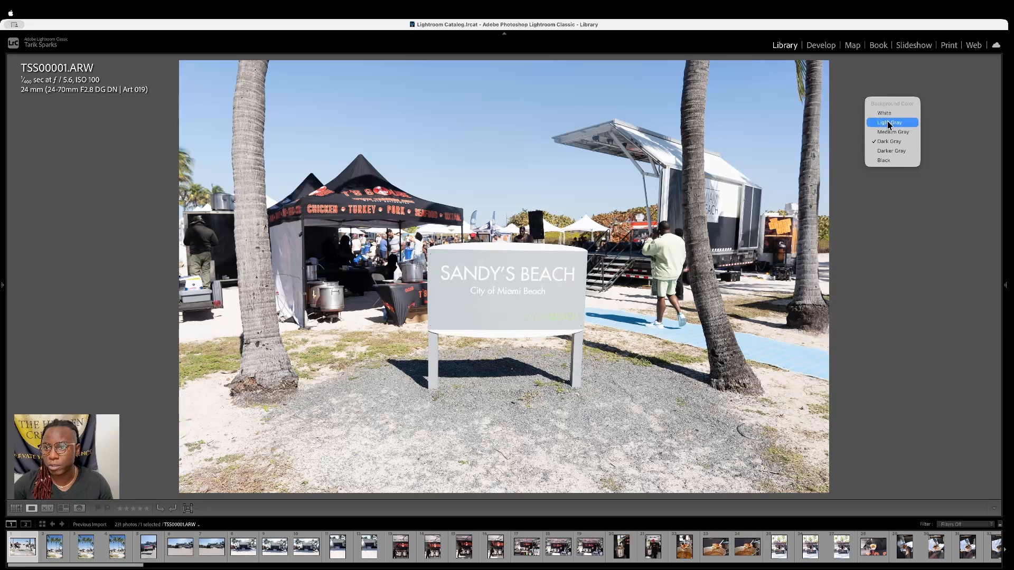
left_click(889, 113)
right_click(876, 108)
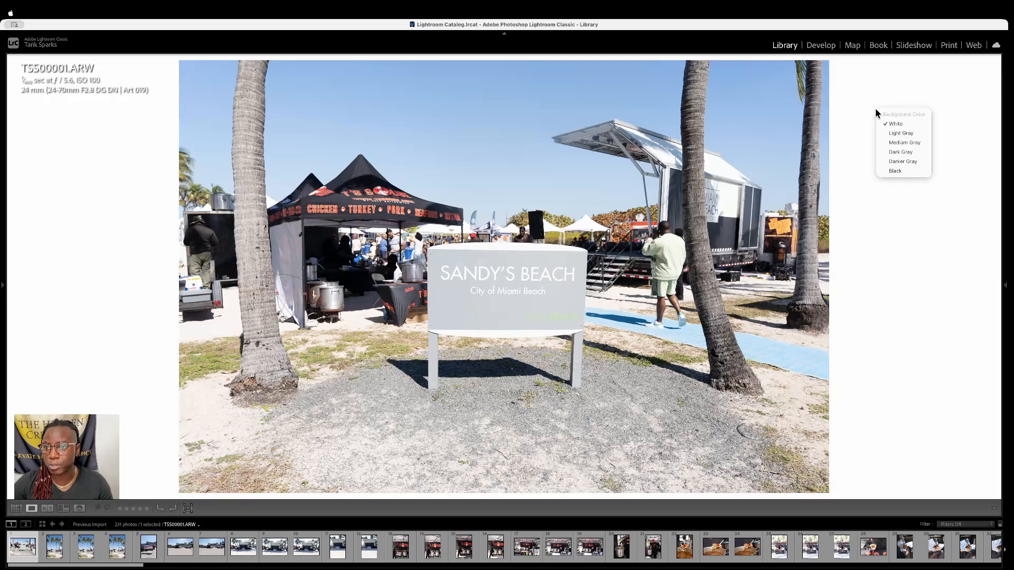
left_click(898, 171)
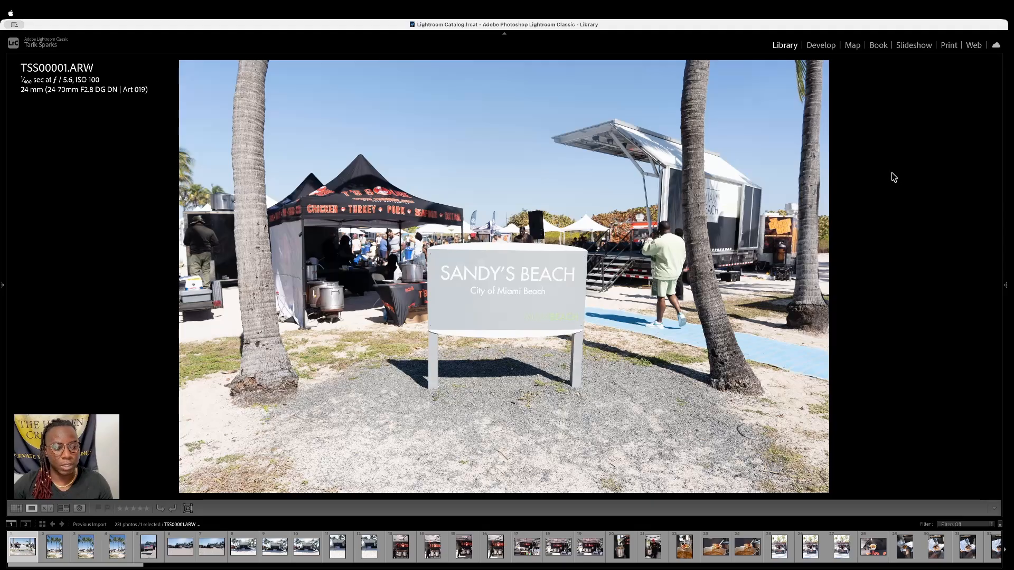
Hide the filmstrip to enlarge the photo, and step to the next photo and back to the Sandy's Beach sign
left_click(505, 567)
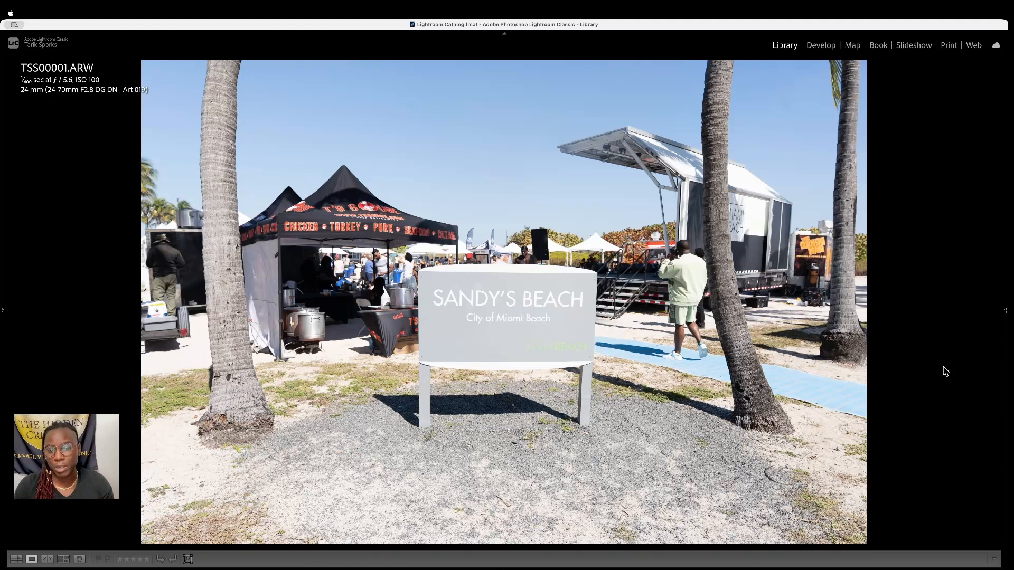
key("Right")
key("Left")
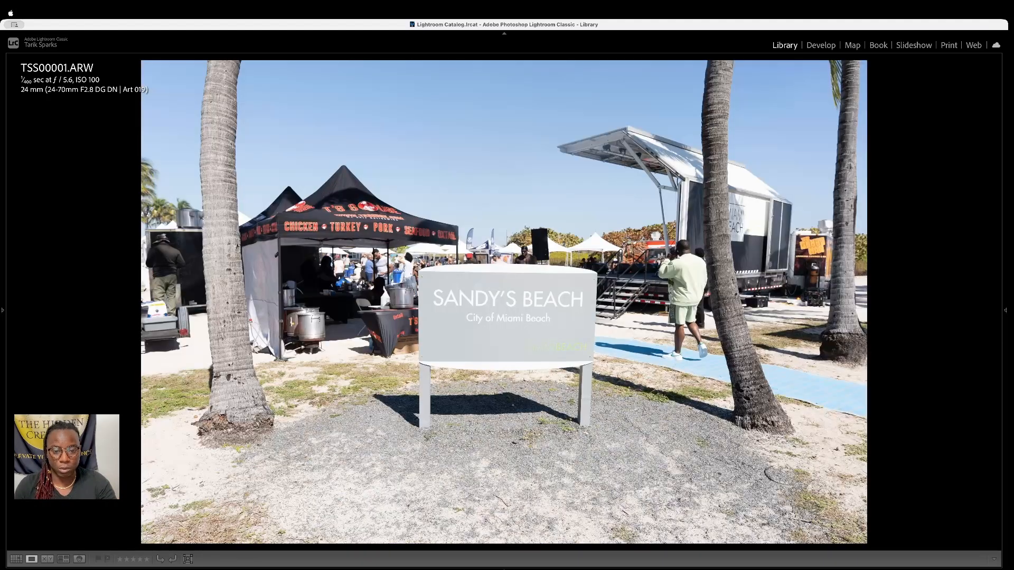
Rate the Sandy's Beach sign photo and TSS00004.ARW five stars, skipping the two vertical palm tree photos between them
key("5")
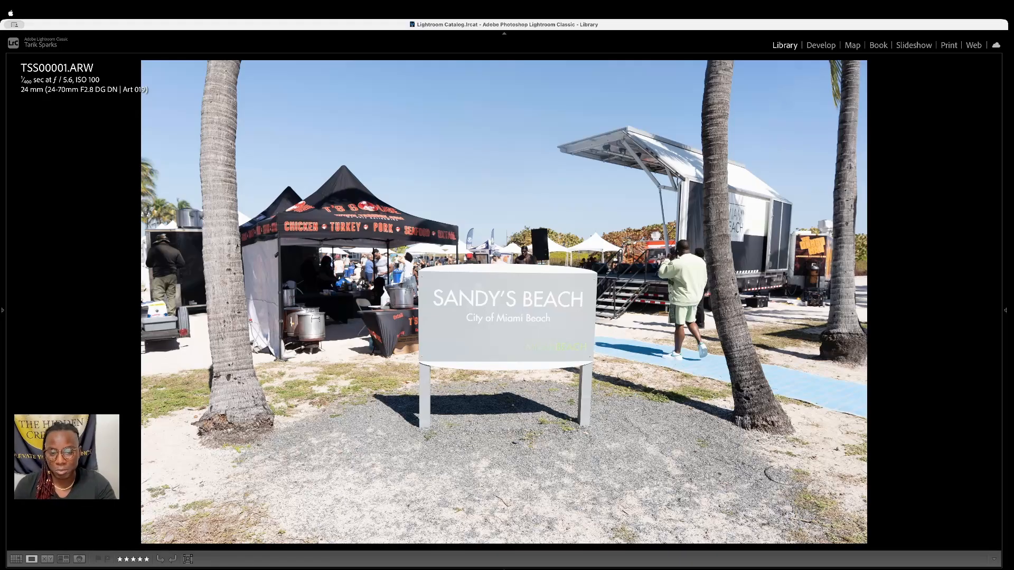
key("Right")
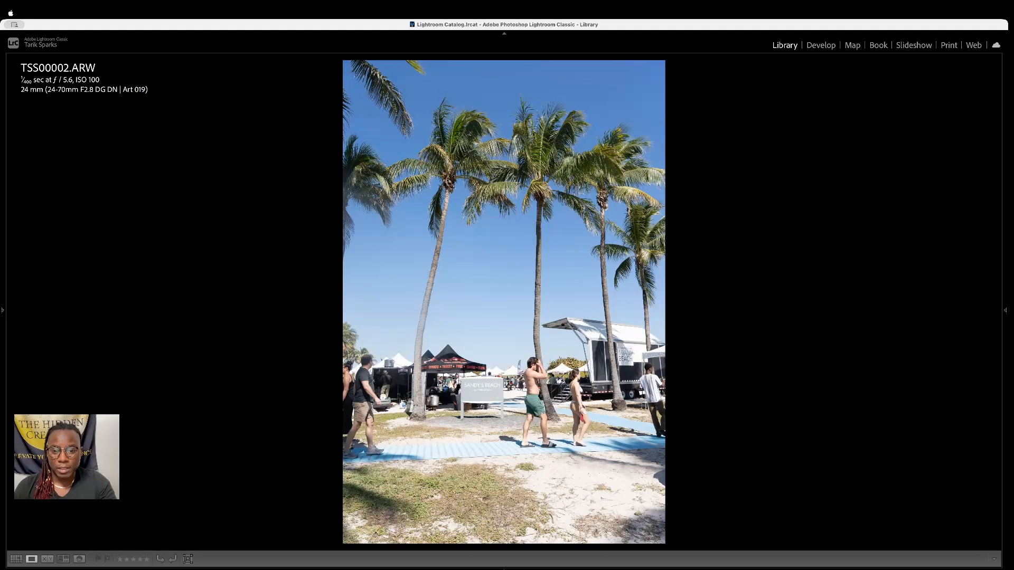
key("Right")
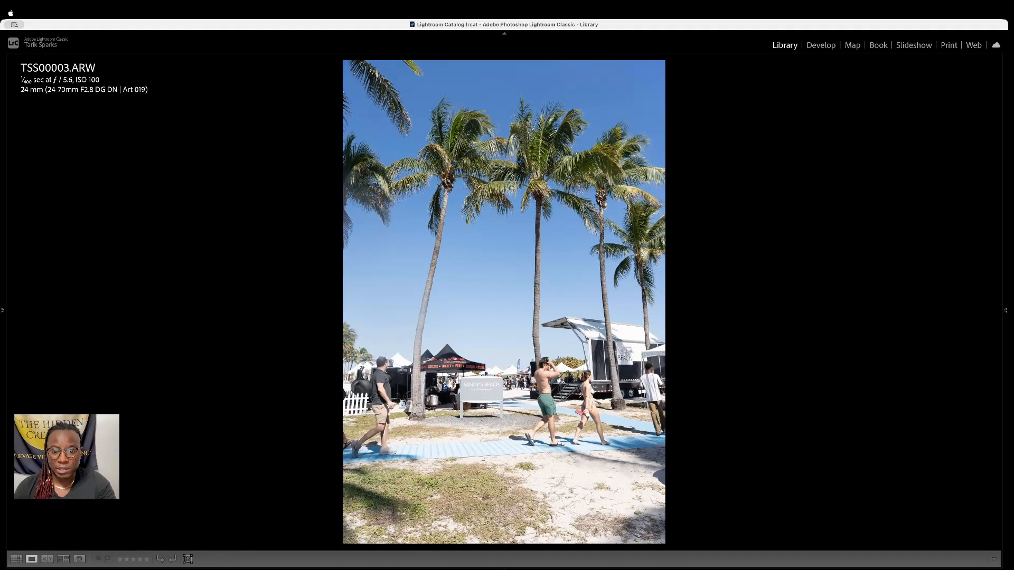
key("Right")
key("Right")
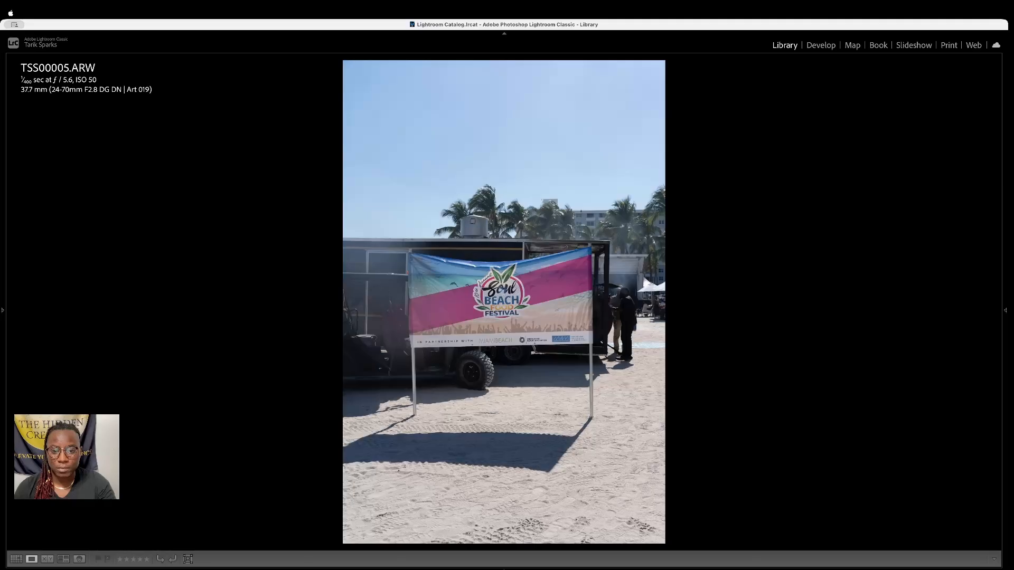
key("Left")
key("5")
Go on to the Miami Beach stage photos and rate the wide TSS00010.ARW and the vertical TSS00012.ARW five stars
key("Right")
key("Right")
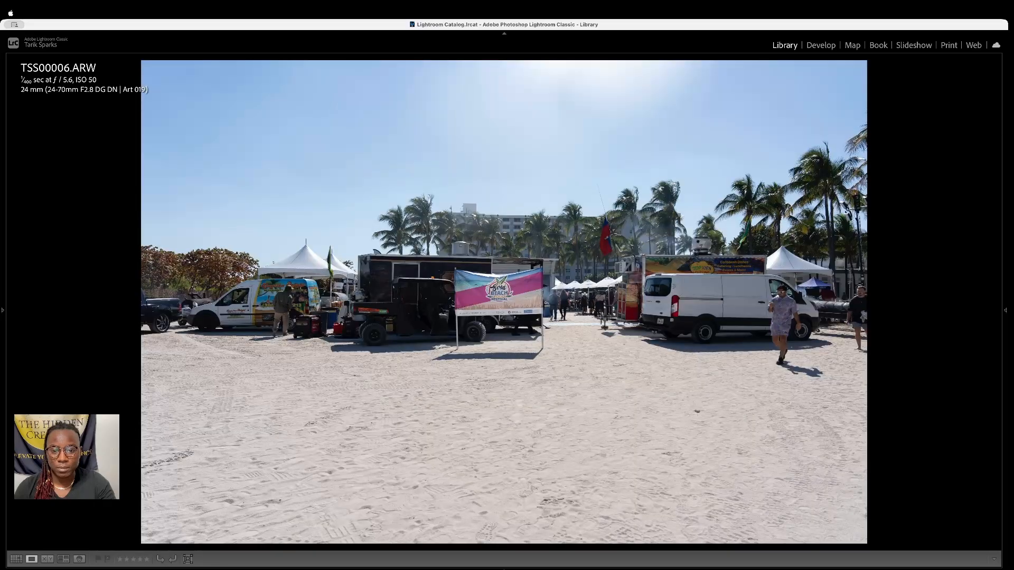
key("Right")
key("Right")
key("Right")
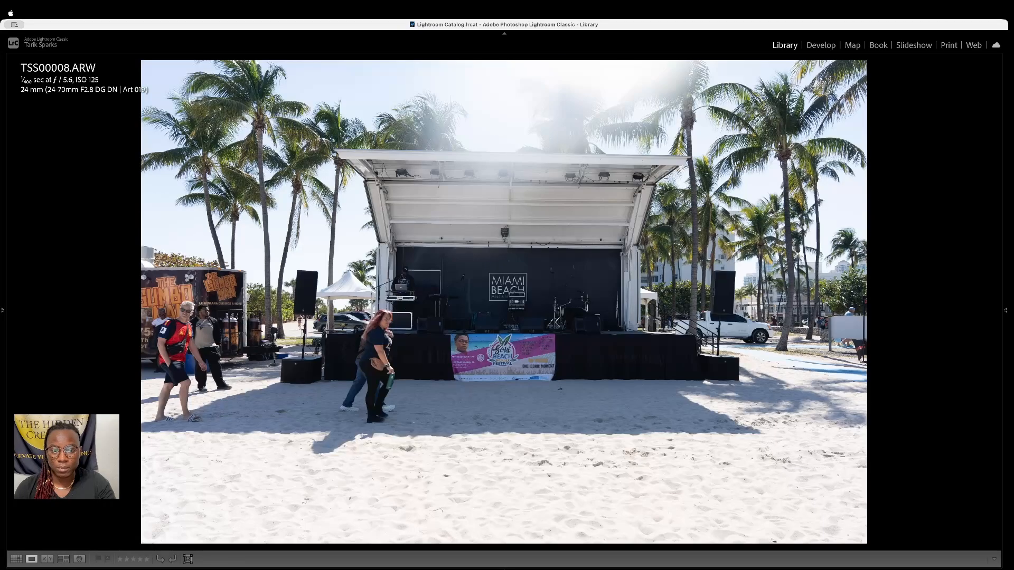
key("Right")
key("Right")
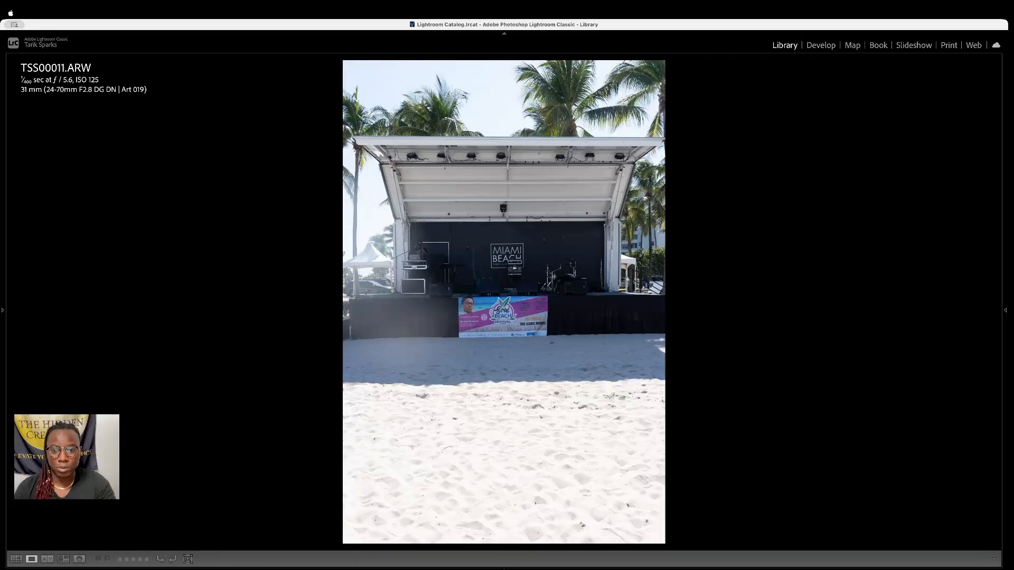
key("Left")
key("5")
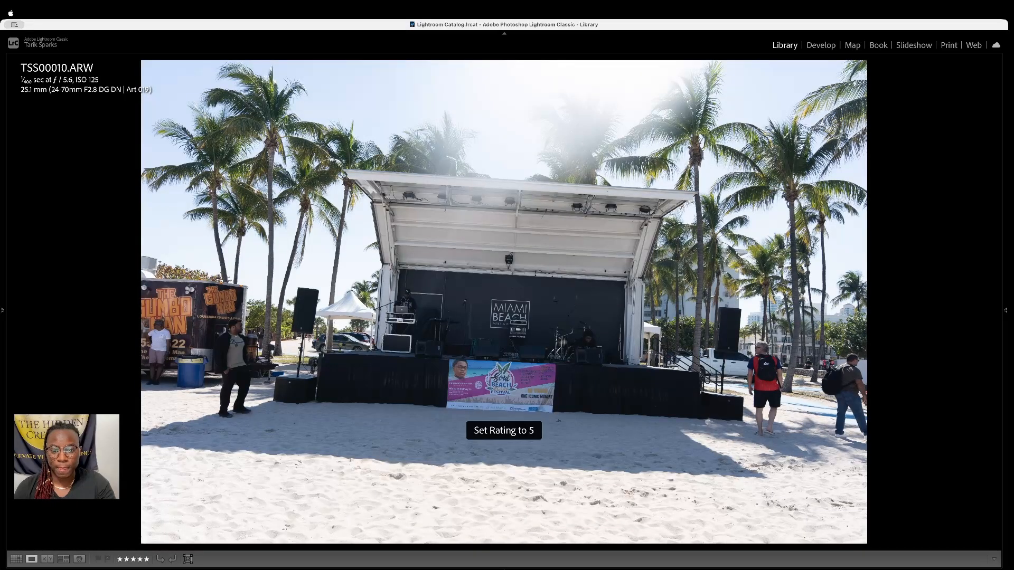
key("Right")
key("Right")
key("5")
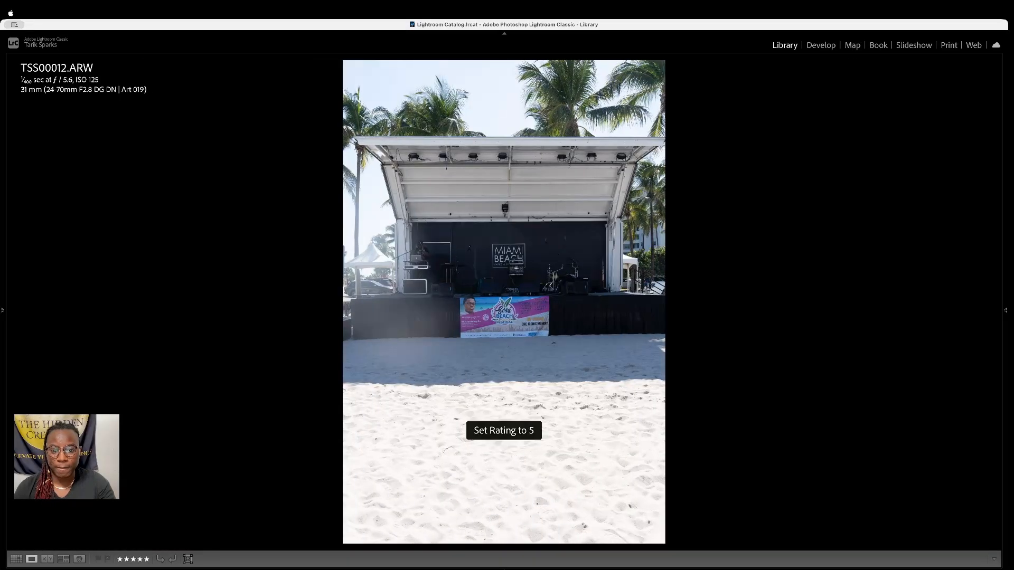
Rate the T's Souse cook portrait TSS00014.ARW five stars and compare it with the darker TSS00015.ARW
key("Right")
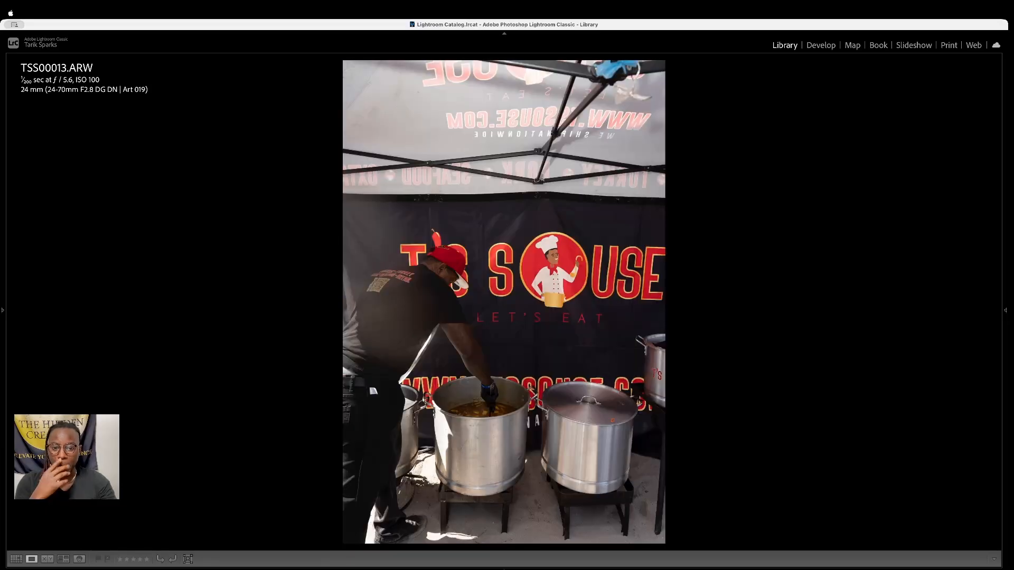
key("Right")
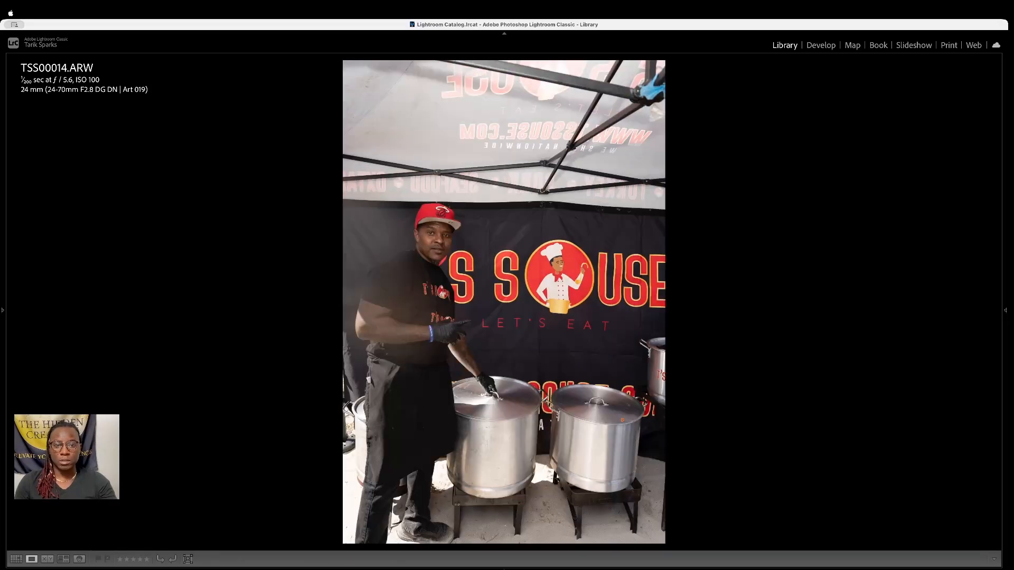
key("5")
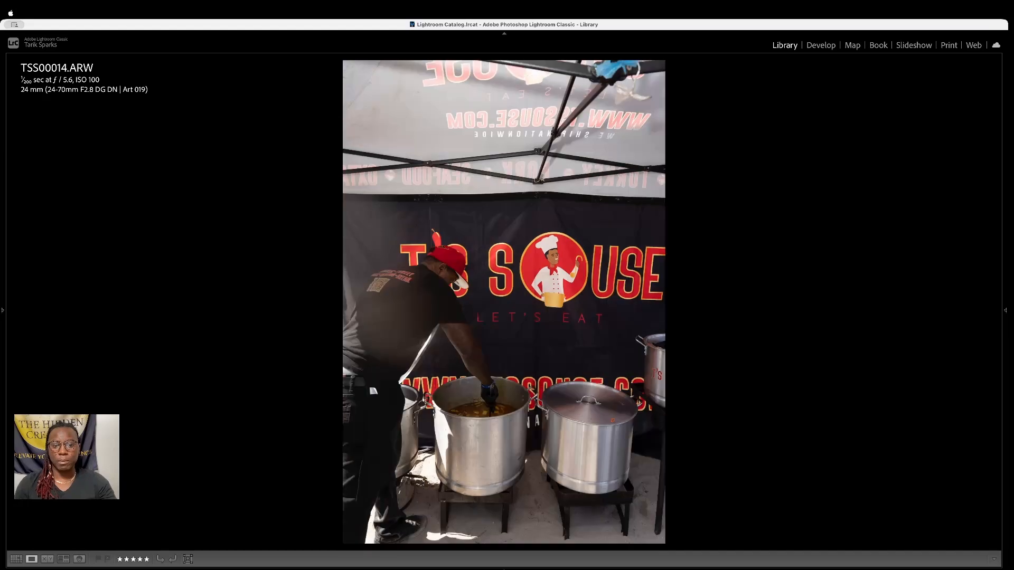
key("Right")
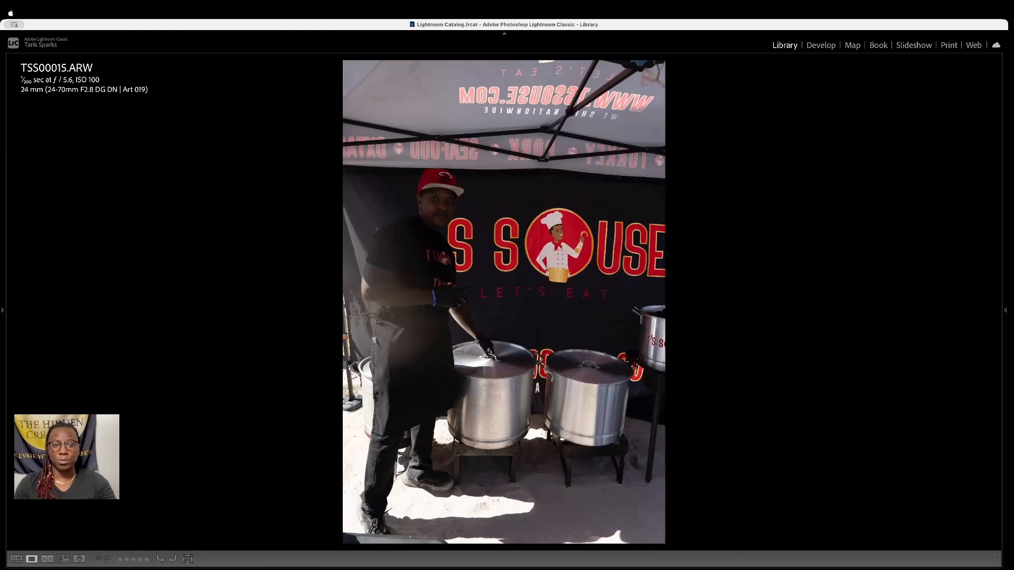
key("Left")
key("Right")
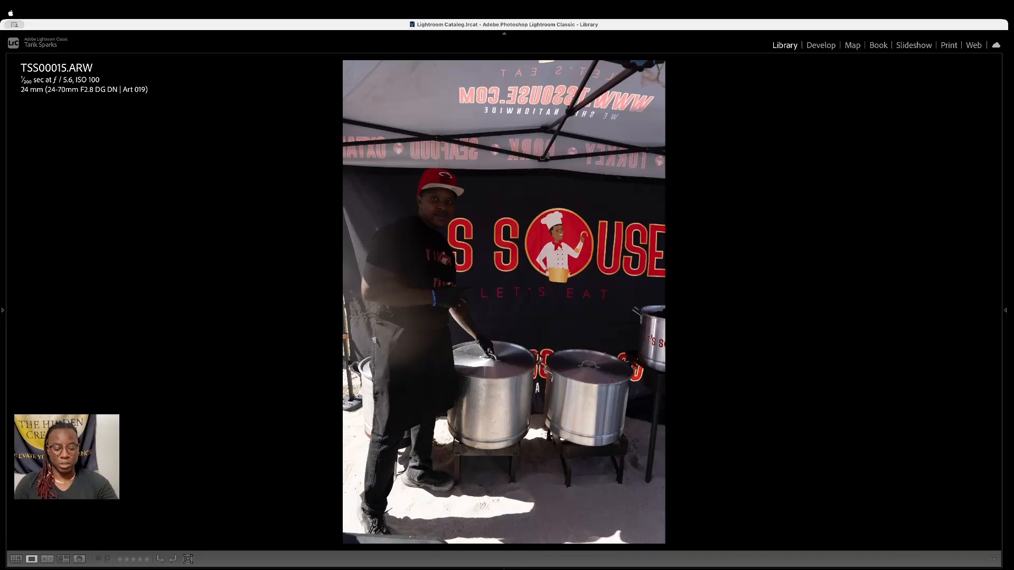
Skip the cook portrait TSS00016.ARW and rate the wide T's Souse tent photos TSS00017.ARW and TSS00018.ARW five stars
key("Right")
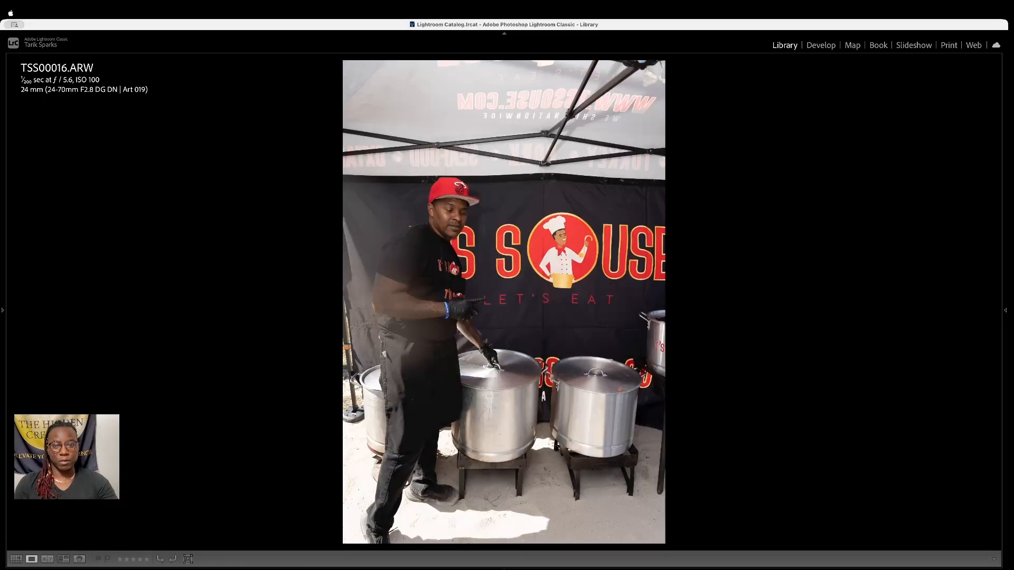
key("Right")
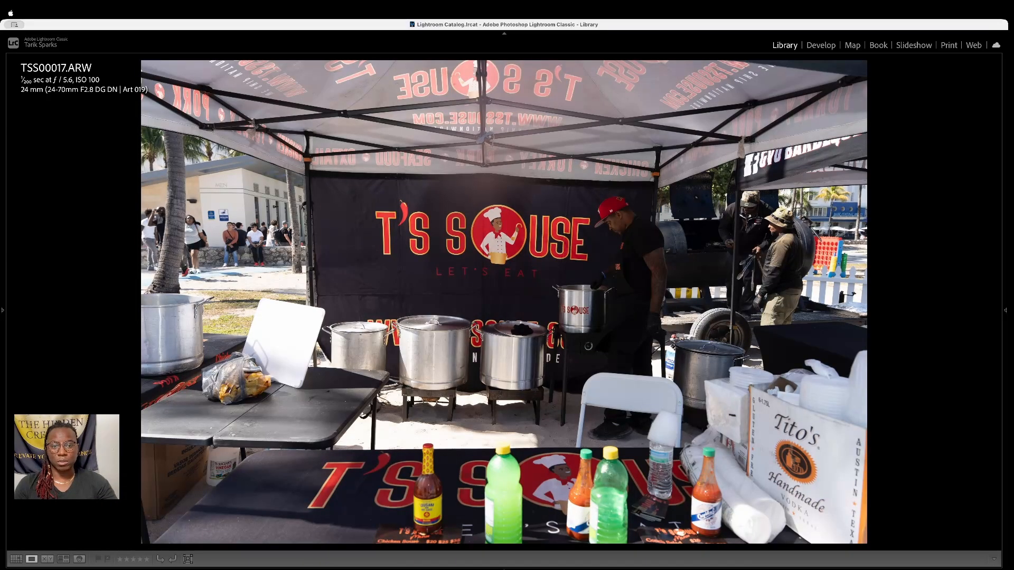
key("5")
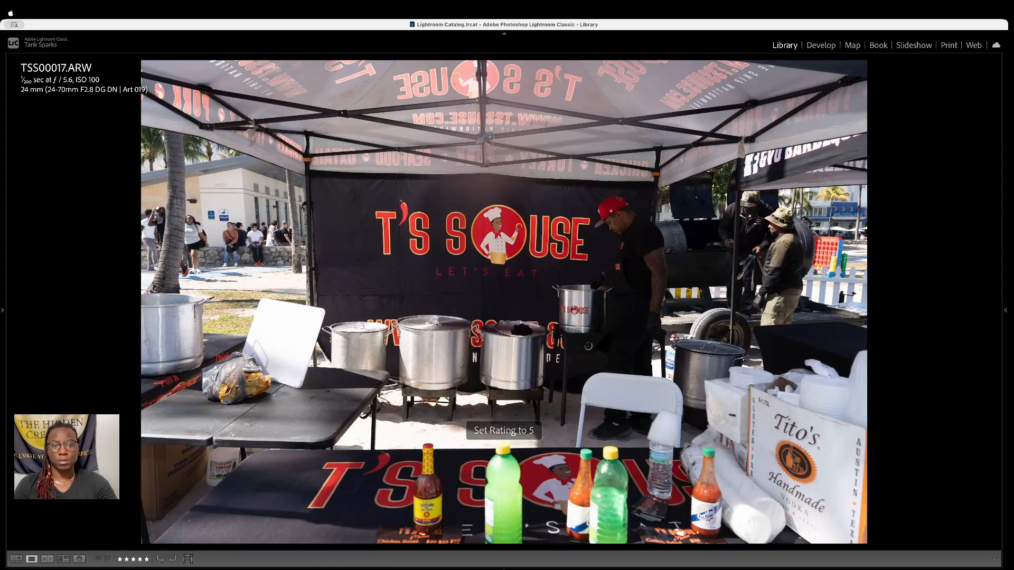
key("Right")
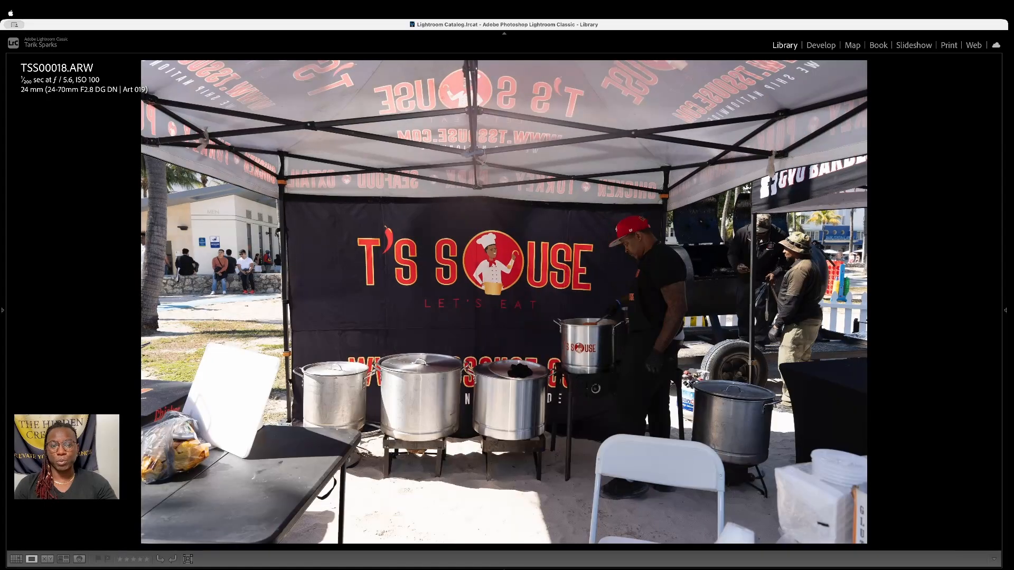
key("5")
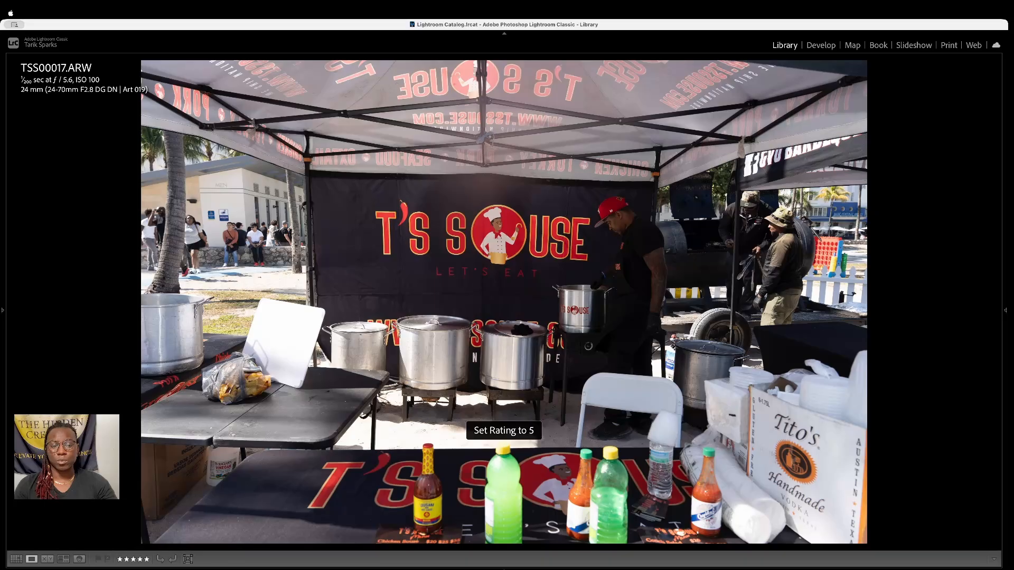
key("Right")
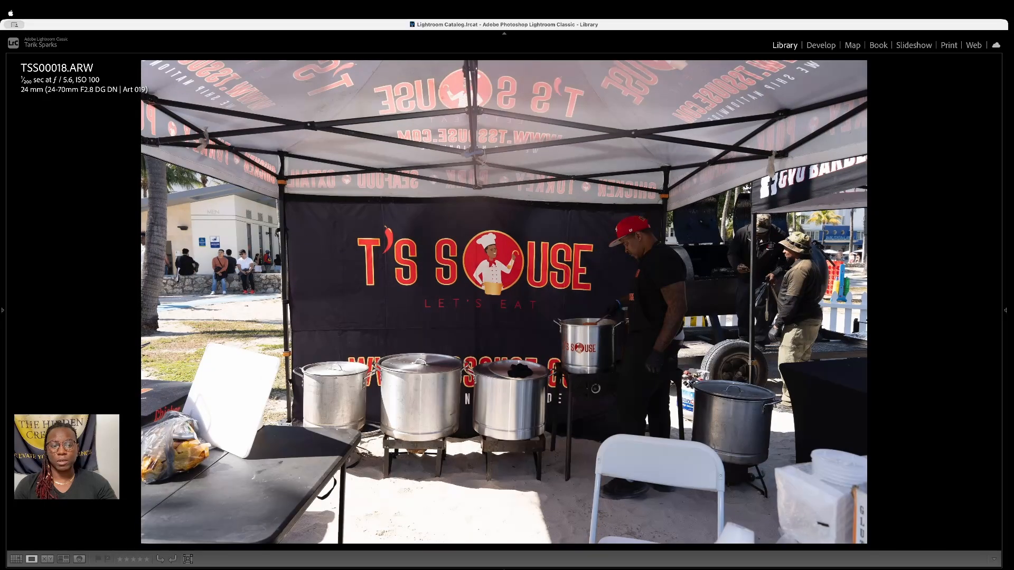
key("5")
Rate the vertical photos of the cook ladling and stirring the pot, TSS00020.ARW and TSS00021.ARW, five stars
key("Right")
key("Right")
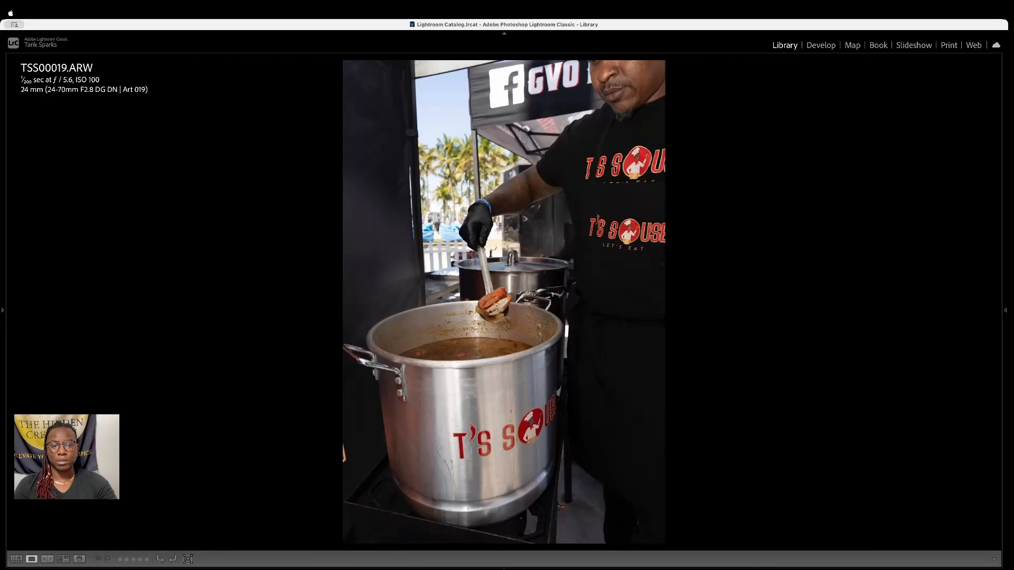
key("Right")
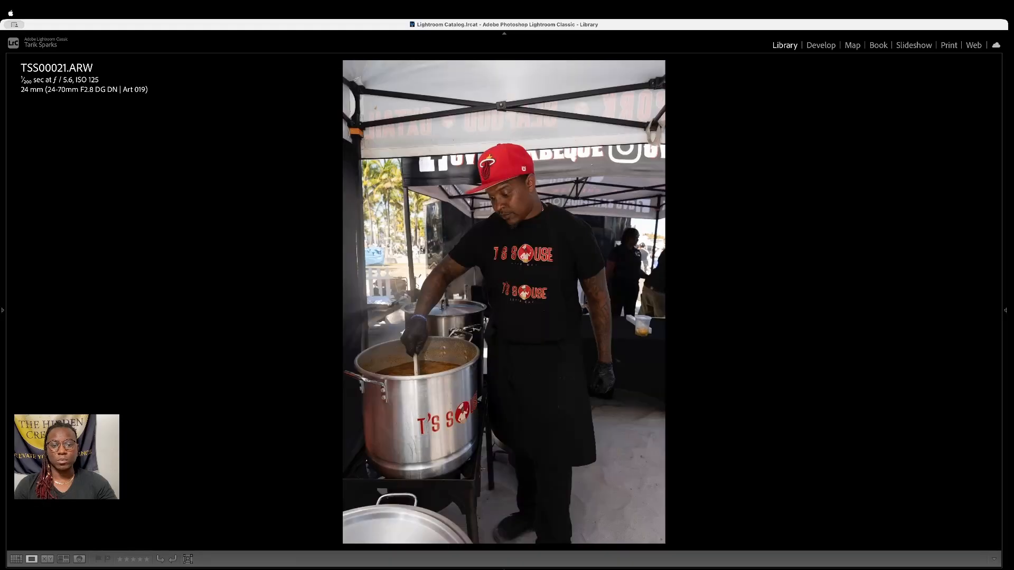
key("Left")
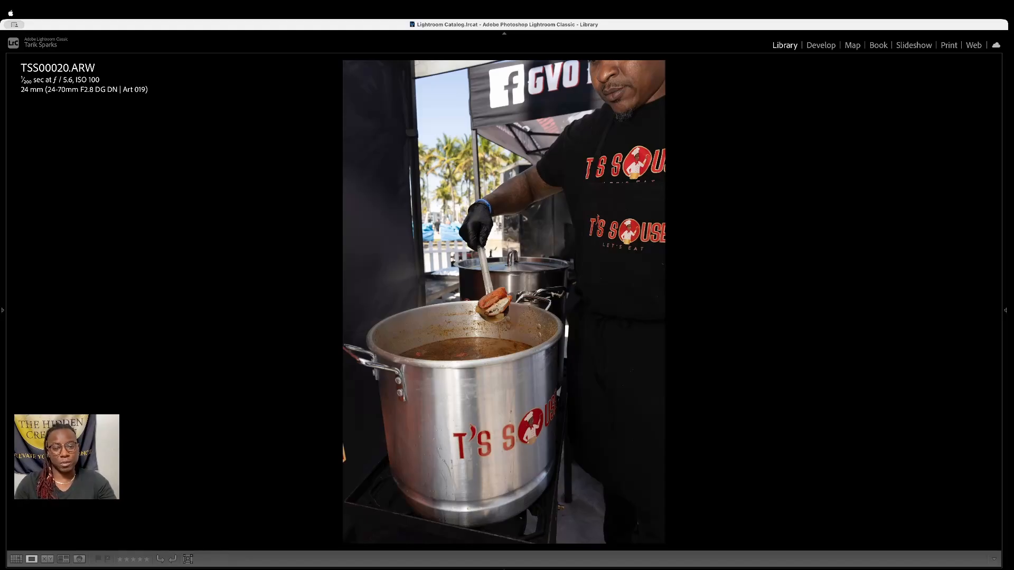
key("5")
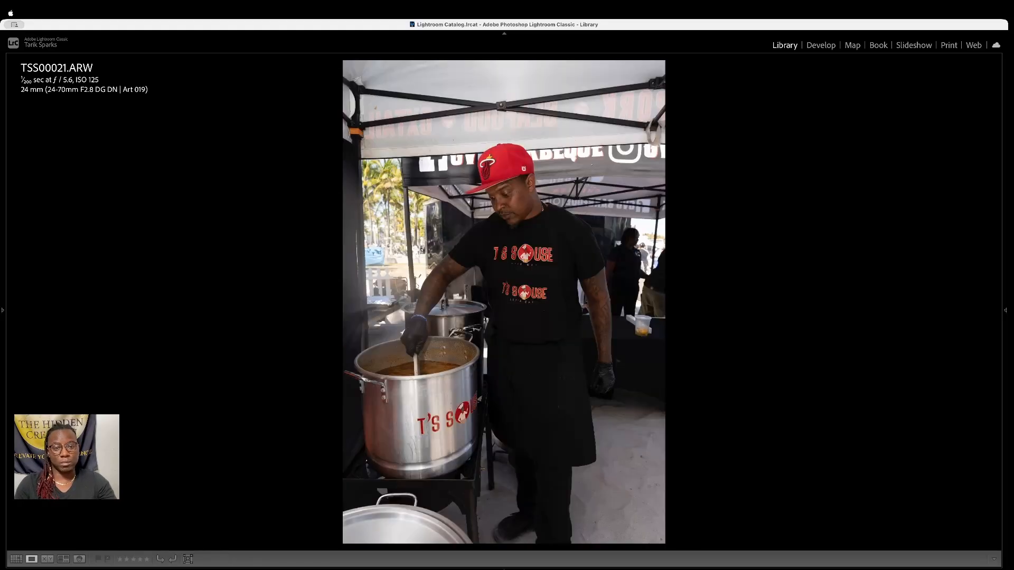
key("5")
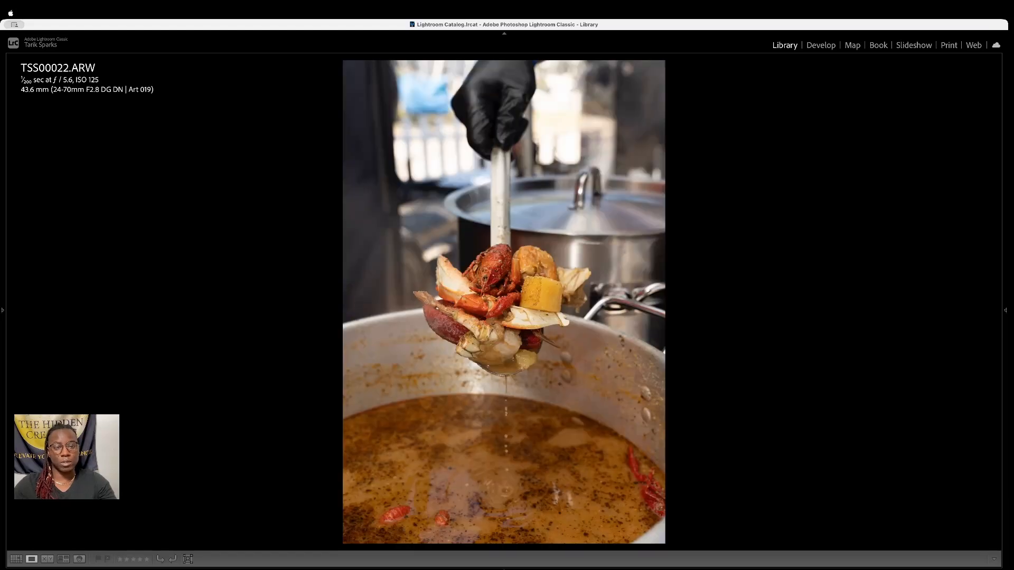
Inspect the ladled crawfish and corn in TSS00022.ARW at close zoom and rate the photo three stars
key("Right")
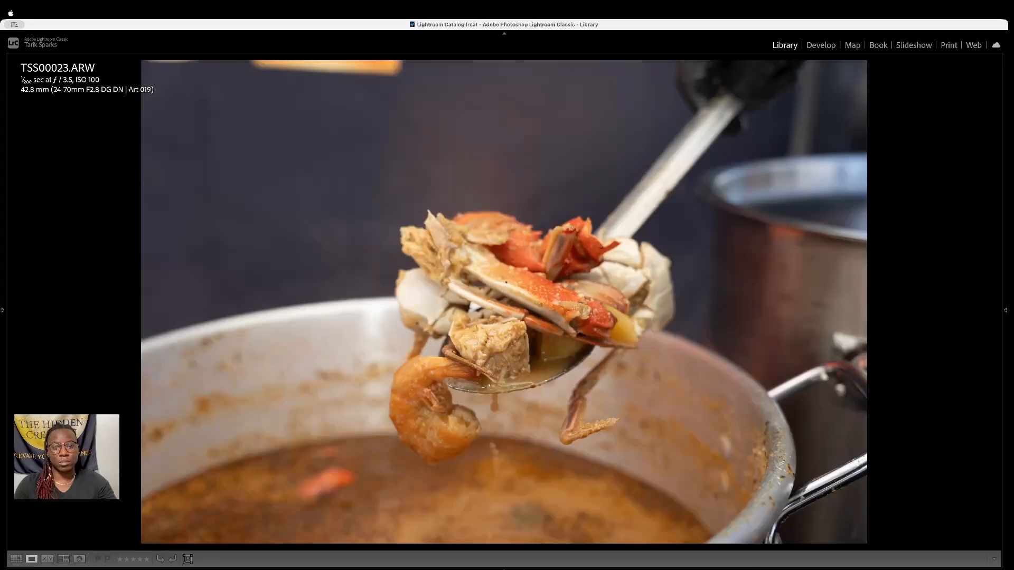
key("Left")
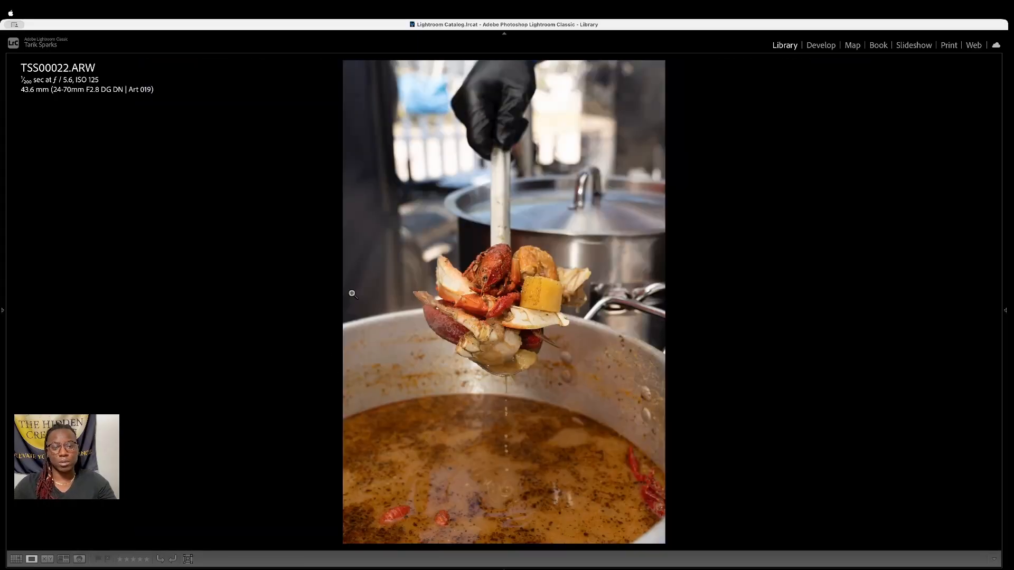
left_click(474, 305)
left_click_drag(506, 384, 396, 407)
left_click_drag(518, 271, 514, 383)
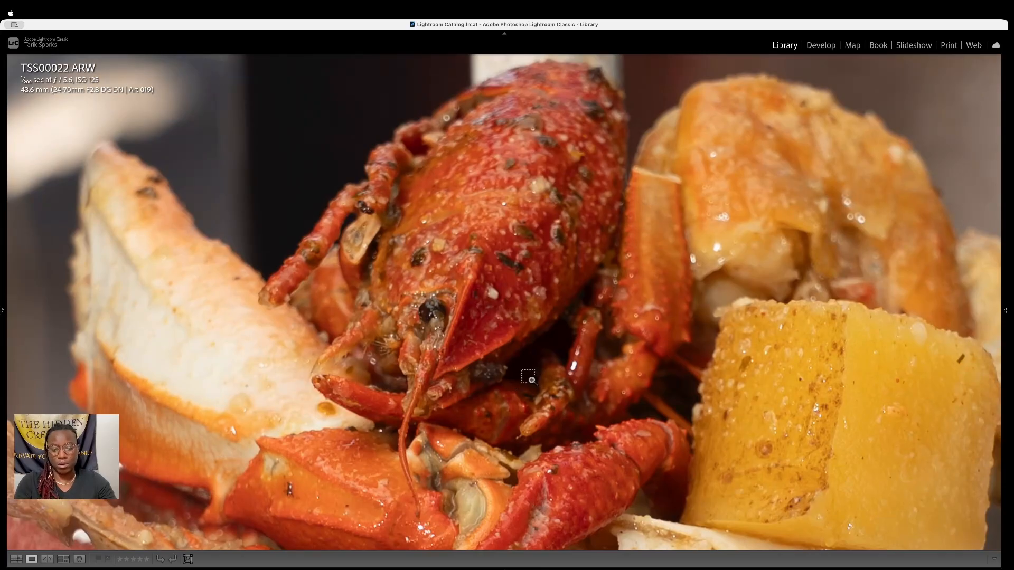
left_click(531, 378)
left_click_drag(531, 378, 620, 306)
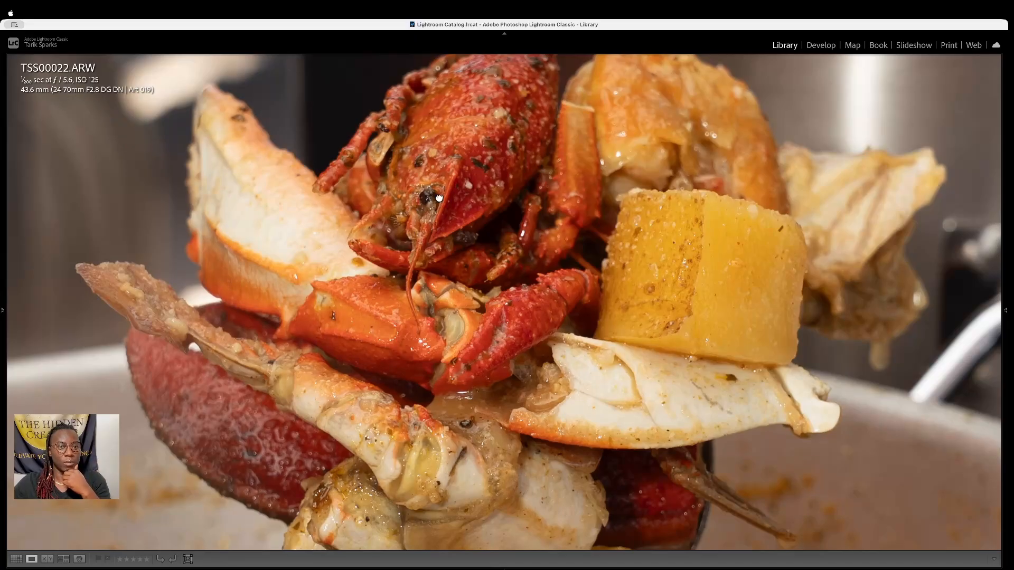
left_click(497, 240)
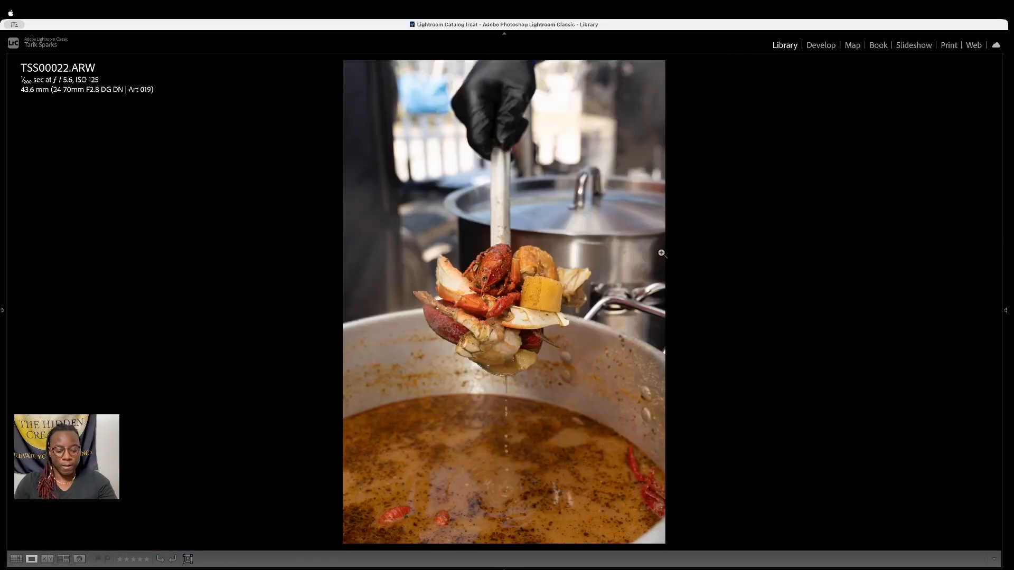
key("3")
Rate the T's Souse booth photo TSS00027.ARW and the food cup photo TSS00028.ARW three stars, and move to the following photo
key("Right")
key("Right")
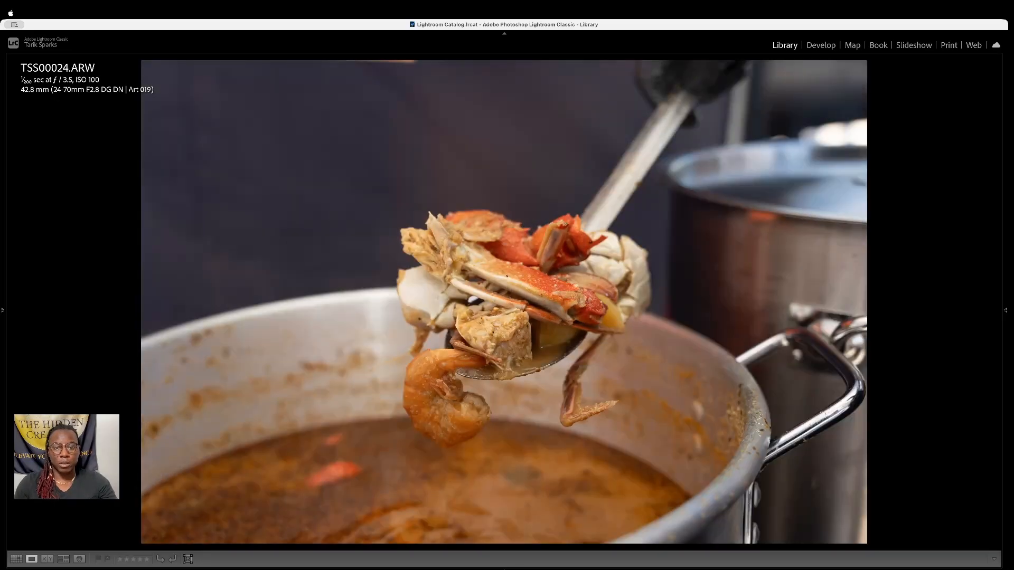
key("Right")
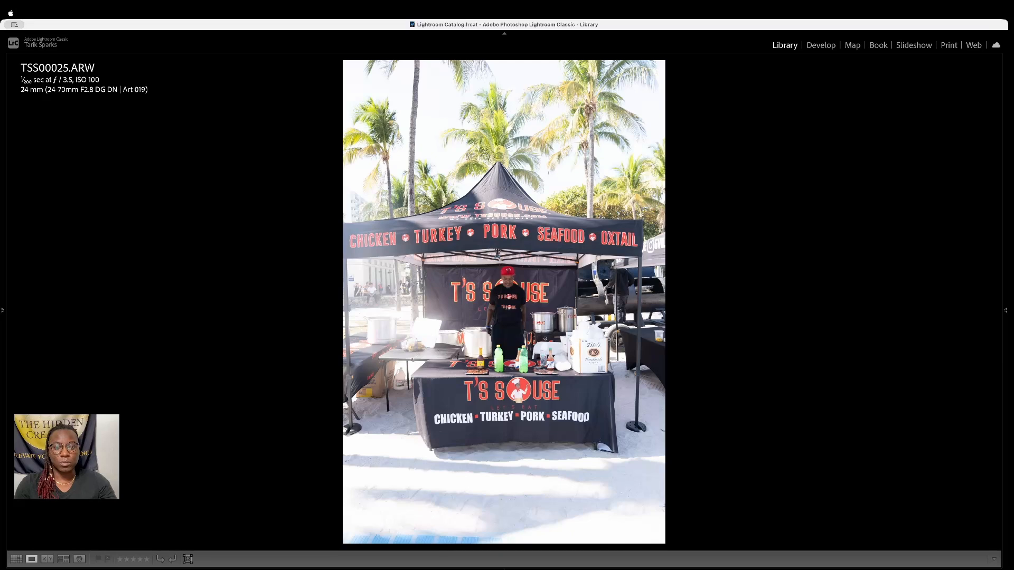
key("Right")
key("Right")
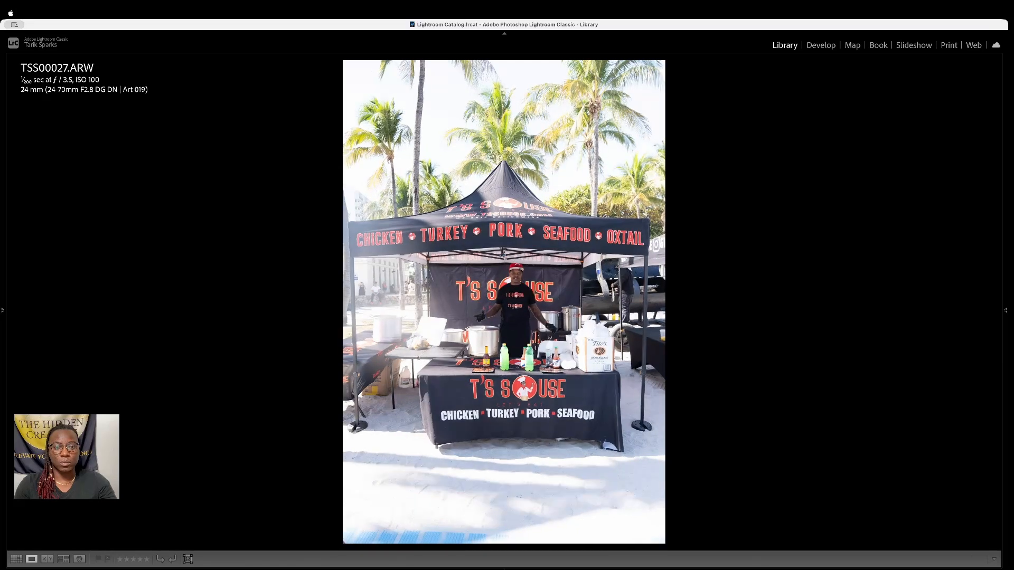
key("3")
key("Right")
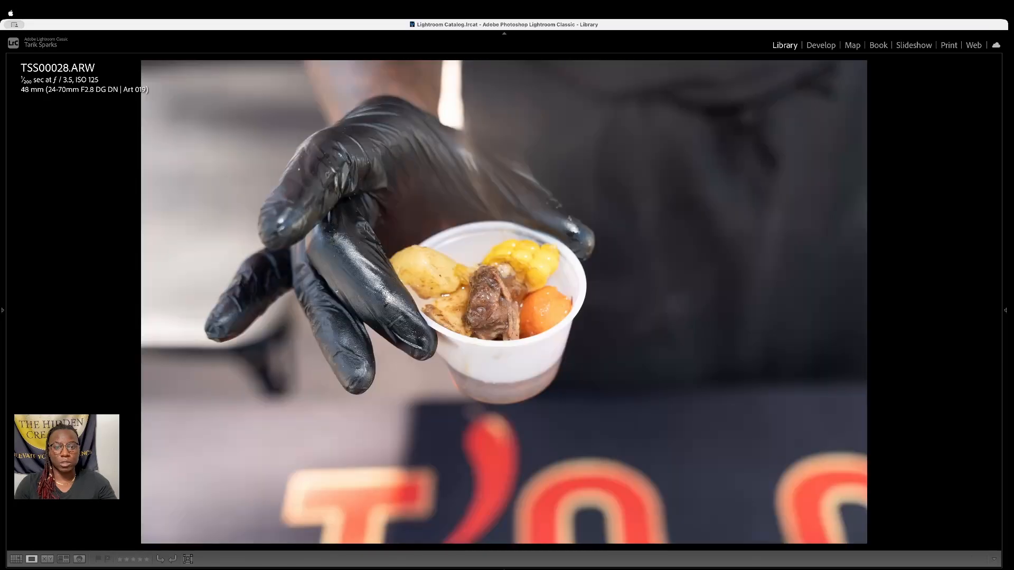
key("3")
key("Right")
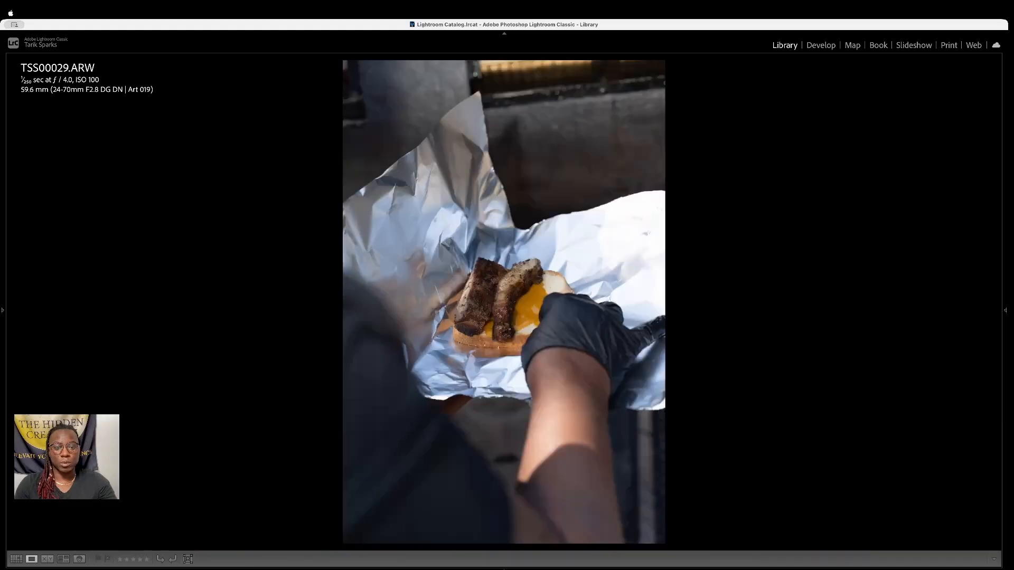
Compare the foil-wrapped sandwich photos TSS00029.ARW and TSS00030.ARW with their neighbours and rate TSS00030.ARW five stars
key("Right")
key("Right")
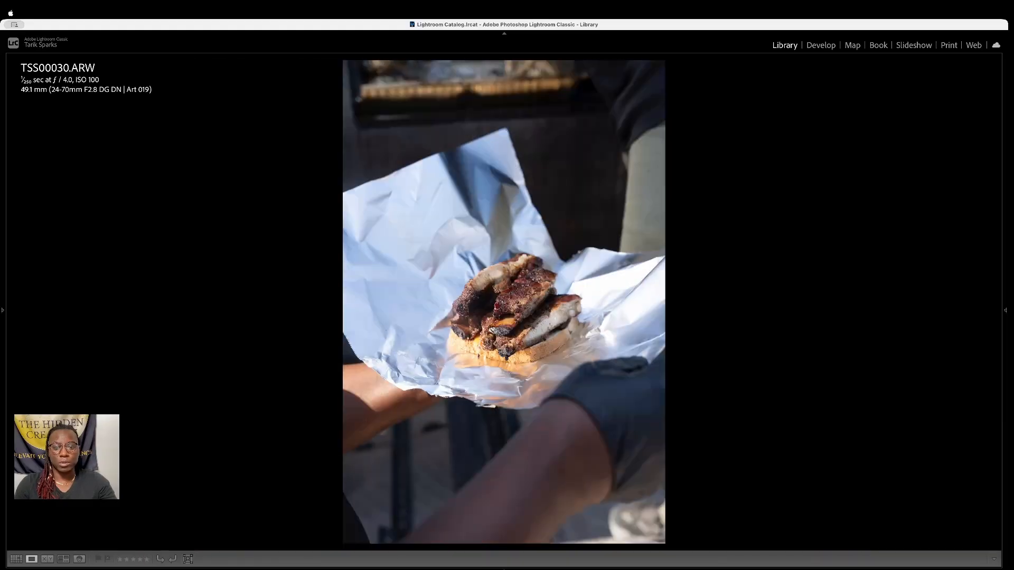
key("Left")
key("Left")
key("Left")
key("Right")
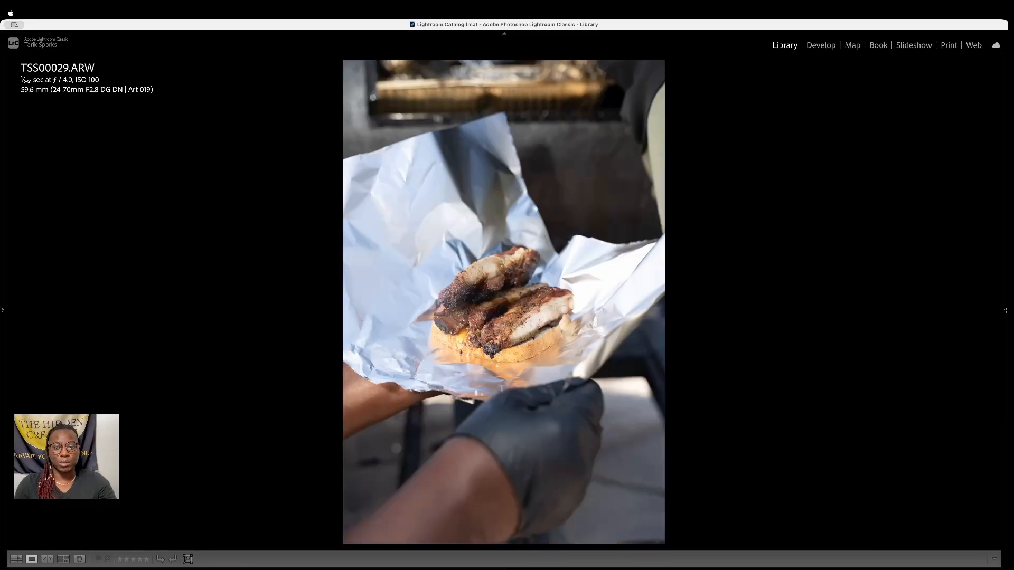
key("Right")
key("1")
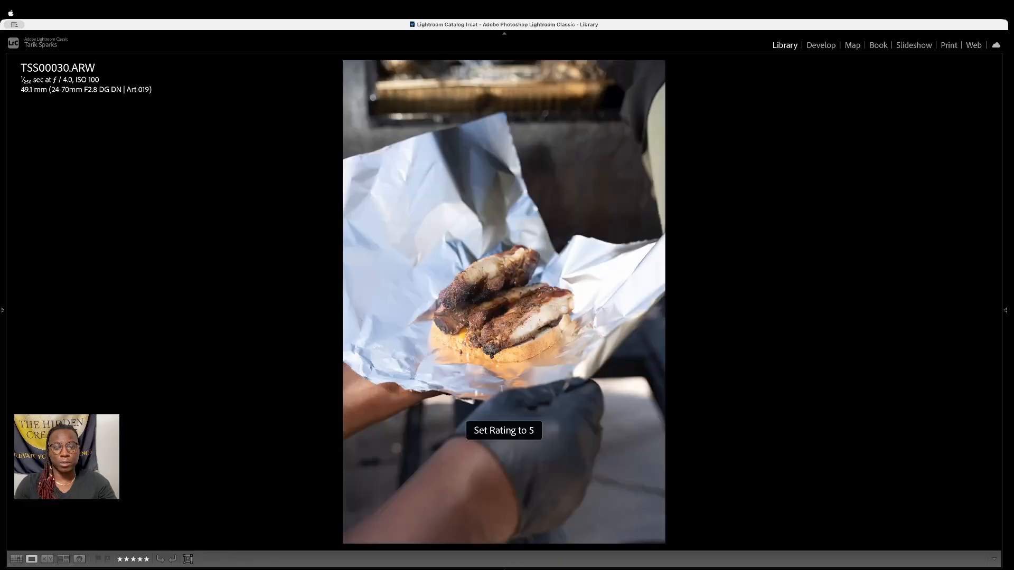
Compare the next foil-wrapped rib sandwich photos, TSS00031.ARW and TSS00032.ARW, and rate TSS00032.ARW five stars
key("Right")
key("Left")
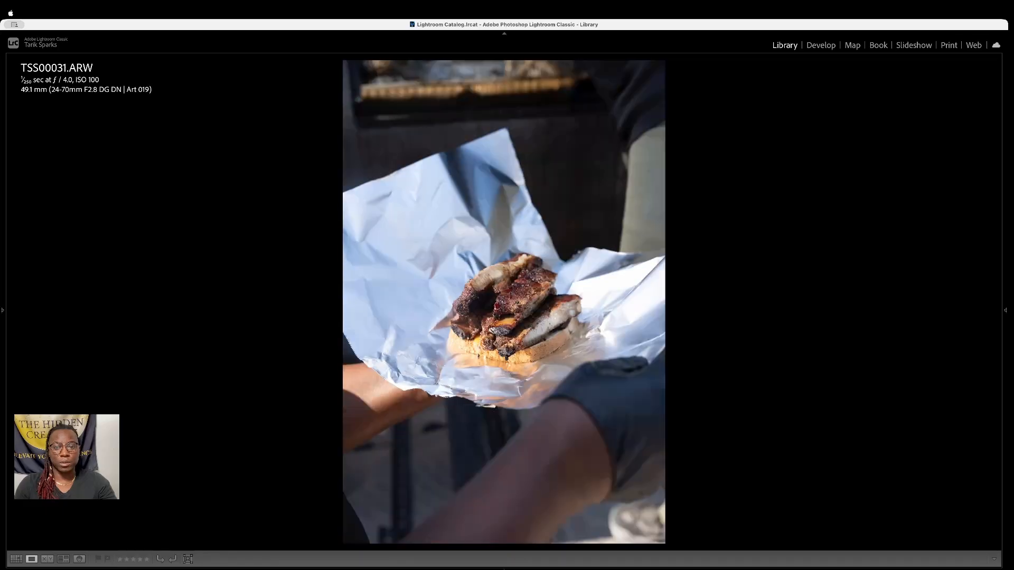
key("5")
key("Right")
key("Right")
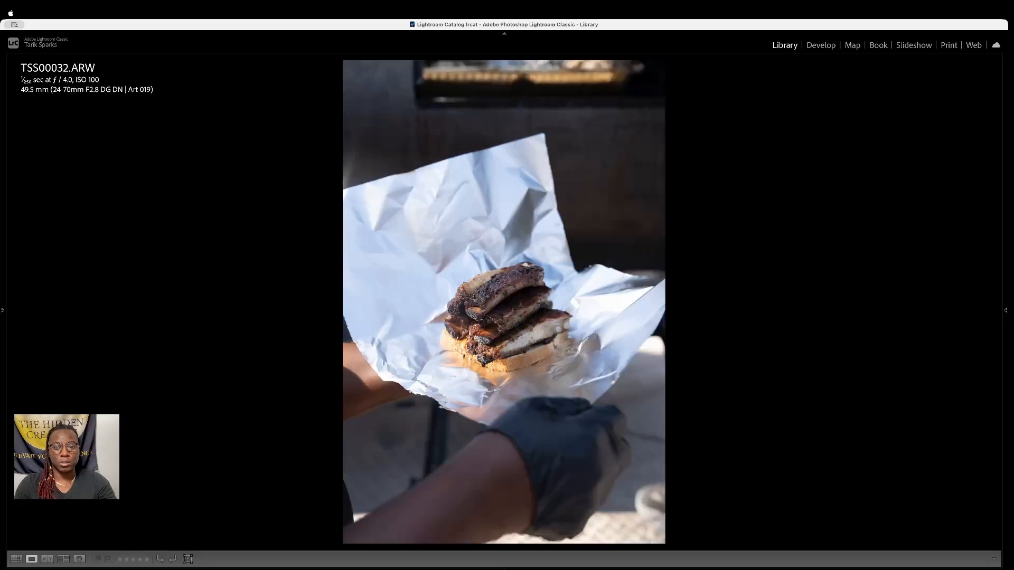
key("Left")
key("Right")
key("5")
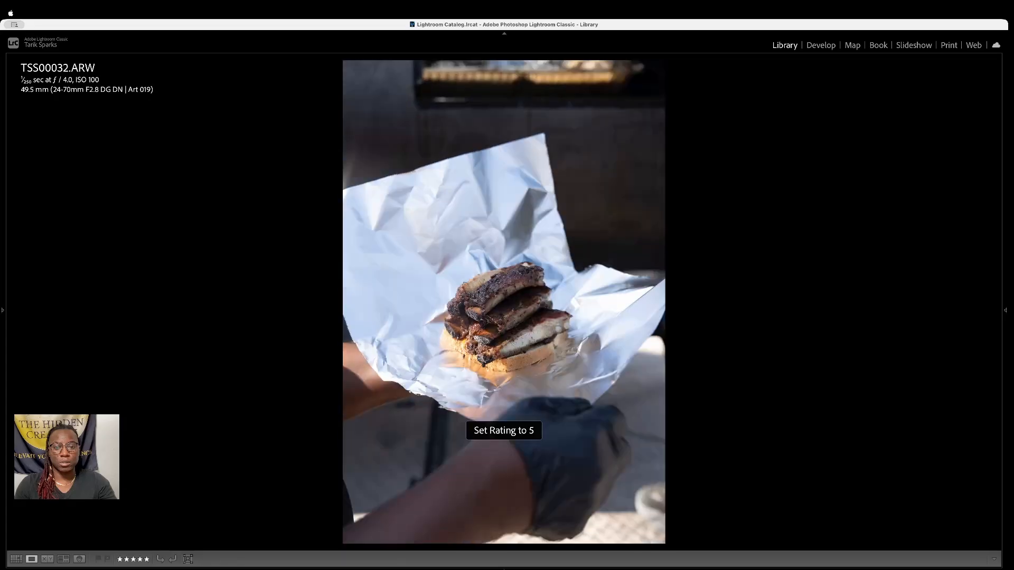
Rate the photos of sauce being squeezed onto the sandwich, TSS00033.ARW and TSS00034.ARW, five stars
key("Right")
key("Right")
key("5")
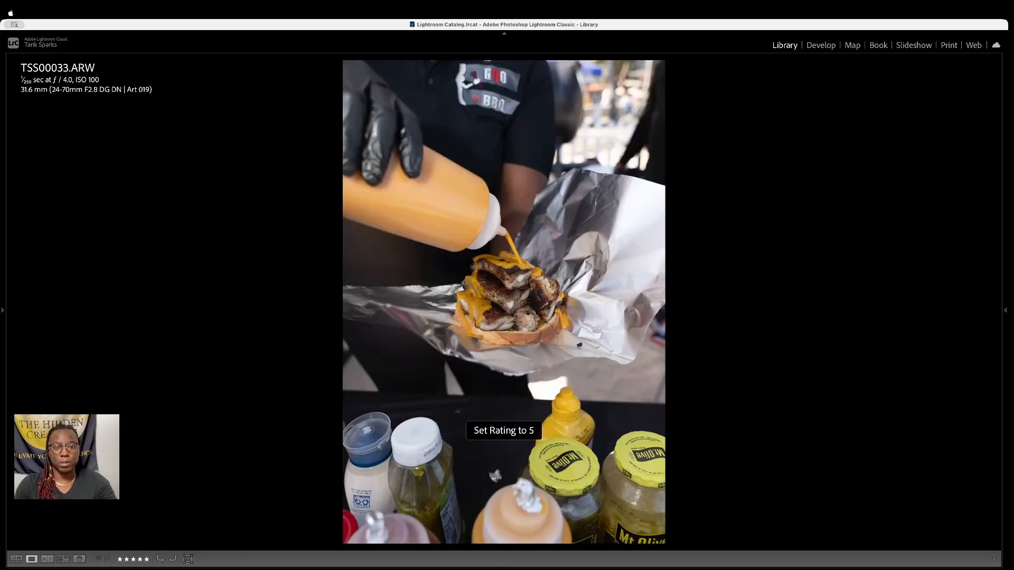
key("Right")
key("Right")
key("Left")
key("5")
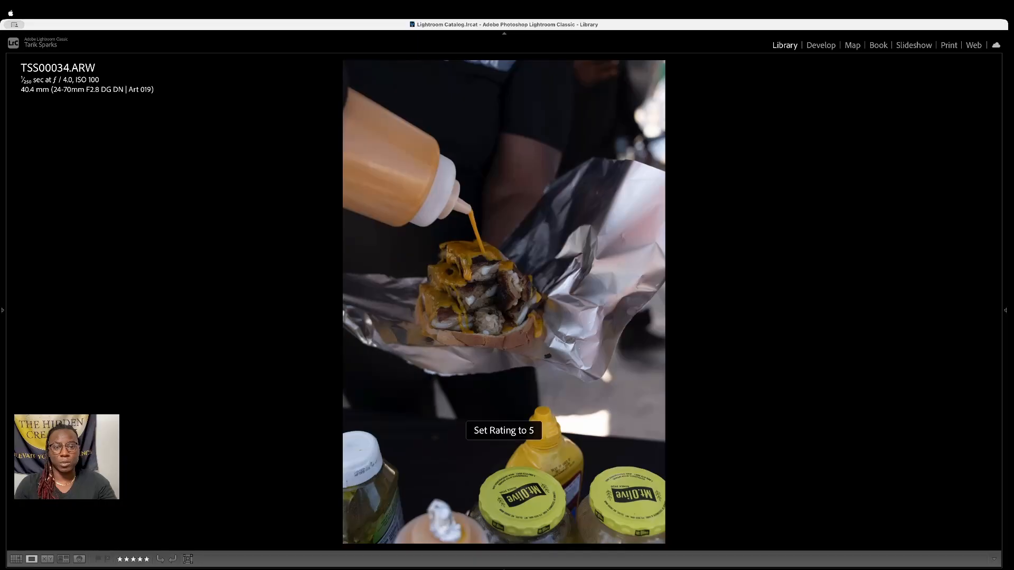
Rate the sauced rib sandwich photo TSS00036.ARW five stars and inspect the focus on its sauce and meat at close zoom
key("Right")
key("Right")
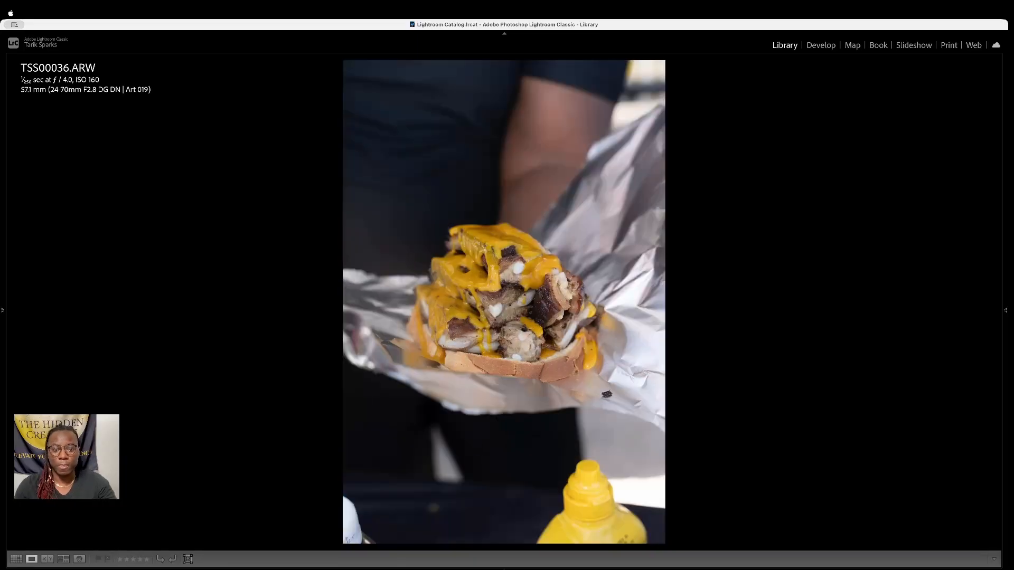
key("5")
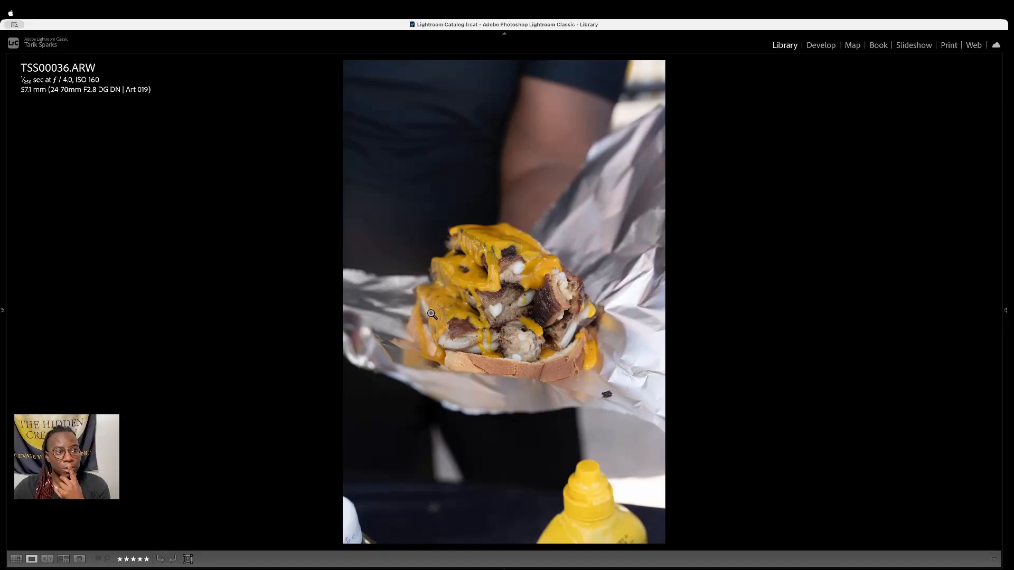
left_click(470, 281)
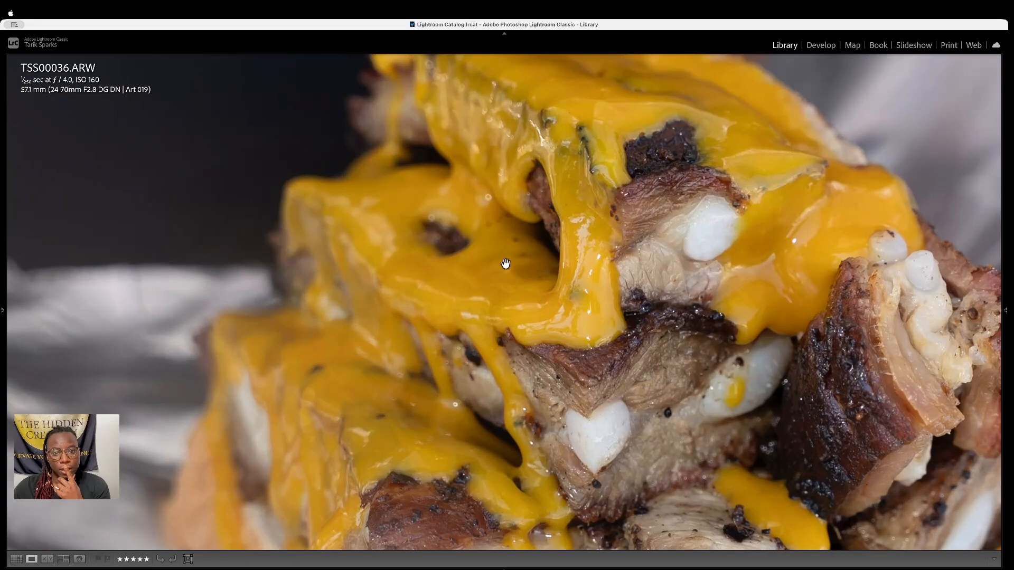
left_click_drag(719, 349, 524, 207)
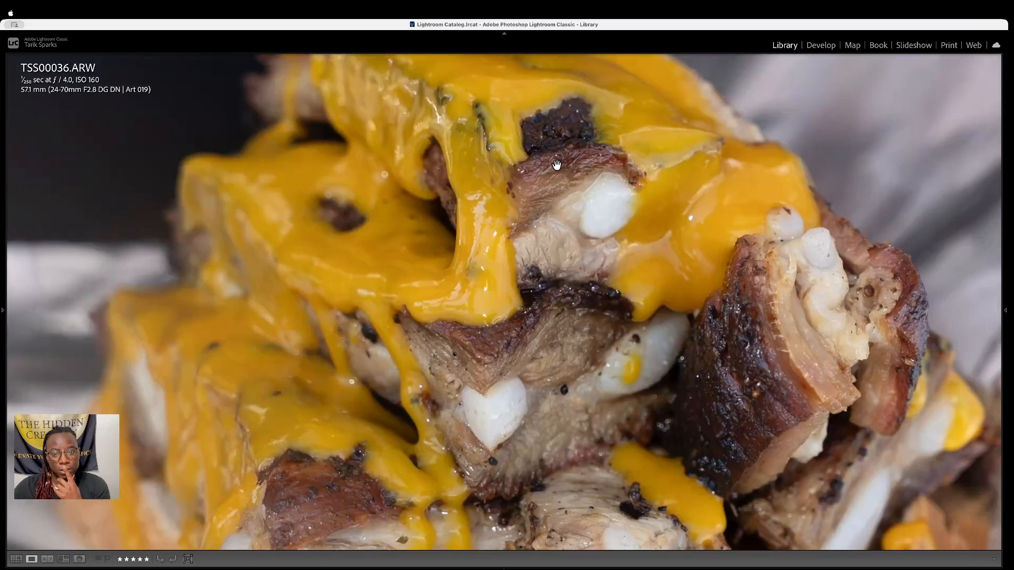
left_click_drag(608, 452, 692, 485)
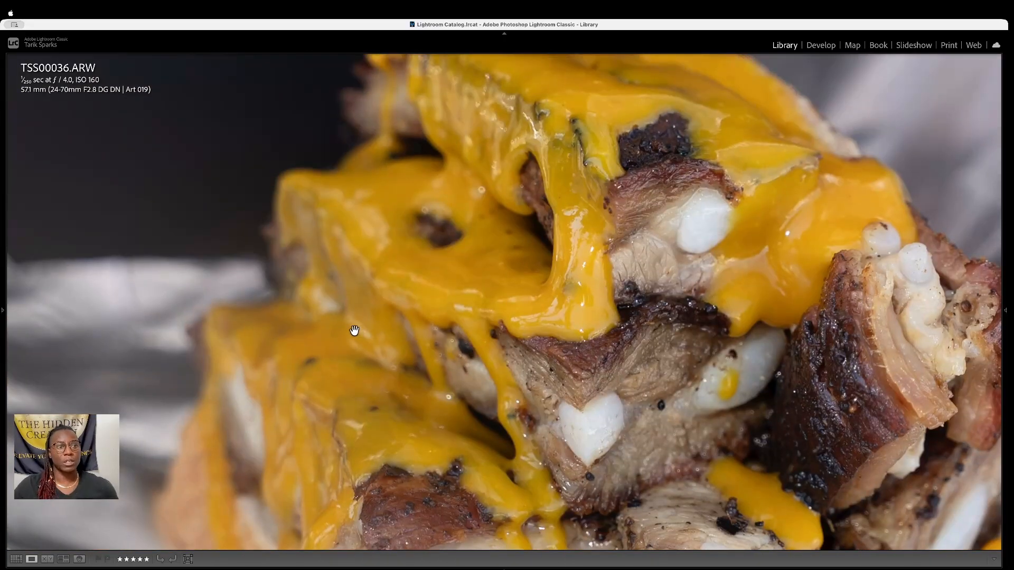
left_click(623, 273)
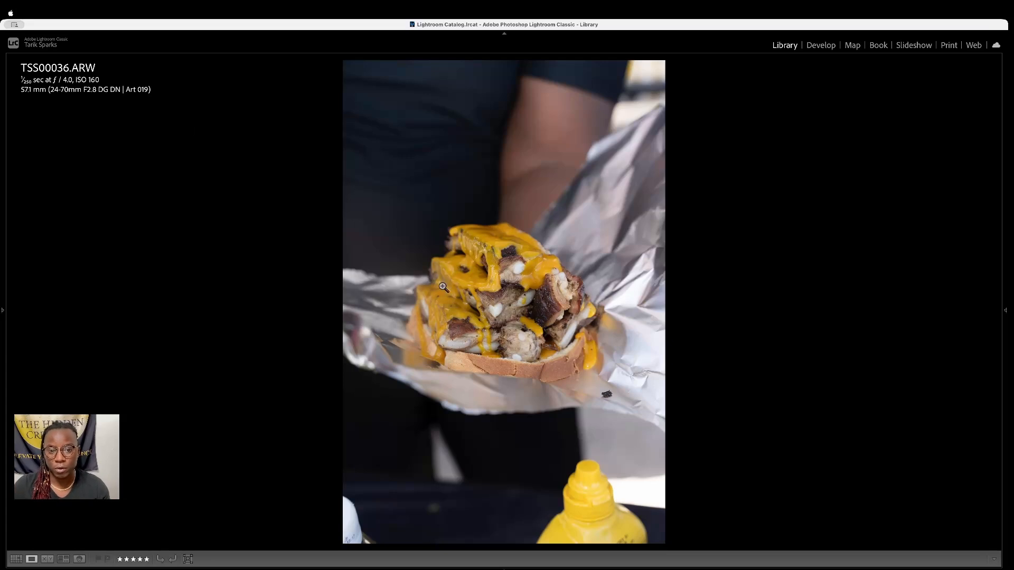
left_click(456, 261)
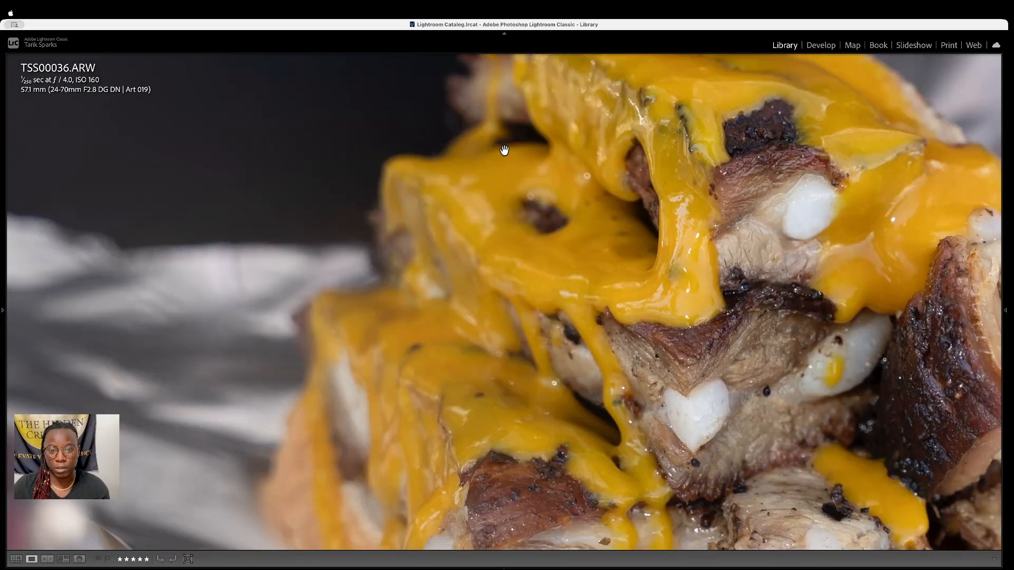
left_click(480, 316)
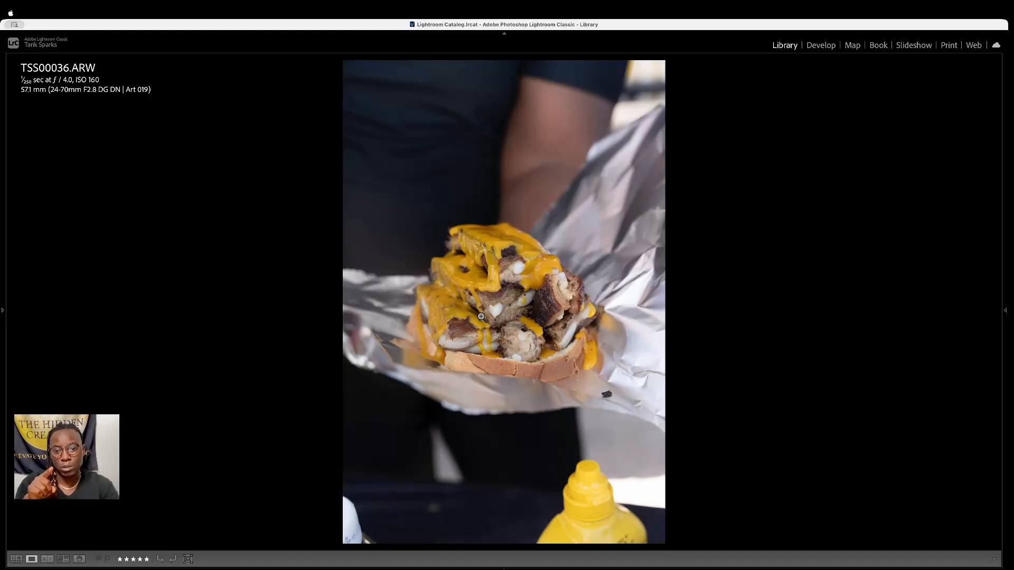
Rate the sandwich vendor photo TSS00037.ARW and the rib tray photo TSS00039.ARW five stars, leaving TSS00038.ARW unrated
key("Right")
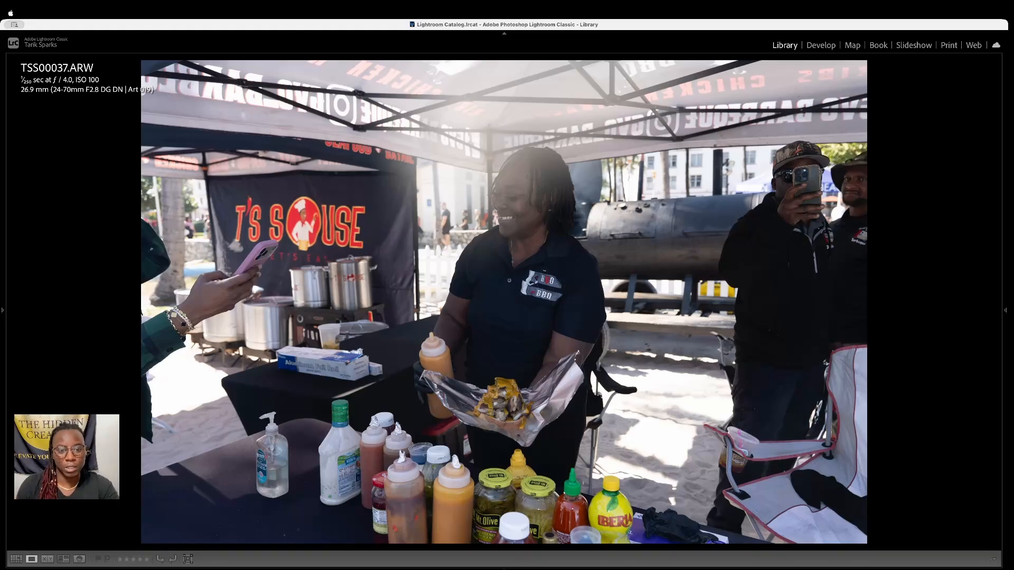
key("5")
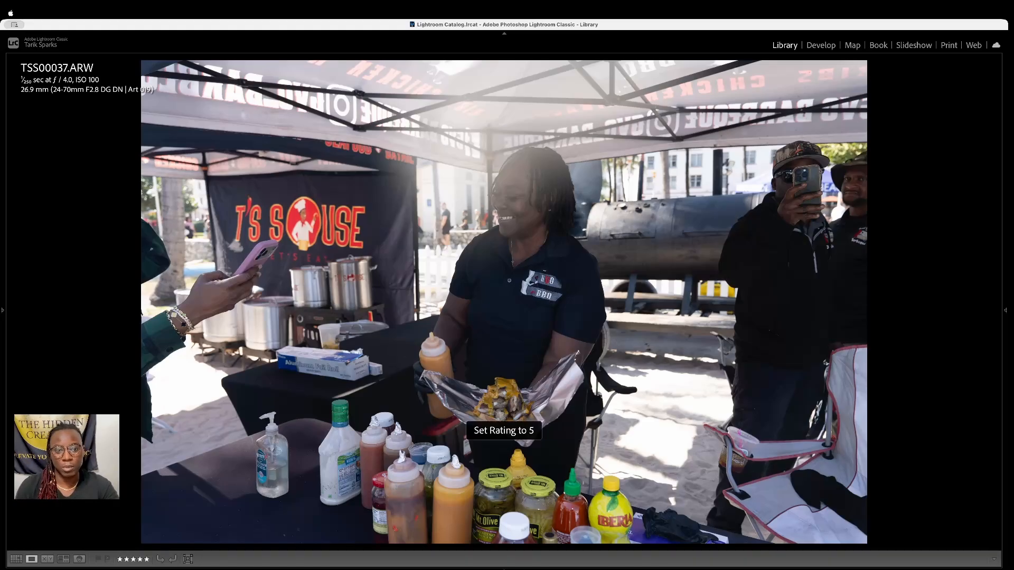
key("Right")
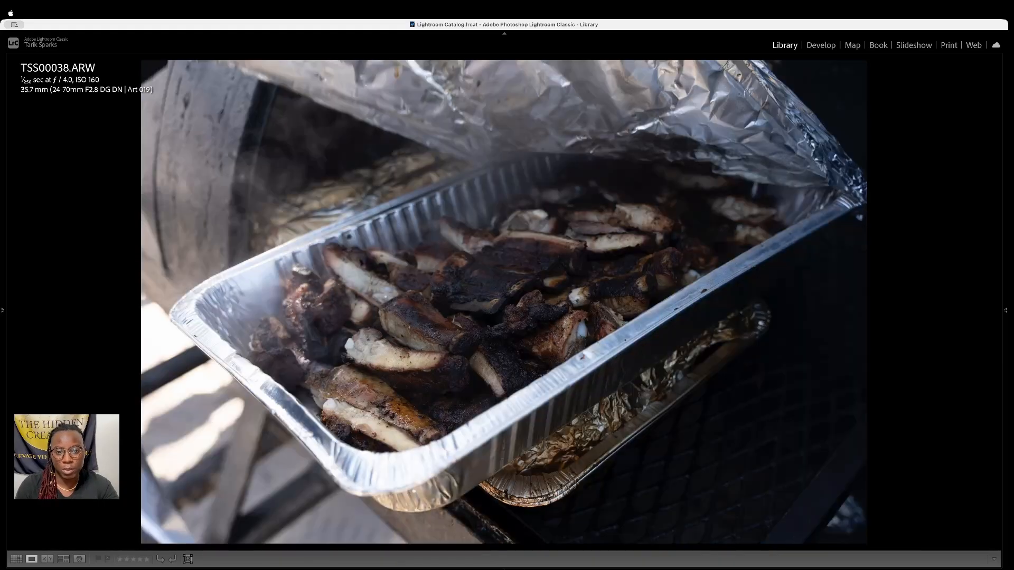
key("Right")
key("Left")
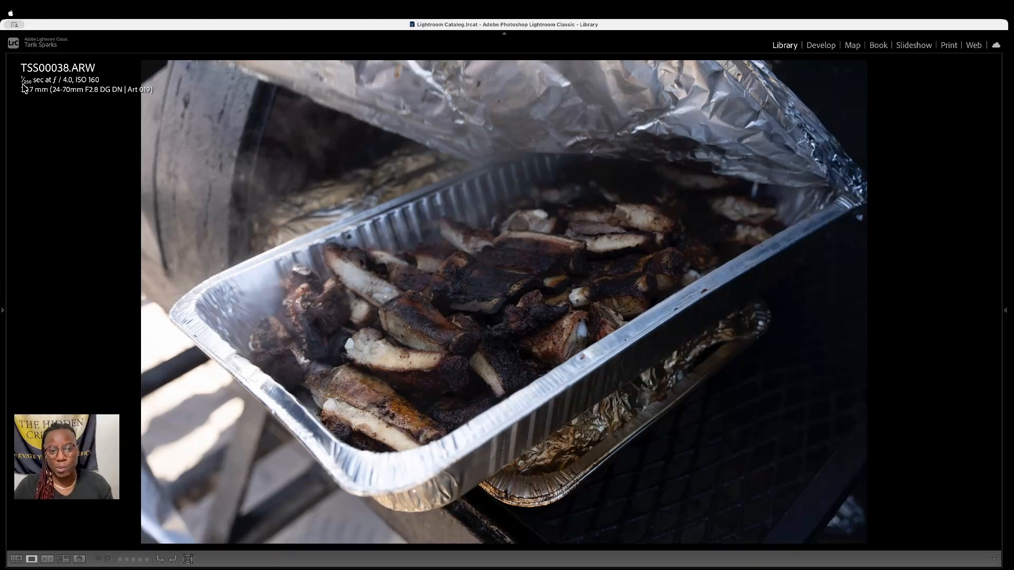
key("Right")
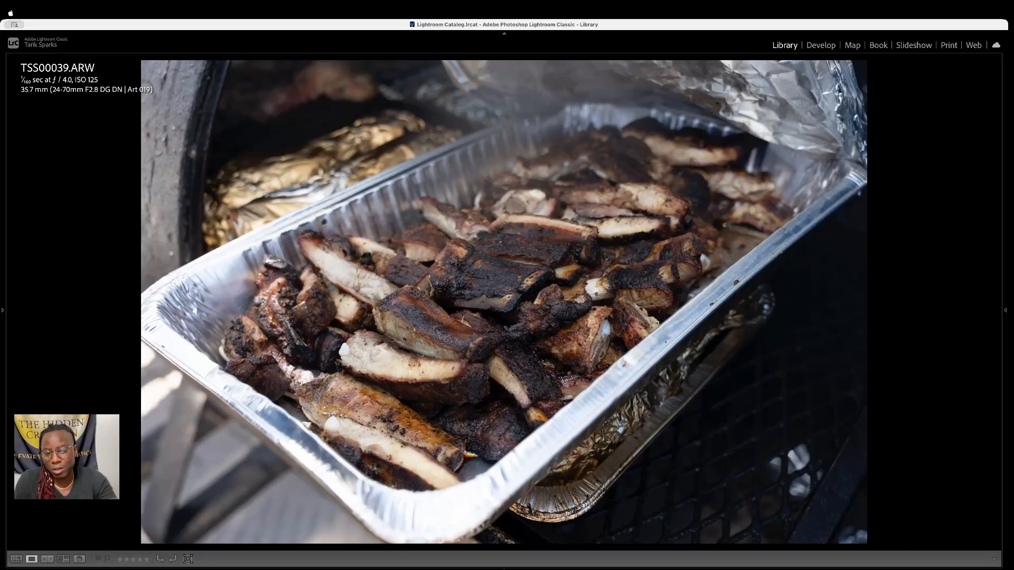
key("5")
Rate the wide photos of the man at the large smoker, TSS00040.ARW and TSS00041.ARW, five stars
key("Right")
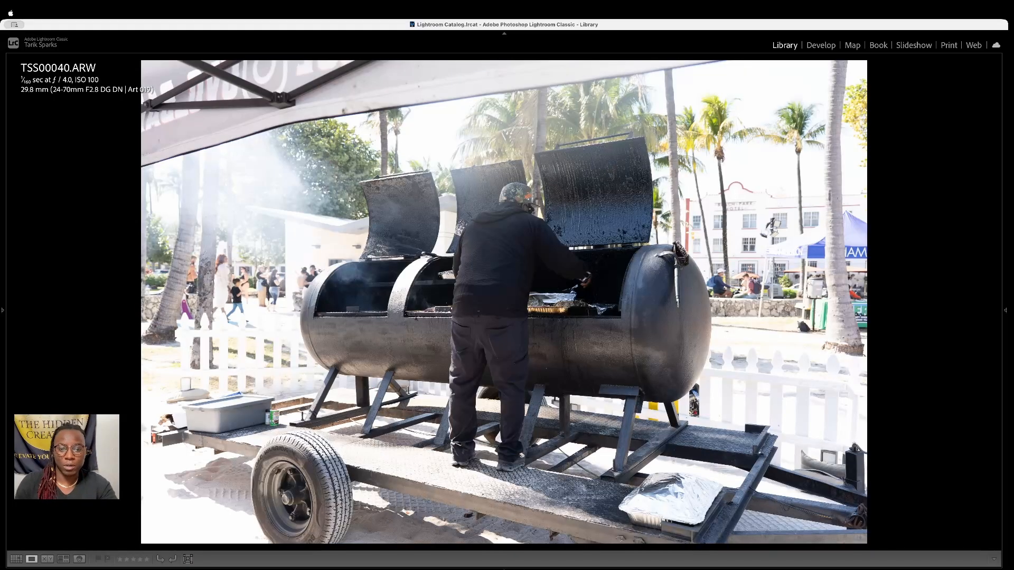
key("Right")
key("Left")
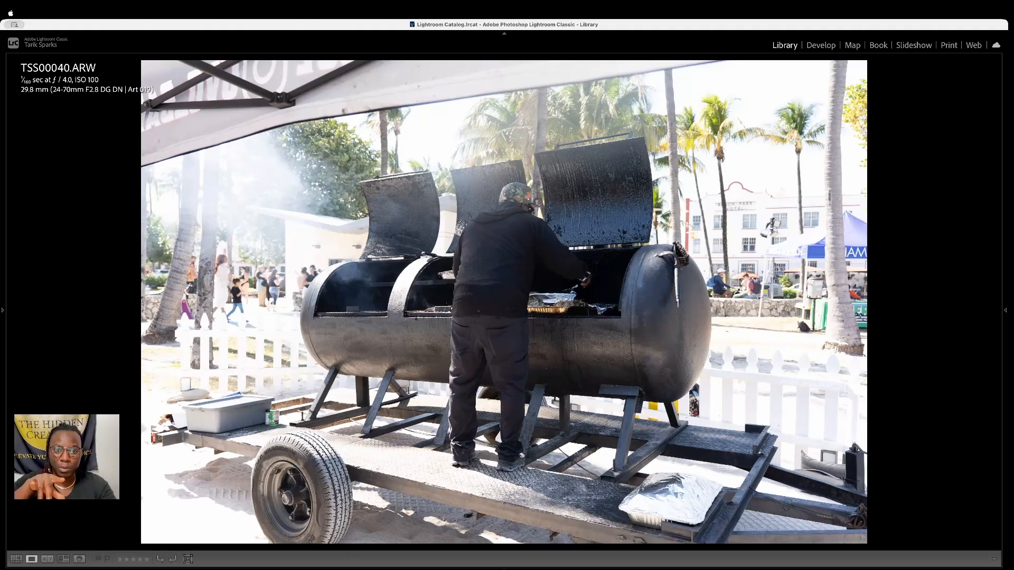
key("5")
key("Right")
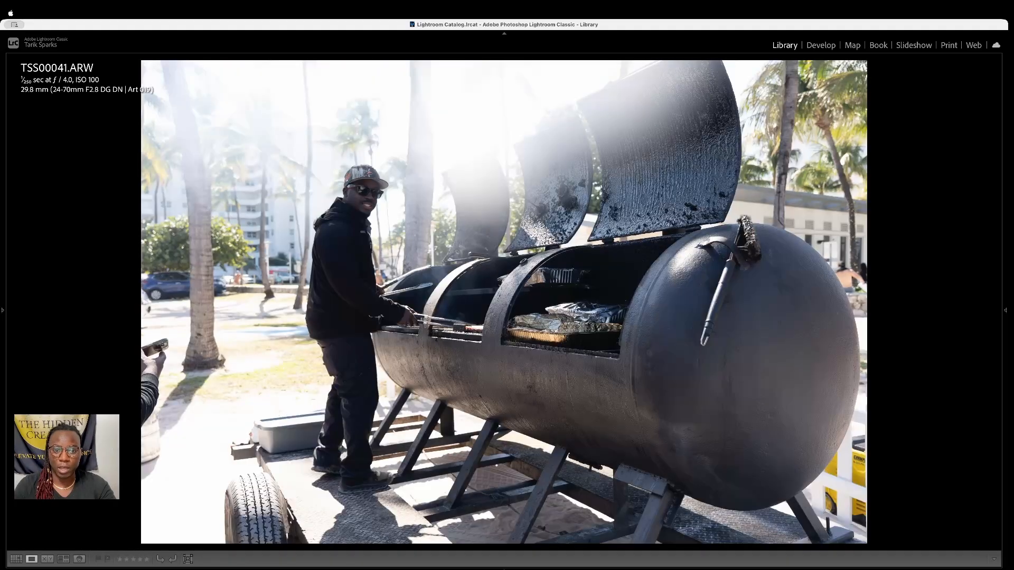
key("5")
Skip TSS00042.ARW and rate the smoker photos TSS00043.ARW, TSS00044.ARW and TSS00045.ARW five stars
key("Right")
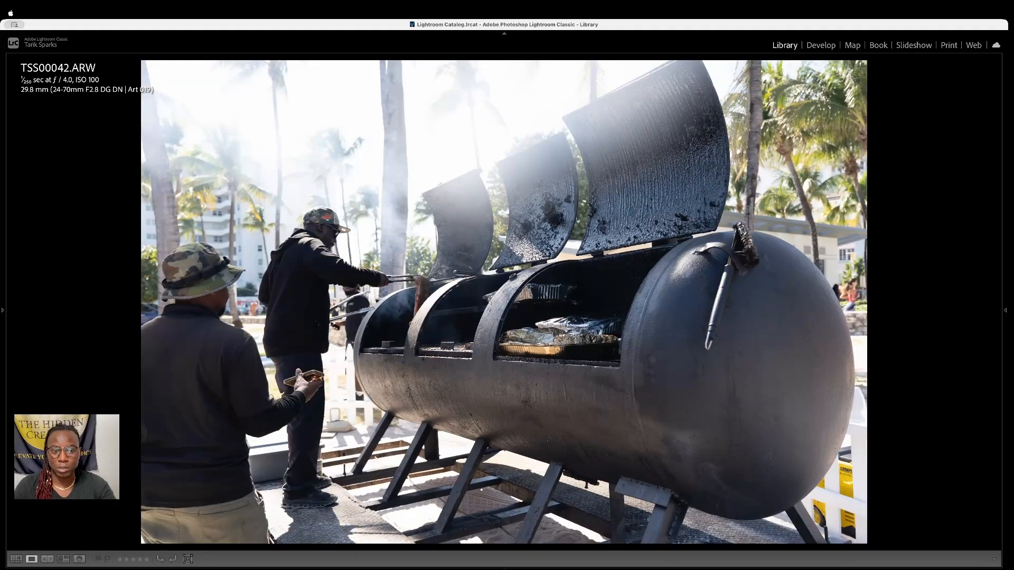
key("Right")
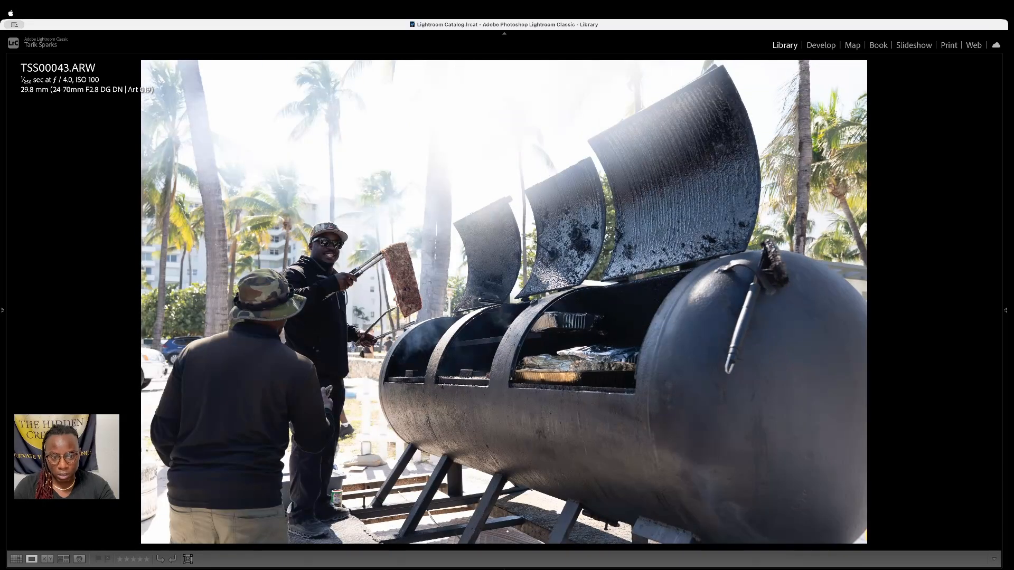
key("5")
key("Right")
key("5")
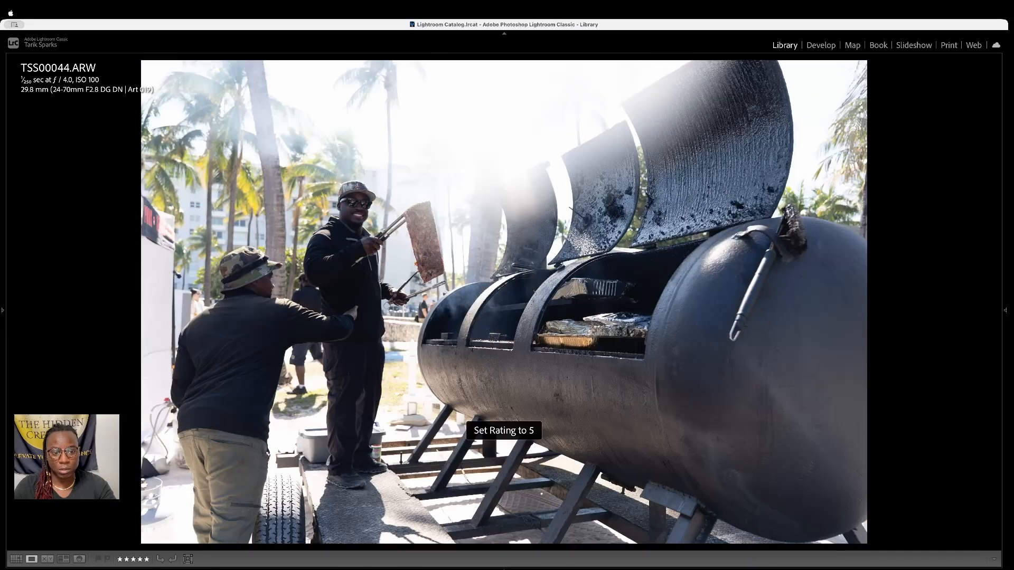
key("Right")
key("5")
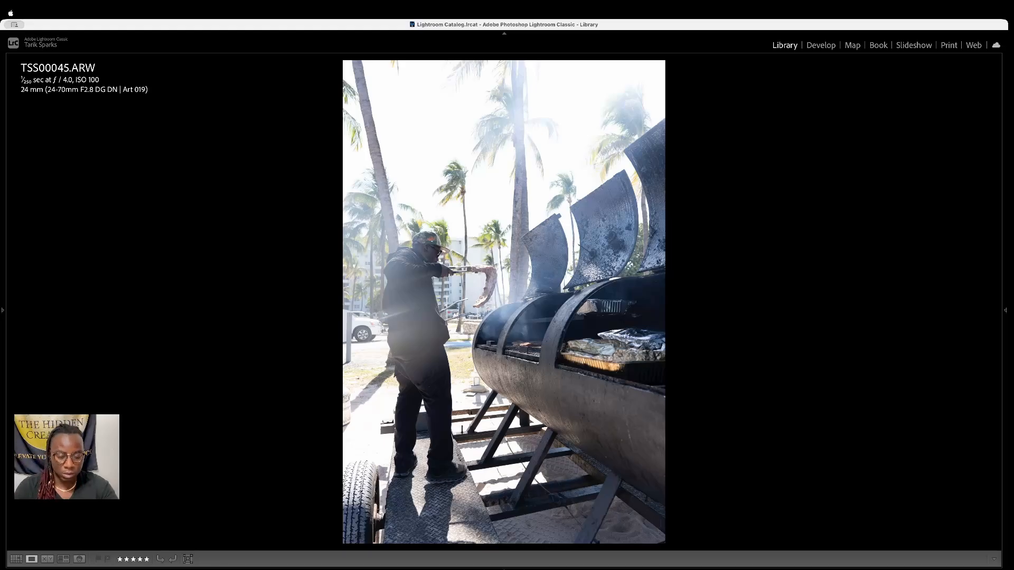
Compare the photo of the meat tray held beside the smoker, TSS00046.ARW, with the photo that follows it
key("Right")
key("Right")
key("Left")
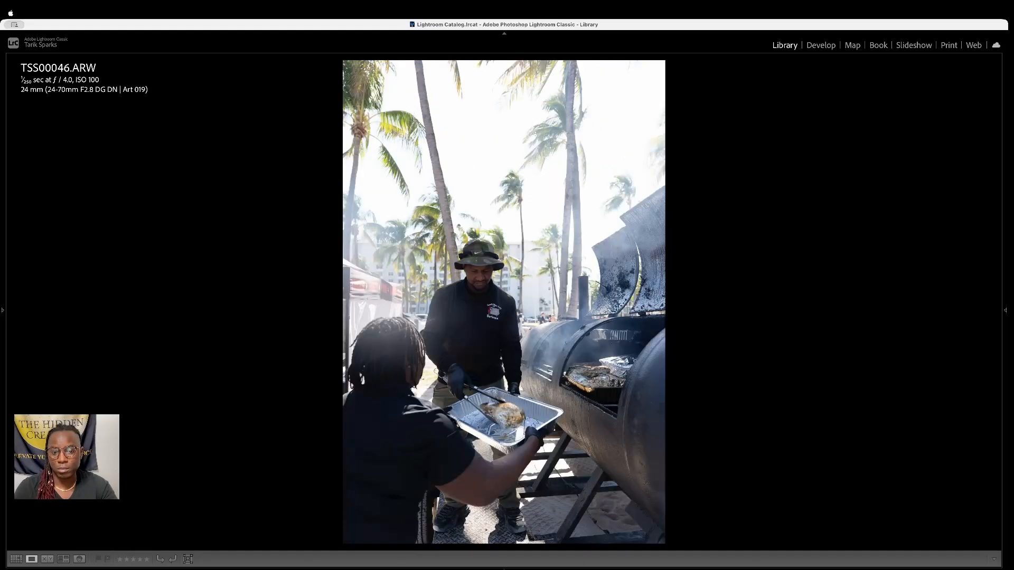
key("Right")
key("Left")
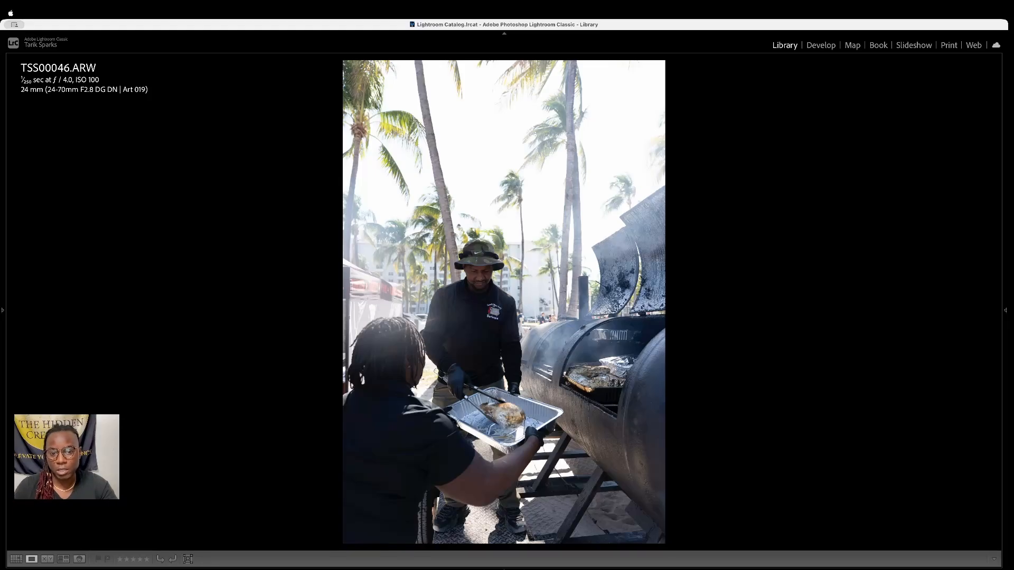
Compare the vertical photos of the cook handling foil-wrapped meat, TSS00048.ARW and TSS00049.ARW
key("Right")
key("Right")
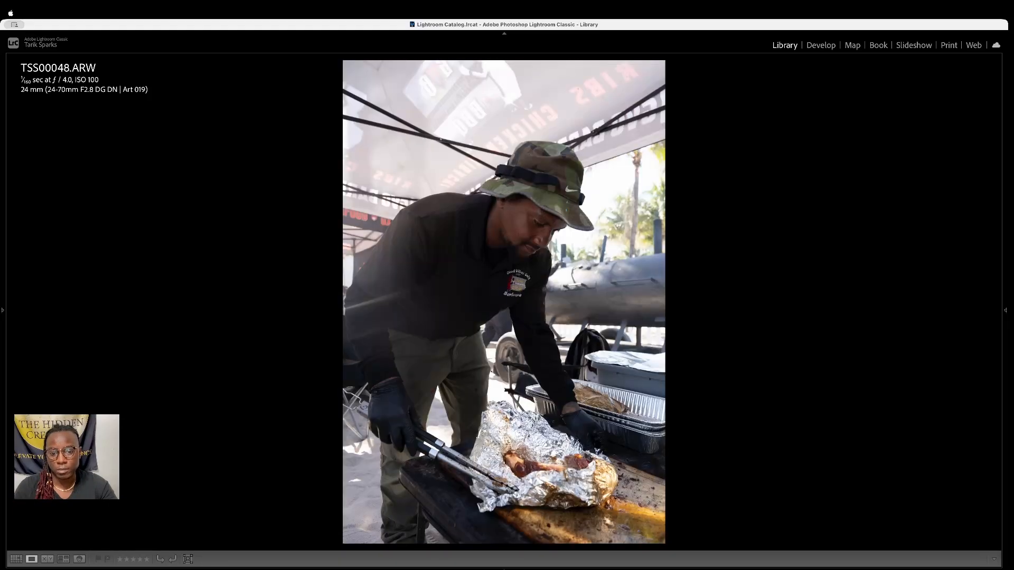
key("Left")
key("Right")
key("Right")
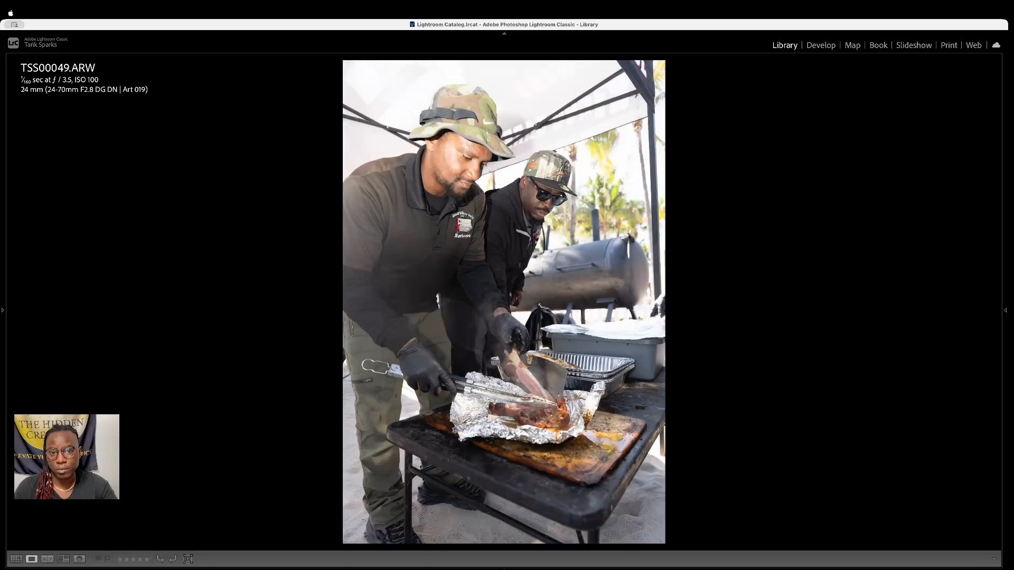
key("Left")
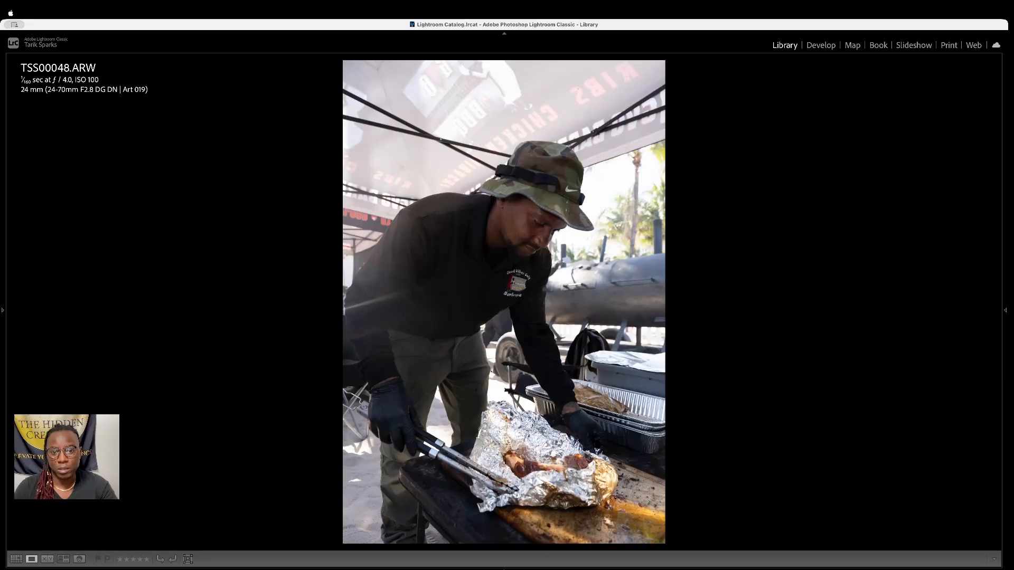
key("Right")
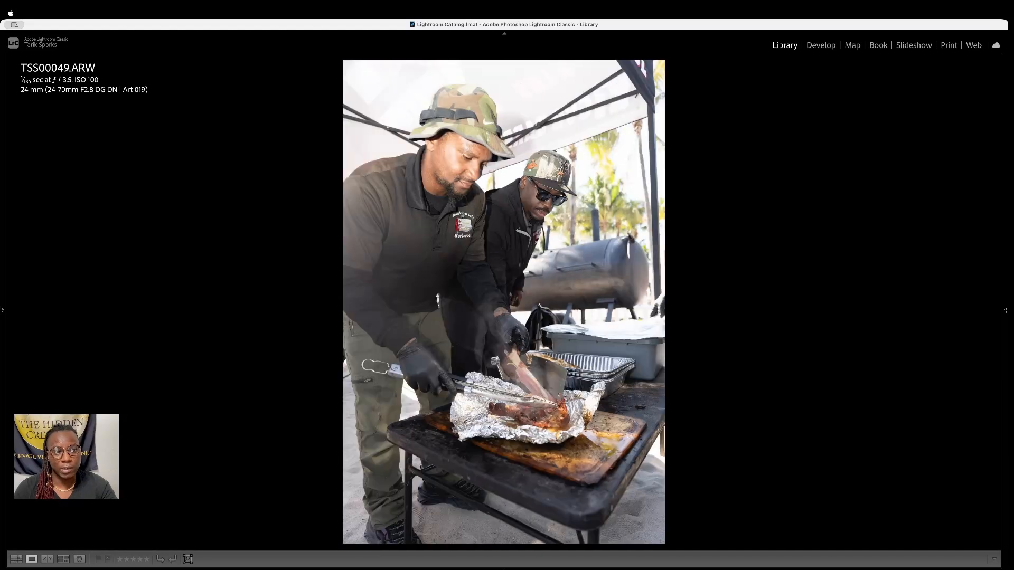
key("Left")
key("Right")
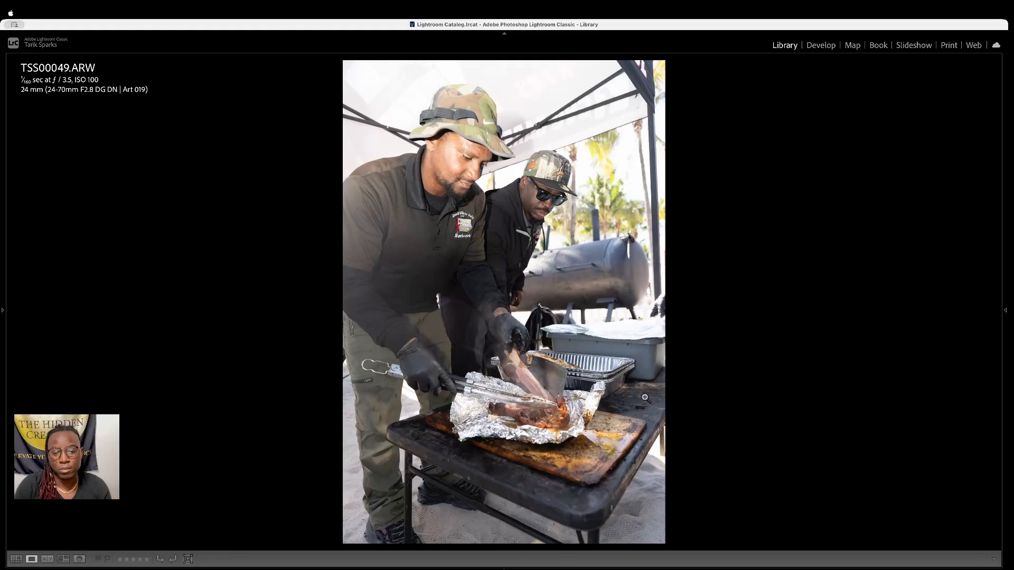
Compare the close-up of the foil-wrapped meat, TSS00050.ARW, with TSS00051.ARW and rate TSS00050.ARW five stars
key("Right")
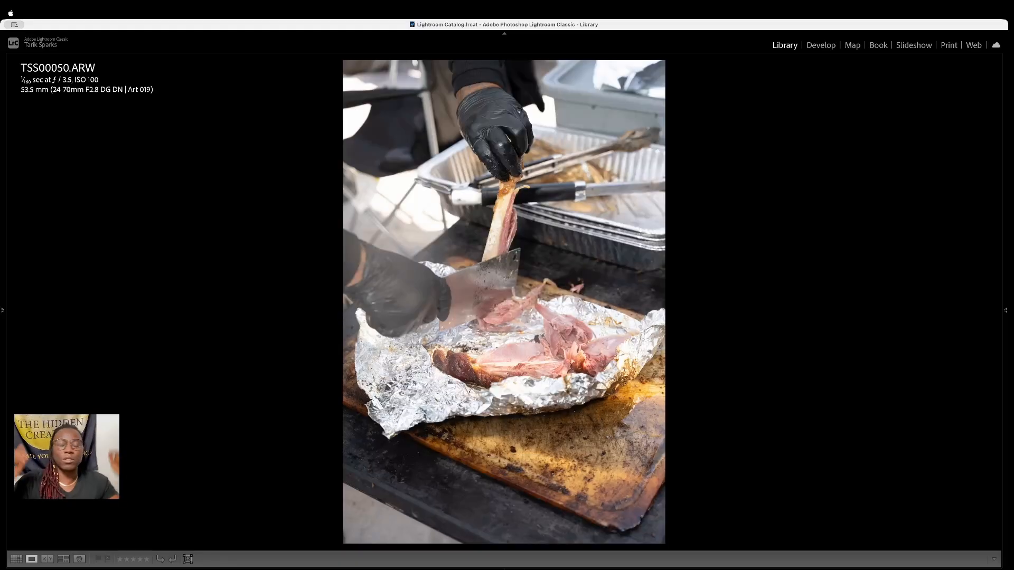
key("3")
key("Right")
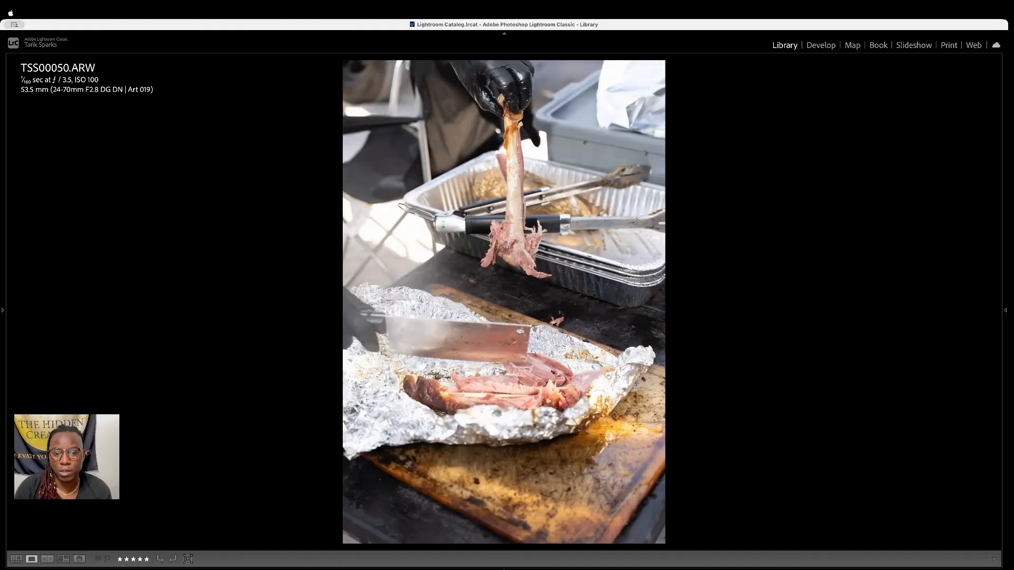
key("Right")
key("Left")
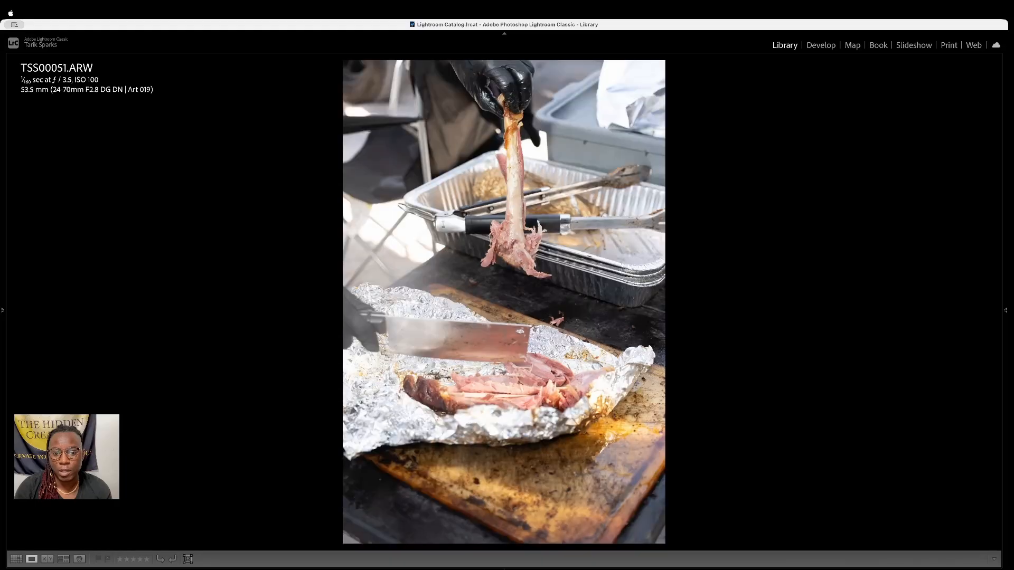
key("Left")
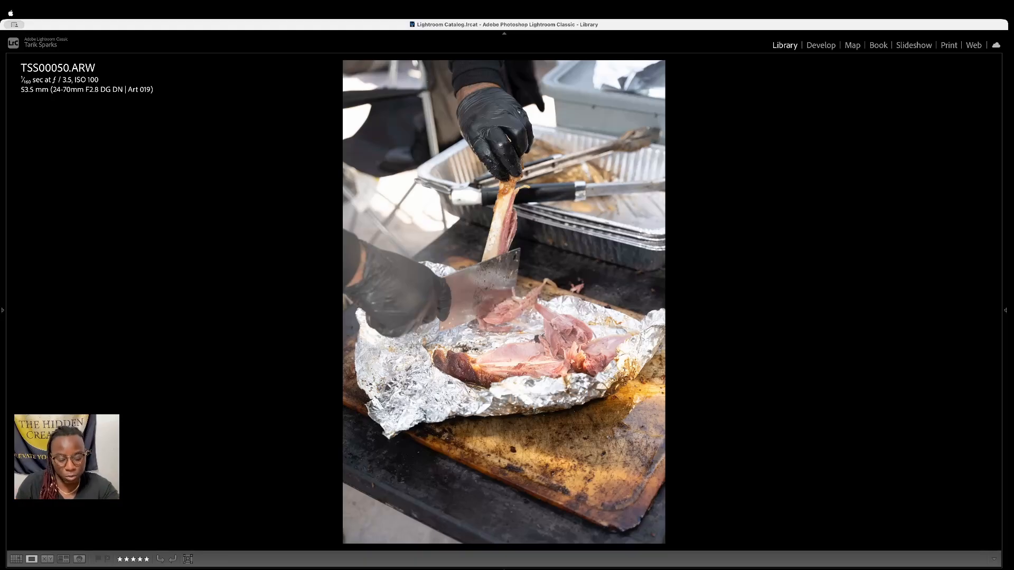
key("5")
key("Right")
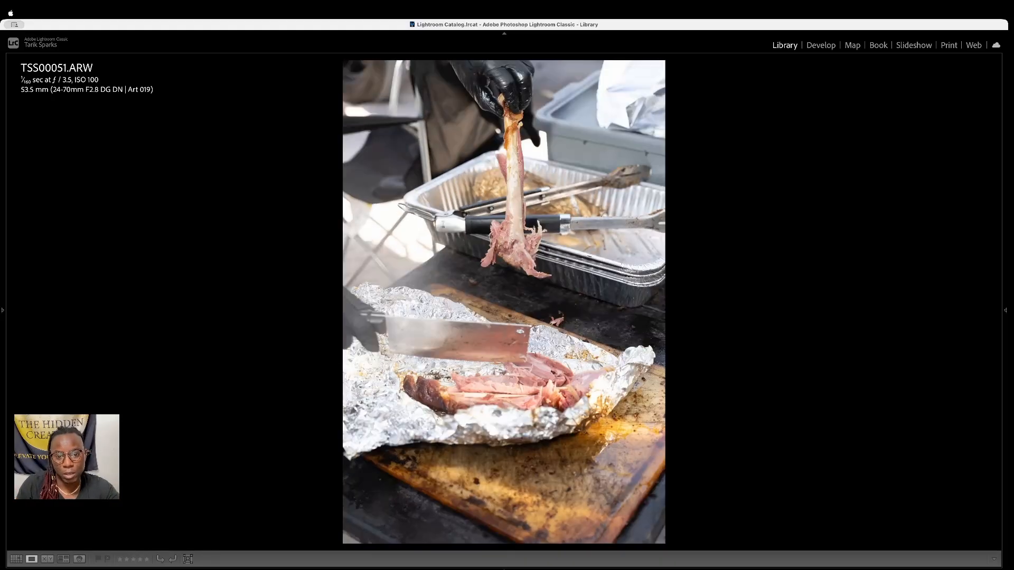
Leave TSS00051.ARW unrated and rate the meat-chopping photos TSS00052.ARW and TSS00053.ARW five stars
key("Right")
key("5")
key("Right")
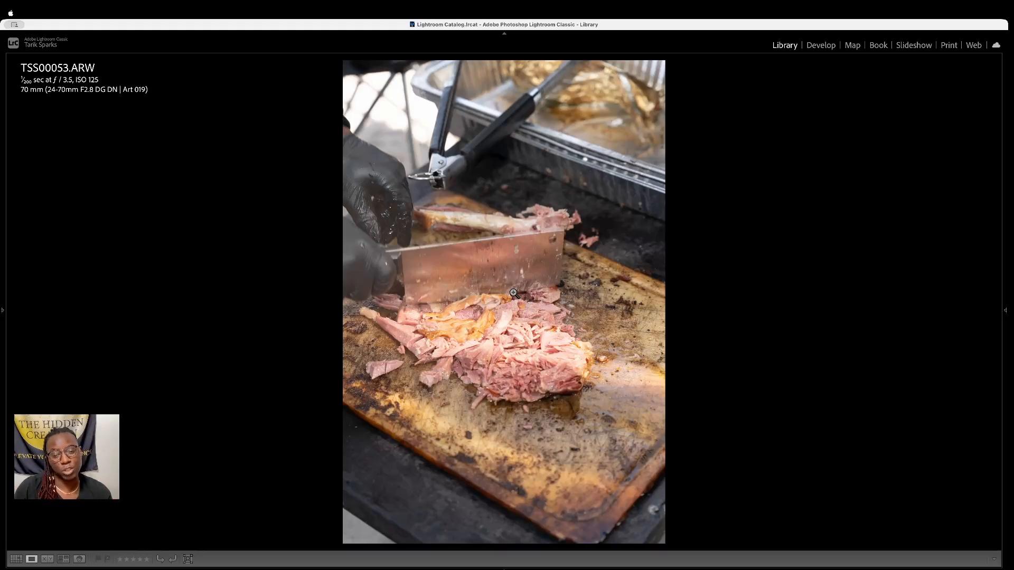
key("5")
key("Right")
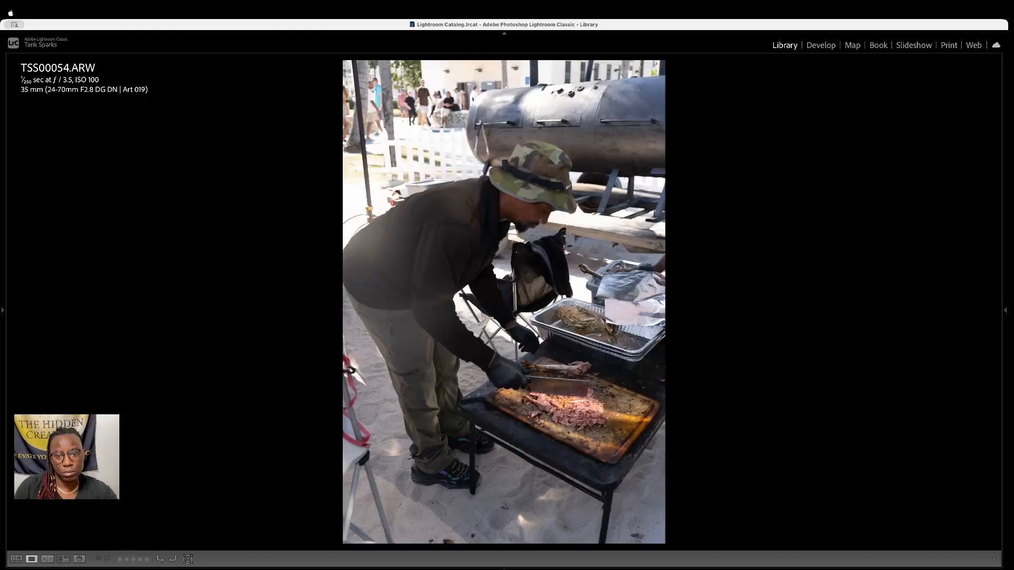
Skip TSS00054.ARW and TSS00055.ARW, inspect the meat on the foil in TSS00056.ARW up close, and reset its rating to 0
key("Right")
key("Right")
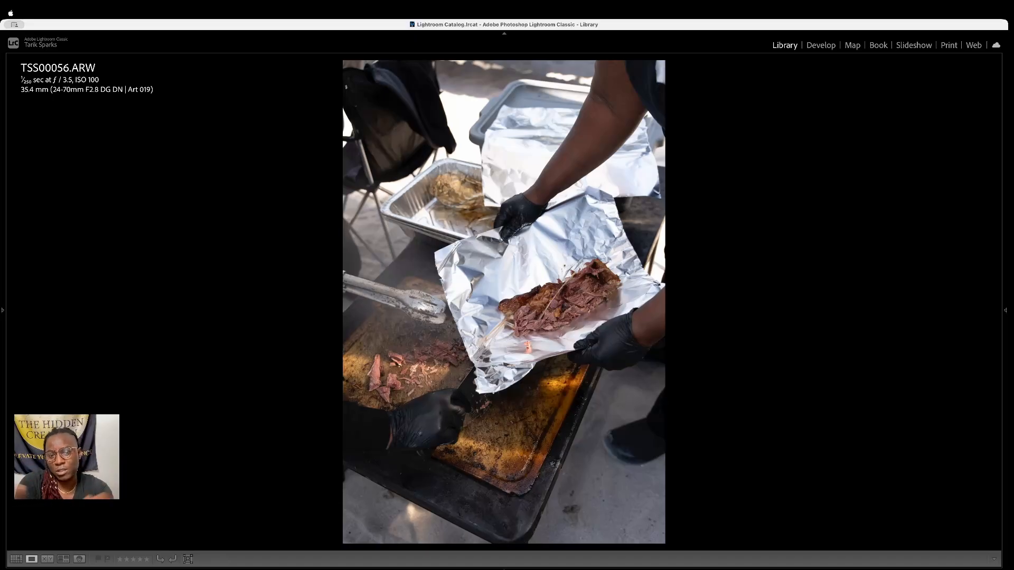
left_click(561, 284)
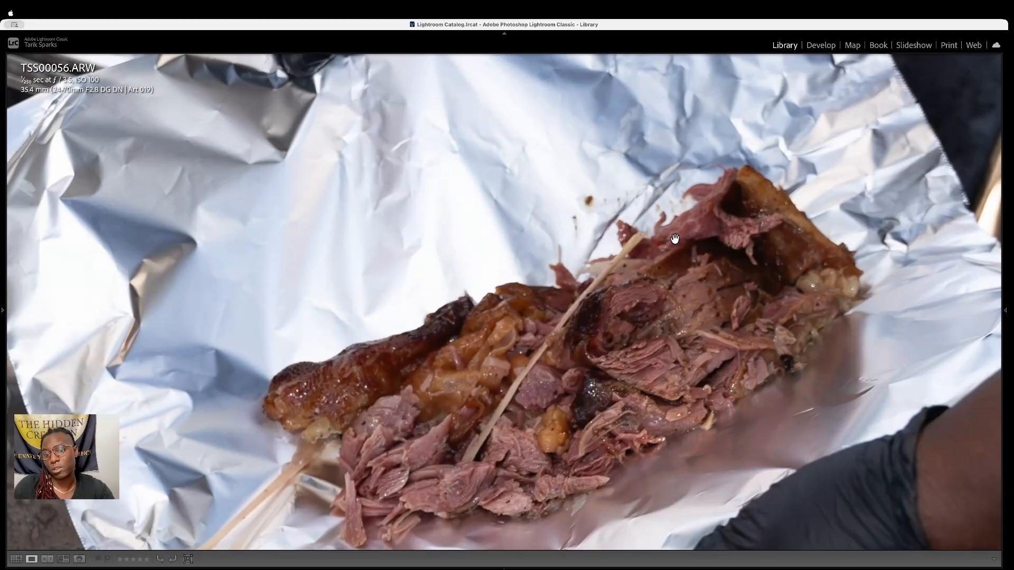
left_click(654, 279)
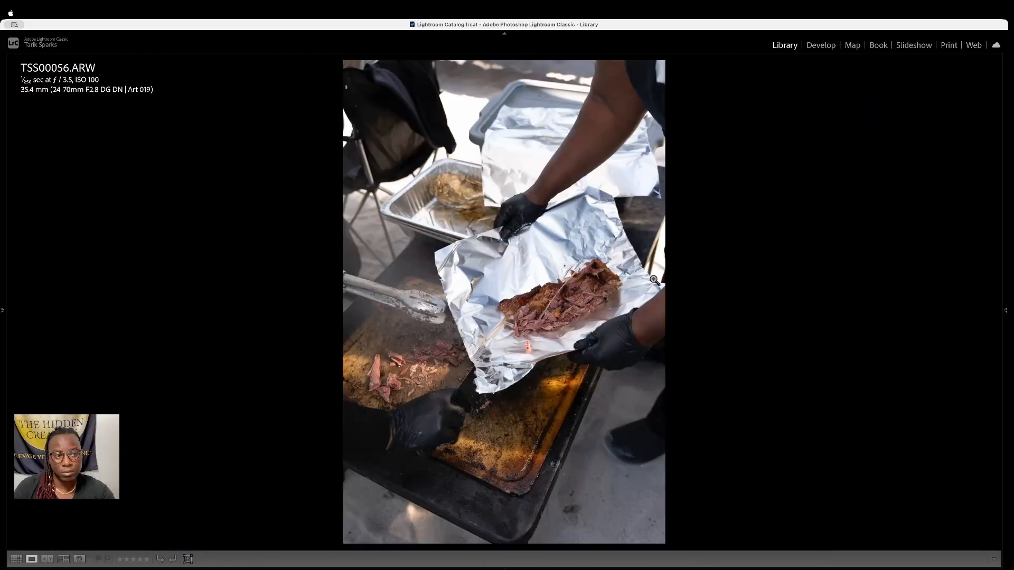
key("5")
key("0")
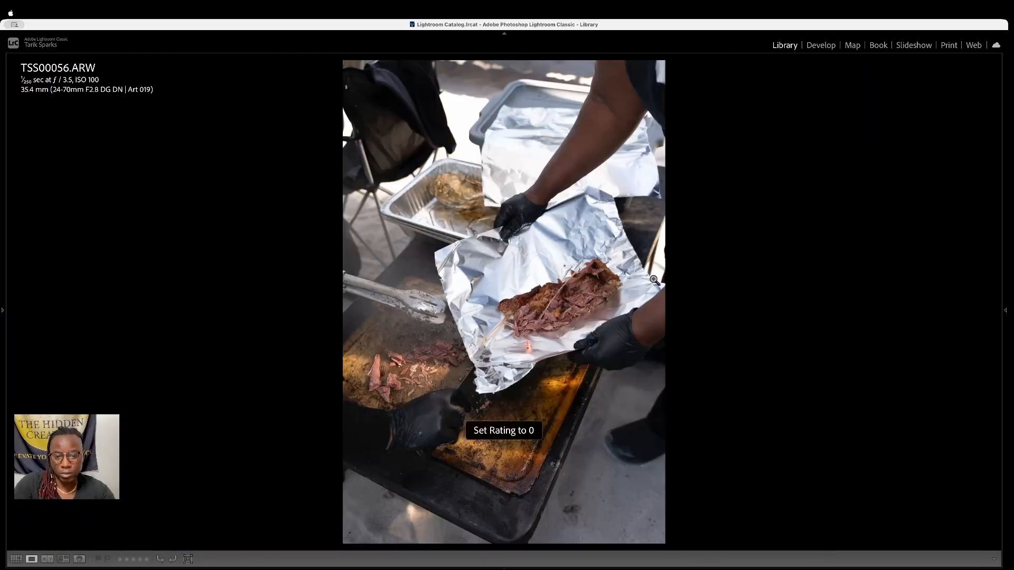
Compare TSS00056.ARW with its neighbouring photos, then rate it and the whole-leg photo TSS00057.ARW five stars
key("Right")
key("Left")
key("Left")
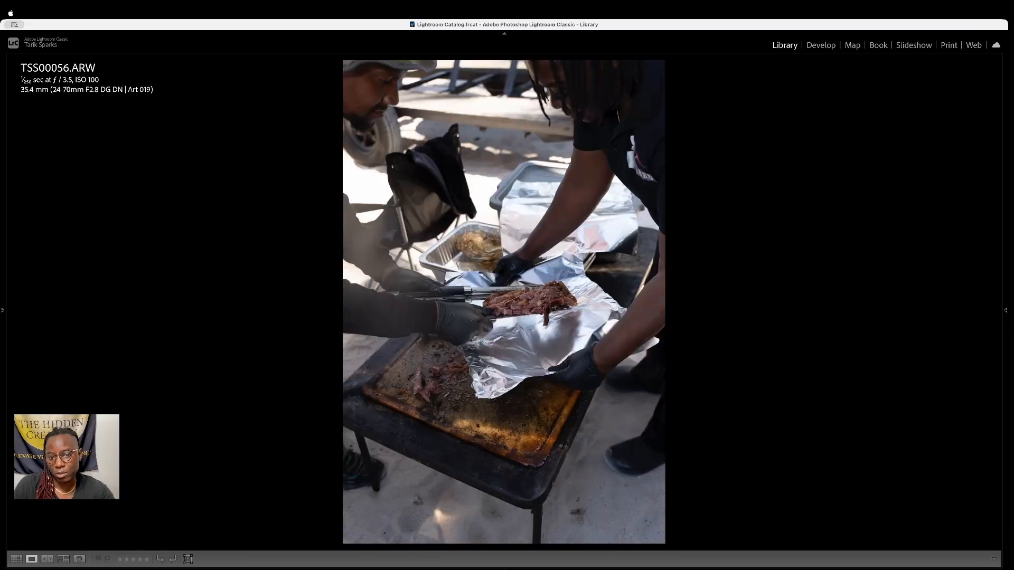
key("Right")
key("5")
key("Right")
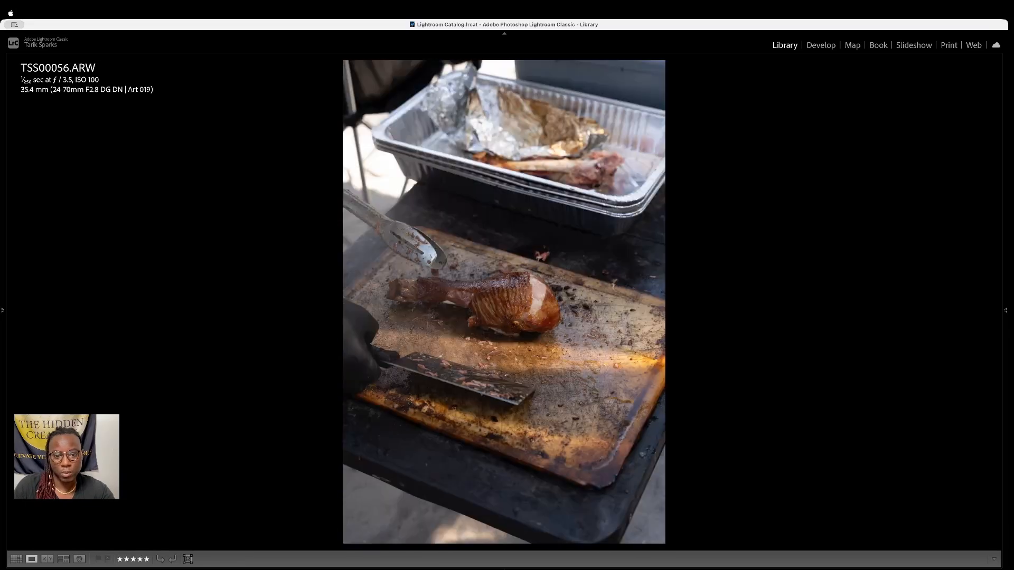
key("5")
key("Right")
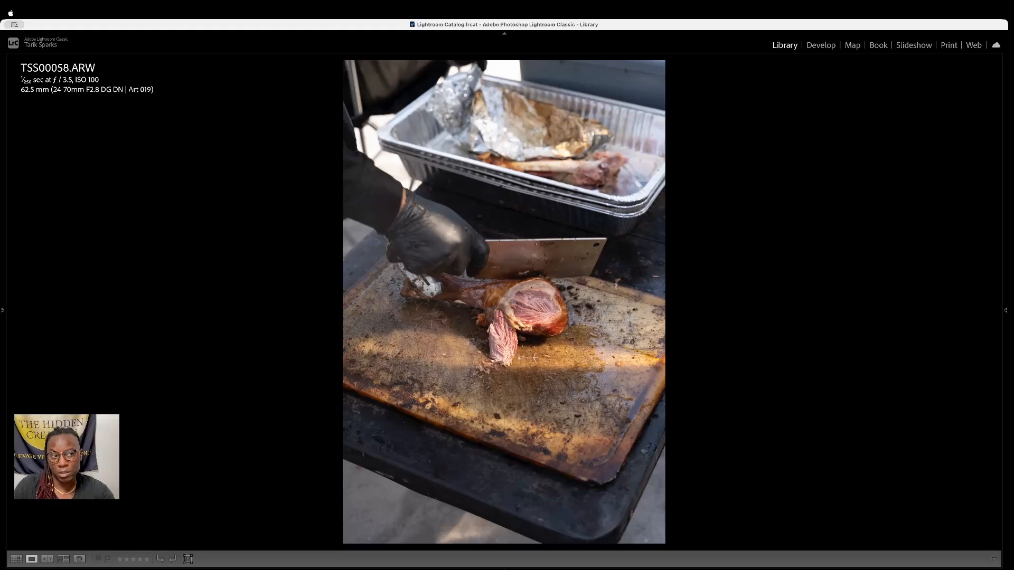
Compare TSS00058.ARW with the preceding photos and check the sharpness of the gloved hand and the sliced leg up close
key("Left")
key("Left")
key("Right")
key("Right")
left_click(546, 185)
left_click_drag(546, 185, 783, 318)
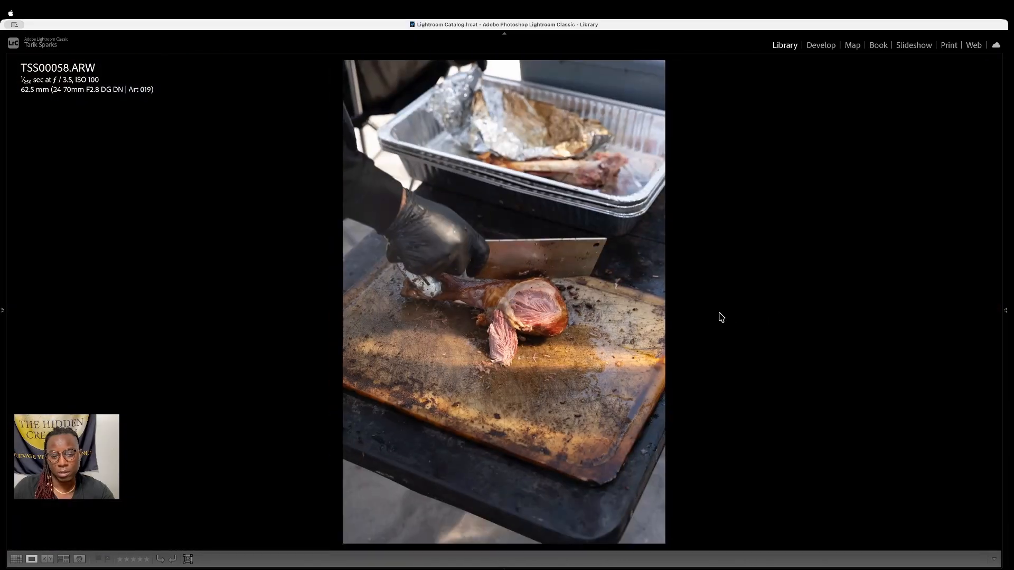
left_click(408, 266)
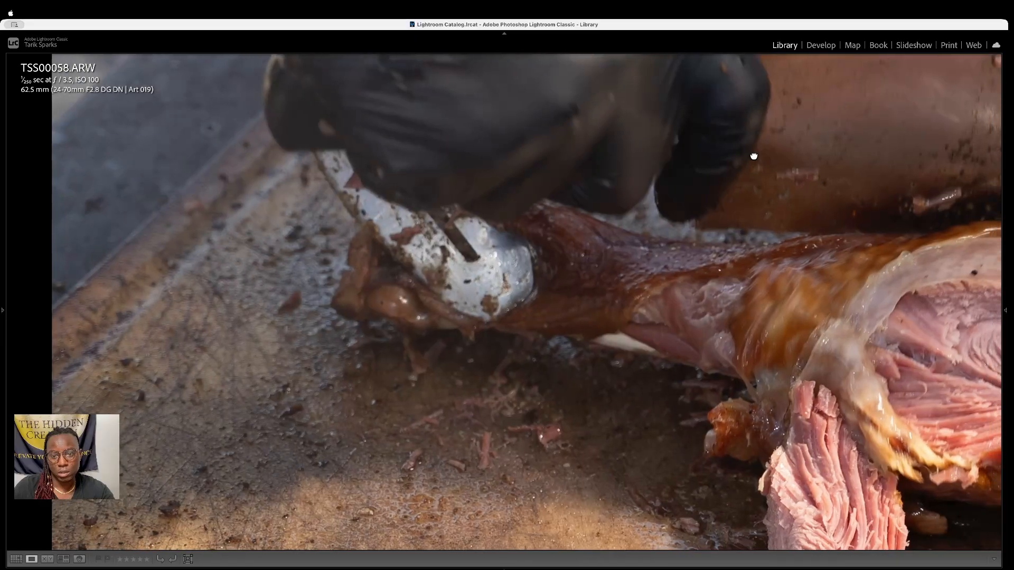
left_click(754, 156)
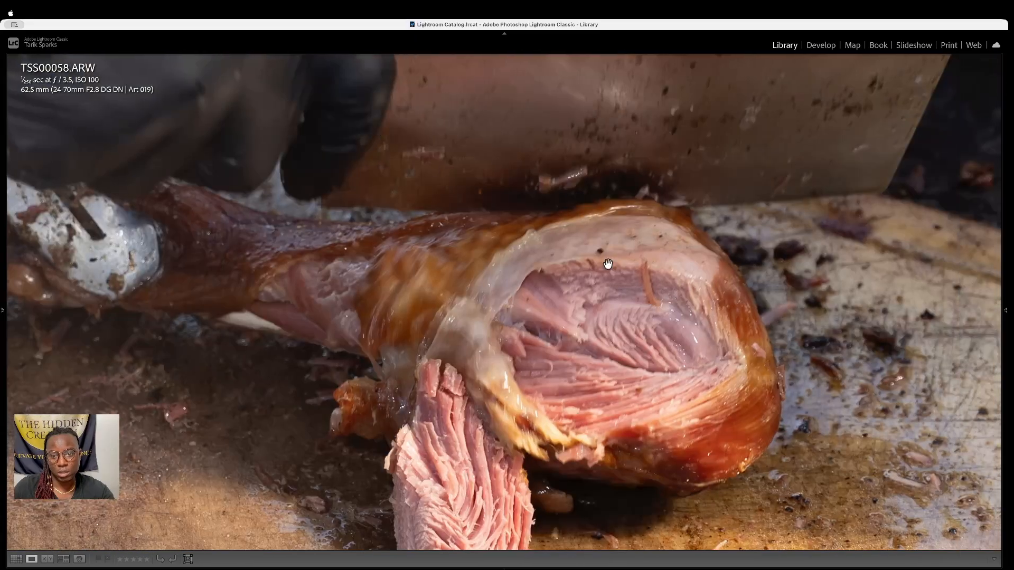
left_click(448, 344)
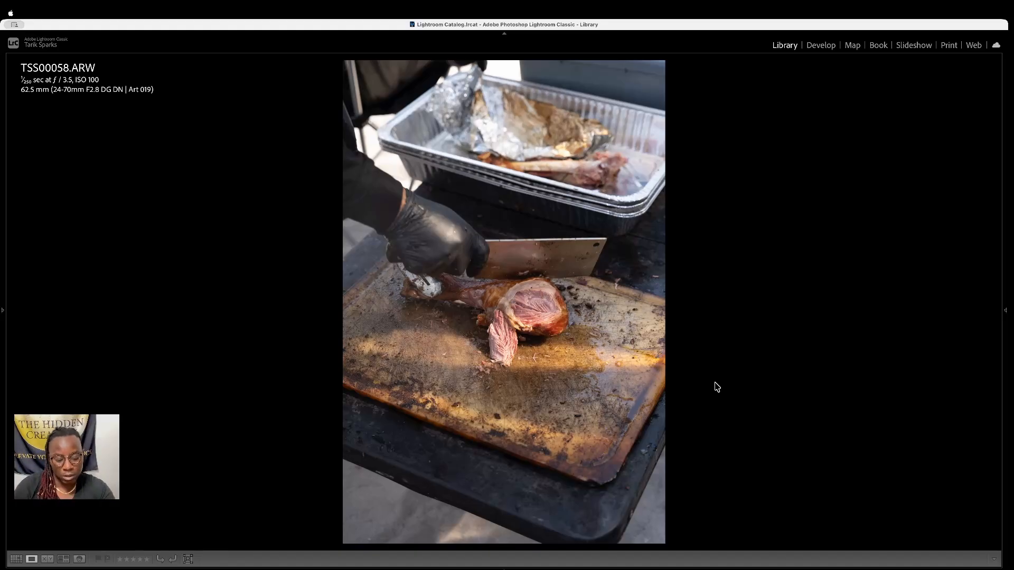
Rate the meat-carving photos TSS00058.ARW and TSS00061.ARW five stars
key("5")
key("Right")
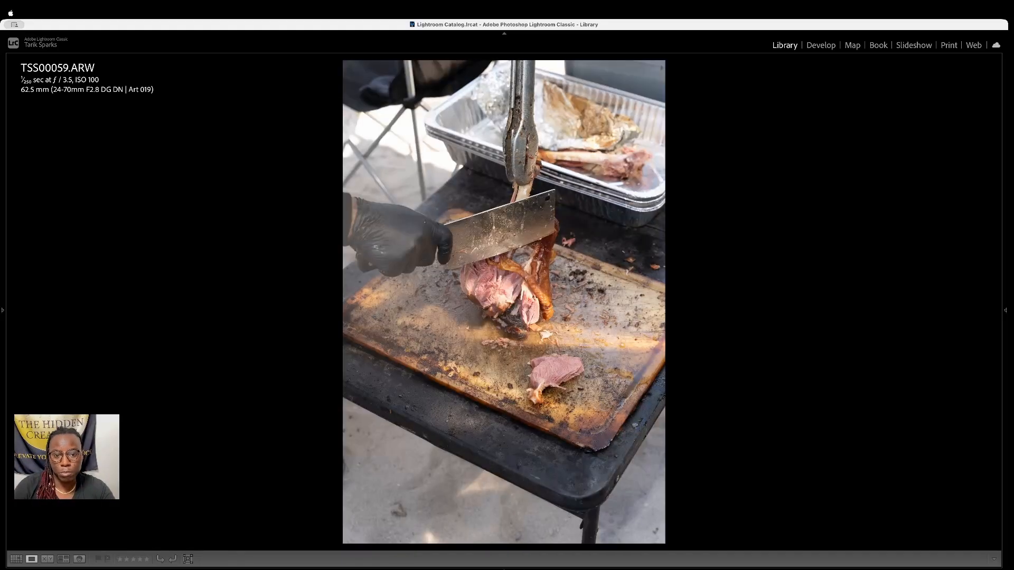
key("Right")
key("Right")
key("5")
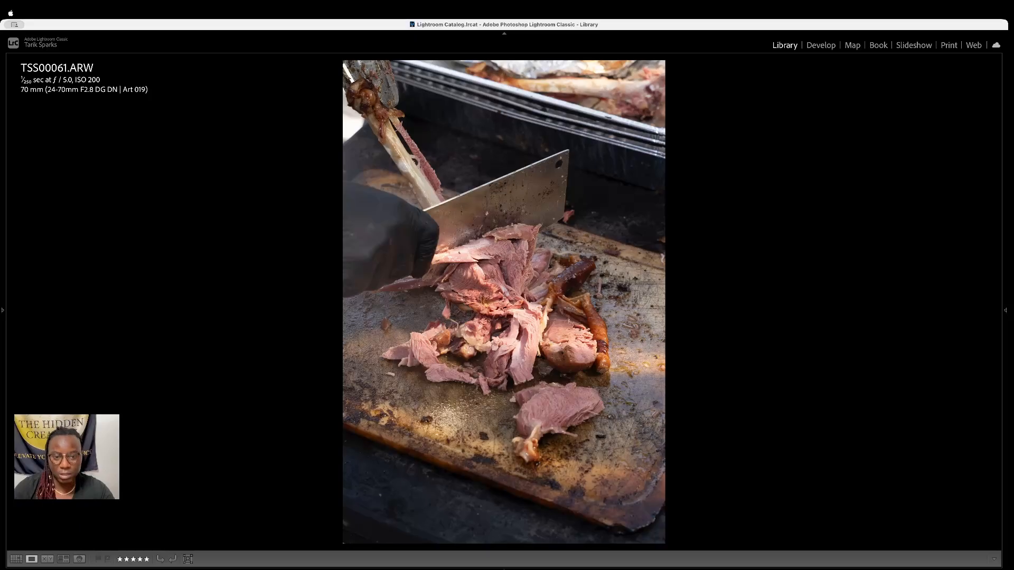
Review the carving shots following TSS00061.ARW and rate TSS00065.ARW five stars
key("Right")
key("Right")
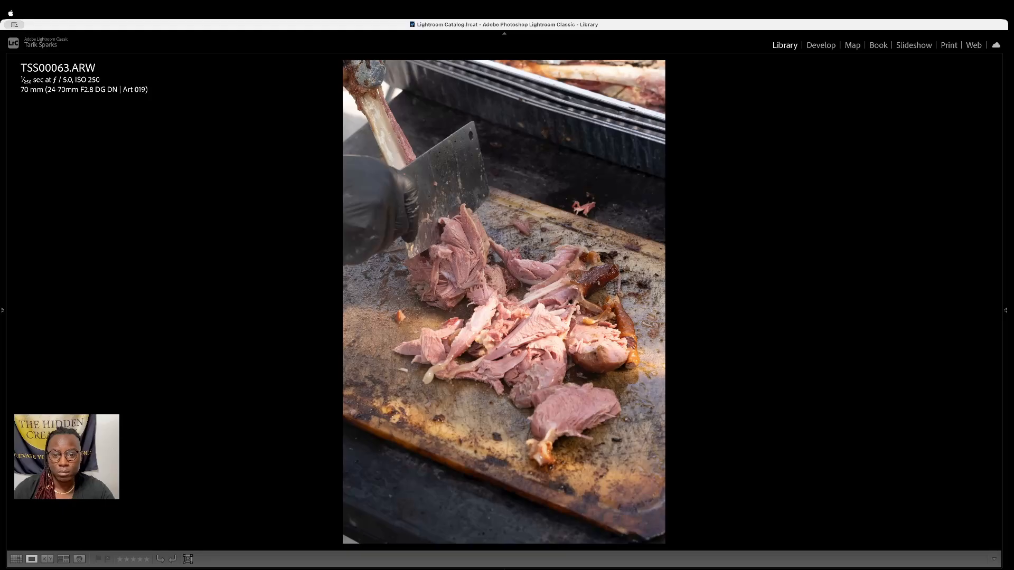
key("1")
key("Right")
key("Right")
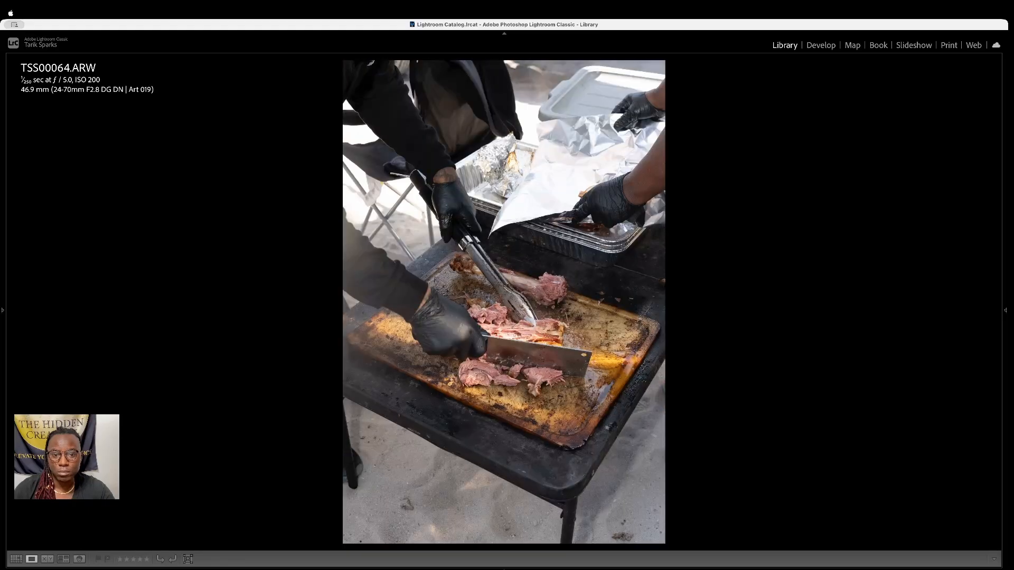
key("Right")
key("Left")
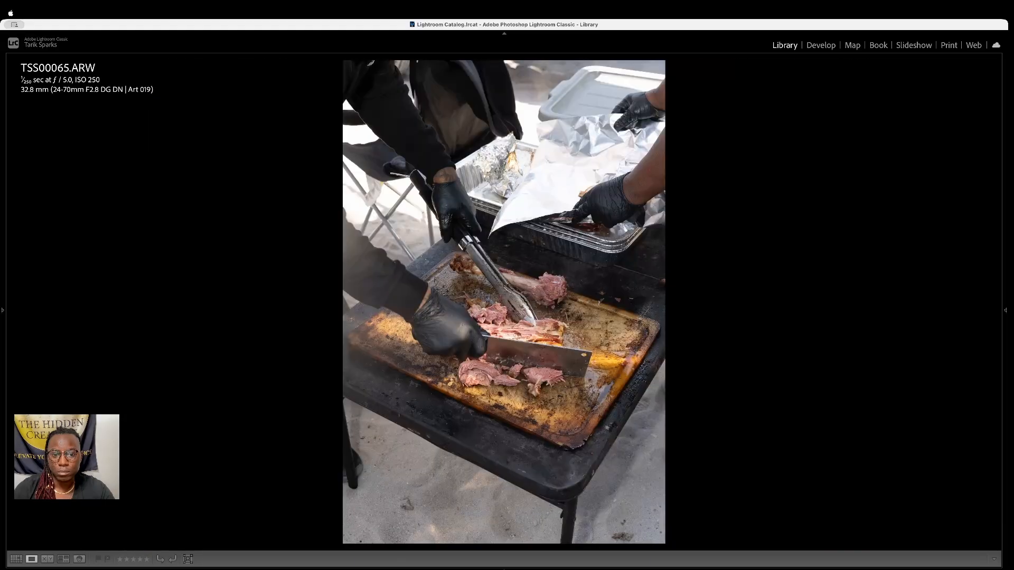
key("1")
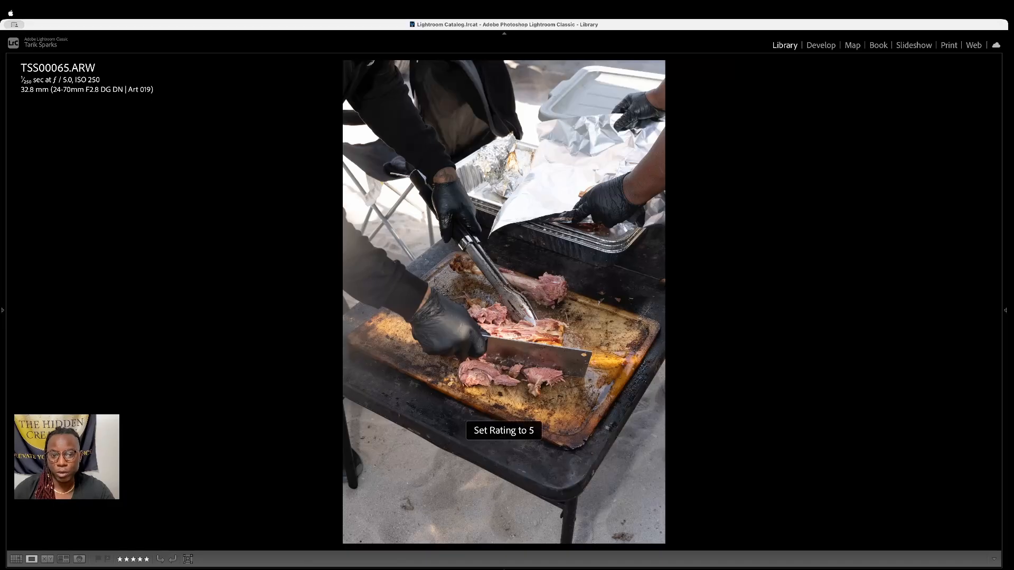
Rate the cake-stand group photo TSS00066.ARW five stars and compare it with TSS00067.ARW
key("Right")
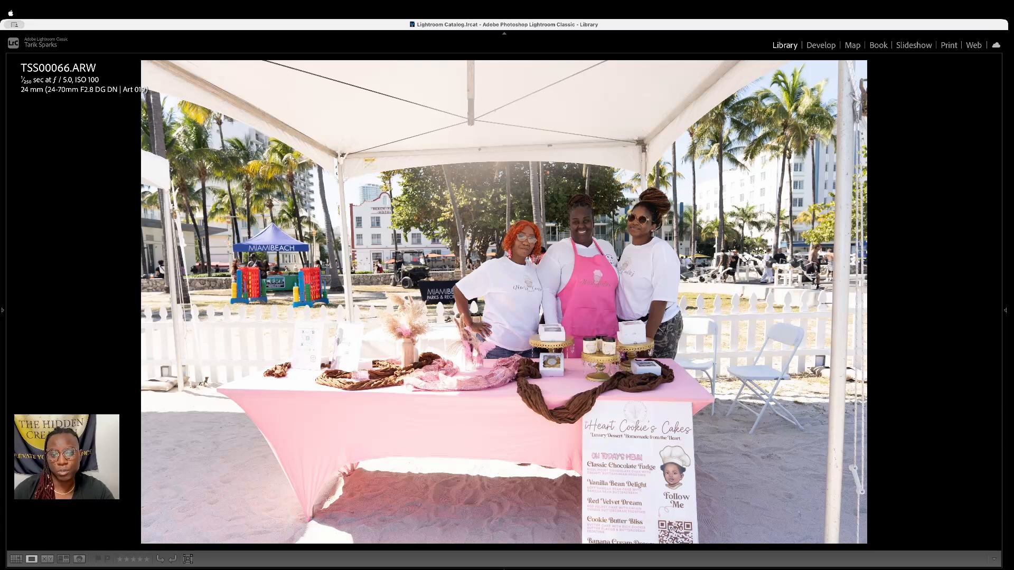
key("1")
key("Right")
key("Left")
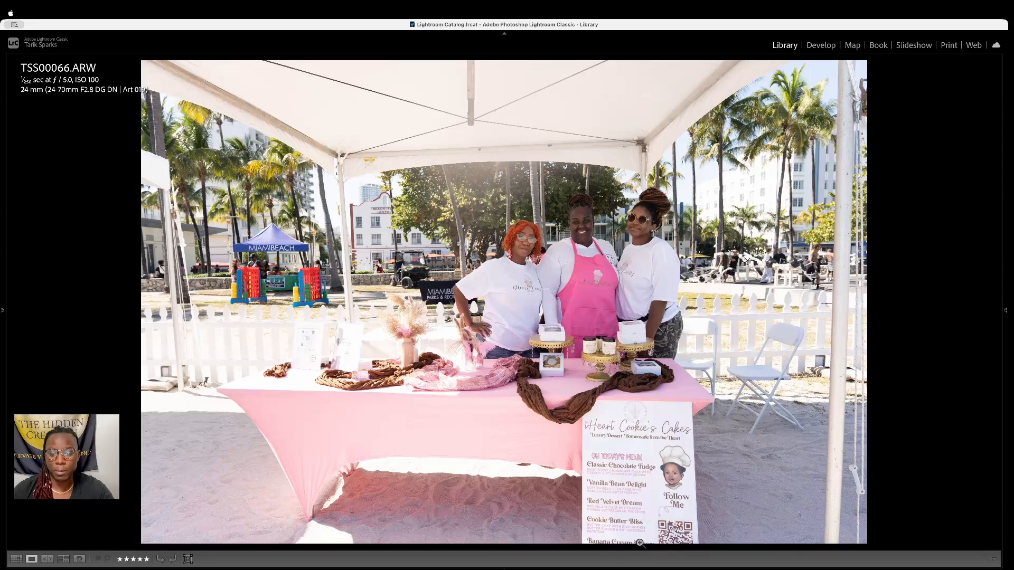
key("Right")
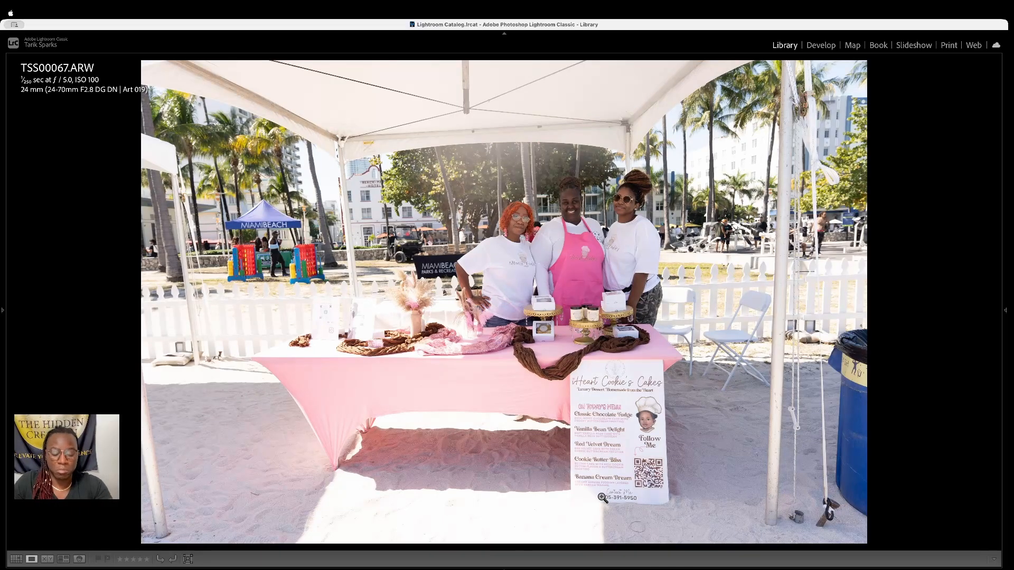
Reset the star rating of the group photo TSS00066.ARW to zero and continue to TSS00068.ARW
key("0")
key("Left")
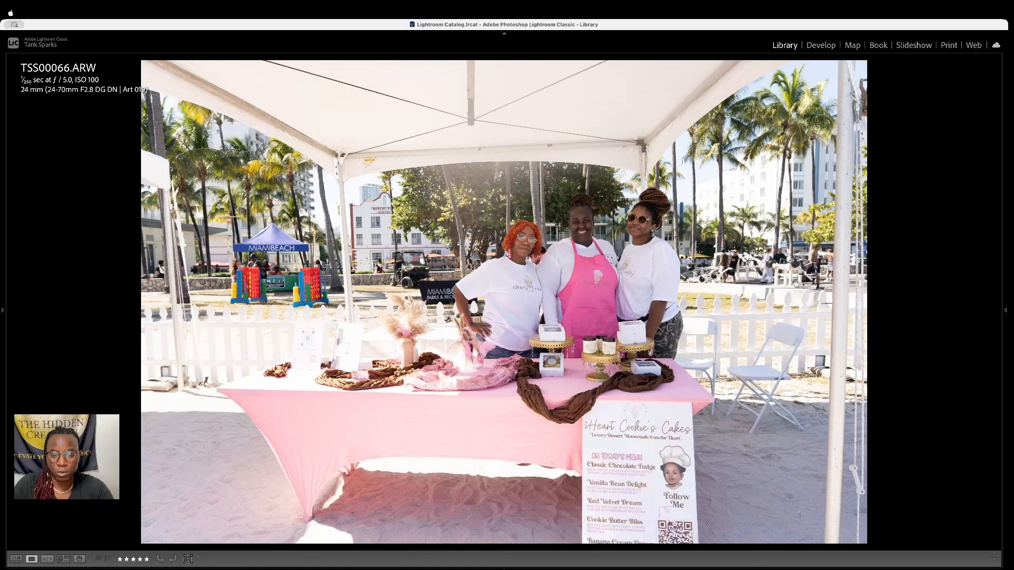
key("0")
key("Right")
key("Right")
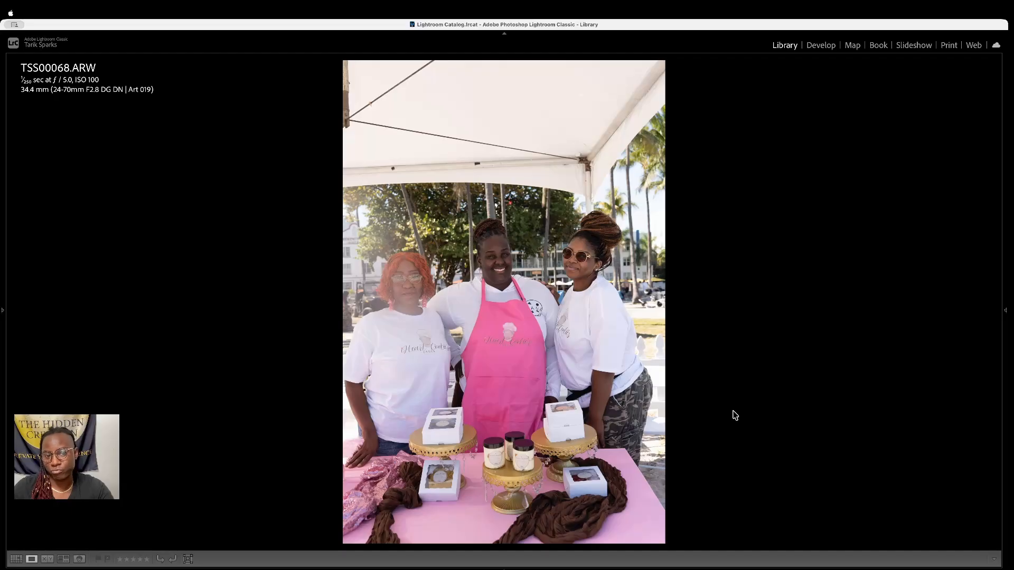
Rate TSS00069.ARW five stars and reset the rating of TSS00068.ARW to zero
key("Right")
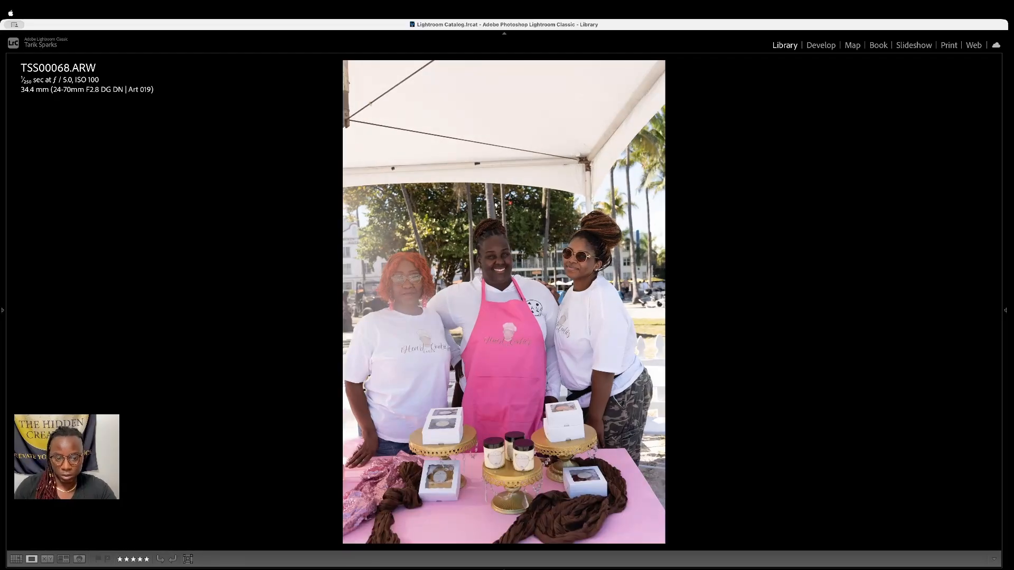
key("Right")
key("5")
key("Left")
key("0")
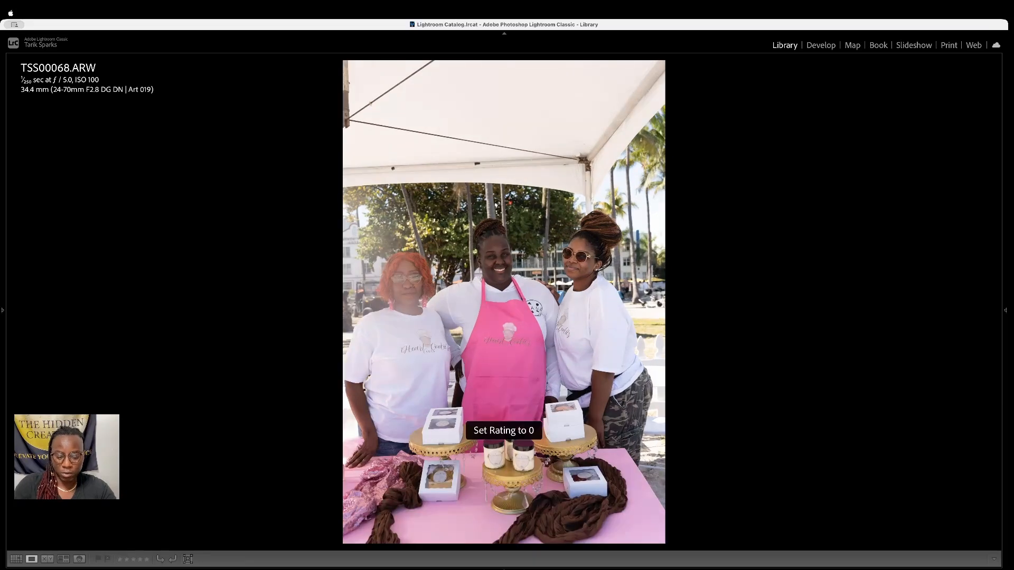
Rate the blue lemonade photo TSS00070.ARW five stars and reveal the histogram and metadata beside the photo
key("Right")
key("Right")
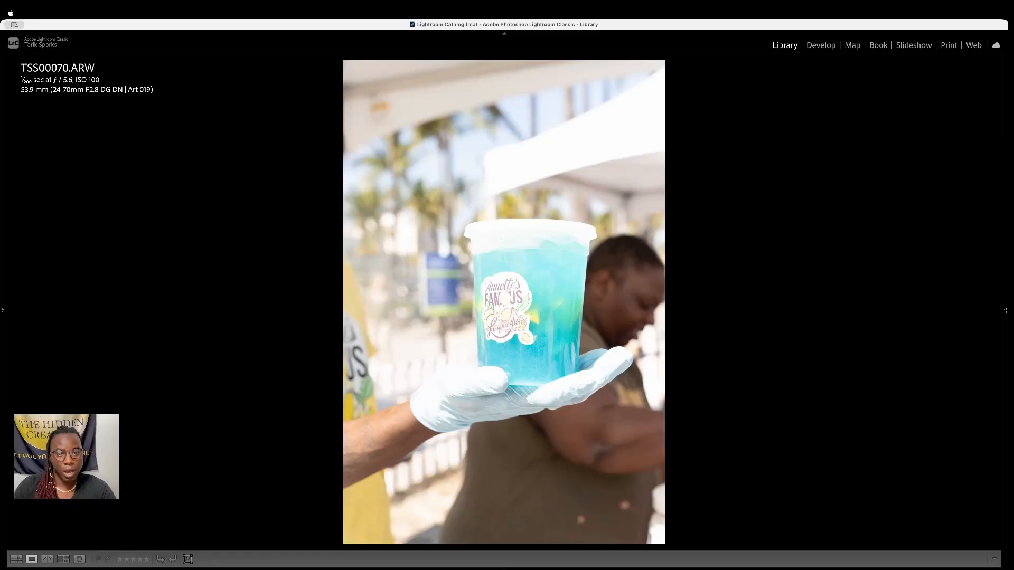
key("5")
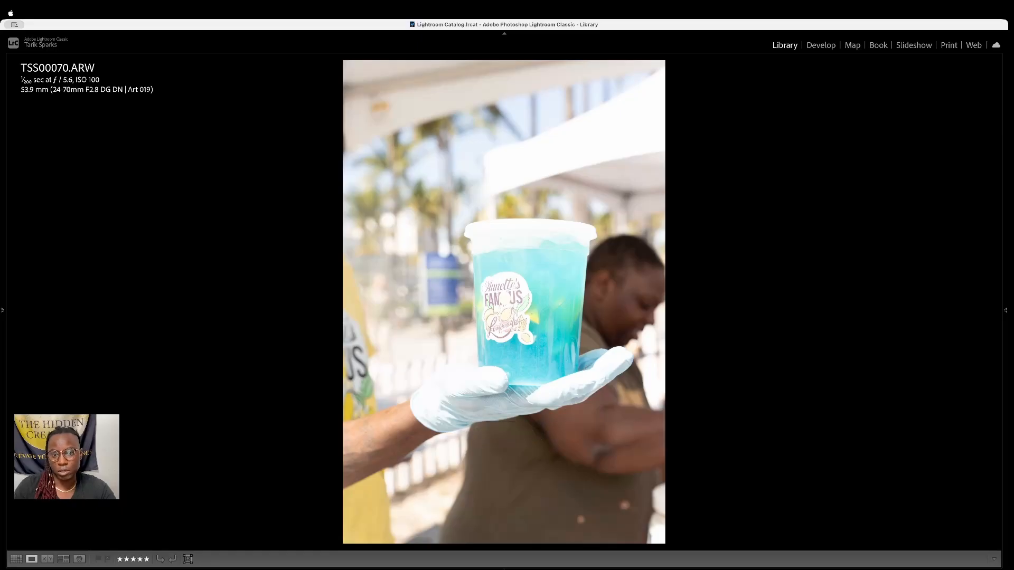
left_click(1005, 314)
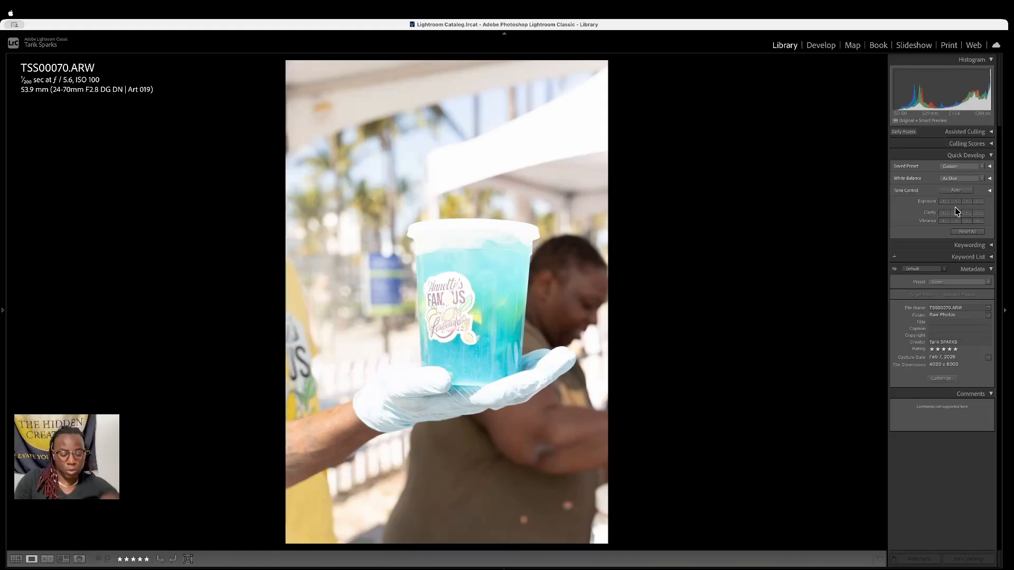
Compare TSS00070.ARW with the similar blue lemonade shot TSS00071.ARW and rate TSS00071.ARW five stars
key("Right")
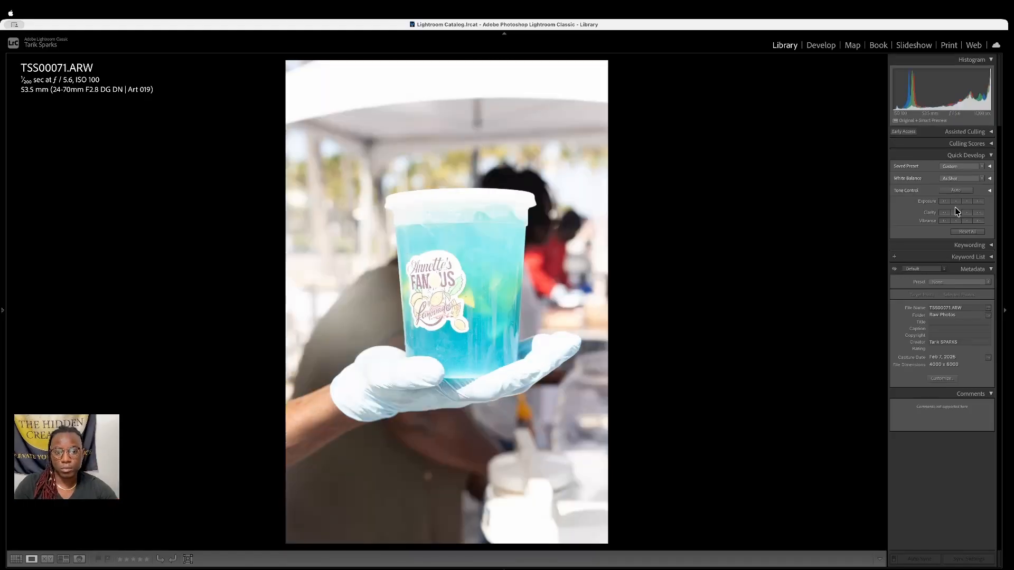
key("Left")
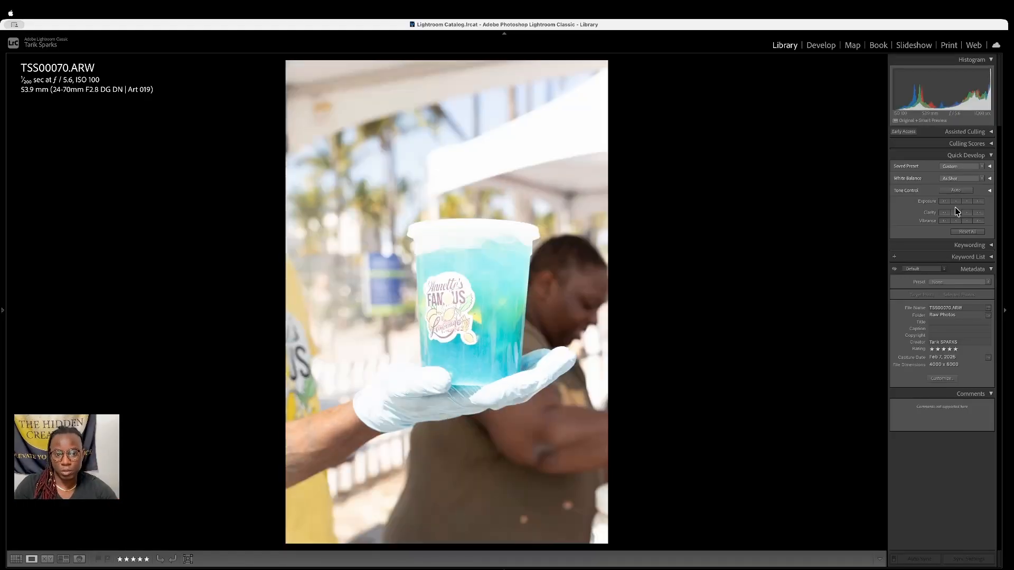
key("Right")
key("5")
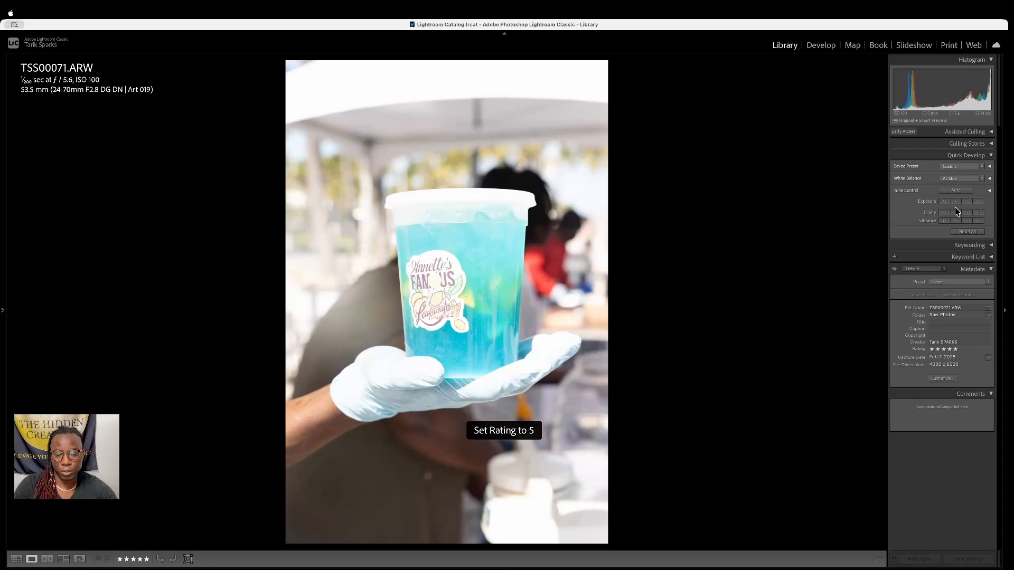
Compare the two blue lemonade shots again, keeping TSS00071.ARW at five stars and resetting TSS00070.ARW to zero
key("Left")
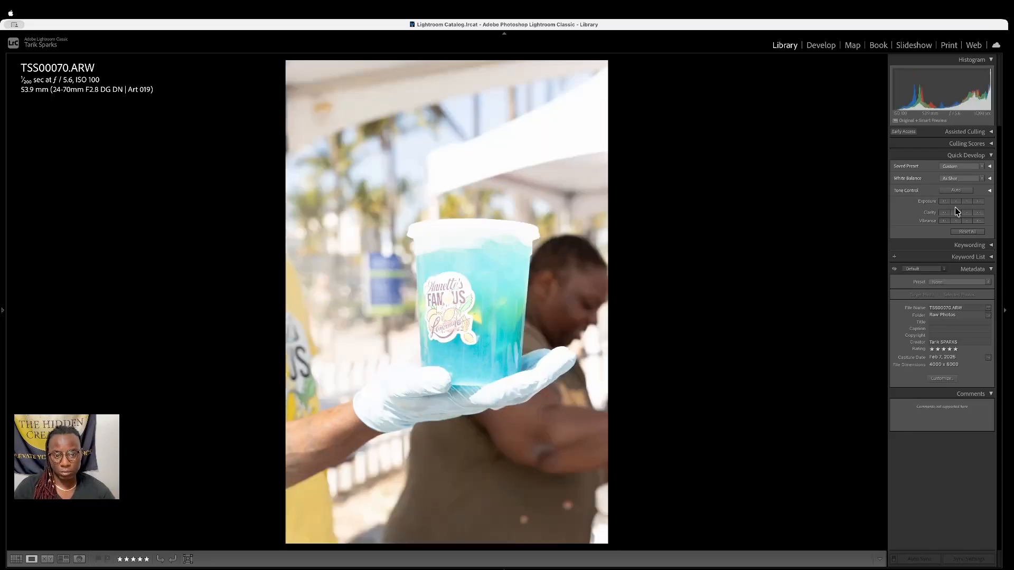
key("Left")
key("Right")
key("Right")
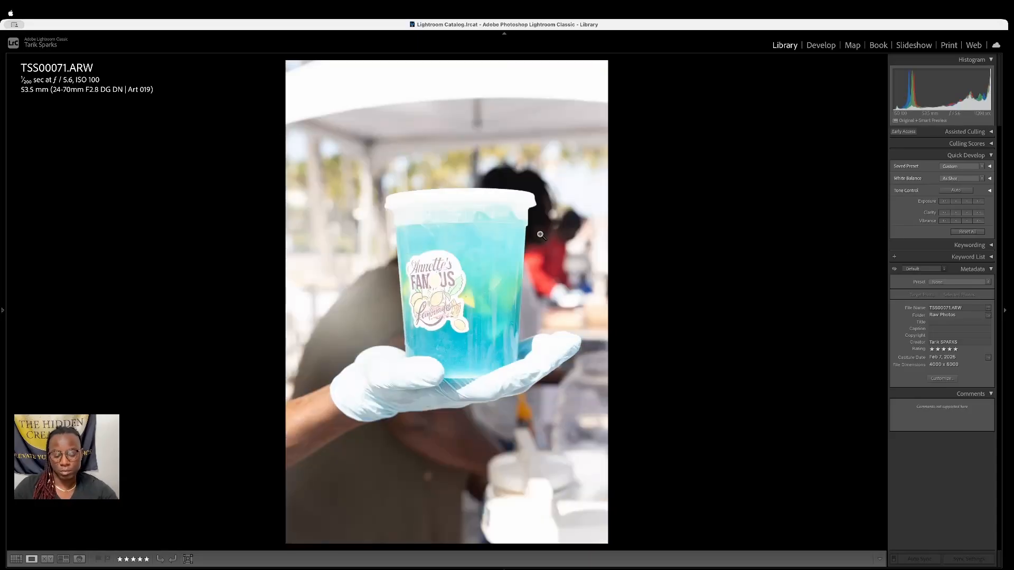
key("5")
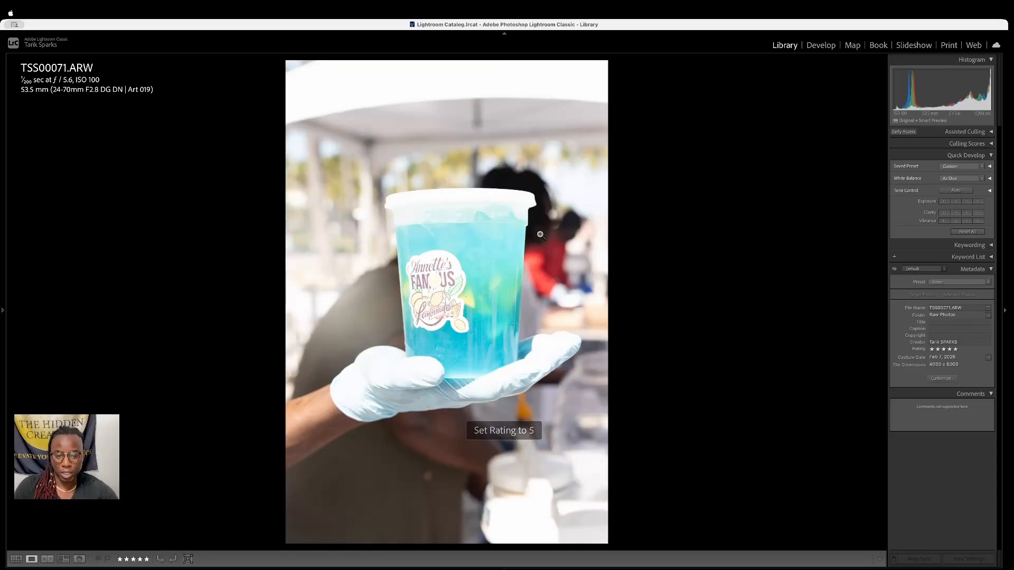
key("Left")
key("0")
Rate the red lemonade photo TSS00072.ARW and the unobstructed menu sign photo TSS00073.ARW five stars
key("Right")
key("Right")
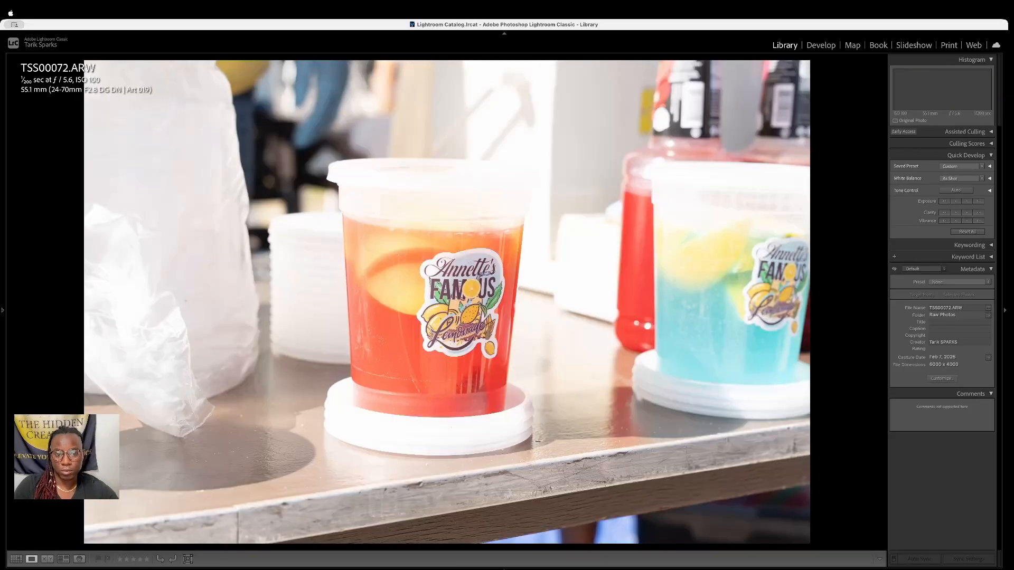
key("5")
key("Right")
key("Right")
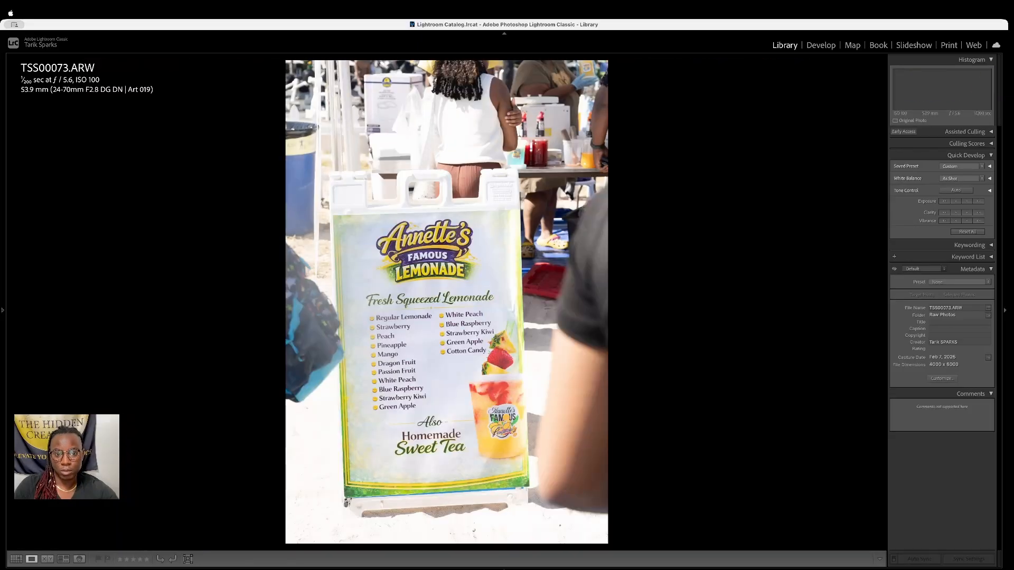
key("Right")
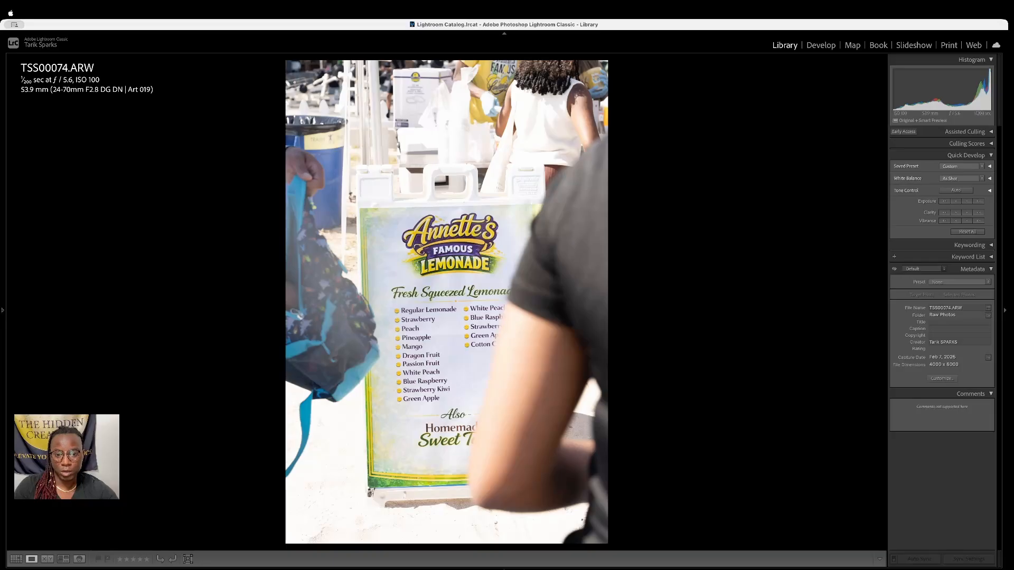
key("Left")
key("5")
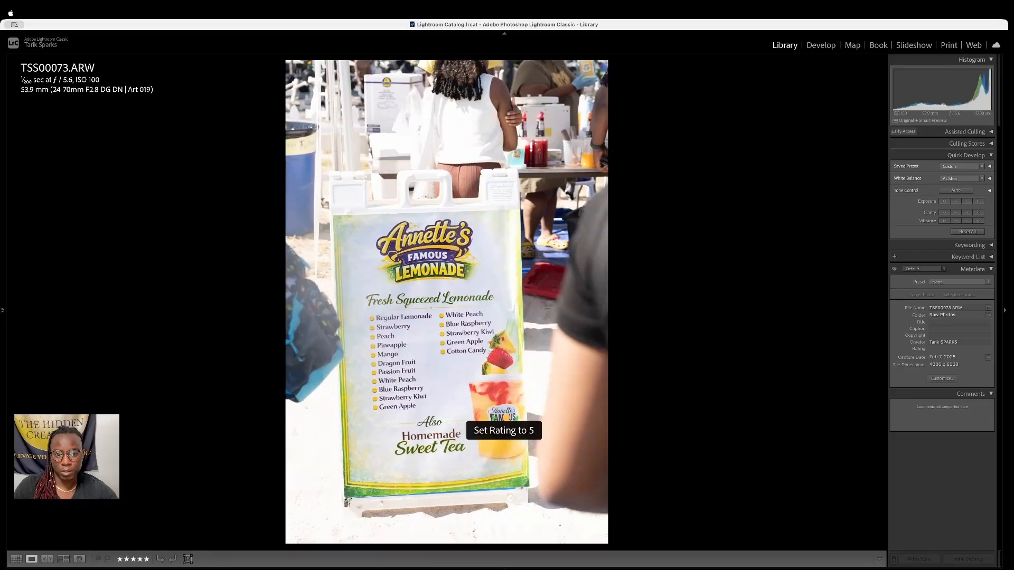
Skip TSS00074.ARW and rate the wide festival crowd photo TSS00075.ARW five stars
key("Right")
key("Right")
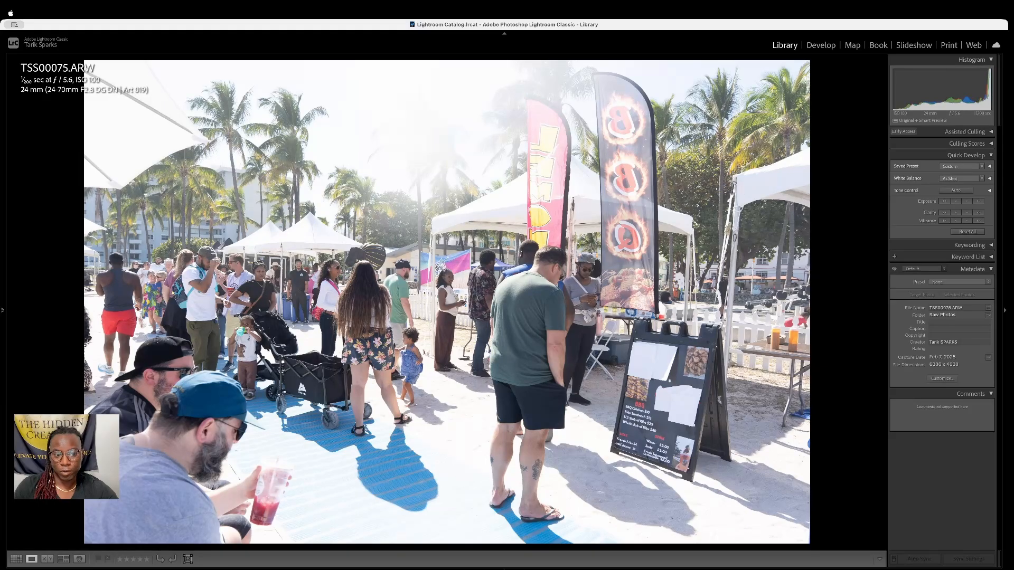
key("5")
Compare the exposure and composition of the festival crowd photos TSS00075.ARW and TSS00076.ARW
key("Right")
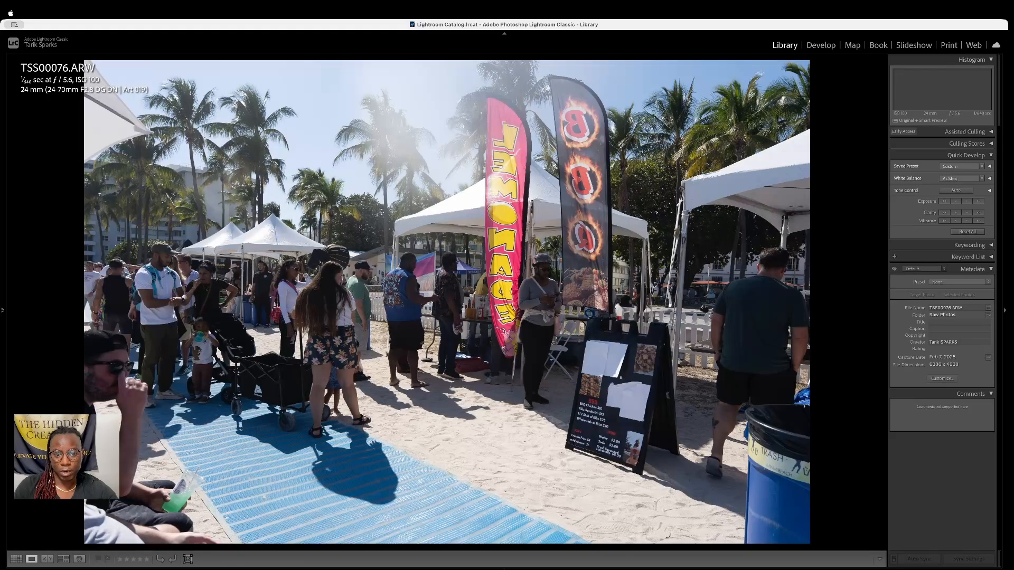
key("Left")
key("Right")
key("Right")
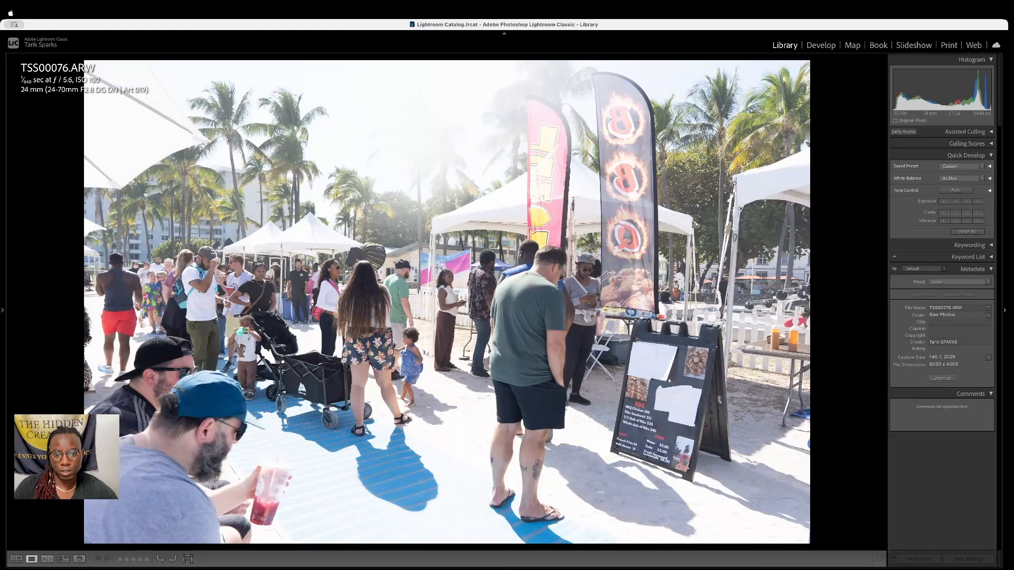
key("Left")
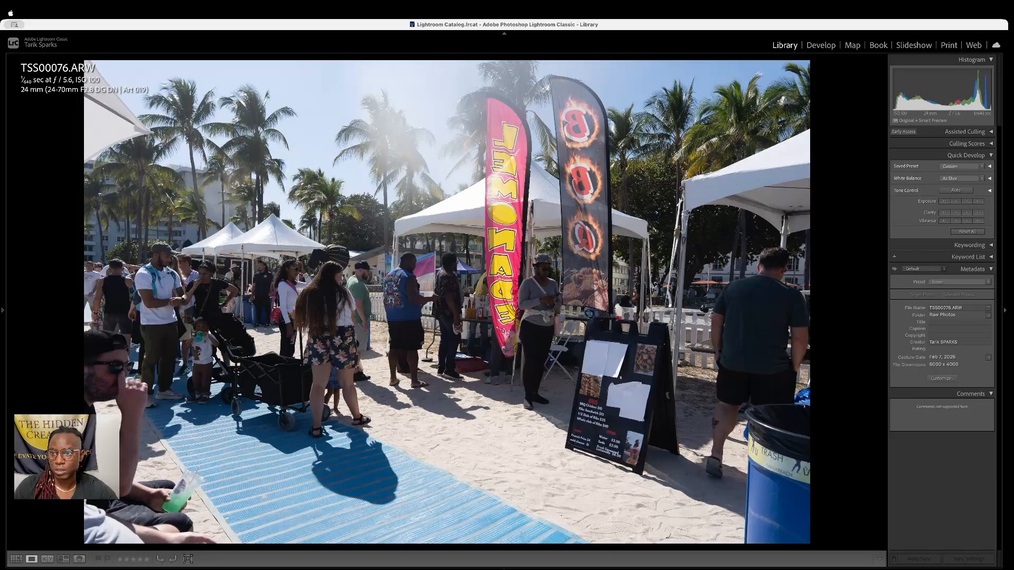
key("Right")
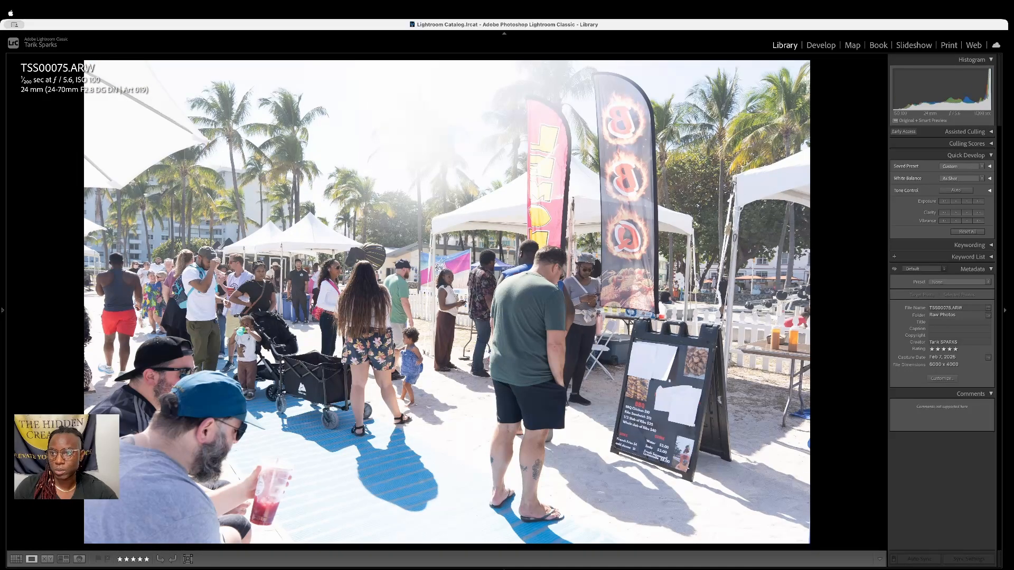
key("Left")
key("Right")
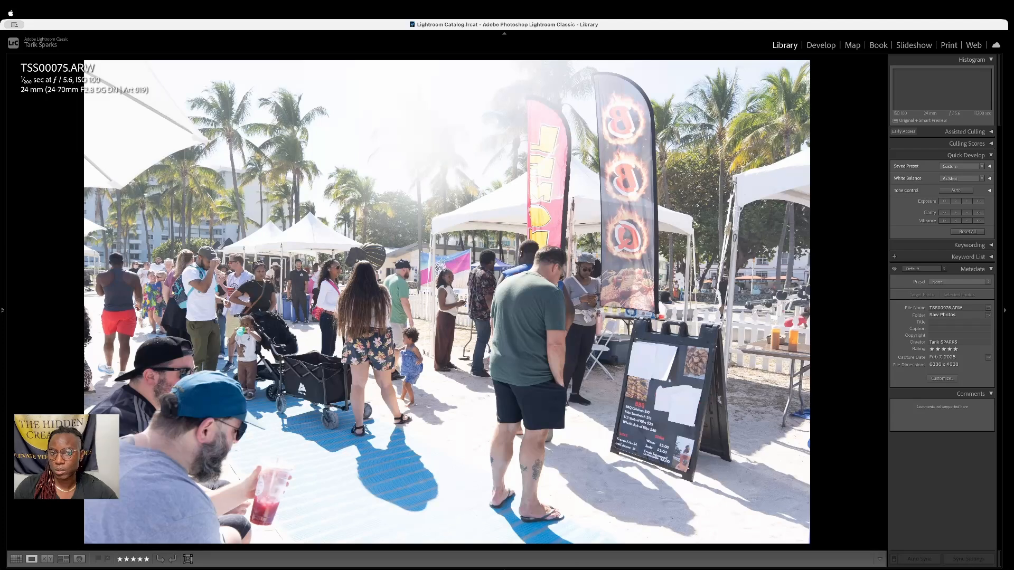
key("Right")
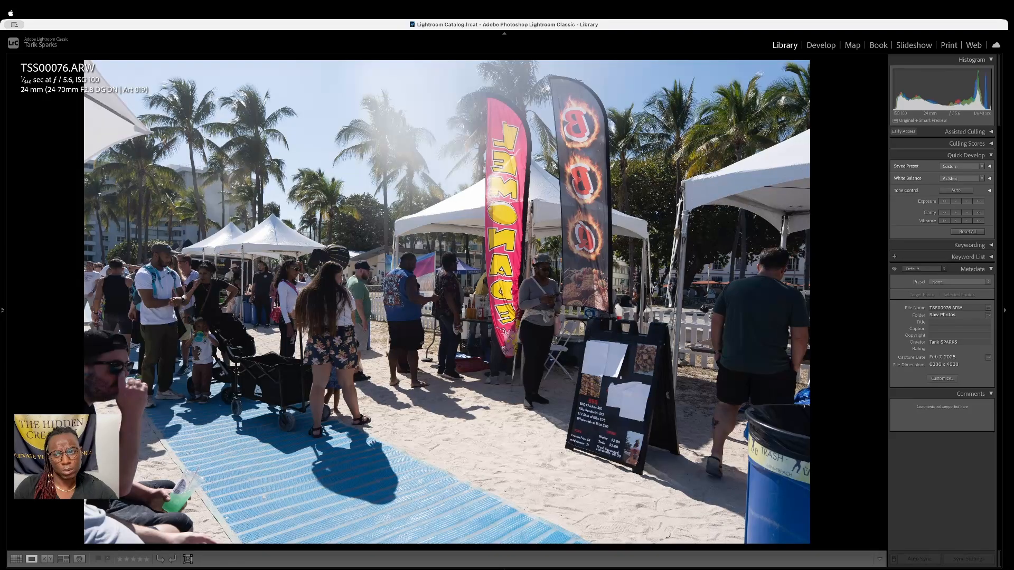
key("Left")
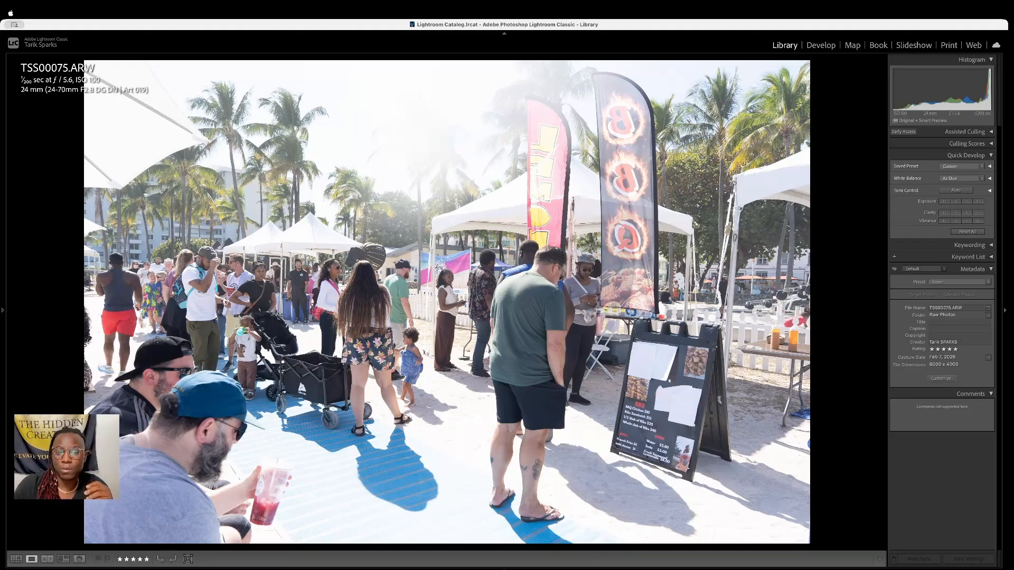
key("Right")
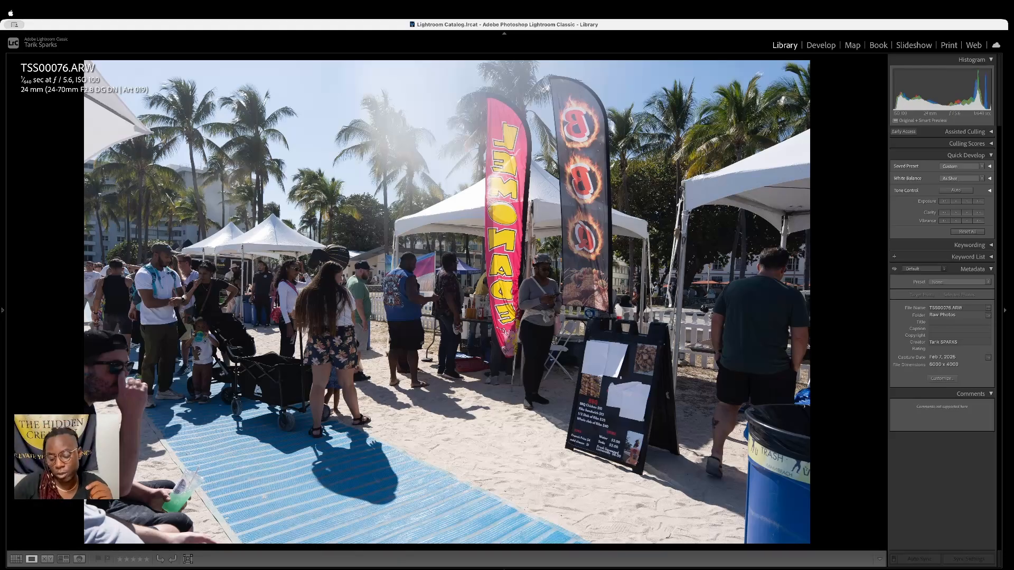
Compare the festival crowd photos TSS00075.ARW and TSS00076.ARW once more and rate TSS00076.ARW five stars
key("Left")
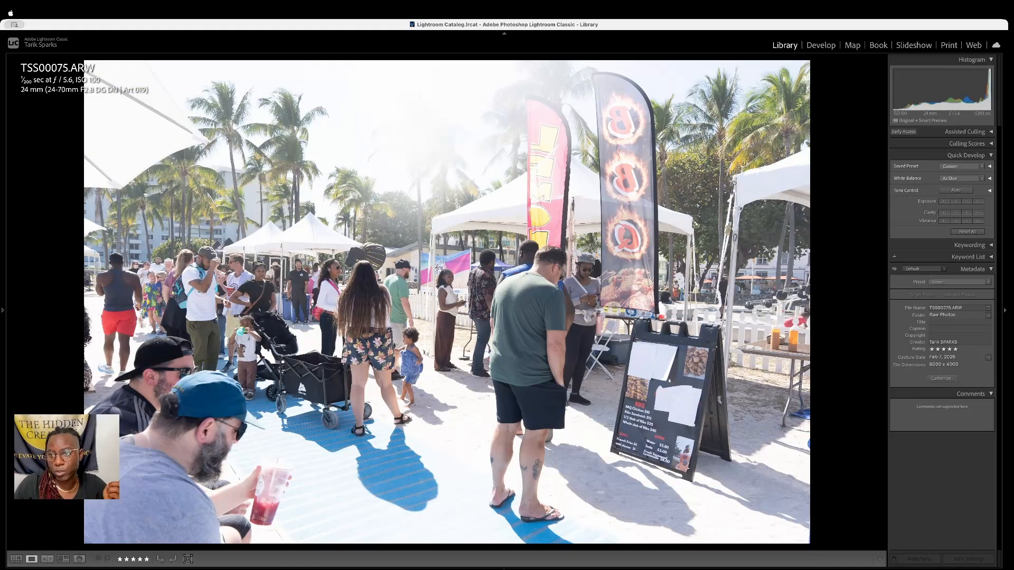
key("Right")
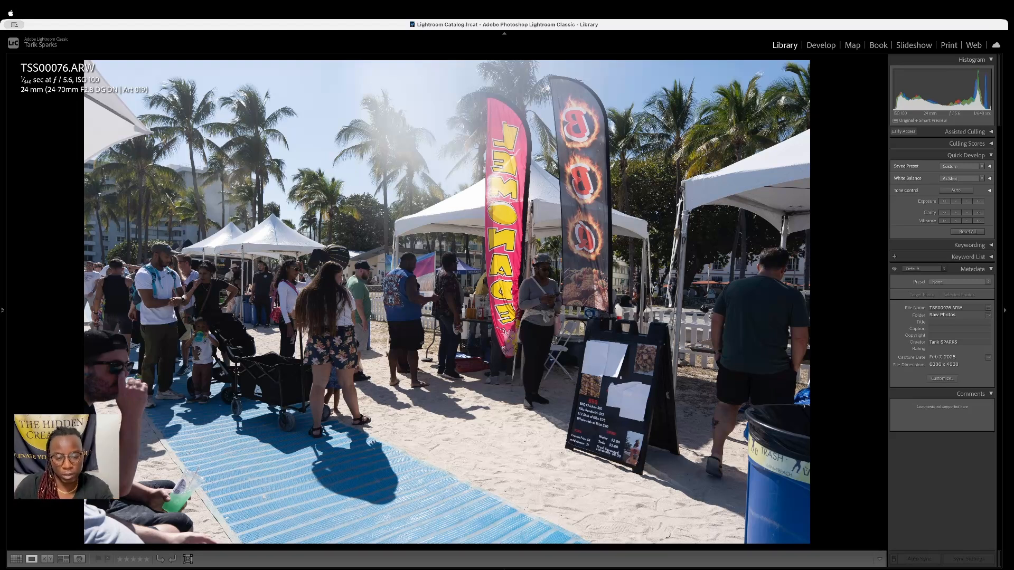
key("5")
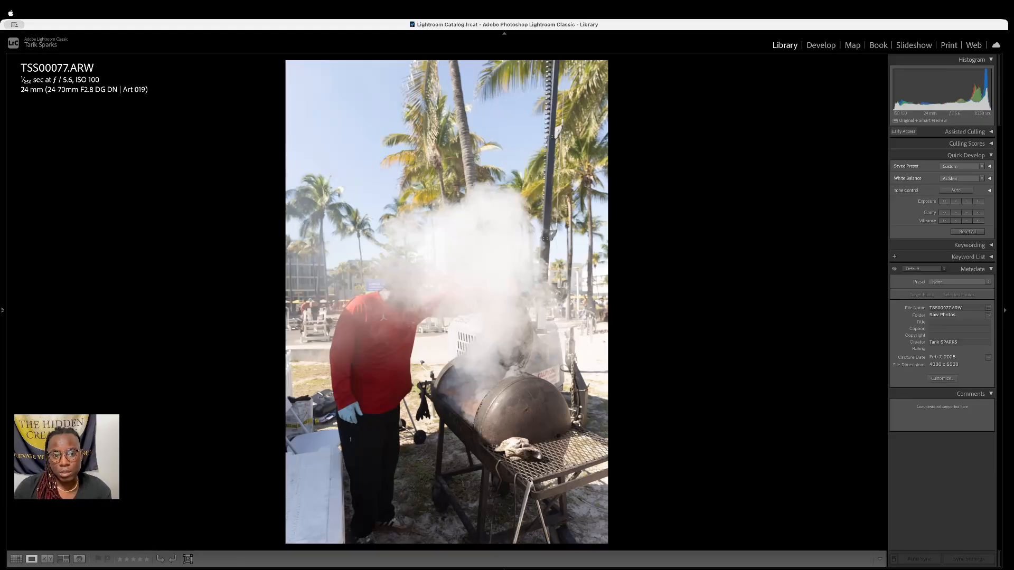
Compare the smoky grill photos TSS00077.ARW and TSS00078.ARW, and rate TSS00077.ARW five stars
mouse_move(528, 568)
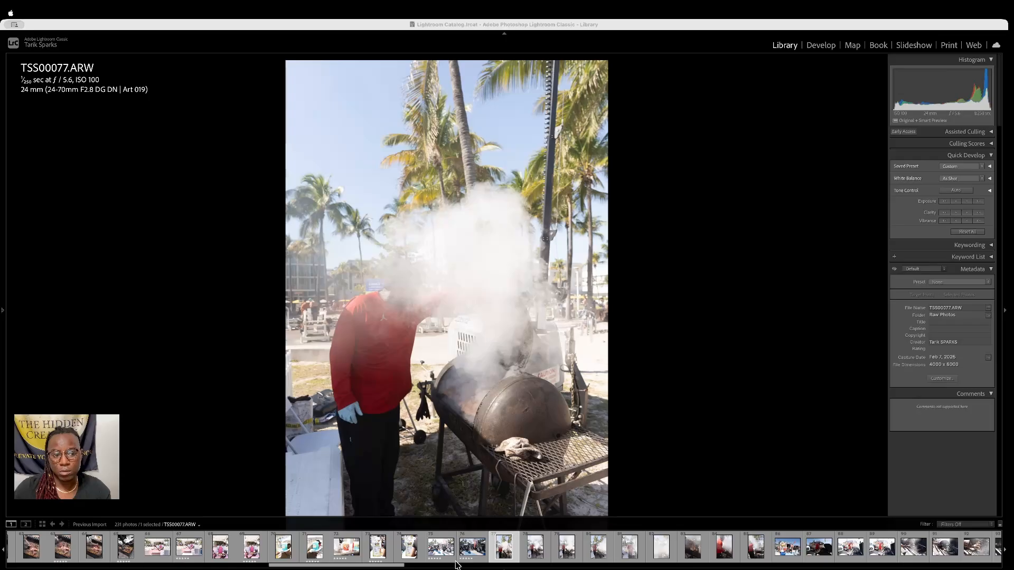
left_click(378, 566)
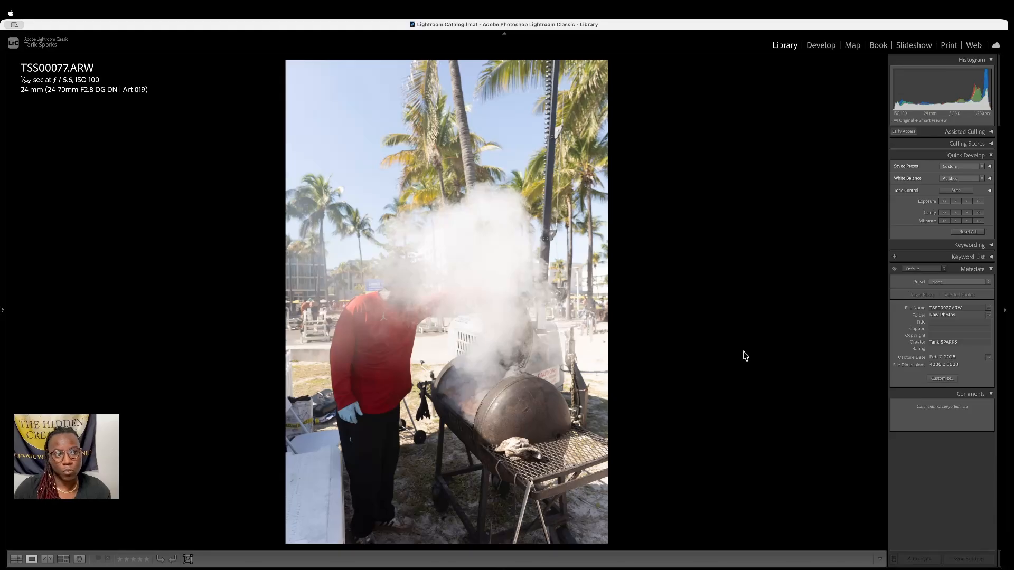
key("Right")
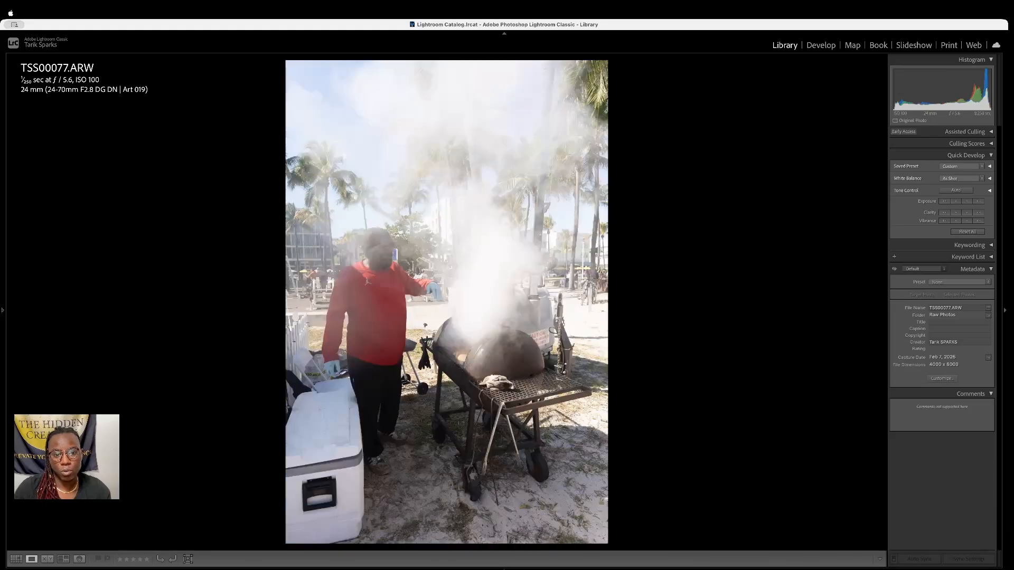
key("Left")
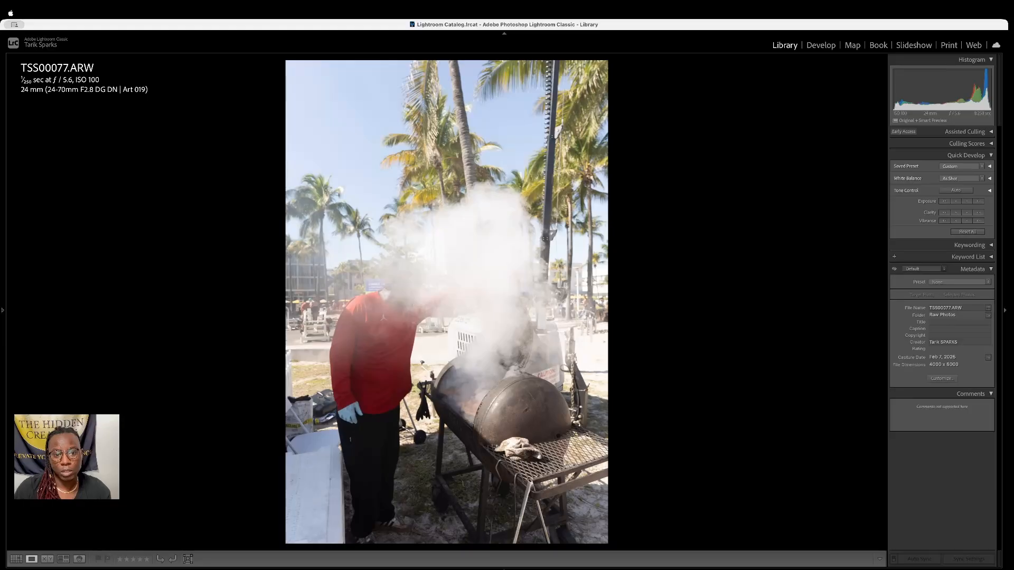
key("5")
key("Right")
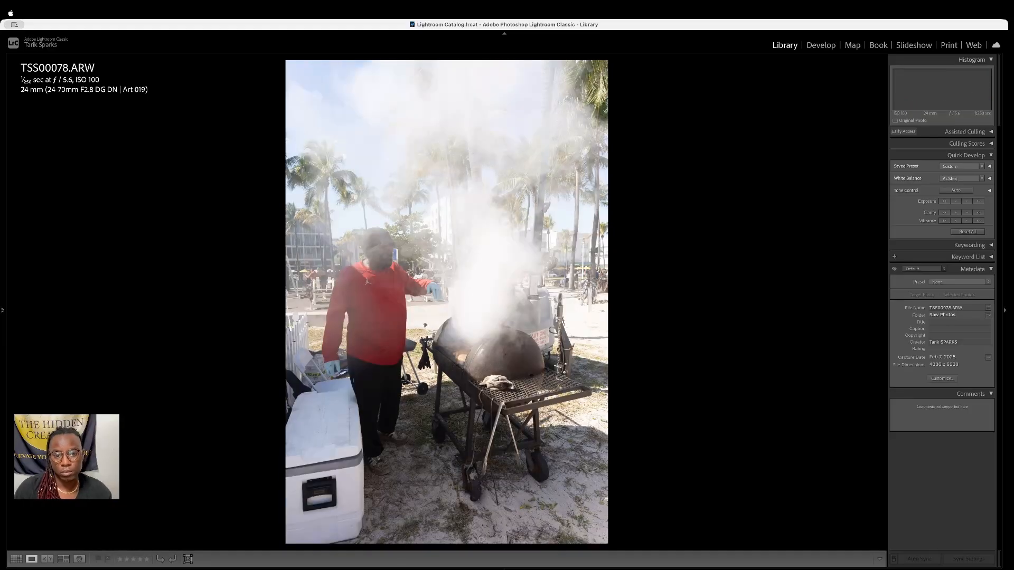
Skip the smoke-covered cook photos TSS00078.ARW to TSS00082.ARW and set the meat close-up TSS00083.ARW to zero stars
key("Right")
key("Right")
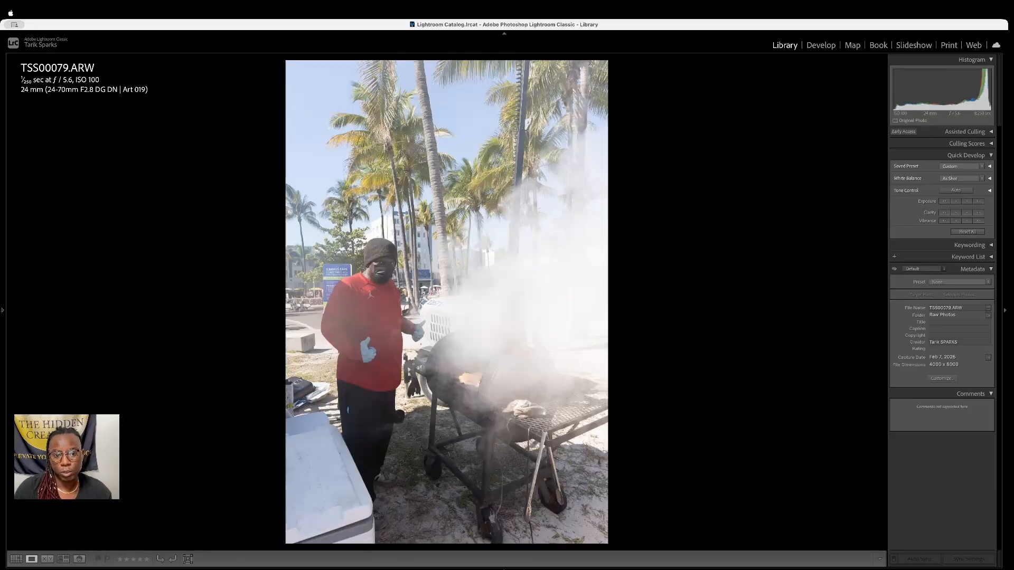
key("Right")
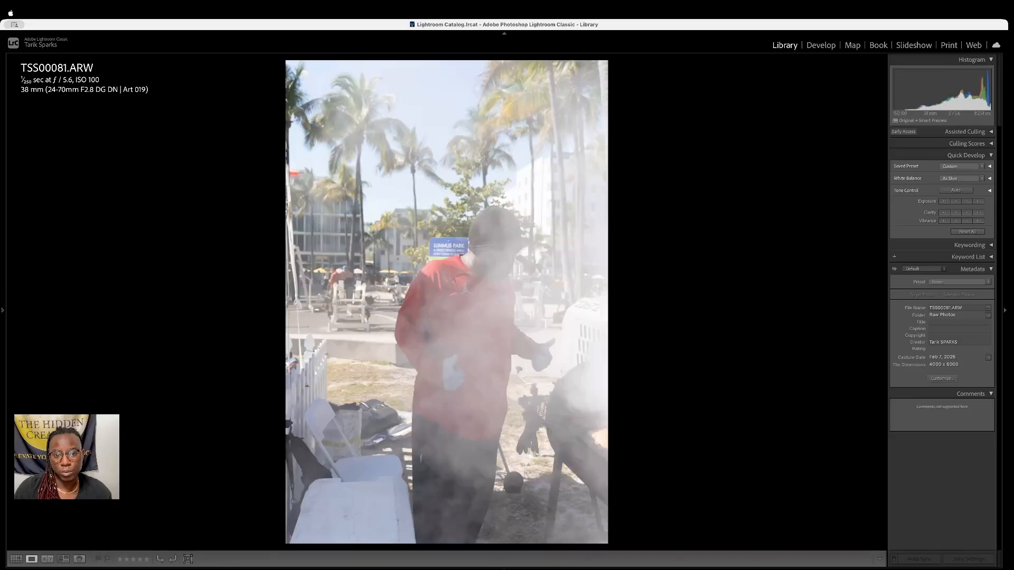
key("Right")
key("Right")
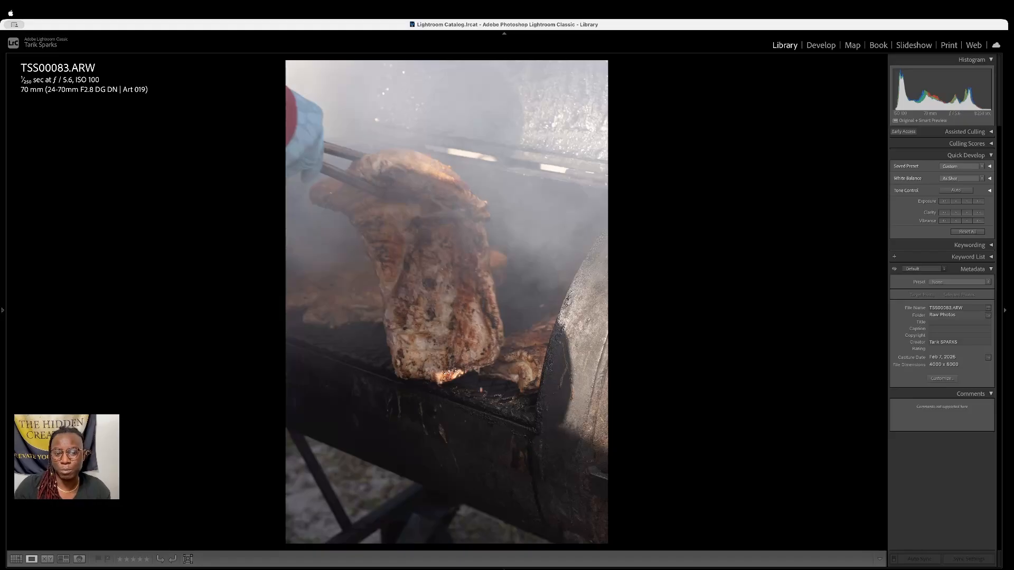
key("0")
Inspect the cook's head and the smoke up close in TSS00085.ARW and leave the photo unrated
key("Right")
key("Right")
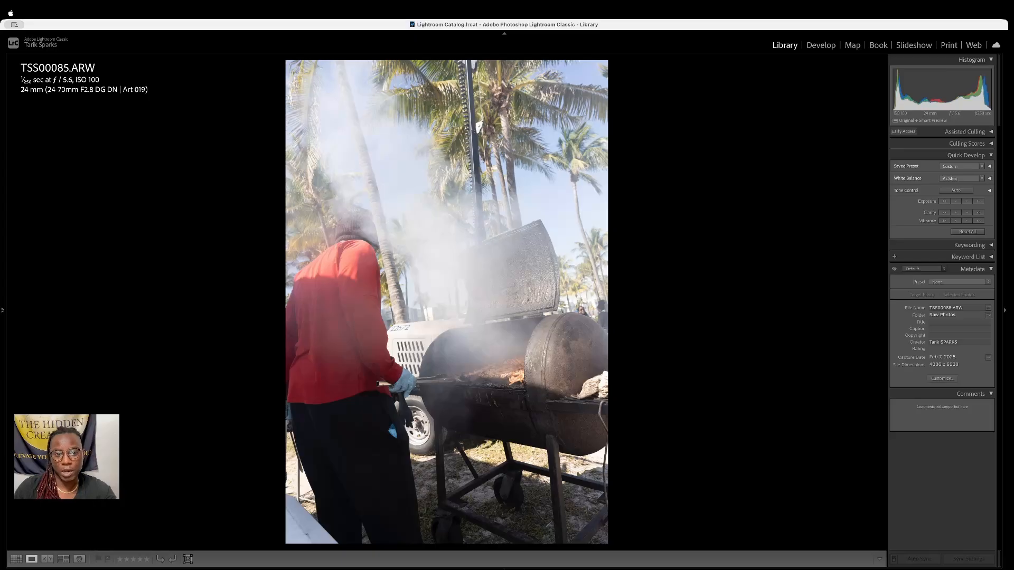
left_click(390, 229)
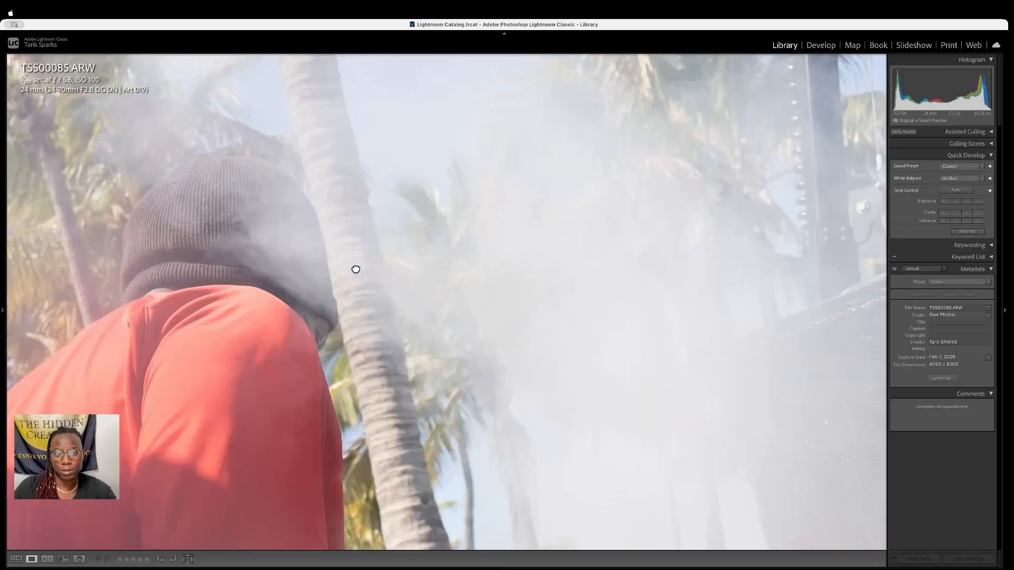
left_click_drag(356, 270, 394, 308)
left_click(402, 321)
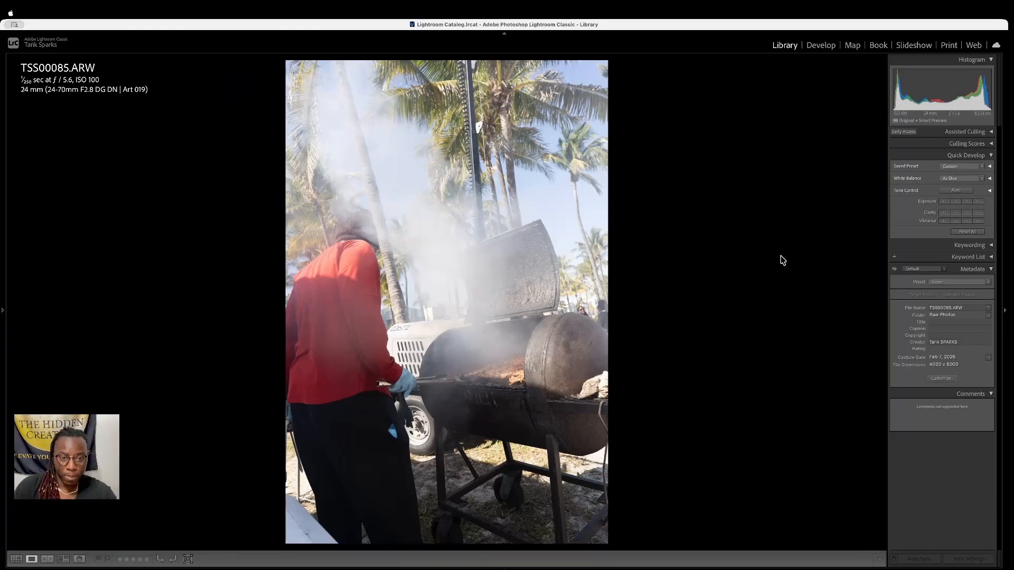
key("Right")
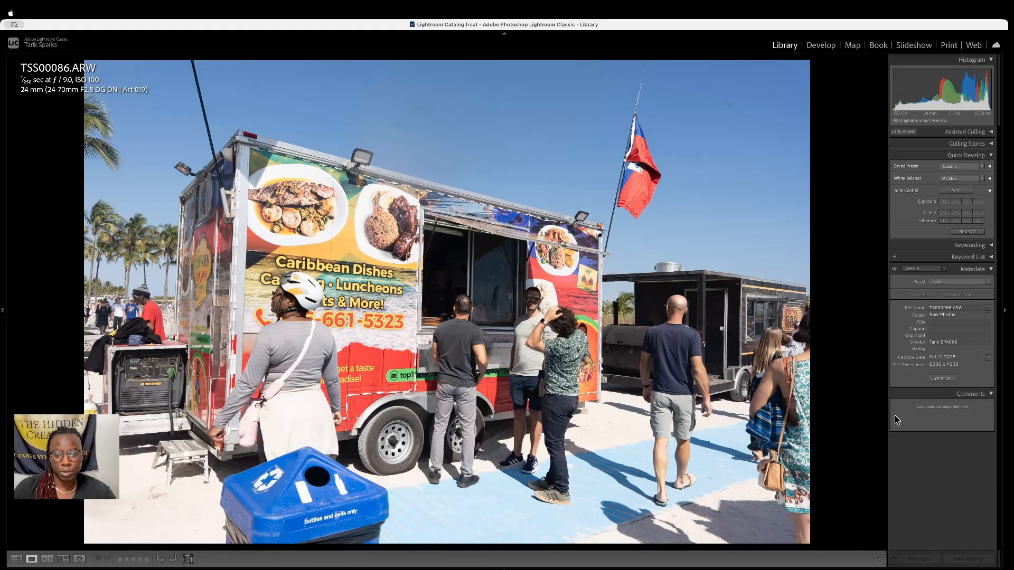
Review the food truck and griller photos TSS00086.ARW to TSS00089.ARW and rate TSS00089.ARW five stars
key("Right")
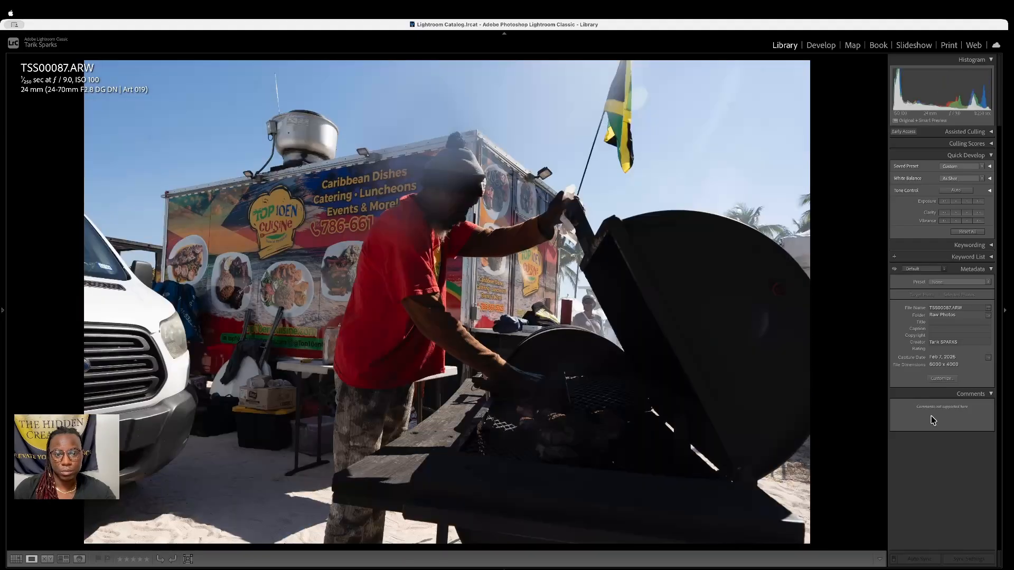
key("Left")
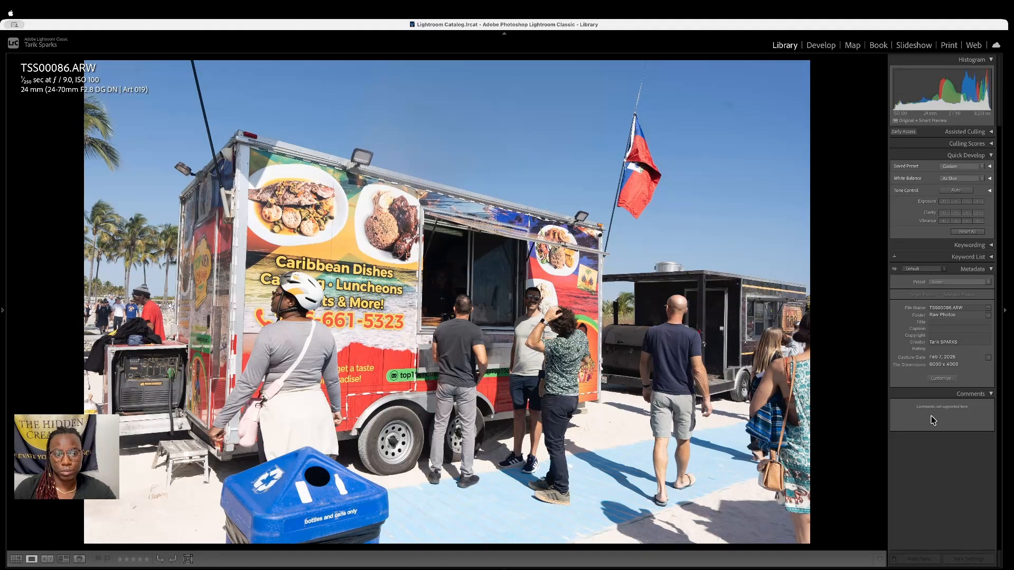
key("Right")
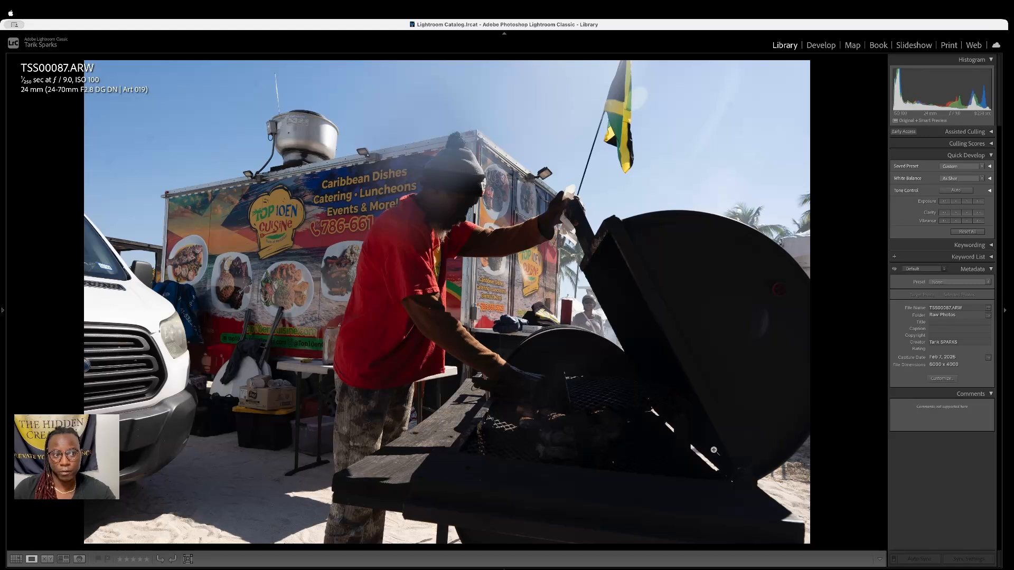
key("Right")
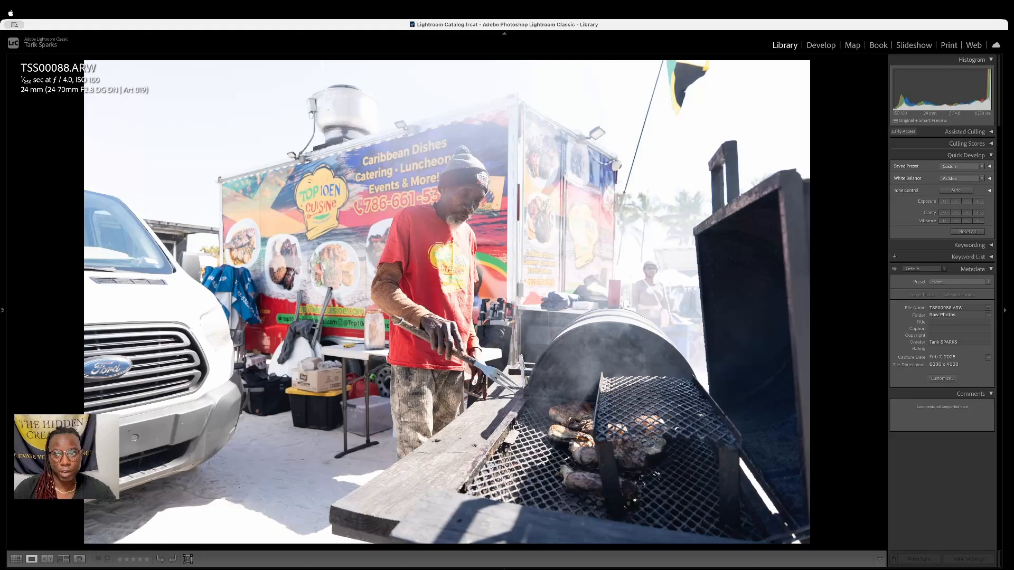
key("Right")
key("Left")
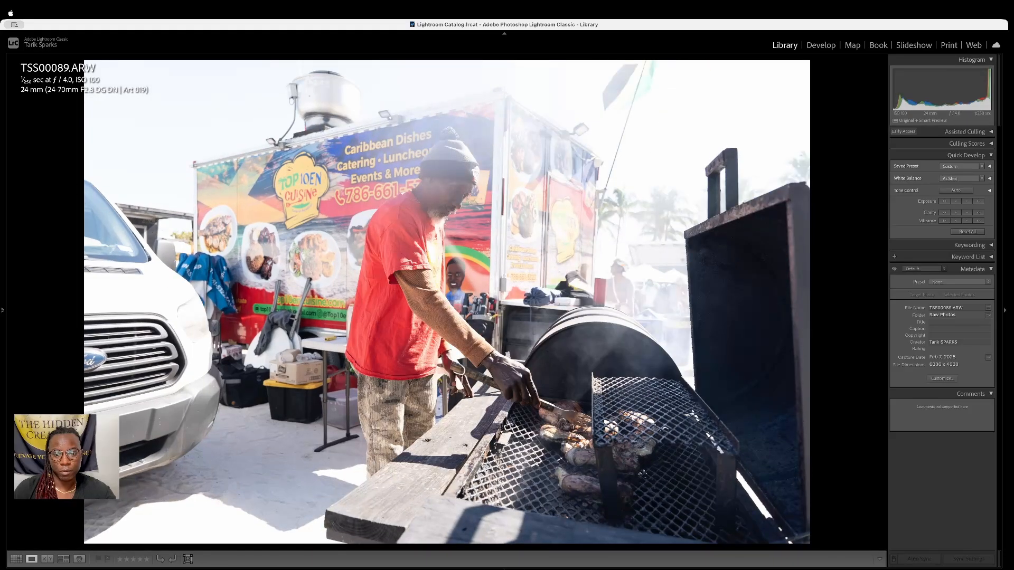
key("3")
Compare the exposure and composition of the food truck and griller photos TSS00086.ARW through TSS00089.ARW
key("Left")
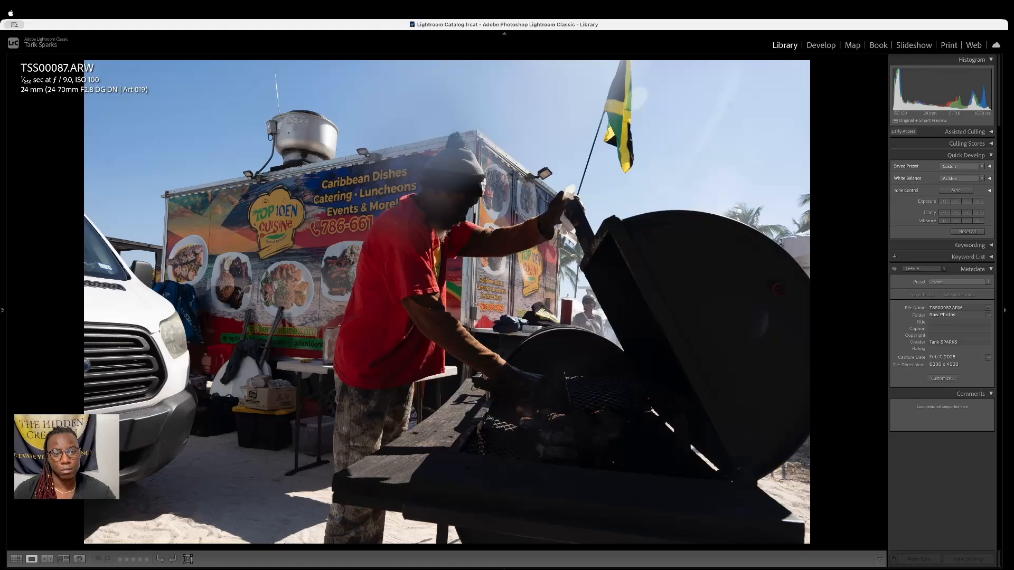
key("Right")
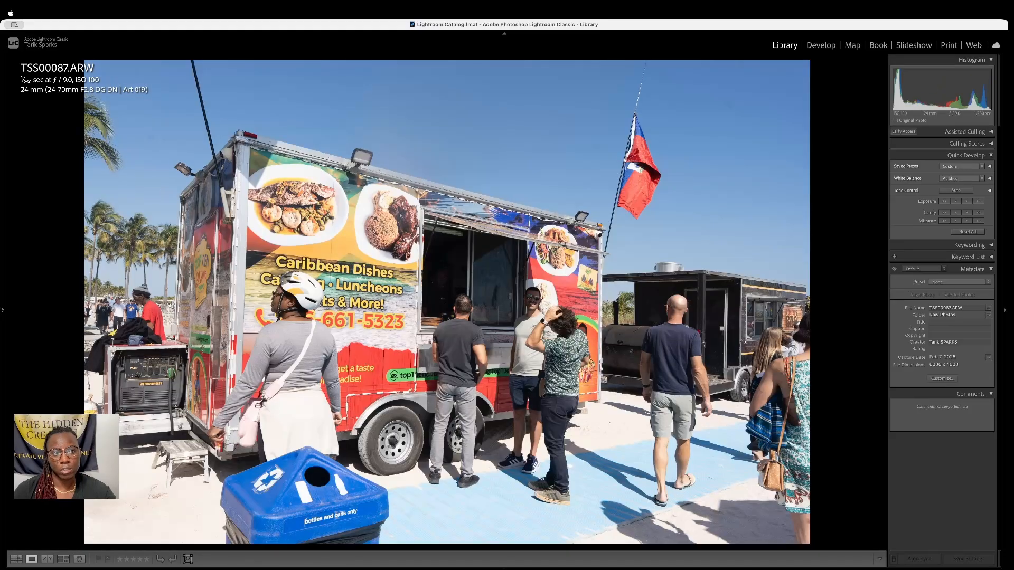
key("Left")
key("Right")
key("Right")
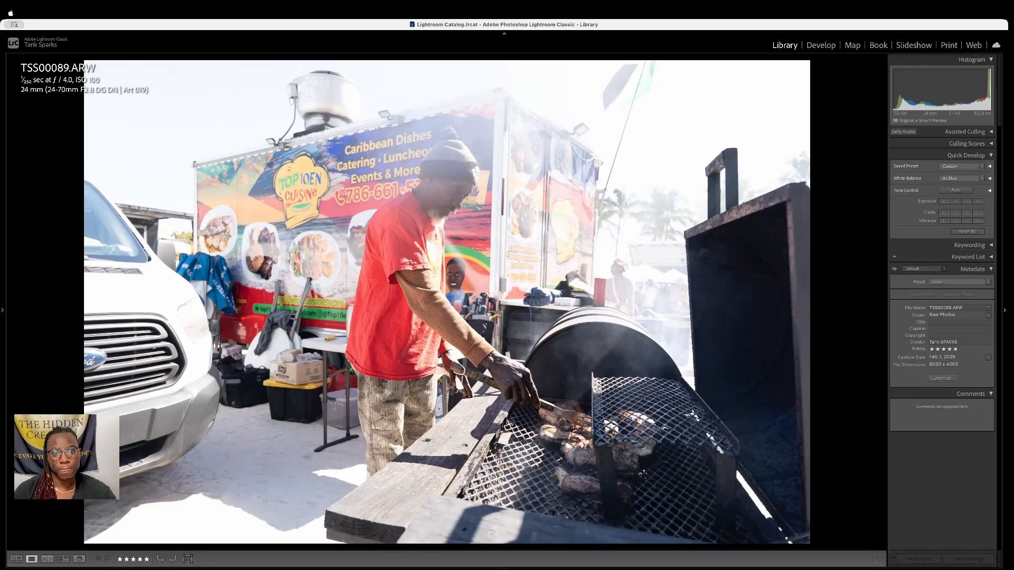
key("Left")
key("Left")
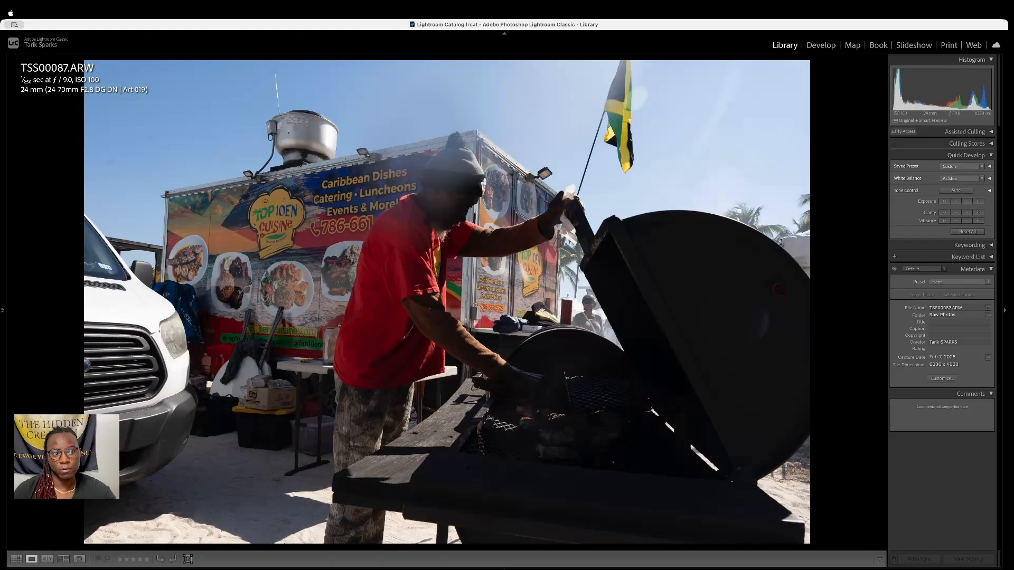
key("Right")
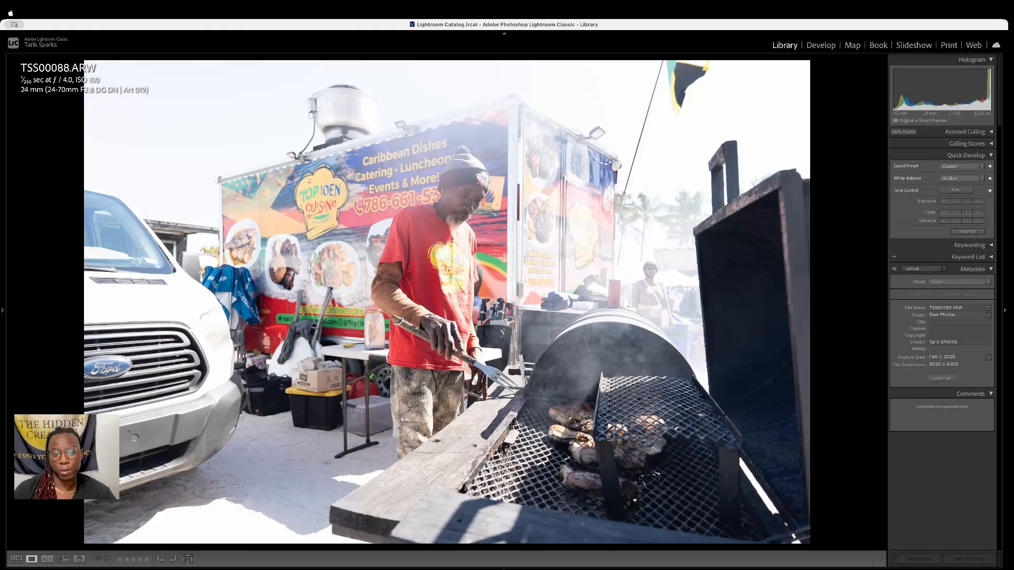
Check the neighbouring grill shots again and rate the griller photo TSS00088.ARW five stars
key("Right")
key("Right")
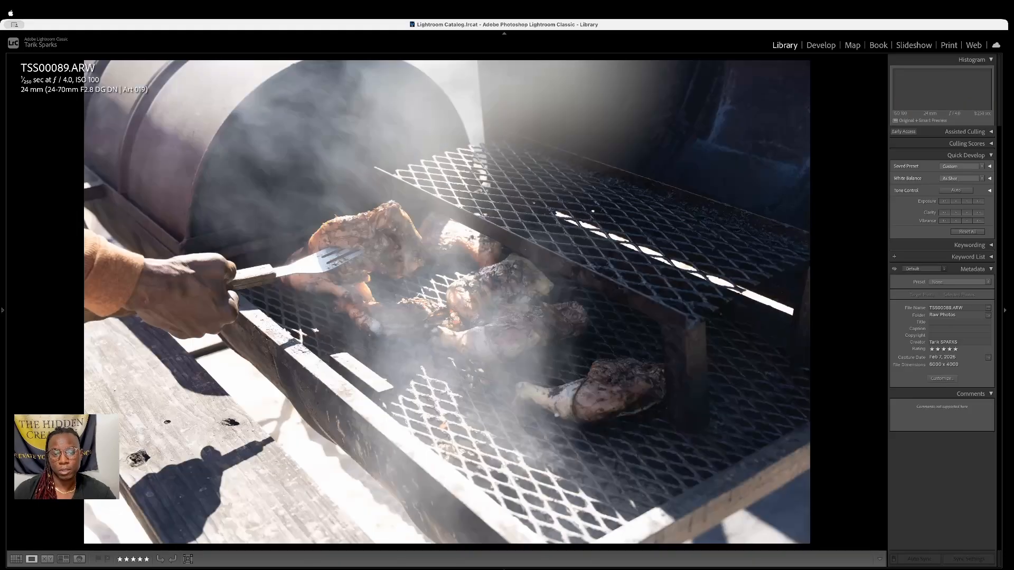
key("Left")
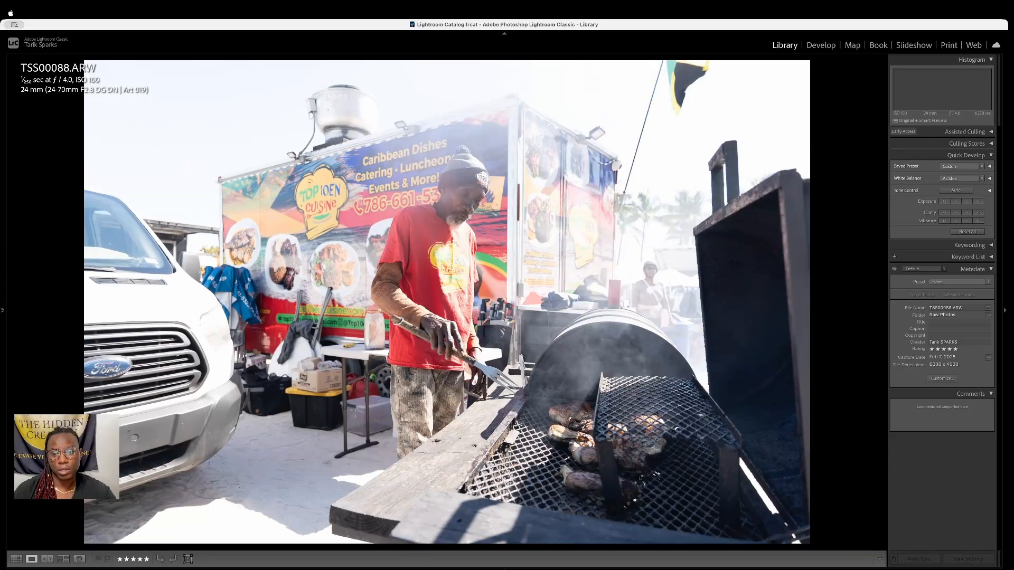
key("5")
Rate the best grilled chicken close-ups between TSS00090.ARW and TSS00093.ARW five stars, rechecking TSS00089.ARW along the way
key("Right")
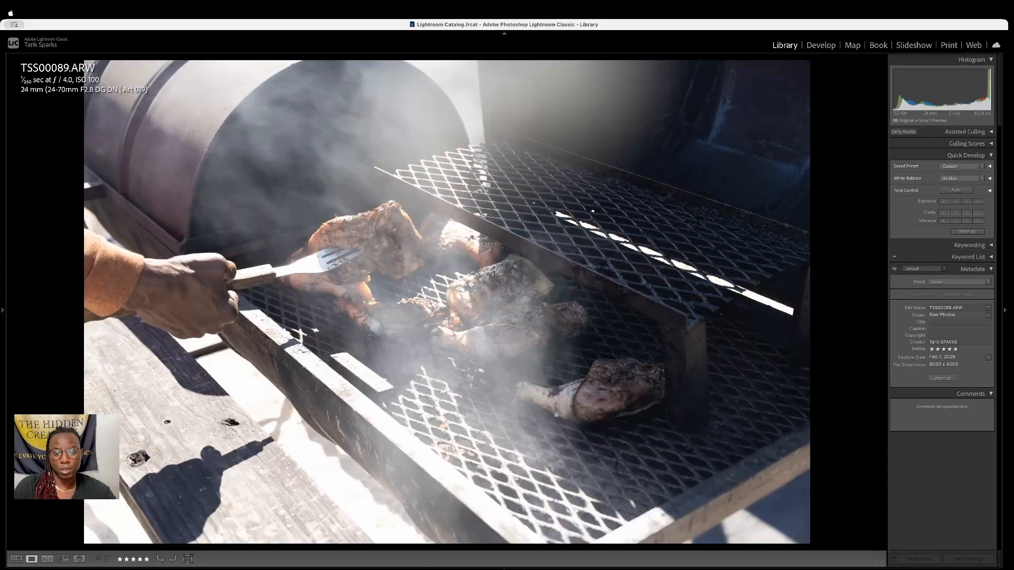
key("5")
key("Left")
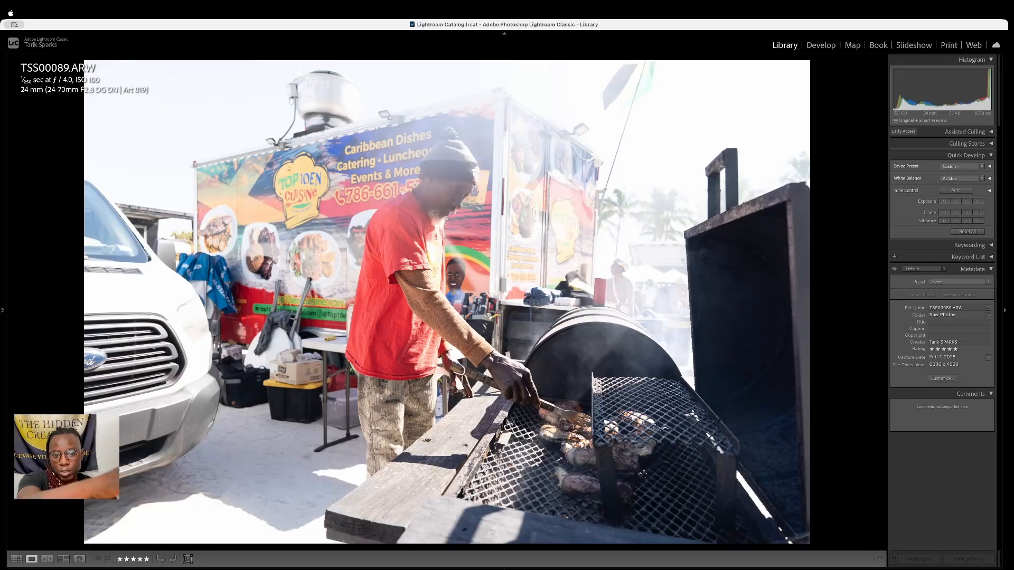
key("Right")
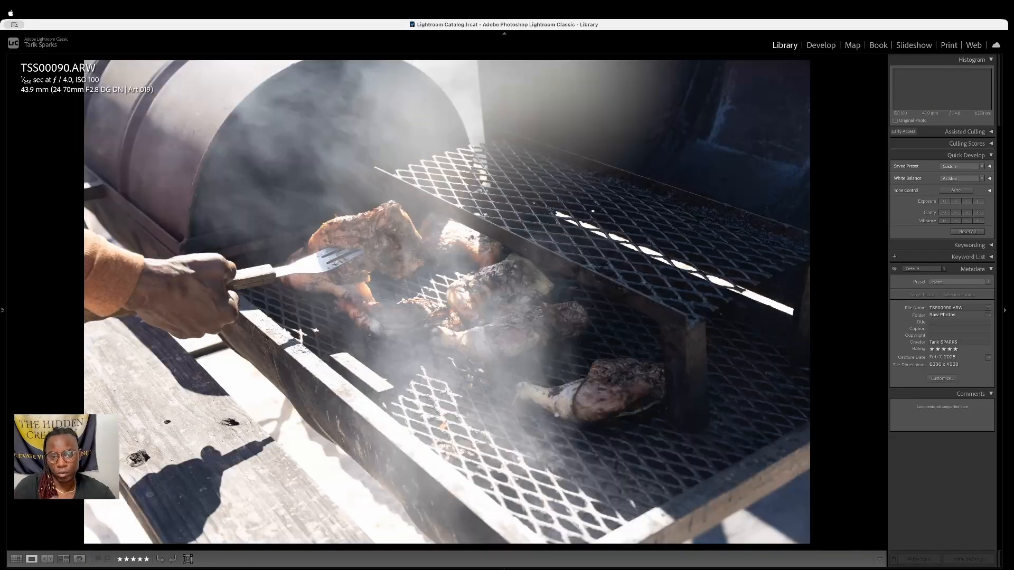
key("5")
key("Right")
key("Right")
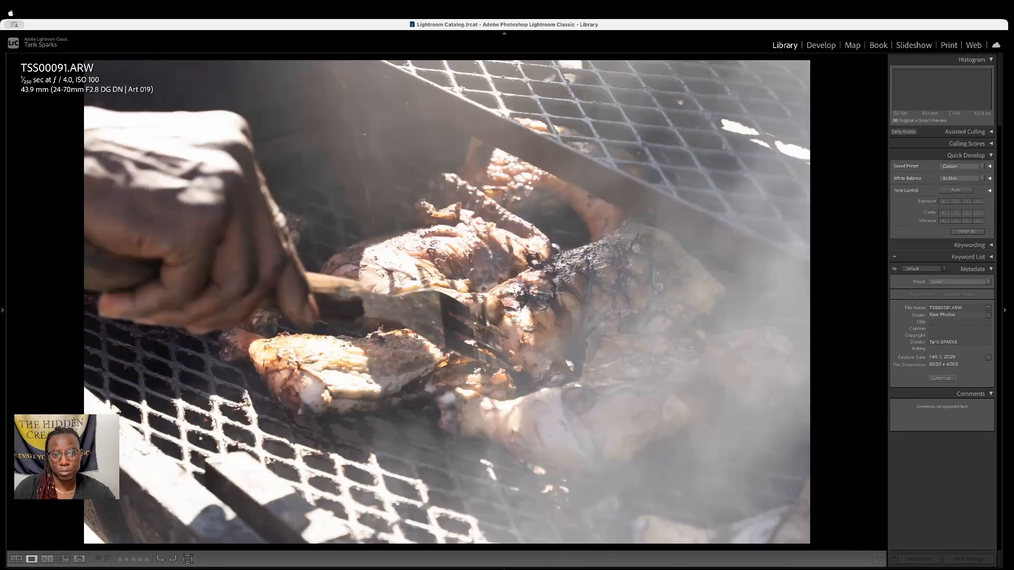
key("5")
key("Right")
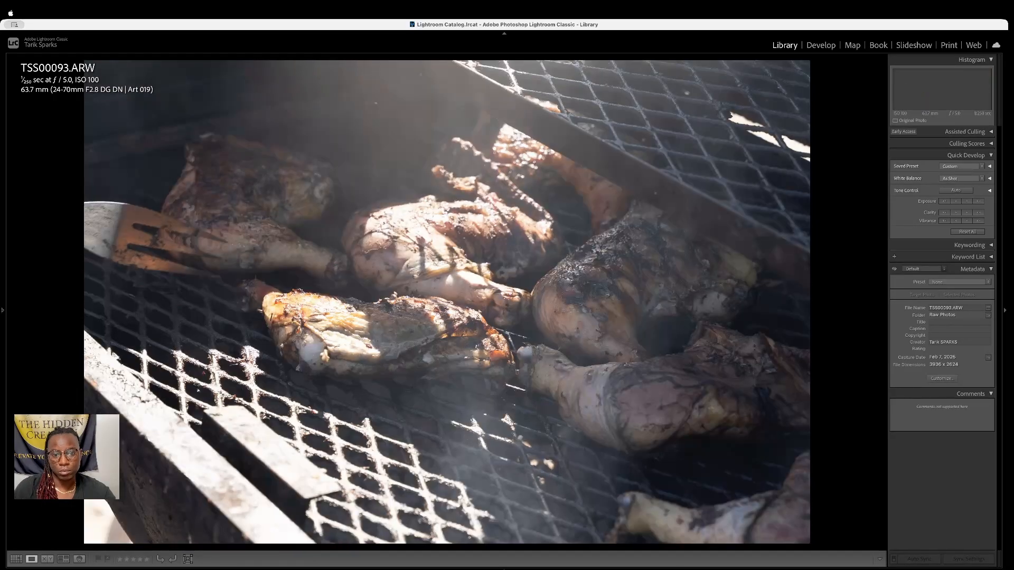
key("5")
key("Right")
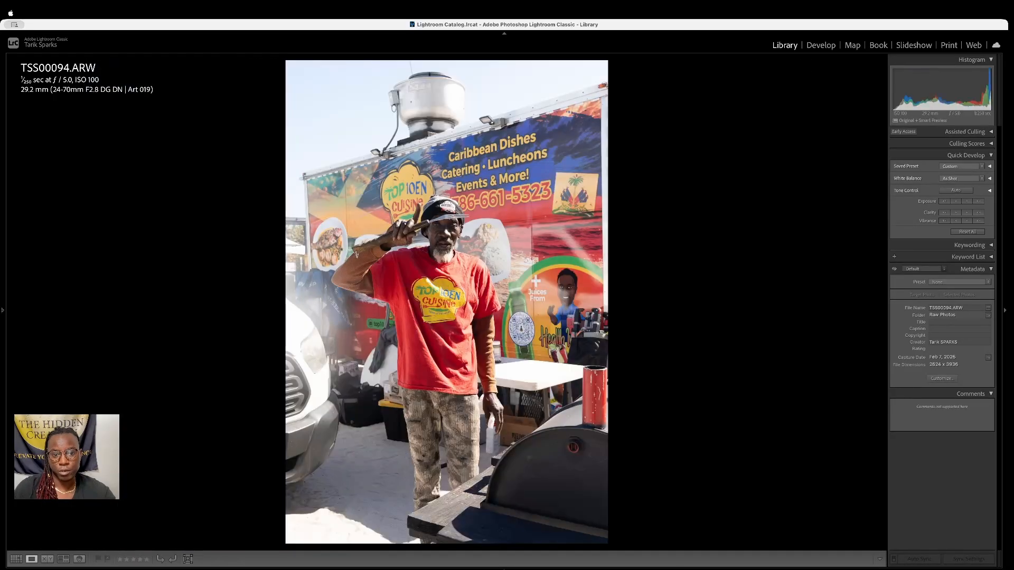
Rate the griller portrait TSS00094.ARW five stars and compare its face detail up close with TSS00095.ARW
key("5")
key("Right")
key("Left")
left_click(434, 237)
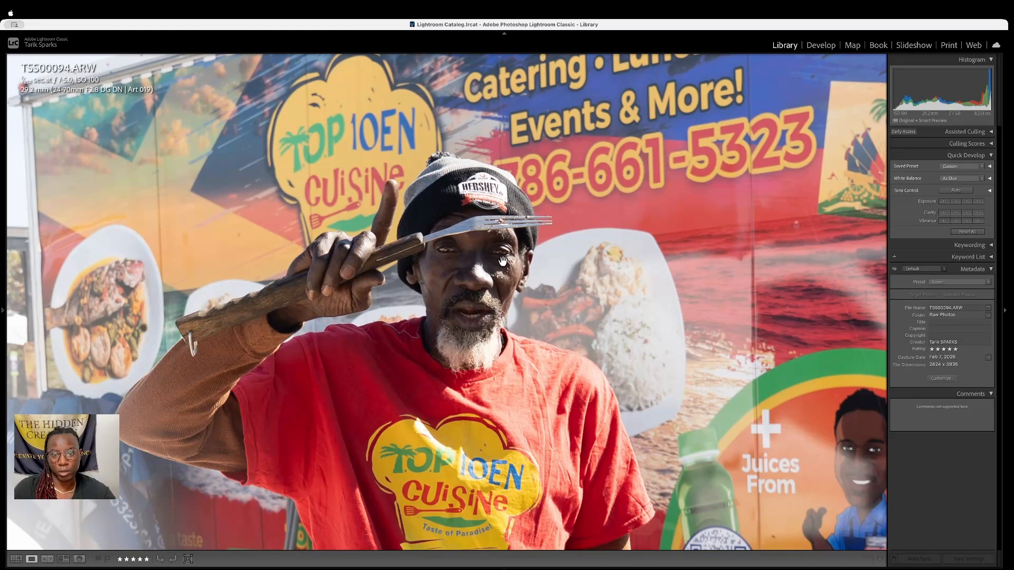
key("Right")
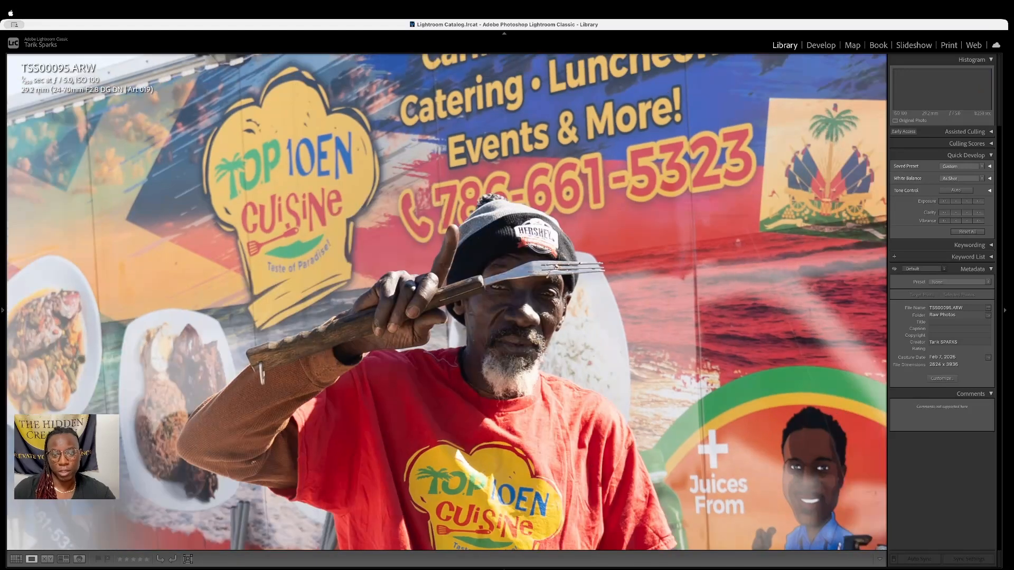
Compare the griller portraits TSS00094.ARW and TSS00095.ARW at full view and settle on five stars for TSS00094.ARW
left_click(545, 282)
key("Left")
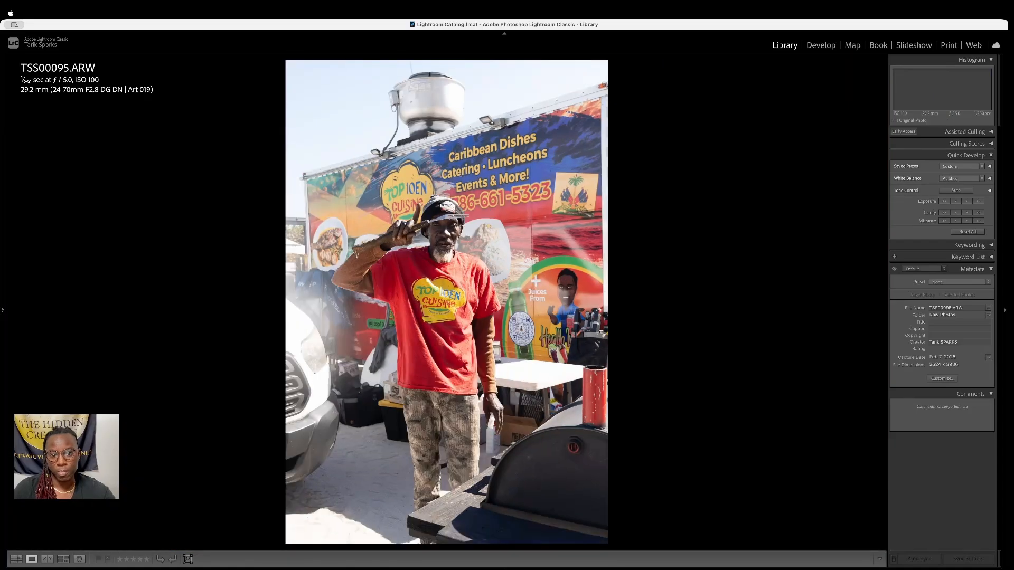
key("5")
key("Right")
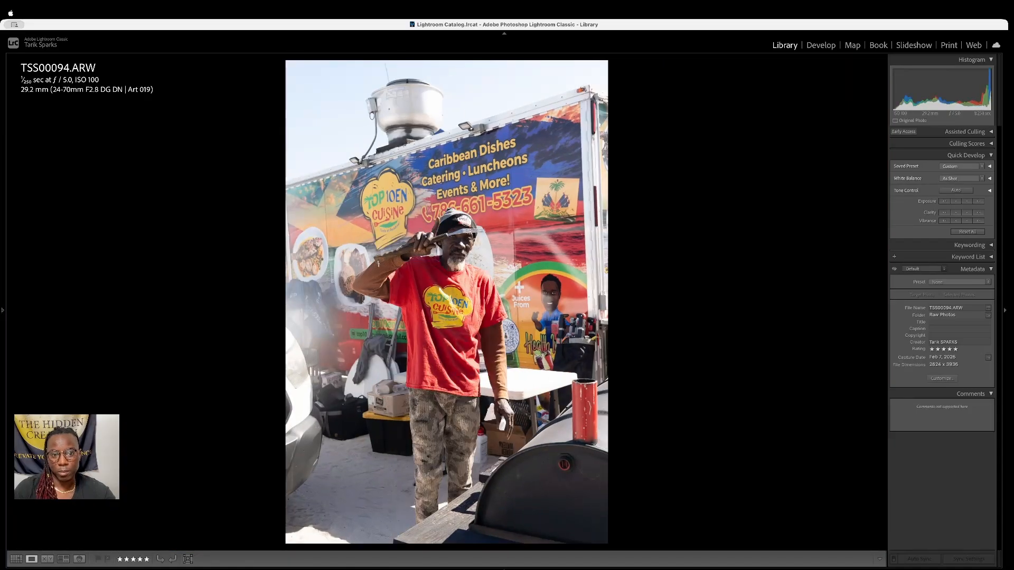
key("9")
key("0")
key("Right")
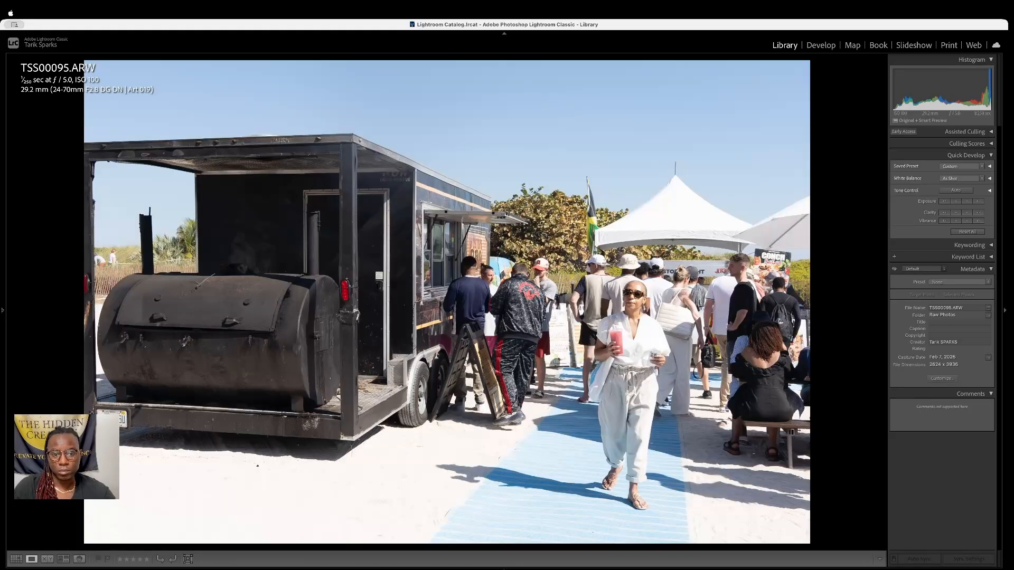
Compare the black smoker trailer photo TSS00097.ARW with the neighbouring frames showing the woman holding a drink
key("Right")
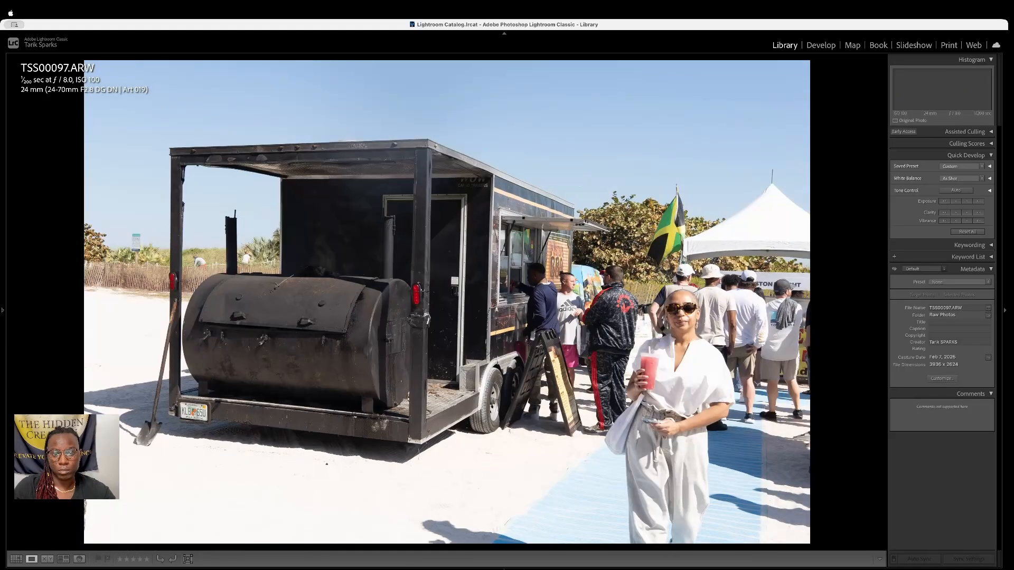
key("Left")
key("Left")
key("Right")
key("Right")
Compare the helmeted customer photos TSS00098.ARW and TSS00099.ARW and rate TSS00099.ARW five stars
key("Right")
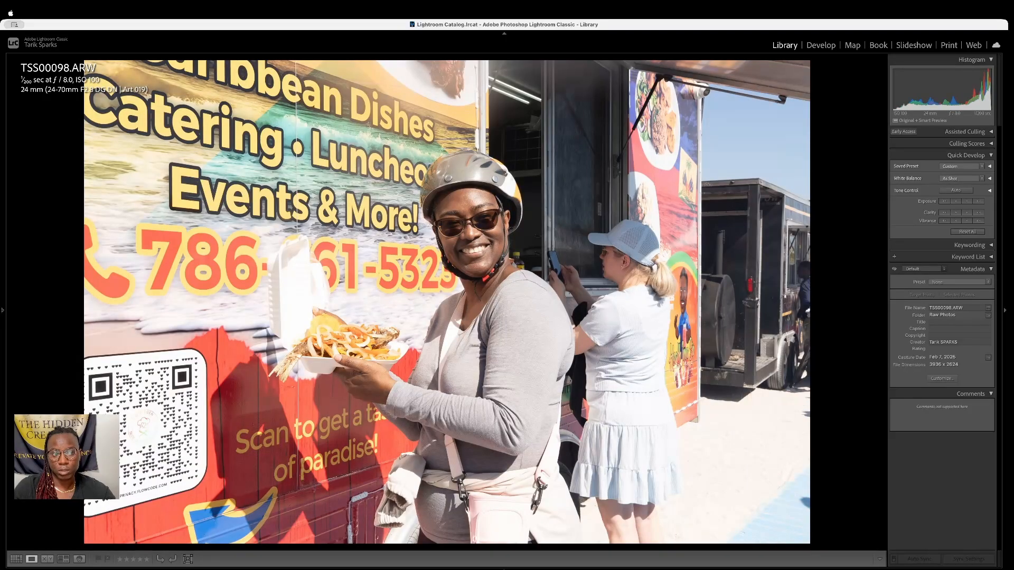
key("Right")
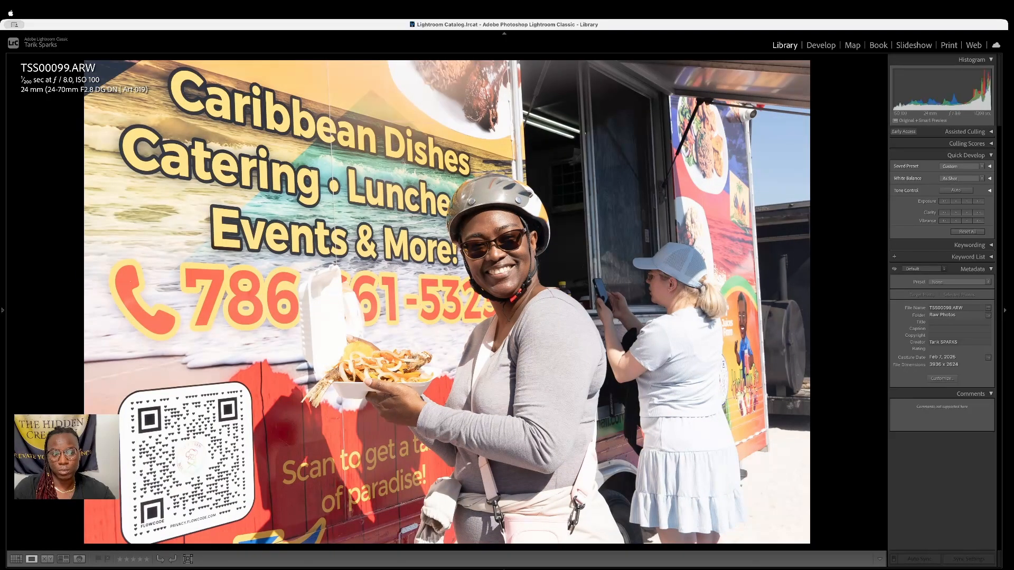
key("5")
key("Right")
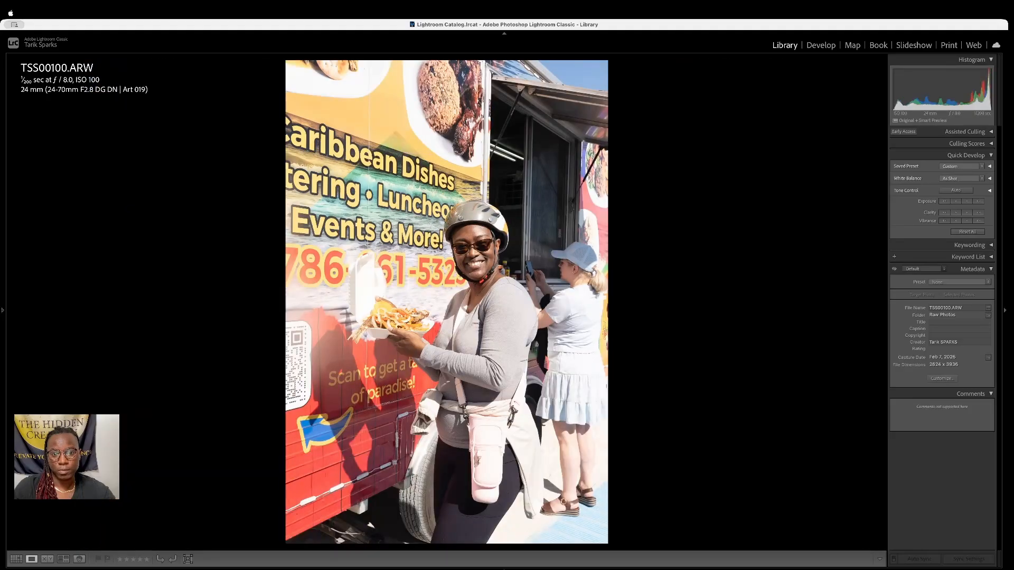
Compare the exposure, framing and detail of the fish plate close-ups TSS00101.ARW through TSS00103.ARW
key("Right")
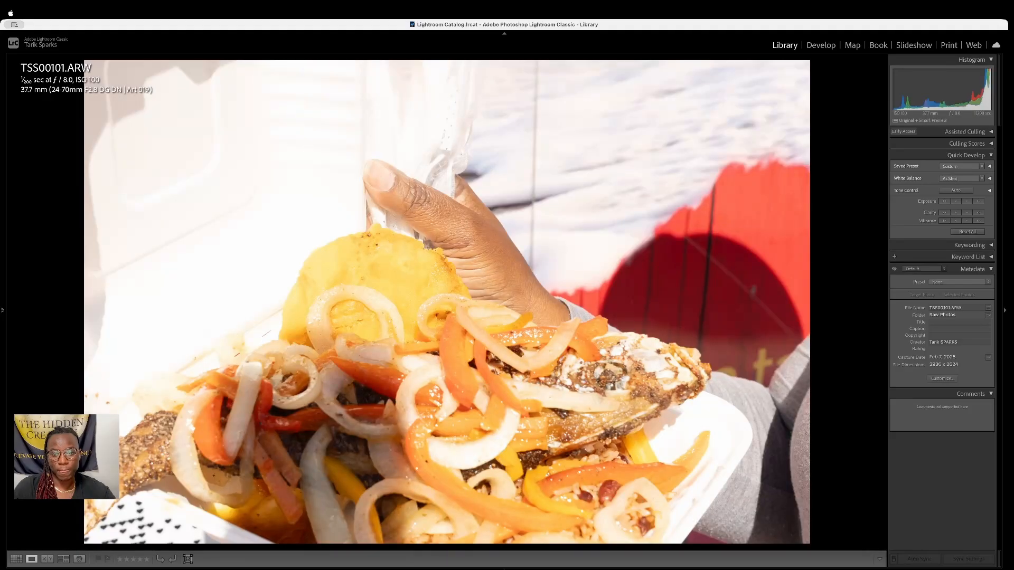
left_click(467, 299)
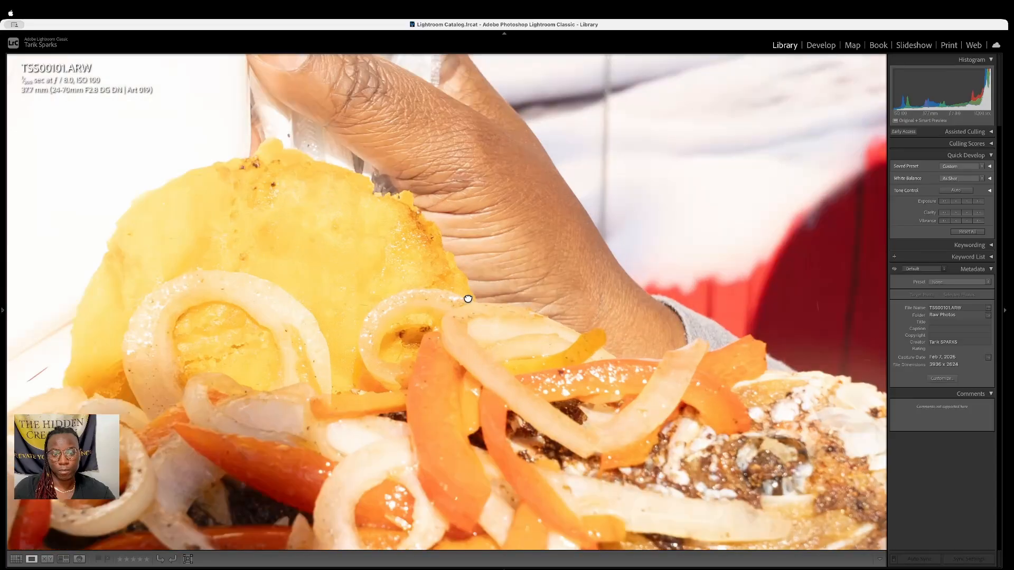
key("g")
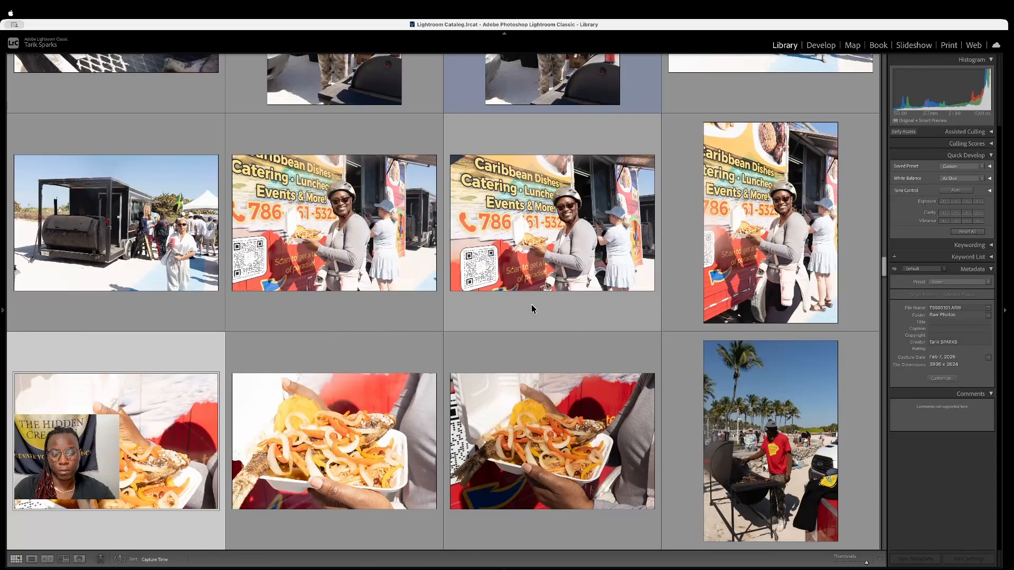
double_click(152, 410)
key("Right")
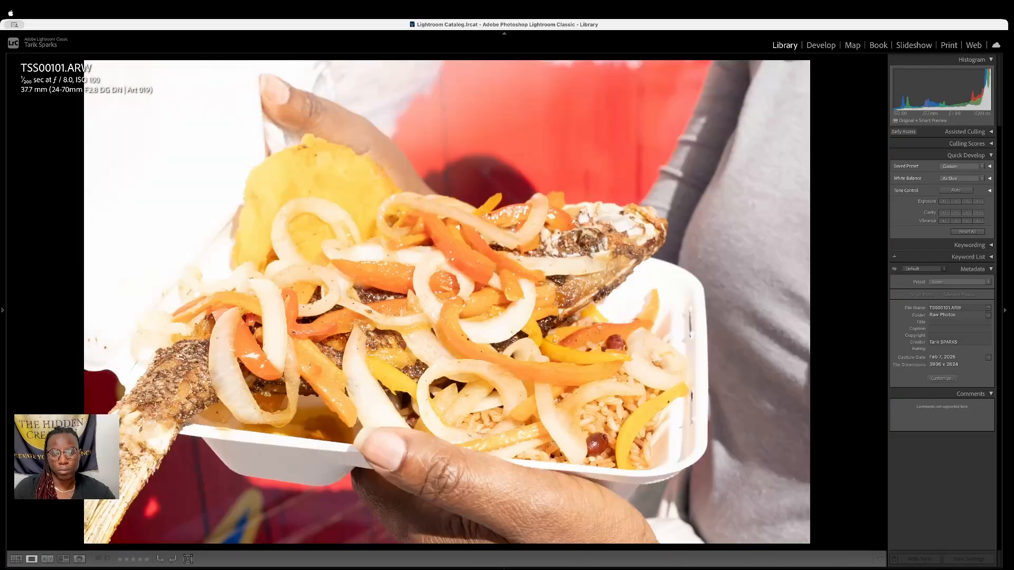
key("Left")
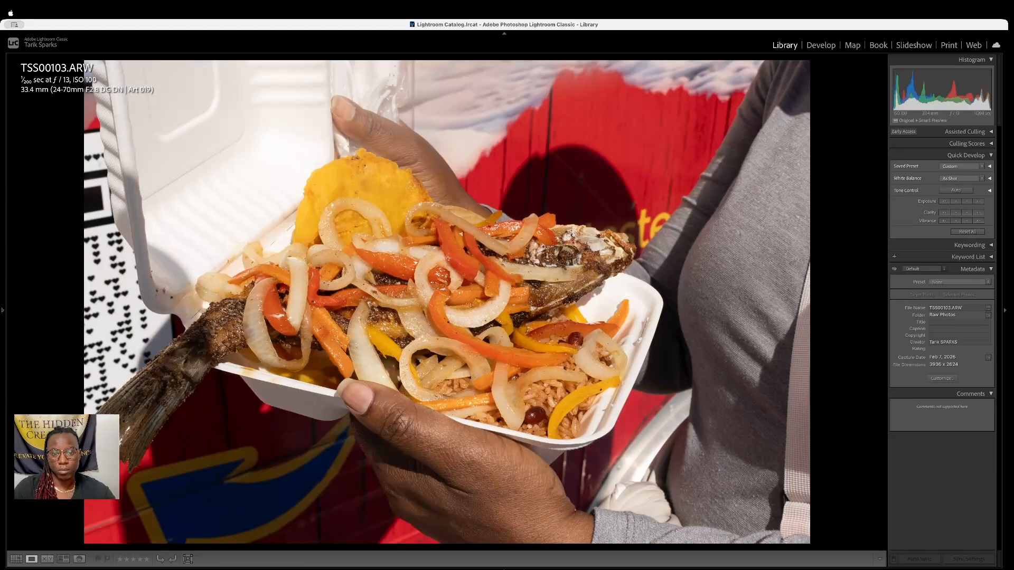
key("Right")
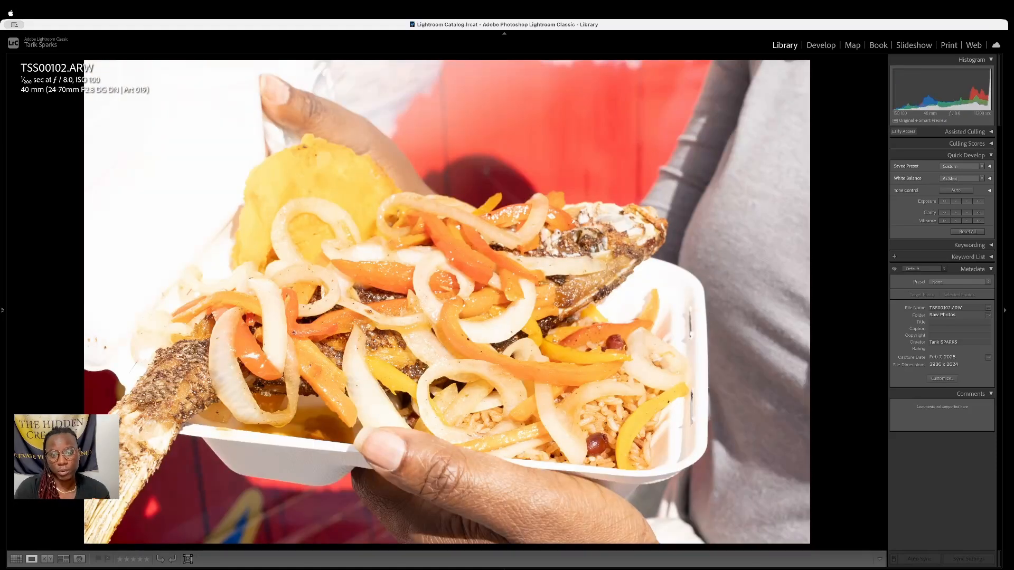
key("Left")
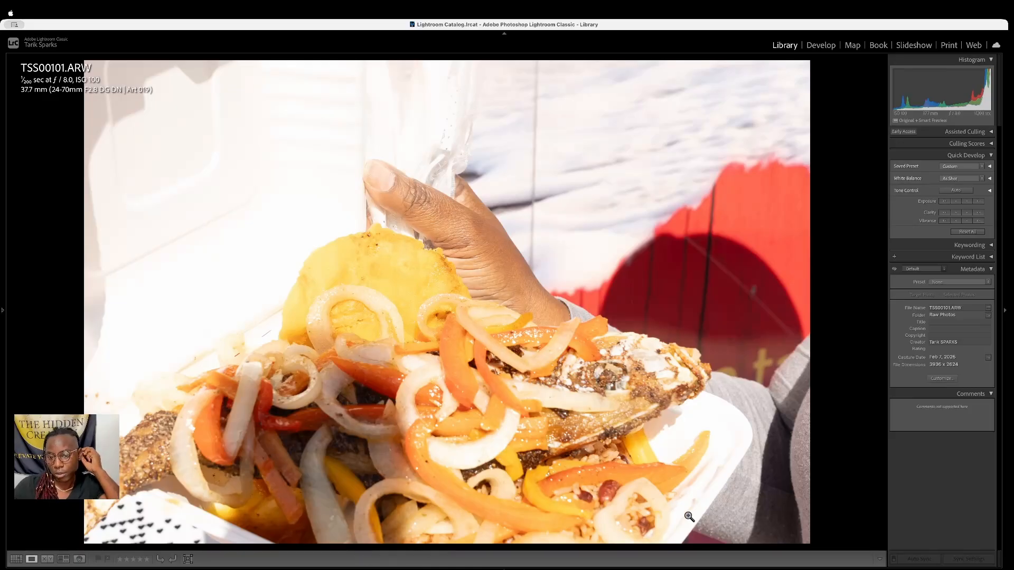
key("Right")
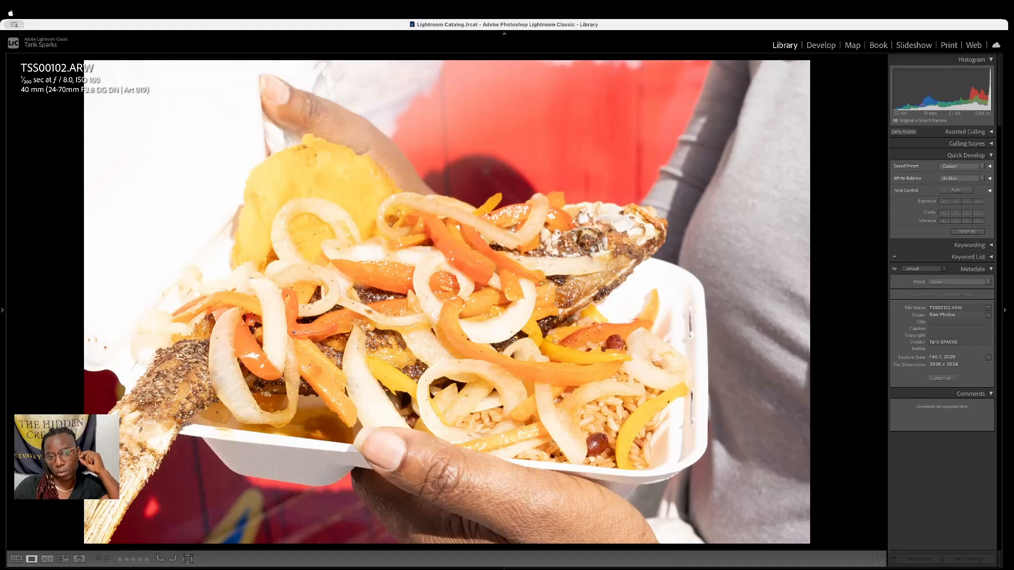
key("Right")
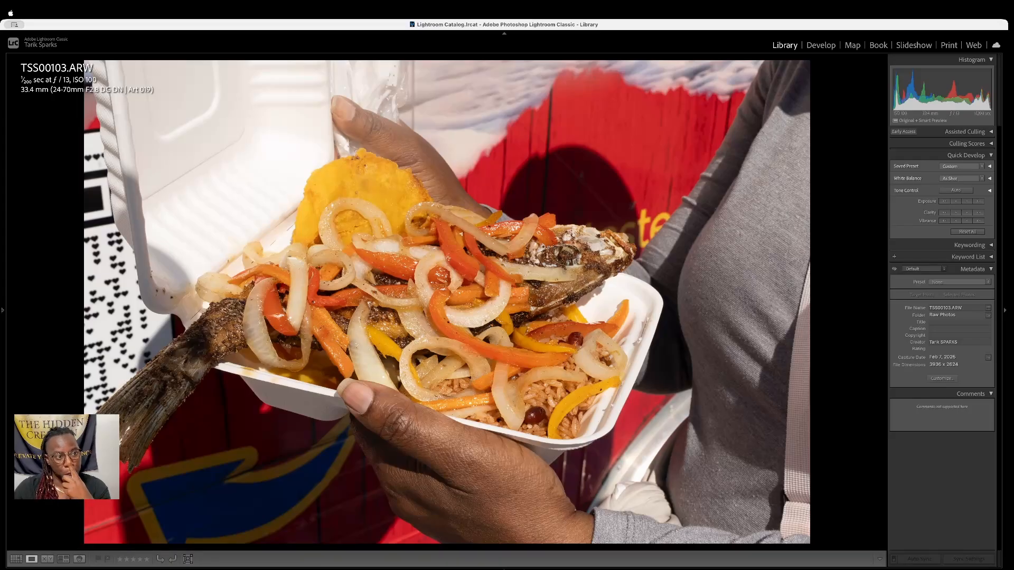
key("Right")
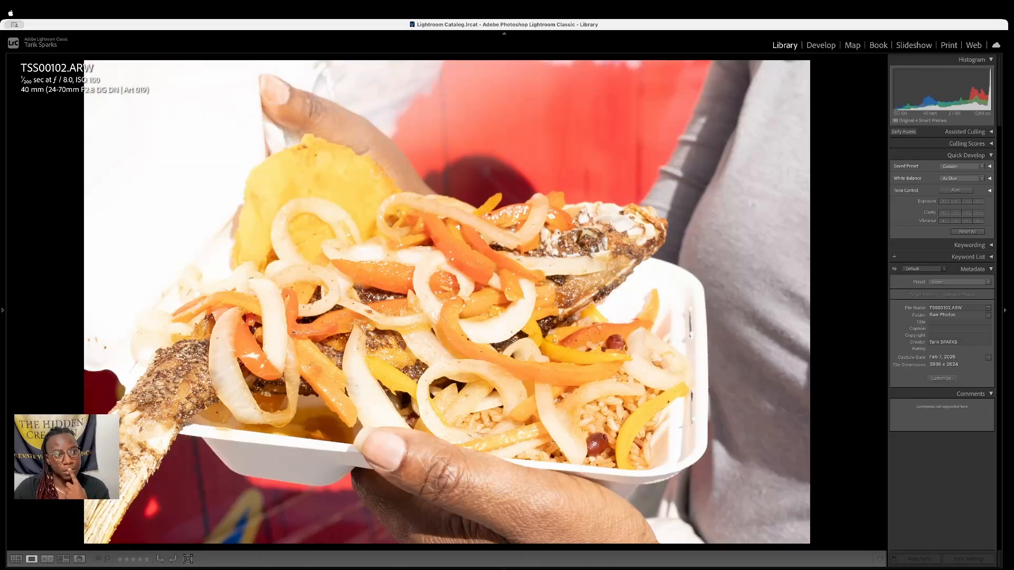
key("Left")
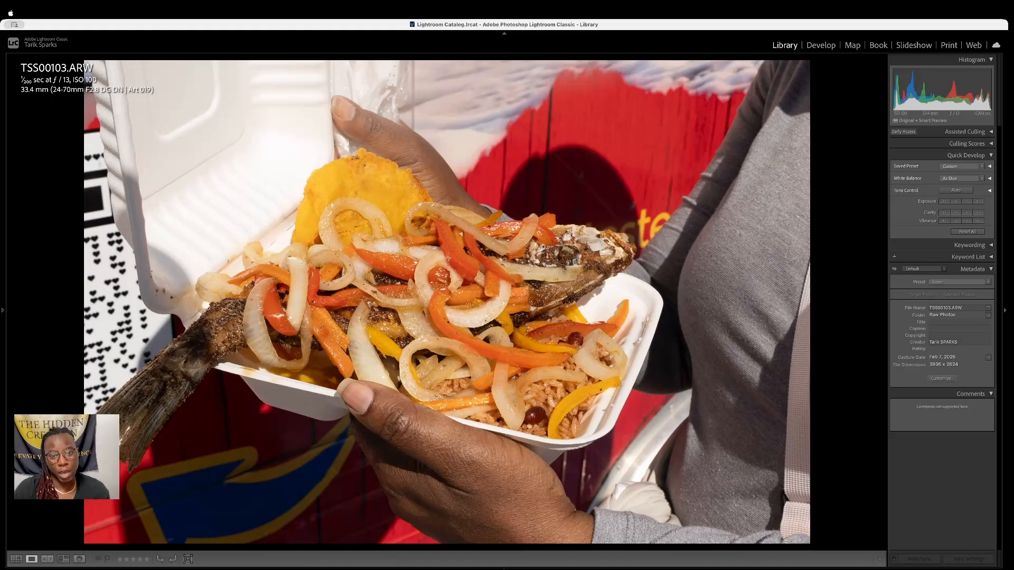
key("Left")
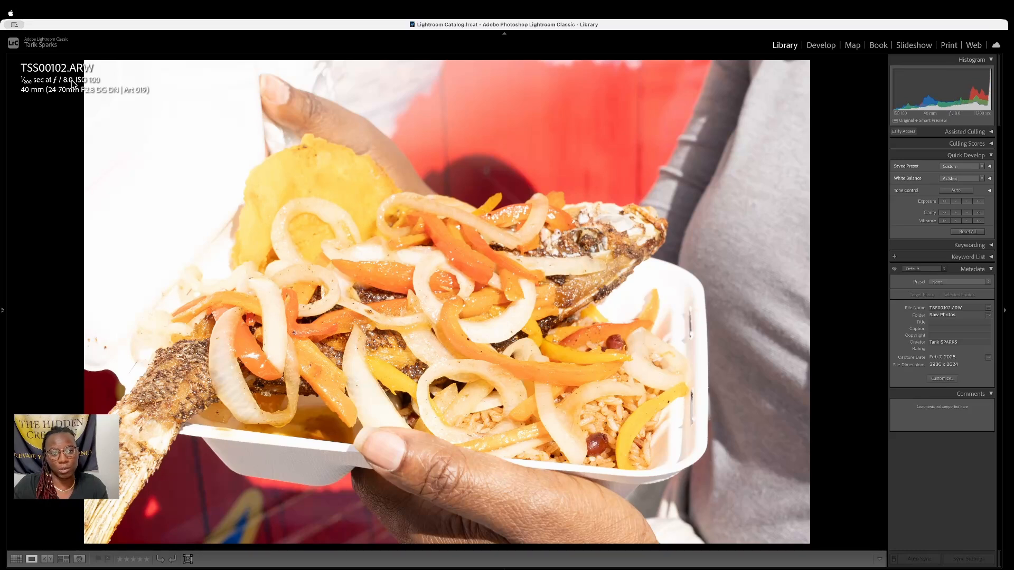
Rate the fish plate photo TSS00103.ARW three stars and the griller photo with palm trees TSS00104.ARW five stars
key("Right")
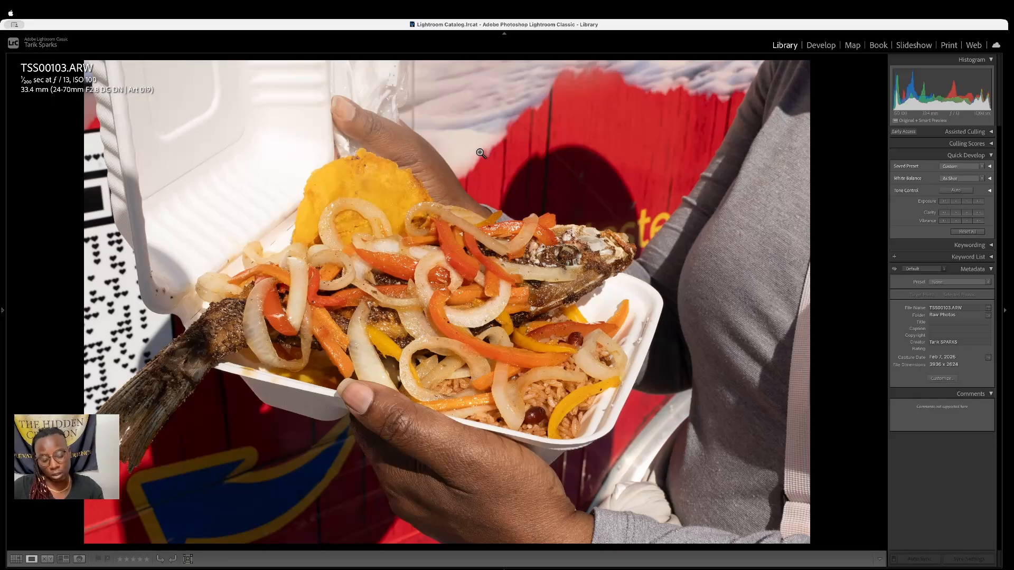
key("3")
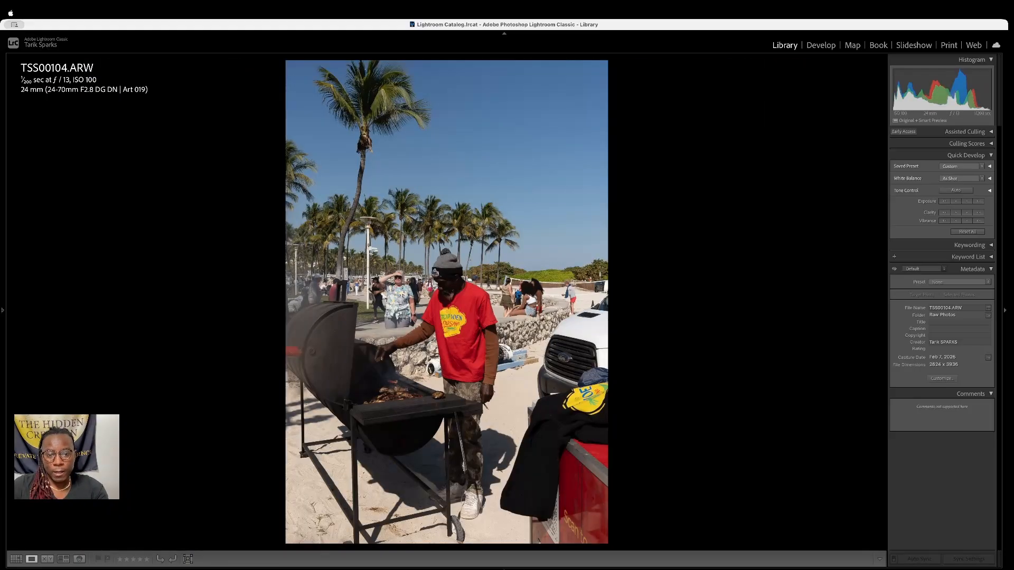
key("5")
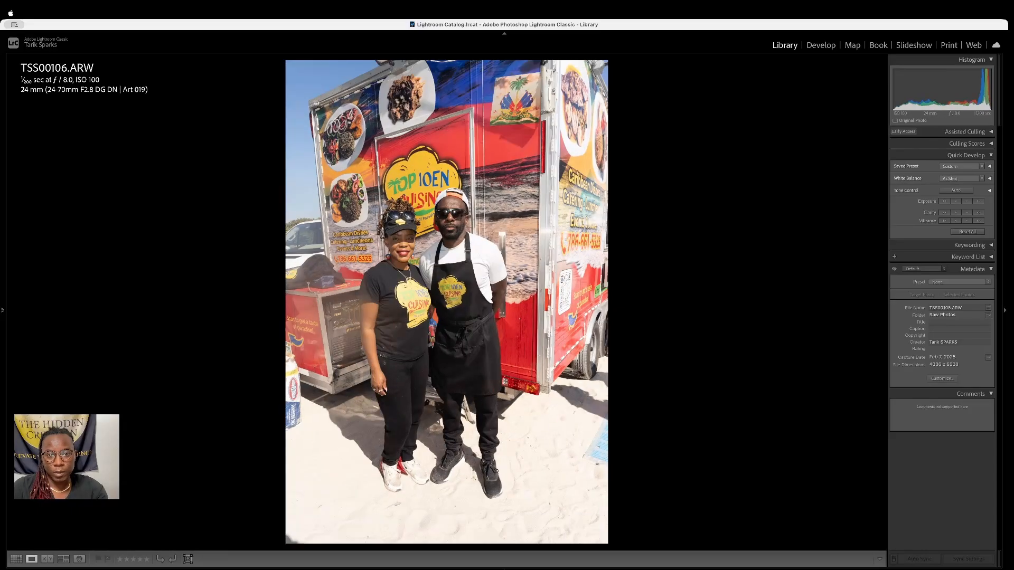
Review the food truck couple portraits TSS00105.ARW through TSS00110.ARW, checking the faces in TSS00105.ARW up close
key("Right")
key("Left")
key("Left")
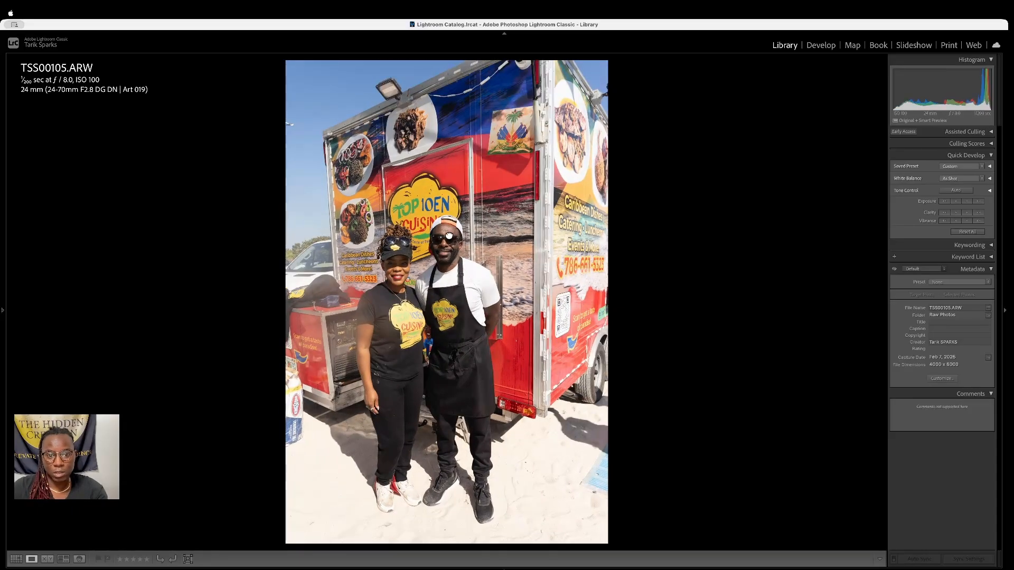
left_click(452, 273)
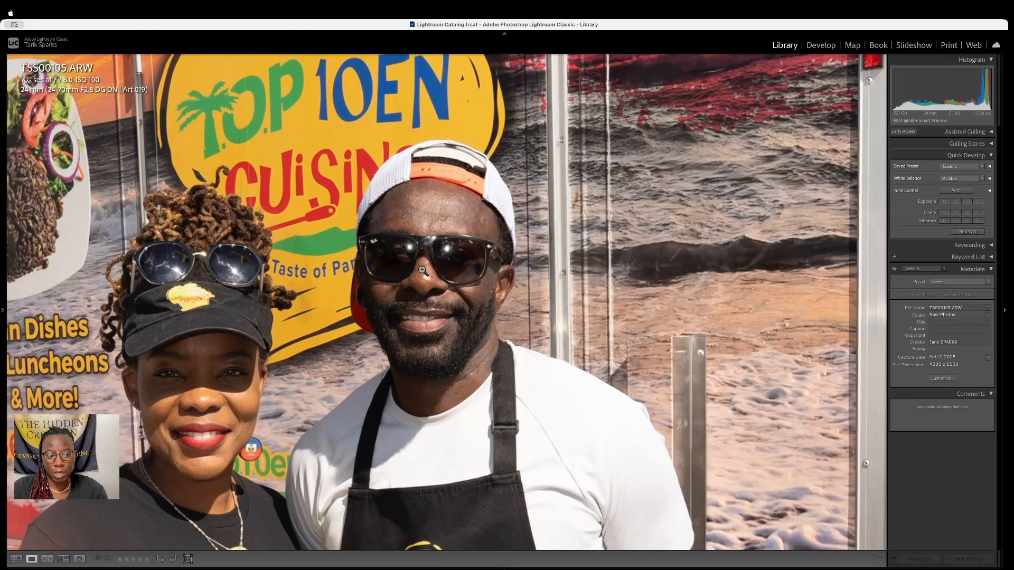
left_click(422, 271)
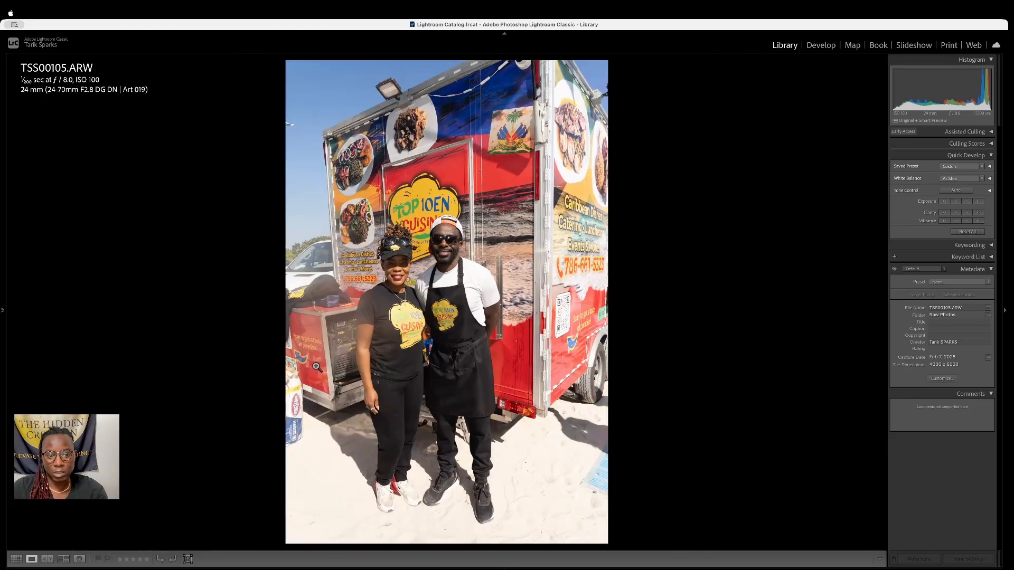
key("Right")
key("Right")
key("Right")
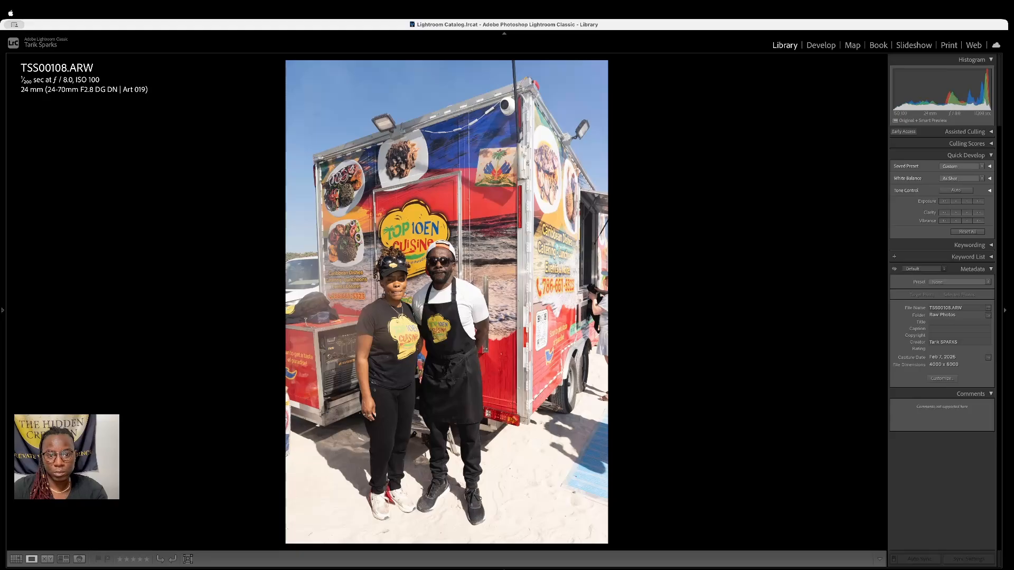
key("Right")
key("Right")
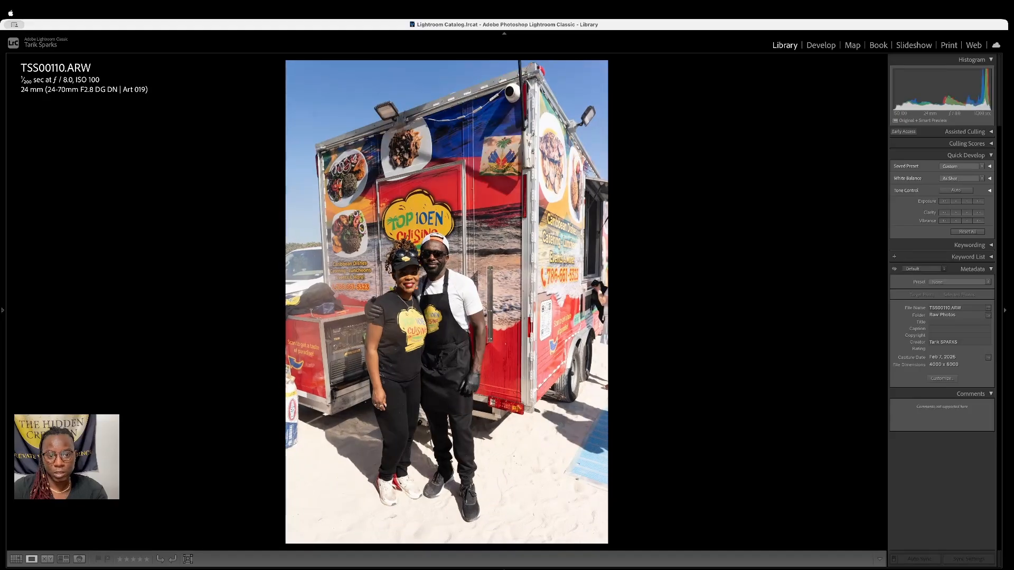
Compare the couple's faces up close in TSS00109.ARW and TSS00110.ARW and rate TSS00109.ARW three stars
left_click(451, 250)
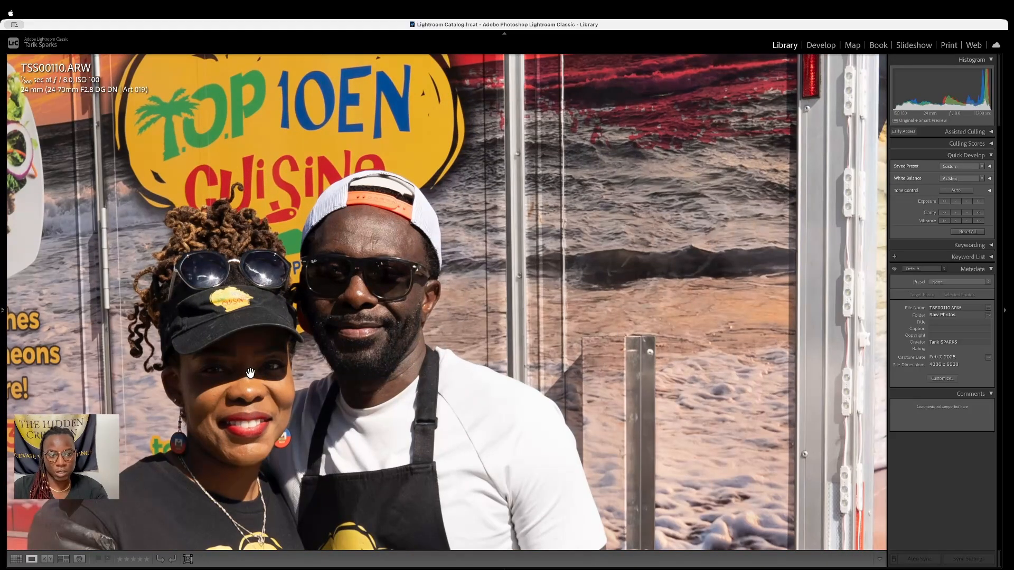
left_click_drag(248, 375, 420, 357)
key("Left")
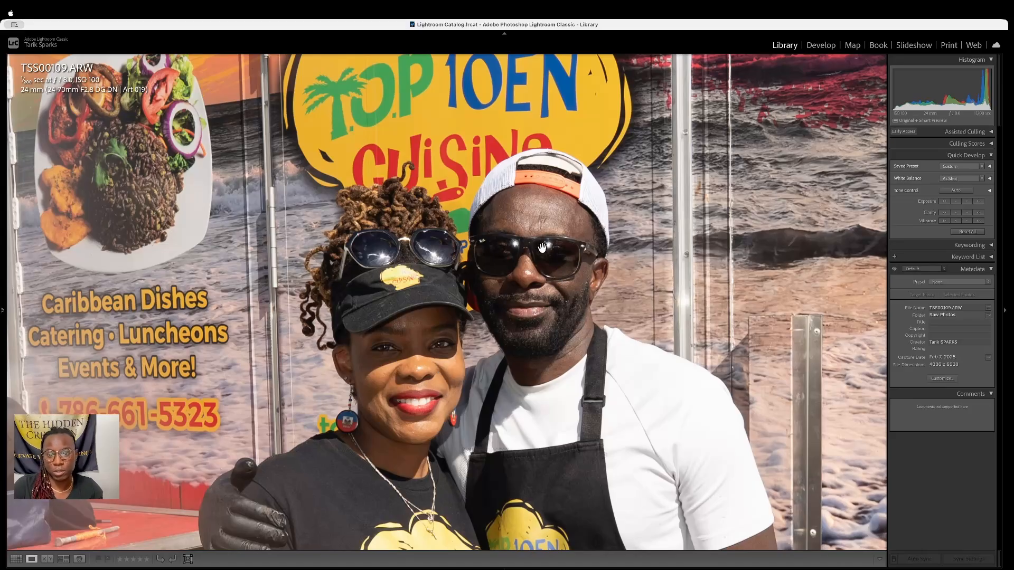
key("Right")
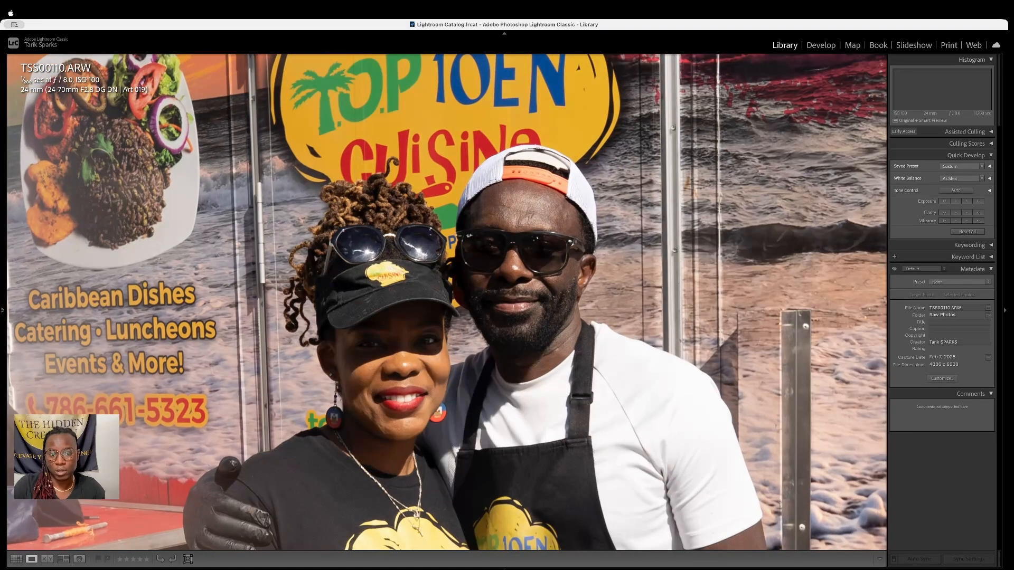
key("Left")
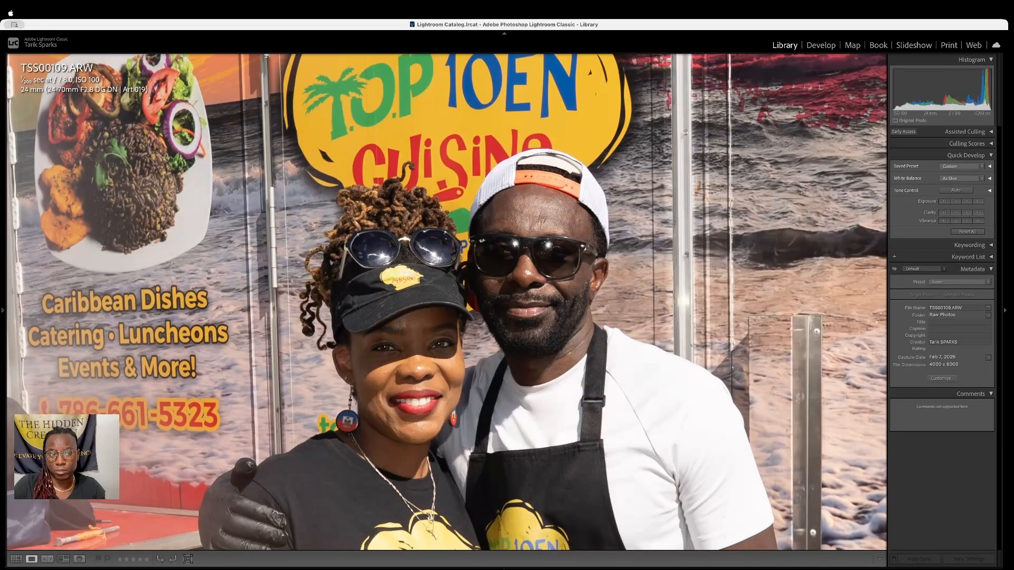
key("Right")
key("Left")
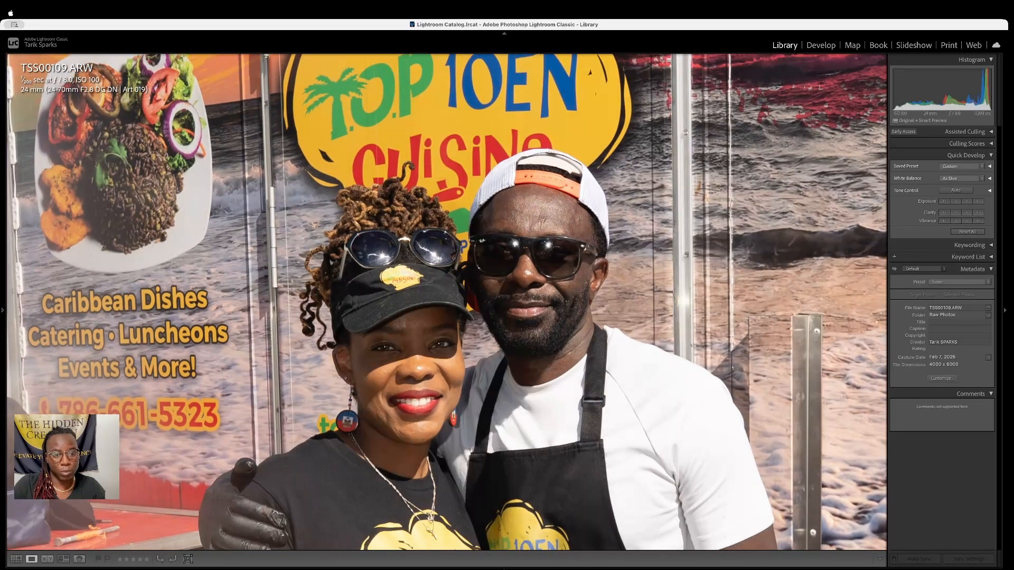
key("Right")
key("Left")
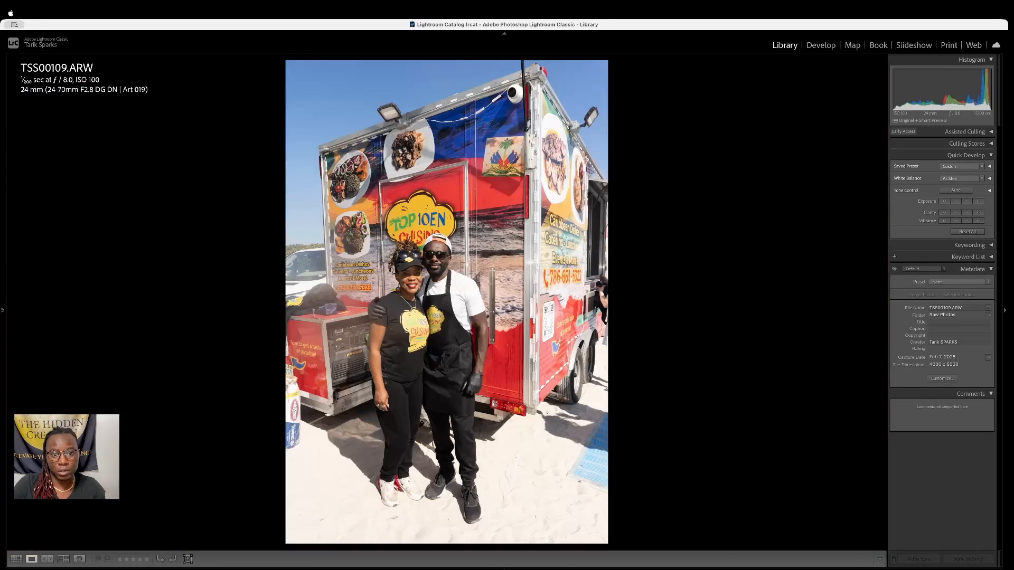
key("3")
Rate the BBQ trailer photo with the waiting crowd, TSS00111.ARW, five stars
key("Right")
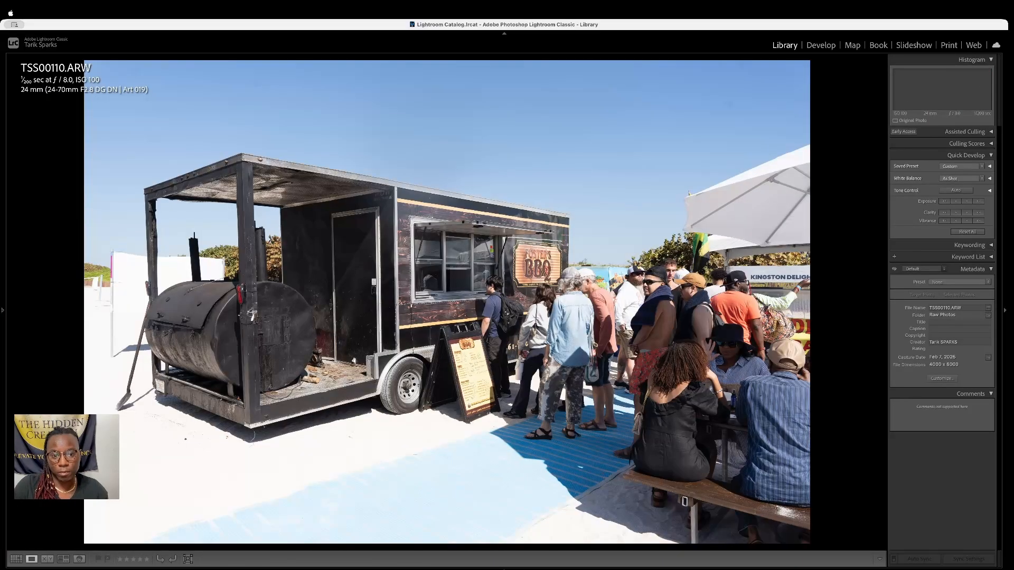
key("Right")
key("5")
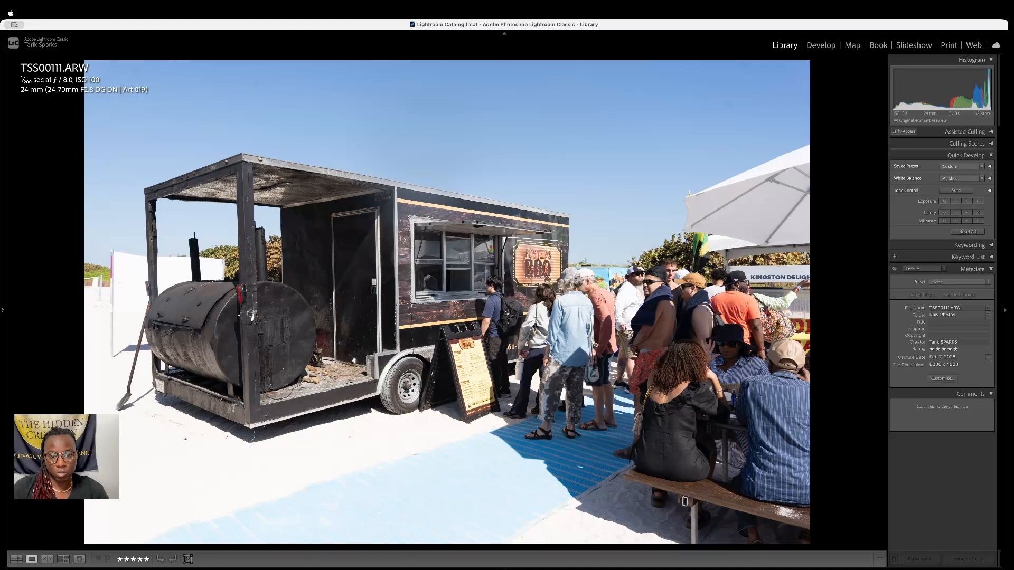
Compare the BBQ trailer photo TSS00111.ARW with the earlier shots back to the similar trailer photo TSS00096.ARW
key("Left")
key("Left")
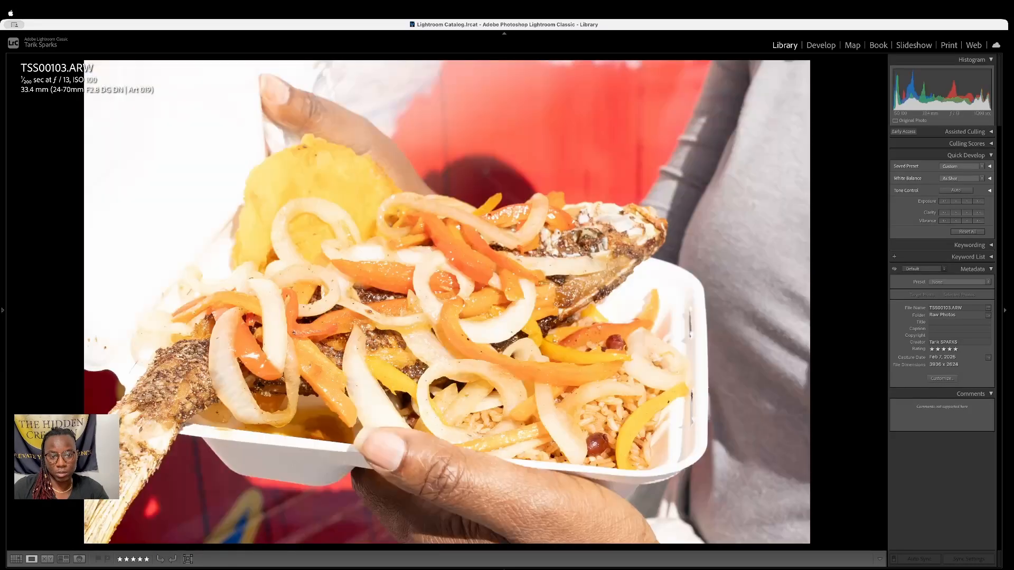
key("Left")
key("Left")
key("Left")
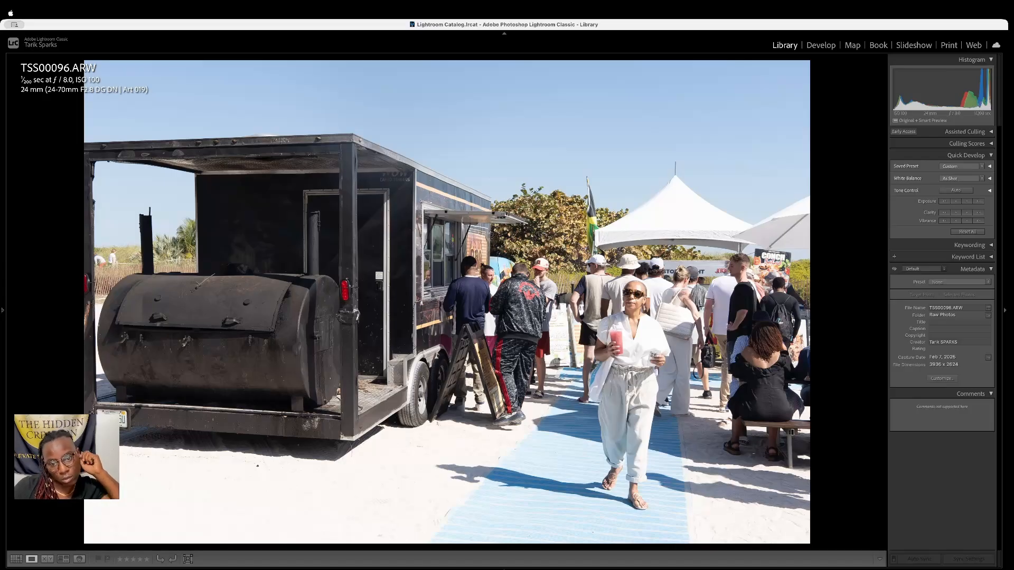
key("Right")
key("Right")
key("Right")
key("Right")
key("Right")
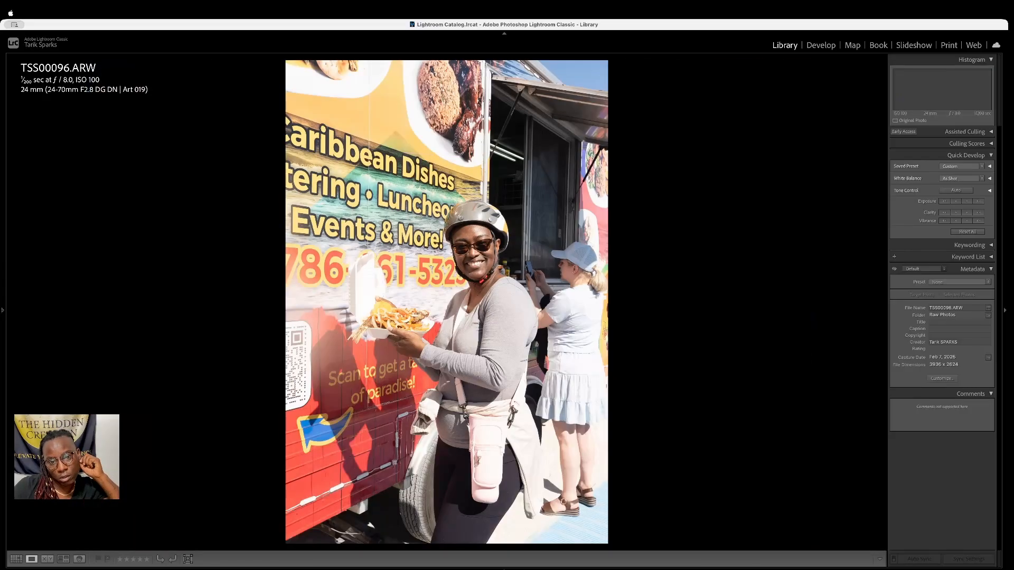
key("Right")
key("Right")
key("Right")
key("Right")
key("Right")
key("Right")
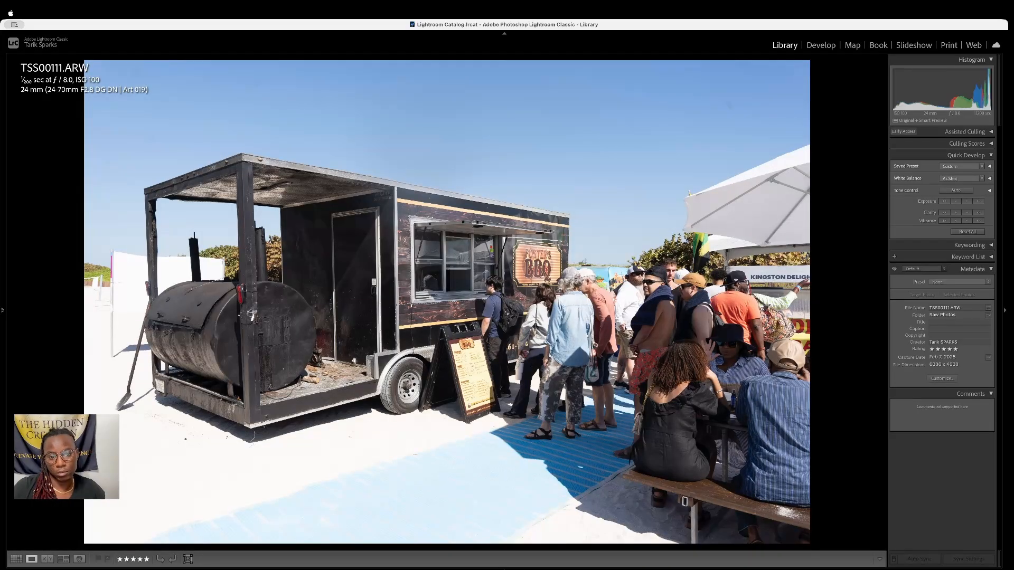
Keep TSS00111.ARW at five stars and rate the food stall overview with the blue bin, TSS00113.ARW, three stars
key("5")
key("Right")
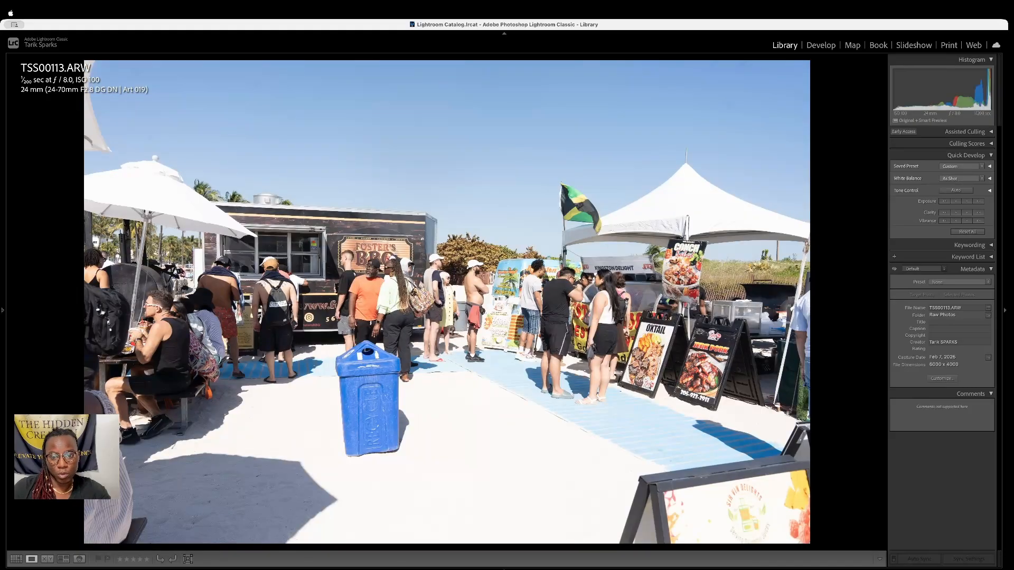
key("3")
key("Right")
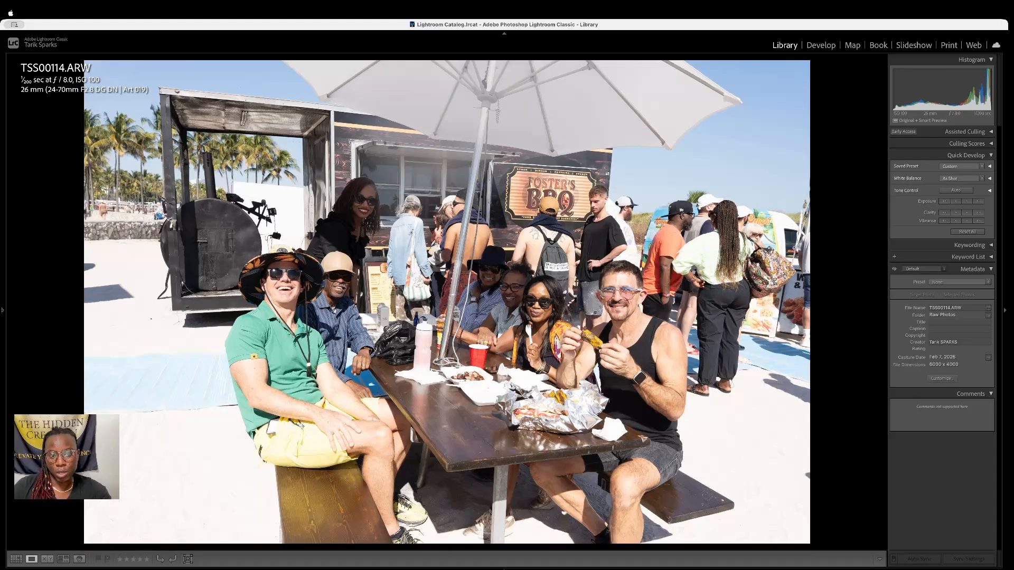
Compare the picnic table group shots TSS00114.ARW and TSS00115.ARW and rate TSS00115.ARW five stars
key("Right")
key("Left")
key("Right")
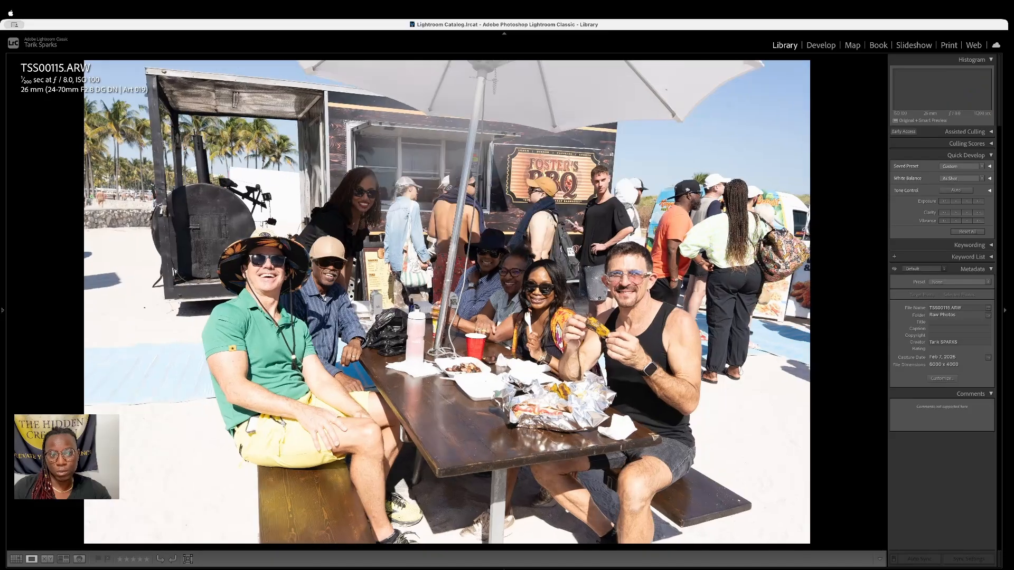
key("5")
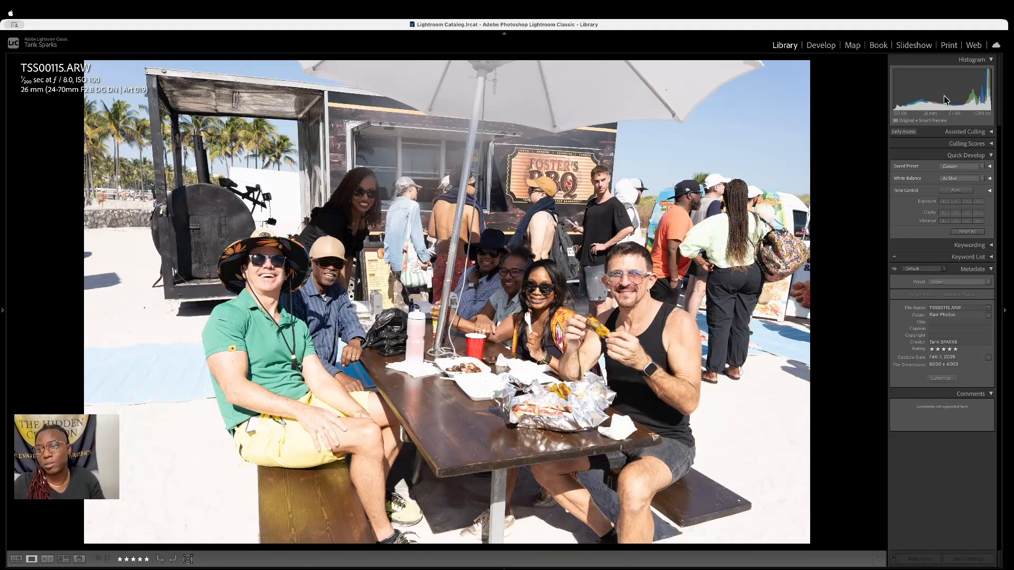
Inspect the people queuing behind the picnic table up close in TSS00115.ARW and keep its five-star rating
left_click(536, 203)
scroll(519, 205, "right", 10)
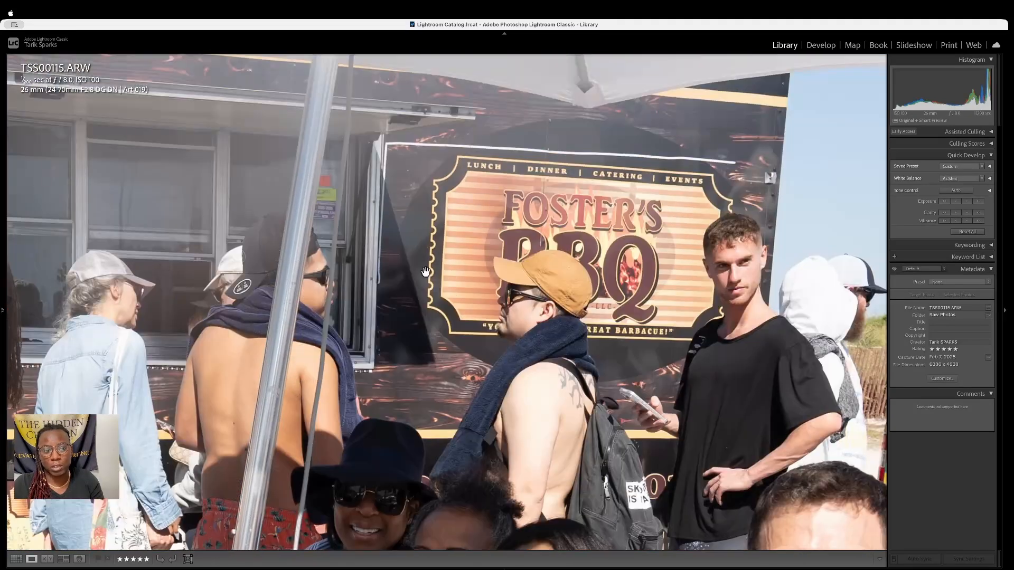
scroll(413, 246, "right", 15)
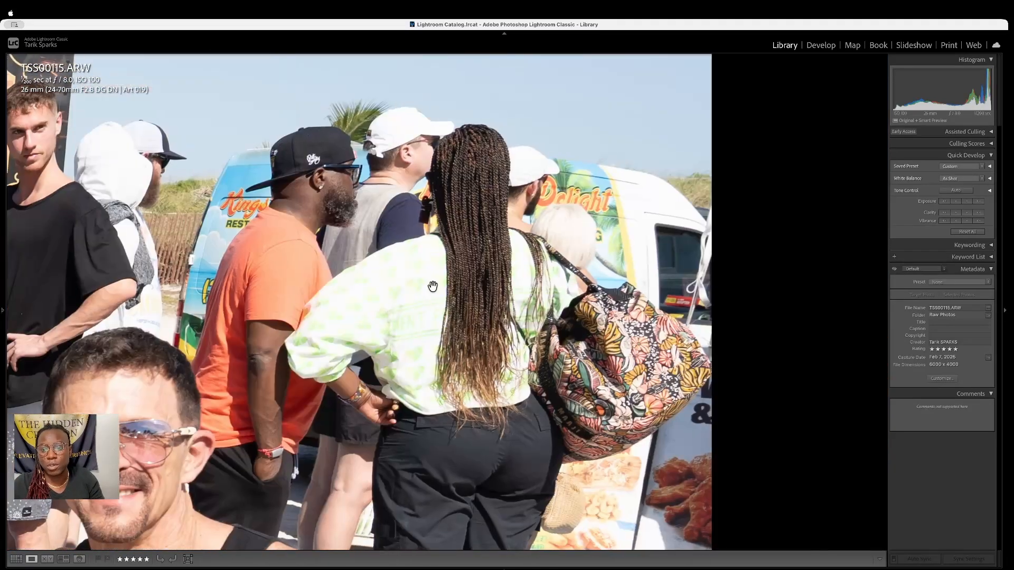
left_click(313, 369)
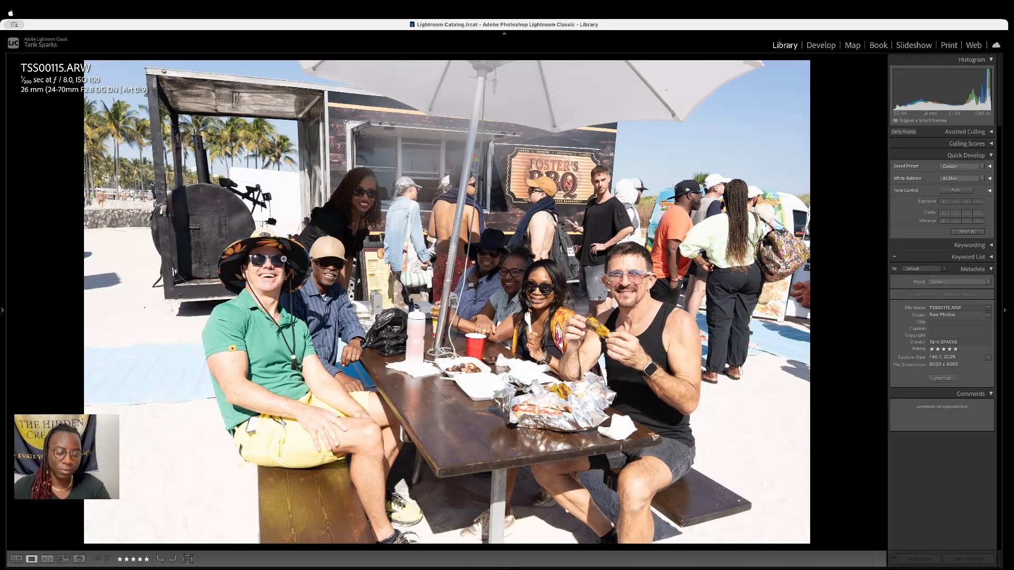
key("5")
Move on to the sauce-pouring photo TSS00118.ARW, bring it into Develop and crop it inward around the food at the original aspect ratio
key("Right")
key("Right")
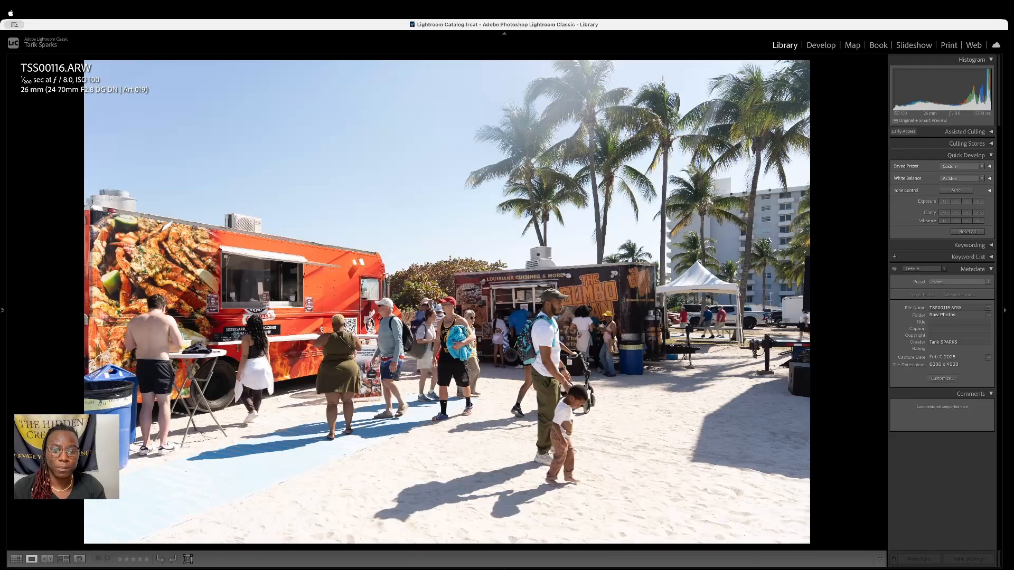
key("Right")
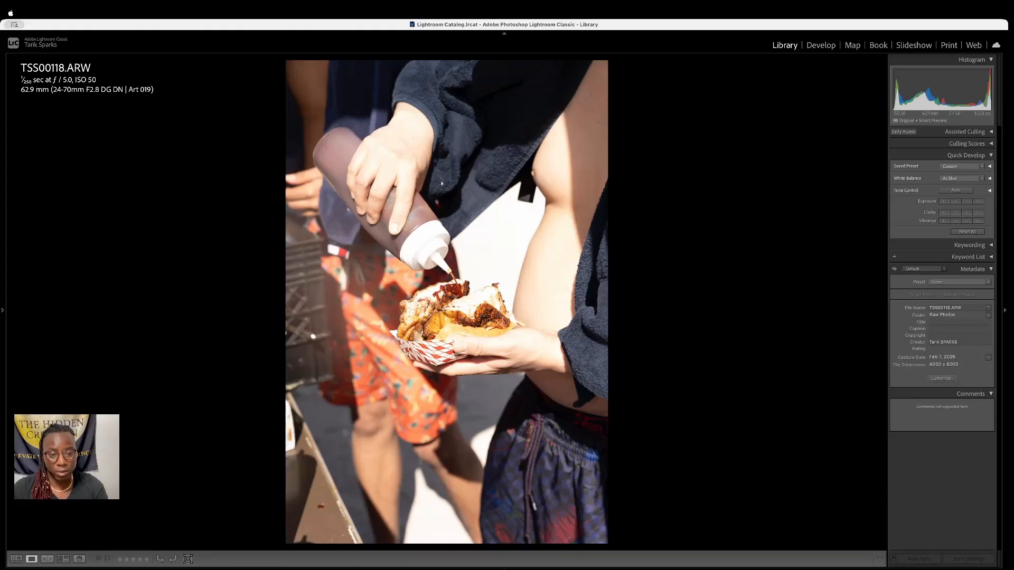
key("d")
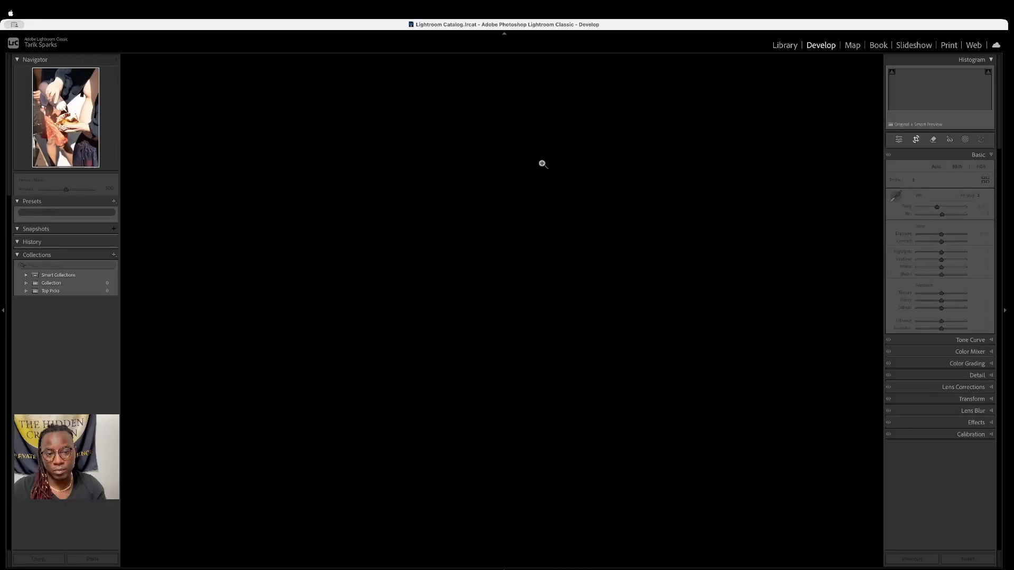
key("r")
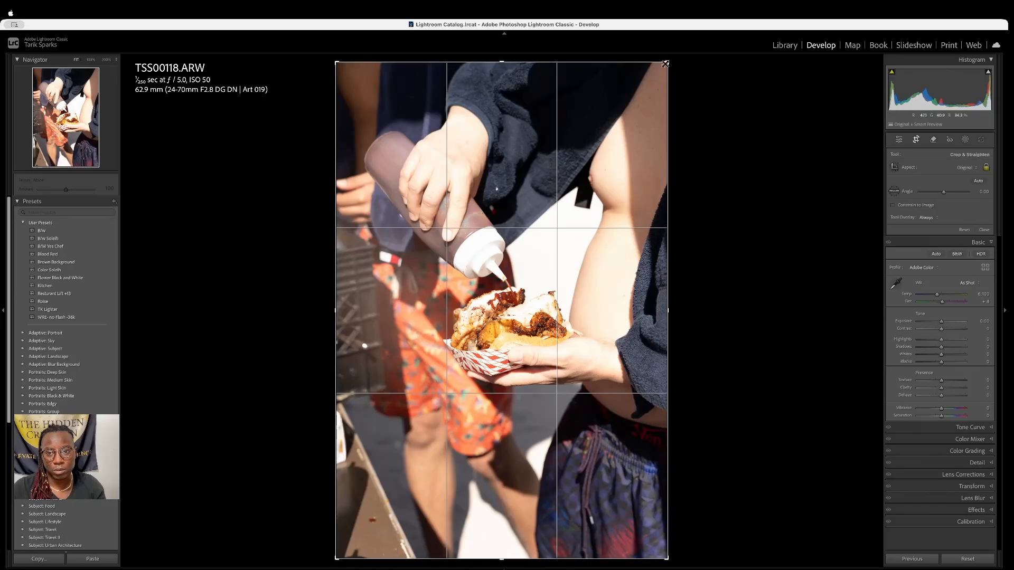
left_click_drag(665, 63, 615, 99)
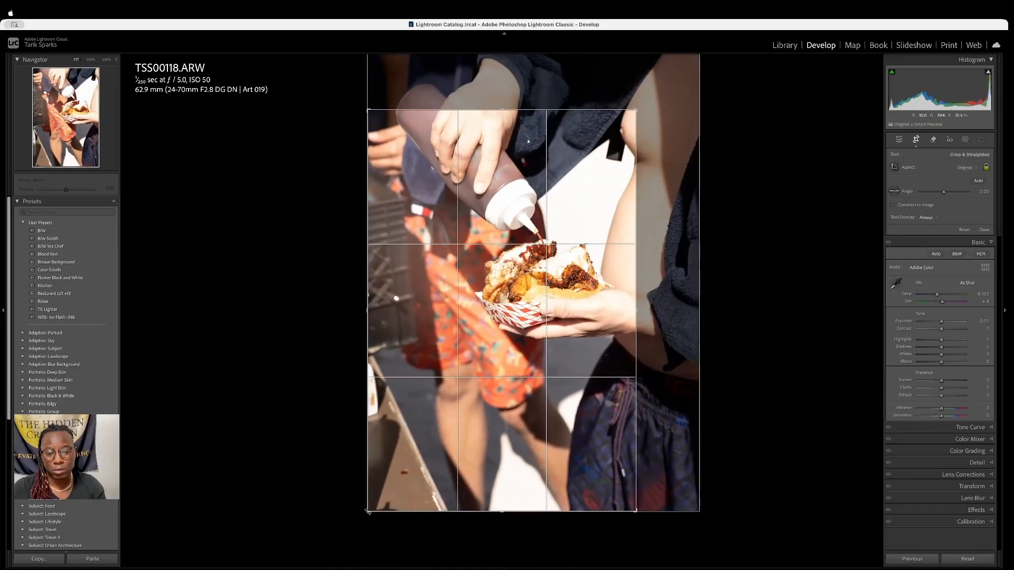
left_click_drag(368, 511, 417, 468)
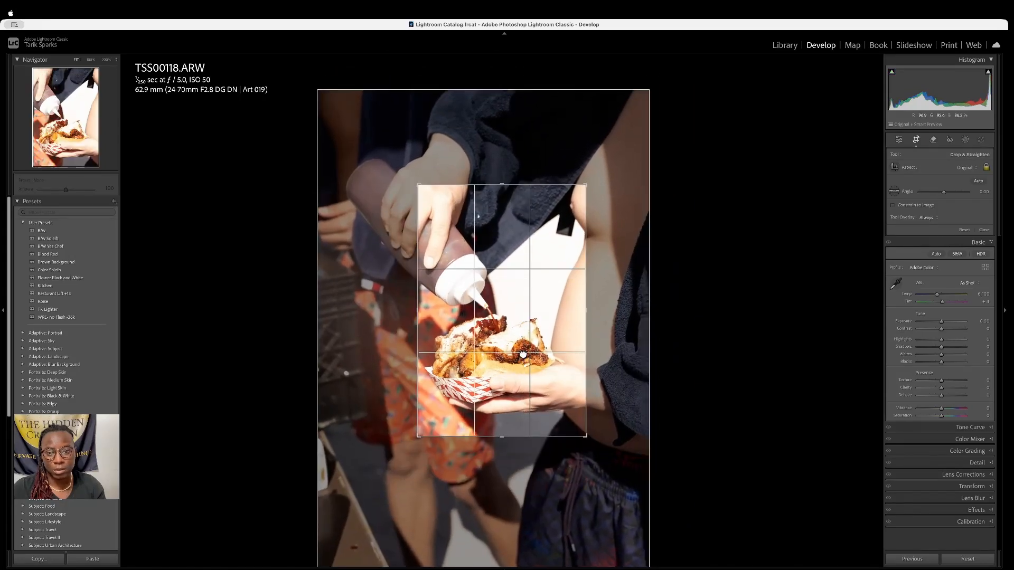
Tighten and reposition the crop of TSS00118.ARW to frame the sauce bottle, the food and the hand holding the tray
left_click_drag(522, 353, 517, 287)
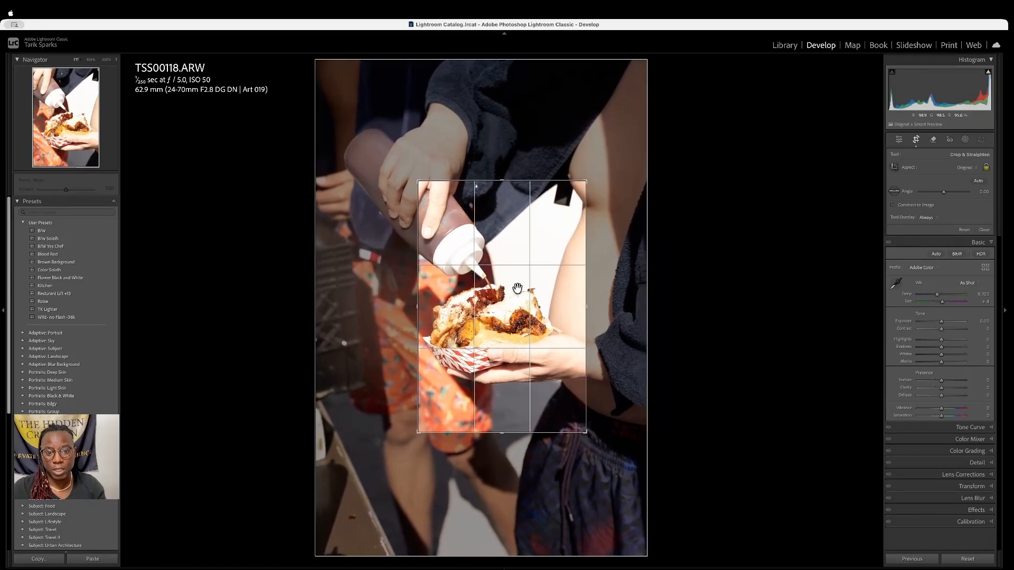
left_click_drag(499, 182, 500, 188)
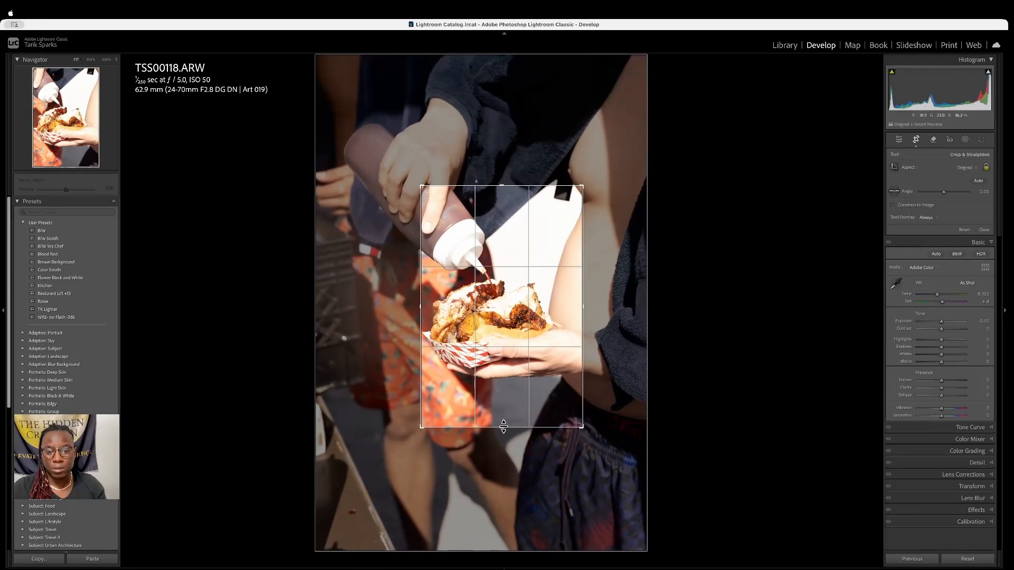
left_click_drag(503, 427, 504, 408)
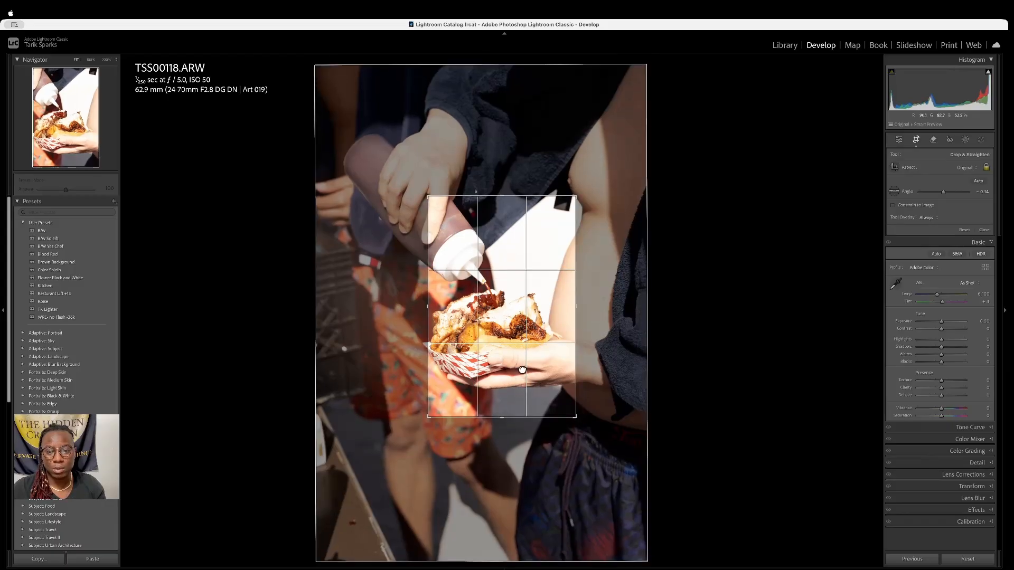
left_click_drag(522, 369, 512, 376)
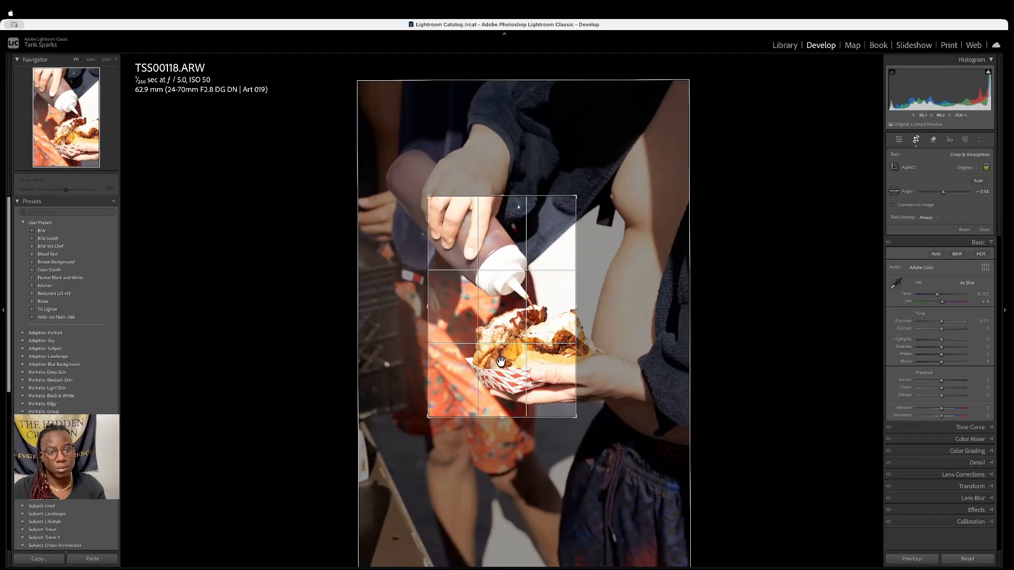
left_click_drag(501, 361, 498, 311)
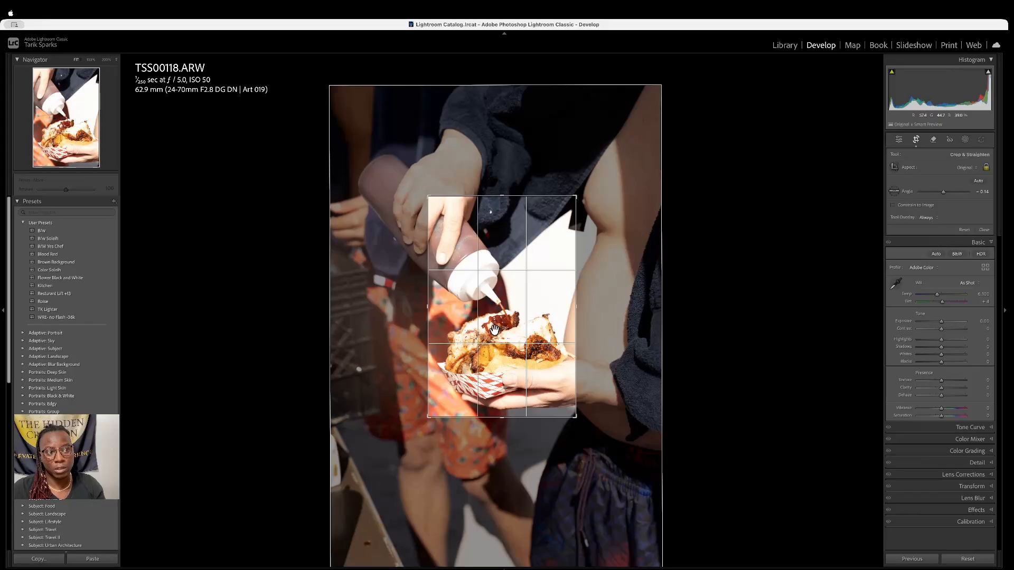
key("Return")
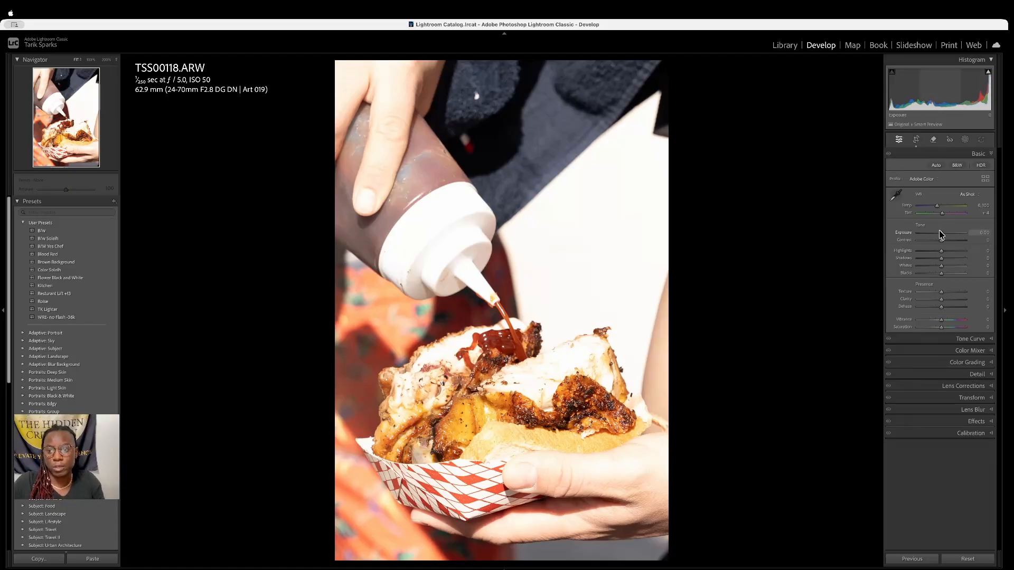
Set the exposure of TSS00118.ARW to -0.70 and try a highlights reduction, resetting it to 0
left_click_drag(940, 234, 938, 235)
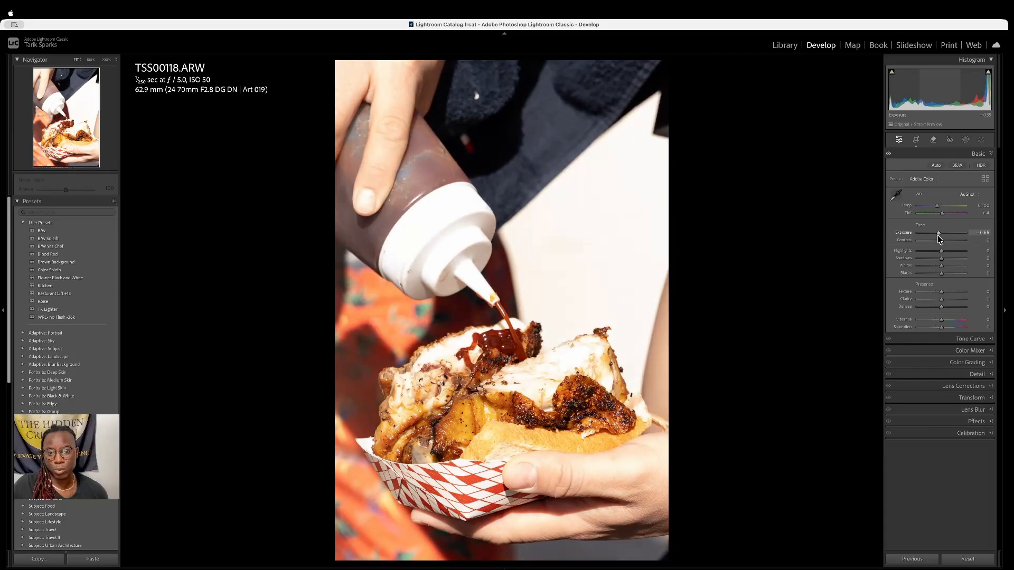
left_click_drag(939, 238, 938, 238)
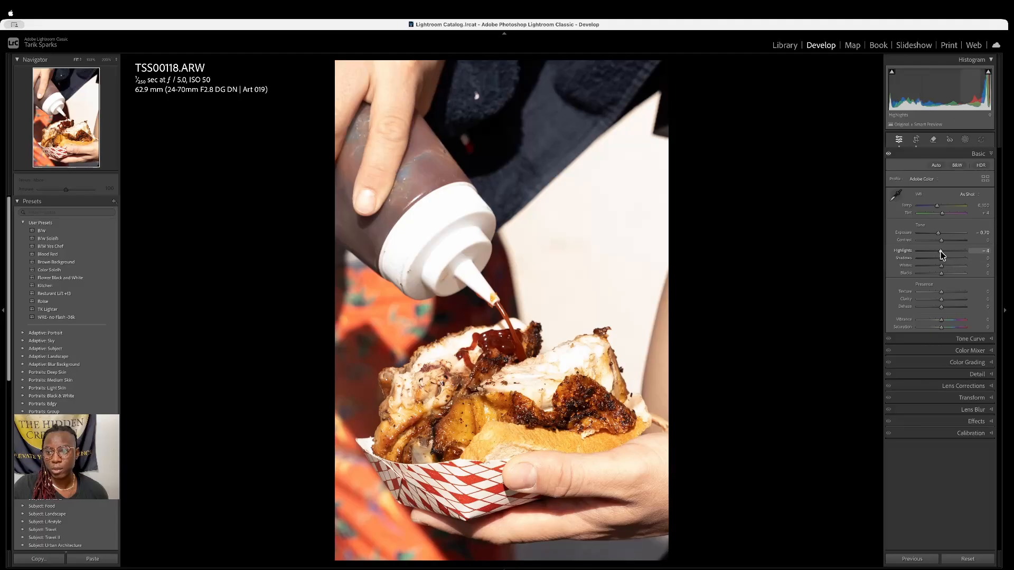
left_click_drag(938, 257, 937, 257)
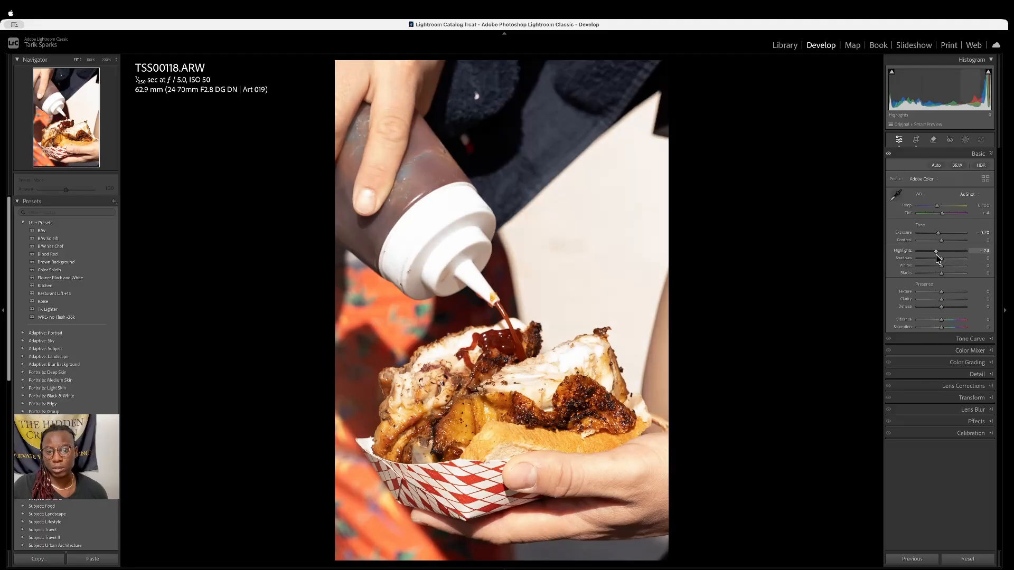
double_click(902, 254)
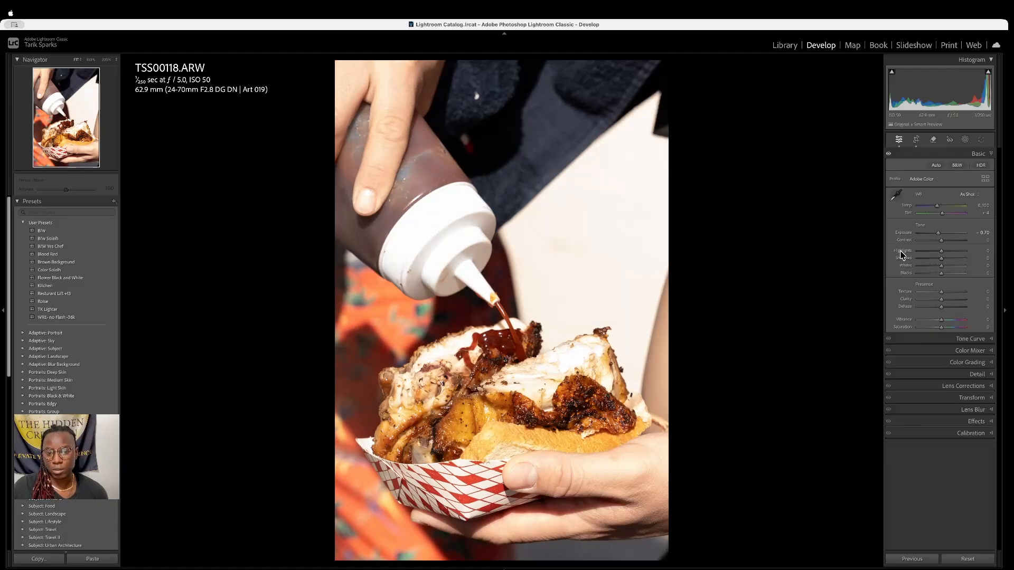
Compare the edit with the unedited version, and set highlights to -20 and contrast to +8
key("backslash")
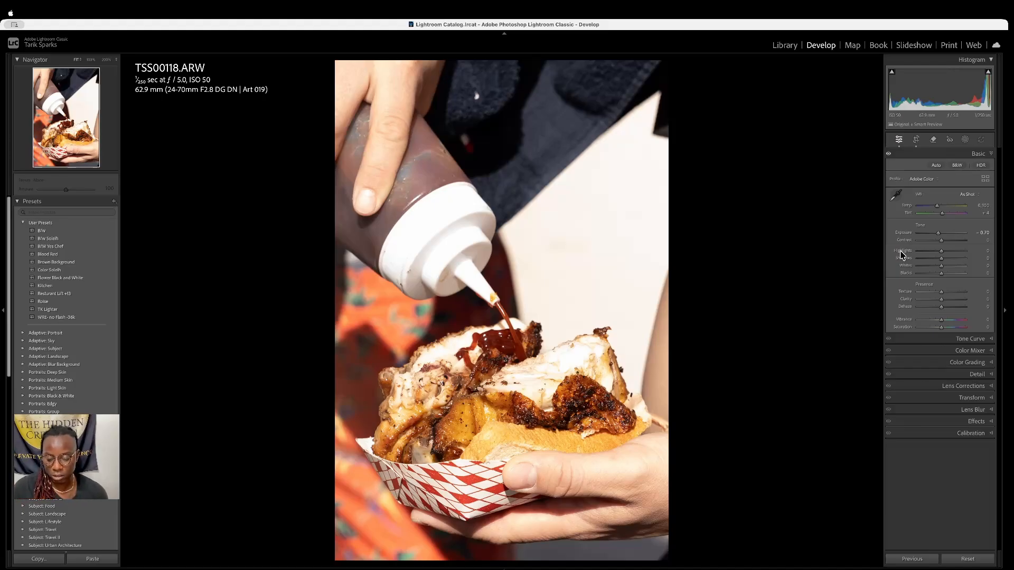
key("backslash")
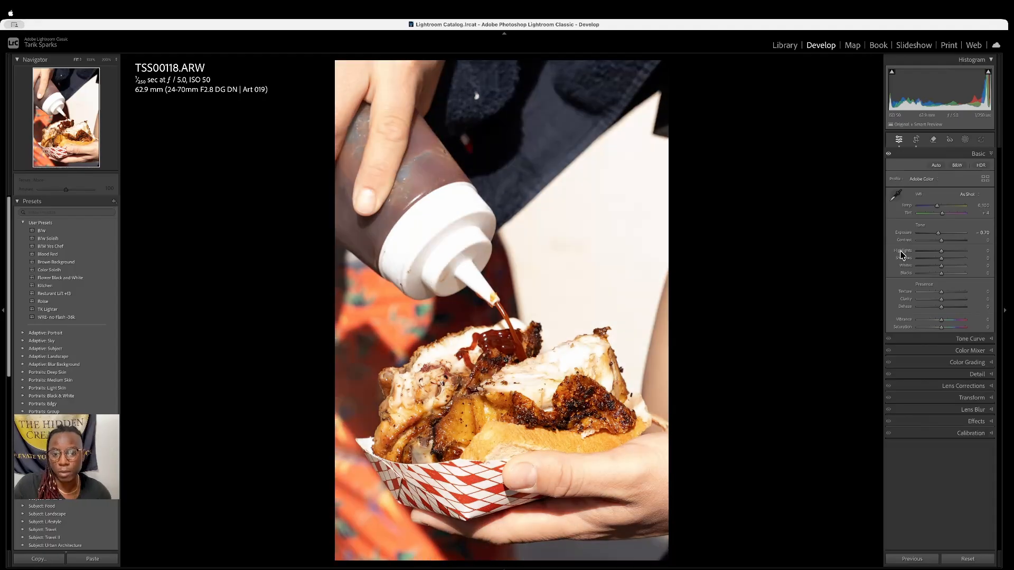
key("backslash")
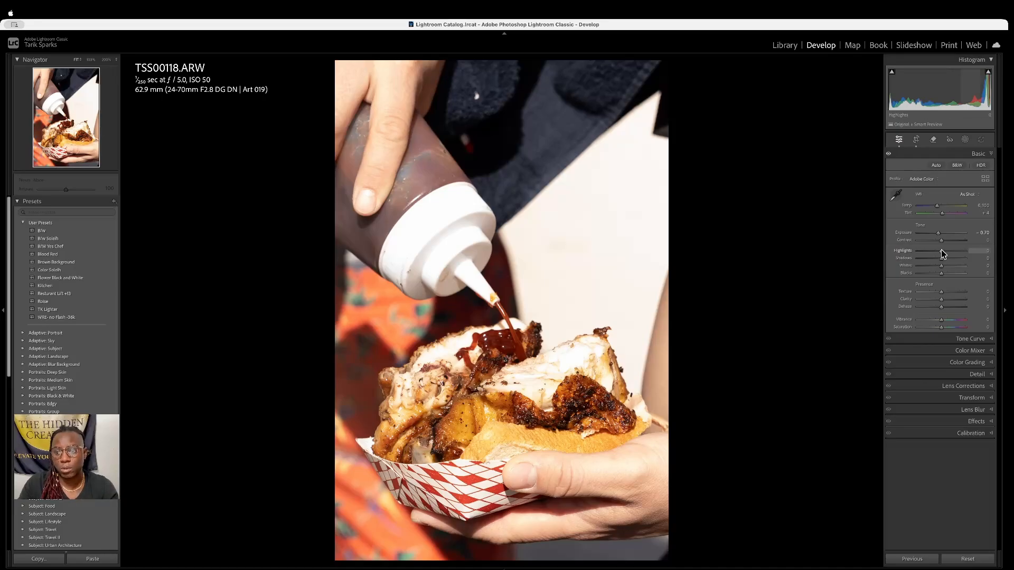
left_click_drag(941, 255, 936, 253)
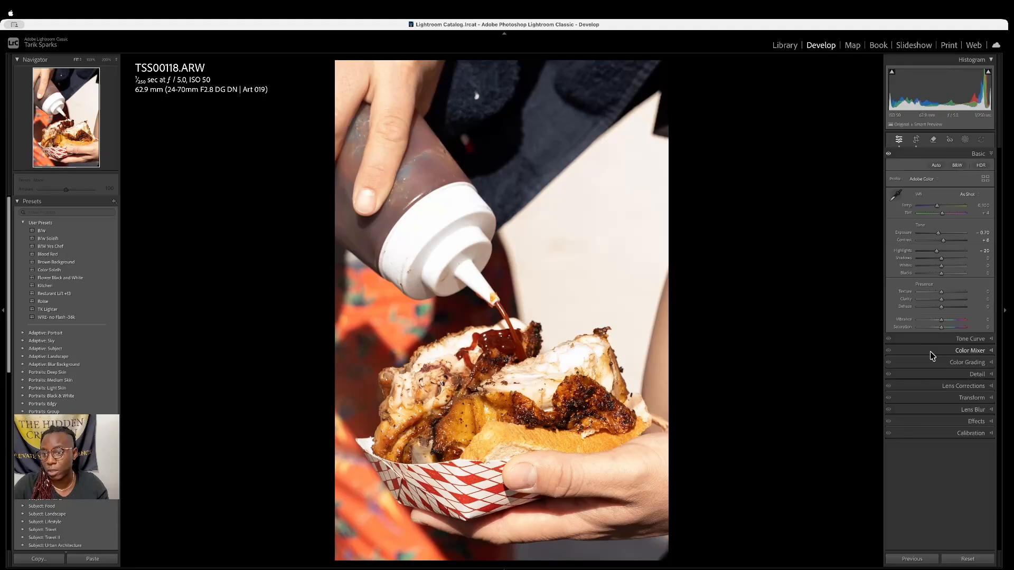
Set the sharpening amount of TSS00118.ARW to 70 and its vibrance to +8
left_click(983, 375)
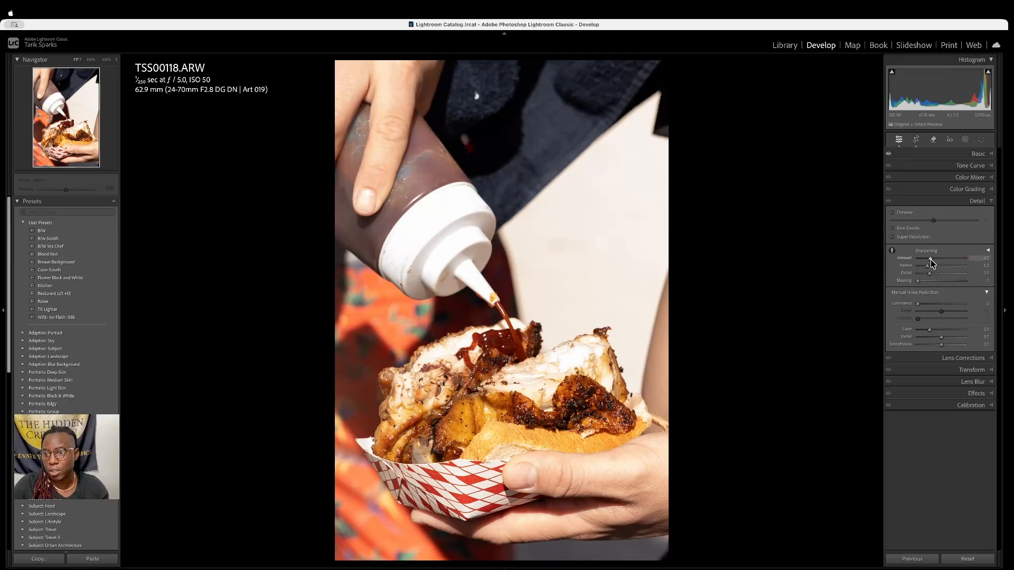
left_click_drag(930, 260, 939, 259)
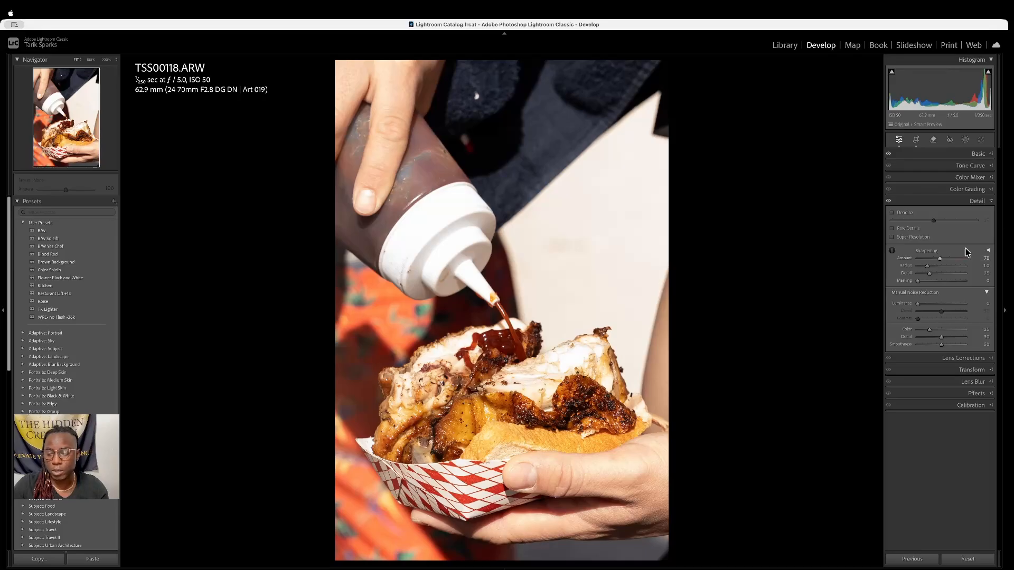
left_click(982, 153)
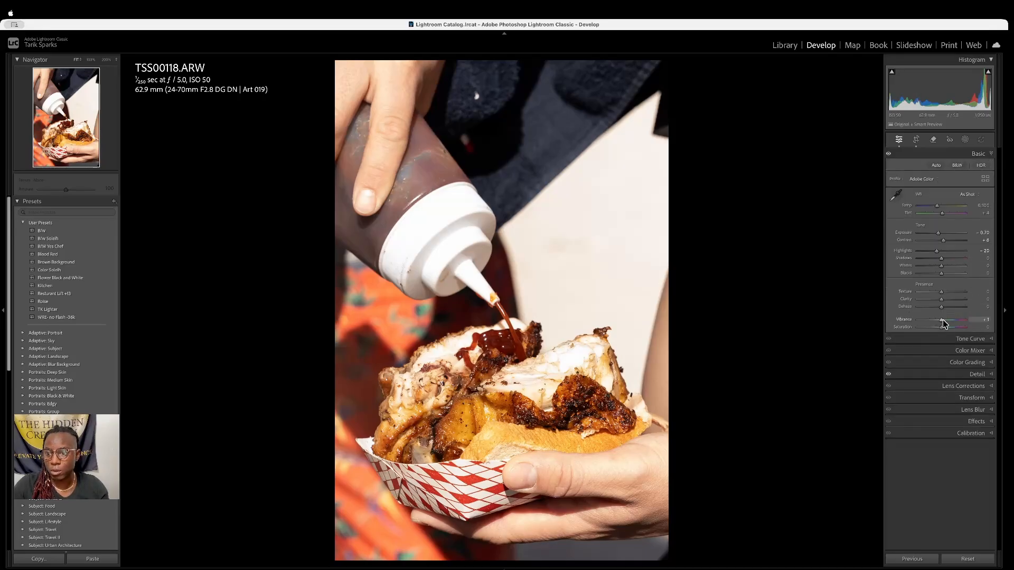
left_click_drag(942, 319, 945, 323)
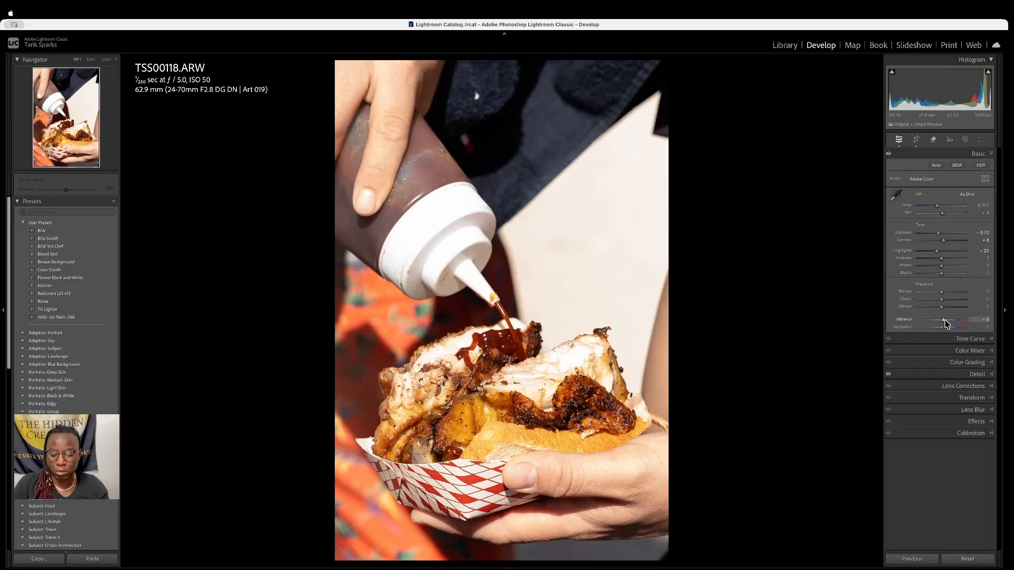
Compare the edited TSS00118.ARW with its unedited version and check its crop against the full frame
key("backslash")
key("backslash")
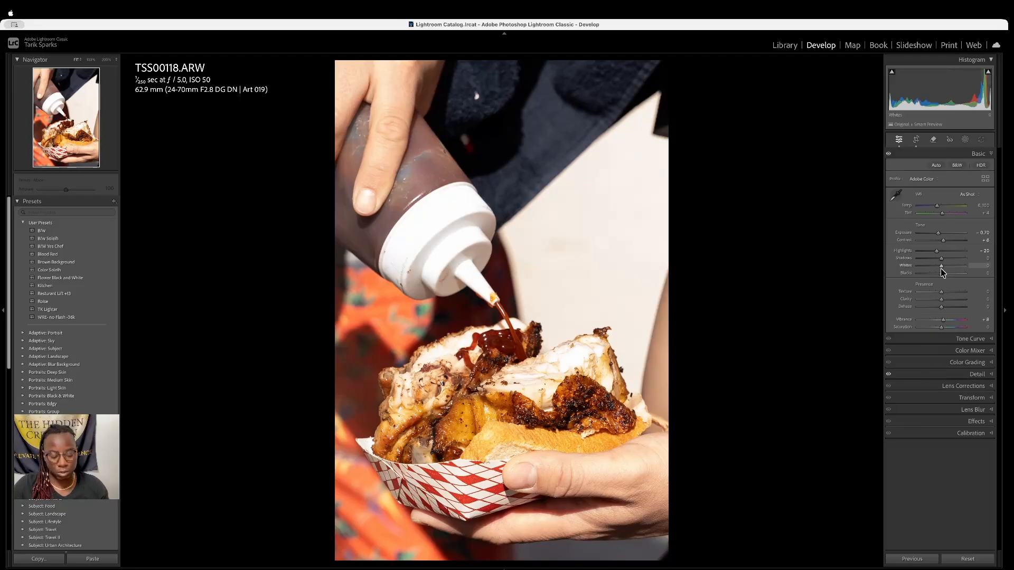
key("r")
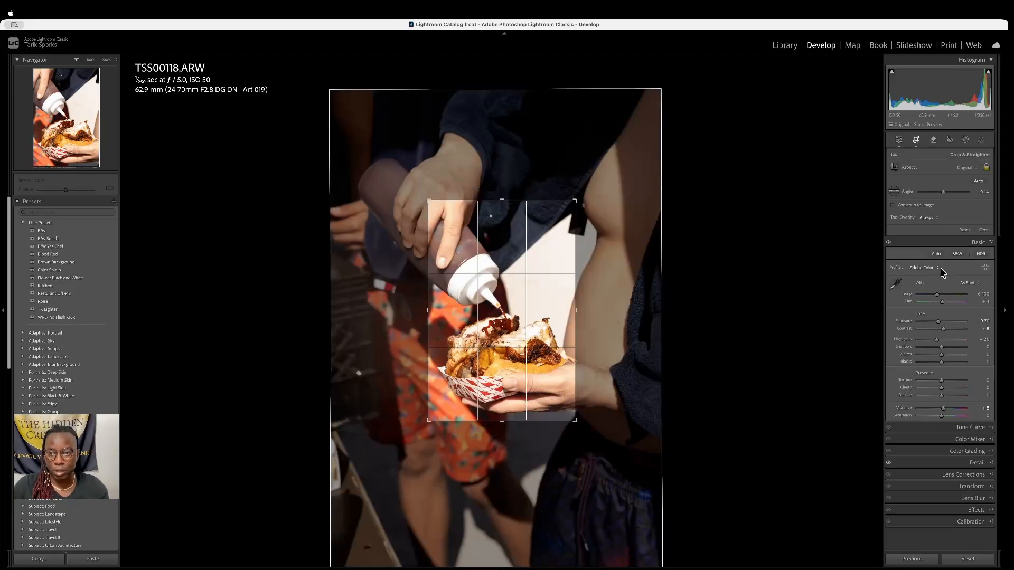
left_click(981, 182)
key("r")
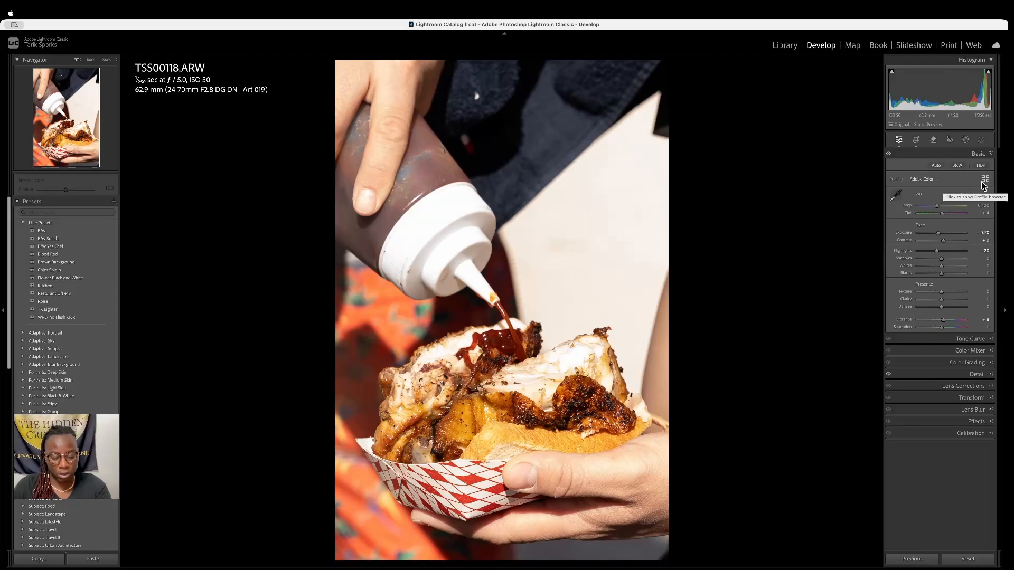
Rate TSS00118.ARW five stars and open the crowd shot TSS00119.ARW from the library grid
key("5")
key("g")
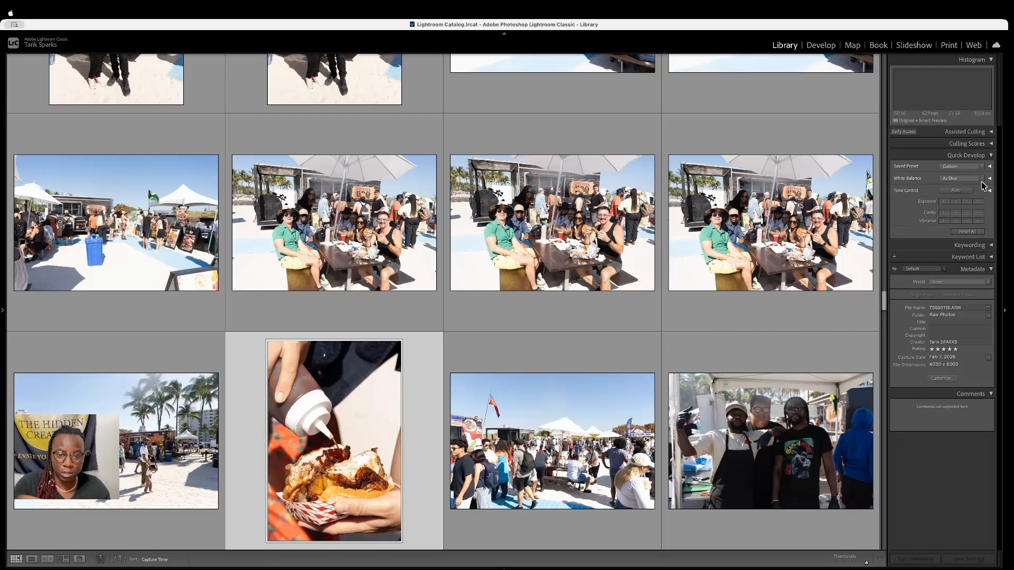
scroll(758, 269, "down", 5)
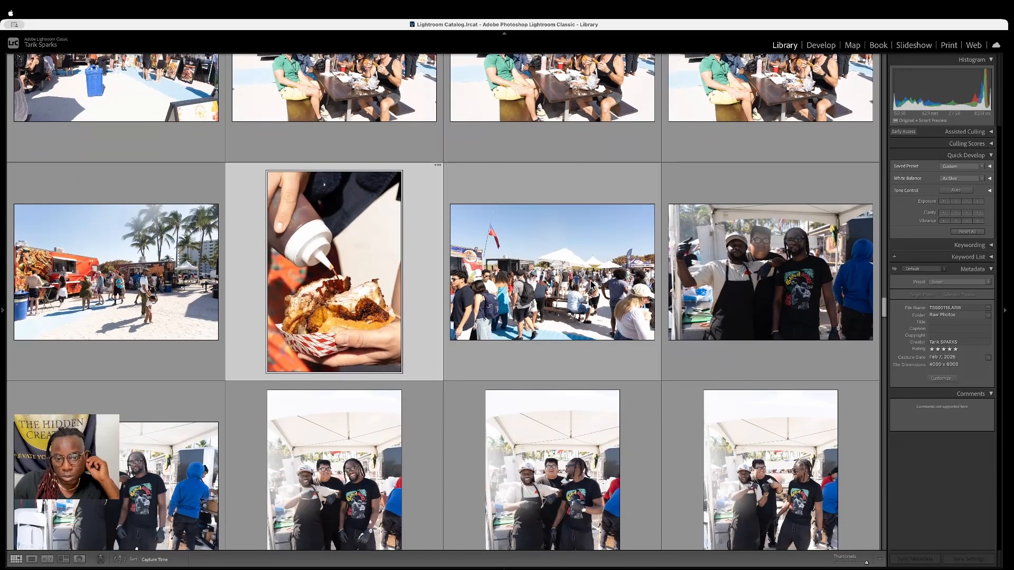
double_click(591, 285)
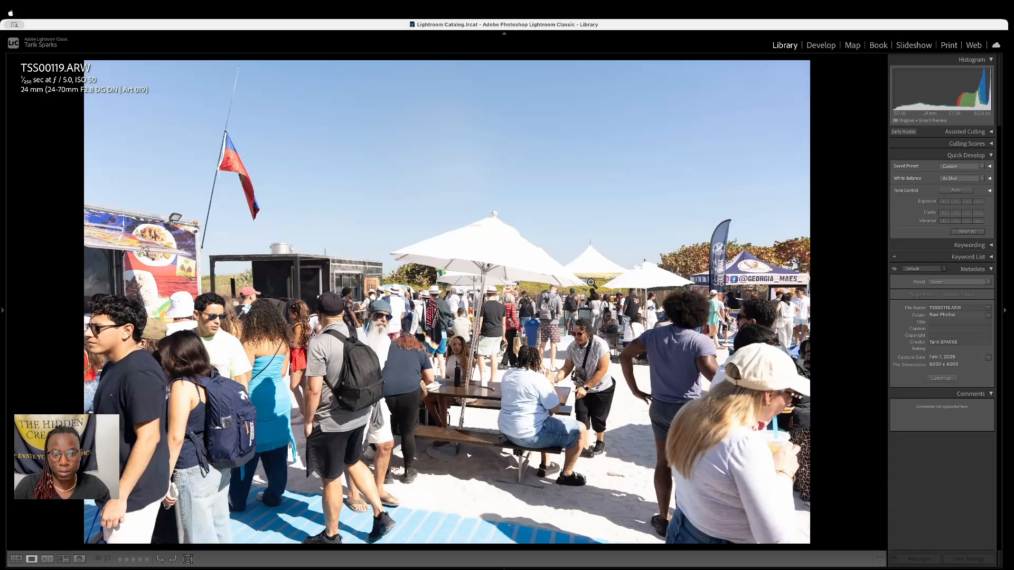
Review the group portraits of the three vendors under the tent, from TSS00120.ARW to TSS00122.ARW
key("Right")
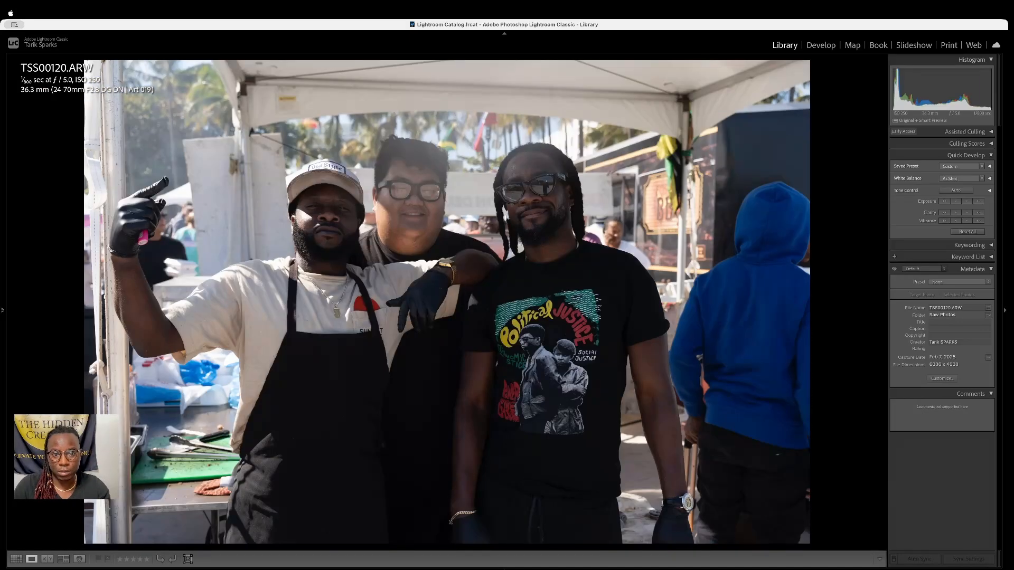
key("Right")
key("Left")
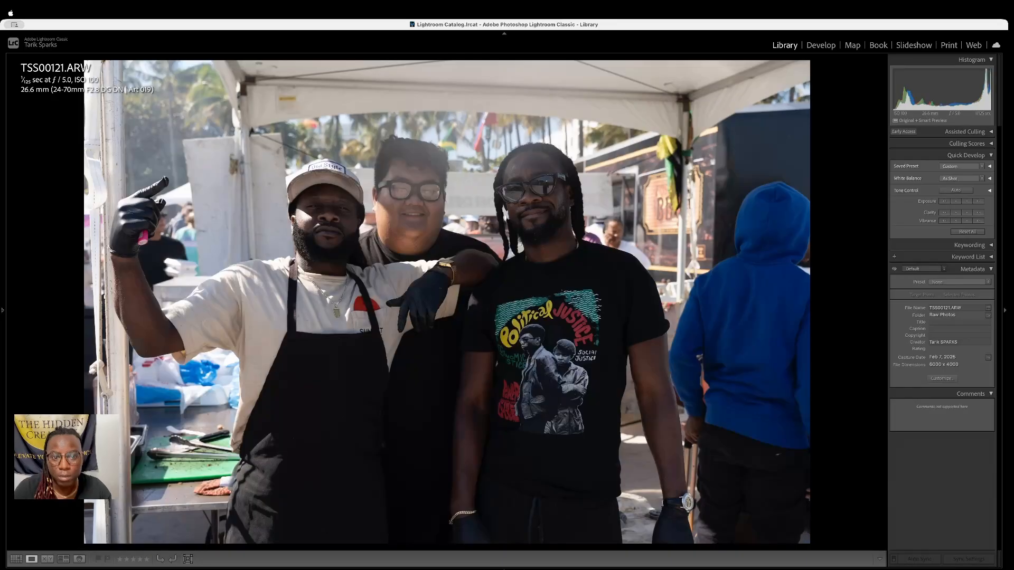
key("Right")
key("Right")
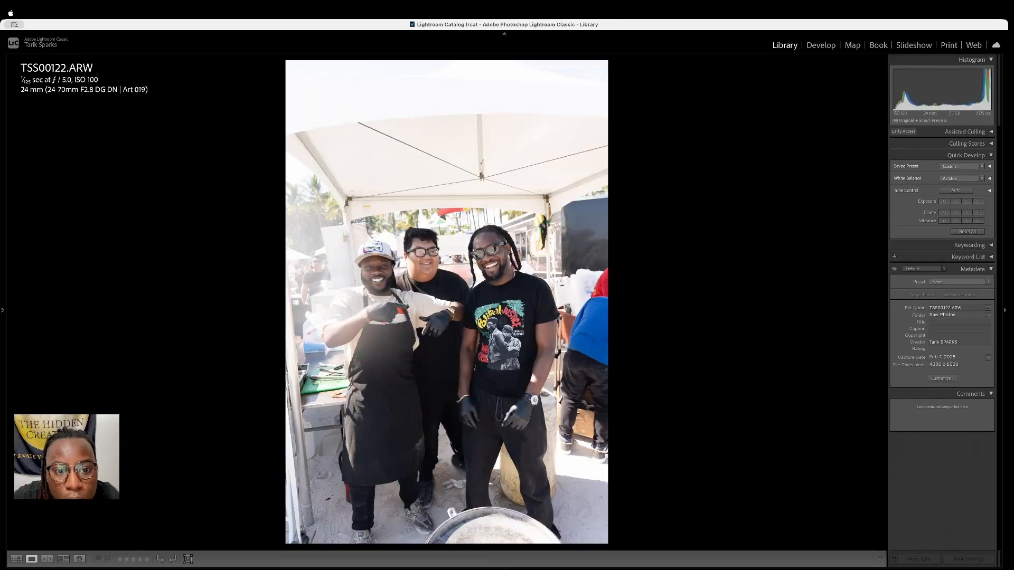
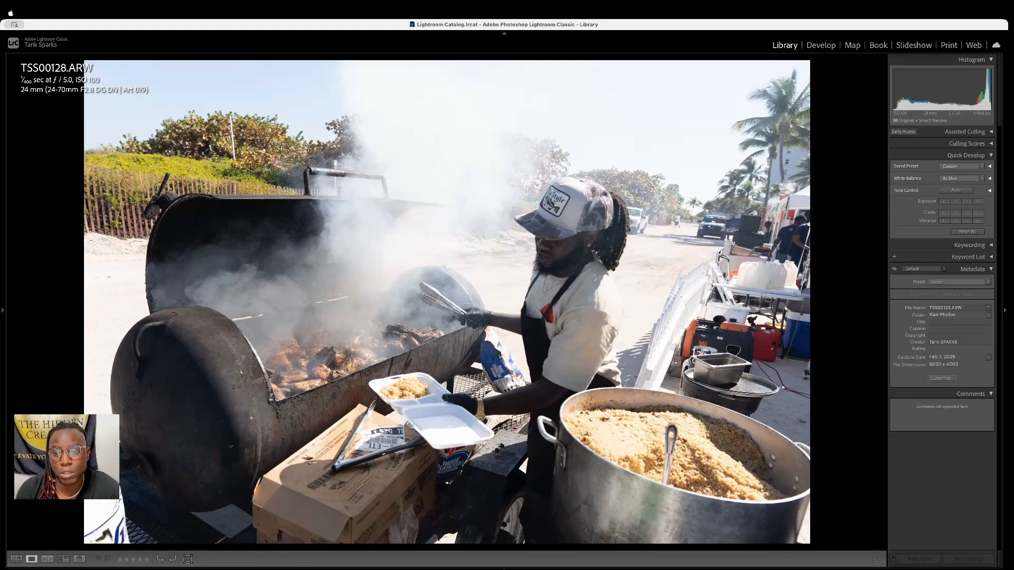
Rate the grill cook shots TSS00128.ARW, TSS00129.ARW and TSS00131.ARW and the grilled meat shot TSS00132.ARW five stars
key("5")
key("5")
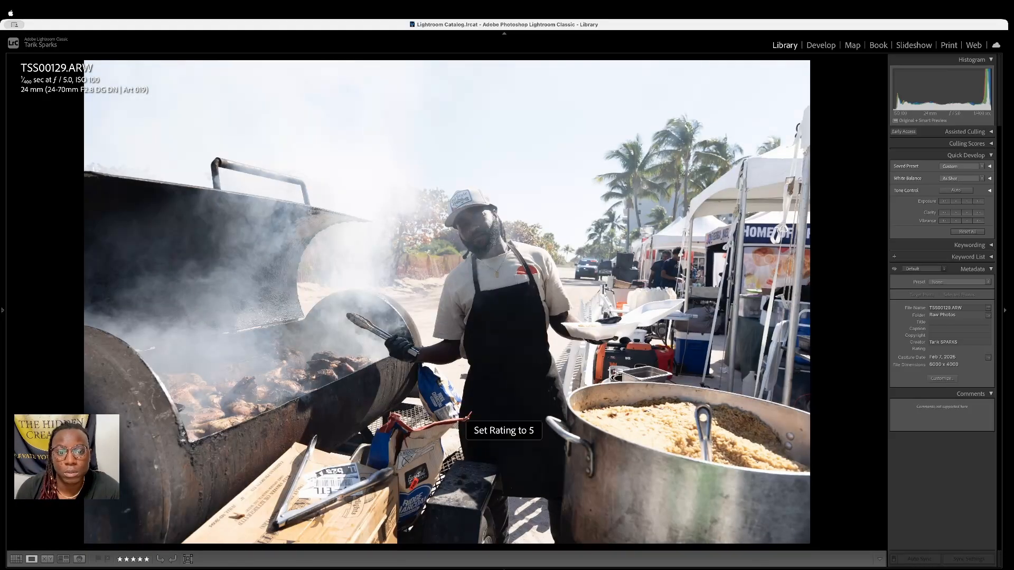
key("Right")
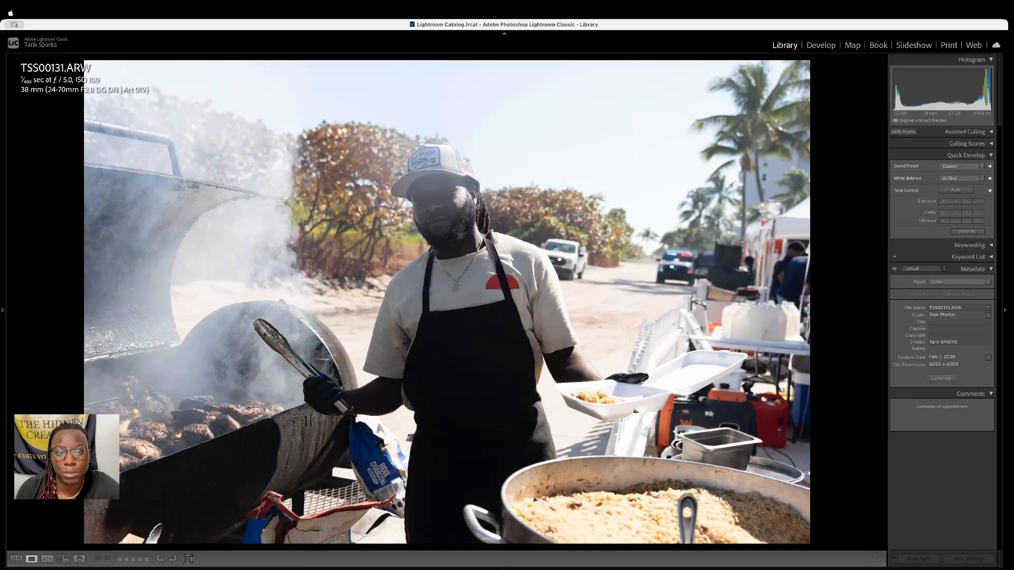
key("5")
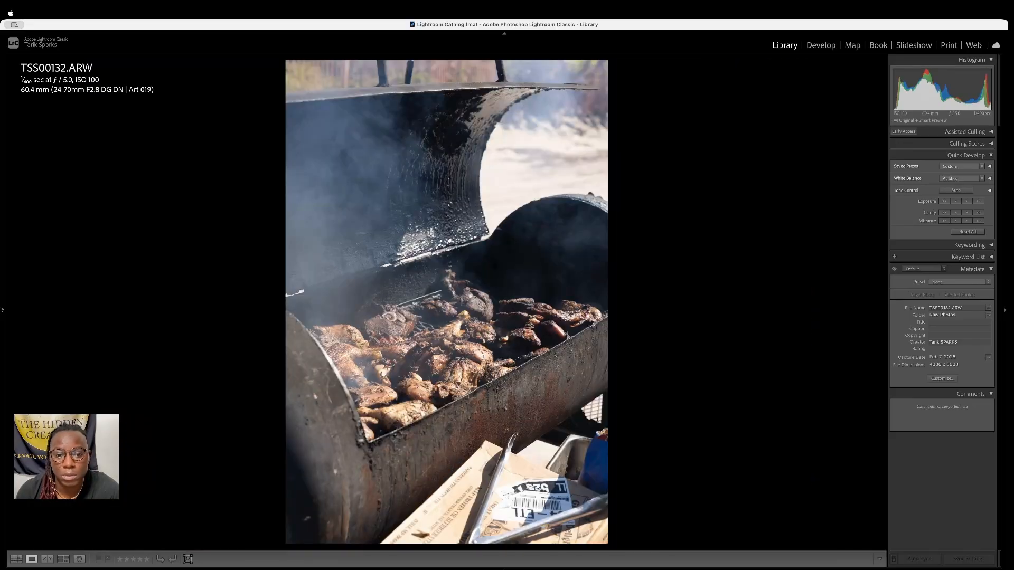
key("5")
key("Right")
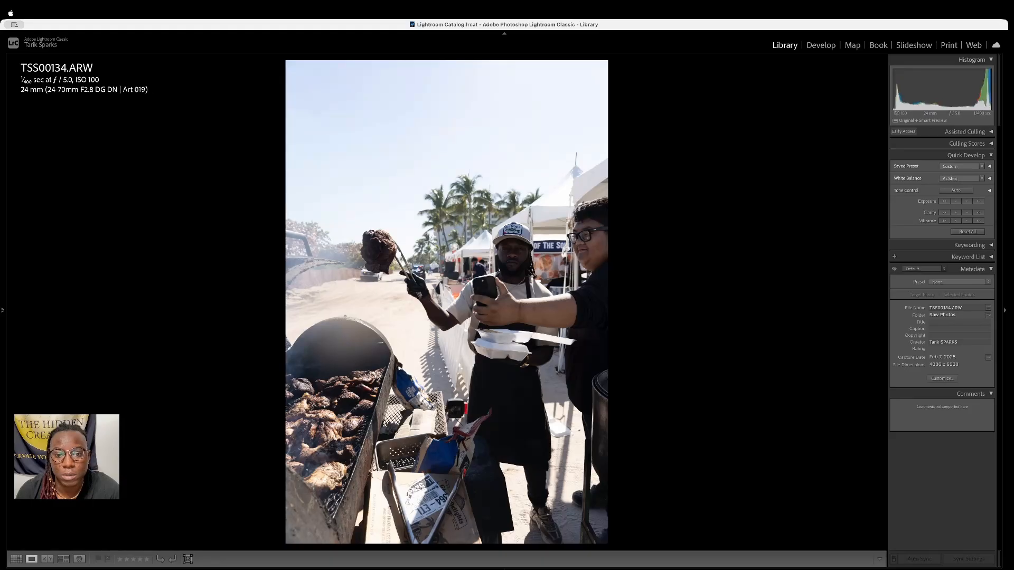
Compare the two shots of meat held up in tongs, TSS00135.ARW and TSS00136.ARW, and rate both five stars
key("Right")
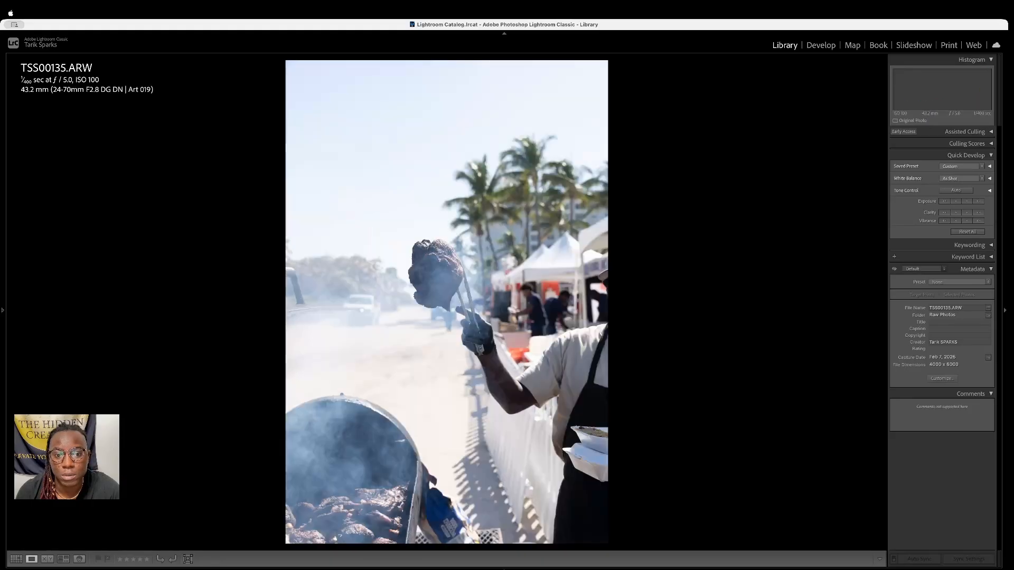
key("5")
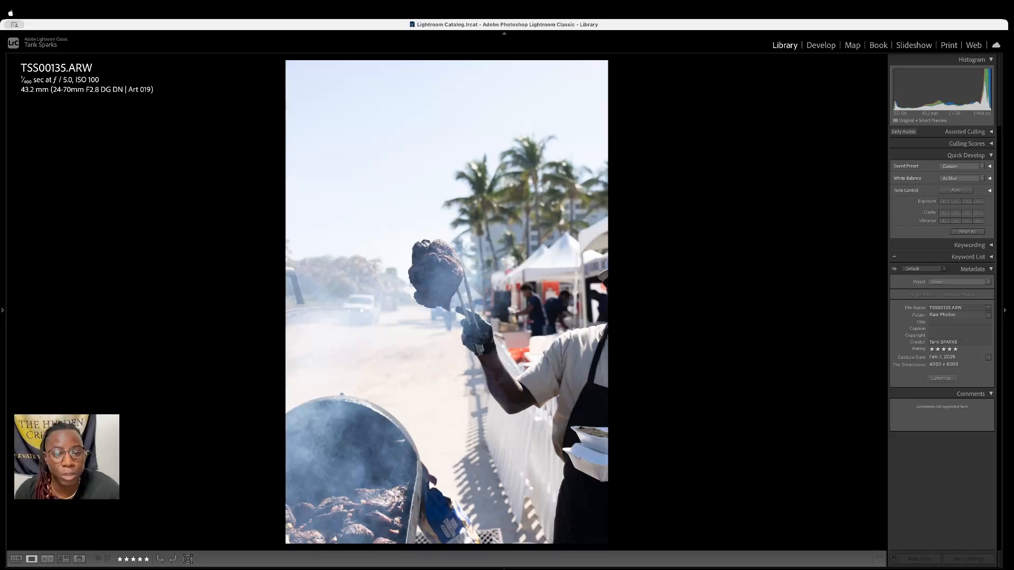
key("Right")
key("5")
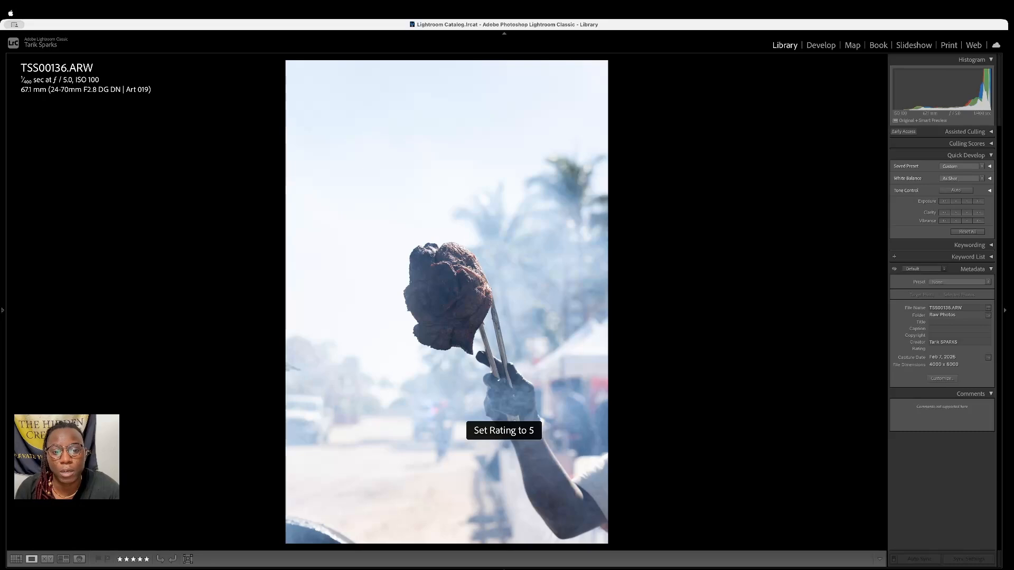
key("Left")
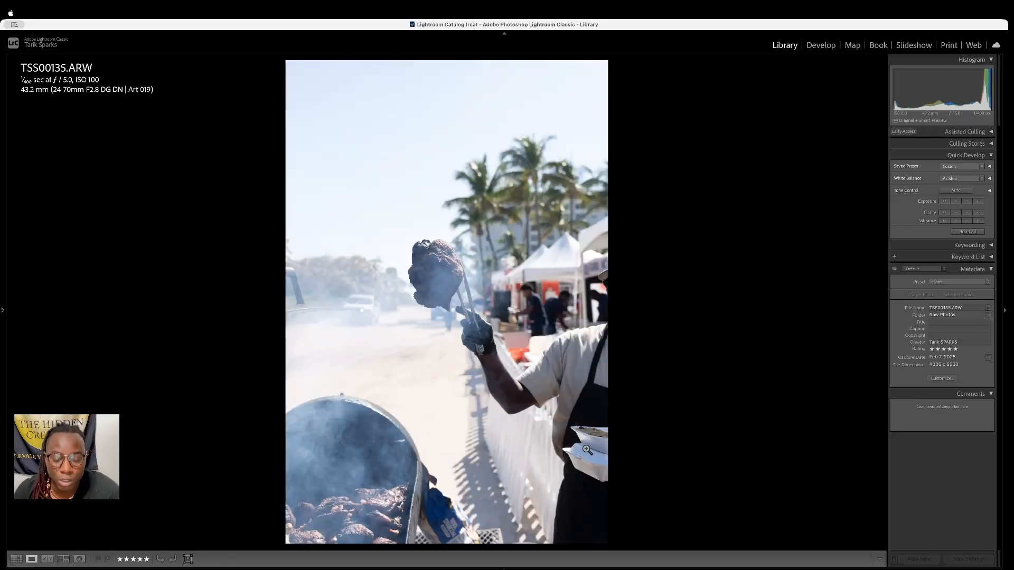
key("Right")
key("5")
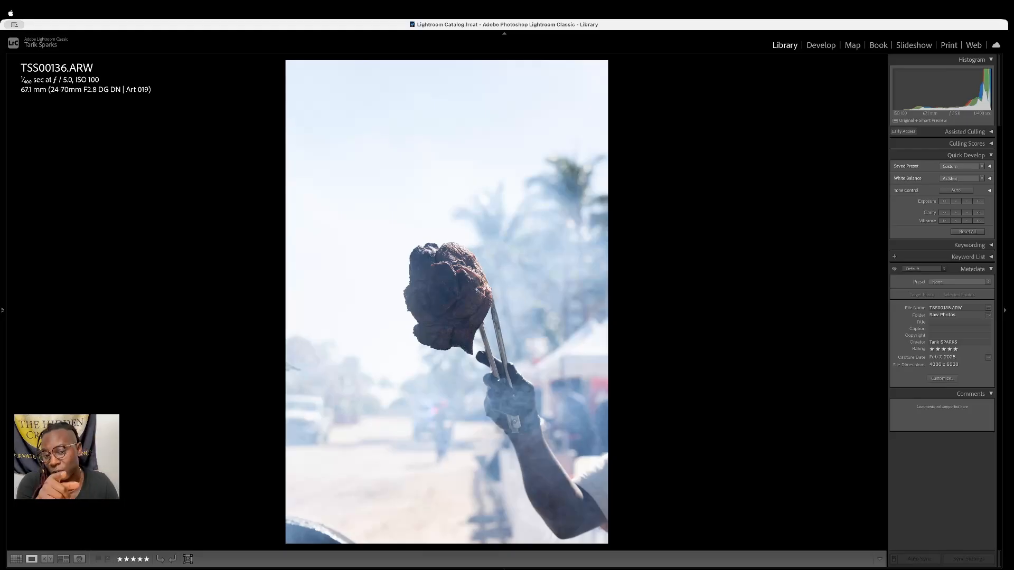
key("5")
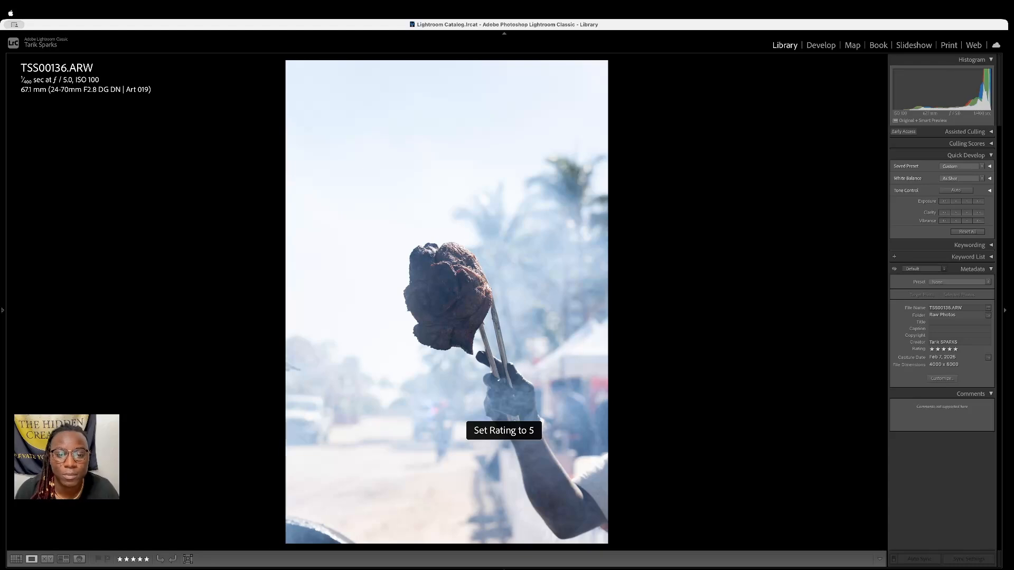
Pass over the overexposed grill shot TSS00138.ARW and rate TSS00139.ARW, the cook reaching into the smoker, five stars
key("Right")
key("Right")
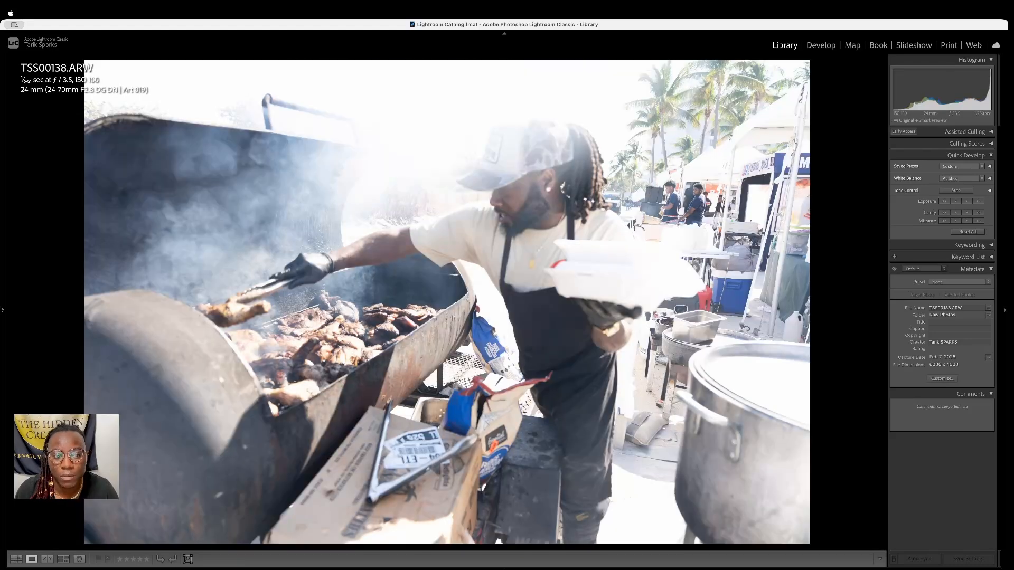
key("Right")
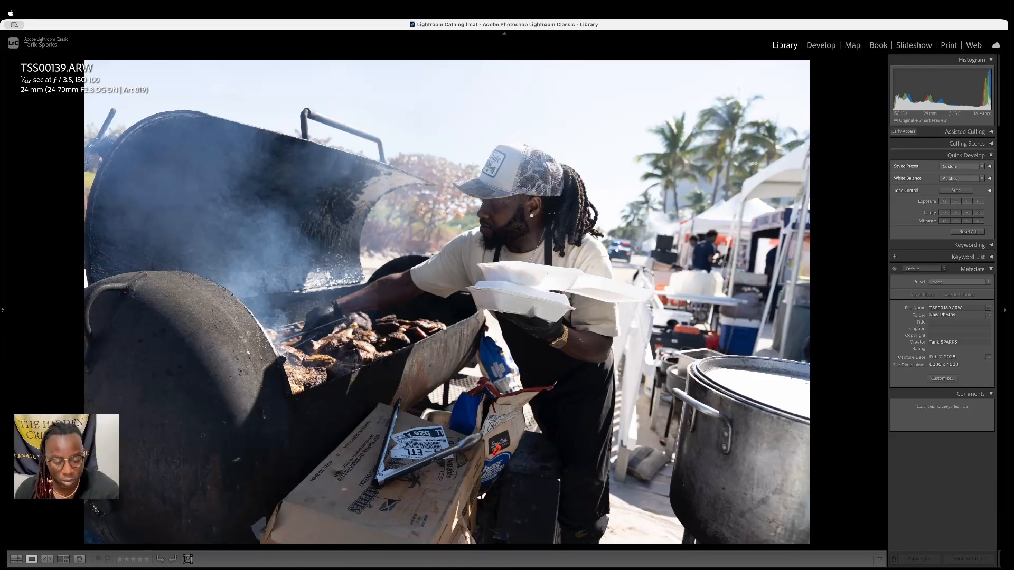
key("5")
key("Right")
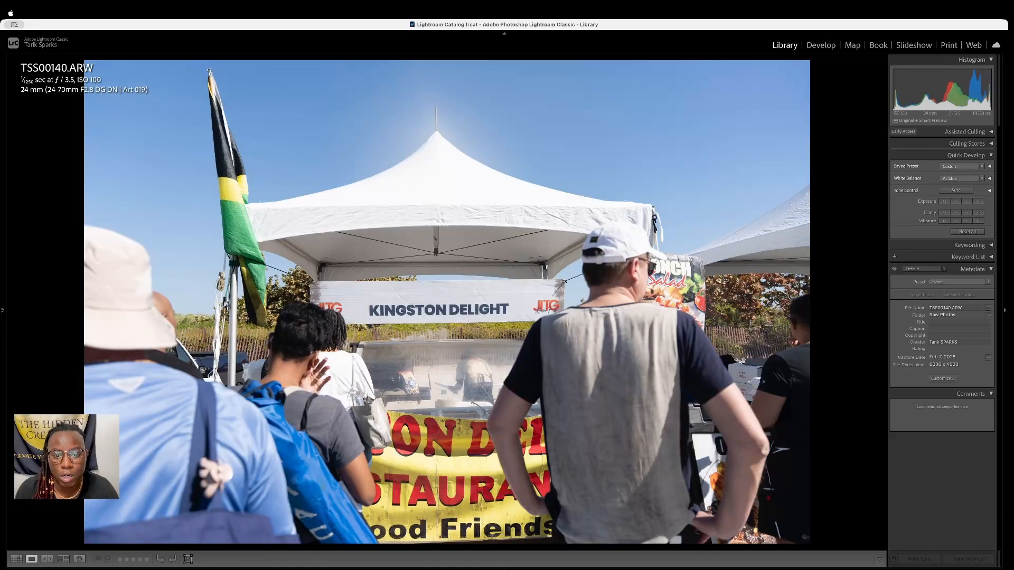
key("Left")
key("Right")
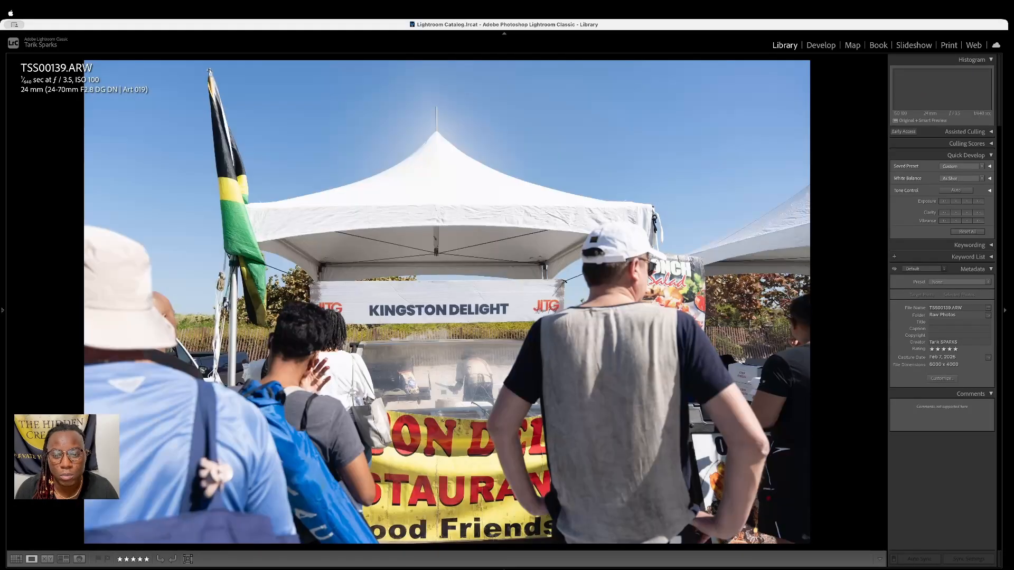
Rate the Georgia Mae's tent shot TSS00142.ARW five stars, and clear its rating again
key("Right")
key("Right")
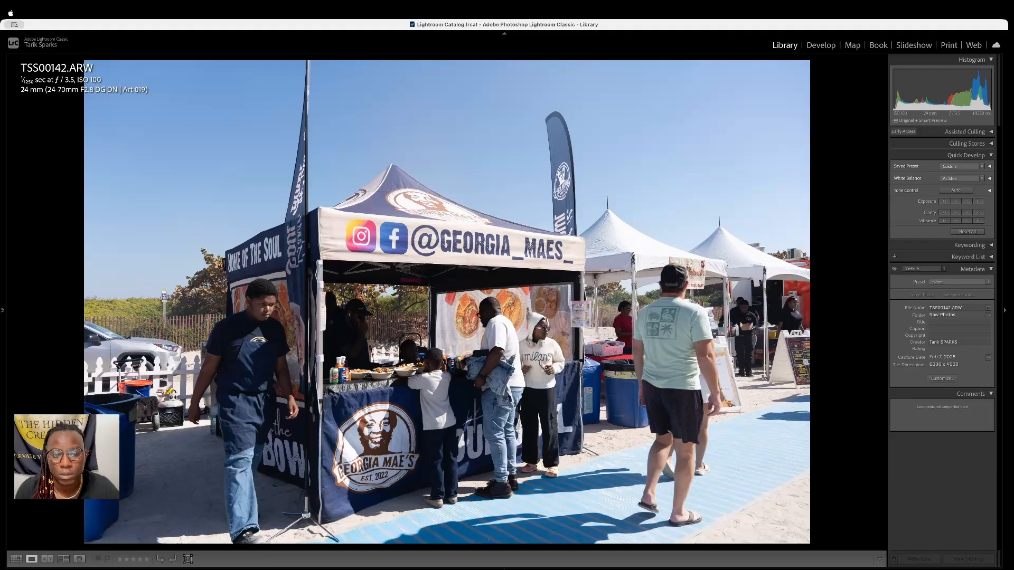
key("5")
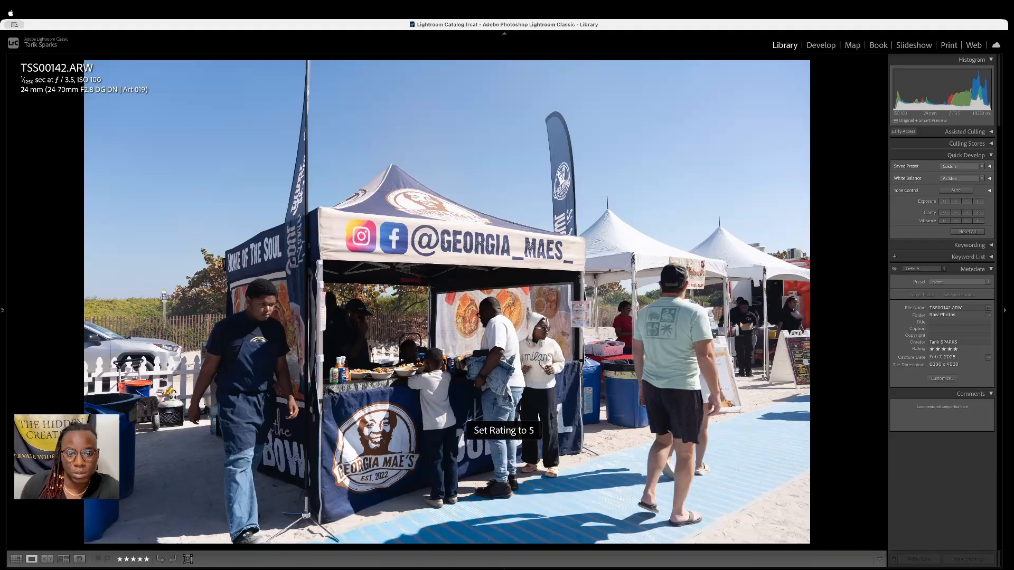
key("0")
Review the frontal Georgia Mae's tent shot TSS00143.ARW against its neighbouring frame and continue to TSS00145.ARW
key("Right")
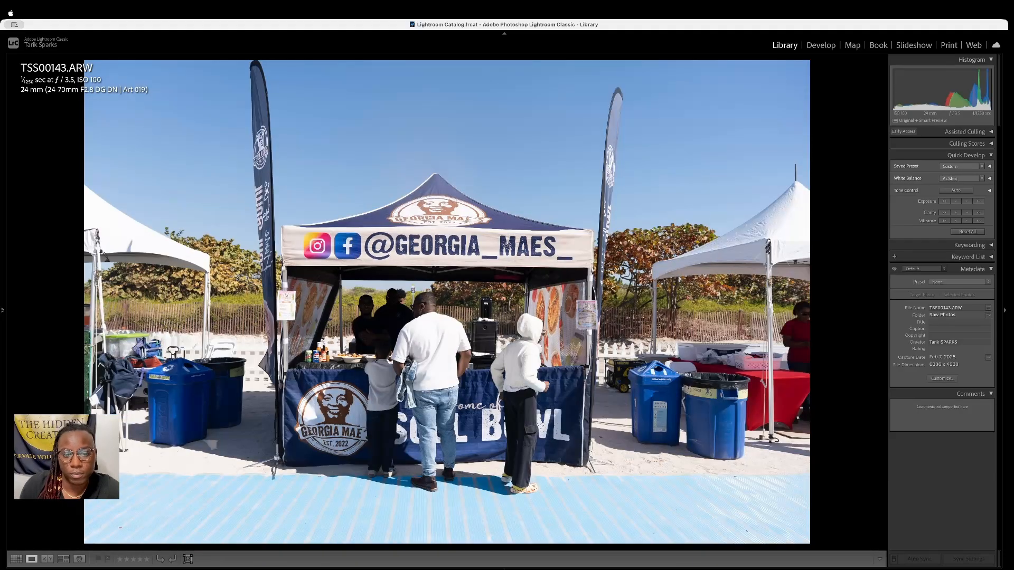
key("Right")
key("Right")
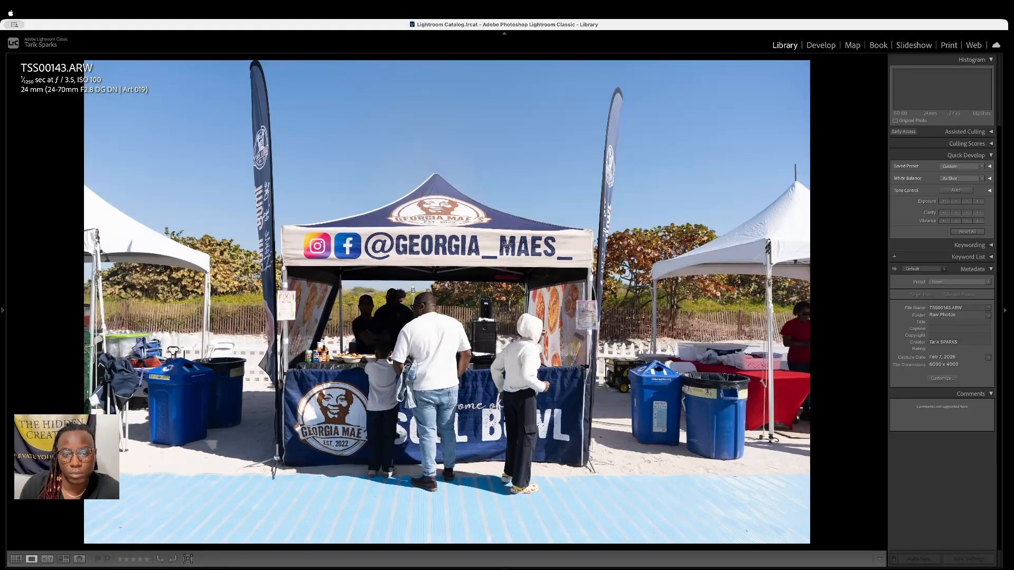
key("Left")
key("Right")
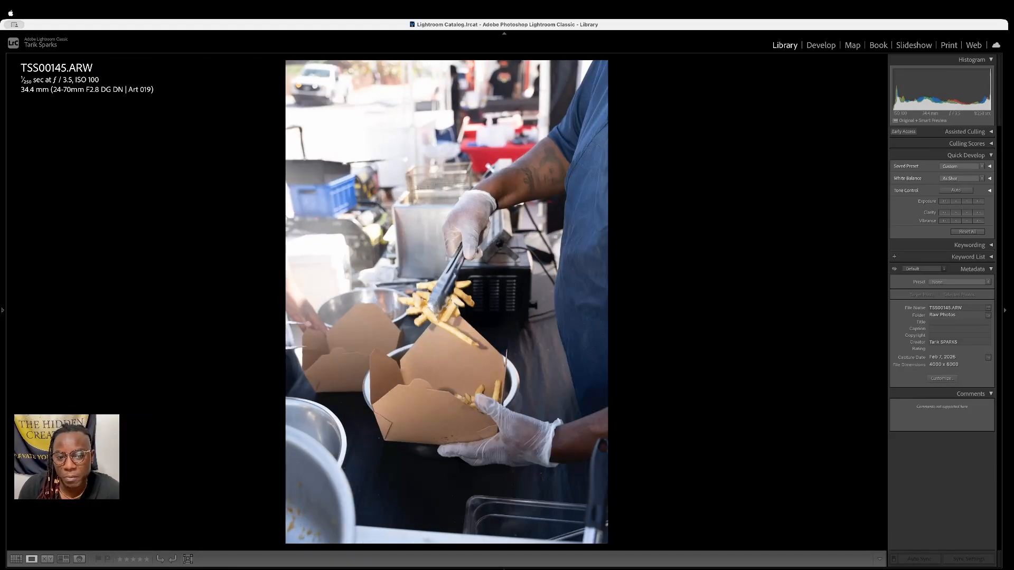
Compare the shots of fries being boxed and seasoned, from TSS00145.ARW to TSS00150.ARW
key("Right")
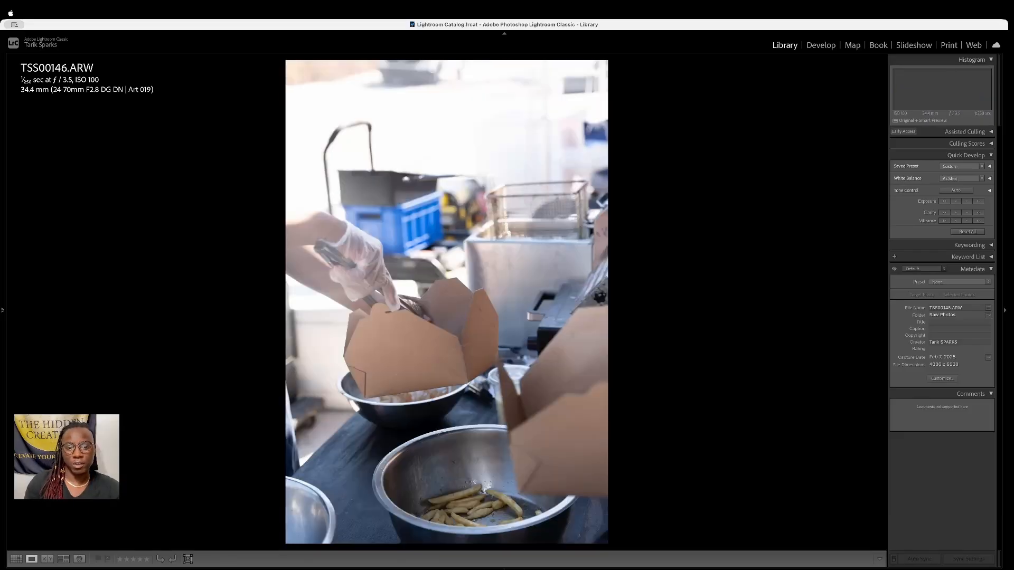
key("Right")
key("Left")
key("Left")
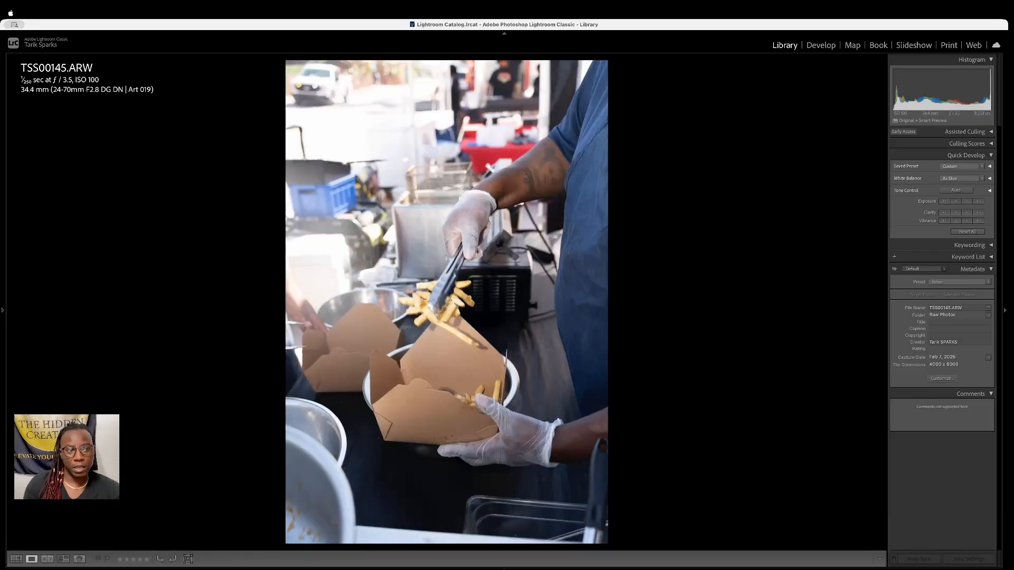
key("Right")
key("Right")
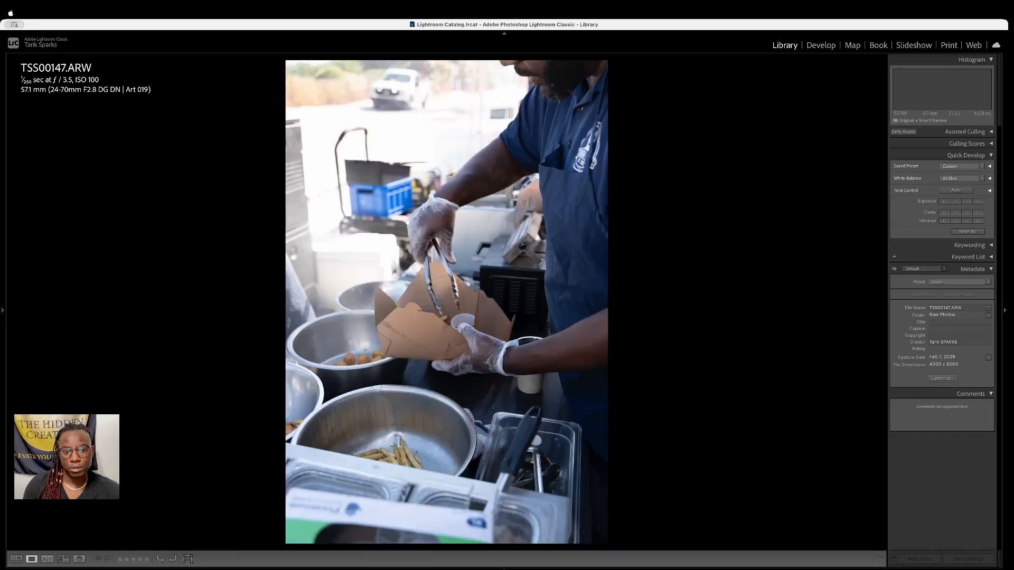
key("Right")
key("Right")
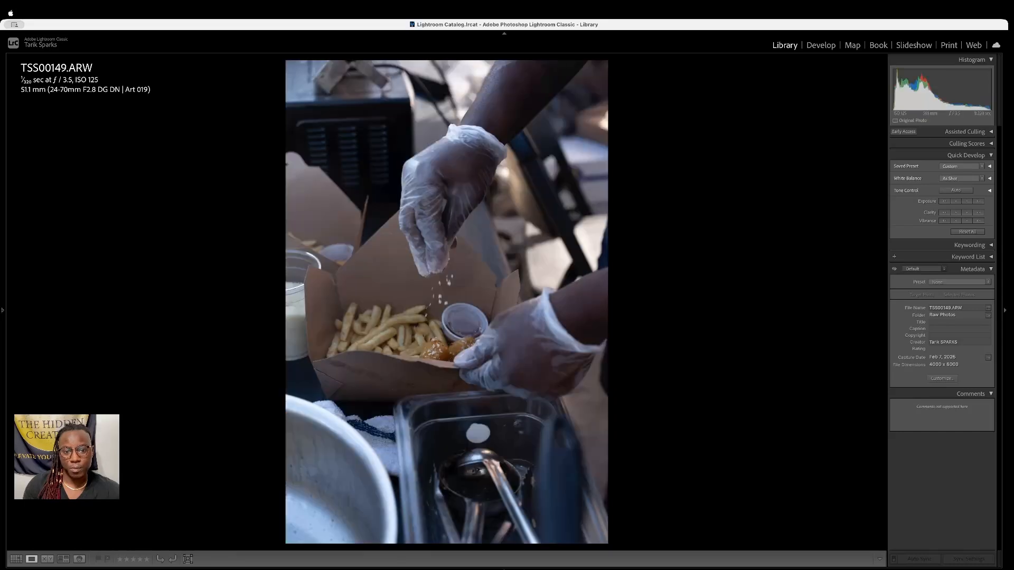
key("Right")
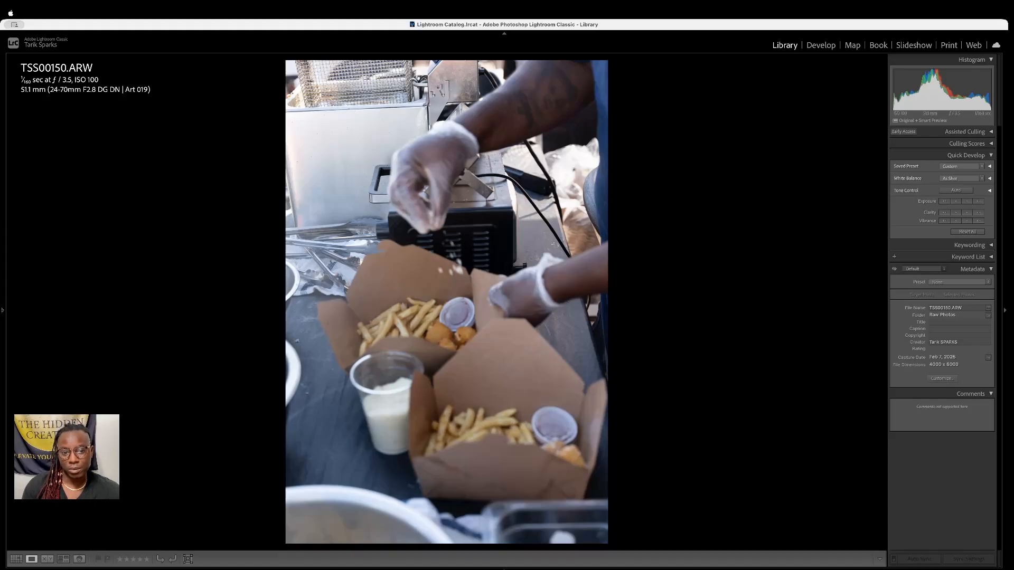
Set the background around the photo to White and hide the histogram and metadata panels to free up viewing space
right_click(705, 223)
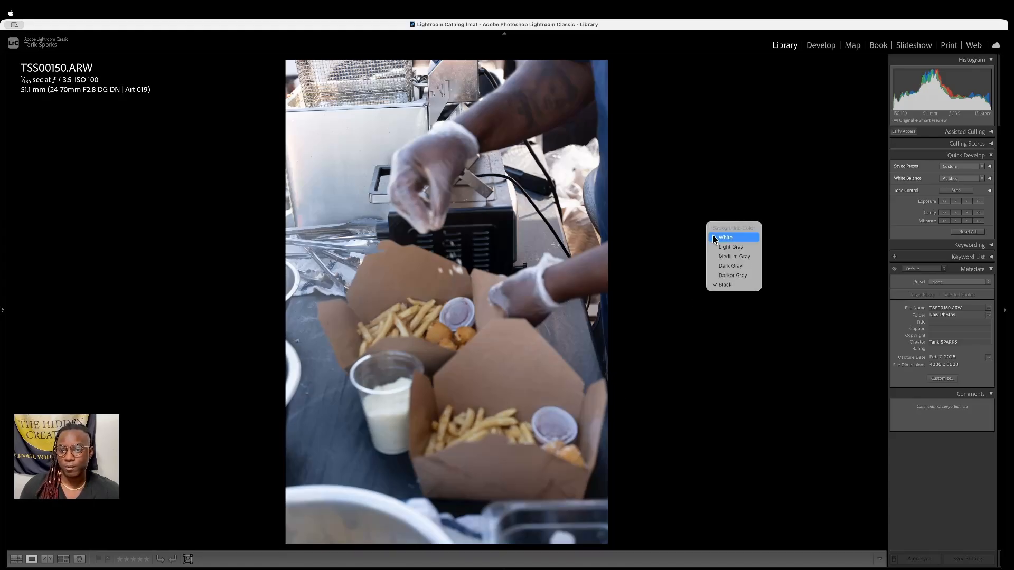
left_click(714, 237)
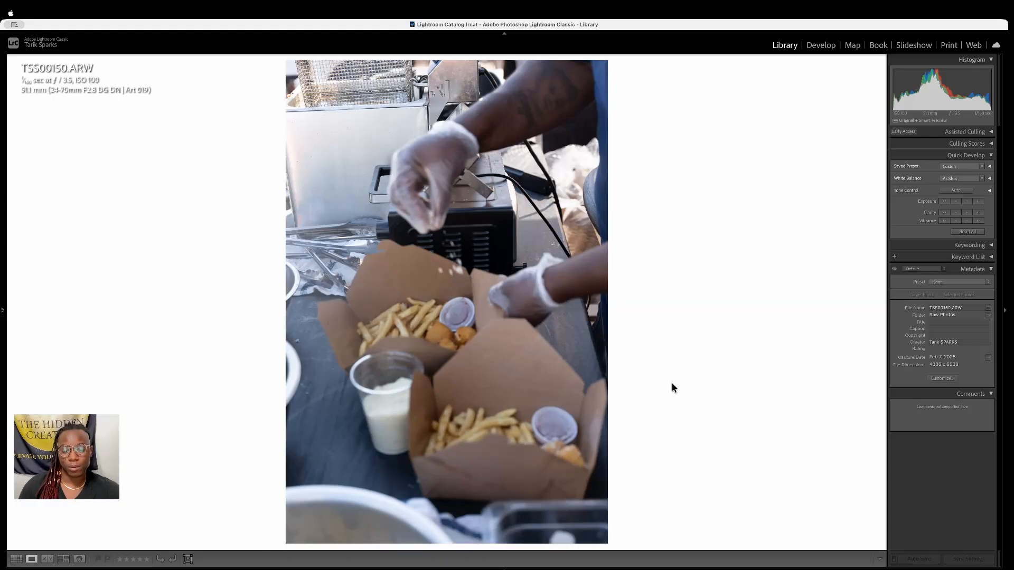
key("F6")
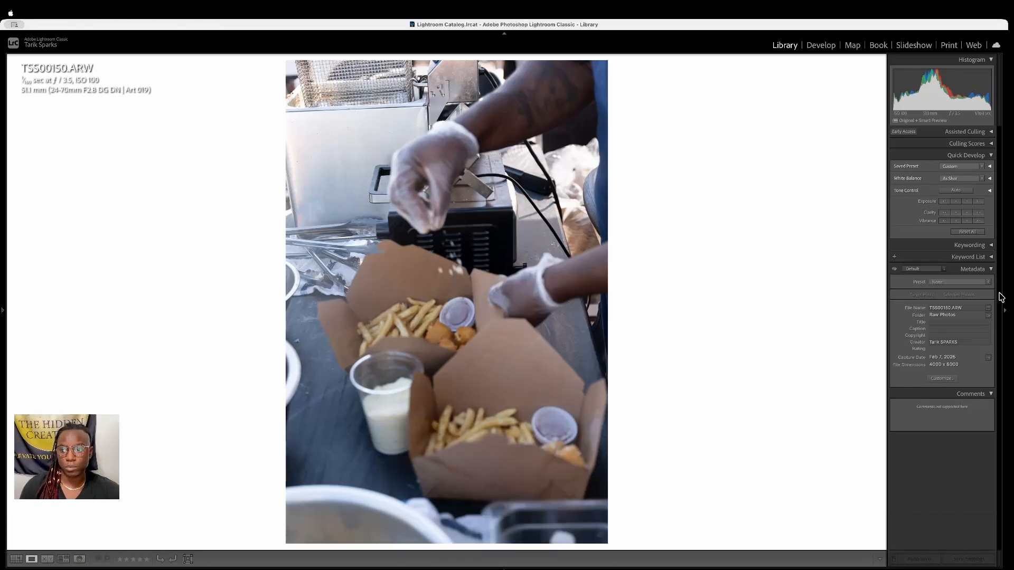
left_click(1004, 311)
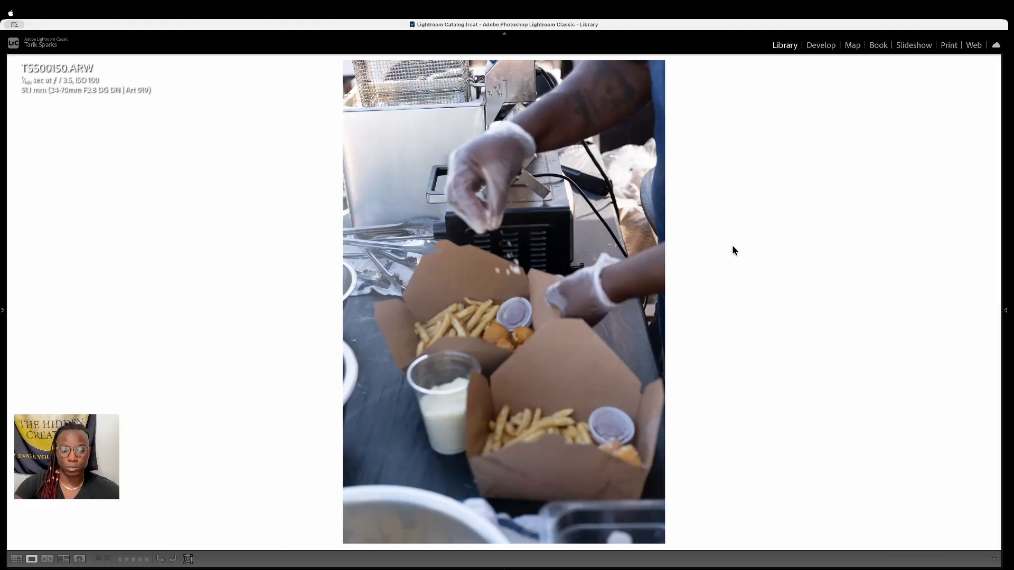
Compare the fries-seasoning shots TSS00150.ARW and TSS00151.ARW, glance at the fryer shot, and return to TSS00145.ARW
key("Right")
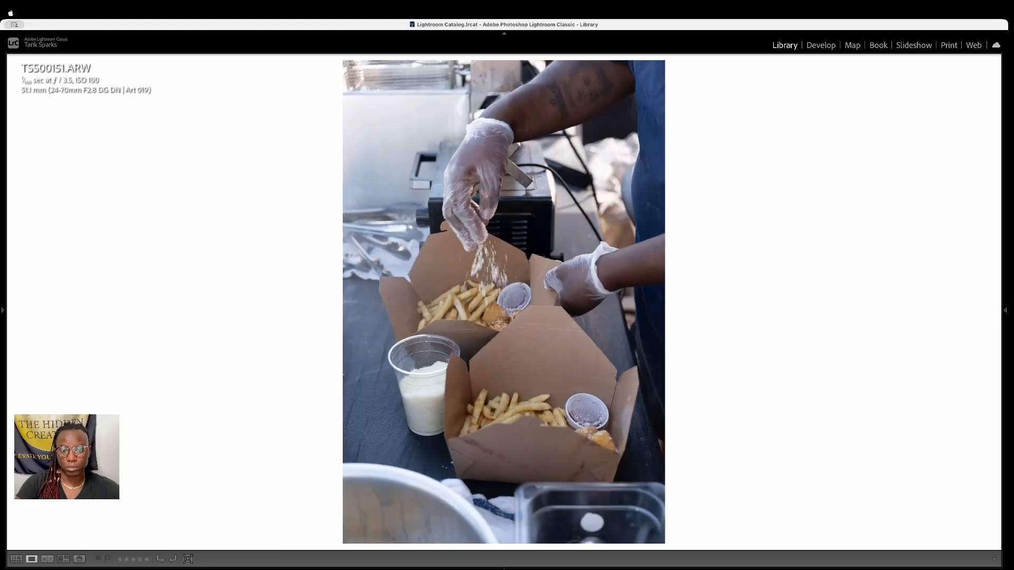
key("Left")
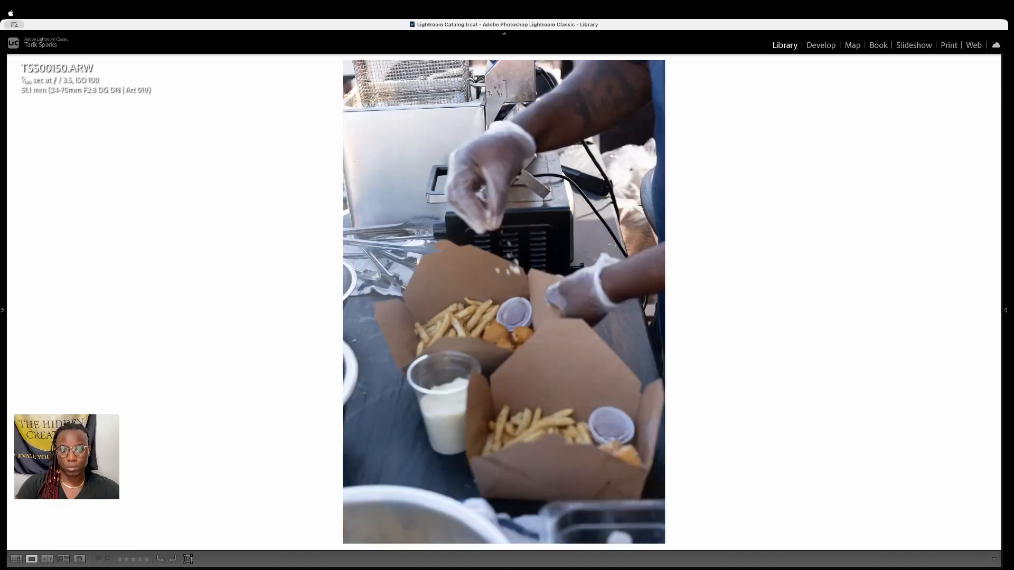
key("Right")
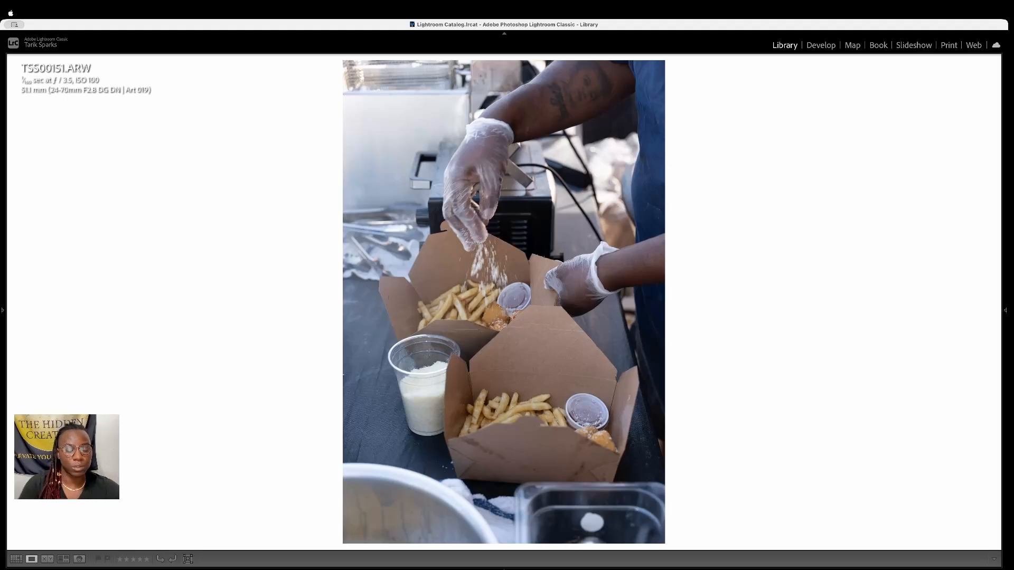
key("Right")
key("Right")
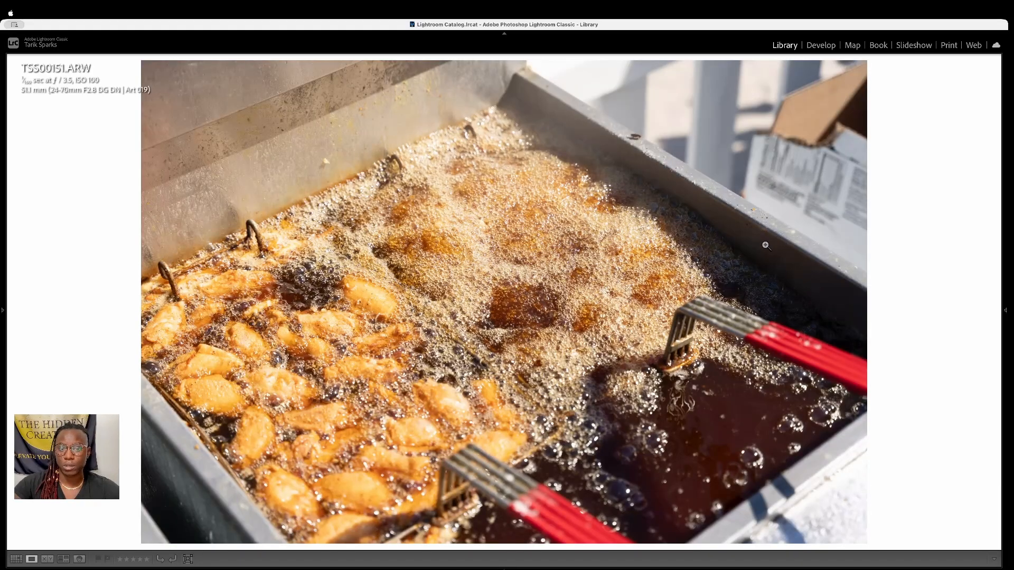
key("Left")
key("Right")
key("Right")
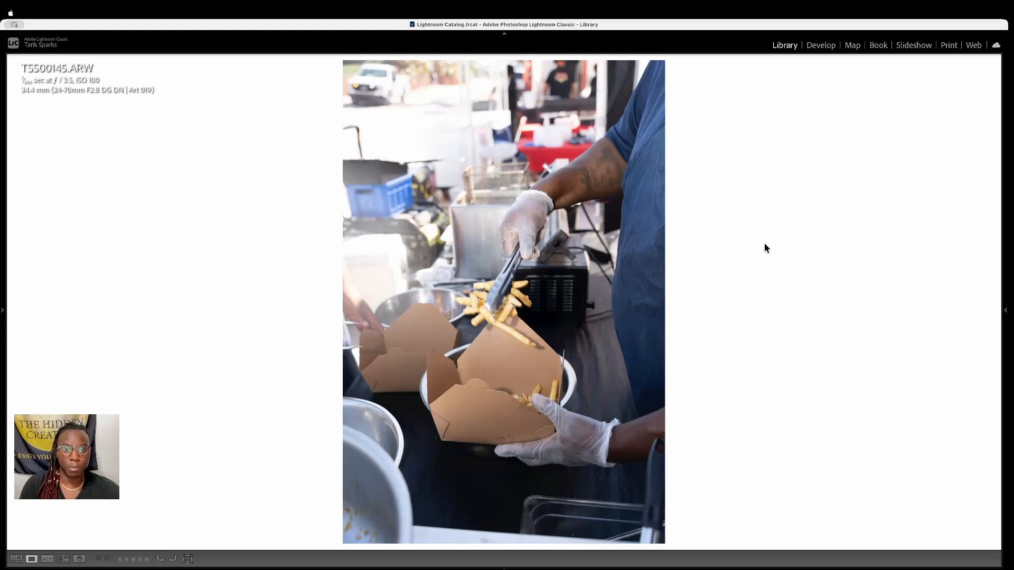
Move to TSS00146.ARW and set the background around the photo to Black
key("Right")
right_click(765, 246)
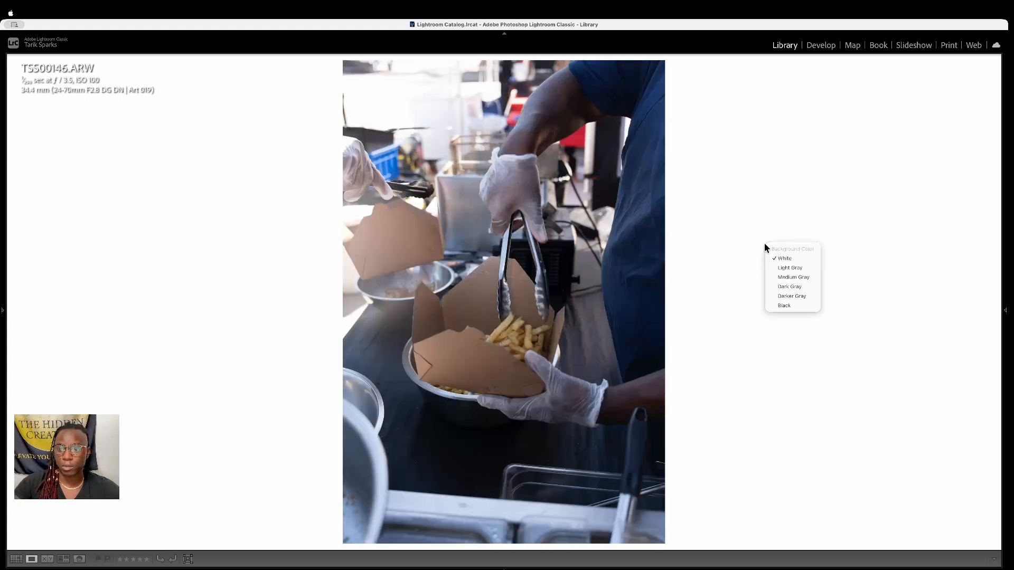
left_click(779, 305)
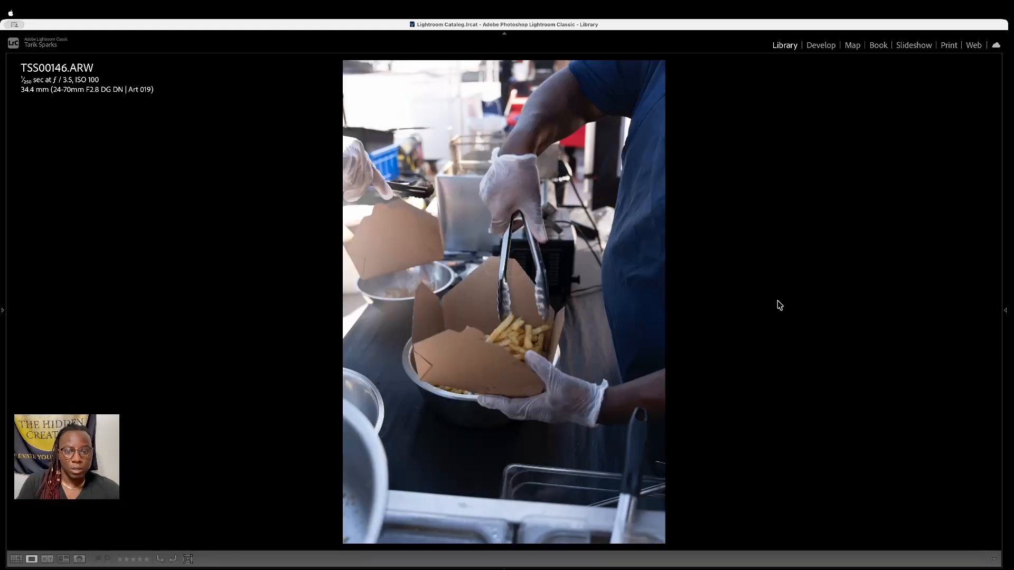
Review the fries-boxing and seasoning shots from TSS00147.ARW to TSS00151.ARW and continue to TSS00153.ARW
key("Right")
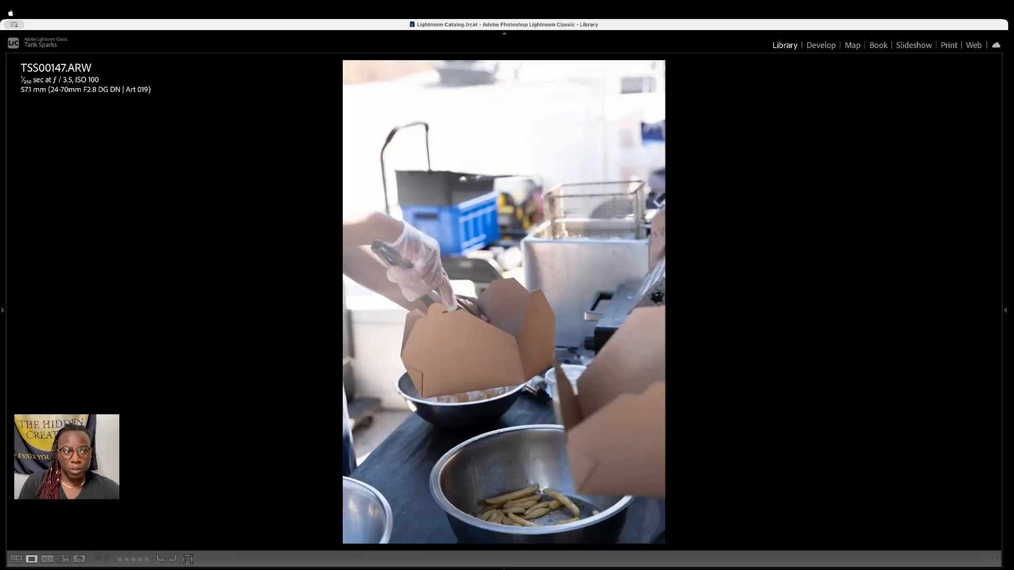
key("Right")
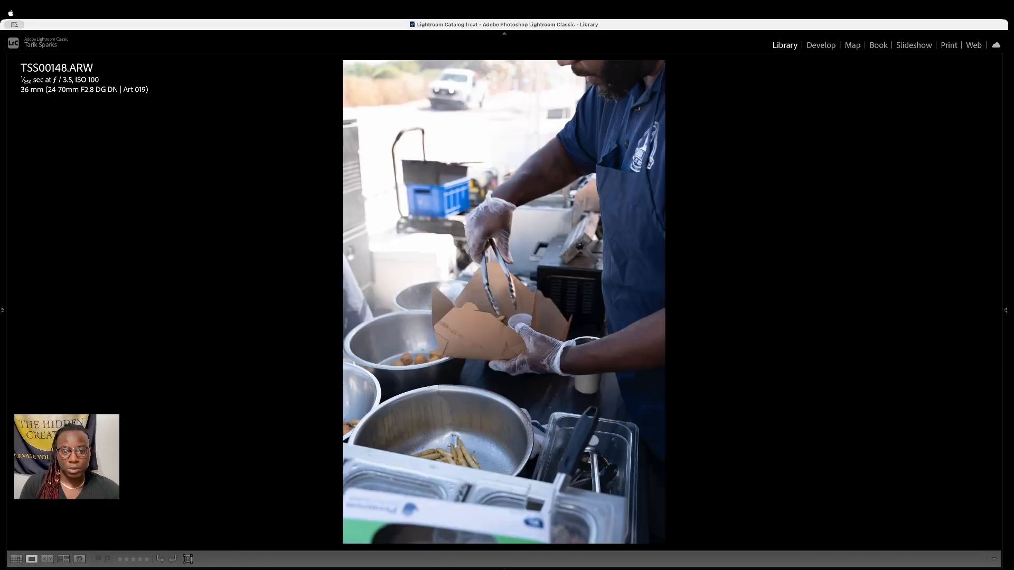
key("Right")
key("Right")
key("Right")
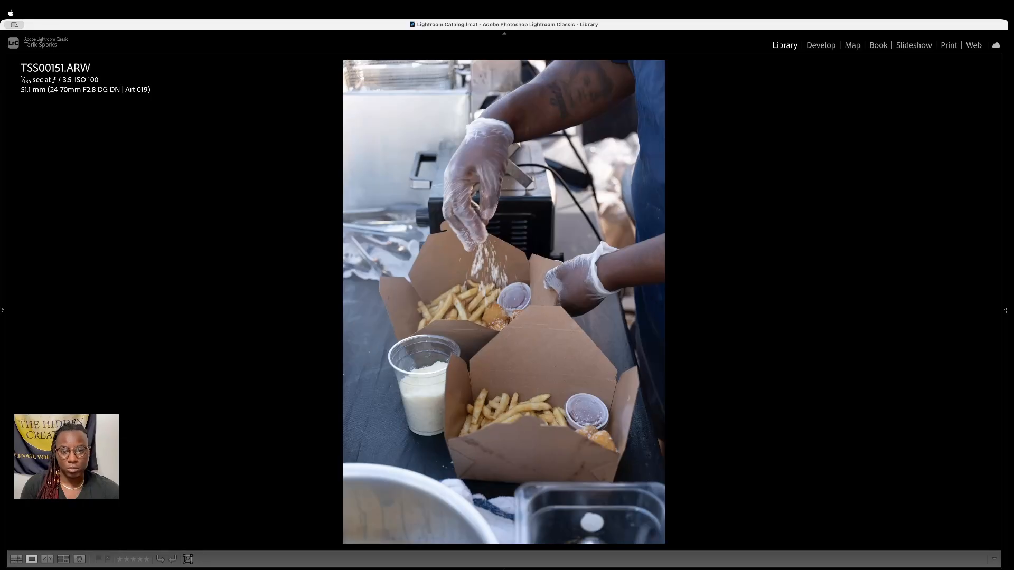
key("Right")
key("Right")
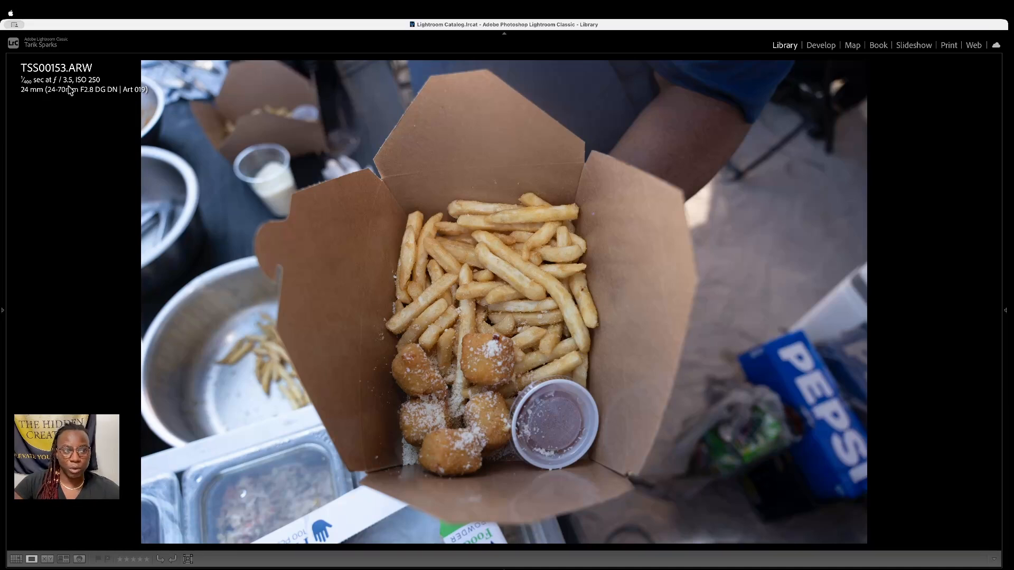
Compare the overhead fries-box shots TSS00153.ARW and TSS00154.ARW and rate both five stars
key("Right")
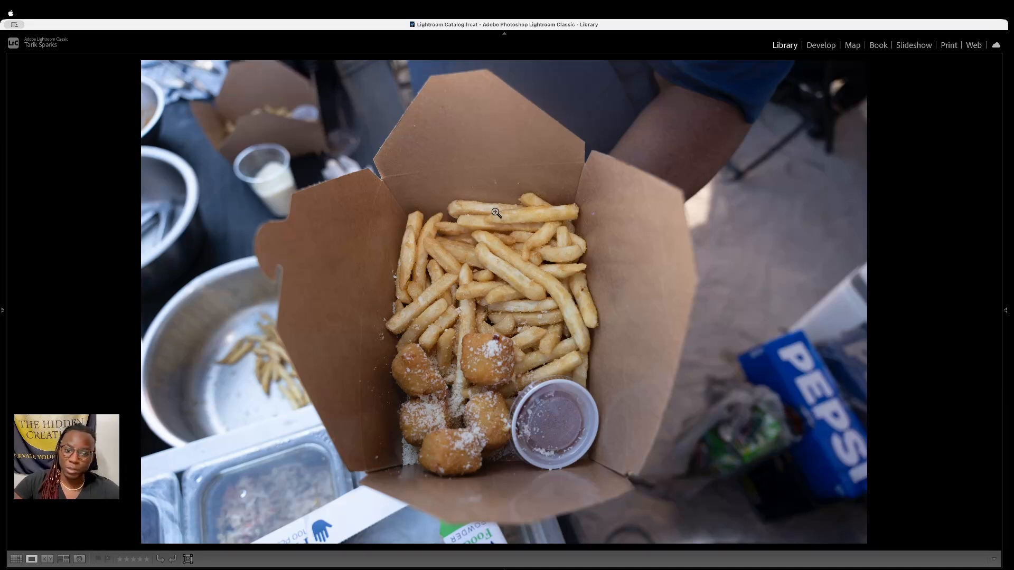
key("Left")
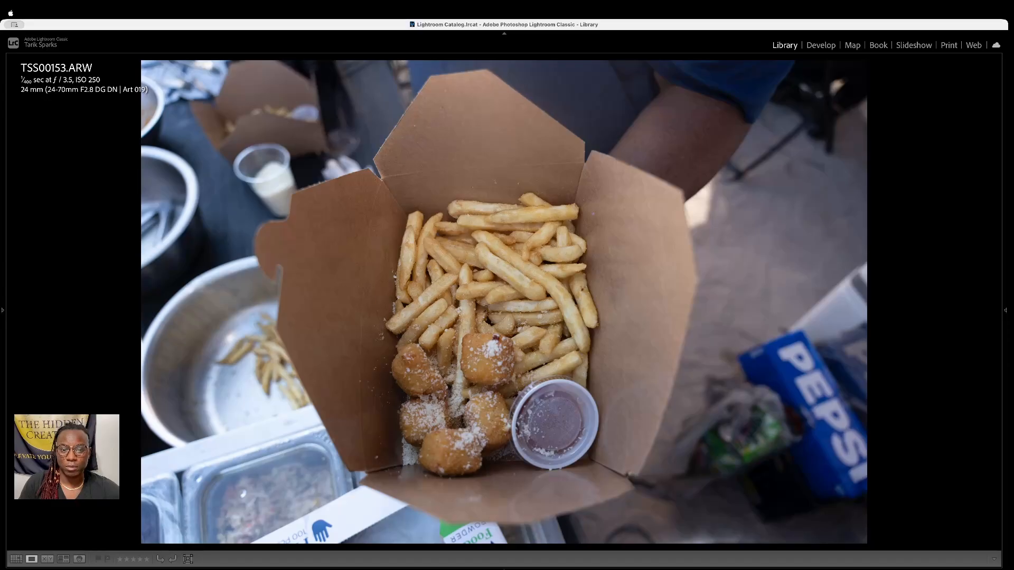
key("5")
key("Right")
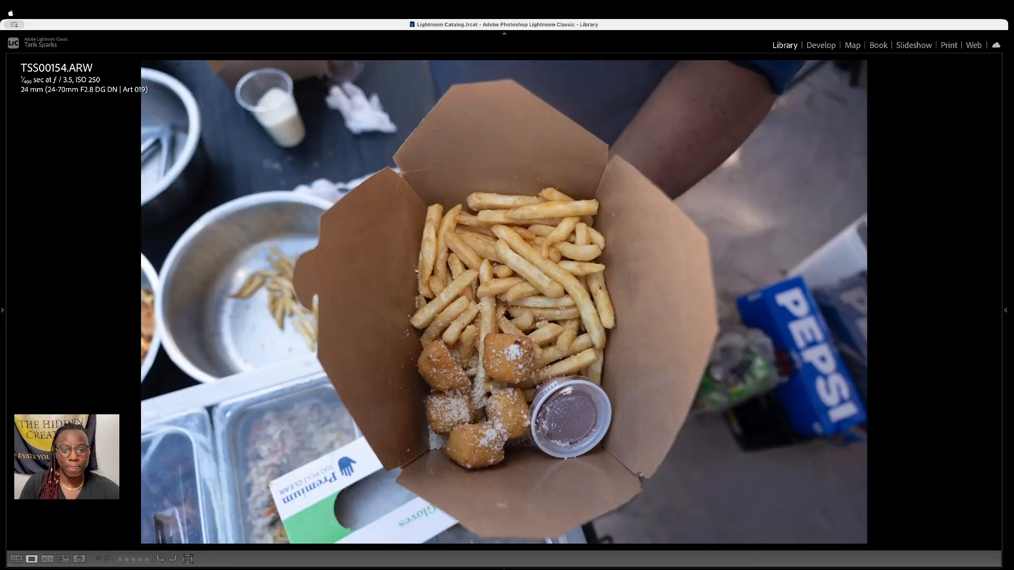
key("Left")
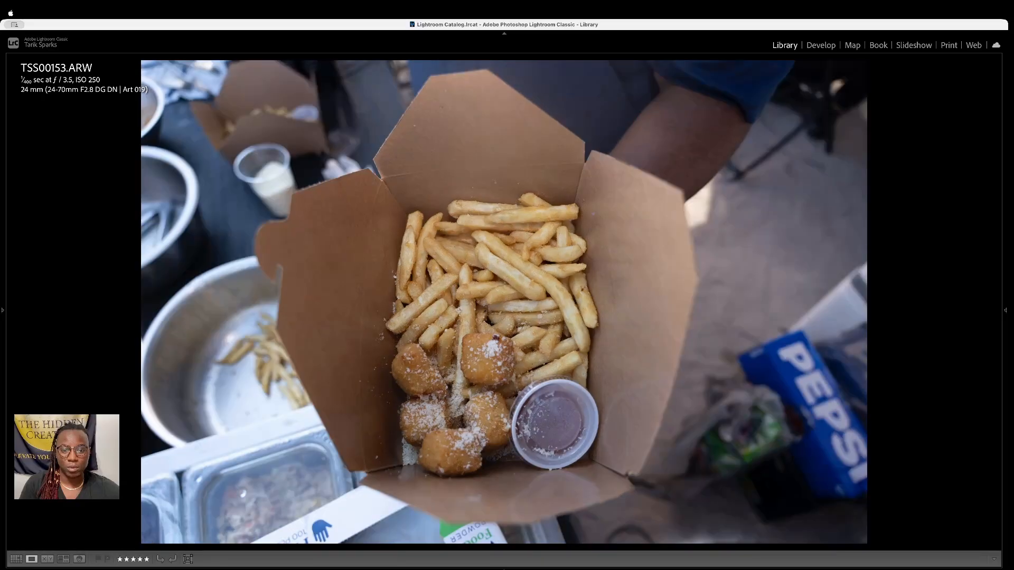
key("Right")
key("5")
Rate the bubbling fryer shot TSS00155.ARW and the meat-in-pan close-up TSS00157.ARW five stars
key("Right")
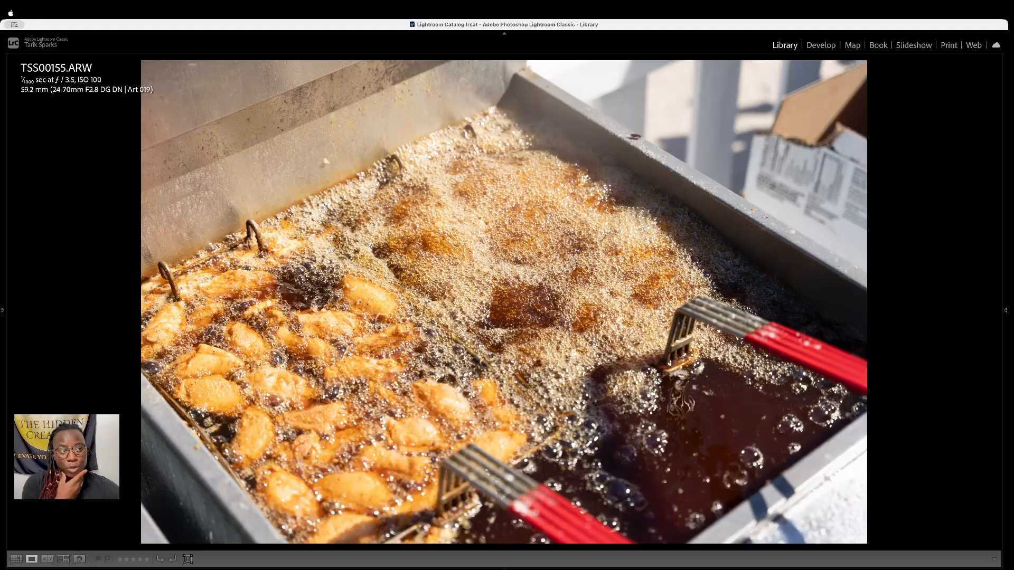
key("5")
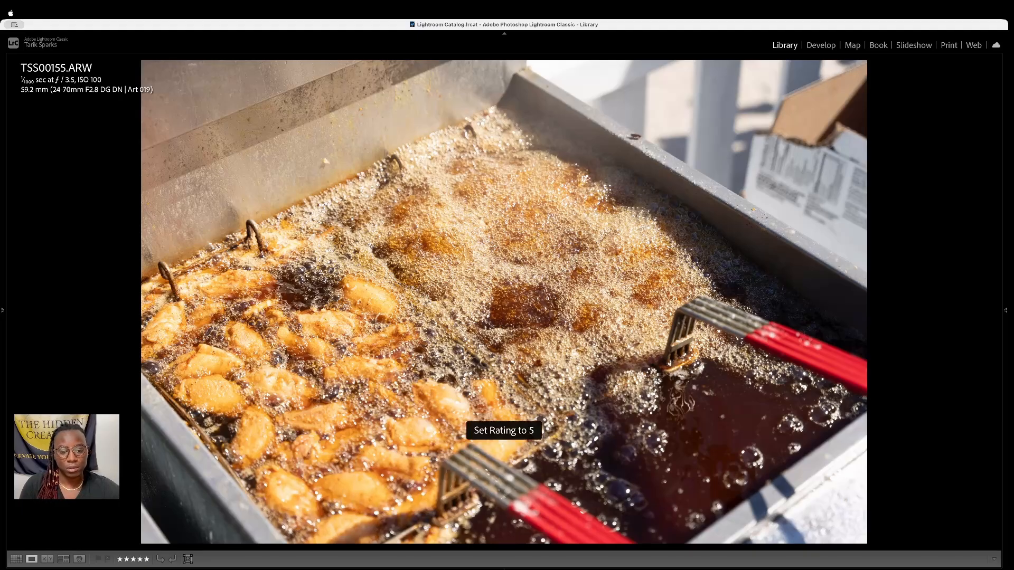
key("5")
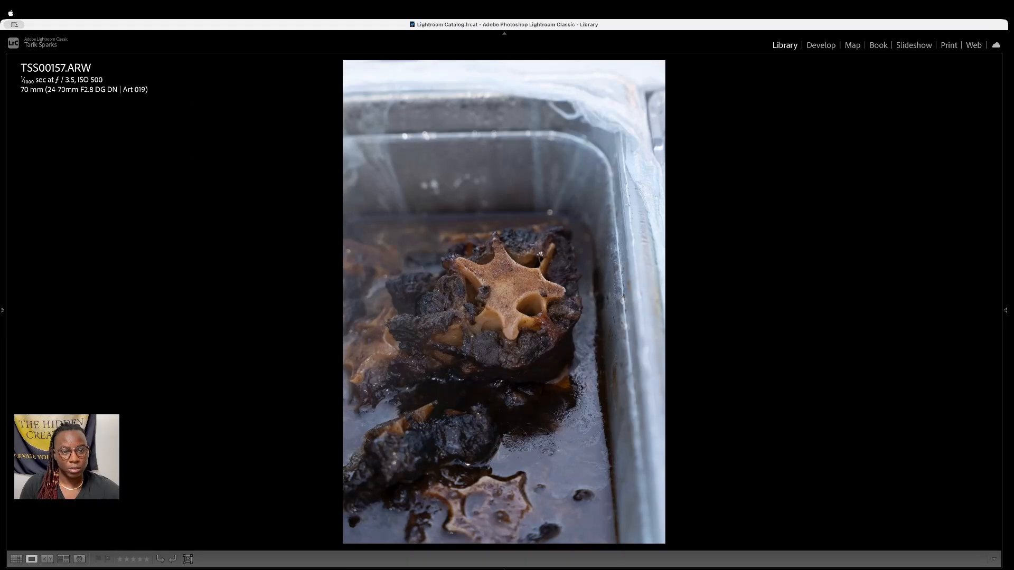
key("5")
Review the rice-boxing shots from TSS00159.ARW to TSS00163.ARW and continue to TSS00166.ARW, leaving them unrated
key("Right")
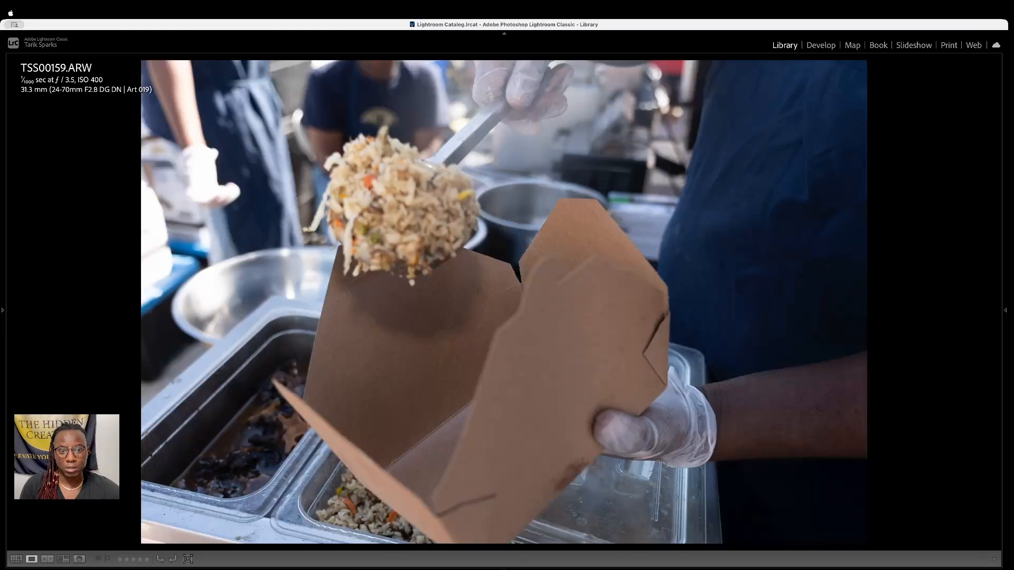
key("Right")
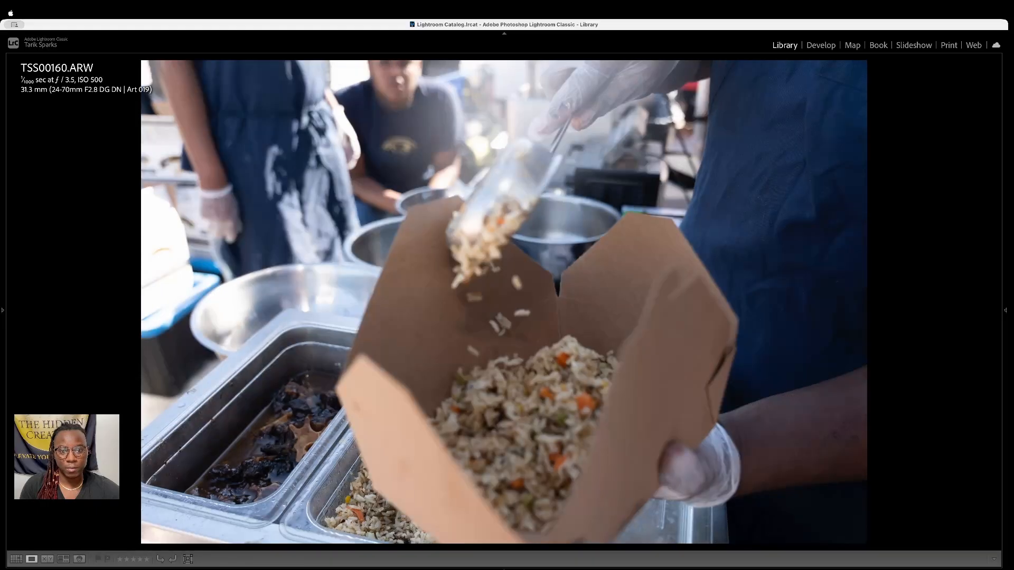
key("Right")
key("Right")
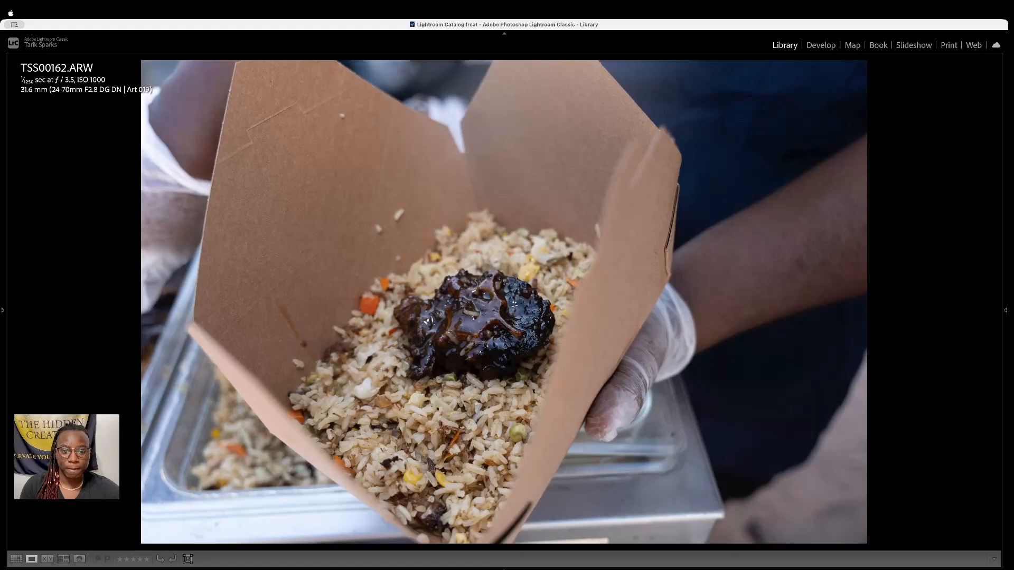
key("Right")
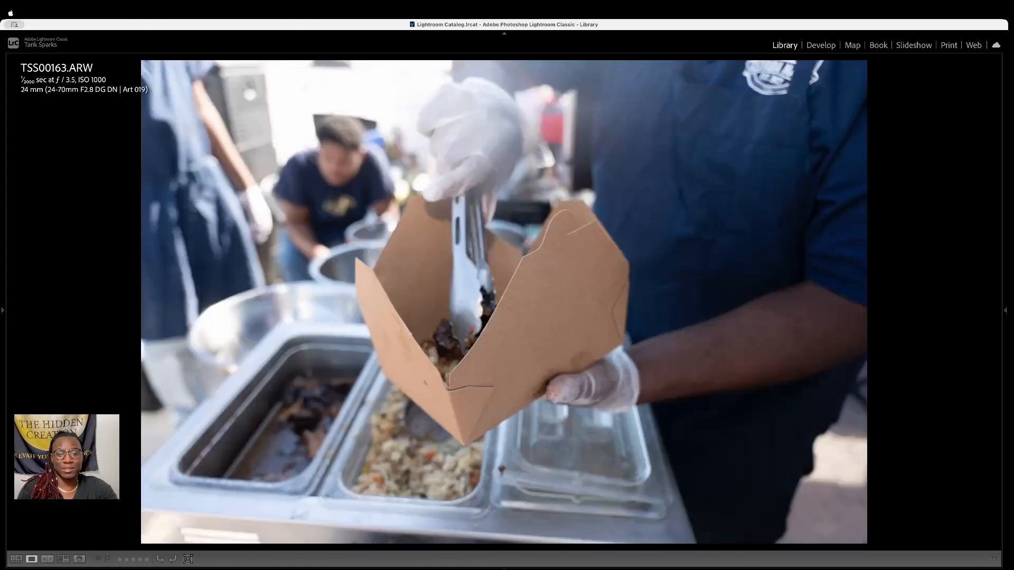
key("Right")
key("Right")
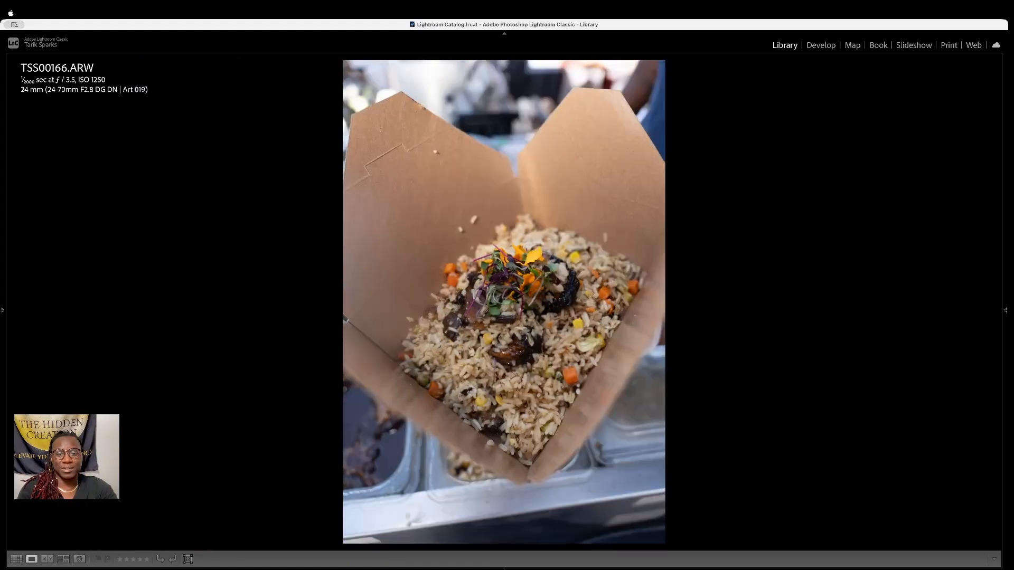
Rate the garnished rice-box shots TSS00166.ARW, TSS00167.ARW and TSS00168.ARW five stars, comparing the first two
key("5")
key("Right")
key("5")
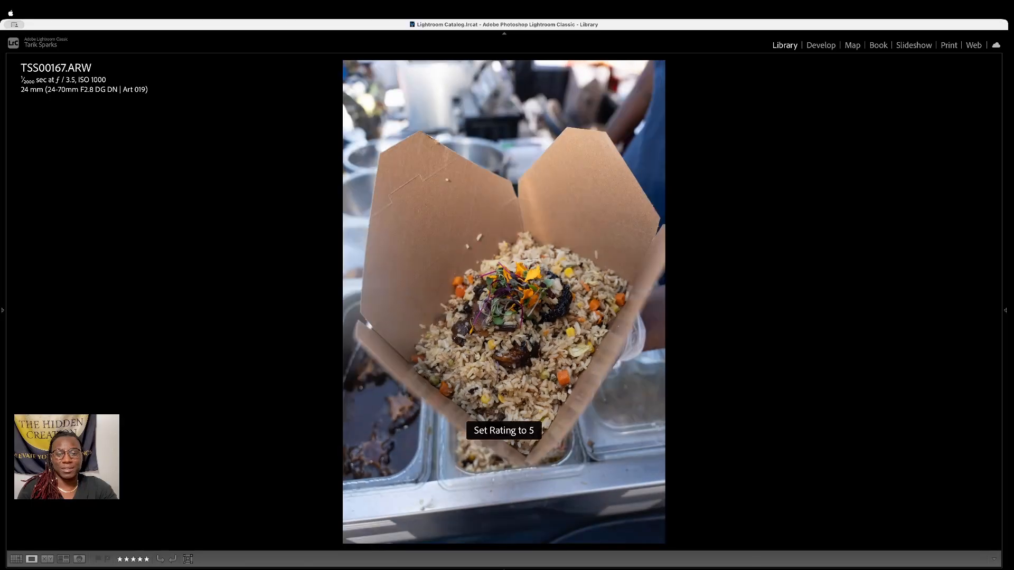
key("Left")
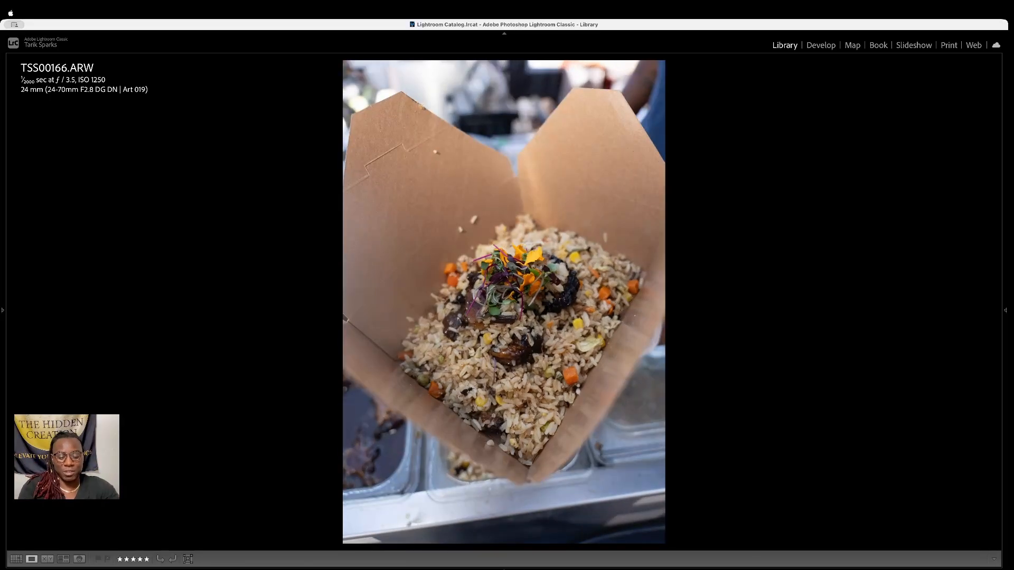
key("5")
key("Right")
key("5")
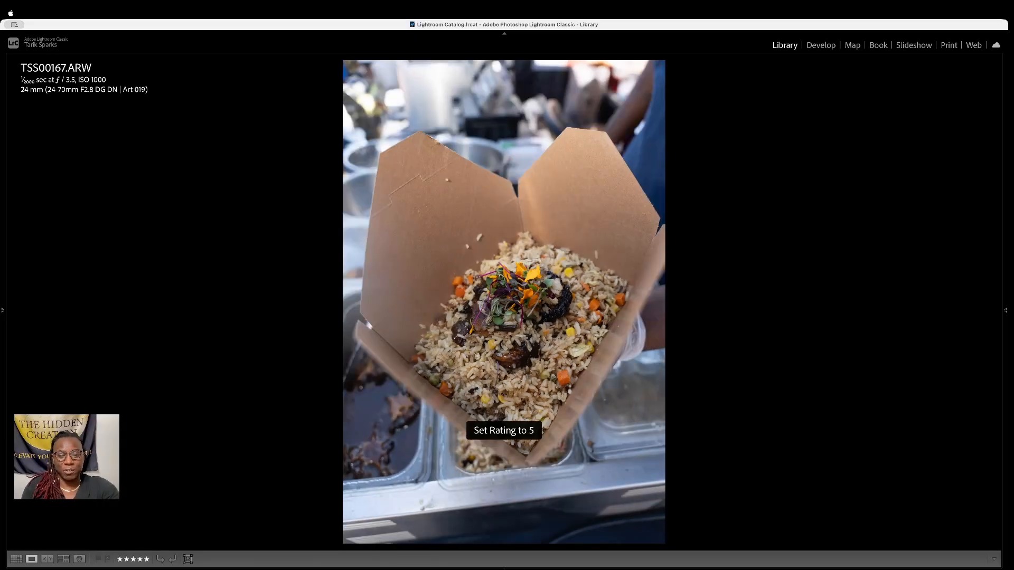
key("Right")
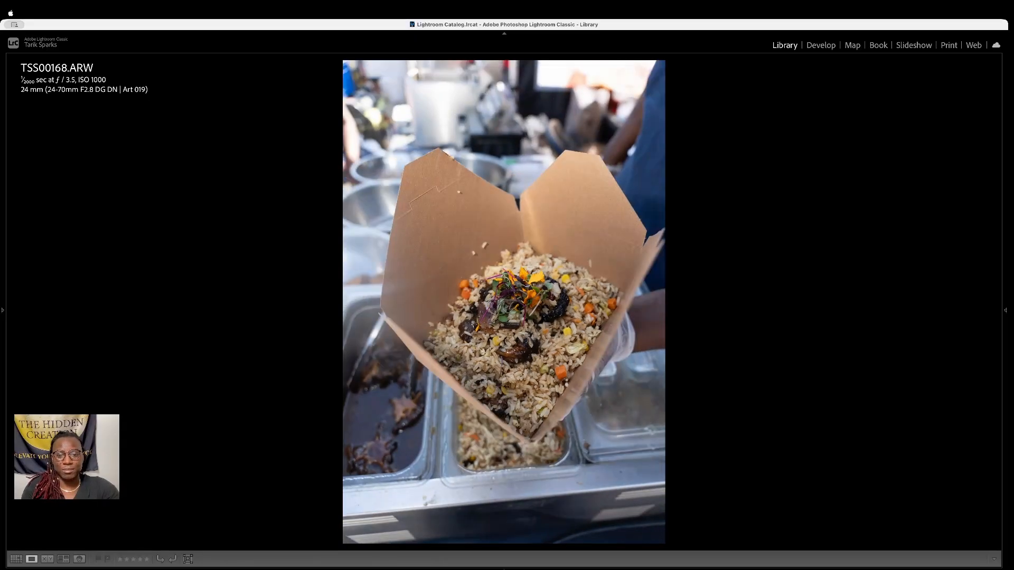
key("5")
Pass over TSS00169.ARW, rate the Cleveland's ice cream tent shot TSS00170.ARW five stars, and continue to the next frame
key("Right")
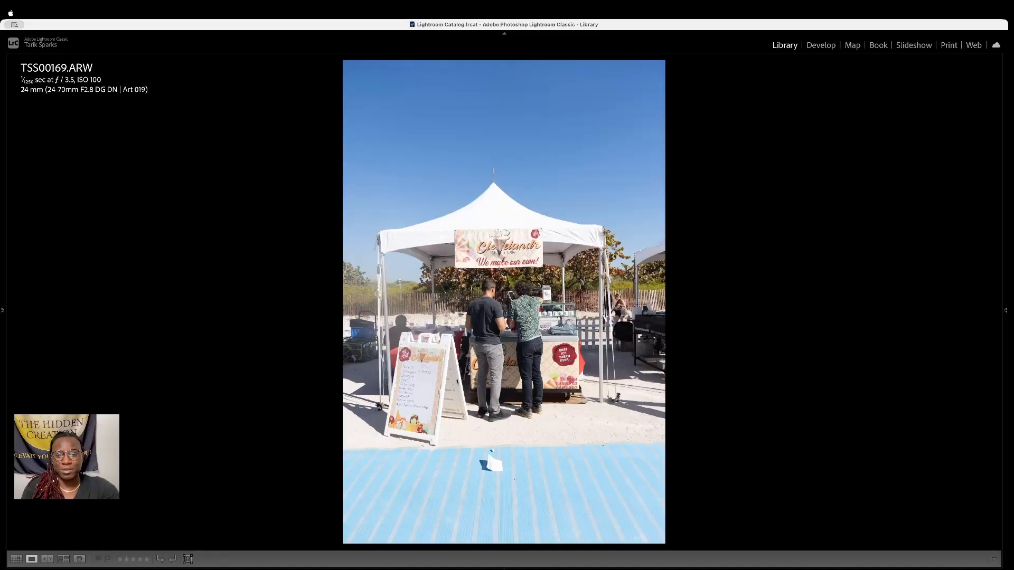
key("Right")
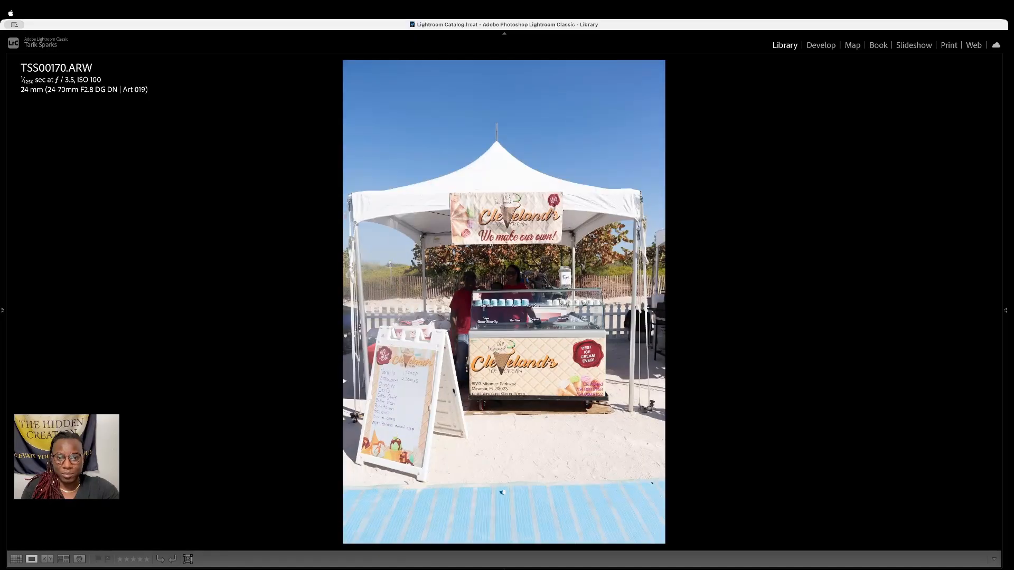
key("5")
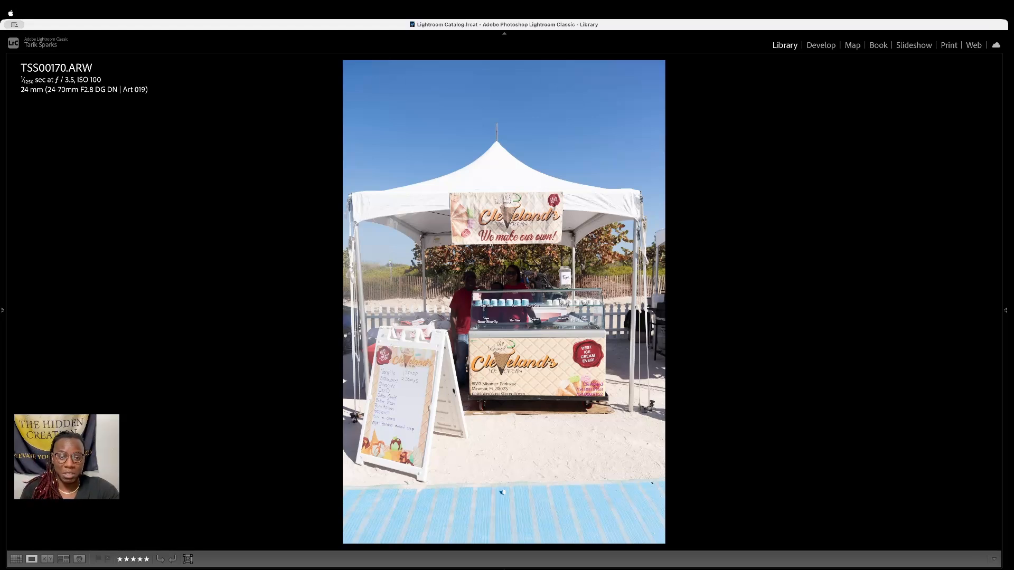
key("5")
key("Right")
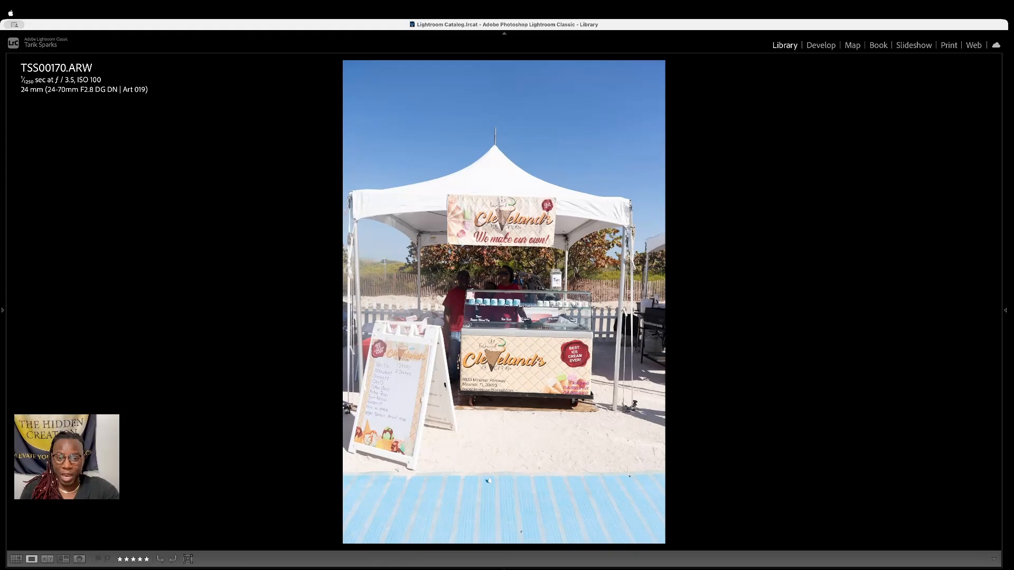
Compare the ice cream stand frames TSS00171.ARW and TSS00172.ARW with the staff group portraits TSS00173.ARW and TSS00174.ARW
key("Right")
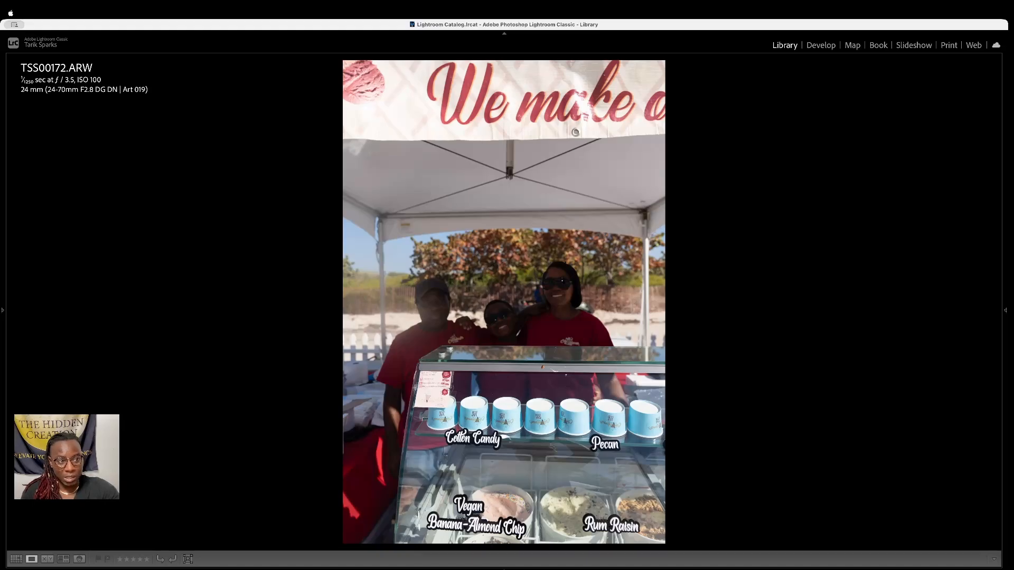
key("Right")
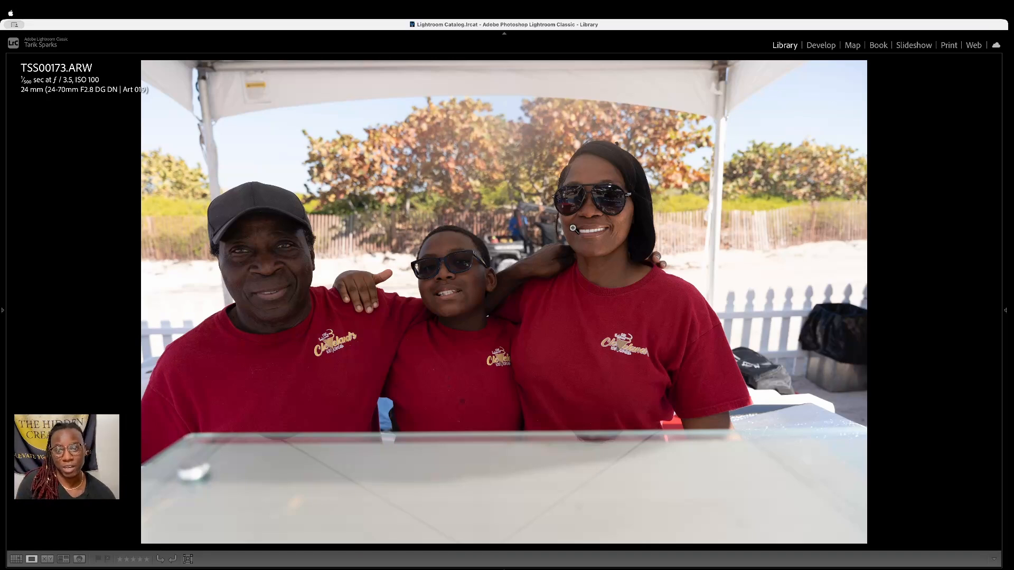
key("Right")
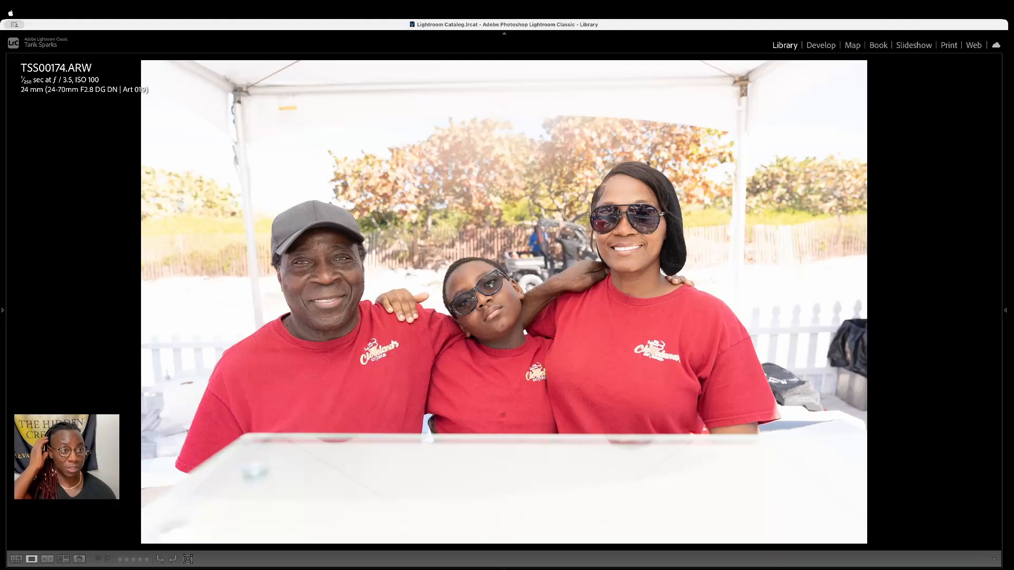
key("Left")
key("Left")
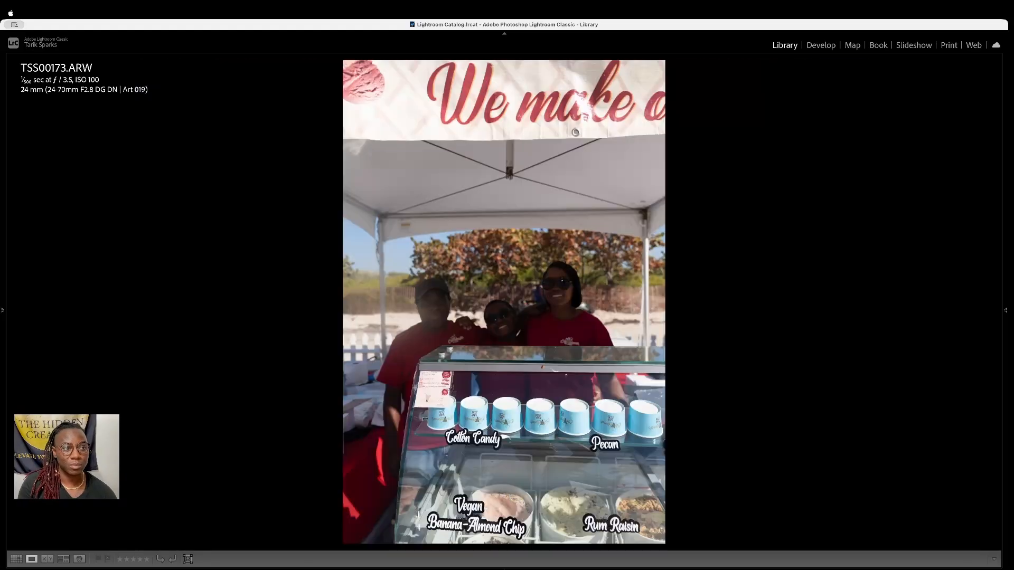
key("Left")
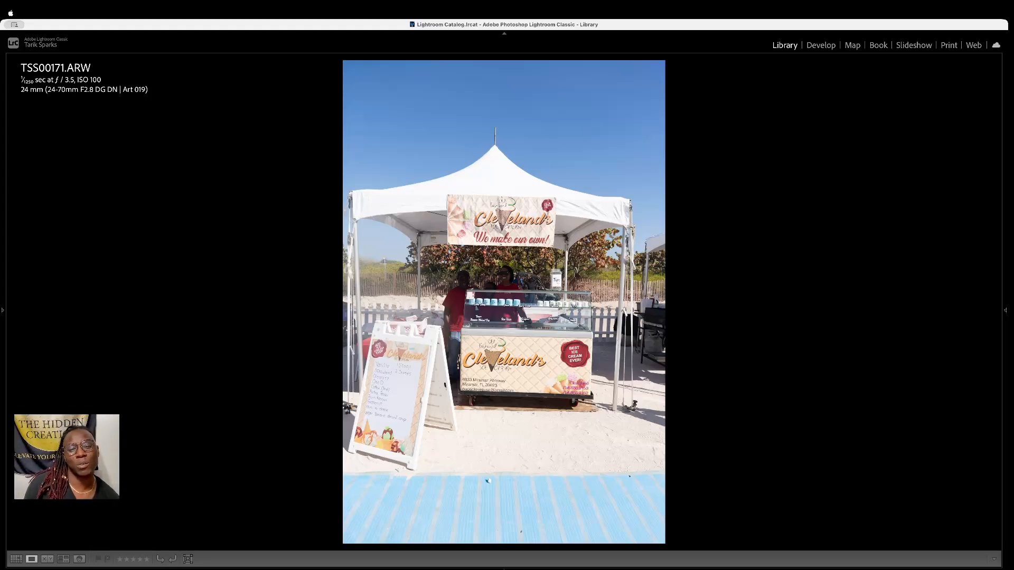
key("Right")
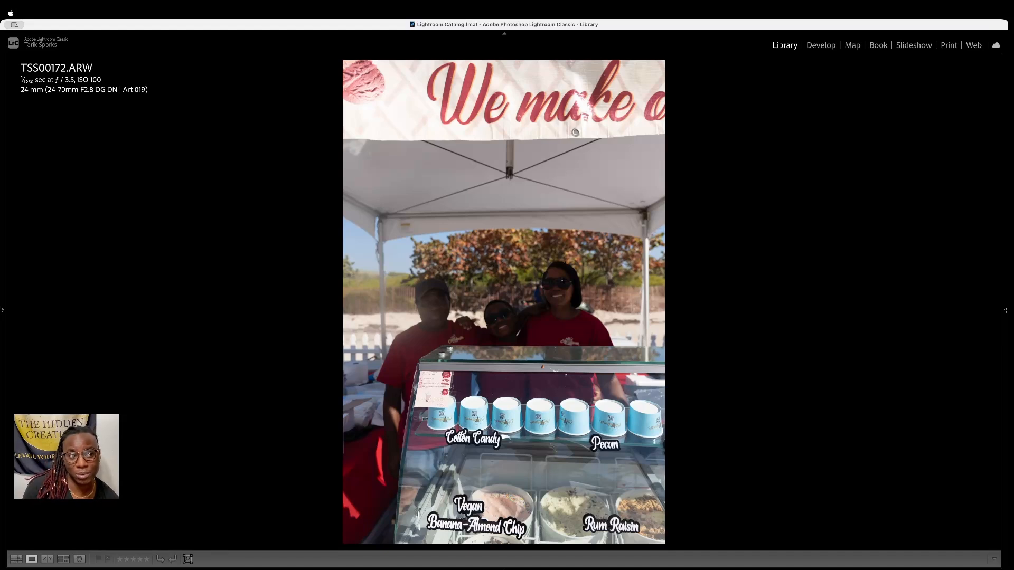
key("Right")
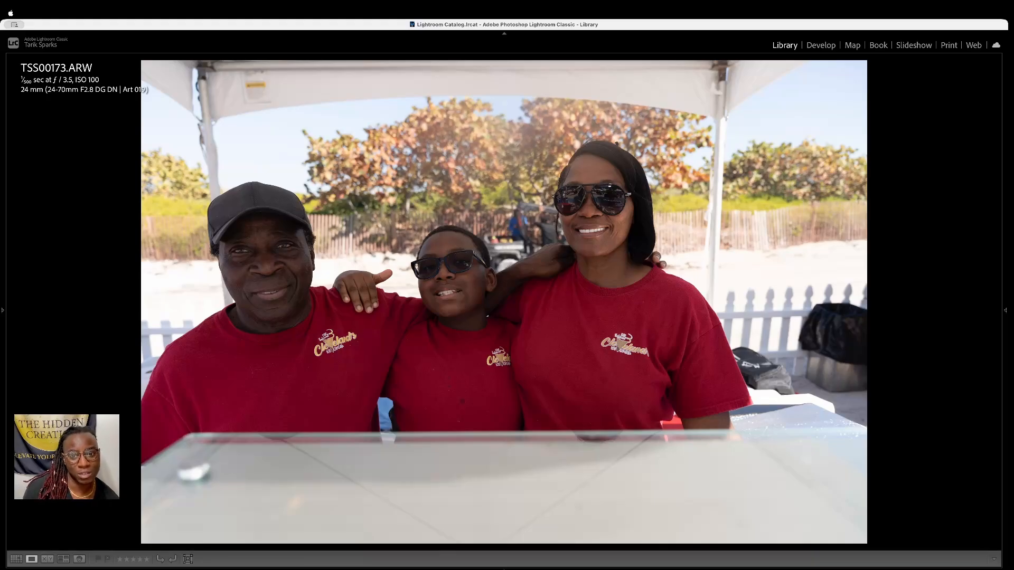
key("Right")
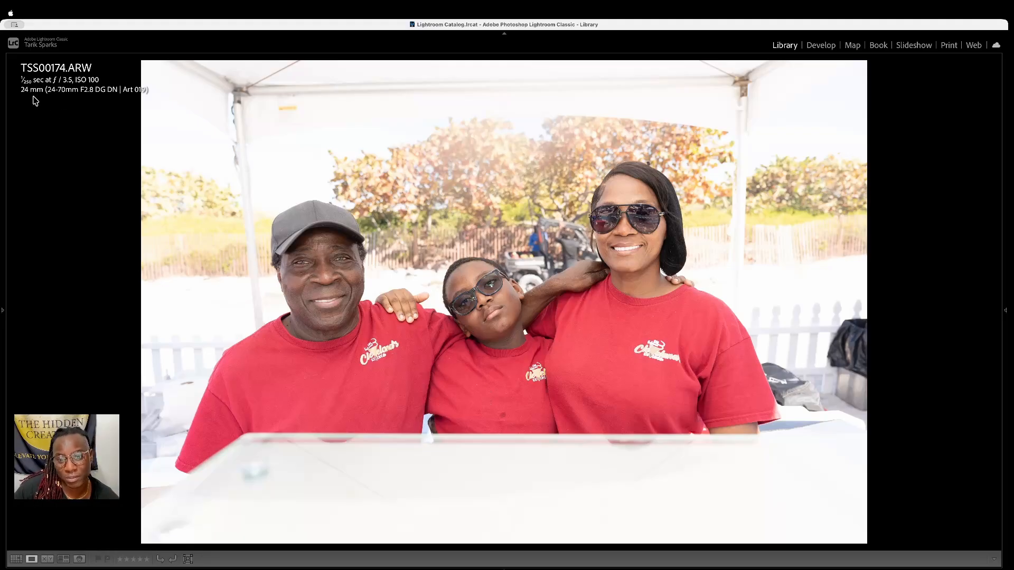
Check the faces up close in the brighter staff portrait TSS00174.ARW and rate it five stars
left_click(371, 274)
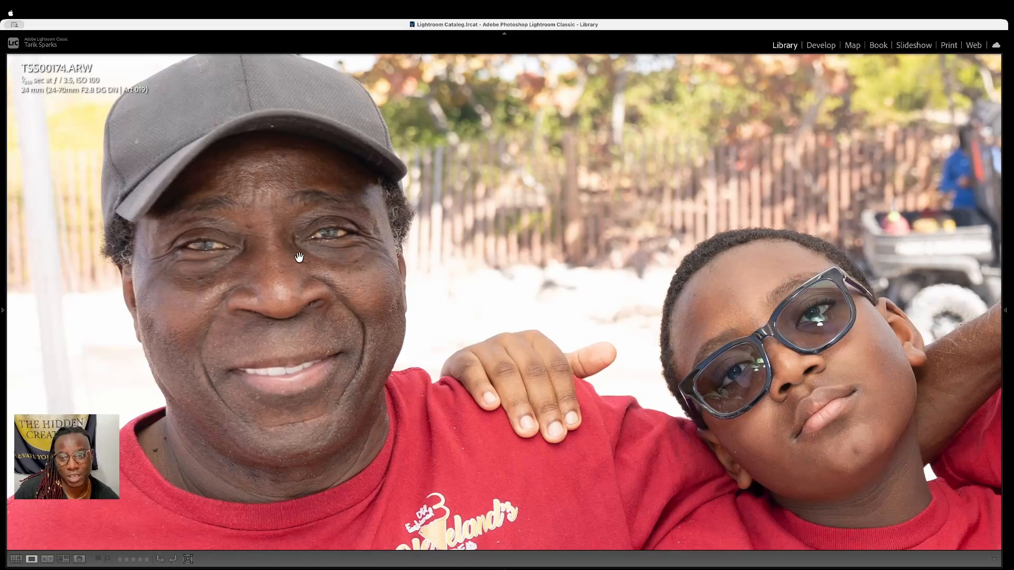
left_click(330, 269)
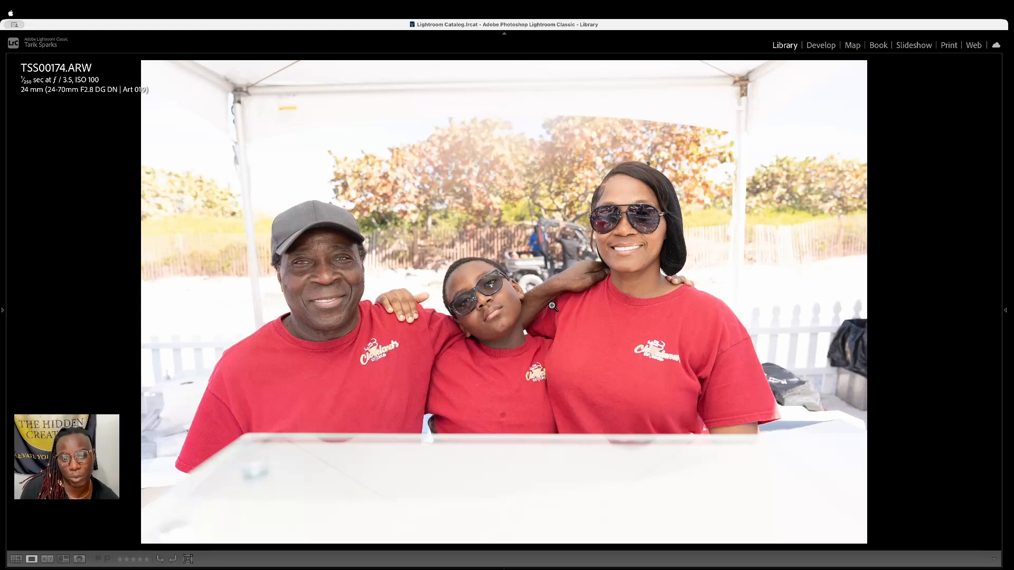
key("Right")
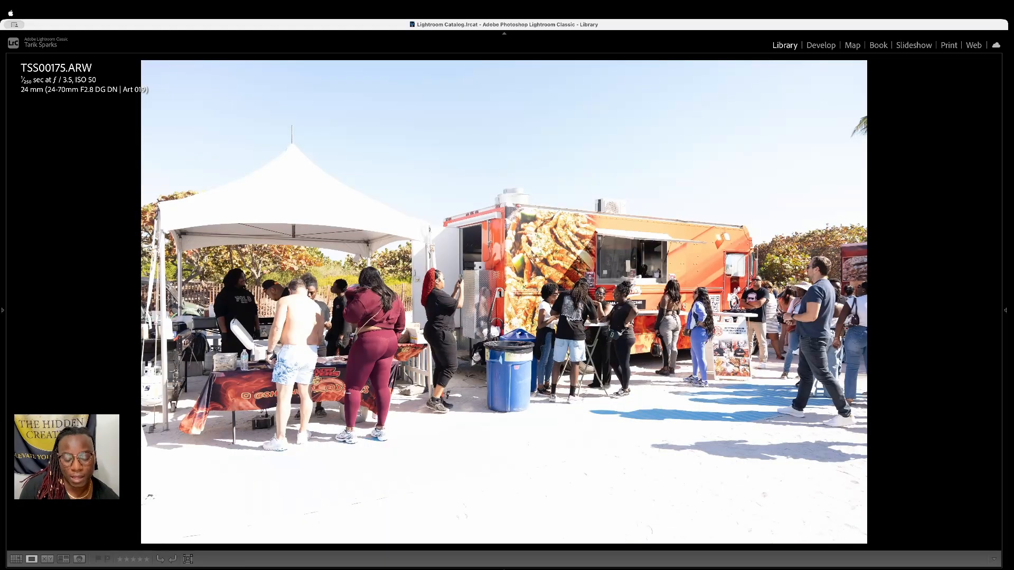
key("Left")
key("5")
key("Right")
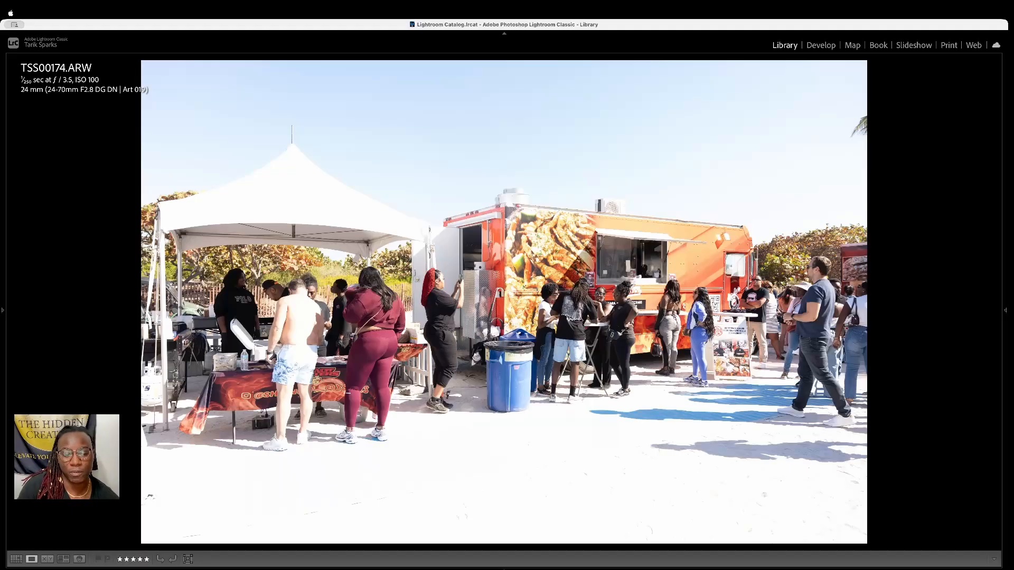
Compare the orange food truck shots TSS00175.ARW and TSS00176.ARW, then continue past TSS00177.ARW to TSS00178.ARW, leaving them unrated
key("Right")
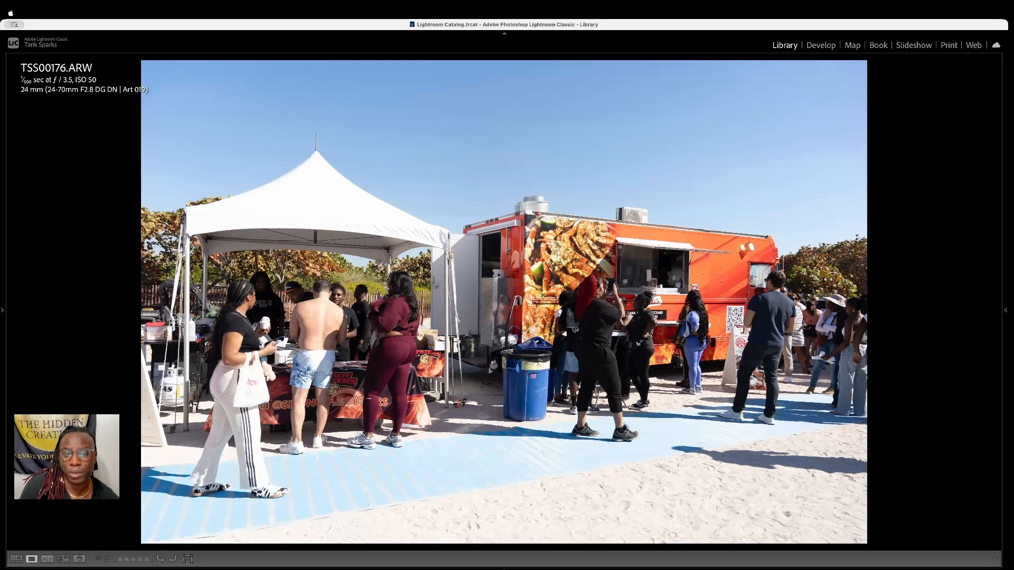
key("Left")
key("Right")
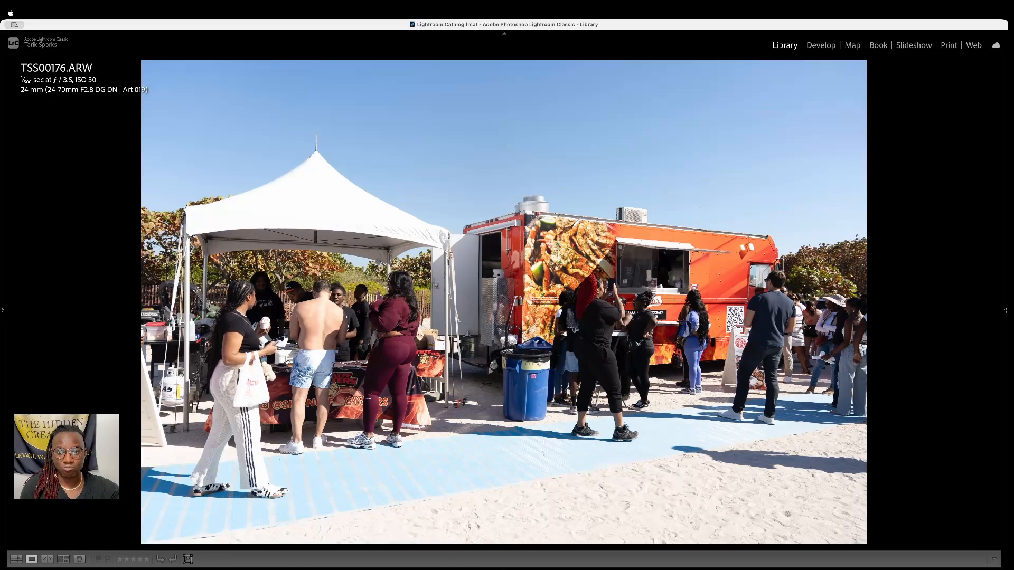
key("Right")
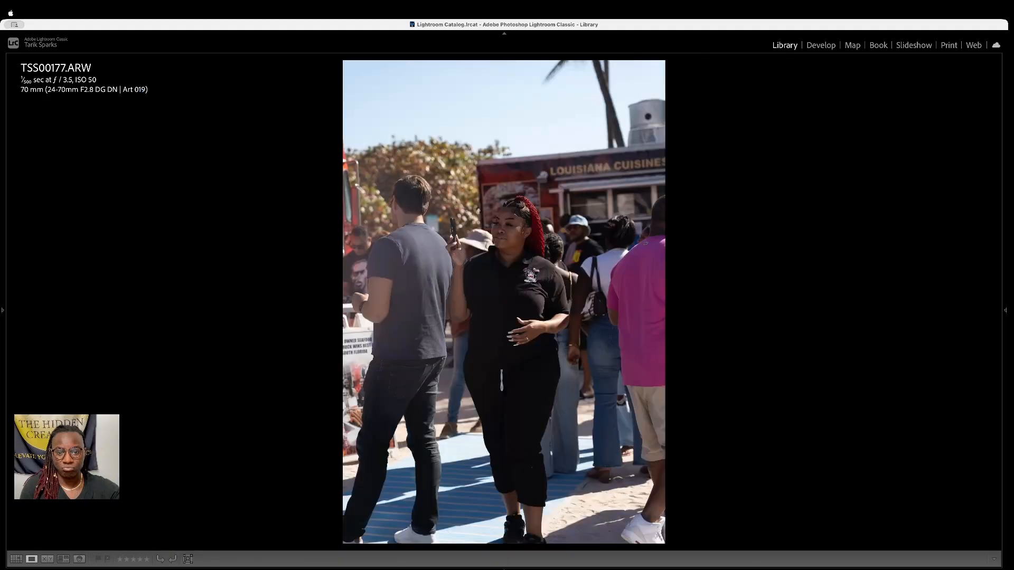
key("Right")
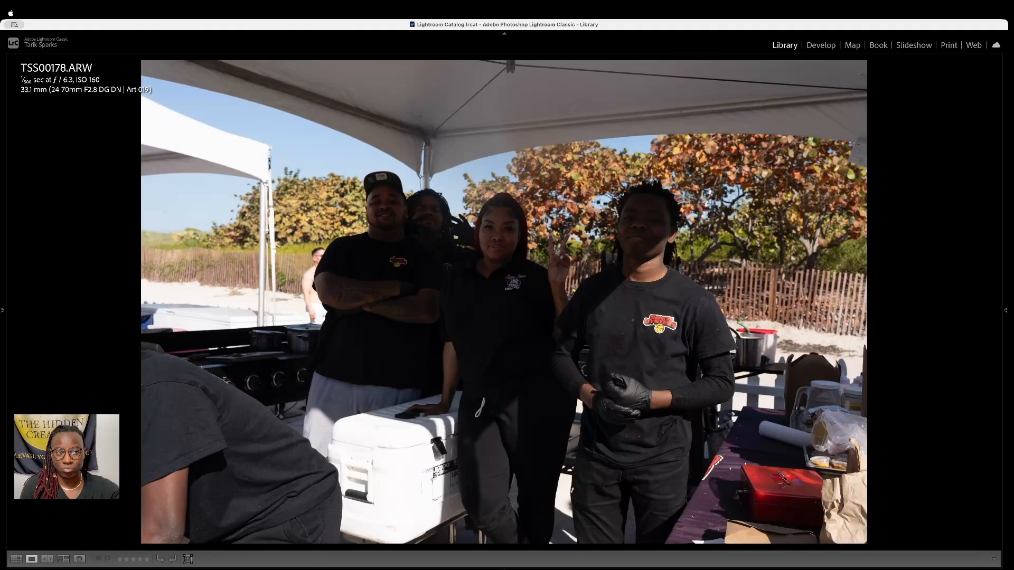
Compare the oyster crew group shots TSS00179.ARW and TSS00180.ARW and rate TSS00179.ARW five stars
key("Right")
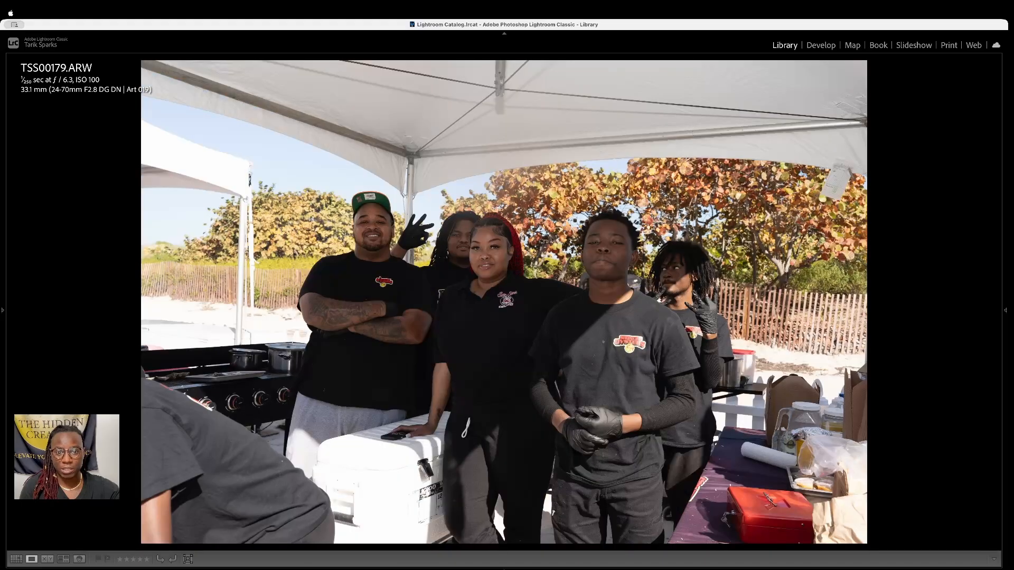
key("Right")
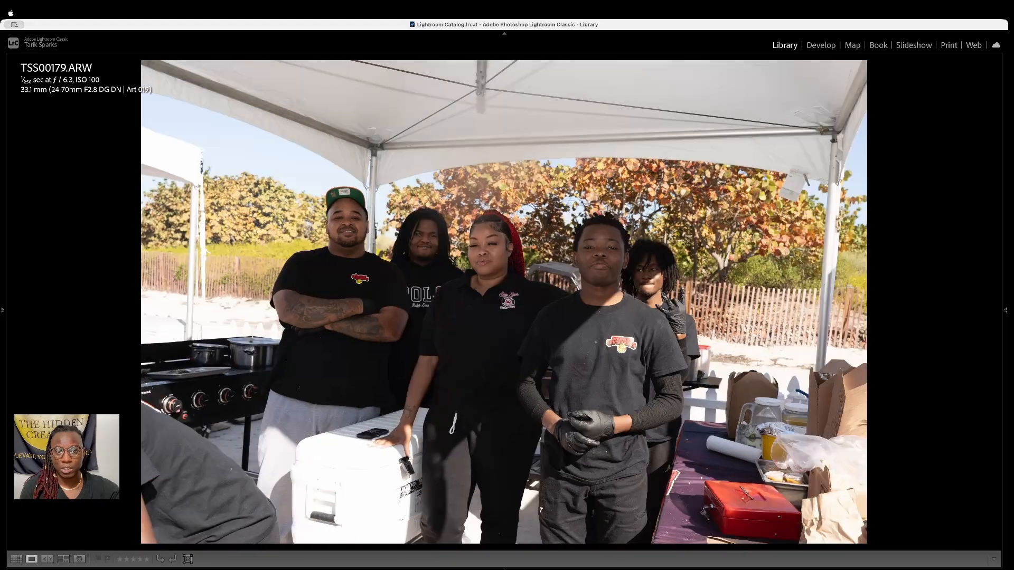
key("Left")
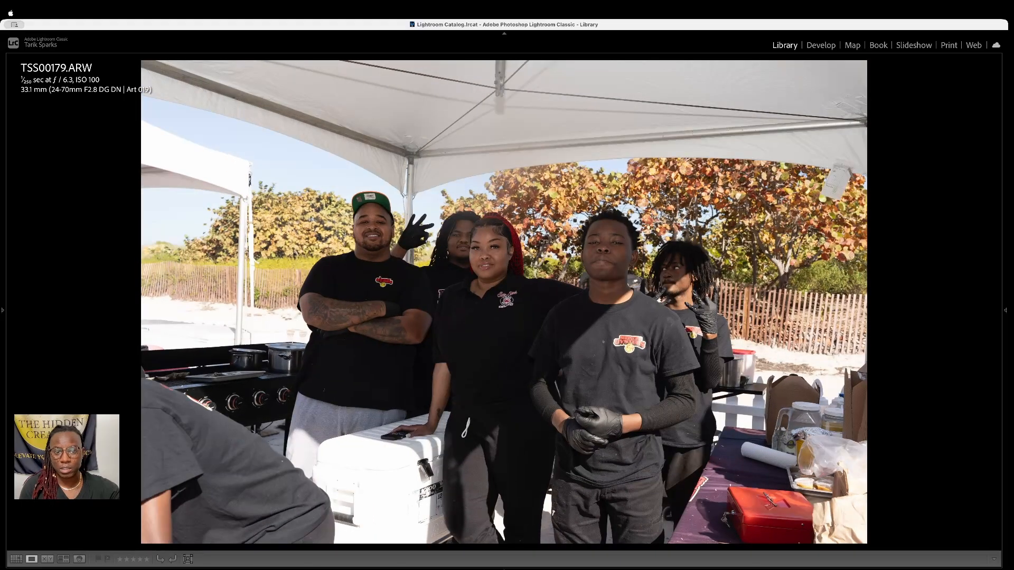
key("5")
key("Right")
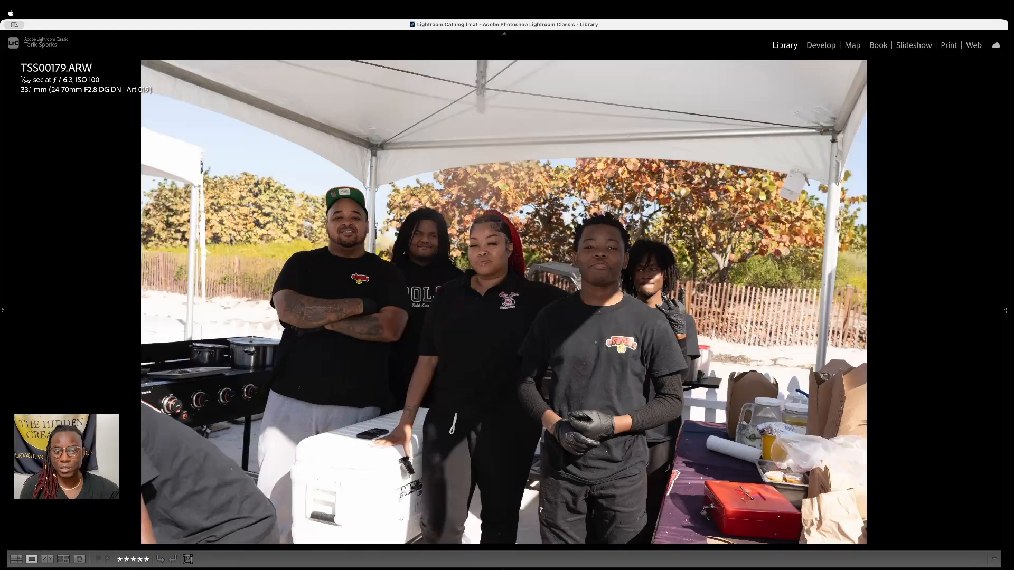
Pass over the remaining crew shots and rate the Shonuff Oysters menu board shot TSS00184.ARW five stars
key("Right")
key("Right")
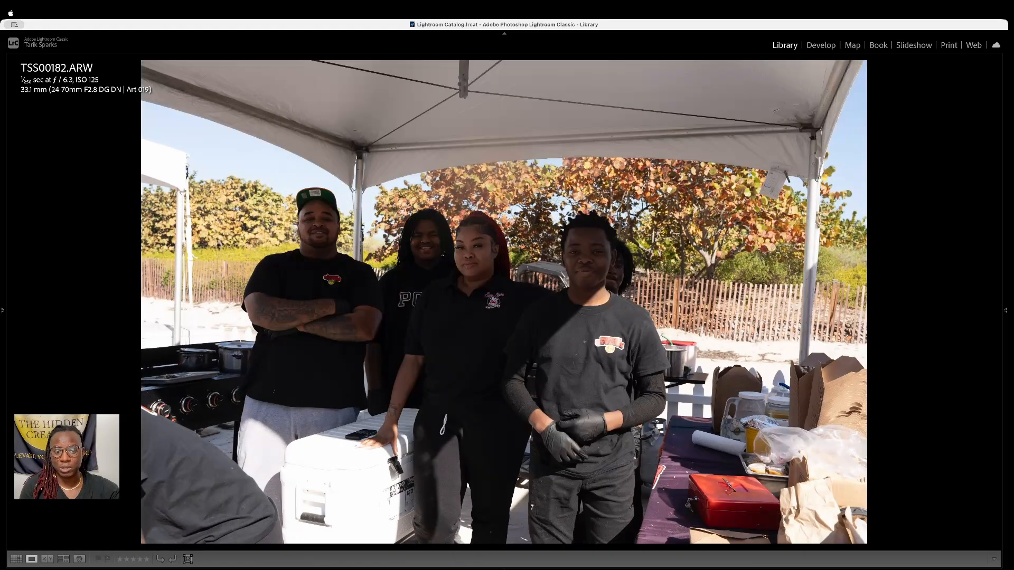
key("Right")
key("Right")
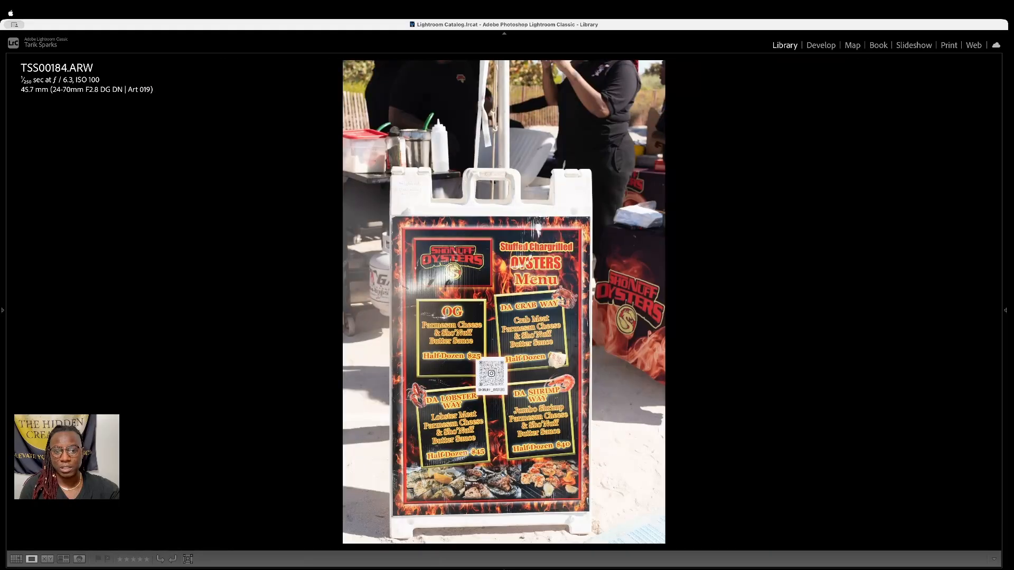
key("5")
key("Right")
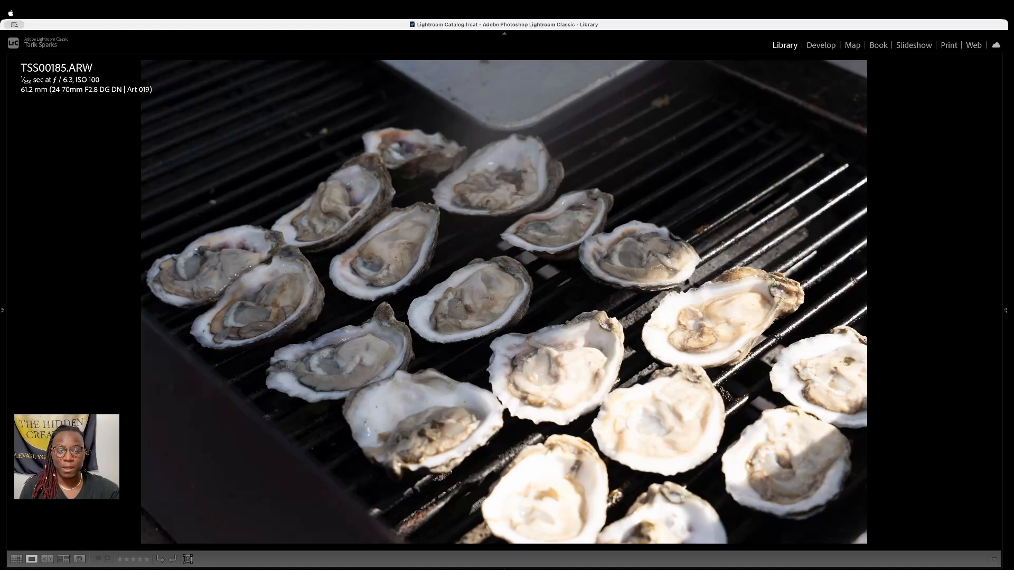
Compare the raw oysters on the grill in TSS00185.ARW and TSS00186.ARW and rate both shots five stars
key("5")
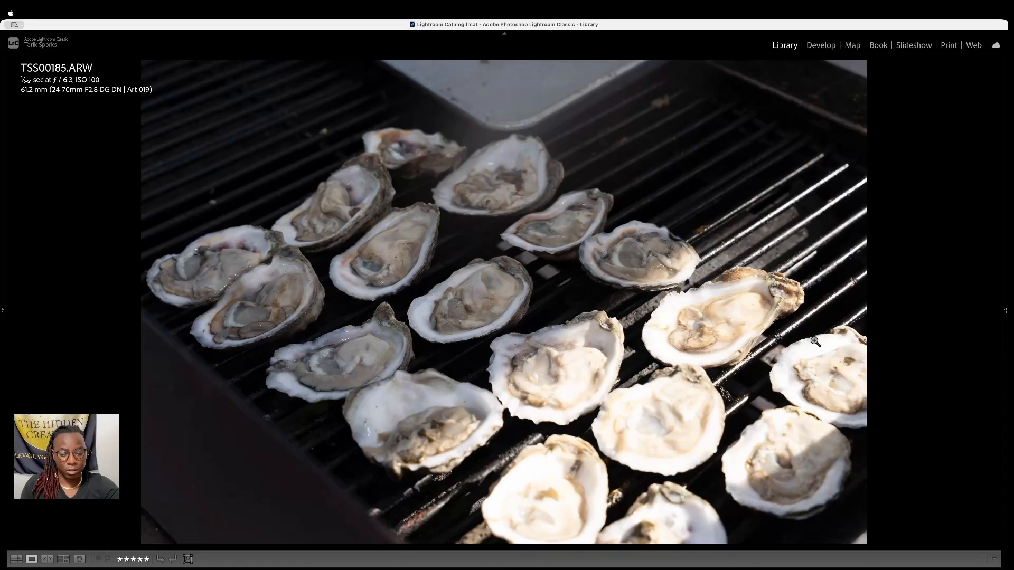
key("5")
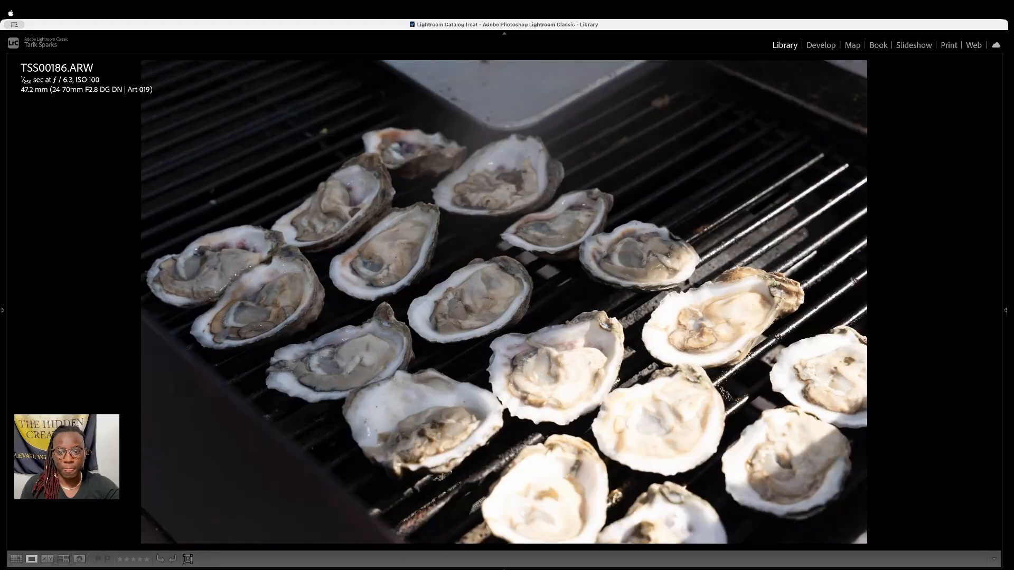
key("Left")
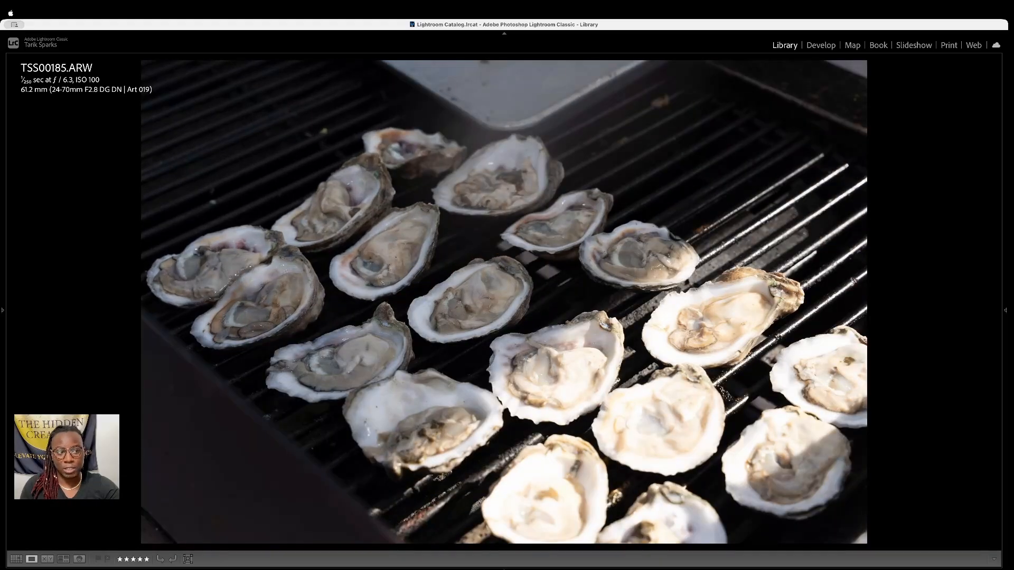
key("Right")
key("5")
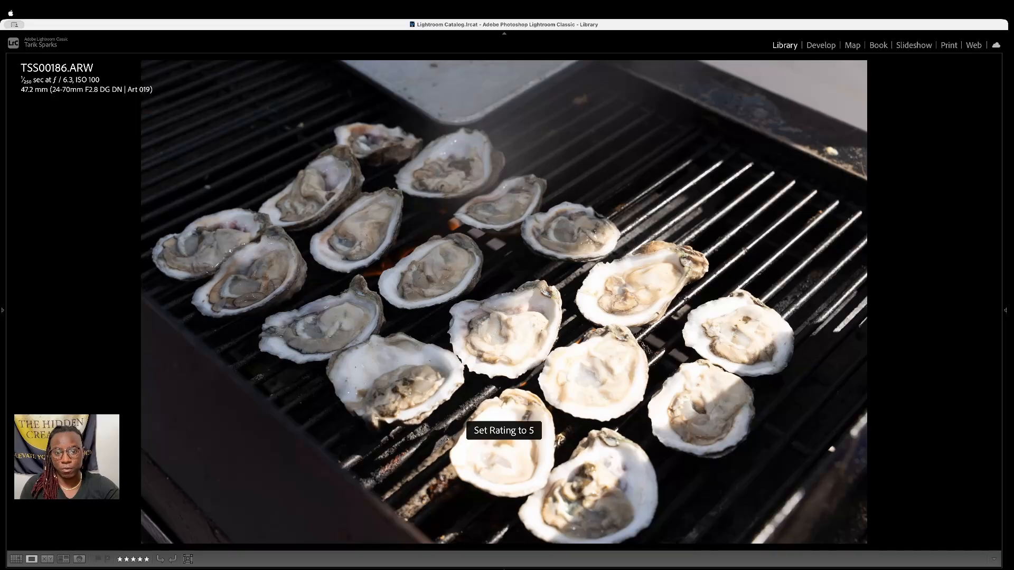
Reset the tighter oyster grill shot TSS00185.ARW to zero stars and keep the wider TSS00186.ARW at five stars
key("Left")
key("0")
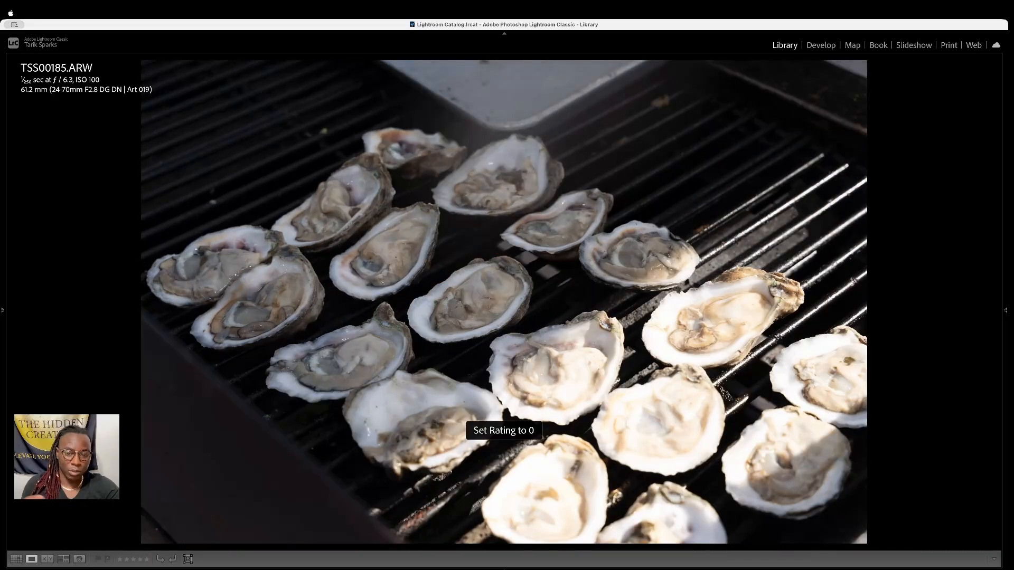
key("Right")
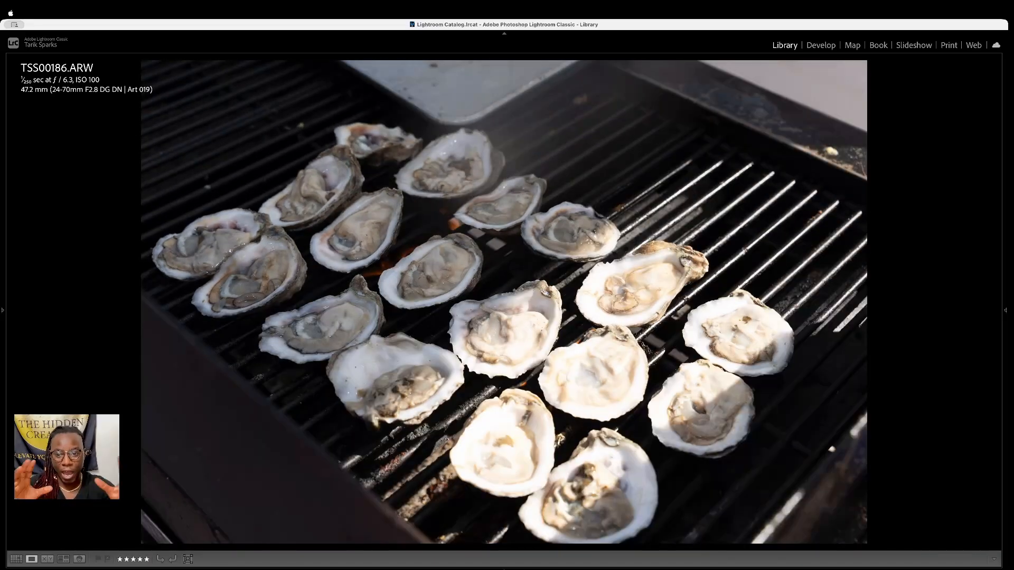
key("5")
key("Right")
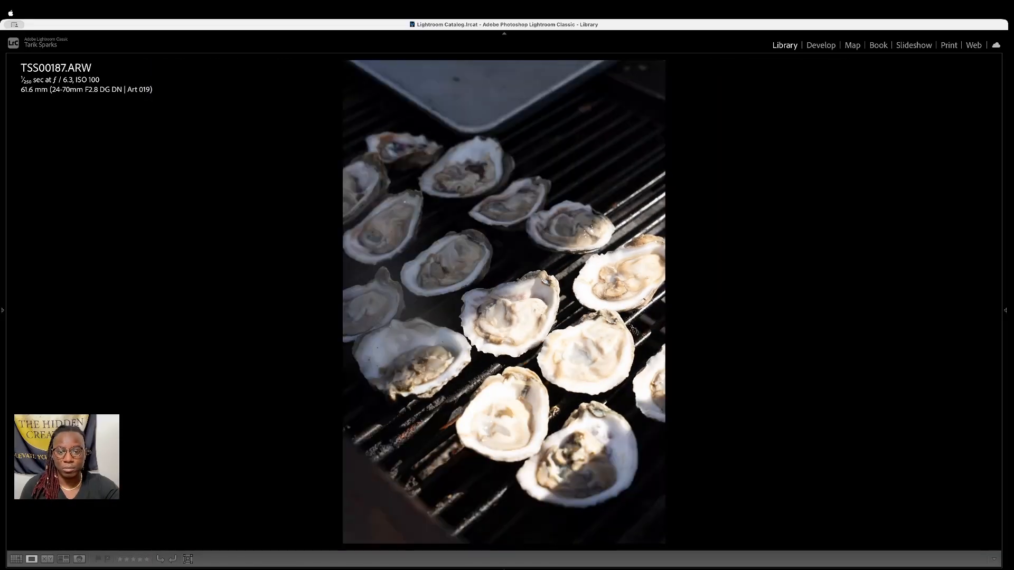
Rate the vertical oyster grill shot TSS00187.ARW and the sauce ladle shot TSS00188.ARW five stars, and continue through TSS00189.ARW to TSS00190.ARW
key("5")
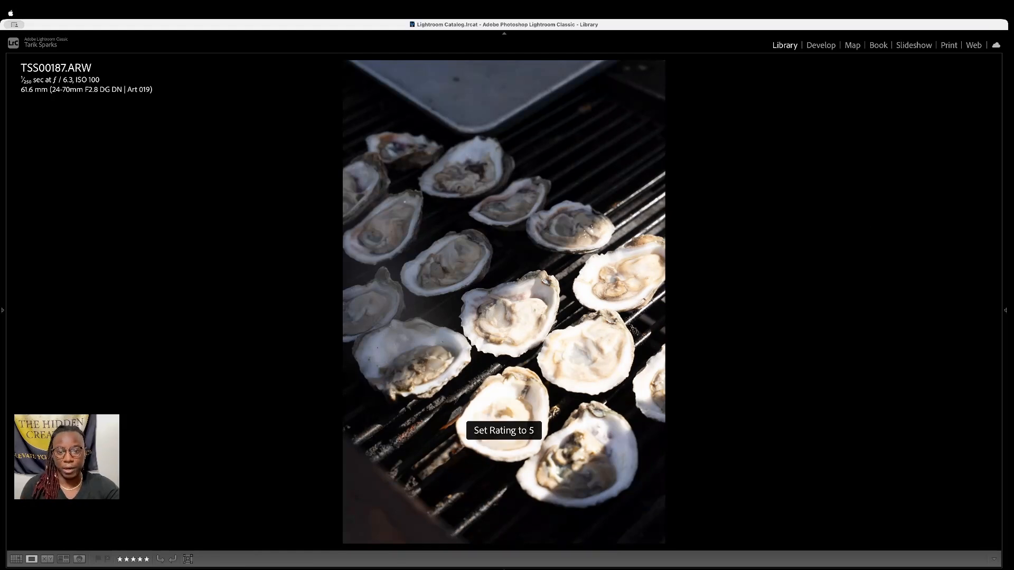
key("Right")
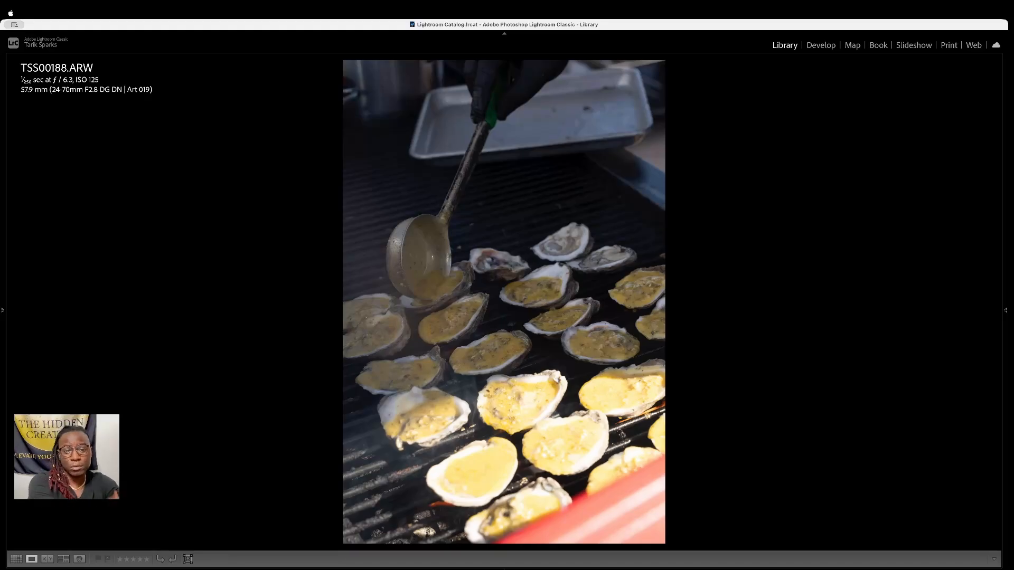
key("5")
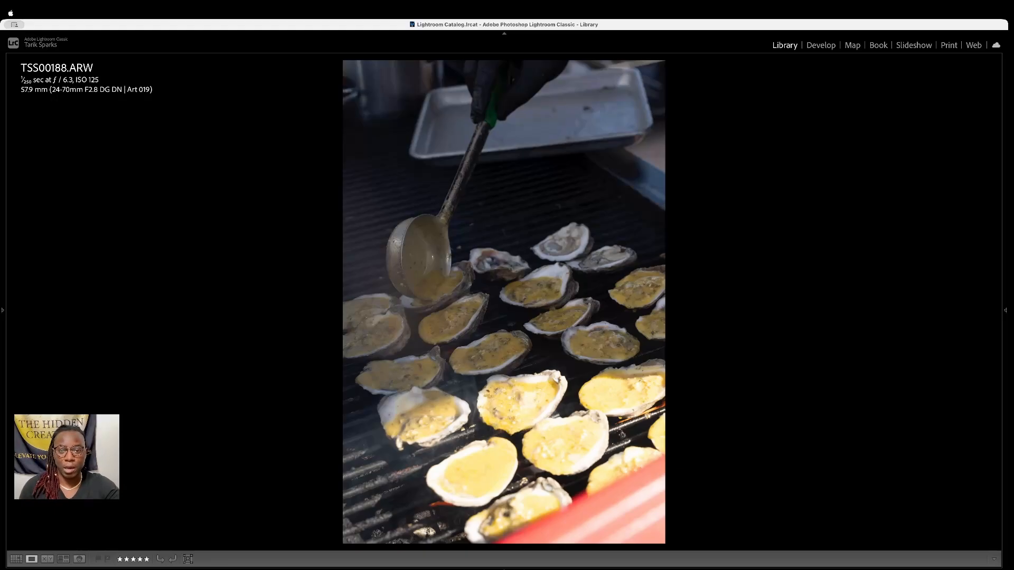
key("Right")
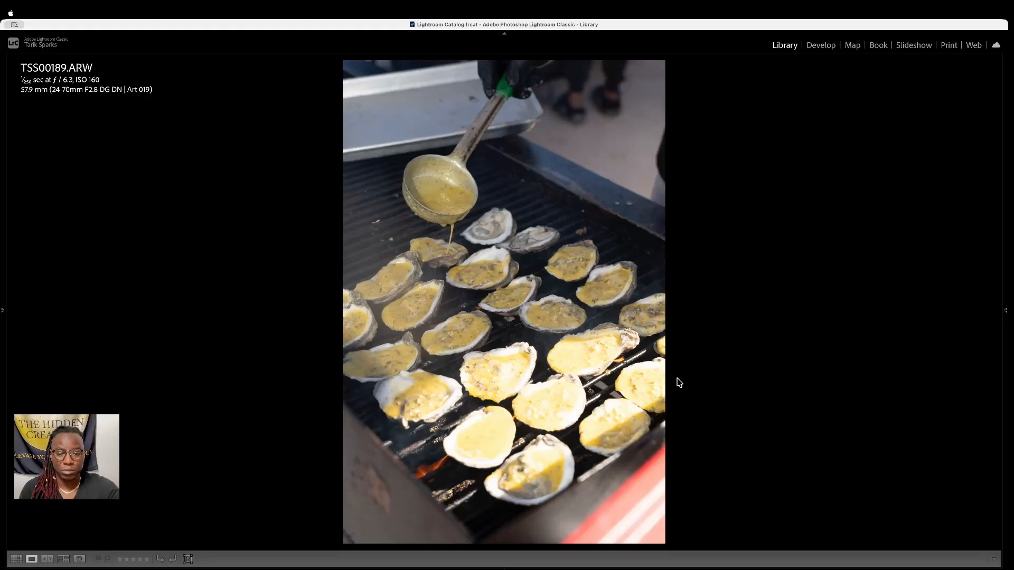
key("1")
key("Right")
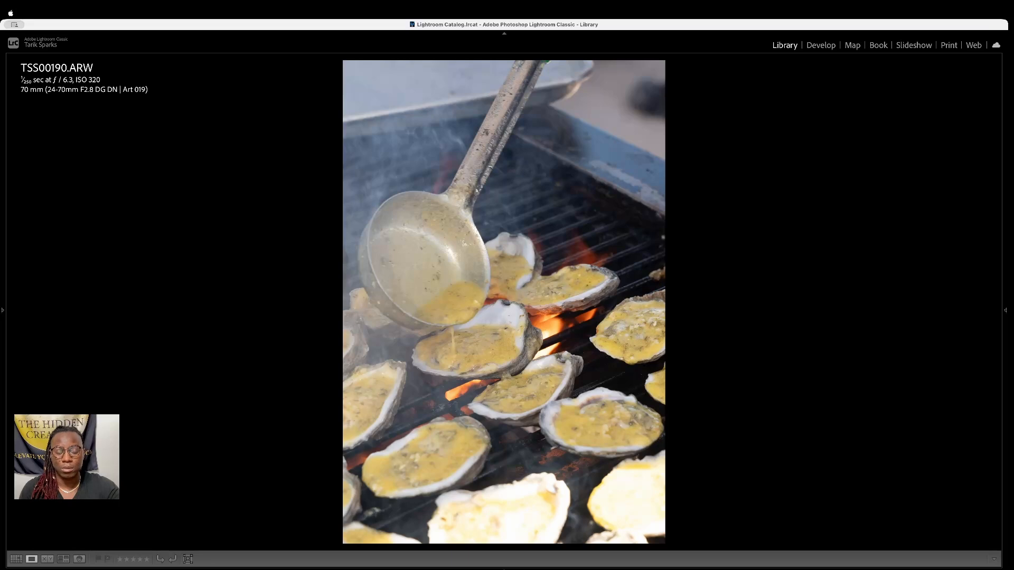
Rate the ladle close-up TSS00190.ARW five stars and compare it with the wider grill shot TSS00191.ARW
key("5")
key("Right")
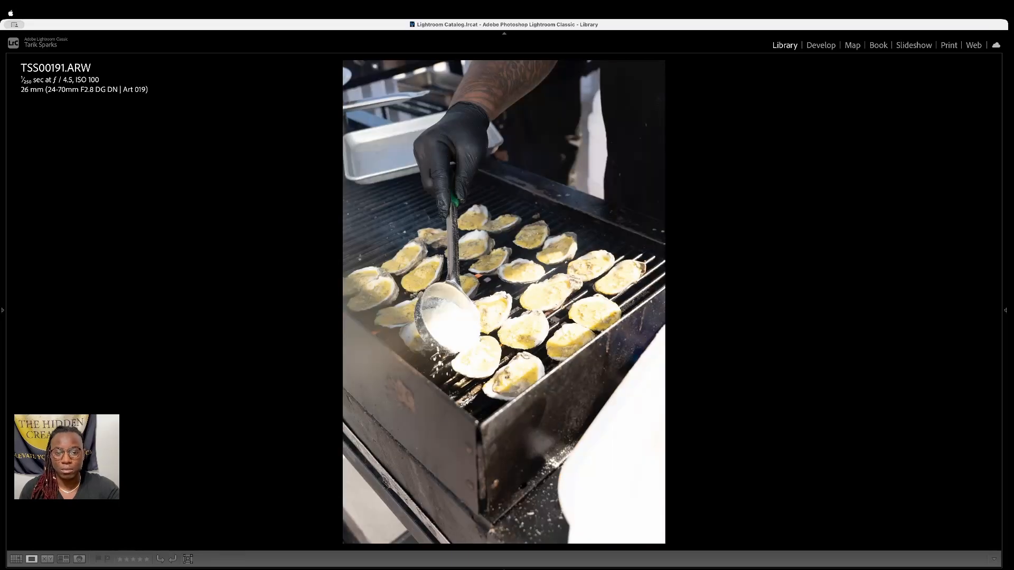
key("Right")
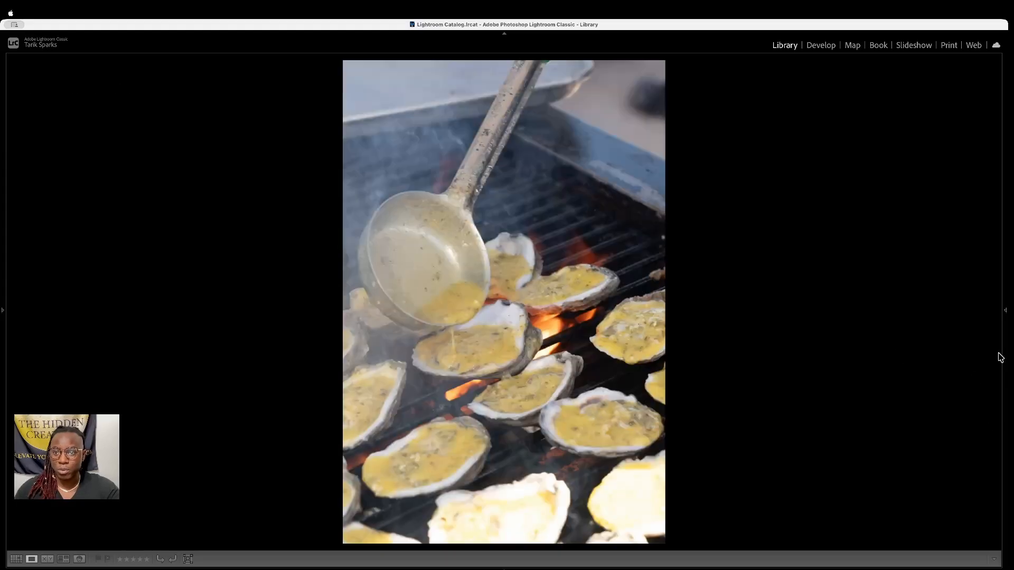
mouse_move(1005, 330)
key("Left")
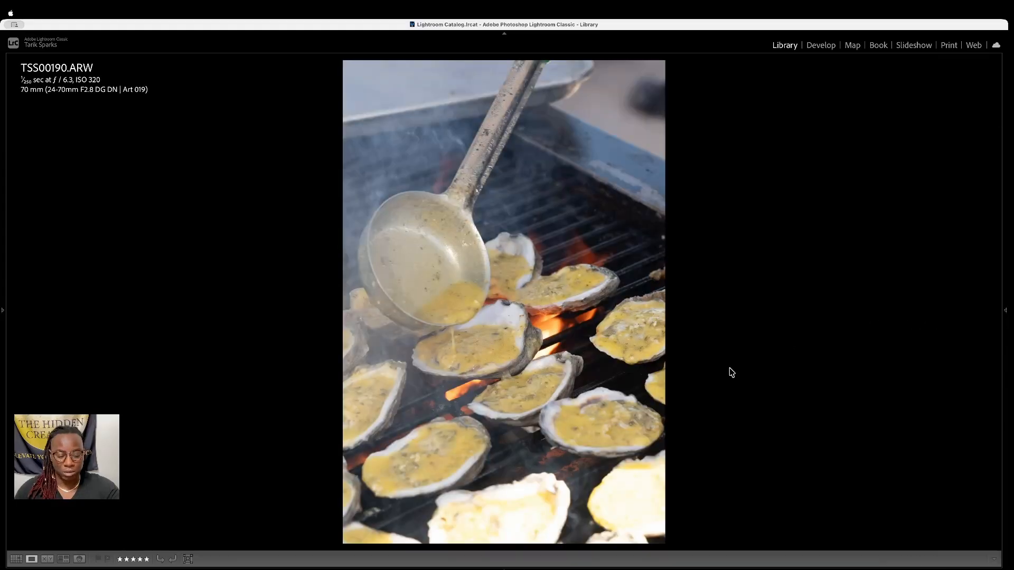
key("Right")
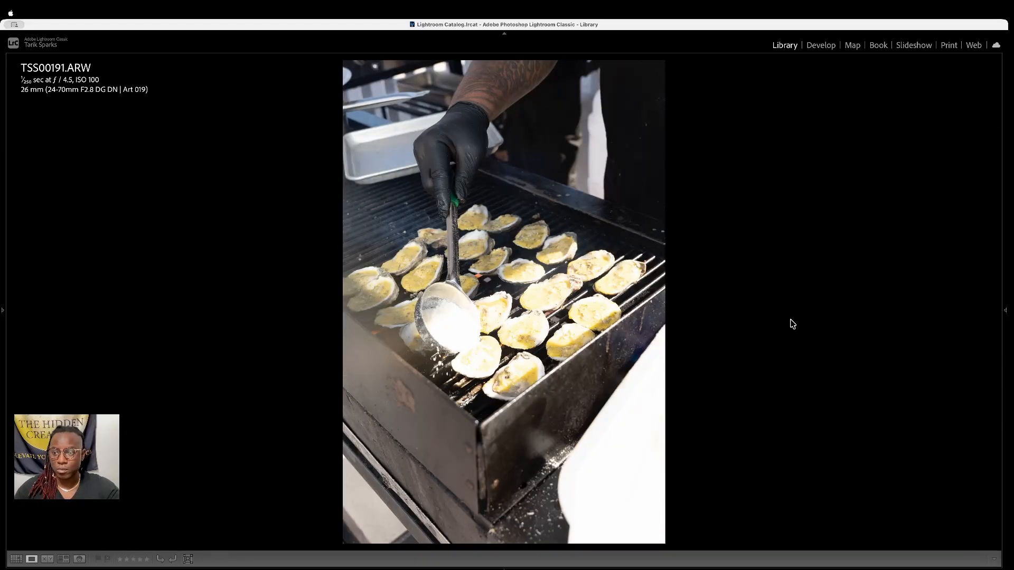
Darken the overexposed grill shot TSS00191.ARW by repeatedly lowering its exposure with Quick Develop
left_click(1004, 313)
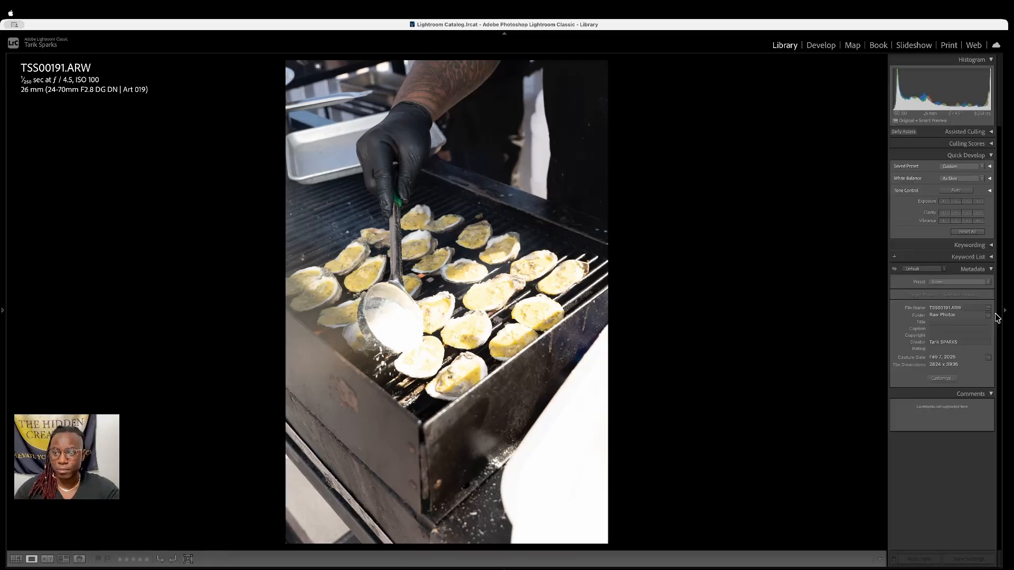
left_click(945, 200)
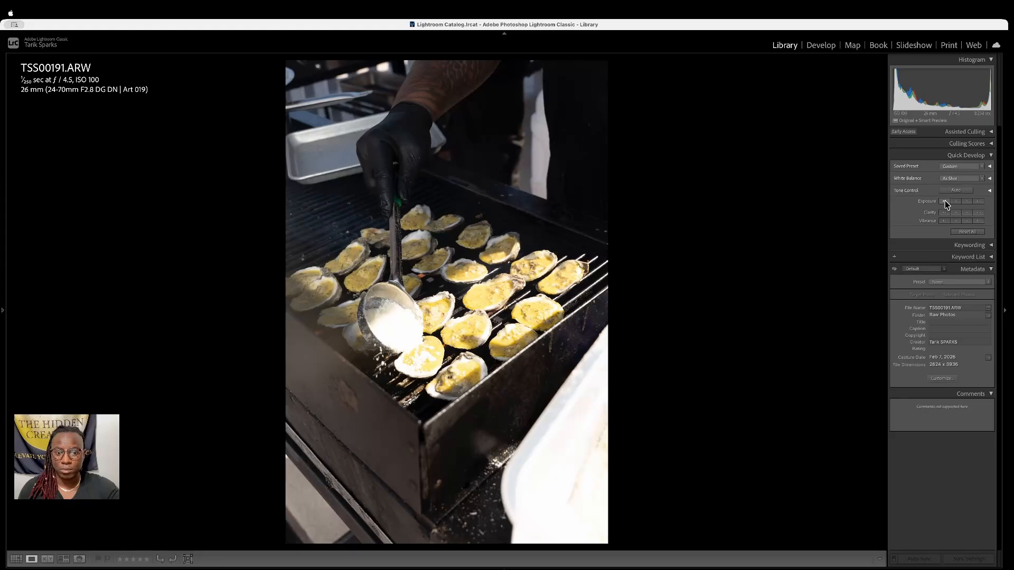
left_click(945, 200)
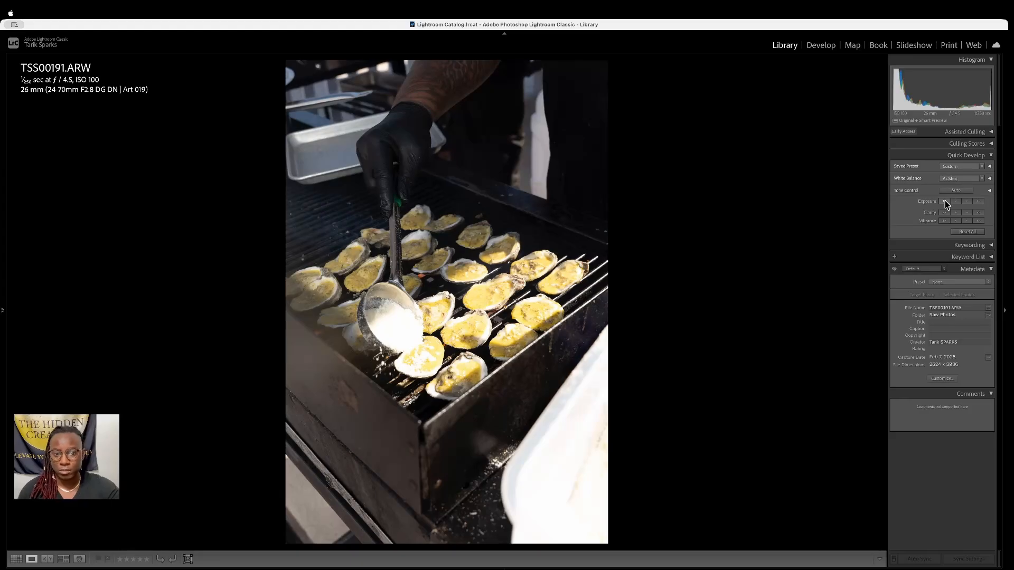
left_click(945, 201)
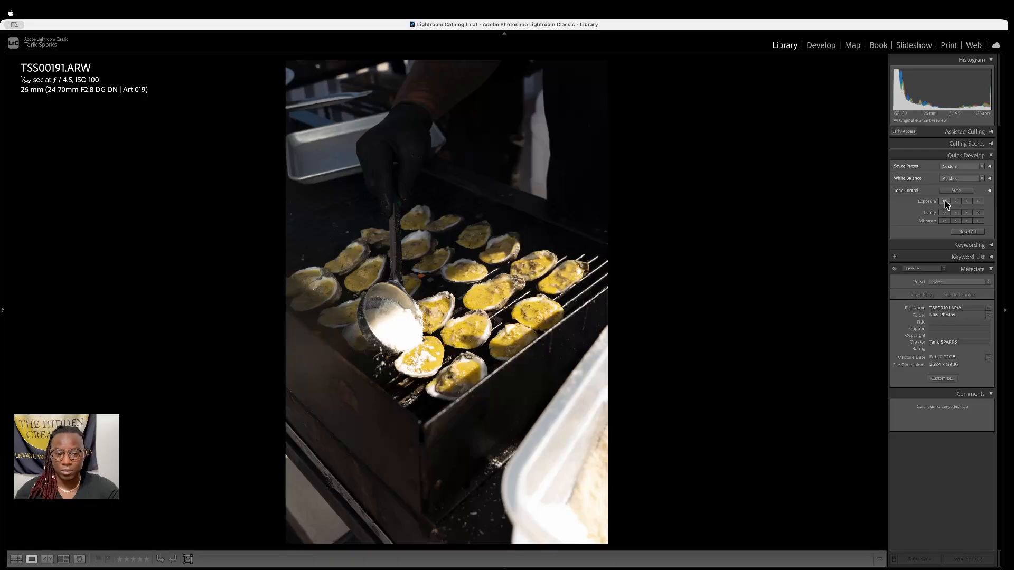
Inspect the oysters in TSS00191.ARW up close, raise the clarity, and rate the shot five stars
left_click(450, 339)
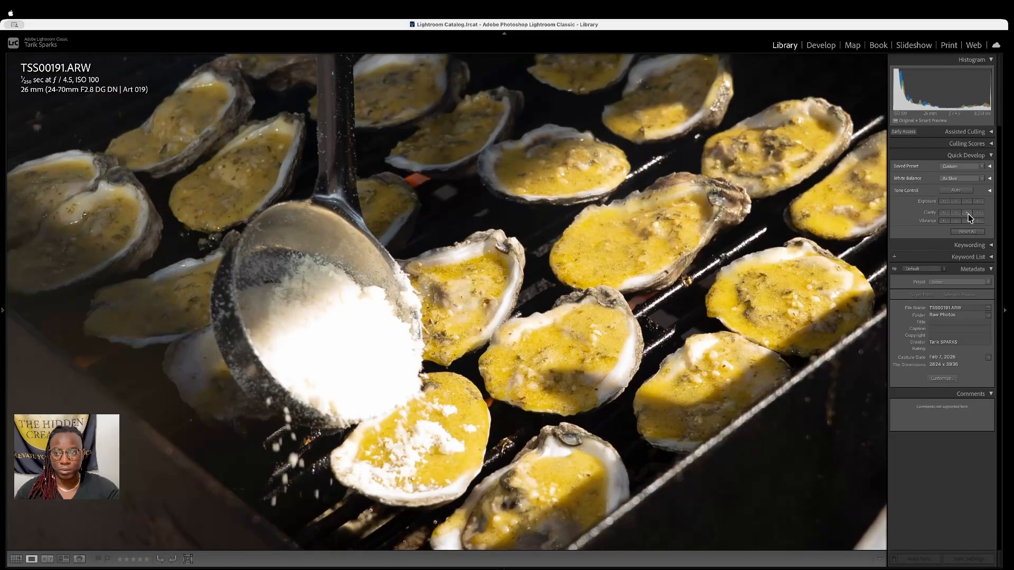
left_click(974, 214)
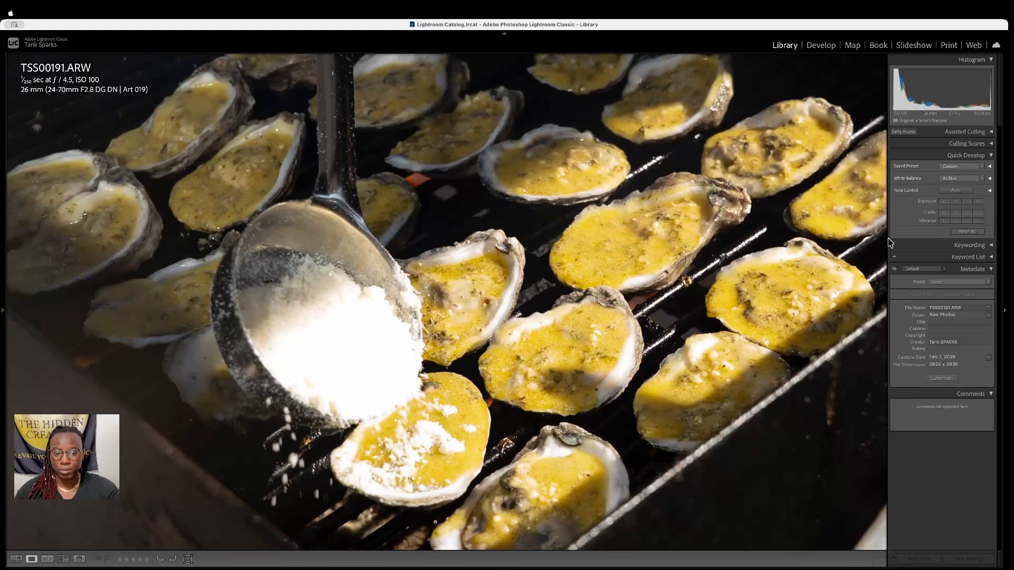
left_click(576, 347)
left_click(575, 346)
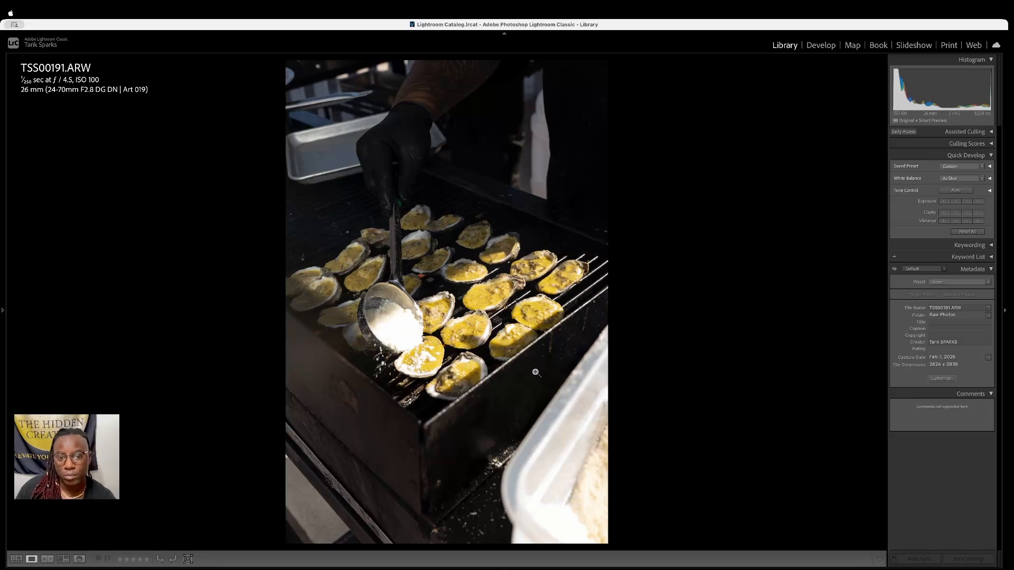
key("5")
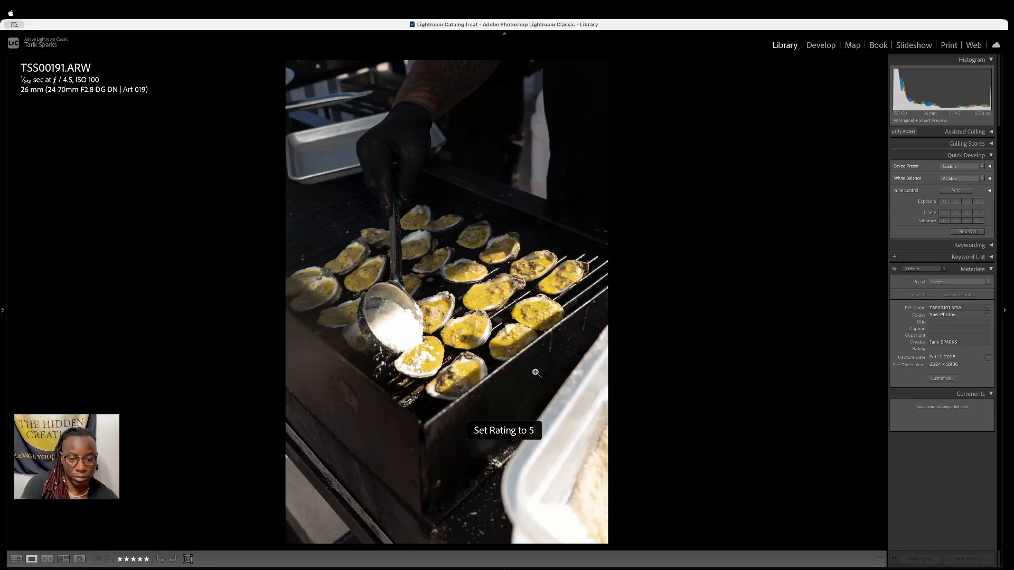
Review the cheese-topping shots from TSS00192.ARW onward and rate TSS00194.ARW five stars
key("Right")
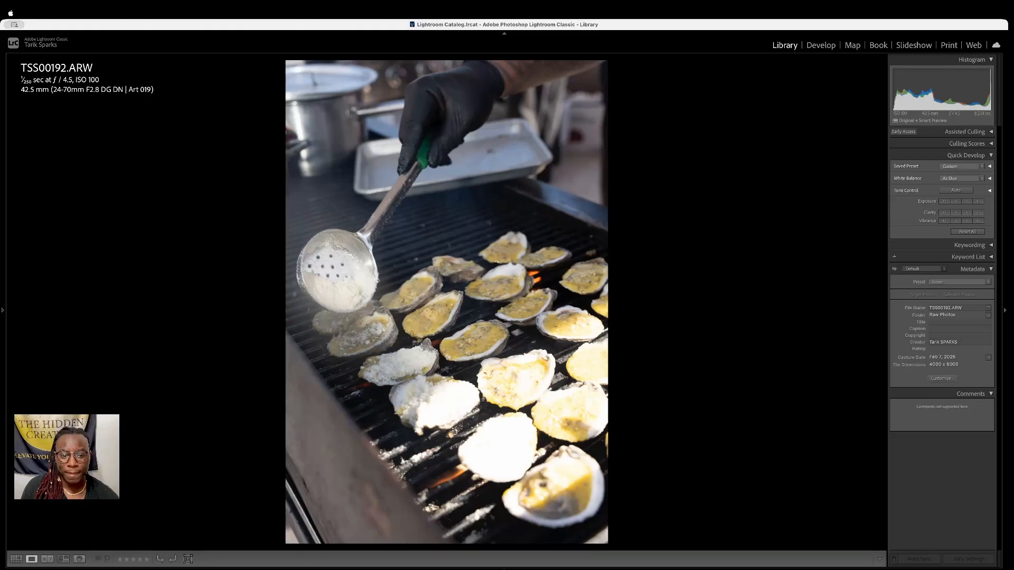
key("Right")
key("Right")
key("Right")
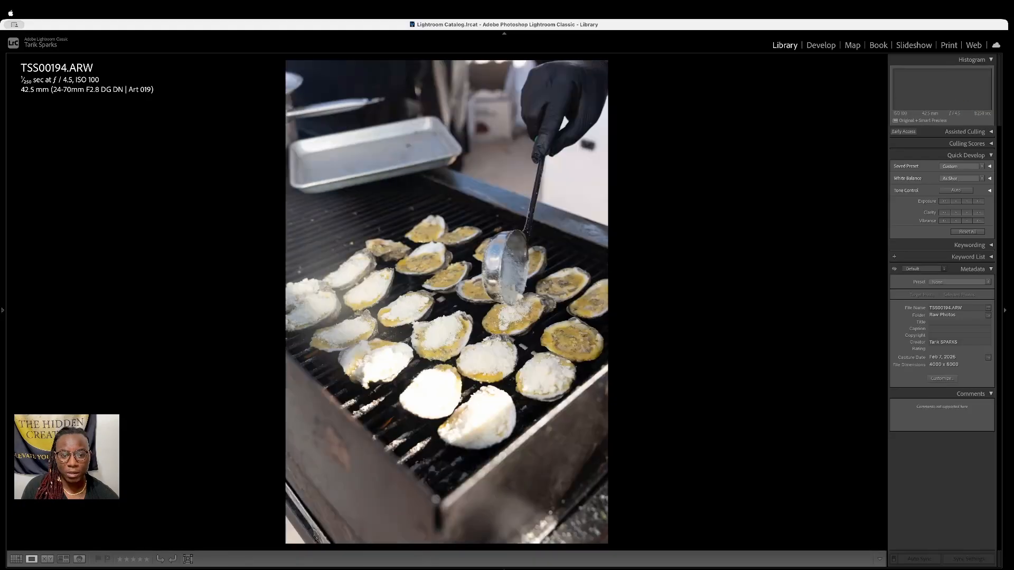
key("Left")
key("5")
key("Right")
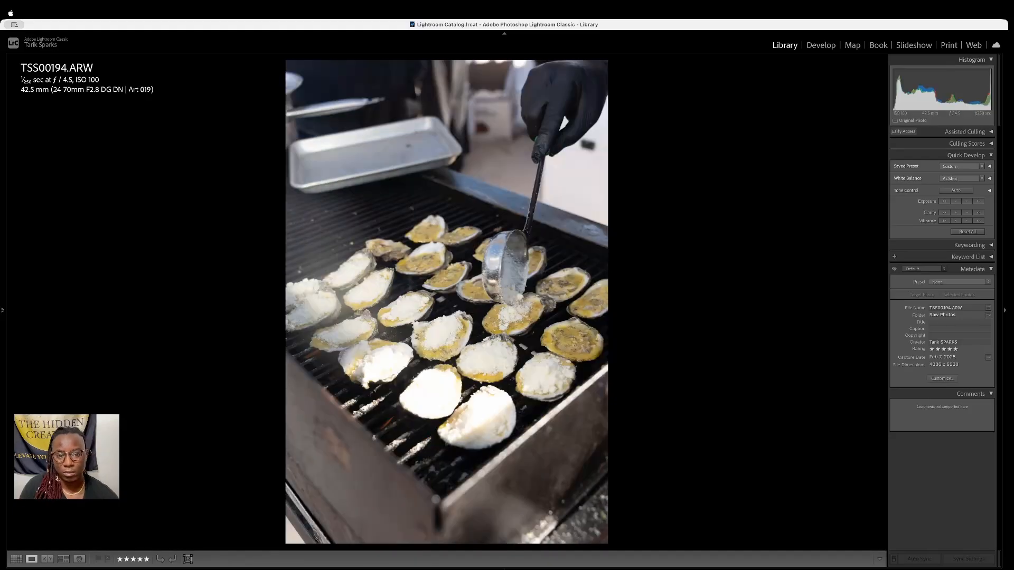
Compare the lobster pot shots TSS00197.ARW and TSS00198.ARW and rate TSS00198.ARW five stars
key("Right")
key("Right")
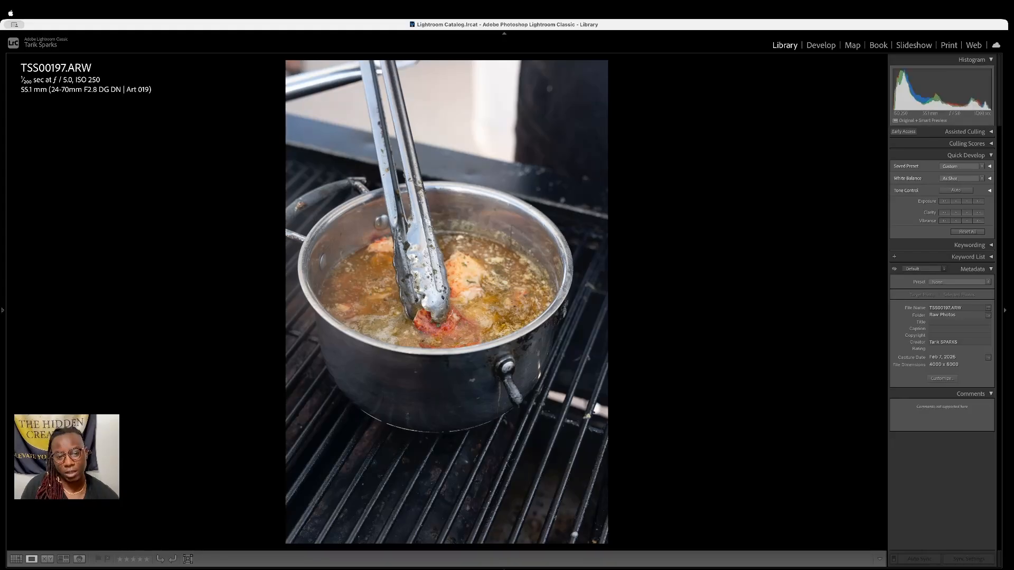
key("Right")
key("Left")
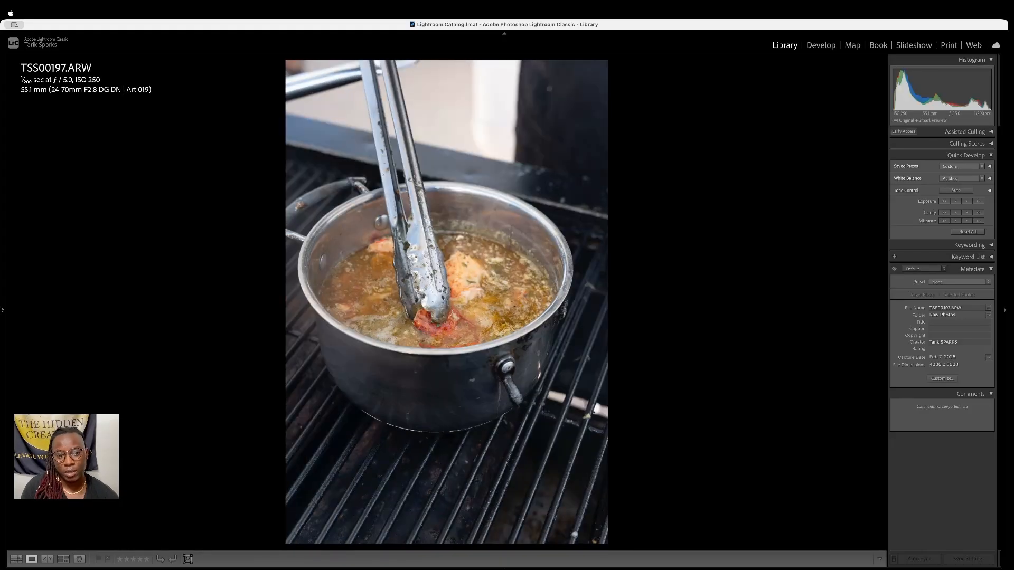
key("Right")
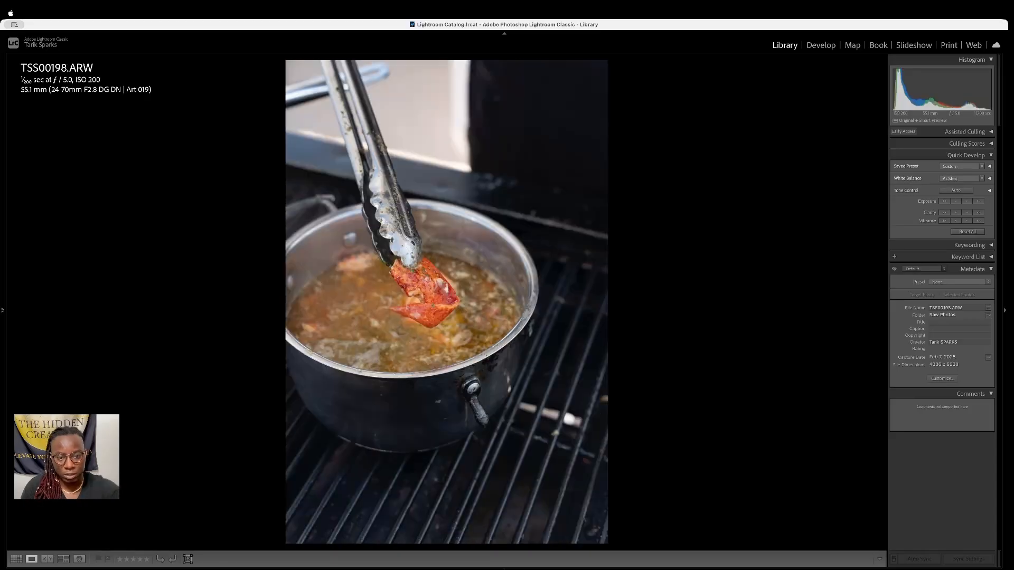
key("5")
key("Right")
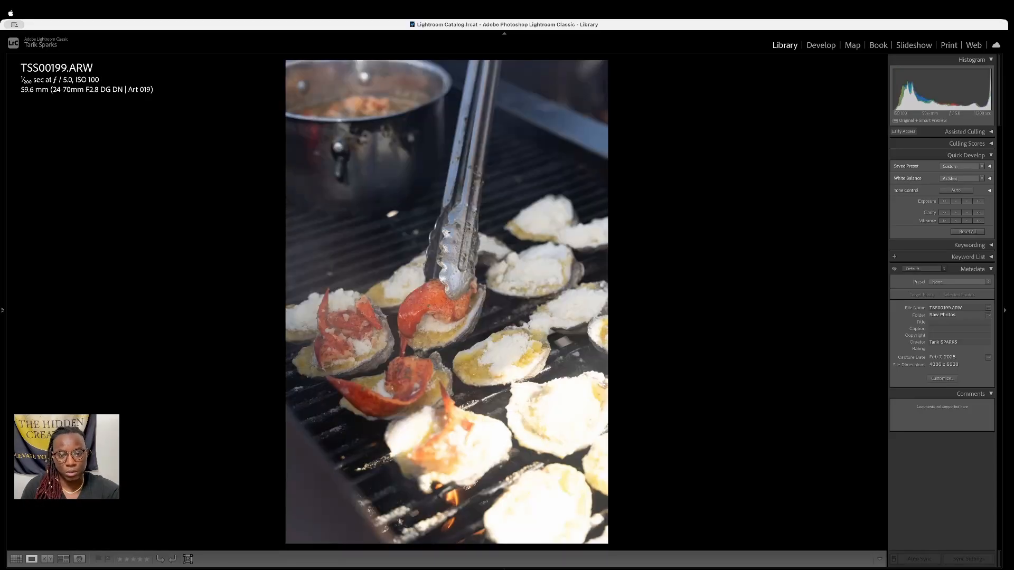
Rate the lobster topping shot TSS00199.ARW five stars, compare it with TSS00200.ARW, and reset TSS00199.ARW to zero stars
key("5")
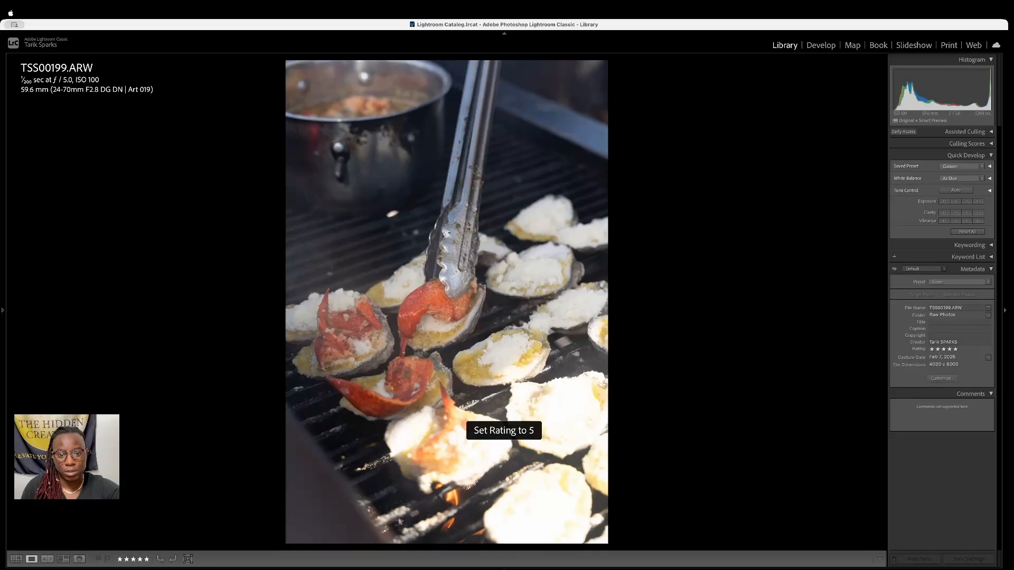
key("Right")
key("Left")
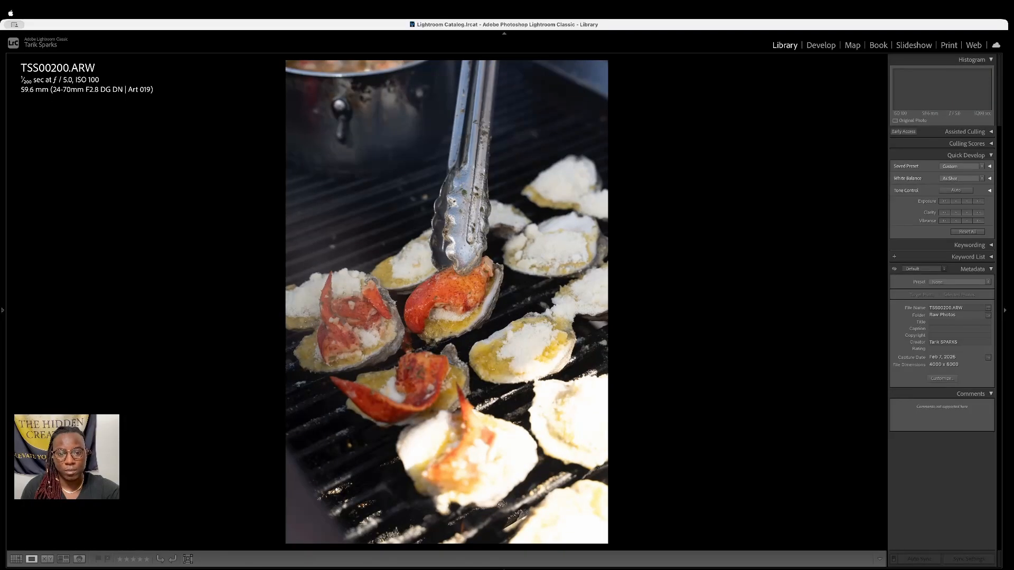
key("Right")
key("Left")
key("5")
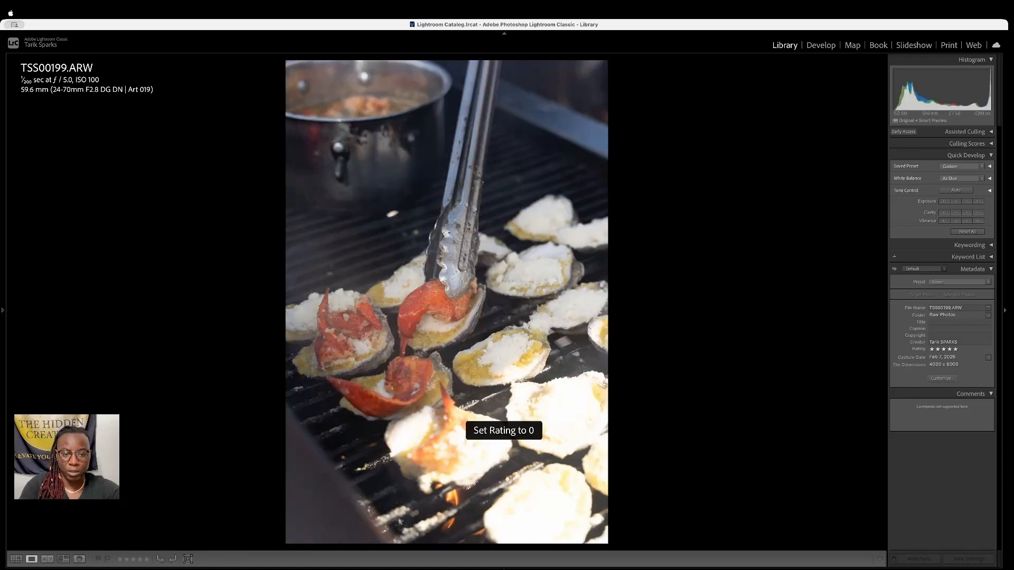
Pass over TSS00200.ARW and TSS00201.ARW and rate the darker wide grill shot TSS00202.ARW five stars
key("Right")
key("Right")
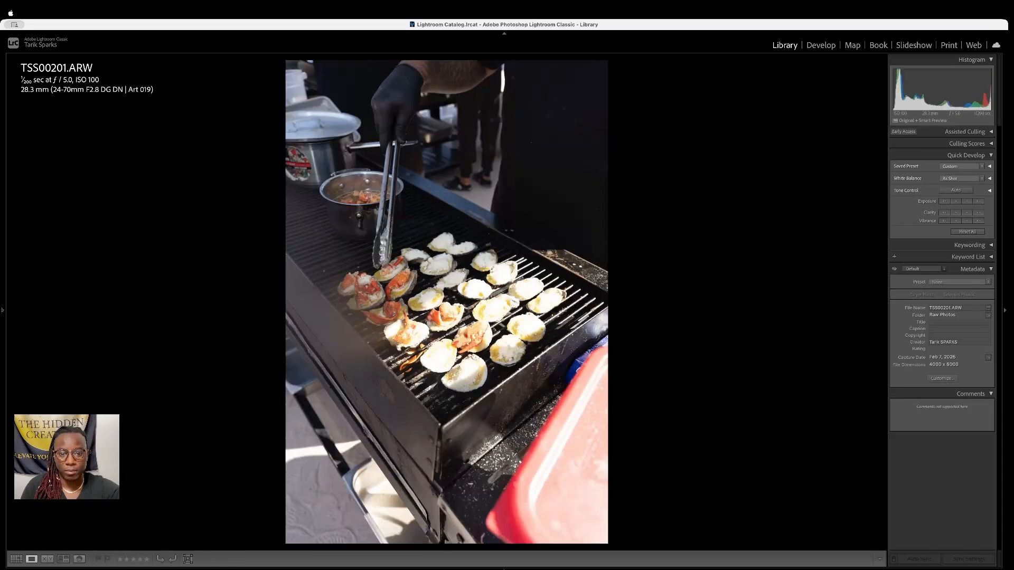
key("Right")
key("5")
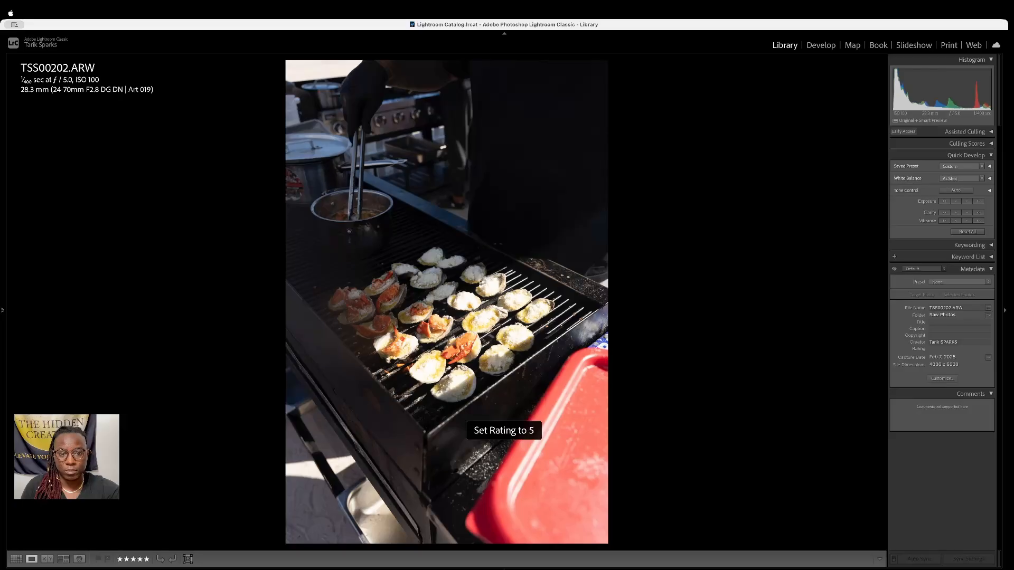
Compare the overhead oyster grill shots TSS00203.ARW and TSS00204.ARW and rate both five stars
key("Right")
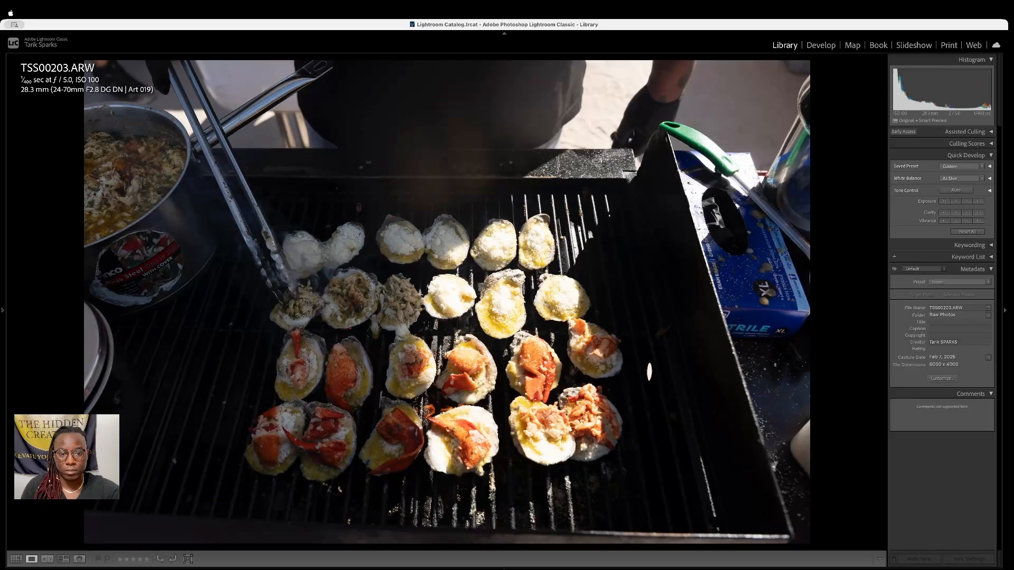
key("Right")
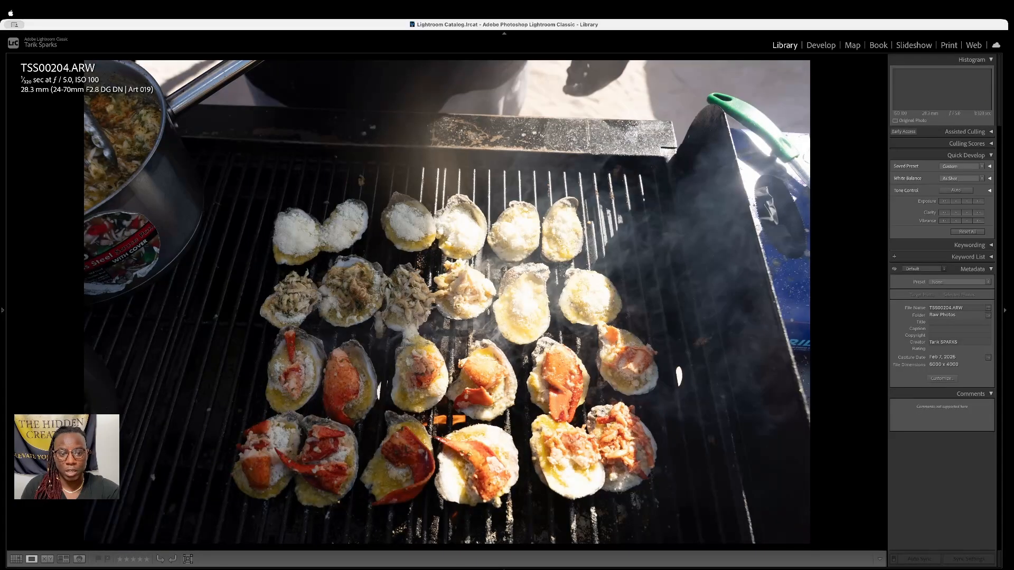
key("Left")
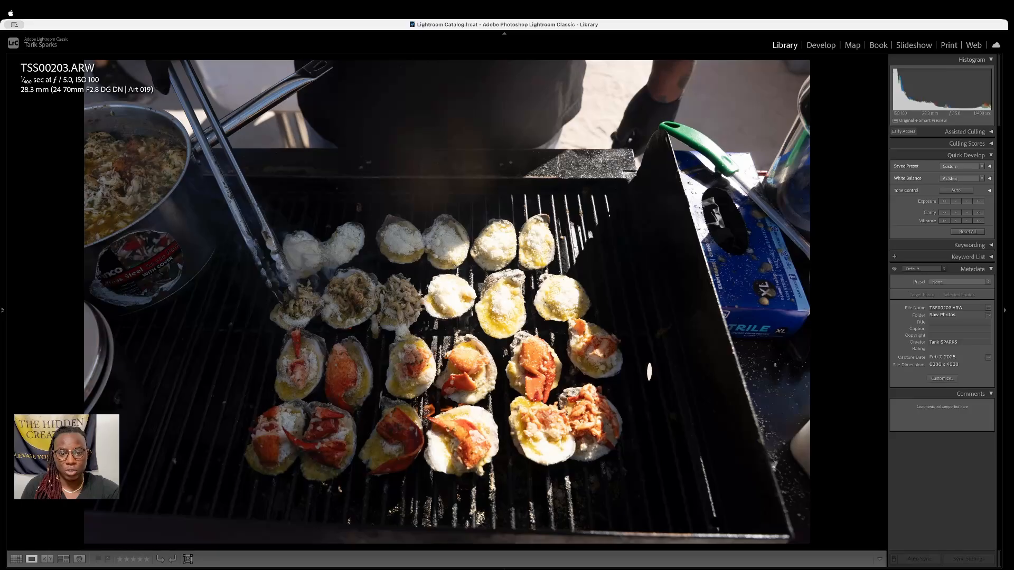
key("5")
key("Right")
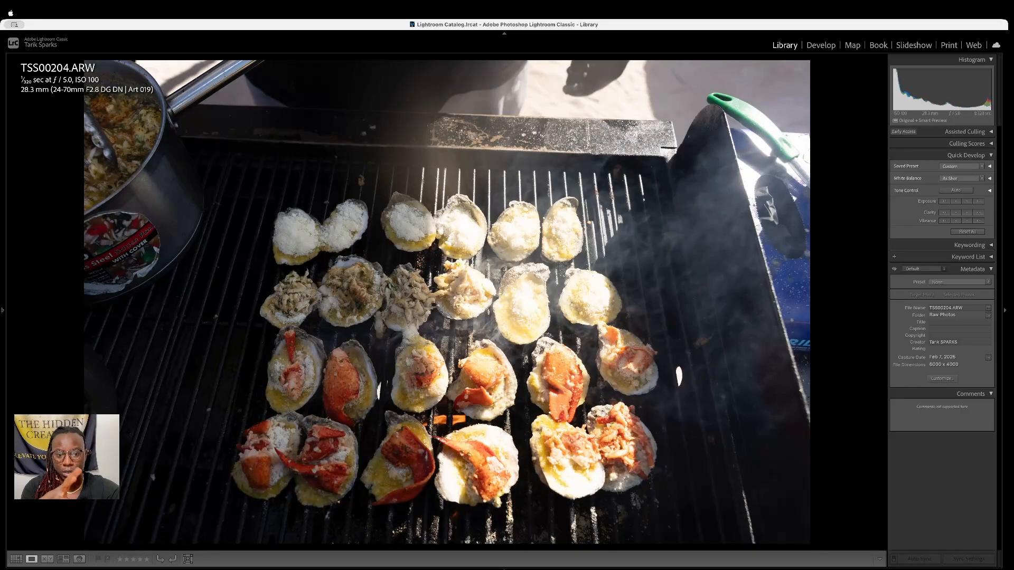
key("5")
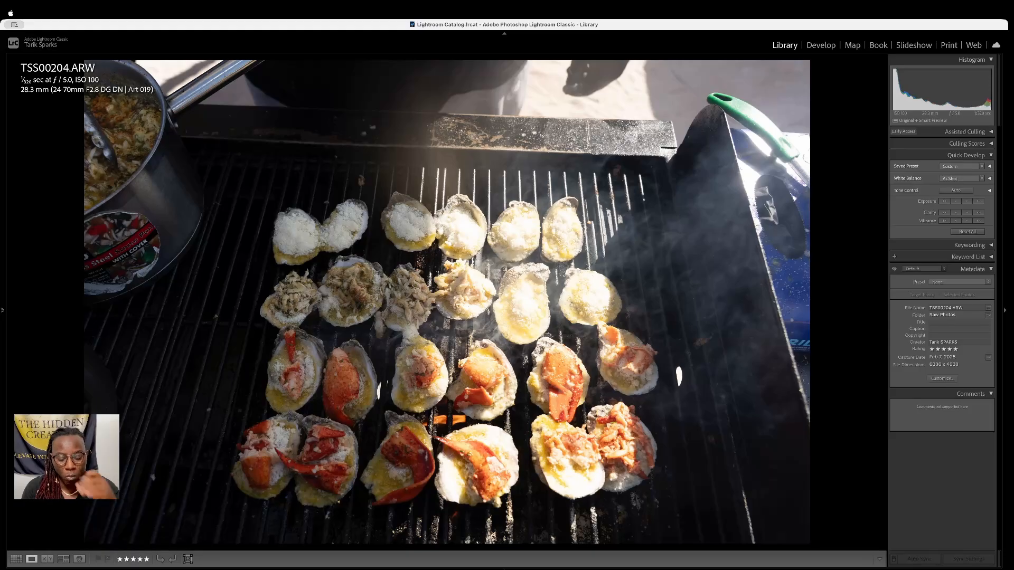
key("5")
Compare the overhead shot TSS00205.ARW with TSS00204.ARW and lower the exposure of TSS00205.ARW
key("Right")
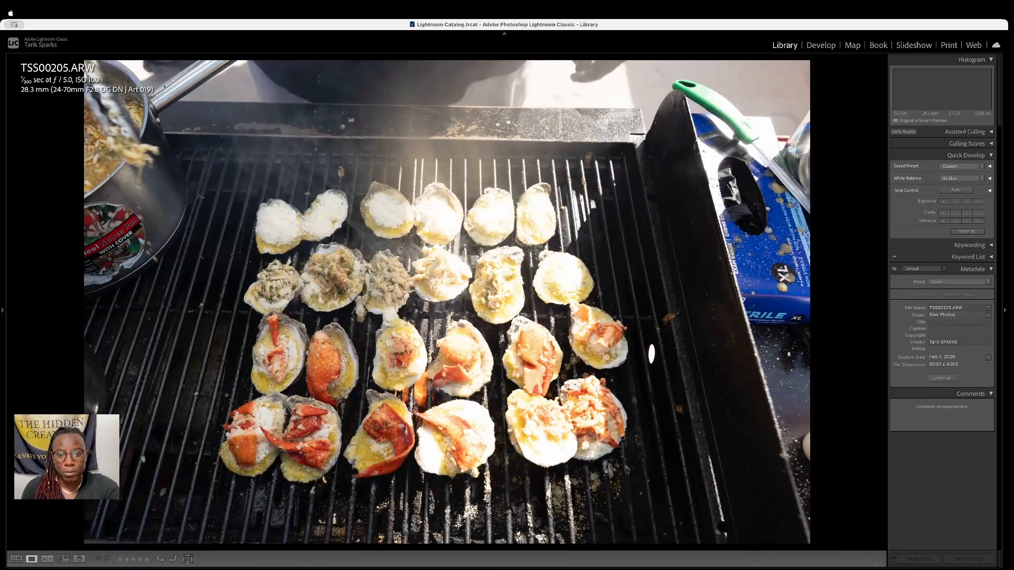
key("Left")
key("Right")
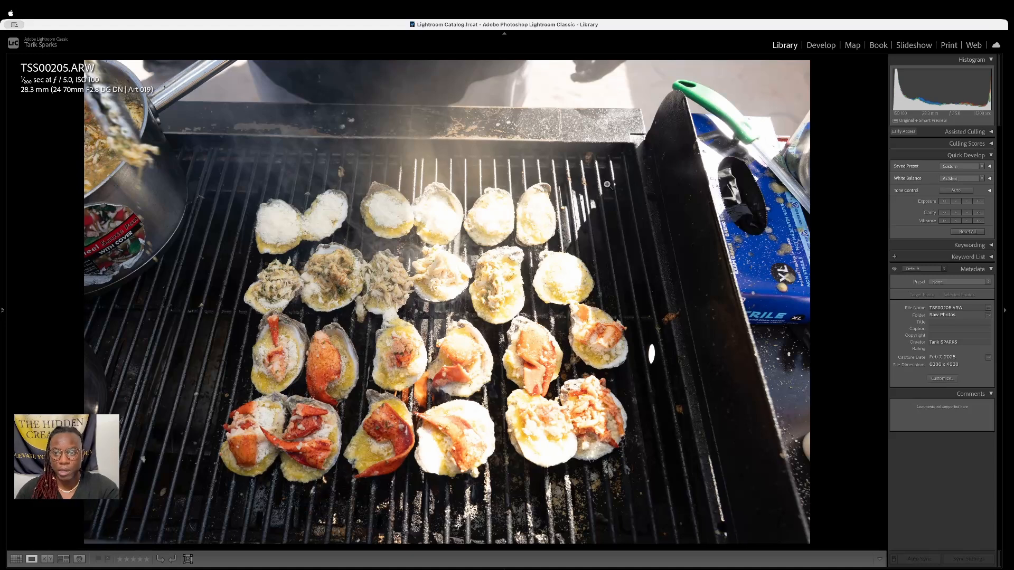
left_click(941, 201)
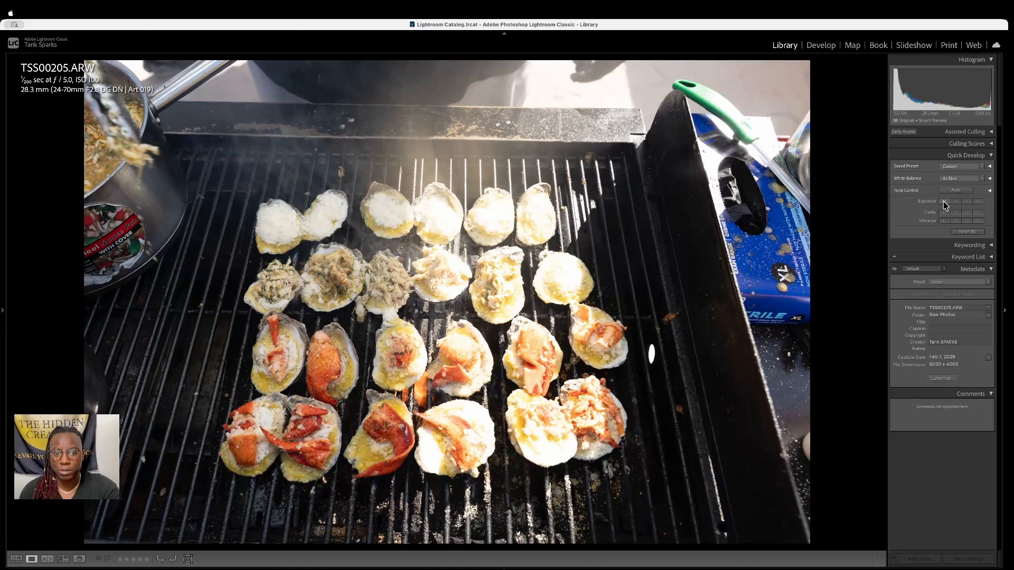
left_click(943, 202)
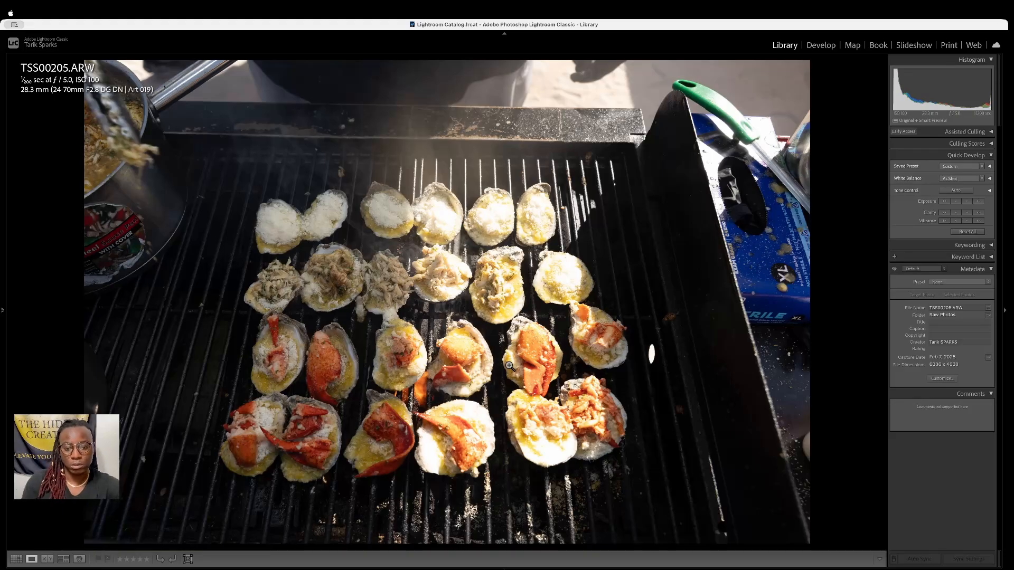
Move past the overhead shot TSS00206.ARW and rate the vertical grill and pot shot TSS00207.ARW five stars
key("3")
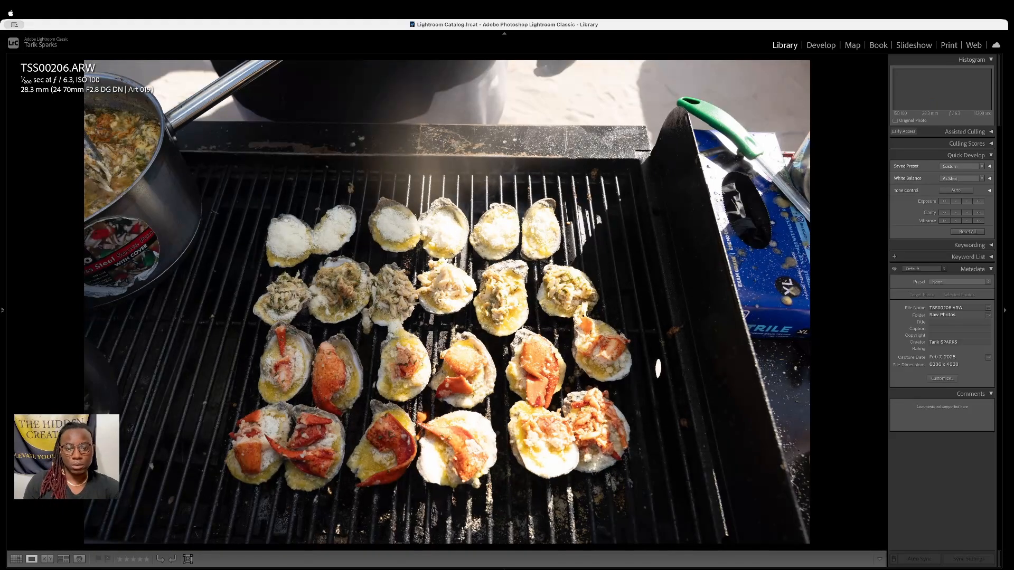
key("Right")
key("5")
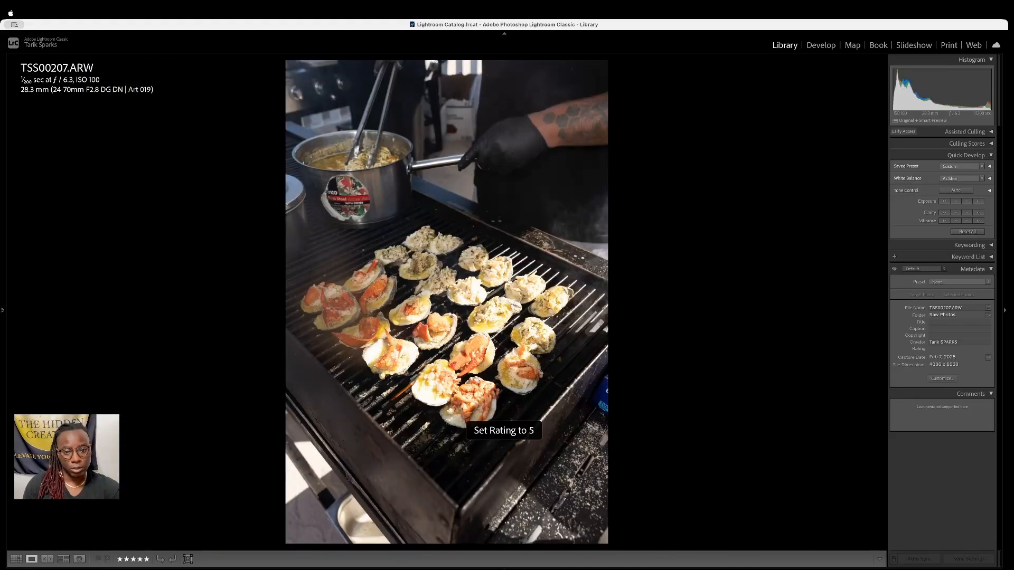
Rate the grilled oyster shots TSS00208.ARW, TSS00209.ARW and TSS00210.ARW five stars
key("Right")
key("5")
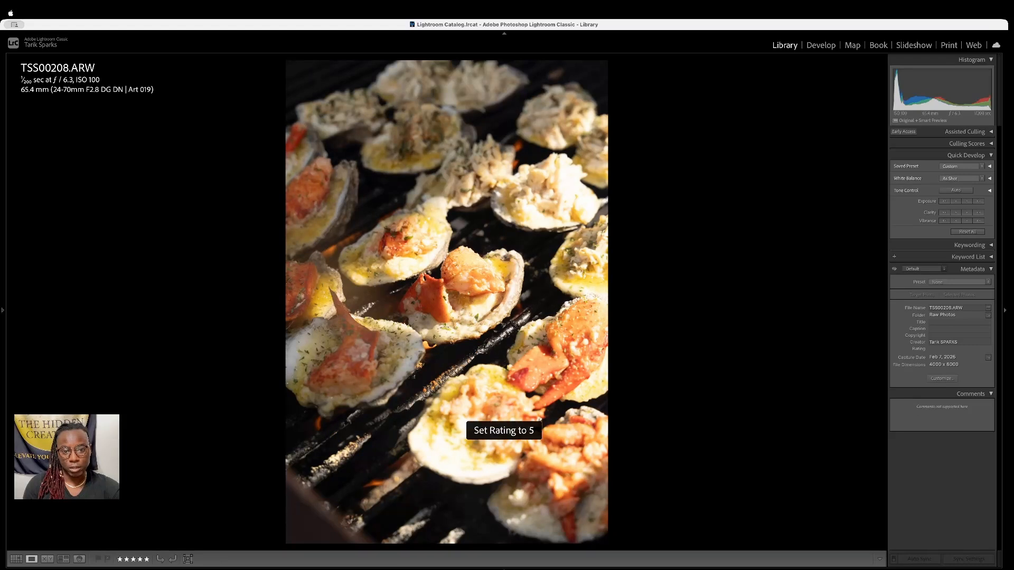
key("Right")
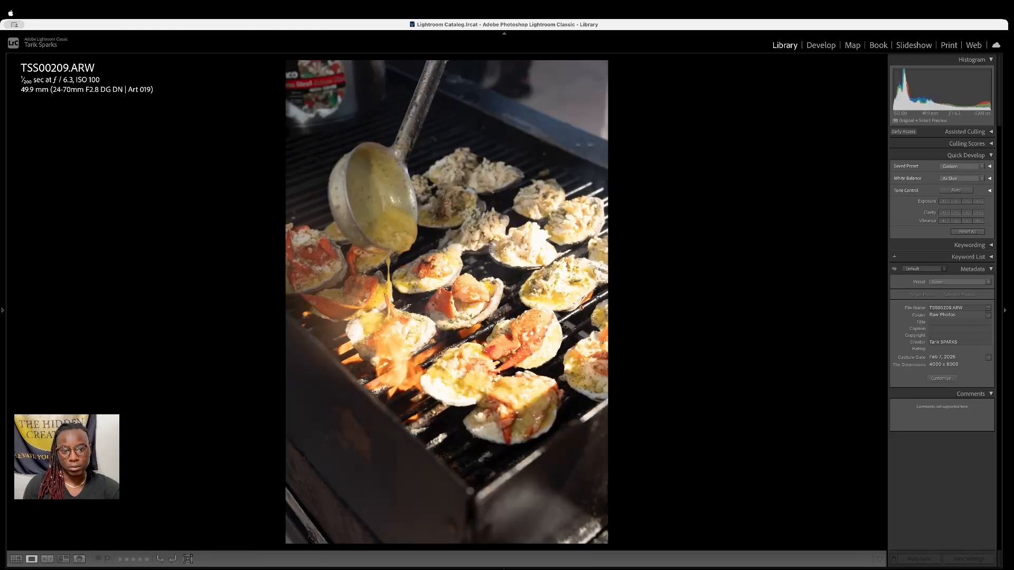
key("5")
key("Right")
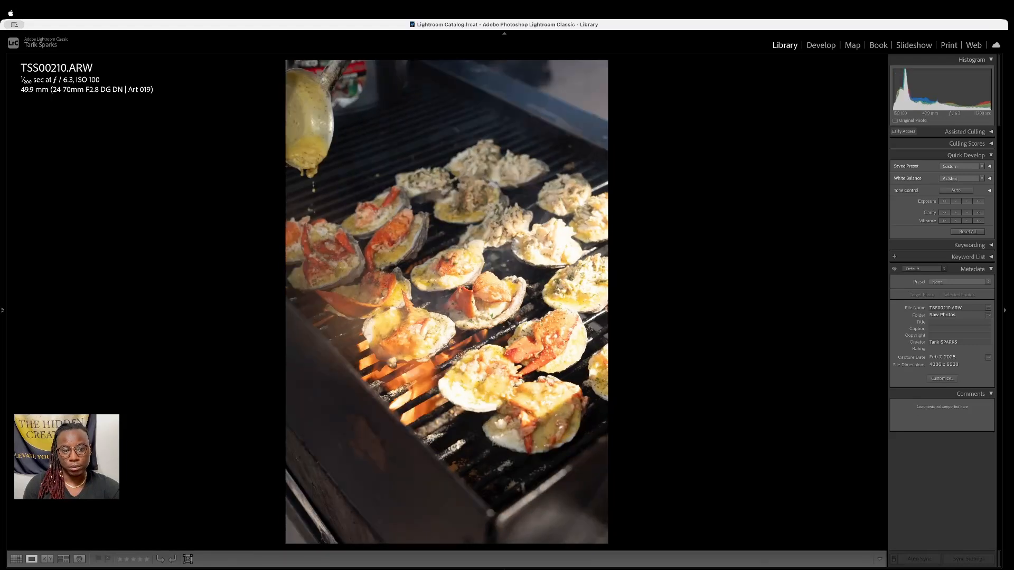
key("5")
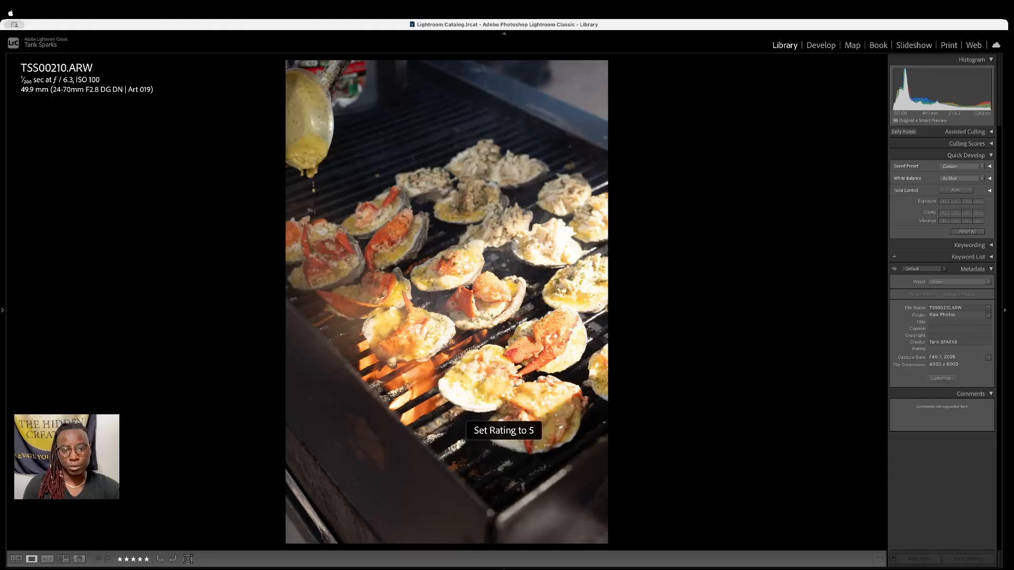
Go back from the ice cream stand shot TSS00221.ARW to the oyster grill shots TSS00210.ARW and TSS00211.ARW
key("Right")
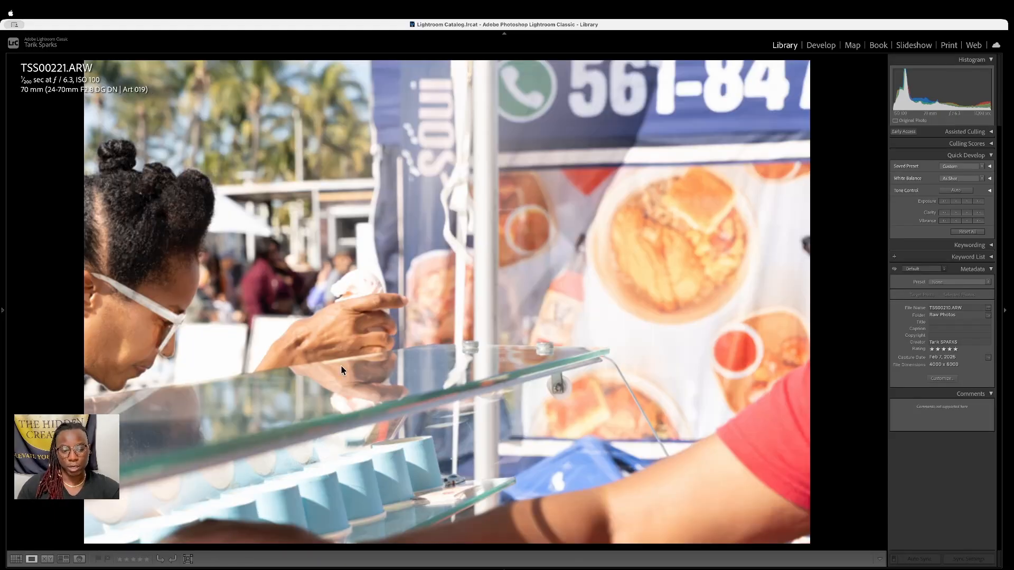
key("g")
scroll(347, 362, "up", 3)
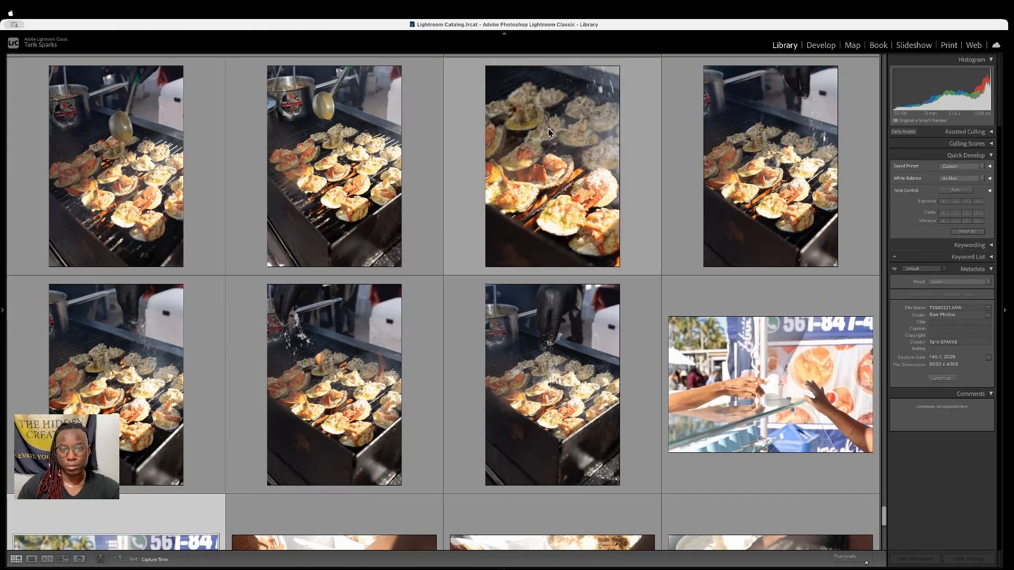
double_click(549, 132)
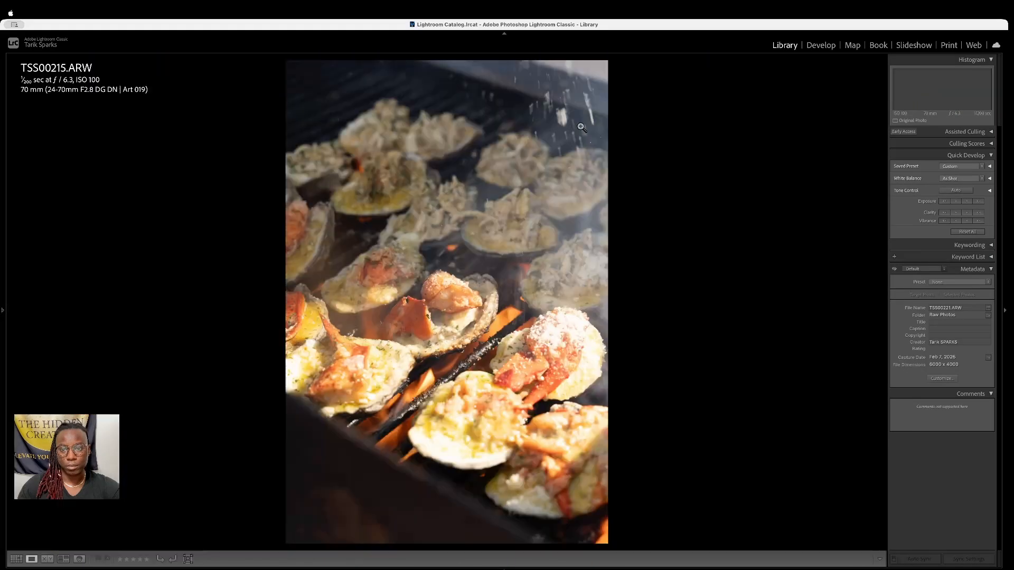
key("Left")
key("Left")
key("Left")
key("Left")
key("Left")
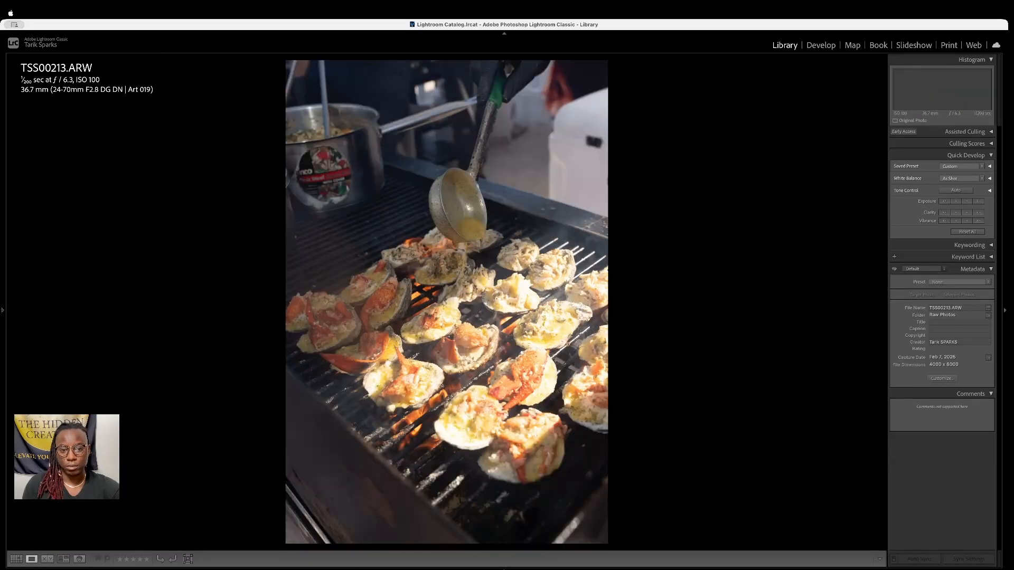
key("Left")
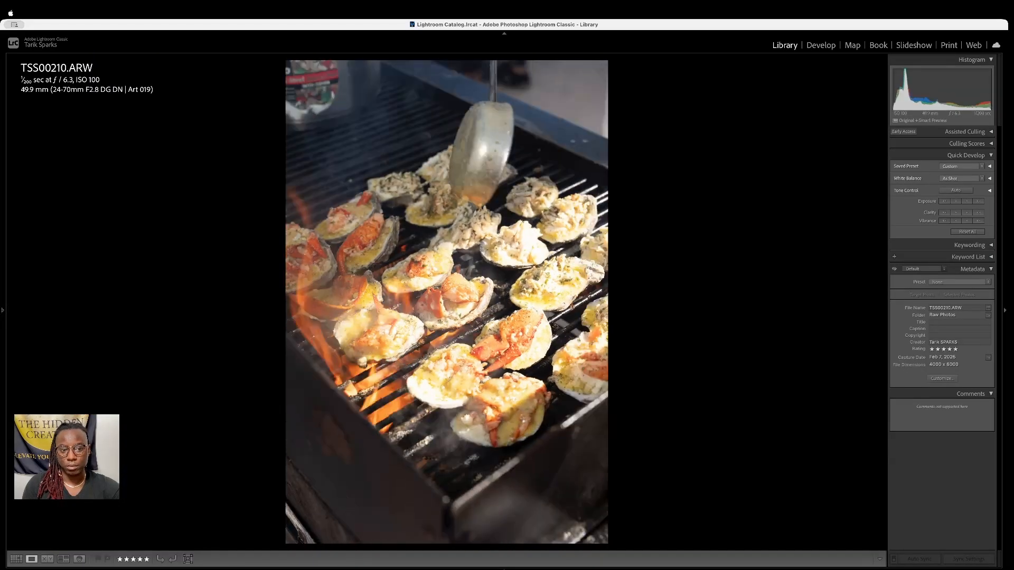
Compare the ladle shots TSS00210.ARW and TSS00211.ARW and give TSS00210.ARW five stars
key("Right")
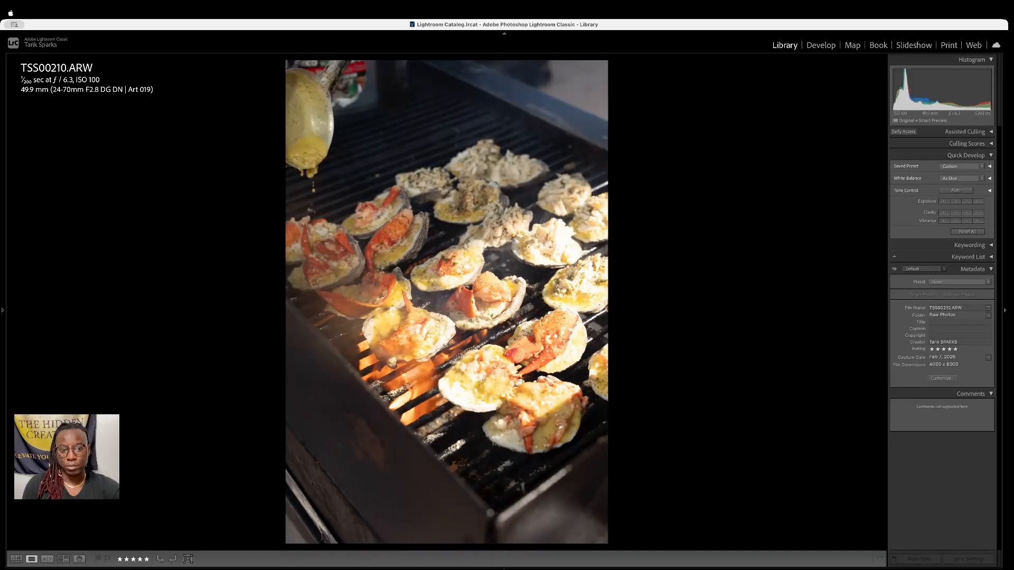
key("Right")
key("Left")
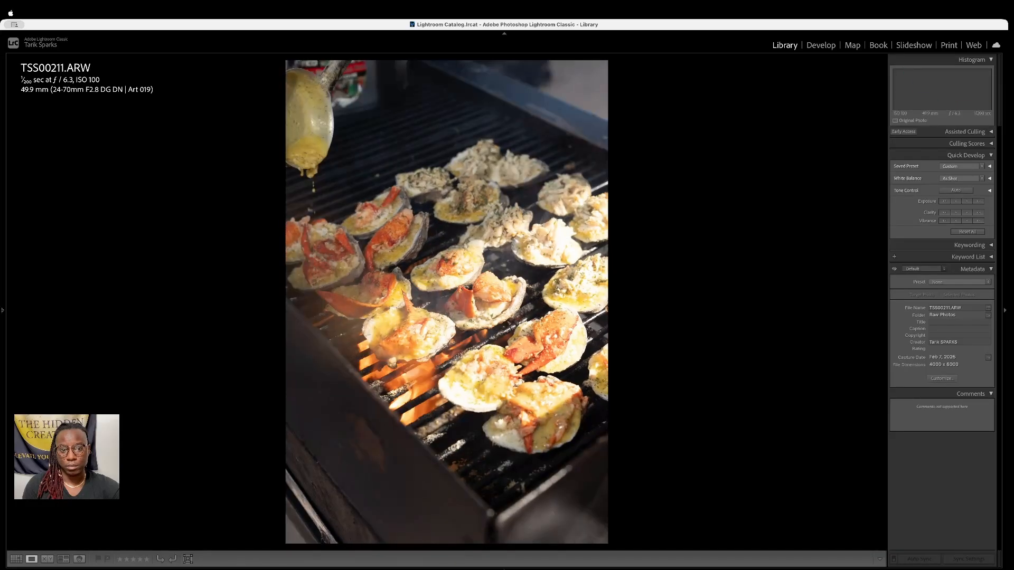
key("Right")
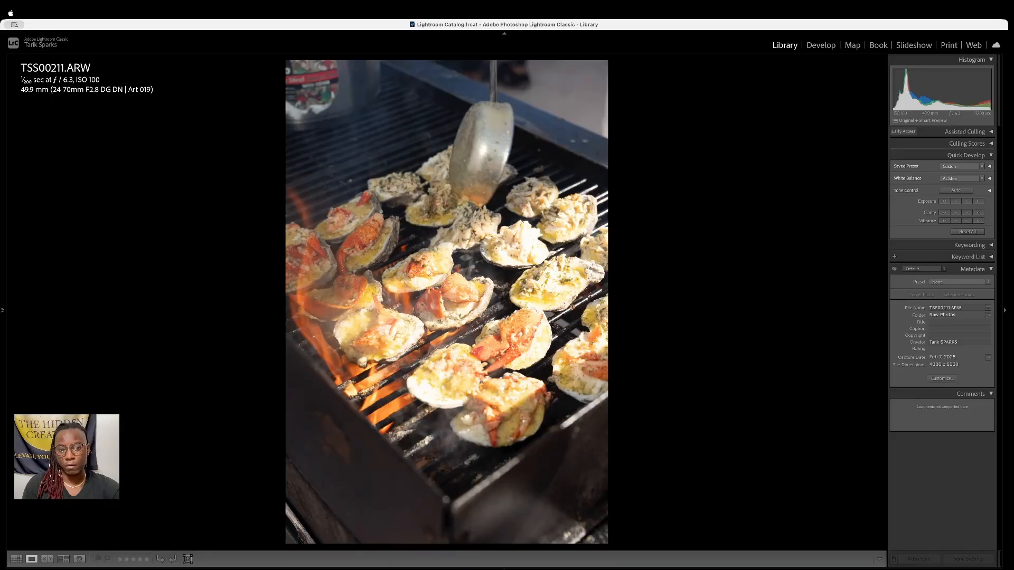
key("Left")
key("5")
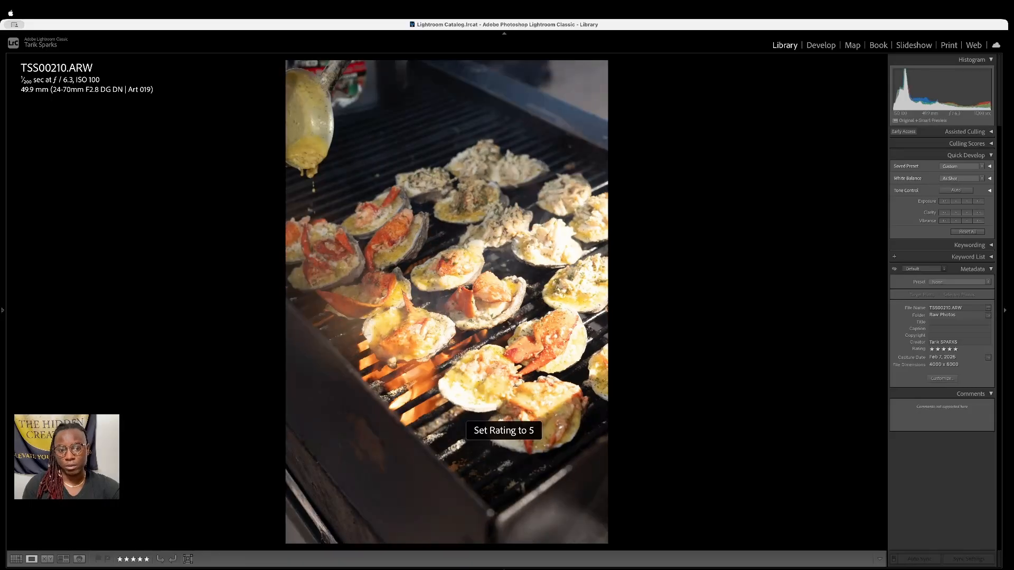
Inspect the oysters and flames in TSS00212.ARW up close and lower the photo's exposure
key("Right")
key("Right")
key("Right")
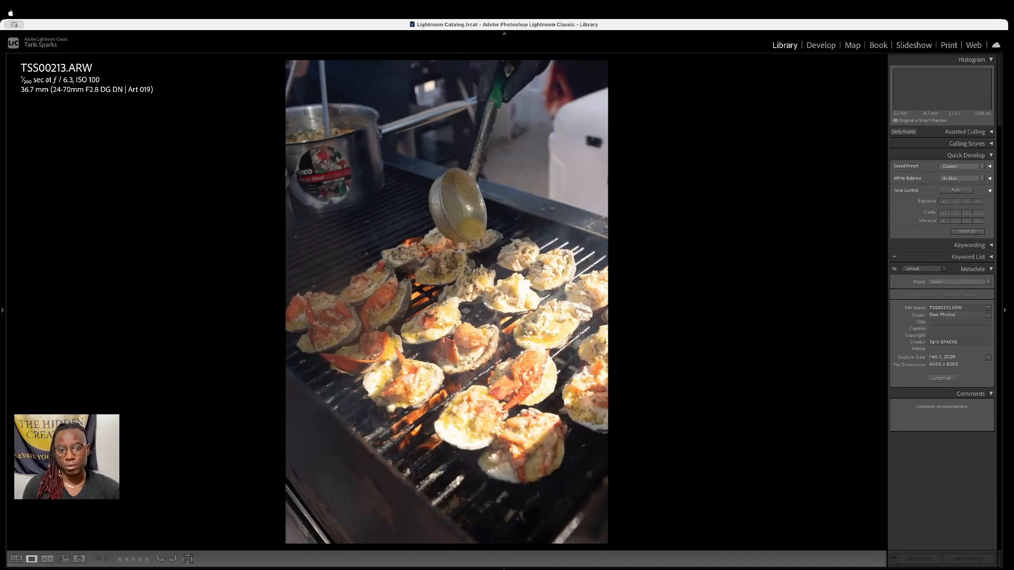
key("Left")
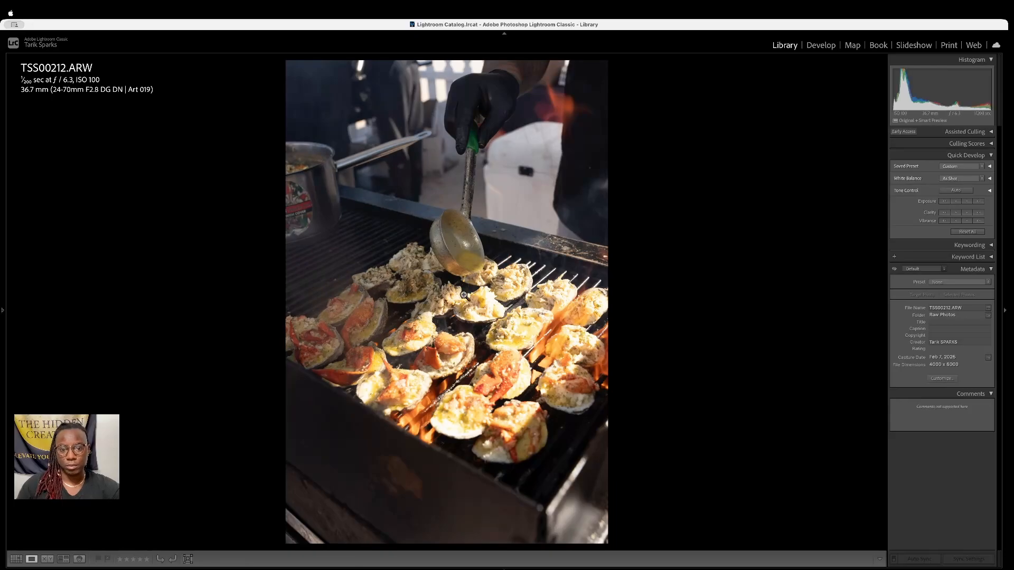
left_click(464, 295)
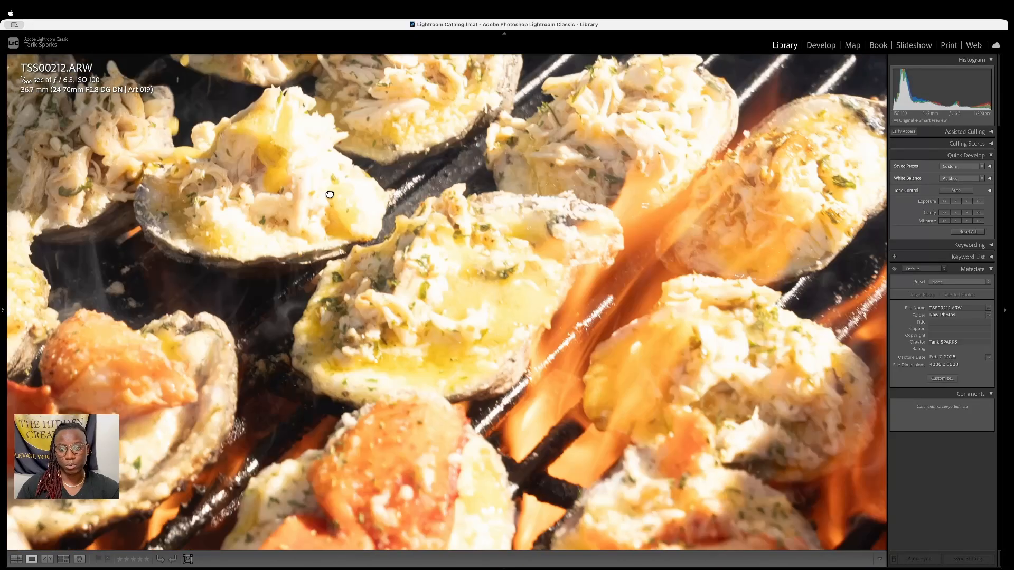
left_click(392, 365)
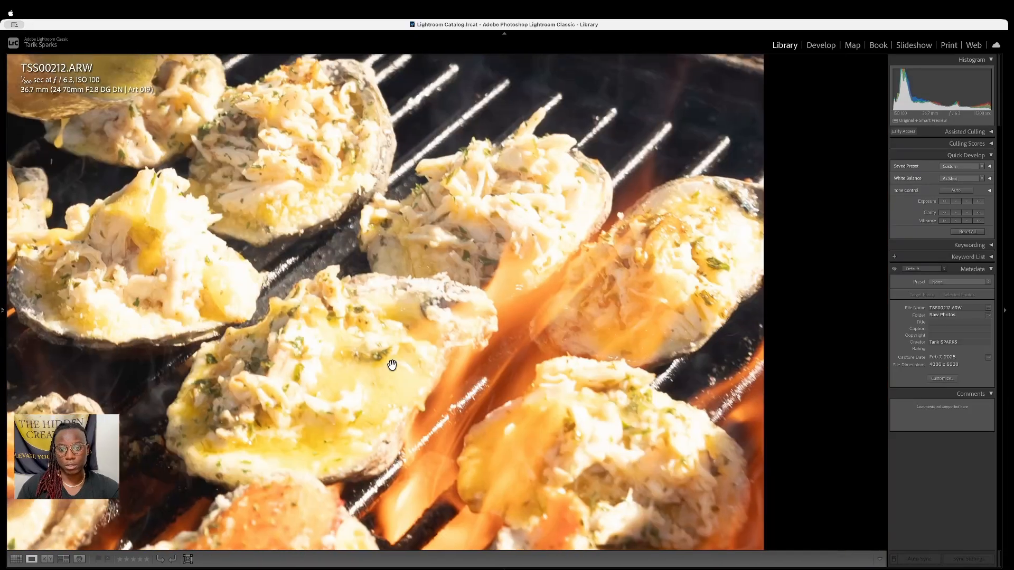
left_click(951, 201)
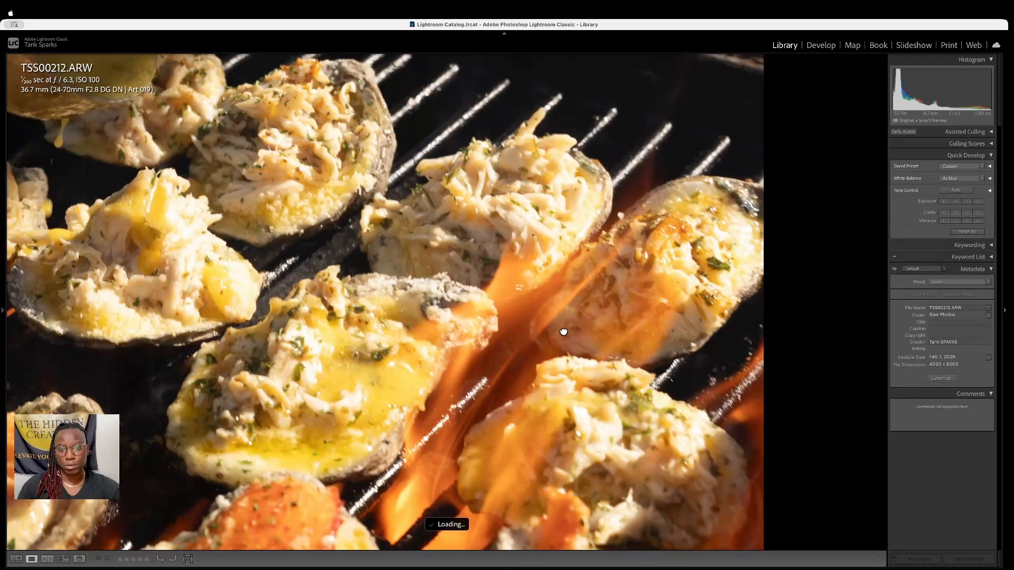
Check the darkened oysters in TSS00212.ARW up close and as a whole, and rate the photo five stars
left_click_drag(563, 334, 496, 168)
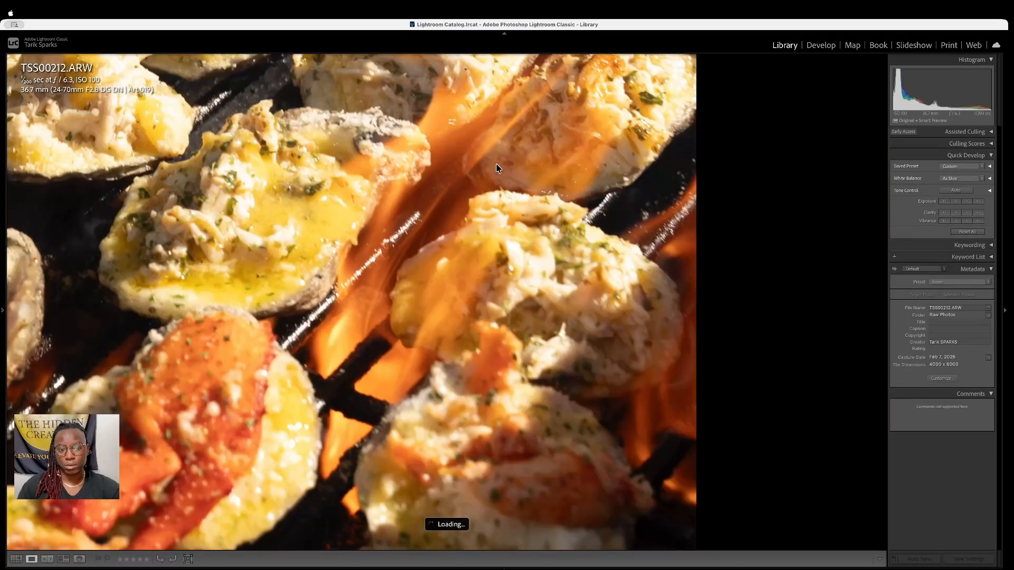
left_click(385, 257)
left_click(502, 313)
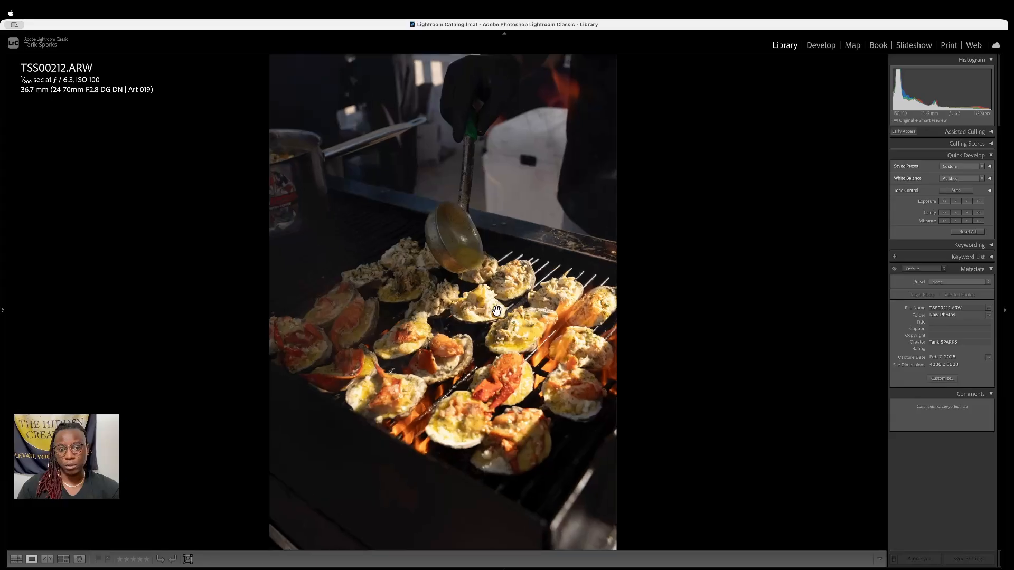
left_click(503, 214)
key("5")
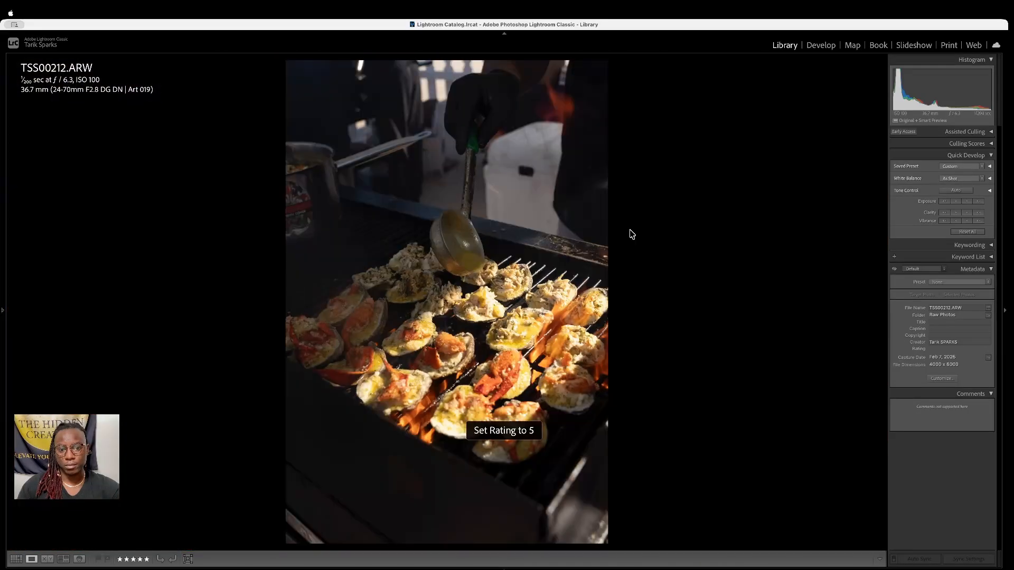
Rate the ladle shot TSS00214.ARW and the sprinkling shot TSS00218.ARW five stars, passing over TSS00213.ARW and TSS00215.ARW to TSS00217.ARW
key("Right")
key("Right")
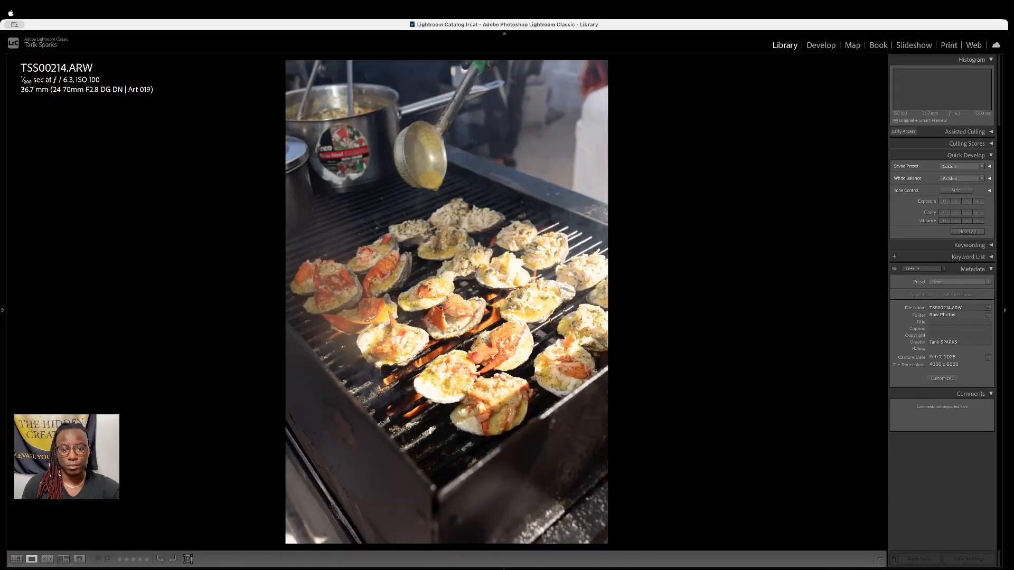
key("5")
key("Right")
key("Right")
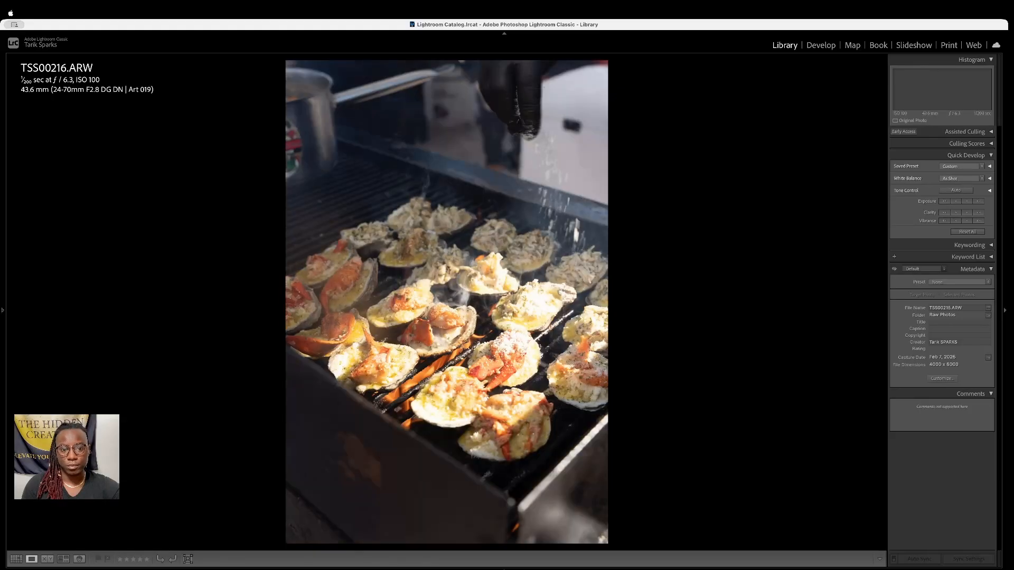
key("Right")
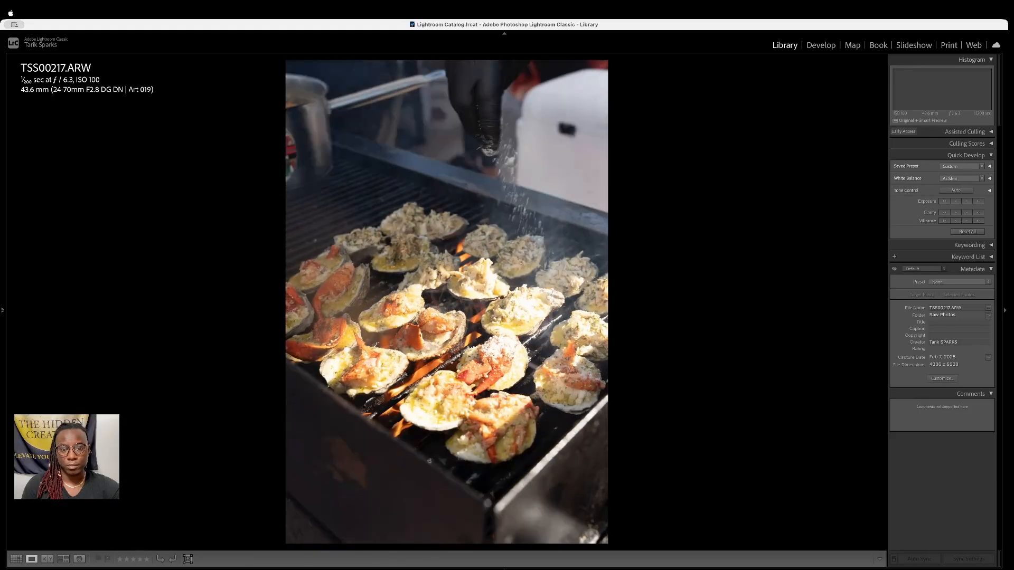
key("Right")
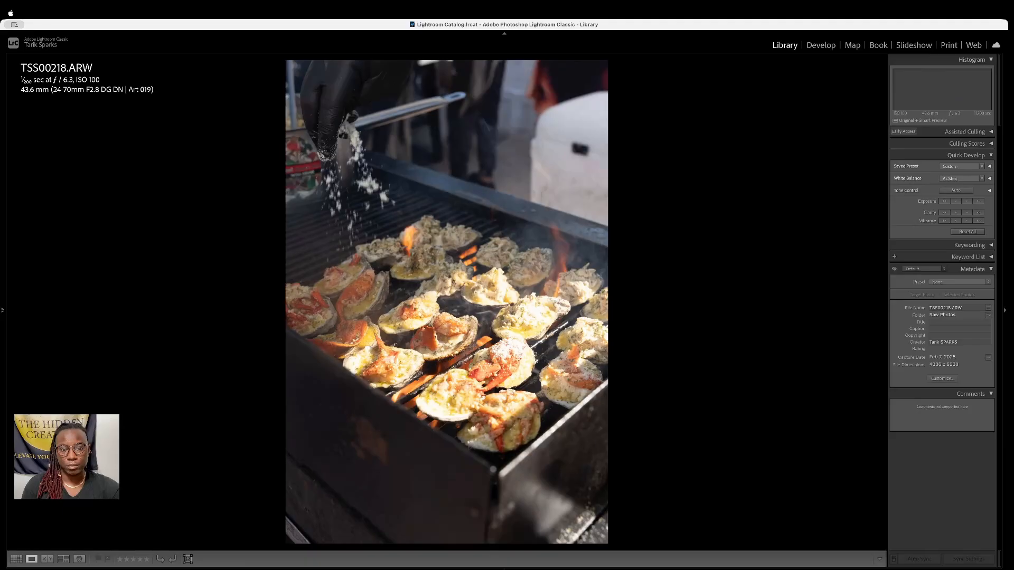
key("5")
Rate the last oyster grill shot TSS00219.ARW and the ice cream handover shot TSS00220.ARW five stars
key("Right")
key("Right")
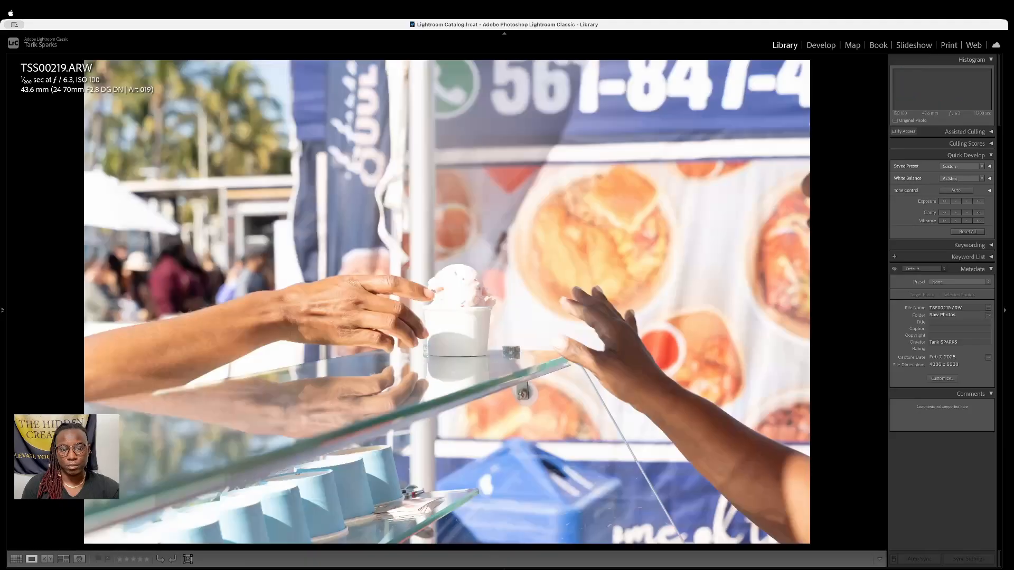
key("Left")
key("5")
key("Right")
key("Right")
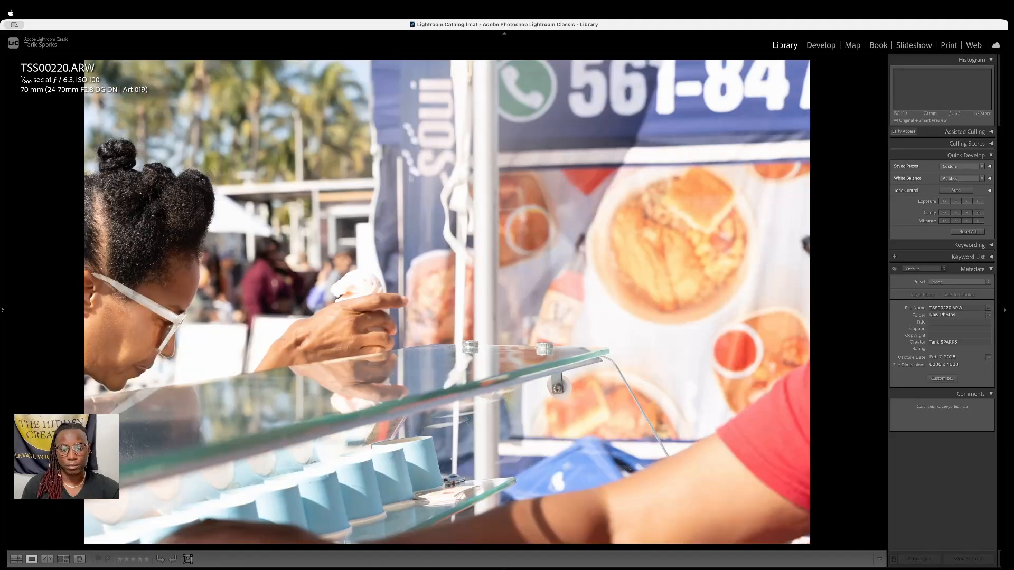
key("Left")
key("5")
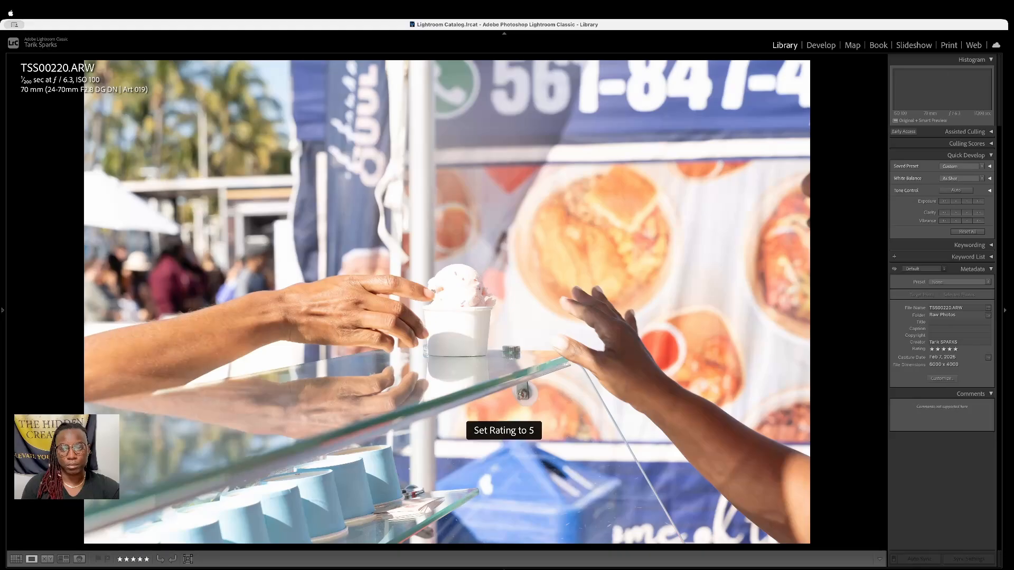
Pass over TSS00221.ARW to TSS00224.ARW and rate the wide ice cream freezer shot TSS00225.ARW five stars
key("Right")
key("Right")
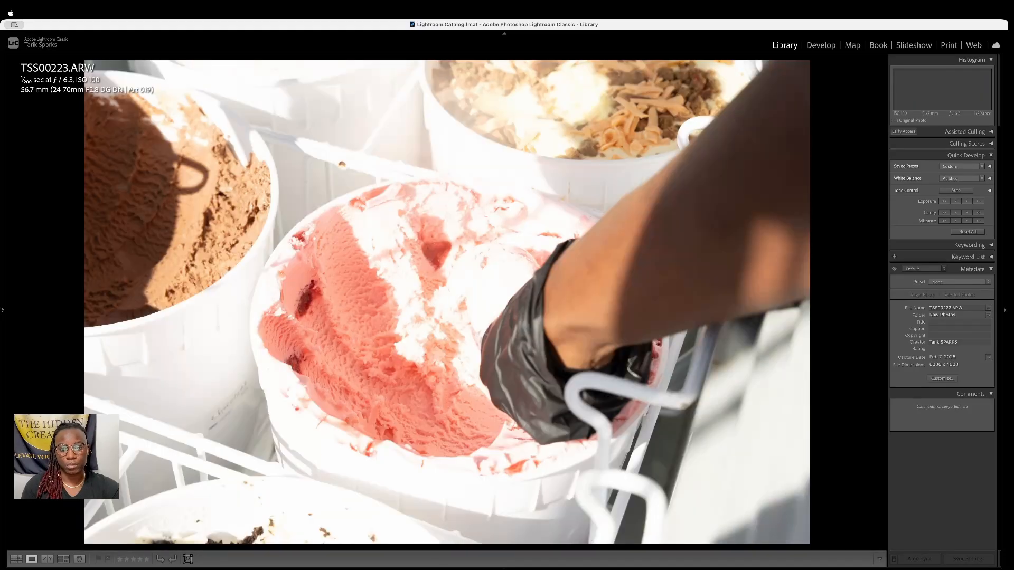
key("Right")
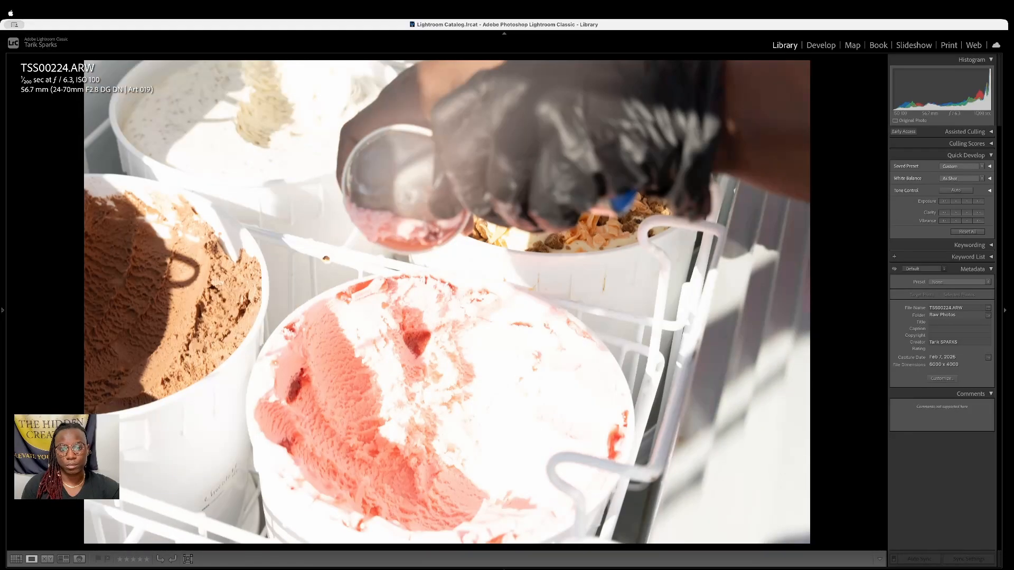
key("Right")
key("5")
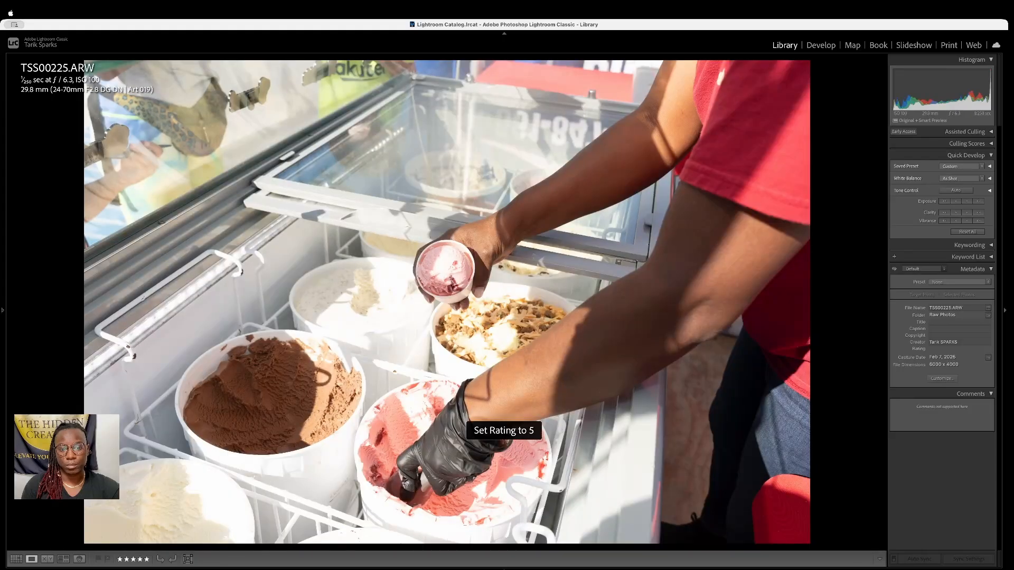
key("5")
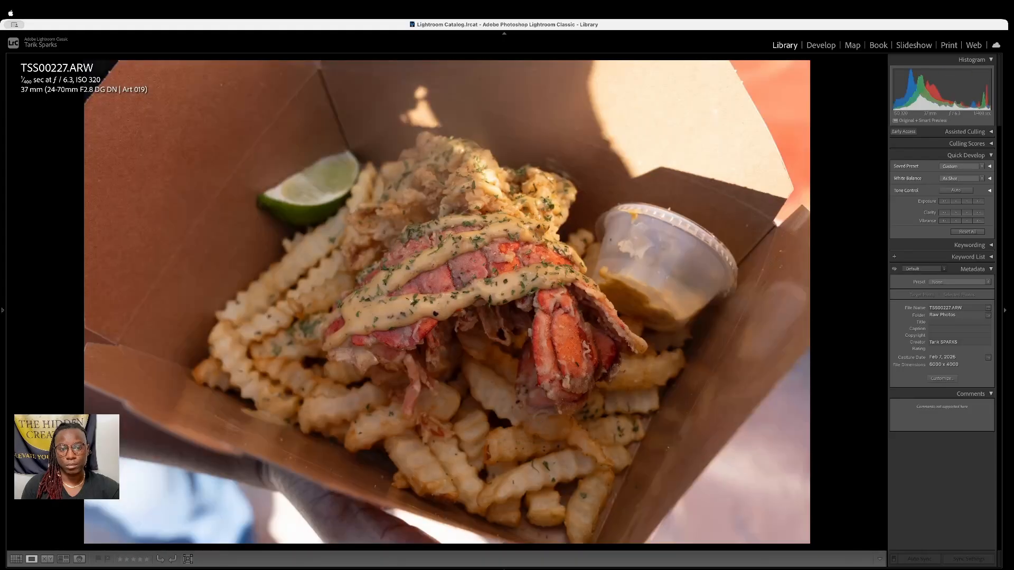
Compare the loaded lobster fries shots TSS00227.ARW and TSS00228.ARW, and rate the closer TSS00227.ARW five stars
key("Right")
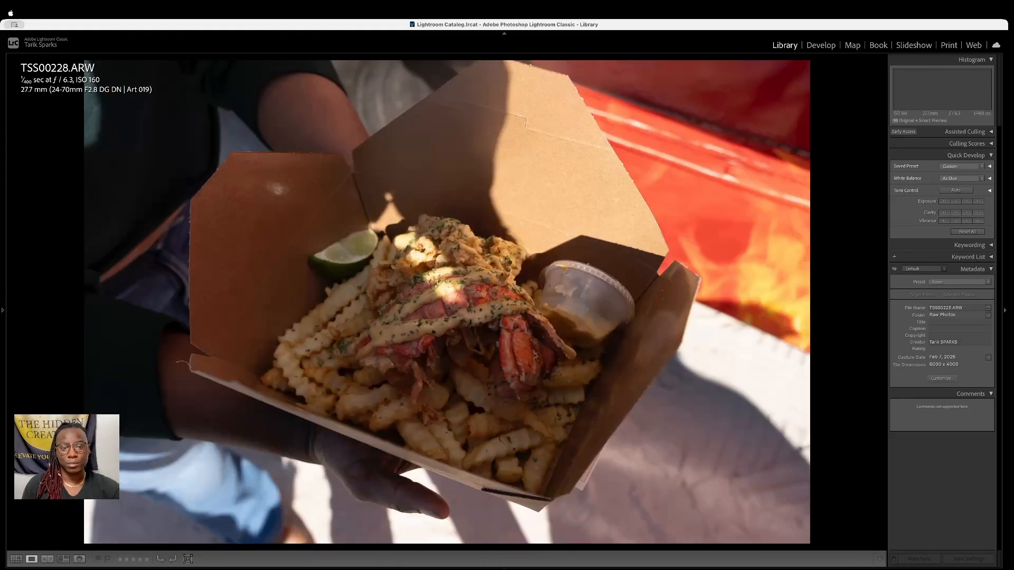
key("Left")
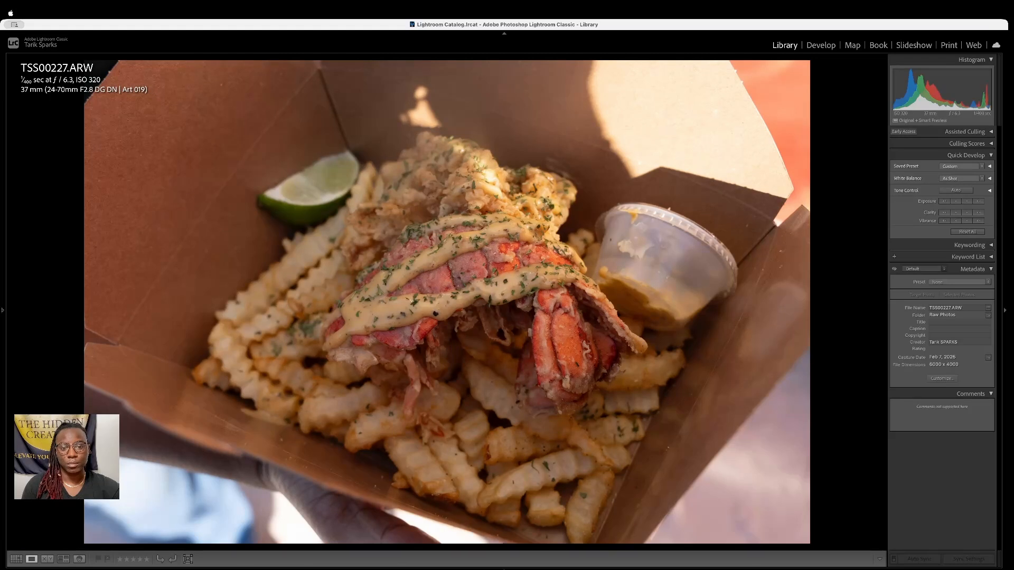
key("Right")
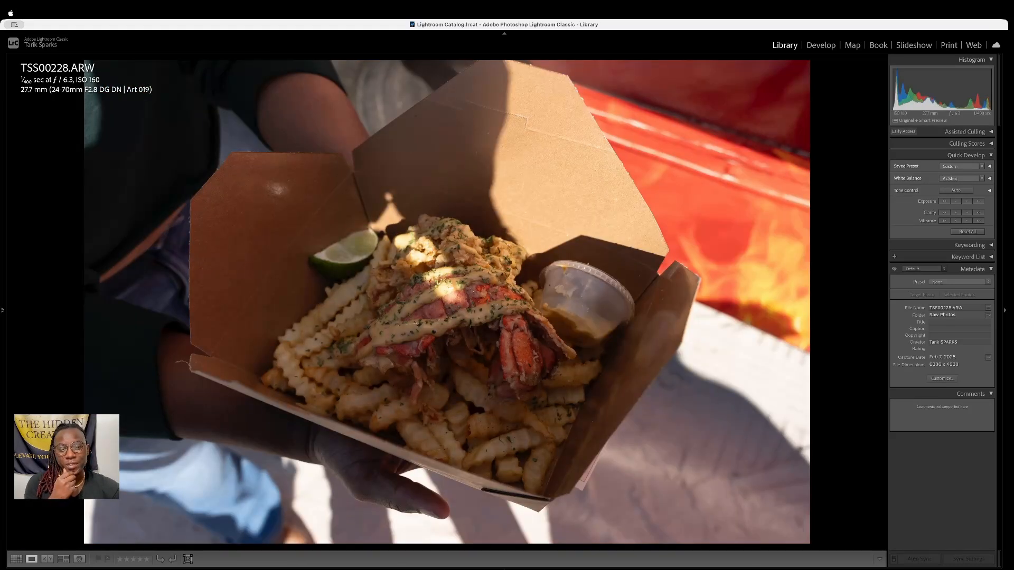
key("Right")
key("Left")
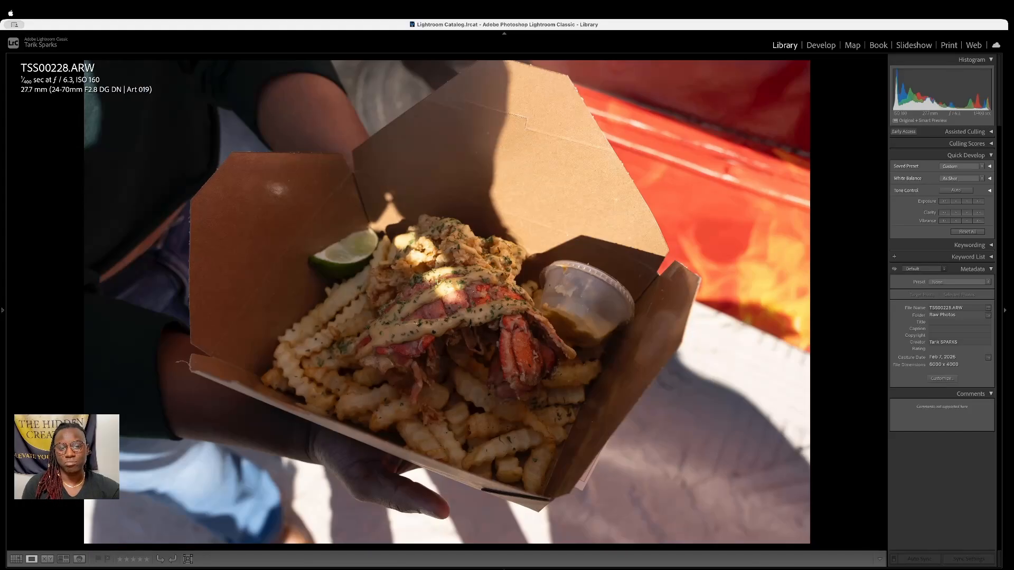
key("Left")
key("5")
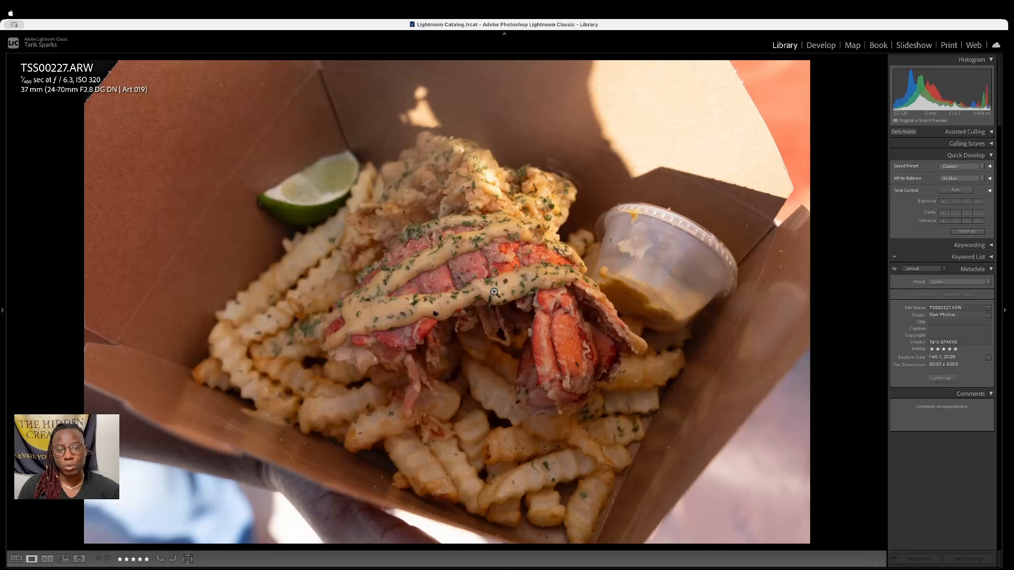
Examine the fried topping, sauced lobster and fries in TSS00227.ARW up close for sharpness, and return to the whole photo
left_click(435, 236)
left_click_drag(380, 233, 423, 368)
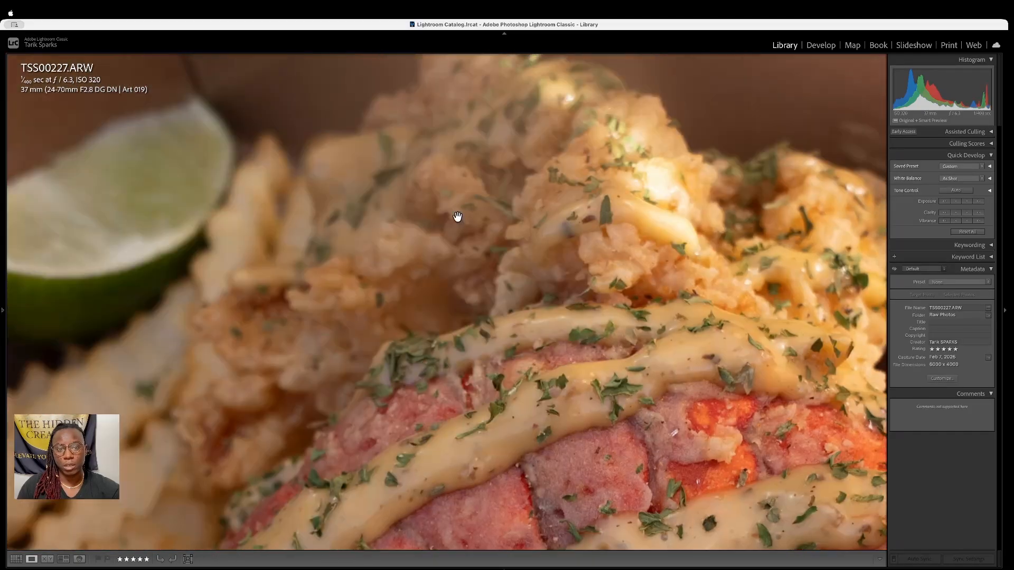
left_click_drag(324, 329, 498, 248)
left_click_drag(381, 362, 435, 188)
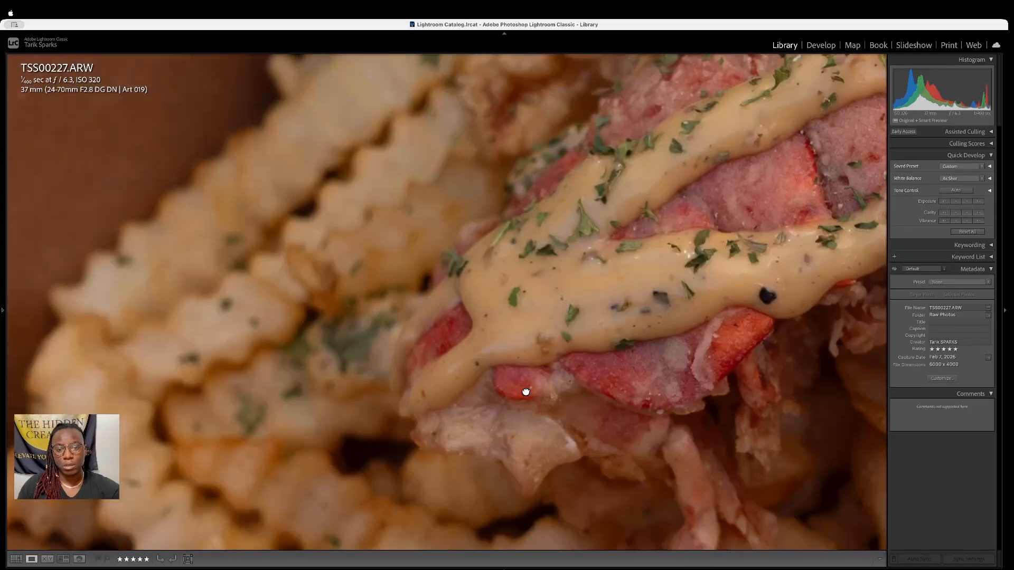
left_click_drag(525, 389, 430, 300)
left_click(580, 285)
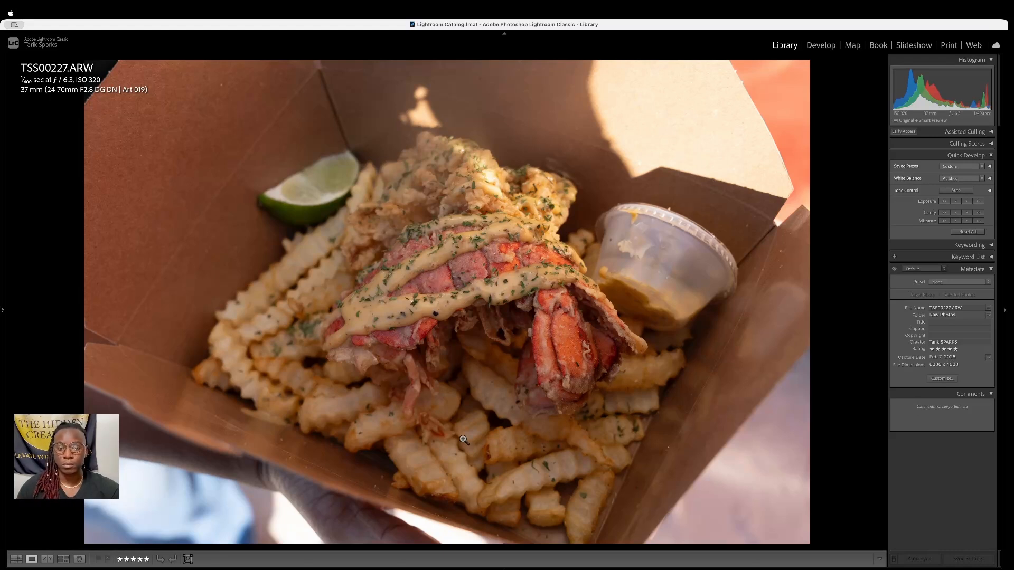
Move on to TSS00228.ARW and check the sunlit patches on the lobster and topping up close
key("5")
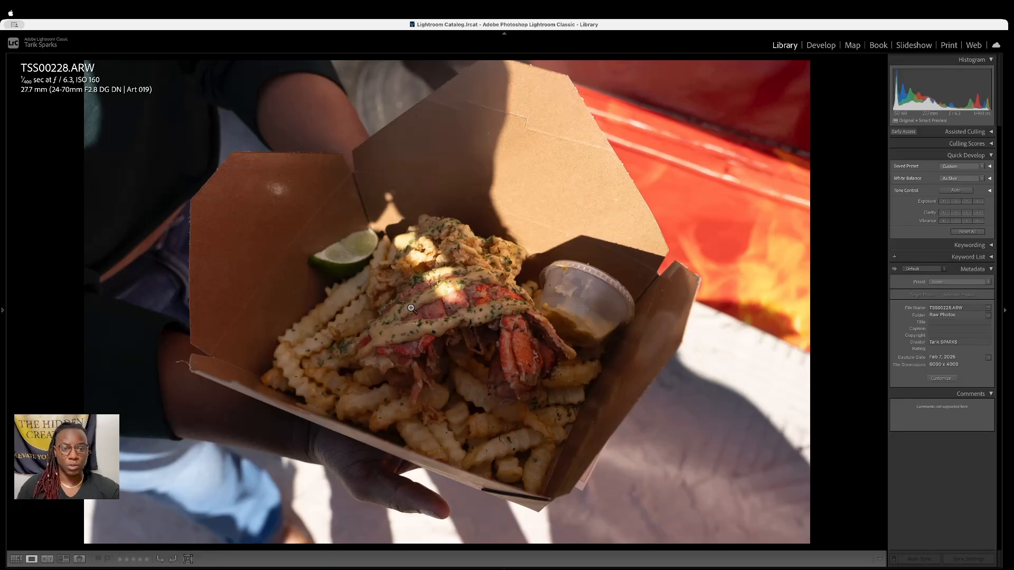
left_click(407, 240)
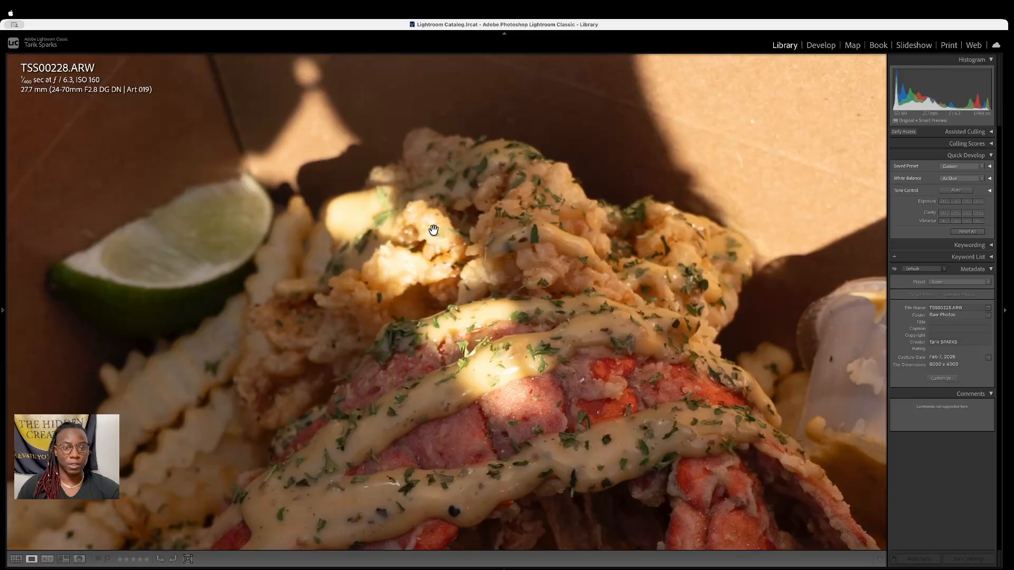
left_click(543, 371)
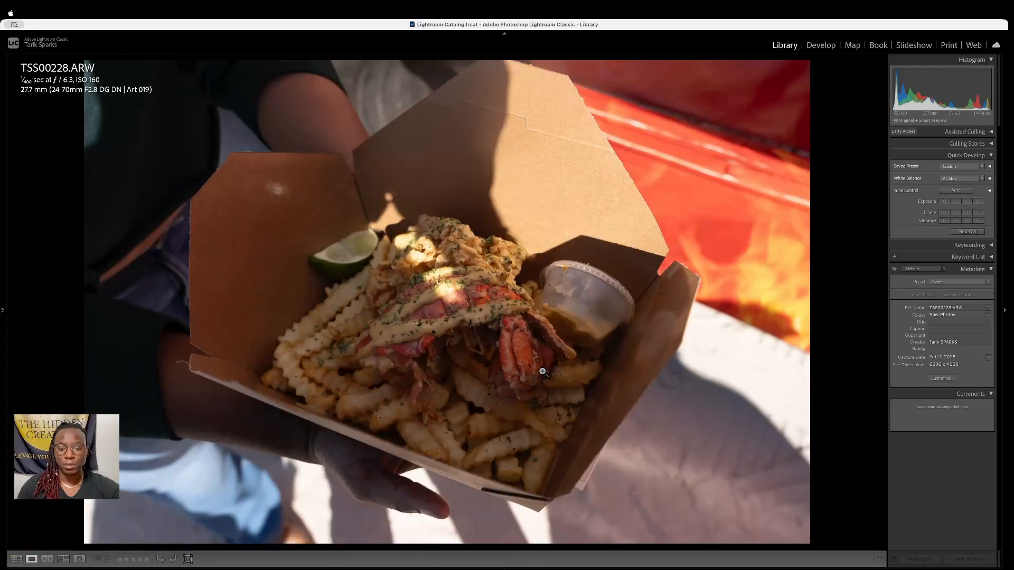
In Develop, brush over the bright sun patches on the topping and lobster in TSS00228.ARW and erase them with Generative Remove
left_click(827, 46)
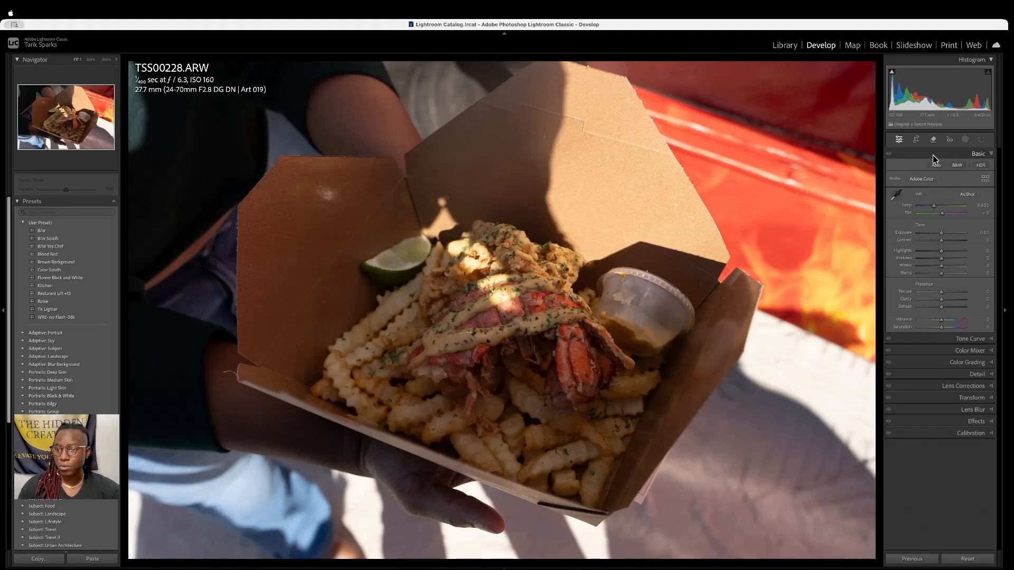
left_click(934, 141)
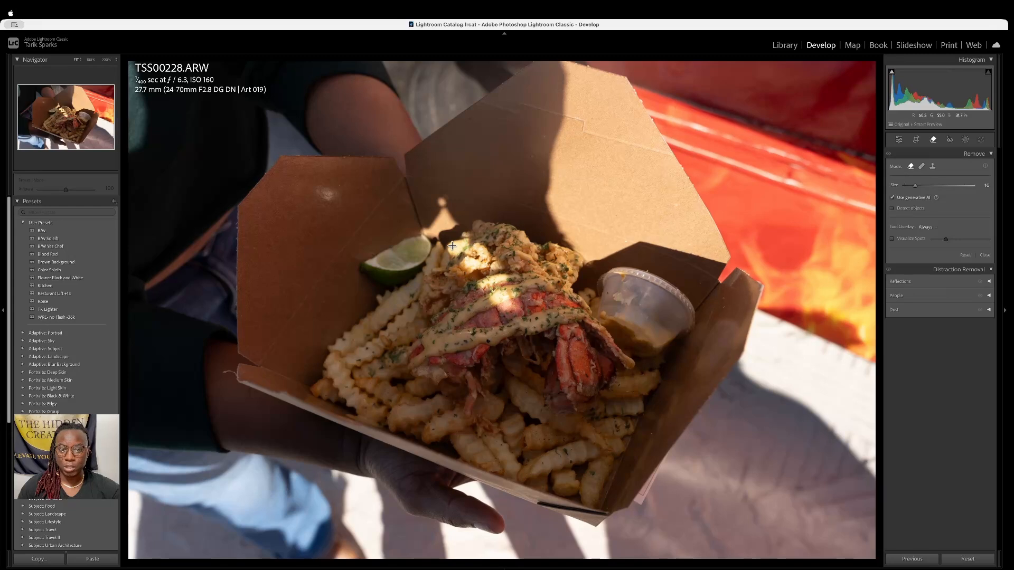
left_click_drag(462, 244, 502, 293)
mouse_move(477, 253)
left_mouse_down()
mouse_move(497, 273)
mouse_move(504, 310)
mouse_move(488, 295)
mouse_move(508, 315)
left_mouse_up()
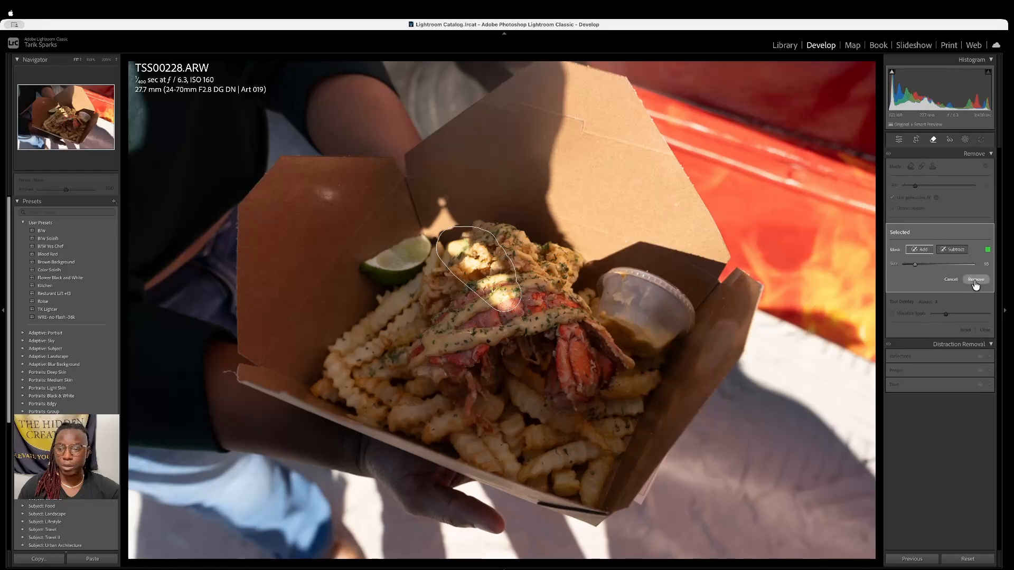
left_click(975, 280)
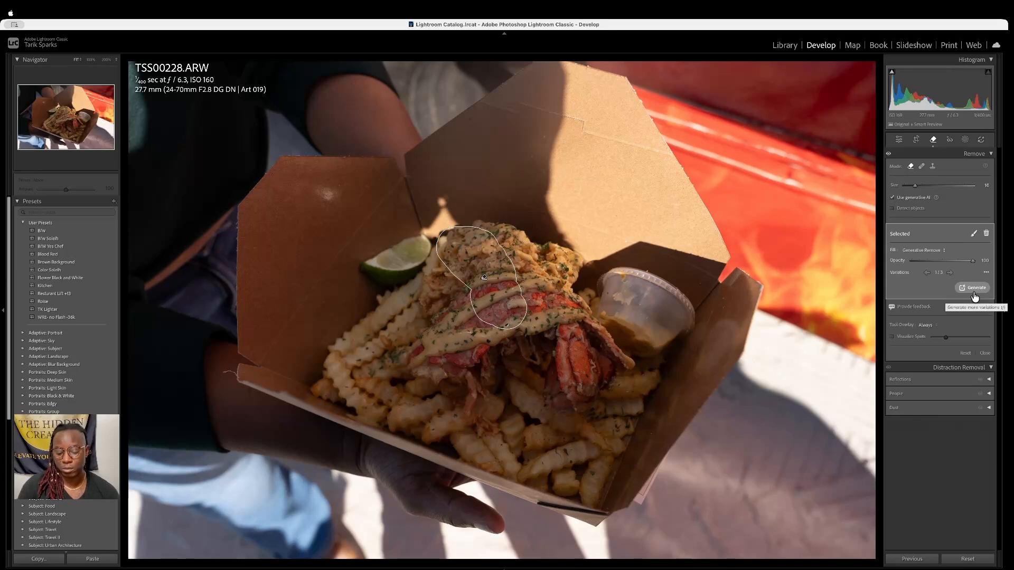
key("q")
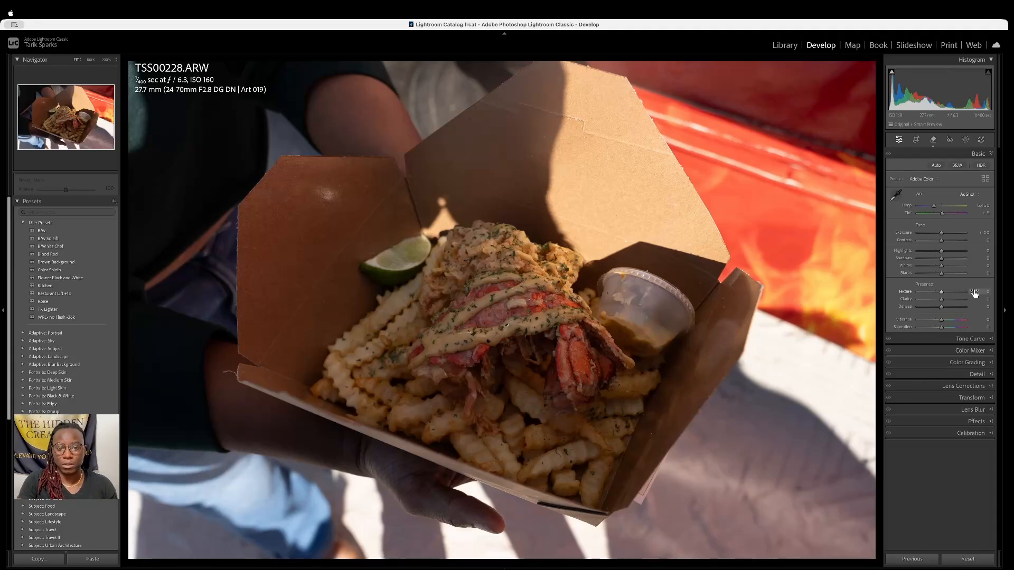
Compare the retouched TSS00228.ARW repeatedly with its before version
key("backslash")
key("backslash")
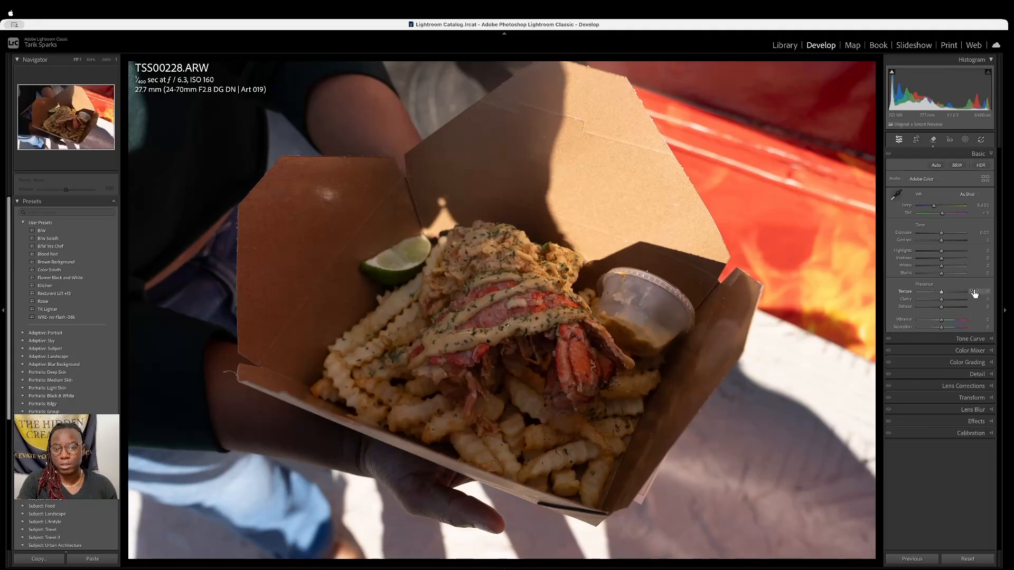
key("backslash")
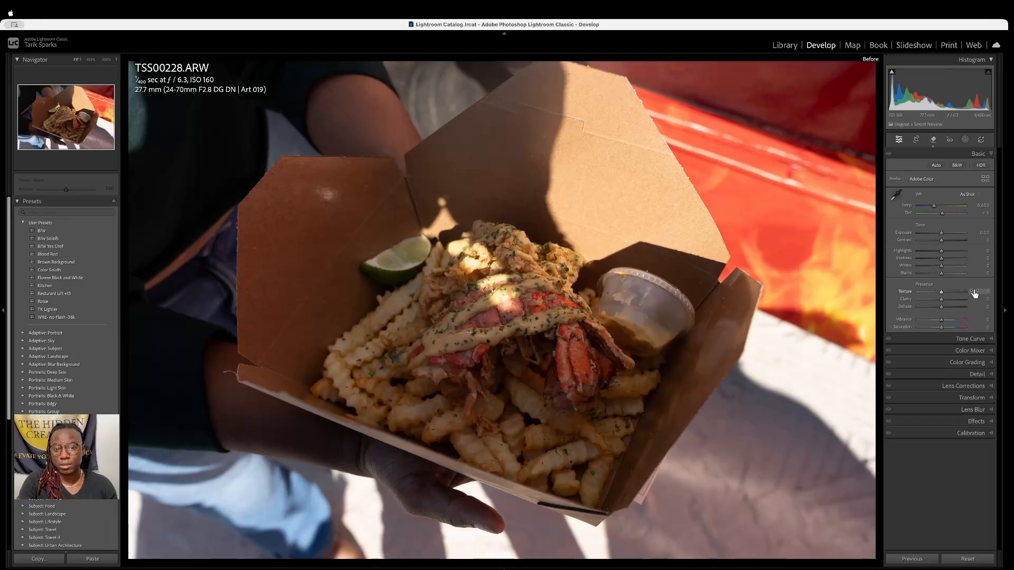
key("backslash")
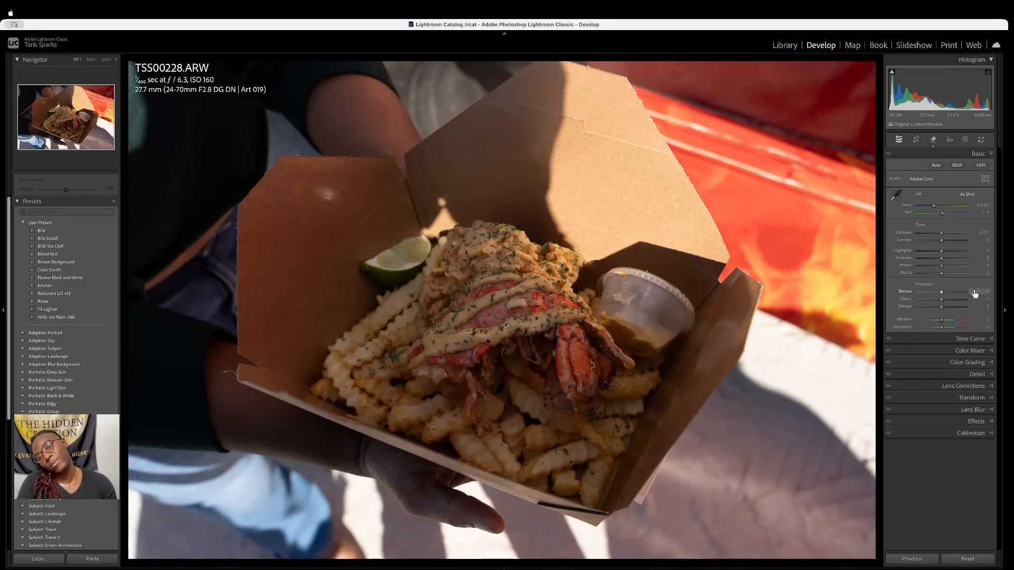
key("backslash")
key("backslash")
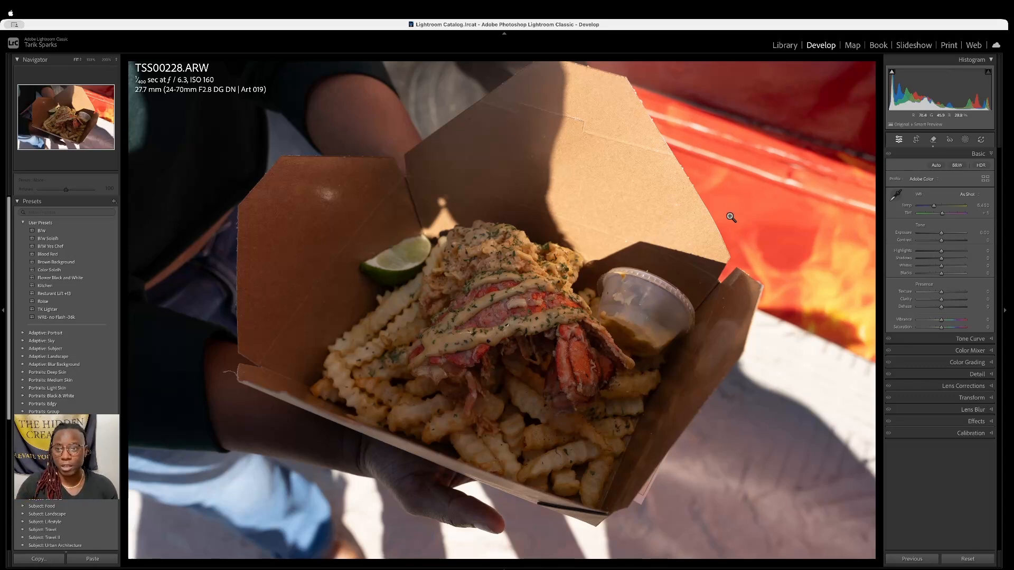
Go back to the Library and show the photos as a thumbnail grid
left_click(785, 46)
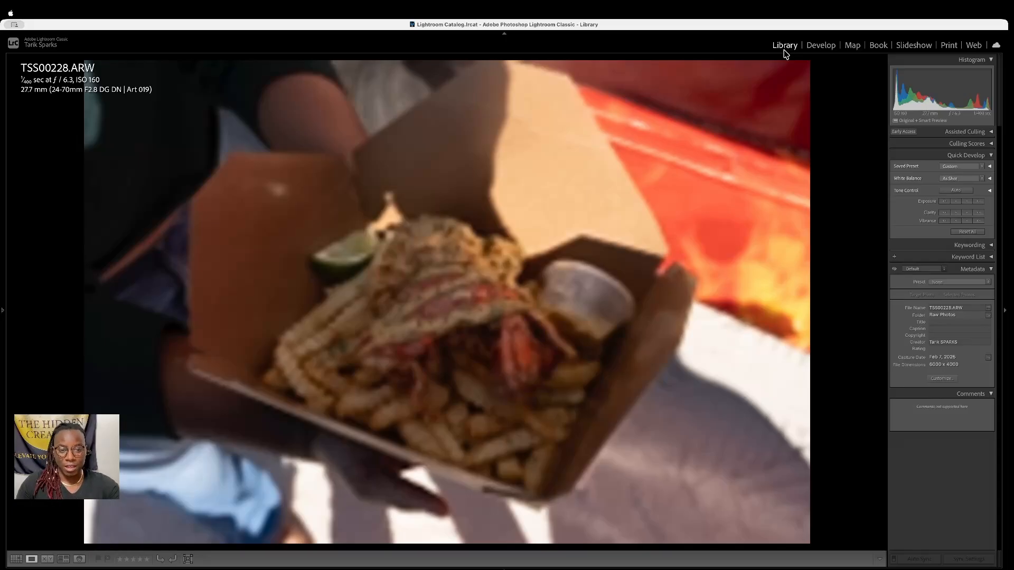
key("g")
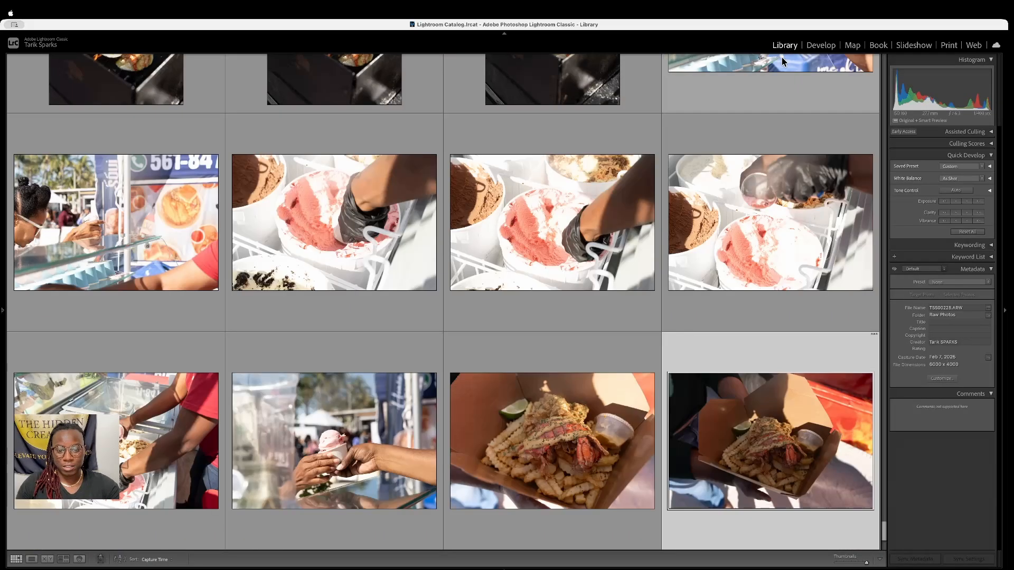
Open the boxed lobster and fries photo TSS00228.ARW in full view and rate it five stars
scroll(674, 211, "down", 1)
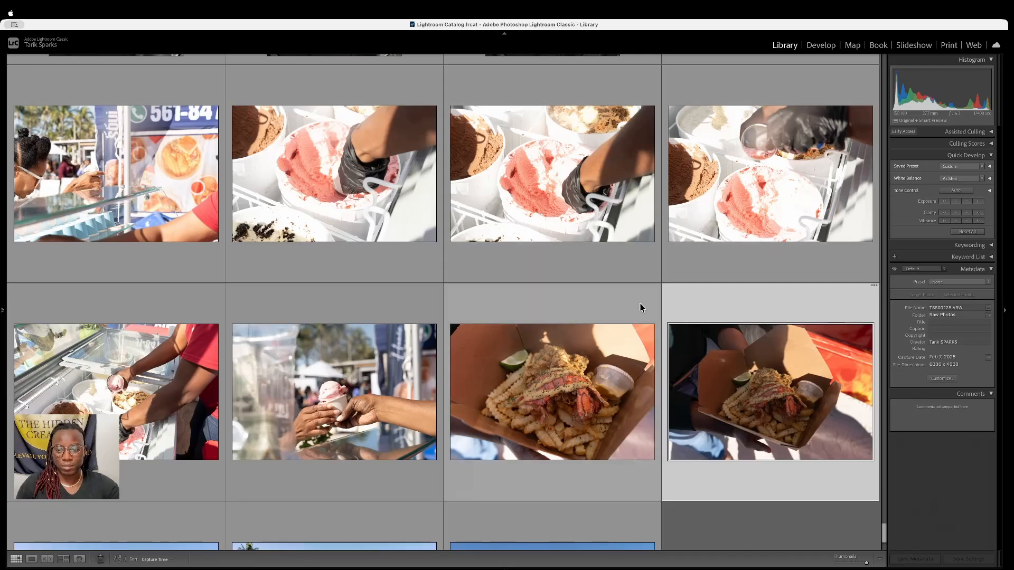
double_click(794, 390)
key("5")
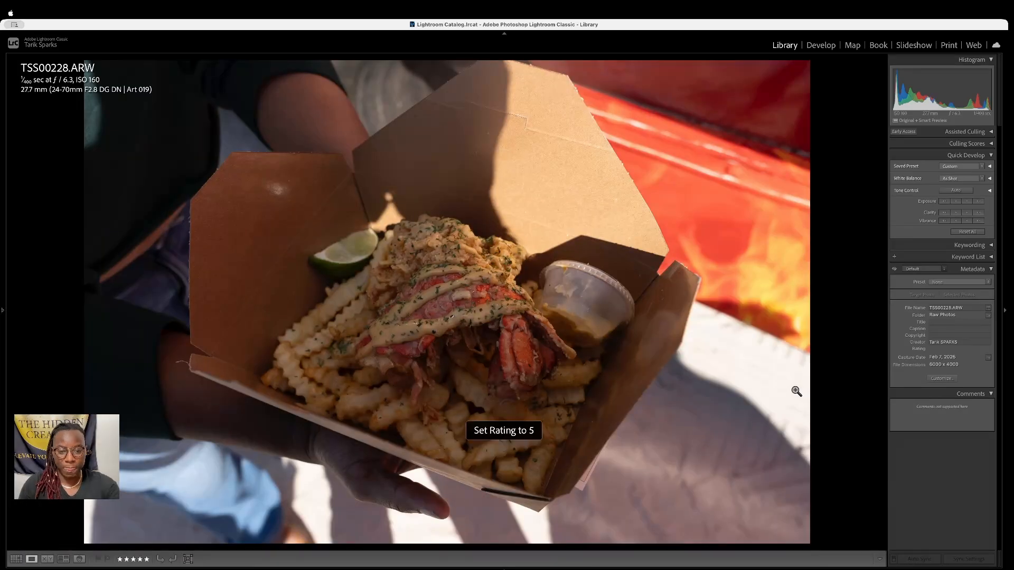
Compare the beach crowd photos TSS00229 to TSS00231, rate TSS00230.ARW five stars, and return to the thumbnail grid
key("Right")
key("Right")
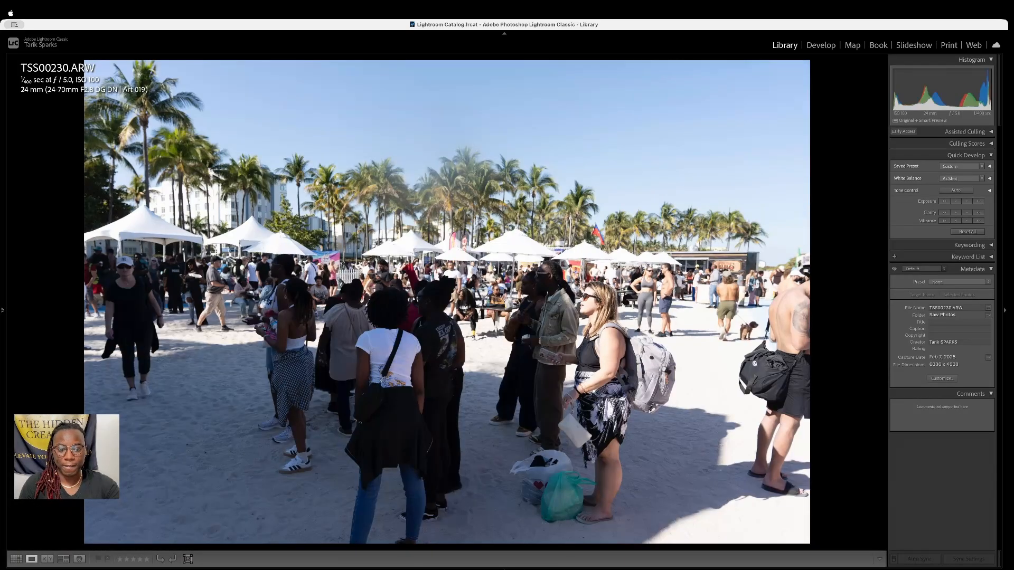
key("Left")
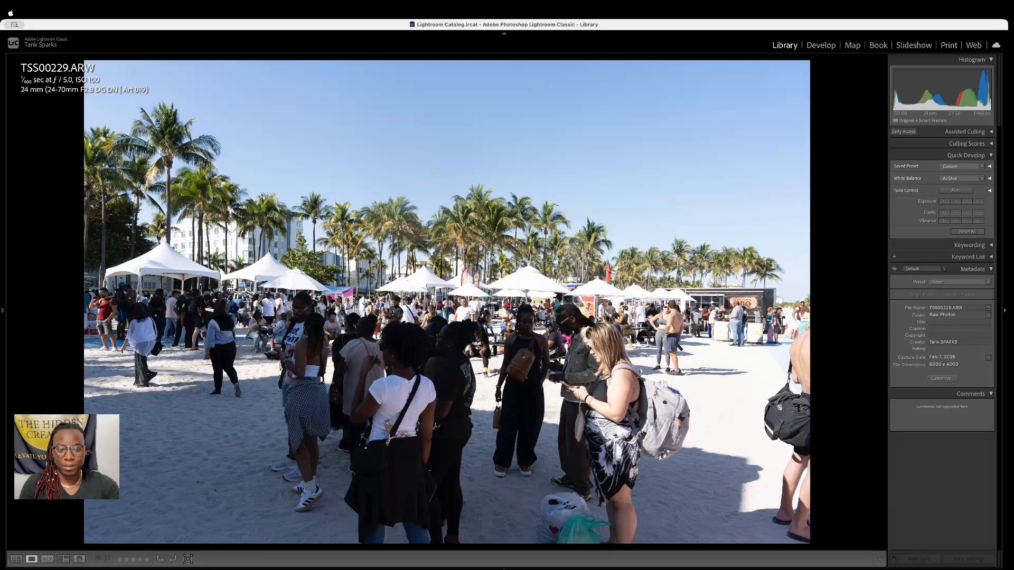
key("Right")
key("5")
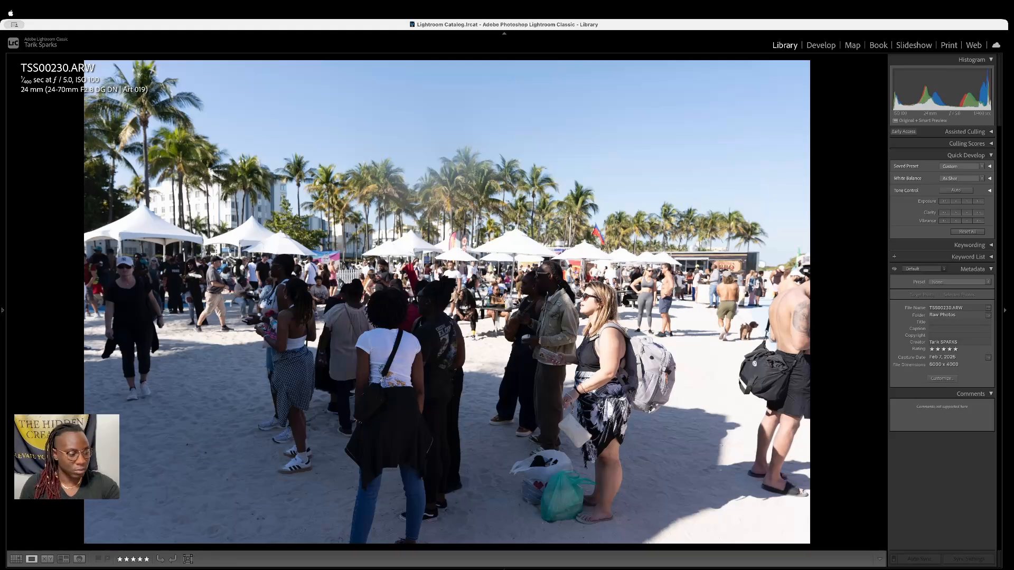
key("Right")
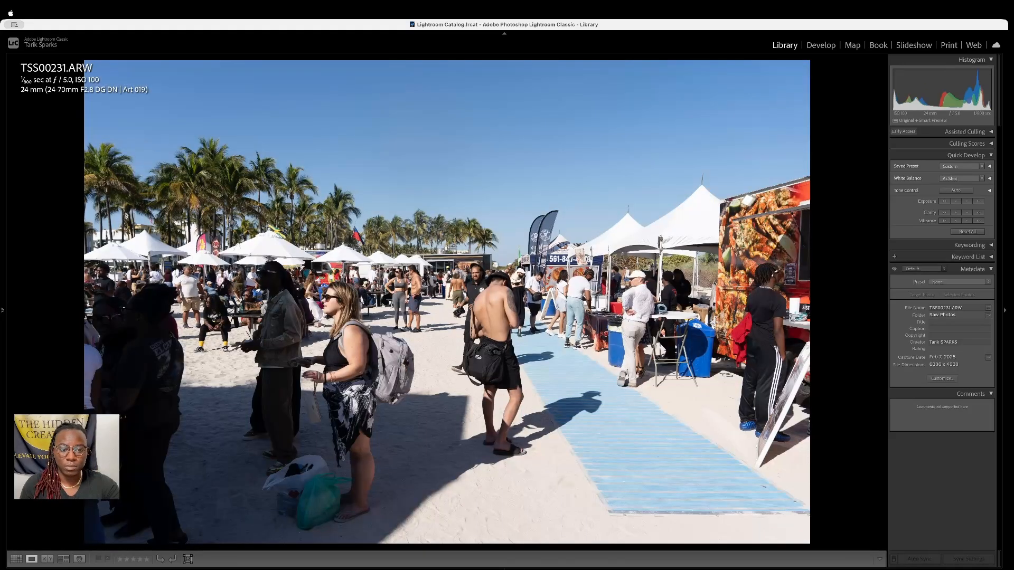
key("Left")
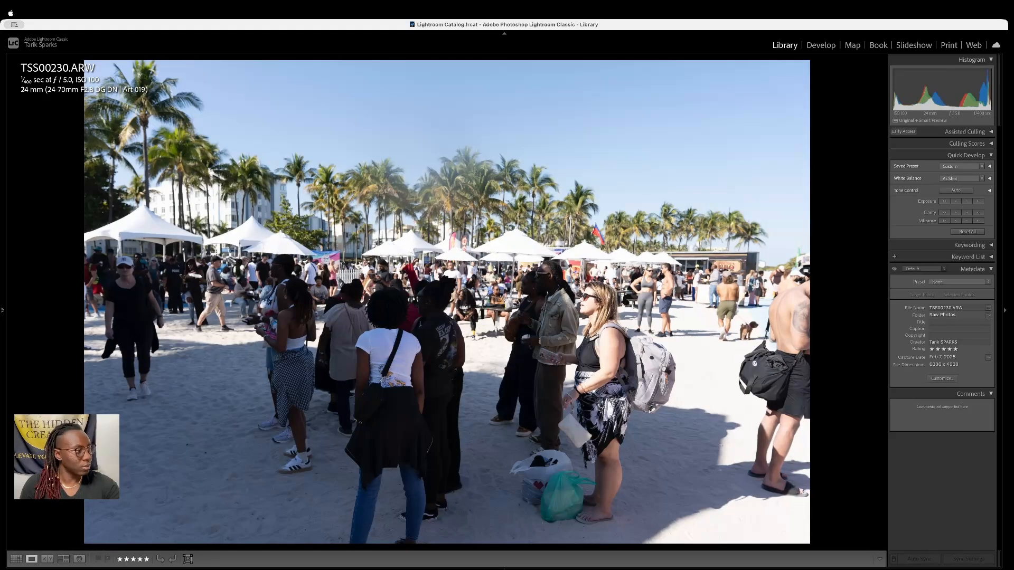
key("5")
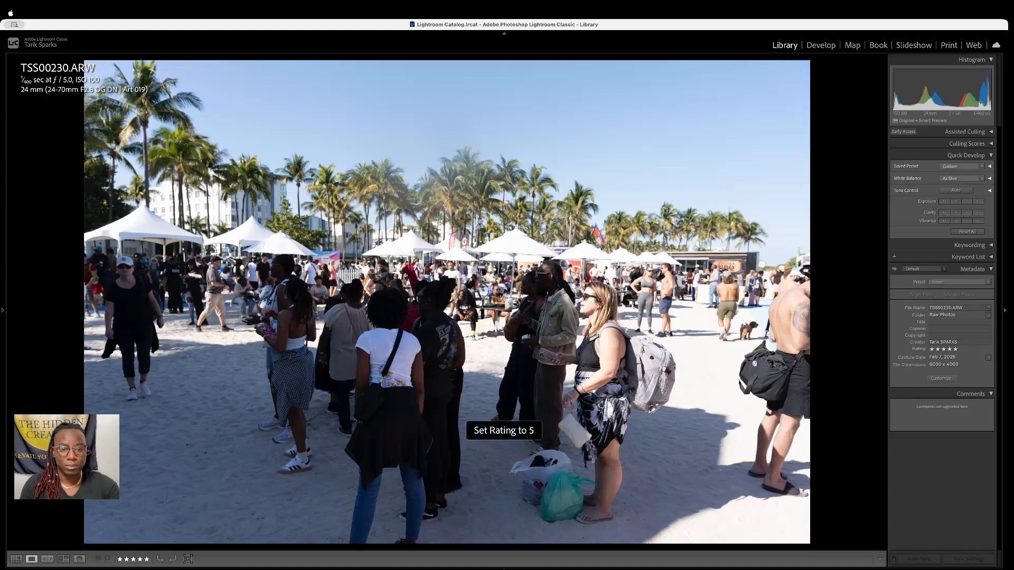
key("Right")
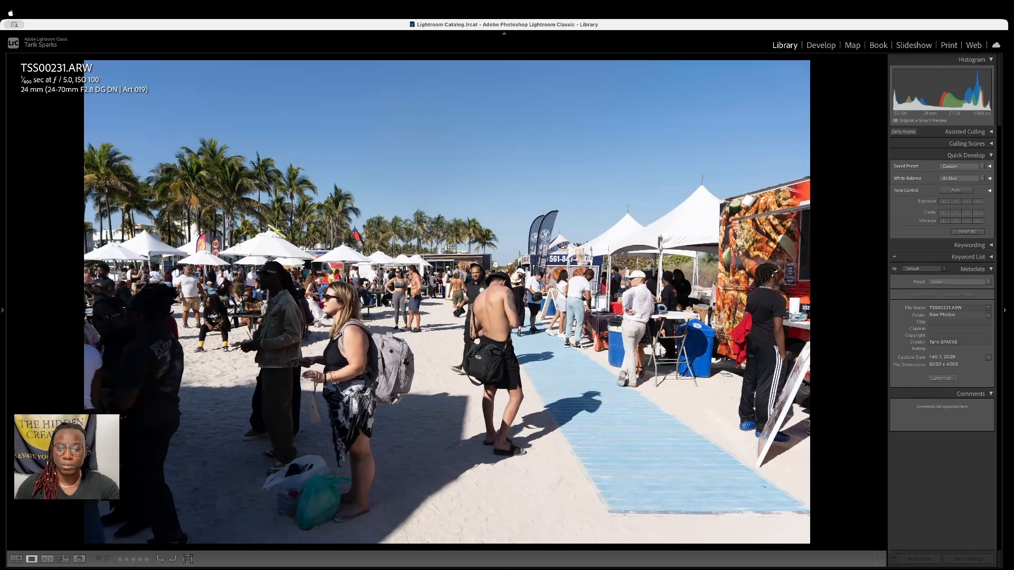
key("g")
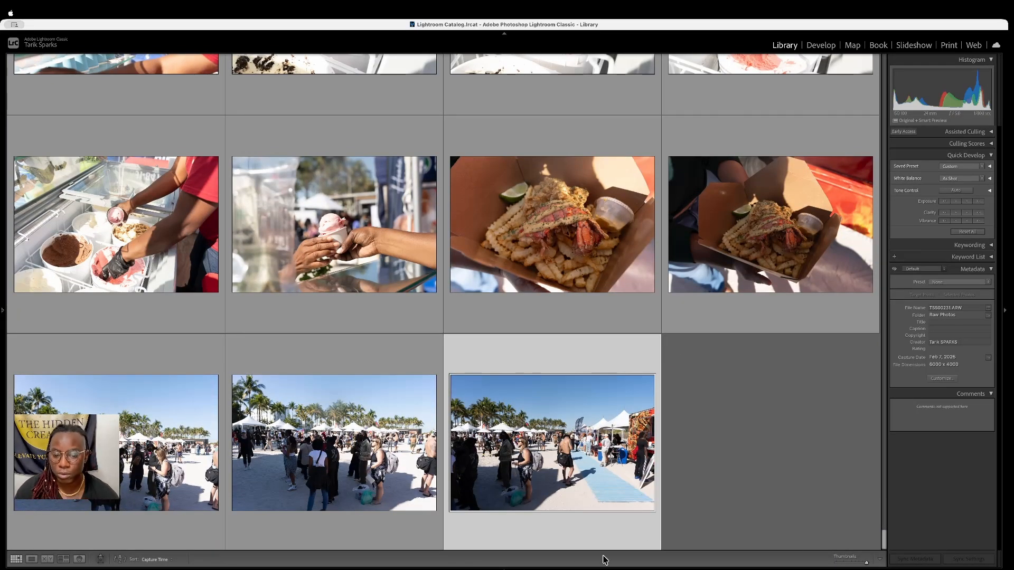
Reveal the filmstrip and filter the photos with the Rated preset narrowed to five stars
left_click(524, 567)
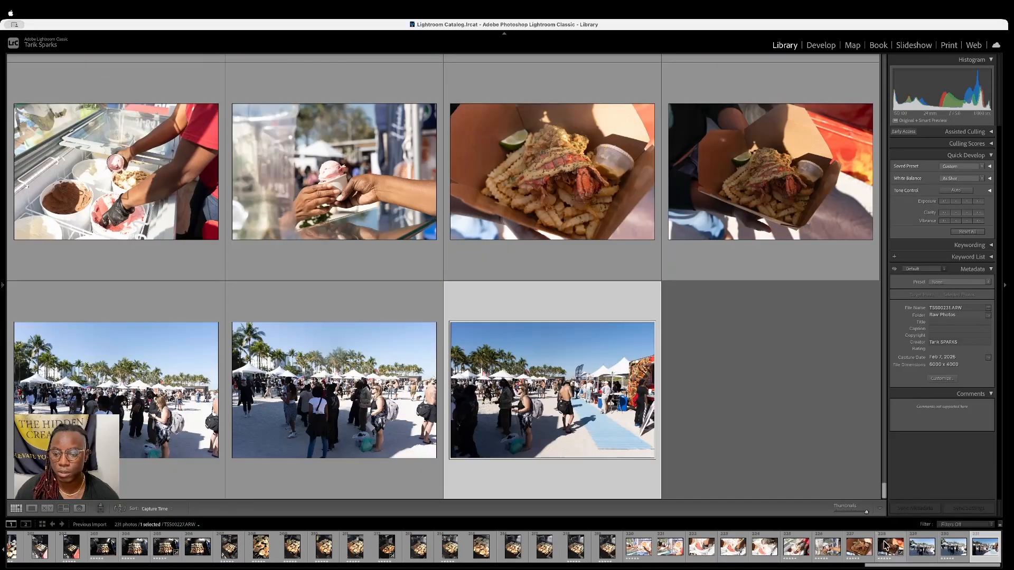
left_click(947, 525)
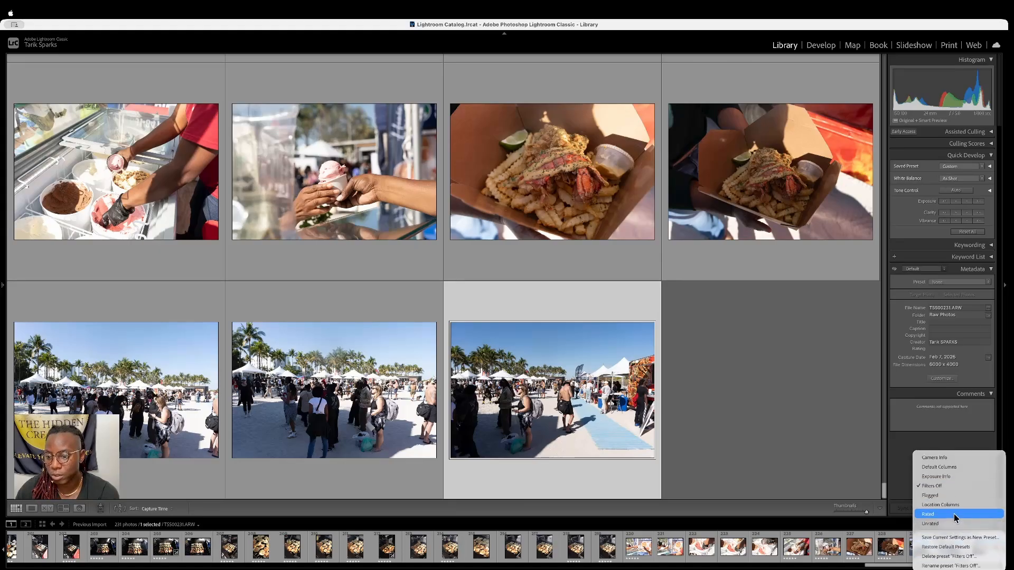
left_click(953, 515)
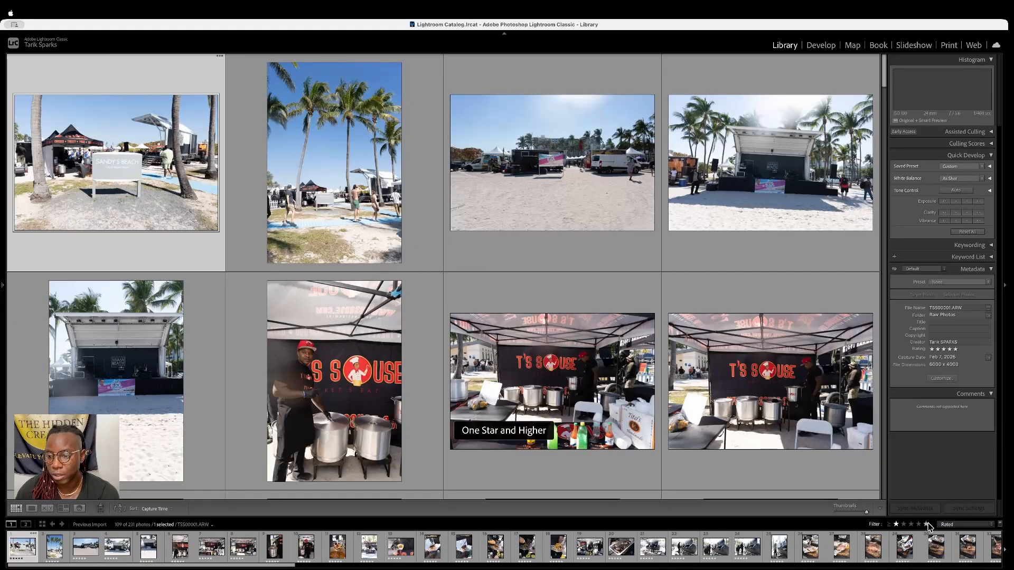
left_click(926, 524)
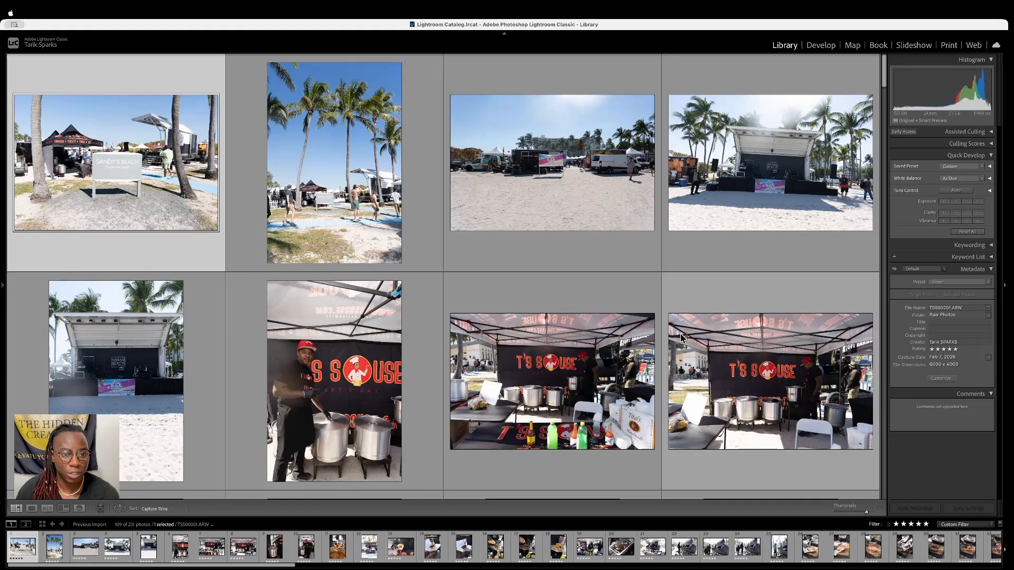
scroll(602, 338, "down", 2)
scroll(597, 334, "up", 2)
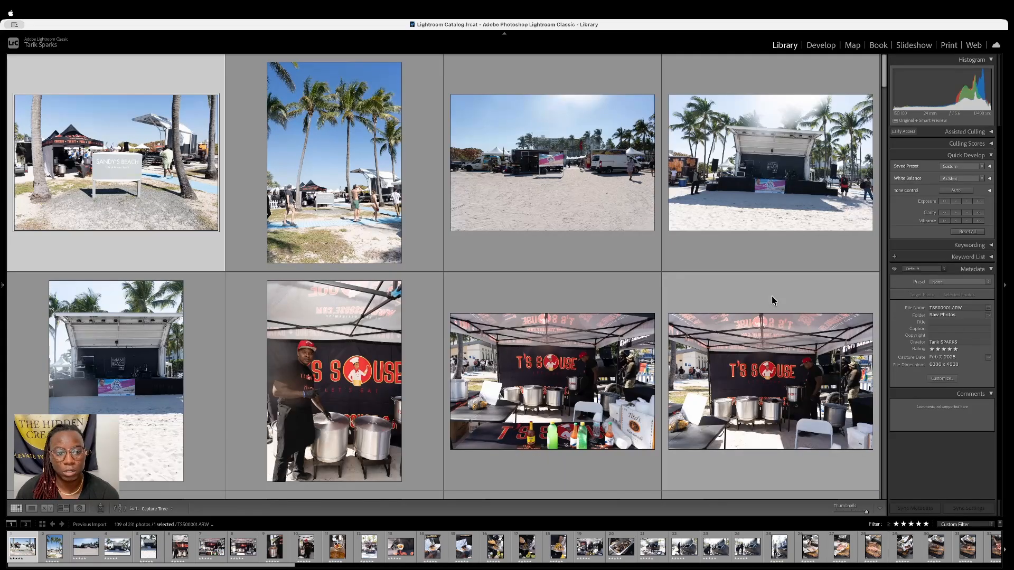
Turn on Subject Focus in Assisted Culling with a sharper threshold, and enable Eye Focus as well
left_click(977, 131)
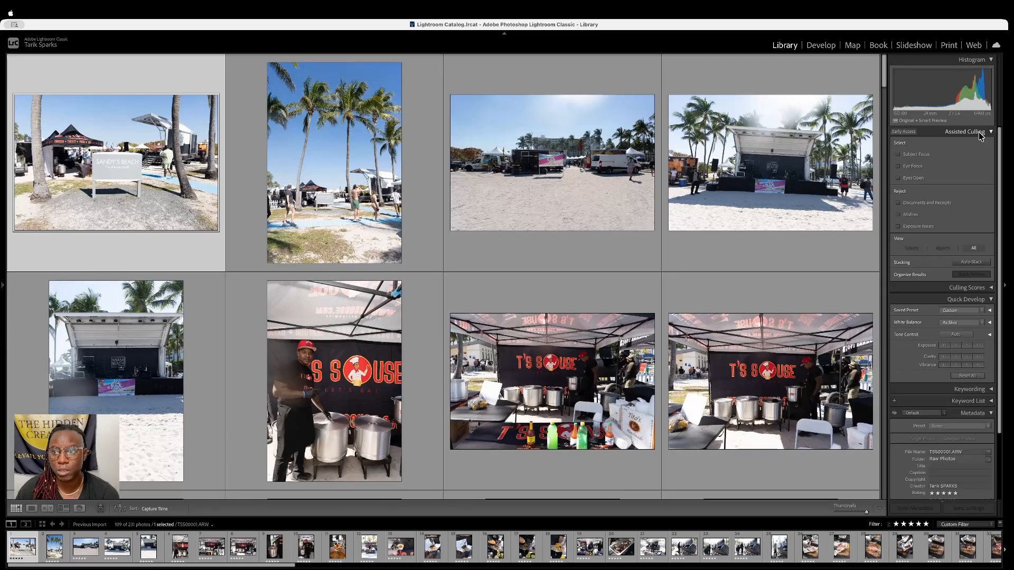
left_click(904, 156)
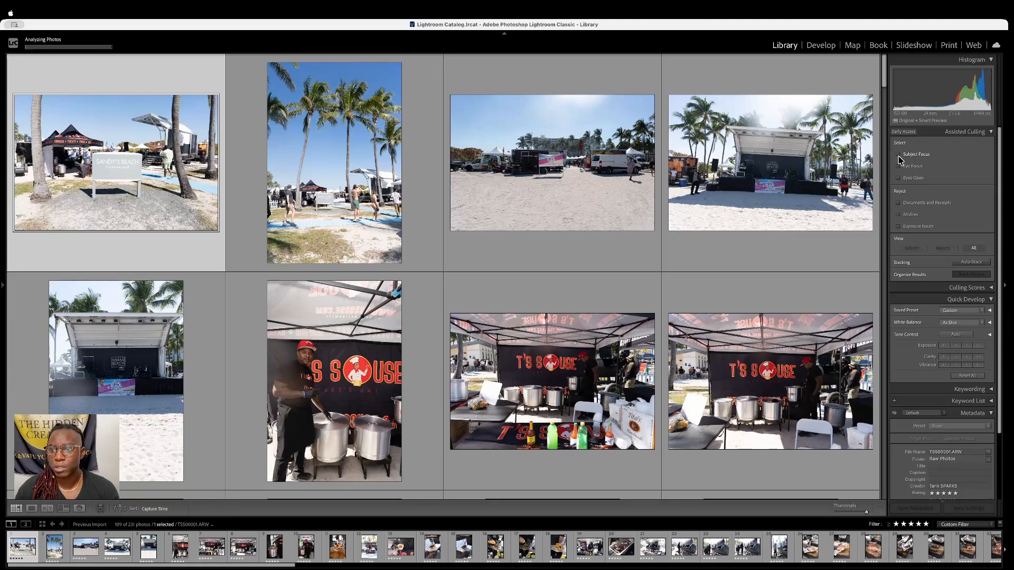
left_click(898, 155)
left_click_drag(939, 166, 954, 169)
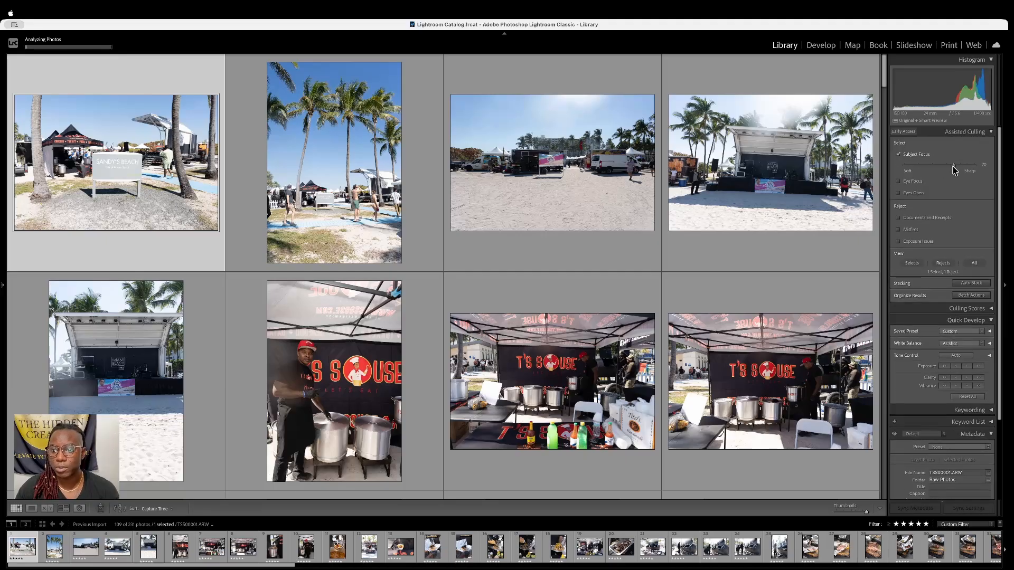
left_click(899, 182)
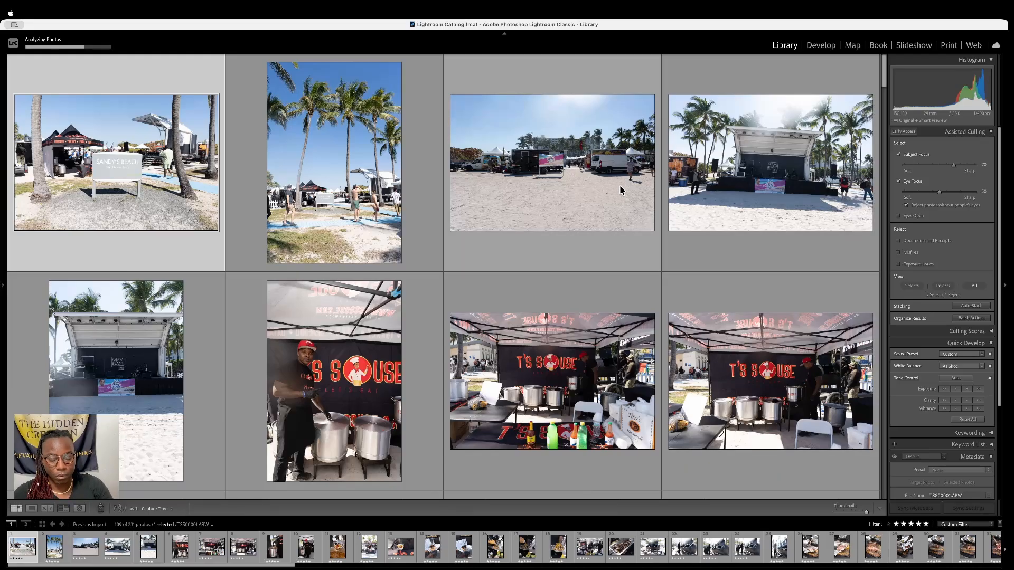
Select all the five-star photos and shrink the grid thumbnails to review the whole set
key("super+a")
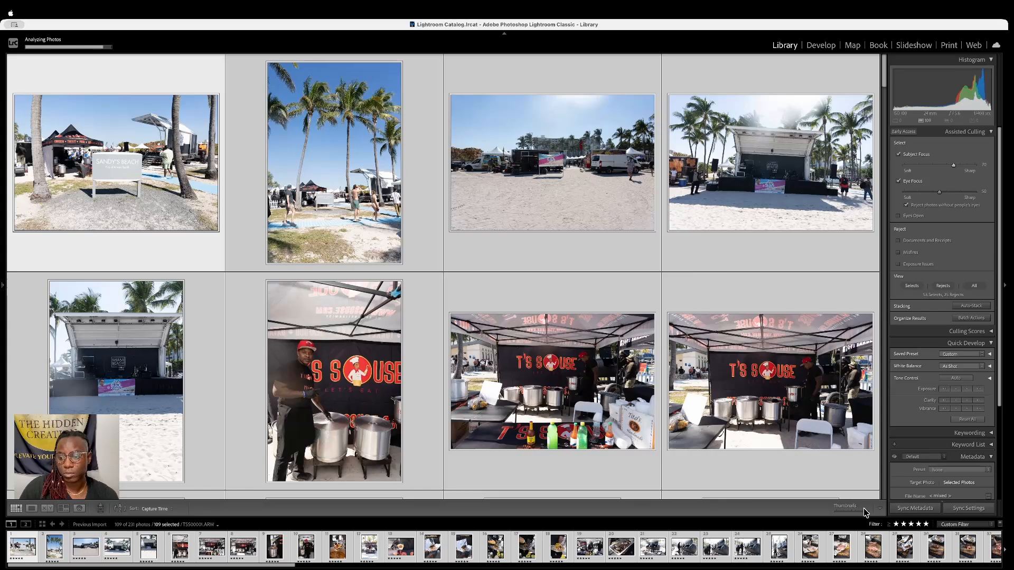
left_click_drag(863, 511, 852, 509)
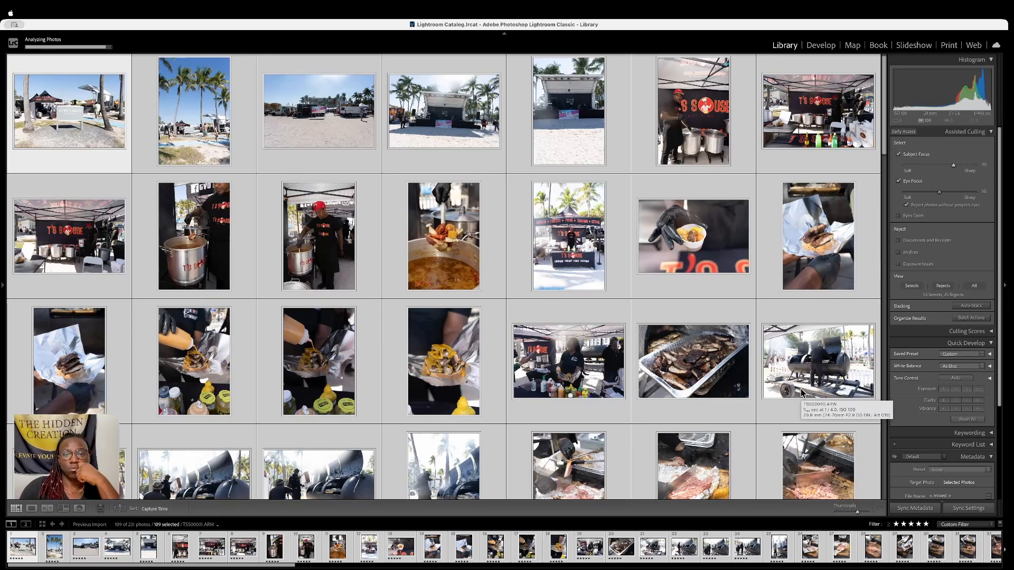
scroll(800, 391, "up", 1)
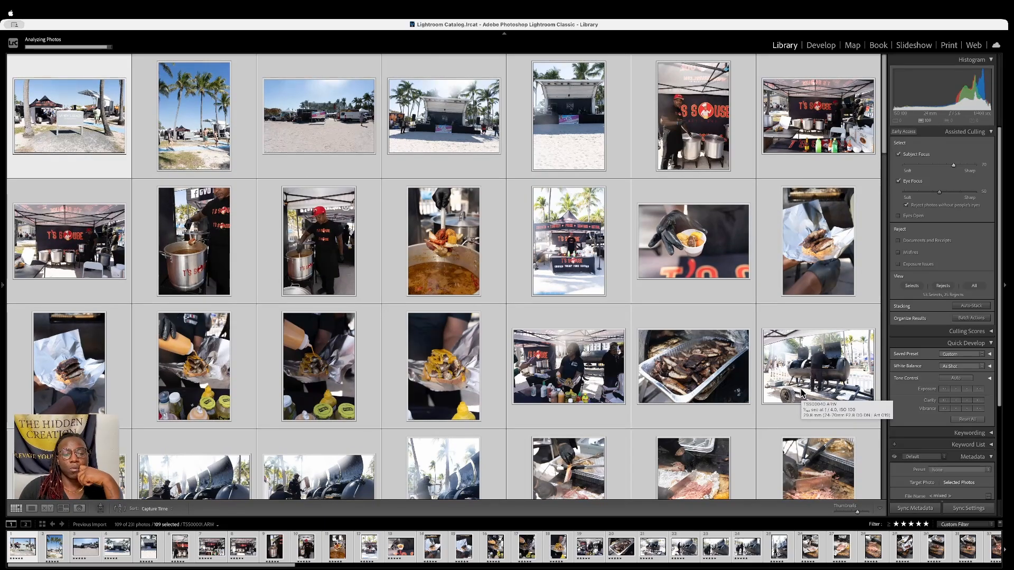
scroll(800, 388, "down", 10)
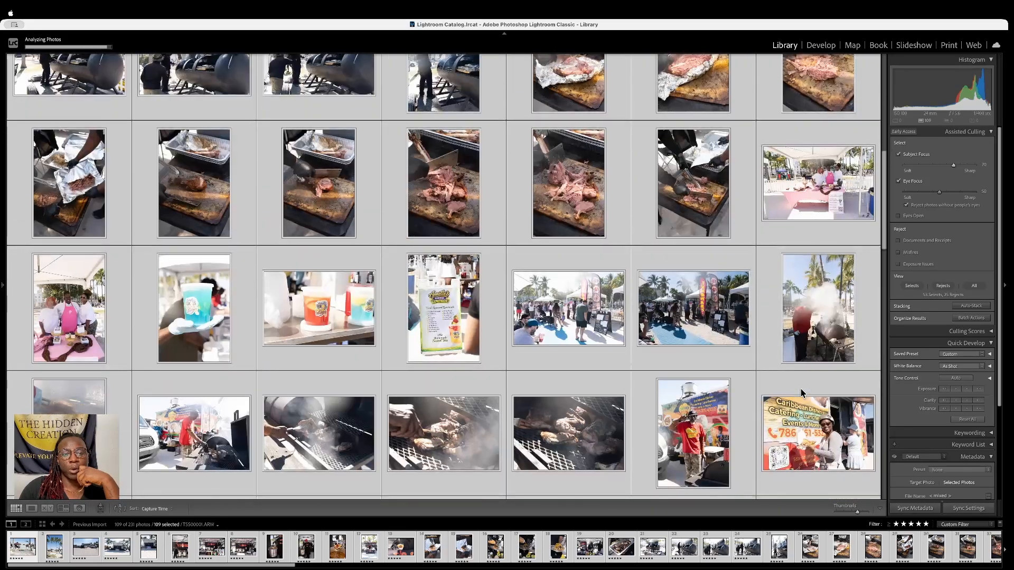
scroll(800, 388, "down", 20)
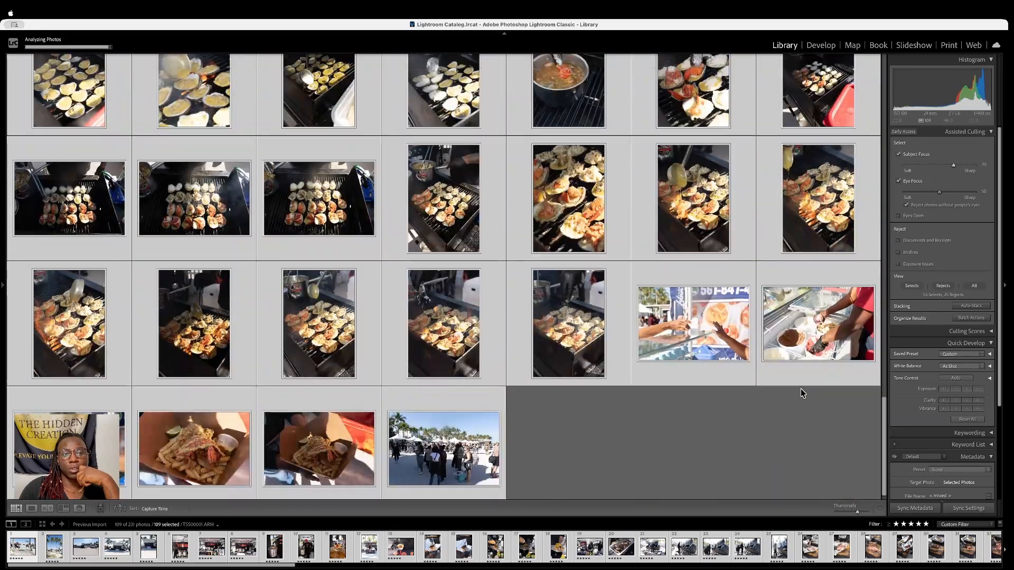
scroll(800, 388, "up", 20)
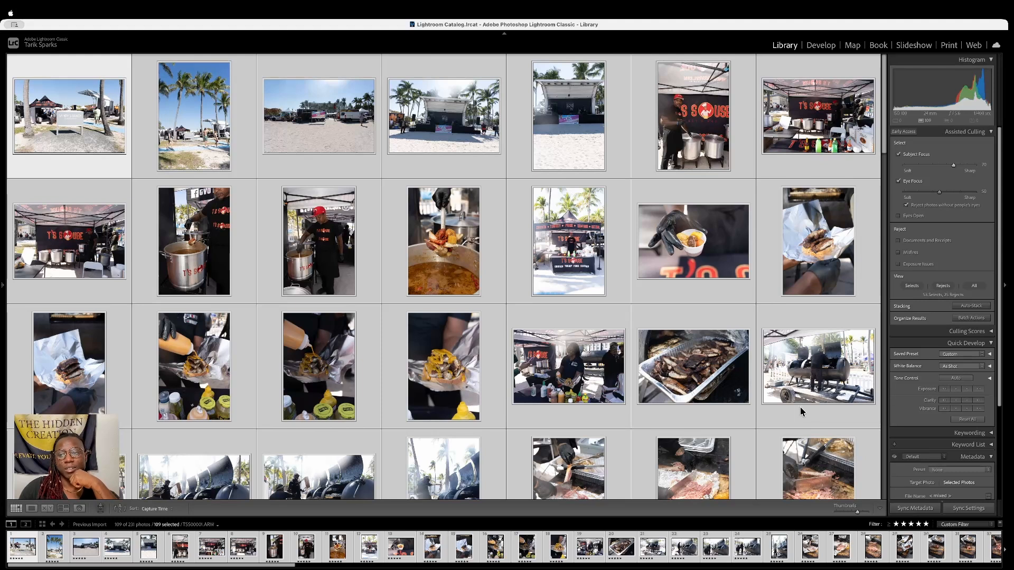
Check the Assisted Culling selects, and examine the photos it sorted into the rejects
left_click(917, 287)
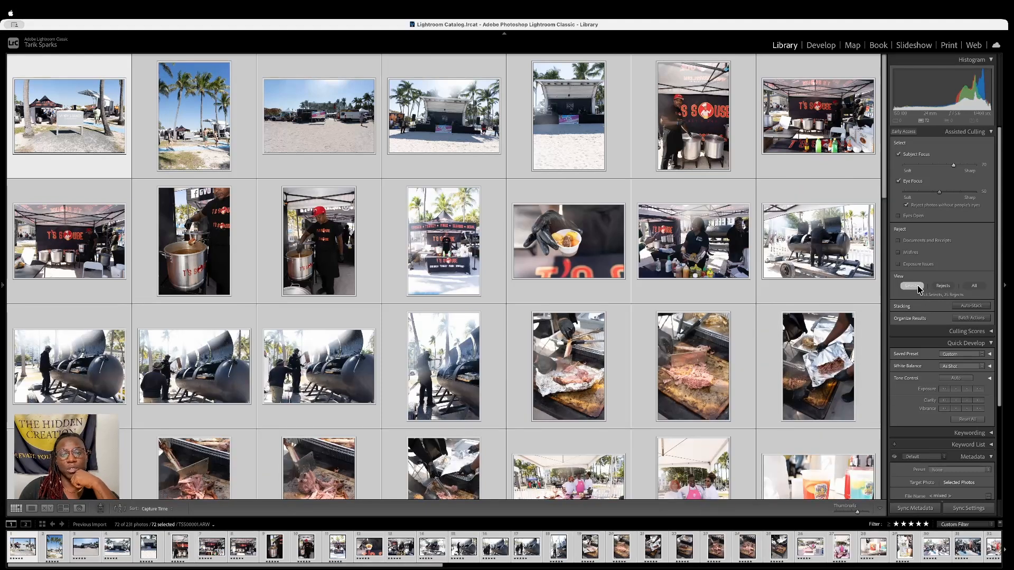
left_click(940, 286)
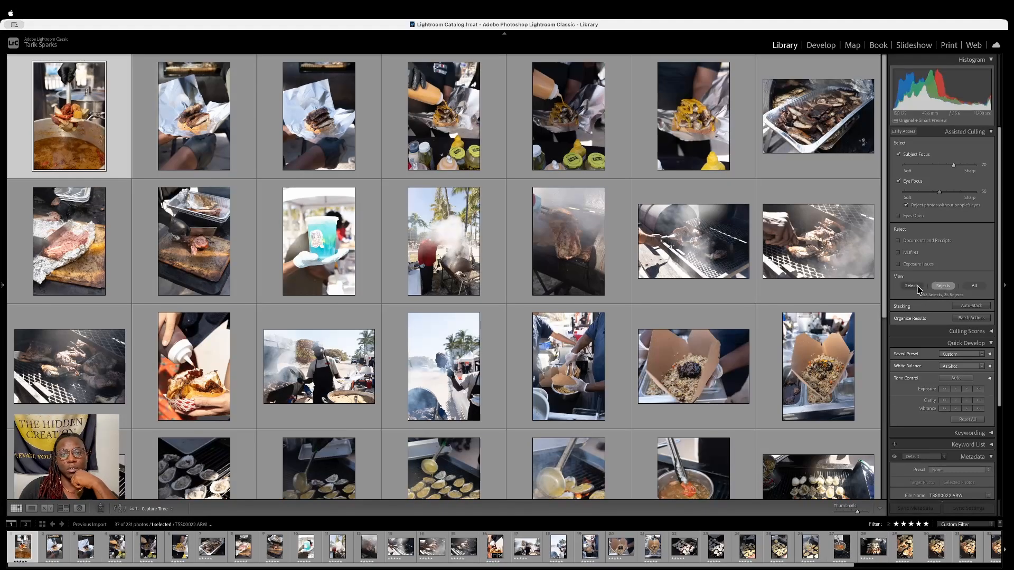
scroll(105, 132, "down", 2)
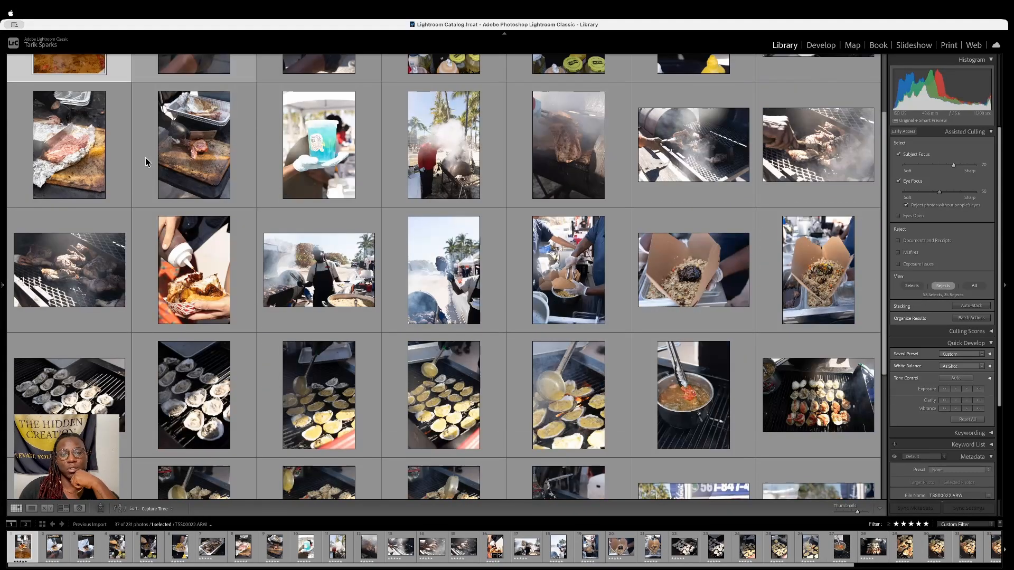
scroll(145, 161, "up", 2)
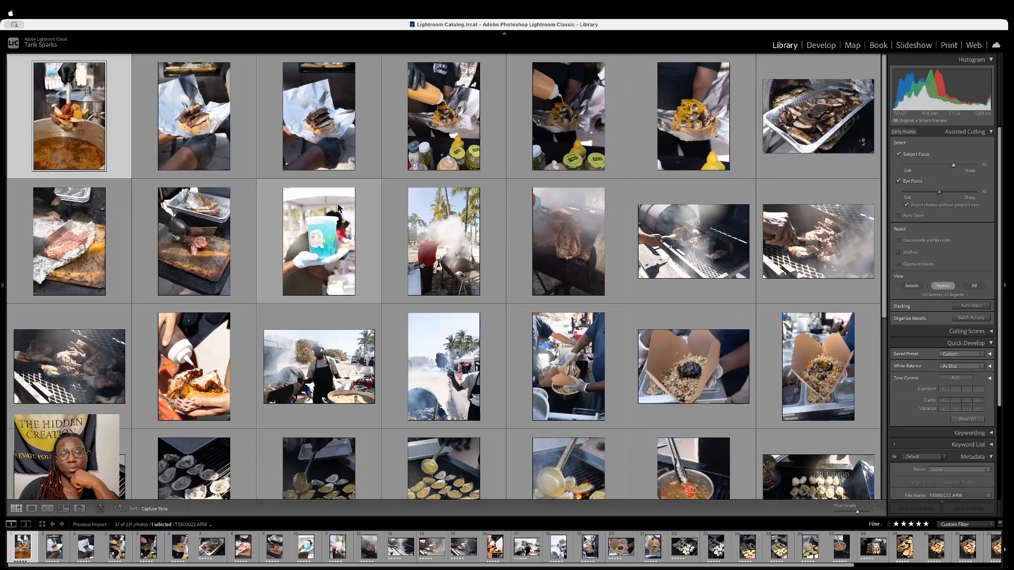
scroll(340, 208, "down", 3)
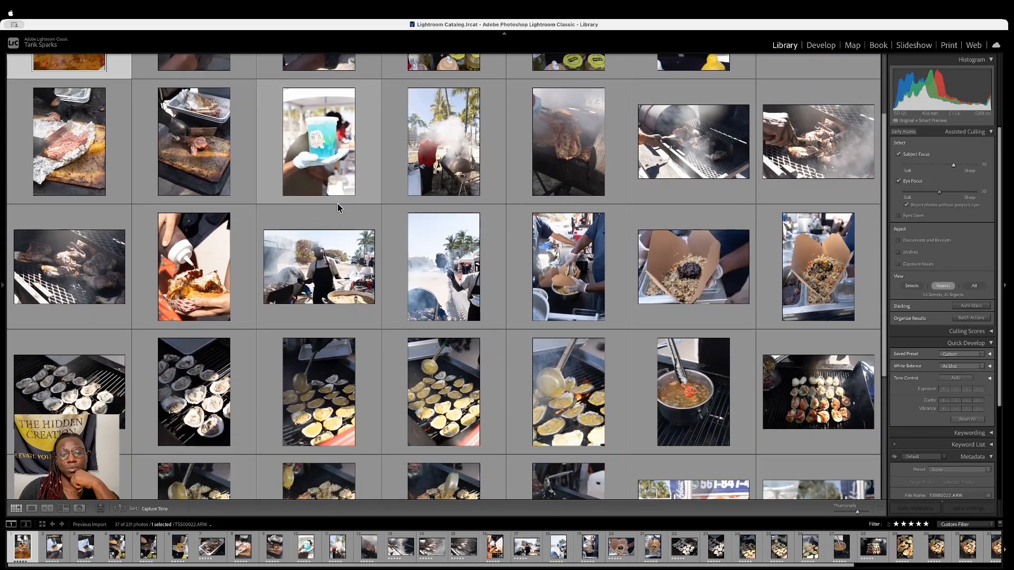
scroll(340, 208, "down", 4)
scroll(337, 205, "up", 8)
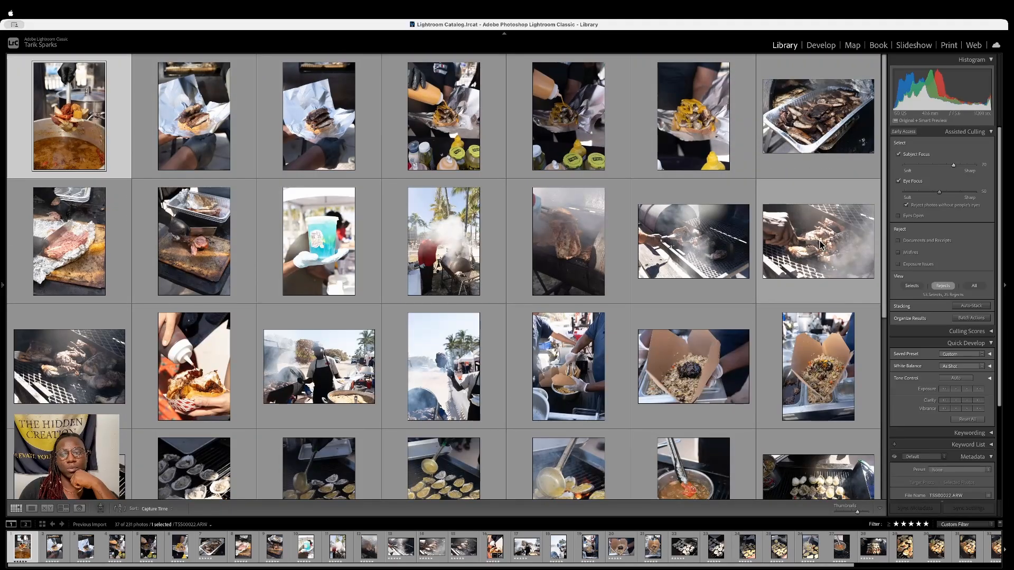
Show only the Assisted Culling selects and open the palm tree photo TSS00004.ARW in the Develop module
left_click(909, 286)
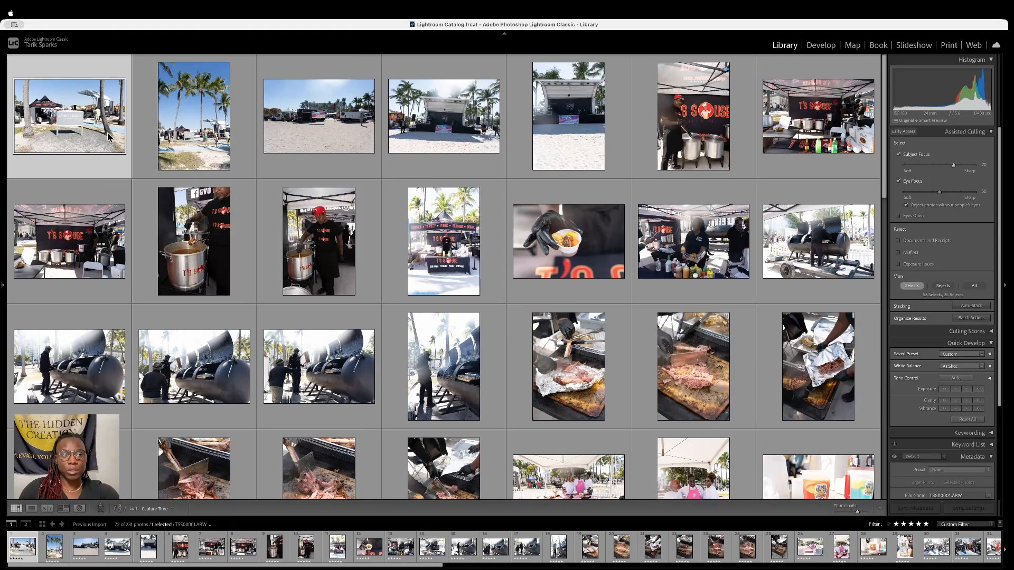
scroll(740, 449, "down", 1)
key("e")
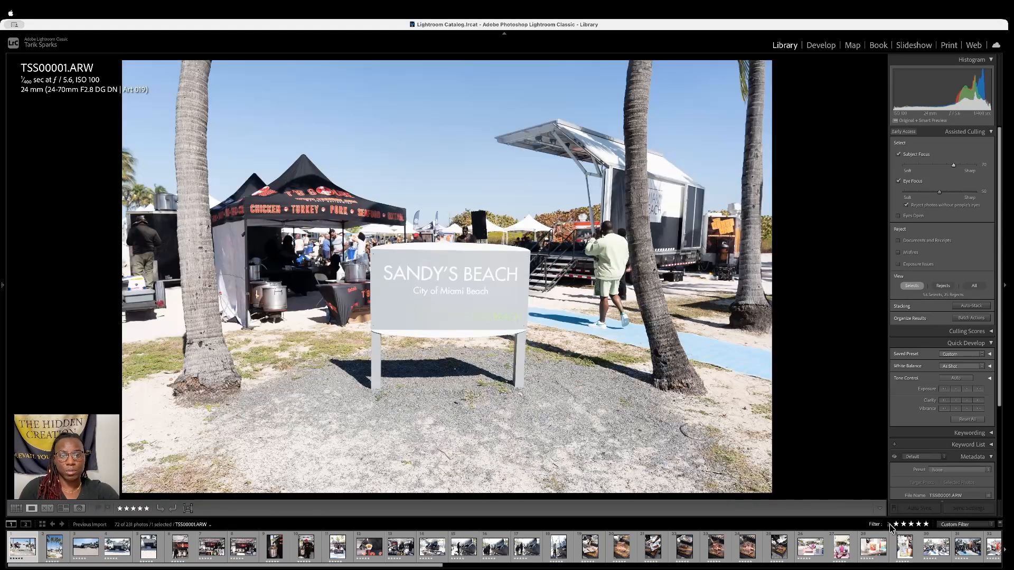
key("Right")
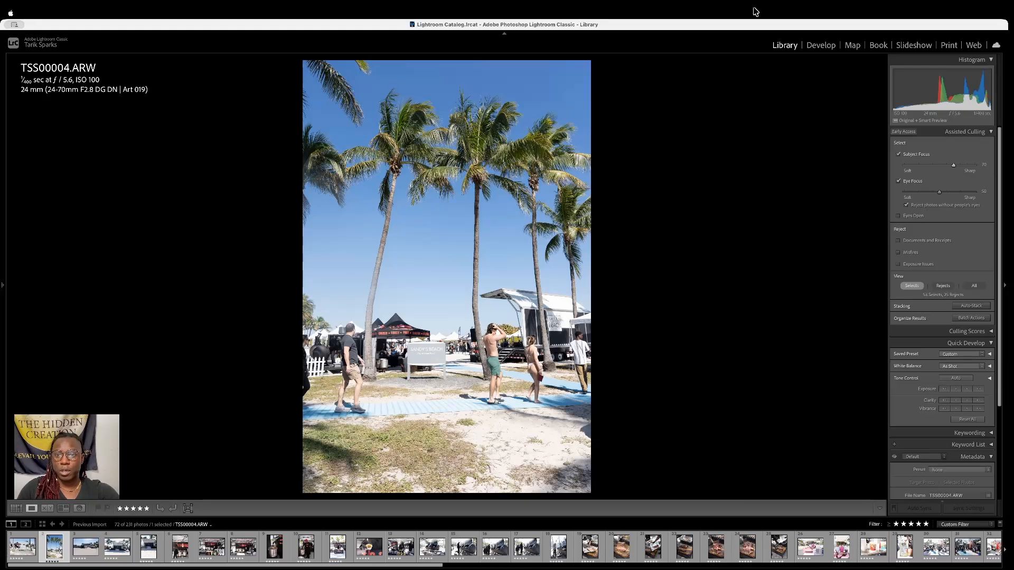
left_click(818, 47)
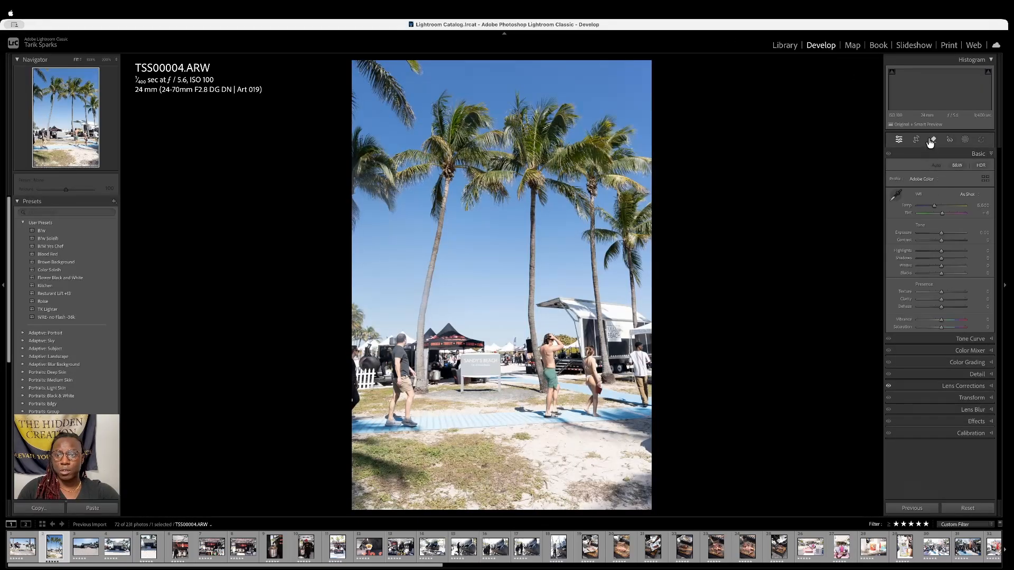
Remove the detected background people from the palm tree photo using the People option of Distraction Removal
left_click(934, 141)
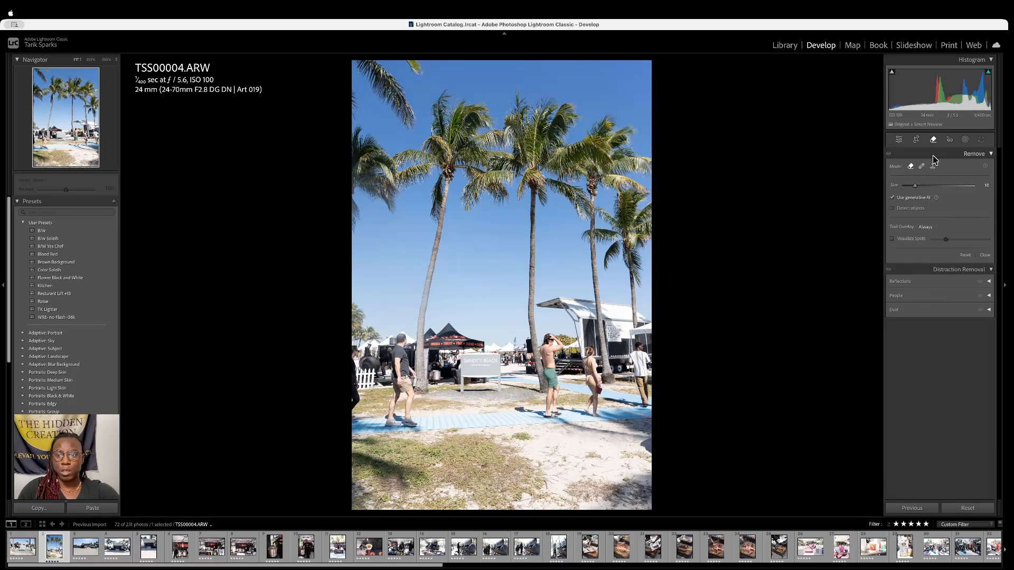
left_click(915, 296)
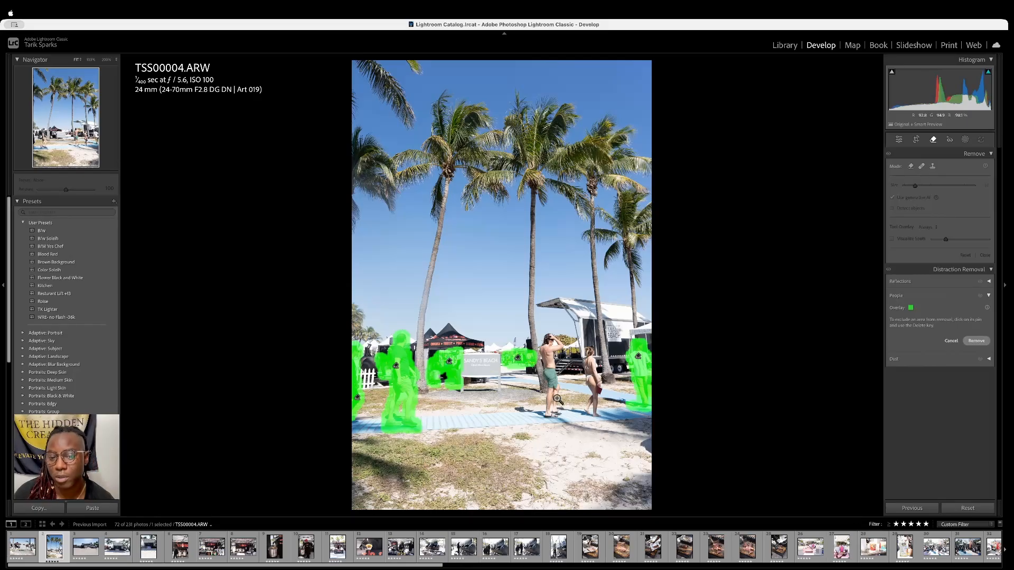
left_click(517, 363)
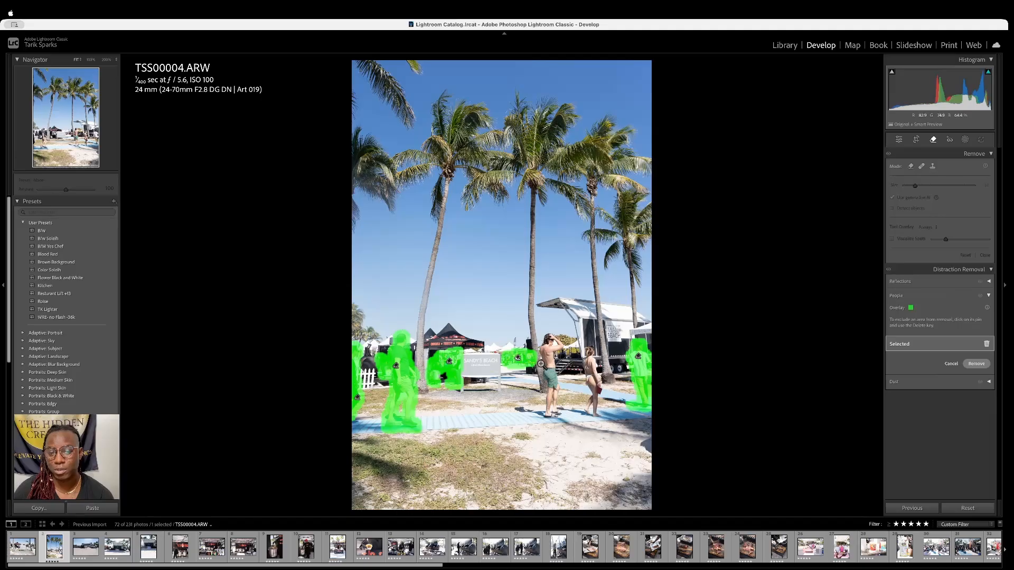
left_click(982, 364)
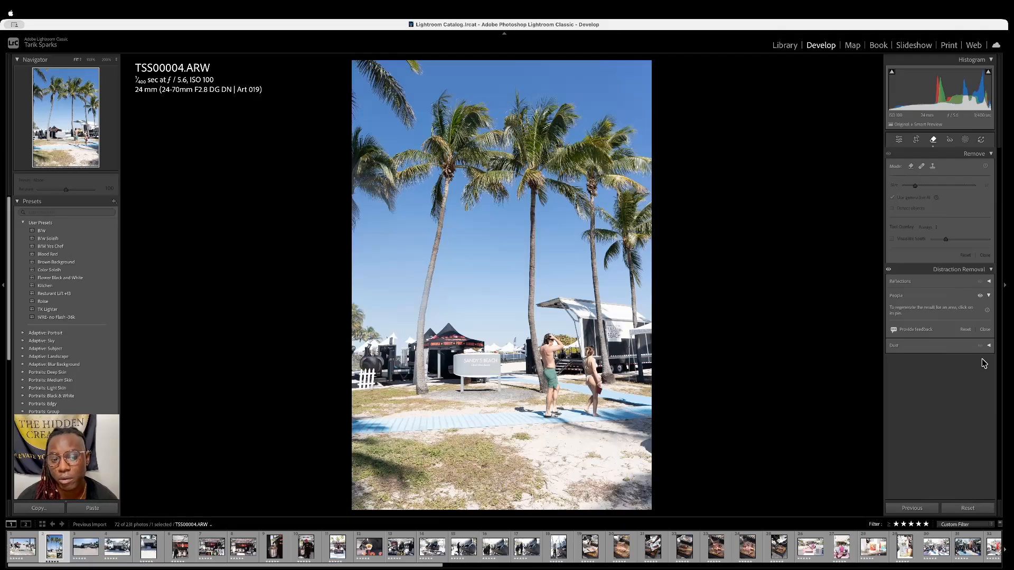
Compare the palm tree photo before and after the people removal
key("backslash")
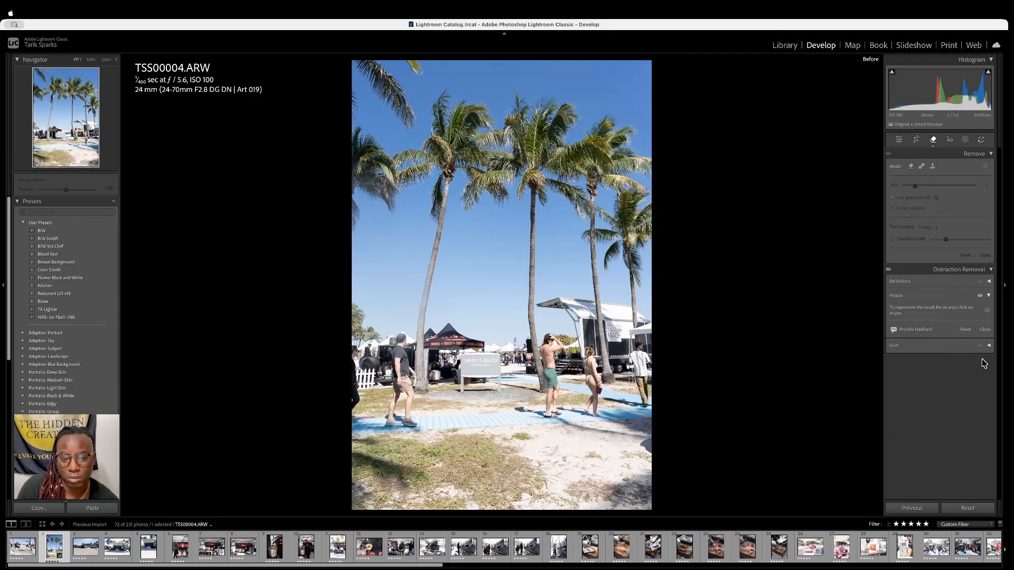
key("backslash")
key("backslash")
key("backslash")
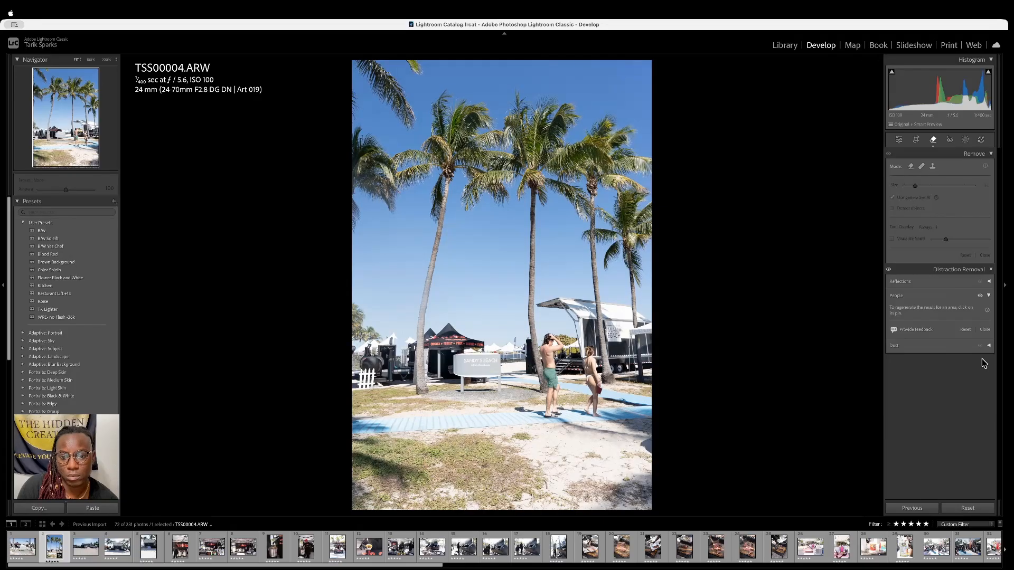
key("backslash")
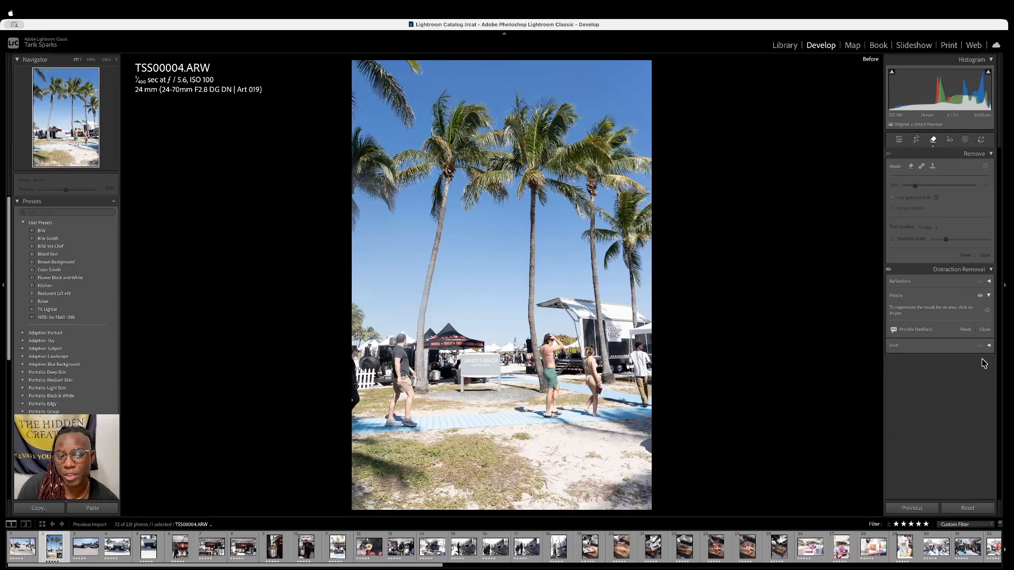
key("backslash")
key("backslash")
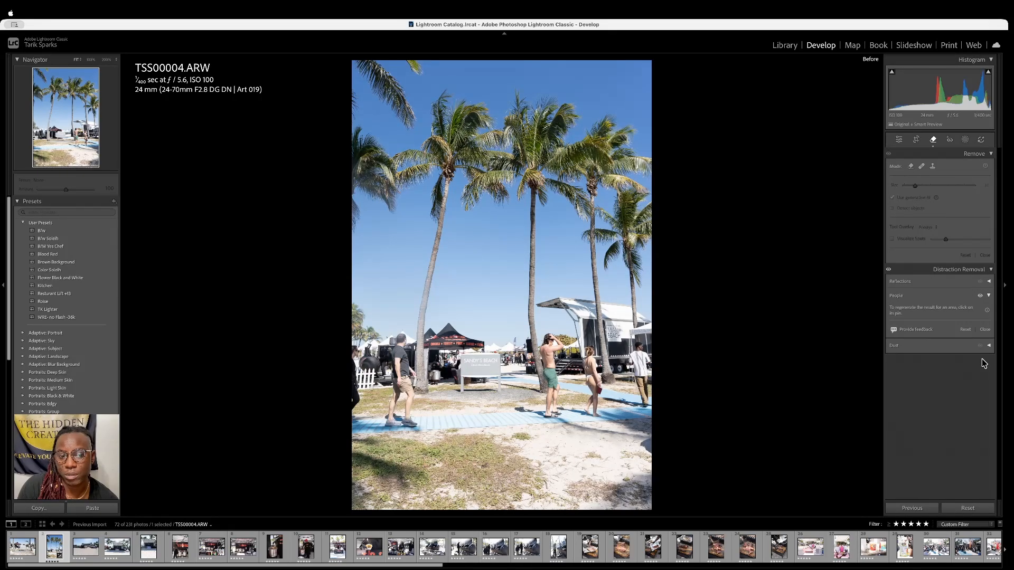
key("backslash")
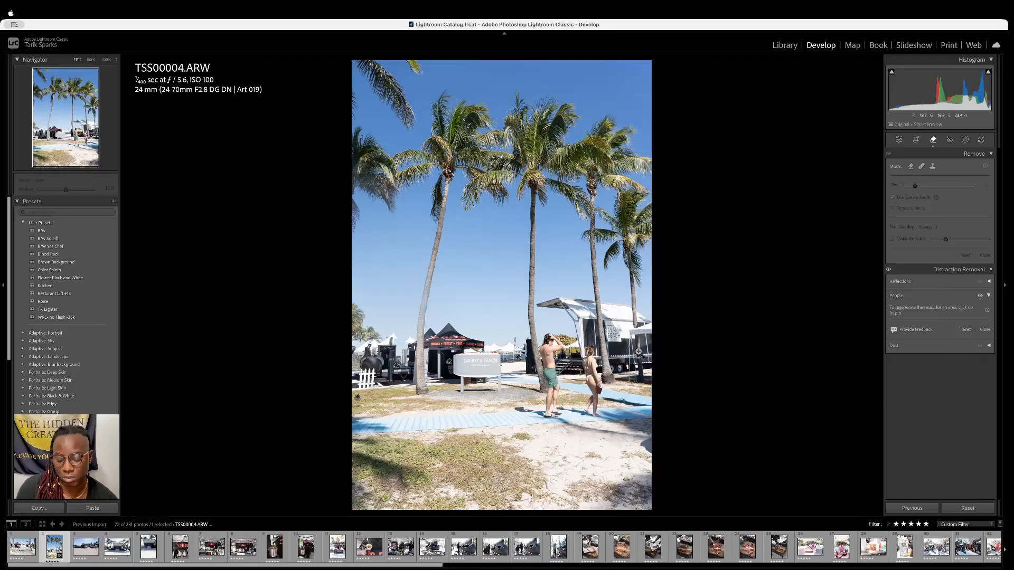
key("backslash")
key("backslash")
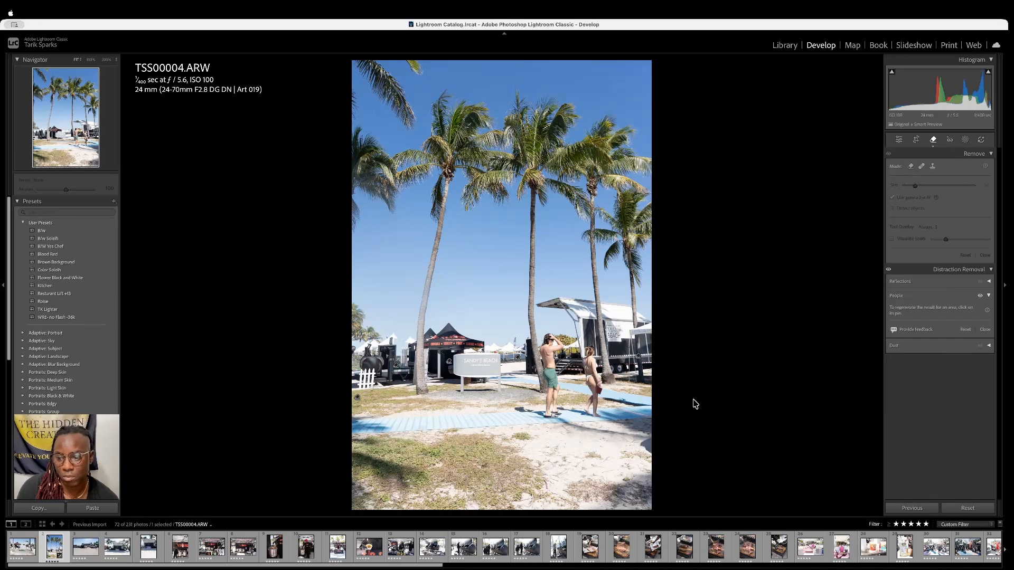
Leave the Remove tool and auto-straighten the palm tree photo TSS00004.ARW with Crop & Straighten
key("q")
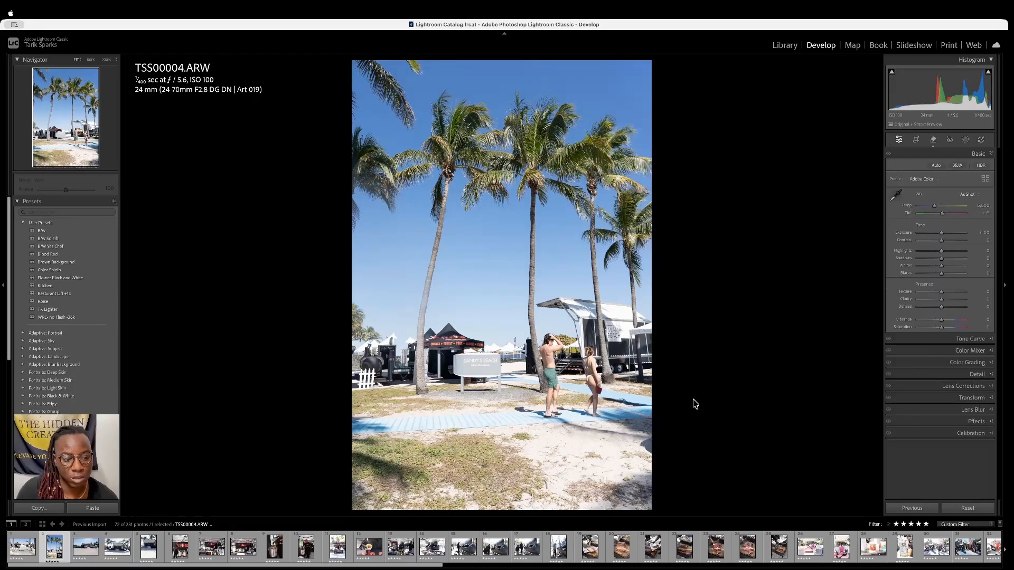
key("Right")
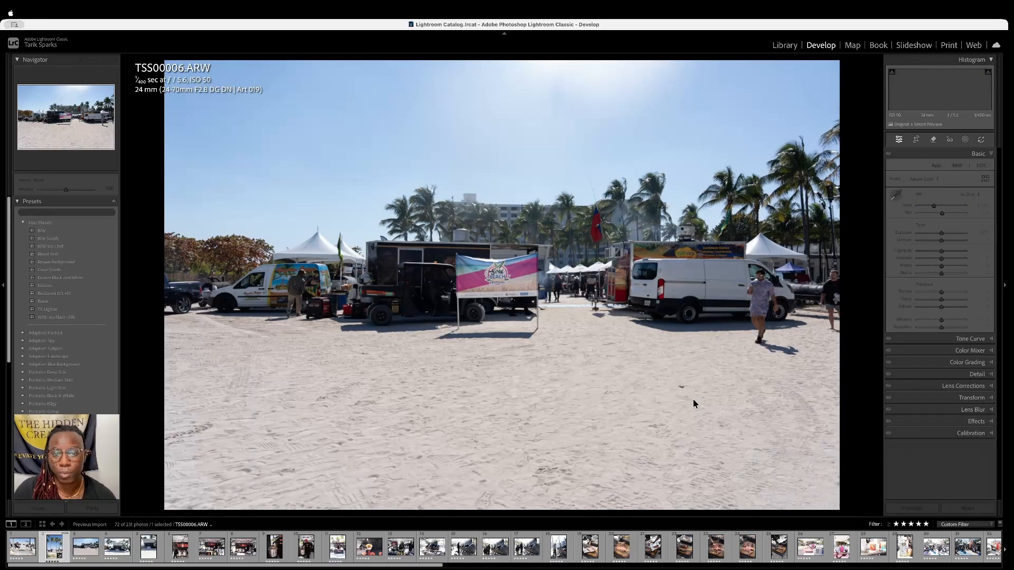
key("Left")
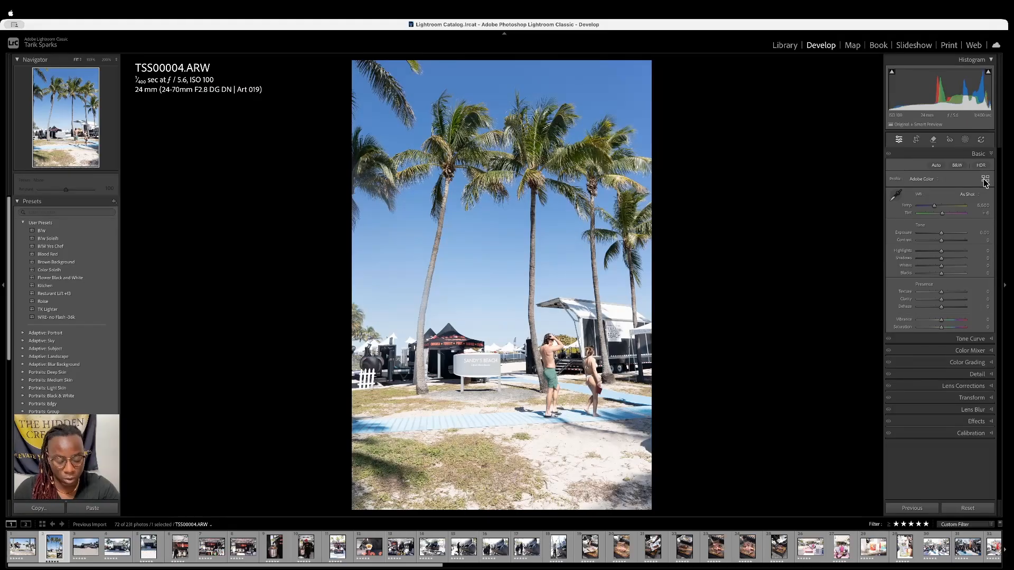
key("r")
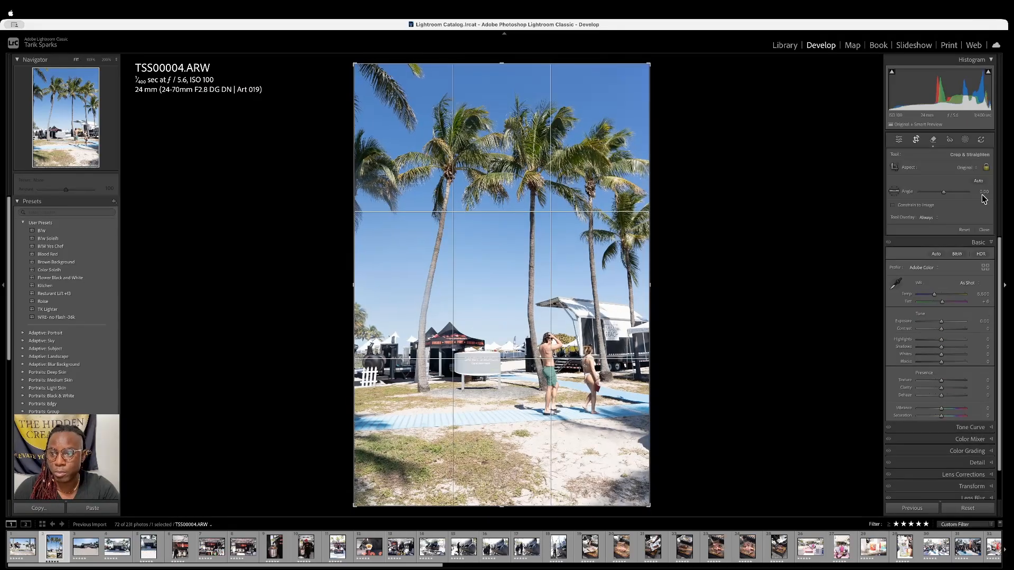
left_click(980, 181)
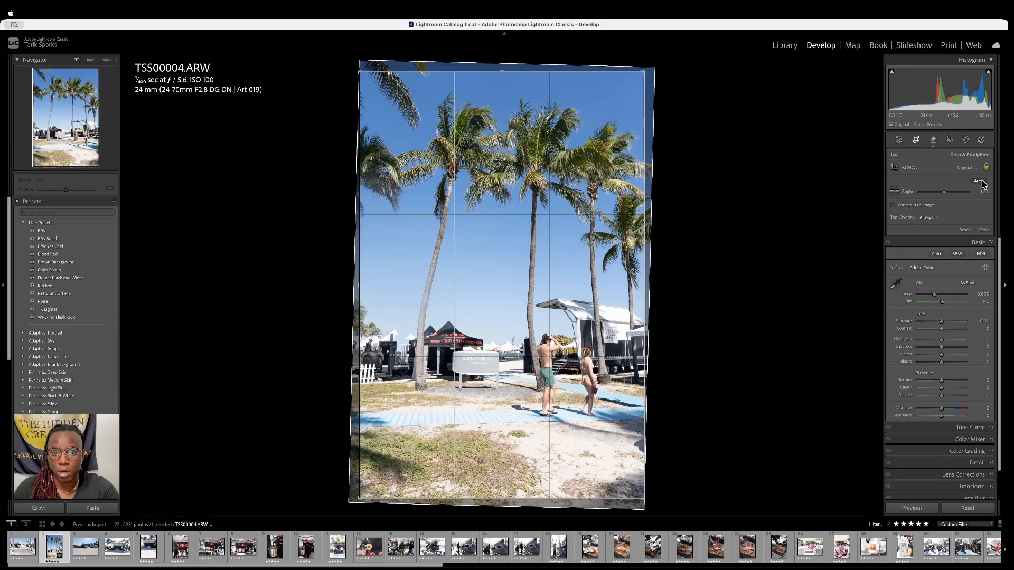
key("r")
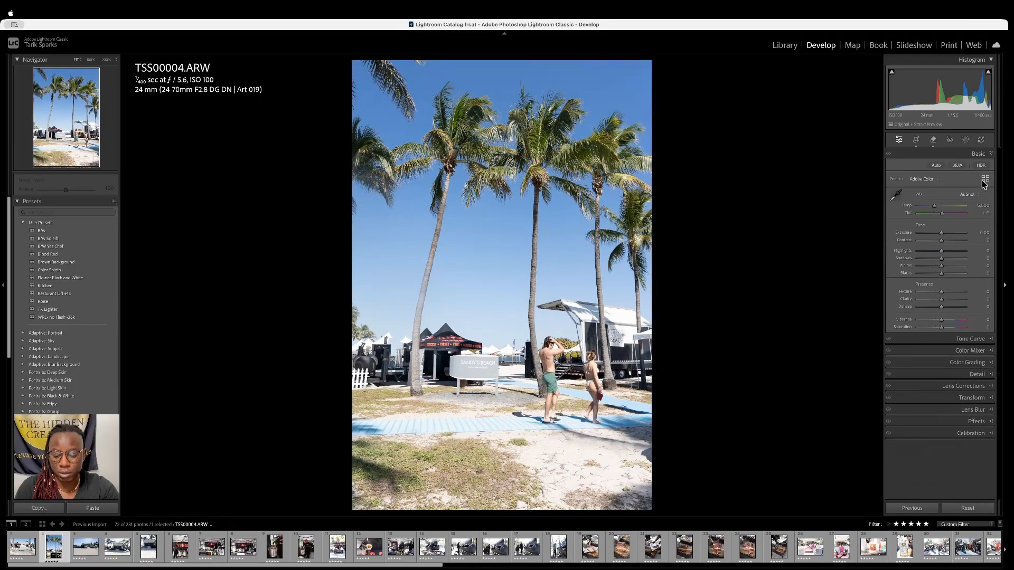
Open the wide stage photo TSS00010.ARW and auto-straighten it with Crop & Straighten
key("Right")
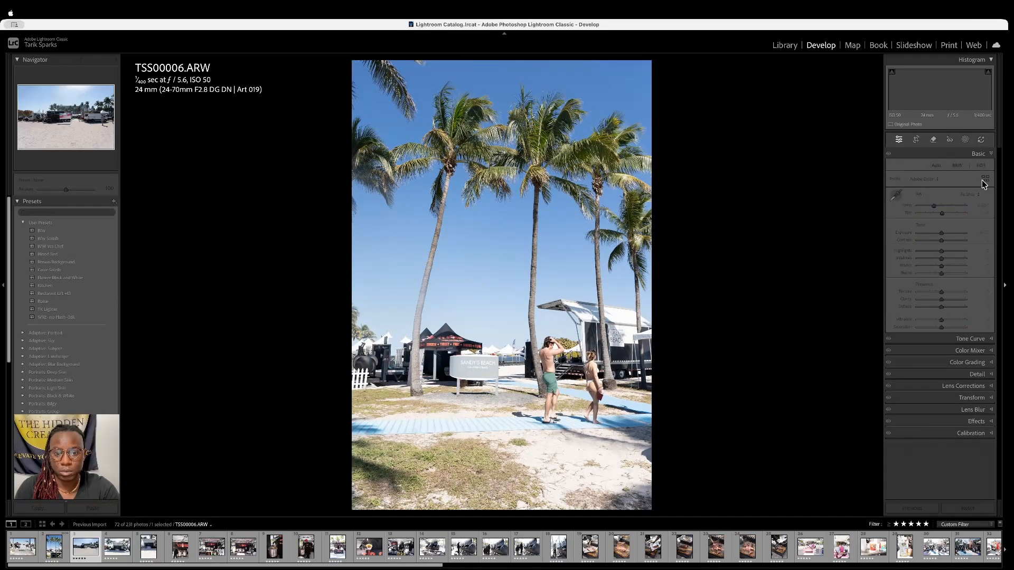
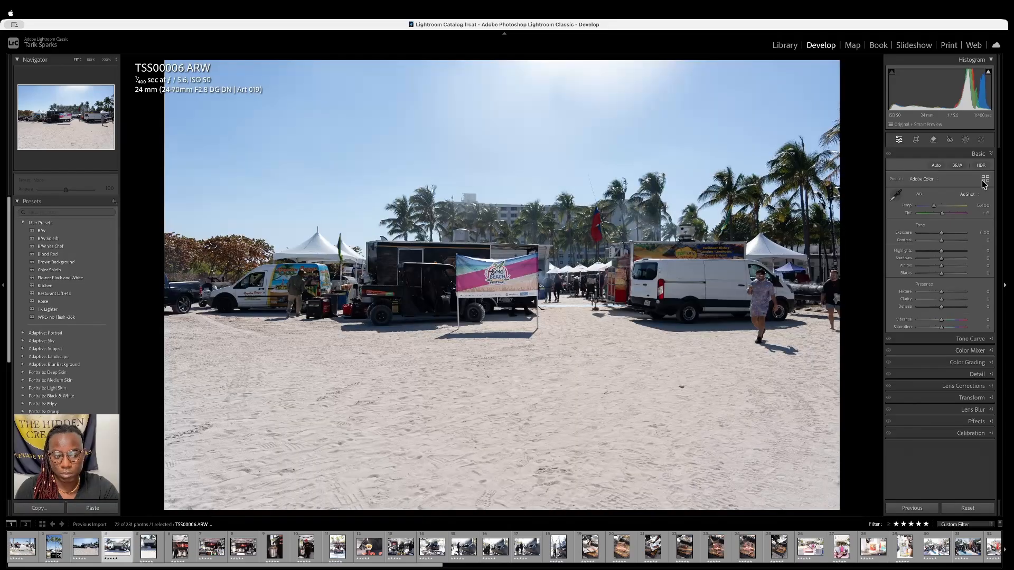
key("Left")
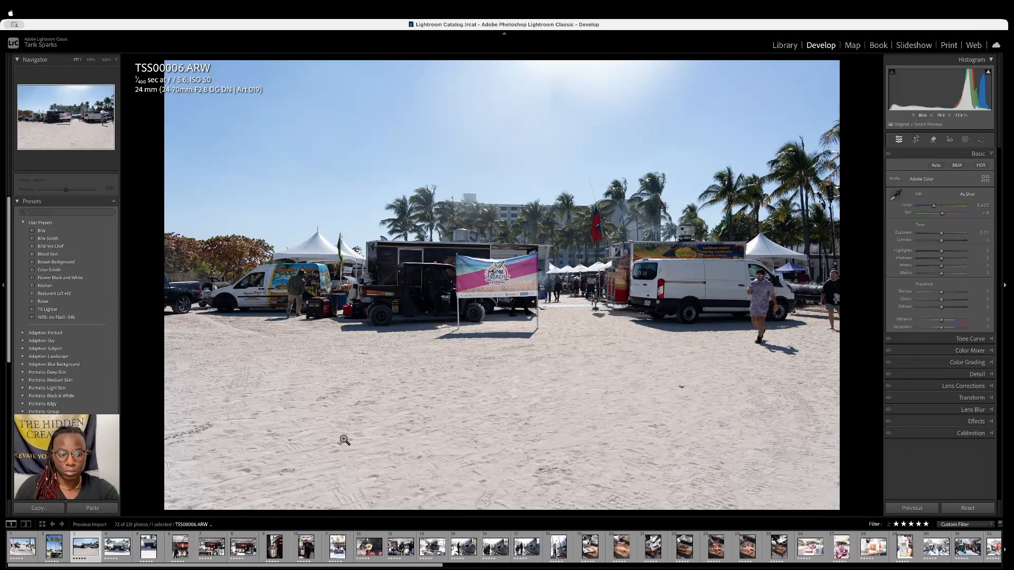
left_click(121, 546)
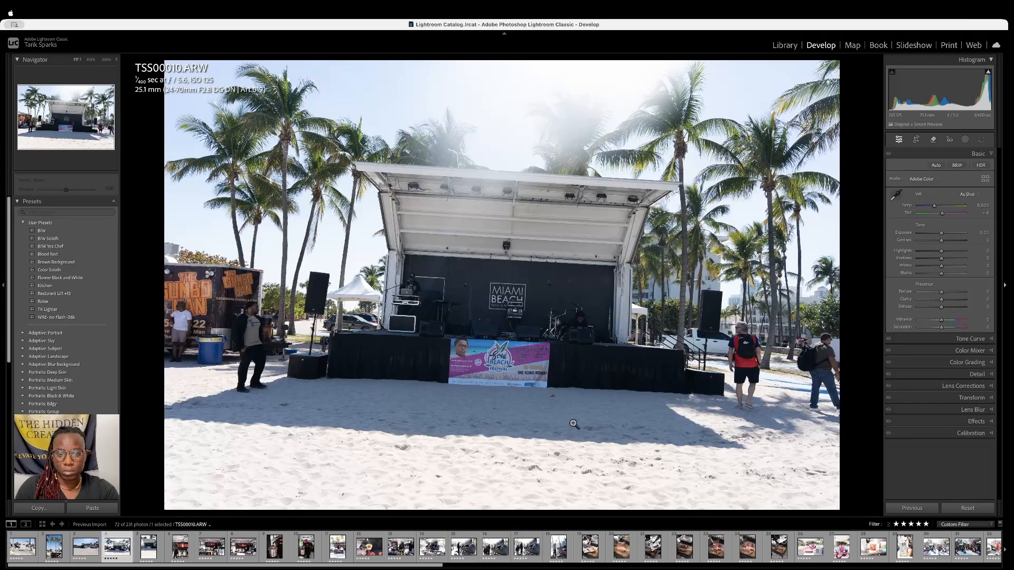
key("r")
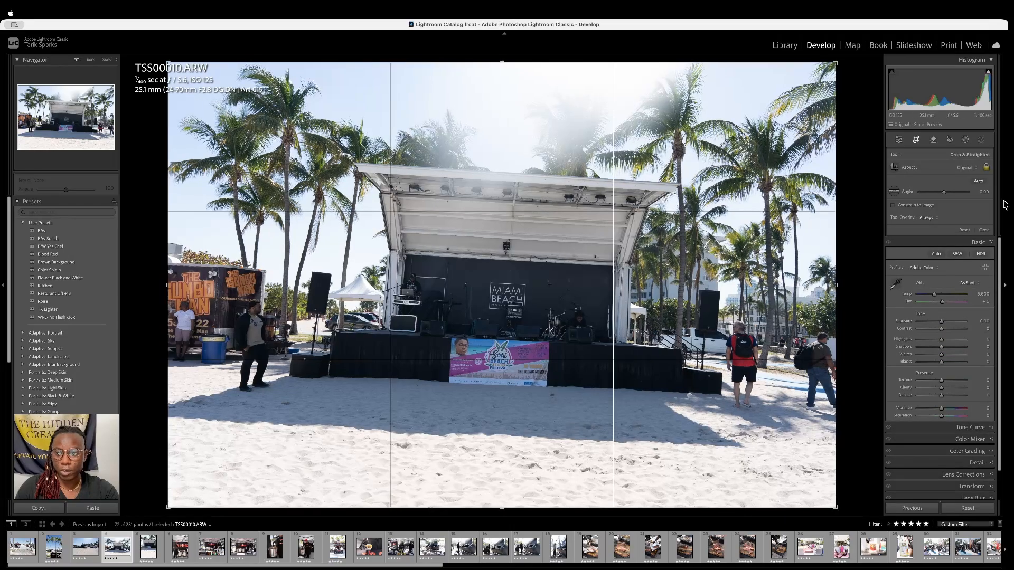
left_click(978, 181)
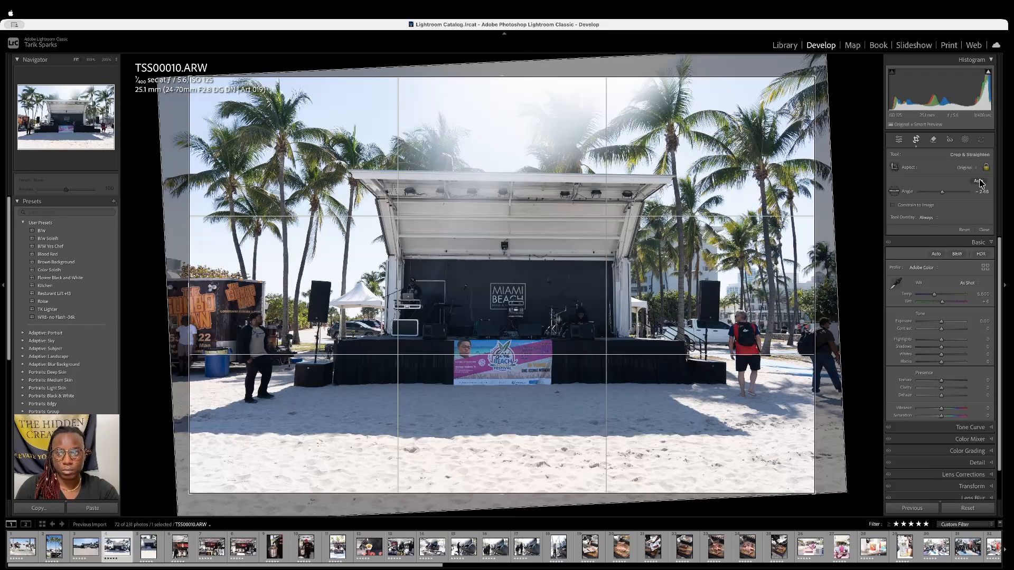
key("Return")
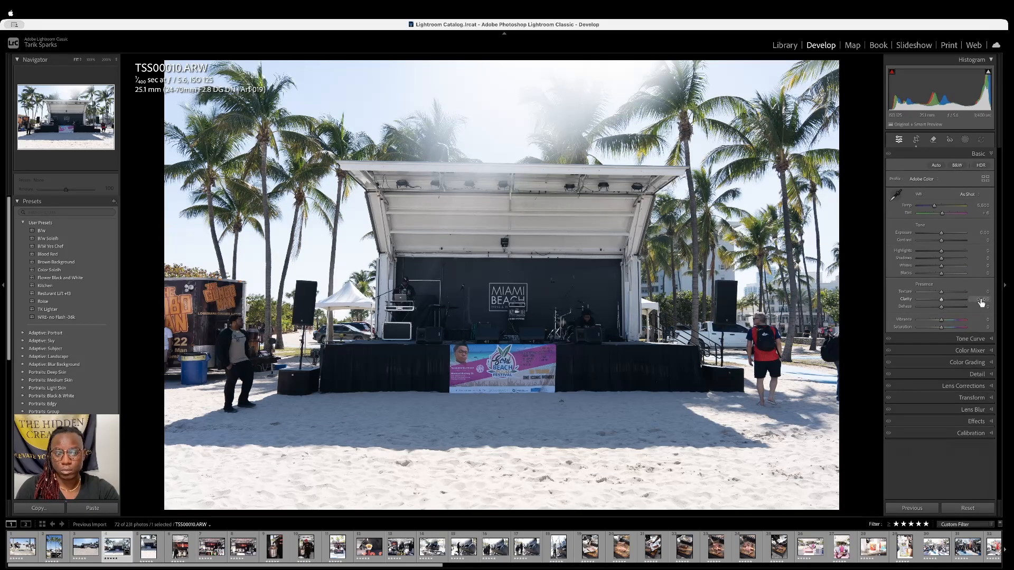
Open the vertical stage photo TSS00012.ARW and crop off most of the empty sand in the foreground
key("Right")
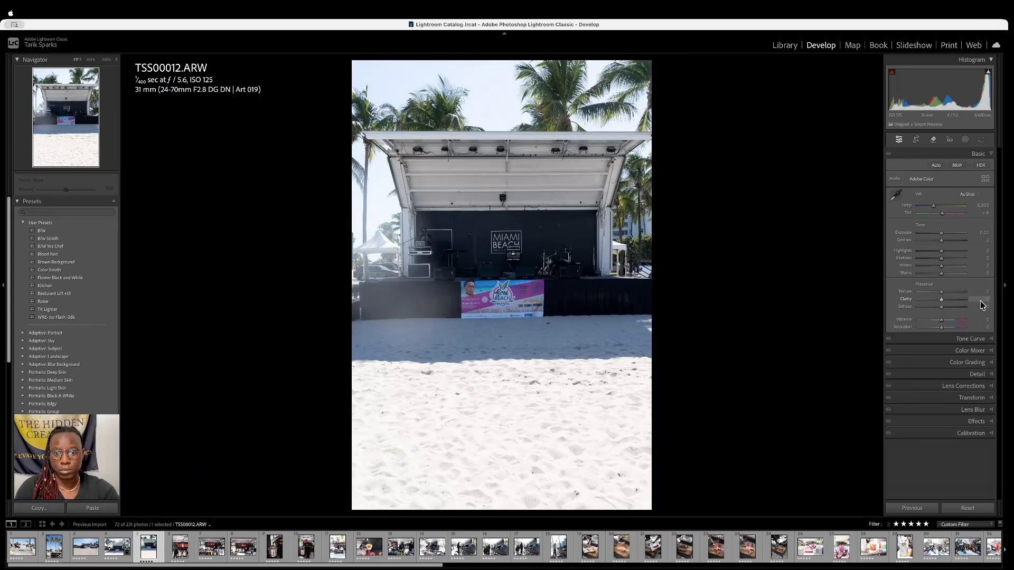
key("r")
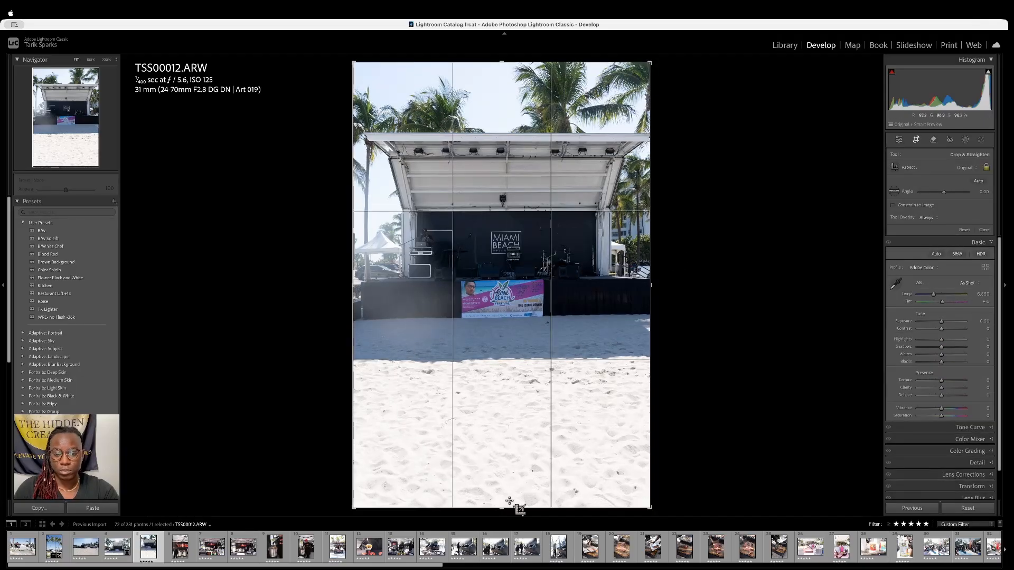
left_click_drag(501, 506, 501, 434)
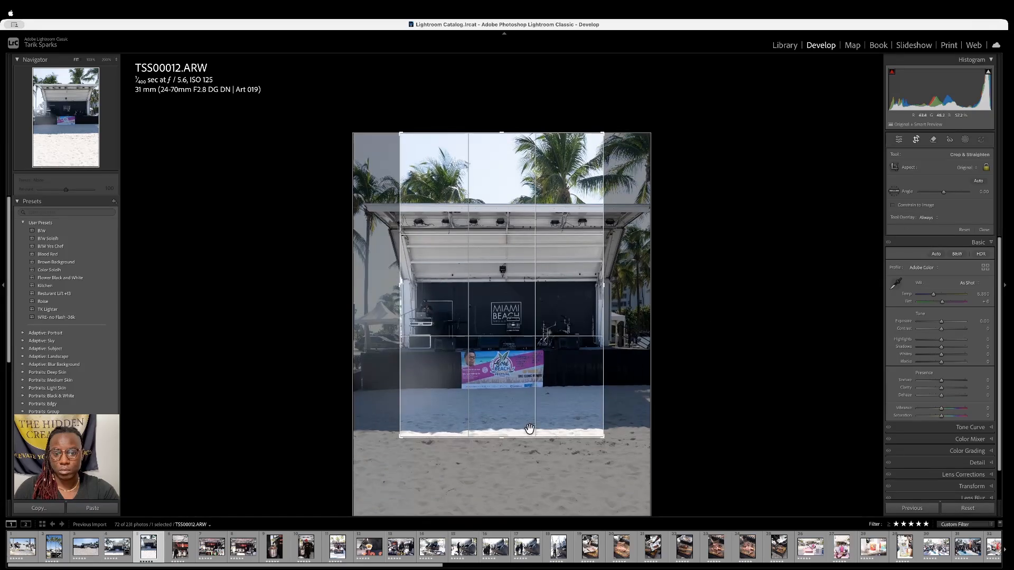
left_click_drag(501, 436, 503, 431)
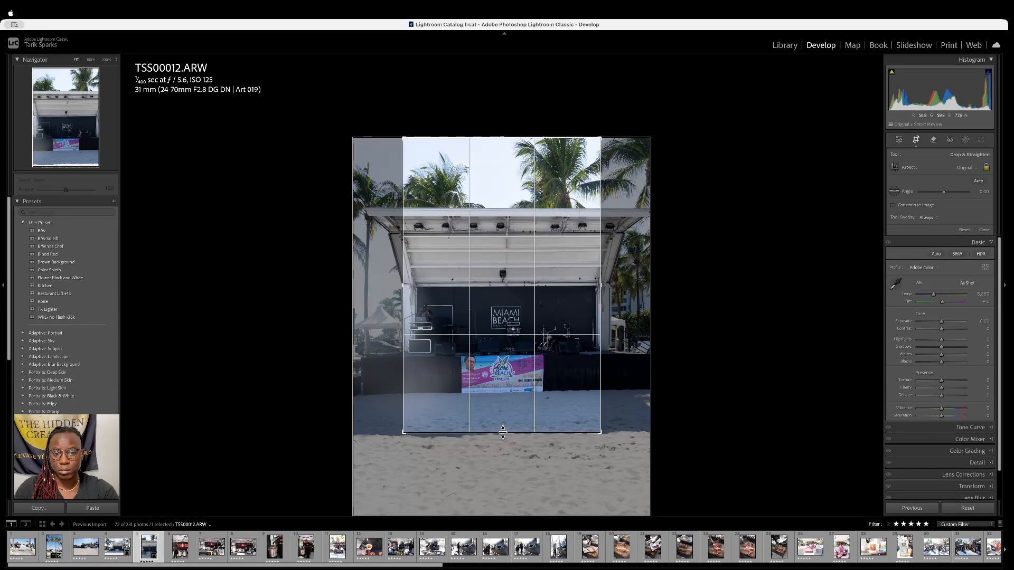
Unlock the crop's aspect ratio, widen the crop to the photo's full width, and auto-straighten it
left_click(986, 167)
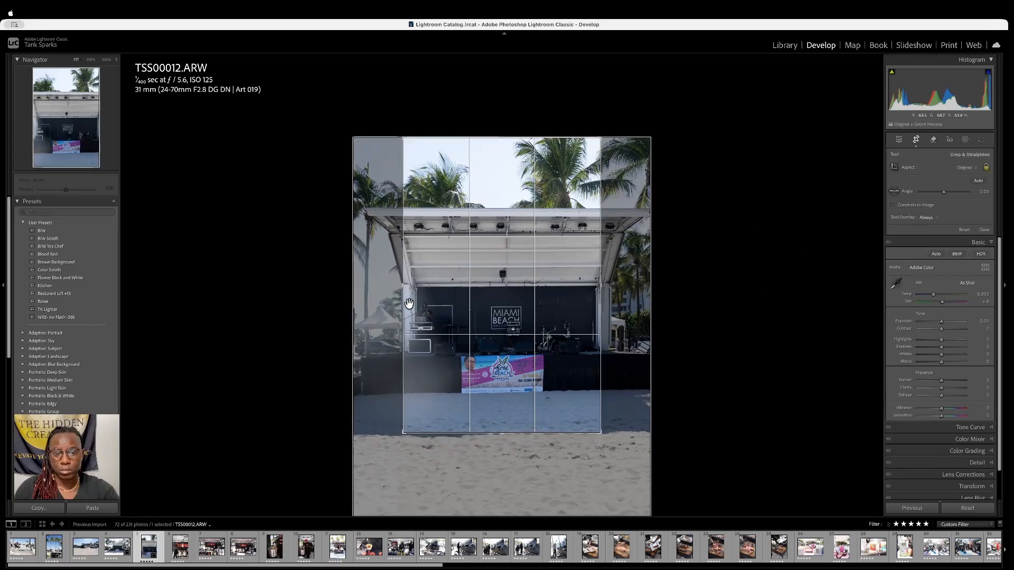
left_click_drag(404, 287, 375, 289)
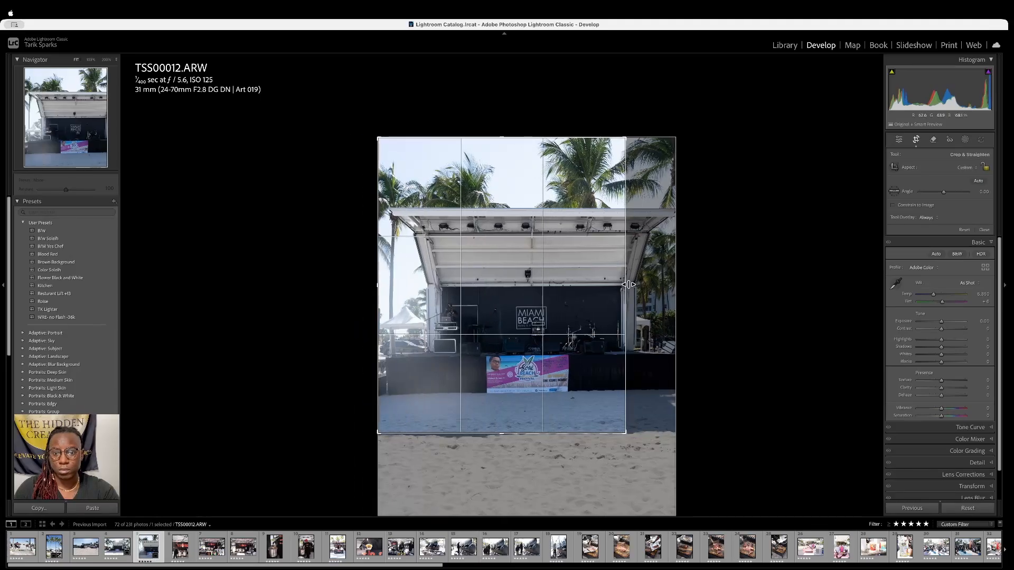
left_click_drag(628, 285, 665, 285)
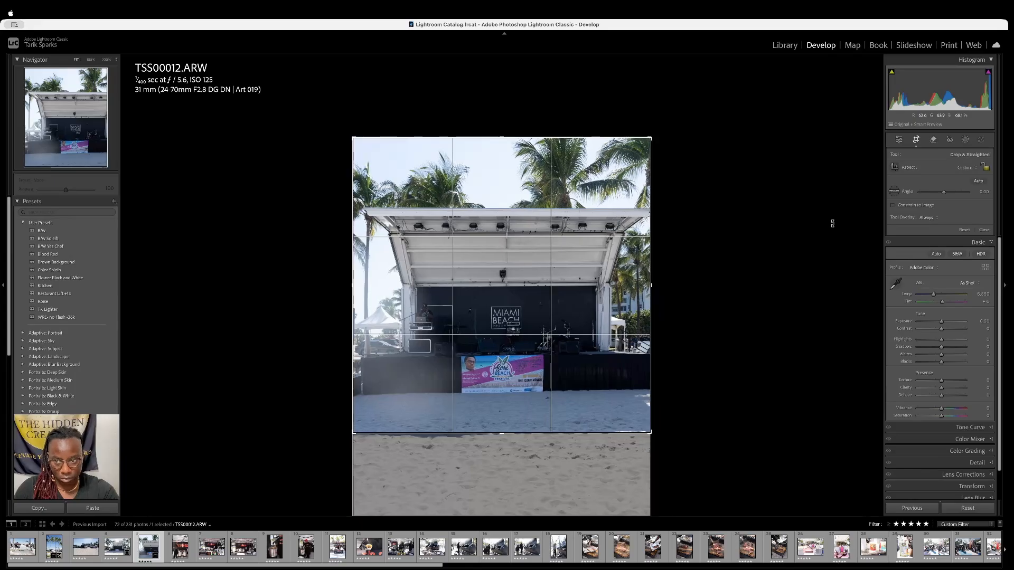
left_click(978, 182)
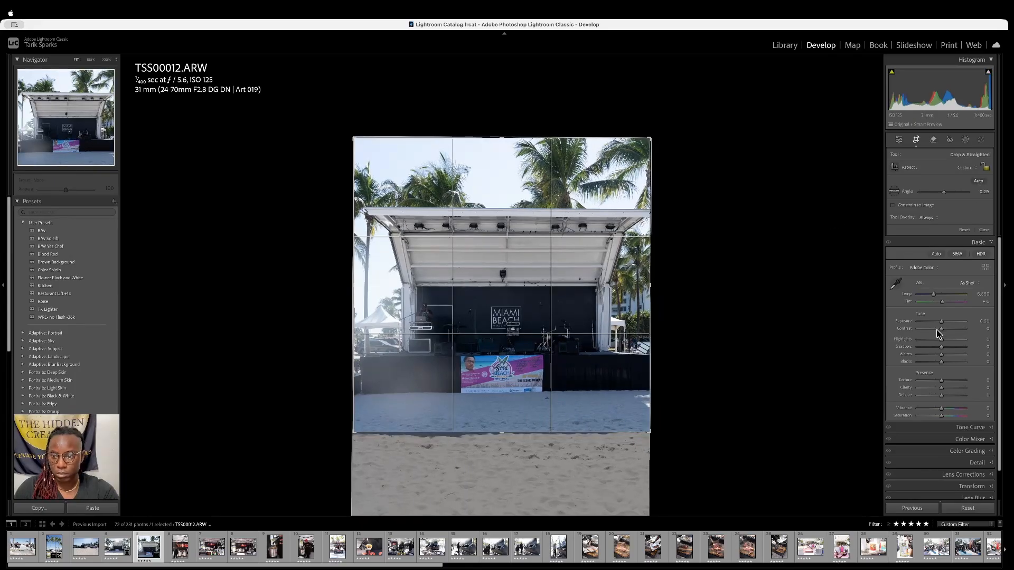
key("Return")
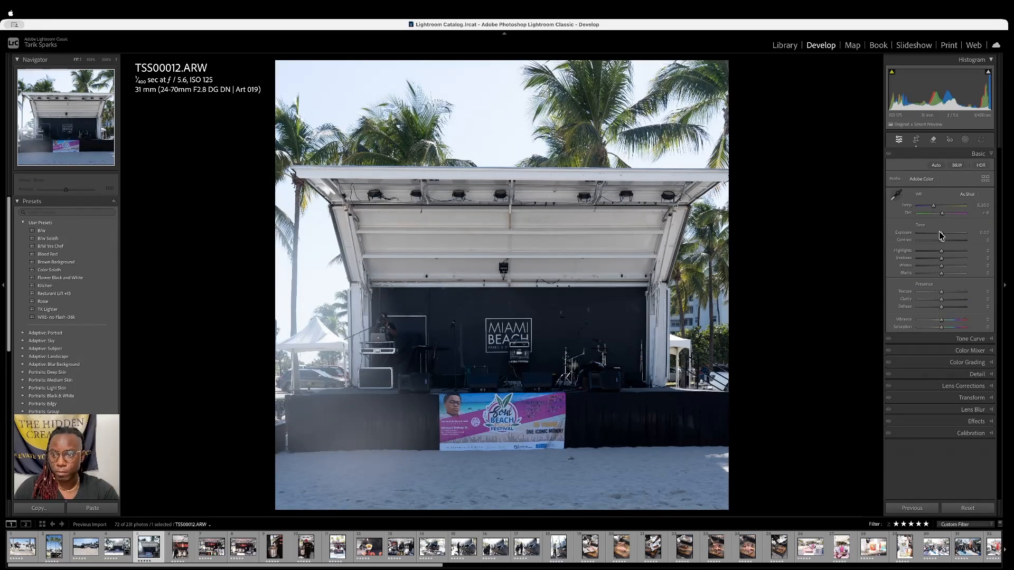
Brighten the stage photo with Exposure at about +0.60, Shadows at +24 and Highlights at about -26
left_click_drag(941, 233, 943, 233)
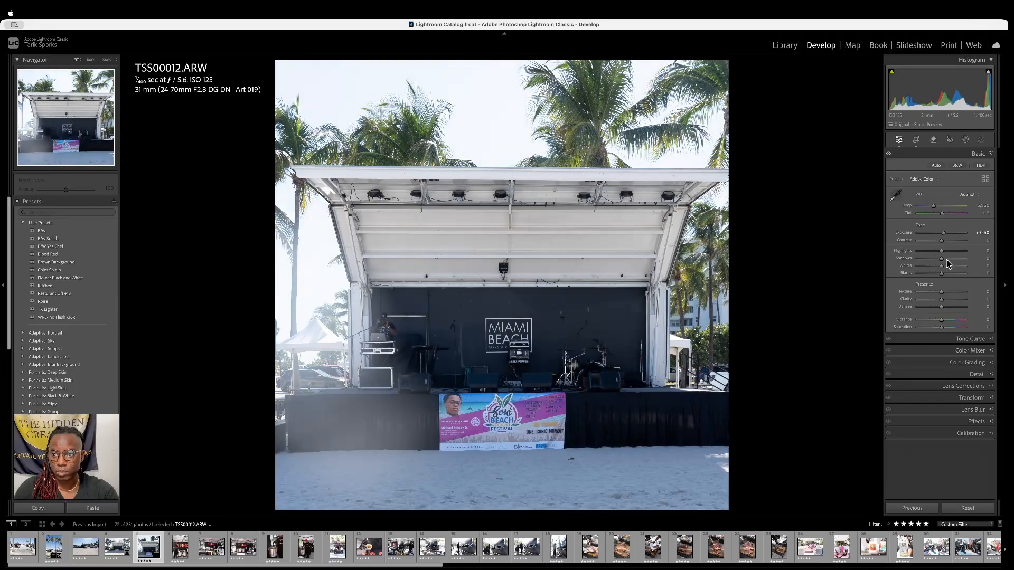
left_click(946, 258)
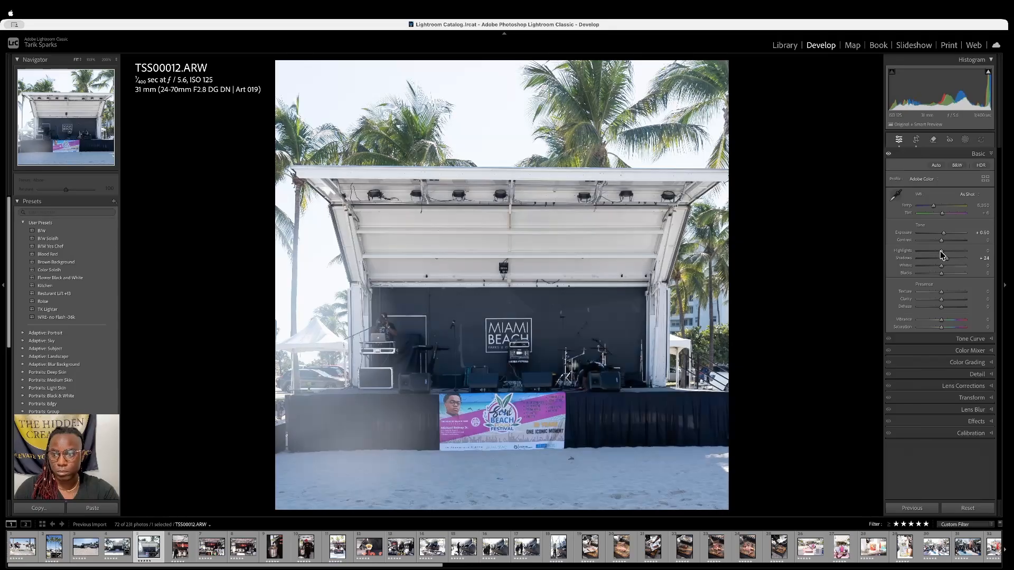
left_click(934, 252)
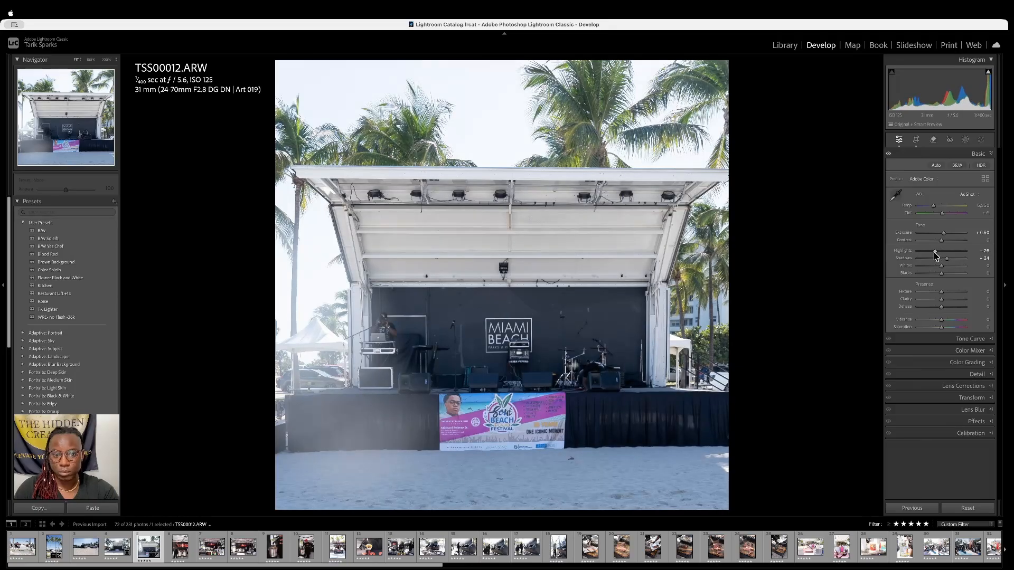
Set Highlights to about -34, Vibrance to +12 and Contrast to +12 on the stage photo, and compare it with the unedited version
key("Down")
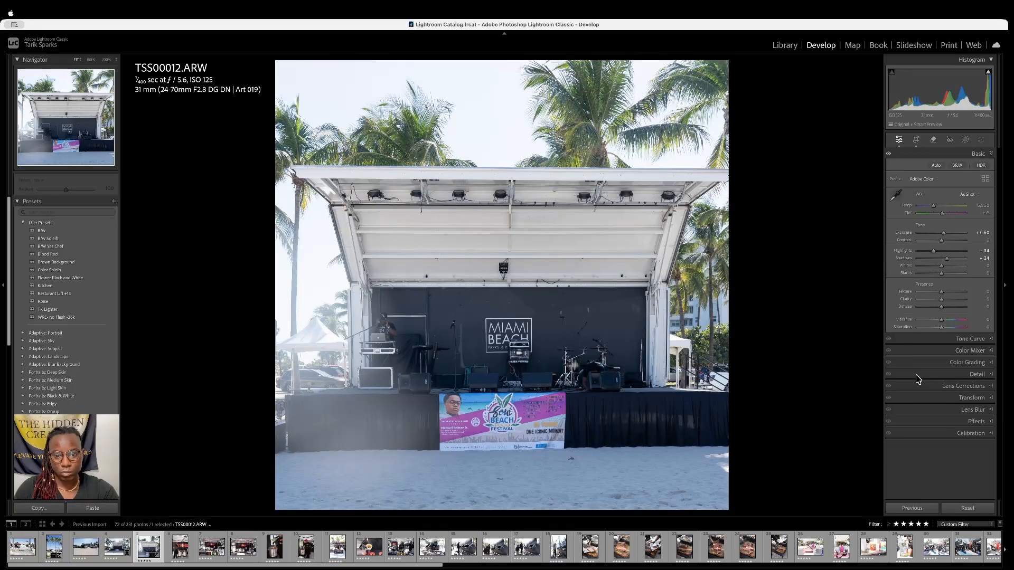
left_click_drag(942, 320, 946, 323)
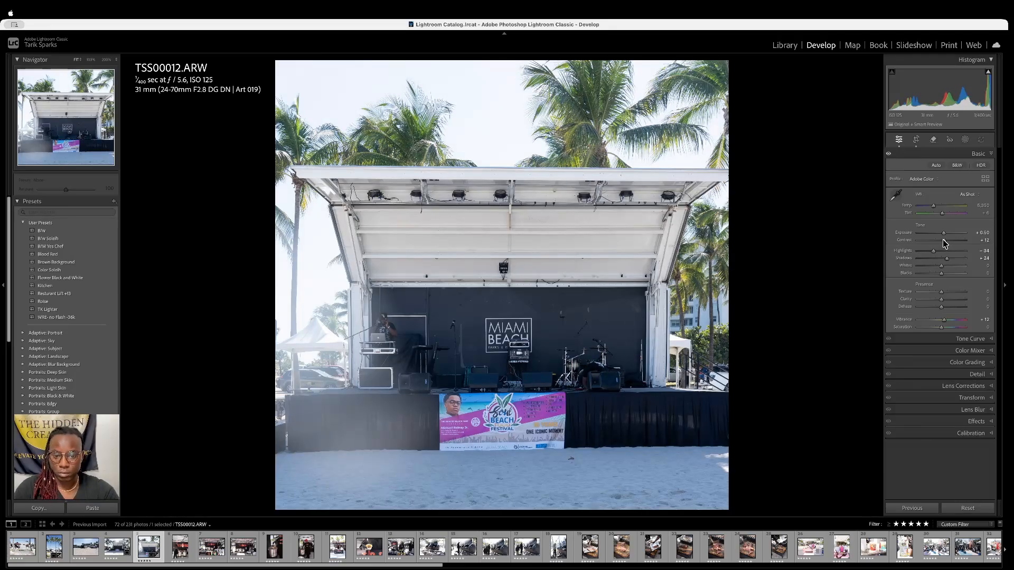
key("backslash")
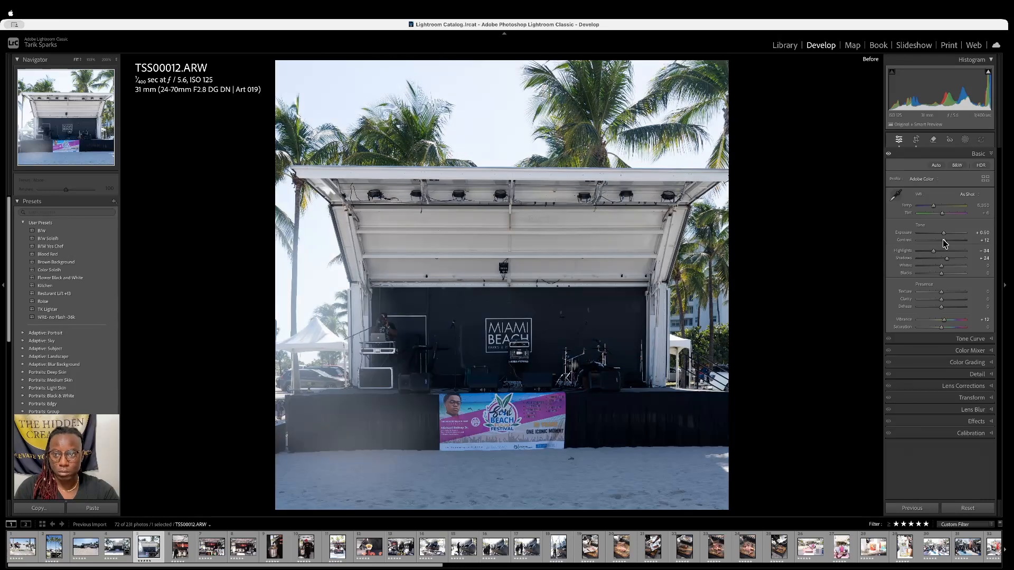
key("backslash")
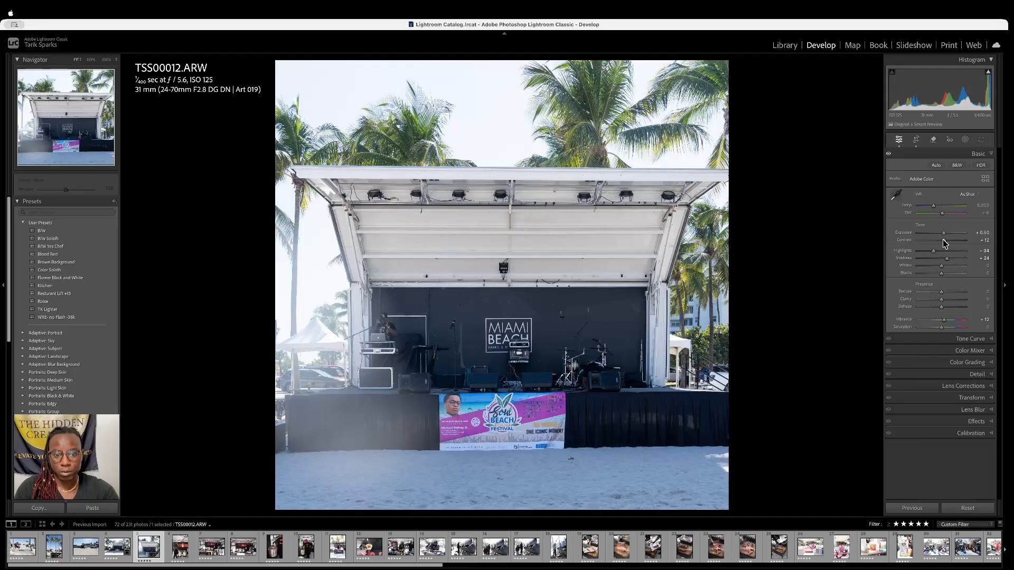
key("backslash")
key("backslash")
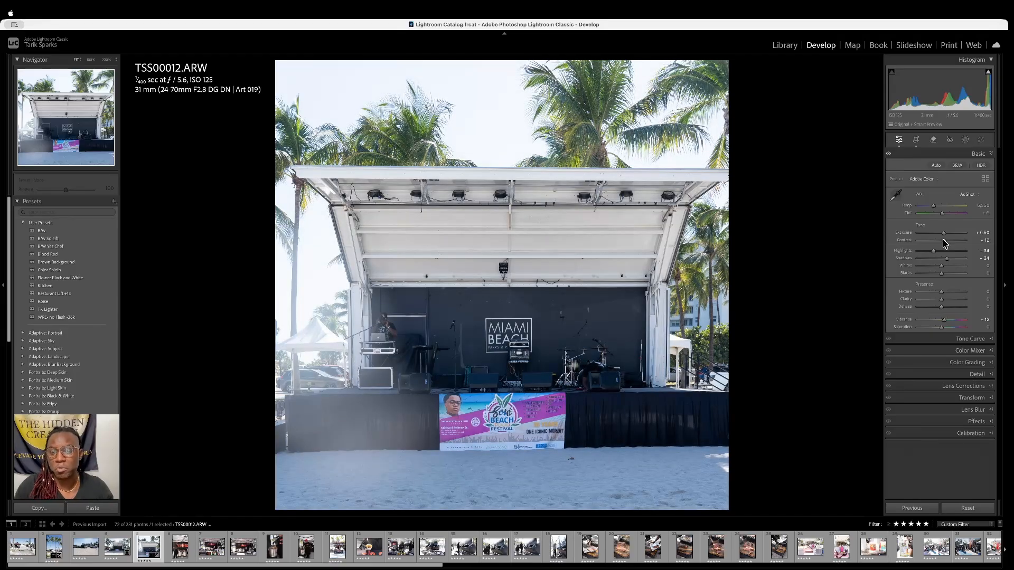
key("r")
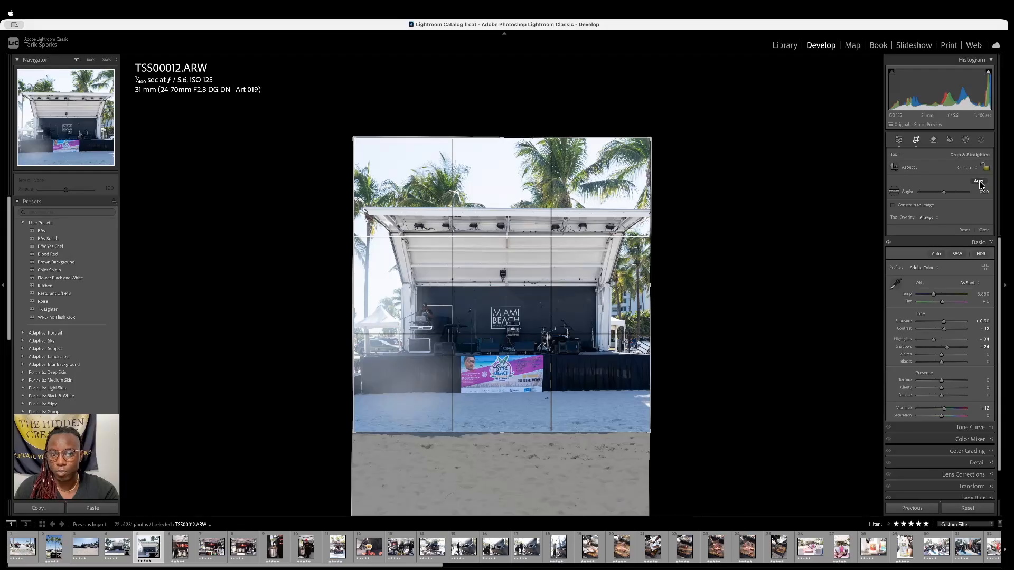
key("Return")
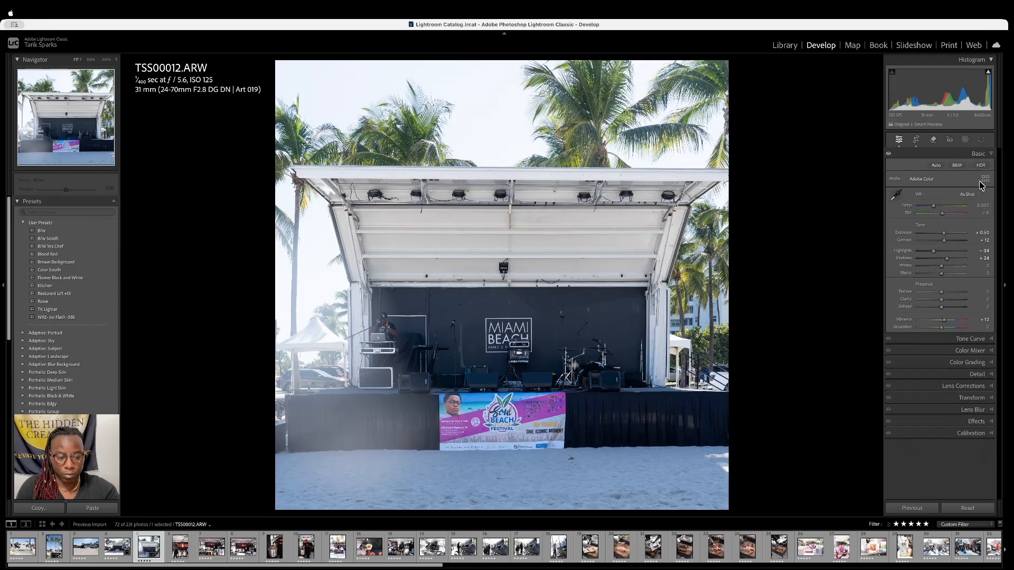
Open the vertical cook portrait TSS00014.ARW and auto-straighten it with Crop & Straighten
key("Right")
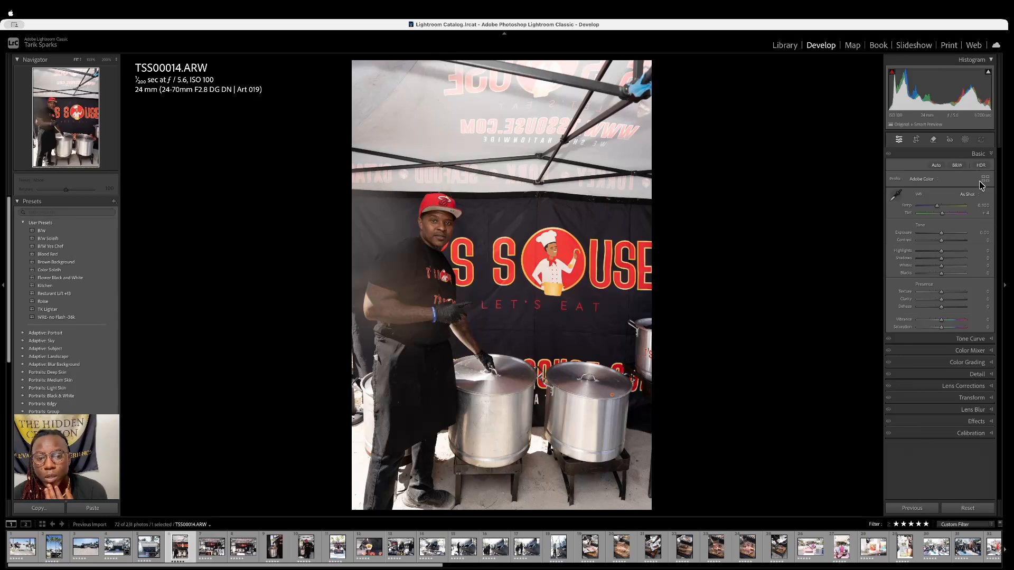
key("r")
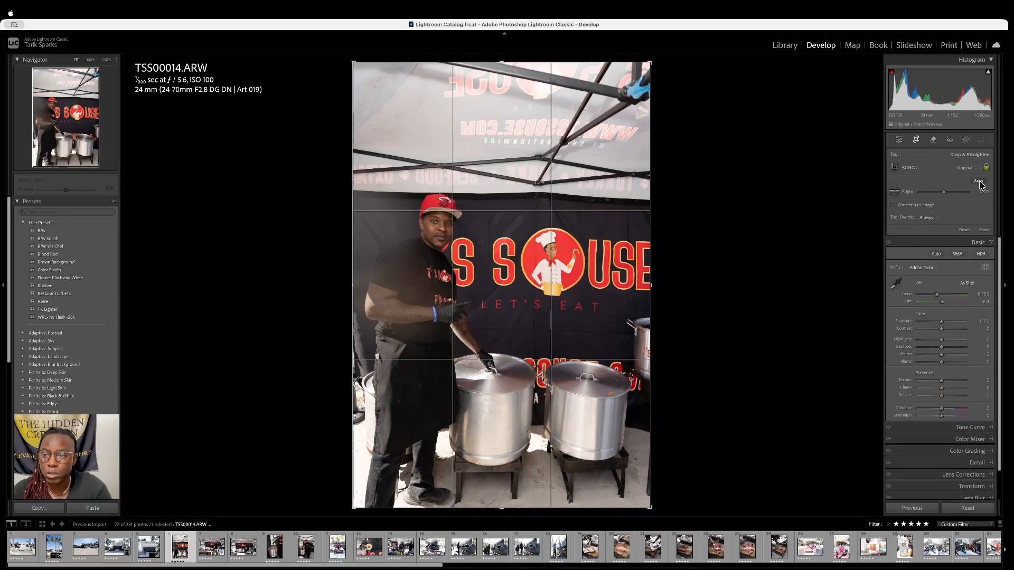
left_click(977, 181)
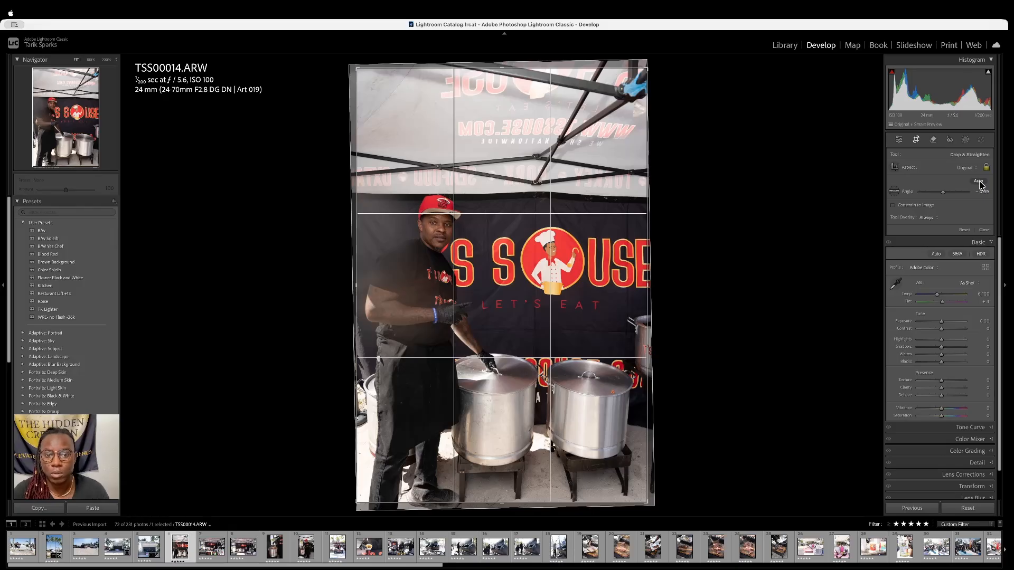
key("Return")
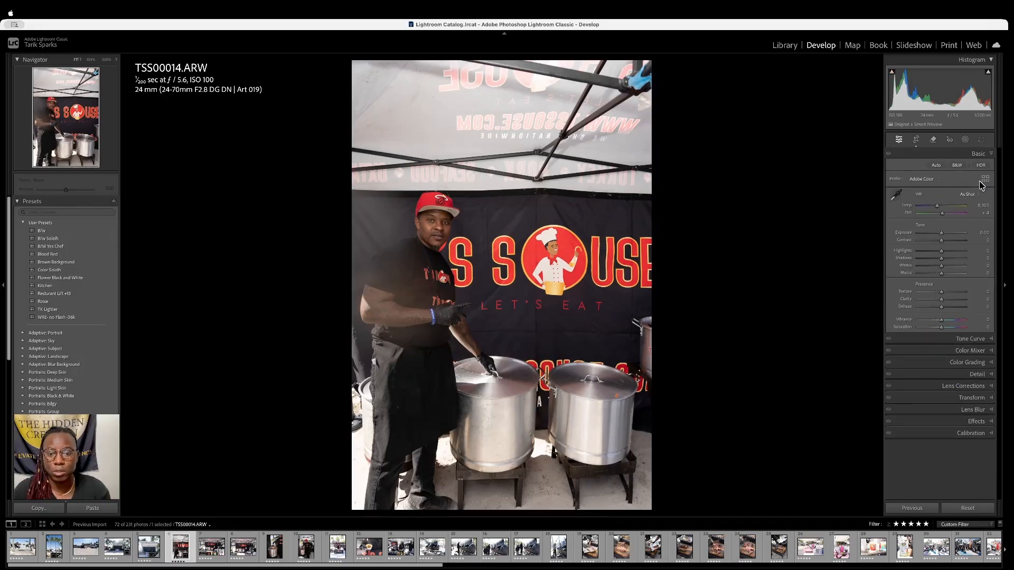
Open TSS00018.ARW and crop it tightly around the T's Souse banner, the steel pots and the cook
key("Right")
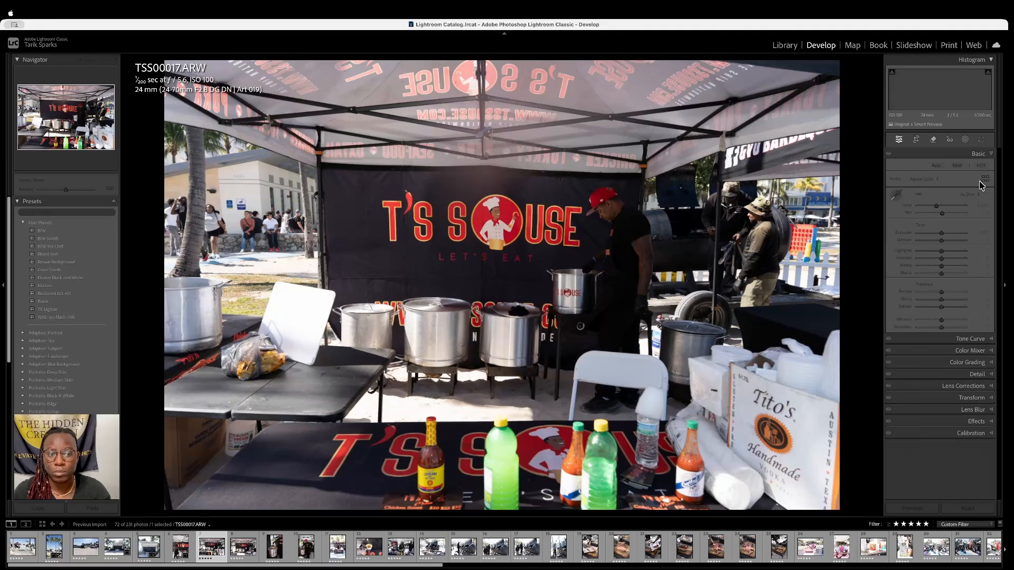
key("Right")
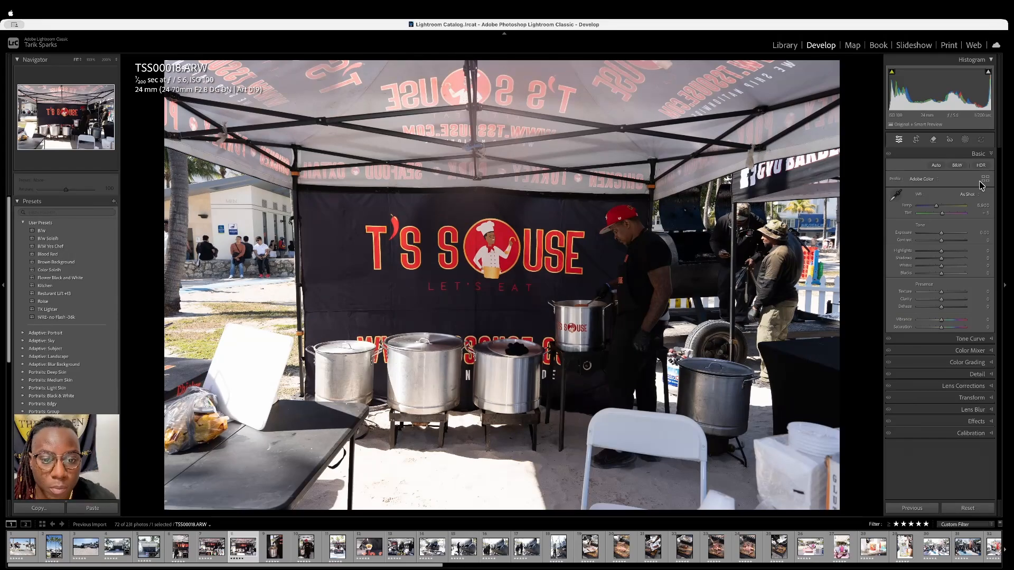
key("r")
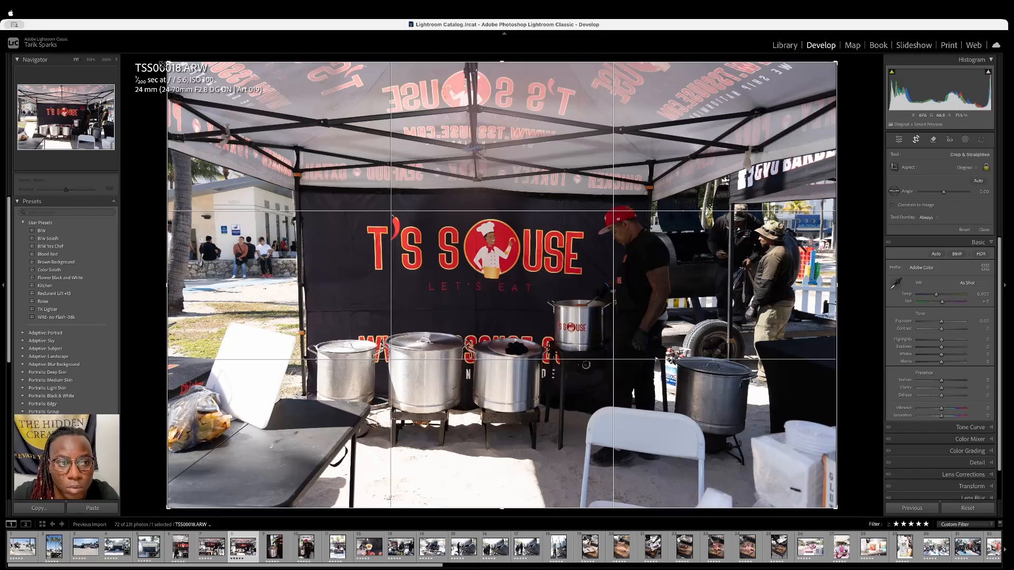
left_click_drag(163, 64, 229, 95)
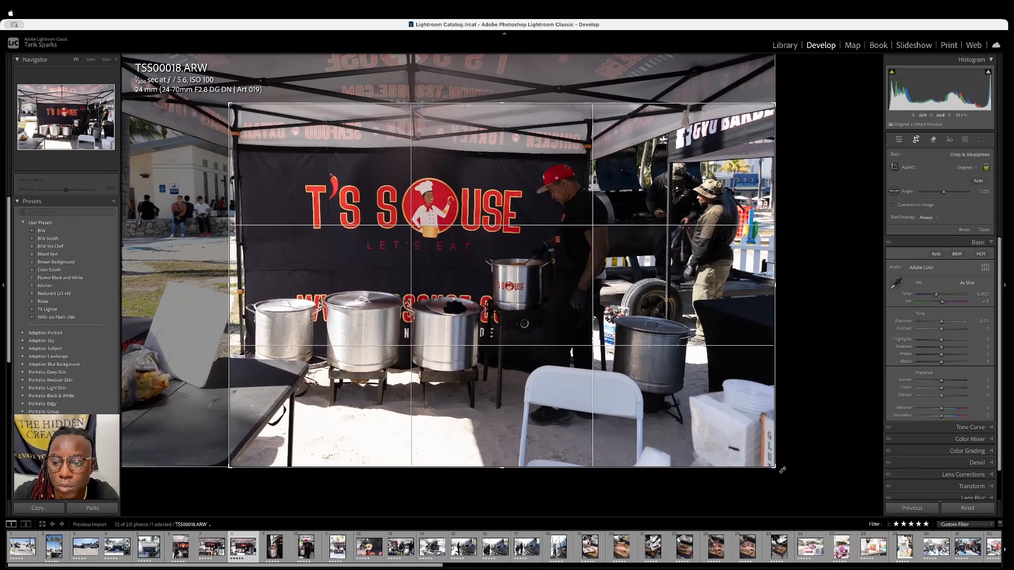
left_click_drag(782, 469, 694, 436)
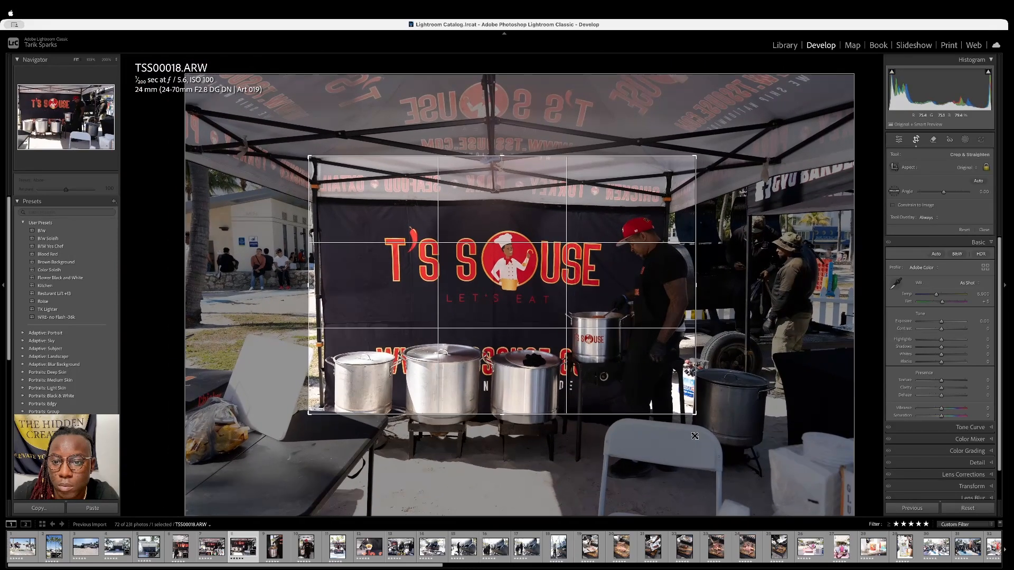
mouse_move(578, 361)
left_mouse_down()
mouse_move(577, 332)
mouse_move(576, 366)
mouse_move(584, 363)
mouse_move(575, 364)
left_mouse_up()
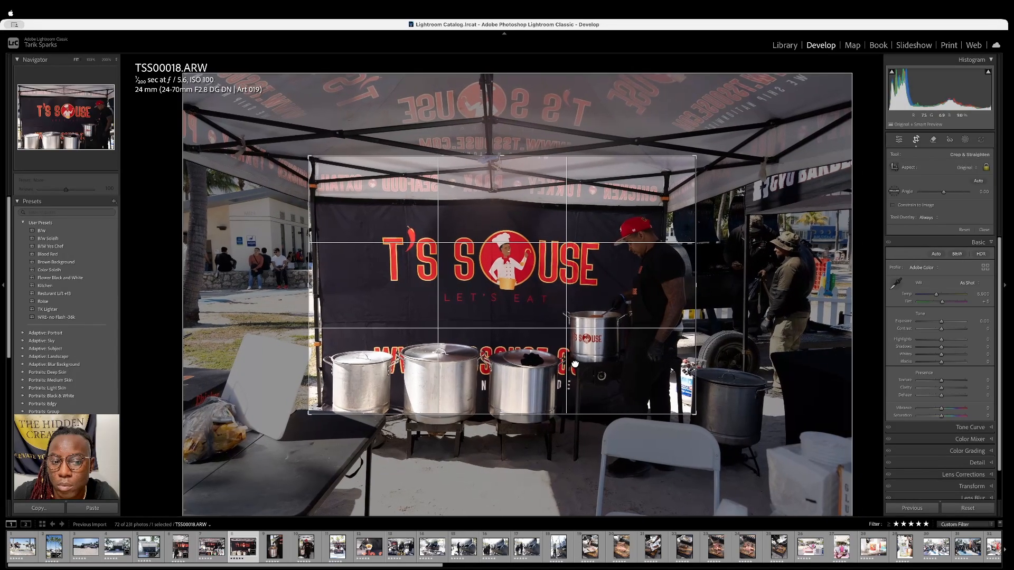
key("Return")
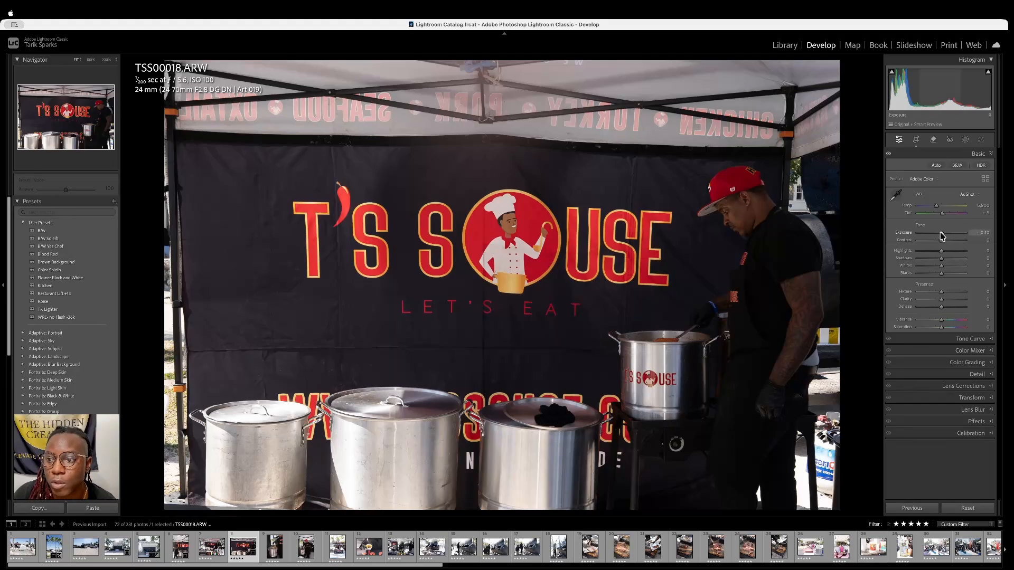
Tone the cropped banner photo with Exposure at about +1.10, Contrast at +13, Highlights at about -41 and Vibrance at +8
left_click_drag(942, 236, 946, 237)
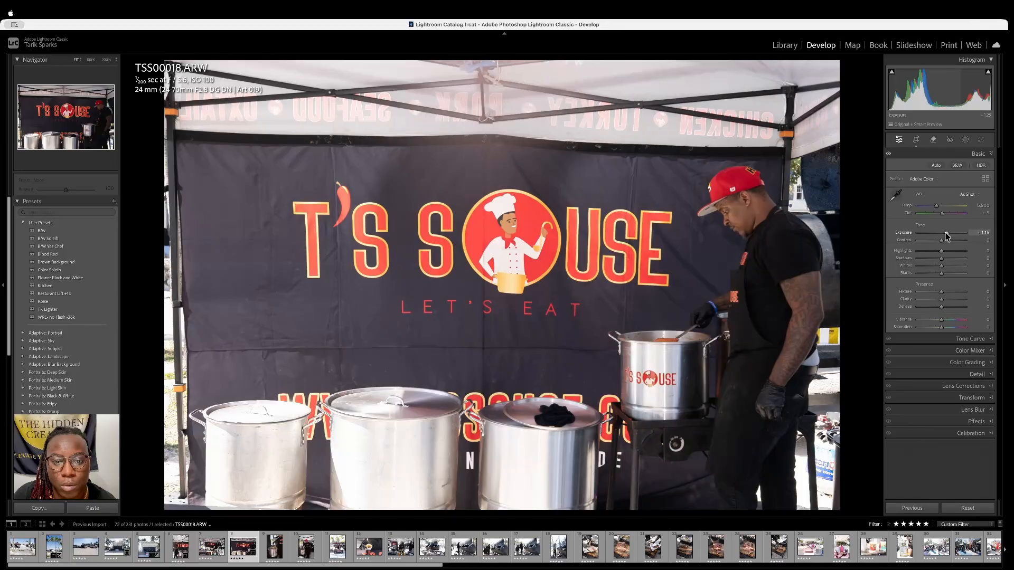
left_click_drag(946, 236, 945, 236)
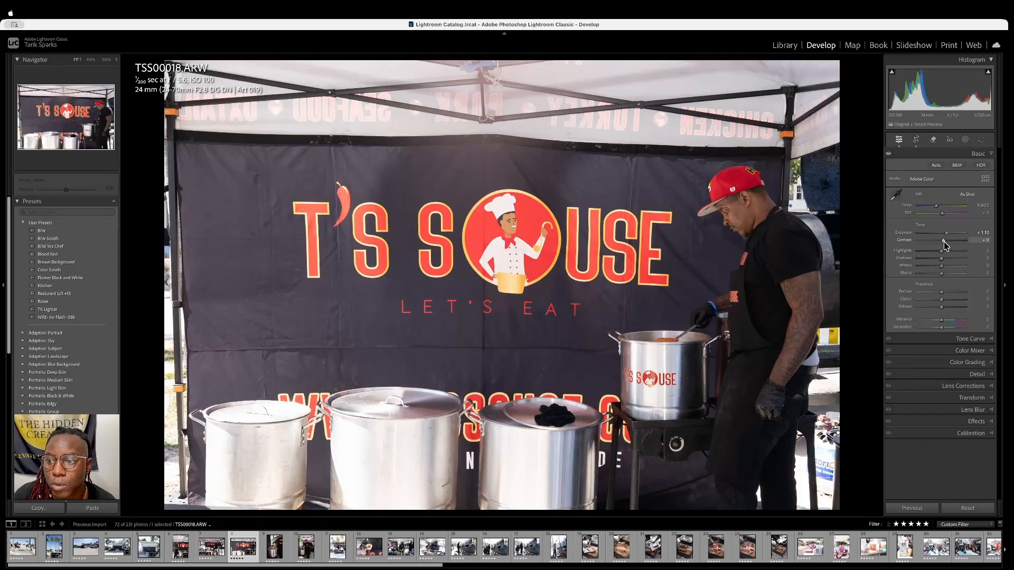
left_click_drag(944, 243, 945, 243)
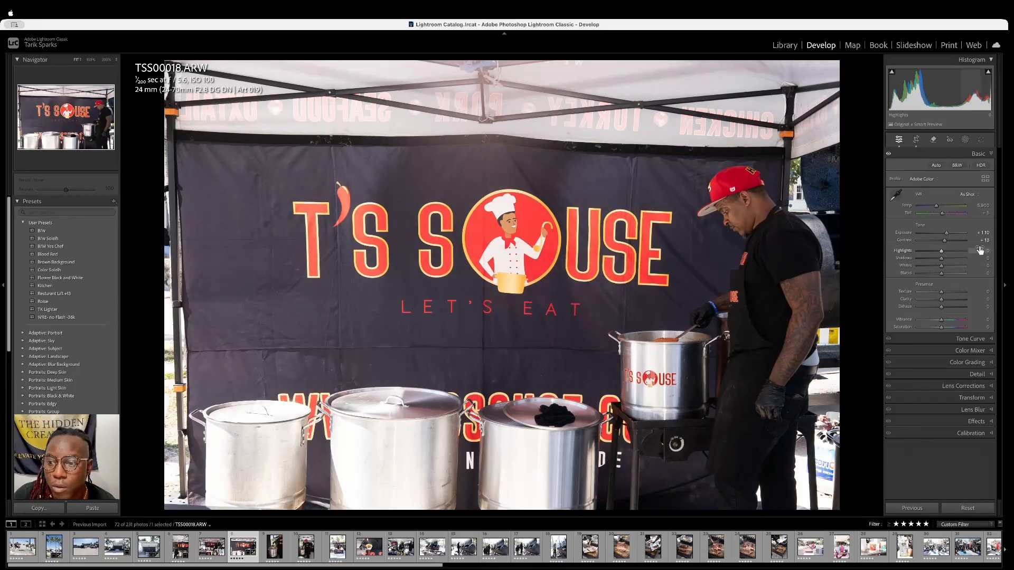
left_click_drag(943, 253, 932, 258)
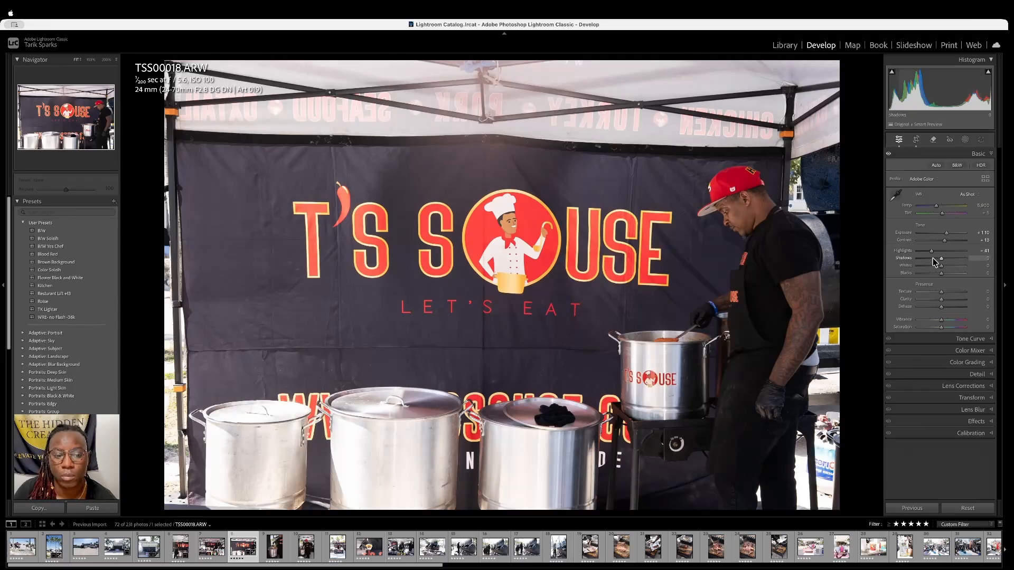
left_click_drag(940, 320, 944, 324)
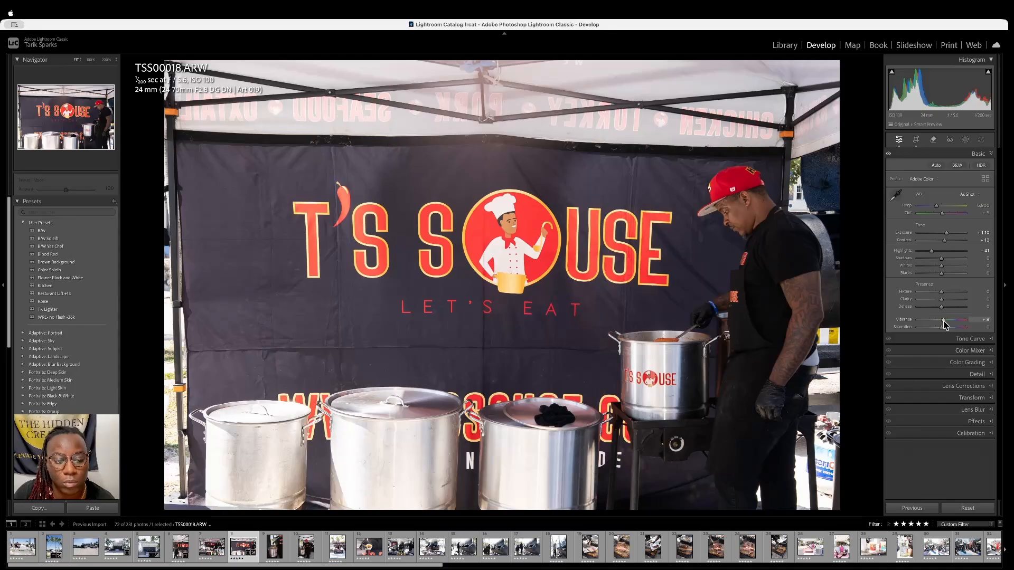
Go back to the wide tent photo TSS00017.ARW and remove its star rating to drop it from the selection
key("Left")
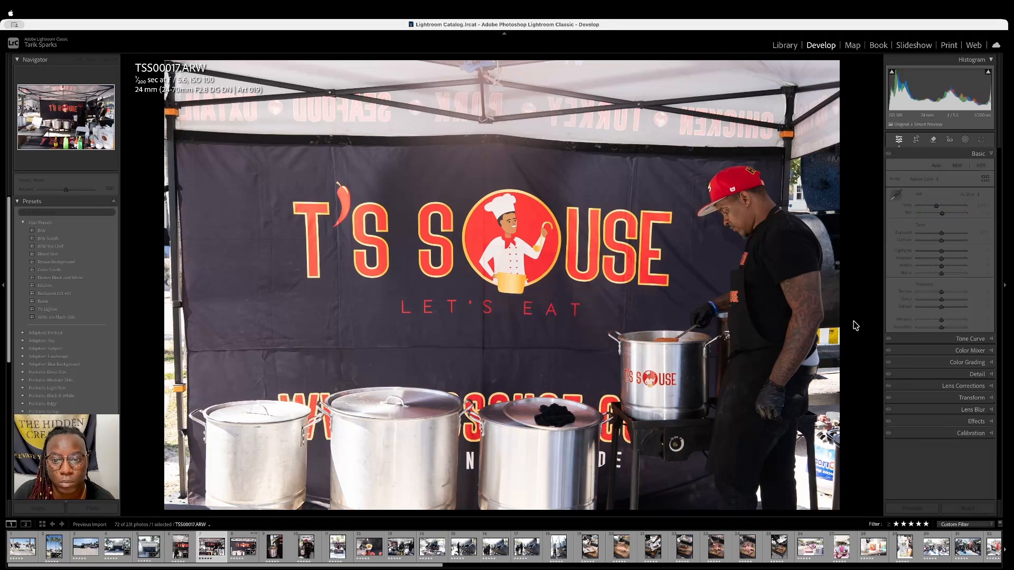
left_click(804, 302)
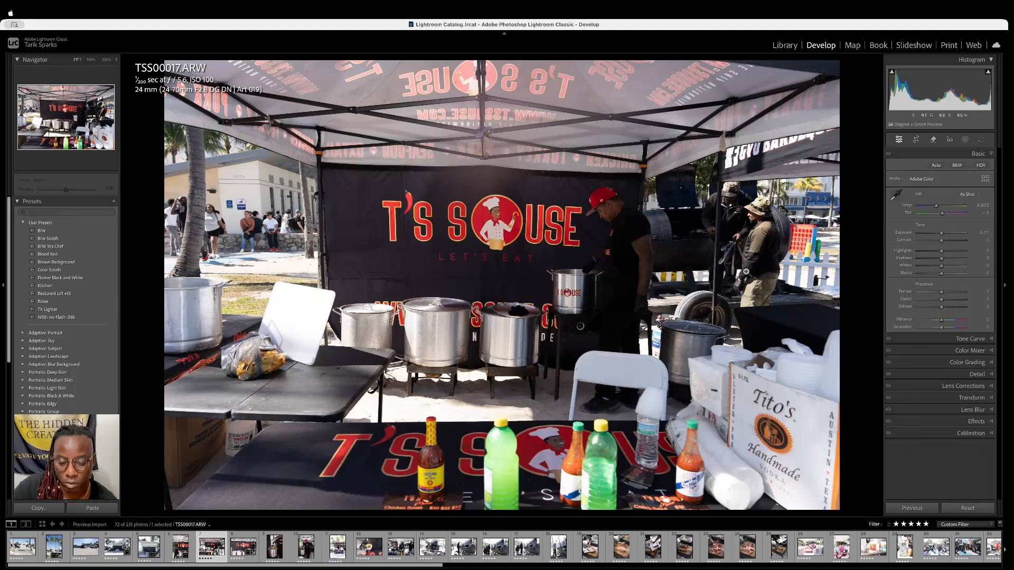
key("0")
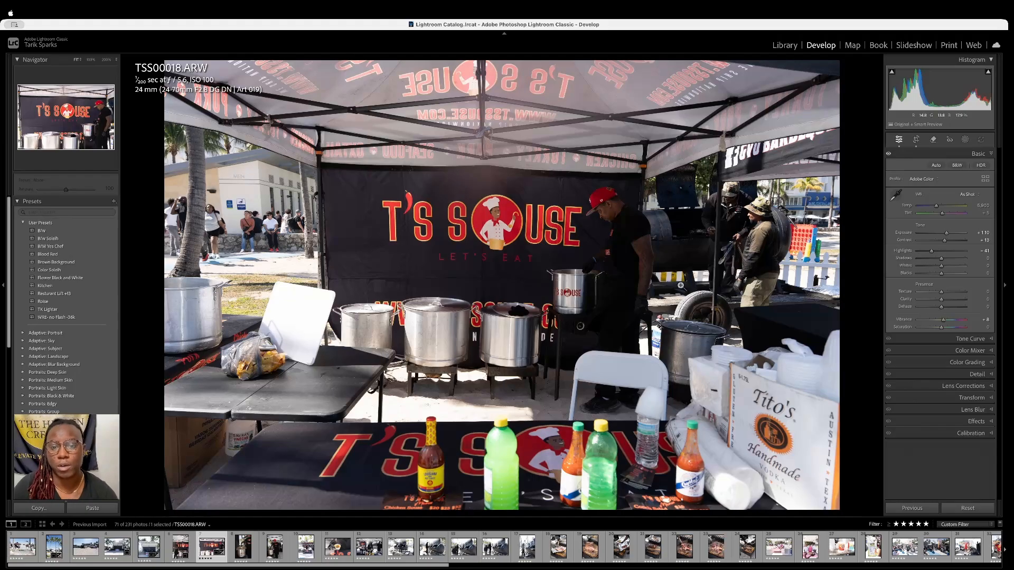
Unlock the crop's aspect ratio on TSS00018.ARW and trim off the tent canopy above and the strip beside the banner's outer edge
left_click(212, 549)
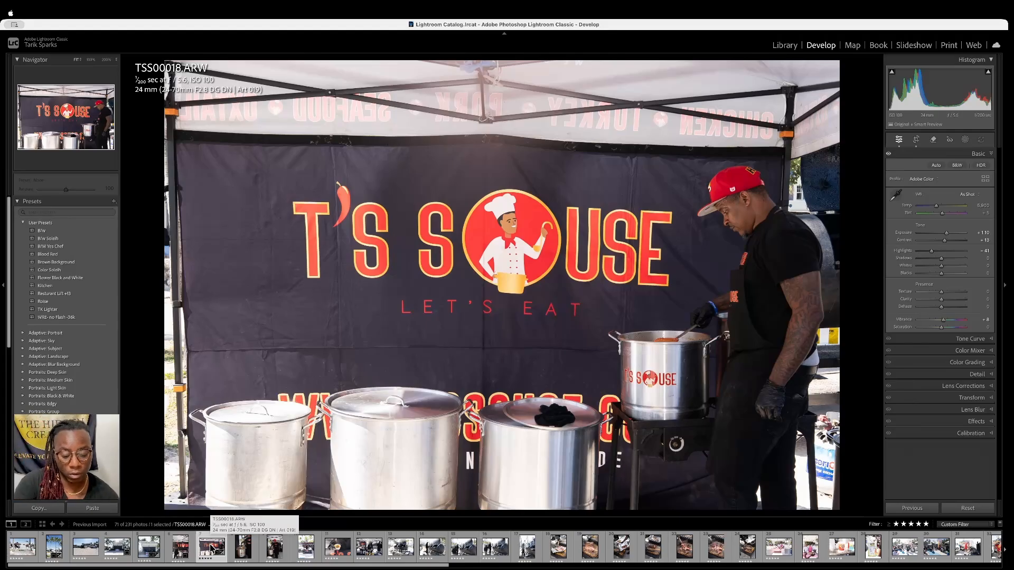
key("r")
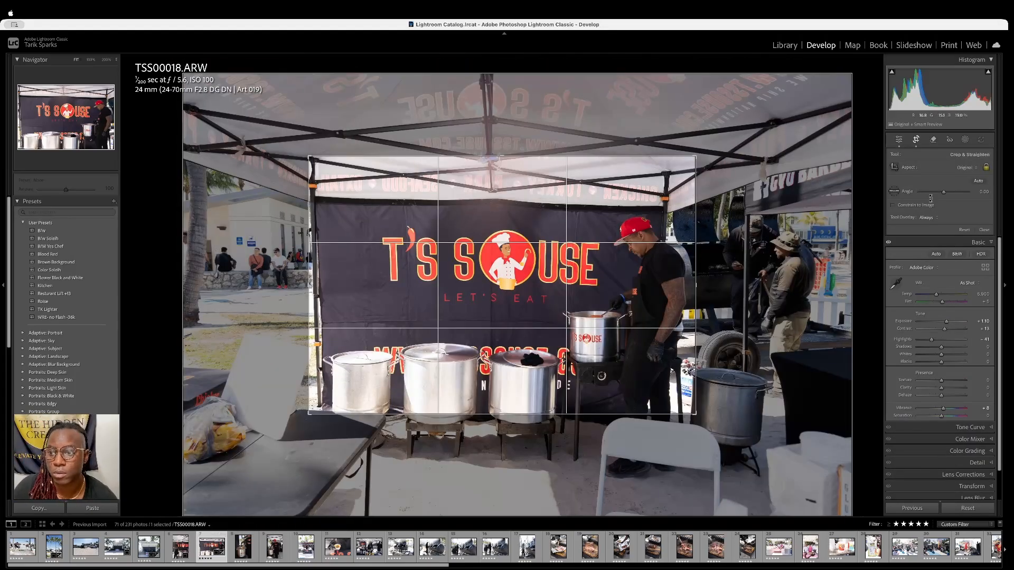
left_click(985, 167)
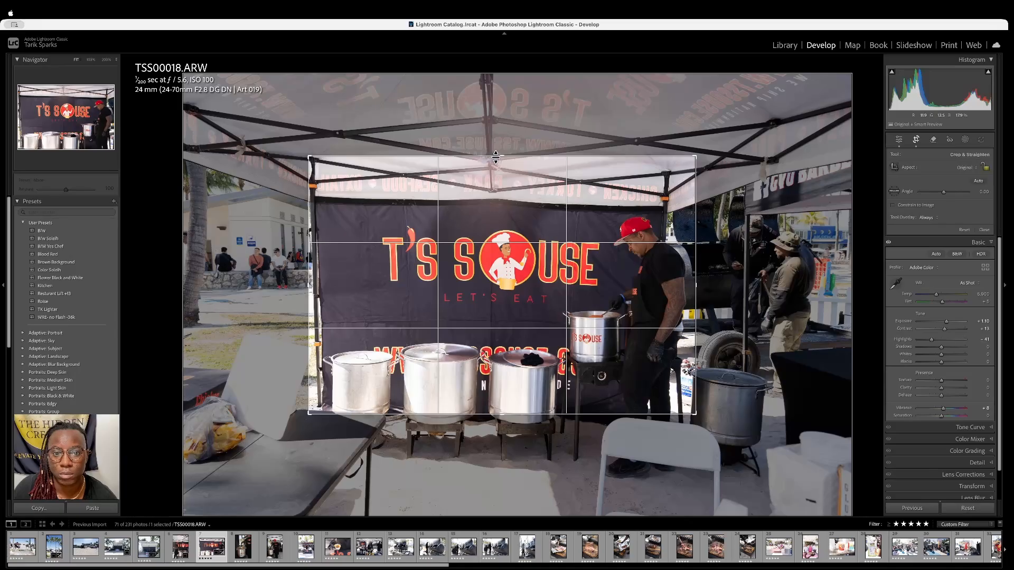
left_click_drag(496, 157, 494, 183)
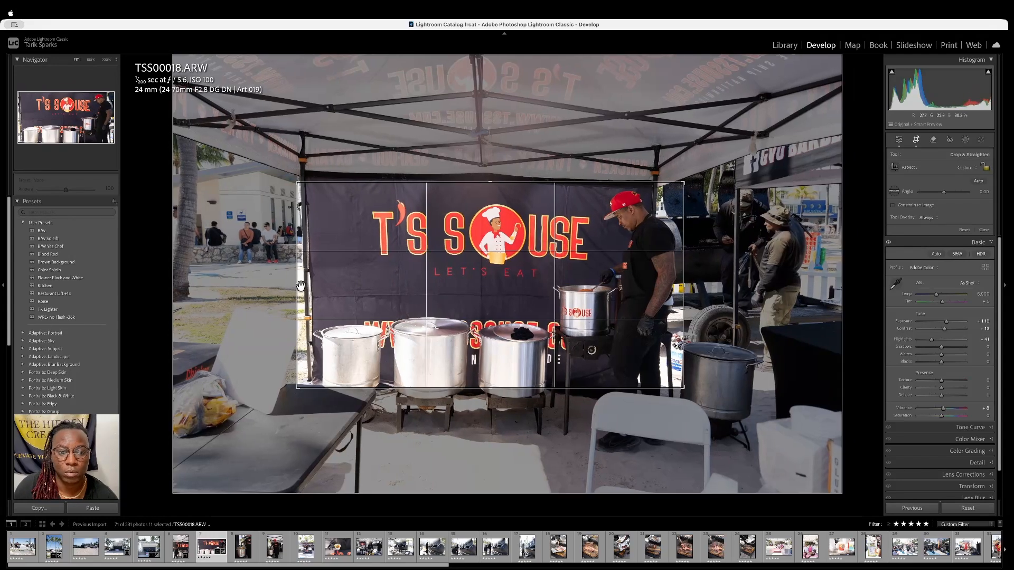
left_click_drag(296, 287, 303, 286)
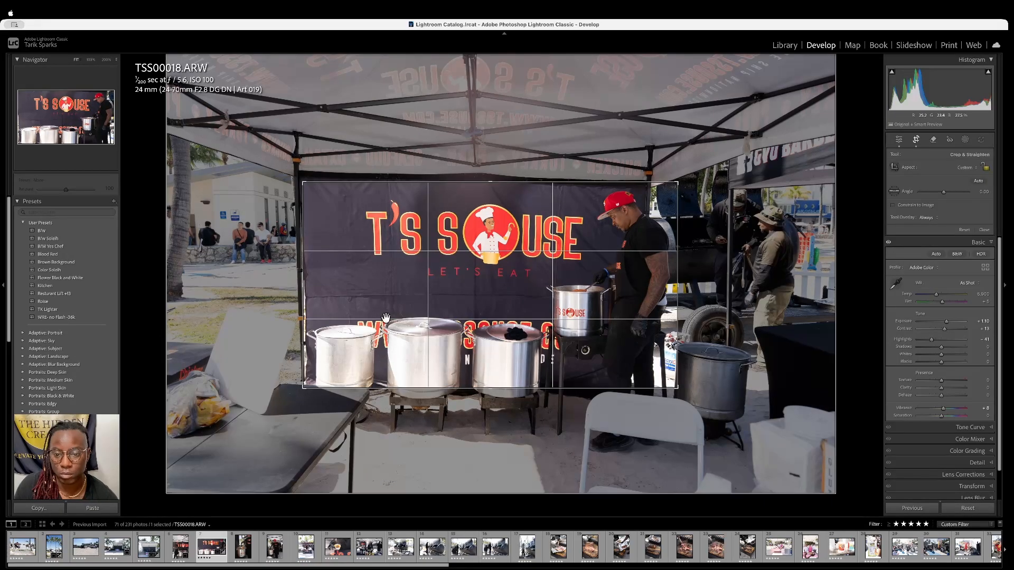
key("Return")
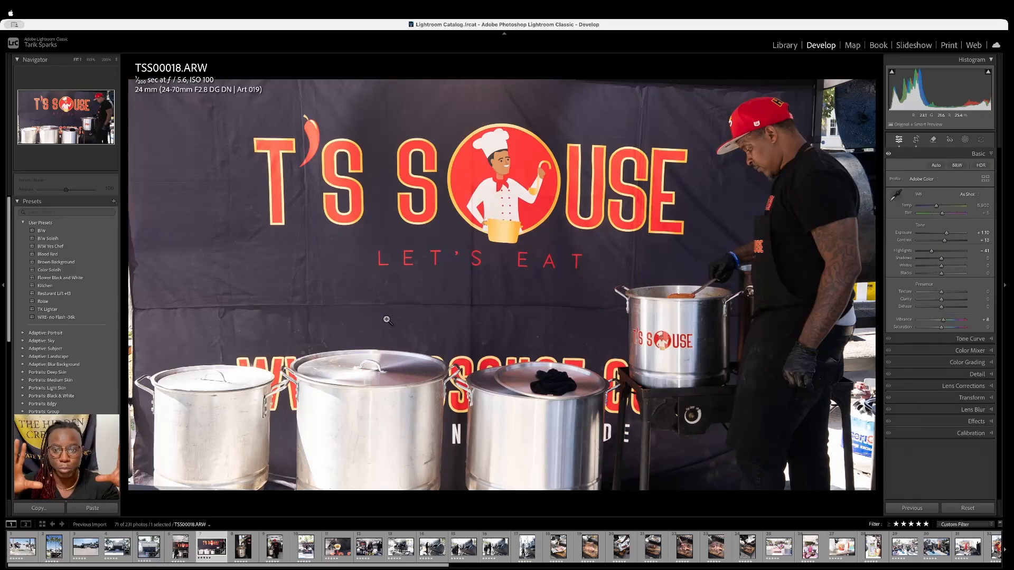
Remove the star rating from the pot close-up TSS00020.ARW and return to the Library grid
key("Right")
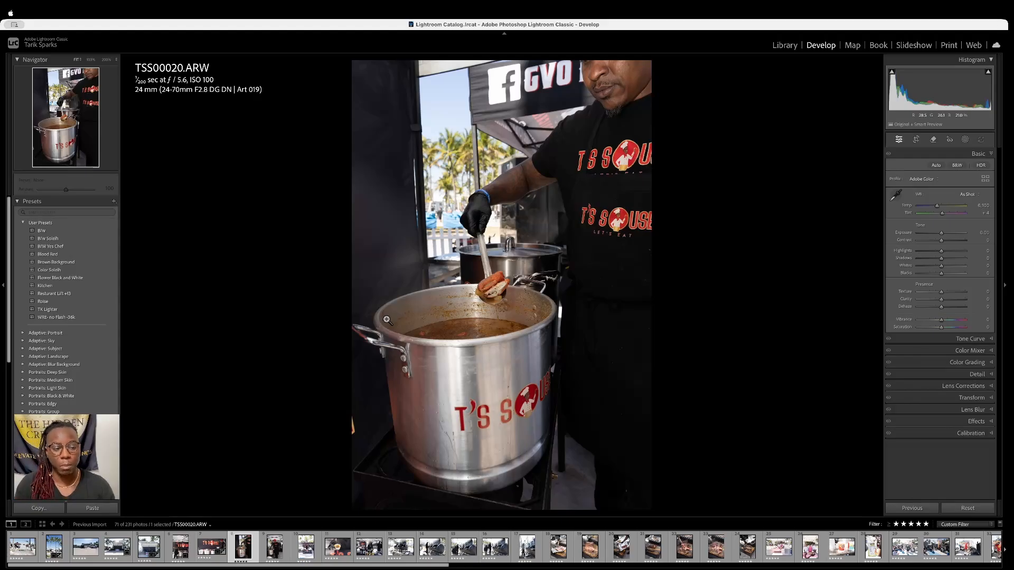
key("0")
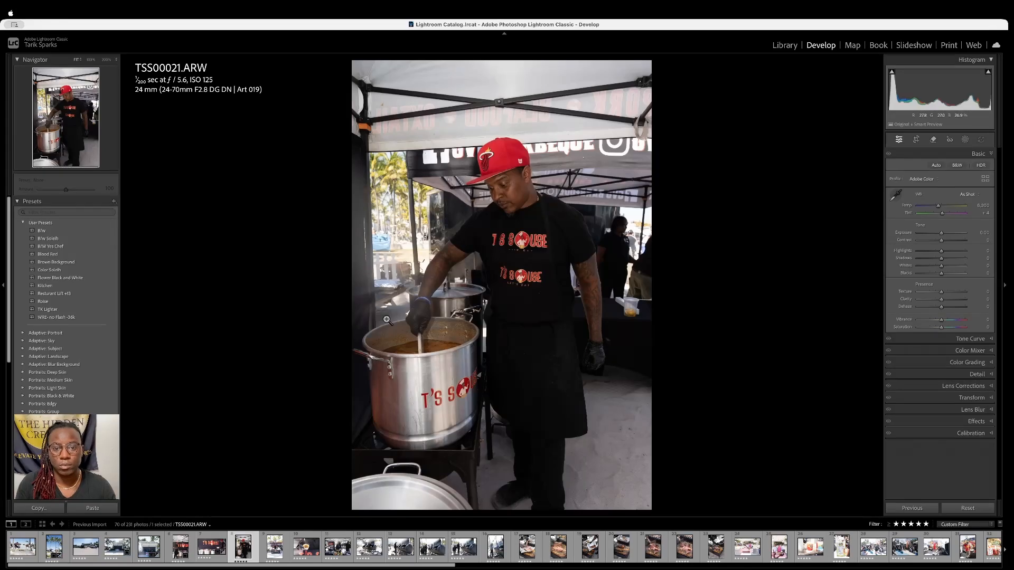
key("g")
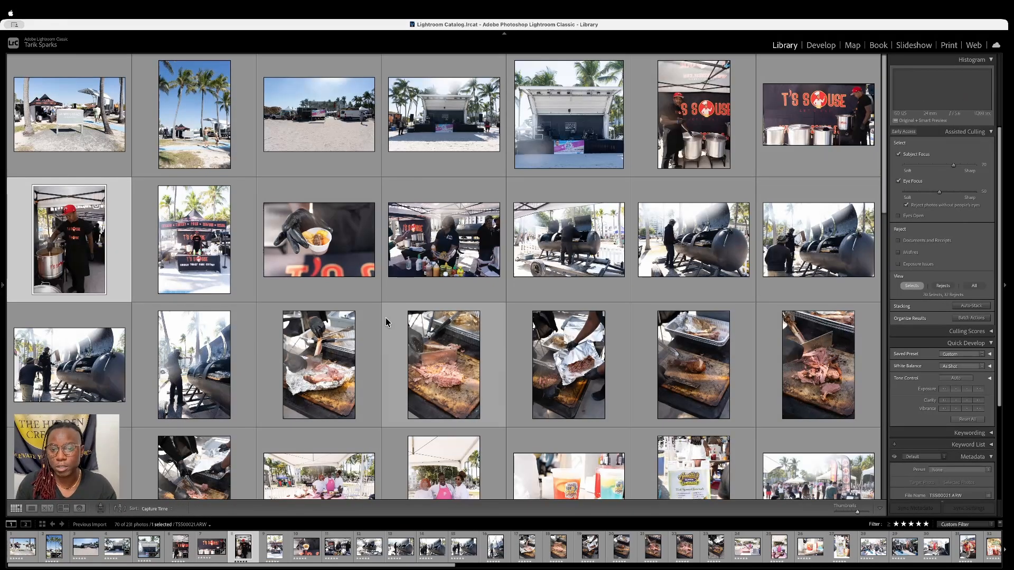
Among the culling rejects, inspect the seafood ladle photo TSS00022.ARW and mark it as a Select
left_click(942, 286)
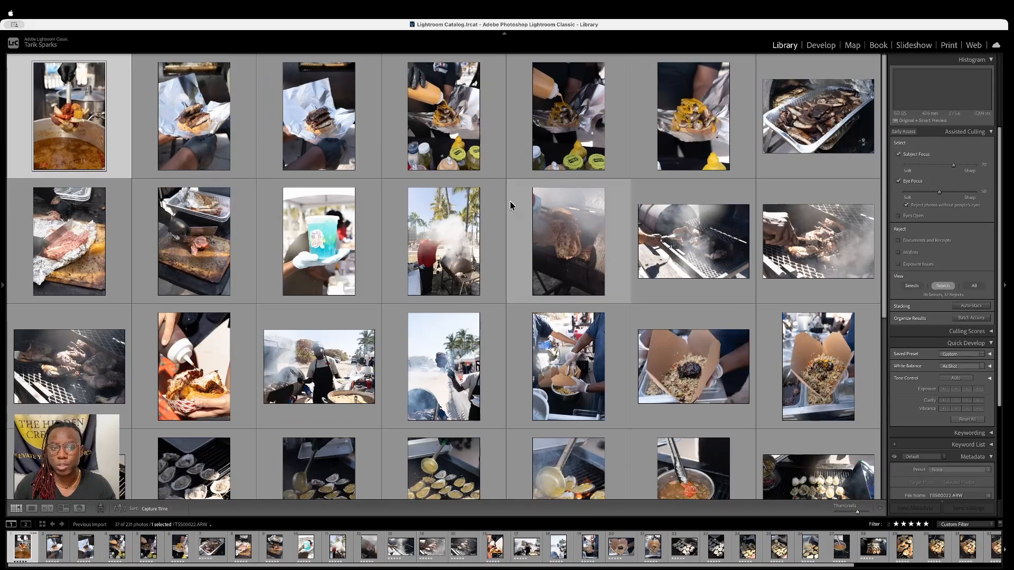
double_click(48, 103)
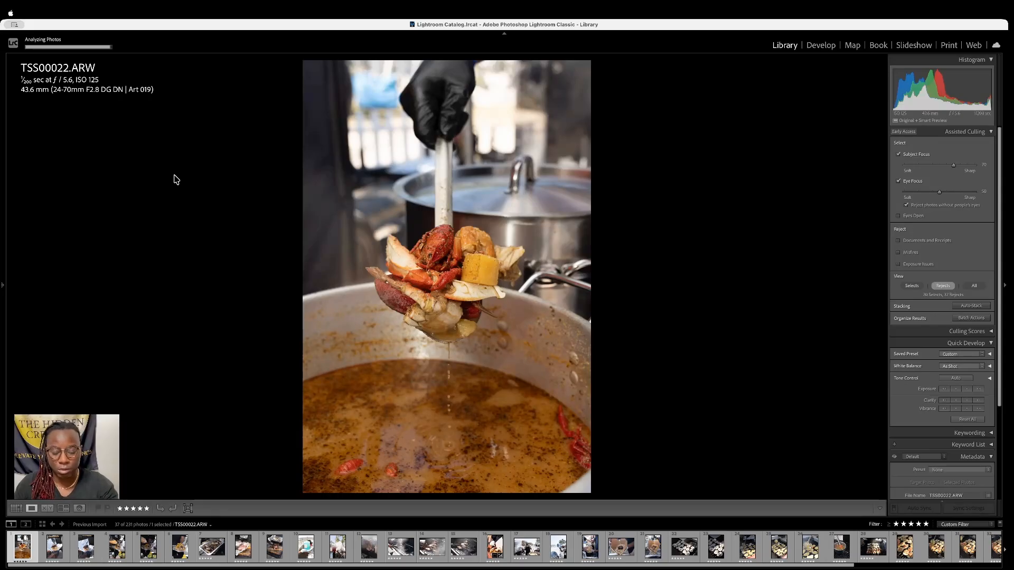
key("g")
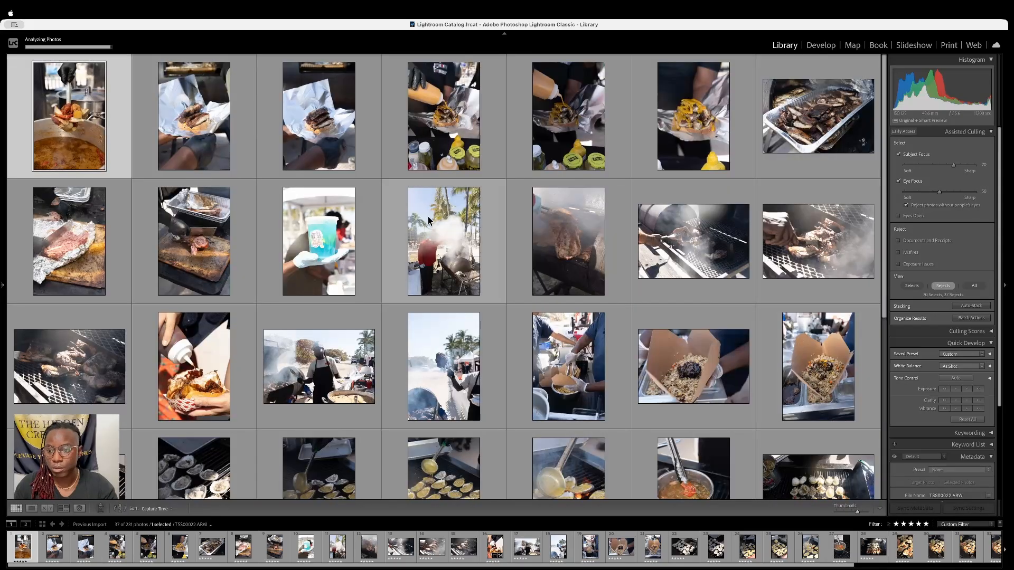
right_click(108, 115)
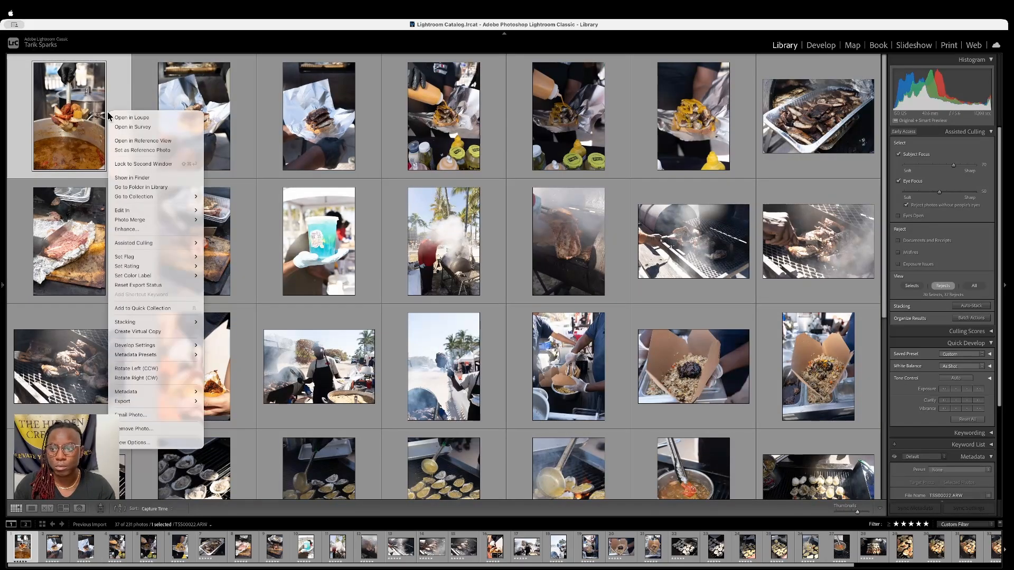
left_click(107, 112)
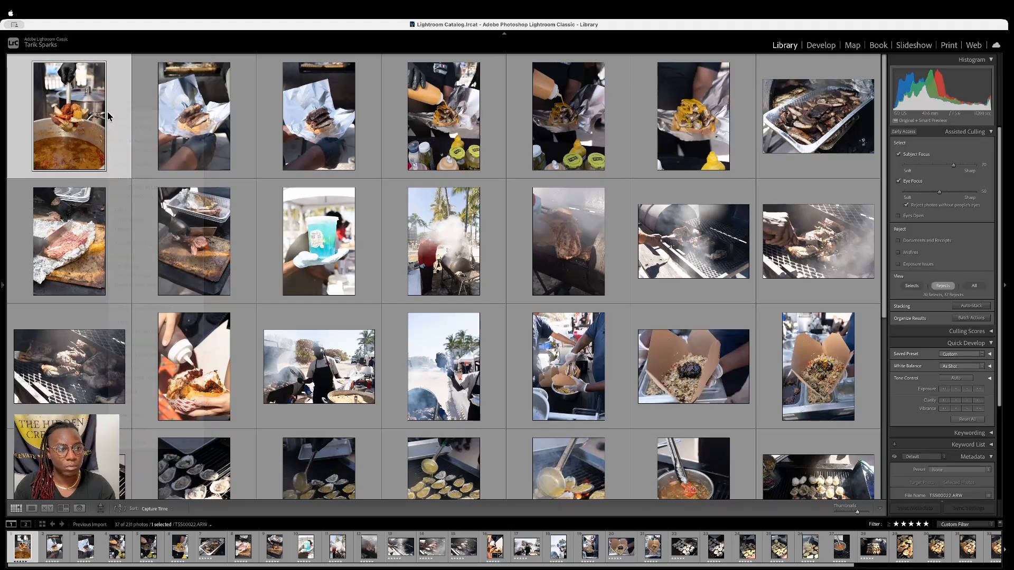
right_click(91, 113)
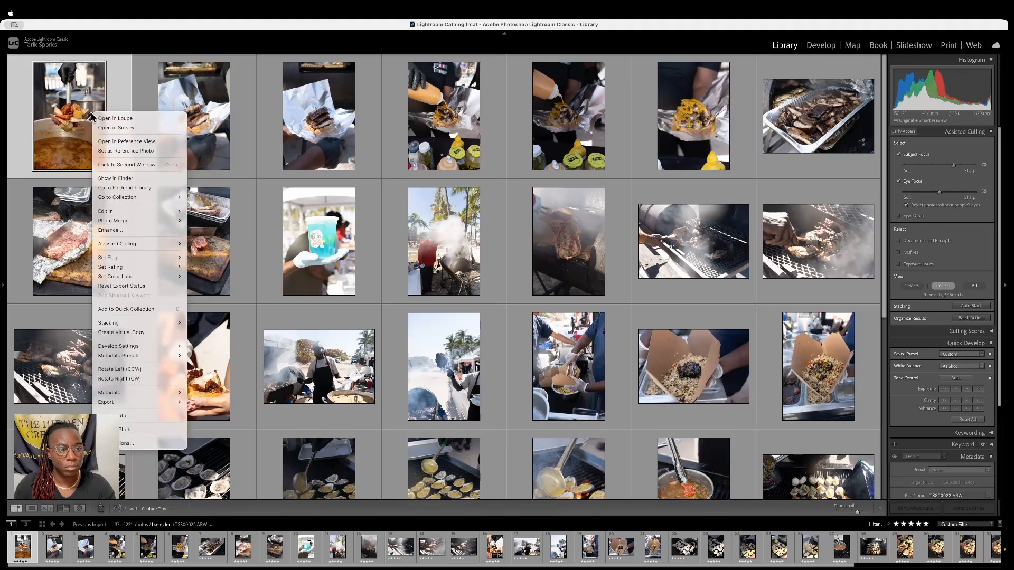
mouse_move(131, 243)
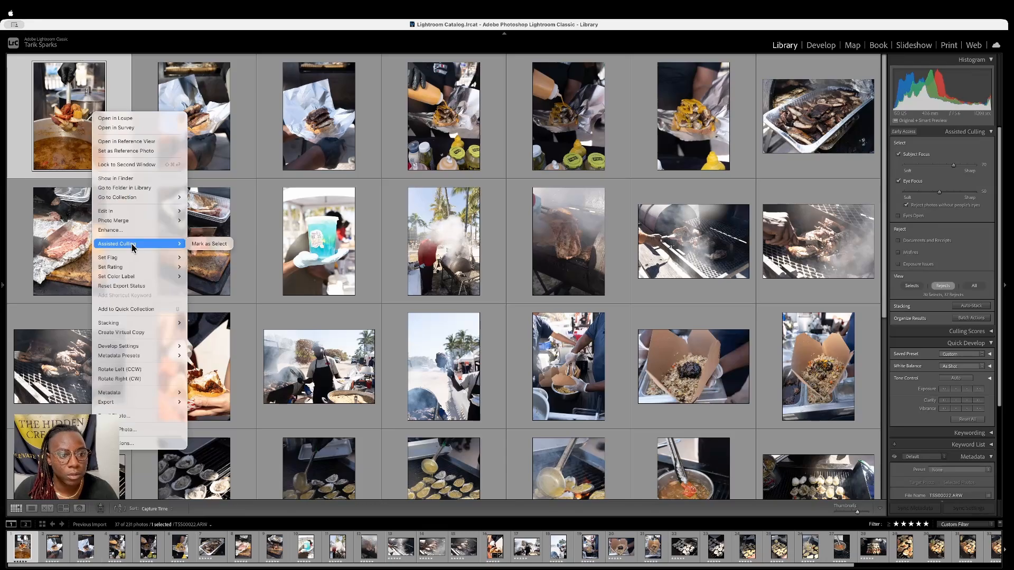
left_click(205, 242)
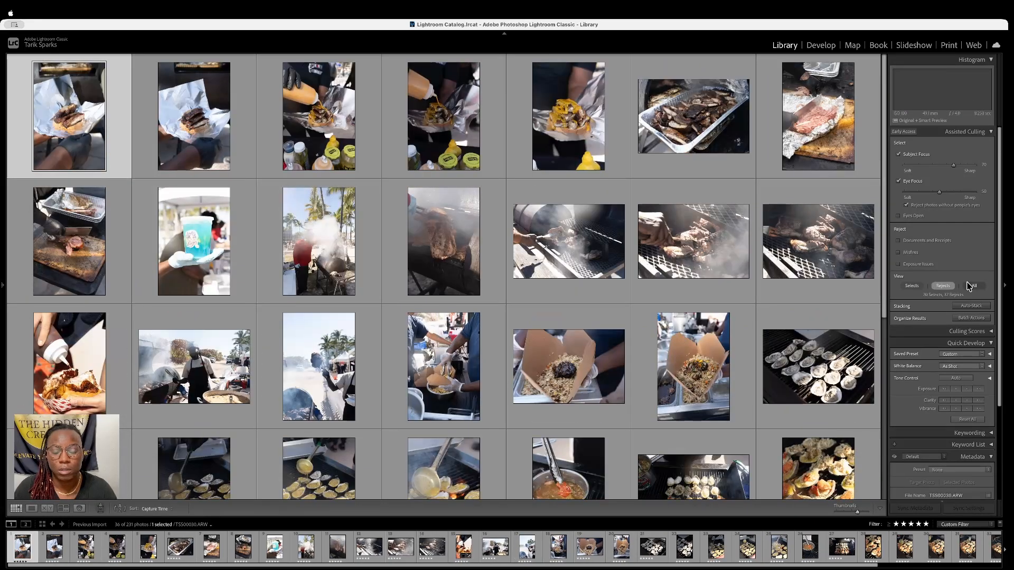
Return to the Selects, review the vendor photos from TSS00014.ARW onward and drop TSS00021.ARW from the selection
left_click(911, 286)
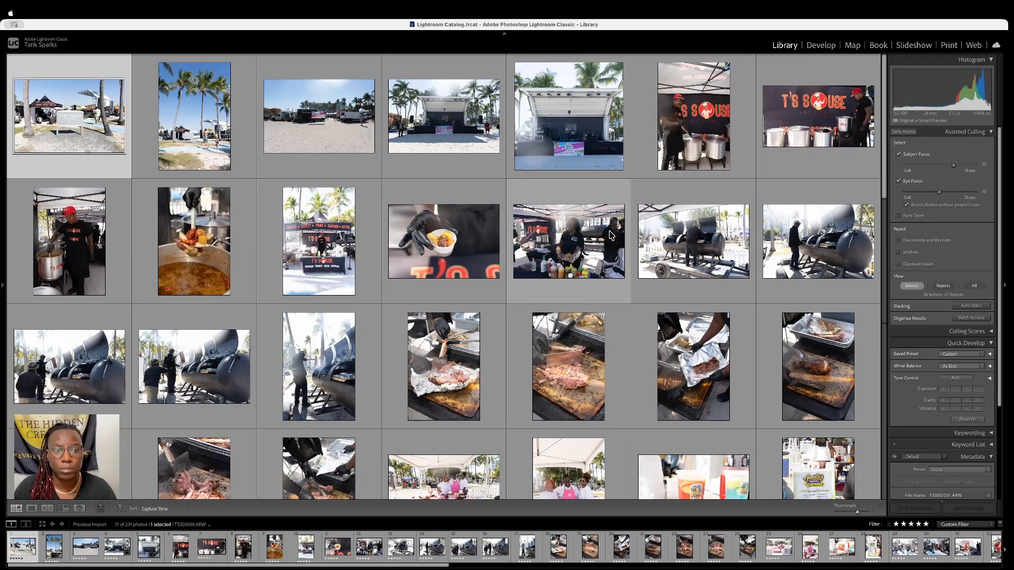
double_click(718, 141)
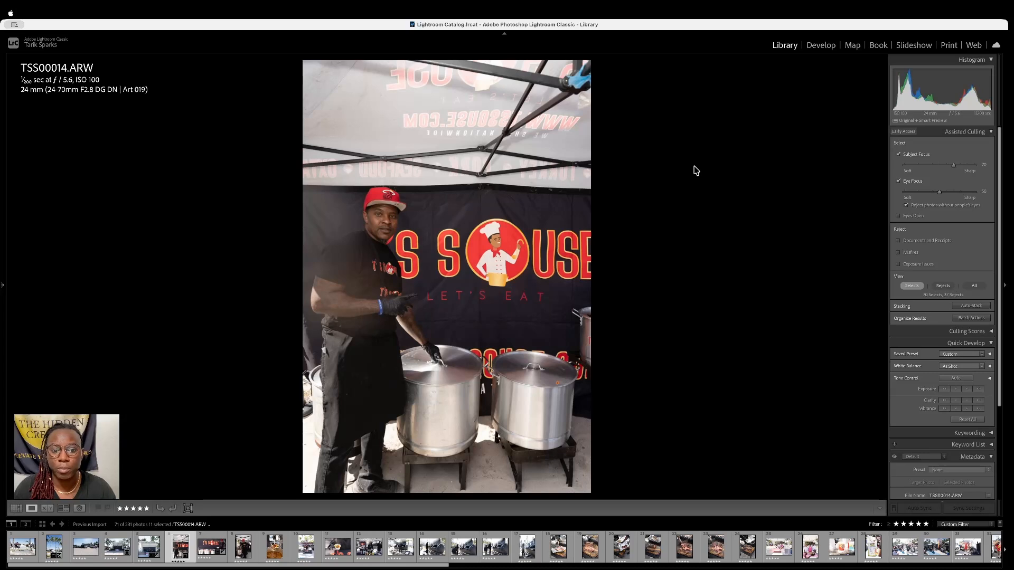
key("Right")
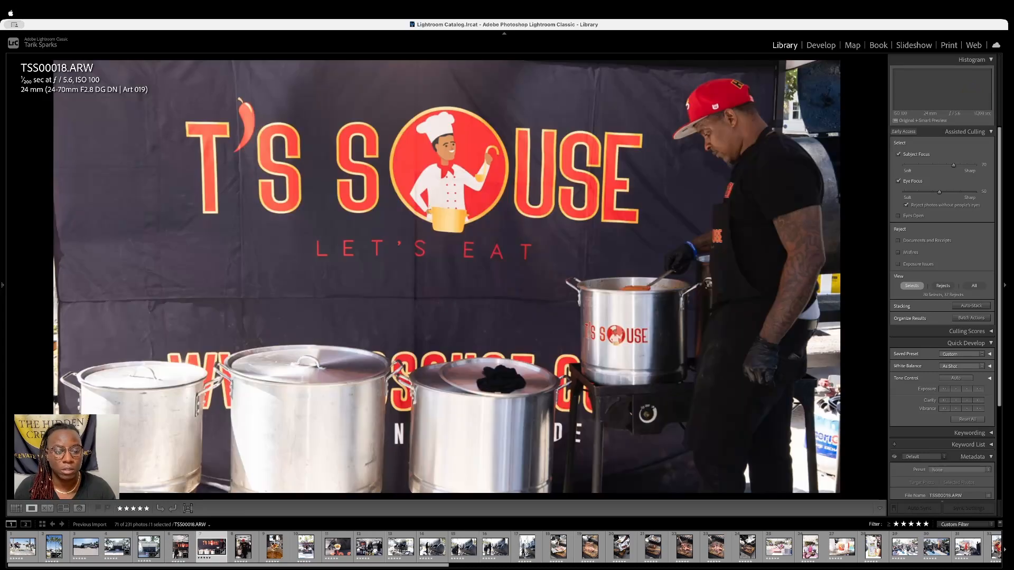
key("Right")
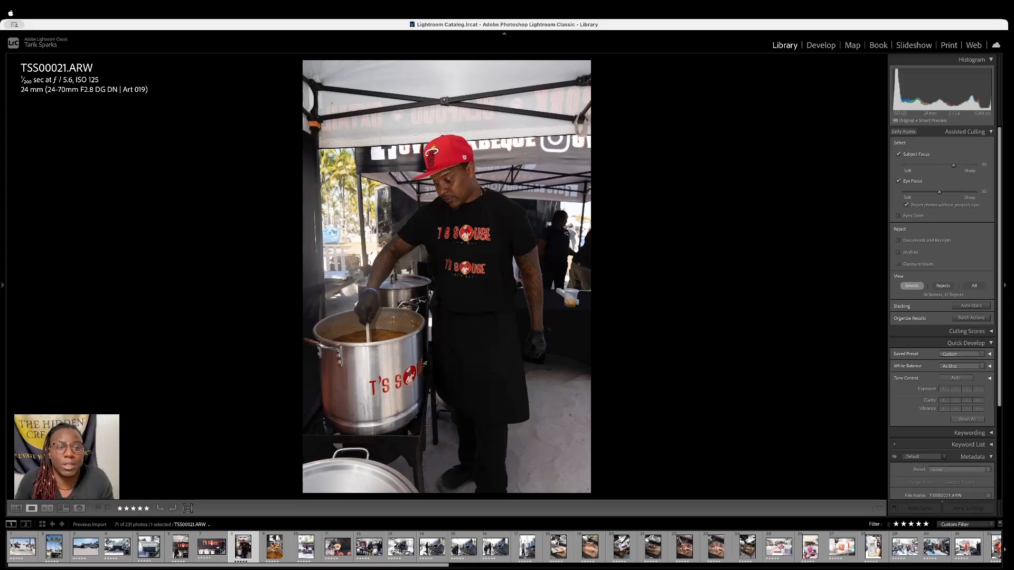
key("x")
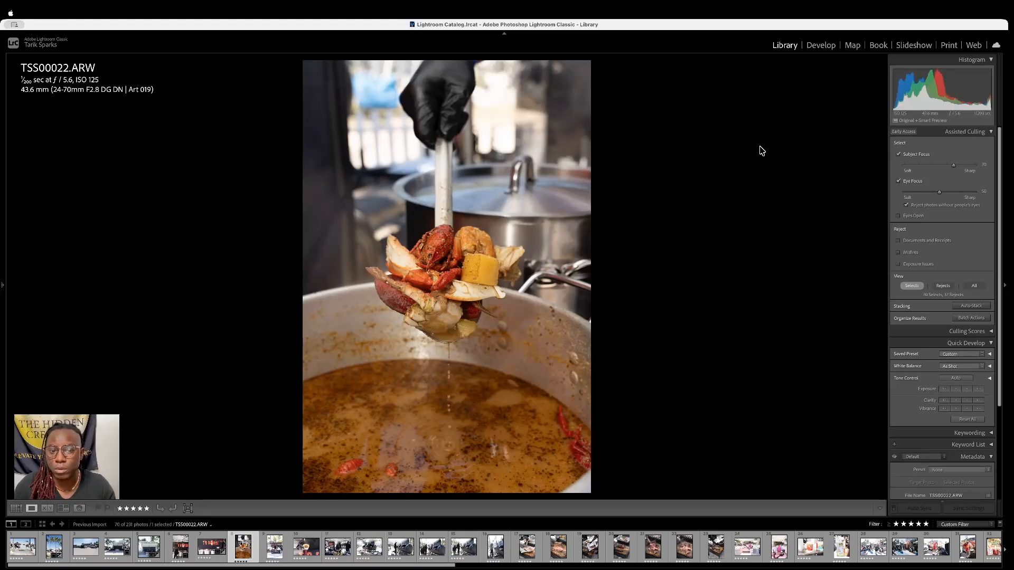
Tone TSS00022.ARW in Develop with Exposure at about +0.65, Contrast at +19, Highlights at about -15 and Vibrance at +5
left_click(820, 47)
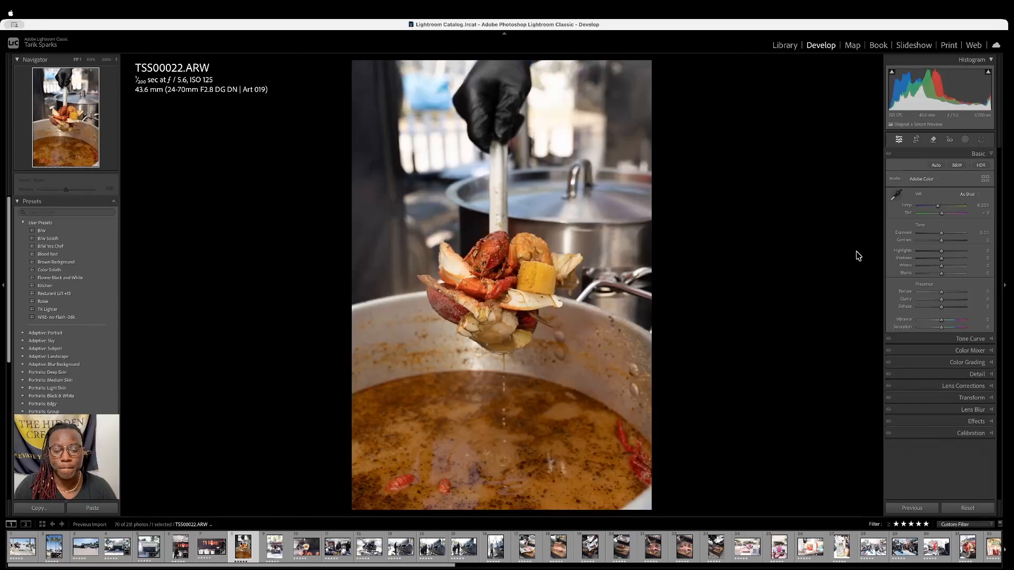
left_click_drag(941, 233, 944, 233)
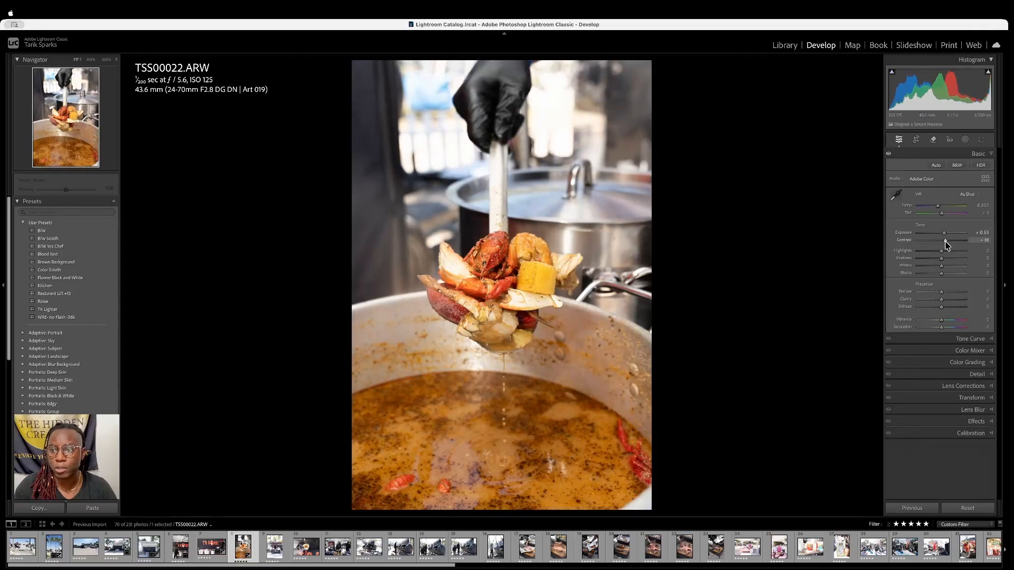
left_click_drag(942, 240, 948, 243)
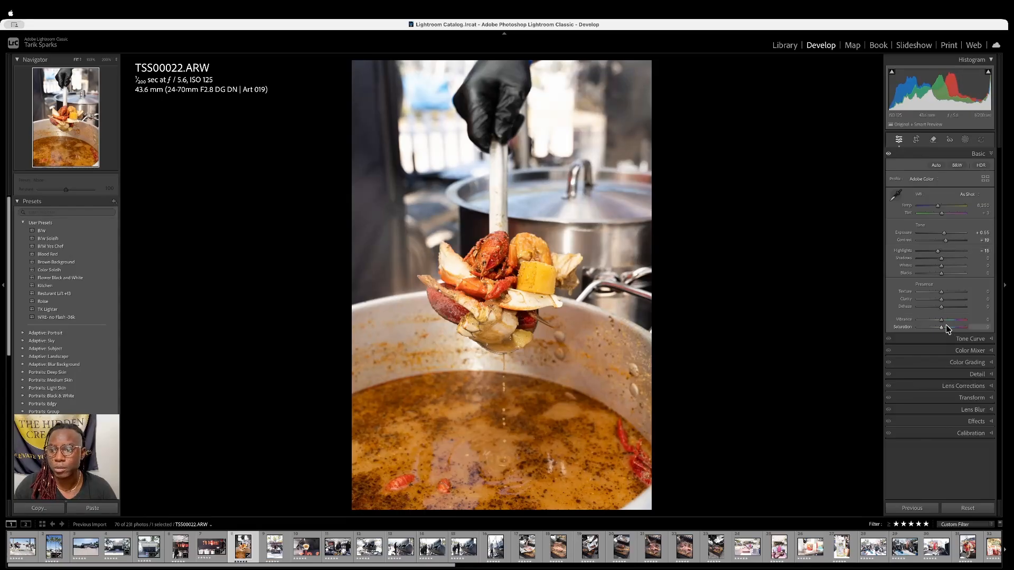
left_click_drag(944, 325, 945, 325)
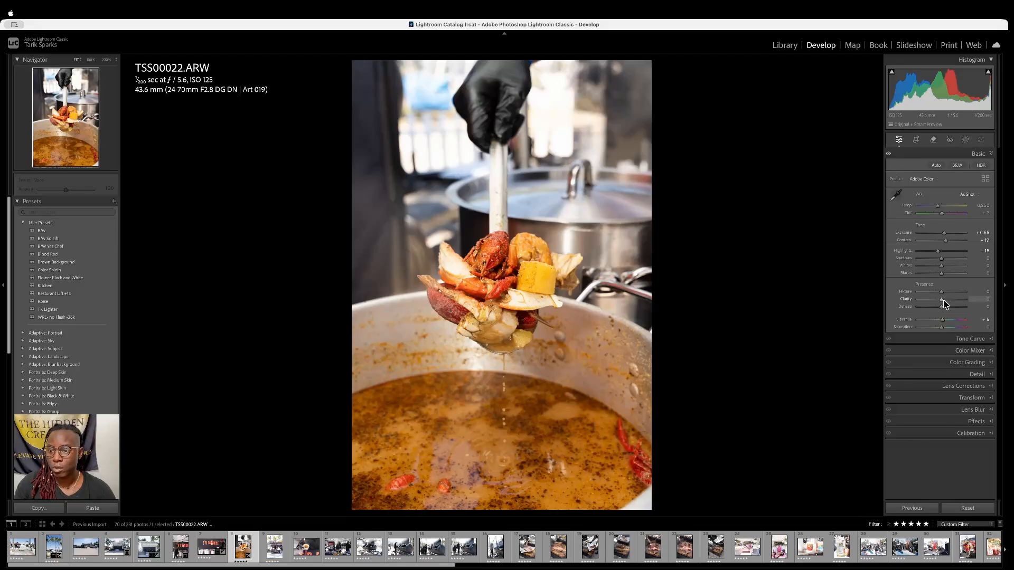
Check the seafood in TSS00022.ARW up close, raising Texture to about +9 and the Sharpening Amount to 70
left_click(553, 237)
left_click_drag(617, 373, 529, 254)
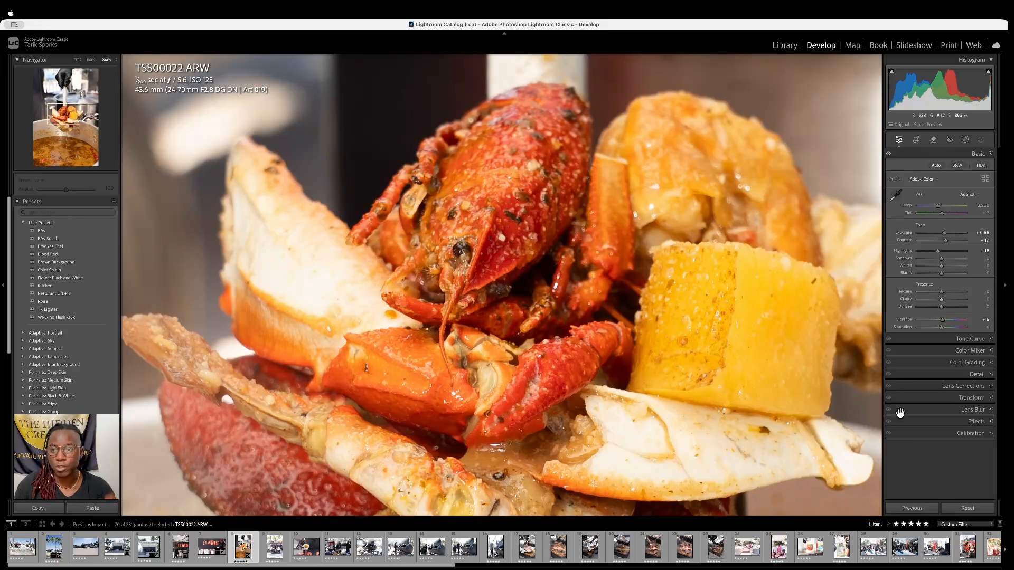
left_click_drag(941, 291, 943, 292)
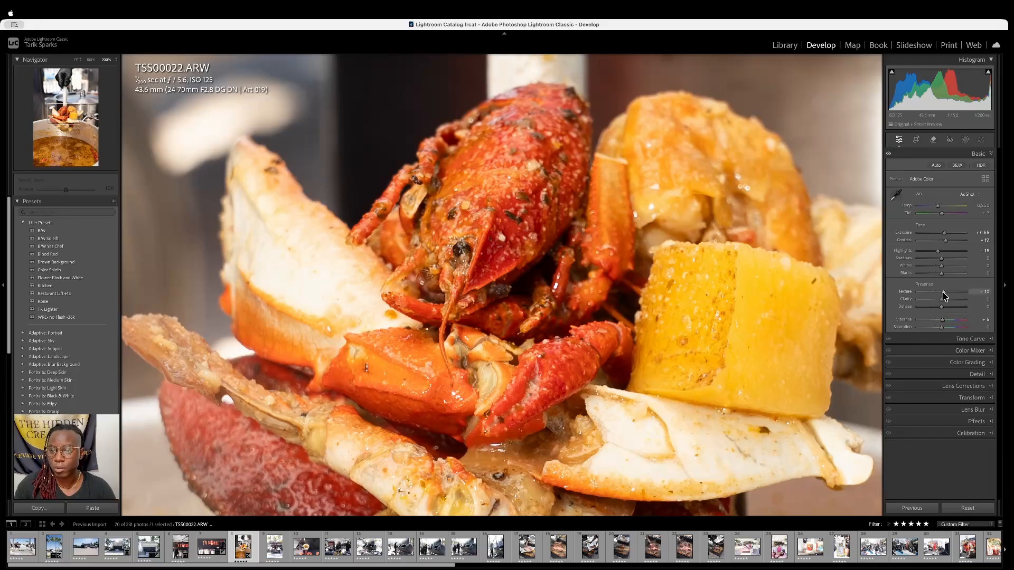
left_click(989, 375)
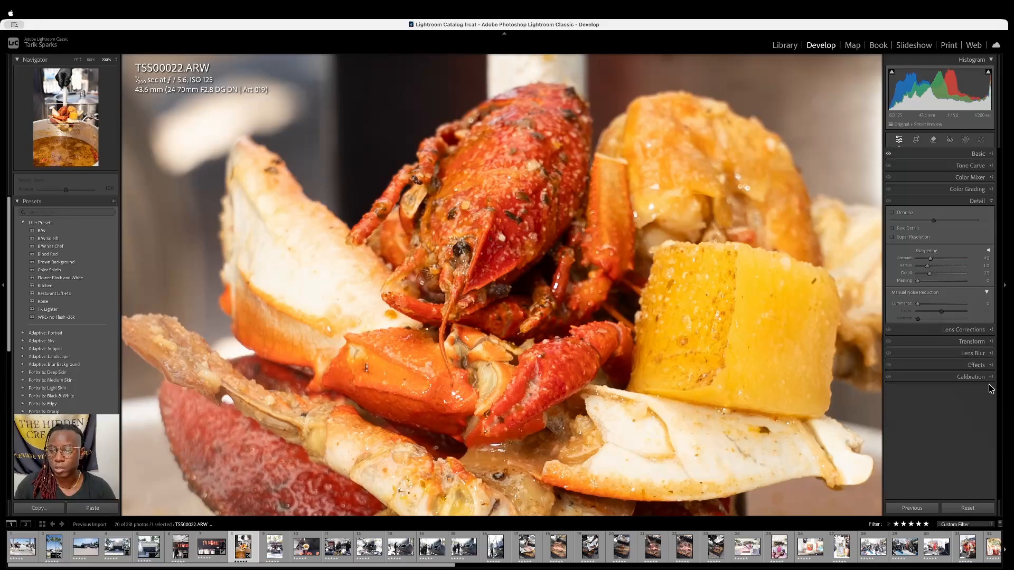
left_click_drag(930, 258, 941, 260)
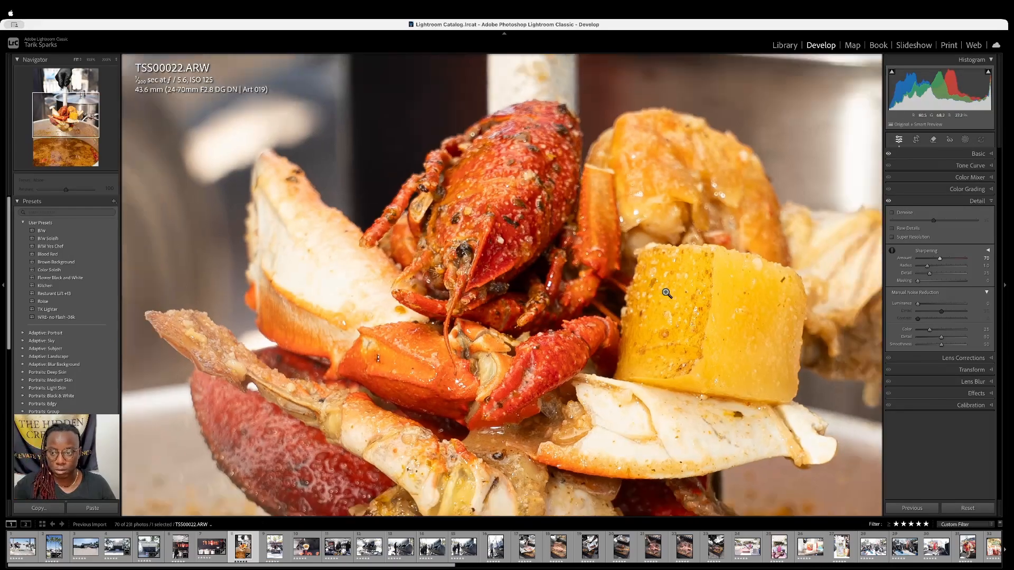
left_click(665, 292)
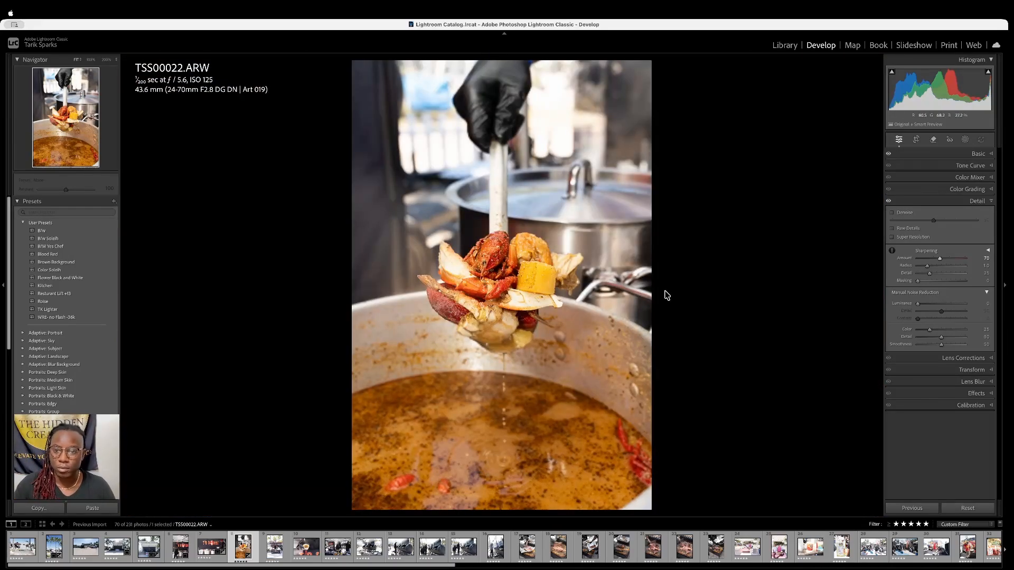
left_click(991, 154)
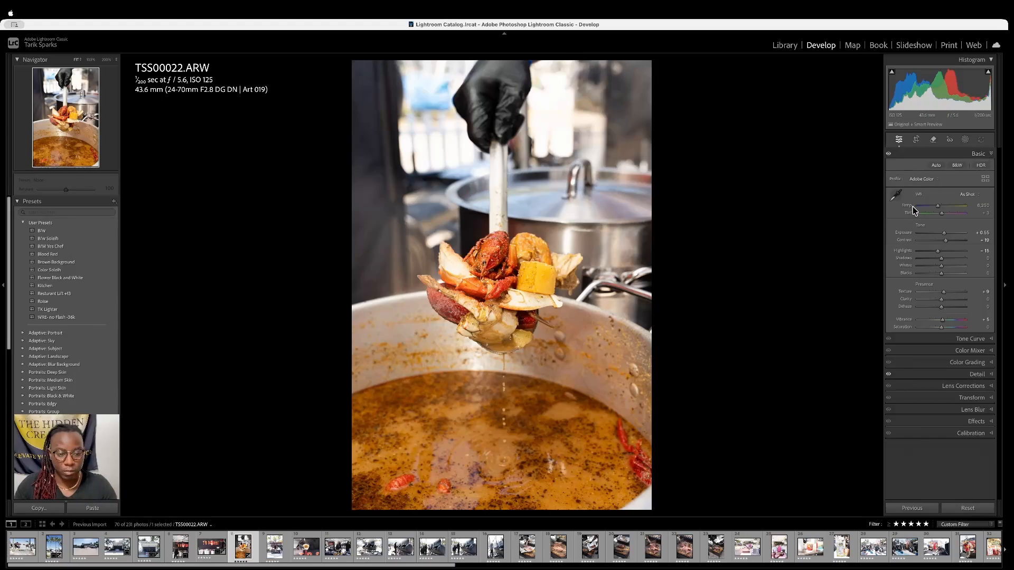
Crop the tent photo TSS00027.ARW slightly tighter at its original ratio, auto-straighten it and recenter the tent in the frame
key("Right")
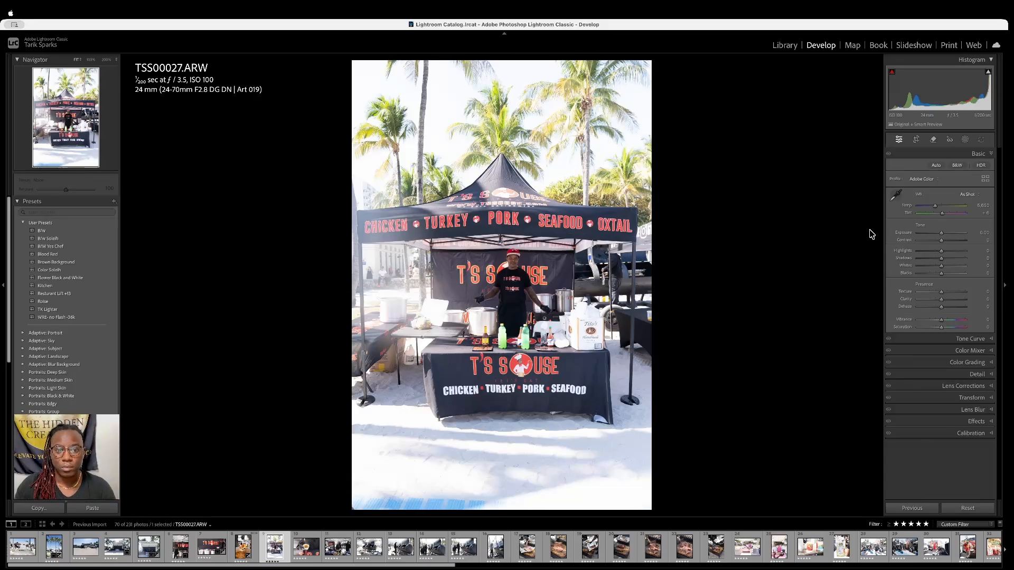
key("r")
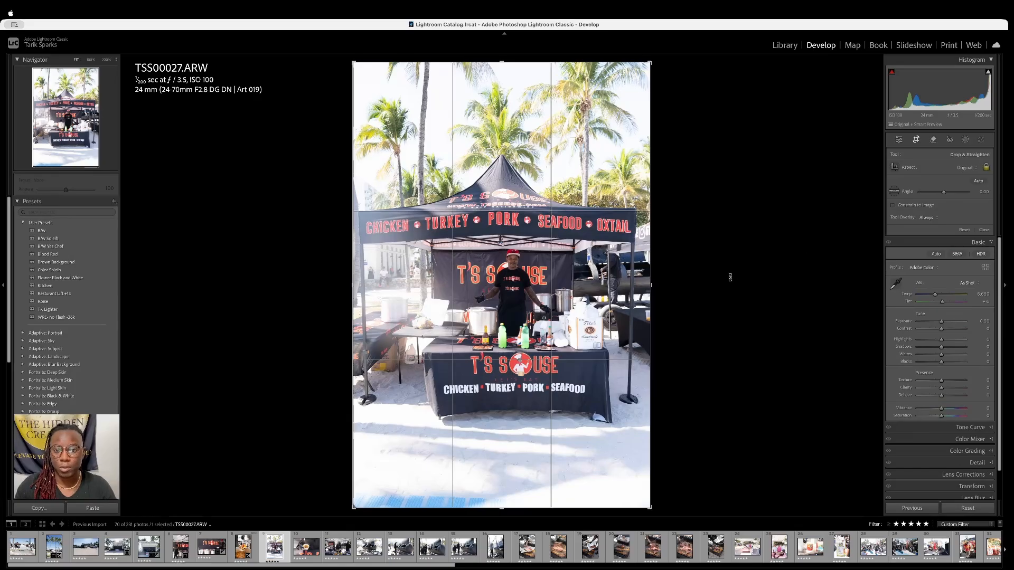
left_click_drag(651, 287, 645, 291)
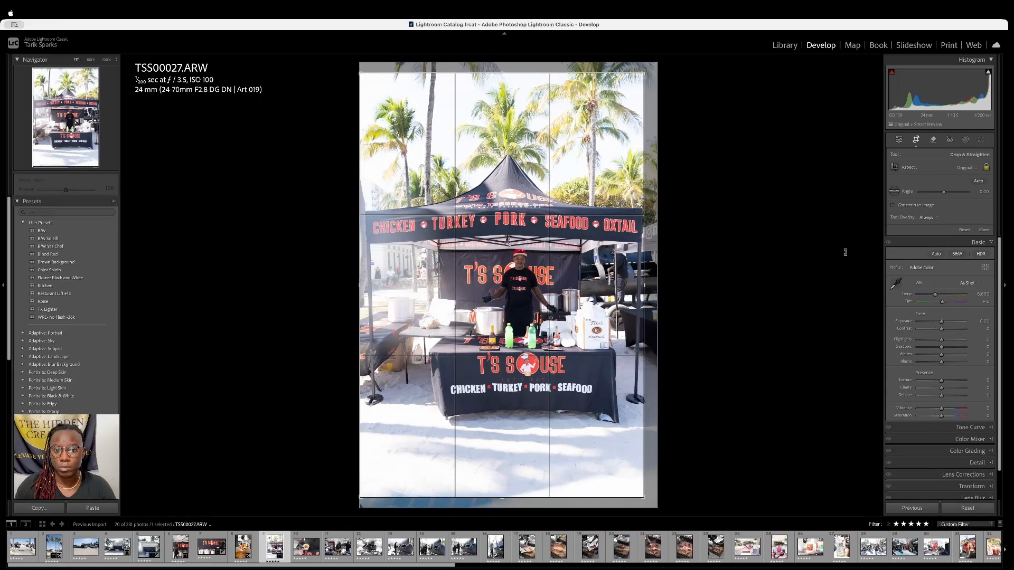
left_click(977, 181)
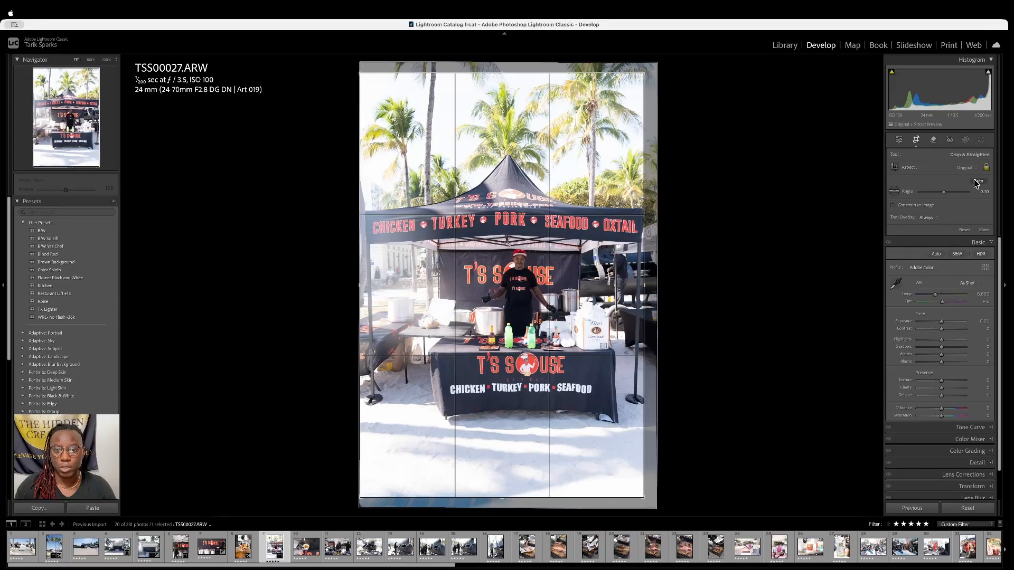
left_click_drag(547, 261, 545, 259)
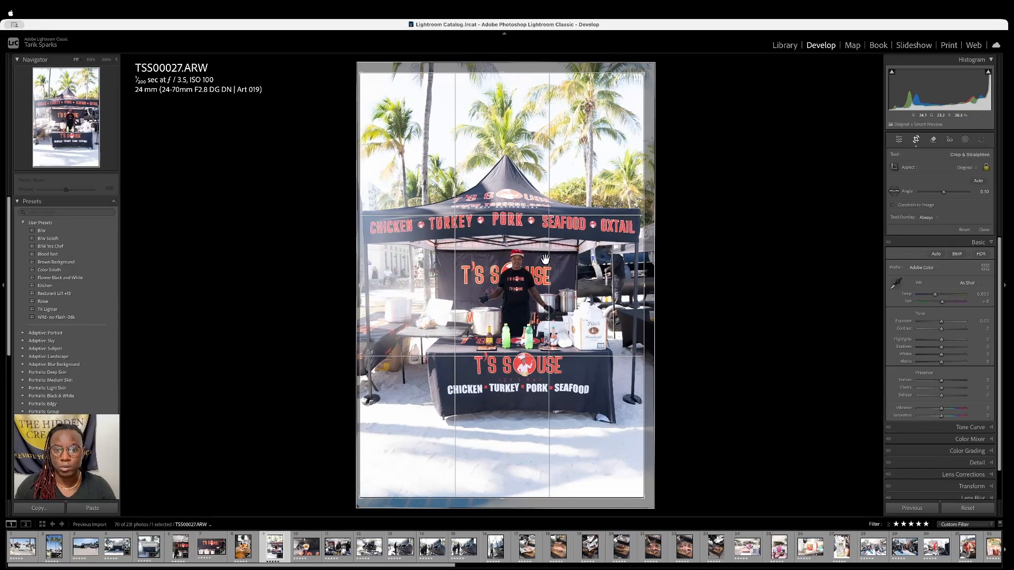
key("Return")
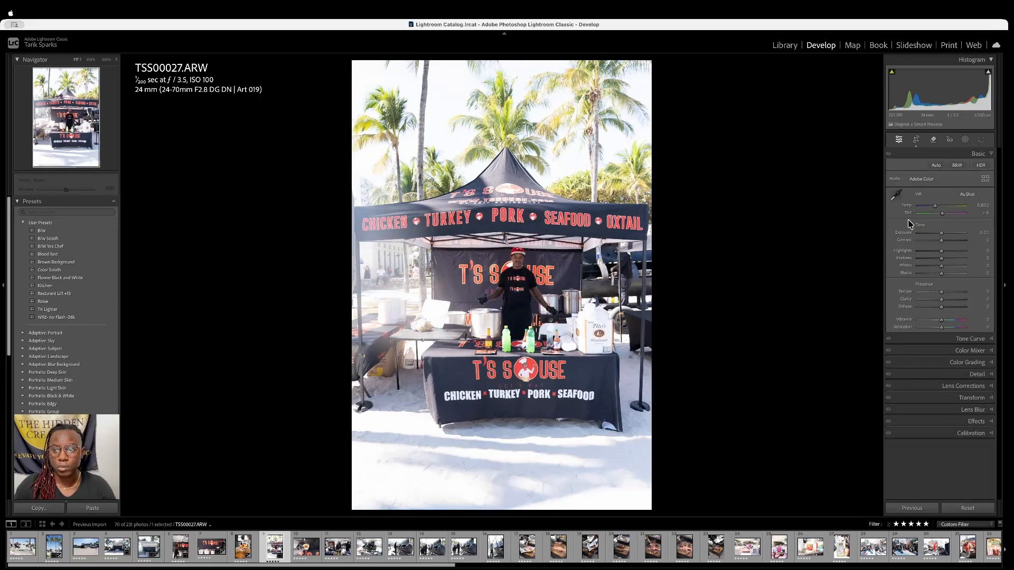
Set the Tint of TSS00027.ARW to about +3 and try the white balance selector on the sand
left_click(941, 212)
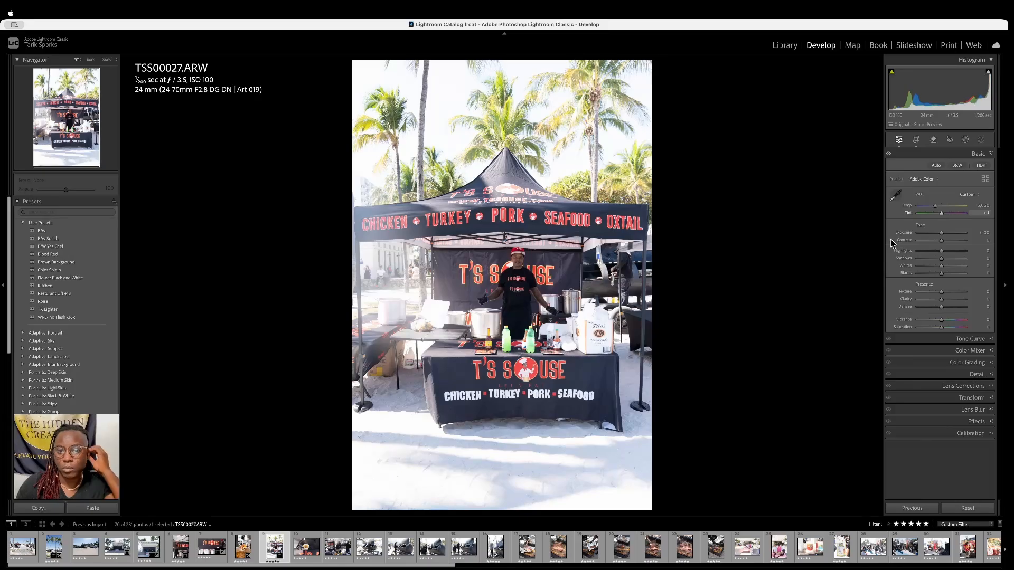
left_click(895, 194)
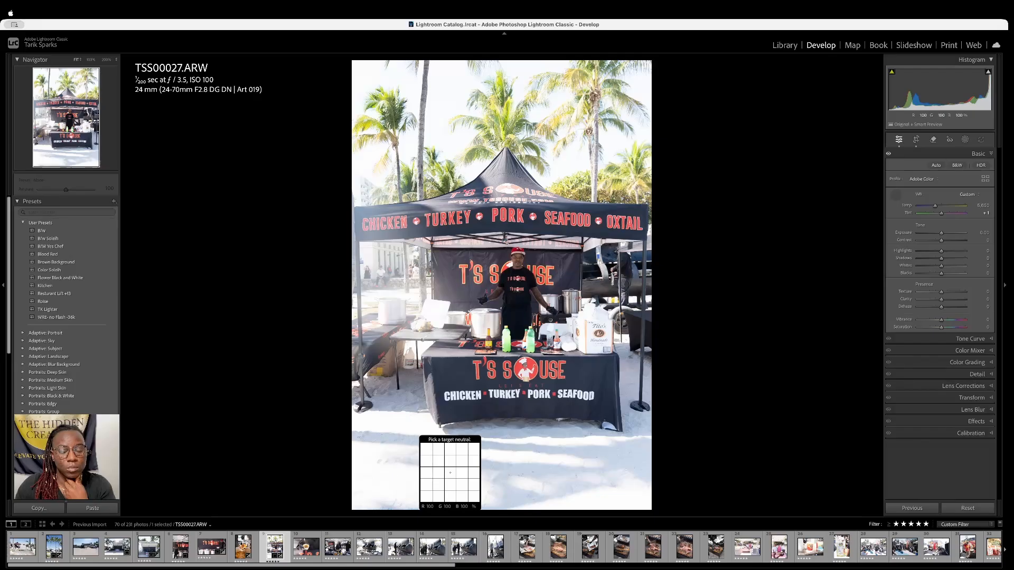
left_click(895, 197)
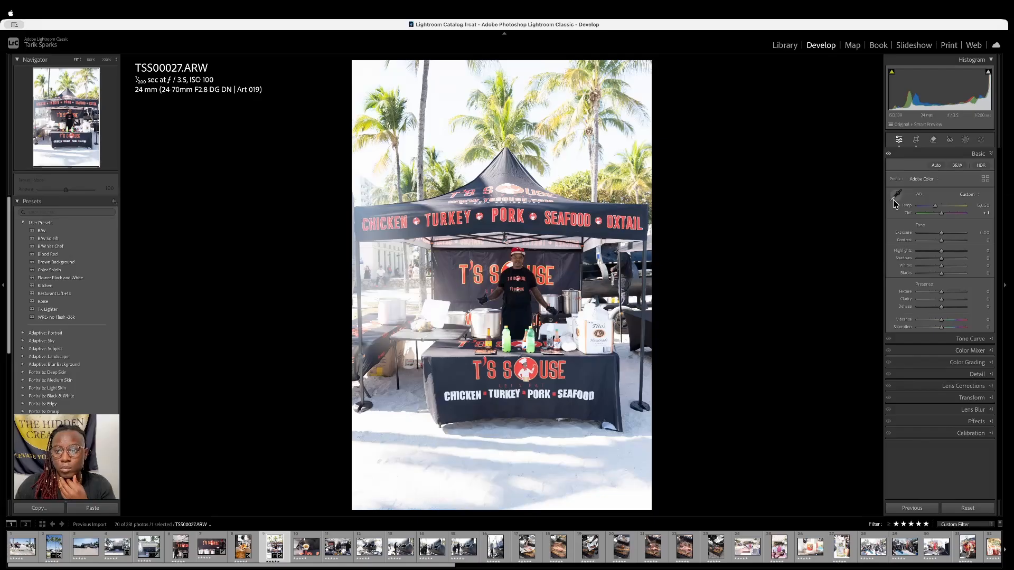
Tone the food cup photo TSS00028.ARW with slightly raised Exposure, Contrast at +9, Highlights at -12 and Vibrance at about +8
key("Right")
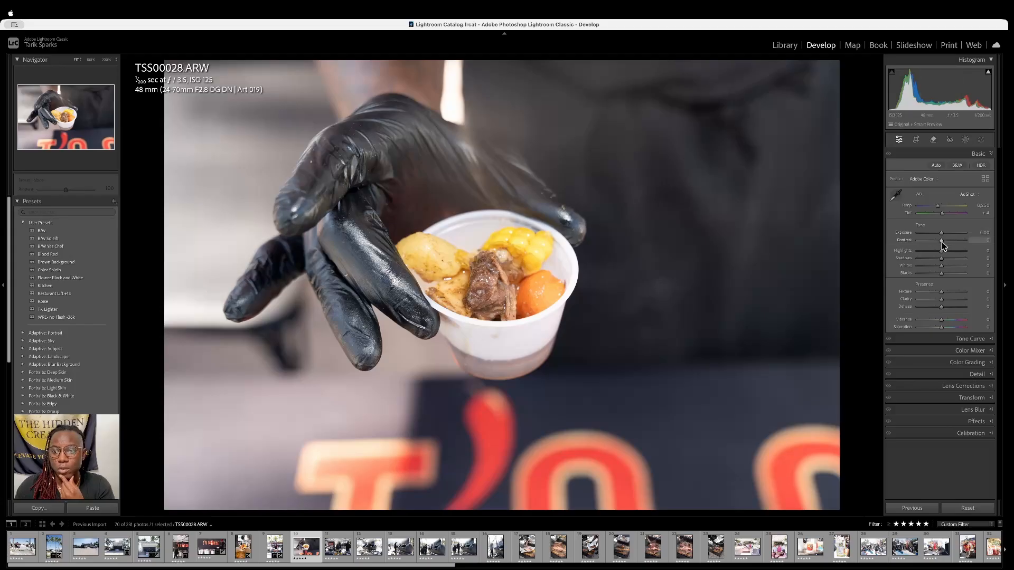
left_click_drag(942, 242, 945, 245)
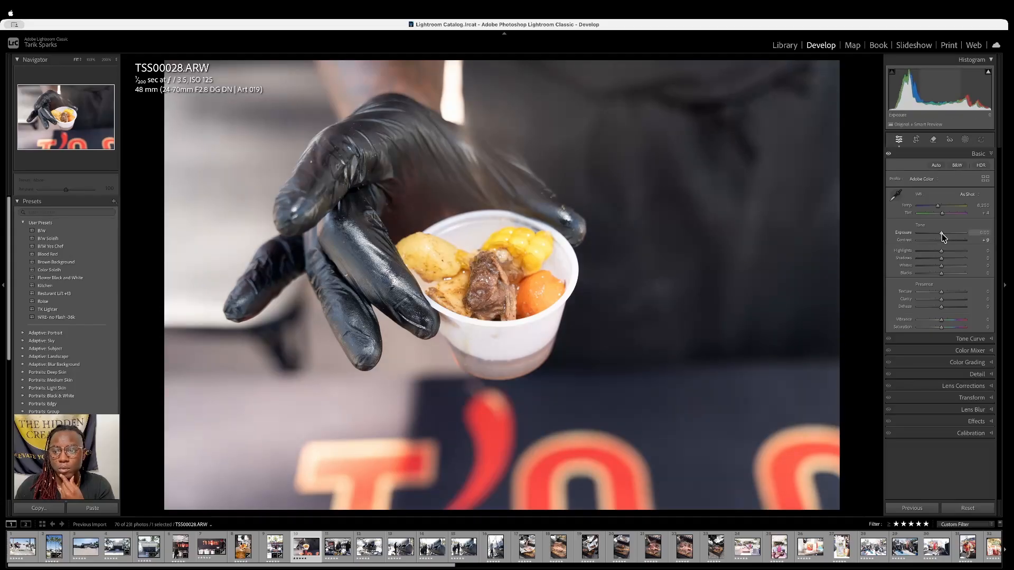
left_click_drag(942, 234, 942, 237)
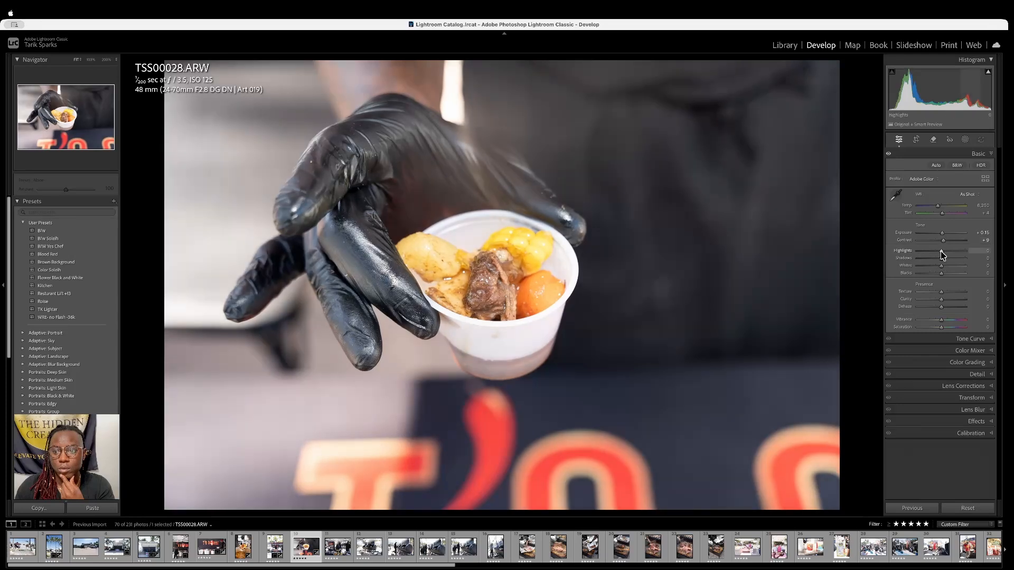
left_click(938, 252)
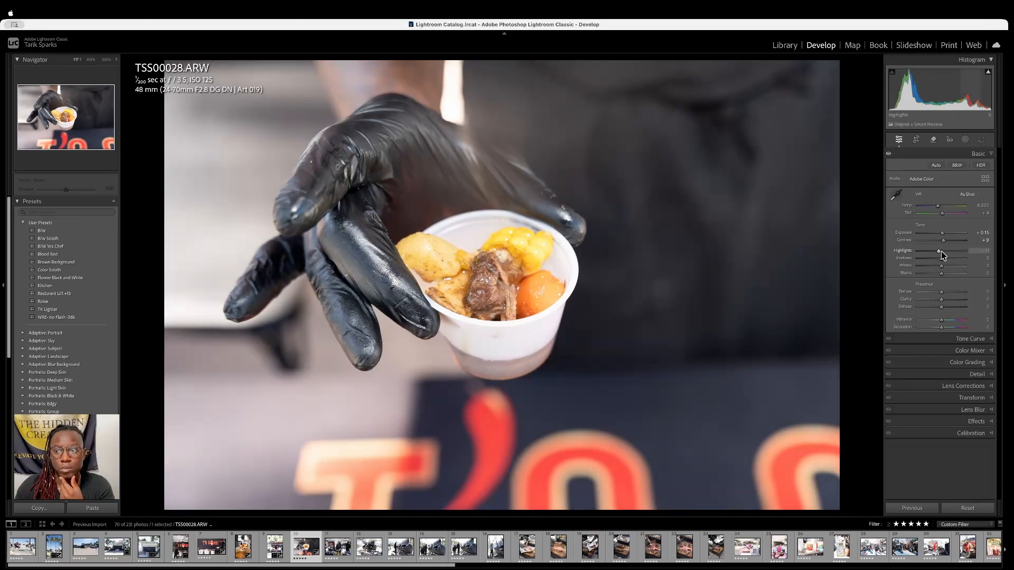
left_click_drag(939, 251, 938, 250)
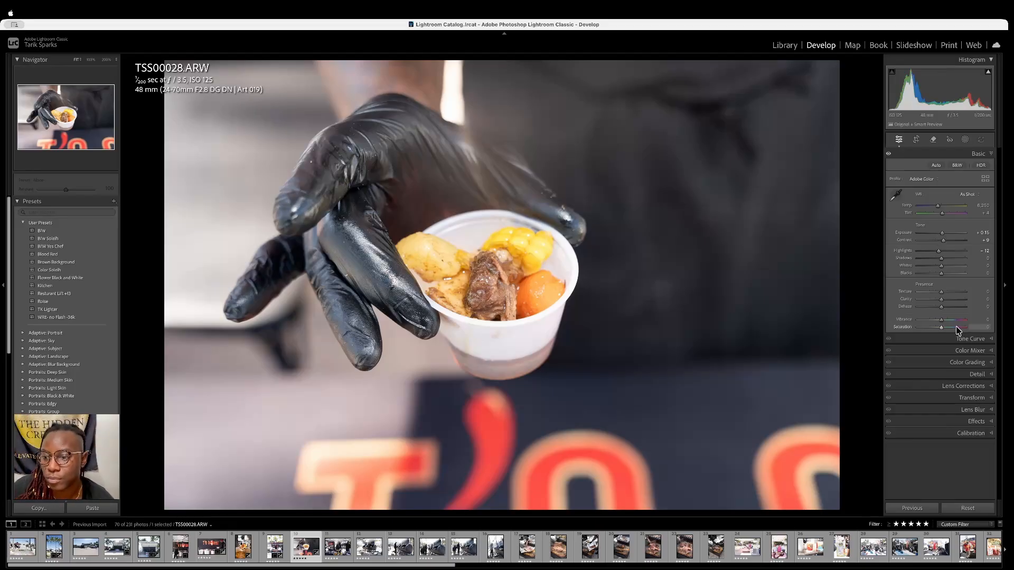
left_click_drag(940, 320, 944, 319)
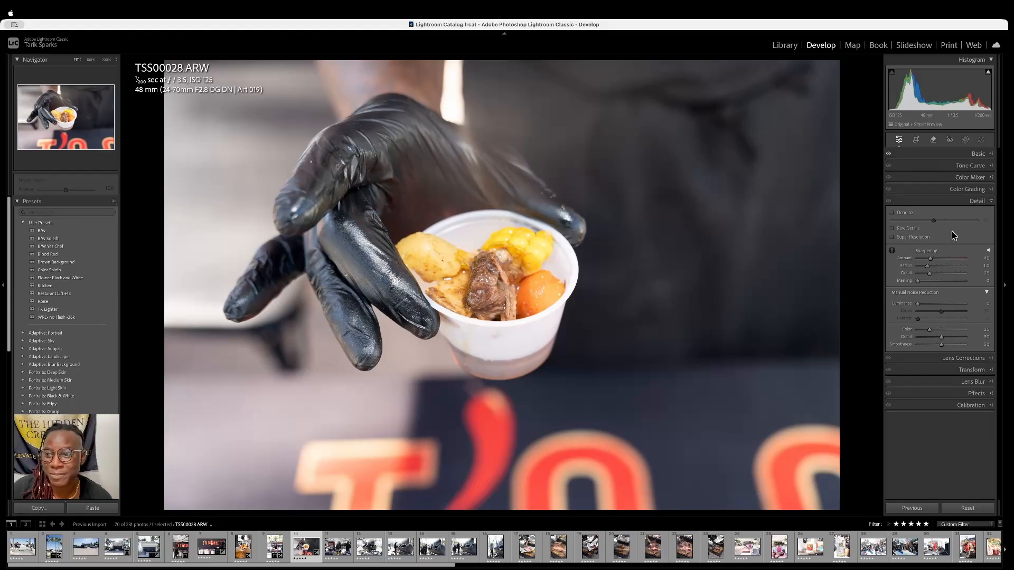
left_click(989, 158)
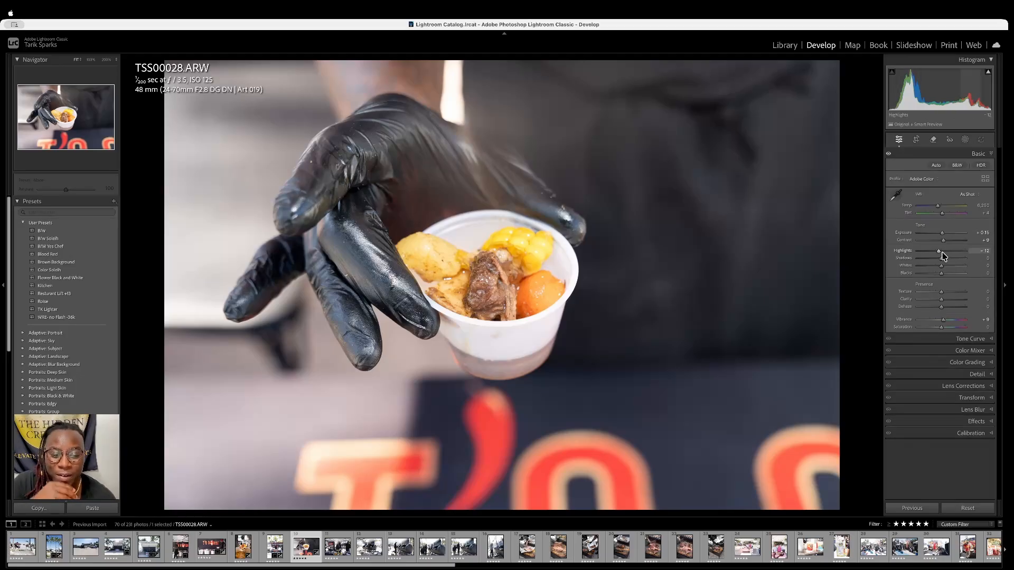
Return to the Library grid, review the Assisted Culling rejects and mark the rejected seafood pot photo TSS00022.ARW as a select
key("Right")
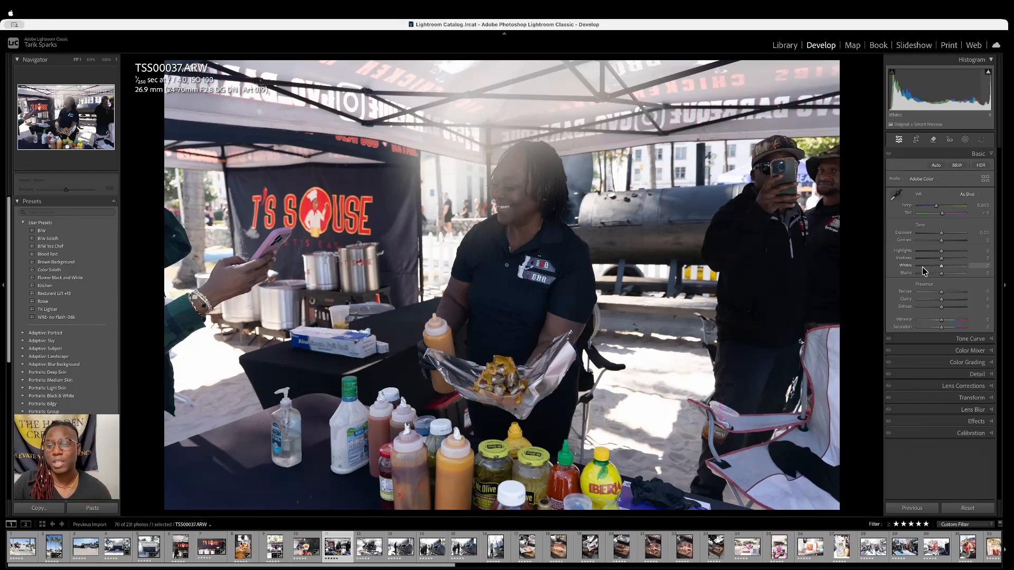
key("g")
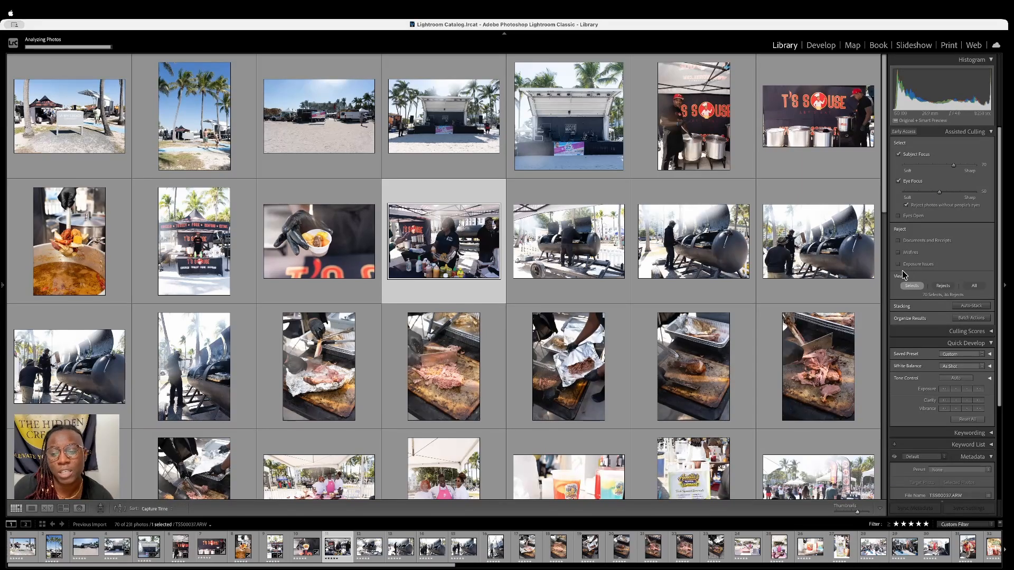
left_click(942, 285)
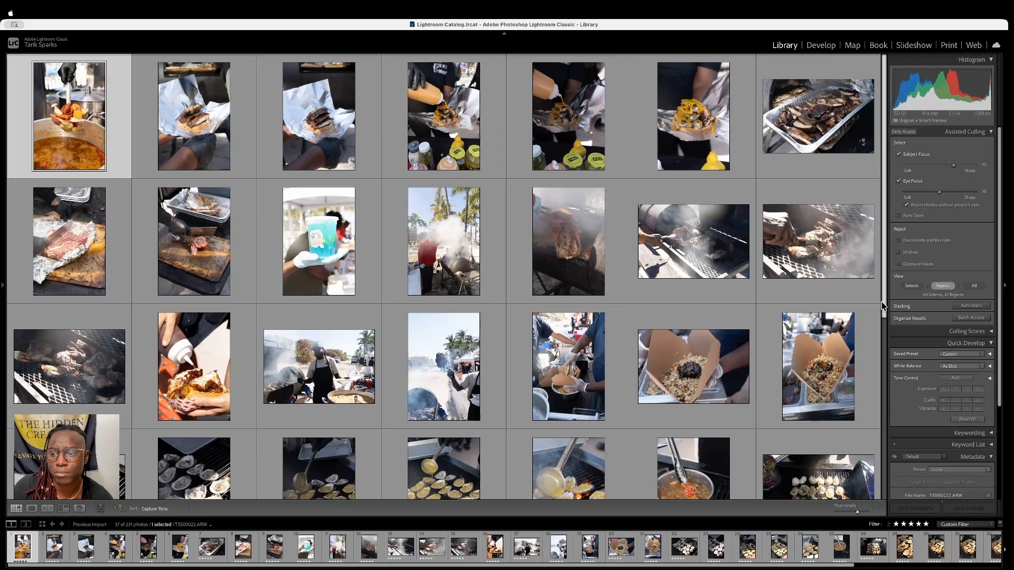
left_click(912, 286)
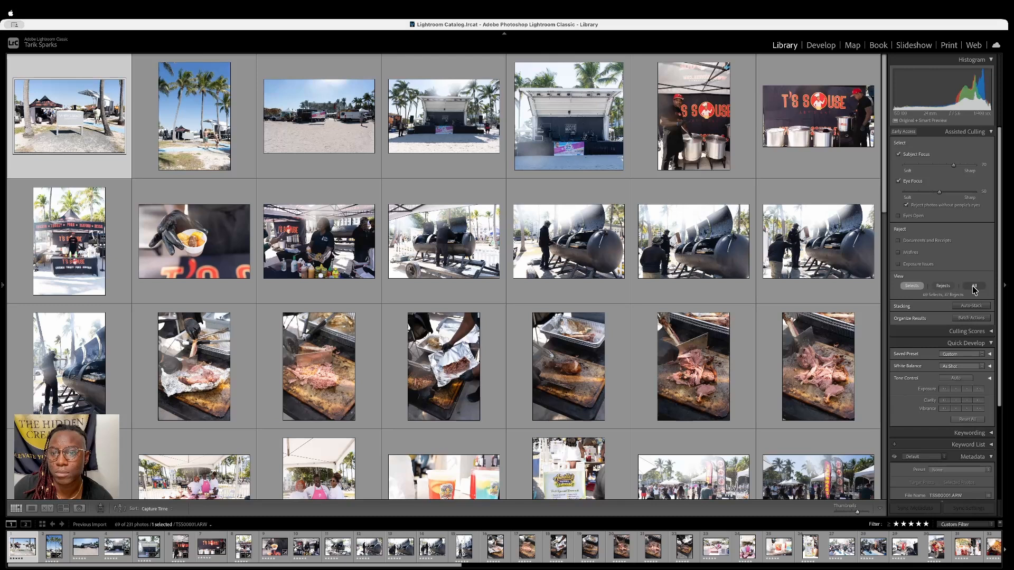
left_click(943, 287)
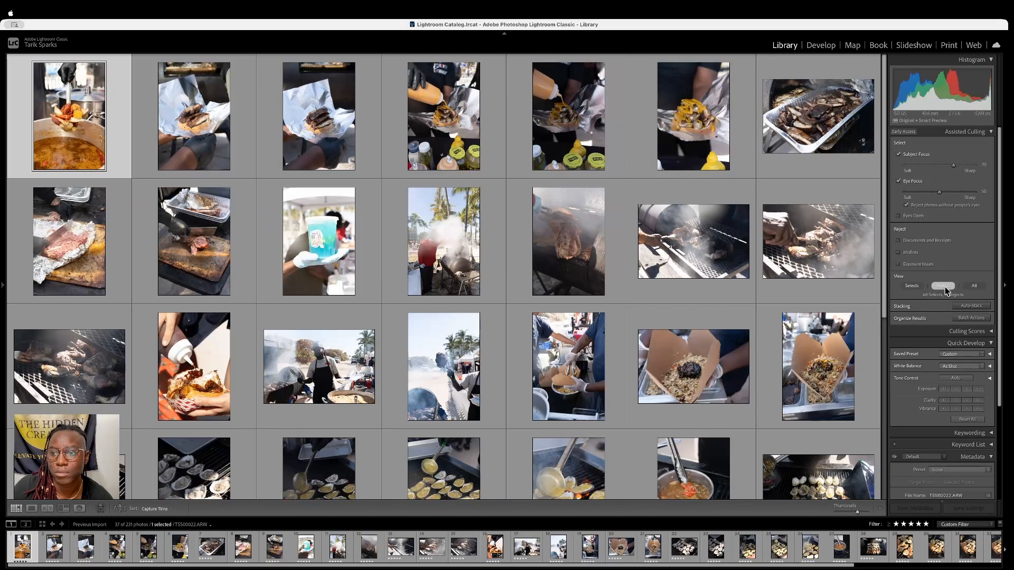
right_click(64, 93)
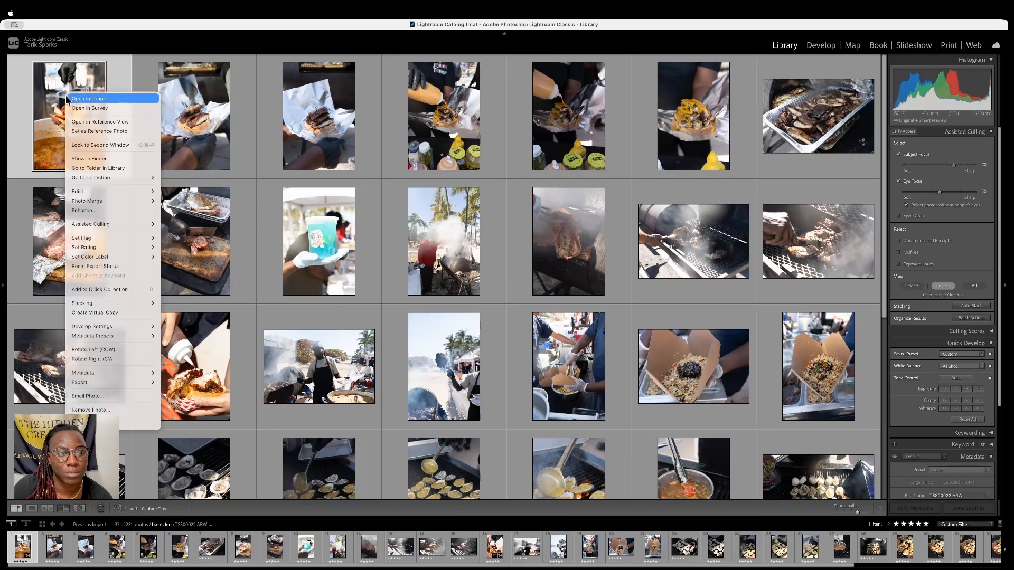
mouse_move(122, 225)
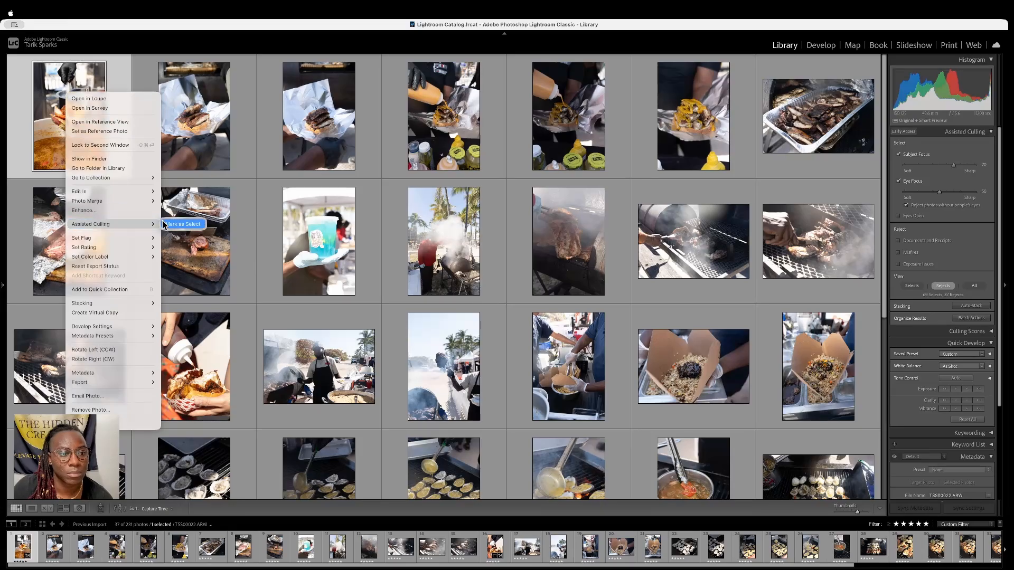
left_click(174, 224)
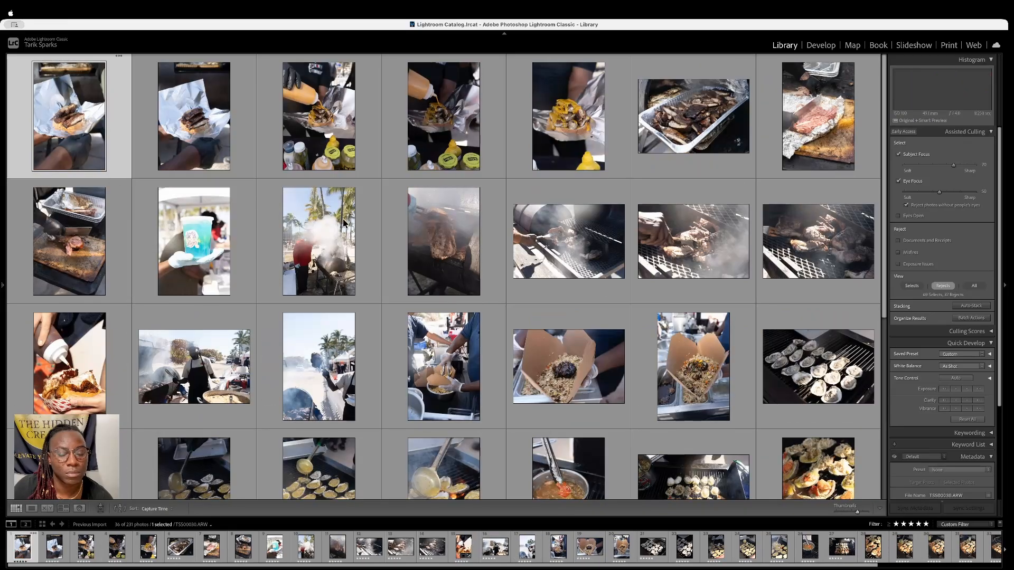
Turn off the Subject Focus and Eye Focus culling criteria and flag the wide beach photo TSS00006.ARW as rejected
left_click(899, 155)
left_click(899, 168)
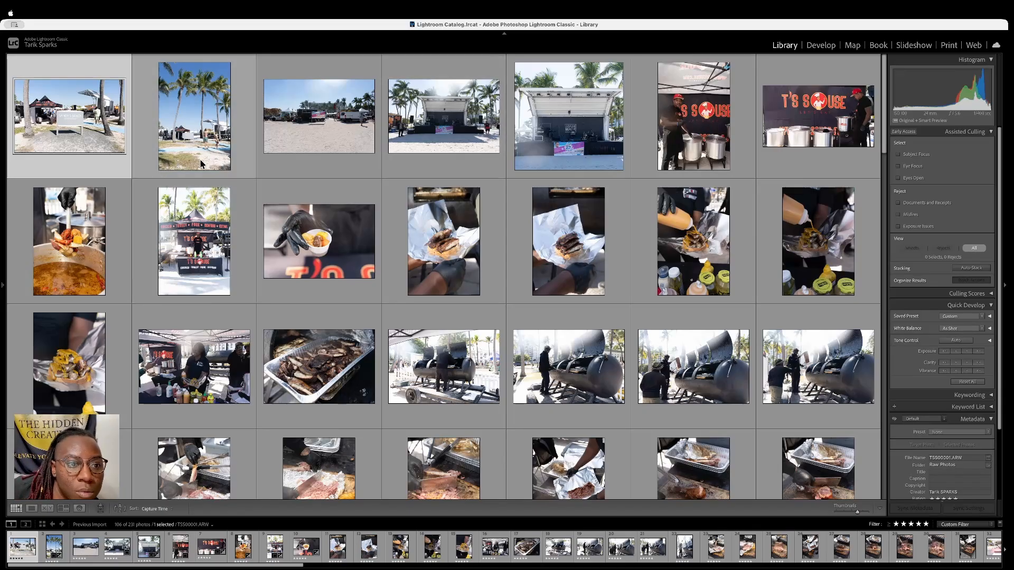
left_click(333, 113)
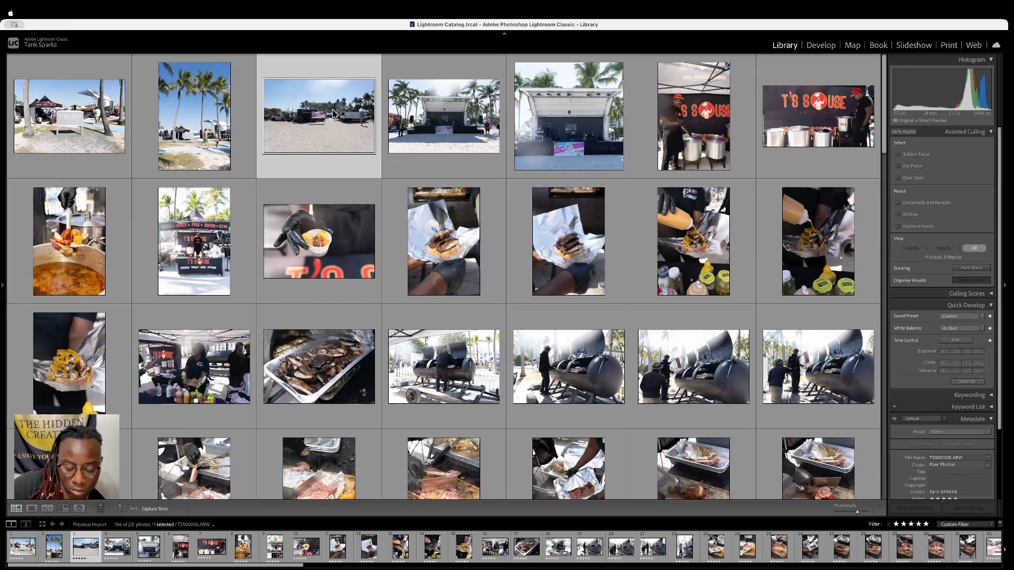
key("x")
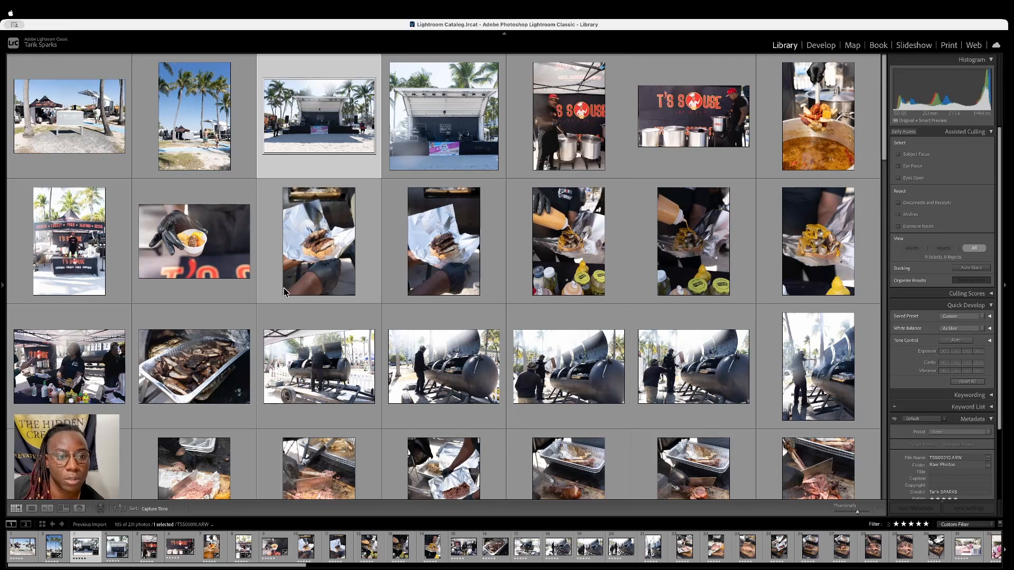
Open the rib sandwich photo TSS00030.ARW in Develop and collapse the Assisted Culling settings
double_click(318, 266)
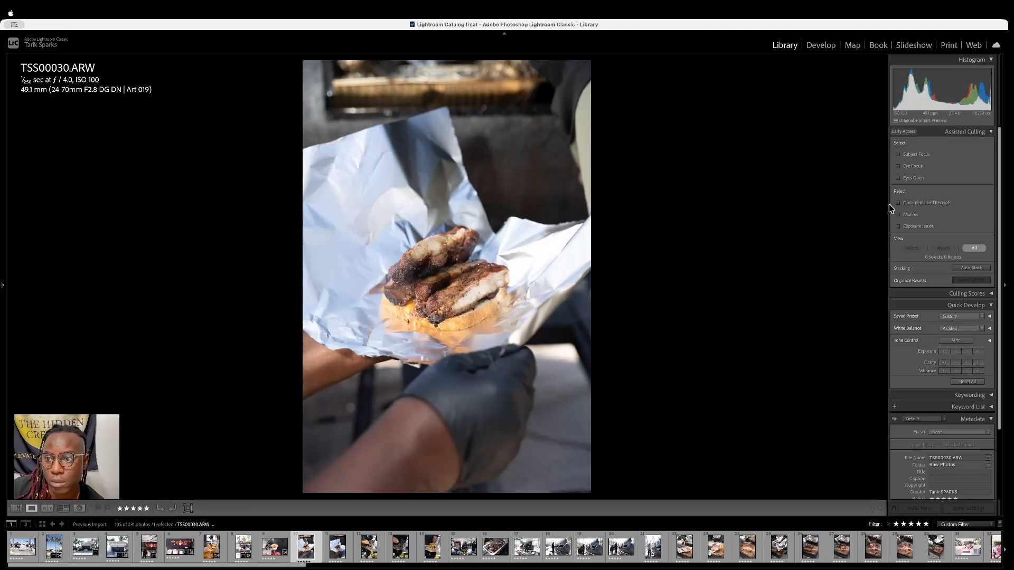
left_click(990, 132)
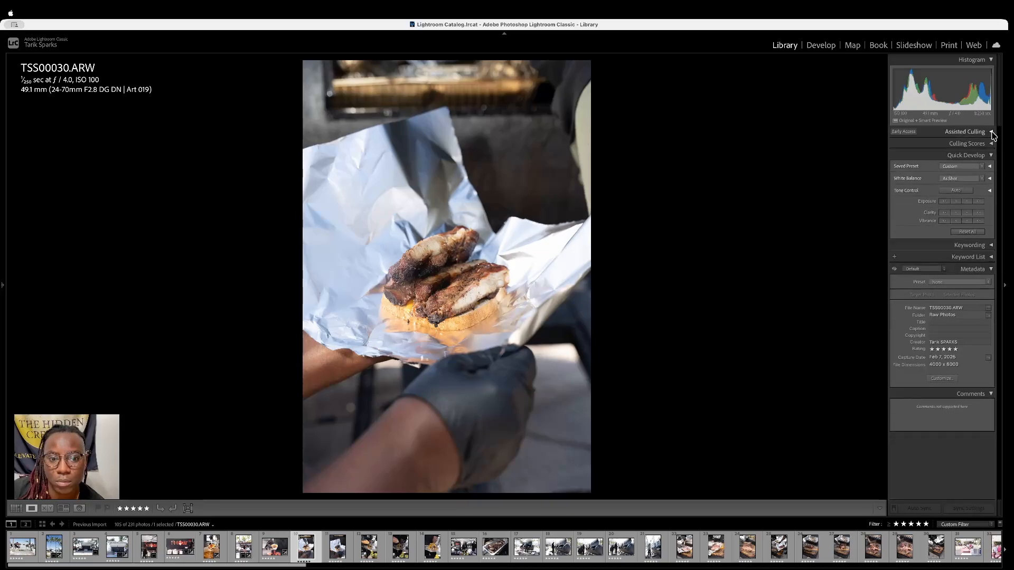
left_click(821, 47)
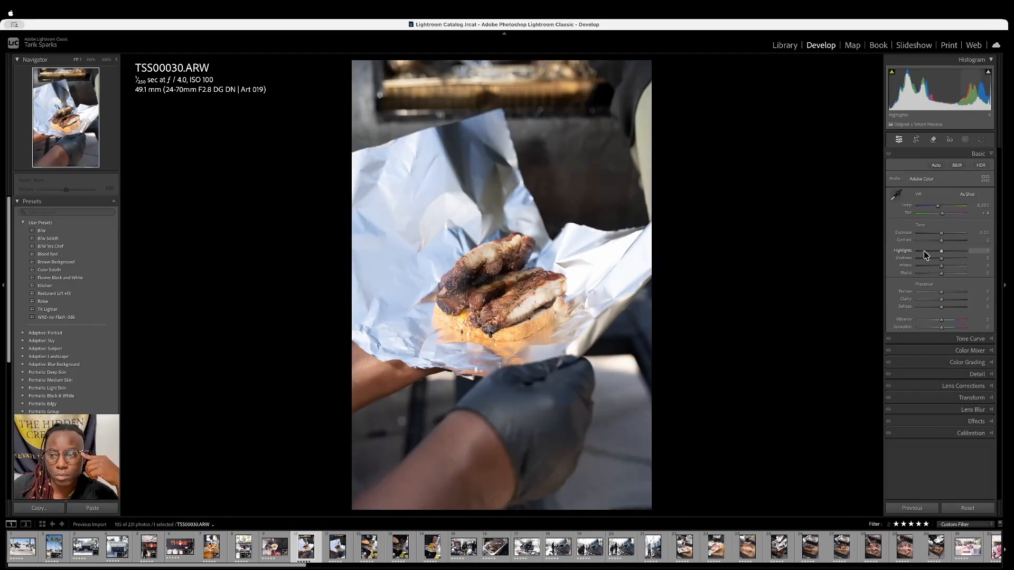
Examine the focus and detail of the ribs and bread in TSS00030.ARW up close
left_click(538, 294)
left_click_drag(606, 317, 646, 265)
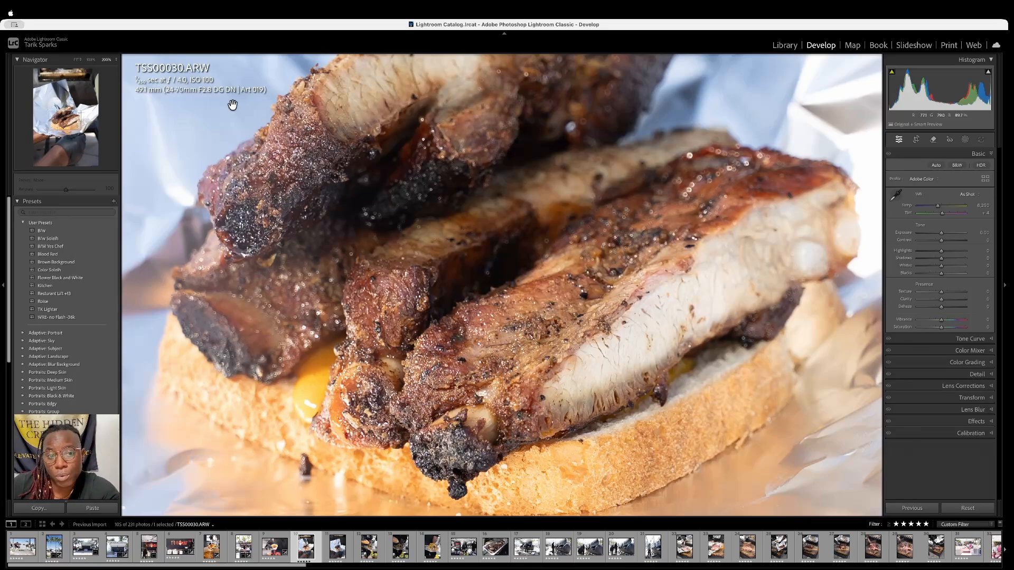
left_click_drag(423, 181, 424, 257)
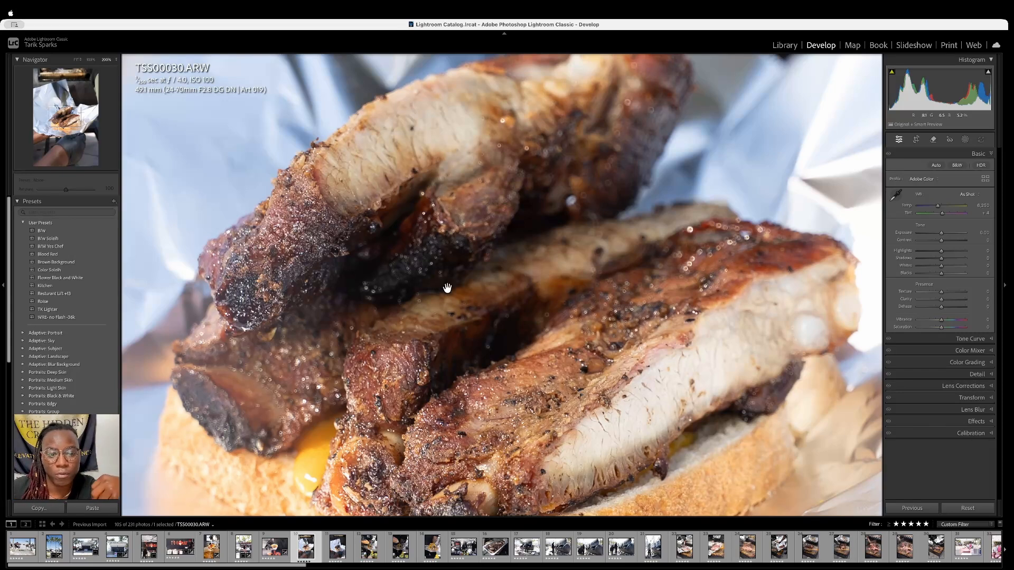
scroll(464, 220, "down", 3)
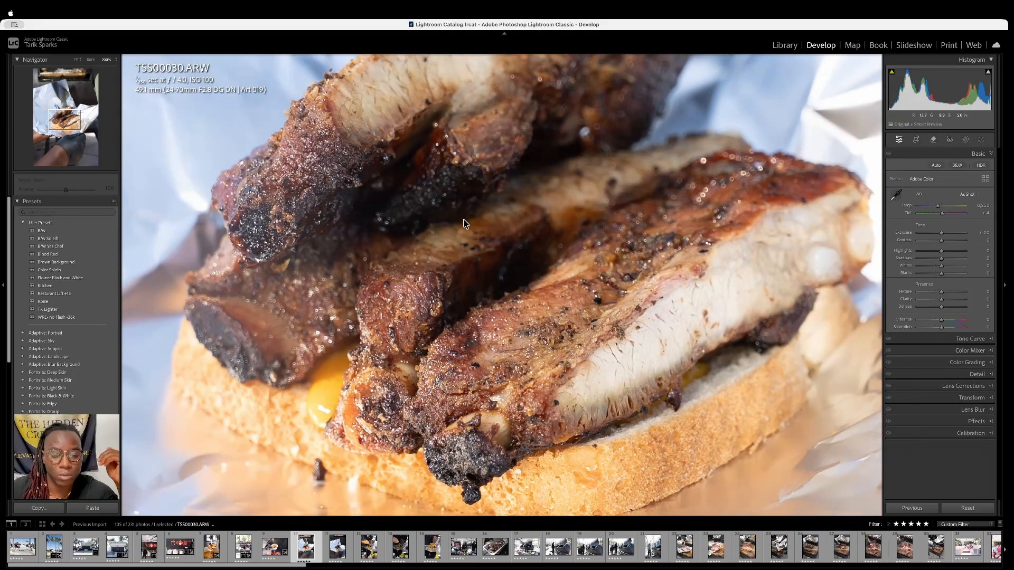
left_click(580, 271)
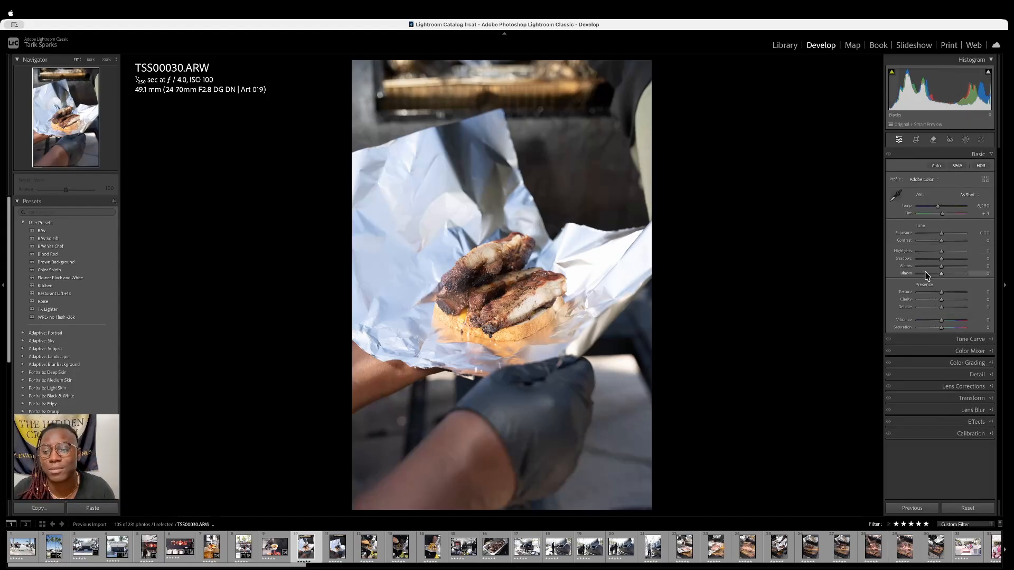
Tone TSS00030.ARW with Highlights at -22, Contrast at +18 and Vibrance at +7, and compare it with the unedited version
left_click_drag(942, 253, 936, 254)
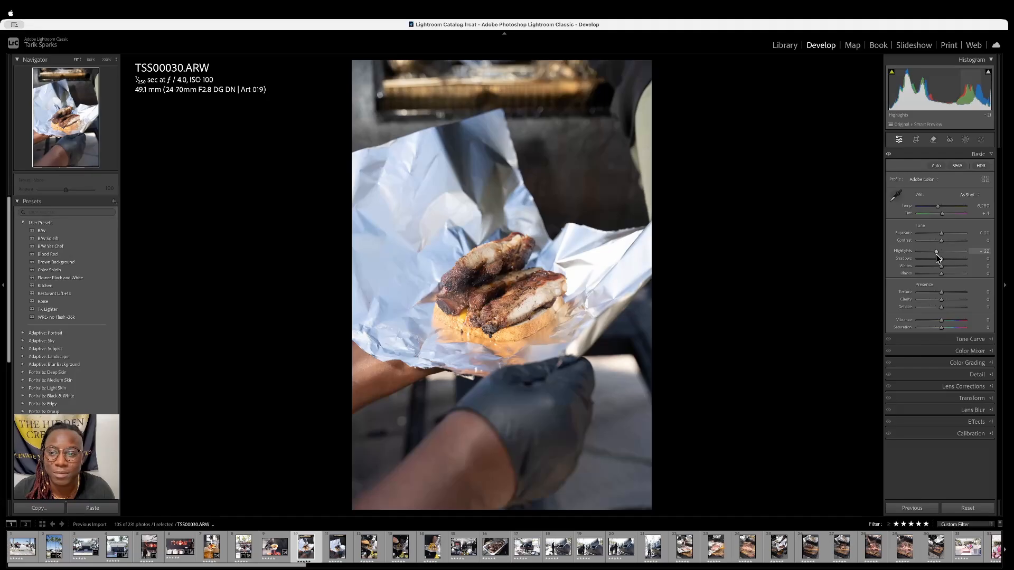
left_click_drag(941, 241, 945, 241)
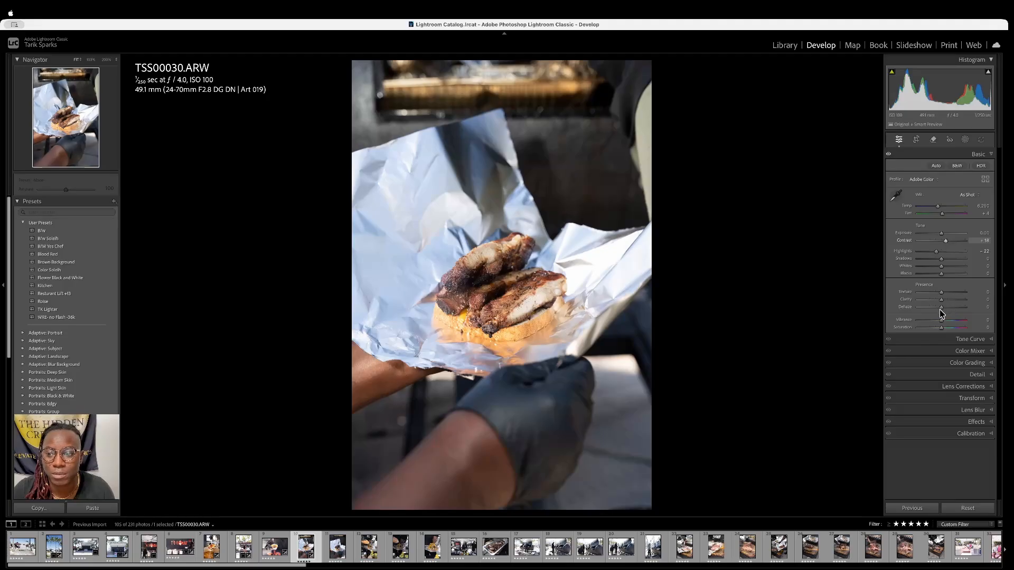
left_click_drag(944, 323, 945, 324)
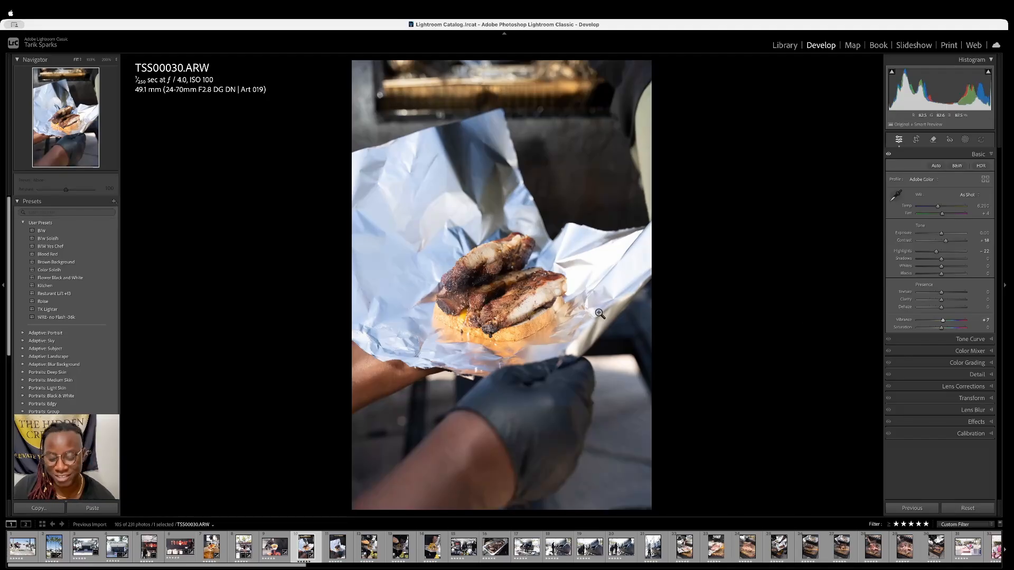
key("backslash")
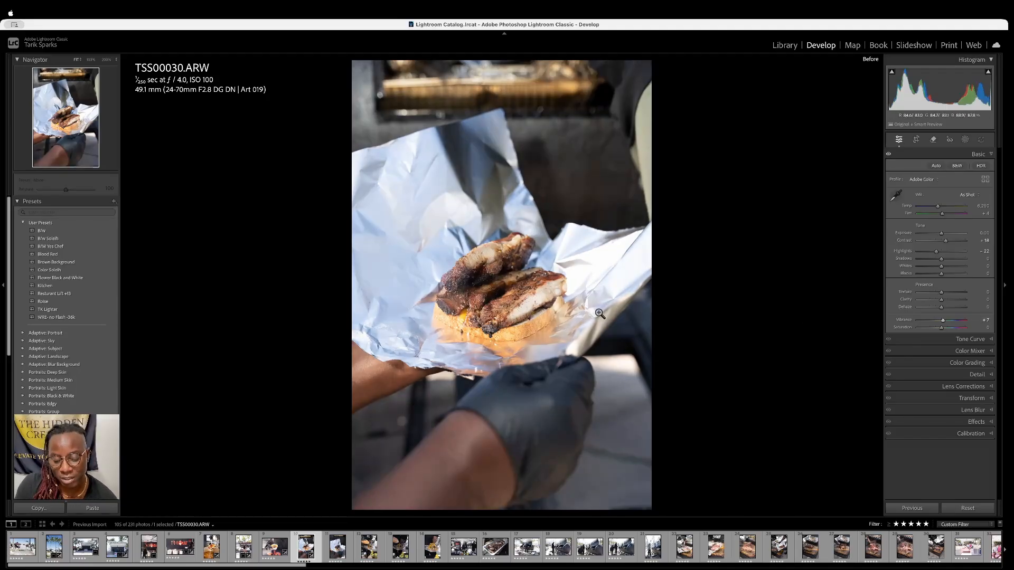
key("backslash")
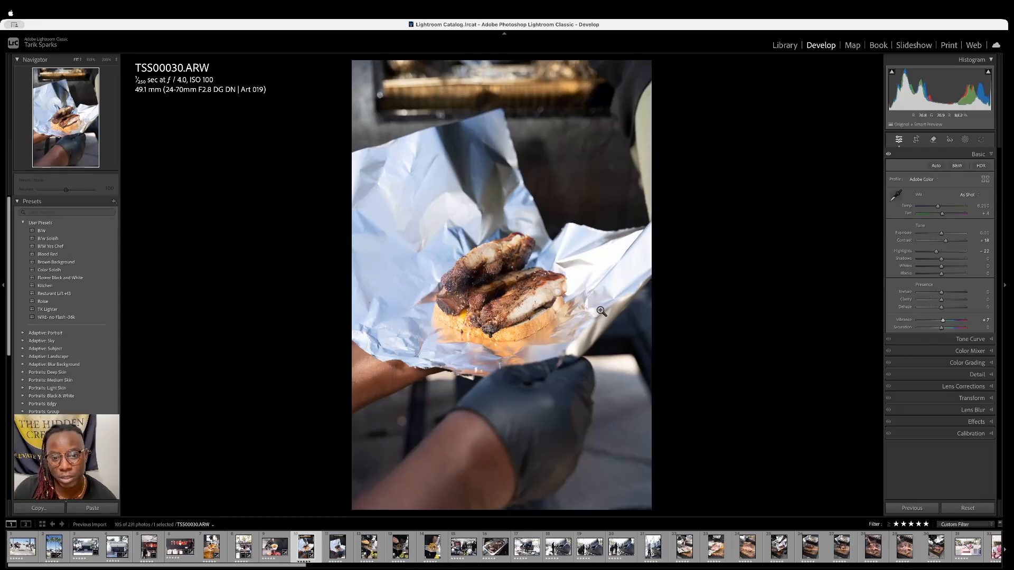
Lower the Highlights of TSS00030.ARW further and raise Texture to +10 while checking the rib detail up close
left_click(537, 319)
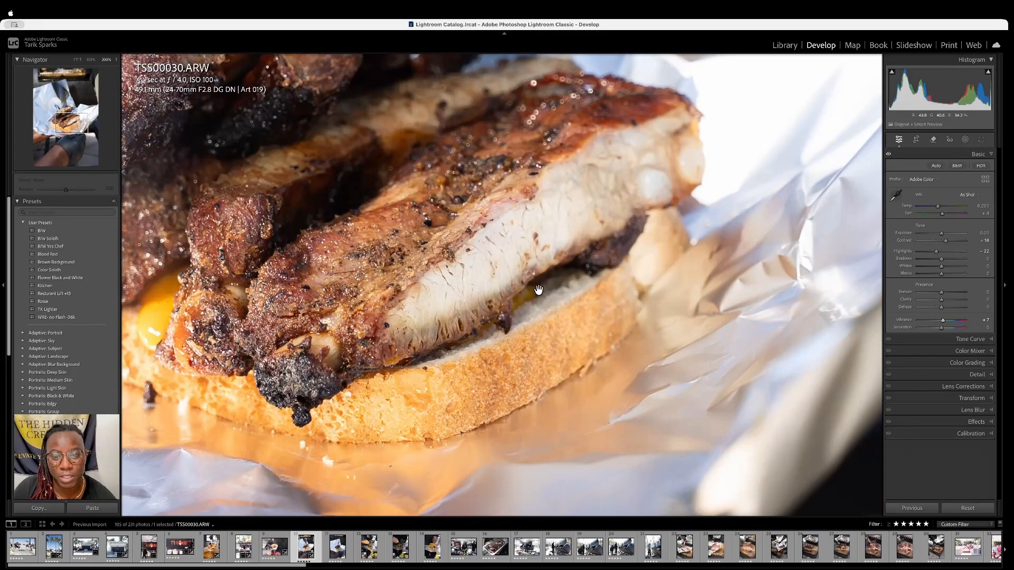
left_click_drag(538, 290, 485, 337)
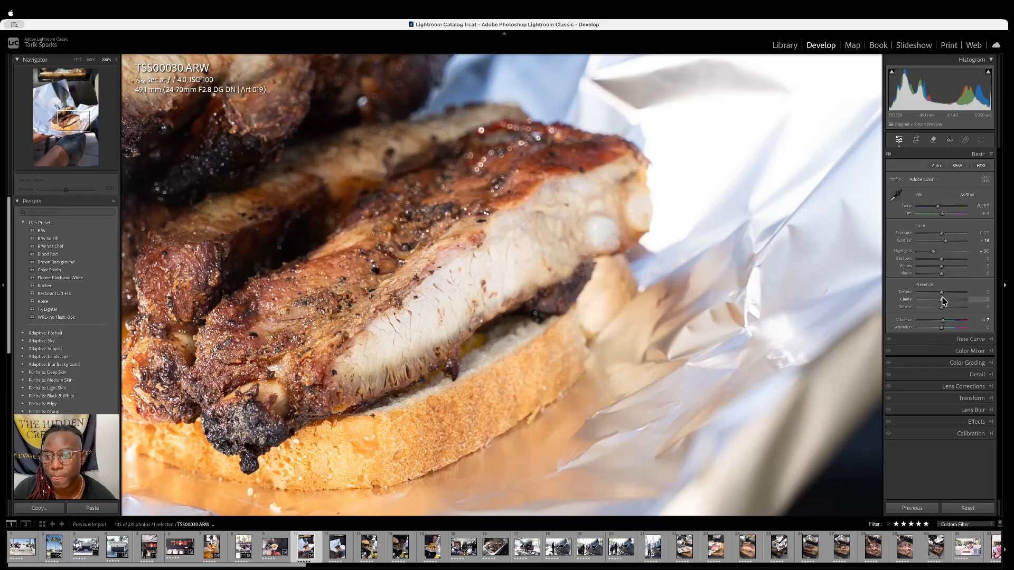
left_click_drag(414, 328, 532, 344)
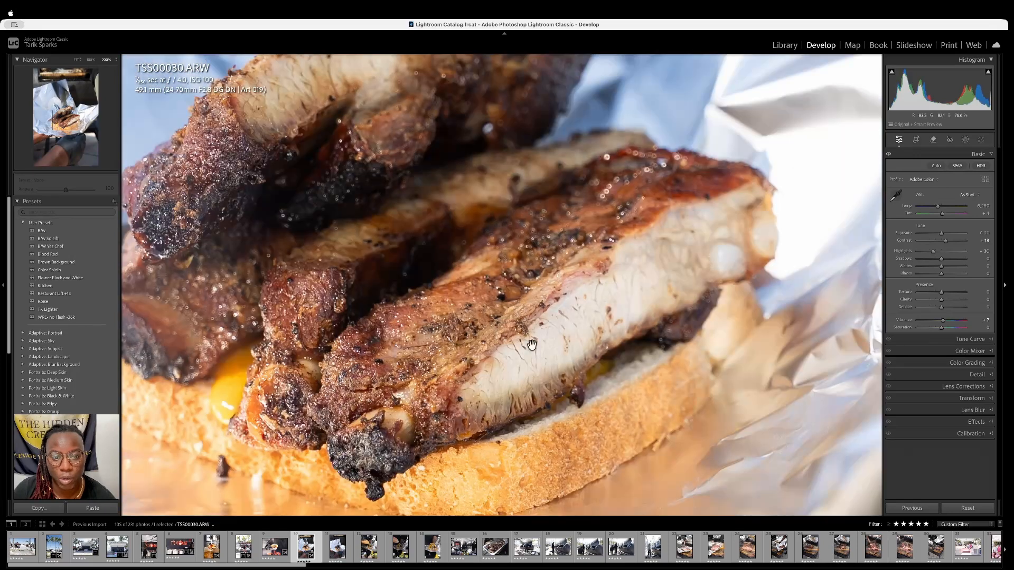
left_click_drag(941, 292, 946, 296)
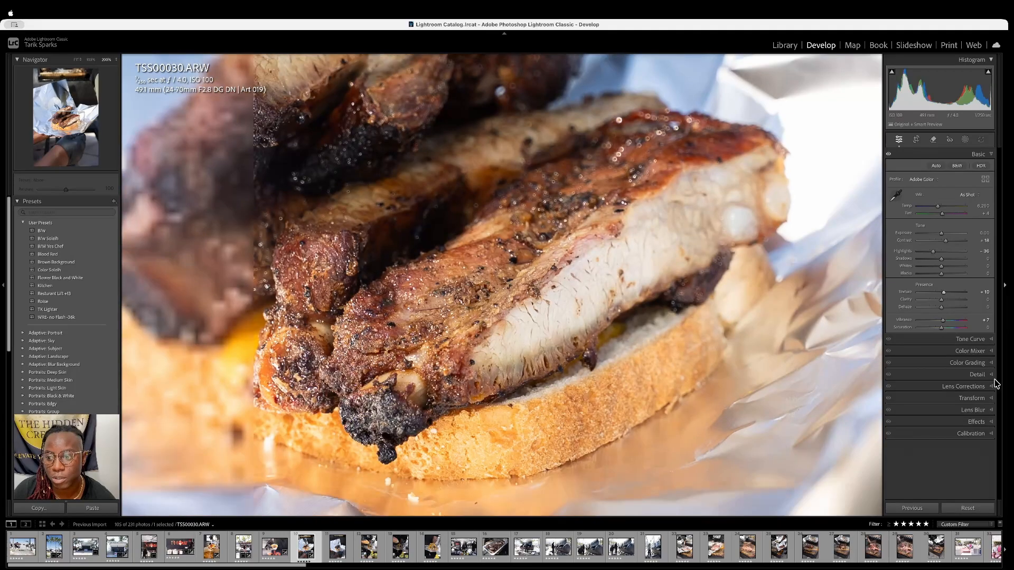
Raise the Sharpening Amount of TSS00030.ARW to 73 and reduce Texture to +5
left_click(994, 375)
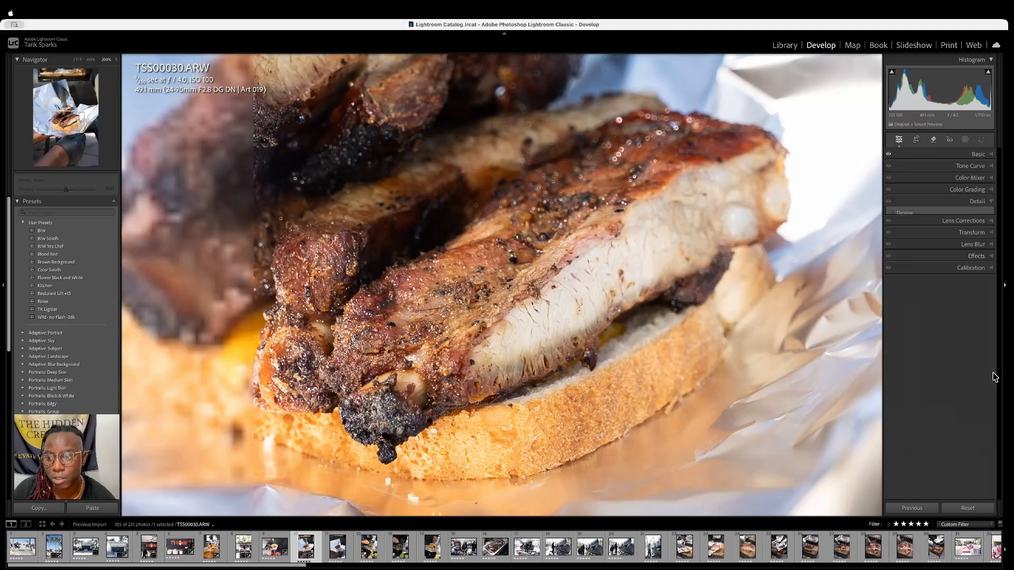
left_click_drag(929, 260, 941, 263)
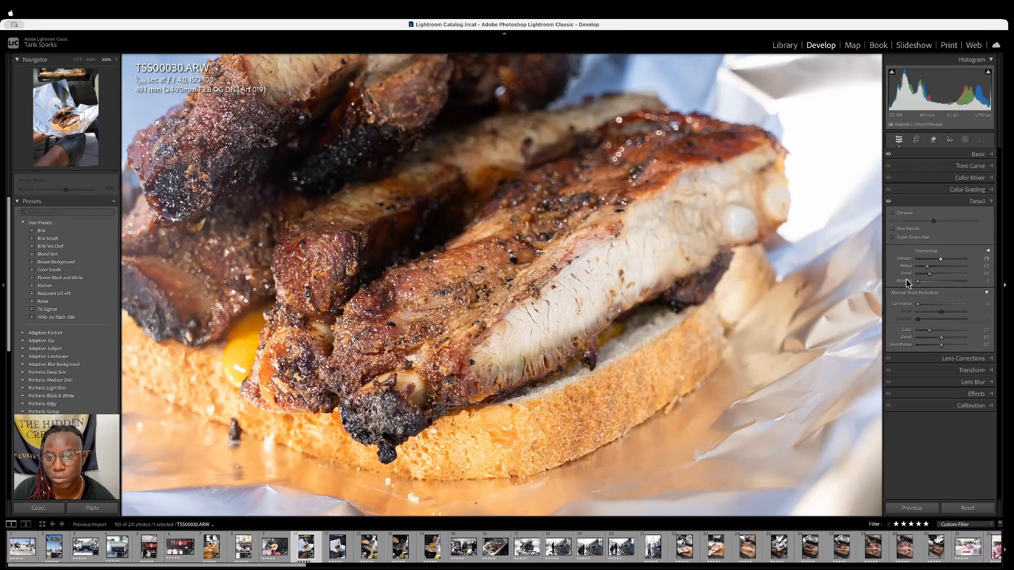
left_click(575, 282)
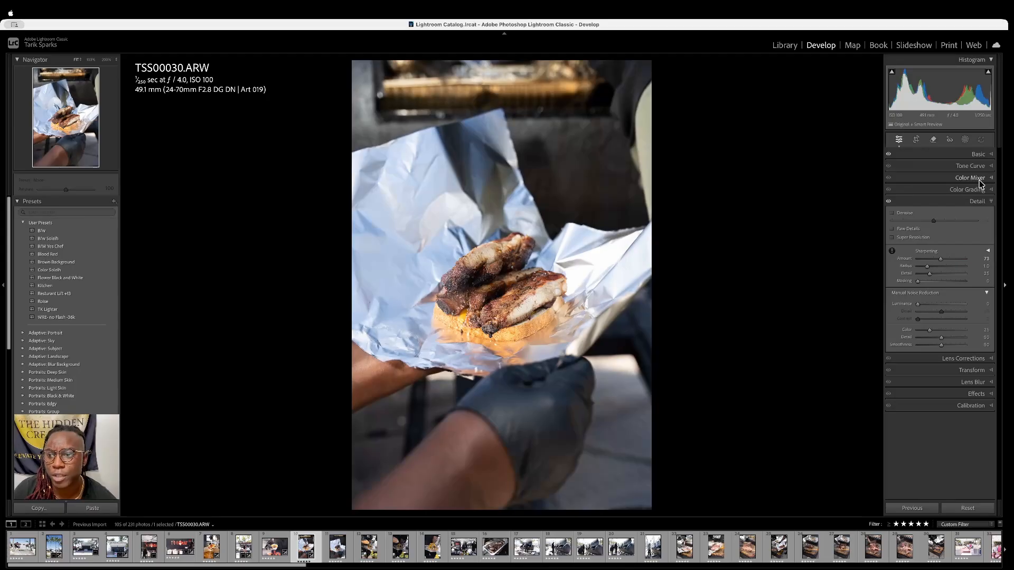
left_click(990, 153)
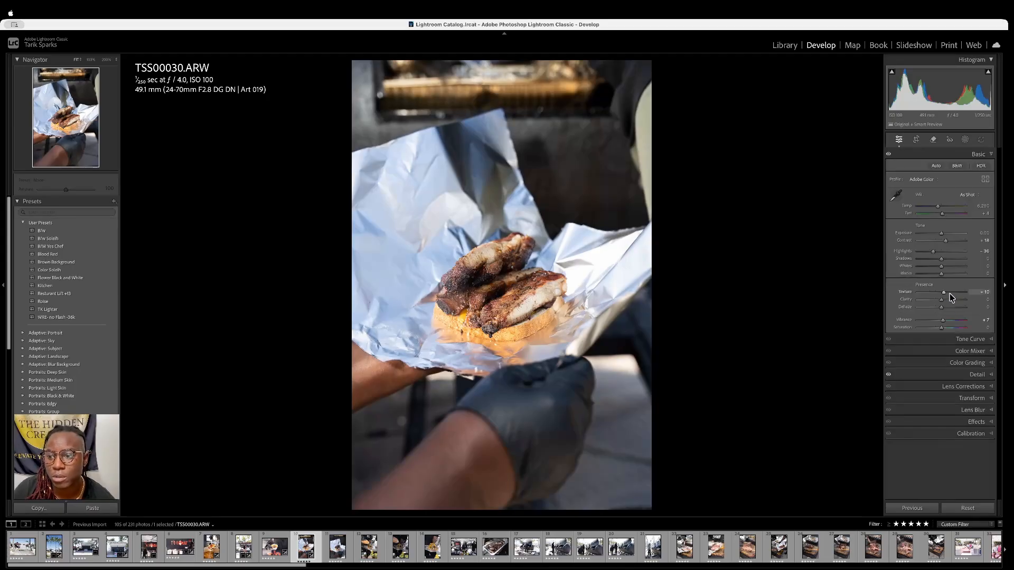
left_click_drag(942, 293, 942, 294)
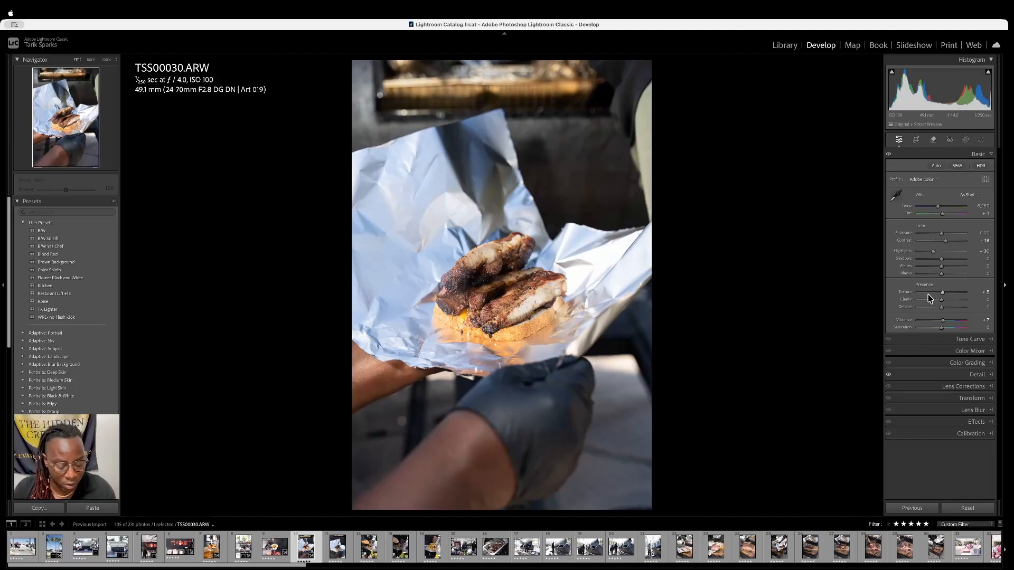
Copy the develop settings of TSS00030.ARW with White Balance added to the copied Basic adjustments
key("super+shift+c")
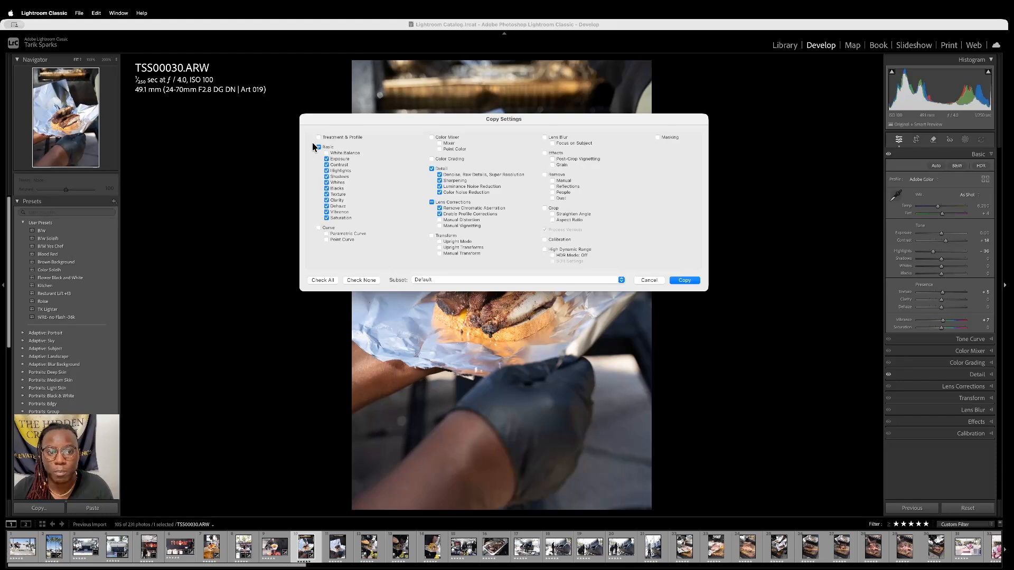
left_click(327, 153)
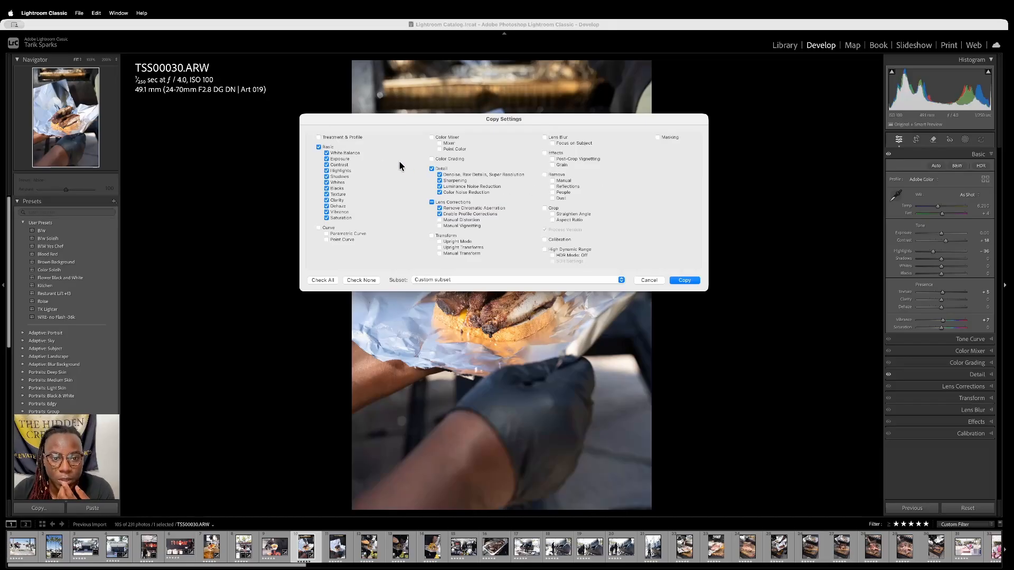
left_click(684, 280)
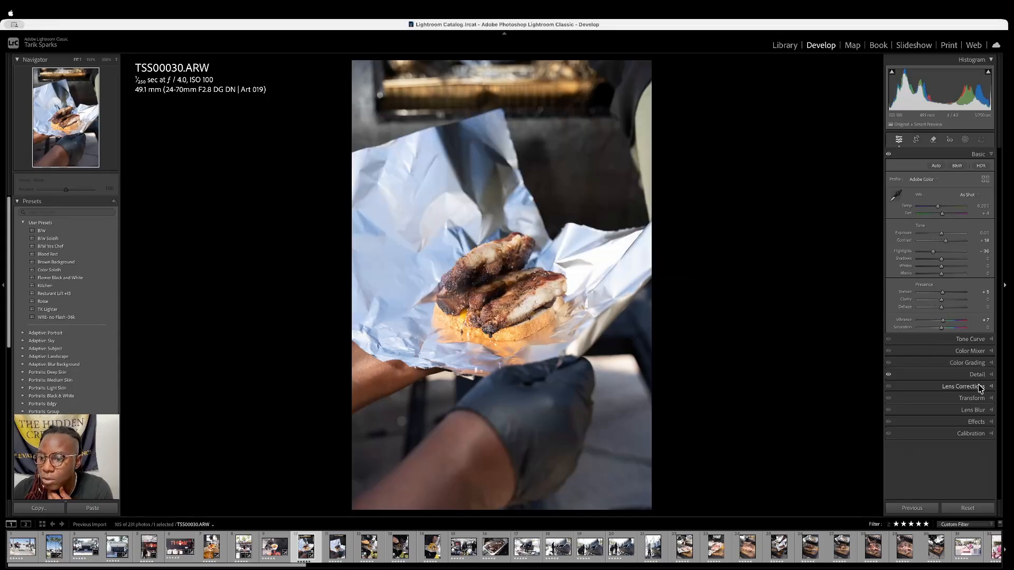
Enable Remove Chromatic Aberration in the lens corrections of TSS00030.ARW and reopen its Detail settings
left_click(991, 388)
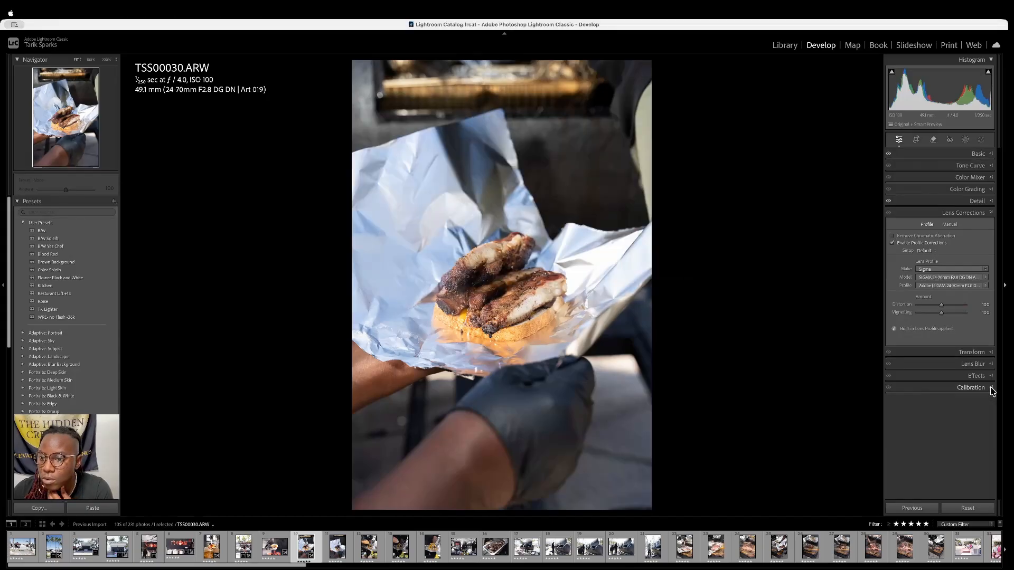
left_click(893, 235)
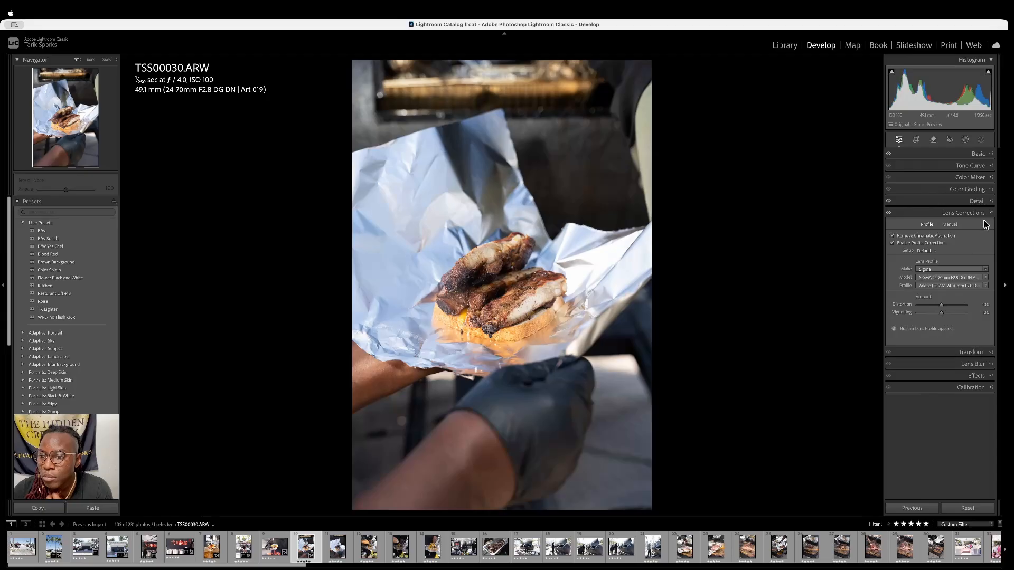
left_click(988, 375)
left_click(991, 248)
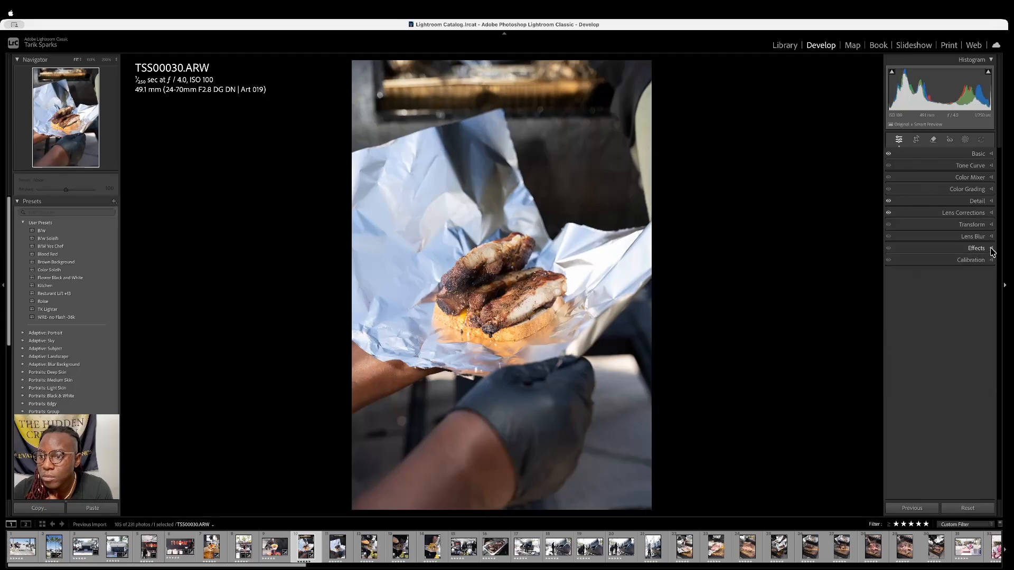
left_click(989, 201)
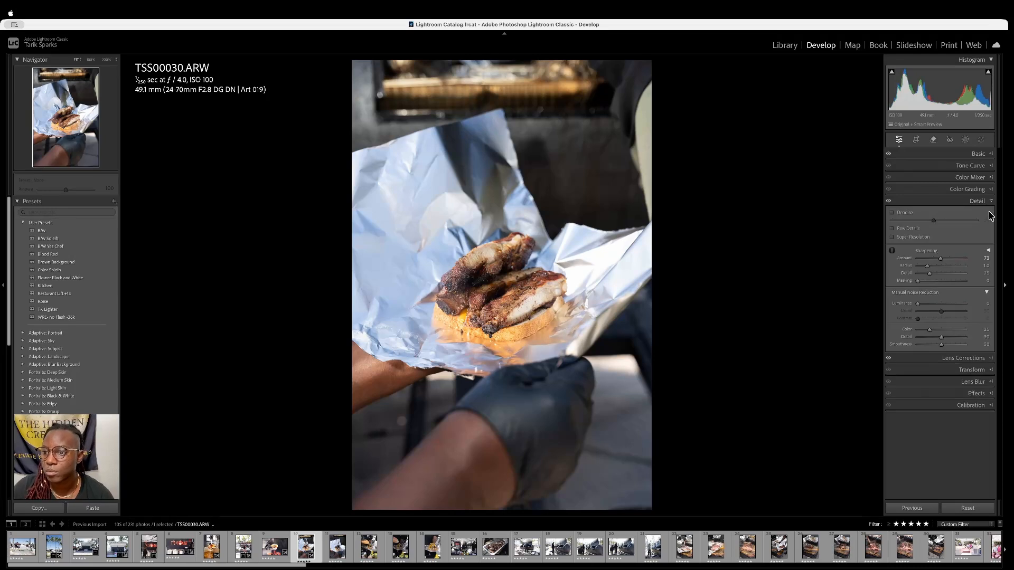
Copy the develop settings of TSS00030.ARW again, adding Manual Distortion and Manual Vignetting to the lens corrections
key("super+shift+c")
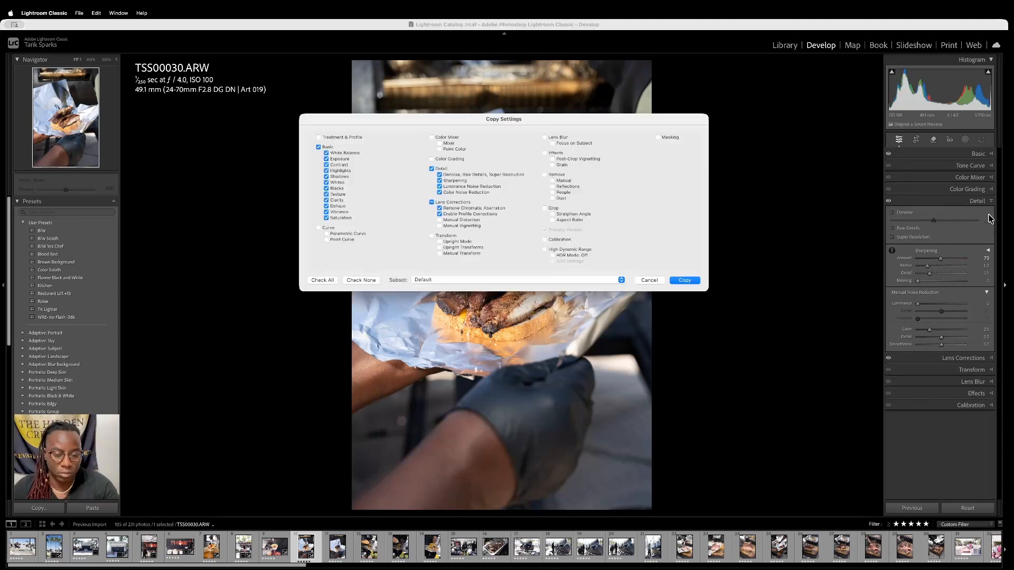
left_click(439, 220)
left_click(439, 225)
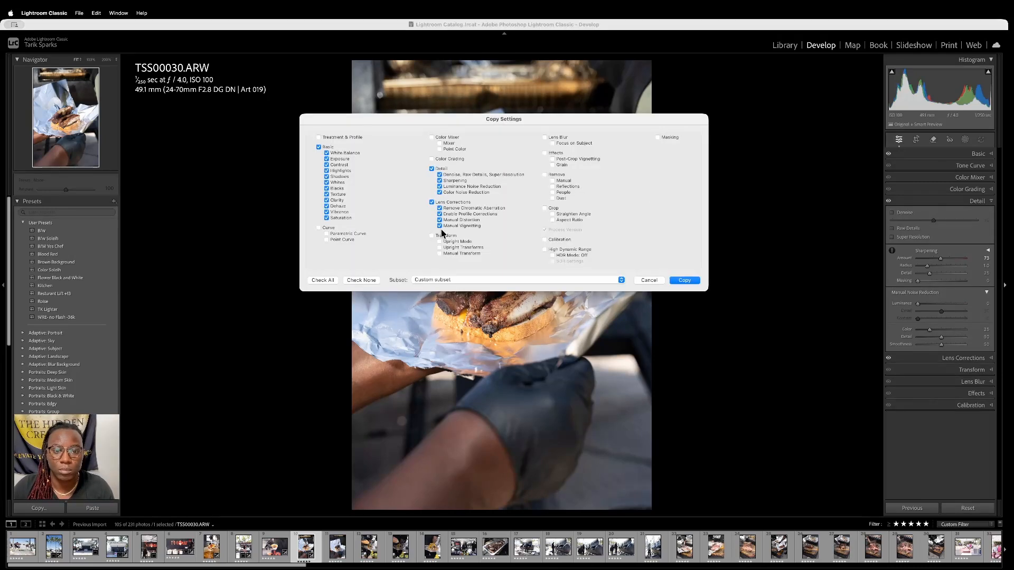
left_click(684, 280)
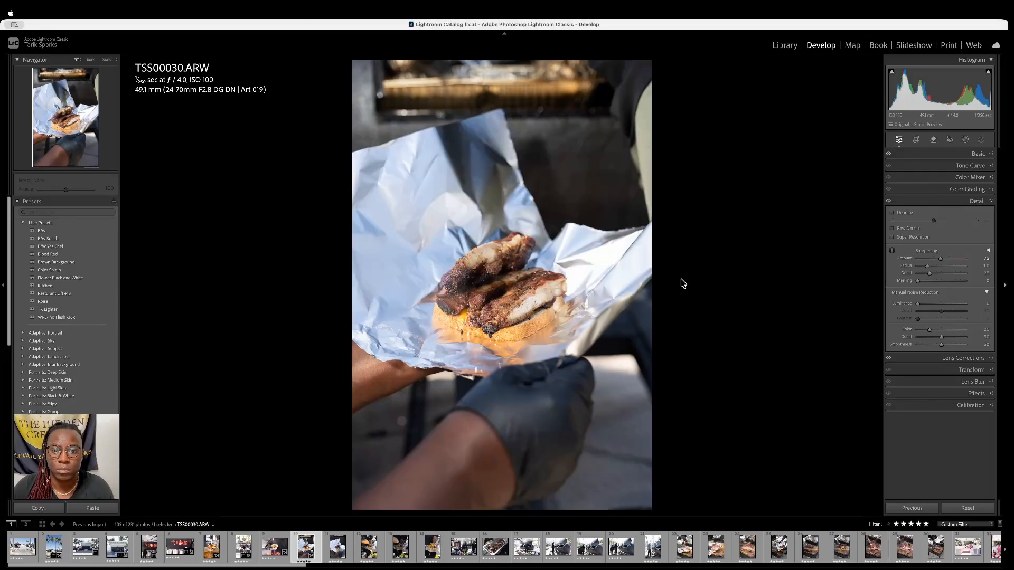
Apply the automatic straightening to TSS00030.ARW and crop it tighter around the rib sandwich at the original aspect ratio
left_click(982, 154)
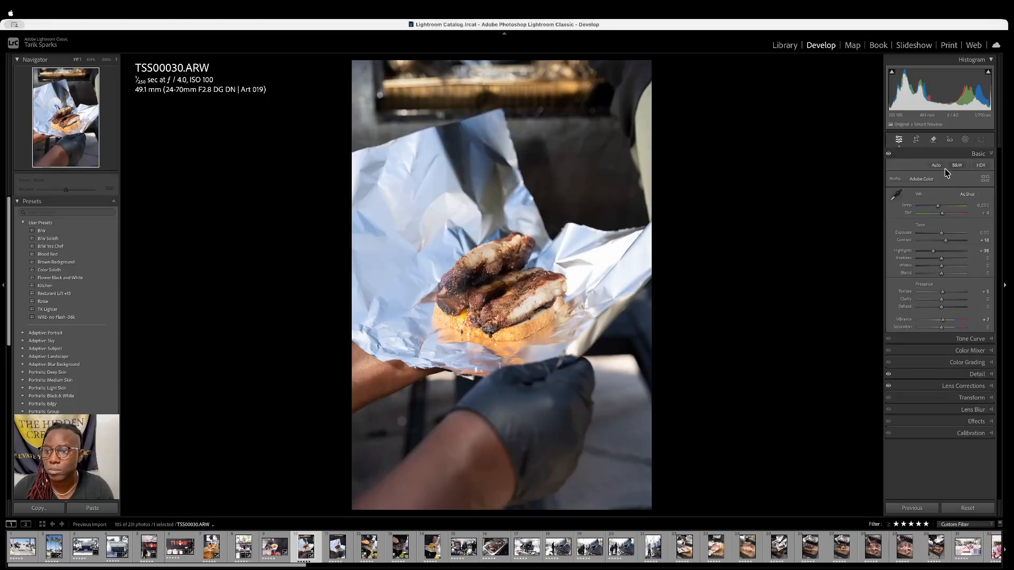
left_click(916, 139)
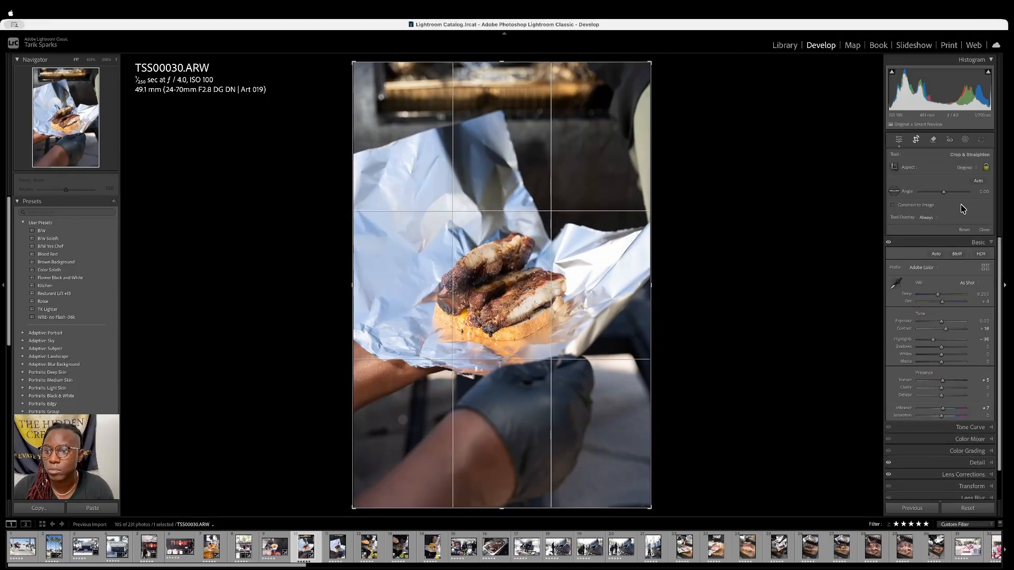
left_click(978, 181)
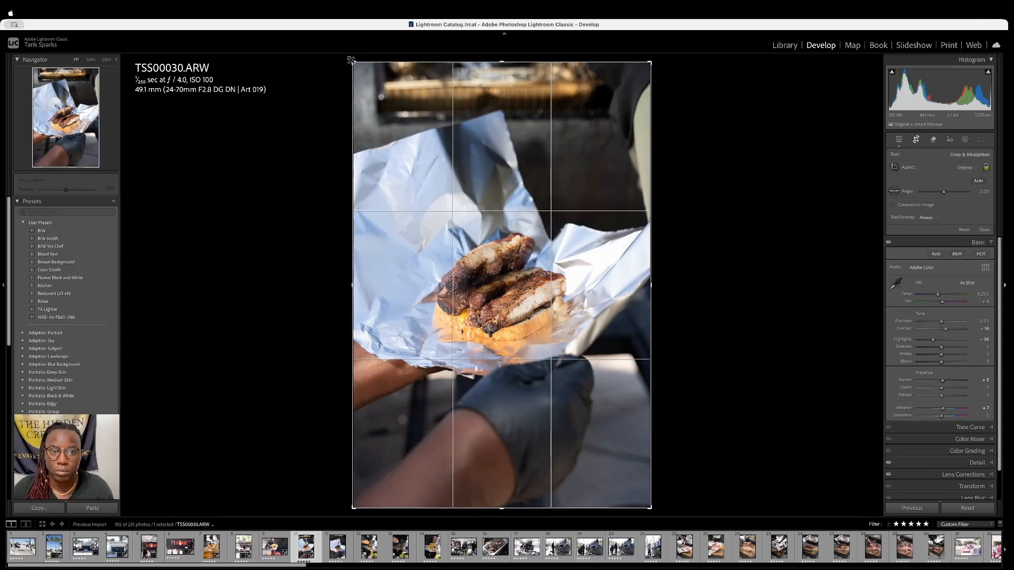
left_click_drag(353, 62, 376, 97)
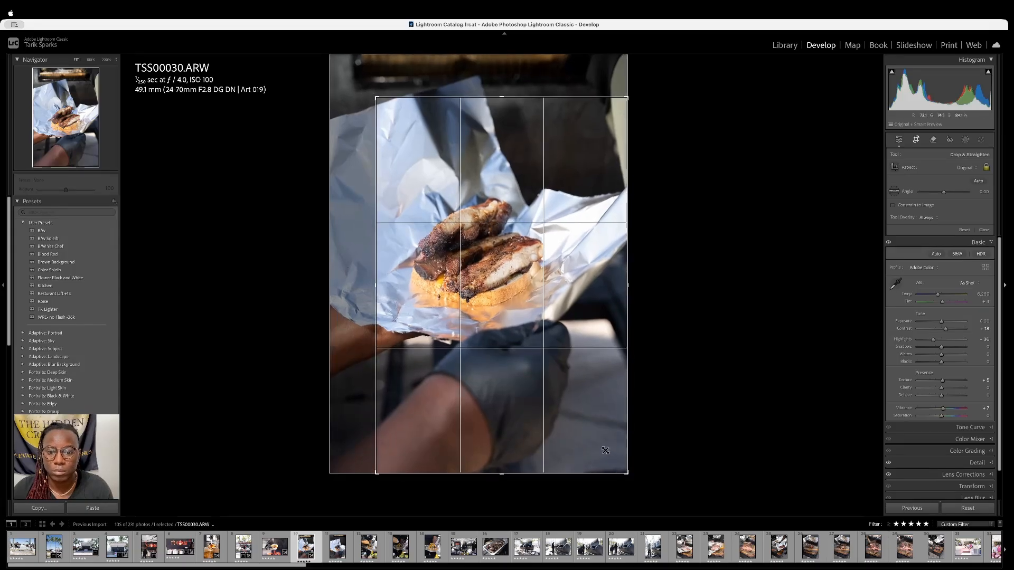
left_click_drag(627, 473, 624, 474)
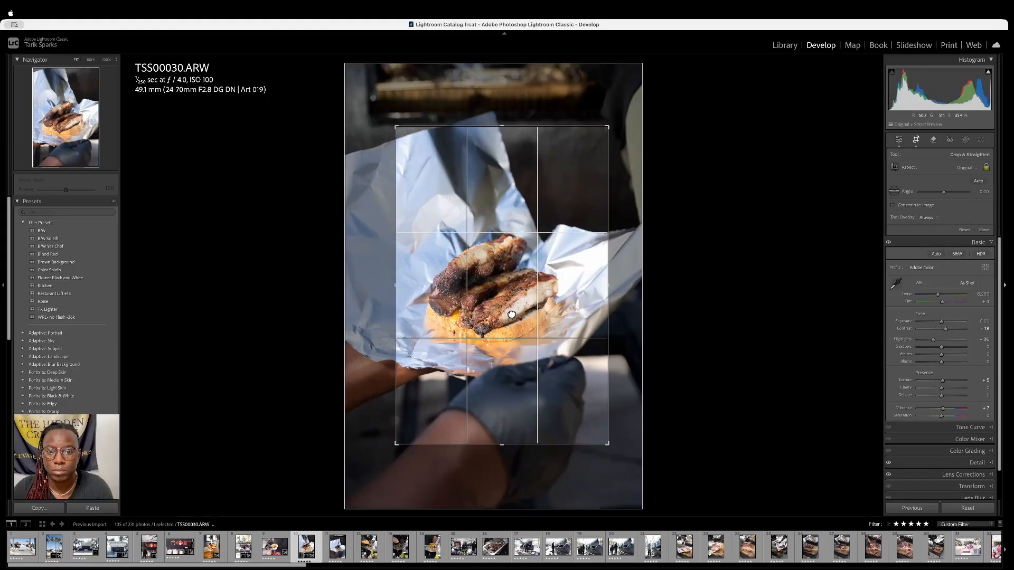
left_click_drag(514, 315, 532, 302)
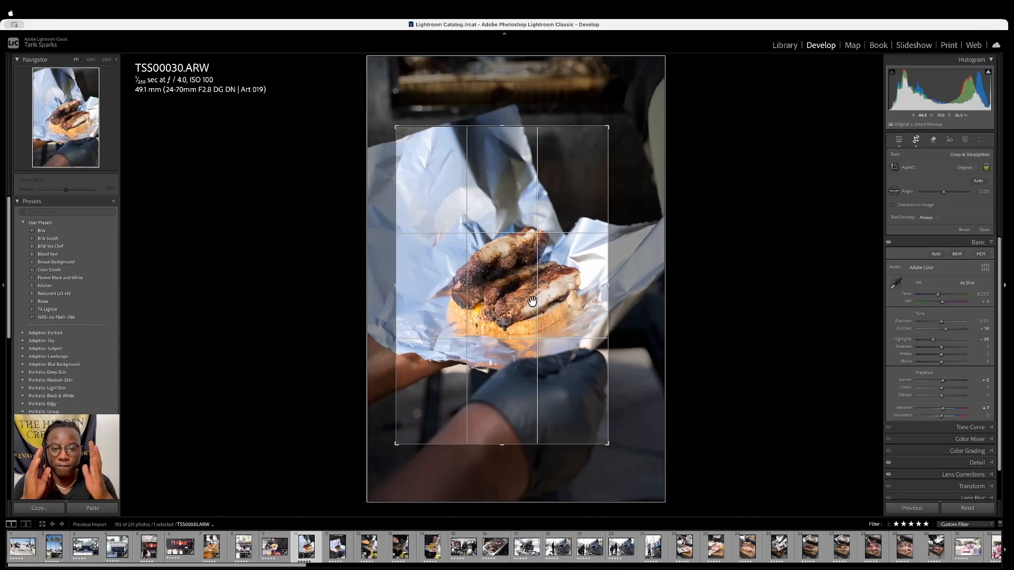
key("Return")
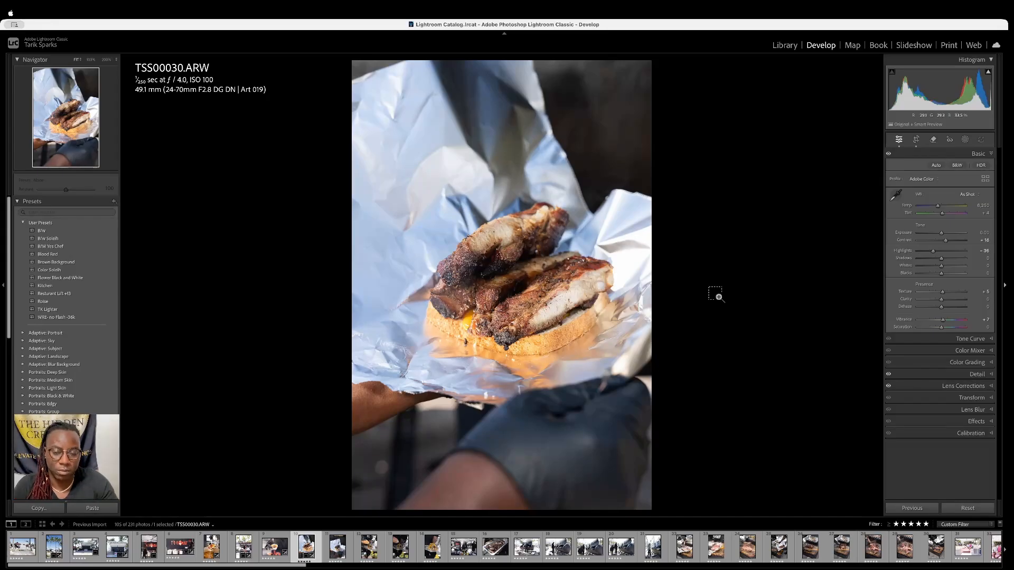
Copy the develop settings of the cropped TSS00030.ARW and paste them onto the next photo, TSS00032.ARW
key("super+shift+c")
key("Return")
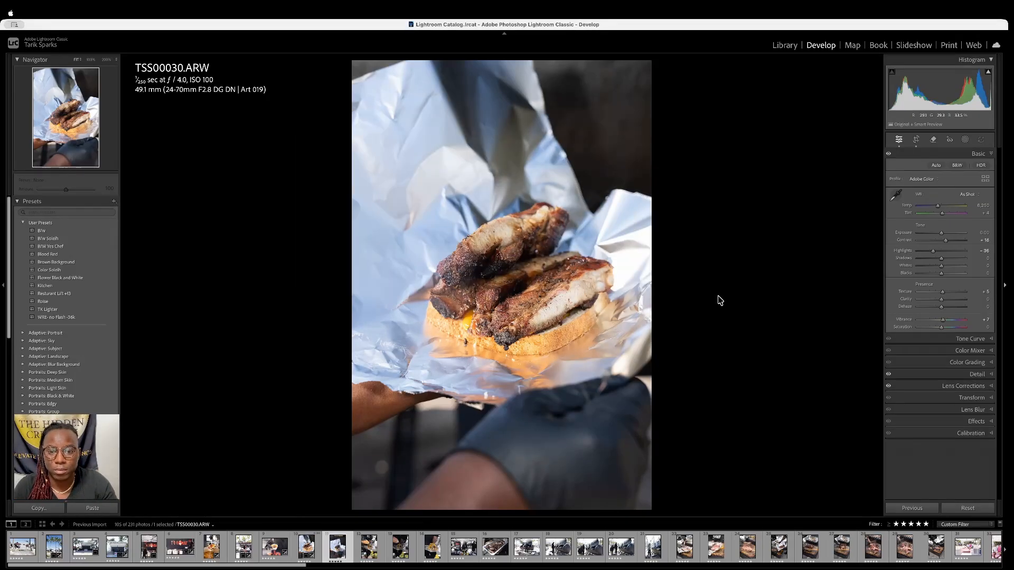
key("Right")
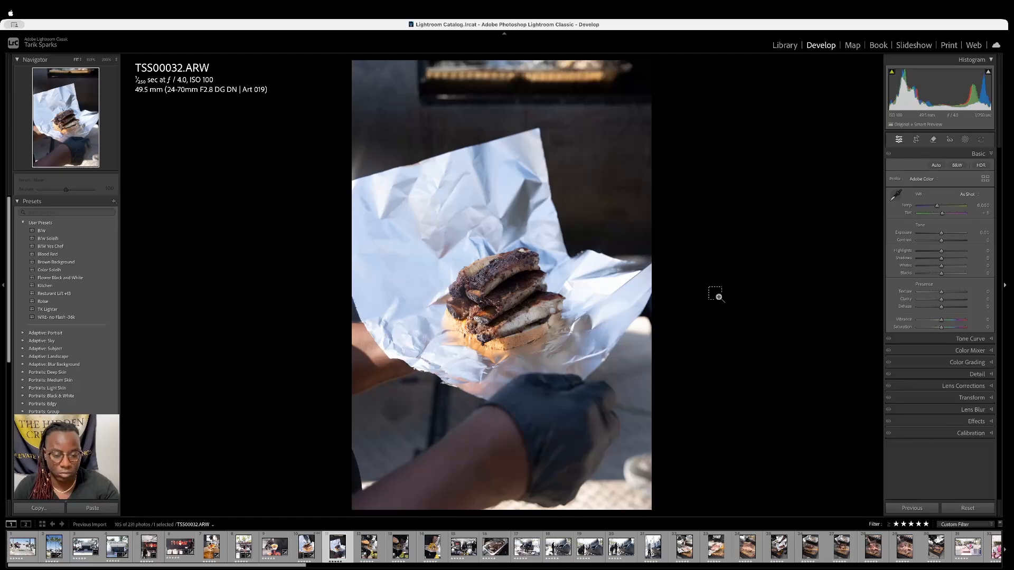
key("super+shift+v")
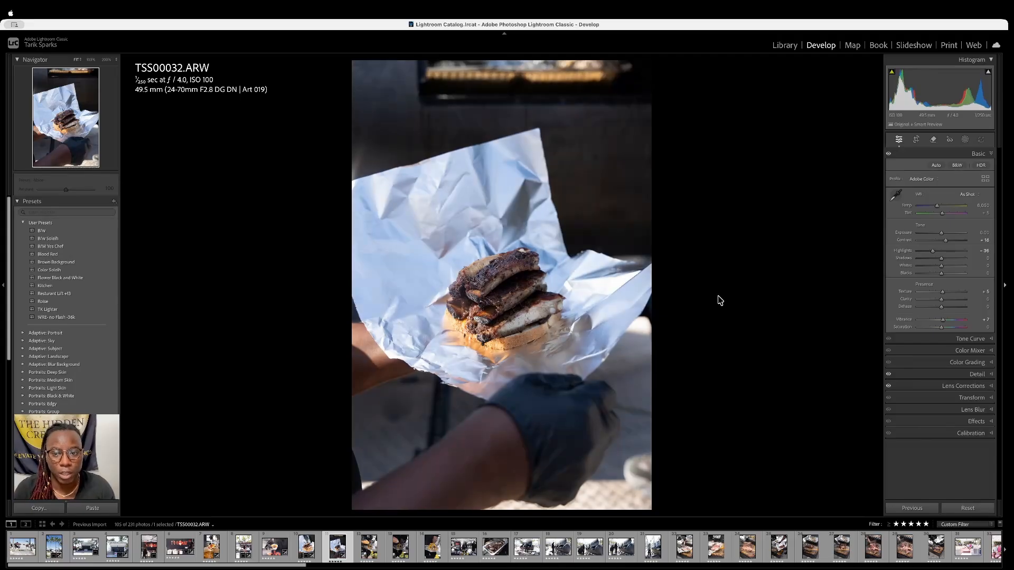
Compare TSS00032.ARW with TSS00030.ARW and set the white balance Temp of TSS00032.ARW to 6,250
key("Left")
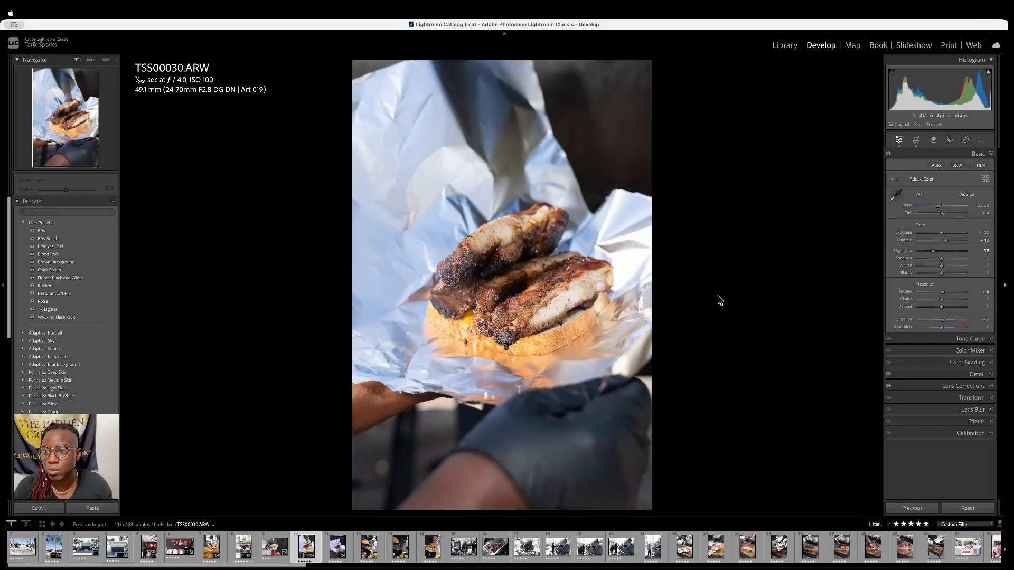
key("Right")
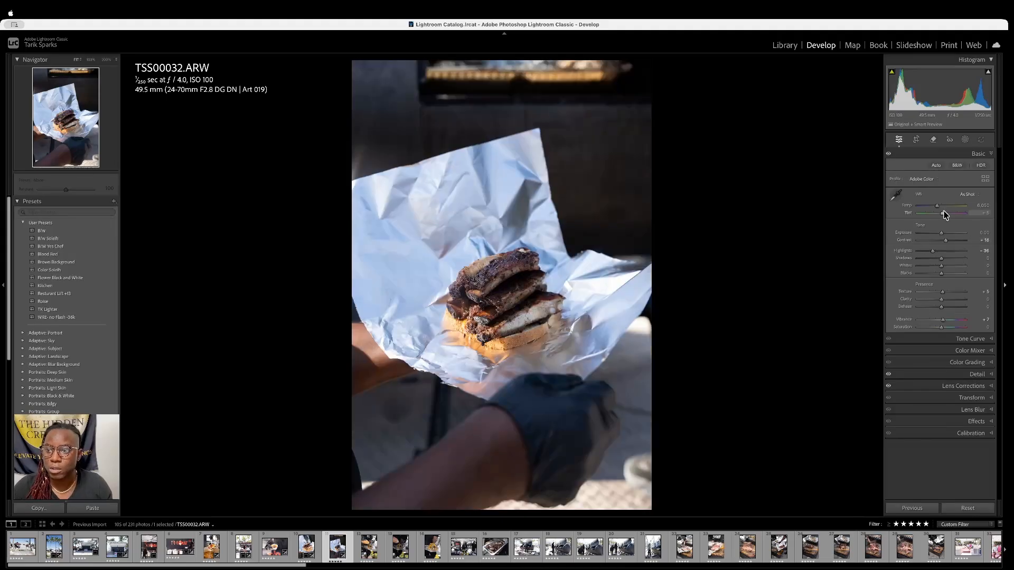
left_click_drag(936, 206, 939, 206)
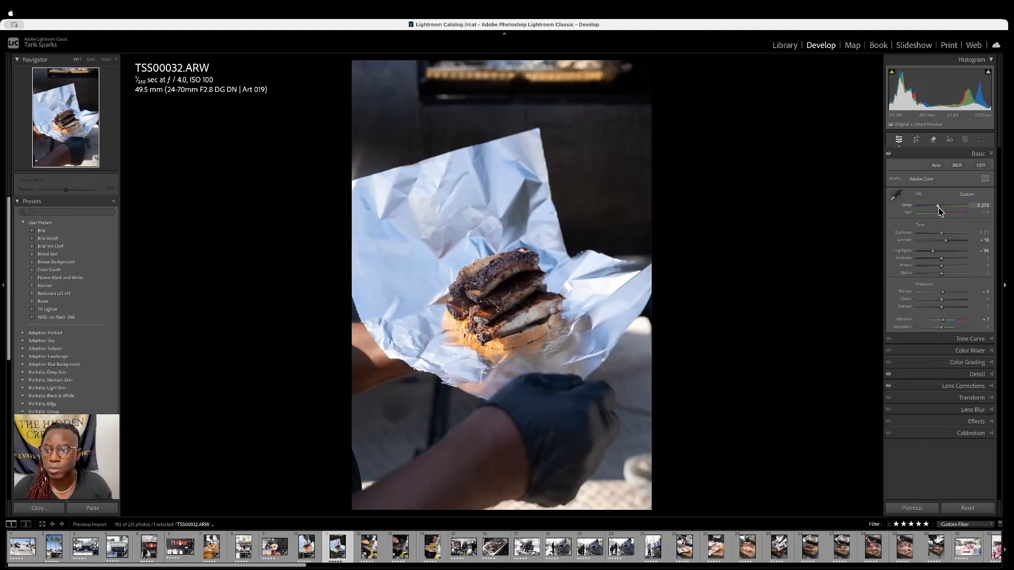
left_click(984, 206)
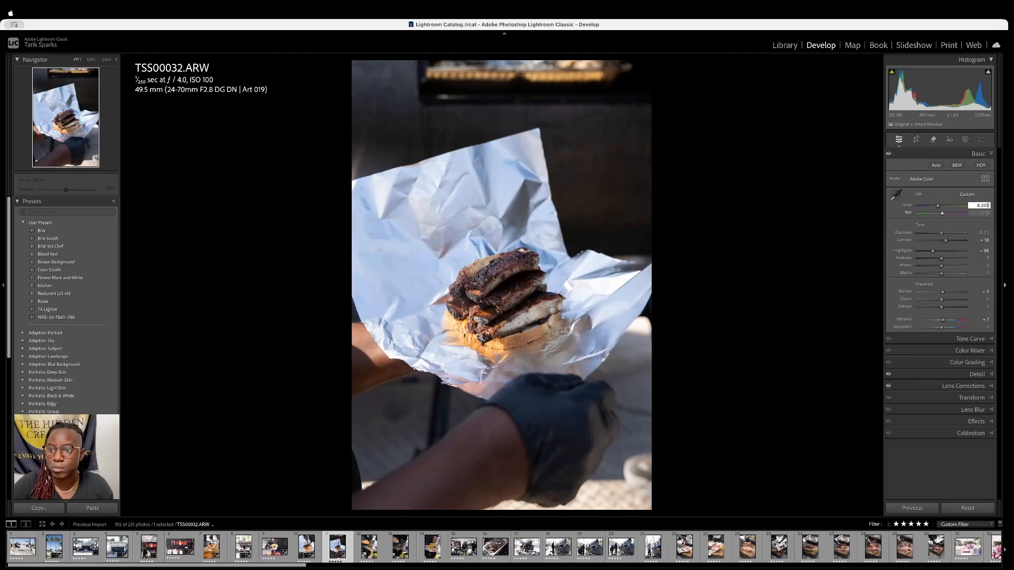
key("BackSpace")
key("BackSpace")
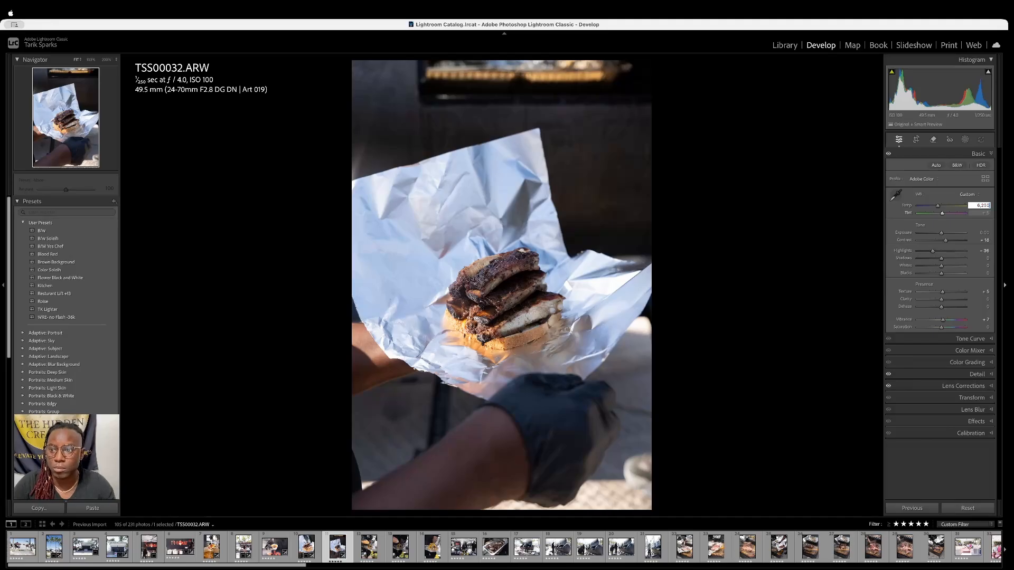
type("50")
key("Return")
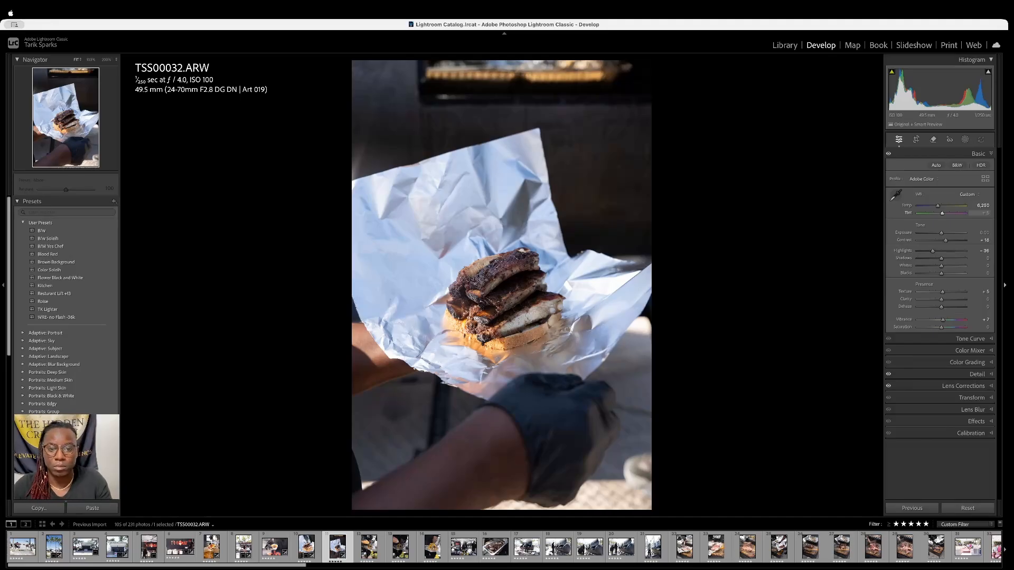
key("super+a")
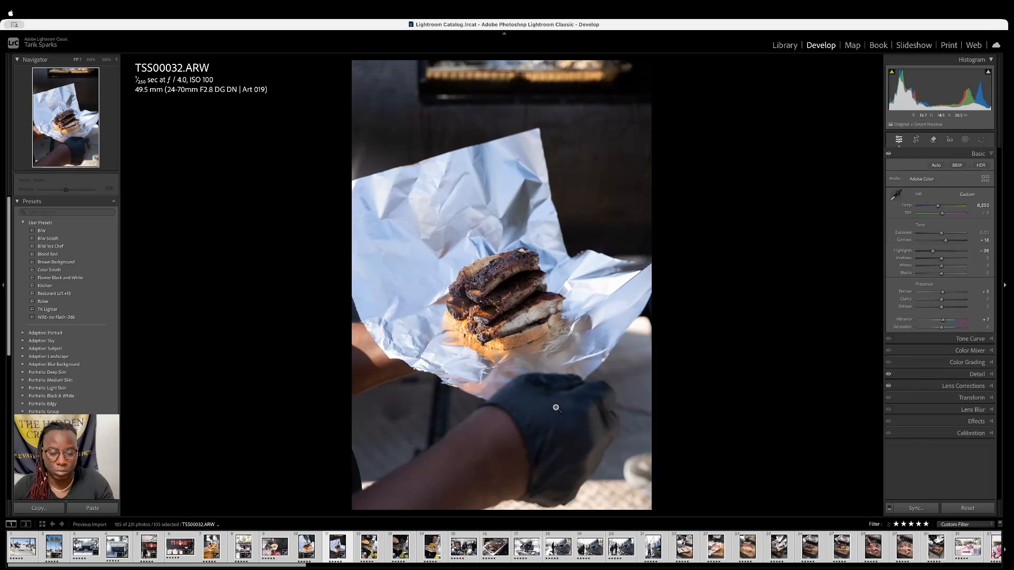
key("g")
left_click(309, 167)
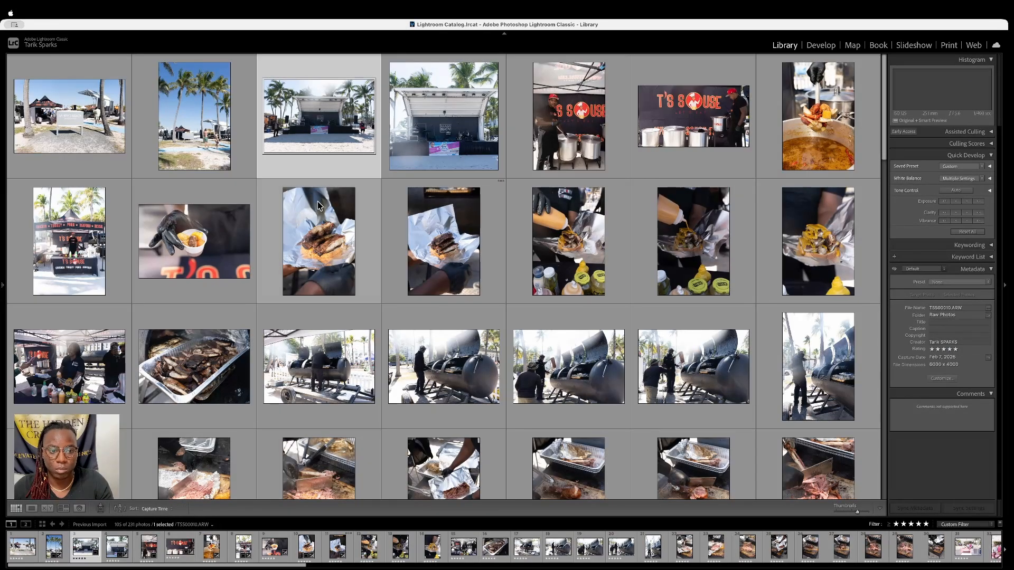
double_click(464, 234)
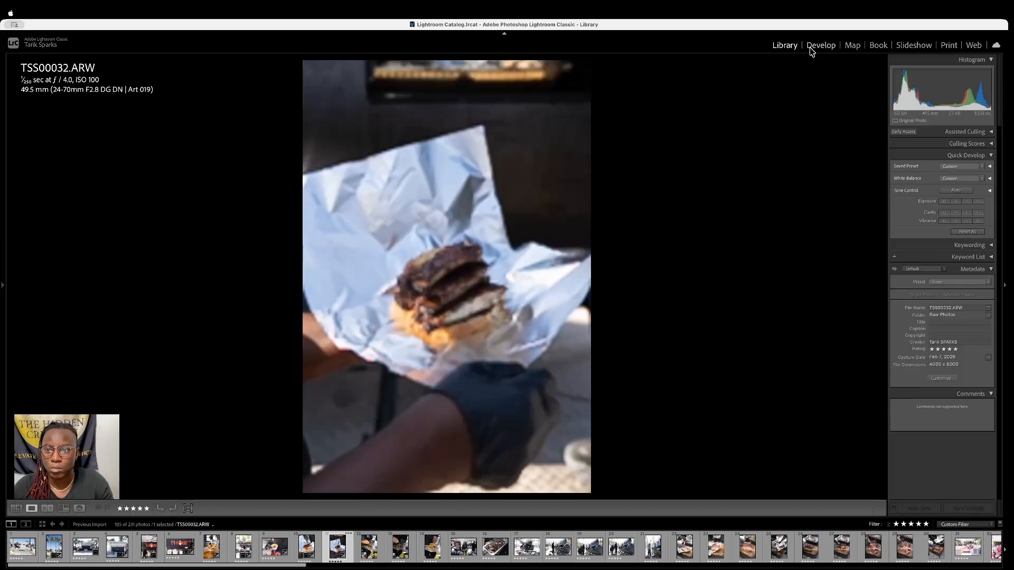
left_click(820, 46)
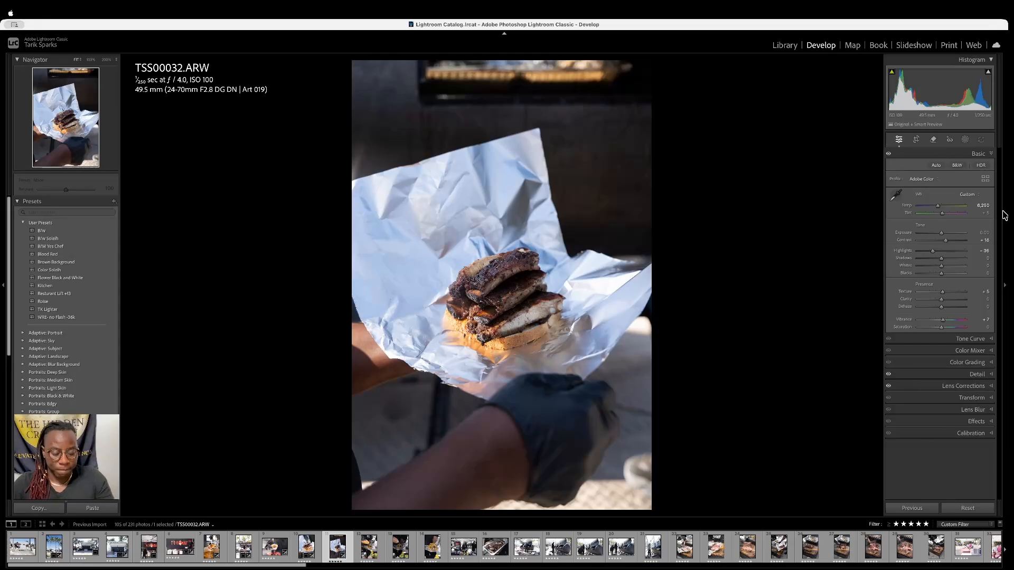
Copy and paste the develop settings on TSS00032.ARW, and raise its Exposure to about +0.25
key("super+shift+c")
key("Return")
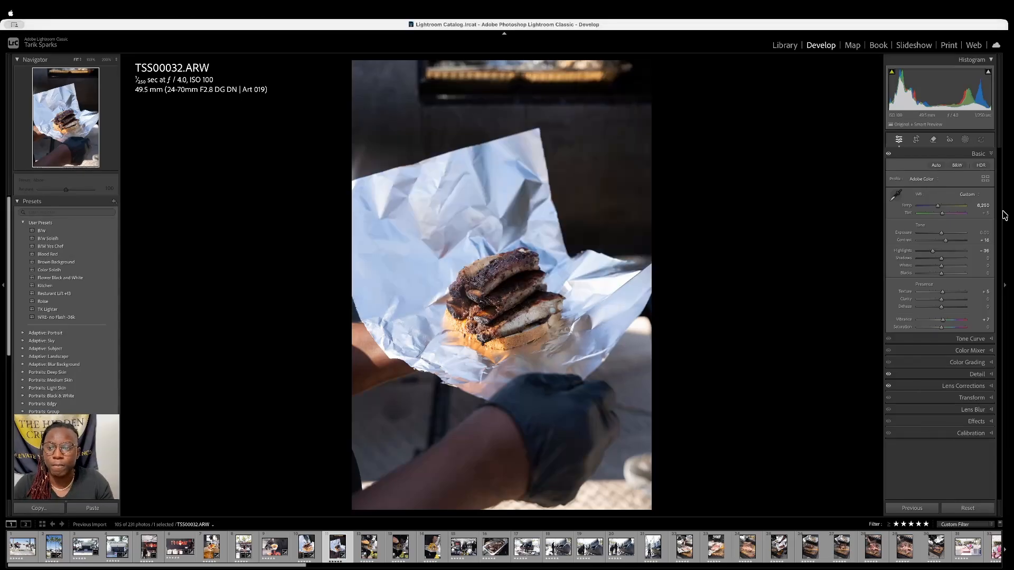
key("super+shift+v")
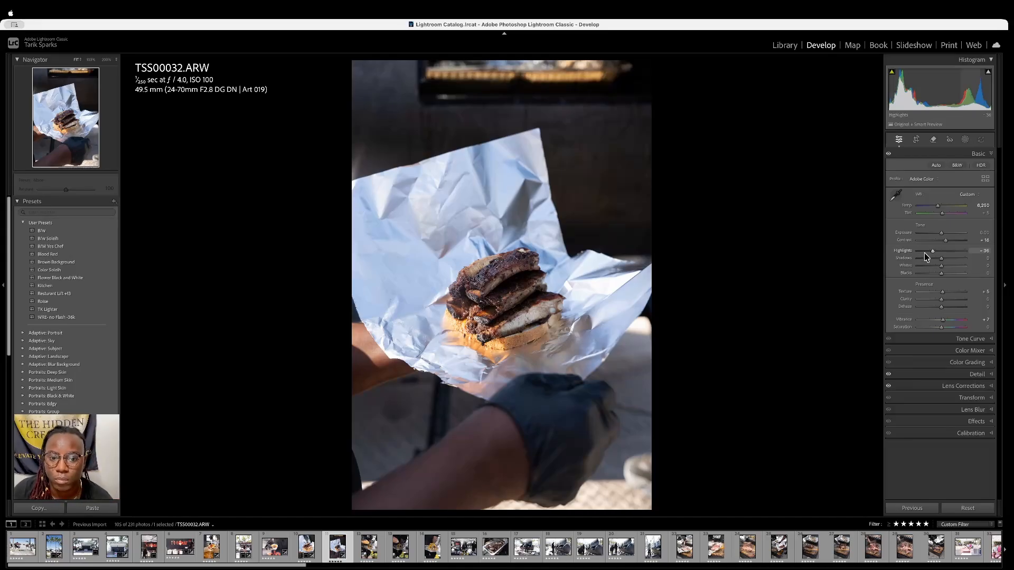
left_click_drag(942, 234, 942, 234)
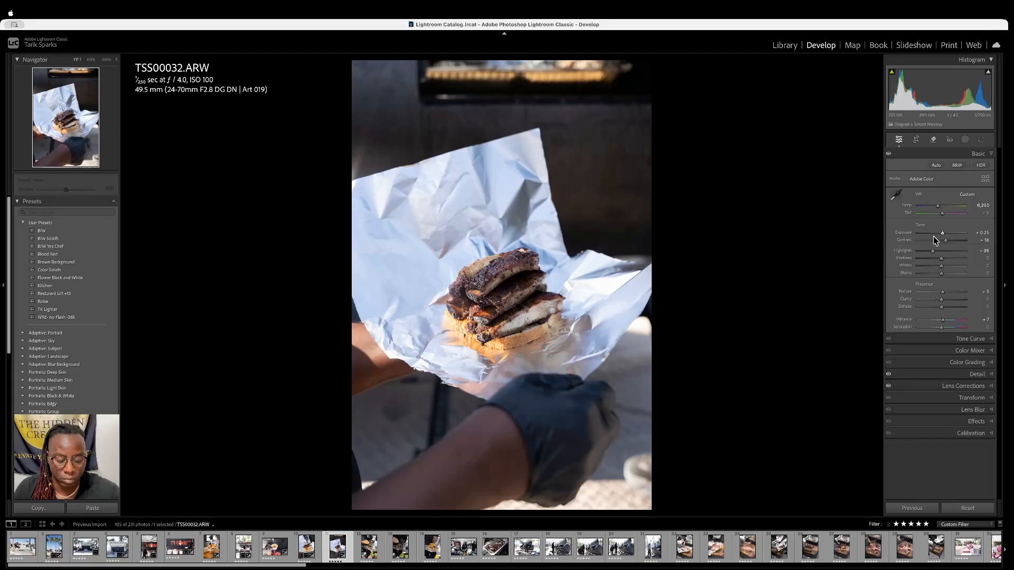
Crop TSS00032.ARW tighter at the original aspect ratio, placing the rib sandwich slightly right of the frame's centre
key("r")
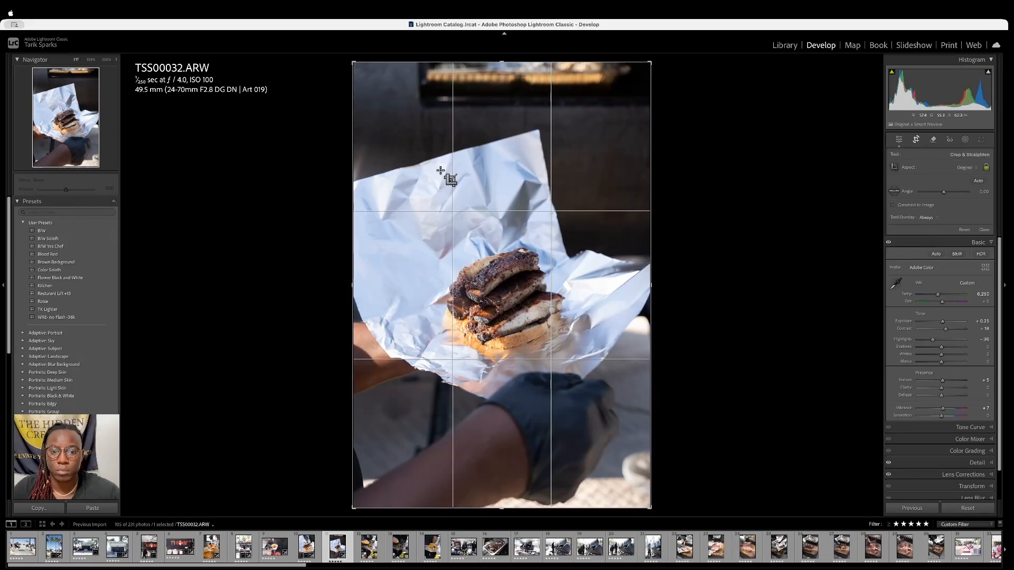
left_click_drag(352, 66, 381, 106)
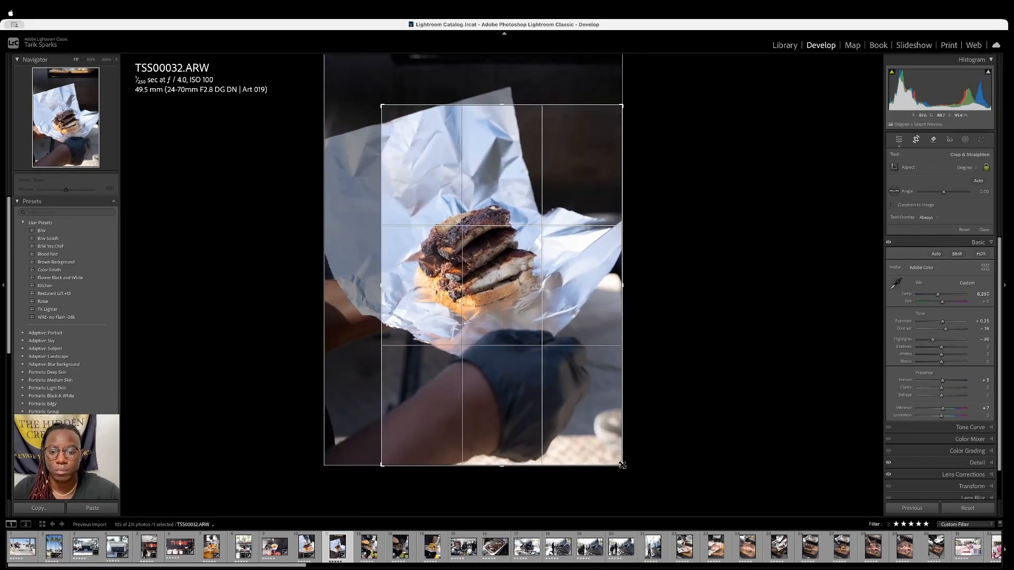
left_click_drag(609, 456, 587, 413)
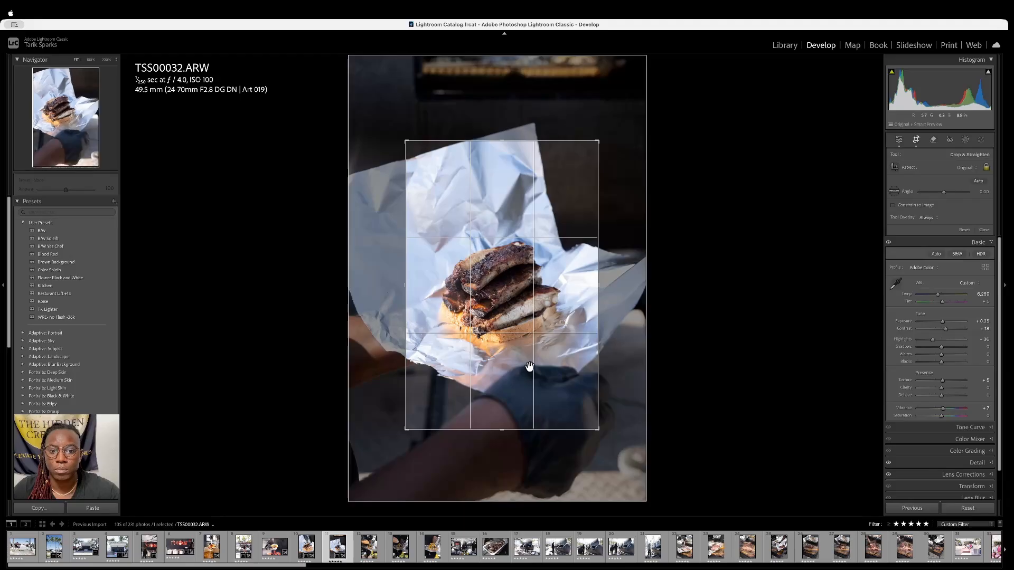
left_click_drag(528, 367, 537, 368)
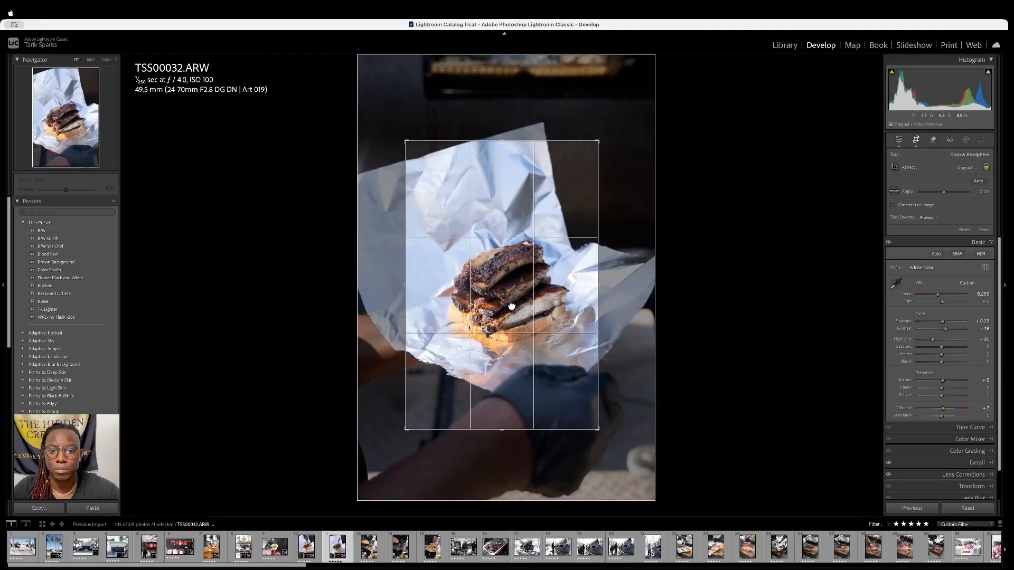
left_click_drag(512, 305, 522, 307)
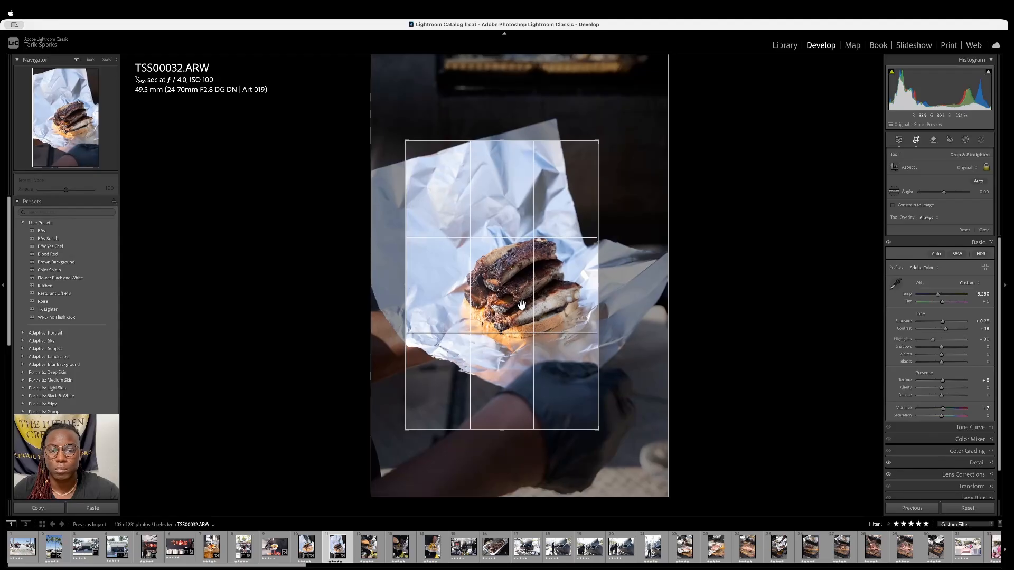
key("Return")
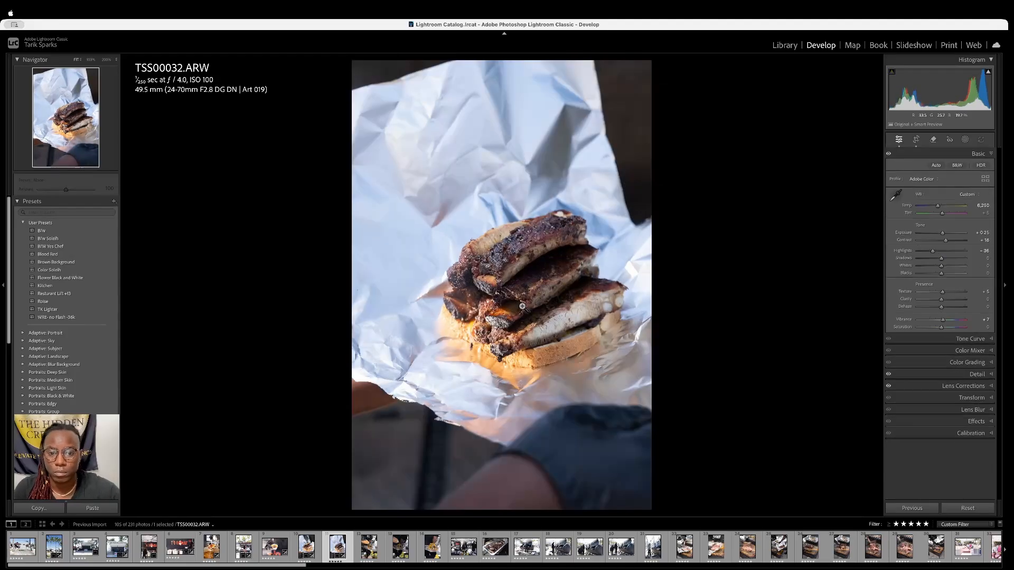
Paste the copied develop settings onto the next photo, TSS00033.ARW, and set its Exposure to +0.35
key("Right")
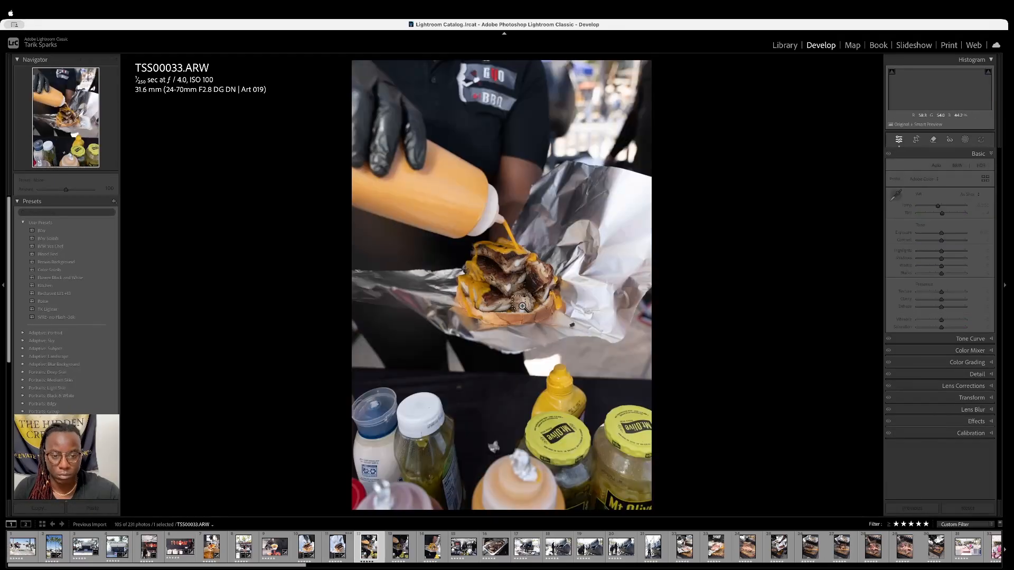
key("super+shift+v")
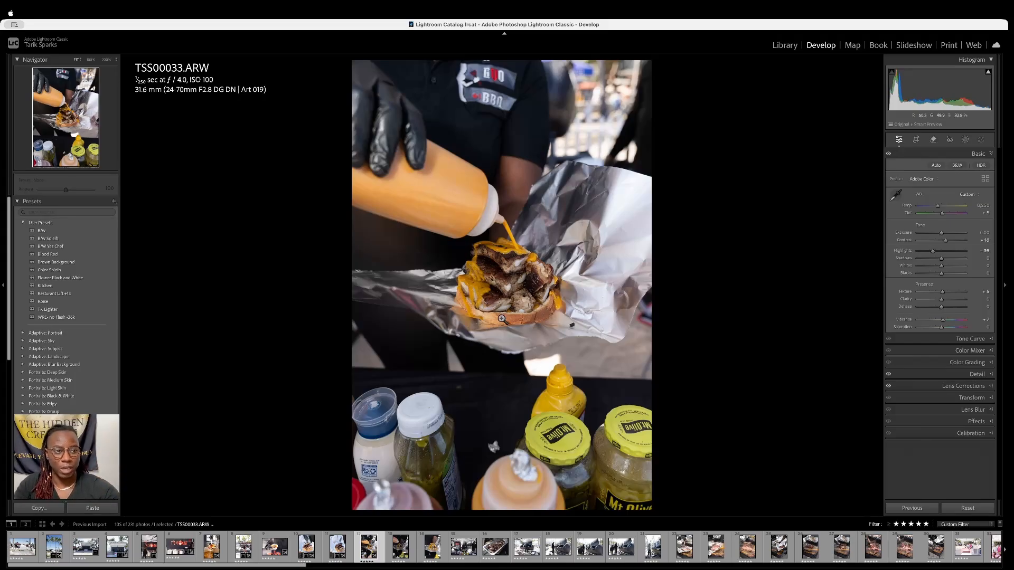
left_click(944, 233)
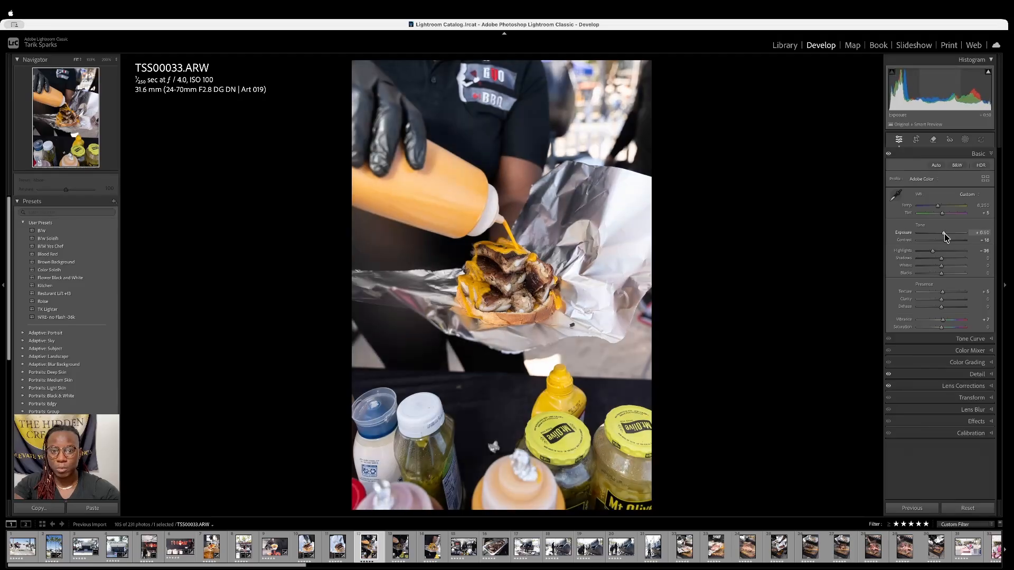
left_click_drag(943, 233, 941, 234)
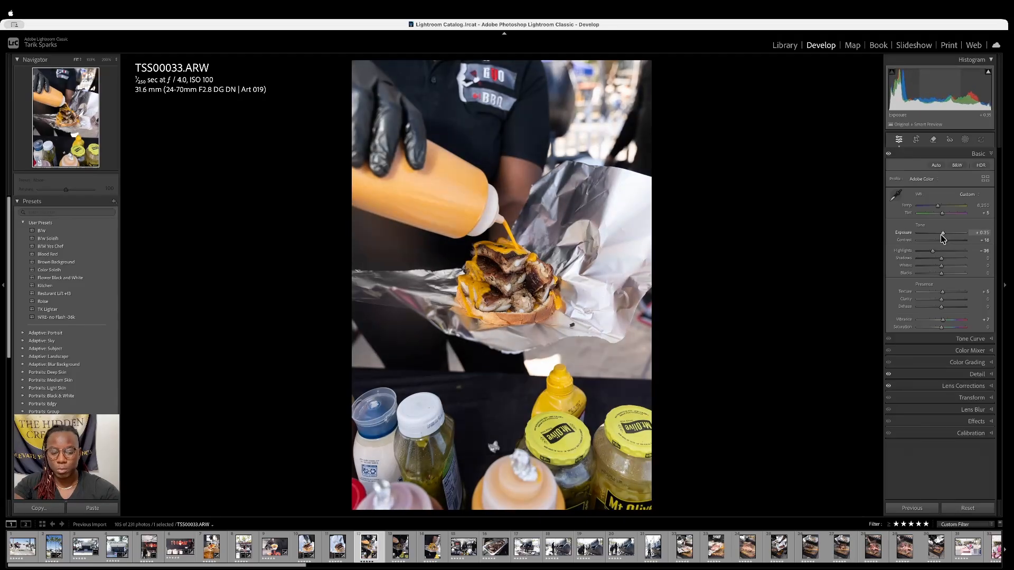
Crop TSS00033.ARW slightly tighter at the original aspect ratio and shift the crop to include more of the sauce bottle's side
key("r")
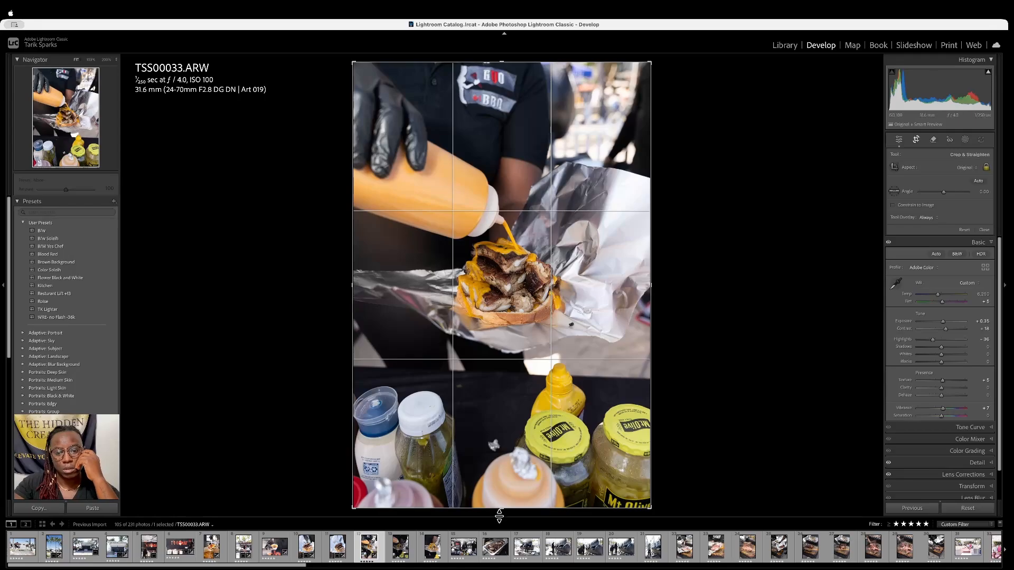
left_click_drag(495, 62, 495, 78)
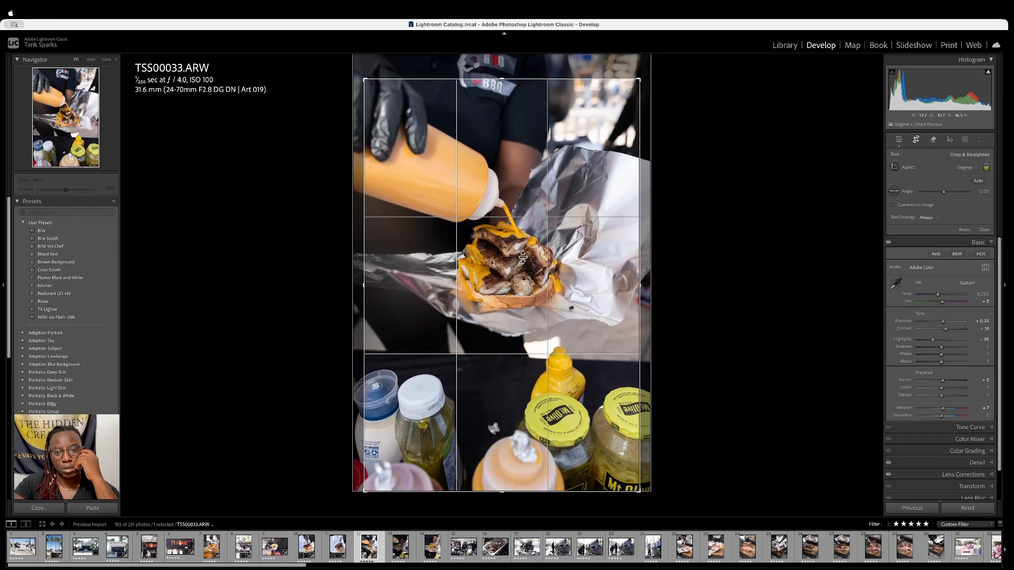
left_click_drag(510, 292, 517, 289)
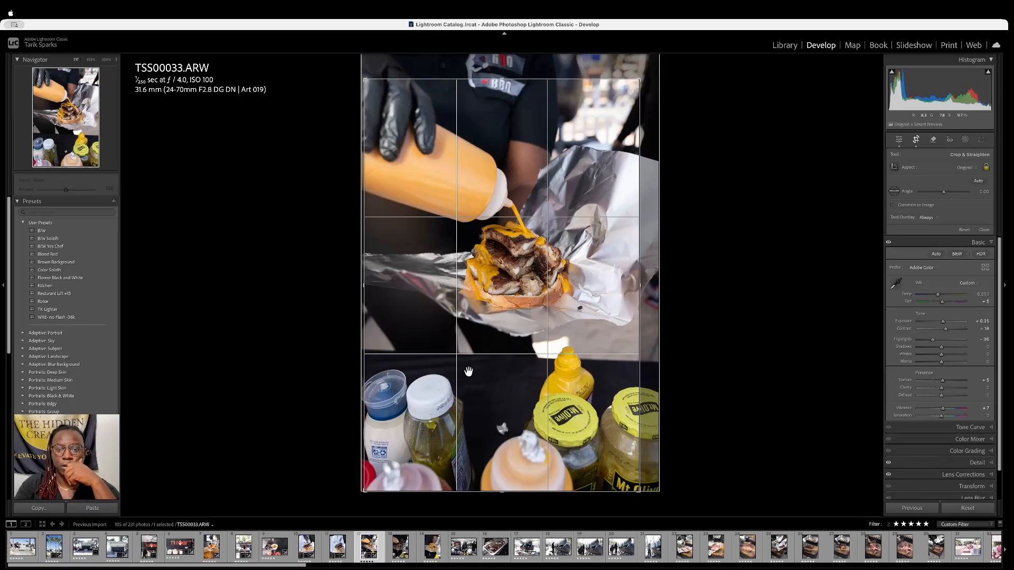
key("r")
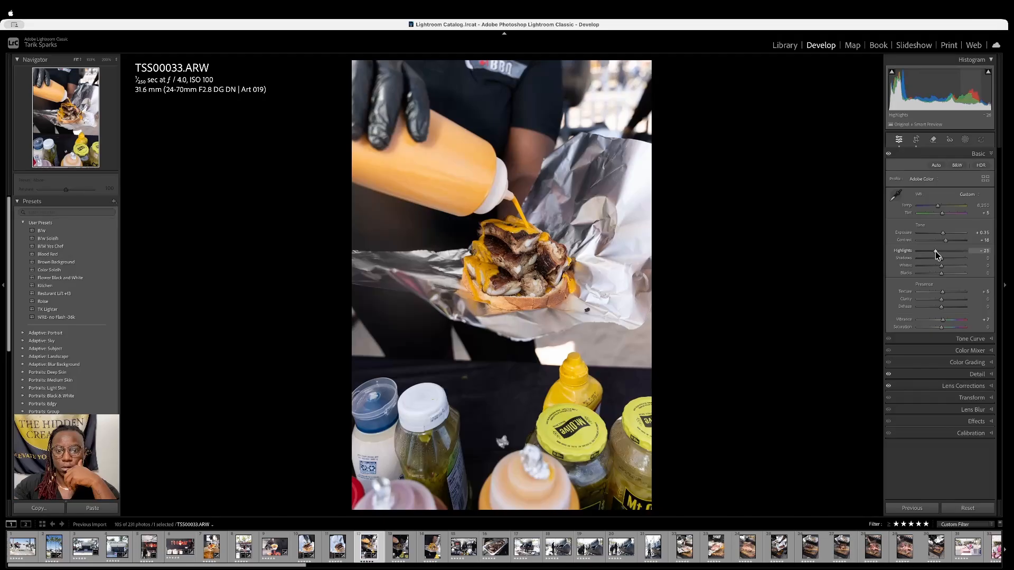
Try the automatic straightening on TSS00033.ARW, undo it, and rotate the photo manually about 2.3 degrees counterclockwise
key("r")
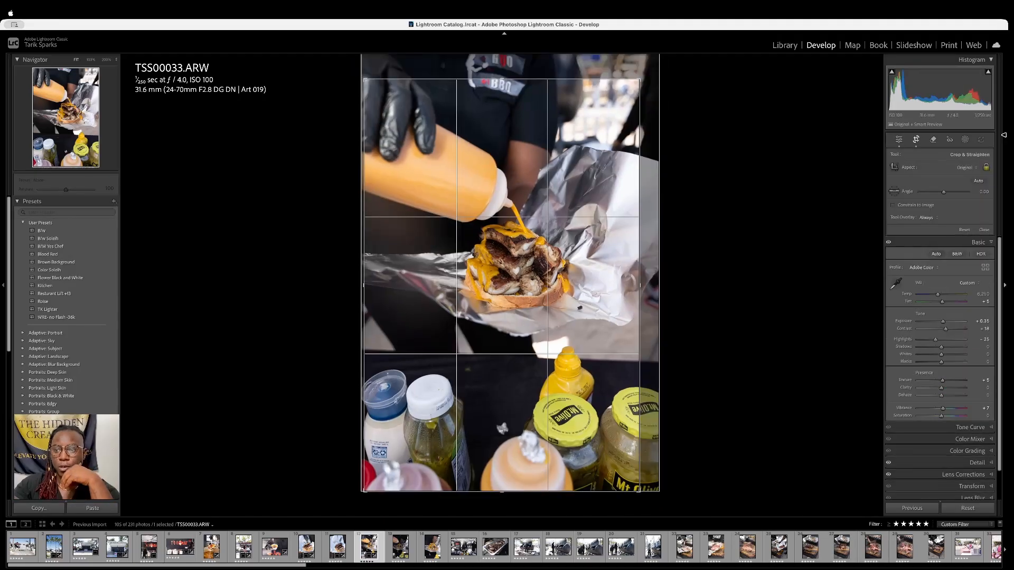
left_click(979, 181)
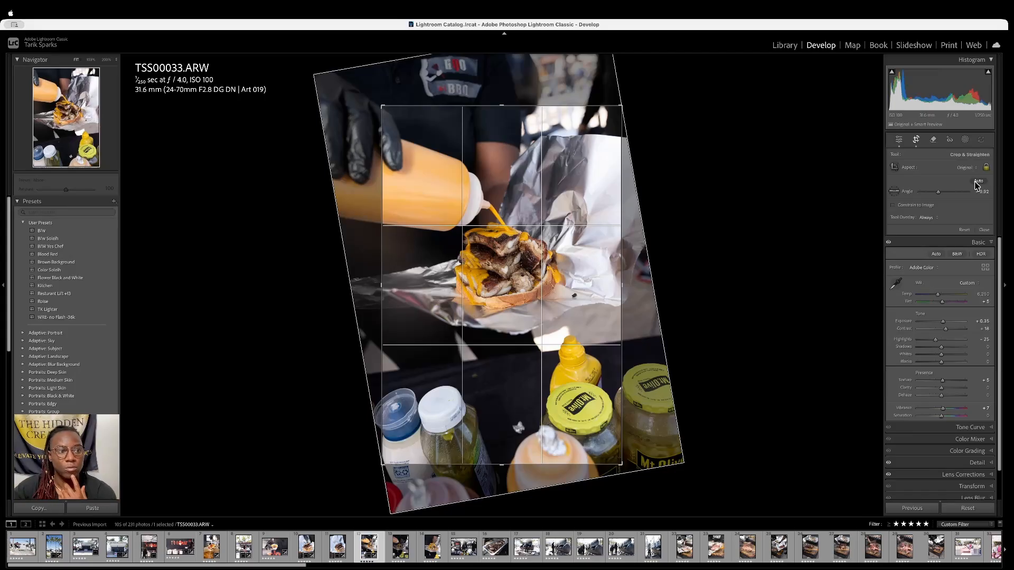
key("super+z")
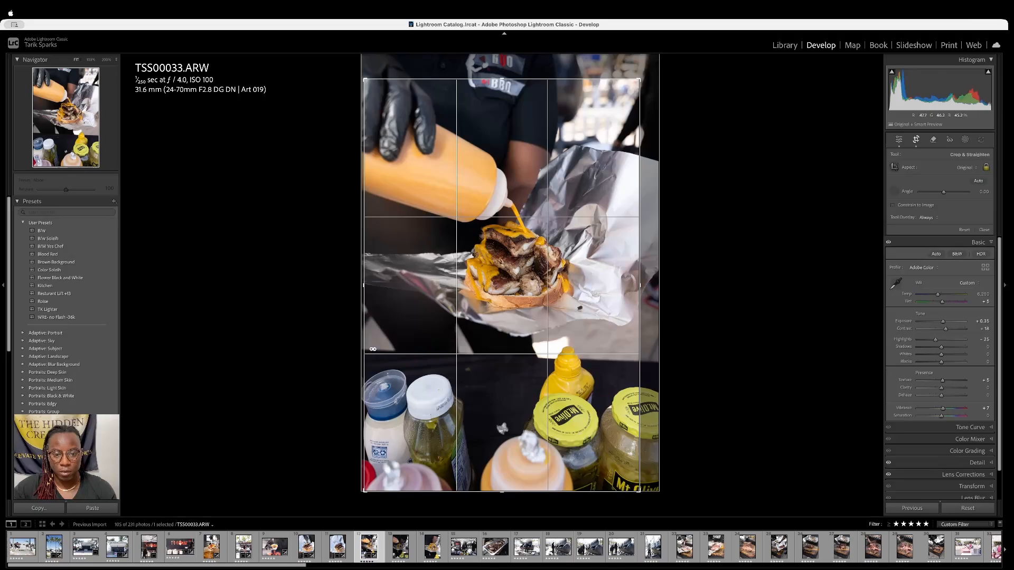
mouse_move(371, 349)
left_mouse_down()
mouse_move(694, 348)
mouse_move(688, 362)
left_mouse_up()
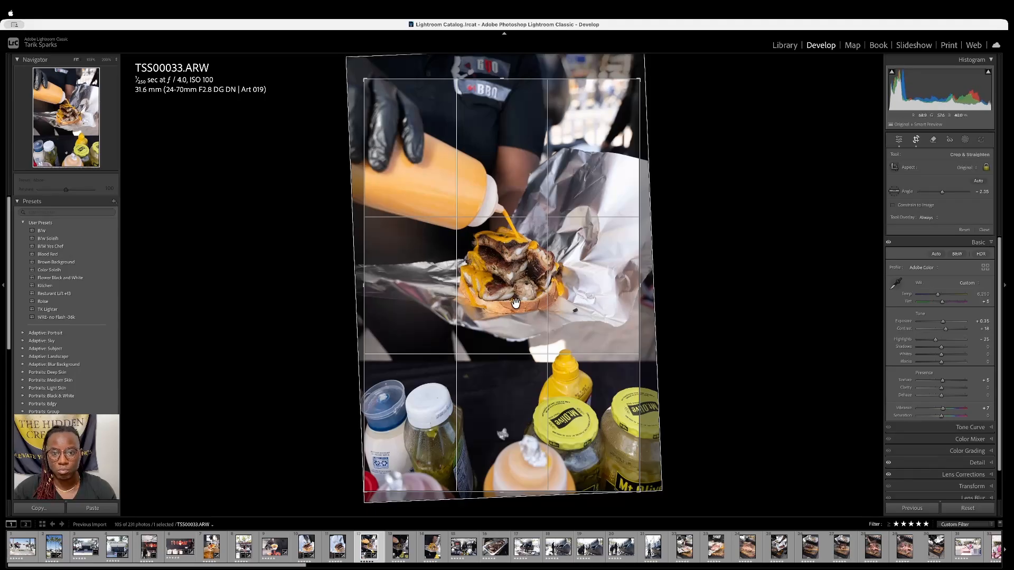
key("Return")
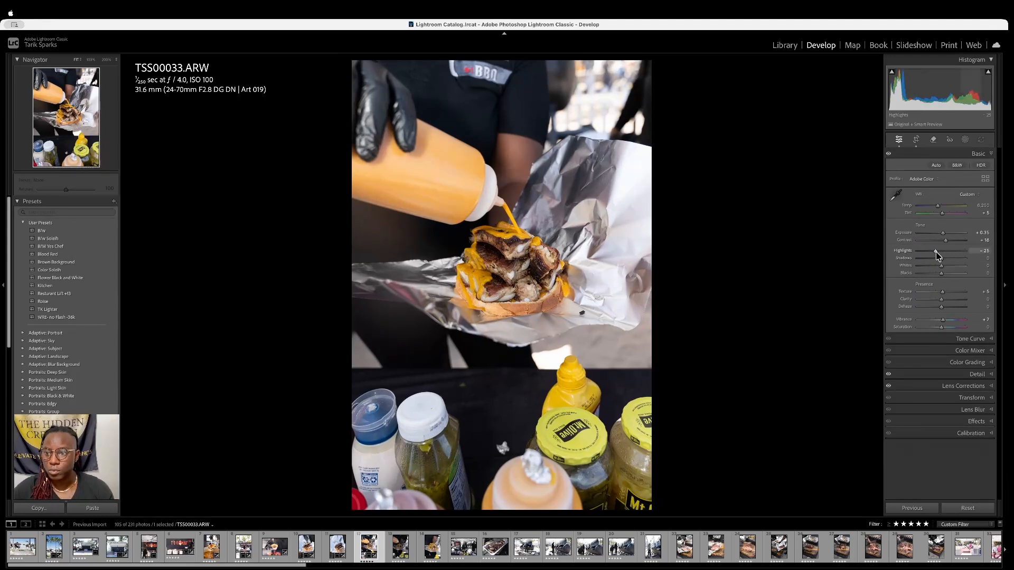
Set the Highlights of TSS00033.ARW to -13 and check the rib sandwich up close
left_click_drag(938, 252, 939, 251)
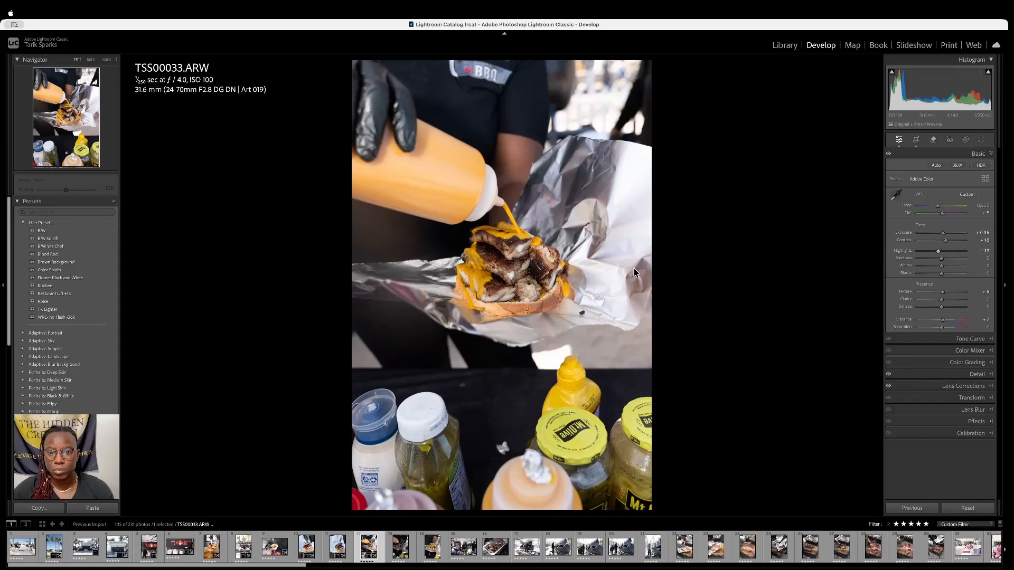
left_click(527, 263)
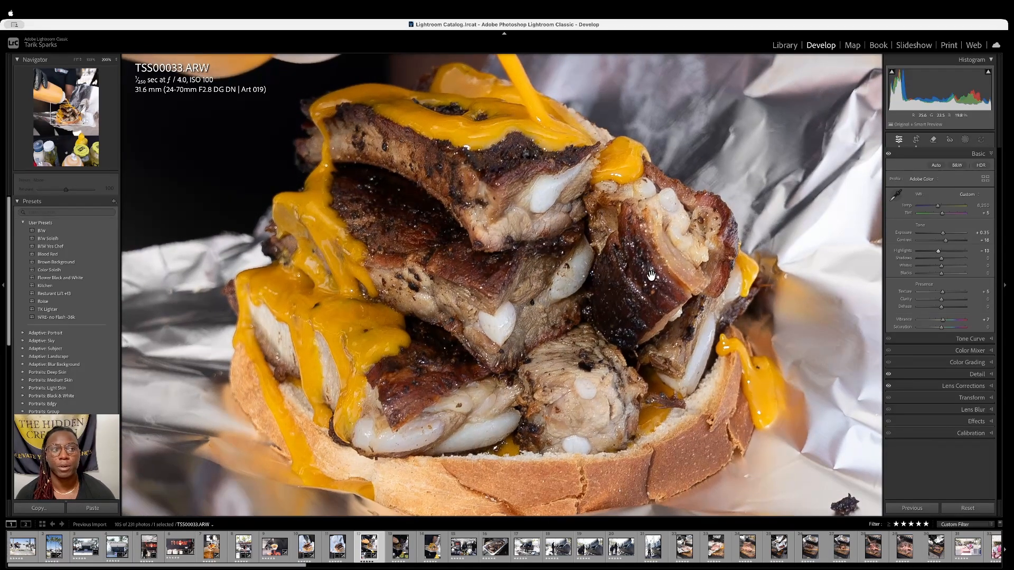
left_click(583, 297)
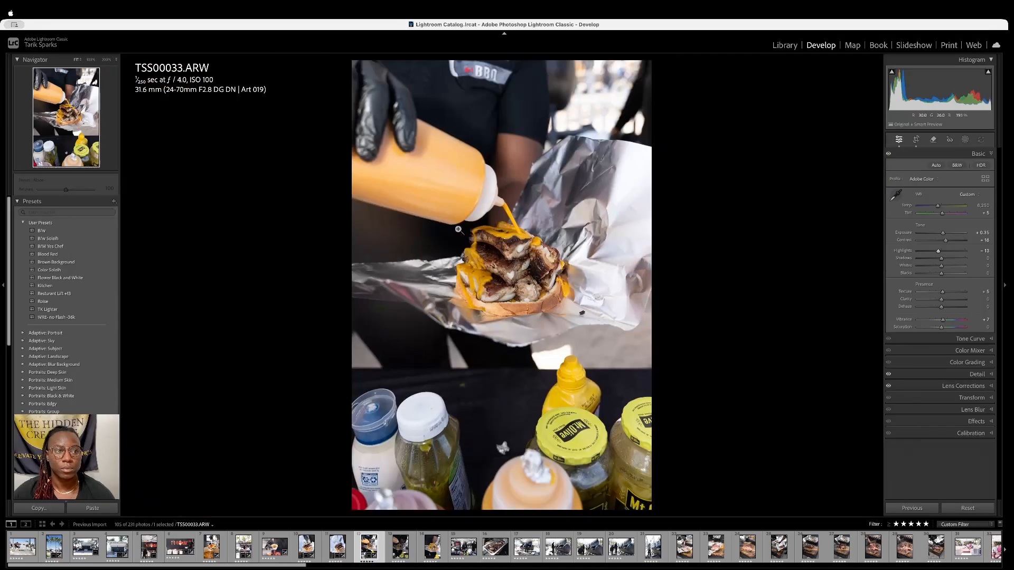
Recrop TSS00033.ARW much tighter around the rib sandwich and the sauce bottle's nozzle, keeping the original aspect ratio
key("r")
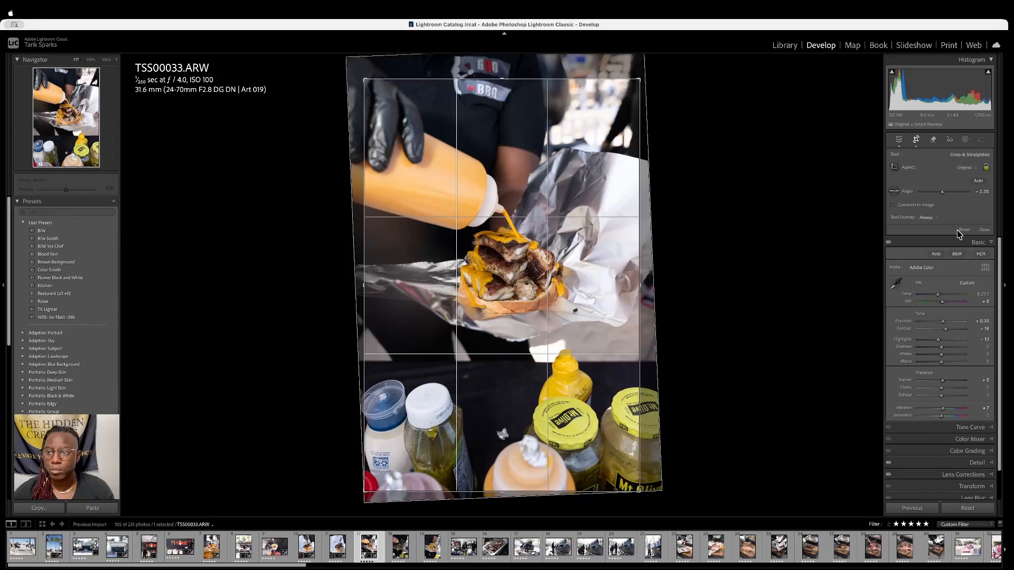
left_click_drag(640, 491, 566, 384)
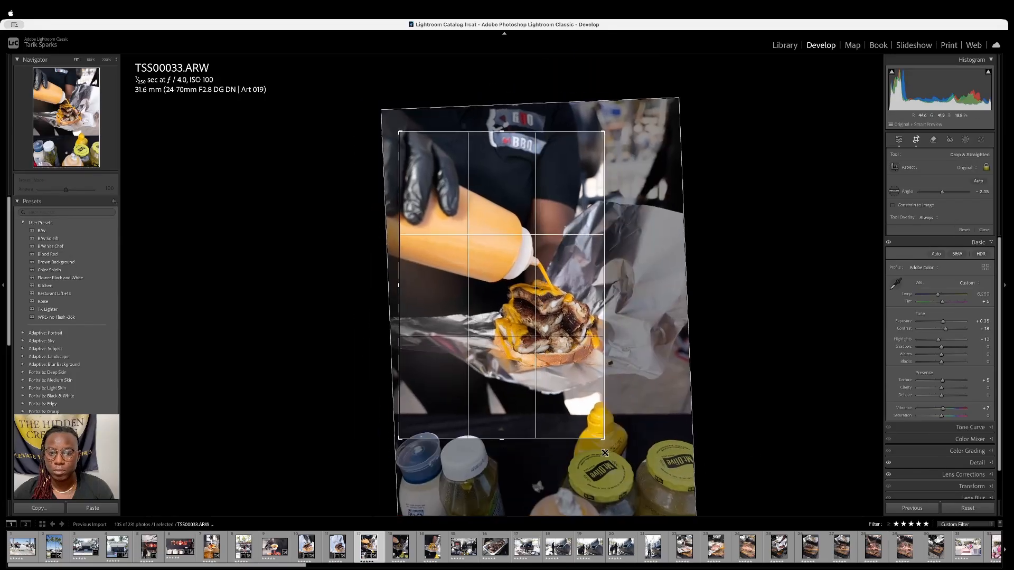
left_click_drag(402, 133, 436, 164)
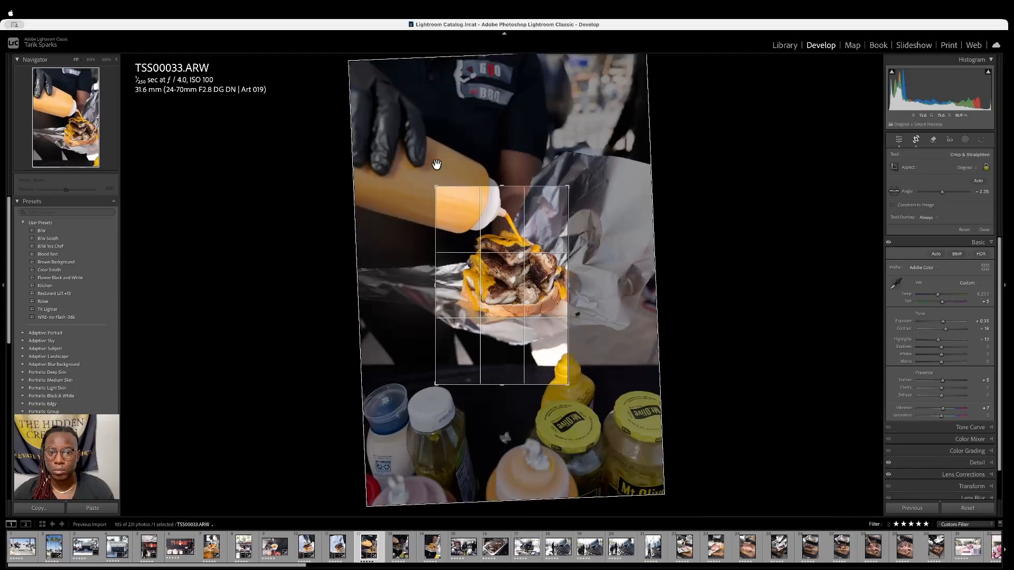
mouse_move(513, 271)
left_mouse_down()
mouse_move(507, 285)
mouse_move(501, 273)
left_mouse_up()
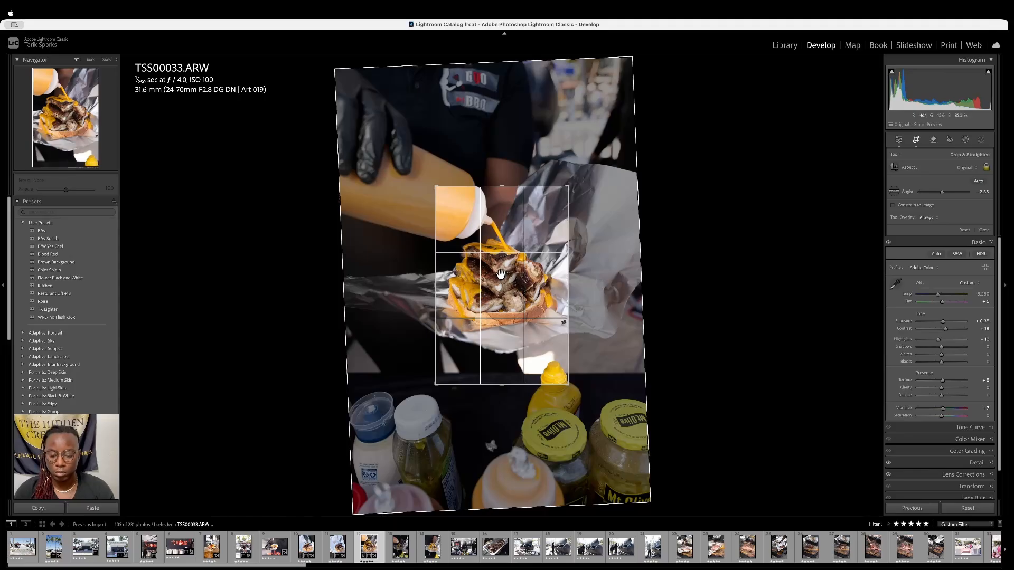
key("Return")
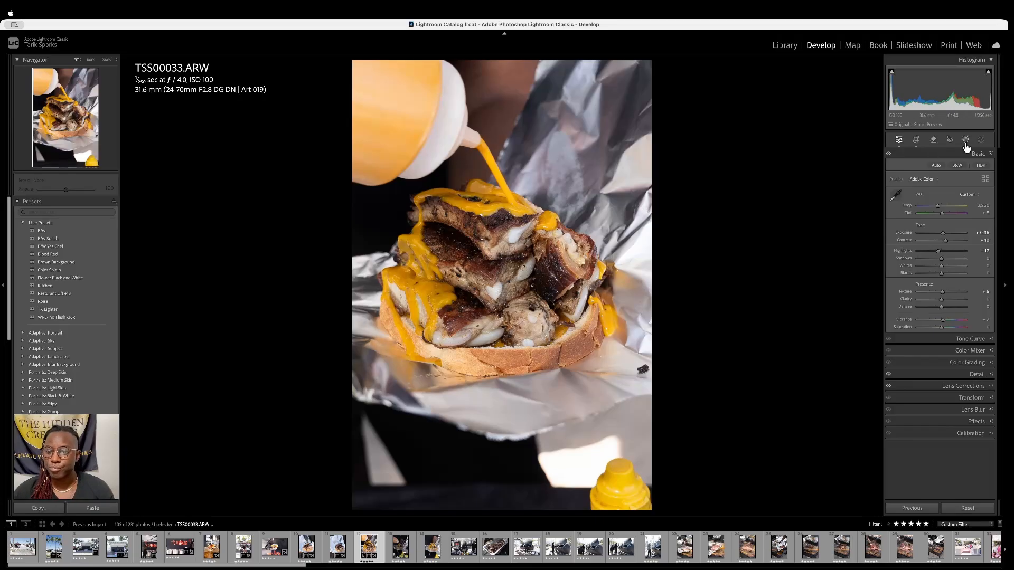
Erase the yellow mustard bottle top in the lower corner of TSS00033.ARW using the Remove tool with generative AI
left_click(932, 139)
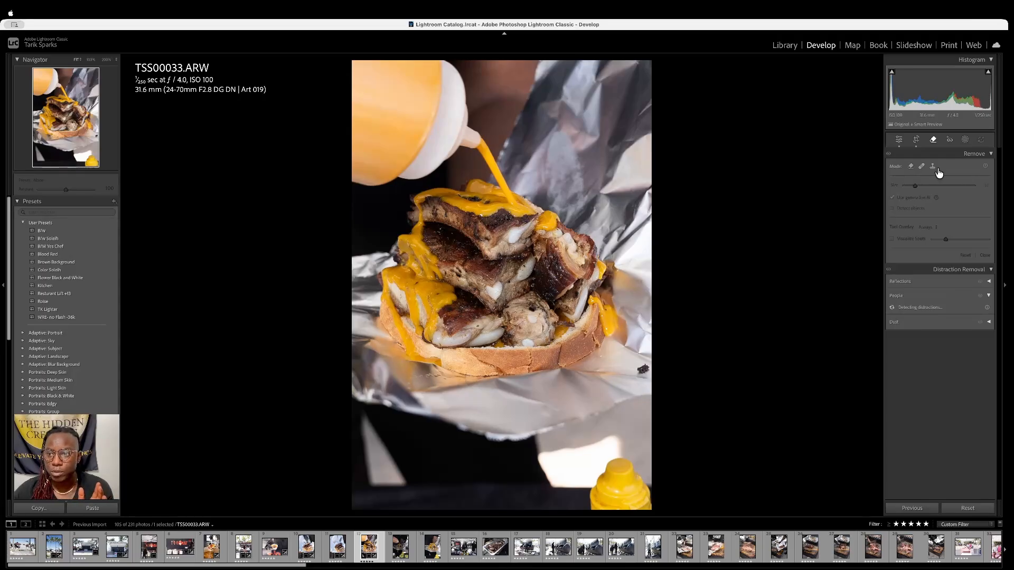
left_click(910, 167)
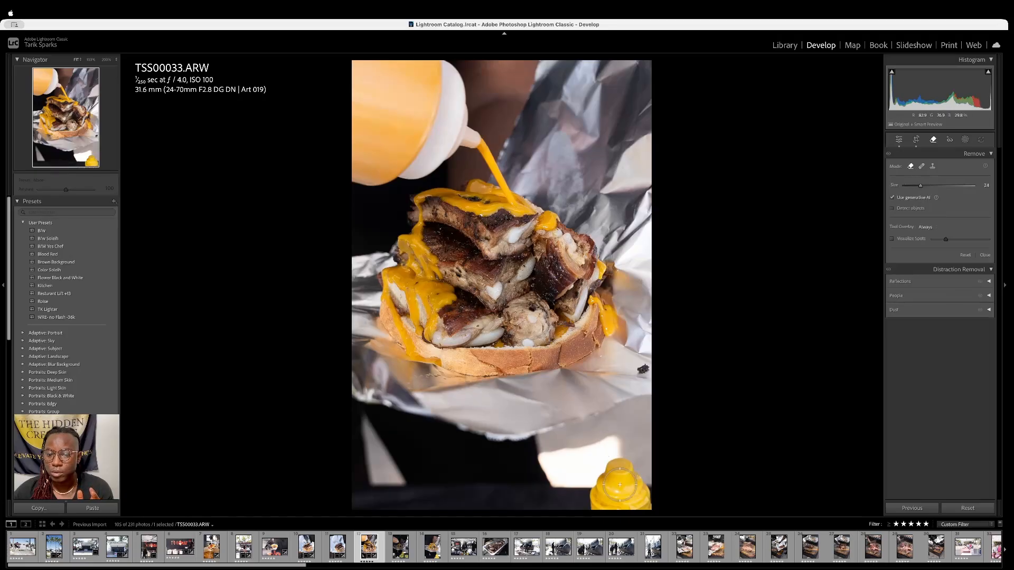
scroll(617, 468, "up", 1)
mouse_move(644, 508)
left_mouse_down()
mouse_move(623, 458)
mouse_move(590, 505)
mouse_move(620, 461)
mouse_move(655, 504)
left_mouse_up()
left_click(977, 280)
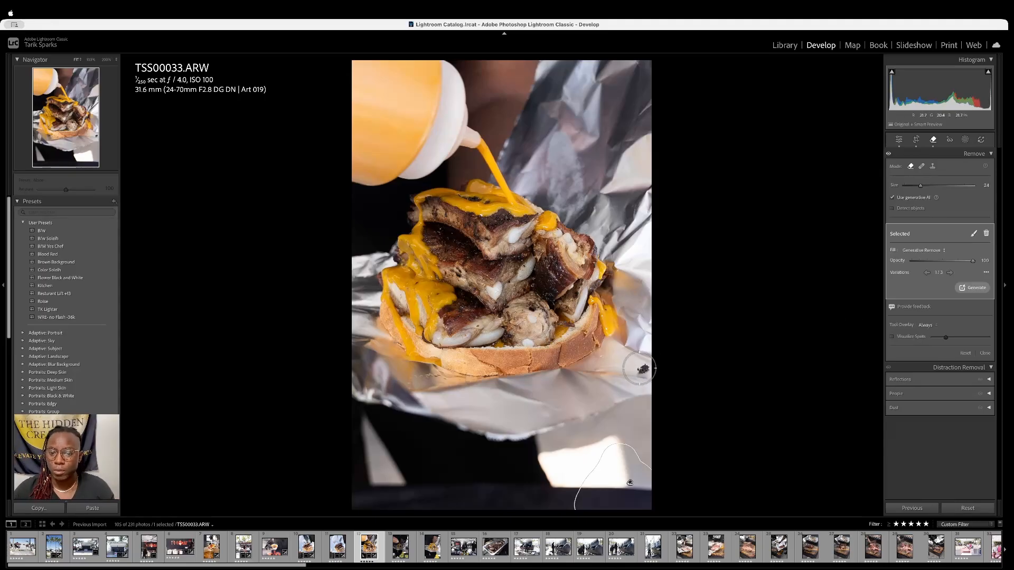
Erase the dark speck on the foil beside the sandwich with a generative removal at brush size 23, and leave the Remove tool
scroll(643, 369, "down", 1)
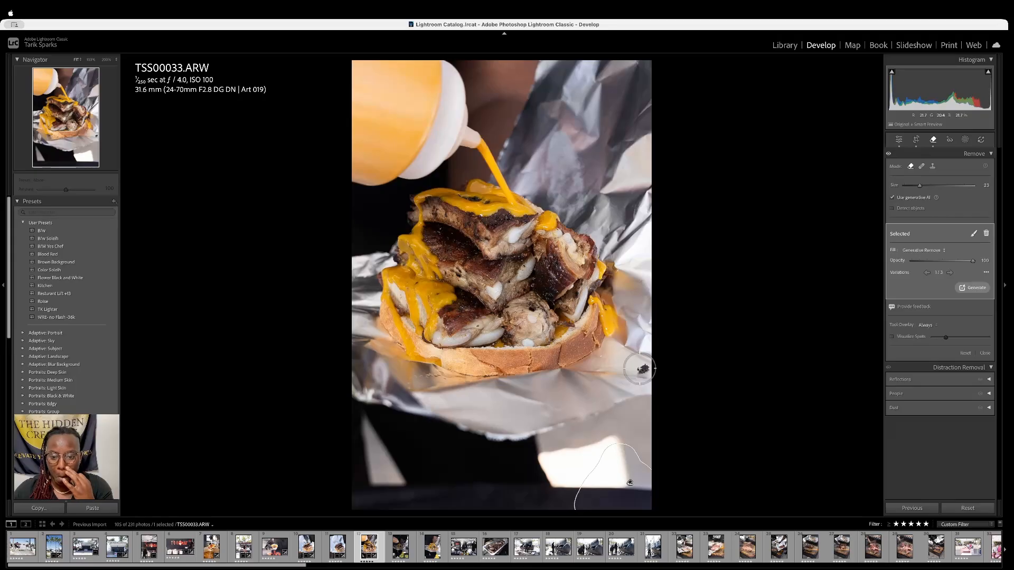
left_click(643, 369)
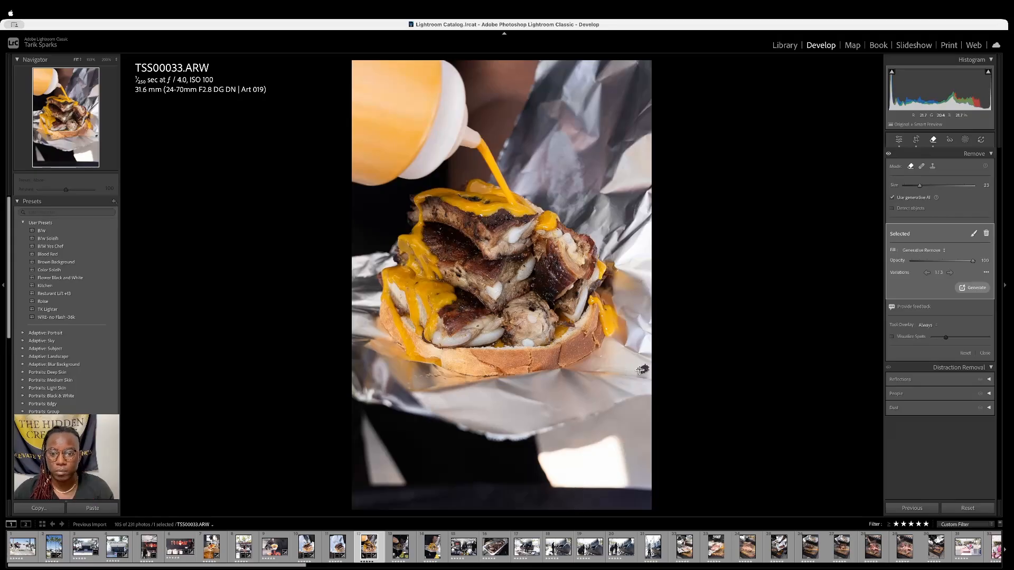
left_click(642, 369)
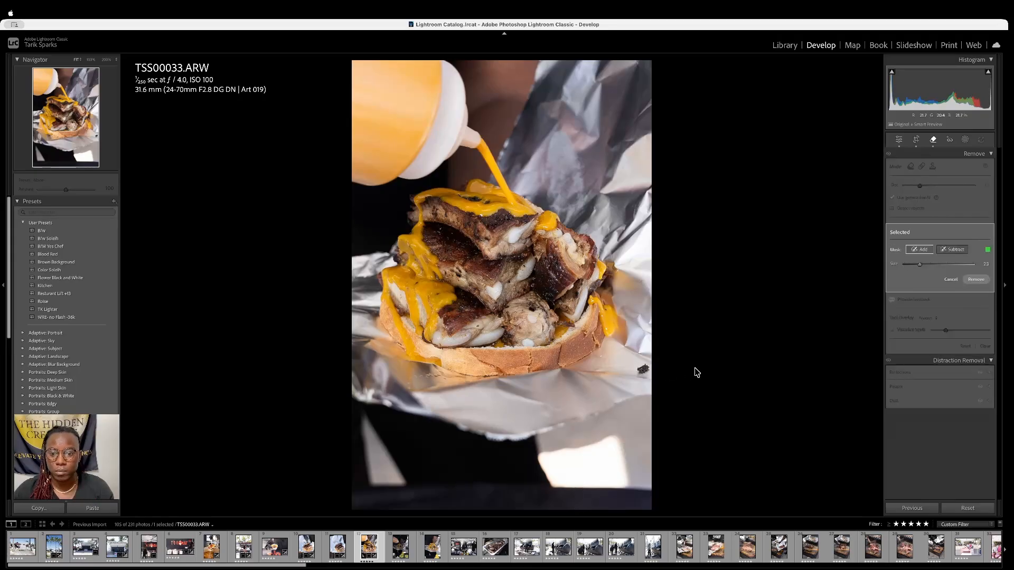
left_click(641, 369)
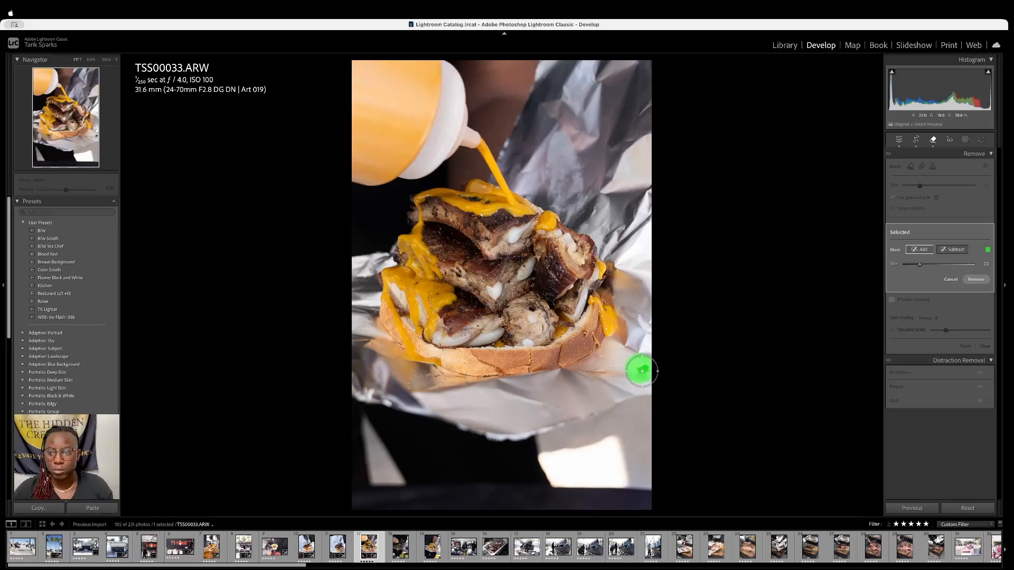
left_click(976, 279)
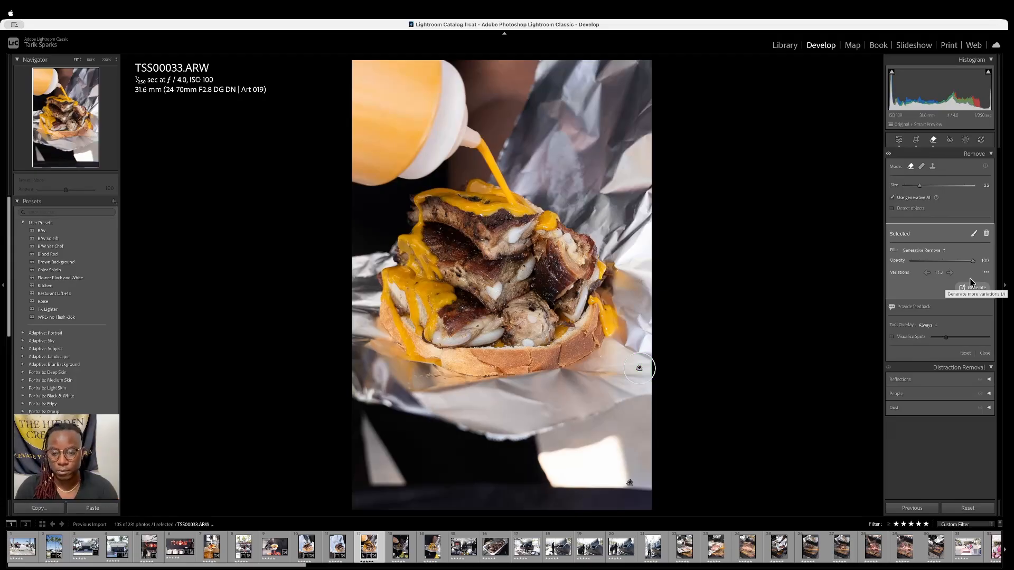
key("q")
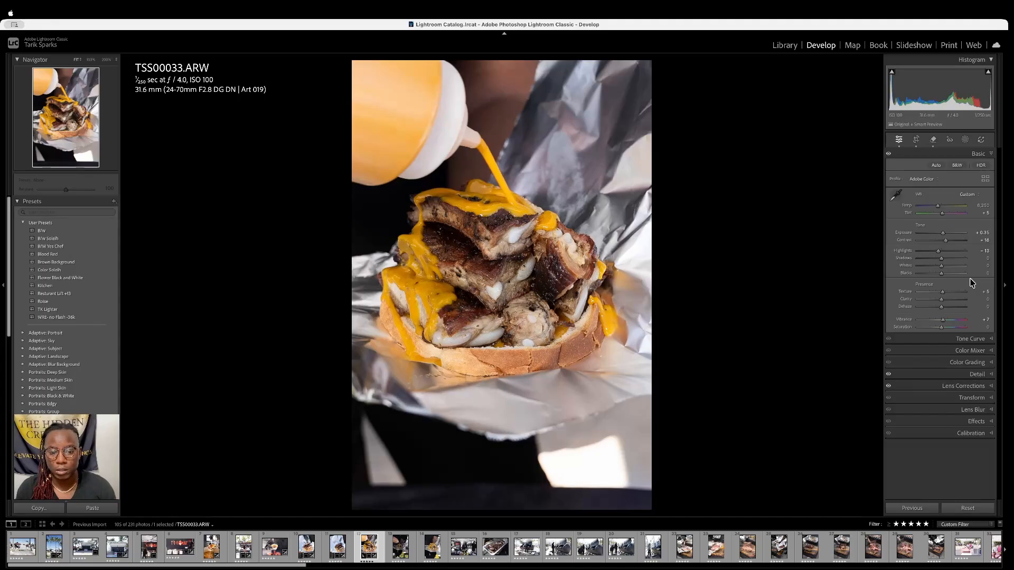
Create a virtual copy of TSS00033.ARW and recrop it much wider, taking in the gloved hand, the whole sauce bottle and the jars
right_click(367, 549)
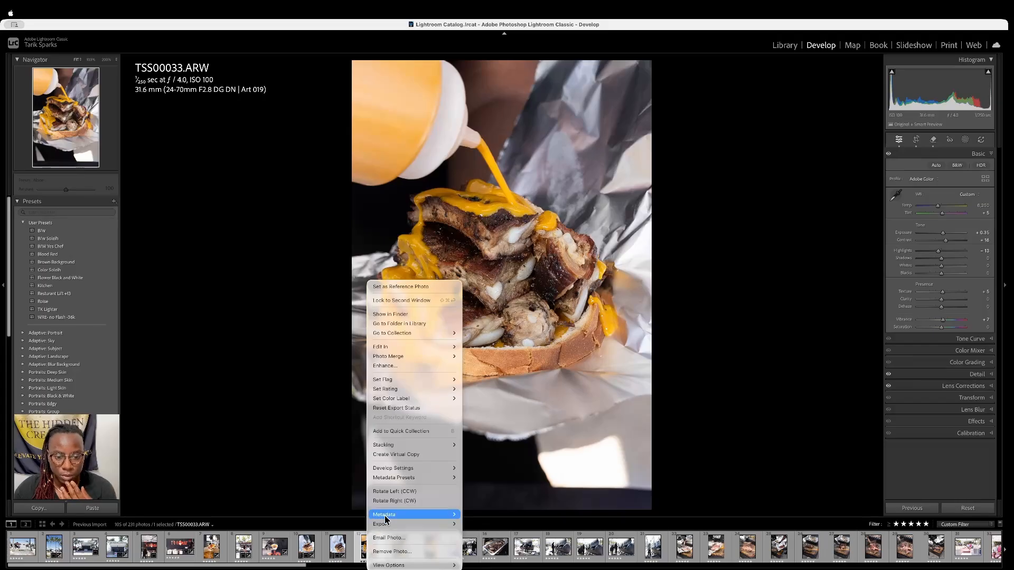
key("Escape")
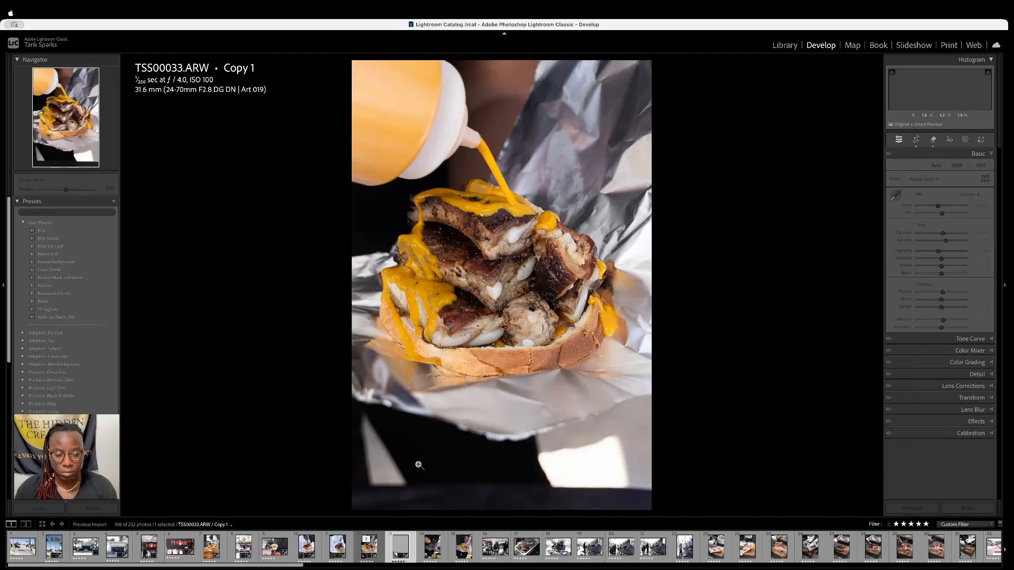
key("r")
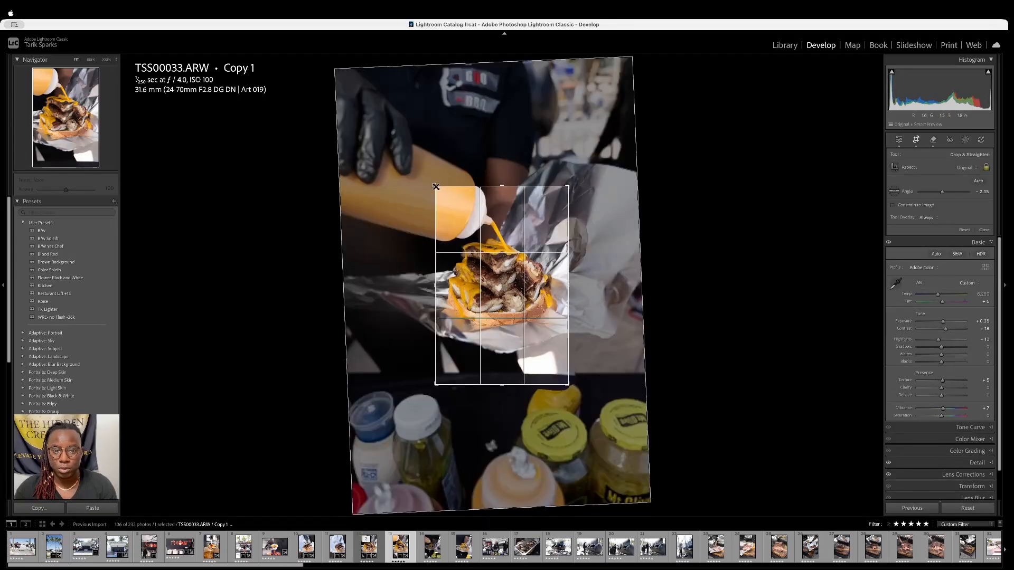
left_click_drag(436, 187, 369, 118)
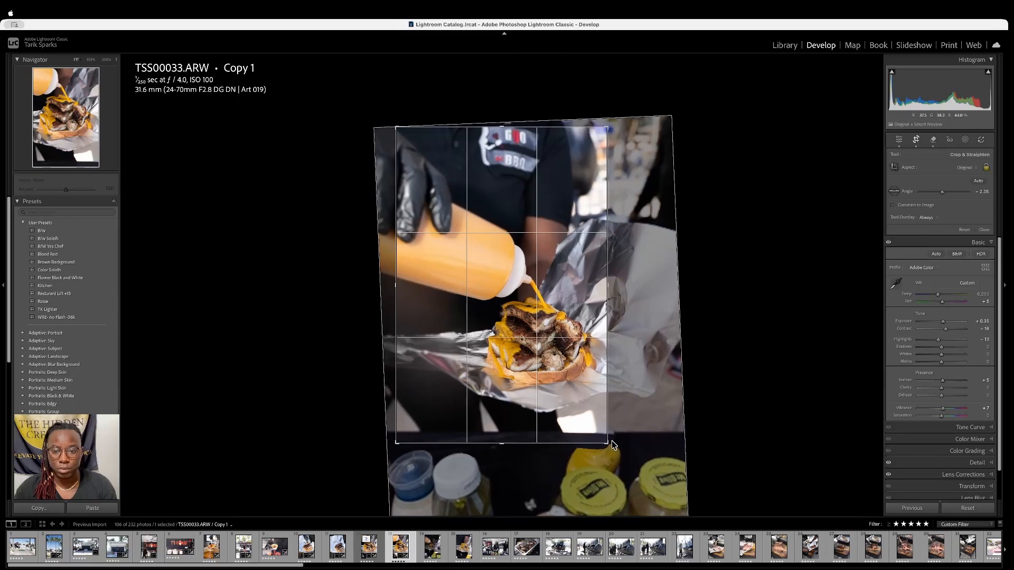
left_click_drag(607, 446, 669, 515)
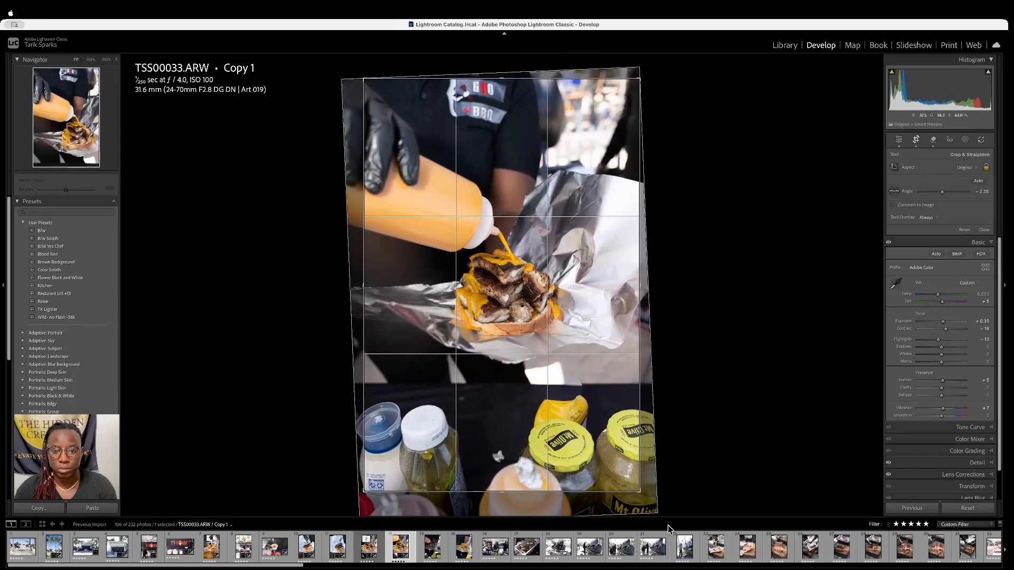
left_click_drag(522, 369, 520, 348)
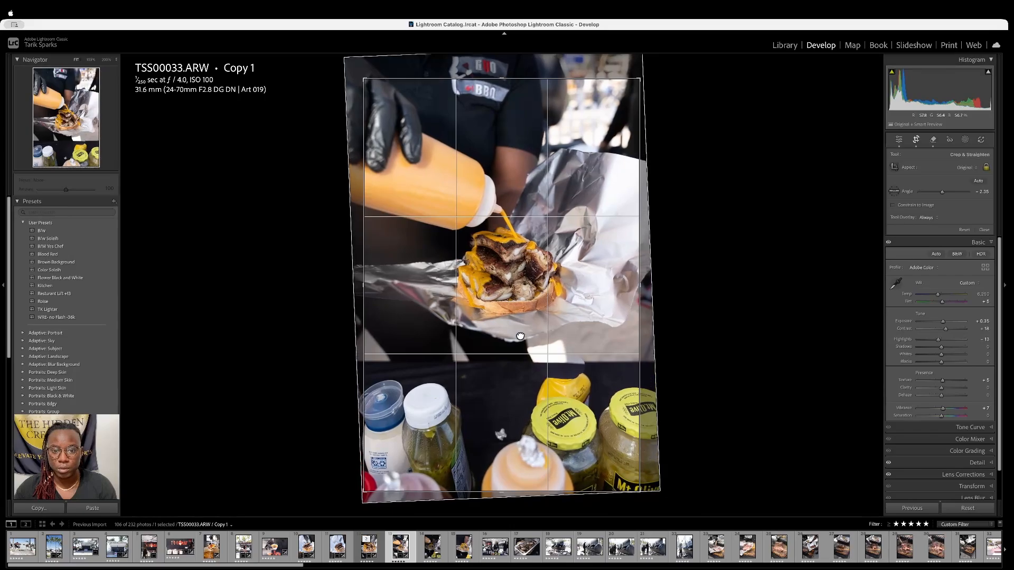
left_click_drag(520, 335, 515, 336)
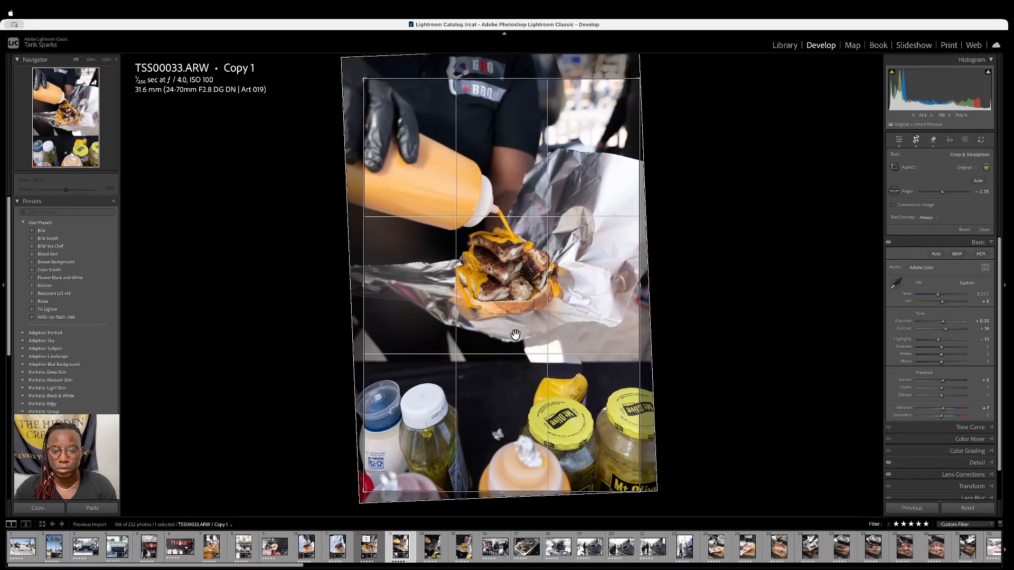
key("Return")
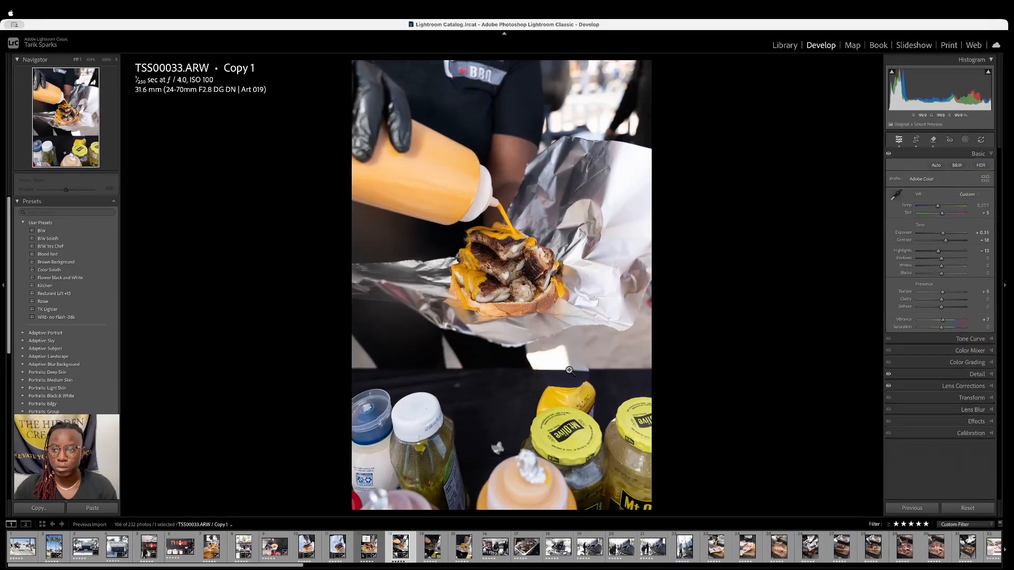
Delete the generative removal over the mustard bottle top on the virtual copy of TSS00033.ARW
left_click(933, 141)
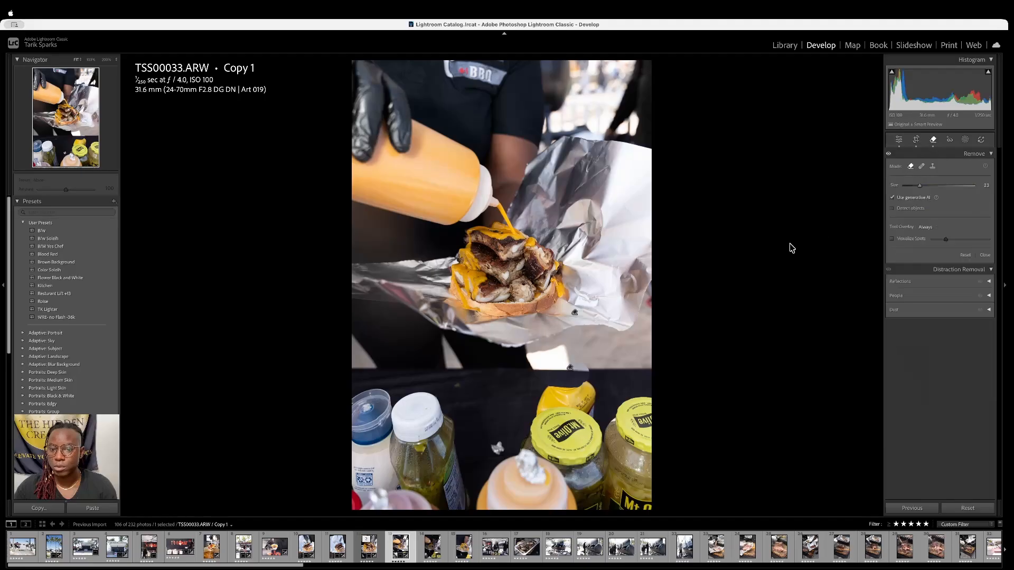
left_click(568, 371)
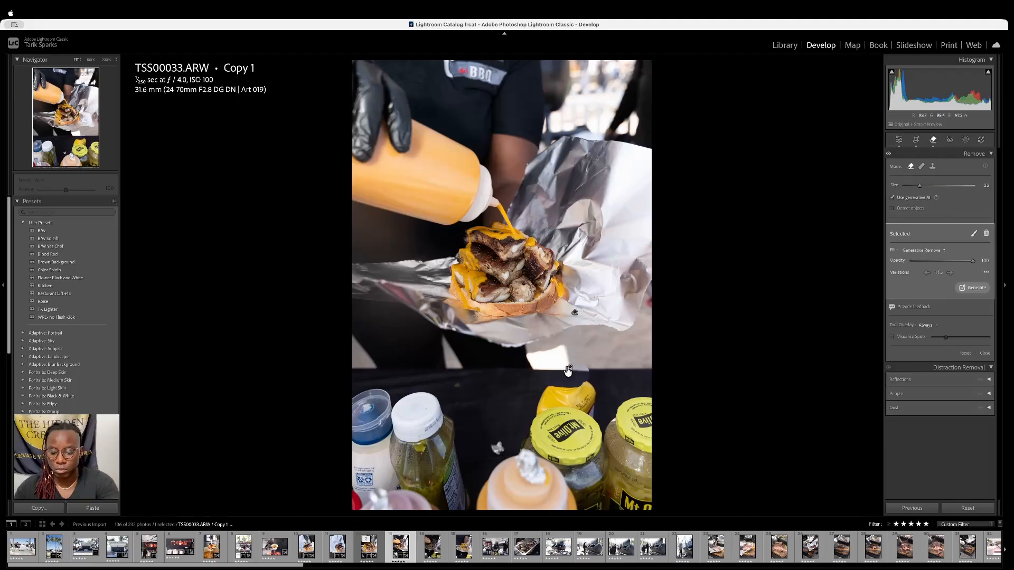
key("Delete")
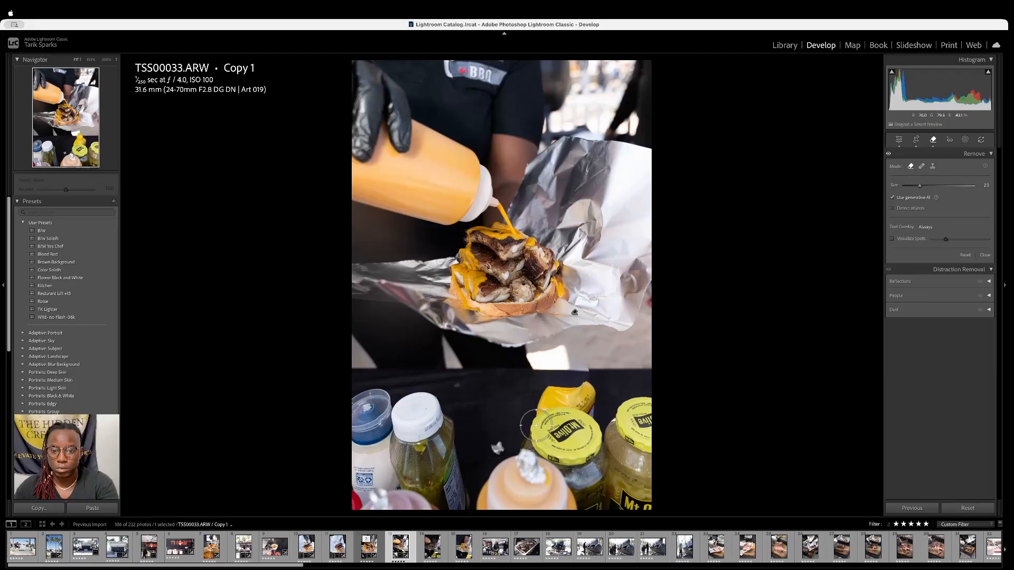
Erase the two spots on the black tablecloth between the bottles with a generative removal at brush size 13, and leave the Remove tool
scroll(497, 425, "down", 5)
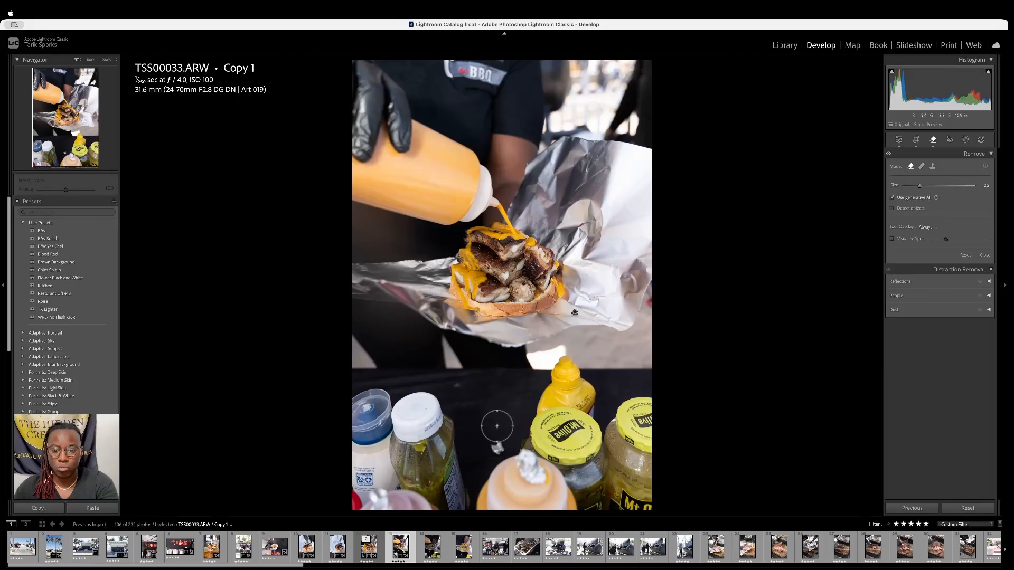
left_click(458, 388)
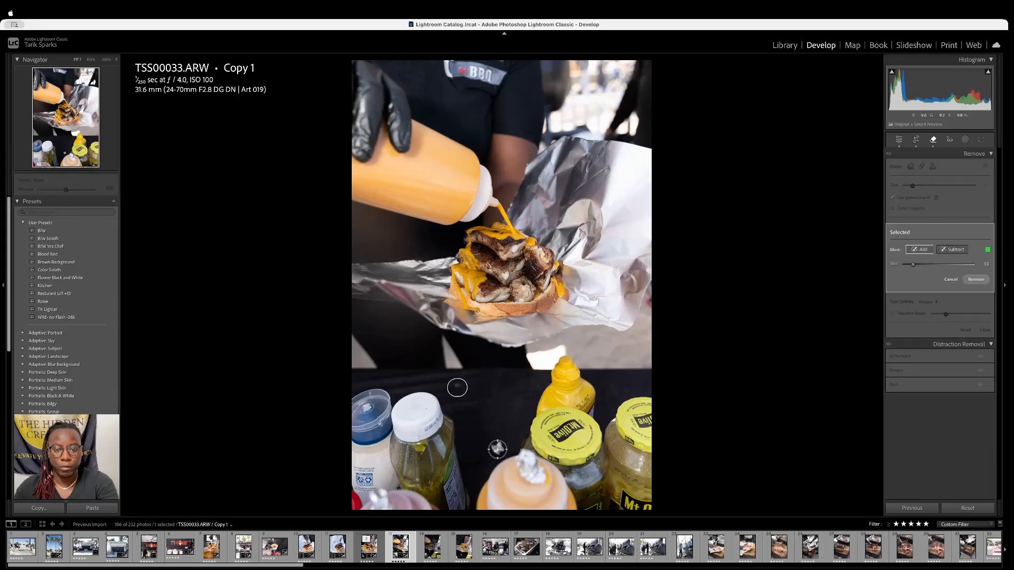
left_click(495, 449)
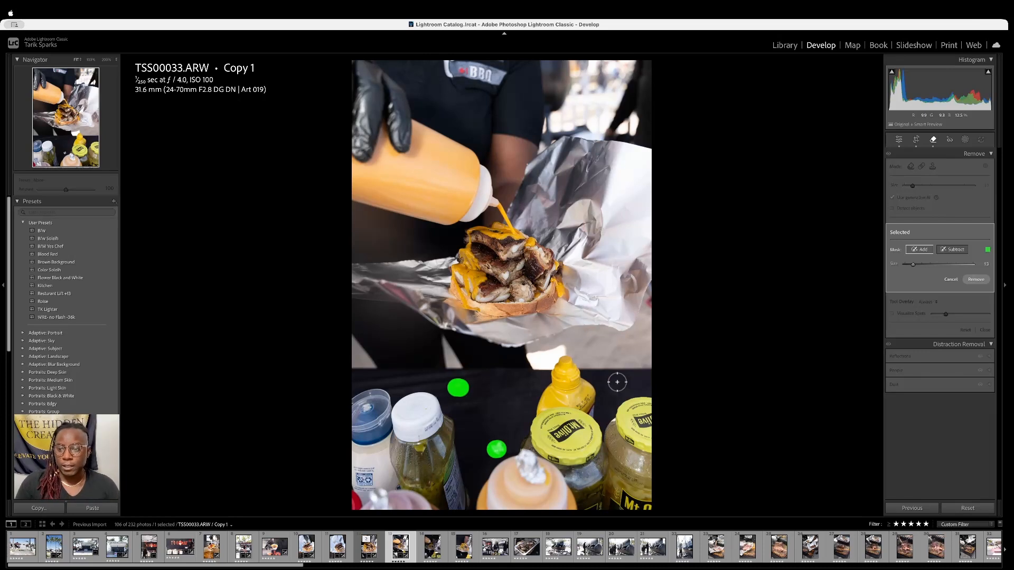
left_click(976, 280)
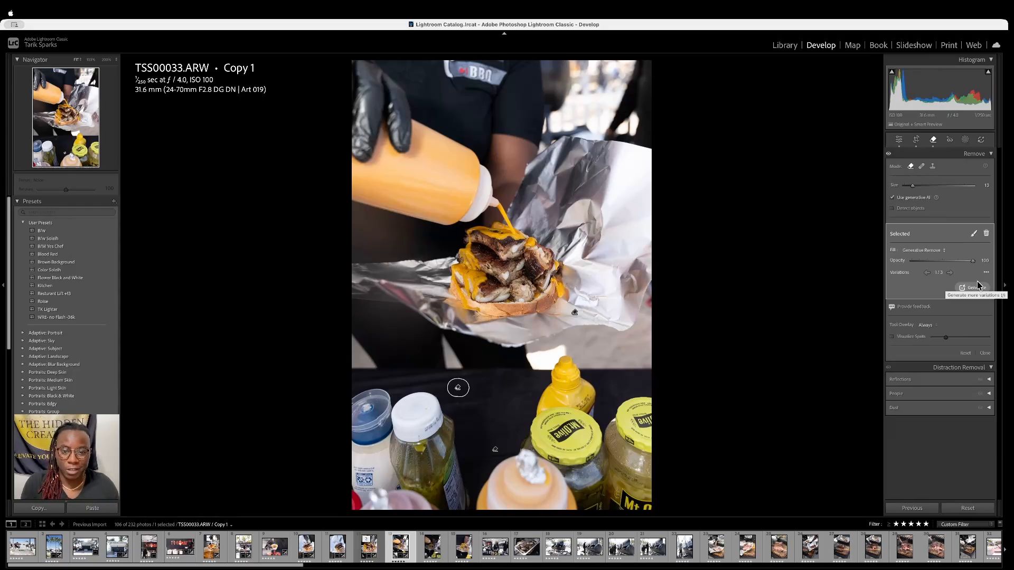
key("q")
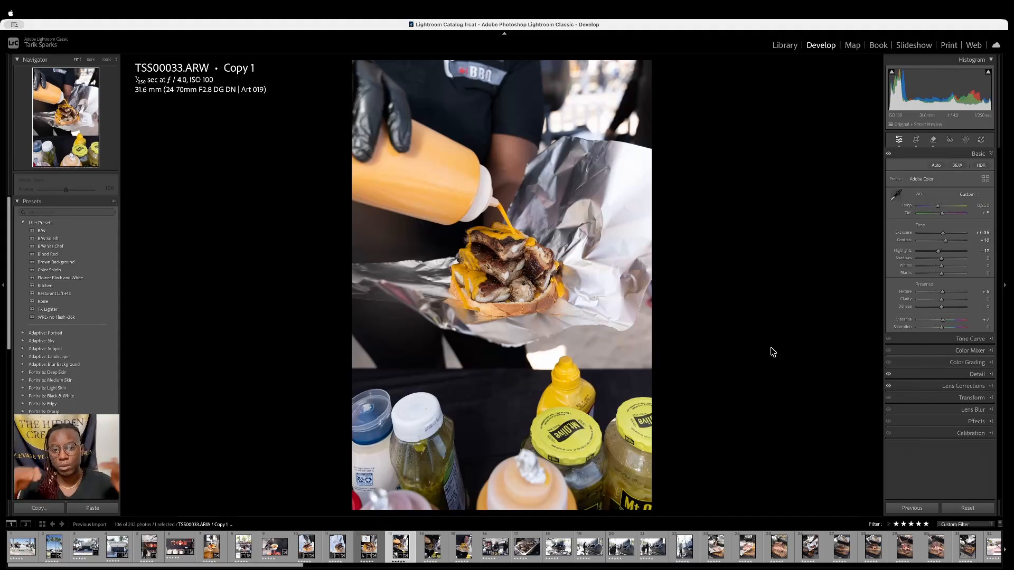
Compare the tight and wide versions of TSS00033.ARW and paste the copied develop settings onto TSS00034.ARW
key("Left")
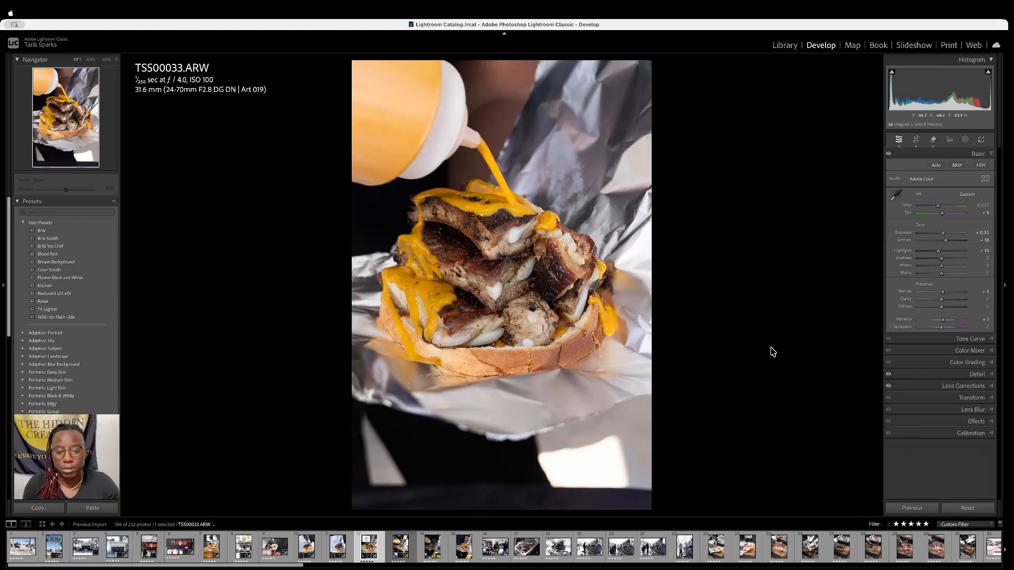
key("Right")
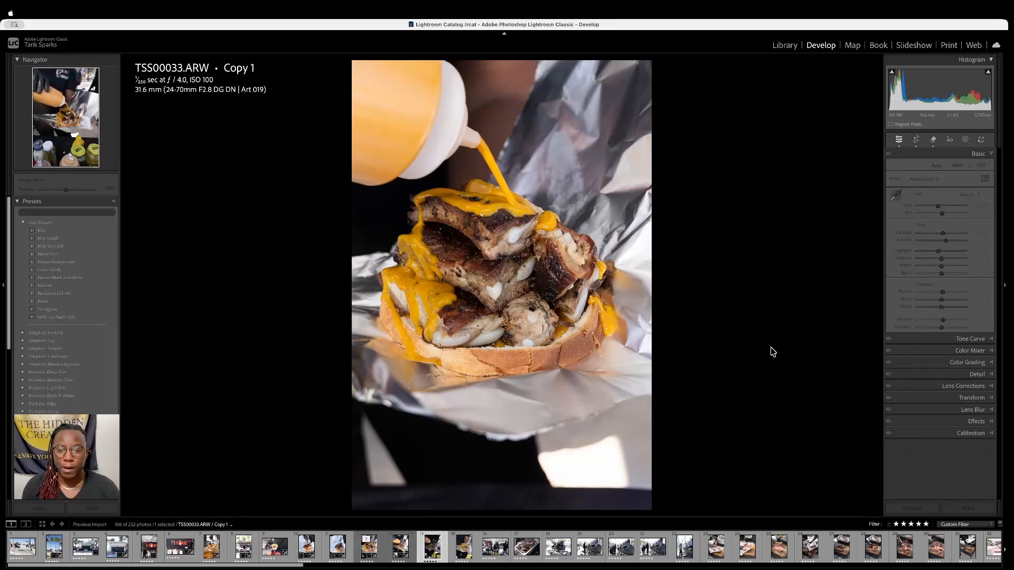
key("Right")
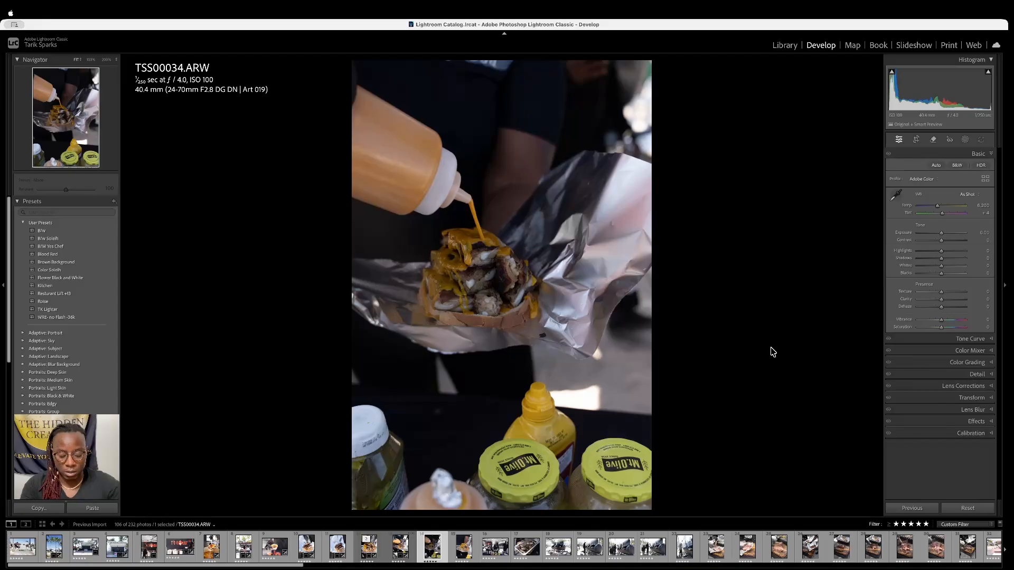
key("super+shift+v")
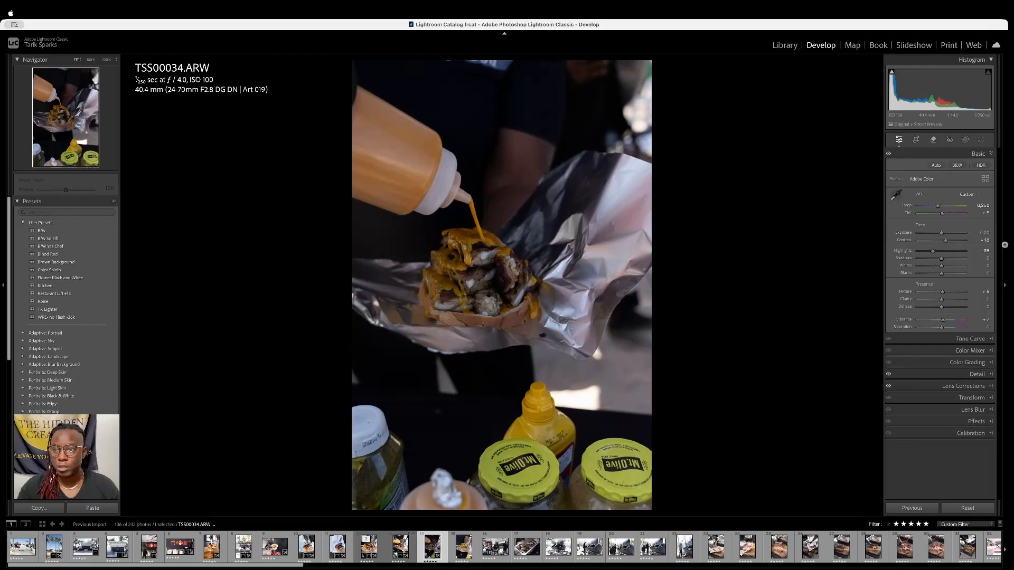
Adjust TSS00034.ARW to Exposure +1.60, Contrast +26, Shadows about -26 and Tint +3
left_click_drag(942, 236, 954, 236)
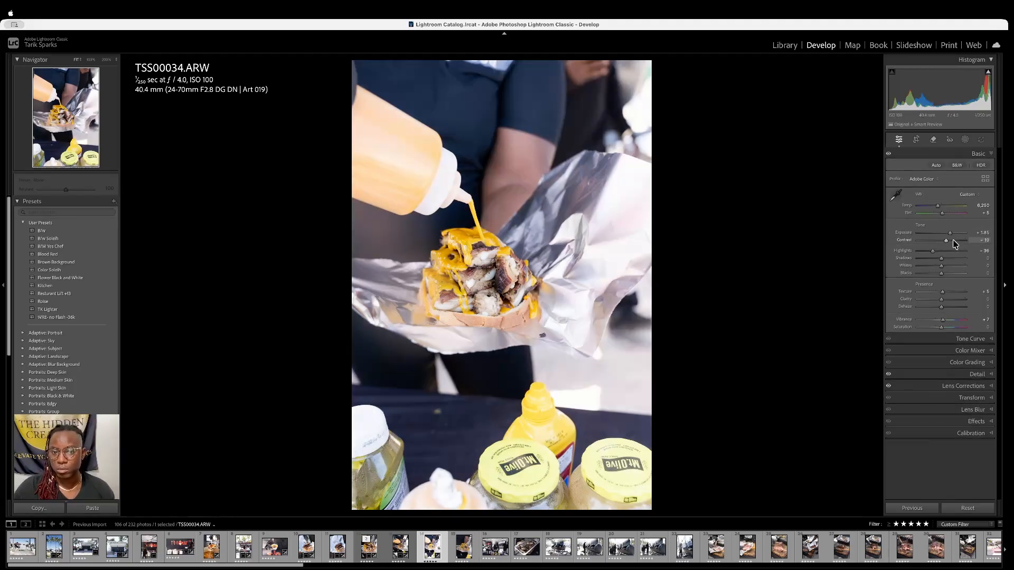
left_click(953, 241)
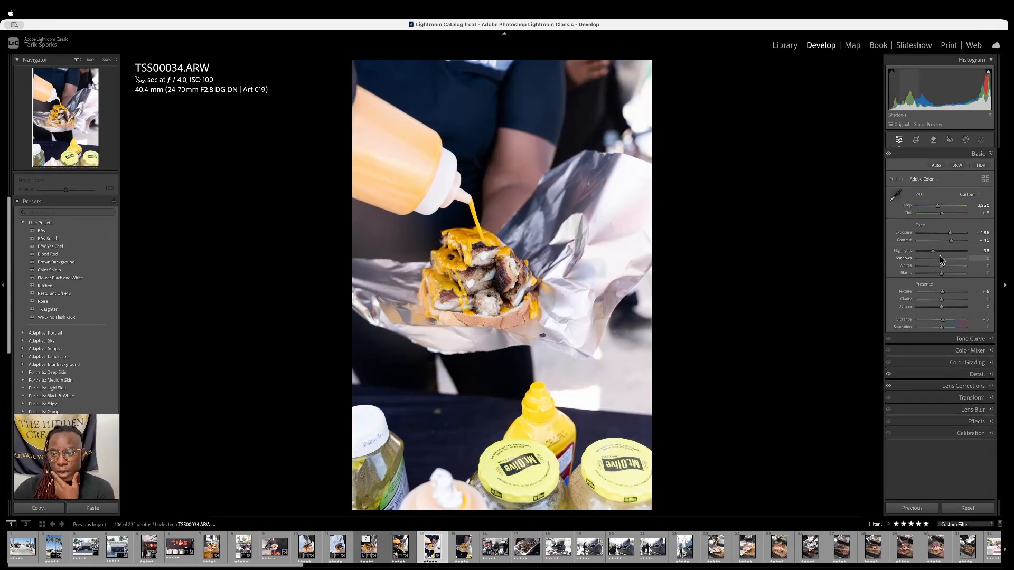
left_click_drag(940, 258, 935, 258)
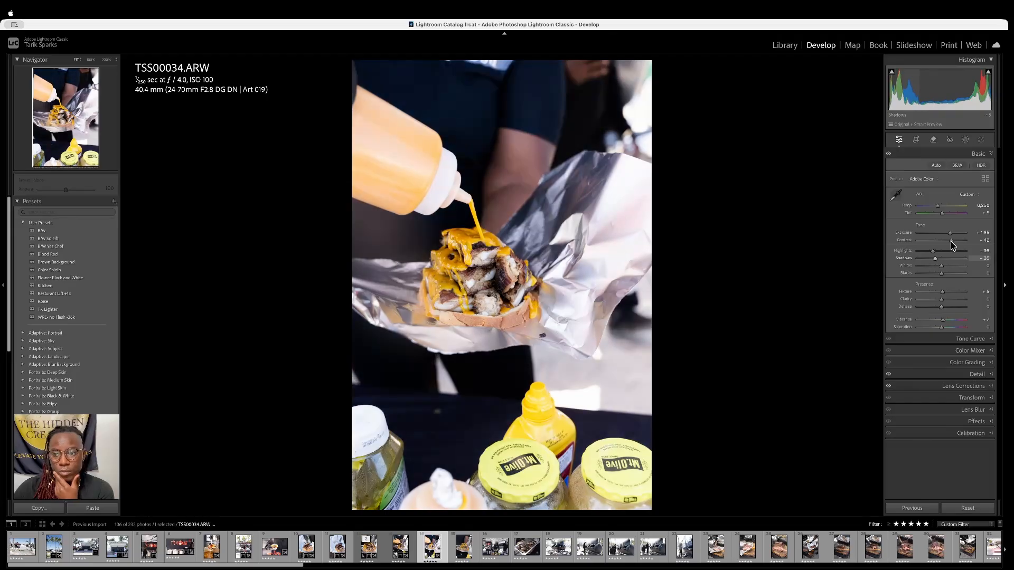
left_click_drag(950, 233, 949, 234)
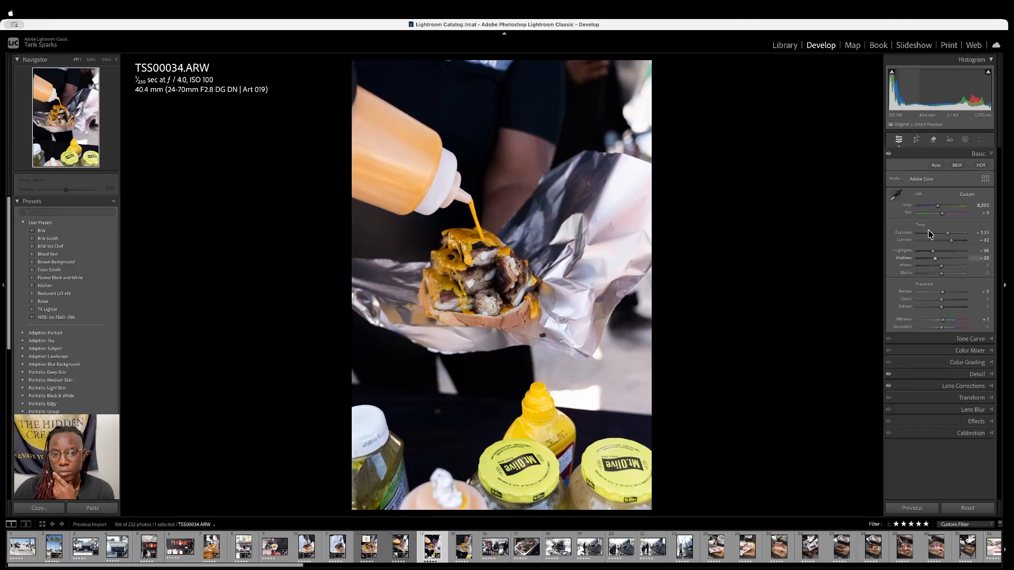
left_click_drag(947, 233, 947, 254)
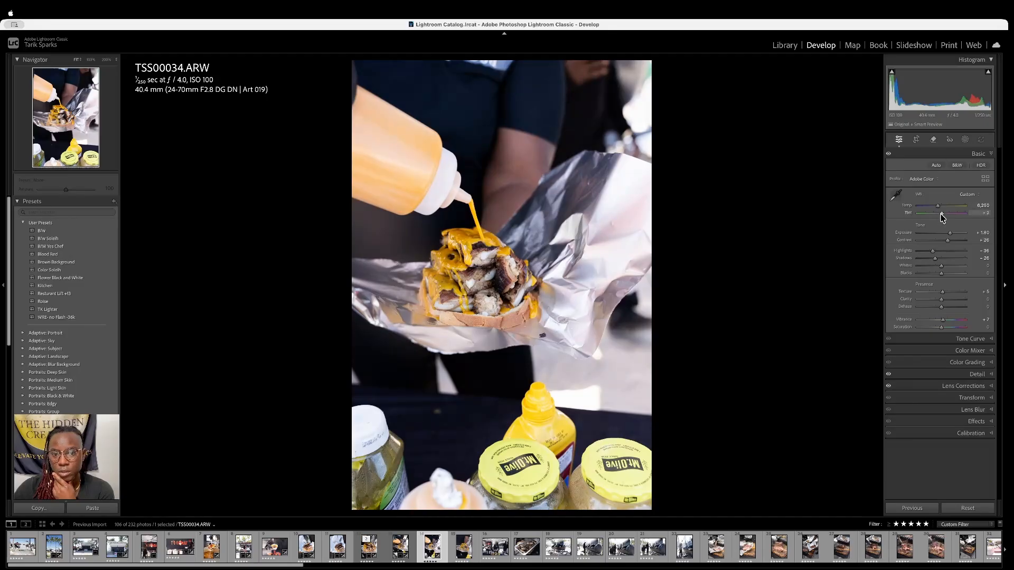
left_click_drag(942, 214, 943, 213)
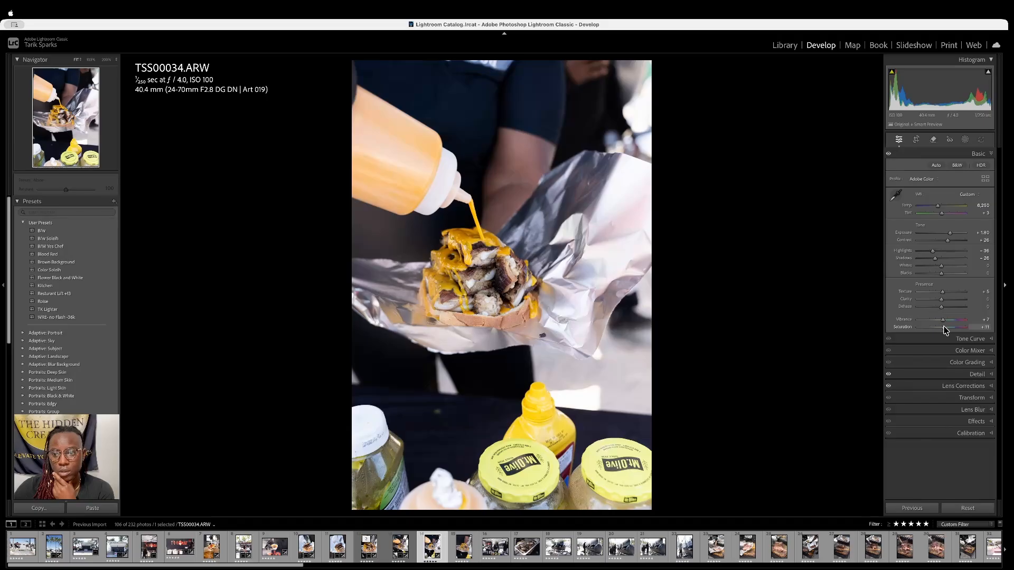
Set Saturation to +11 and Clarity to +16 on TSS00034.ARW, and reset its Texture to 0
left_click_drag(941, 326, 941, 327)
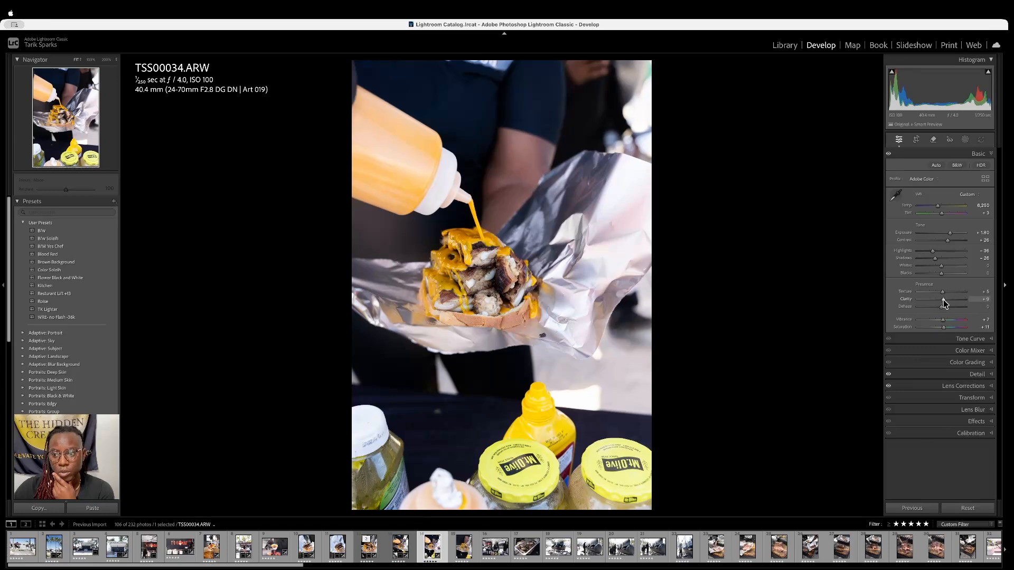
left_click_drag(943, 299, 946, 301)
left_click_drag(906, 294, 898, 296)
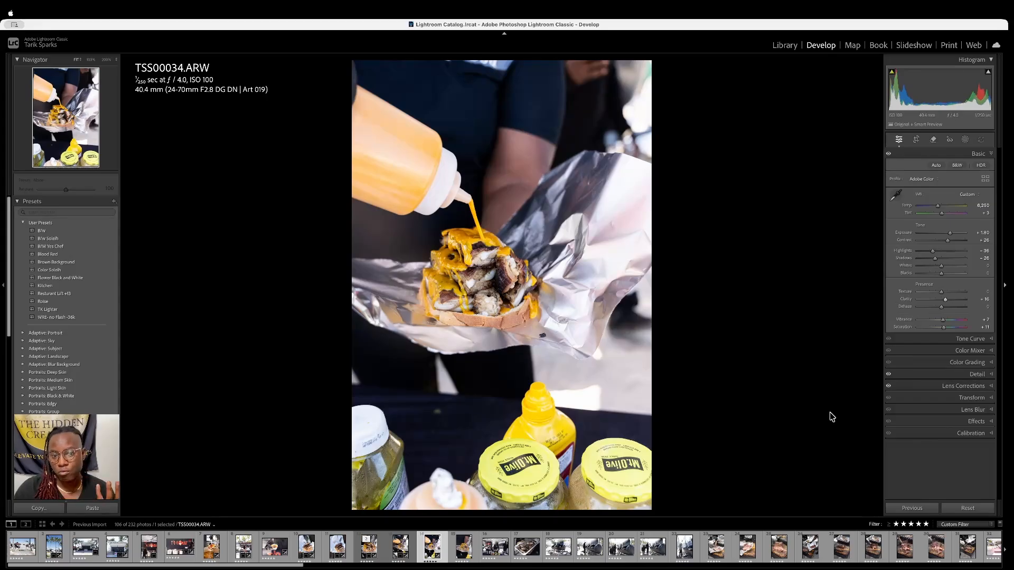
Crop TSS00034.ARW with an unlocked aspect ratio to a nearly square frame, cutting off the bottles below the foil and a strip above
key("r")
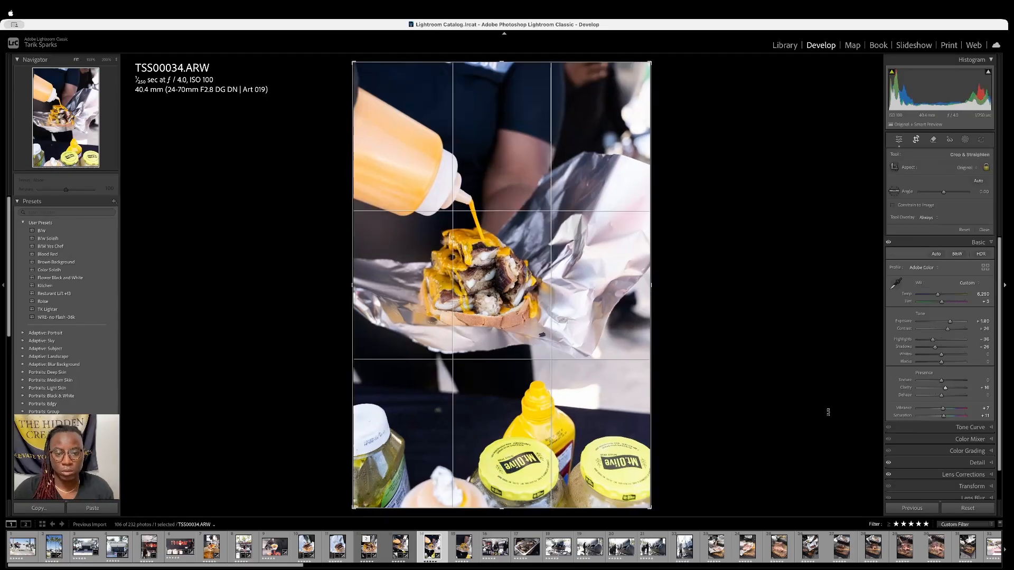
left_click_drag(502, 508, 501, 409)
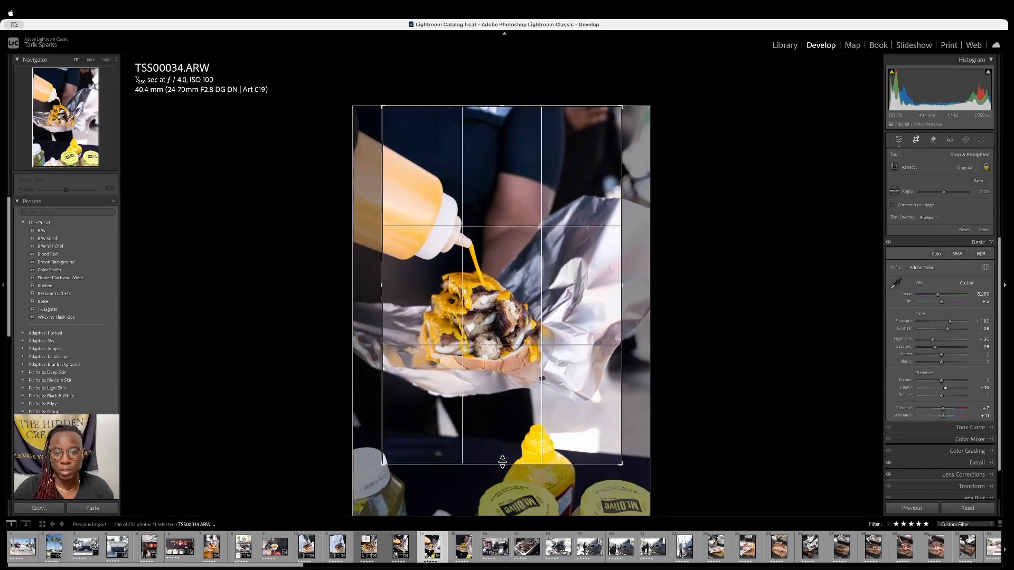
left_click_drag(487, 516, 539, 522)
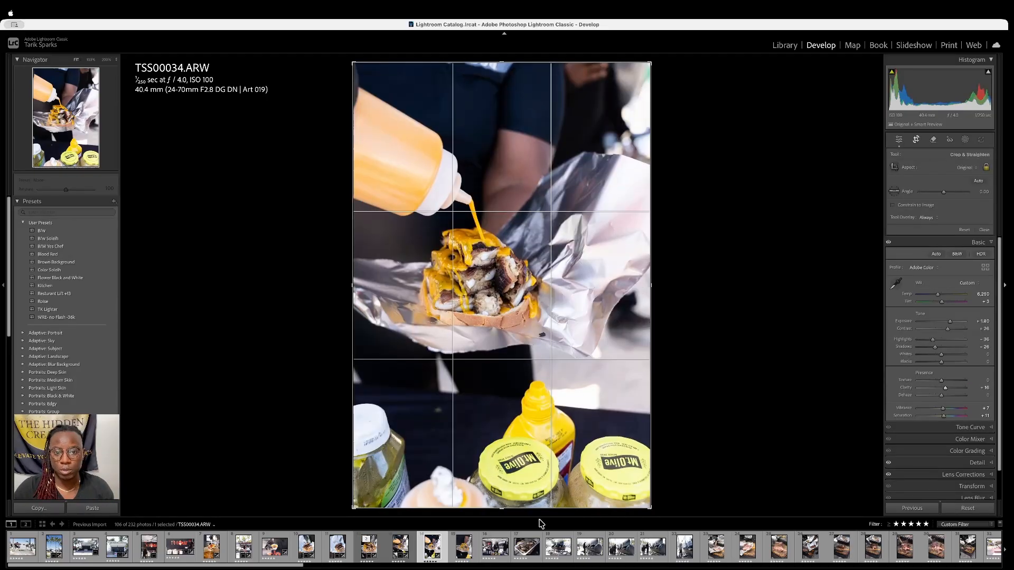
left_click(985, 168)
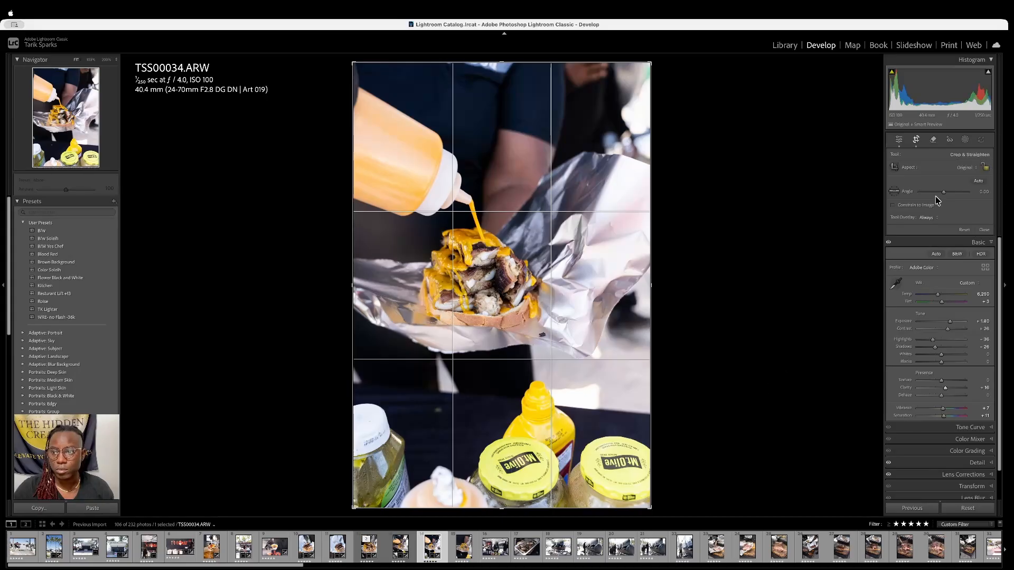
left_click_drag(500, 508, 498, 433)
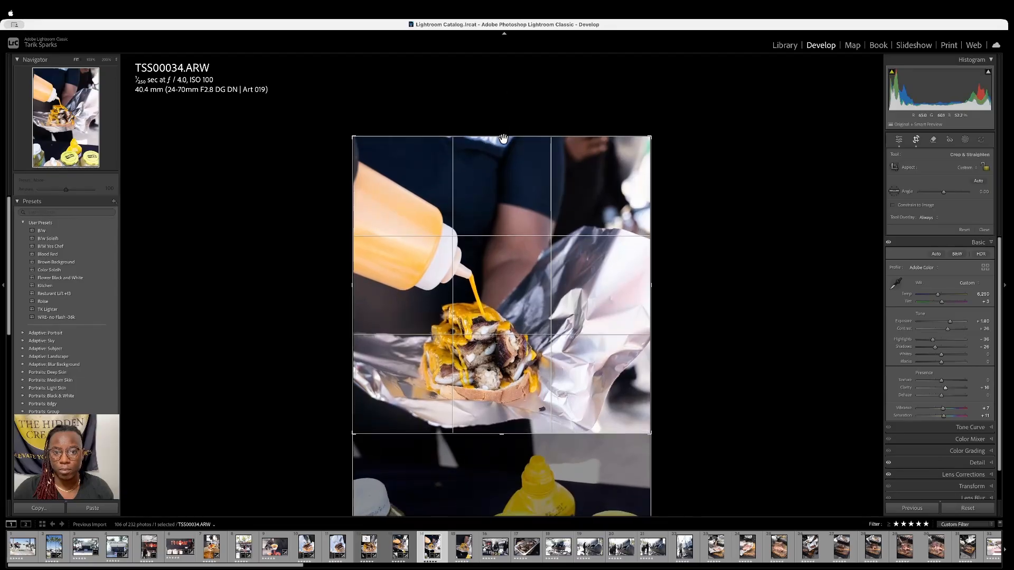
left_click_drag(503, 140, 501, 145)
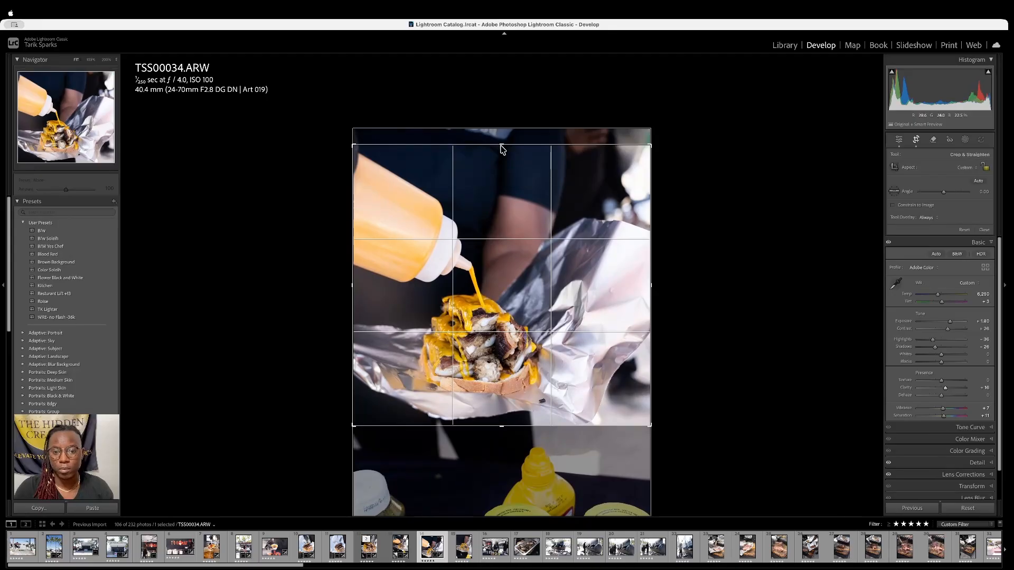
key("Return")
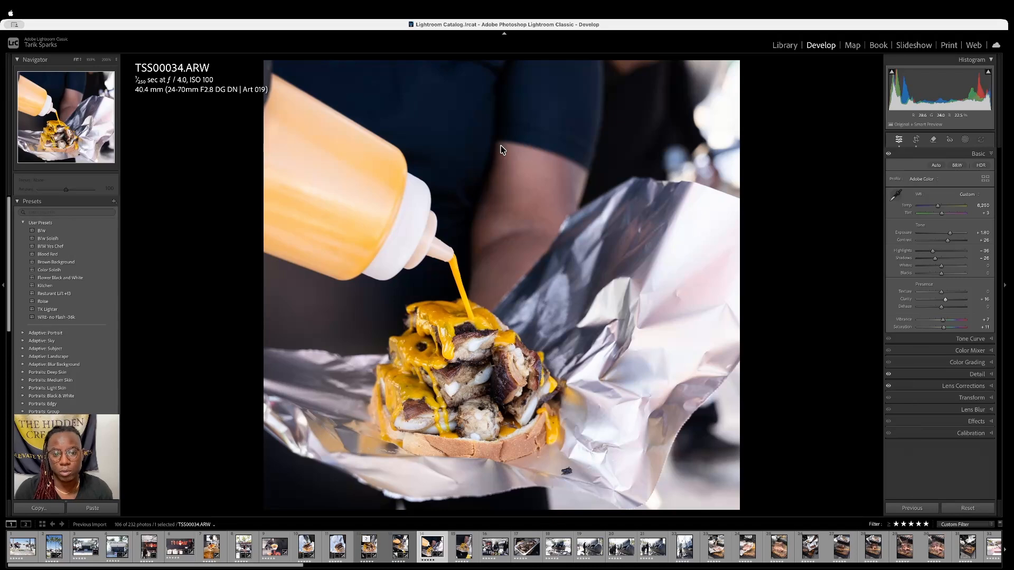
Compare the cropped TSS00034.ARW with the wide virtual copy and the tight version of TSS00033.ARW
key("Left")
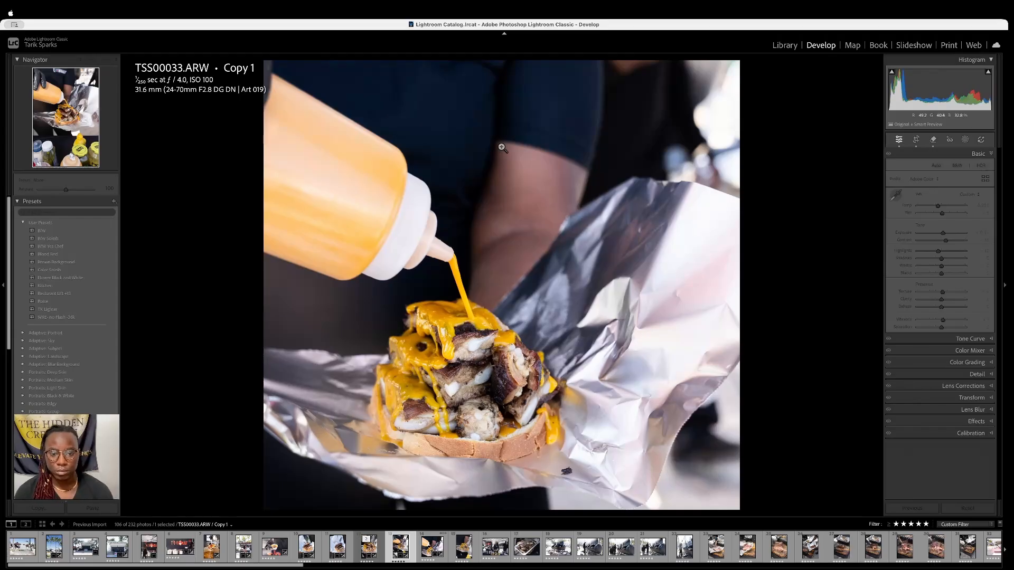
key("Left")
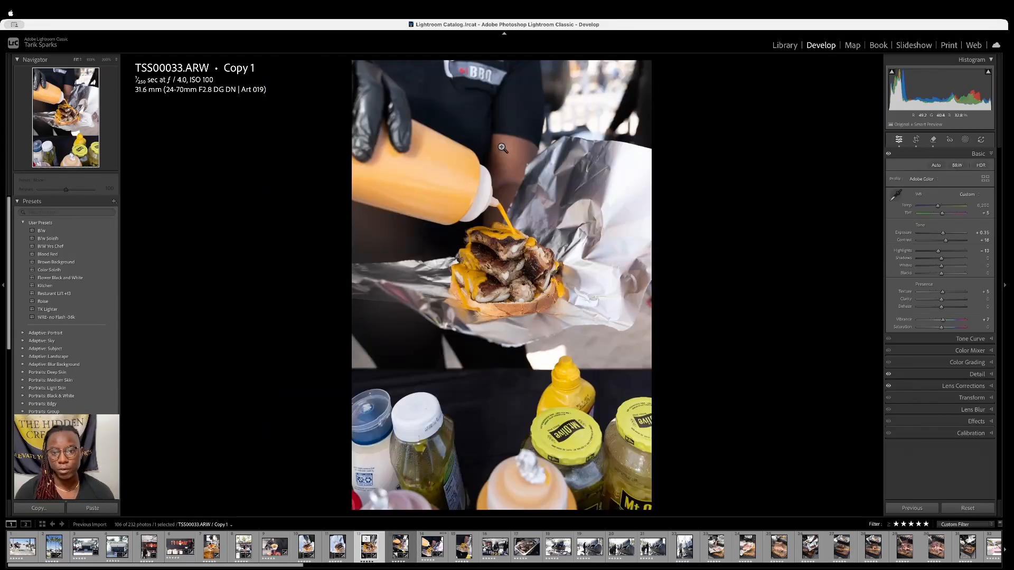
key("Left")
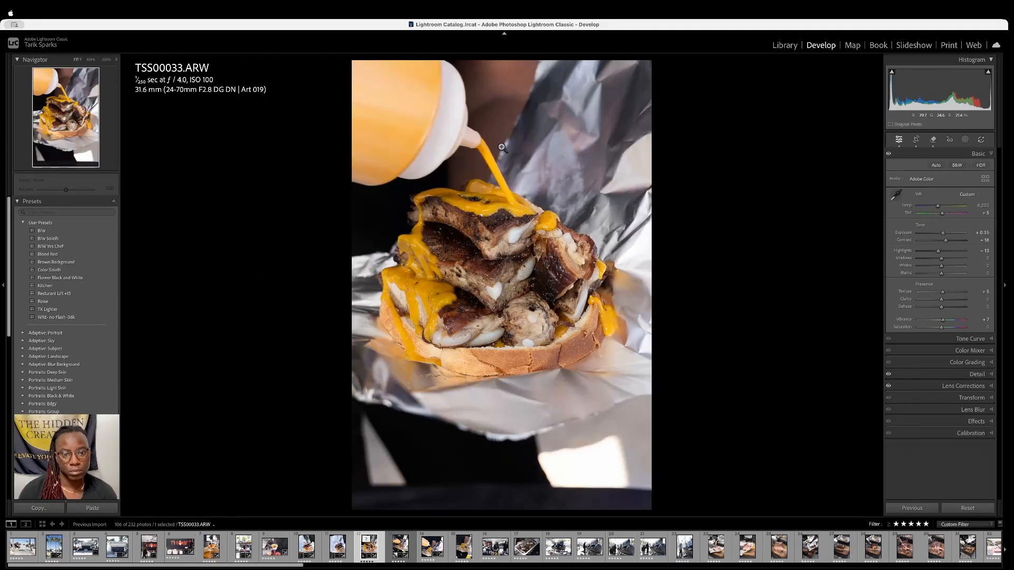
key("Right")
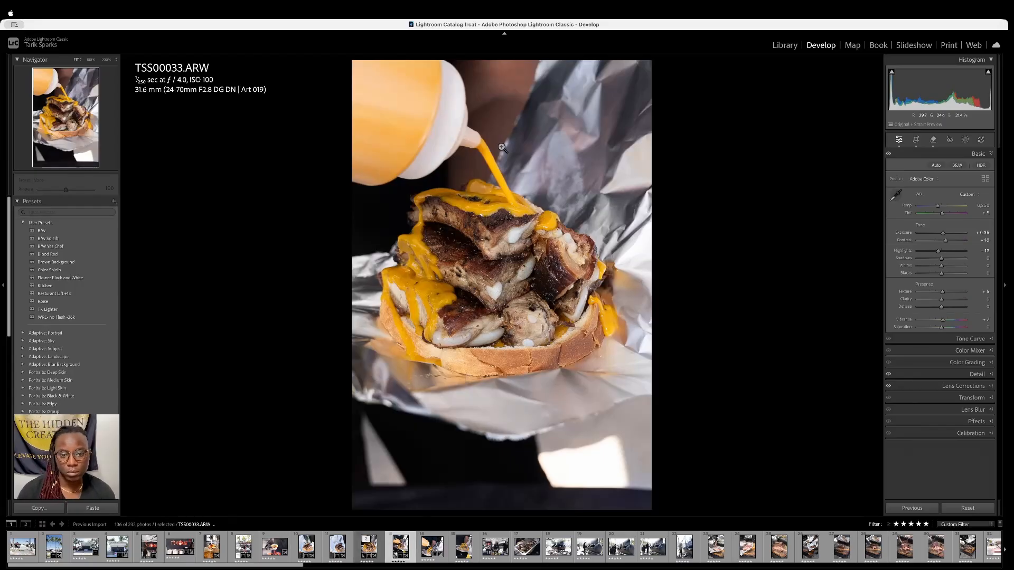
key("Right")
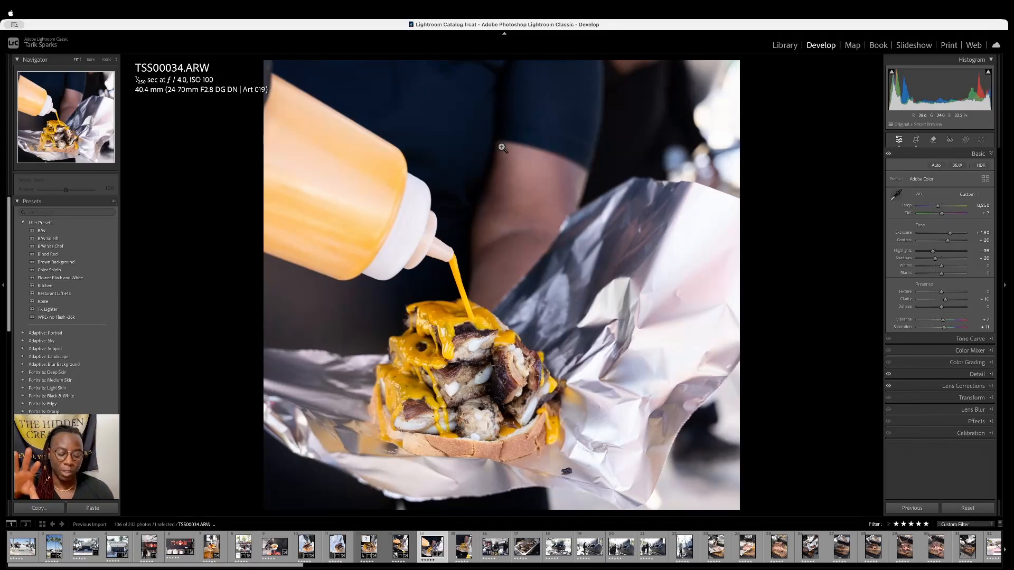
Recrop TSS00034.ARW to a vertical 16 x 9 frame, positioned around the squeeze bottle's nozzle and the sandwich
key("r")
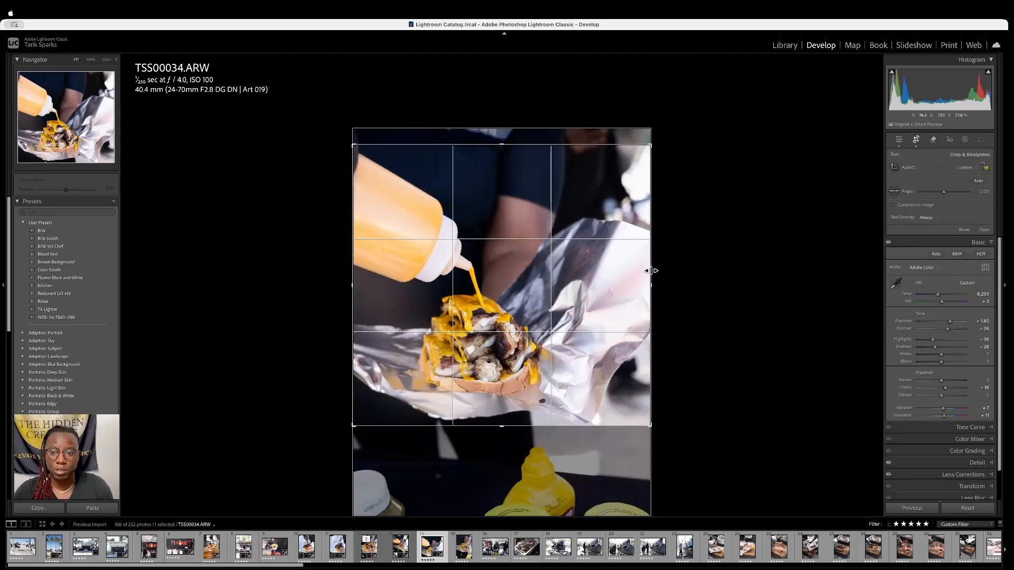
left_click_drag(650, 285, 628, 286)
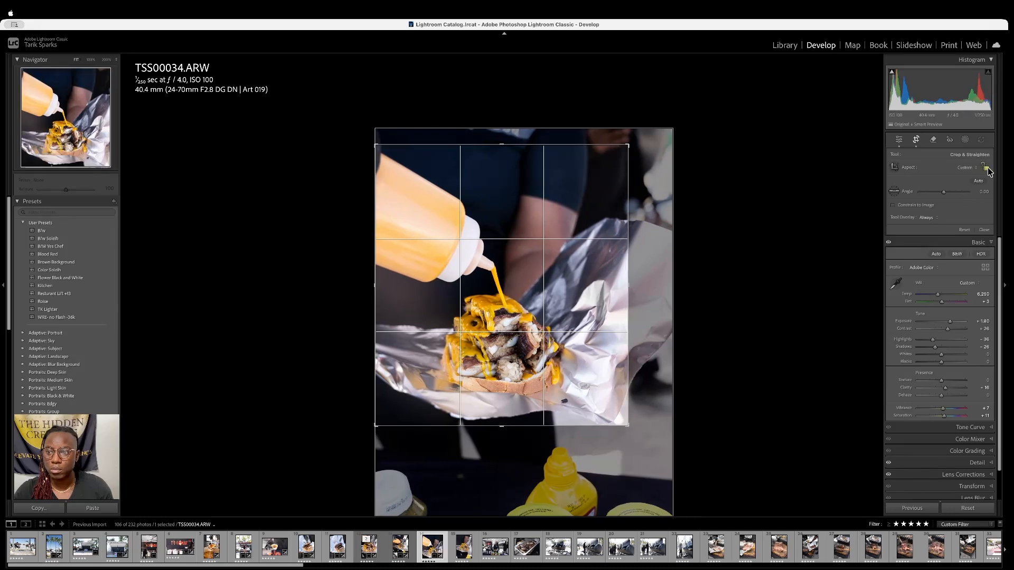
left_click(971, 168)
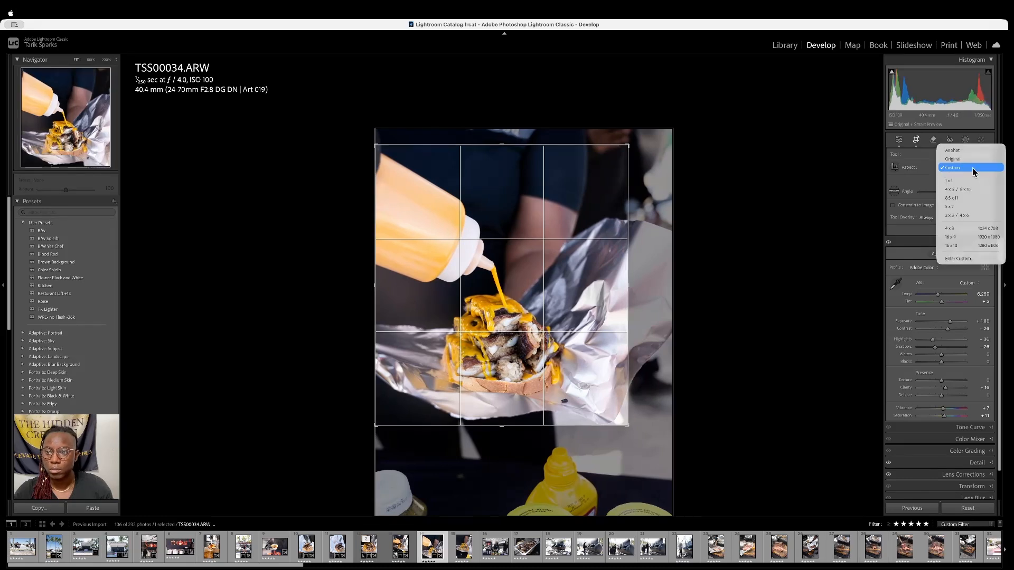
left_click(970, 237)
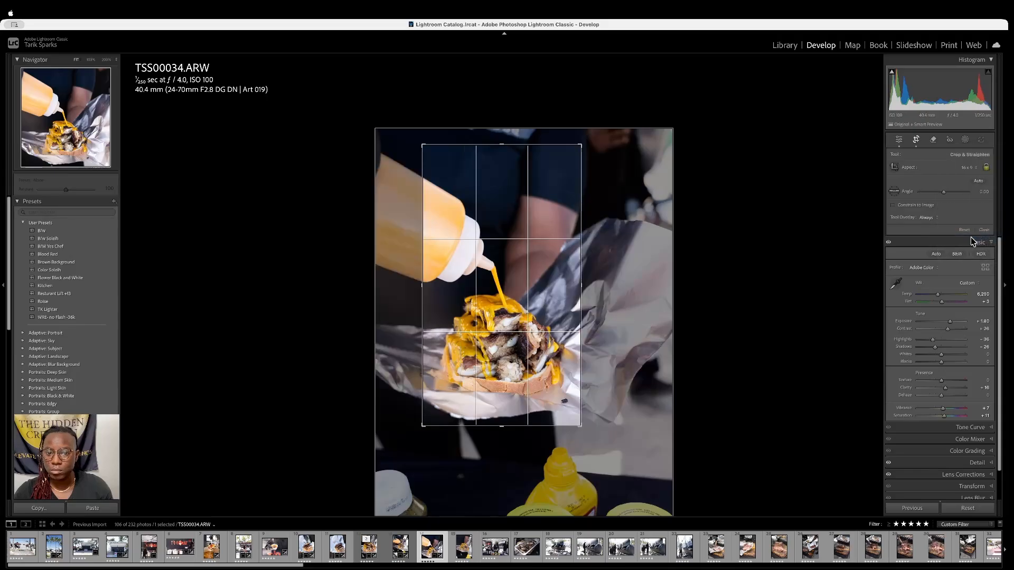
left_click_drag(482, 248, 479, 208)
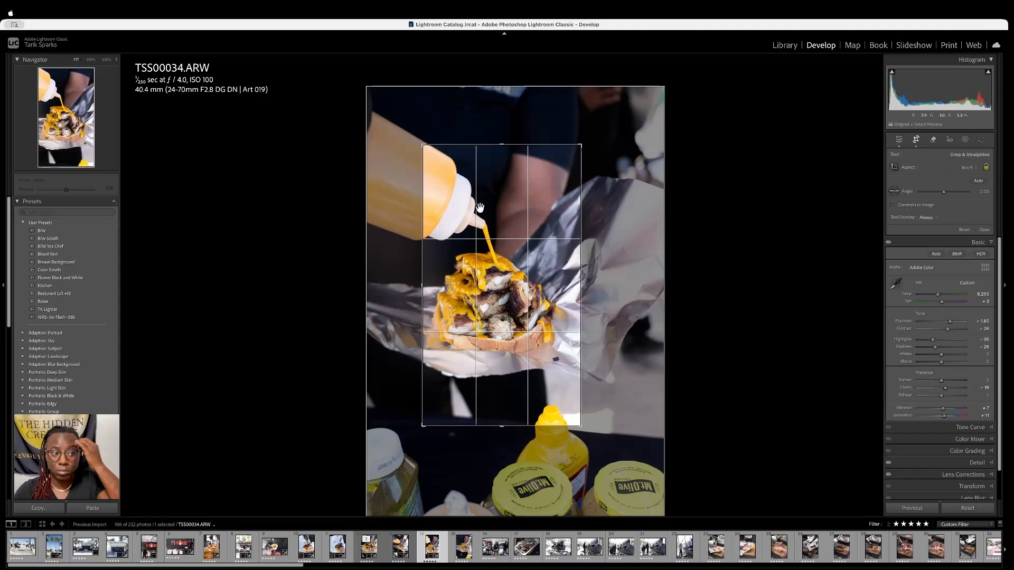
left_click_drag(473, 222, 481, 222)
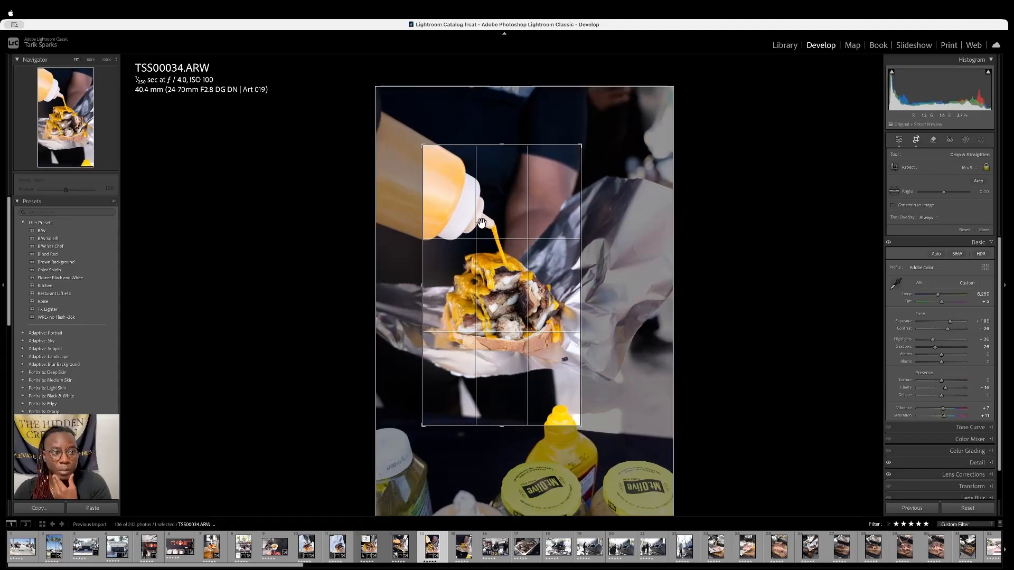
key("Return")
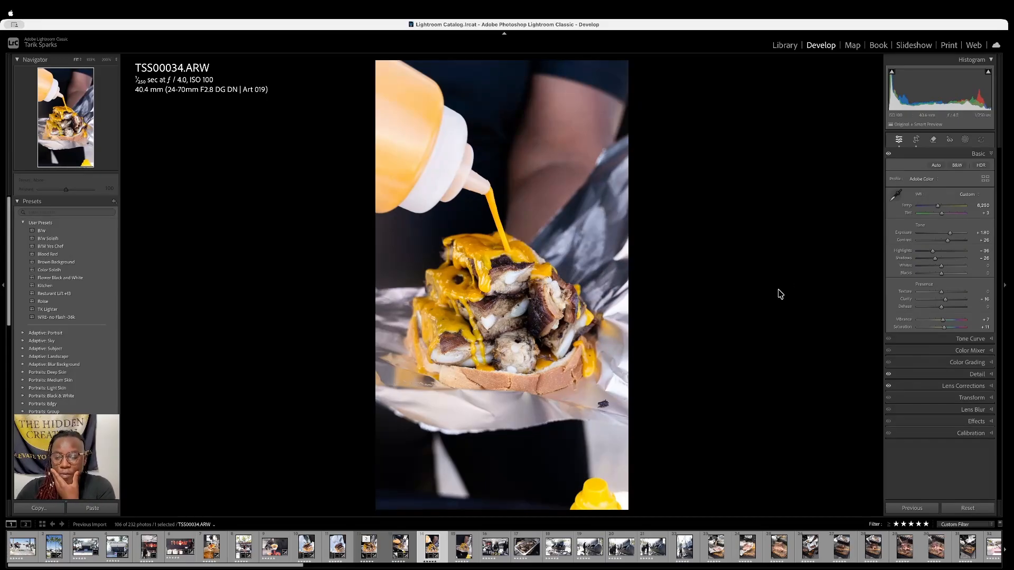
Tighten the vertical crop of TSS00034.ARW from below to exclude the yellow mustard bottle top
key("r")
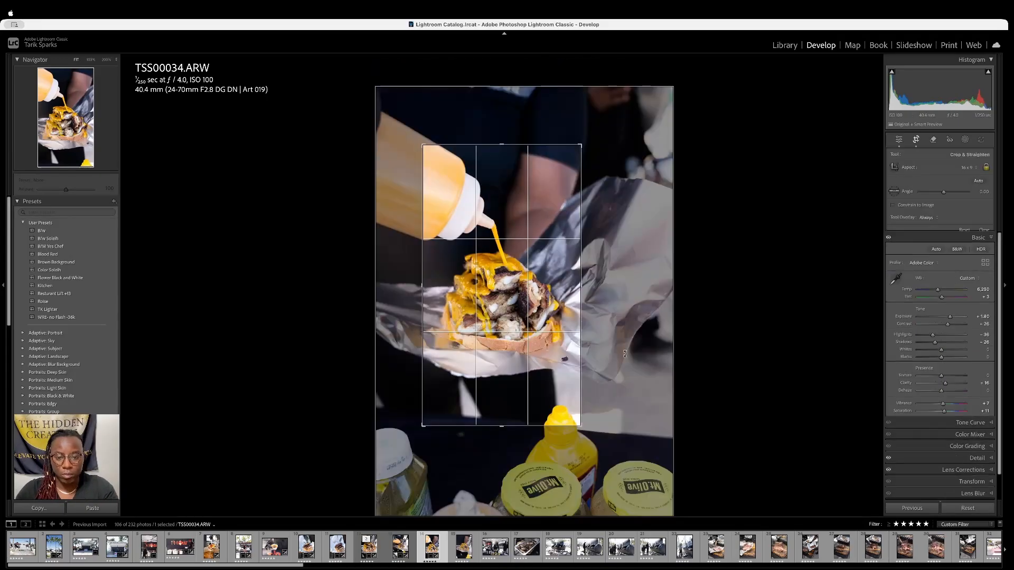
left_click_drag(499, 425, 501, 414)
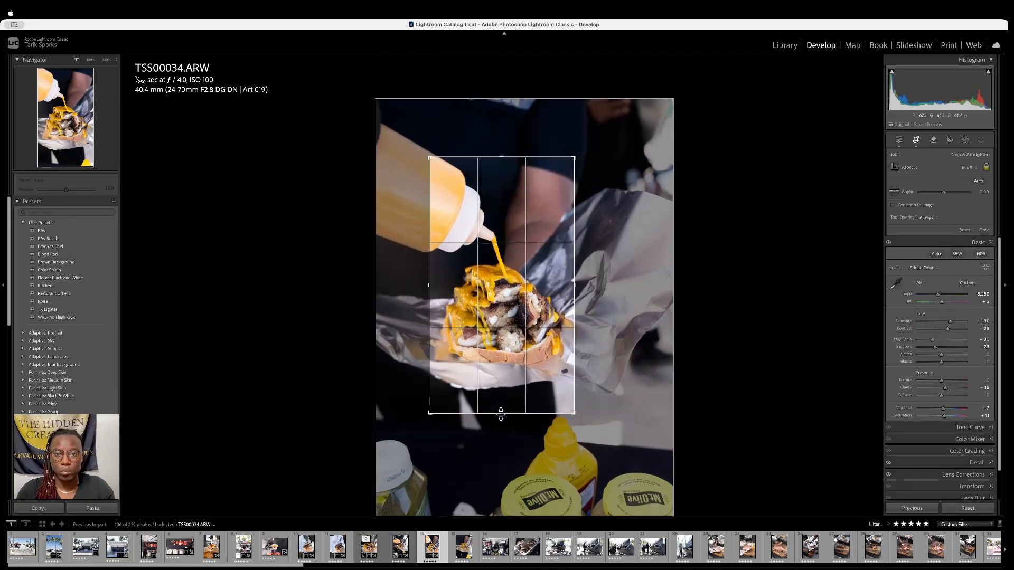
key("Return")
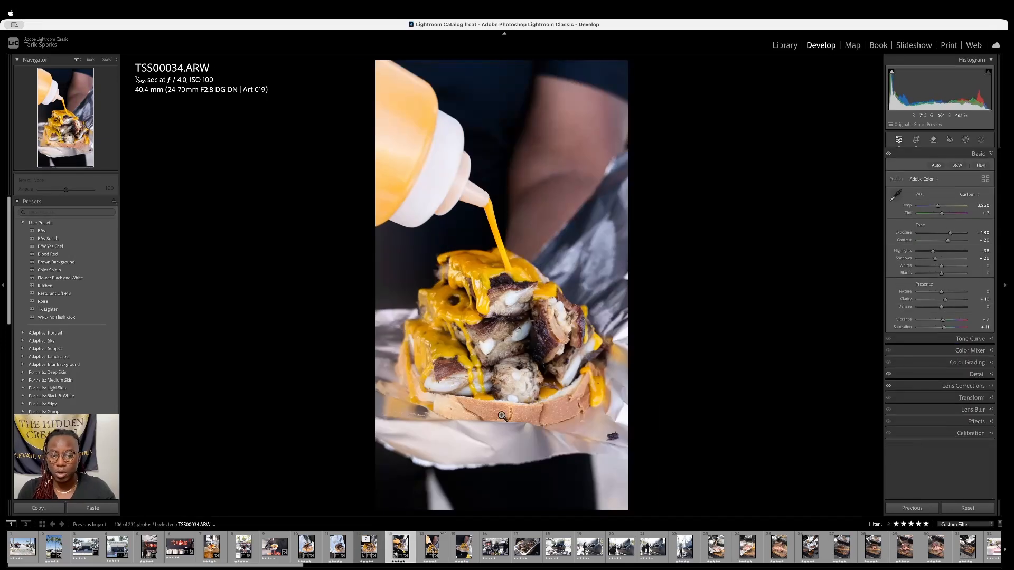
Compare the tightened crop with the TSS00033.ARW versions, and set the rating of TSS00036.ARW to 0
key("Left")
key("Left")
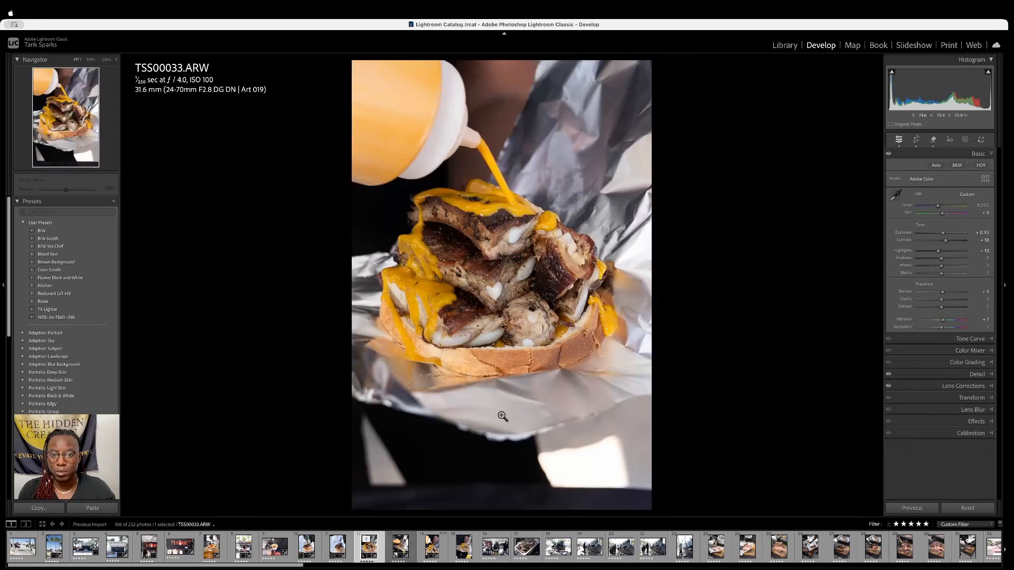
key("Right")
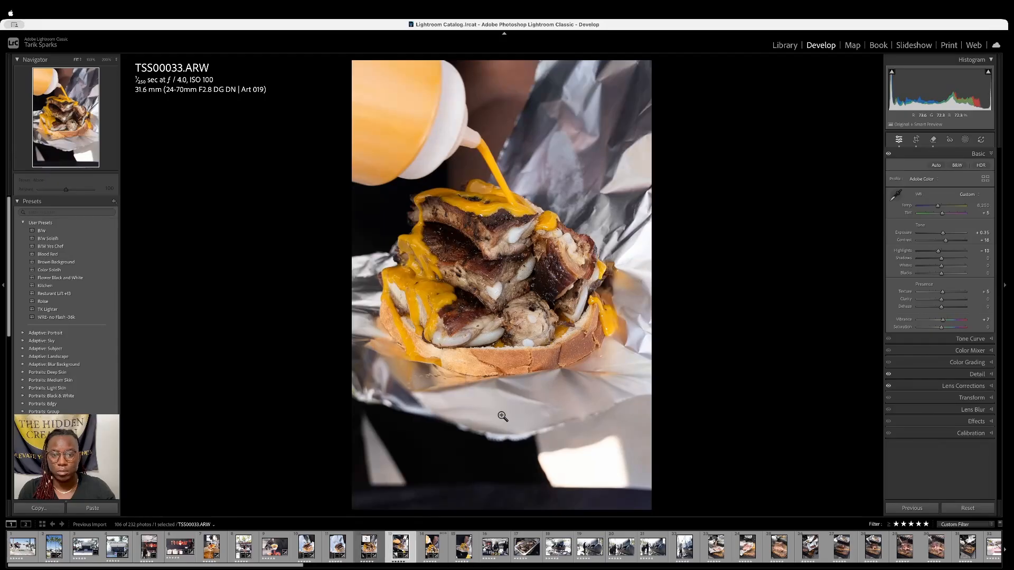
key("Right")
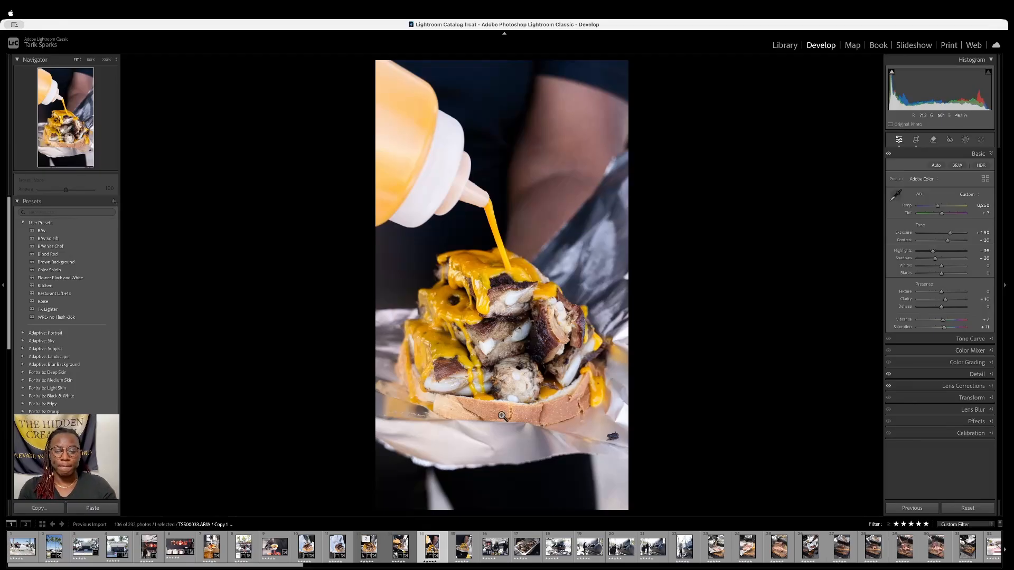
key("Right")
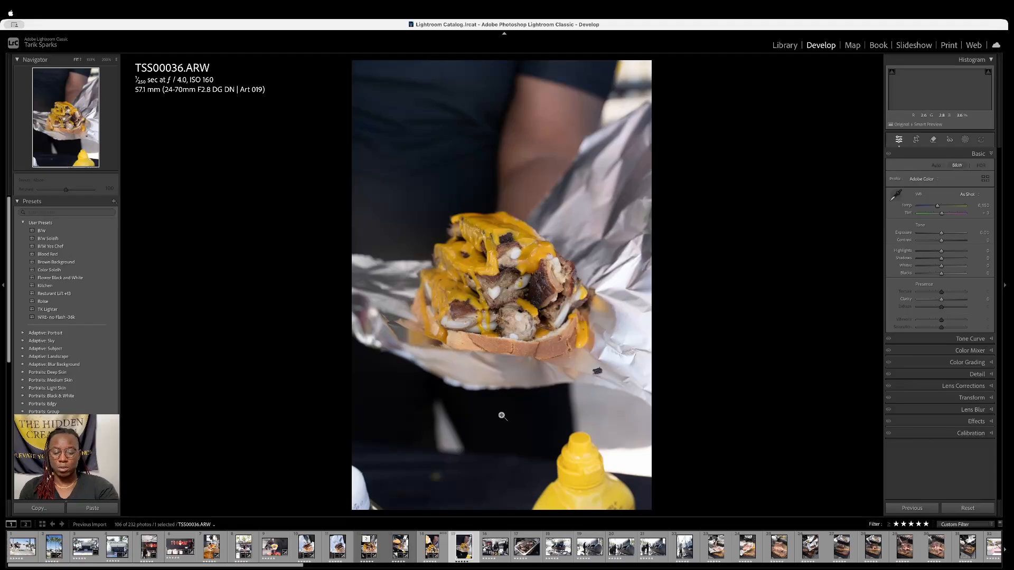
key("0")
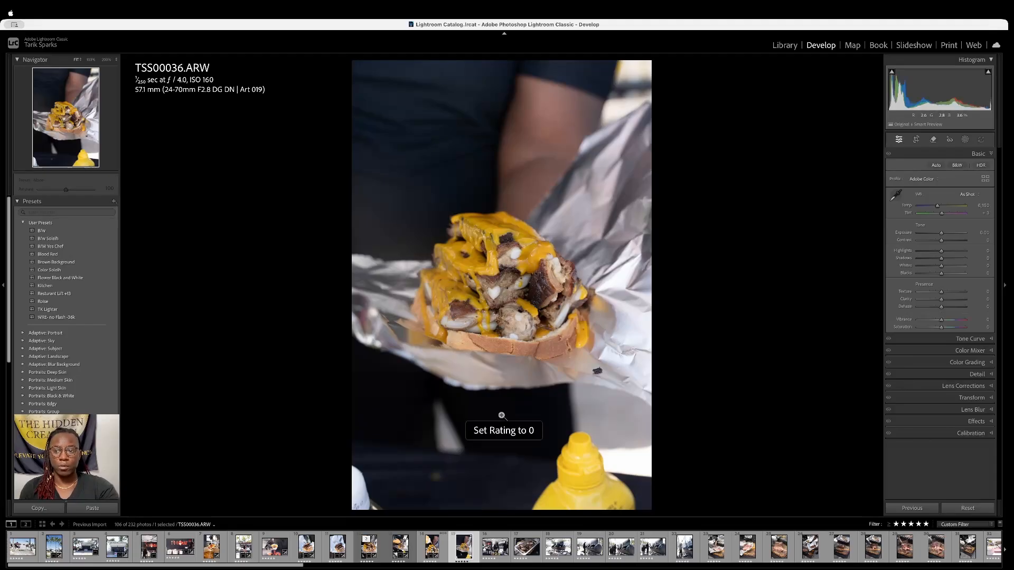
Lower Highlights to about -23 and raise Contrast to about +4 on TSS00037.ARW
key("Right")
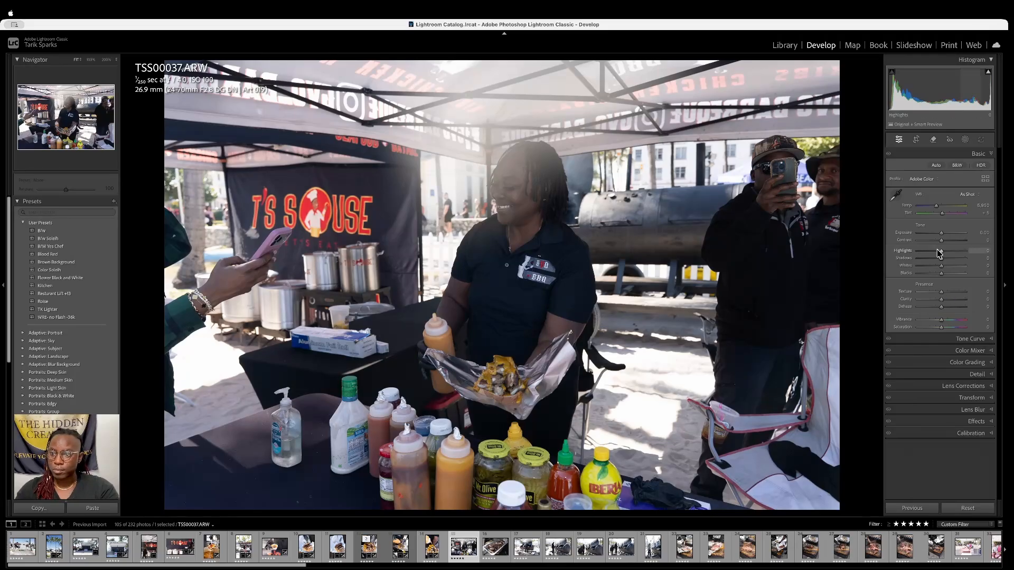
left_click_drag(939, 252, 935, 255)
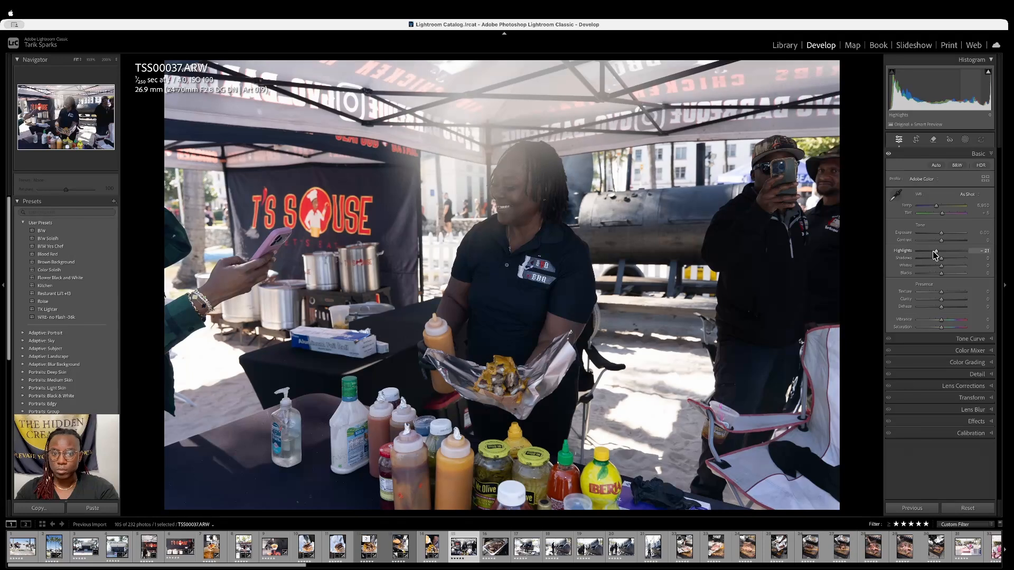
left_click_drag(943, 240, 943, 242)
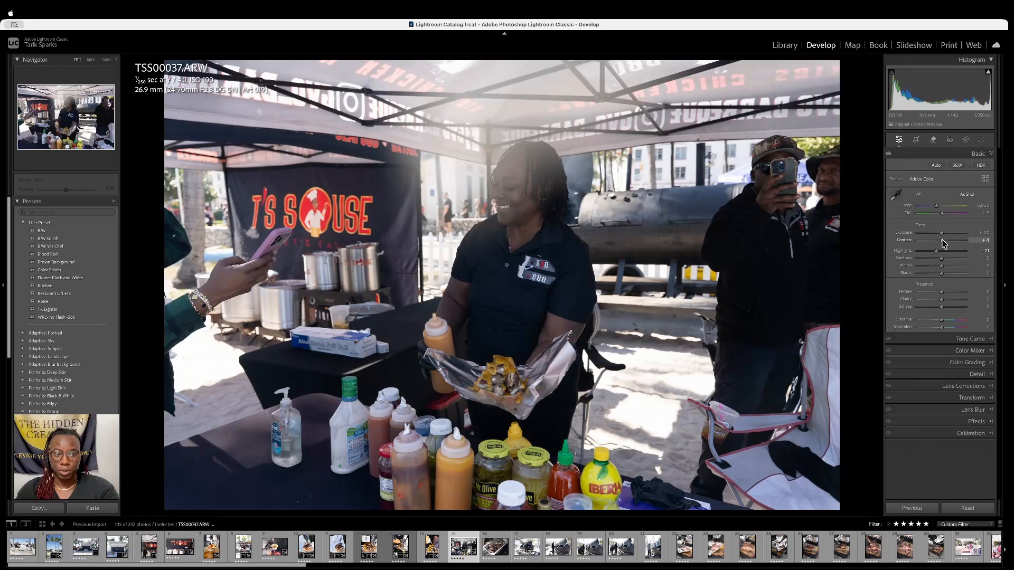
Straighten TSS00040.ARW, the shot of the cook at the smoker, with a rotation of about 1.23 degrees clockwise
key("Right")
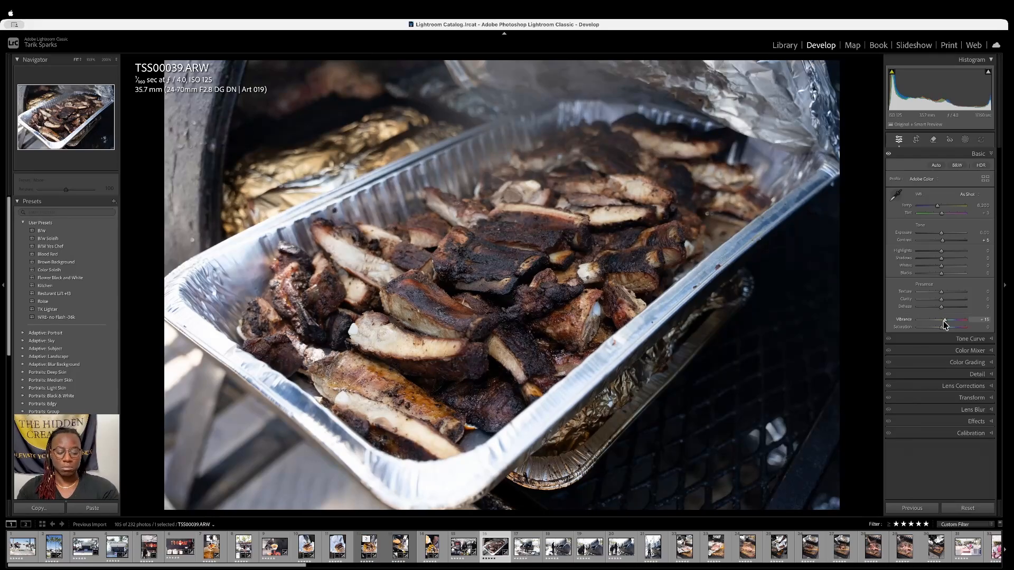
key("Right")
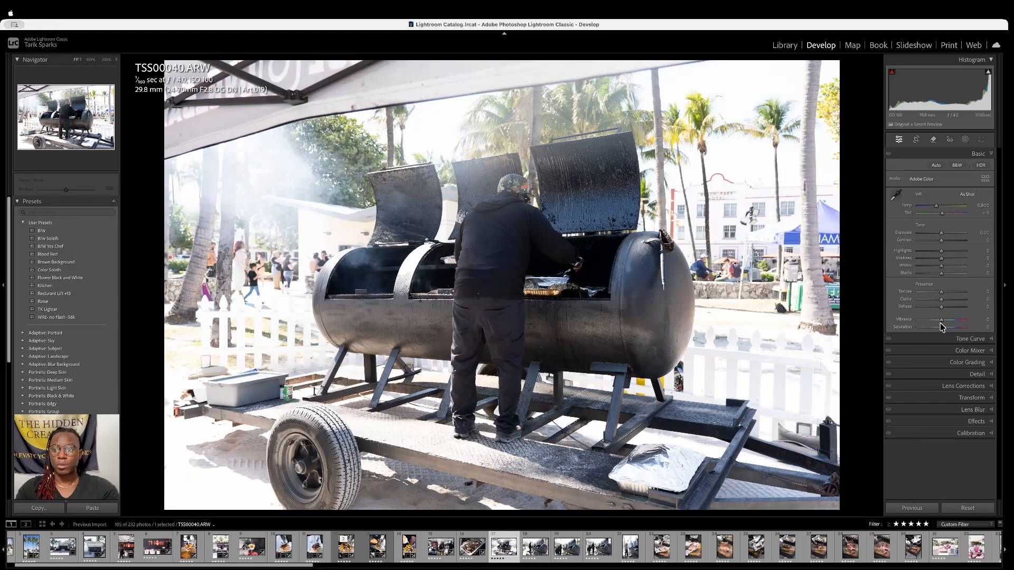
key("r")
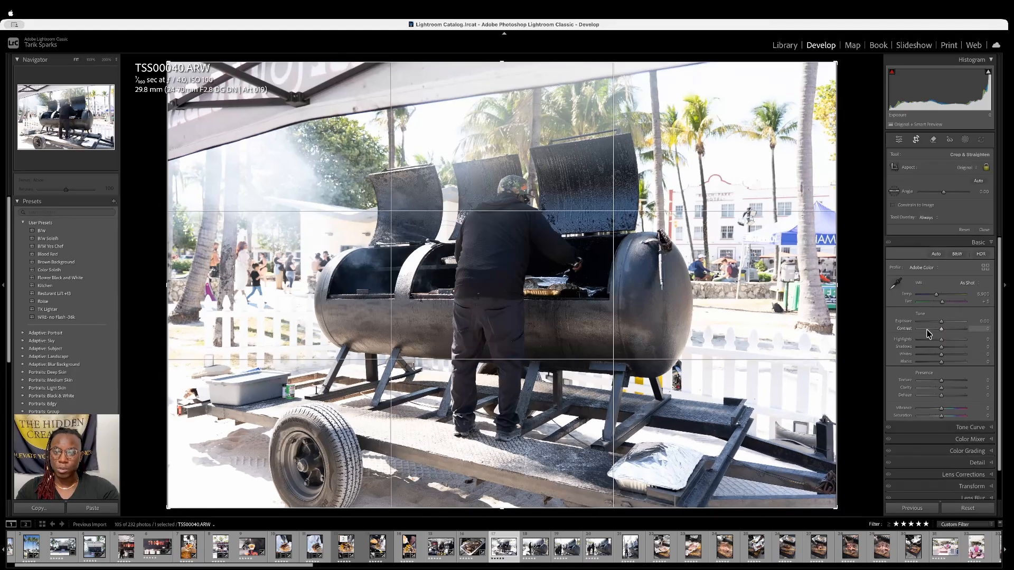
left_click(978, 182)
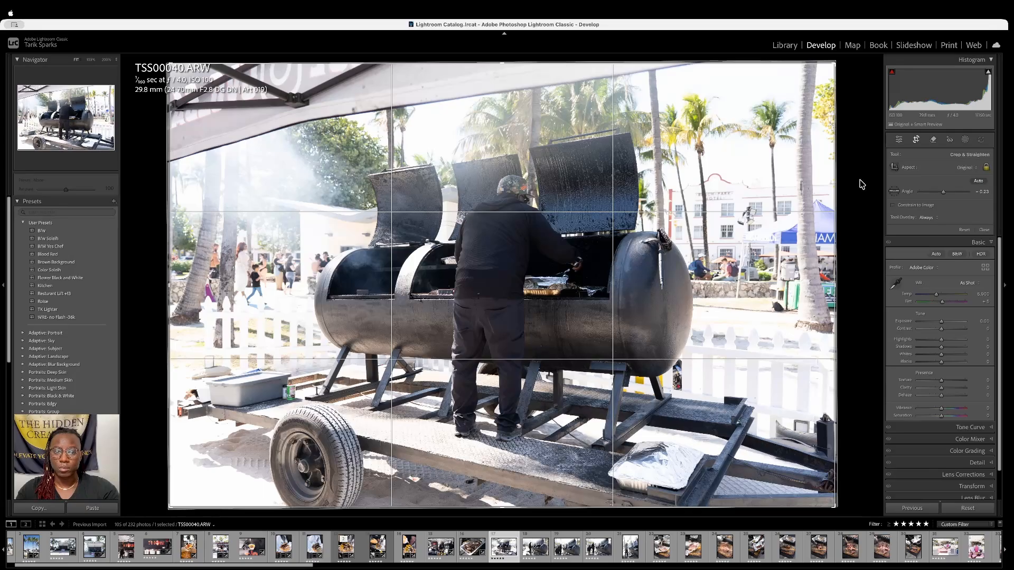
left_click_drag(858, 189, 852, 191)
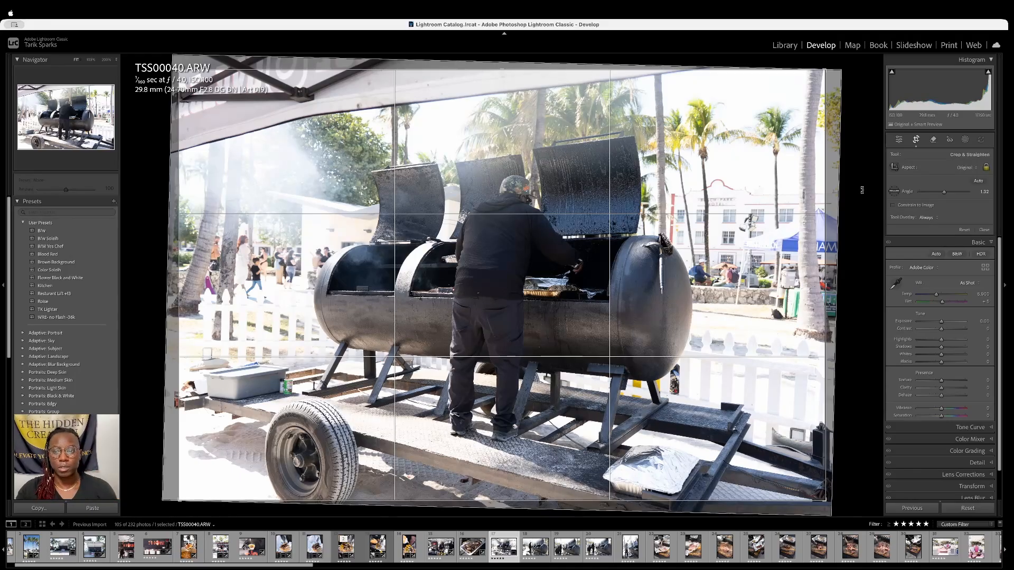
left_click_drag(864, 193, 860, 187)
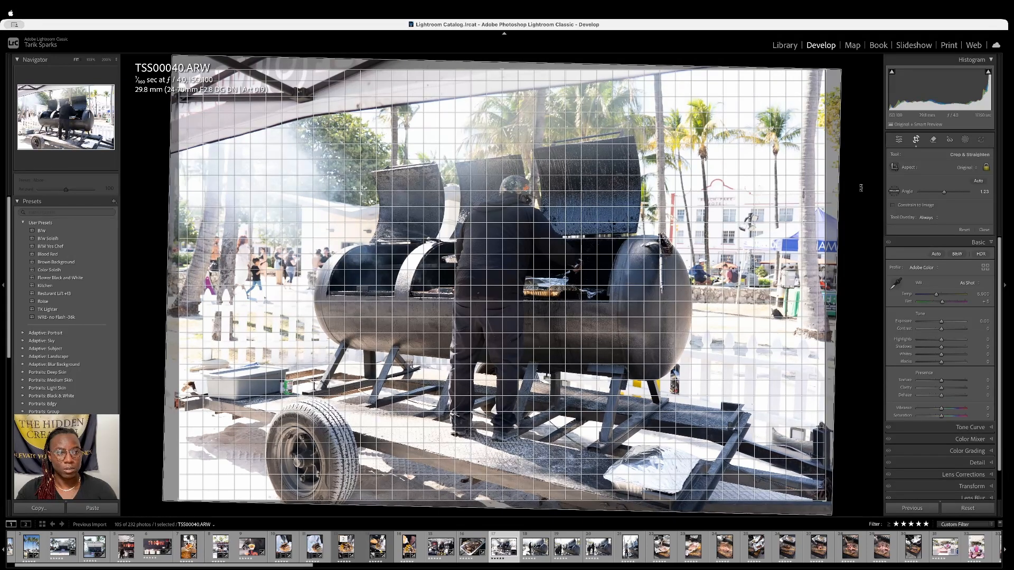
left_click_drag(860, 187, 860, 188)
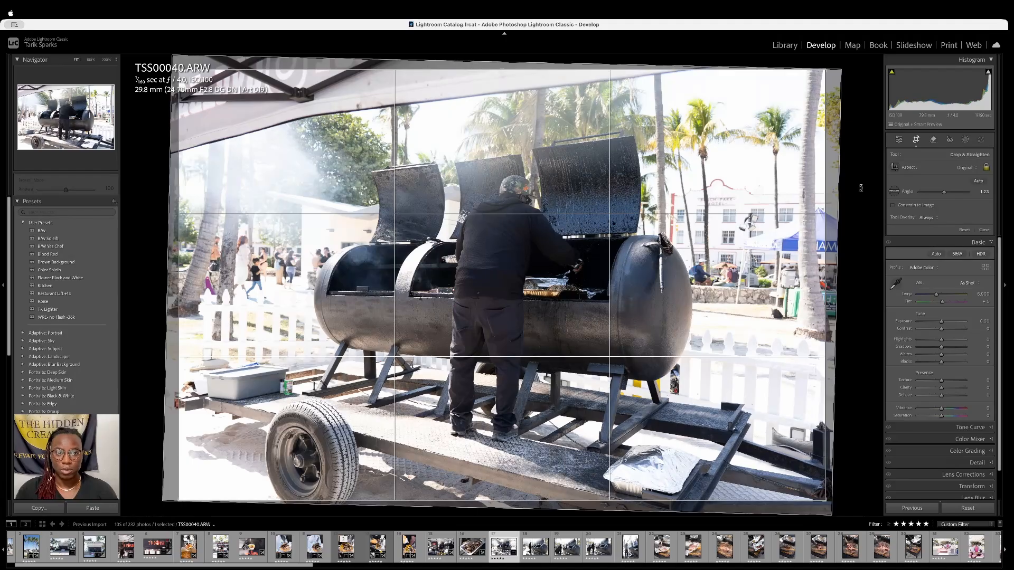
Crop TSS00040.ARW with an unlocked aspect ratio, cutting off the tent canopy above and the palm trunk beside the smoker's trailer
left_click(985, 167)
left_click_drag(497, 72, 490, 101)
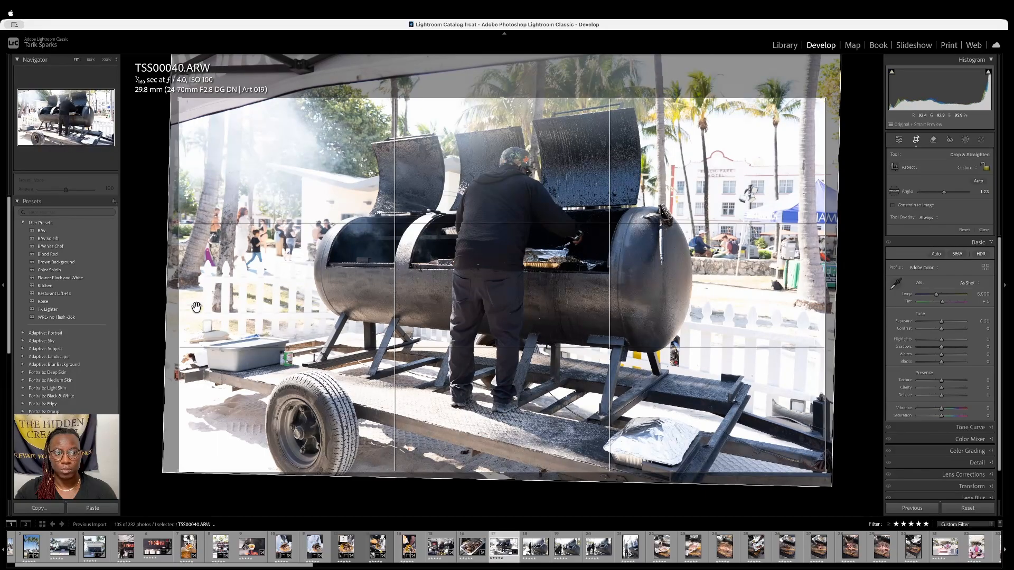
left_click_drag(180, 287, 220, 290)
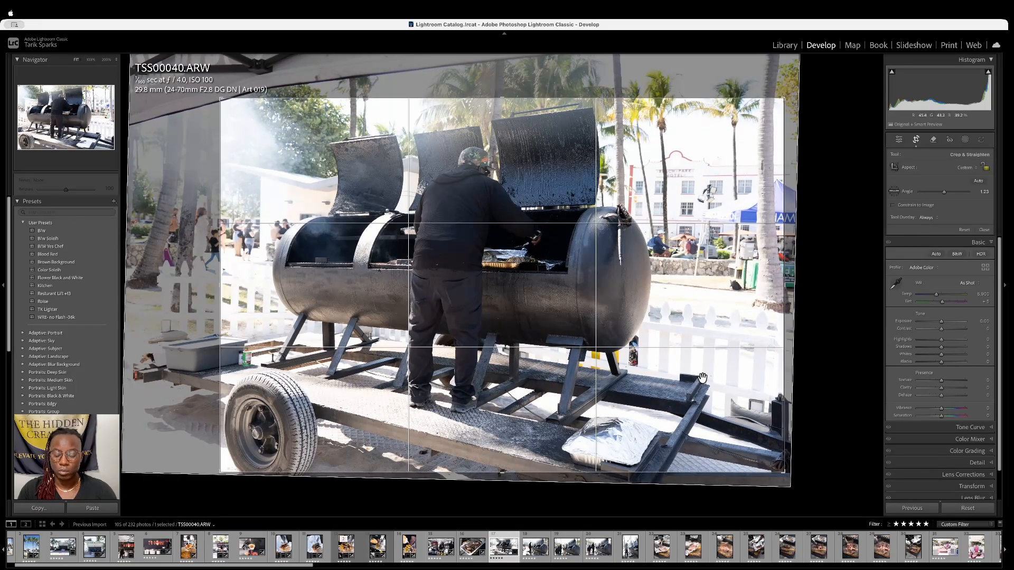
key("Return")
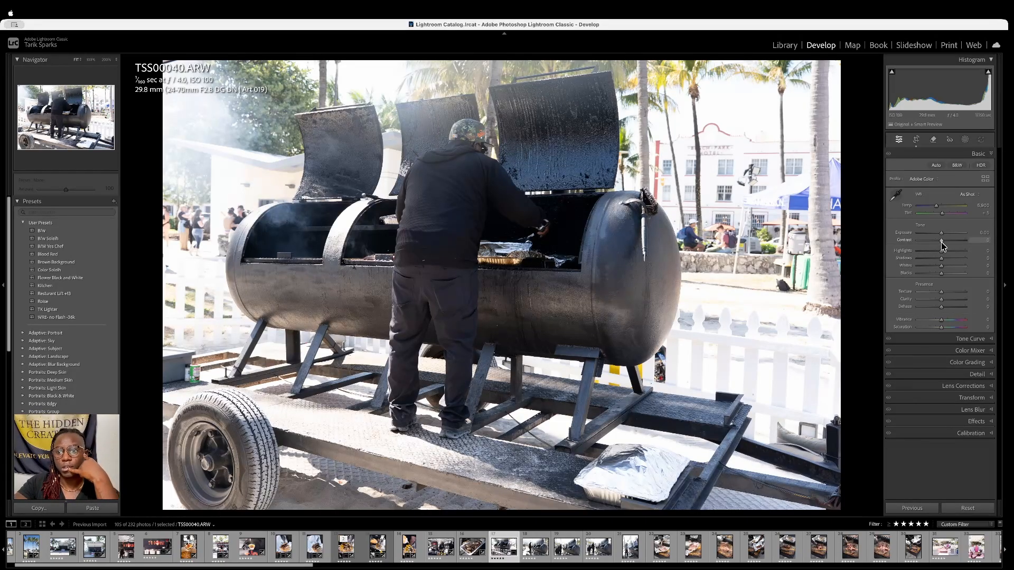
Tone TSS00040.ARW with Contrast about +8, Exposure -0.65, Highlights about -59, Shadows about +21 and Vibrance about +6
left_click_drag(941, 241, 945, 242)
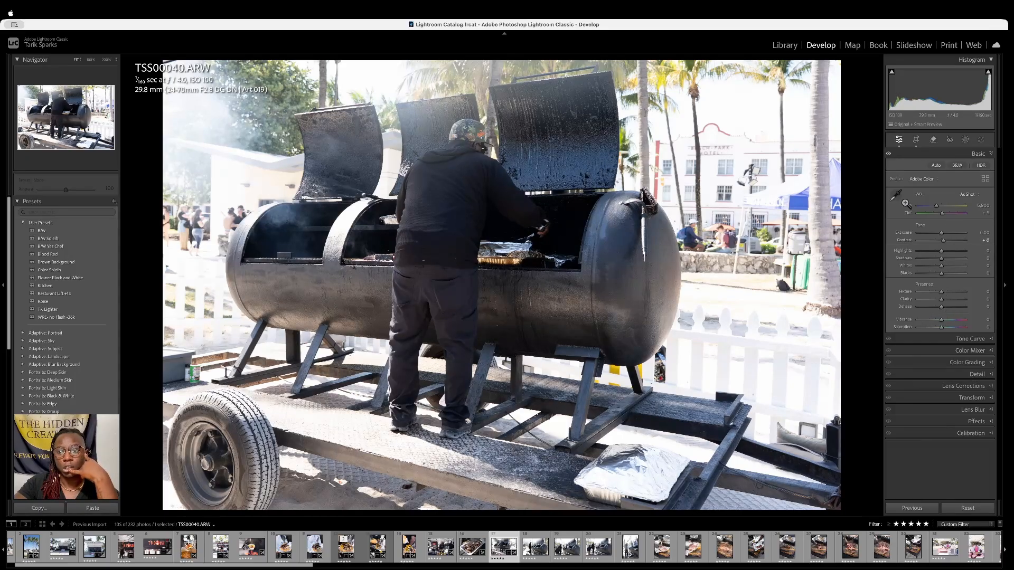
left_click_drag(941, 255, 933, 255)
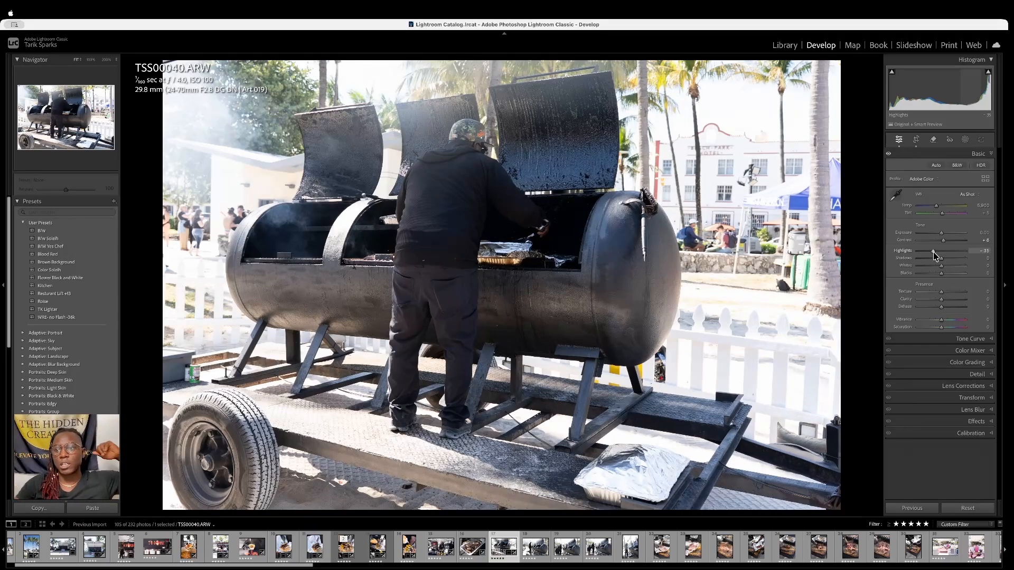
left_click_drag(928, 257, 924, 256)
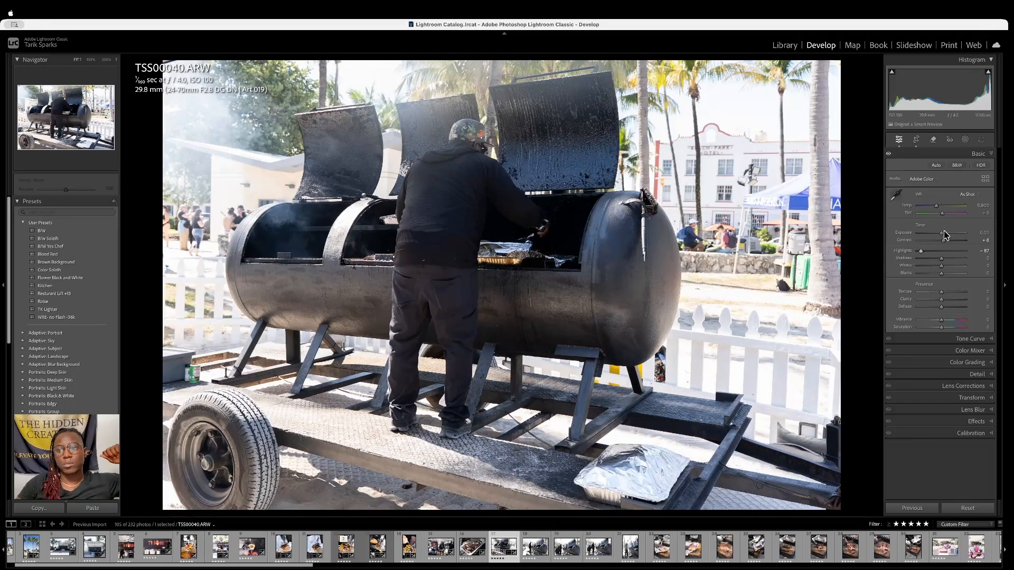
left_click_drag(943, 232, 939, 233)
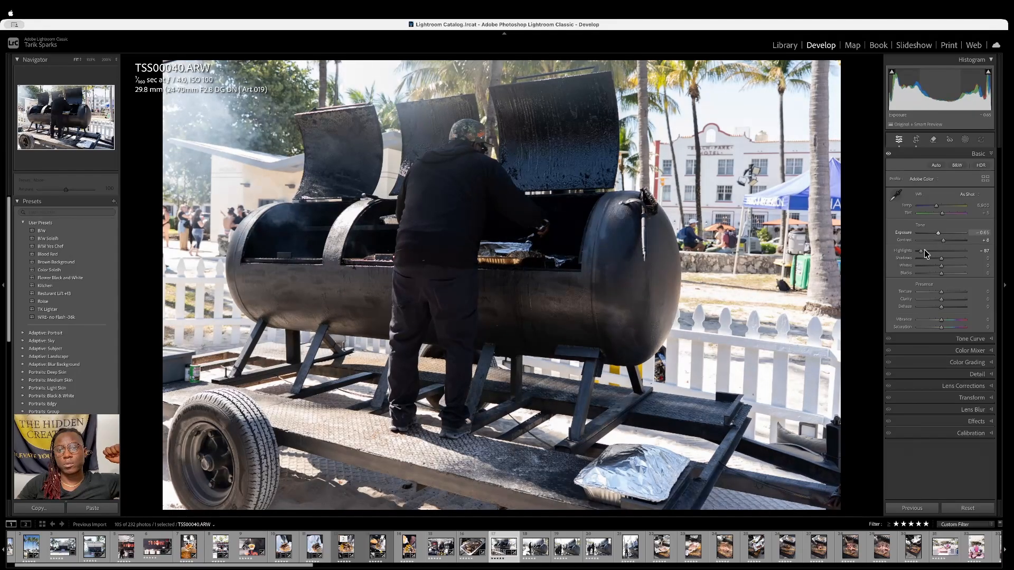
left_click_drag(925, 253, 929, 255)
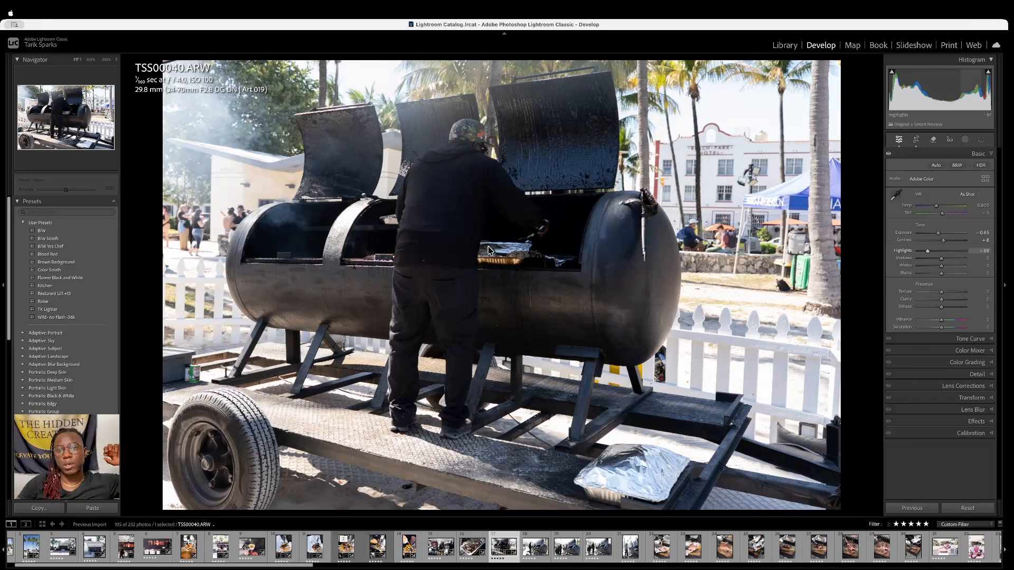
left_click_drag(941, 258, 946, 258)
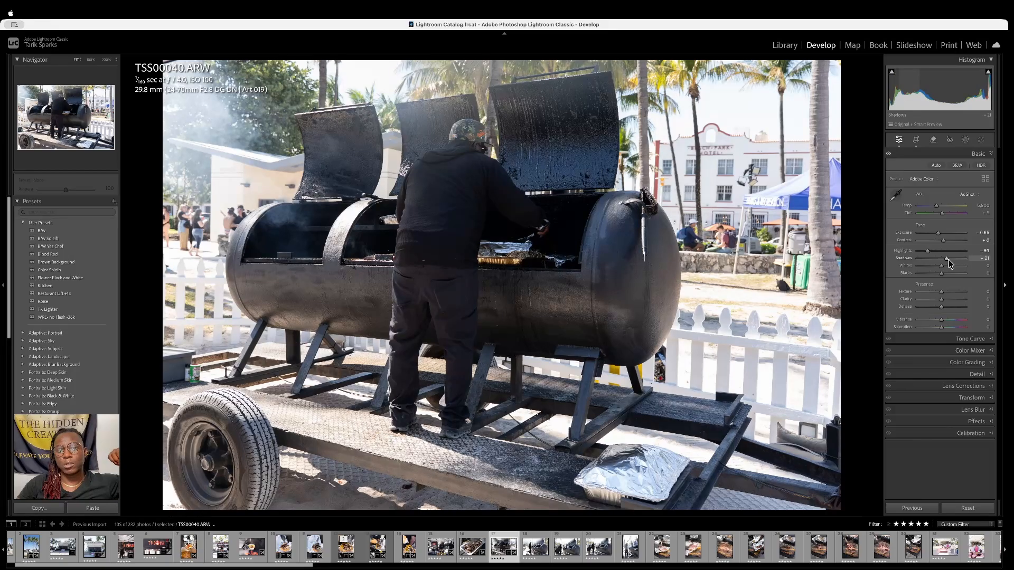
left_click_drag(941, 319, 948, 319)
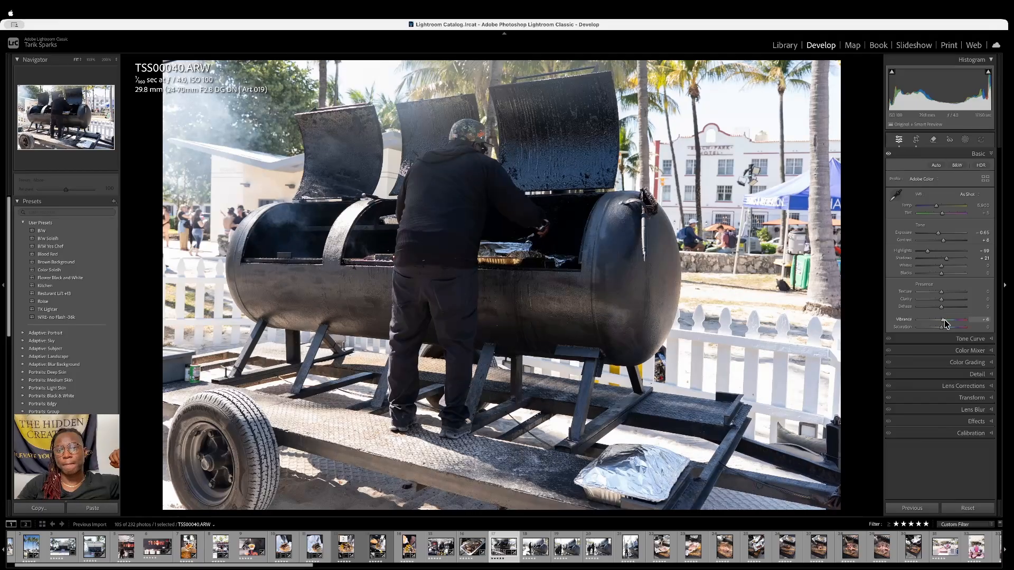
Copy the develop settings of TSS00040.ARW with the default subset and paste them onto TSS00041.ARW
key("super+shift+c")
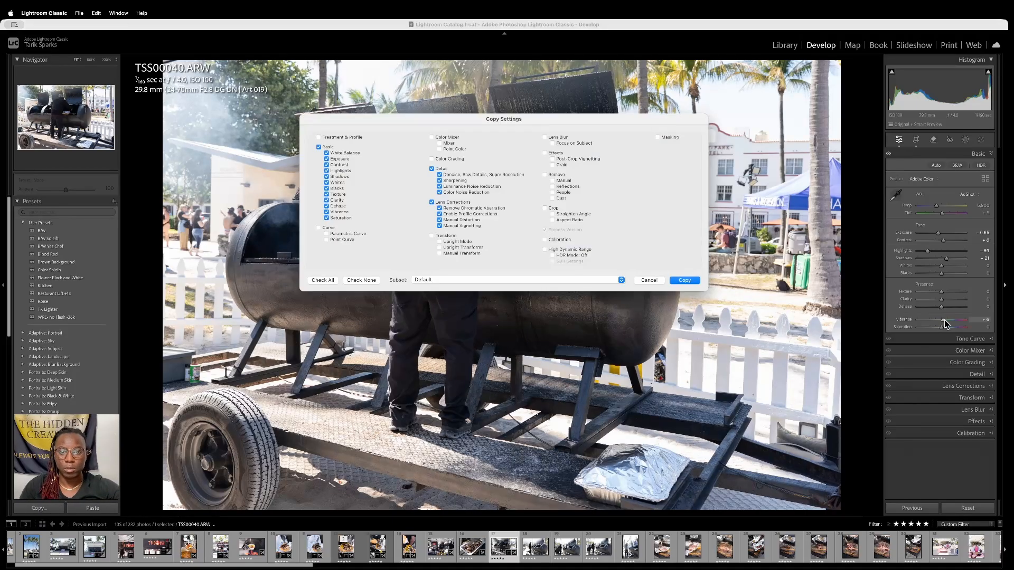
key("Return")
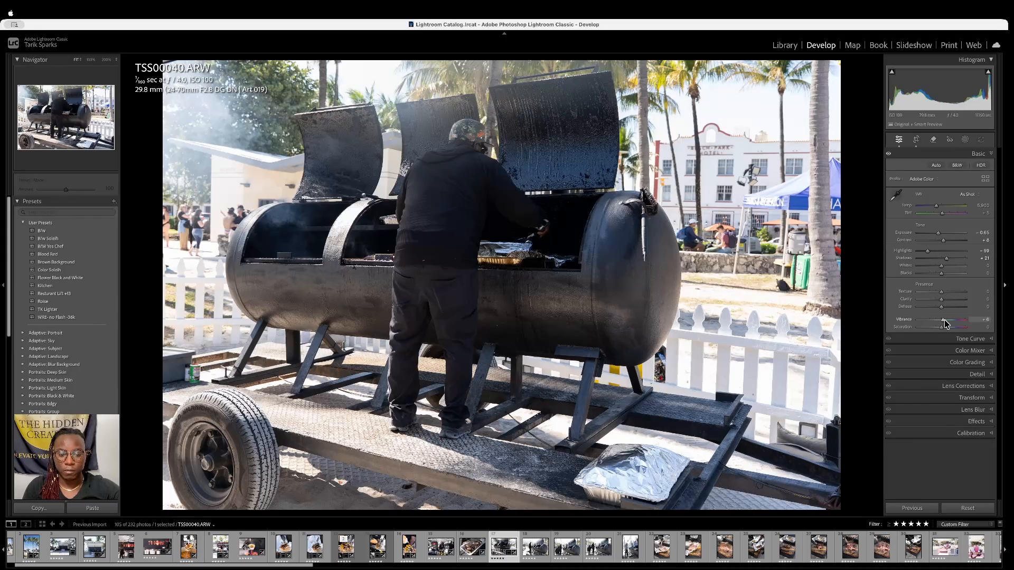
key("Right")
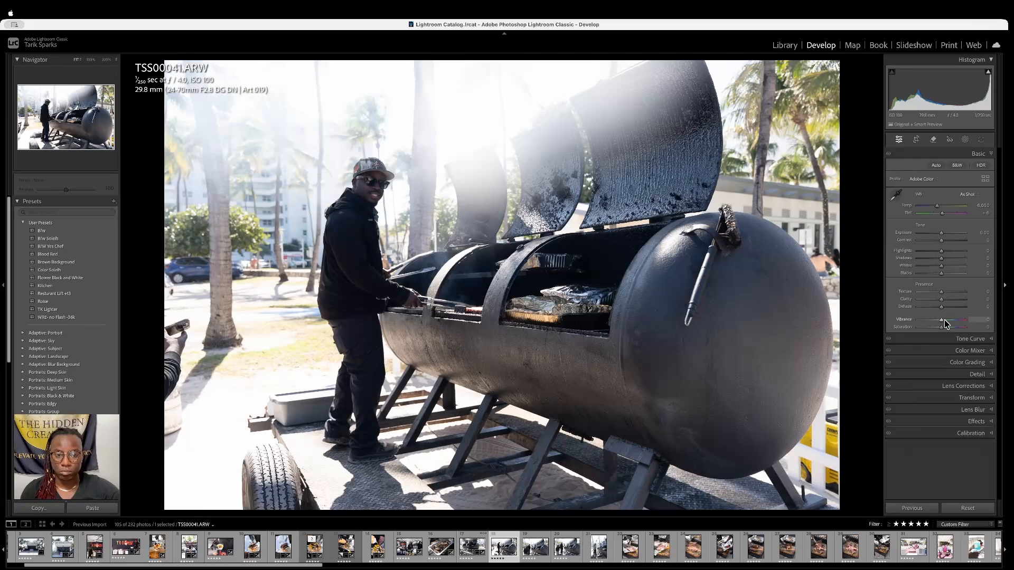
key("super+shift+v")
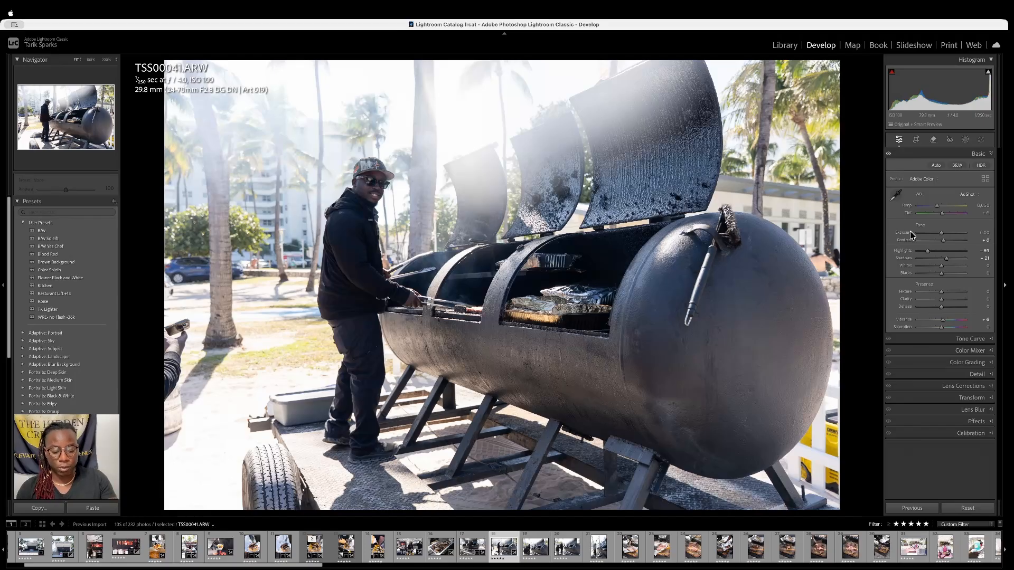
key("r")
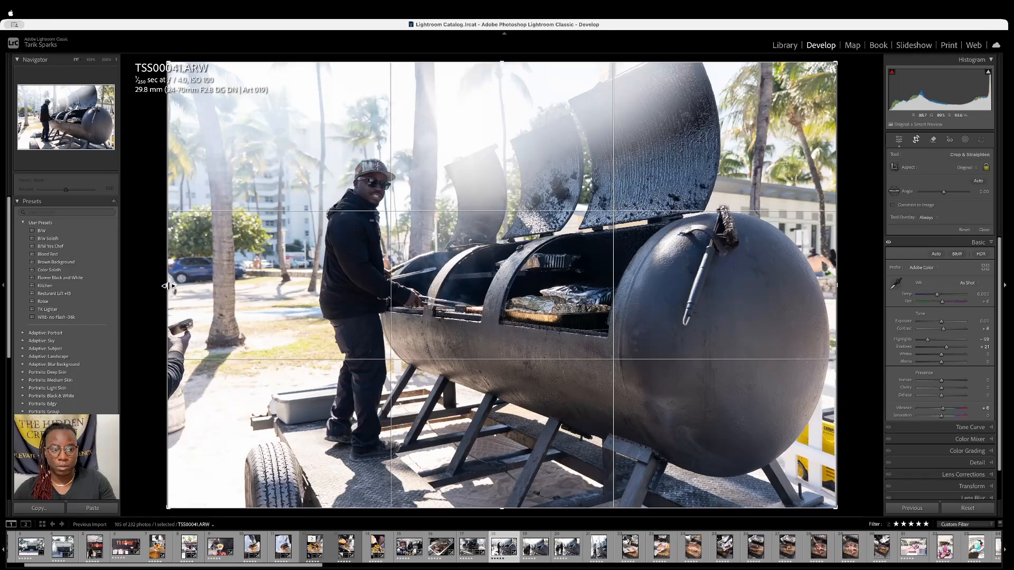
key("r")
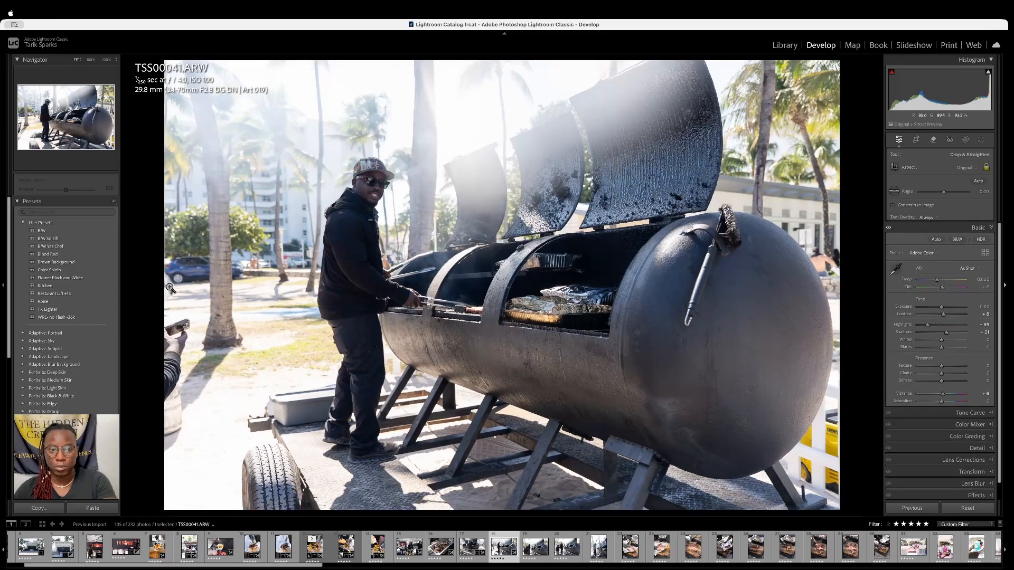
Compare TSS00043.ARW and TSS00044.ARW at full view in the Library to judge the two similar smoker shots
key("Right")
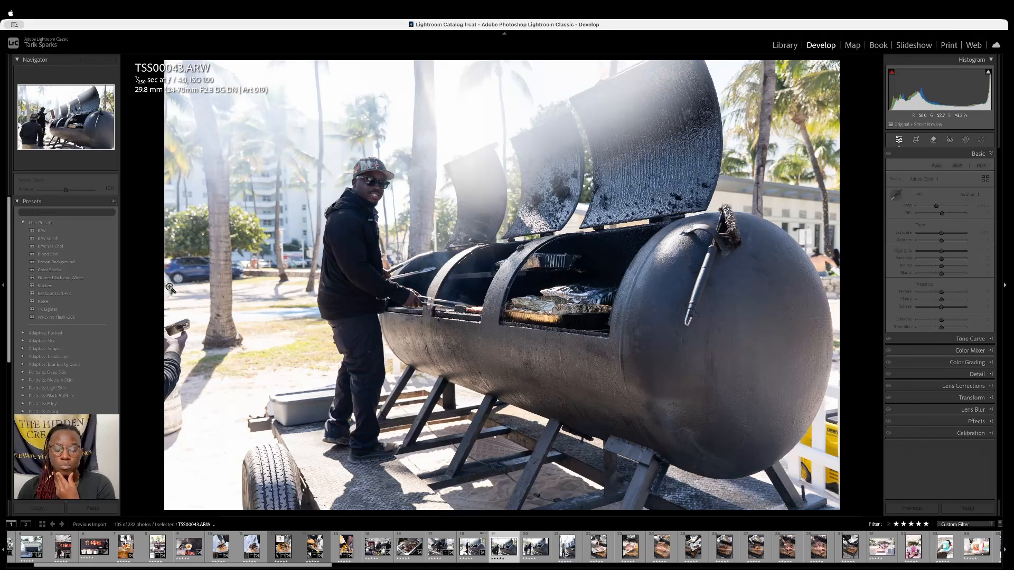
key("g")
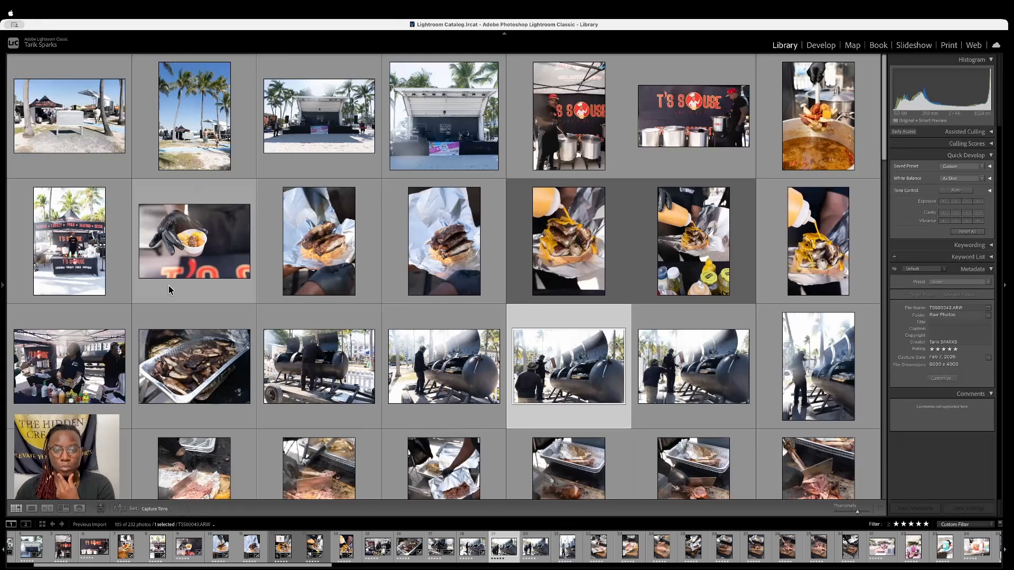
scroll(222, 338, "down", 2)
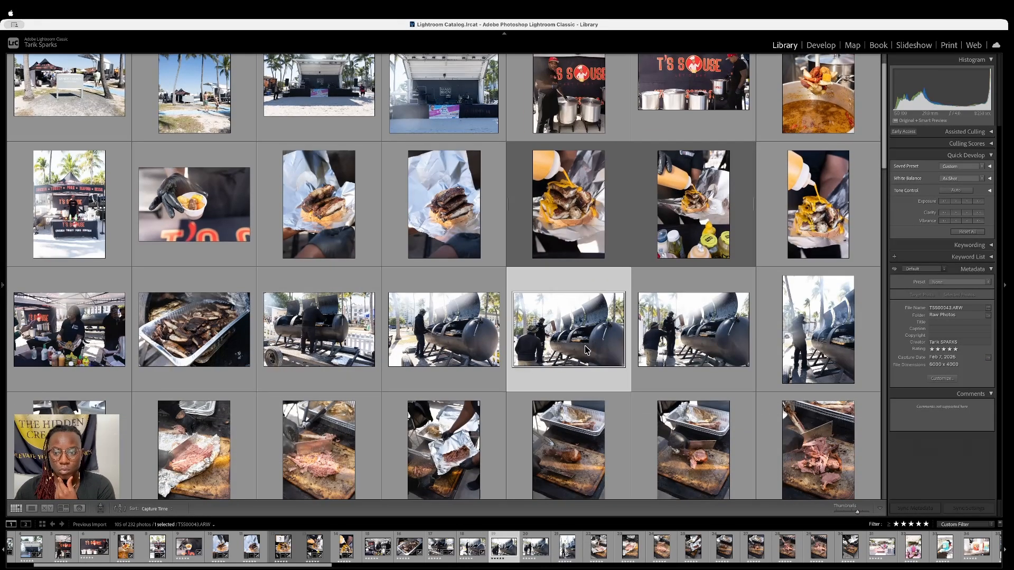
double_click(585, 332)
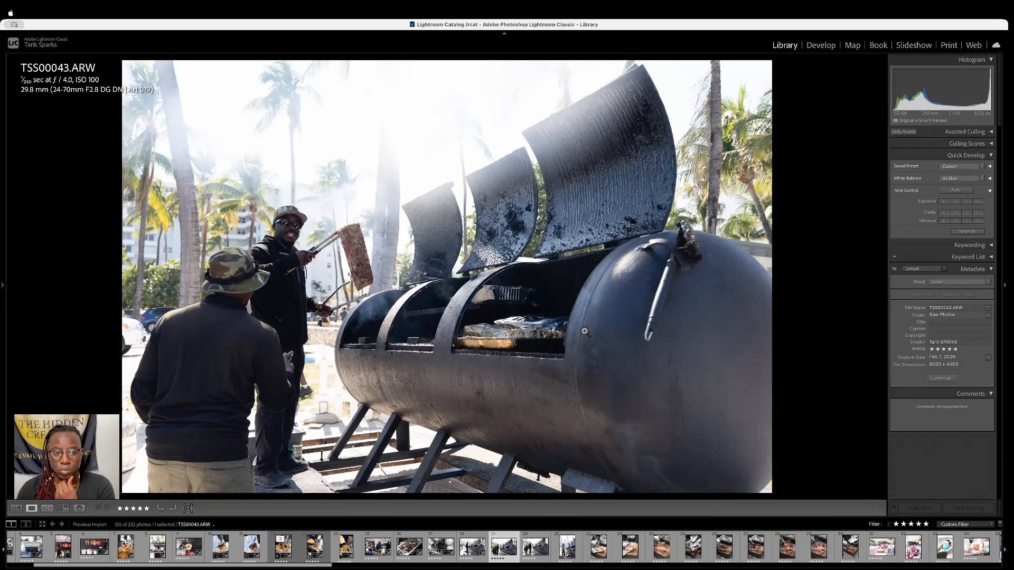
key("Right")
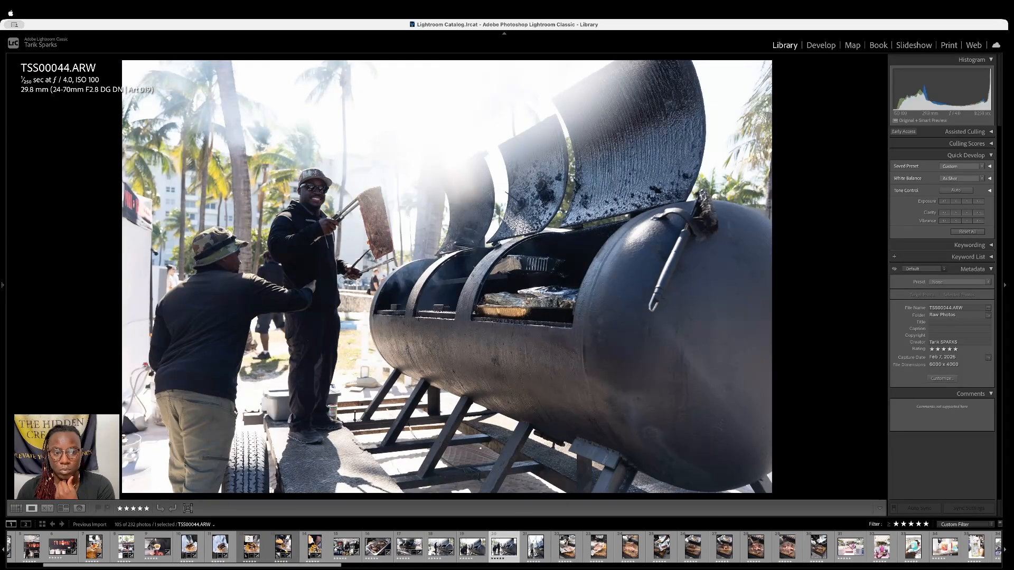
key("Left")
key("Right")
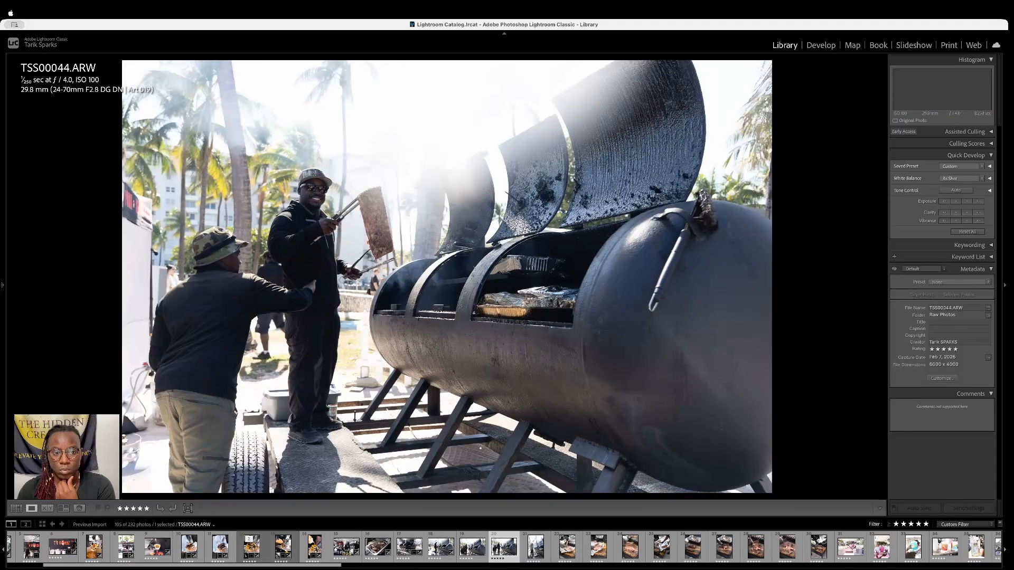
Open TSS00045.ARW for developing and raise its Contrast to +18
key("Right")
key("Right")
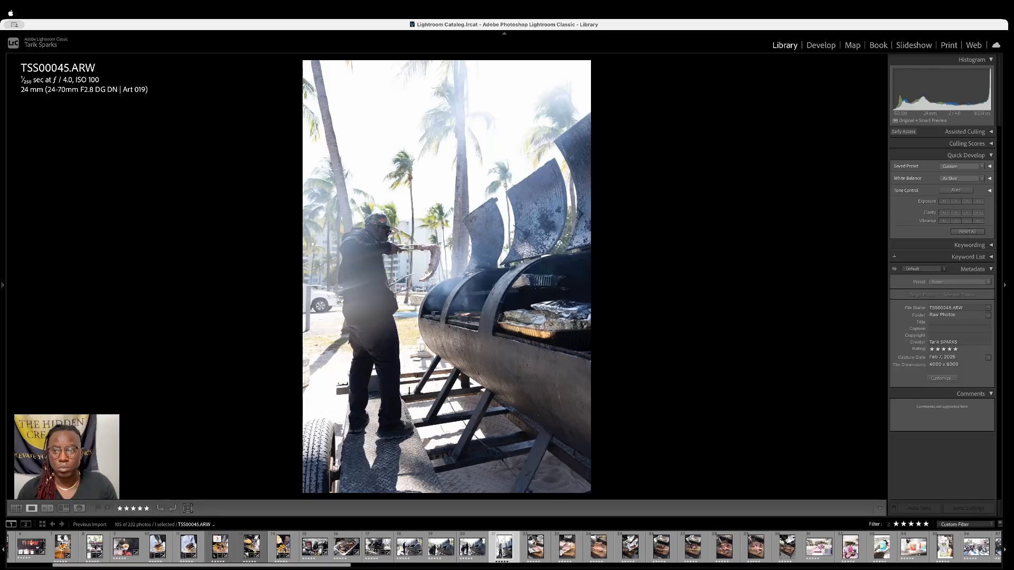
left_click(821, 46)
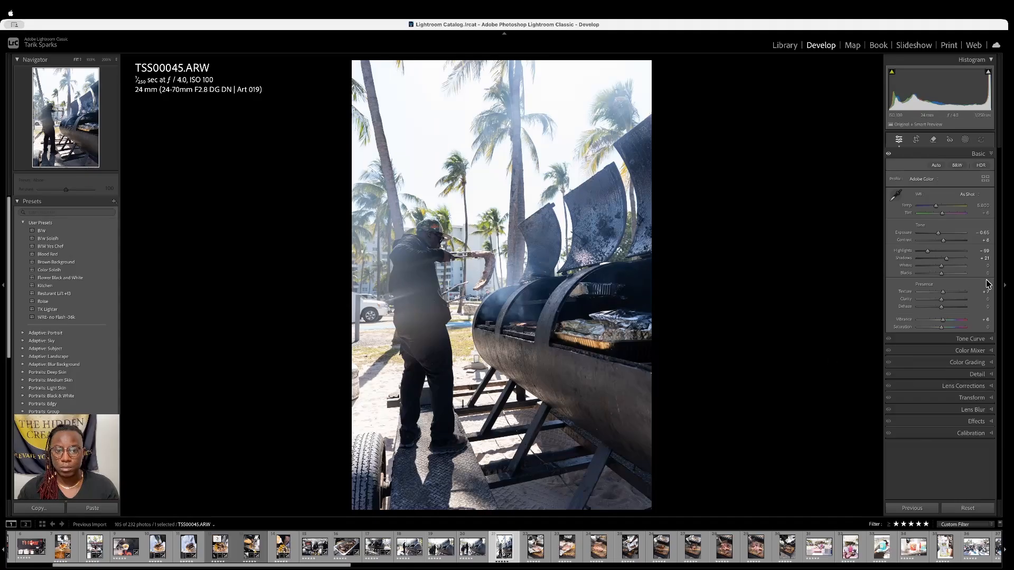
key("Up")
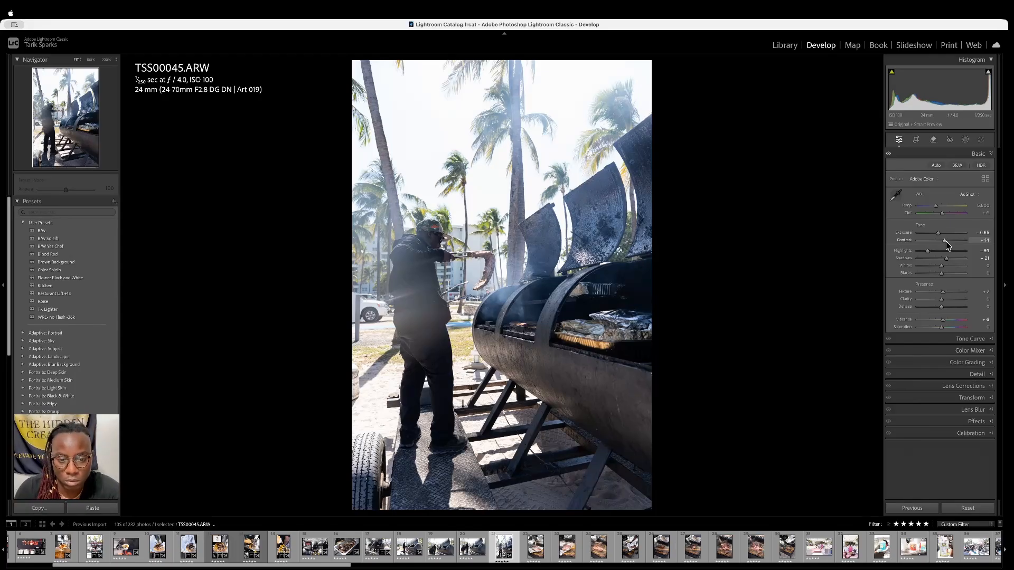
Clear the star ratings of the two preceding smoker photos, TSS00044.ARW and TSS00043.ARW
key("Left")
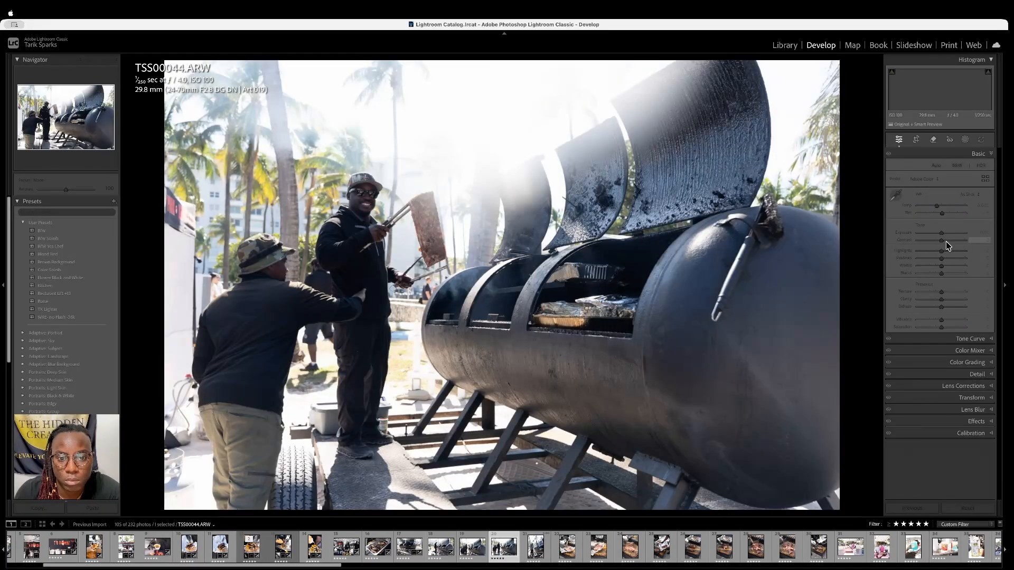
key("Left")
key("Left")
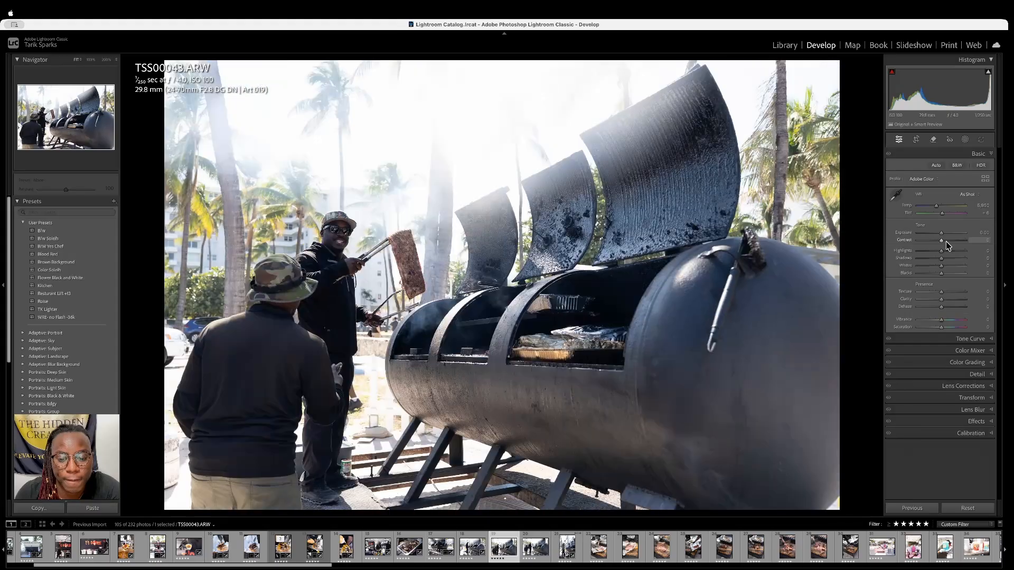
key("0")
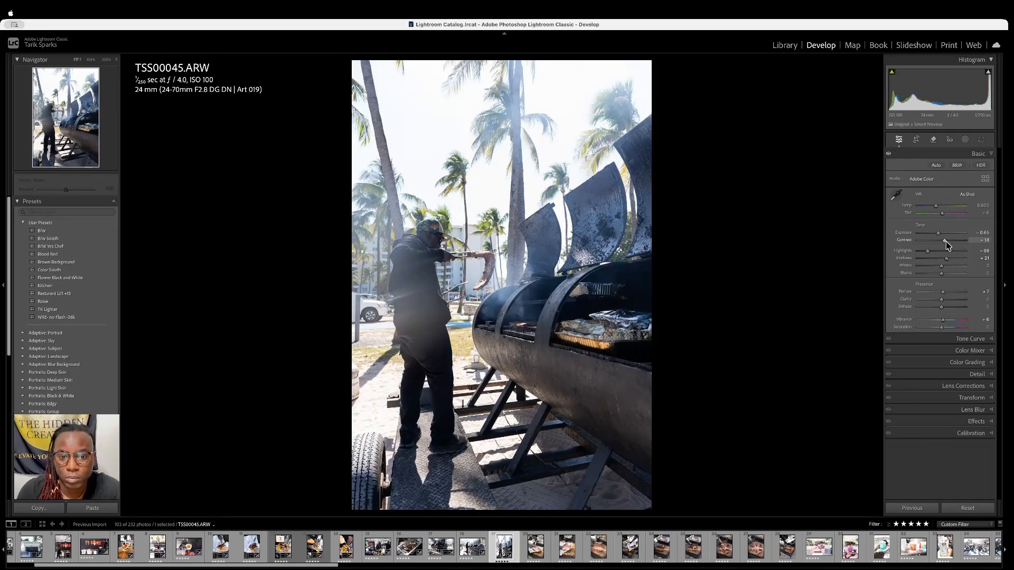
Move on to the meat-cutting photos and clear the star rating of TSS00050.ARW
key("Right")
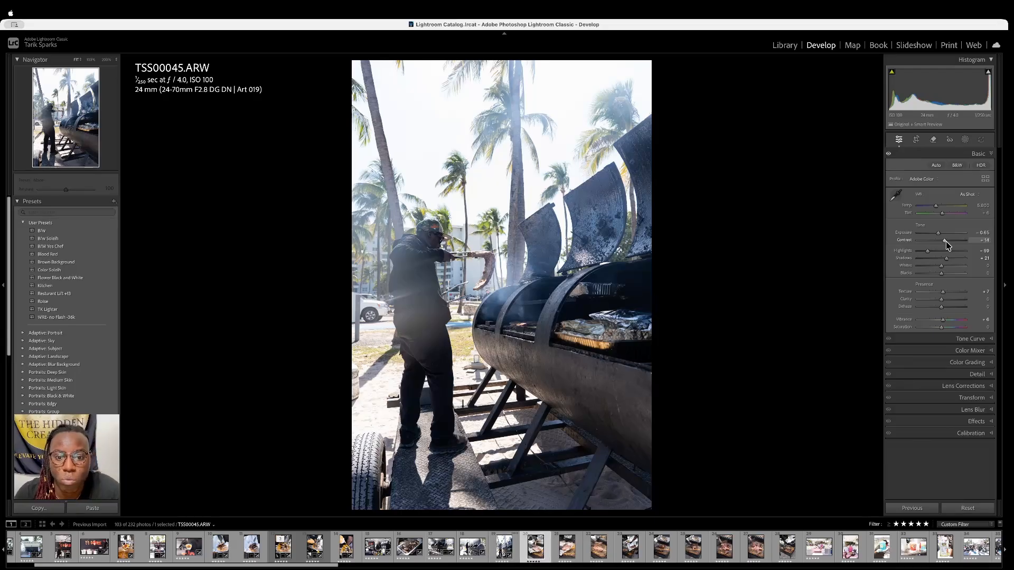
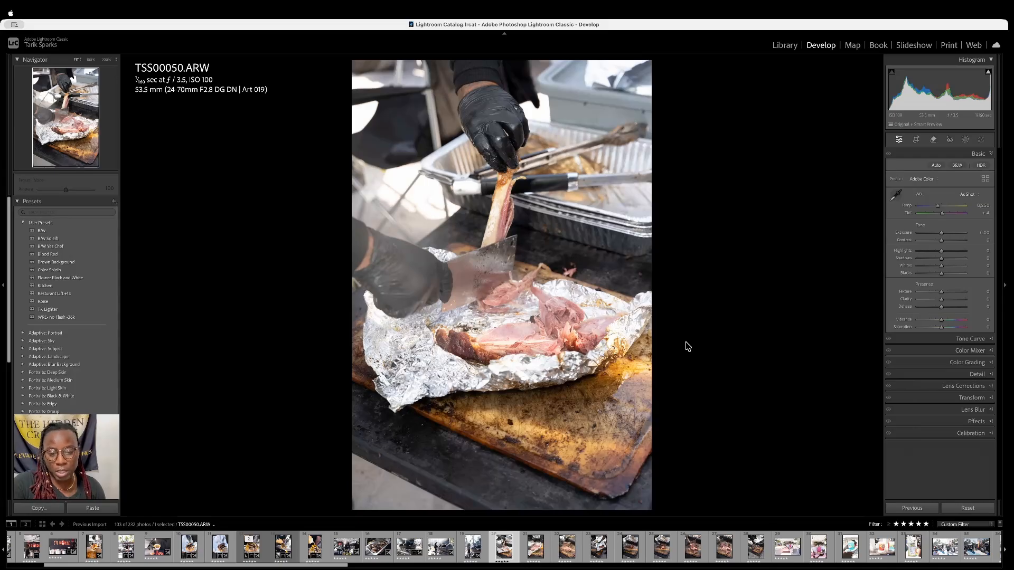
key("0")
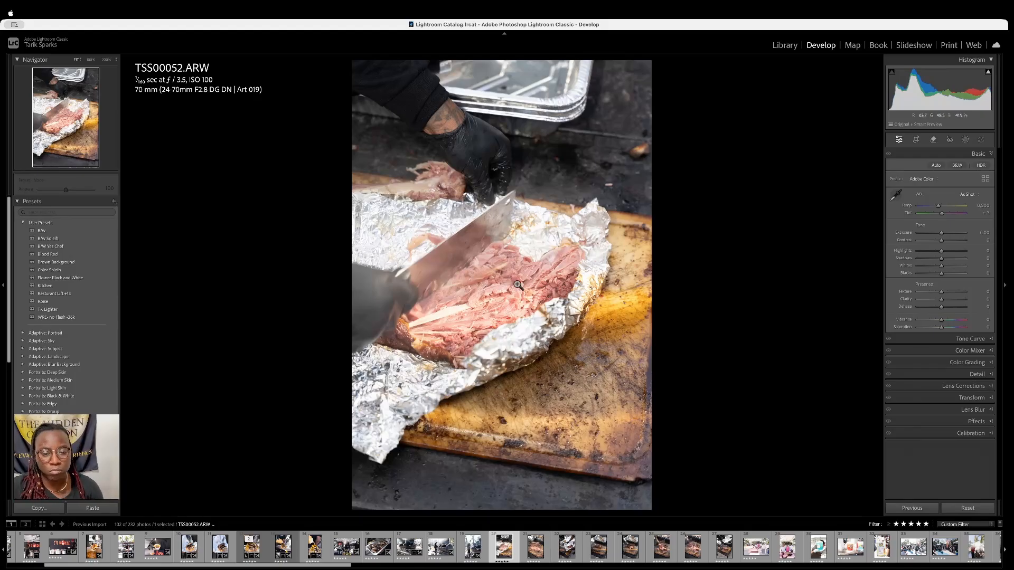
key("Right")
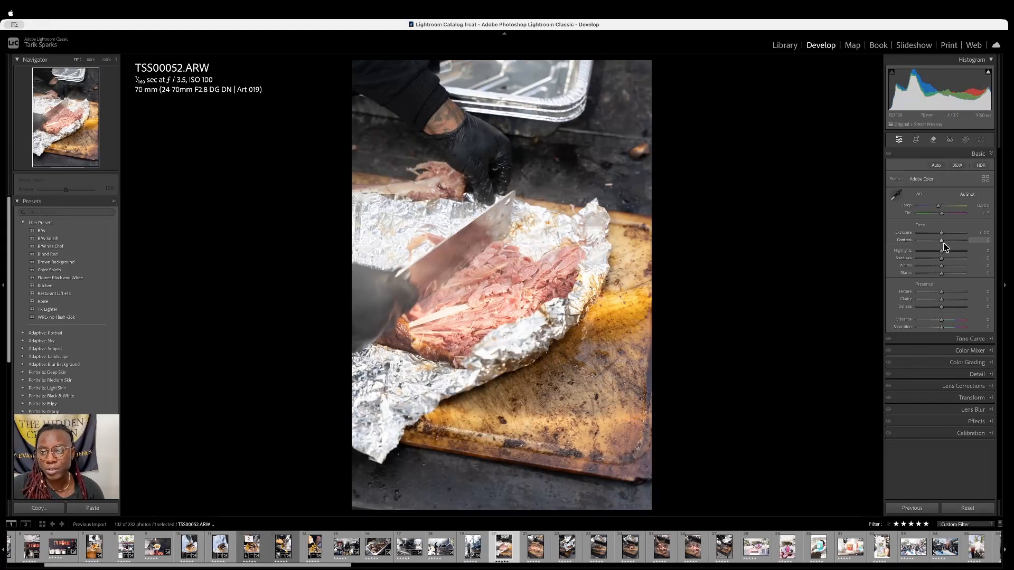
Darken TSS00052.ARW with Exposure -0.35, Contrast -7, Shadows -32 and Blacks -27, and copy its develop settings
left_click_drag(943, 244, 943, 245)
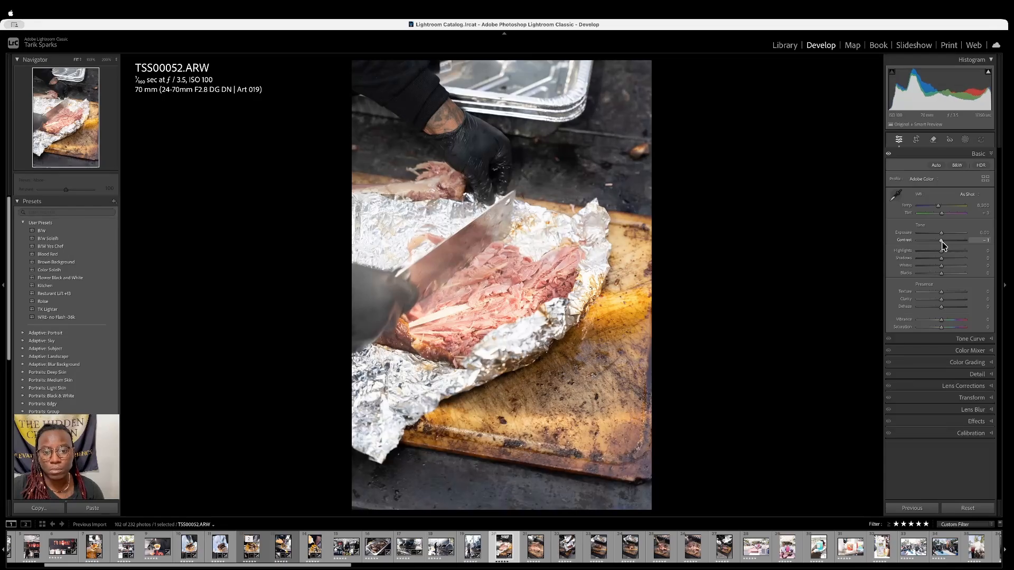
double_click(942, 244)
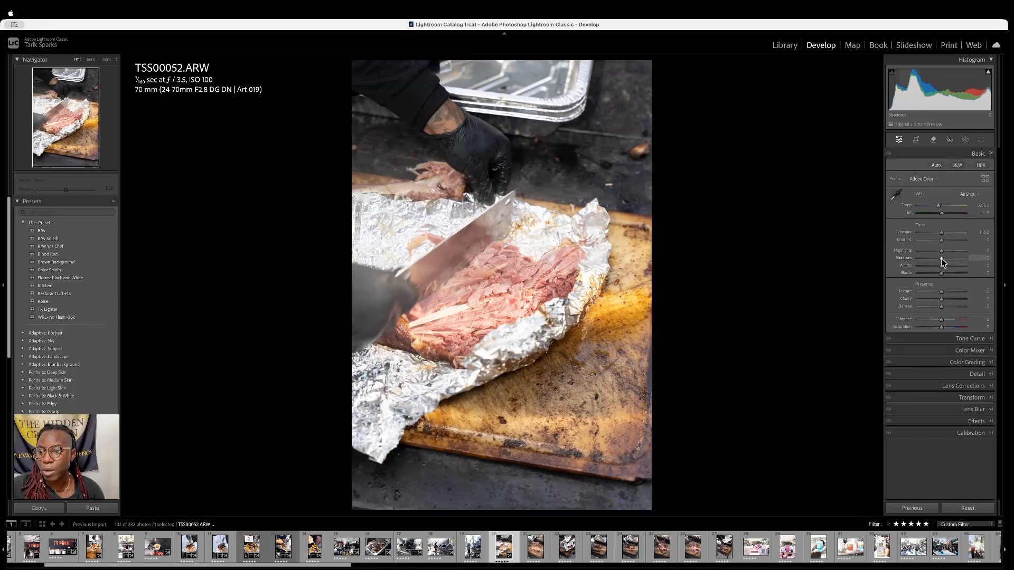
left_click_drag(935, 259, 932, 260)
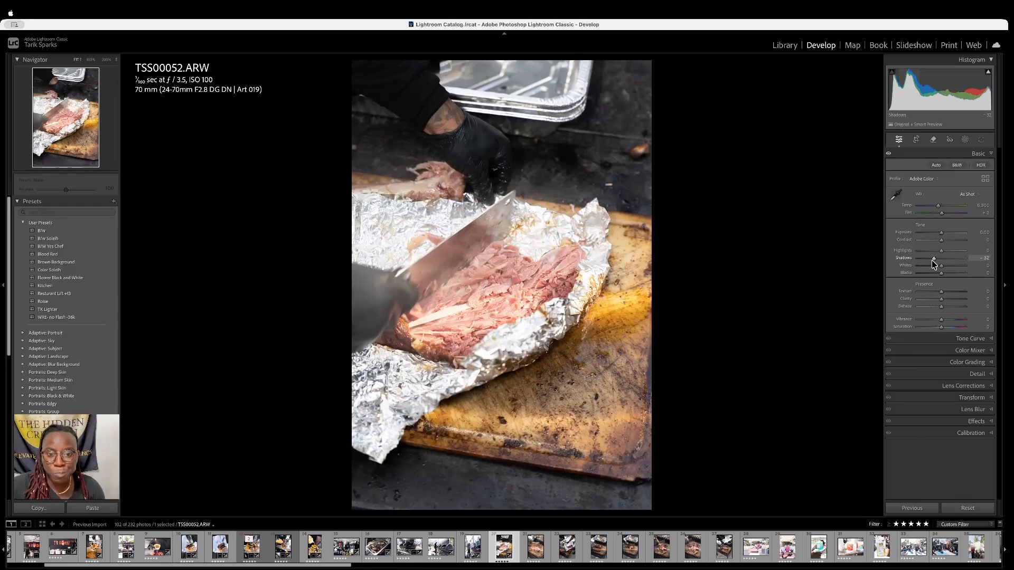
left_click_drag(942, 275, 930, 281)
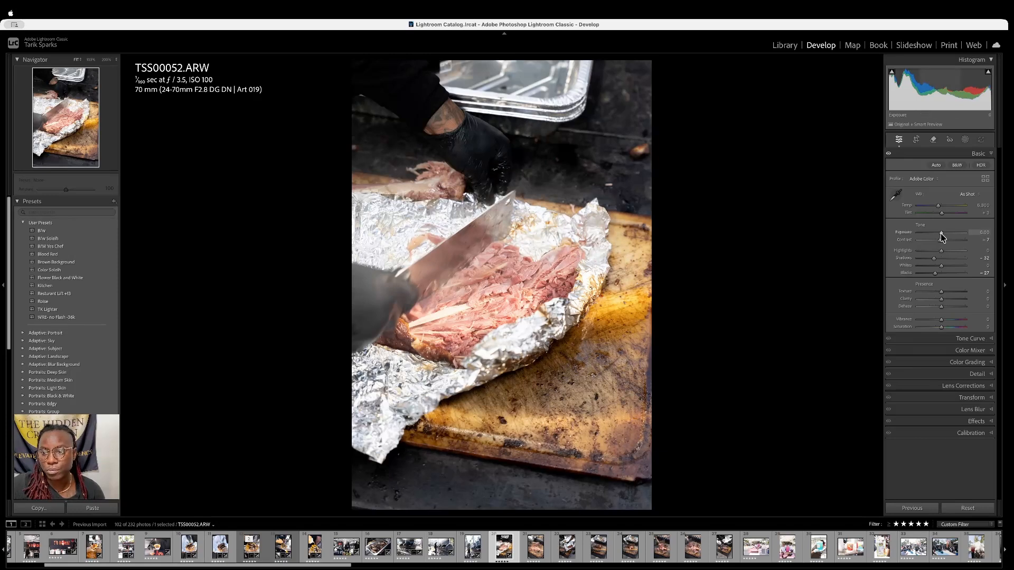
left_click_drag(940, 233, 939, 235)
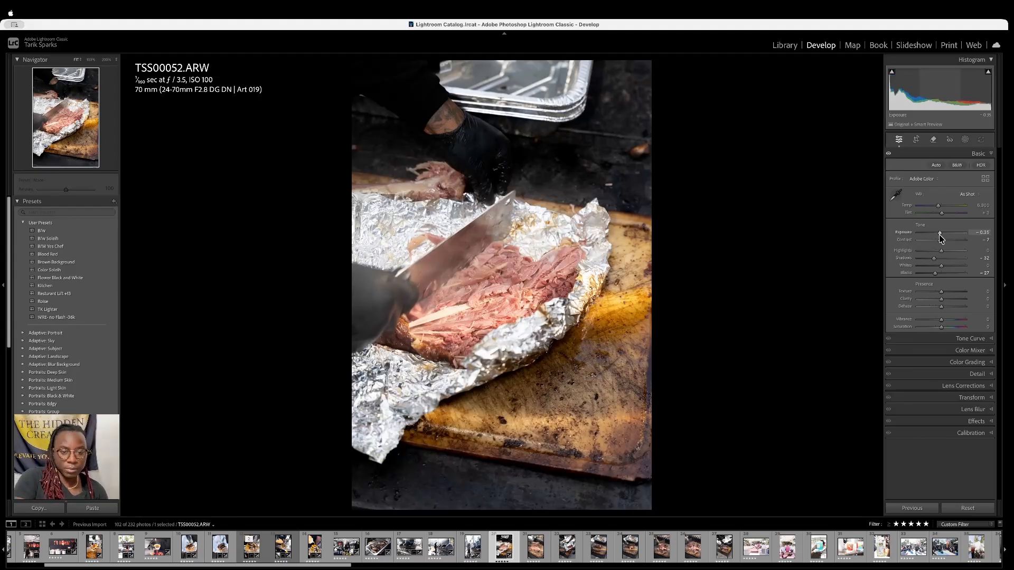
key("super+shift+c")
key("Return")
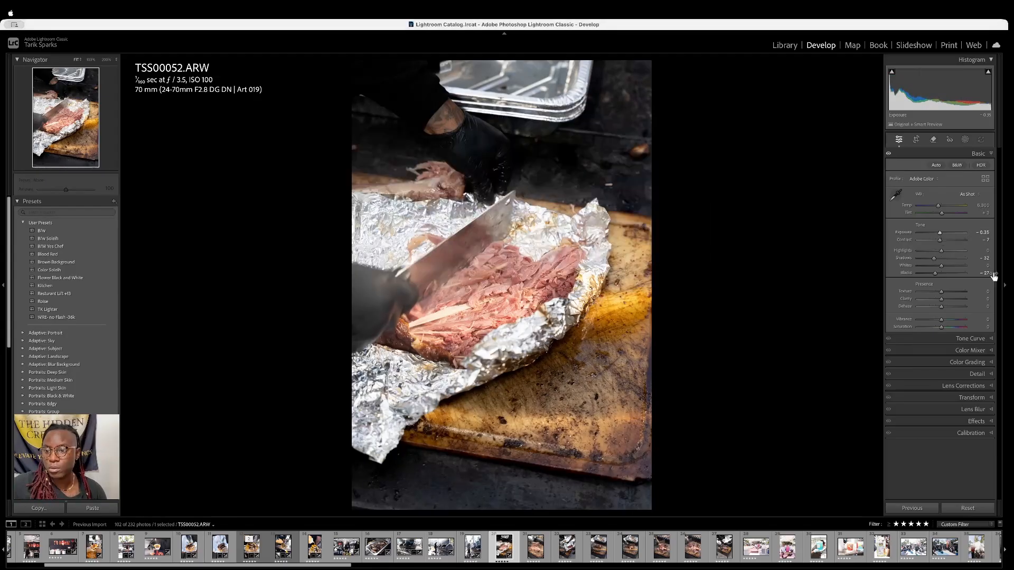
Set Vibrance to +5 and increase the sharpening amount on TSS00052.ARW, copying the updated develop settings
left_click_drag(940, 320, 944, 320)
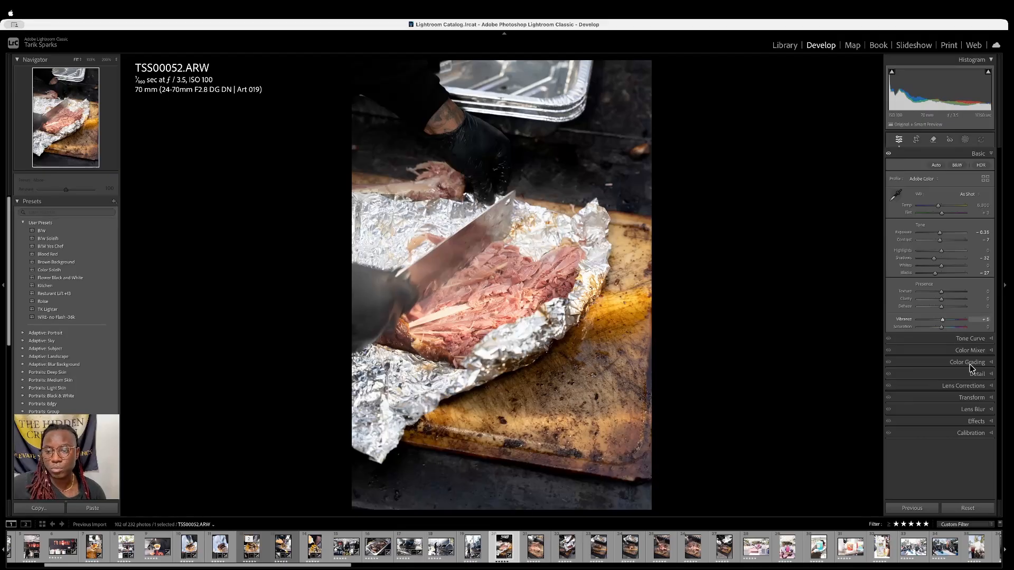
left_click(990, 373)
left_click_drag(920, 259, 940, 259)
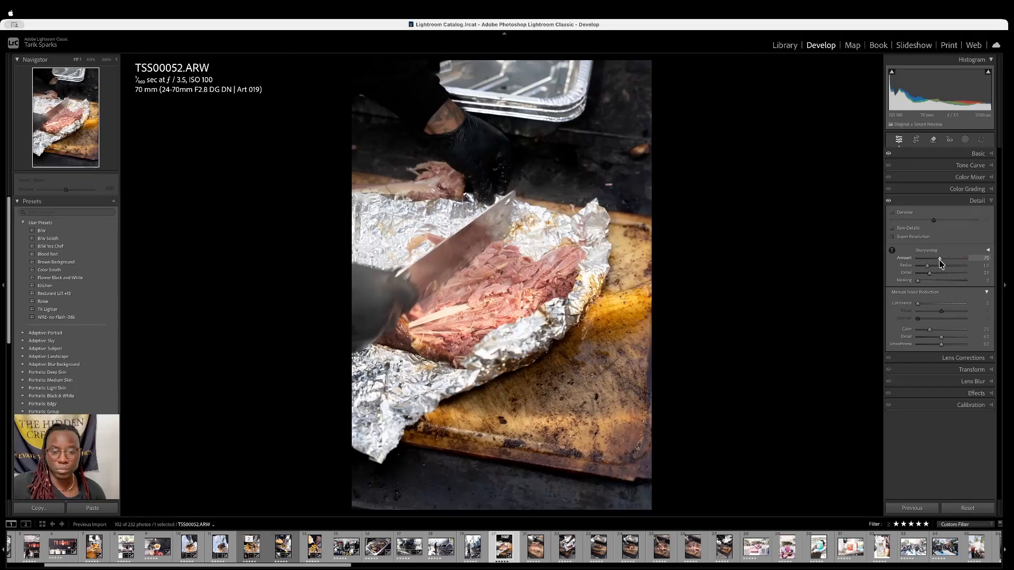
key("super+shift+c")
key("Return")
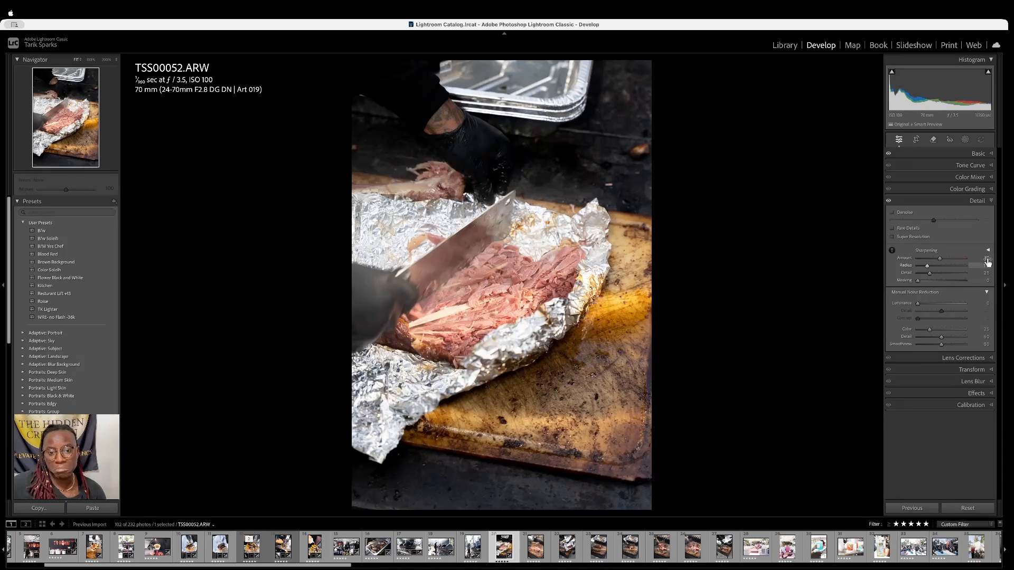
Review the edited TSS00052.ARW in full-screen and single-photo view
left_click(988, 153)
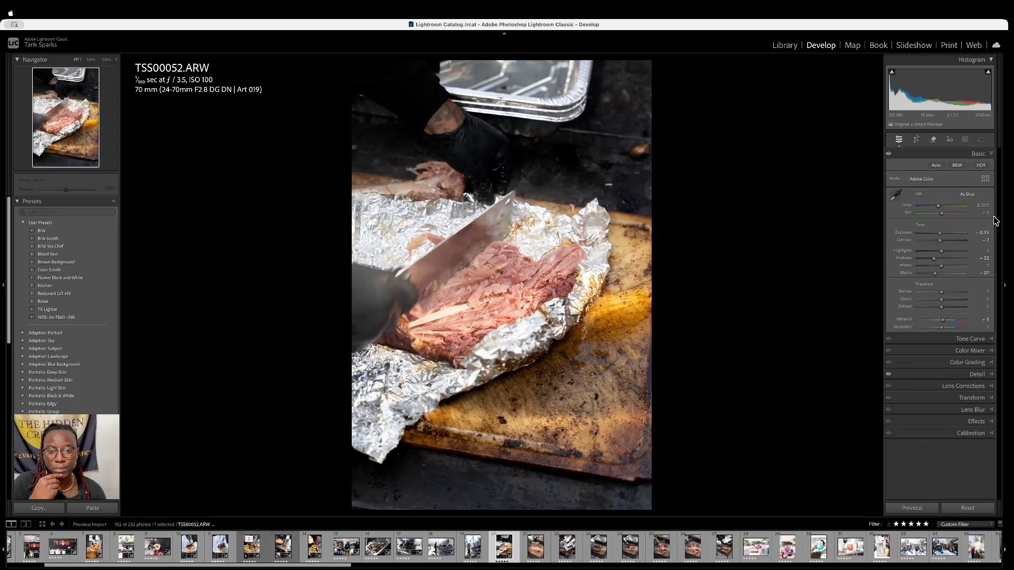
key("f")
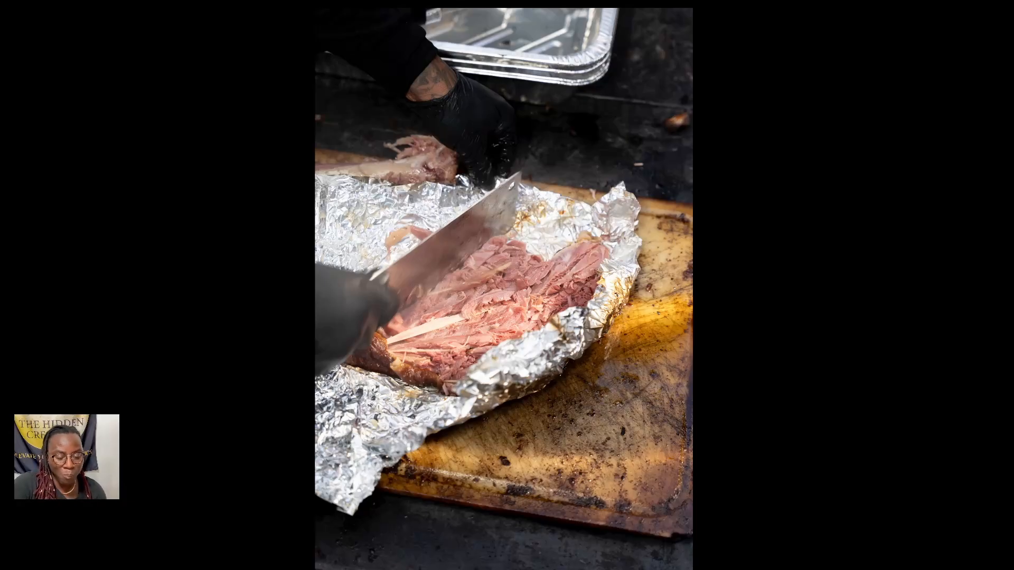
key("f")
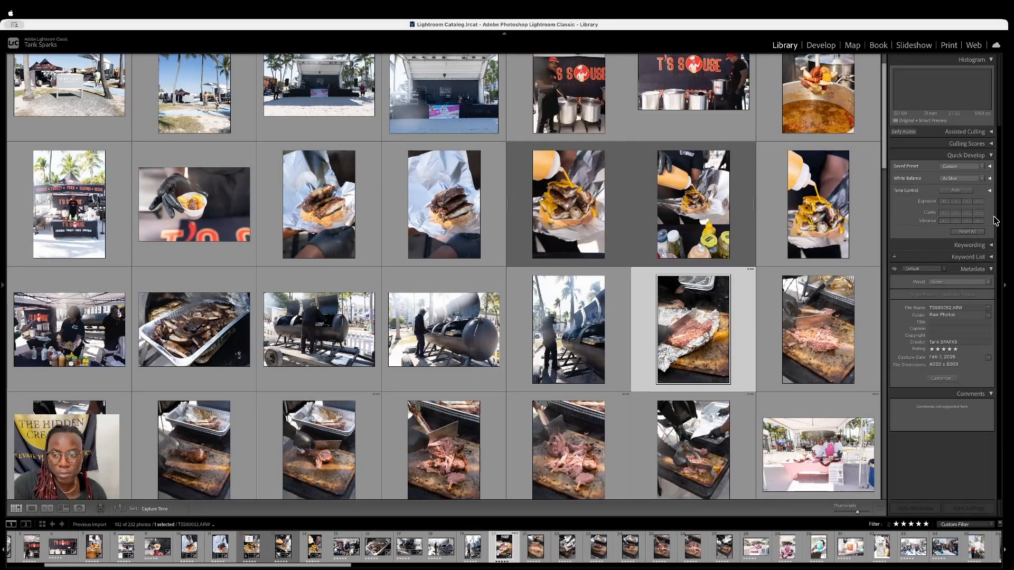
key("e")
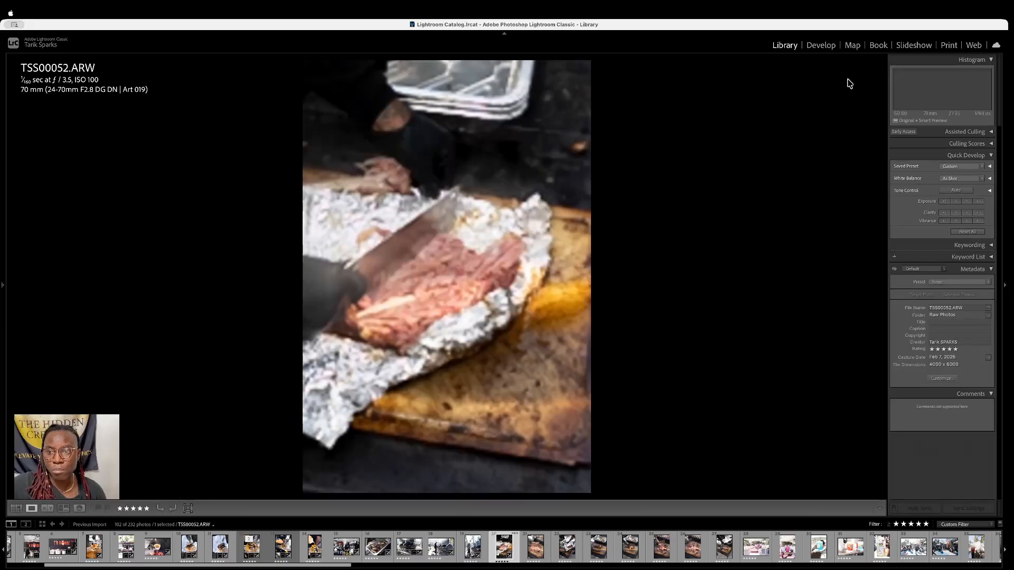
Return to developing and paste the copied settings onto TSS00053.ARW
left_click(821, 45)
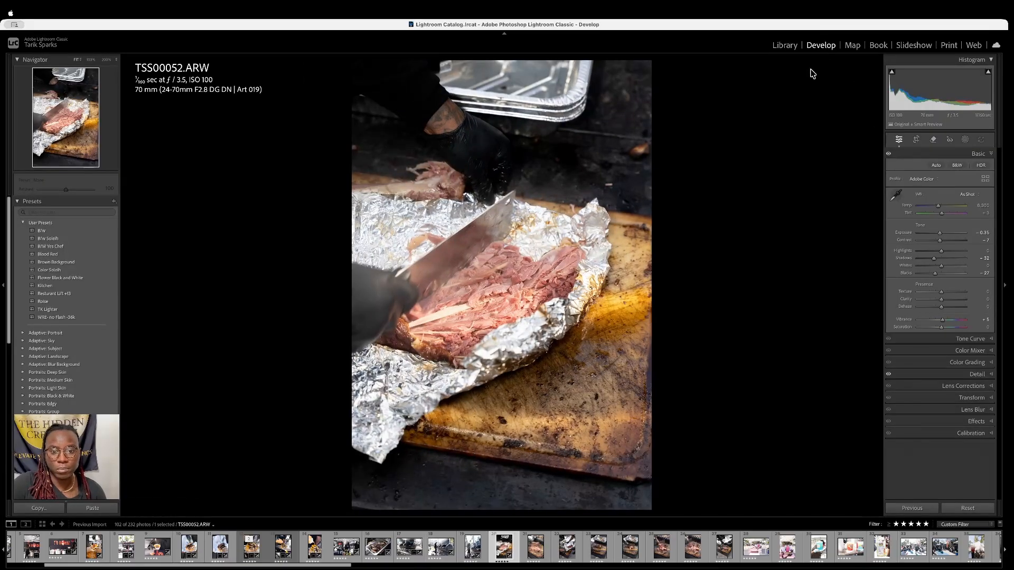
key("Right")
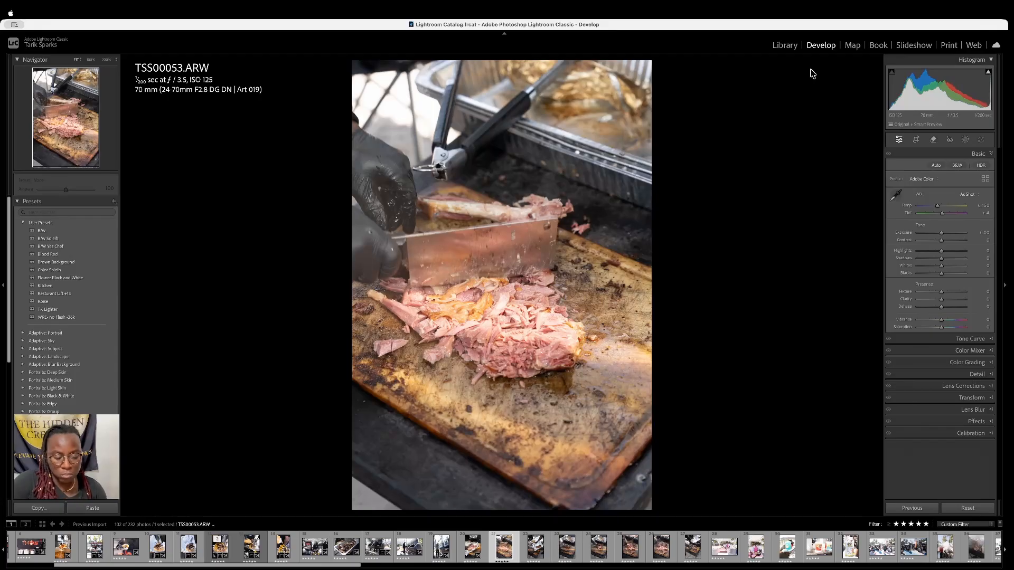
key("super+shift+v")
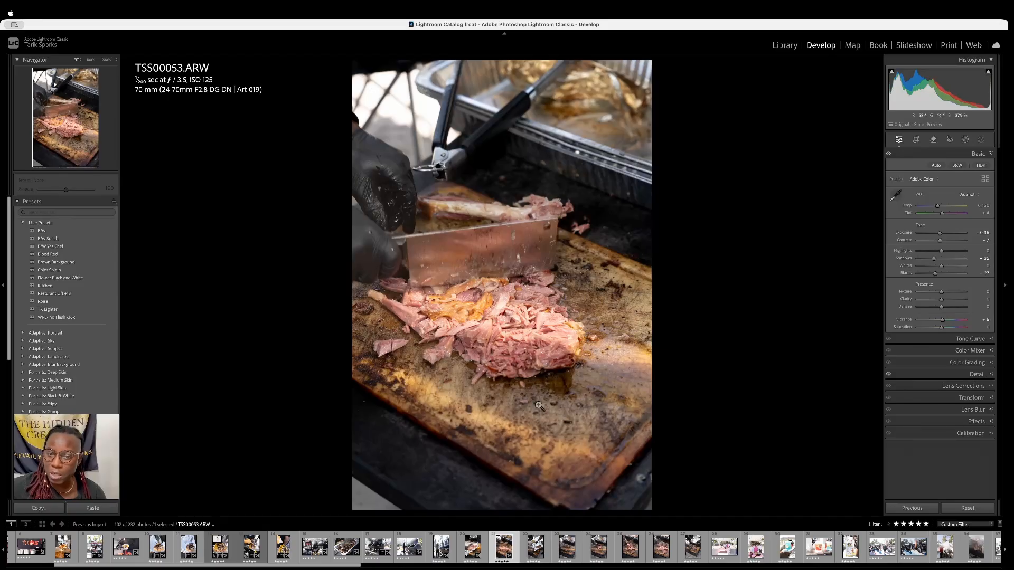
Inspect the sharpness and detail of the chopped meat in TSS00053.ARW up close
left_click(487, 343)
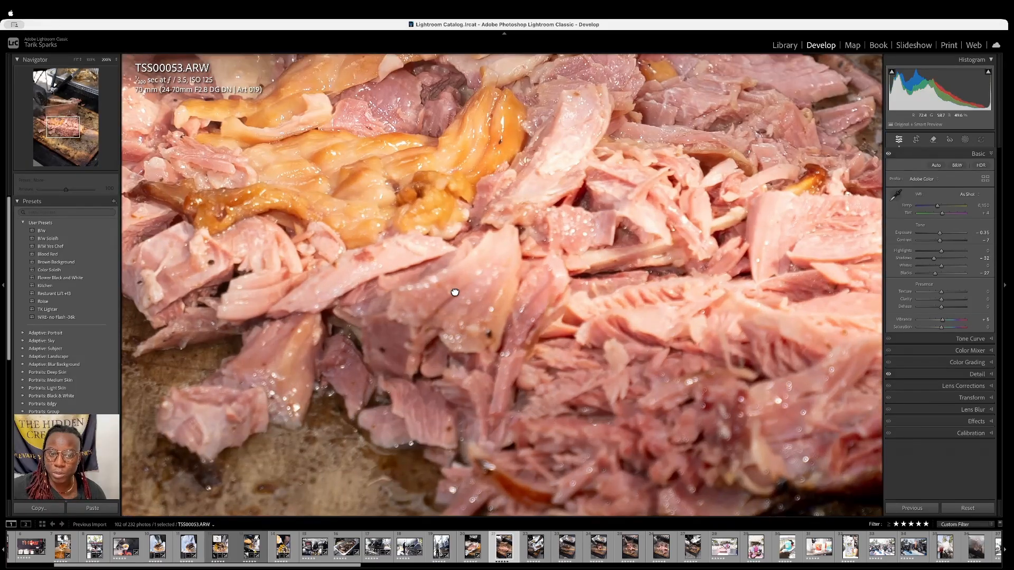
left_click_drag(455, 292, 306, 277)
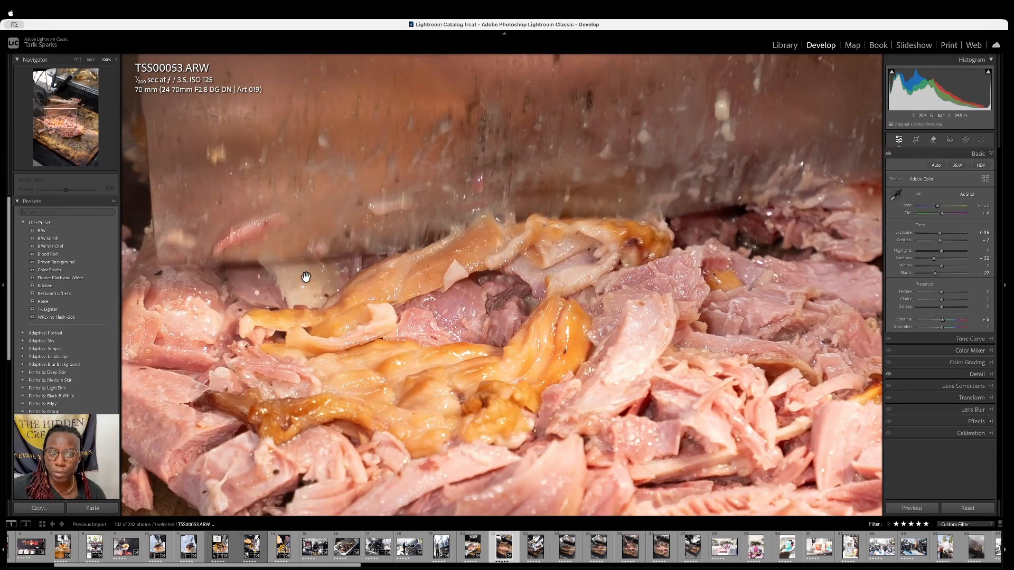
left_click_drag(733, 363, 600, 313)
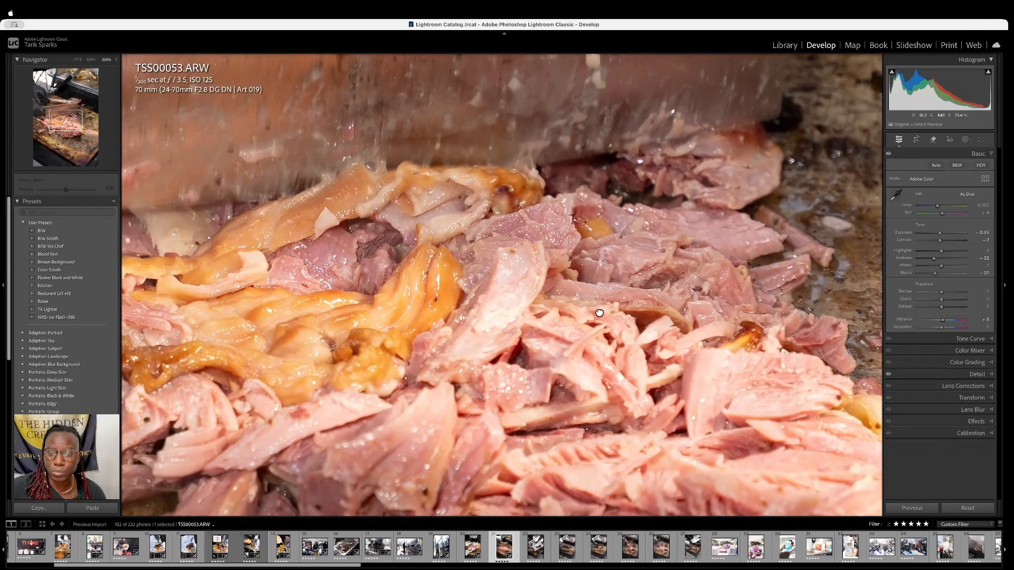
left_click_drag(615, 496, 596, 295)
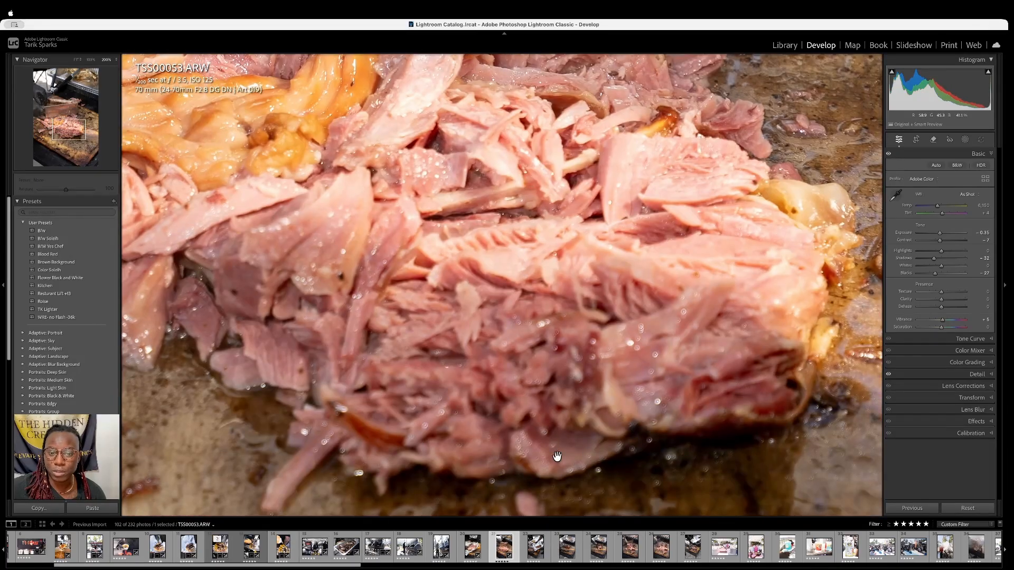
left_click_drag(302, 237, 522, 222)
left_click(734, 343)
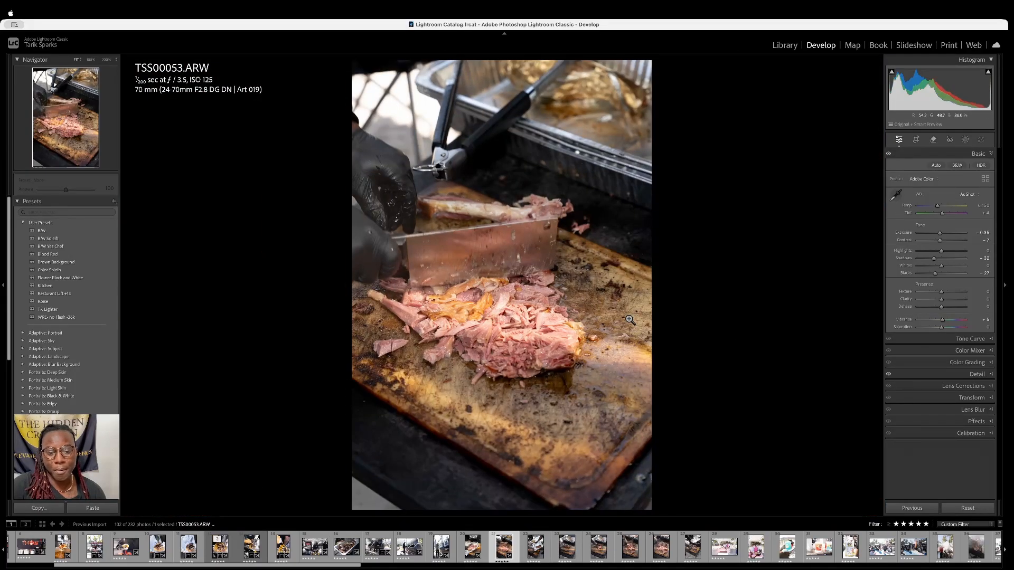
Clear the star rating of TSS00056.ARW, the photo of meat held in foil
key("Right")
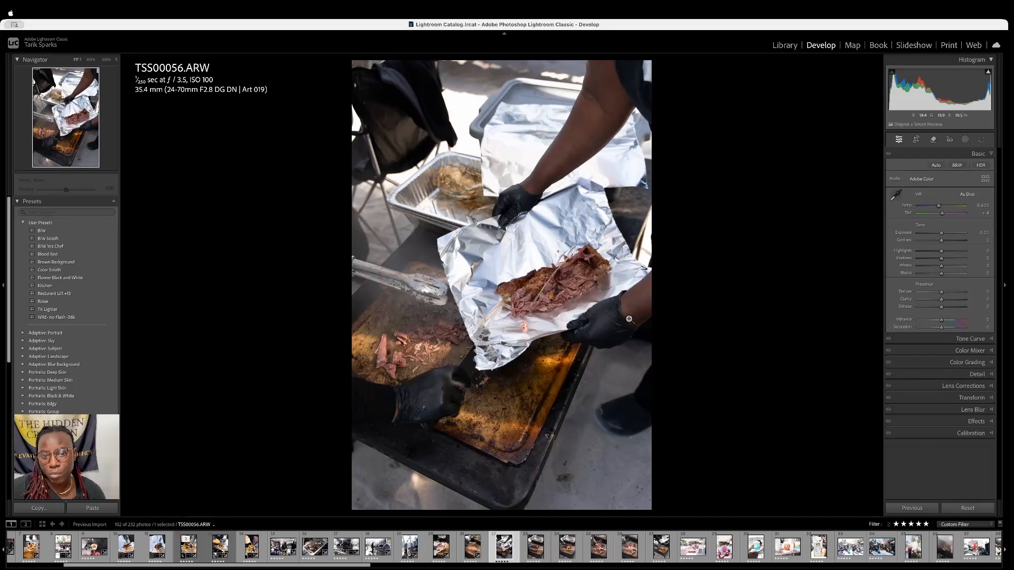
key("0")
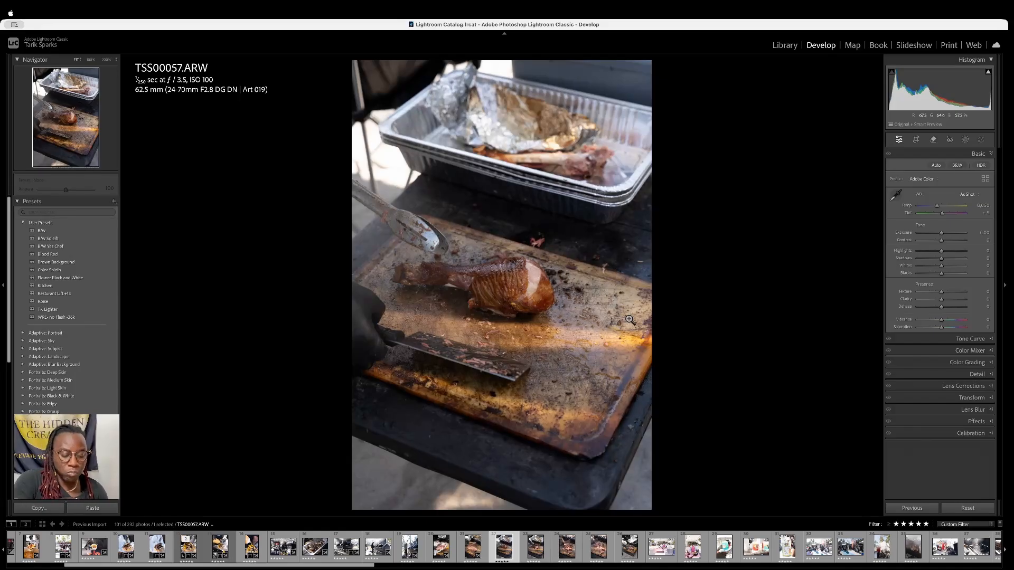
Paste the copied develop settings onto TSS00057.ARW and reset its Exposure to the default
key("super+shift+v")
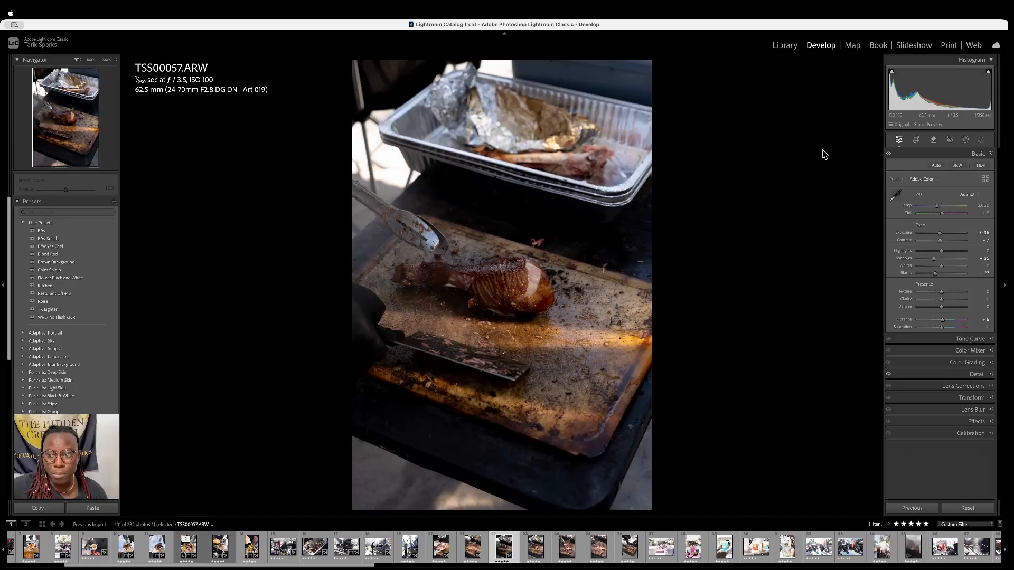
double_click(902, 234)
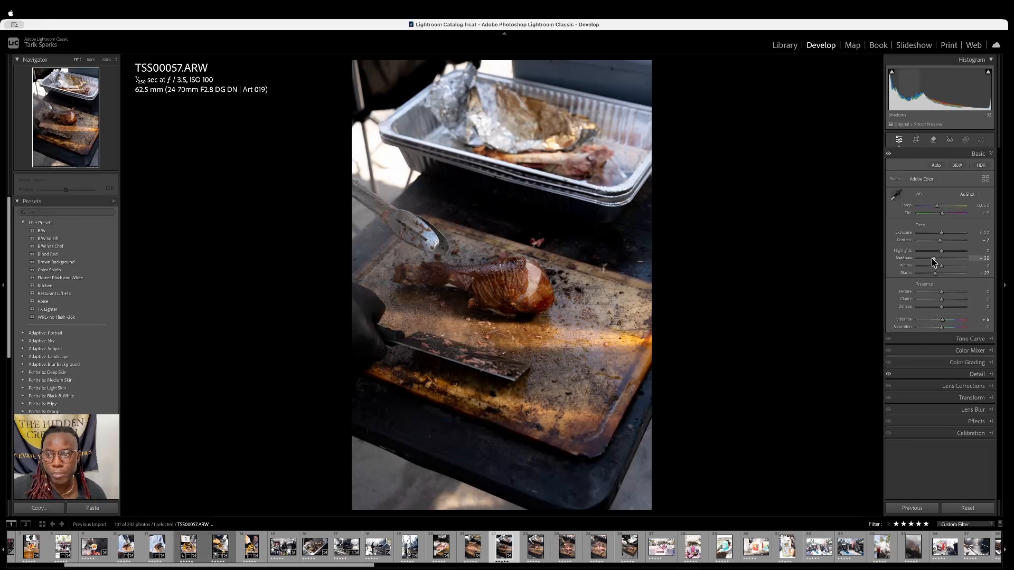
Set Shadows to −20 and Blacks to about −12 on TSS00057.ARW
left_click_drag(933, 259, 936, 272)
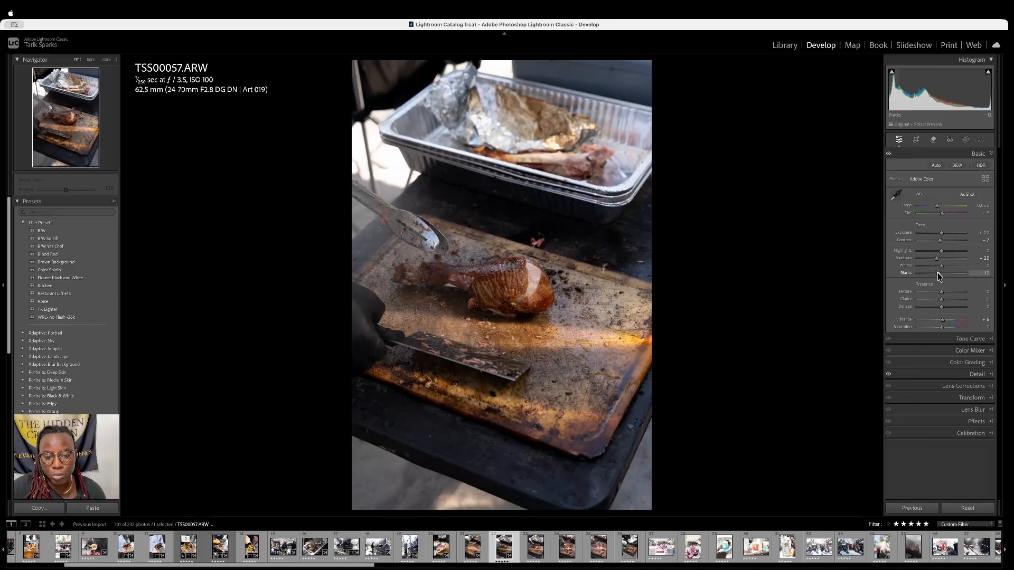
Paste the copied develop settings onto TSS00058.ARW, preview it full screen and compare it with the unedited version
key("Right")
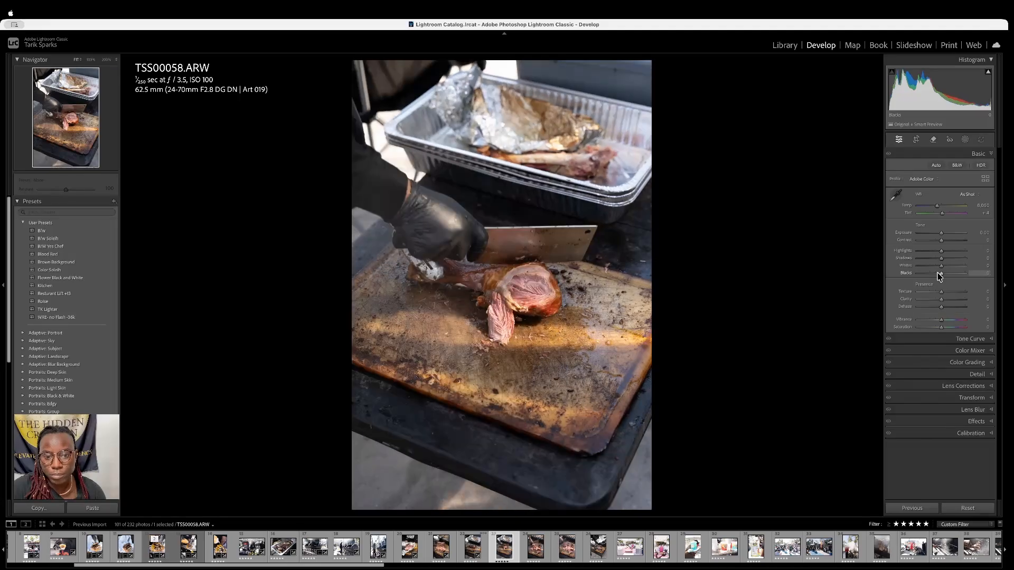
key("super+shift+v")
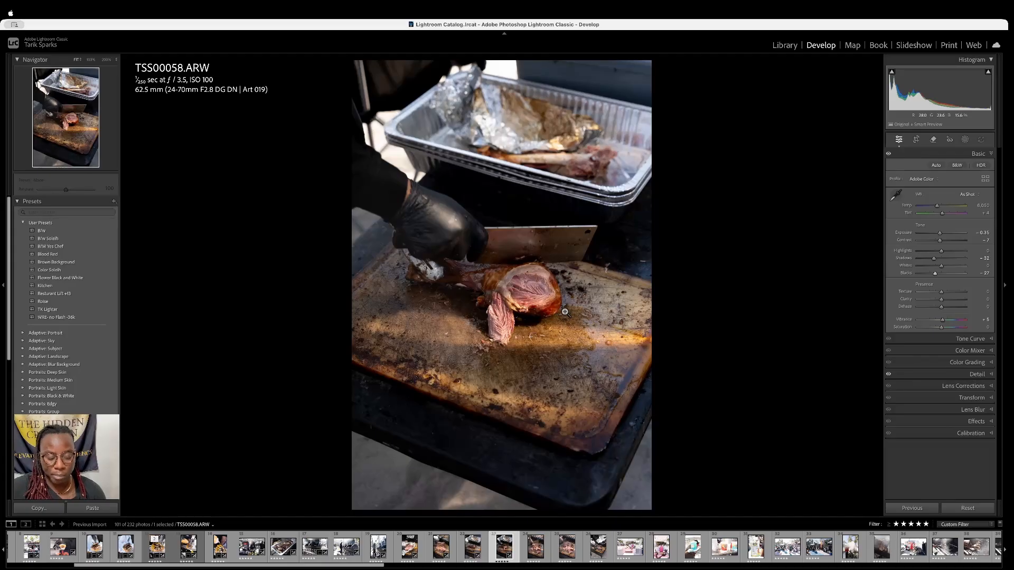
key("f")
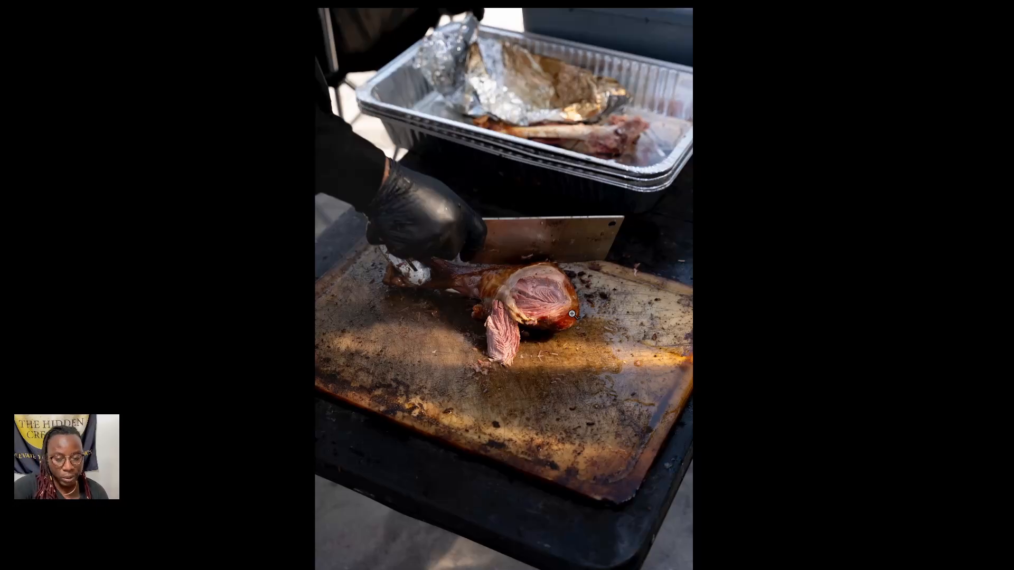
key("Escape")
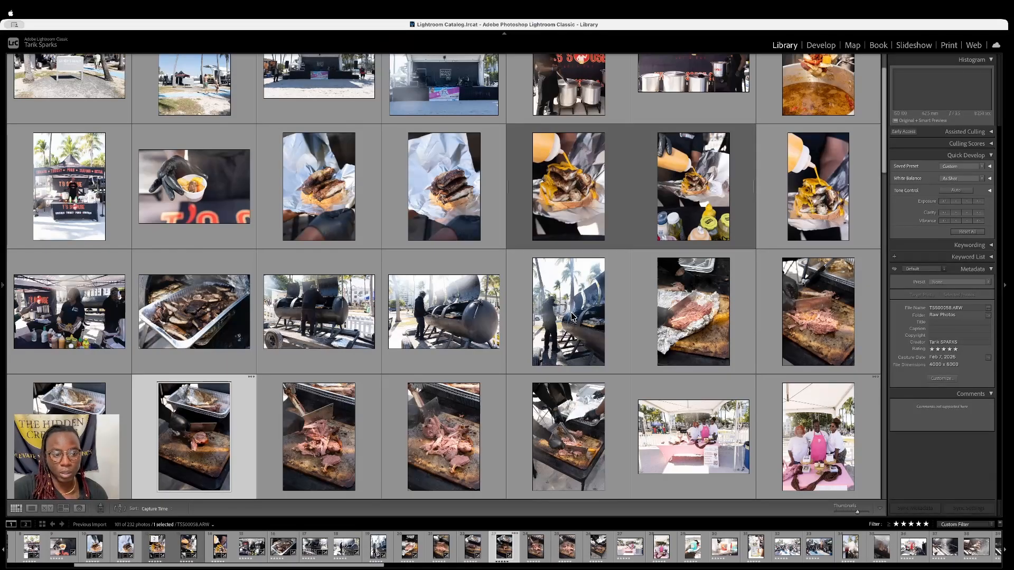
key("e")
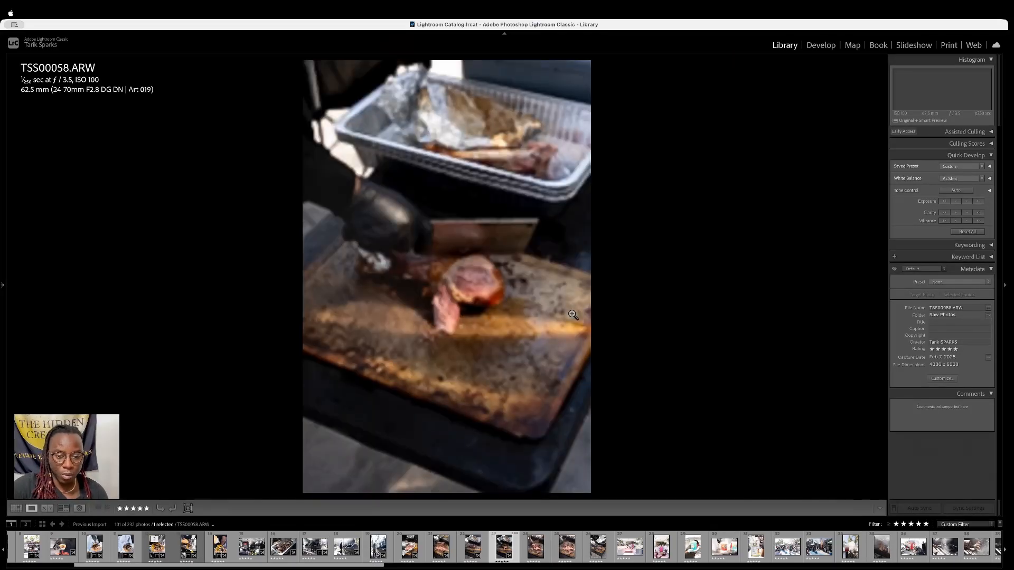
left_click(816, 48)
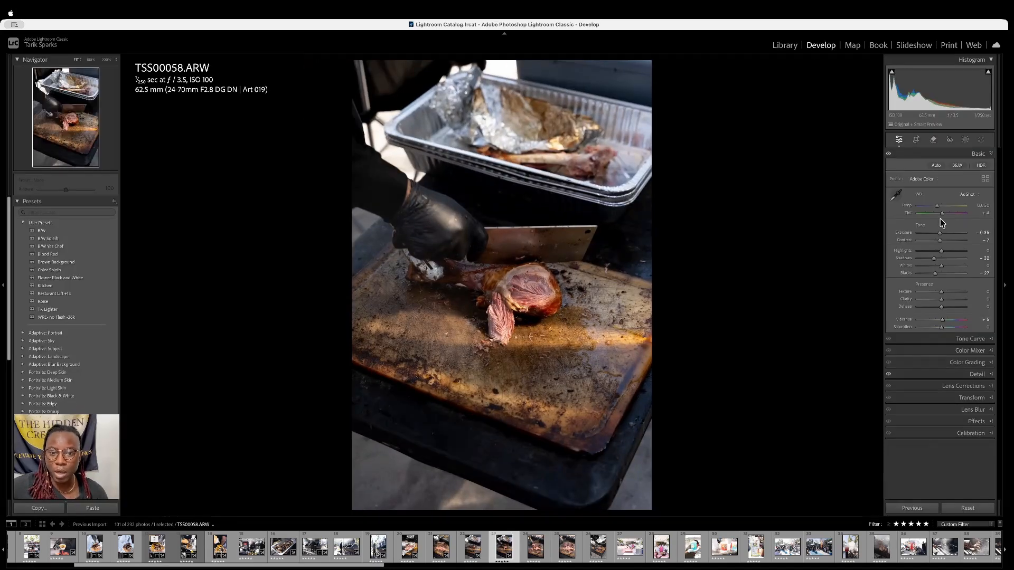
key("backslash")
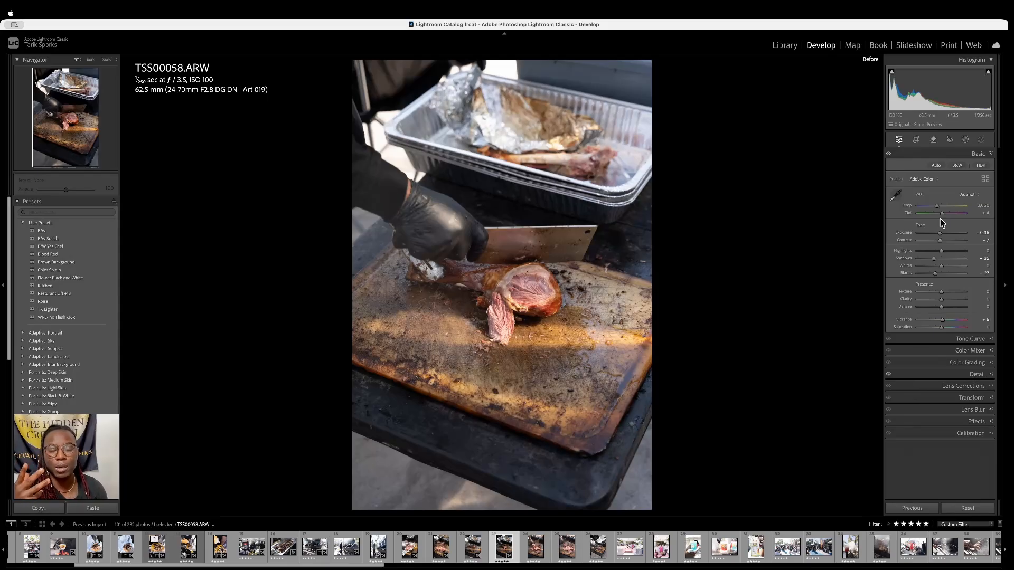
key("backslash")
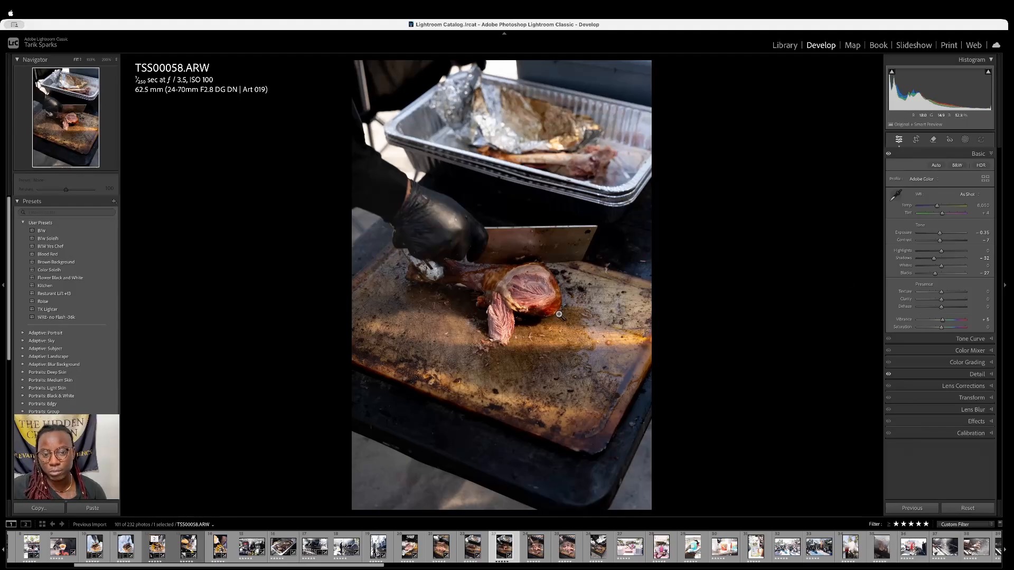
Inspect the sharpness of the sliced meat, the bone end and the cleaver in TSS00058.ARW up close
left_click(506, 336)
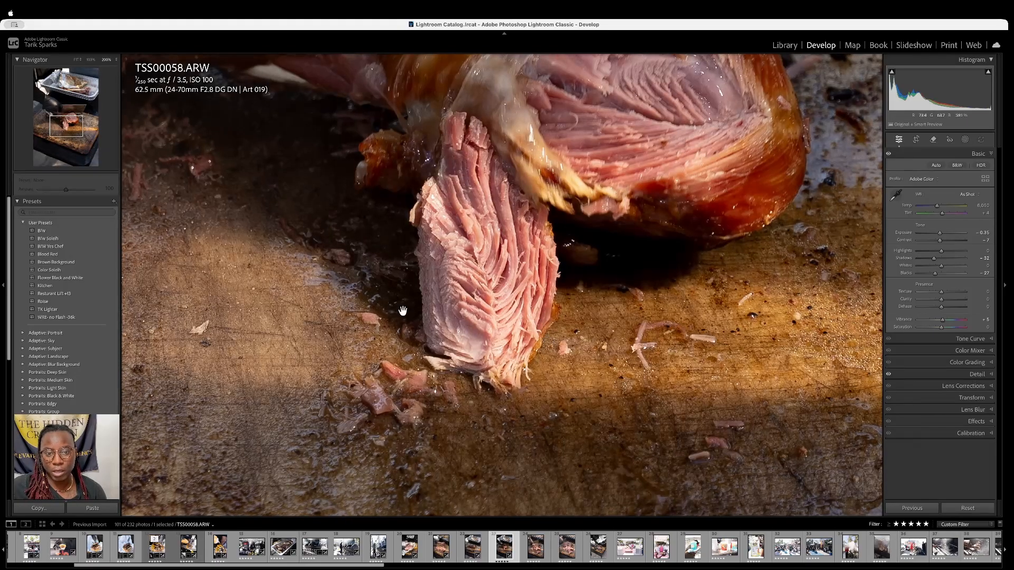
left_click_drag(491, 245, 449, 337)
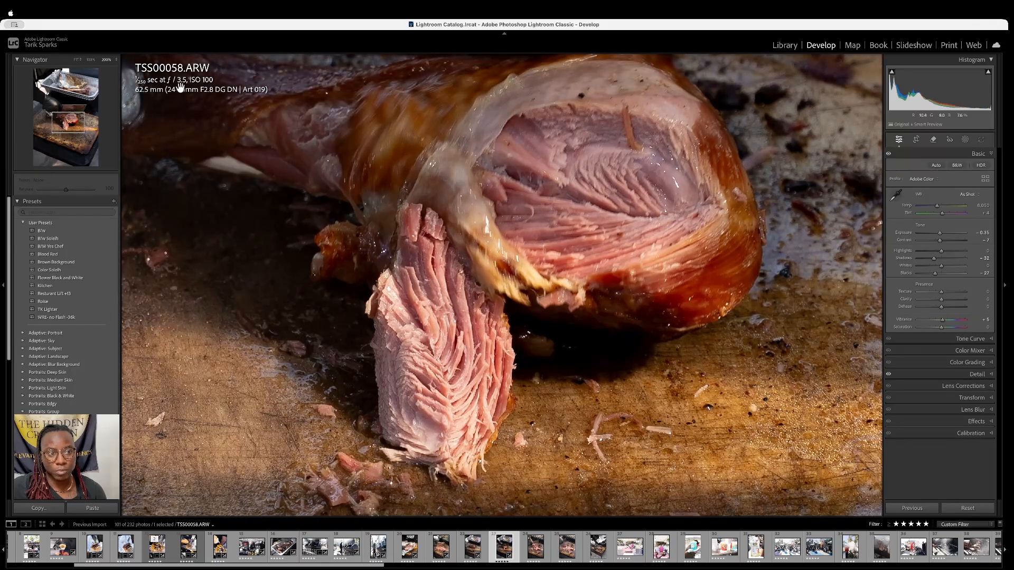
left_click_drag(467, 264, 444, 343)
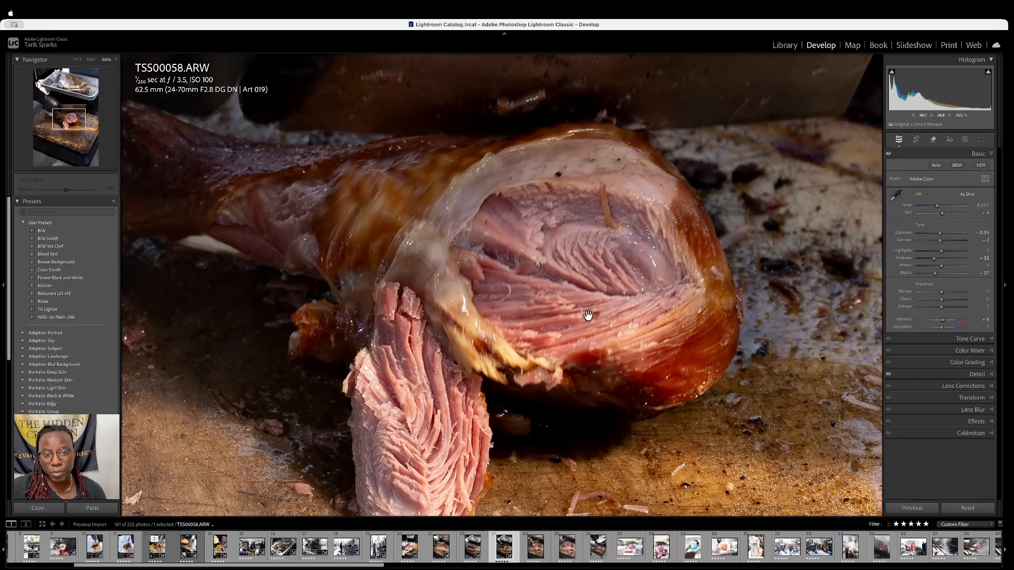
left_click_drag(598, 279, 599, 330)
left_click_drag(233, 243, 322, 301)
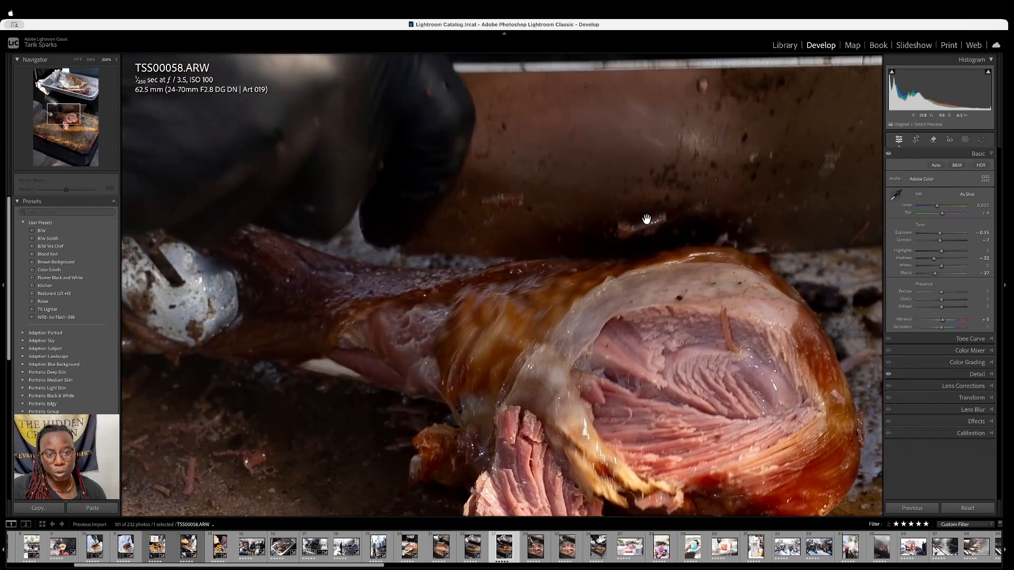
left_click_drag(399, 278, 498, 255)
left_click_drag(802, 190, 782, 143)
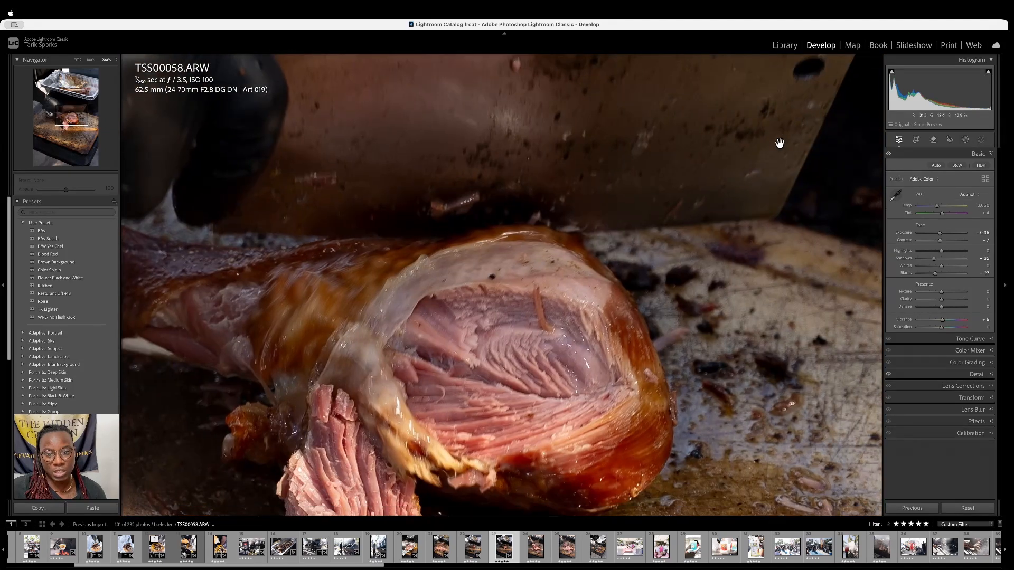
left_click_drag(650, 303, 644, 210)
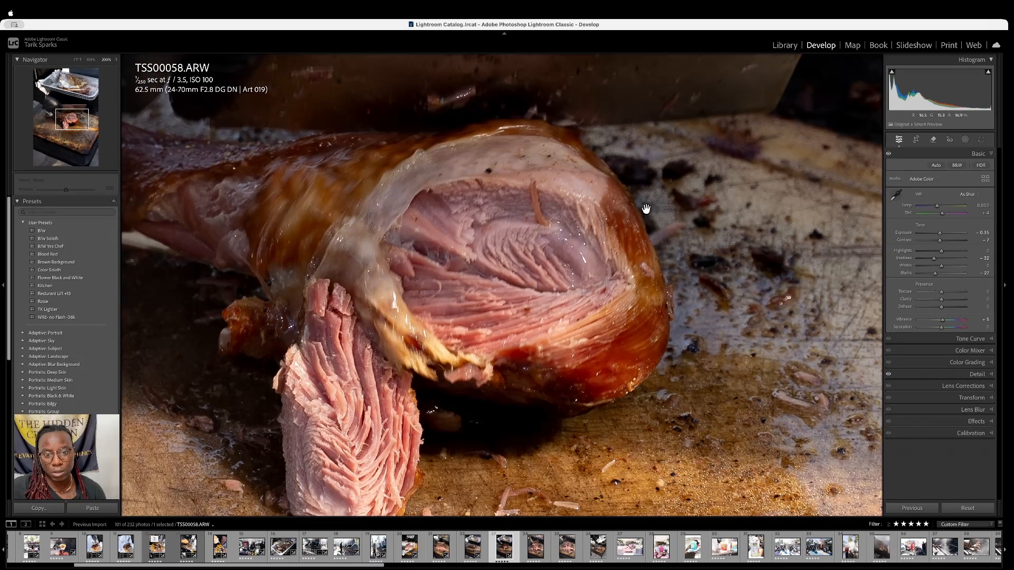
left_click_drag(595, 290, 647, 143)
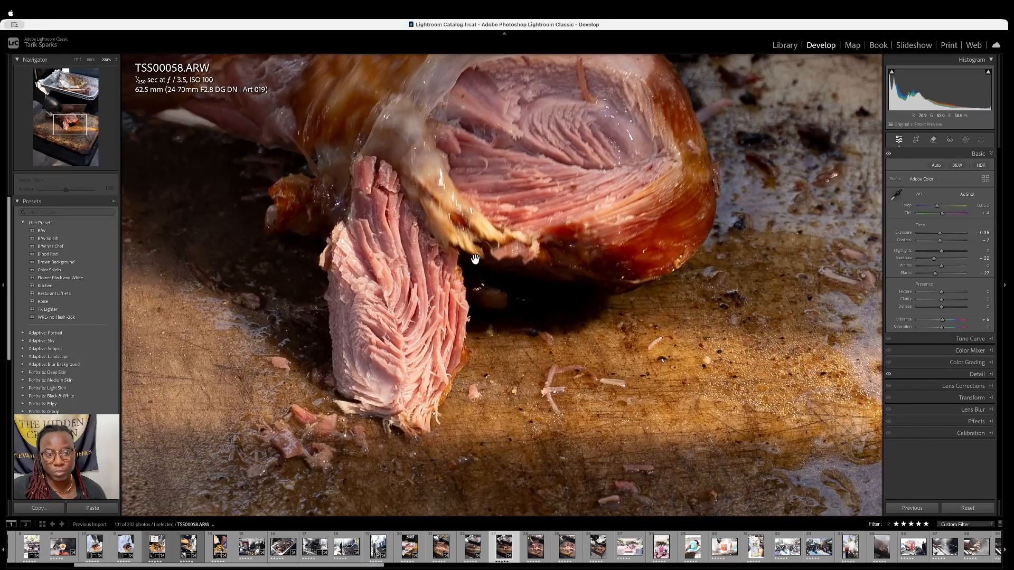
mouse_move(425, 203)
left_mouse_down()
mouse_move(430, 256)
mouse_move(417, 217)
left_mouse_up()
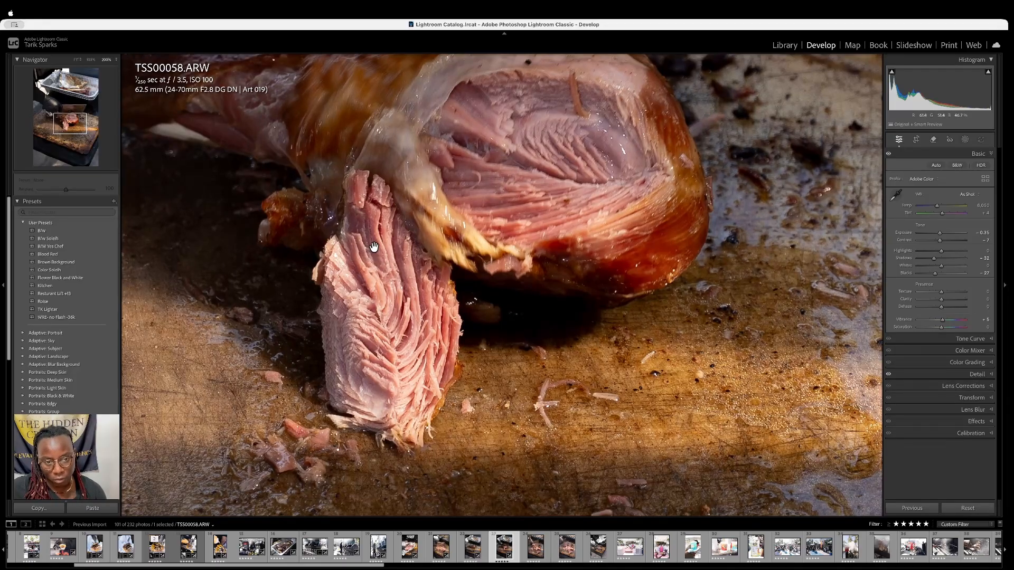
left_click(364, 188)
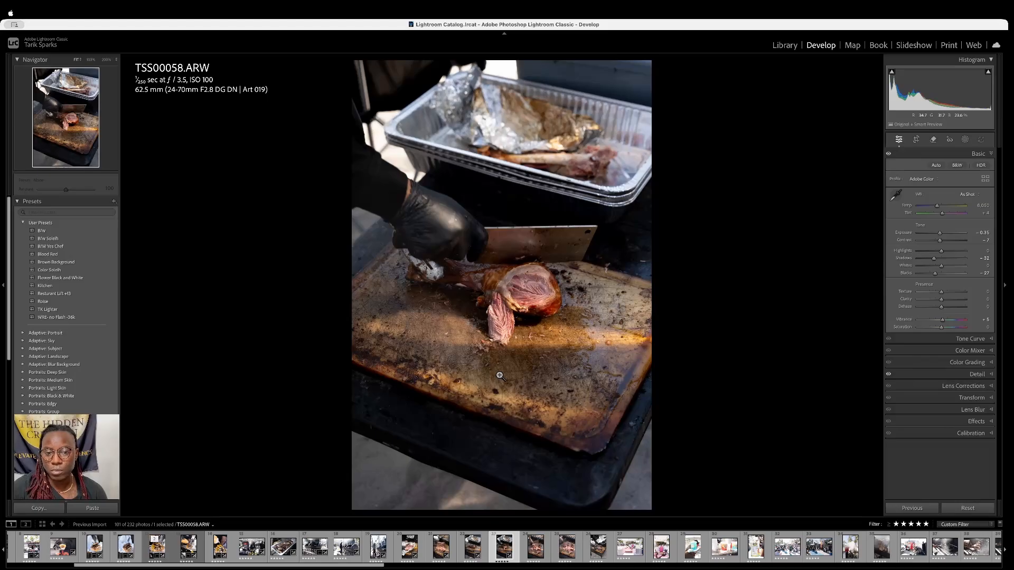
Paste the copied develop settings onto TSS00061.ARW, the photo of chopped meat beside the cleaver
key("Right")
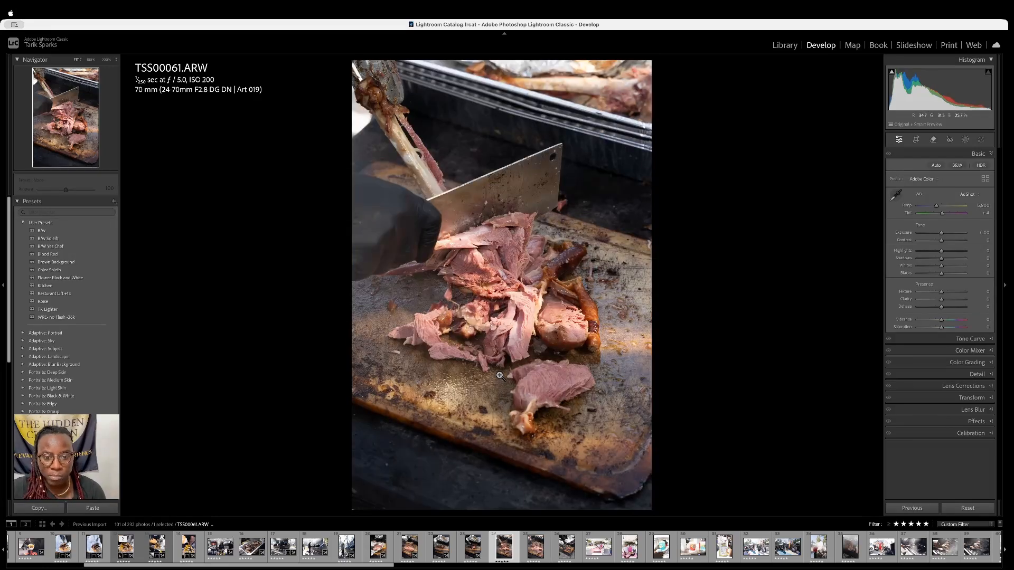
key("super+shift+v")
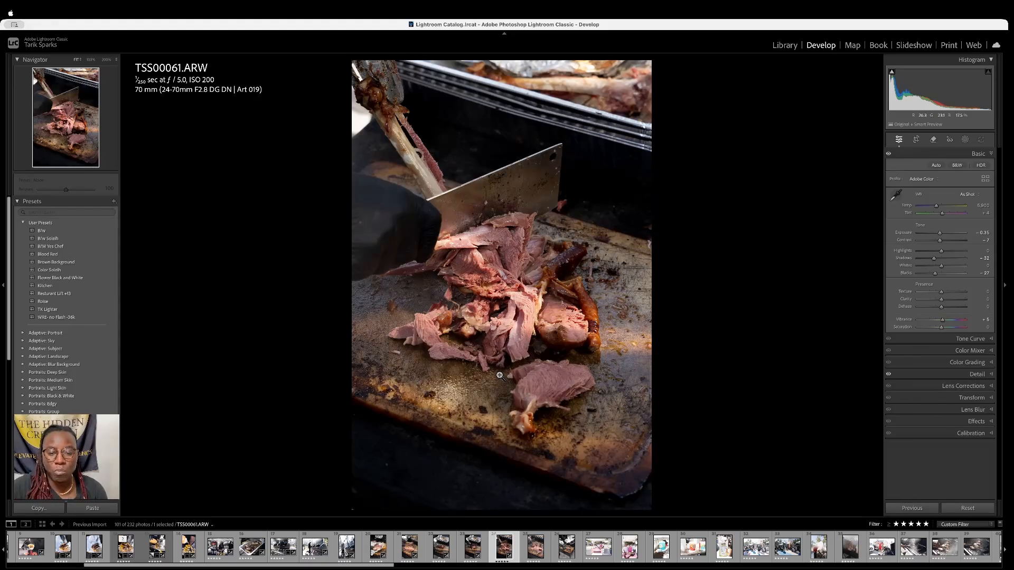
Paste the copied develop settings onto TSS00063.ARW, and set Exposure to −0.50, Contrast to +4 and Shadows to −24
key("Right")
key("Right")
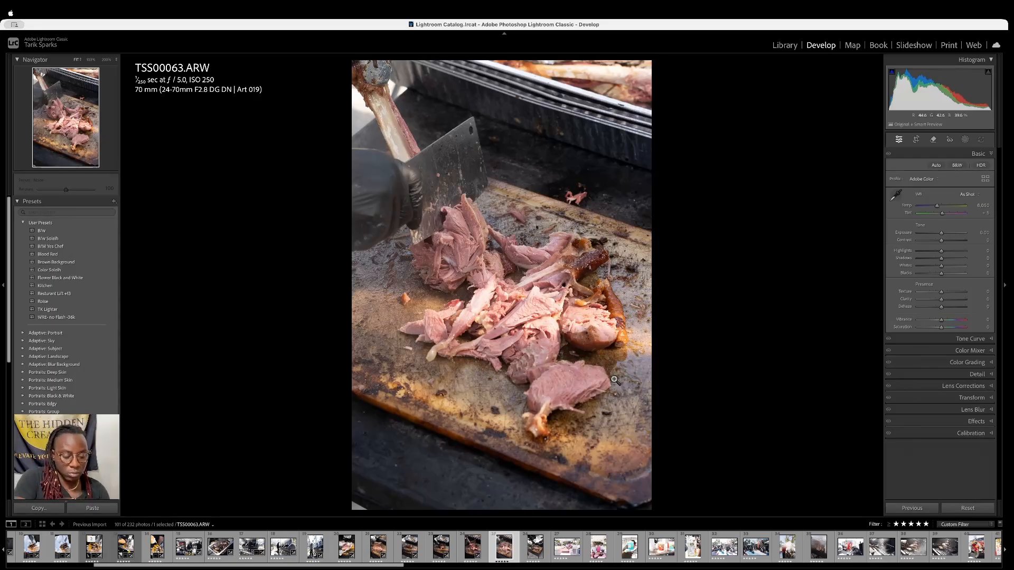
key("super+shift+v")
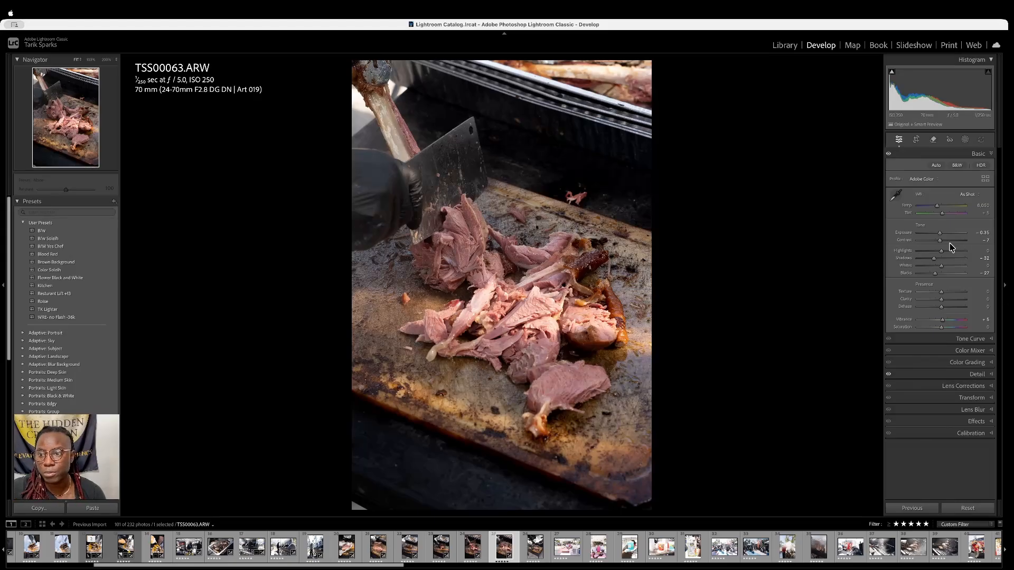
left_click_drag(939, 233, 941, 241)
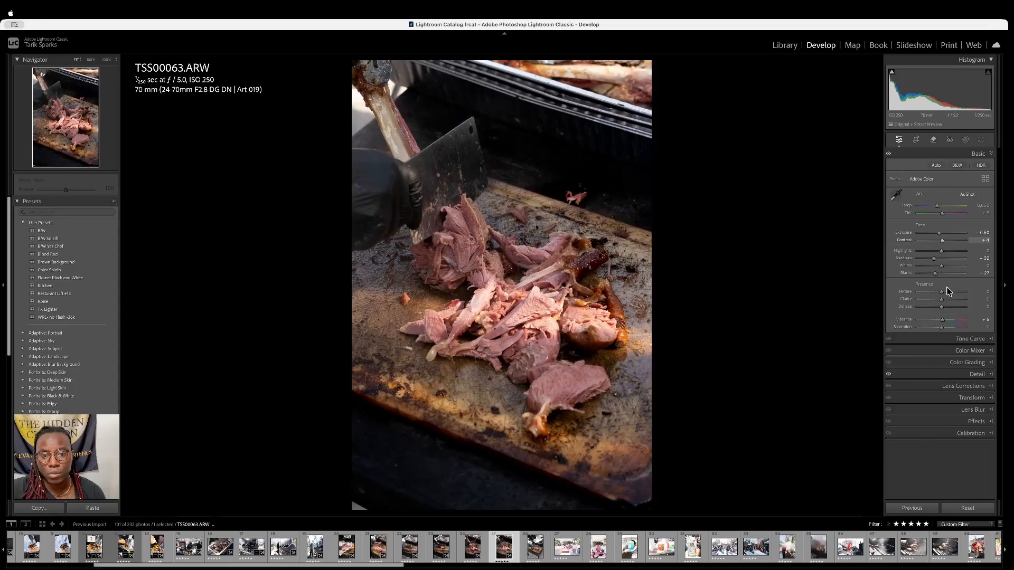
left_click_drag(934, 258, 935, 259)
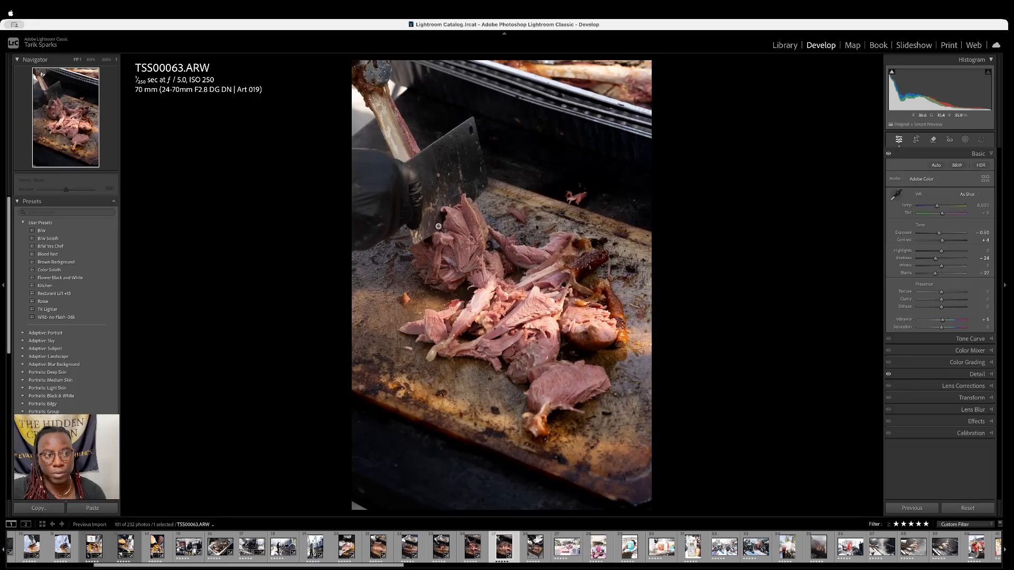
Inspect the detail and sharpness of the chopped meat in TSS00063.ARW up close
left_click(461, 210)
scroll(485, 265, "down", 5)
scroll(485, 265, "right", 3)
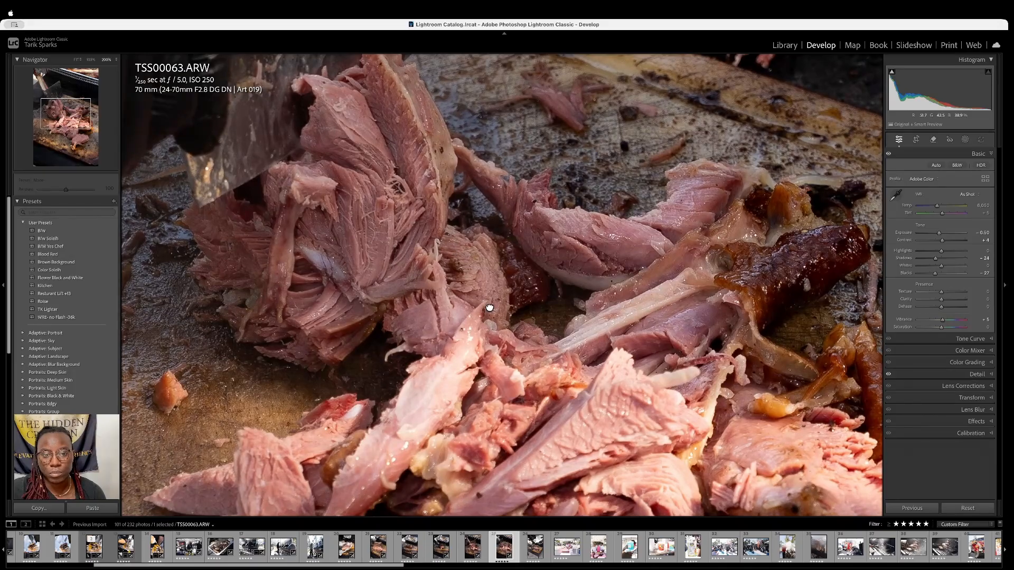
left_click(489, 308)
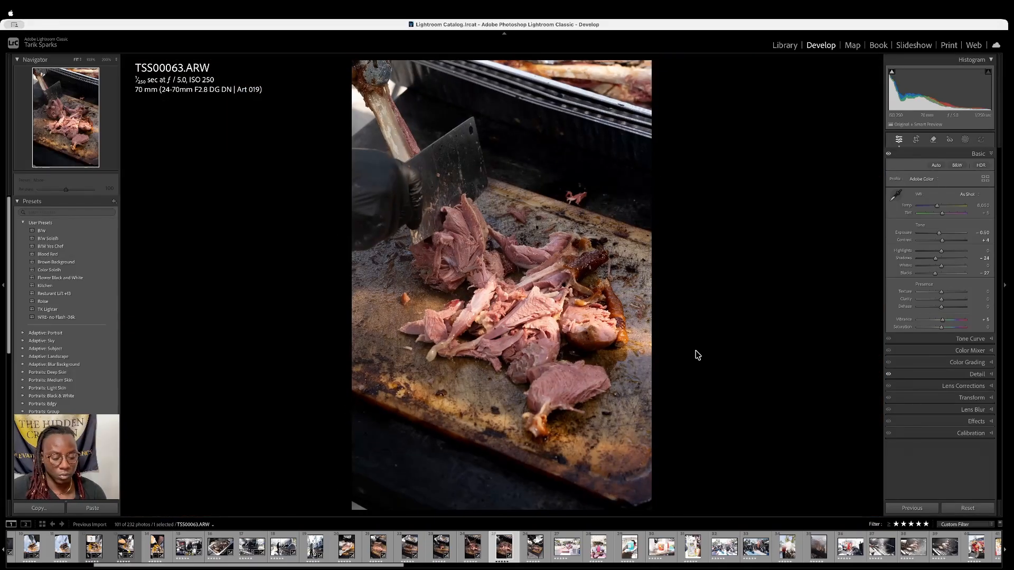
Crop TSS00063.ARW tightly around the cleaver blade and the chopped meat, keeping the original aspect ratio
key("r")
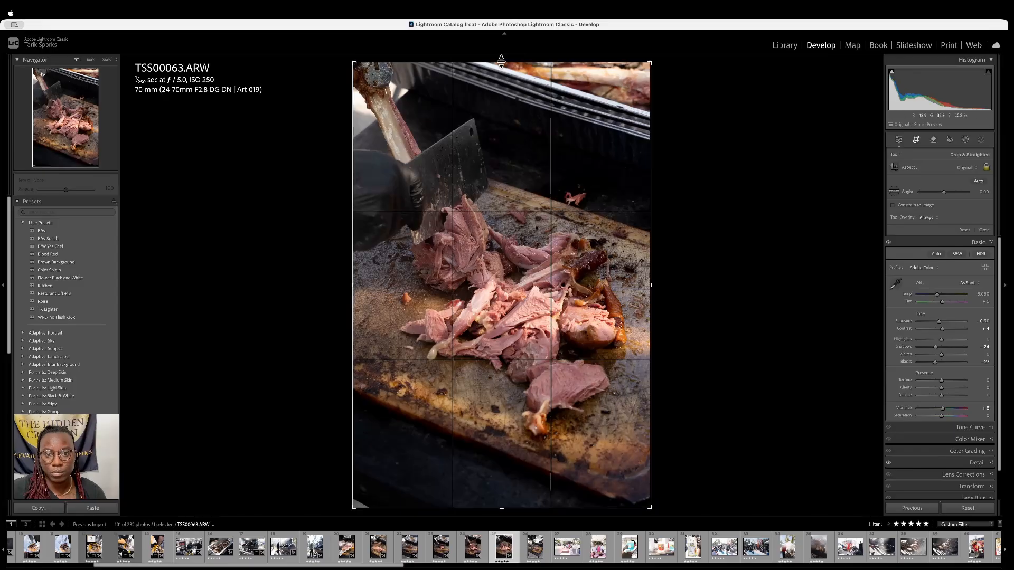
left_click_drag(500, 511, 481, 438)
left_click_drag(498, 336, 509, 318)
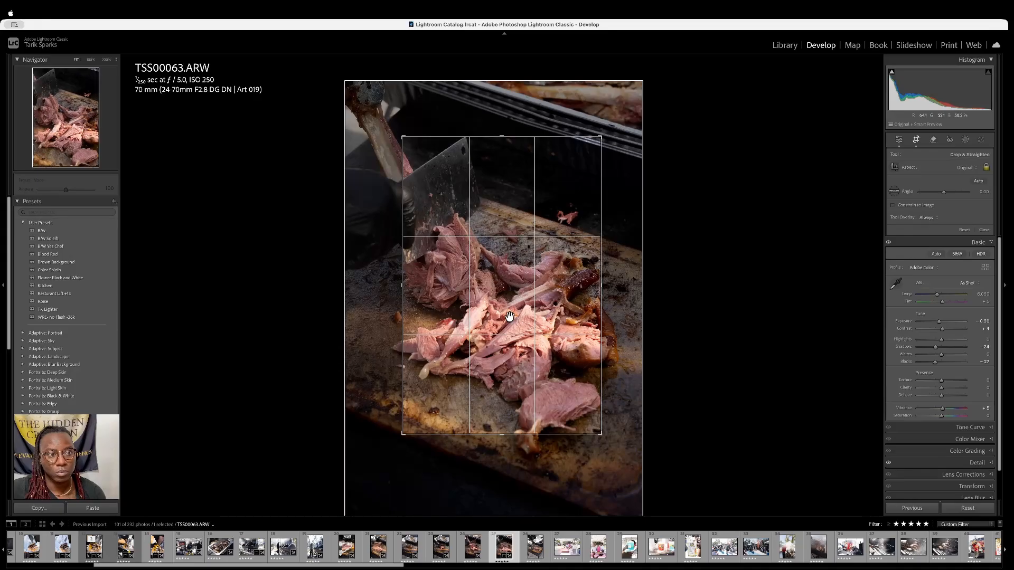
left_click_drag(510, 317, 521, 321)
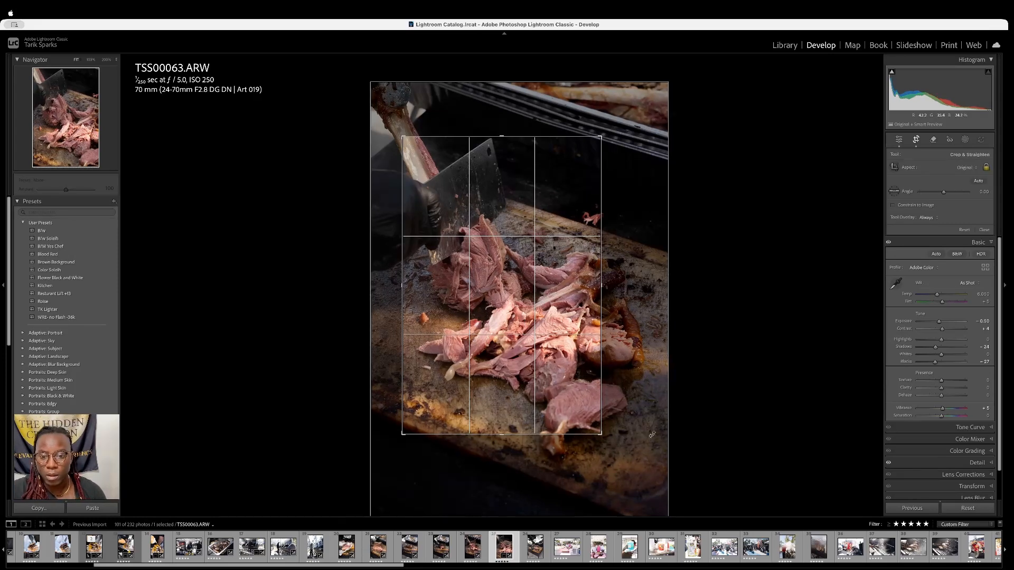
left_click_drag(602, 436, 592, 421)
key("Return")
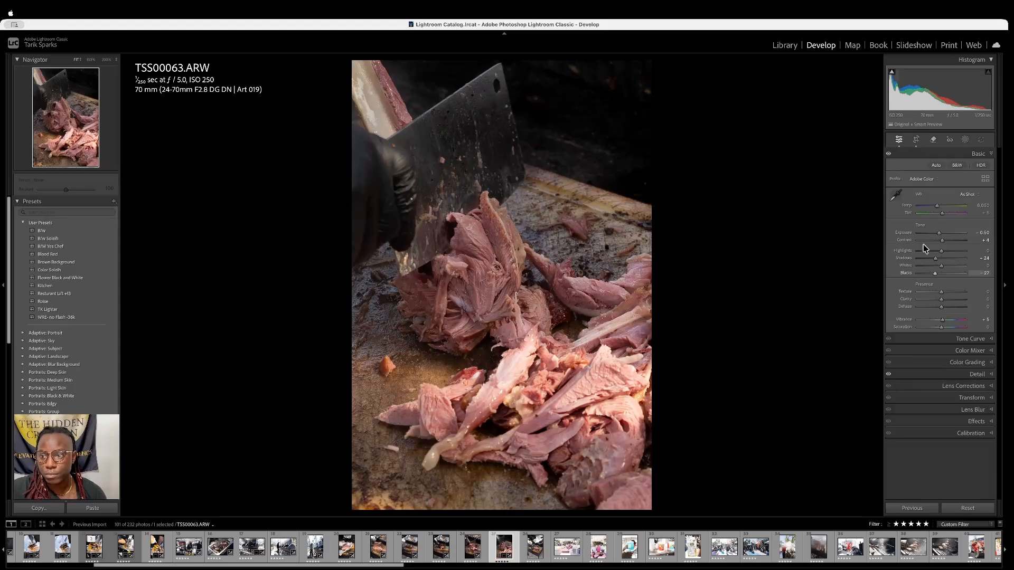
Set Exposure to −0.65, Texture to +6, Shadows to −17 and Blacks to about −16 on the cropped TSS00063.ARW
double_click(903, 233)
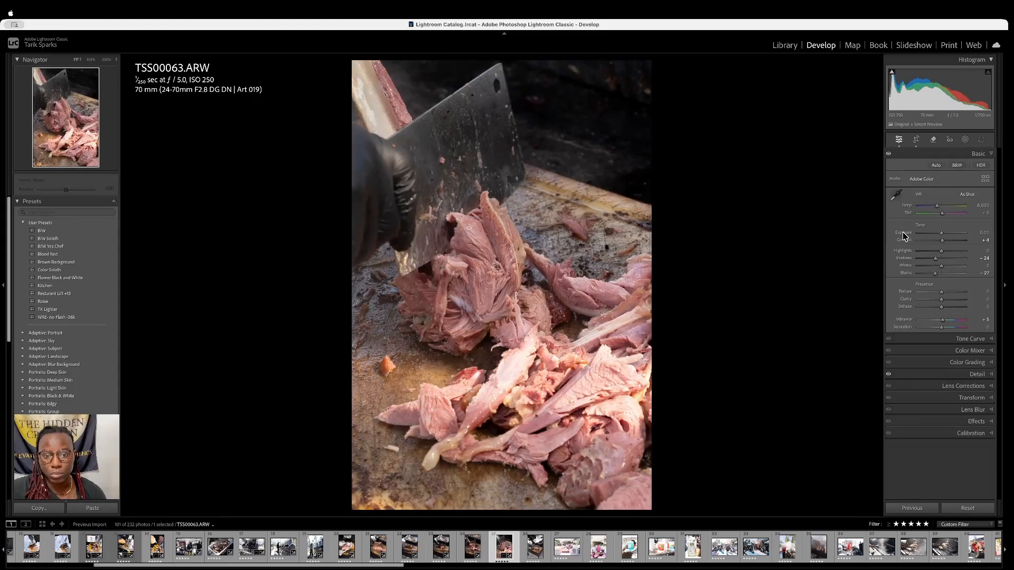
left_click_drag(942, 233, 937, 234)
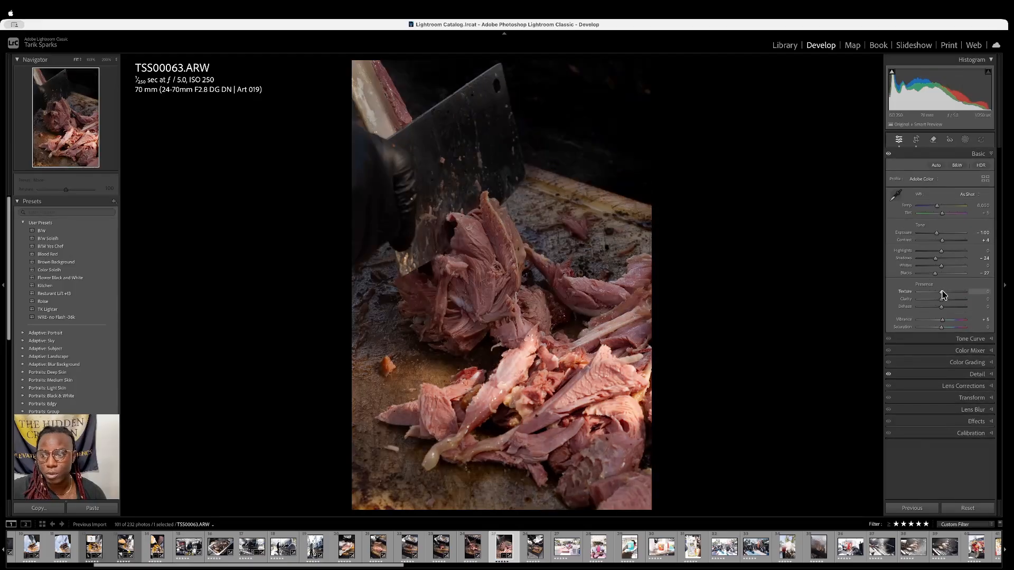
left_click_drag(941, 292, 944, 294)
left_click_drag(935, 233, 936, 234)
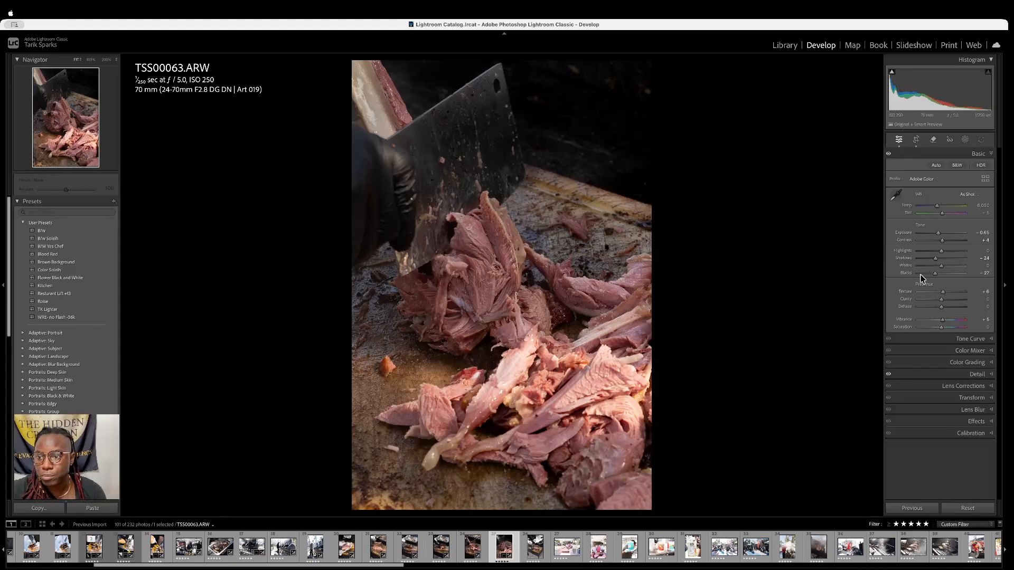
left_click_drag(935, 259, 935, 259)
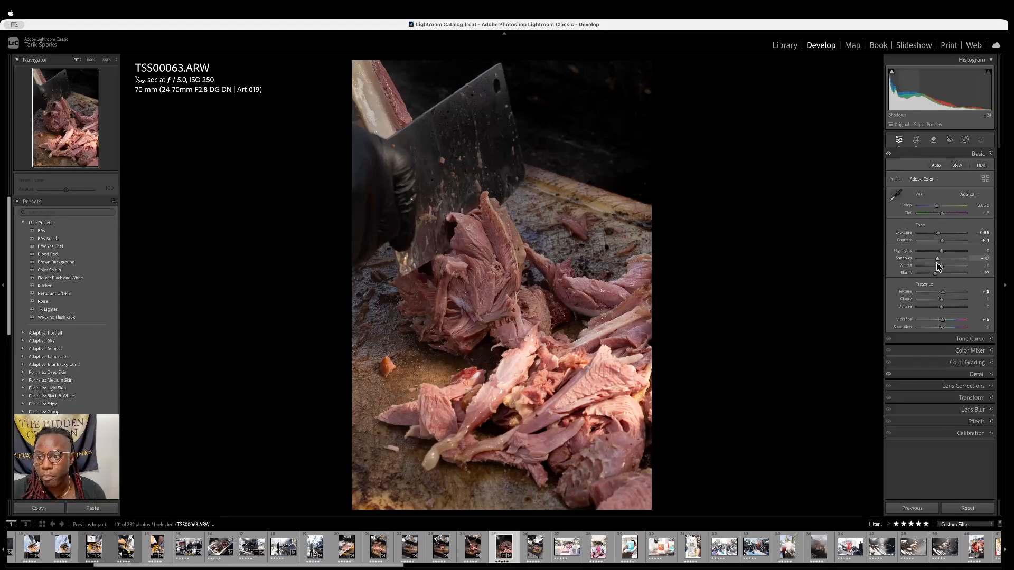
left_click(936, 275)
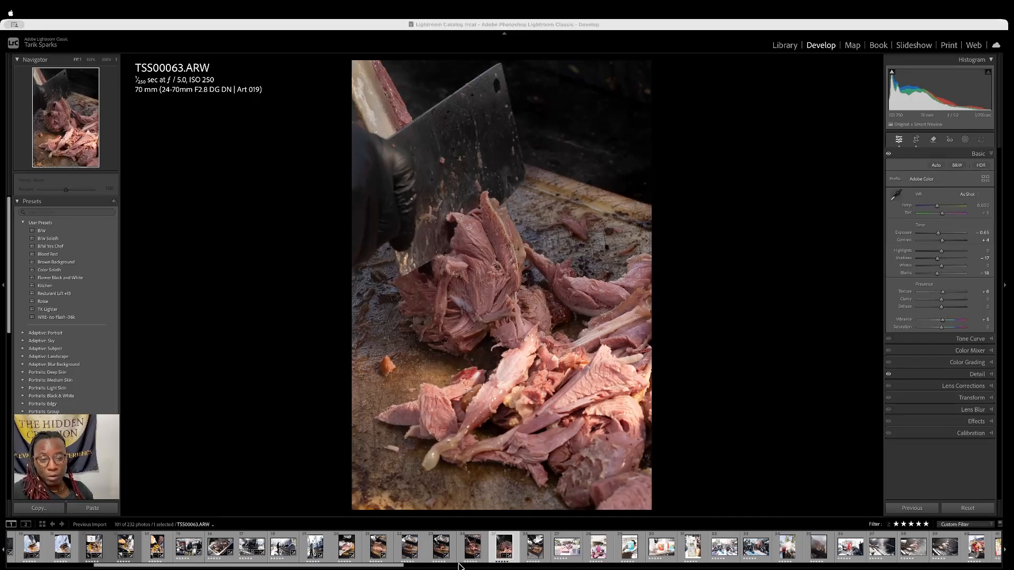
Paste the copied develop settings onto TSS00065.ARW, reset Shadows to 0 and set Blacks to −15
left_click(371, 568)
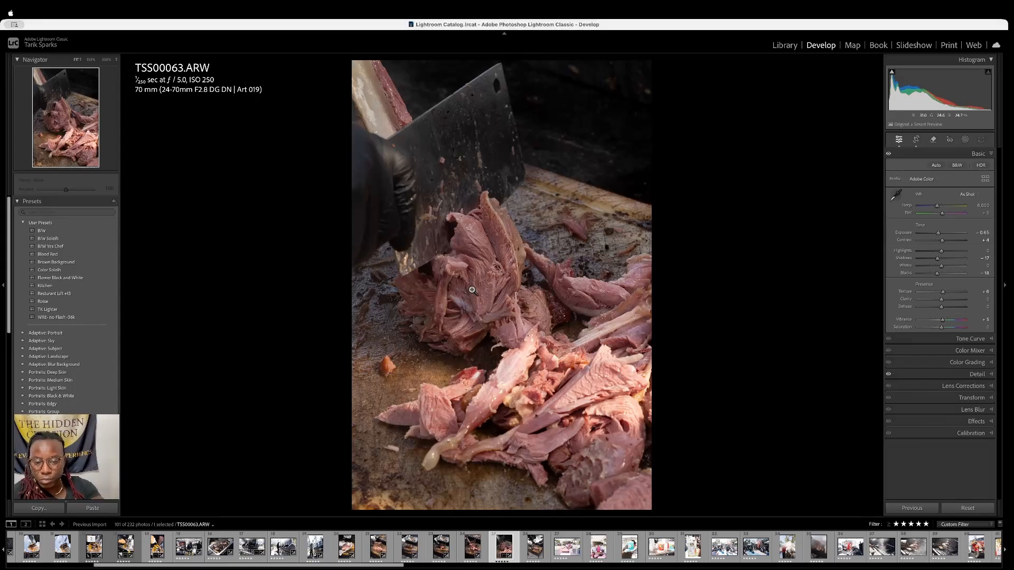
key("Right")
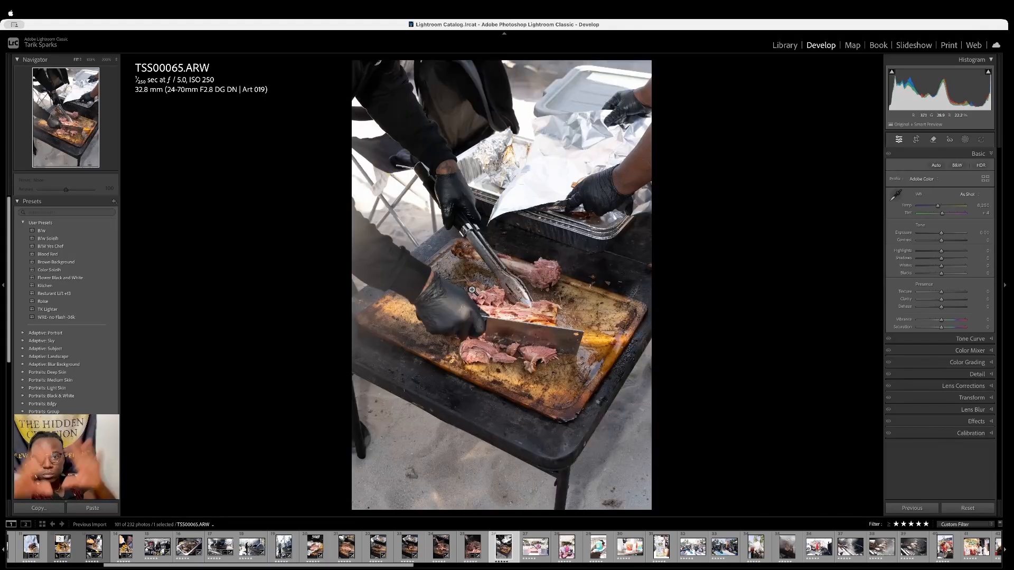
key("super+shift+v")
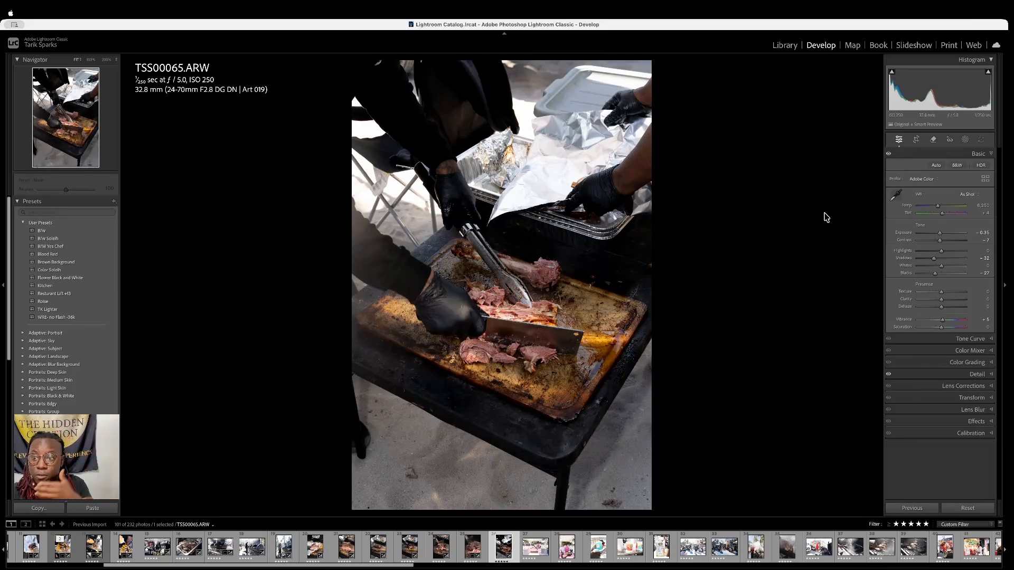
double_click(902, 259)
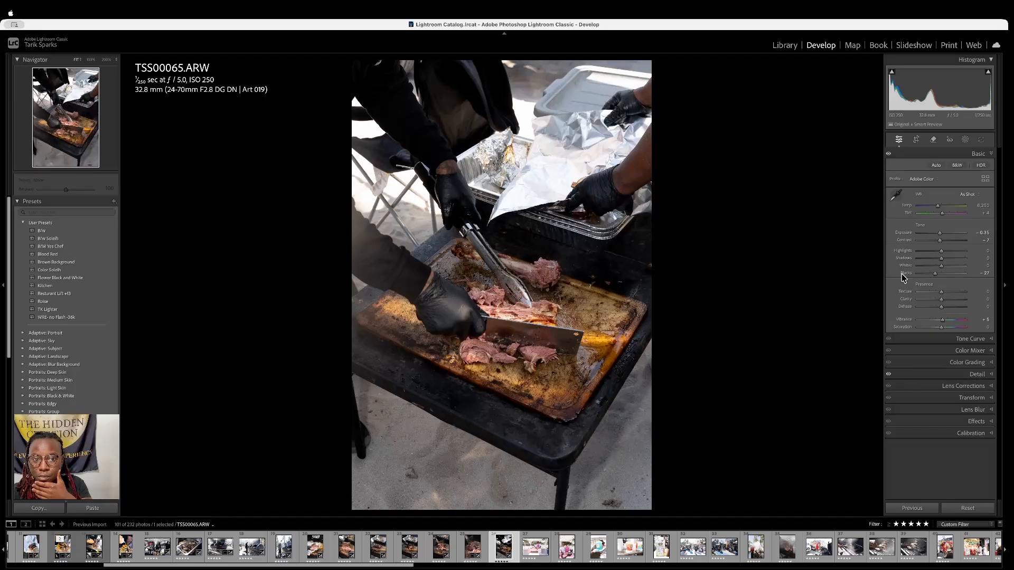
double_click(903, 274)
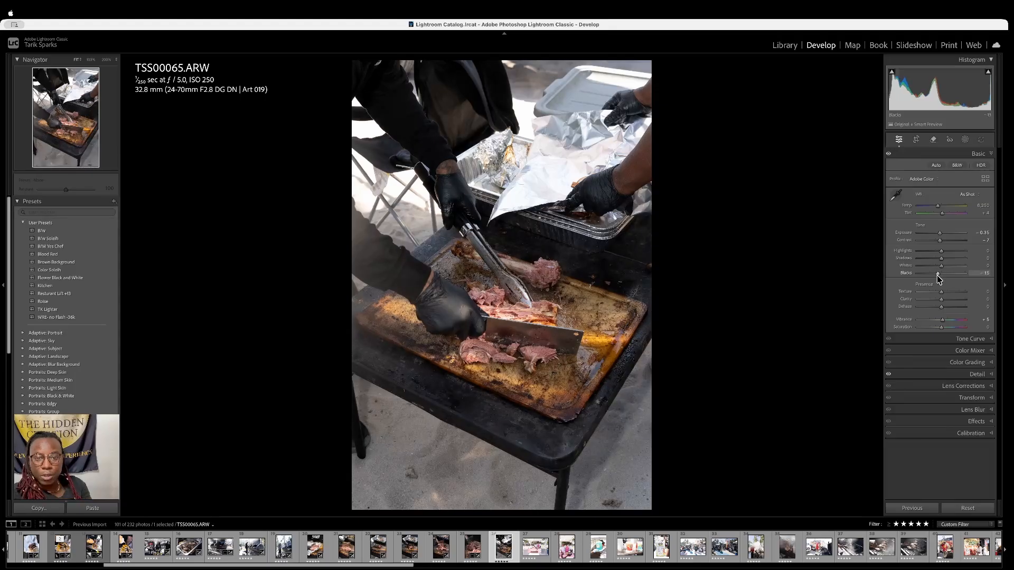
Crop TSS00065.ARW around the gloved hands, foil tray and chopped meat at the original aspect ratio, and set Highlights to −42
key("r")
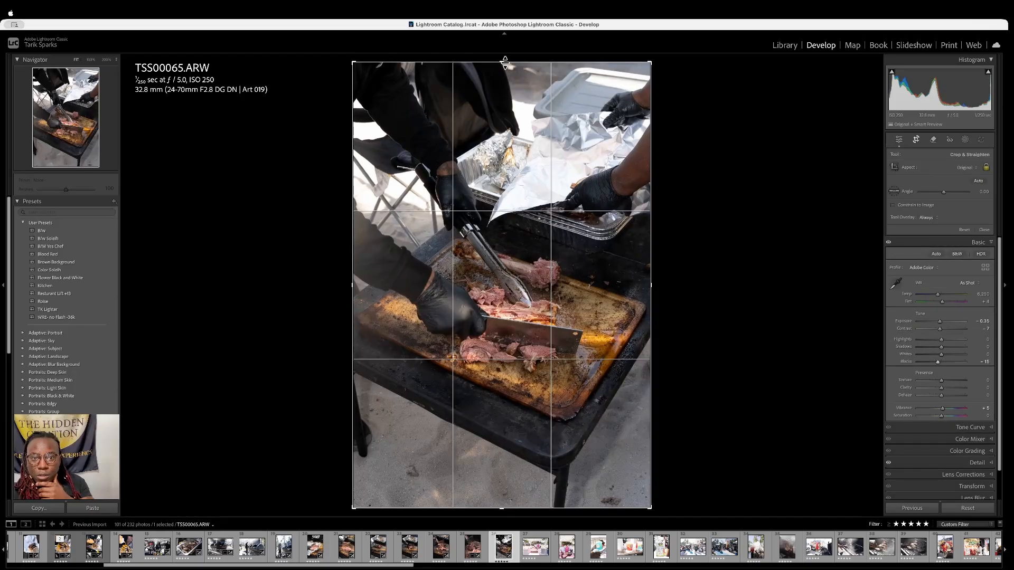
left_click_drag(502, 62, 504, 202)
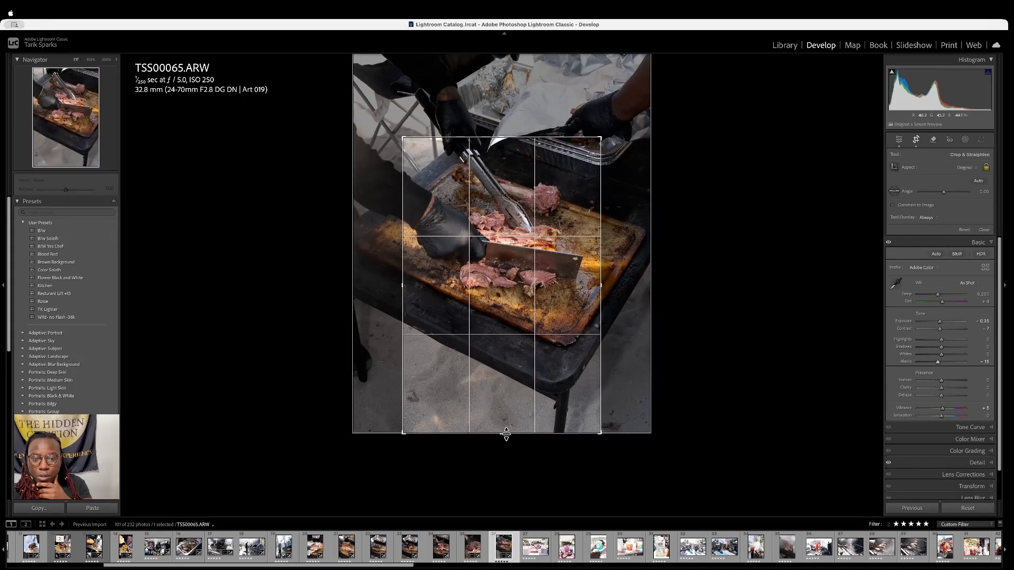
left_click_drag(502, 433, 519, 371)
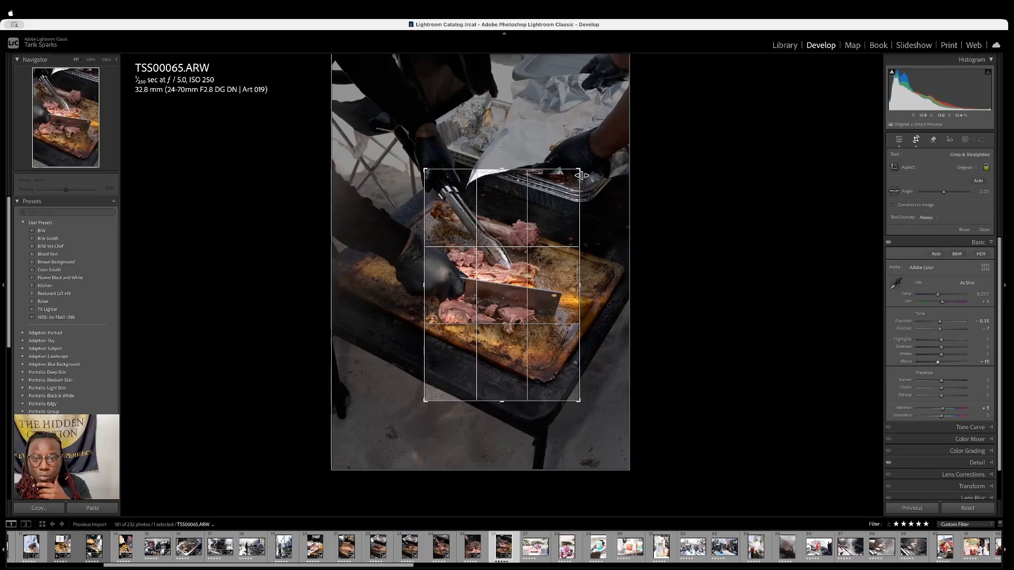
left_click_drag(578, 169, 632, 86)
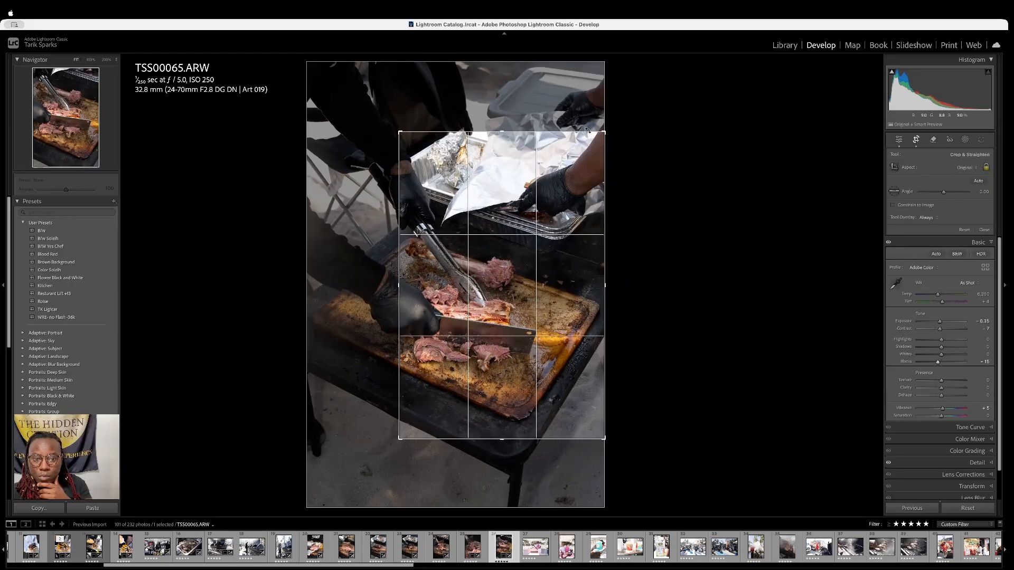
left_click_drag(508, 205, 532, 243)
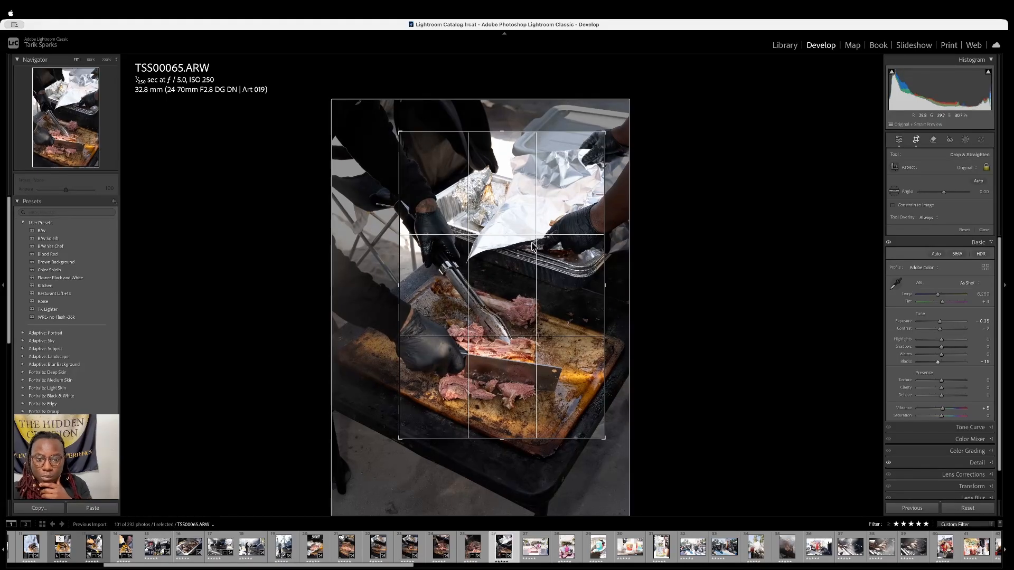
key("Return")
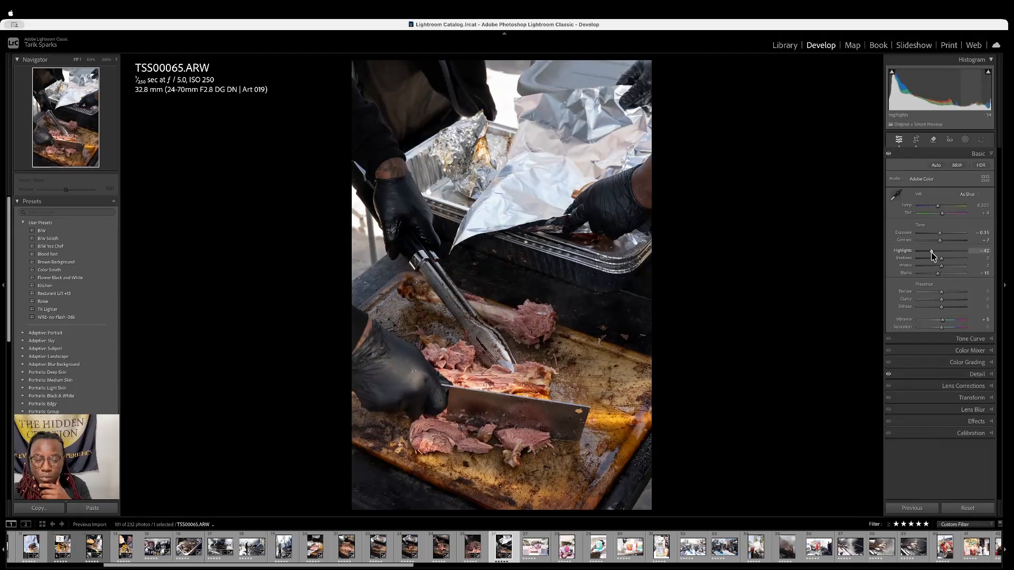
Change the workspace background to white and shift the TSS00065.ARW crop to include more of the hands over the foil tray
right_click(760, 153)
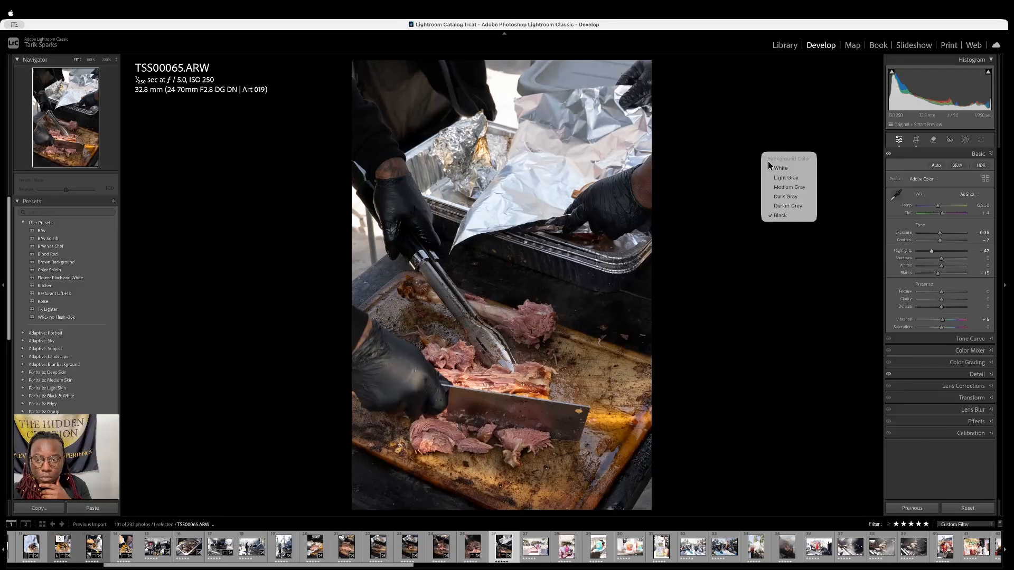
left_click(781, 175)
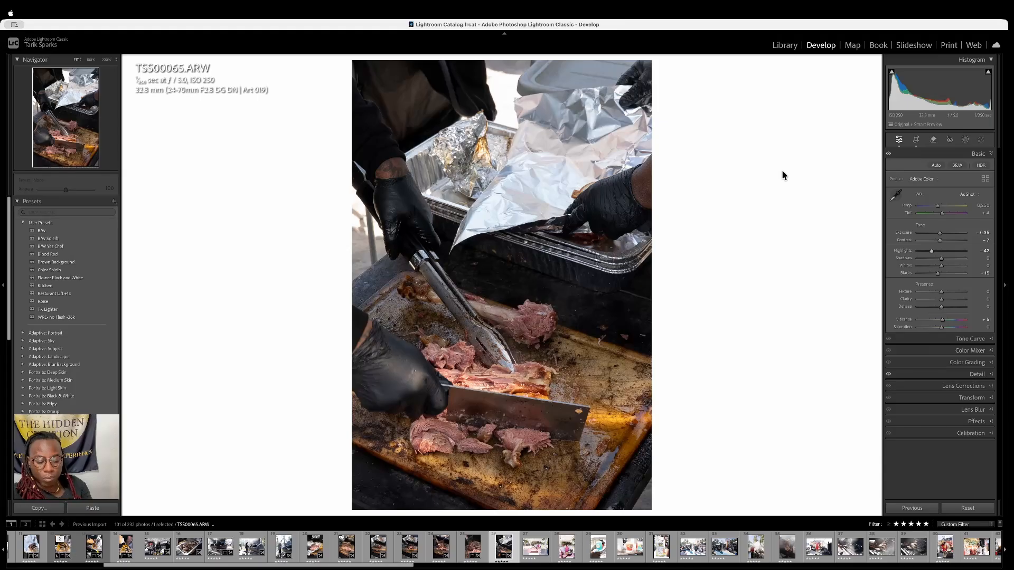
key("r")
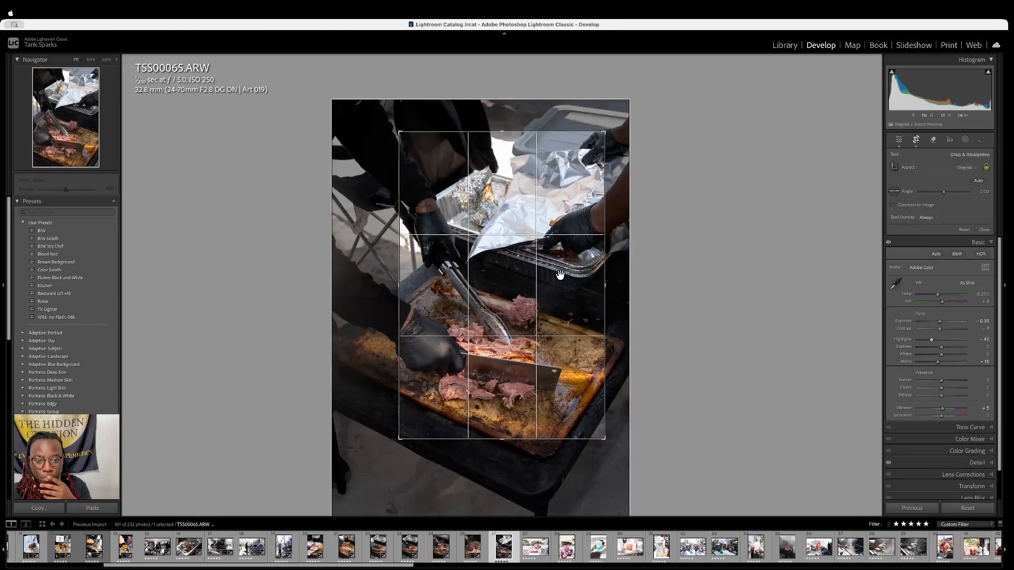
left_click_drag(513, 276, 478, 281)
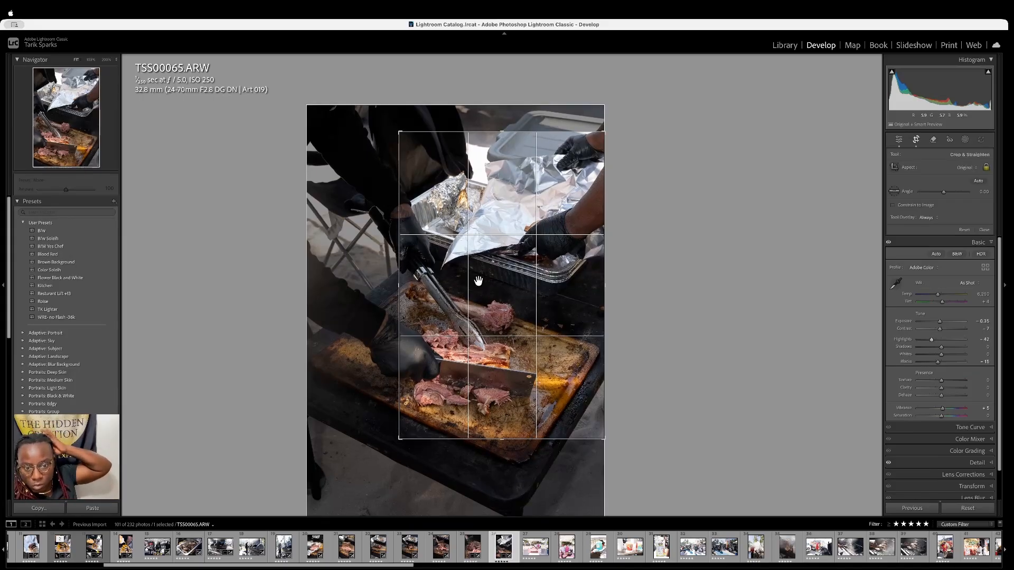
Switch the crop overlay to the golden spiral and orient it so it curls in over the chopped meat
key("o")
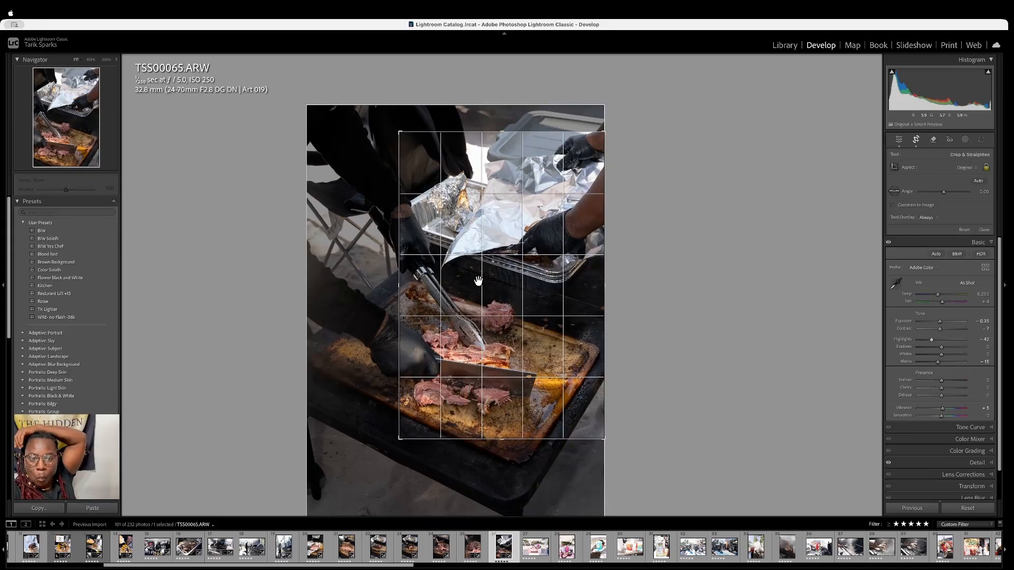
key("o")
key("o")
key("o")
key("o")
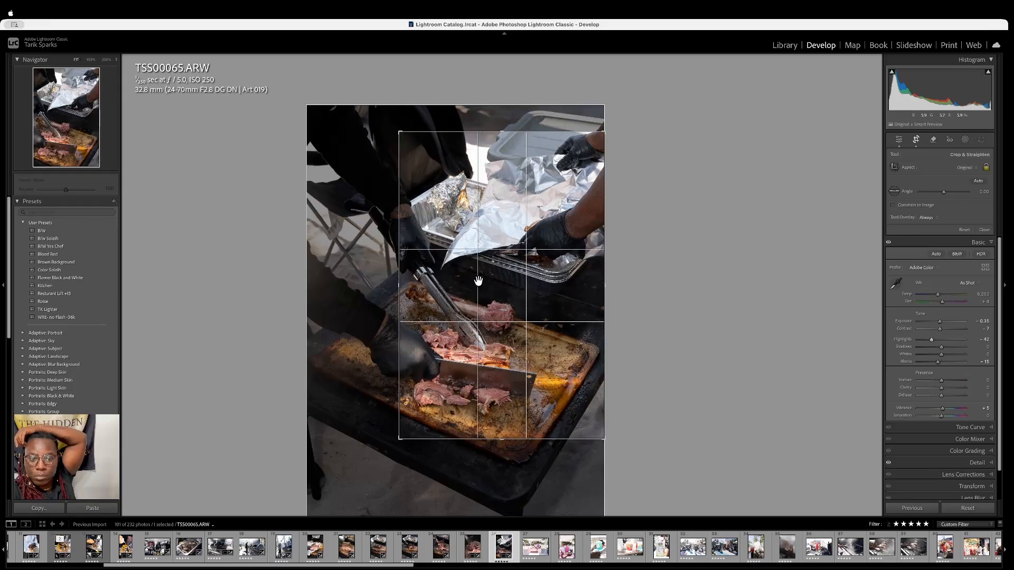
key("o")
key("o")
key("o")
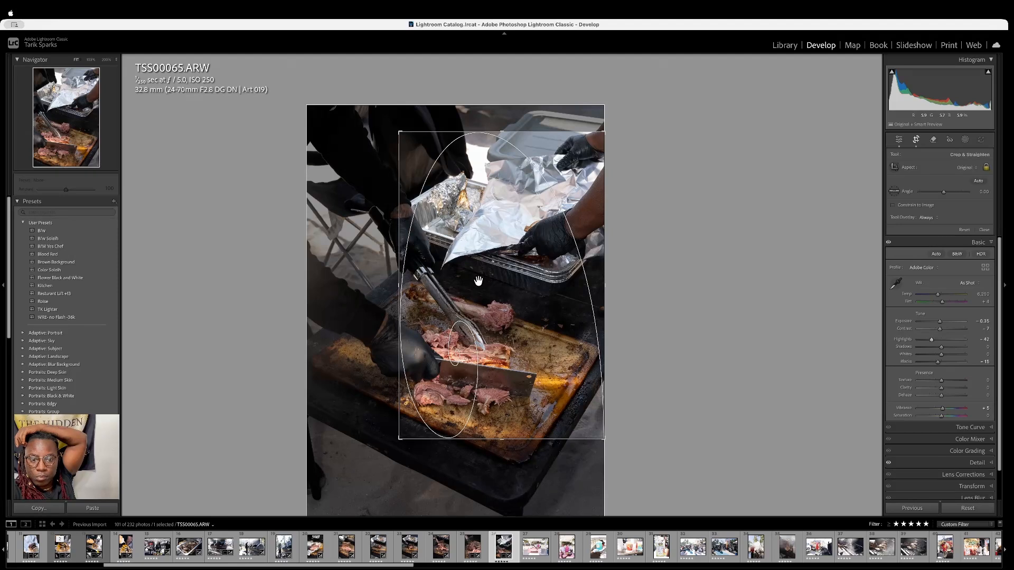
key("shift+o")
key("shift+o")
key("shift+o")
key("shift+o")
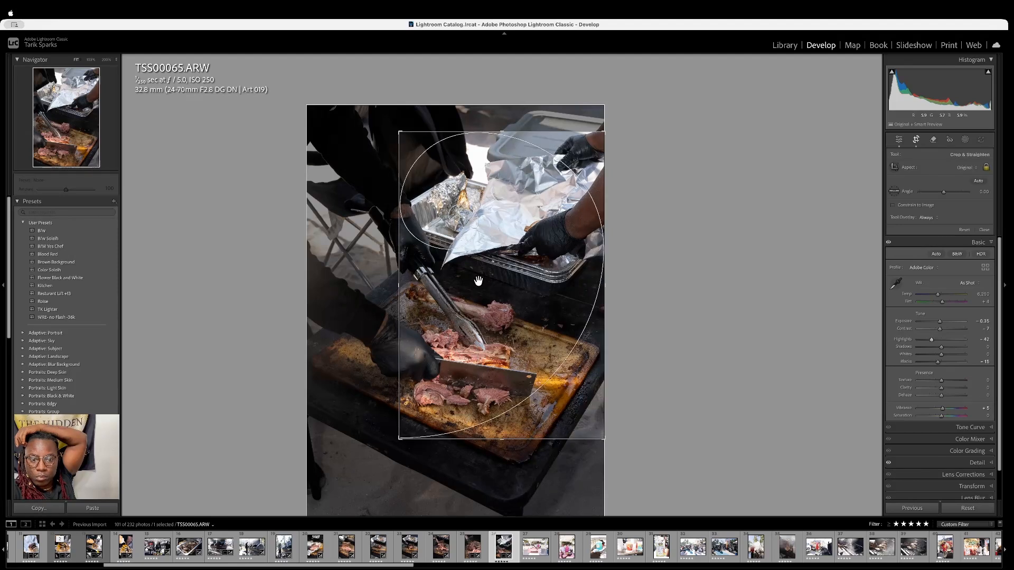
key("shift+o")
key("shift+o")
key("shift+o")
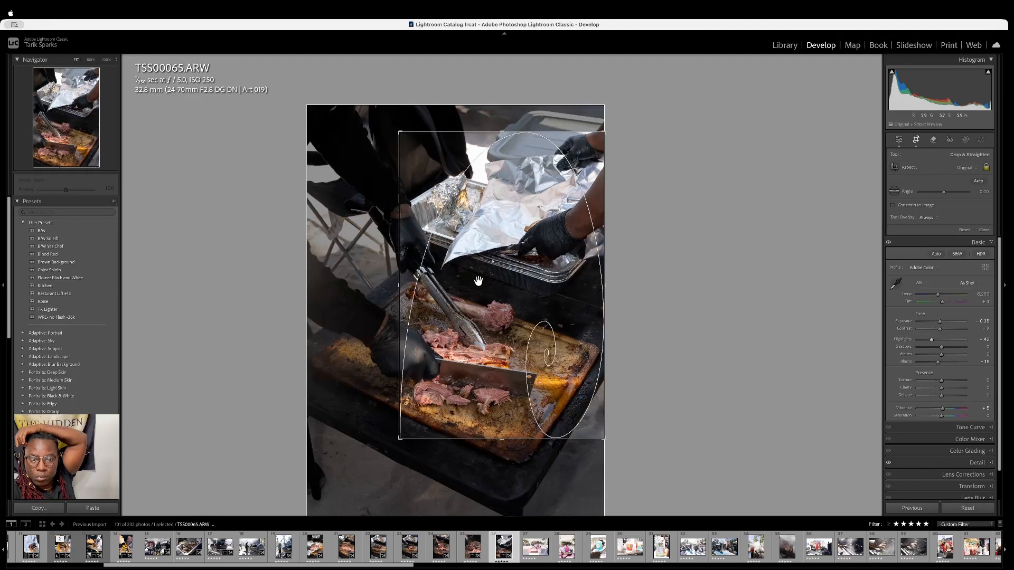
key("shift+o")
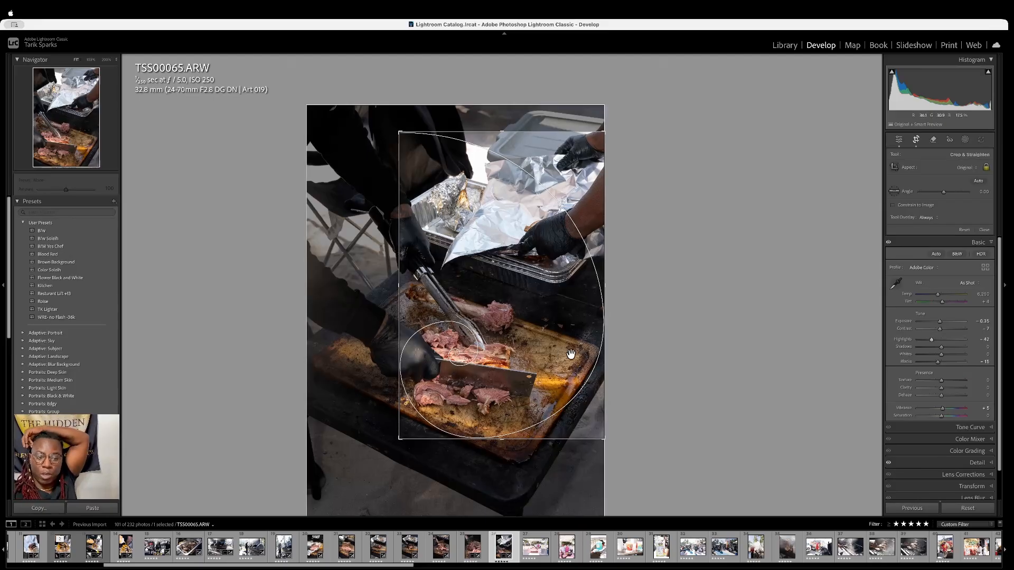
Apply the adjusted crop to TSS00065.ARW, set Contrast to +9 and slightly ease the Highlights reduction
key("Return")
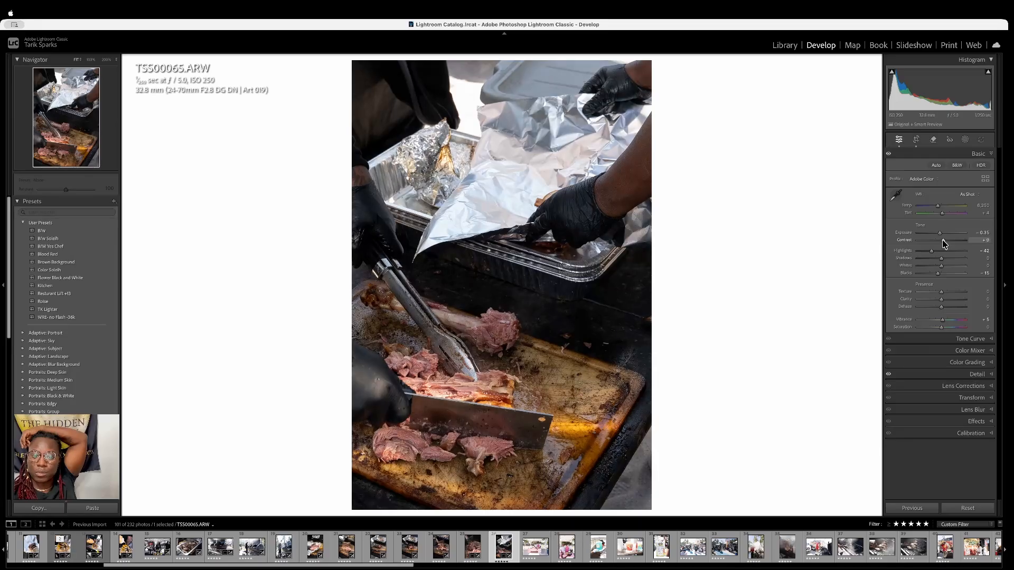
left_click_drag(932, 254, 934, 254)
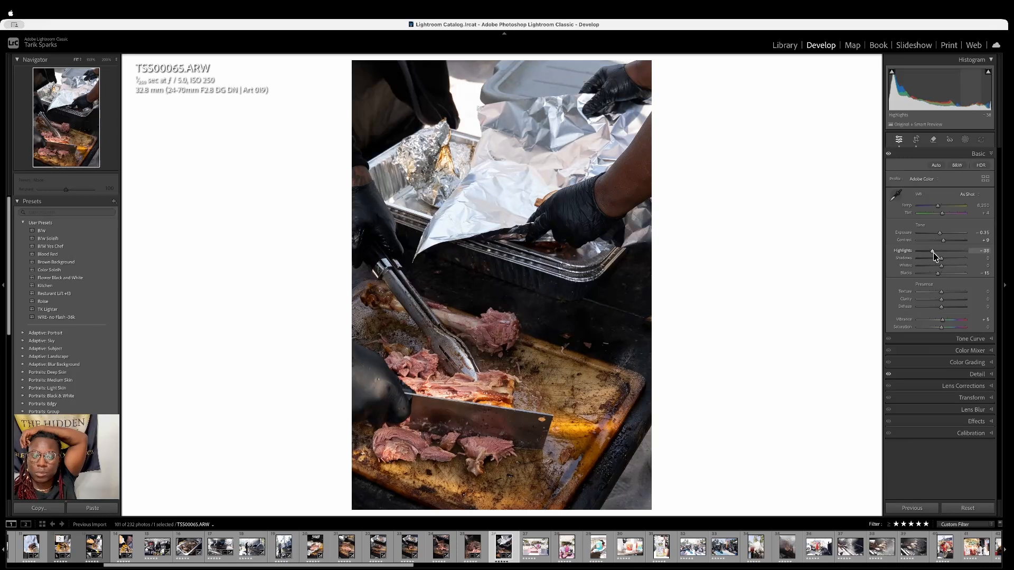
Auto-straighten TSS00067.ARW and tighten its crop around the three women behind the pink table
key("Right")
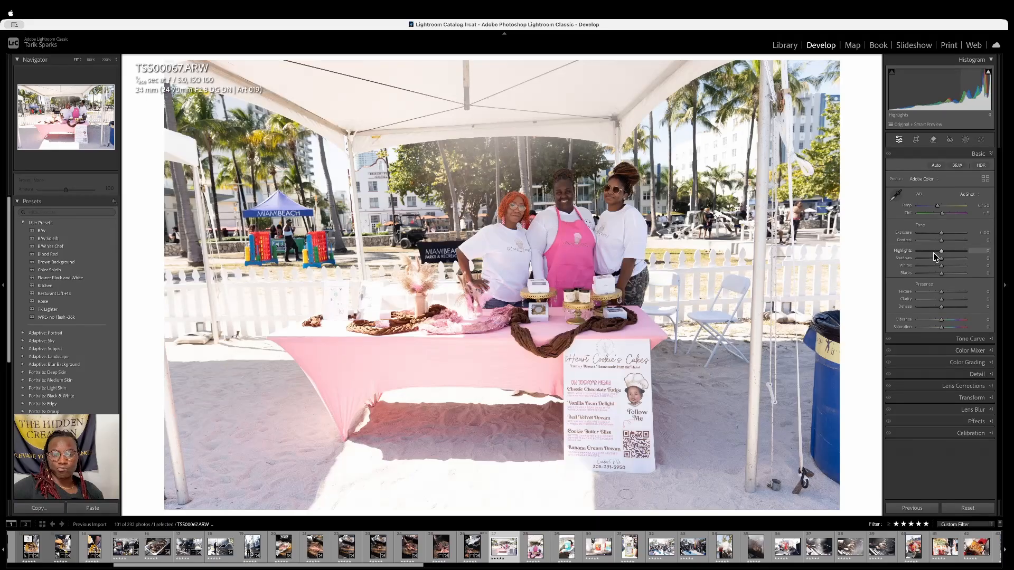
key("r")
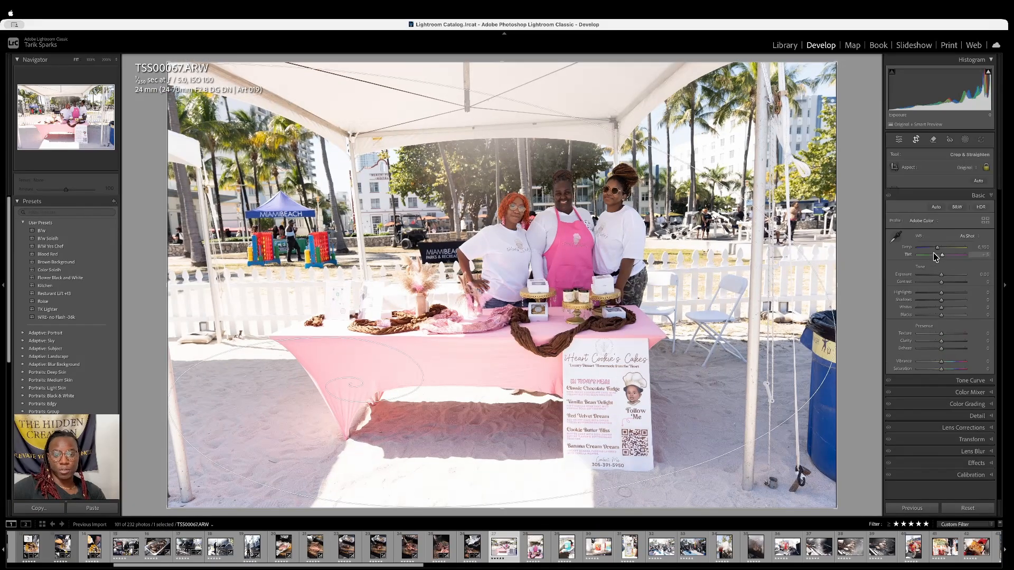
left_click(979, 181)
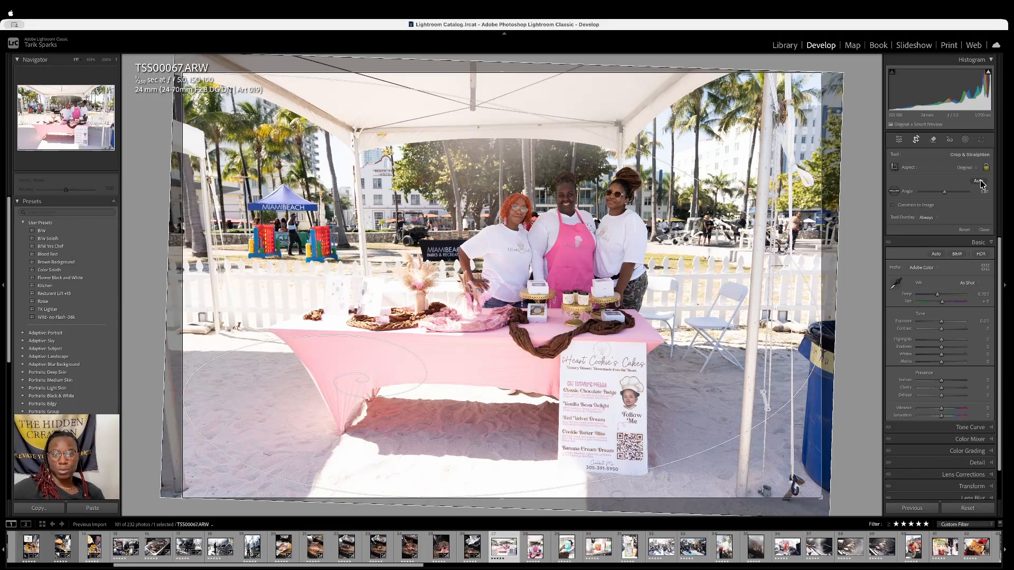
key("r")
key("r")
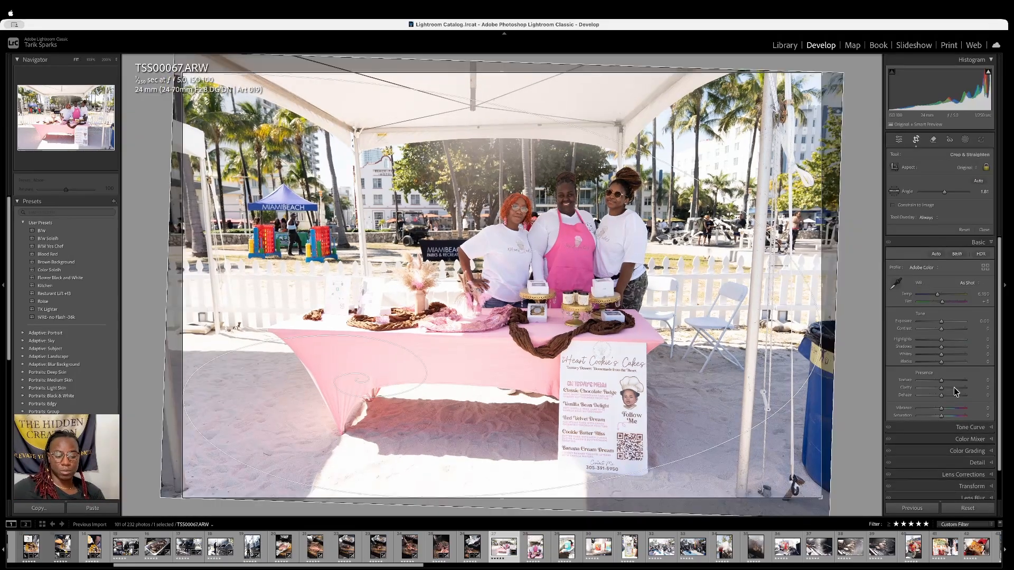
left_click_drag(822, 273, 809, 287)
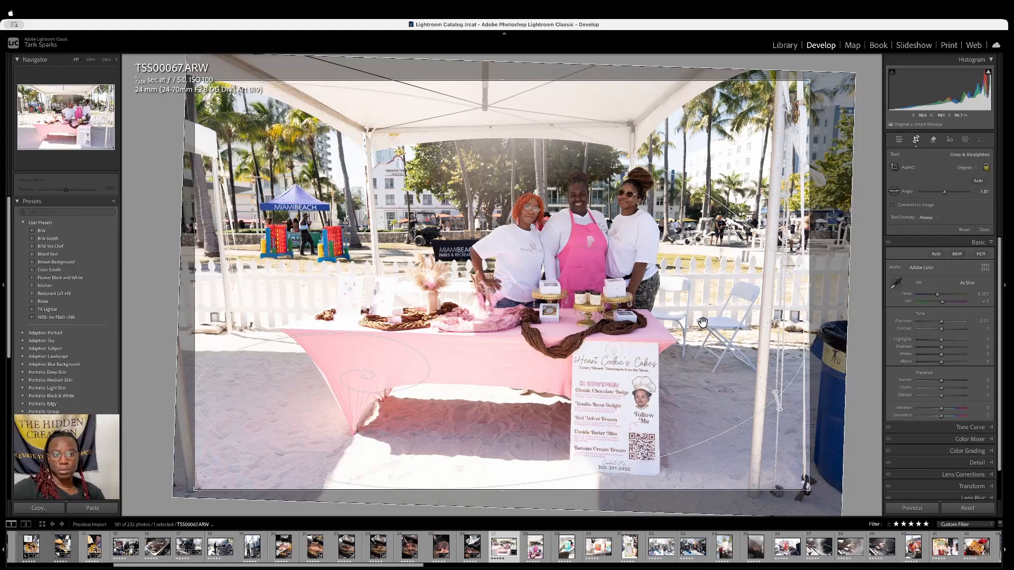
key("Return")
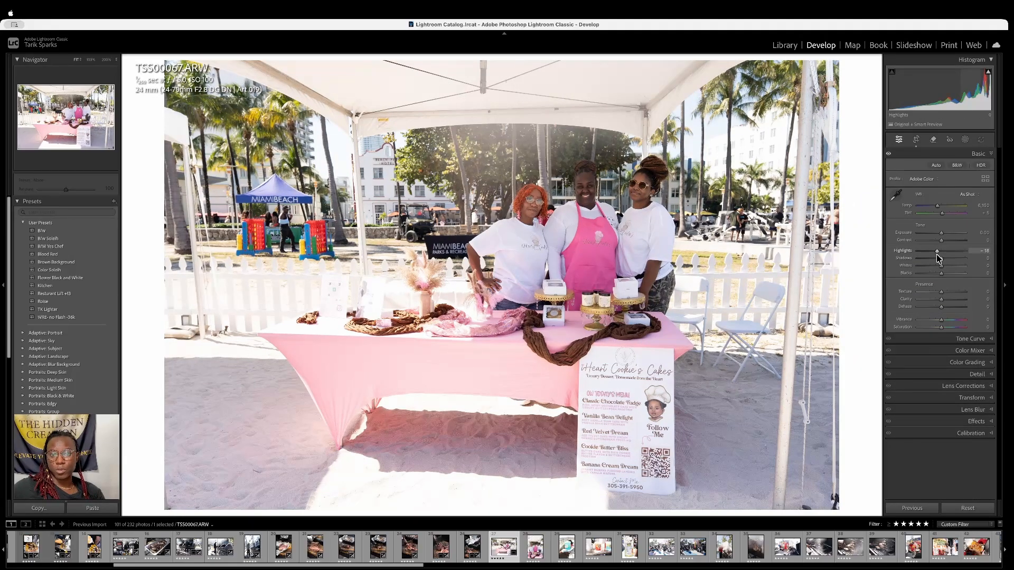
Compare TSS00067.ARW before and after a slight Highlights reduction, and set Highlights to −75
left_click_drag(936, 255, 938, 254)
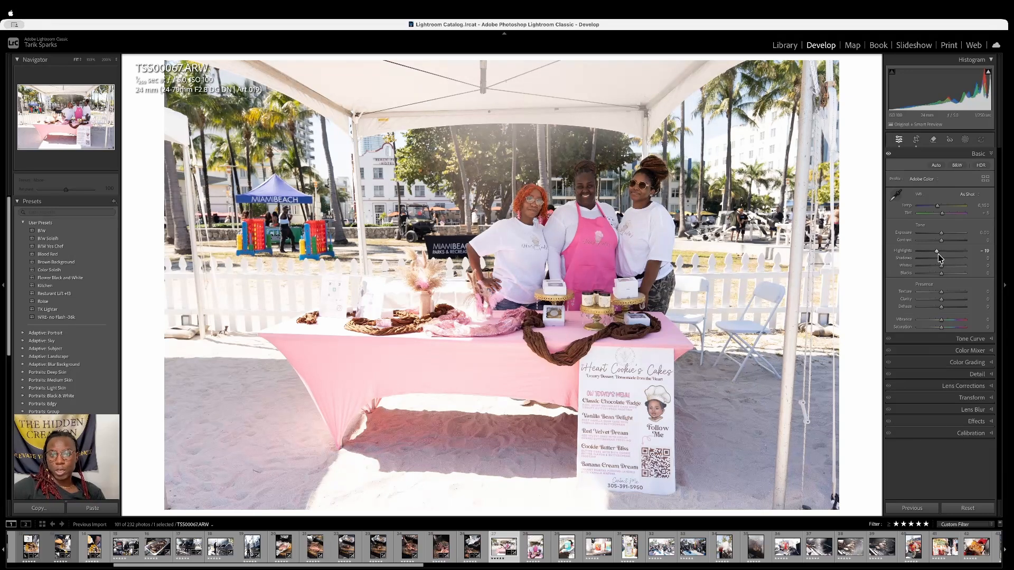
key("backslash")
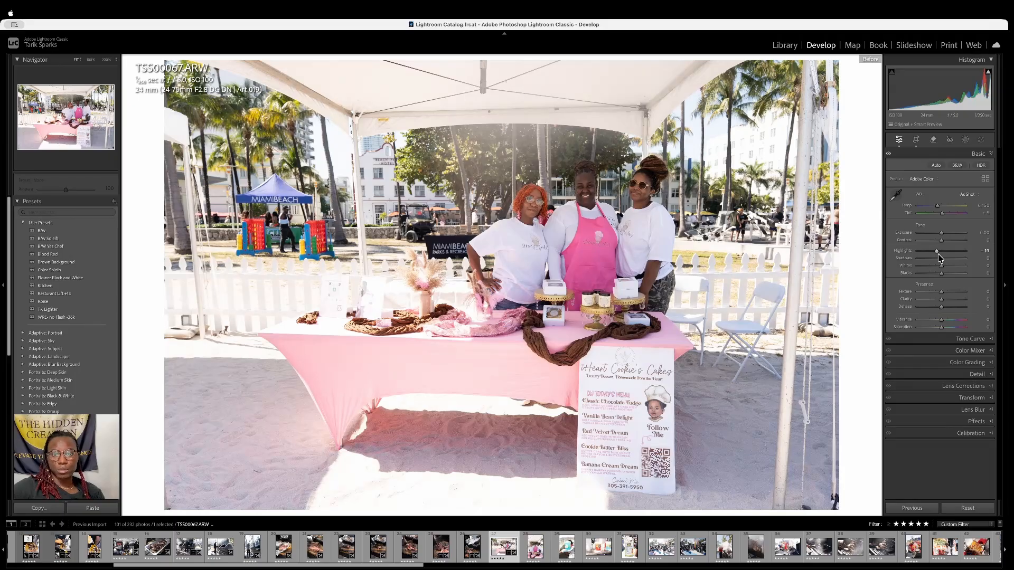
key("backslash")
key("backslash")
key("backslash")
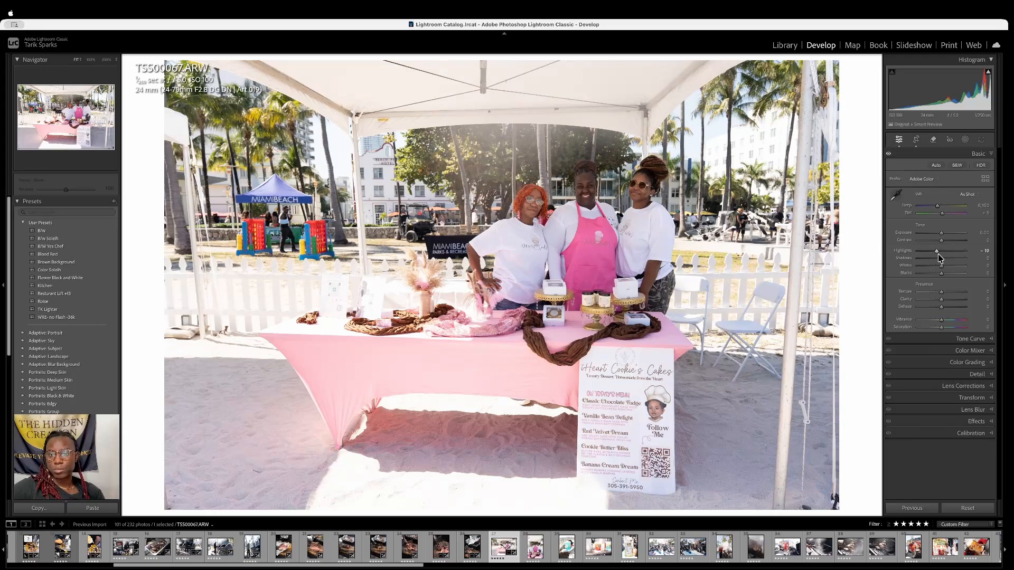
key("backslash")
key("backslash")
key("backslash")
key("backslash")
key("backslash")
key("backslash")
left_click_drag(925, 254, 922, 255)
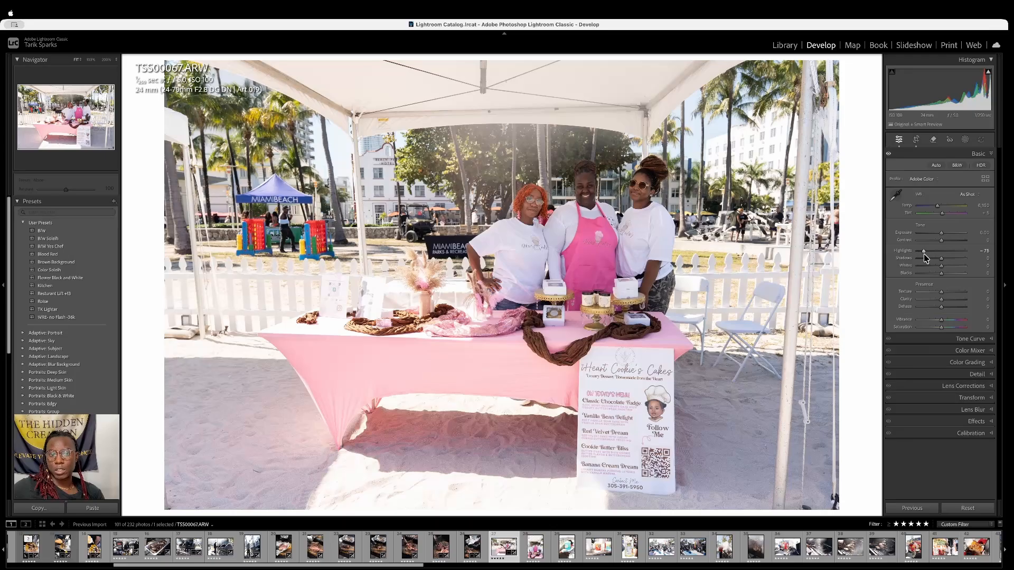
Try a portrait-orientation crop around the three women in TSS00067.ARW and revert to the landscape crop
key("r")
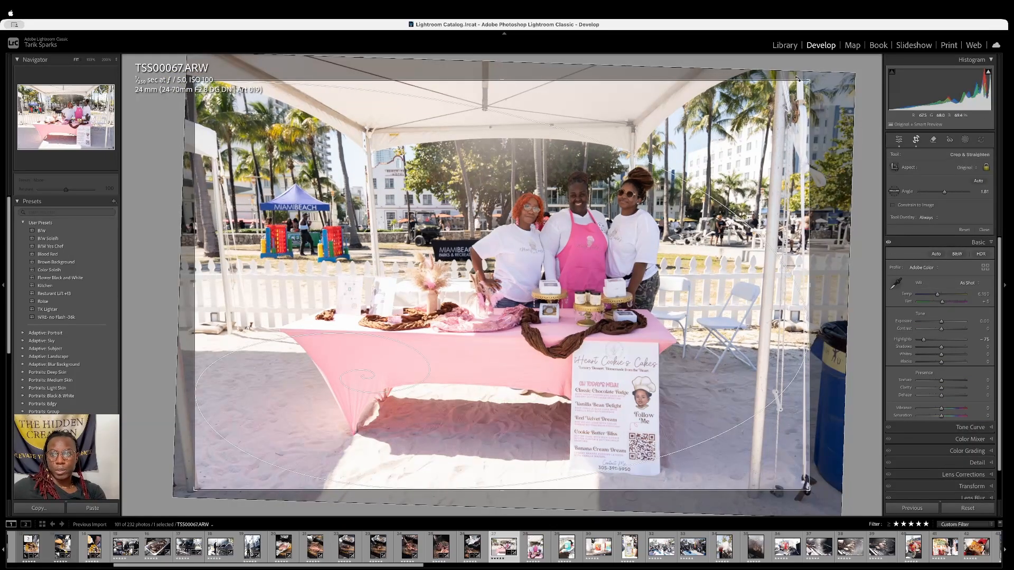
key("x")
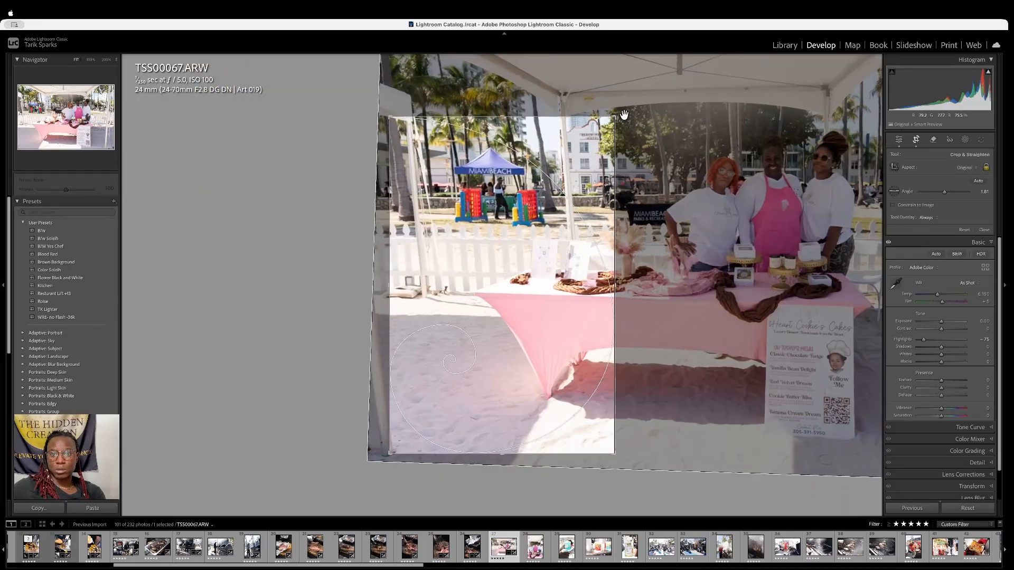
key("x")
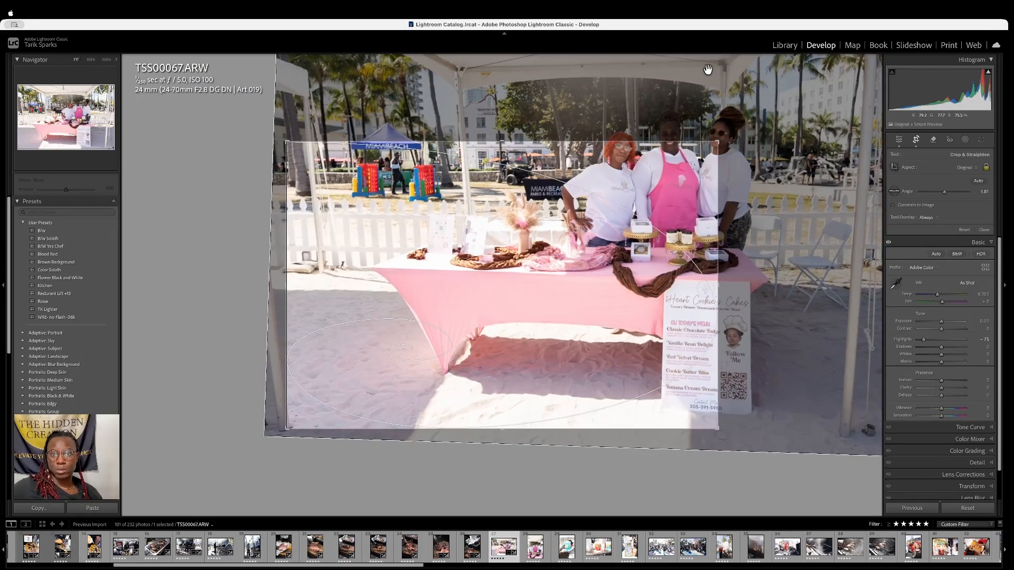
key("x")
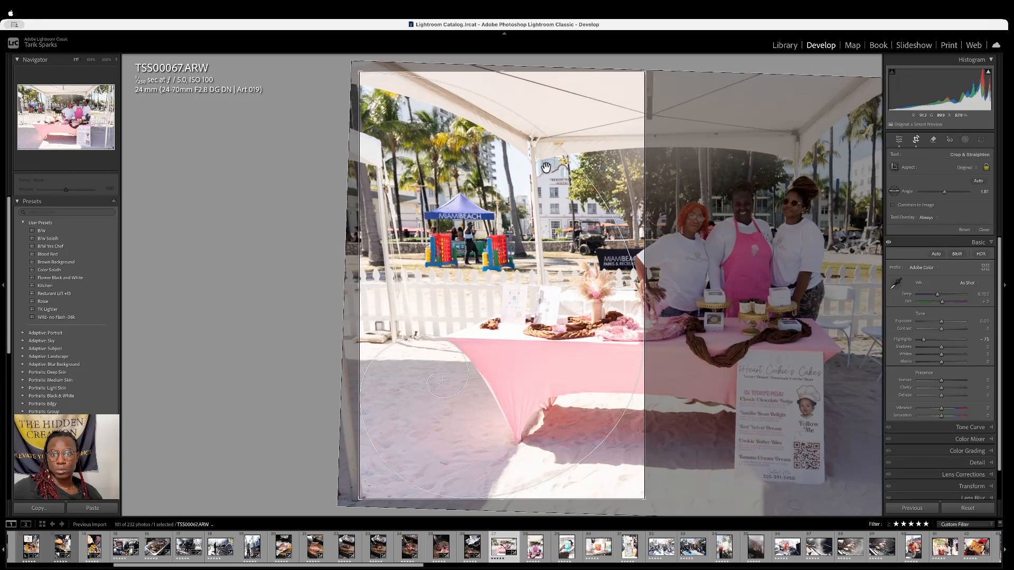
left_click_drag(549, 201, 395, 222)
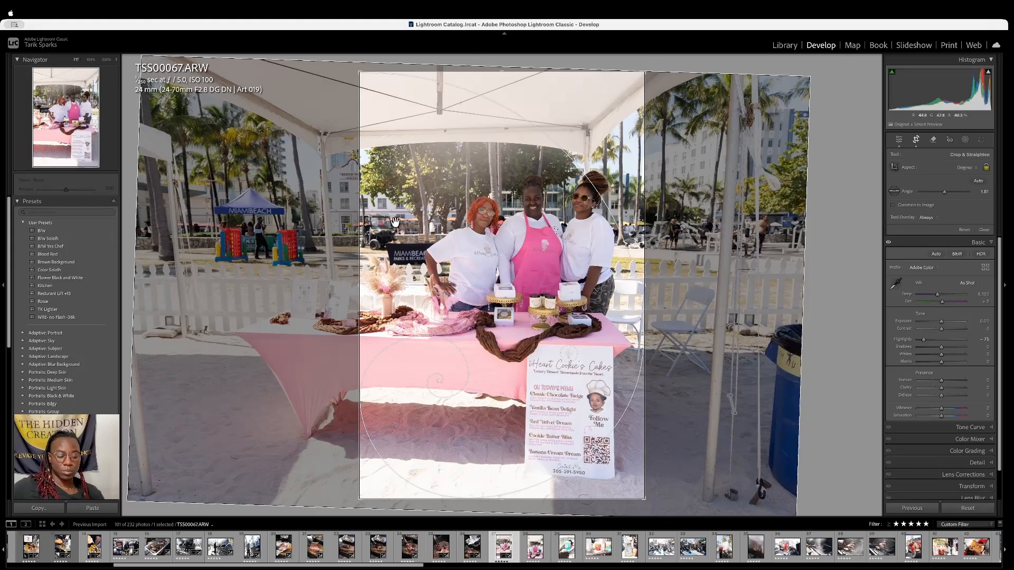
key("super+z")
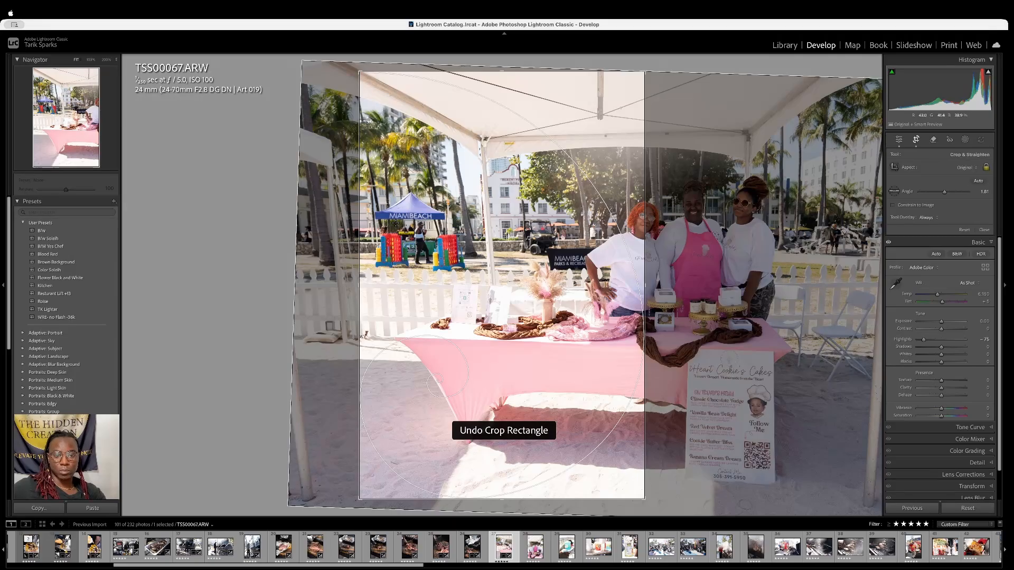
key("super+z")
key("Return")
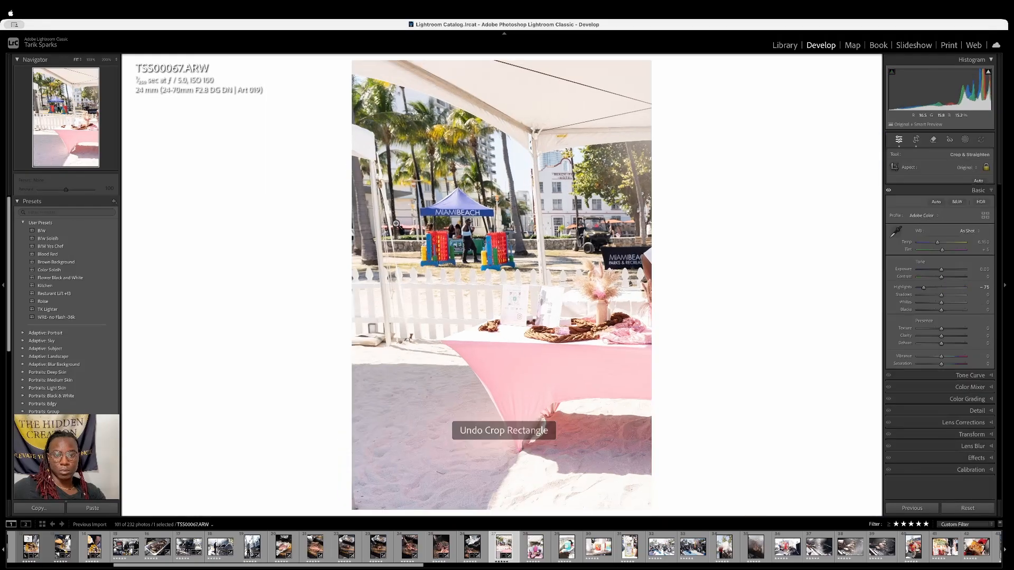
key("super+z")
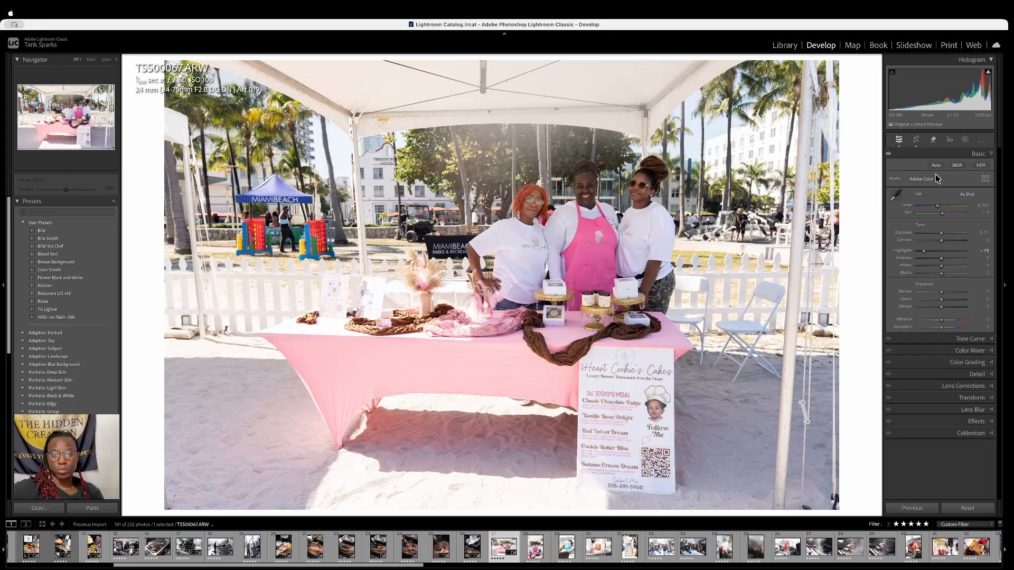
Straighten TSS00067.ARW along the front edge of the pink table and apply the crop
key("r")
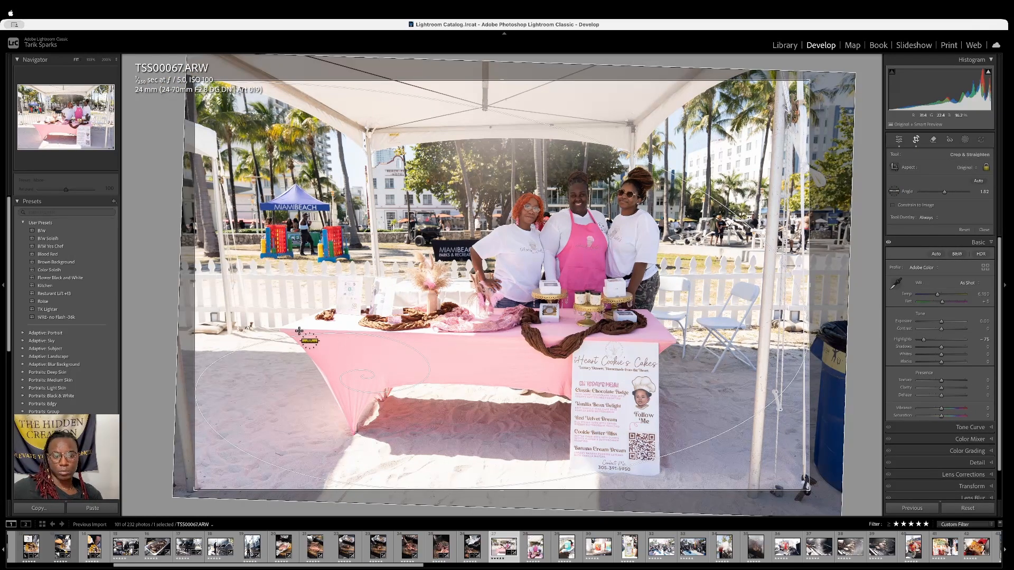
left_click_drag(520, 336, 646, 341)
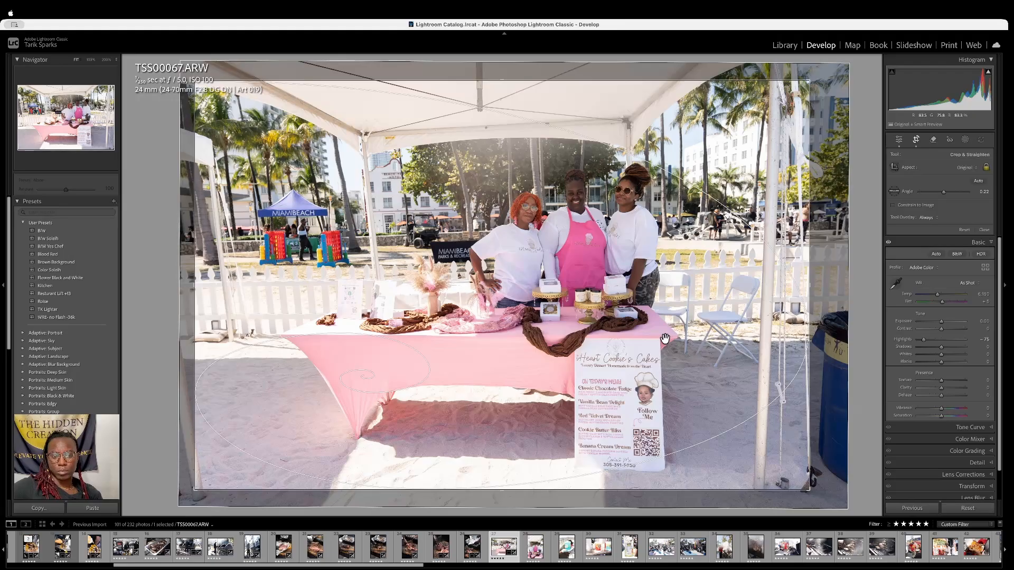
key("Return")
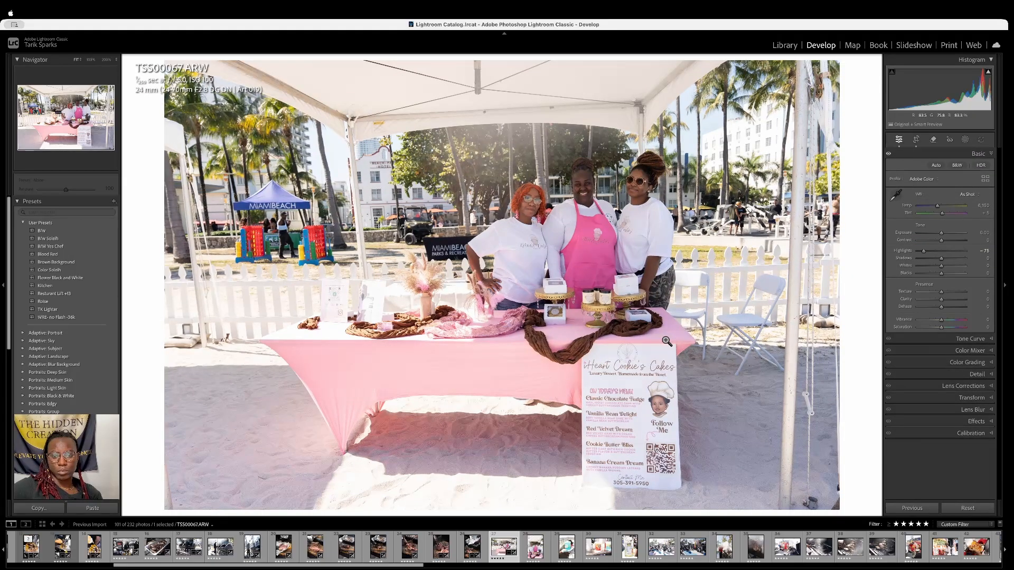
Auto-straighten TSS00069.ARW and crop out most of the tent canopy, keeping the three women and the dessert table
key("Right")
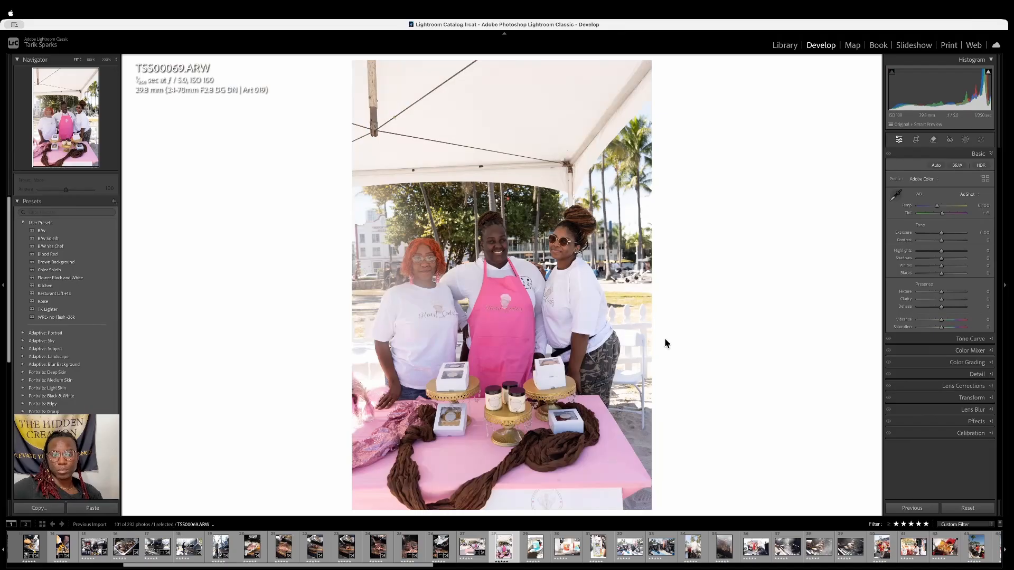
key("r")
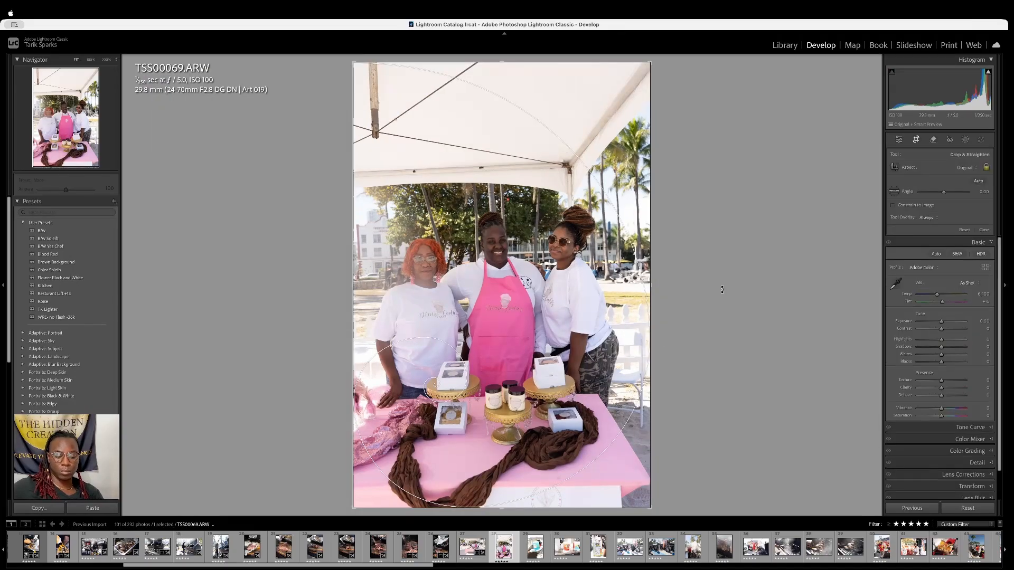
left_click(978, 181)
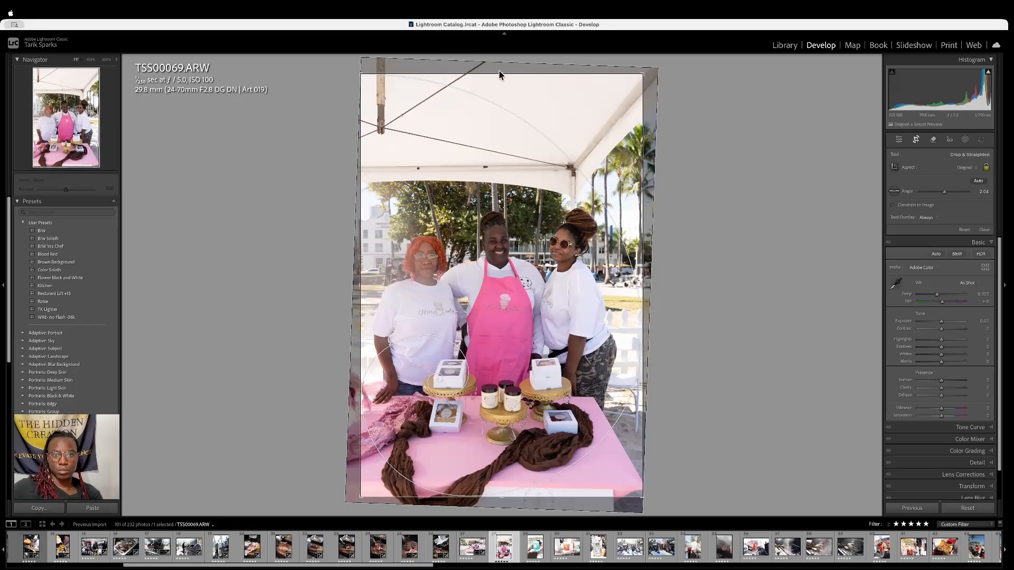
mouse_move(501, 74)
left_mouse_down()
mouse_move(498, 110)
mouse_move(500, 91)
left_mouse_up()
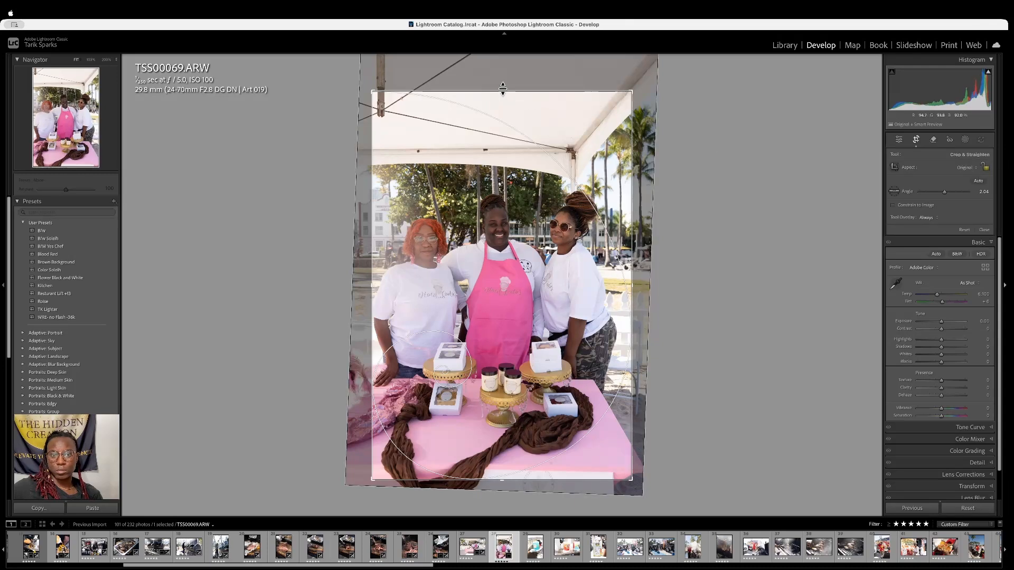
left_click_drag(502, 88, 495, 132)
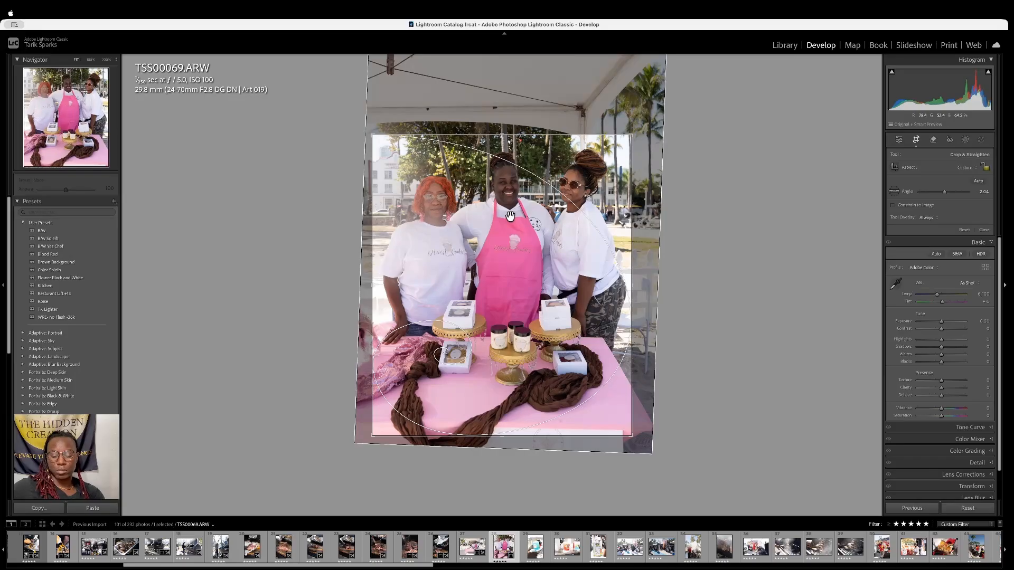
key("Return")
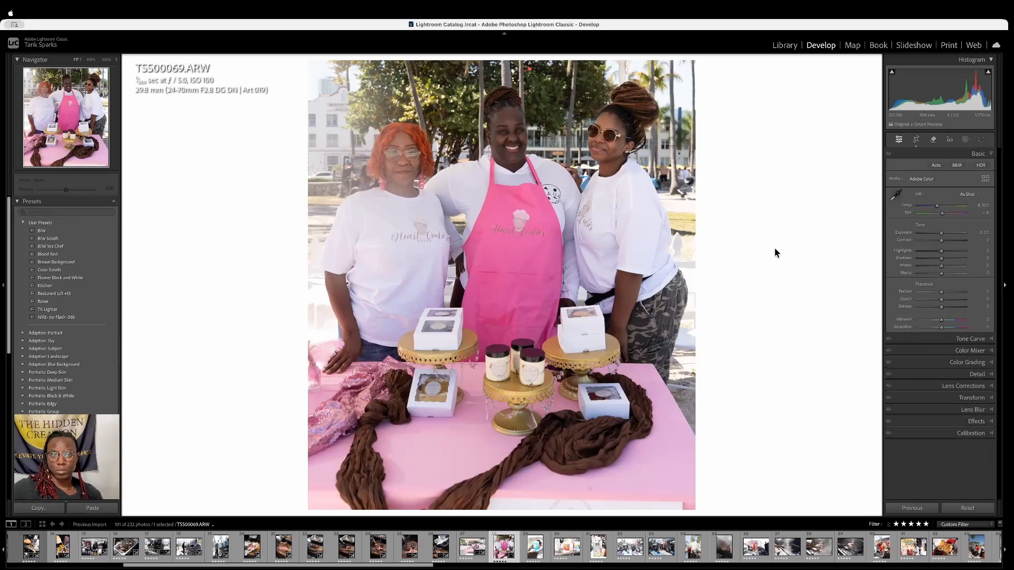
Inspect the women's faces up close in TSS00069.ARW and raise the Exposure slightly
left_click(517, 123)
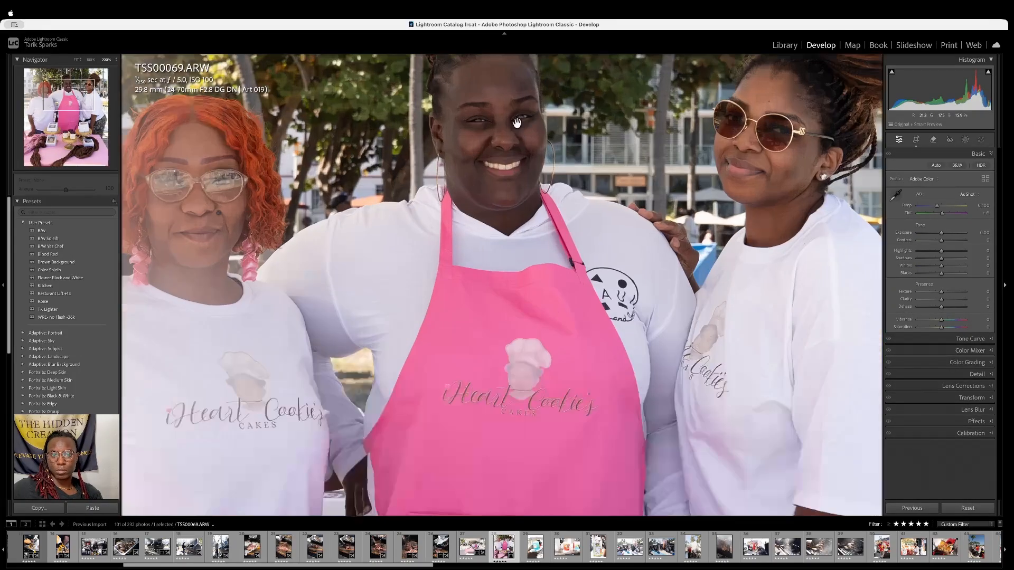
left_click_drag(516, 122, 526, 189)
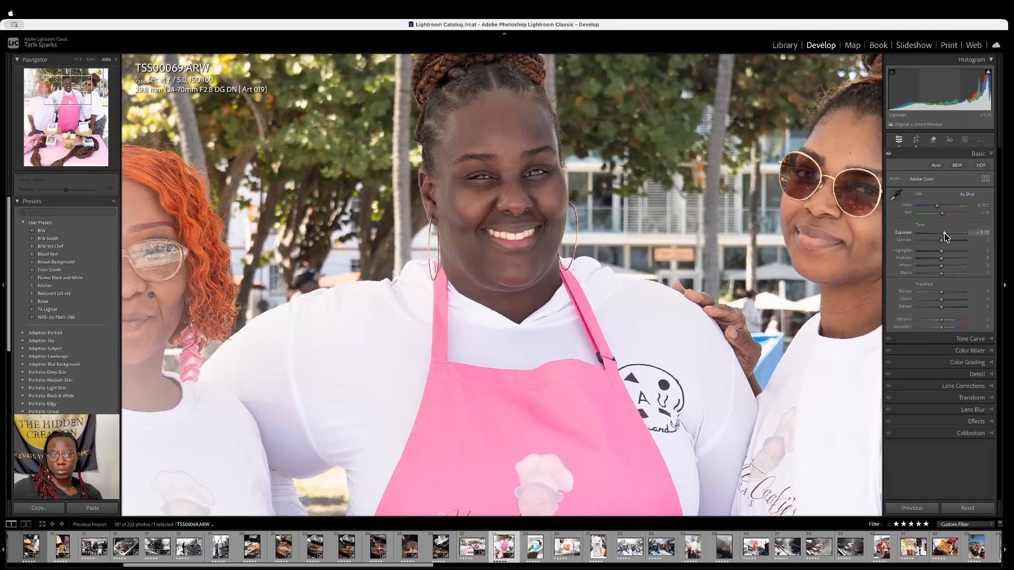
left_click_drag(944, 233, 941, 235)
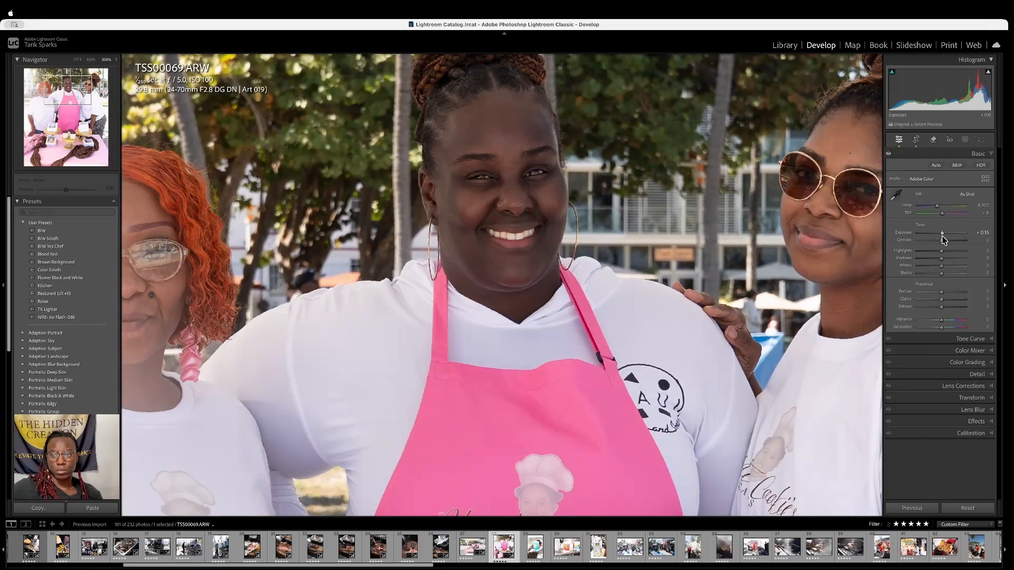
left_click_drag(555, 307, 643, 262)
left_click_drag(737, 295, 481, 293)
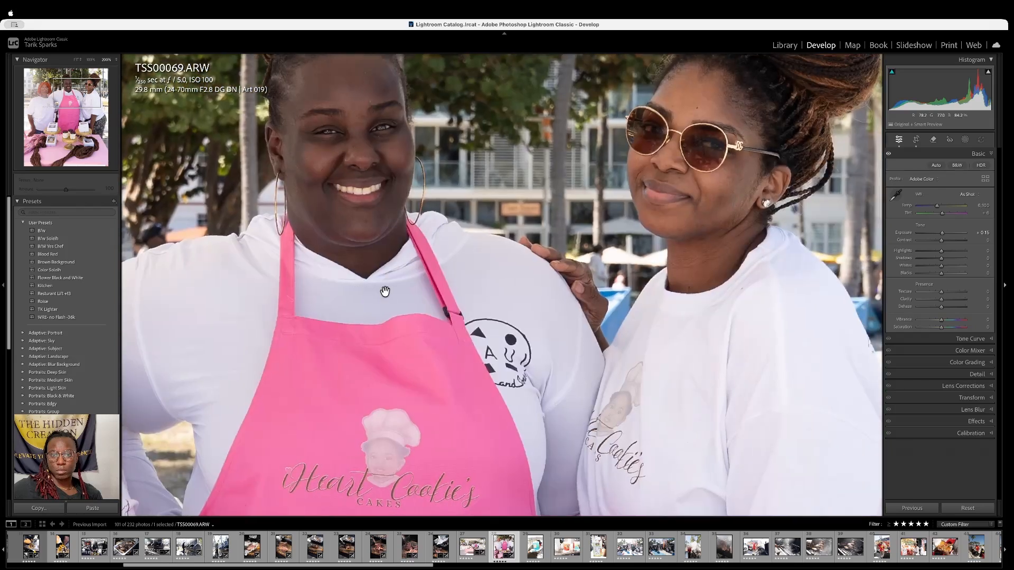
left_click(393, 292)
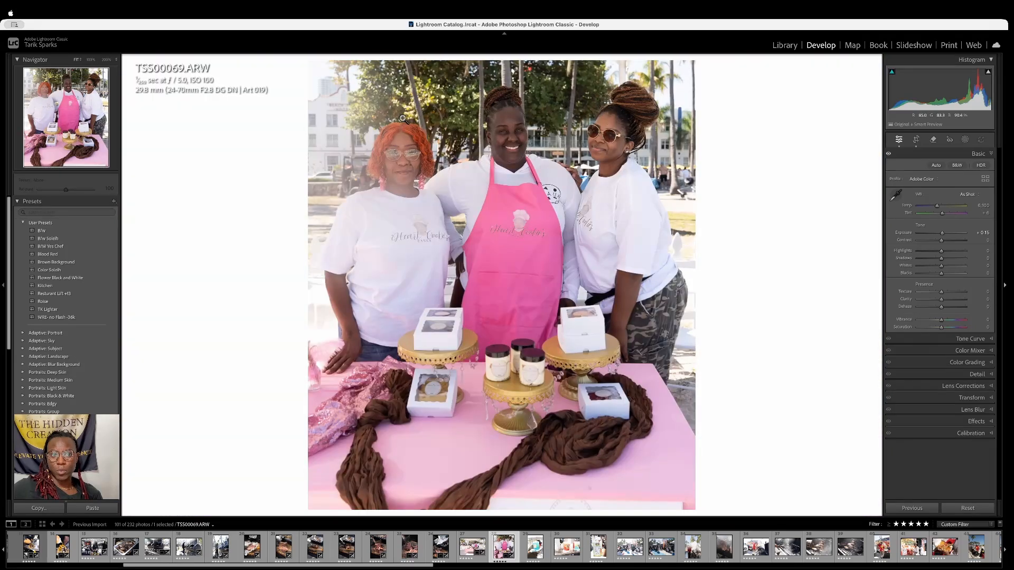
Add a linear gradient mask from the photo's left side, fading out near the middle woman in the pink apron
left_click(933, 140)
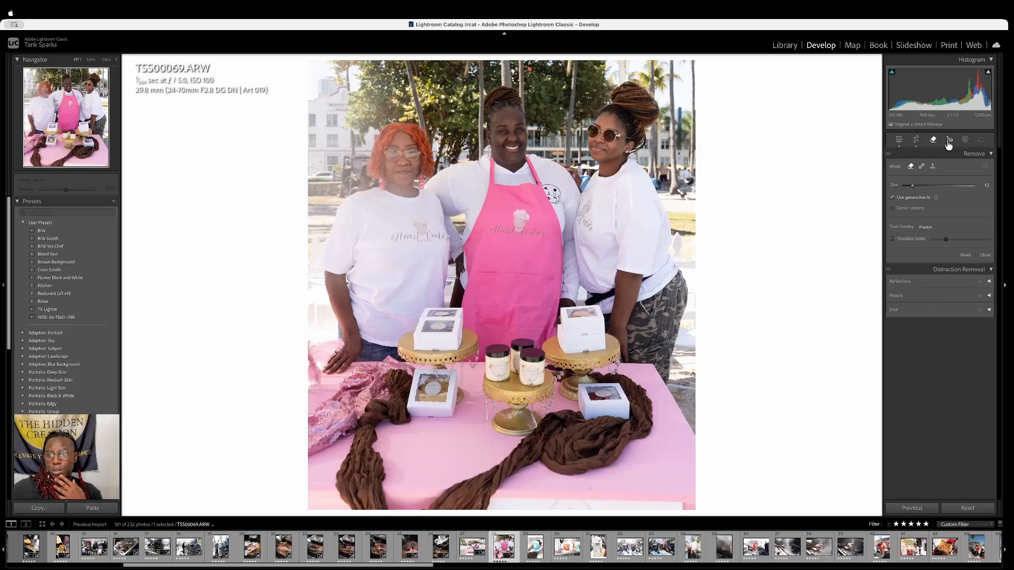
left_click(965, 141)
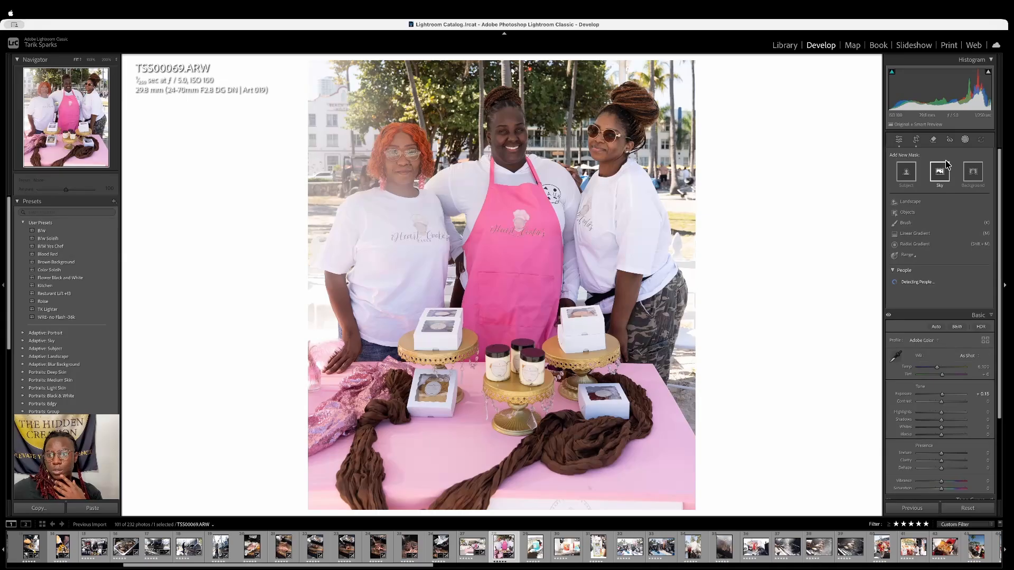
left_click(932, 233)
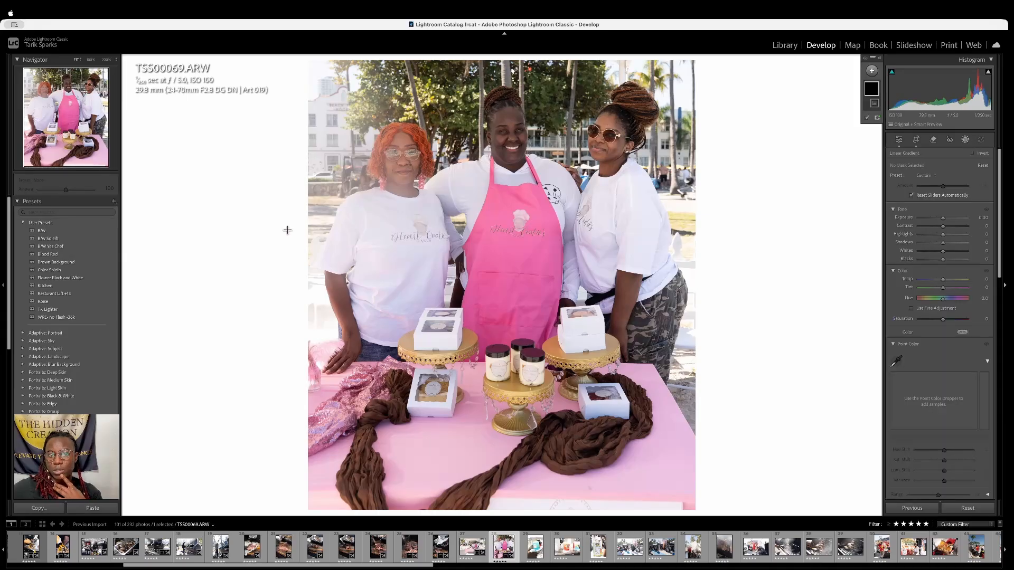
left_click_drag(285, 230, 501, 227)
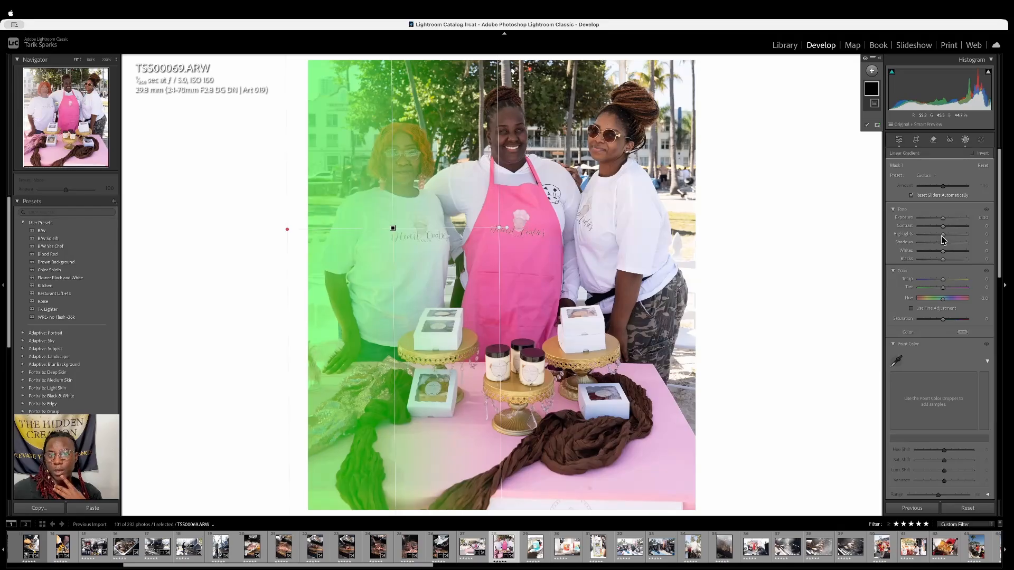
Reduce the gradient mask's Highlights strongly, set its Exposure to −0.75 and finish masking
left_click_drag(941, 235, 928, 236)
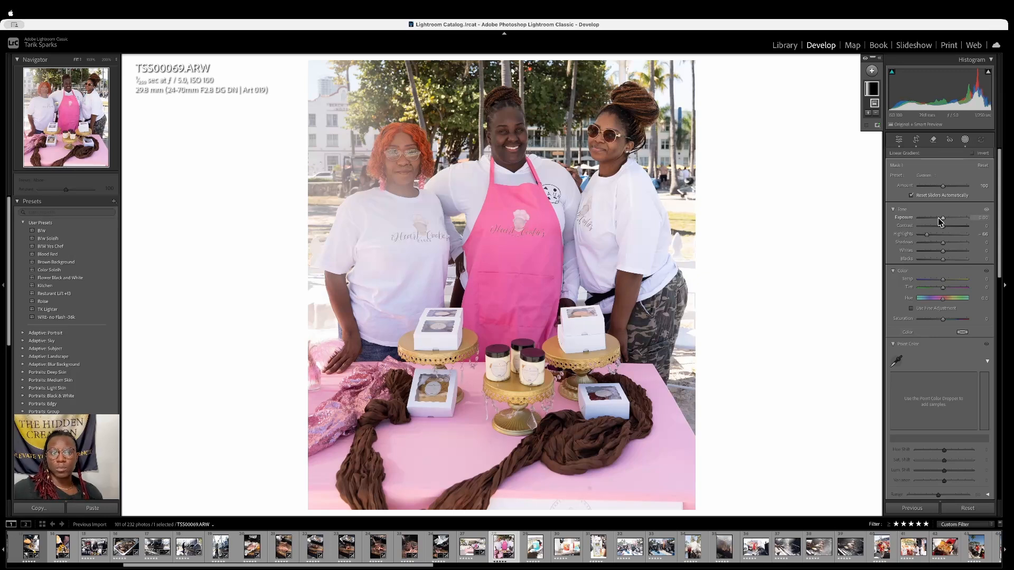
left_click(938, 217)
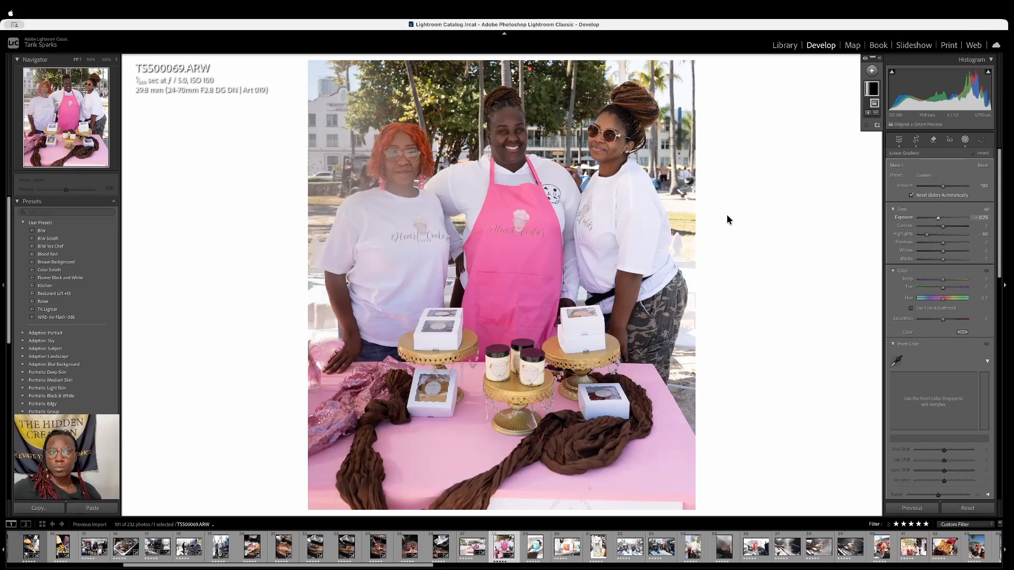
mouse_move(361, 280)
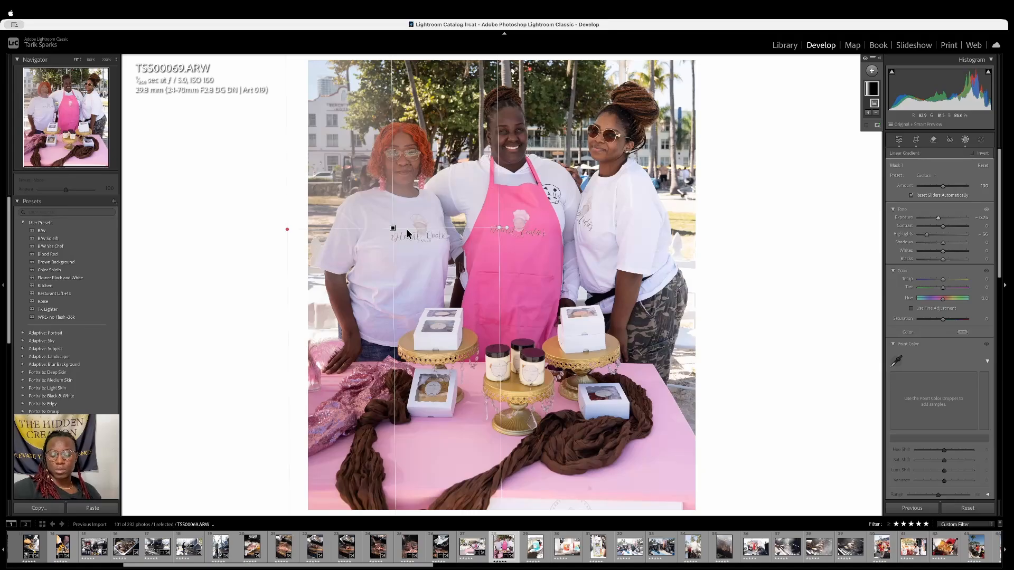
key("shift+w")
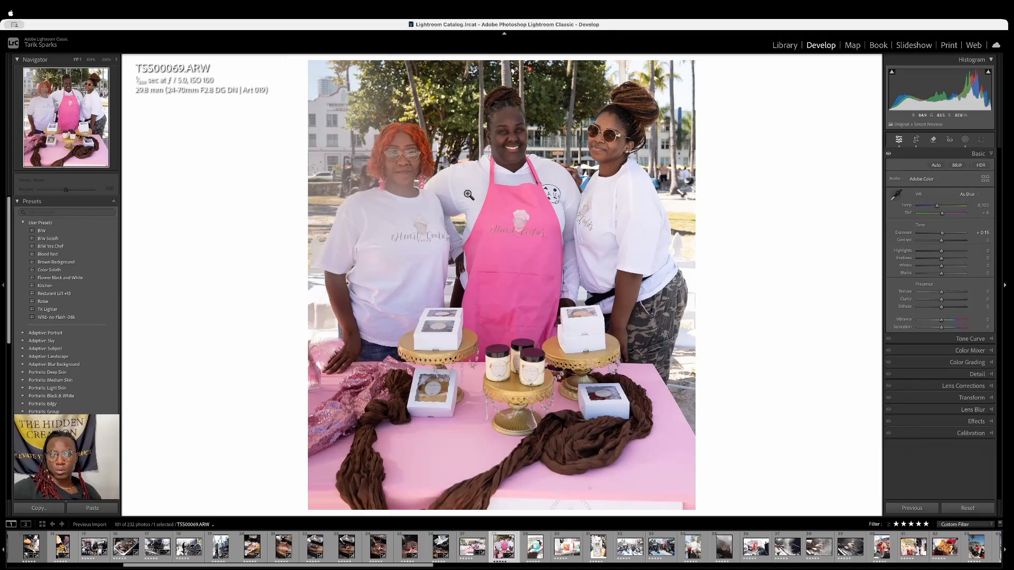
Compare TSS00069.ARW before and after the mask adjustment, and set the overall Contrast to +20
key("backslash")
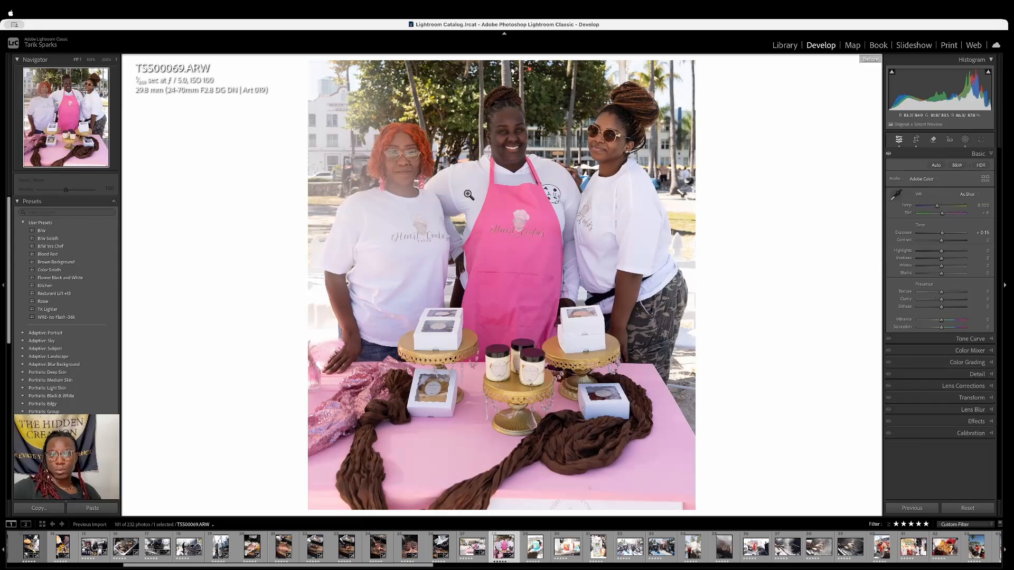
key("backslash")
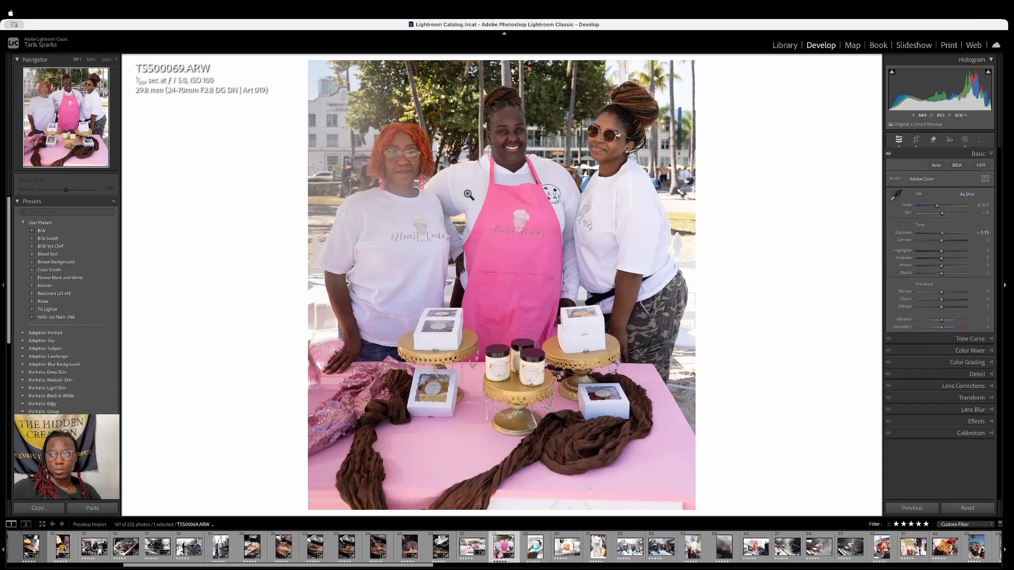
left_click_drag(942, 240, 946, 240)
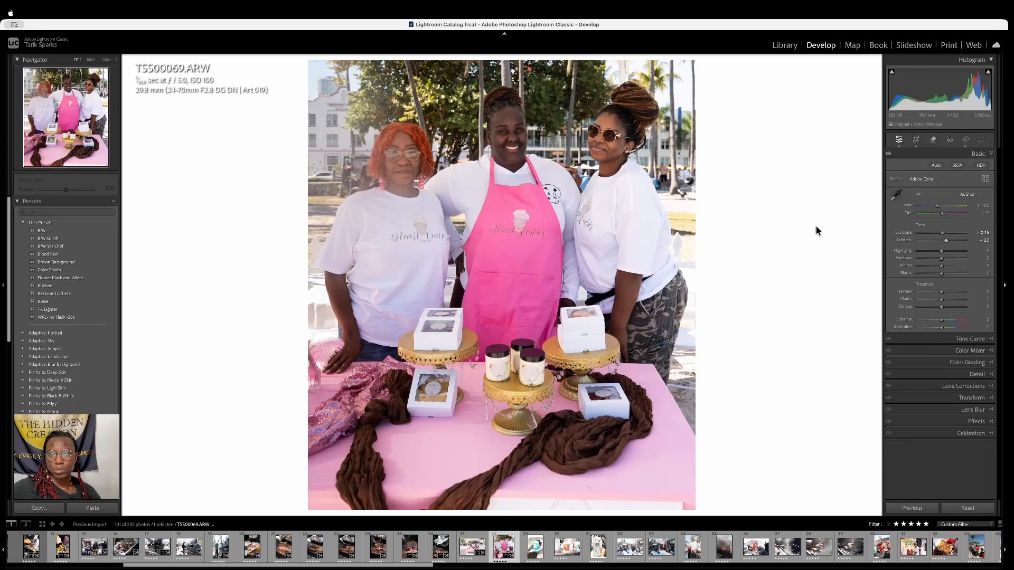
Compare the original and edited versions of TSS00069.ARW repeatedly to judge the tone changes
left_click(640, 211)
left_click(634, 232)
left_click(635, 235)
left_click(634, 236)
key("backslash")
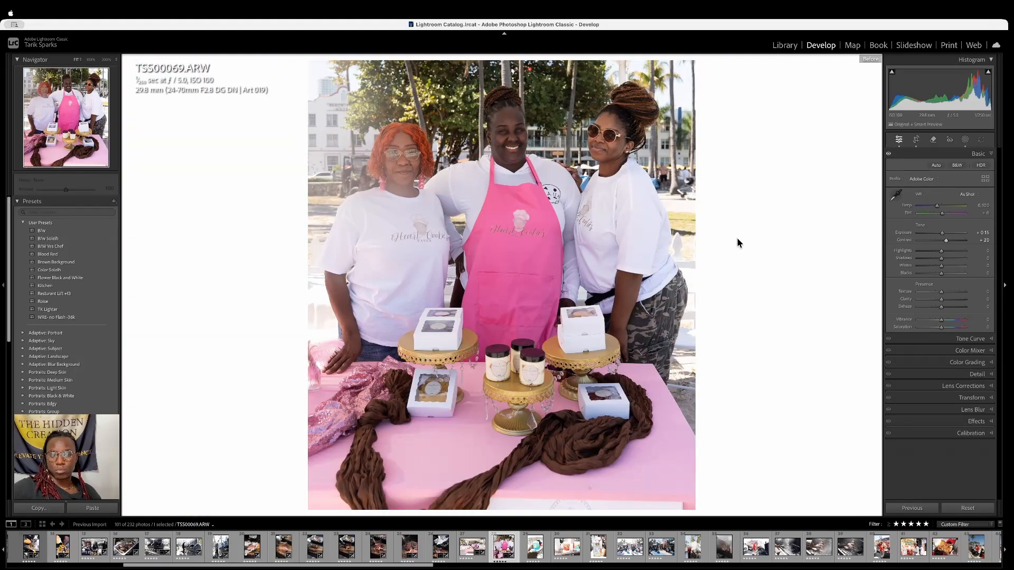
key("backslash")
key("backslash")
key("backslash")
key("backslash")
key("backslash")
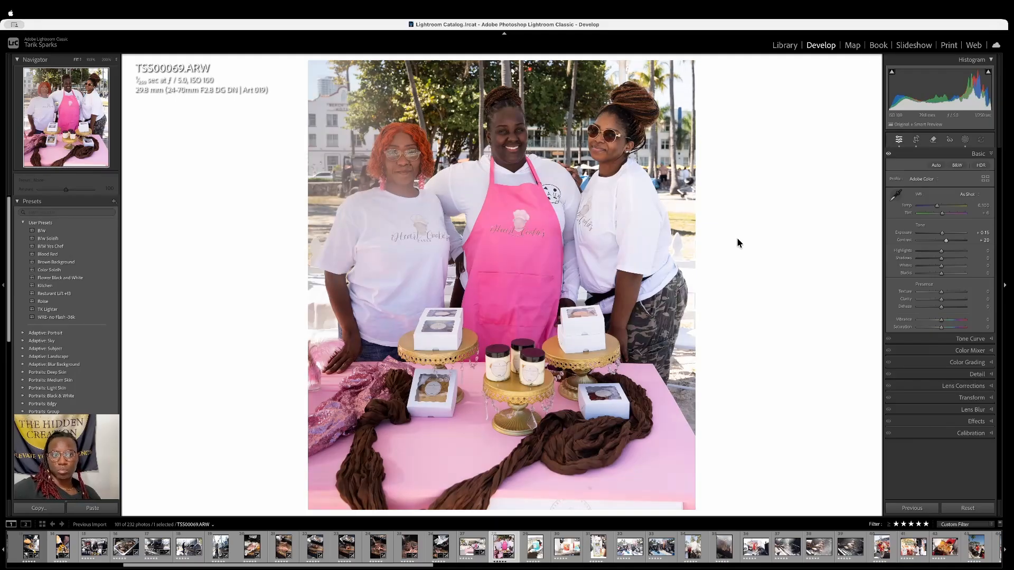
Compare TSS00069.ARW with its original once more and lower the overall Contrast
key("backslash")
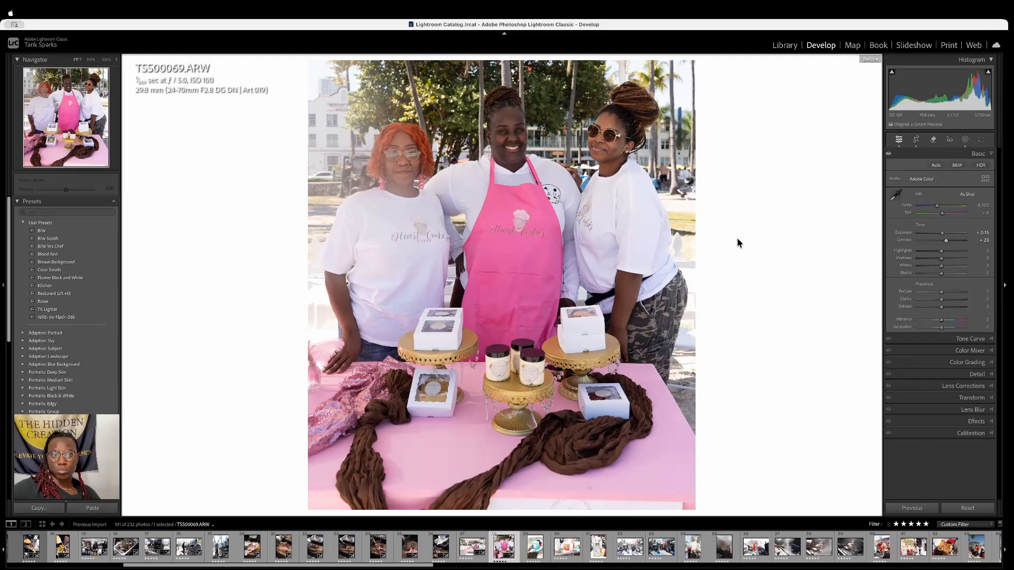
key("backslash")
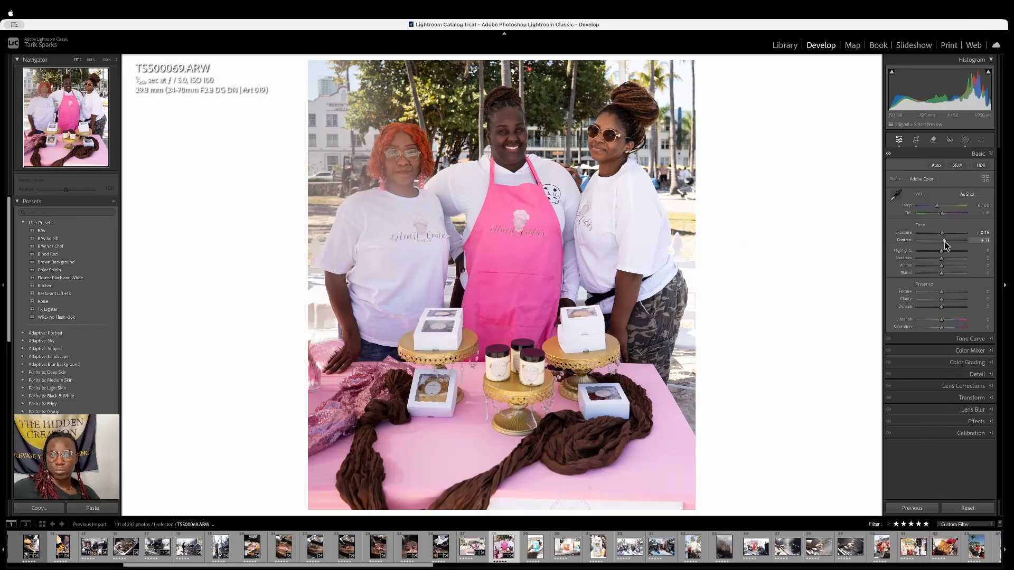
left_click_drag(944, 241, 942, 243)
Move on to TSS00071.ARW and set its Exposure to −0.65
key("Right")
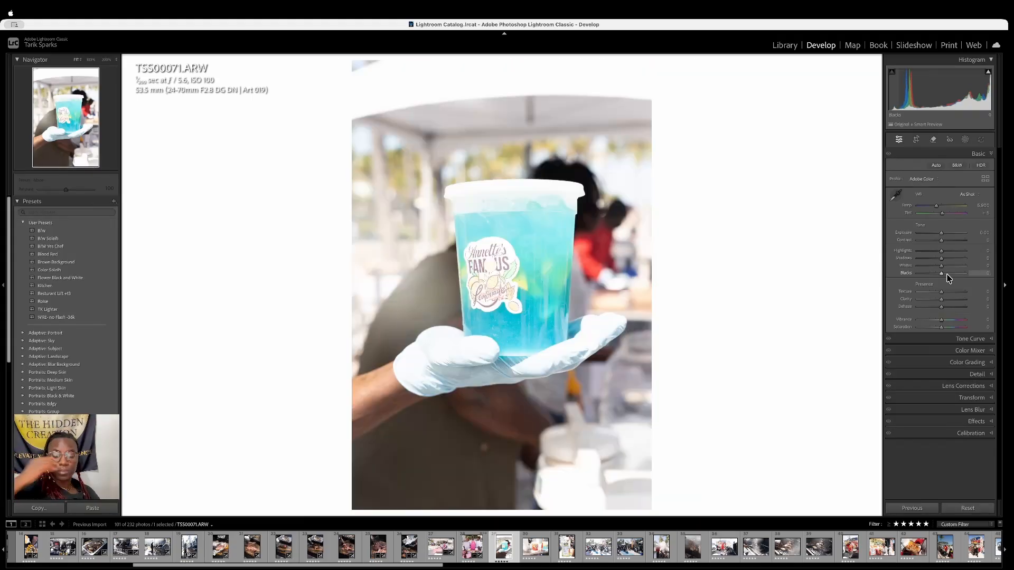
left_click_drag(942, 233, 939, 235)
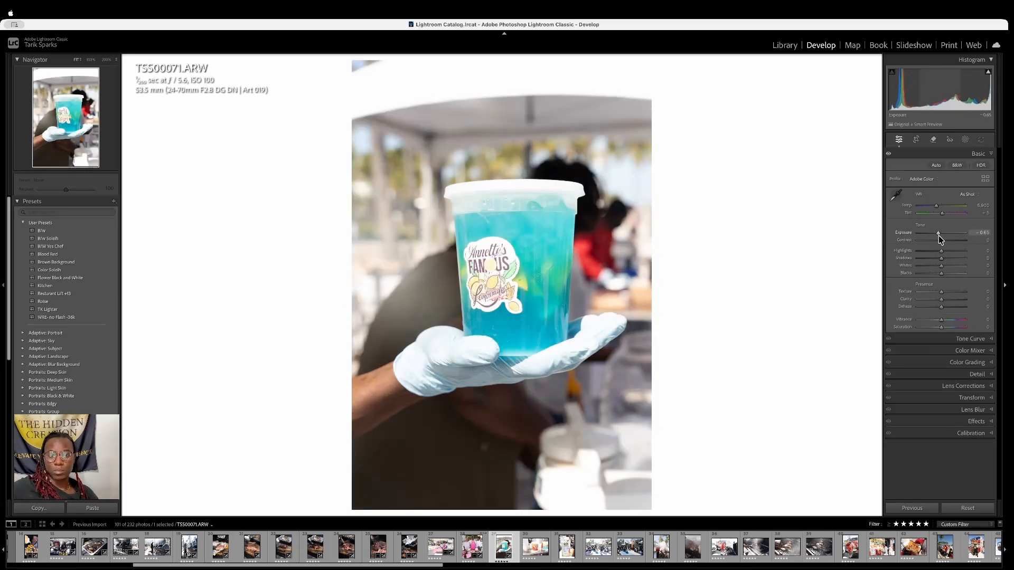
Crop TSS00071.ARW tighter around the blue drink at the original aspect ratio and straighten it automatically
key("r")
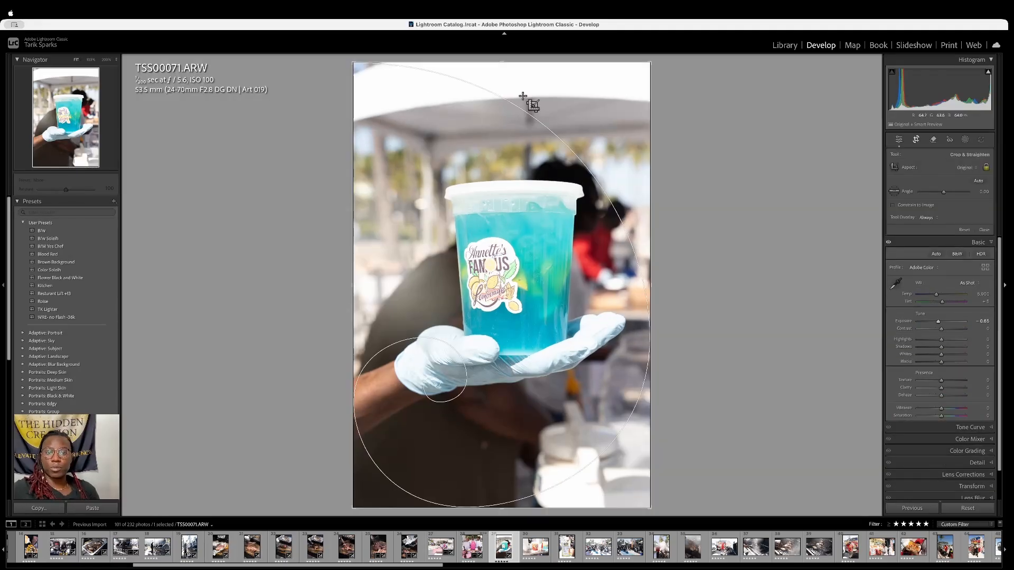
left_click_drag(502, 63, 496, 88)
key("o")
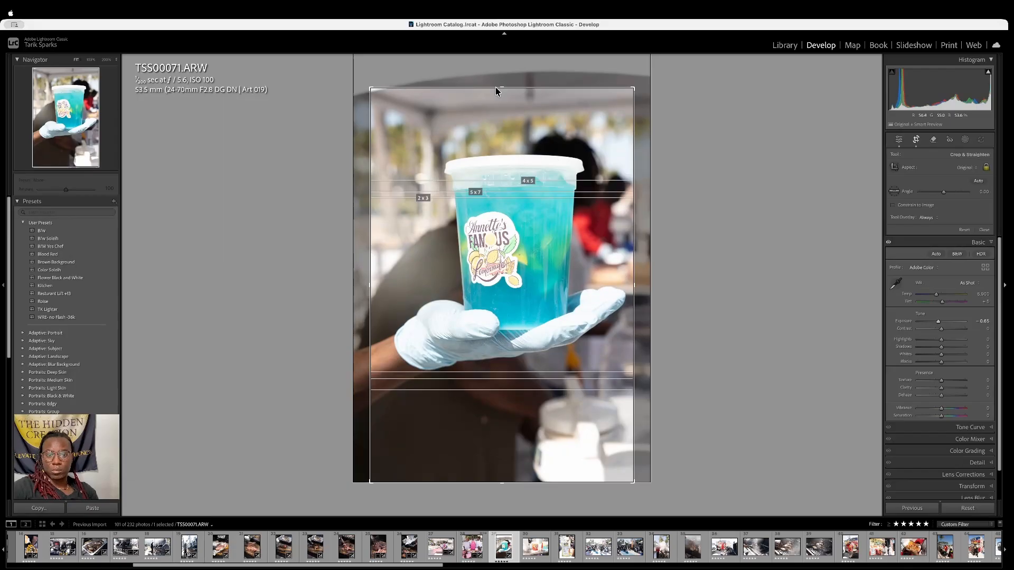
key("o")
key("o")
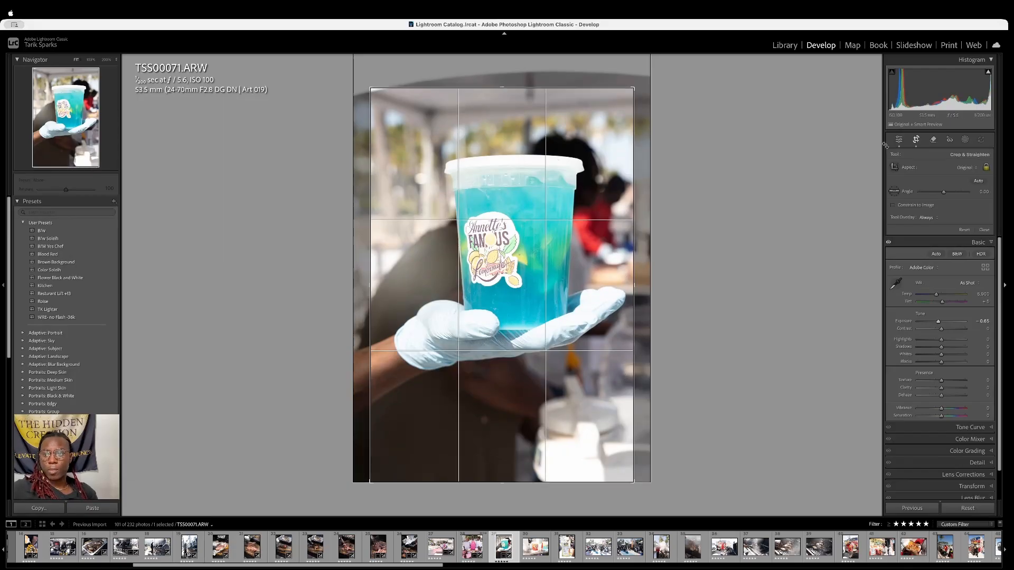
left_click(979, 182)
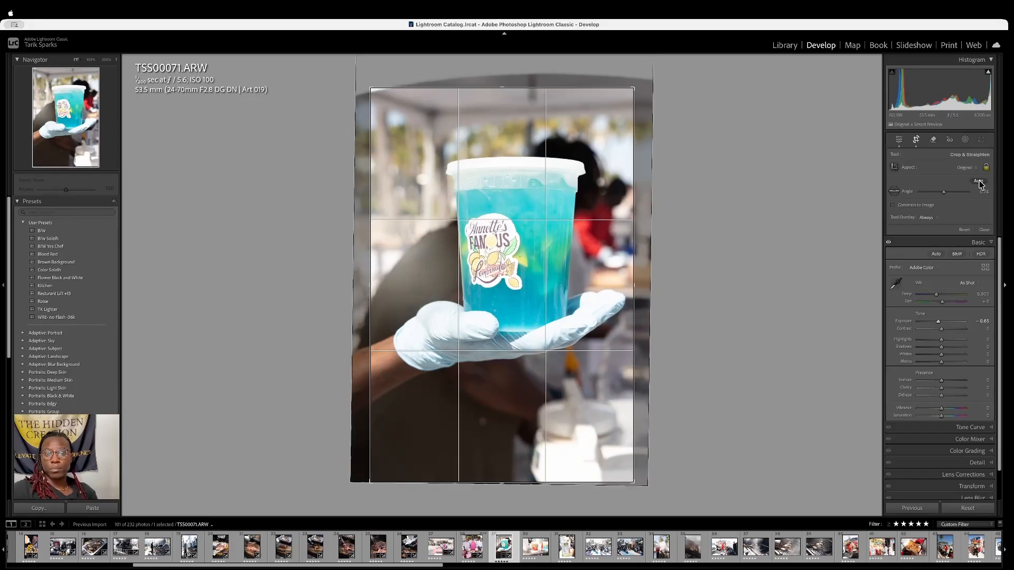
key("Return")
Auto-straighten TSS00072.ARW and crop tighter on the two lemonade cups, reframing to trim the lower table edge
key("Right")
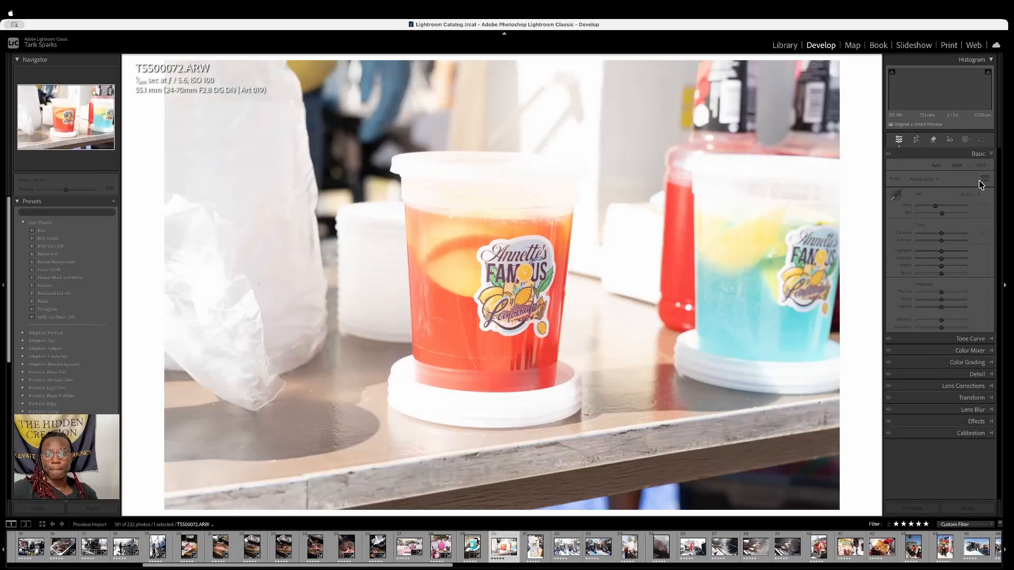
key("r")
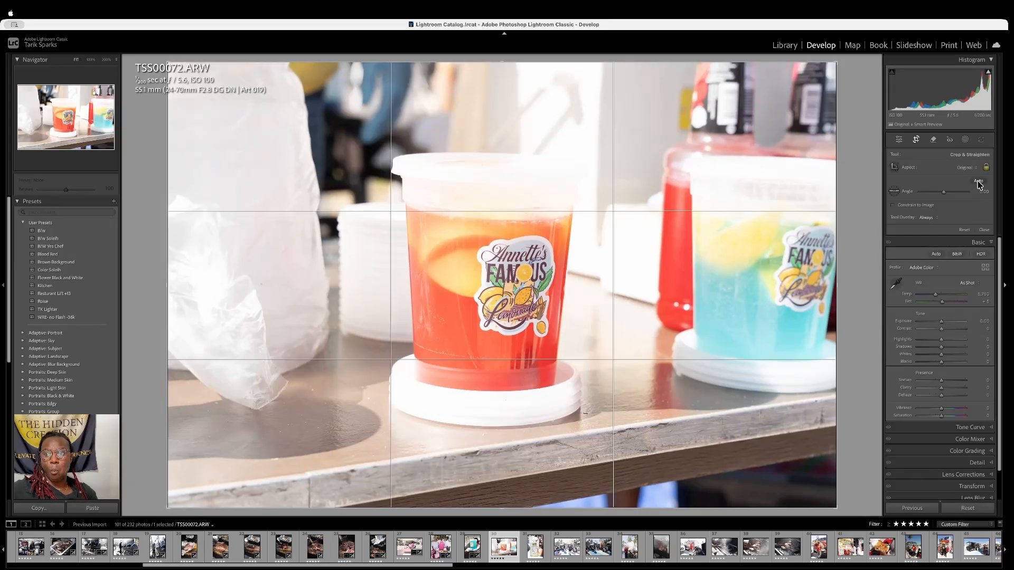
left_click(979, 182)
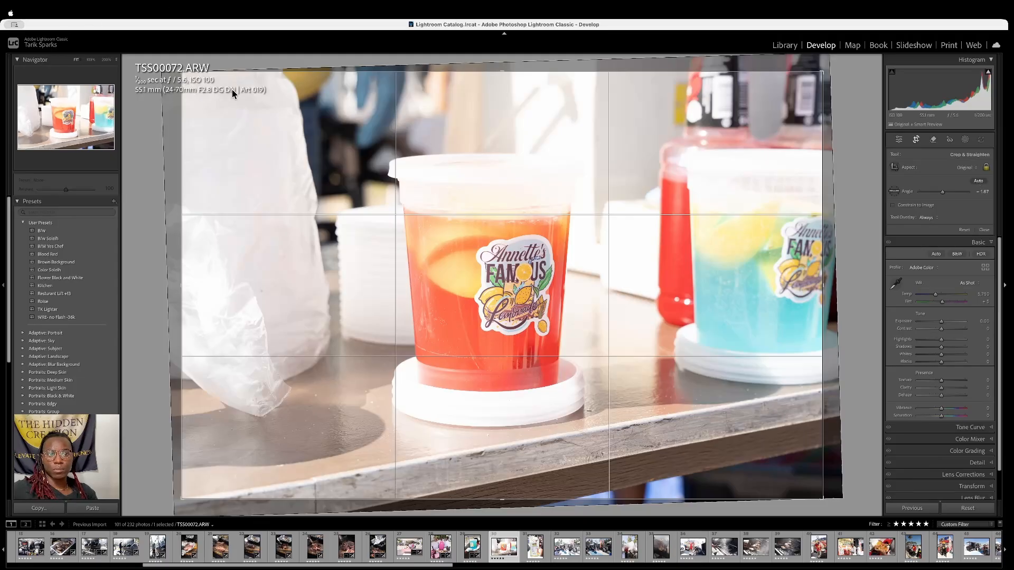
left_click_drag(179, 76, 224, 99)
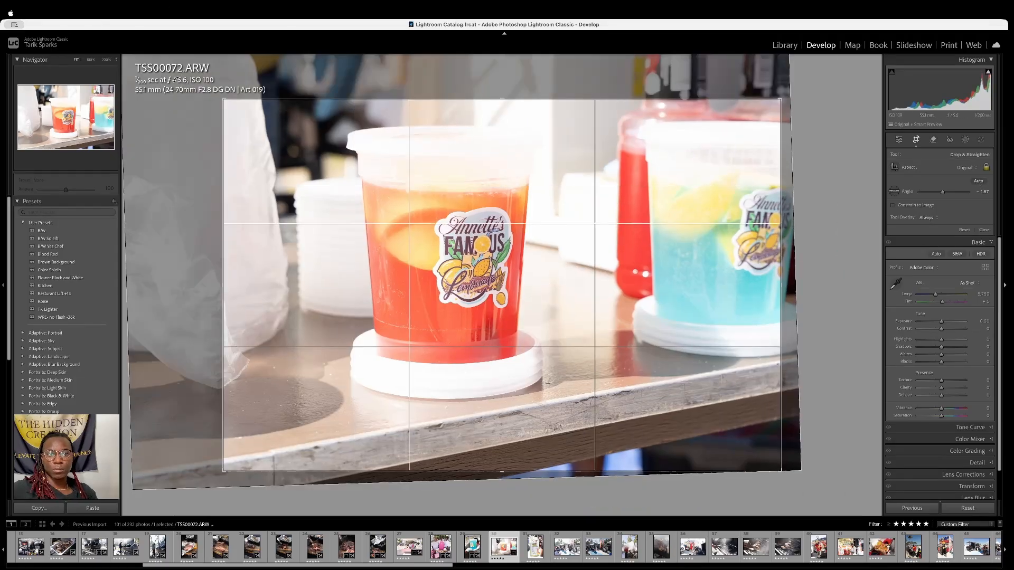
left_click_drag(493, 200, 483, 204)
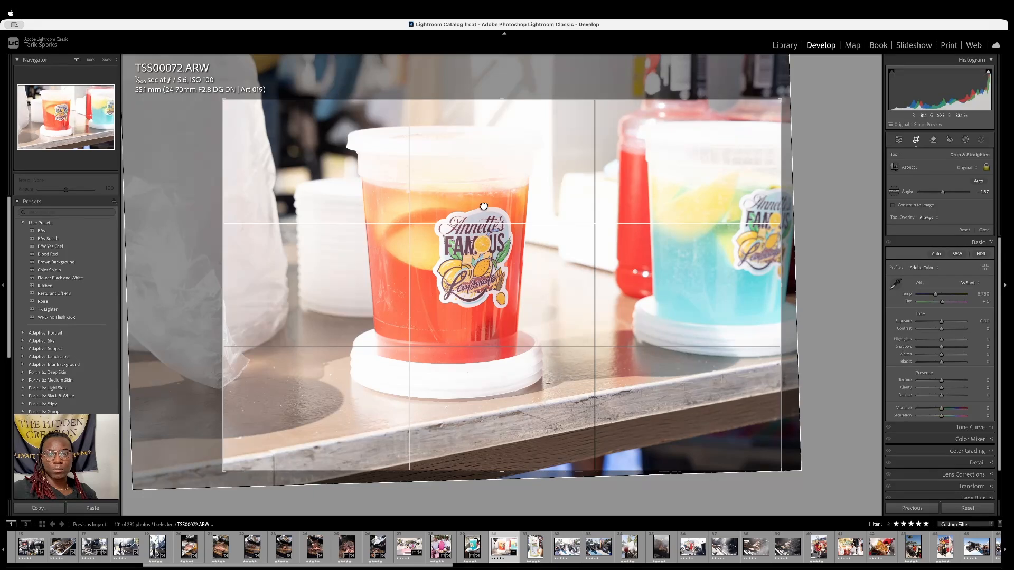
left_click_drag(552, 227, 549, 235)
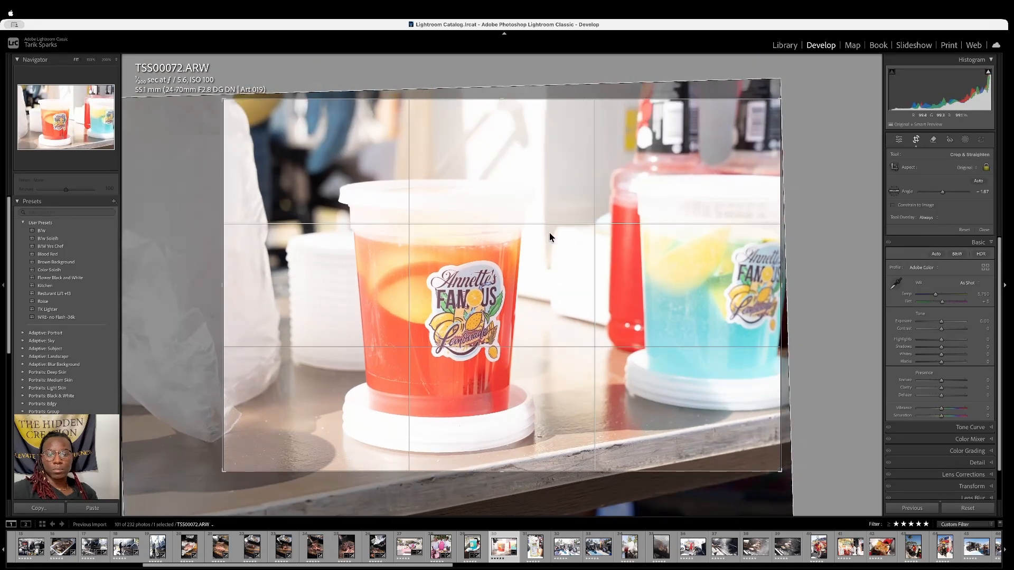
key("Return")
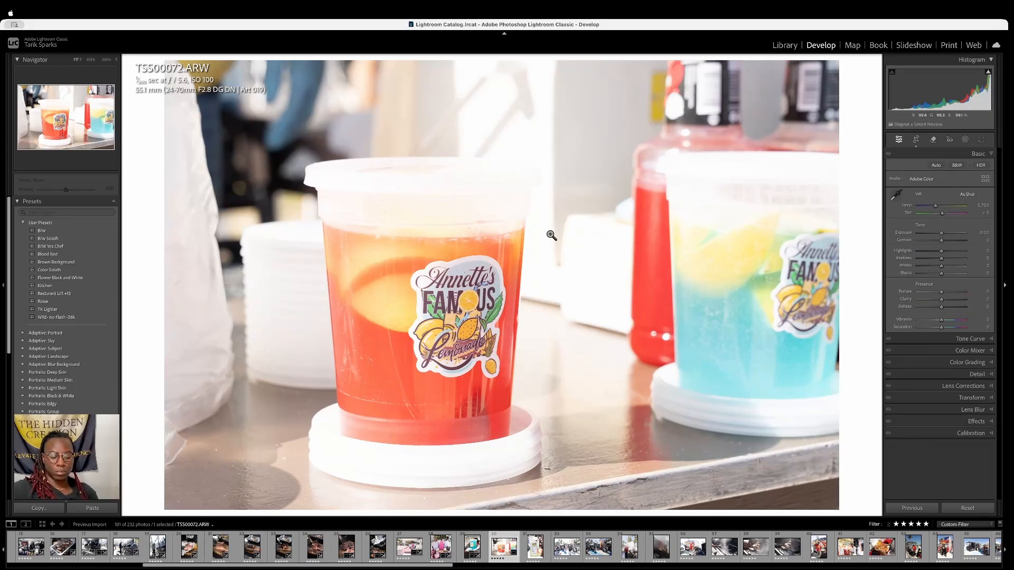
Rate the first of the two wide crowd shots and the last of the three grill-rack meat shots 4 stars in the grid
key("g")
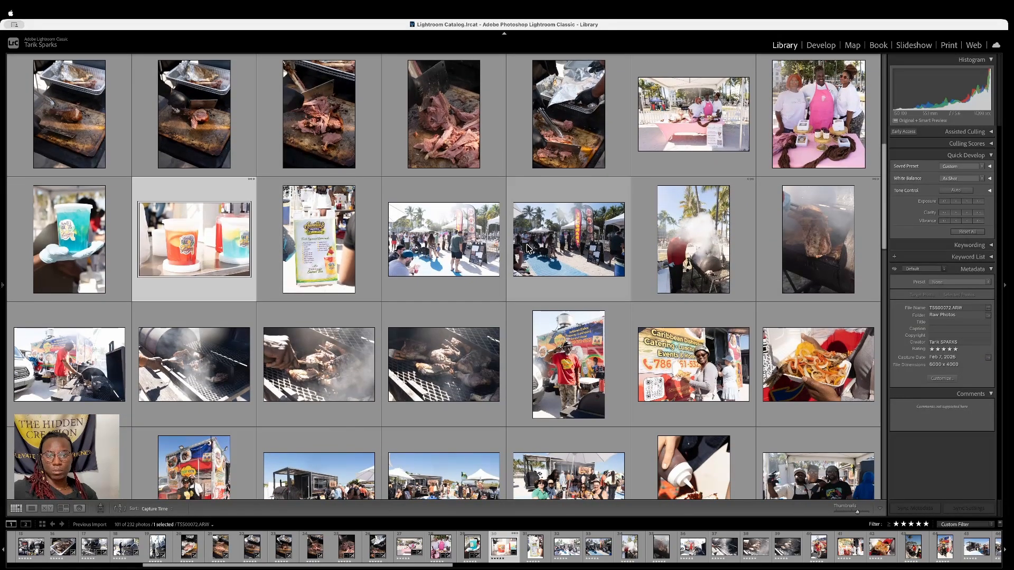
scroll(528, 248, "up", 1)
scroll(354, 179, "up", 1)
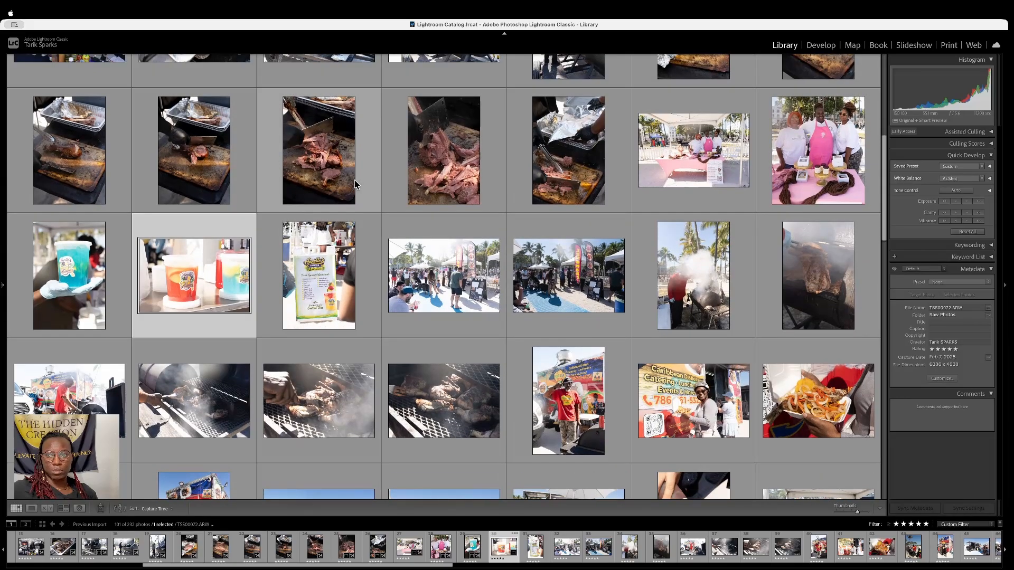
scroll(353, 179, "down", 2)
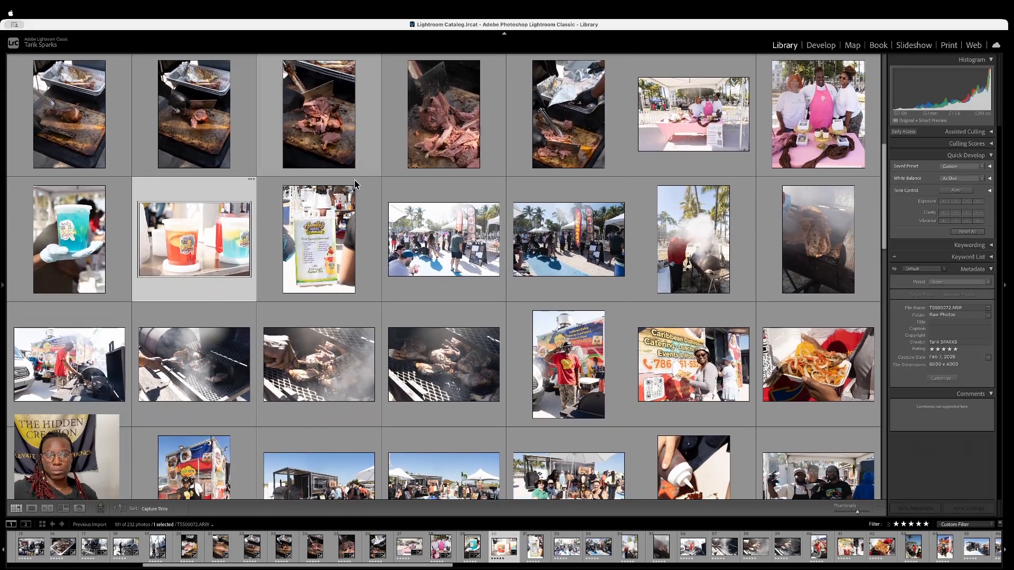
left_click(442, 241)
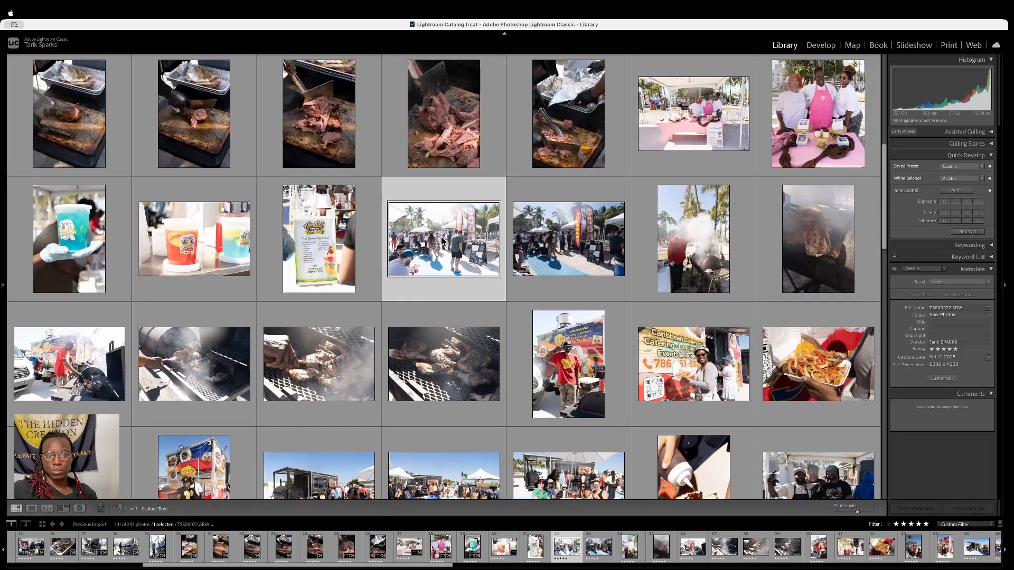
key("4")
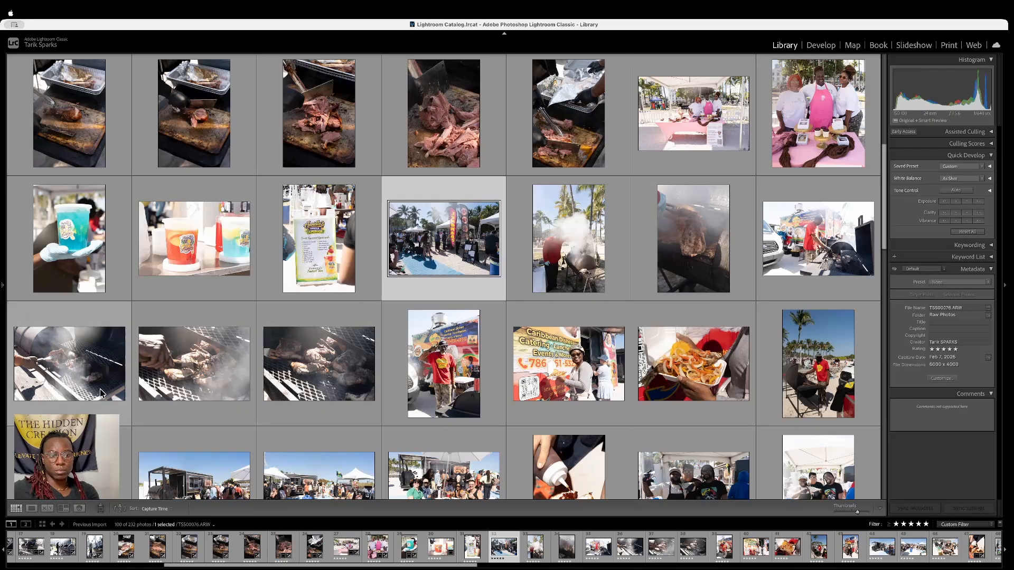
left_click(296, 384)
key("4")
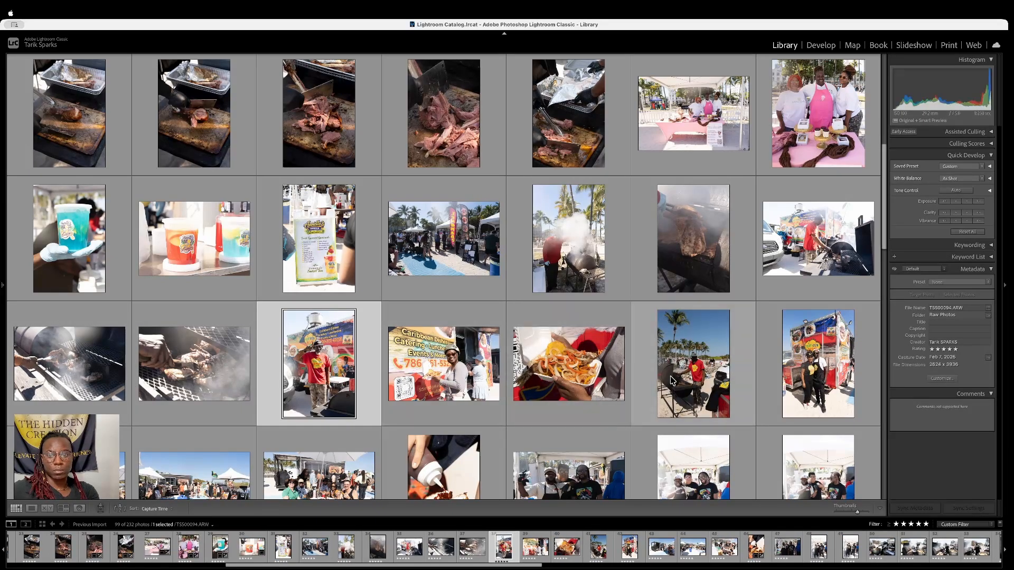
Examine the consecutive shots of the cook in the cap at the smoker, starting at TSS00125.ARW, for near-duplicates
scroll(671, 380, "down", 2)
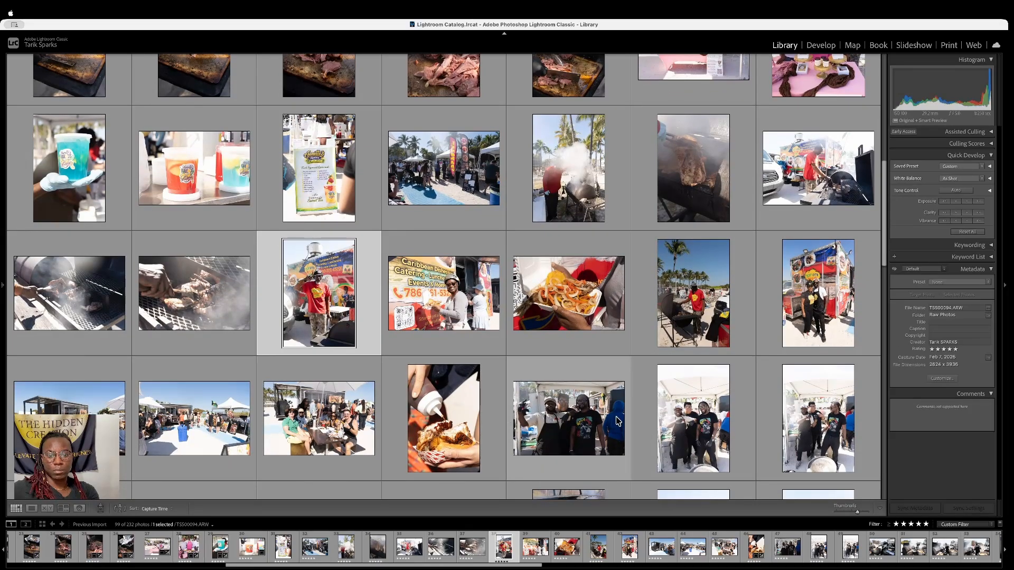
scroll(617, 417, "down", 6)
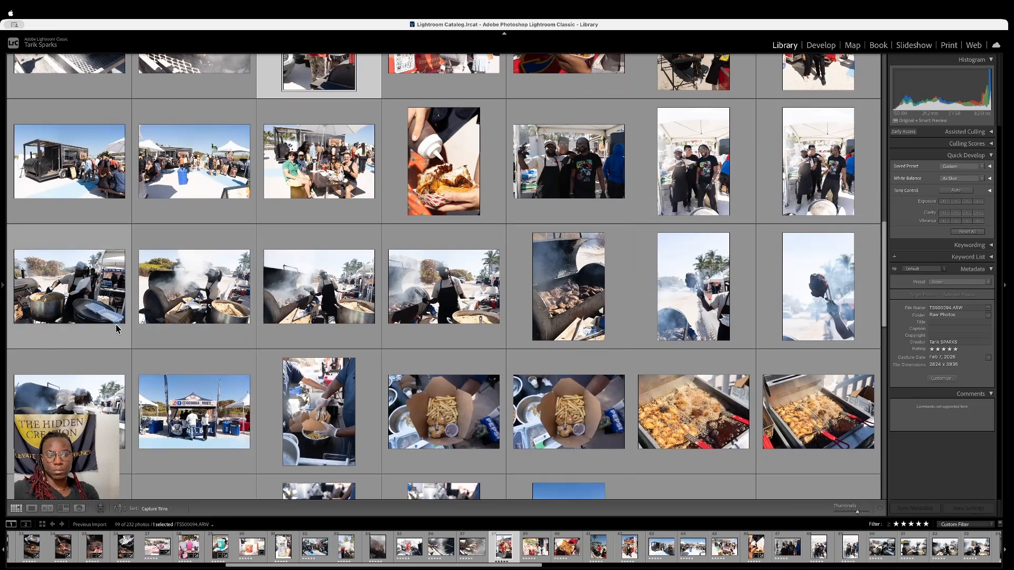
double_click(71, 309)
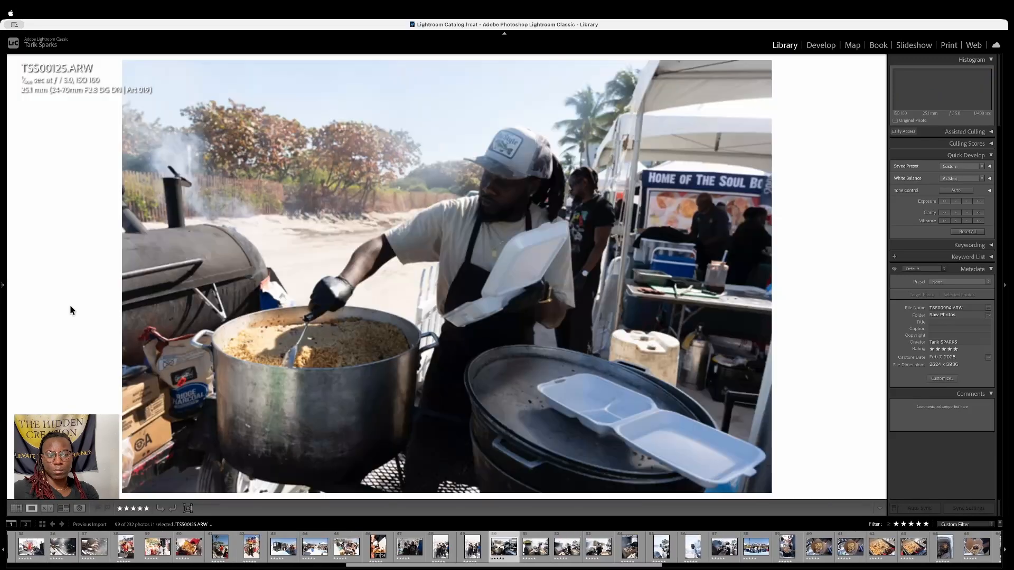
key("Right")
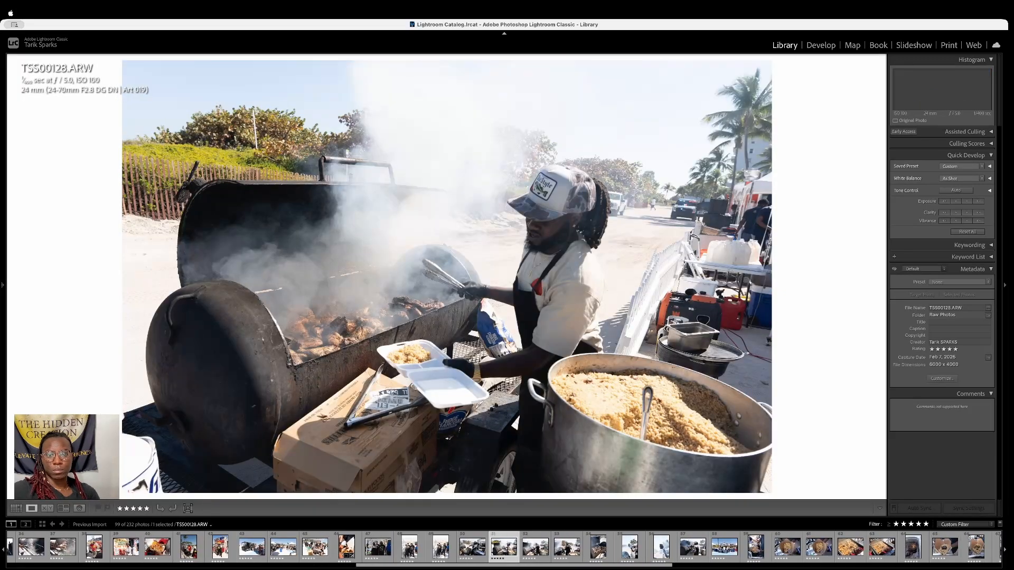
key("Right")
key("Right")
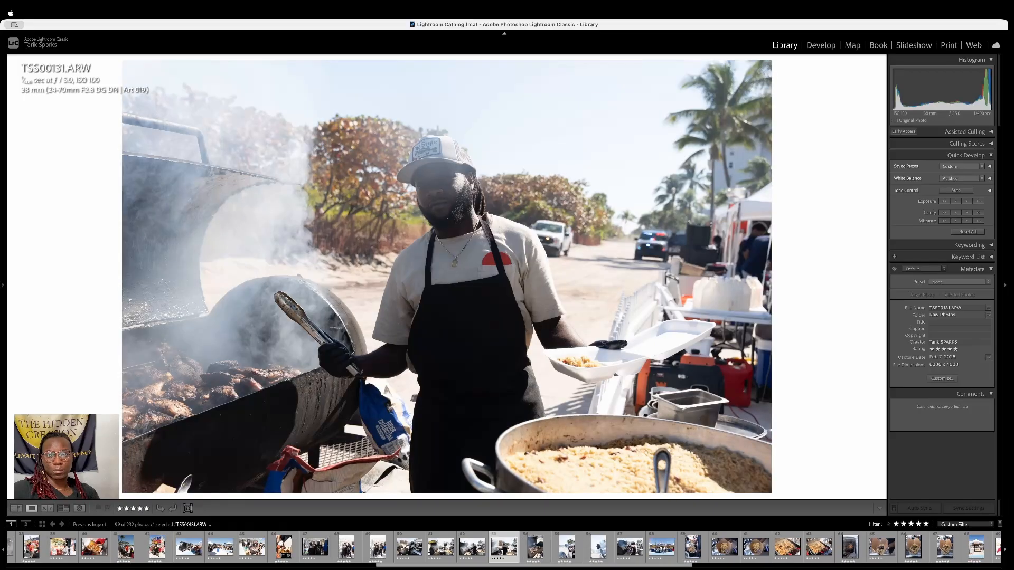
key("Left")
key("Left")
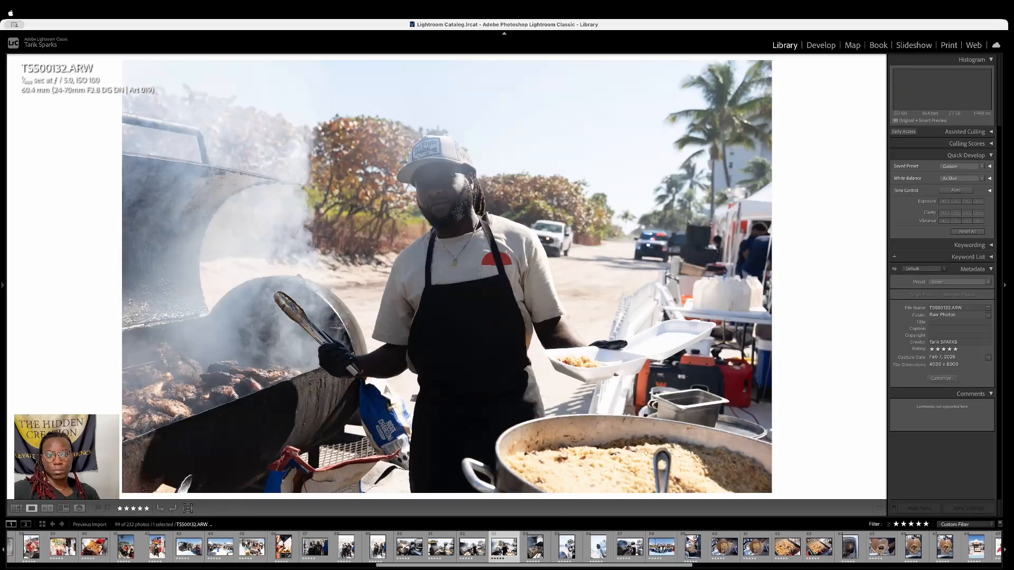
key("Left")
key("g")
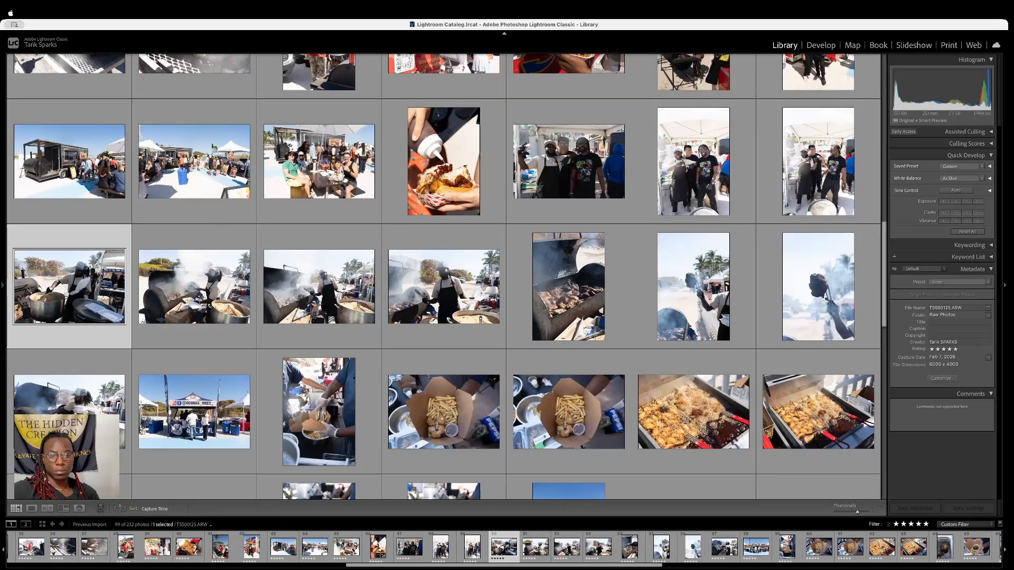
Remove the star ratings from TSS00144.ARW and from the first of the two near-identical shots of the boxed fries
scroll(221, 227, "down", 1)
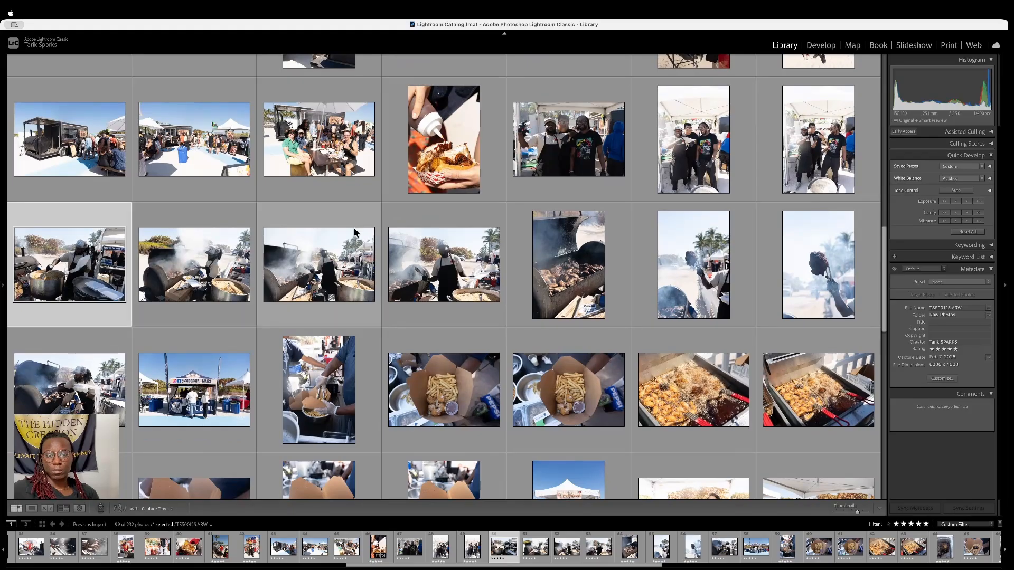
scroll(221, 233, "down", 1)
scroll(229, 262, "down", 2)
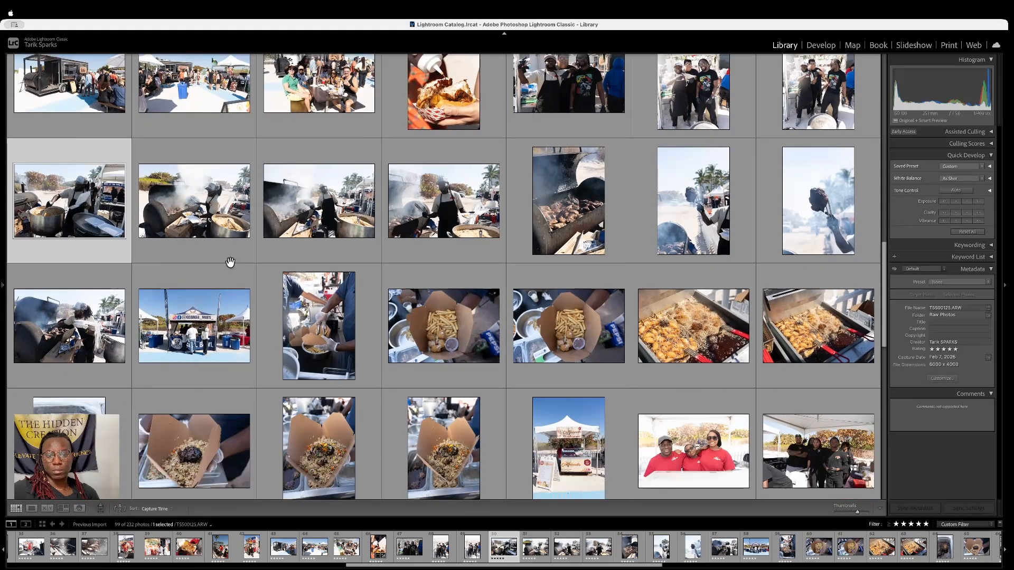
left_click(323, 338)
double_click(323, 338)
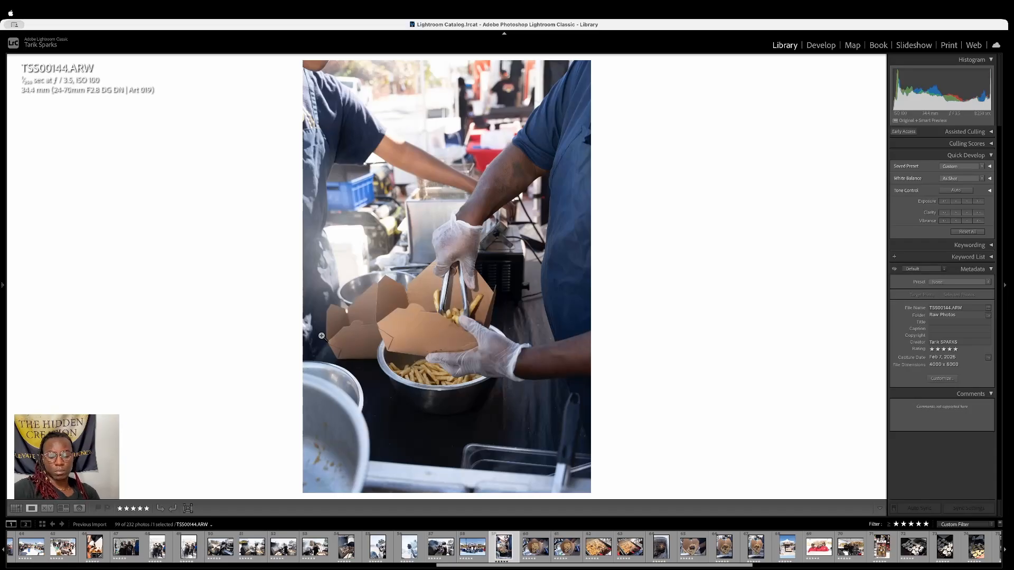
key("0")
key("Right")
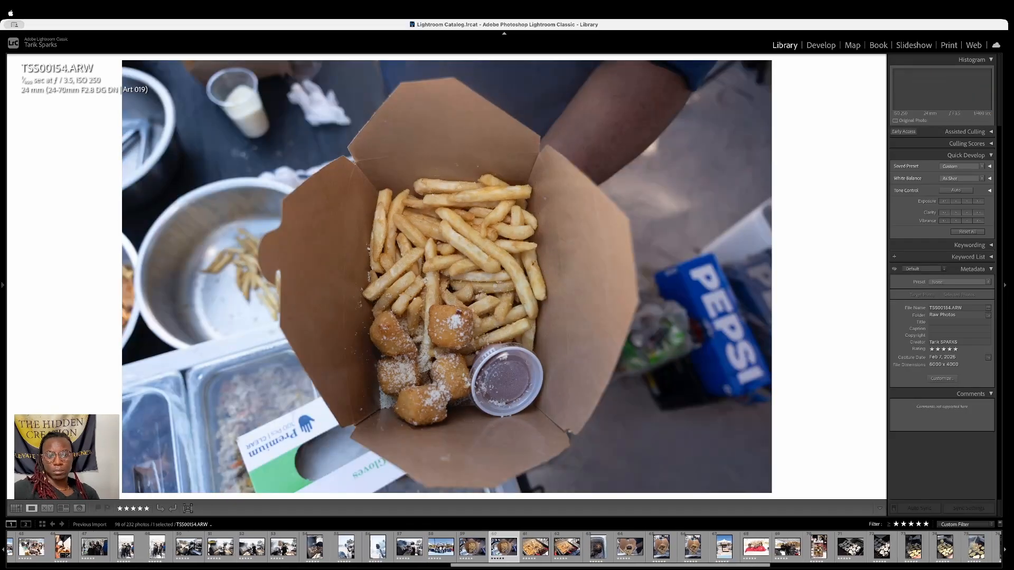
key("Left")
key("0")
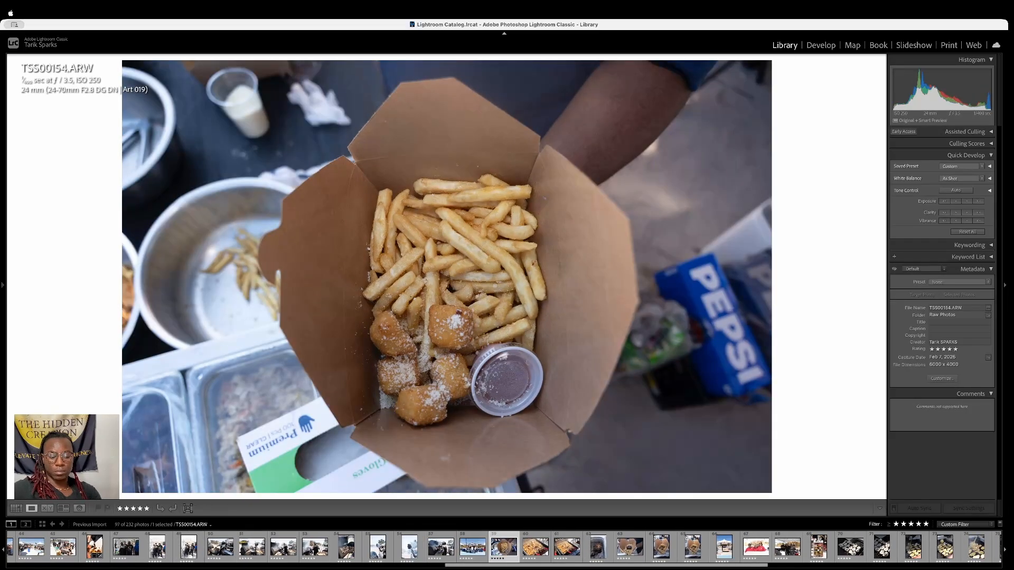
Remove the star rating from the first of the two similar portrait shots of the boxed rice dish
key("g")
scroll(402, 305, "down", 1)
scroll(402, 304, "down", 1)
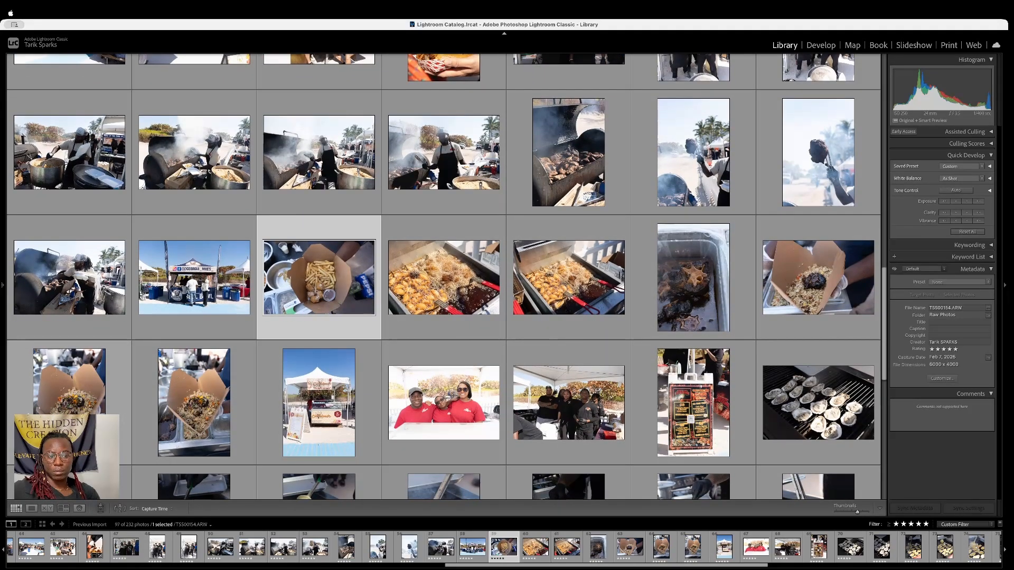
left_click(126, 417)
key("0")
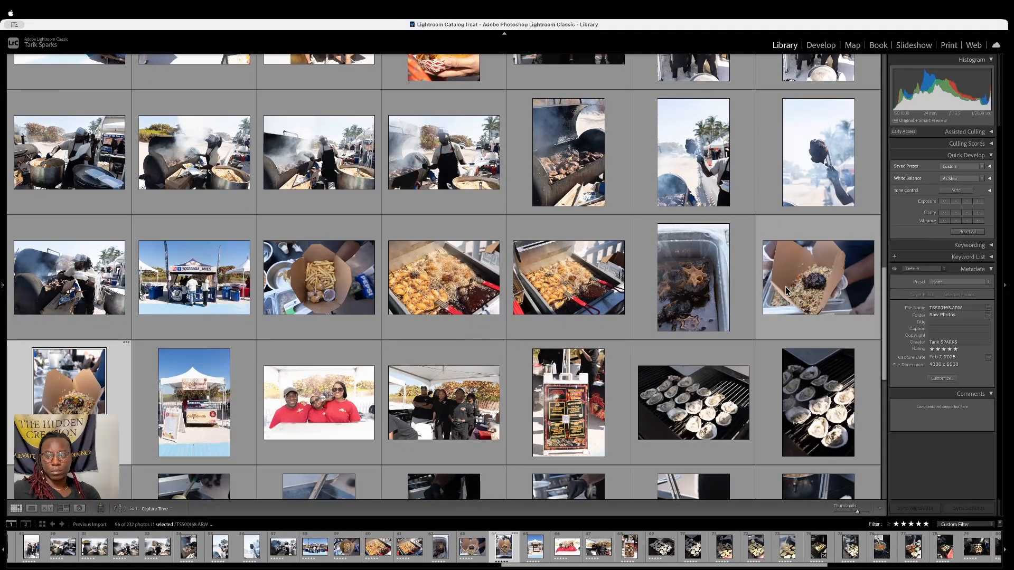
Look through the rest of the five-star grid and open the landscape raw oysters shot, TSS00186.ARW, at full size
scroll(304, 342, "down", 1)
scroll(304, 342, "down", 15)
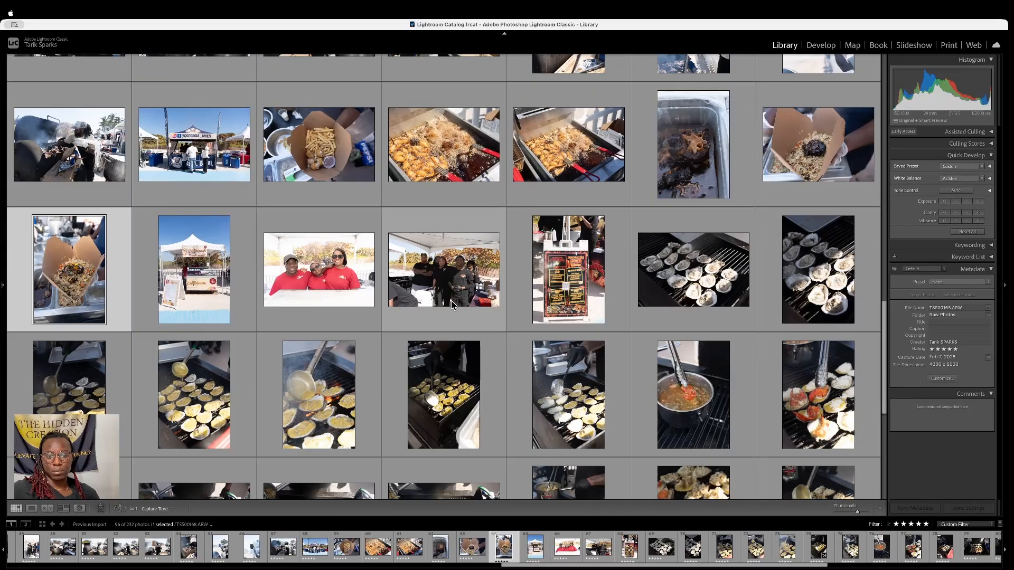
scroll(451, 304, "down", 3)
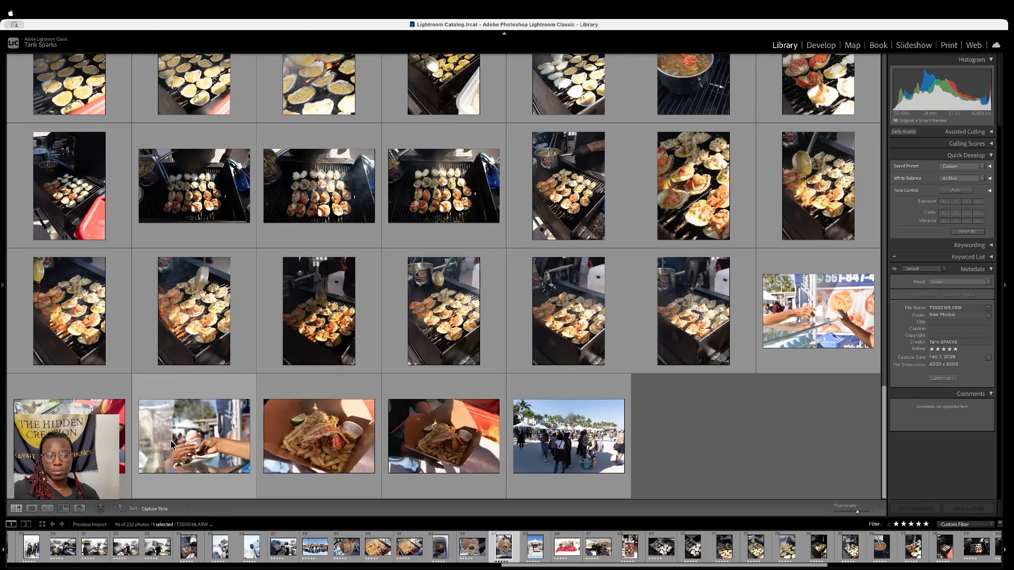
scroll(690, 295, "up", 5)
scroll(690, 296, "up", 1)
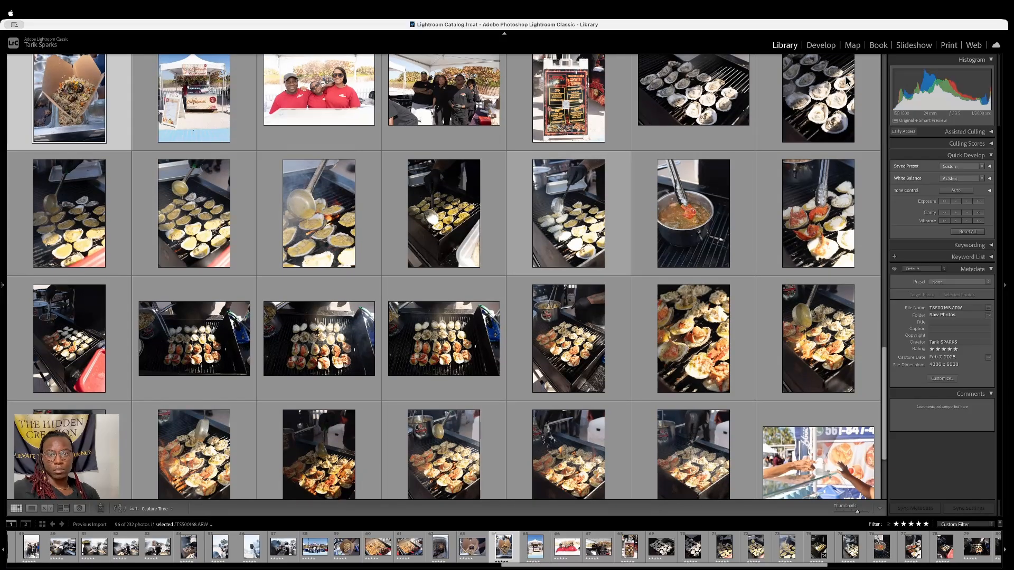
double_click(727, 86)
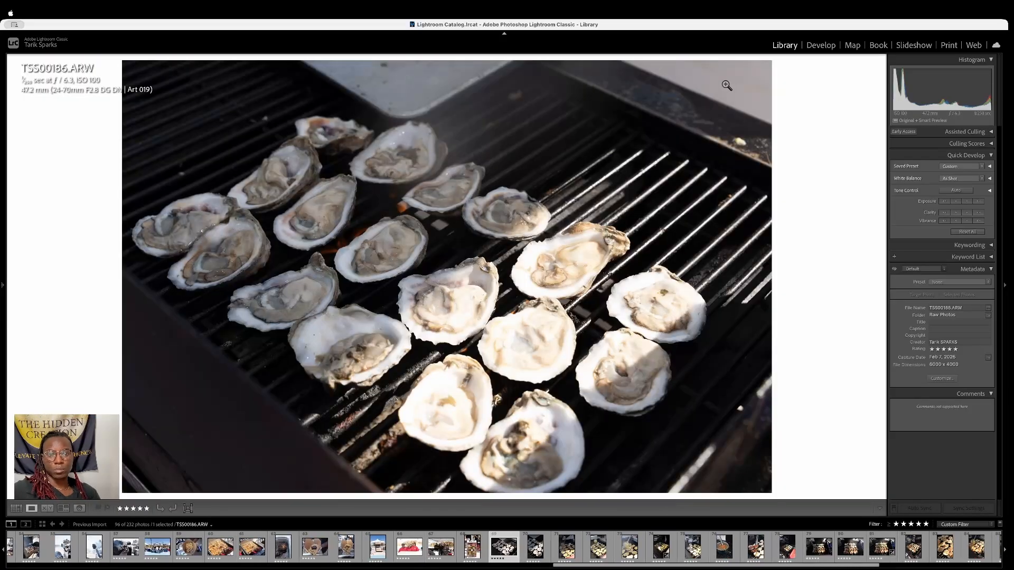
Compare the first oyster grill shots and remove the star rating from one of the two similar wider shots of sauce being ladled
key("Right")
key("Right")
key("Right")
key("Right")
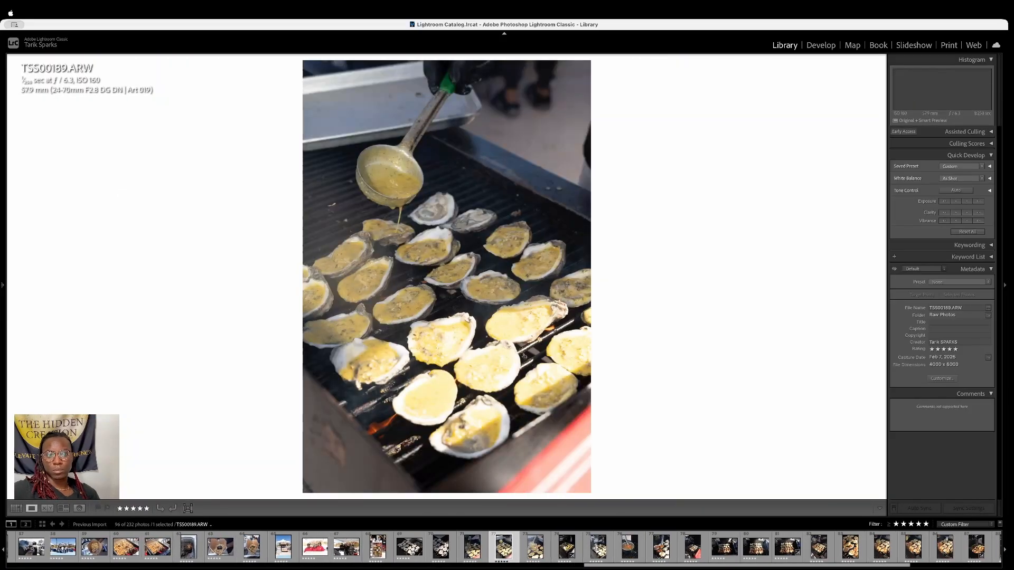
key("Left")
key("Left")
key("Right")
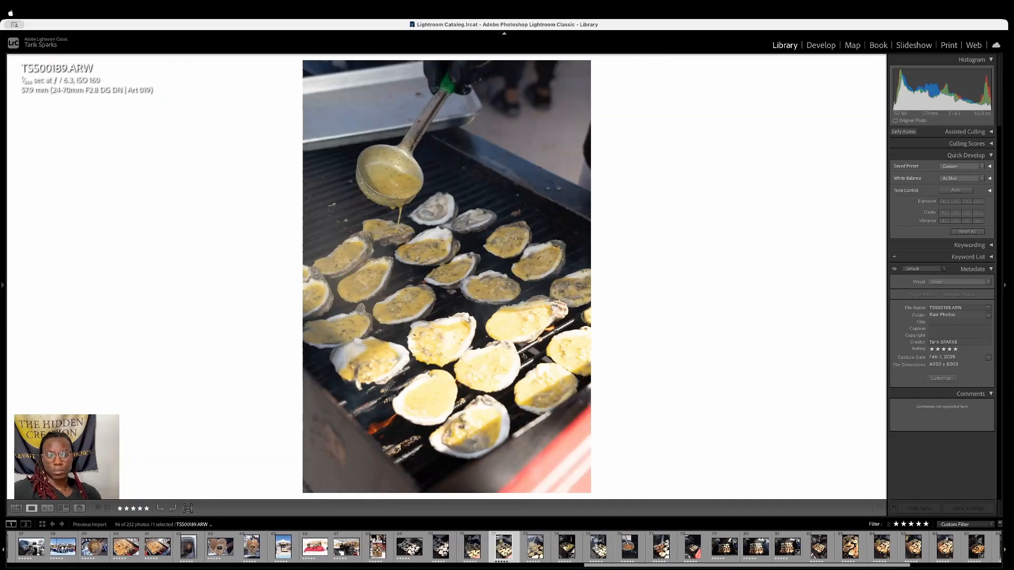
key("Right")
key("Right")
key("Right")
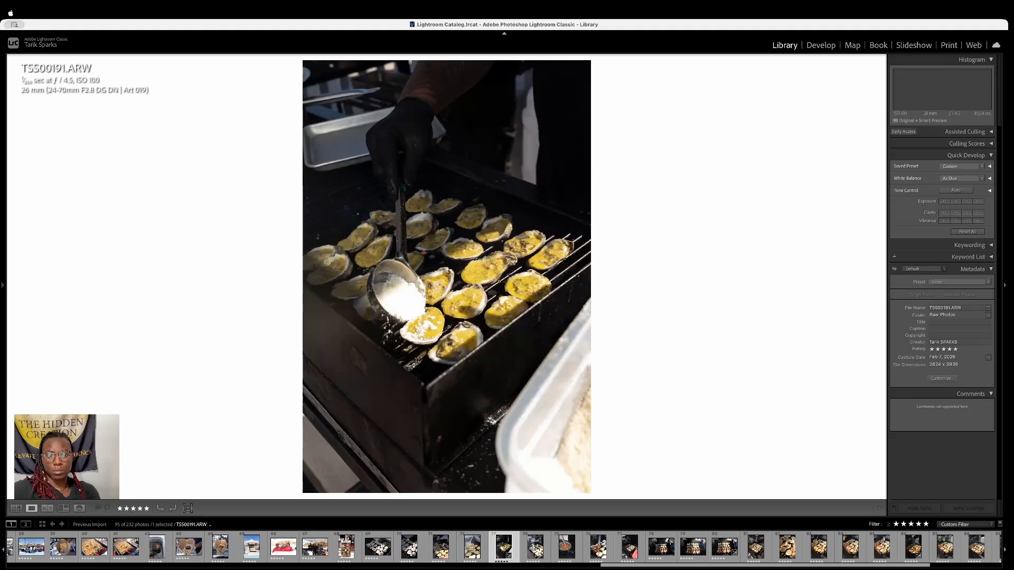
Remove the star rating from the portrait grill shot with the red lid that follows TSS00200.ARW
key("Right")
key("Right")
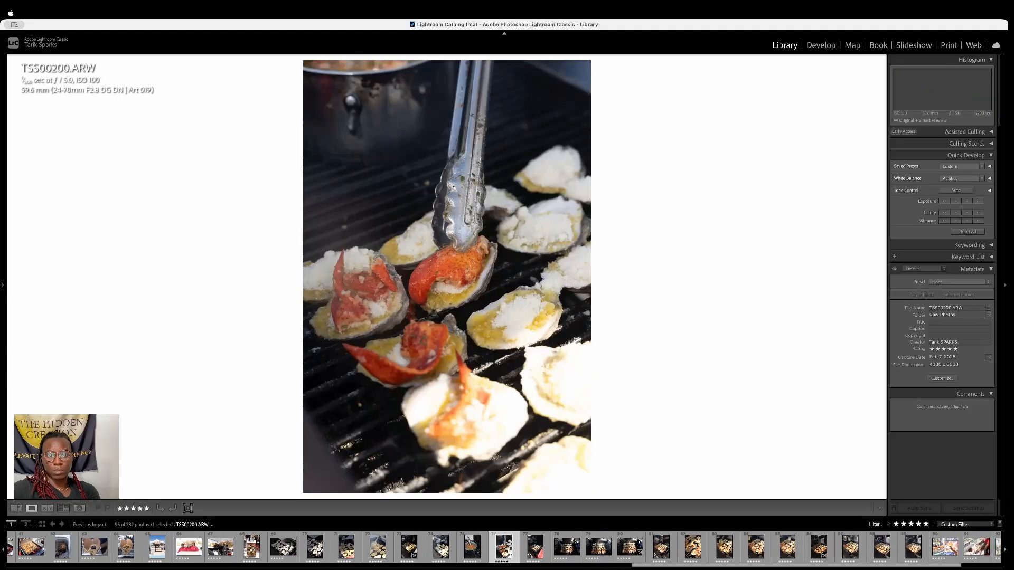
key("Left")
key("Right")
key("Right")
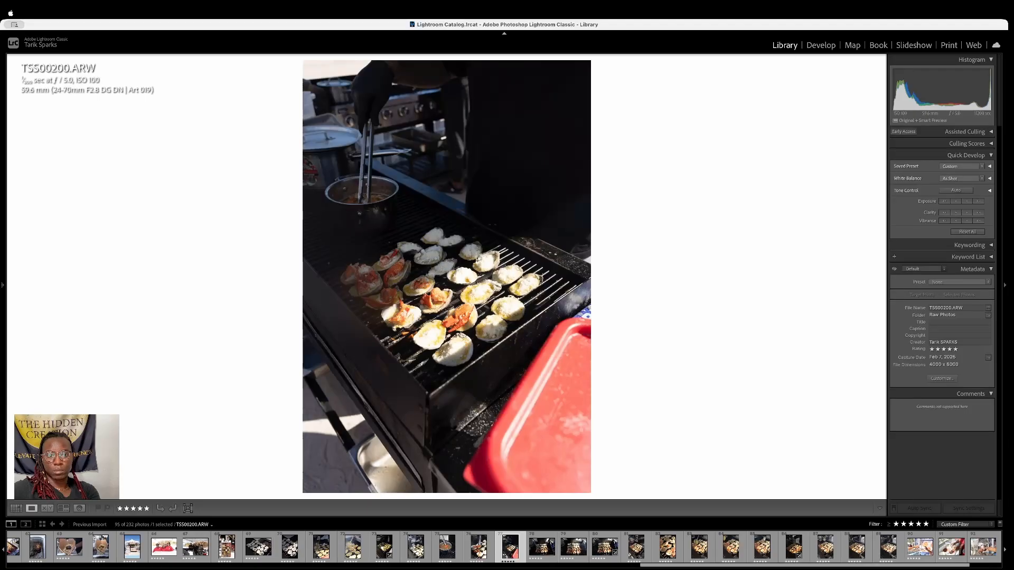
key("0")
Remove the star rating from the first of the three overhead landscape shots of topped oysters and compare the other two
key("Right")
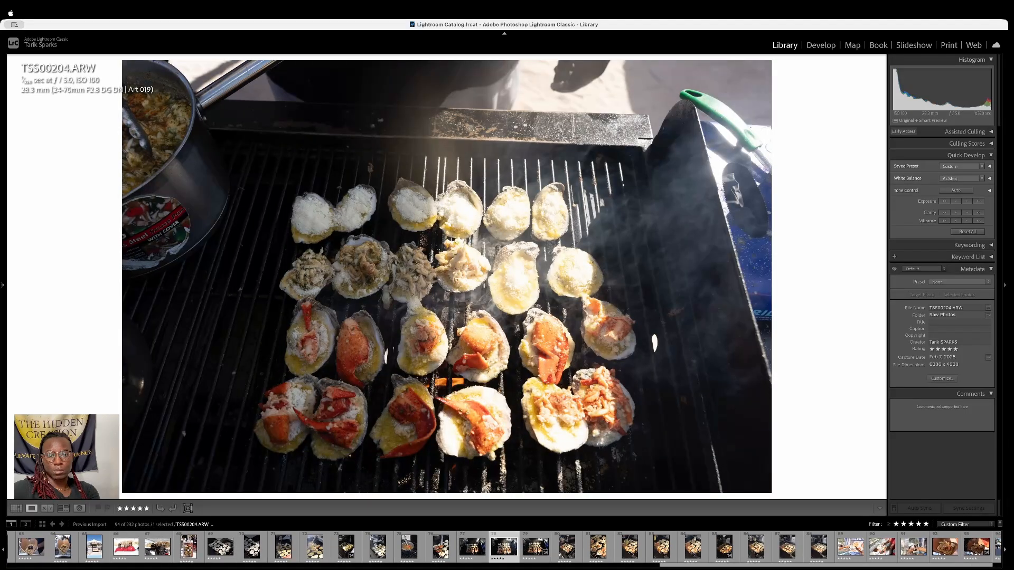
key("Left")
key("0")
key("Right")
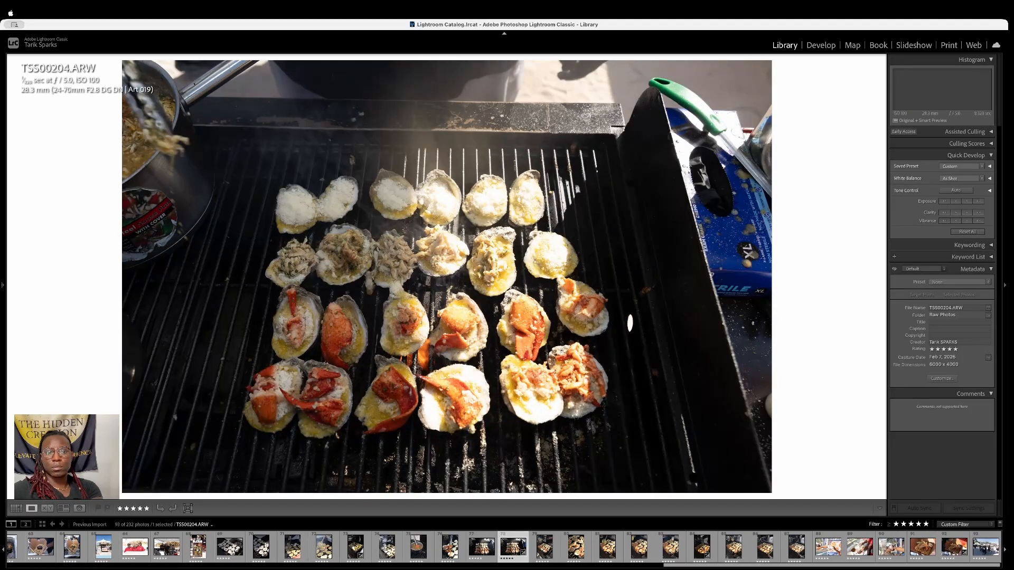
key("Right")
key("Left")
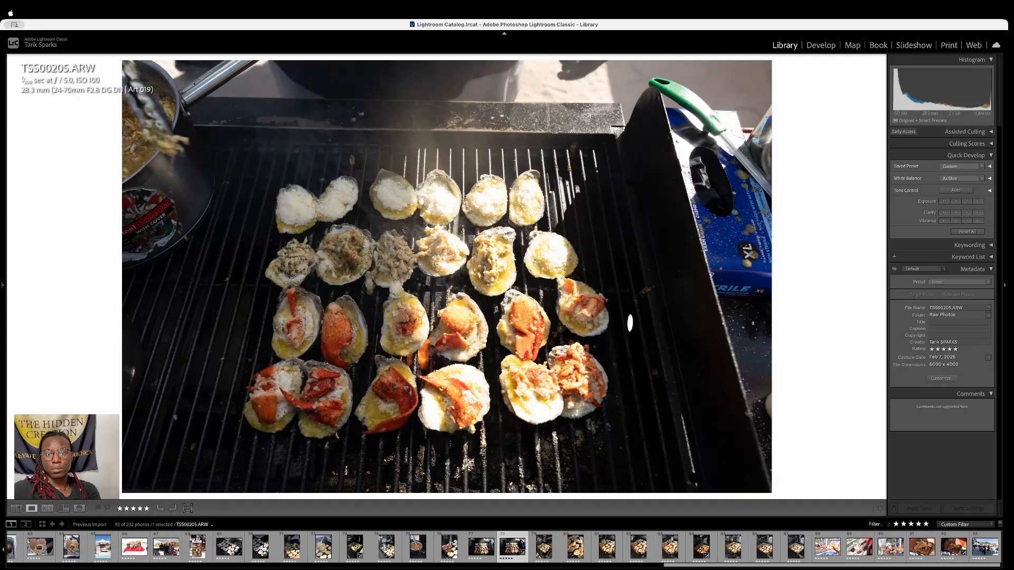
Remove the star rating from the shot before TSS00211.ARW, where the ladle sits at the edge above the topped oysters
key("Right")
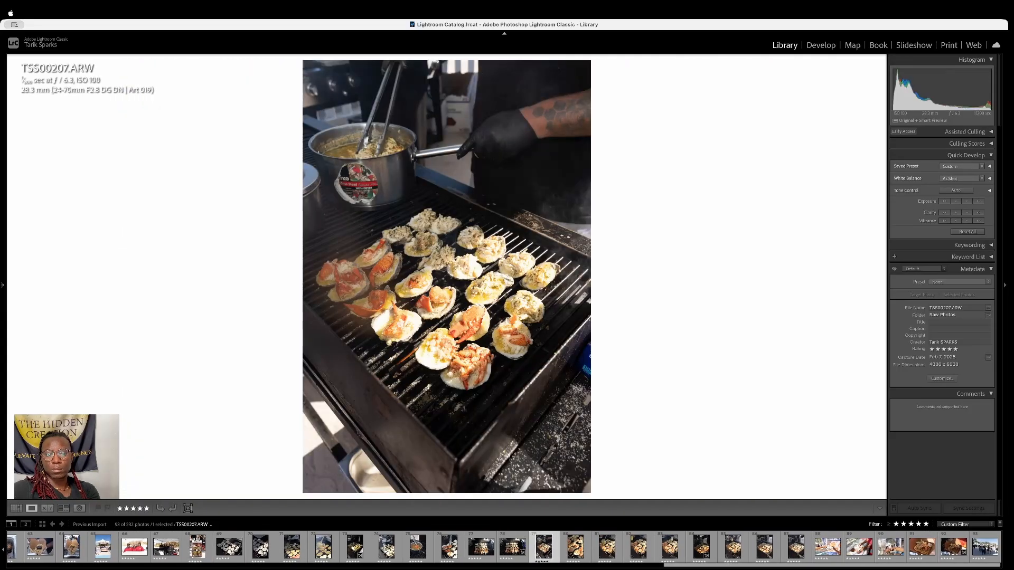
key("Right")
key("Right")
key("Right")
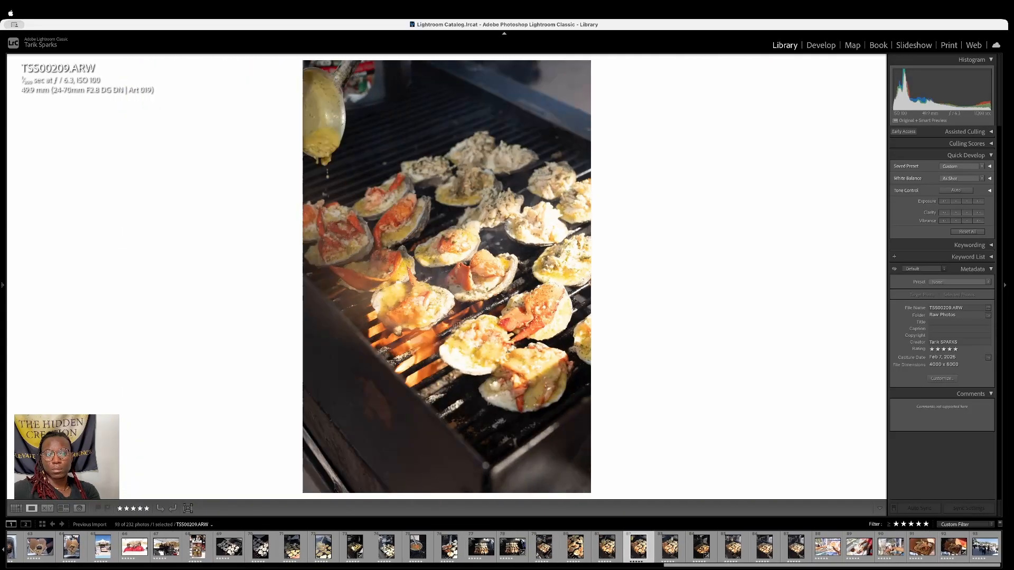
key("Right")
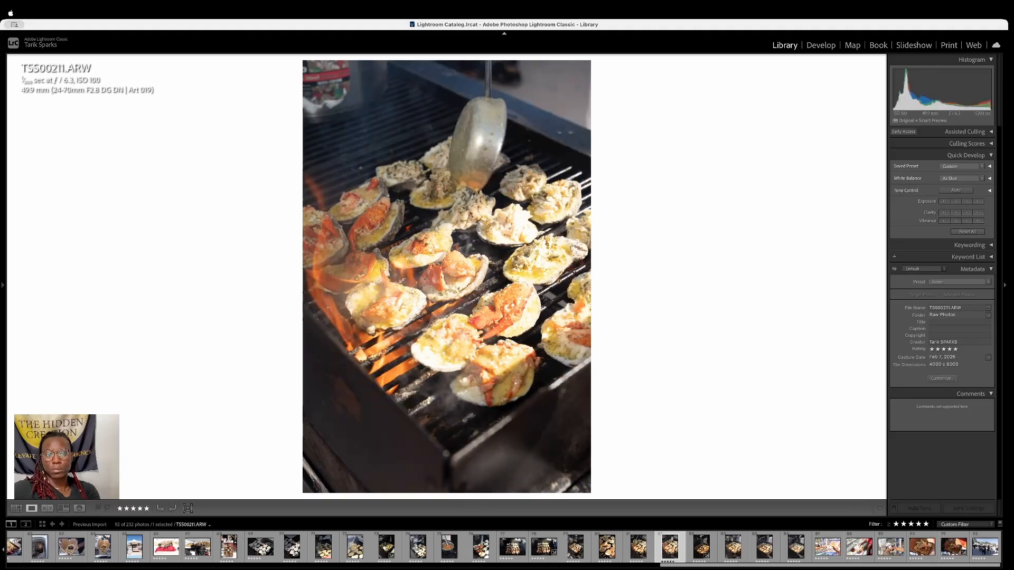
Remove the star ratings from TSS00212.ARW and from the first of the two near-identical shots of the gloved hand sprinkling the oysters
key("Right")
key("Right")
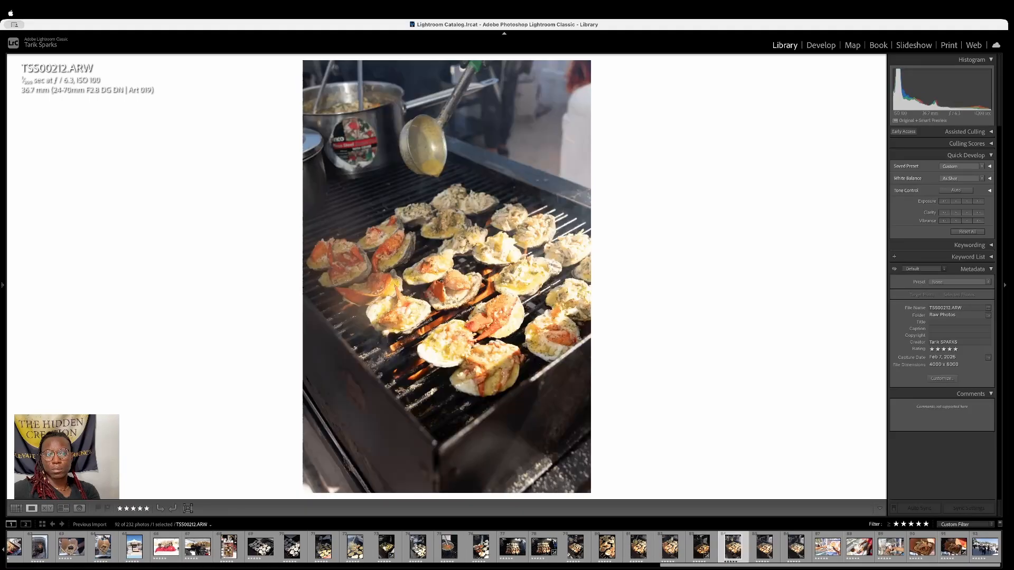
key("Right")
key("Right")
key("Right")
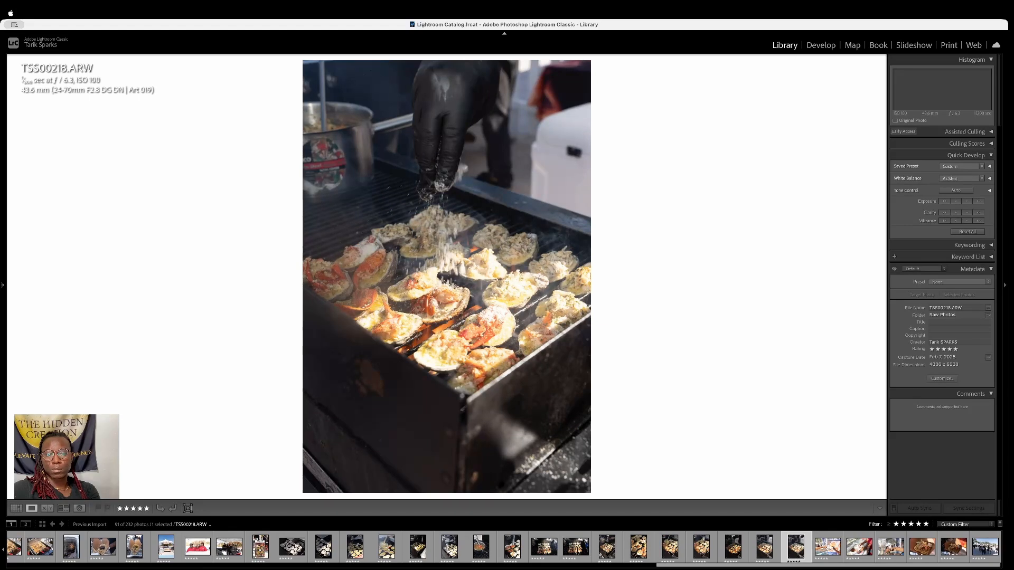
key("Right")
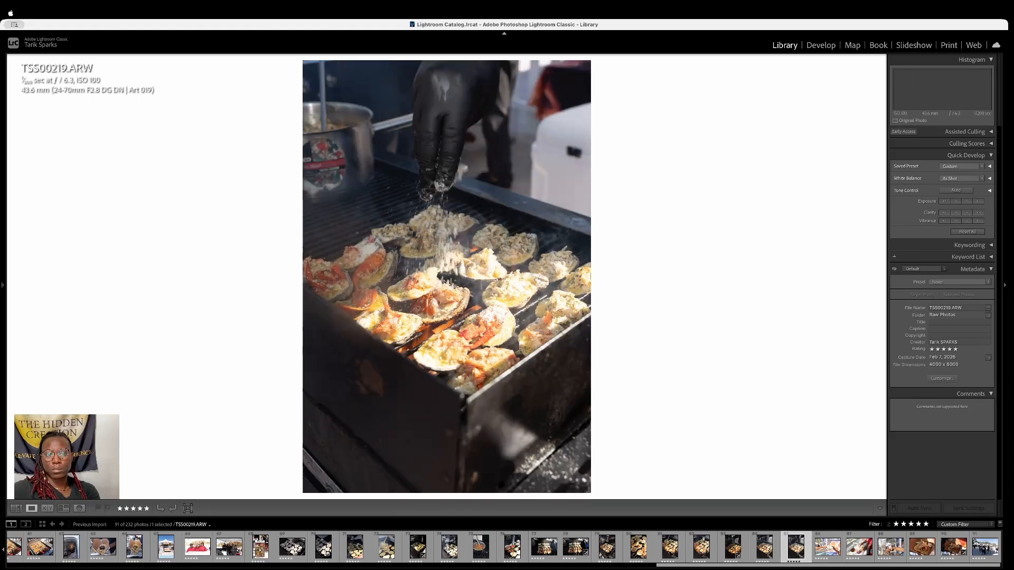
key("Right")
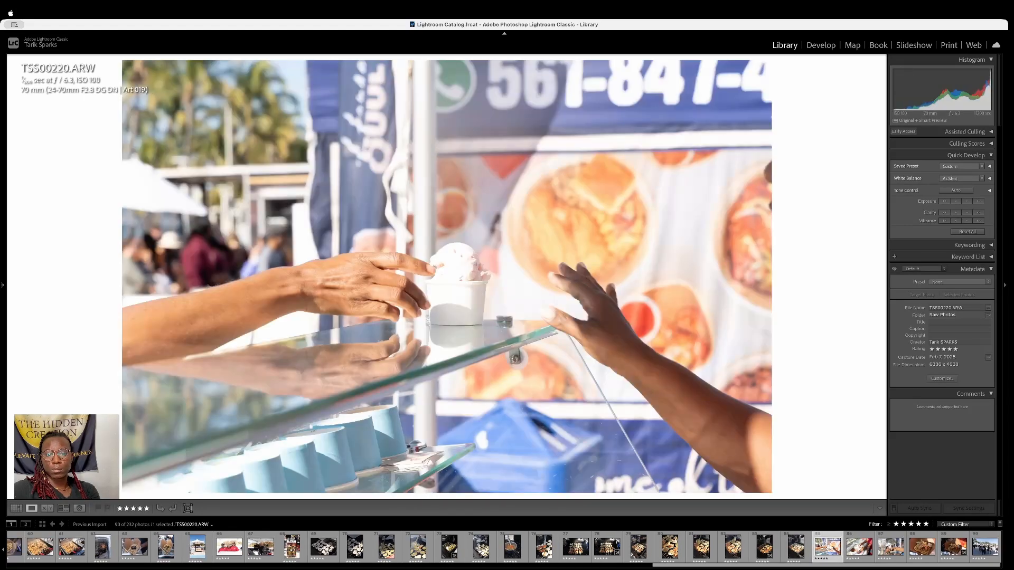
Examine the closing ice cream, lobster fries and crowd shots, from TSS00220.ARW to TSS00230.ARW, for near-duplicates
key("Right")
key("Right")
key("Right")
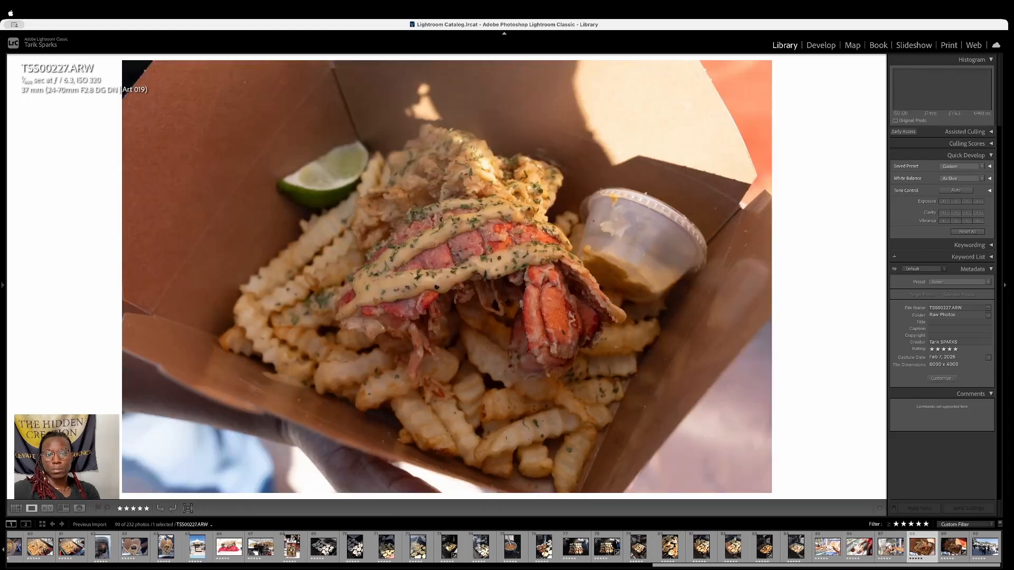
key("Right")
key("Right")
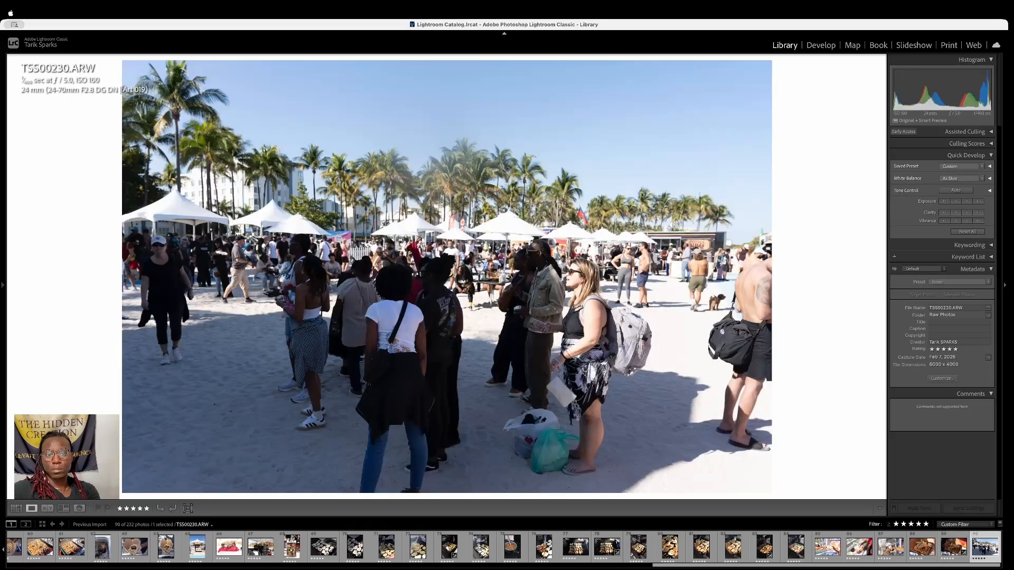
key("Left")
key("Left")
key("Left")
key("Left")
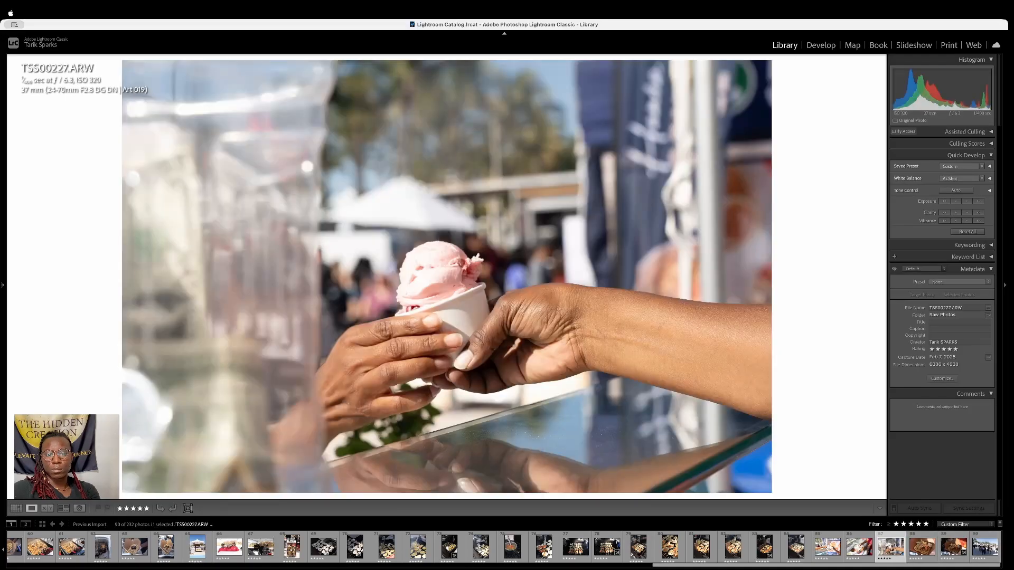
key("Left")
key("Left")
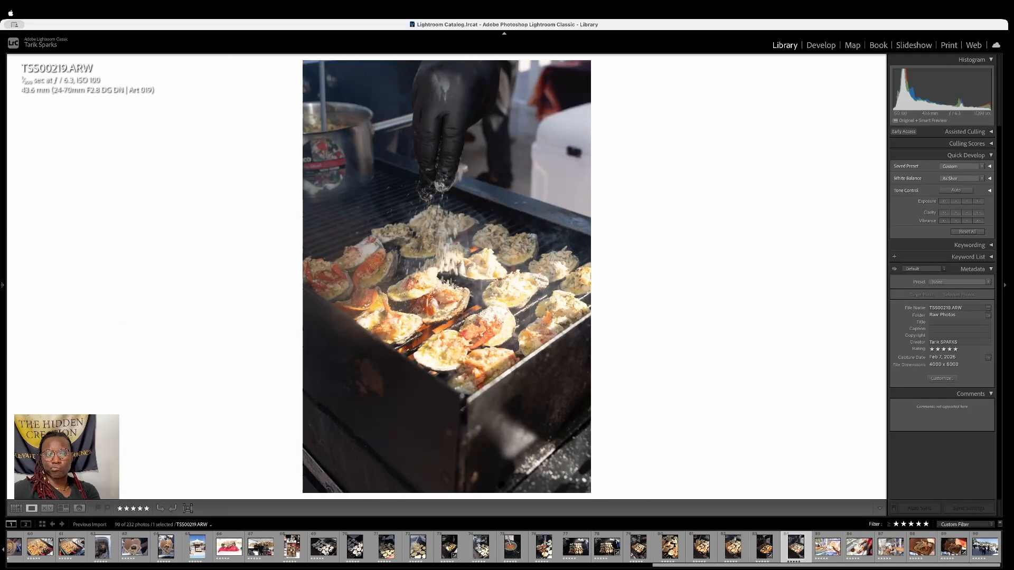
Review the remaining oyster grill shots in reverse order, from TSS00219.ARW back to TSS00186.ARW
key("Left")
key("Left")
key("Left")
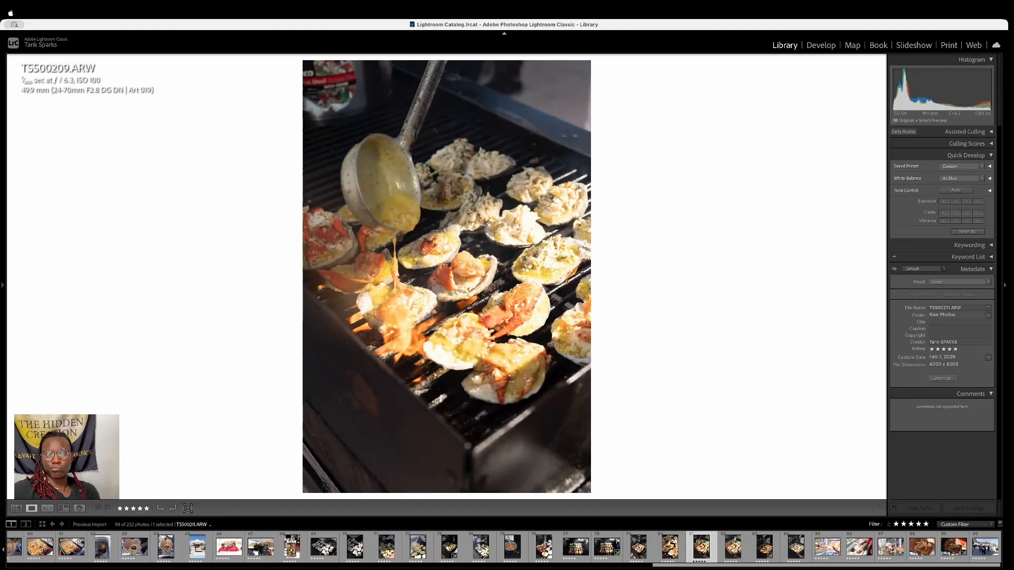
key("Left")
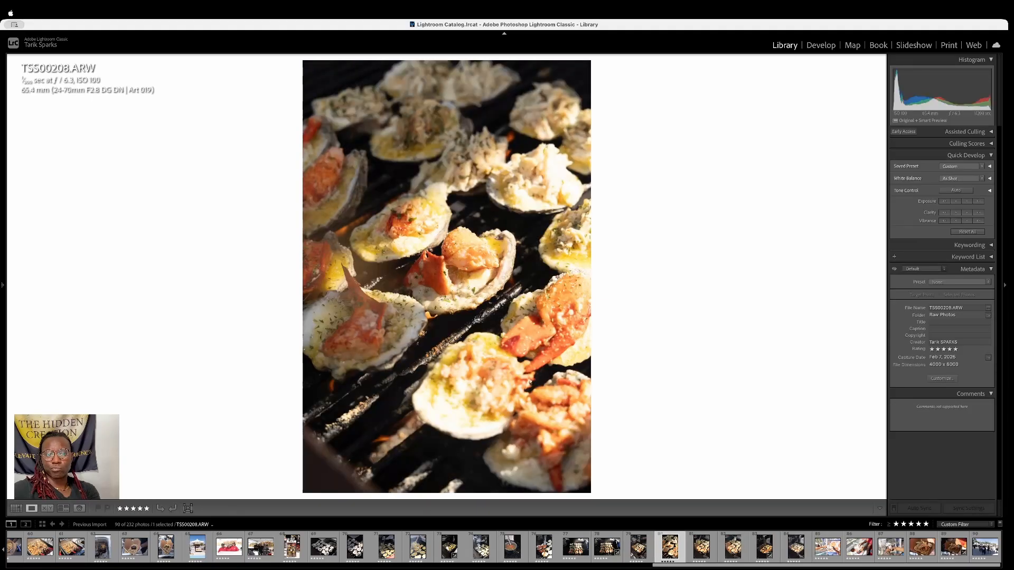
key("Left")
key("Left")
key("Left")
key("Left")
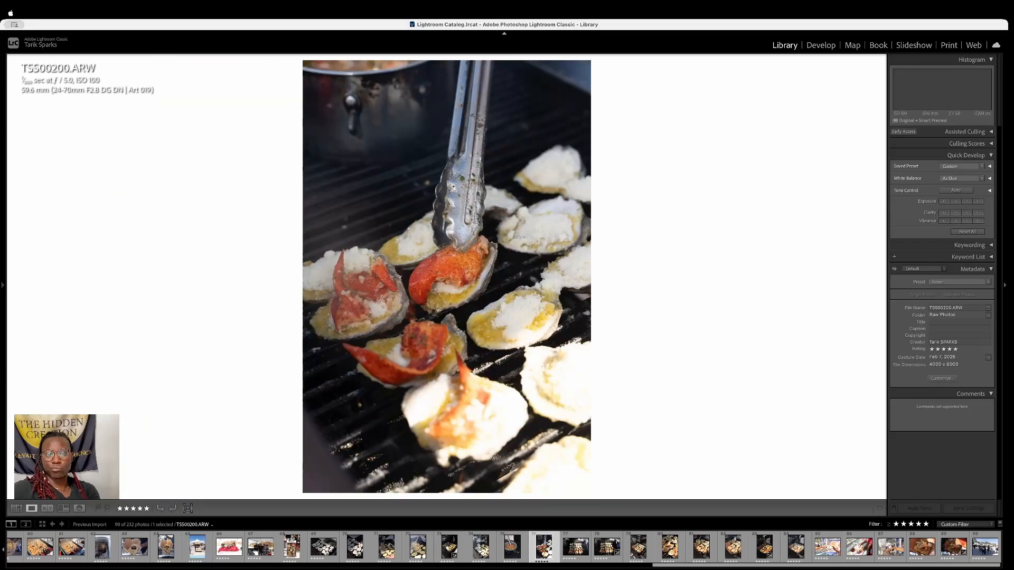
key("Left")
key("Left")
key("Left")
key("Left")
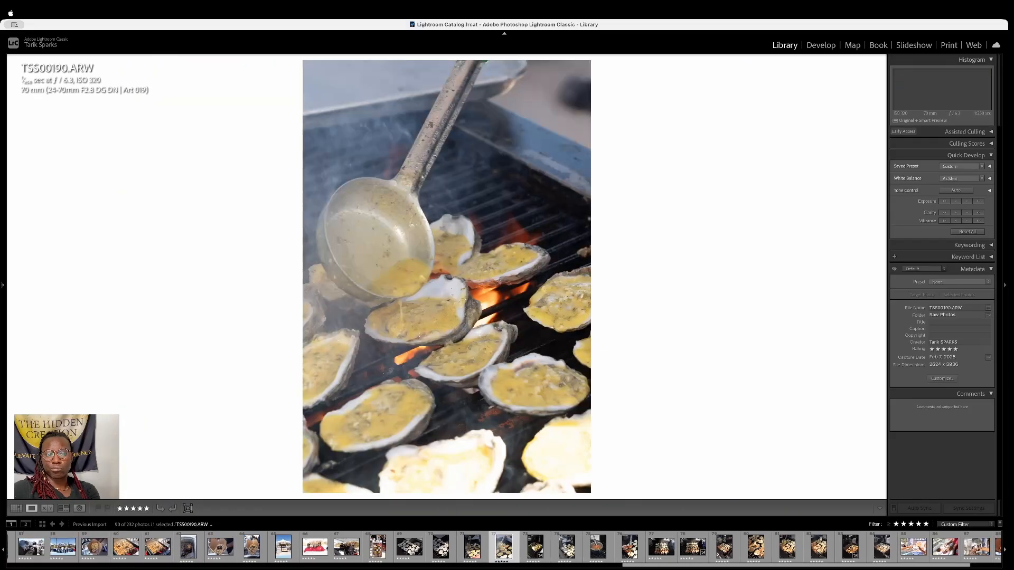
key("Left")
key("Left")
key("Left")
key("Left")
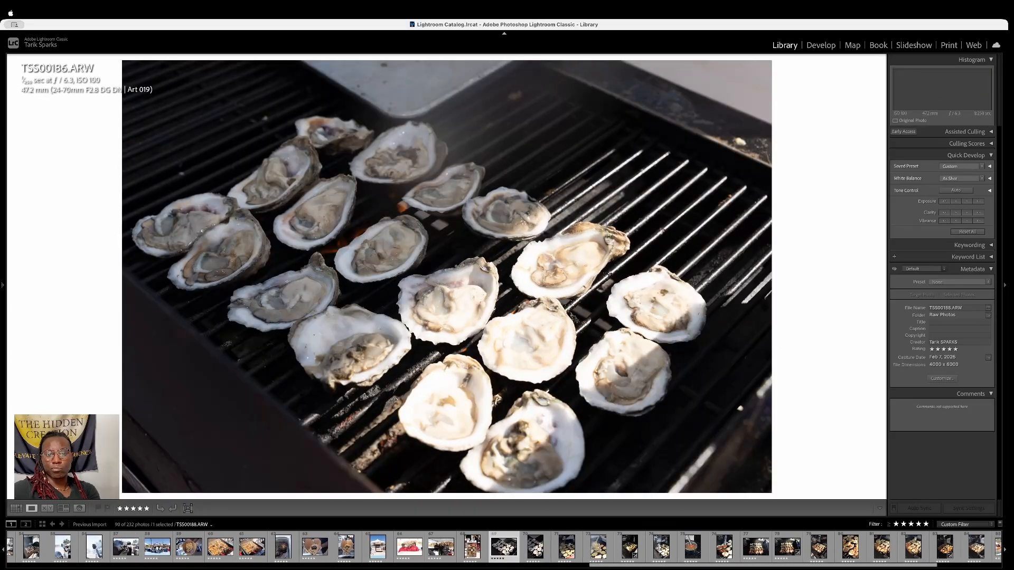
Straighten the group portrait of the crew in dark shirts, TSS00179.ARW, by 0.97 degrees and return to the grid
key("Left")
key("Left")
key("Left")
key("Left")
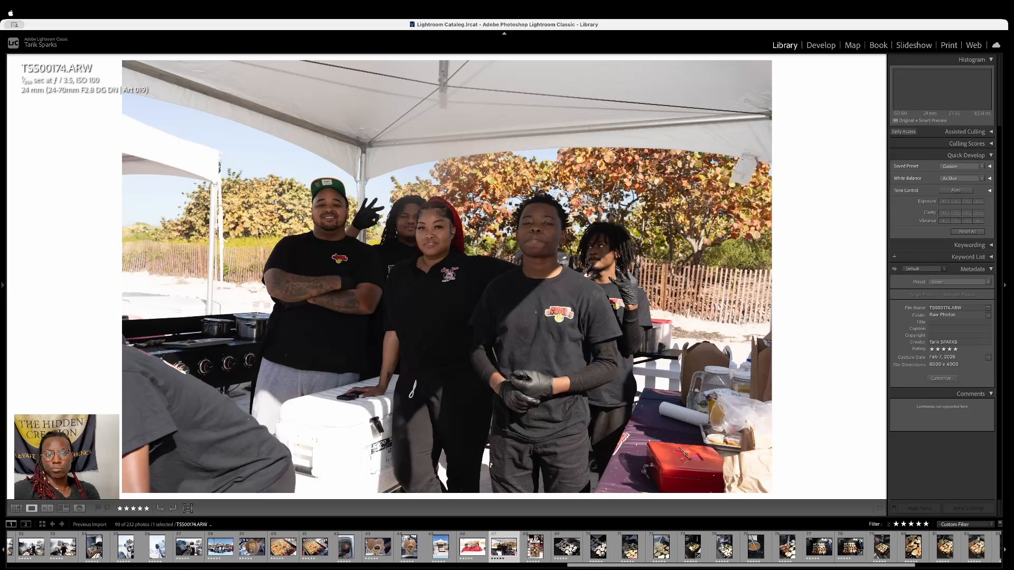
key("r")
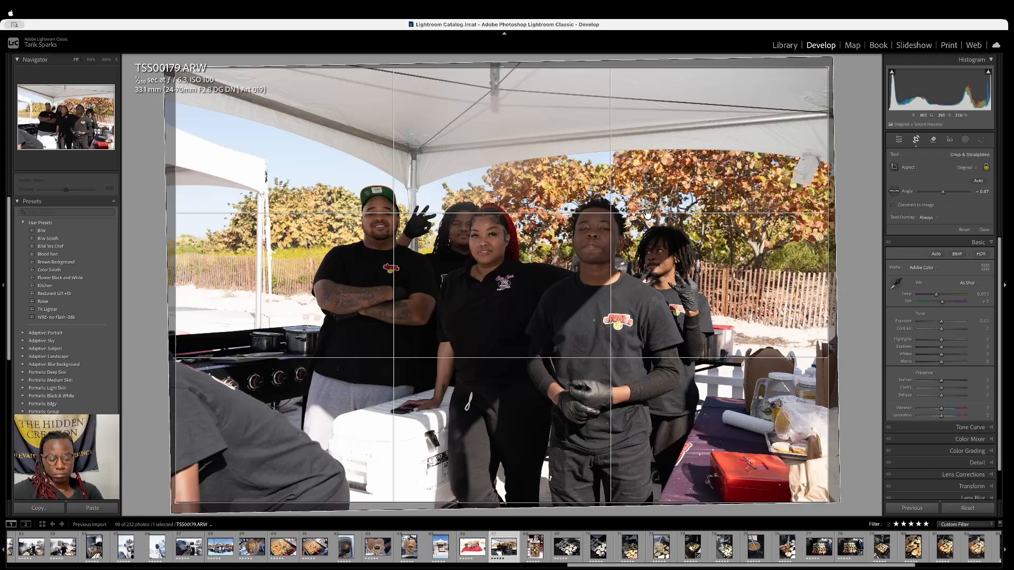
key("Return")
key("g")
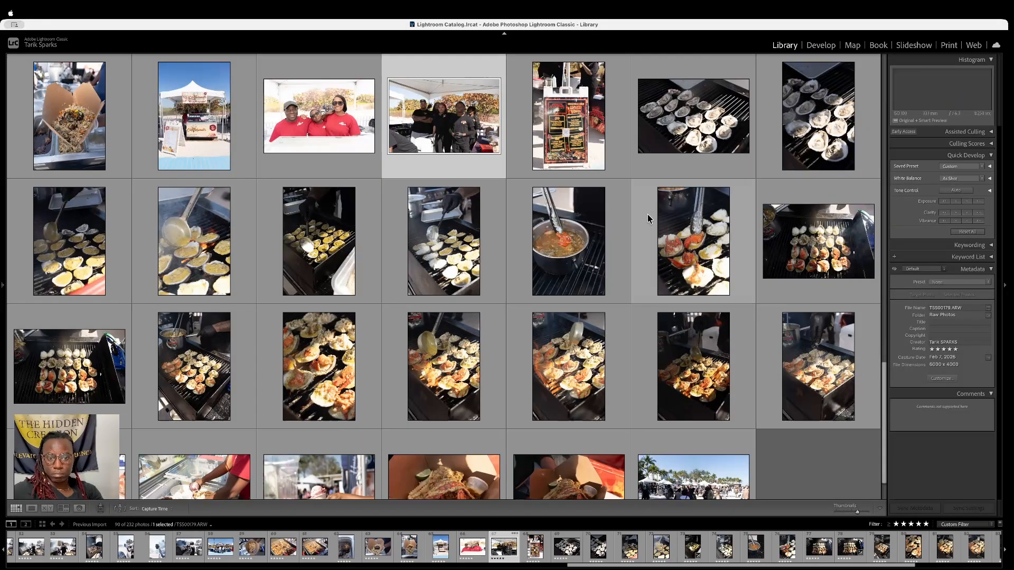
Open the aproned cook's smoky grill shots at full size and view them from TSS00125.ARW to TSS00129.ARW
scroll(376, 315, "up", 2)
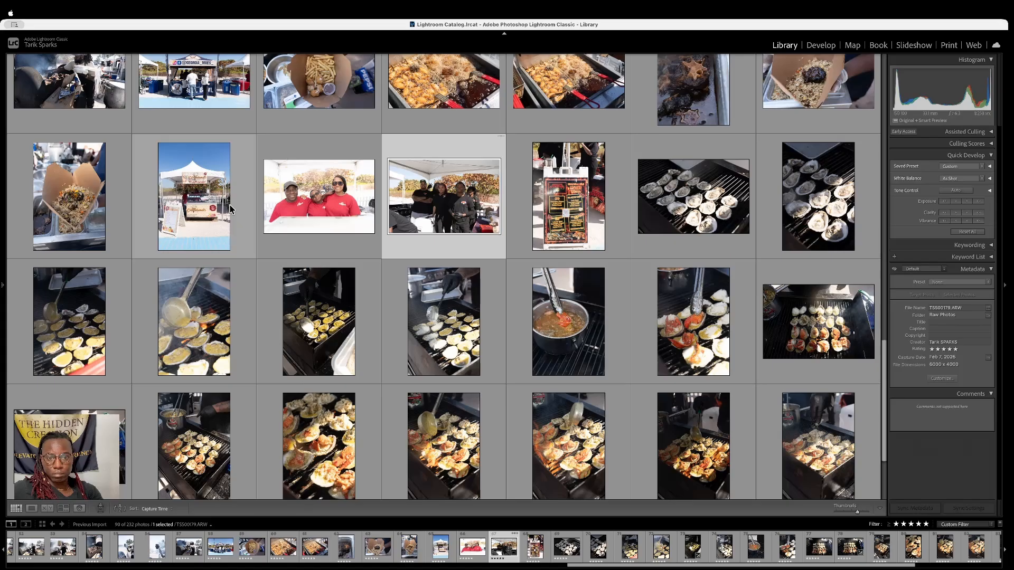
scroll(159, 224, "up", 2)
scroll(629, 176, "up", 1)
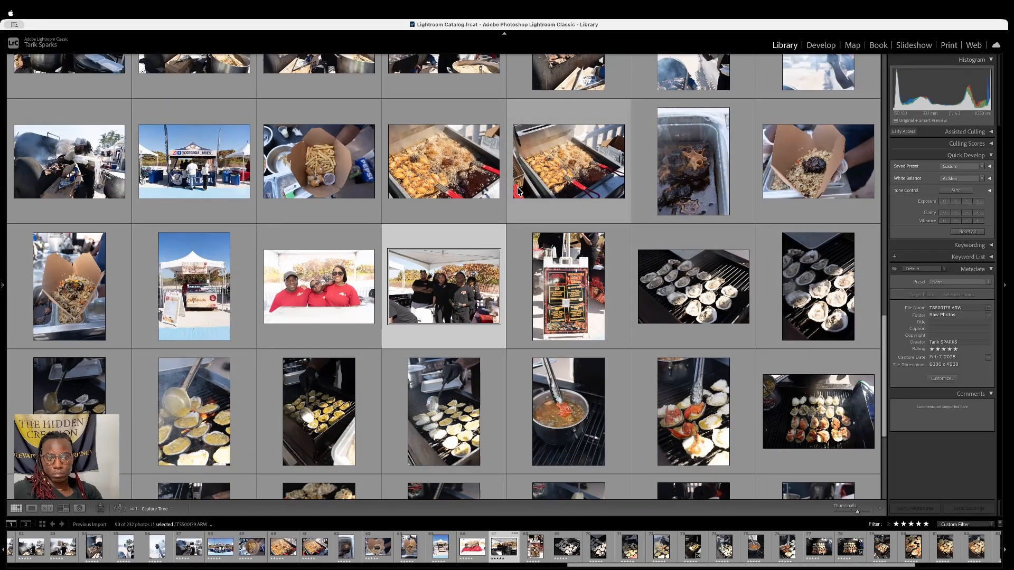
scroll(287, 194, "up", 3)
scroll(245, 244, "up", 1)
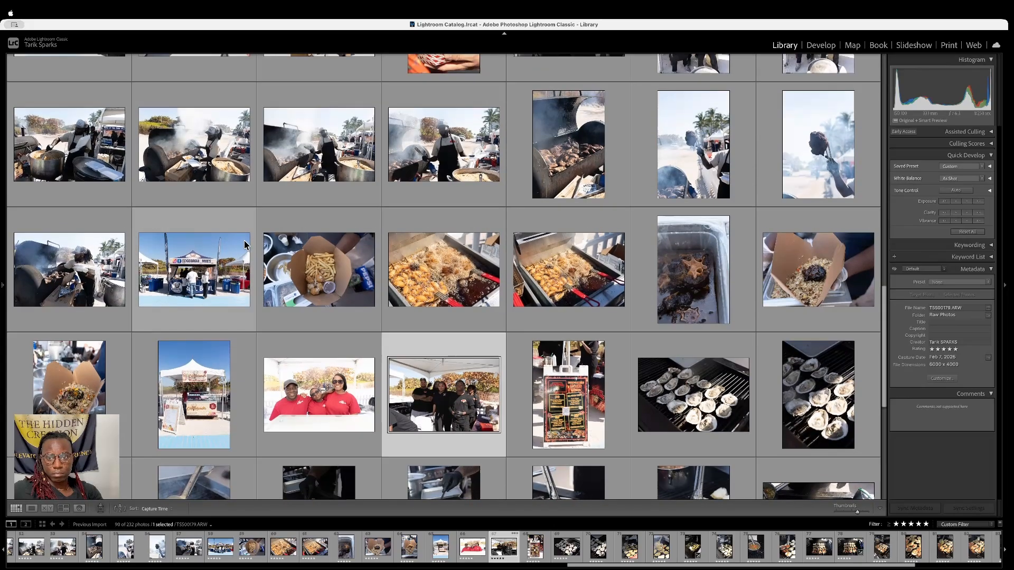
scroll(267, 211, "up", 1)
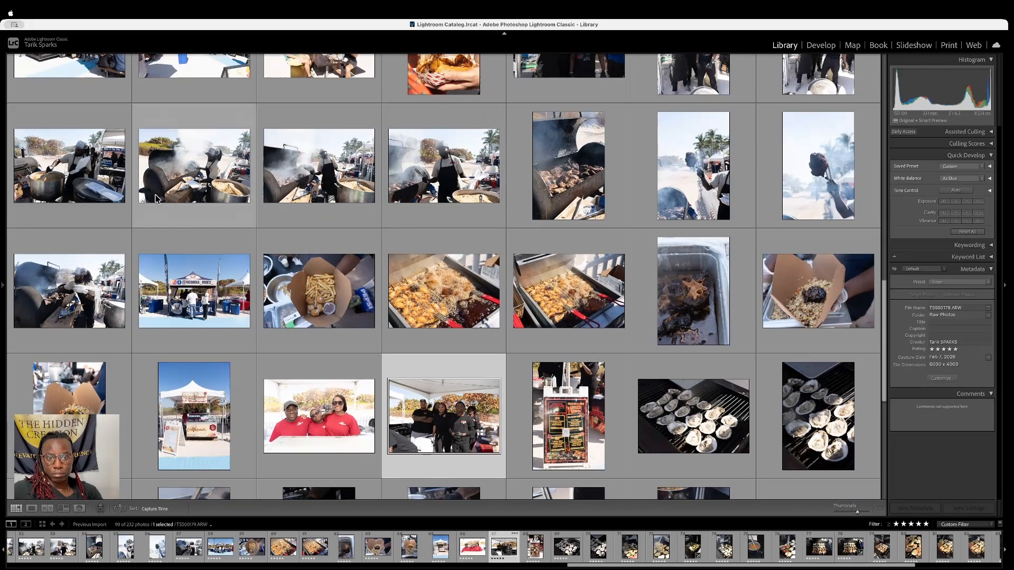
key("e")
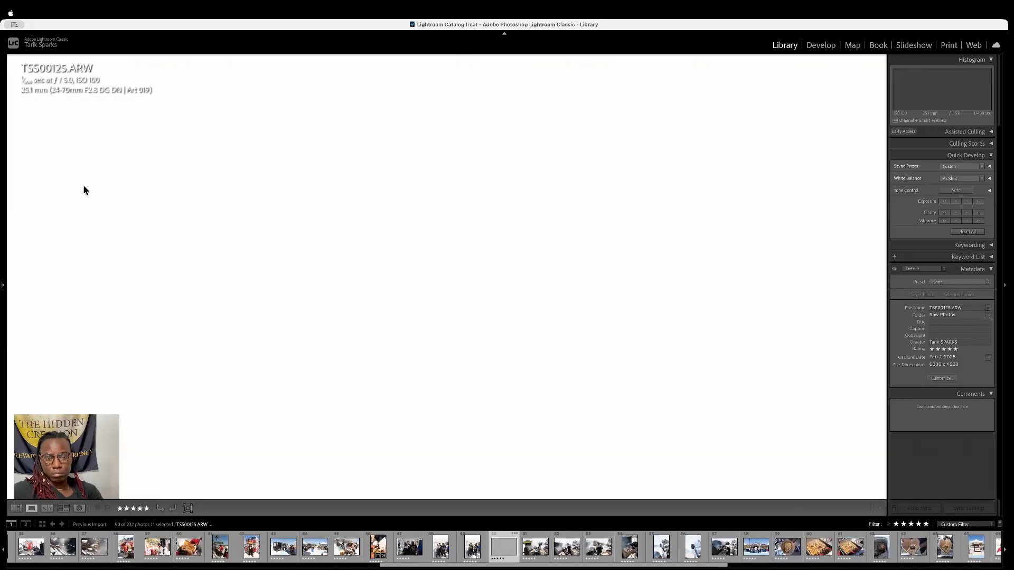
key("Right")
key("Right")
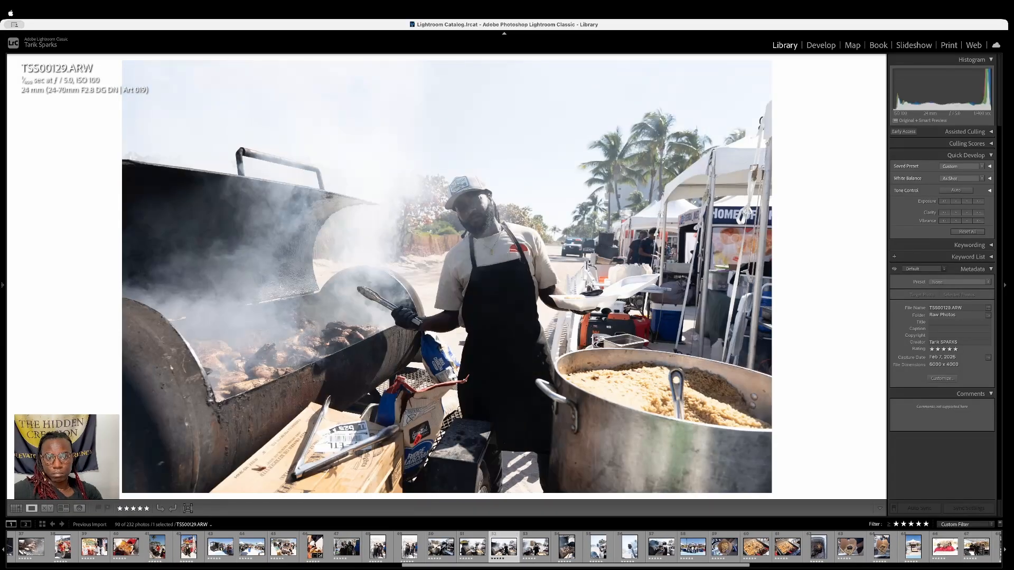
Compare the cook's face close up in TSS00129.ARW and TSS00131.ARW
left_click(442, 212)
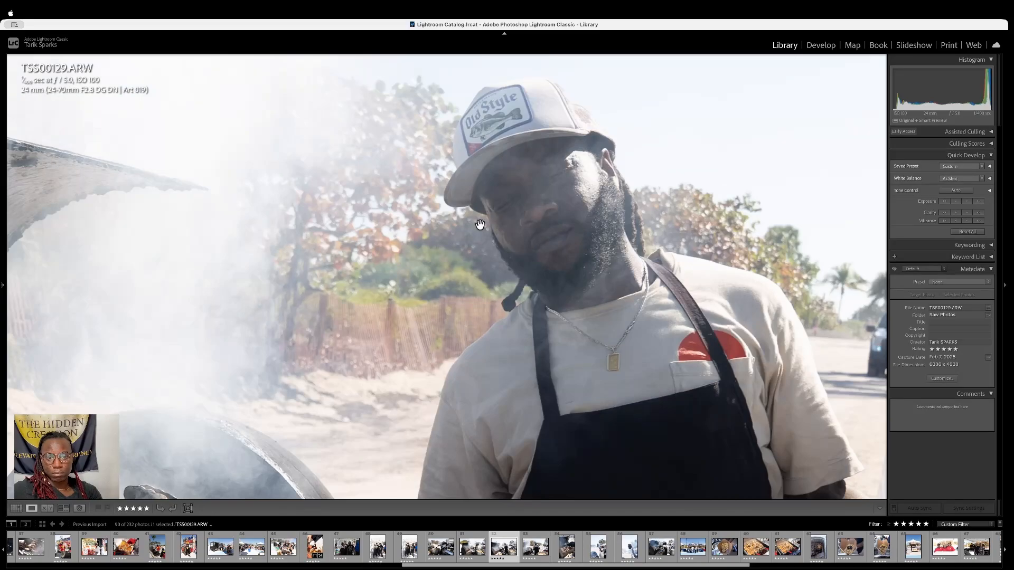
left_click(547, 268)
key("Right")
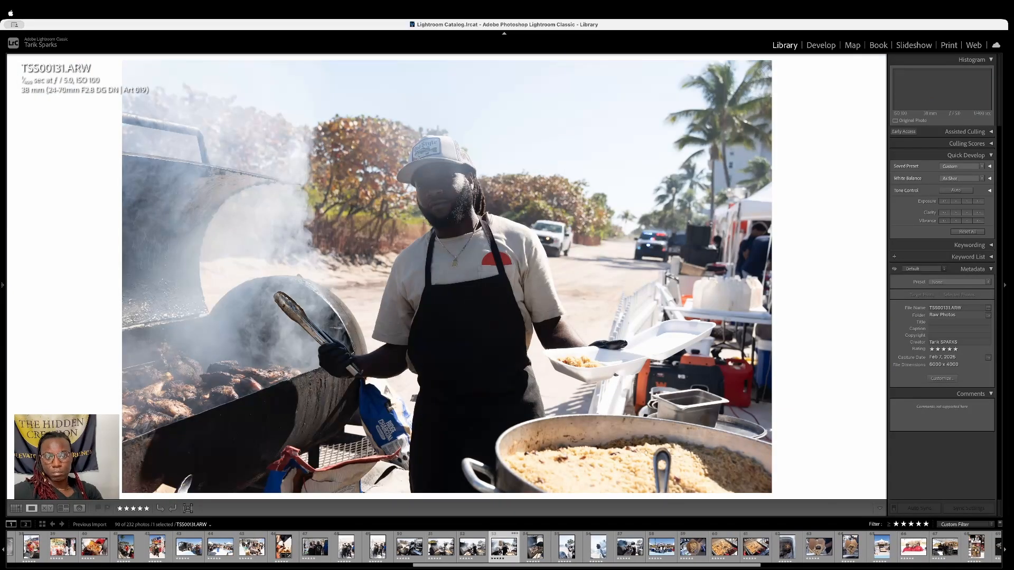
left_click(500, 212)
left_click(502, 292)
Remove TSS00129.ARW, TSS00125.ARW and TSS00128.ARW from the five-star selection, keeping TSS00131.ARW, and return to the grid
key("Left")
key("Left")
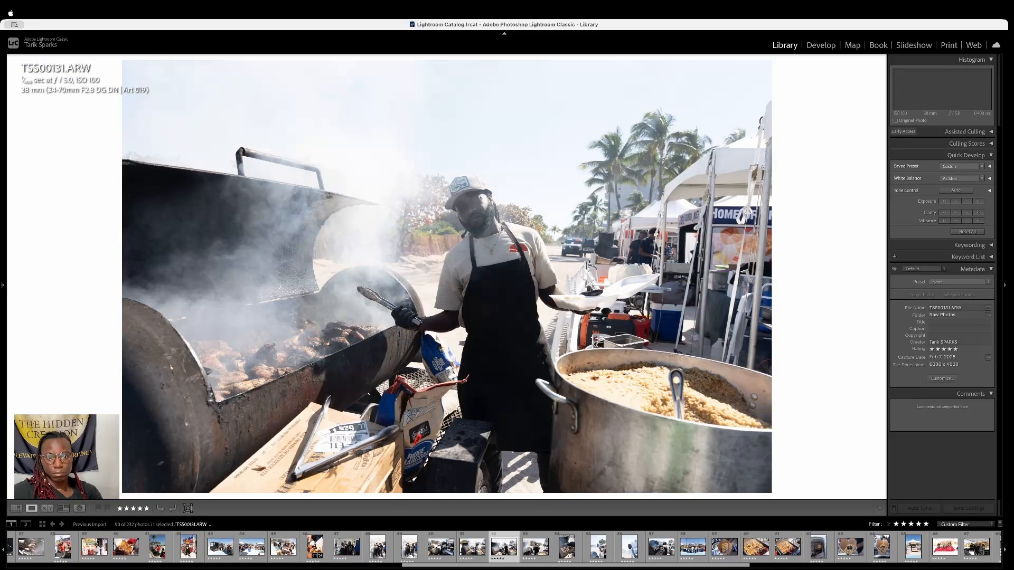
key("Left")
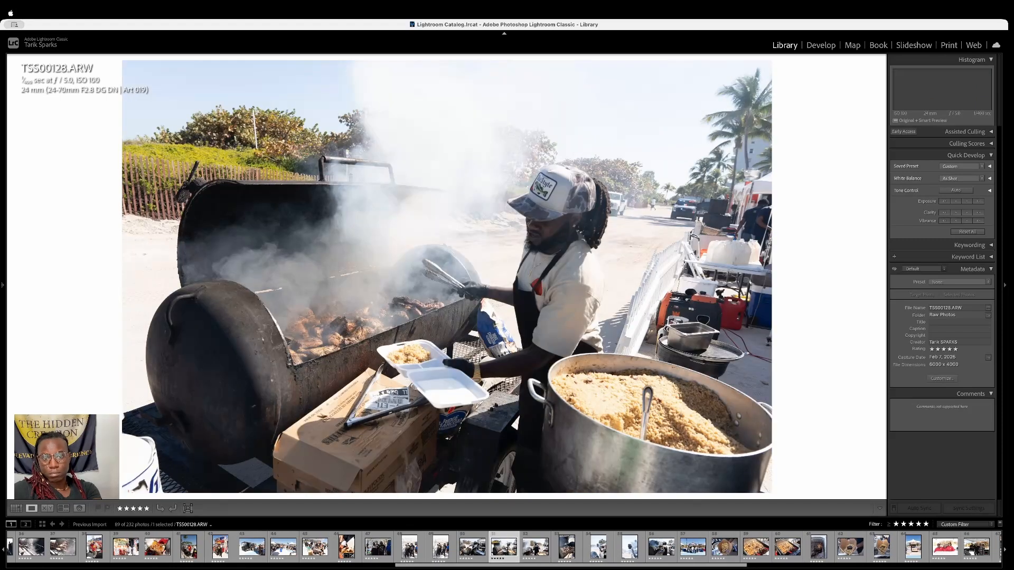
key("Right")
key("Right")
key("Right")
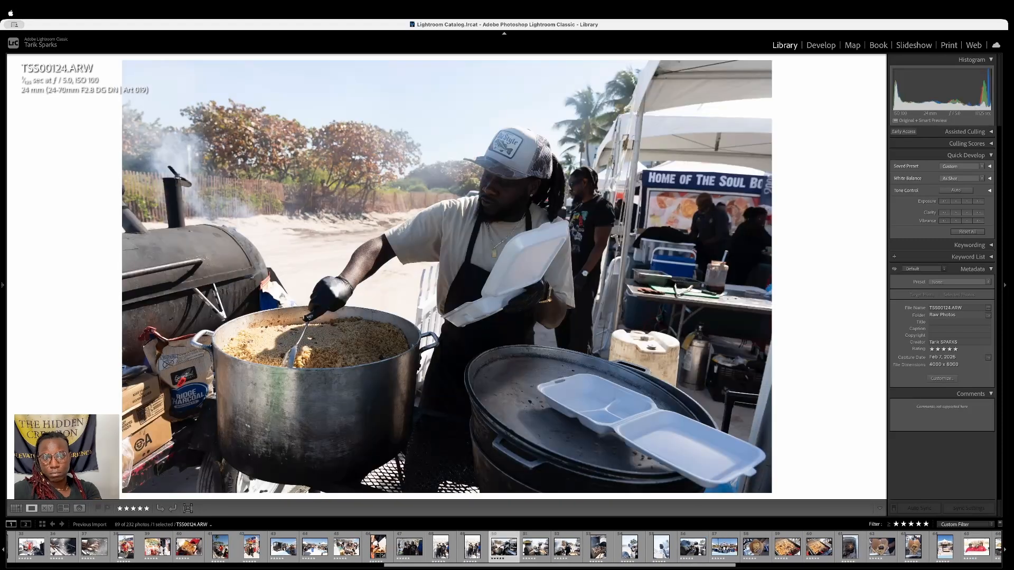
key("Left")
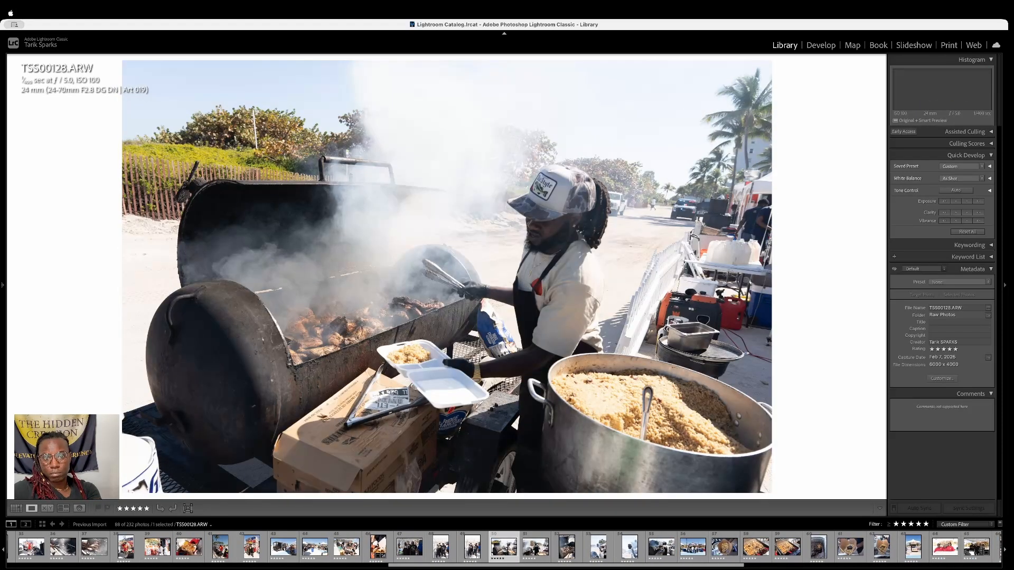
key("Right")
key("Right")
key("Right")
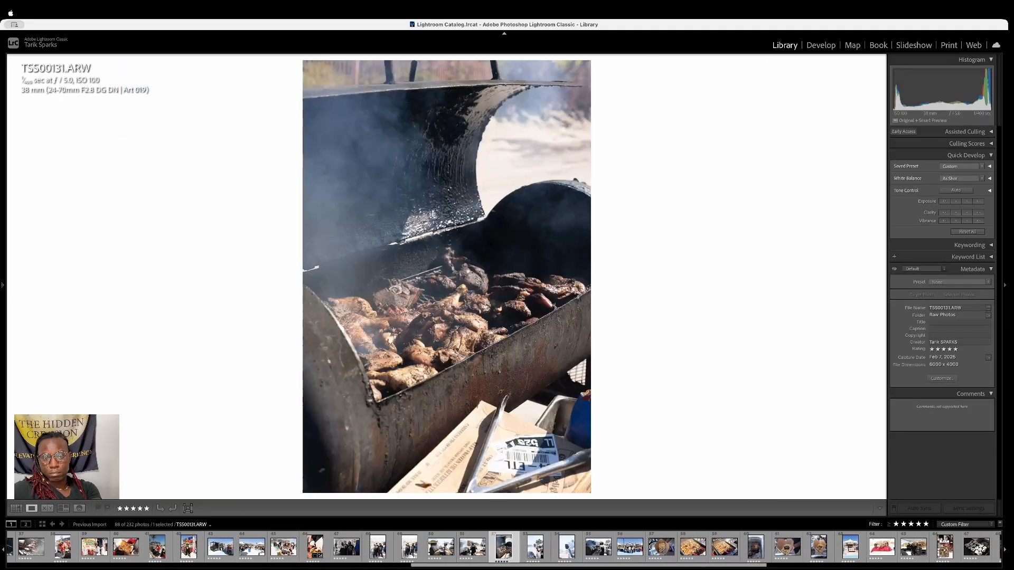
key("Left")
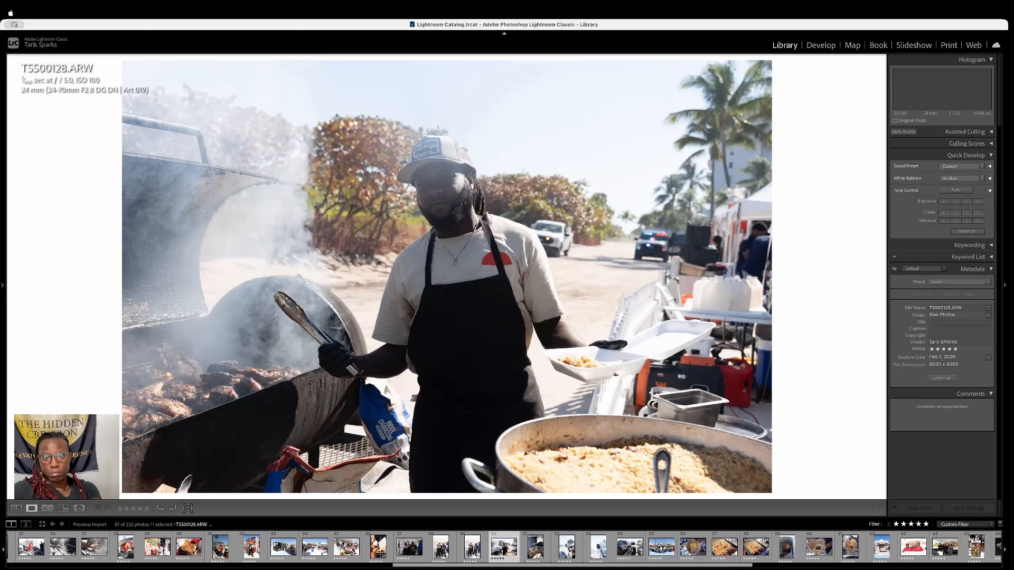
key("g")
Go back to the start of the photo grid and enlarge the thumbnails to four per row
scroll(523, 302, "up", 10)
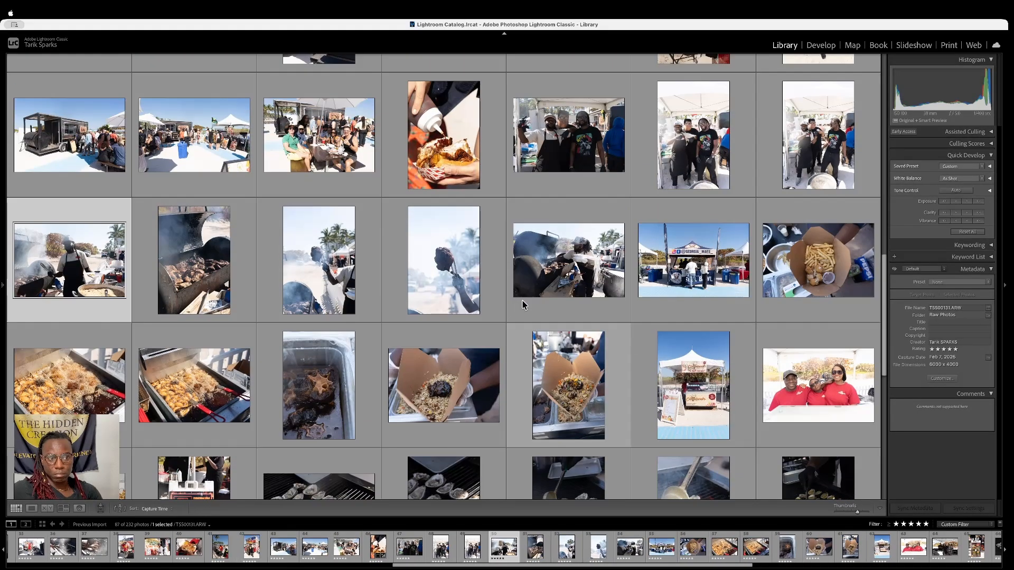
scroll(522, 303, "up", 5)
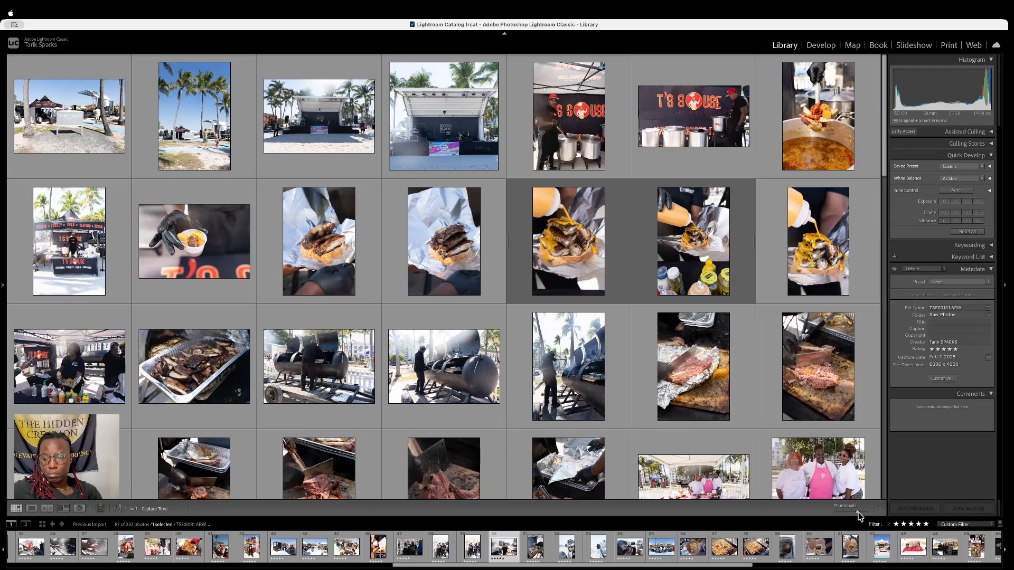
left_click_drag(859, 516, 867, 512)
scroll(687, 365, "up", 3)
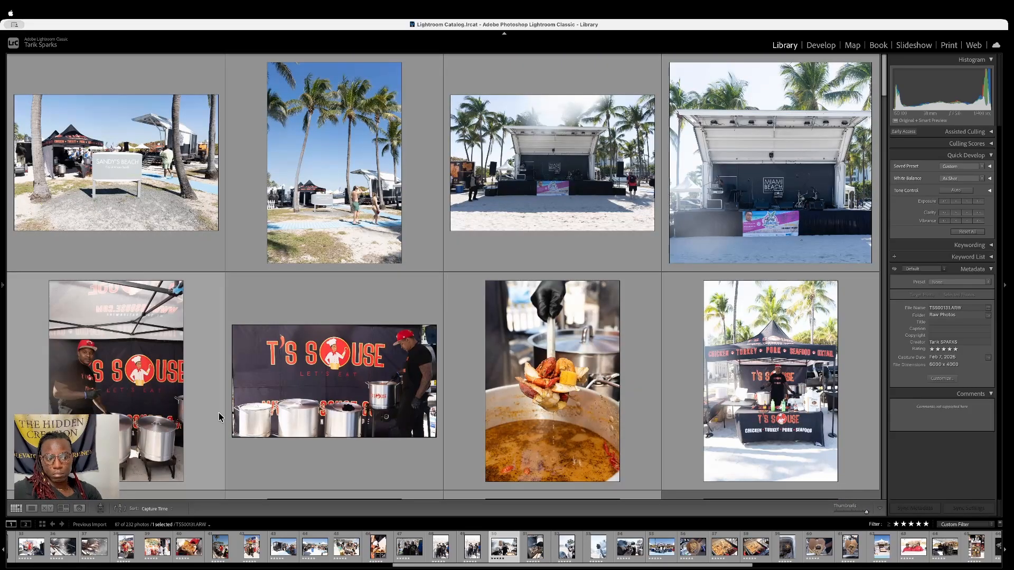
Review the opening T's Souse booth, sandwich and mustard shots in the enlarged grid for near-duplicates
scroll(198, 416, "down", 3)
scroll(197, 418, "down", 2)
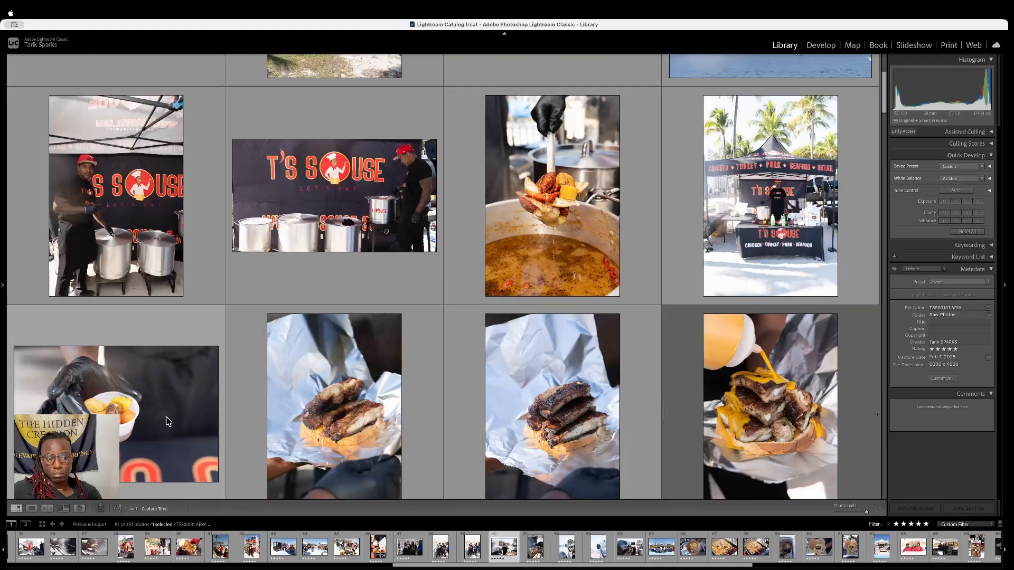
scroll(323, 417, "down", 4)
scroll(339, 423, "down", 2)
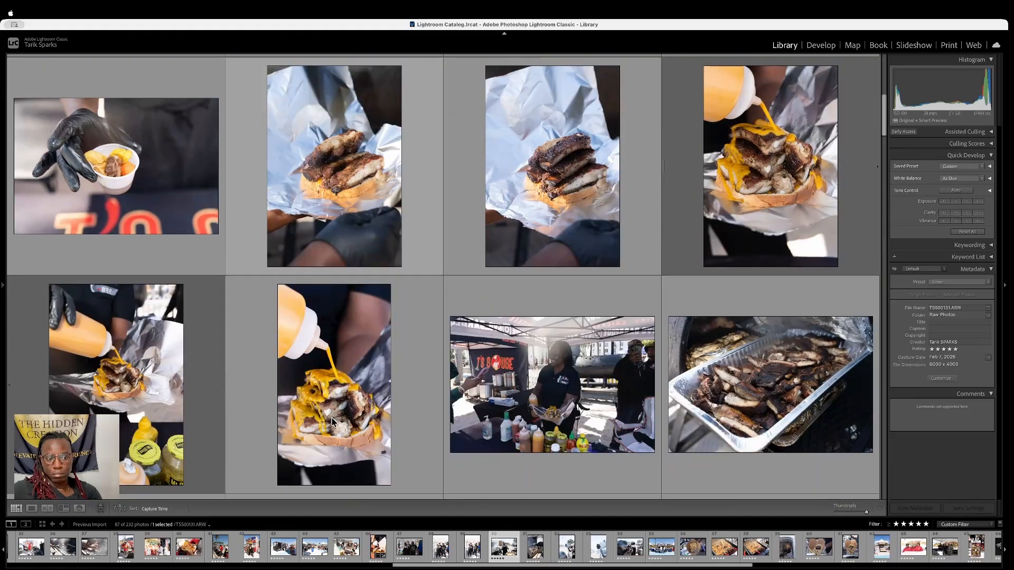
scroll(446, 409, "down", 3)
scroll(451, 412, "down", 3)
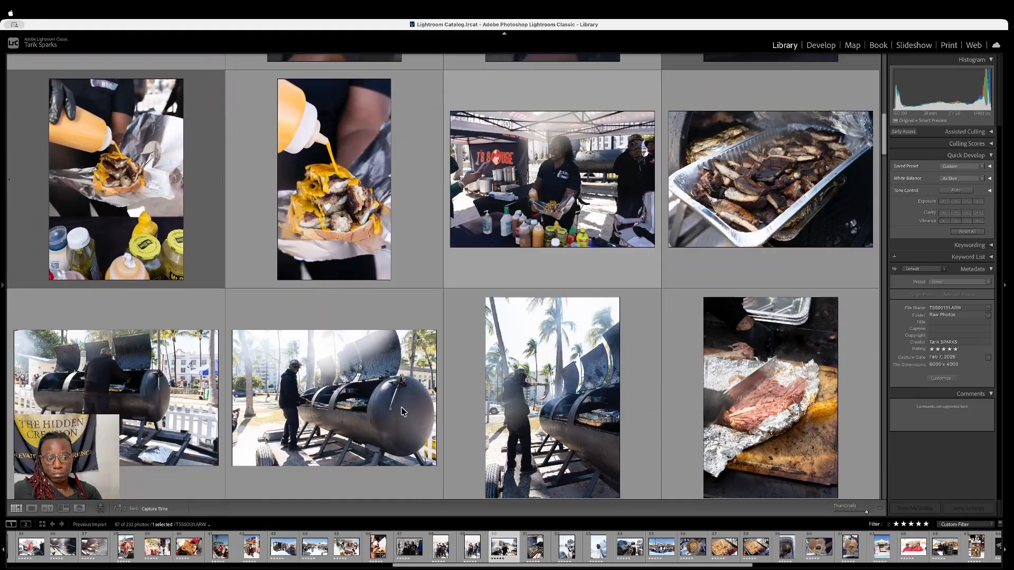
scroll(398, 412, "up", 4)
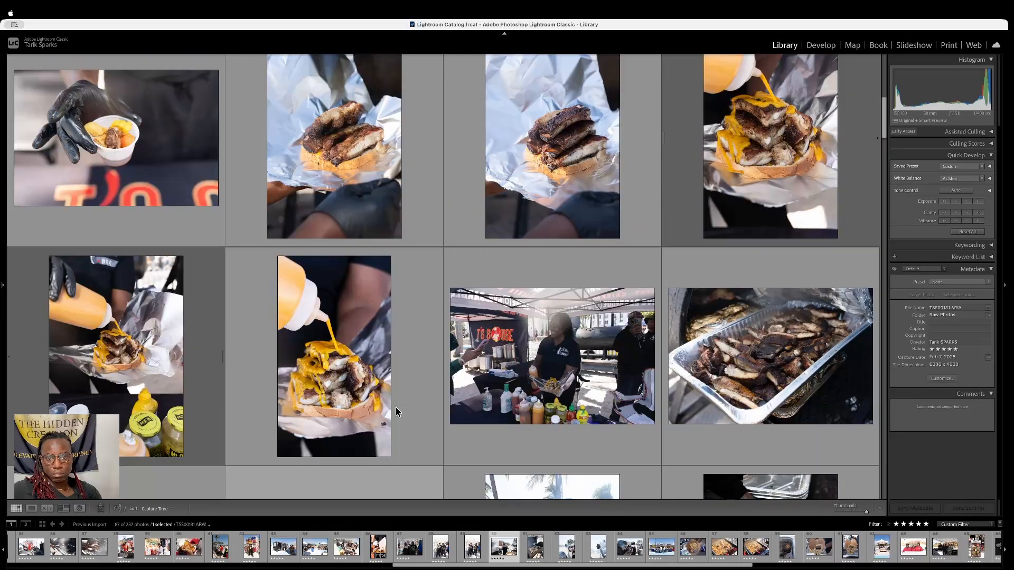
scroll(397, 411, "down", 1)
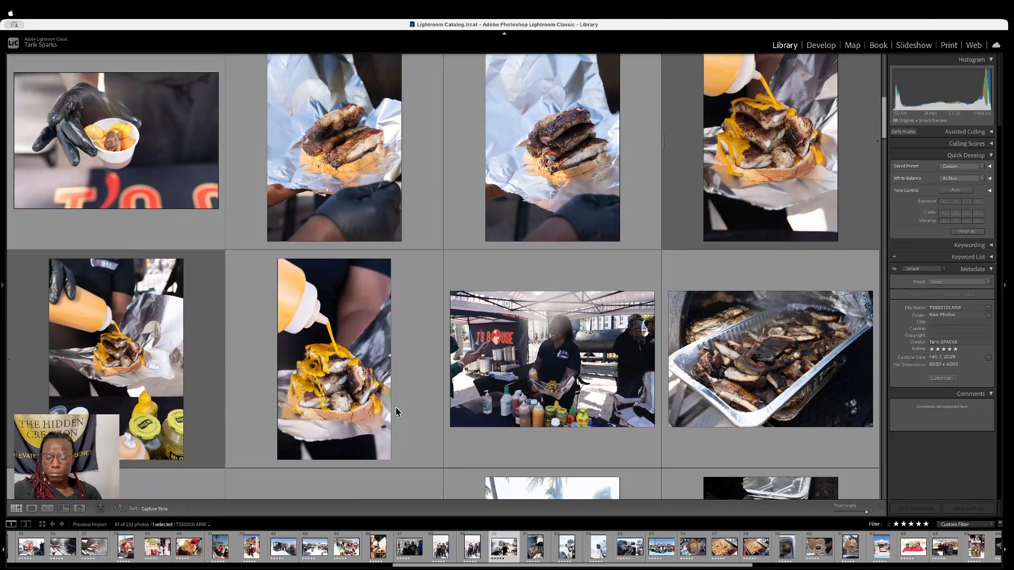
scroll(397, 411, "up", 5)
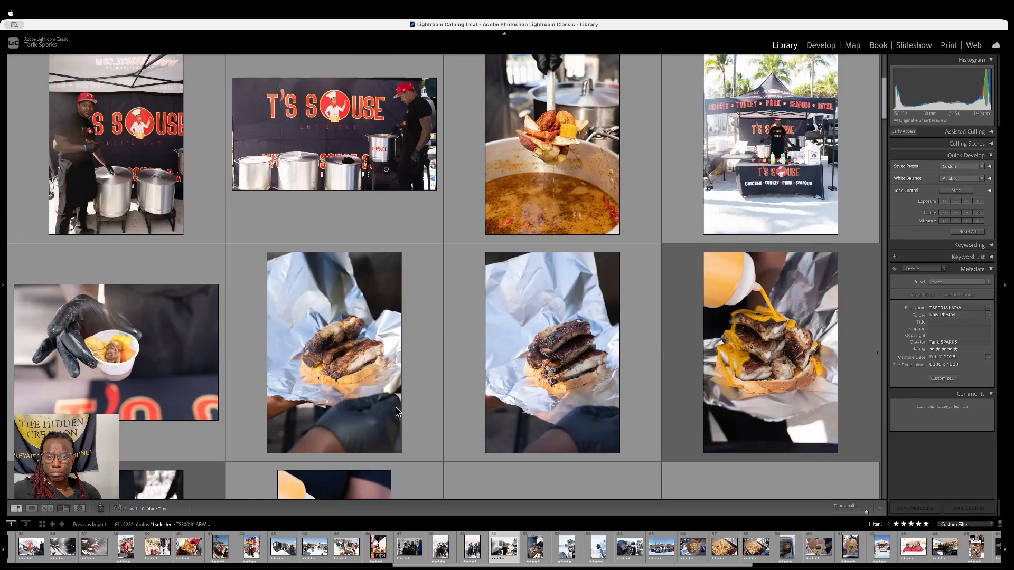
scroll(397, 411, "down", 3)
scroll(397, 411, "down", 5)
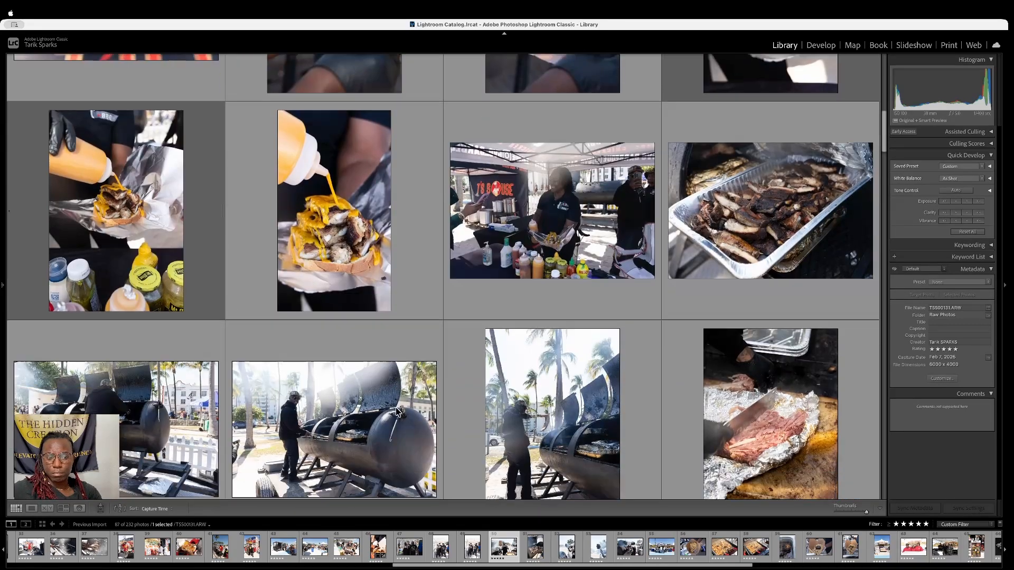
Examine the smoker, meat-chopping, pink stall, lemonade and Caribbean food truck shots for near-duplicates
scroll(398, 412, "down", 6)
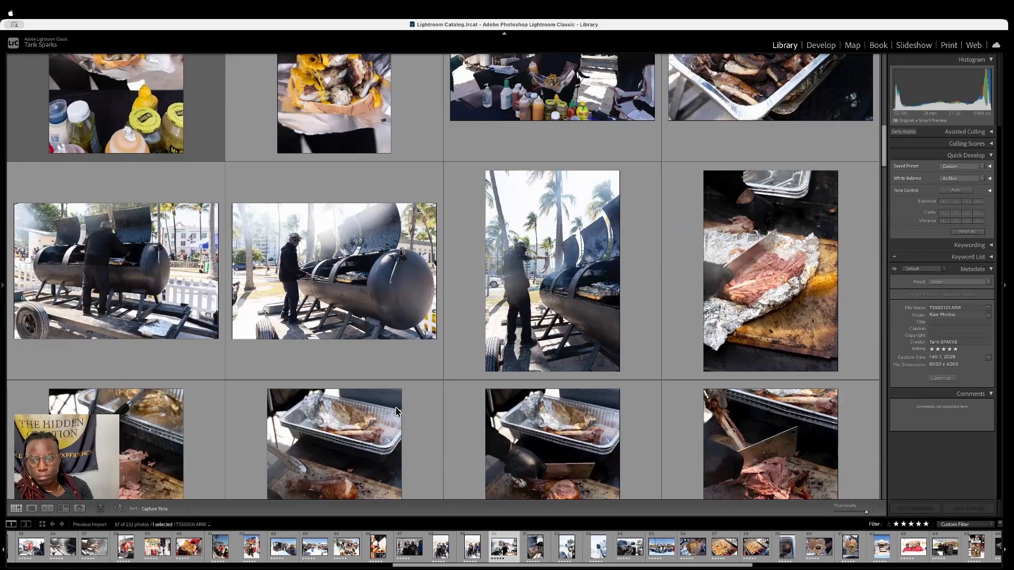
scroll(397, 412, "down", 7)
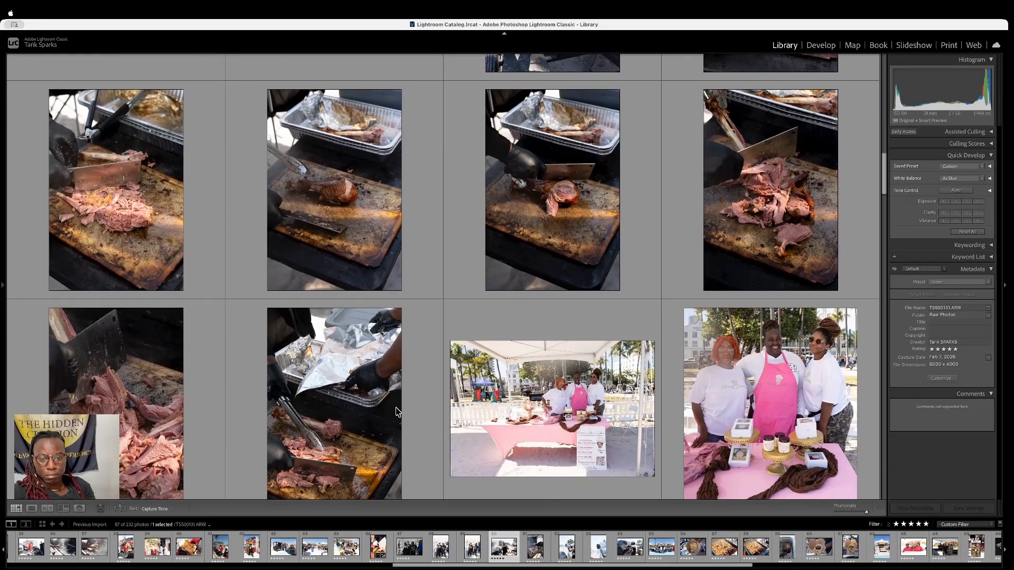
scroll(397, 411, "down", 3)
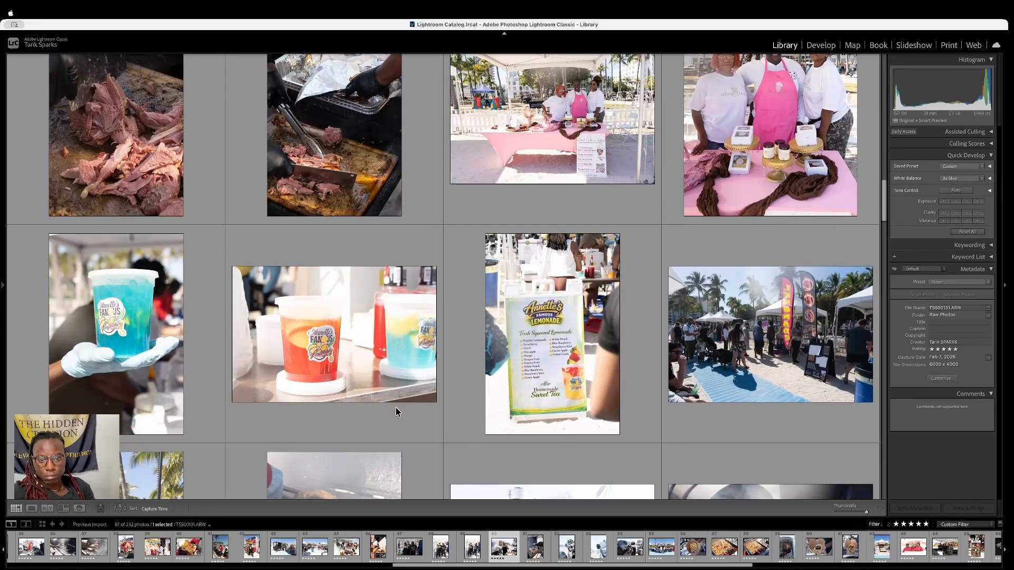
scroll(395, 407, "down", 2)
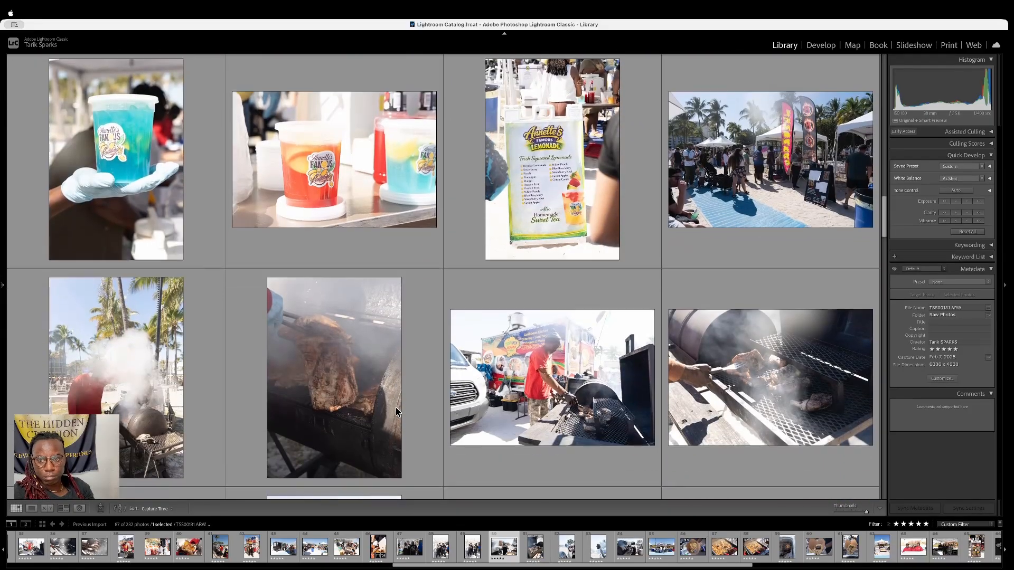
scroll(395, 407, "up", 1)
scroll(397, 409, "down", 1)
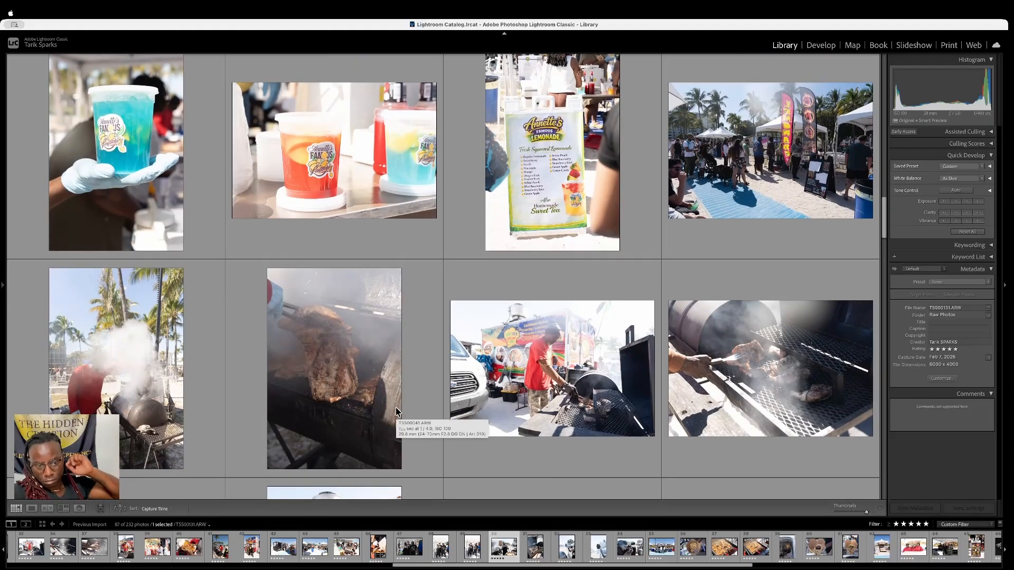
scroll(398, 411, "down", 2)
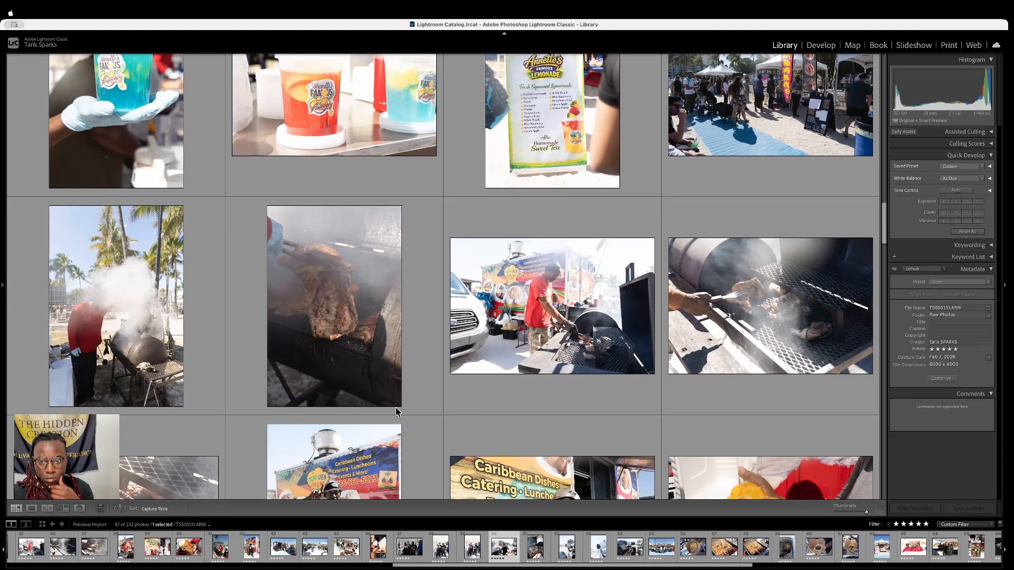
scroll(397, 412, "down", 3)
scroll(397, 412, "down", 1)
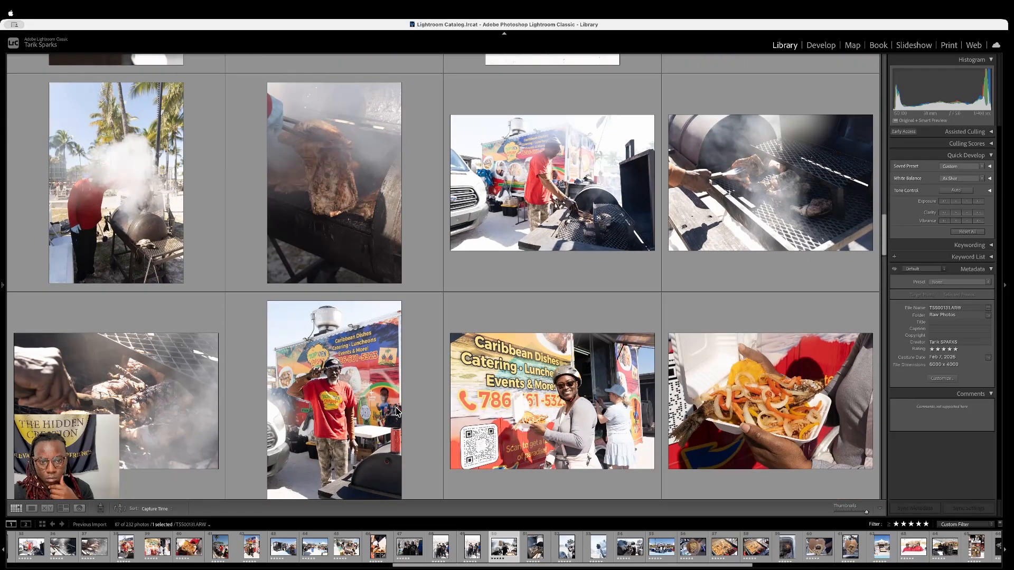
scroll(397, 412, "down", 3)
scroll(398, 412, "down", 4)
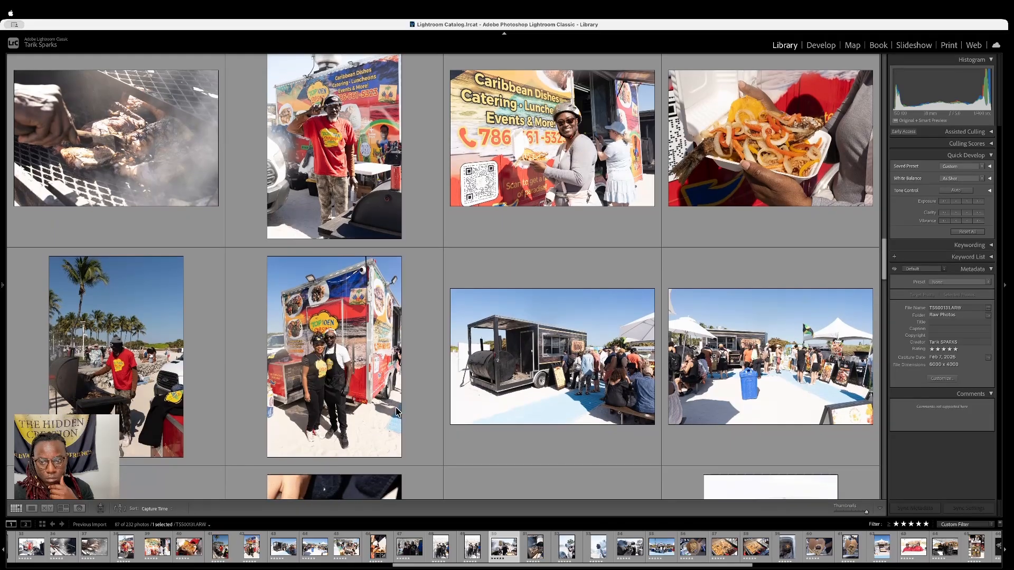
scroll(397, 412, "down", 4)
scroll(397, 412, "down", 2)
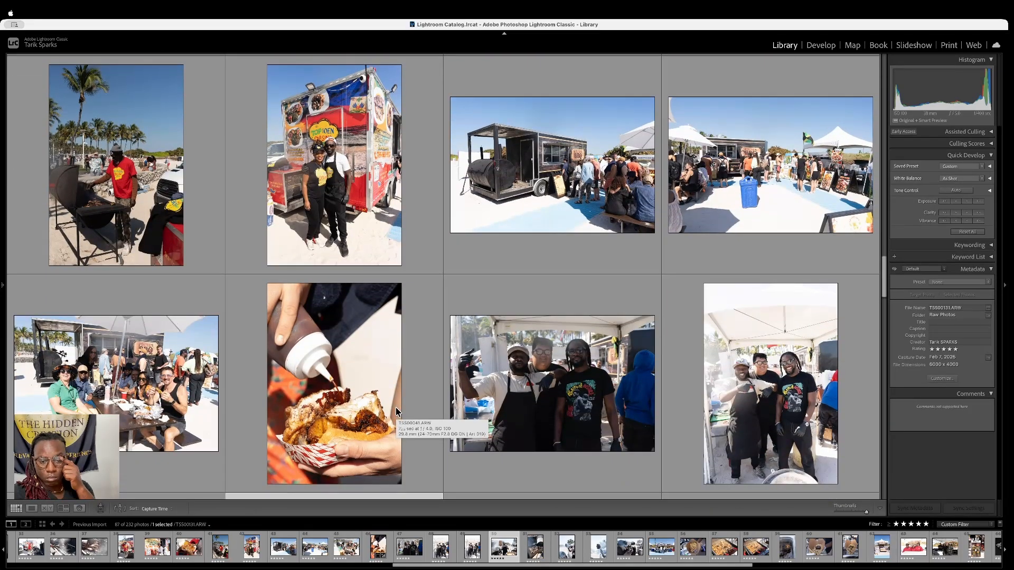
Lower the wide crowd shot with the blue bin in front of the food trailer to four stars
scroll(396, 408, "down", 1)
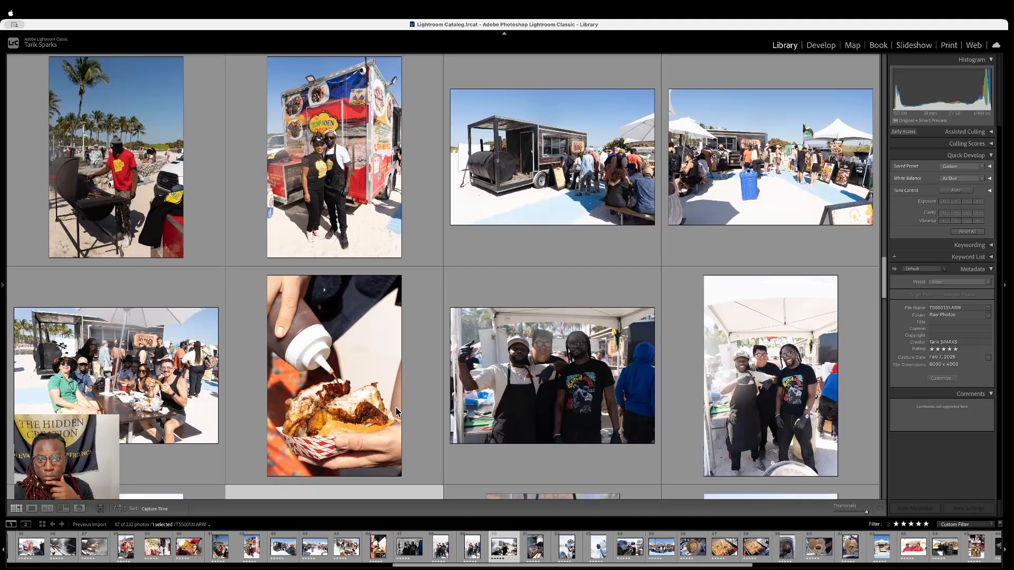
left_click(761, 156)
key("4")
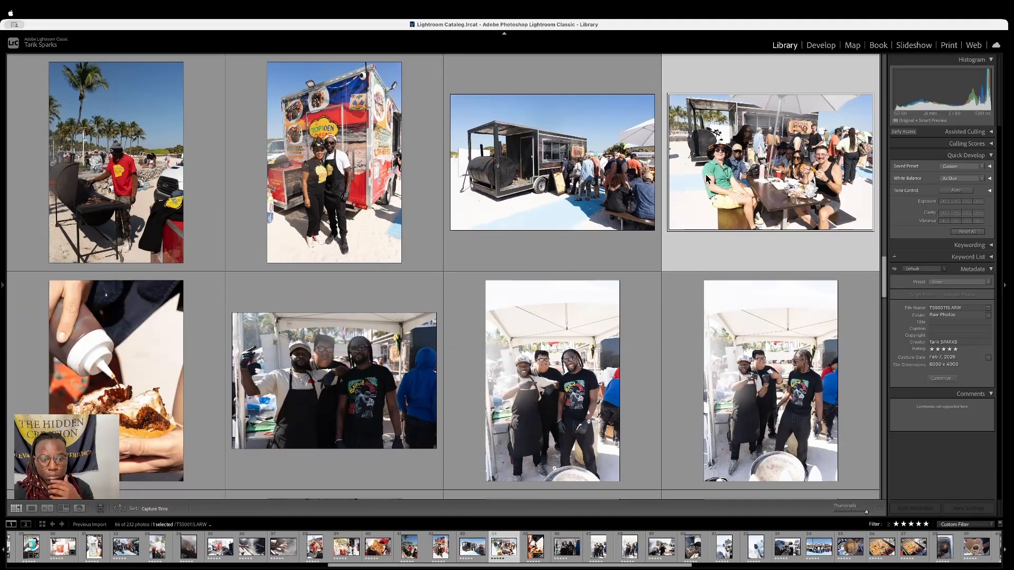
Review the vendor group, smoking grill, tongs, Georgia Maes booth, fryer and boxed rice shots for near-duplicates
scroll(705, 174, "down", 3)
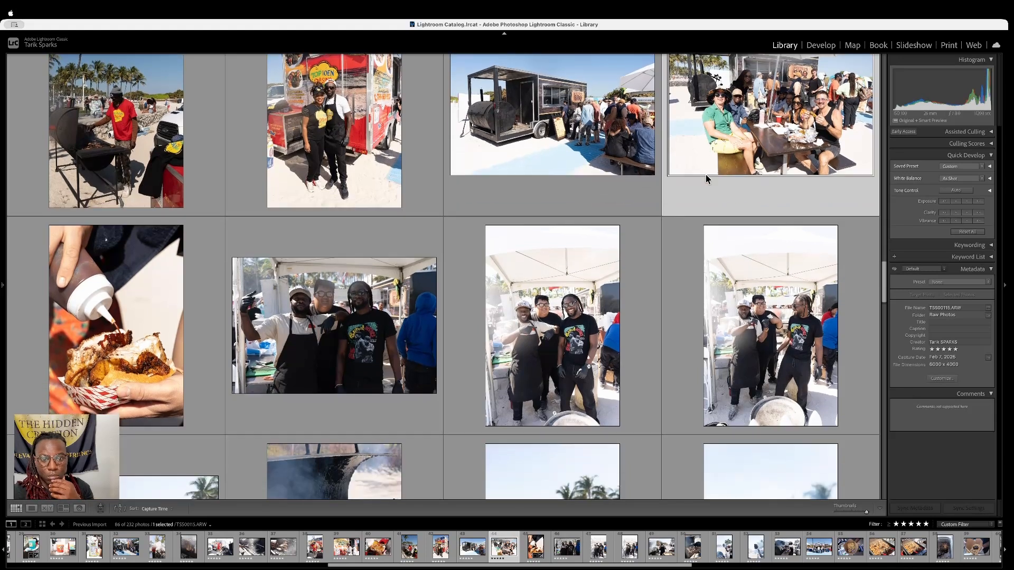
scroll(706, 174, "down", 4)
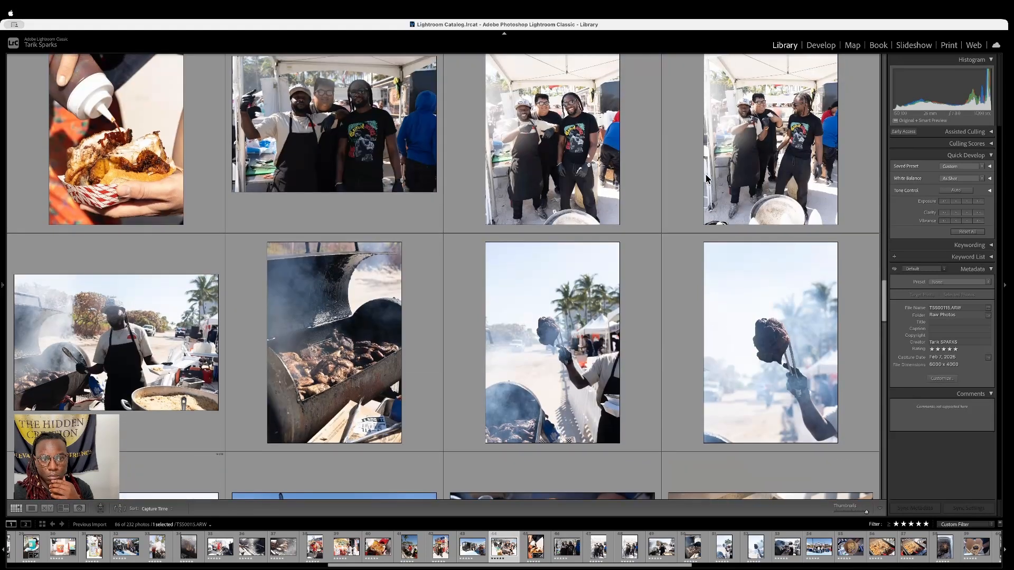
scroll(706, 178, "down", 1)
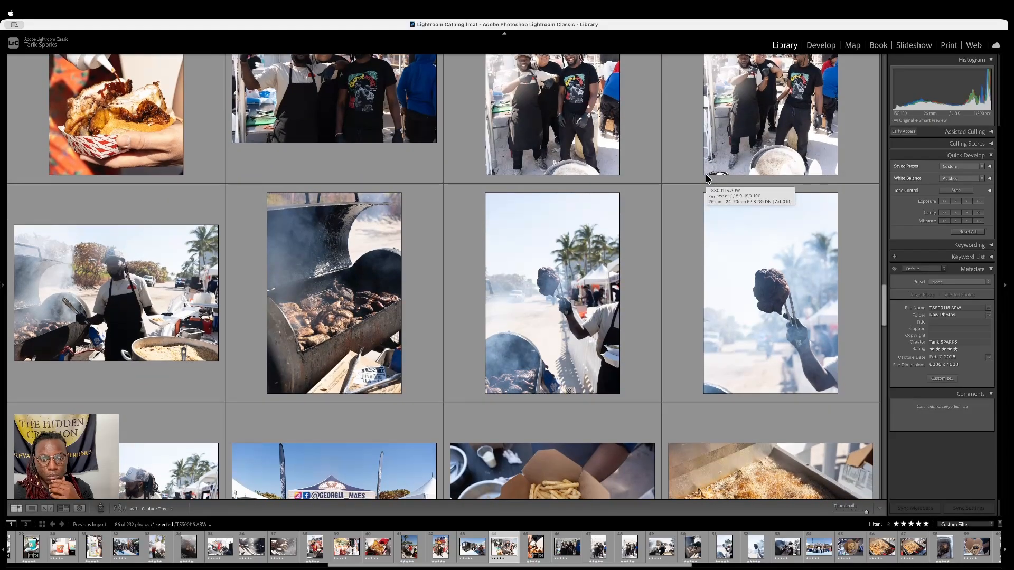
left_click(632, 270)
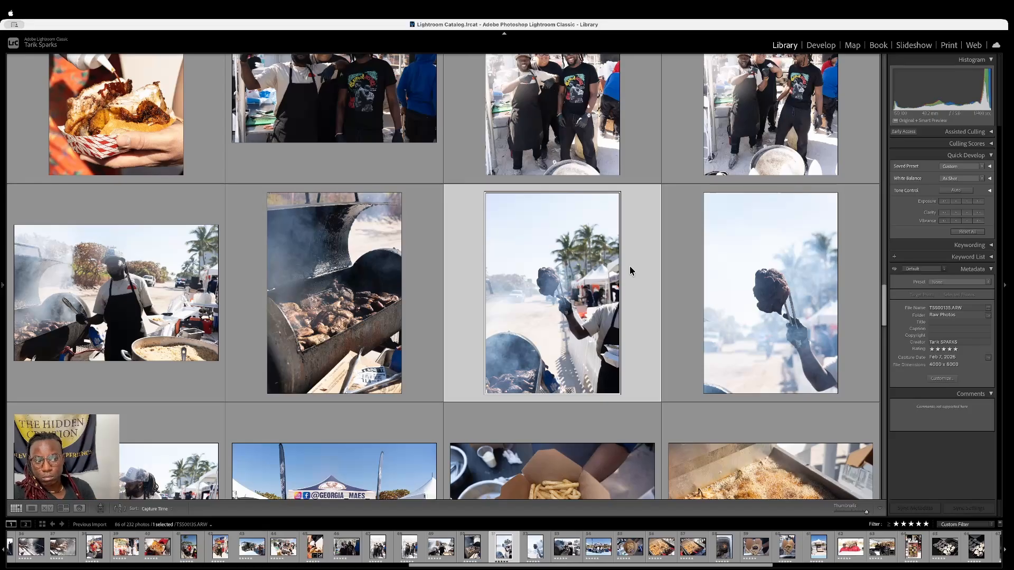
scroll(630, 271, "down", 4)
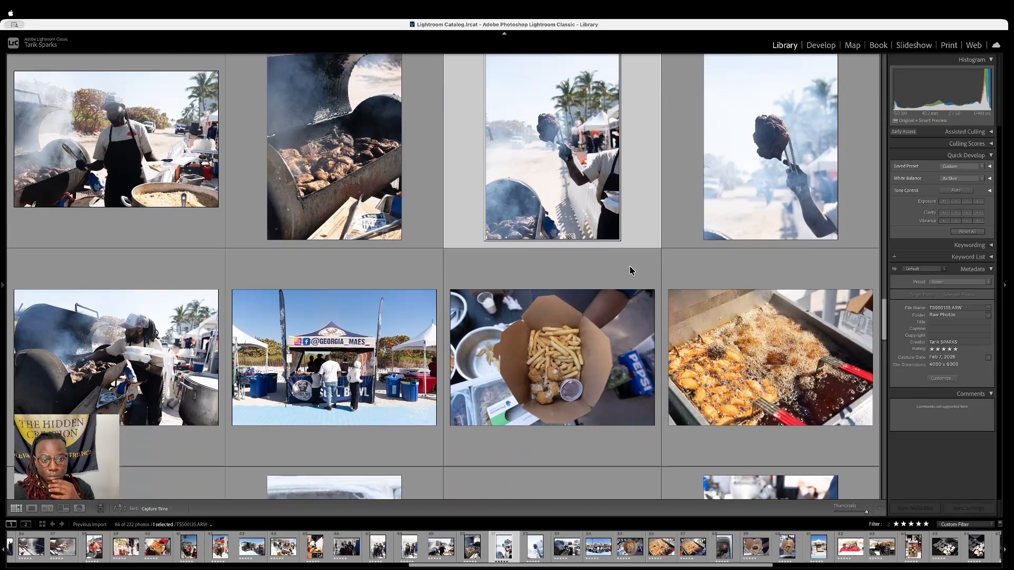
scroll(629, 271, "down", 2)
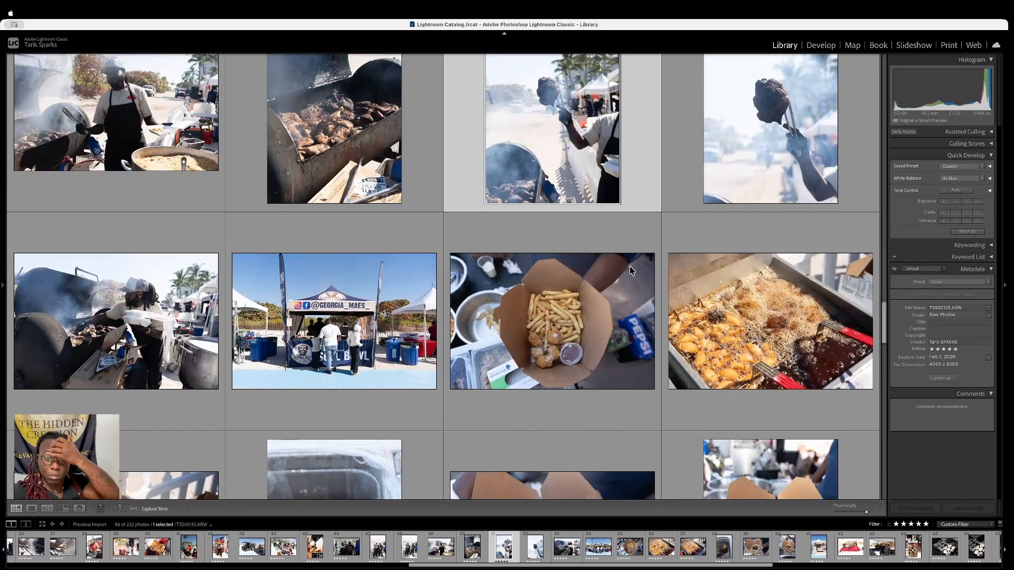
scroll(630, 271, "down", 4)
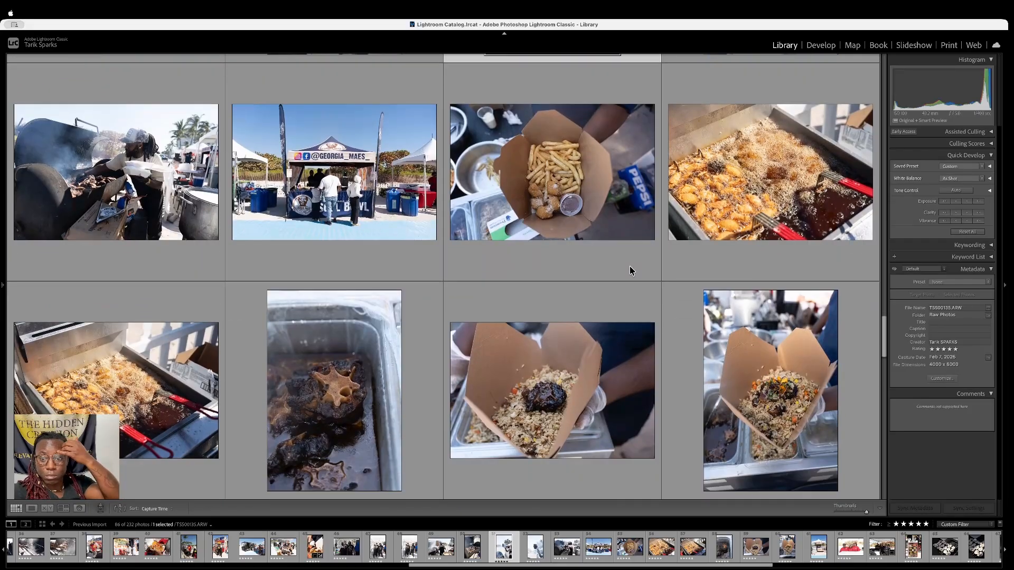
scroll(630, 270, "down", 5)
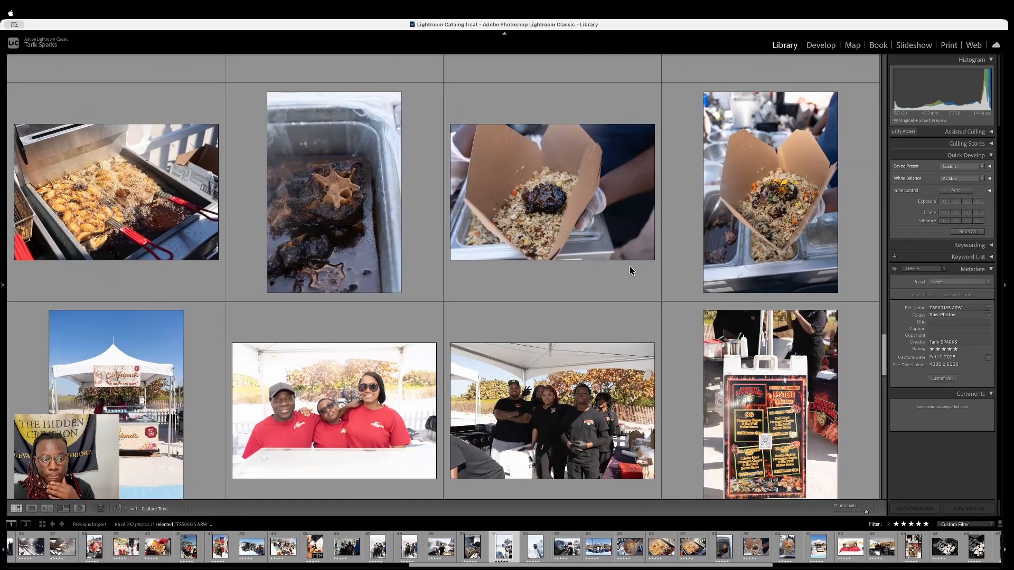
scroll(630, 270, "down", 6)
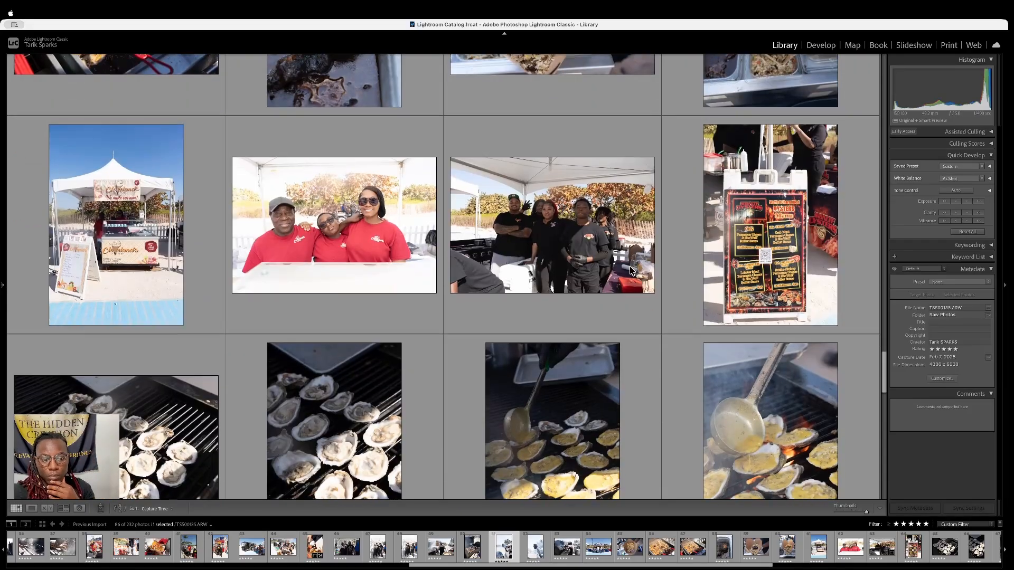
Examine the family booth, menu board, grilled oyster, ice cream and lobster fries shots through the end of the grid for near-duplicates
scroll(630, 271, "down", 2)
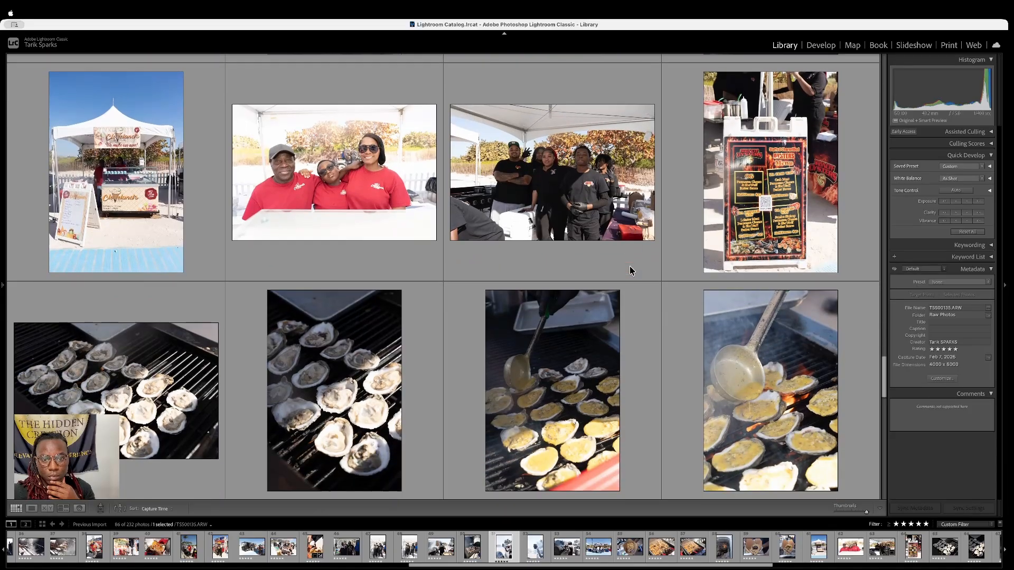
scroll(630, 271, "down", 1)
scroll(630, 270, "down", 7)
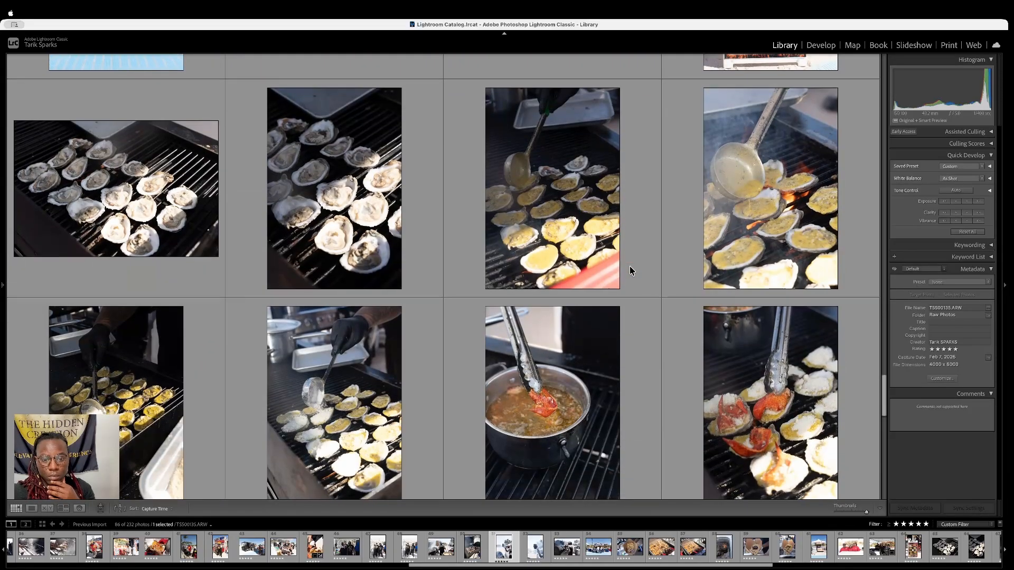
scroll(630, 270, "down", 9)
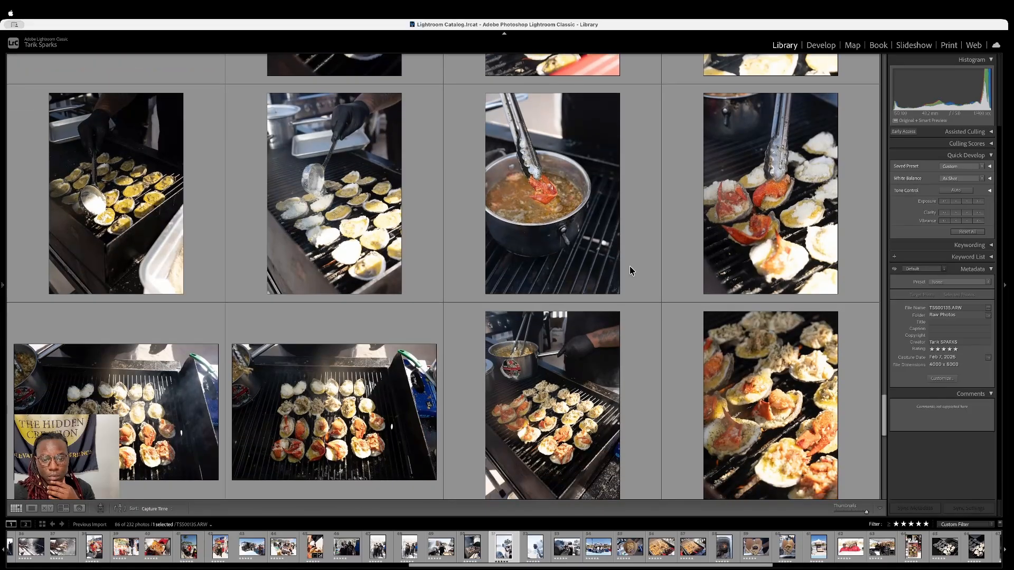
scroll(629, 270, "down", 16)
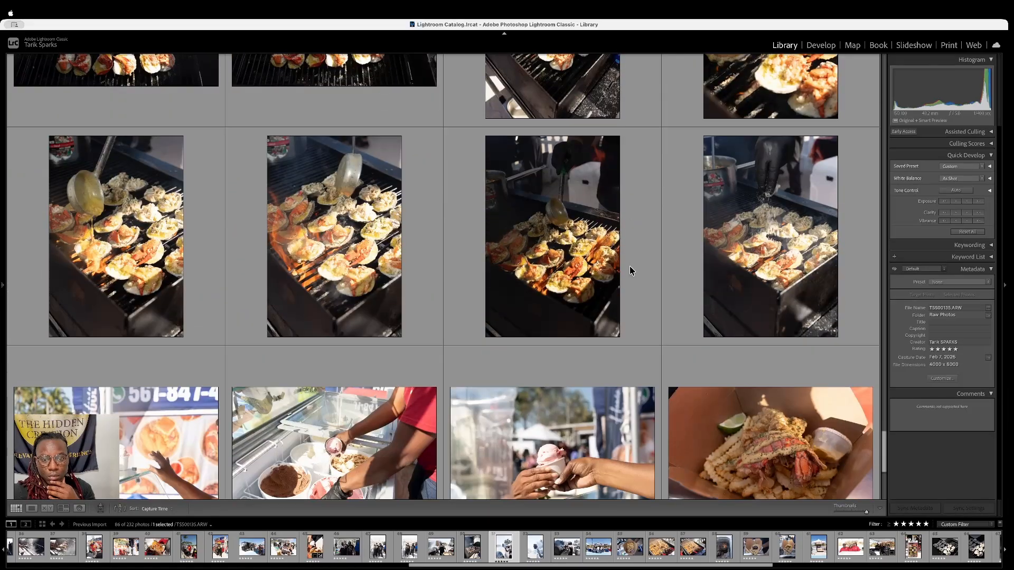
scroll(629, 270, "up", 2)
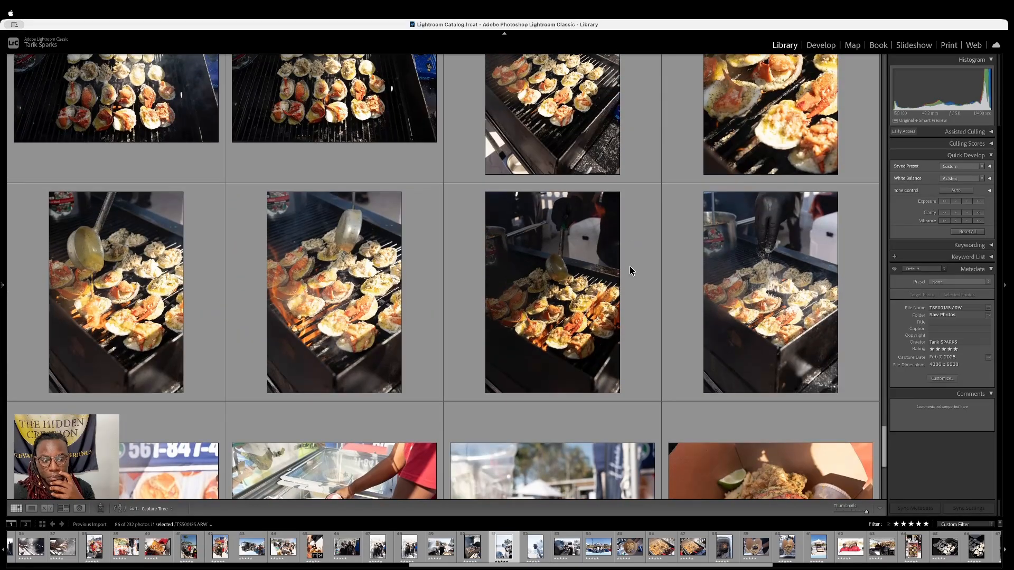
scroll(629, 270, "down", 10)
scroll(629, 270, "down", 5)
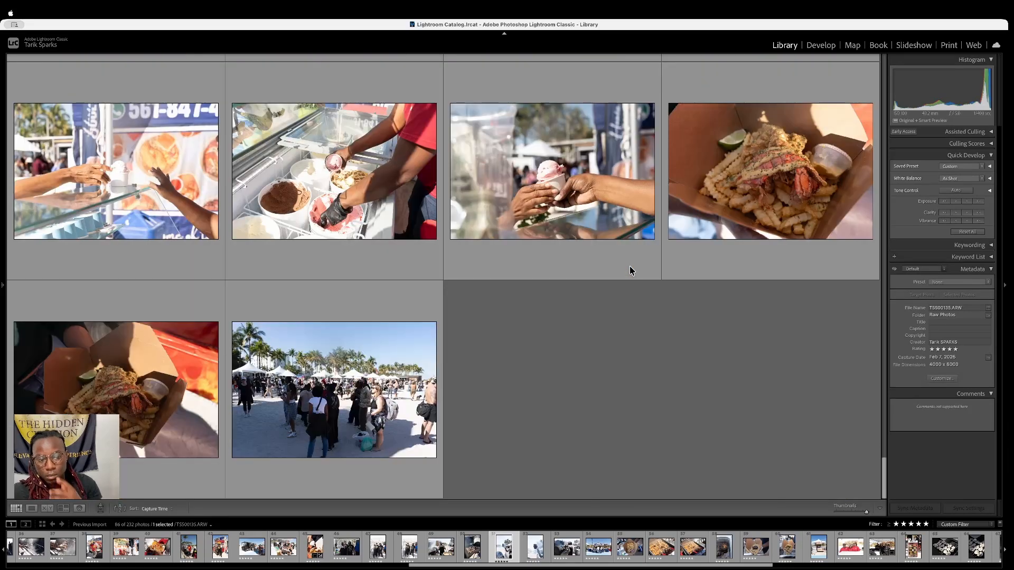
Go back to the photo of the red-shirted cook hidden by smoke at the grill and open it for developing
scroll(629, 270, "up", 20)
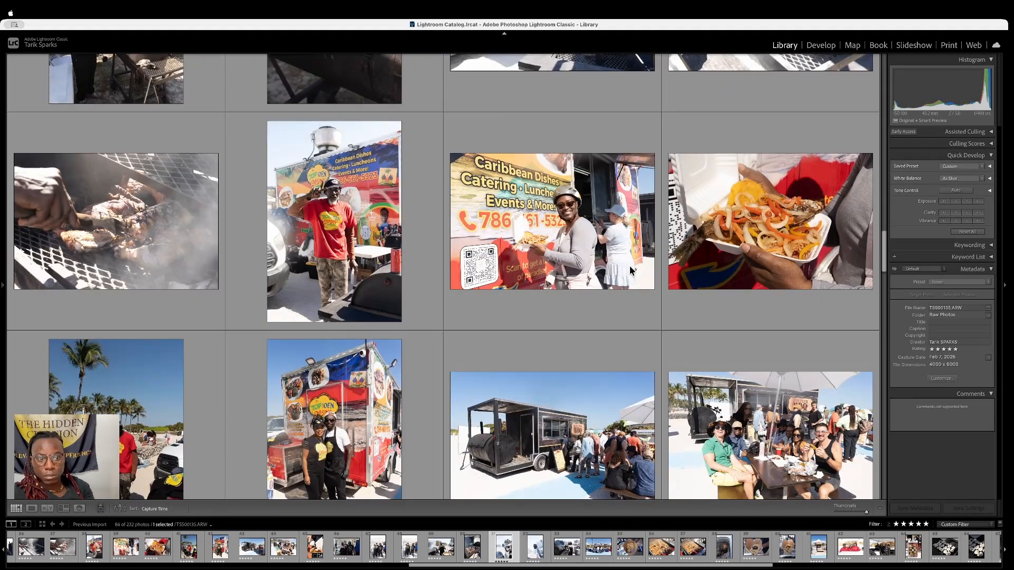
scroll(630, 270, "up", 20)
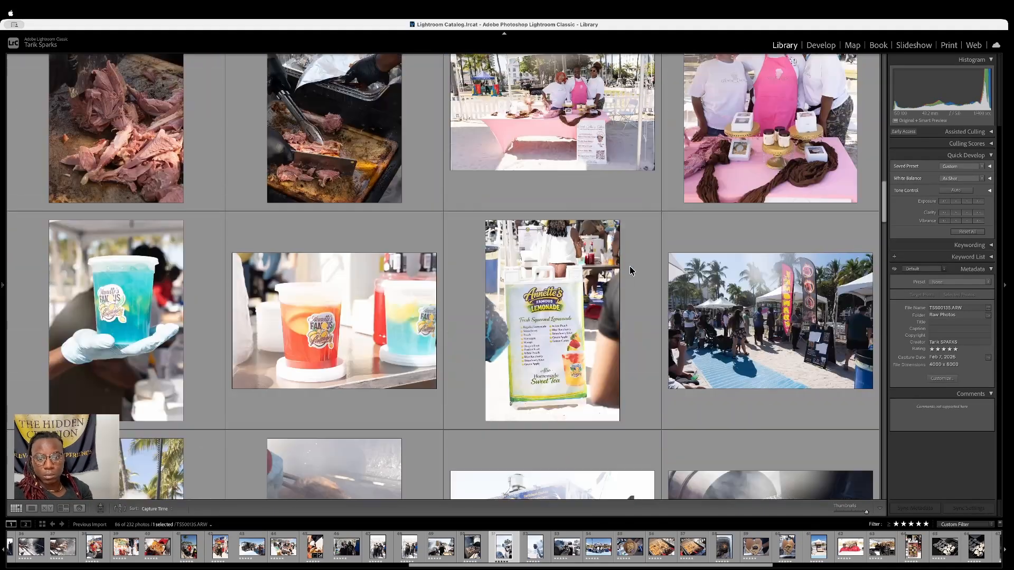
scroll(629, 271, "down", 7)
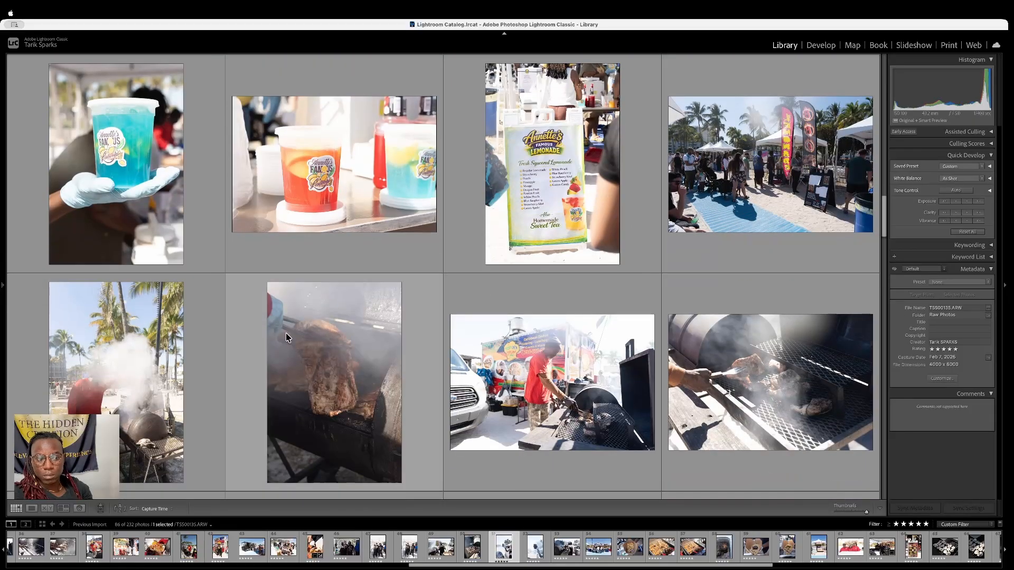
double_click(193, 351)
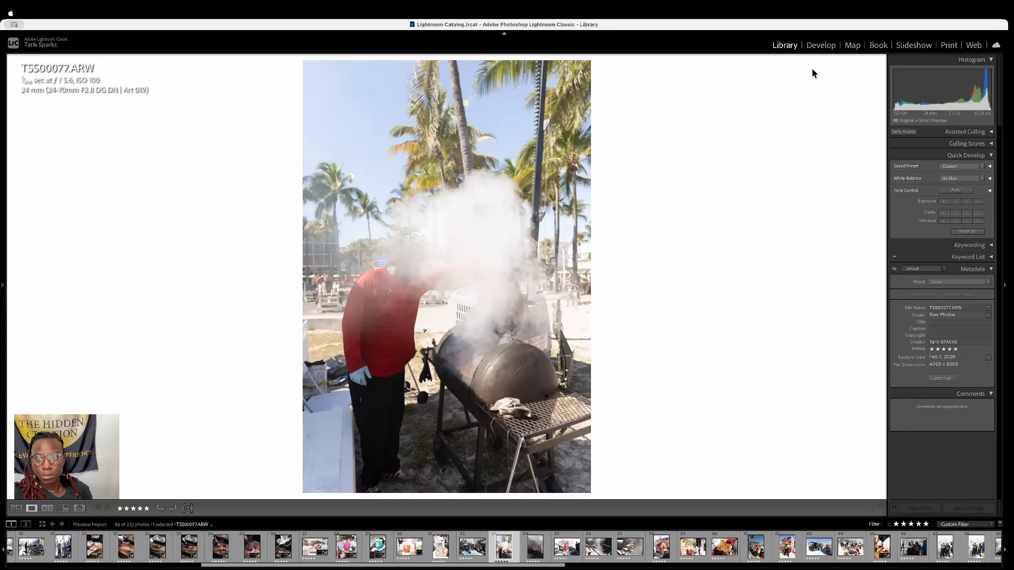
left_click(829, 46)
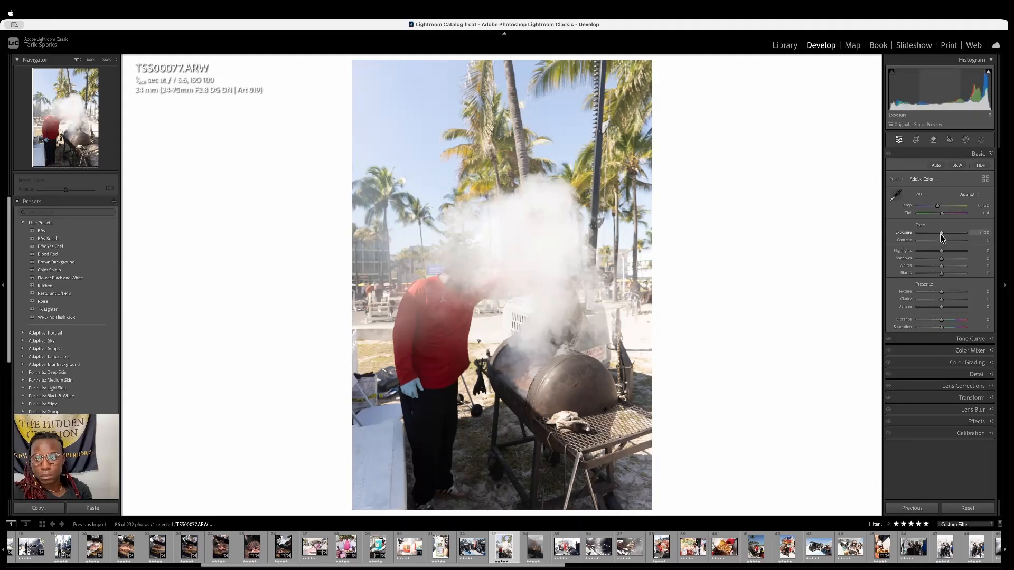
Tone down the smoky grill photo with reduced exposure, contrast +16, texture +6, highlights -53, whites -63 and shadows -46
left_click_drag(940, 233, 943, 240)
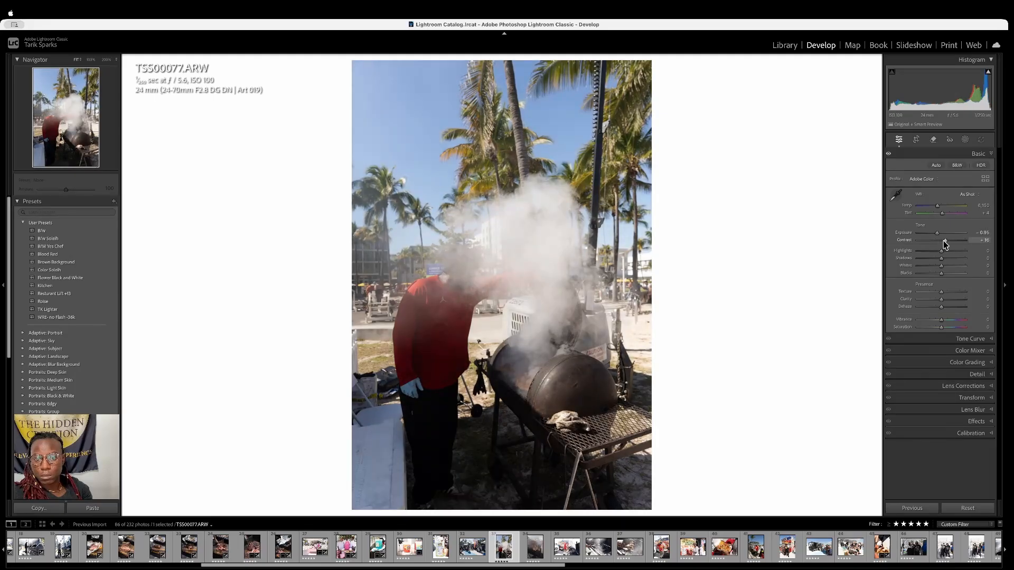
left_click_drag(943, 239, 945, 241)
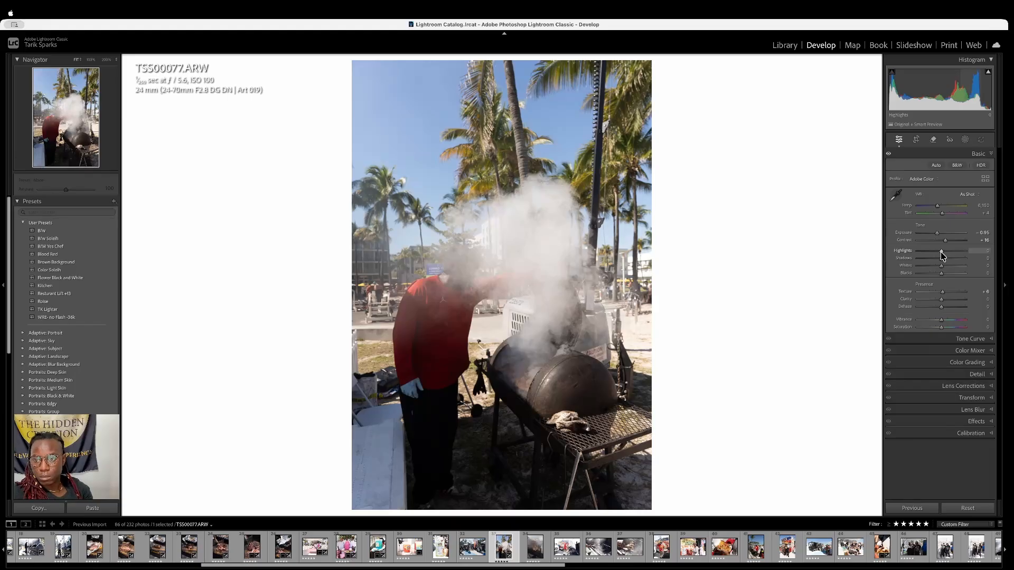
left_click_drag(939, 253, 928, 252)
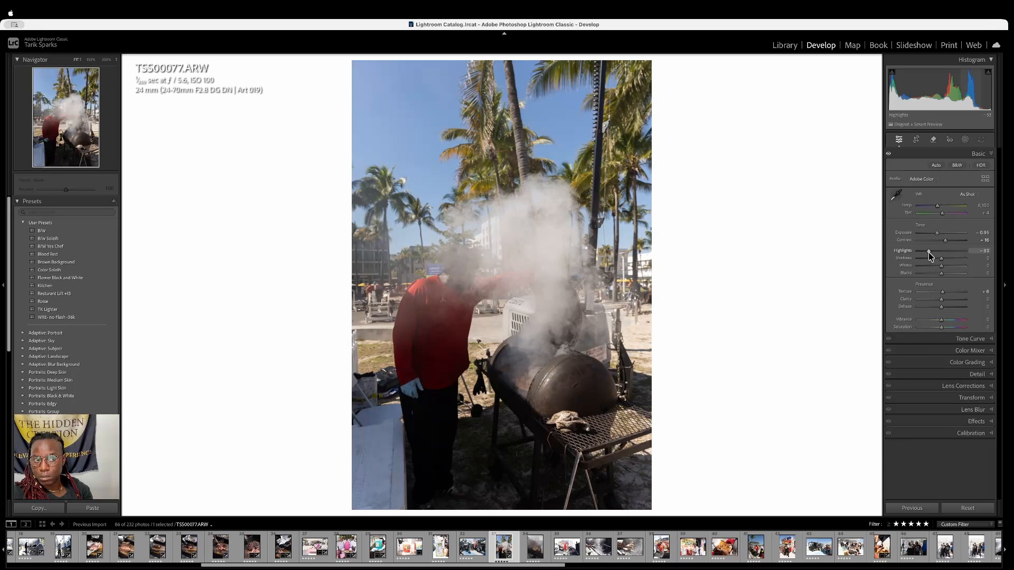
left_click_drag(940, 265, 930, 268)
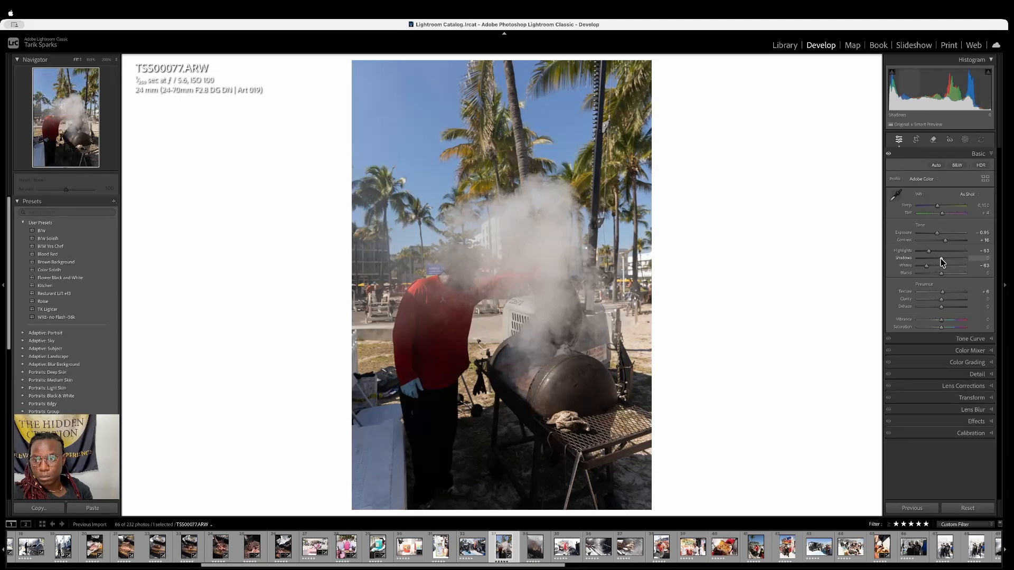
left_click_drag(938, 259, 929, 260)
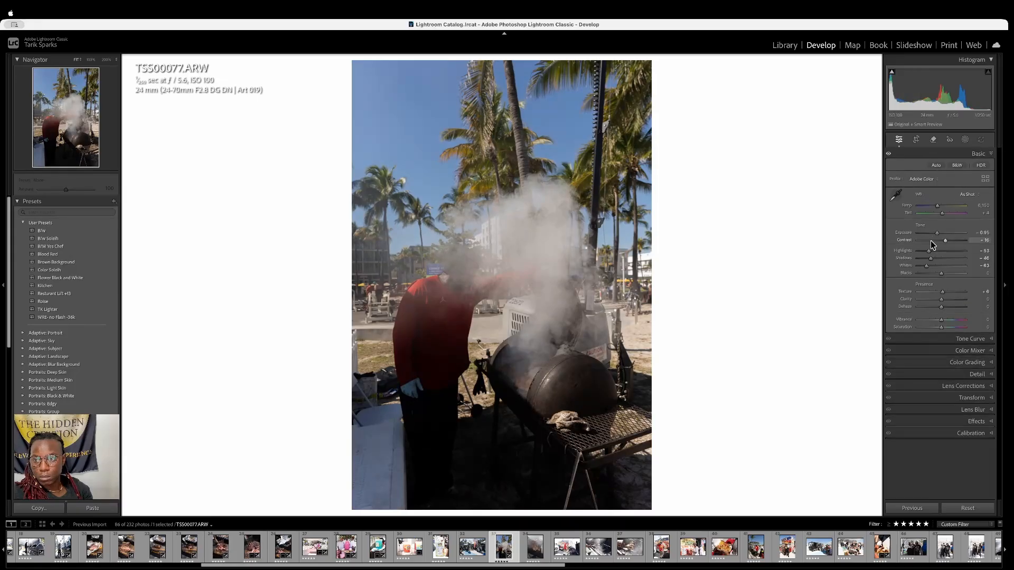
Refine the smoky grill photo to exposure -0.40 and contrast +22, and add clarity of +46
left_click_drag(938, 233, 938, 233)
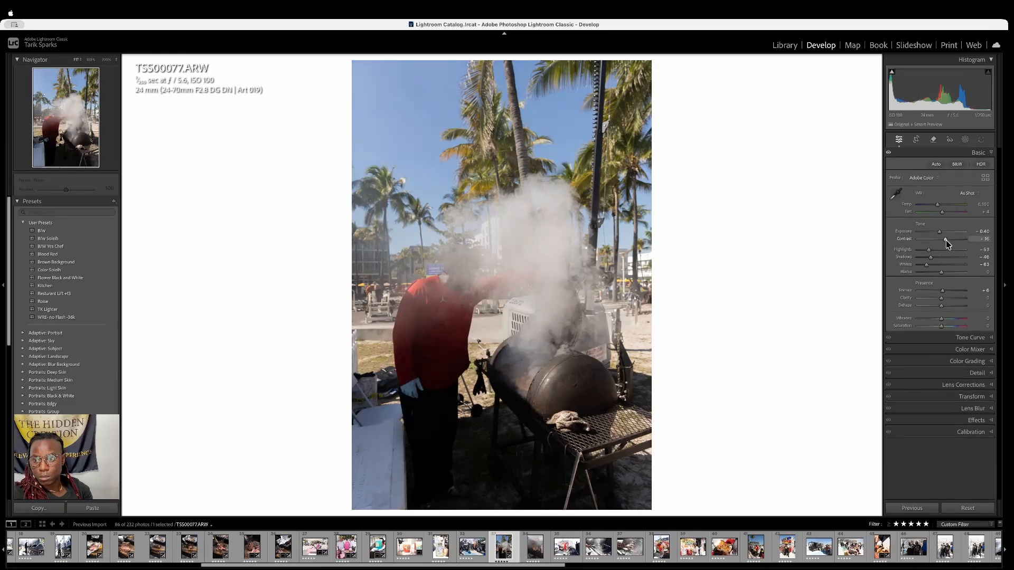
left_click_drag(945, 240, 947, 241)
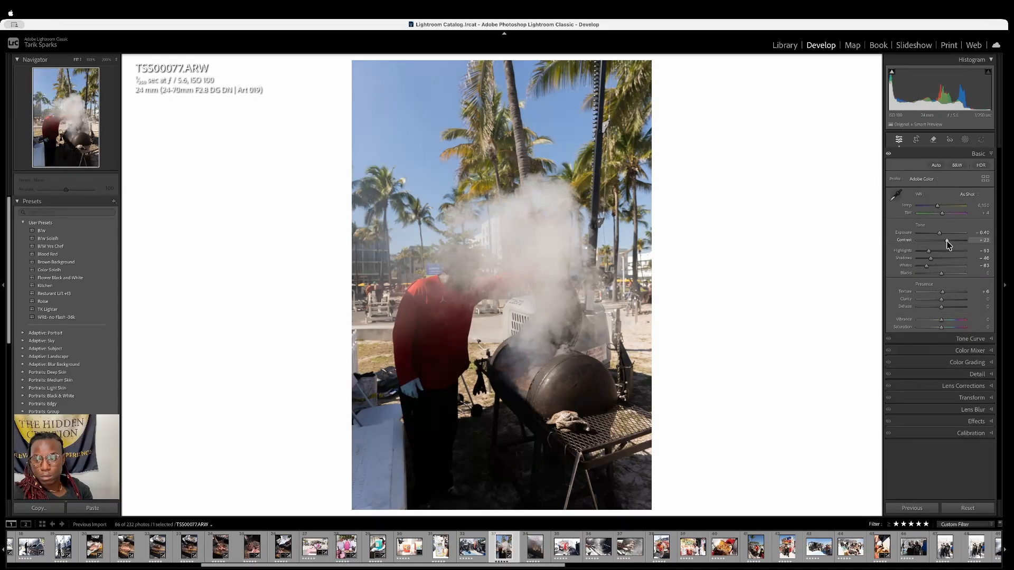
left_click_drag(943, 299, 946, 299)
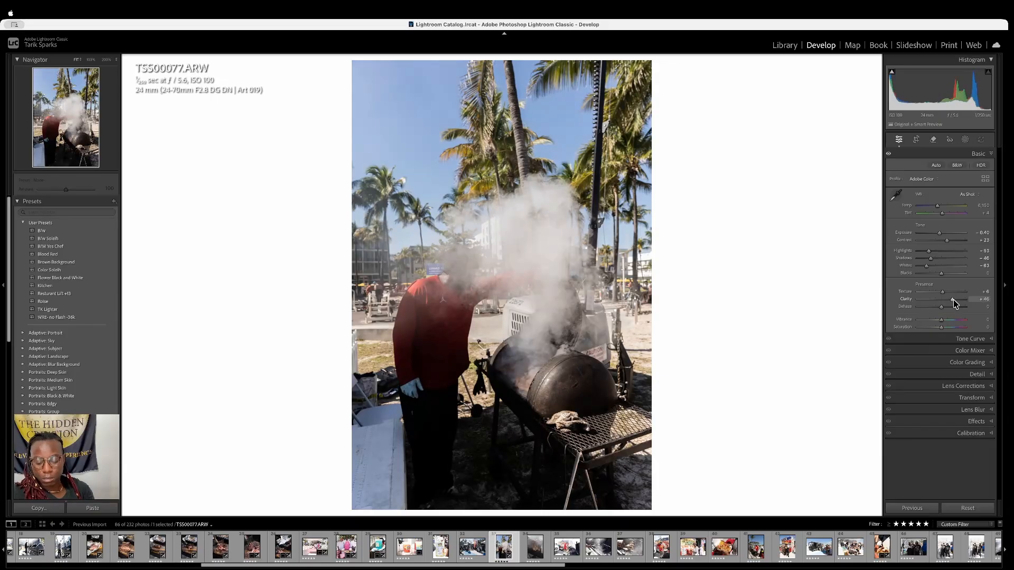
Compare the smoky grill photo before and after editing, and raise its vibrance to +9
key("backslash")
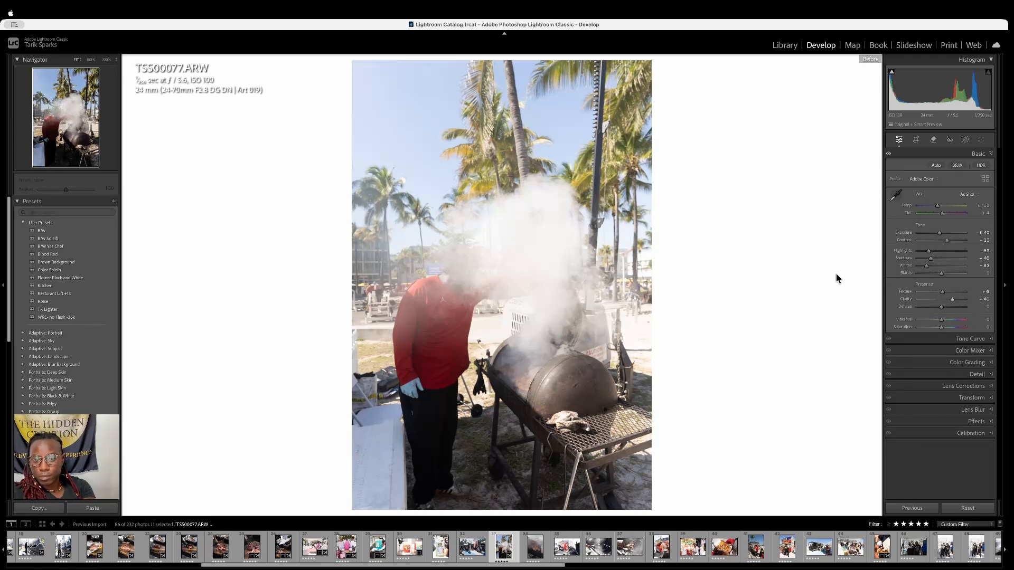
key("backslash")
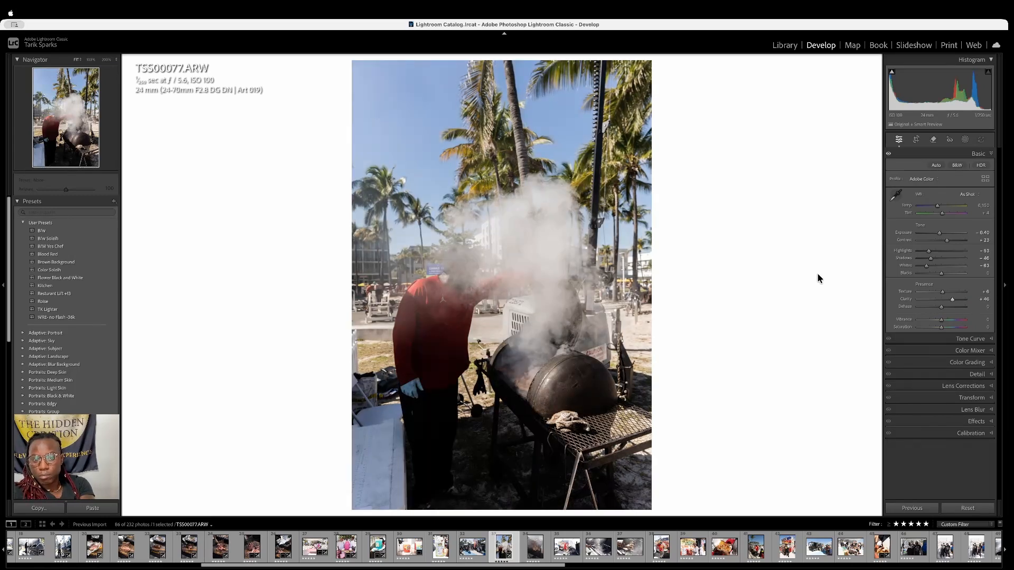
key("backslash")
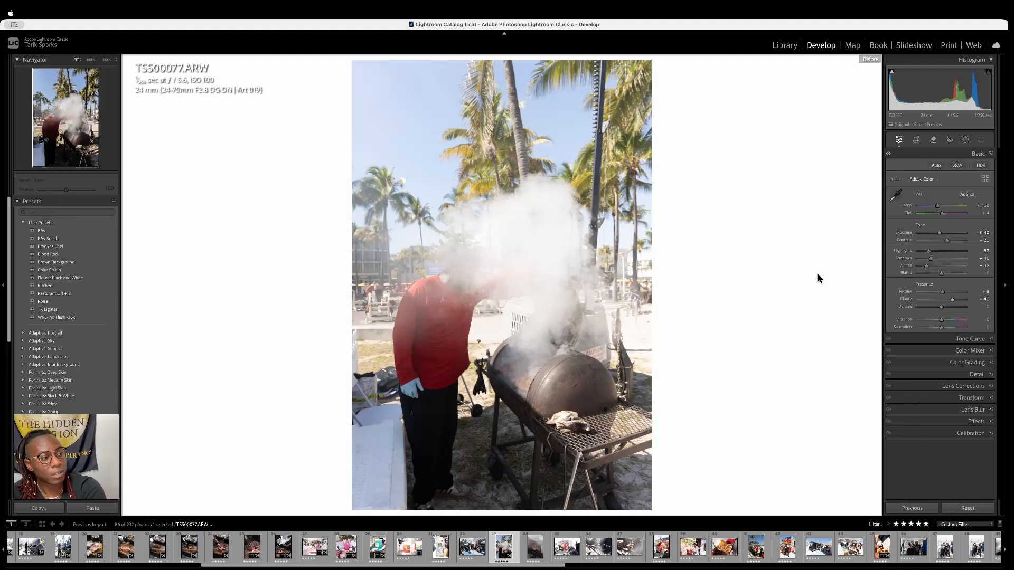
key("backslash")
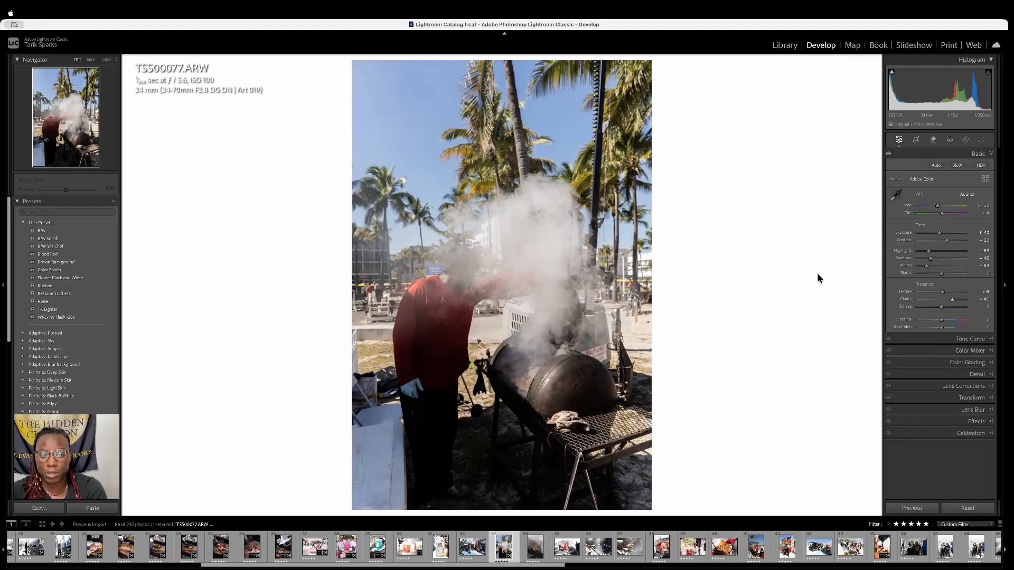
left_click_drag(941, 320, 927, 323)
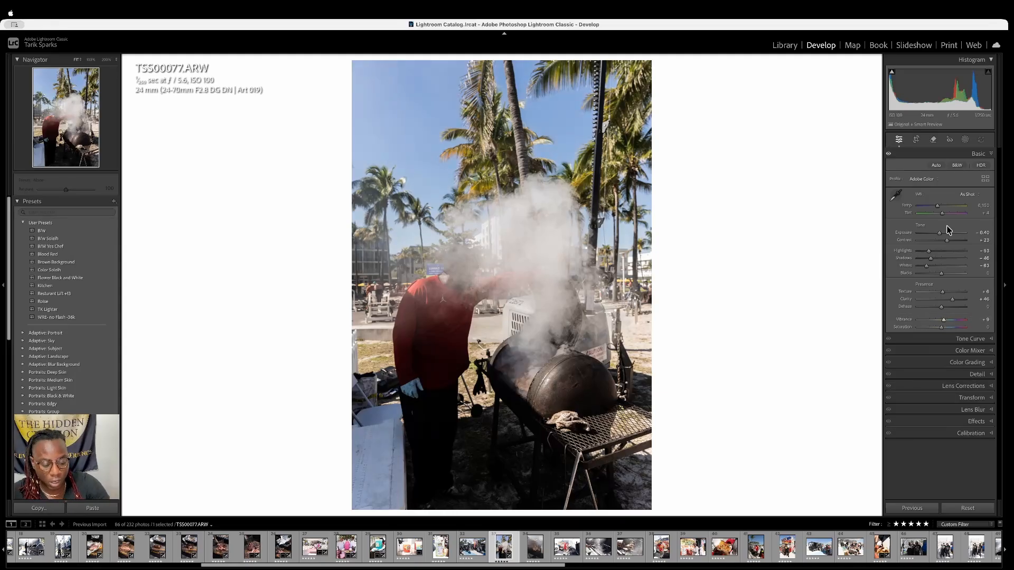
Straighten and crop the smoky grill photo, tilting it about 5 degrees and repositioning the image within the frame
key("r")
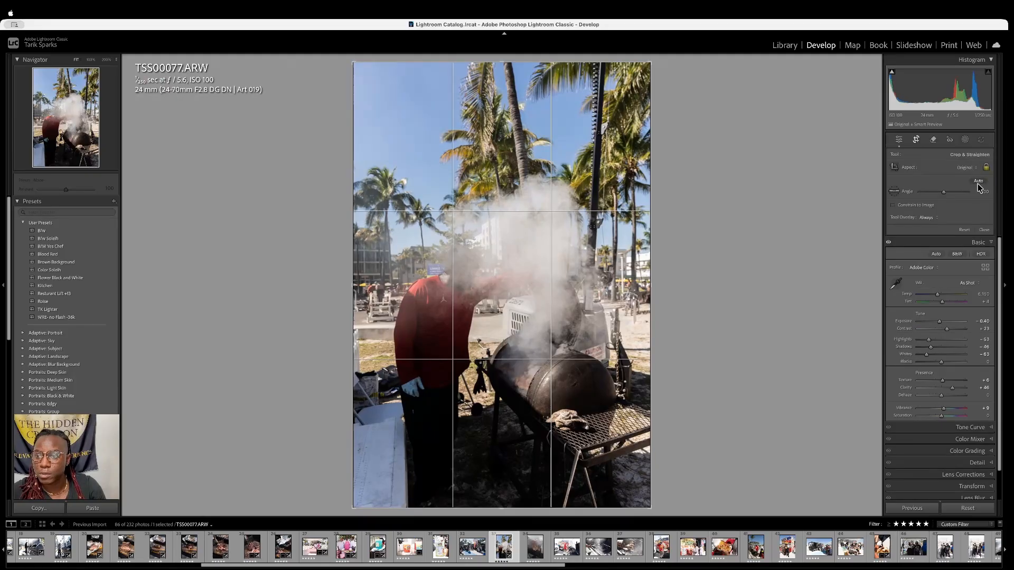
left_click(979, 181)
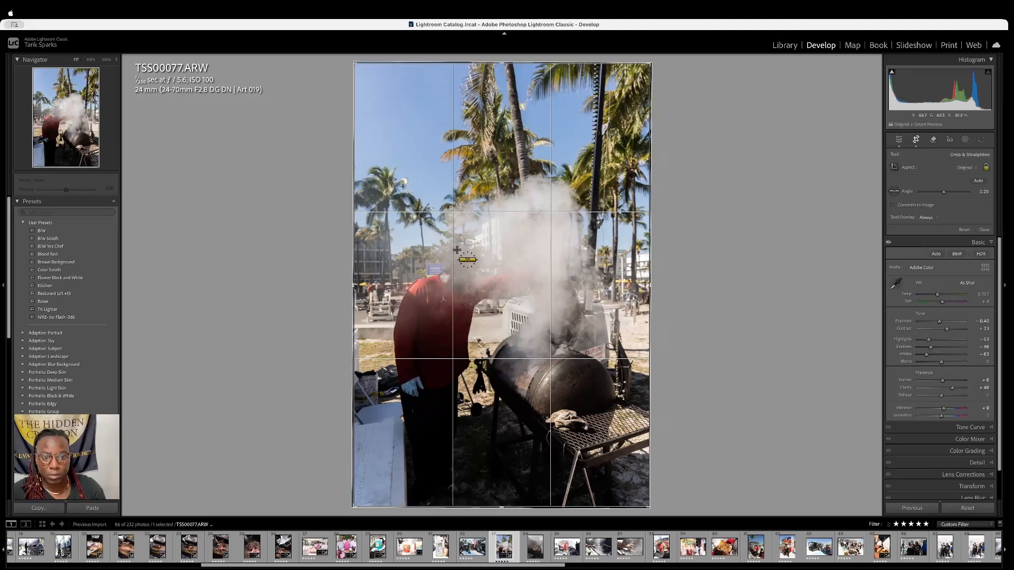
left_click_drag(419, 224, 425, 286)
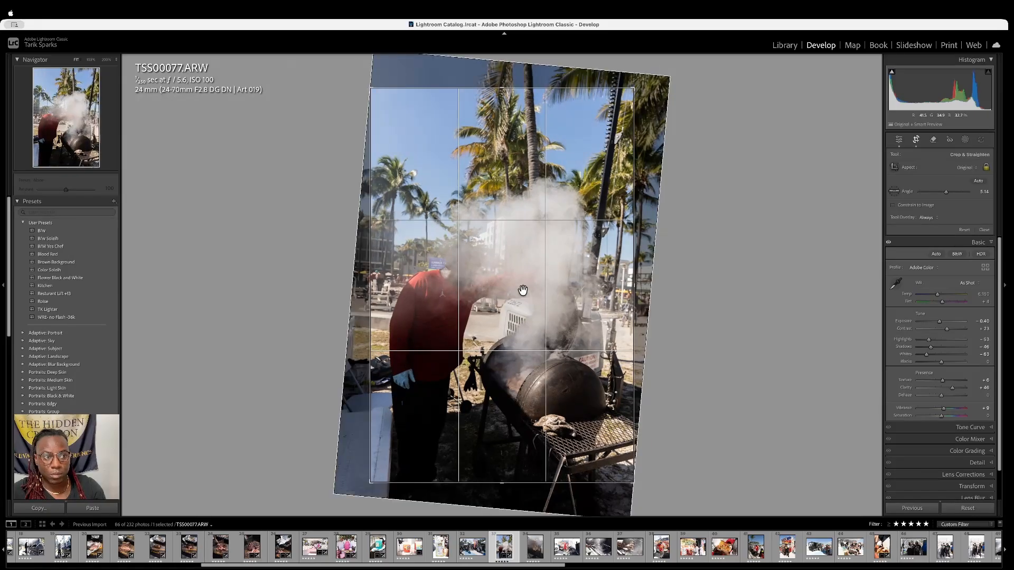
left_click_drag(517, 293, 518, 270)
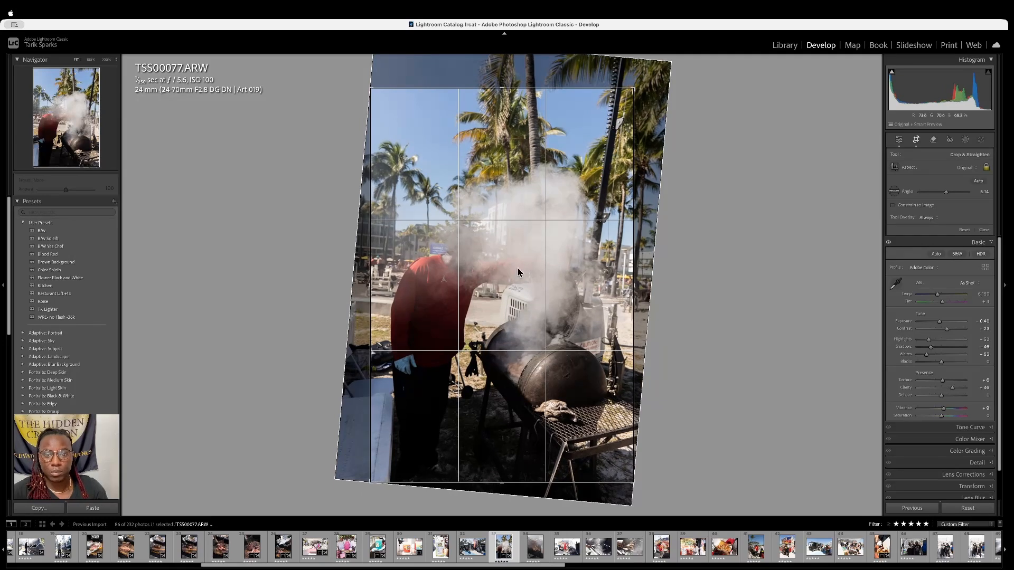
key("Return")
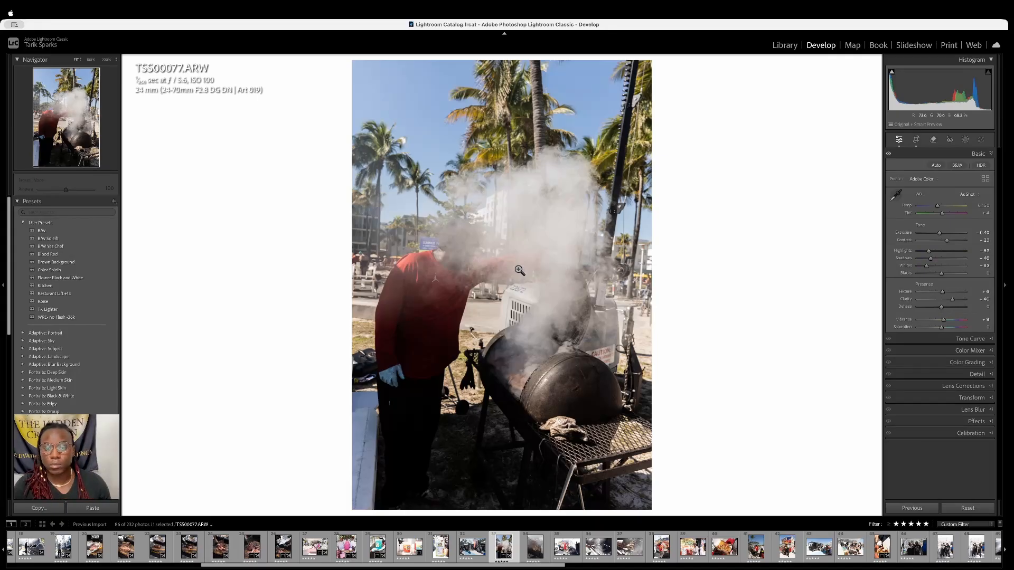
Review the cropped smoky grill photo in the library grid and at full size, and reopen it for developing
key("g")
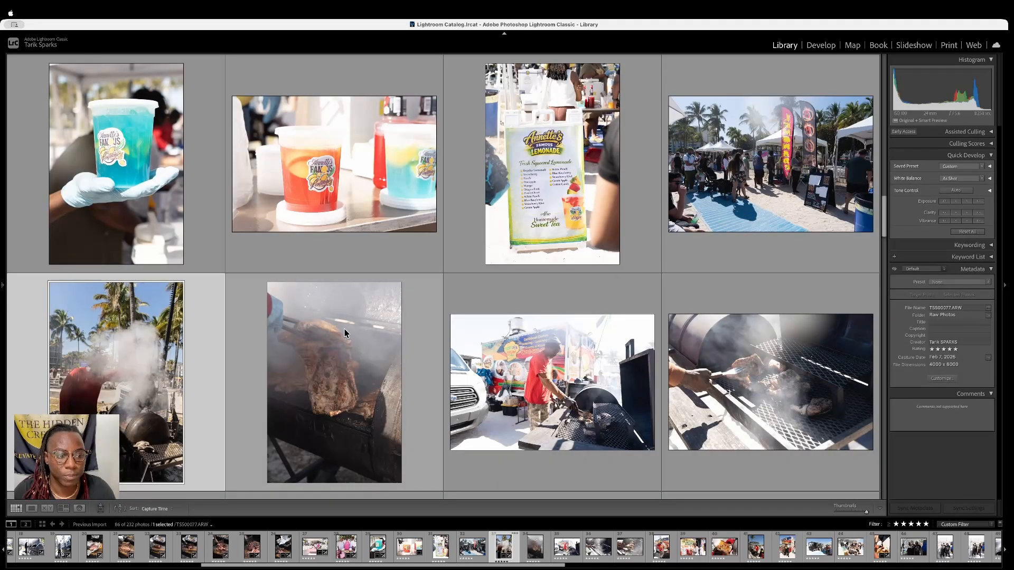
double_click(106, 352)
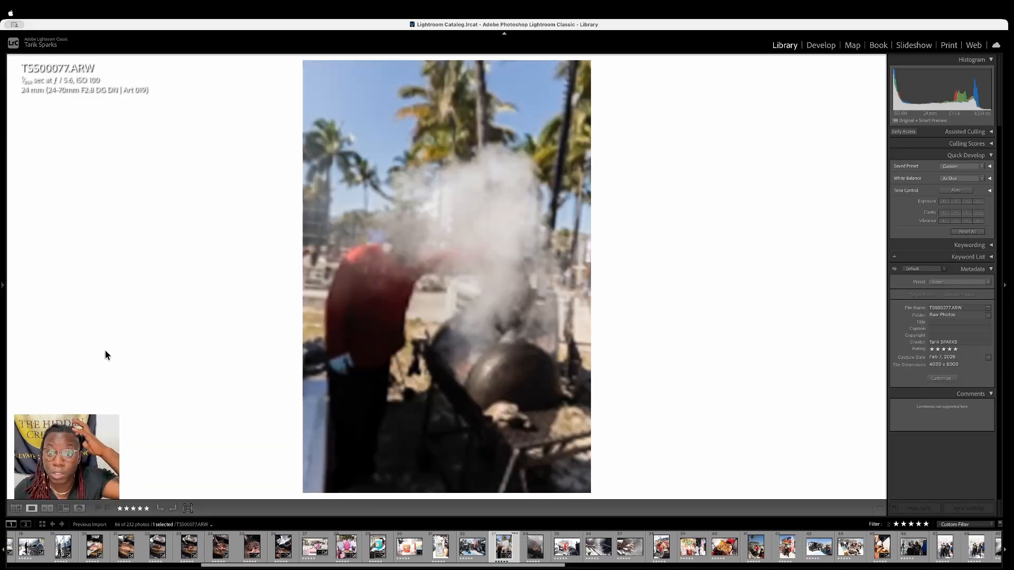
left_click(820, 46)
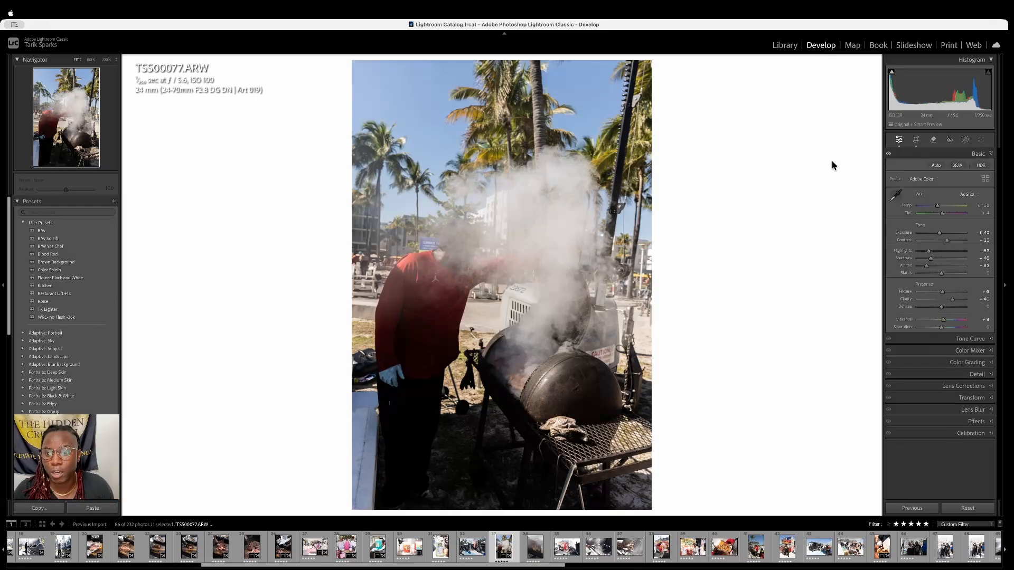
Copy the smoky grill photo's develop settings and paste them onto the next photo, the meat held over the grill with tongs
key("super+shift+c")
key("Return")
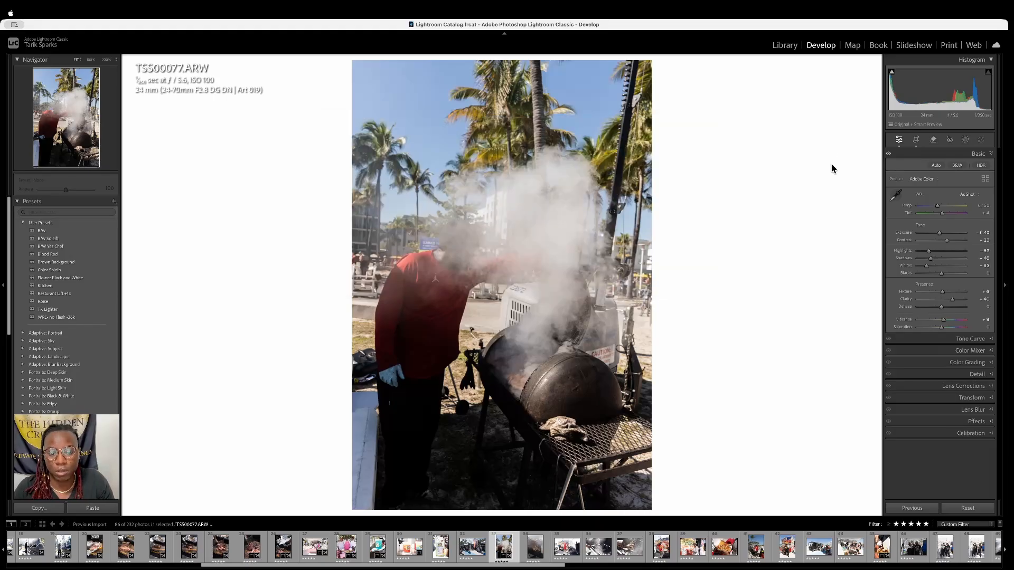
key("Right")
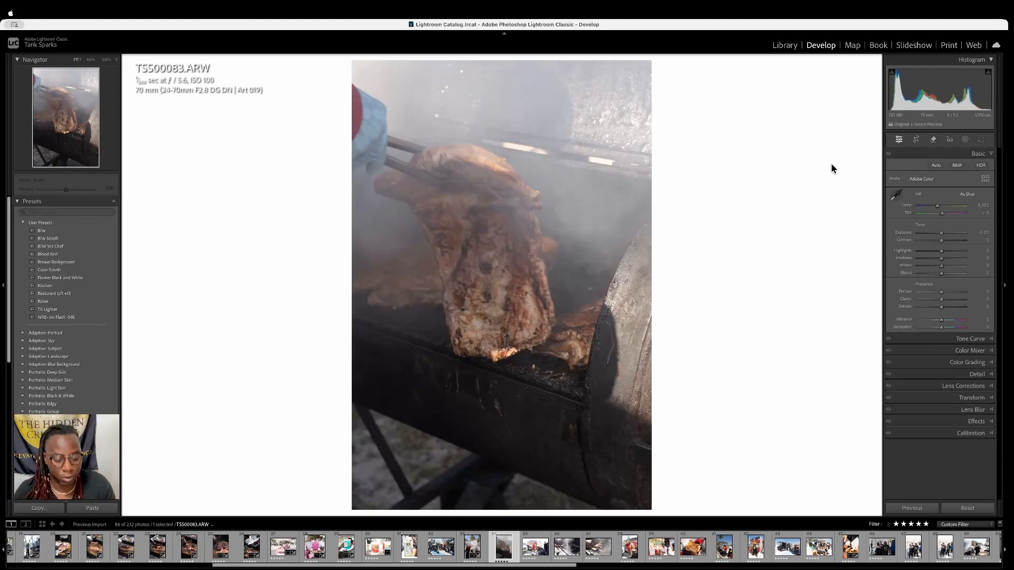
key("super+shift+v")
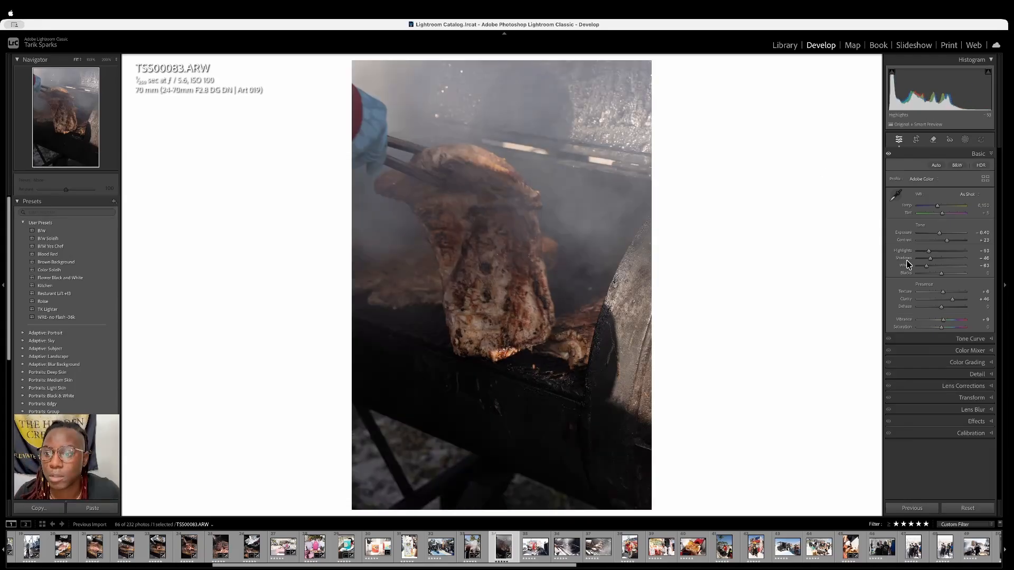
Brighten the tongs-and-meat photo with highlights -30, whites -35 and exposure 0.00
left_click_drag(928, 252, 933, 269)
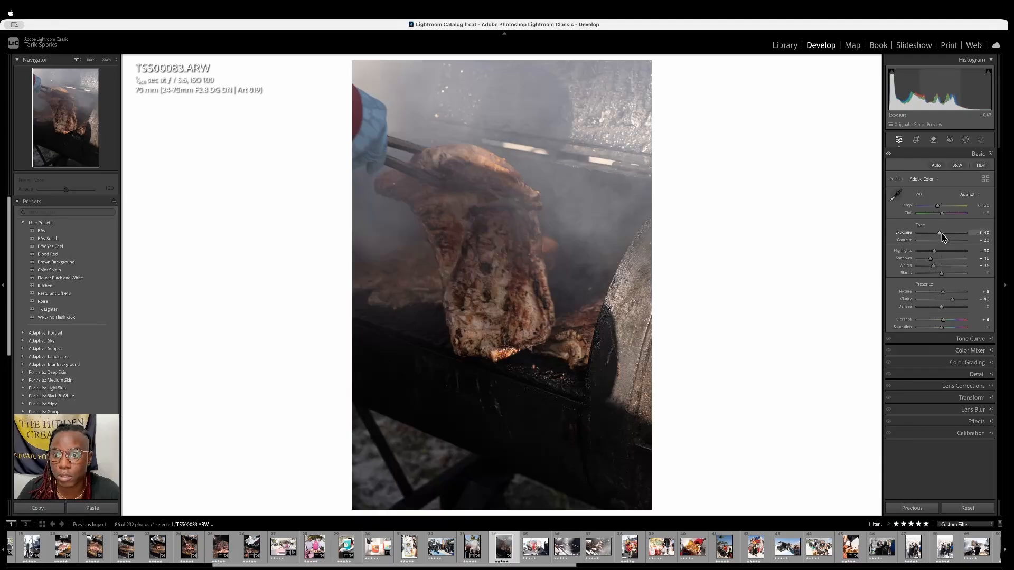
left_click_drag(942, 233, 944, 234)
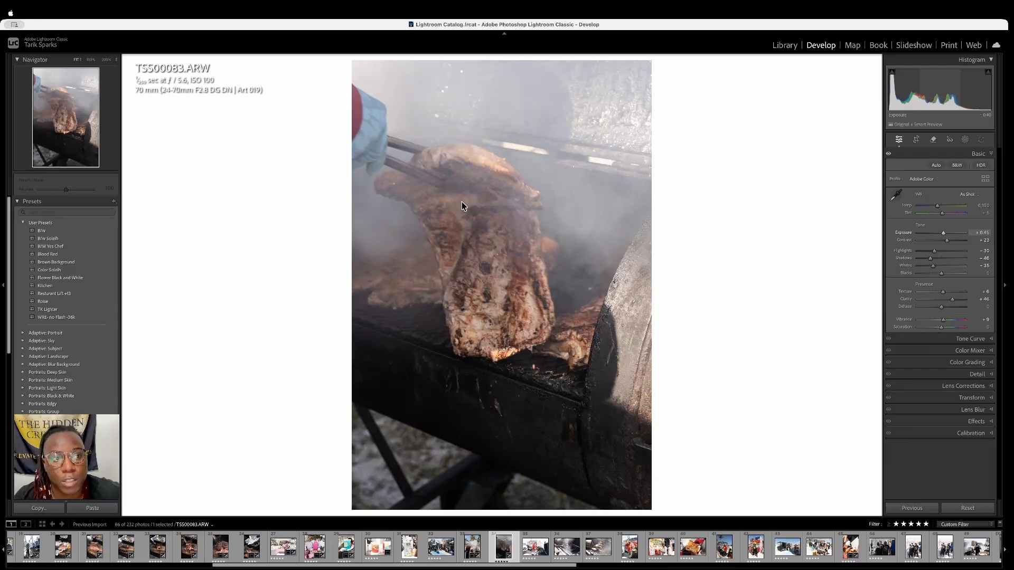
left_click_drag(944, 236, 944, 237)
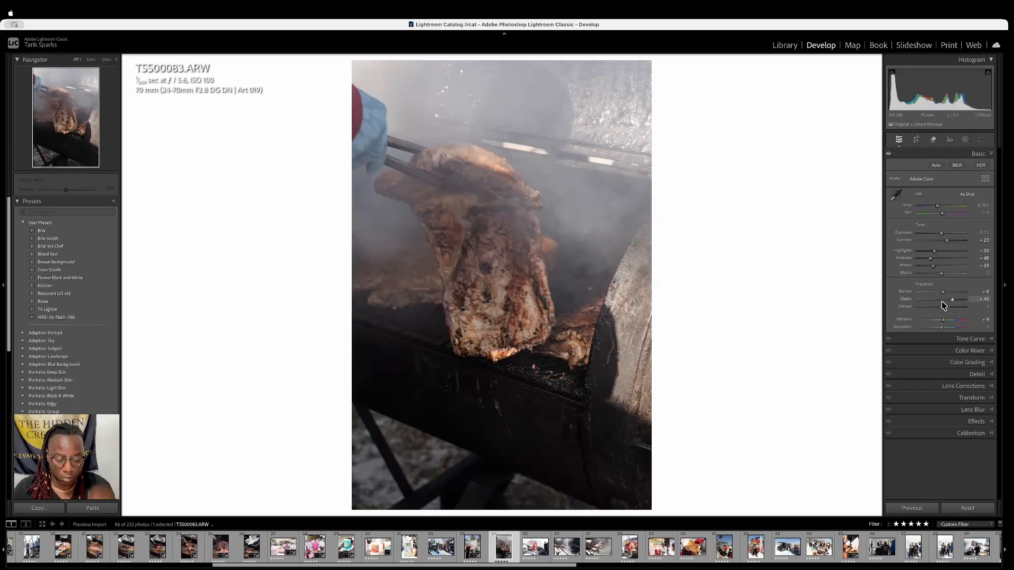
Crop the tongs-and-meat photo tightly around the meat at the original aspect ratio, cutting out the gloved hand
key("r")
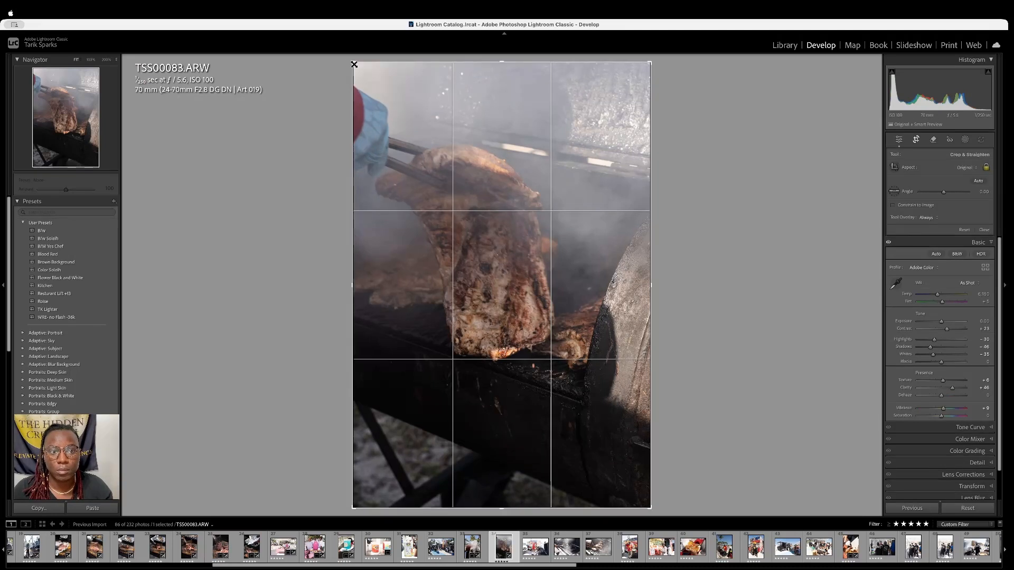
left_click_drag(353, 63, 375, 76)
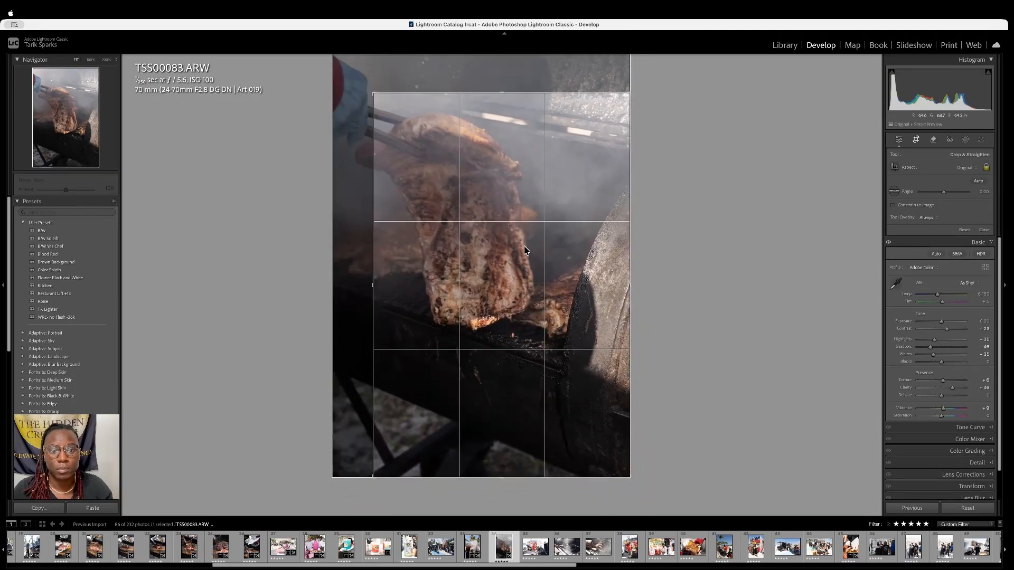
left_click_drag(514, 233, 512, 243)
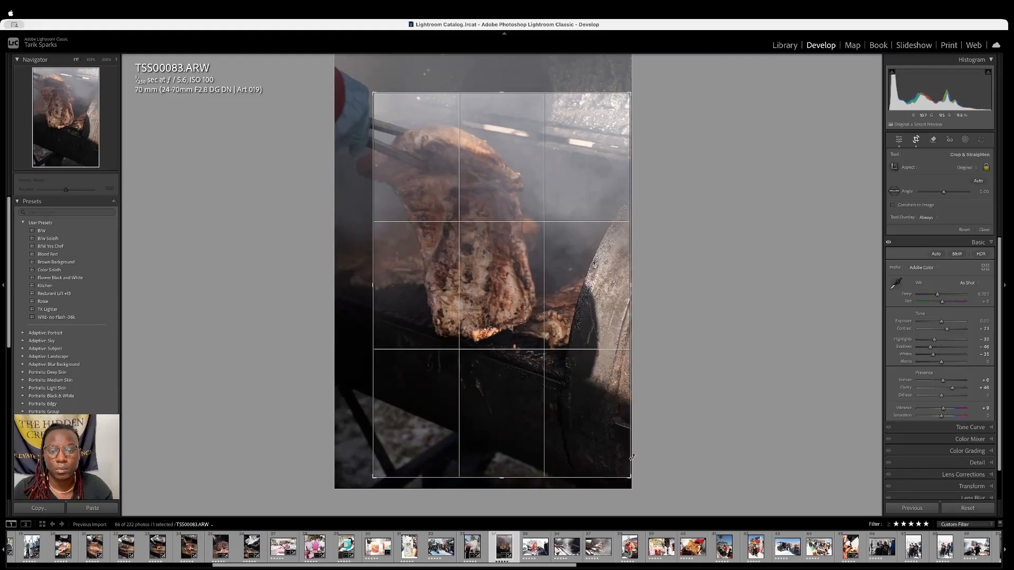
left_click_drag(629, 478, 626, 472)
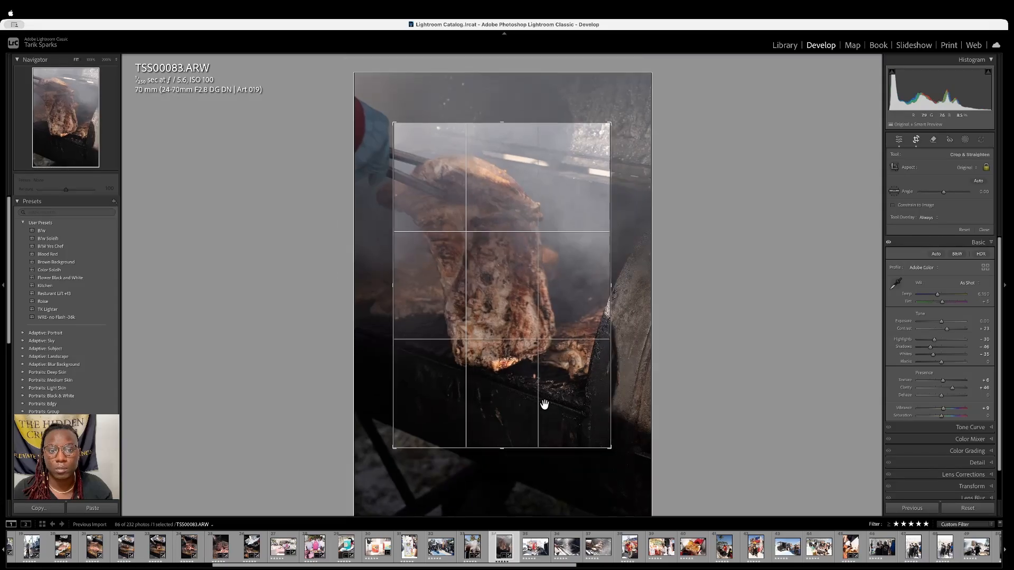
left_click_drag(545, 405, 545, 414)
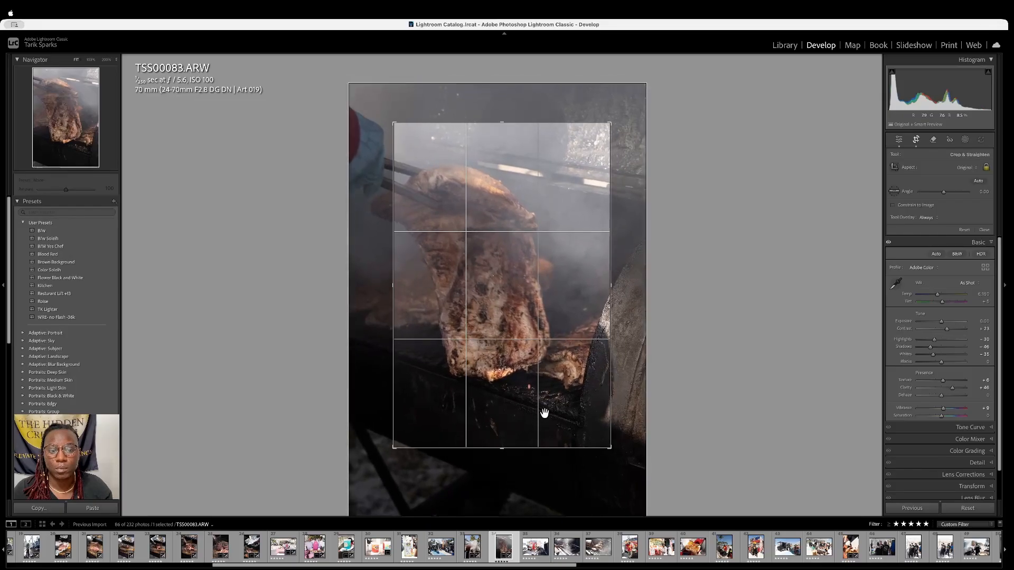
key("Return")
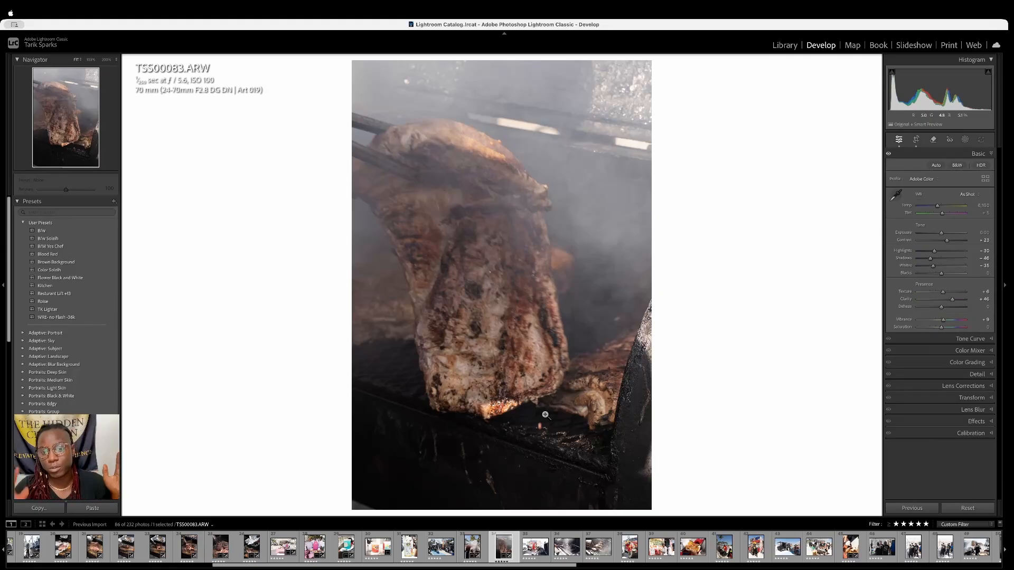
Loosen the crop of the tongs-and-meat photo so more of the grill around the meat is included
key("r")
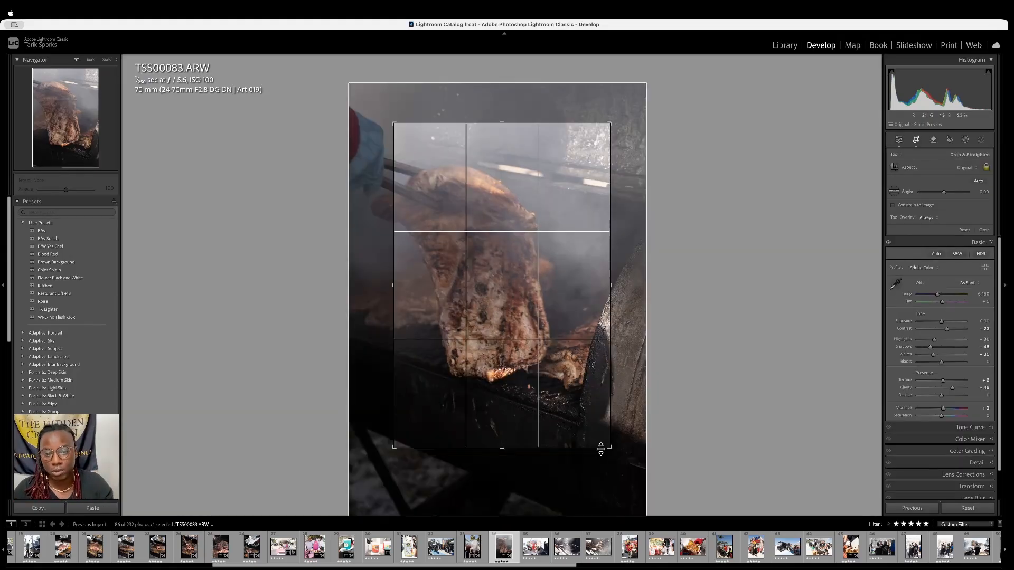
left_click_drag(612, 449, 646, 489)
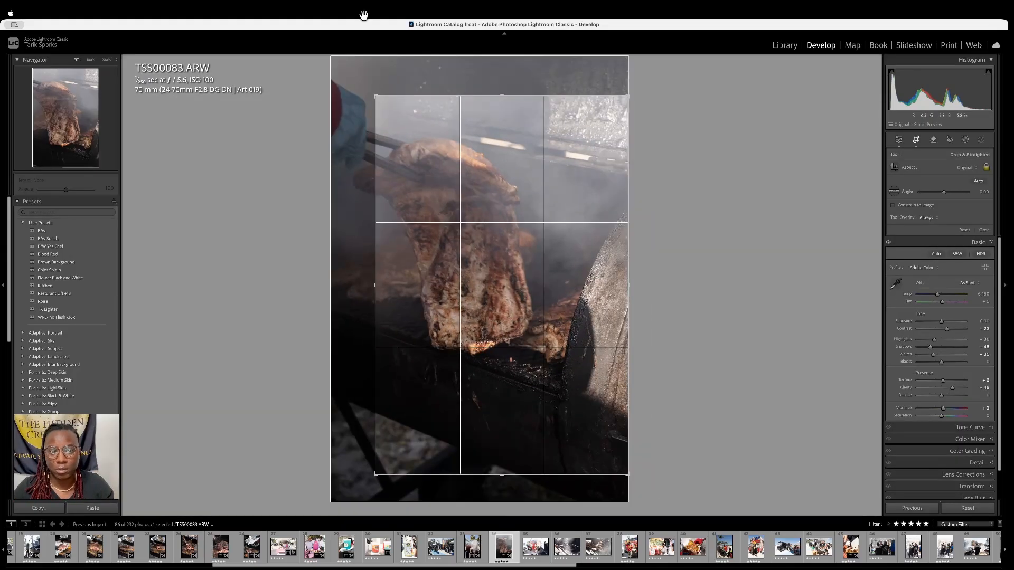
left_click_drag(376, 100, 372, 94)
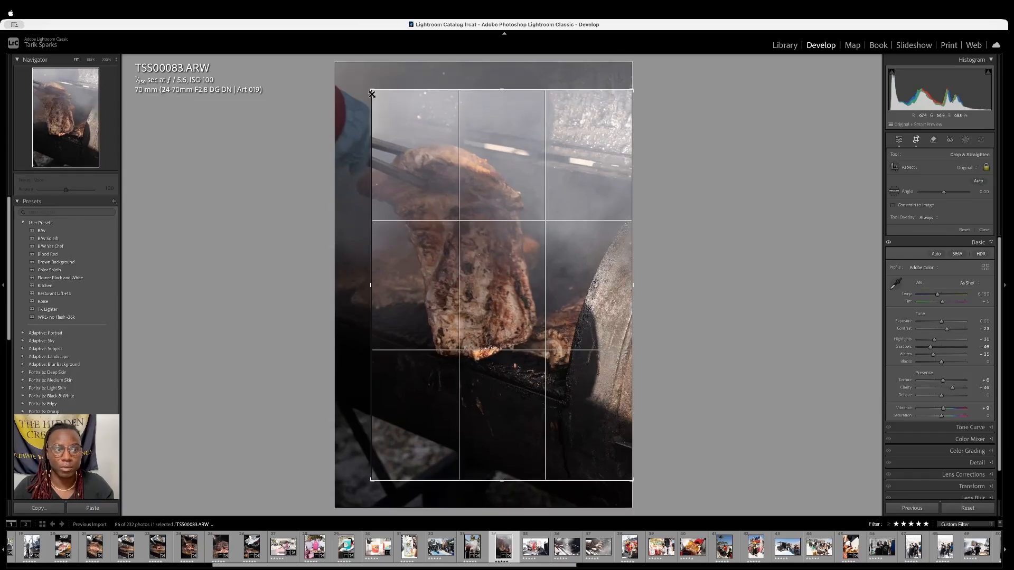
key("r")
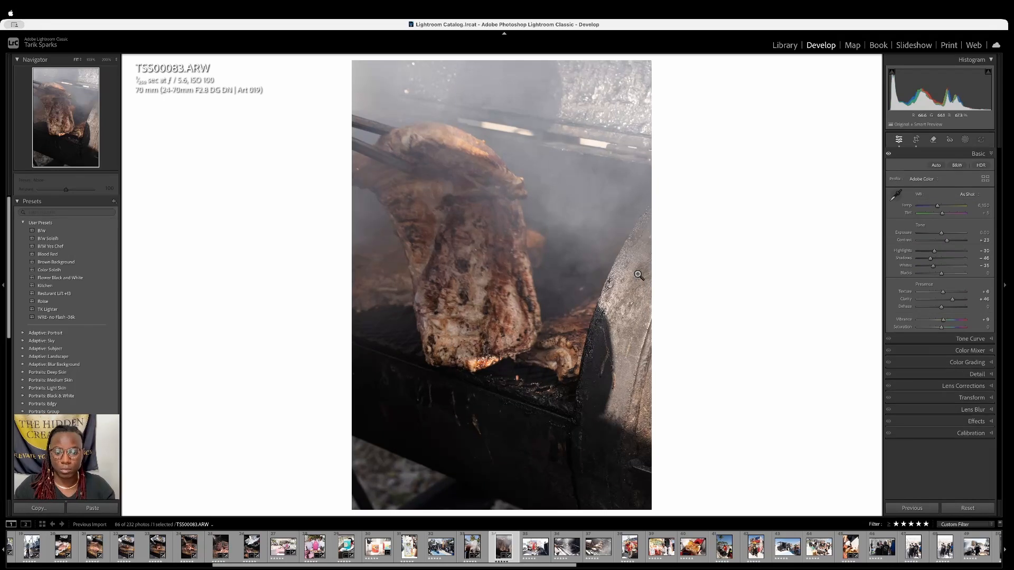
Move to the photo of the red-shirted cook by the food truck and set exposure -1.40, contrast +12 and slightly higher vibrance
key("Right")
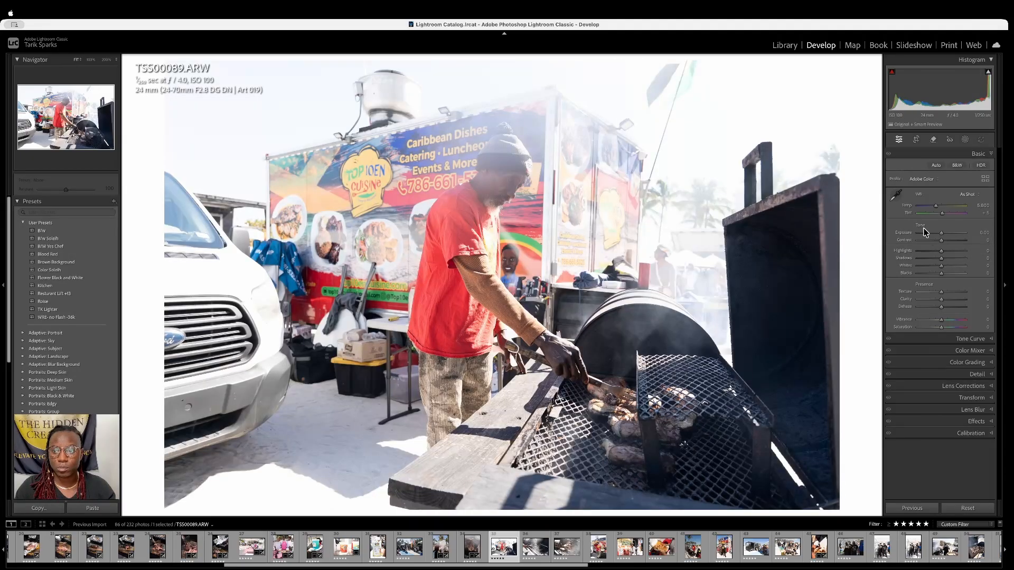
left_click_drag(940, 232, 936, 238)
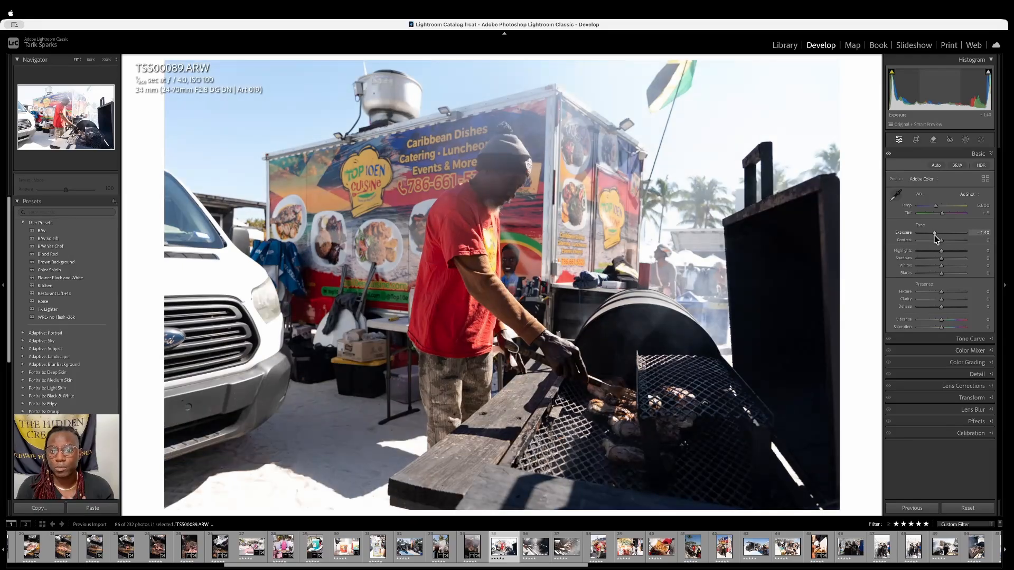
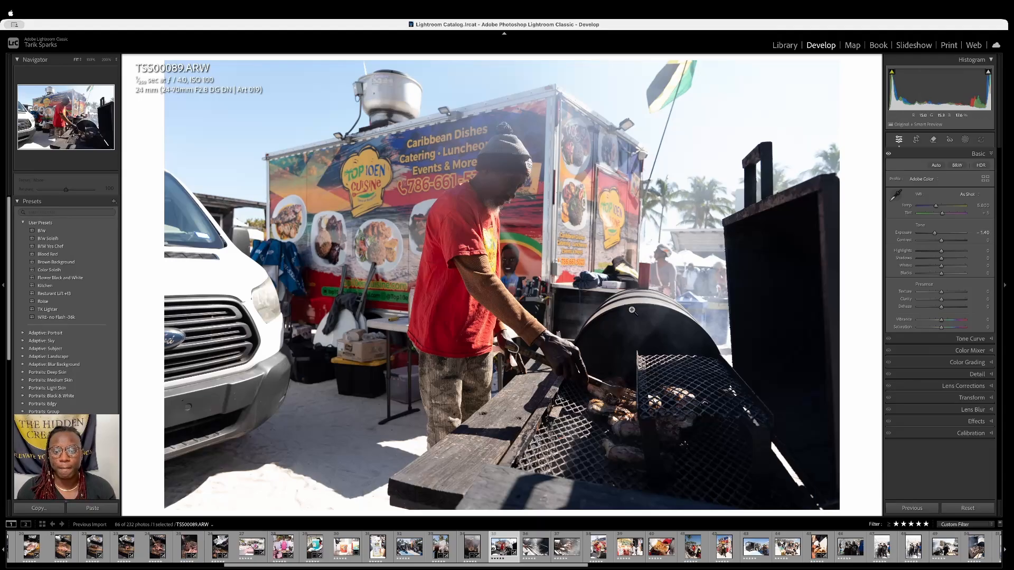
left_click(534, 210)
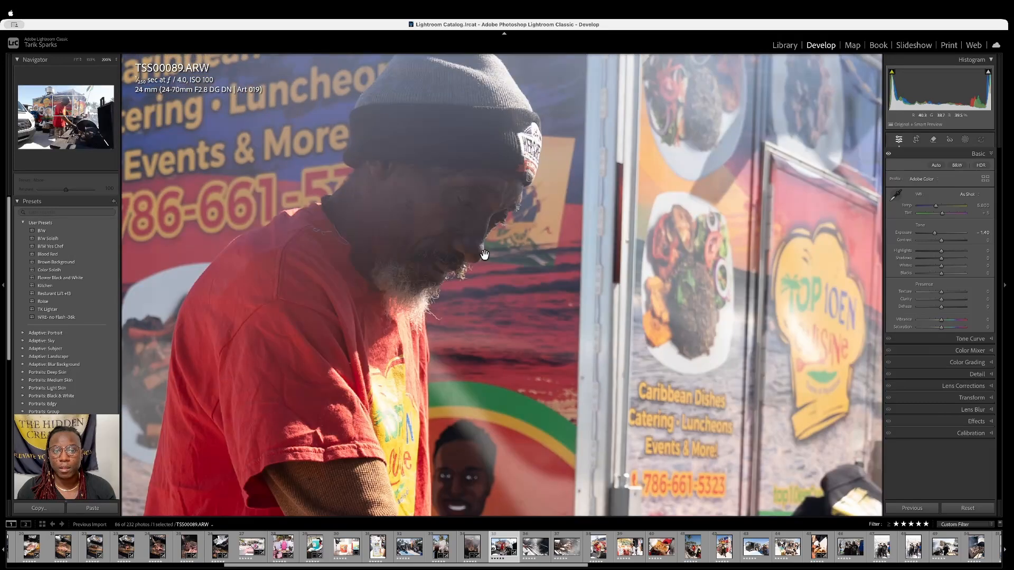
left_click(500, 278)
left_click(523, 234)
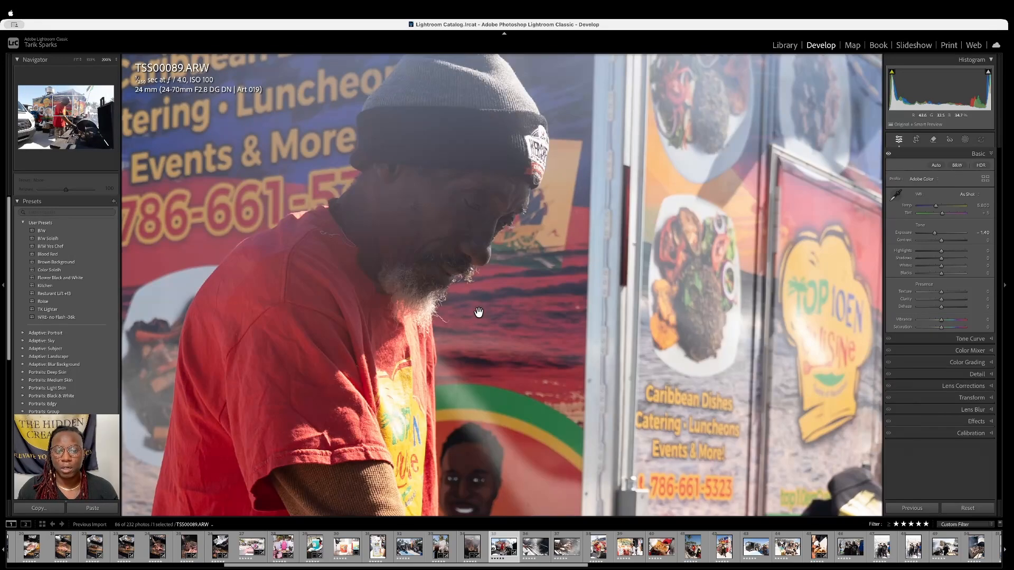
left_click_drag(483, 422, 575, 351)
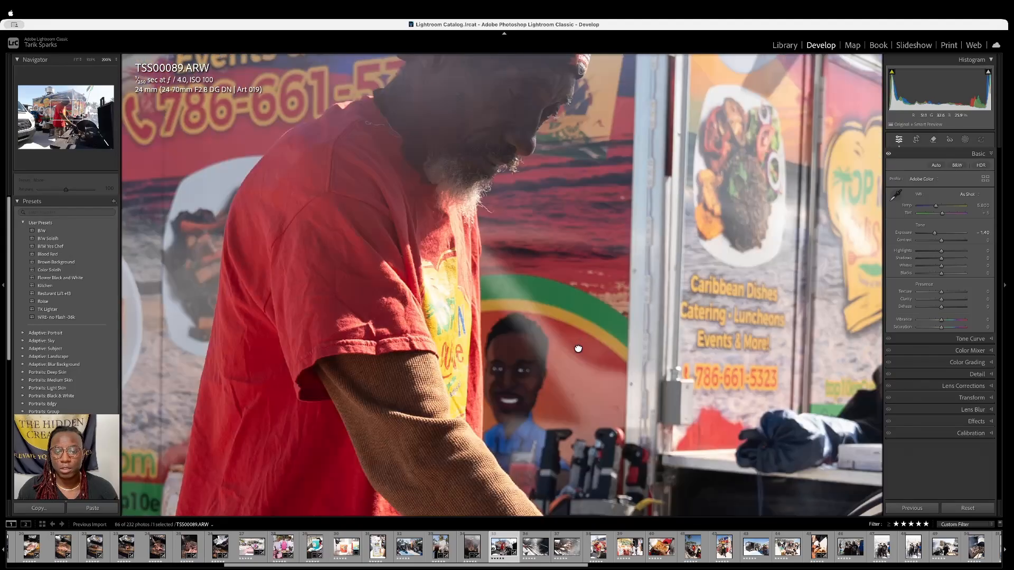
left_click(545, 353)
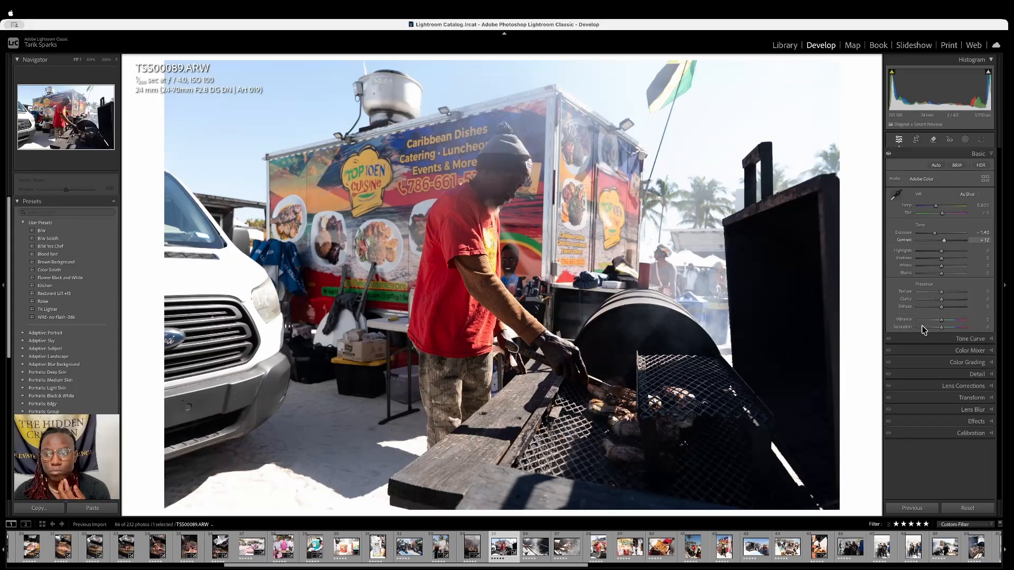
left_click_drag(941, 321, 943, 321)
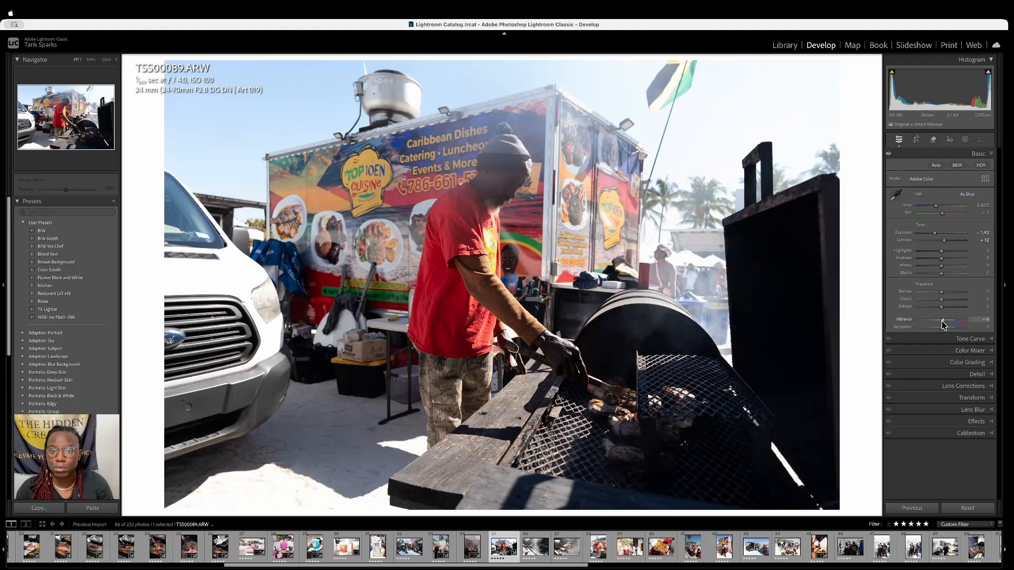
Copy the food truck photo's develop settings and paste them onto the next photo, the close-up of chicken turned with a fork
key("super+shift+c")
key("Return")
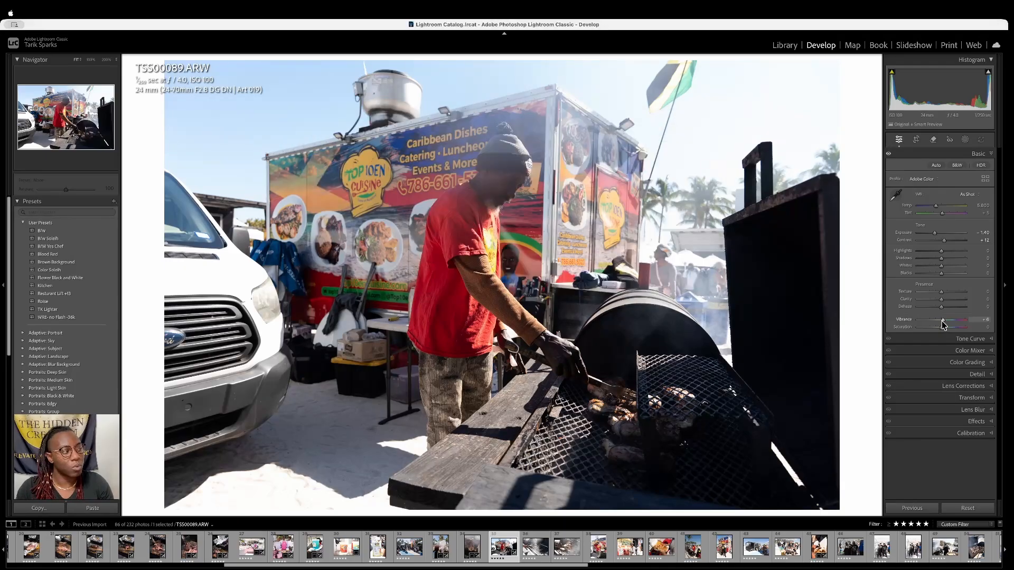
key("Right")
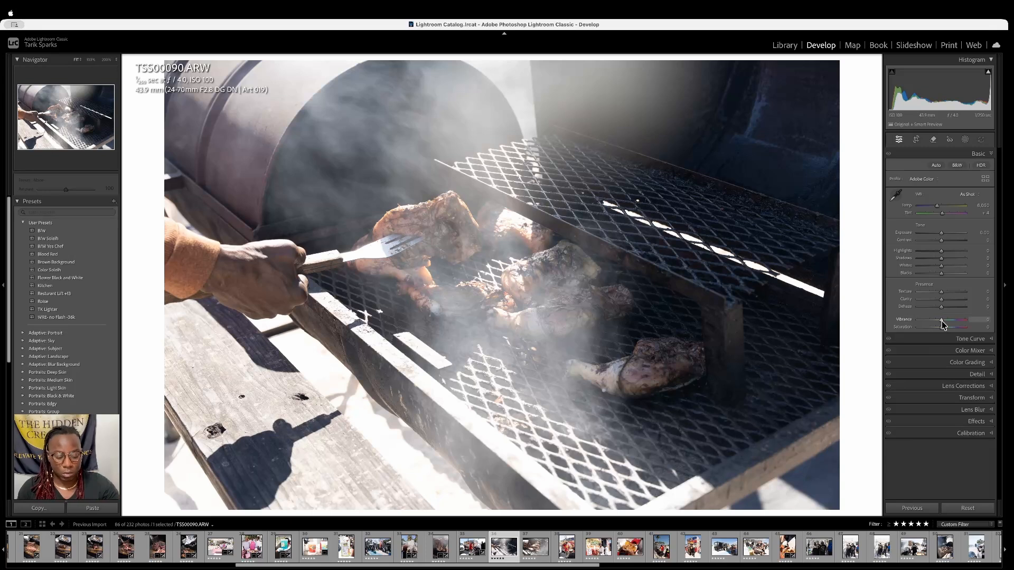
key("super+shift+v")
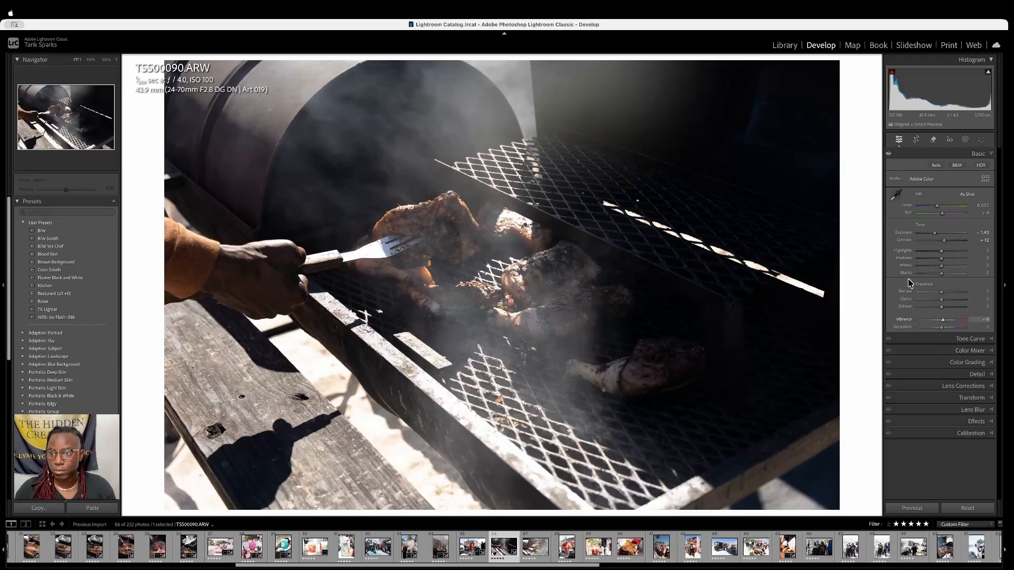
Raise exposure to -0.70 and shadows to +28 on the photo of chicken being turned with a fork
left_click_drag(930, 234, 936, 235)
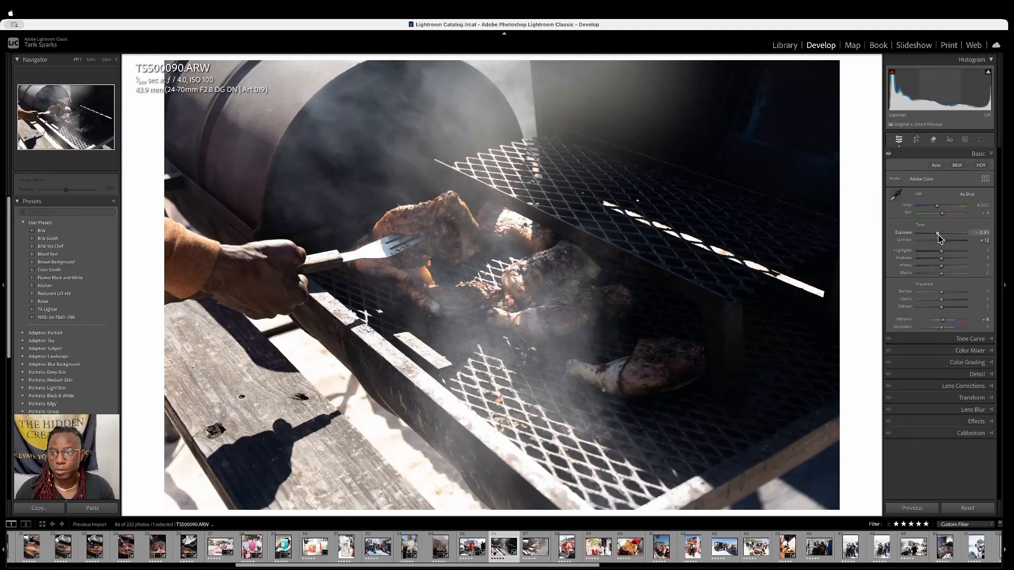
left_click_drag(937, 234, 938, 234)
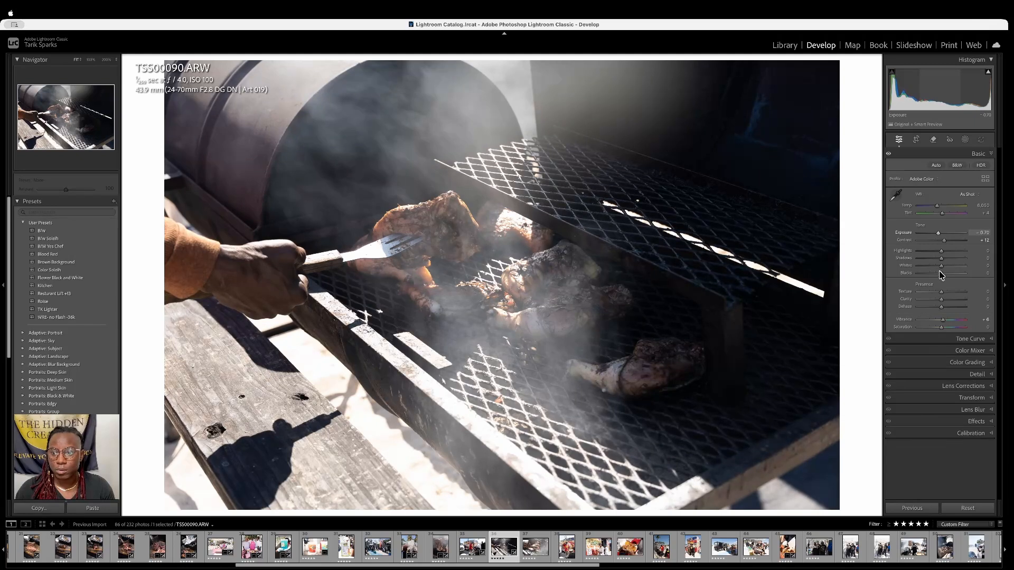
left_click_drag(942, 259, 948, 259)
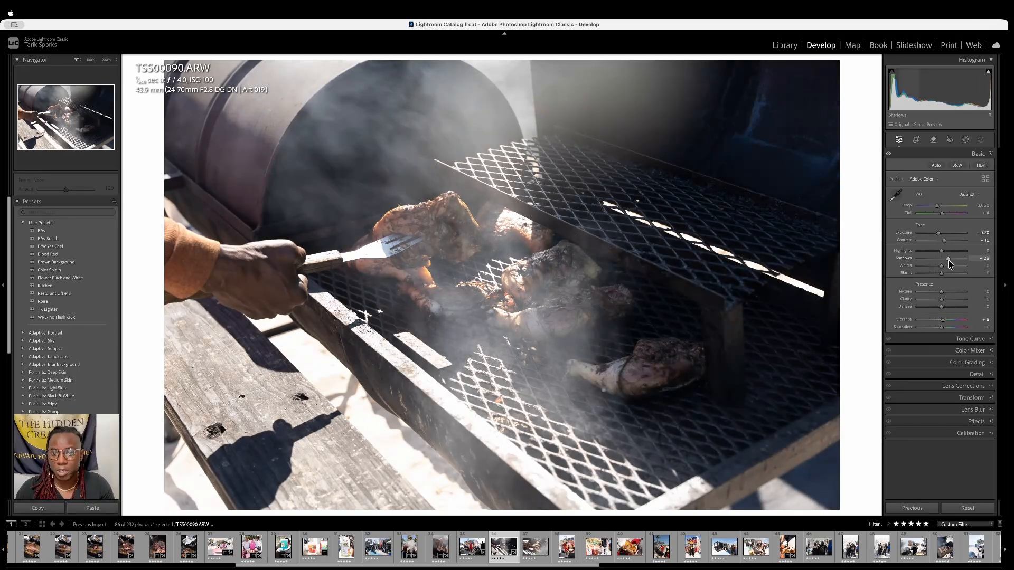
Inspect the grilled chicken pieces up close, including the drumstick in shadow and the smoky pieces in the centre
left_click(535, 295)
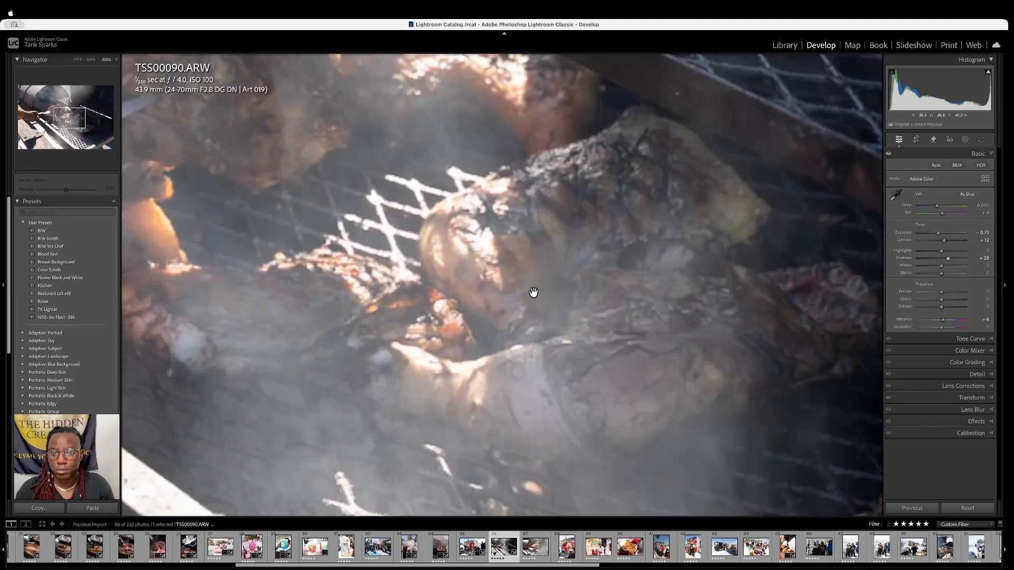
left_click_drag(534, 292, 551, 315)
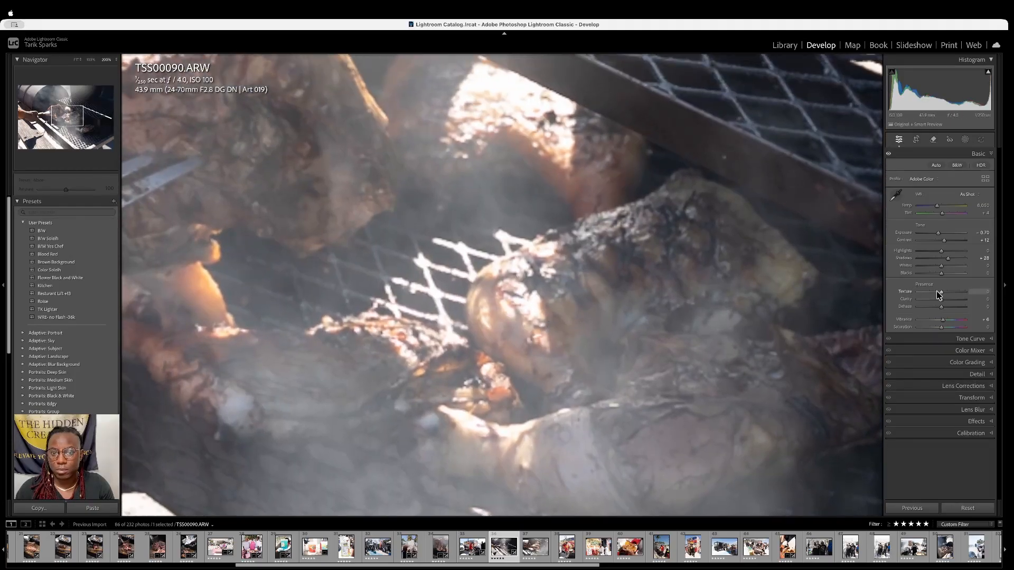
left_click_drag(405, 249, 441, 278)
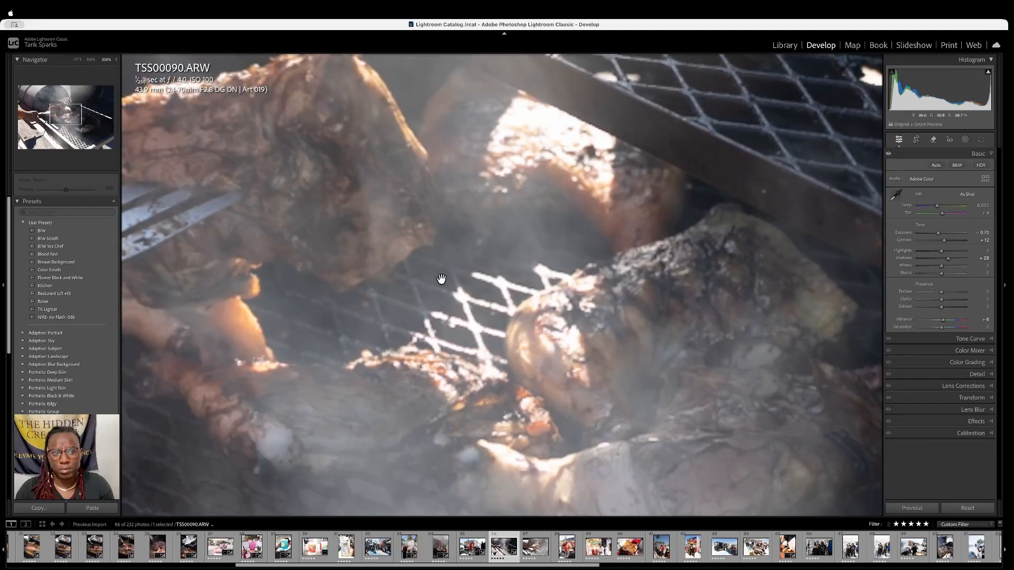
left_click(500, 250)
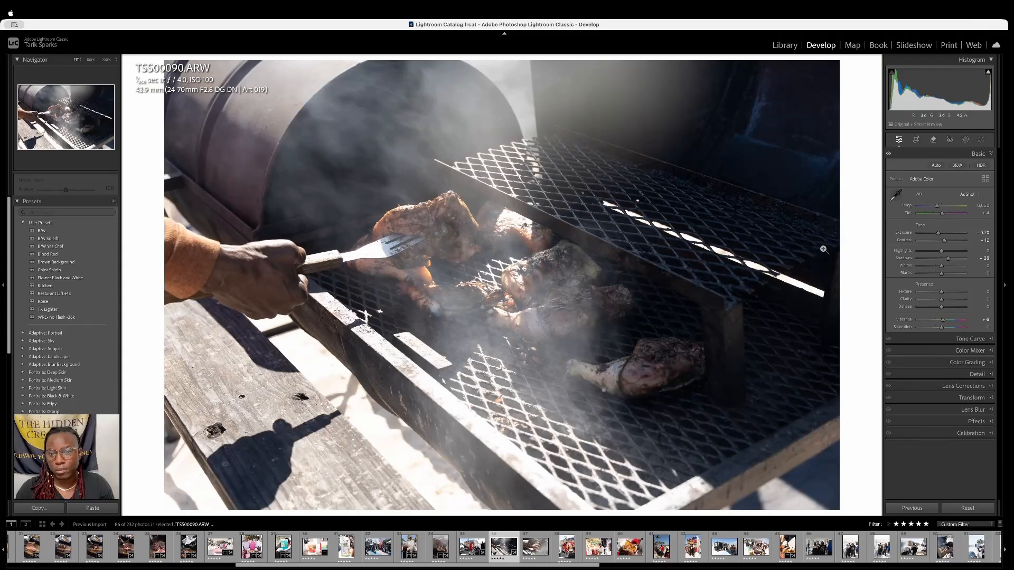
left_click(671, 347)
key("super+equal")
left_click_drag(628, 345, 604, 285)
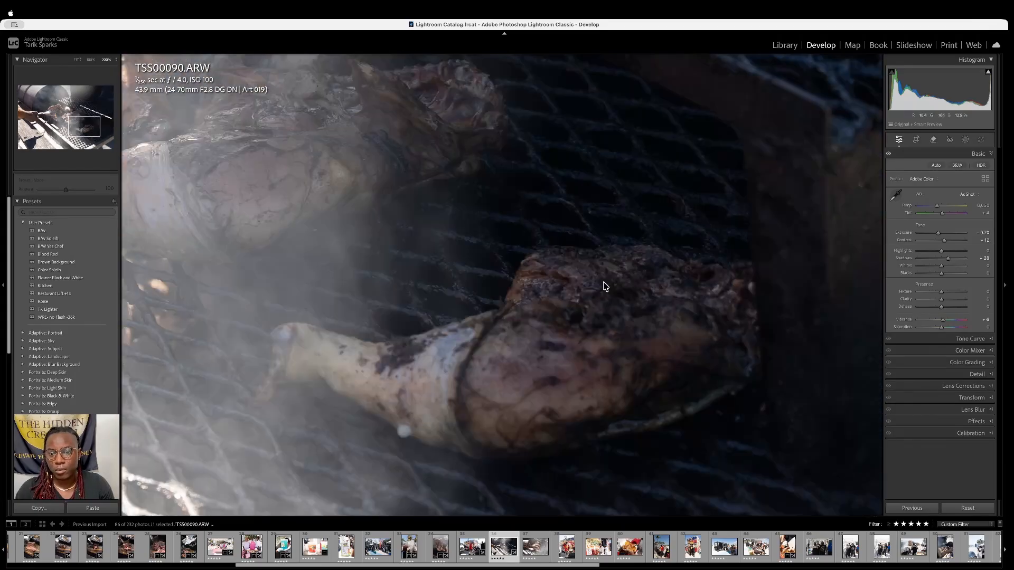
left_click_drag(355, 153, 636, 328)
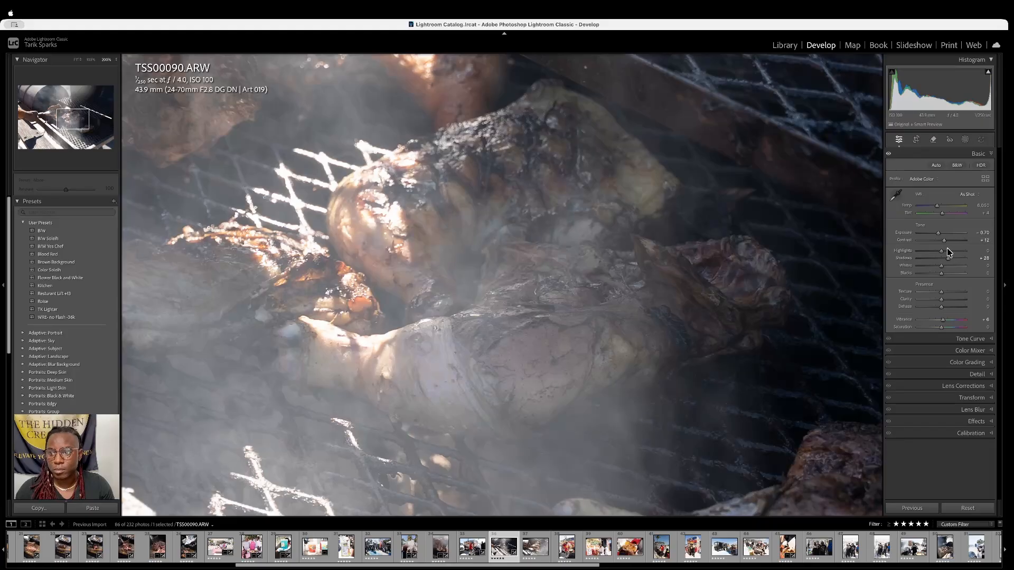
Set shadows to +12, texture to +10 and contrast to +17 on the fork-and-chicken photo
left_click_drag(944, 263, 943, 266)
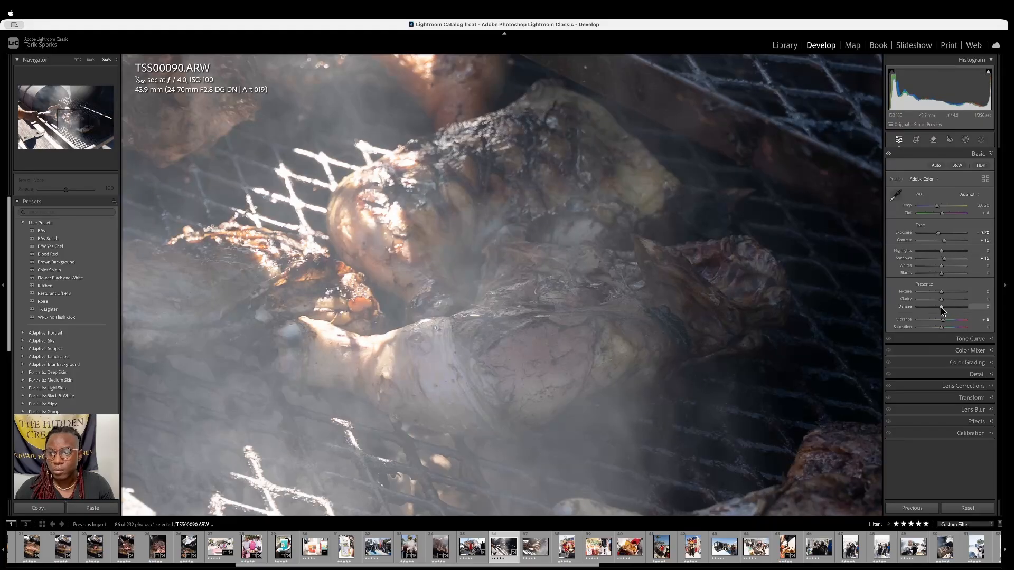
left_click_drag(945, 296, 944, 297)
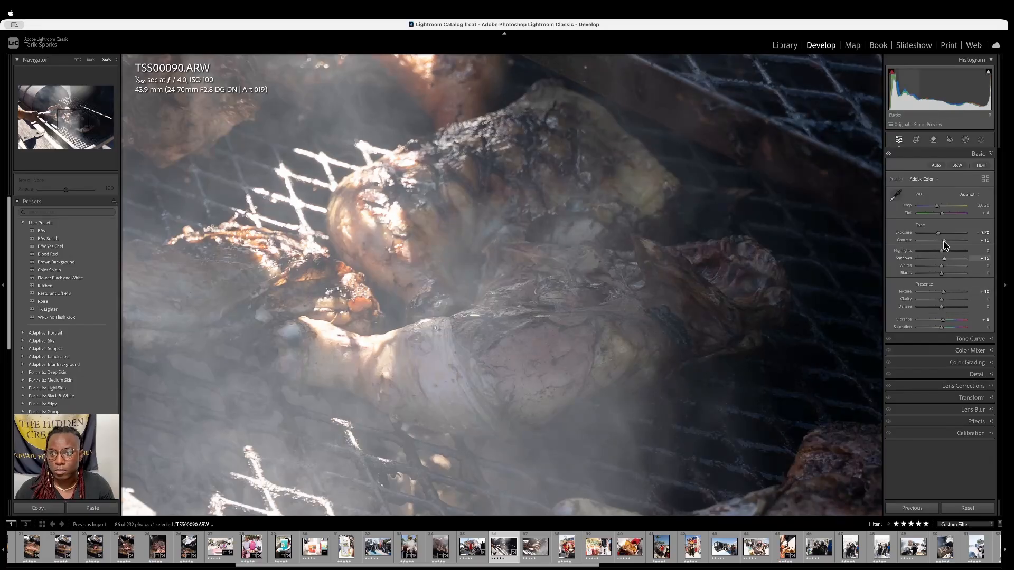
left_click_drag(945, 244, 946, 244)
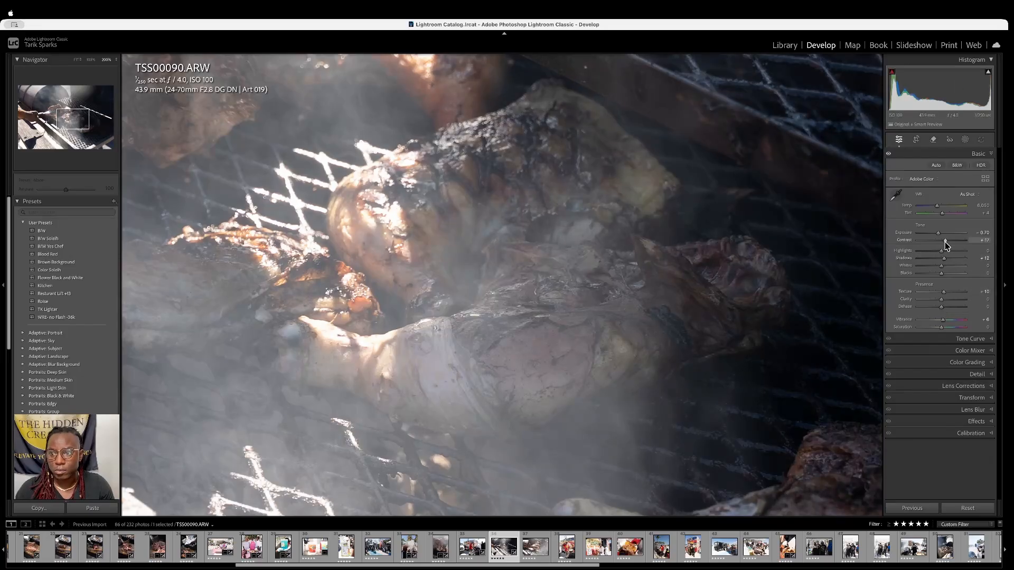
left_click(600, 263)
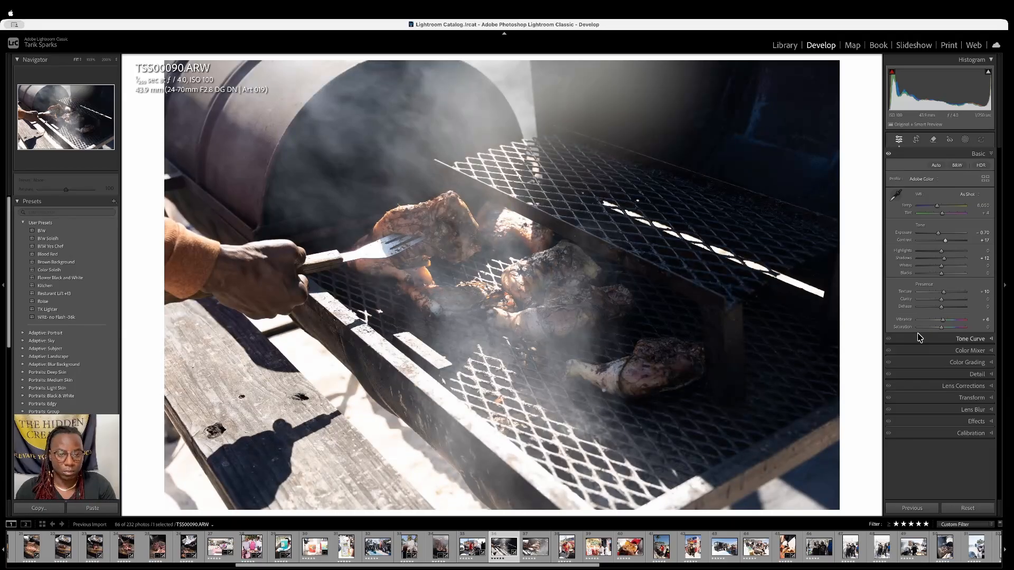
Copy the photo's develop settings and raise its sharpening amount to 70
key("super+shift+c")
key("Return")
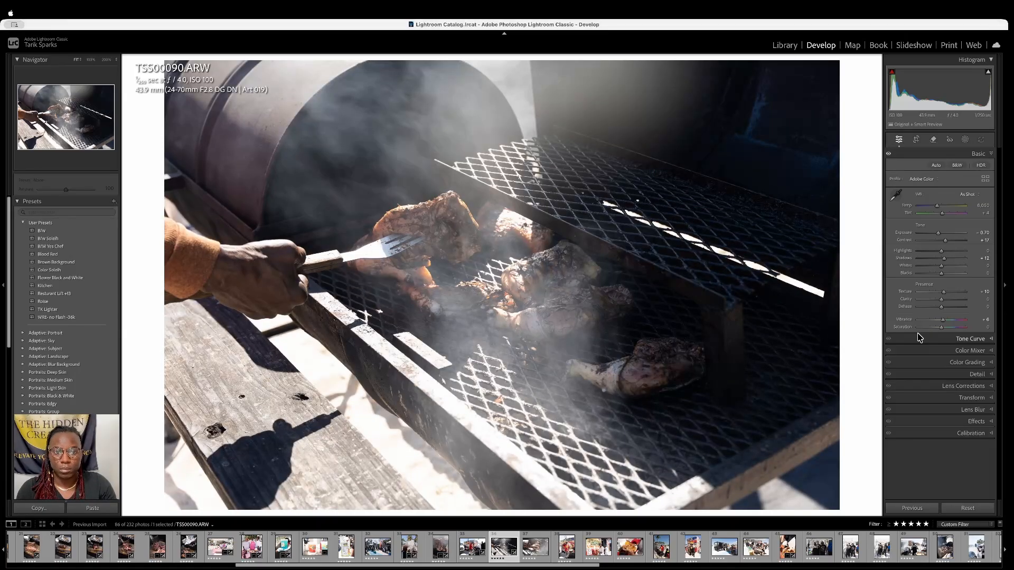
left_click(979, 374)
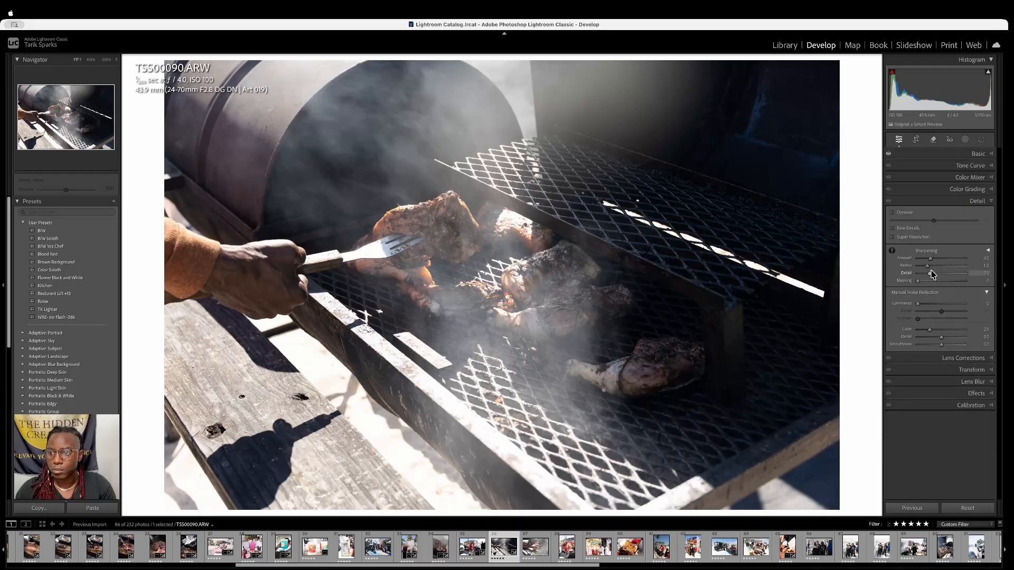
left_click_drag(929, 259, 933, 262)
left_click_drag(939, 260, 941, 263)
Copy the settings including basic, detail and lens corrections, and paste them onto the next photo, the tighter chicken close-up
key("super+shift+c")
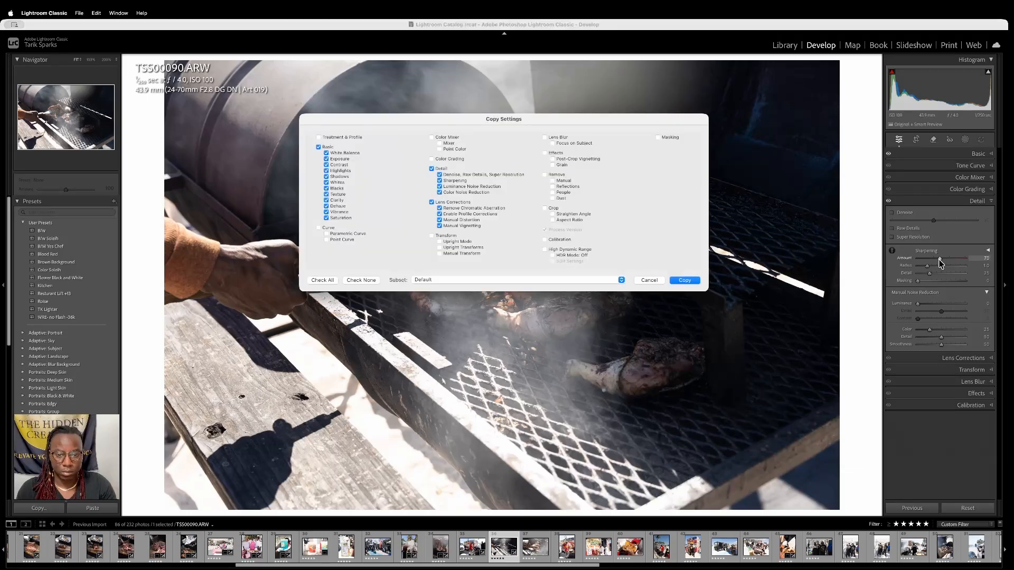
key("Return")
key("Right")
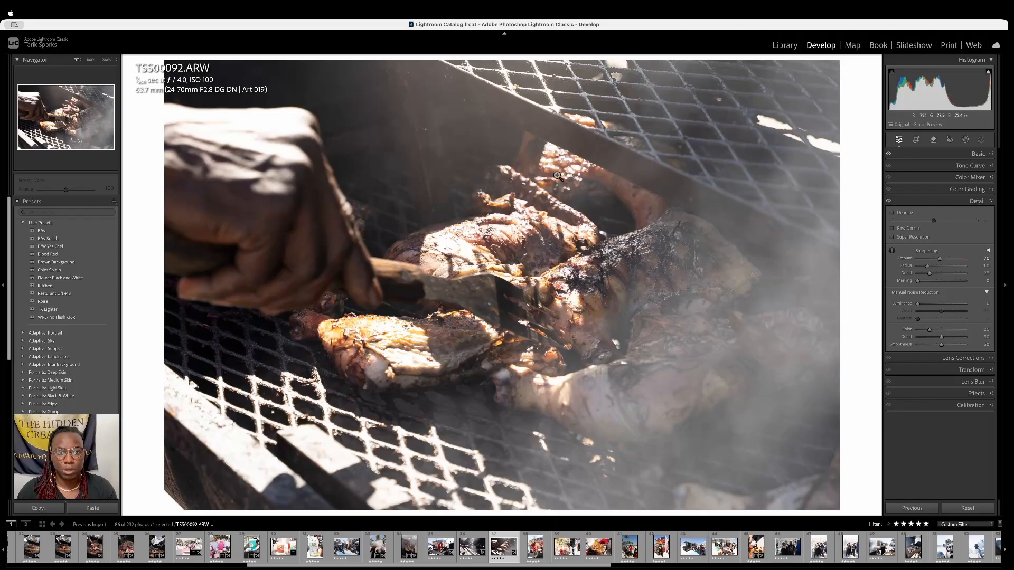
Lower highlights to -41 and whites to -13 on the tighter chicken close-up, and compare it with the unedited version
left_click(977, 154)
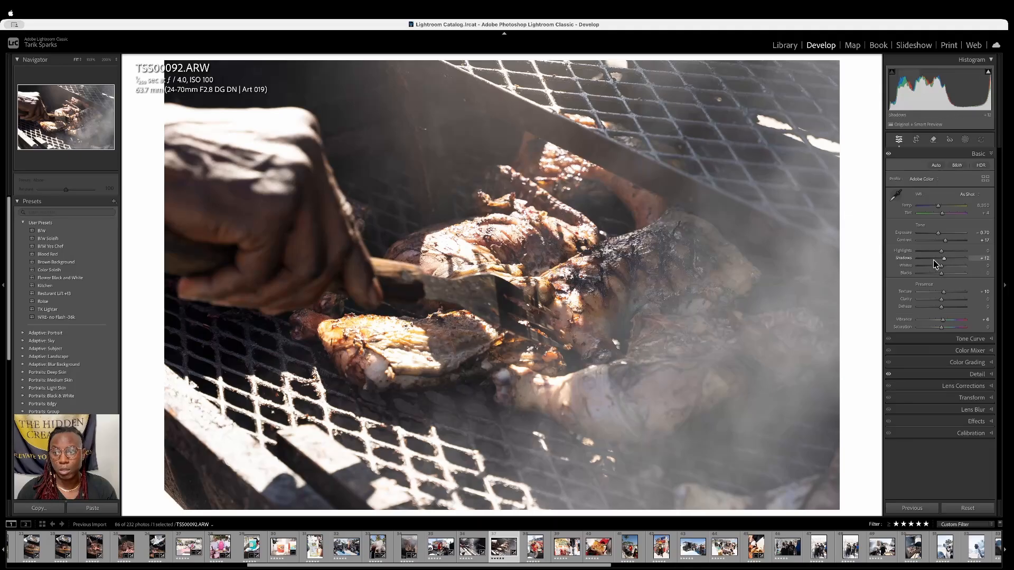
left_click_drag(940, 250, 932, 253)
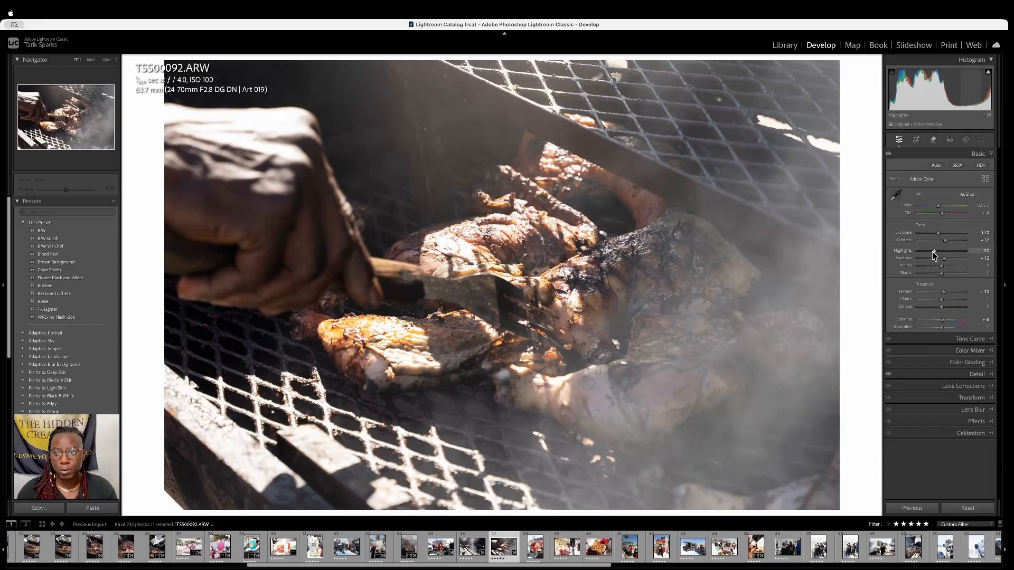
left_click_drag(933, 252, 896, 253)
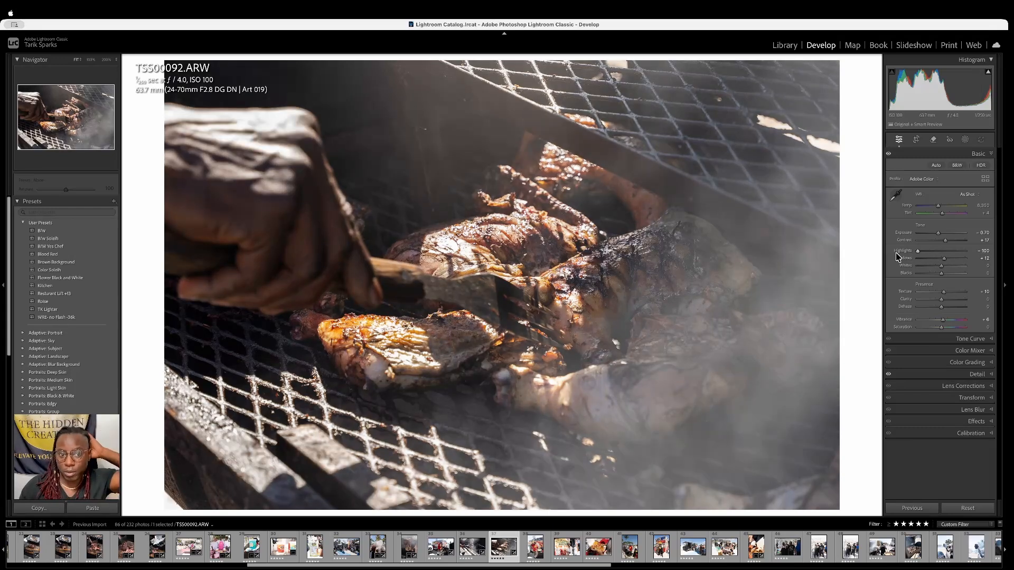
left_click(520, 250)
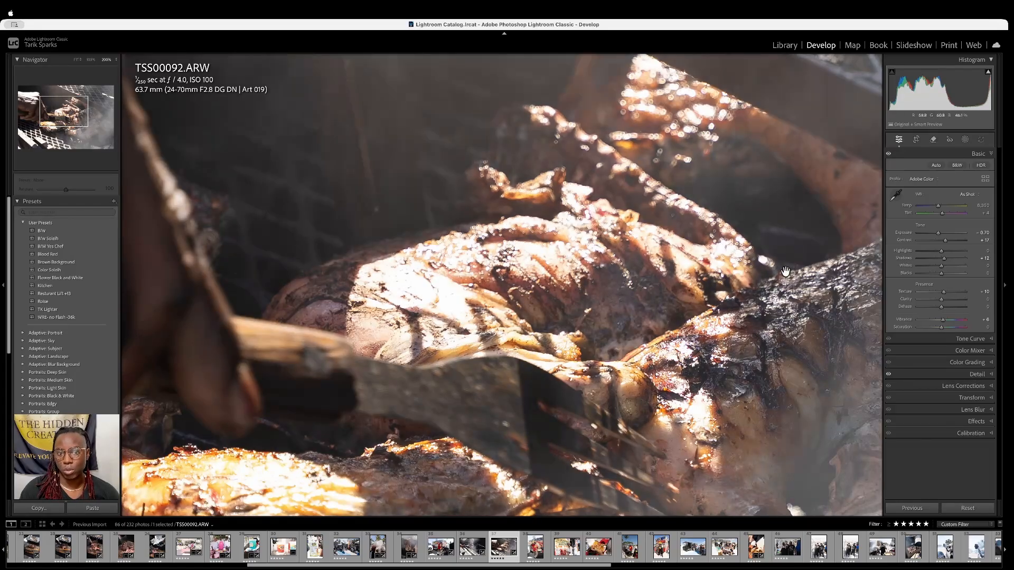
left_click_drag(946, 252, 933, 251)
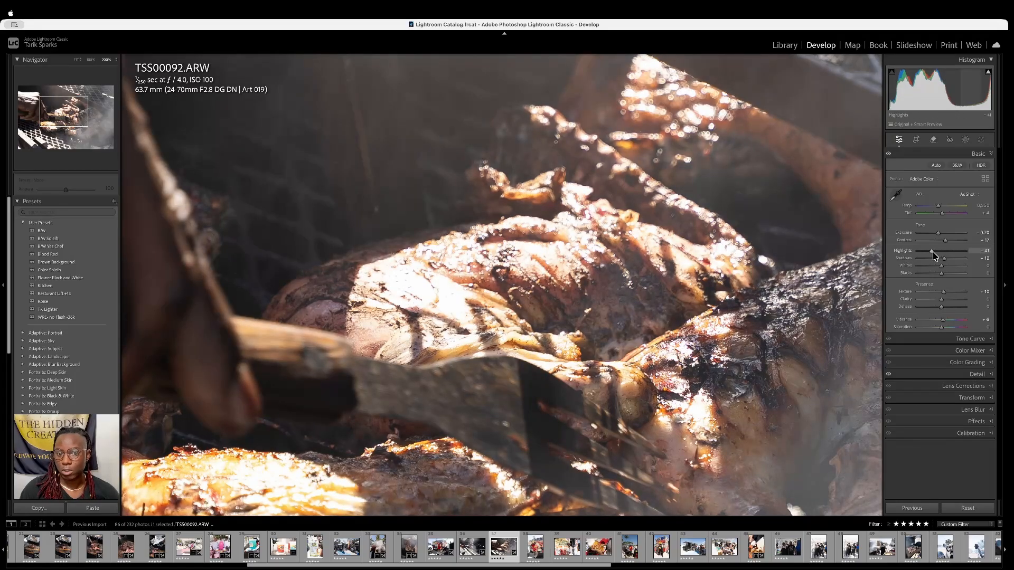
left_click(940, 266)
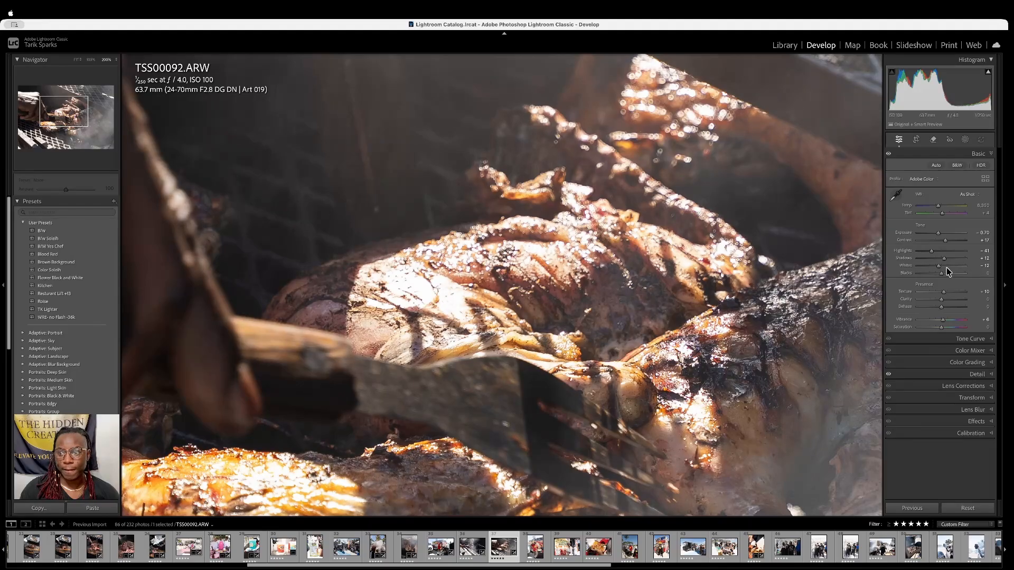
left_click(564, 275)
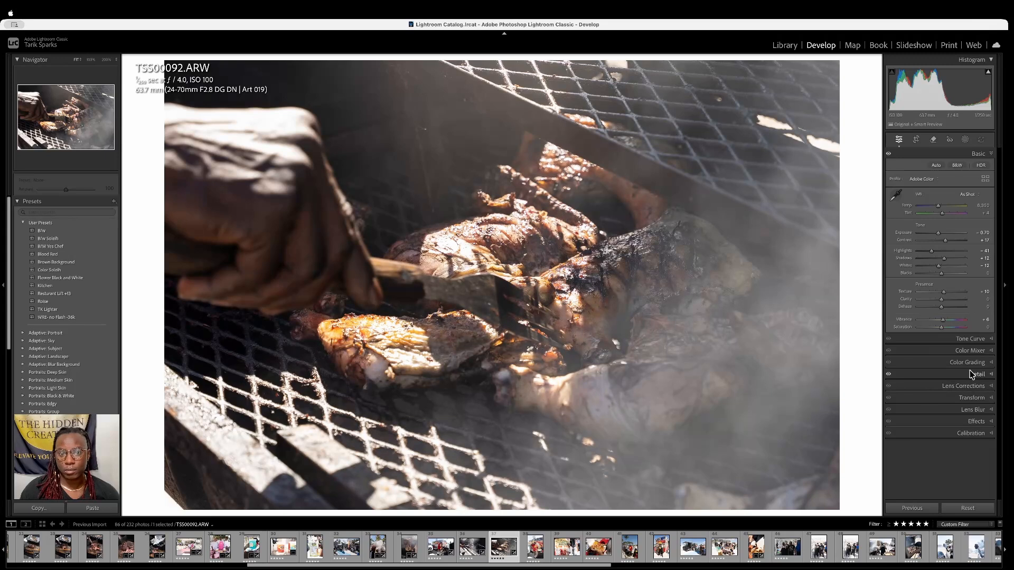
key("backslash")
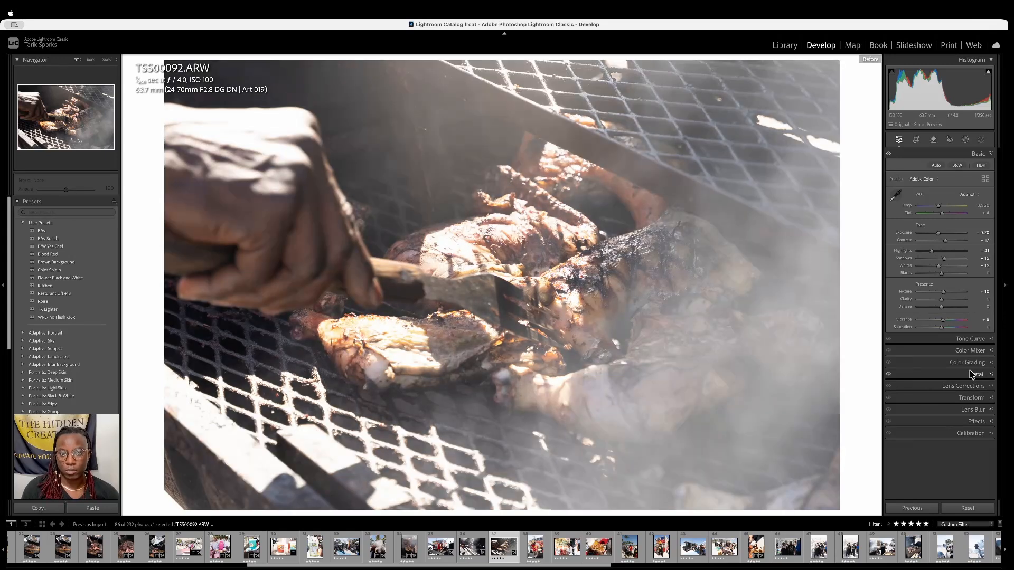
key("backslash")
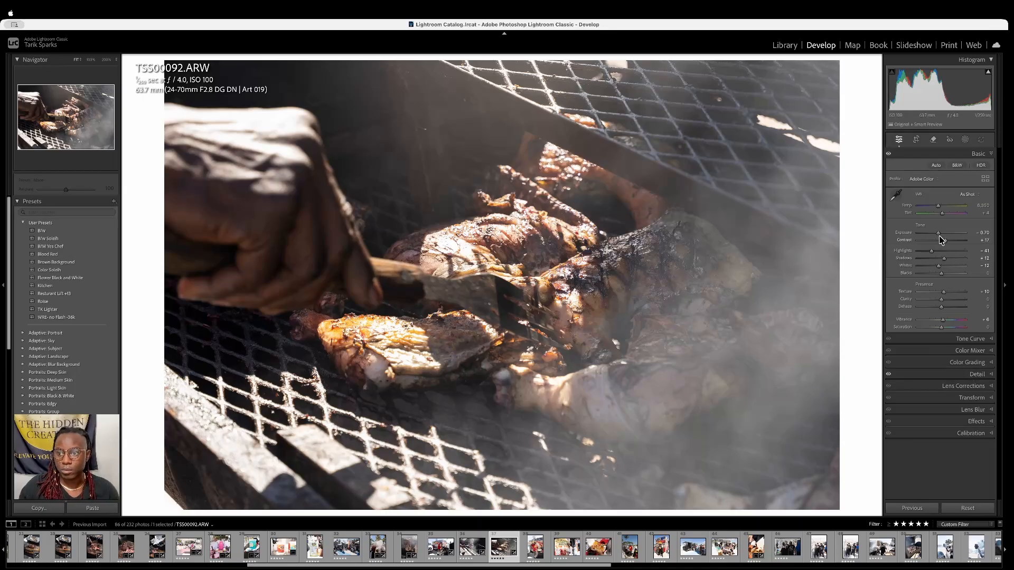
Lower the exposure of the grilled chicken photo TSS00092.ARW slightly
left_click_drag(938, 233, 937, 234)
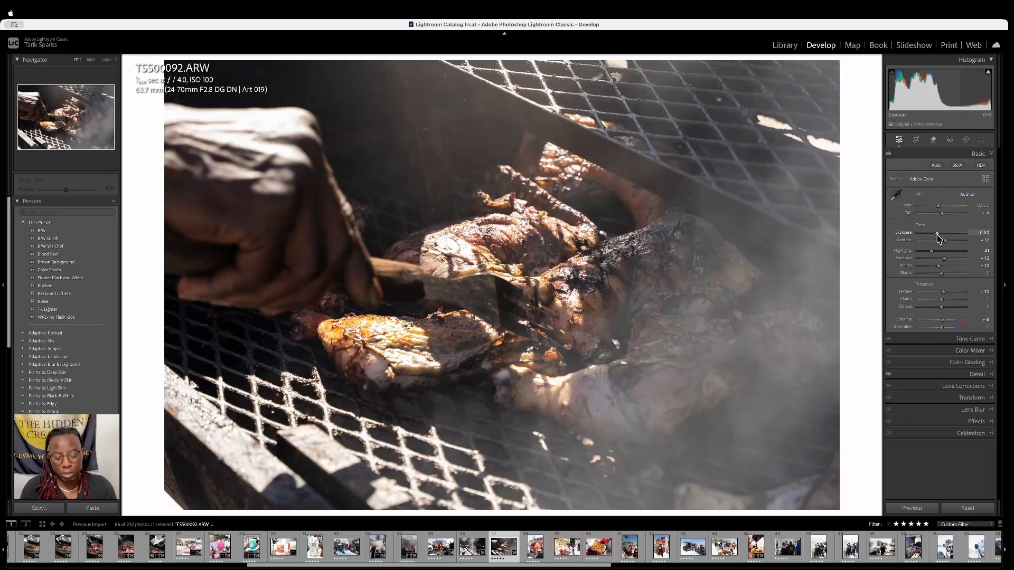
Try a tighter crop of the grill photo around the chicken pieces, cutting out the hand and keeping the original aspect ratio
key("r")
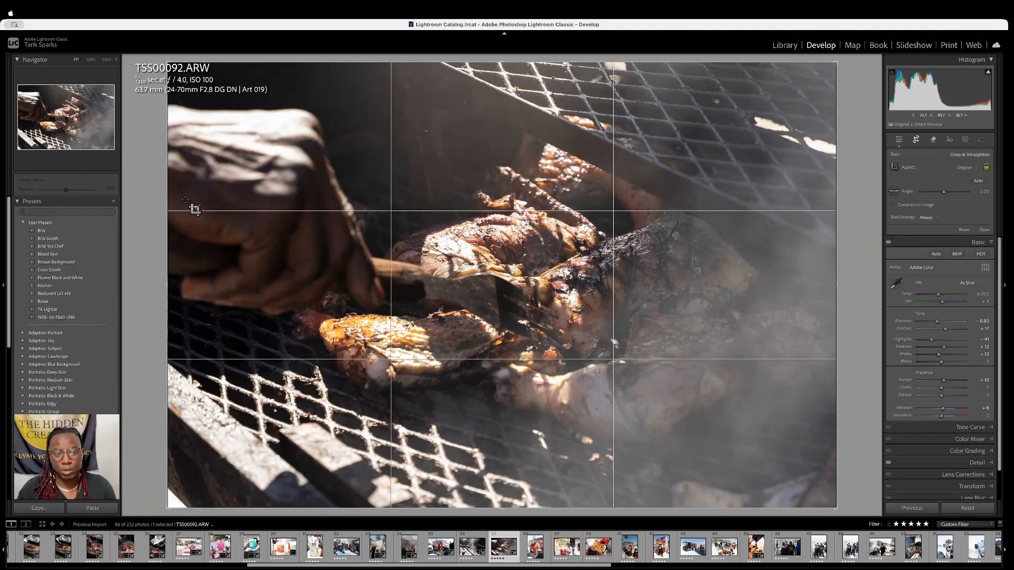
left_click_drag(168, 66, 272, 97)
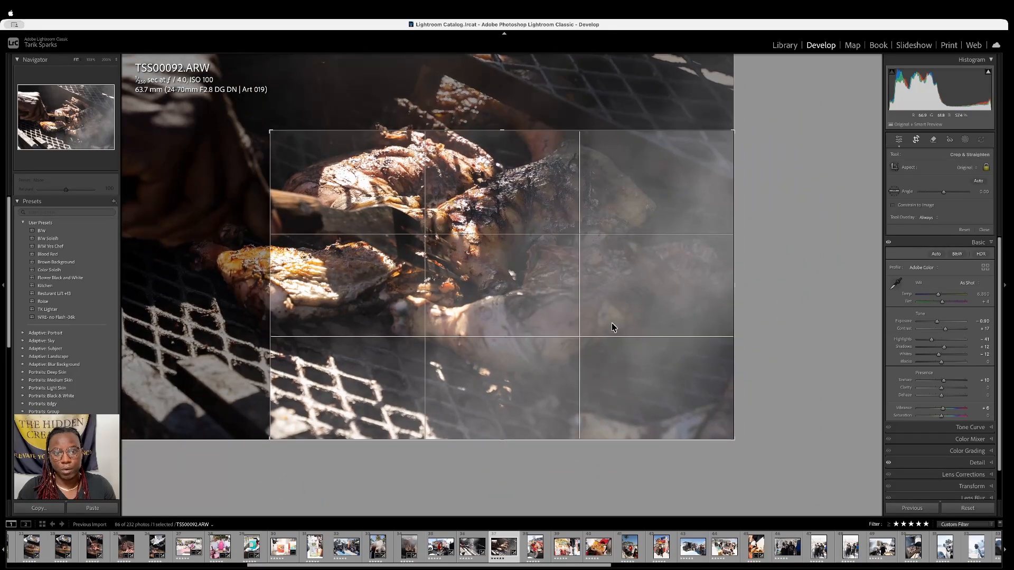
left_click_drag(600, 369, 515, 228)
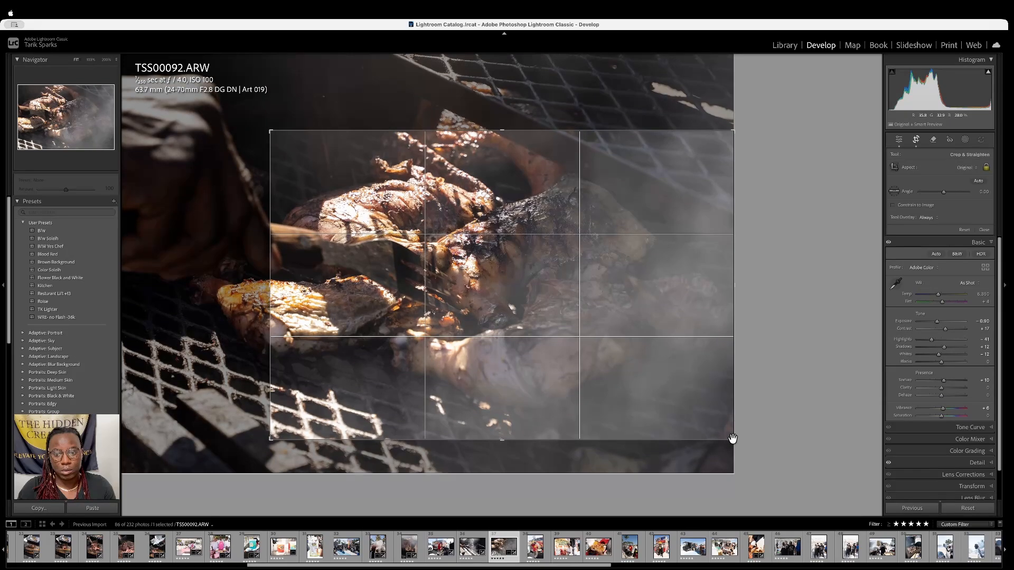
left_click_drag(732, 438, 714, 427)
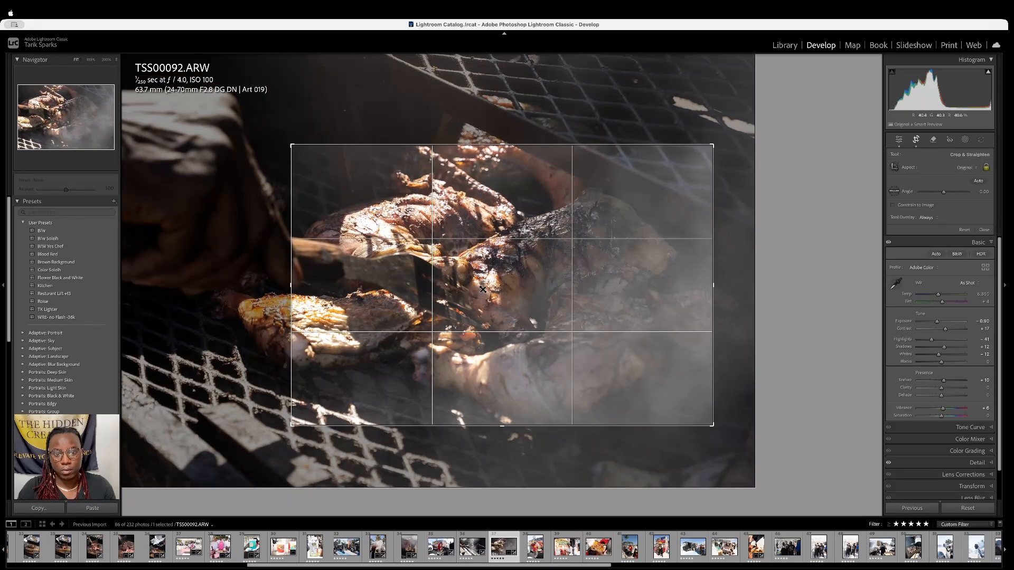
left_click_drag(482, 289, 473, 288)
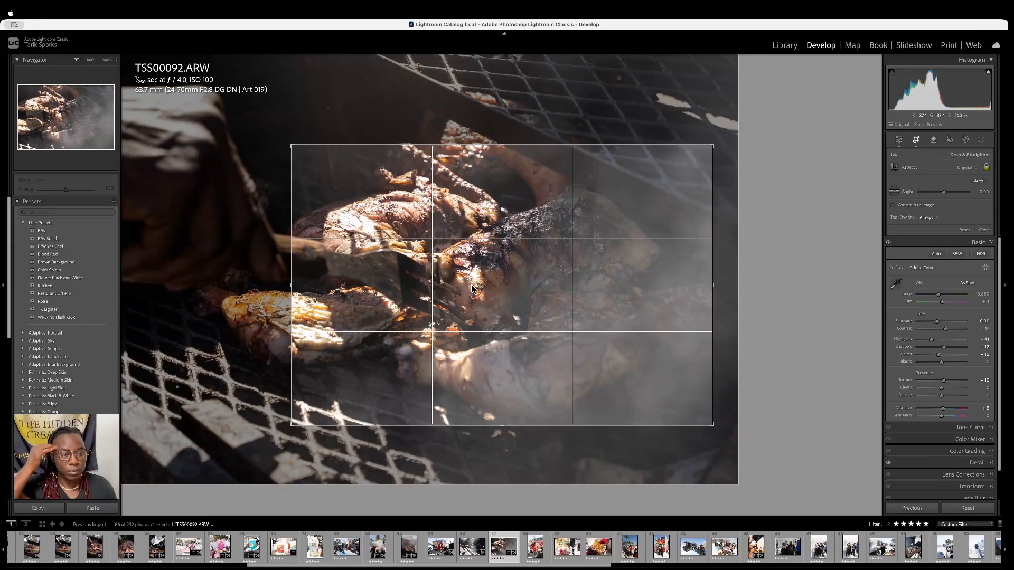
key("Return")
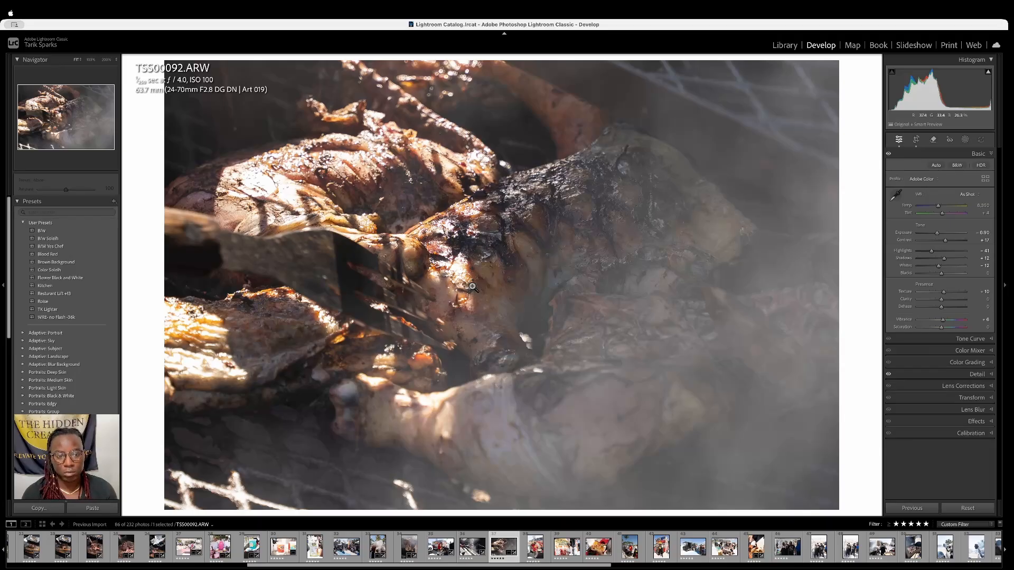
Expand the grill photo's crop back to the full frame so the hand is included again
key("r")
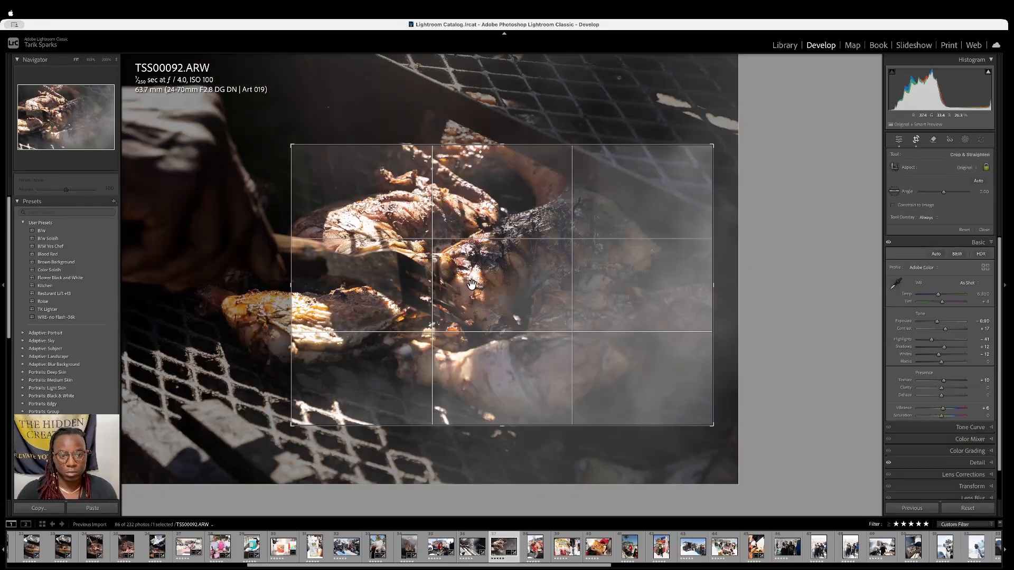
left_click_drag(297, 151, 140, 94)
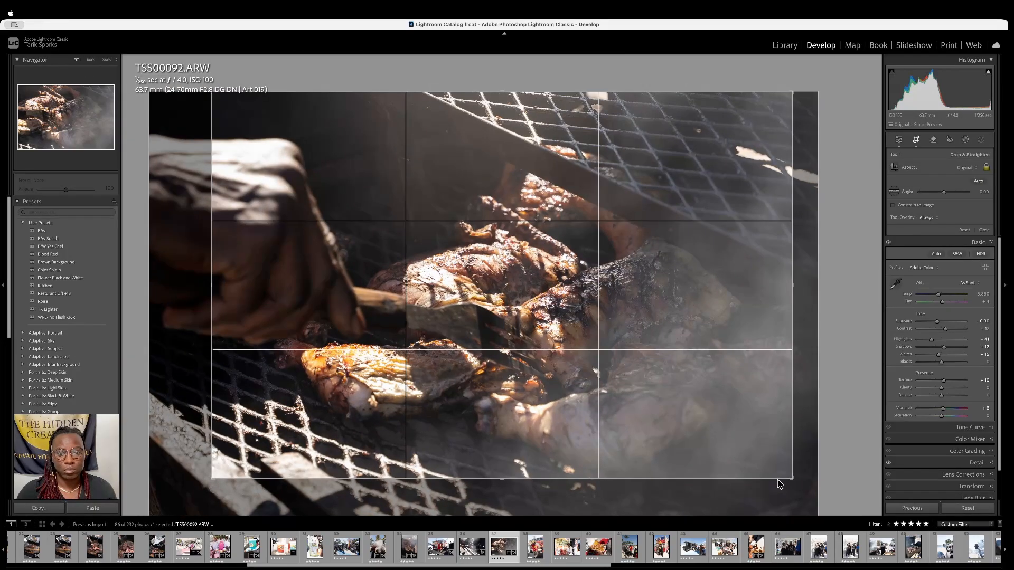
left_click_drag(791, 478, 808, 495)
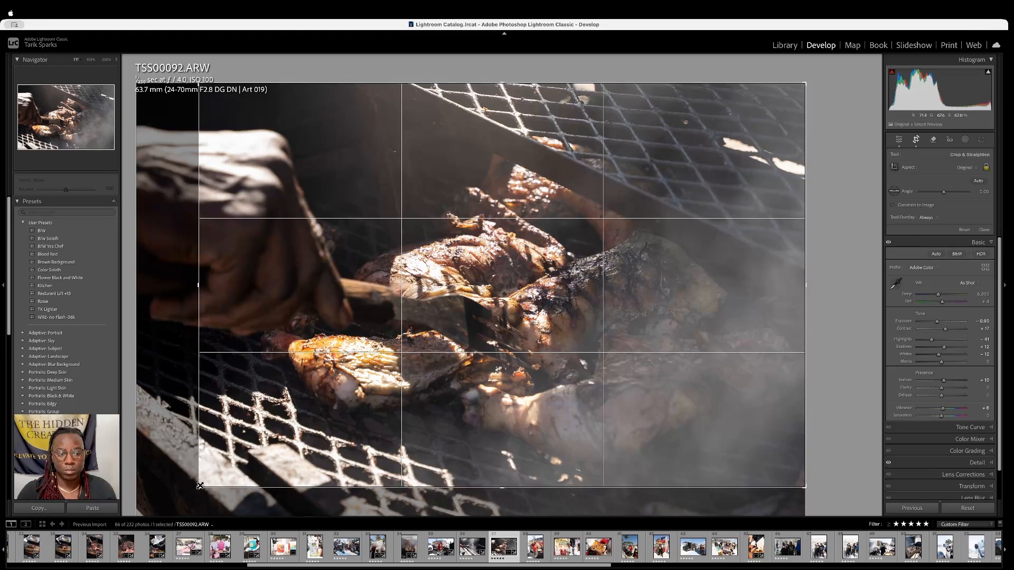
left_click_drag(198, 486, 154, 513)
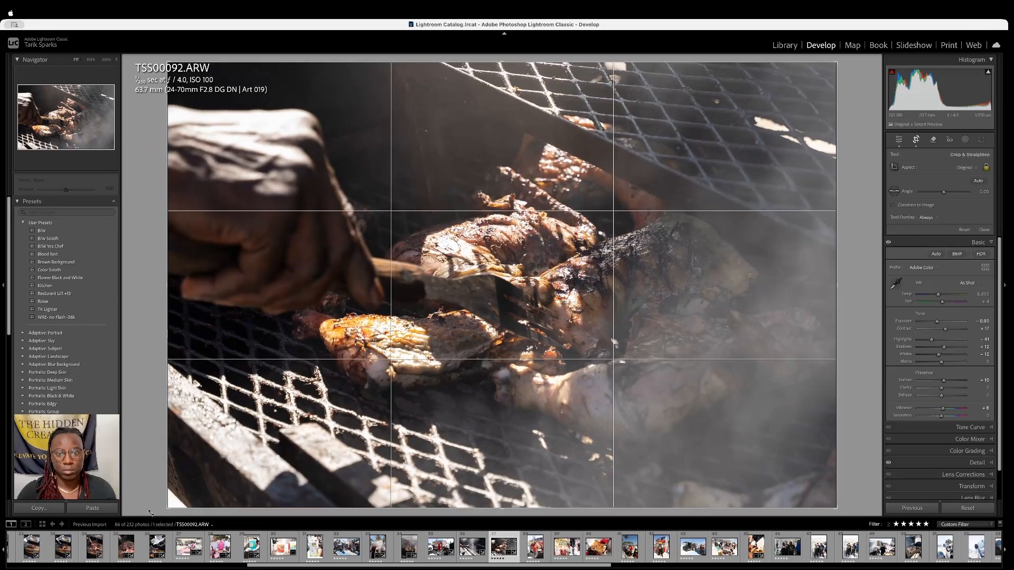
key("Return")
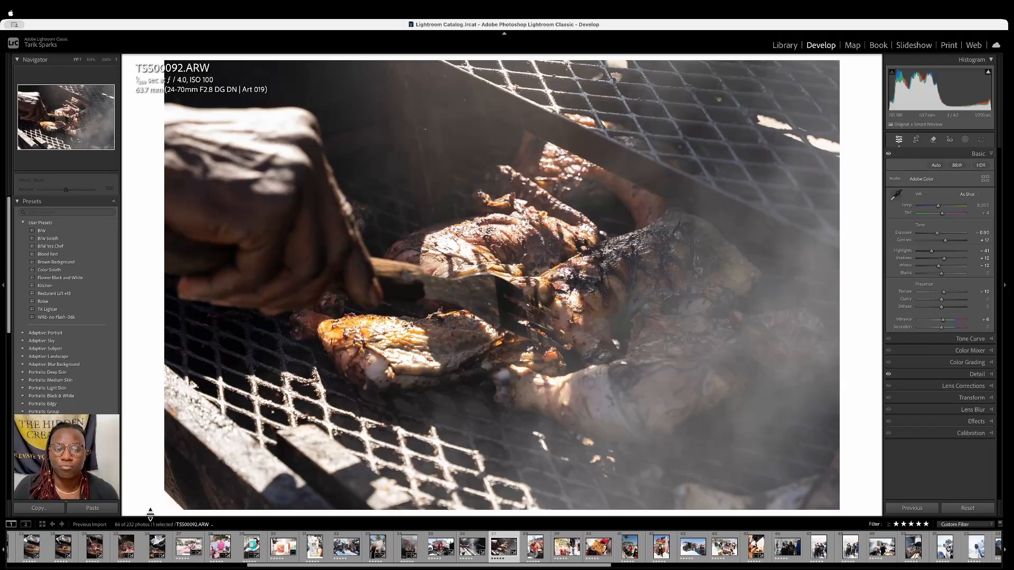
Set Highlights to +9 on the next photo, TSS00094.ARW, after trying a lower exposure and resetting it
key("Right")
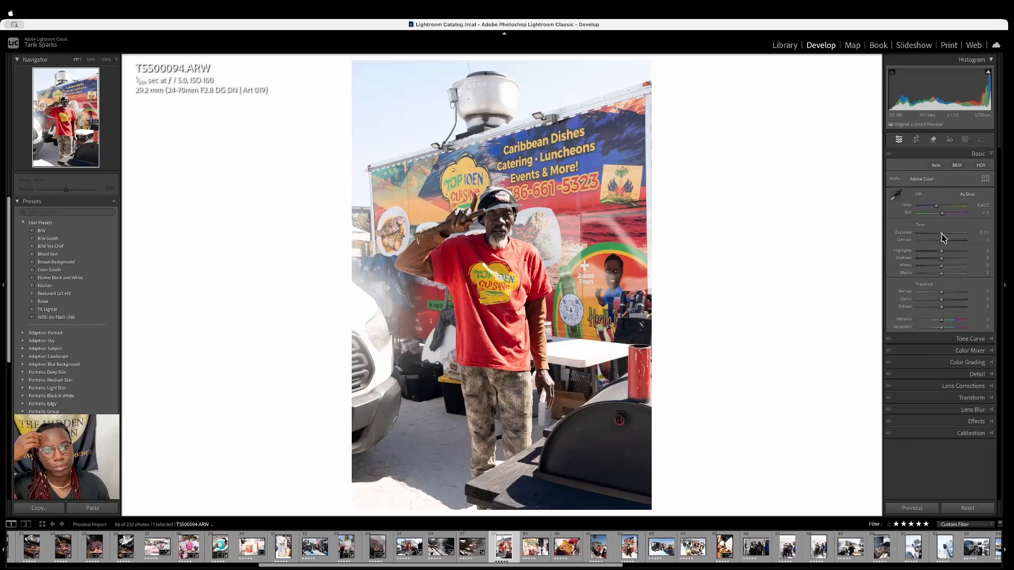
left_click_drag(942, 234, 939, 236)
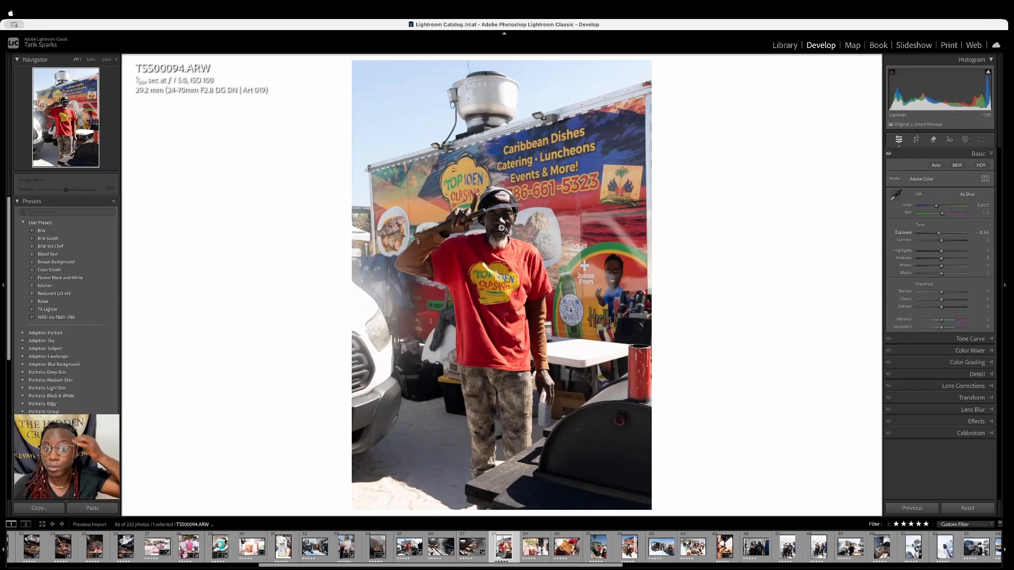
left_click(501, 222)
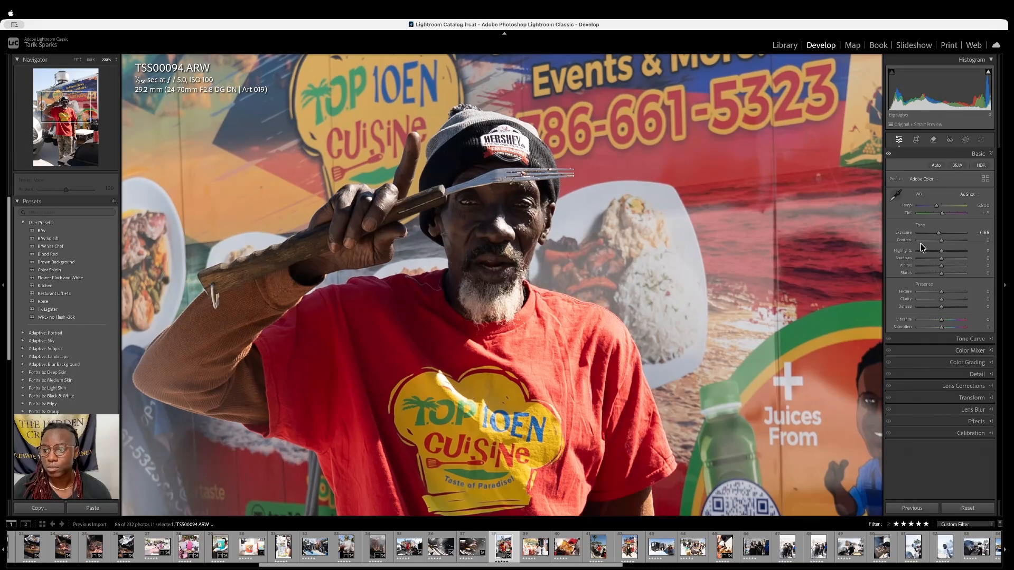
double_click(900, 234)
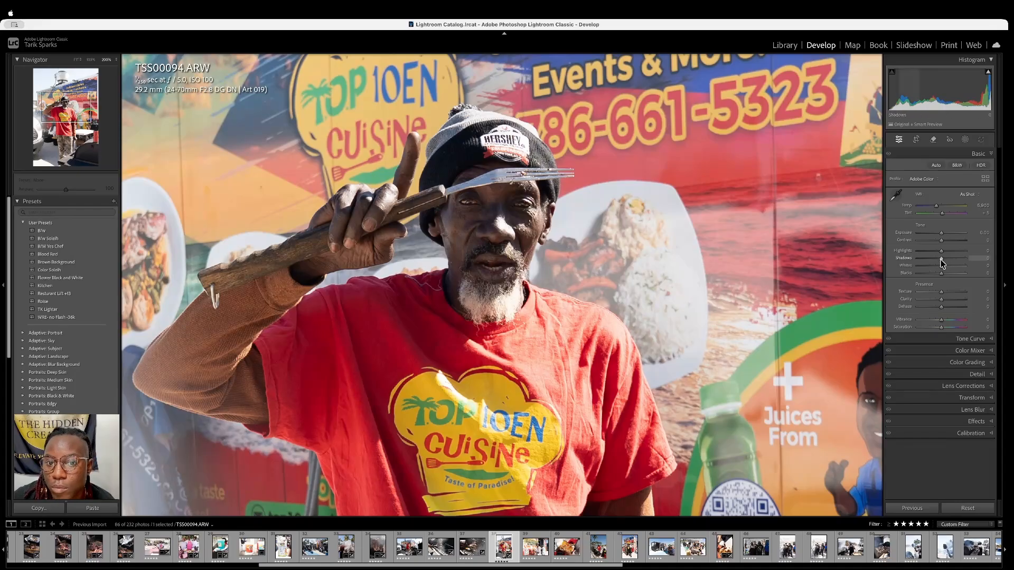
left_click_drag(941, 251, 943, 252)
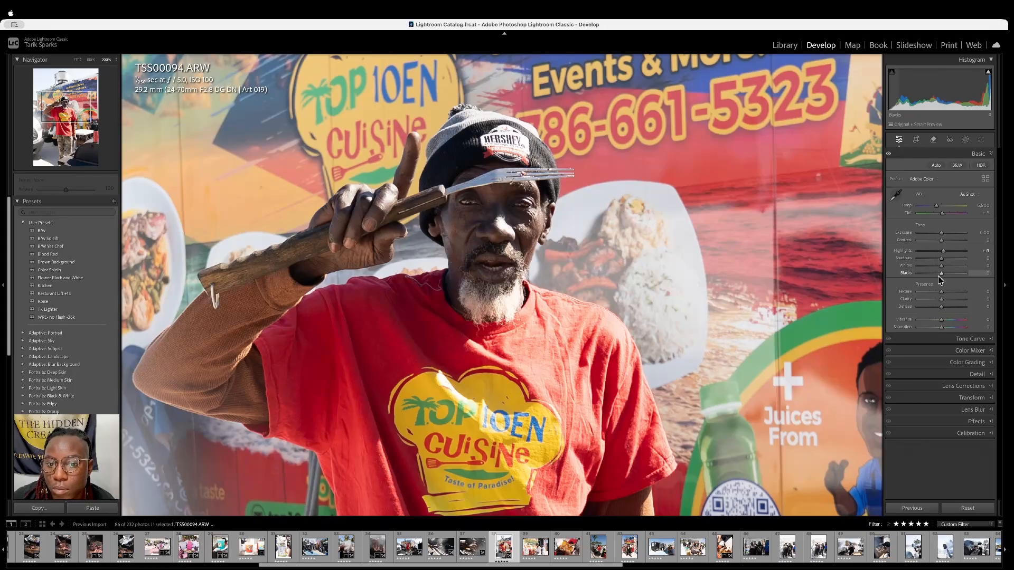
left_click(623, 288)
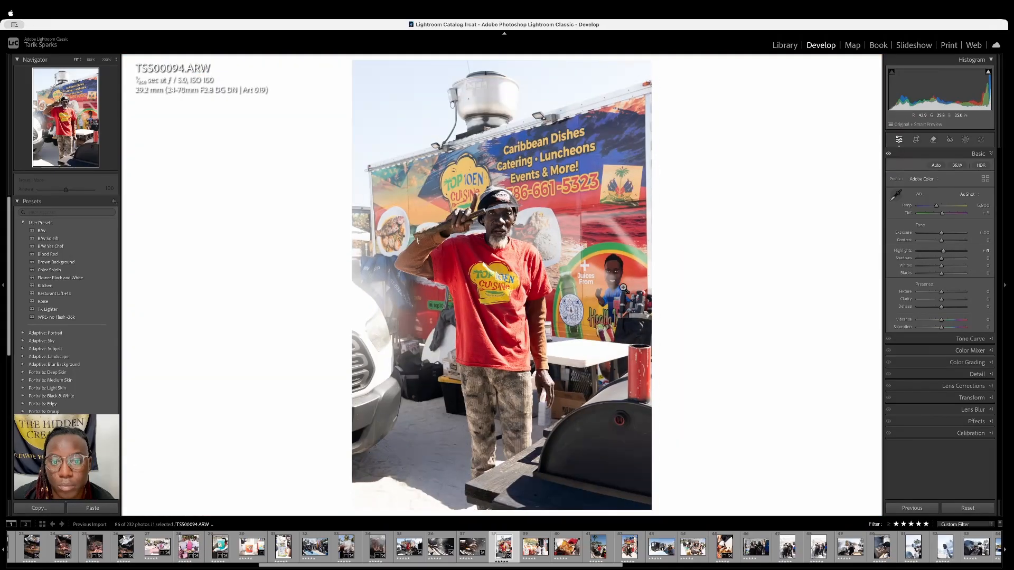
Auto-straighten the next photo, TSS00099.ARW, and shift the image slightly to the left within the crop frame
key("Right")
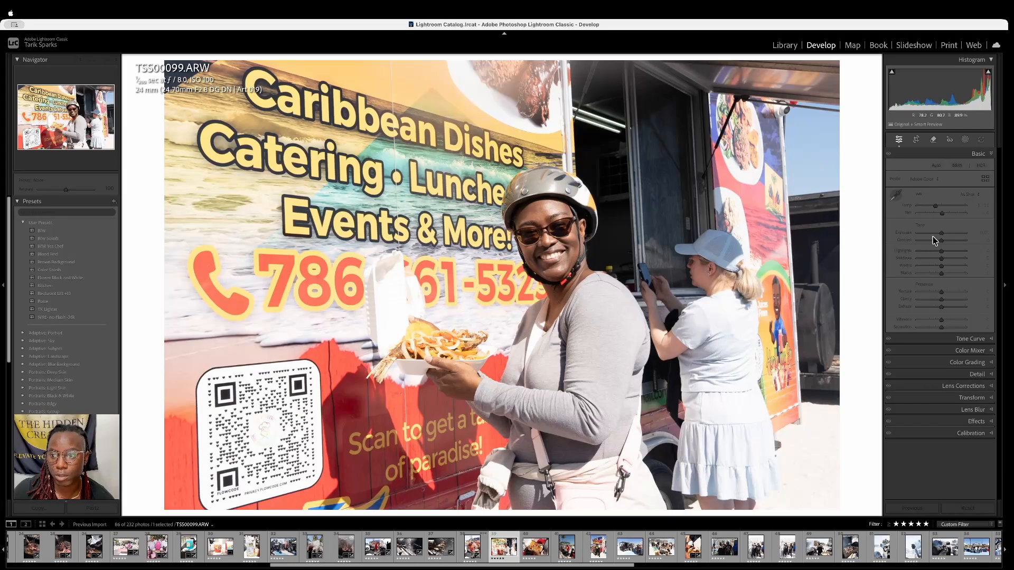
key("r")
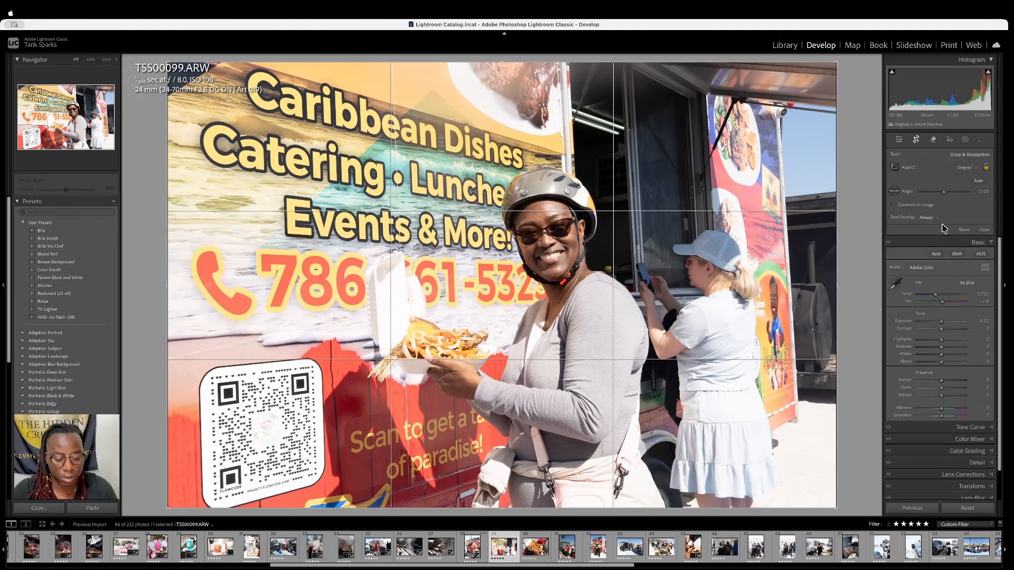
left_click(979, 181)
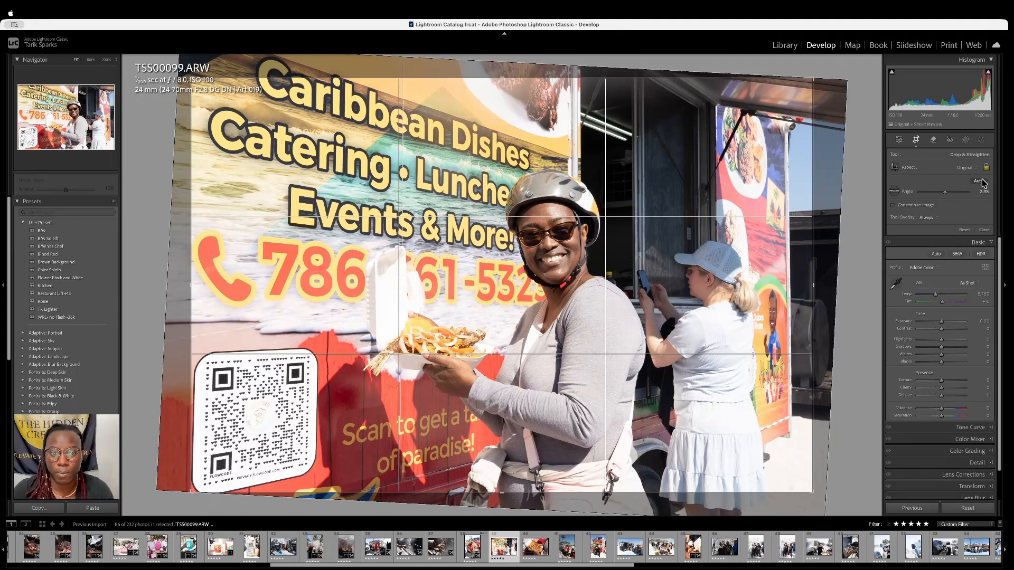
key("r")
key("r")
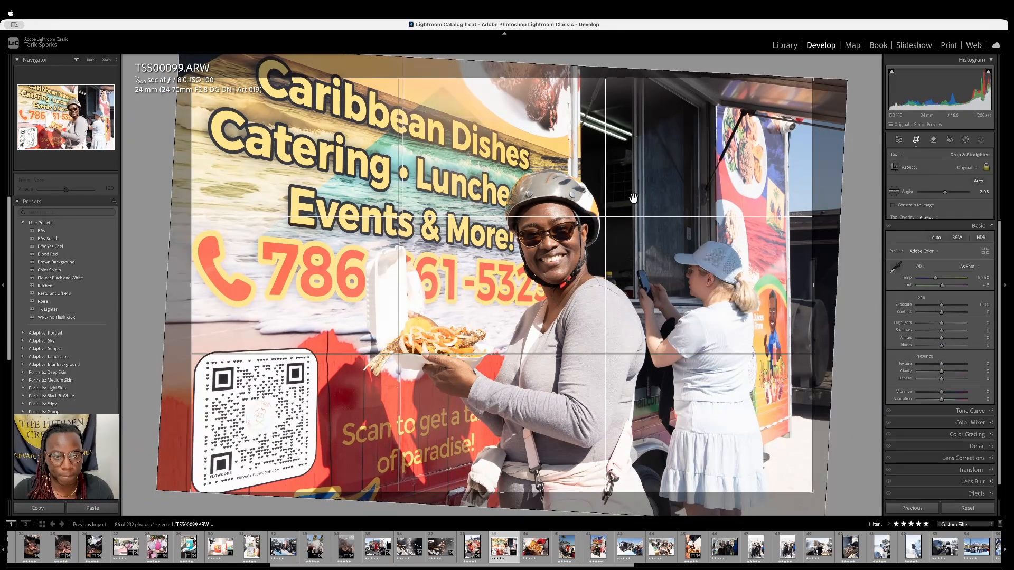
left_click_drag(518, 246, 512, 266)
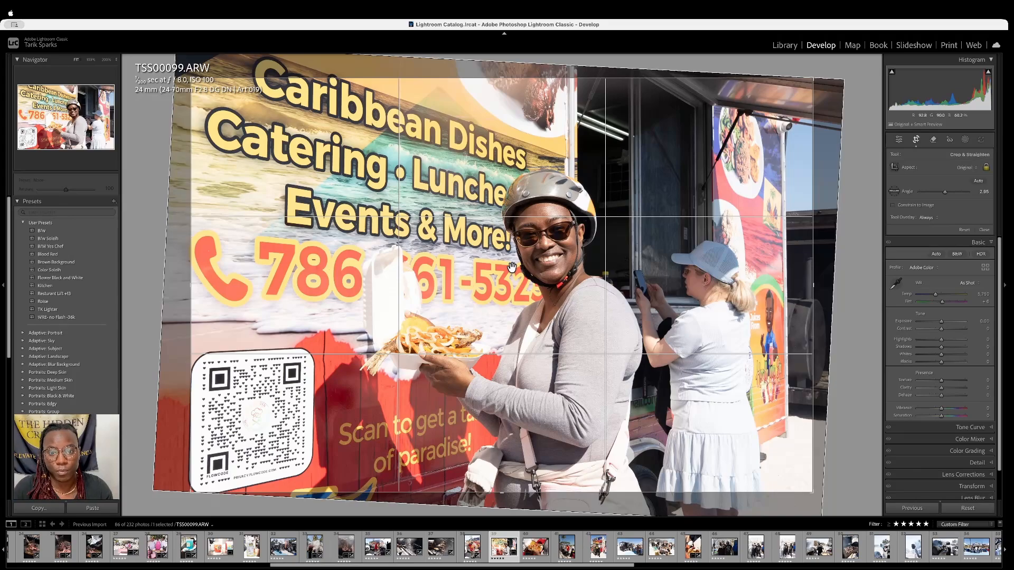
key("r")
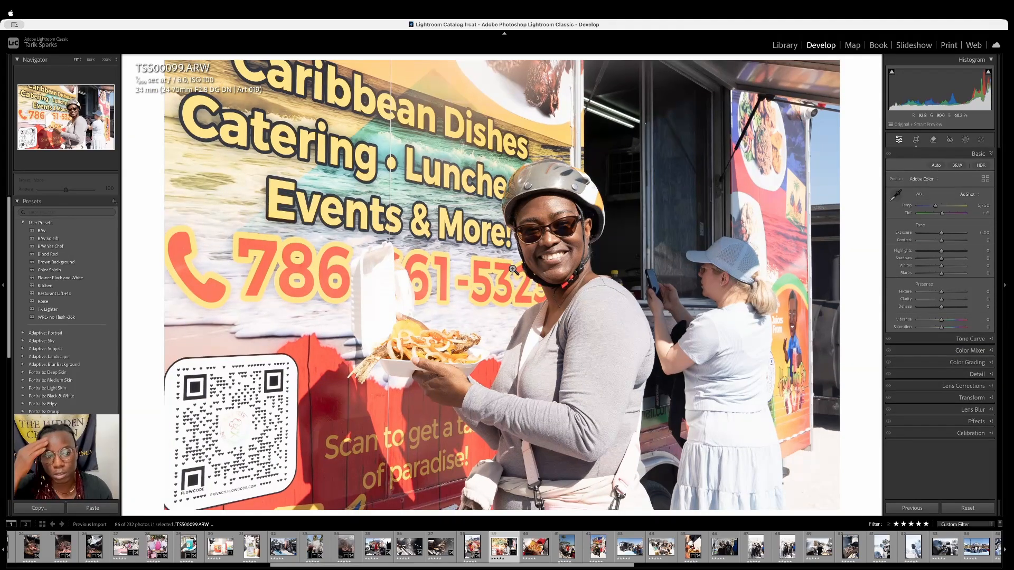
Paste the copied develop settings onto the next photo, TSS00103.ARW, and reset its exposure to the default
key("Right")
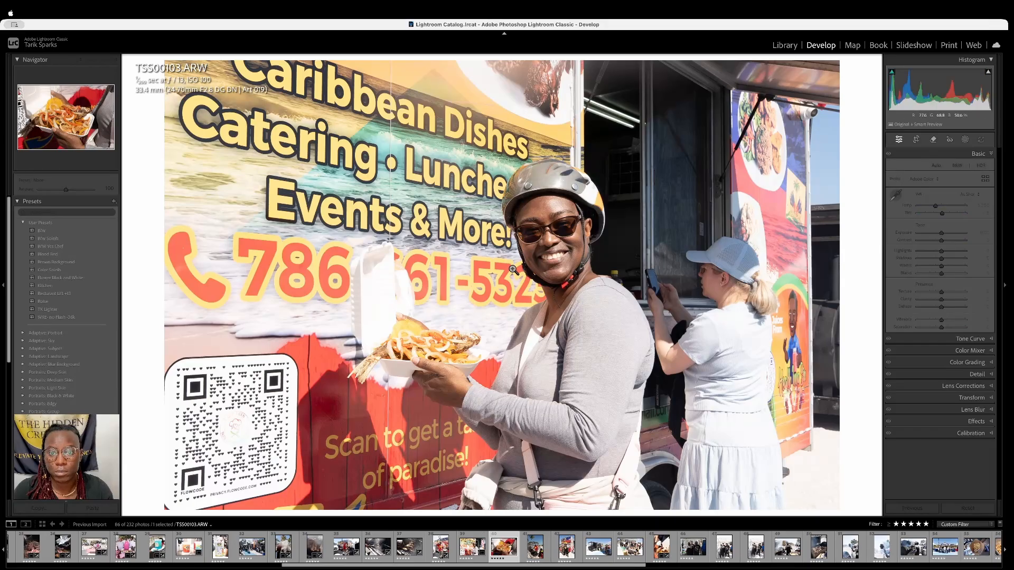
left_click(513, 269)
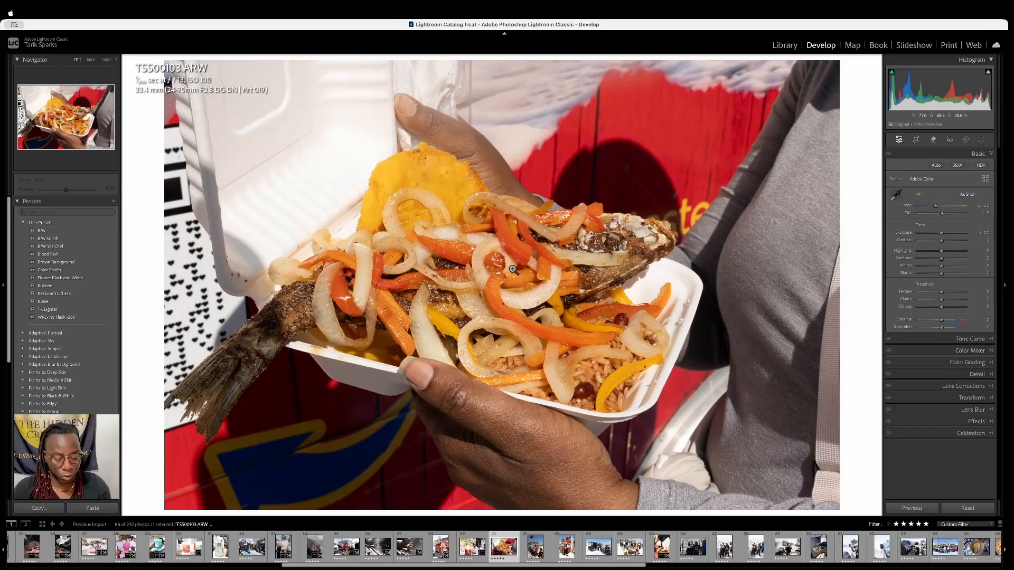
key("super+shift+v")
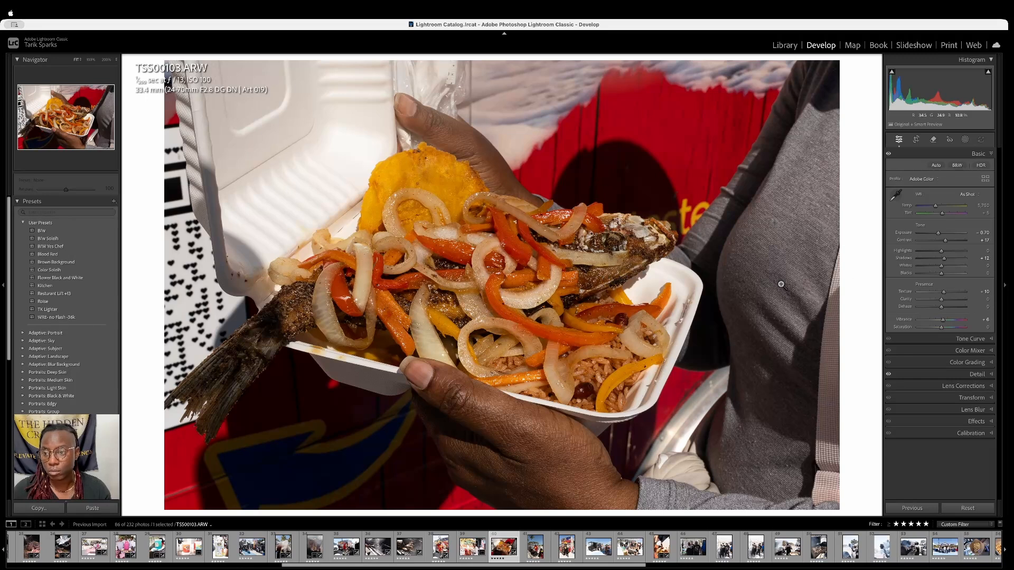
double_click(906, 232)
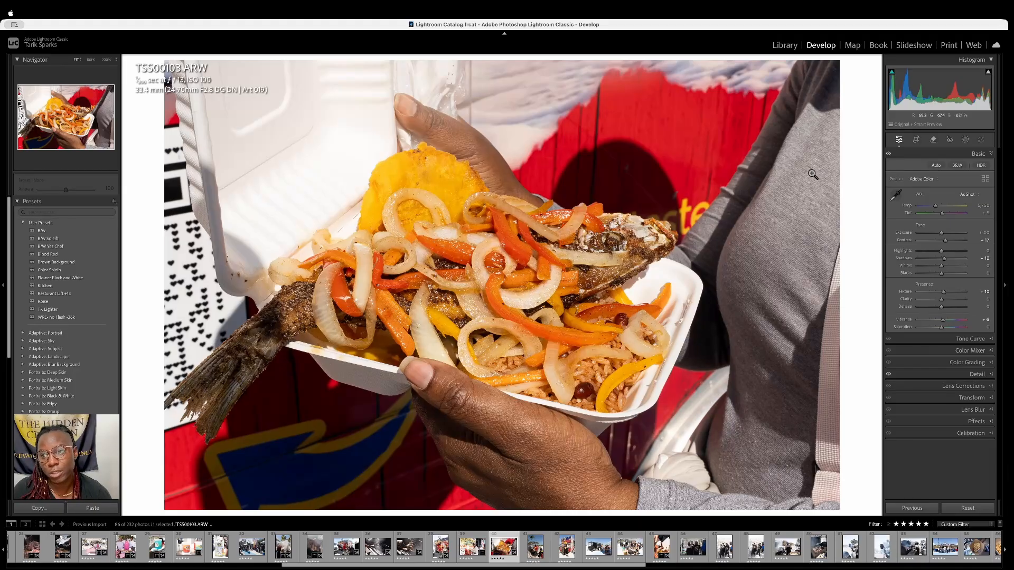
Remove the protruding nail tip on the lower hand's thumb with generative AI and compare the photo before and after
left_click(933, 140)
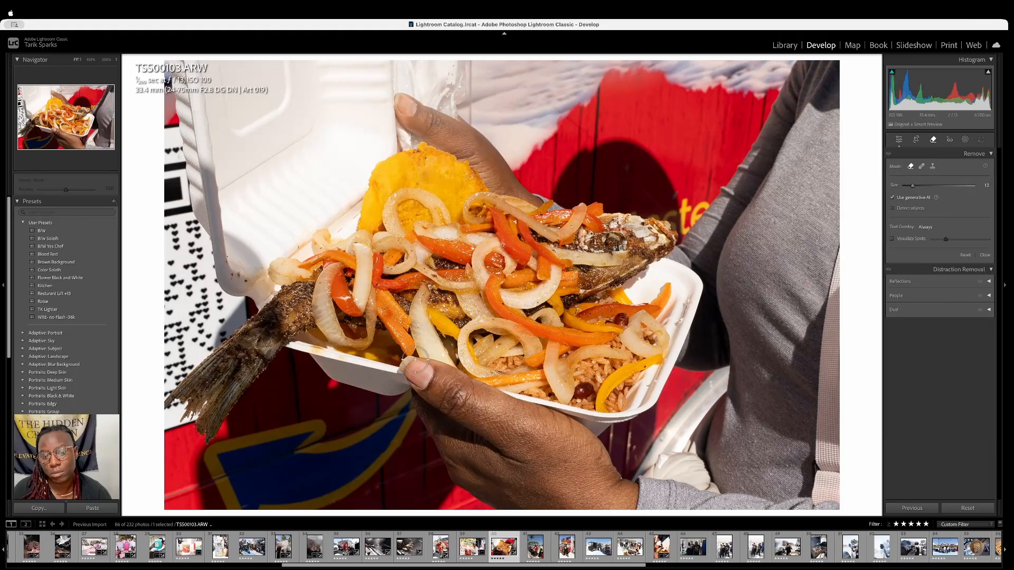
scroll(416, 361, "down", 4)
mouse_move(414, 360)
left_mouse_down()
mouse_move(404, 371)
mouse_move(412, 364)
left_mouse_up()
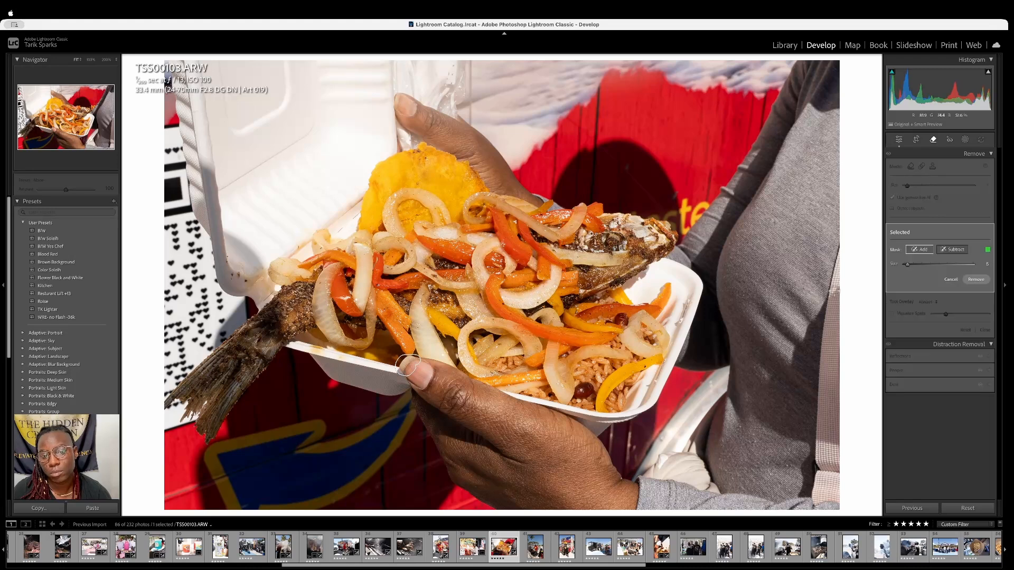
left_click(975, 280)
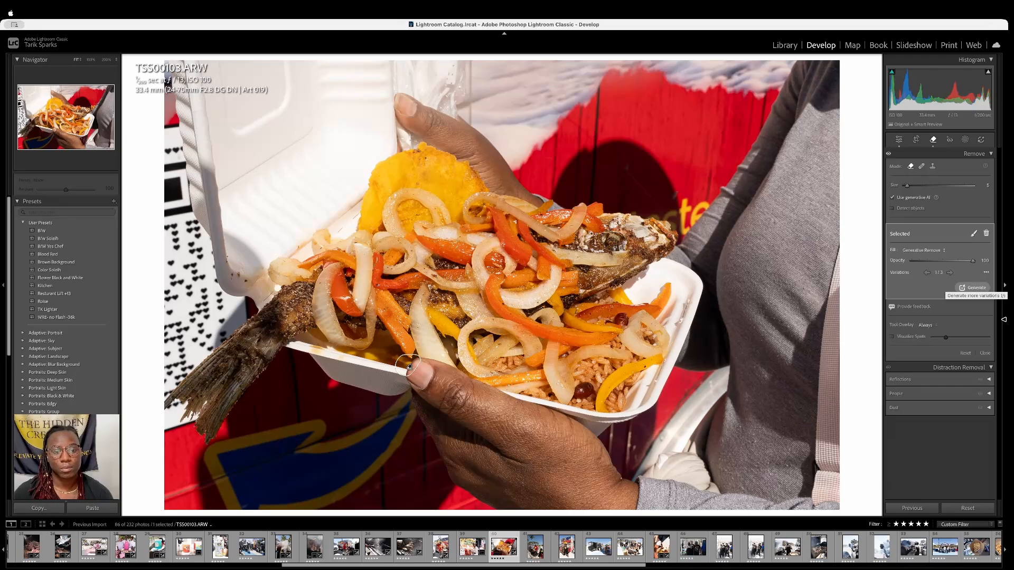
key("q")
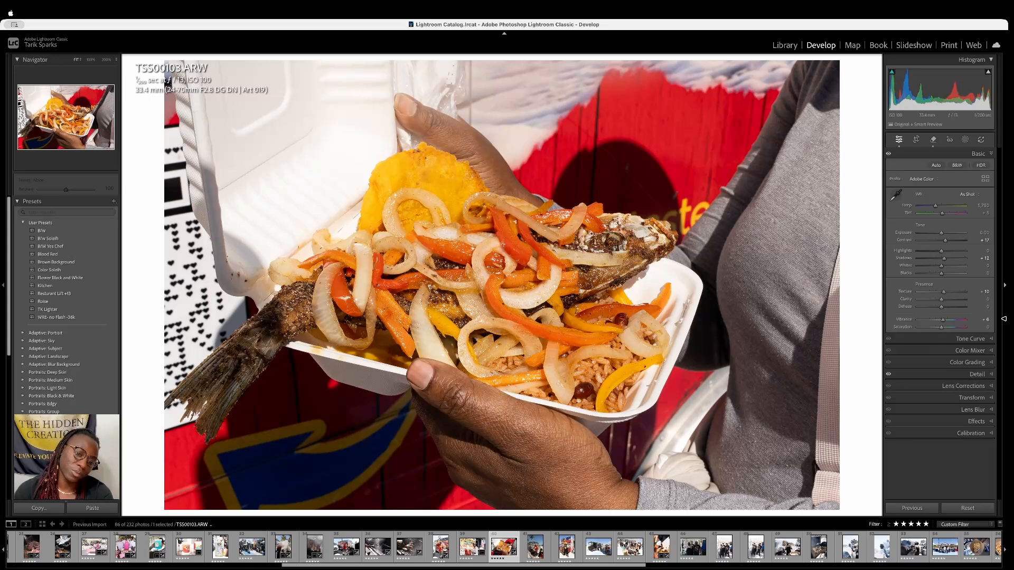
key("backslash")
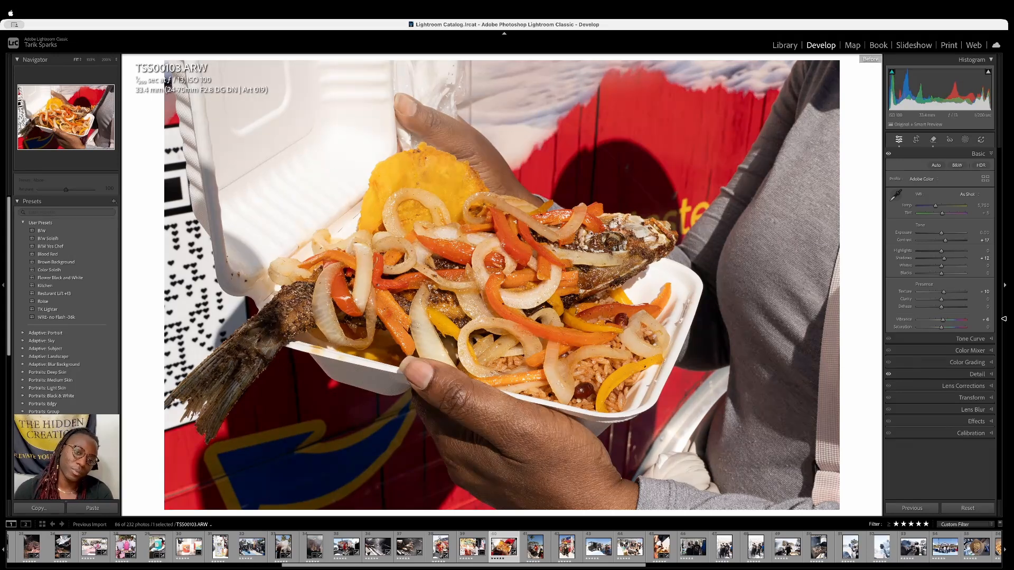
key("backslash")
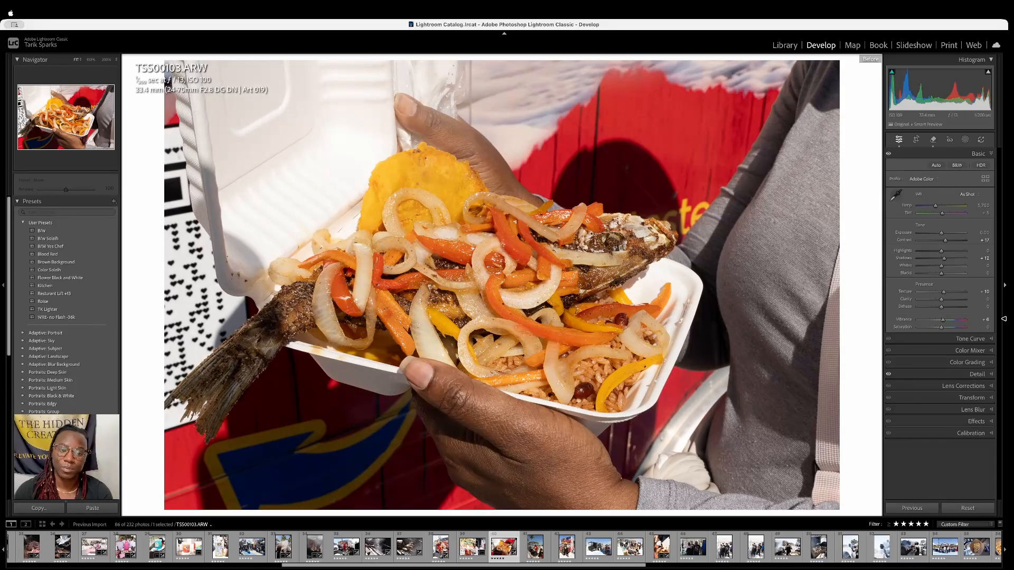
key("backslash")
key("backslash")
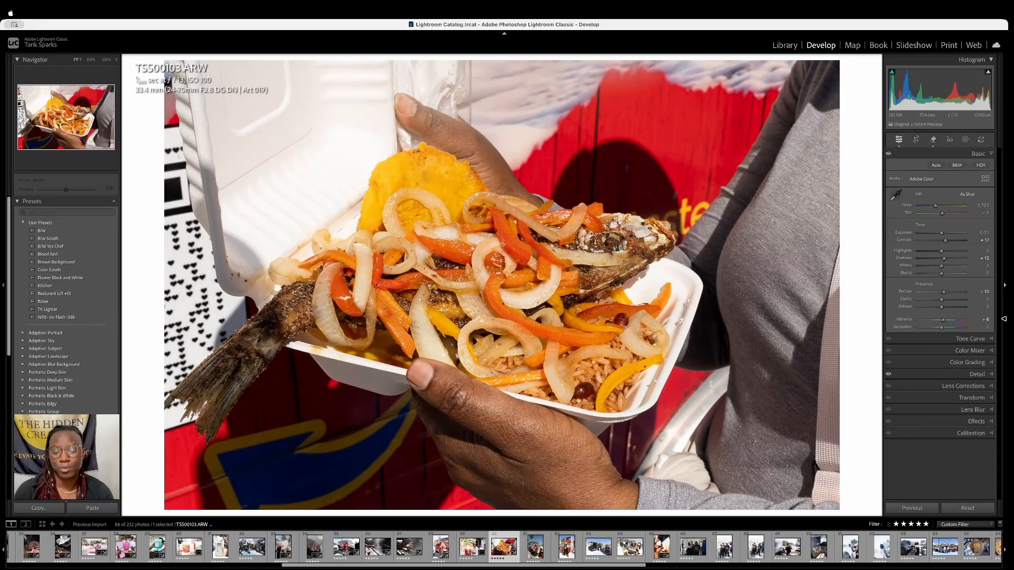
Paste the copied develop settings onto the next photo, TSS00104.ARW, set its exposure to −0.15 and inspect the background people up close
key("Right")
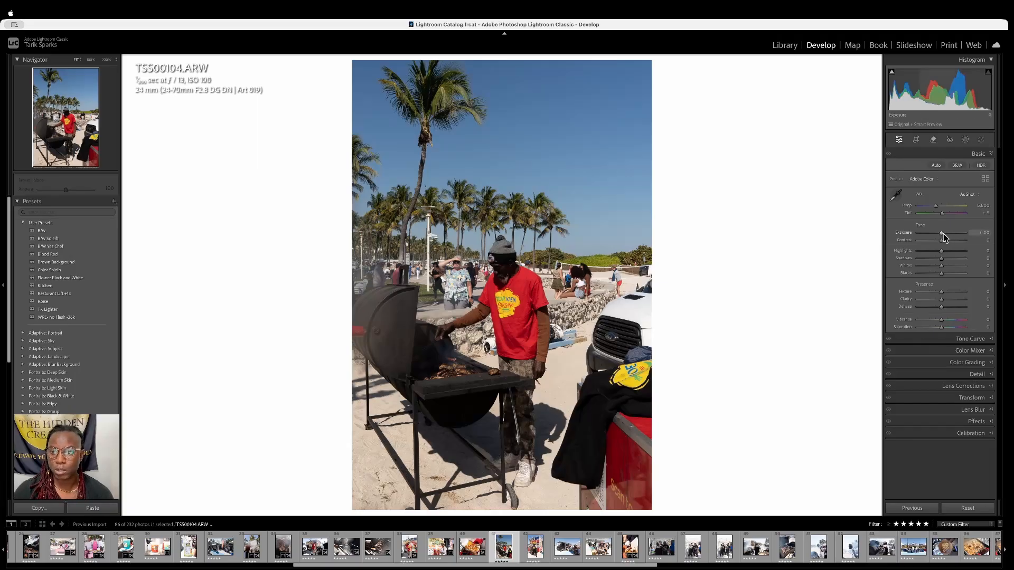
key("super+shift+v")
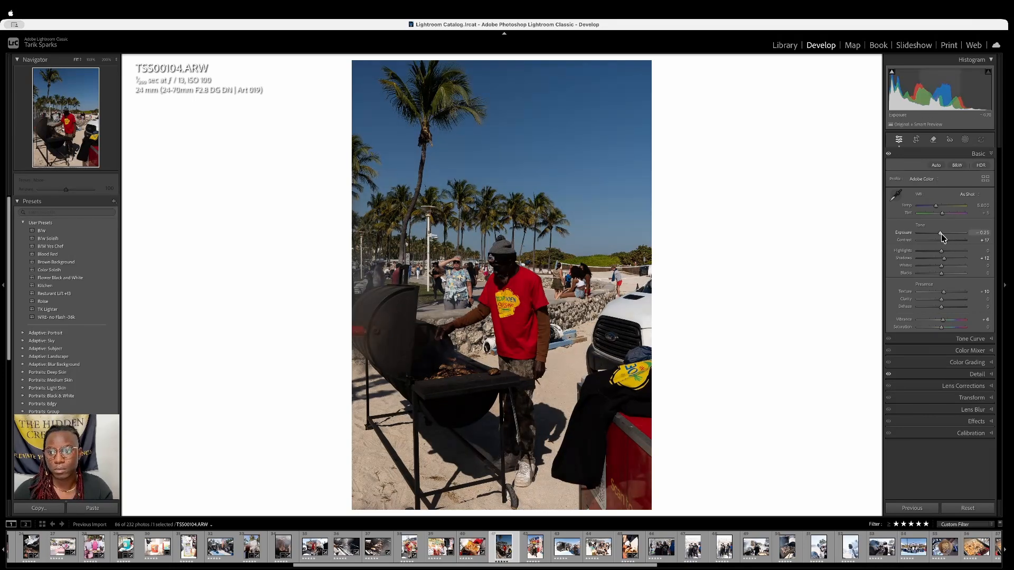
left_click_drag(941, 234, 942, 233)
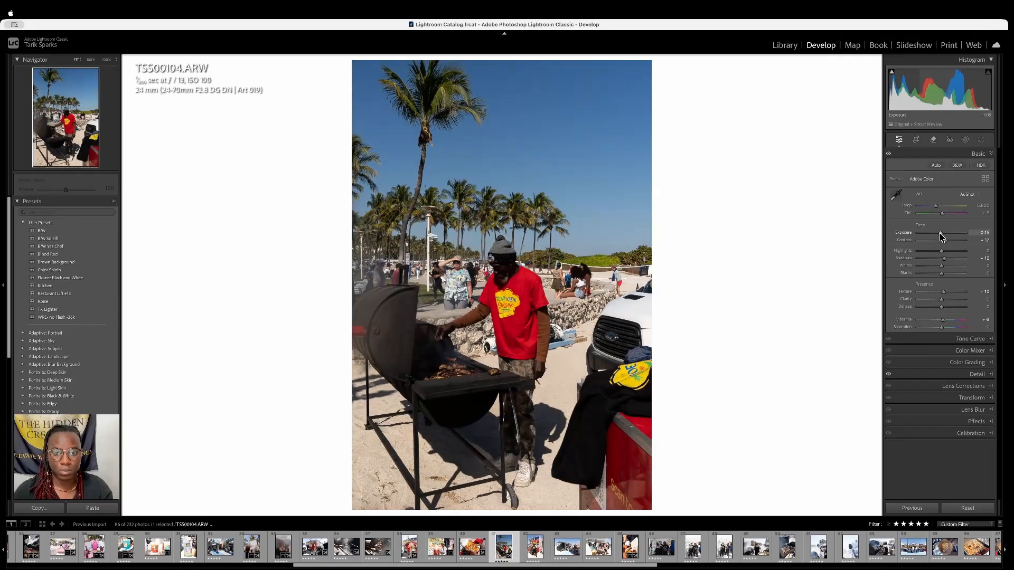
left_click(452, 265)
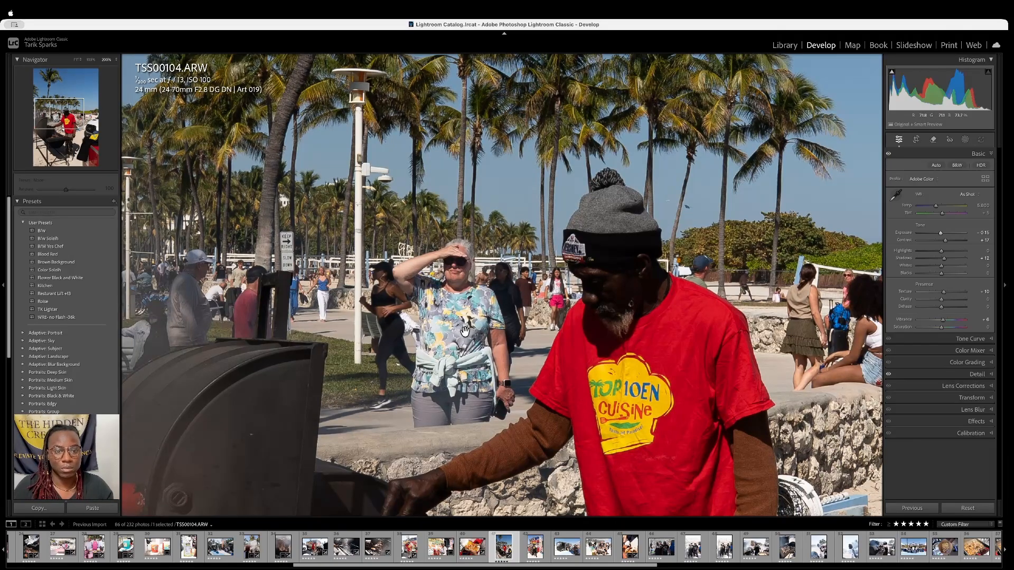
scroll(481, 314, "down", 3)
left_click(471, 337)
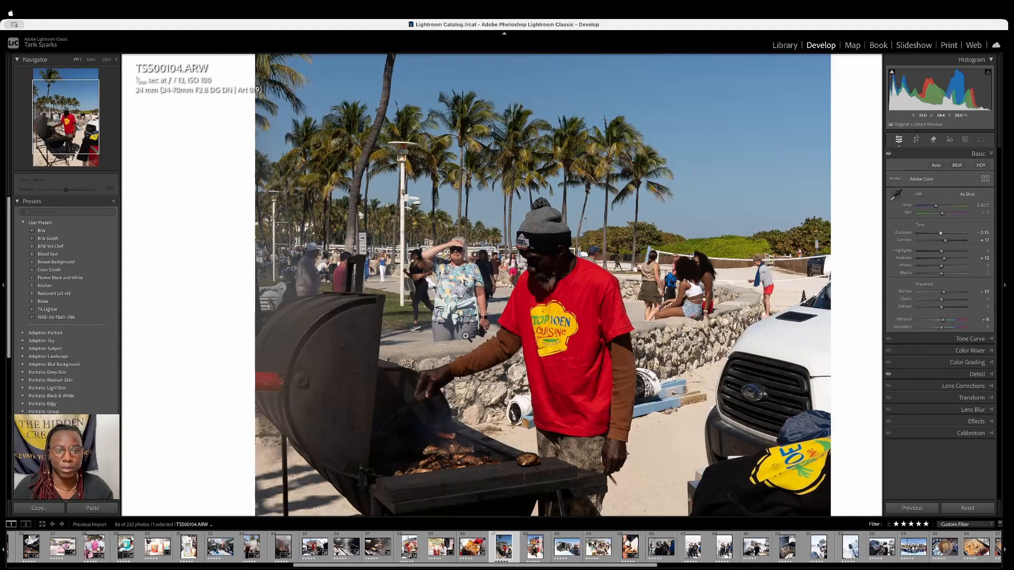
Paste the copied develop settings onto the next photo, TSS00109.ARW, and reset its exposure, contrast and shadows to their defaults
key("Right")
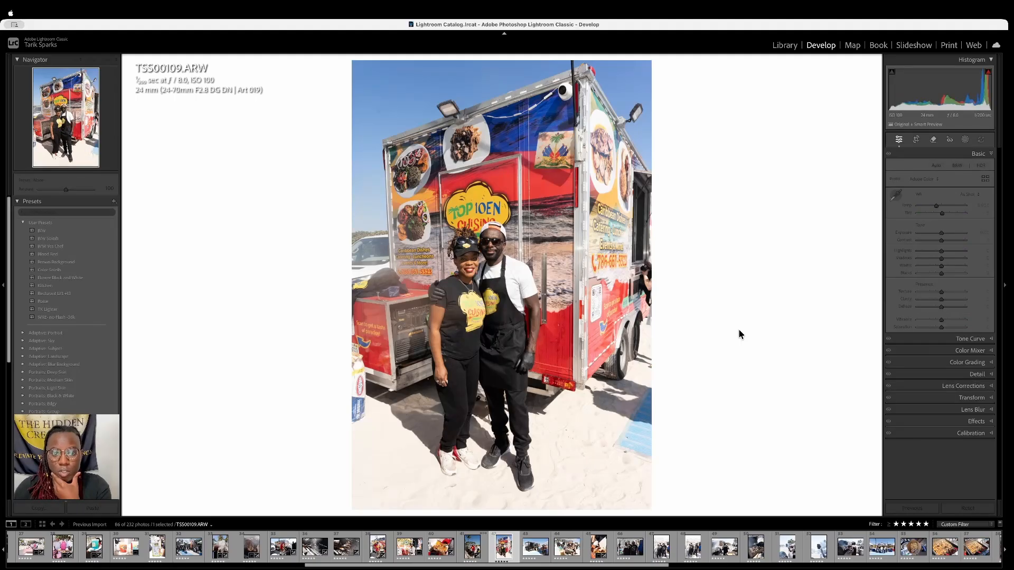
key("super+shift+v")
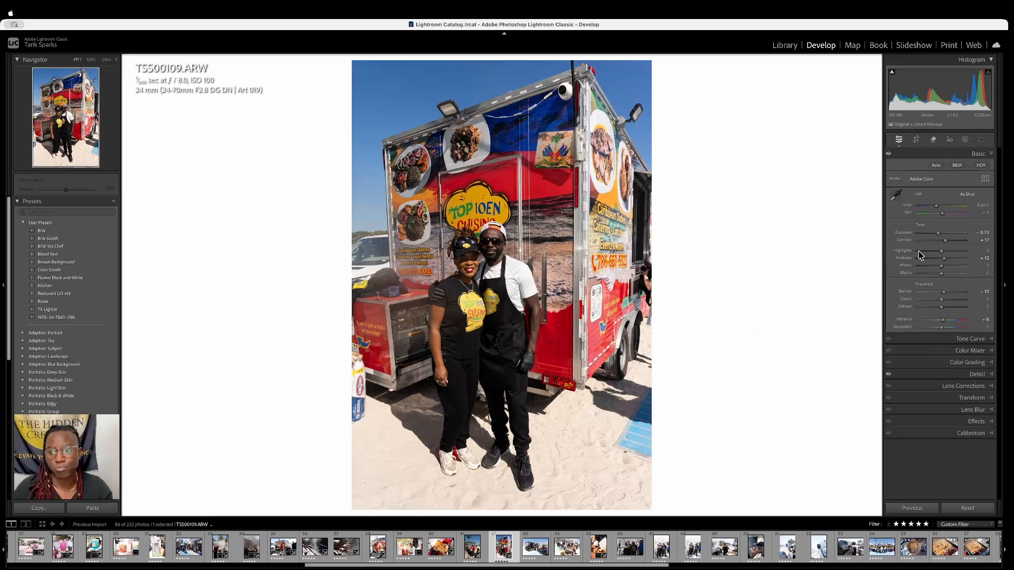
double_click(904, 233)
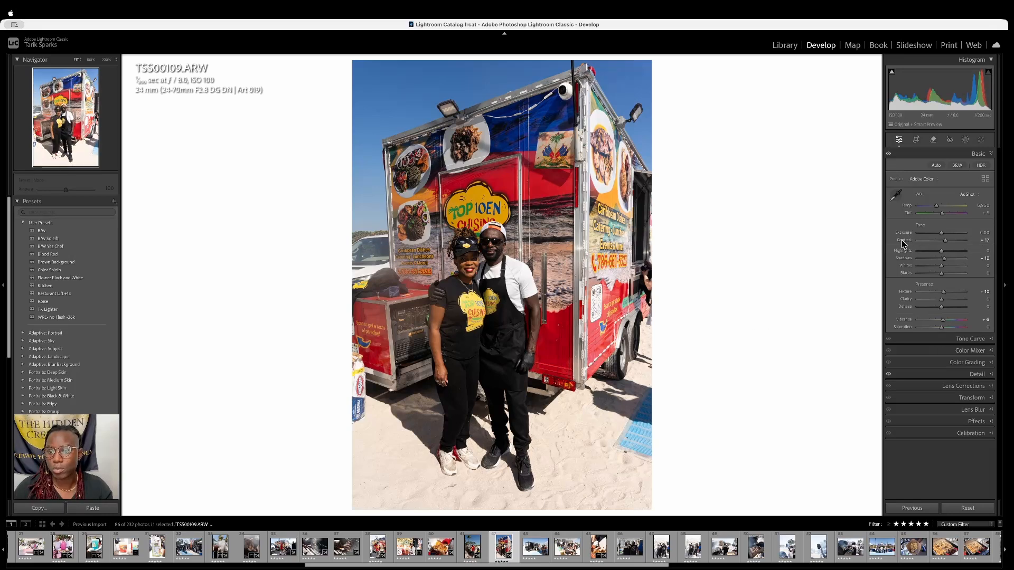
double_click(903, 241)
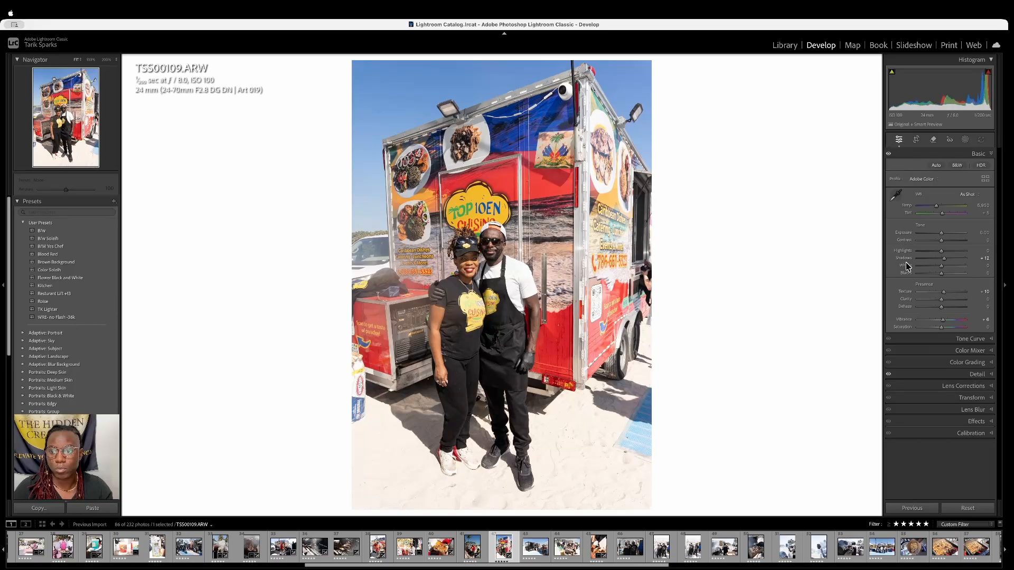
double_click(907, 258)
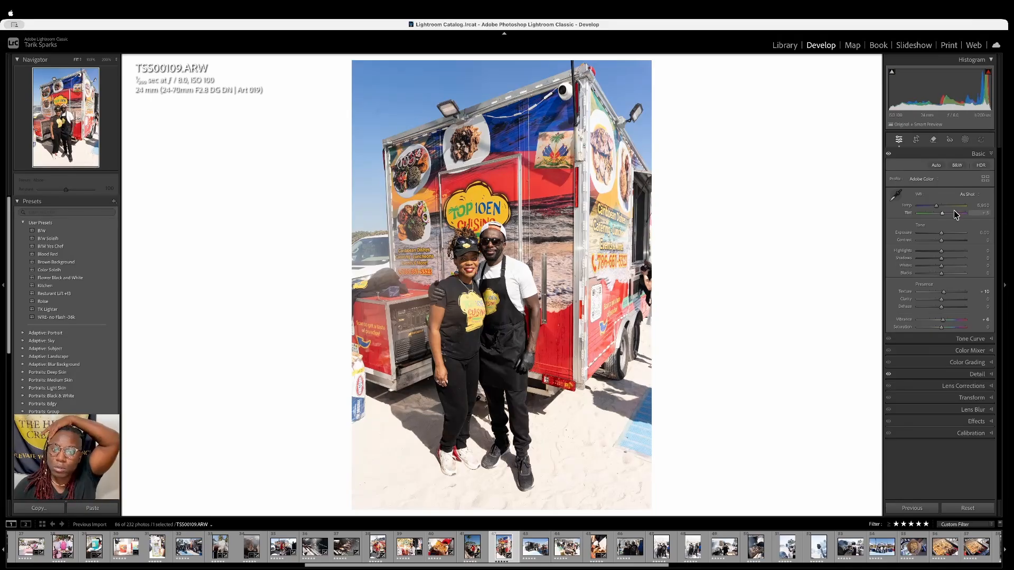
Auto-straighten the photo of the couple in front of the food truck and apply the crop
key("r")
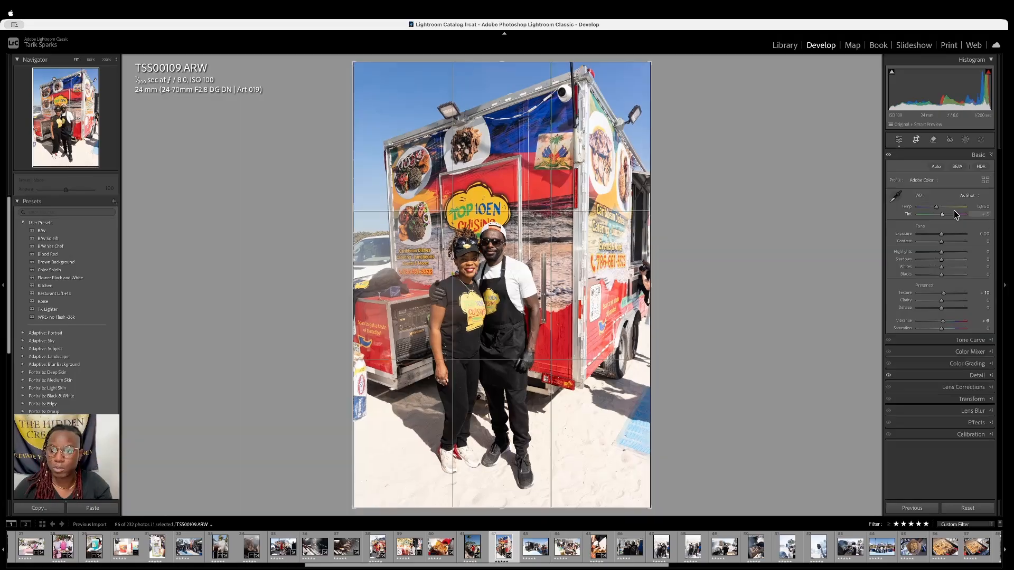
left_click(978, 182)
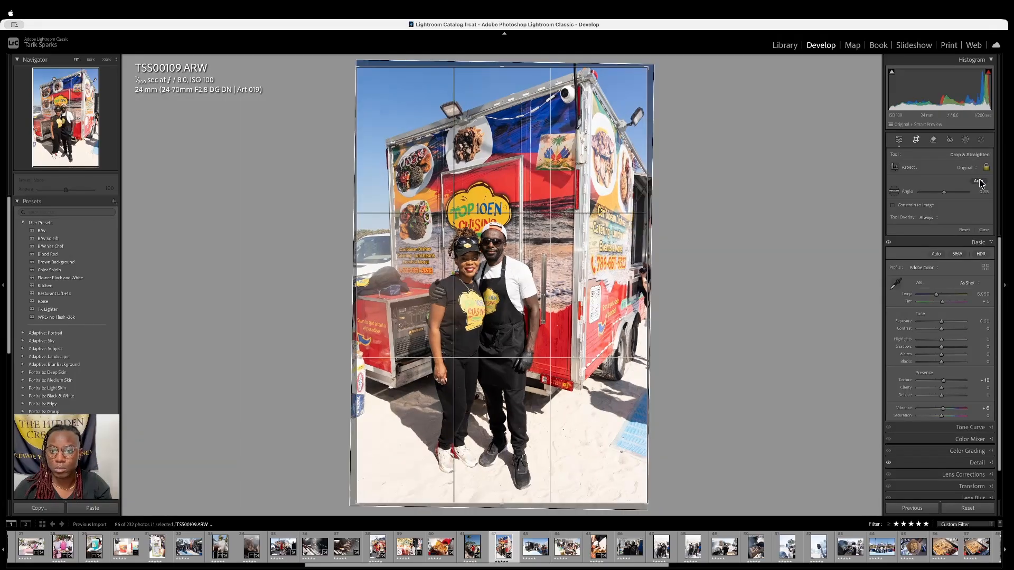
key("Return")
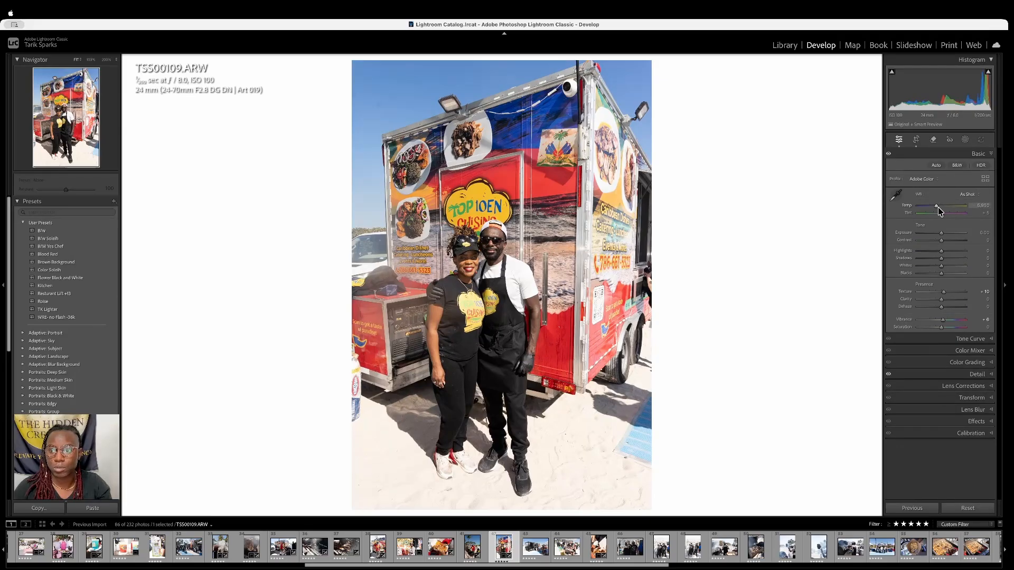
Reset Texture and Vibrance to 0 on the couple's photo, and try temperature and shadows adjustments before restoring both
mouse_move(936, 207)
left_mouse_down()
mouse_move(926, 213)
mouse_move(937, 212)
left_mouse_up()
double_click(907, 209)
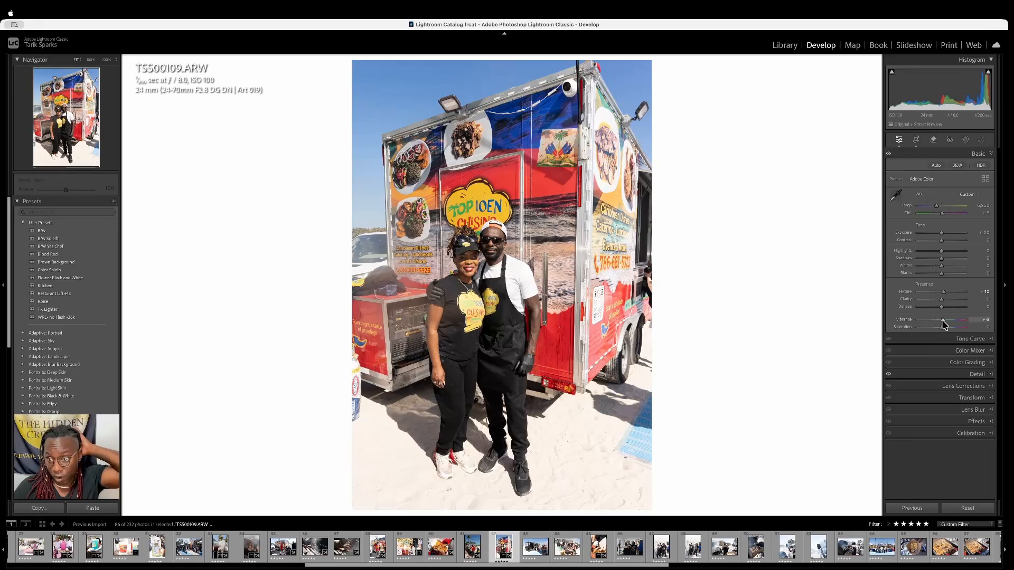
left_click_drag(944, 324, 942, 326)
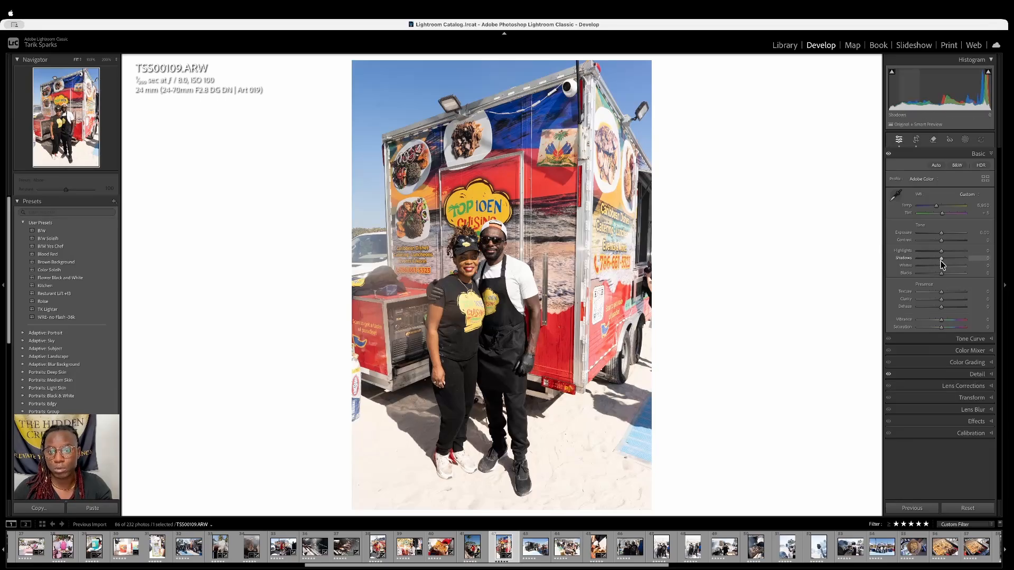
left_click_drag(942, 262, 947, 263)
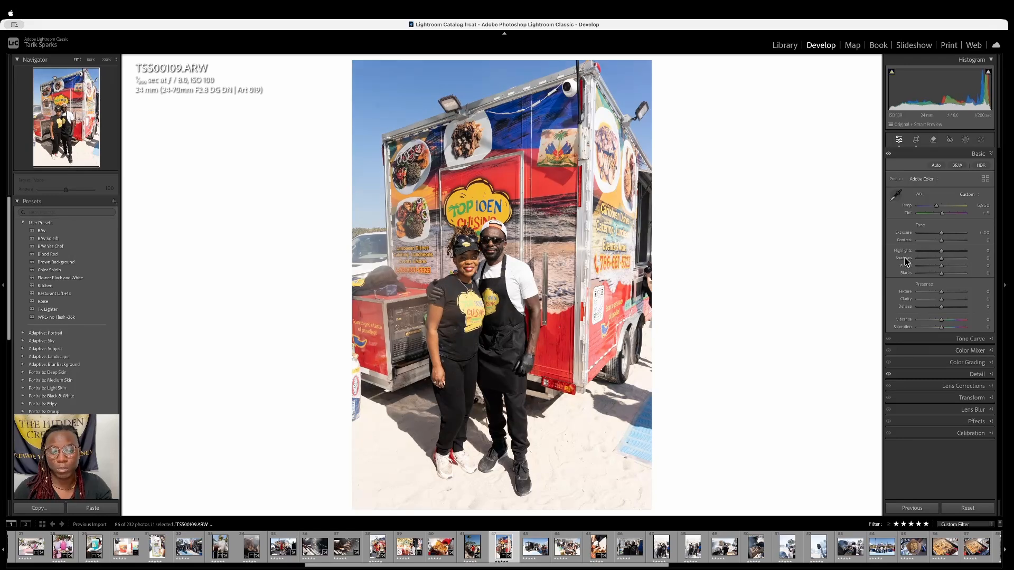
Auto-straighten the next photo, TSS00111.ARW, and crop in its left side, the sky above and the sand below the BBQ trailer
key("Right")
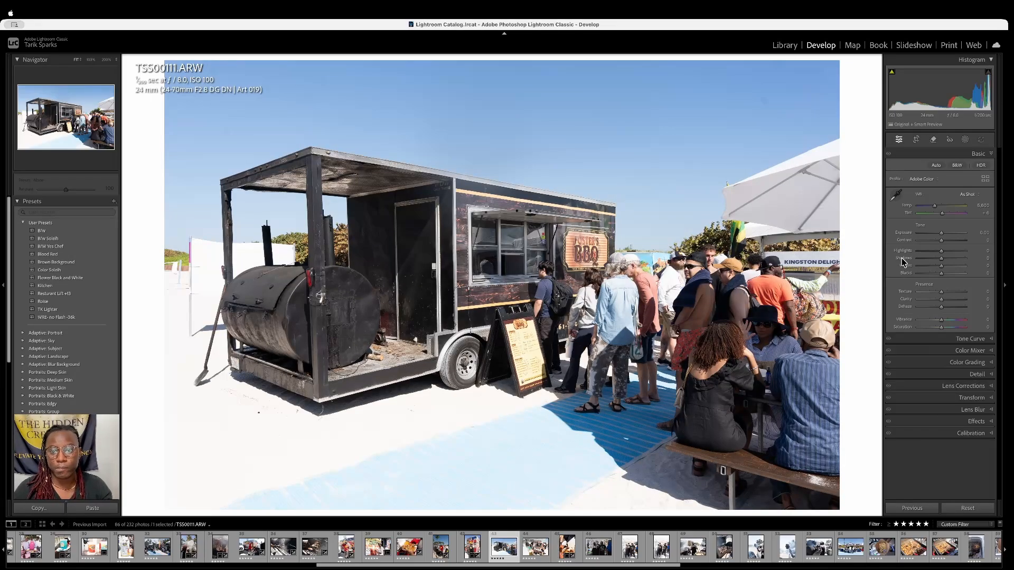
key("r")
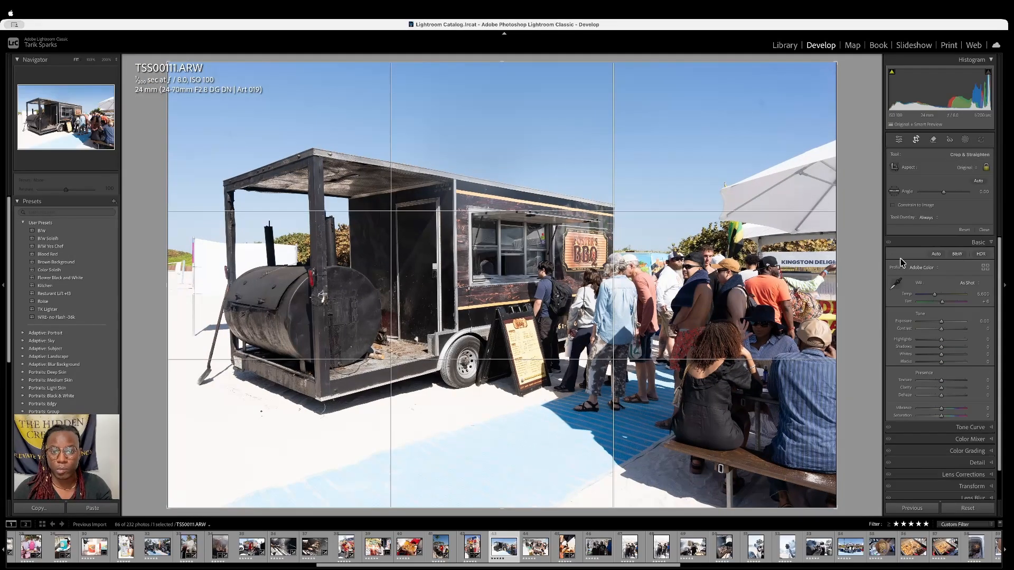
left_click(979, 181)
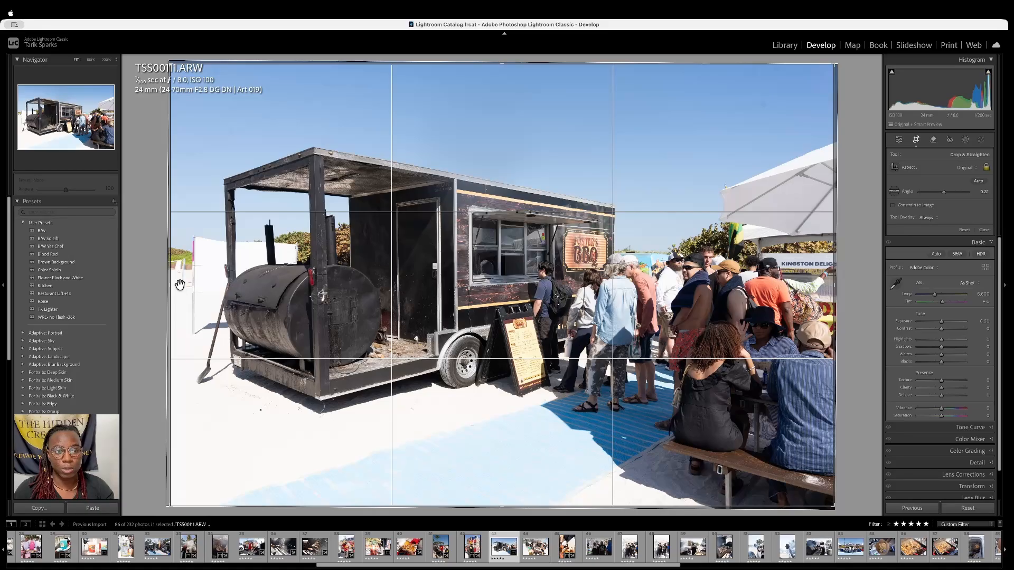
left_click_drag(170, 285, 180, 285)
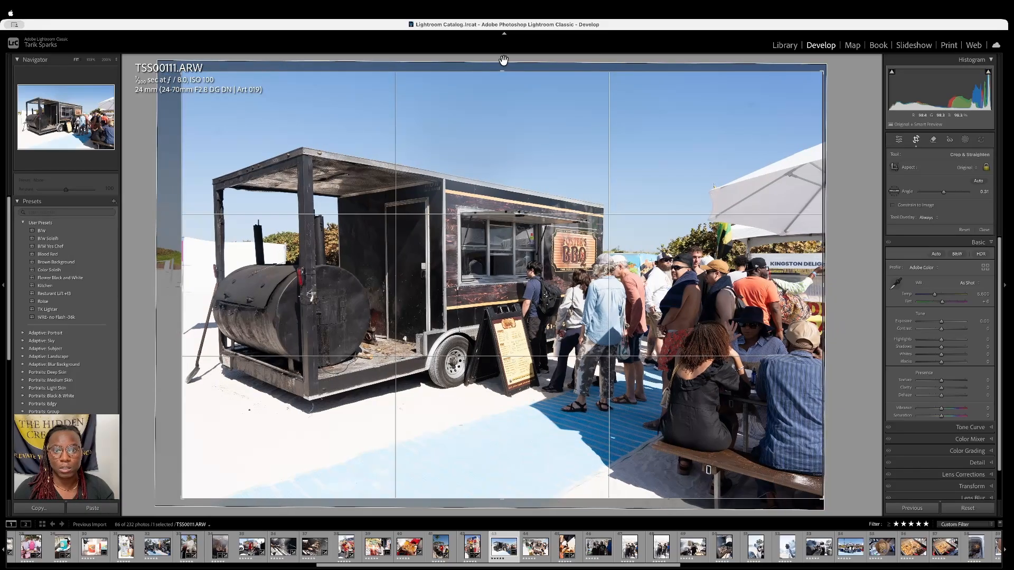
mouse_move(499, 78)
left_mouse_down()
mouse_move(500, 88)
mouse_move(502, 70)
left_mouse_up()
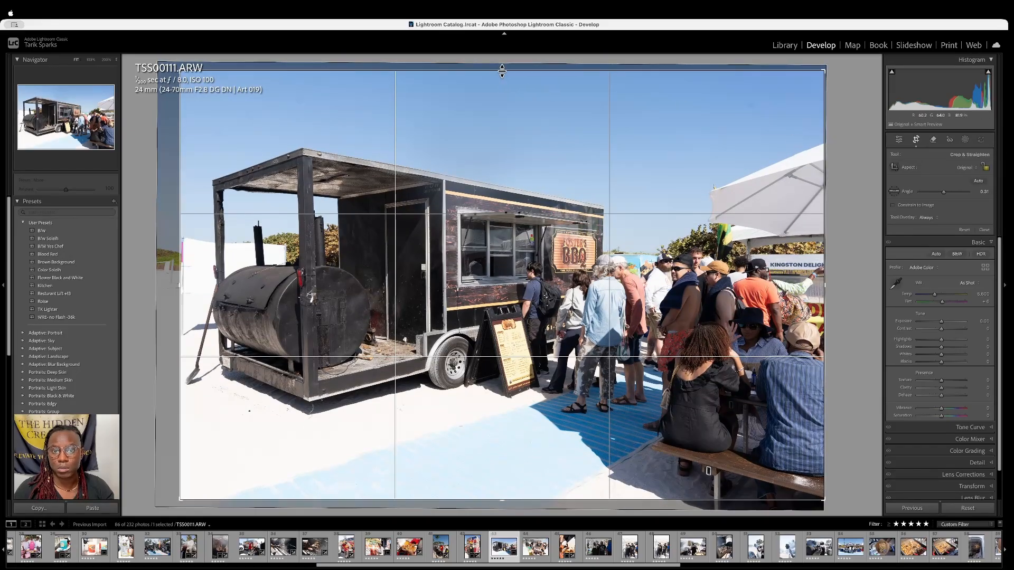
left_click_drag(501, 70, 500, 104)
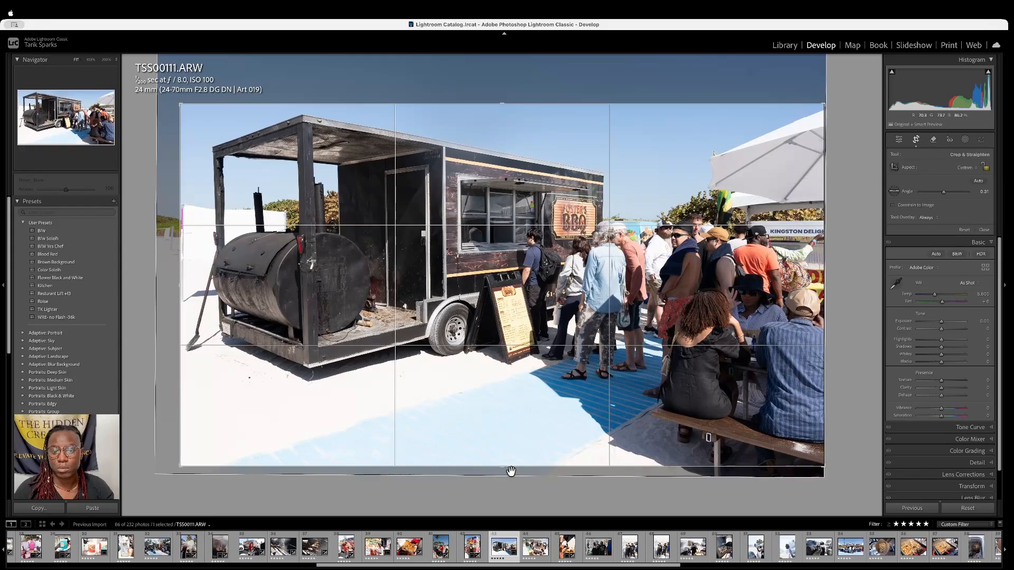
left_click_drag(501, 465, 505, 458)
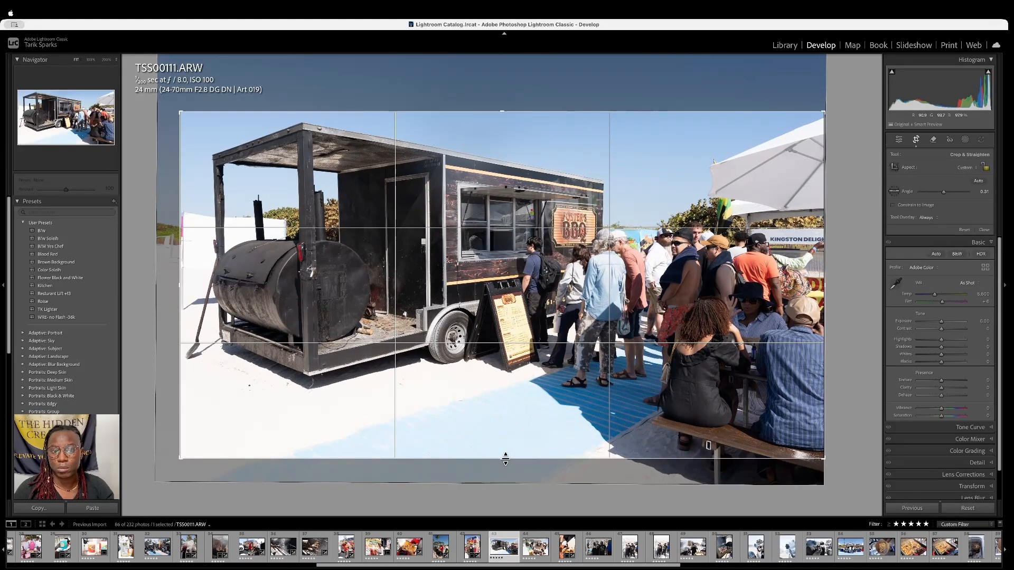
key("backslash")
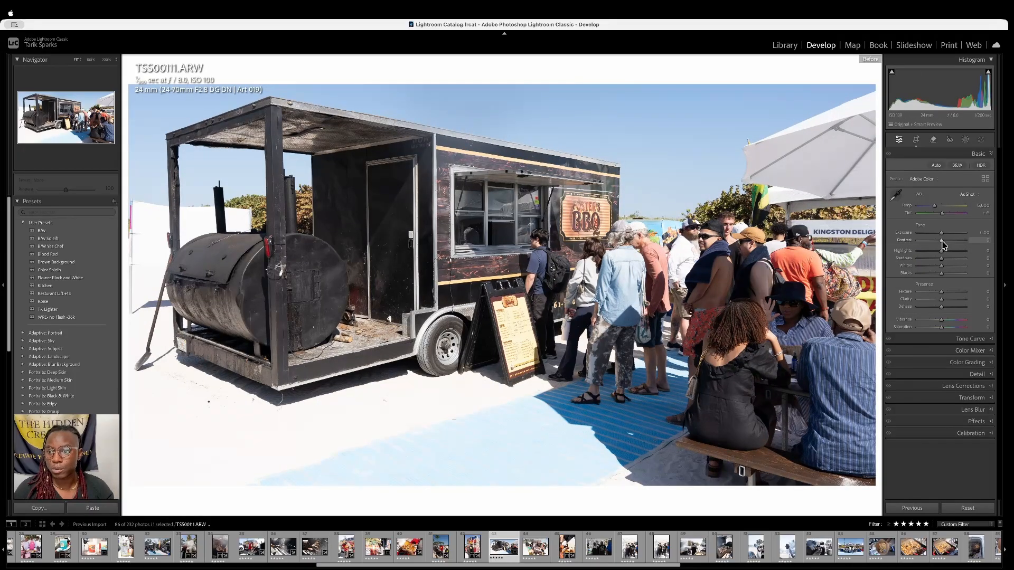
Raise the BBQ trailer photo's contrast slightly, lower its exposure to −0.40 and set Vibrance to +10
left_click_drag(941, 241, 944, 240)
left_click(939, 234)
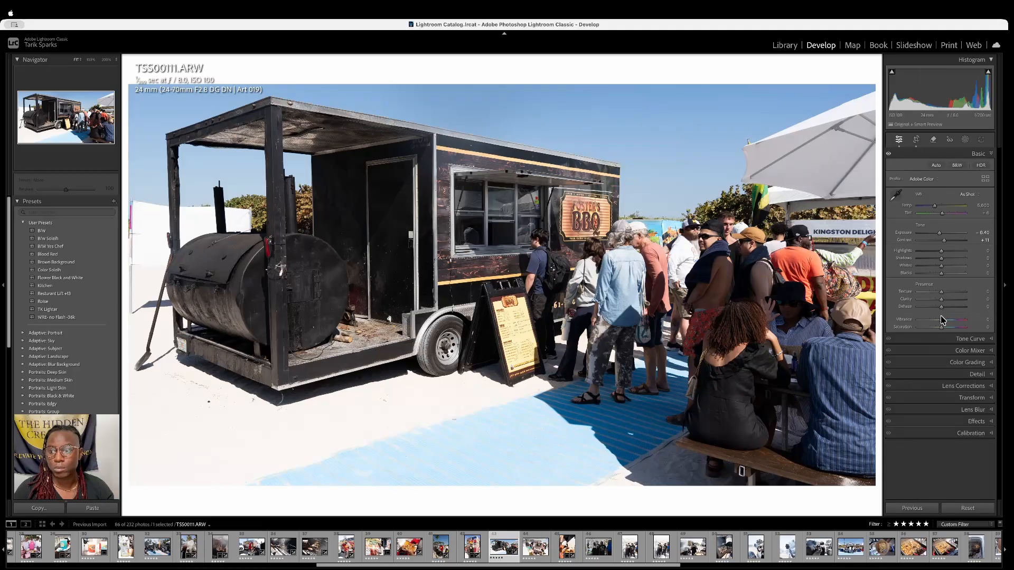
left_click_drag(941, 320, 945, 323)
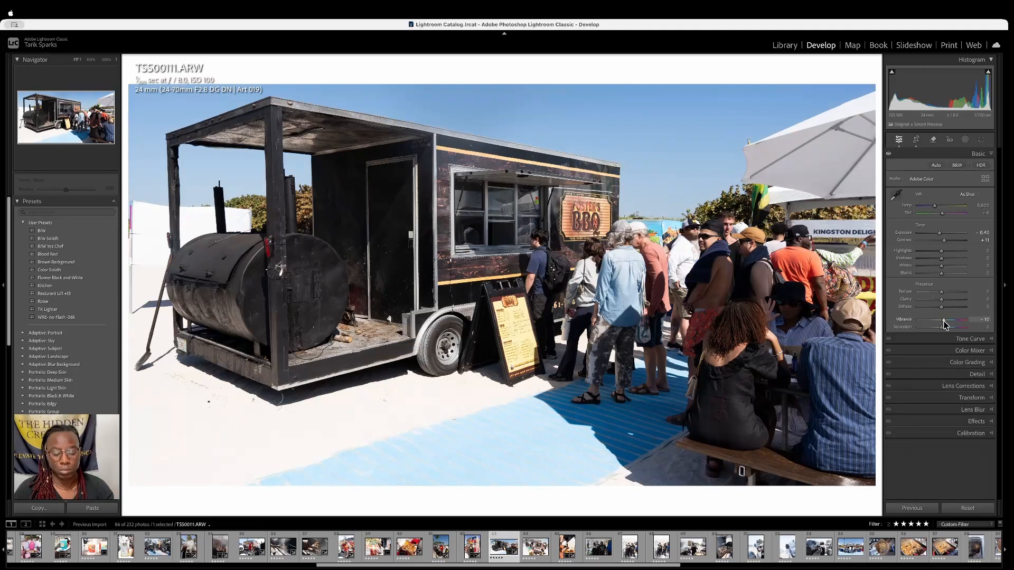
Run the automatic straightening once more on the BBQ trailer photo and copy its develop settings
key("r")
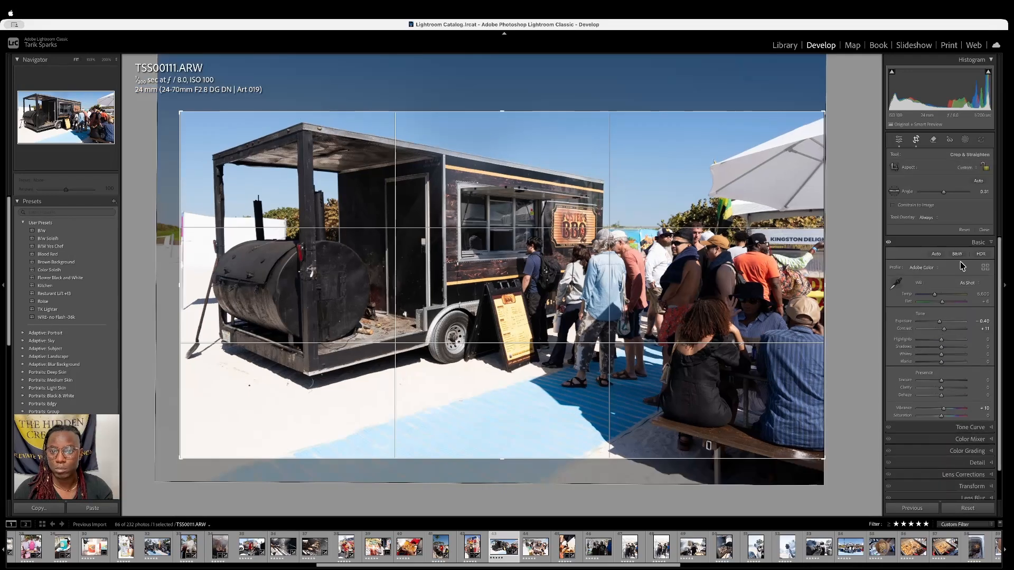
left_click(979, 181)
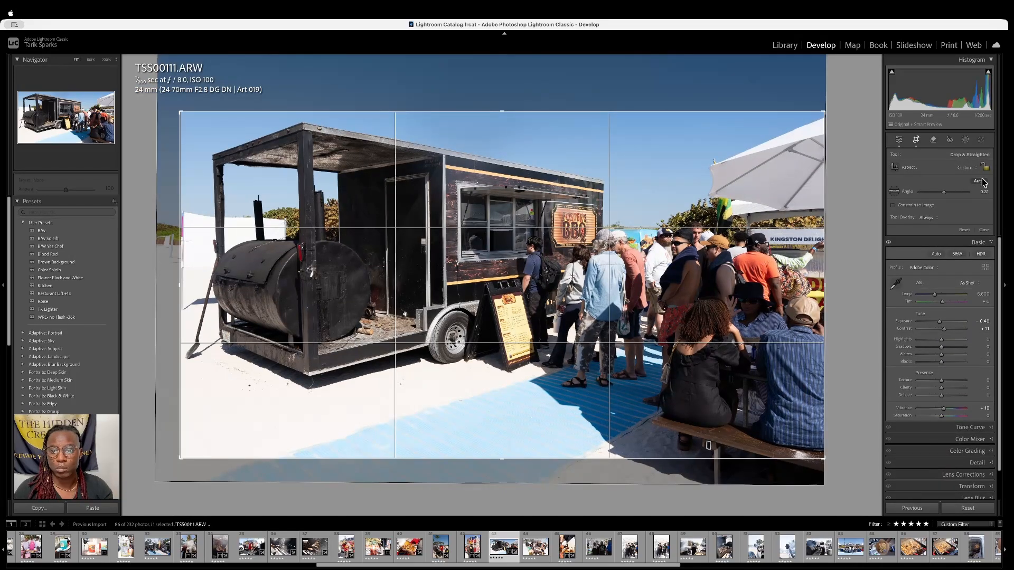
key("Return")
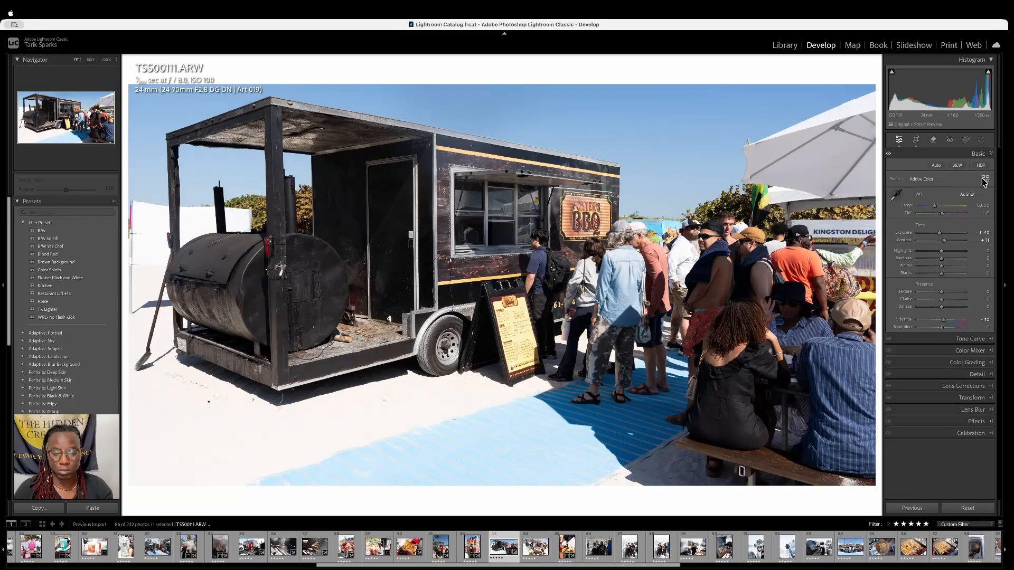
key("super+shift+c")
key("Return")
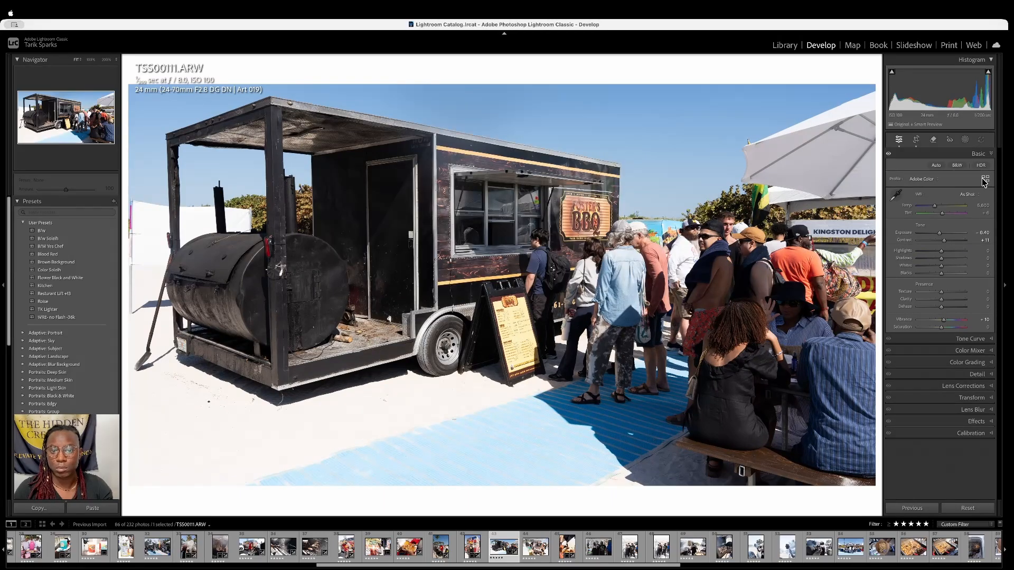
Skip ahead two photos to TSS00115.ARW, the group at the picnic table, and paste the copied develop settings onto it
key("Right")
key("Right")
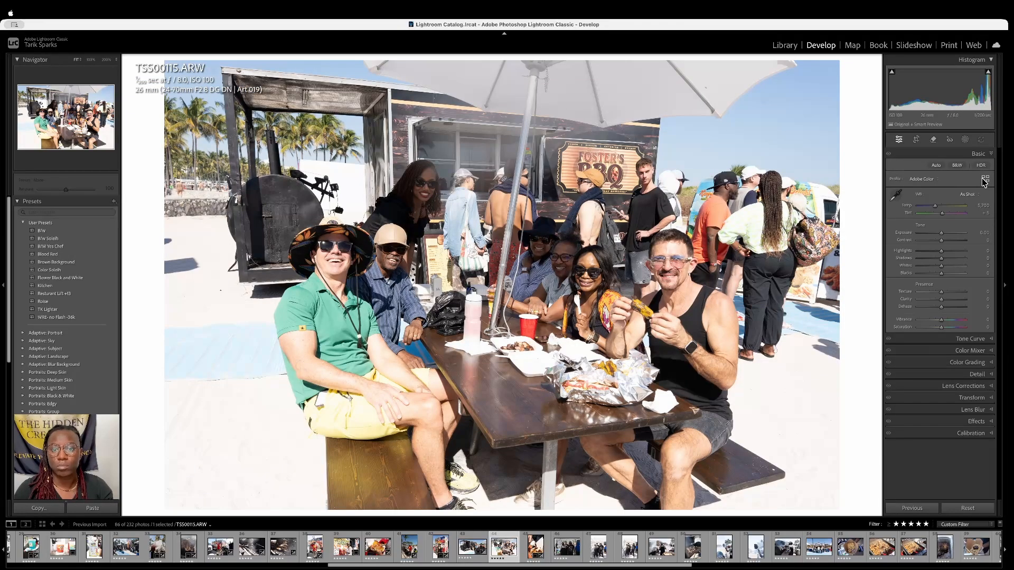
key("super+shift+v")
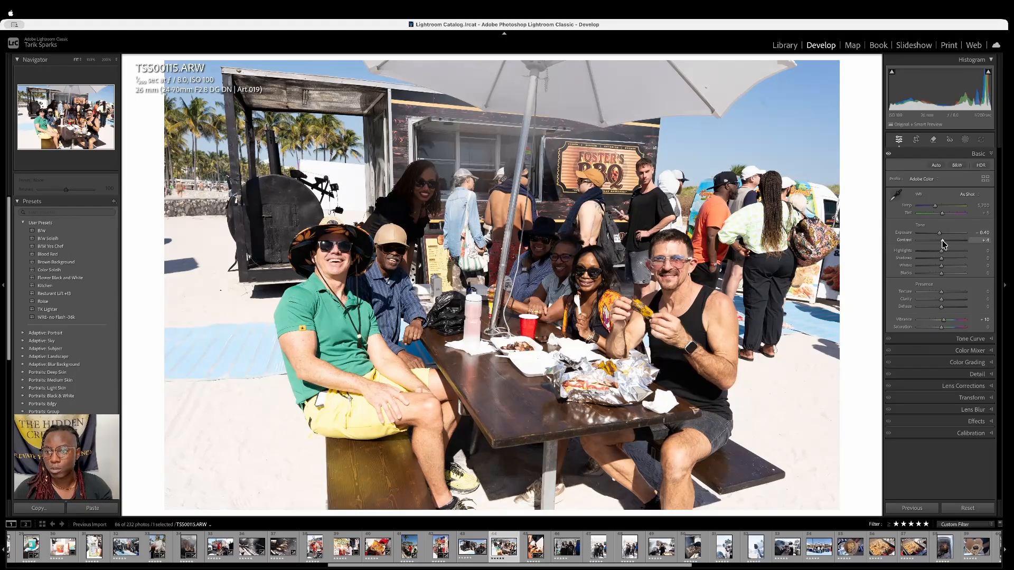
Set the group photo's contrast to +4, reset its exposure to the default and lower Highlights to −52
left_click_drag(943, 240, 902, 232)
double_click(905, 235)
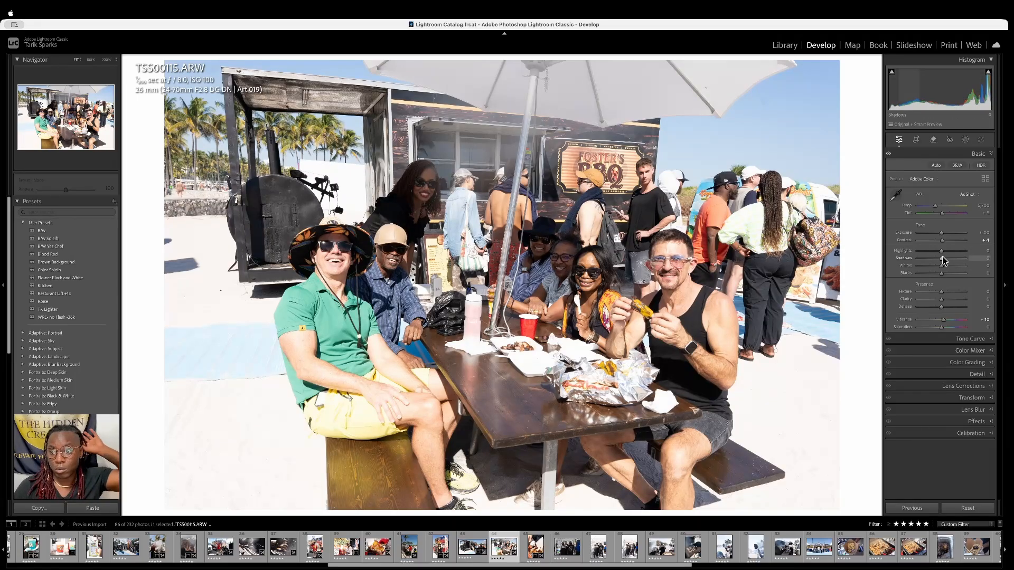
left_click_drag(940, 250, 931, 255)
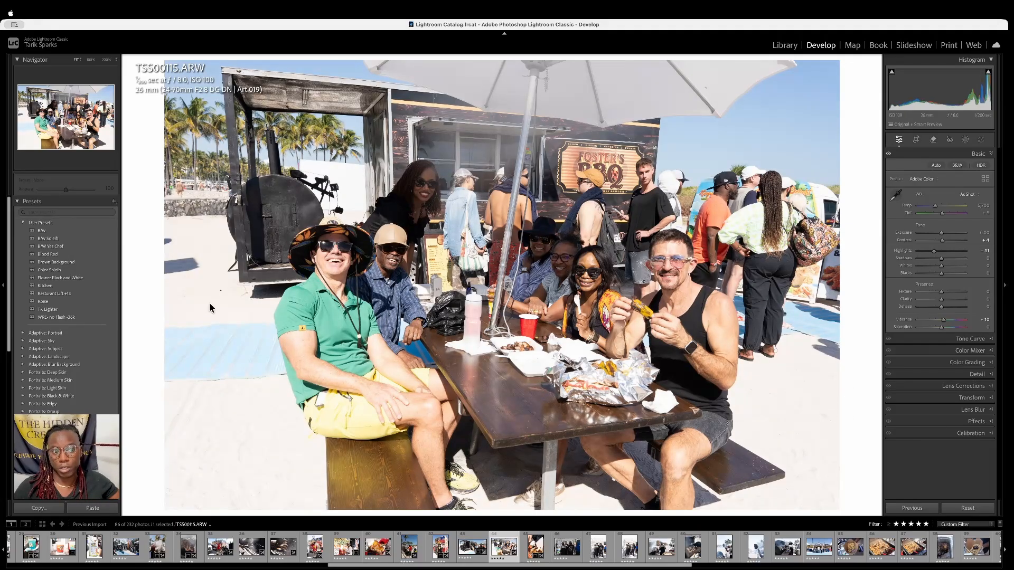
left_click_drag(933, 251, 929, 256)
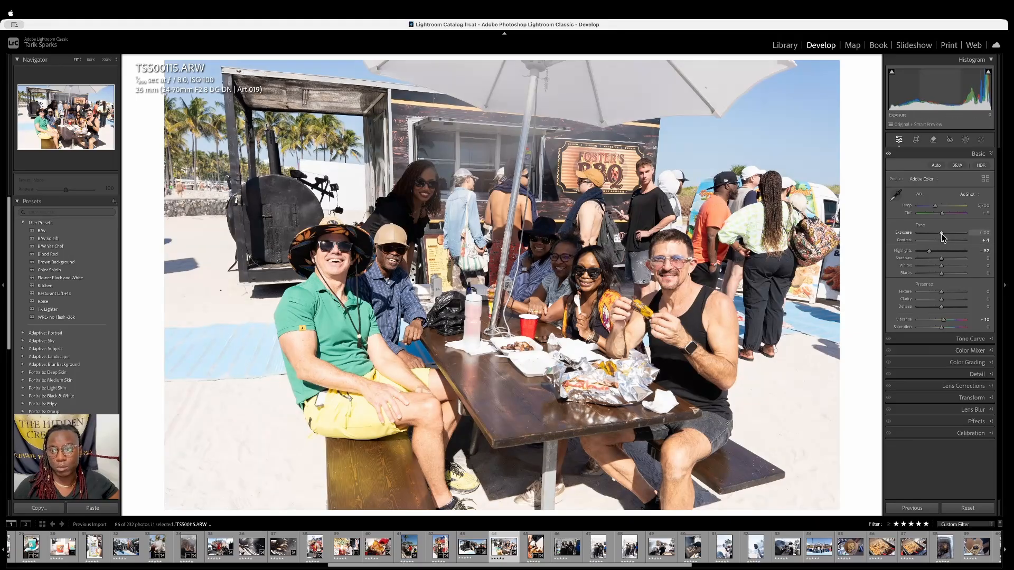
Set the picnic table group photo's exposure to −0.10, Highlights to −63, Shadows to +26 and Vibrance to +4
left_click_drag(941, 233, 940, 233)
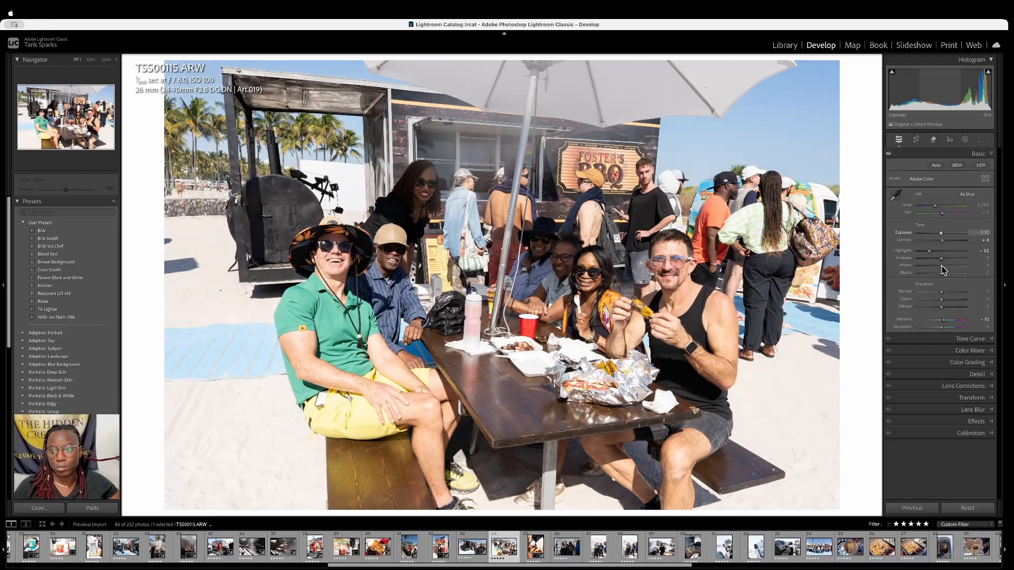
left_click_drag(942, 258, 948, 263)
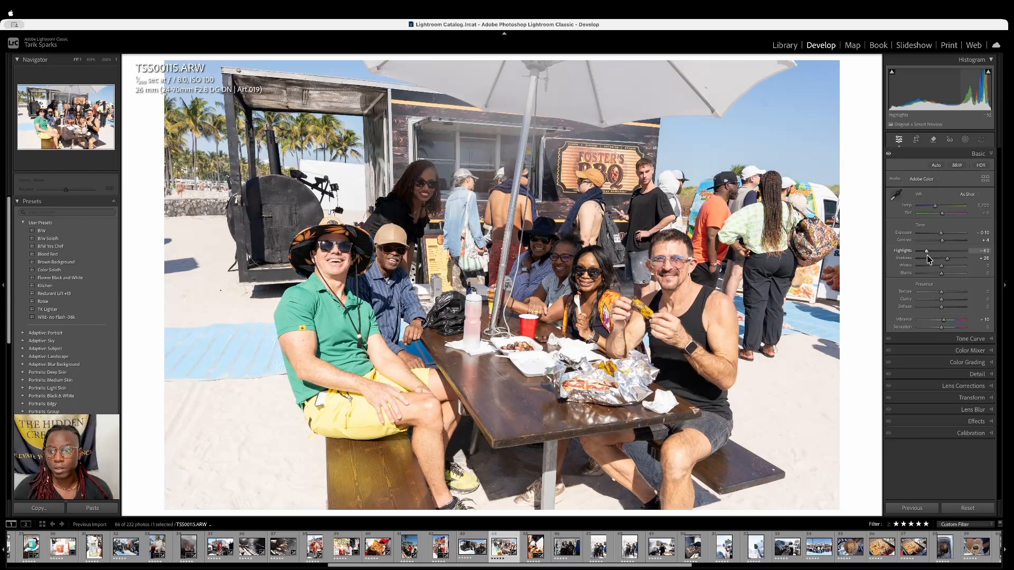
left_click_drag(953, 324, 945, 326)
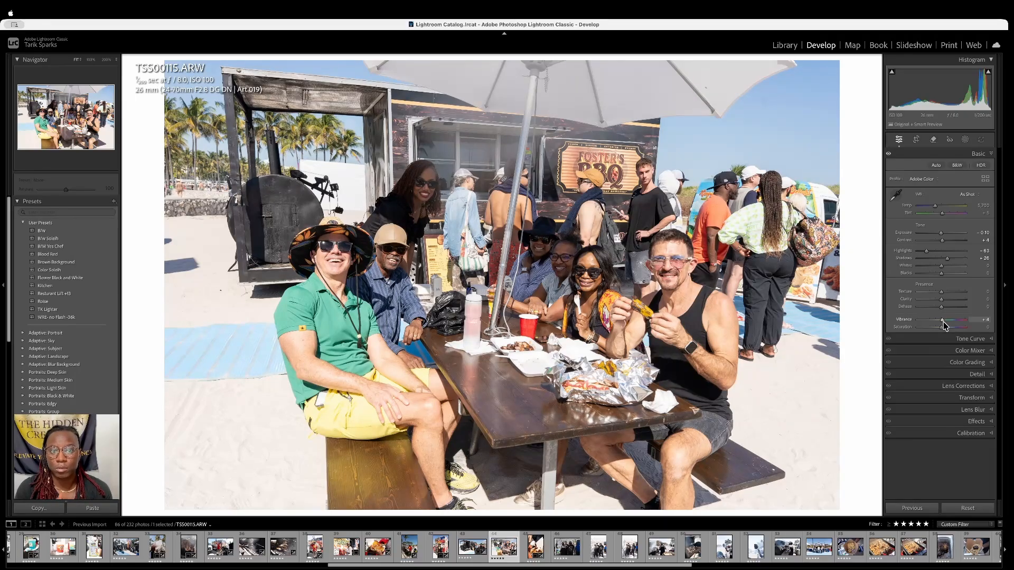
Compare the group photo before and after the edits, both as a whole and close up on the two men in hats
key("backslash")
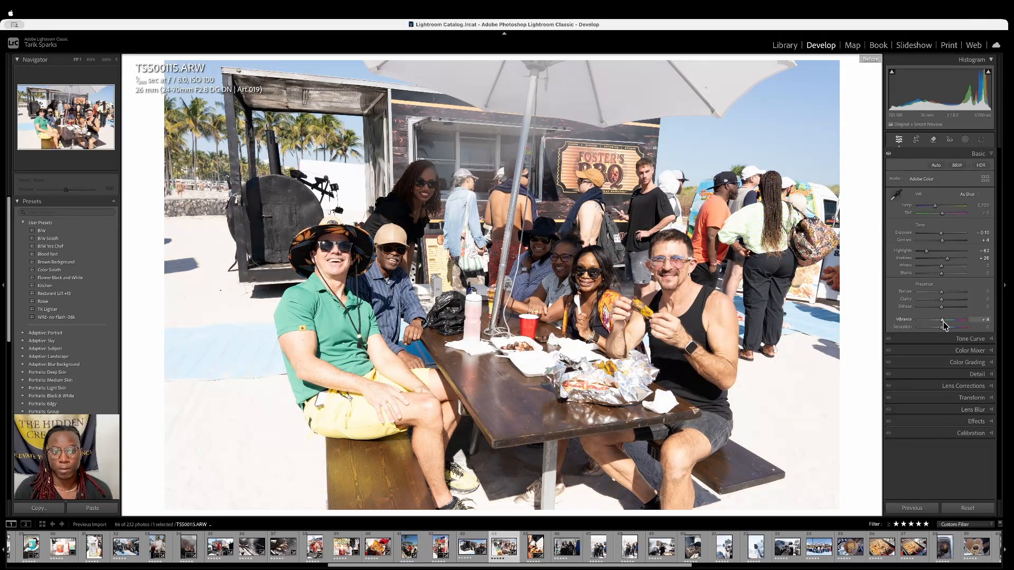
key("backslash")
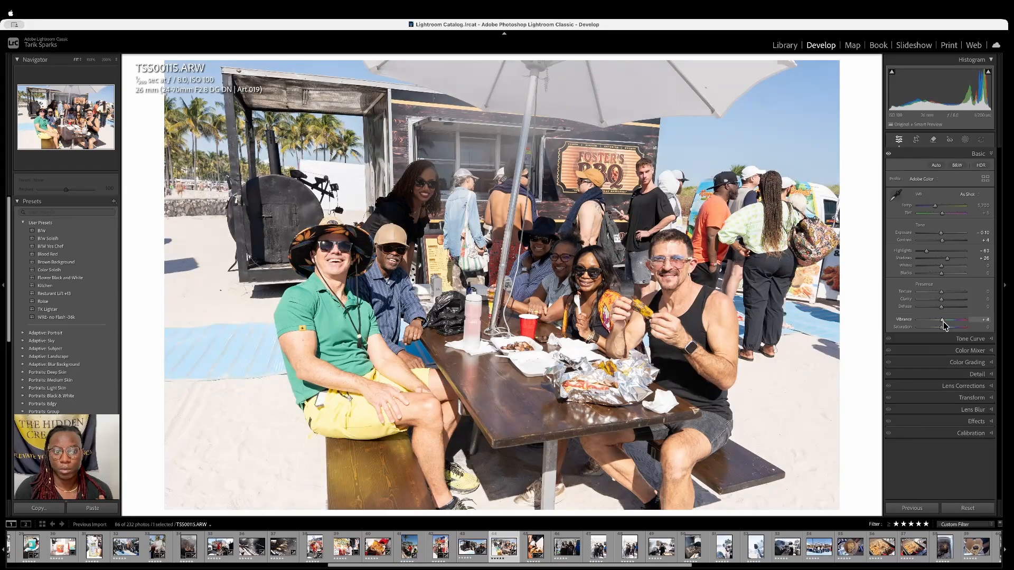
key("backslash")
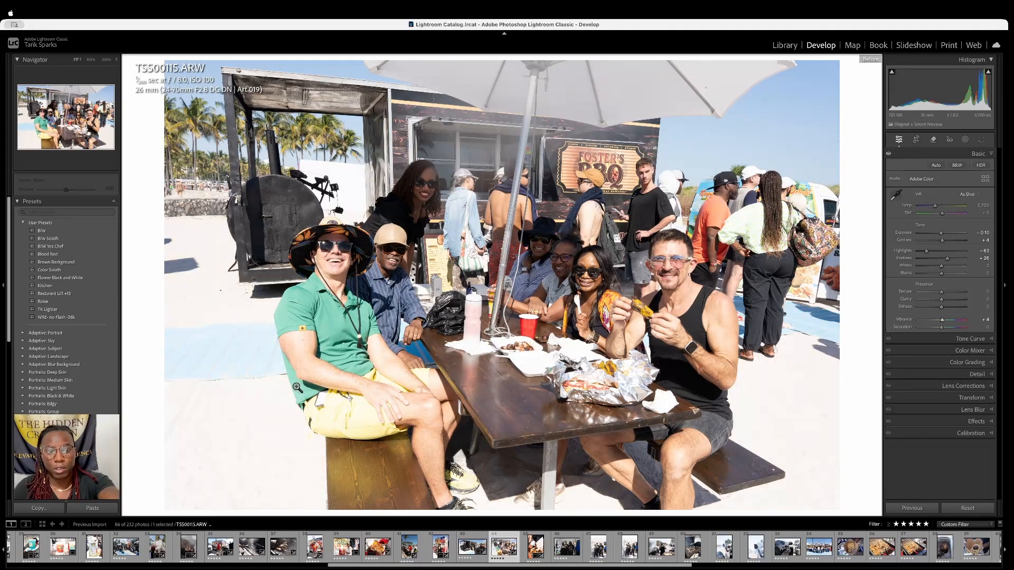
left_click(303, 366)
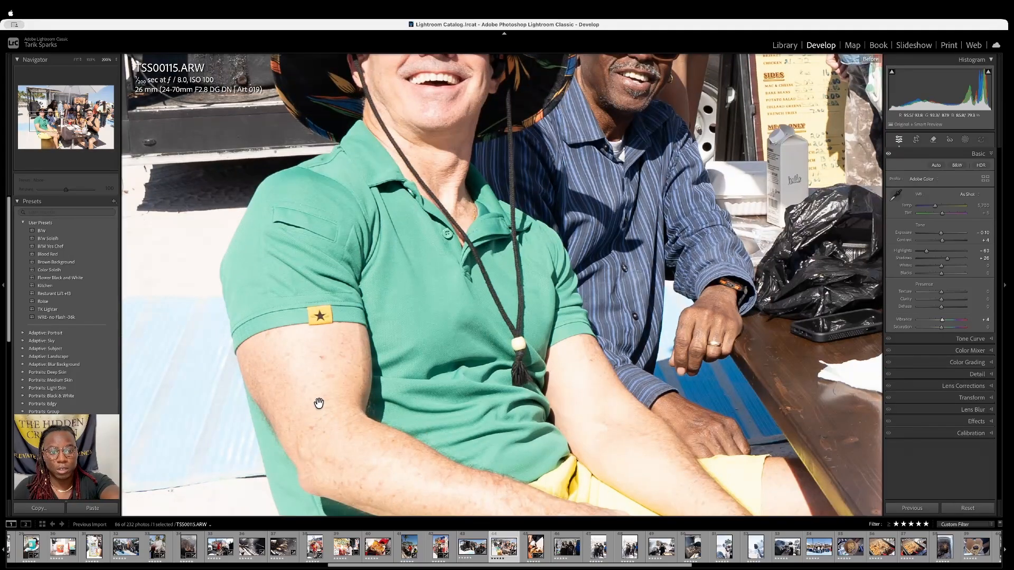
left_click_drag(319, 404, 318, 501)
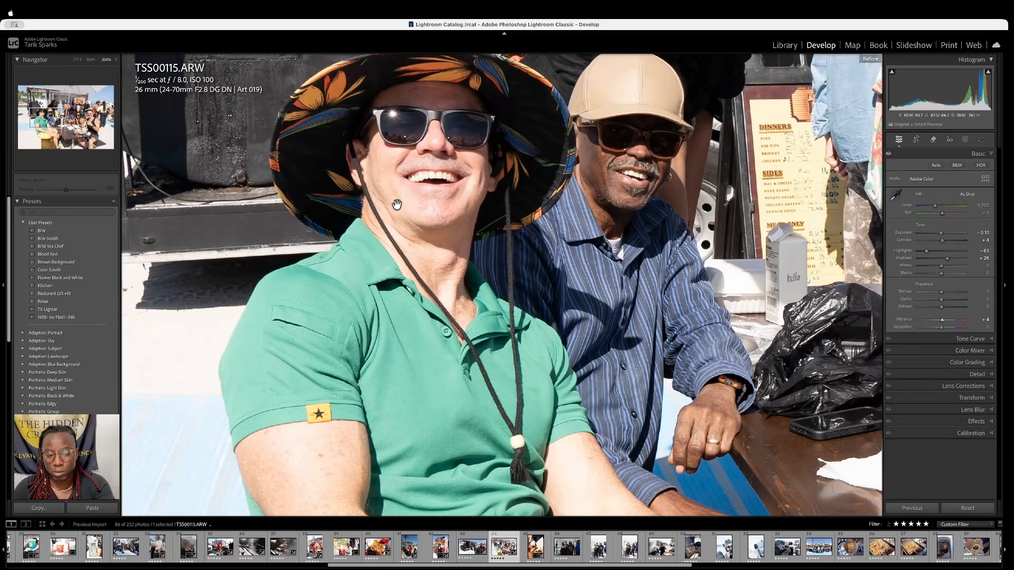
key("backslash")
key("backslash")
scroll(343, 393, "up", 3)
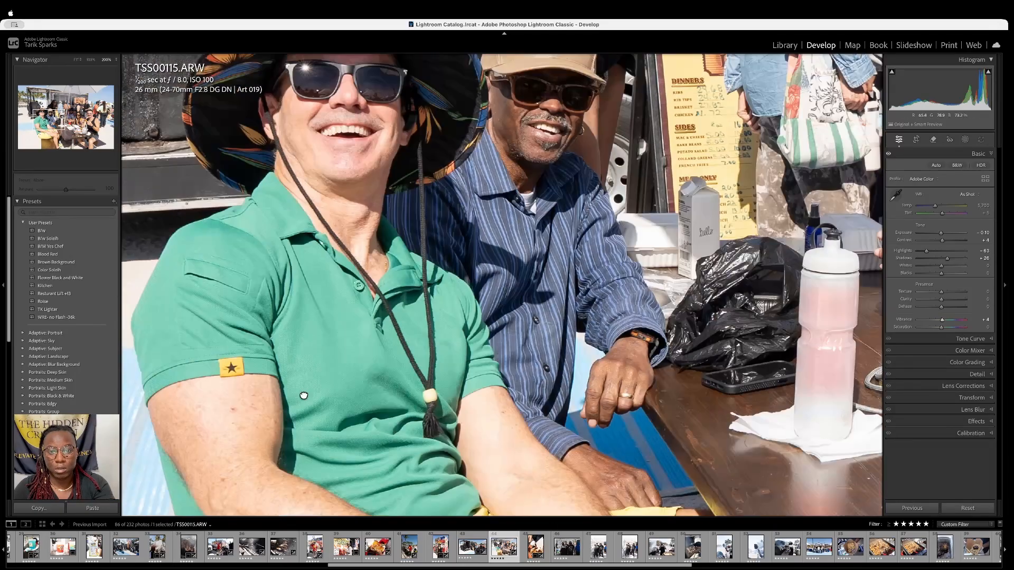
key("backslash")
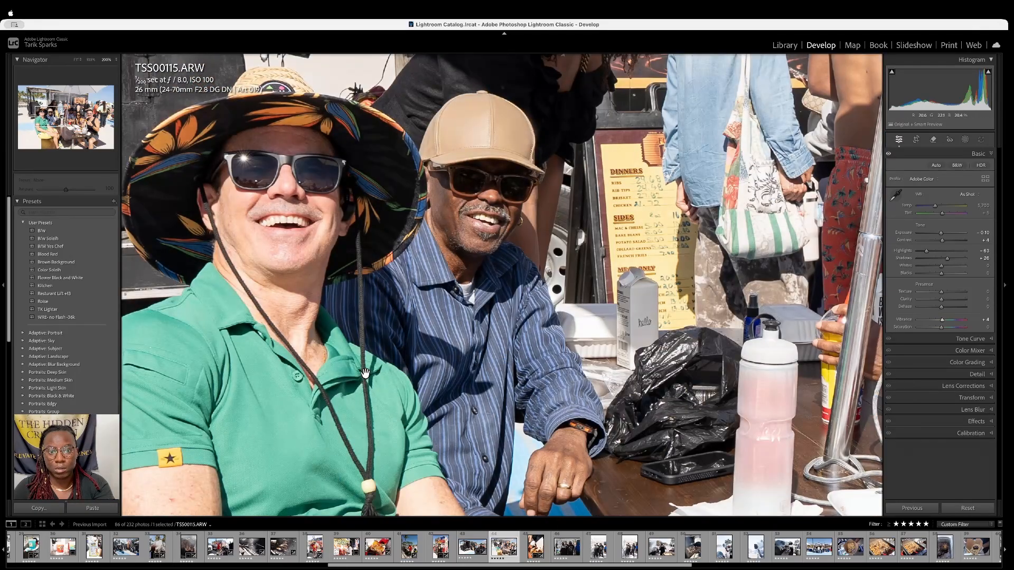
key("backslash")
key("backslash")
scroll(463, 333, "up", 1)
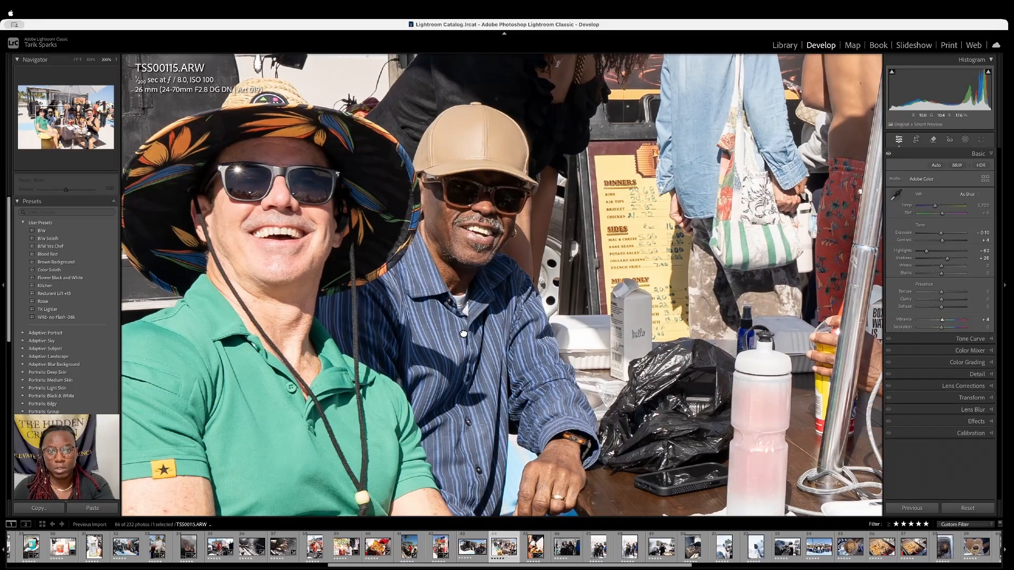
left_click_drag(463, 333, 408, 425)
key("backslash")
left_click(406, 425)
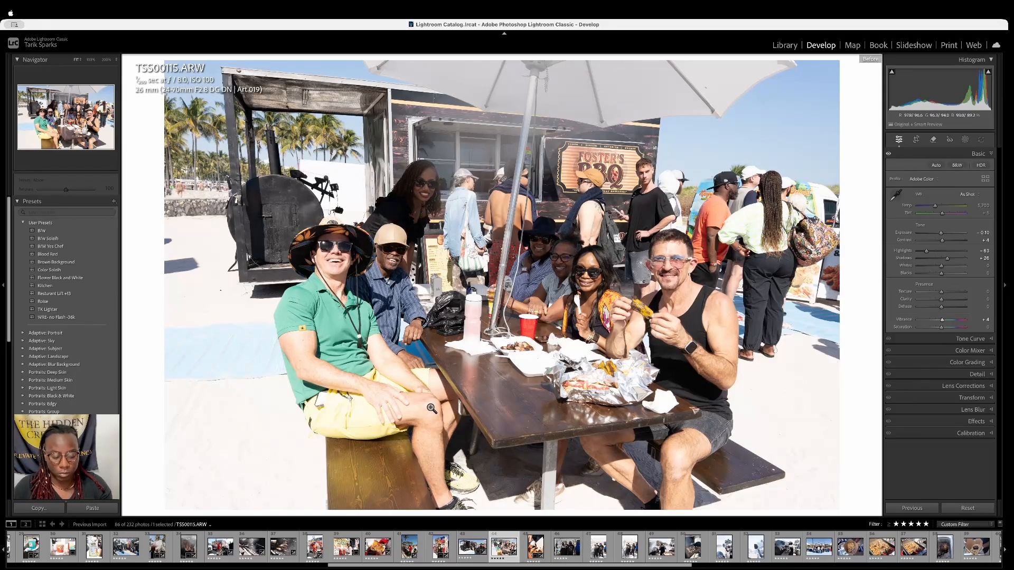
Straighten the picnic table group photo automatically and apply the crop
key("r")
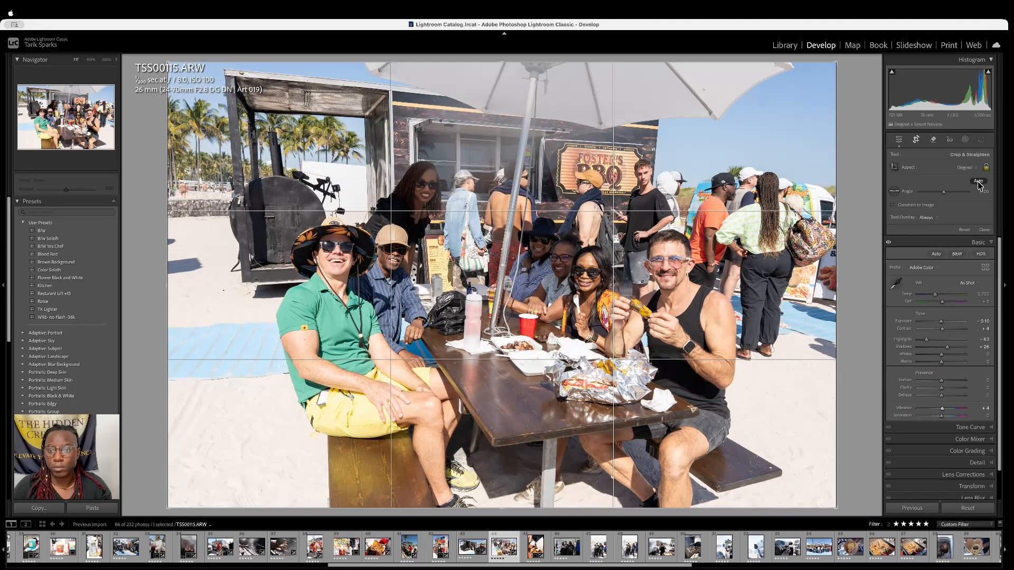
left_click(978, 181)
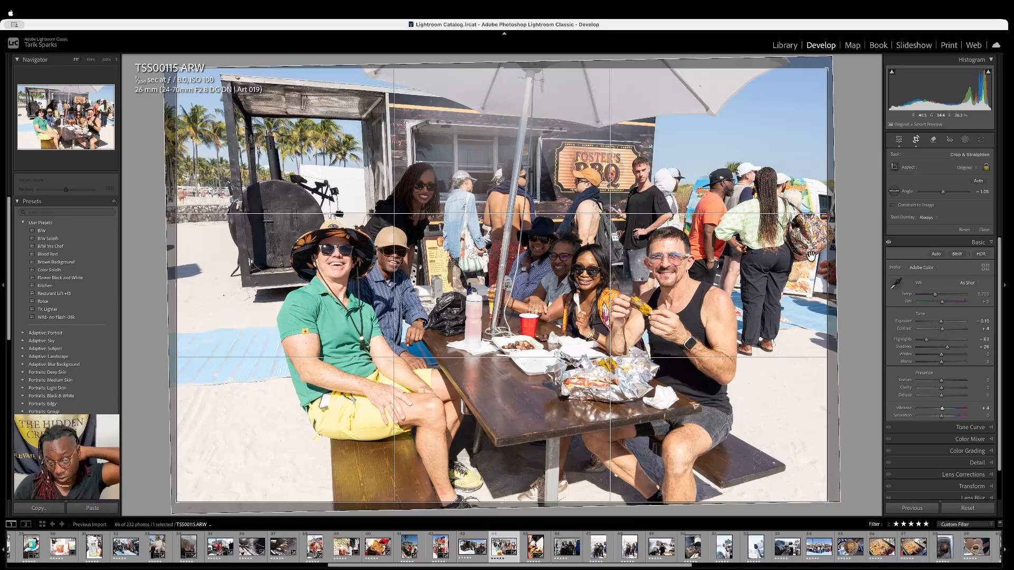
key("Return")
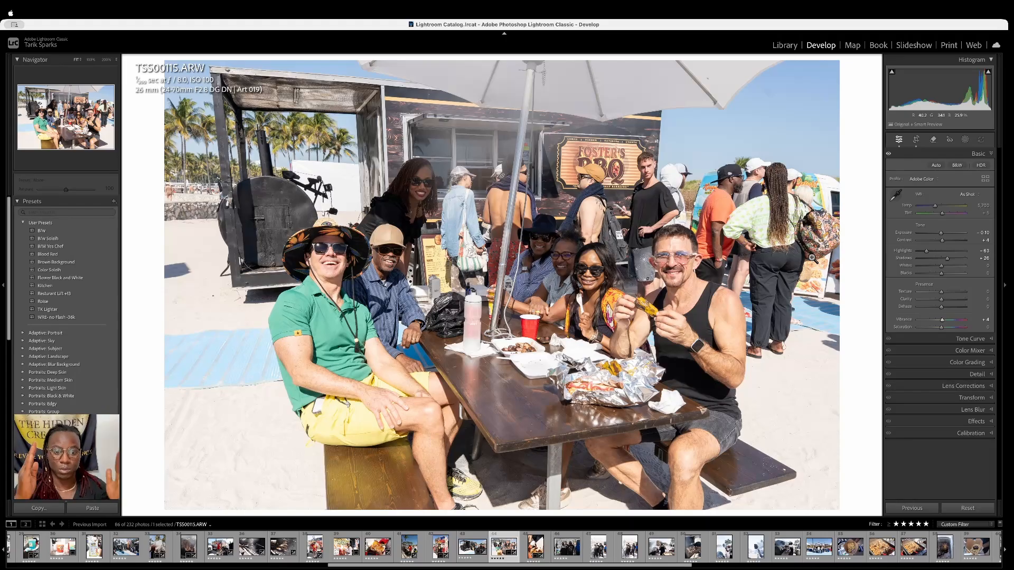
Go to the next photo, TSS00118.ARW with sauce poured over the sandwich, and lower its exposure slightly
key("Right")
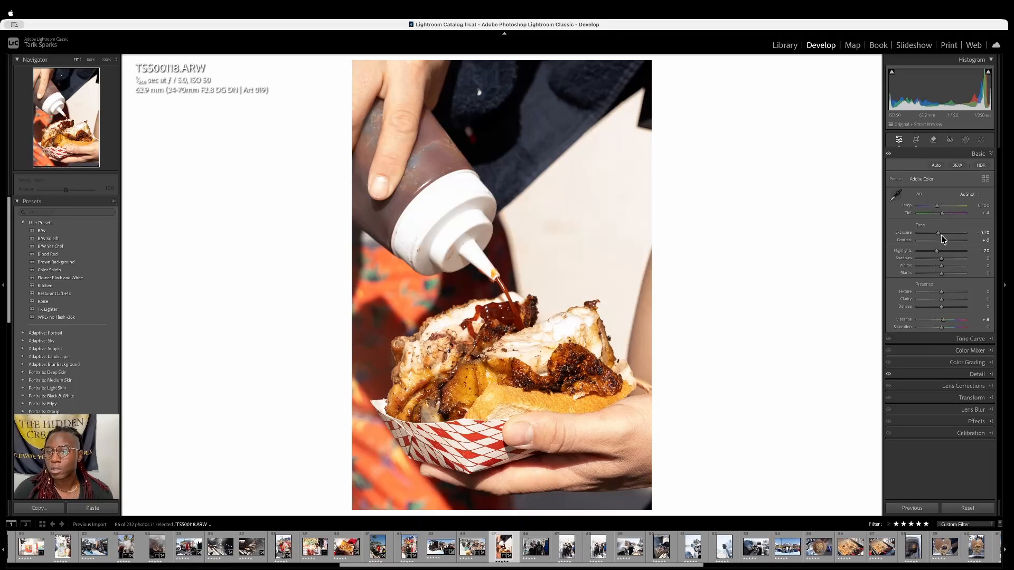
left_click_drag(937, 232, 936, 234)
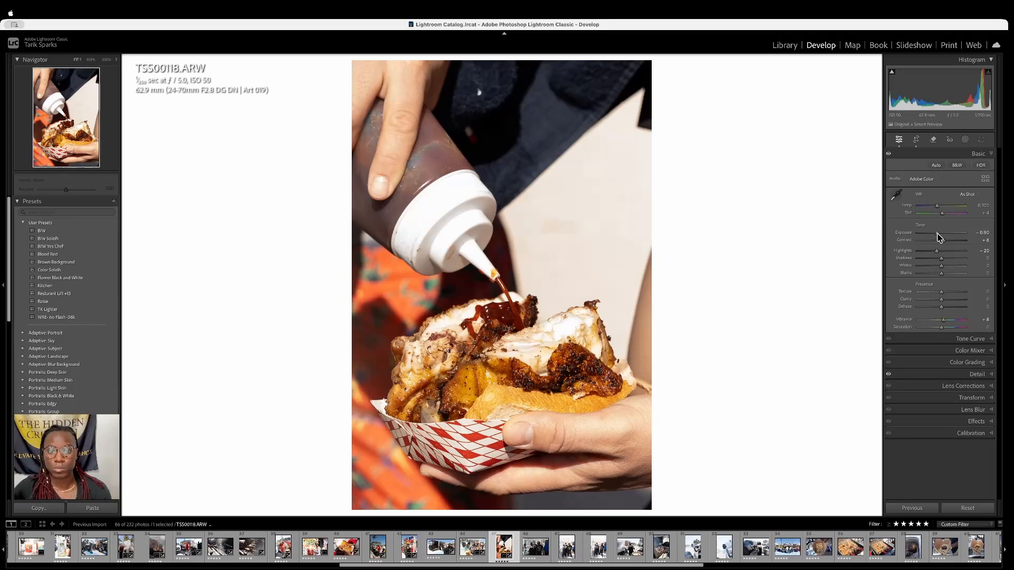
Go to TSS00120.ARW, the three men under the tent, and set its exposure to +1.05 and Highlights to −29
key("Right")
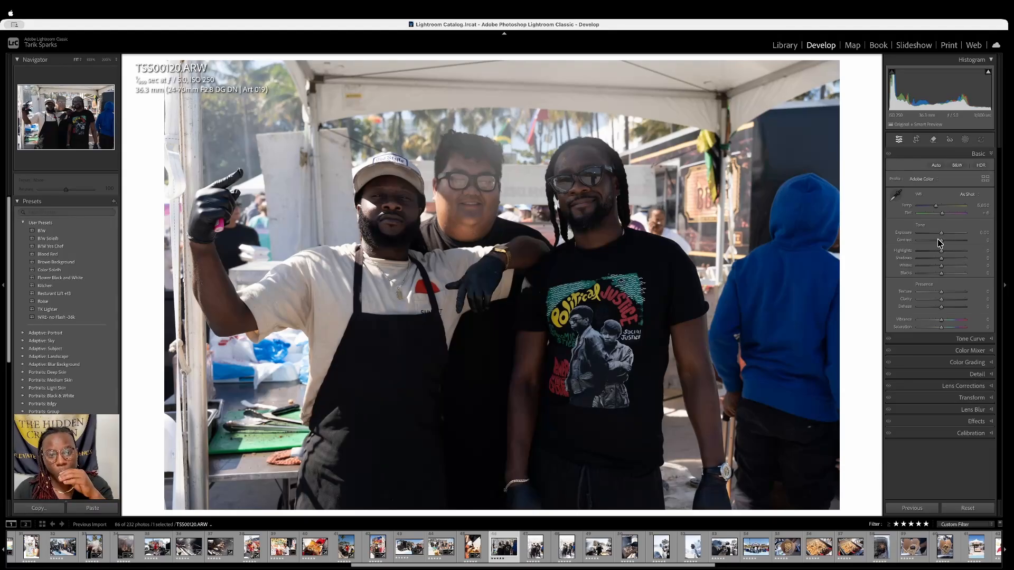
left_click_drag(941, 234, 946, 236)
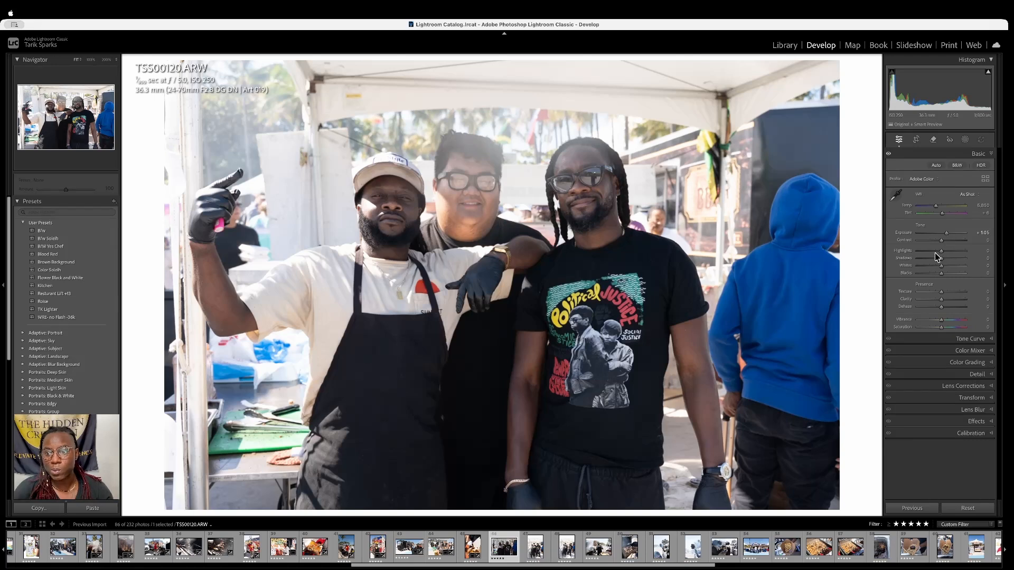
left_click_drag(940, 255, 935, 255)
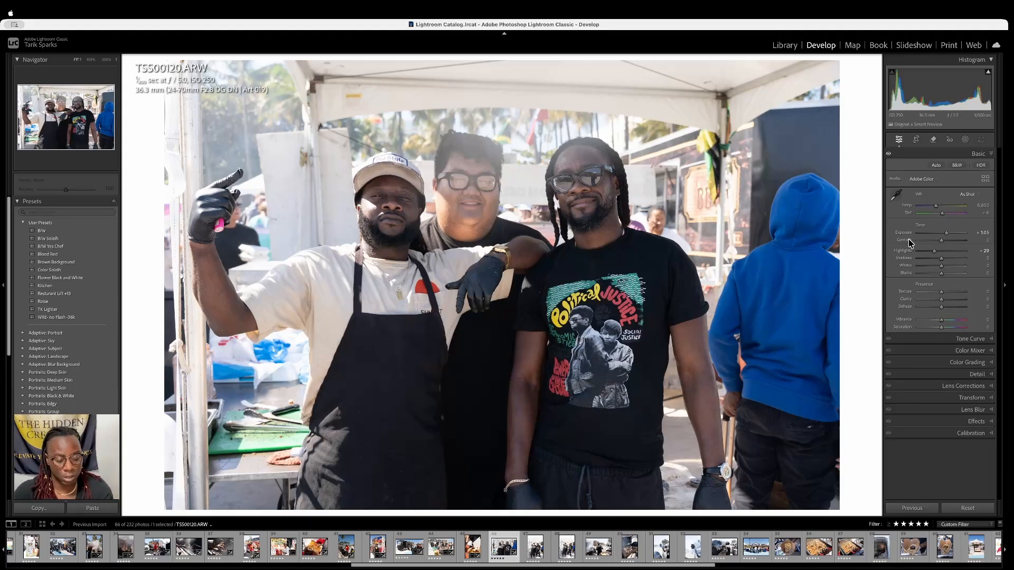
Straighten TSS00120.ARW automatically and crop it tighter around the three men, trimming the tent roof and the sides
key("r")
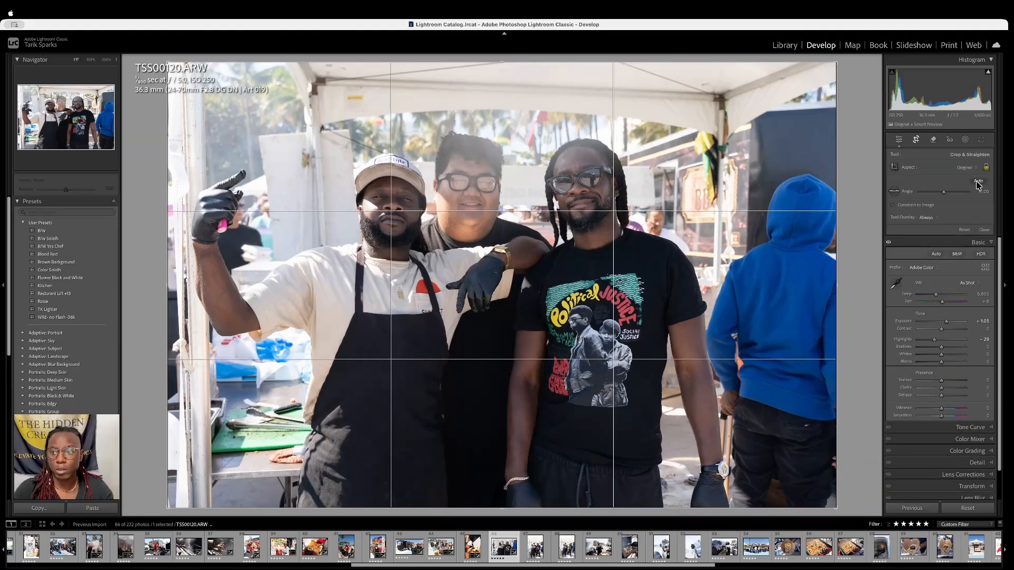
left_click(978, 182)
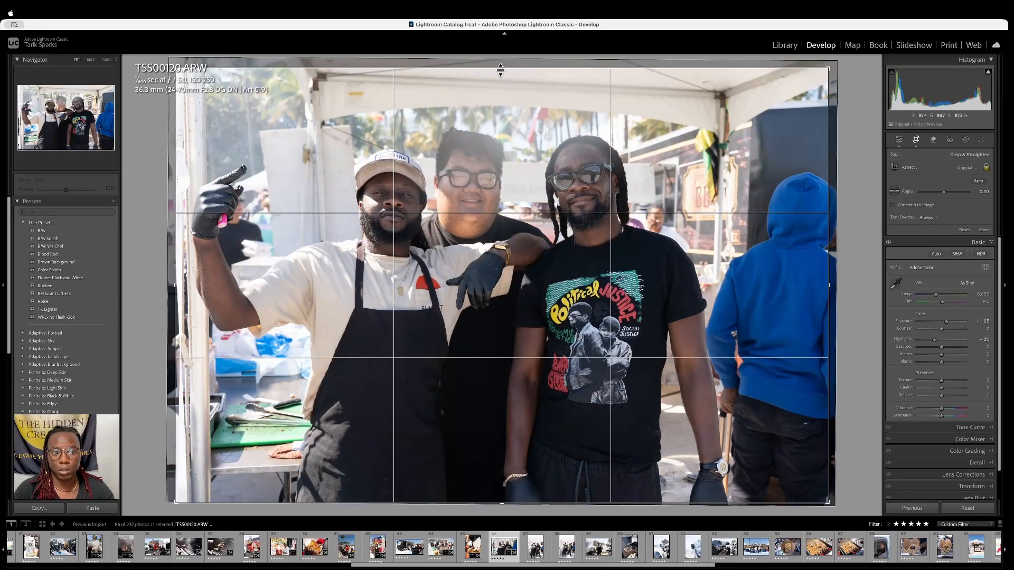
left_click_drag(501, 70, 496, 83)
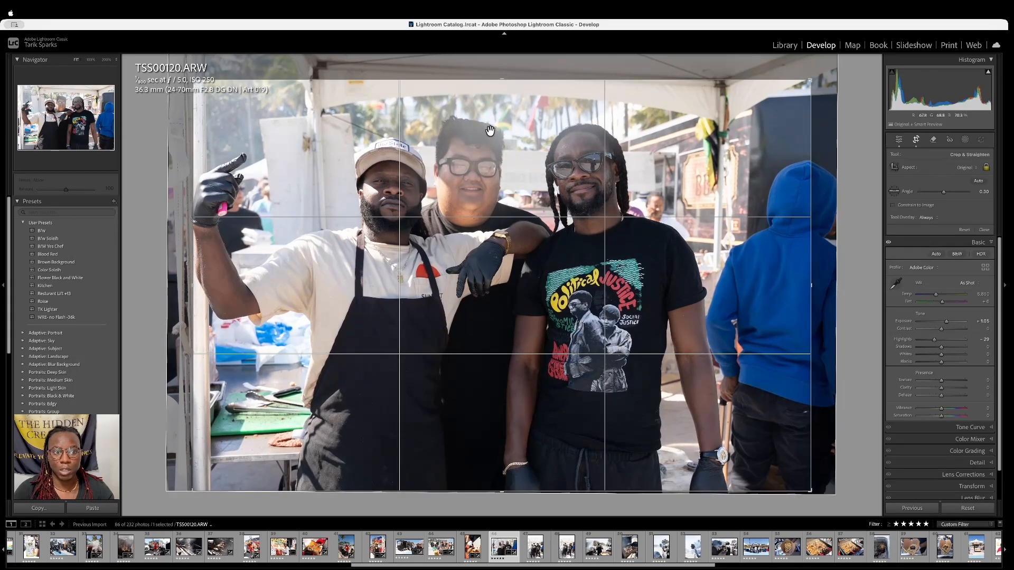
left_click_drag(490, 130, 488, 128)
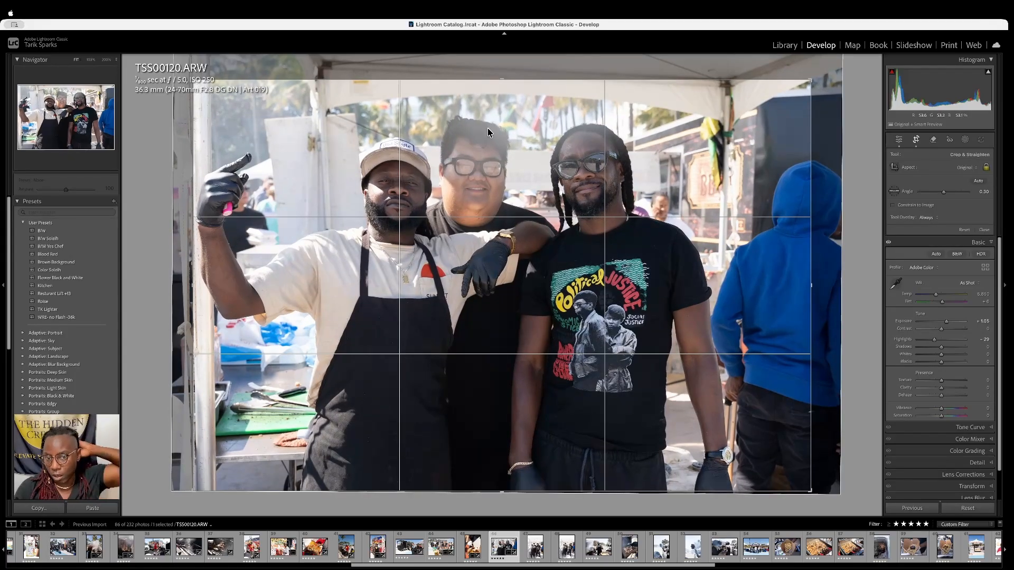
key("Return")
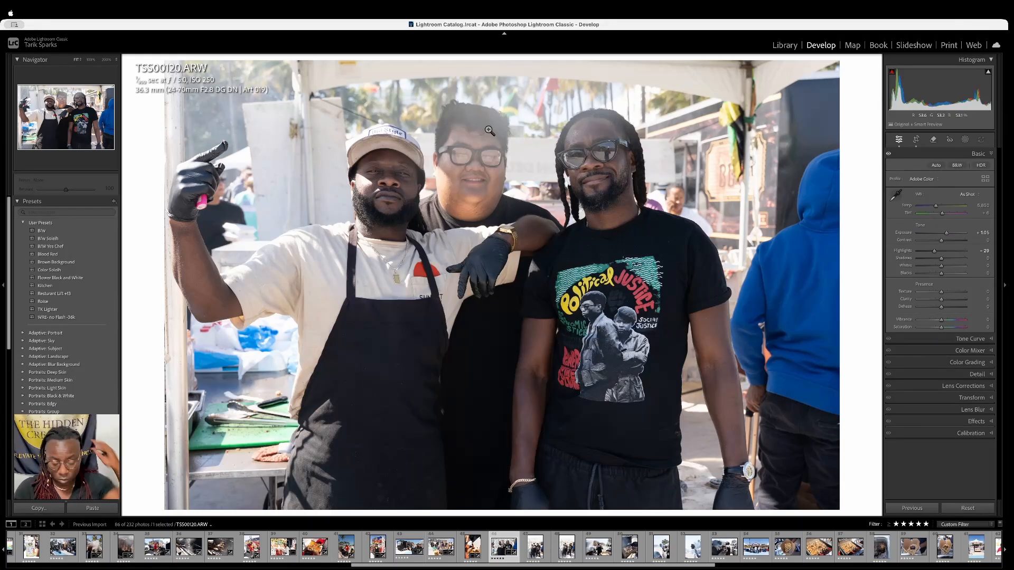
Copy the develop settings of TSS00120.ARW and paste them onto the next photo, TSS00122.ARW
key("super+shift+c")
key("Return")
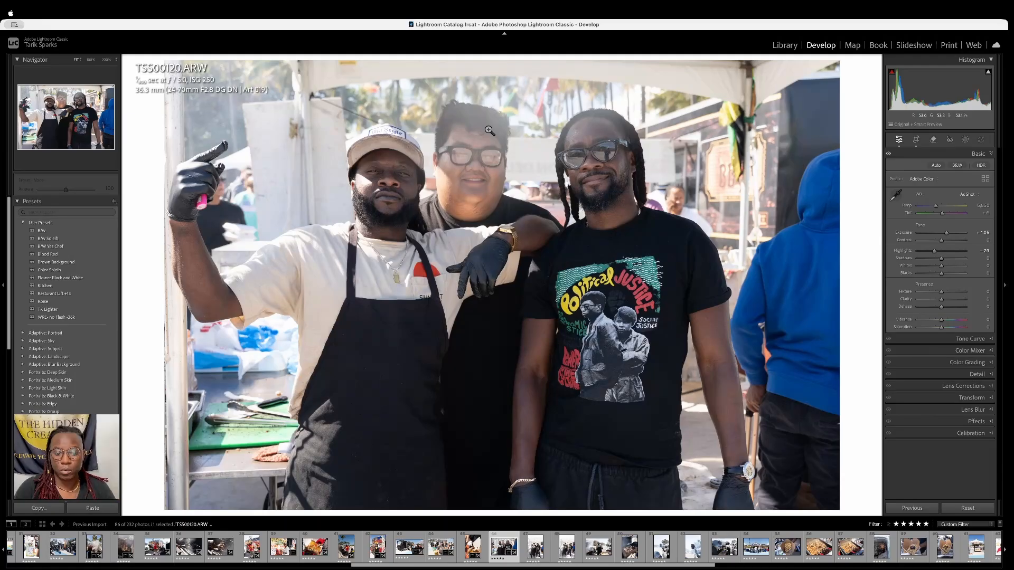
key("Right")
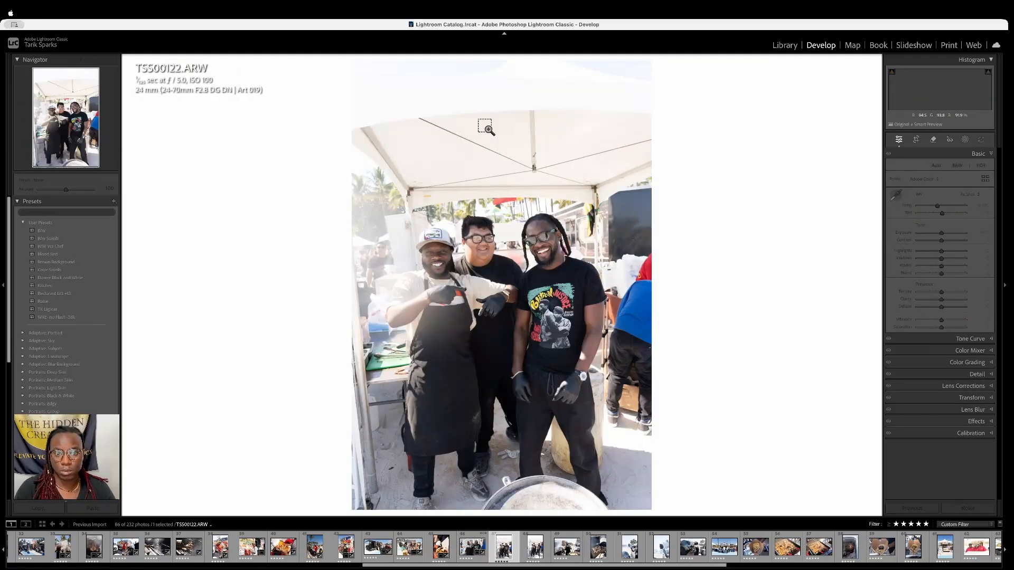
key("super+shift+v")
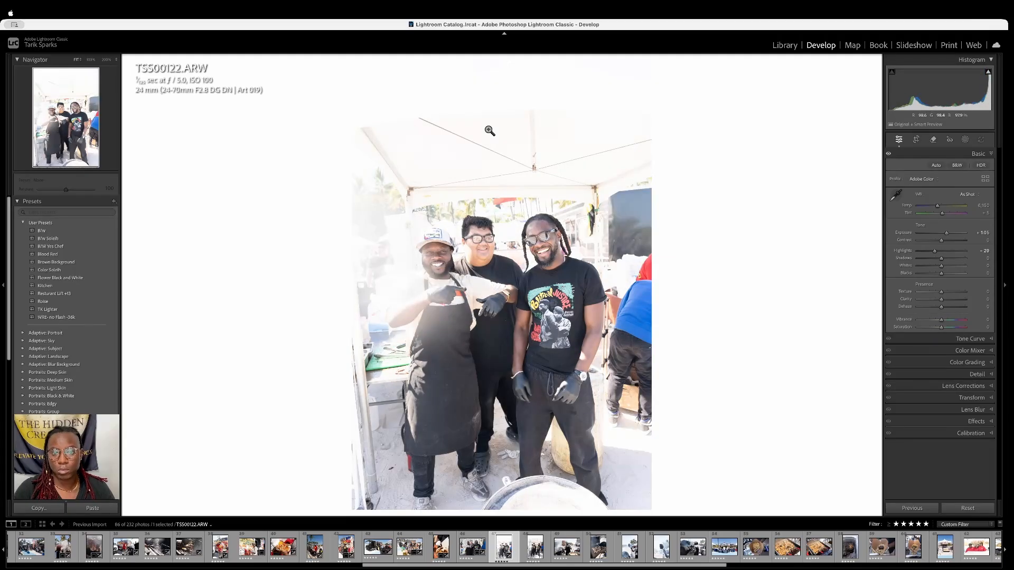
Change the background colour around the photo to Black
right_click(740, 166)
left_click(724, 158)
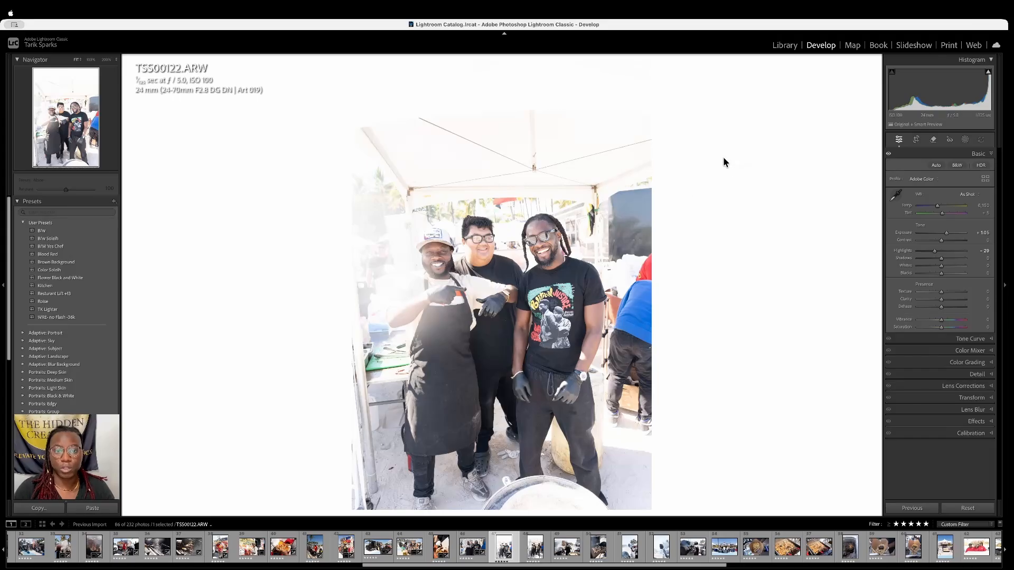
right_click(724, 158)
left_click(719, 115)
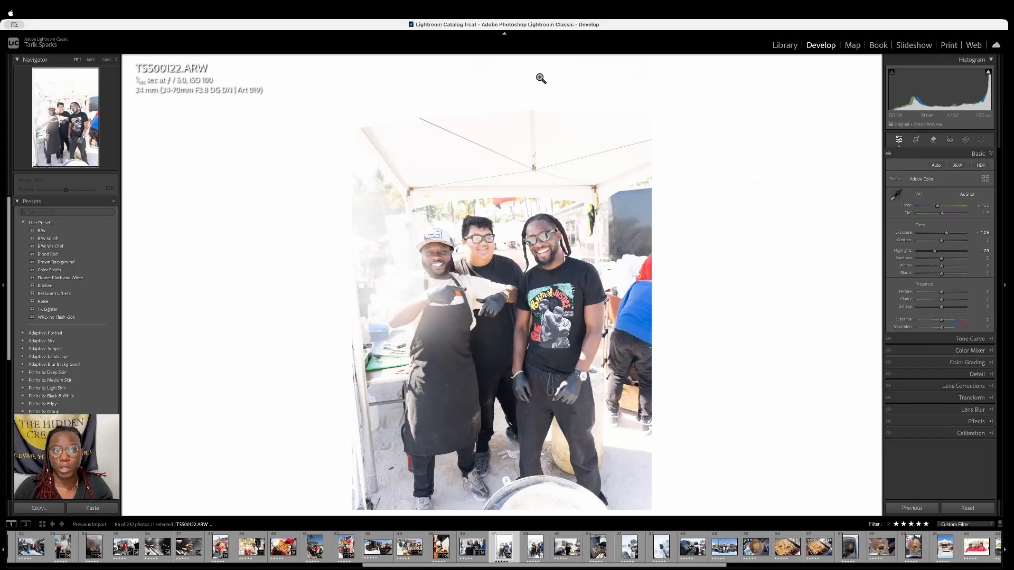
right_click(720, 115)
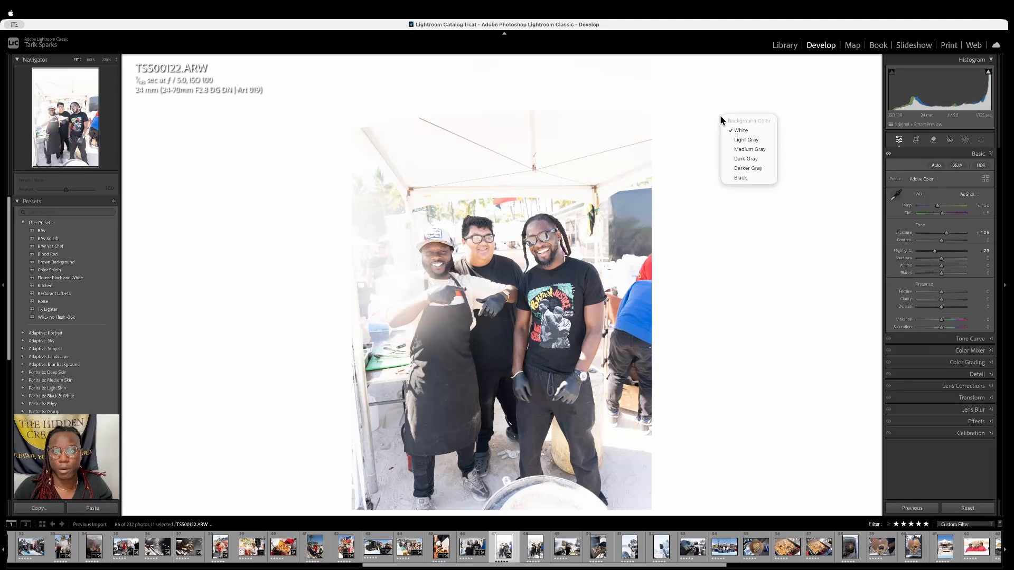
left_click(736, 180)
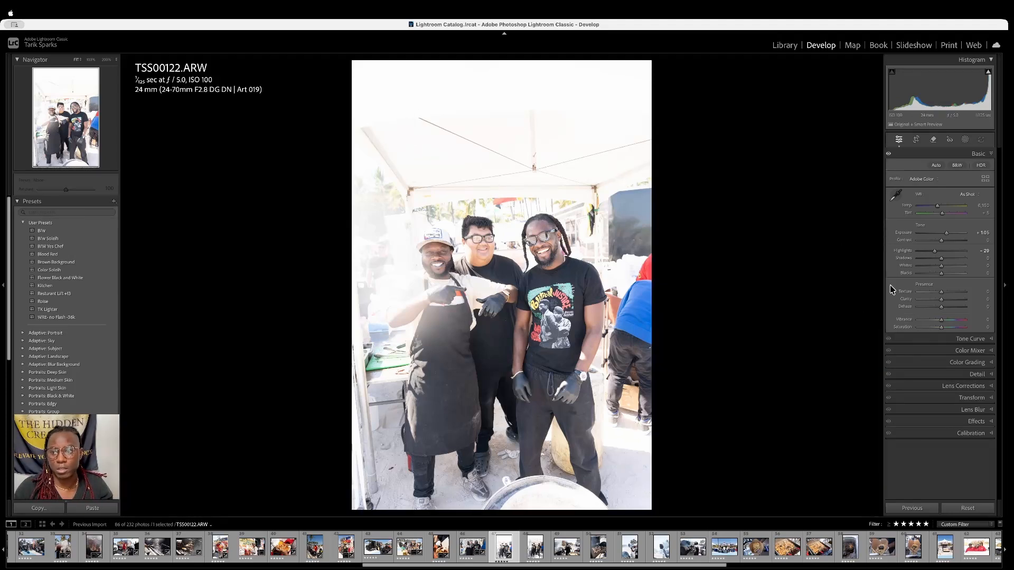
Reset the exposure of TSS00122.ARW to the default and lower its Highlights to −62
double_click(903, 233)
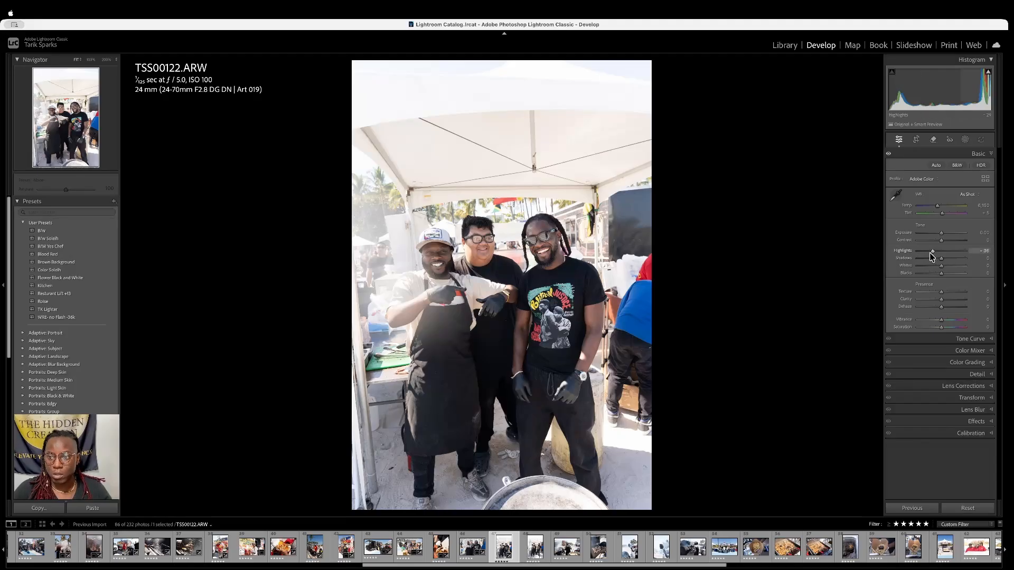
left_click_drag(931, 254, 924, 254)
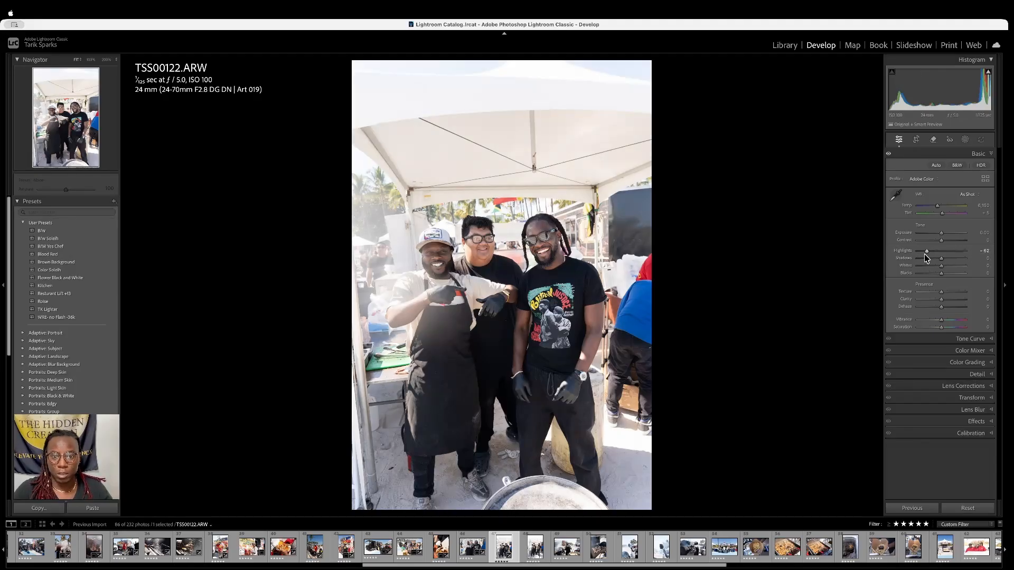
Straighten TSS00122.ARW automatically and crop it tighter around the three men, trimming the tent roof and both sides
key("r")
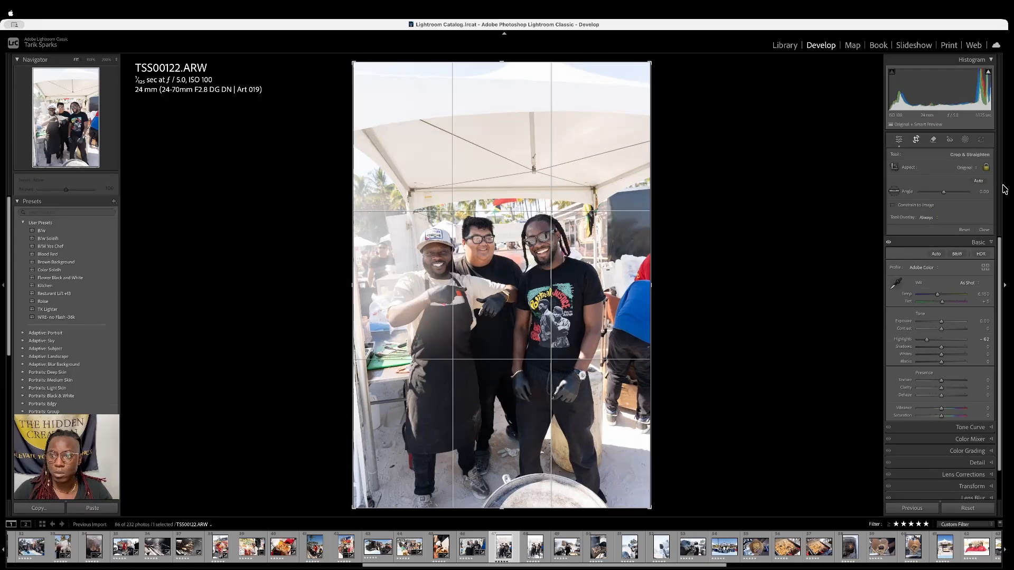
left_click(980, 181)
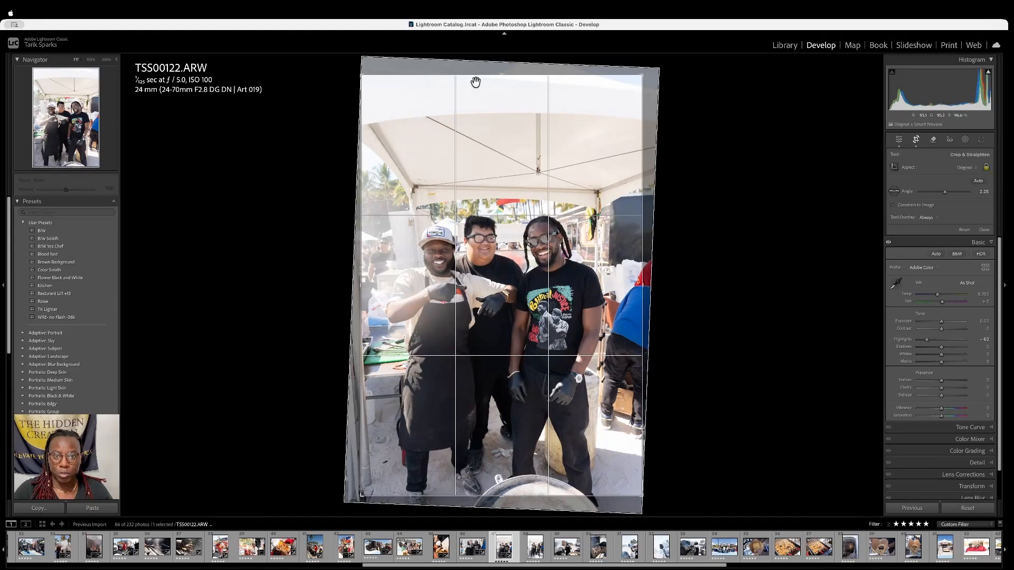
left_click_drag(491, 90, 478, 107)
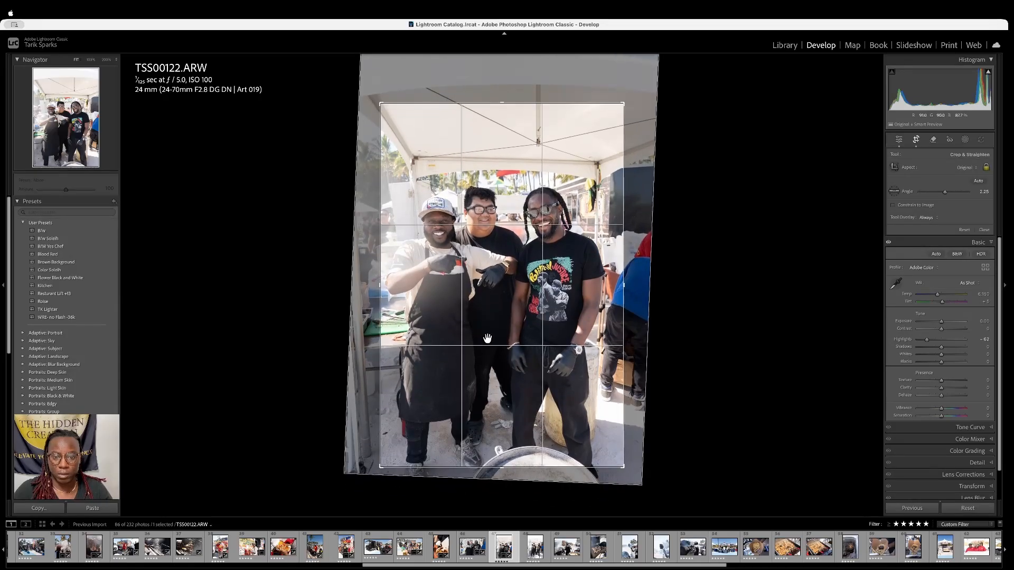
left_click_drag(499, 467, 494, 478)
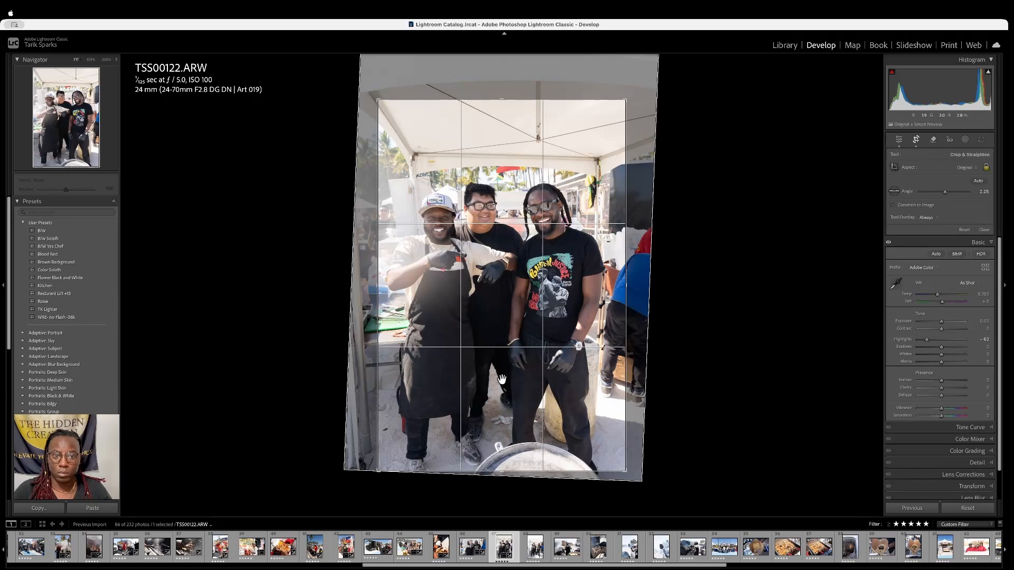
left_click_drag(496, 100, 499, 105)
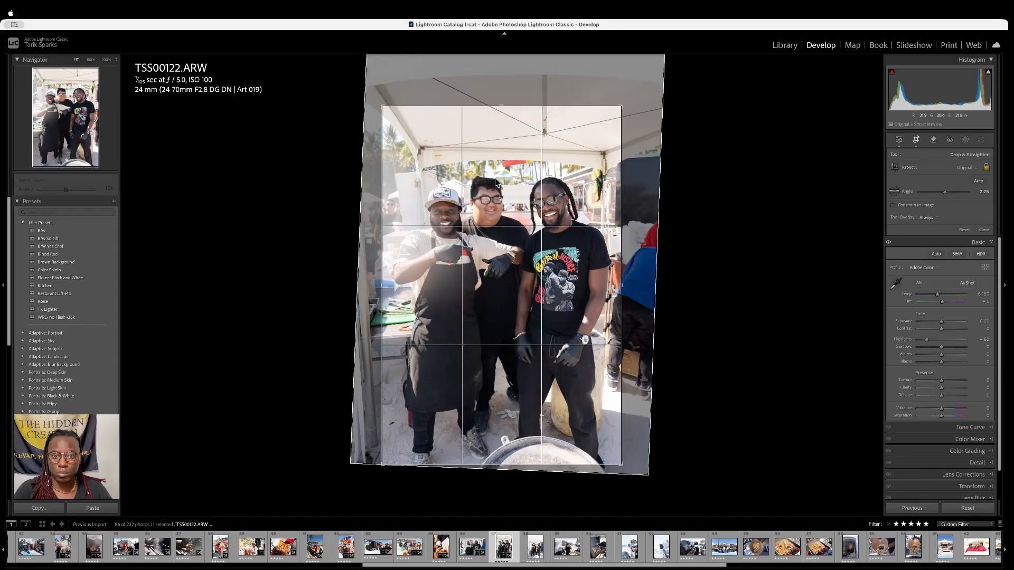
key("Return")
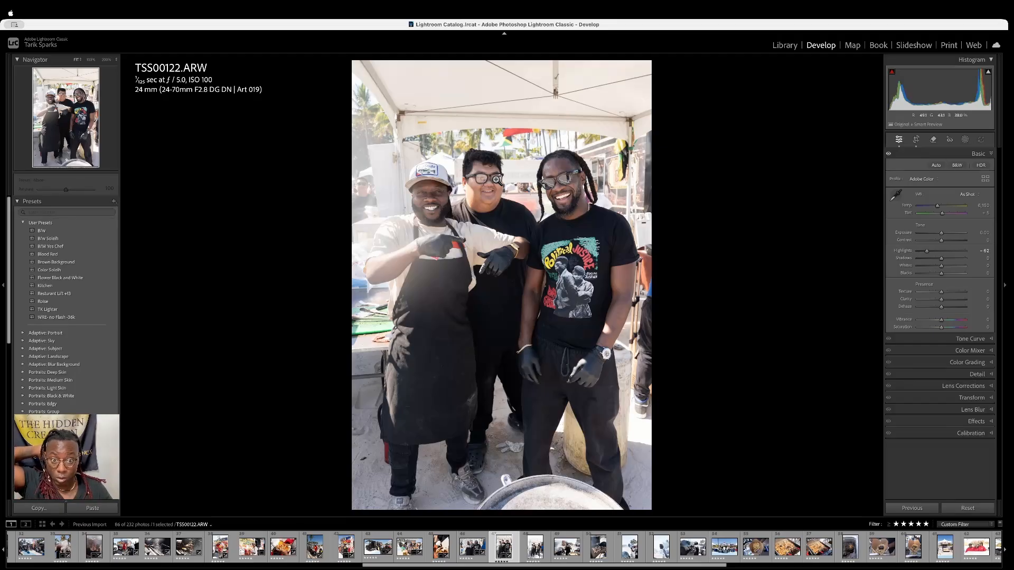
Paste the previously copied develop settings onto the next photo, TSS00124.ARW
key("Right")
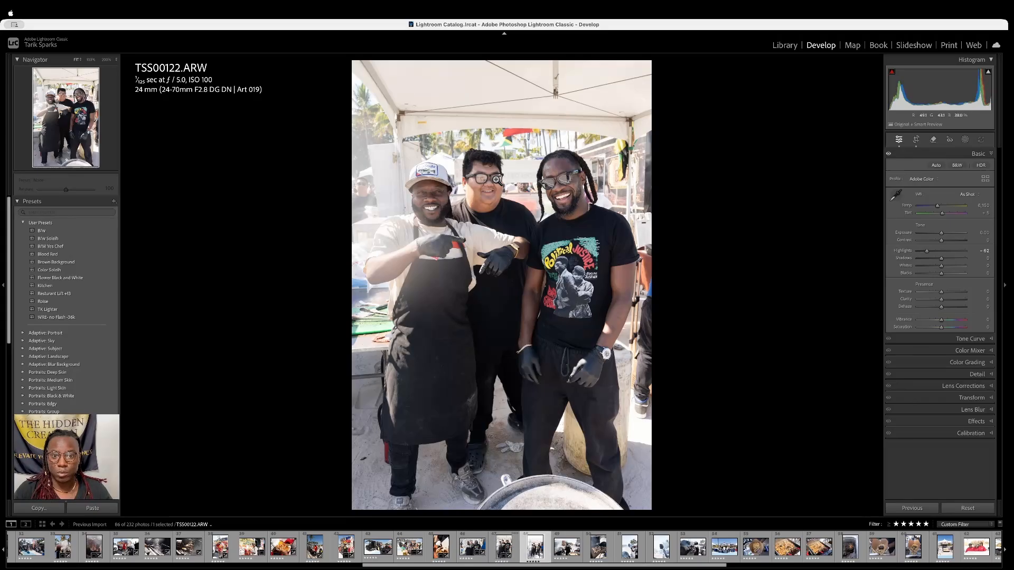
key("Right")
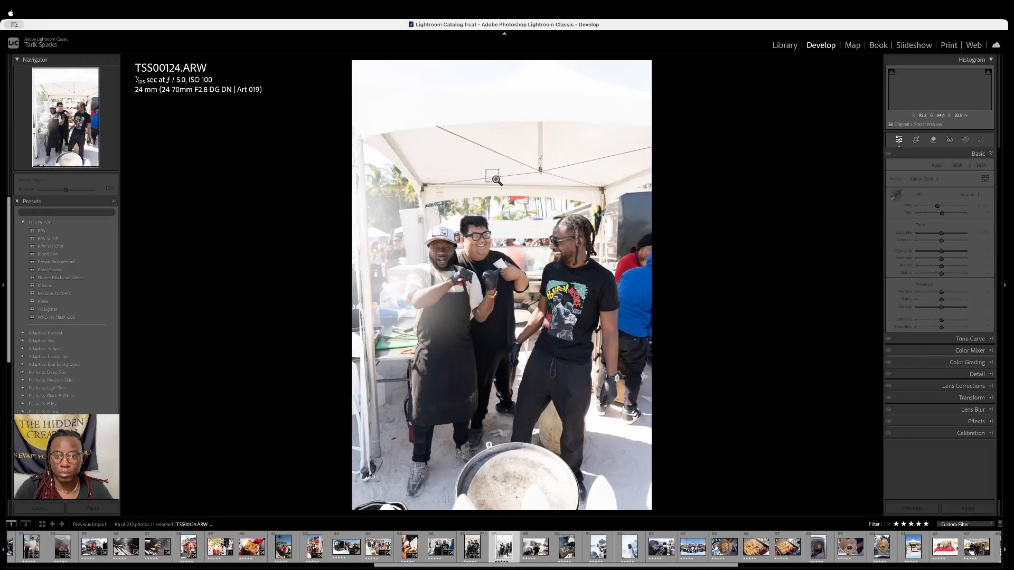
key("super+shift+v")
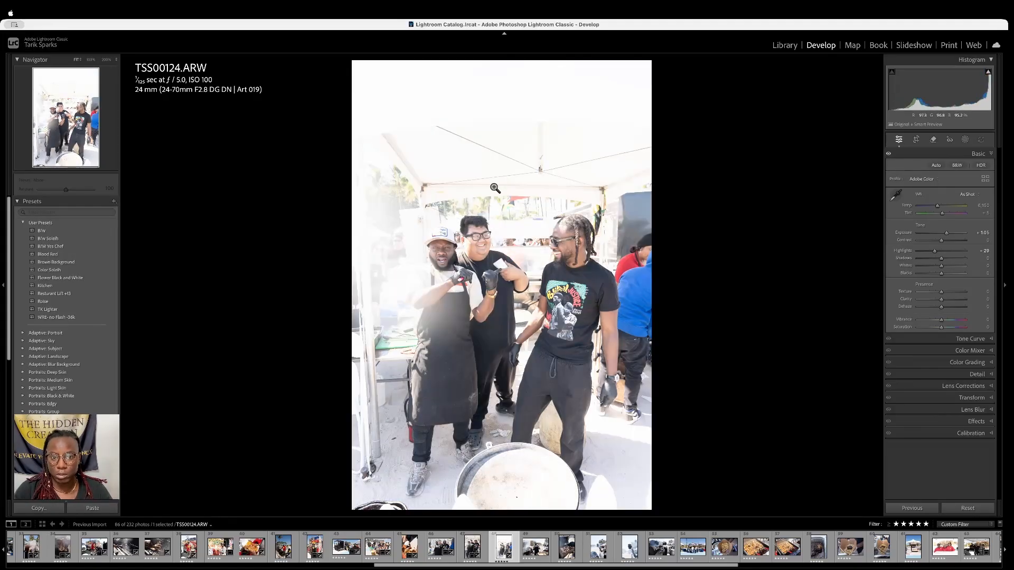
Copy the develop settings of TSS00122.ARW and paste them onto TSS00124.ARW
key("Left")
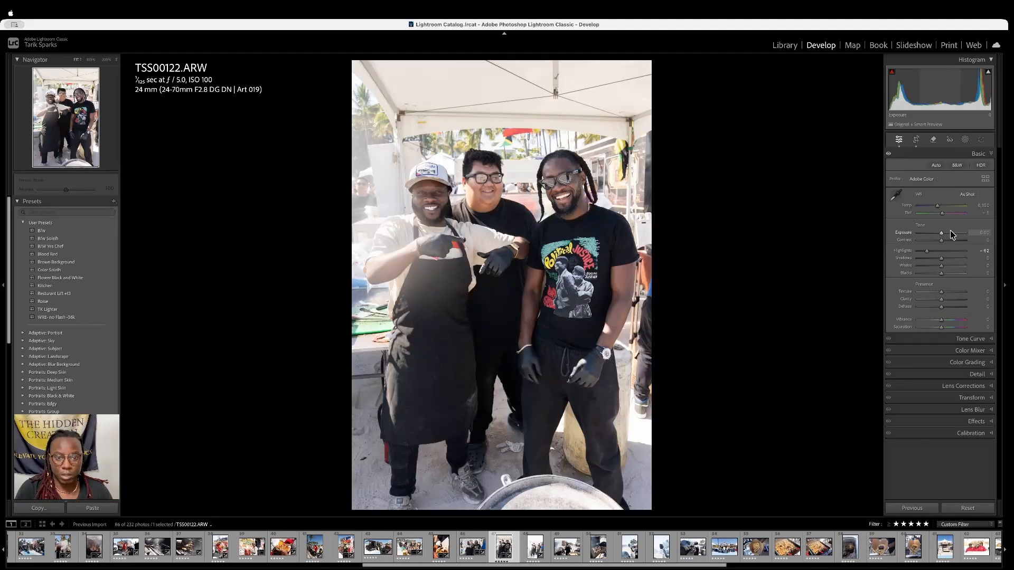
key("super+shift+c")
key("Return")
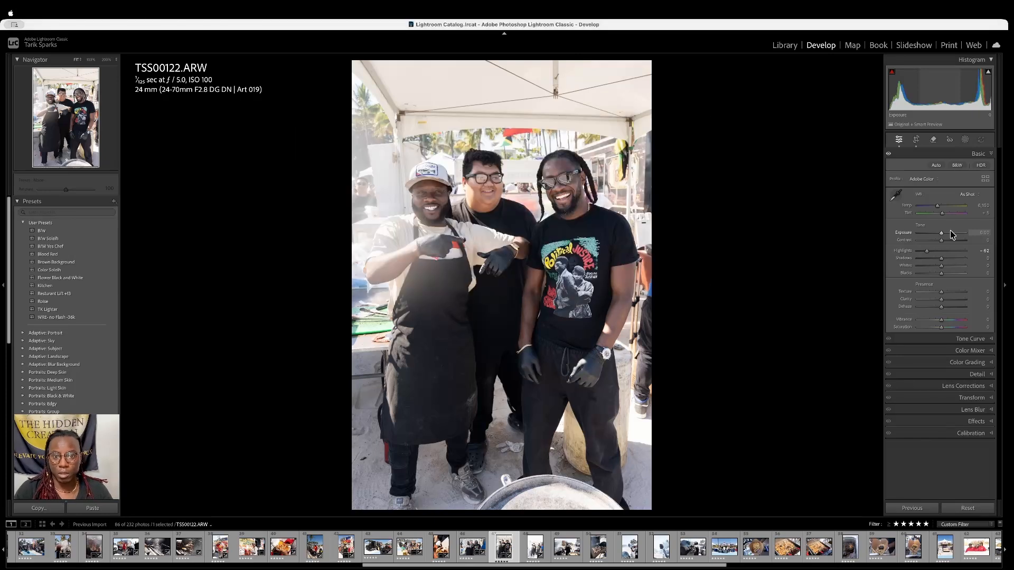
key("Right")
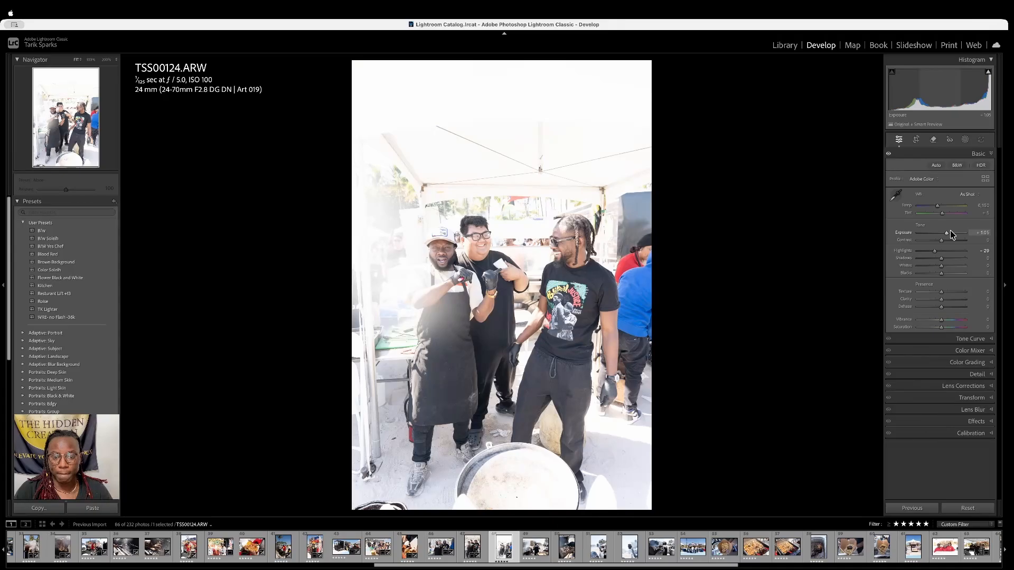
key("super+shift+v")
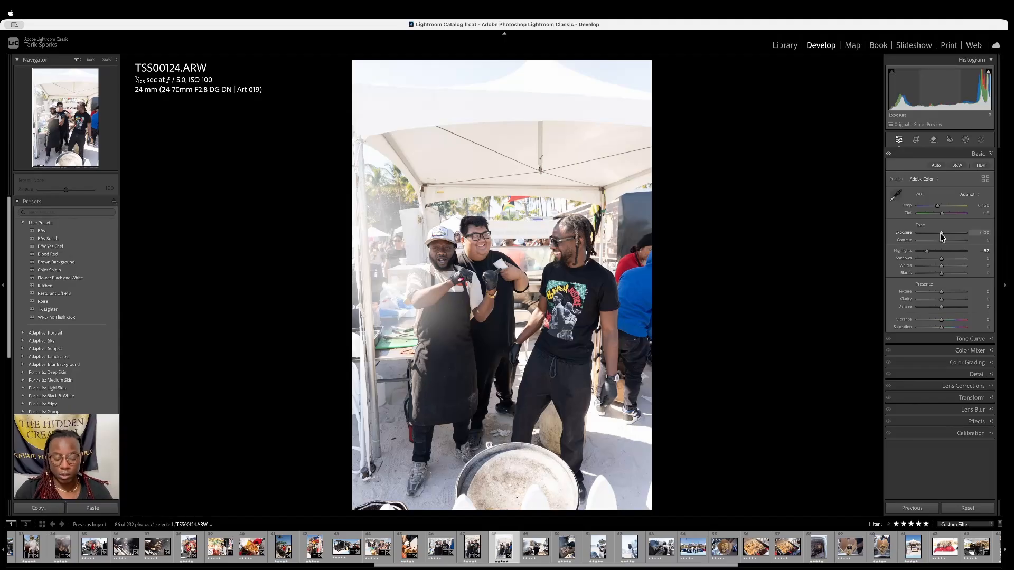
Straighten TSS00124.ARW automatically and crop it closer on the three men and the pan, cutting away most of the tent roof
key("r")
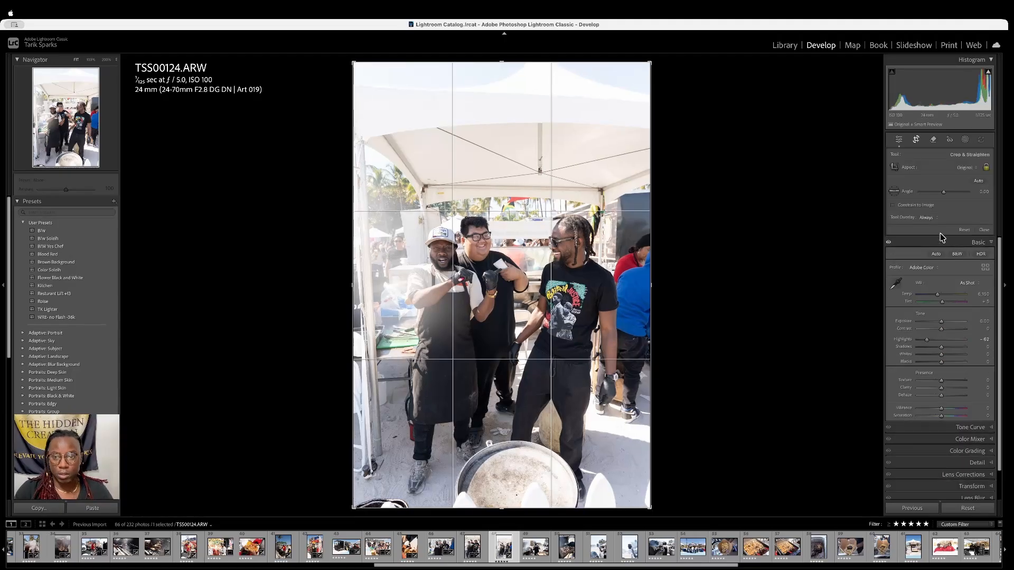
left_click(978, 181)
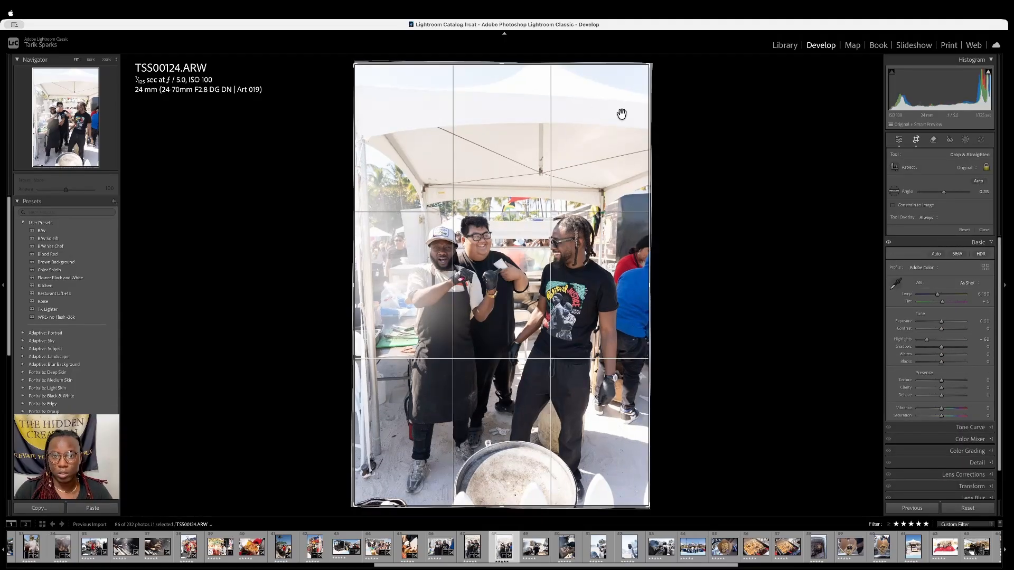
left_click_drag(493, 65, 486, 116)
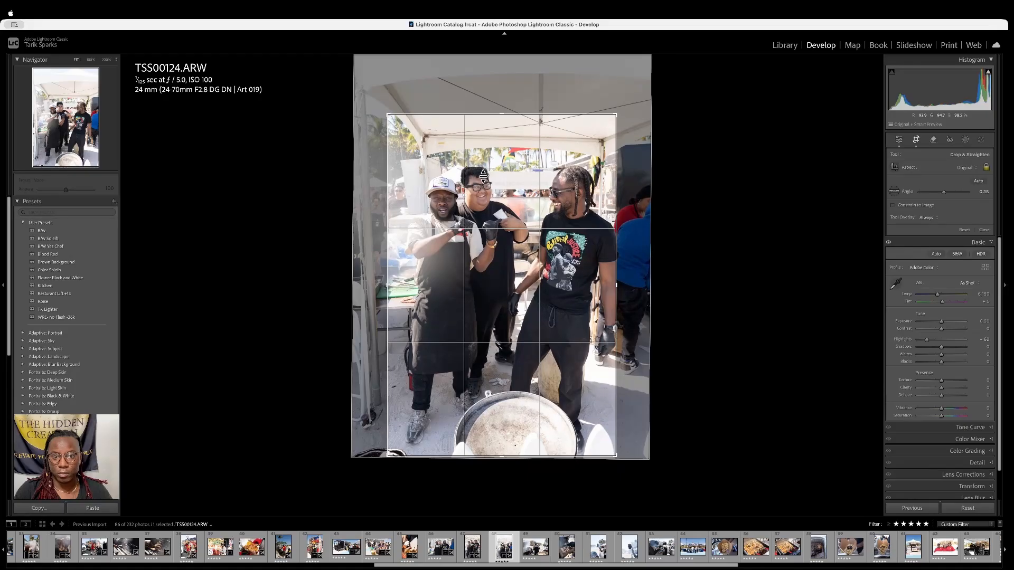
left_click_drag(481, 178, 478, 176)
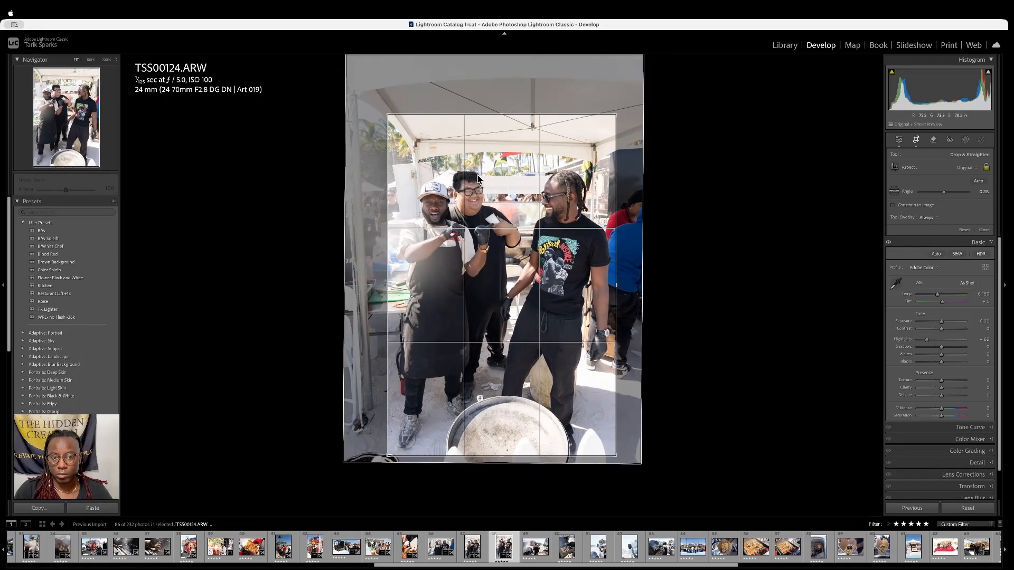
key("Return")
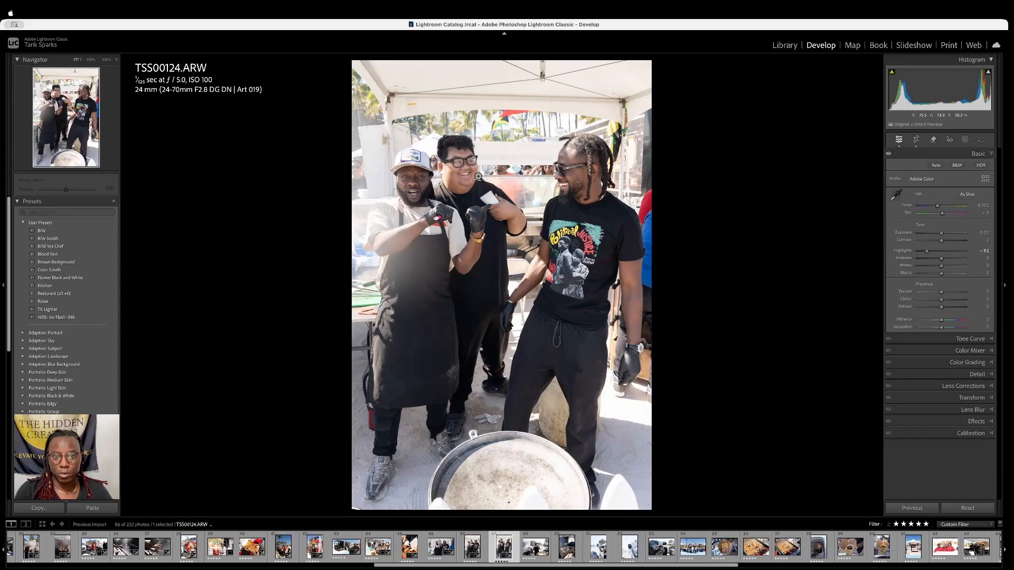
Paste the copied develop settings onto TSS00131.ARW, then set its Exposure to +0.65 and Highlights to −72
key("Right")
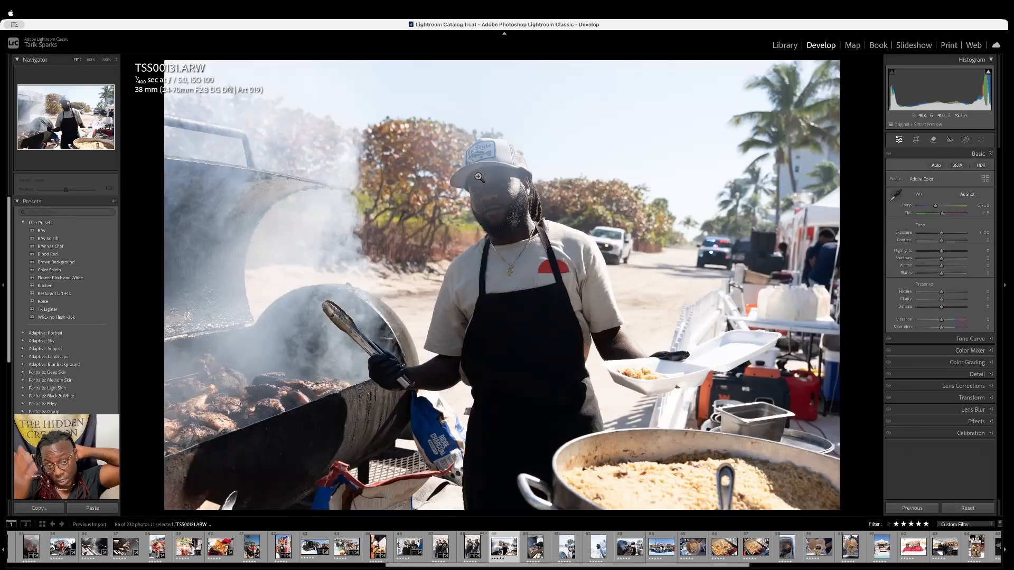
key("super+shift+v")
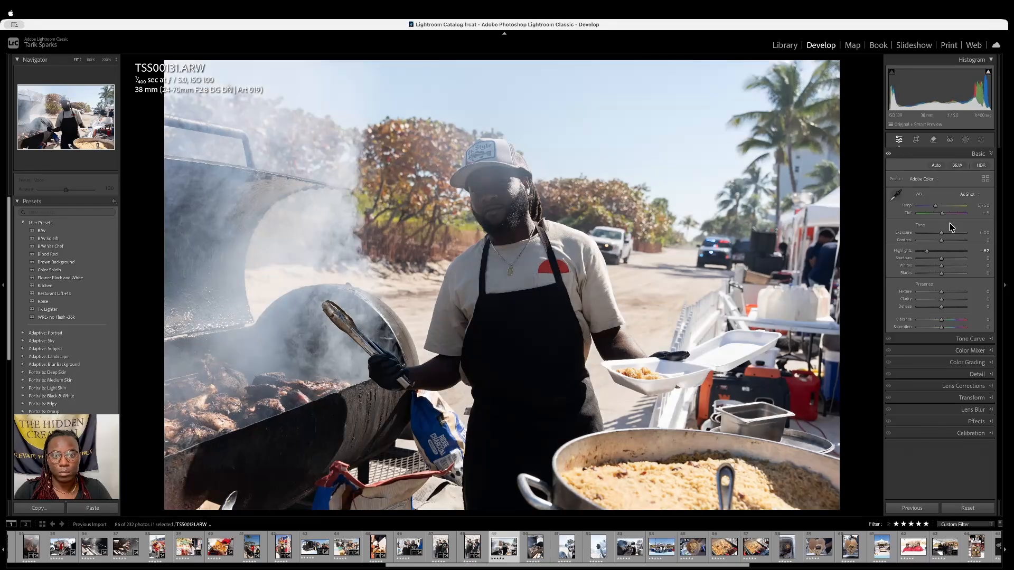
left_click_drag(941, 233, 945, 235)
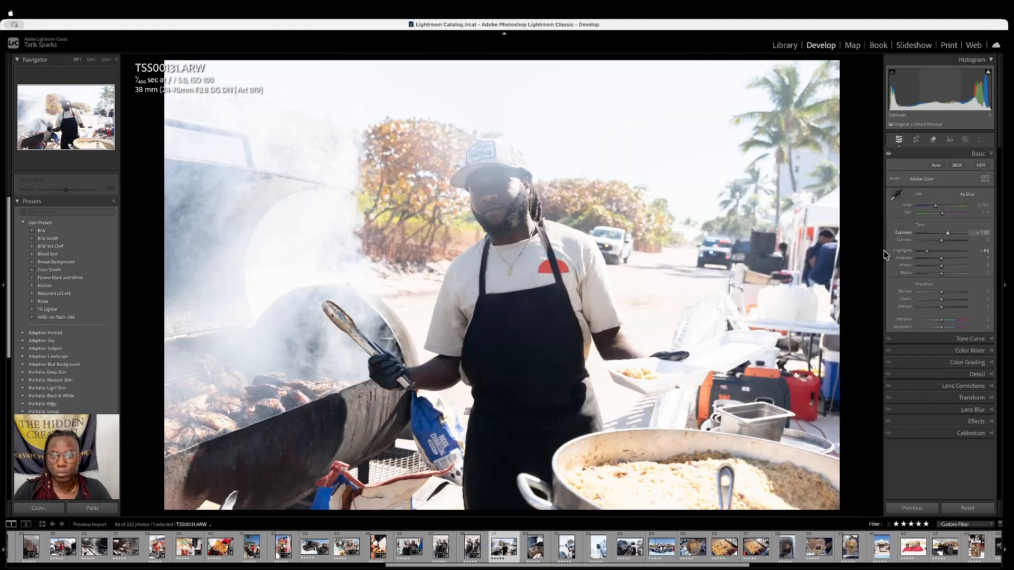
left_click_drag(926, 251, 946, 240)
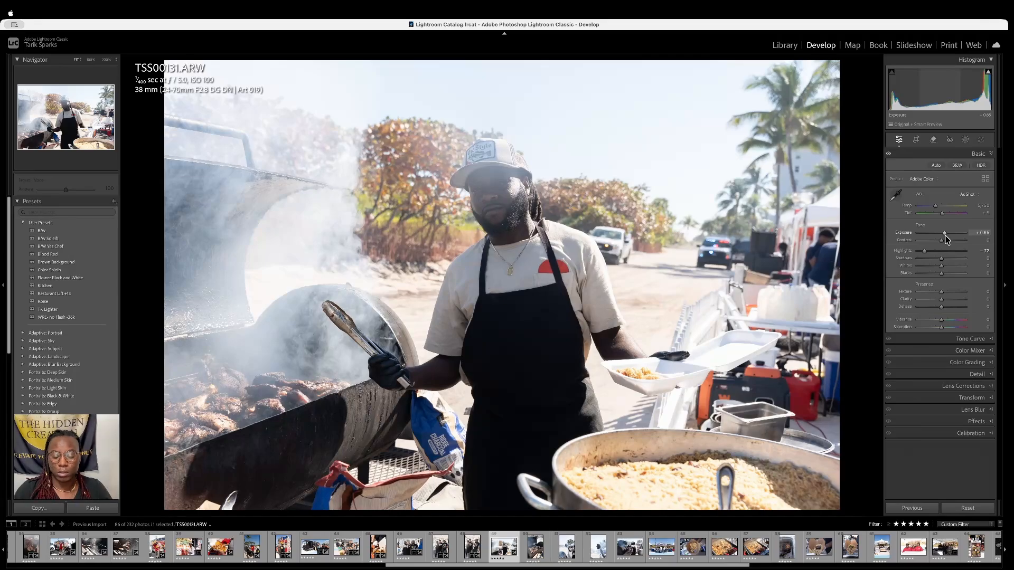
Straighten TSS00131.ARW automatically and apply the resulting crop
key("r")
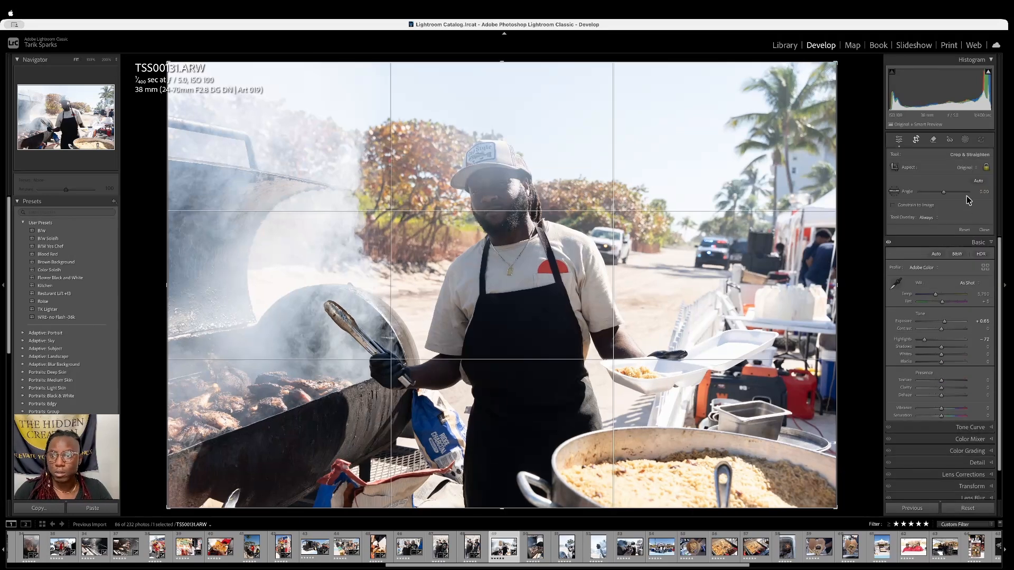
left_click(978, 182)
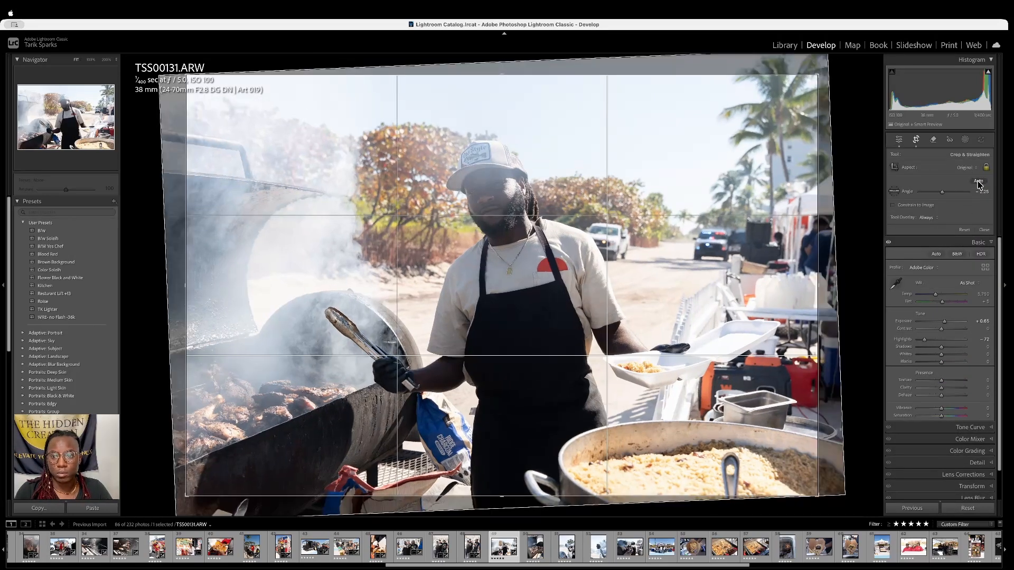
key("Return")
Paste the copied develop settings onto TSS00132.ARW and crop it tighter around the chicken on the grill, trimming all edges
key("Right")
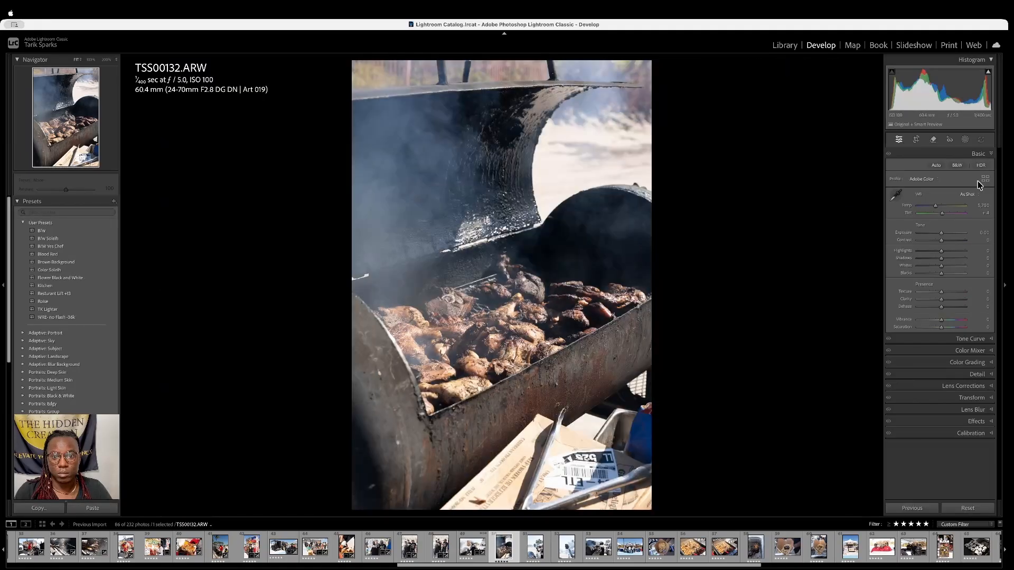
key("super+shift+v")
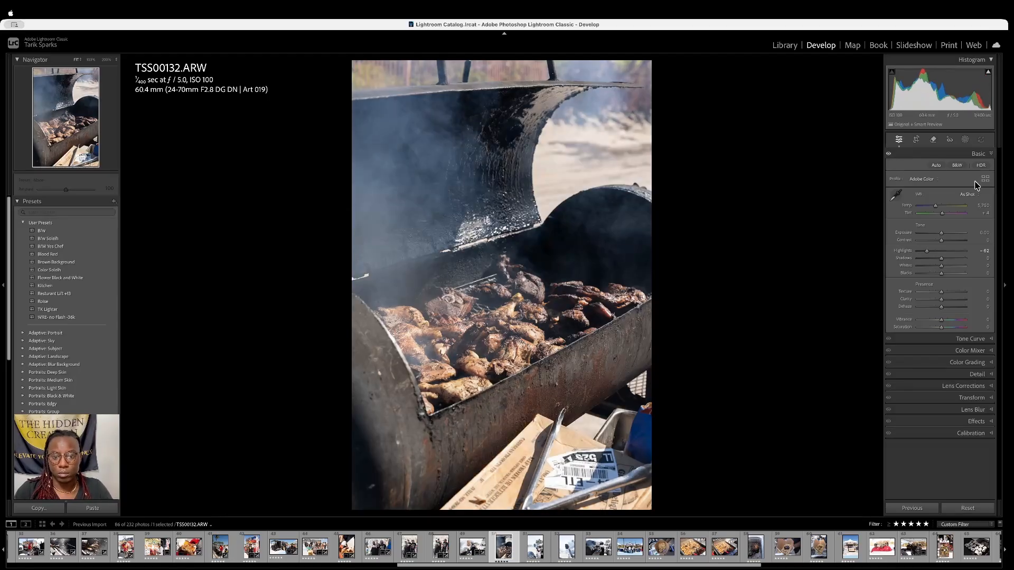
key("r")
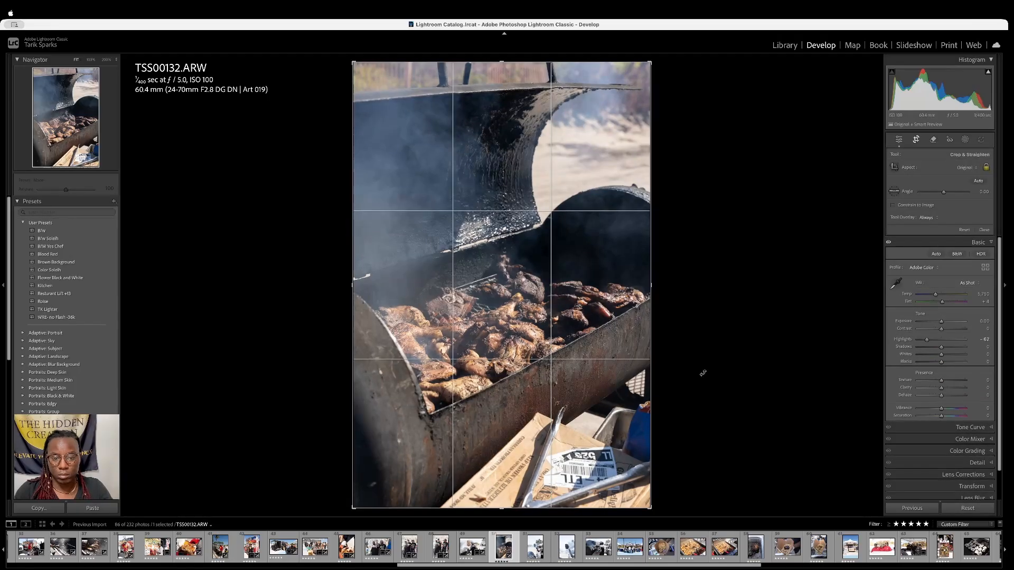
left_click_drag(503, 508, 506, 477)
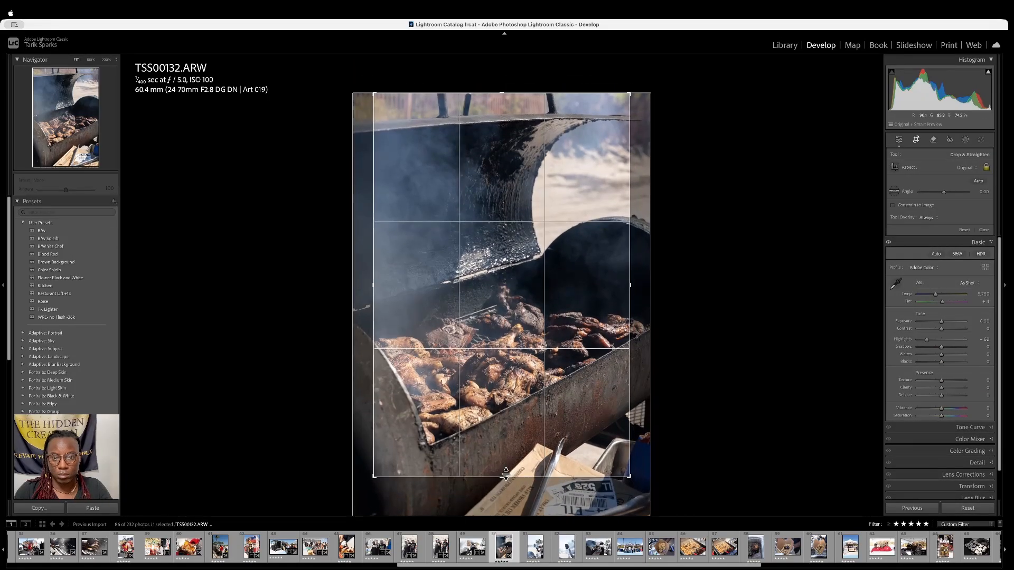
left_click_drag(501, 391, 501, 357)
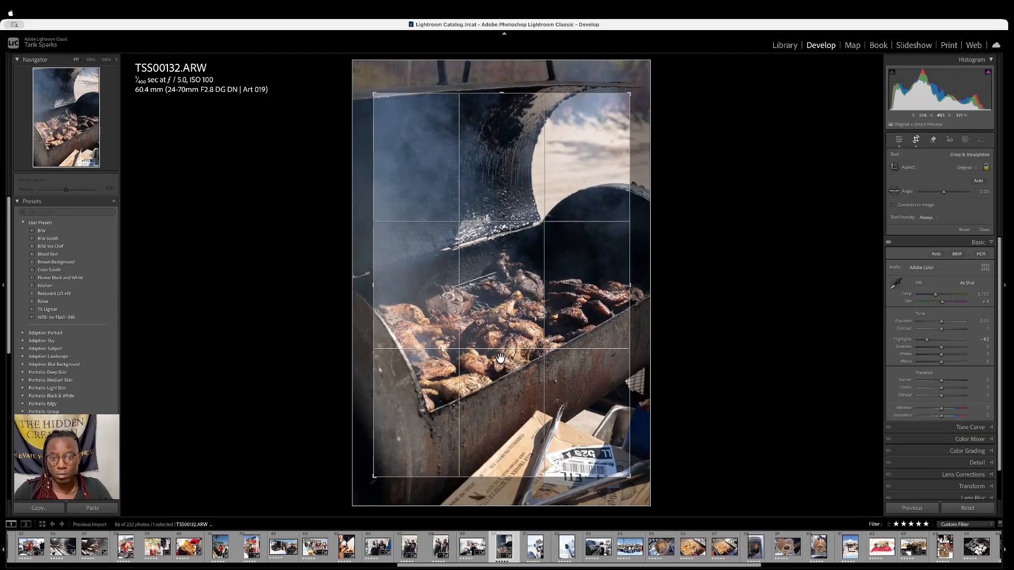
key("Return")
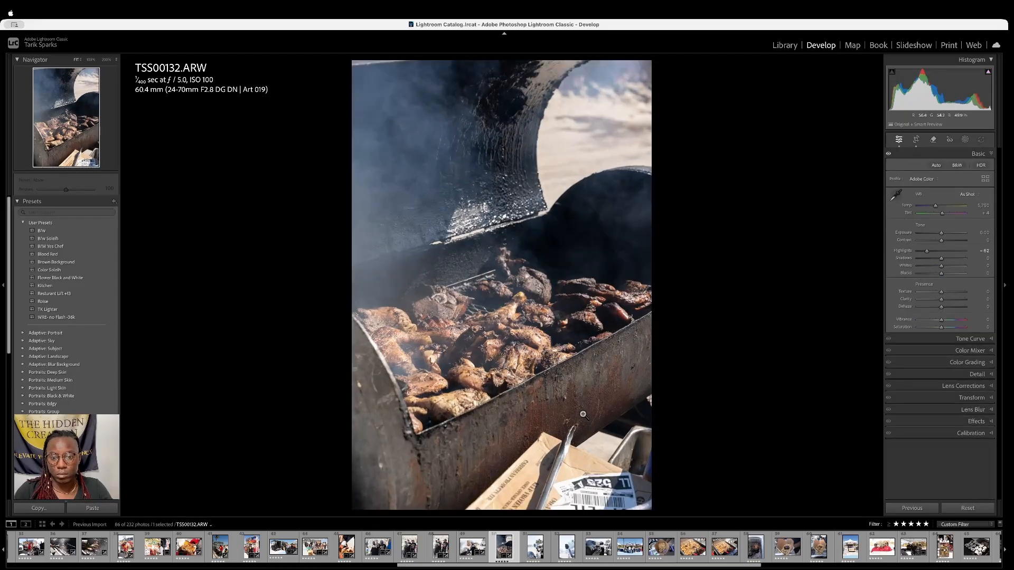
Paste the copied develop settings onto TSS00135.ARW and raise its Contrast to +13
key("Right")
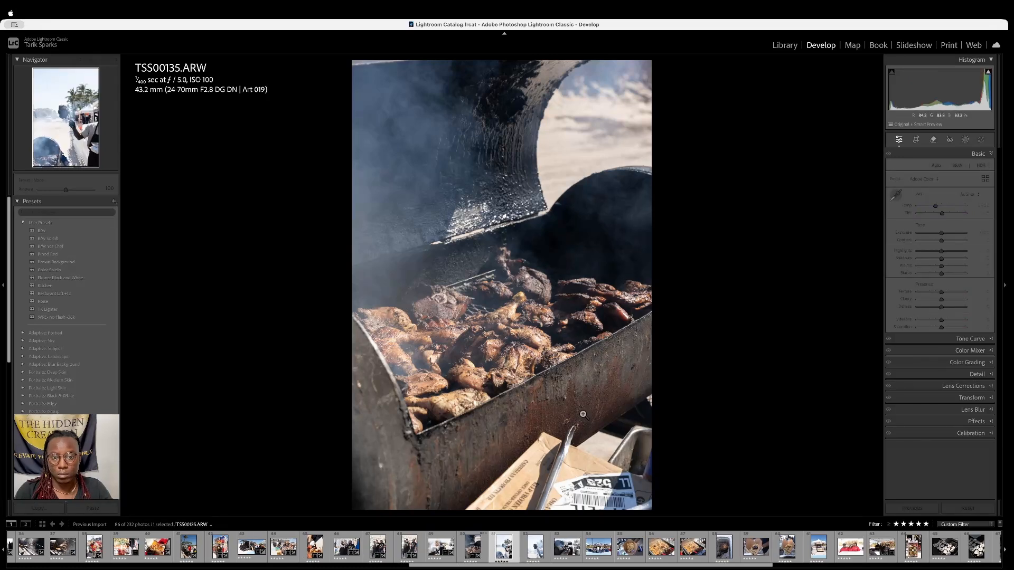
key("super+shift+v")
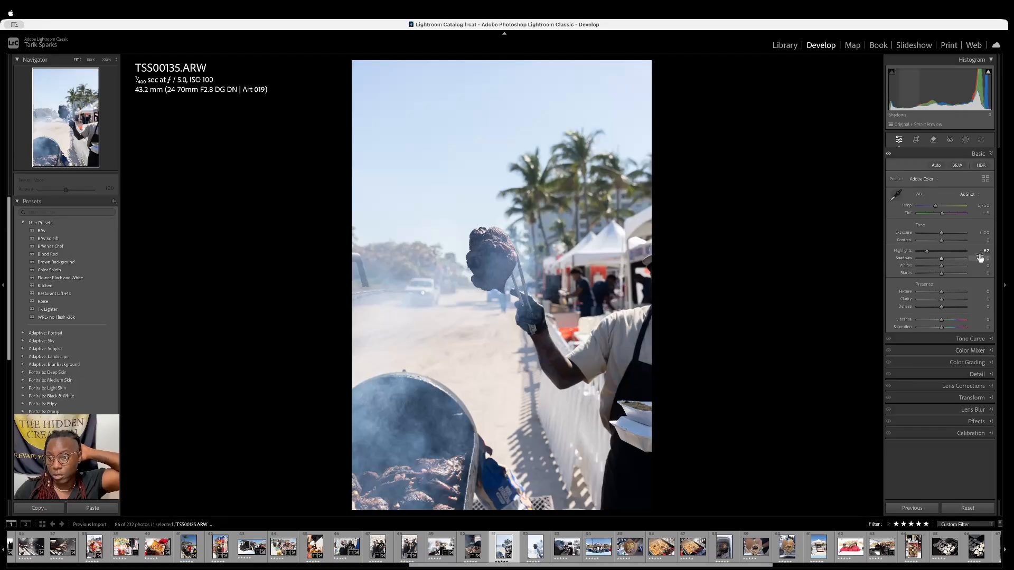
left_click_drag(943, 239, 945, 243)
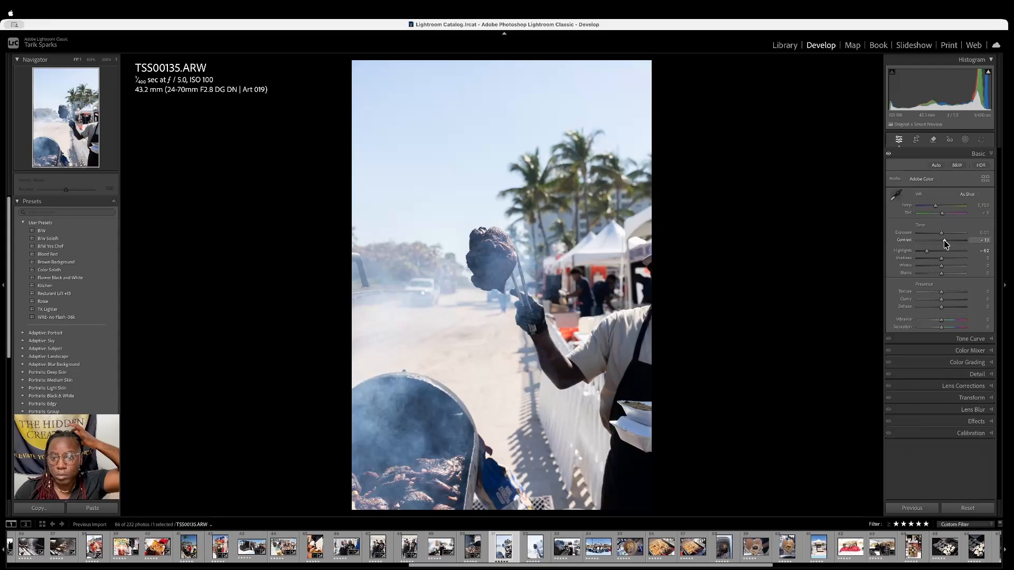
Crop TSS00135.ARW tighter around the meat held up in the tongs, trimming all edges and repositioning the photo within the frame
key("r")
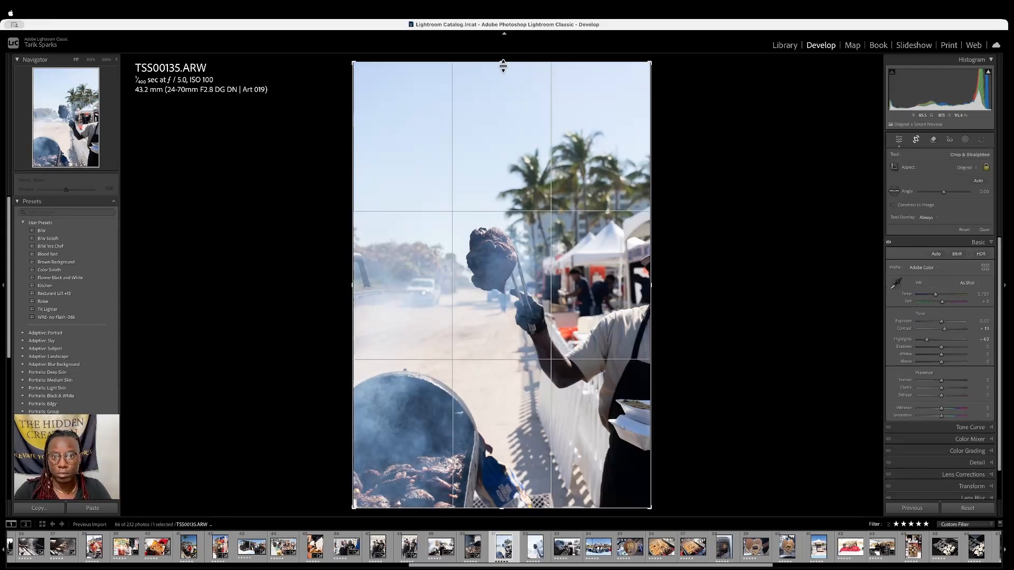
left_click_drag(504, 66, 500, 97)
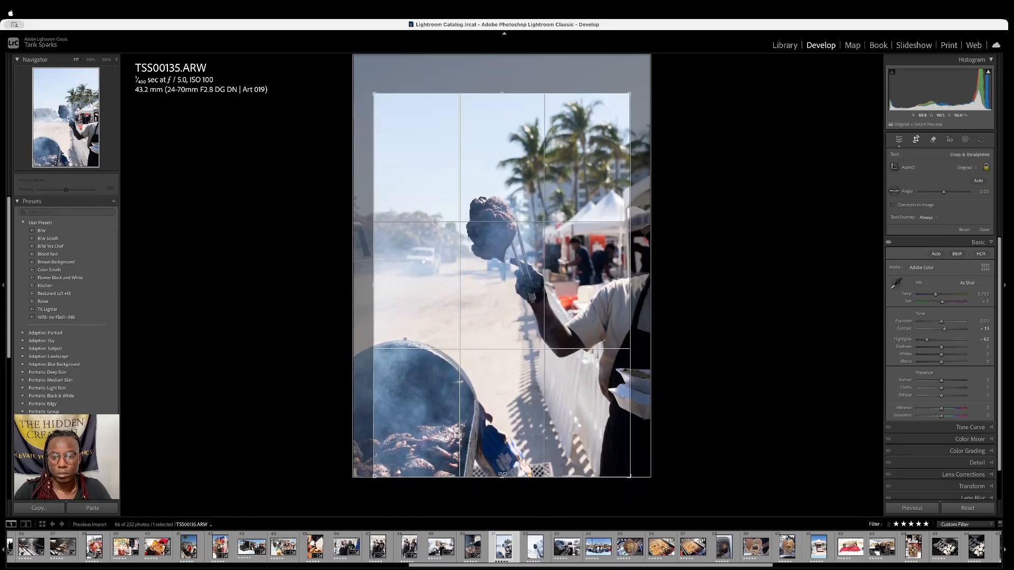
left_click_drag(502, 474, 504, 445)
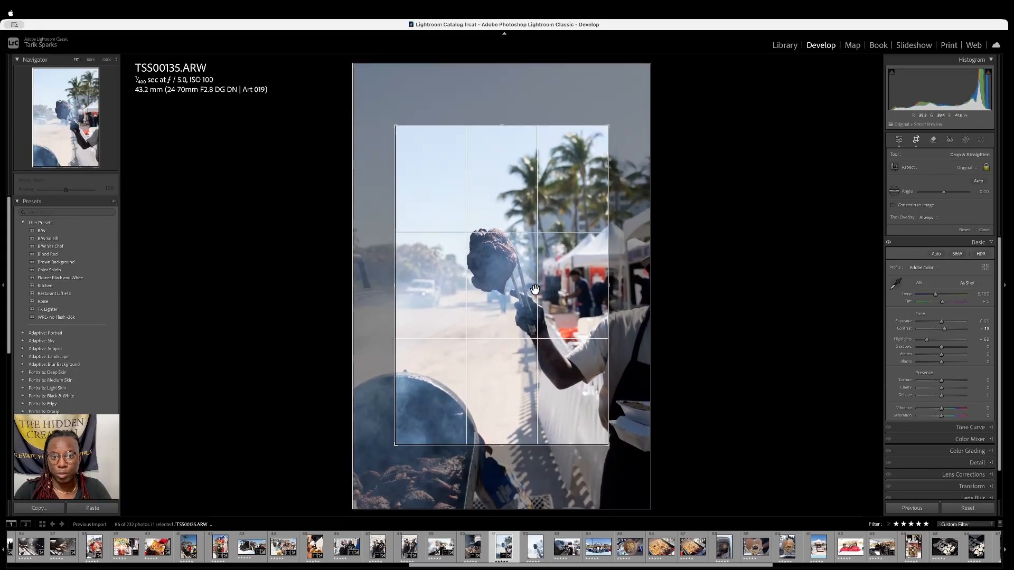
left_click_drag(535, 290, 543, 295)
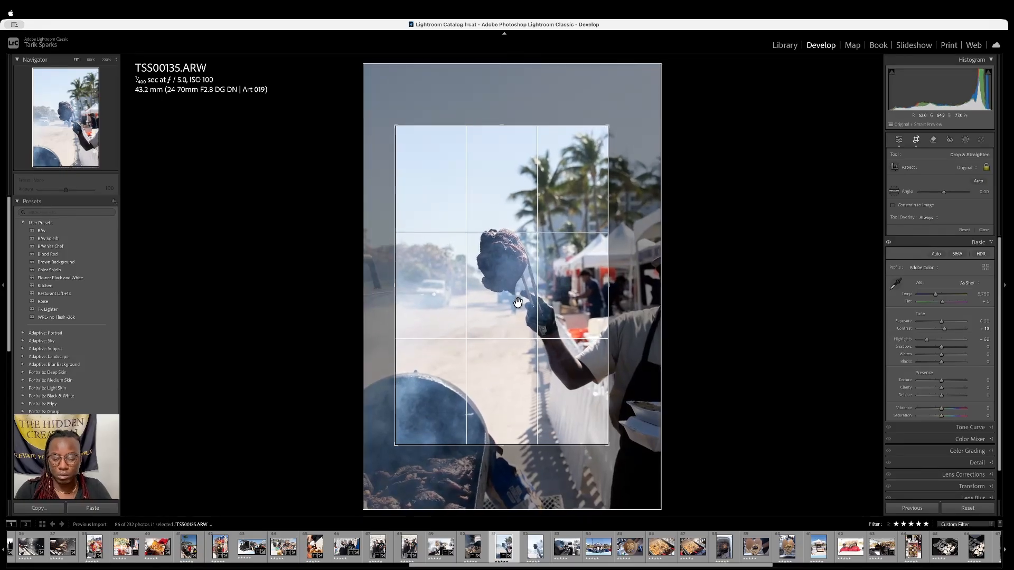
key("Return")
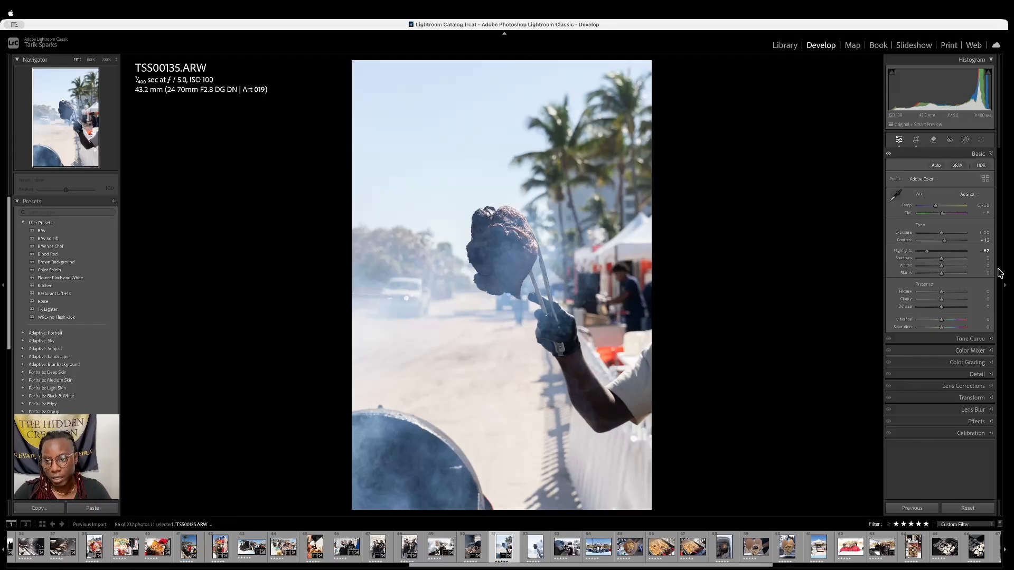
Copy the develop settings from TSS00135.ARW and paste them onto TSS00136.ARW
key("Right")
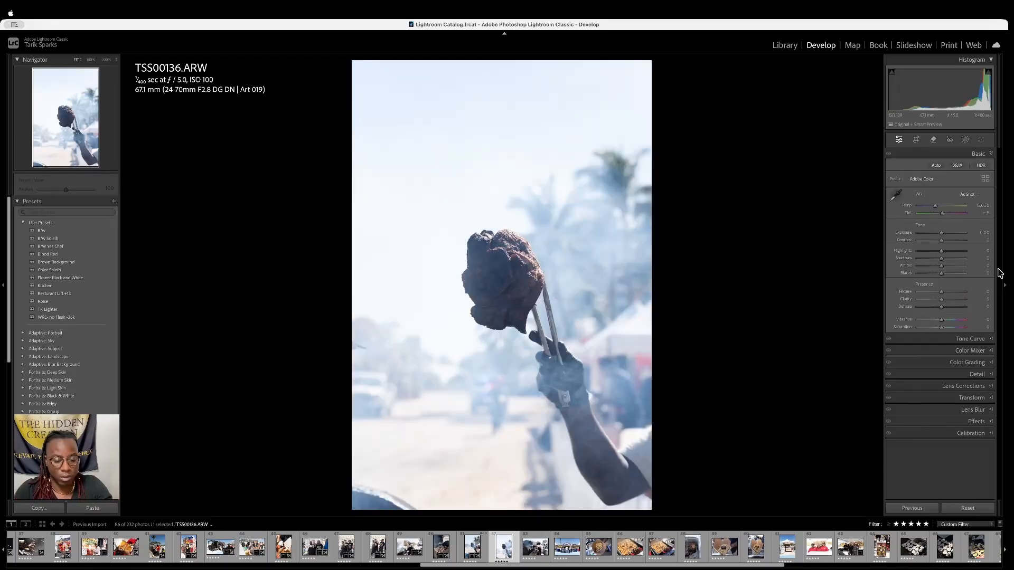
key("Left")
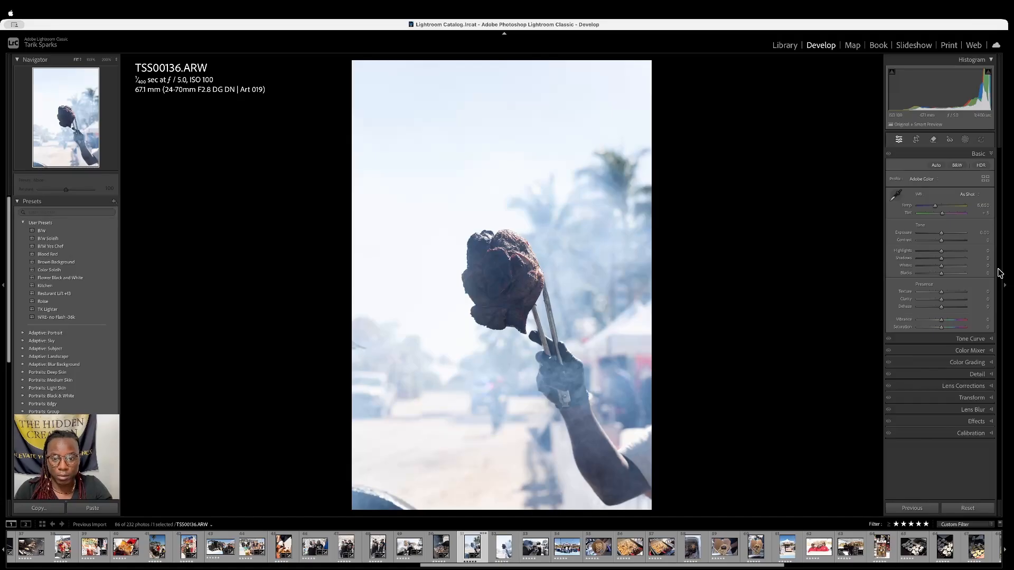
key("Left")
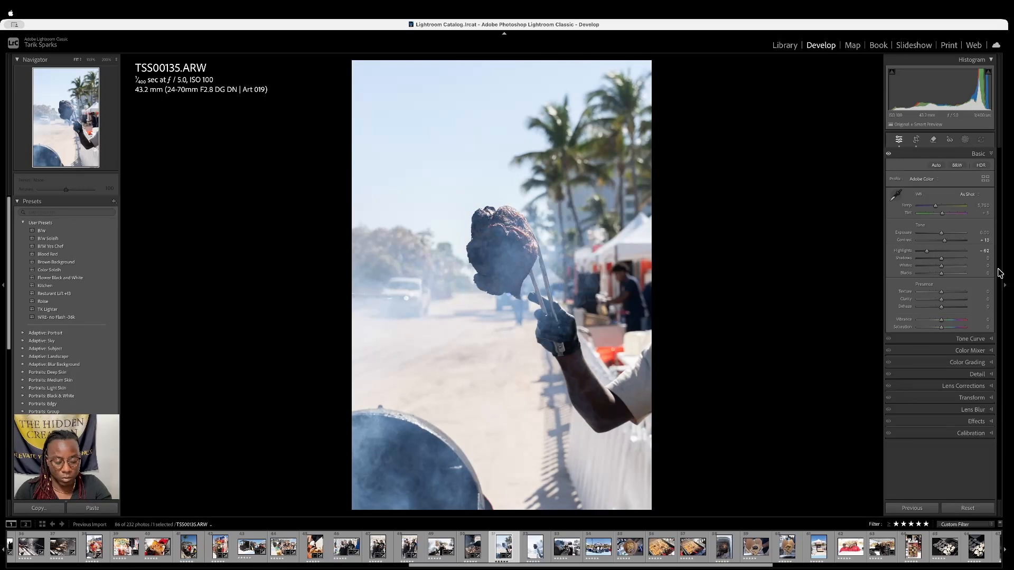
key("super+shift+c")
key("Return")
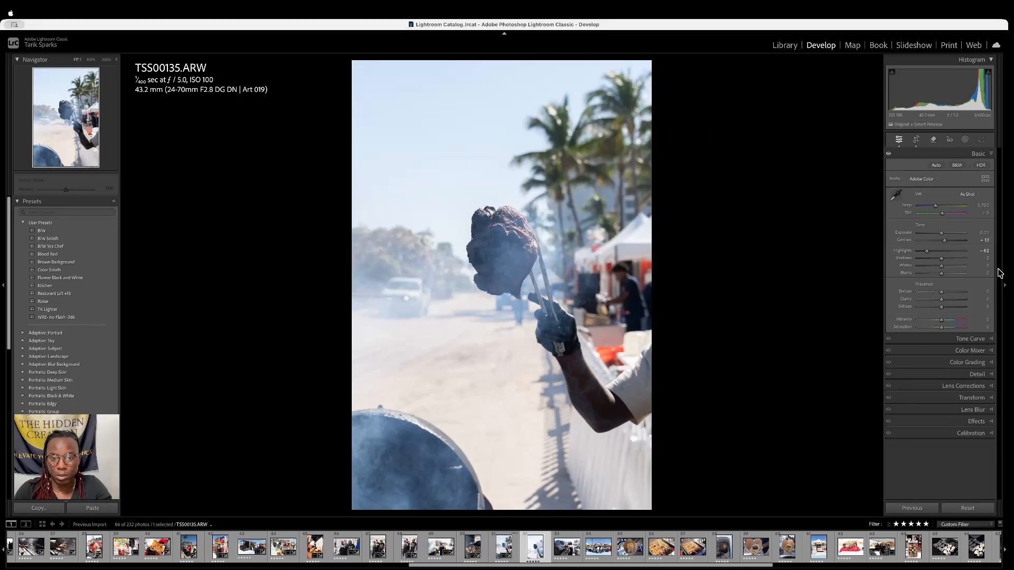
key("Right")
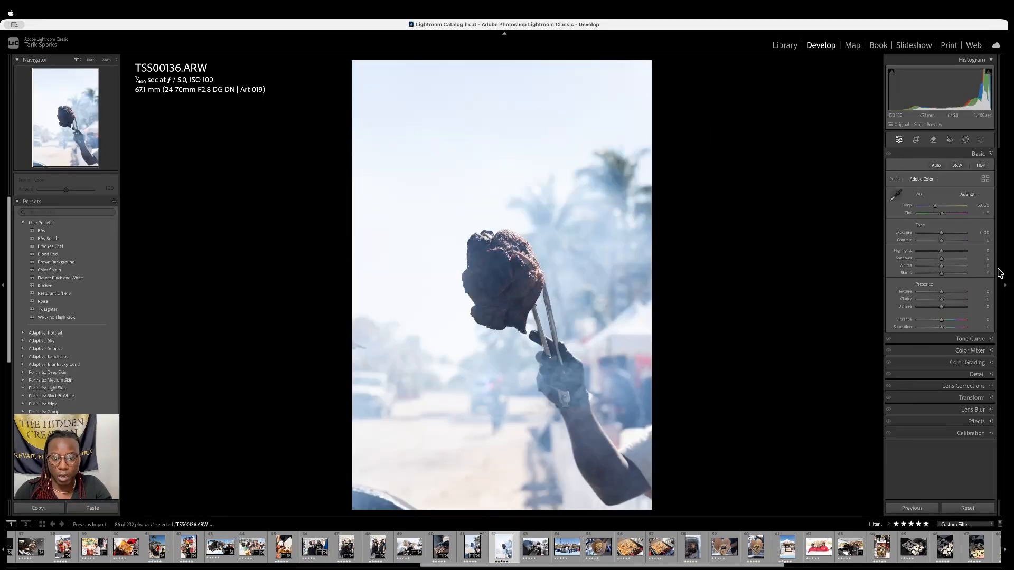
key("super+shift+v")
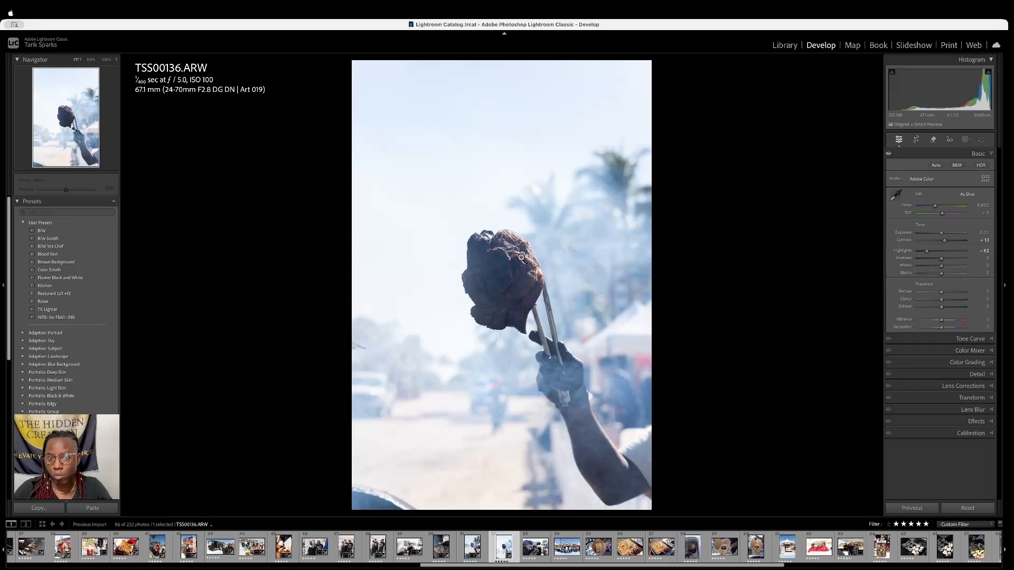
Inspect the meat in TSS00136.ARW up close and set Exposure to +0.30, Texture to +6 and Vibrance to +10
left_click(489, 250)
left_click_drag(547, 276, 513, 187)
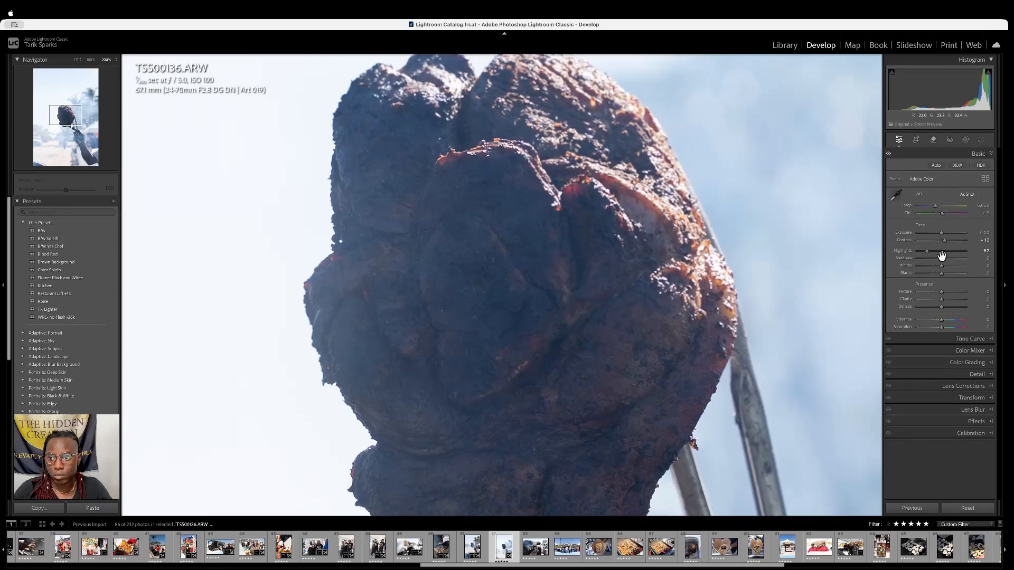
left_click_drag(941, 233, 941, 233)
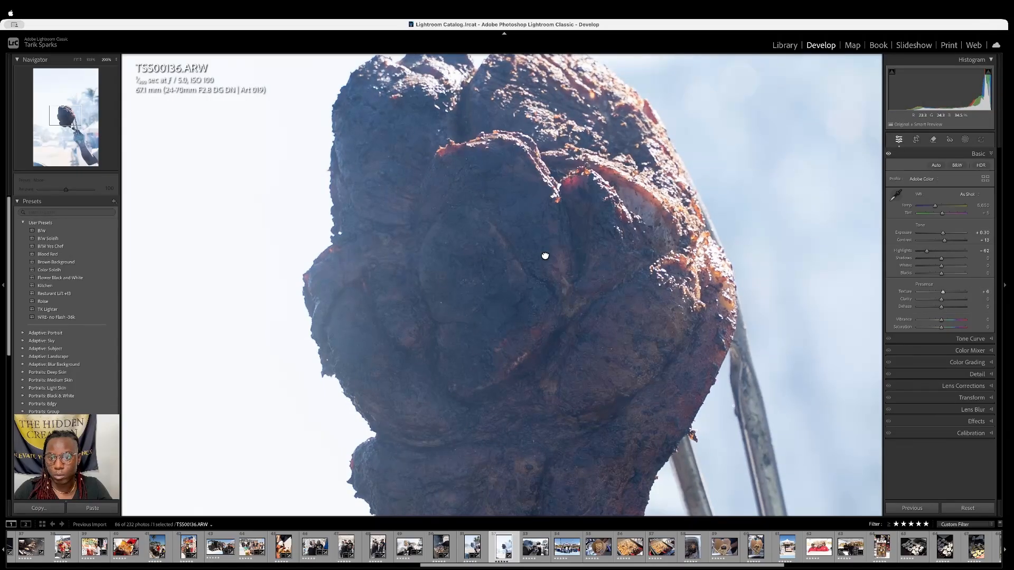
left_click_drag(941, 321, 945, 323)
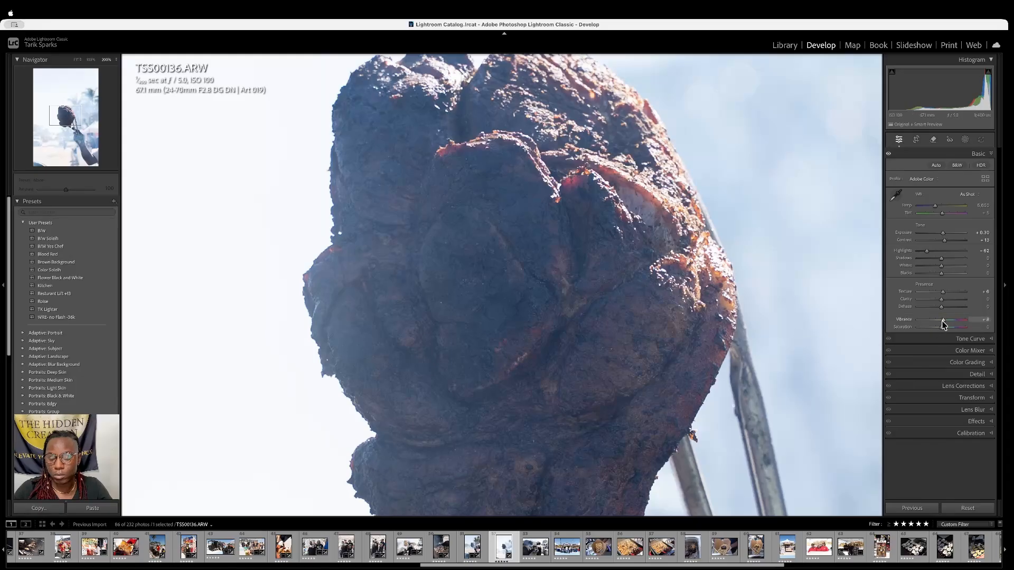
Set the Sharpening Amount of TSS00136.ARW to 70 and check the detail on the meat
left_click(993, 374)
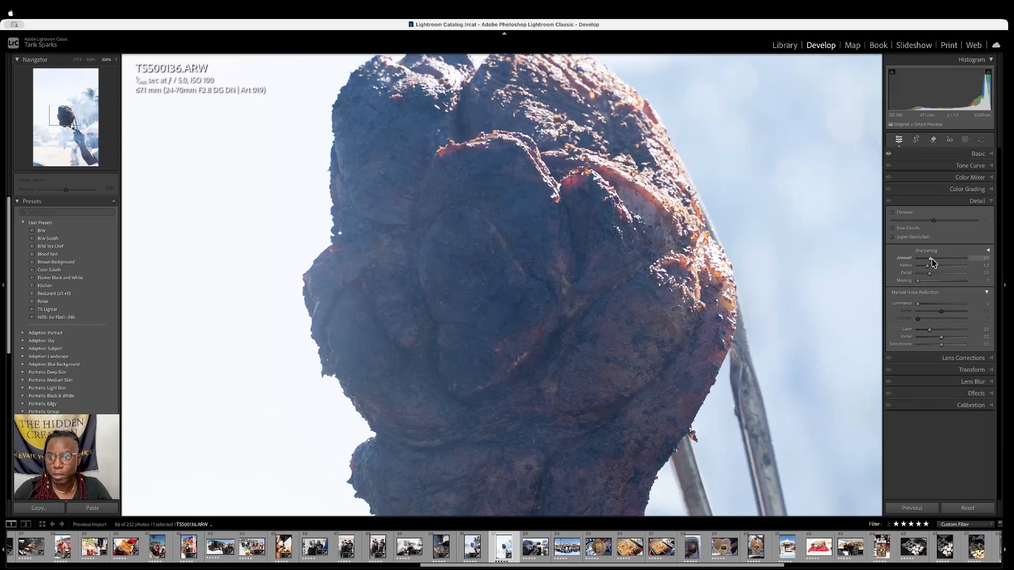
left_click_drag(936, 259, 940, 259)
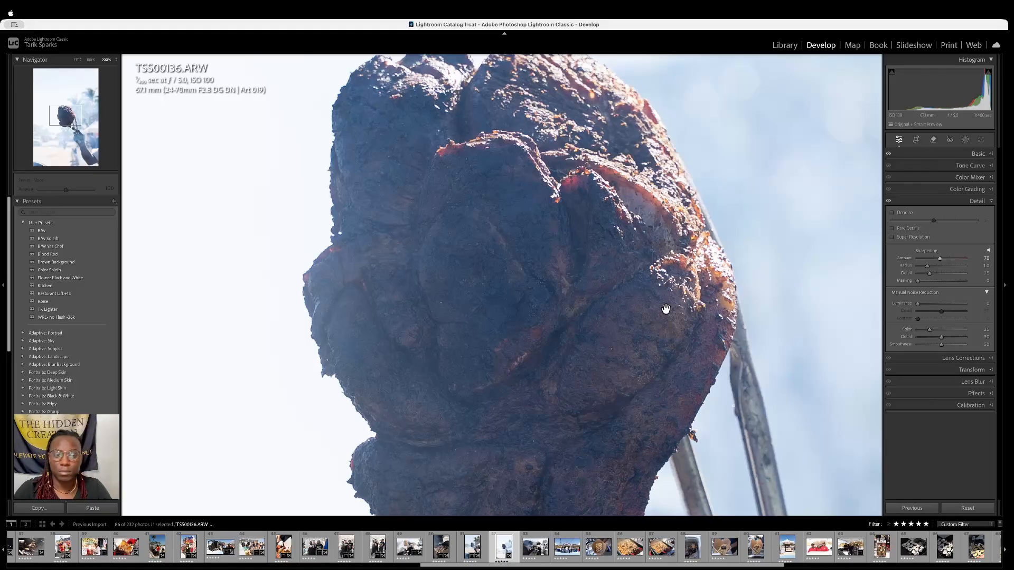
left_click_drag(665, 308, 656, 290)
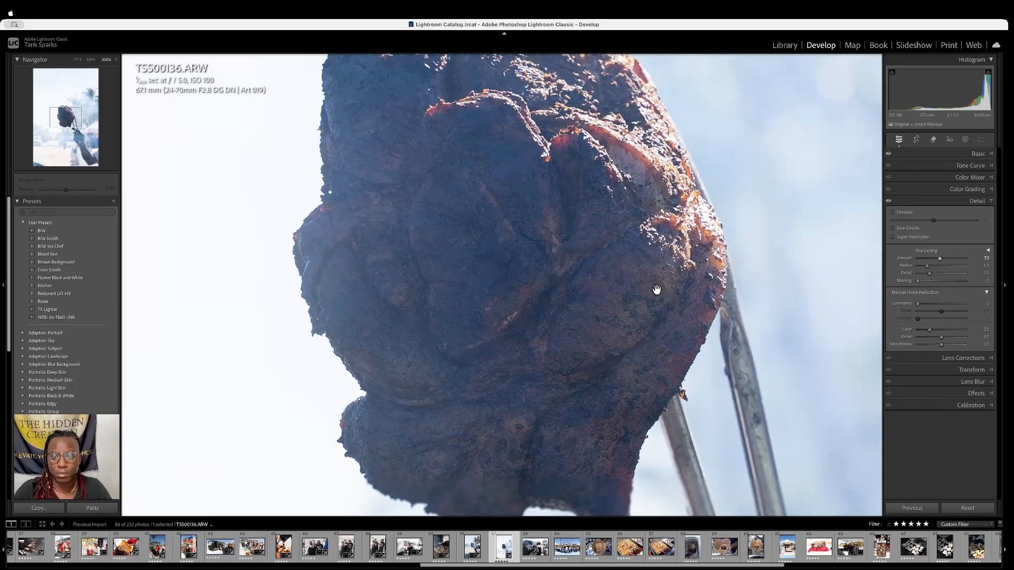
left_click(657, 289)
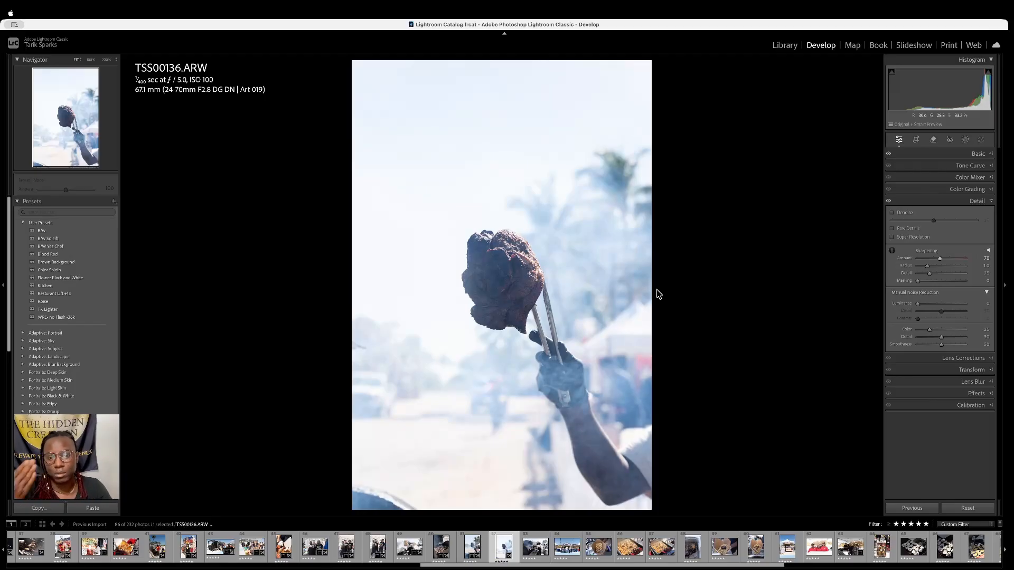
Lower the Whites of TSS00136.ARW to −22, fine-tune its Temp, and check the photo in full-screen view
left_click(991, 156)
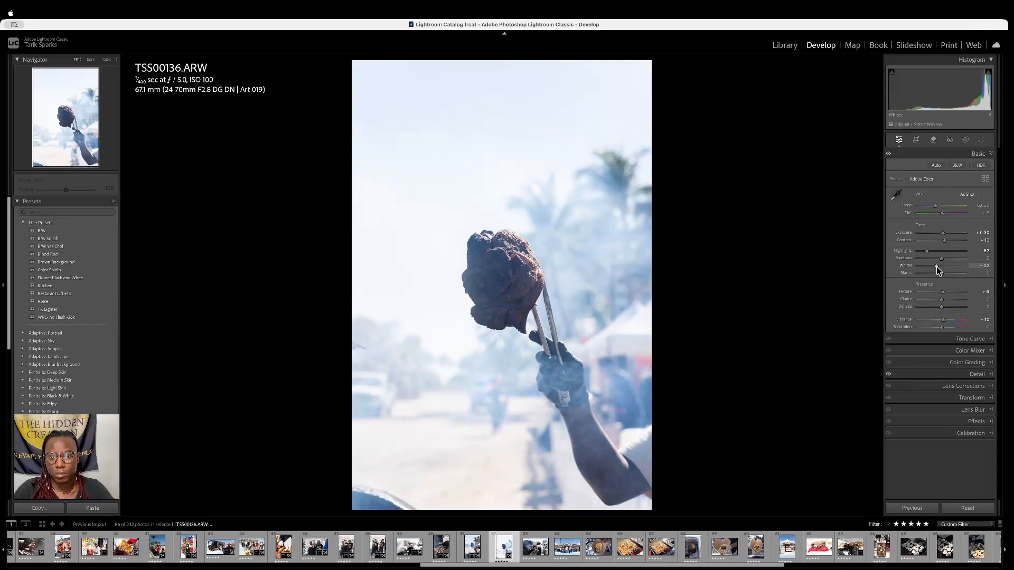
left_click_drag(935, 205, 934, 204)
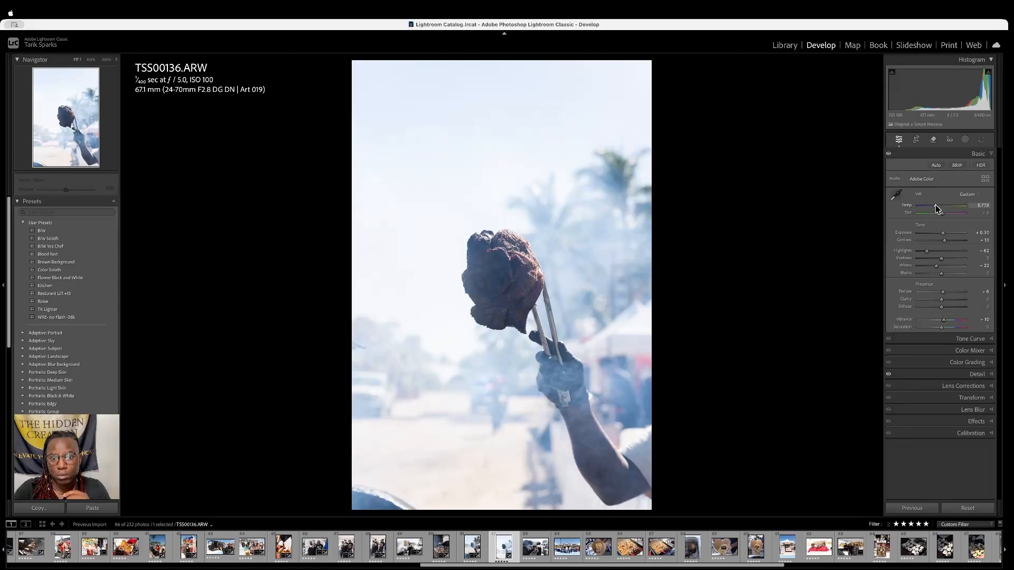
key("f")
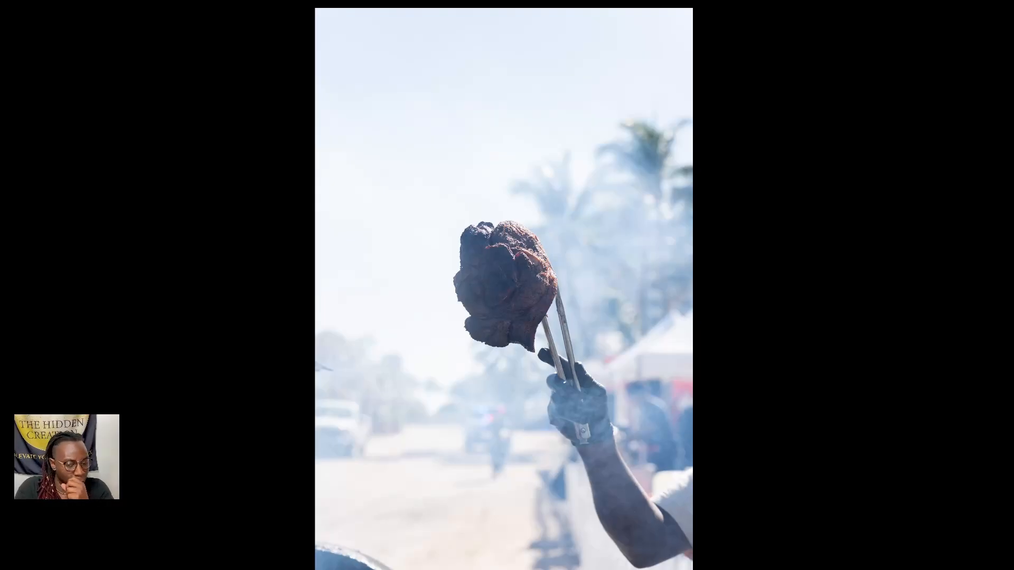
key("Escape")
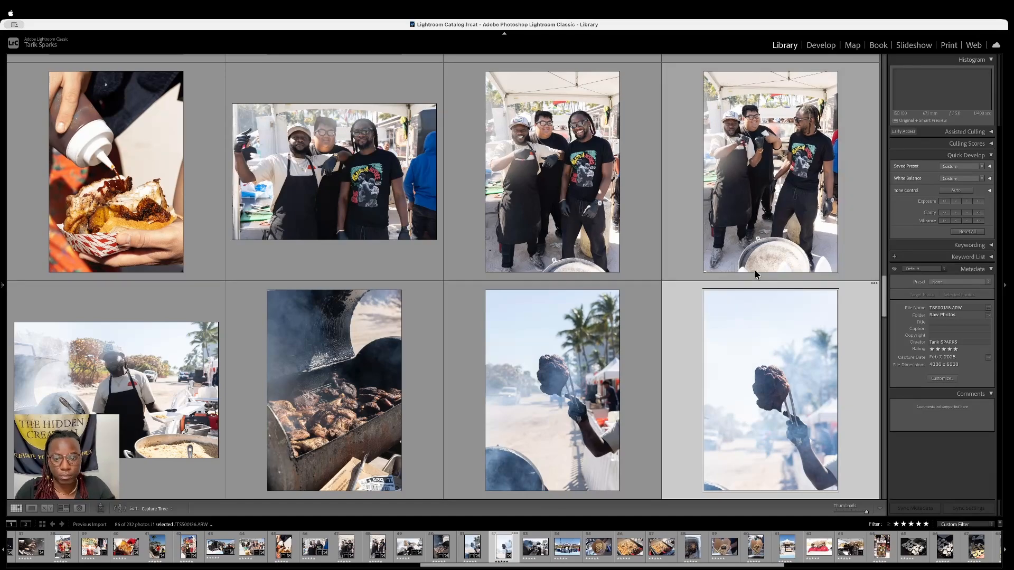
Find TSS00139.ARW, the photo of the cook reaching over the grill, in the Library grid and open it in Develop
scroll(733, 273, "down", 5)
scroll(733, 275, "down", 1)
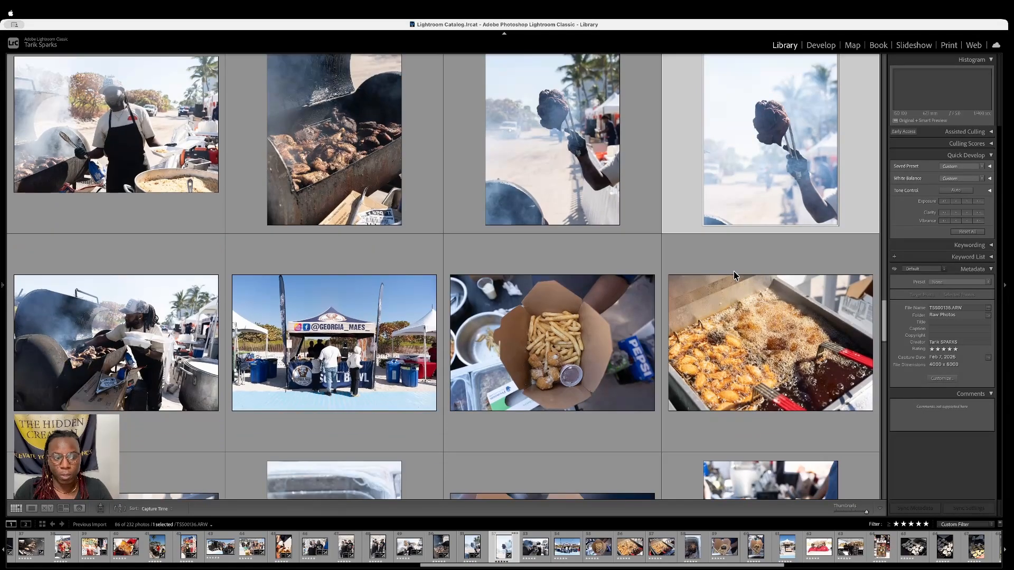
scroll(733, 274, "down", 1)
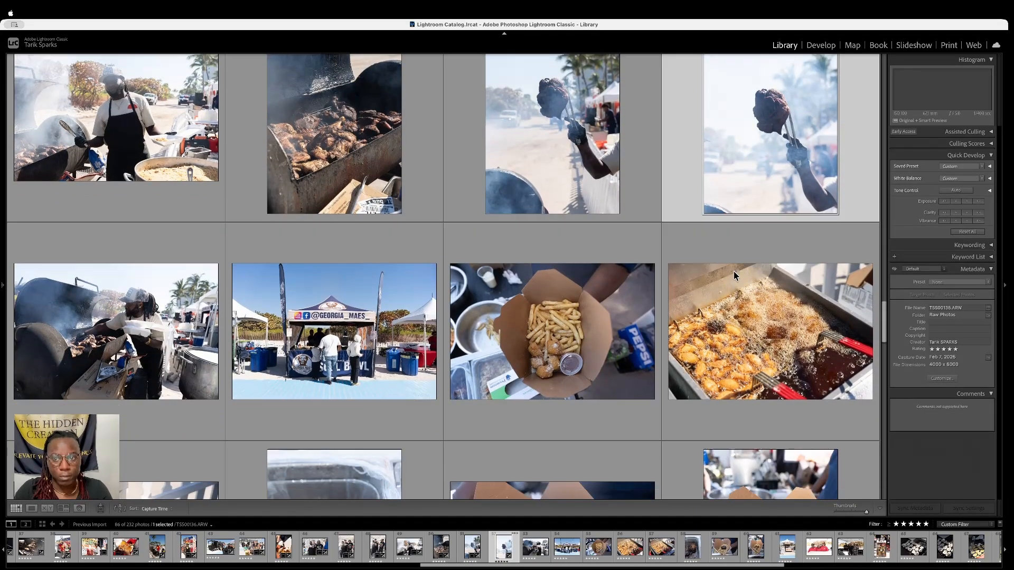
double_click(174, 339)
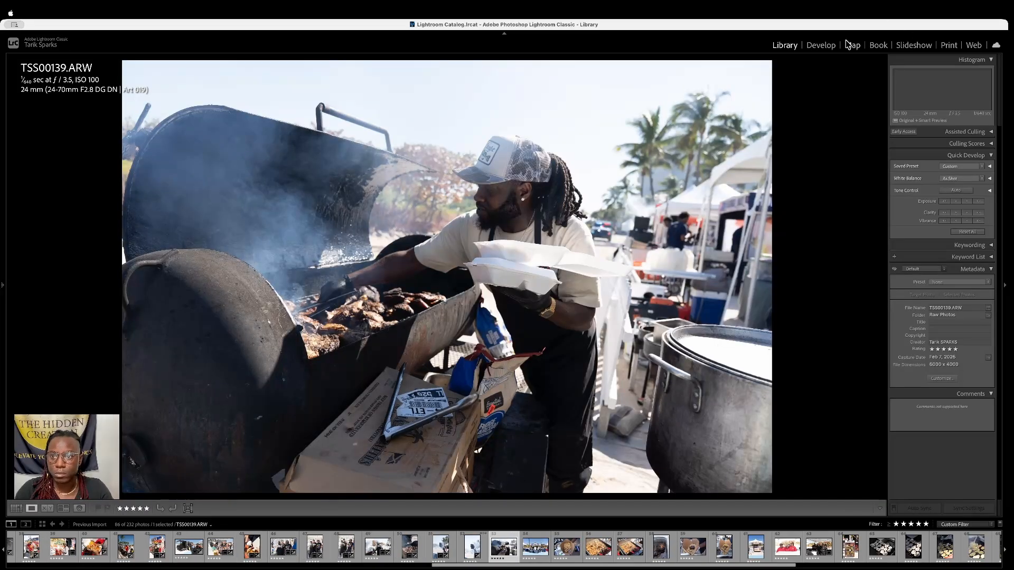
left_click(823, 47)
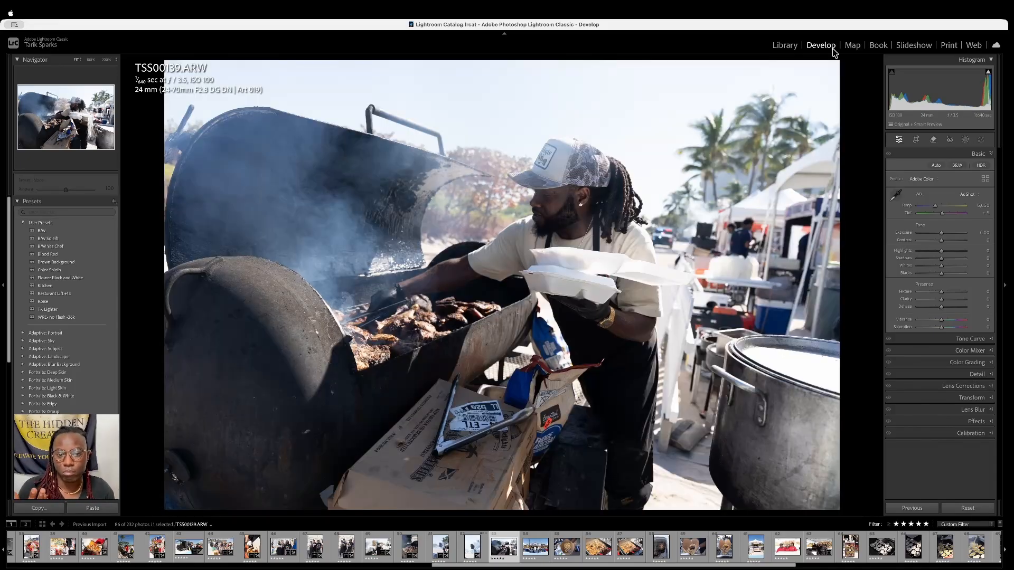
Straighten TSS00139.ARW automatically and apply the resulting crop
key("r")
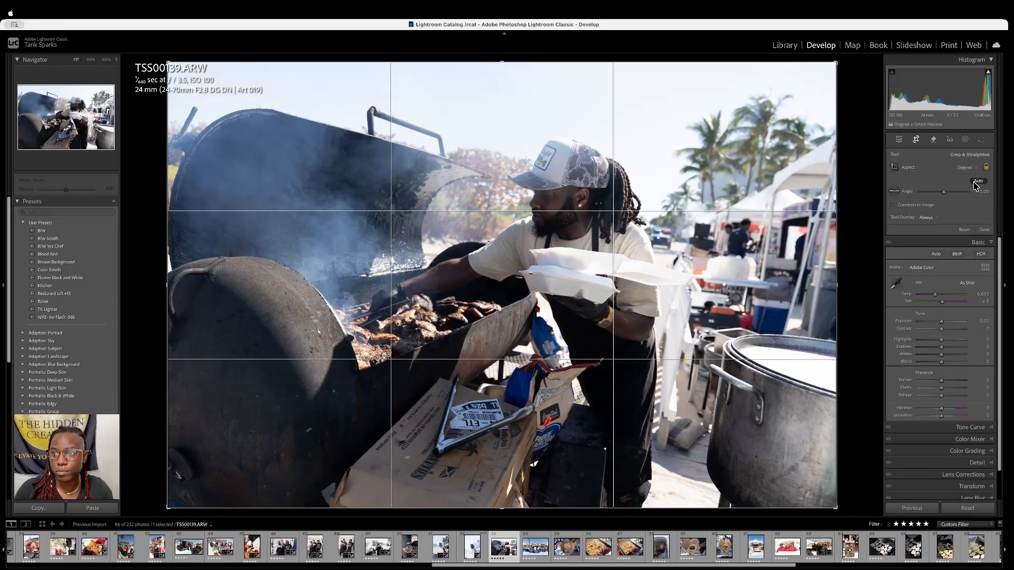
left_click(977, 182)
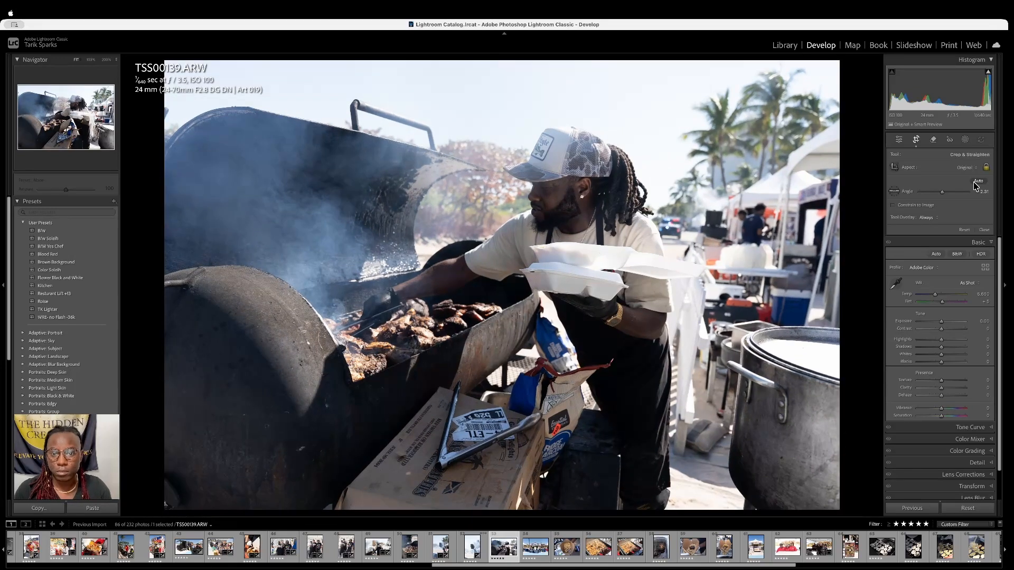
key("Return")
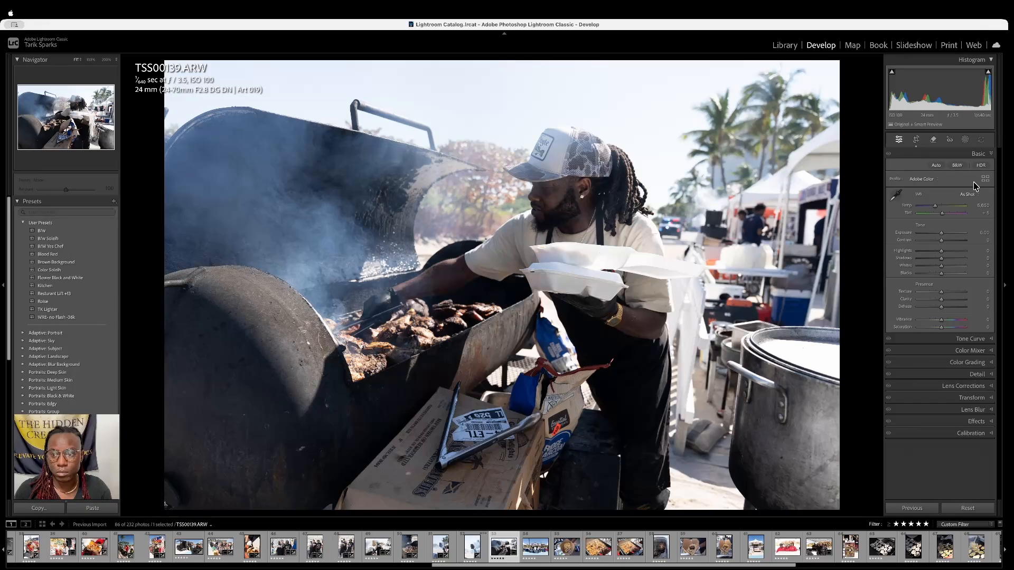
Paste the copied develop settings onto TSS00139.ARW, then set its Exposure to +0.10 and Highlights to −58
key("super+shift+v")
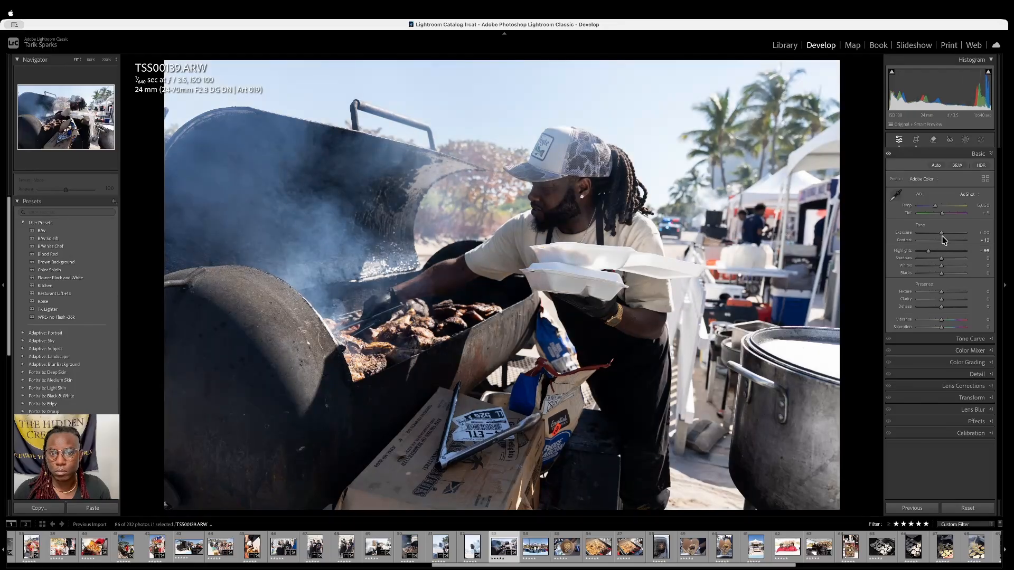
left_click(941, 233)
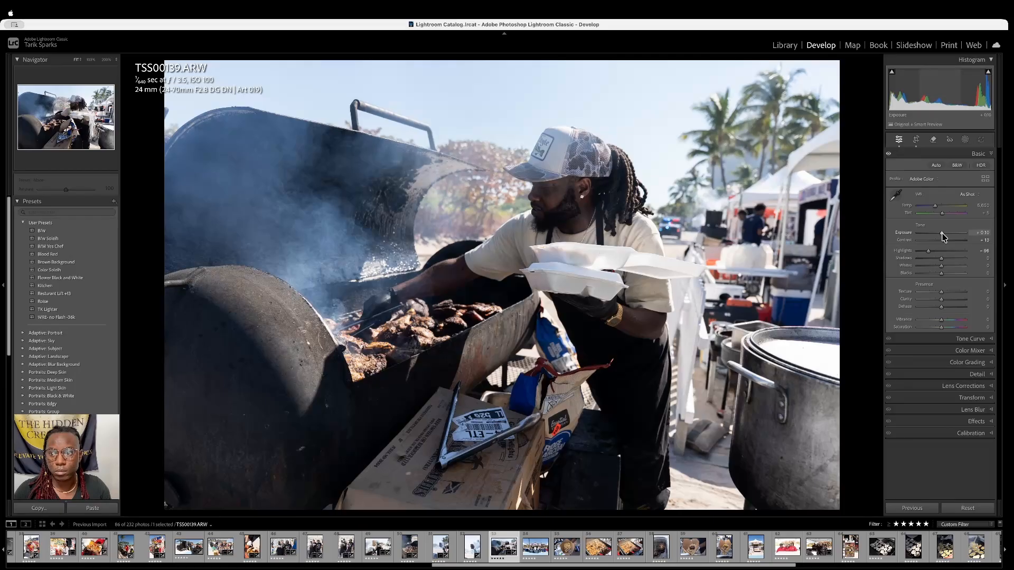
Crop TSS00139.ARW tighter around the cook and grill, cutting into the stockpot, and compare it with the before view
key("r")
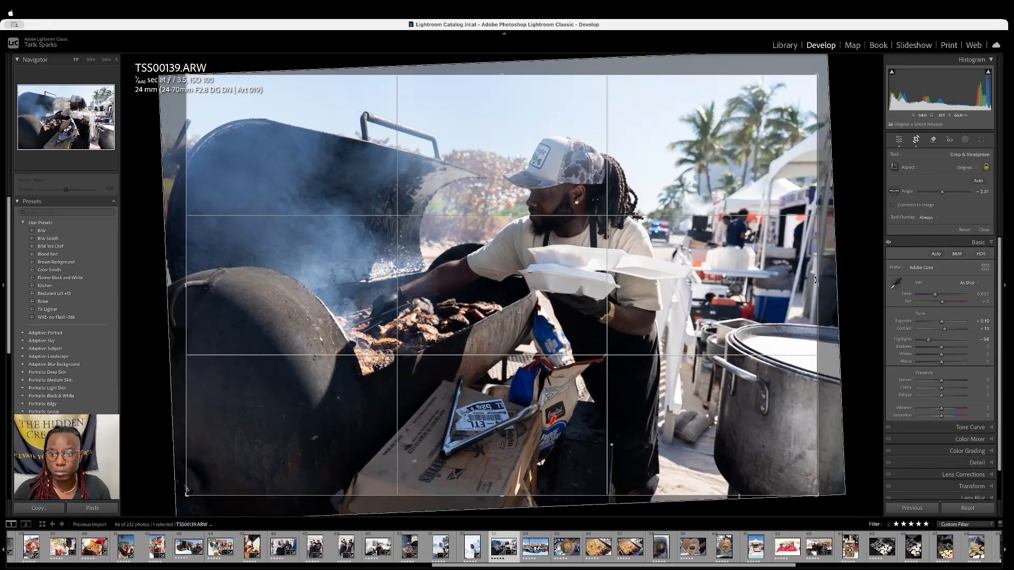
left_click_drag(817, 286, 797, 285)
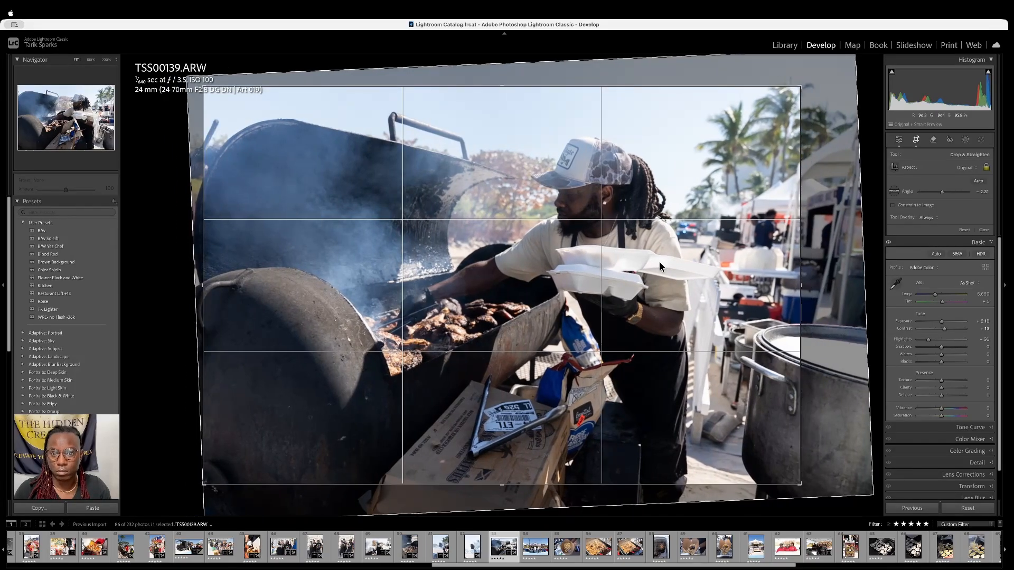
key("Return")
key("backslash")
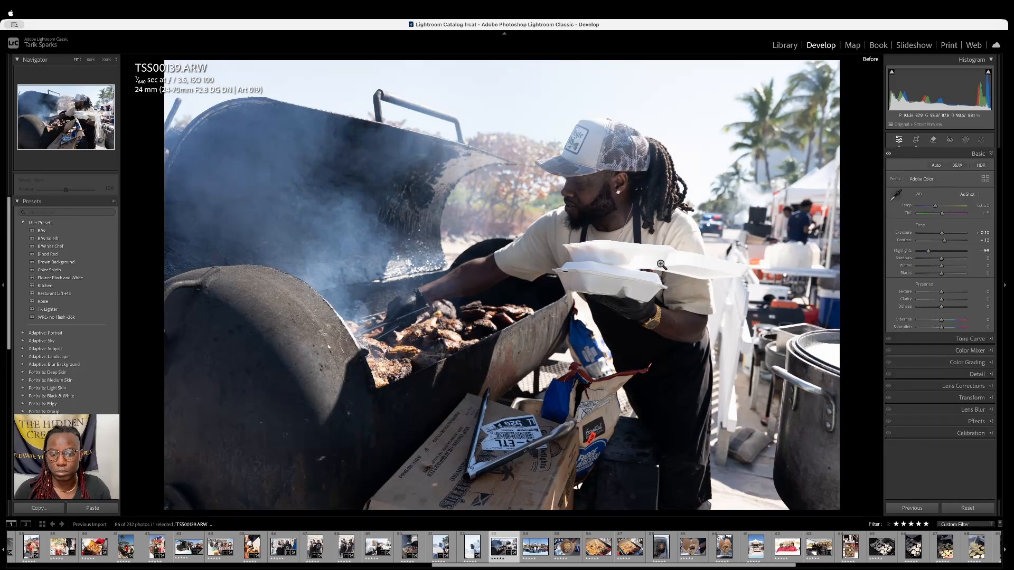
Crop TSS00143.ARW to a portrait frame centred on the Georgia Mae's tent, cutting out the neighbouring tents
key("Right")
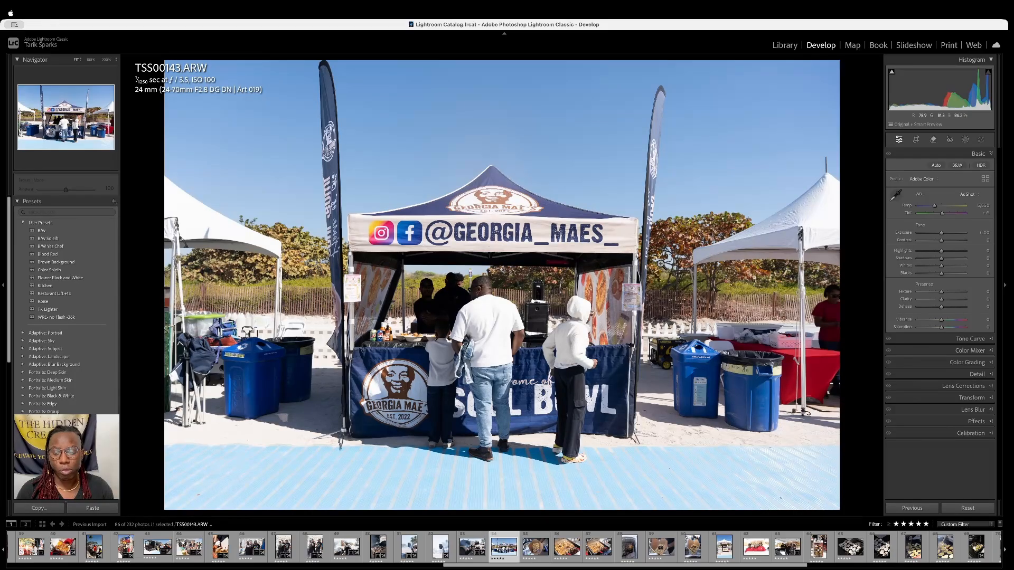
key("r")
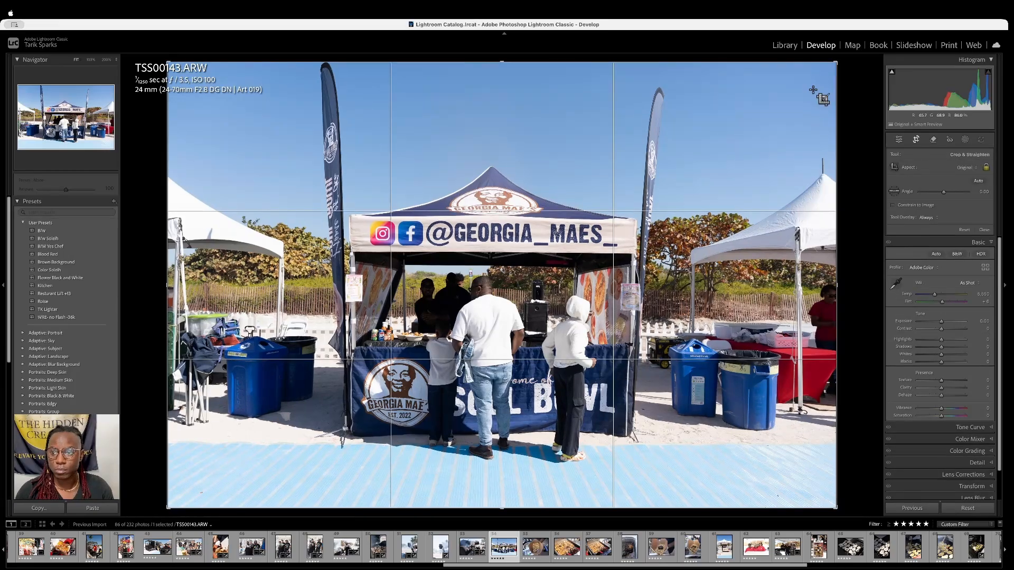
left_click_drag(836, 62, 707, 62)
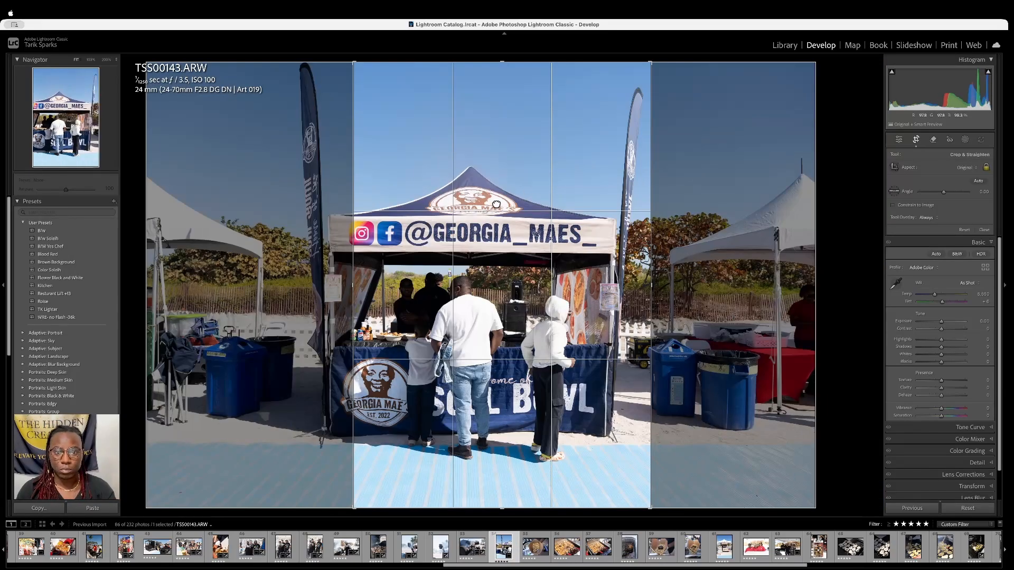
left_click_drag(496, 204, 521, 204)
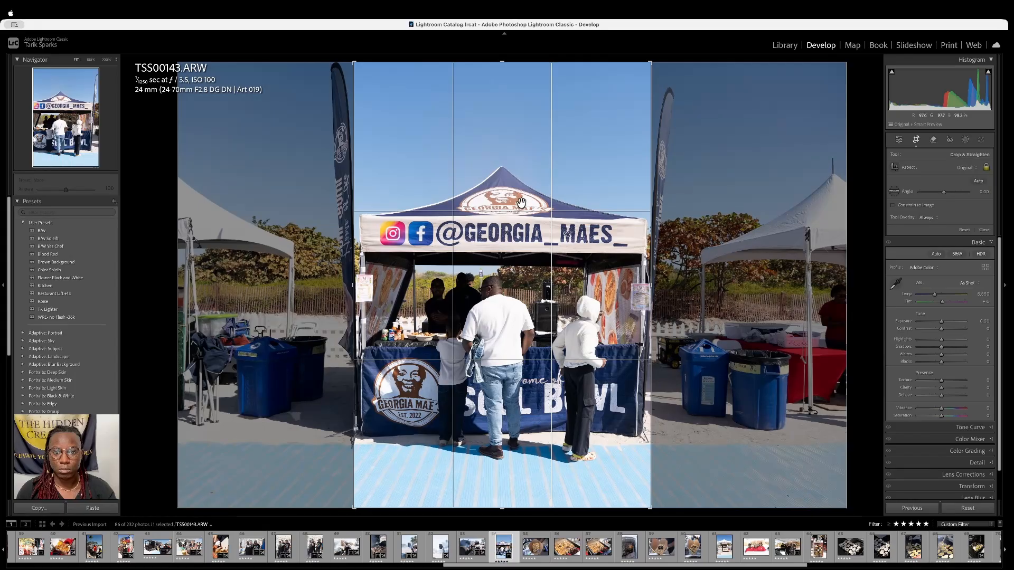
key("Return")
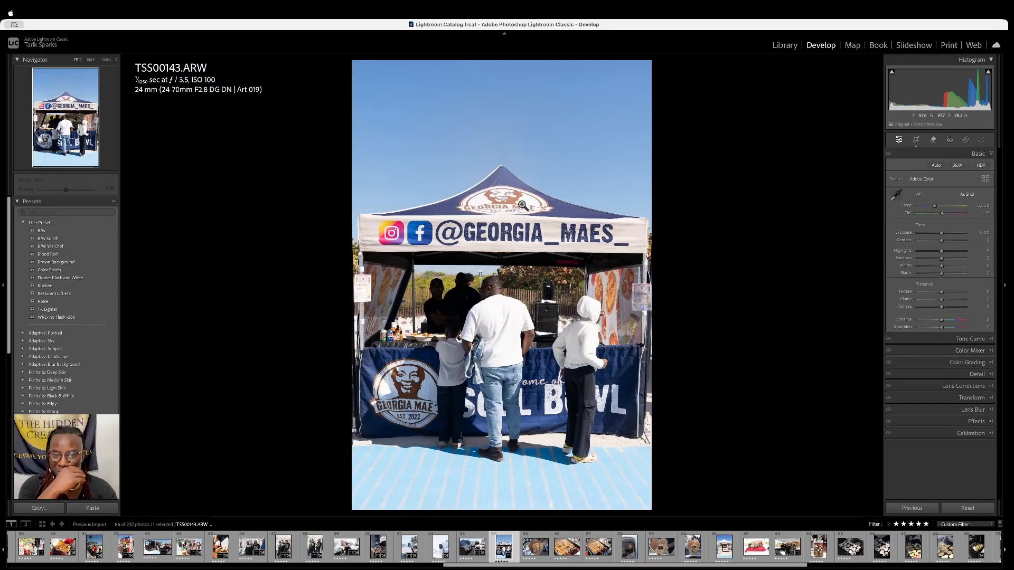
Set the Exposure of TSS00143.ARW to +0.25 and check the shaded people inside the tent up close
left_click(942, 234)
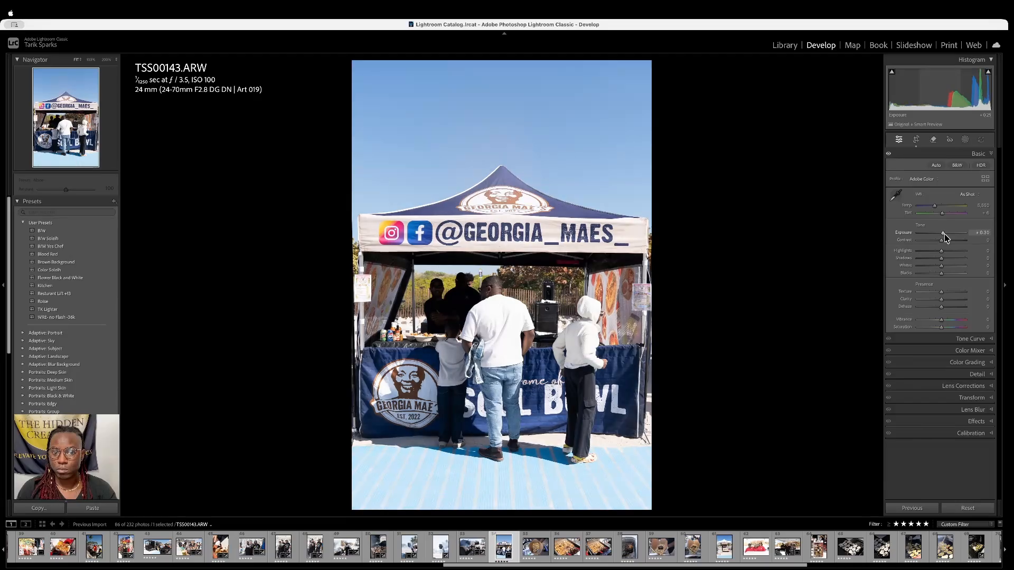
left_click_drag(944, 234, 944, 234)
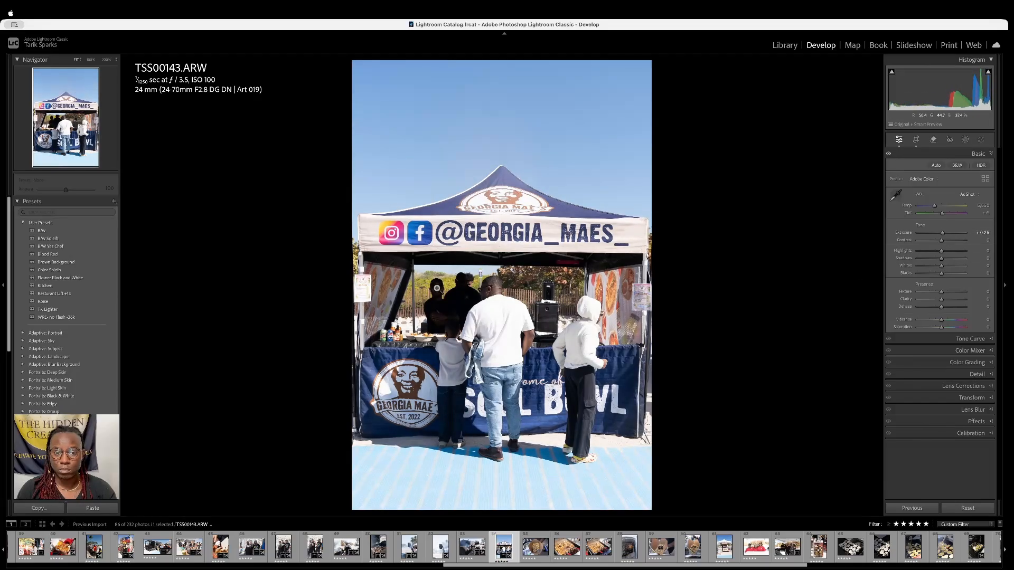
left_click(437, 288)
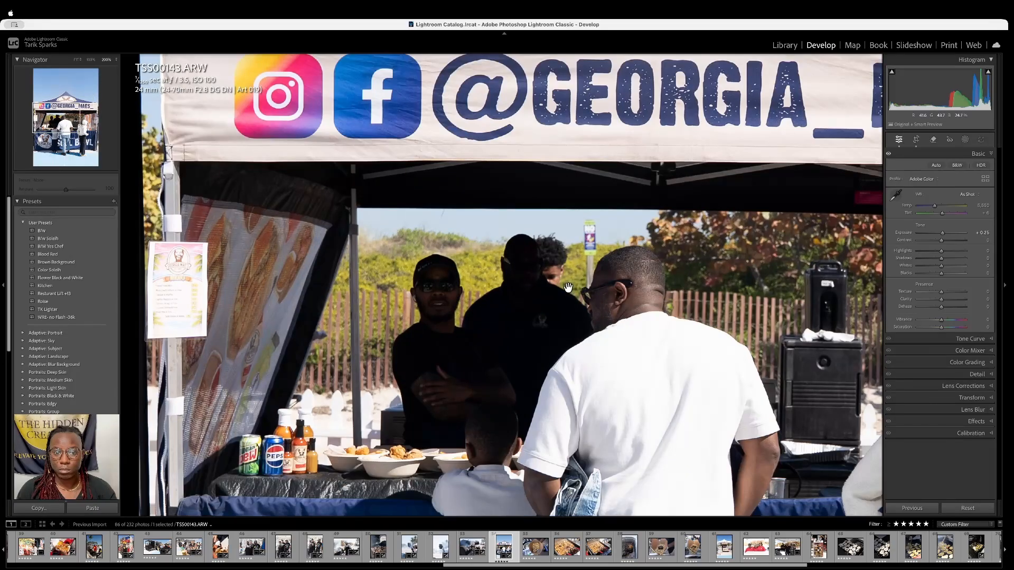
left_click(568, 287)
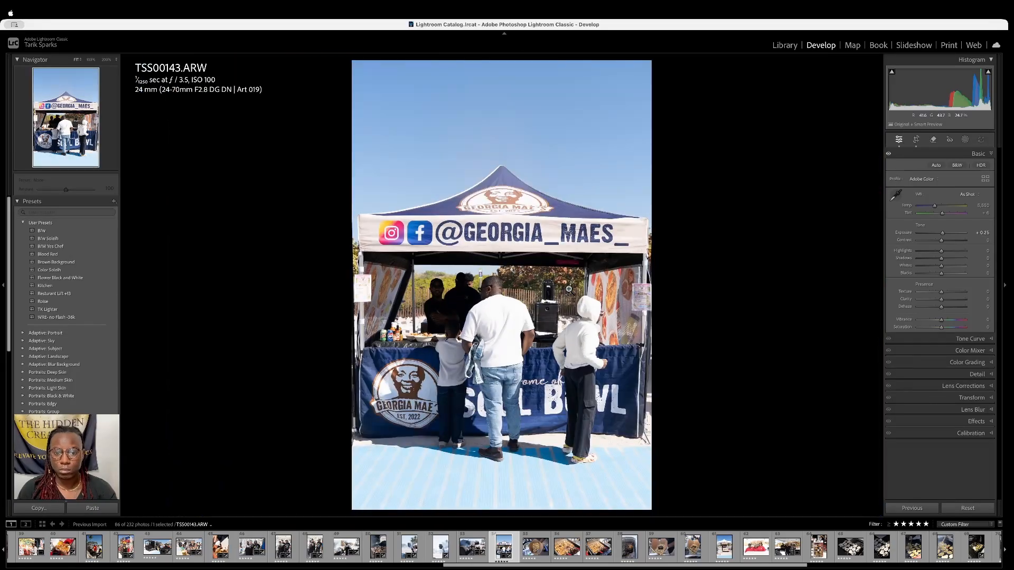
Paste the copied develop settings onto TSS00154.ARW, the photo of the fries box, and set its Exposure to +0.10
key("Right")
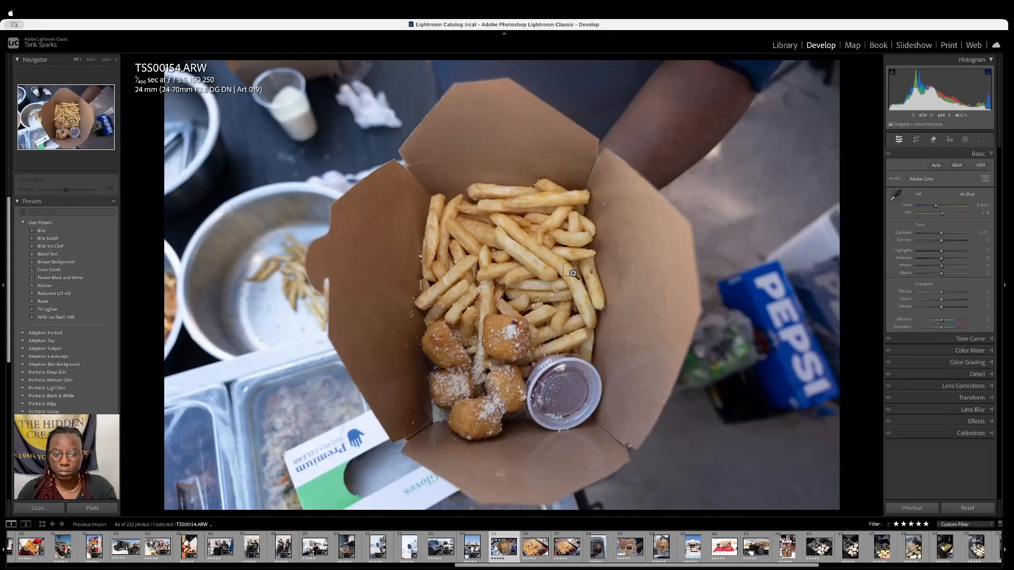
key("super+shift+v")
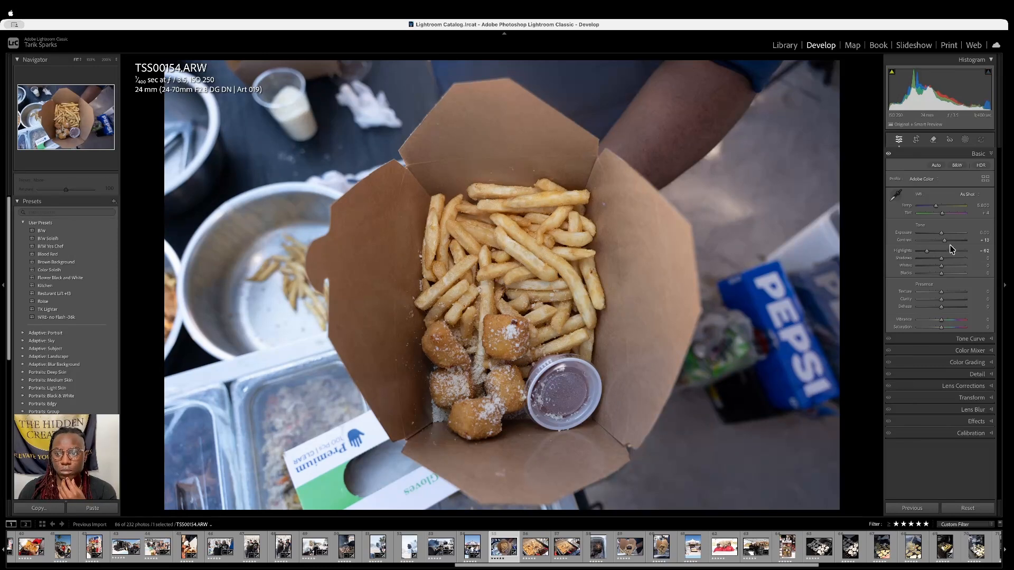
left_click_drag(942, 233, 942, 234)
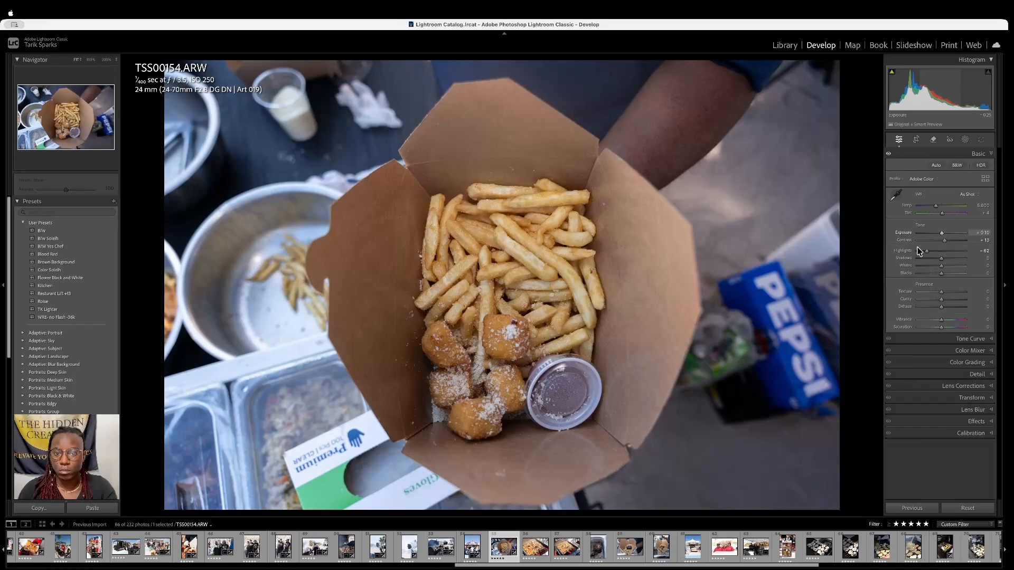
Try a portrait crop of TSS00154.ARW framed around the box of fries
left_click(916, 139)
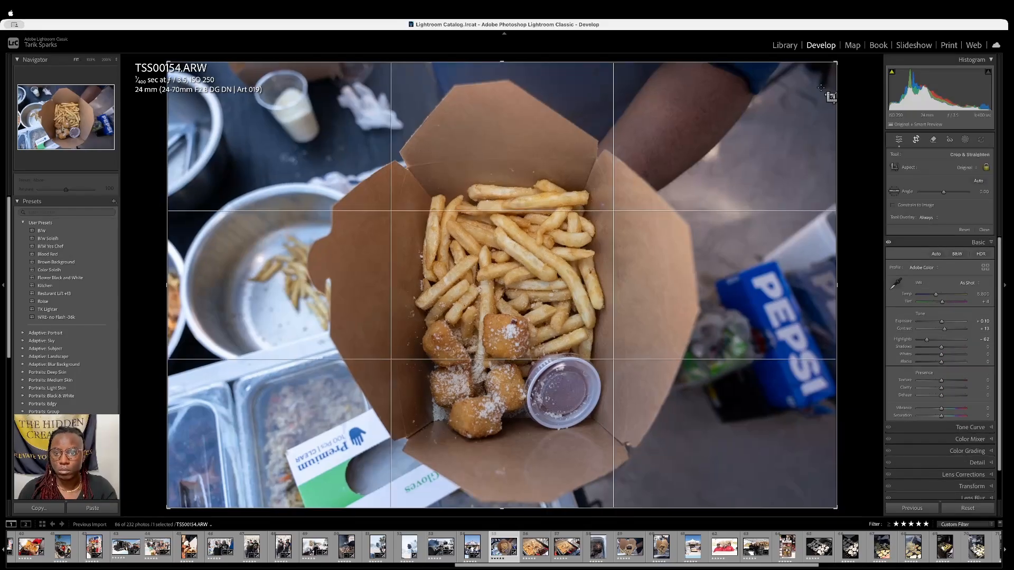
left_click_drag(835, 63, 660, 94)
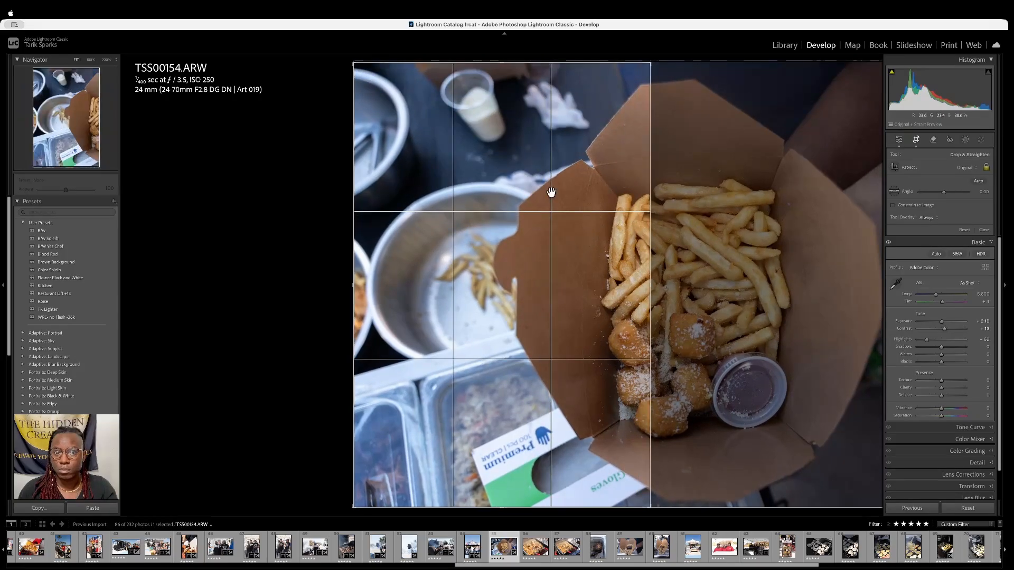
left_click_drag(551, 193, 464, 218)
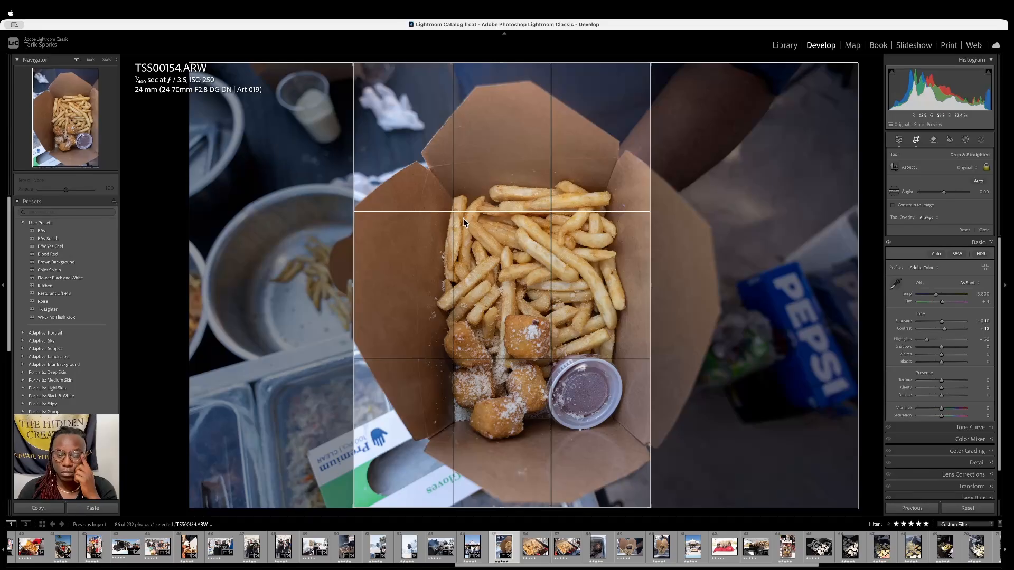
key("Return")
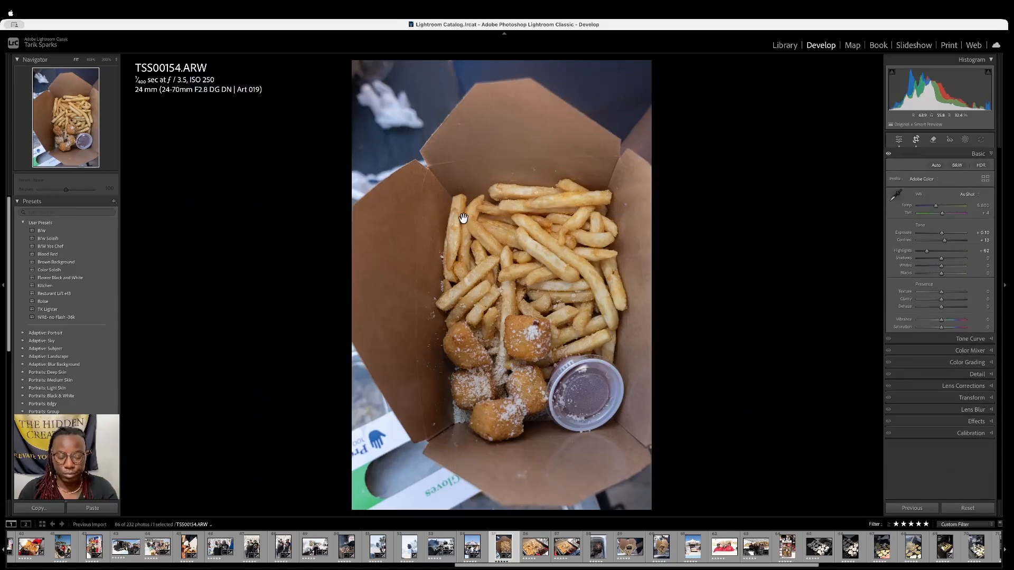
Recrop TSS00154.ARW to a tighter landscape frame with the fries box and metal bowl, using the diagonal overlay, and set Highlights to −44
key("r")
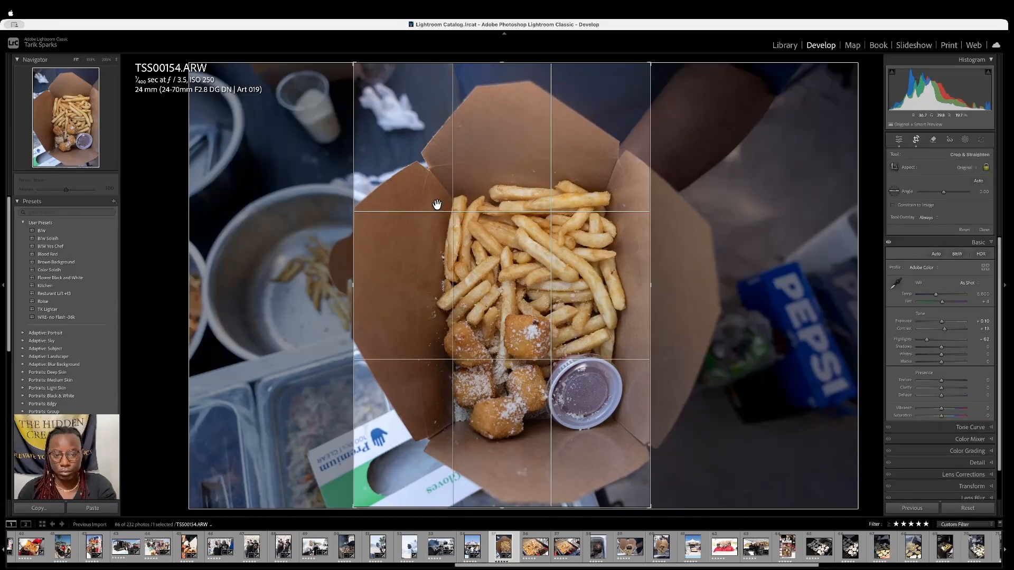
key("o")
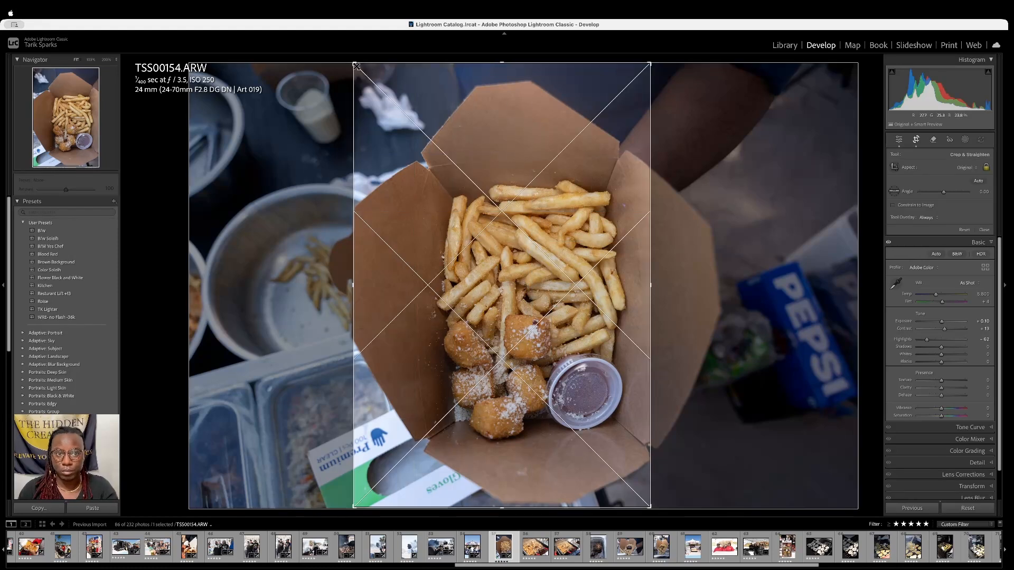
left_click_drag(356, 66, 425, 215)
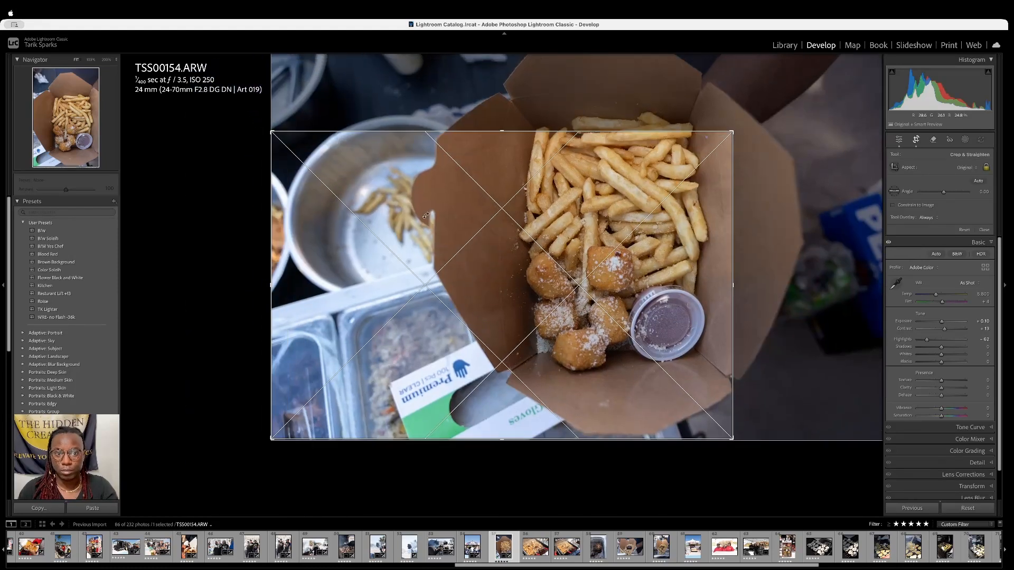
mouse_move(493, 279)
left_mouse_down()
mouse_move(493, 334)
mouse_move(500, 310)
mouse_move(489, 296)
left_mouse_up()
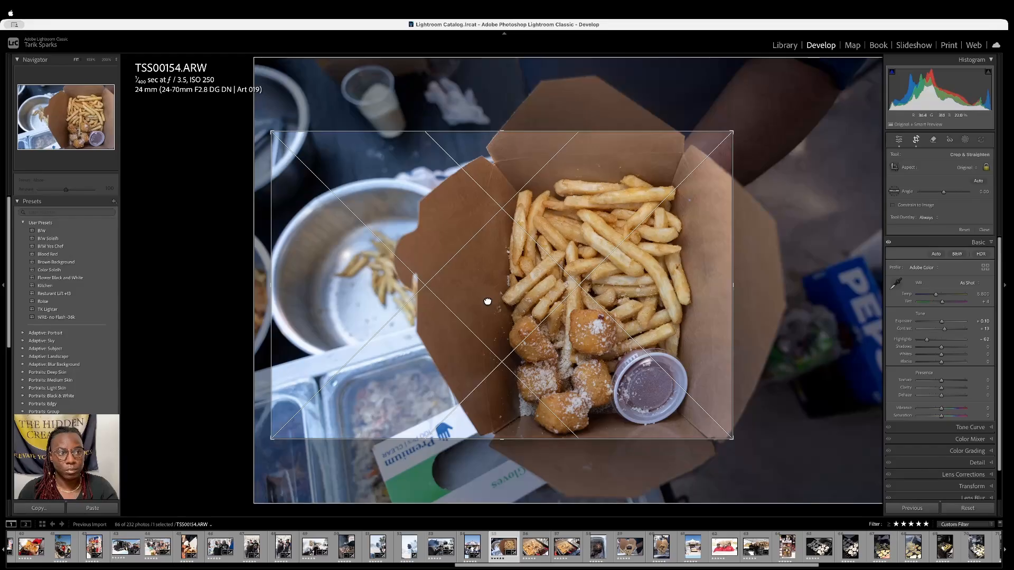
left_click_drag(487, 301, 484, 312)
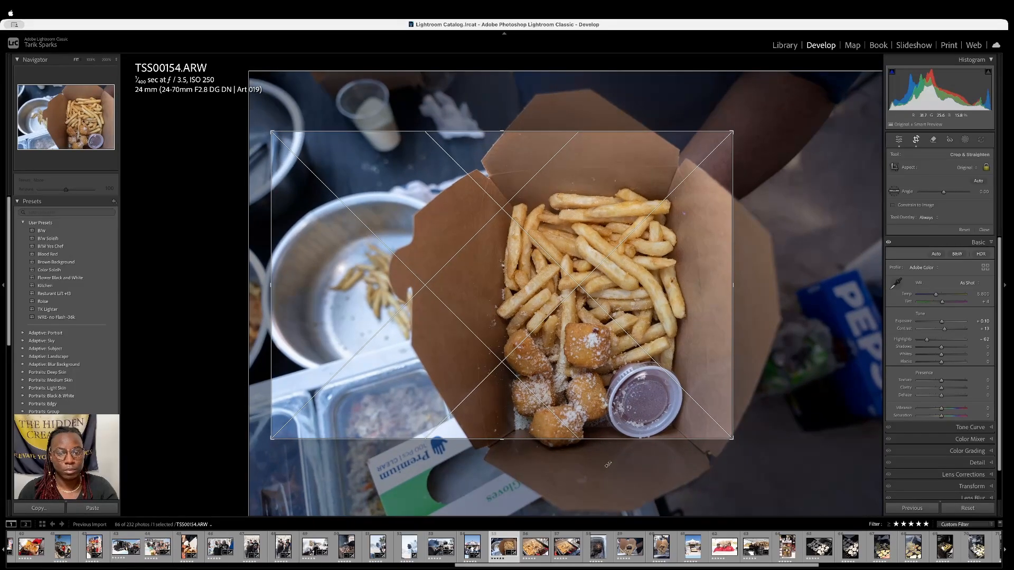
left_click_drag(732, 439, 742, 448)
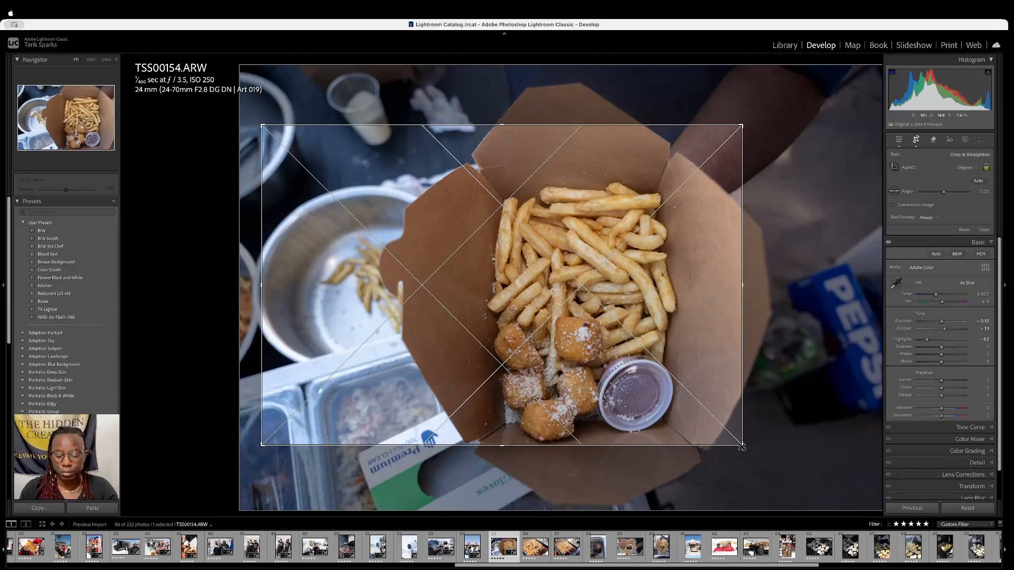
key("Return")
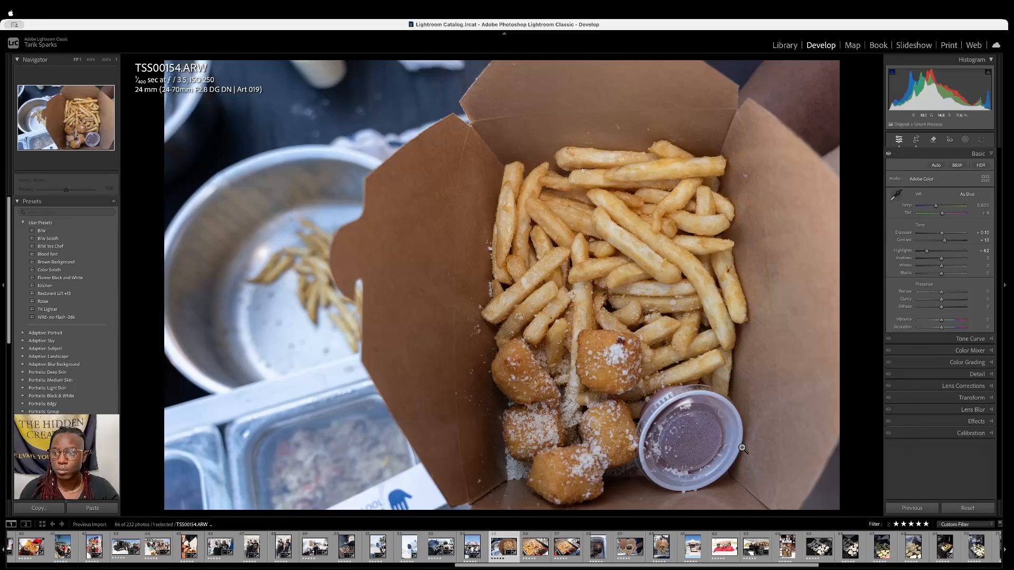
left_click(929, 252)
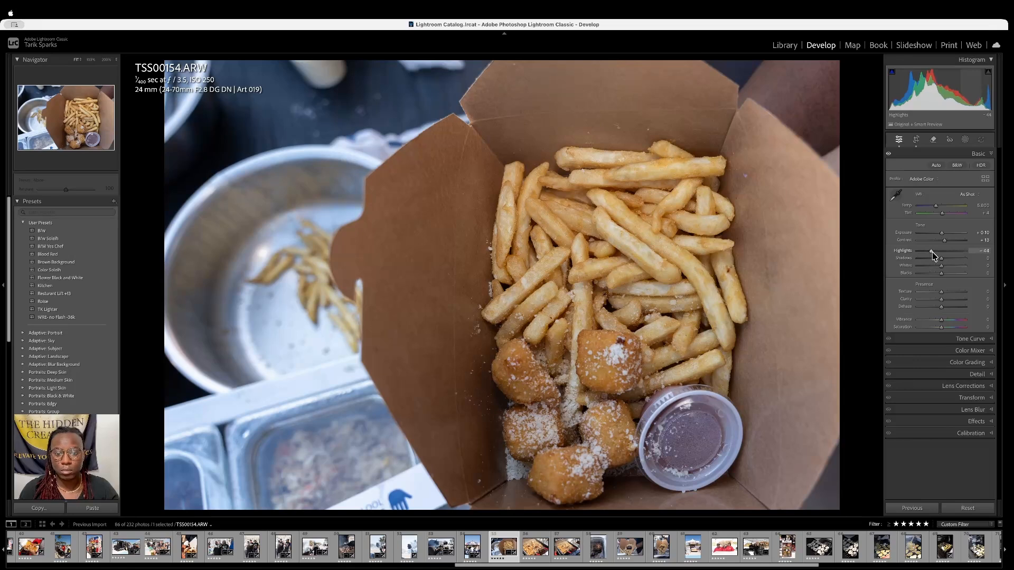
Set the Contrast of TSS00155.ARW, the close-up of the fryer, to +10 and raise its Texture slightly
key("Right")
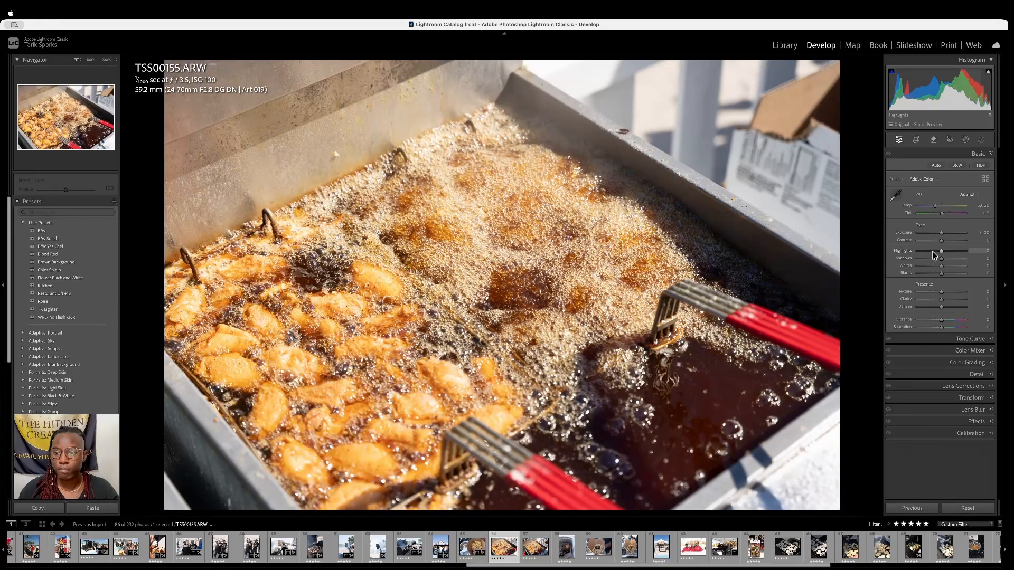
left_click_drag(944, 242, 946, 242)
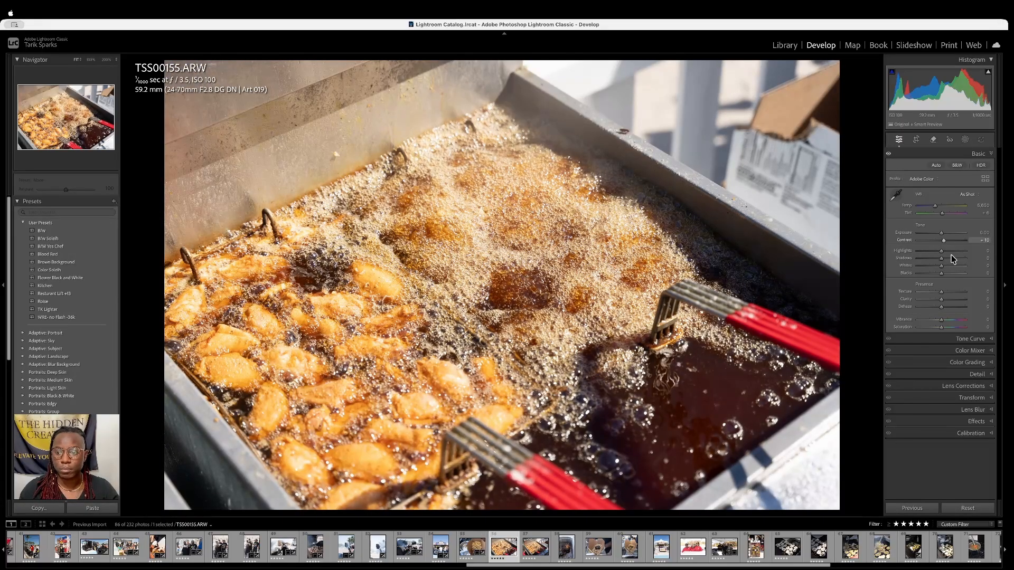
left_click(943, 292)
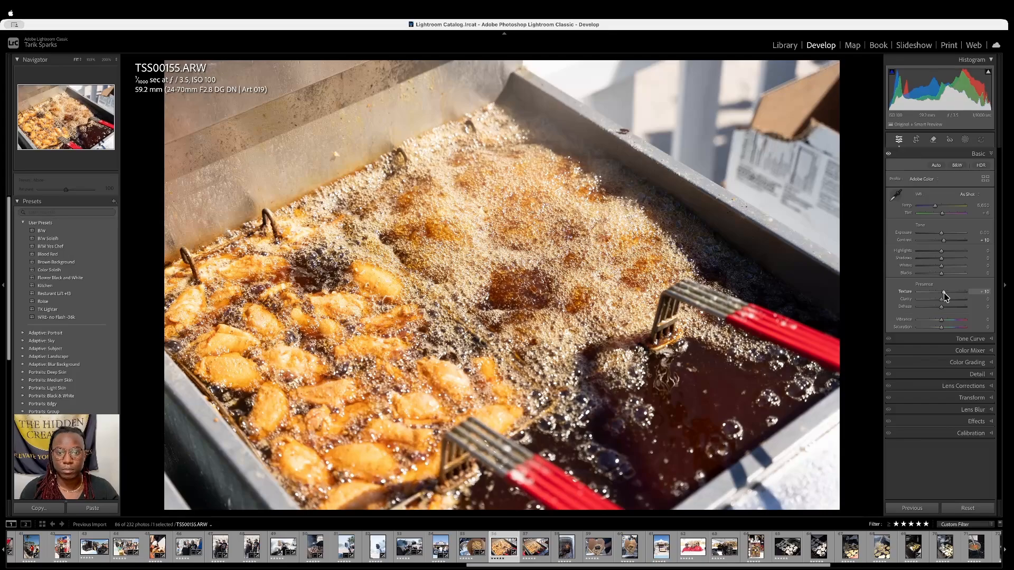
Set the Contrast of TSS00156.ARW, the wider fryer shot, to +15 and its Texture to +12
key("Right")
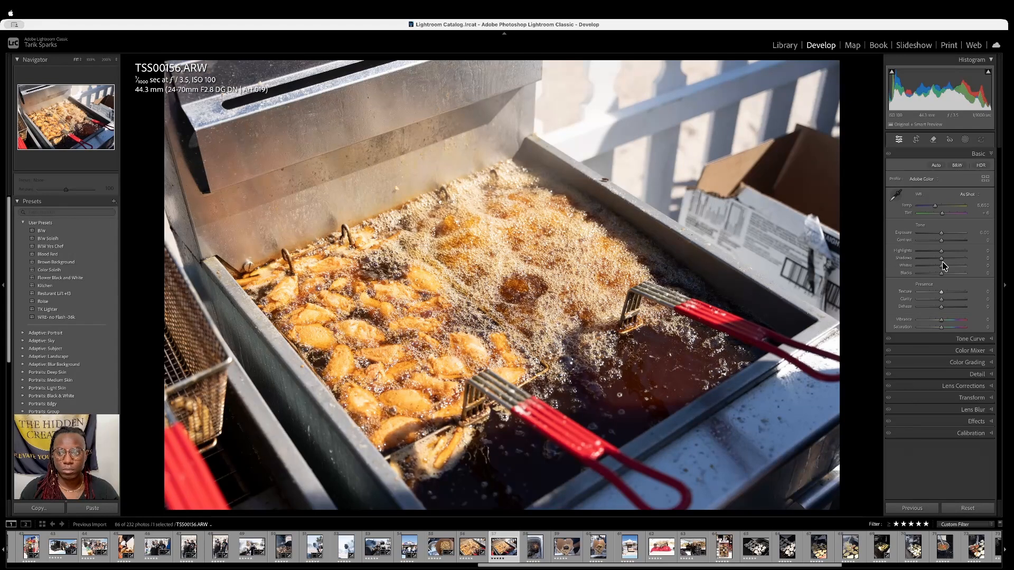
left_click_drag(940, 241, 945, 240)
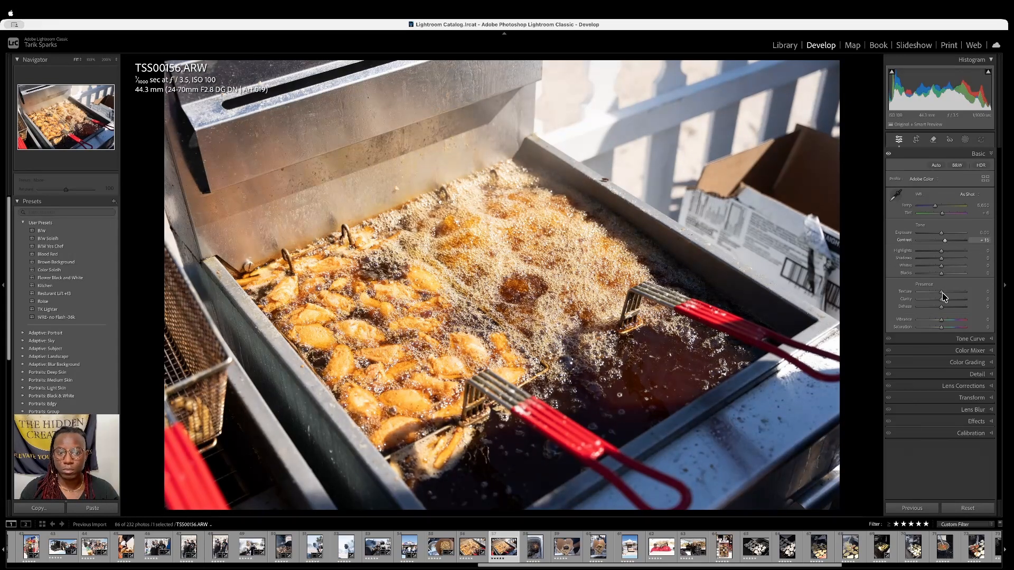
left_click_drag(941, 293, 946, 297)
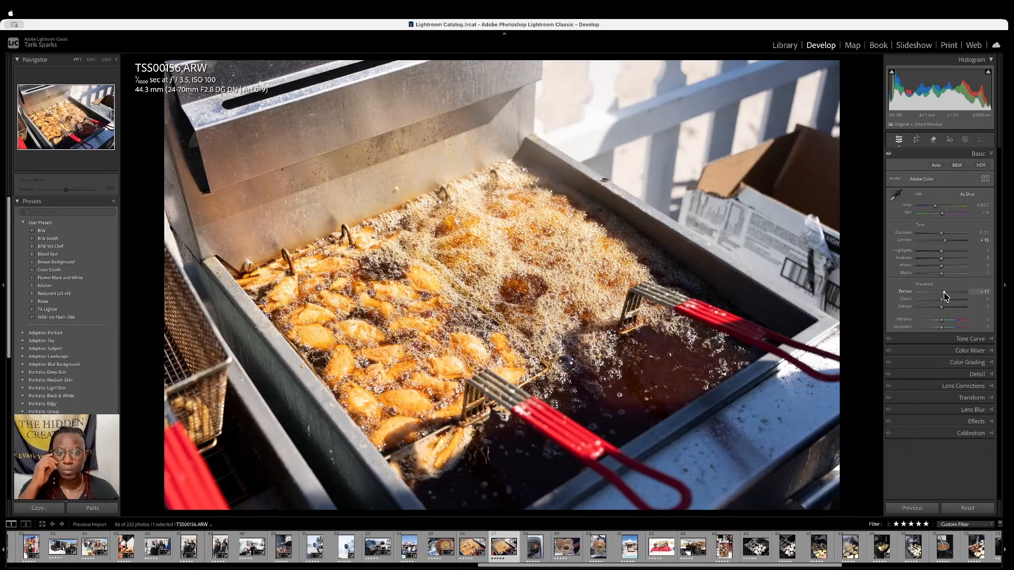
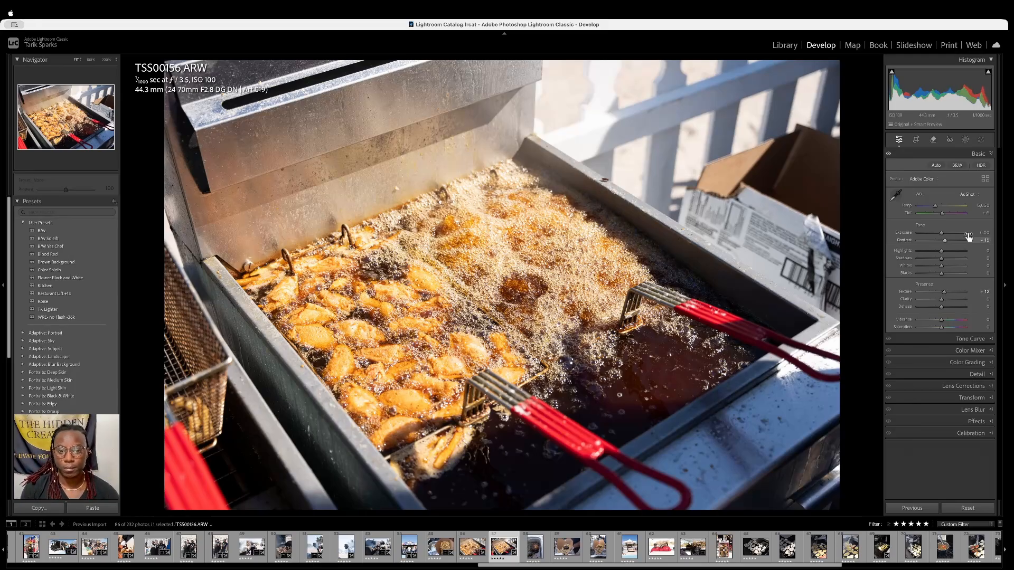
Set the Highlights of TSS00157.ARW, the portrait shot of the braised meat in the pan, to +24 and its Contrast to +22
key("Right")
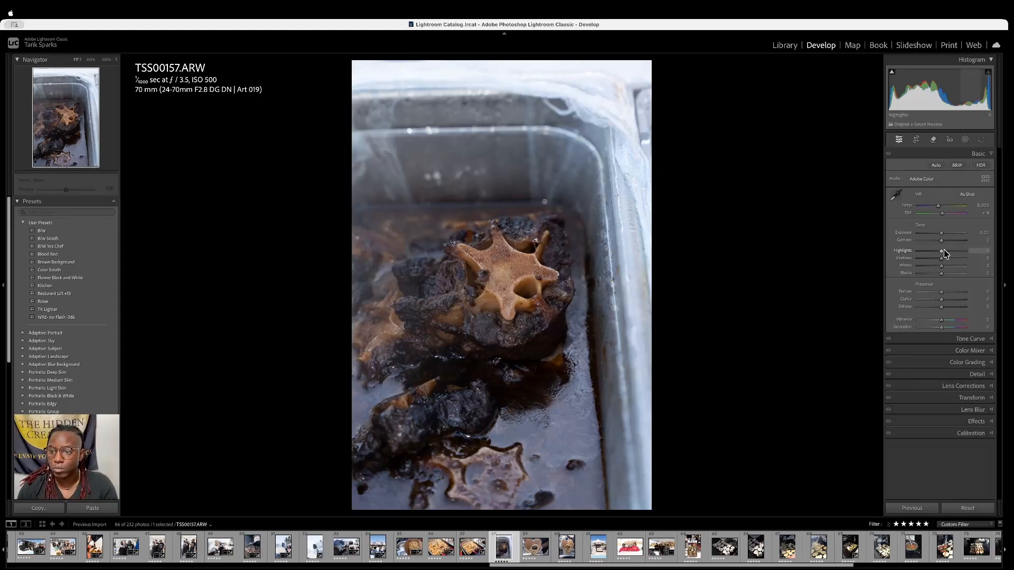
left_click_drag(942, 251, 948, 251)
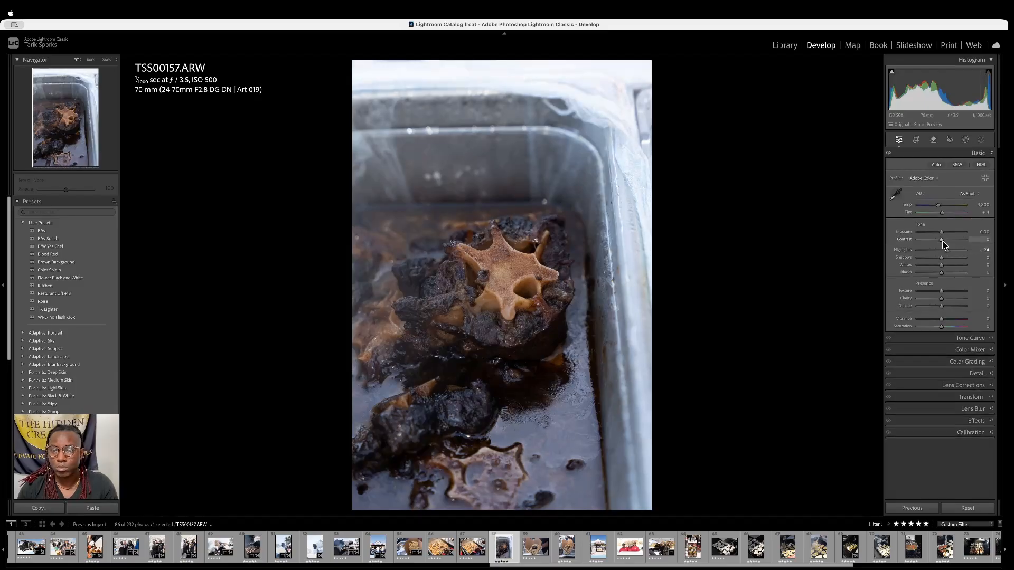
left_click_drag(941, 239, 949, 240)
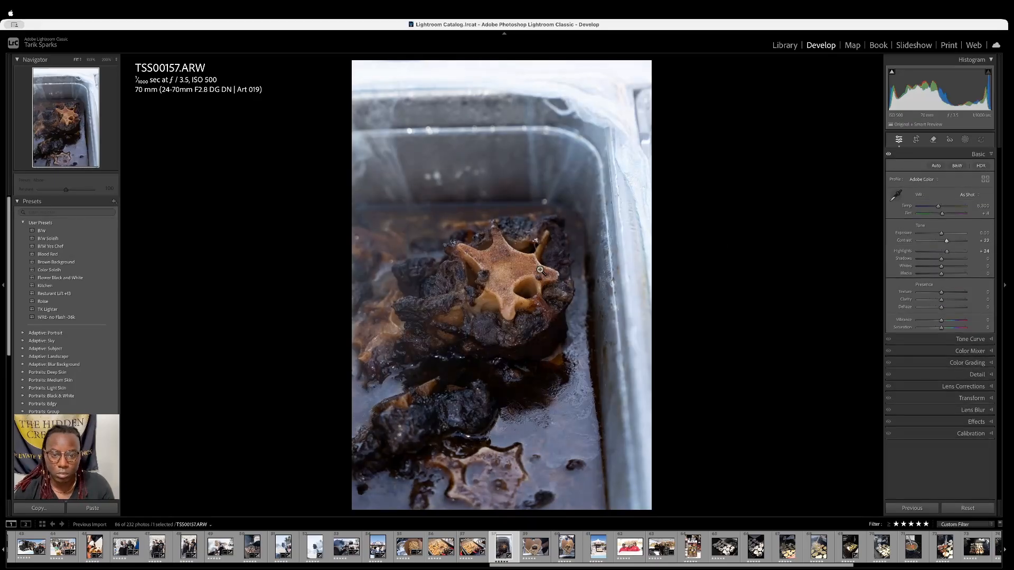
Crop TSS00157.ARW tighter in portrait format, using the golden spiral overlay flipped so that it curls in on the star-shaped bone
key("r")
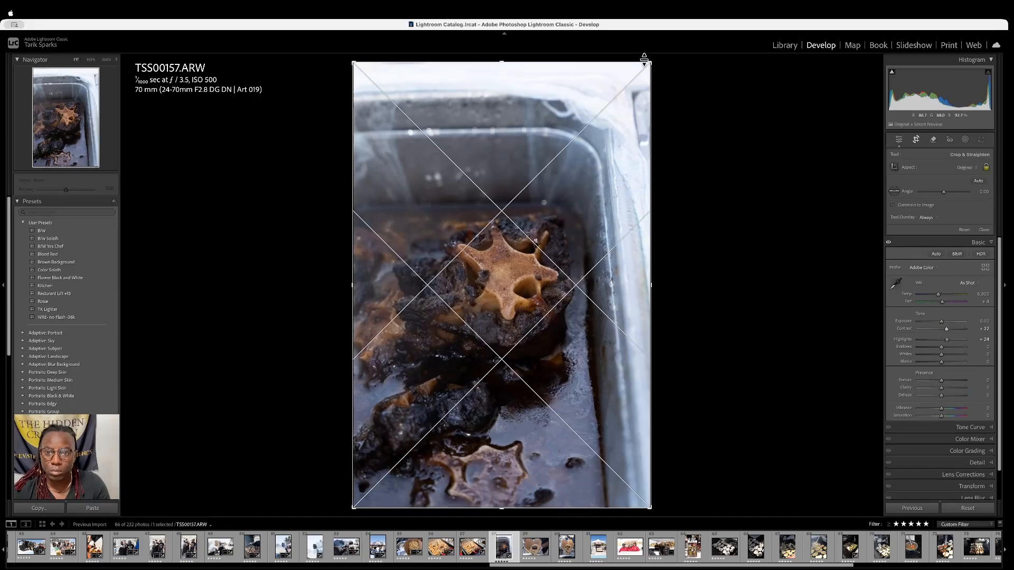
left_click_drag(644, 58, 619, 88)
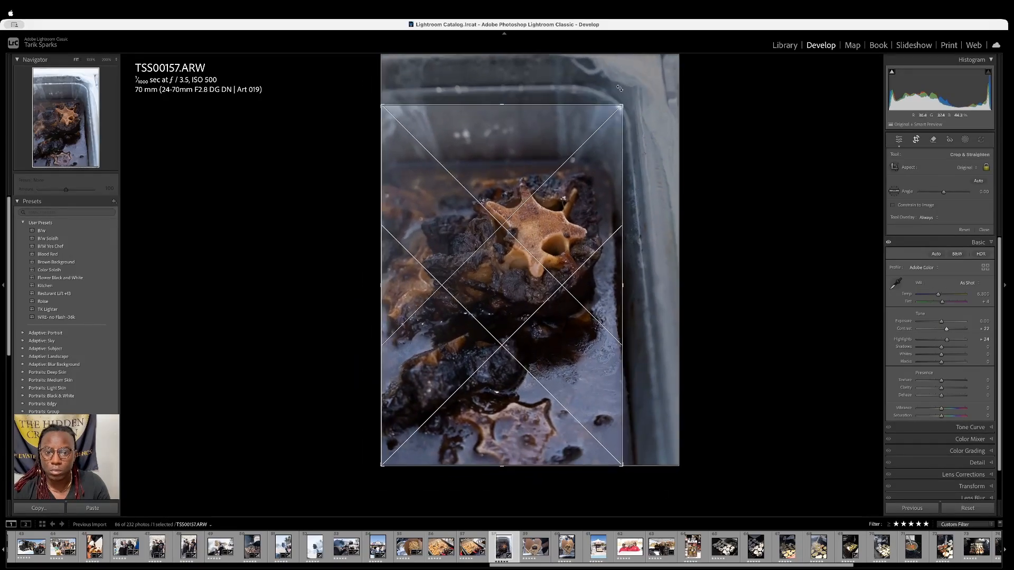
key("o")
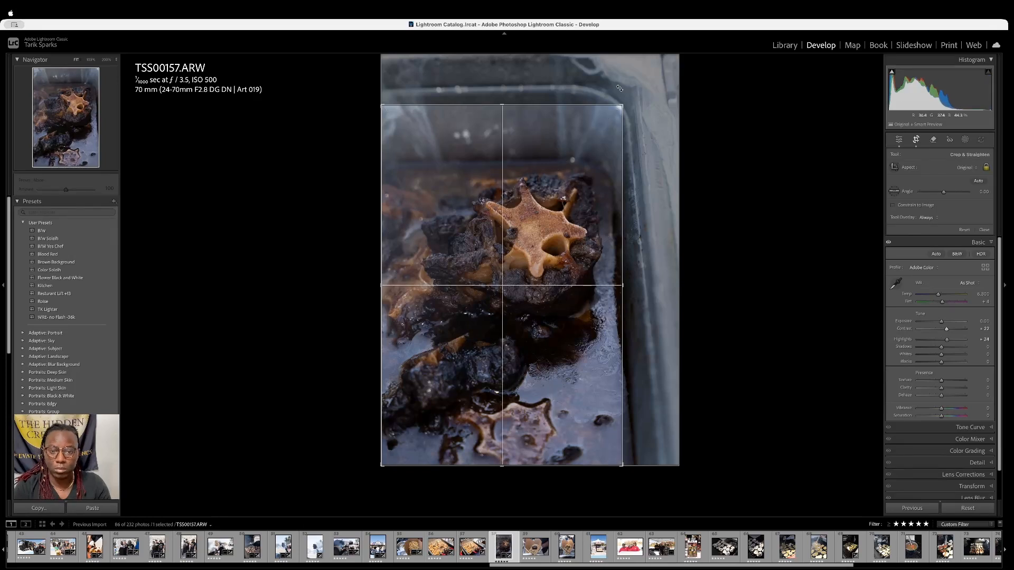
key("o")
key("o")
key("o")
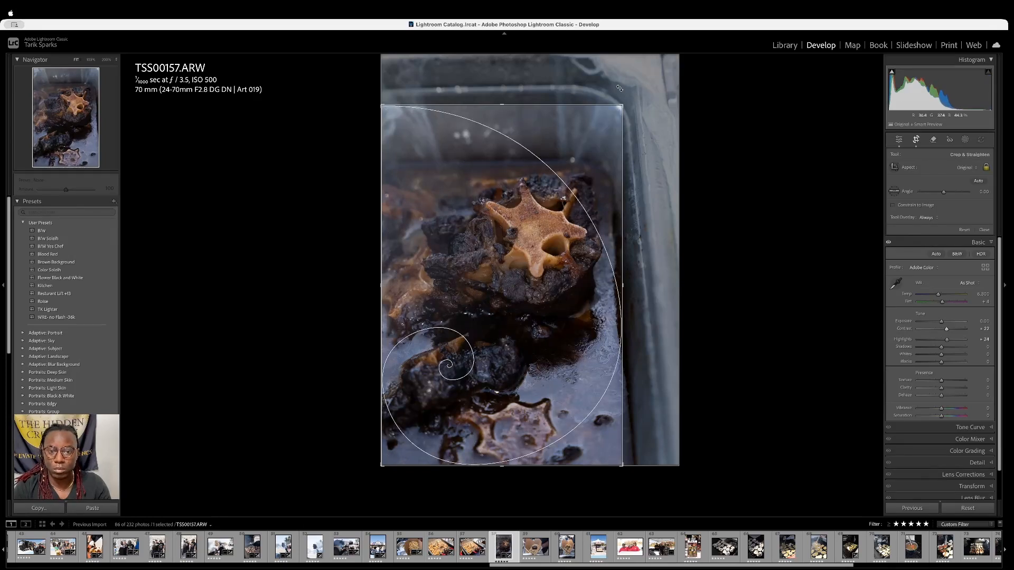
key("shift+o")
key("shift+o")
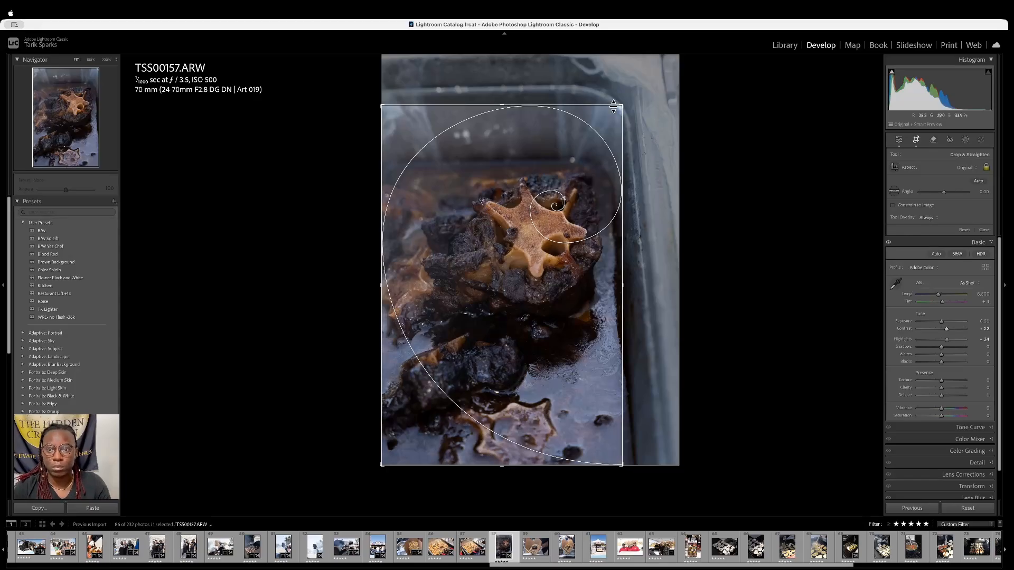
left_click_drag(623, 106, 614, 118)
left_click_drag(613, 120, 615, 117)
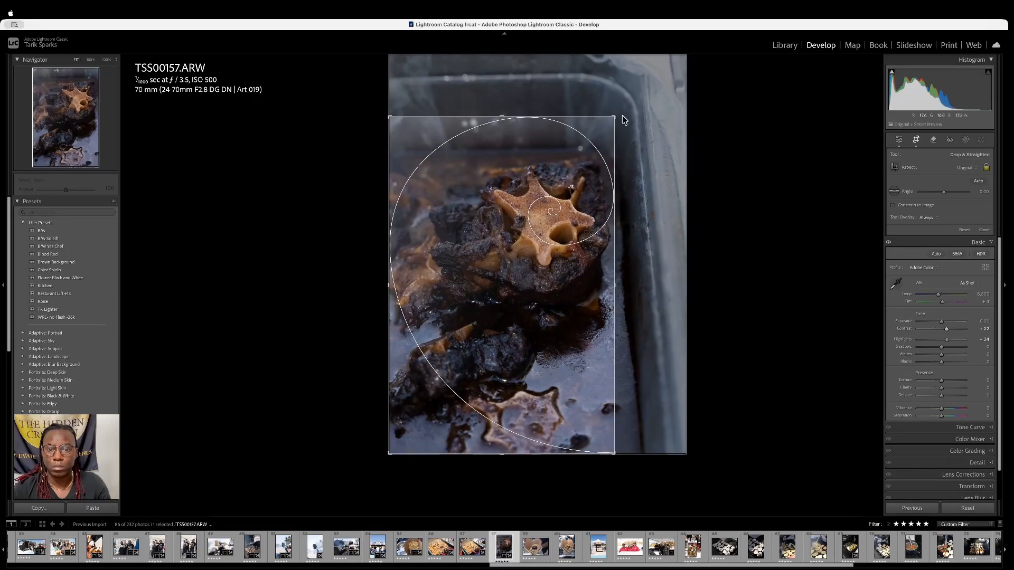
key("Return")
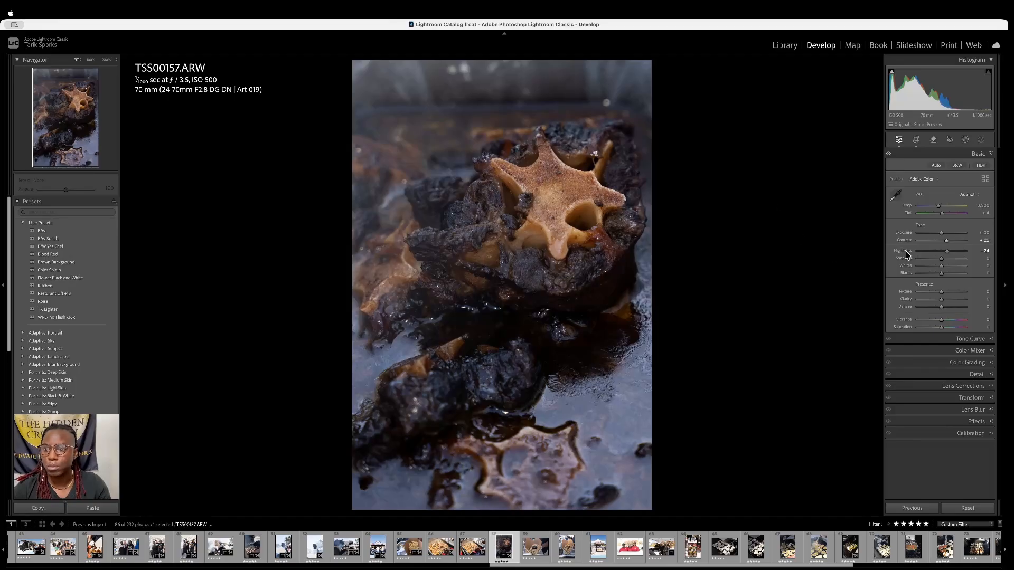
Set the Exposure of TSS00157.ARW to +0.40 and its Texture to +6
left_click_drag(942, 233, 943, 234)
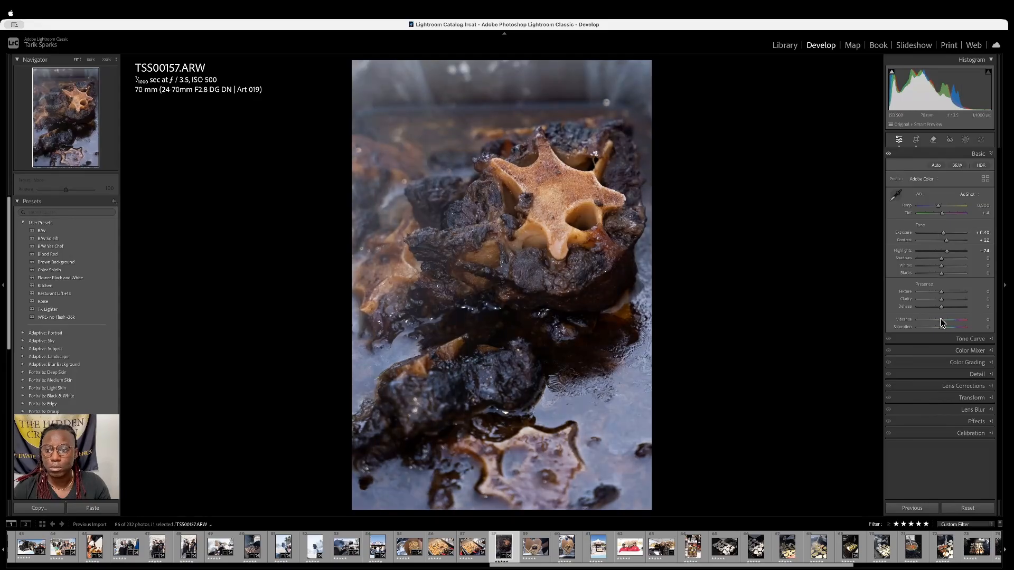
left_click_drag(941, 292, 944, 300)
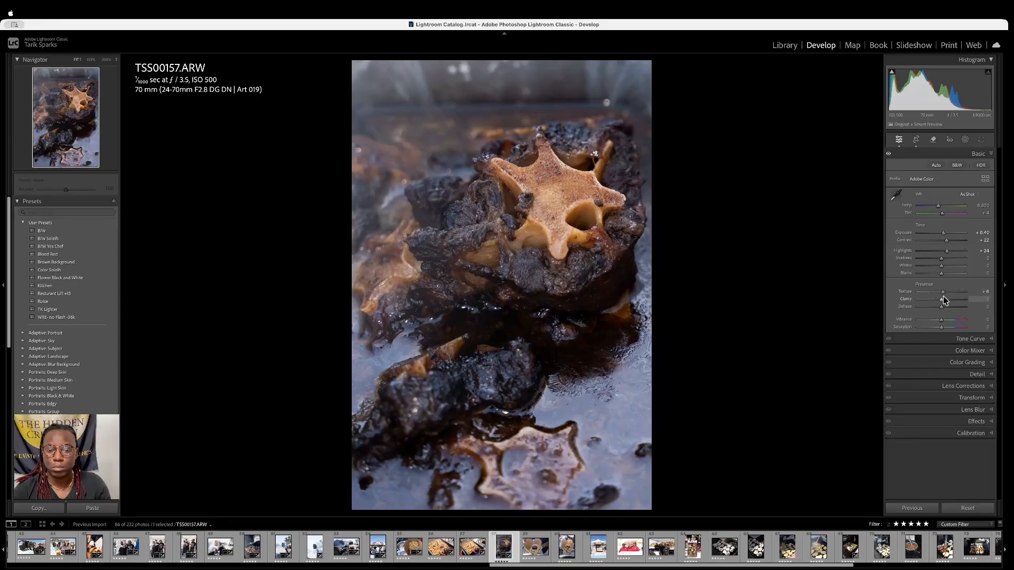
Paste the copied develop settings with Contrast +13 and Highlights −62 onto TSS00162.ARW, the open box of rice
key("Right")
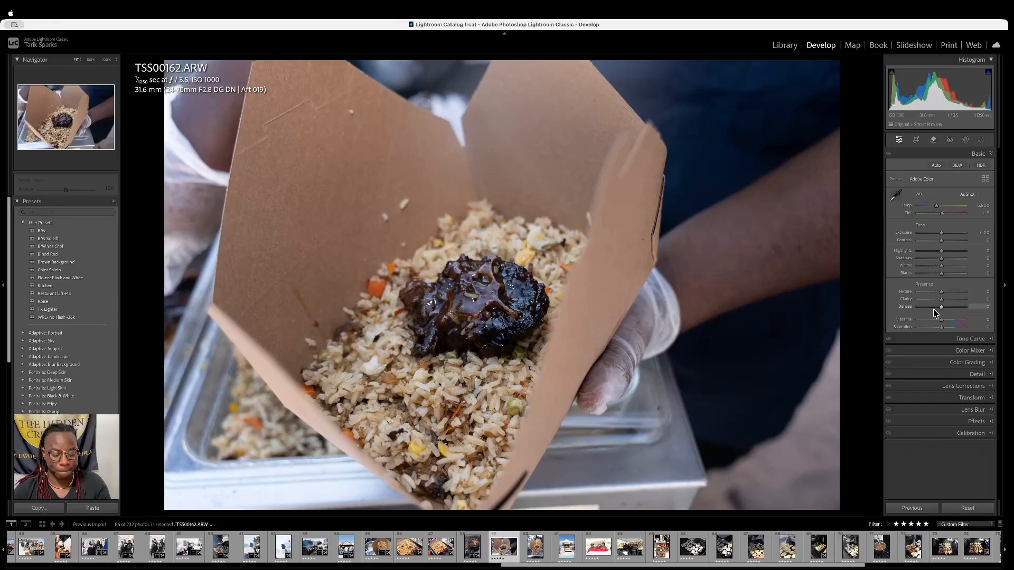
key("super+shift+v")
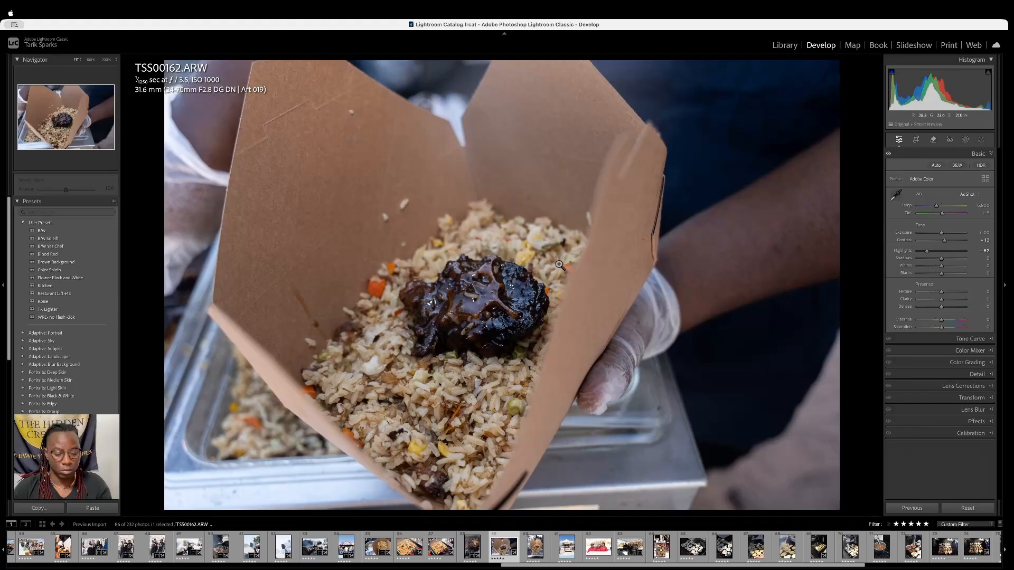
Try a landscape crop of TSS00162.ARW with the flipped golden spiral overlay centred near the meat on the rice
key("r")
left_click(985, 168)
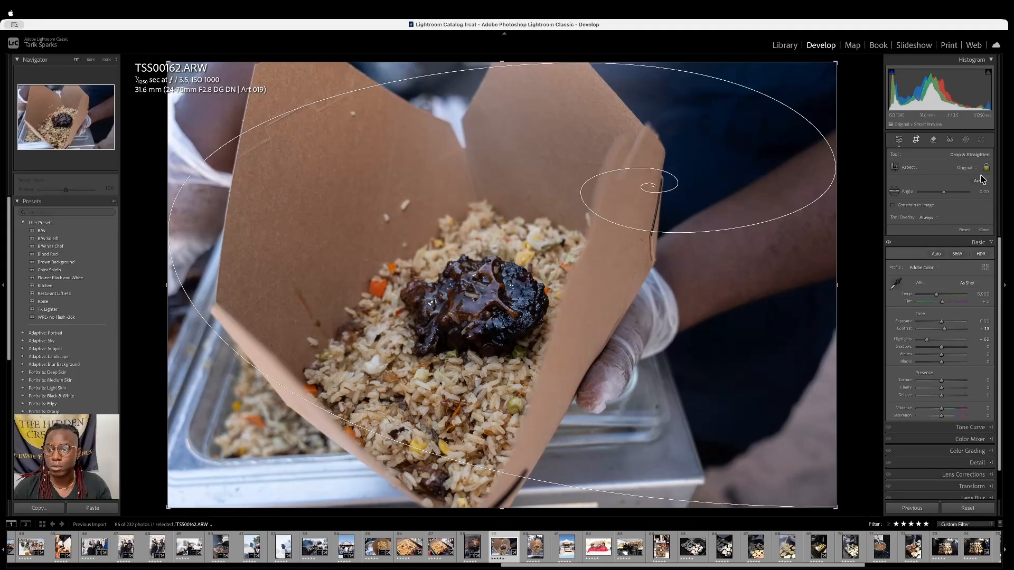
key("shift+o")
key("shift+o")
key("shift+o")
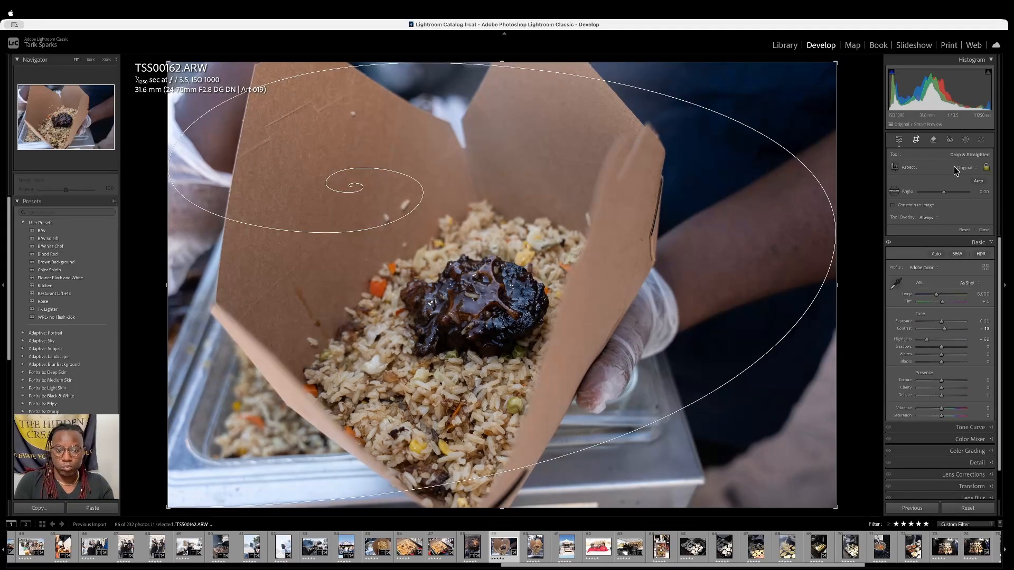
key("shift+o")
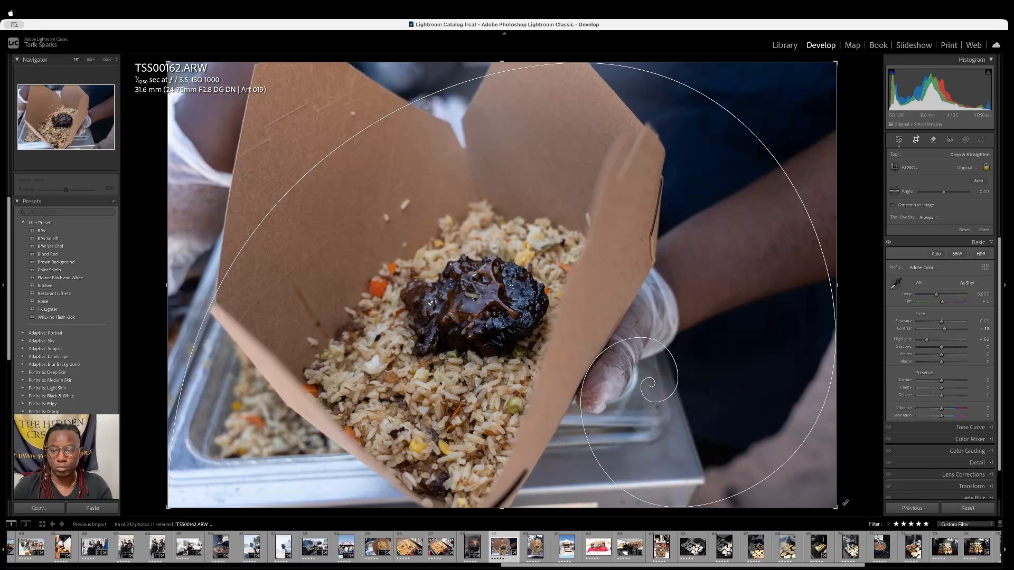
left_click_drag(836, 508, 756, 503)
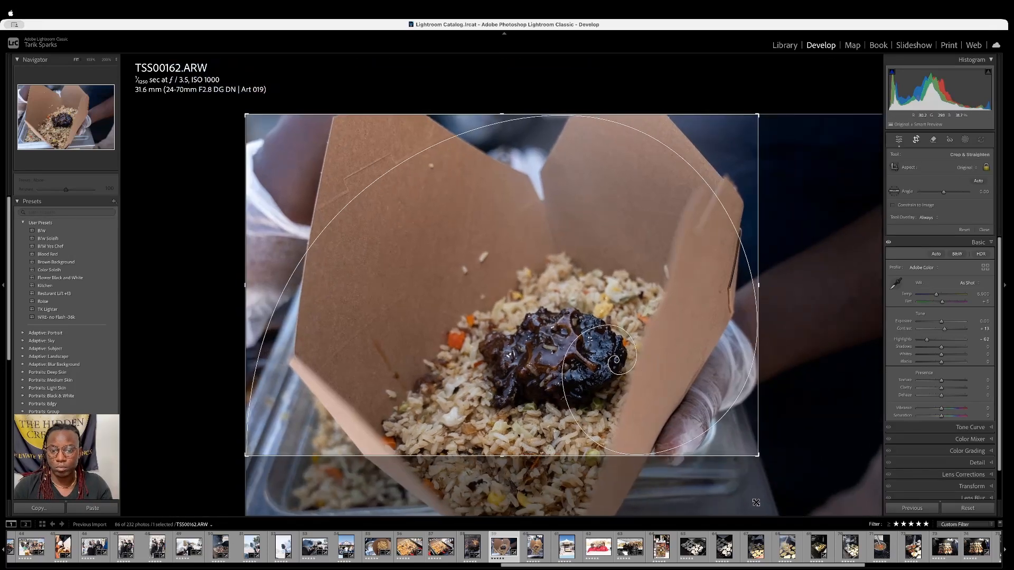
left_click_drag(645, 347, 650, 351)
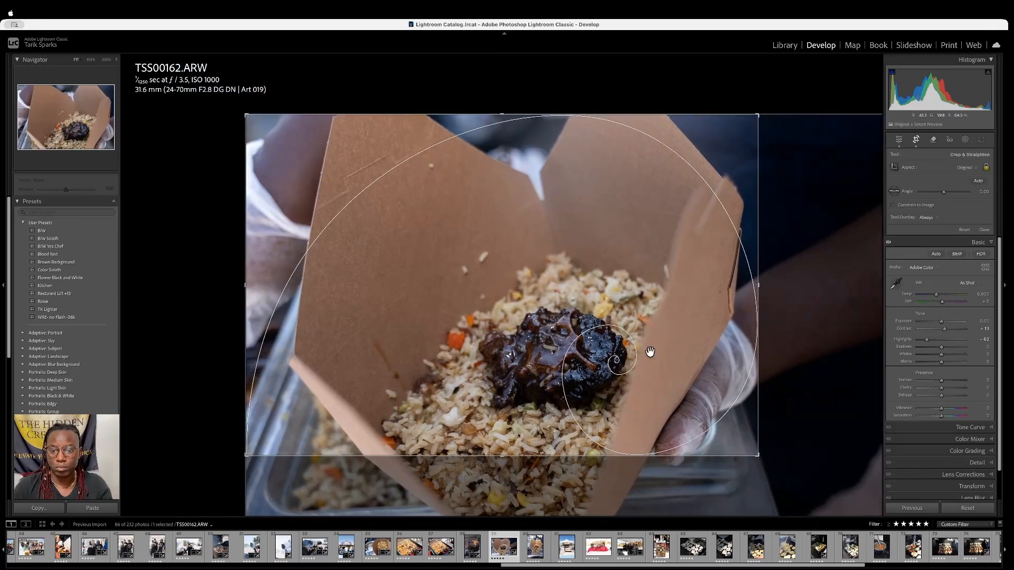
Recrop TSS00162.ARW to a tight landscape frame around the rice box using the rule-of-thirds overlay, and undo the last shift of the crop
key("o")
key("o")
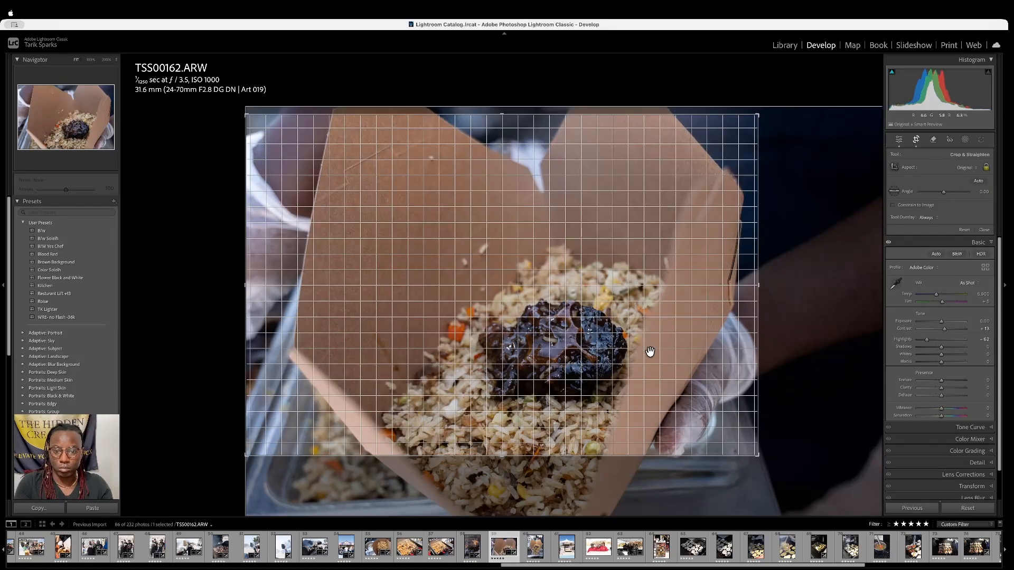
key("o")
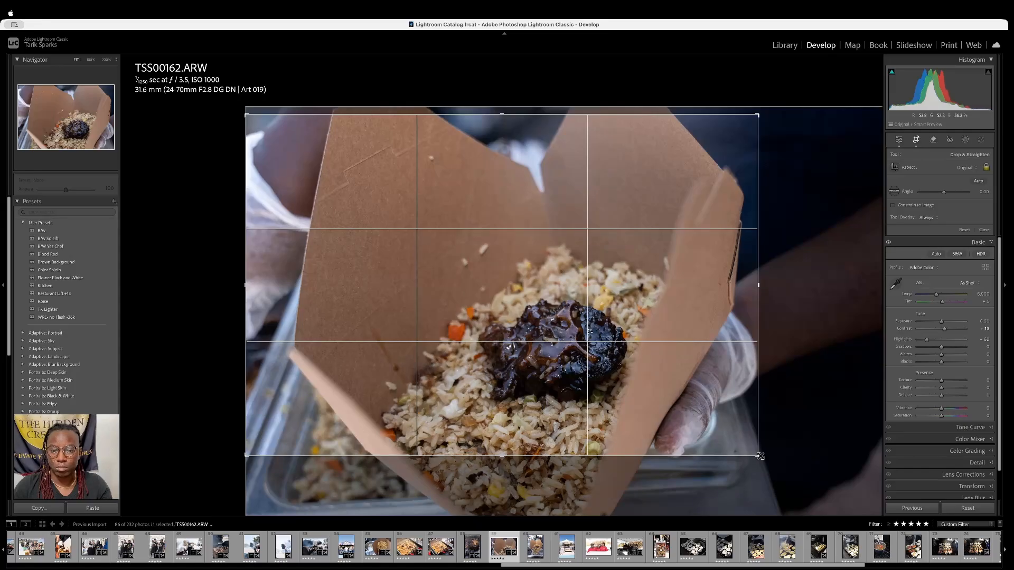
left_click_drag(760, 456, 840, 521)
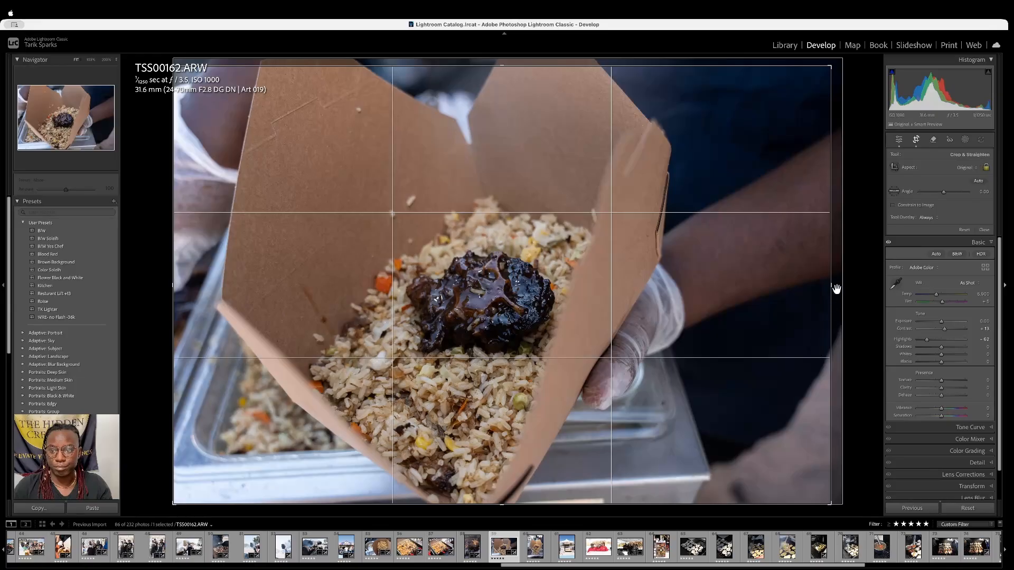
left_click_drag(831, 287, 755, 299)
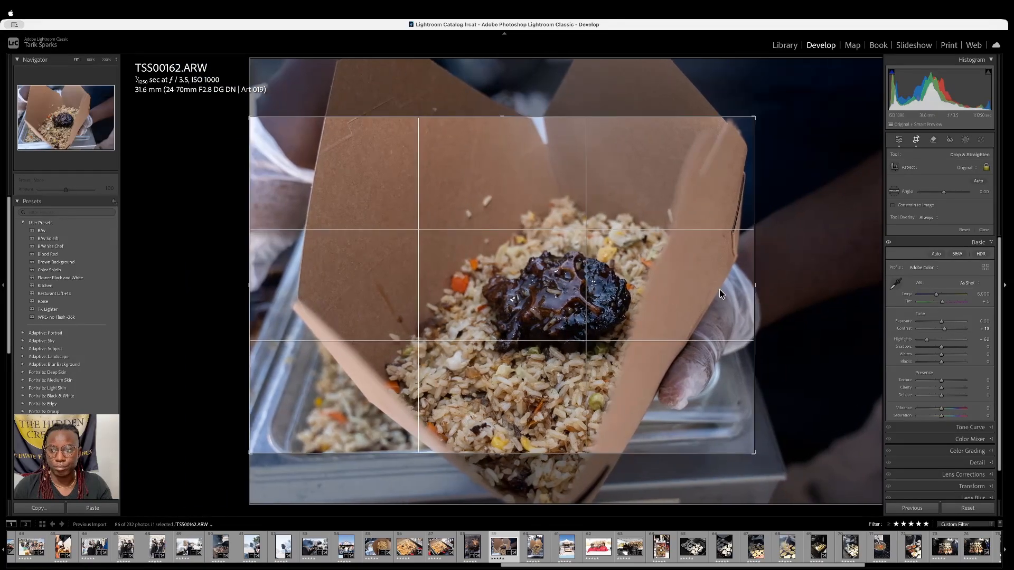
mouse_move(648, 263)
left_mouse_down()
mouse_move(638, 277)
mouse_move(654, 268)
mouse_move(667, 217)
mouse_move(645, 259)
left_mouse_up()
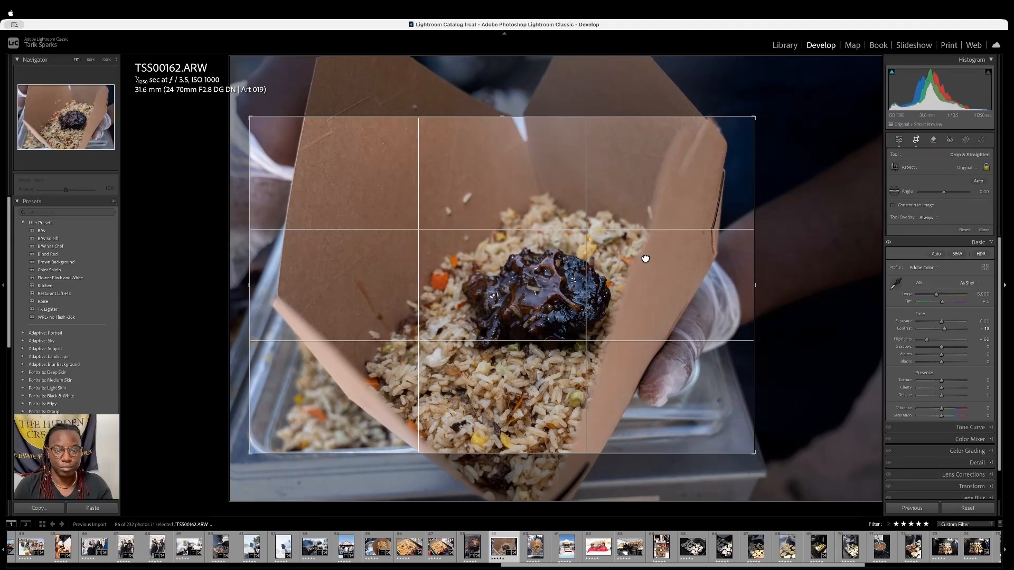
key("Return")
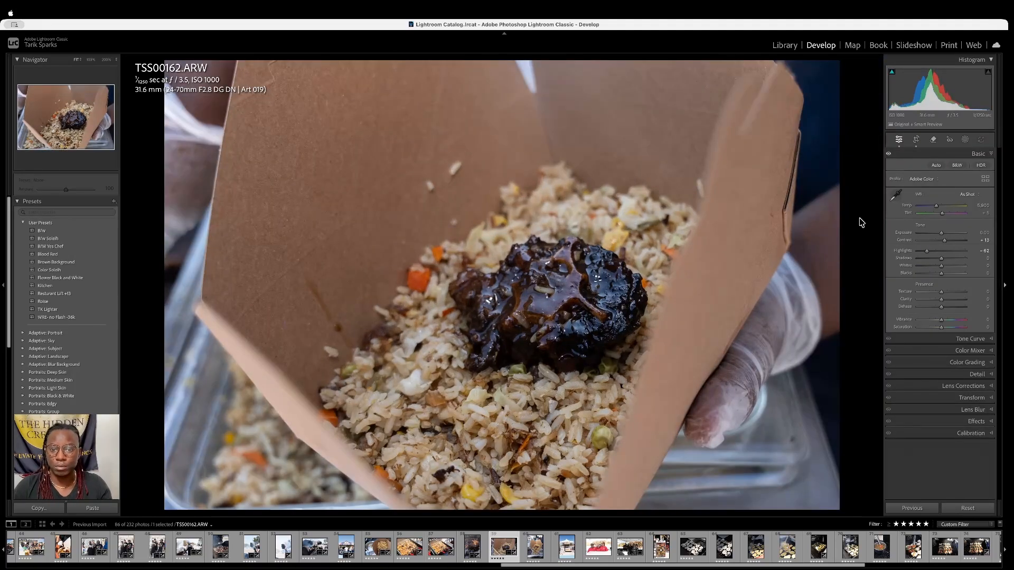
key("super+z")
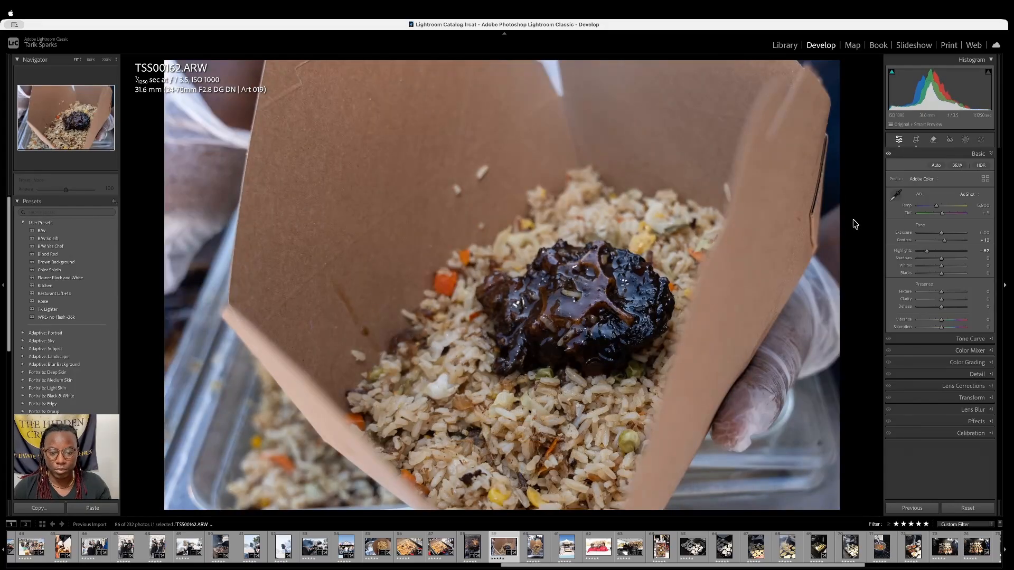
Compare TSS00162.ARW with the preceding photo and remove the star rating of TSS00162.ARW
key("Left")
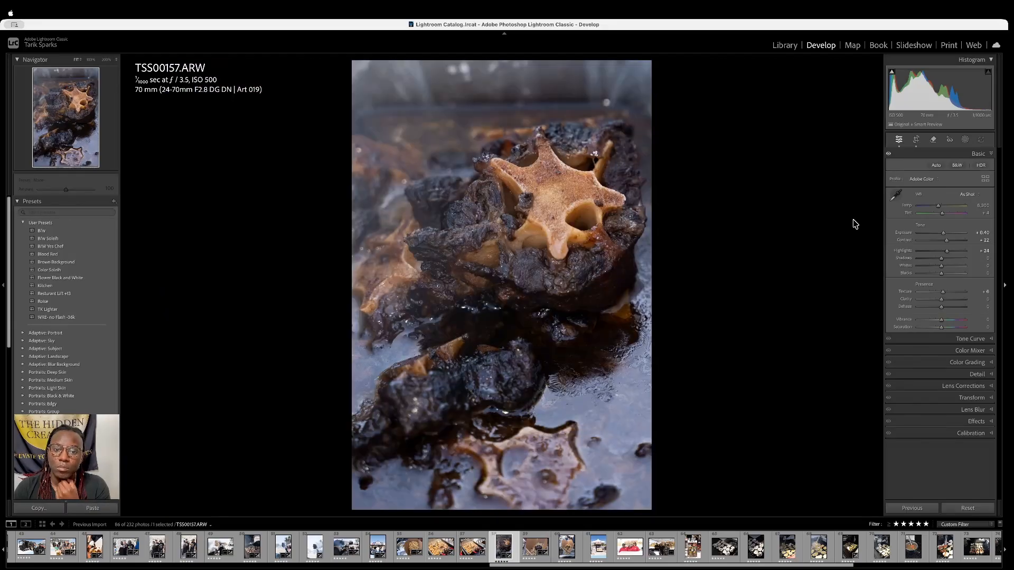
key("Right")
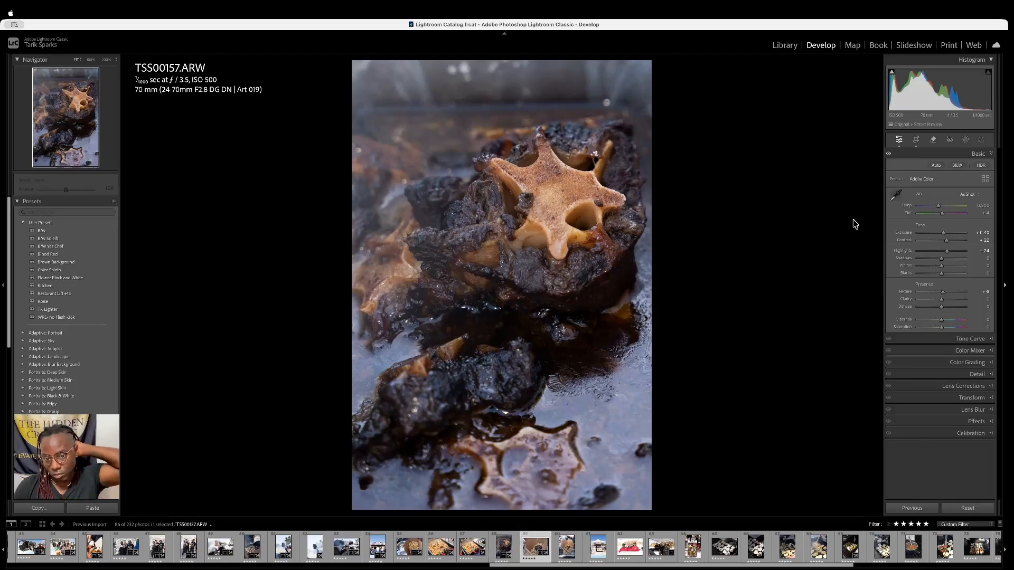
key("Right")
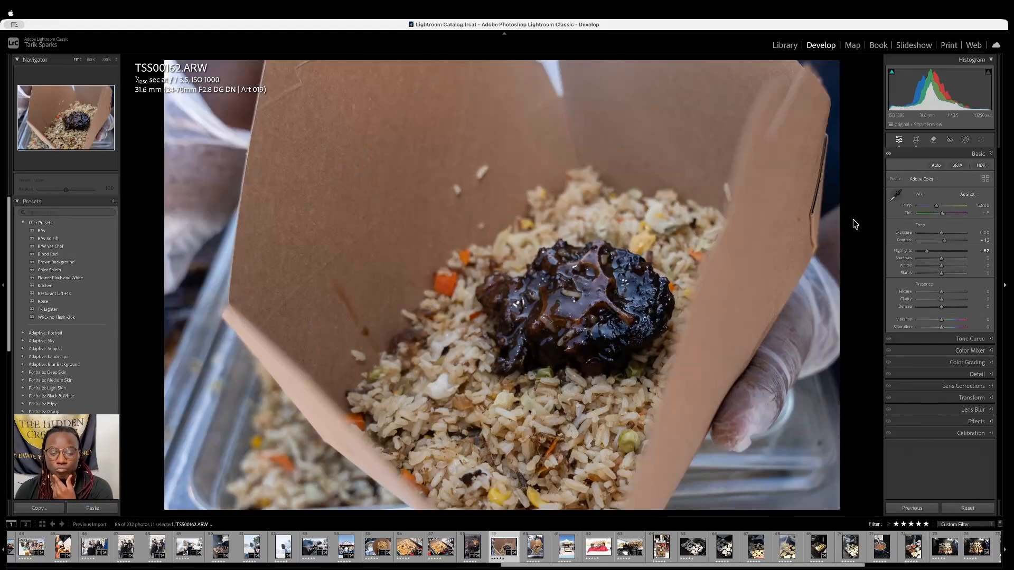
key("0")
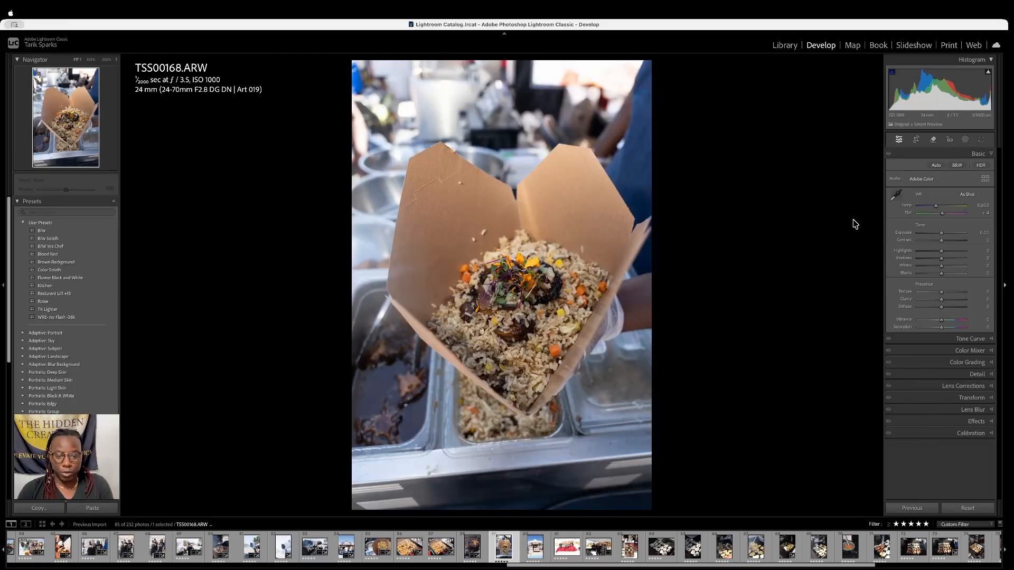
Paste the copied develop settings onto TSS00168.ARW and crop it slightly tighter around the rice box with the original portrait aspect
key("super+shift+v")
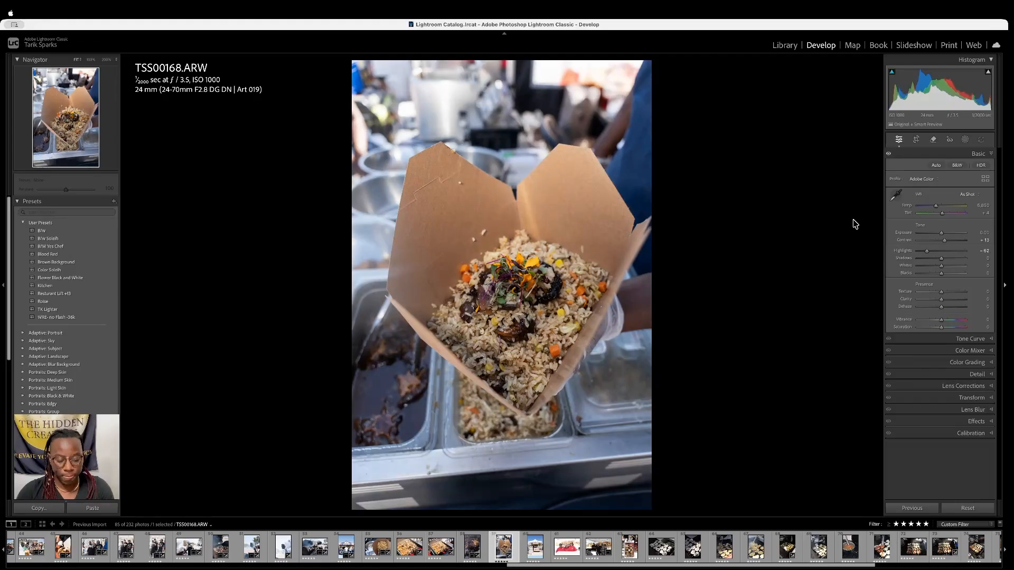
key("r")
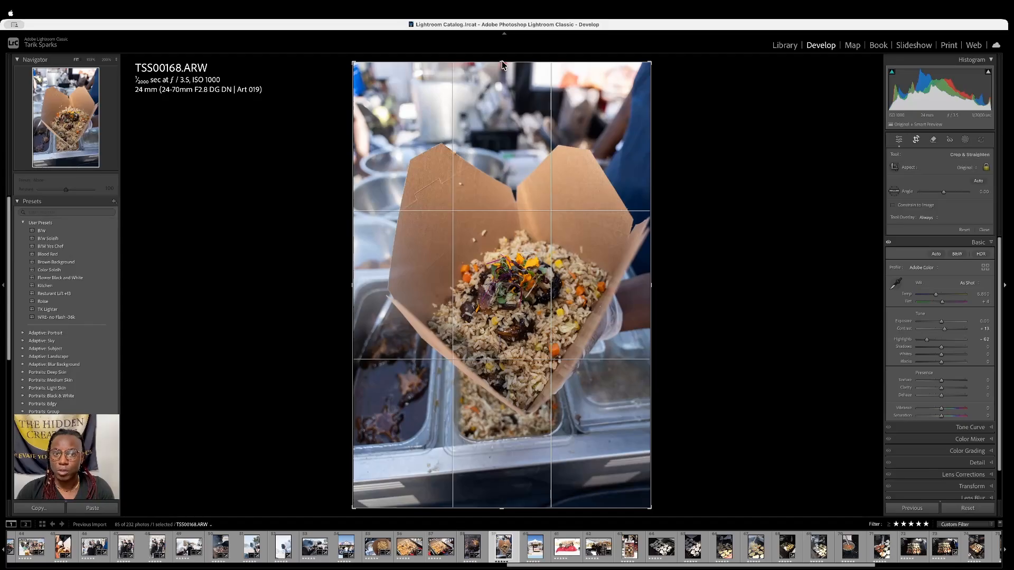
left_click_drag(502, 64, 502, 79)
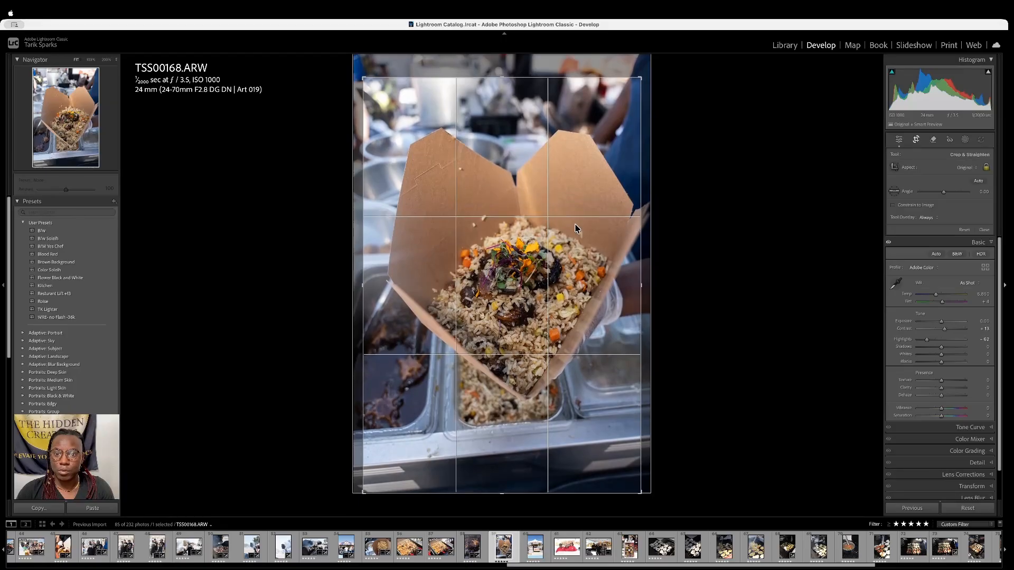
left_click_drag(533, 224, 524, 224)
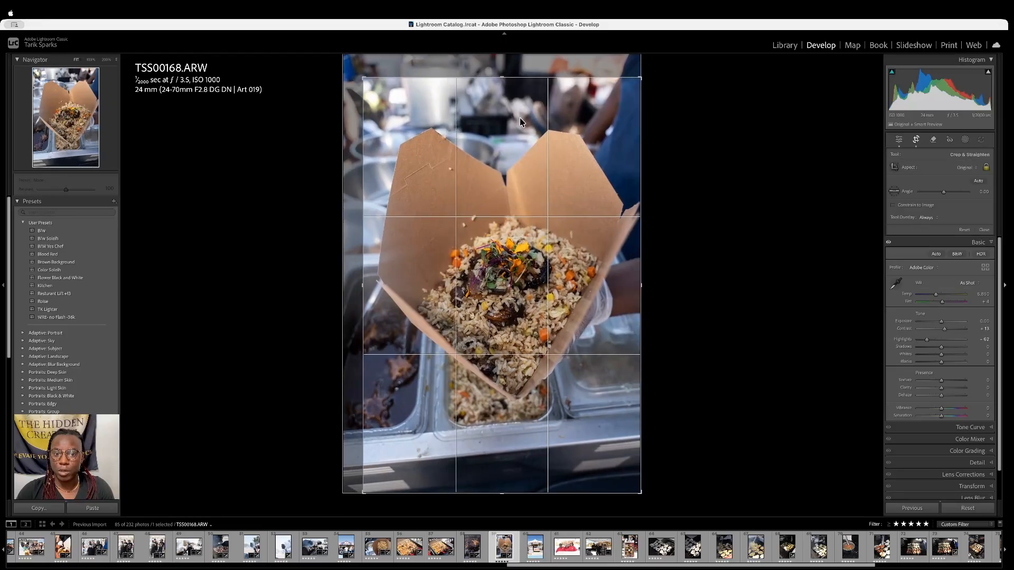
left_click_drag(502, 77, 502, 90)
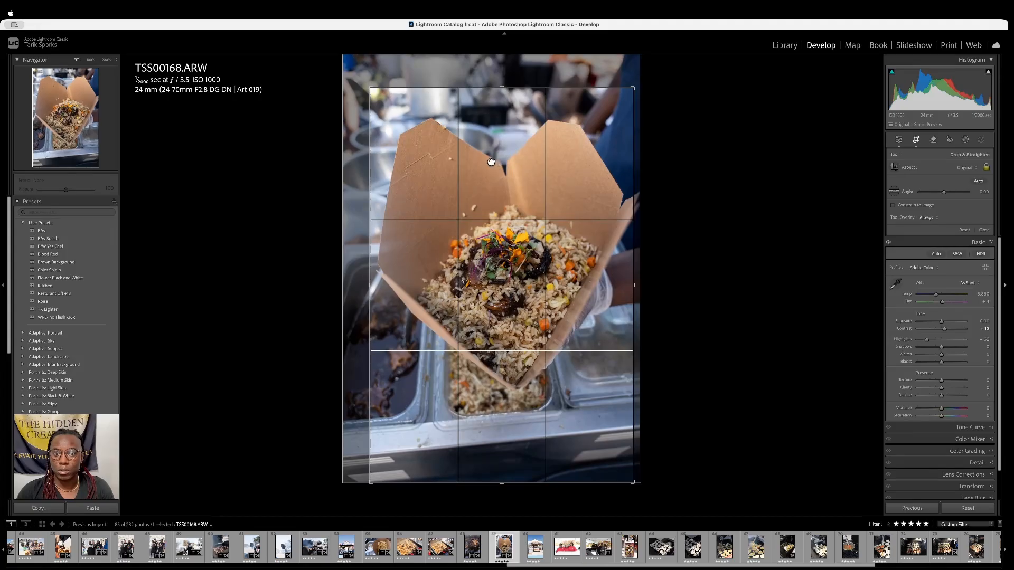
left_click_drag(490, 162, 484, 172)
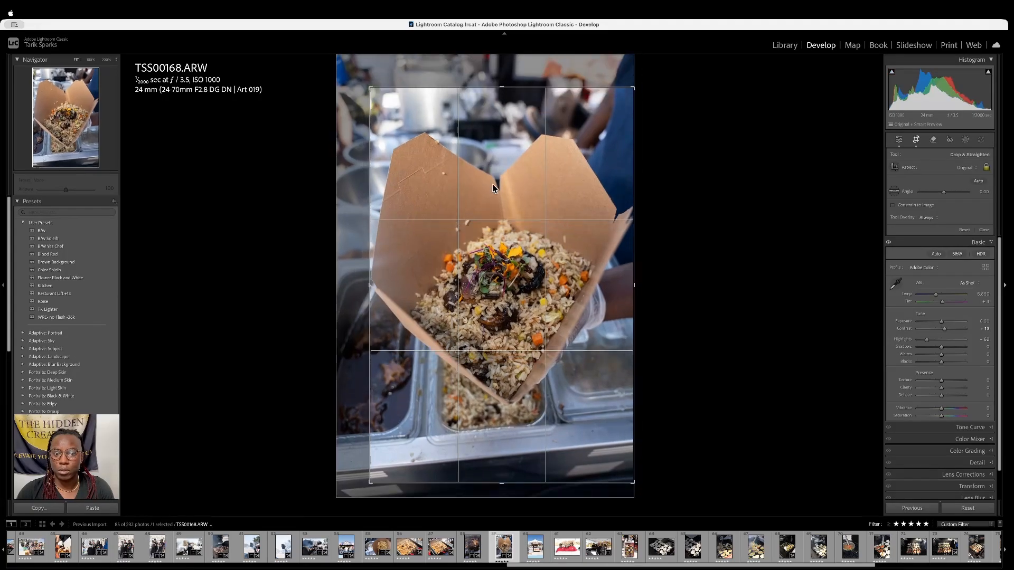
left_click_drag(492, 184, 502, 199)
key("Return")
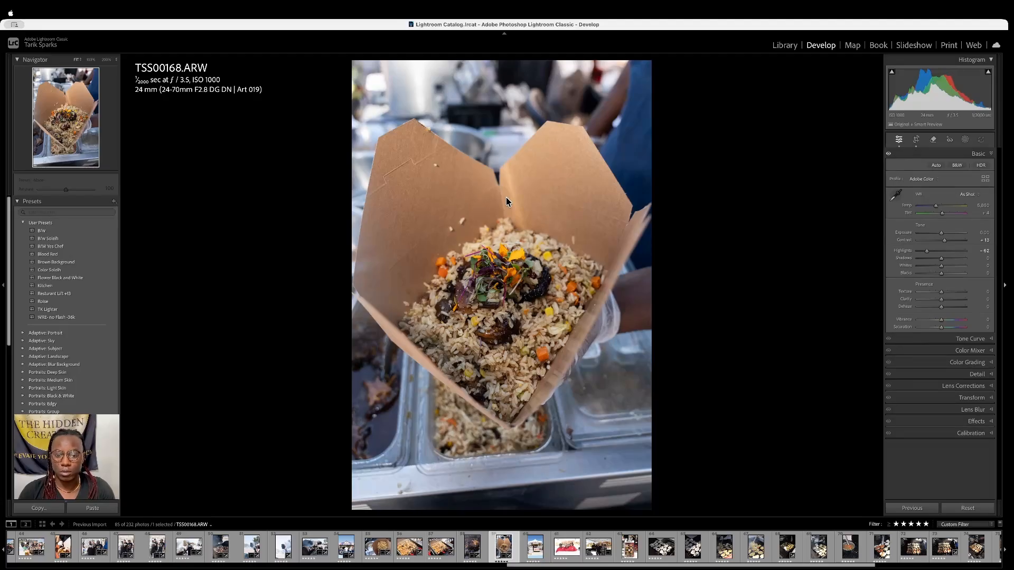
Lower the Highlights of the tent photo TSS00170.ARW to −42 and the Whites of the red-shirt group portrait TSS00174.ARW to −59
key("Right")
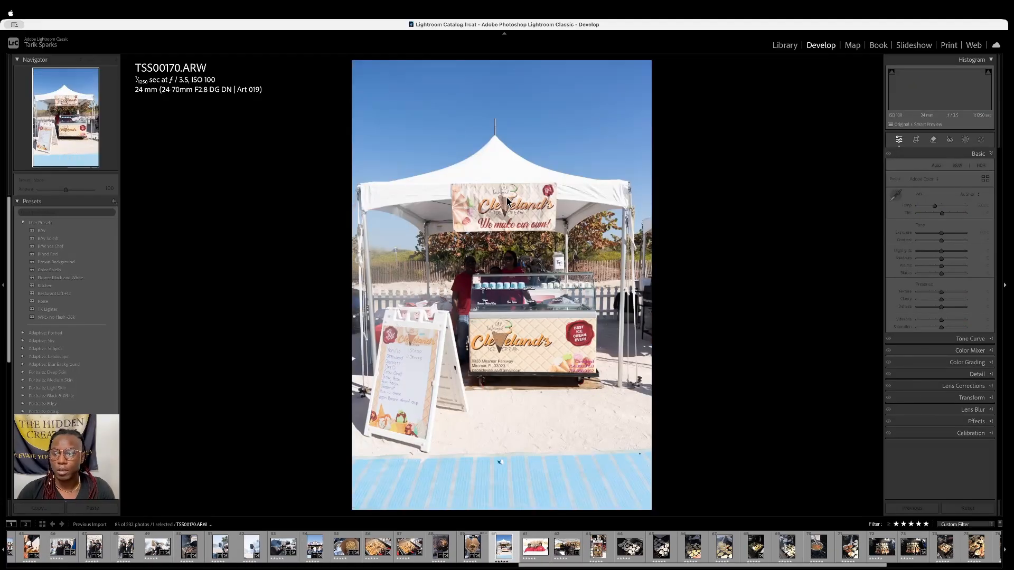
left_click_drag(940, 252, 934, 255)
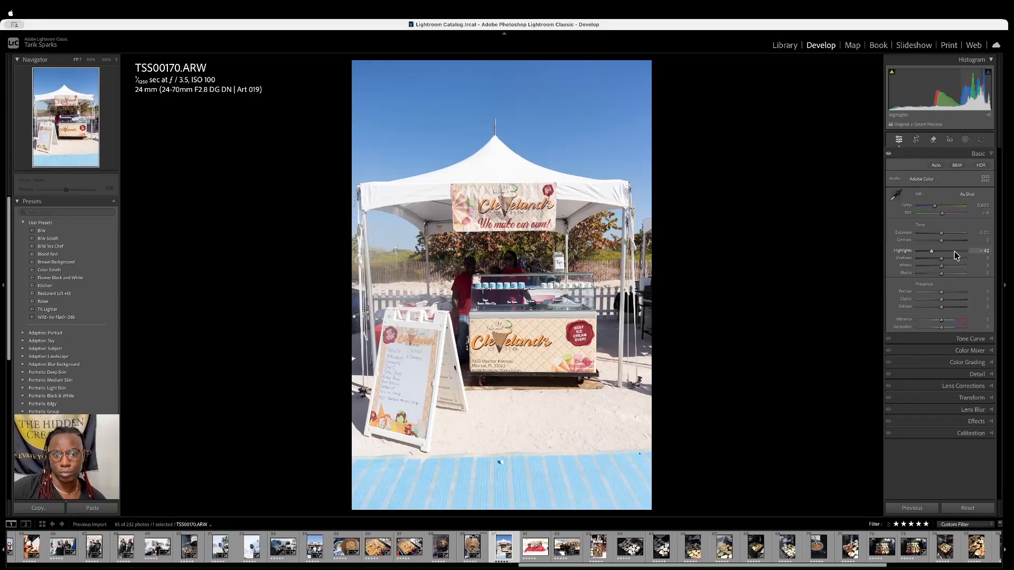
key("Right")
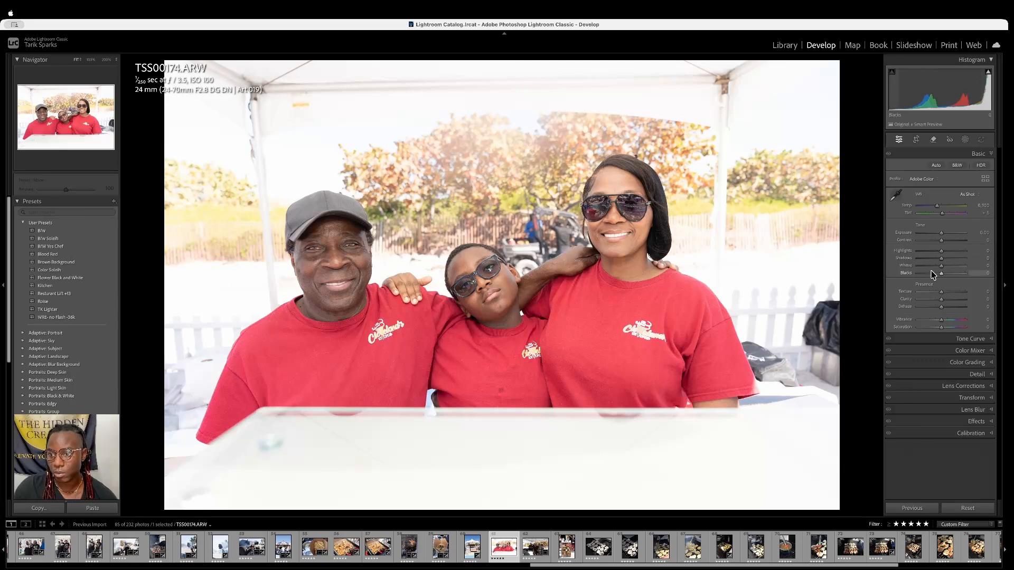
left_click_drag(940, 270, 930, 272)
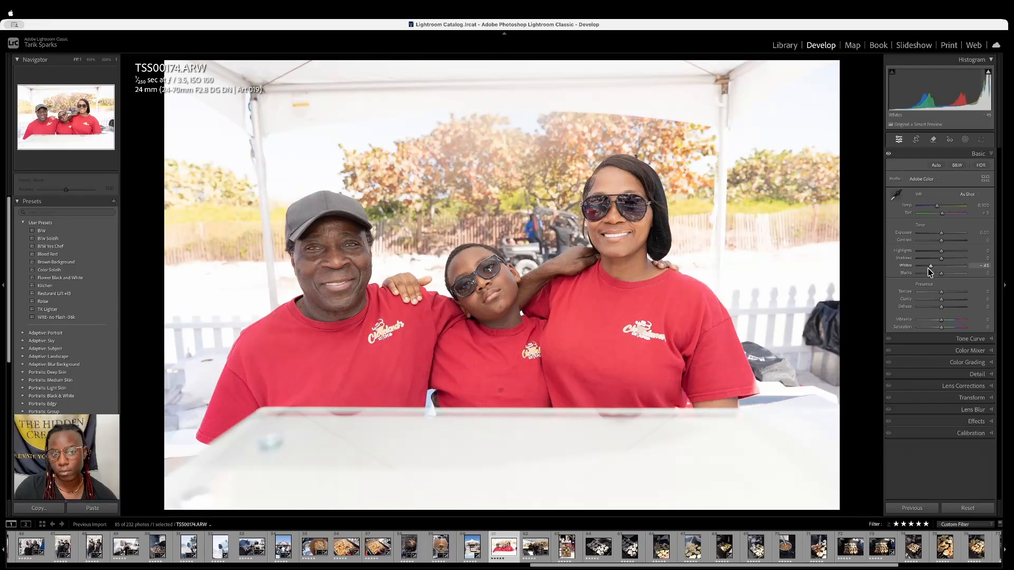
left_click_drag(930, 272, 934, 271)
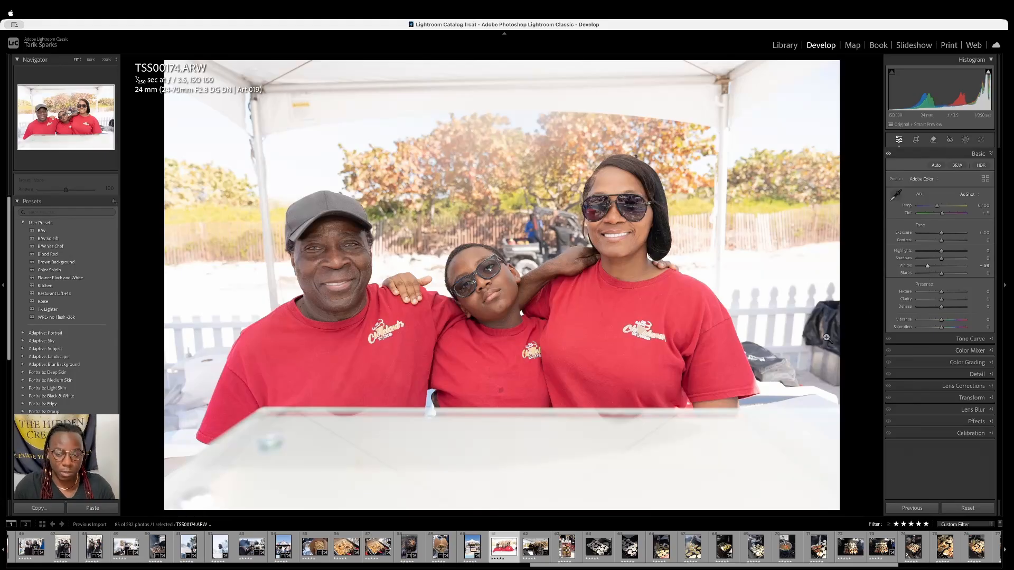
Crop TSS00174.ARW tighter around the three people in red shirts, trimming the sides and the counter in front
key("r")
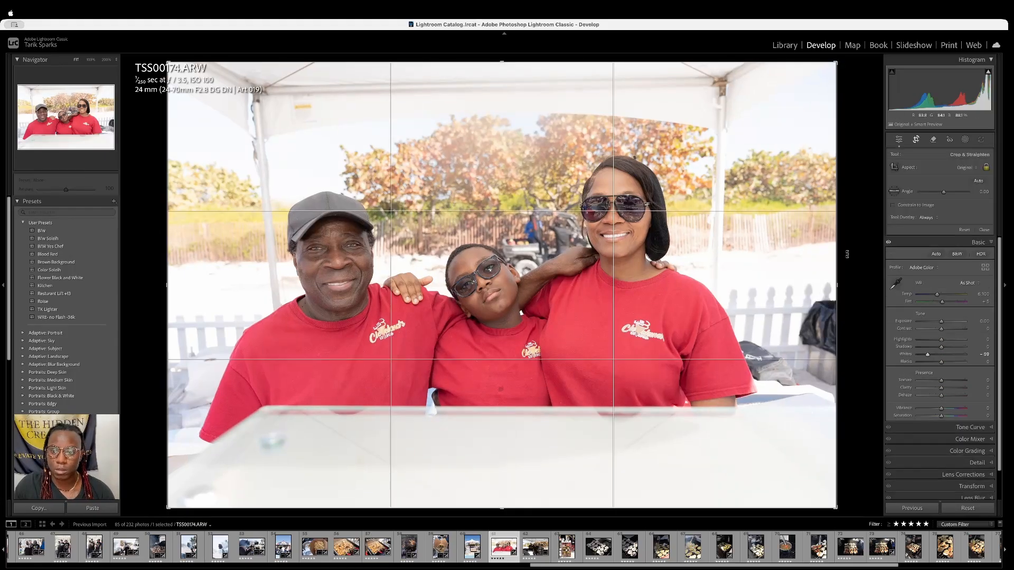
left_click_drag(836, 286, 810, 294)
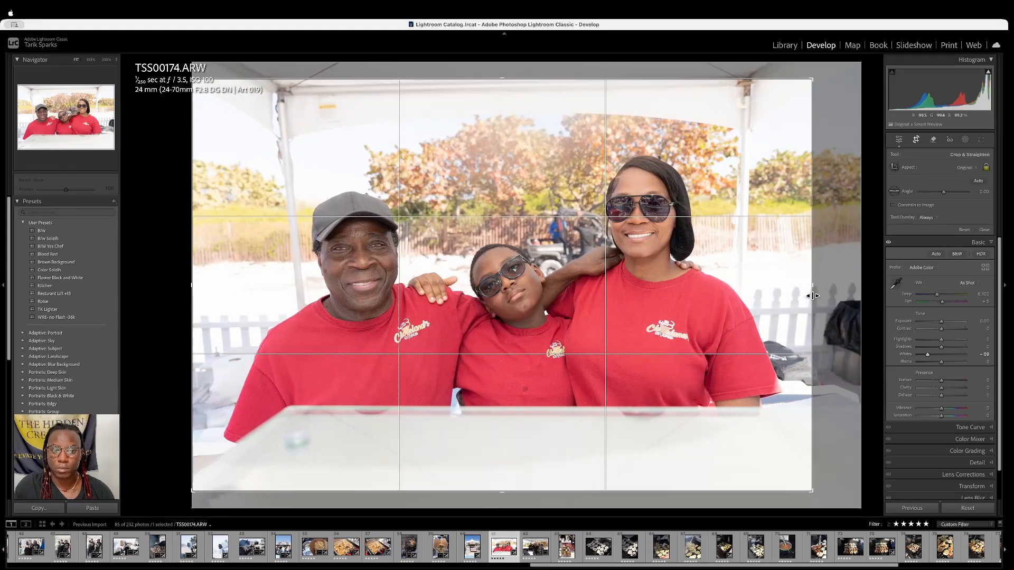
left_click_drag(188, 315, 207, 280)
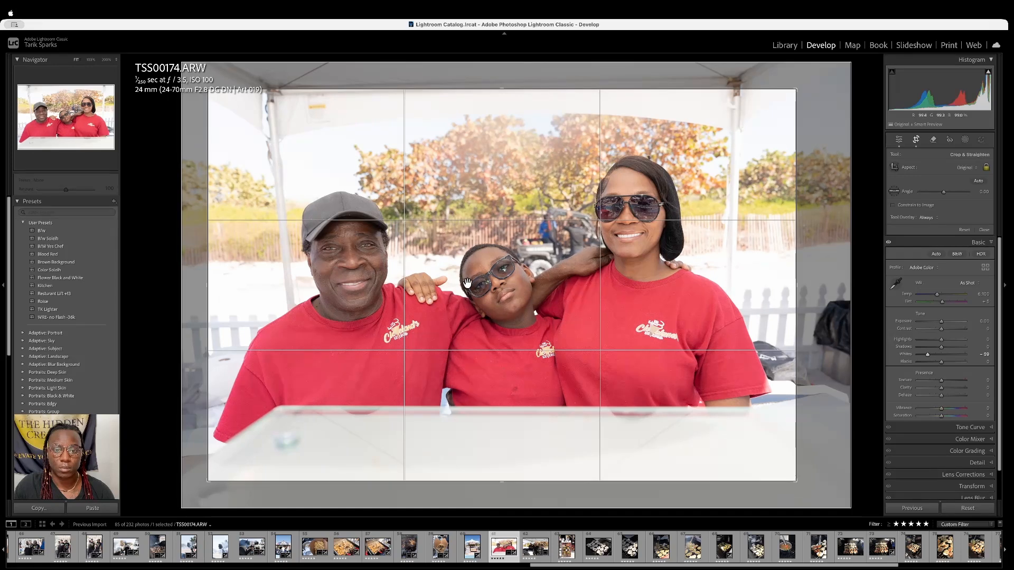
left_click_drag(465, 277, 474, 281)
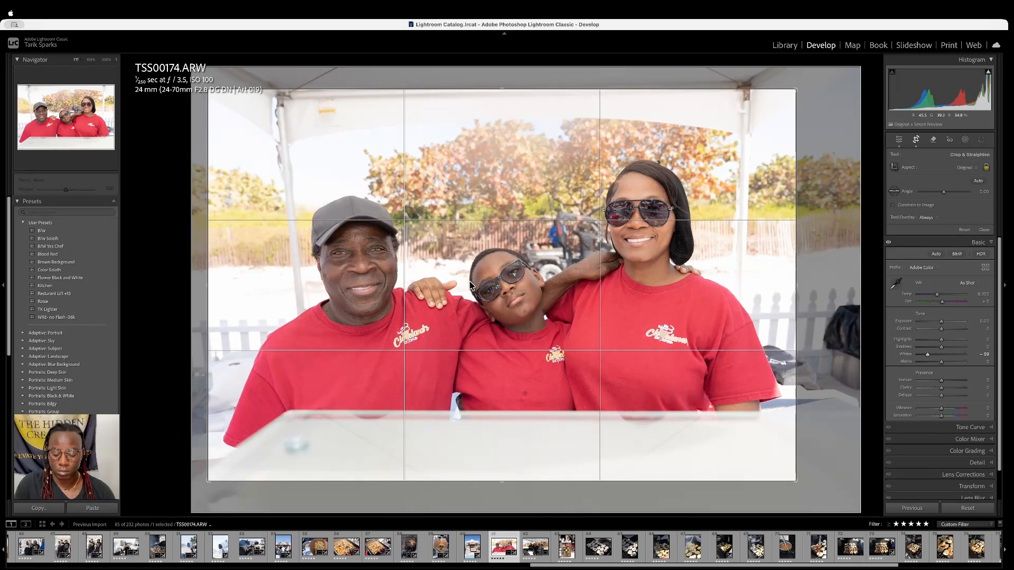
key("Return")
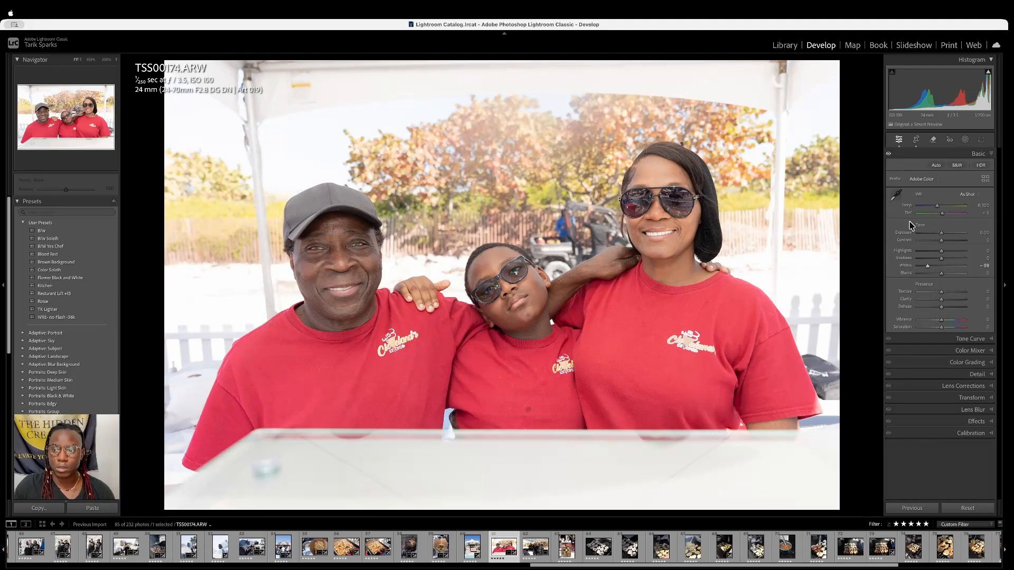
Use generative Remove on the distraction at the background vehicle and the marks on the boy's shirt in TSS00174.ARW
left_click(933, 143)
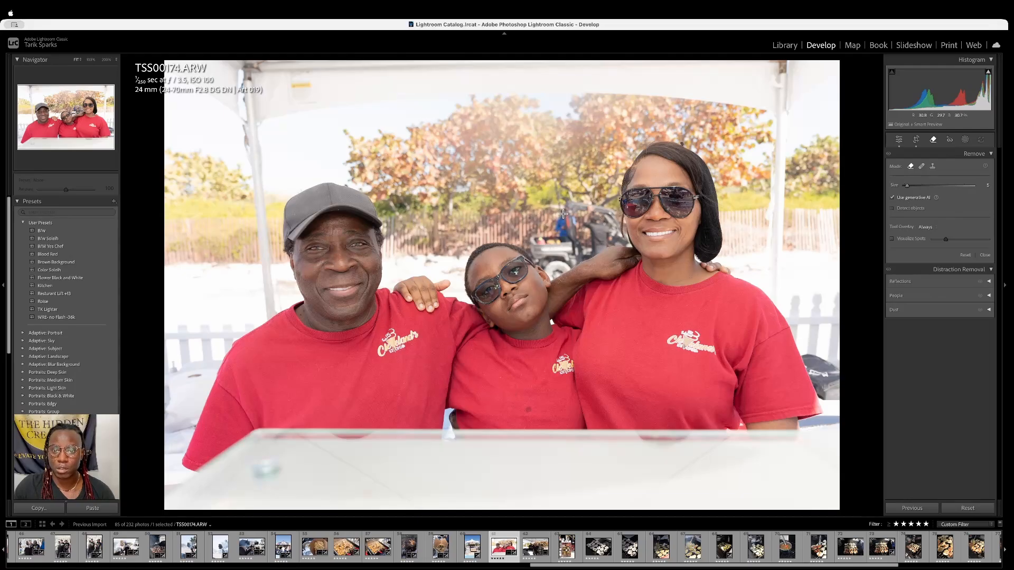
mouse_move(559, 224)
left_mouse_down()
mouse_move(565, 237)
mouse_move(564, 228)
left_mouse_up()
mouse_move(575, 221)
left_mouse_down()
mouse_move(567, 212)
mouse_move(574, 235)
left_mouse_up()
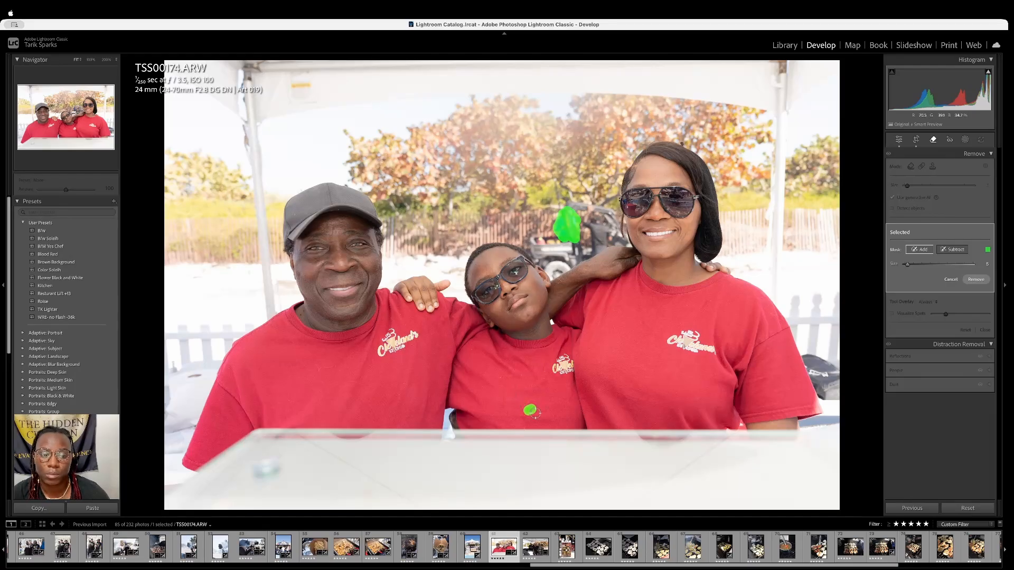
left_click_drag(515, 383, 516, 405)
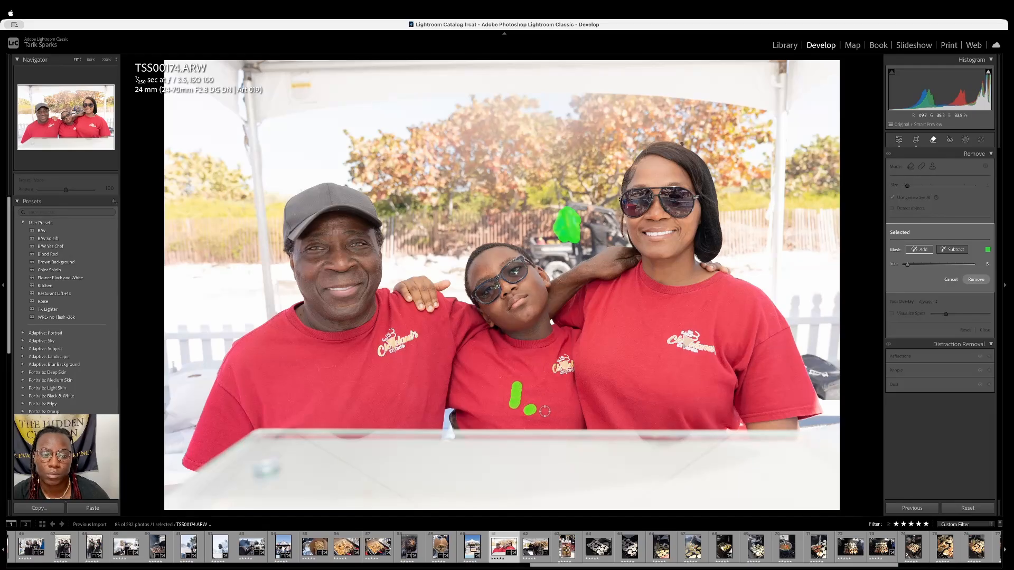
left_click(976, 279)
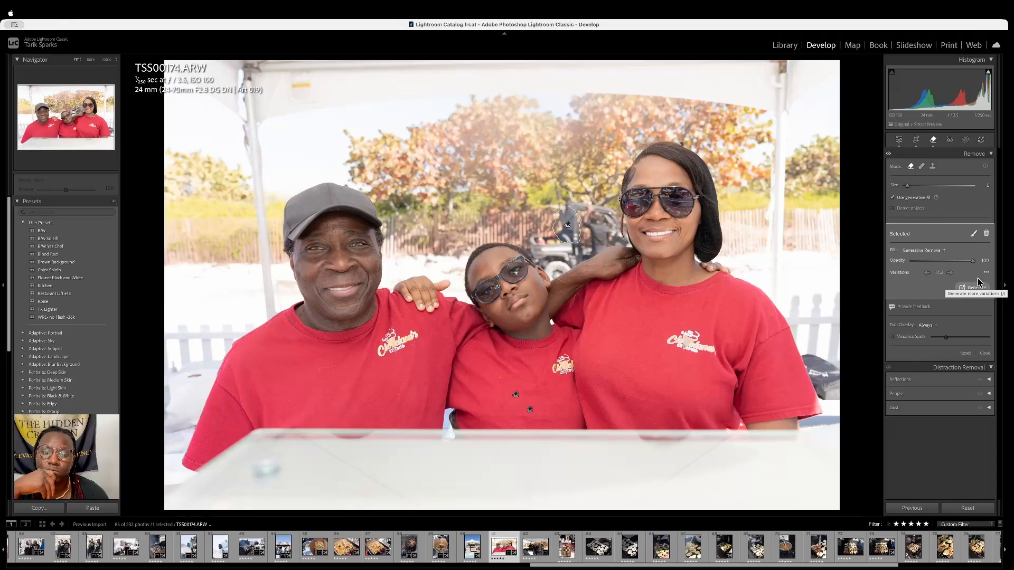
key("q")
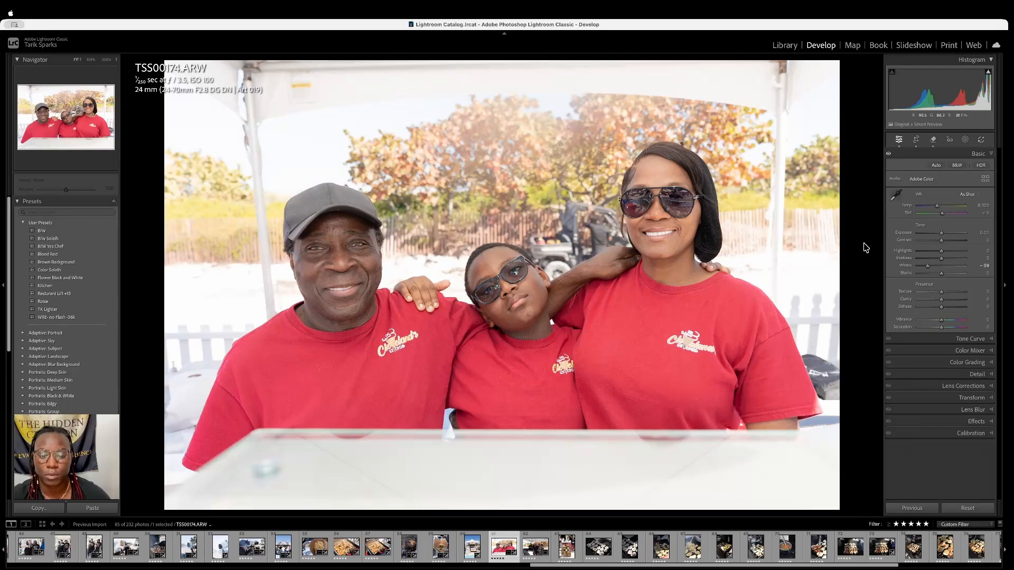
Raise the Exposure of the black-shirt team photo TSS00179.ARW to +0.50 and straighten it automatically
key("Right")
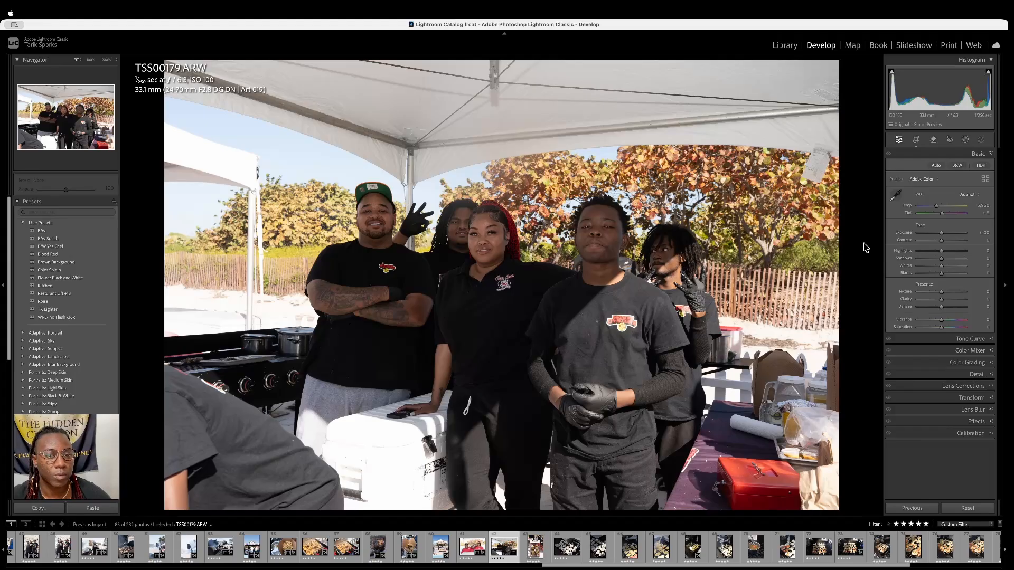
left_click_drag(941, 234, 944, 239)
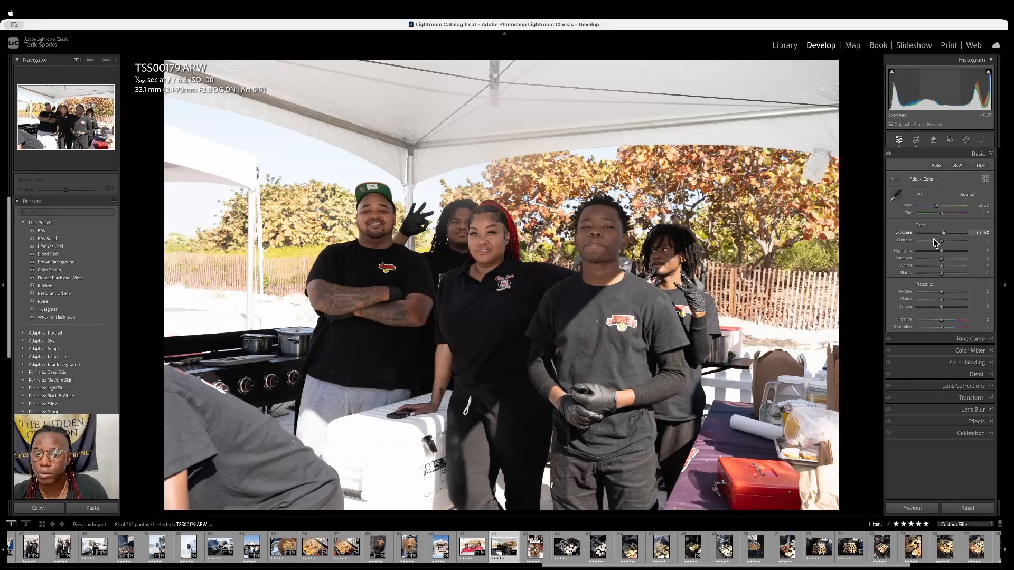
key("r")
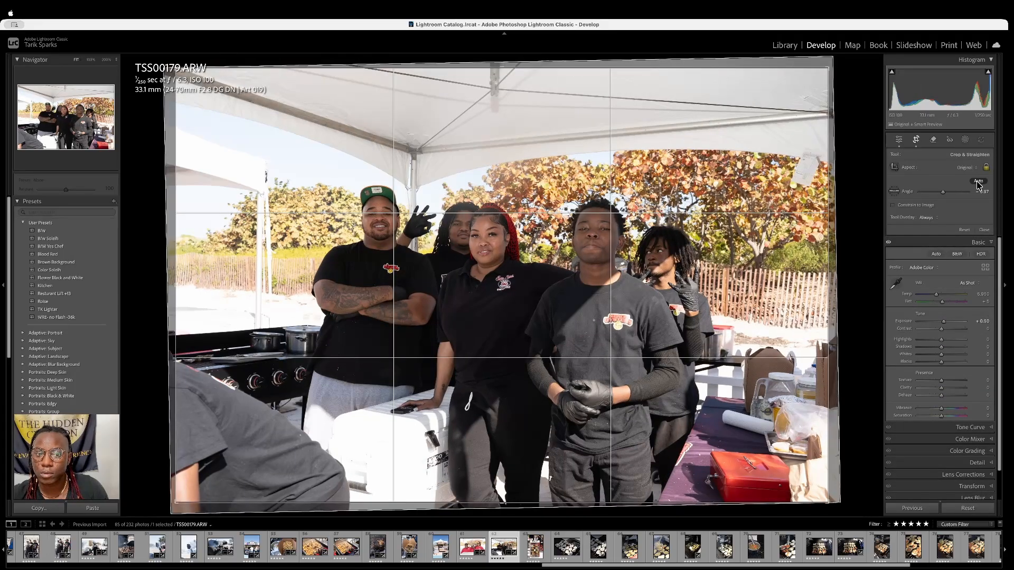
left_click(978, 182)
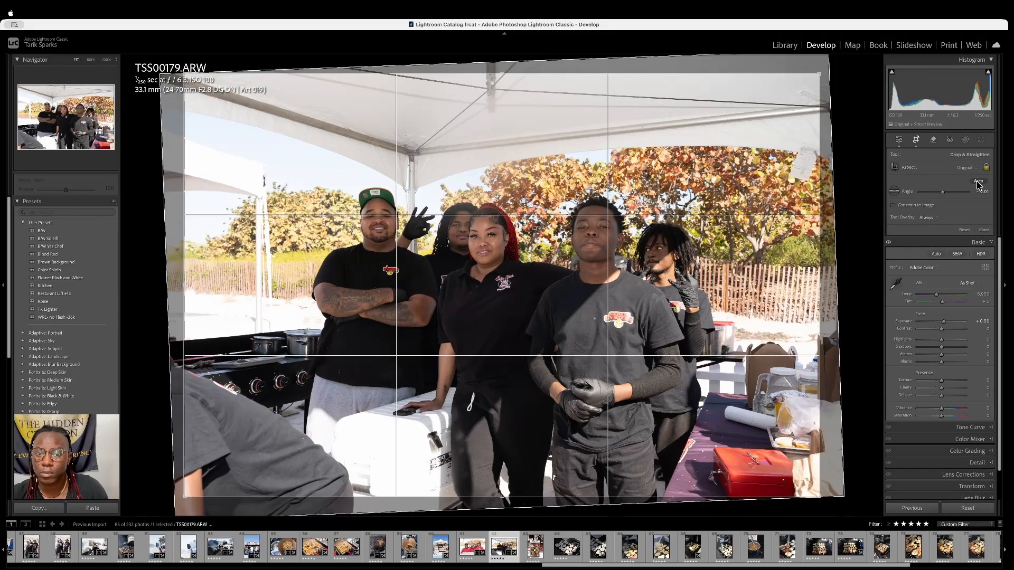
key("Return")
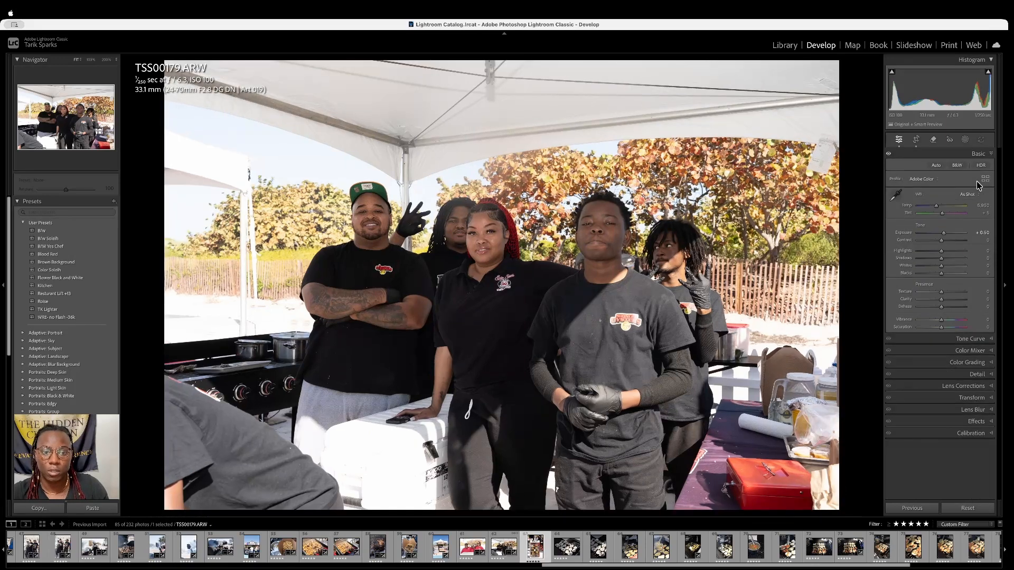
Skip the menu board photo and set Highlights −38, Exposure +0.35 and Whites −24 on the grilled oysters photo TSS00186.ARW
key("Right")
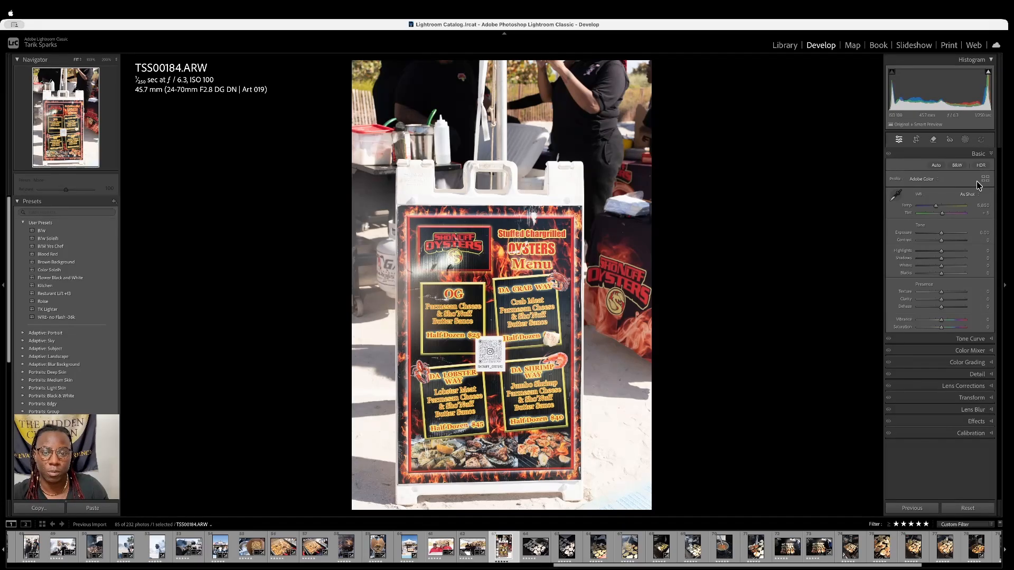
key("Right")
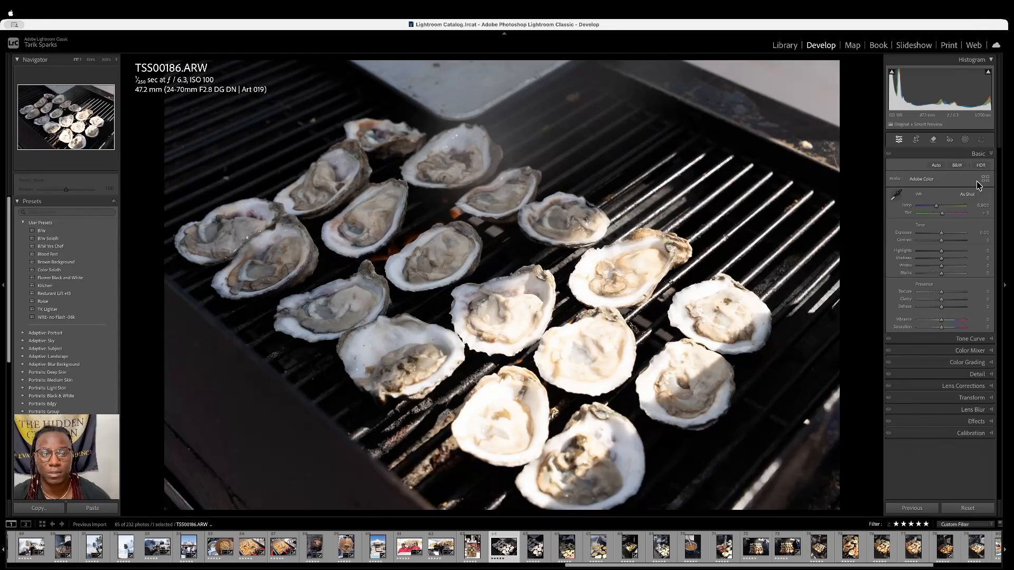
key("Left")
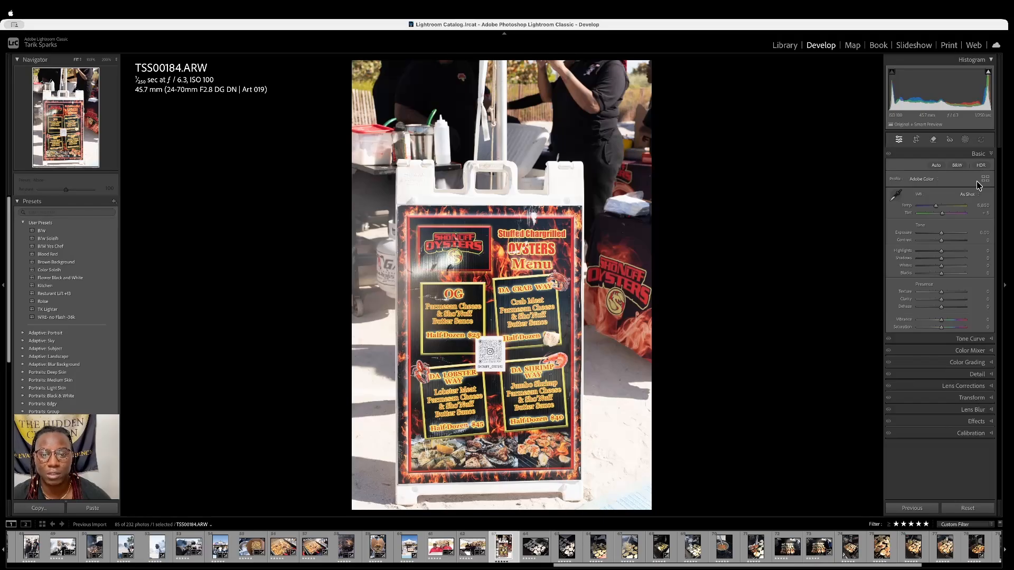
key("Right")
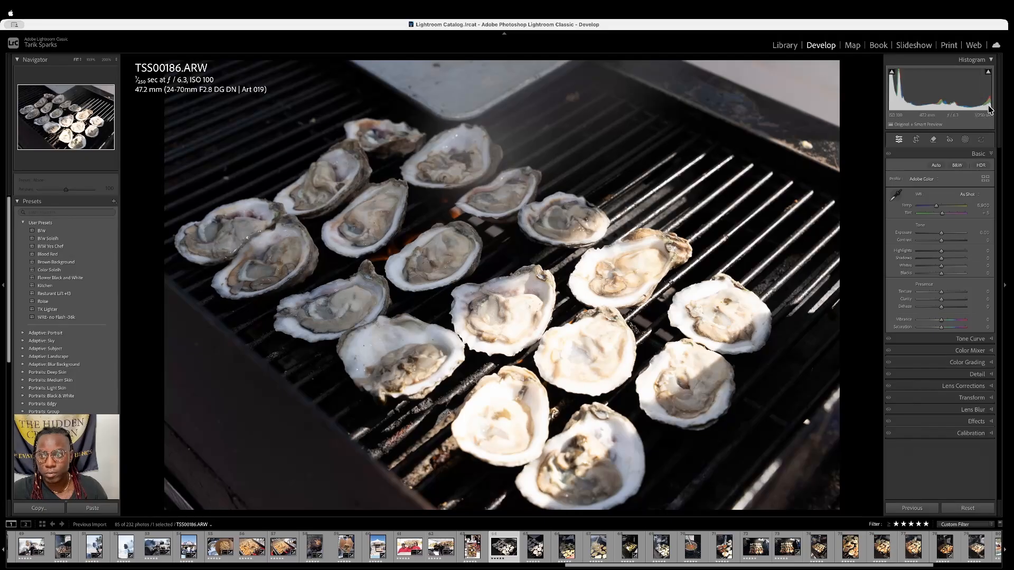
left_click_drag(942, 255, 932, 255)
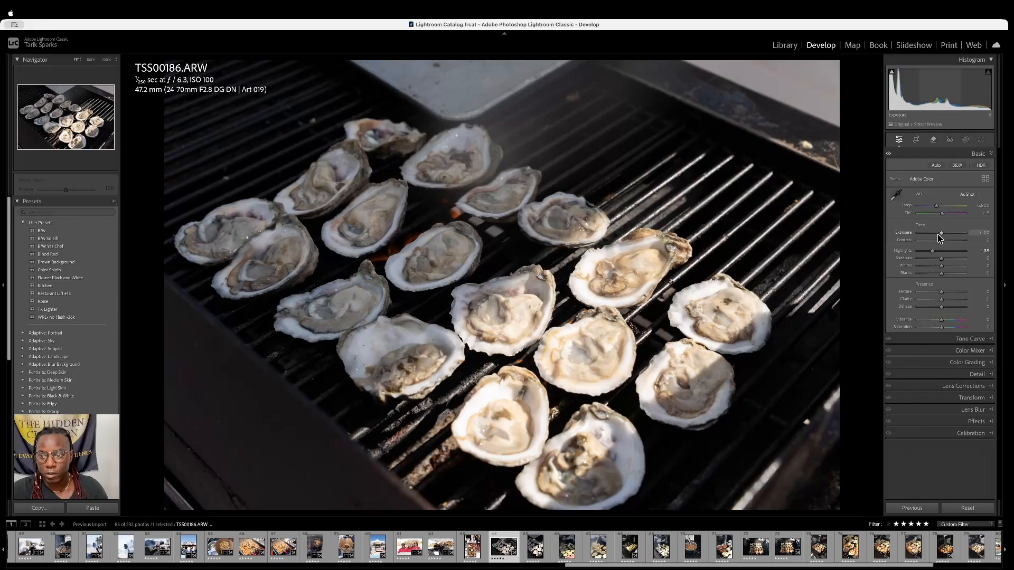
left_click_drag(941, 232, 942, 232)
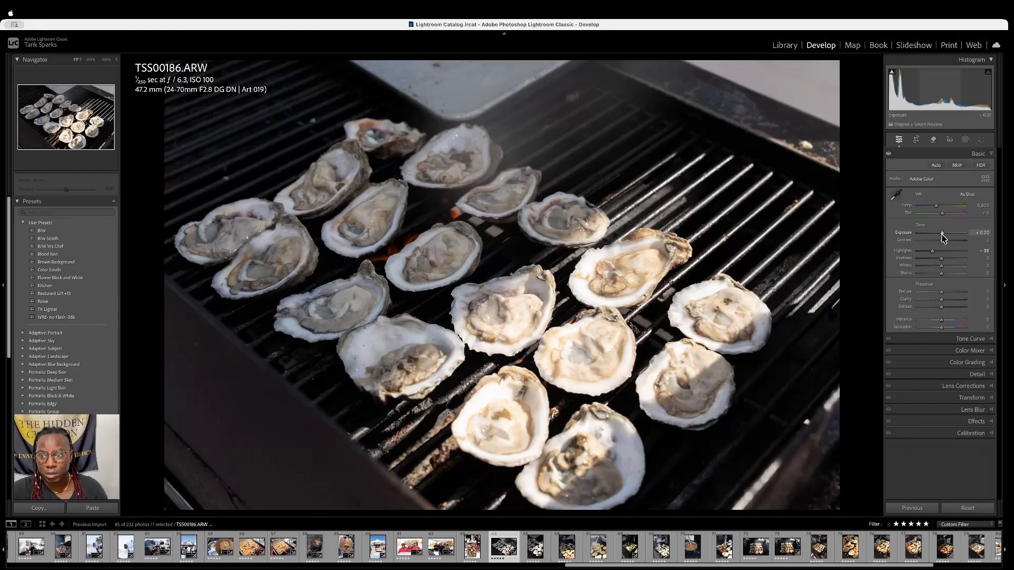
left_click_drag(941, 233, 942, 233)
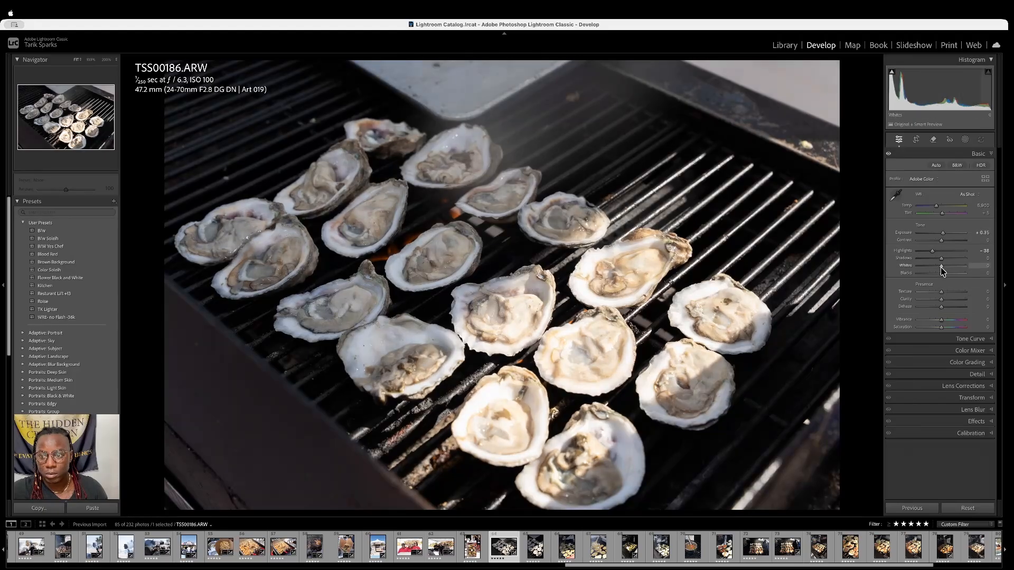
left_click_drag(941, 266, 936, 267)
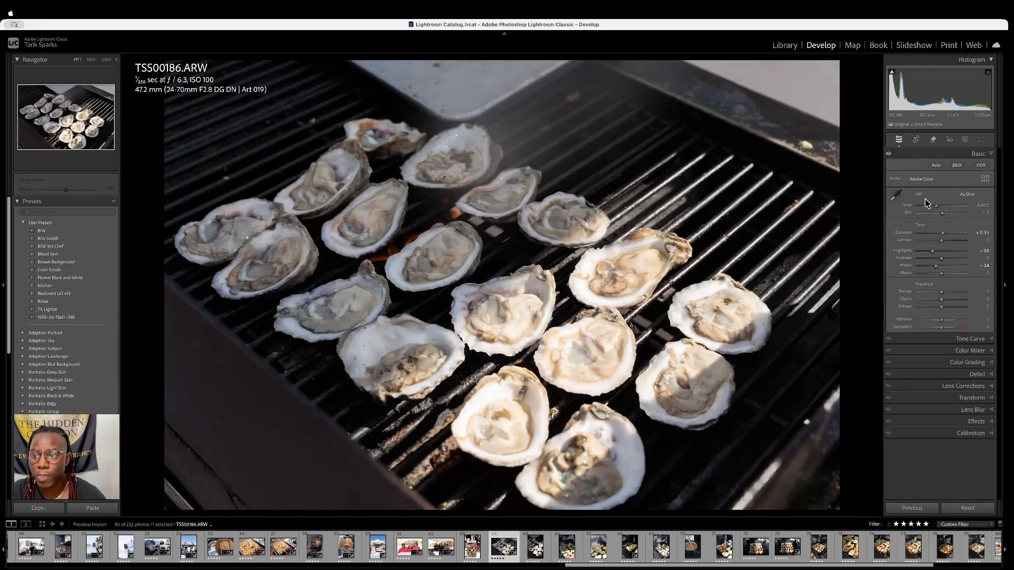
Warm TSS00186.ARW to a Temp of 6,072, set Vibrance +5 and Sharpening Amount 70, and compare it with the original
left_click_drag(934, 205, 936, 206)
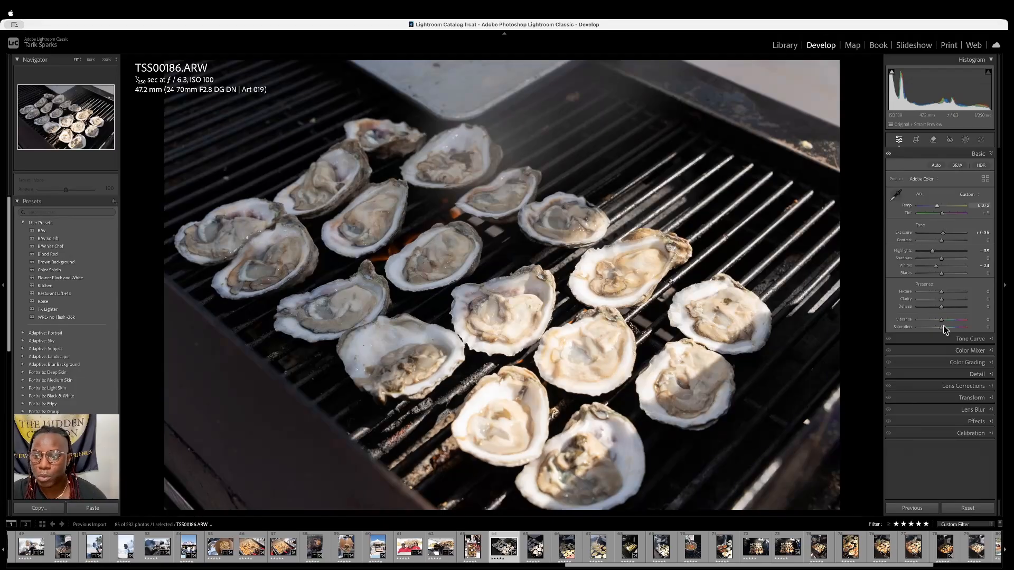
left_click_drag(941, 320, 943, 321)
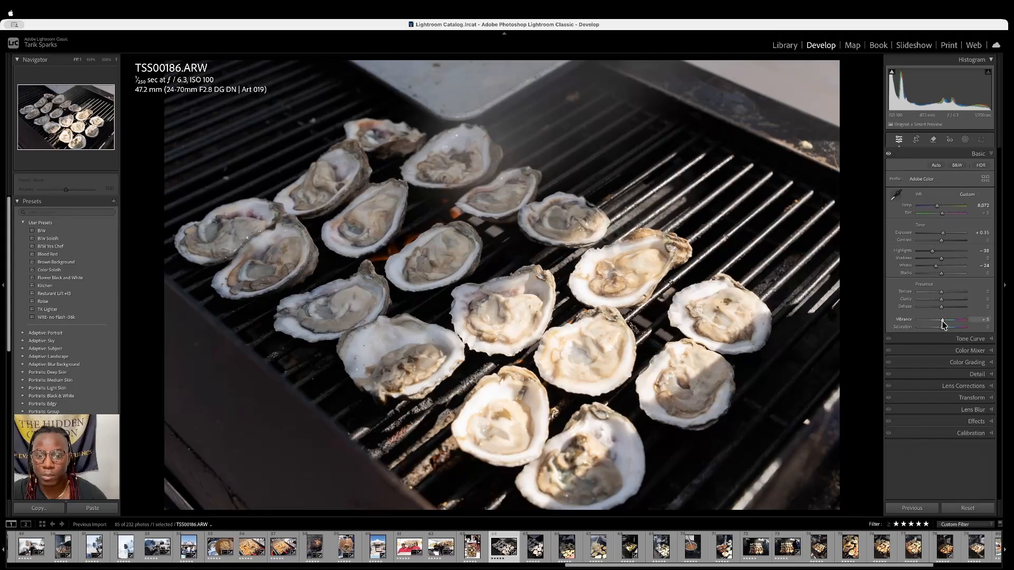
left_click(979, 373)
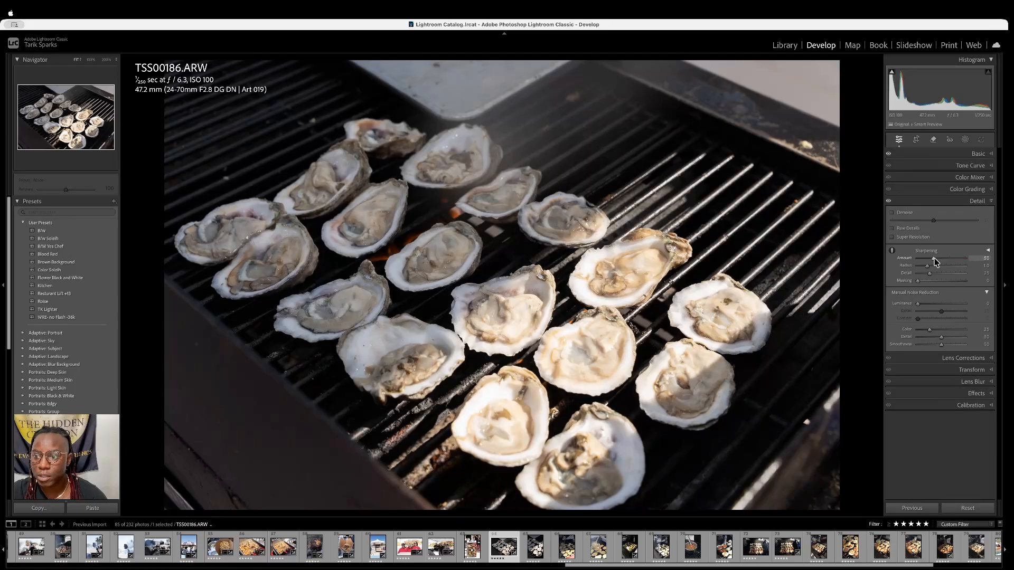
left_click_drag(935, 261, 941, 264)
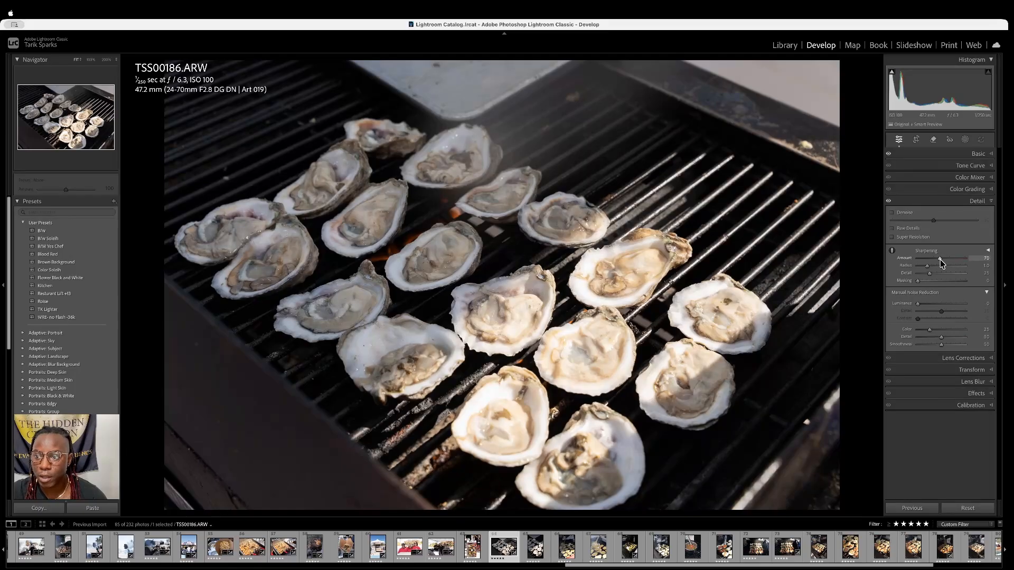
key("backslash")
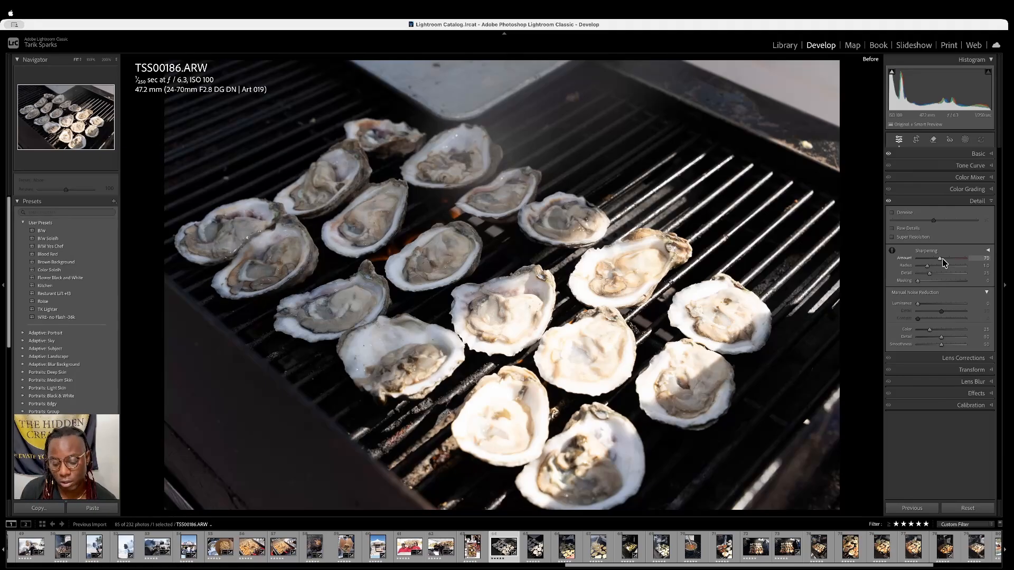
key("backslash")
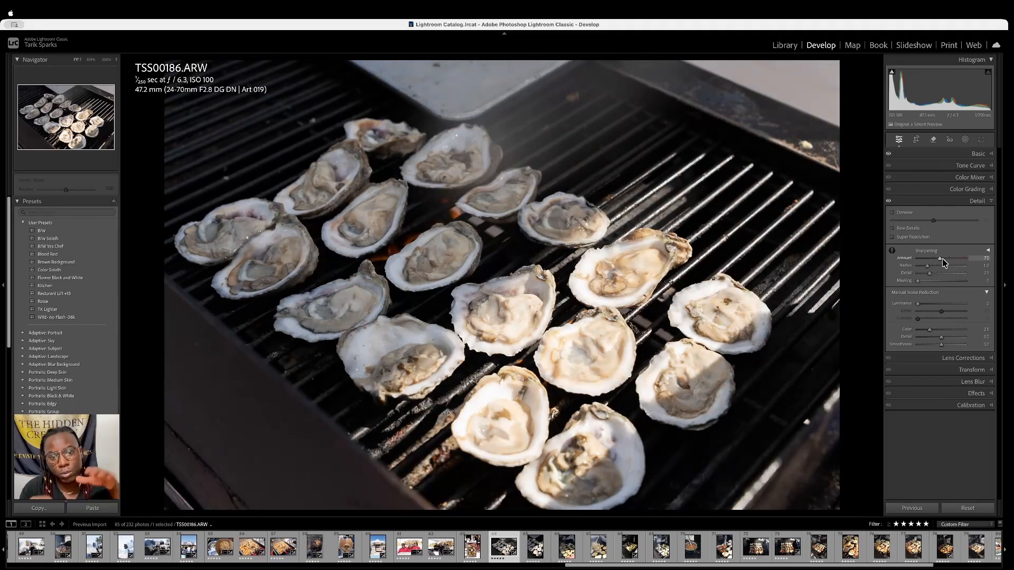
Copy the develop settings of TSS00186.ARW and paste them onto the oyster photos TSS00187.ARW and TSS00188.ARW
key("super+shift+c")
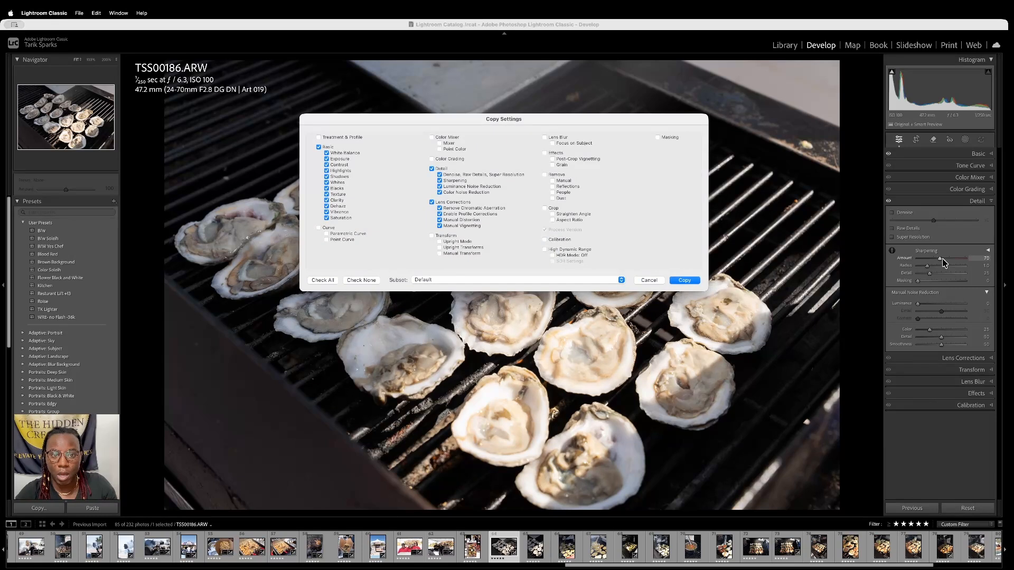
key("Return")
key("Right")
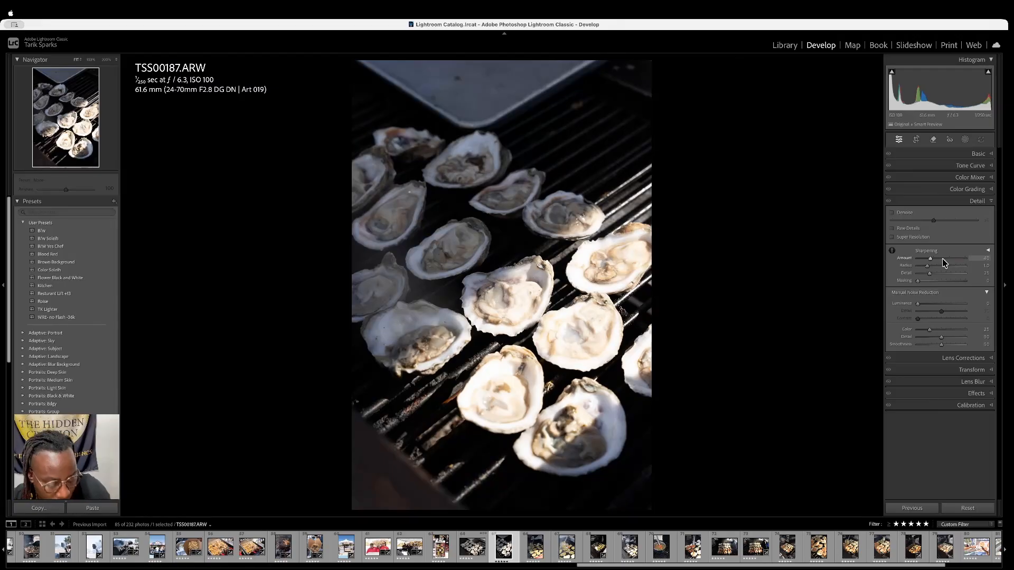
key("super+shift+v")
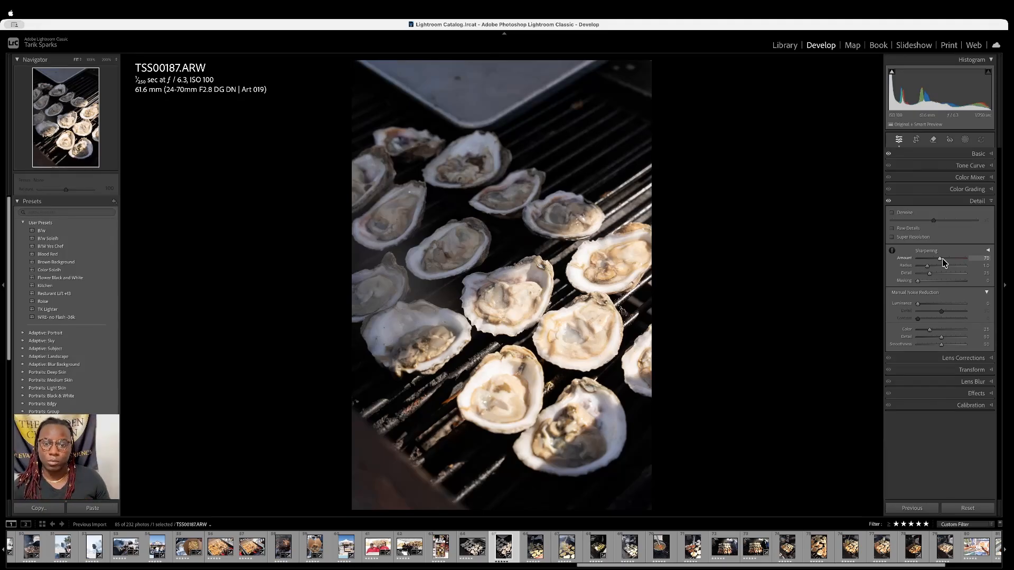
key("Right")
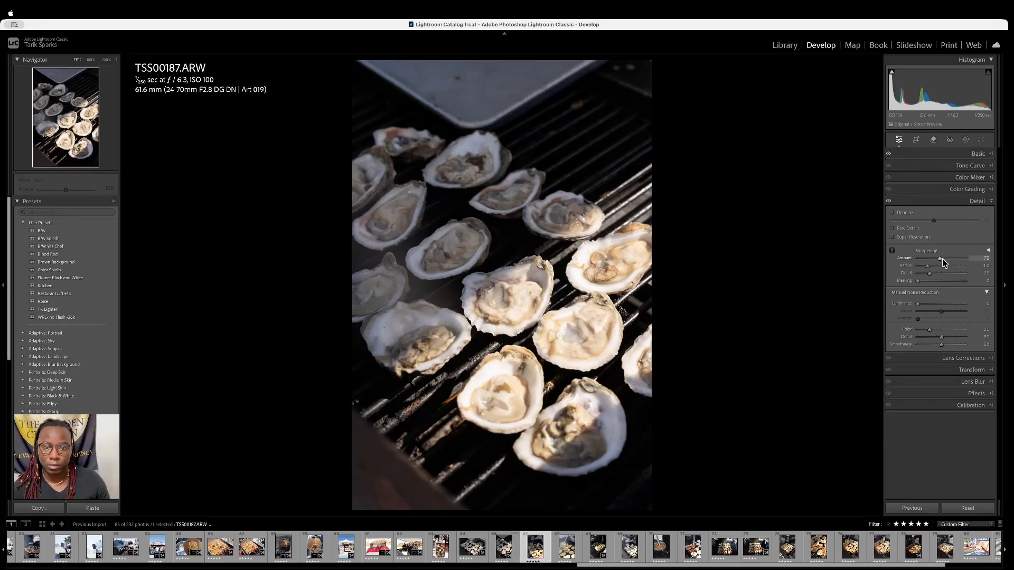
key("Right")
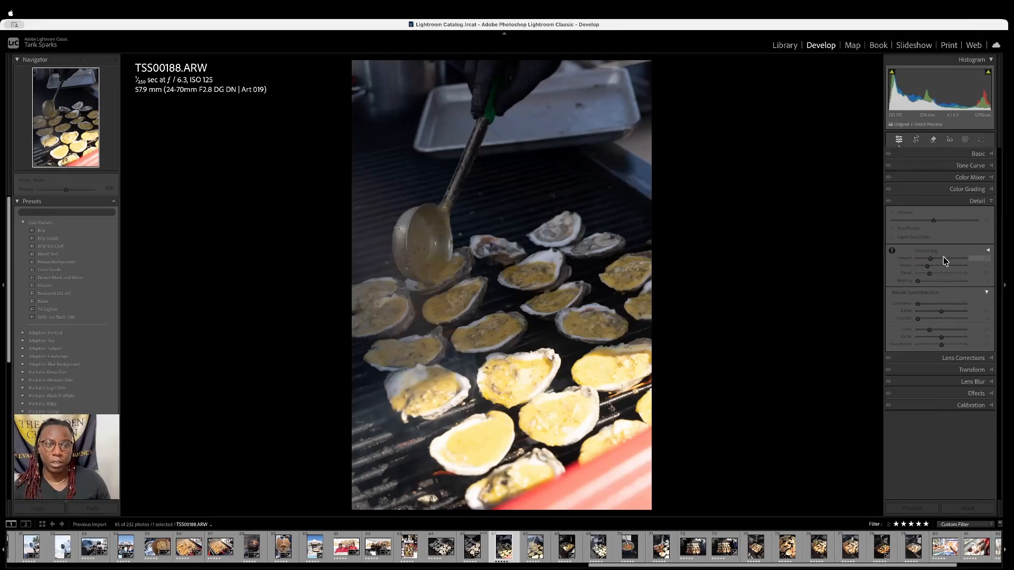
key("super+shift+v")
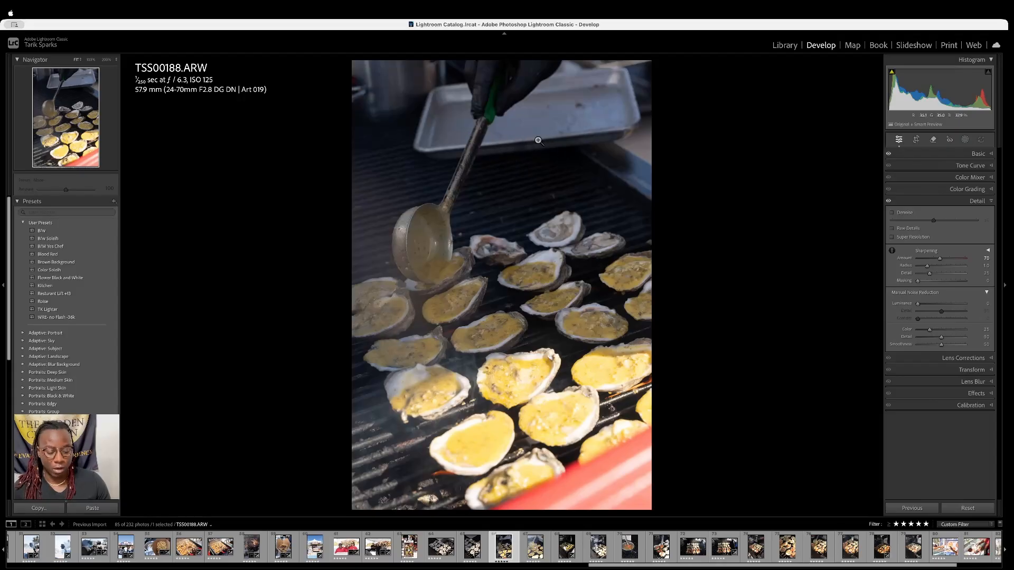
Crop TSS00188.ARW around the ladle and nearby oysters, cutting out the metal tray and the red object in the corner
key("r")
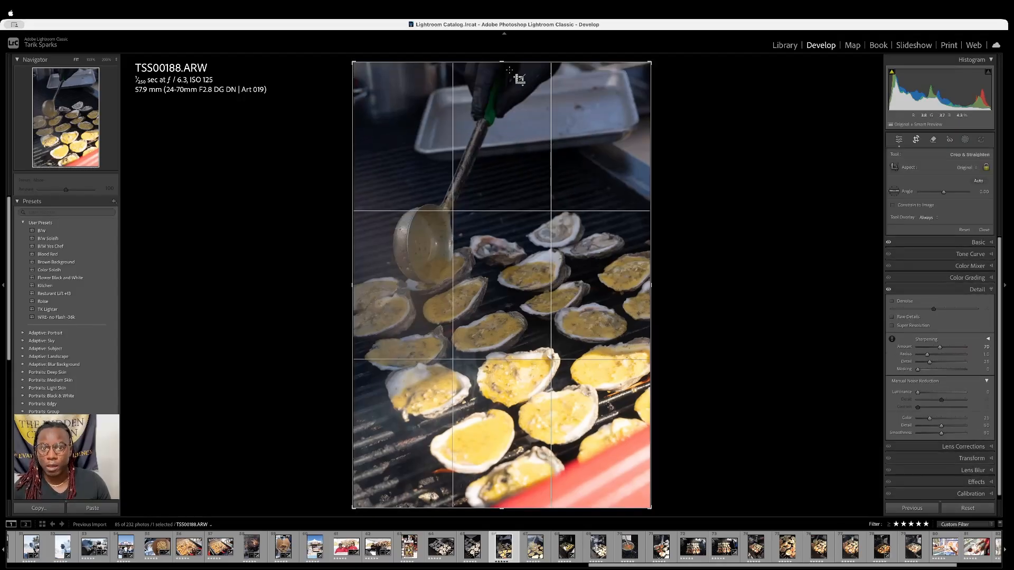
left_click_drag(500, 62, 498, 125)
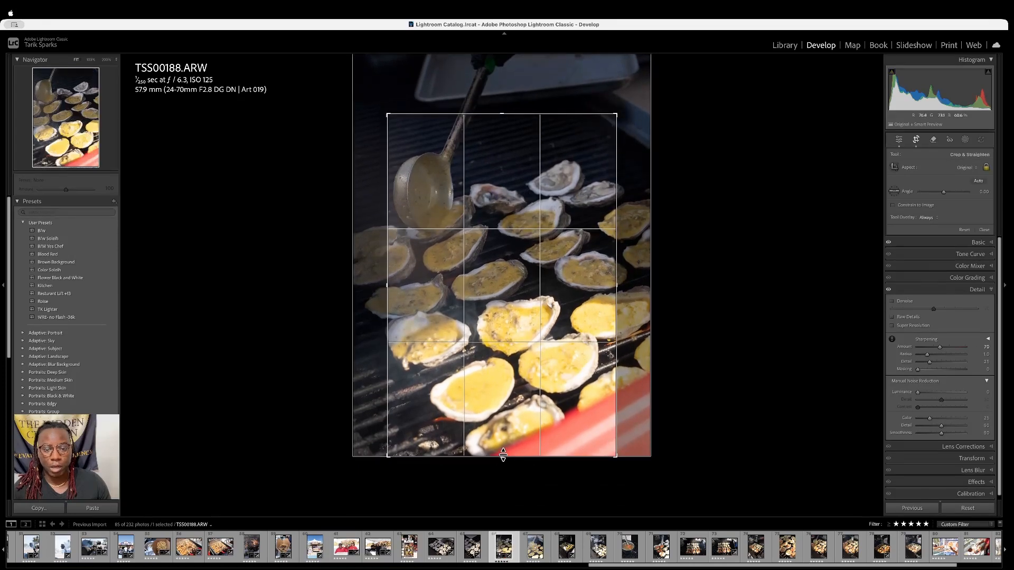
left_click_drag(502, 455, 501, 430)
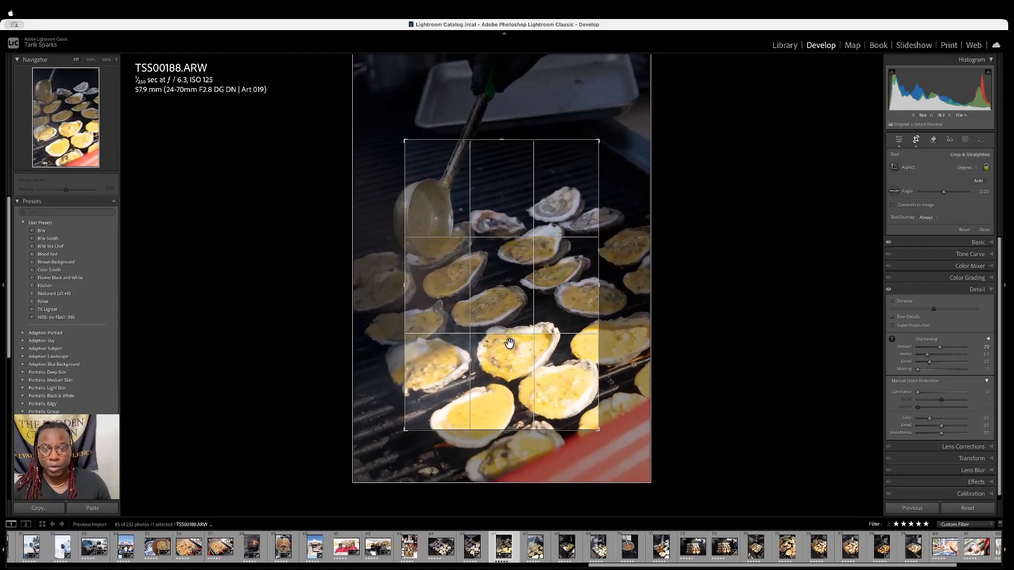
left_click_drag(504, 343, 527, 338)
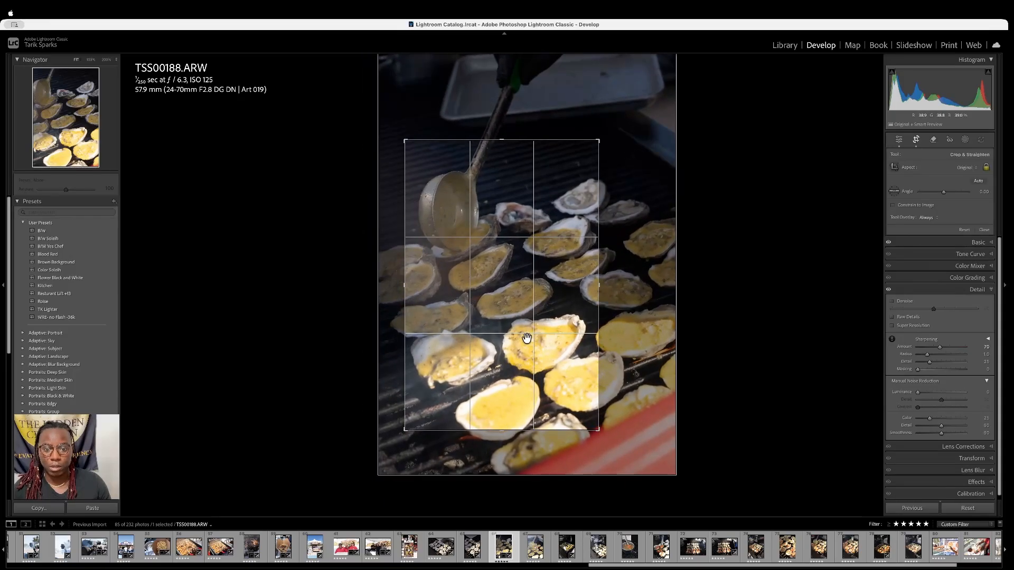
key("Escape")
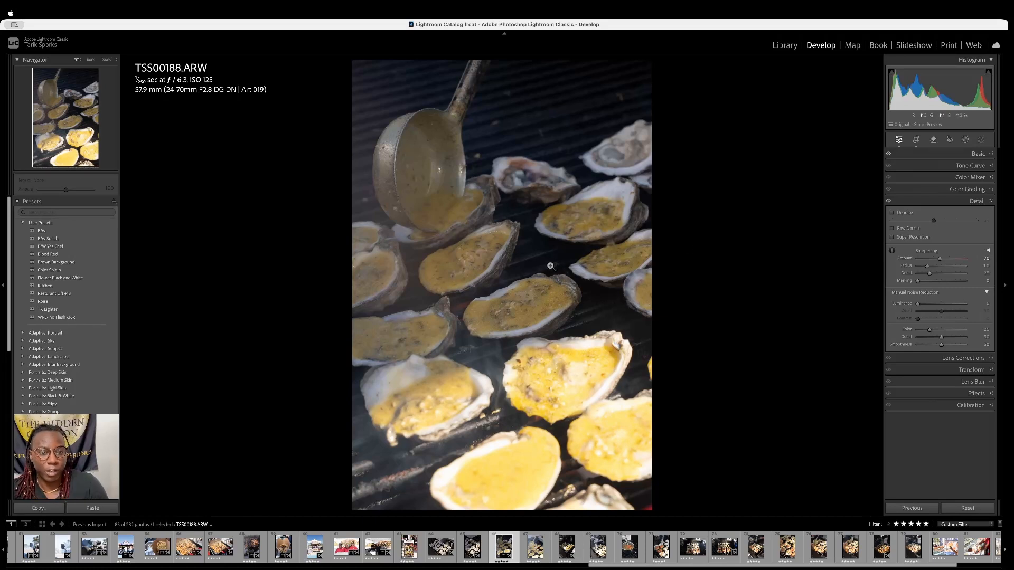
Tighten the crop of TSS00188.ARW onto the sauced oysters, leaving only part of the ladle in frame
key("r")
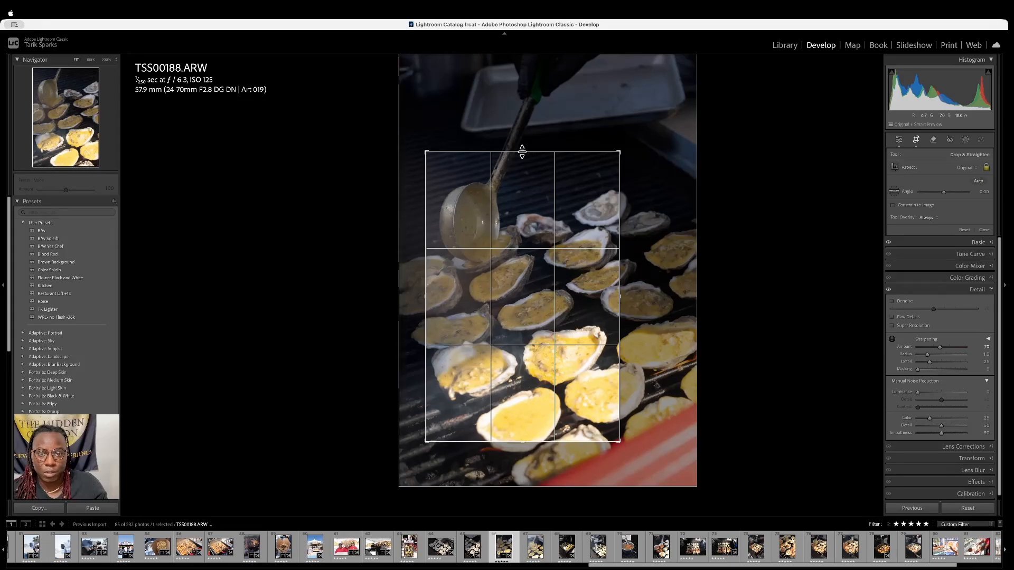
left_click_drag(523, 152, 515, 178)
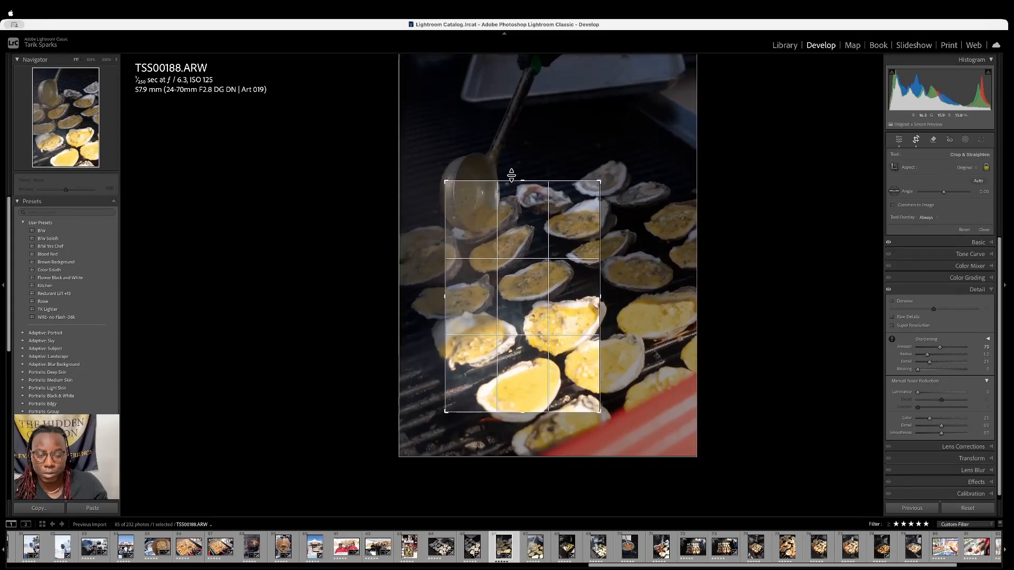
key("Return")
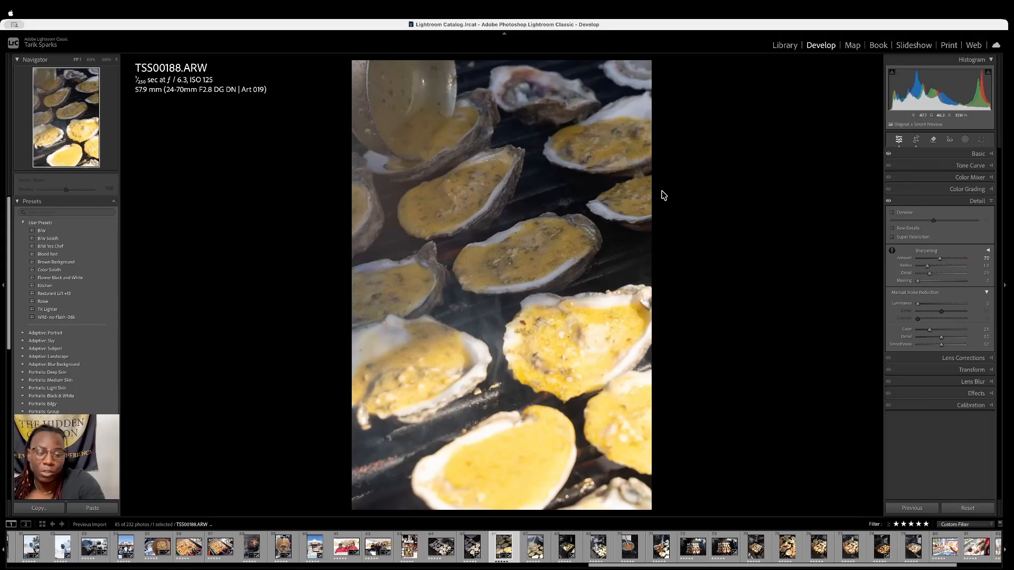
Paste the copied settings onto TSS00190.ARW and set its Exposure to −0.15 and Contrast to +20
key("Right")
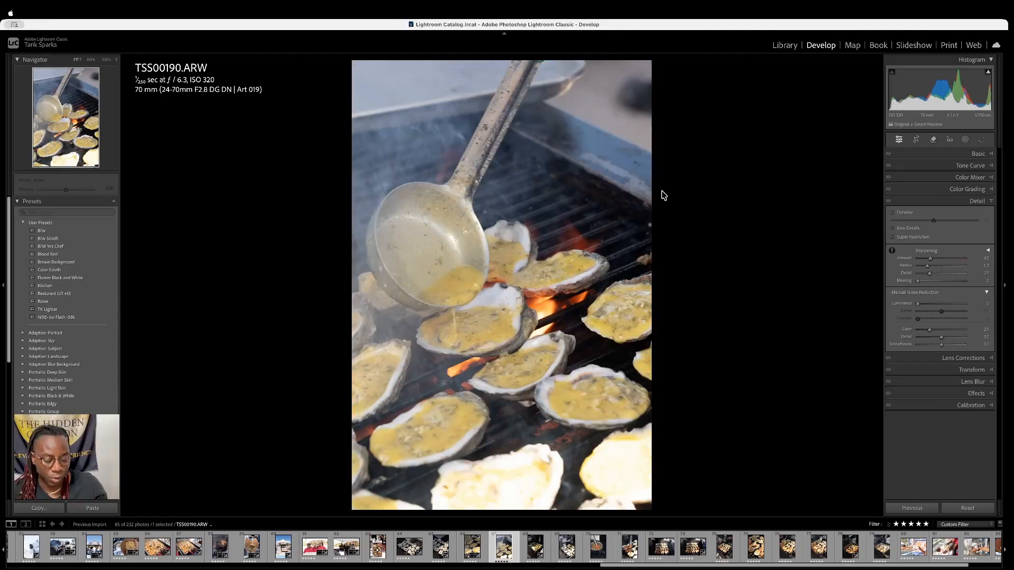
key("super+shift+v")
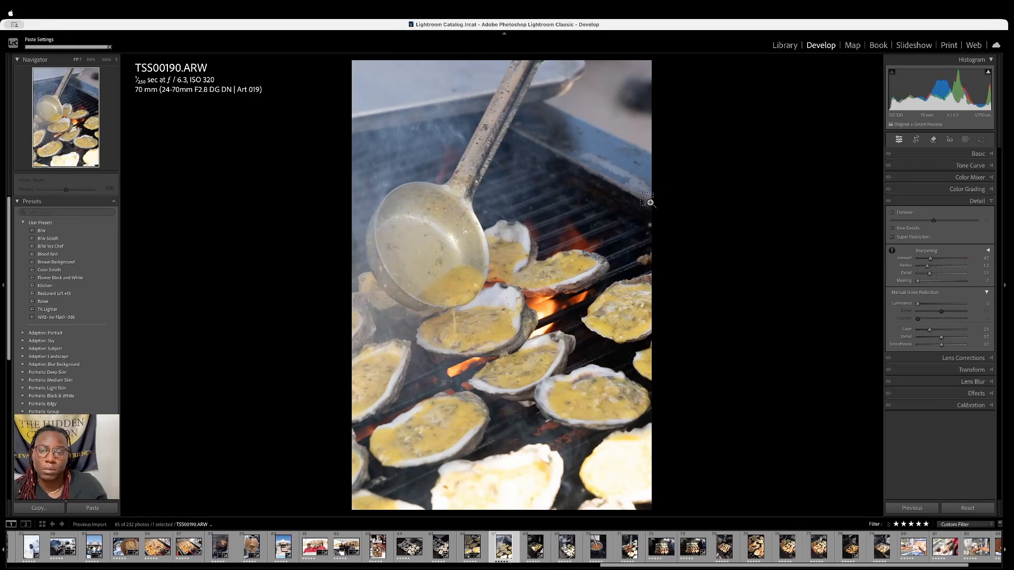
left_click(982, 156)
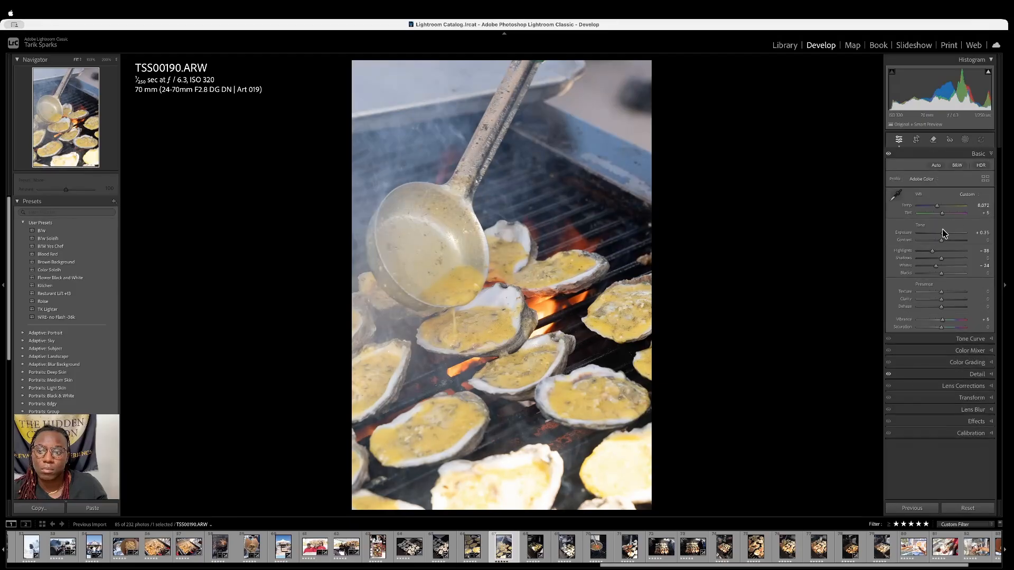
left_click_drag(939, 232, 936, 233)
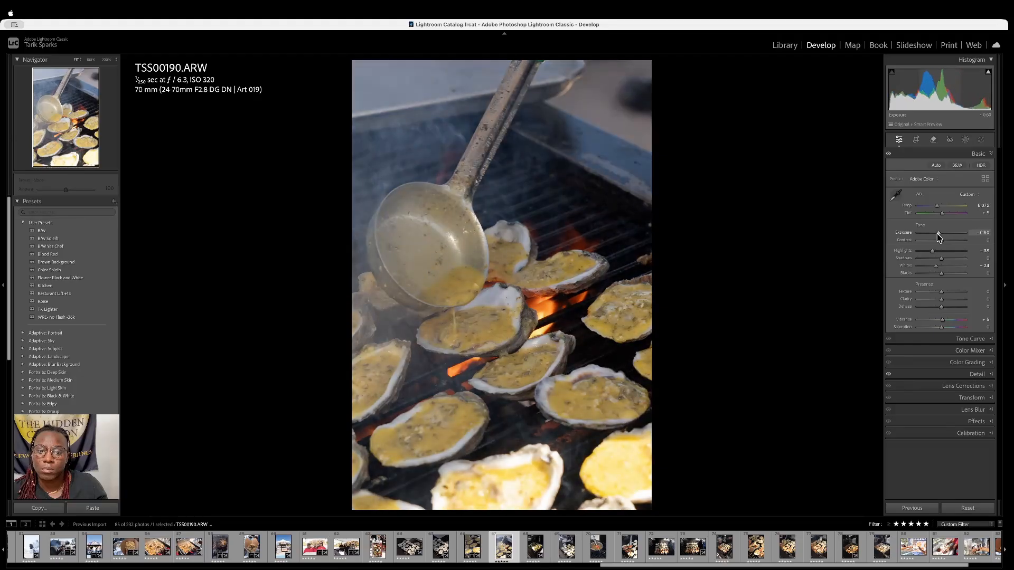
key("super+z")
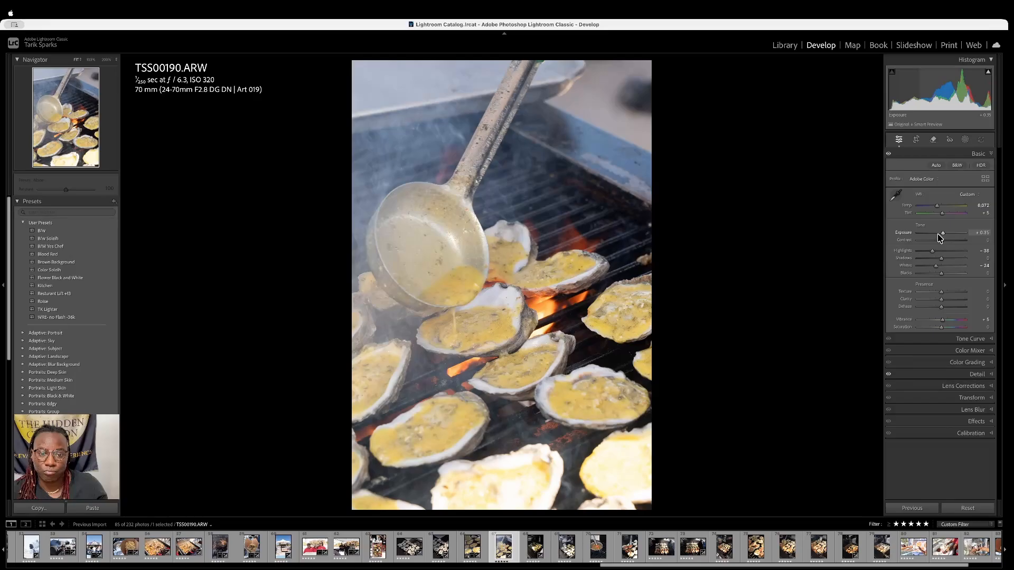
left_click_drag(940, 241, 942, 239)
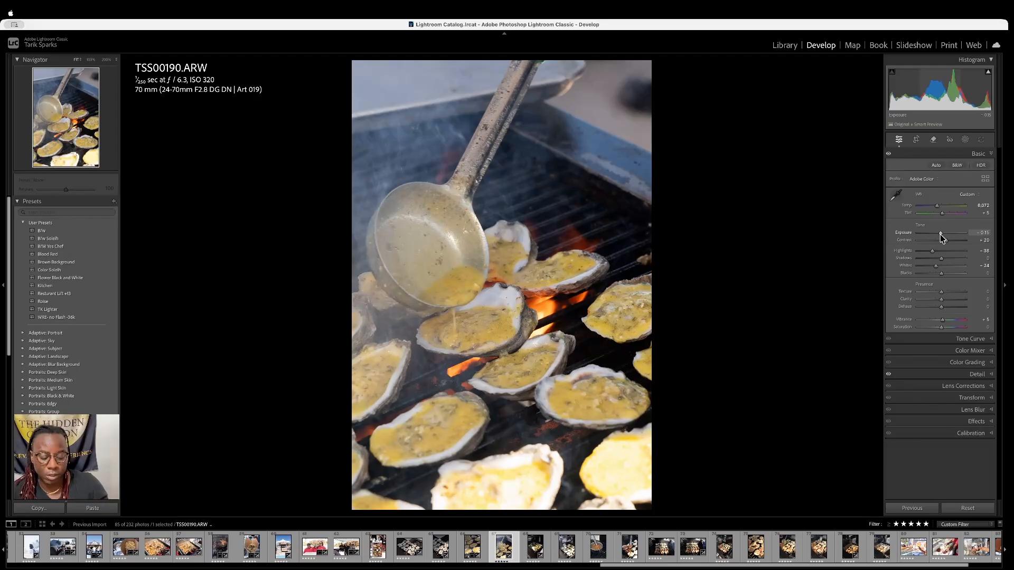
Crop TSS00190.ARW to a landscape close-up of the pouring ladle, the surrounding oysters and the flames
key("r")
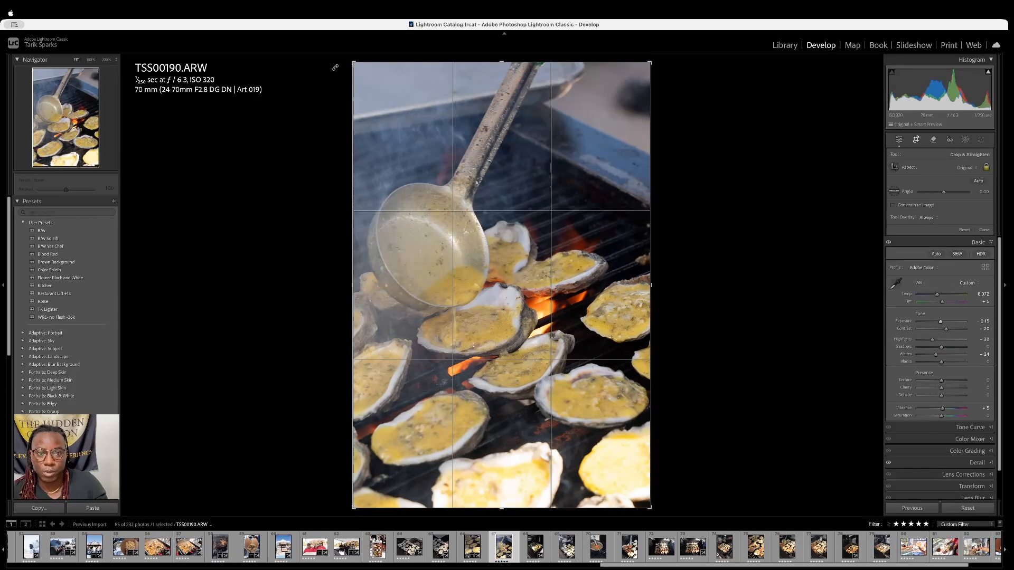
left_click_drag(353, 63, 372, 138)
left_click_drag(446, 198, 478, 205)
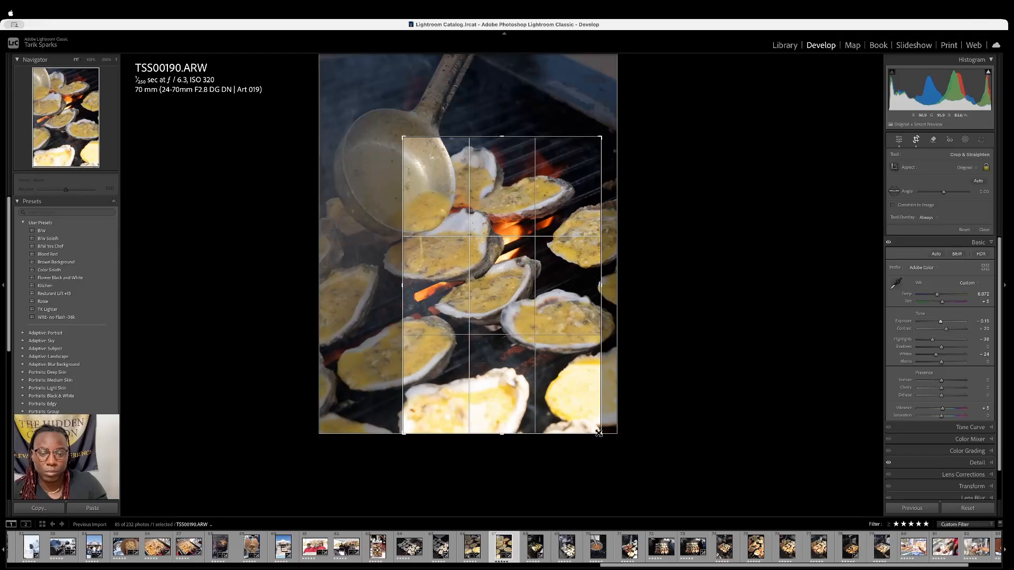
left_click_drag(594, 430, 698, 359)
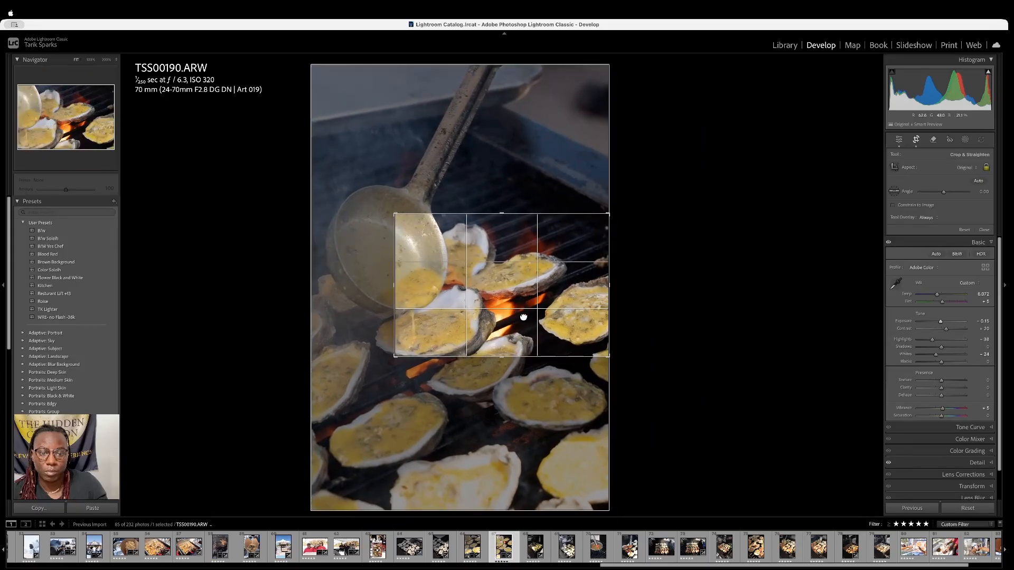
left_click_drag(520, 319, 519, 297)
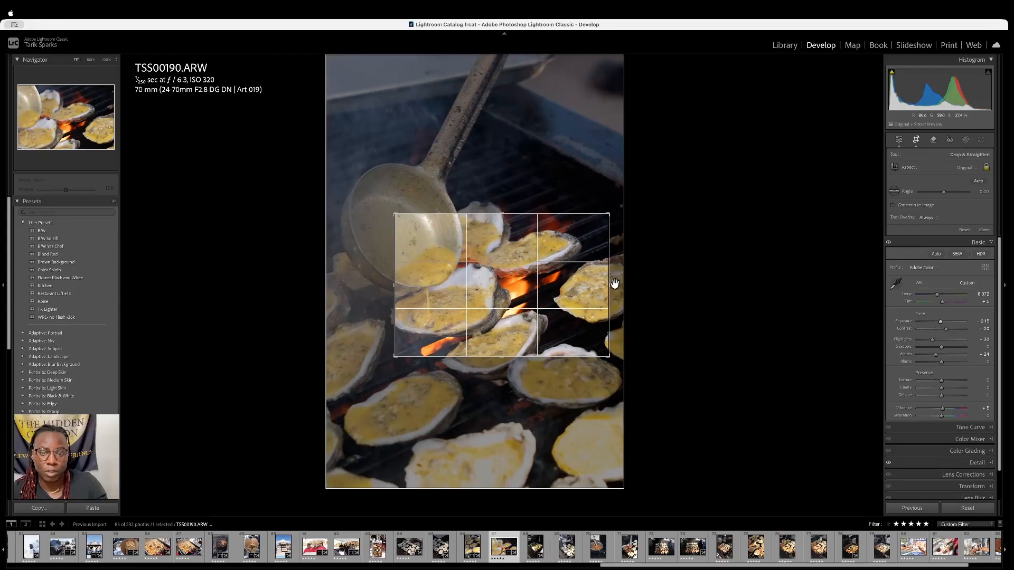
left_click_drag(616, 285, 643, 286)
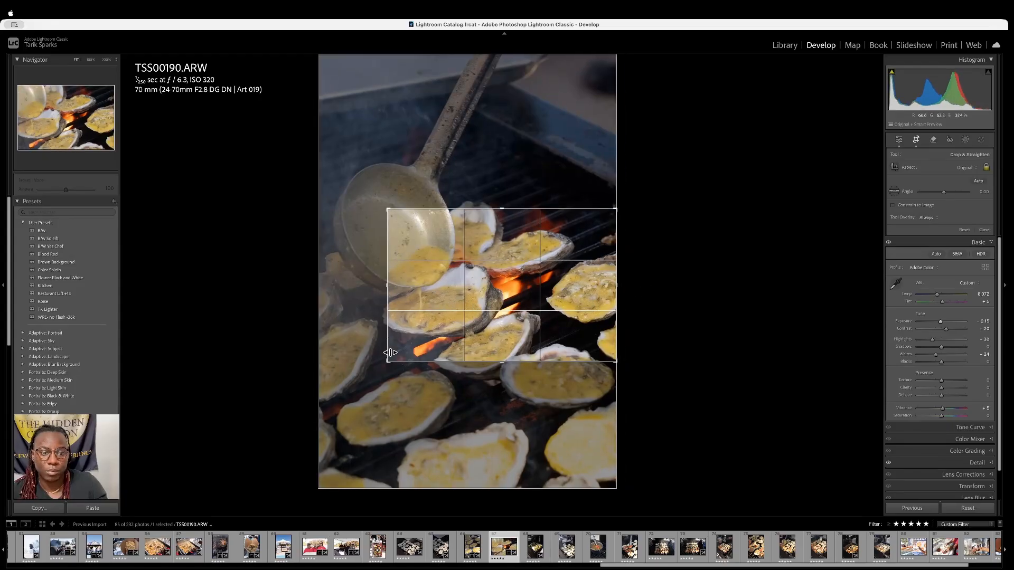
left_click_drag(389, 361, 382, 364)
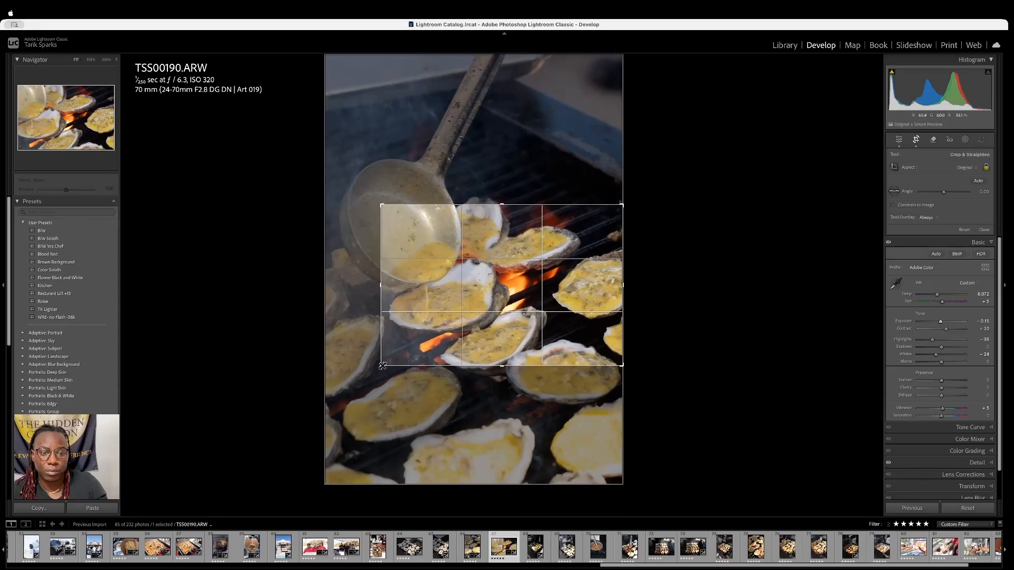
key("Return")
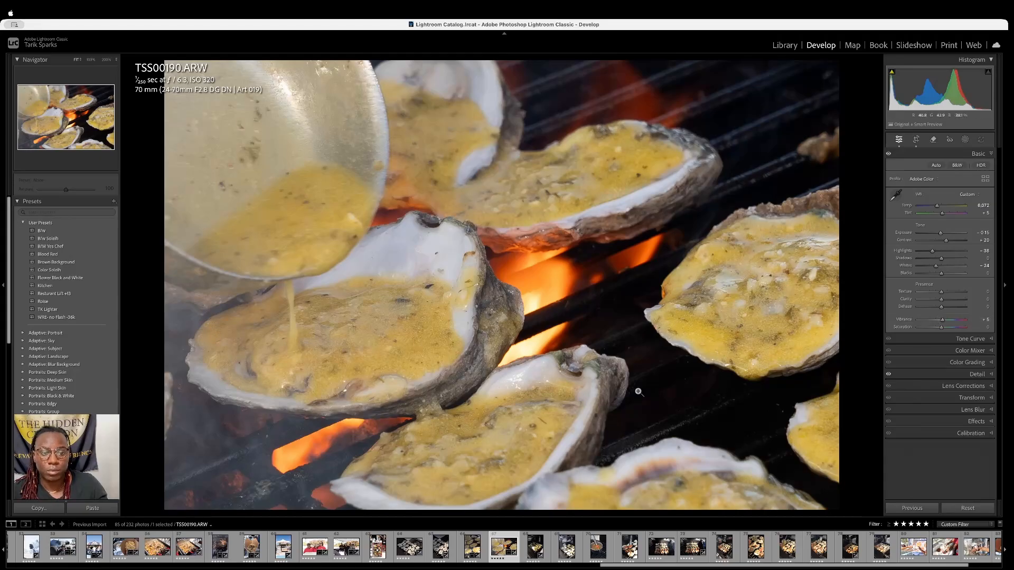
Set the Luminance noise reduction of TSS00190.ARW to 18
left_click(987, 374)
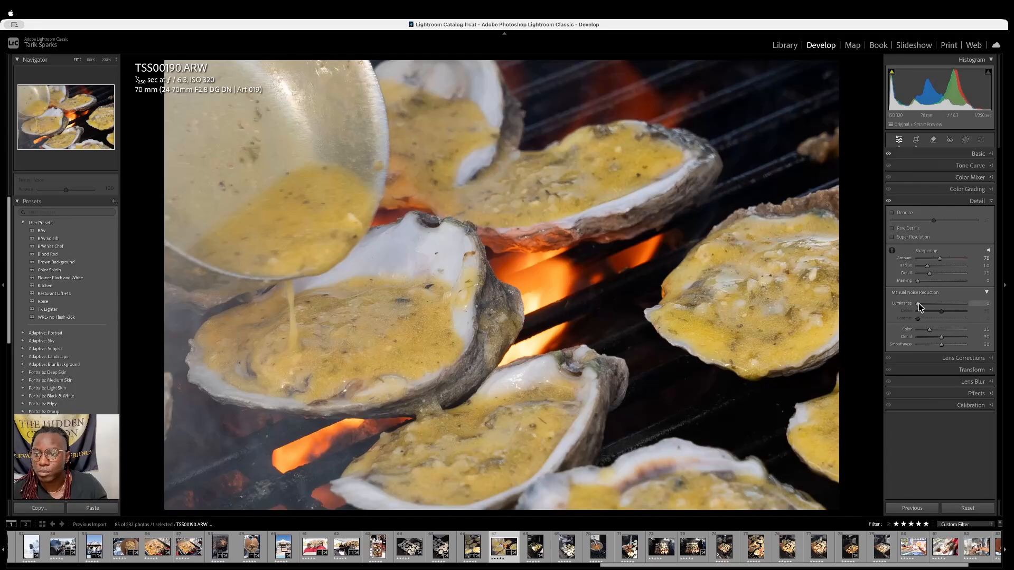
left_click_drag(919, 307, 924, 307)
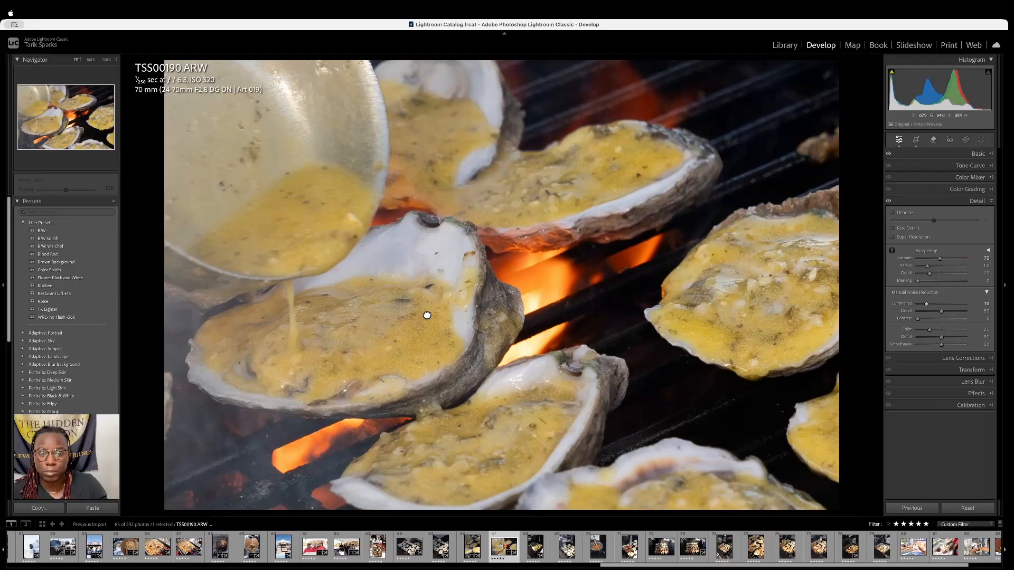
Check the detail of TSS00190.ARW, then paste the copied settings onto TSS00191.ARW and set its Exposure to −1.30
left_click(726, 335)
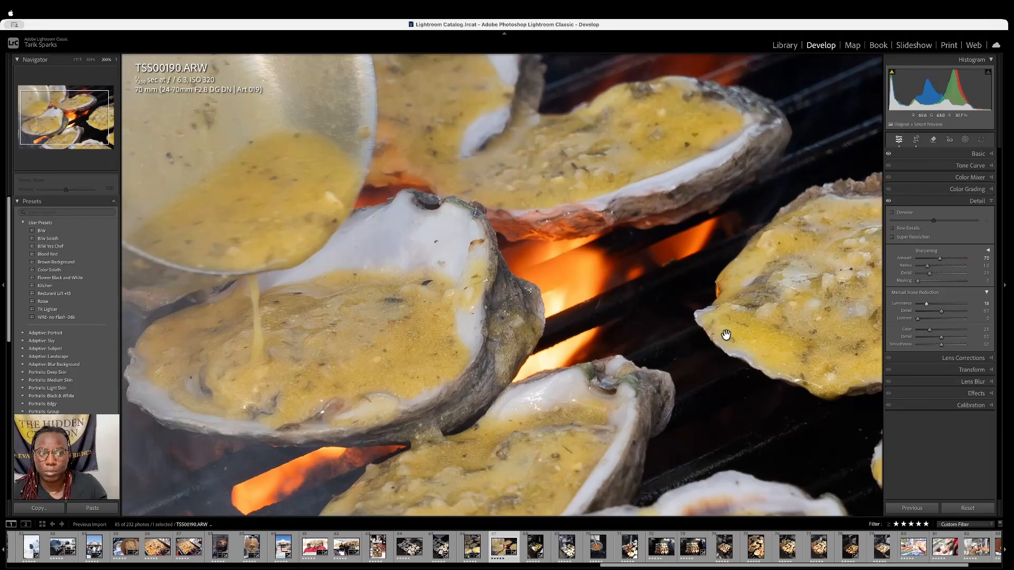
left_click(483, 305)
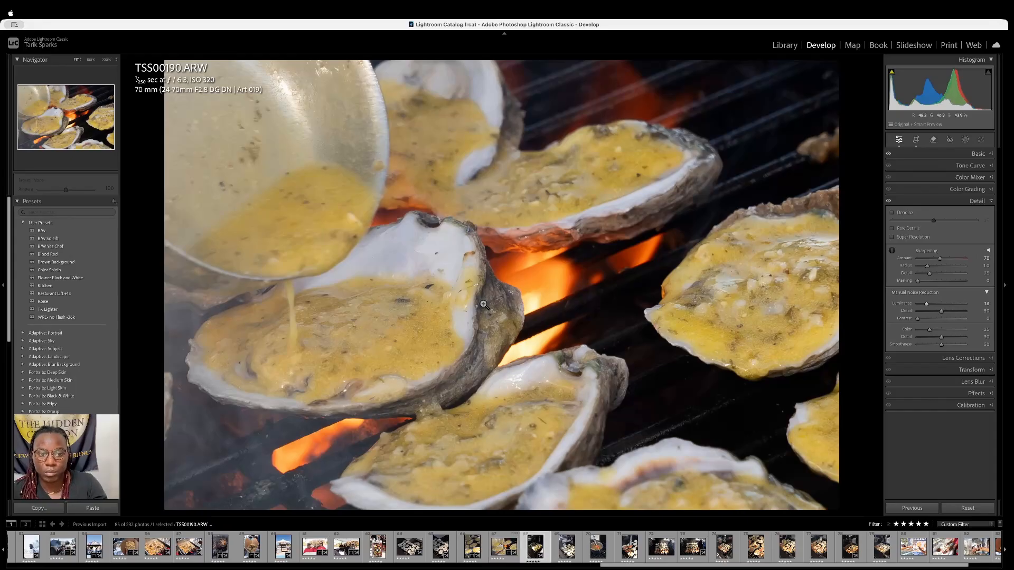
key("Right")
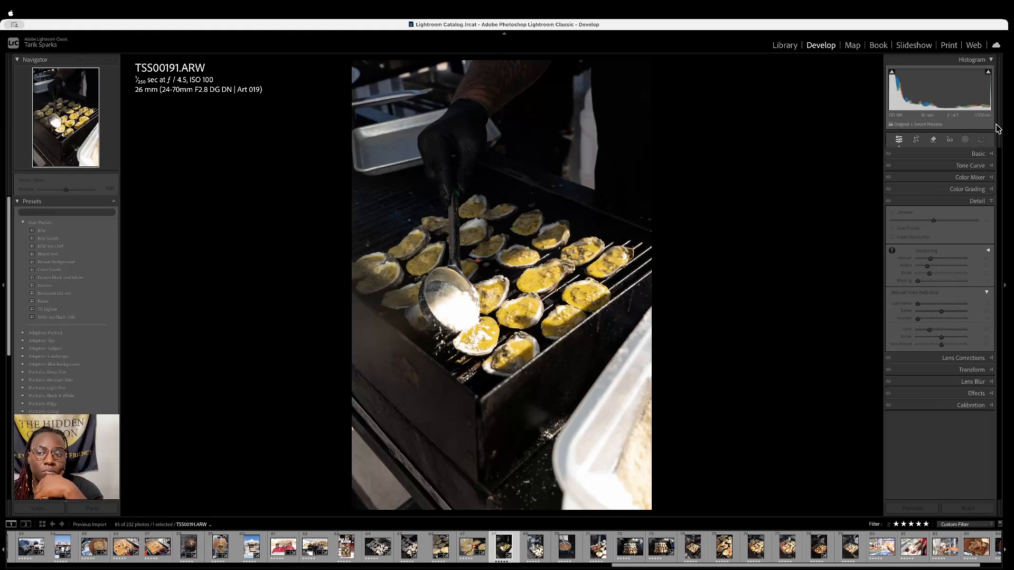
left_click(991, 153)
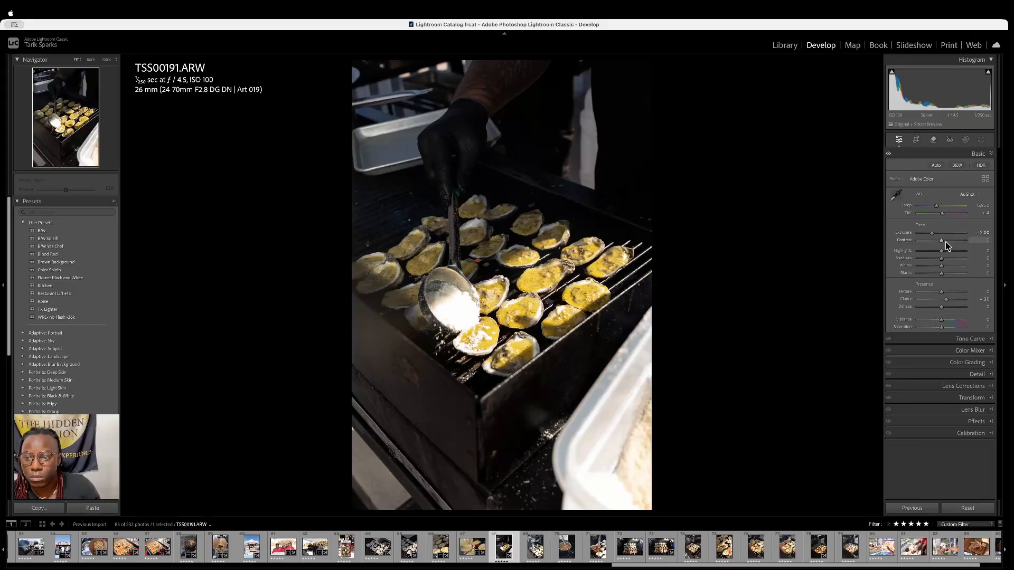
key("super+shift+v")
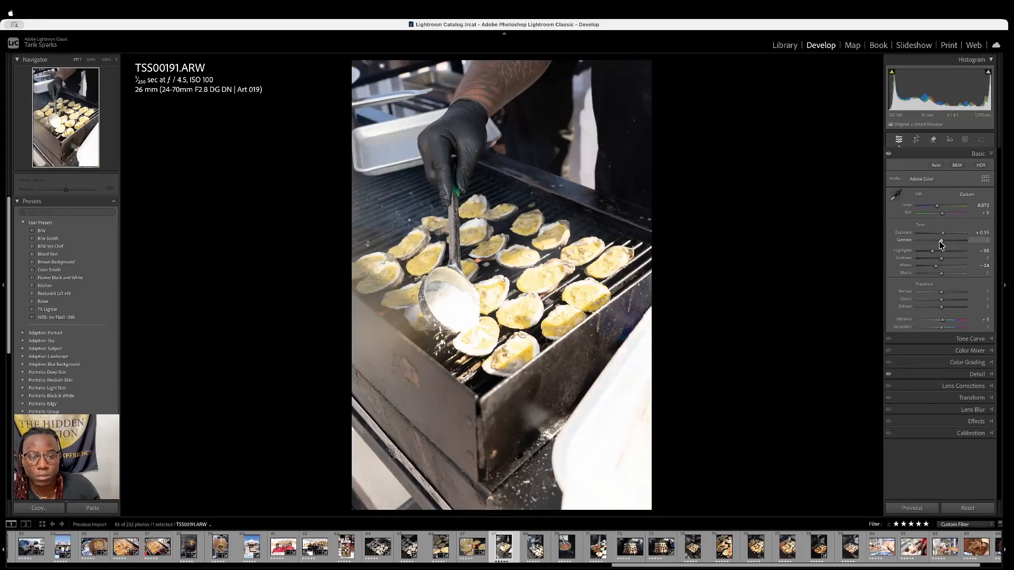
left_click_drag(942, 234, 935, 235)
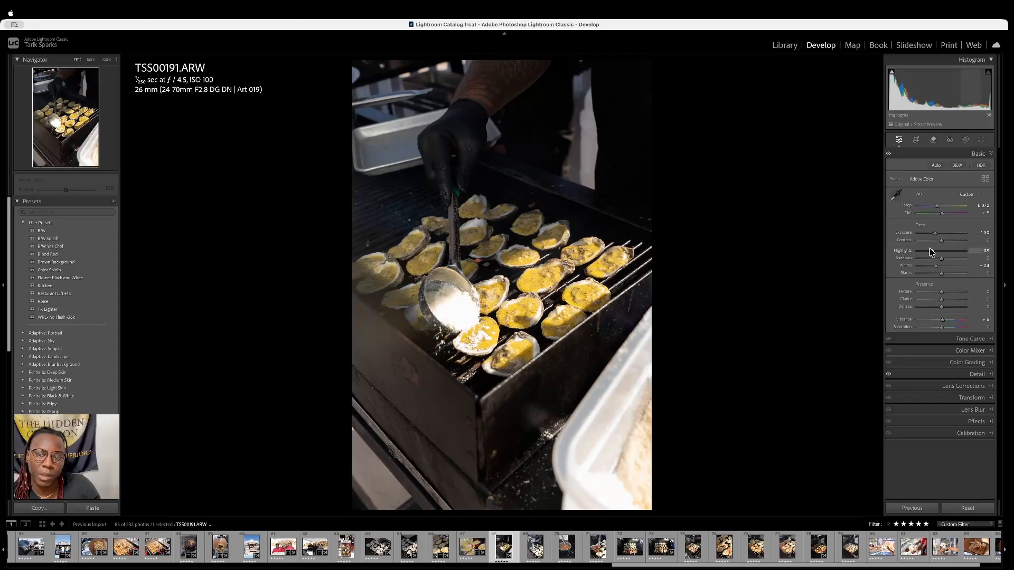
Crop TSS00191.ARW around the gloved hand, the ladle and the grilled oysters, cutting out most of the foreground container
key("r")
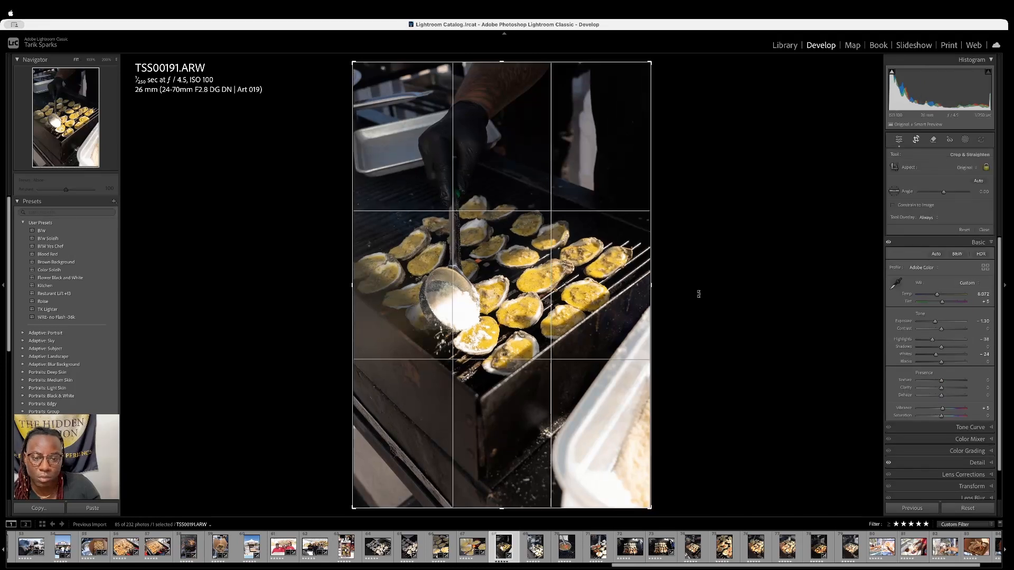
left_click_drag(501, 508, 497, 450)
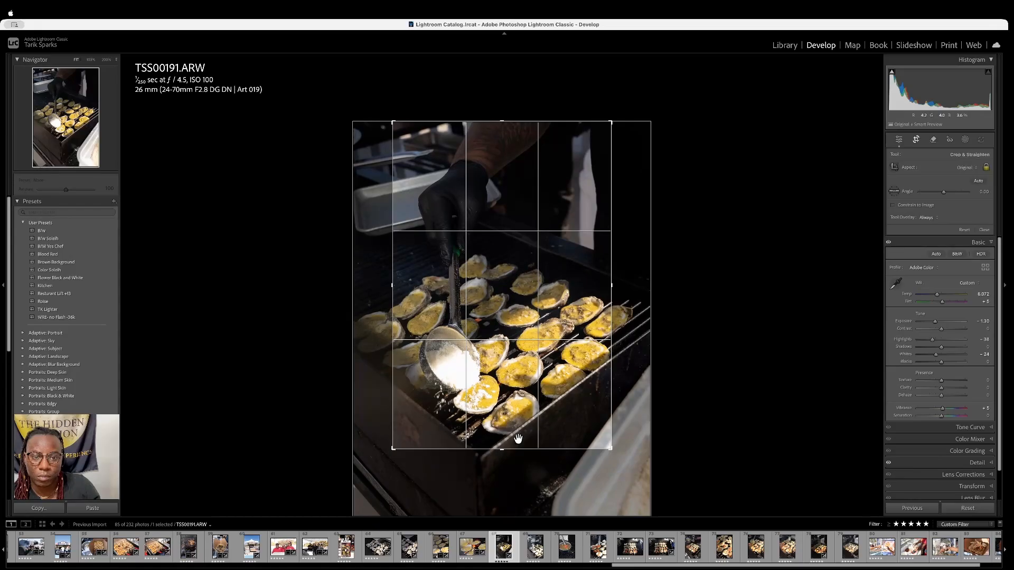
left_click_drag(539, 339, 542, 340)
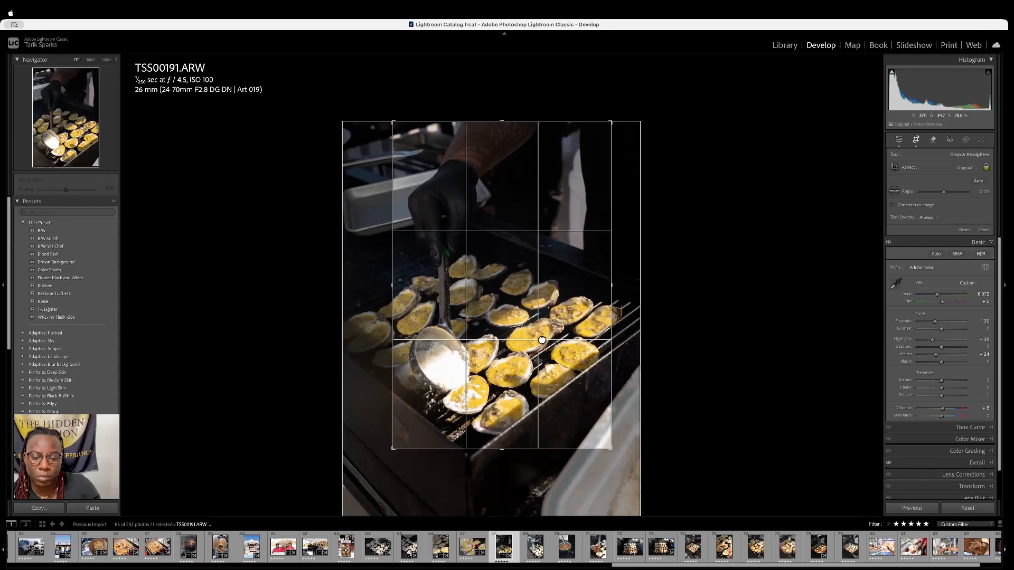
Paste the copied settings onto TSS00194.ARW and crop it tightly to the pouring ladle and the oysters, leaving out the gloved hand
key("Right")
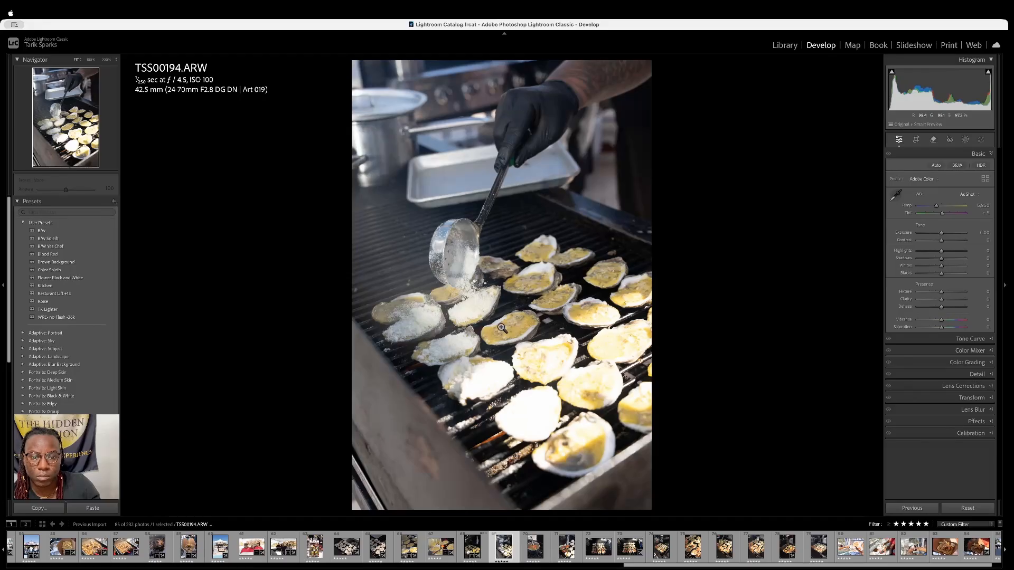
key("super+shift+v")
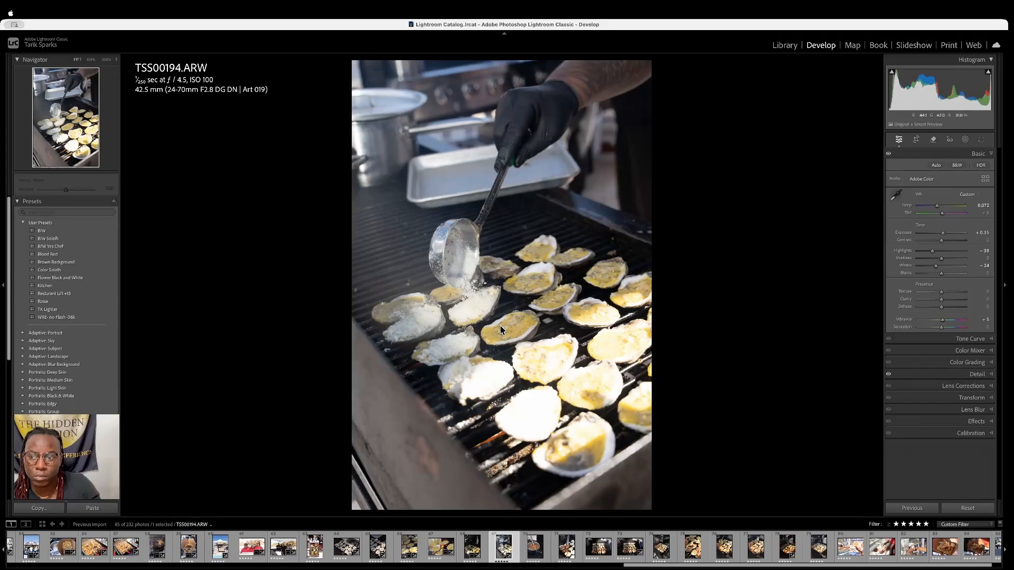
key("r")
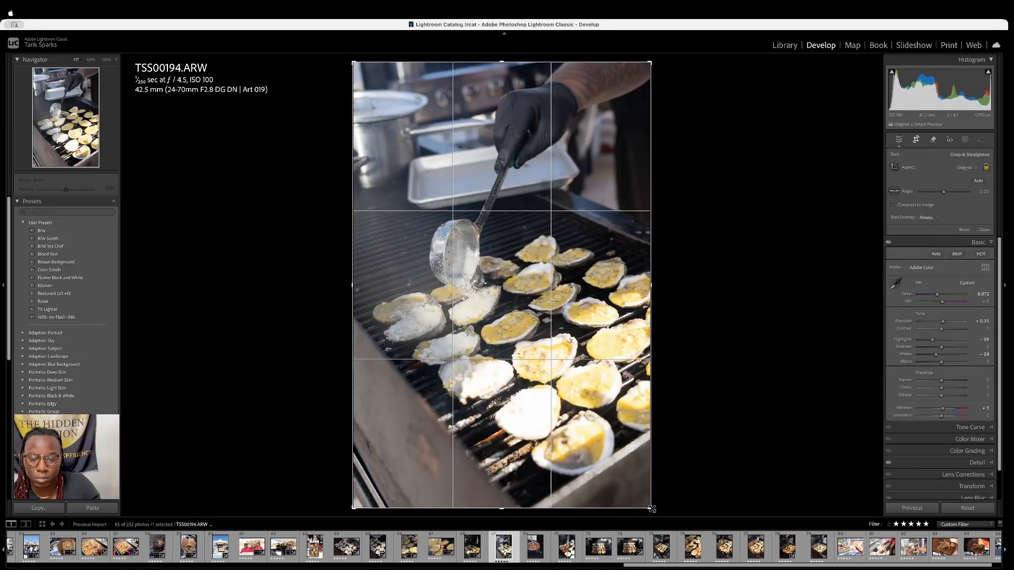
left_click_drag(650, 507, 617, 485)
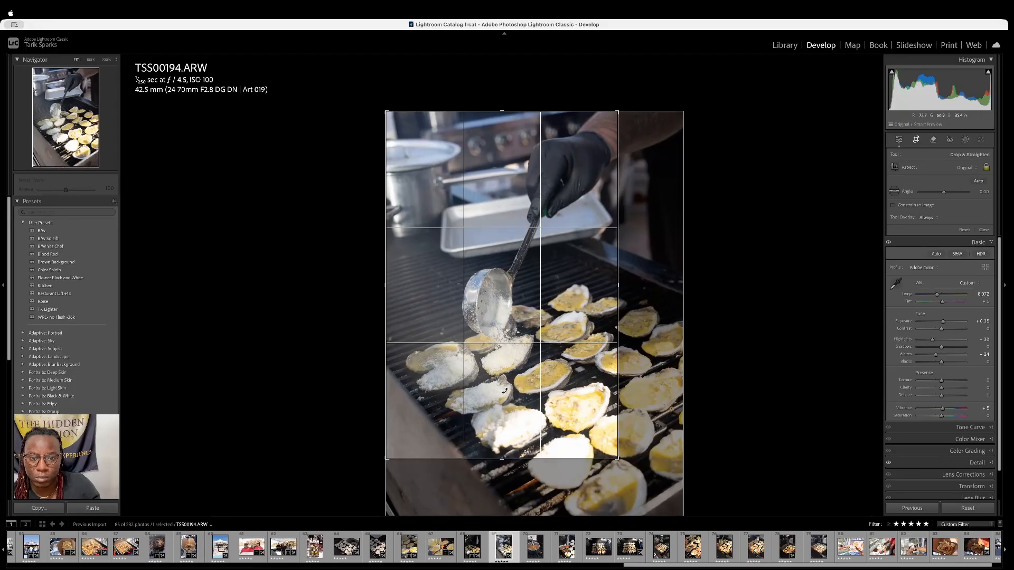
left_click_drag(505, 390, 487, 387)
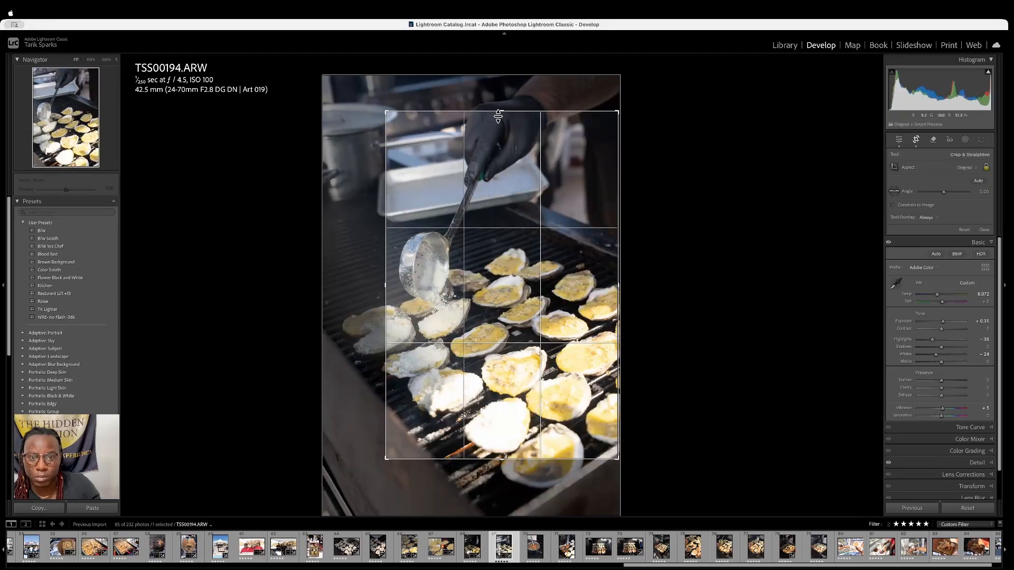
left_click_drag(503, 114, 486, 269)
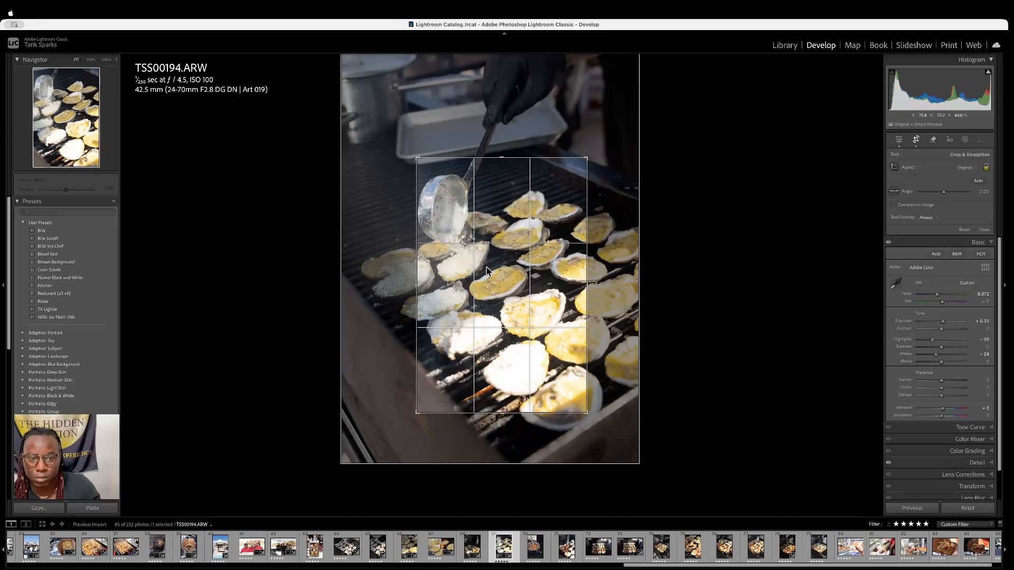
key("Return")
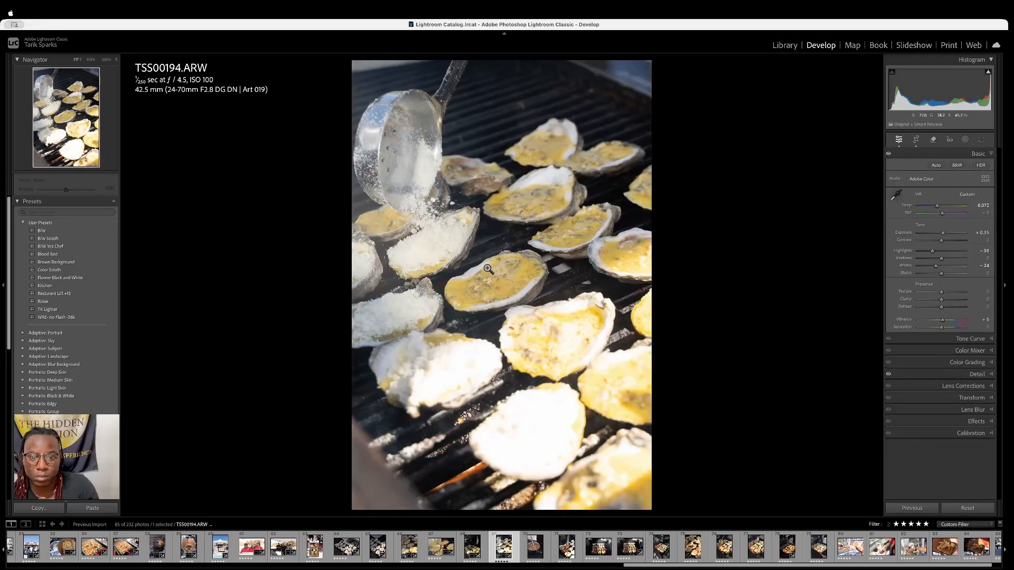
Paste the copied settings onto TSS00198.ARW and crop it closer around the pot and the tongs holding the lobster
key("Right")
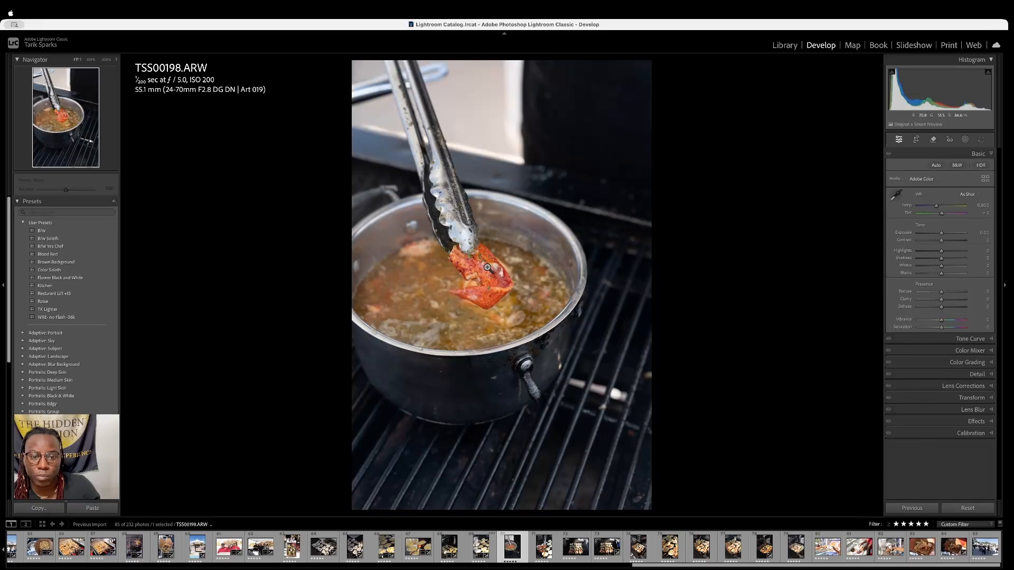
key("super+shift+v")
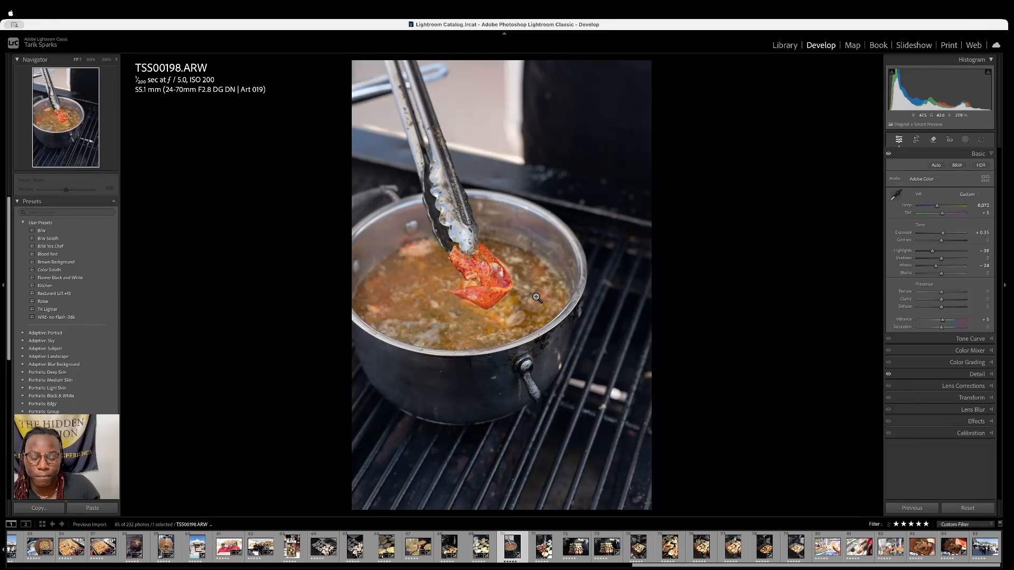
key("r")
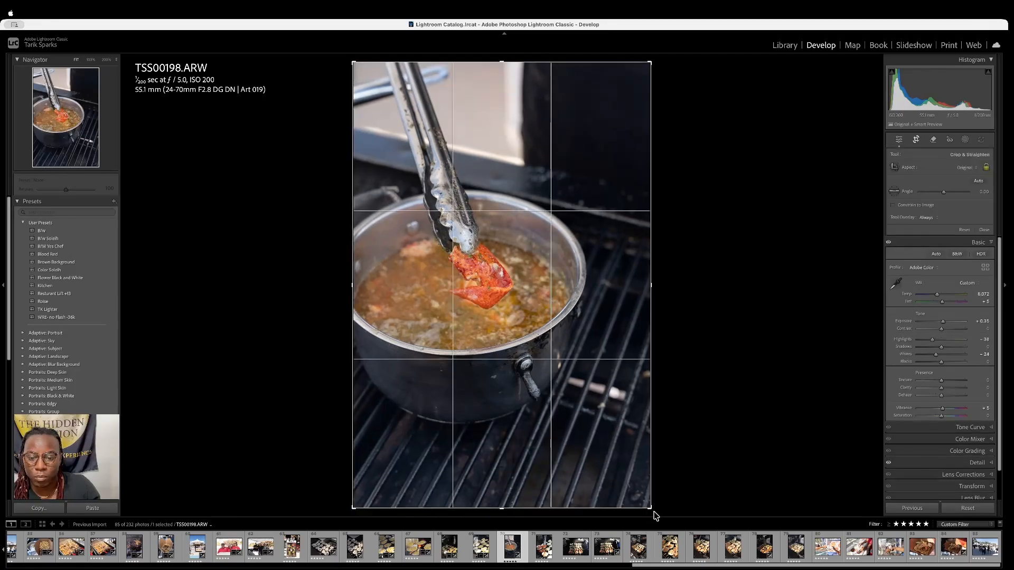
left_click_drag(651, 507, 612, 468)
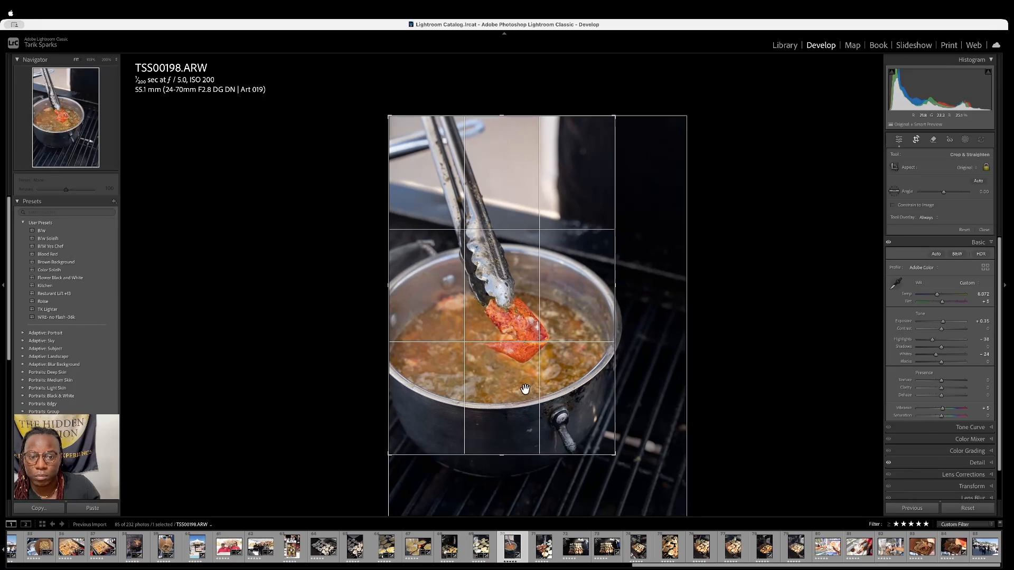
left_click_drag(546, 398, 535, 367)
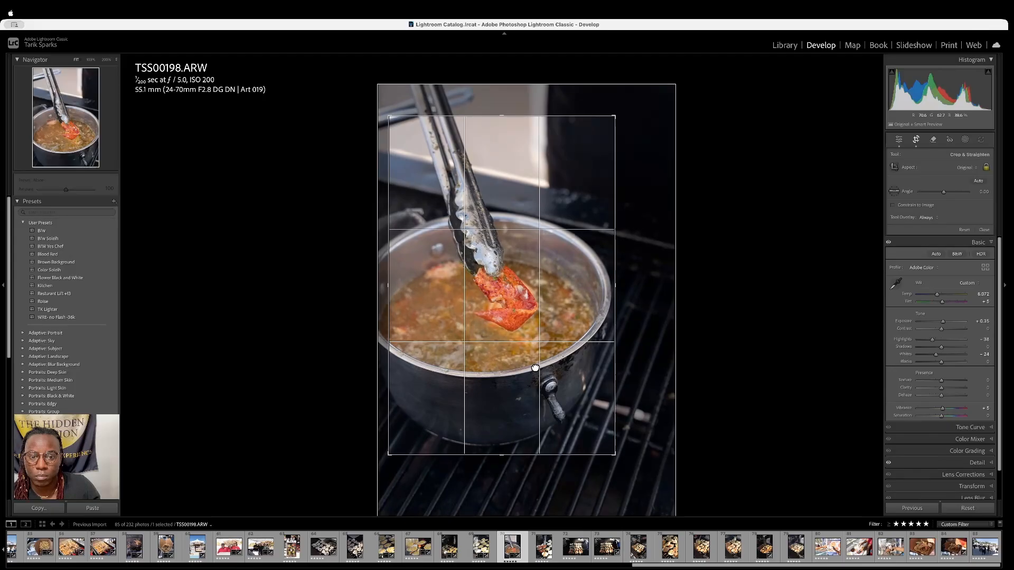
key("Return")
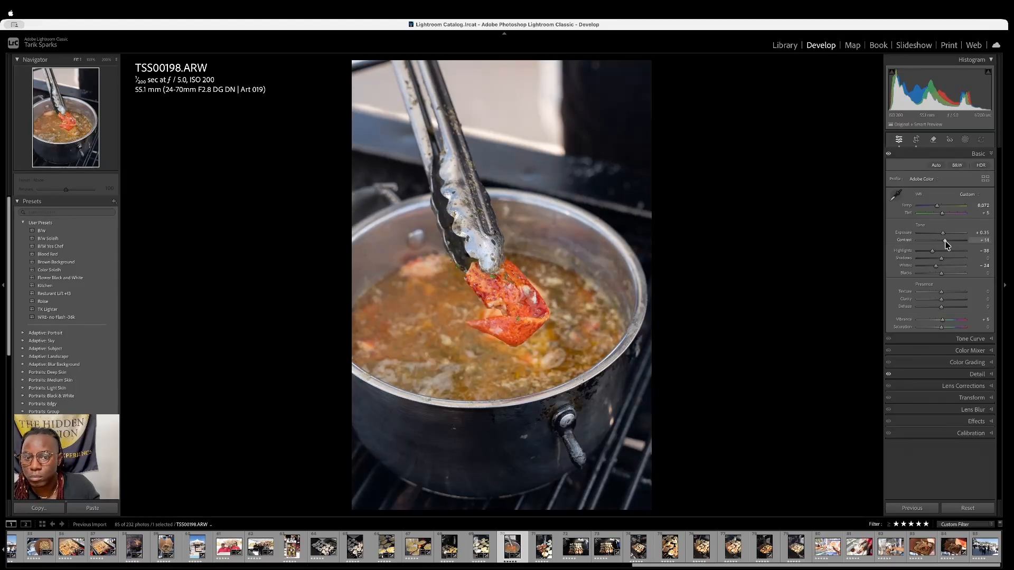
Set the Contrast of TSS00198.ARW to +16 and its Highlights to −20, and raise the Whites slightly
key("Up")
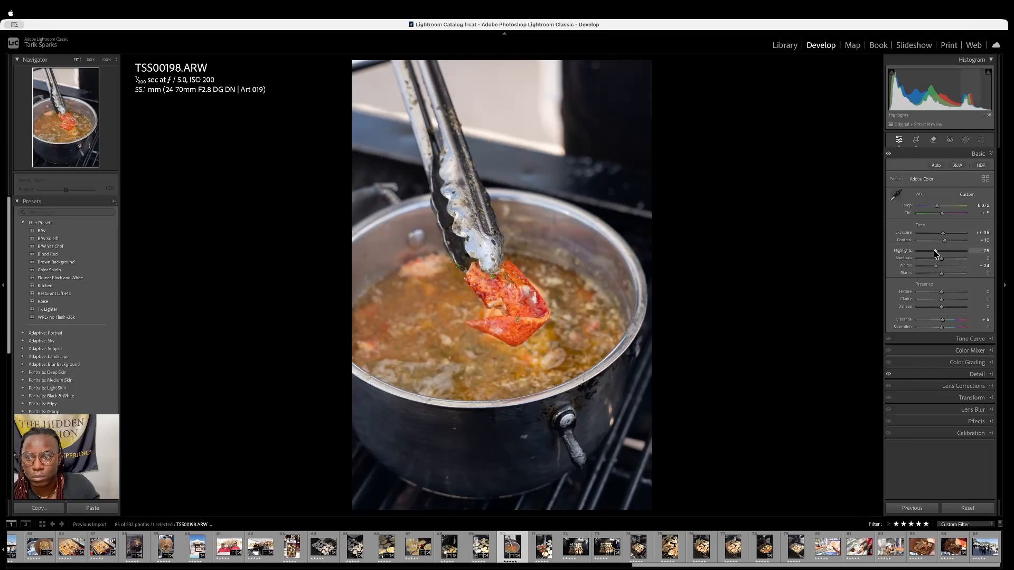
key("Up")
key("Up")
key("Up")
key("Up")
key("Up")
key("Up")
key("Up")
key("Up")
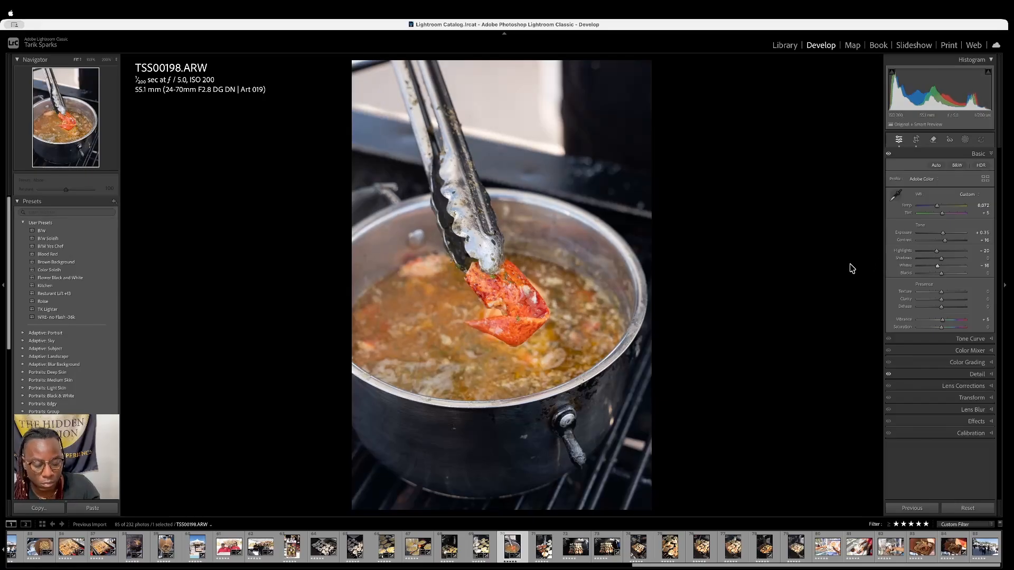
Compare TSS00198.ARW with the neighbouring photos in the library grid and set its Highlights to −13
key("g")
scroll(650, 287, "down", 1)
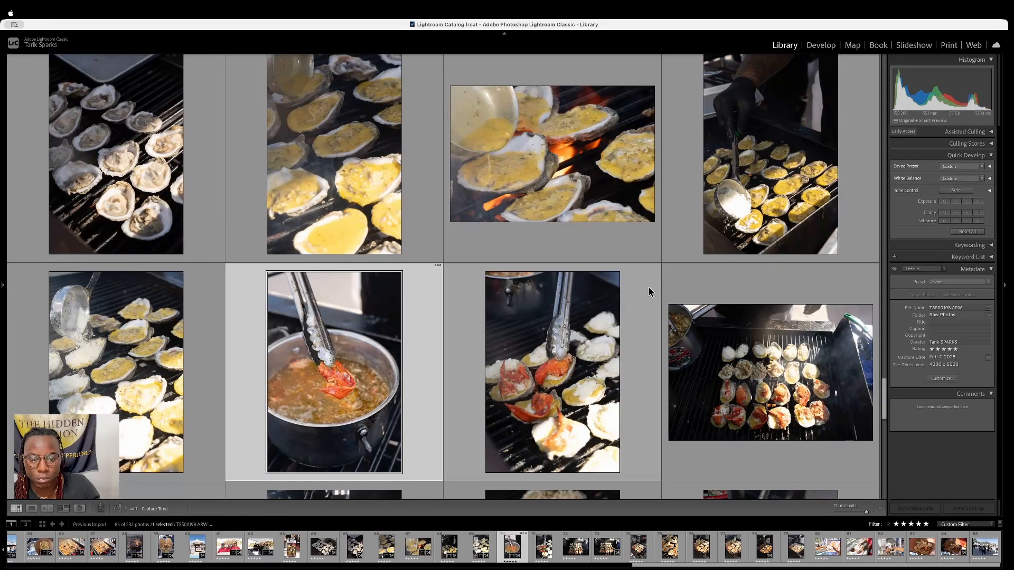
double_click(338, 369)
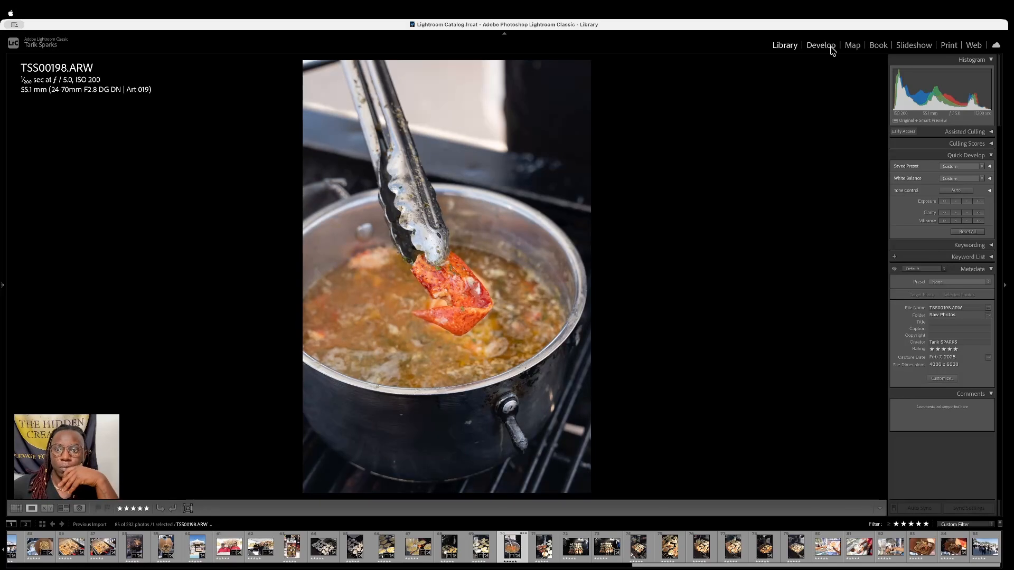
left_click(820, 44)
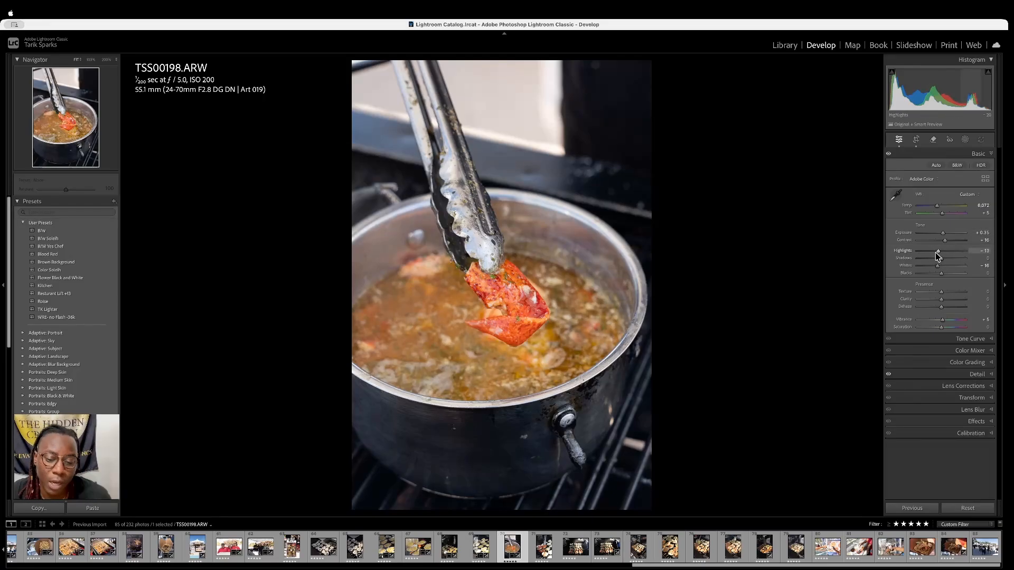
Review TSS00198.ARW in the library once more, copy its develop settings and move on to TSS00200.ARW
key("g")
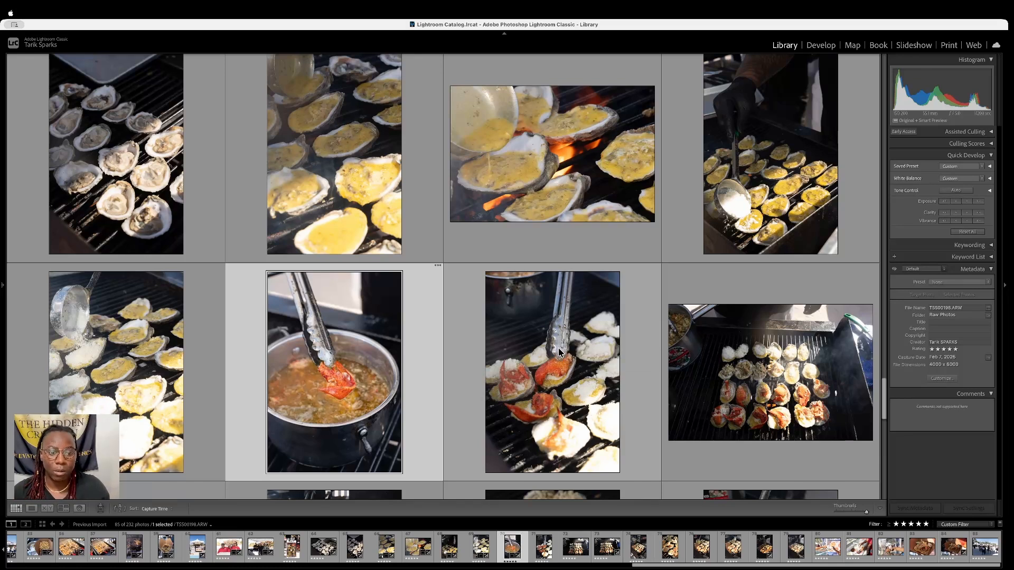
double_click(374, 410)
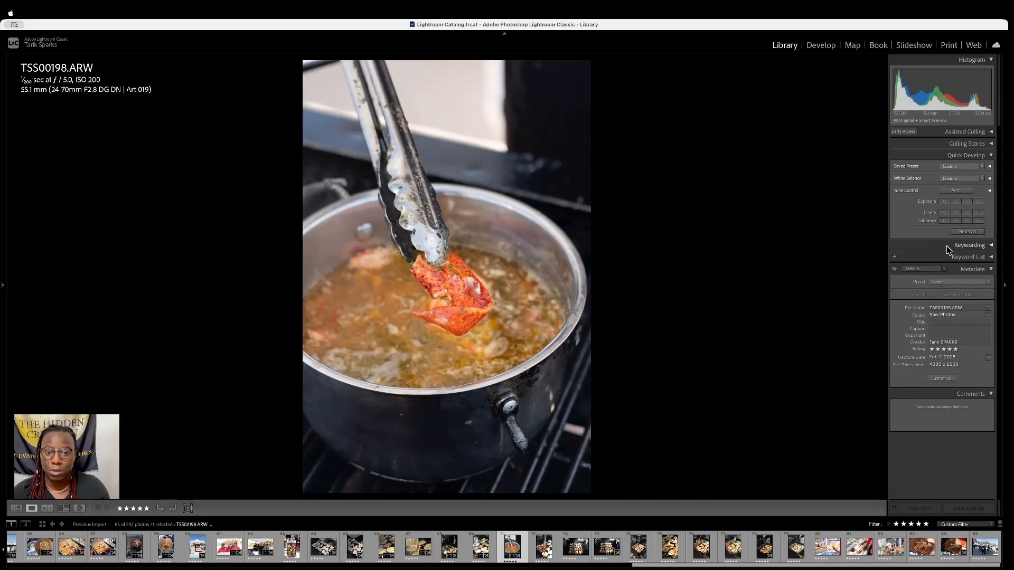
left_click(822, 45)
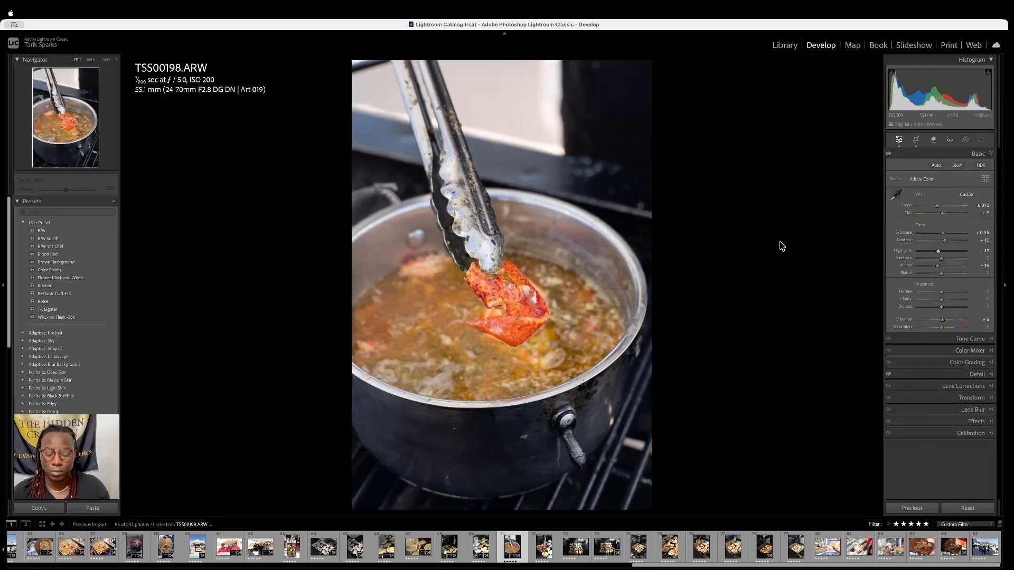
key("ctrl+shift+c")
key("Return")
key("Right")
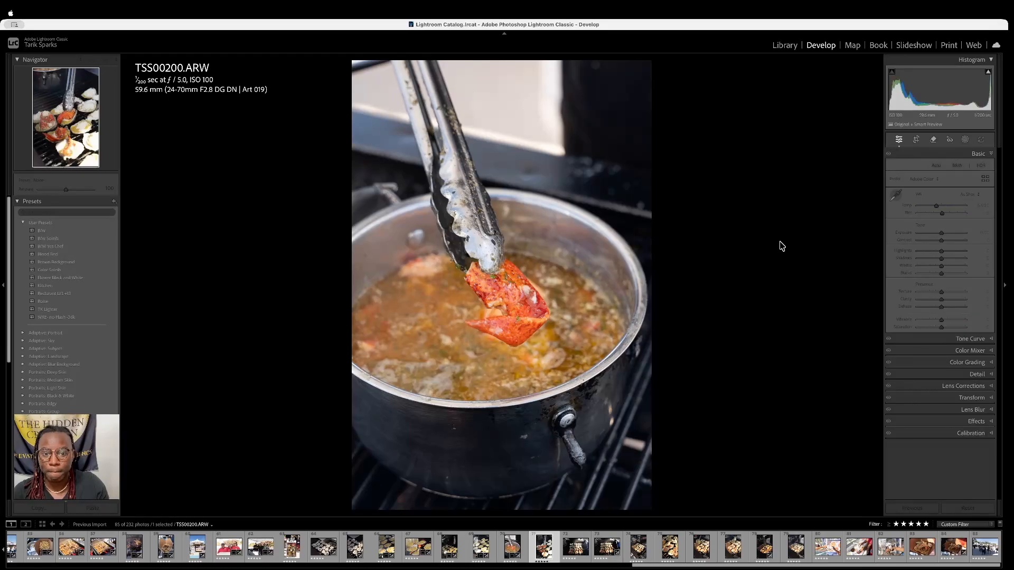
Paste the copied develop settings onto TSS00200.ARW and reset its Exposure to 0
key("ctrl+shift+v")
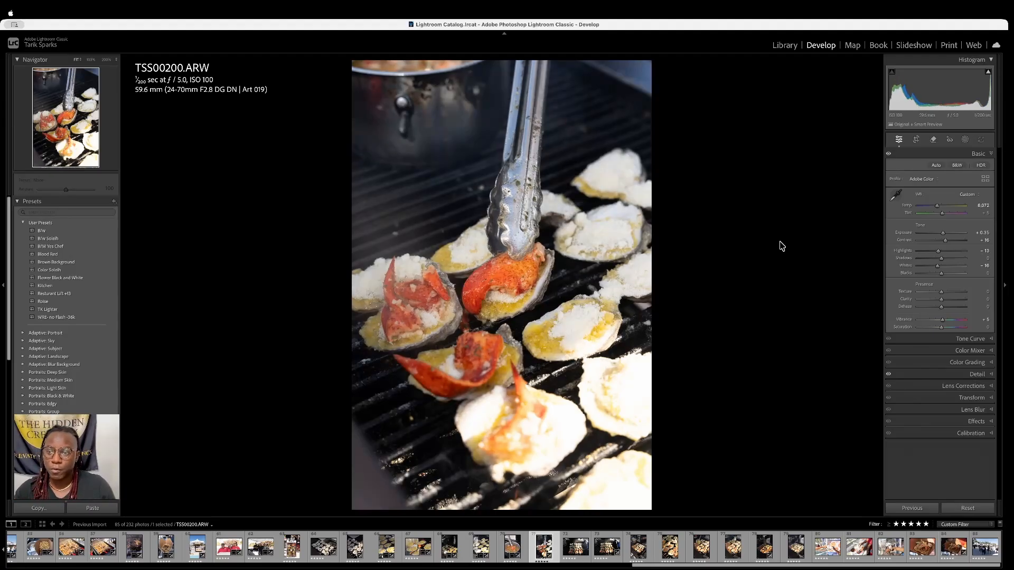
double_click(942, 234)
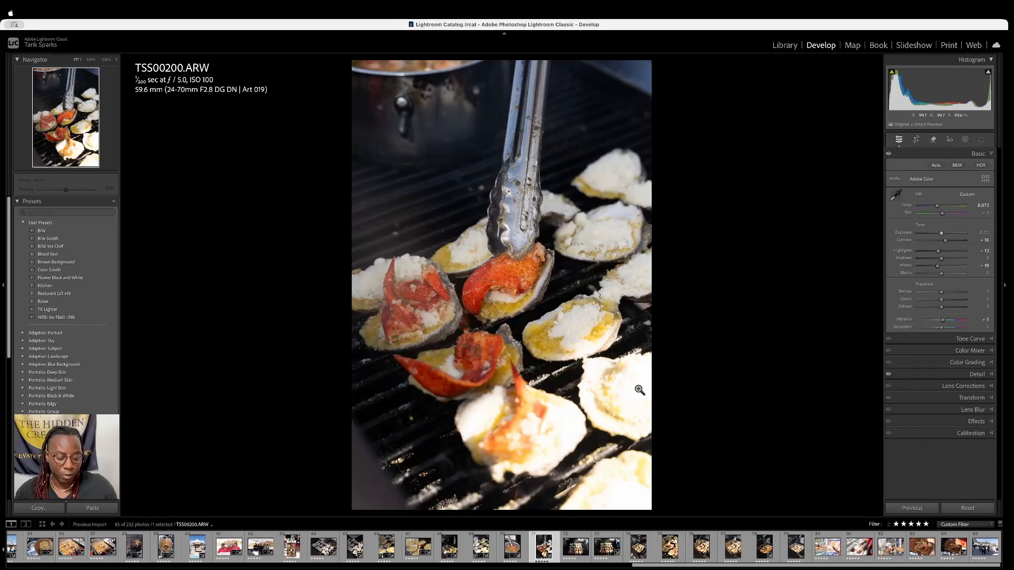
Crop TSS00200.ARW tighter around the tongs and lobster-topped oysters, keeping the original aspect ratio
key("r")
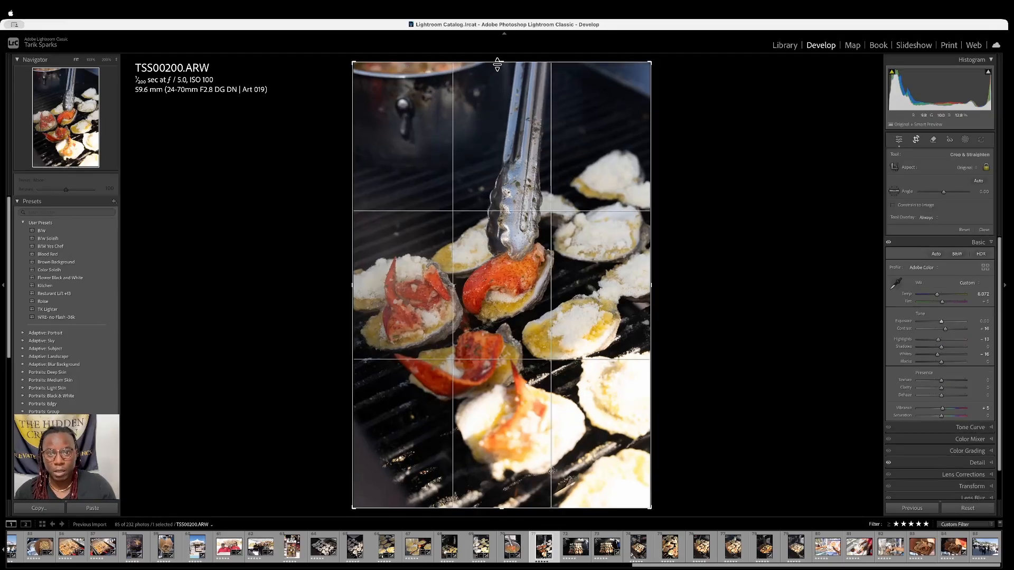
left_click_drag(497, 63, 493, 100)
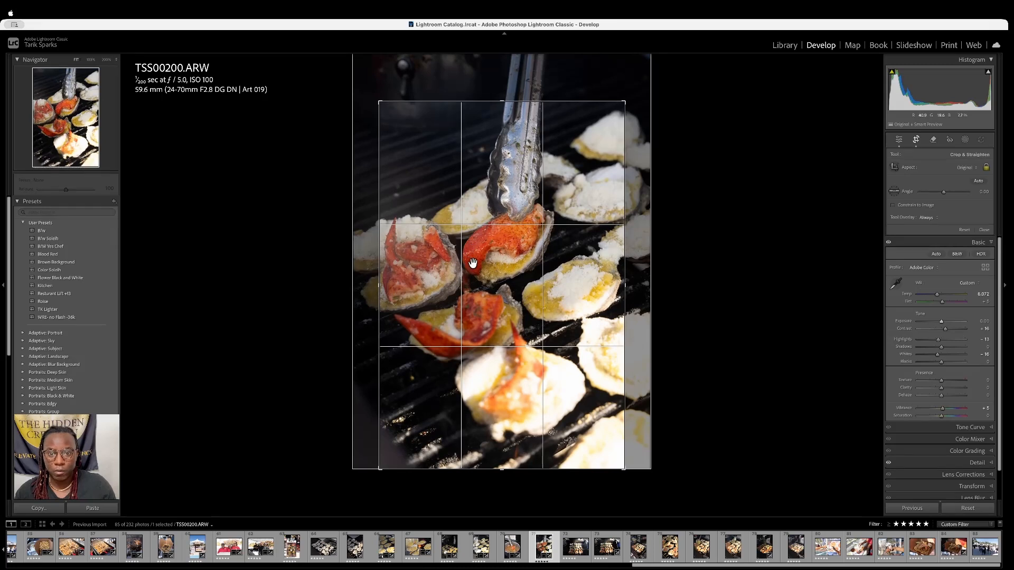
left_click_drag(472, 263, 473, 267)
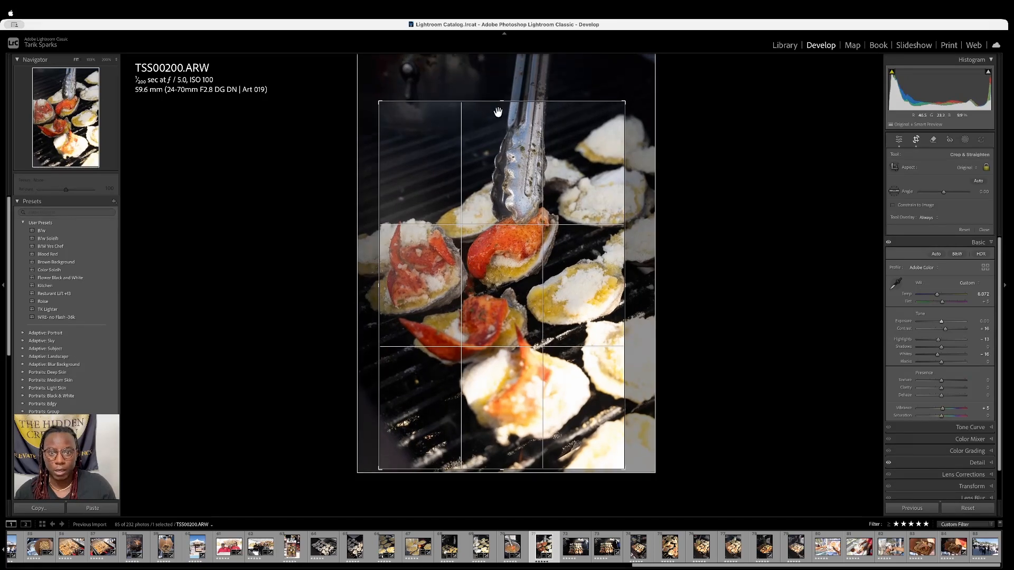
key("Return")
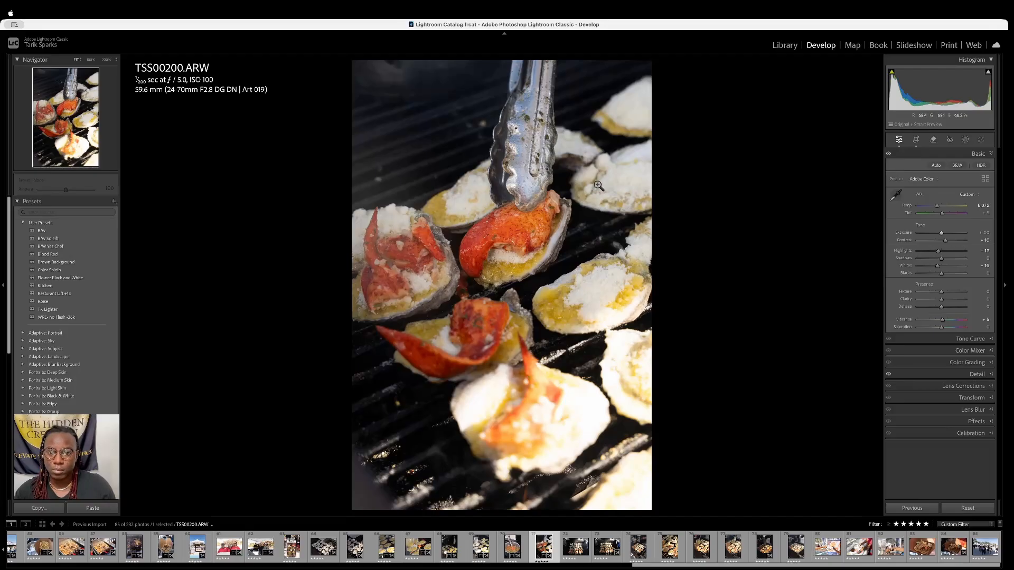
Paste the copied develop settings onto TSS00204.ARW
key("Right")
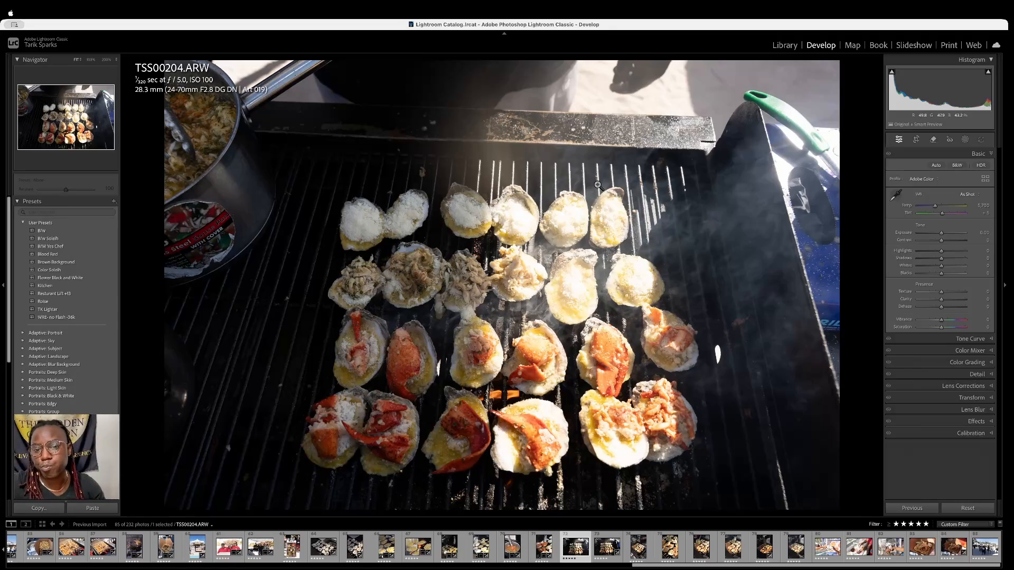
key("super+shift+v")
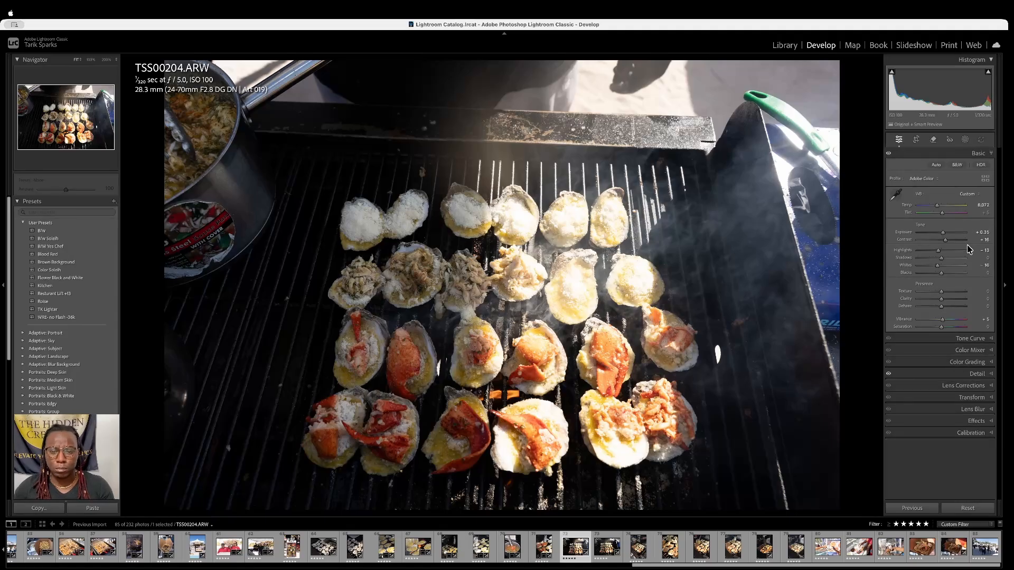
Straighten TSS00204.ARW along the grill's rear edge and crop in on the rows of oysters at the original aspect ratio
key("r")
left_click(978, 181)
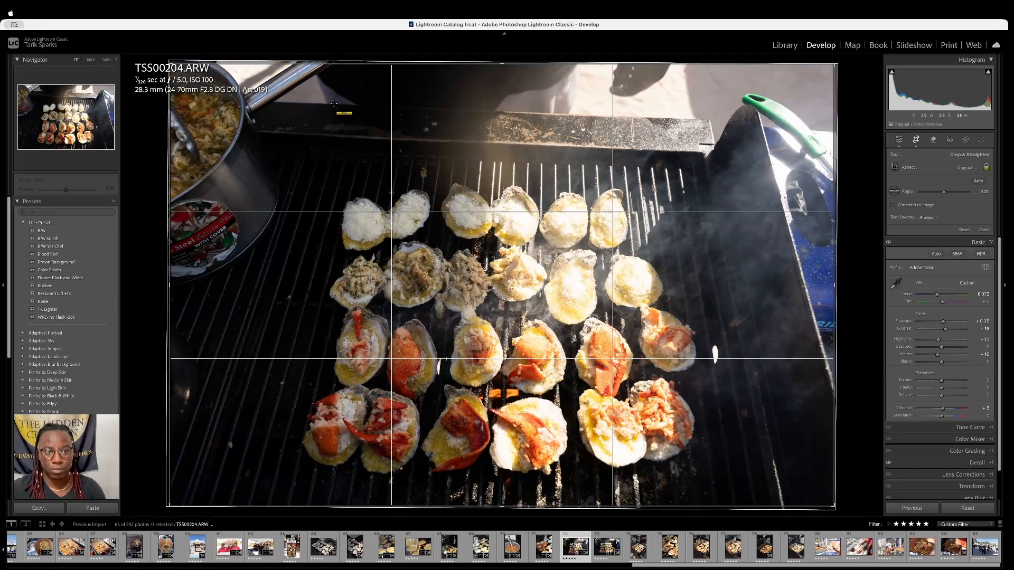
left_click_drag(333, 104, 725, 115)
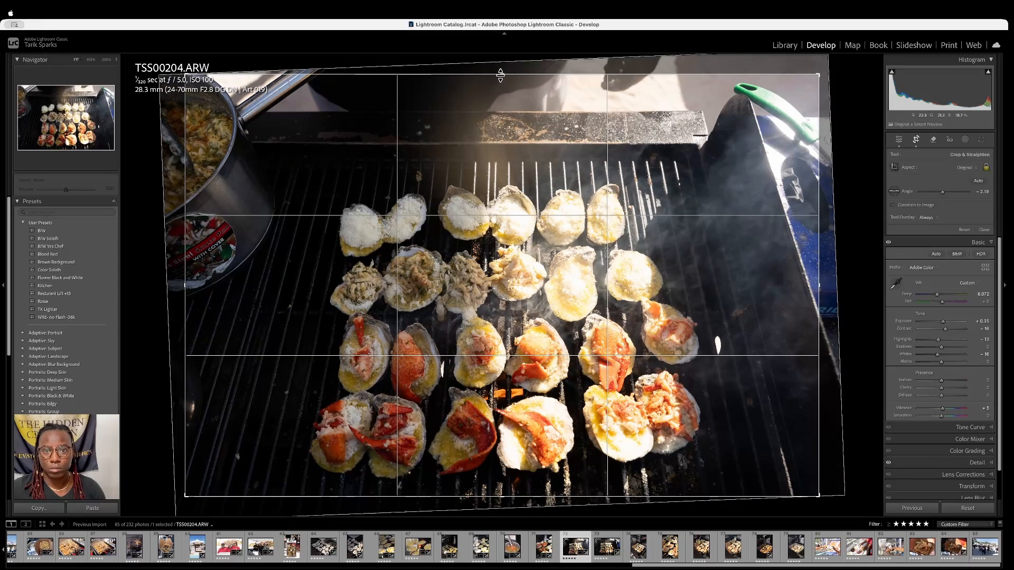
left_click_drag(500, 75, 495, 115)
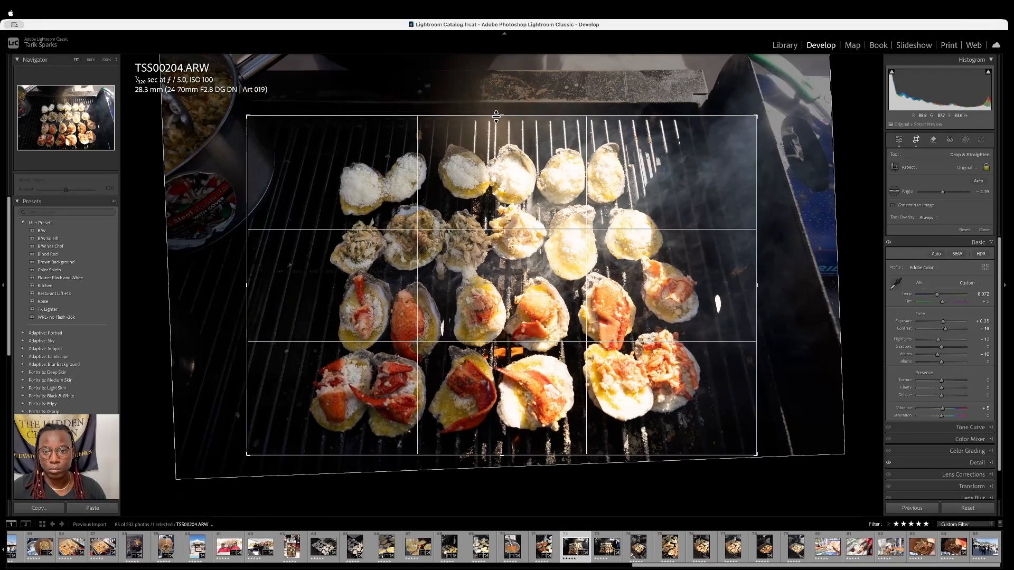
key("Return")
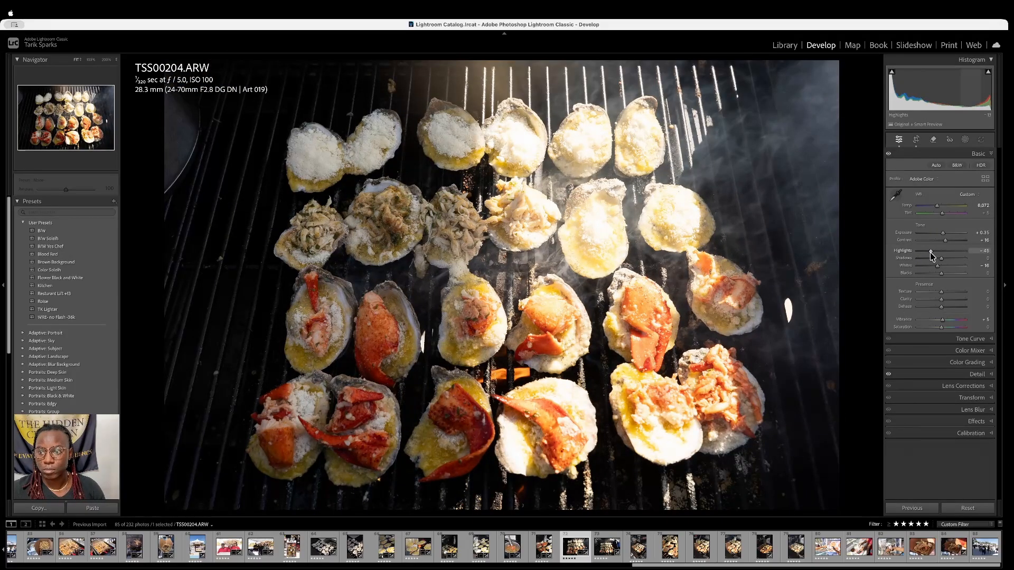
Set Highlights to -44, Exposure to +0.05, Shadows to +29 and Texture to +8 on TSS00204.ARW
left_click_drag(929, 252, 932, 251)
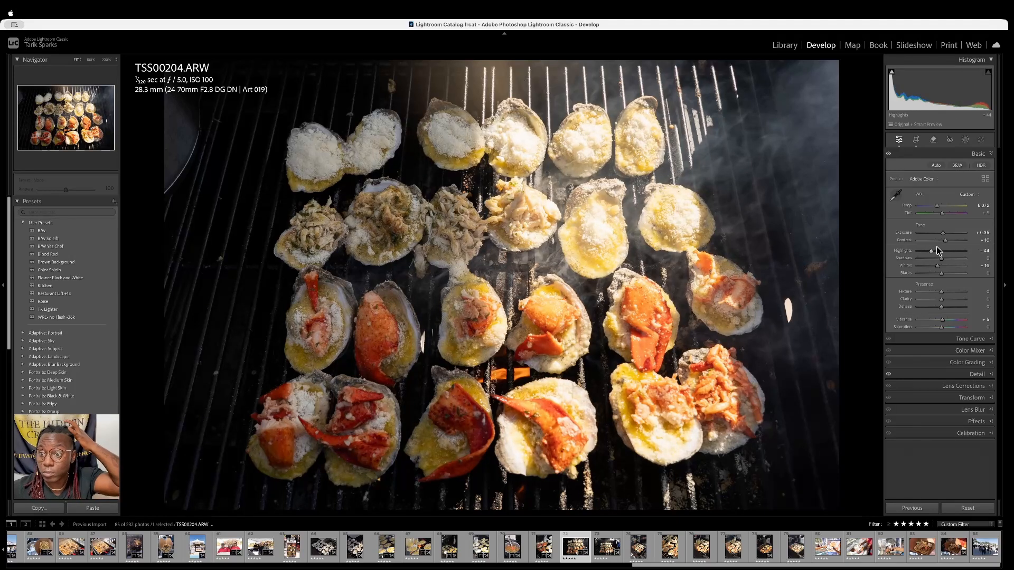
double_click(941, 233)
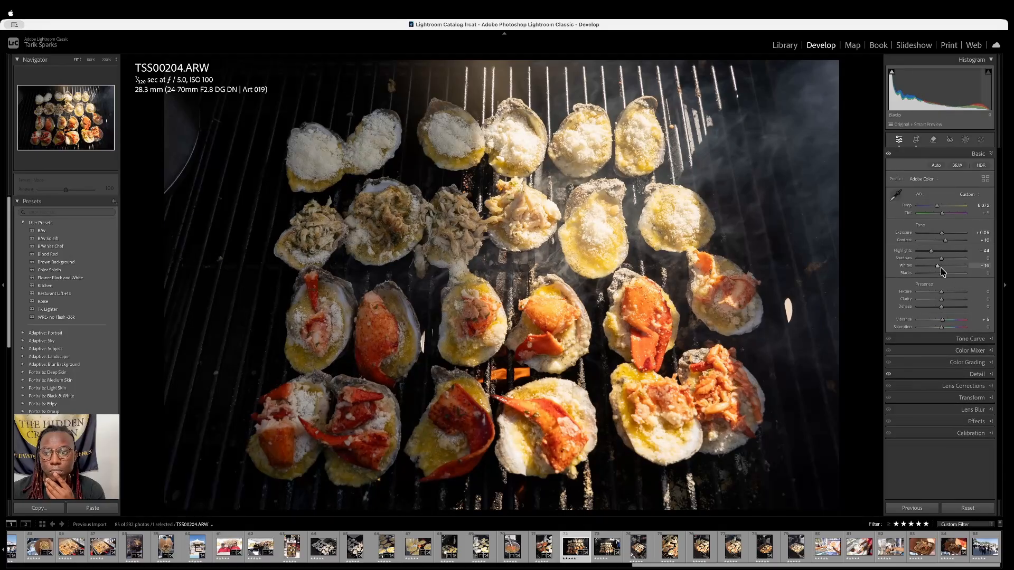
left_click_drag(942, 259, 949, 259)
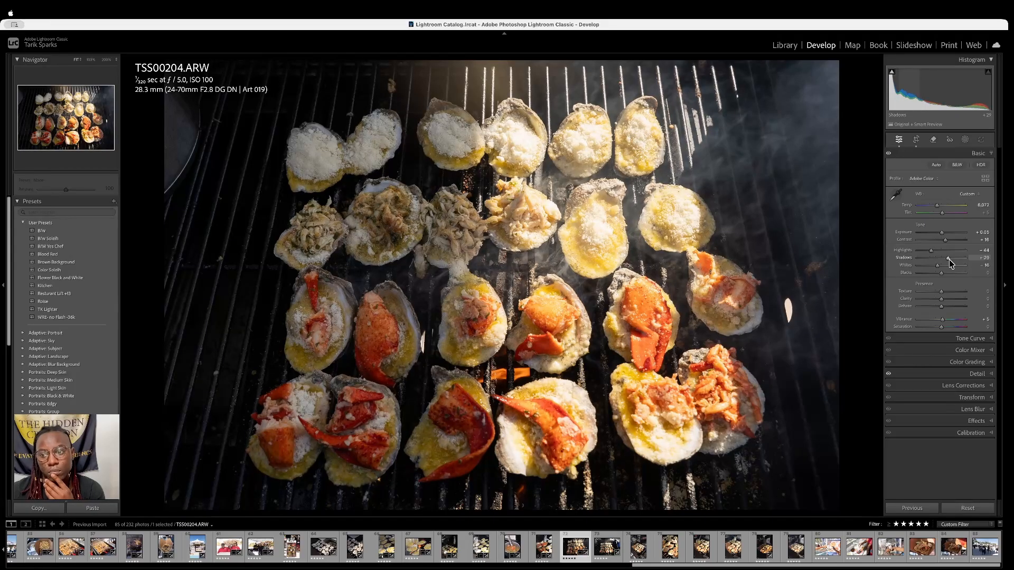
left_click_drag(943, 295, 945, 296)
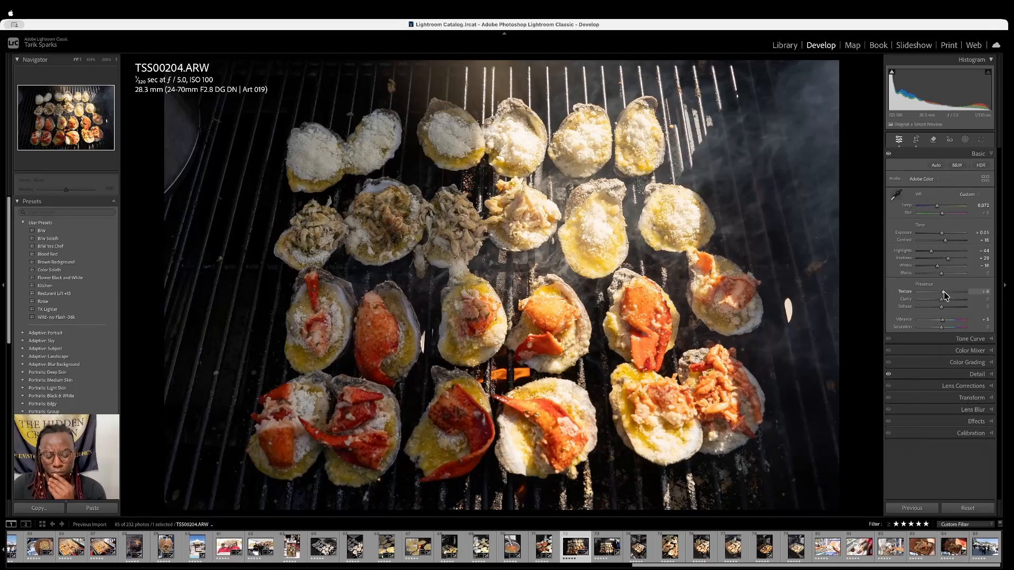
key("super+bracketleft")
key("super+bracketleft")
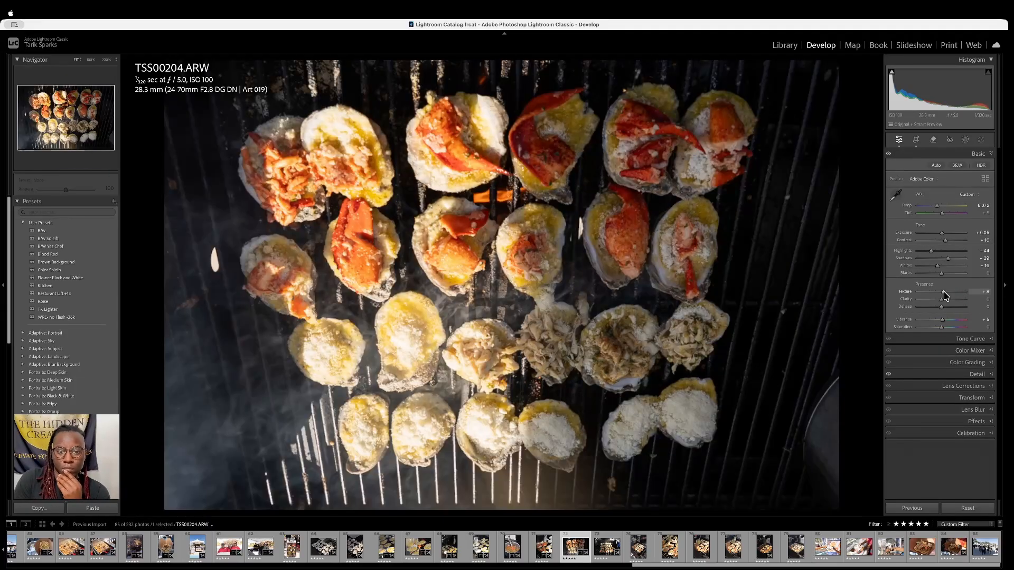
key("super+bracketleft")
key("super+bracketleft")
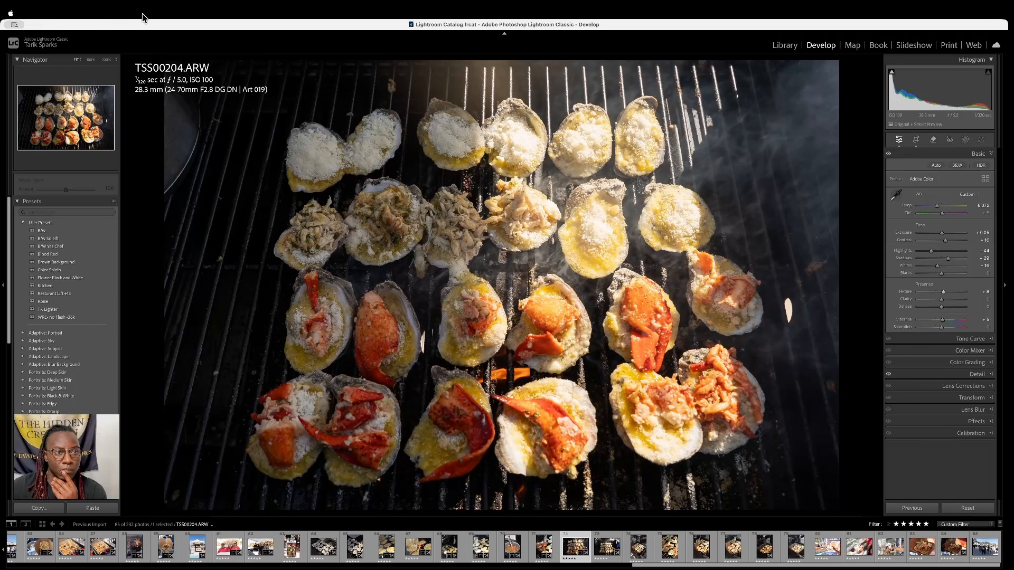
Flip TSS00204.ARW horizontally and narrow its crop slightly at the sides with the aspect ratio unlocked
left_click(173, 130)
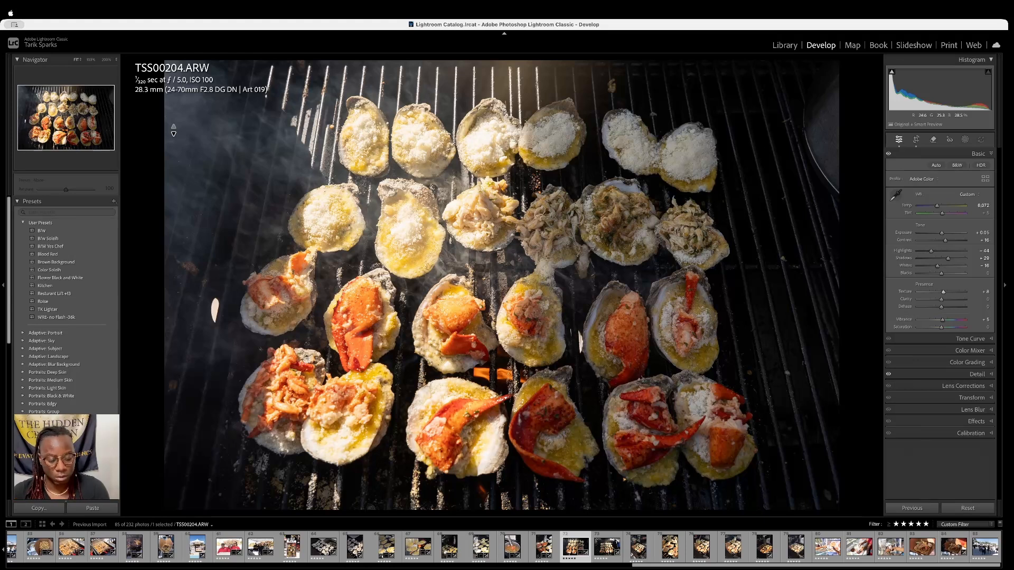
key("r")
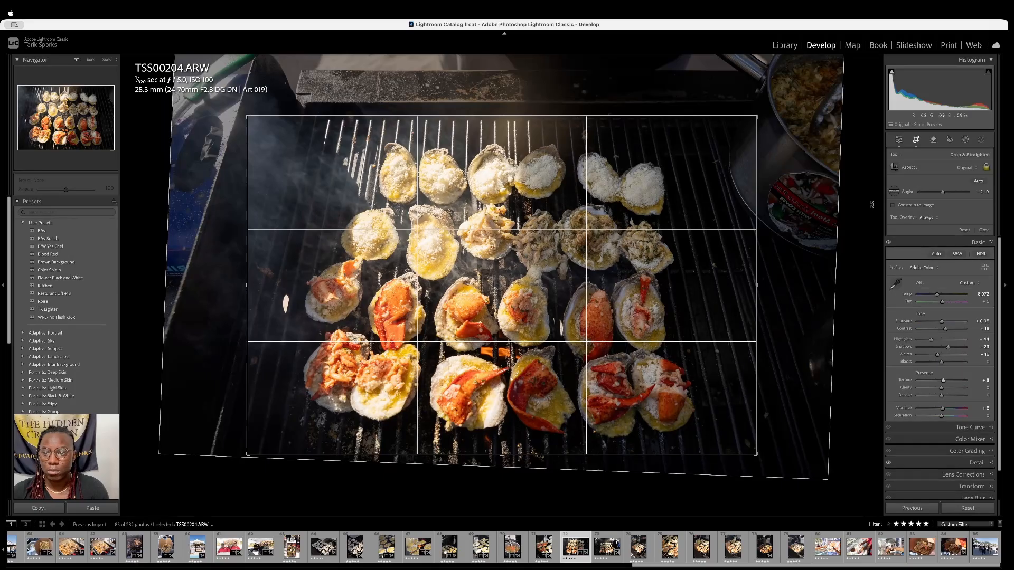
left_click(985, 167)
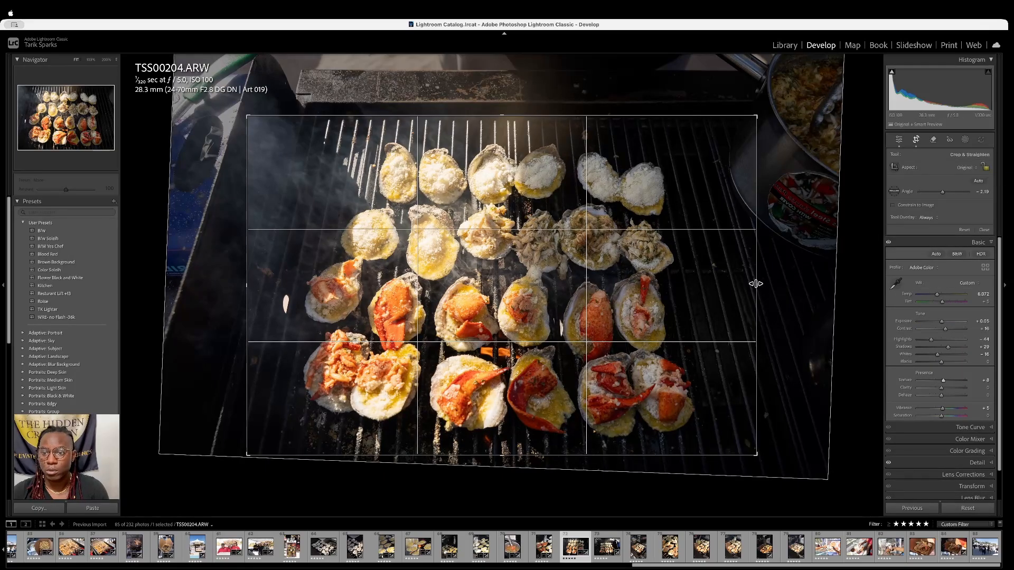
left_click_drag(758, 289, 740, 292)
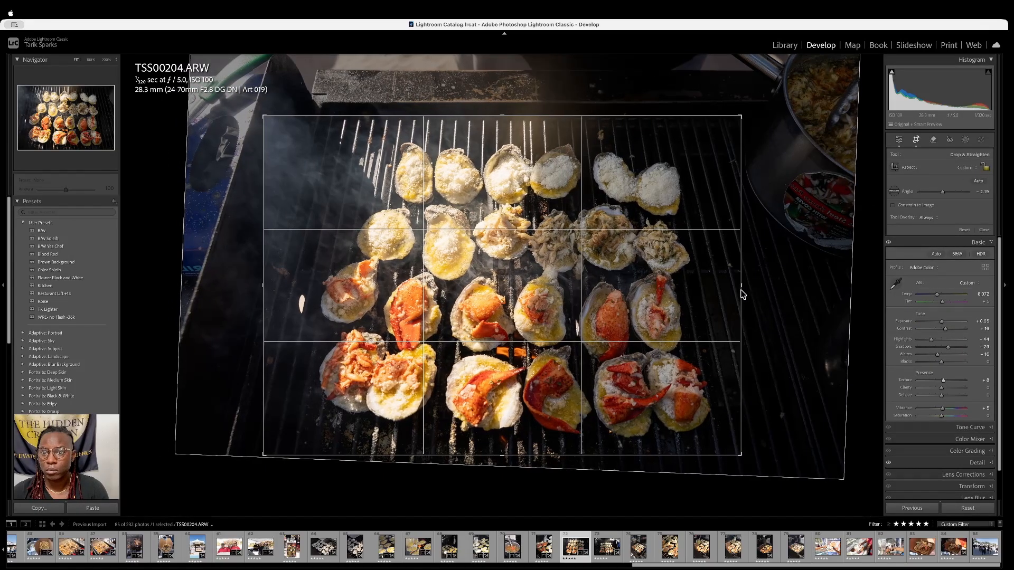
key("Return")
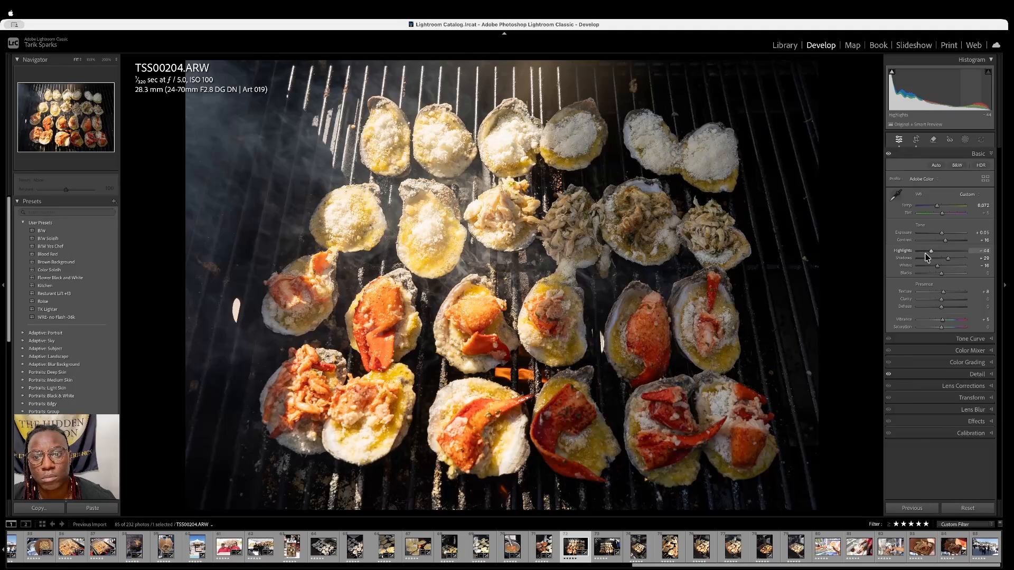
Paste the copied develop settings onto TSS00205.ARW and set its Highlights to -65 and Exposure to -0.15
key("Right")
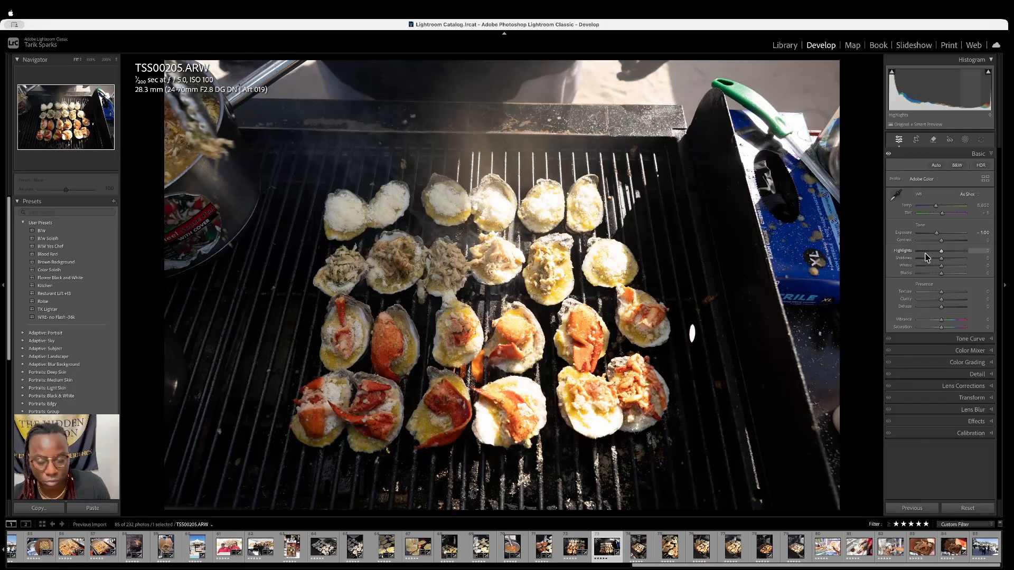
key("super+shift+v")
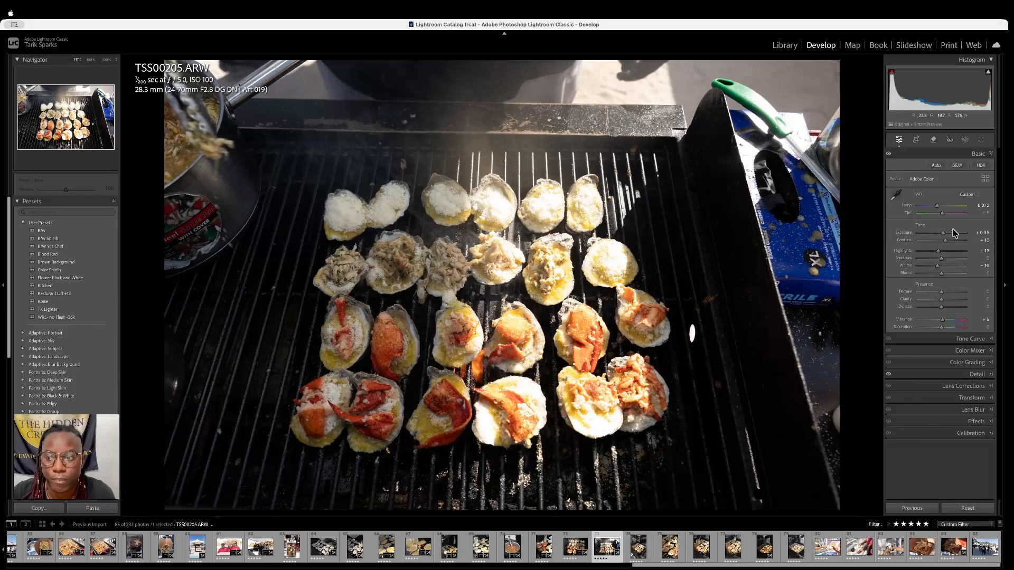
left_click_drag(938, 251, 925, 256)
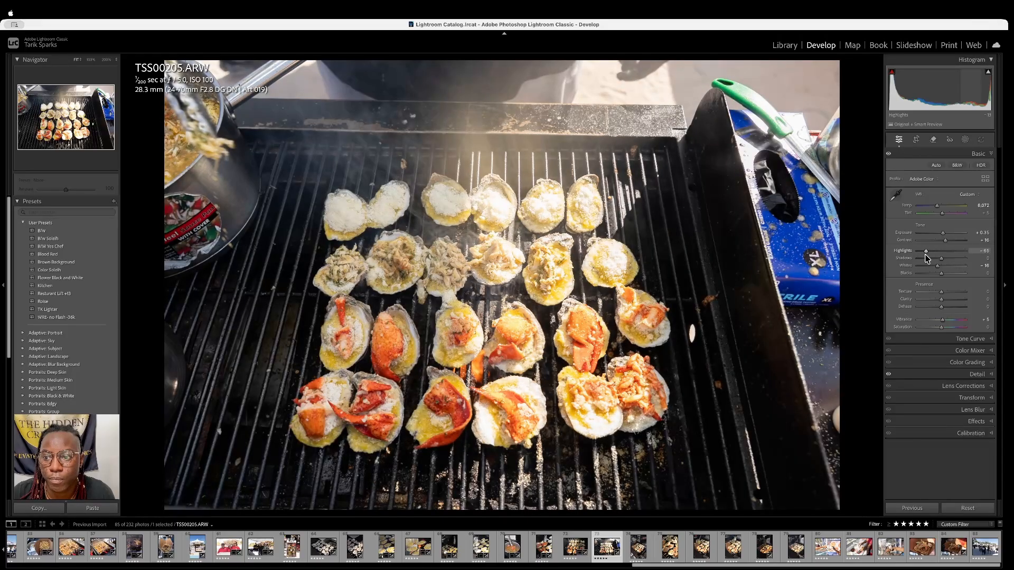
double_click(944, 237)
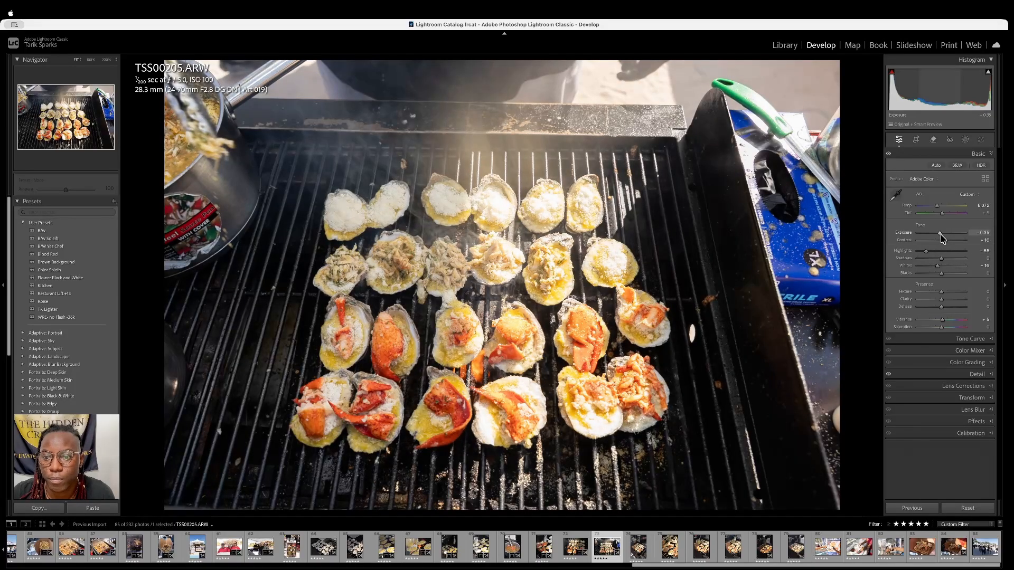
scroll(943, 238, "down", 1)
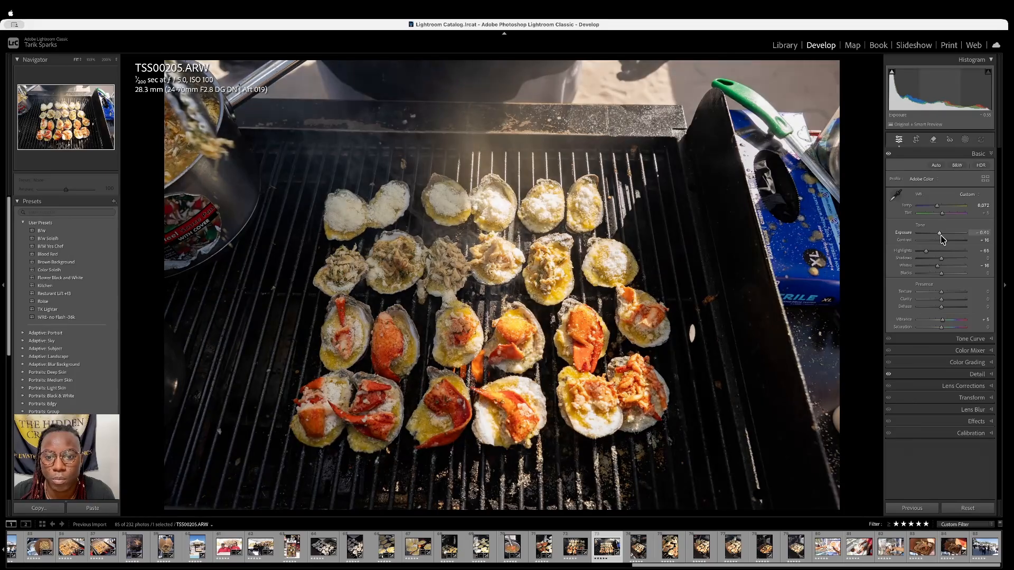
scroll(940, 236, "up", 3)
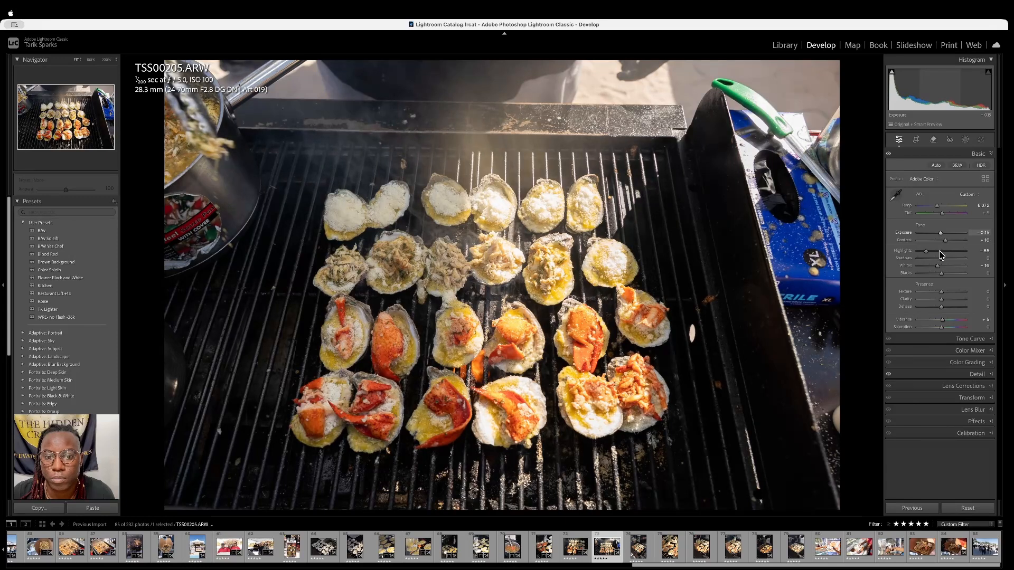
Straighten TSS00205.ARW automatically and apply the resulting crop
key("r")
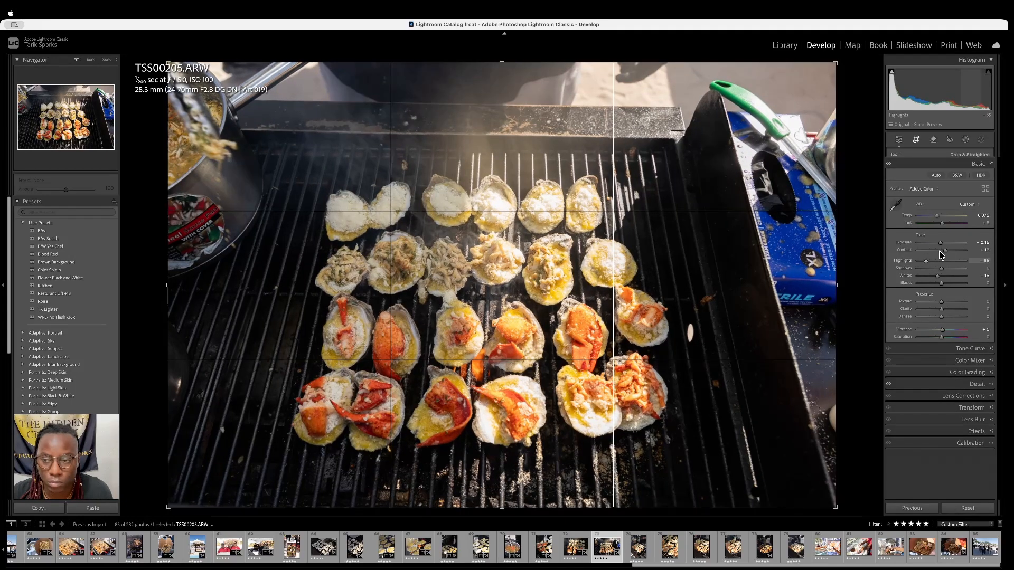
left_click(978, 181)
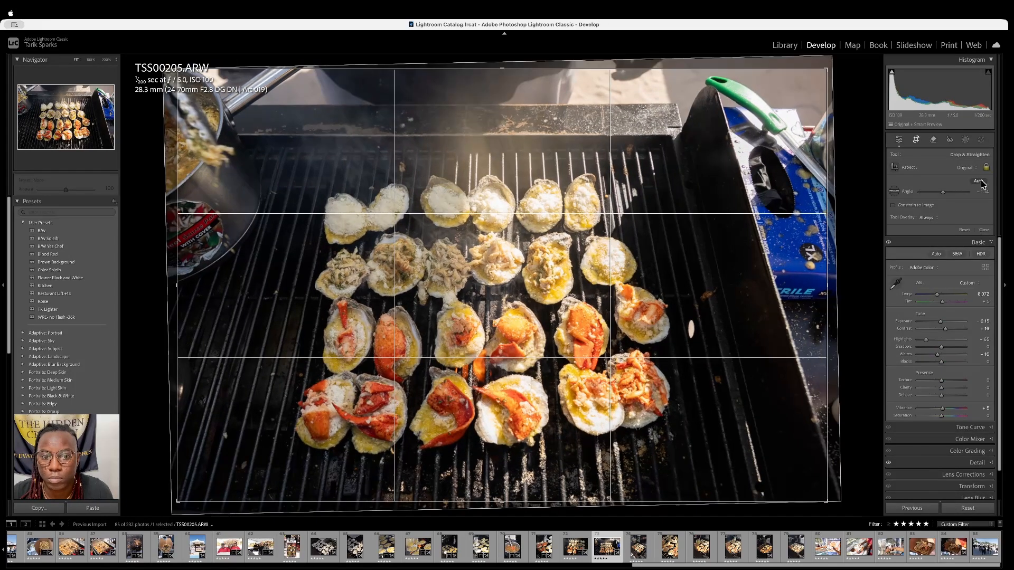
key("Return")
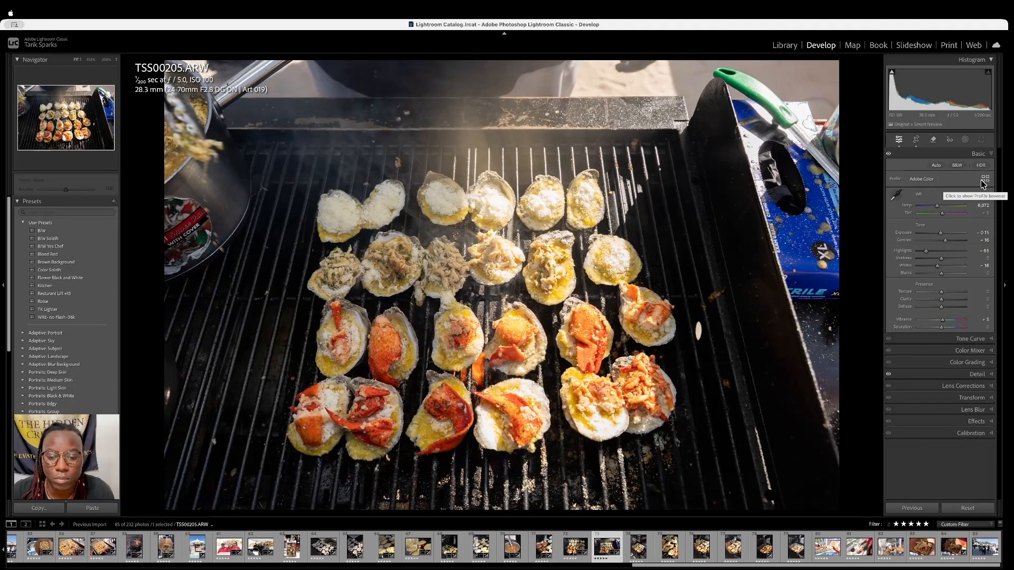
Review the edited oyster photos together in the Library grid and return to developing TSS00205.ARW
key("g")
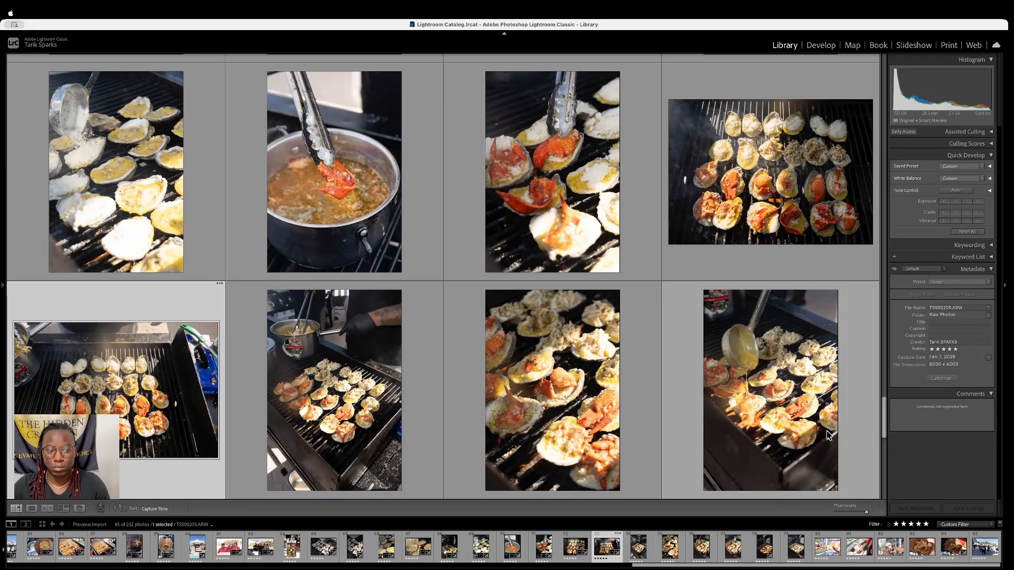
scroll(369, 396, "down", 1)
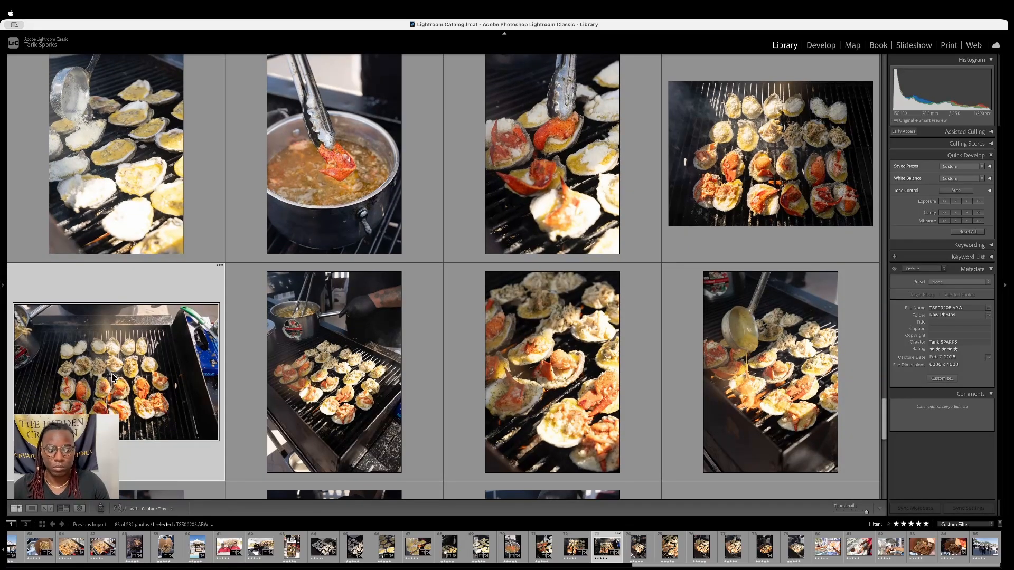
left_click(813, 46)
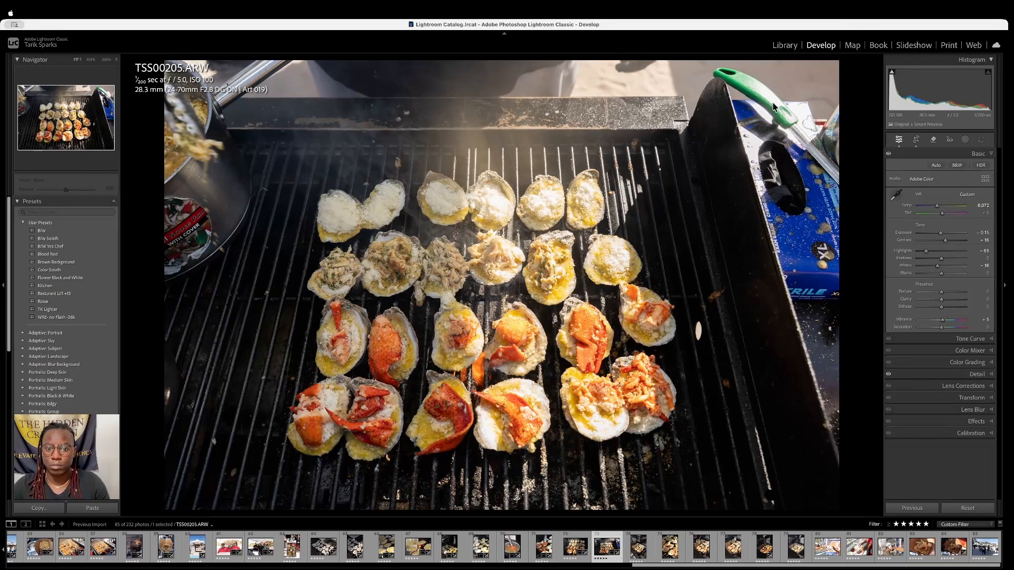
Copy the default subset of develop settings from TSS00205.ARW and paste it onto the six vertical oyster photos that follow it
key("super+shift+c")
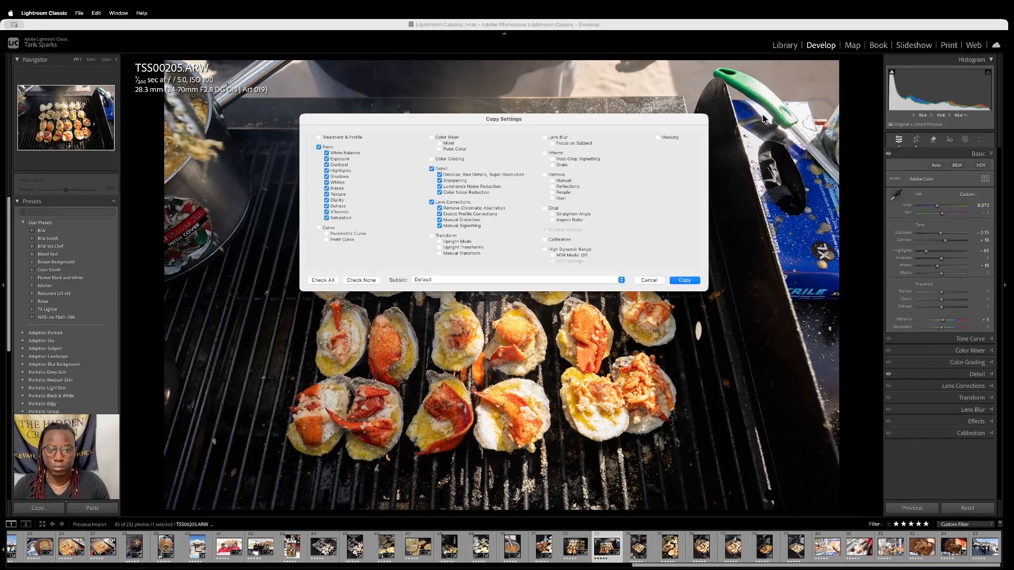
key("Return")
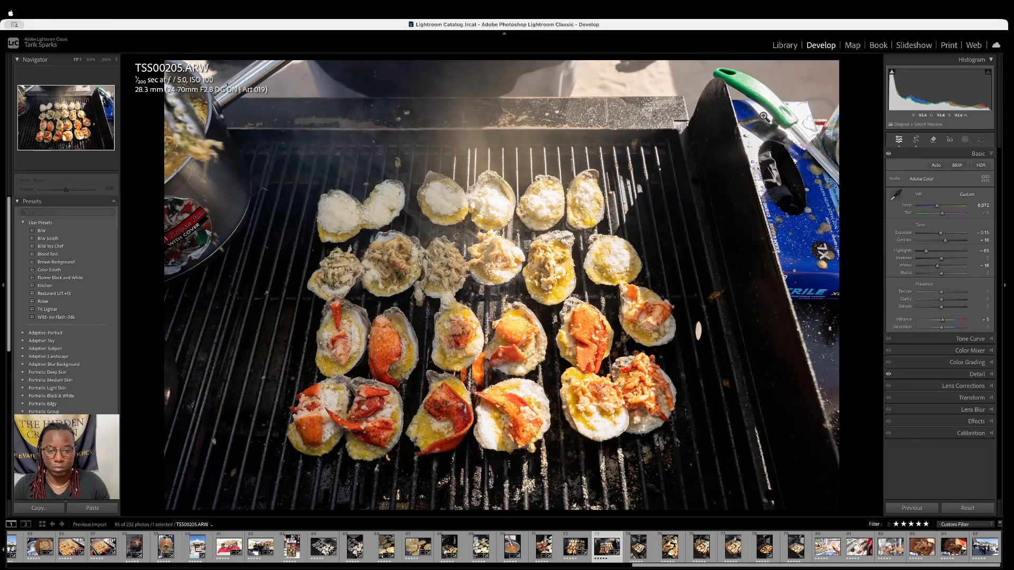
key("g")
left_click(324, 300)
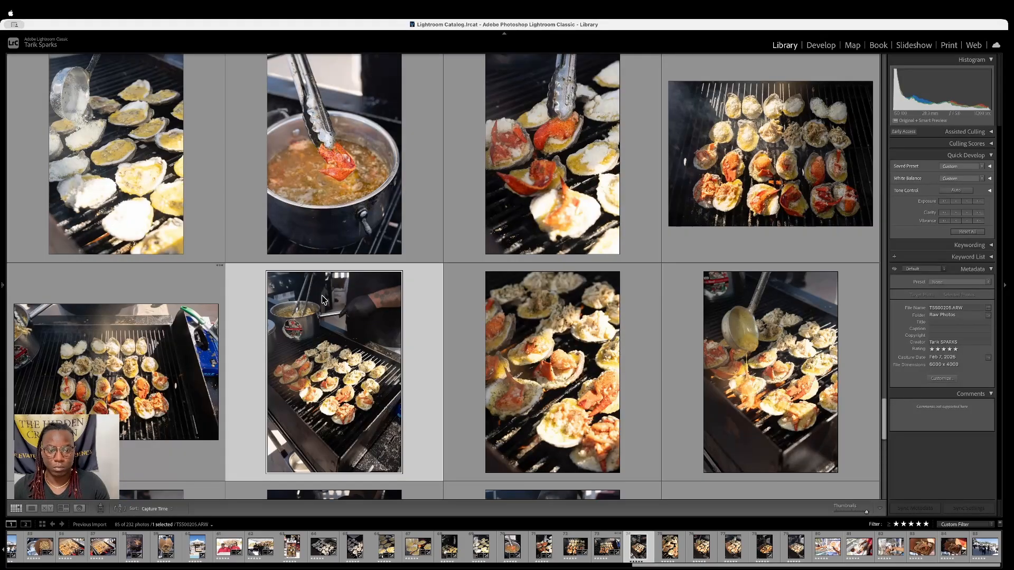
scroll(322, 300, "down", 4)
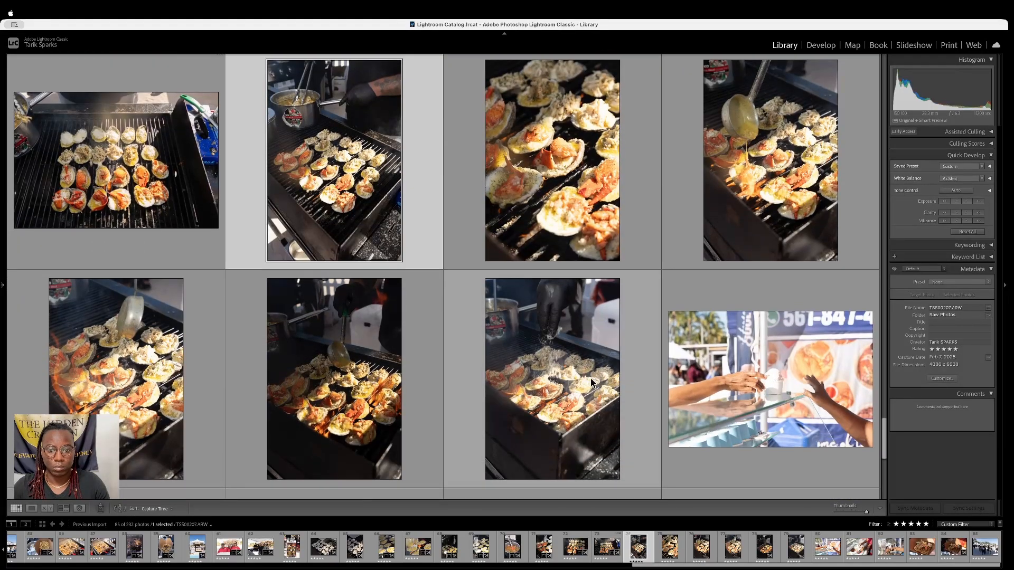
left_click(591, 382, "shift")
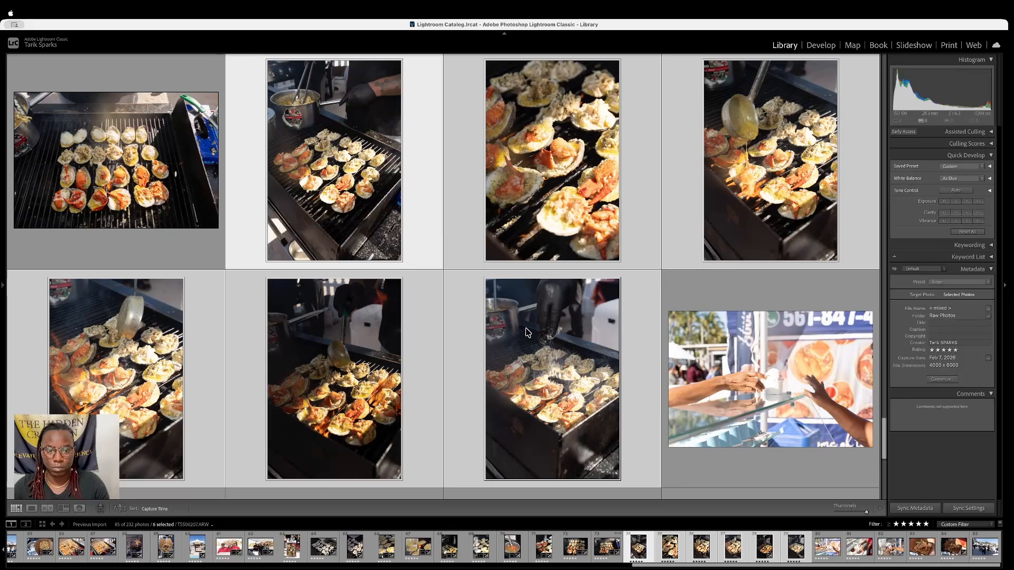
right_click(401, 174)
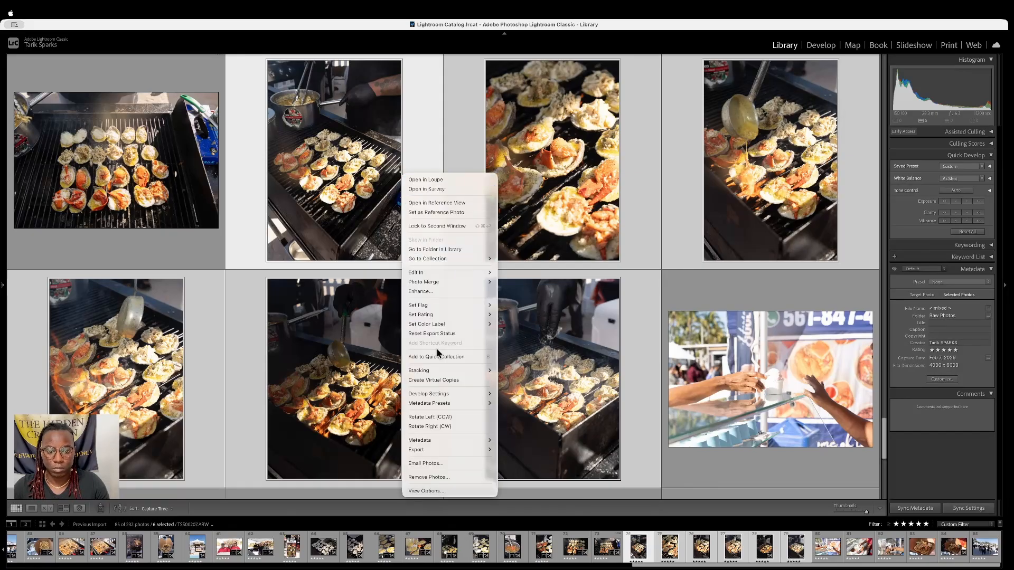
mouse_move(446, 396)
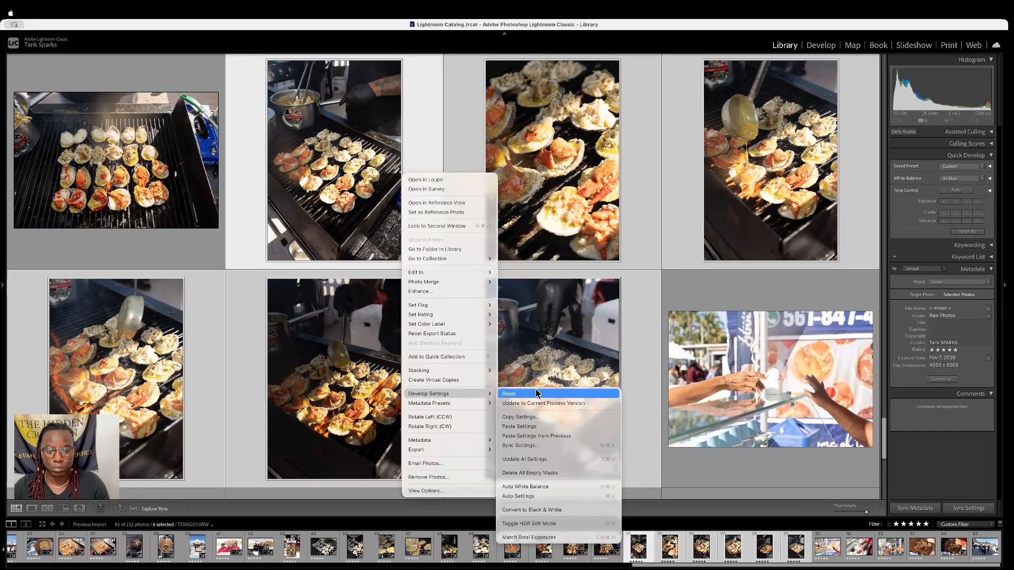
left_click(539, 426)
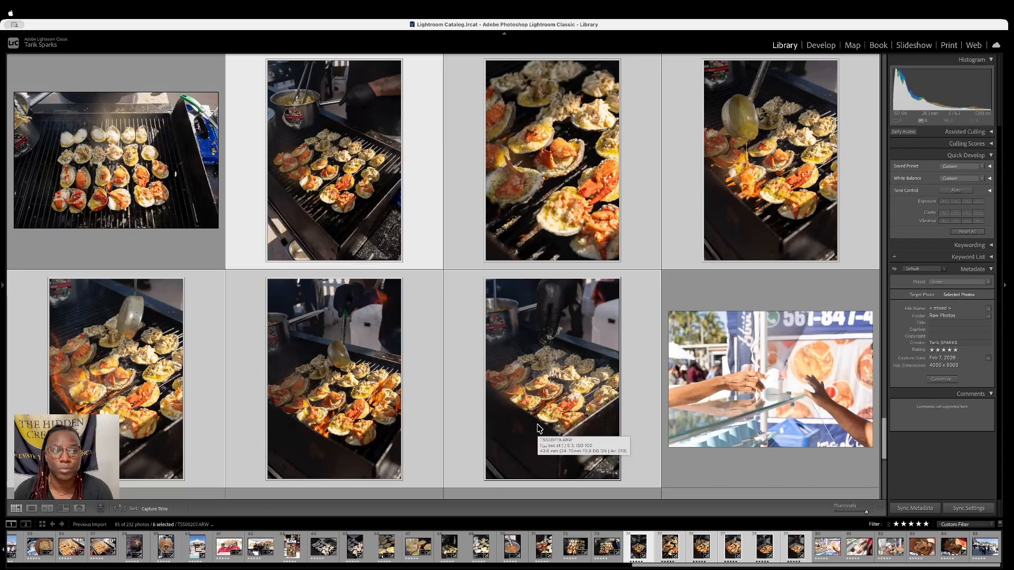
Review the edited oyster photos in the Library grid, comparing the newly pasted six with the earlier ones
scroll(538, 424, "up", 5)
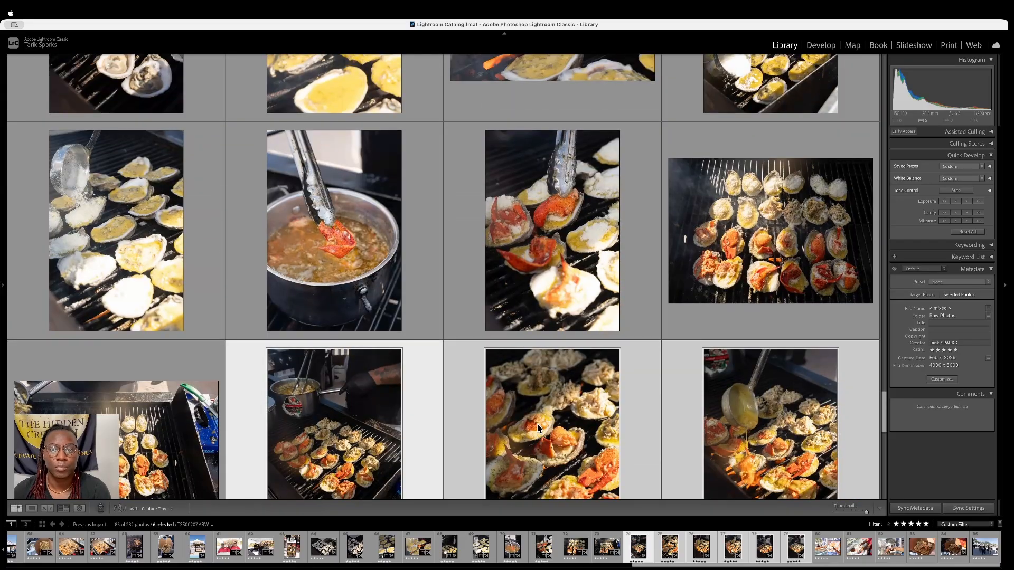
scroll(537, 423, "down", 1)
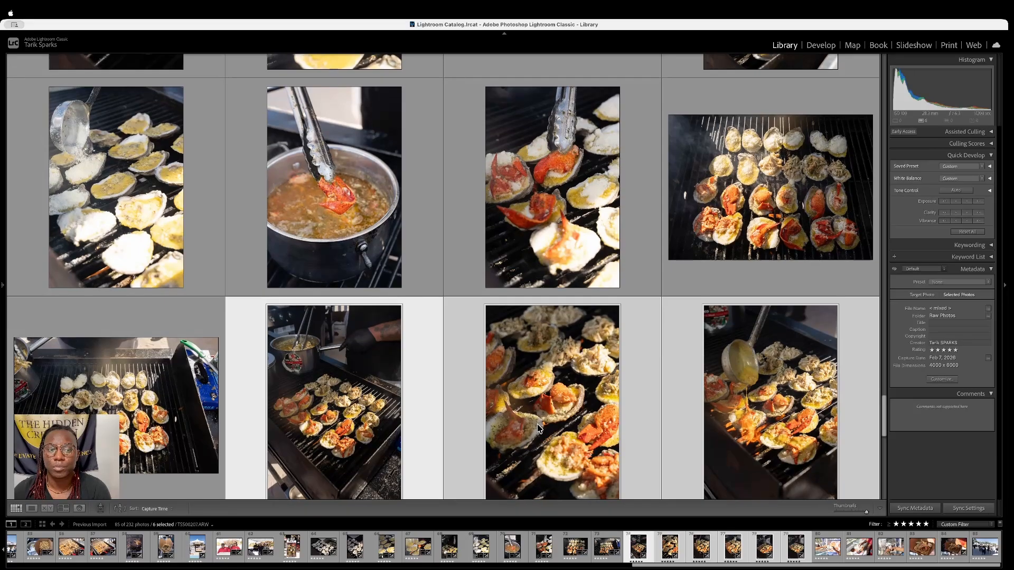
scroll(537, 425, "up", 5)
scroll(537, 423, "up", 3)
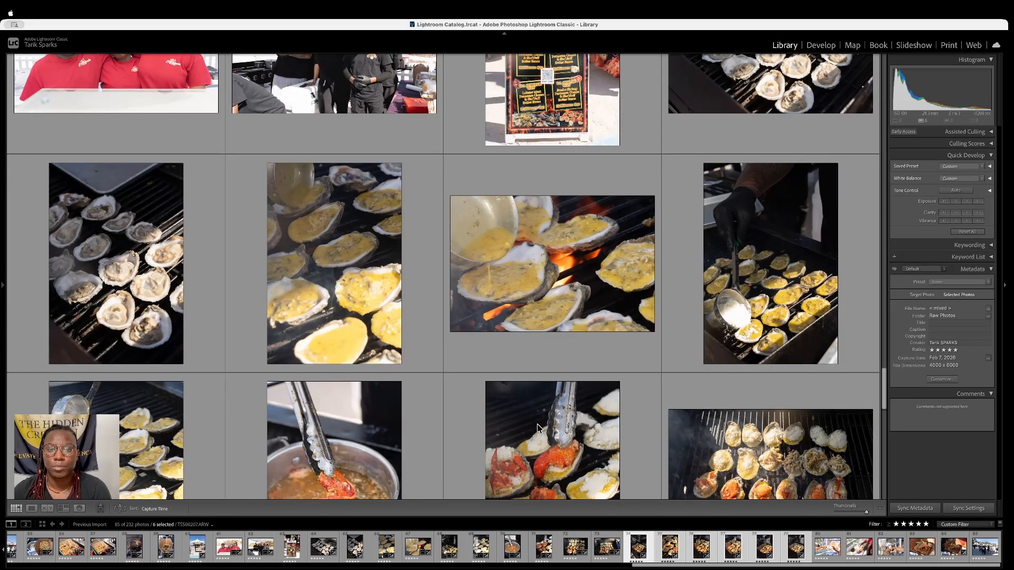
scroll(537, 423, "down", 2)
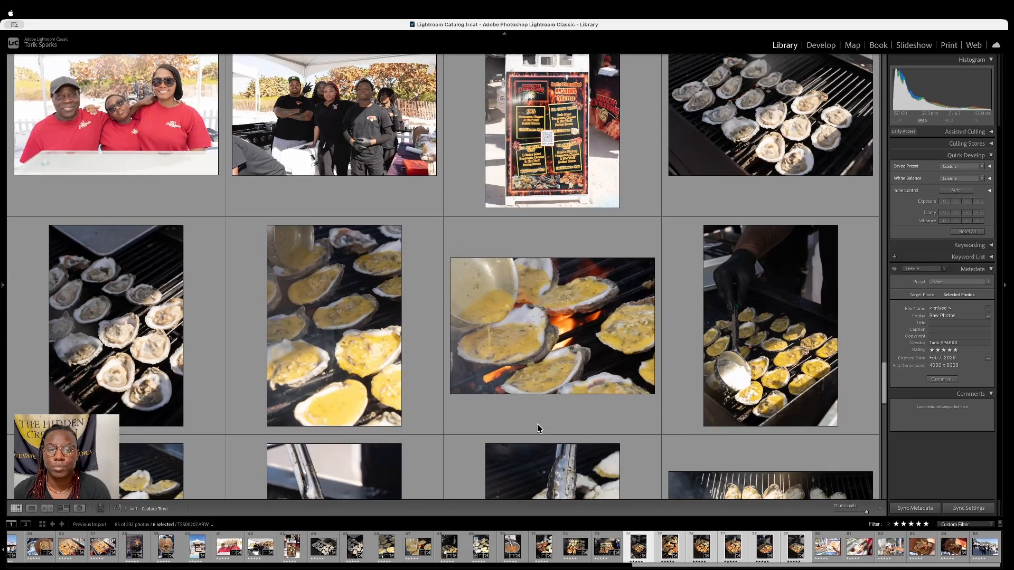
scroll(539, 428, "down", 1)
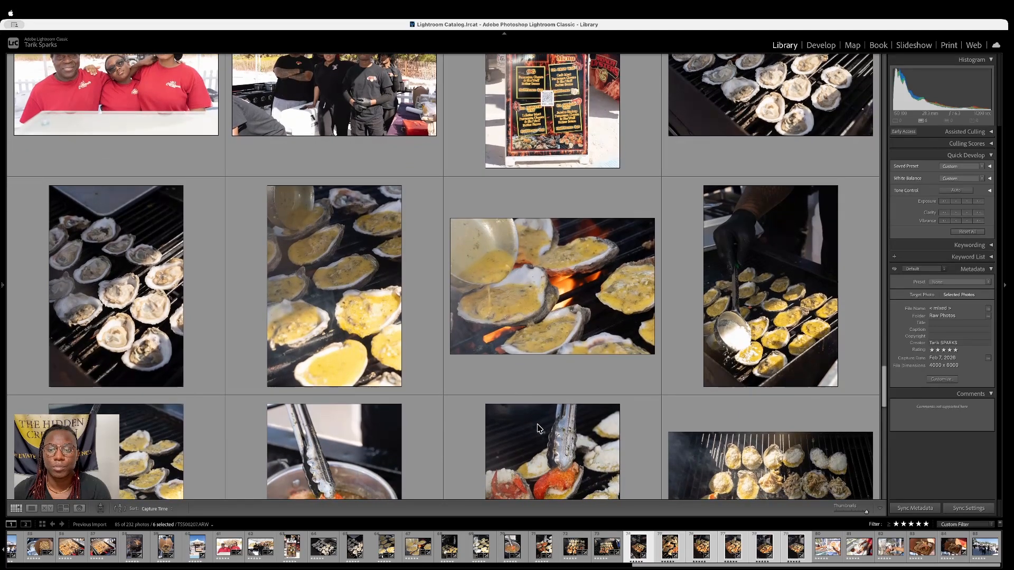
scroll(539, 428, "down", 1)
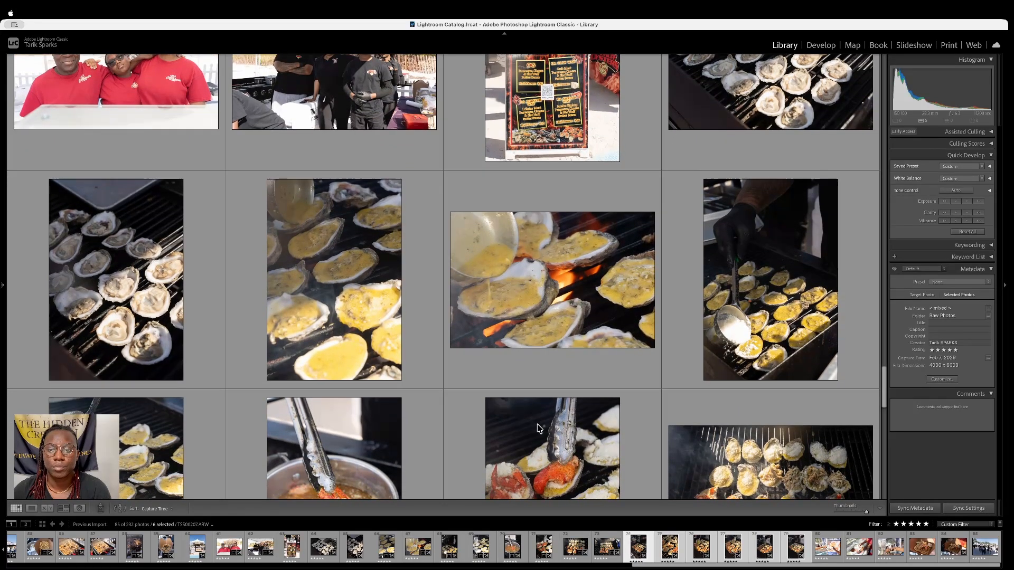
scroll(539, 429, "down", 6)
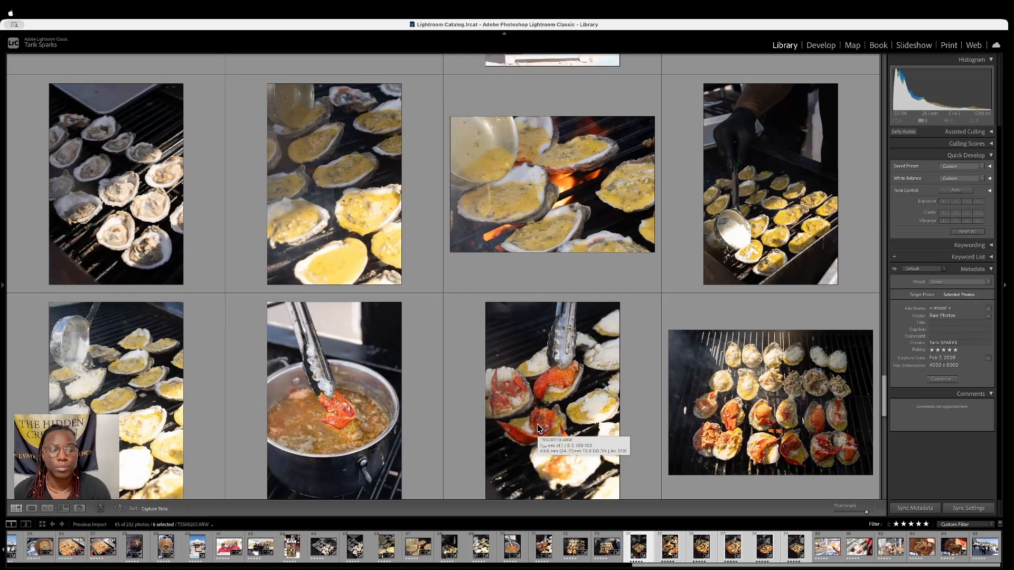
scroll(538, 428, "down", 4)
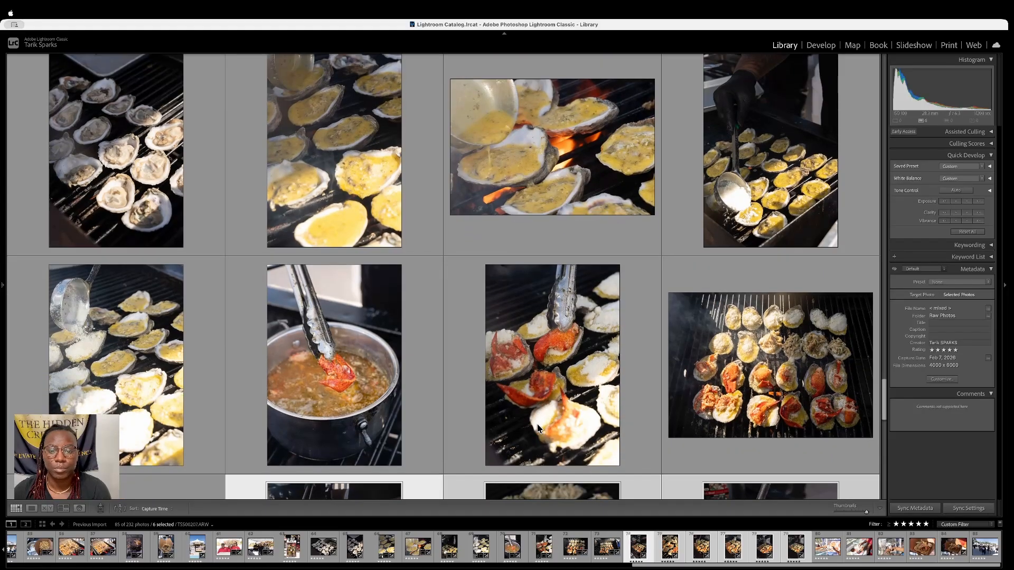
scroll(539, 427, "down", 8)
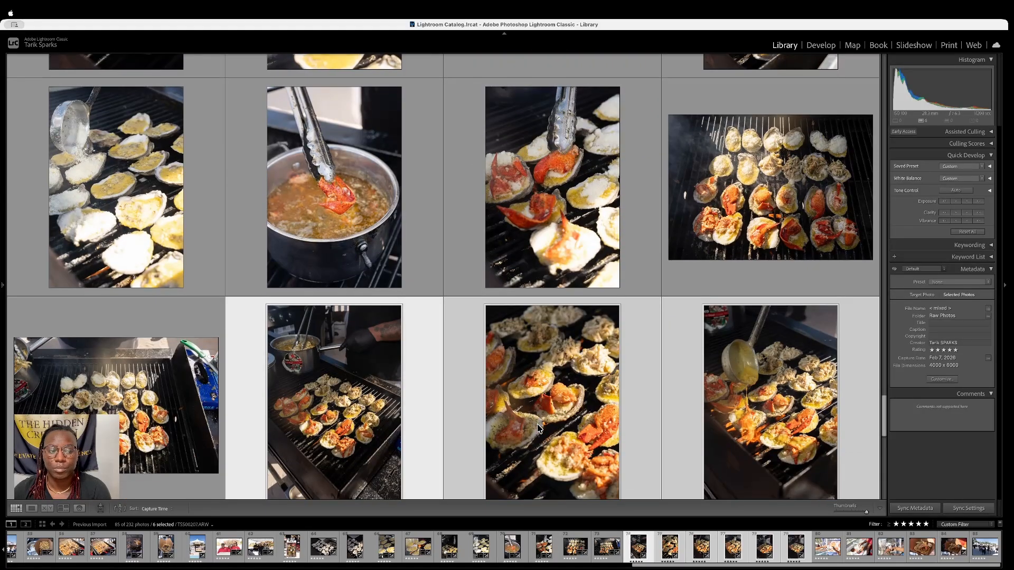
scroll(537, 424, "down", 1)
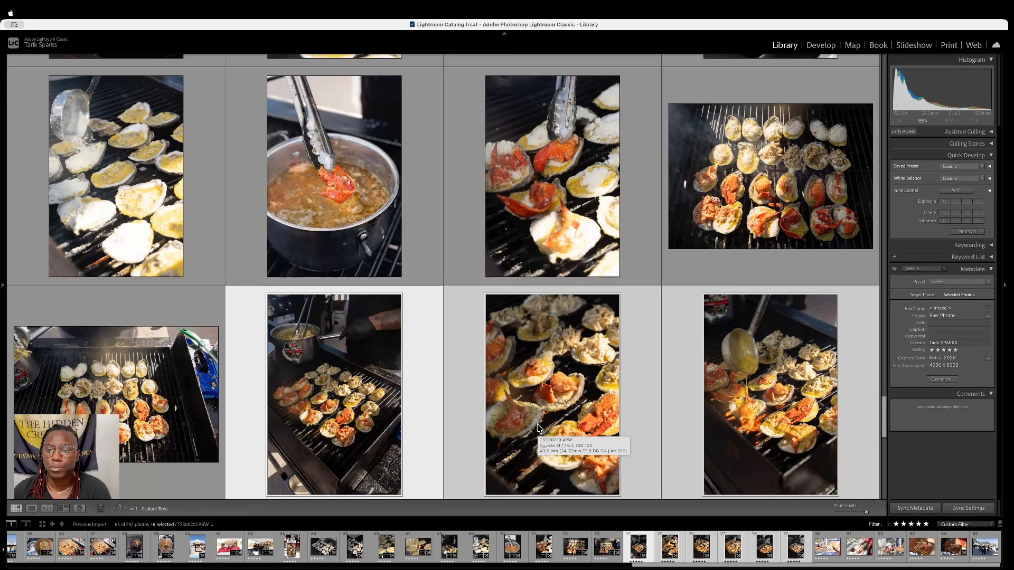
scroll(538, 424, "down", 2)
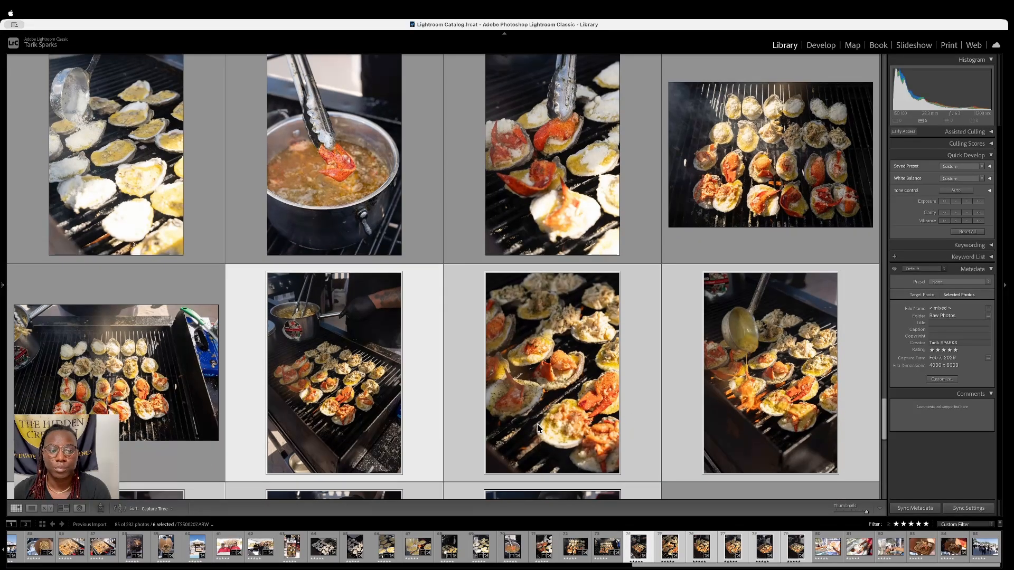
scroll(537, 427, "down", 1)
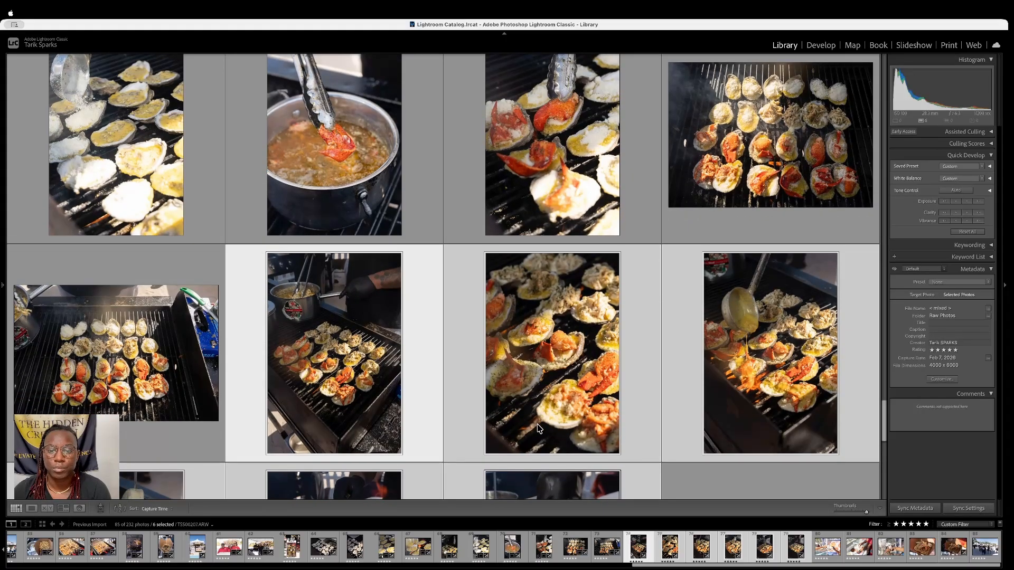
scroll(538, 428, "down", 6)
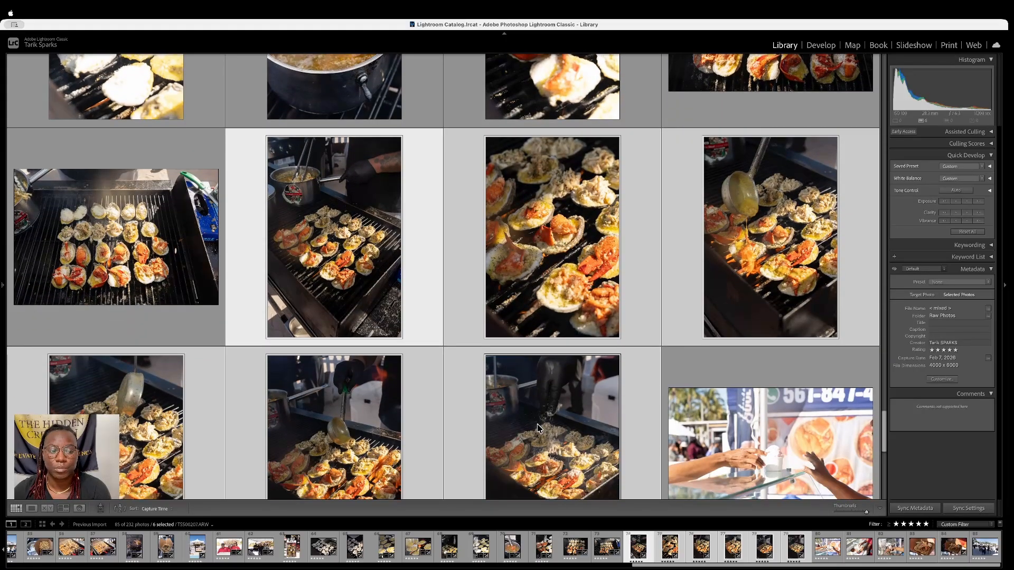
scroll(537, 429, "down", 1)
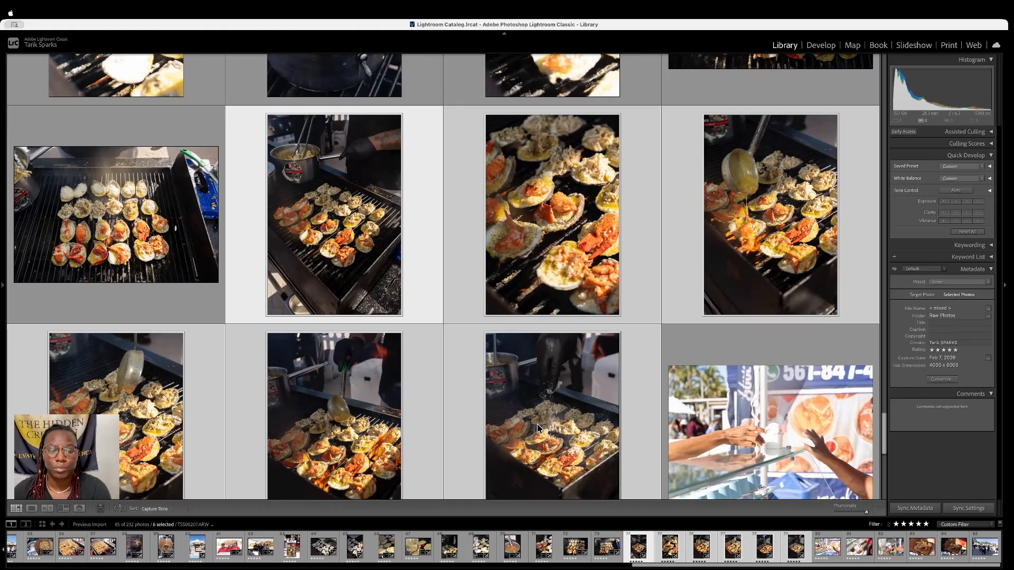
scroll(537, 424, "down", 2)
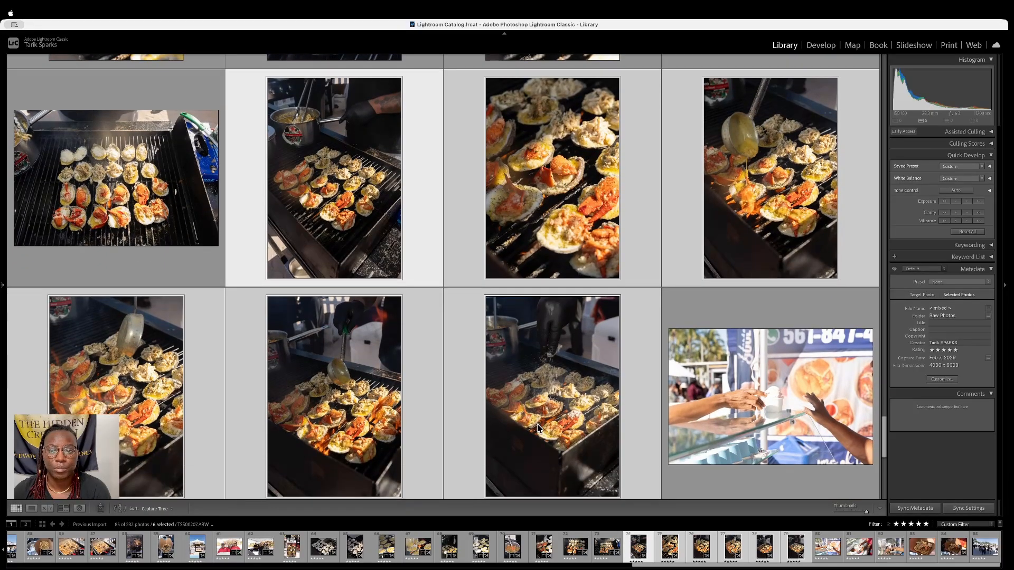
scroll(537, 424, "down", 1)
left_click(377, 398)
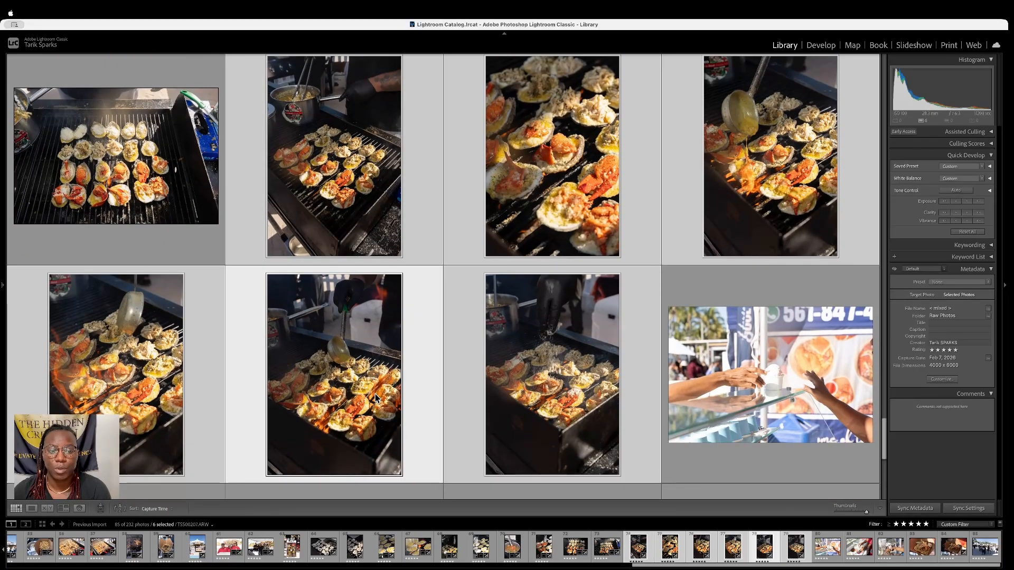
key("4")
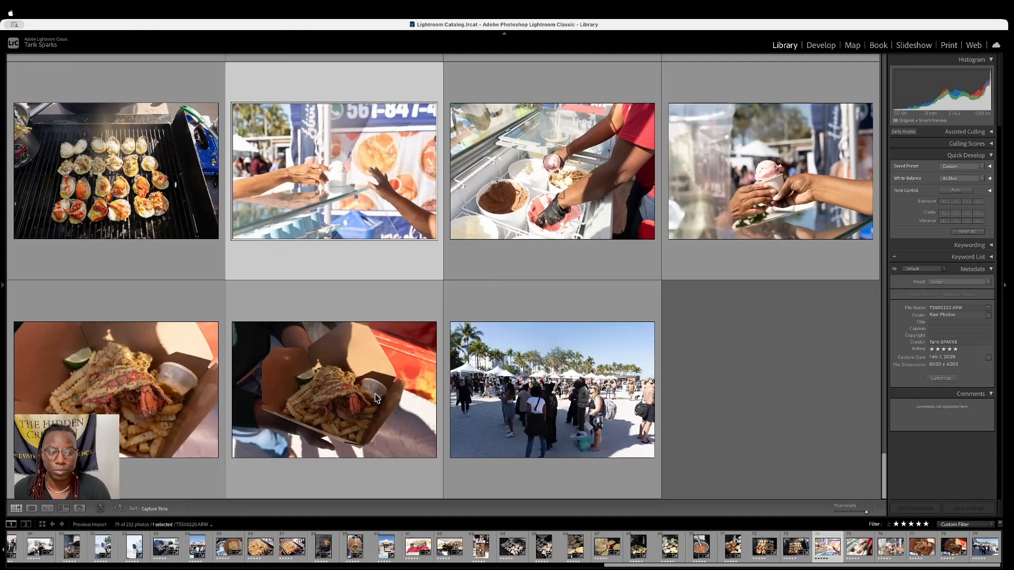
scroll(376, 399, "up", 5)
scroll(375, 398, "up", 3)
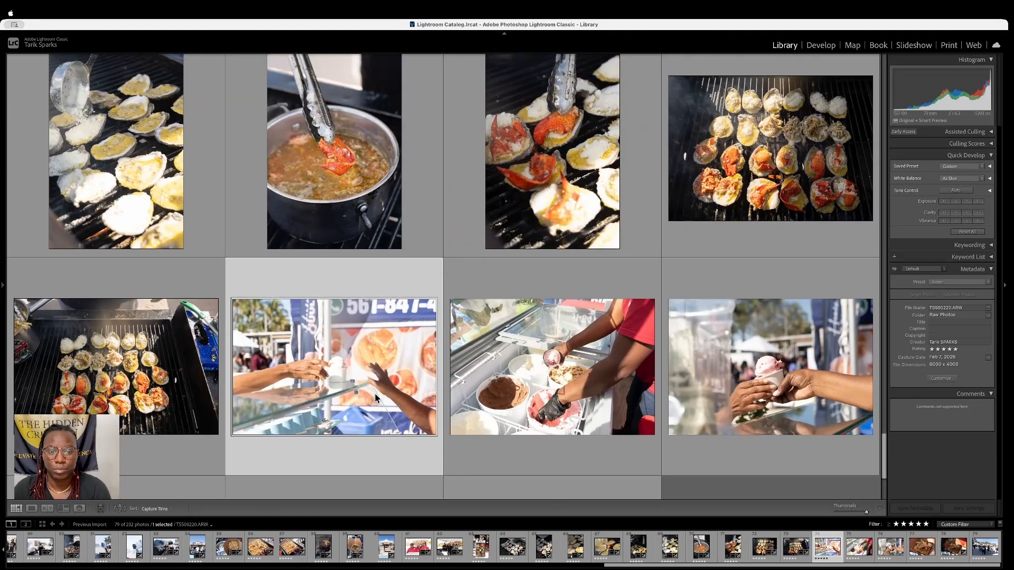
scroll(375, 399, "down", 1)
key("super+z")
scroll(377, 398, "down", 3)
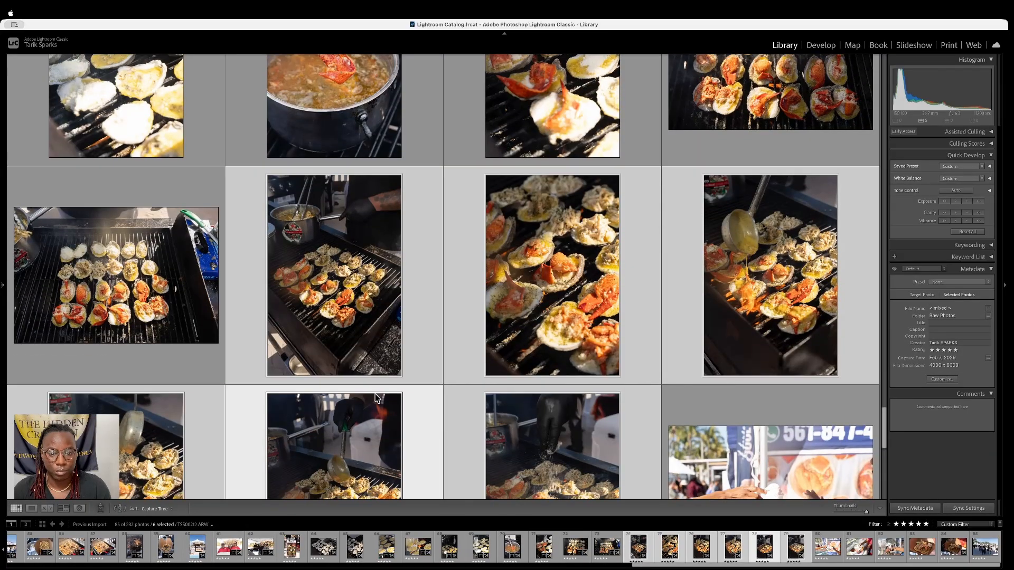
Clear the multiple selection, select only TSS00212.ARW and set its rating to four stars
left_click(90, 312)
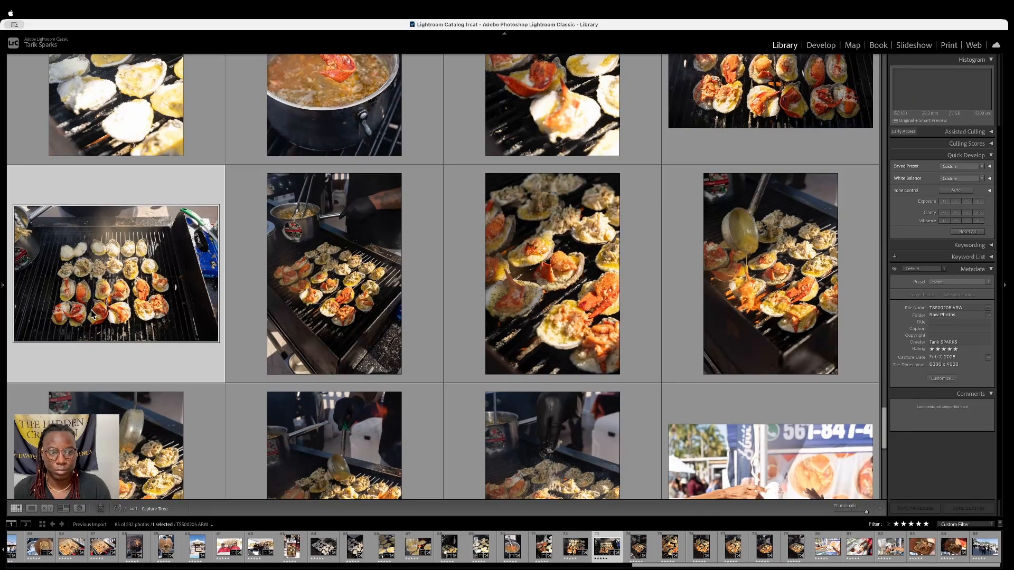
scroll(153, 323, "down", 1)
scroll(318, 426, "down", 3)
left_click(319, 429)
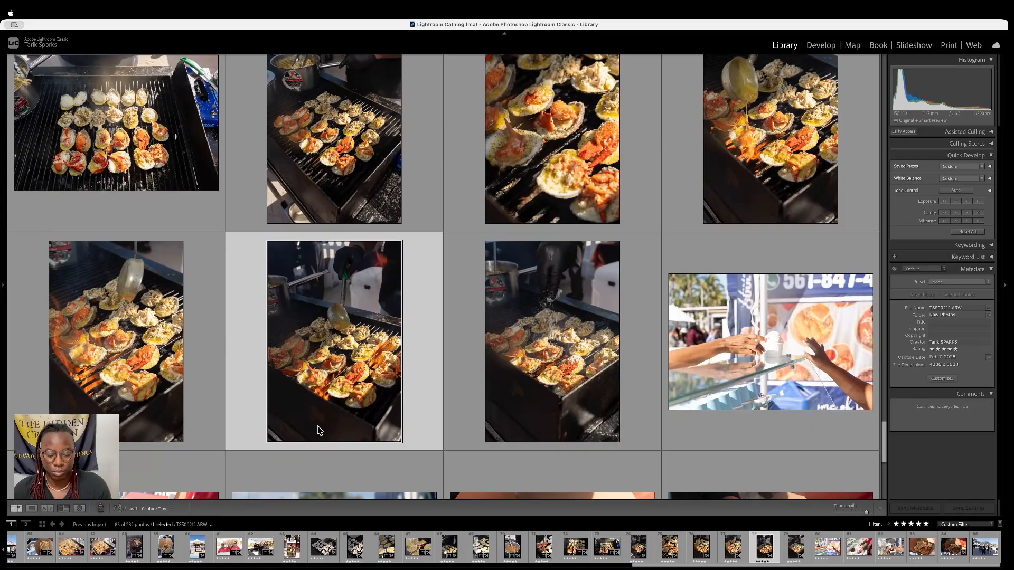
key("4")
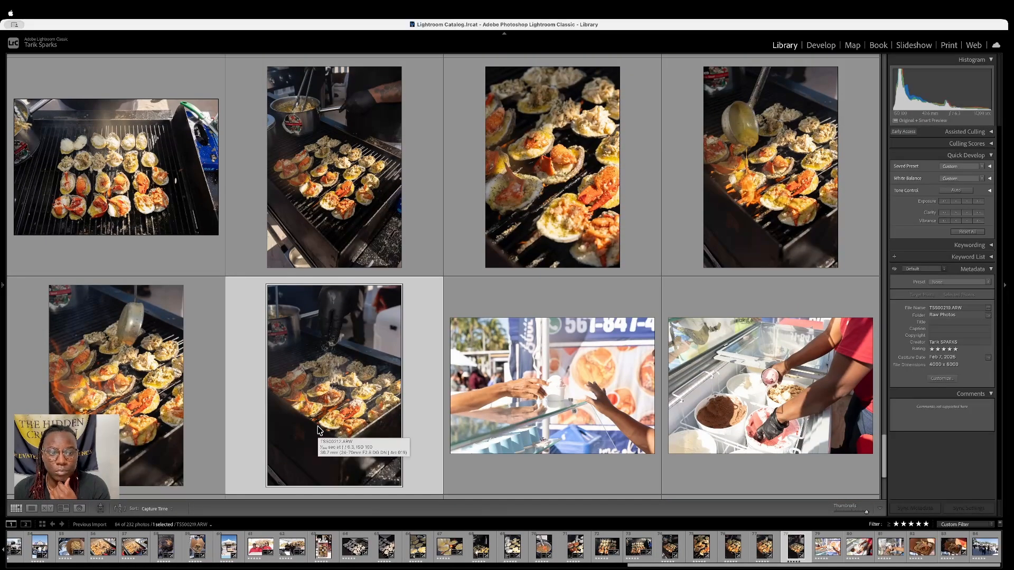
Compare TSS00209.ARW and TSS00211.ARW at full view, and open TSS00209.ARW for developing
double_click(501, 186)
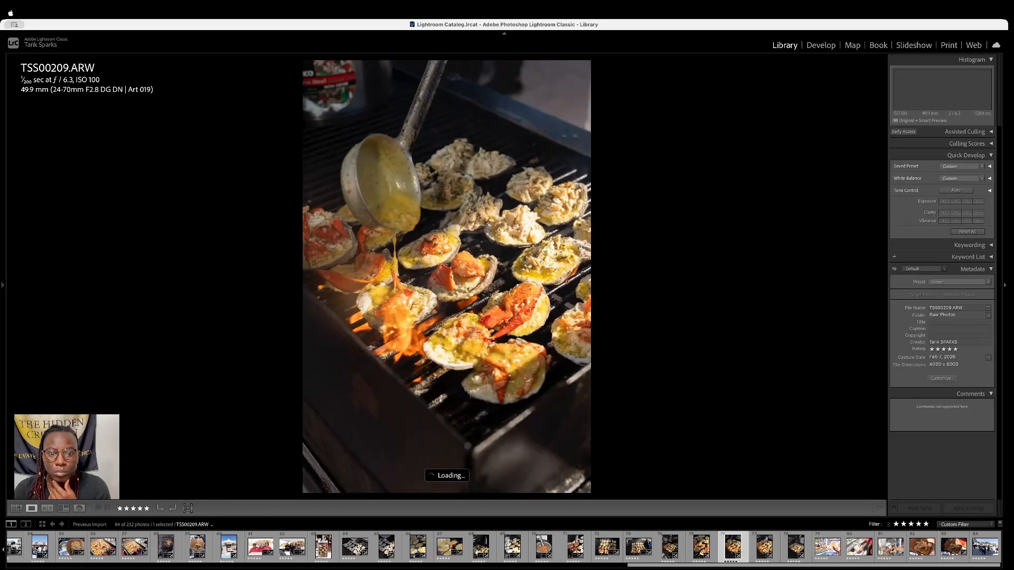
key("Right")
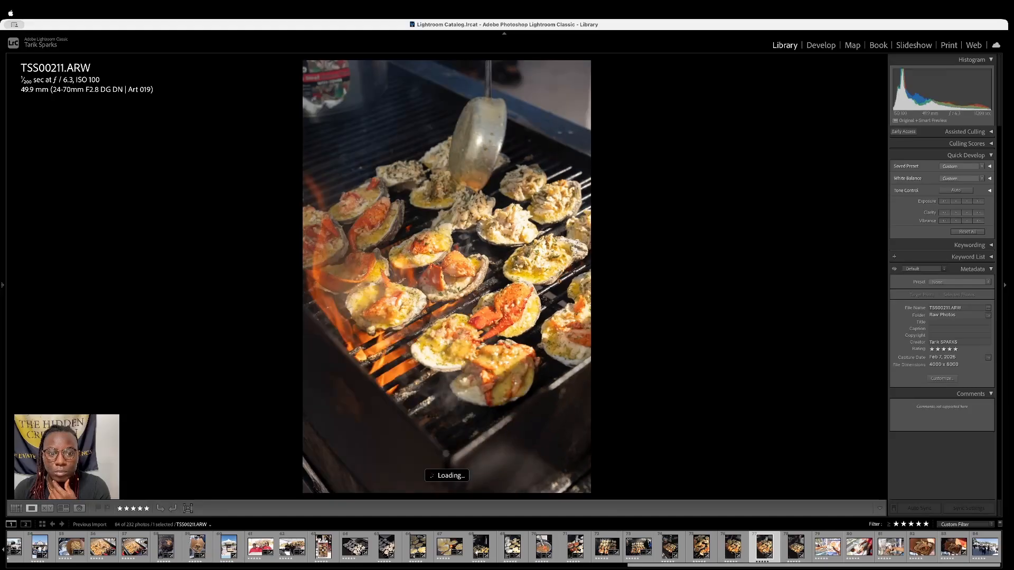
key("Left")
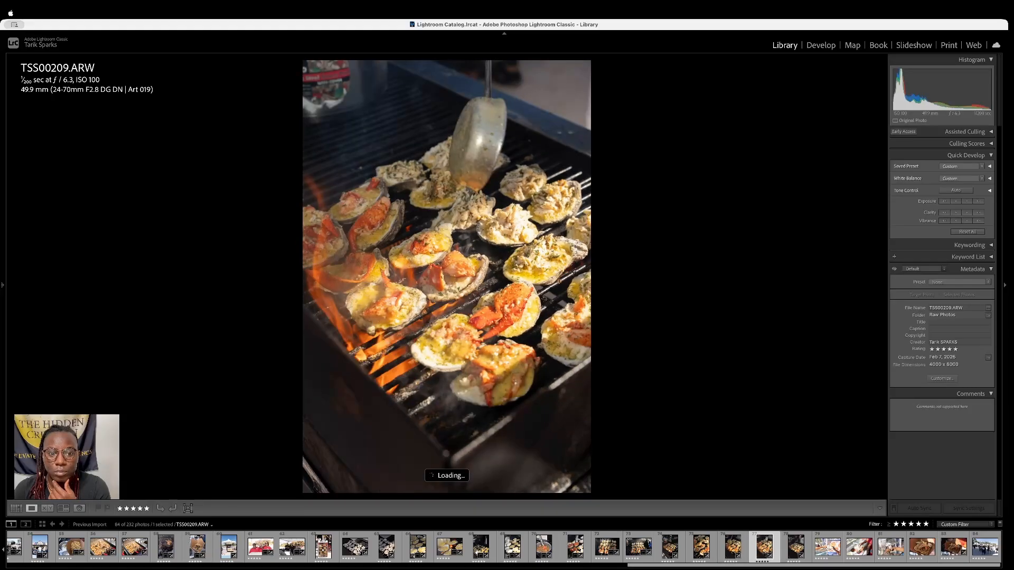
key("Right")
key("Left")
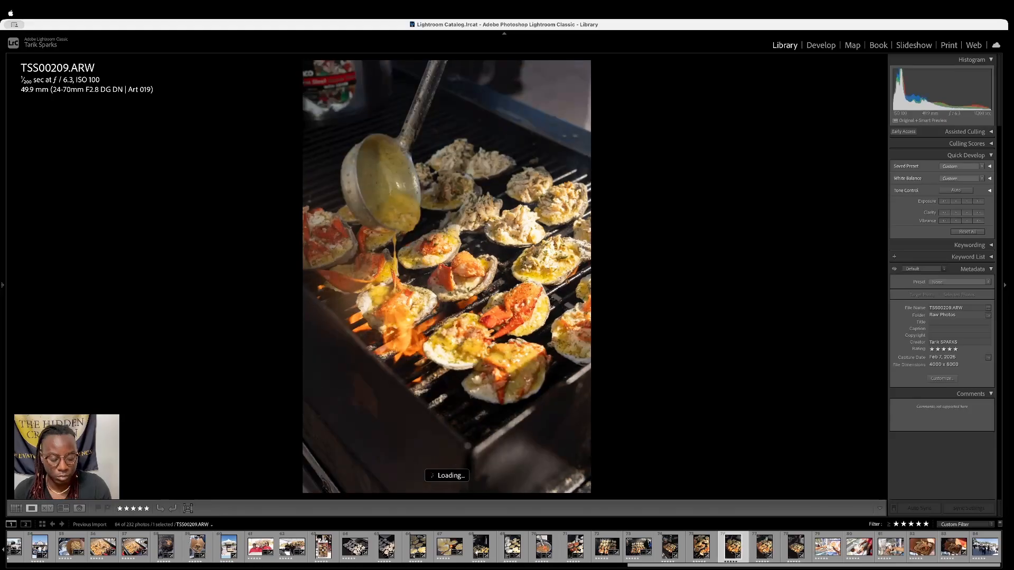
key("d")
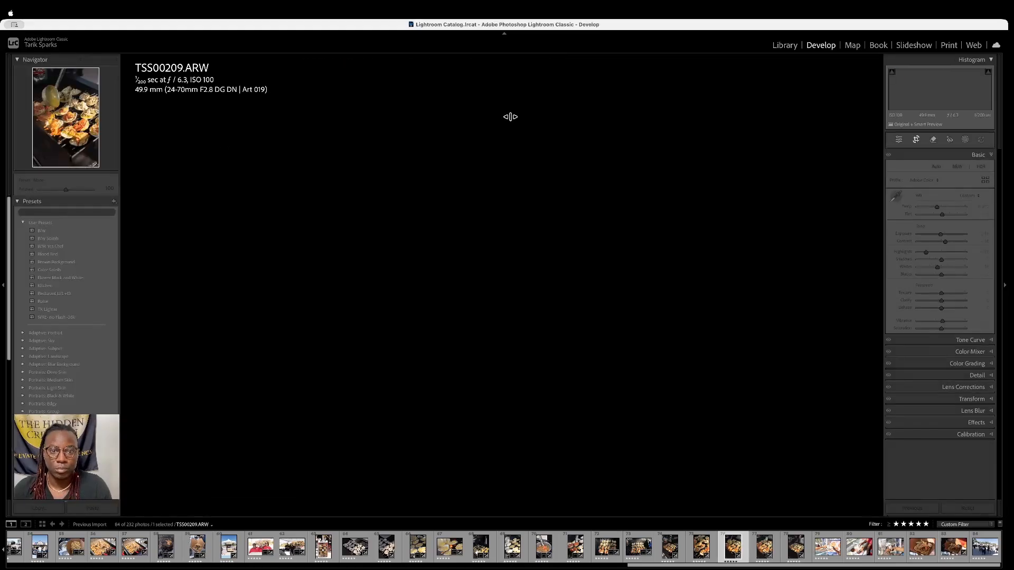
Crop TSS00209.ARW to a tighter vertical frame around the ladle, the flames and the oysters
key("r")
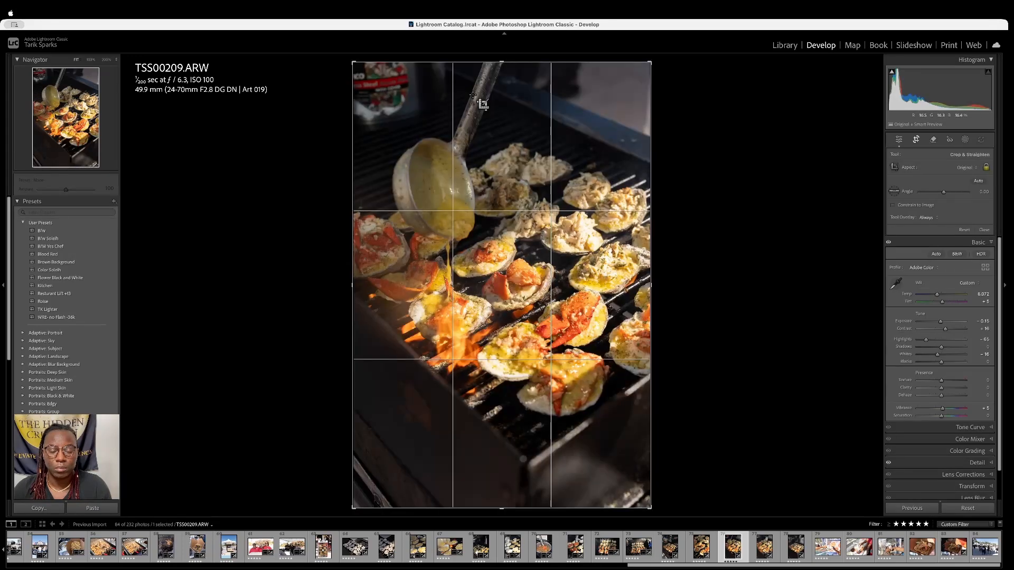
left_click_drag(499, 60, 486, 90)
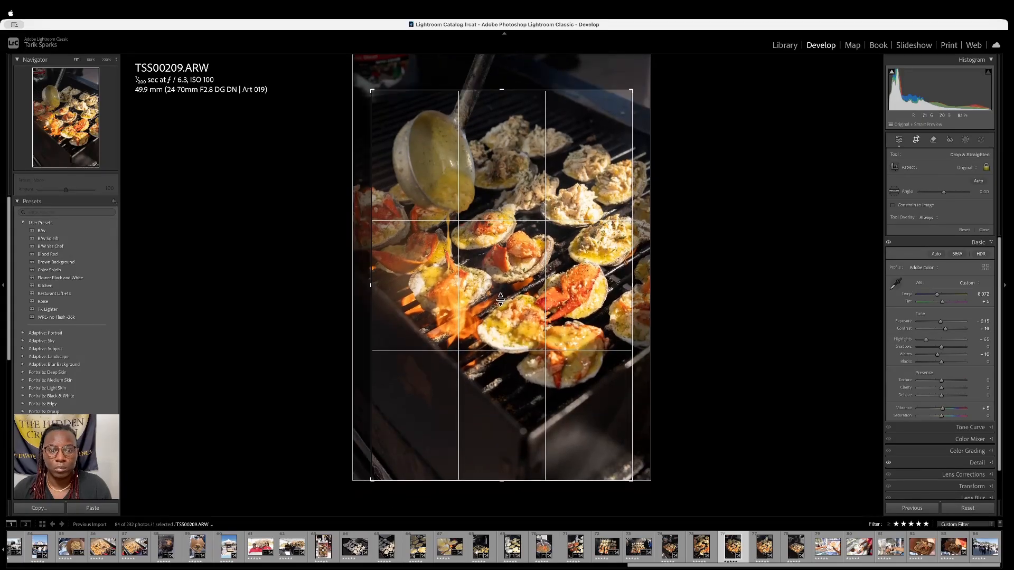
left_click_drag(501, 479, 500, 450)
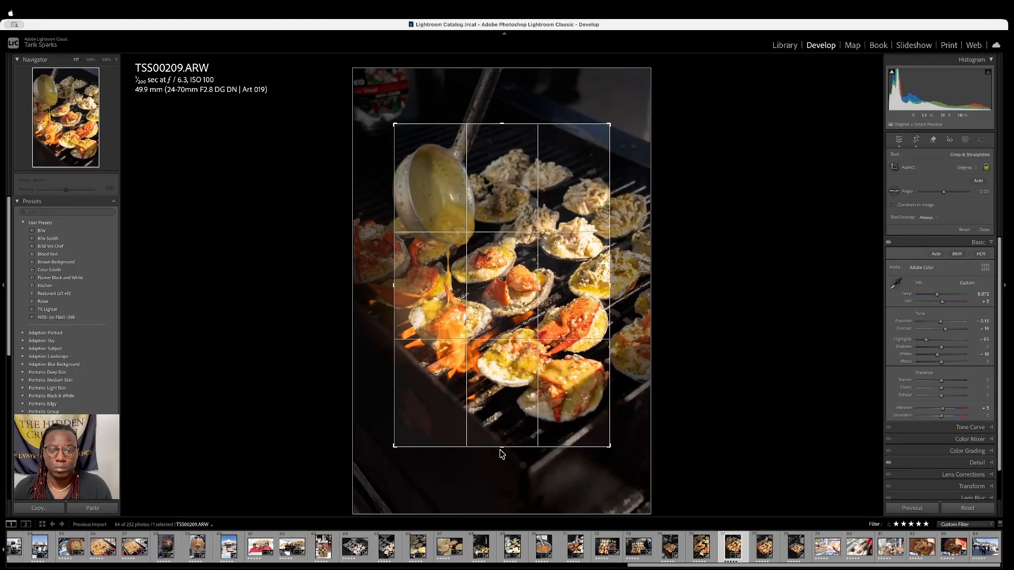
key("Return")
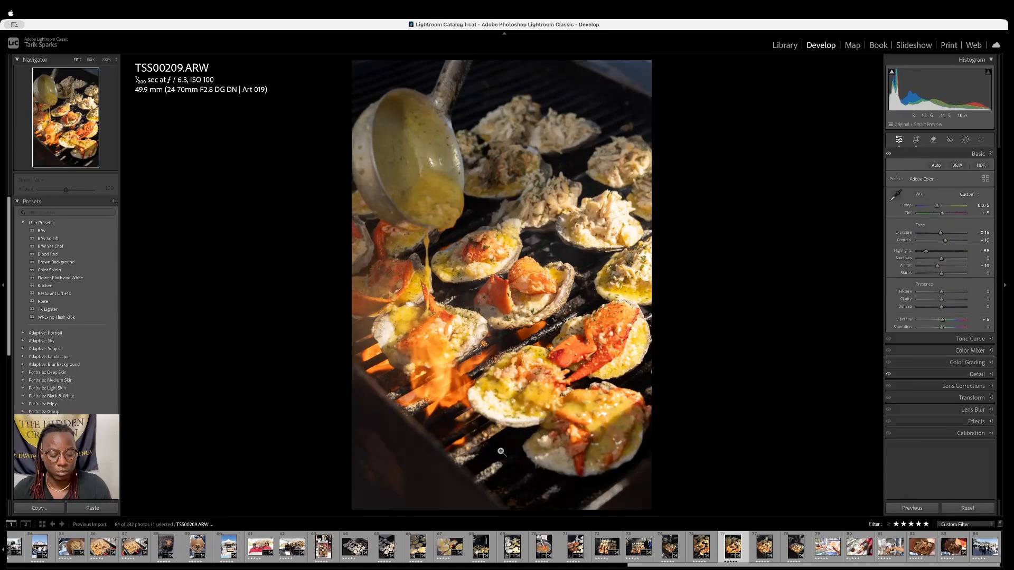
Review the cropped TSS00209.ARW in the grid and at full view, check its Detail settings, and compare it with TSS00211.ARW and TSS00219.ARW
key("g")
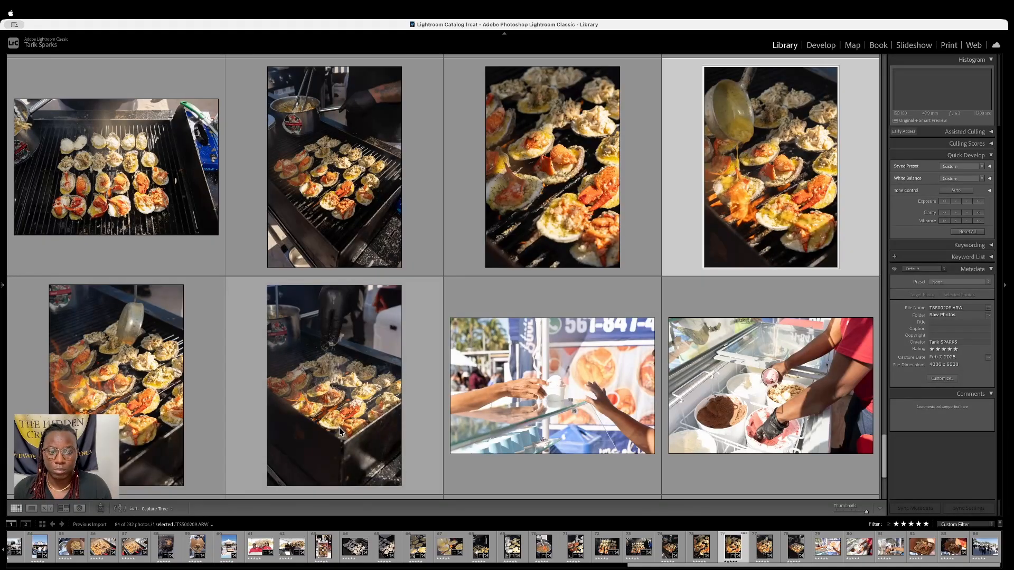
scroll(338, 427, "up", 1)
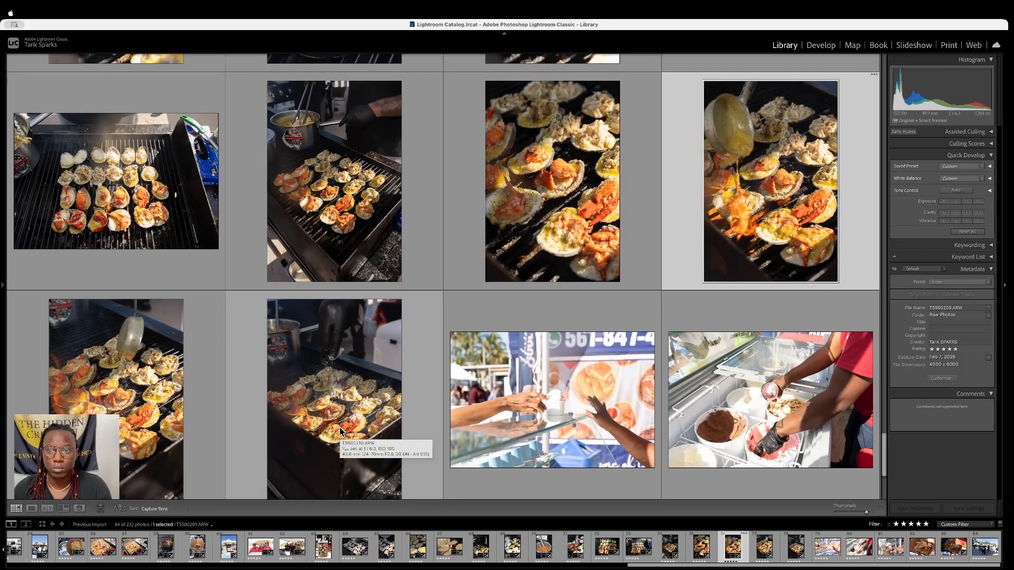
double_click(820, 195)
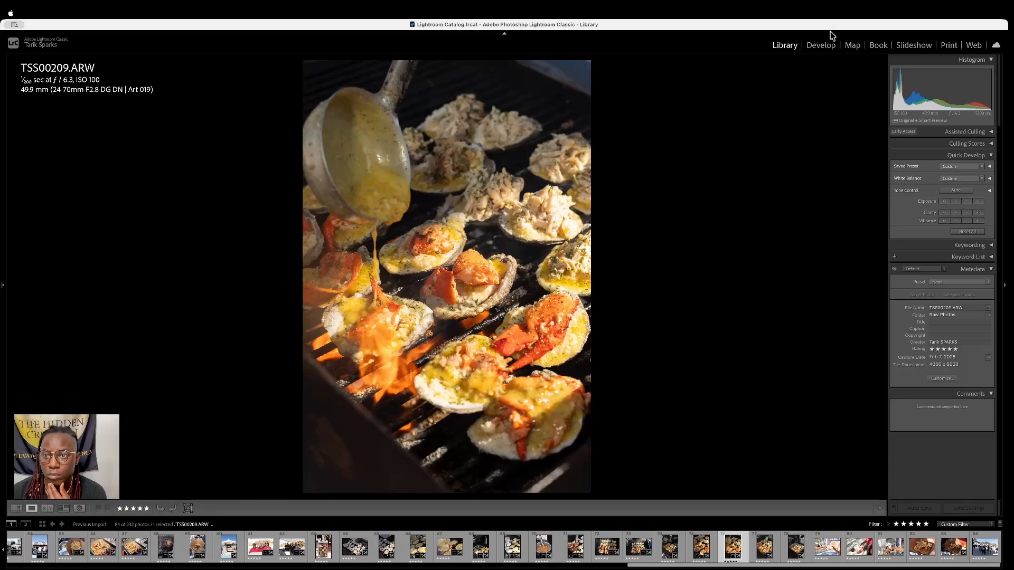
left_click(821, 46)
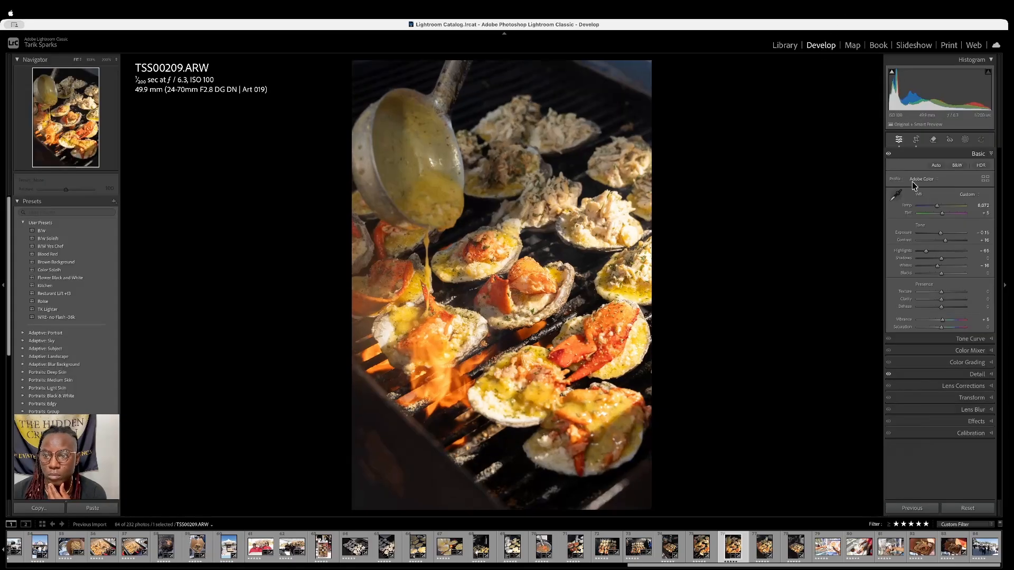
left_click(989, 373)
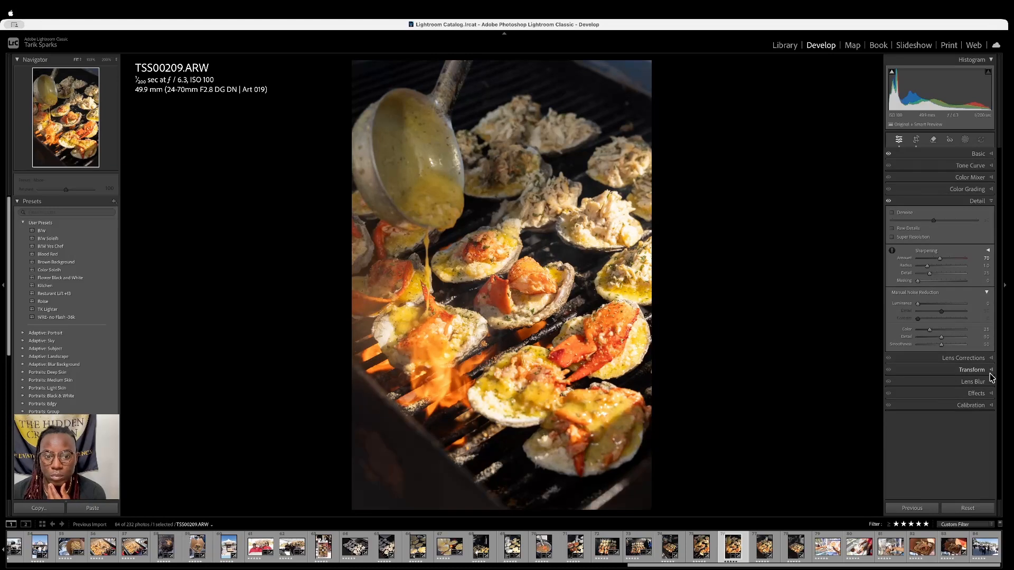
key("Right")
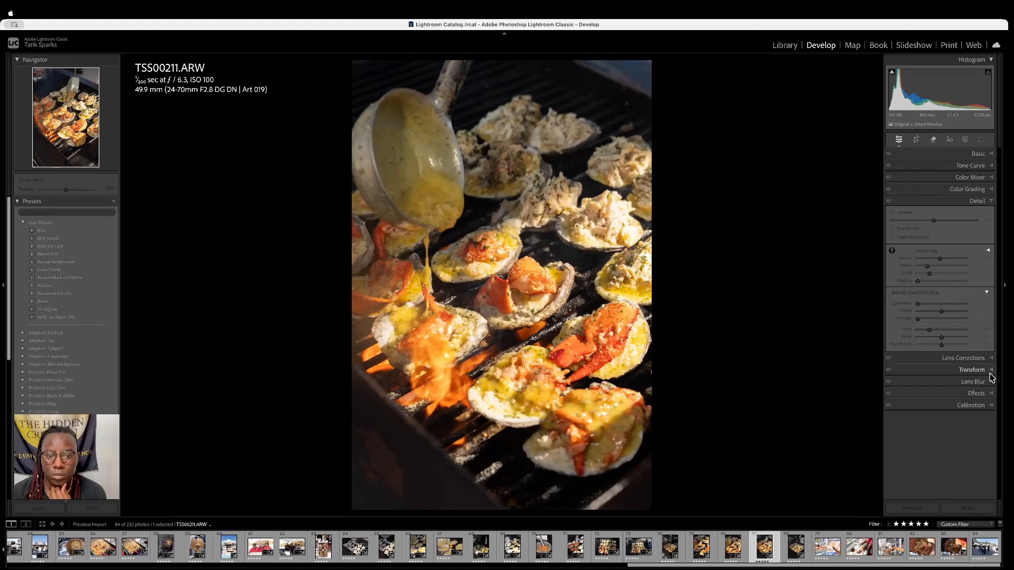
key("Right")
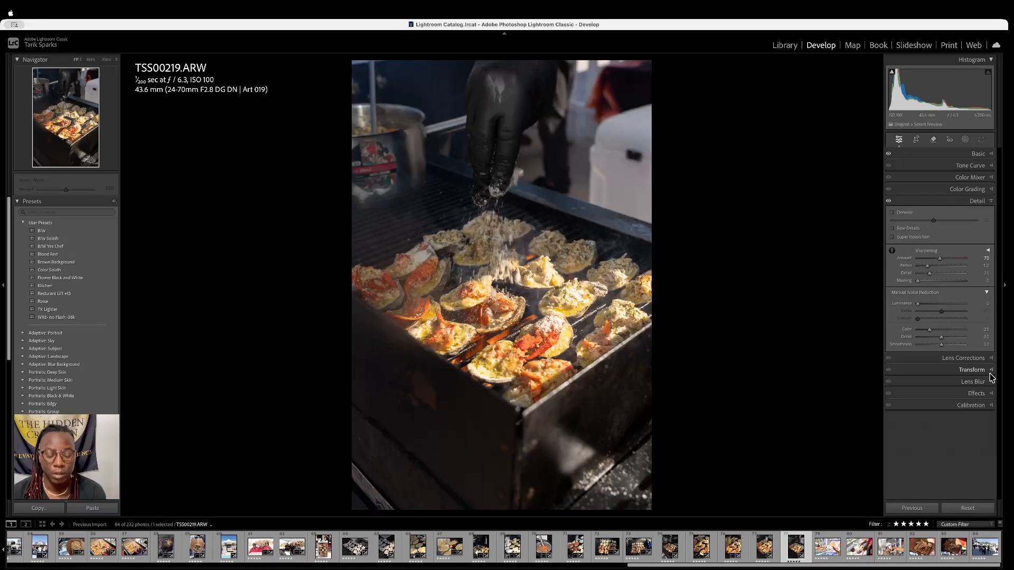
key("r")
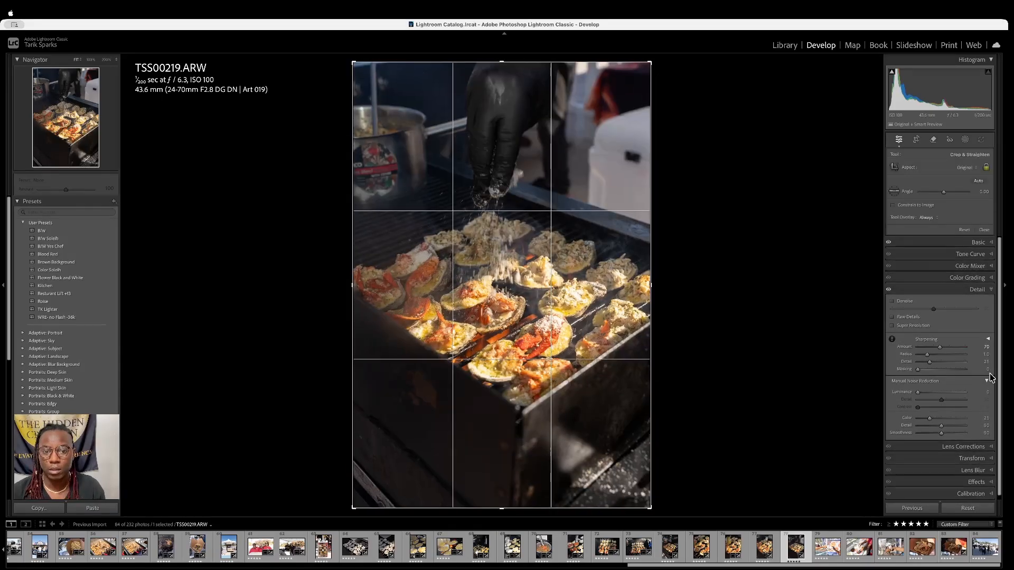
key("r")
key("Left")
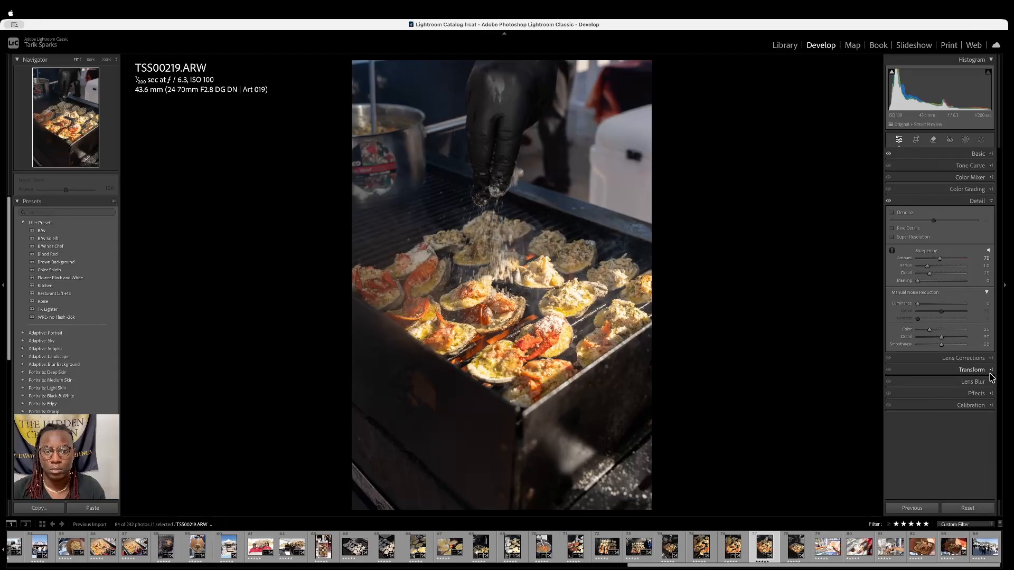
Crop TSS00211.ARW to a tight vertical close-up of the lobster-topped oysters beside the flames, leaving out the ladle
key("r")
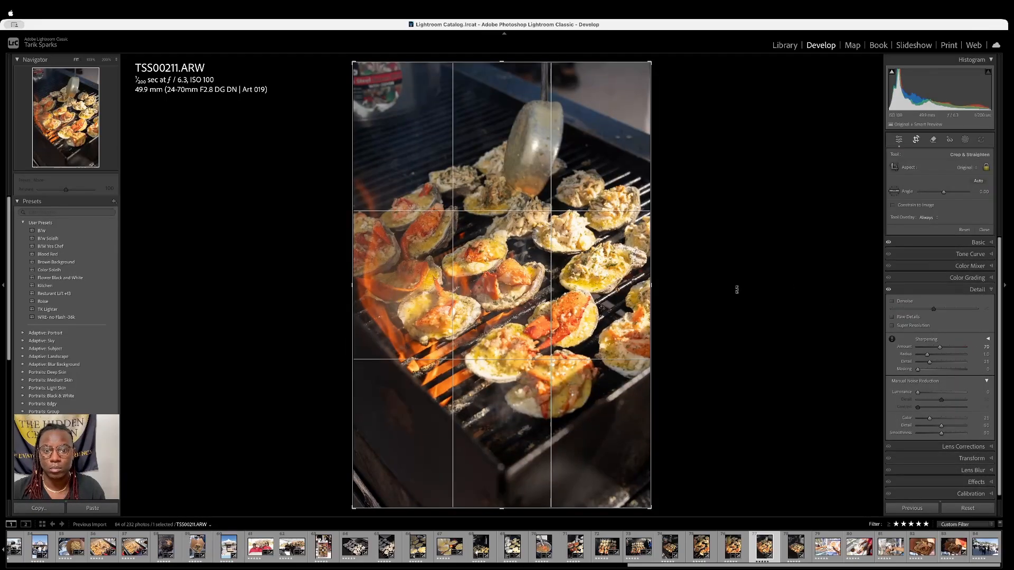
left_click_drag(503, 62, 497, 130)
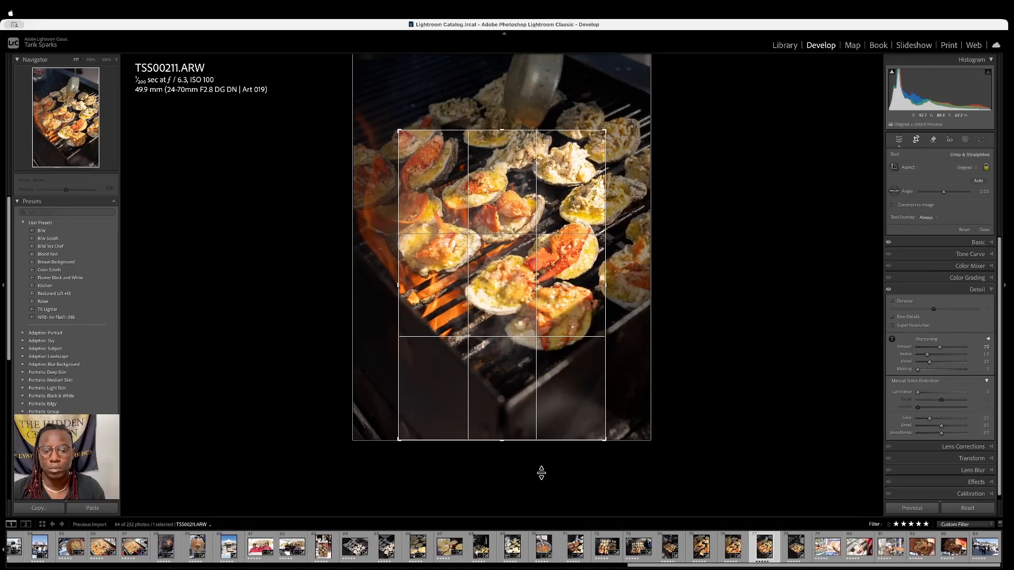
left_click_drag(502, 439, 657, 376)
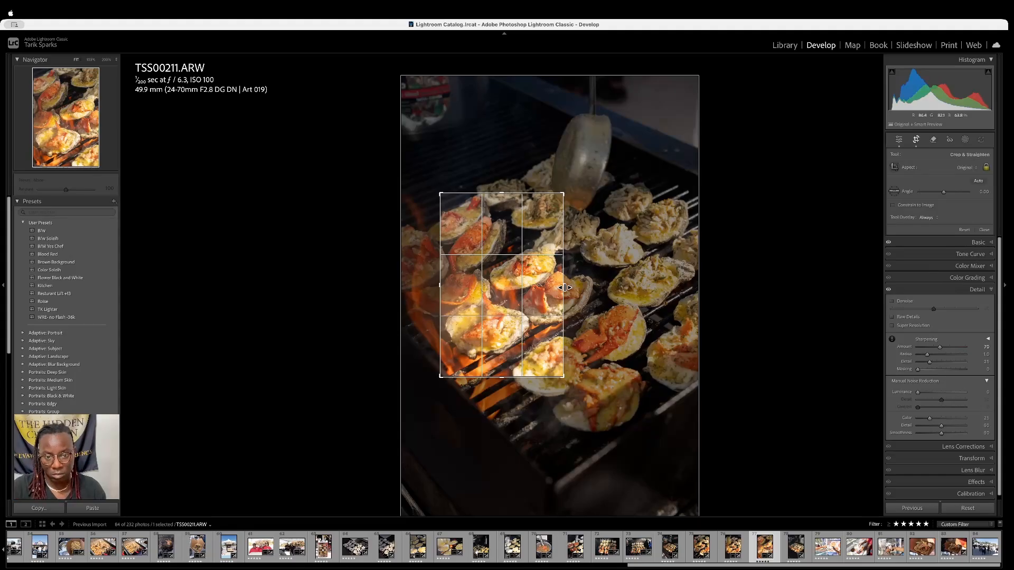
key("Return")
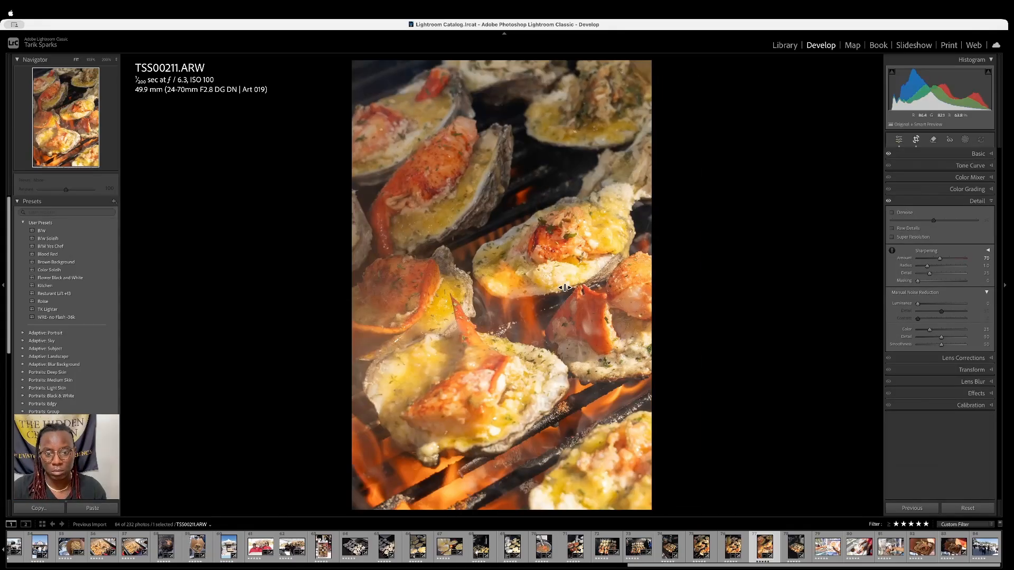
Change the crop of TSS00211.ARW to landscape orientation and reposition it to include the flames and the neighbouring oysters
key("r")
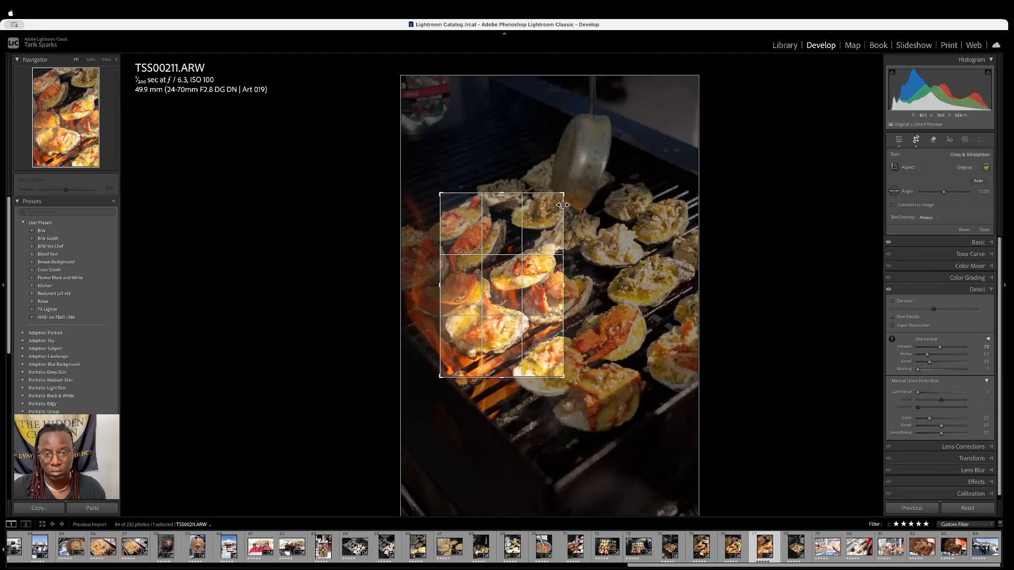
left_click_drag(562, 194, 674, 206)
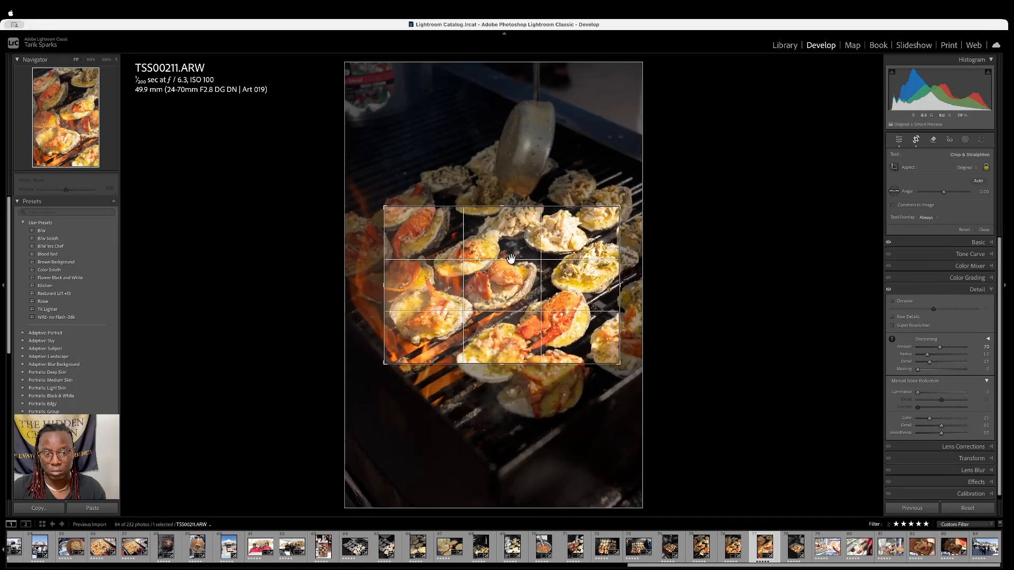
mouse_move(524, 259)
left_mouse_down()
mouse_move(517, 273)
mouse_move(498, 267)
mouse_move(518, 267)
left_mouse_up()
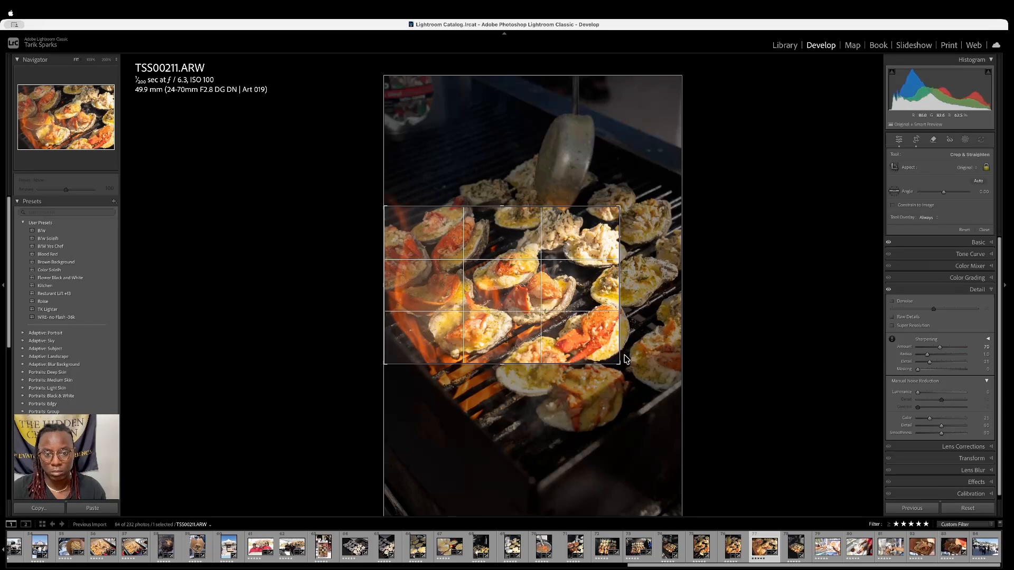
key("Return")
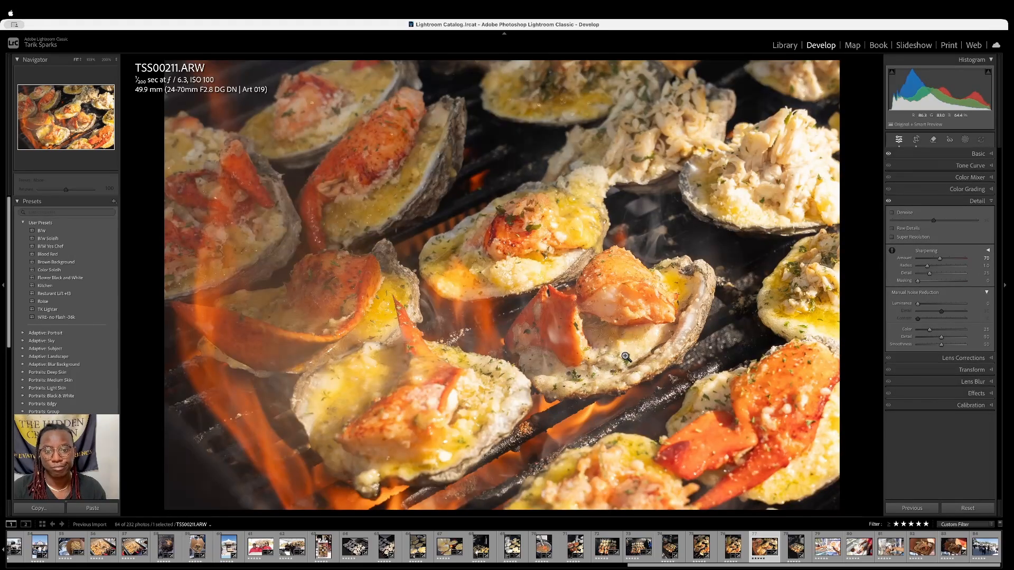
Open TSS00219.ARW for developing and crop it to a tight vertical frame around the oysters and the falling topping
key("g")
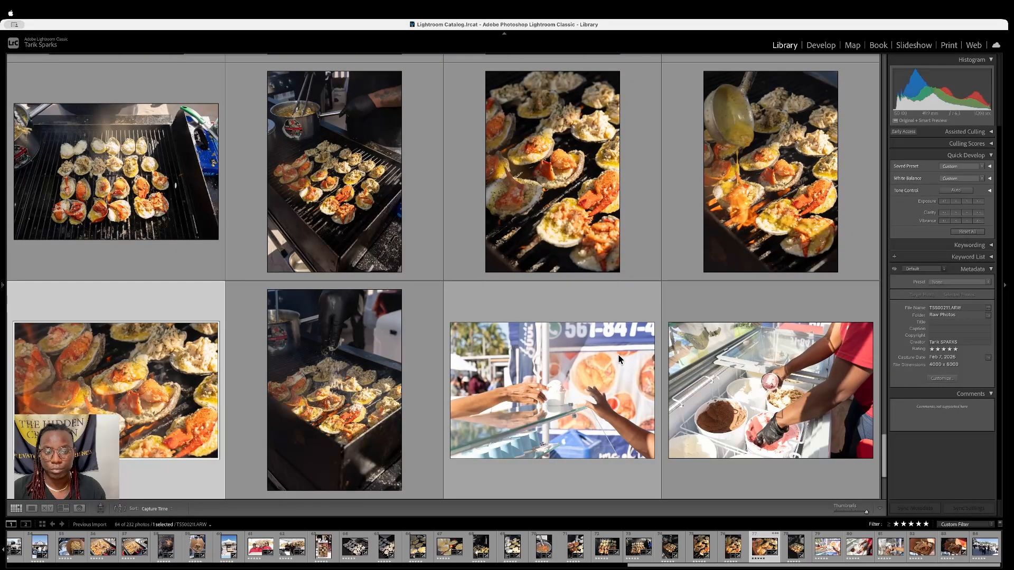
double_click(345, 373)
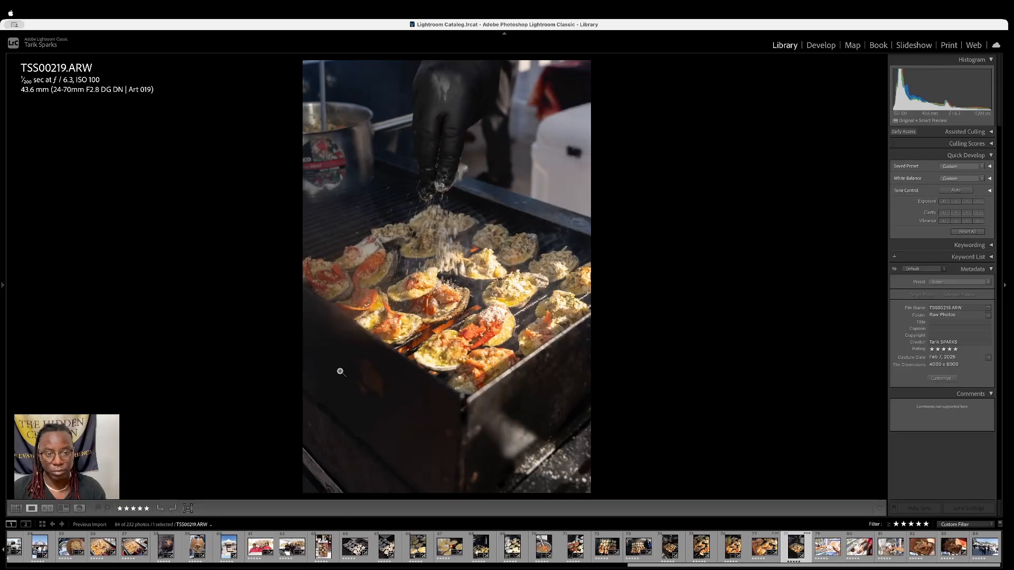
key("g")
key("e")
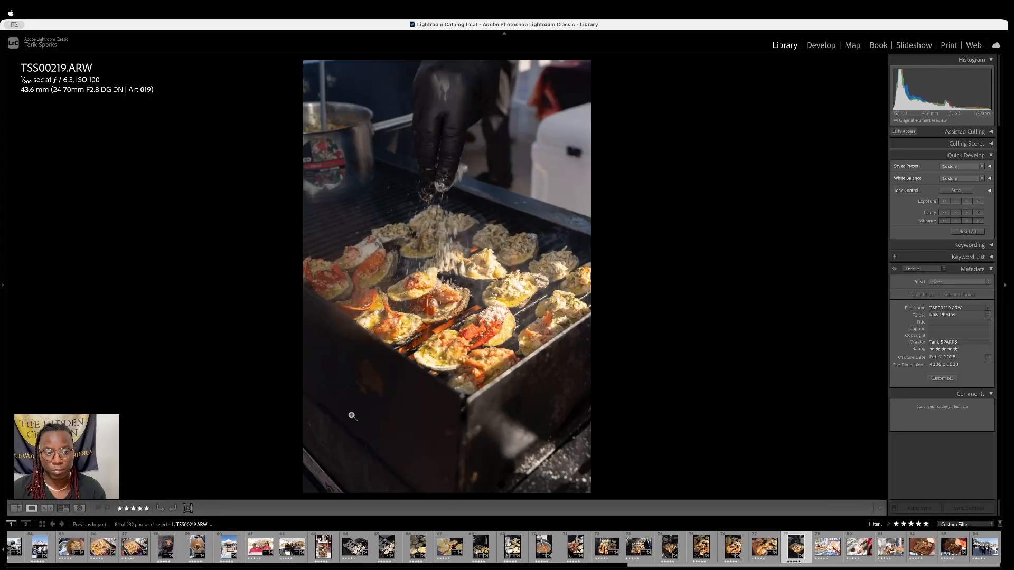
key("d")
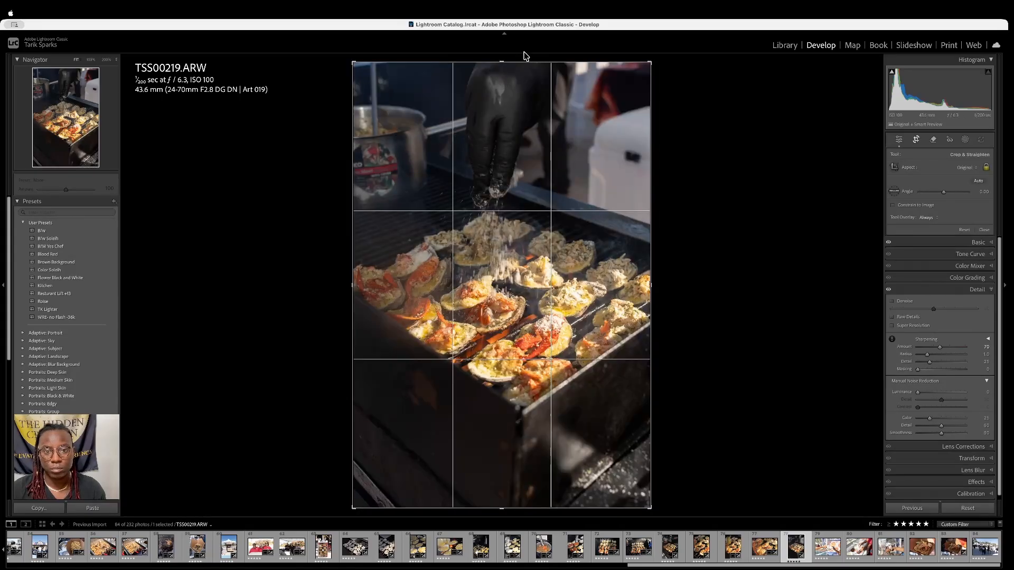
left_click_drag(507, 62, 500, 136)
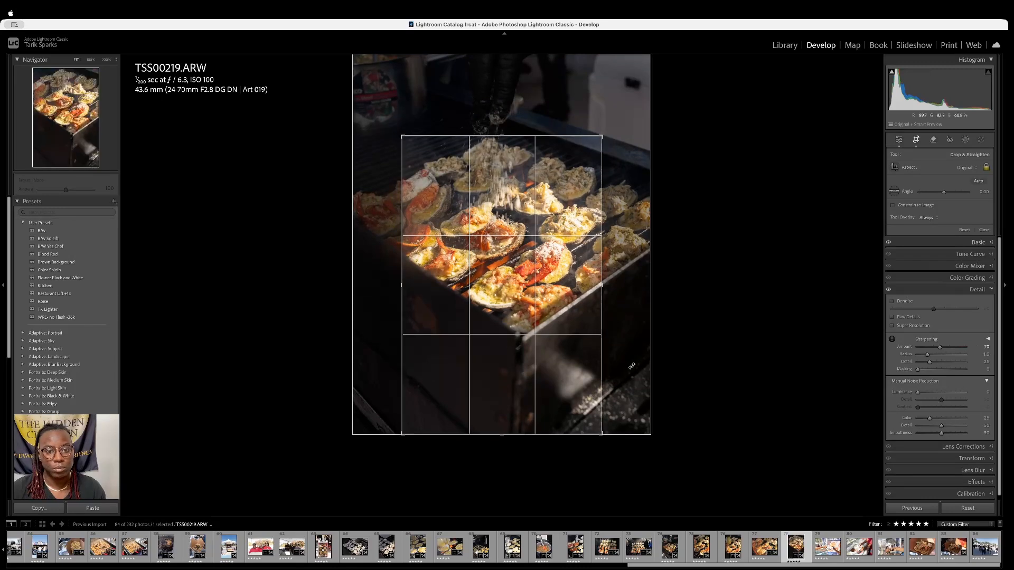
left_click_drag(501, 438, 505, 404)
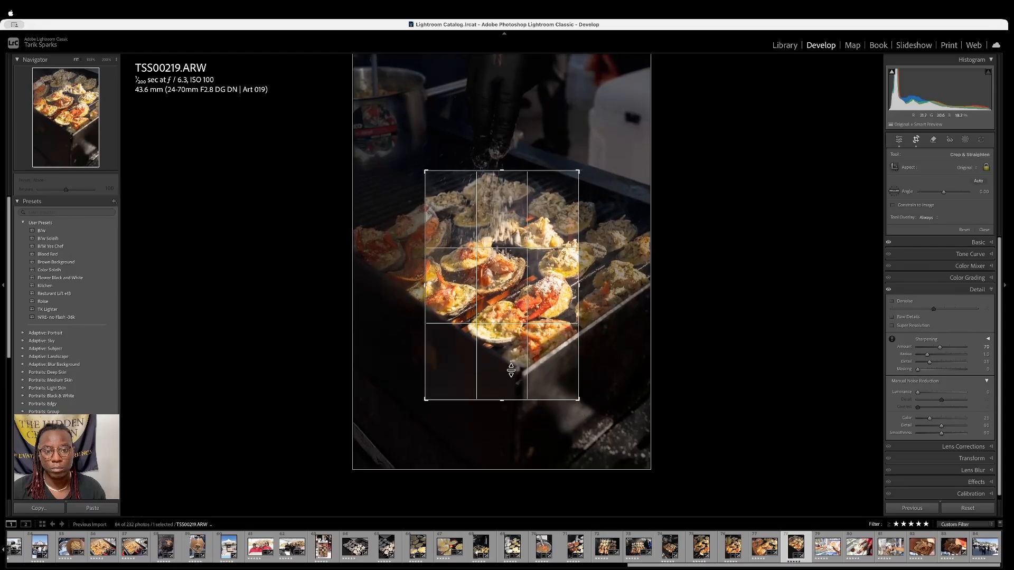
mouse_move(517, 325)
left_mouse_down()
mouse_move(482, 305)
mouse_move(522, 313)
left_mouse_up()
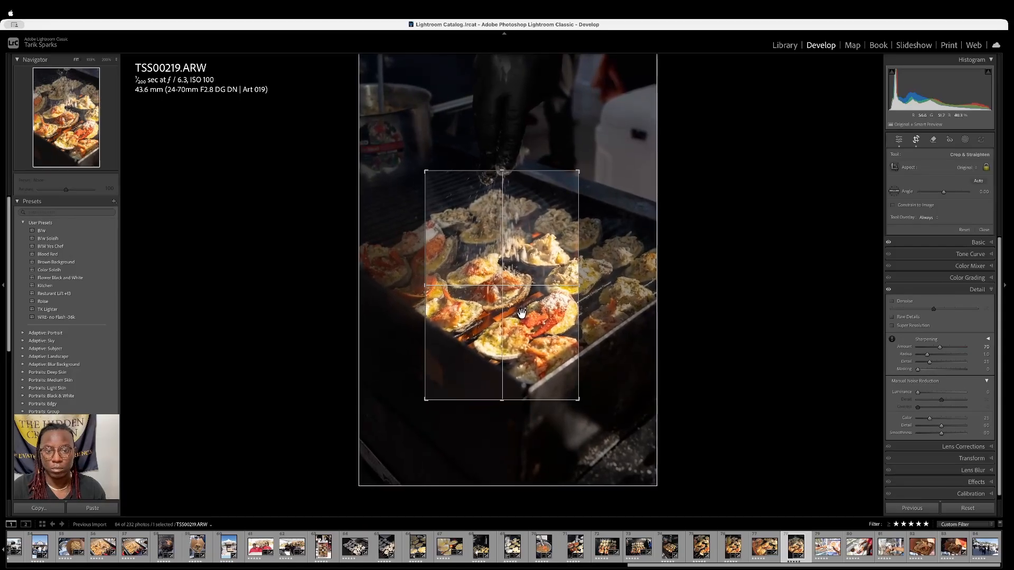
key("Return")
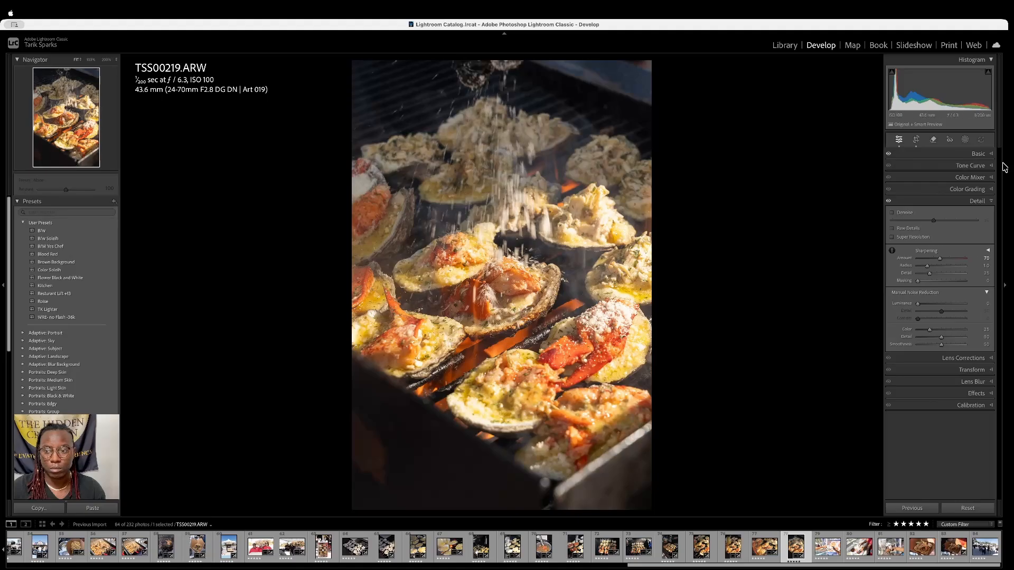
Add a radial gradient mask on TSS00219.ARW and position it over the oysters in the middle of the frame
left_click(965, 140)
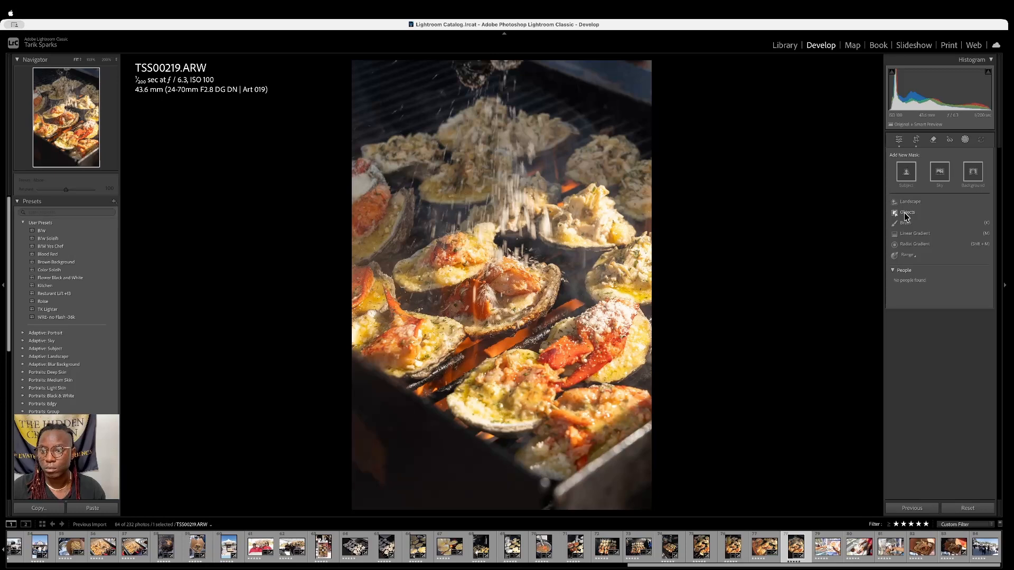
left_click(905, 243)
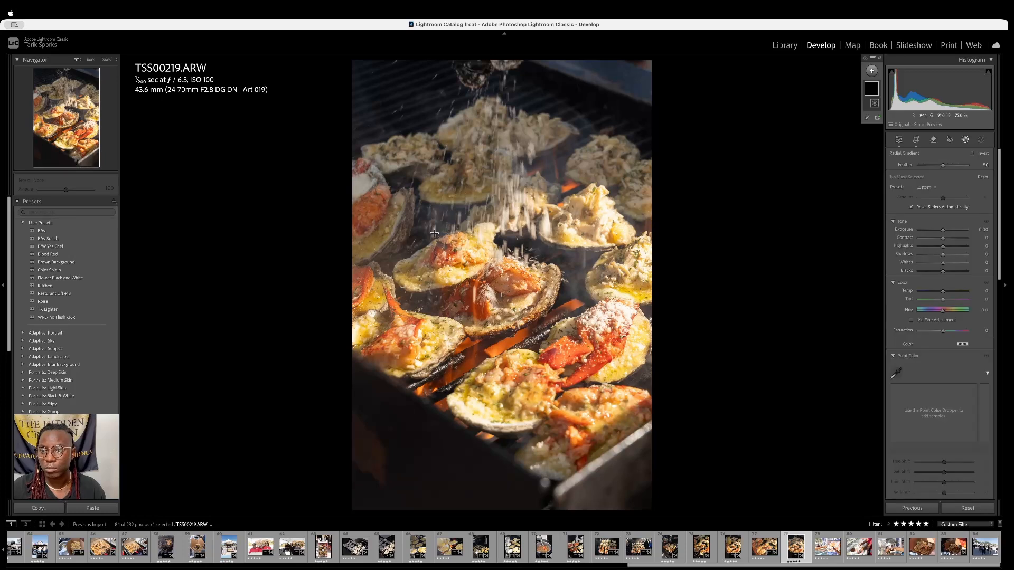
mouse_move(458, 246)
left_mouse_down()
mouse_move(498, 275)
mouse_move(520, 309)
mouse_move(558, 327)
left_mouse_up()
mouse_move(460, 242)
left_mouse_down()
mouse_move(495, 280)
mouse_move(513, 276)
mouse_move(504, 275)
left_mouse_up()
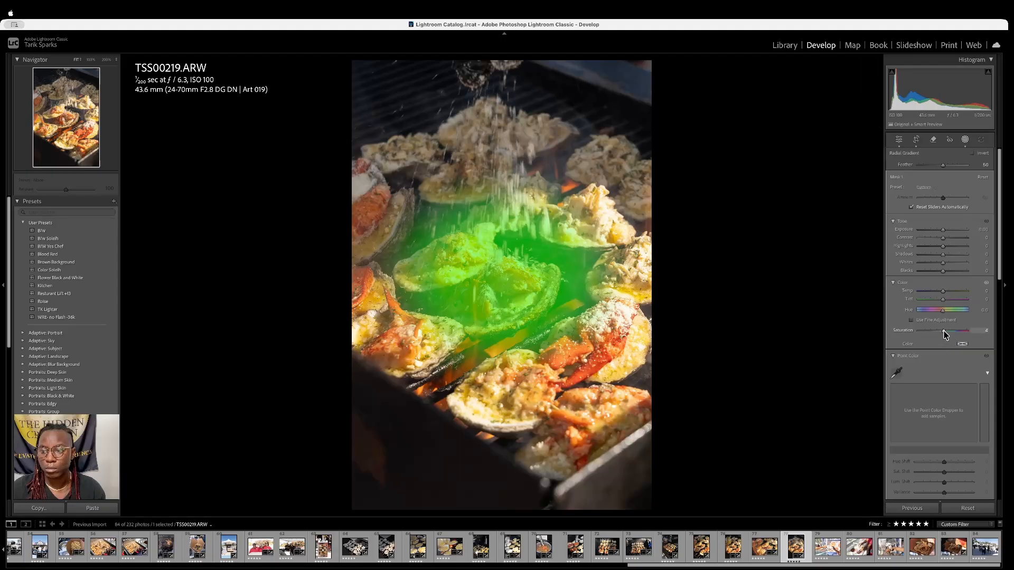
Slightly raise the radial mask's saturation, whites and highlights, and close masking
left_click_drag(944, 332, 945, 332)
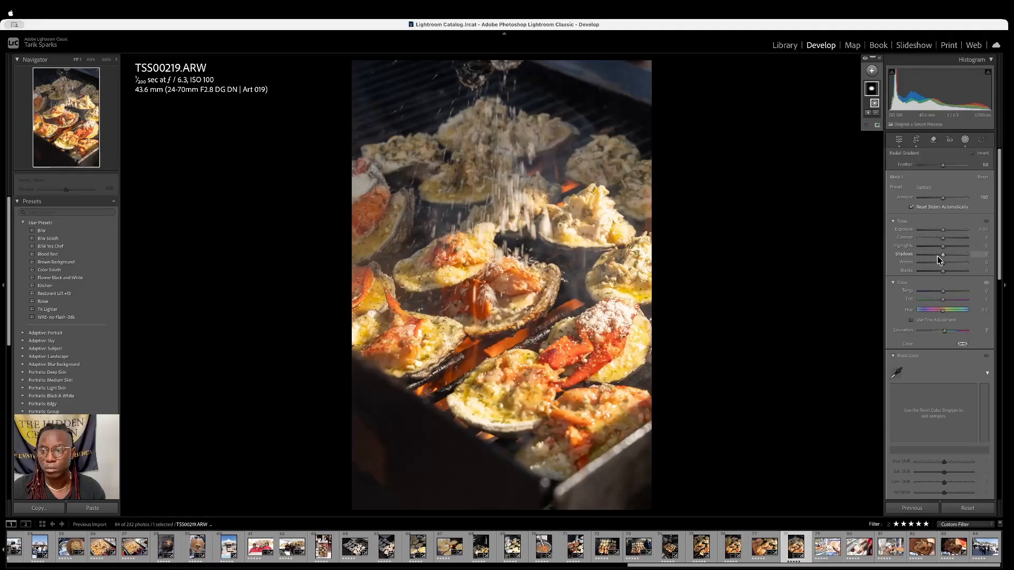
left_click_drag(942, 262, 944, 263)
left_click_drag(943, 247, 944, 247)
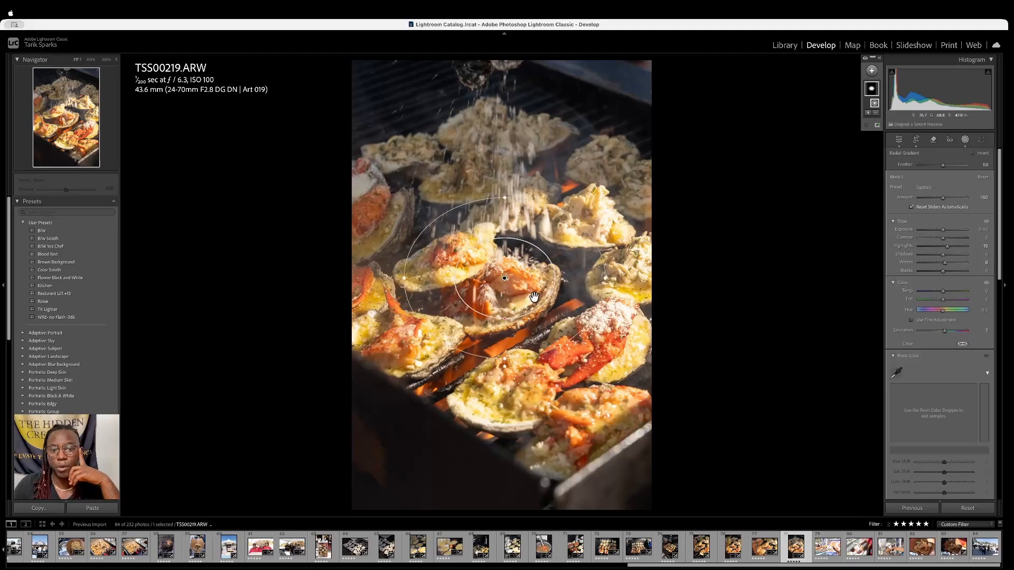
key("shift+w")
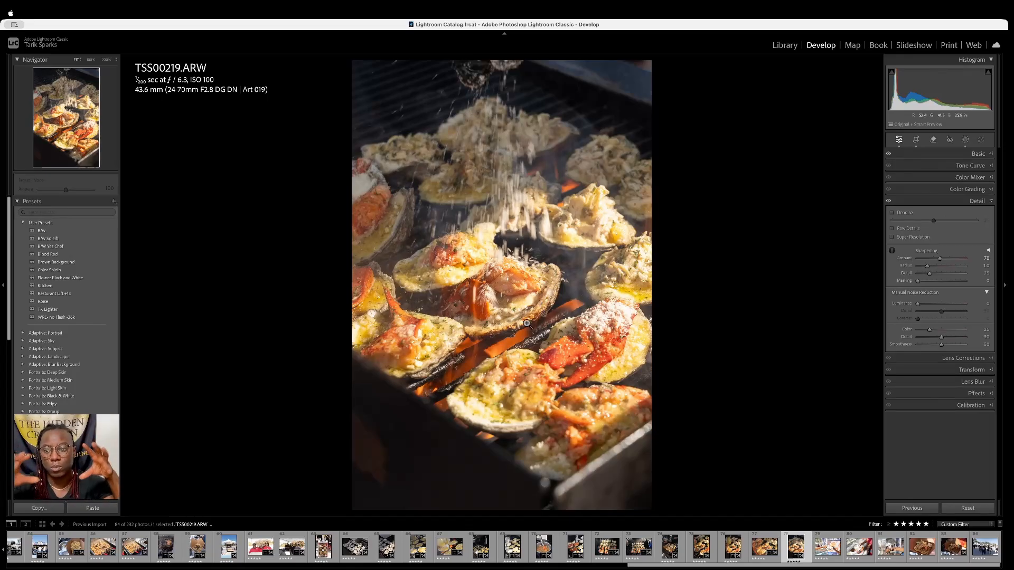
Reduce the lens profile's vignetting amount on TSS00219.ARW to 17 and compare the photo with its before version
left_click(992, 394)
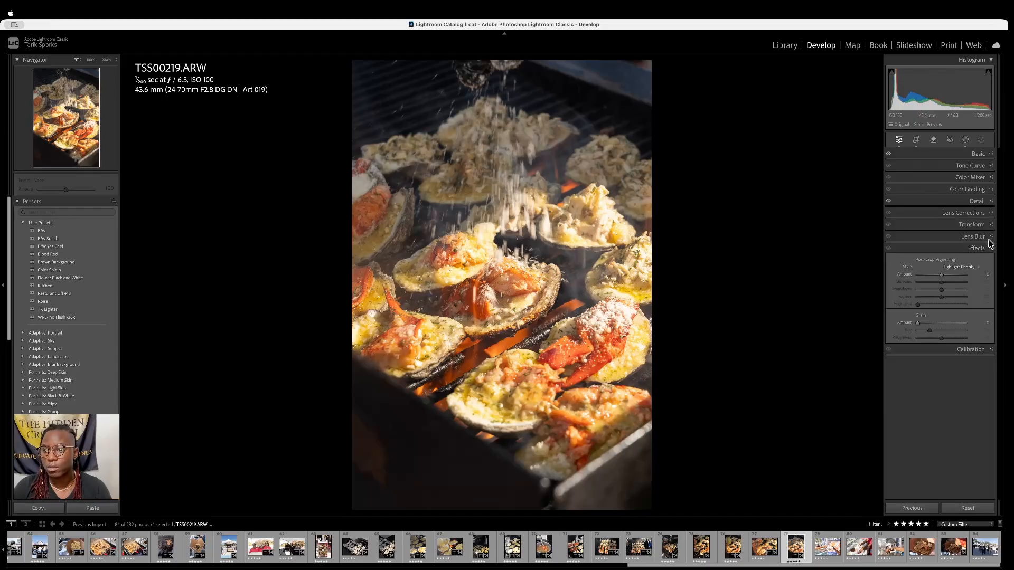
left_click(991, 213)
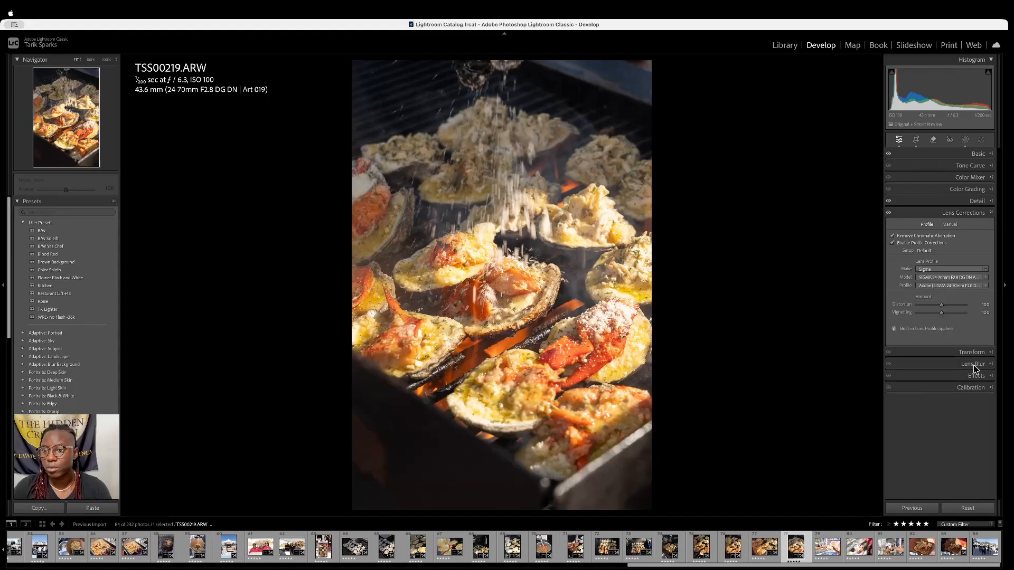
left_click_drag(943, 312, 949, 312)
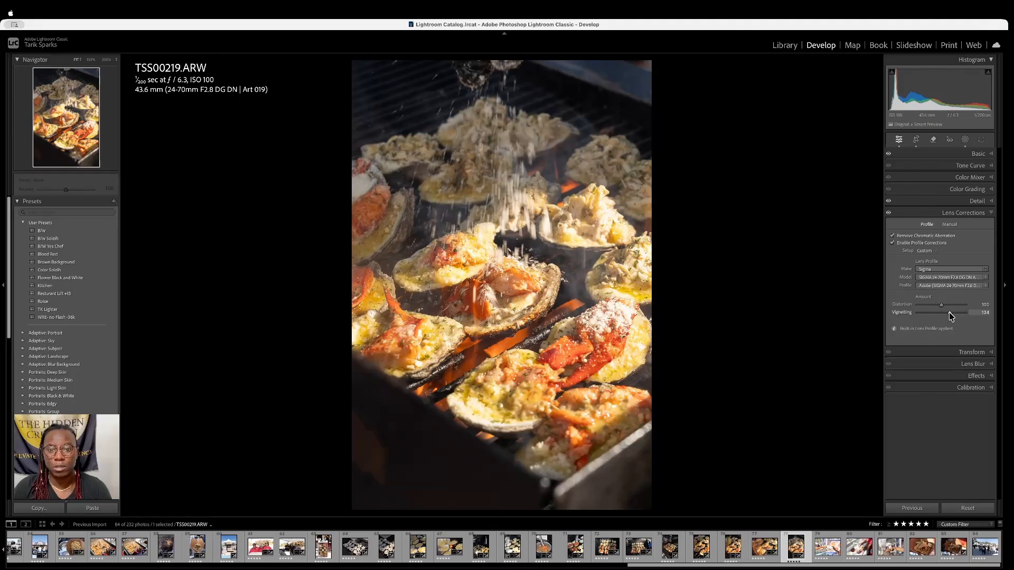
left_click_drag(949, 312, 923, 320)
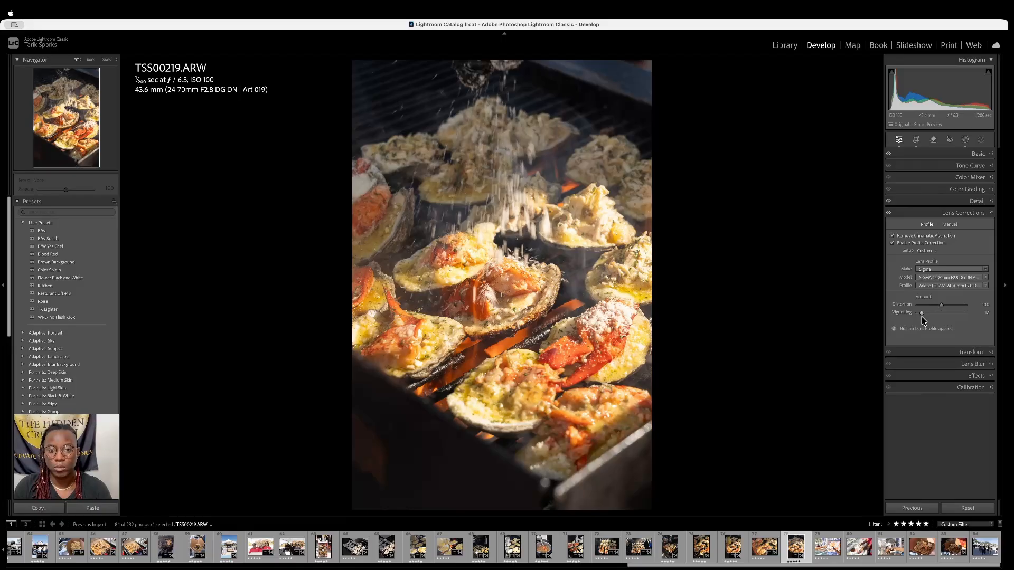
key("backslash")
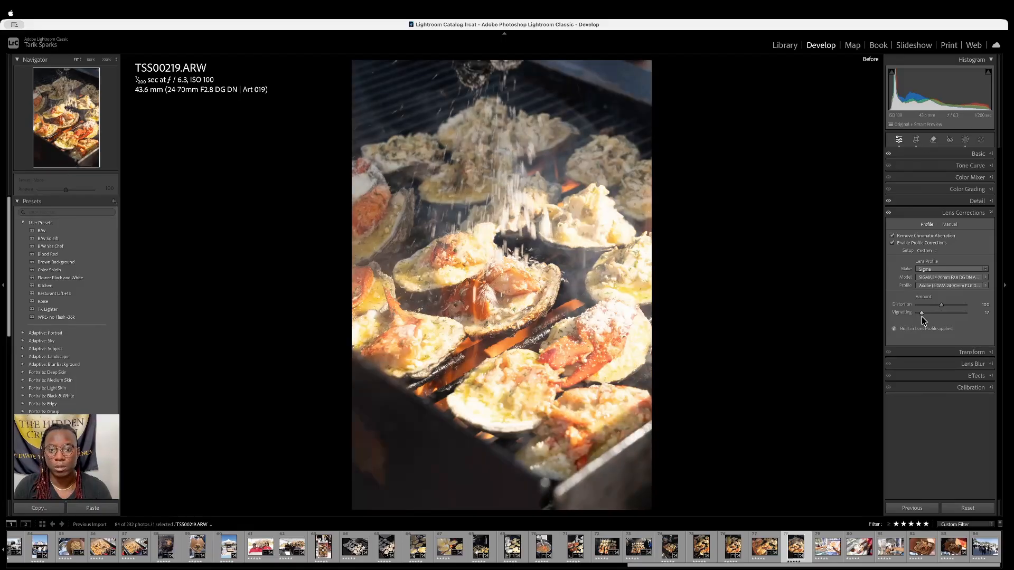
key("backslash")
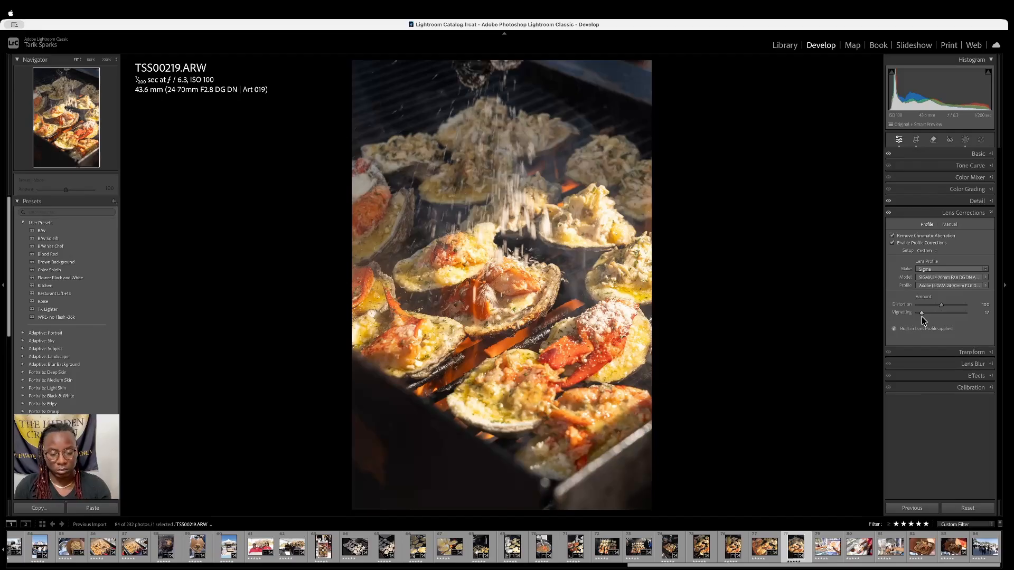
Return to the photo grid and open TSS00186.ARW, the landscape shot of plain oysters, in the enlarged single-photo view
key("g")
scroll(693, 340, "up", 2)
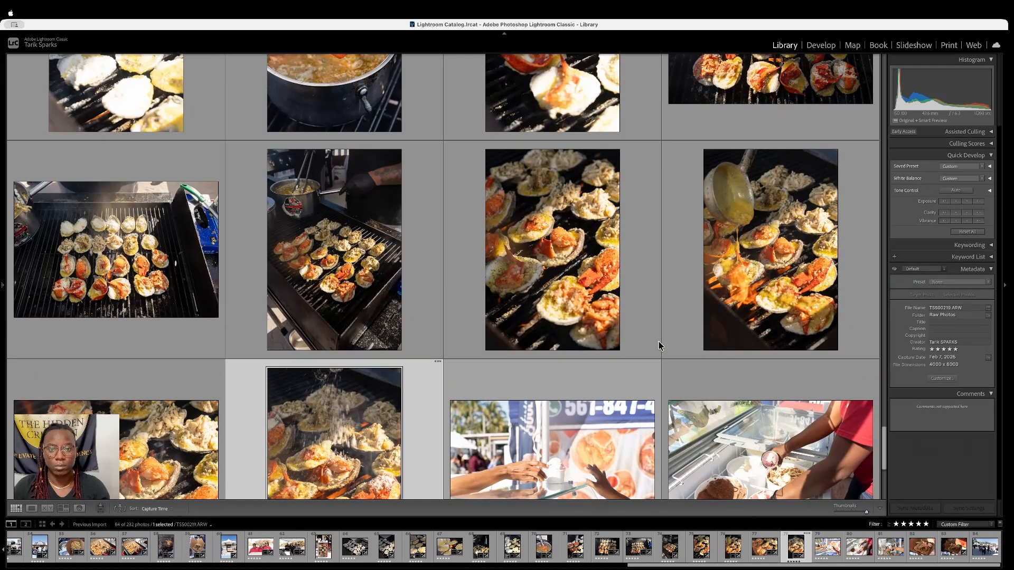
scroll(659, 345, "up", 10)
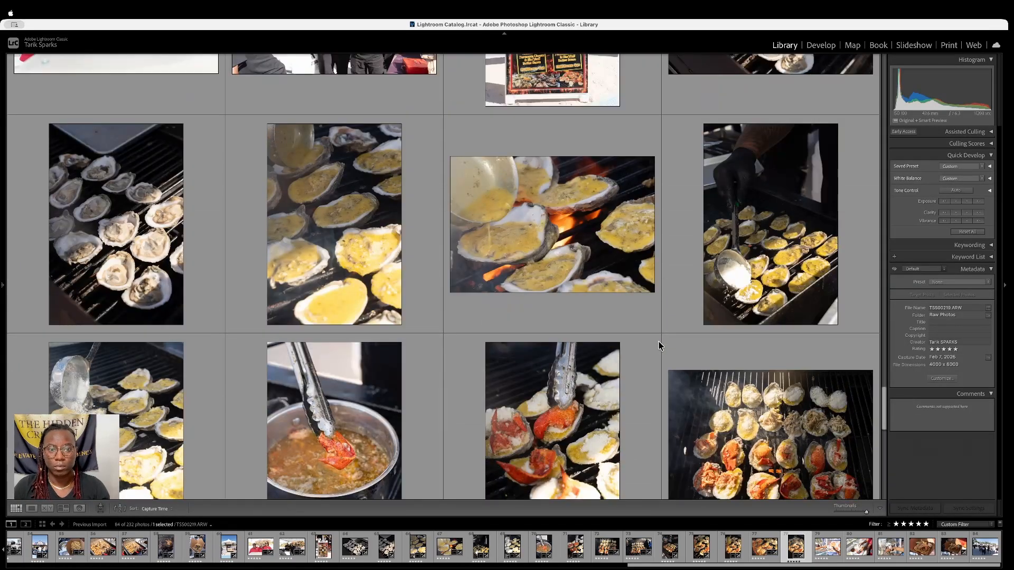
scroll(659, 346, "up", 6)
left_click(773, 197)
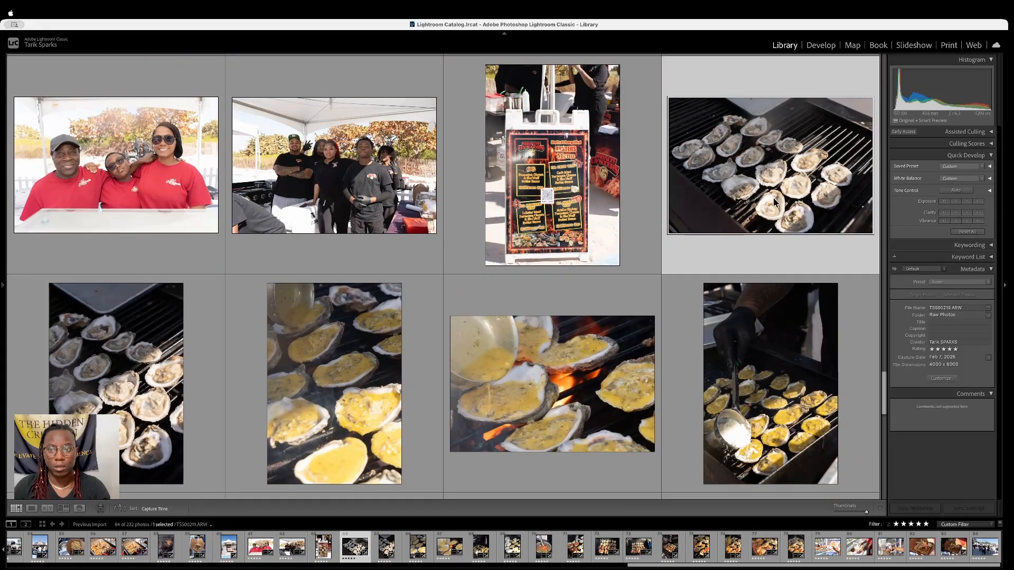
double_click(773, 197)
key("g")
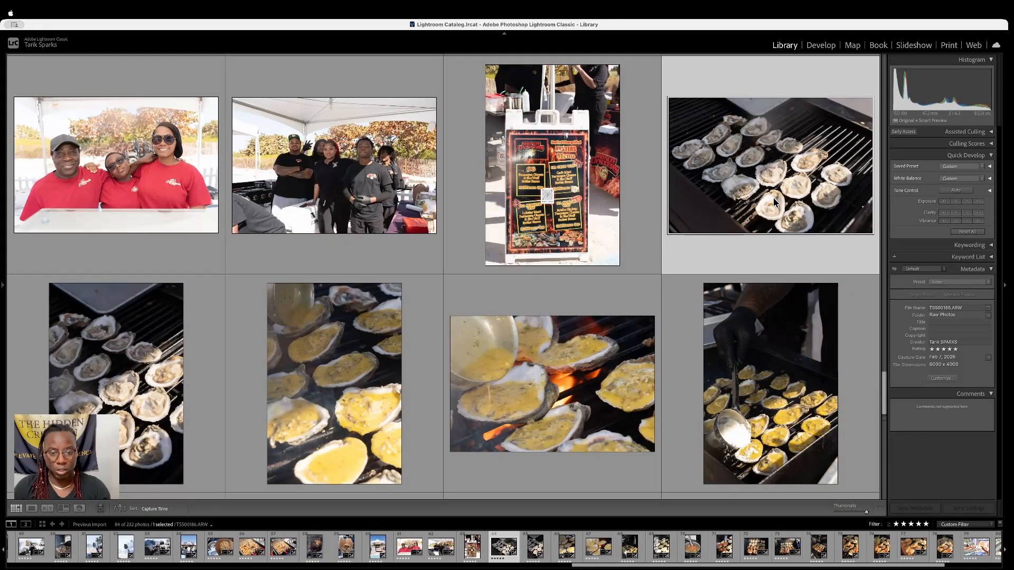
double_click(773, 197)
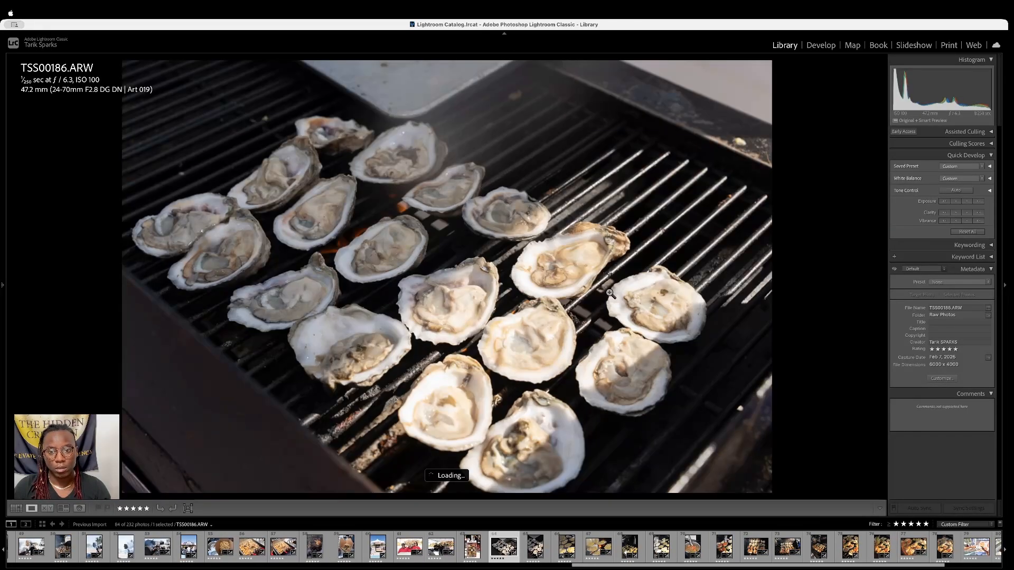
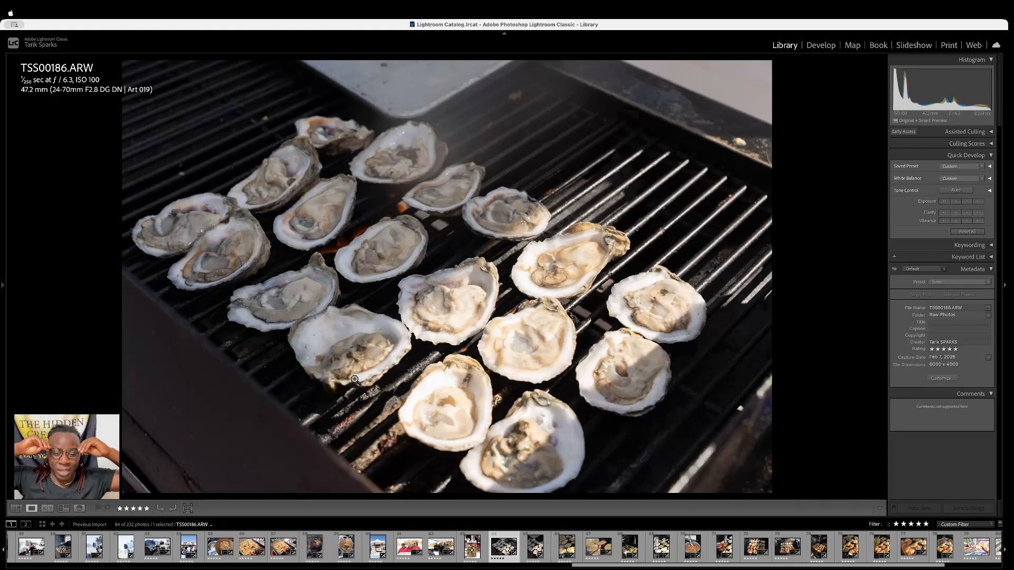
Review TSS00186.ARW and the four oyster photos that follow it in full screen, ending on TSS00191.ARW
key("f")
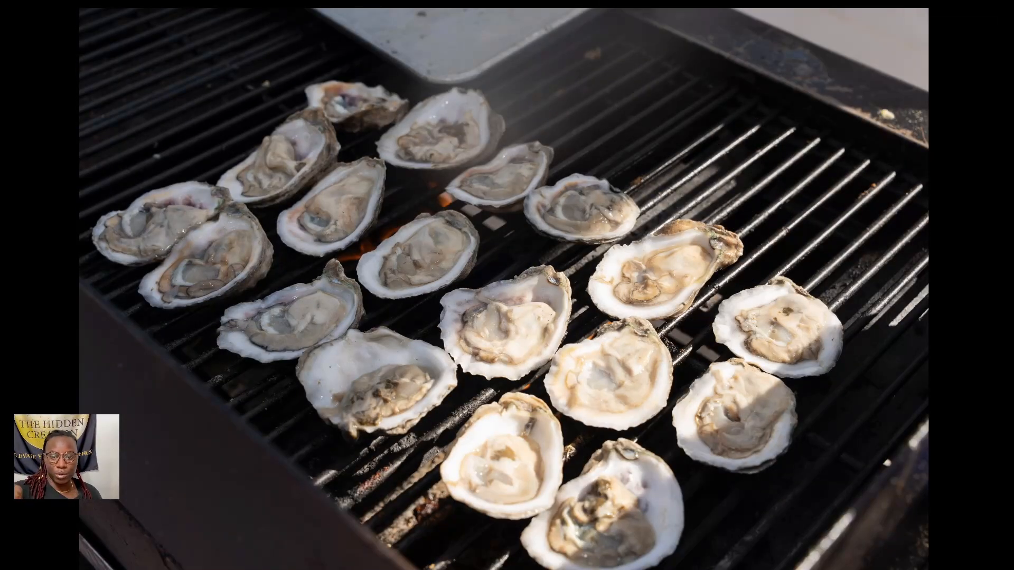
key("Right")
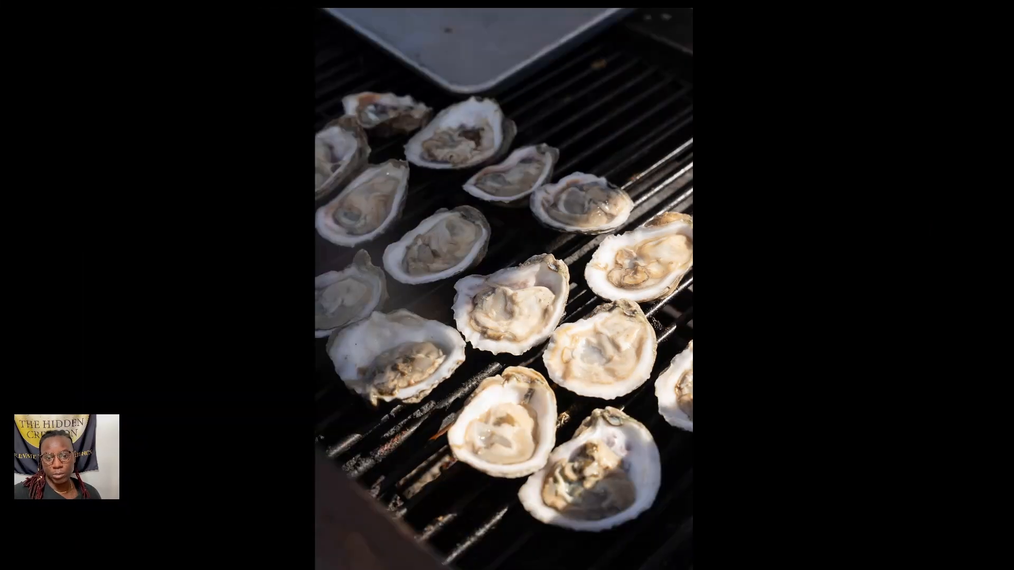
key("Right")
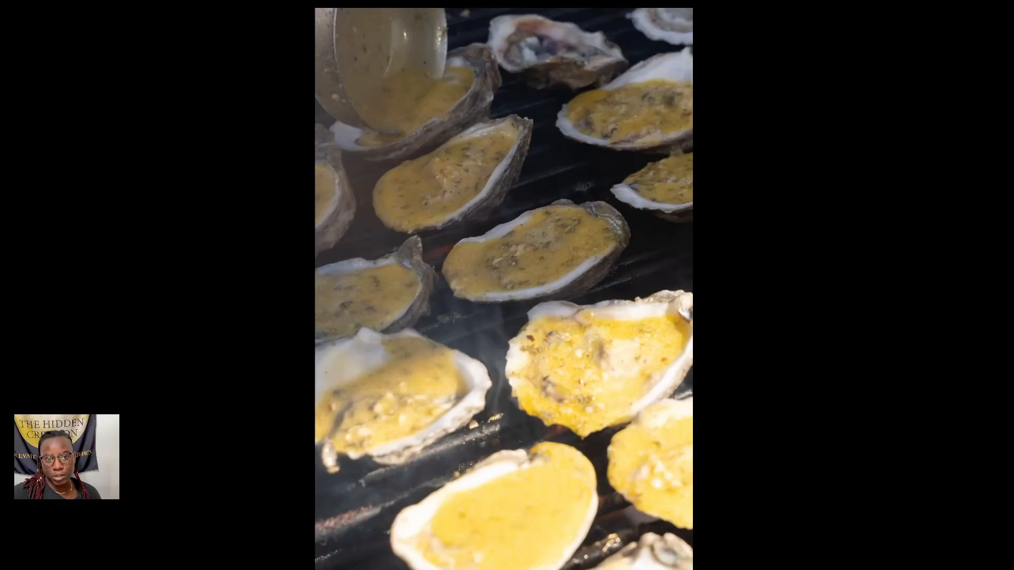
key("Right")
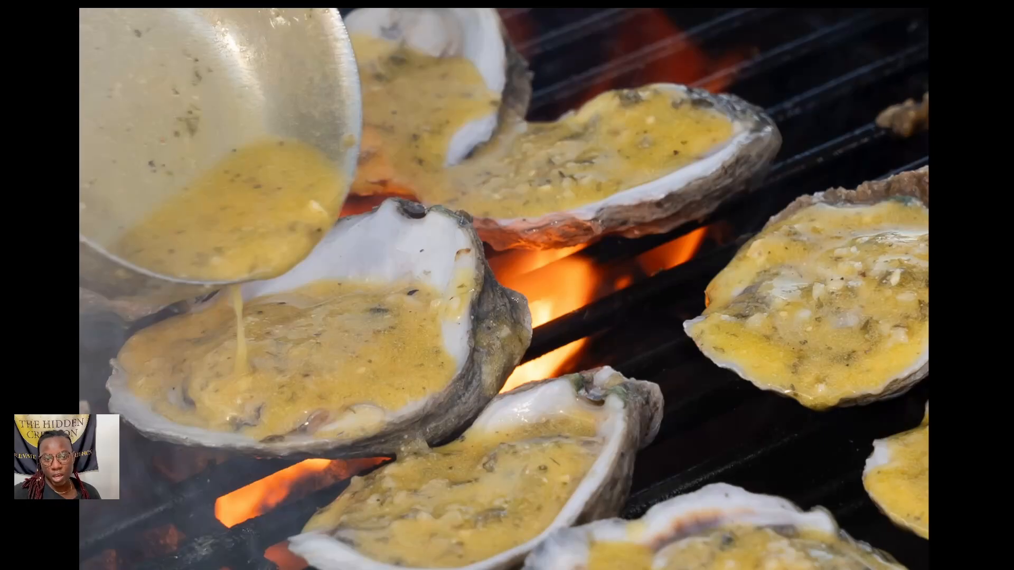
key("Right")
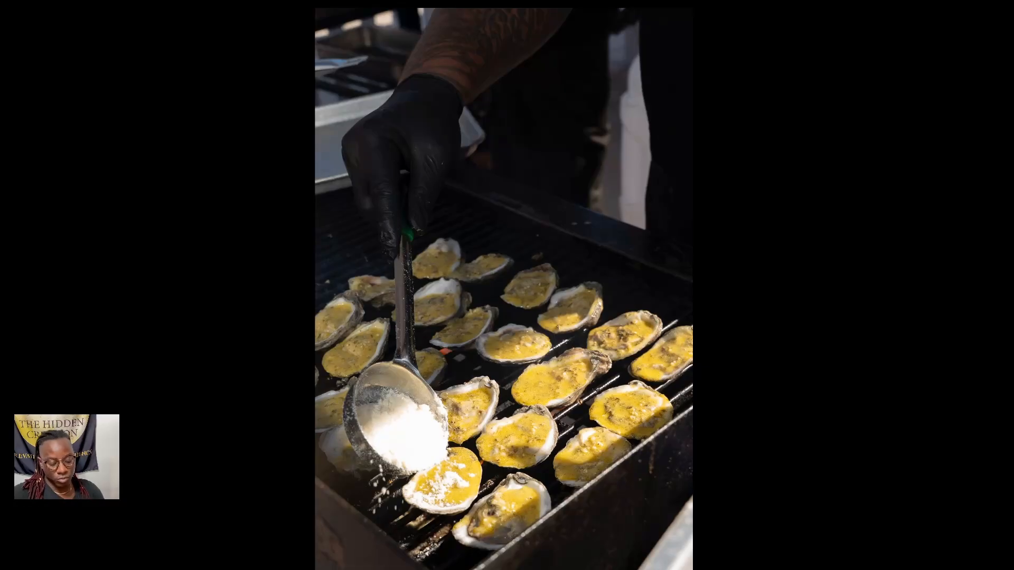
key("Escape")
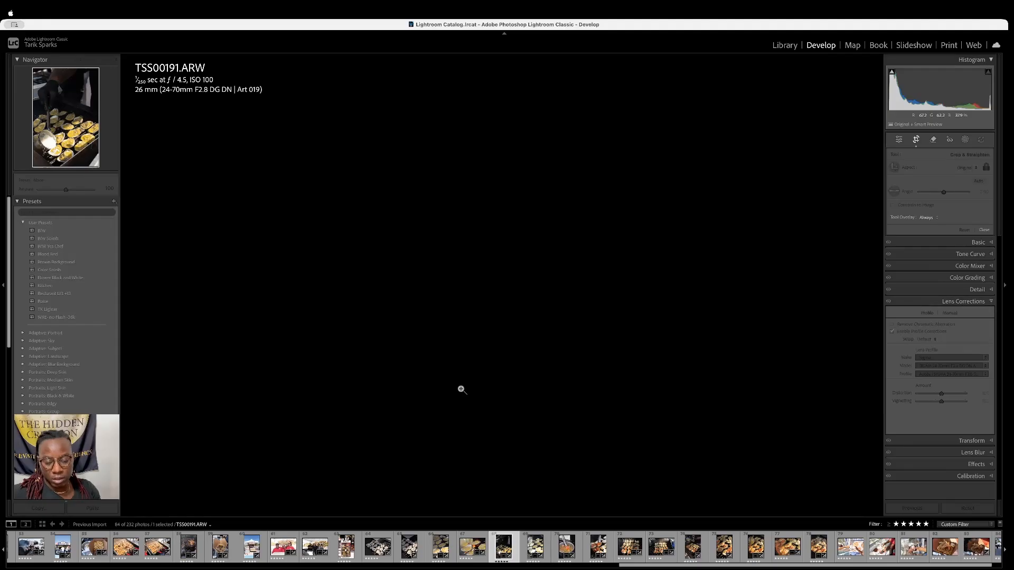
Lower the rating of TSS00191.ARW, the gloved hand spooning topping onto the oysters, to four stars in the grid
key("g")
scroll(460, 387, "down", 3)
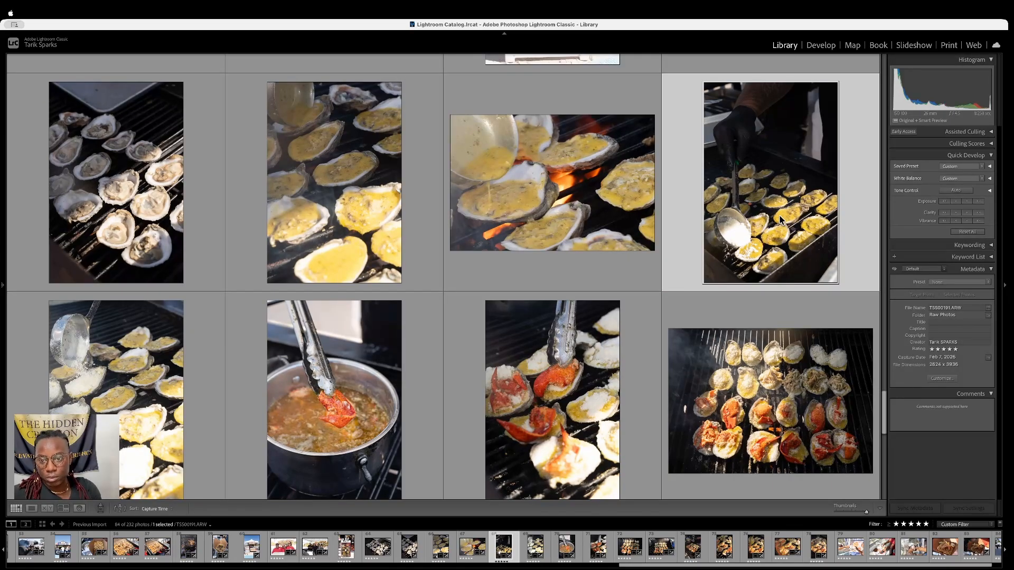
left_click(149, 434)
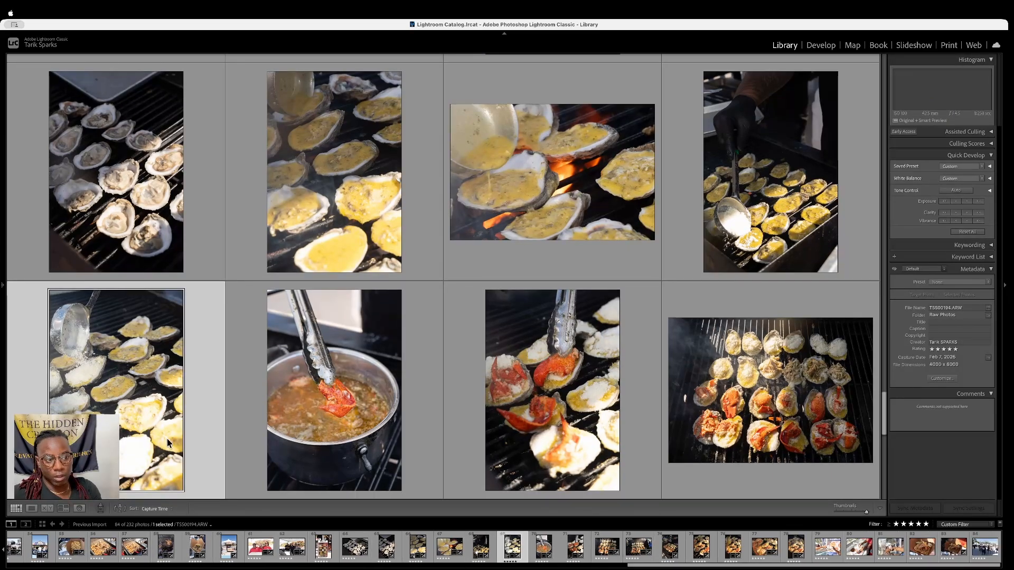
left_click(780, 182)
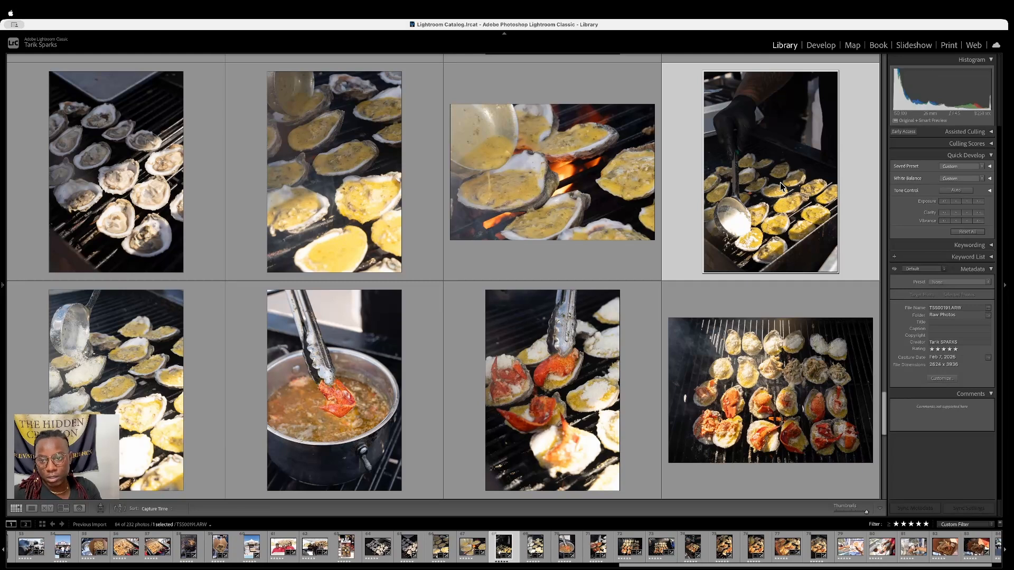
key("4")
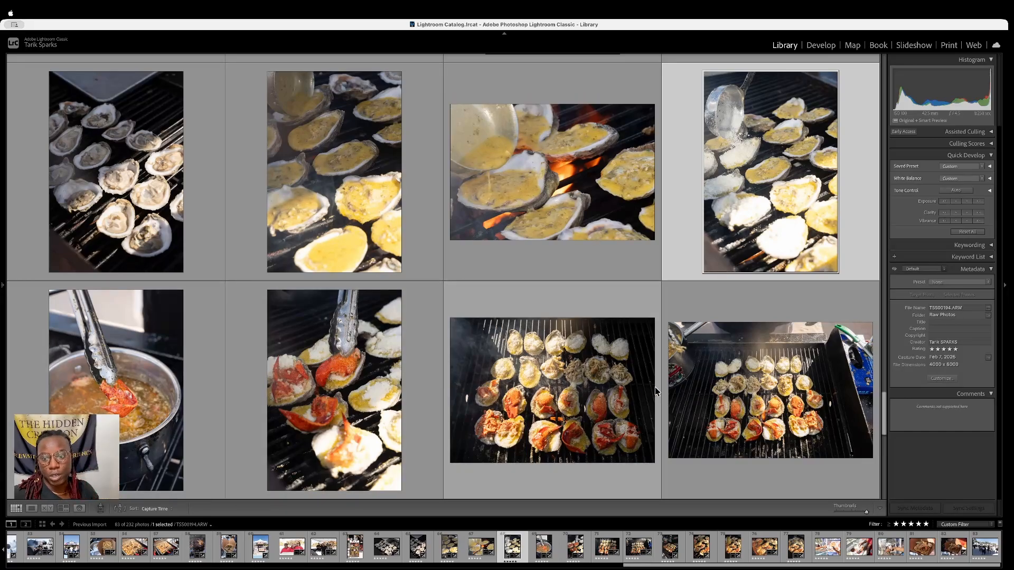
Open TSS00204.ARW for developing and lower its highlights to -60
double_click(597, 388)
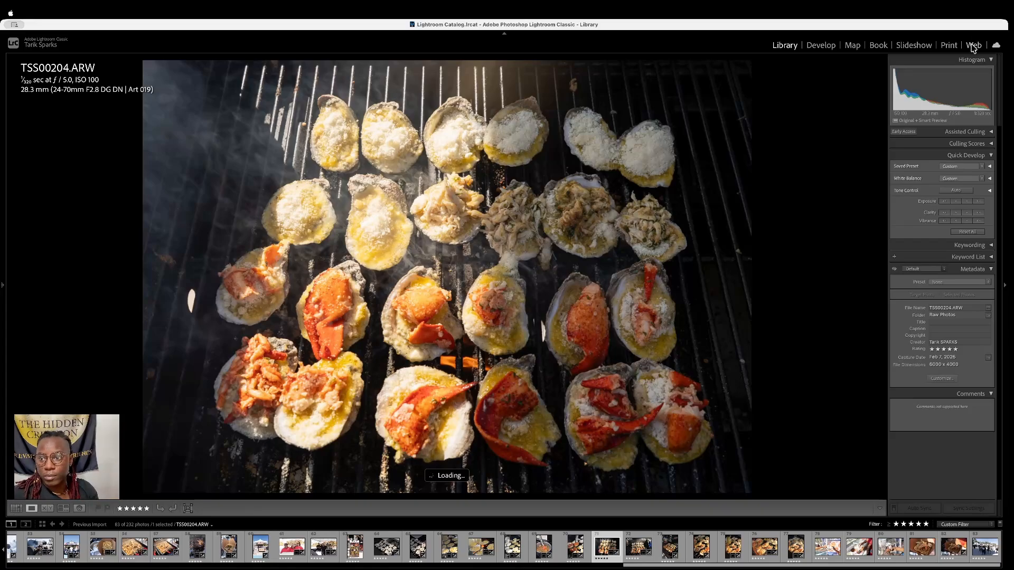
left_click(822, 47)
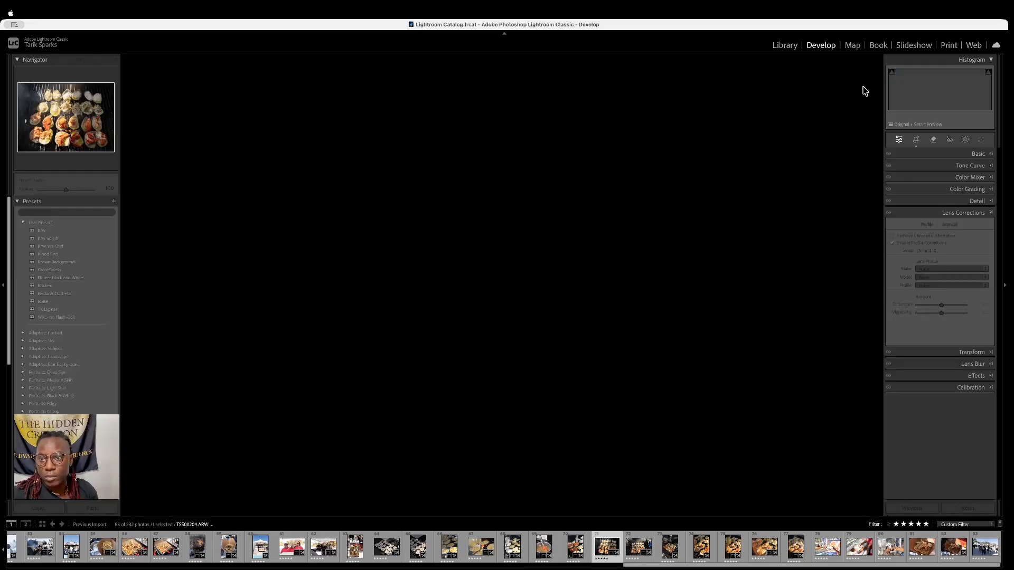
left_click(990, 154)
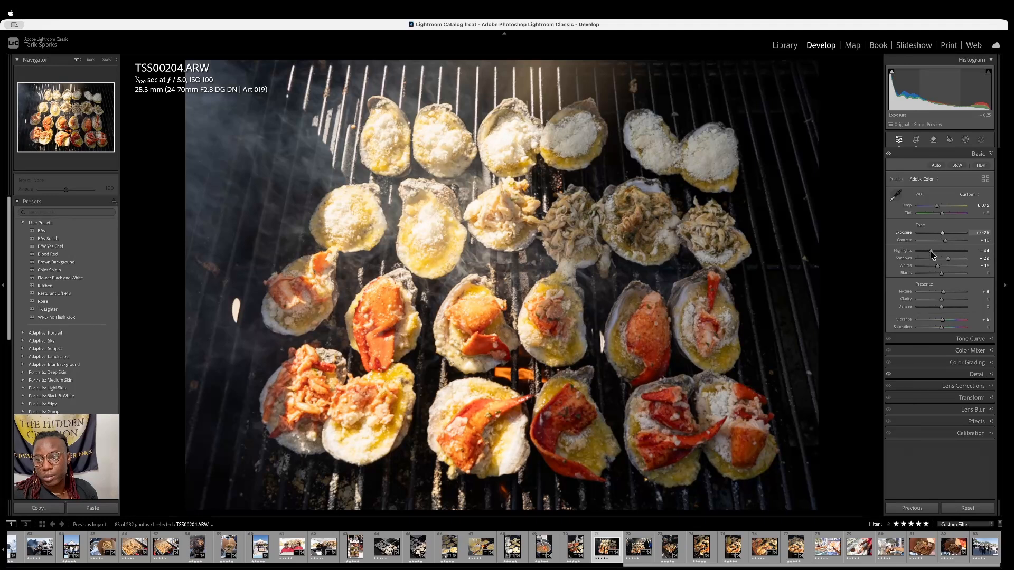
left_click(927, 251)
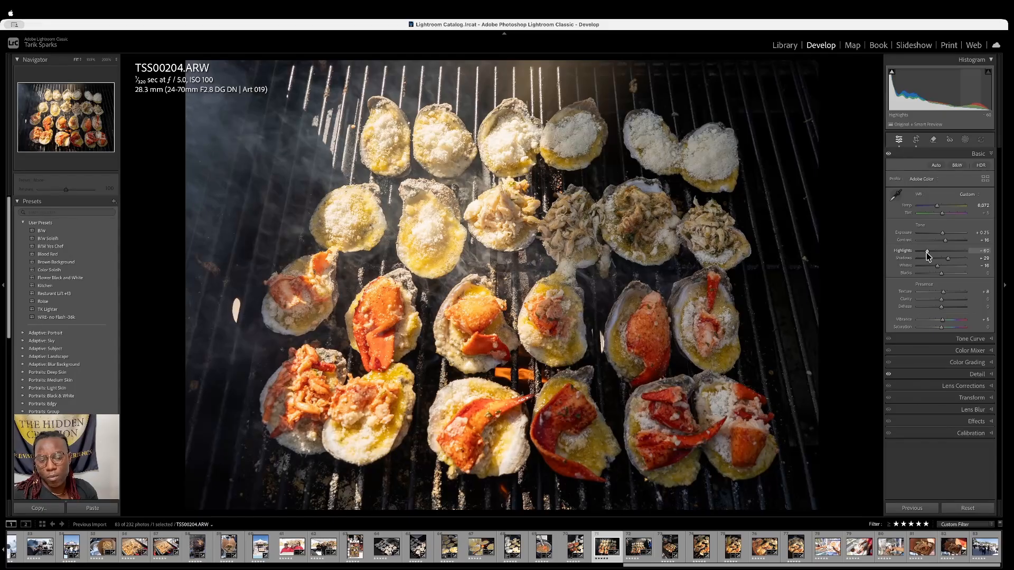
Return to the grid and clear the star rating of the wide landscape grill shot that follows TSS00204.ARW
key("g")
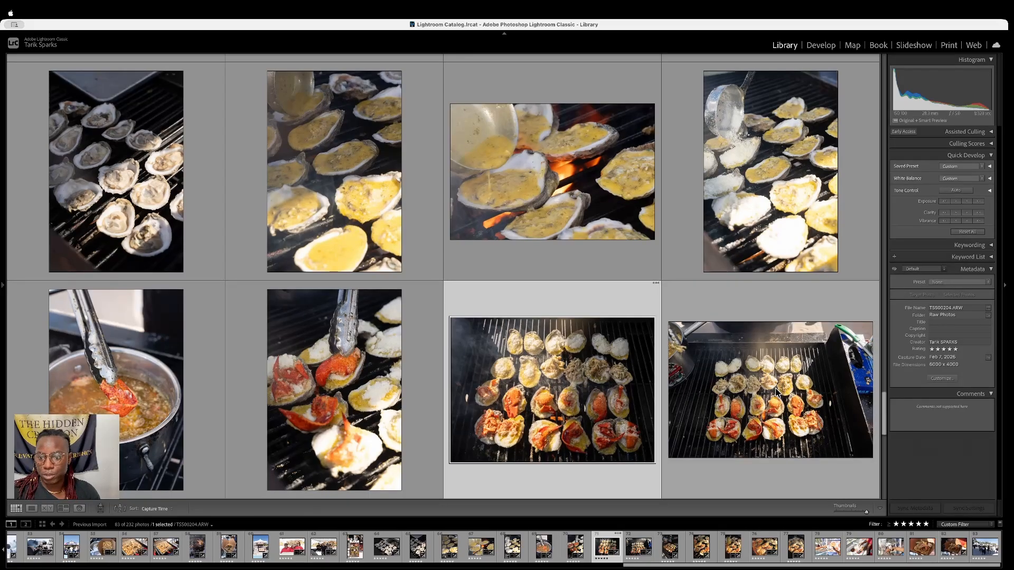
scroll(775, 391, "down", 3)
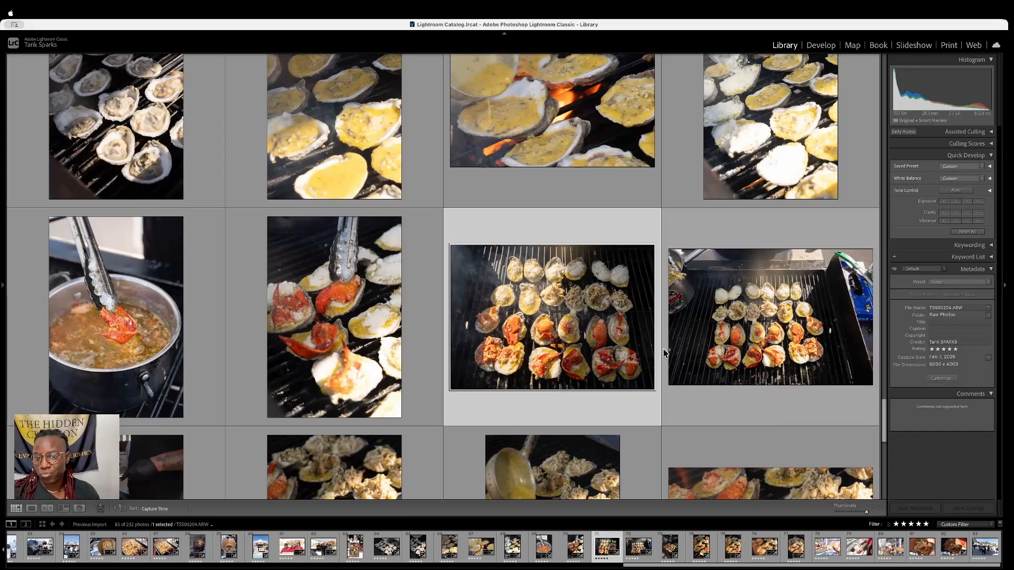
left_click(754, 308)
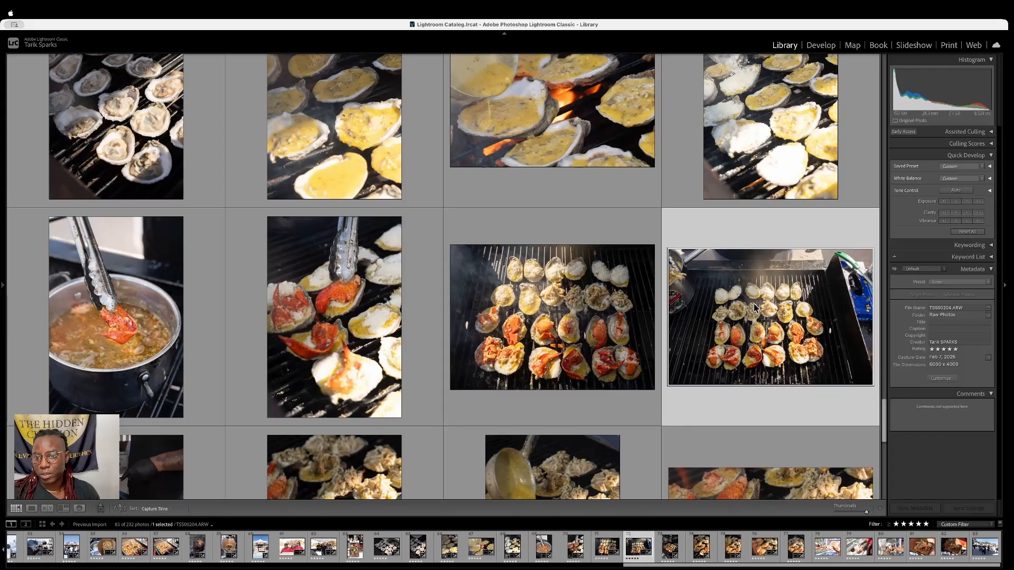
key("0")
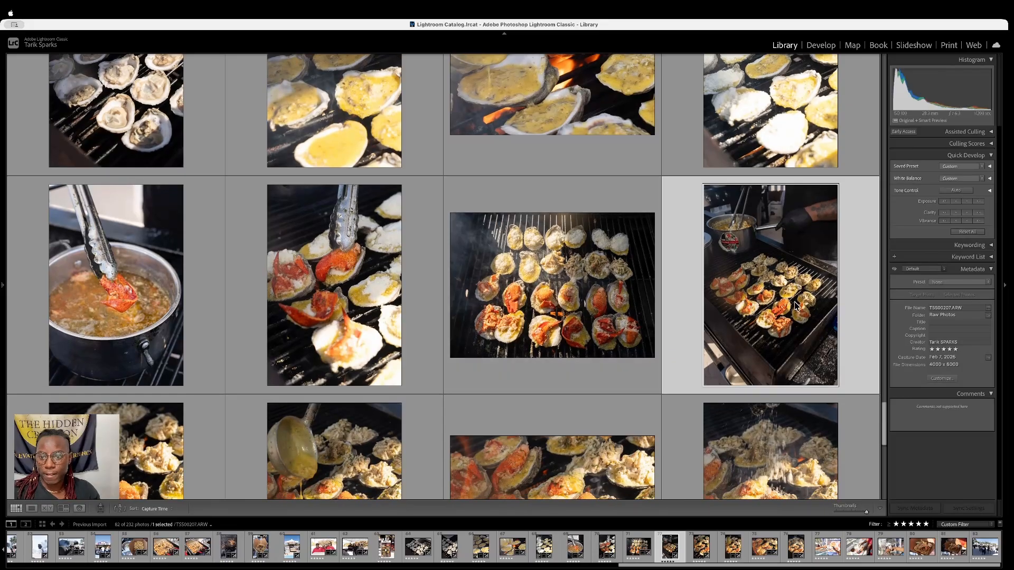
Look over the neighbouring oyster frames in the grid and open TSS00207.ARW for developing
scroll(796, 306, "down", 1)
scroll(796, 306, "down", 1)
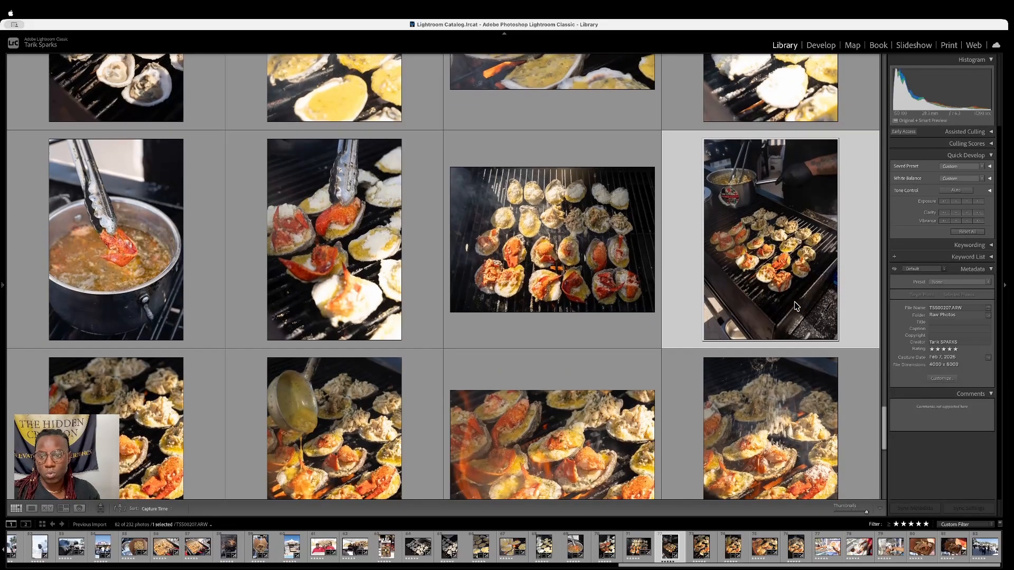
scroll(796, 306, "up", 5)
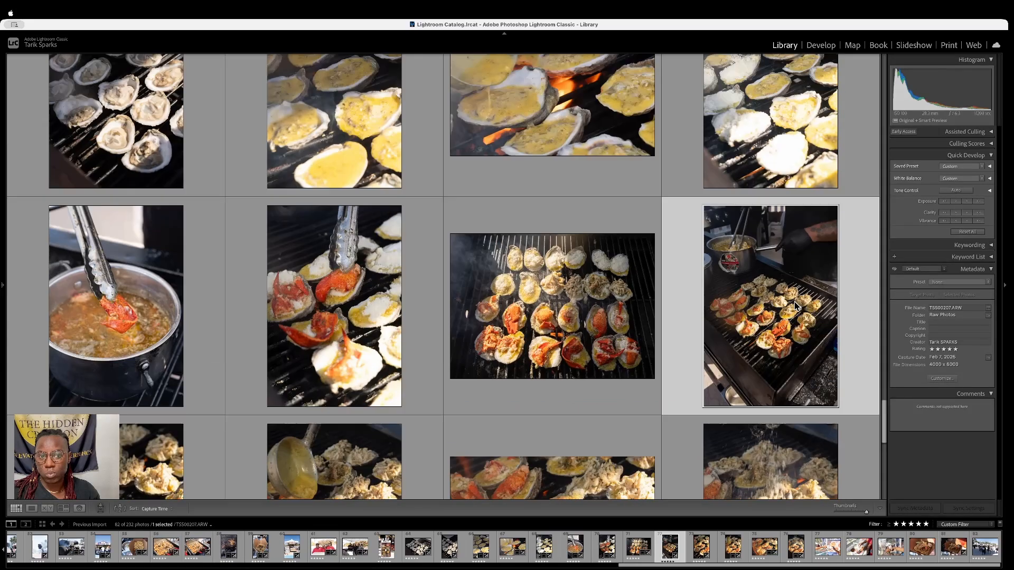
scroll(795, 305, "down", 5)
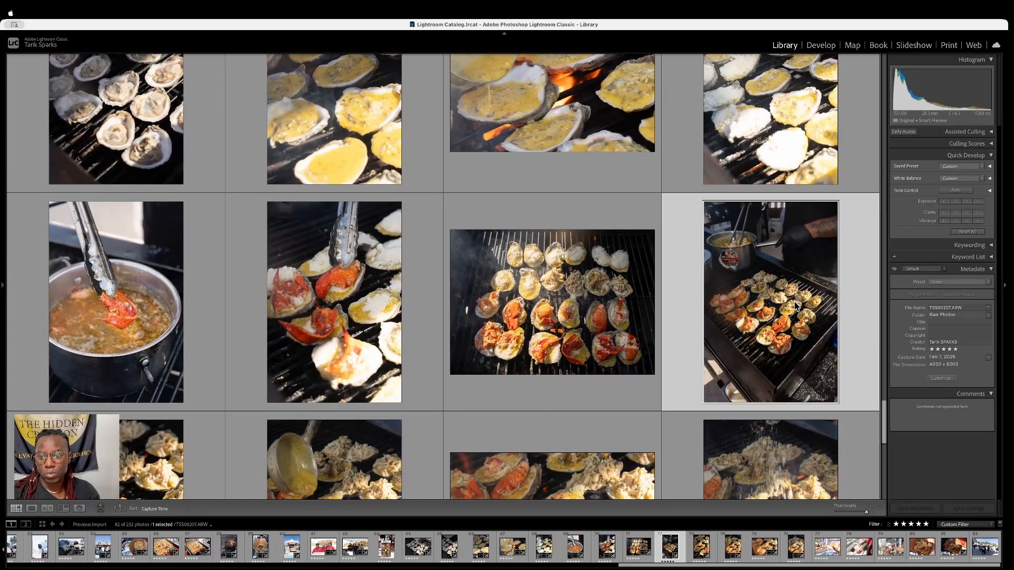
double_click(793, 304)
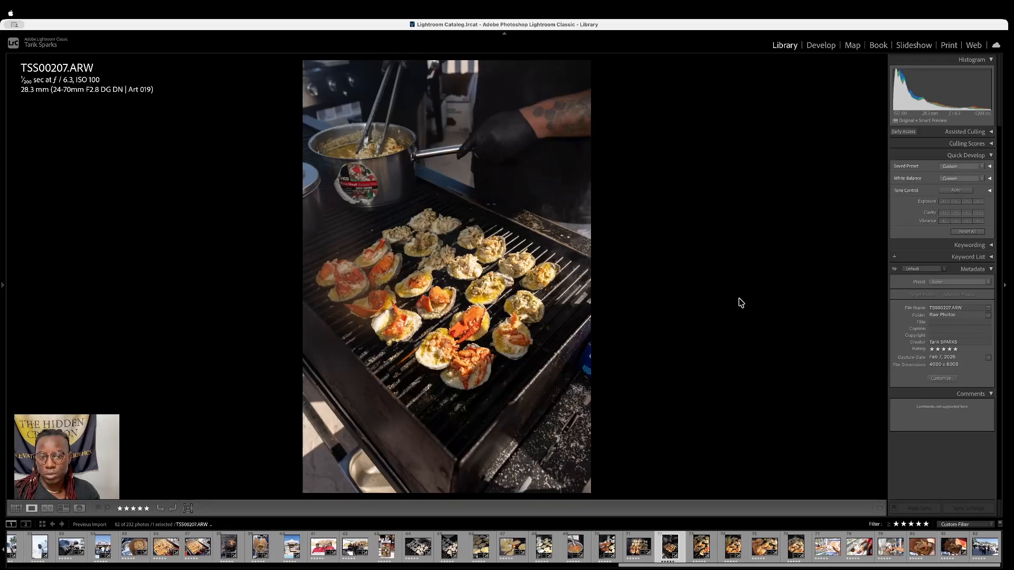
left_click(820, 49)
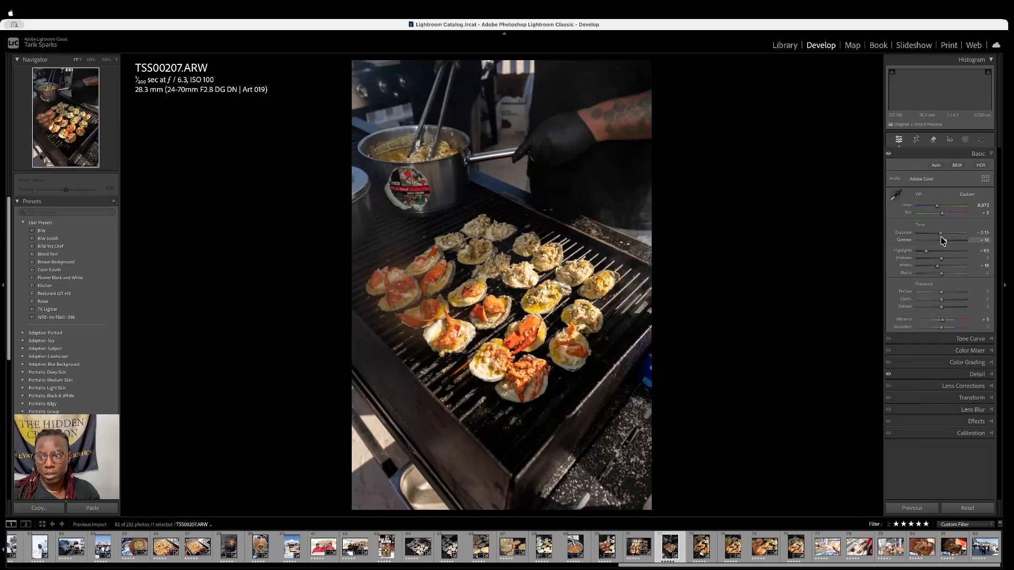
left_click_drag(941, 234, 935, 232)
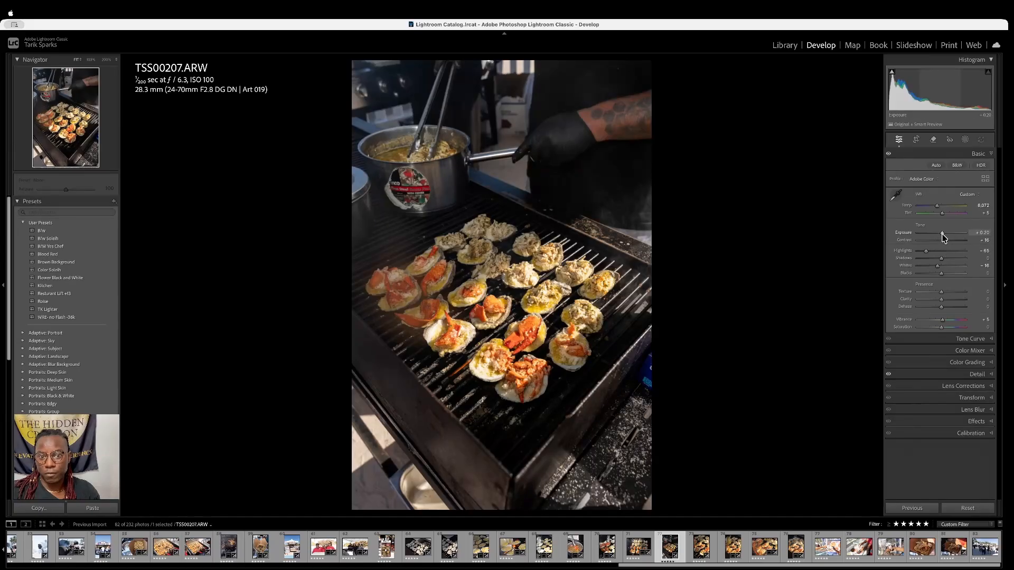
scroll(935, 232, "down", 7)
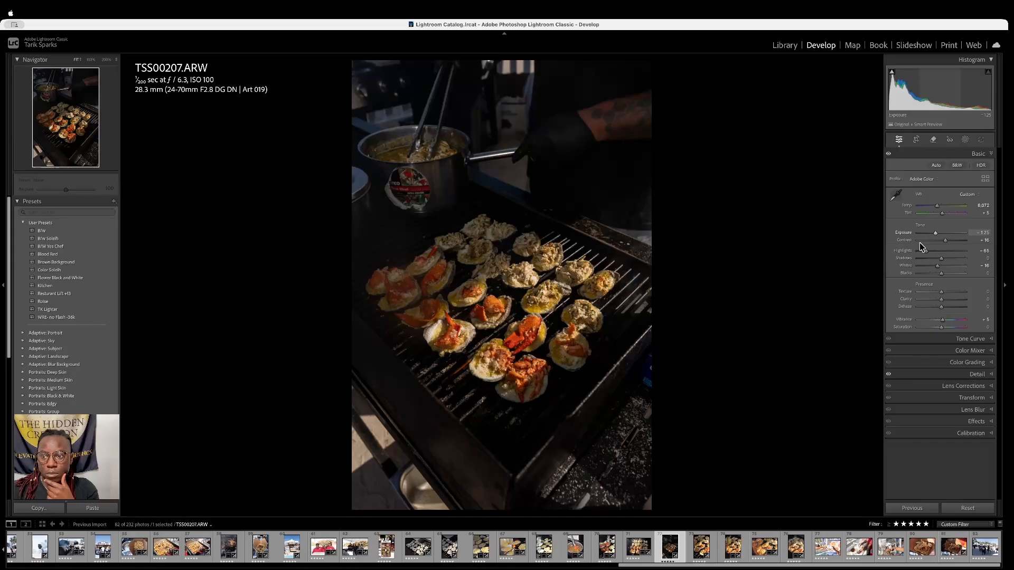
double_click(907, 232)
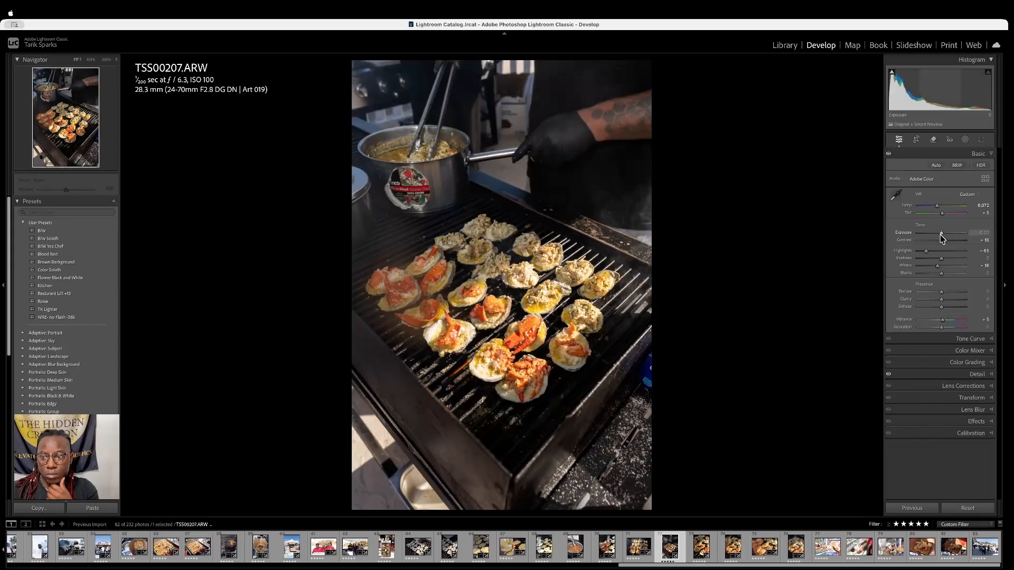
Raise the exposure of TSS00207.ARW to +0.50 and lower its highlights to -71 and whites to -28
left_click_drag(926, 251, 928, 251)
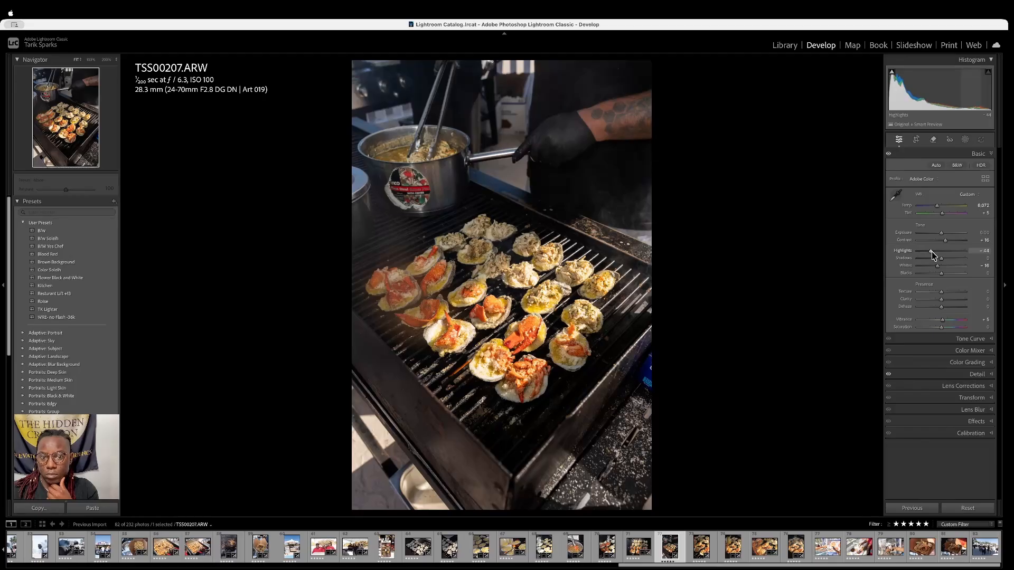
left_click_drag(932, 256, 944, 234)
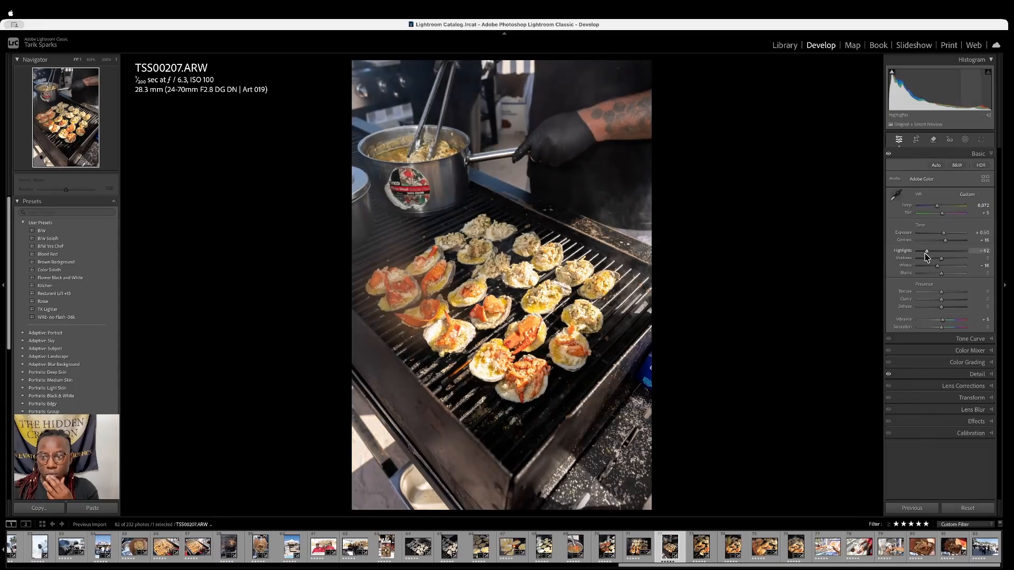
left_click_drag(924, 253, 926, 253)
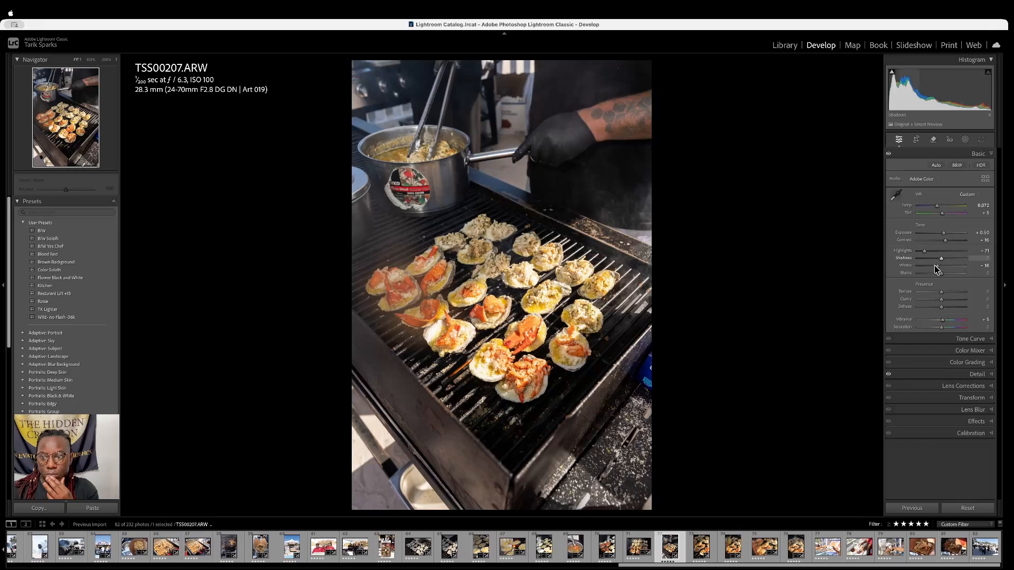
left_click_drag(936, 265, 933, 268)
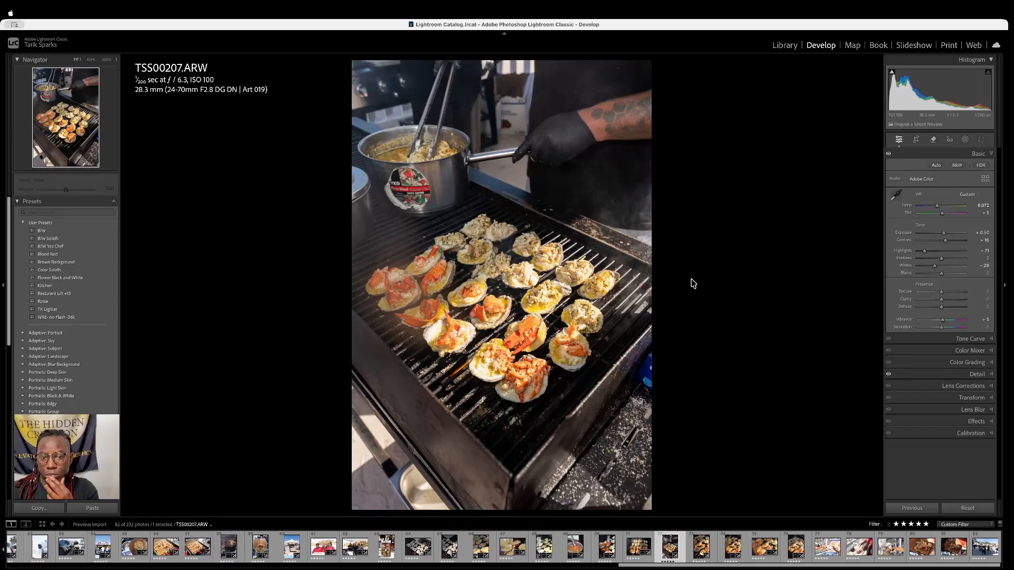
Check the oysters in TSS00207.ARW up close and reduce the photo's exposure to +0.30
left_click(526, 274)
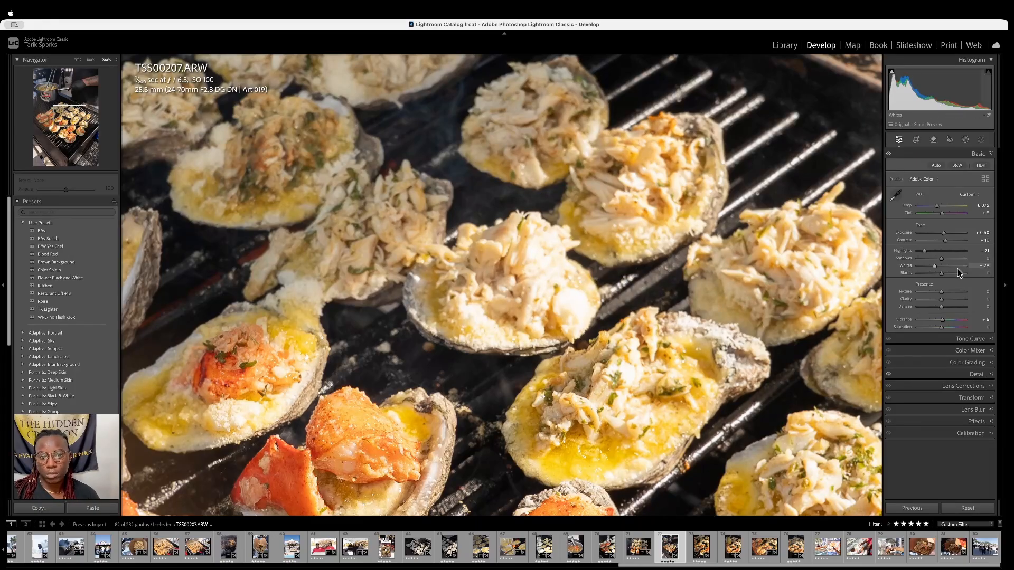
scroll(515, 294, "down", 5)
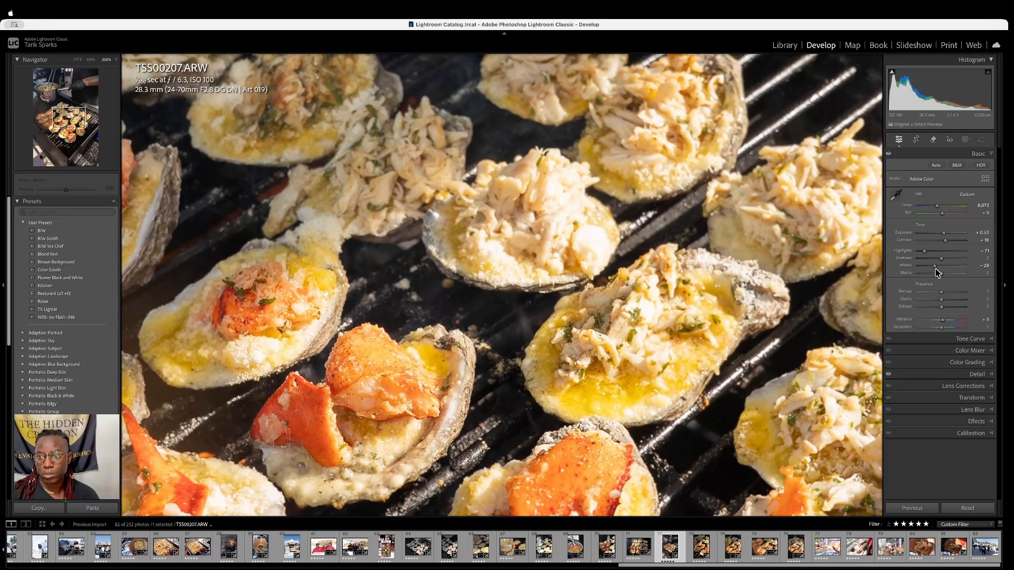
left_click_drag(944, 233, 943, 233)
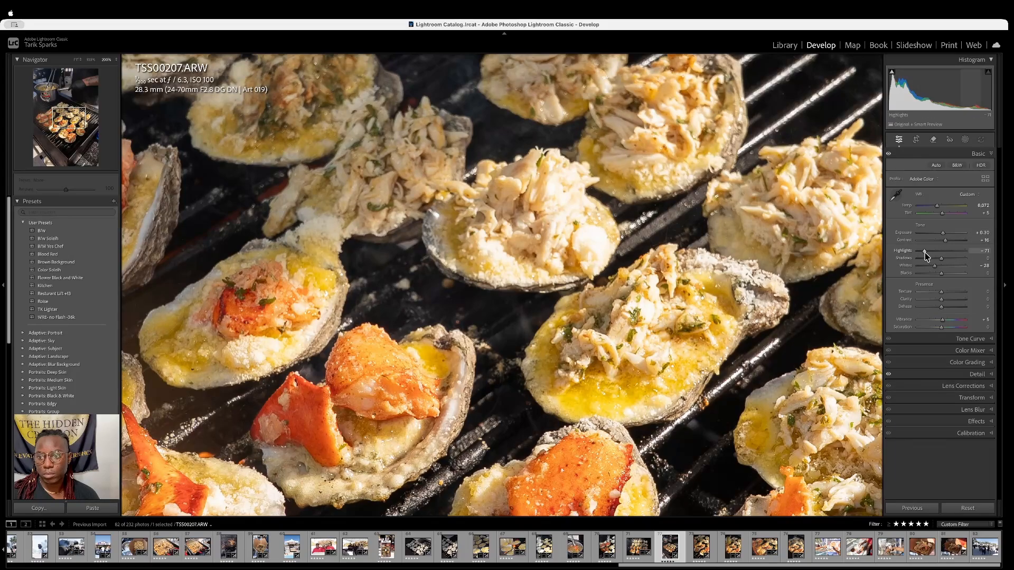
left_click(684, 255)
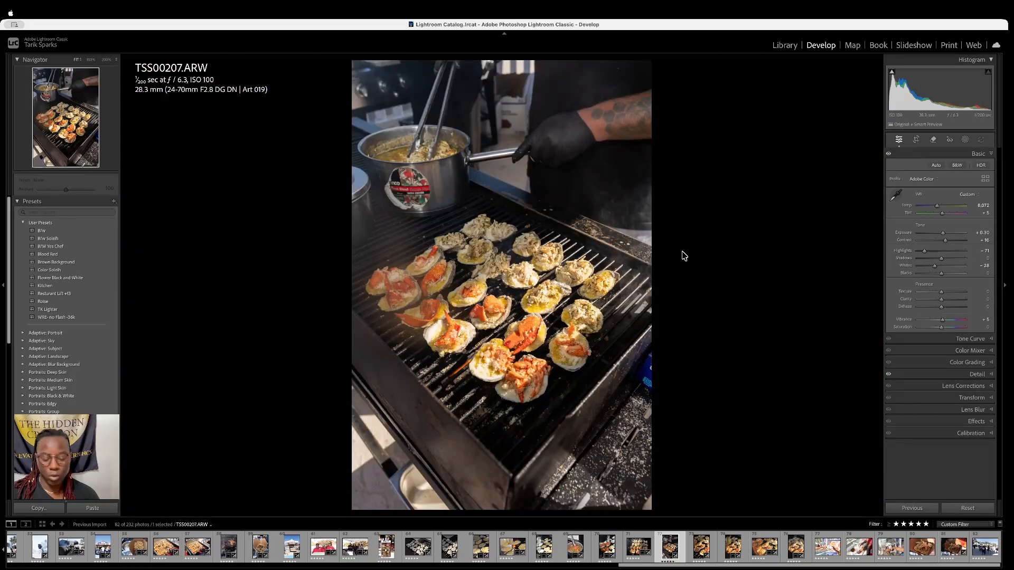
Return to the grid, find TSS00220.ARW with the hands reaching for an ice cream cup, and open it for developing
key("g")
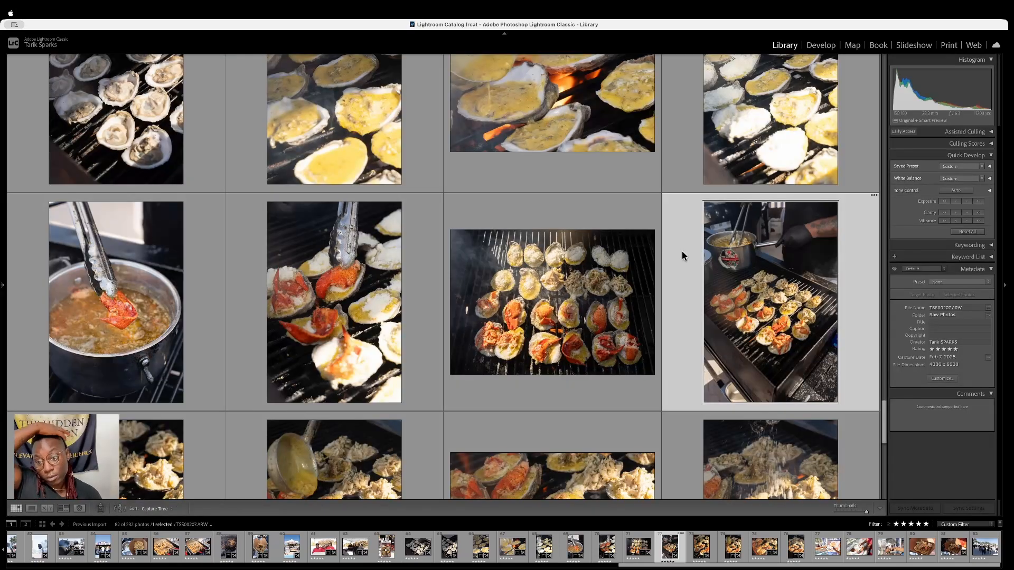
scroll(682, 252, "down", 3)
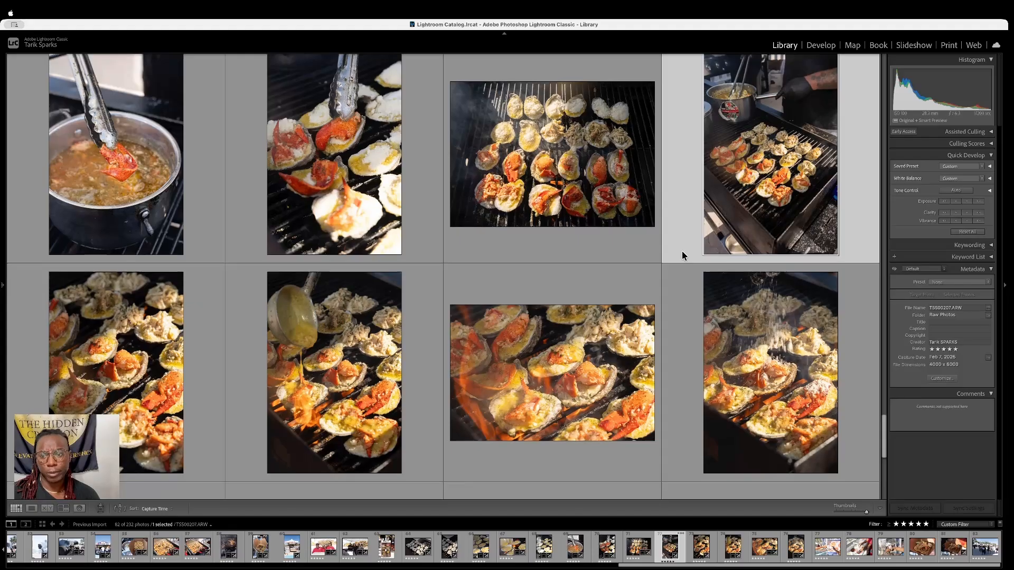
scroll(682, 251, "down", 5)
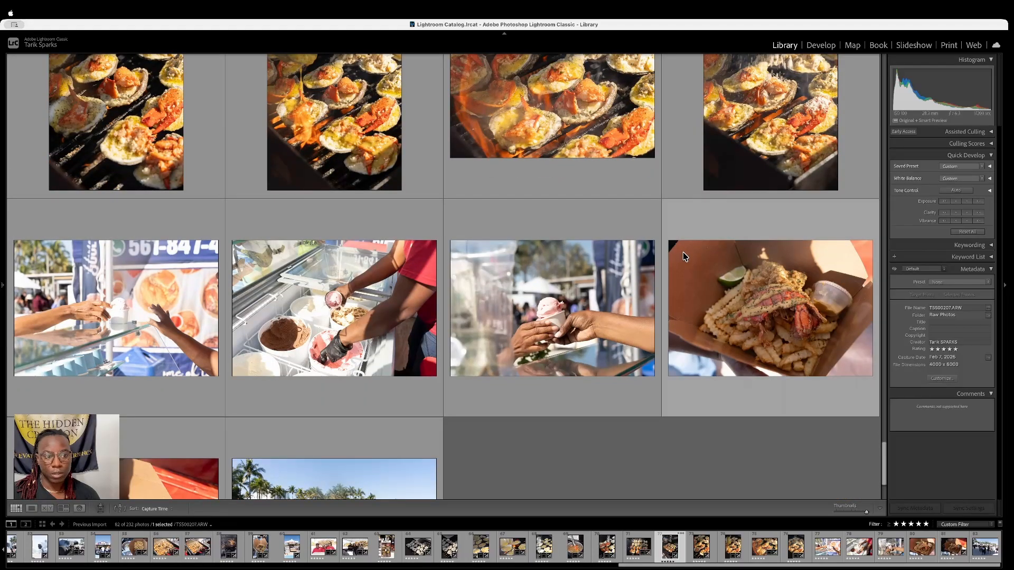
double_click(88, 299)
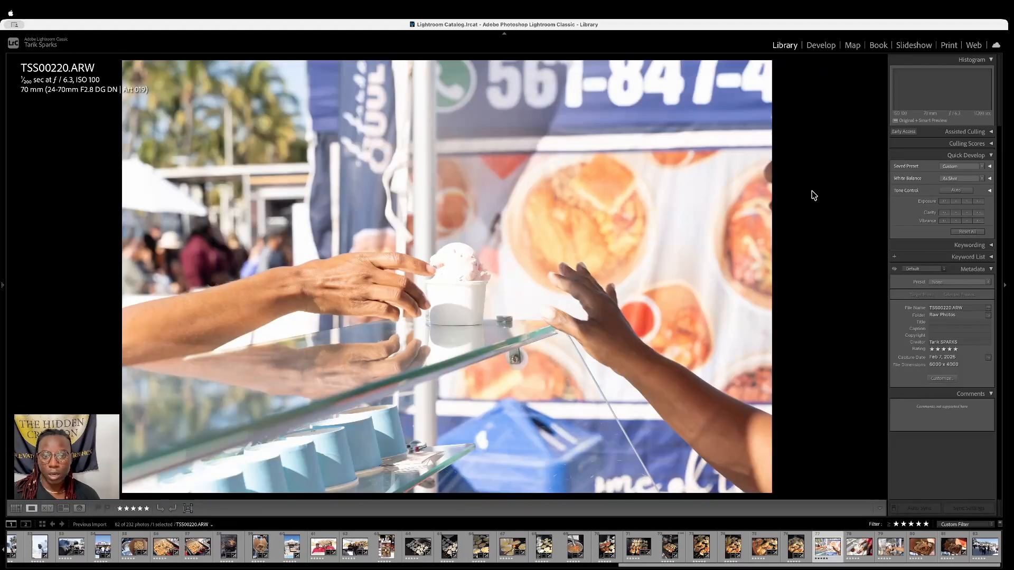
left_click(820, 46)
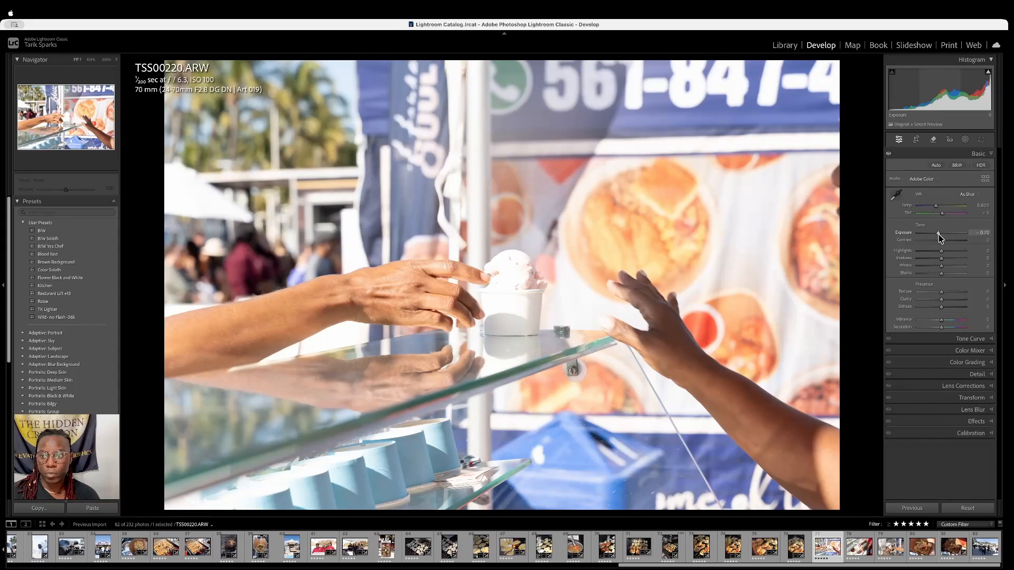
Lower the exposure of TSS00220.ARW to -1.30, then bring highlights to -33 and whites to -16 while checking the ice cream up close
left_click_drag(939, 233, 936, 239)
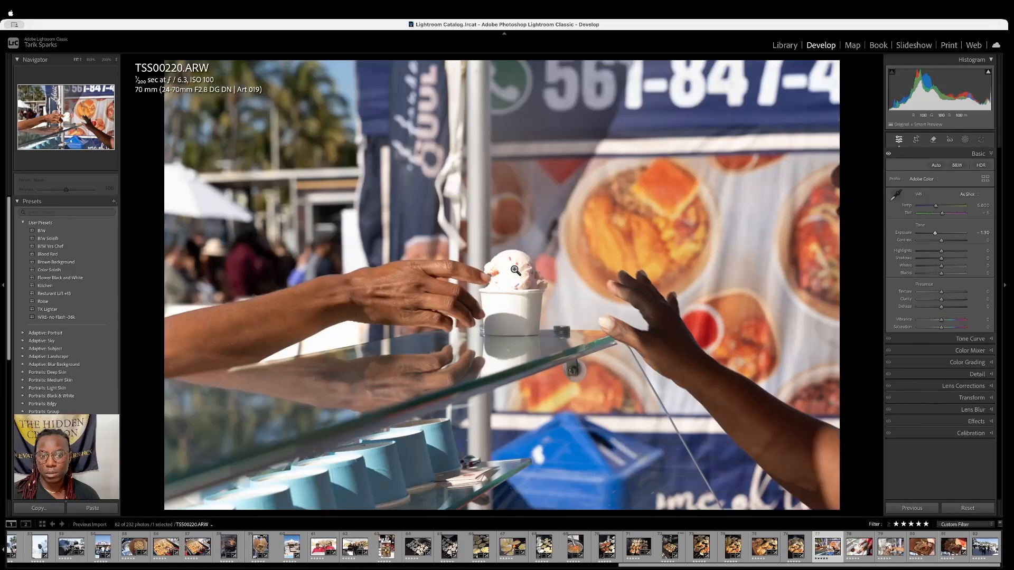
left_click(515, 271)
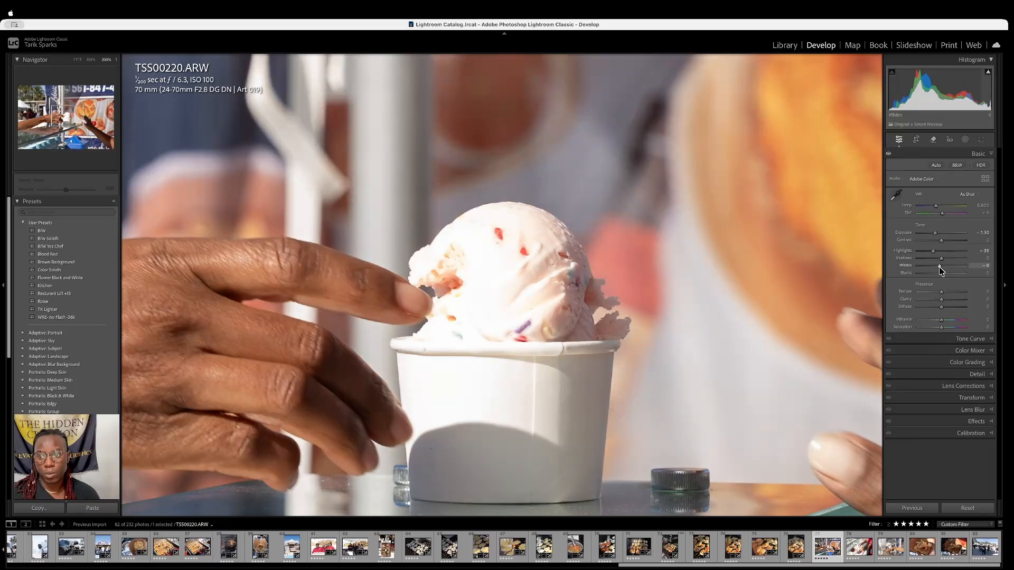
left_click_drag(938, 266, 937, 267)
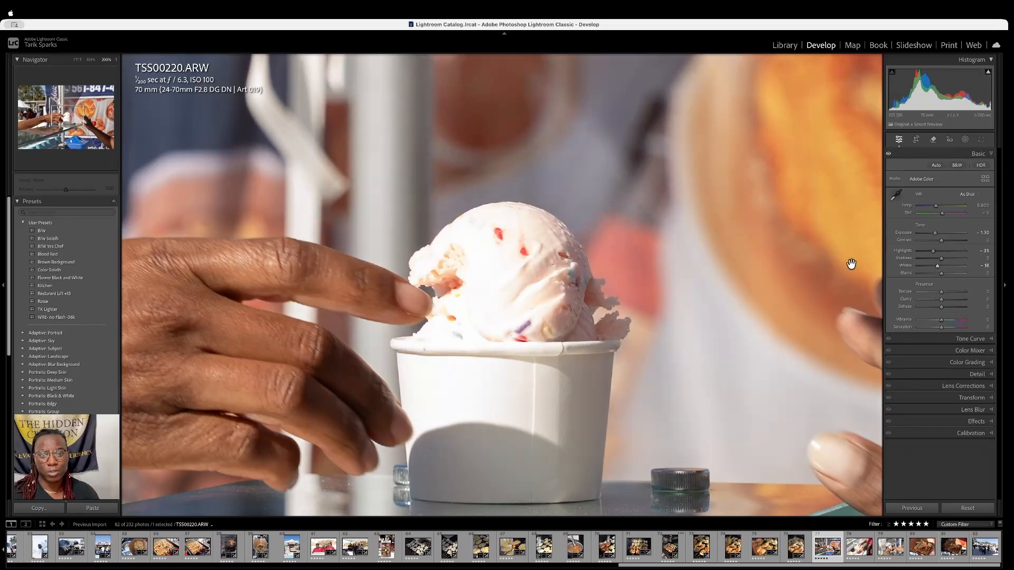
left_click(586, 266)
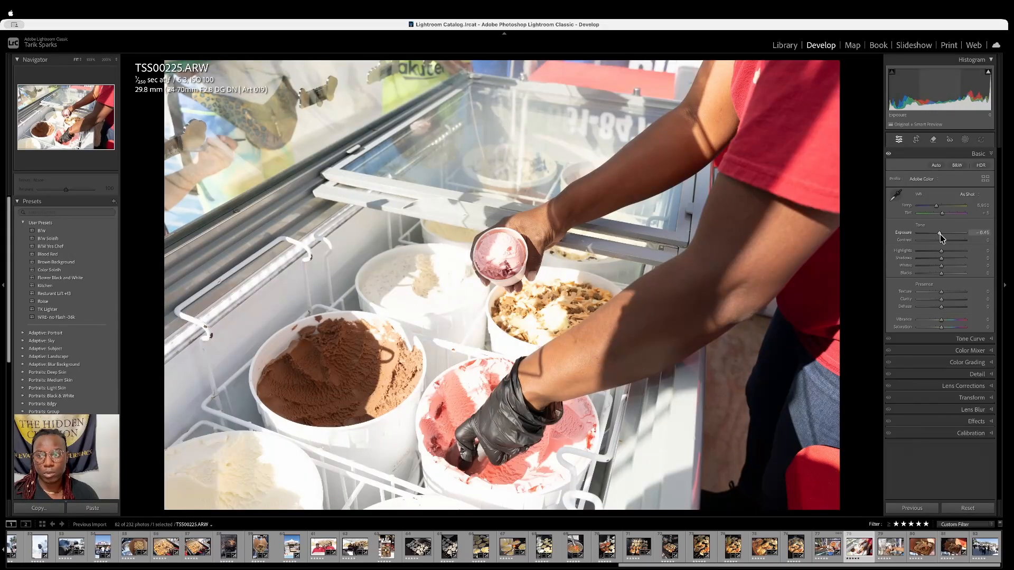
Lower the exposure of TSS00225.ARW, the ice cream freezer shot, to -0.85 and set contrast to +4 and texture to +9
left_click_drag(940, 233, 939, 236)
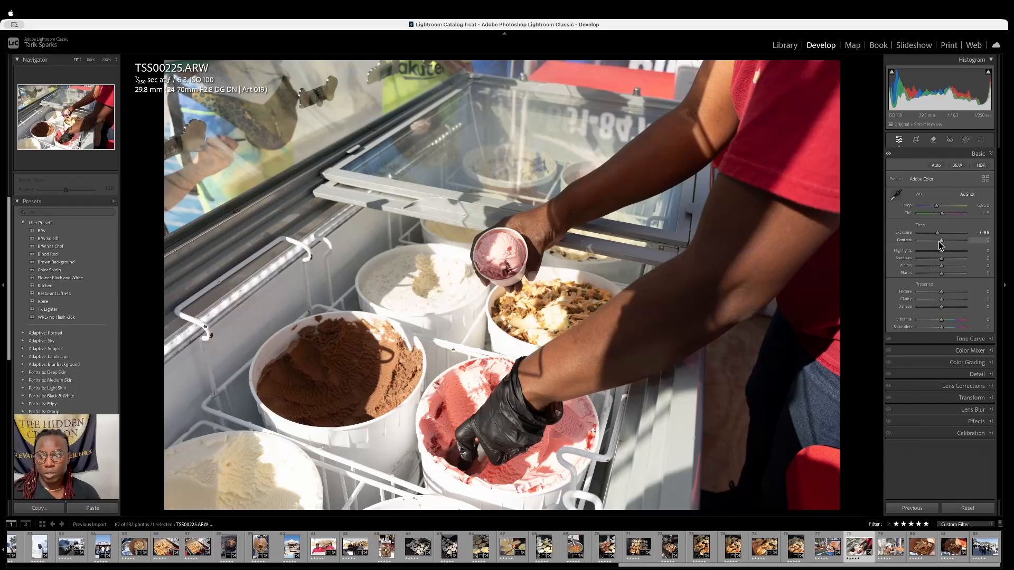
left_click_drag(941, 241, 943, 241)
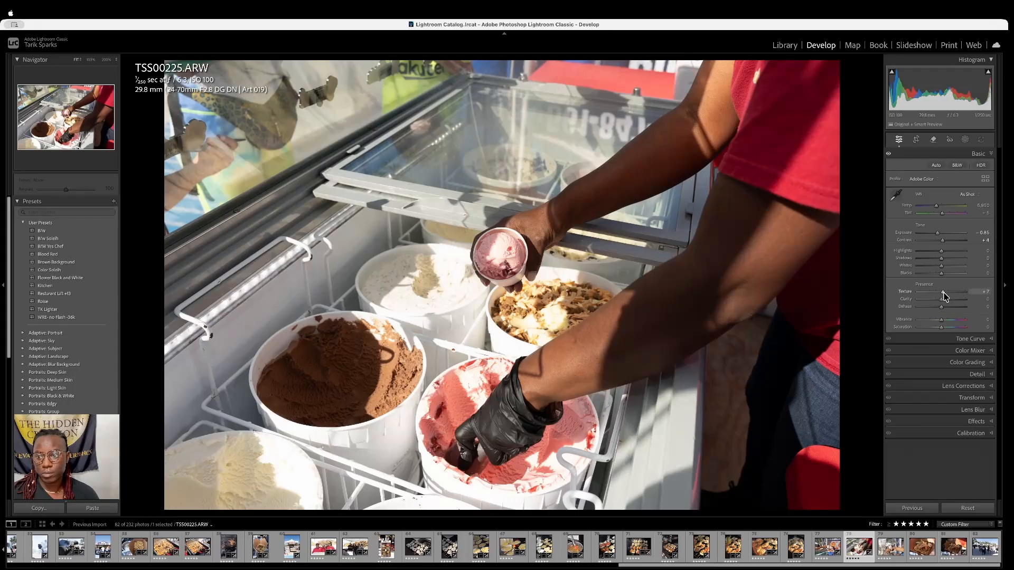
left_click_drag(945, 296, 947, 296)
Inspect the pink ice cream cup in TSS00225.ARW up close and raise the photo's vibrance to +4
left_click(506, 268)
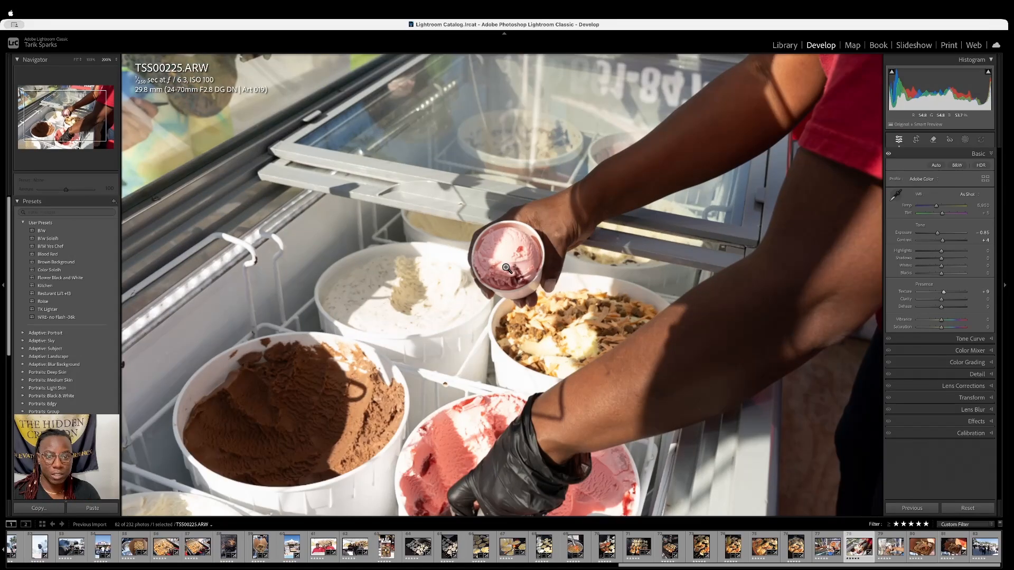
left_click(506, 269)
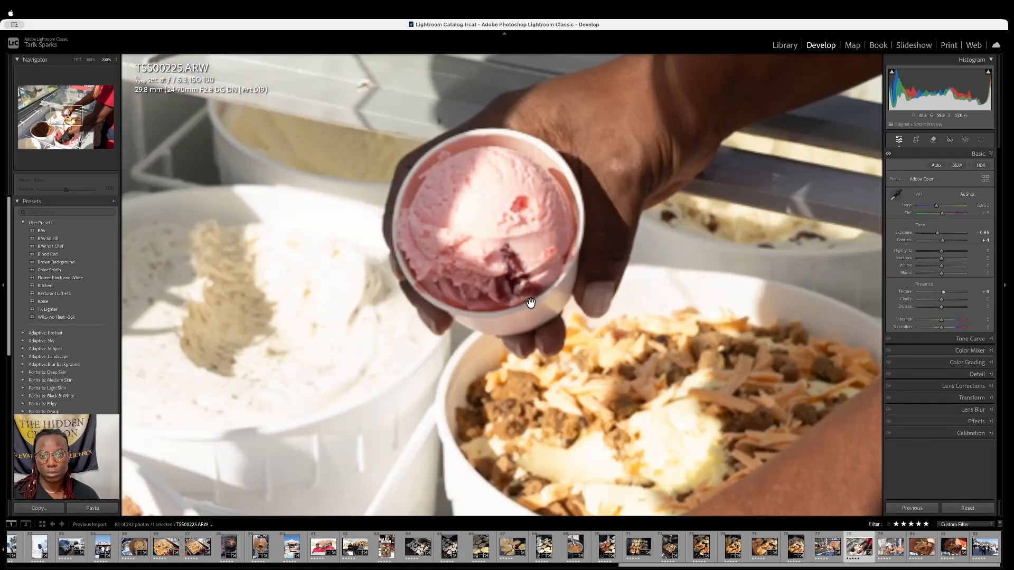
left_click_drag(519, 290, 524, 324)
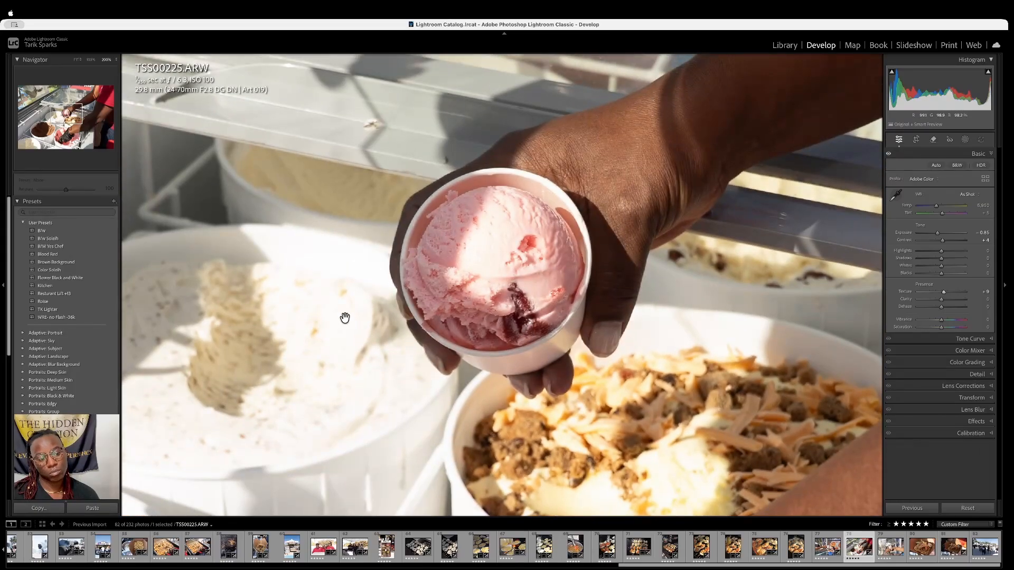
left_click_drag(436, 327, 435, 337)
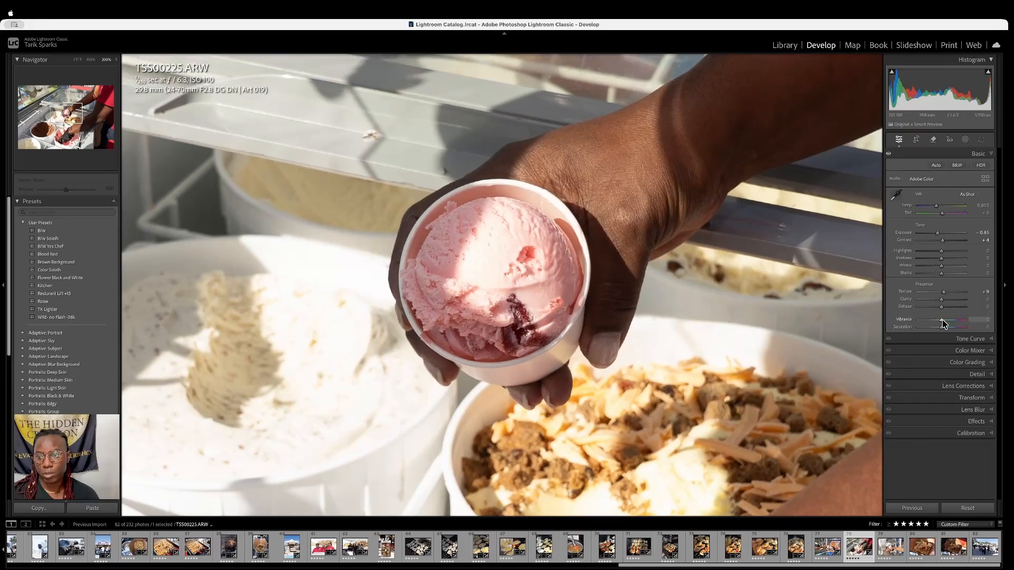
left_click_drag(942, 320, 944, 323)
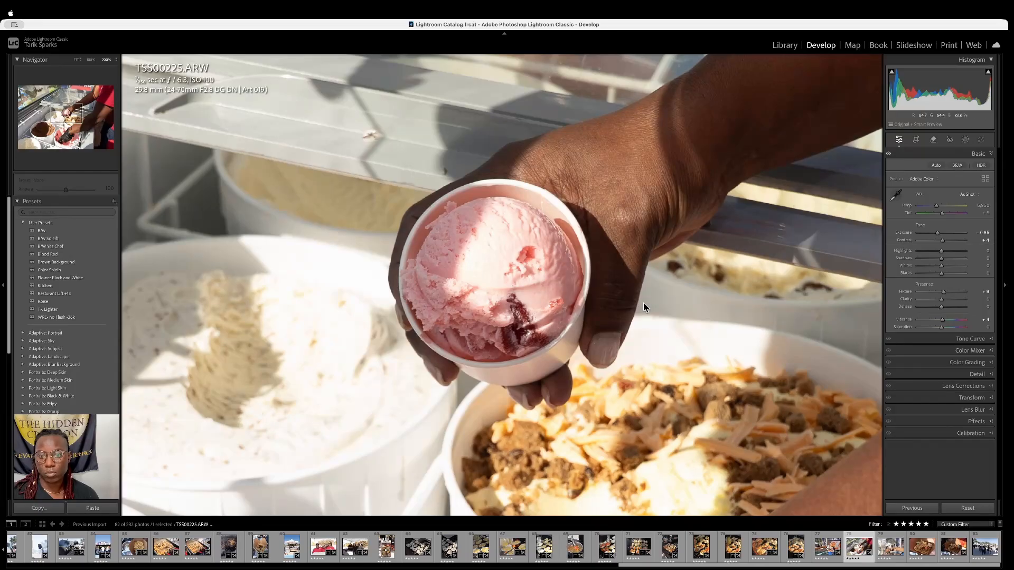
Go to TSS00226.ARW, the ice cream handover shot, and lower its highlights to -26 and exposure to -0.25
key("Right")
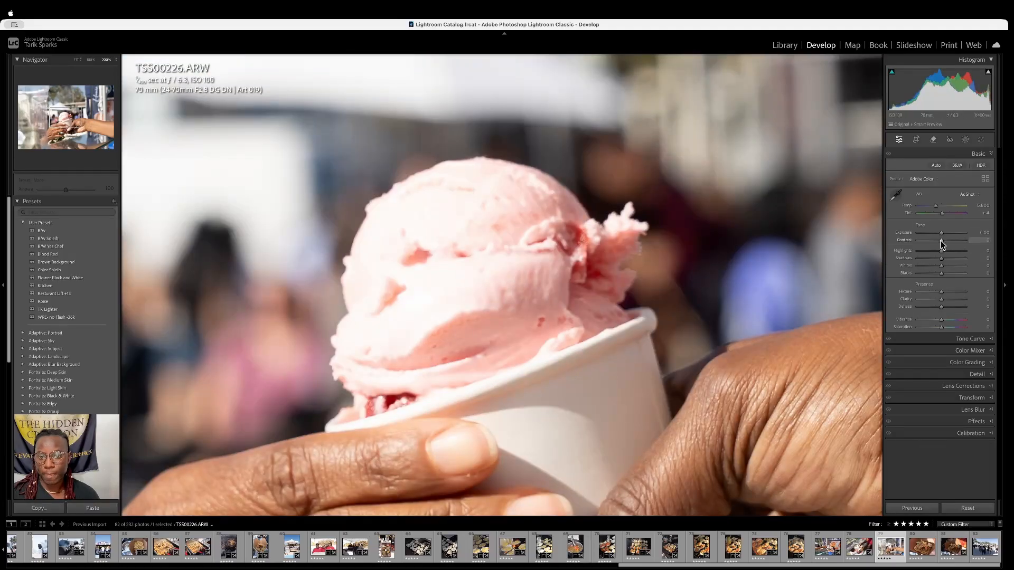
left_click_drag(943, 253, 931, 251)
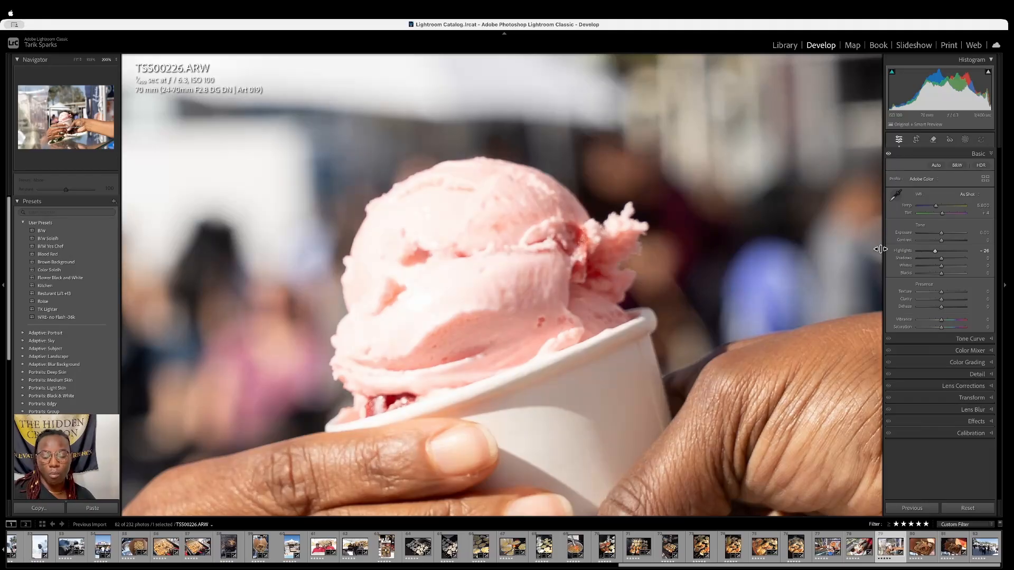
left_click(672, 293)
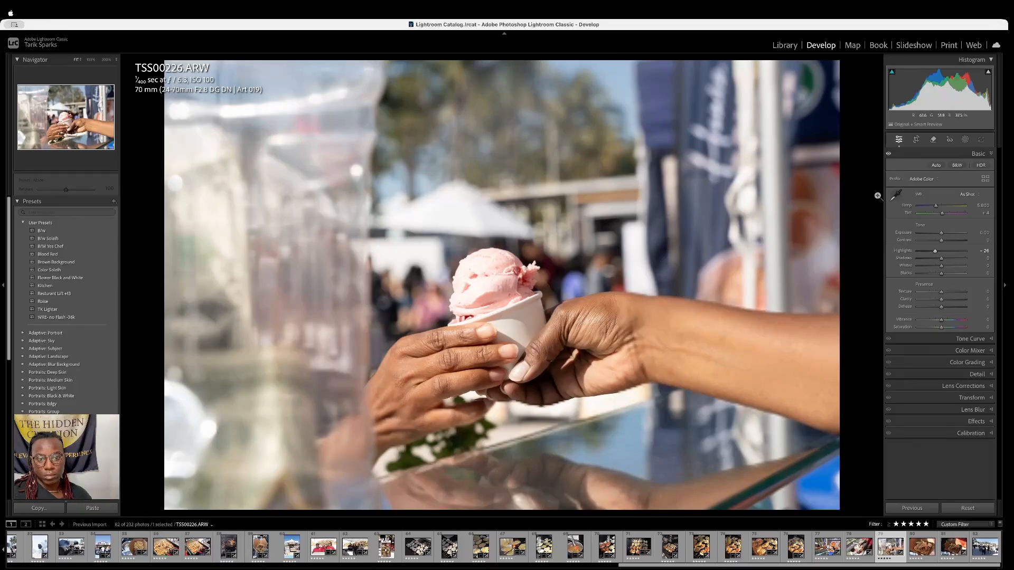
left_click_drag(941, 232, 940, 232)
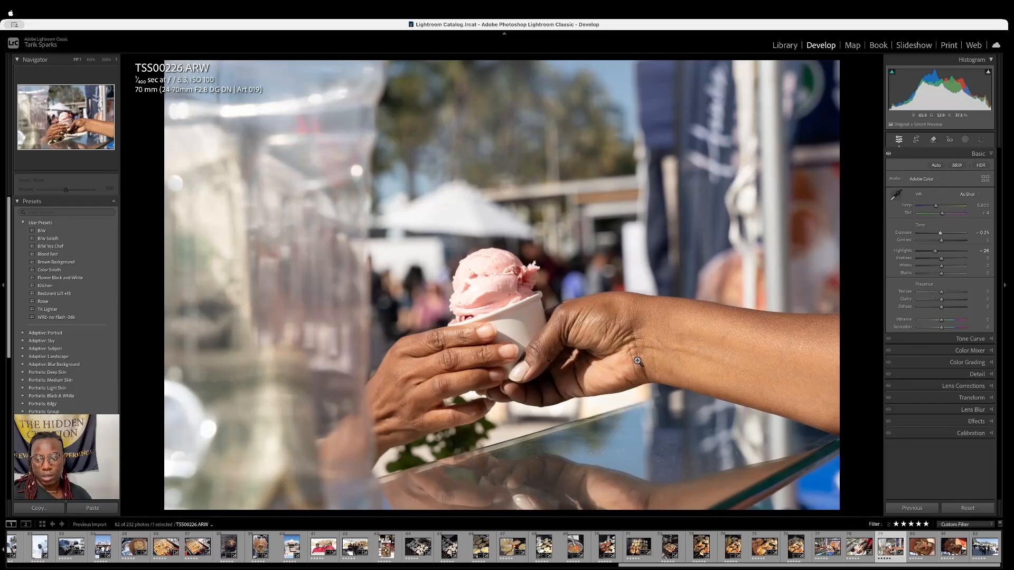
Paste the copied develop settings onto TSS00227.ARW, adjust highlights to -24 and contrast to +13, and reset the colour temperature
key("Right")
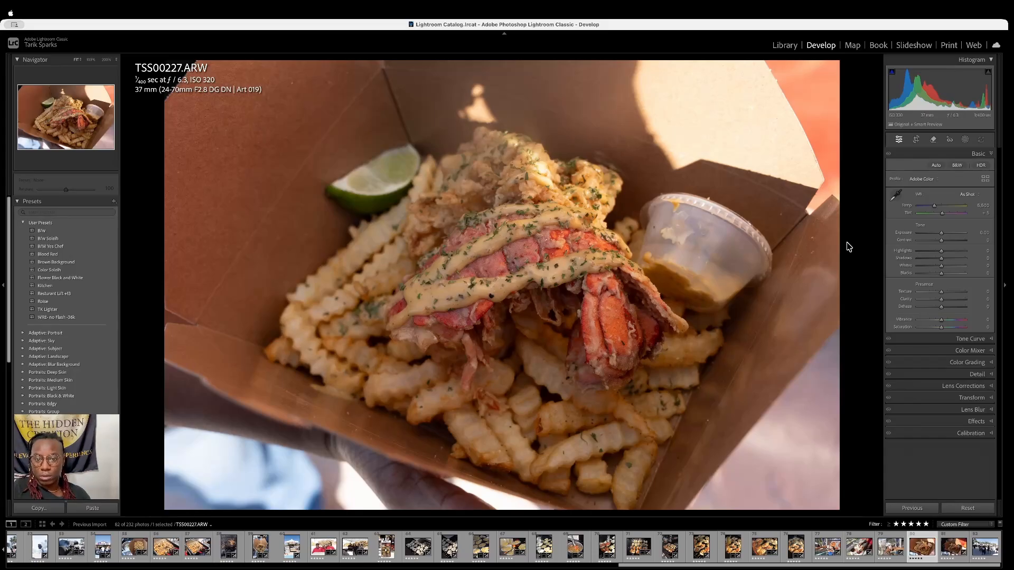
key("super+shift+v")
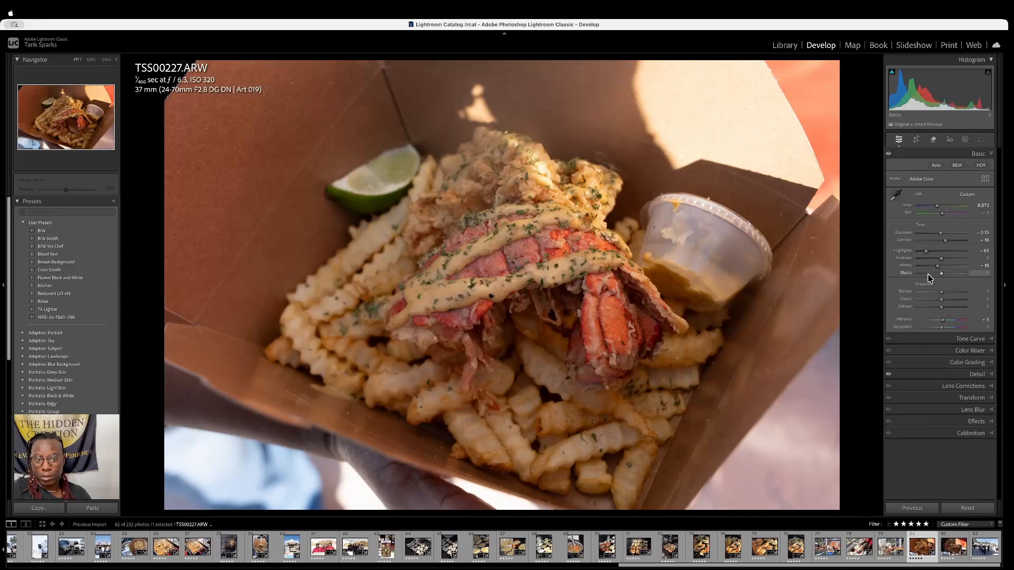
left_click_drag(926, 250, 935, 254)
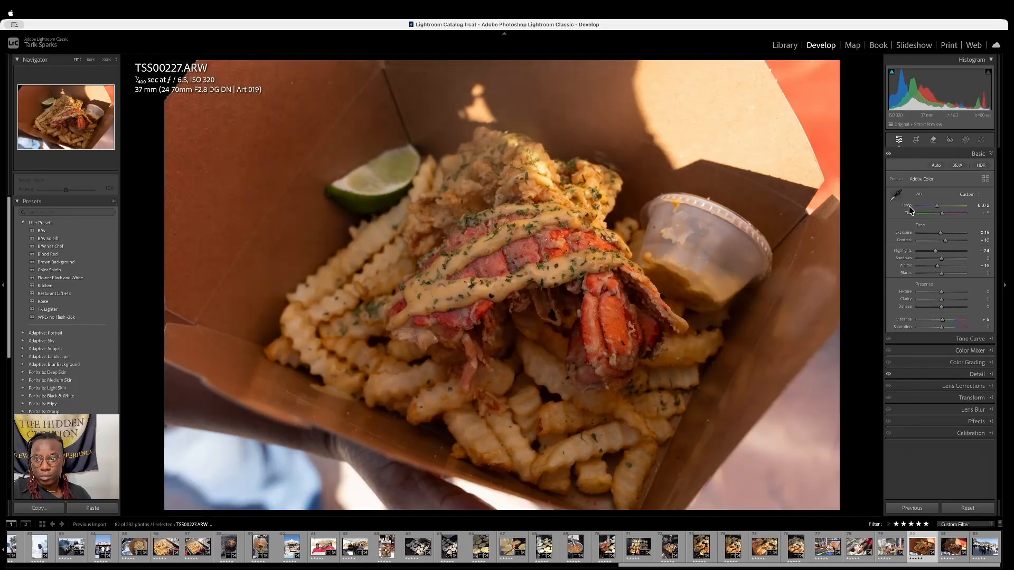
left_click_drag(907, 206, 909, 207)
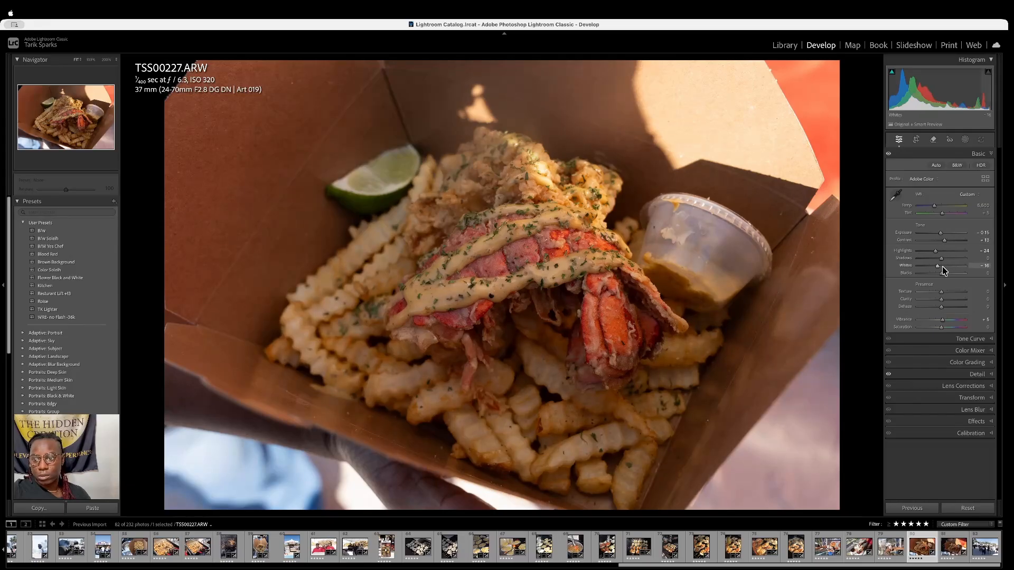
Reset the highlights of TSS00227.ARW, the close-up of the lobster fries, to their default
double_click(902, 252)
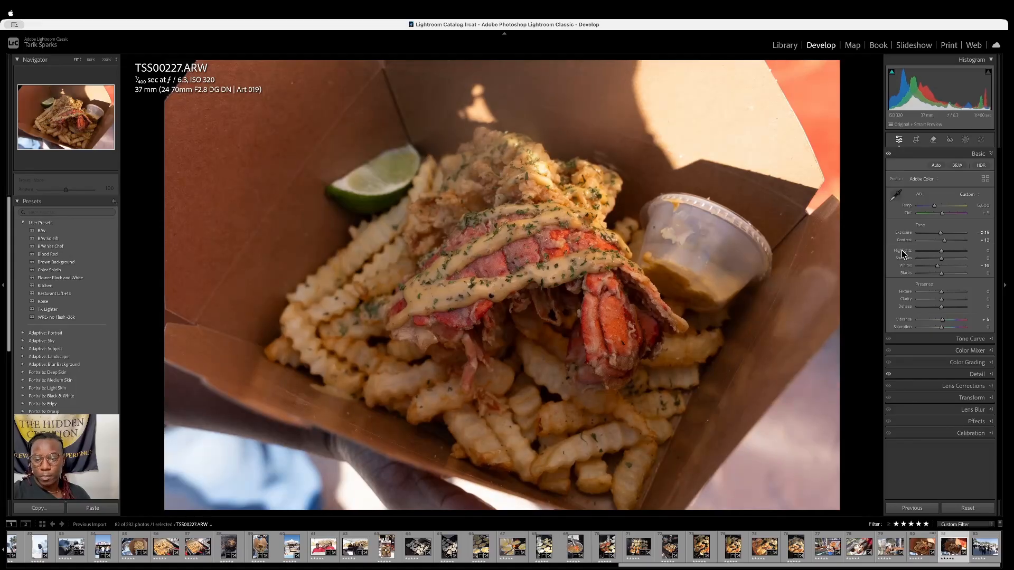
Go to TSS00228.ARW and compare its before and after views, checking the retouching on the lobster and fries
key("Right")
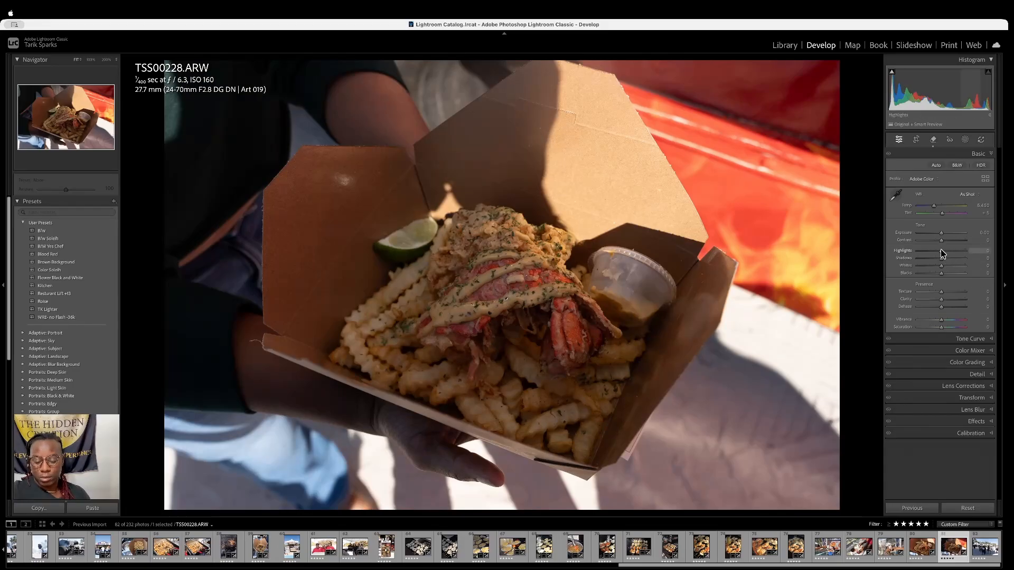
key("backslash")
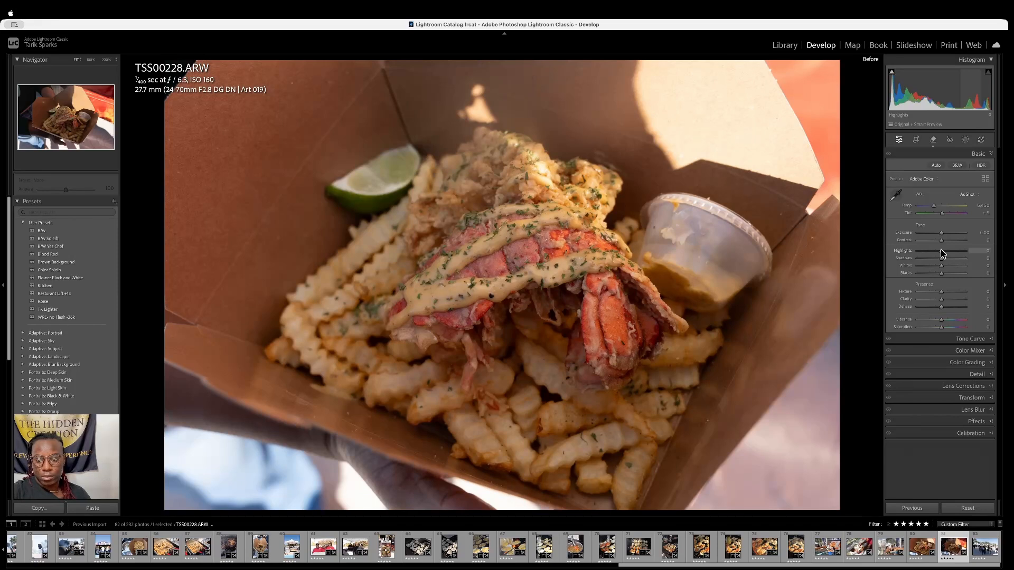
key("backslash")
key("backslash")
key("backslash")
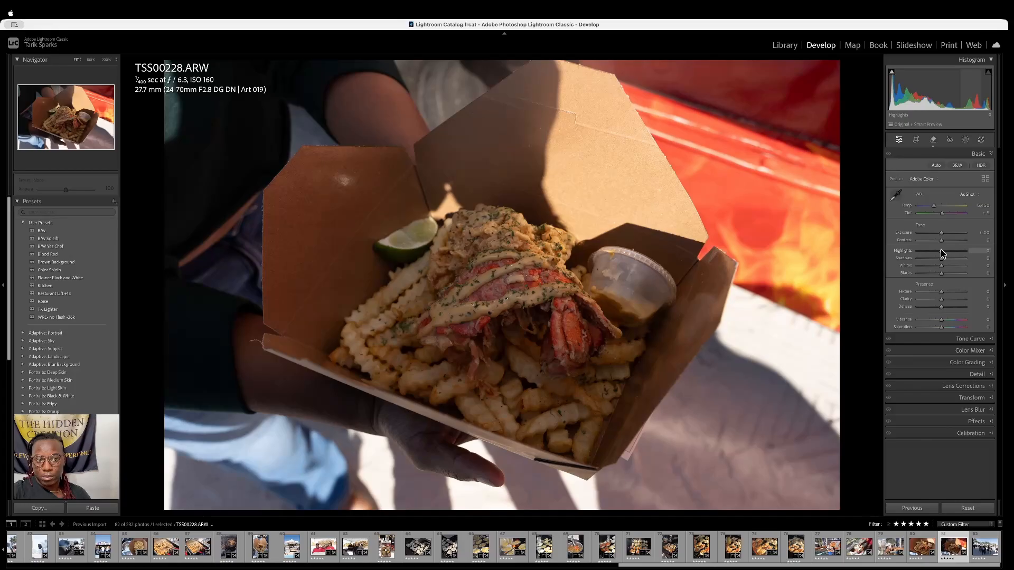
key("backslash")
key("backslash")
key("backslash")
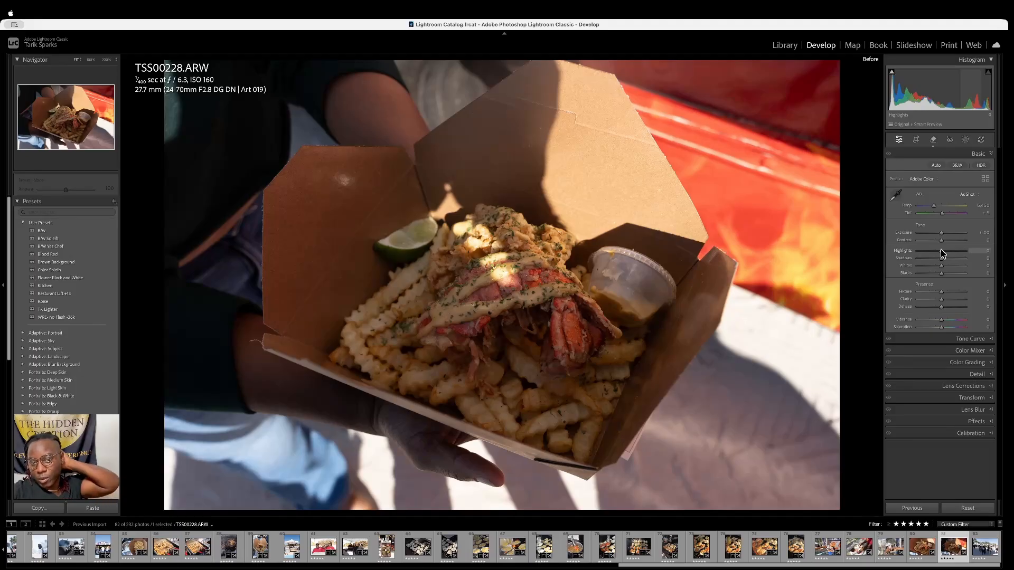
key("backslash")
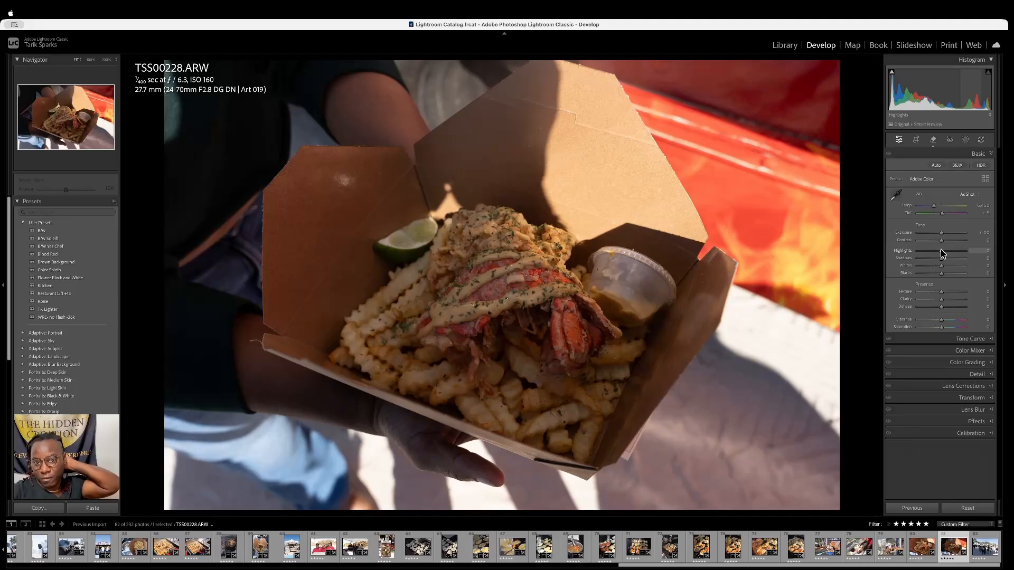
key("backslash")
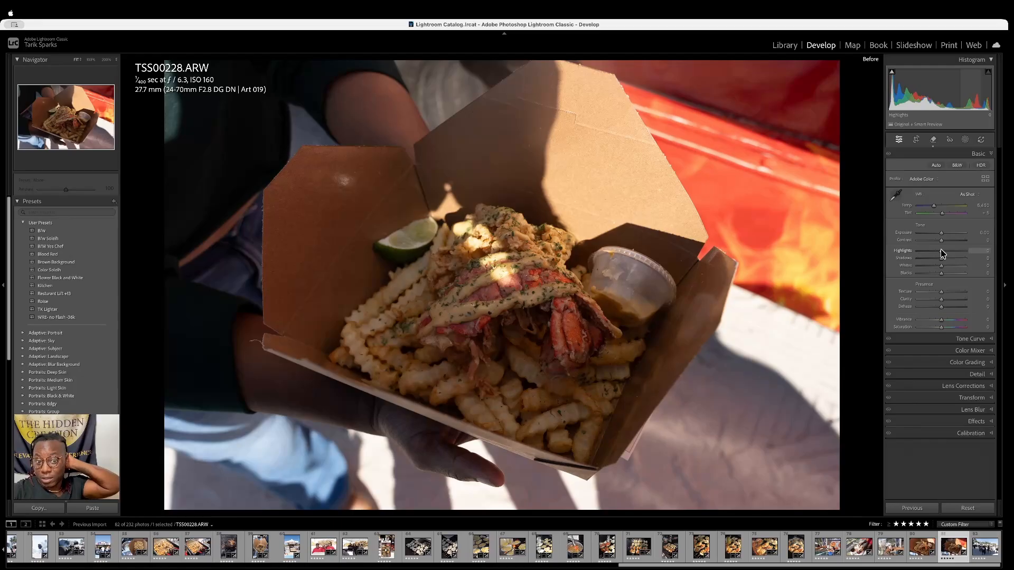
key("backslash")
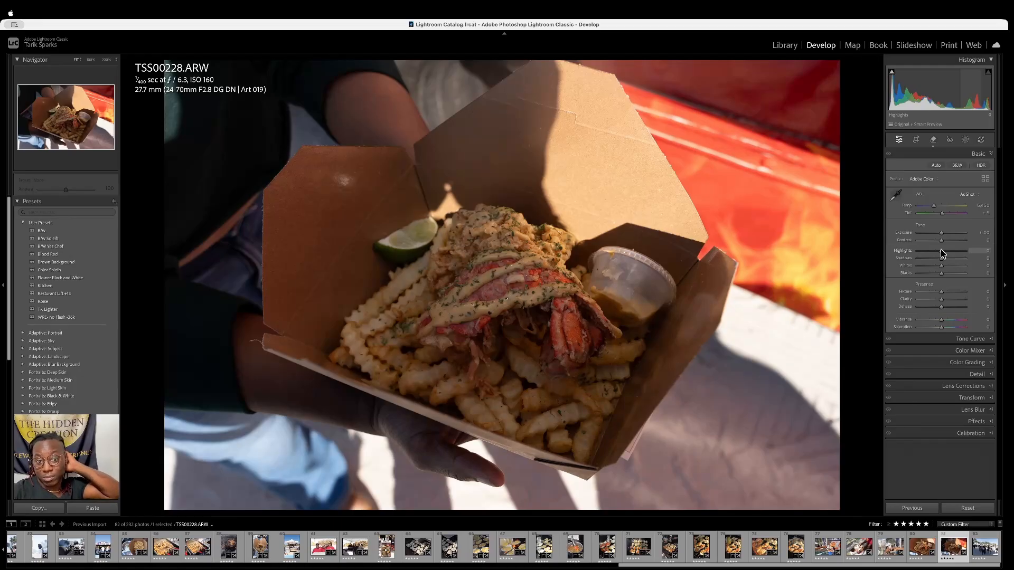
Raise the exposure of TSS00228.ARW to +0.55 and contrast to +10, and warm the colour temperature slightly
left_click_drag(941, 233, 944, 234)
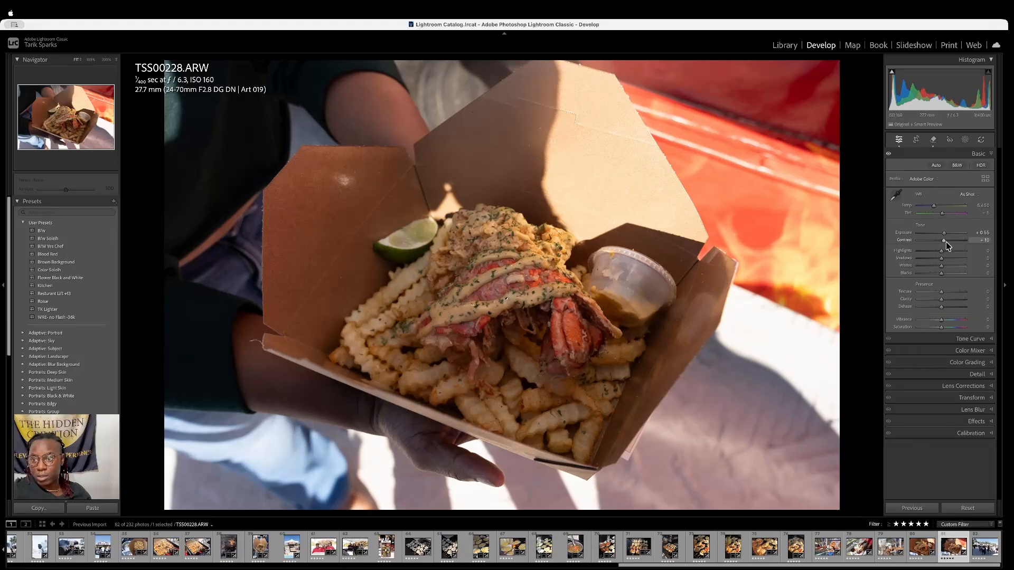
left_click_drag(933, 206, 934, 208)
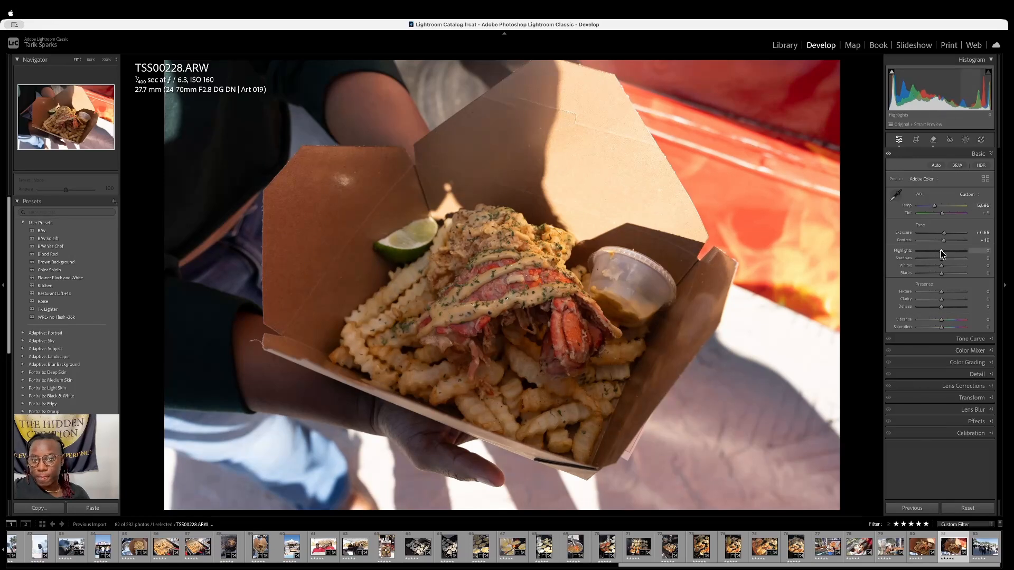
Crop TSS00228.ARW slightly tighter at its original aspect ratio and reposition the frame around the lobster fries box
key("r")
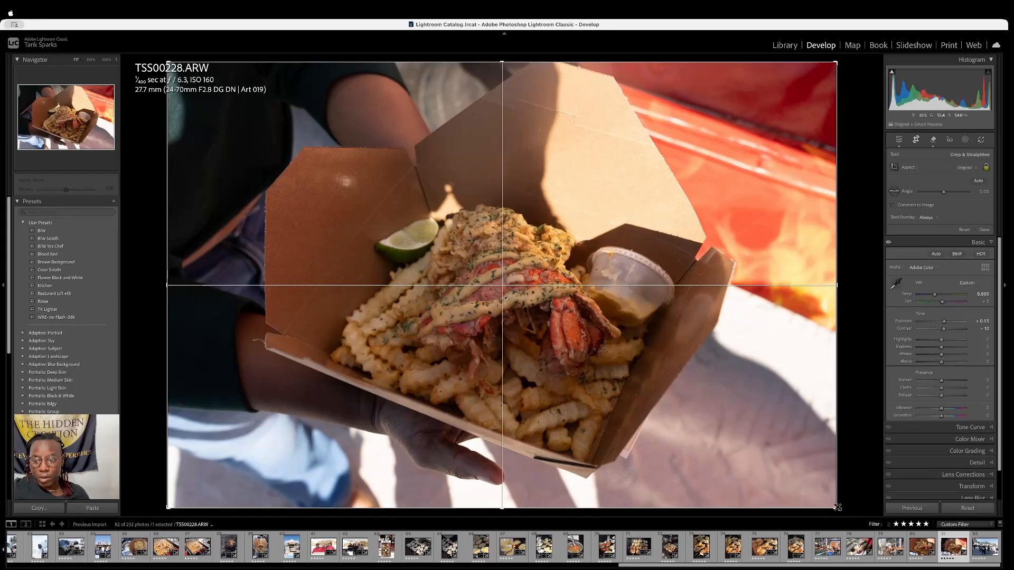
left_click_drag(837, 508, 794, 480)
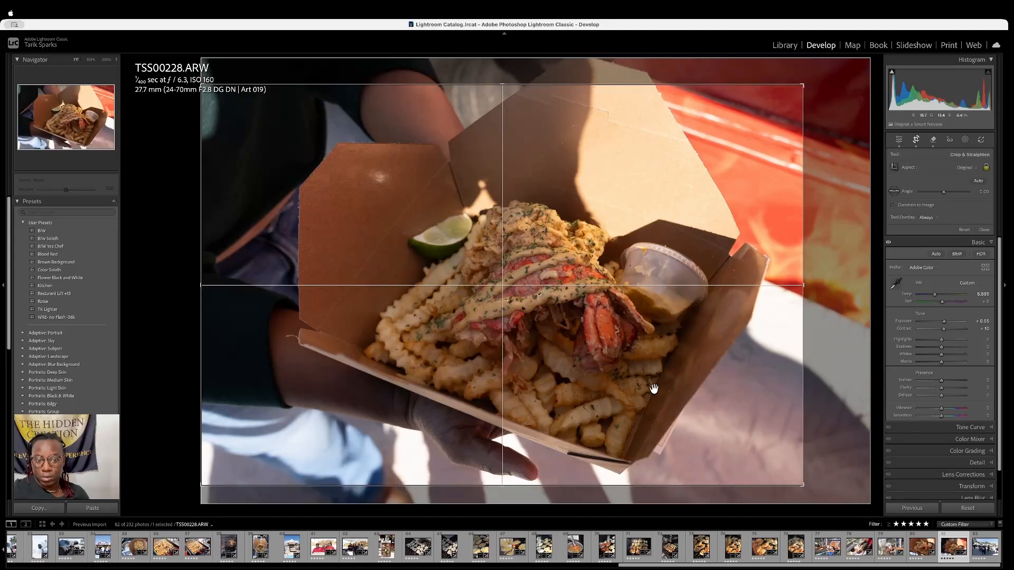
left_click_drag(654, 388, 651, 392)
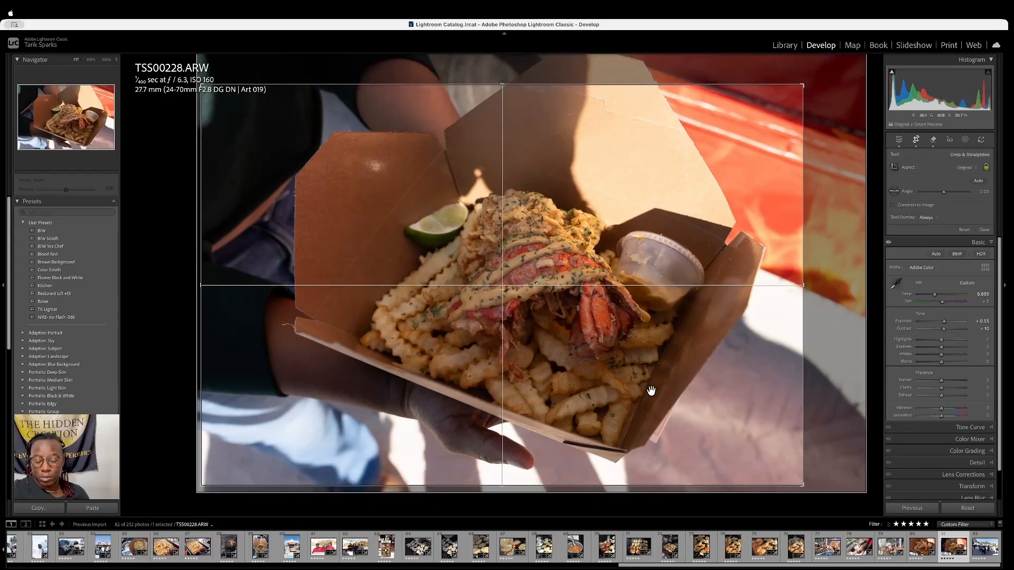
key("Return")
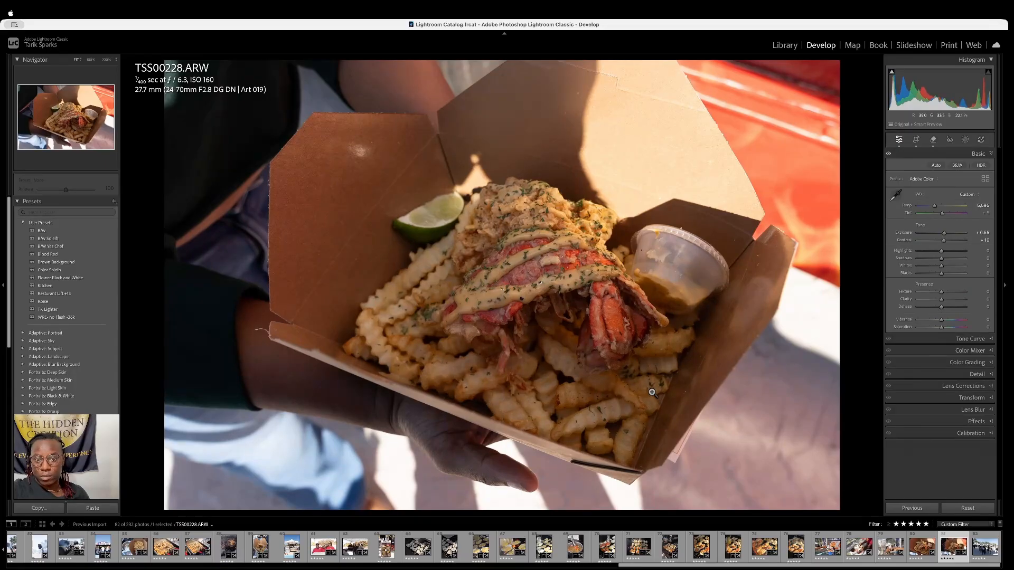
Paste the copied develop settings onto TSS00230.ARW, the beach crowd shot, and set shadows to about +75 and highlights to -10
key("Right")
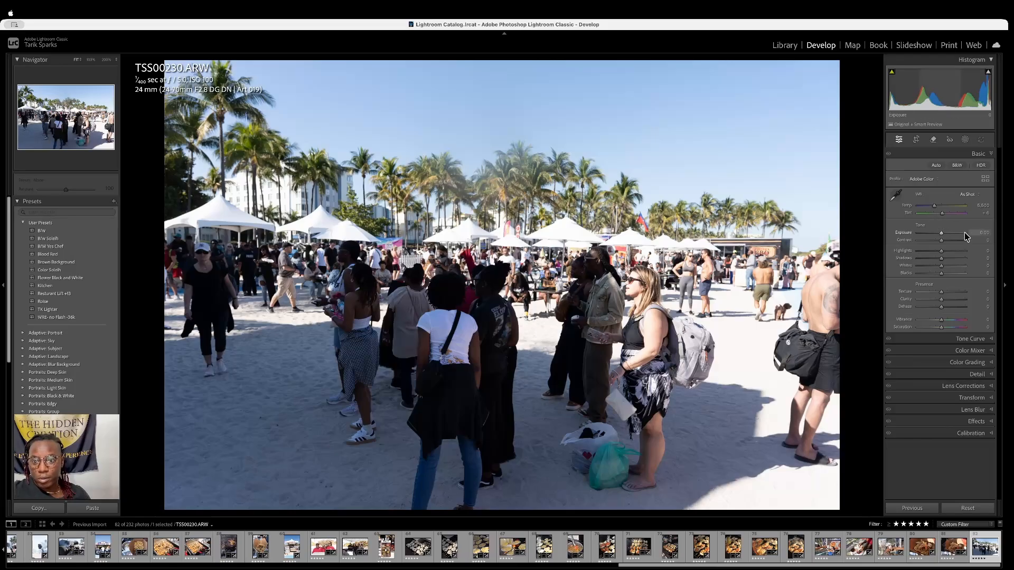
key("super+shift+v")
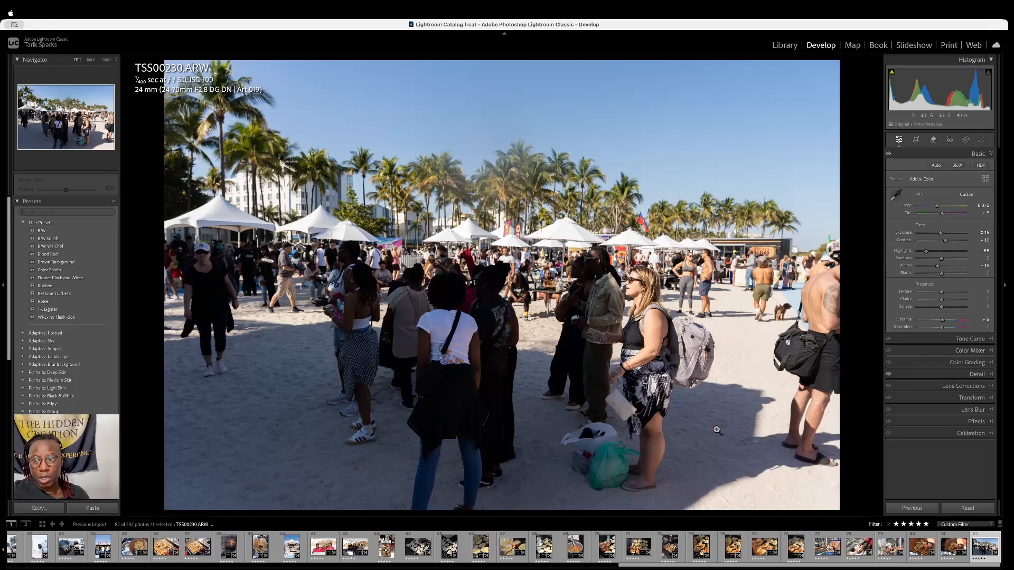
left_click_drag(920, 262, 960, 263)
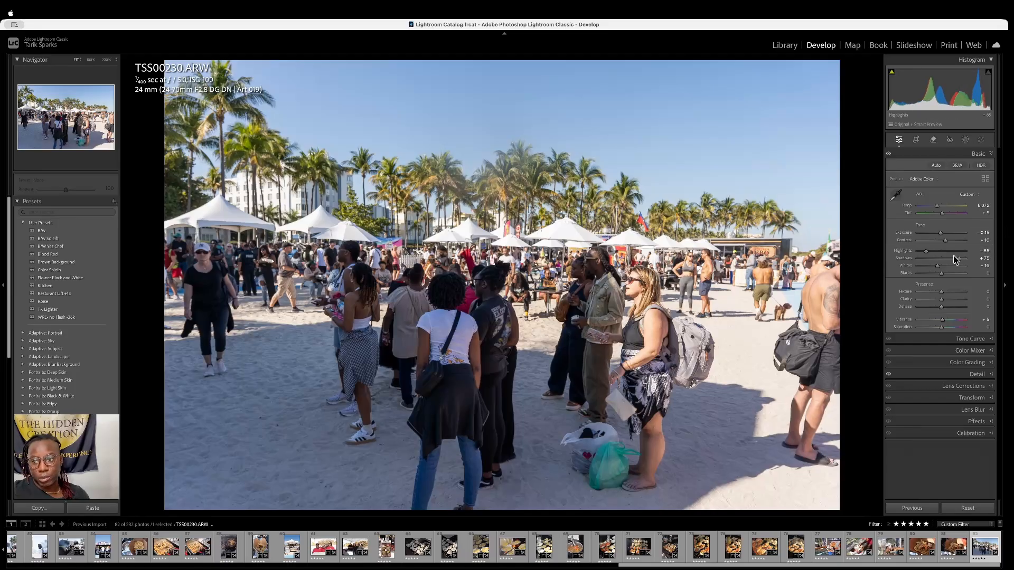
left_click(929, 252)
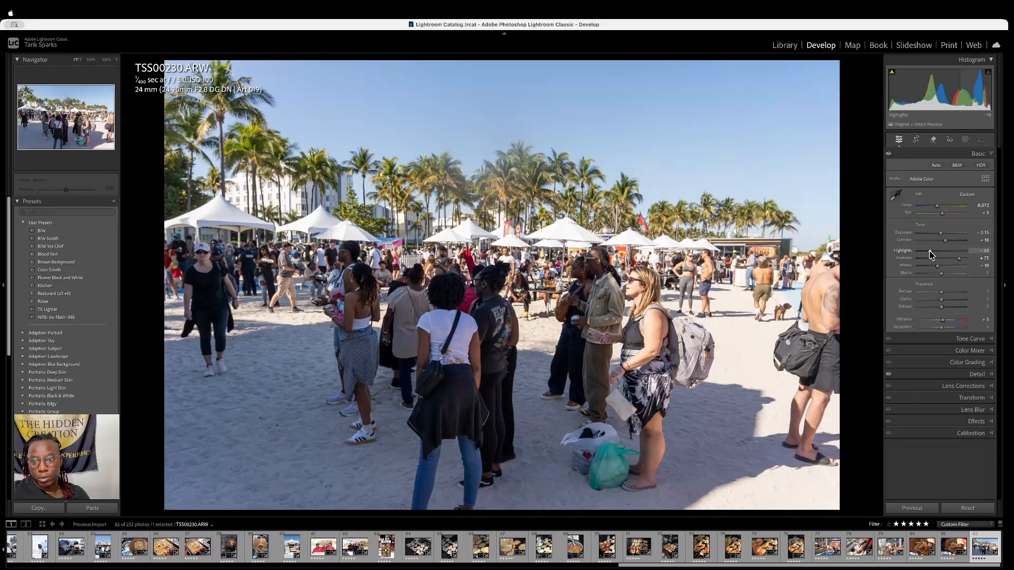
left_click_drag(930, 252, 936, 251)
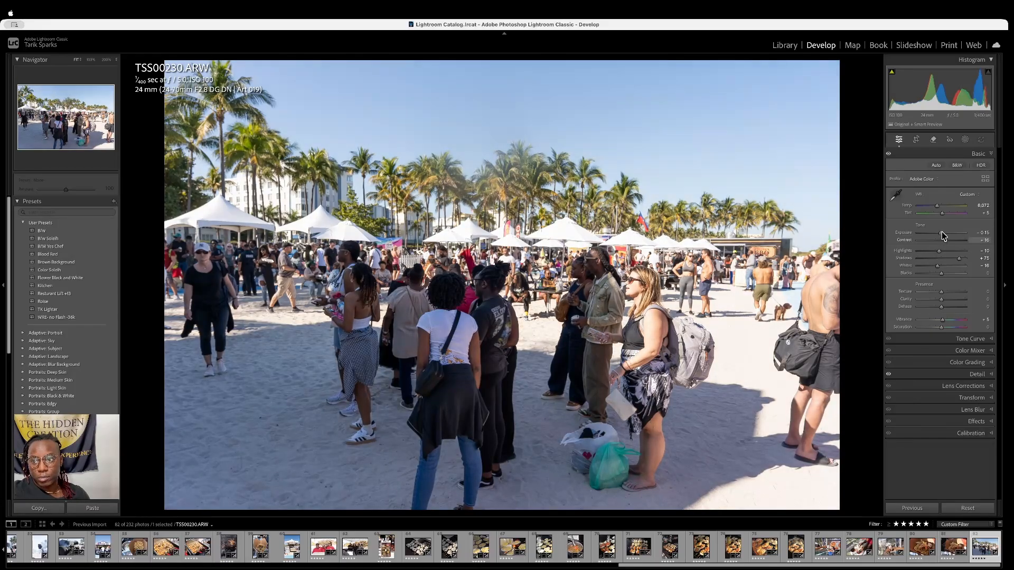
Auto-straighten TSS00230.ARW and crop it tighter to cut the shirtless man out of the frame's right edge
key("r")
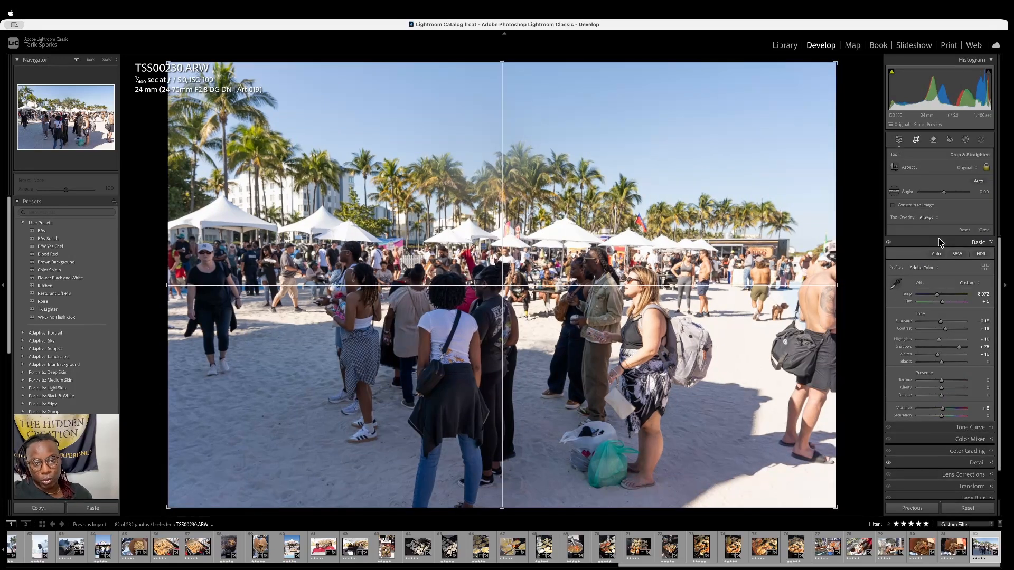
left_click(978, 181)
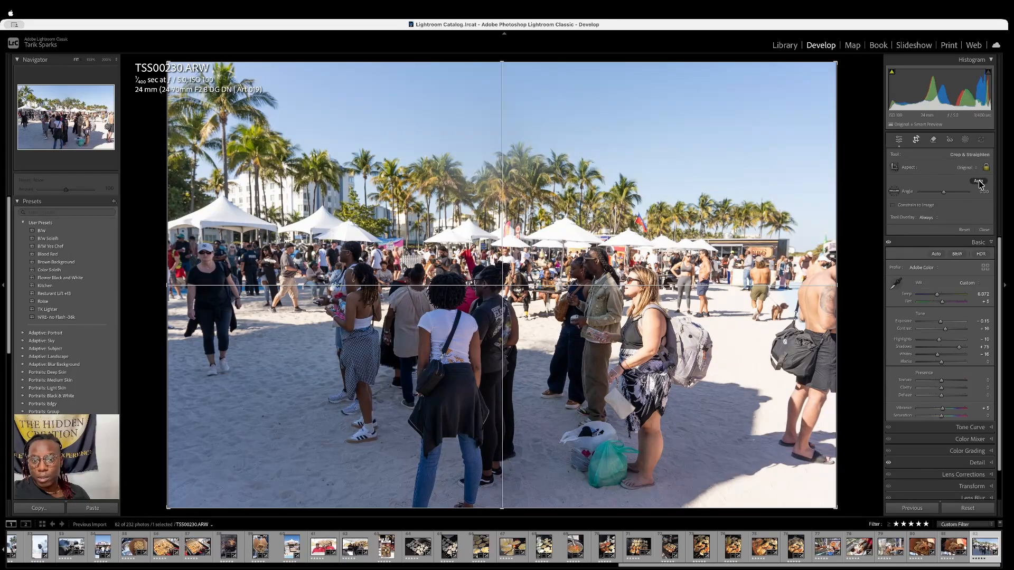
left_click_drag(839, 279, 811, 289)
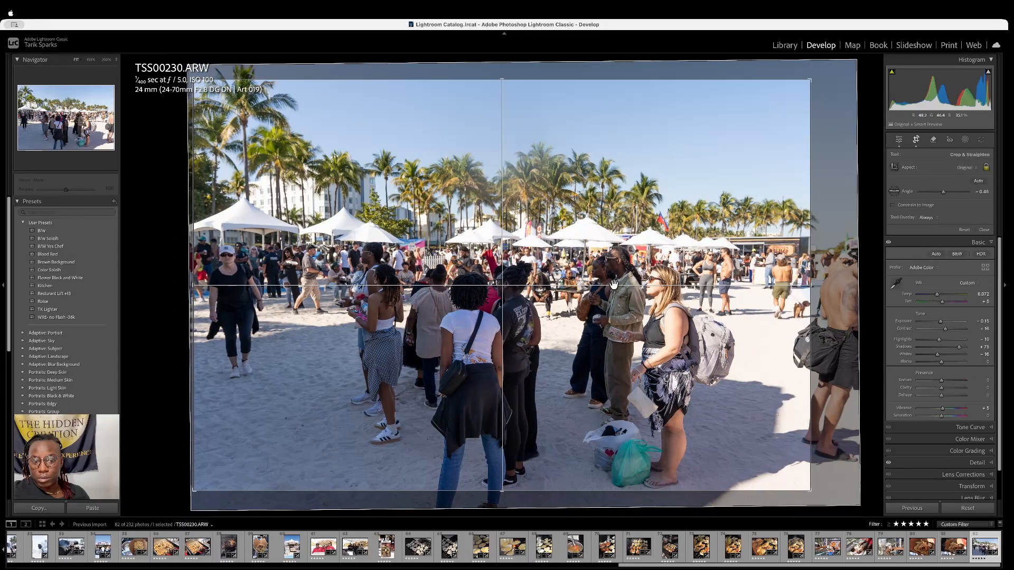
left_click_drag(612, 252, 612, 245)
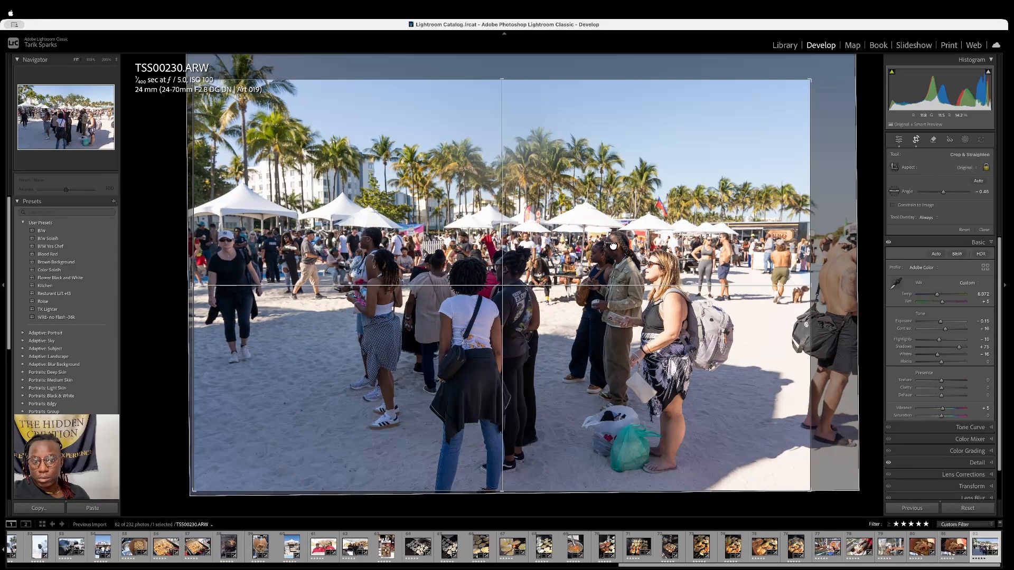
key("Return")
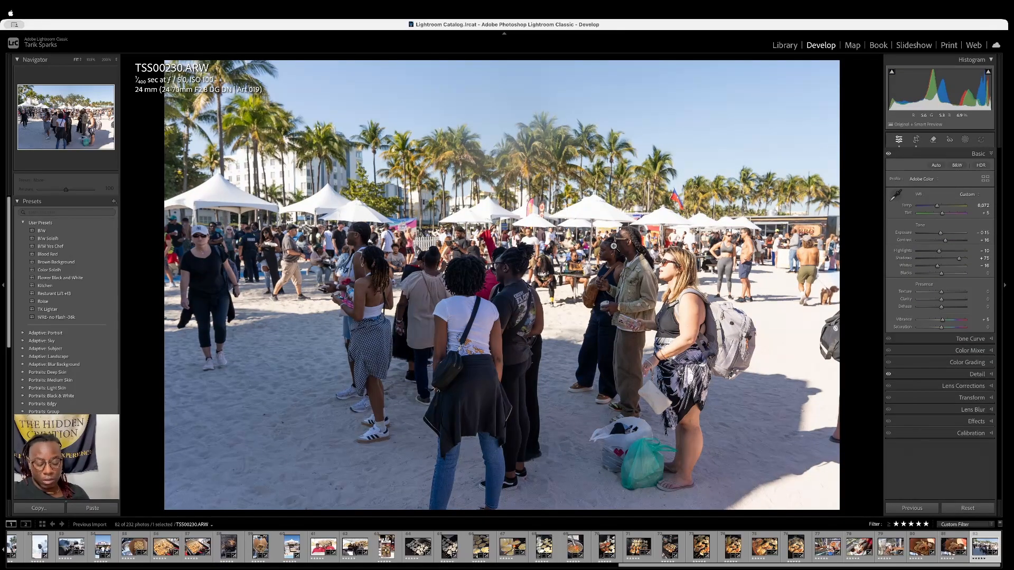
Look over the edited series in the grid and view the beach crowd photo TSS00230.ARW full screen
key("g")
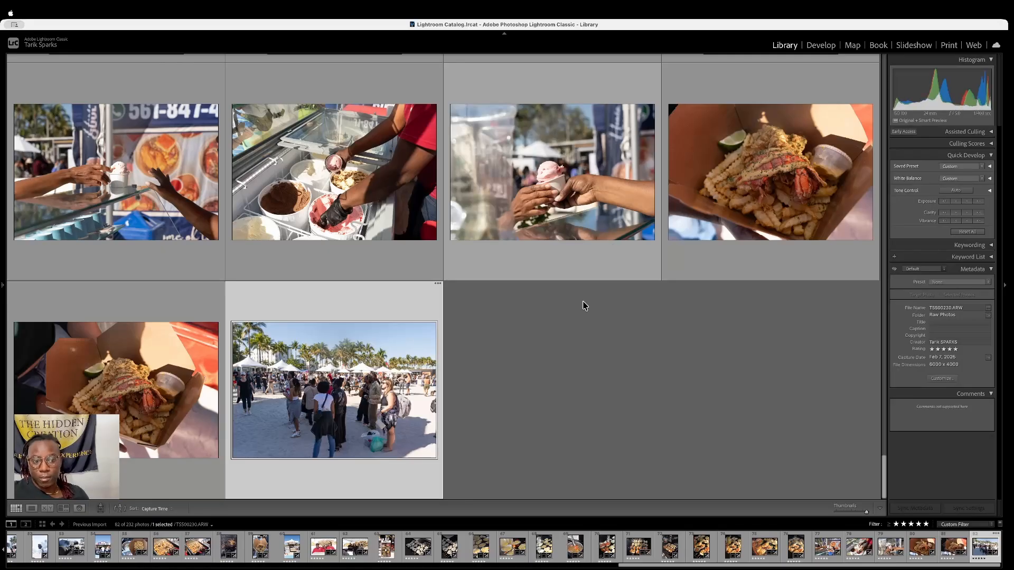
scroll(503, 406, "up", 20)
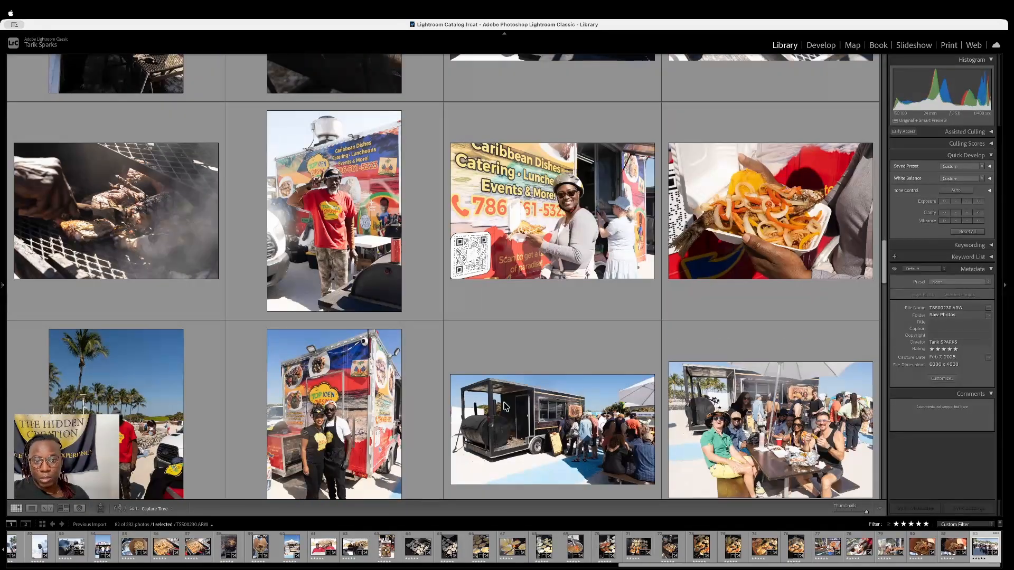
scroll(504, 407, "down", 20)
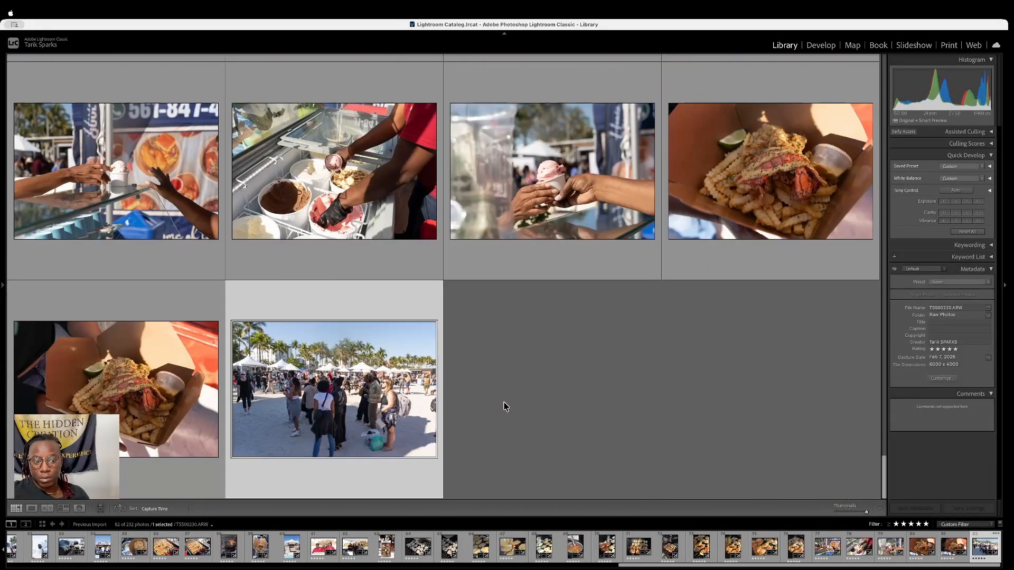
double_click(391, 394)
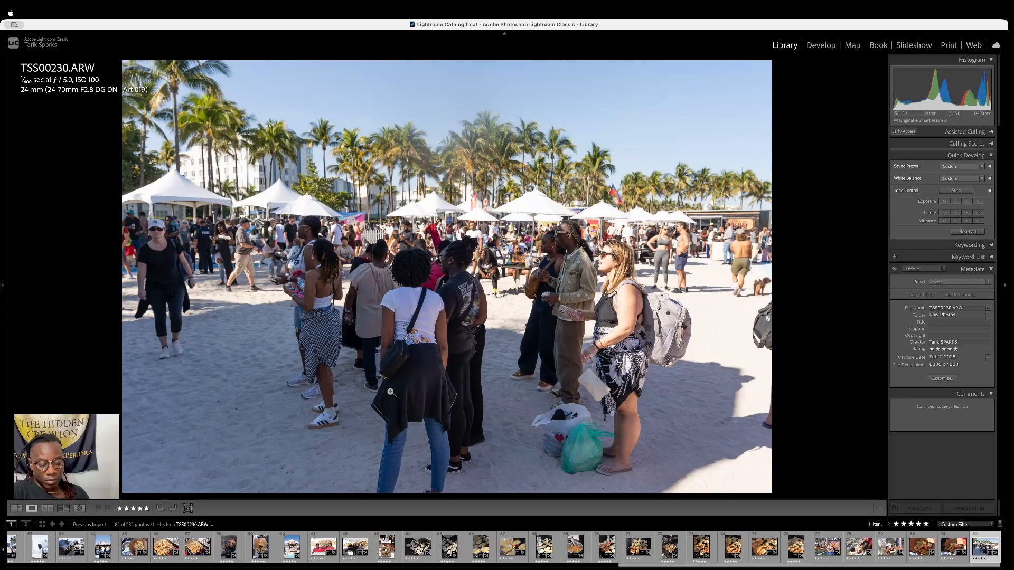
key("f")
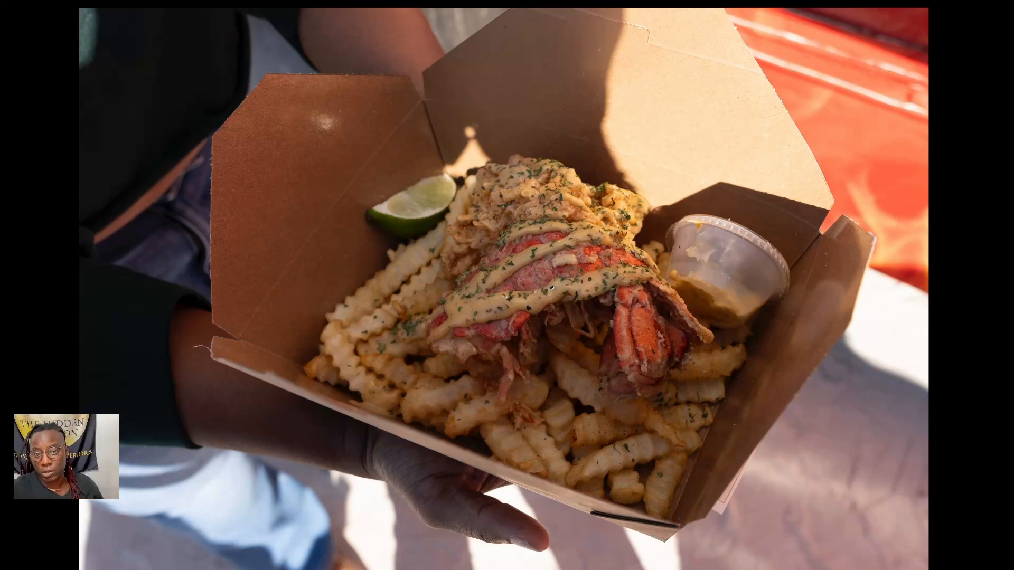
Return to the photo grid and review the lobster fries photo TSS00228.ARW enlarged and full screen
key("Escape")
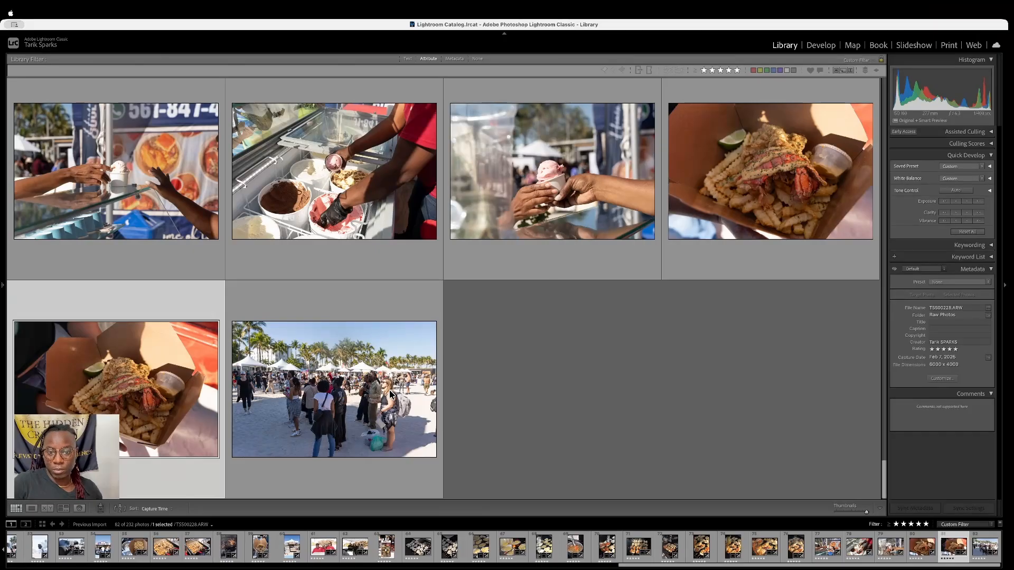
key("e")
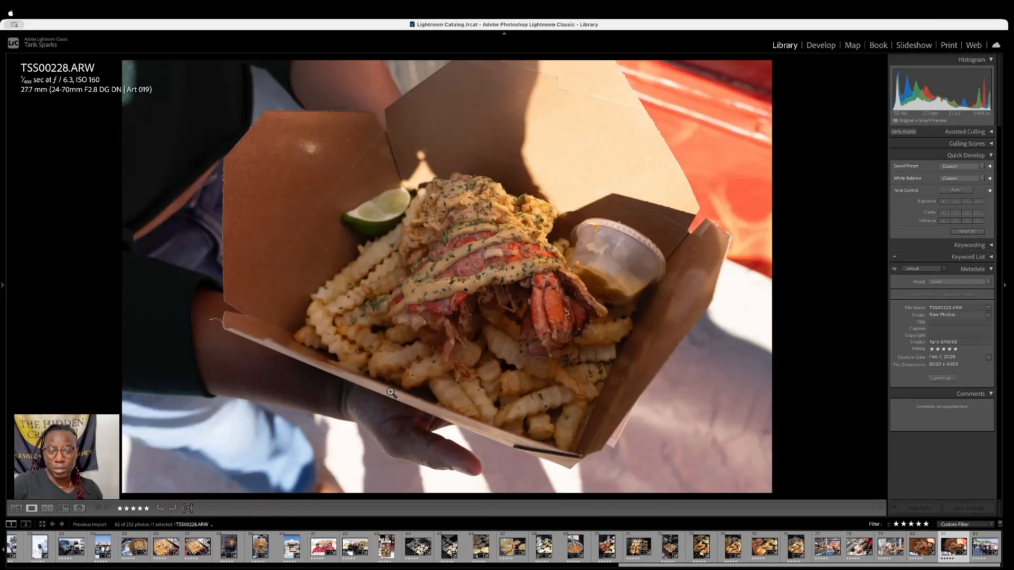
key("g")
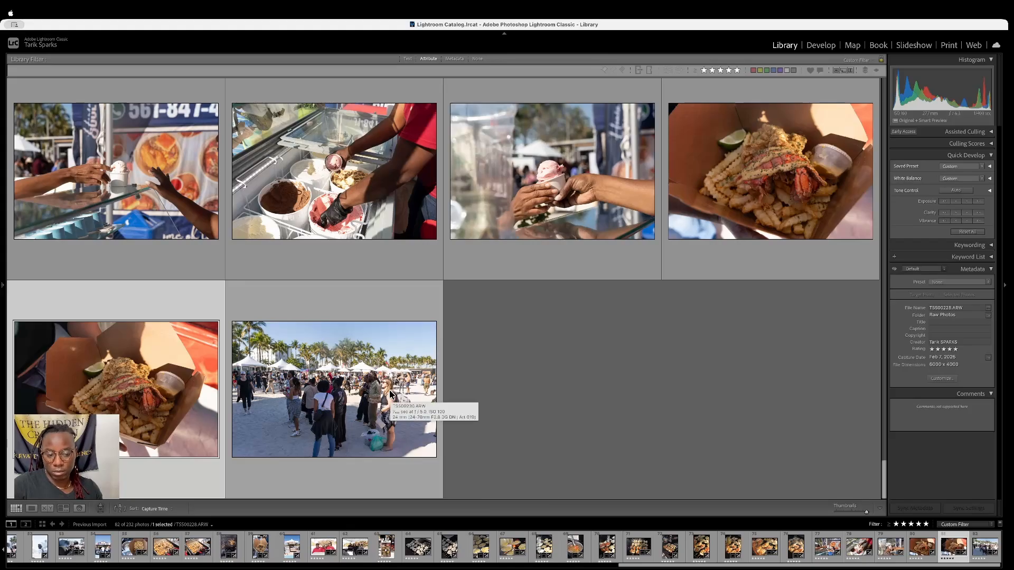
key("backslash")
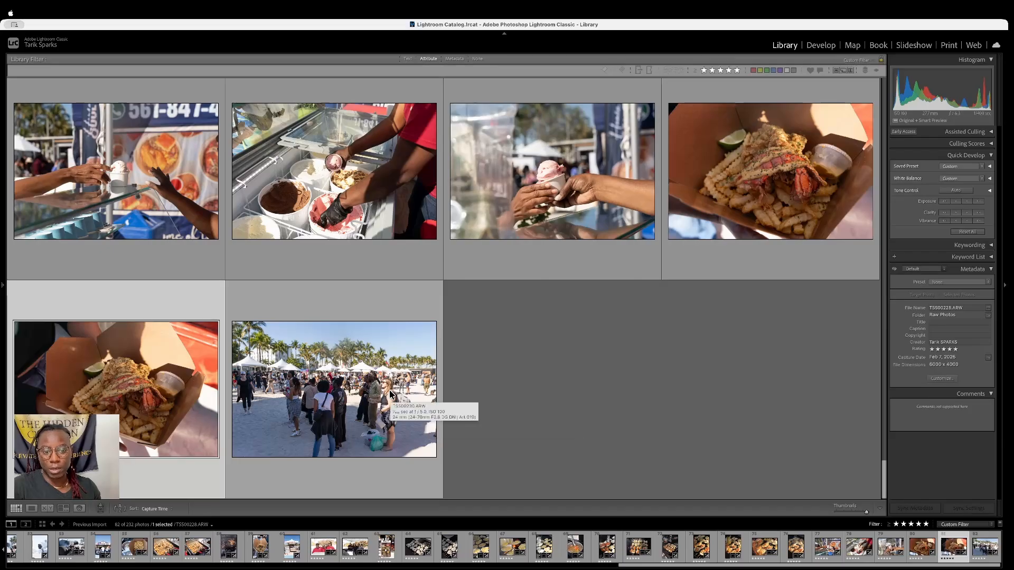
double_click(173, 423)
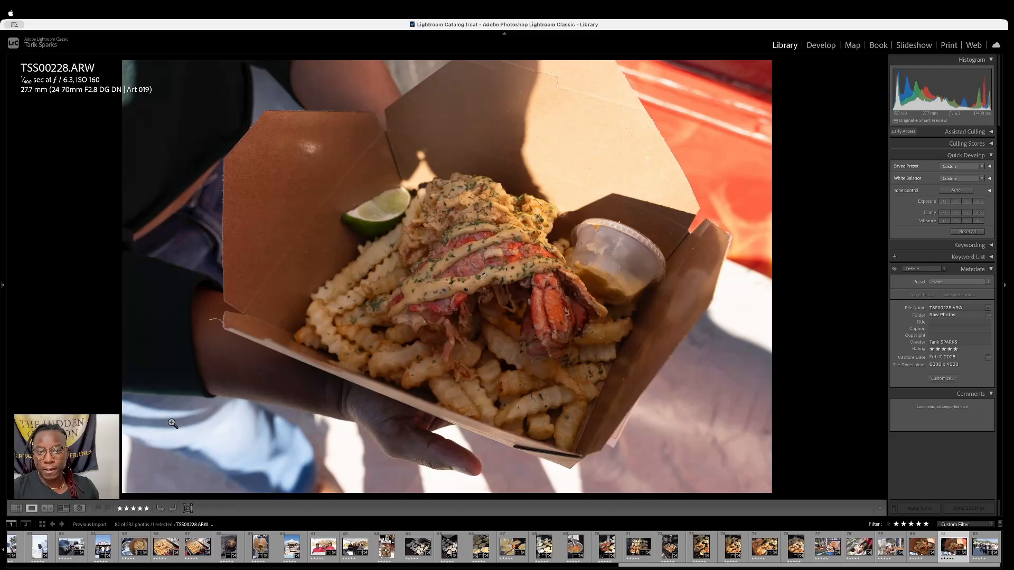
key("f")
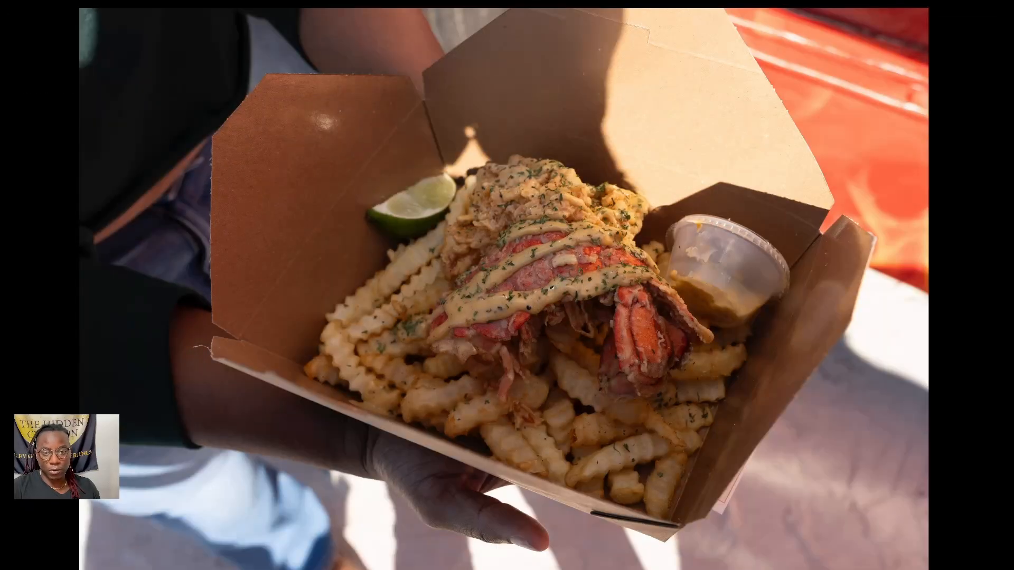
View the lobster fries close-up and the pink ice cream handover photo full screen
key("Right")
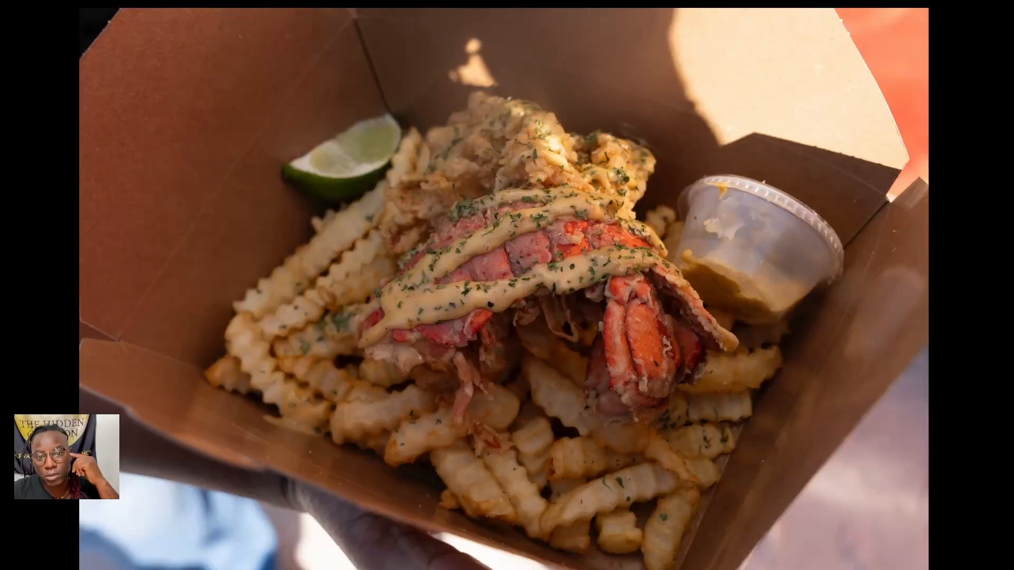
key("Right")
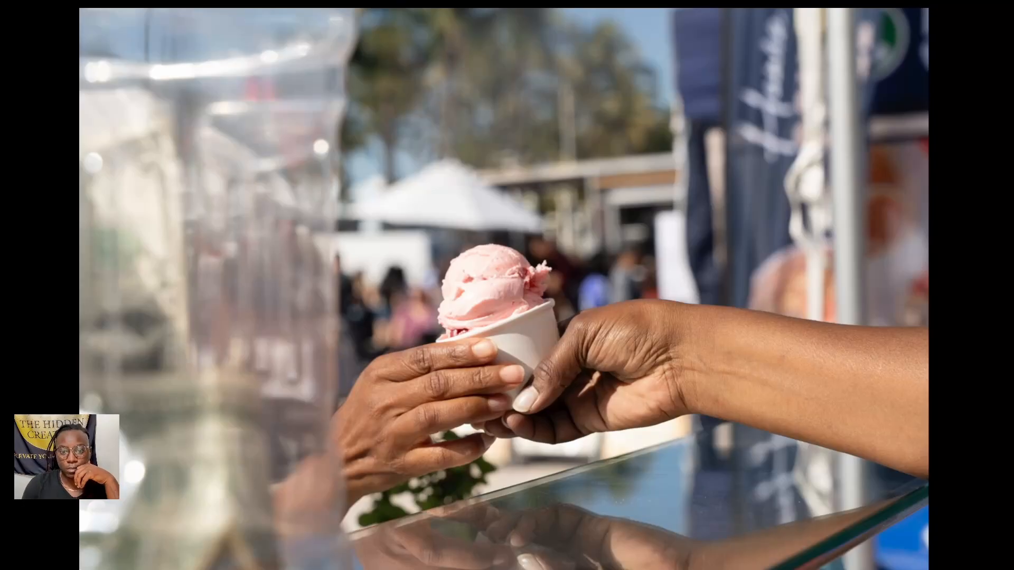
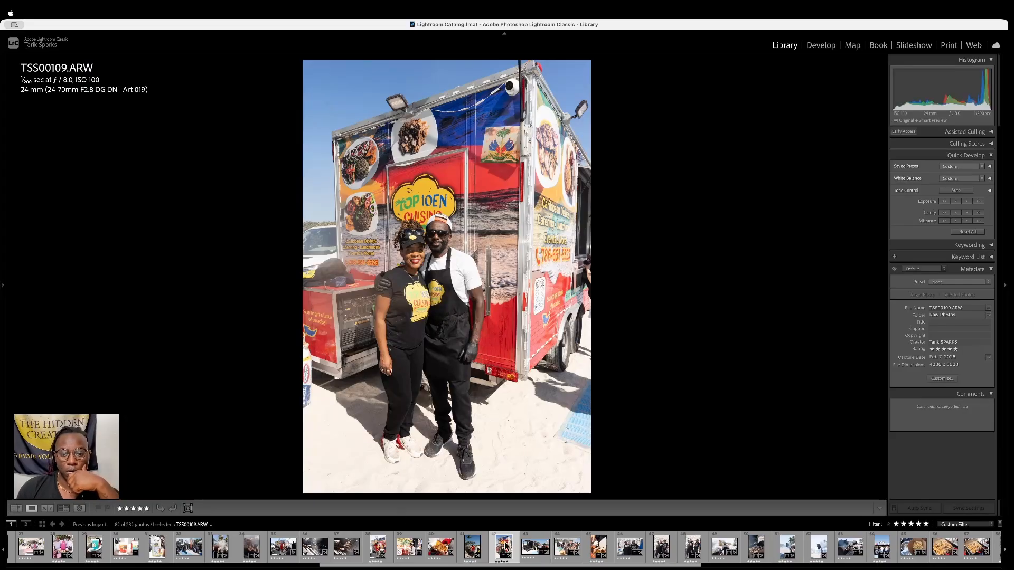
Enlarge the photo view and review TSS00109.ARW back through TSS00099.ARW, checking the background people in TSS00104.ARW up close
left_click(504, 568)
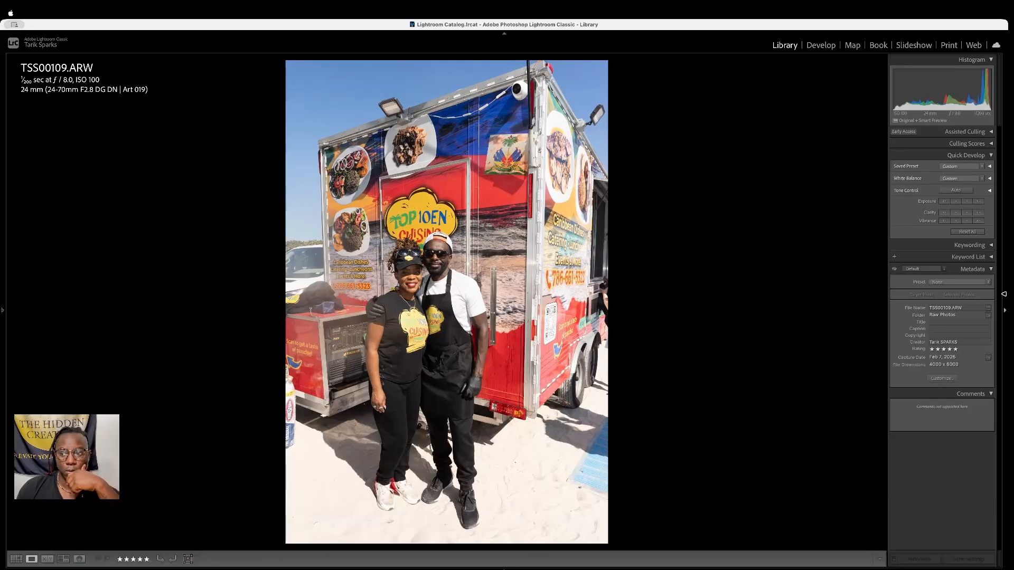
left_click(1004, 311)
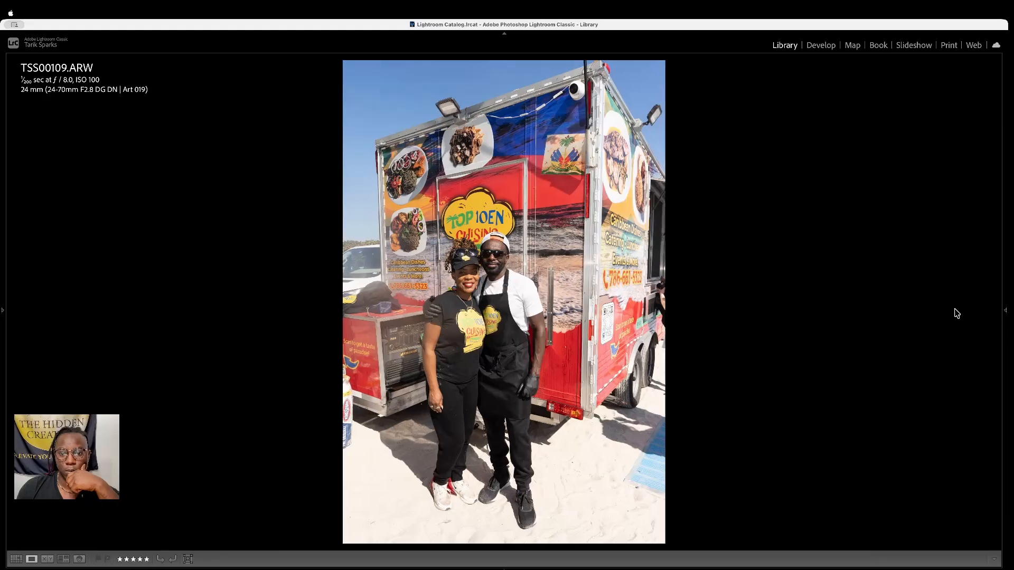
key("Left")
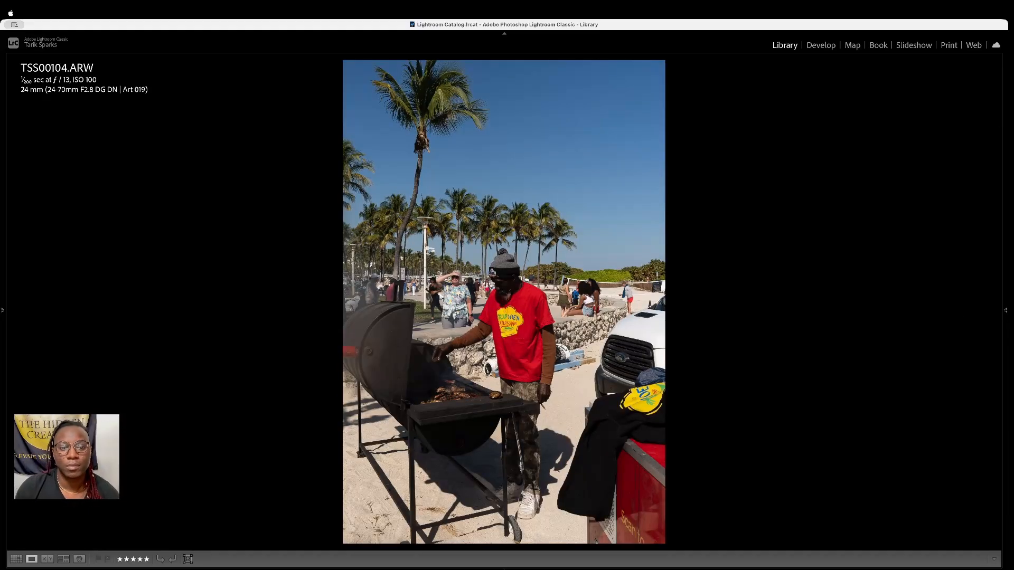
left_click(427, 289)
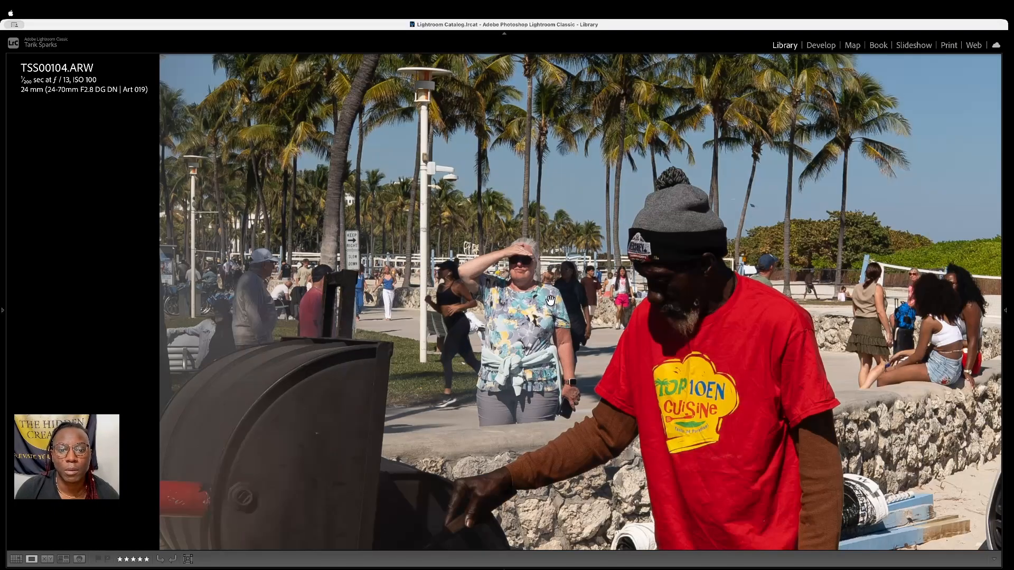
left_click(560, 337)
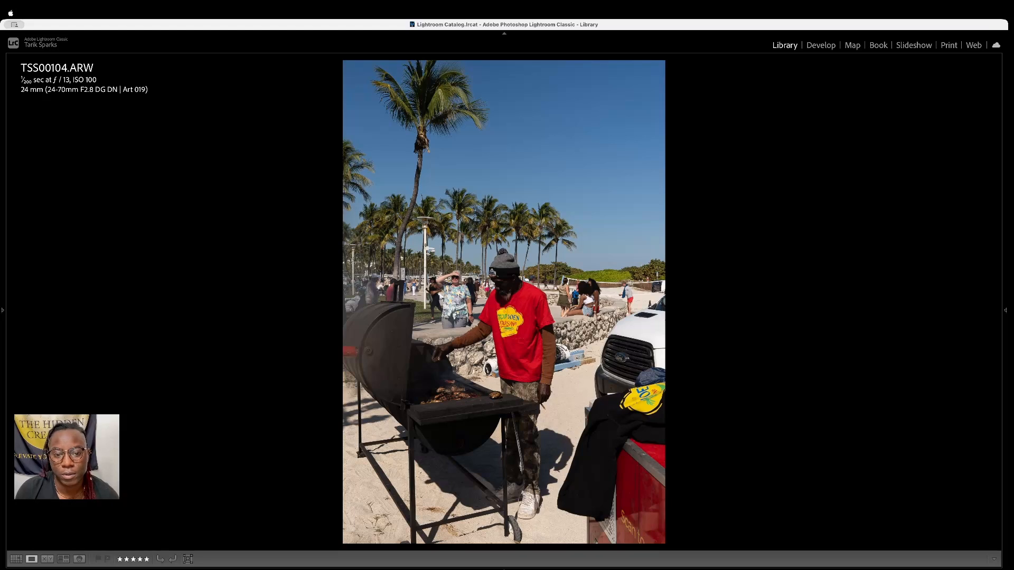
key("Left")
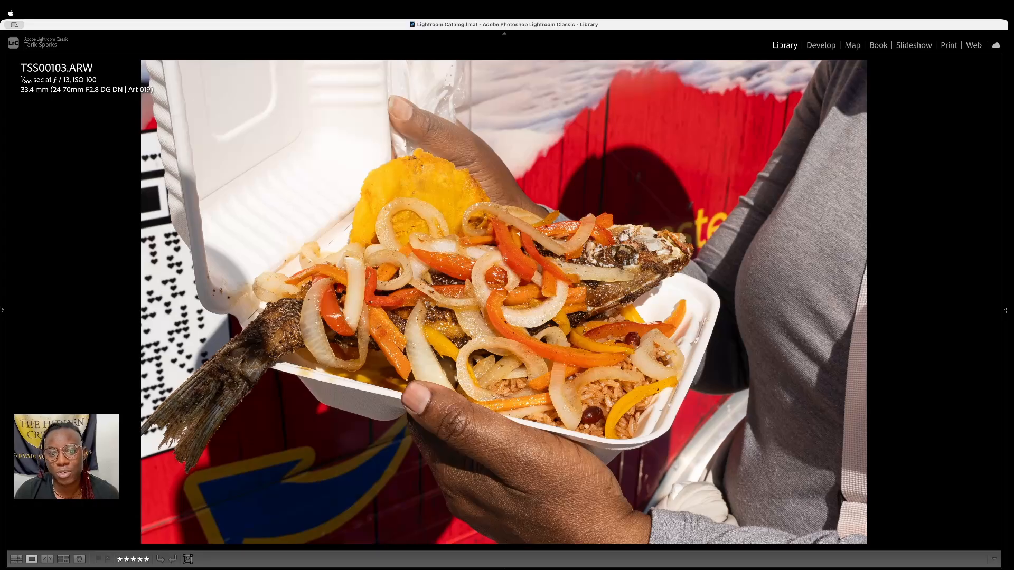
key("Left")
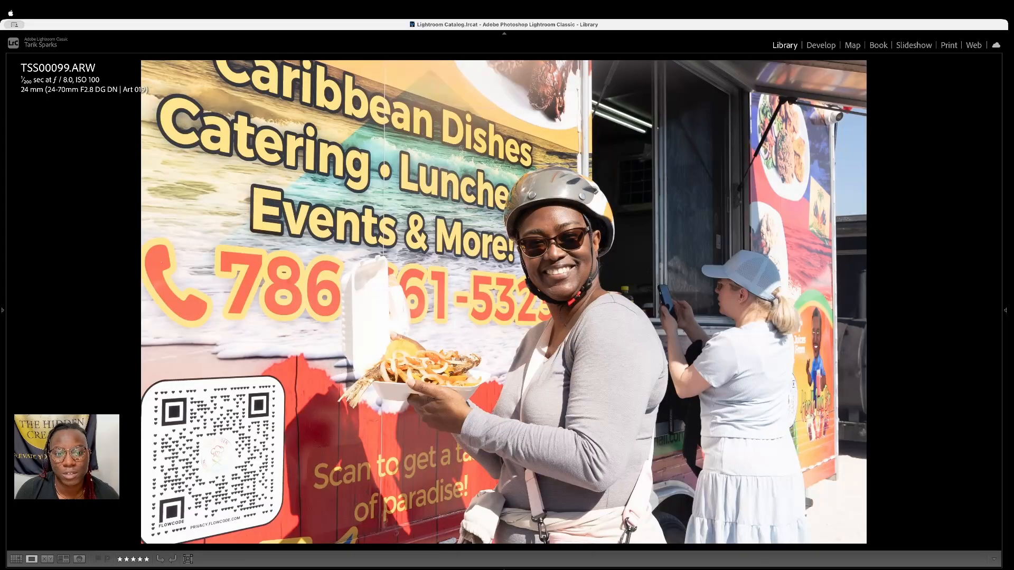
Decrease the exposure of TSS00099.ARW, the smiling woman in the helmet, by one stop and hide the side panels again
mouse_move(1003, 322)
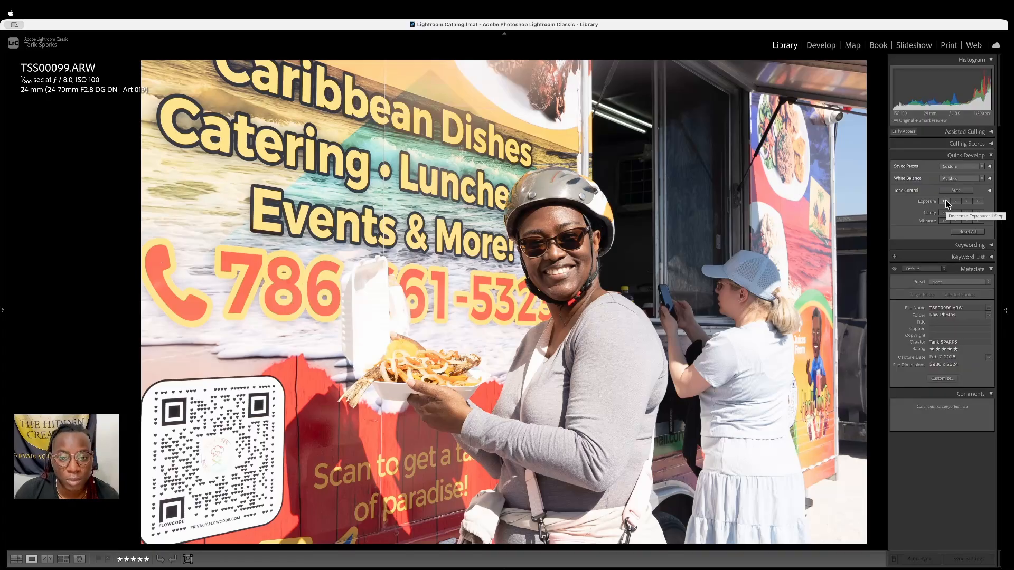
left_click(946, 201)
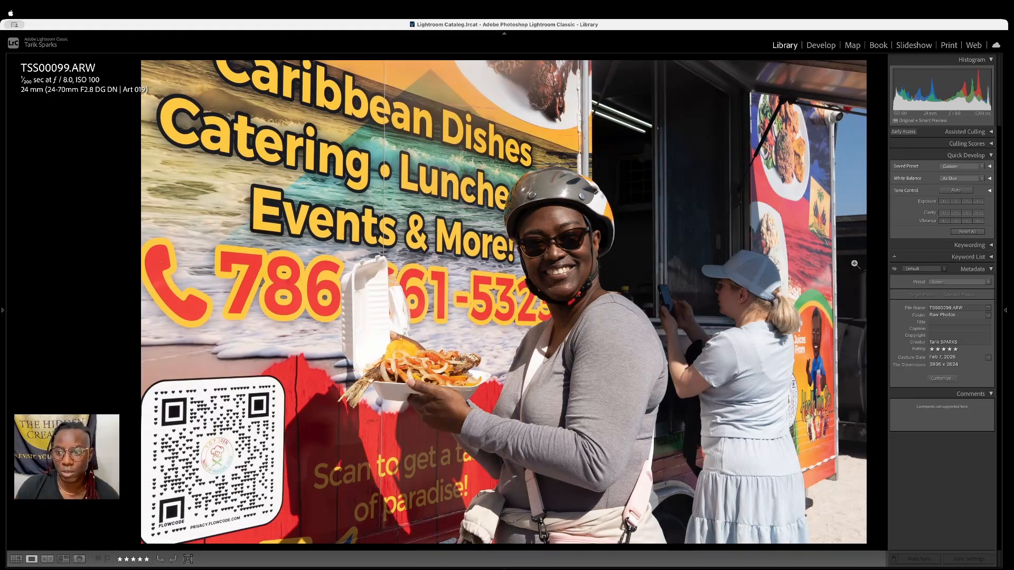
key("Tab")
Try auto-straightening TSS00092.ARW, the close-up of chicken on the grill, and undo it
key("Right")
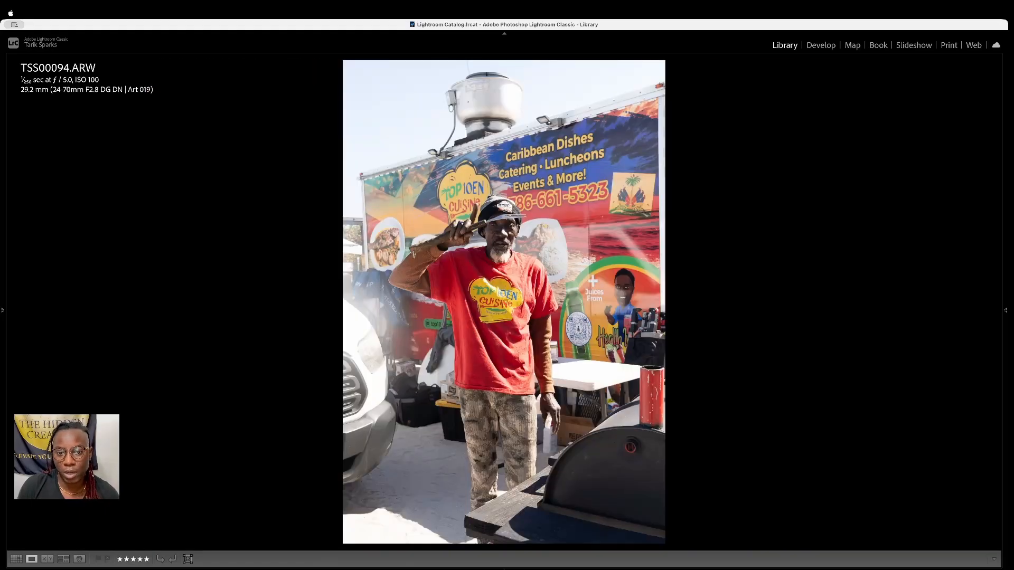
key("Right")
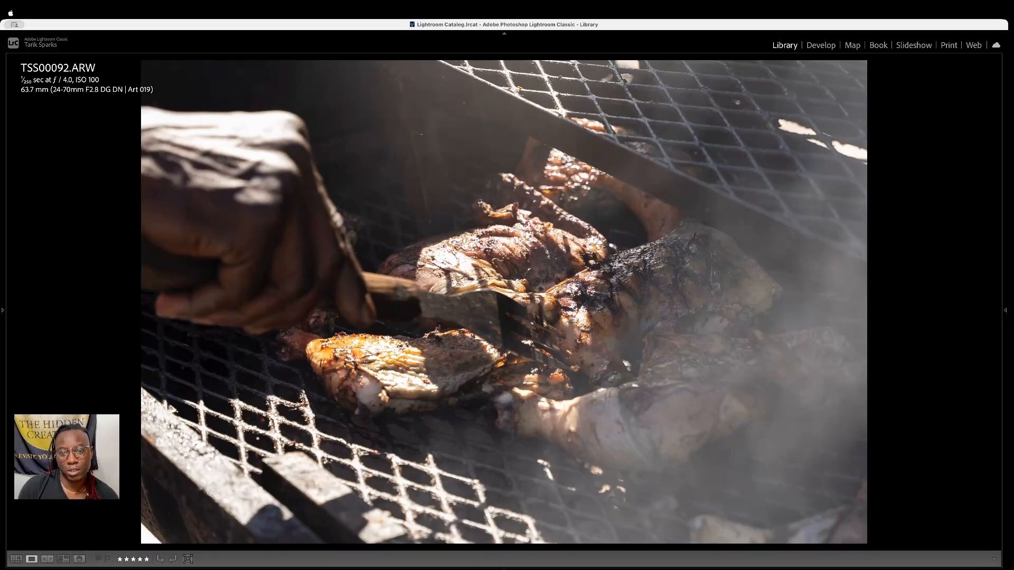
key("r")
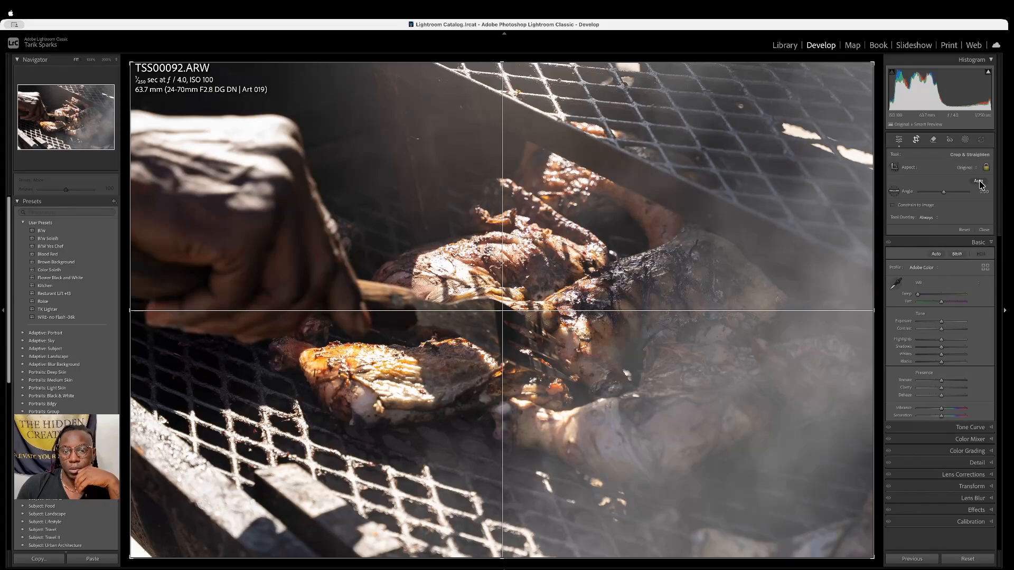
left_click(978, 182)
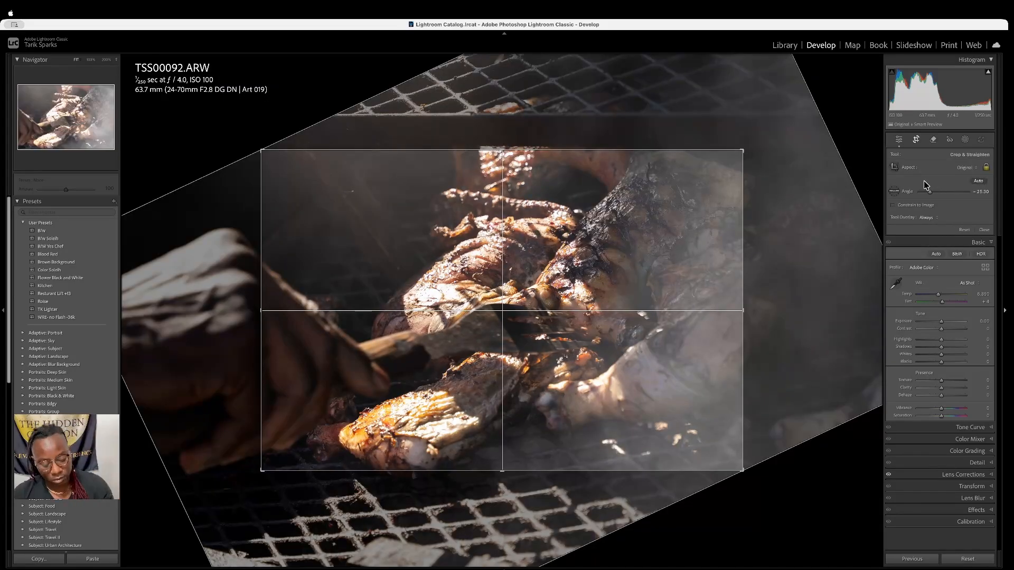
key("super+z")
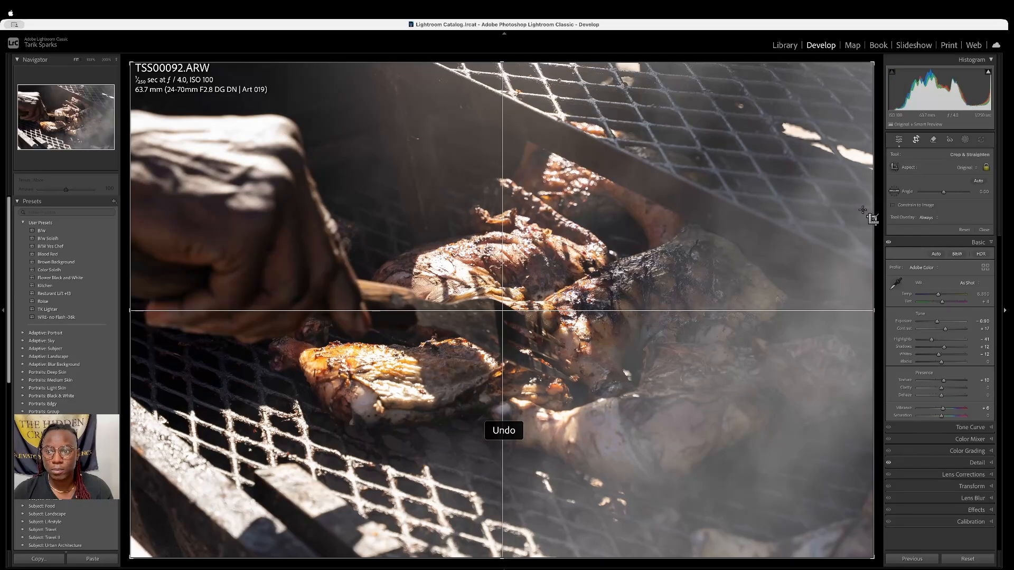
Try rotating TSS00092.ARW to about -6.8° with a repositioned crop, then undo all the crop and angle changes
left_click_drag(943, 196, 939, 196)
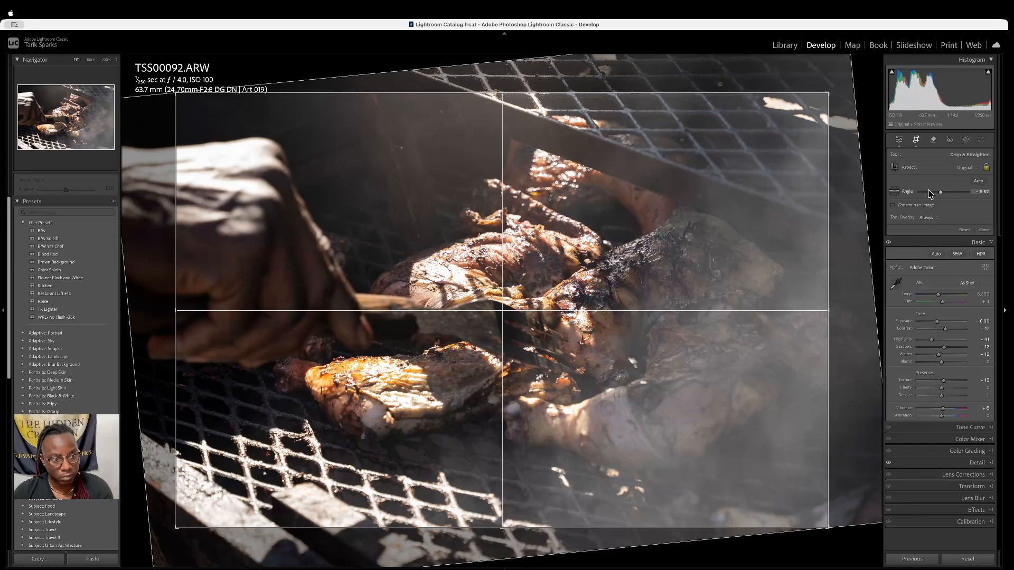
left_click_drag(415, 342, 444, 334)
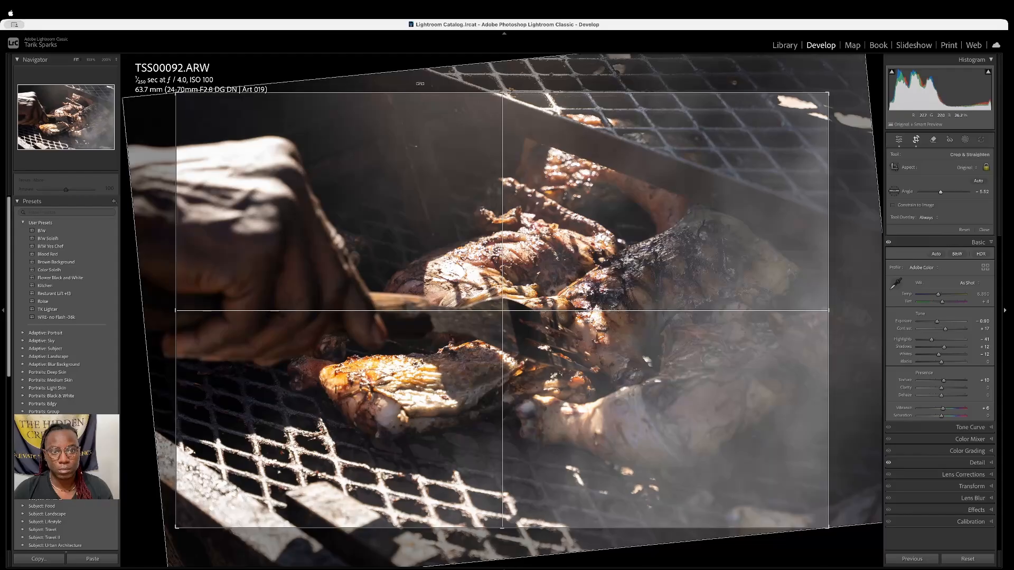
left_click_drag(420, 79, 415, 81)
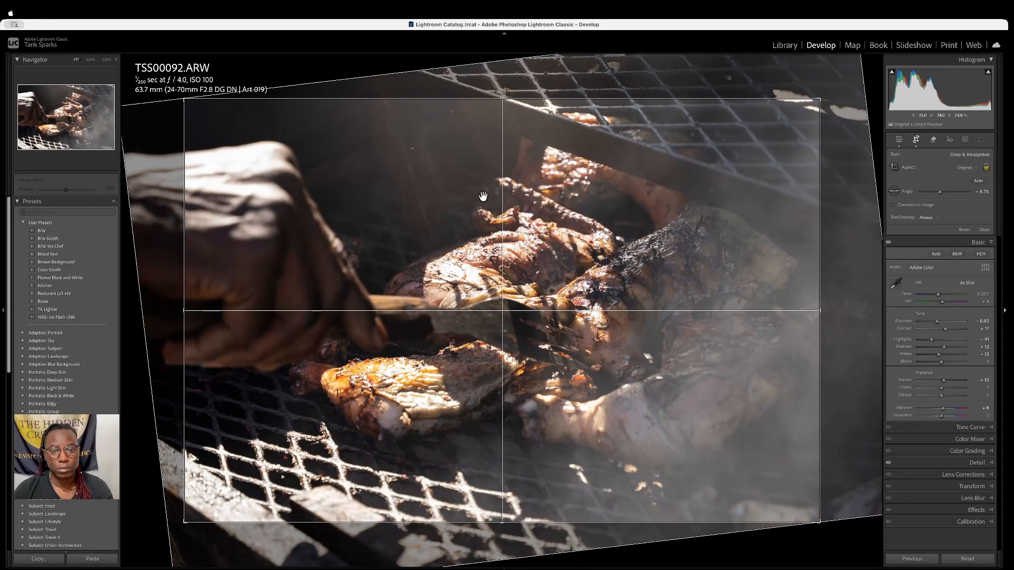
left_click_drag(495, 241, 464, 238)
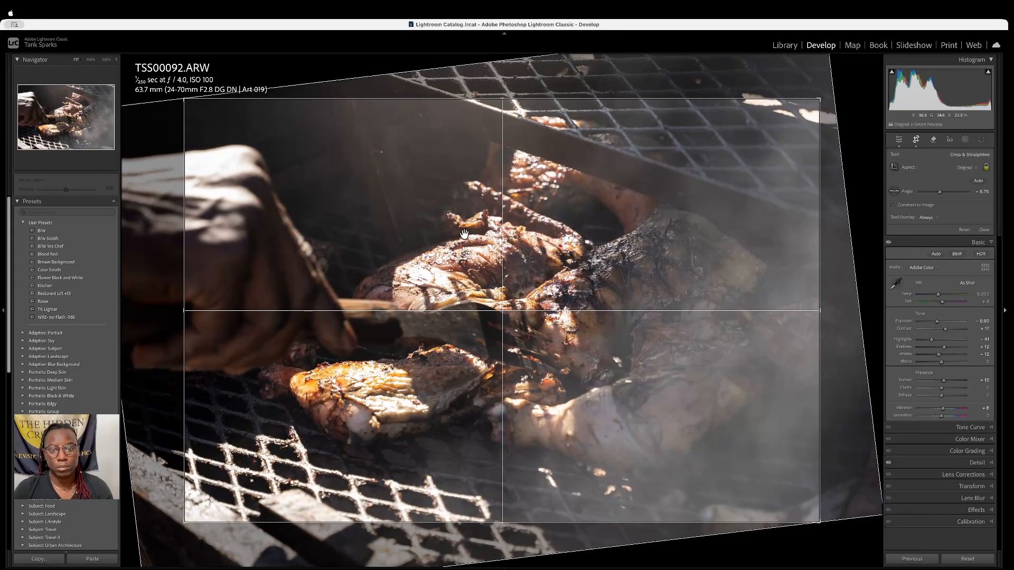
key("Return")
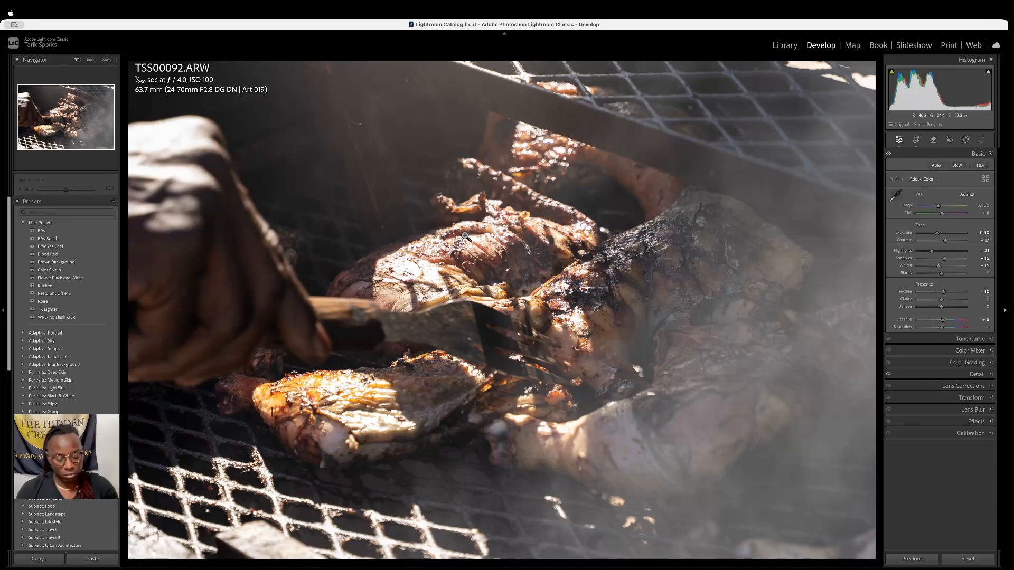
key("super+z")
key("super+z")
key("super+z")
key("super+z")
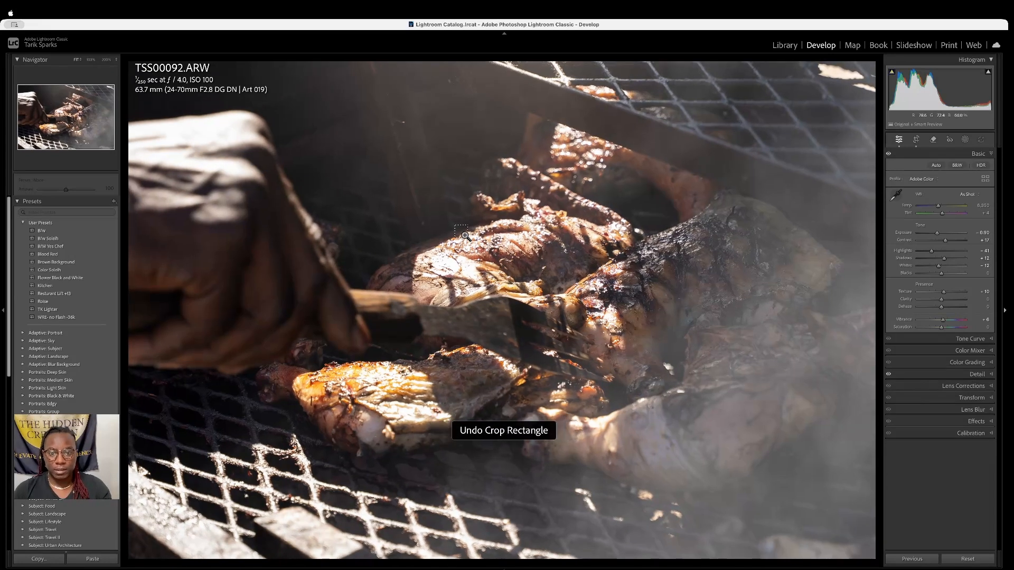
key("super+z")
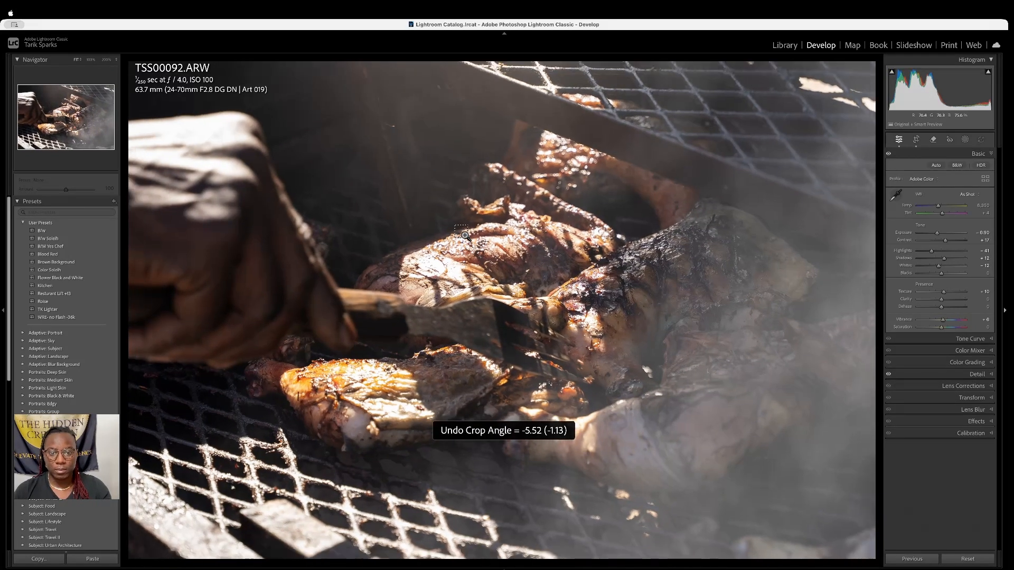
key("super+z")
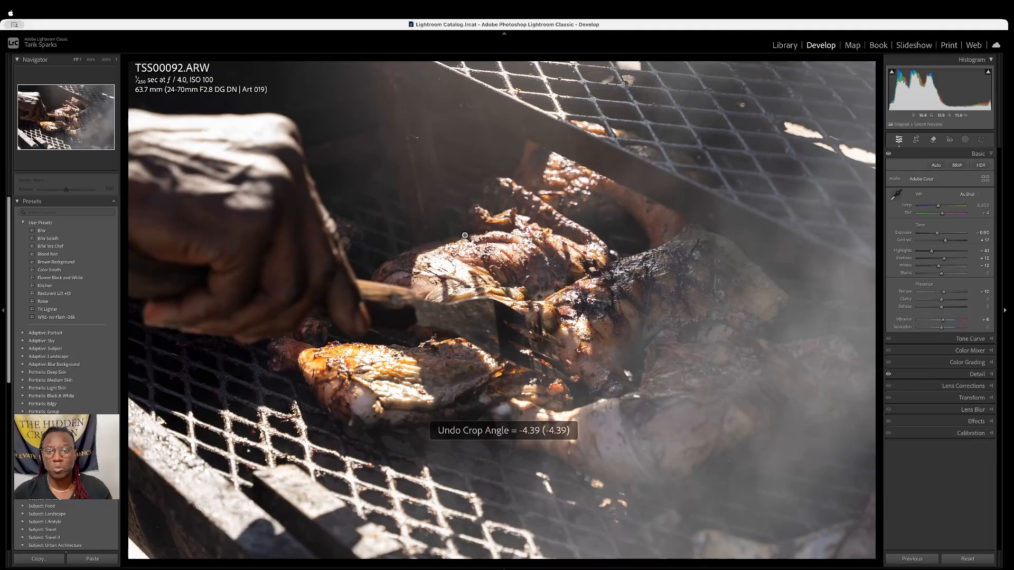
Return to the grid and review the barbecue photos enlarged, from TSS00090.ARW back to TSS00076.ARW
key("g")
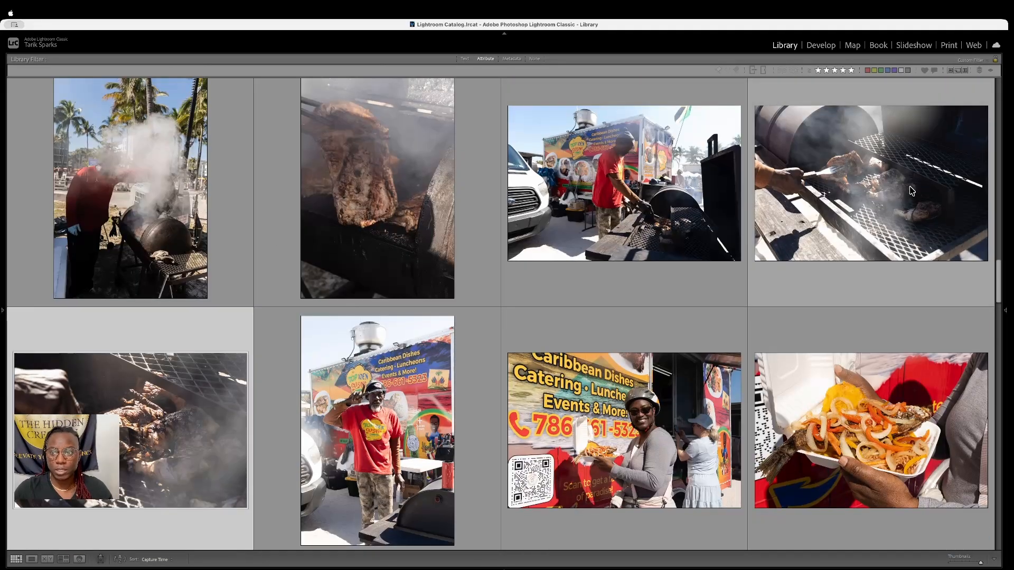
double_click(912, 191)
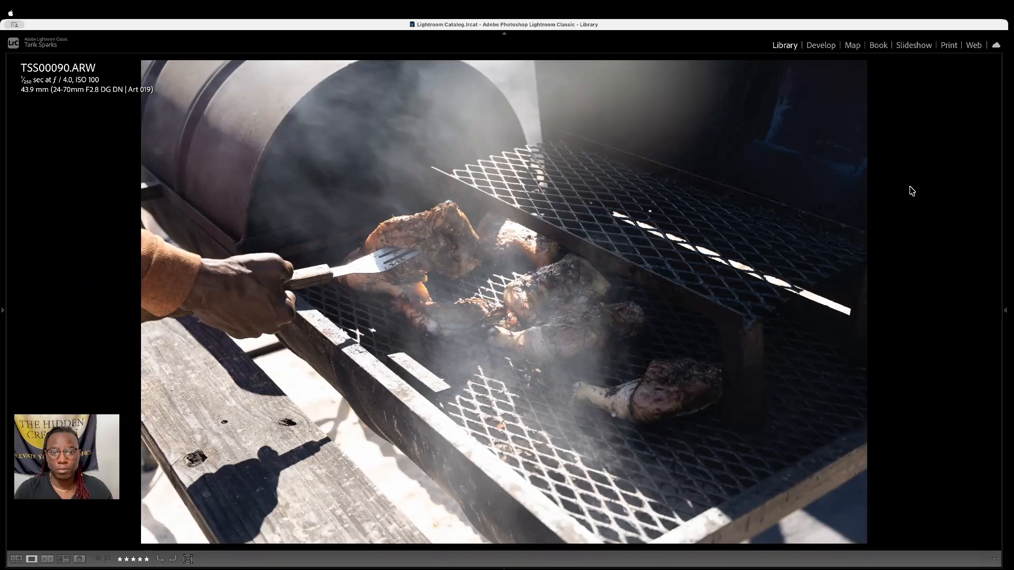
key("Left")
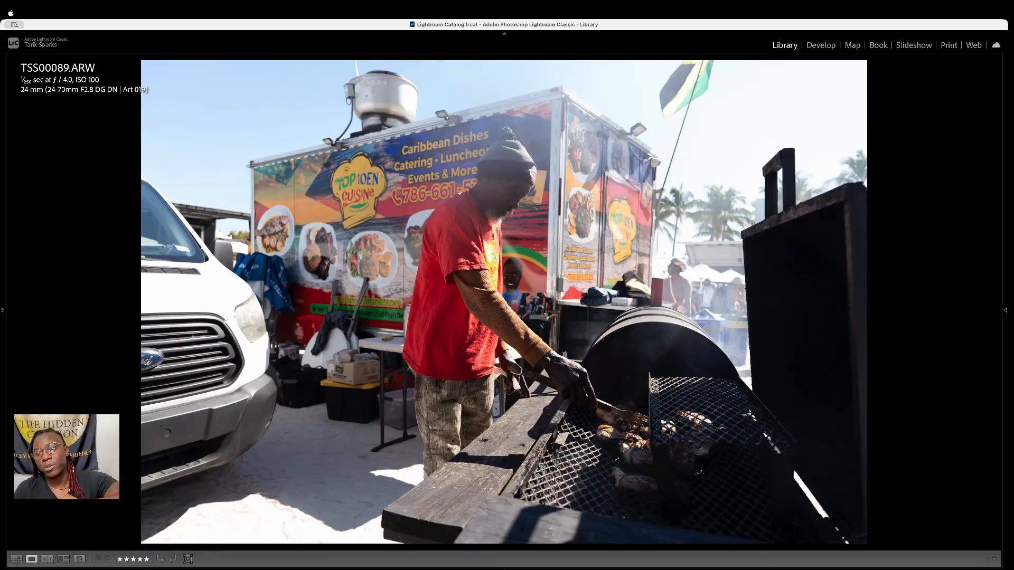
key("Left")
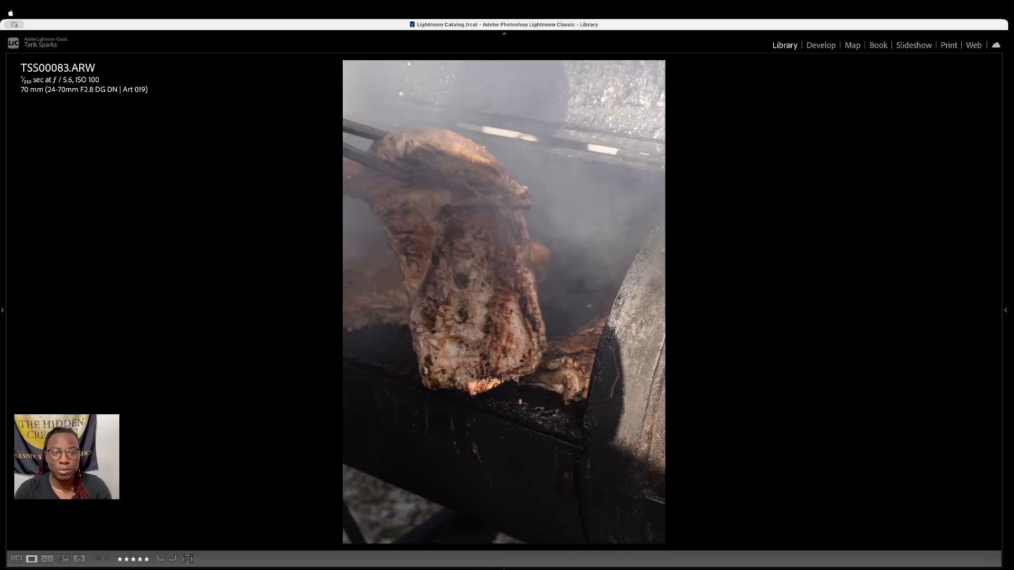
key("Left")
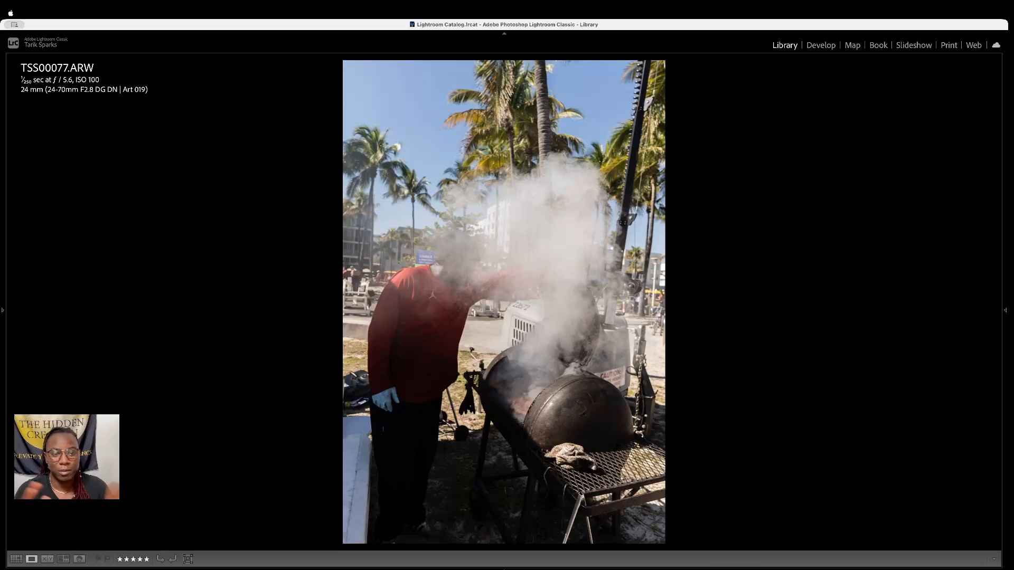
key("Right")
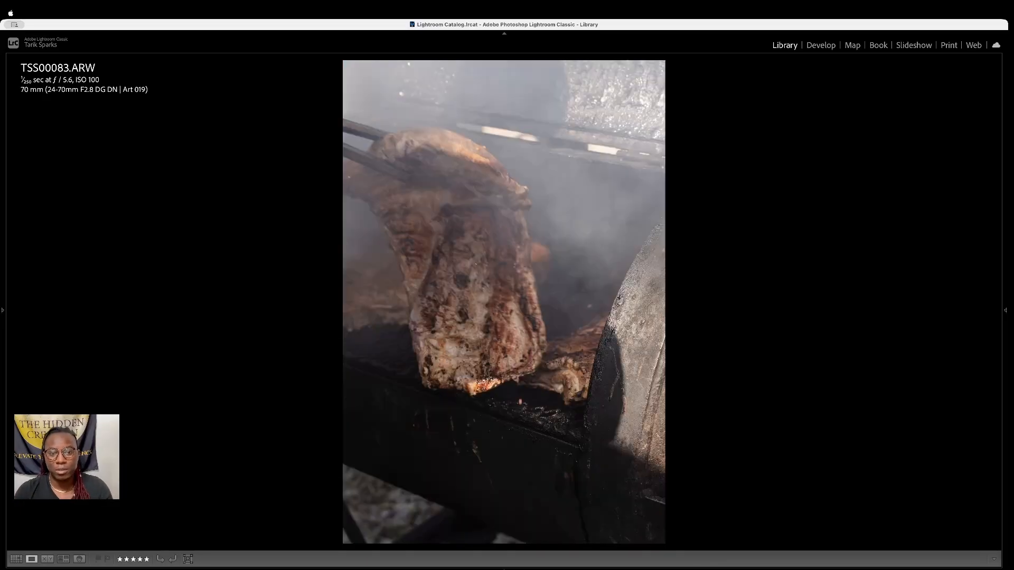
key("Left")
key("Left")
key("Left")
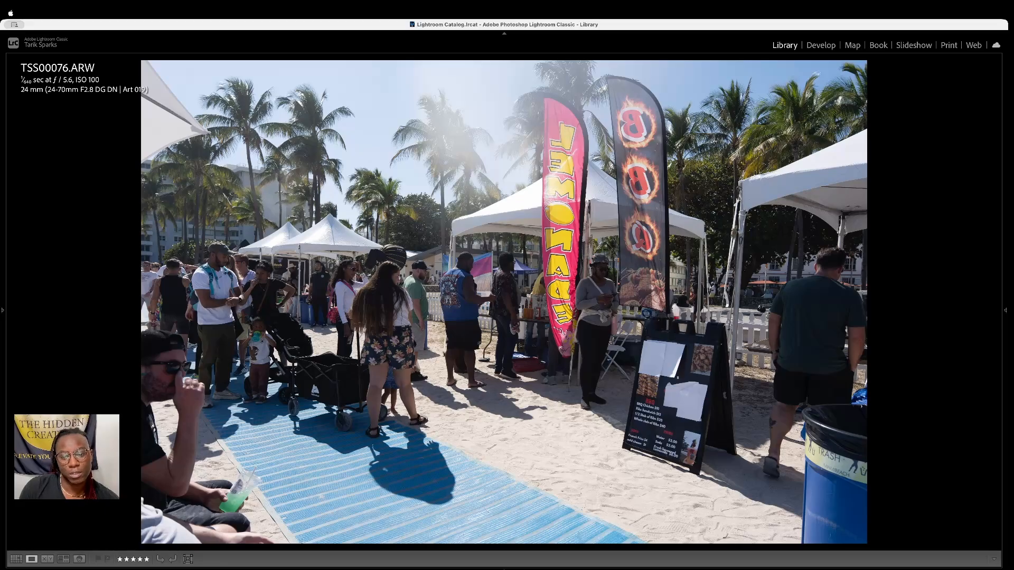
Straighten TSS00076.ARW, the beach vendor scene, slightly and crop in from both sides, repositioning the photo lower within the frame
key("r")
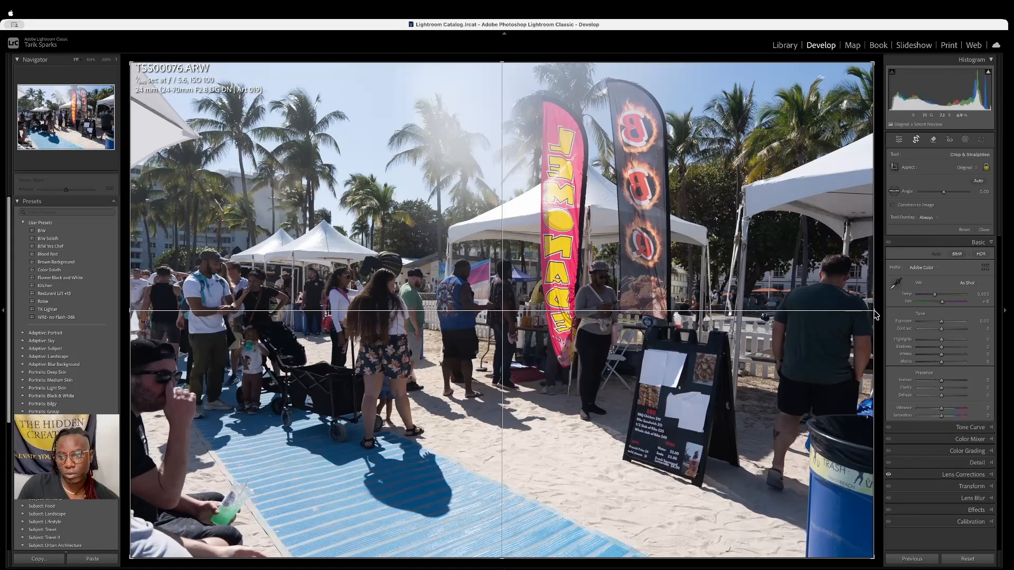
left_click_drag(874, 314, 847, 315)
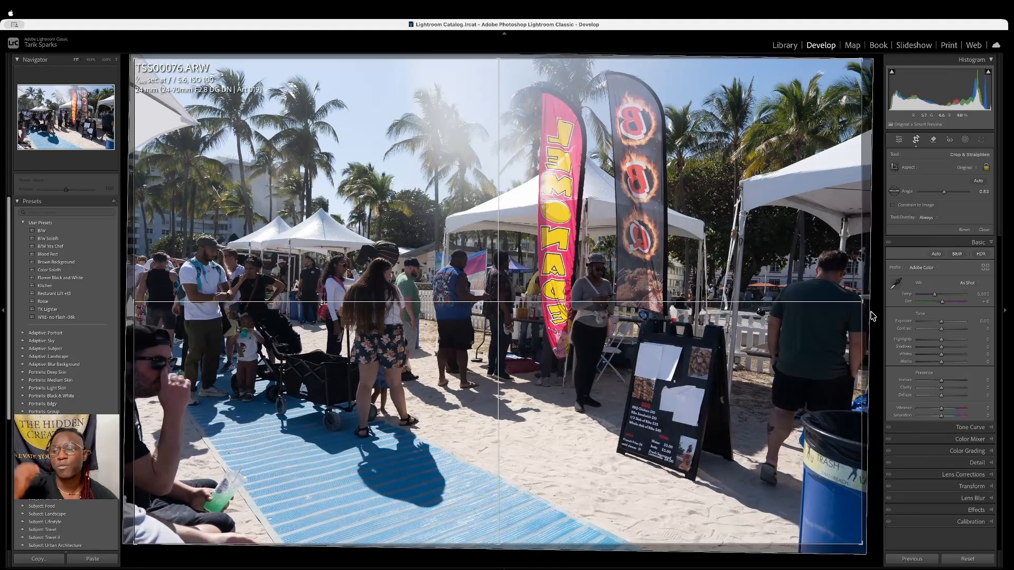
left_click(869, 312)
left_click_drag(858, 304, 828, 314)
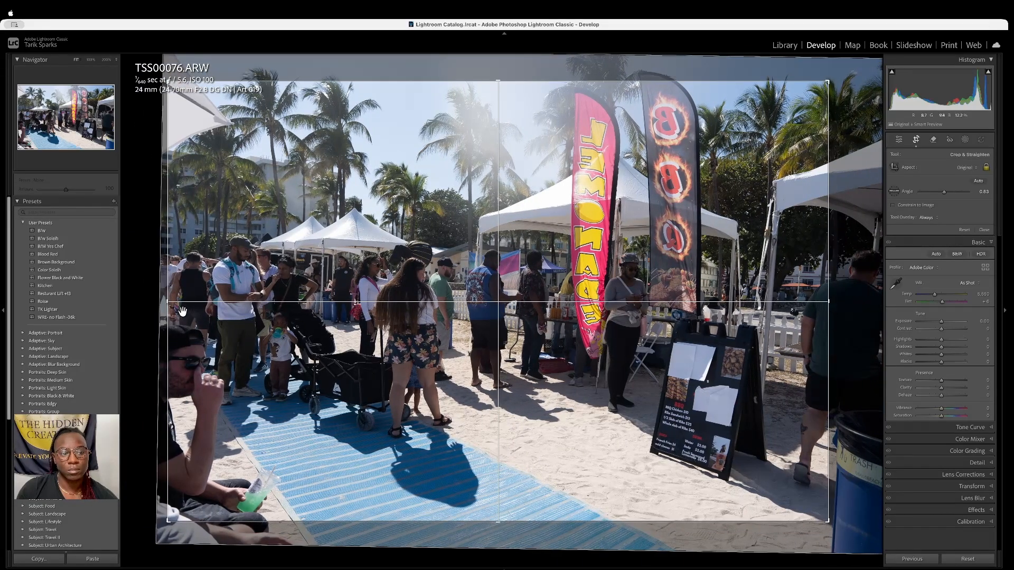
left_click_drag(167, 304, 197, 304)
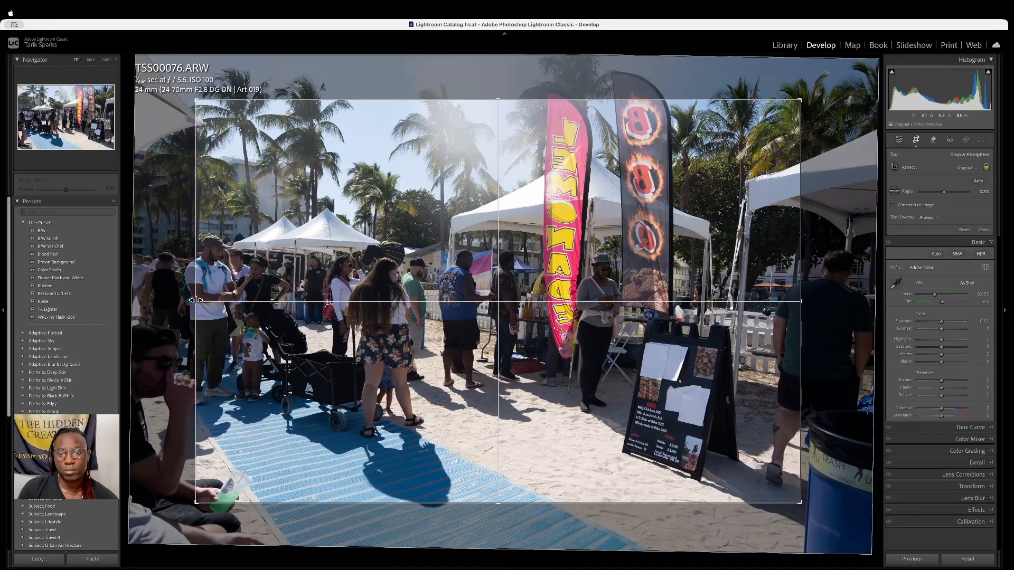
left_click_drag(425, 218, 432, 237)
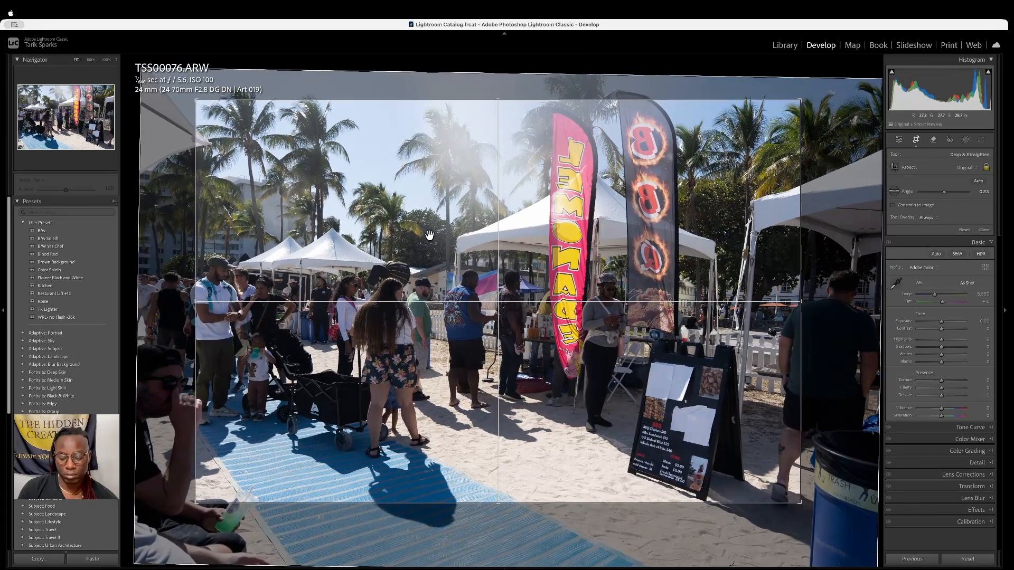
key("Return")
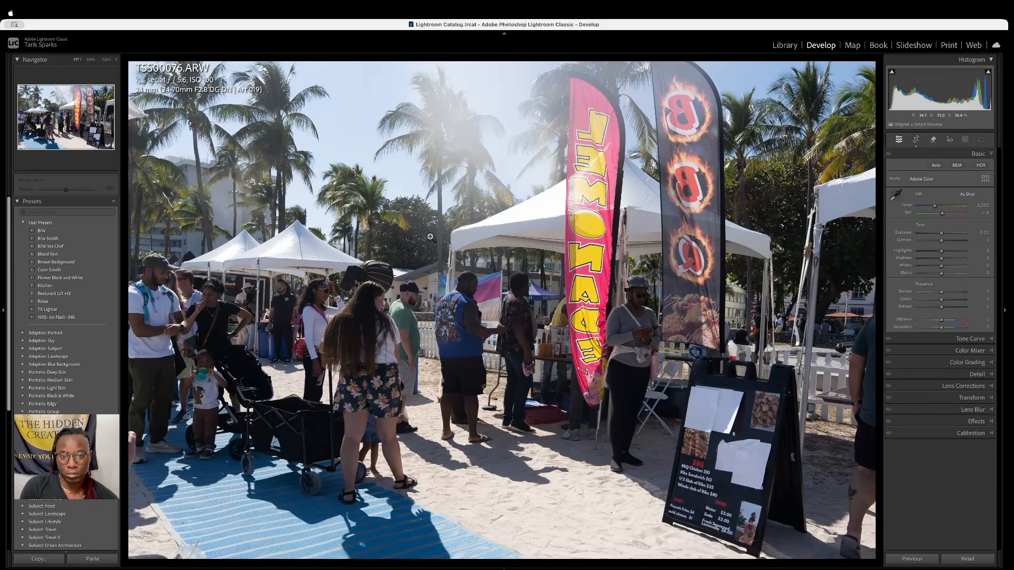
Return to the grid and review the lemonade and cake vendor photos enlarged, from TSS00073.ARW back to TSS00067.ARW
key("g")
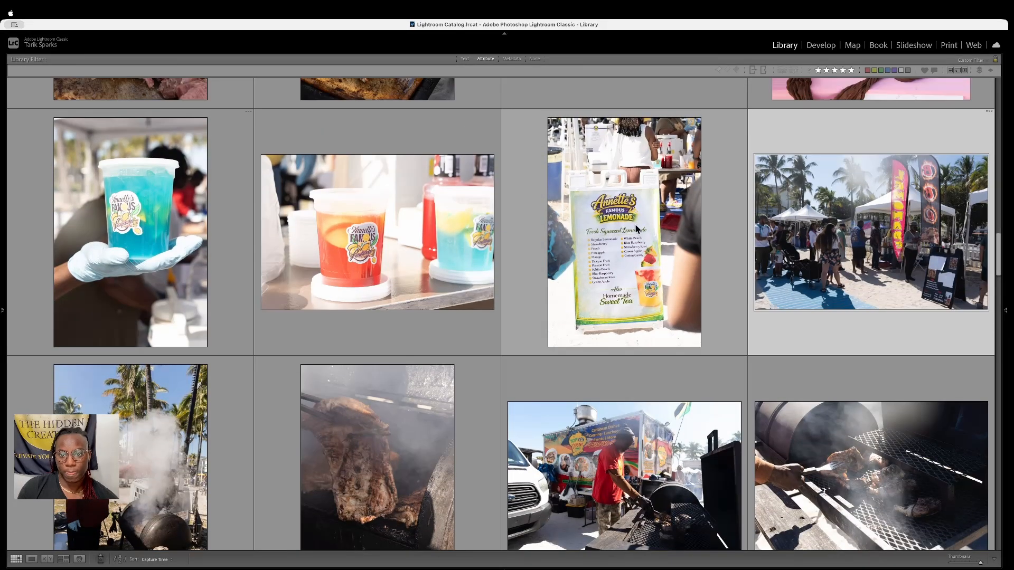
double_click(636, 227)
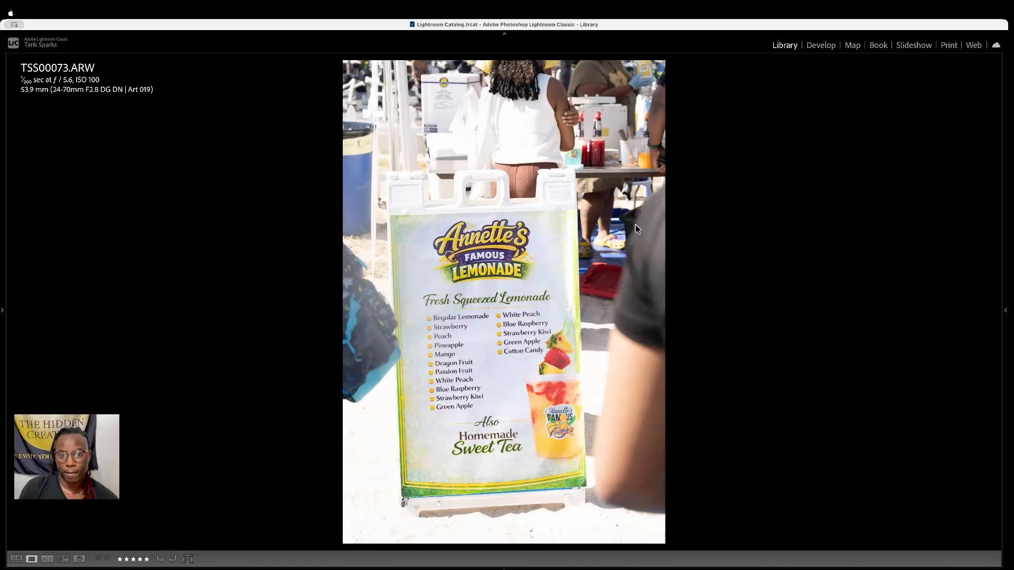
key("Left")
key("Left")
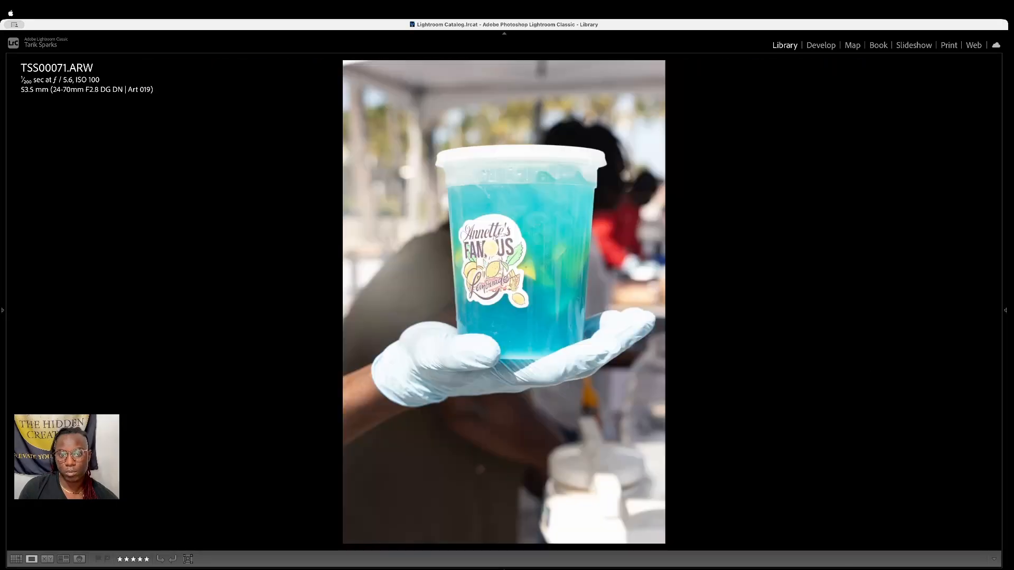
key("Left")
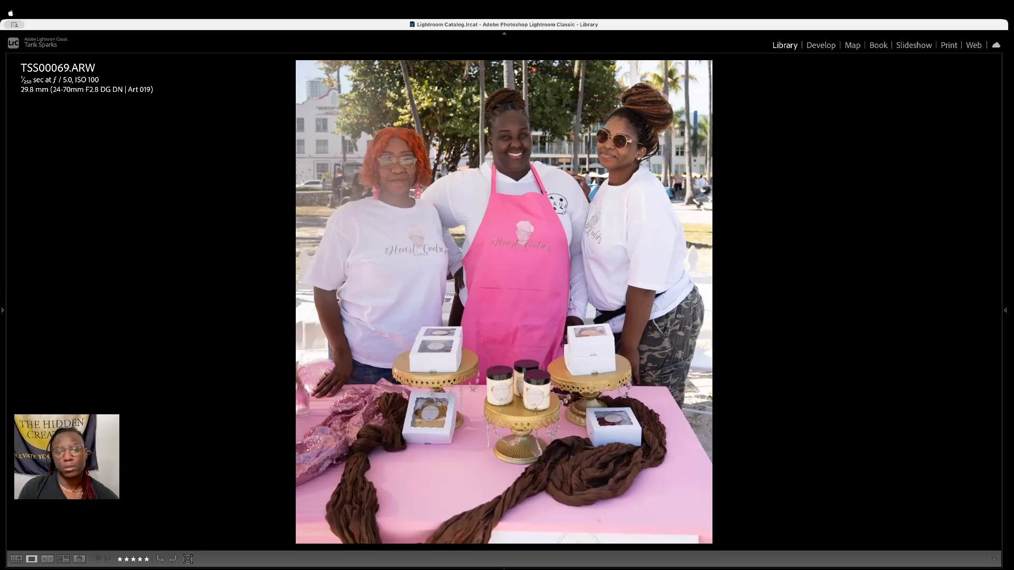
key("Left")
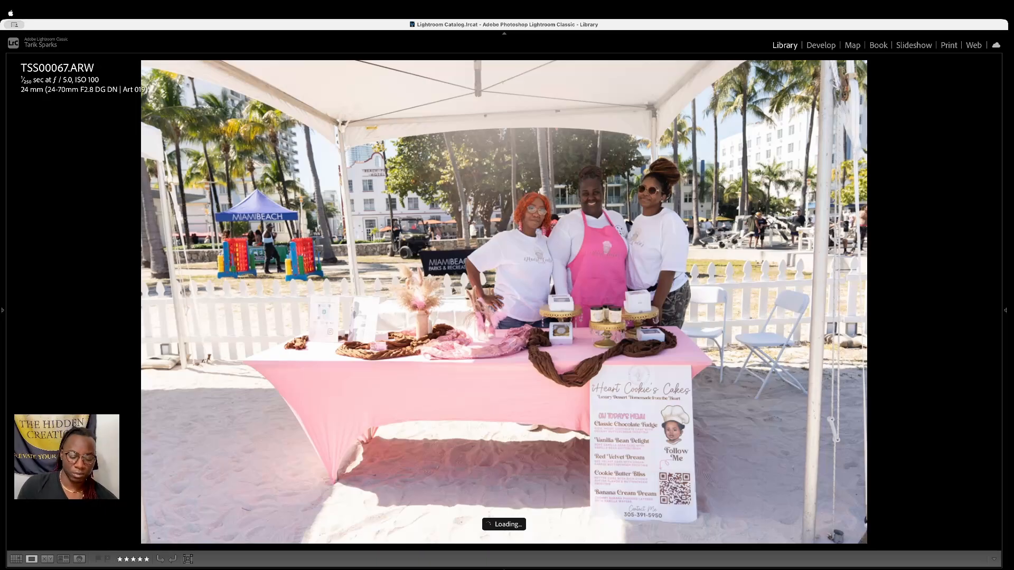
Auto-straighten TSS00067.ARW, the wide shot of three women behind the pink cake table, and apply the crop
key("r")
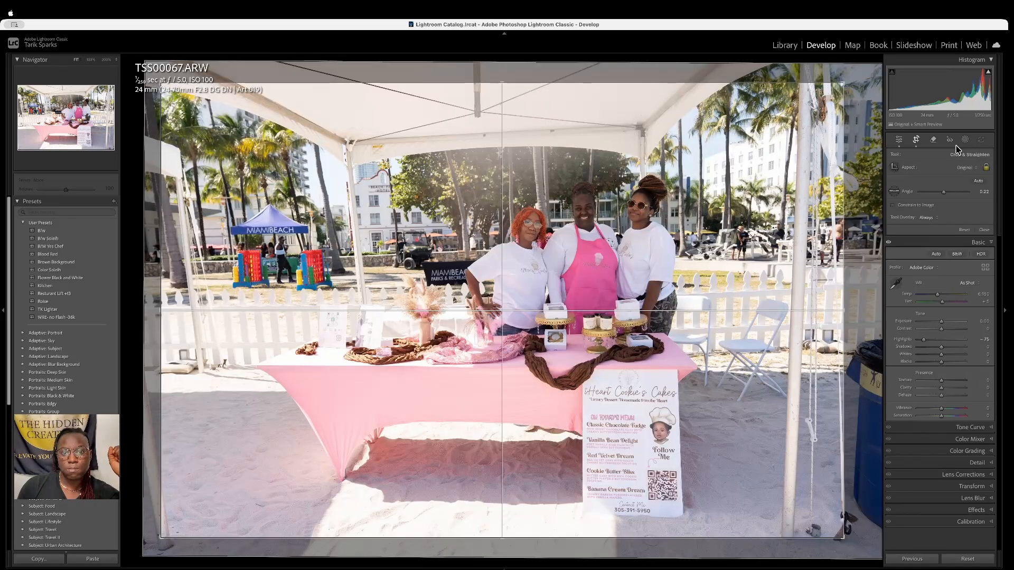
left_click(979, 181)
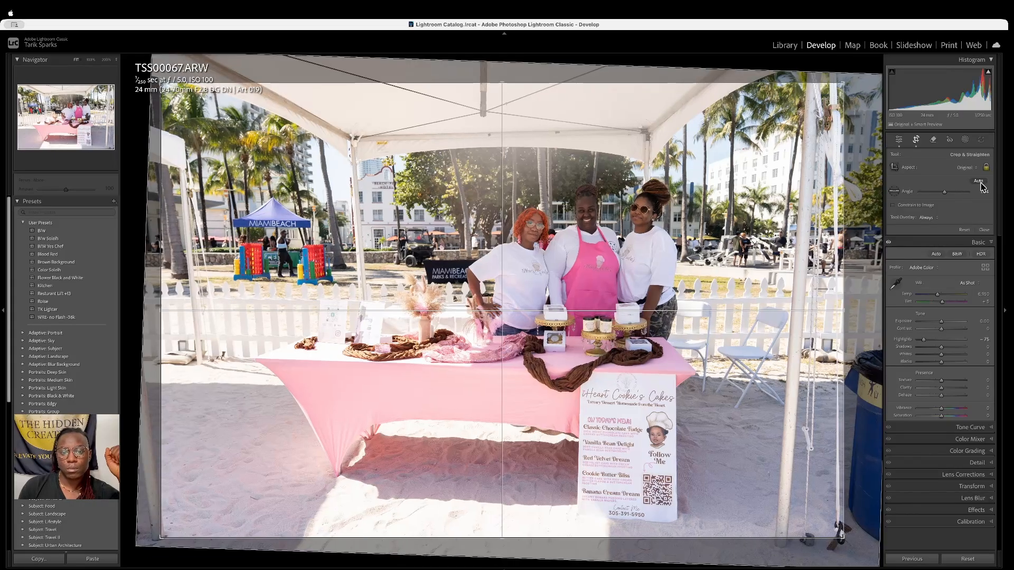
key("Return")
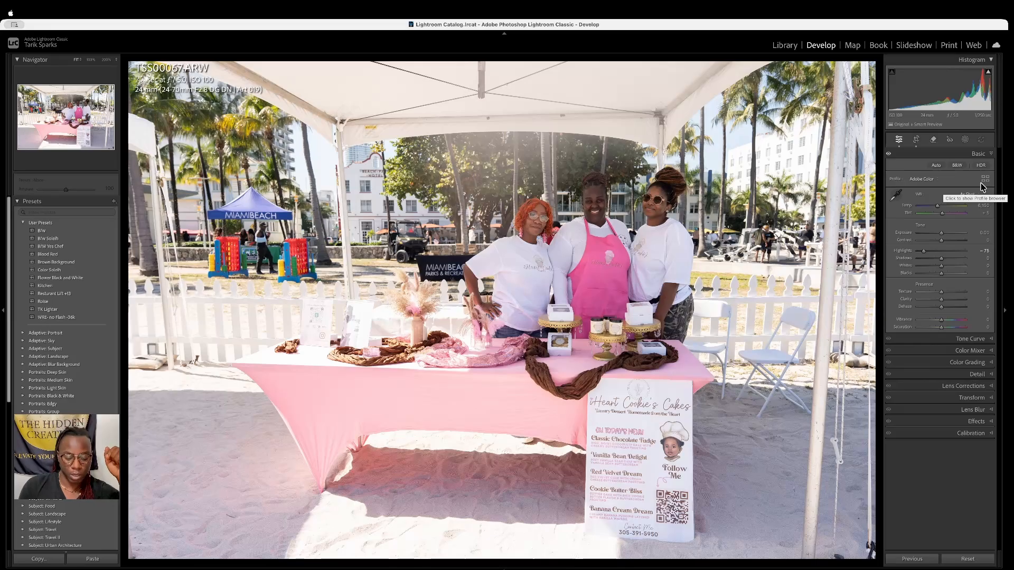
Return to the grid and review the meat-chopping photos enlarged, from TSS00065.ARW back to TSS00057.ARW
key("g")
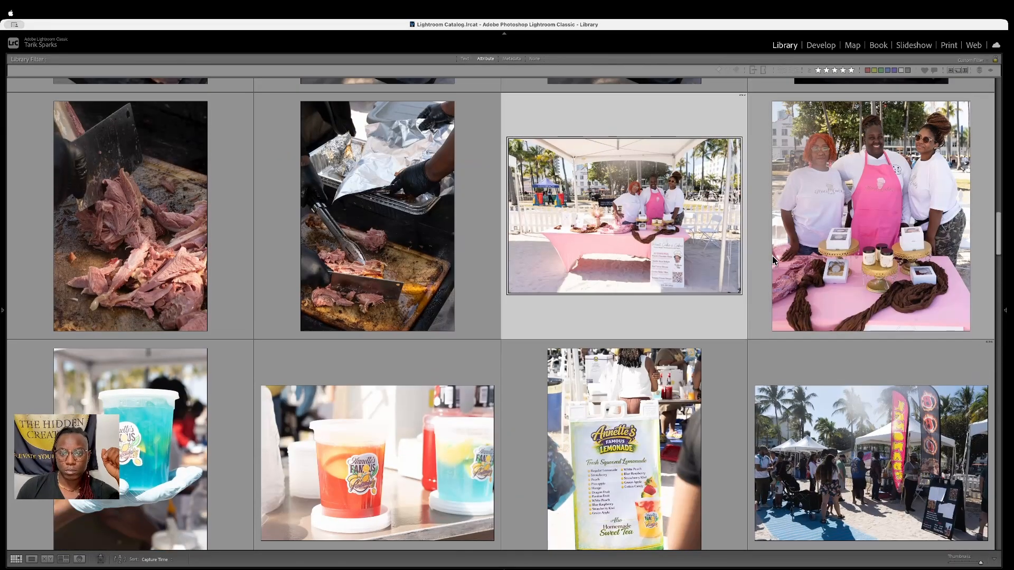
left_click(378, 231)
double_click(378, 231)
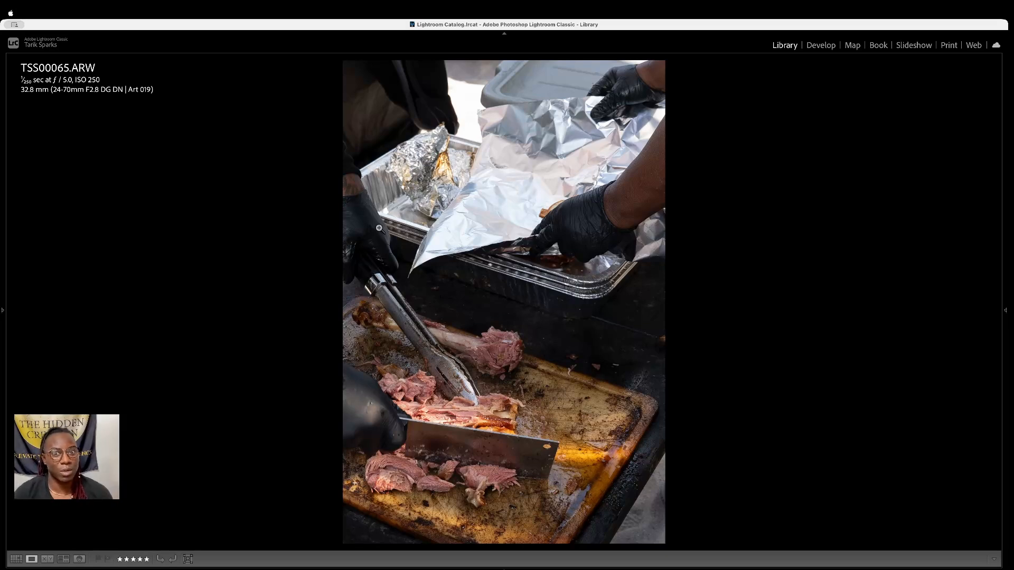
key("Left")
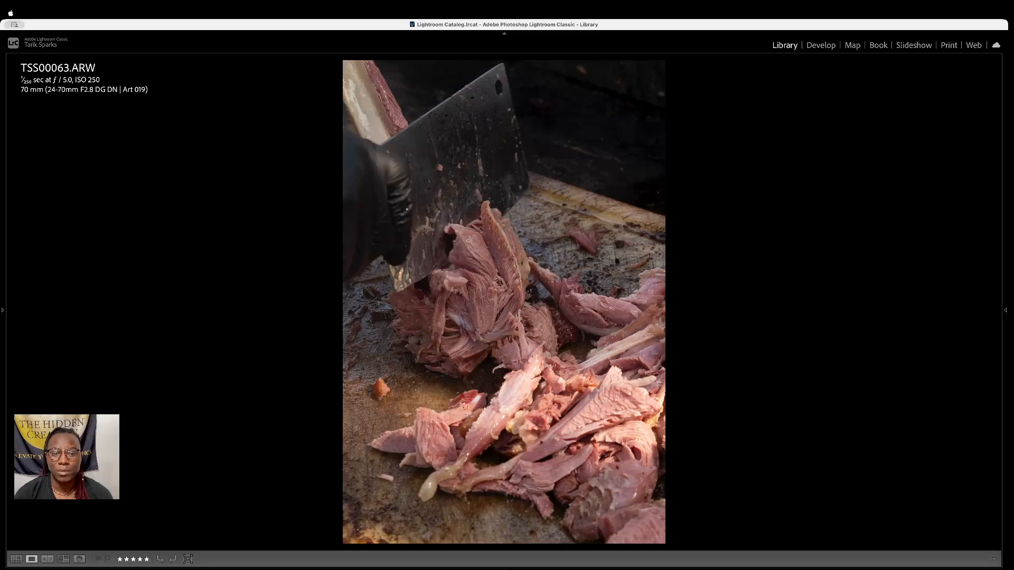
key("Left")
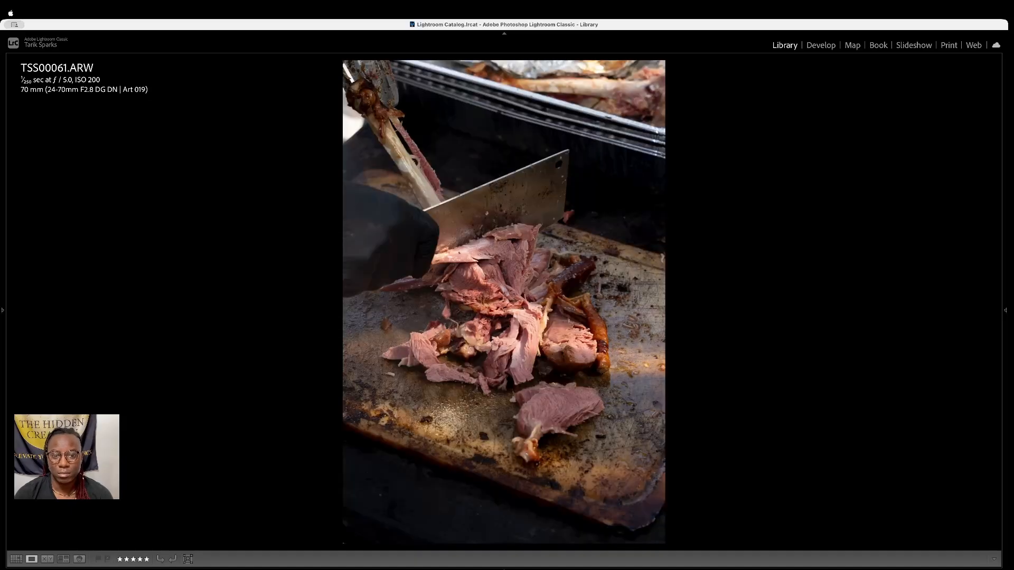
key("Left")
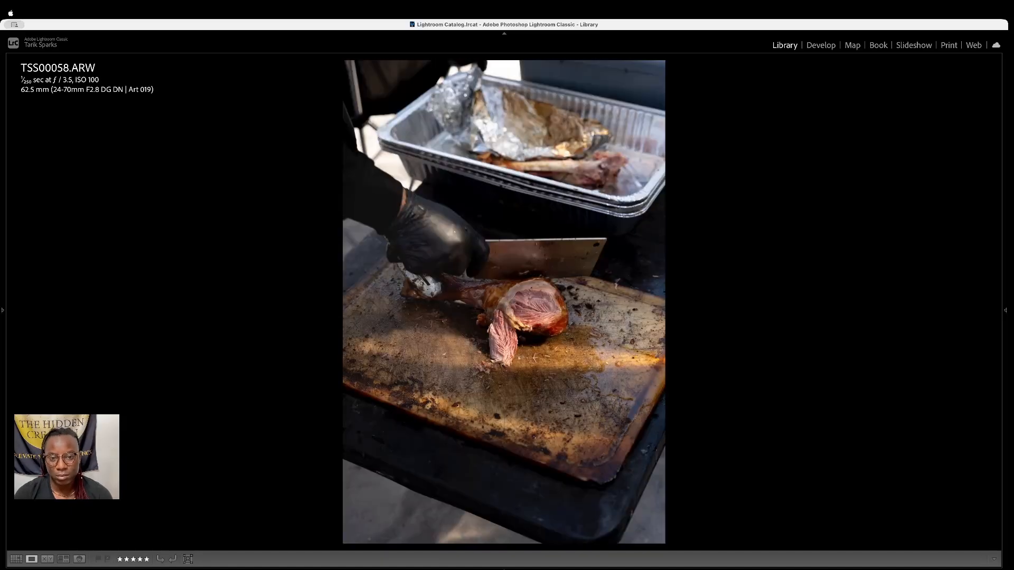
key("Left")
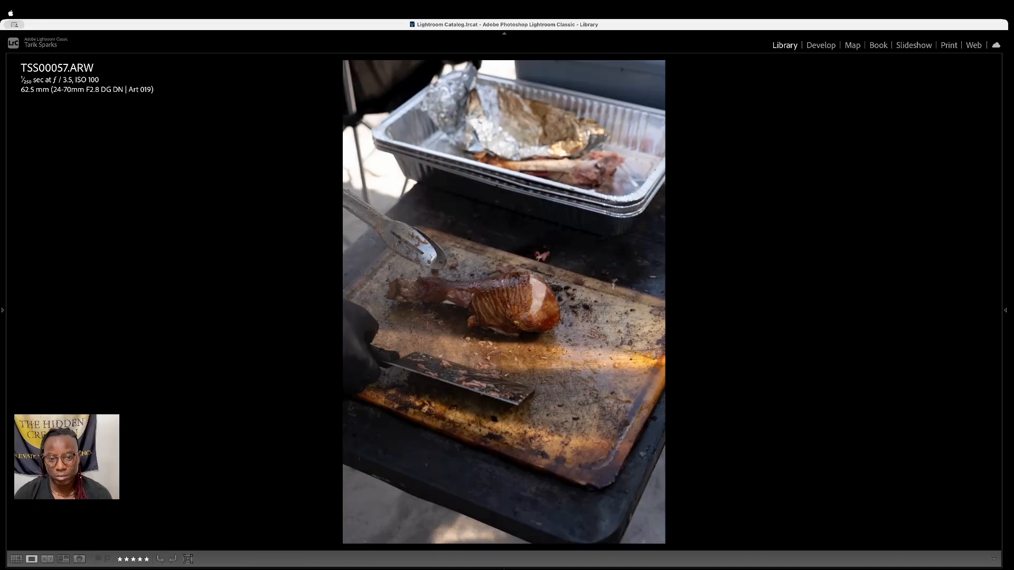
Compare the meat-chopping photos between TSS00057.ARW and TSS00065.ARW by going back and forth through them
key("Right")
key("Right")
key("Right")
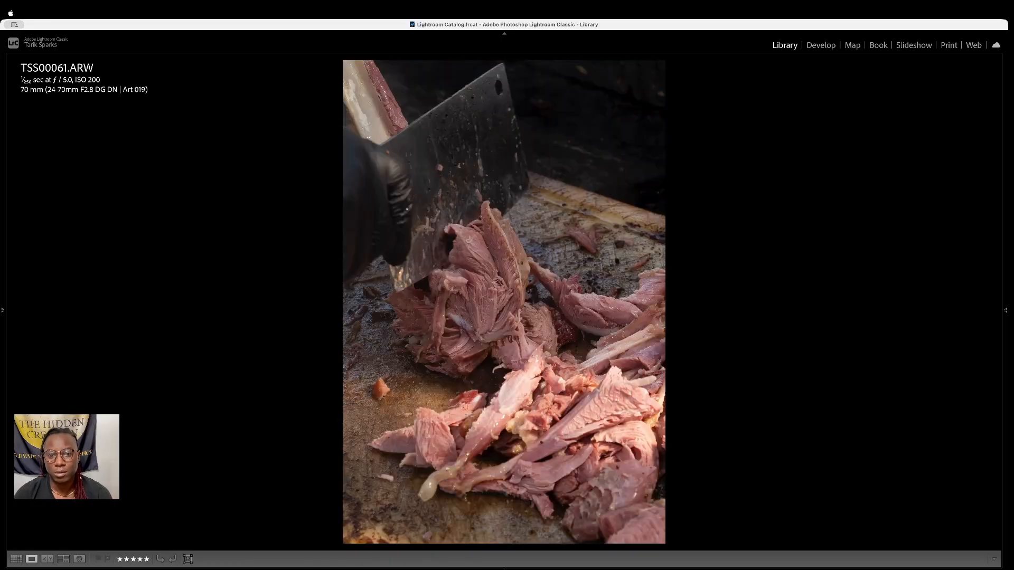
key("Right")
key("Left")
key("Left")
key("Left")
key("Left")
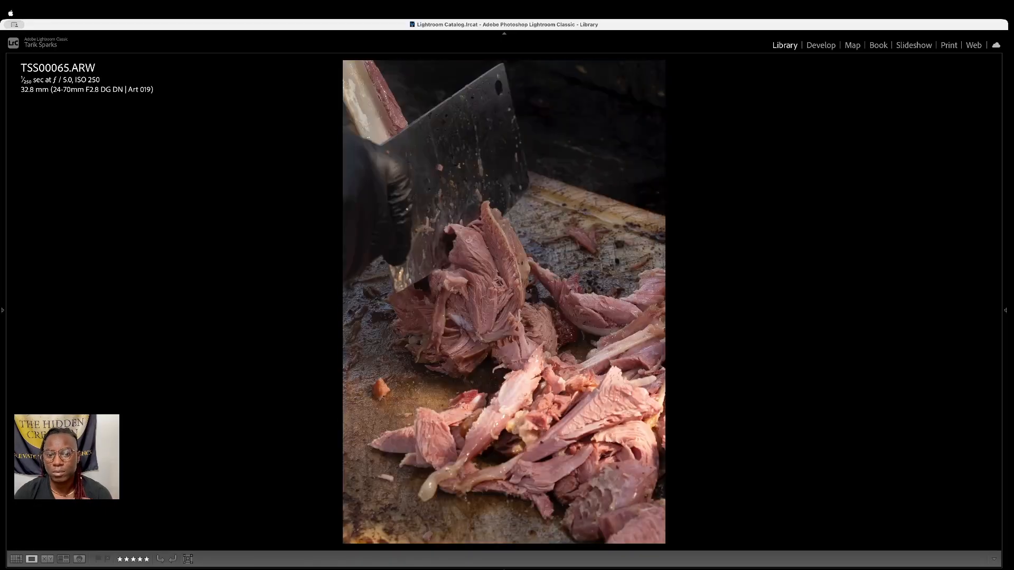
key("Right")
key("Right")
key("Right")
key("Right")
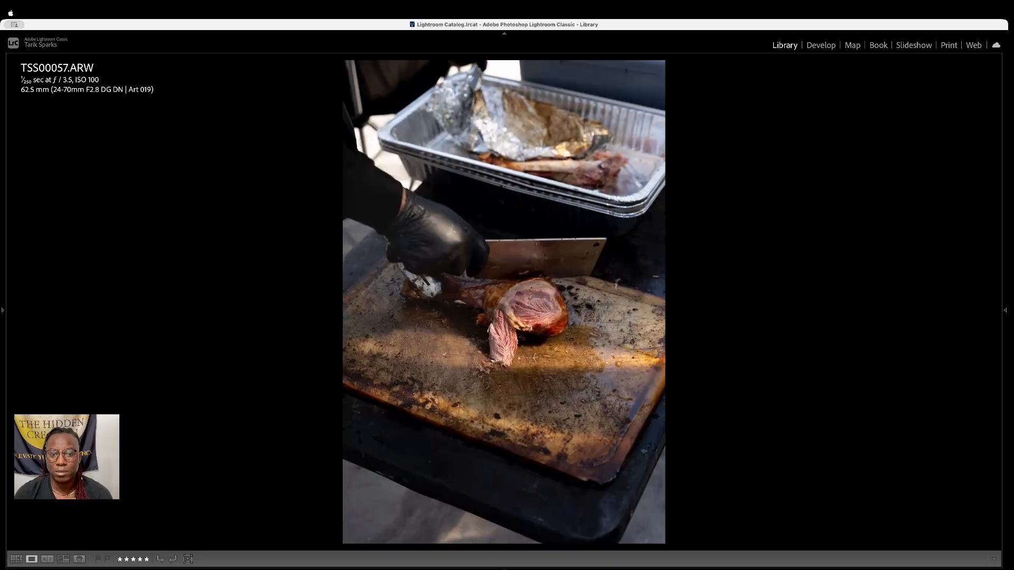
key("Right")
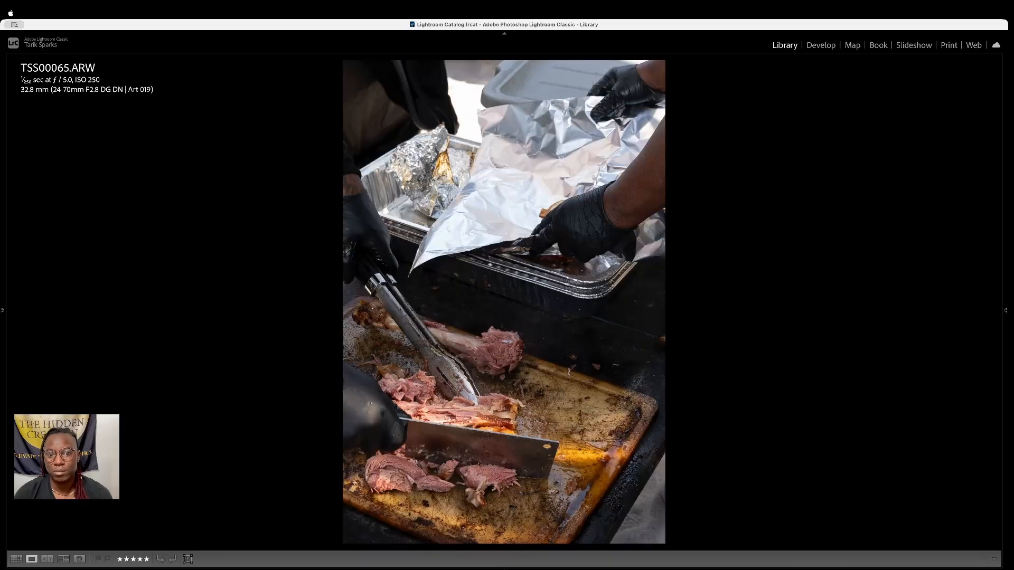
Review the remaining meat-chopping photos and the large smoker photos, going back to TSS00040.ARW
key("Left")
key("Left")
key("Left")
key("Left")
key("Left")
key("Left")
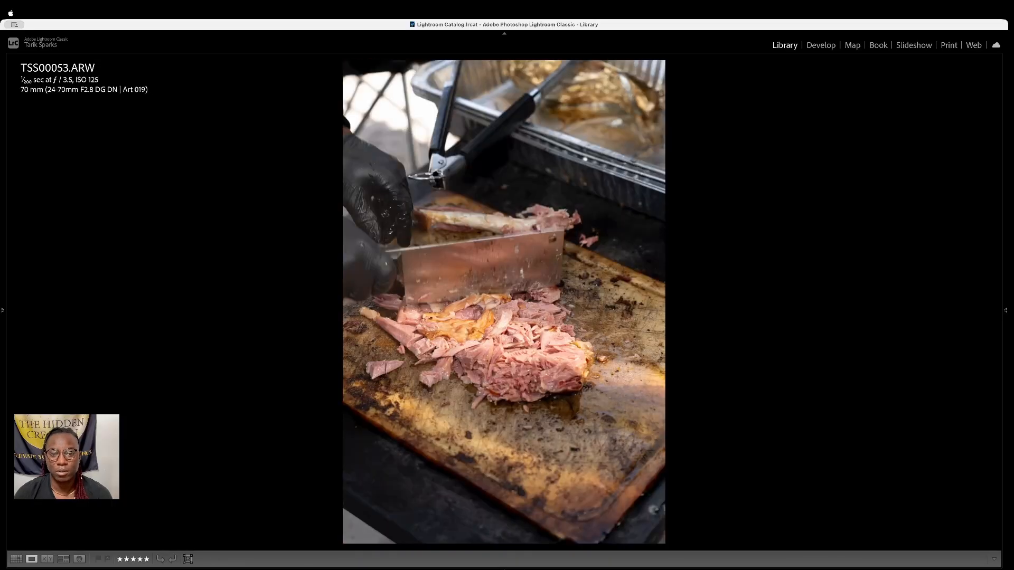
key("Left")
key("Left")
key("Left")
key("Left")
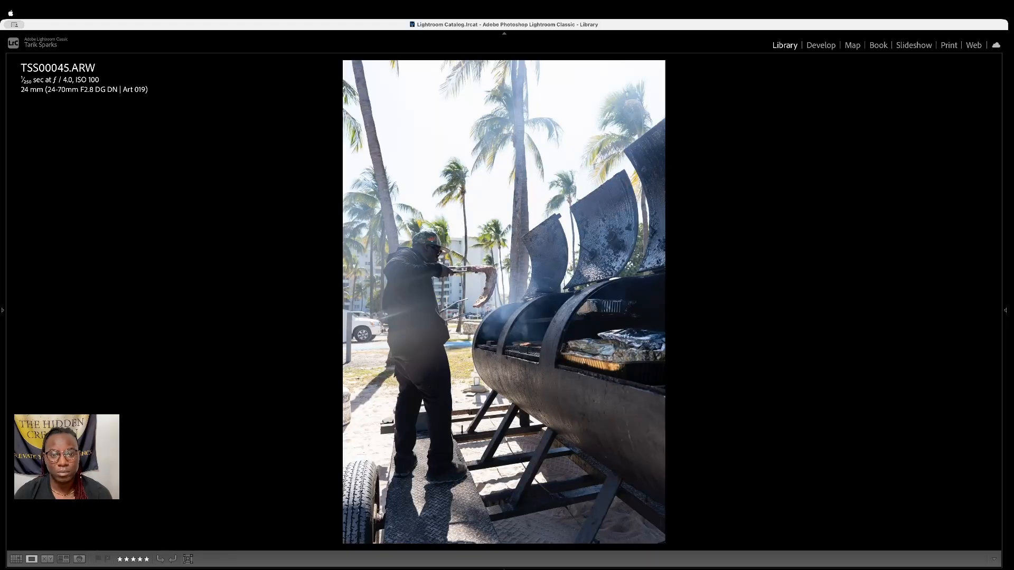
key("Left")
key("Left")
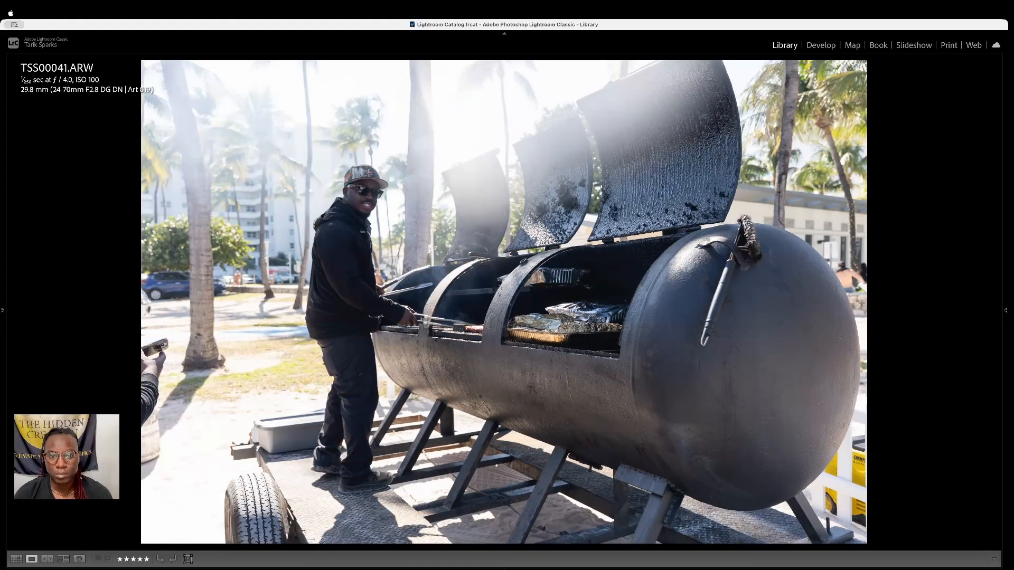
key("Left")
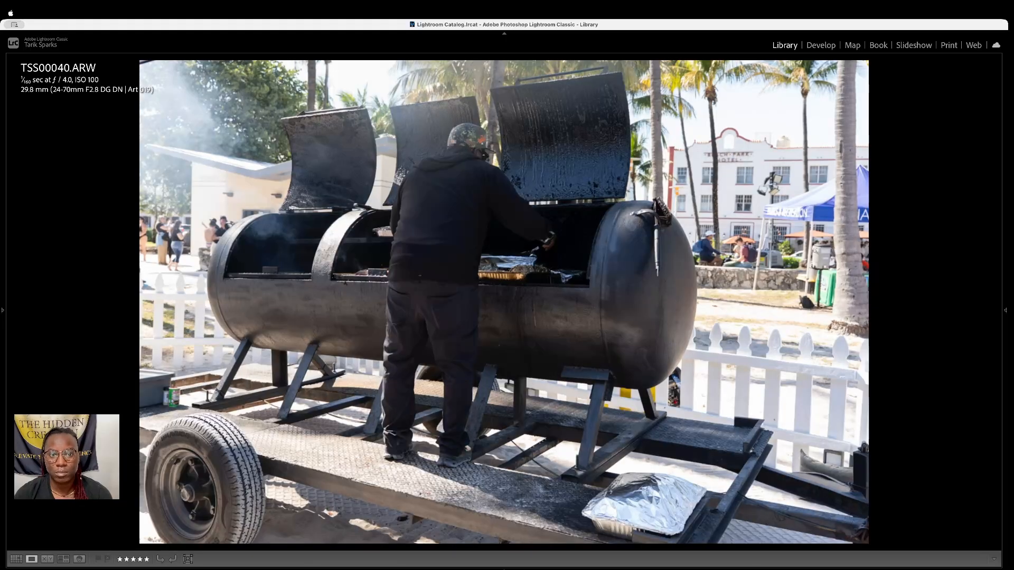
Review the rib tray, sauce vendor and rib sandwich photos, from TSS00039.ARW back to TSS00032.ARW
key("Left")
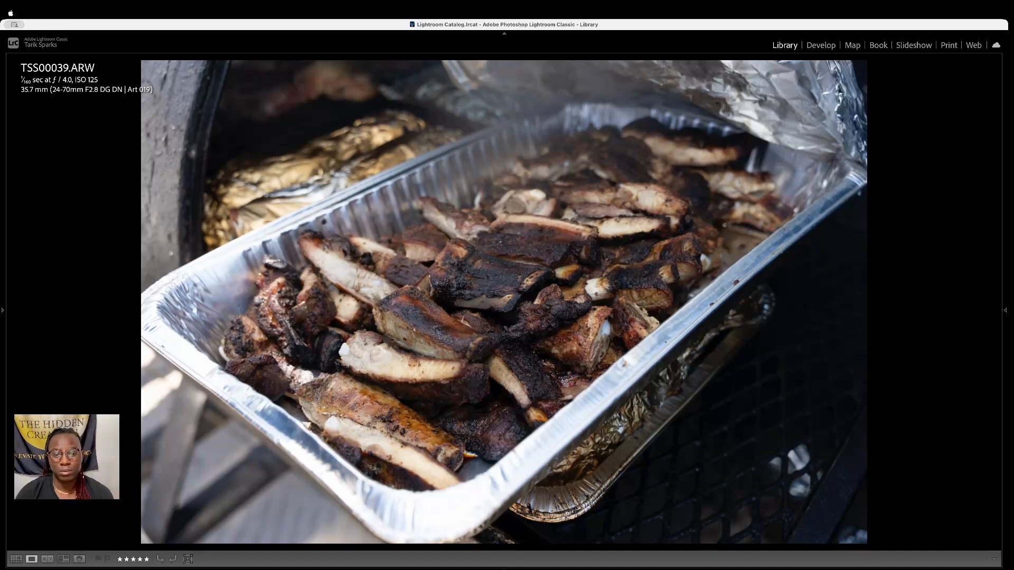
key("Left")
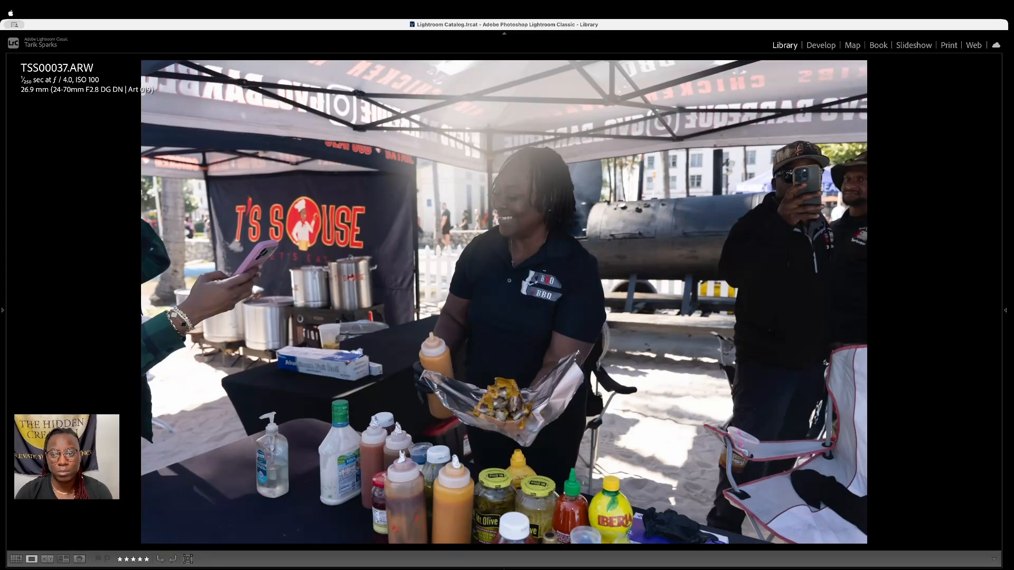
key("Left")
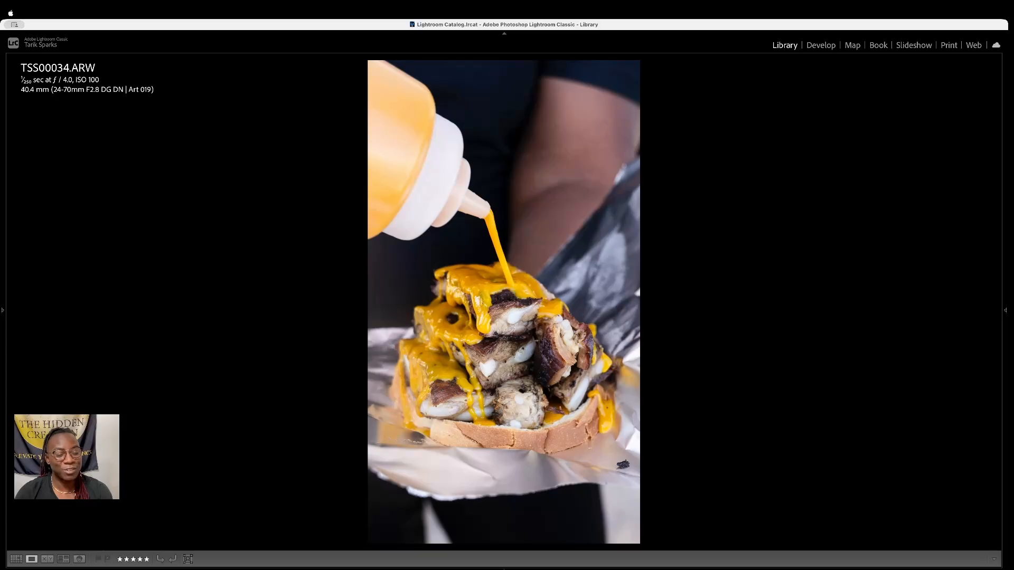
key("Left")
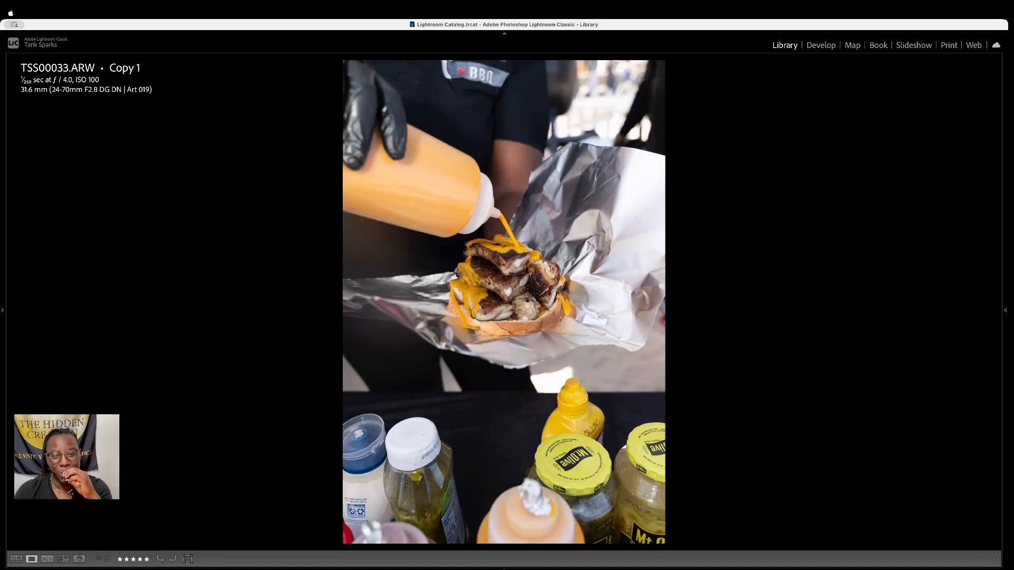
key("Left")
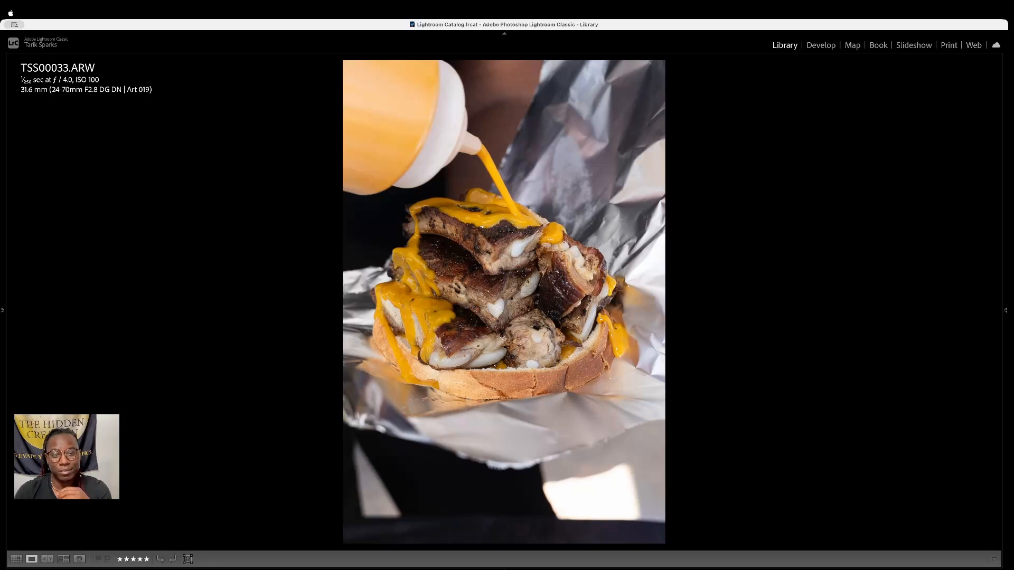
key("Left")
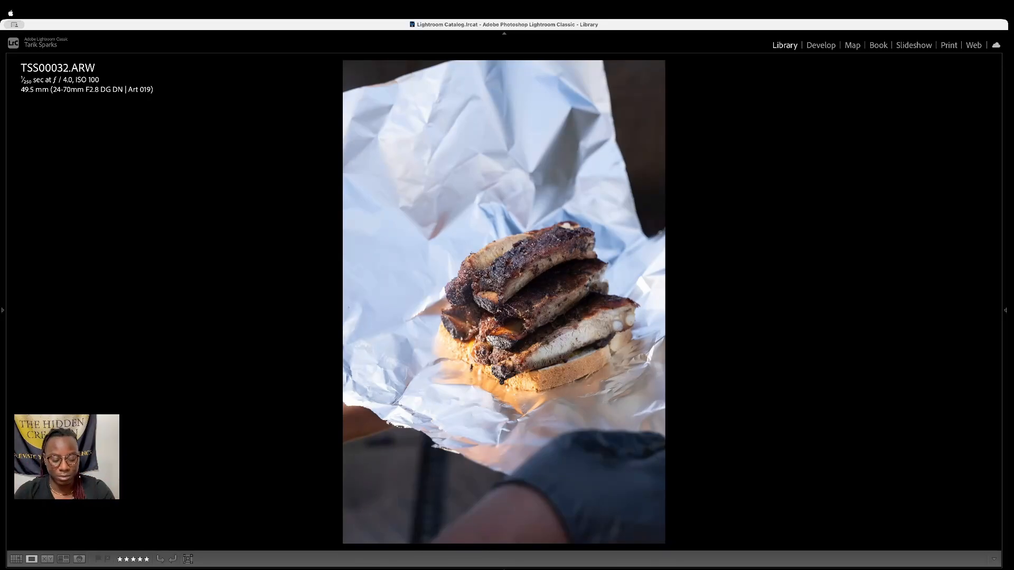
Start cropping the rib sandwich photo TSS00032.ARW and cycle the crop guide overlay to the golden spiral
key("r")
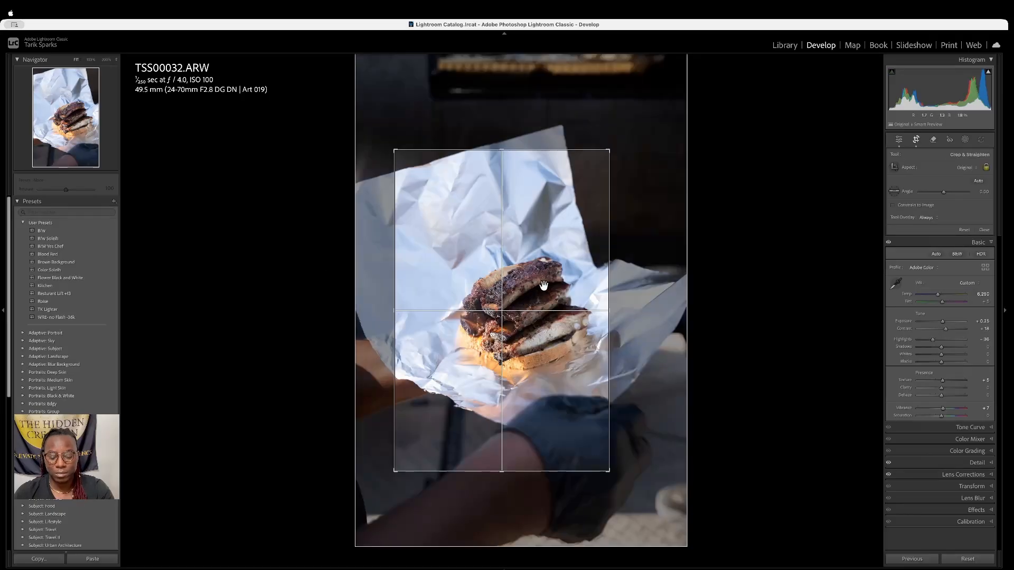
left_click_drag(543, 285, 543, 286)
key("o")
key("o")
key("o")
key("o")
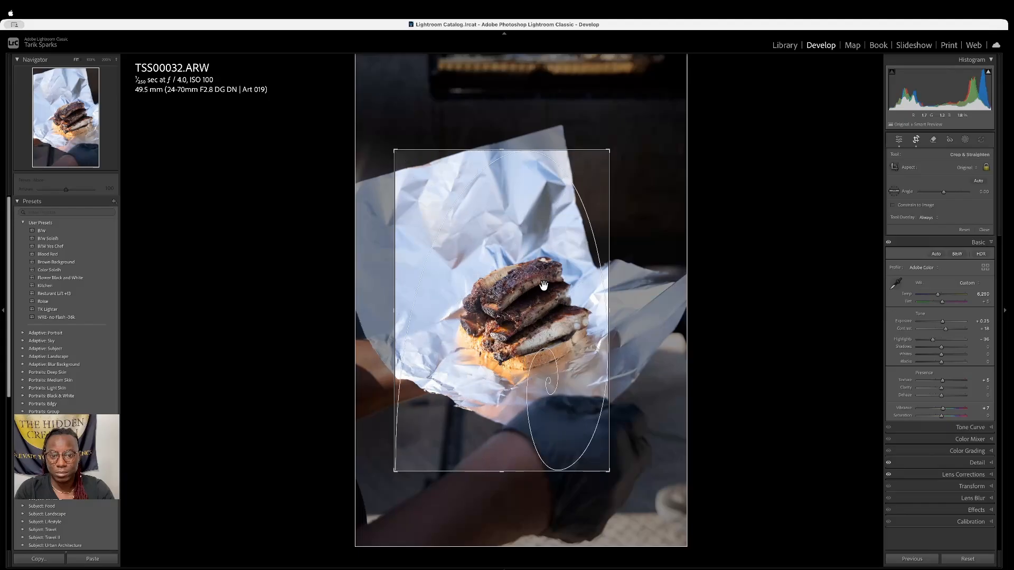
Cycle through the golden spiral orientations and shift the rib sandwich photo slightly left and down within the crop frame
key("shift+o")
key("shift+o")
key("shift+o")
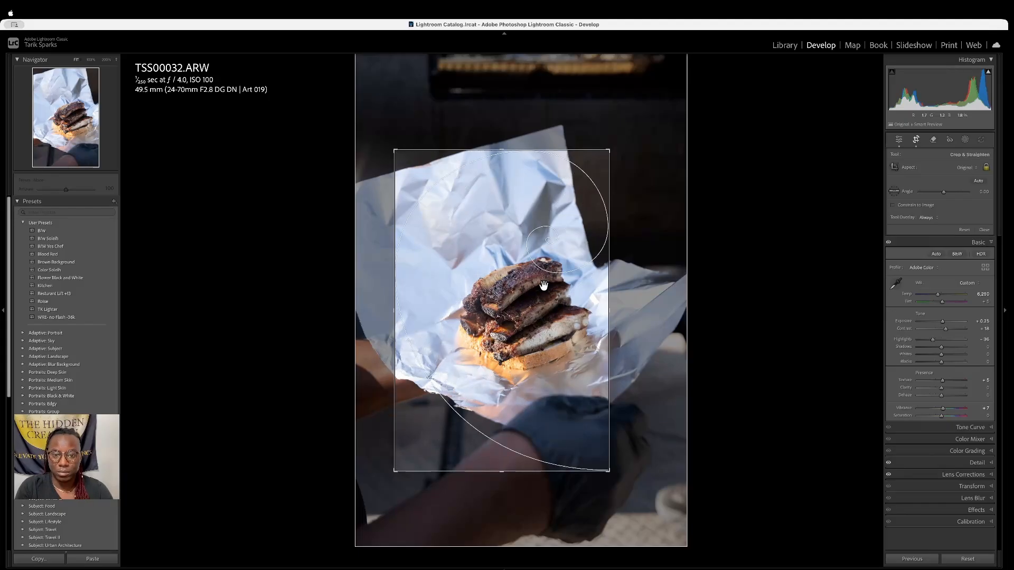
key("shift+o")
key("shift+o")
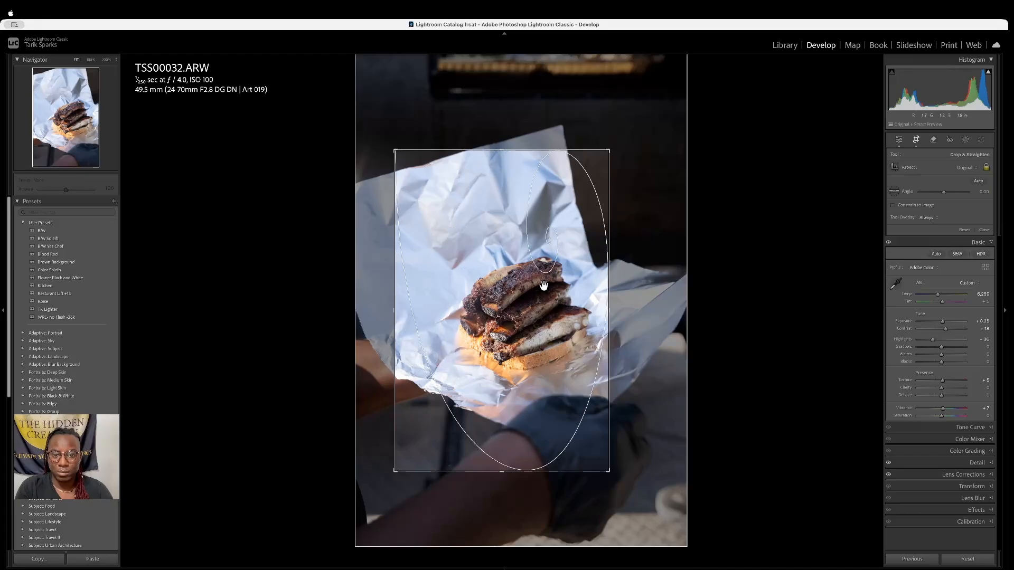
key("shift+o")
key("shift+o")
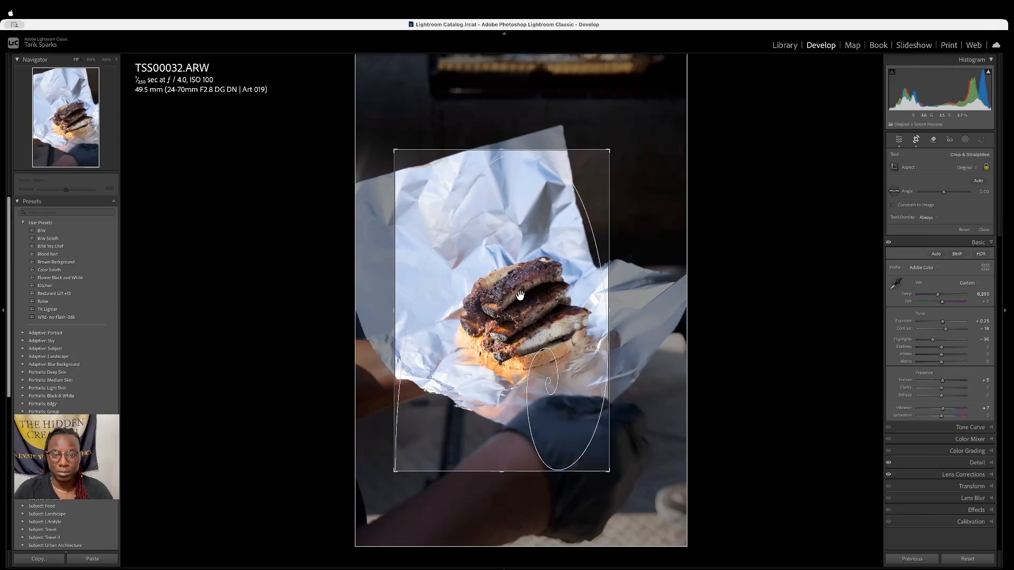
left_click_drag(517, 299, 512, 295)
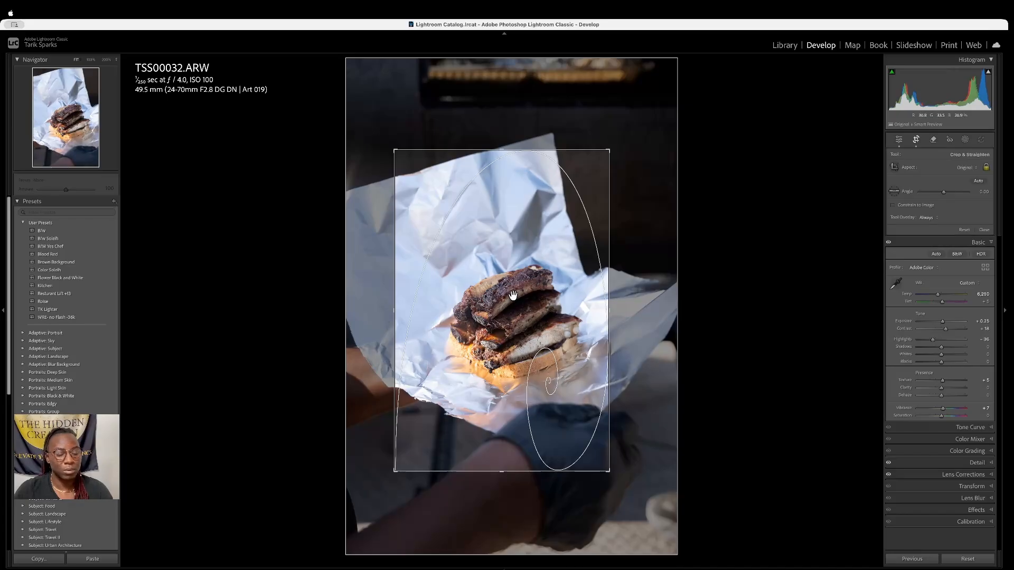
Switch the crop overlay to the rule-of-thirds grid, shift the rib sandwich slightly left and up, and apply the crop
key("o")
key("o")
key("o")
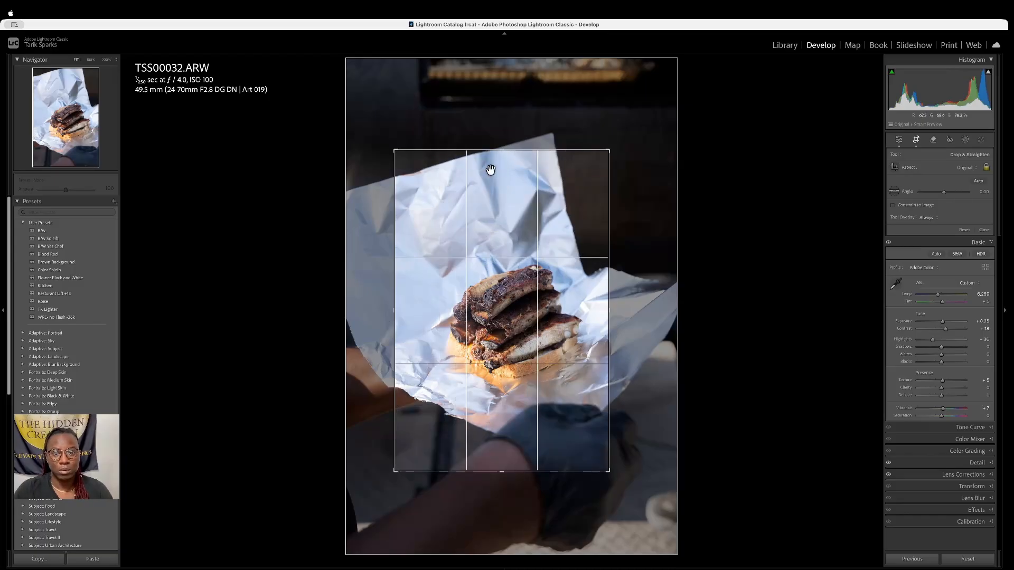
left_click_drag(518, 229, 512, 226)
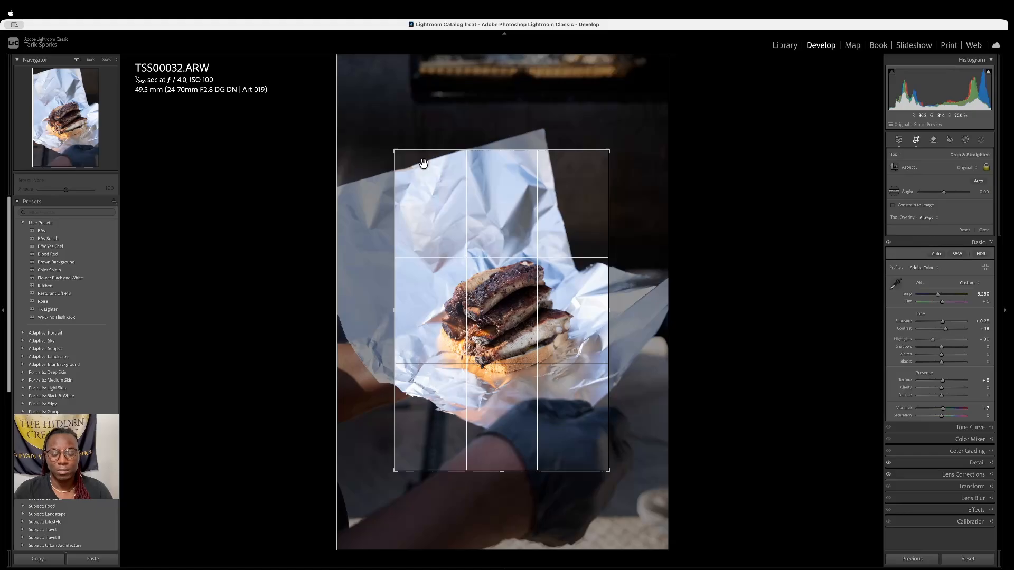
key("Return")
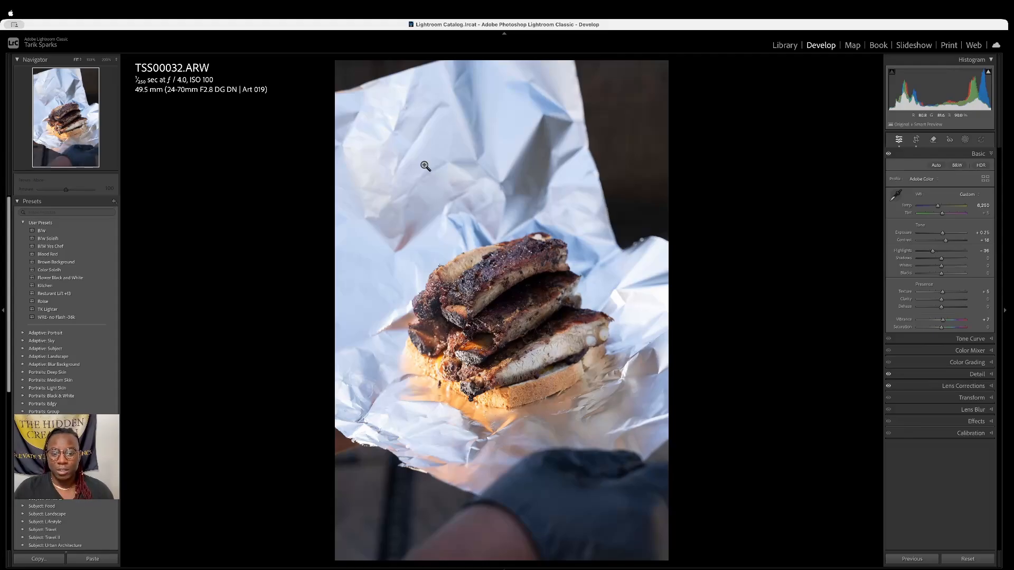
Return to the grid from TSS00030.ARW and open the gloved hand and food cup photo TSS00028.ARW enlarged
key("Left")
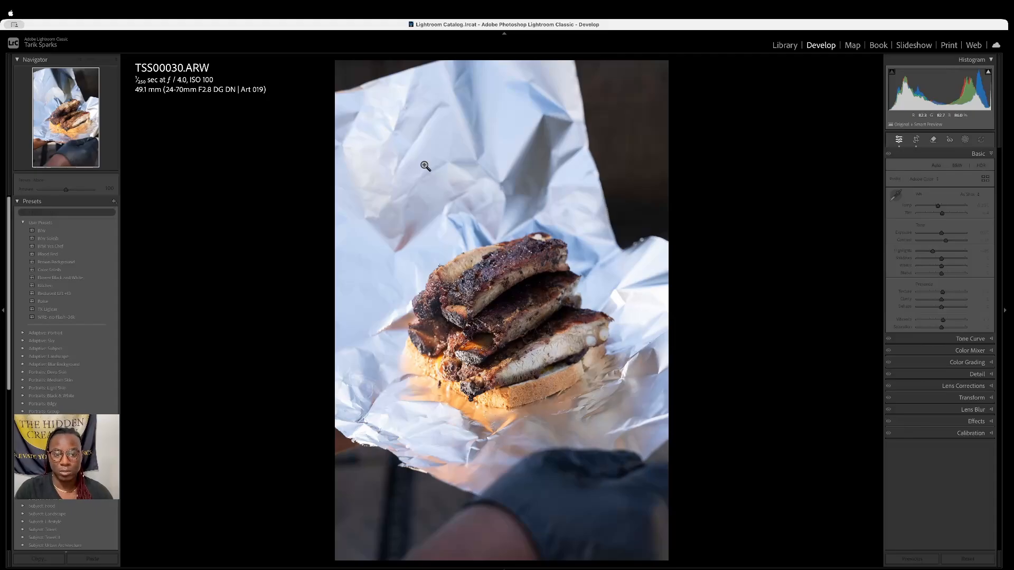
key("g")
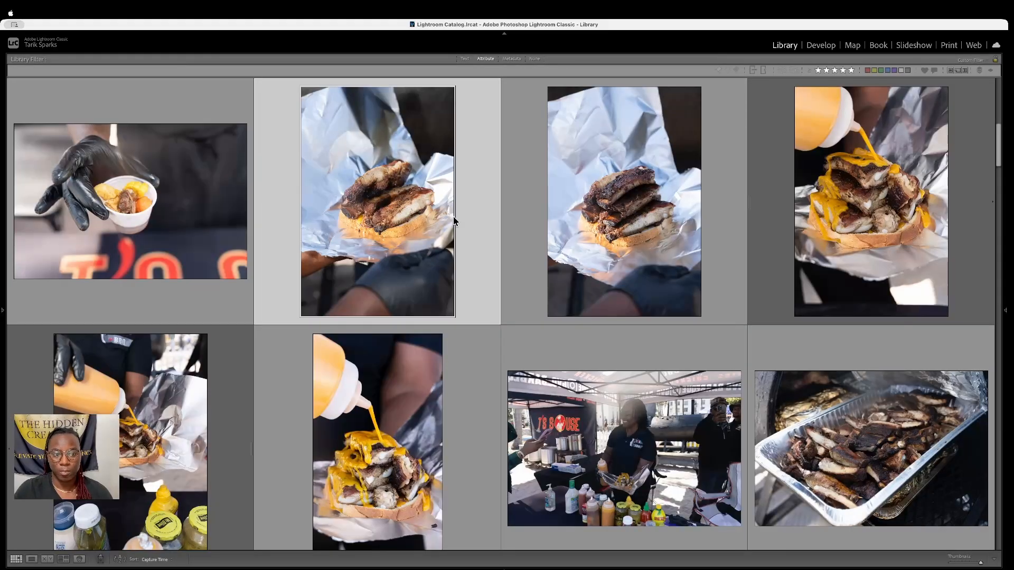
scroll(455, 221, "up", 1)
scroll(456, 222, "up", 1)
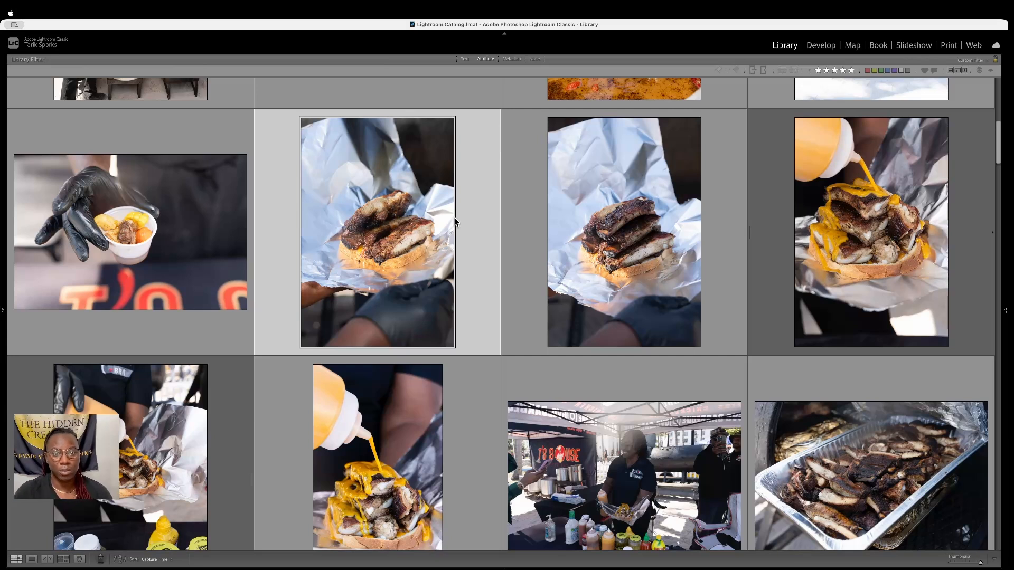
scroll(454, 221, "up", 3)
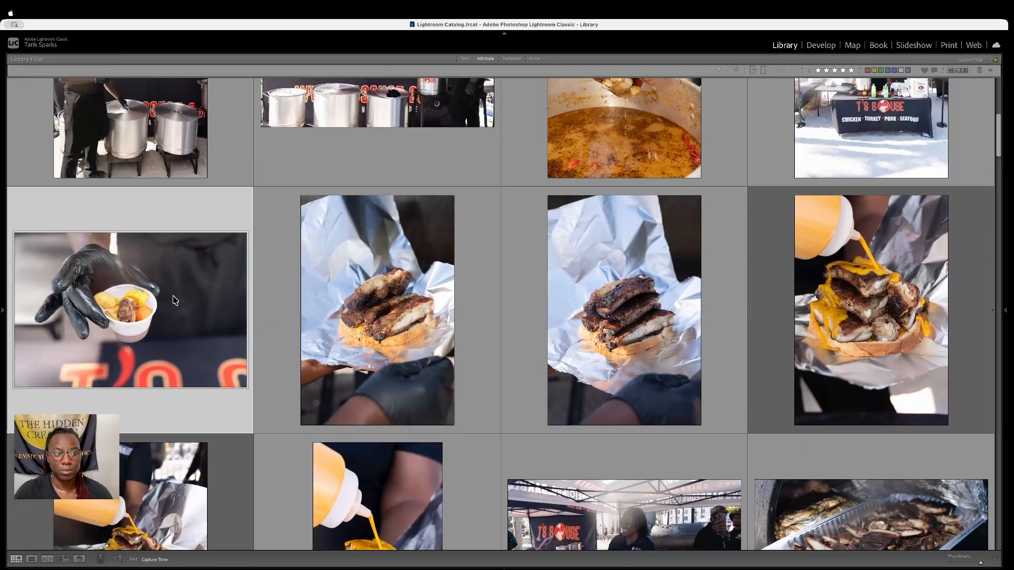
double_click(175, 299)
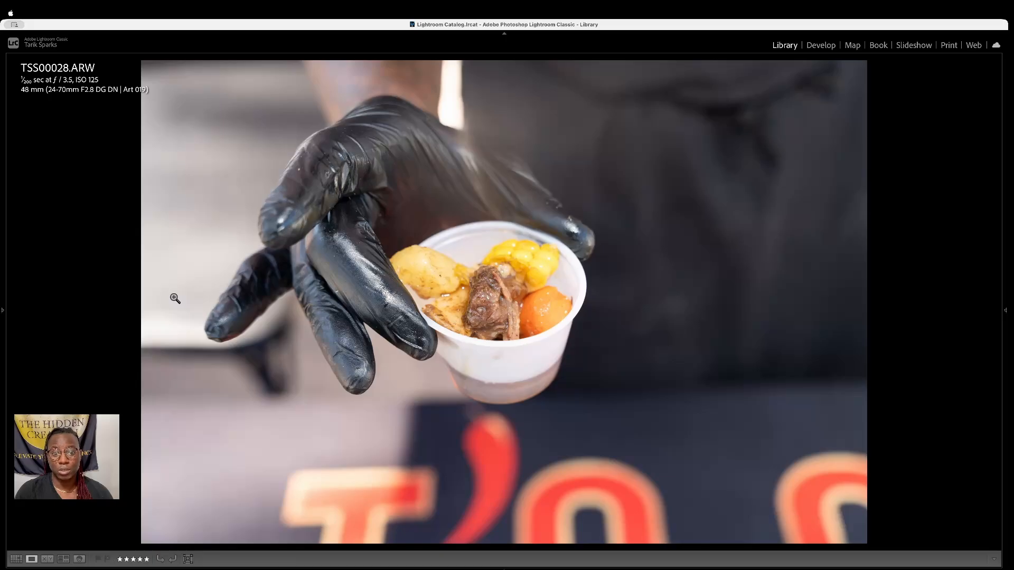
Review the food tent, seafood pot, stage and palm tree photos, from TSS00027.ARW back to TSS00001.ARW
key("Left")
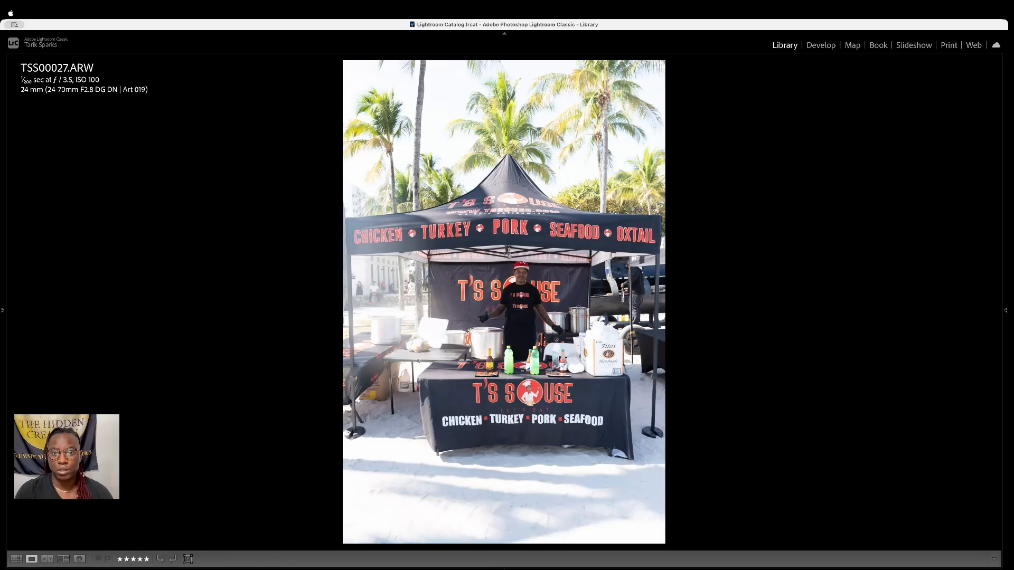
key("Left")
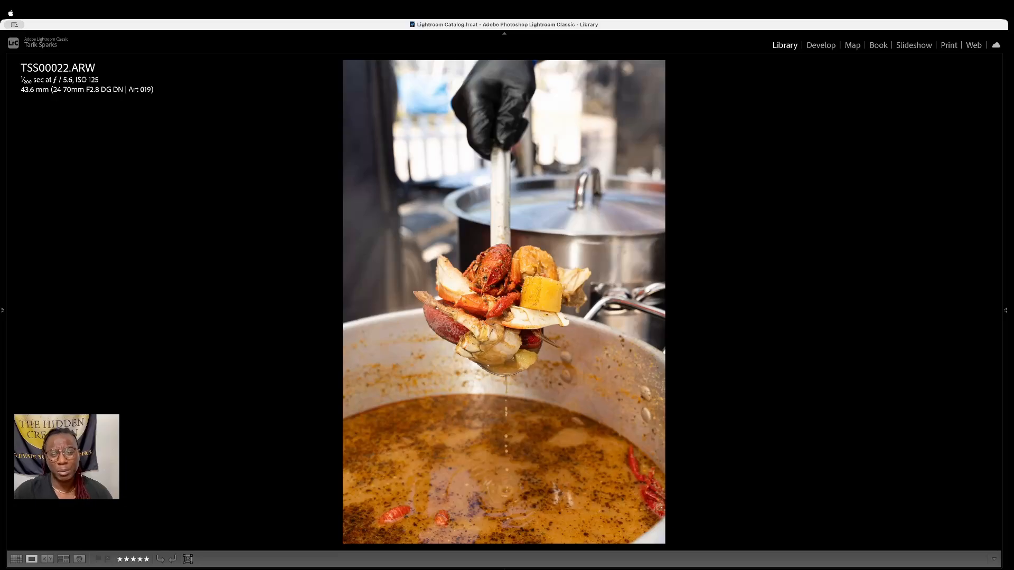
key("Left")
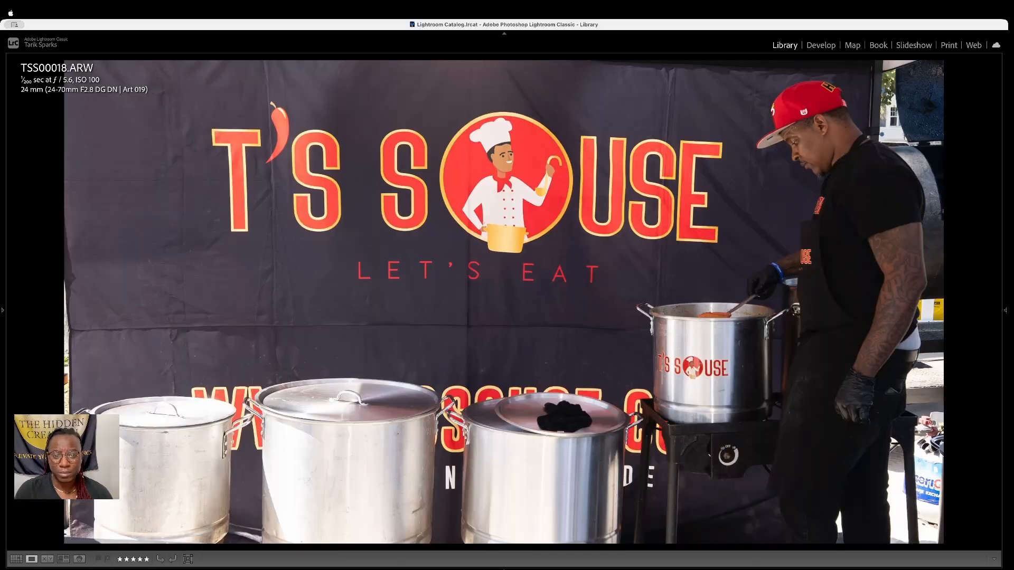
key("Left")
key("Left")
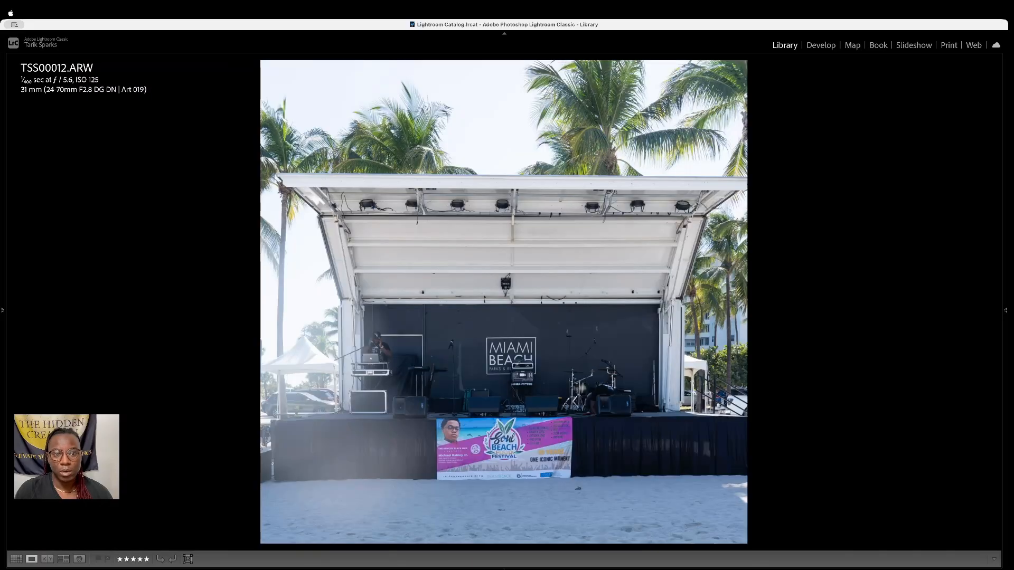
key("Left")
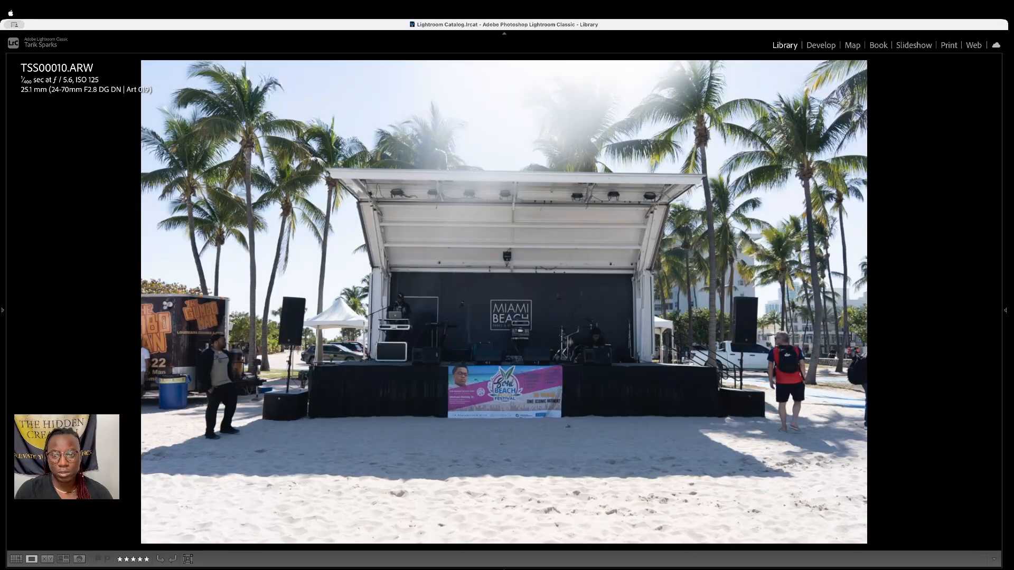
key("Left")
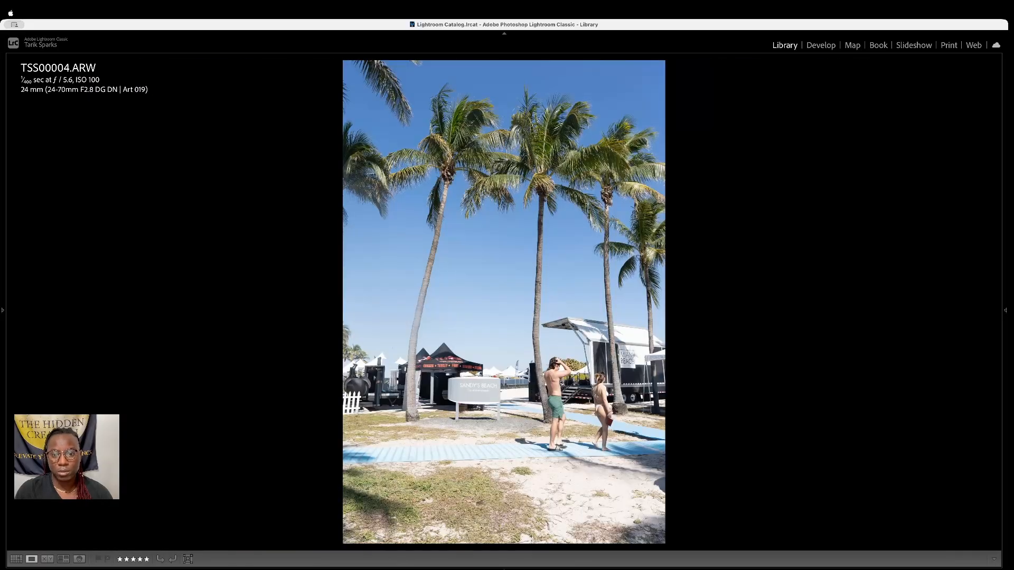
key("Left")
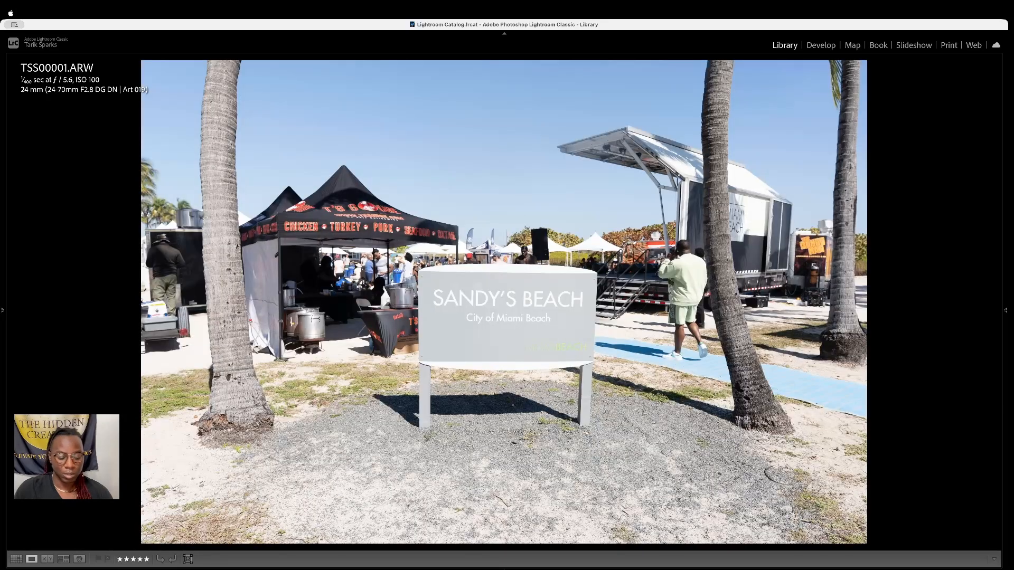
Return to the grid, show the folder list, and remove the five-star filter to display all photos
key("g")
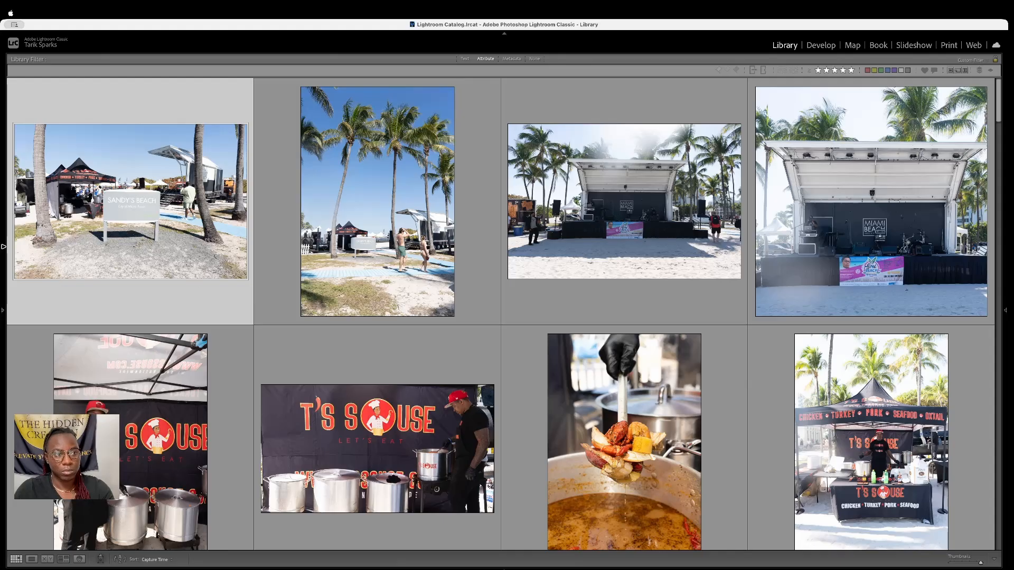
left_click(4, 315)
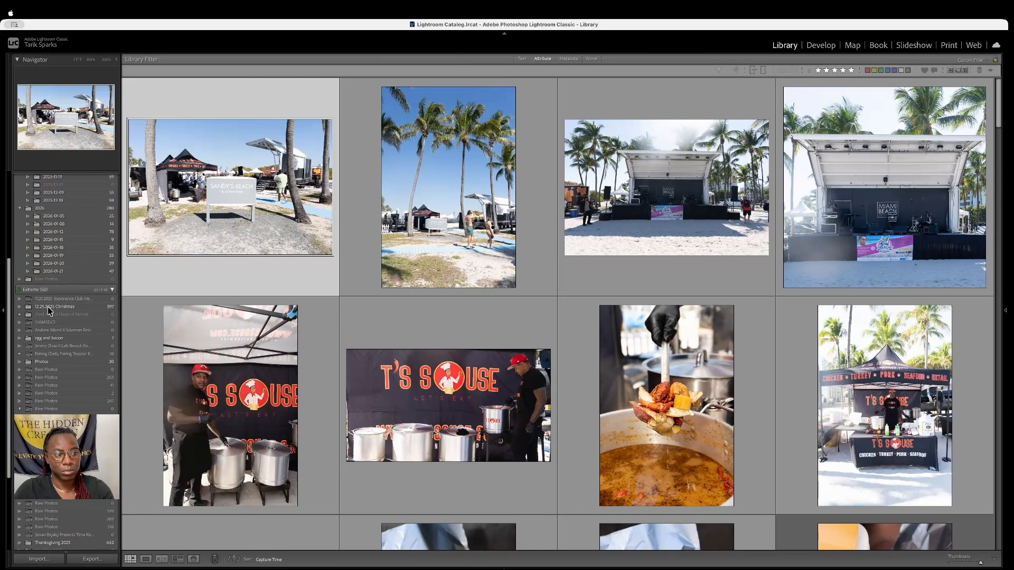
left_click(599, 264)
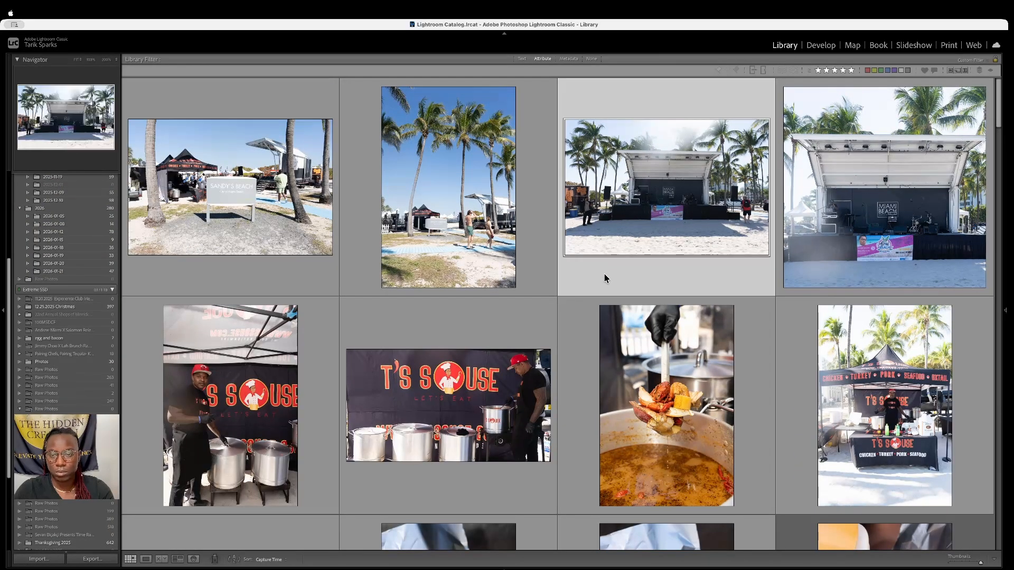
key("backslash")
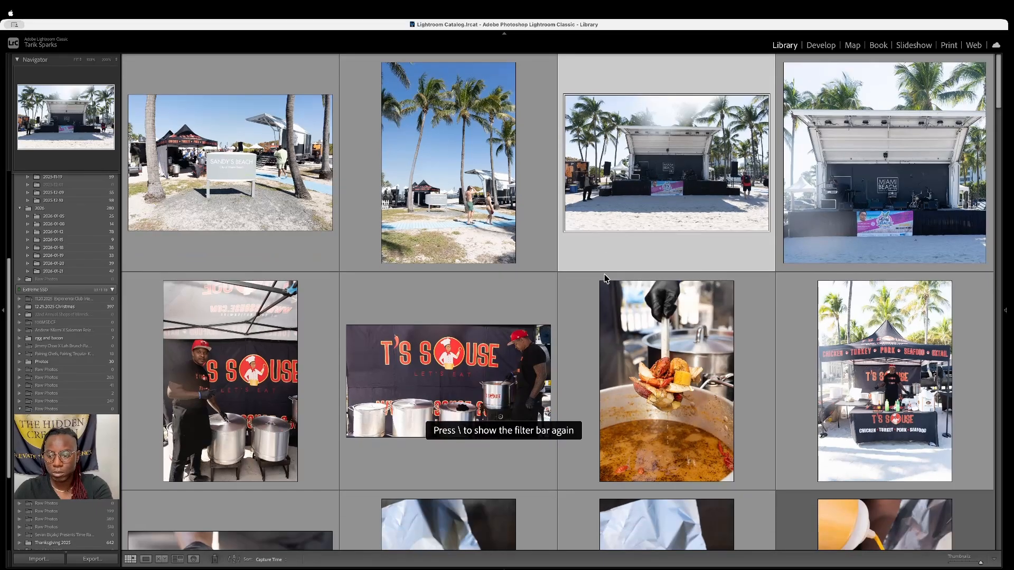
key("backslash")
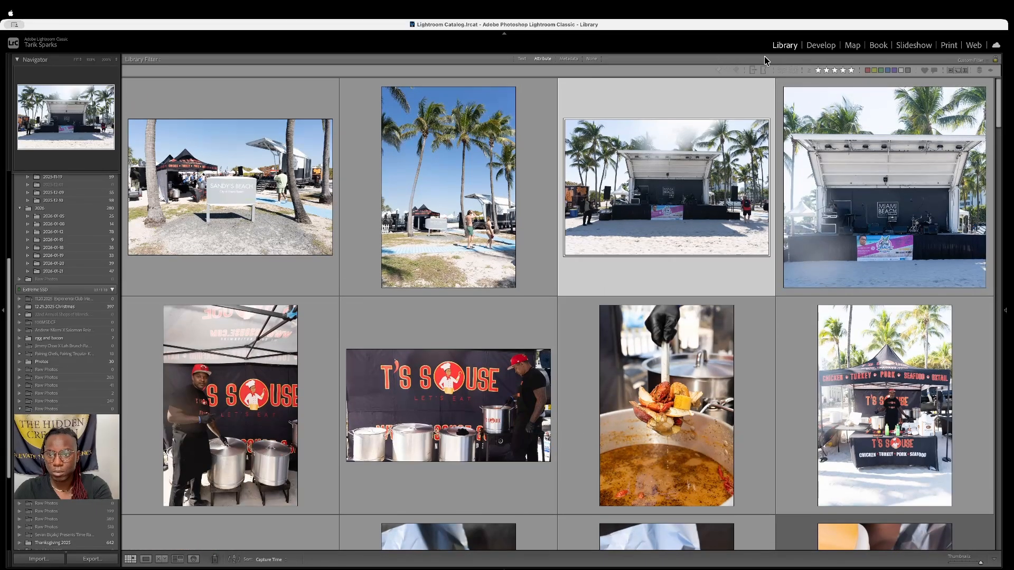
left_click(851, 72)
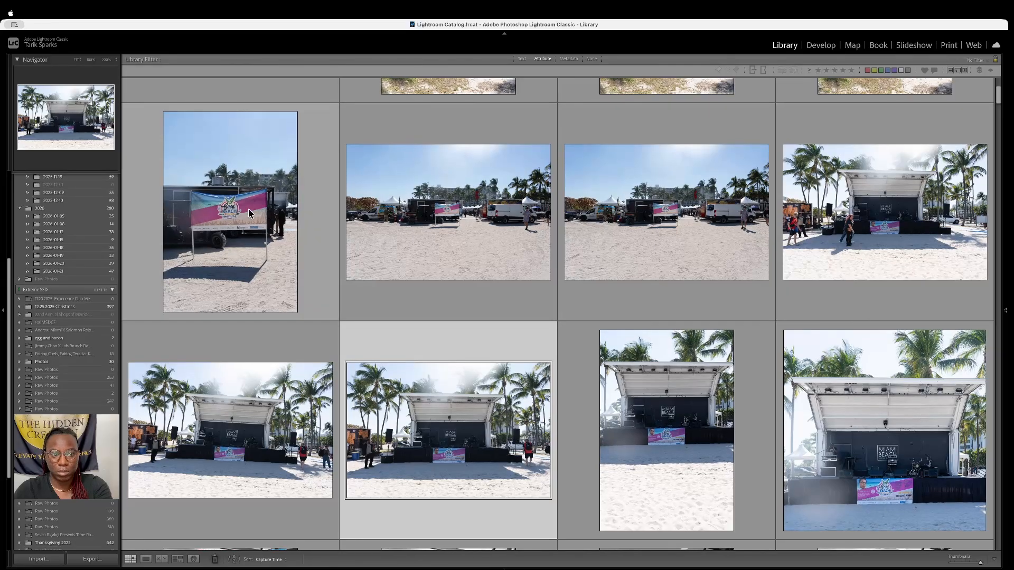
Browse the unfiltered photos, open the festival banner photo TSS00005.ARW, rate it five stars, and return to the grid
left_click(248, 210)
scroll(248, 208, "down", 15)
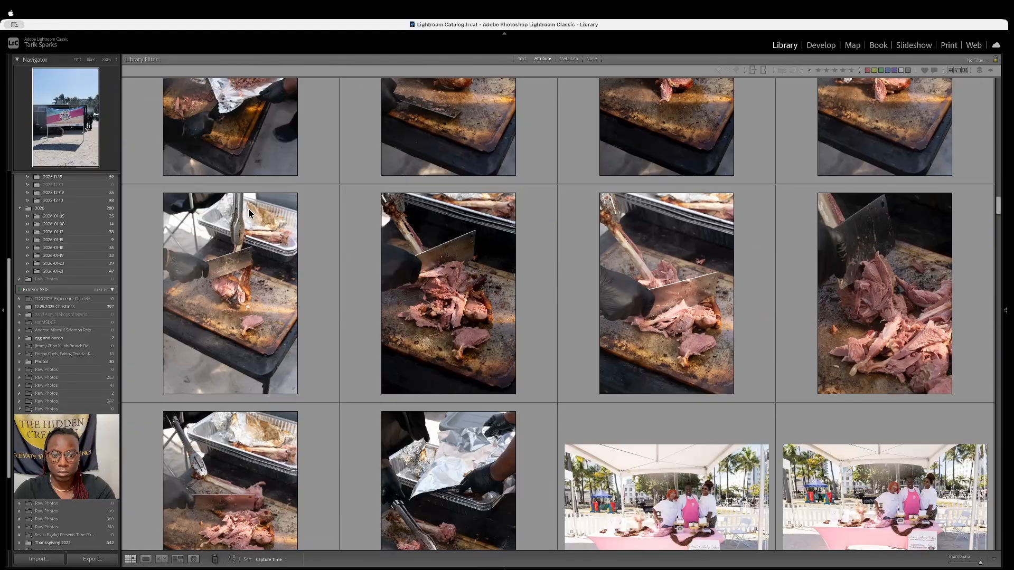
scroll(249, 214, "down", 20)
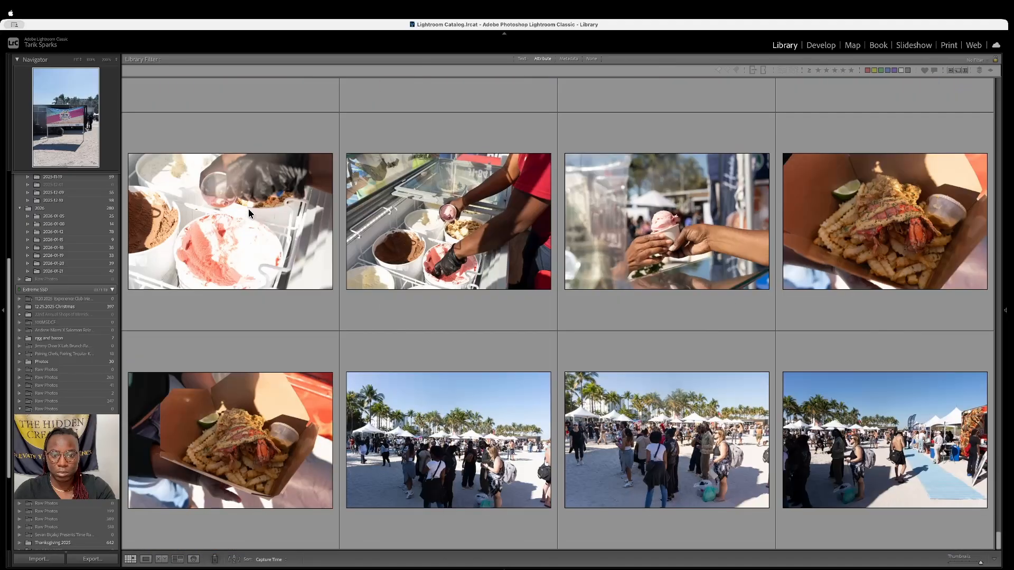
scroll(249, 210, "up", 20)
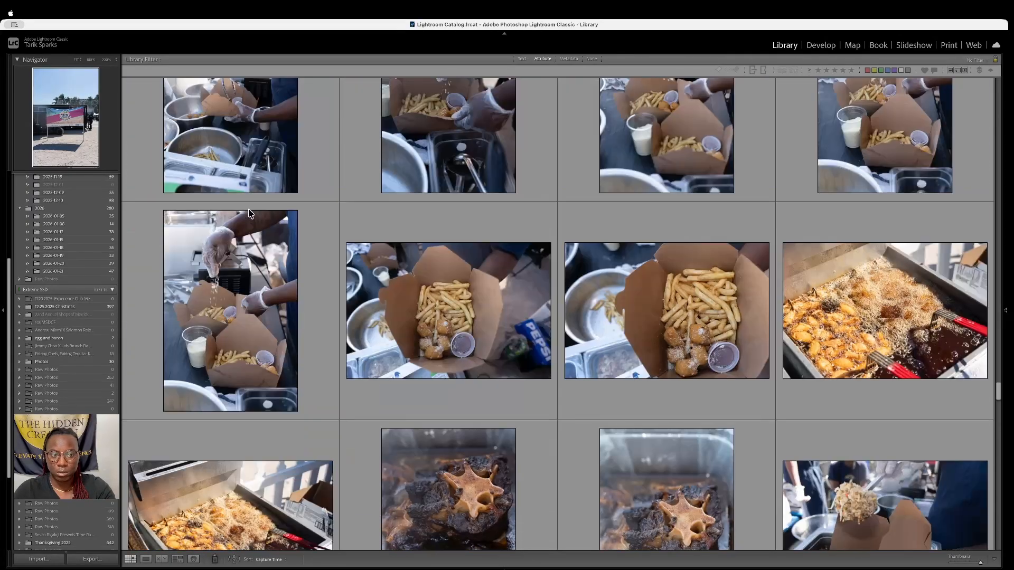
scroll(251, 213, "up", 8)
scroll(248, 208, "down", 2)
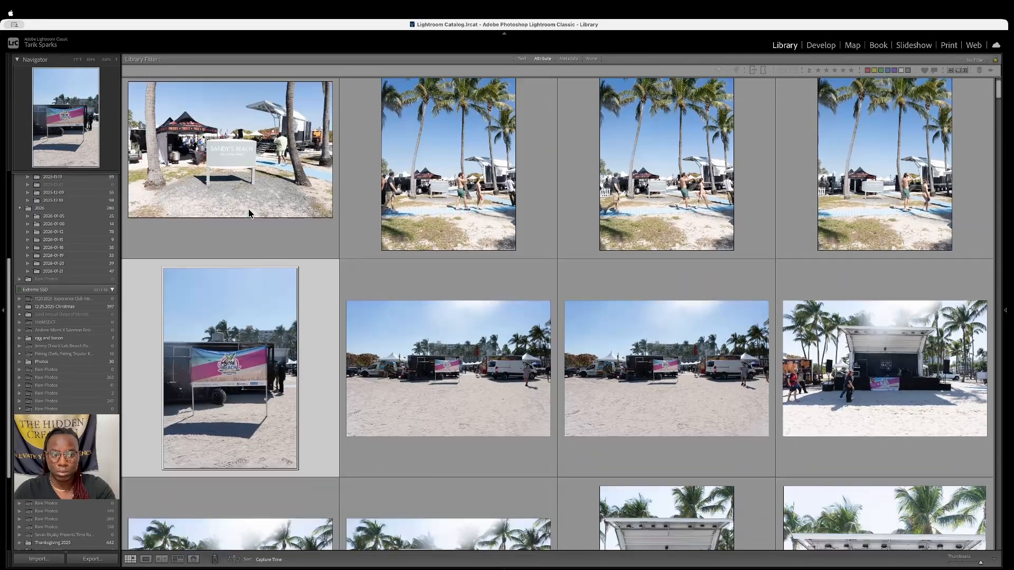
double_click(241, 348)
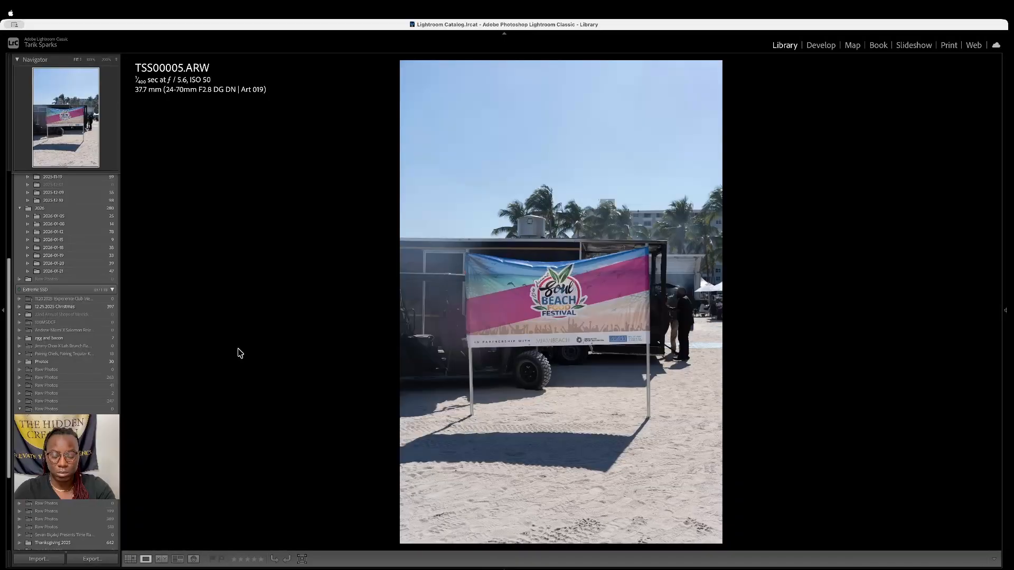
key("5")
key("g")
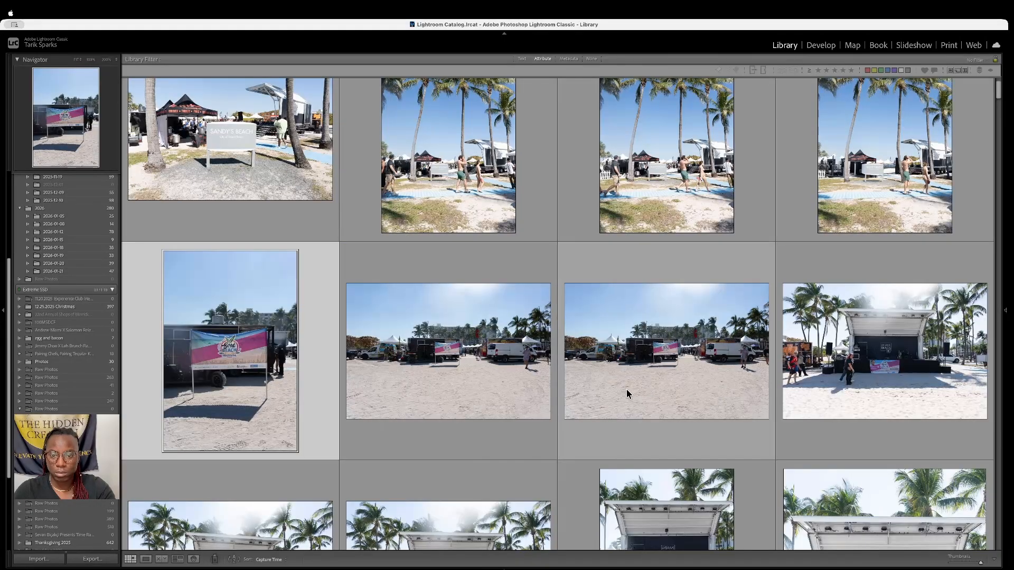
Restore the five-star filter and crop the festival banner photo TSS00005.ARW tightly around the banner and the sand below it
left_click(851, 70)
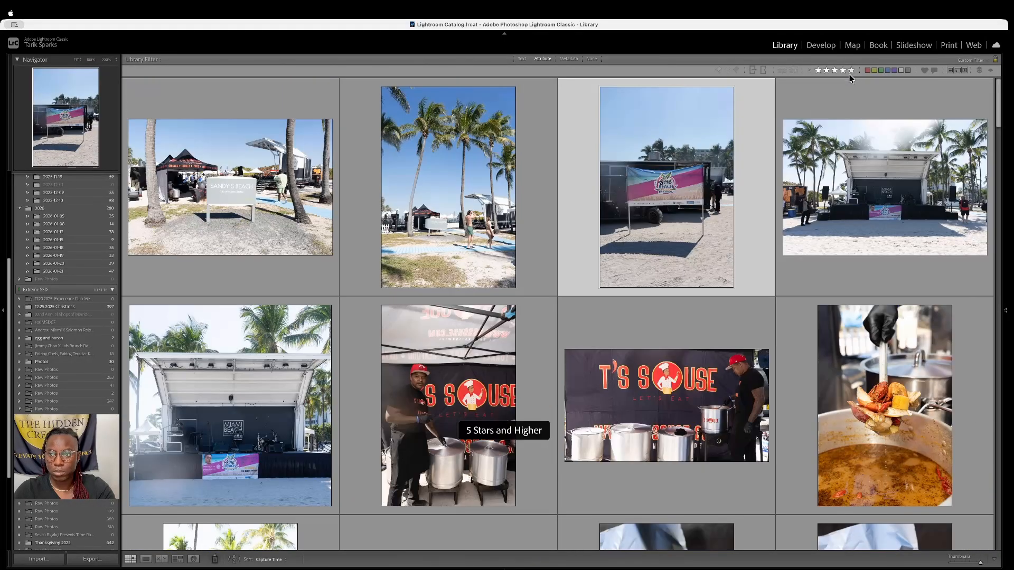
key("d")
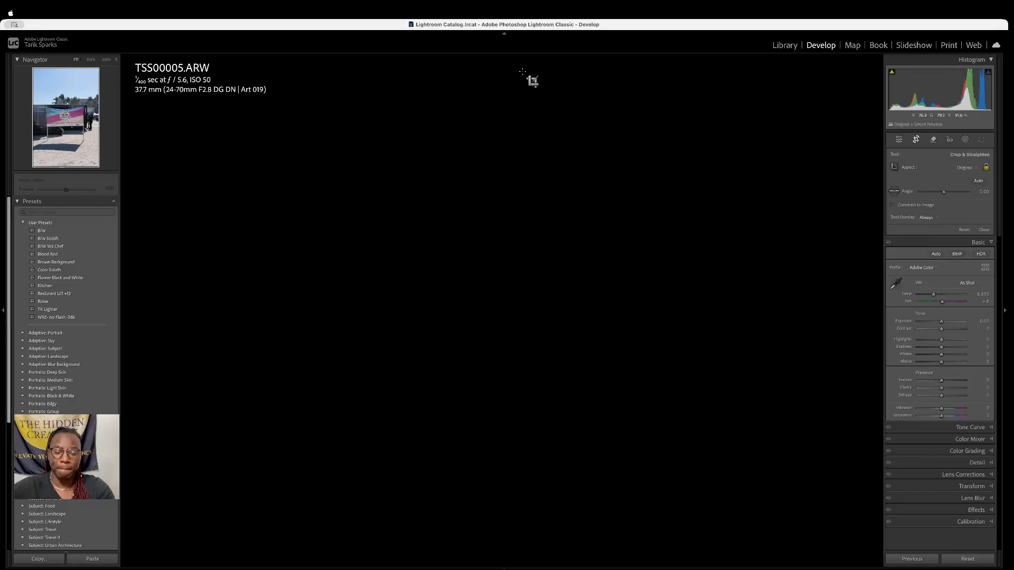
left_click_drag(500, 62, 502, 155)
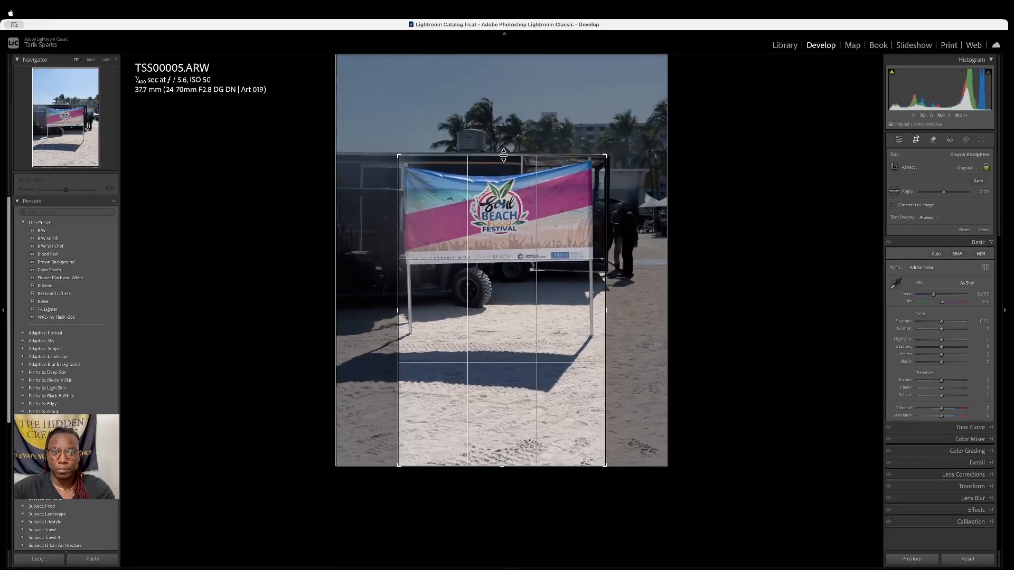
left_click_drag(510, 255, 517, 257)
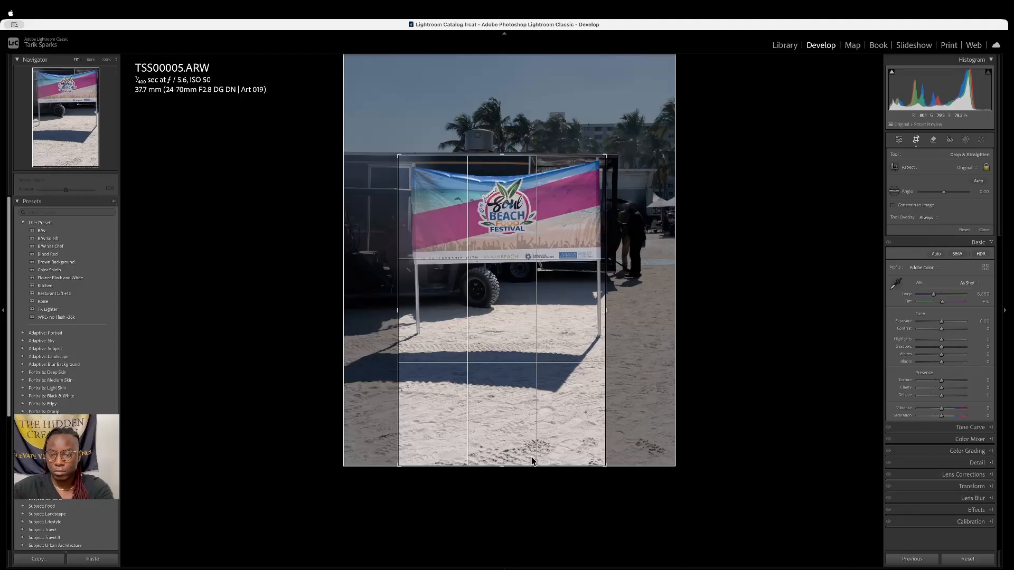
key("Return")
Warm the banner photo's temperature slightly, then set its exposure to about +0.35 and contrast to +15
left_click_drag(933, 206, 936, 214)
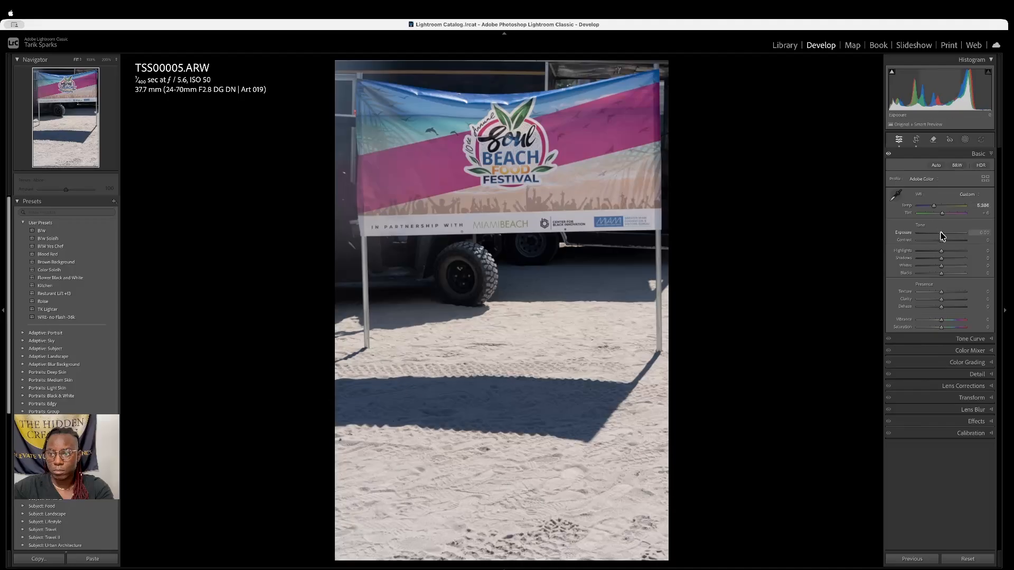
left_click(942, 233)
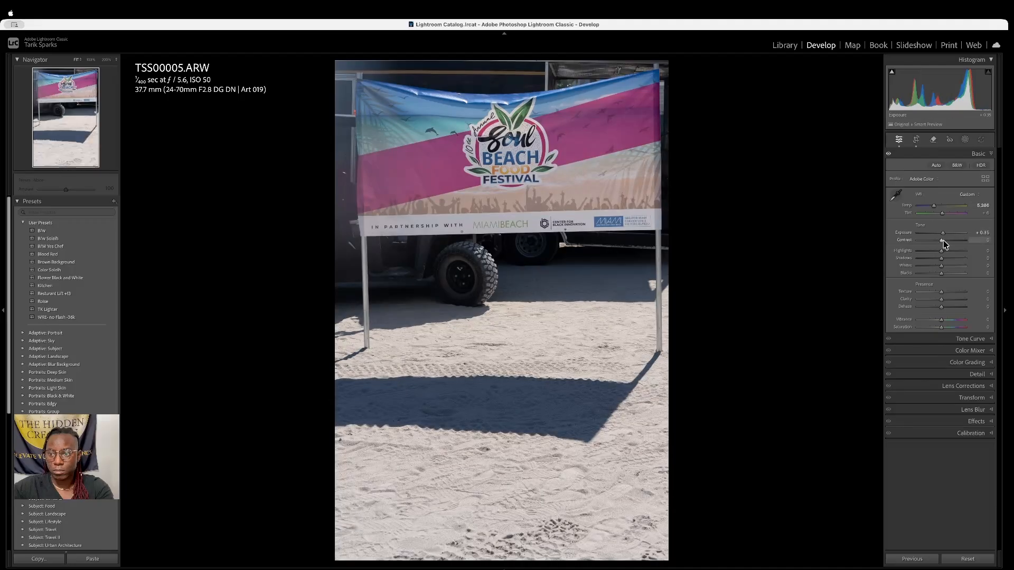
left_click_drag(943, 241, 945, 241)
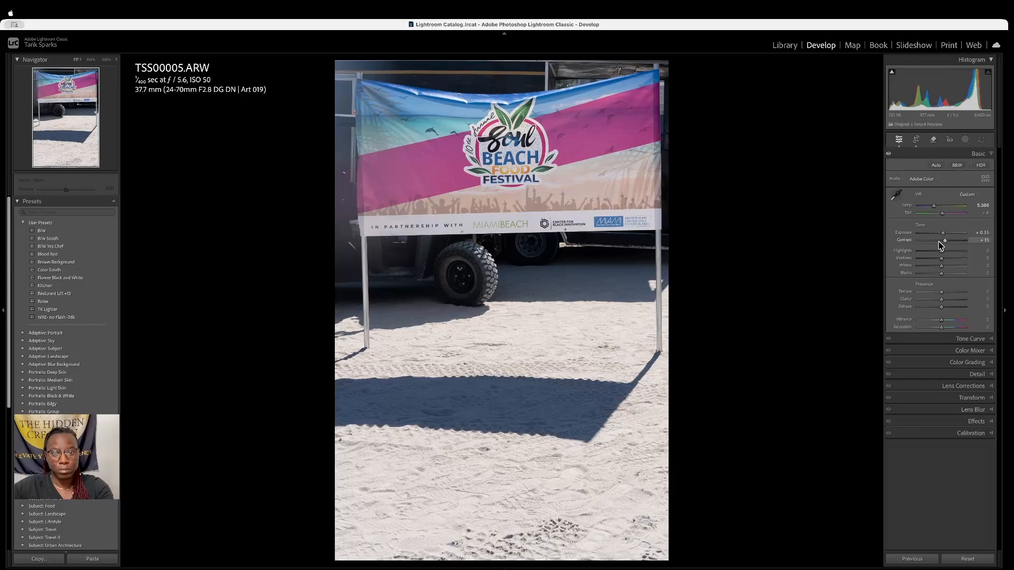
Recentre the banner within the crop, auto-straighten the photo, apply the crop and return to the grid
key("r")
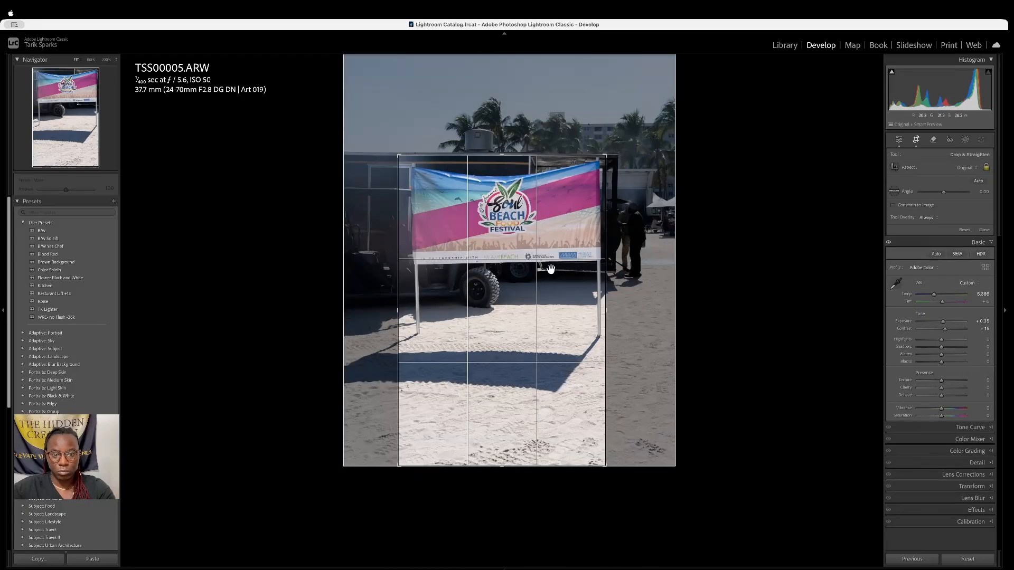
left_click_drag(550, 268, 548, 271)
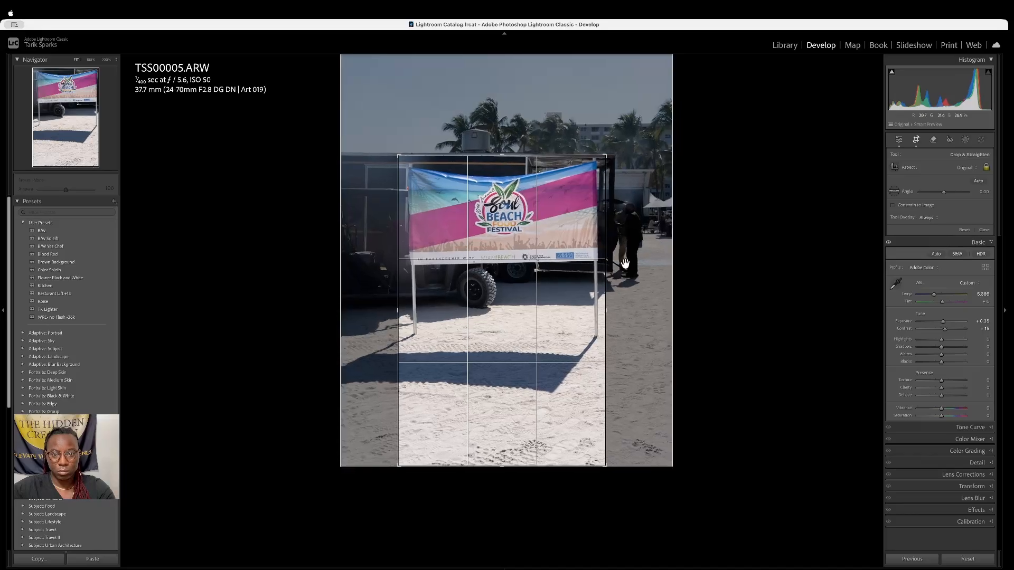
left_click(980, 181)
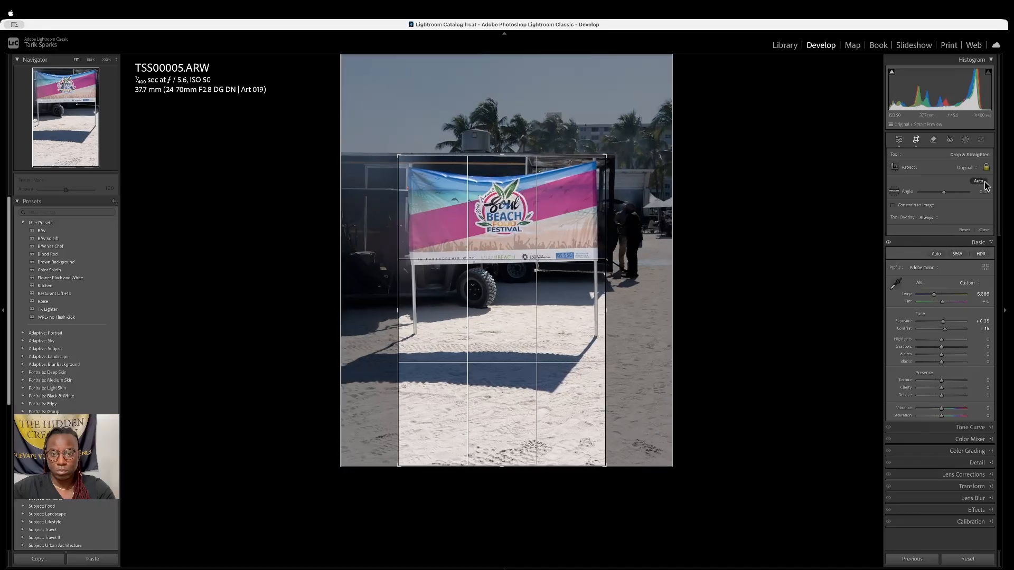
key("Return")
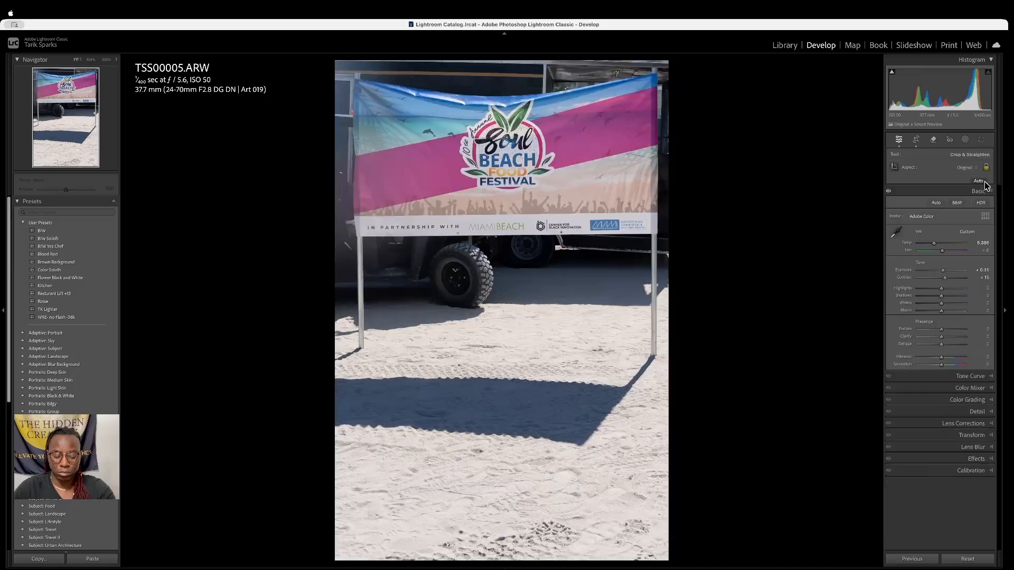
key("g")
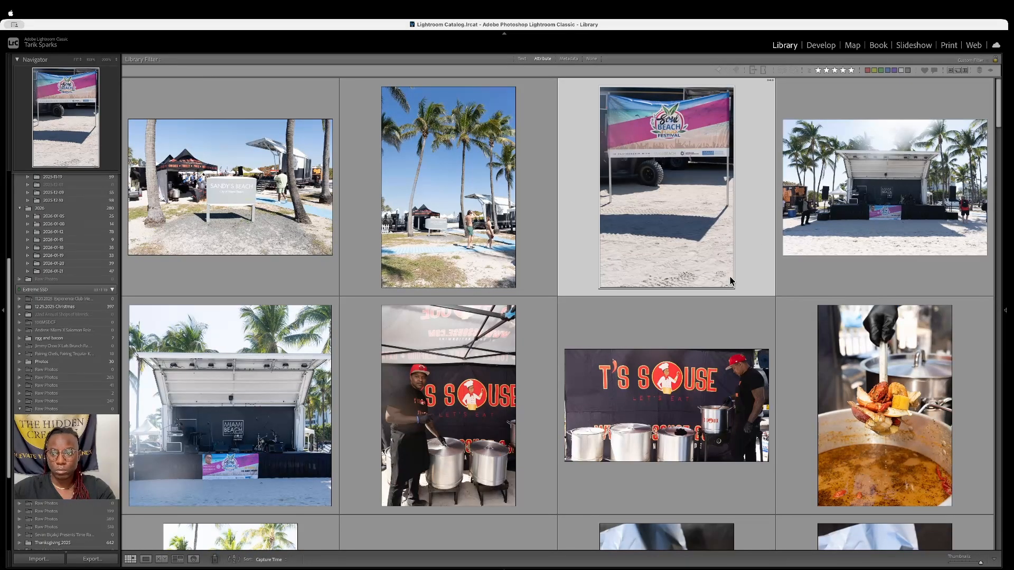
Show the filmstrip to check the number of five-star photos, then hide it again
scroll(731, 279, "down", 1)
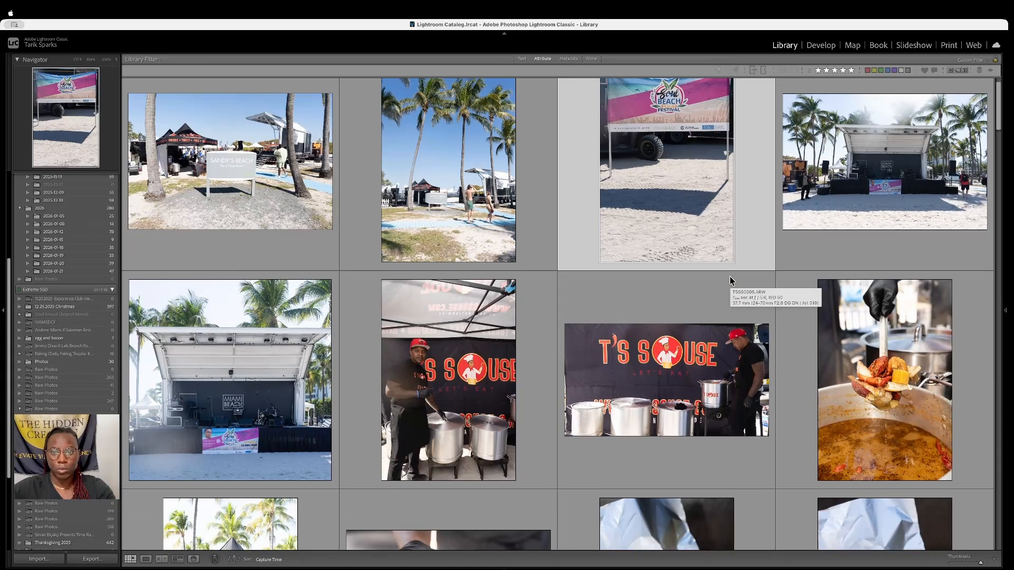
key("F6")
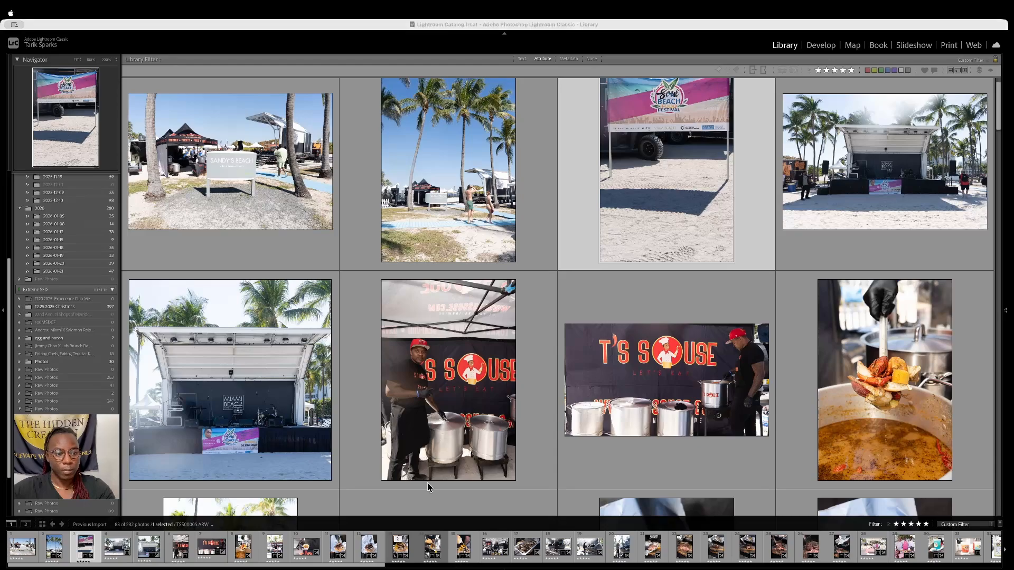
key("F6")
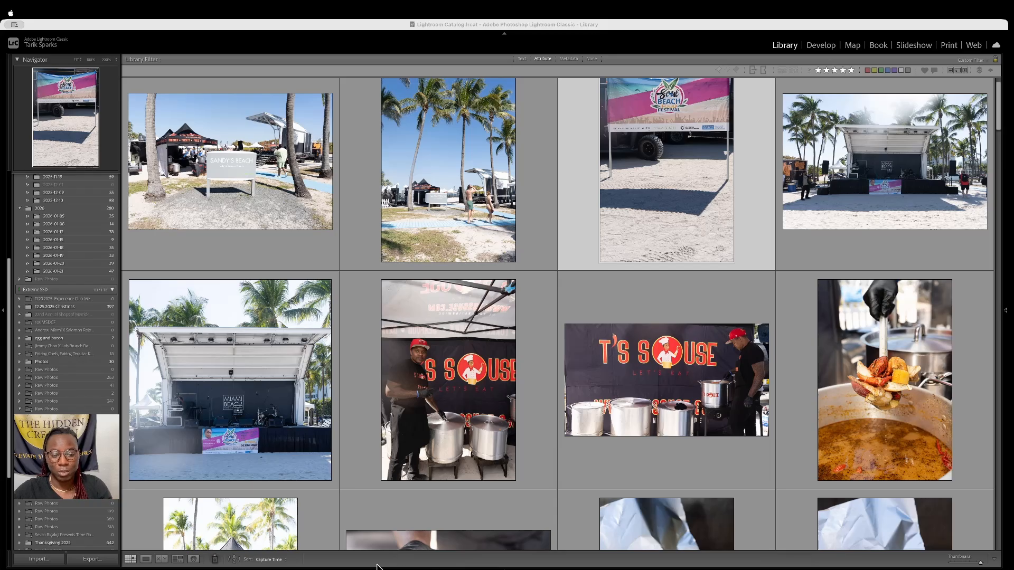
Browse down the five-star grid and view the sauced sandwich photo TSS00034.ARW and the vendor photo TSS00037.ARW enlarged
scroll(504, 353, "down", 2)
scroll(504, 353, "down", 10)
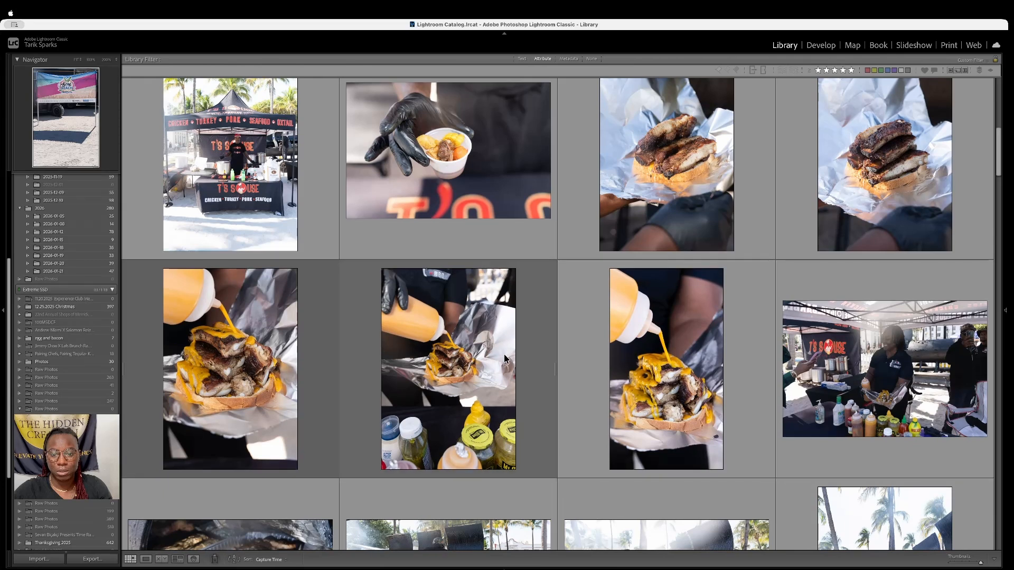
double_click(663, 366)
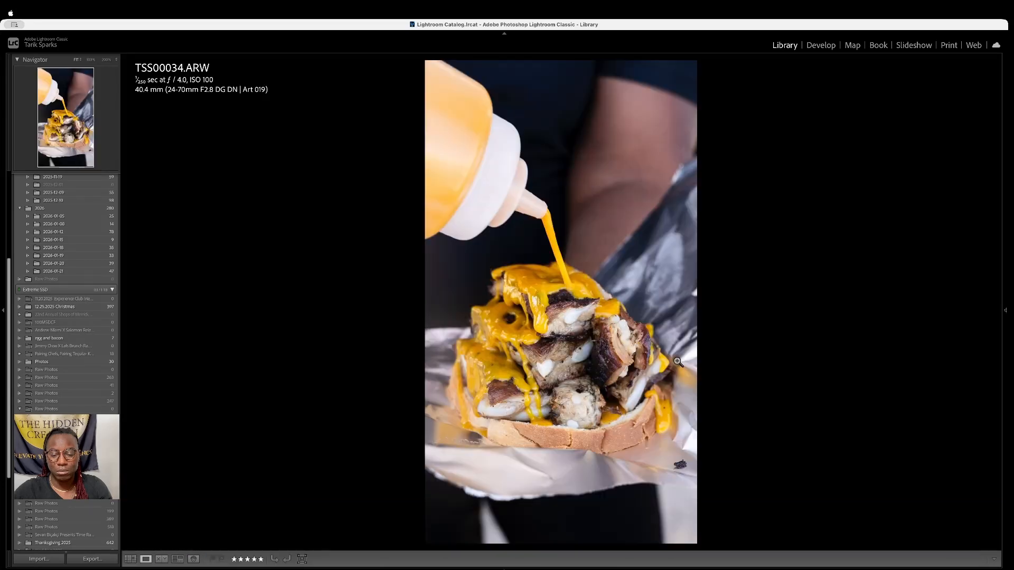
key("Right")
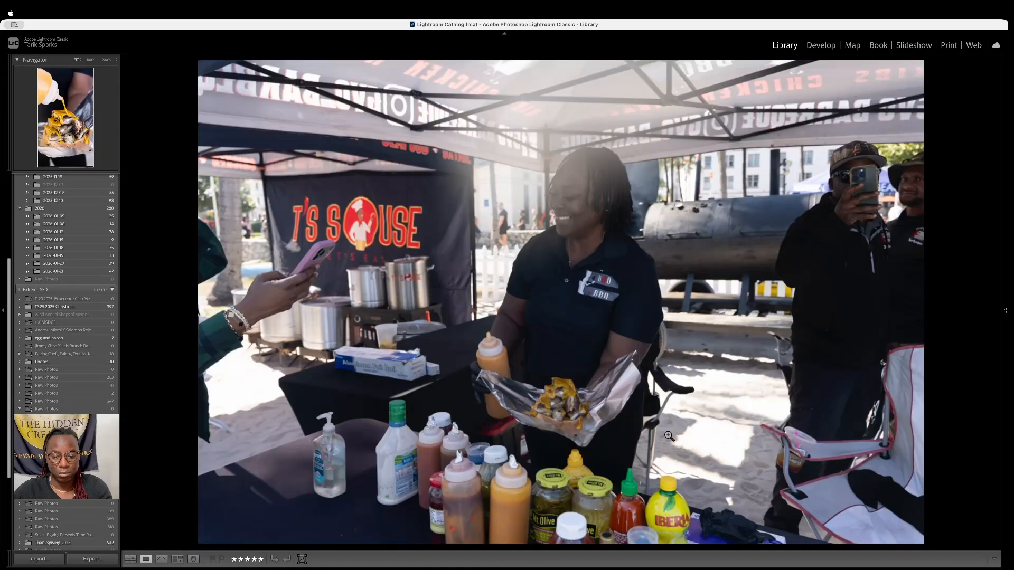
mouse_move(654, 568)
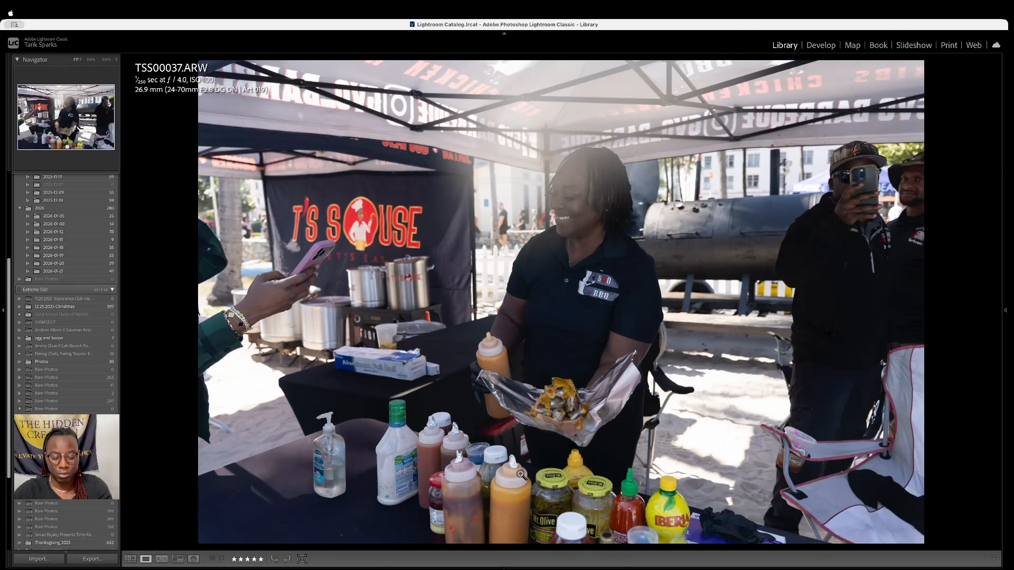
Return to the grid, browse to the end of the selection and view the grilled oyster photo TSS00211.ARW enlarged and full screen
key("g")
scroll(537, 435, "down", 10)
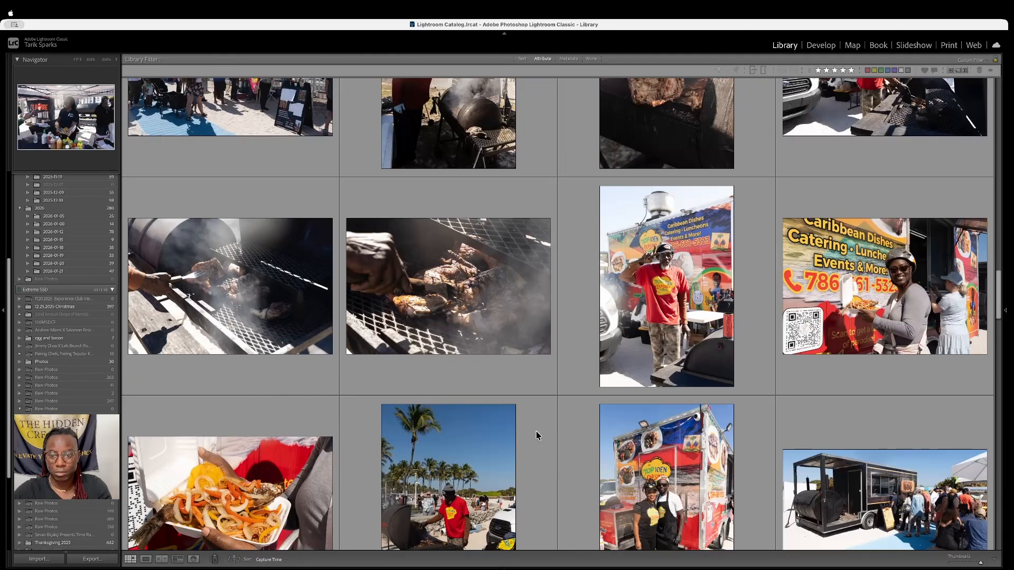
scroll(537, 435, "down", 15)
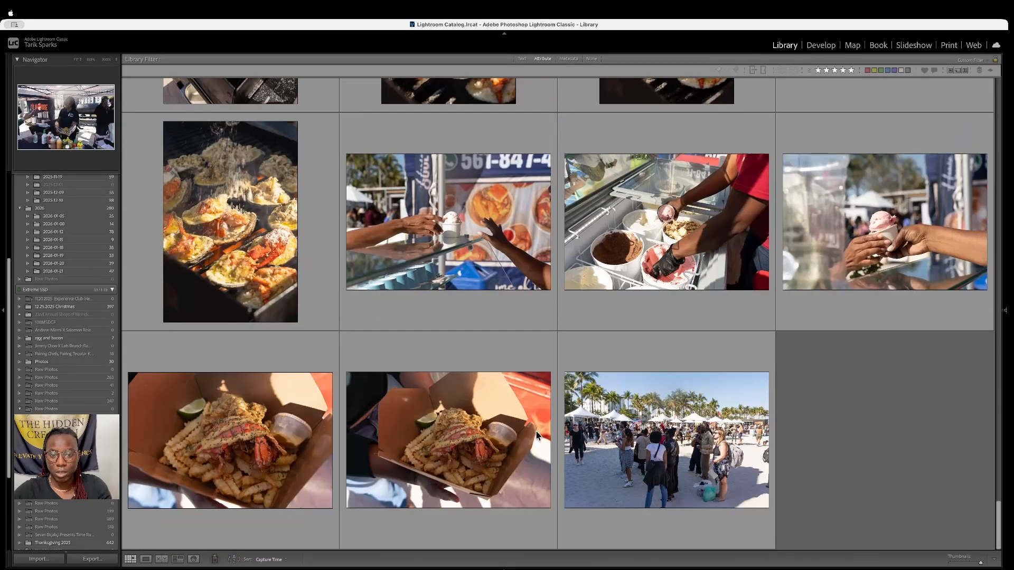
scroll(537, 435, "up", 3)
scroll(537, 435, "up", 1)
left_click(853, 315)
double_click(853, 315)
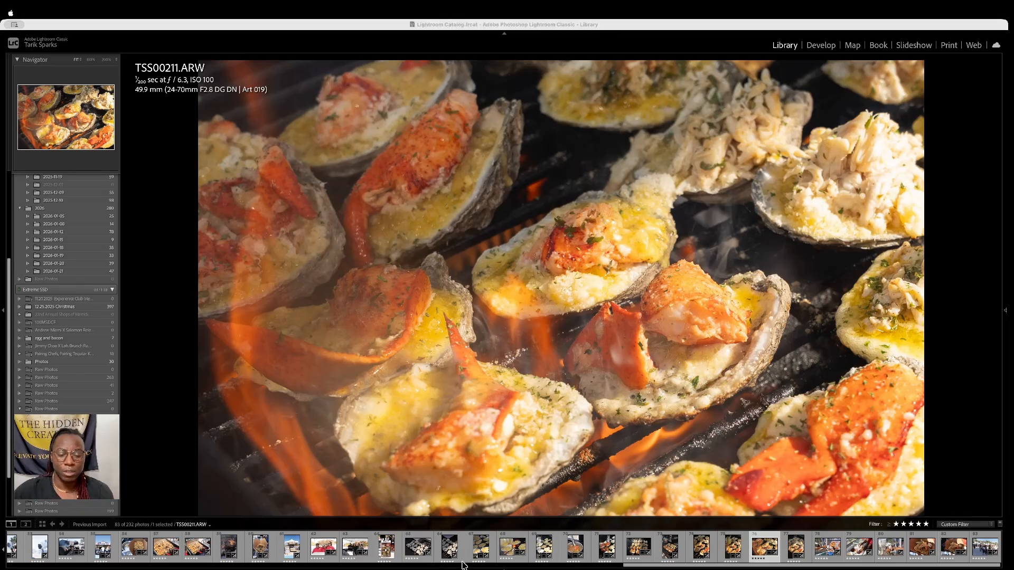
key("f")
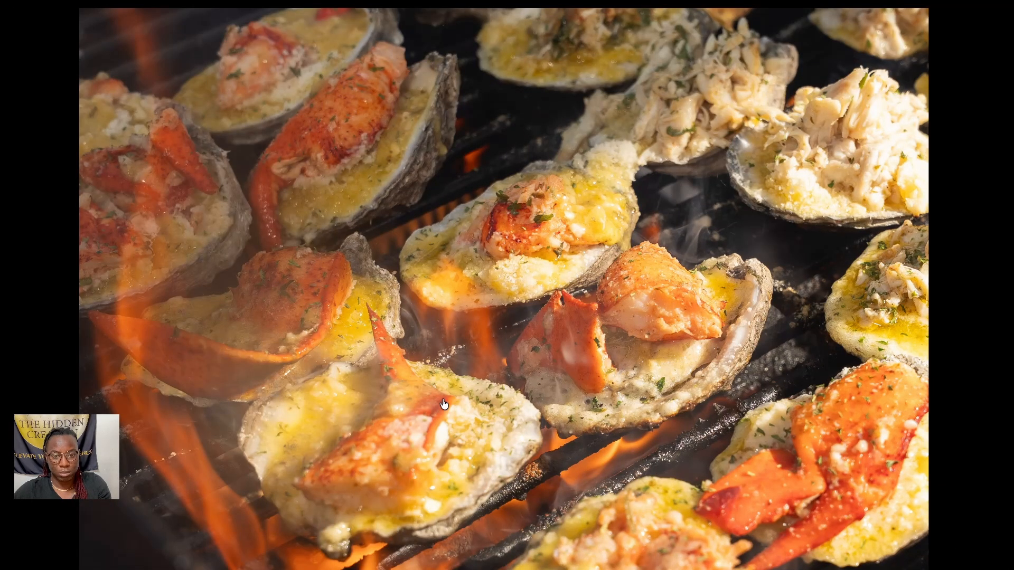
key("f")
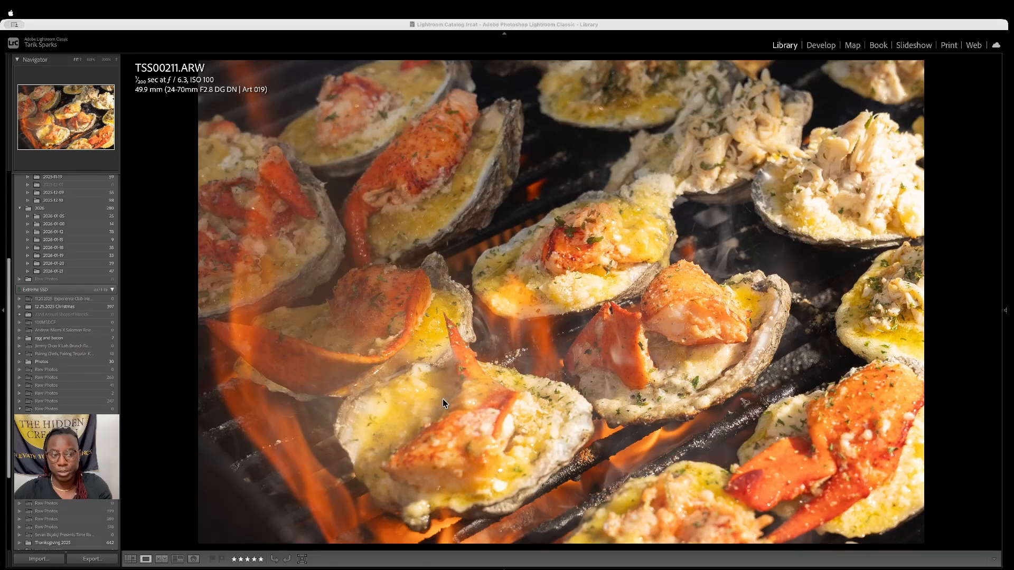